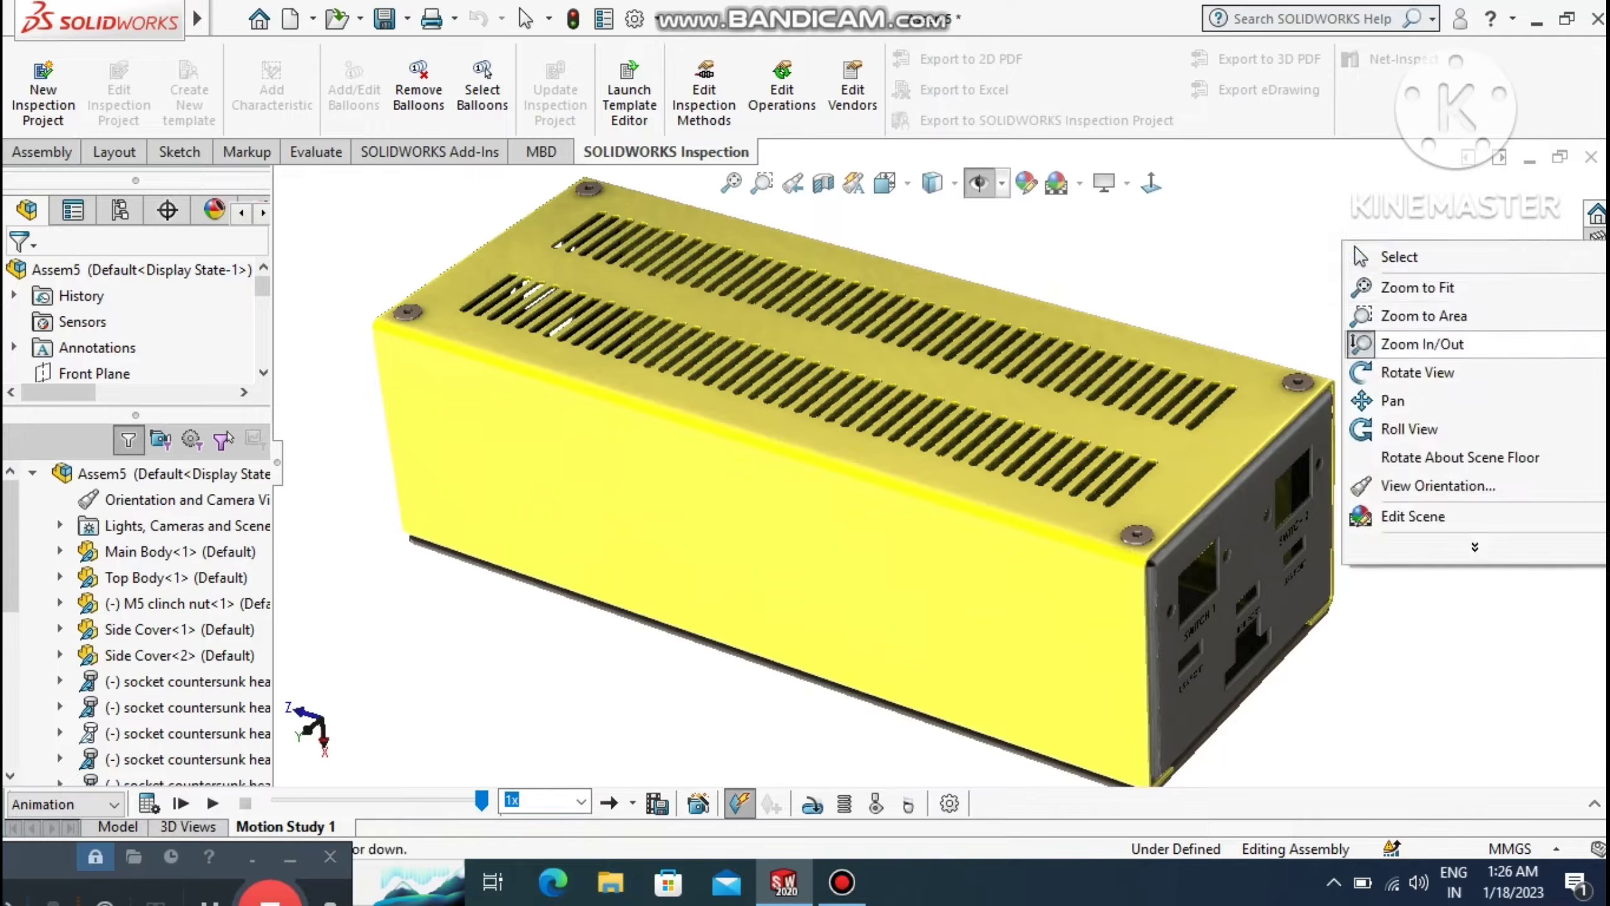
Examine the enclosure assembly from several angles and distances and play its motion study from the start.
left_click(1386, 373)
left_click_drag(1417, 368, 856, 526)
middle_click_drag(1205, 406, 1407, 523)
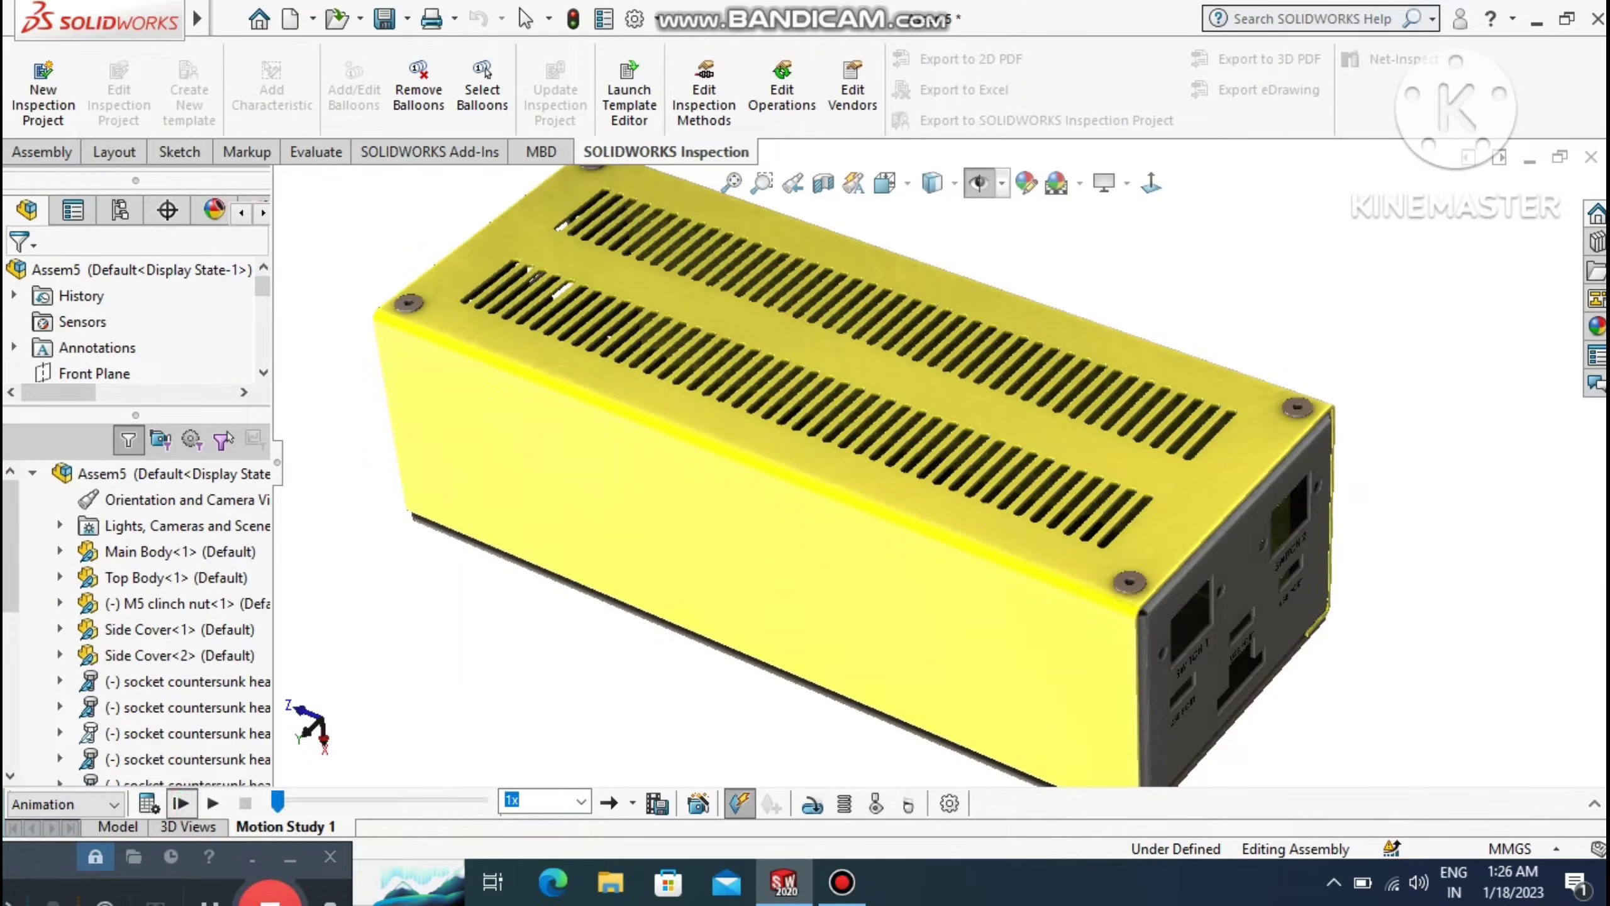
left_click(181, 803)
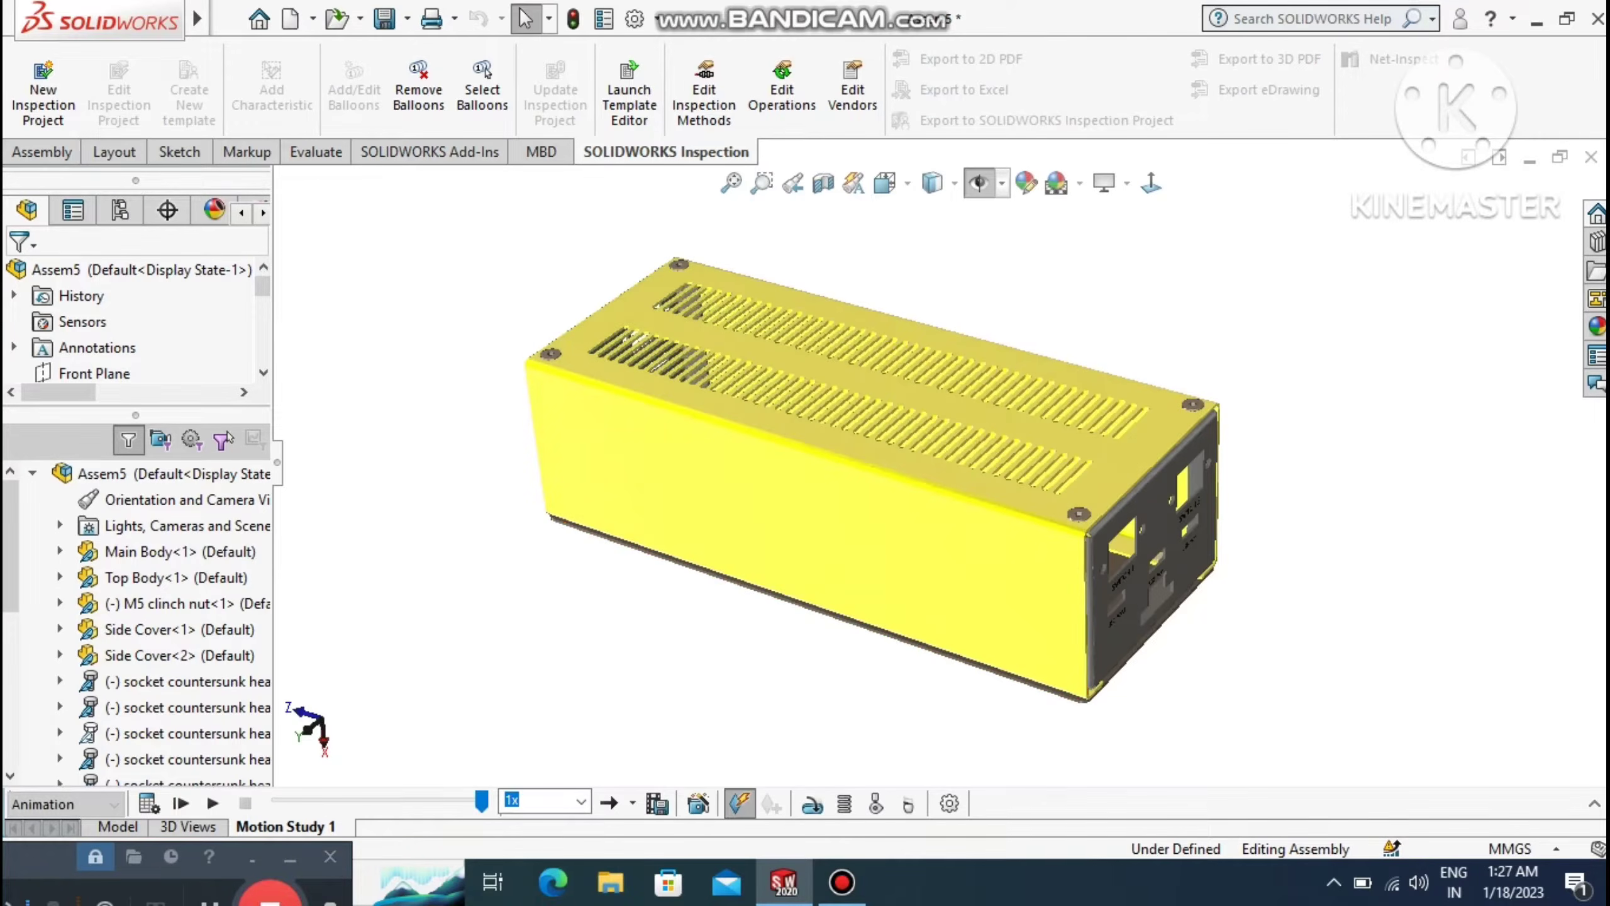
right_click(1173, 212)
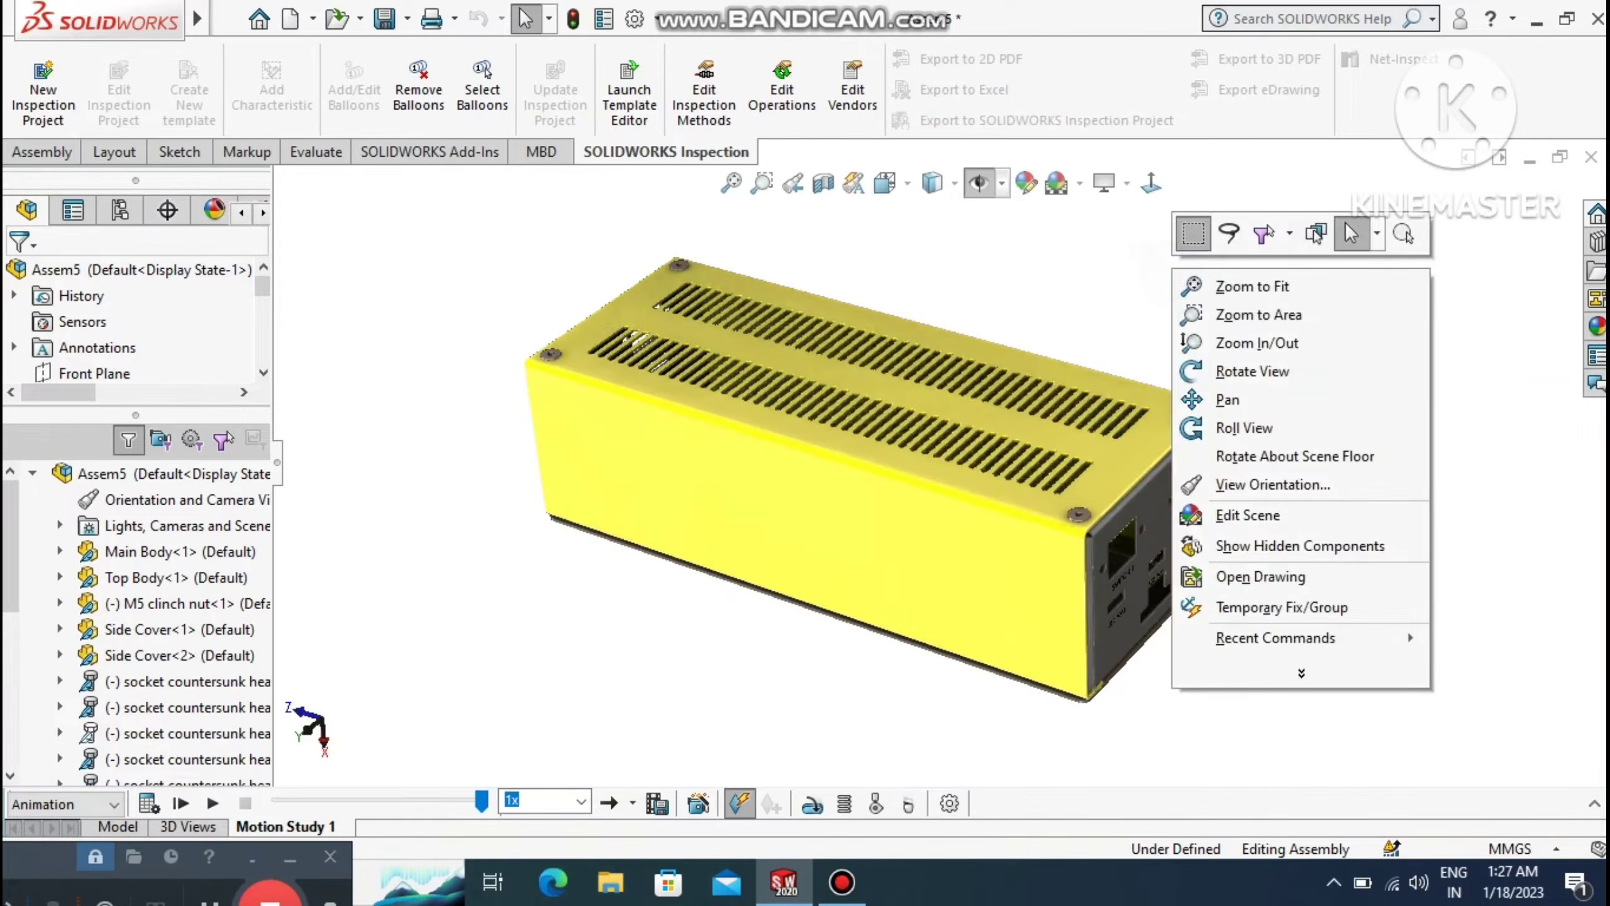
left_click(1224, 346)
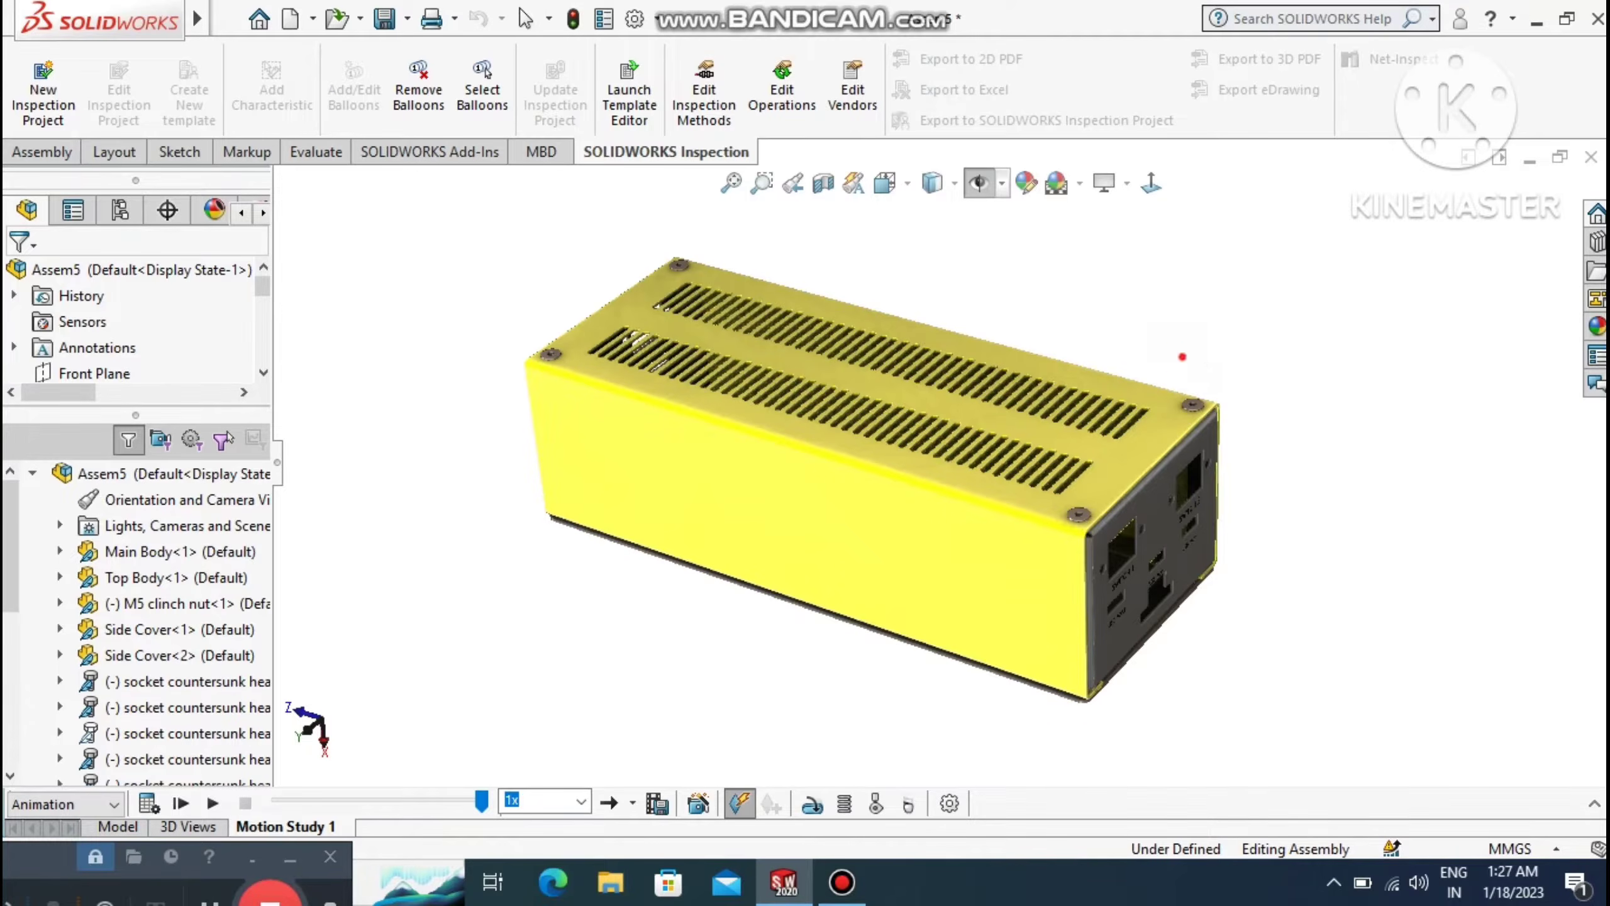
left_click_drag(1183, 357, 1191, 311)
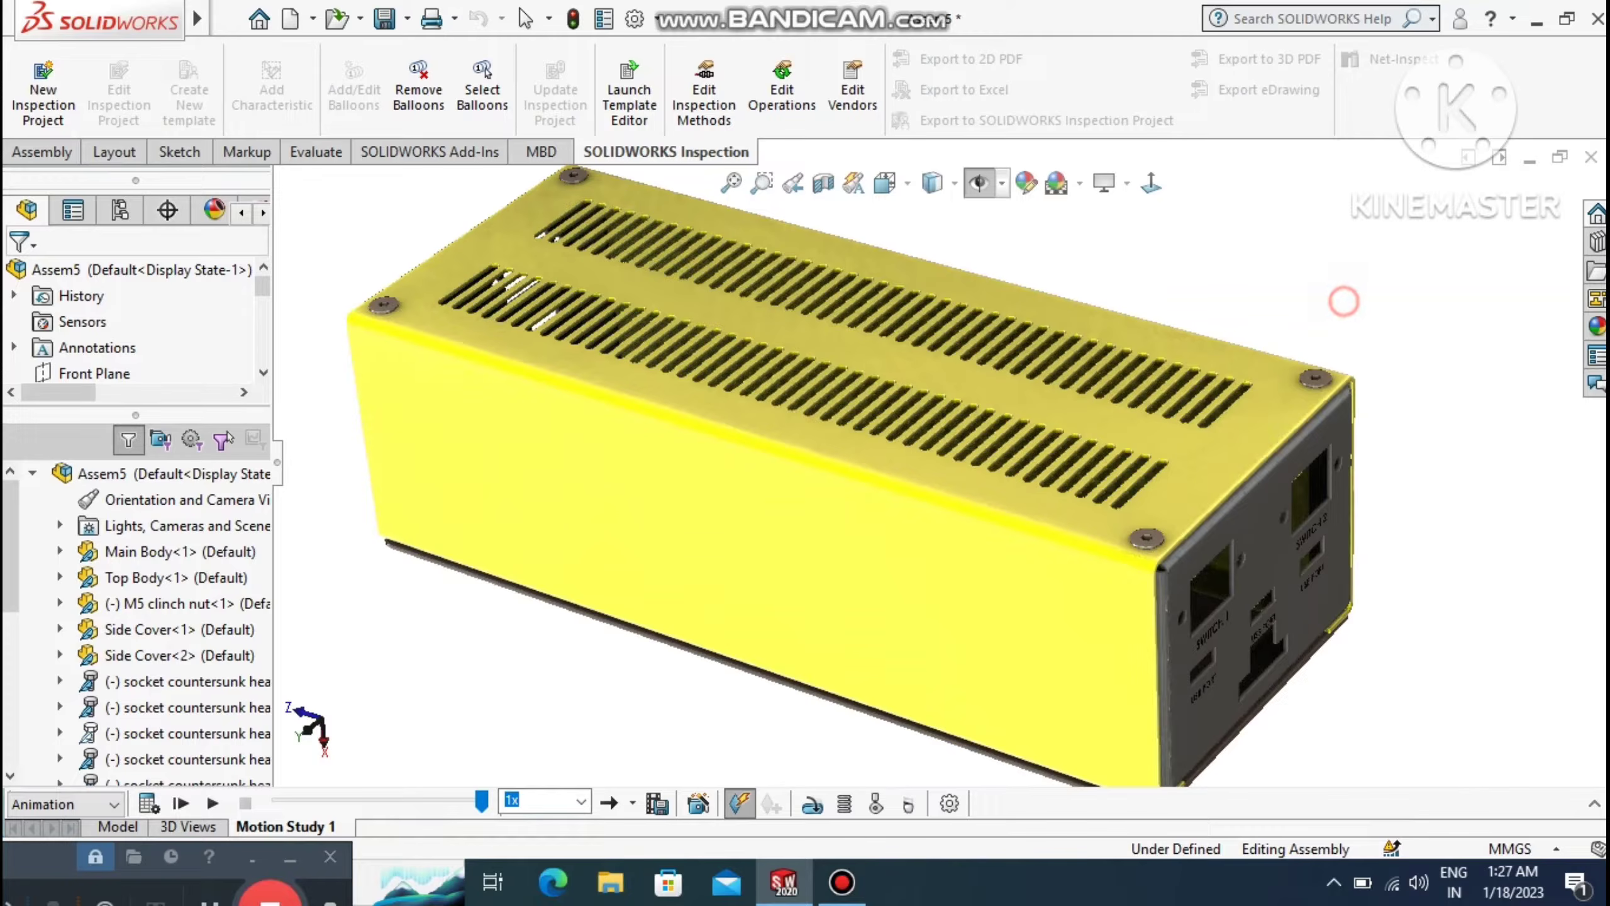
right_click(1364, 274)
left_click(1395, 374)
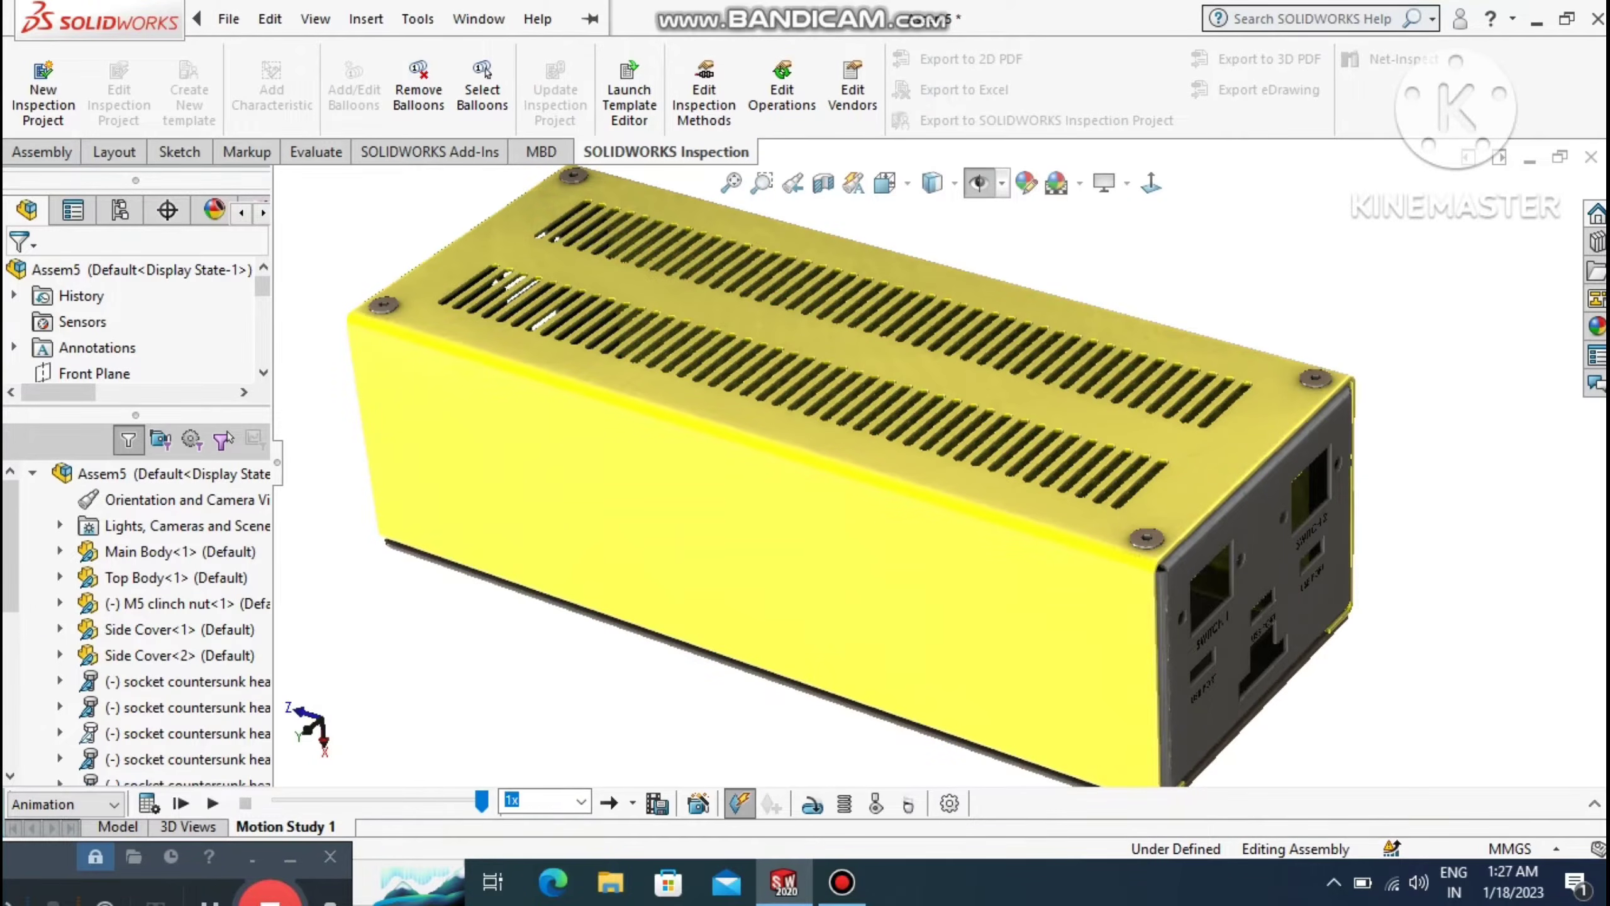
Create a new part document.
left_click(228, 18)
left_click(266, 56)
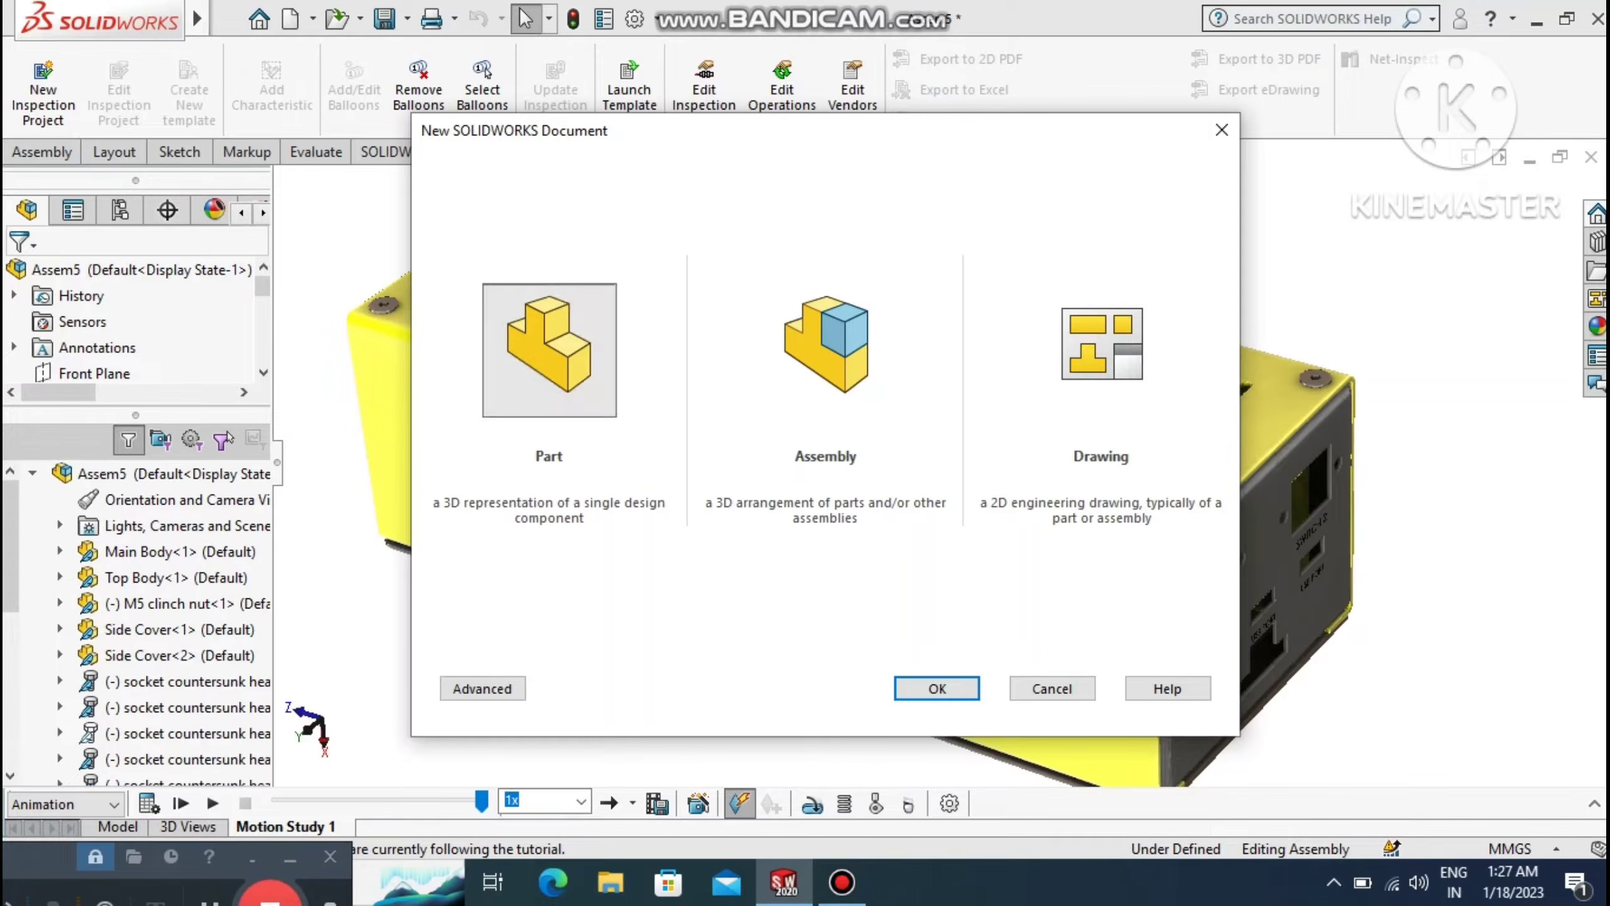
left_click(929, 682)
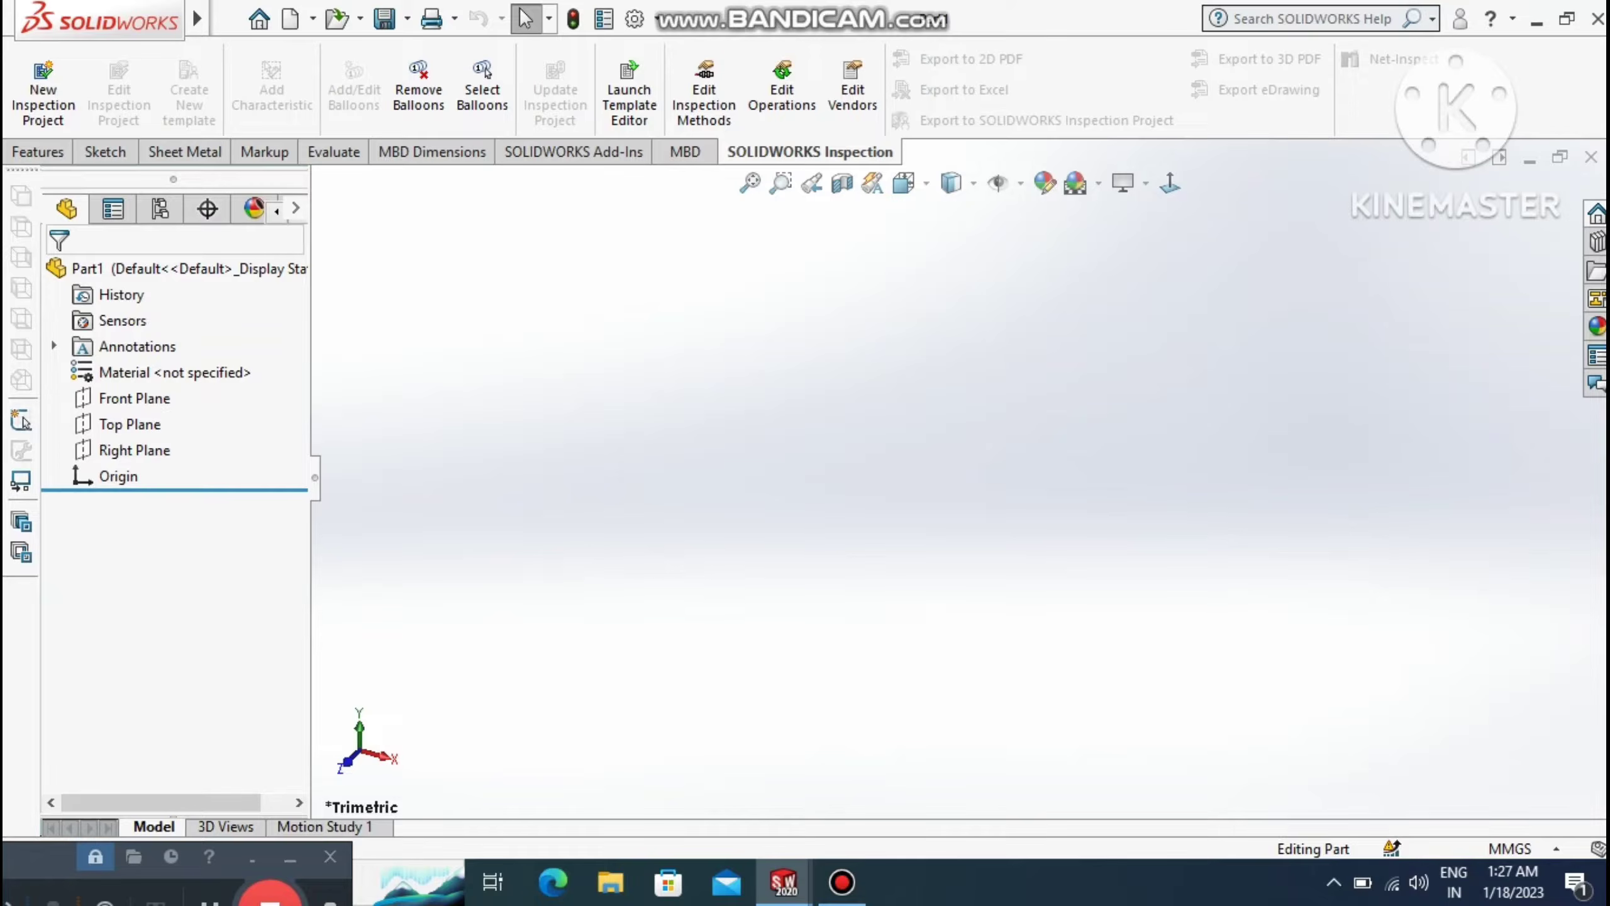
Set the background scene to Plain White and the document units to MMGS (millimeter, gram, second).
left_click(1122, 183)
left_click(1099, 183)
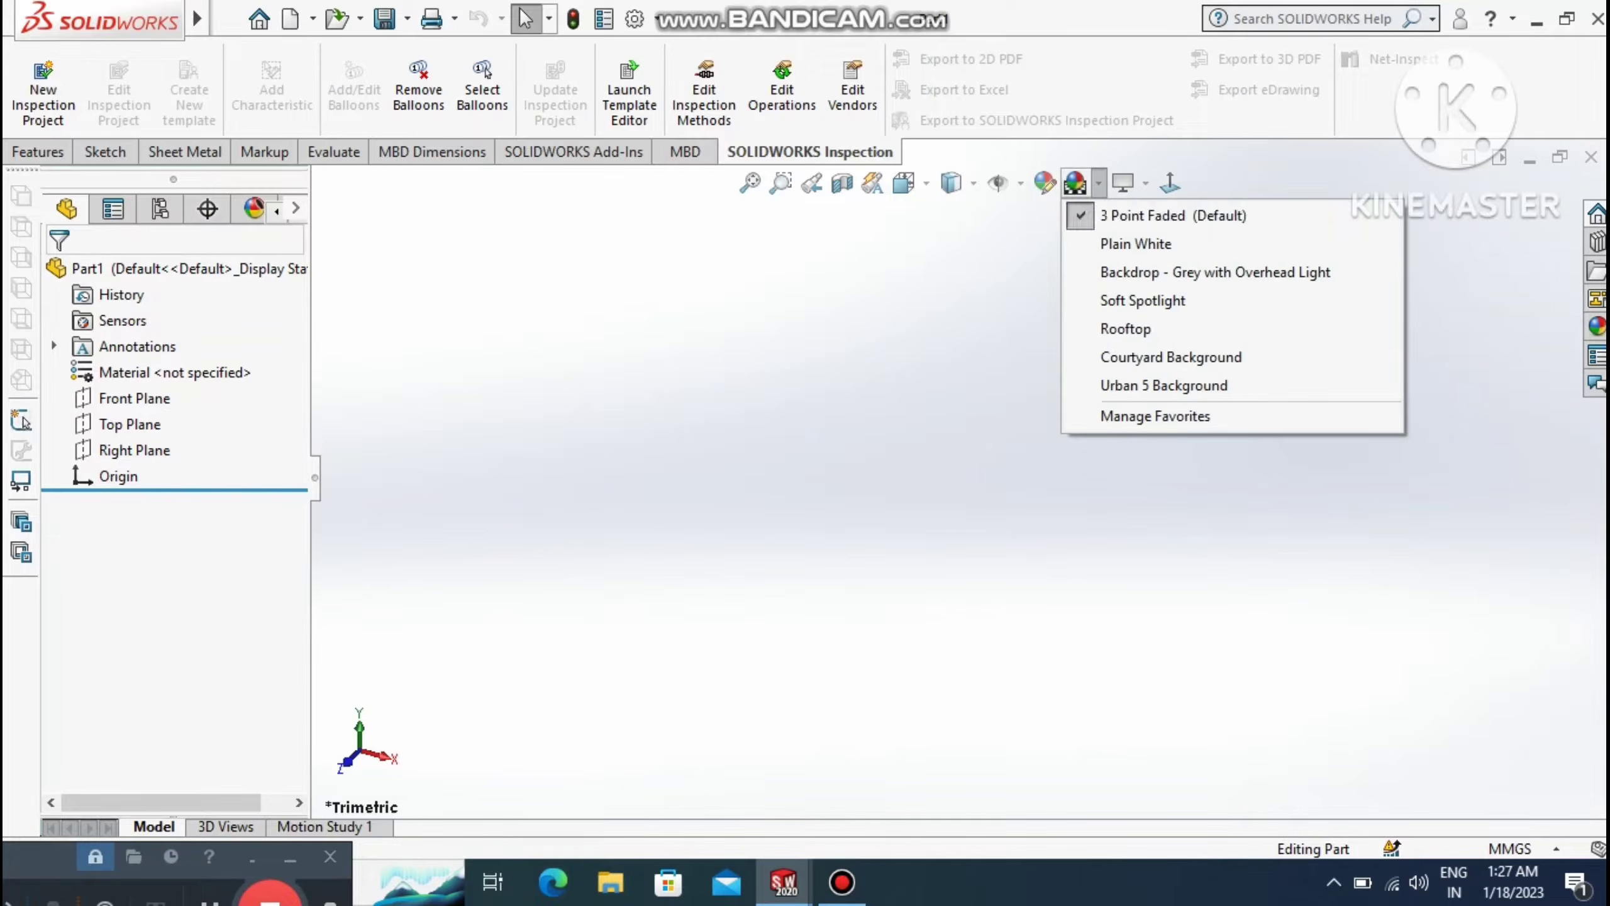
left_click(1135, 243)
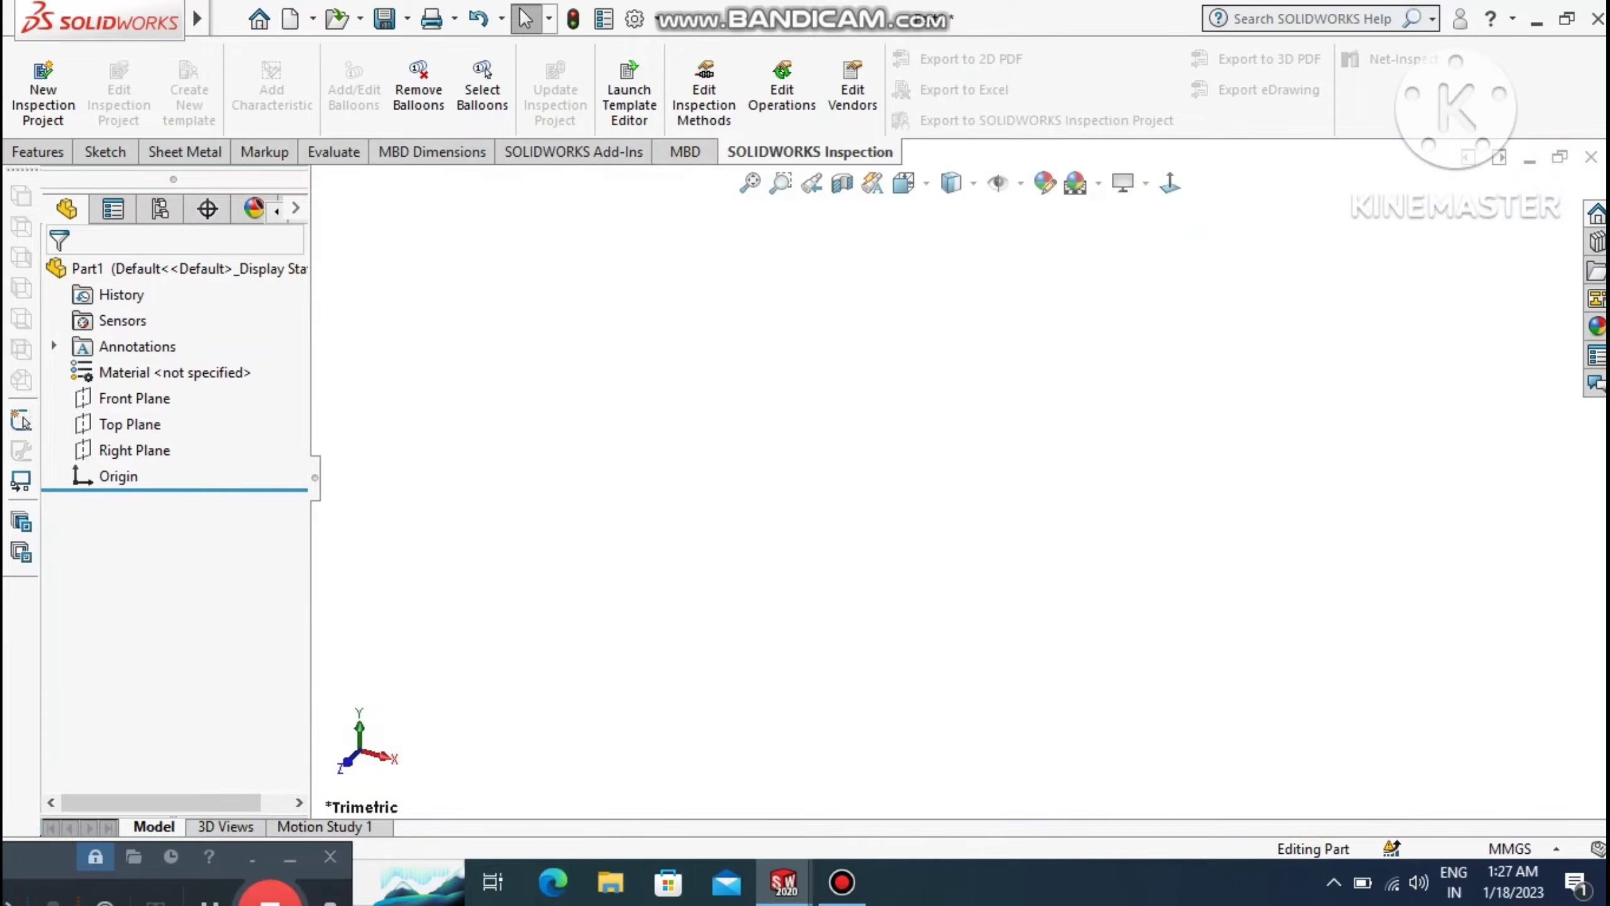
left_click(1517, 848)
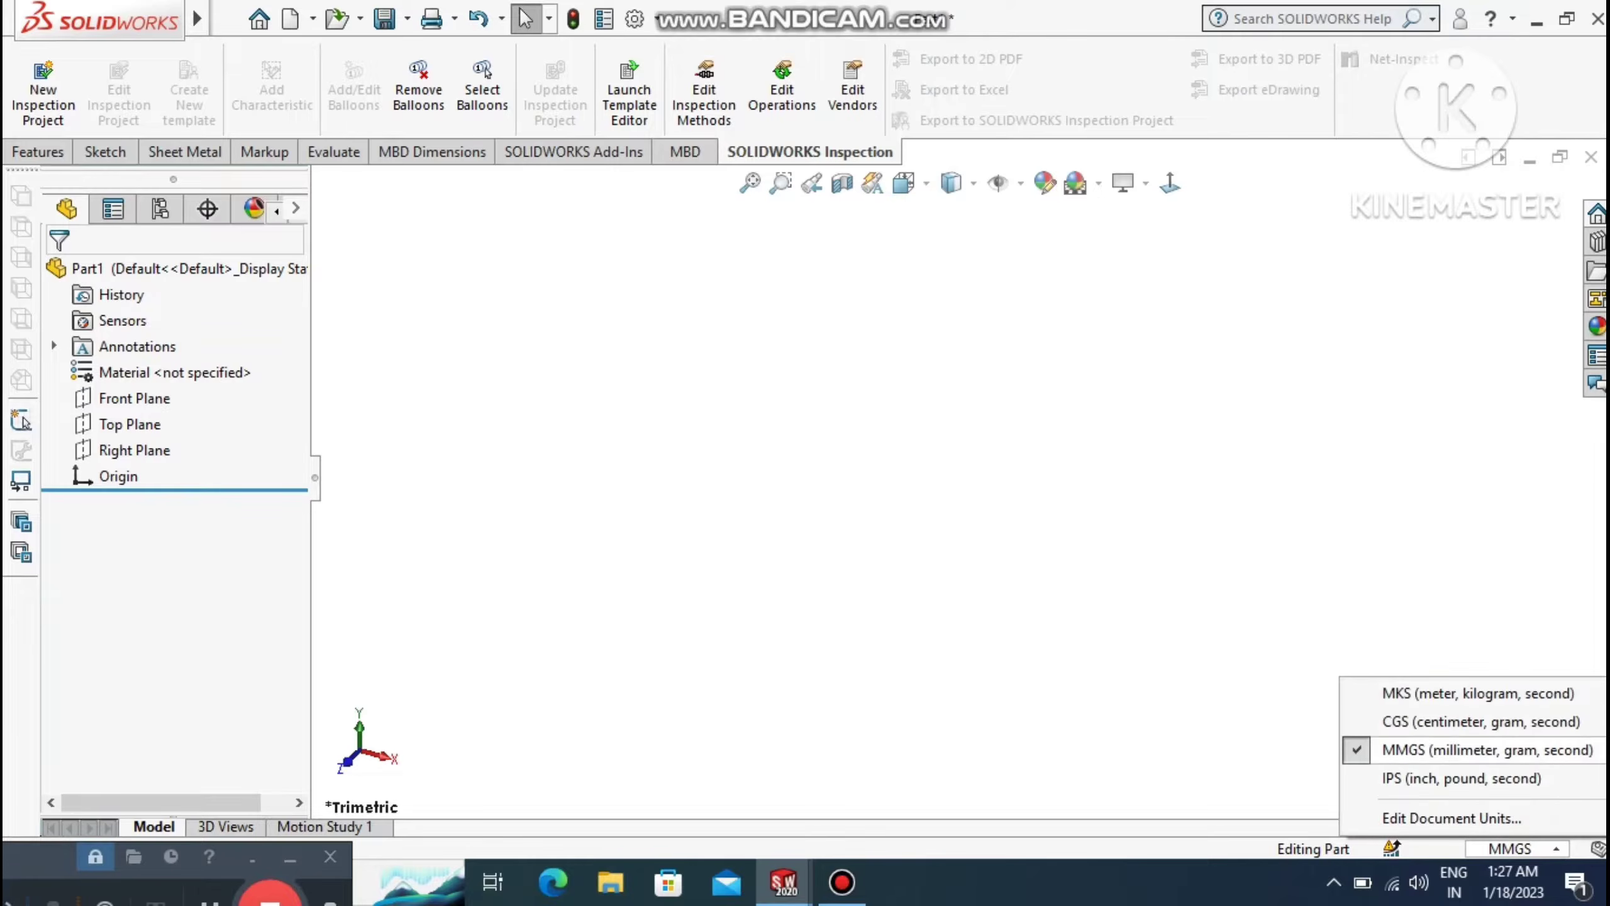
left_click(1460, 754)
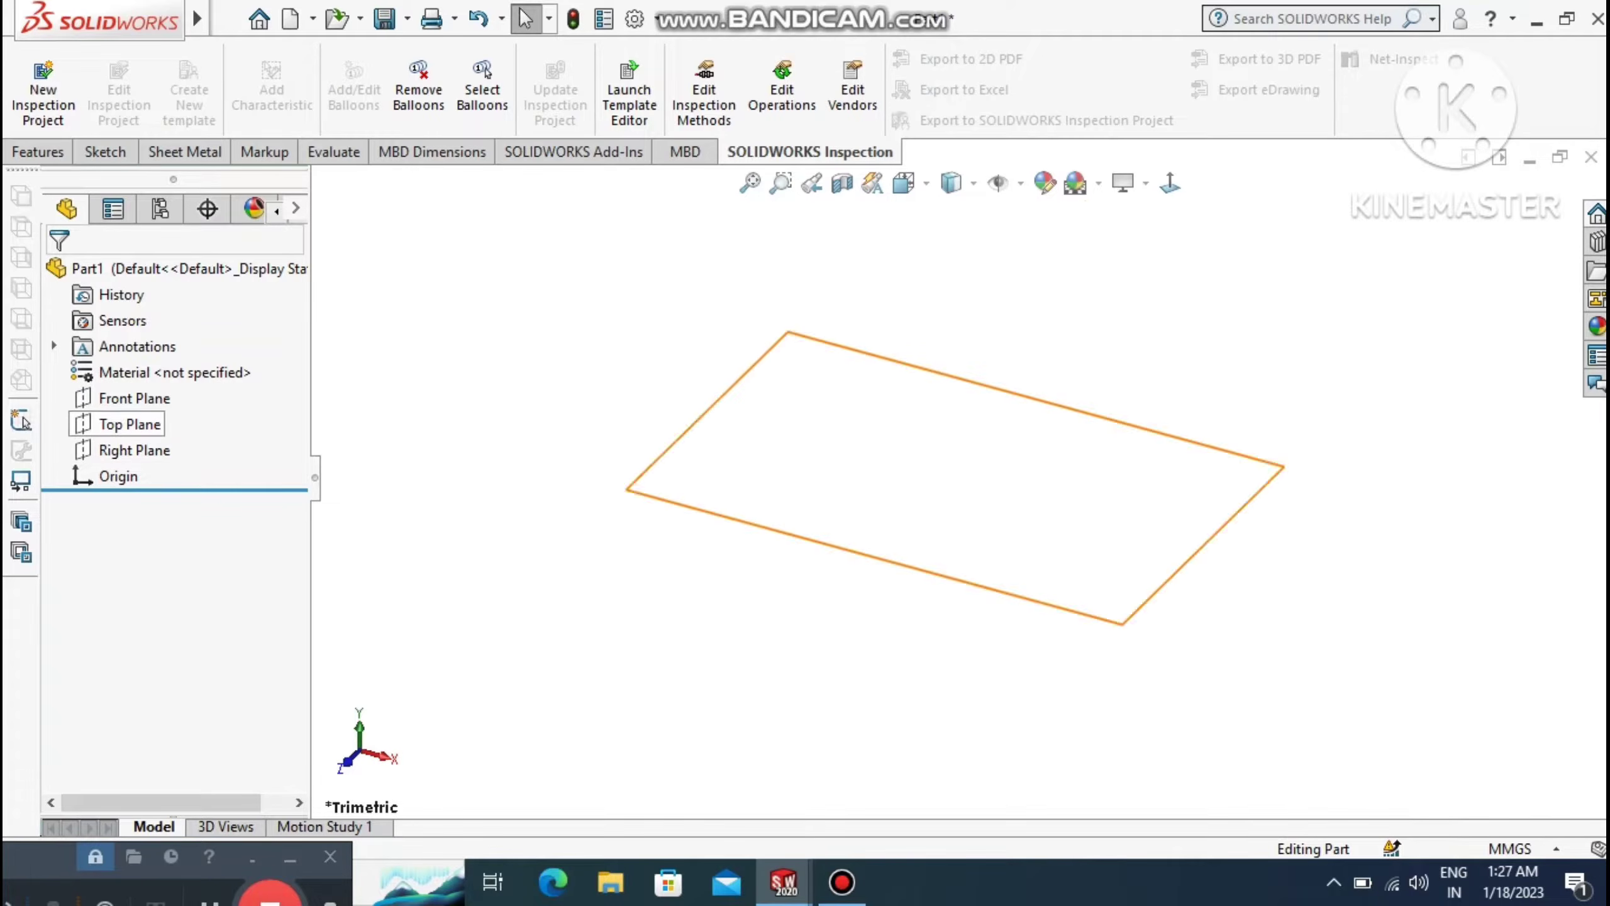
On a new Front Plane sketch, draw a vertical centerline about 74 mm up from the origin and a horizontal centerline extending right from the origin.
right_click(130, 400)
left_click(156, 370)
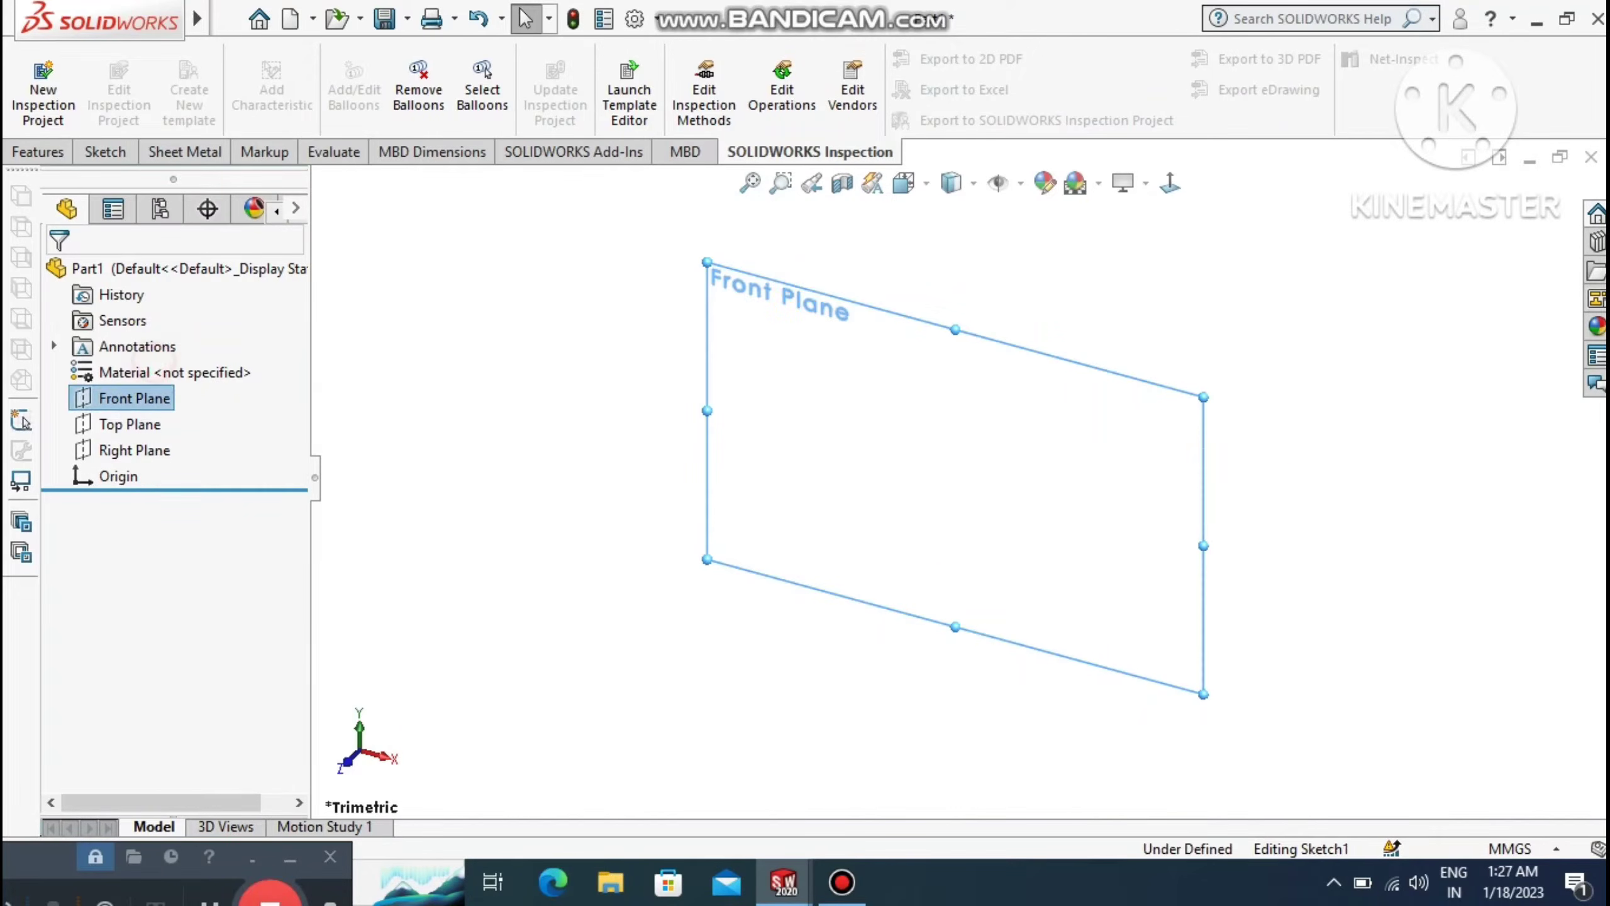
left_click(593, 323)
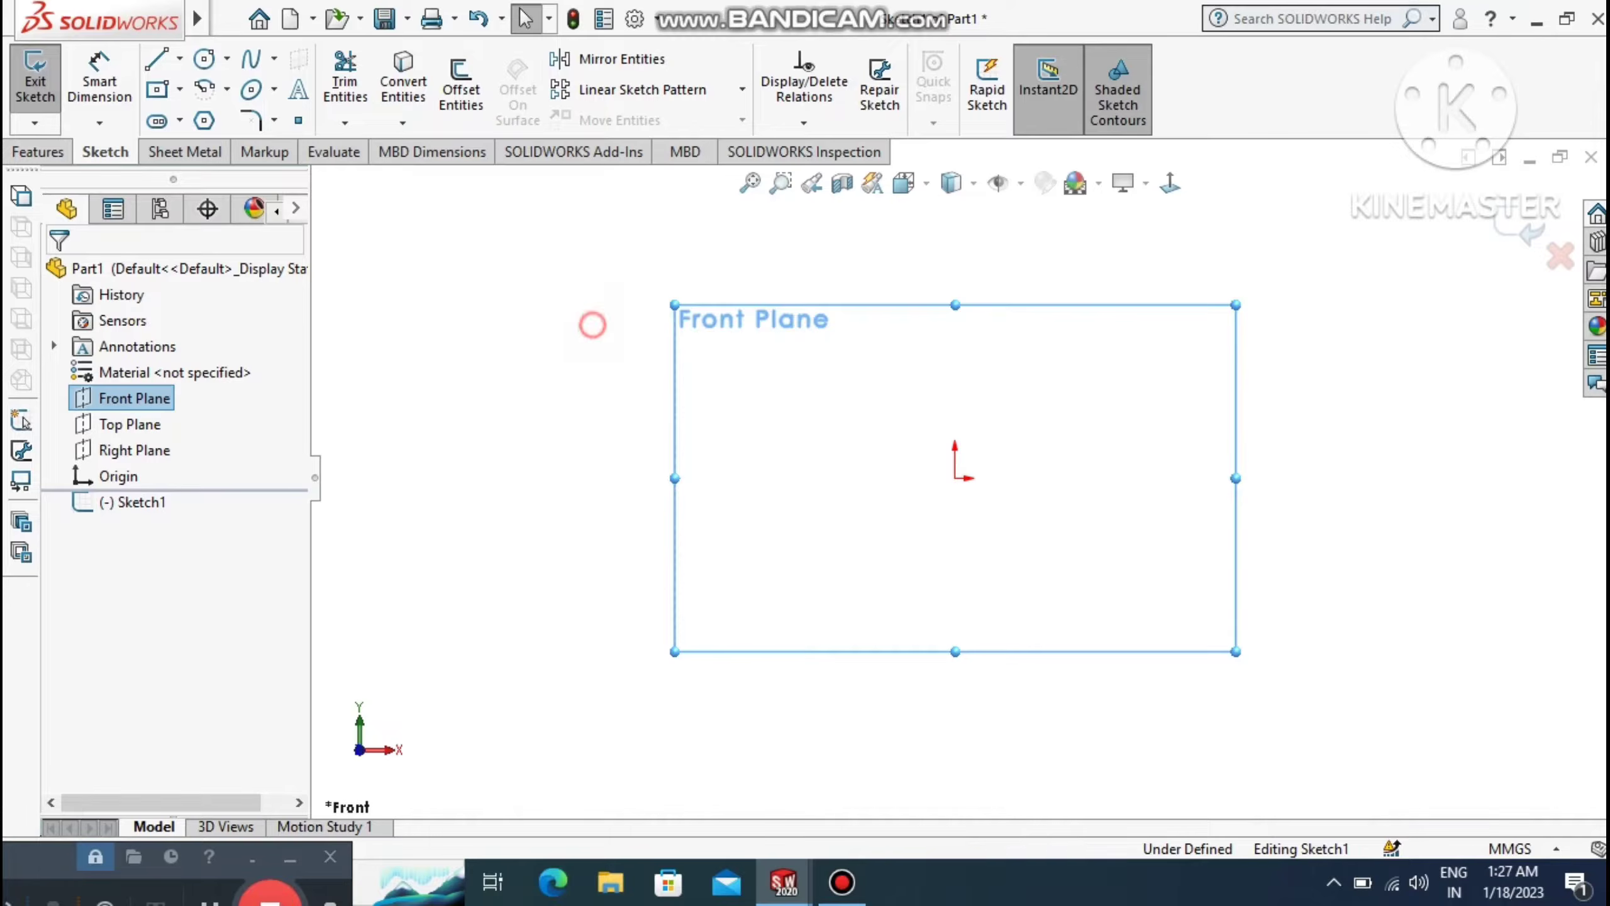
left_click(179, 59)
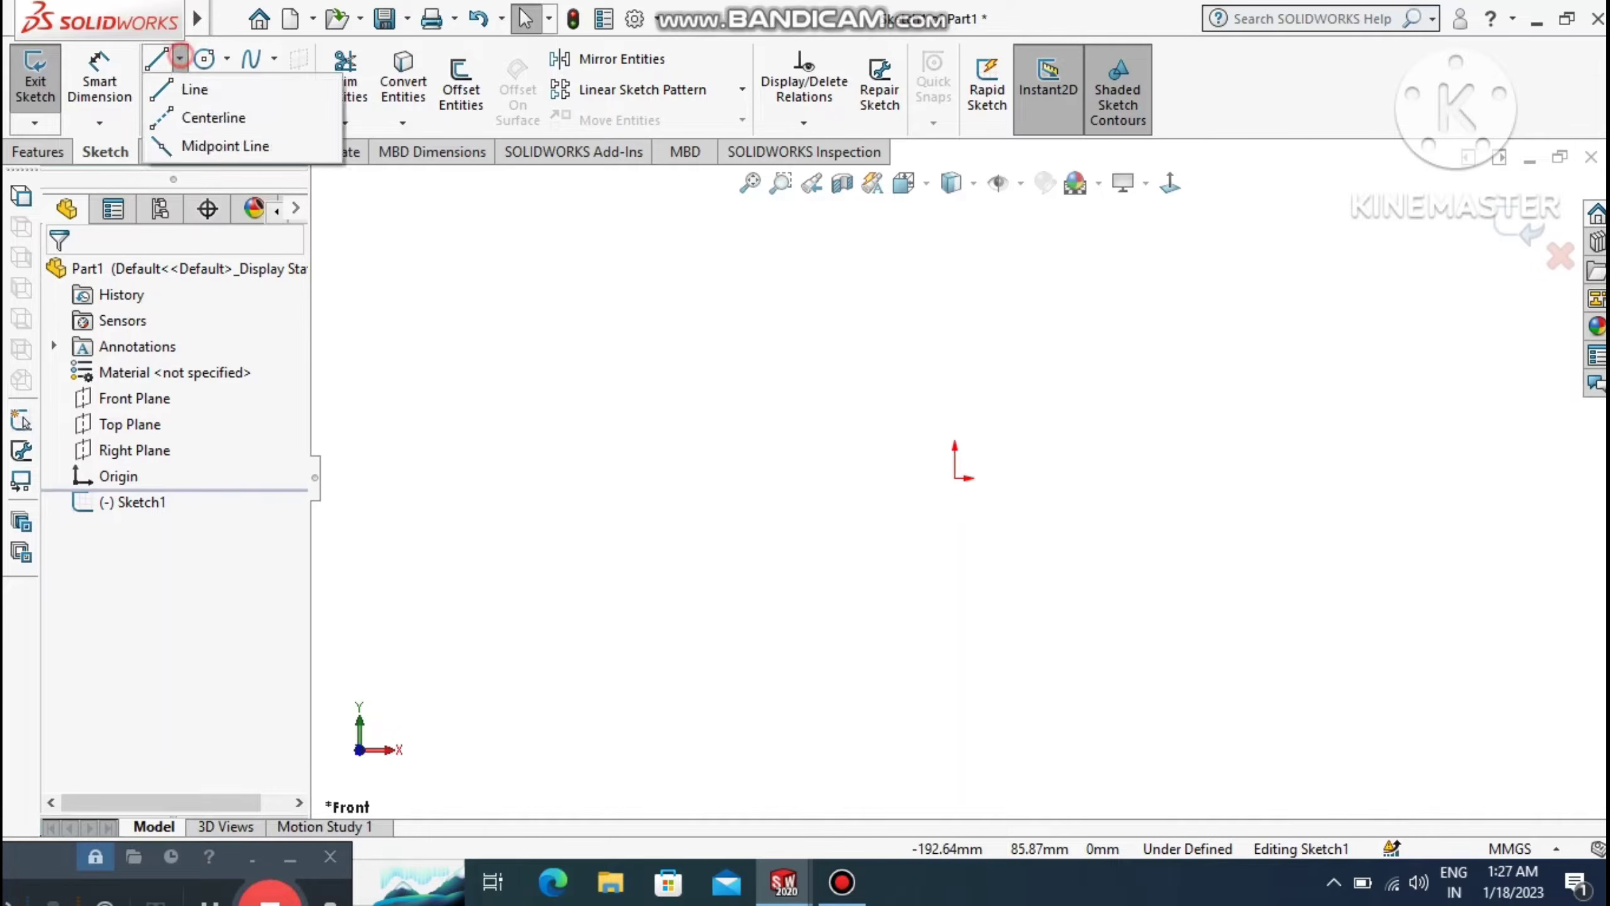
left_click(209, 115)
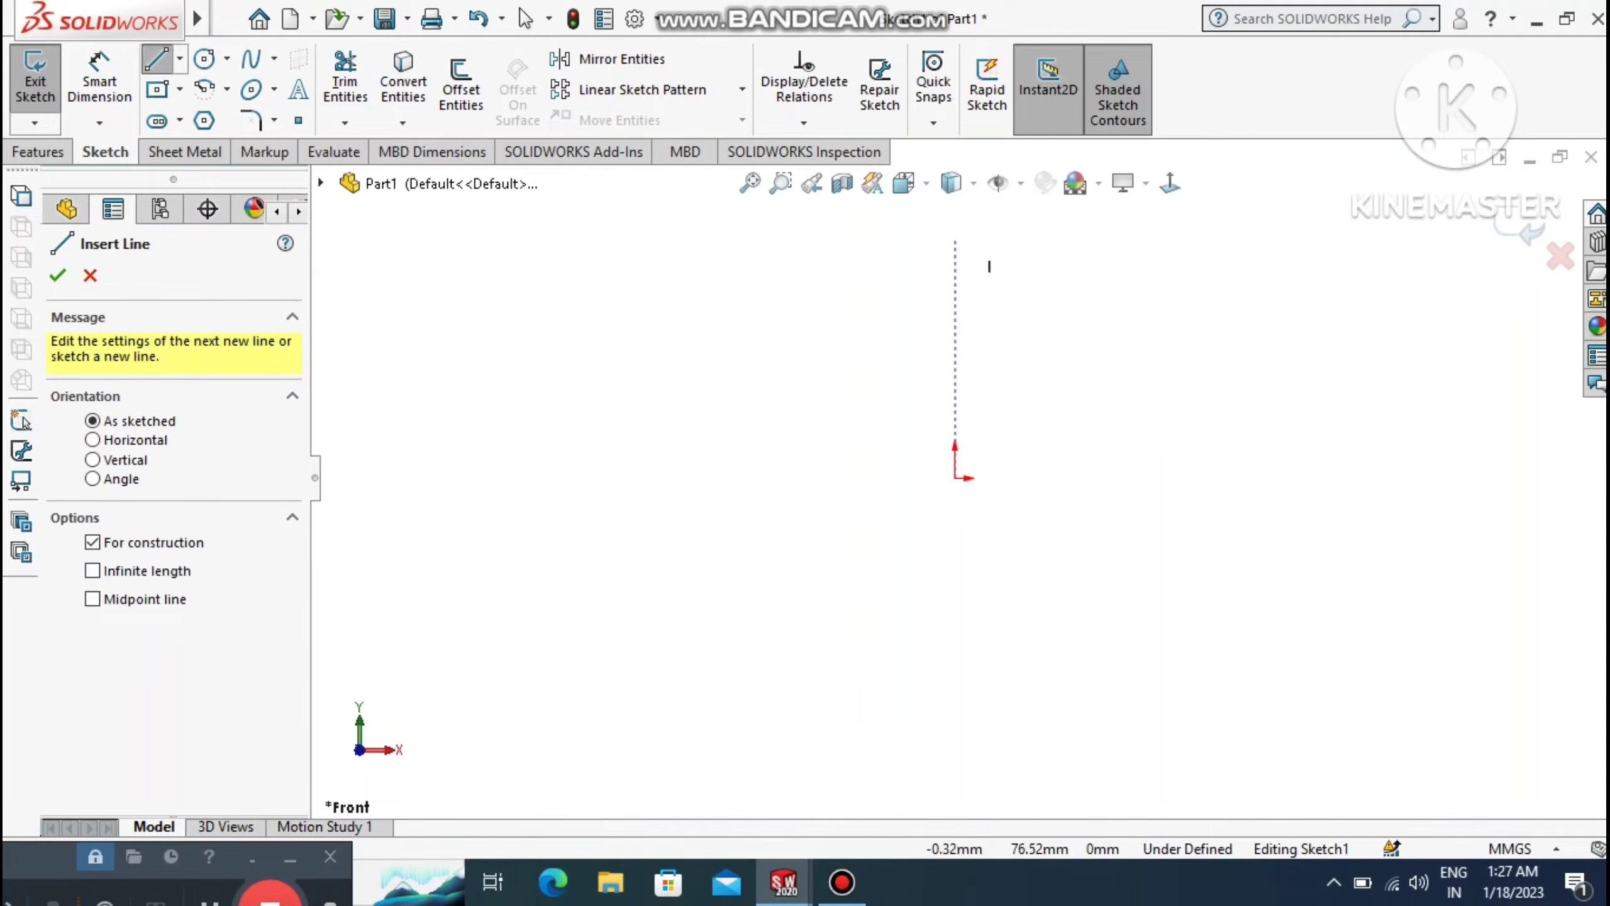
left_click(957, 244)
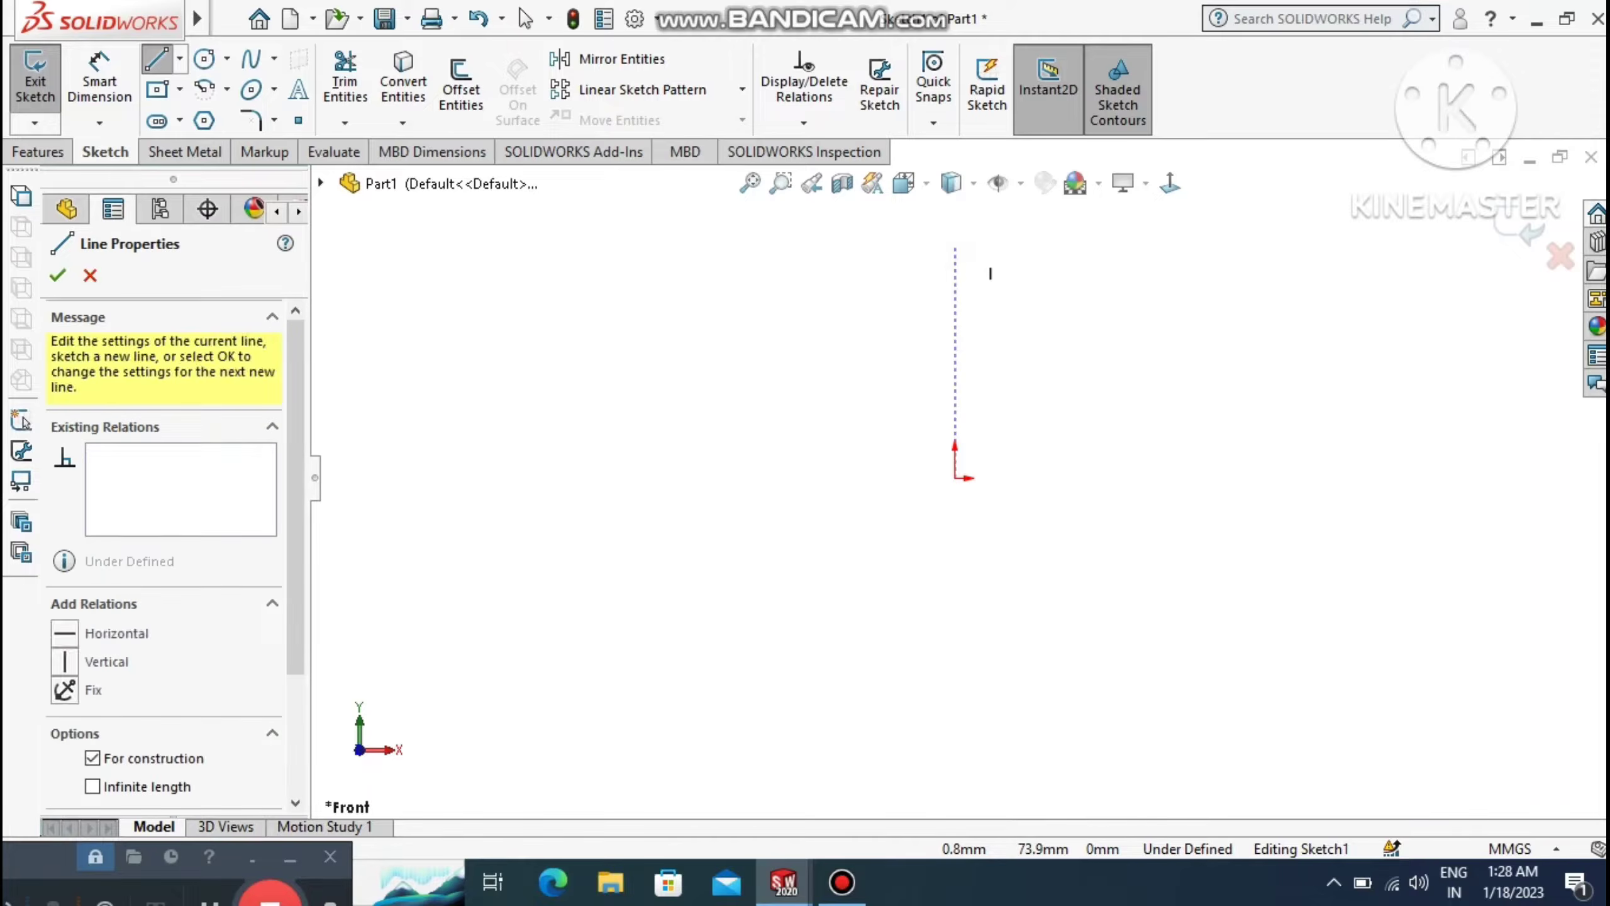
left_click(955, 476)
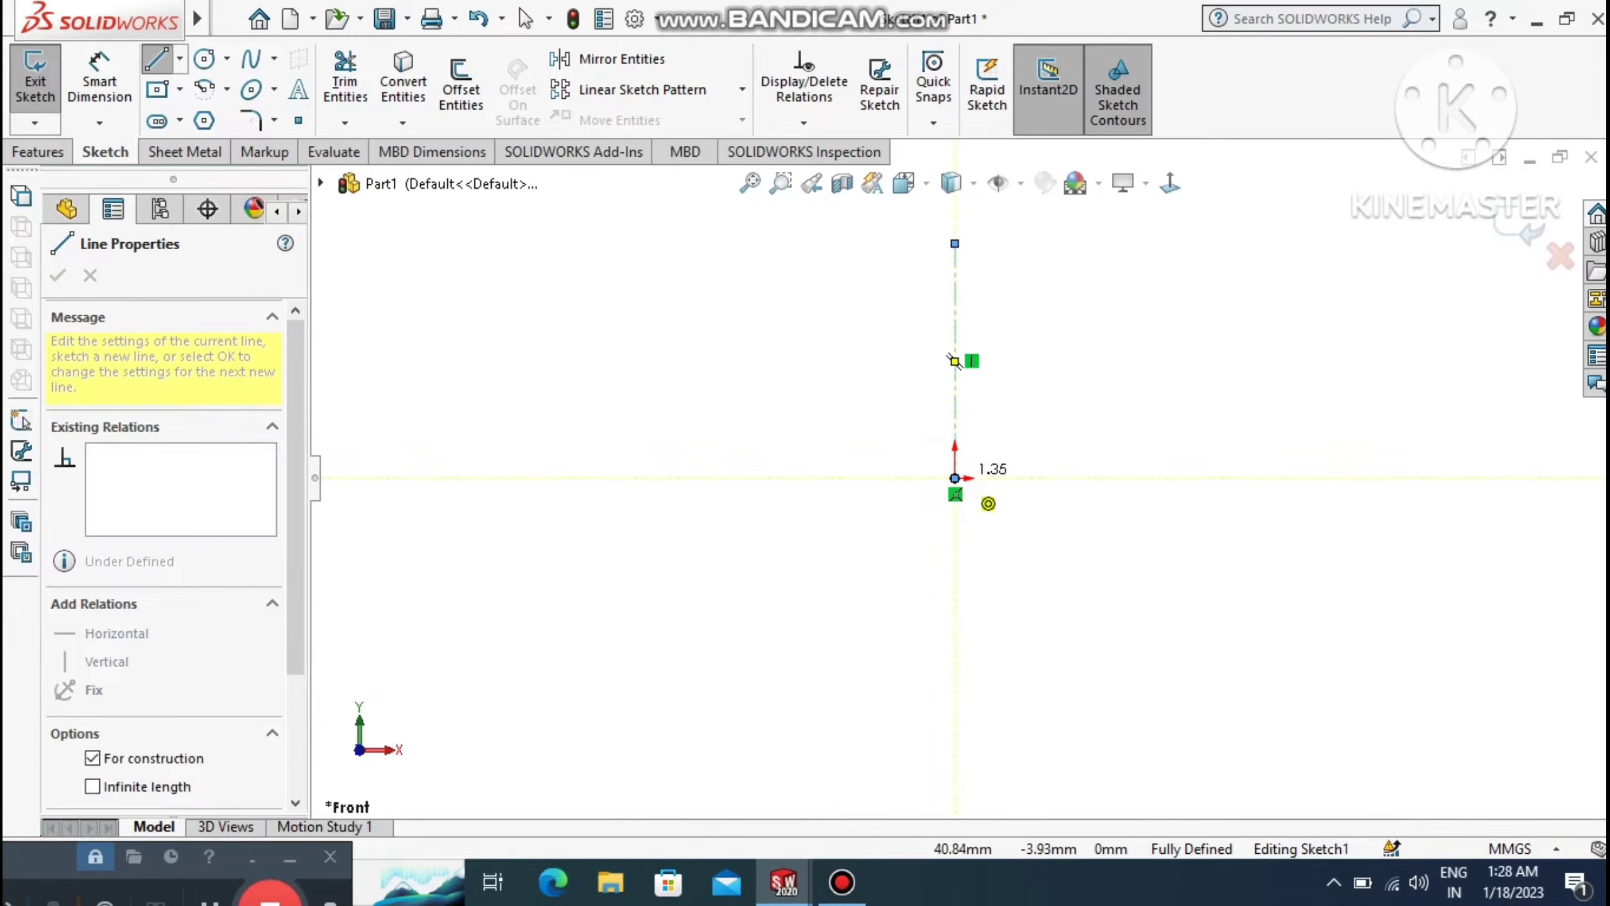
left_click(1209, 478)
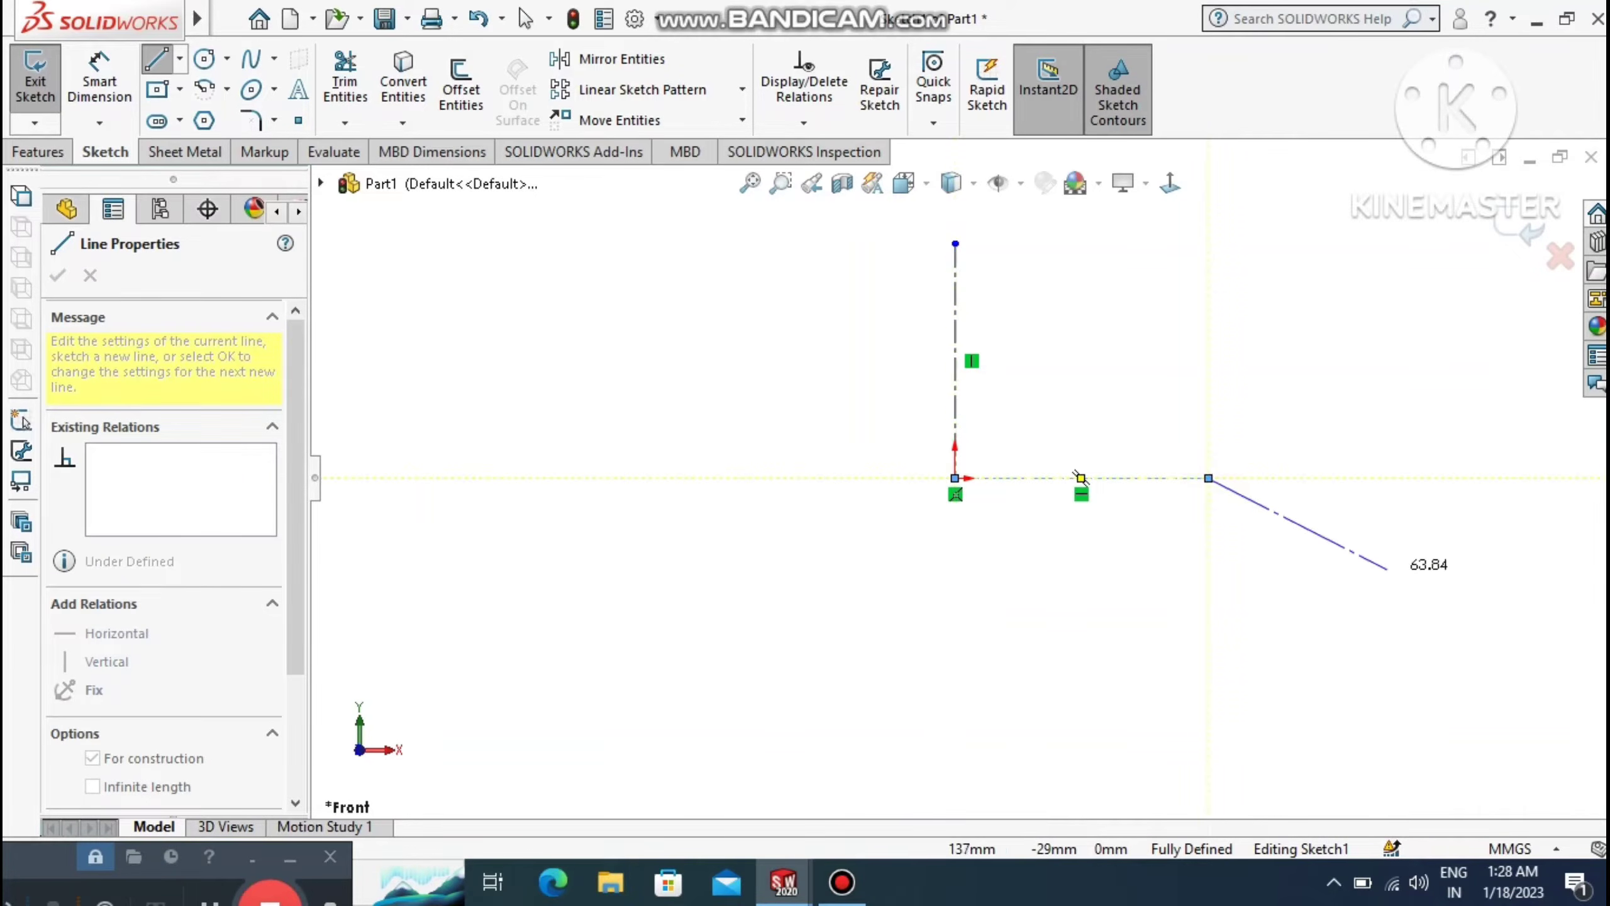
key("Escape")
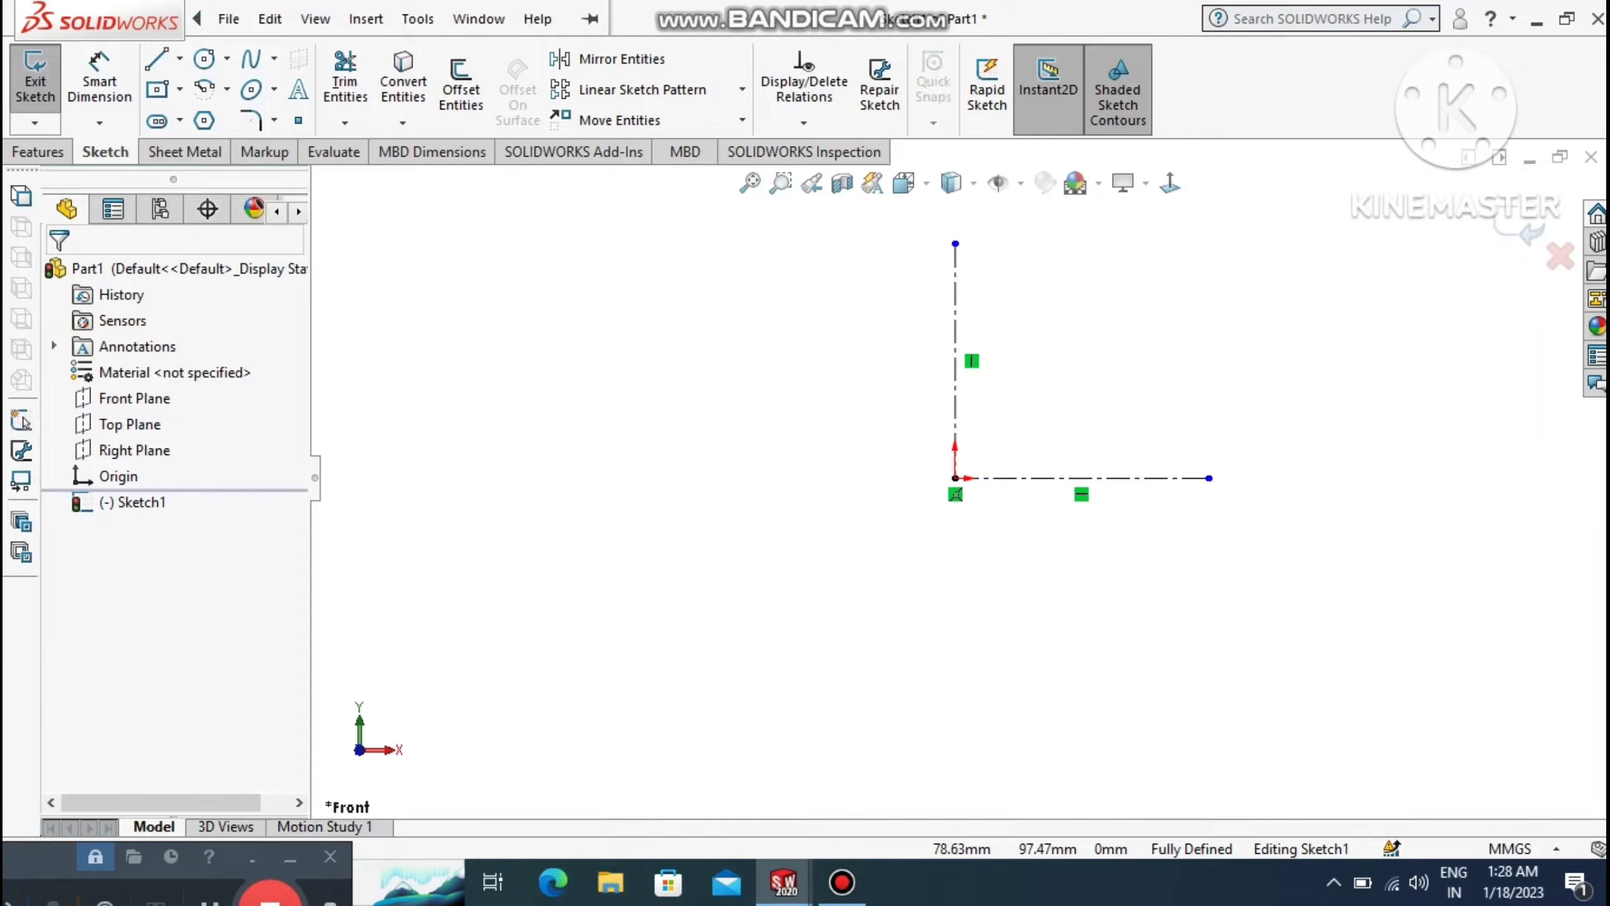
Sketch a vertical line about 98 mm long through the origin, continued by a bottom line to the right and an upward lip about 18 mm long.
left_click(156, 59)
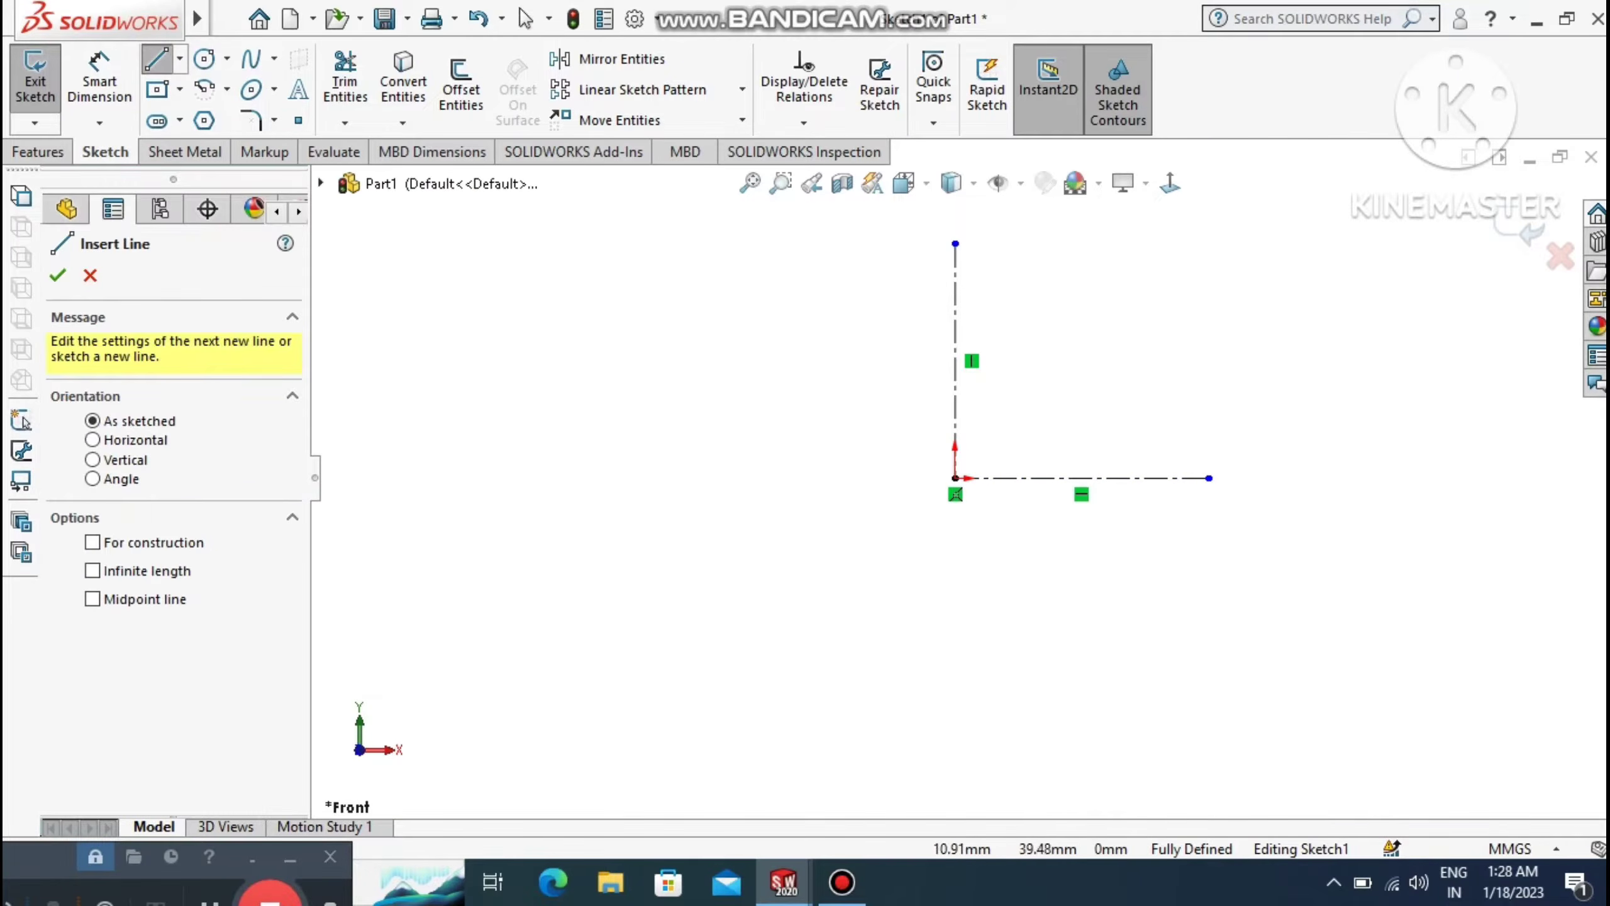
left_click(955, 306)
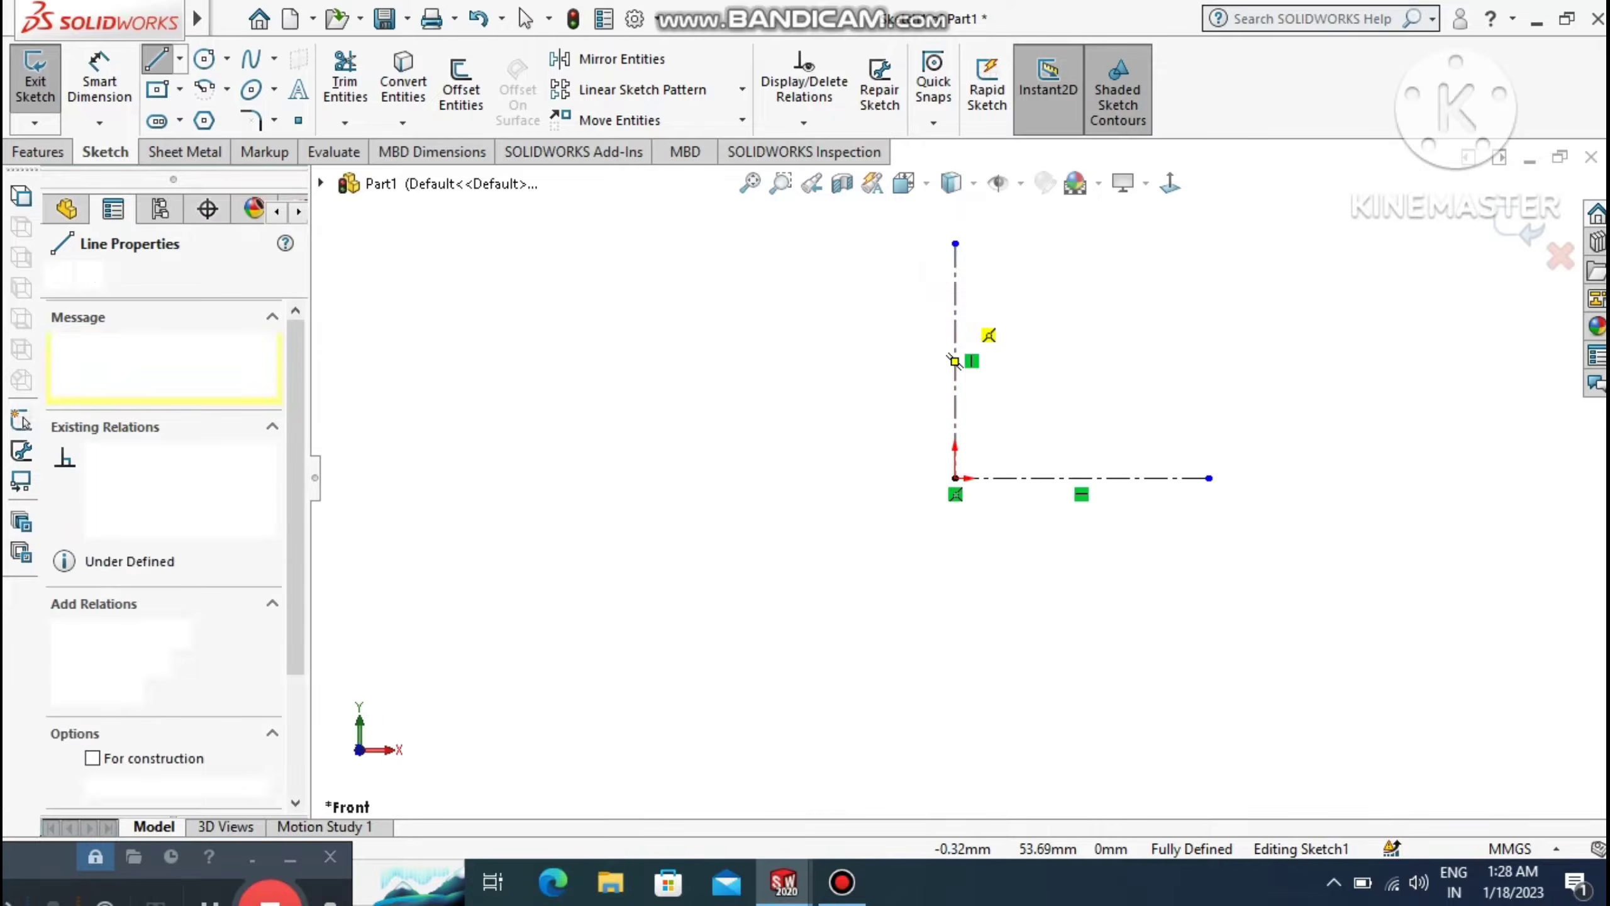
left_click(955, 614)
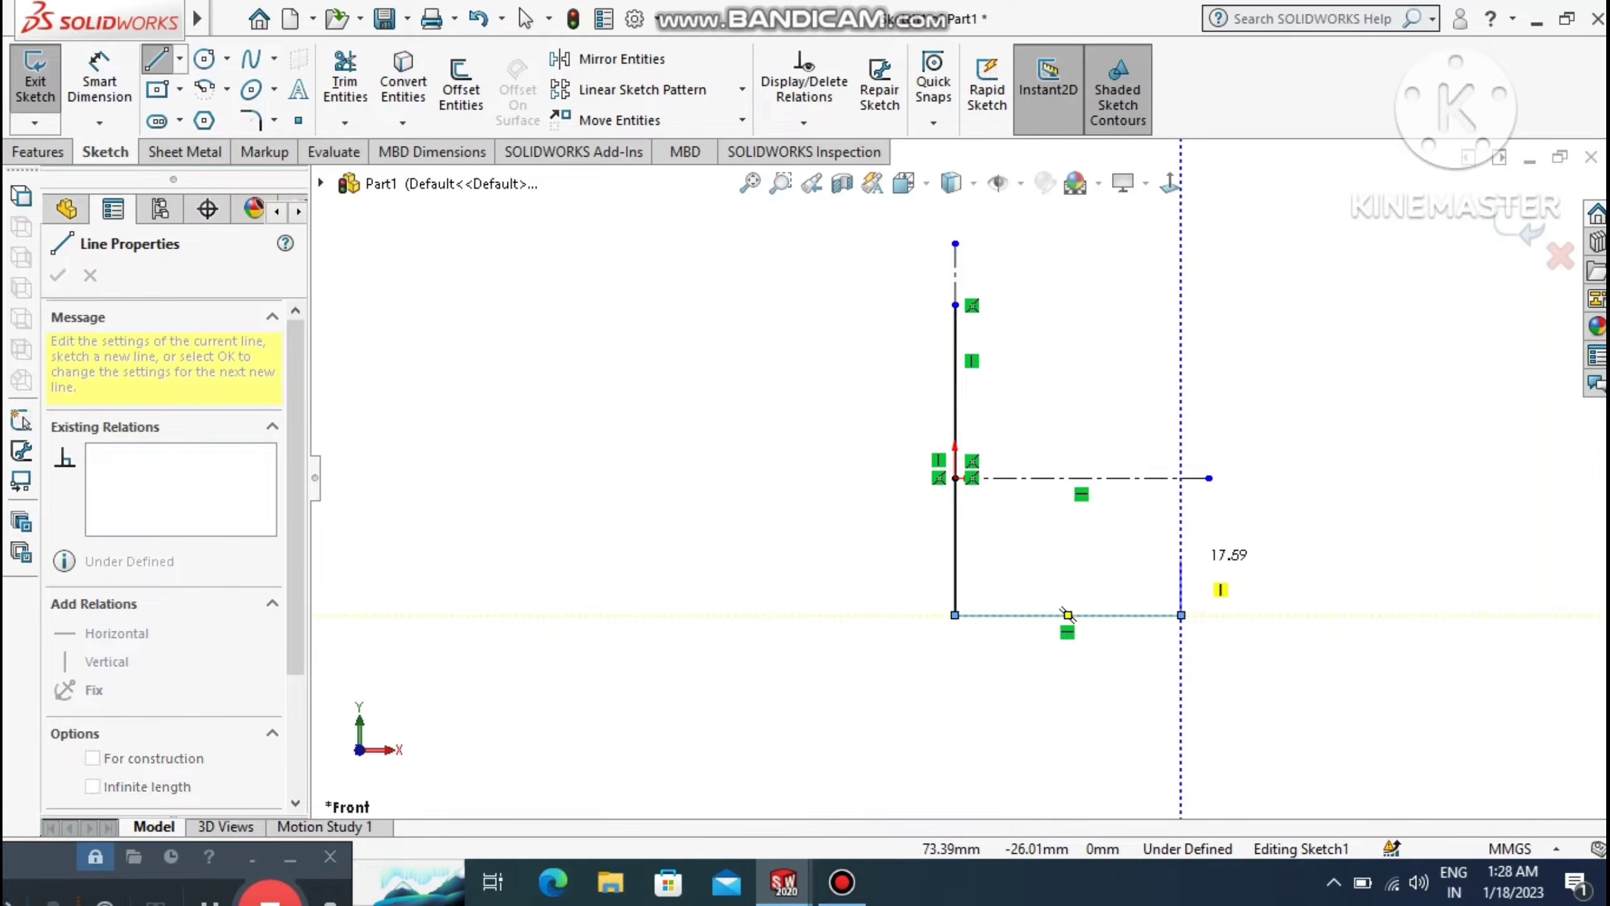
left_click(1181, 614)
key("Escape")
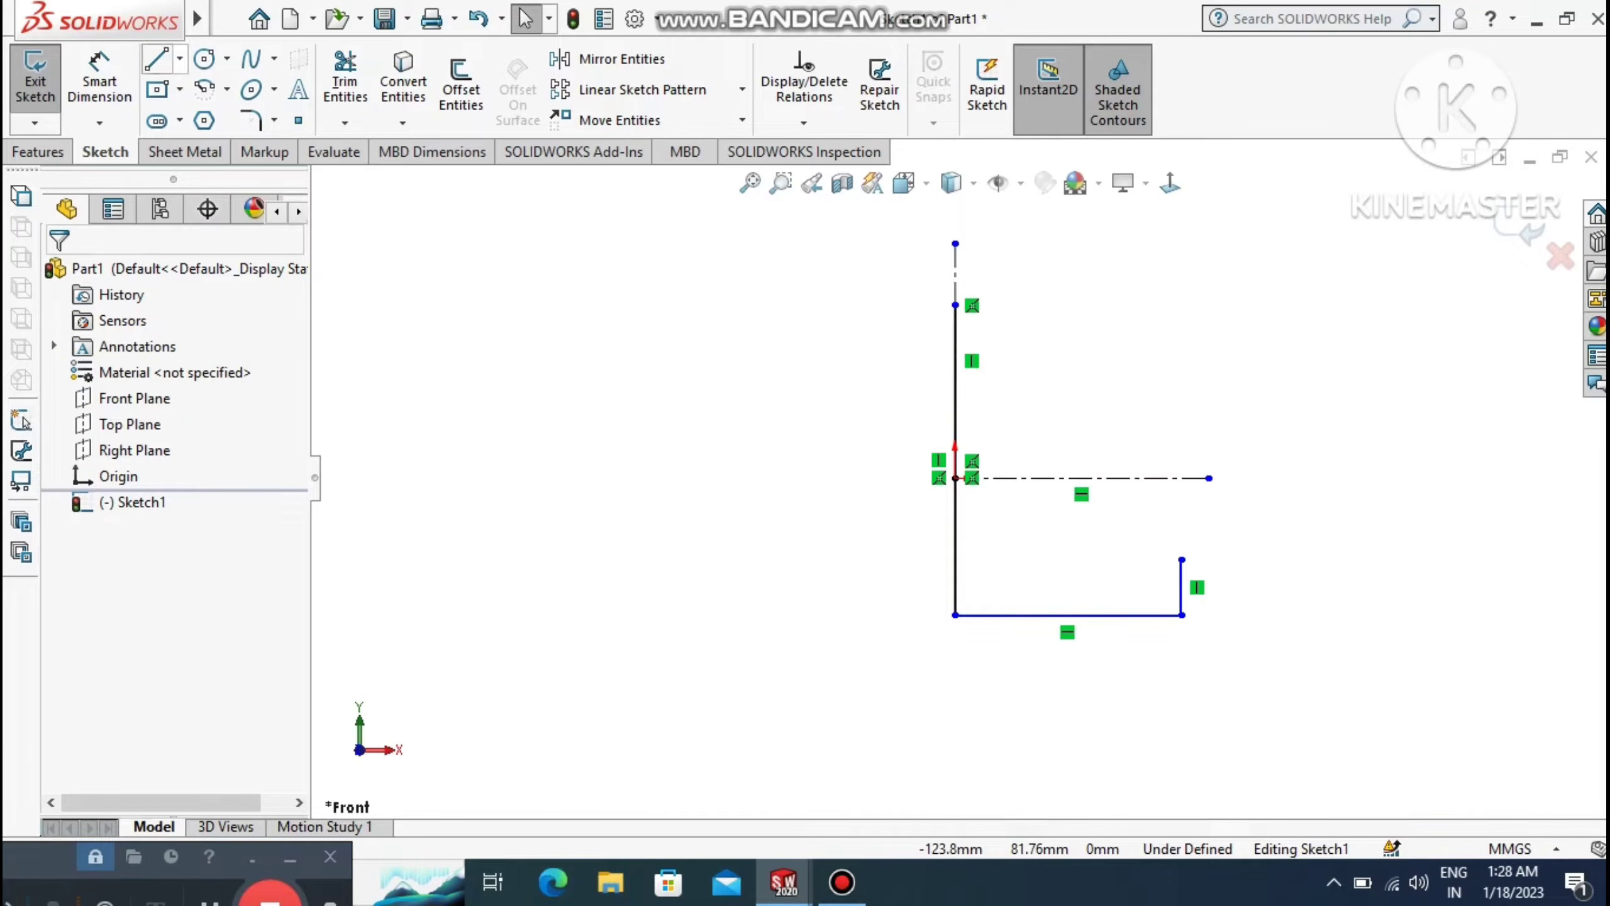
Sketch a top horizontal line about 72 mm long from the vertical line's upper end, finished with a short downward lip.
left_click(156, 60)
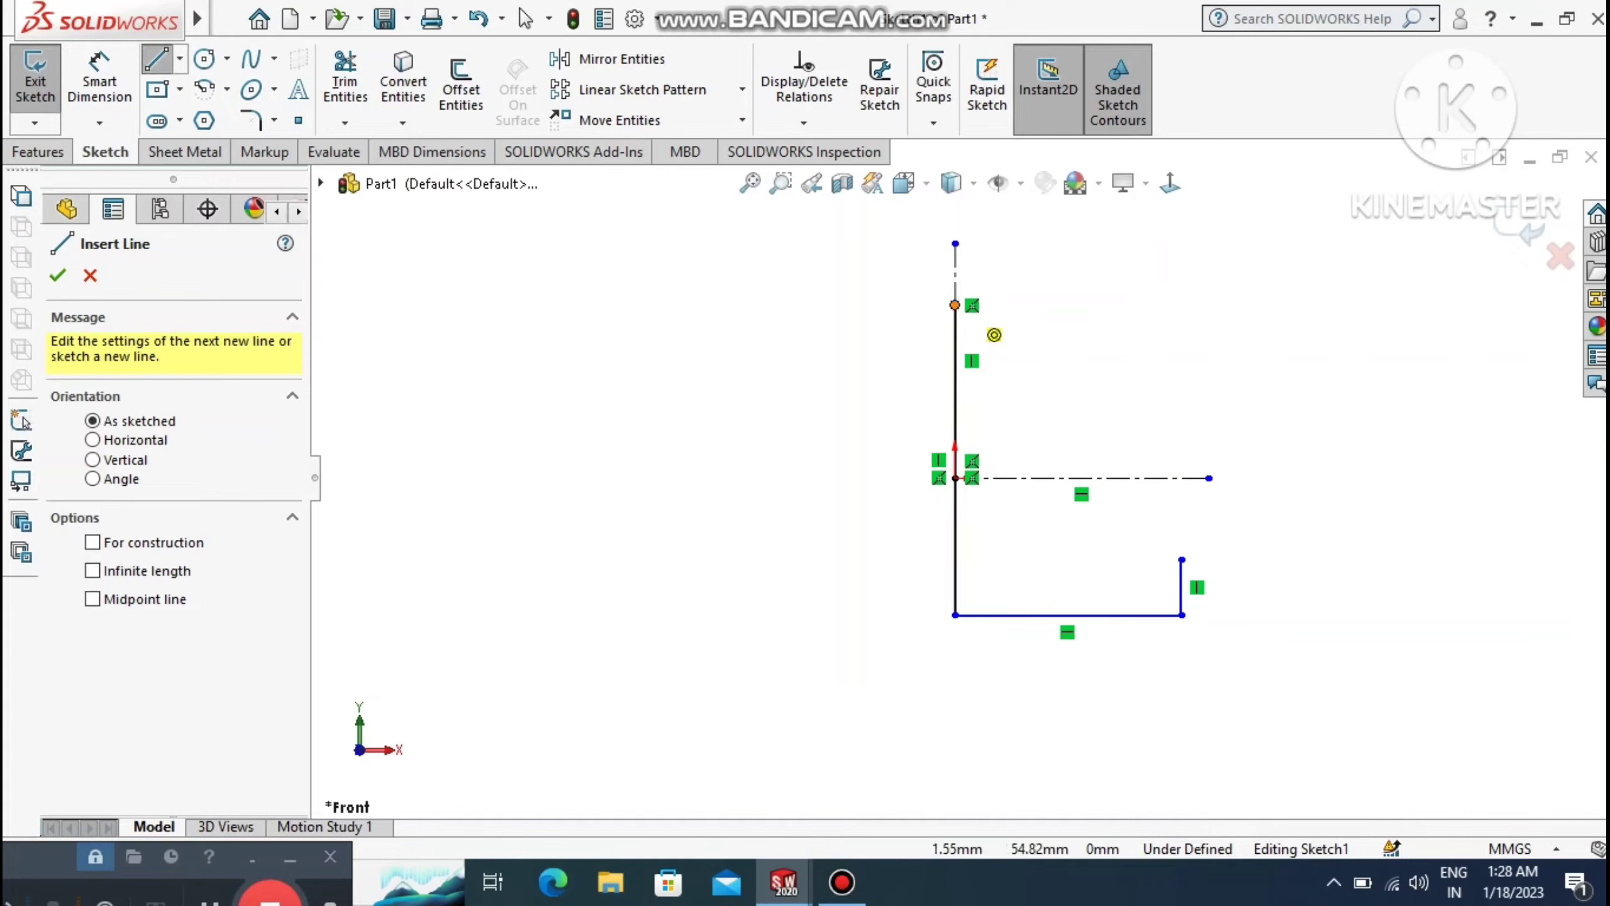
left_click(954, 305)
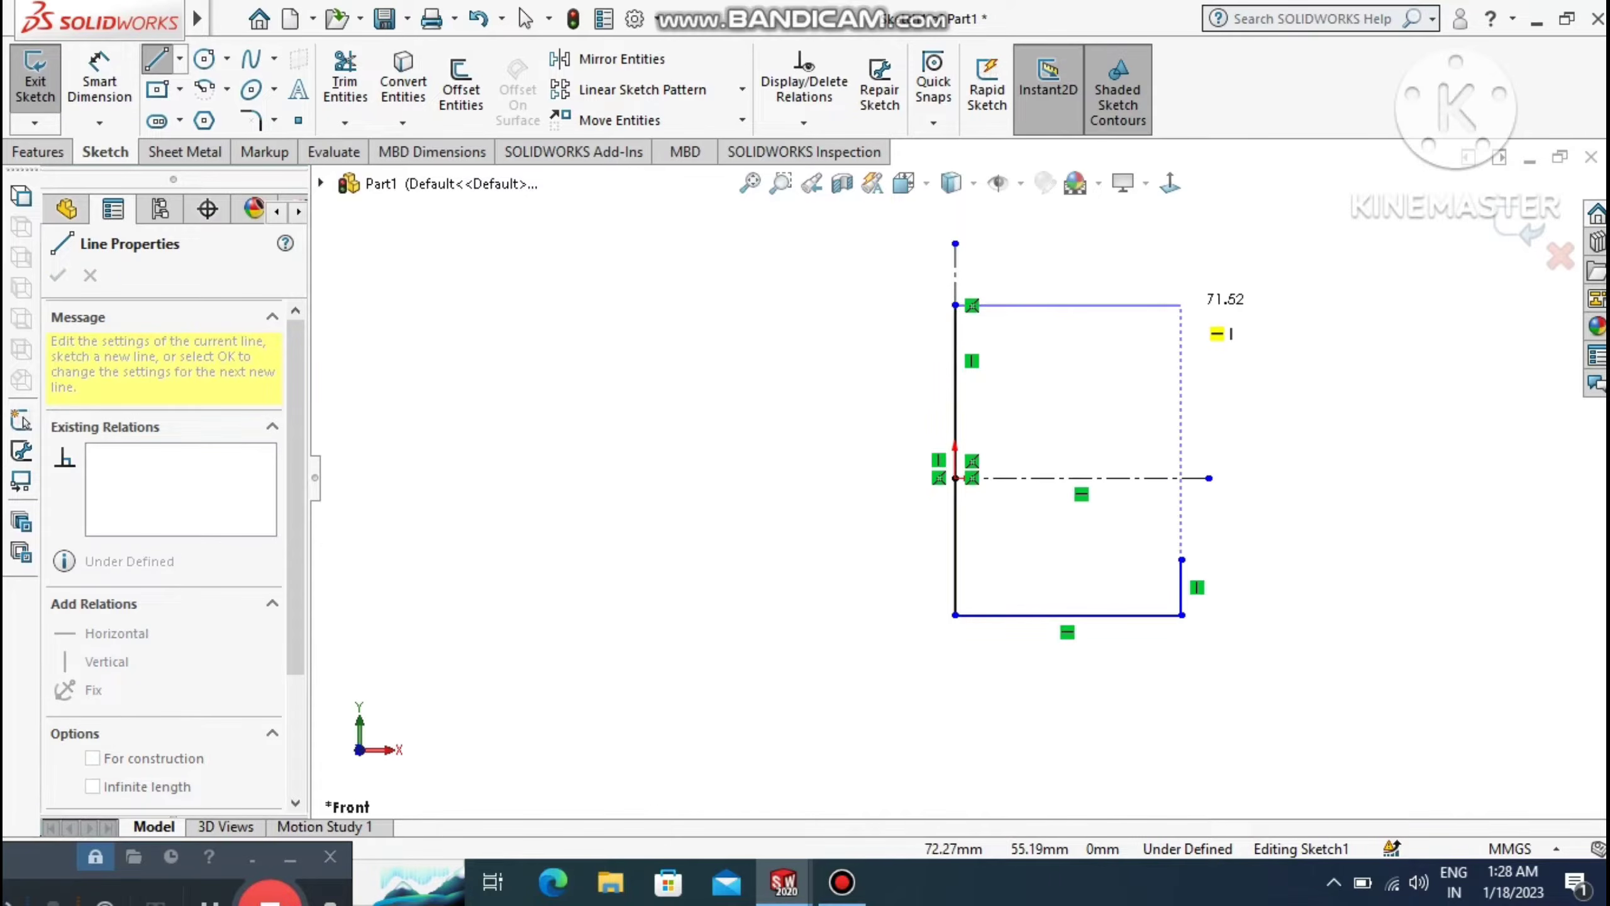
left_click(1180, 305)
left_click(1181, 362)
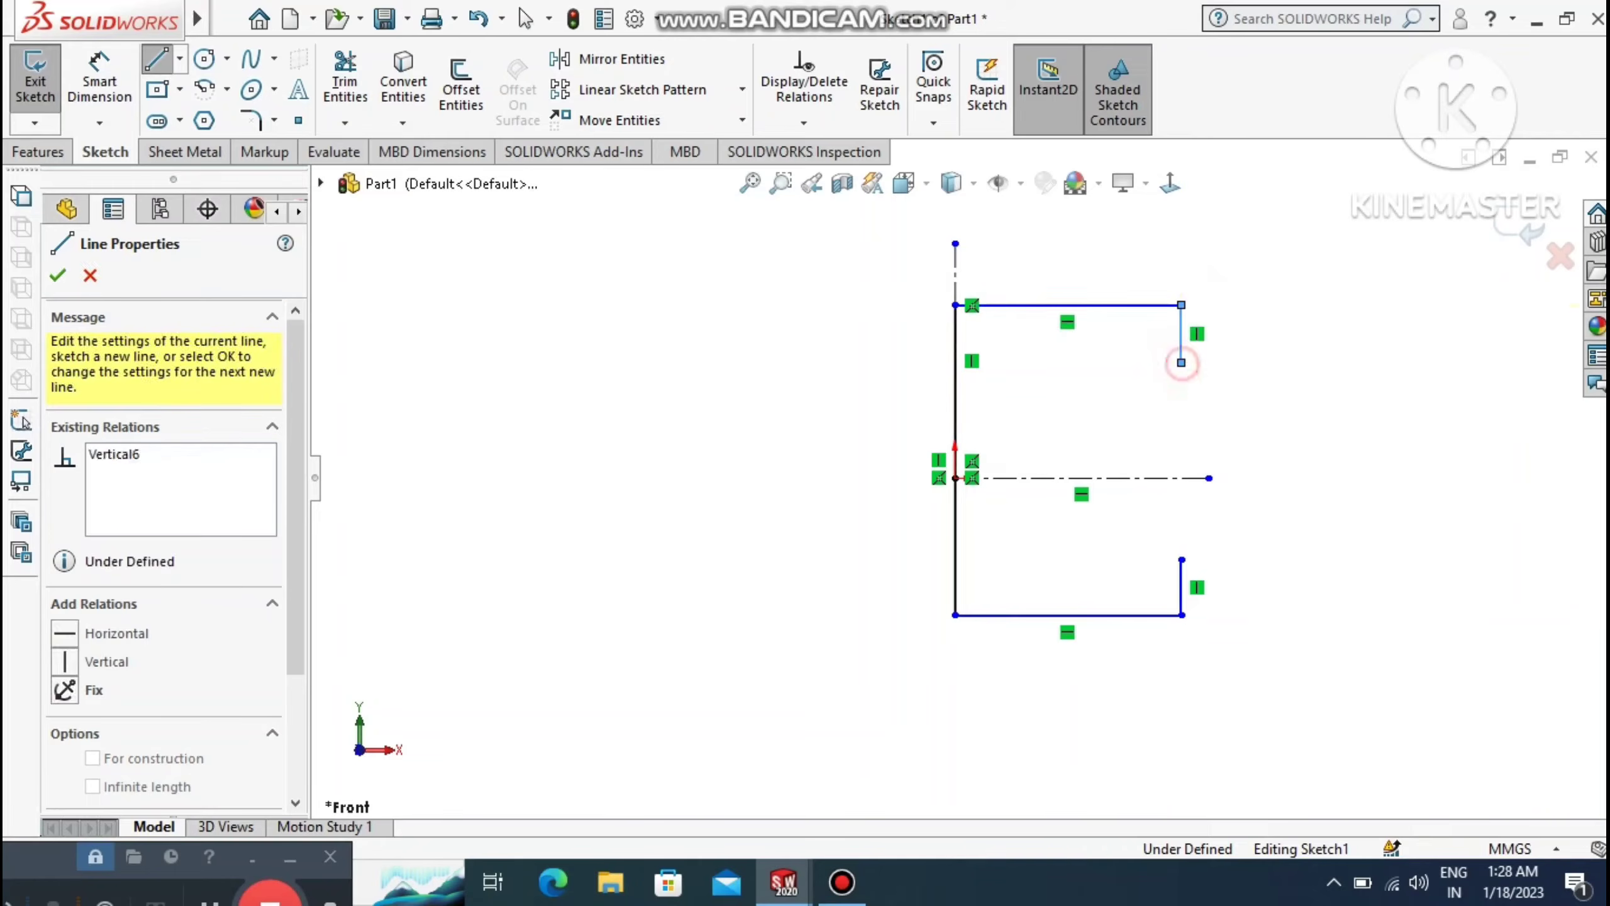
key("Escape")
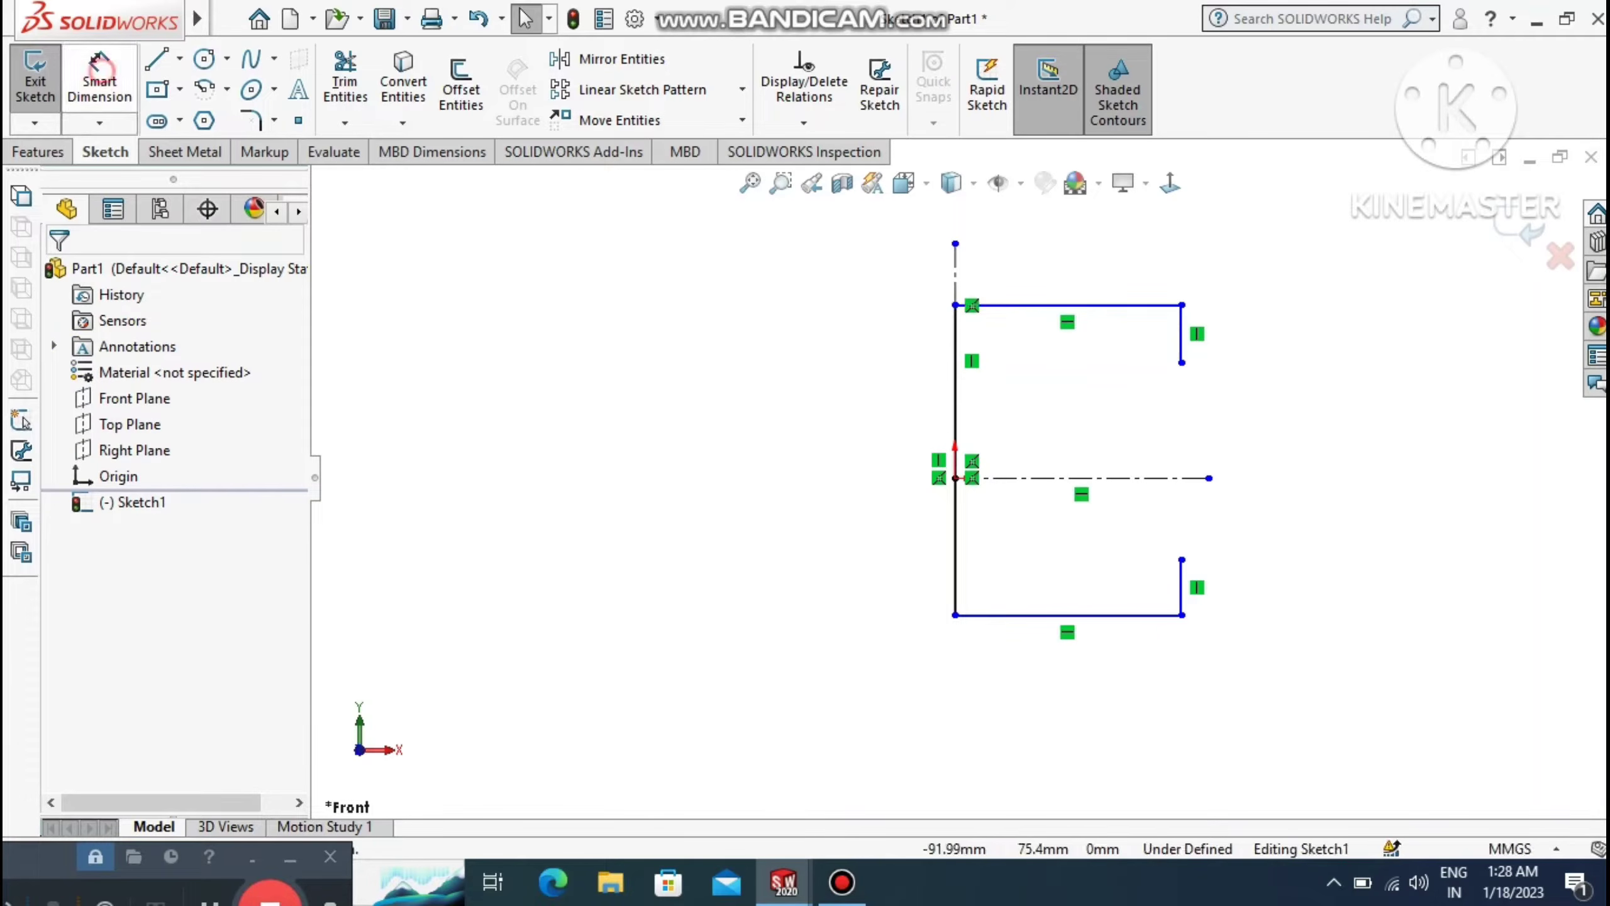
left_click(99, 64)
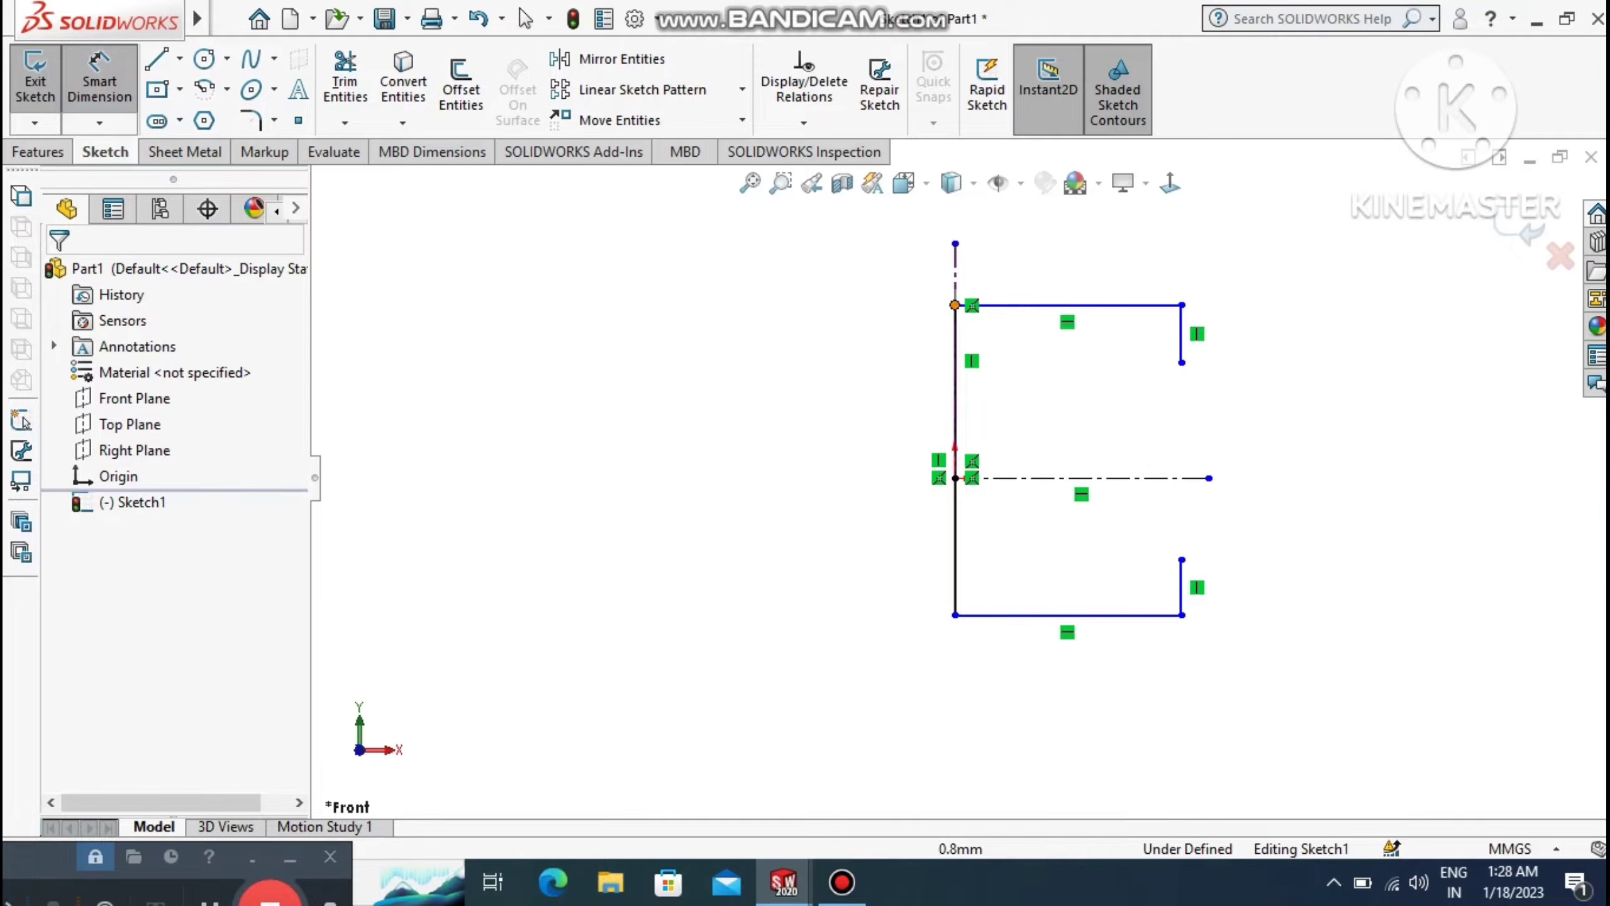
left_click(955, 305)
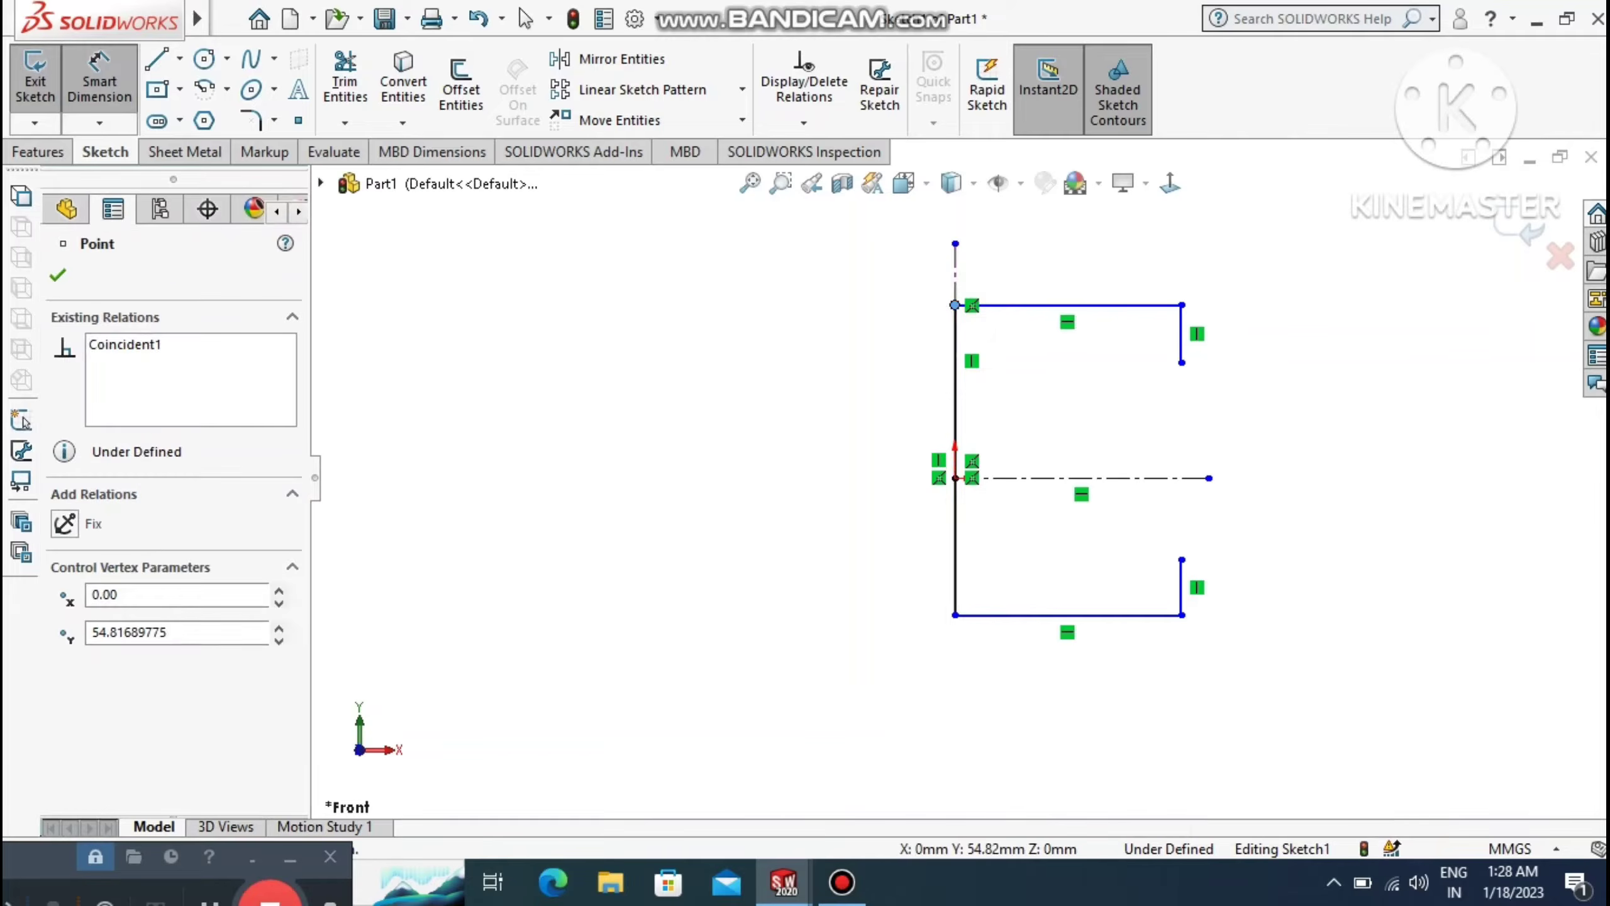
left_click(954, 615)
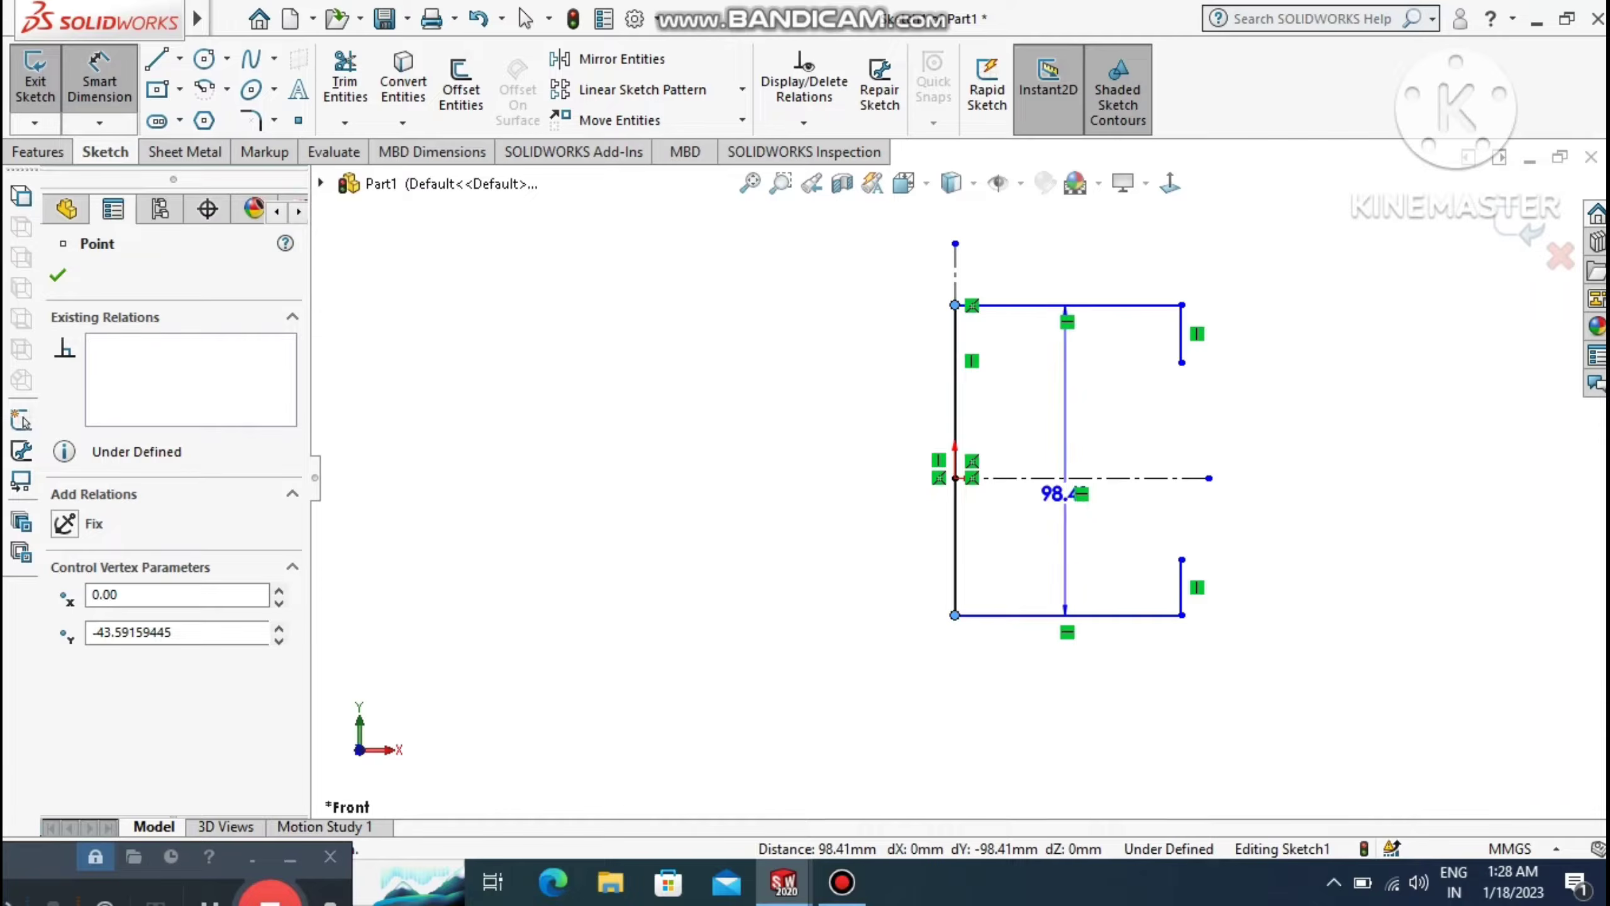
key("Escape")
key("Escape")
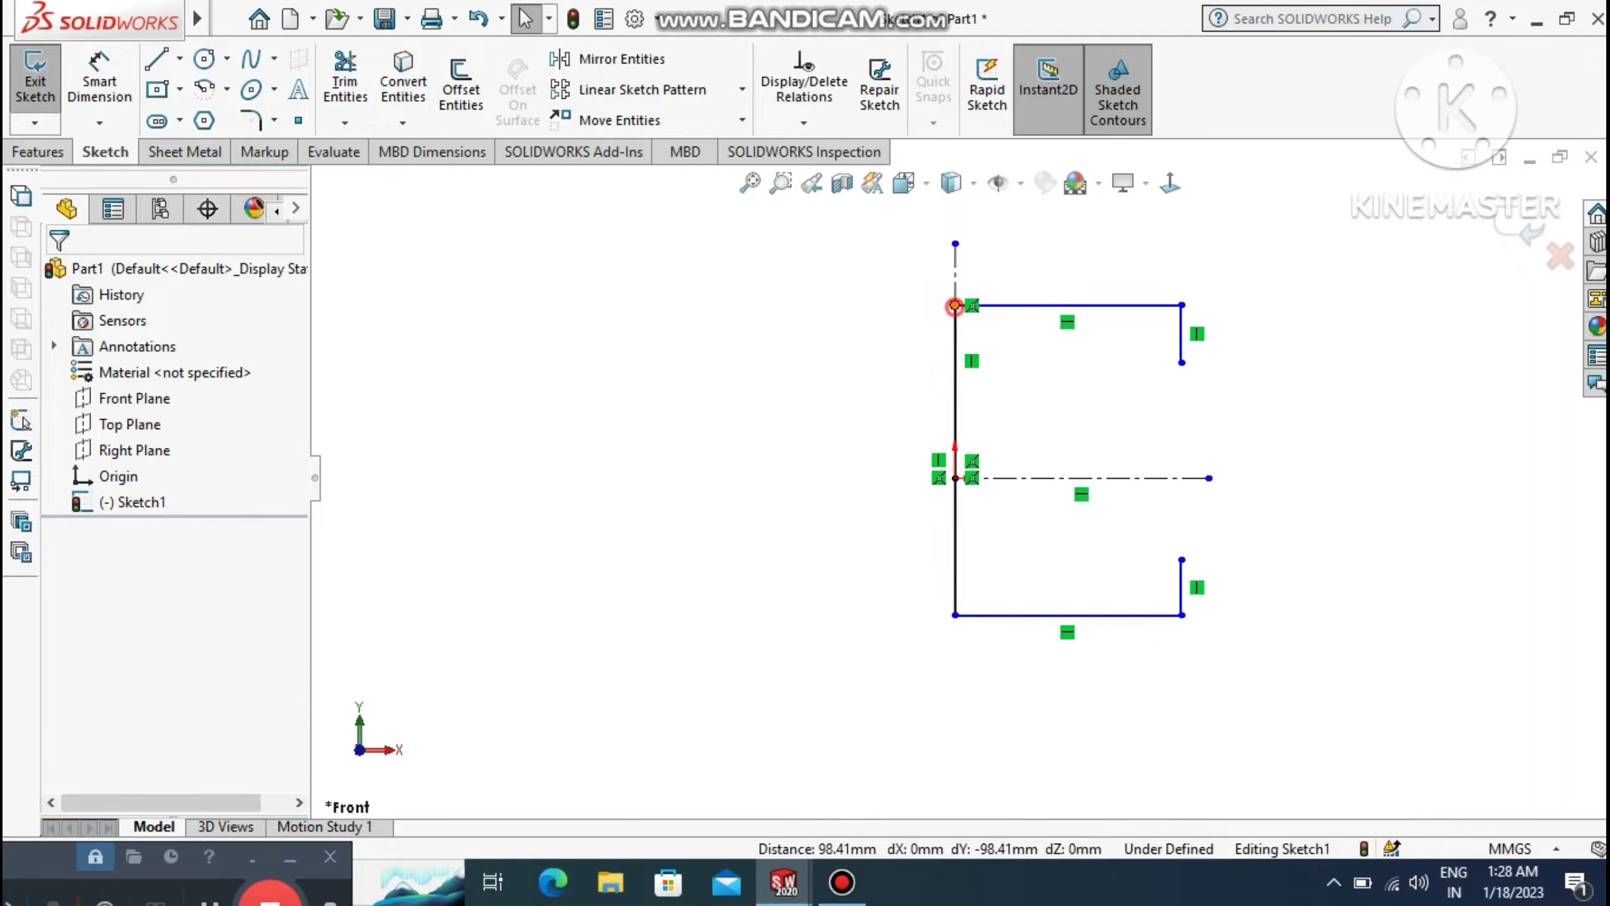
Make the vertical line's upper and lower endpoints symmetric about the horizontal centerline.
left_click(954, 305)
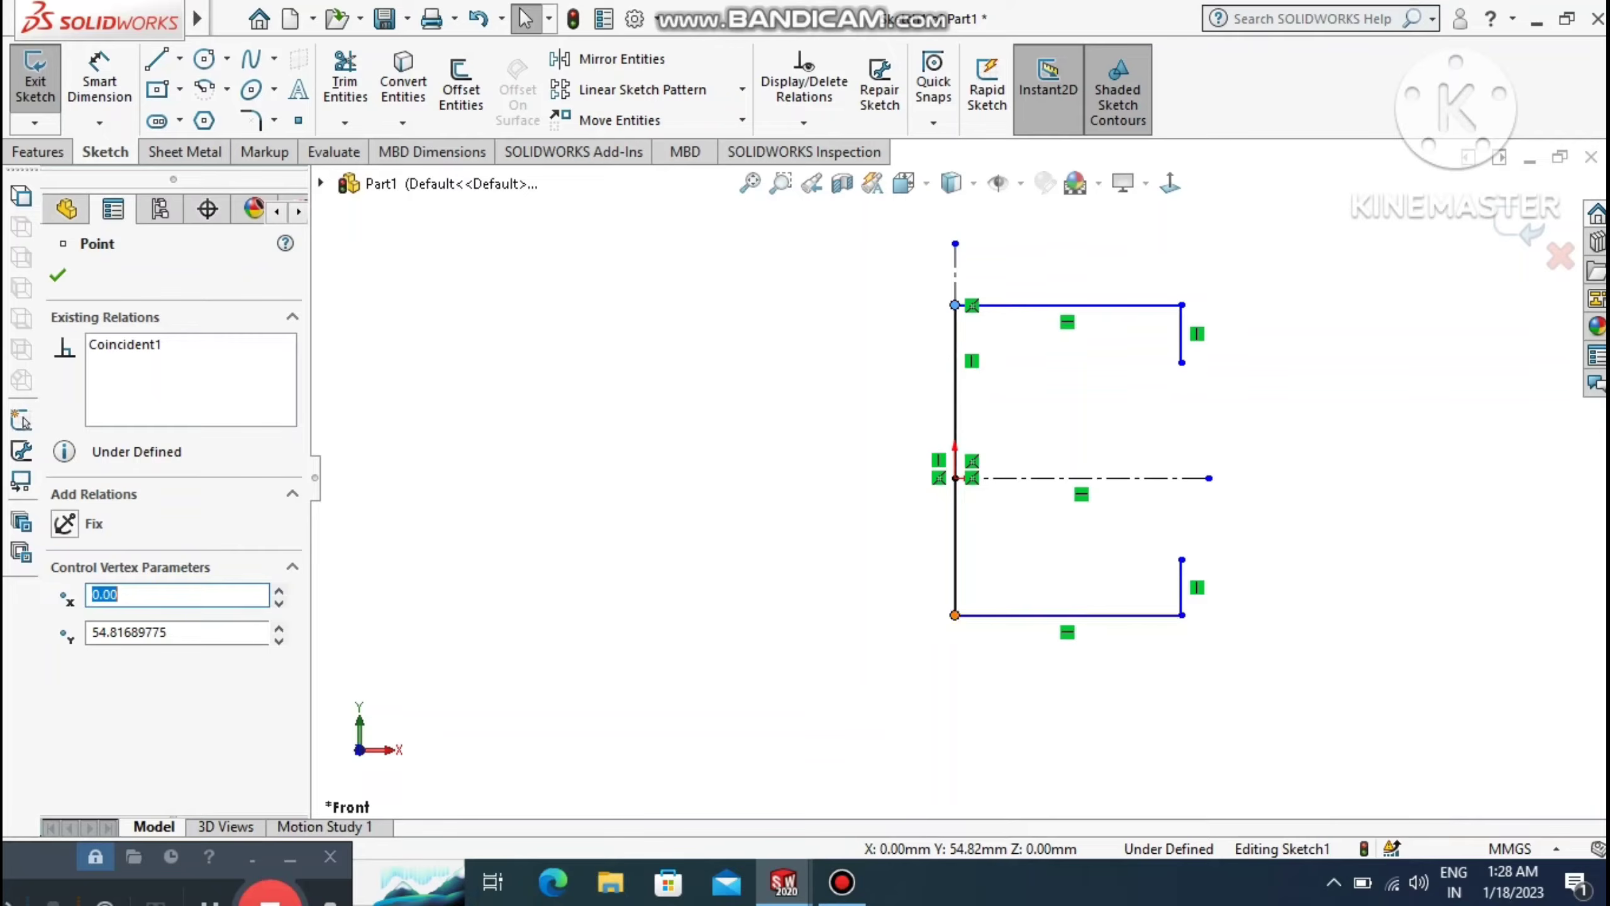
left_click(955, 614, "ctrl")
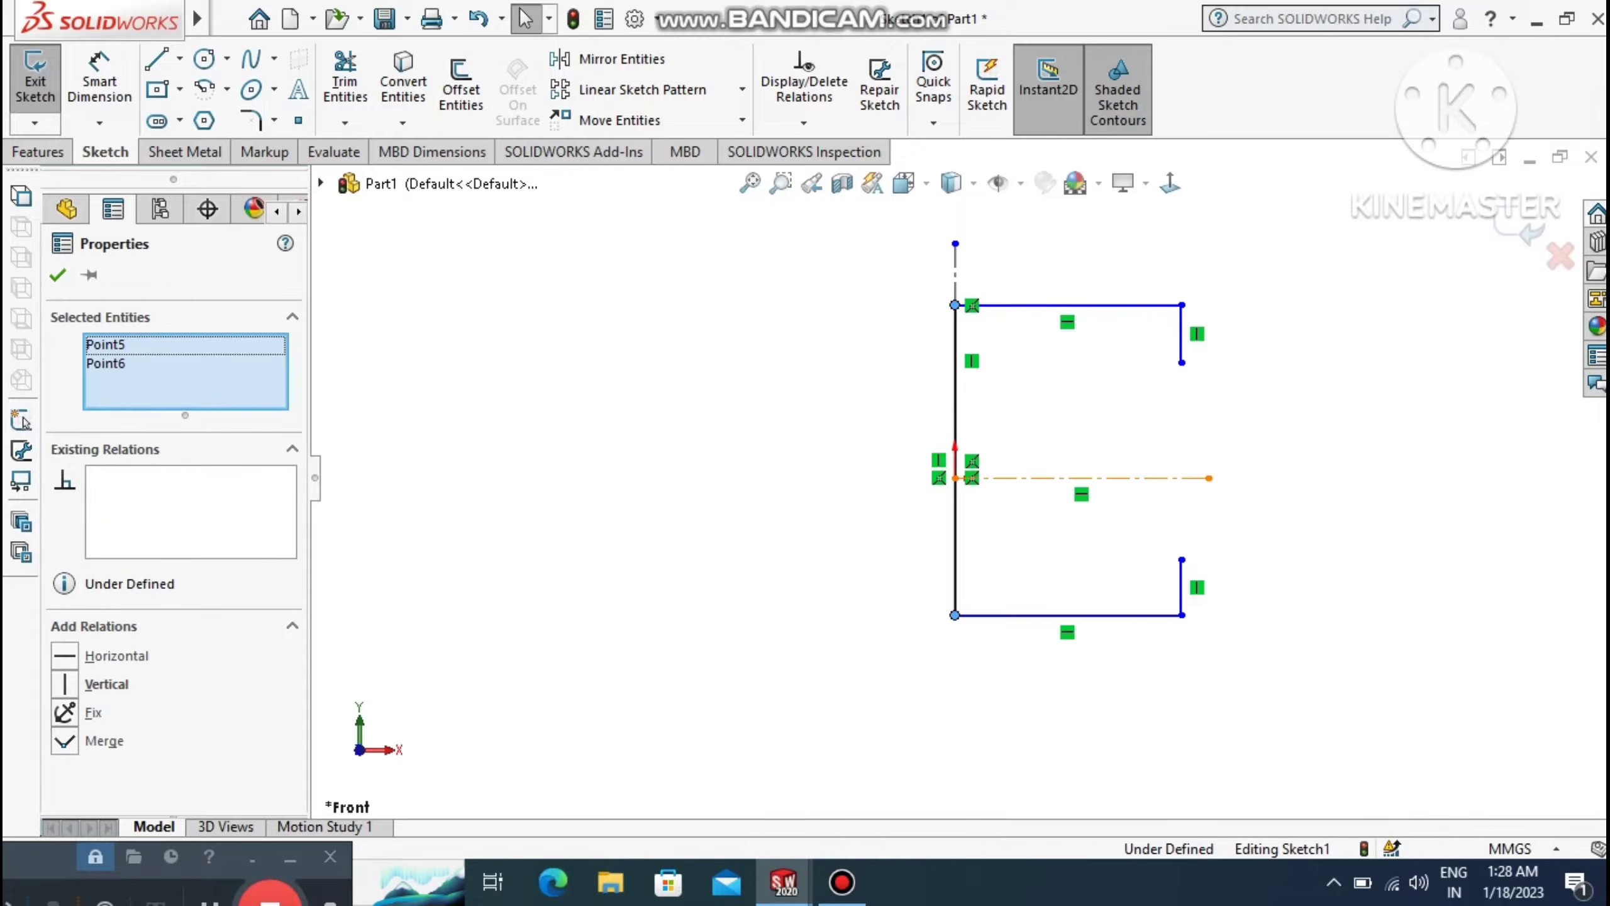
left_click(1045, 478, "ctrl")
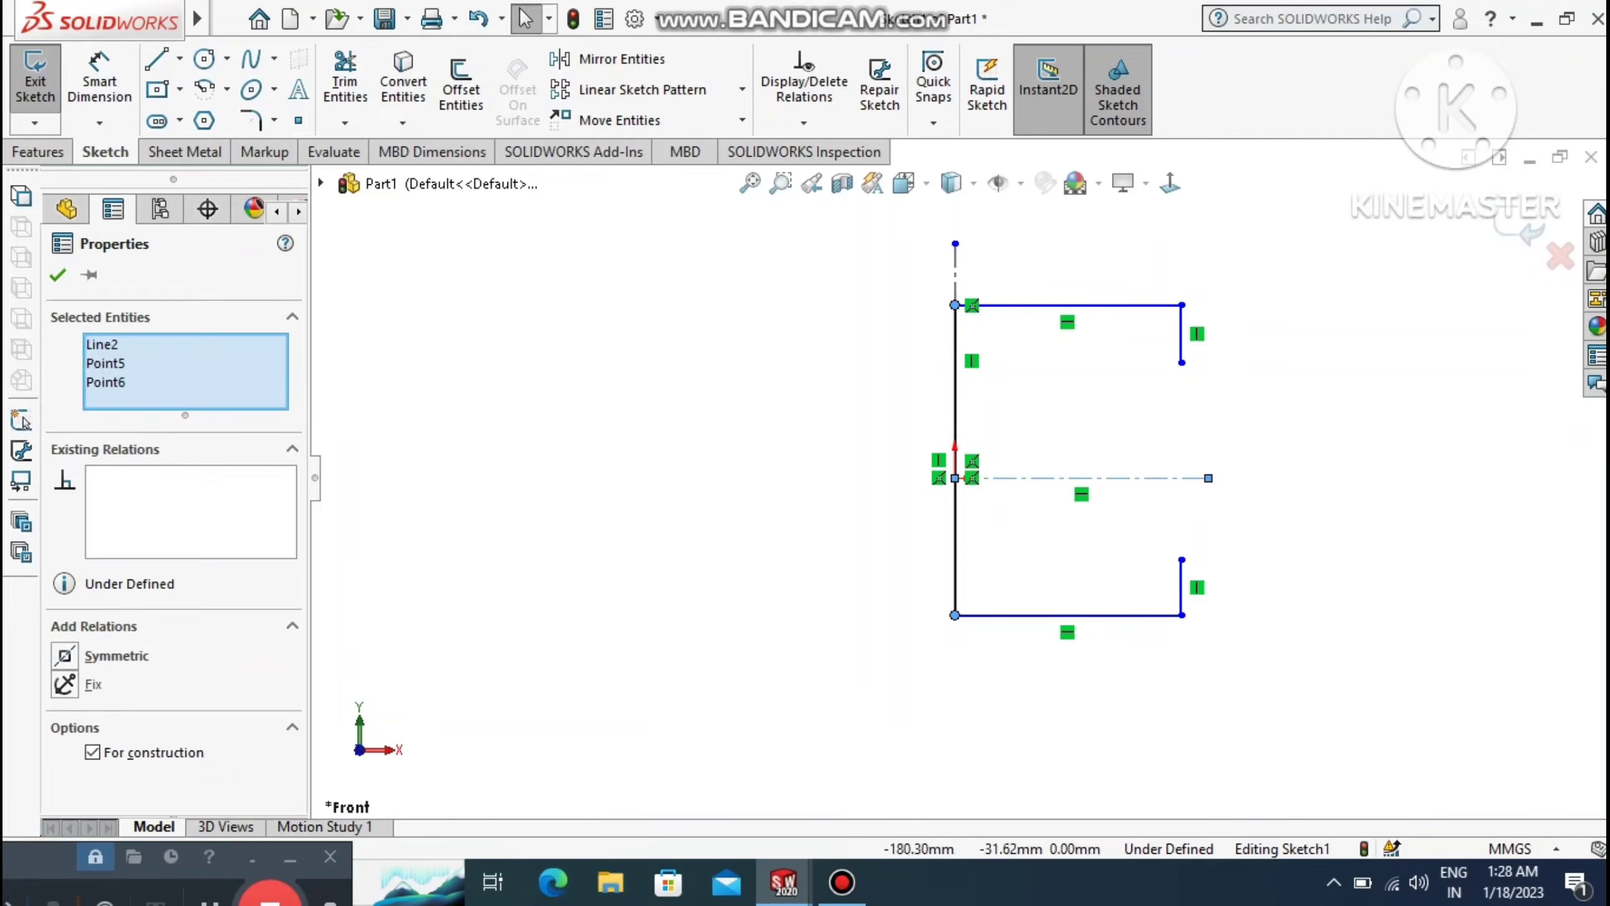
left_click(64, 655)
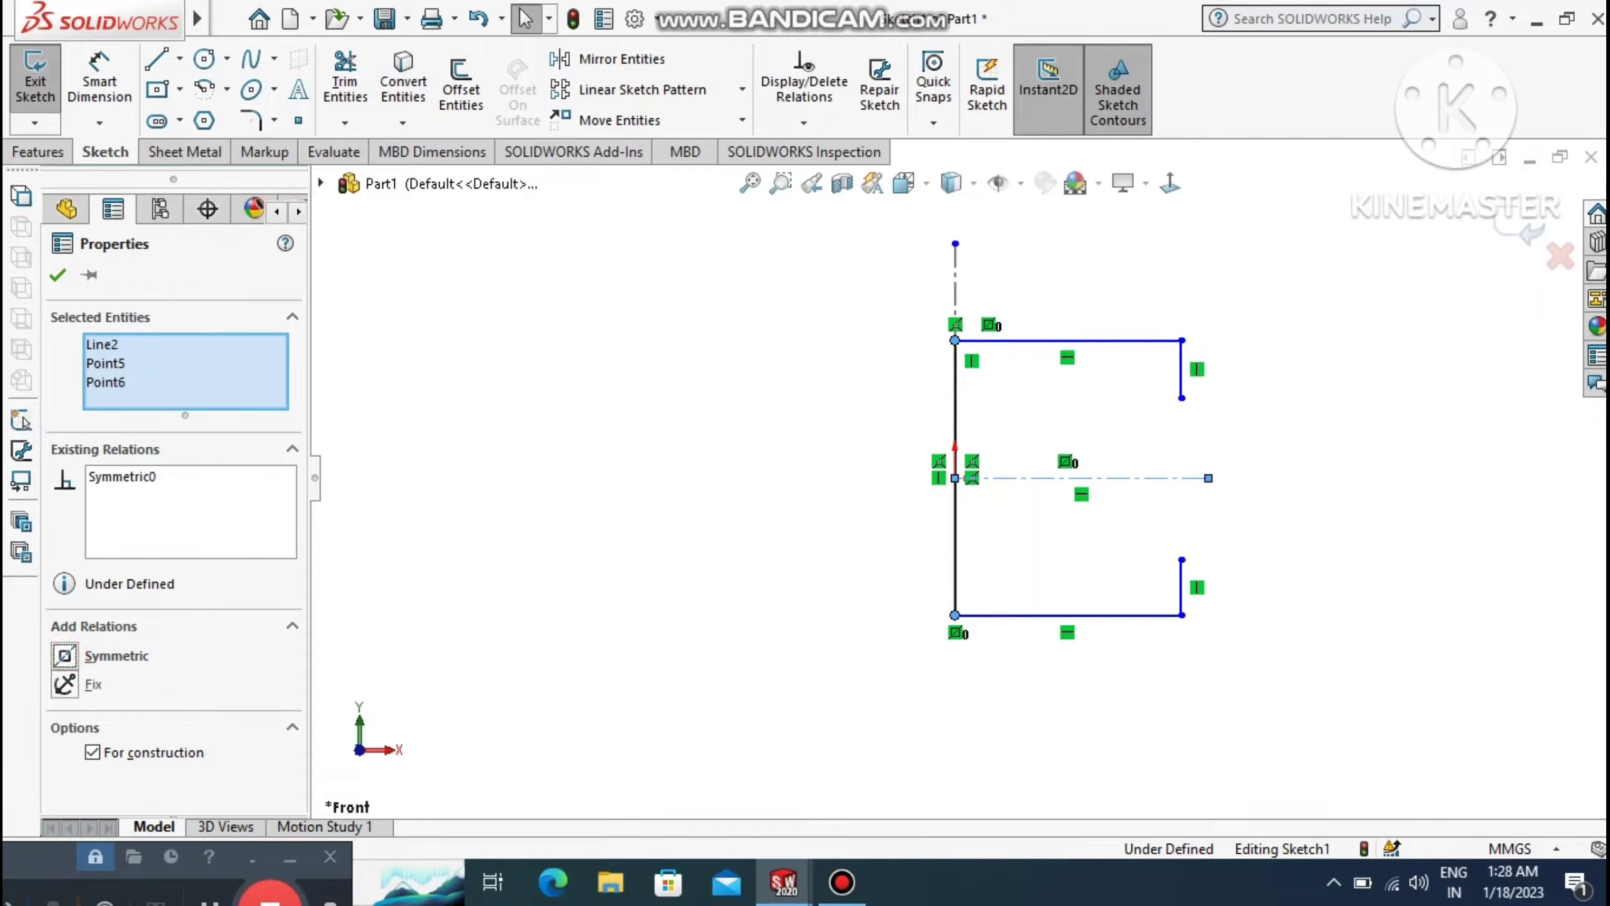
left_click(58, 275)
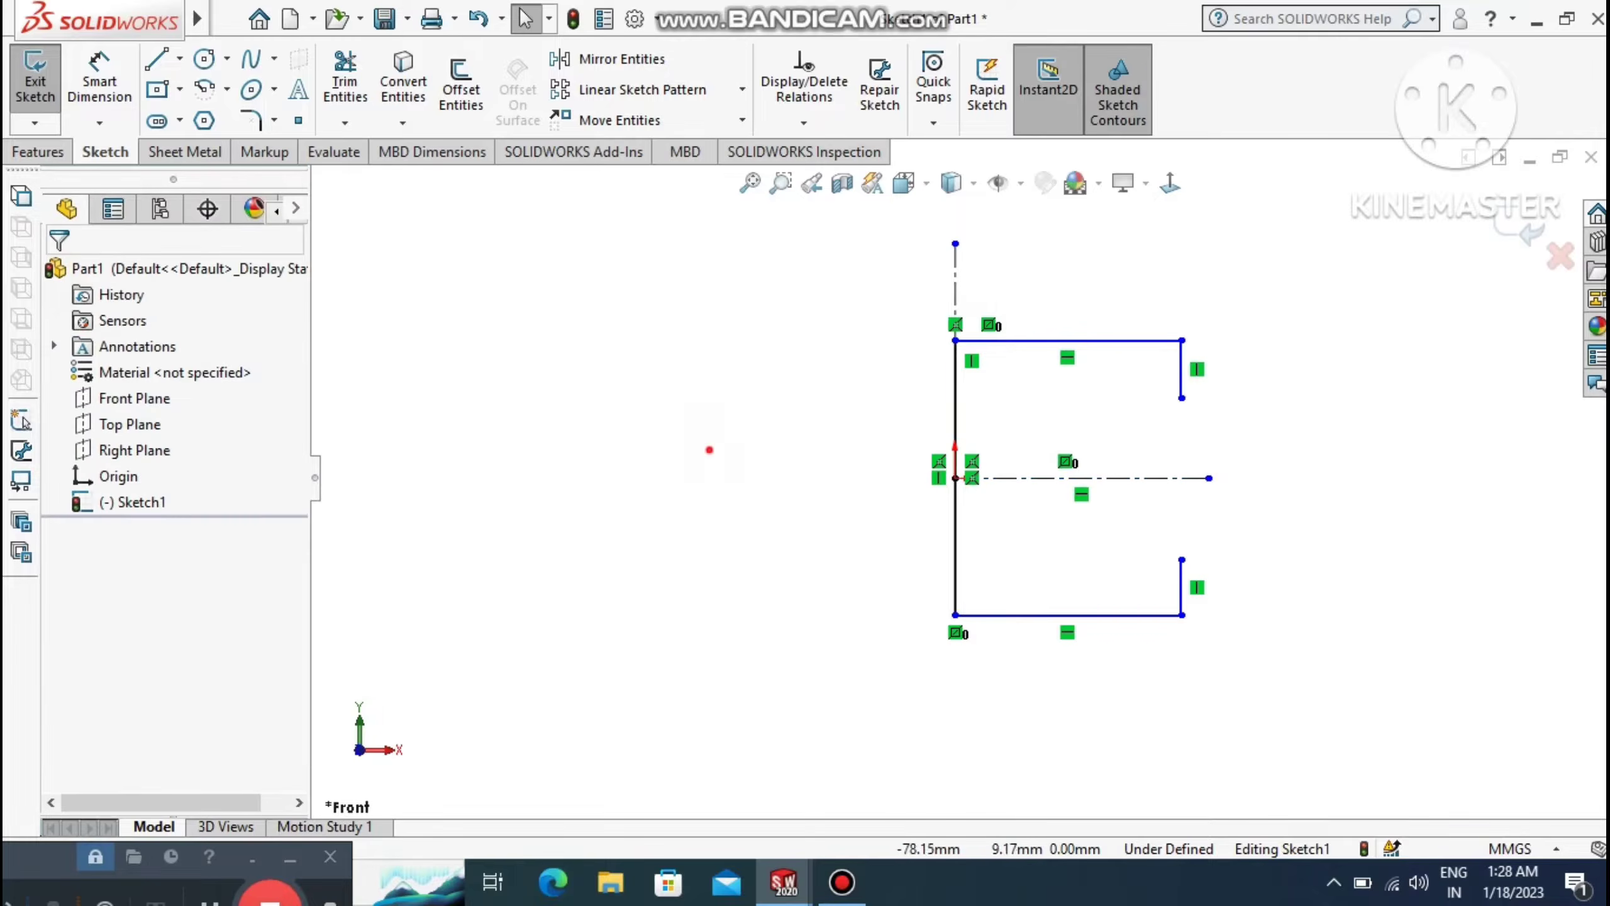
Dimension the profile's long vertical line to 120 mm with Smart Dimension.
left_click(99, 77)
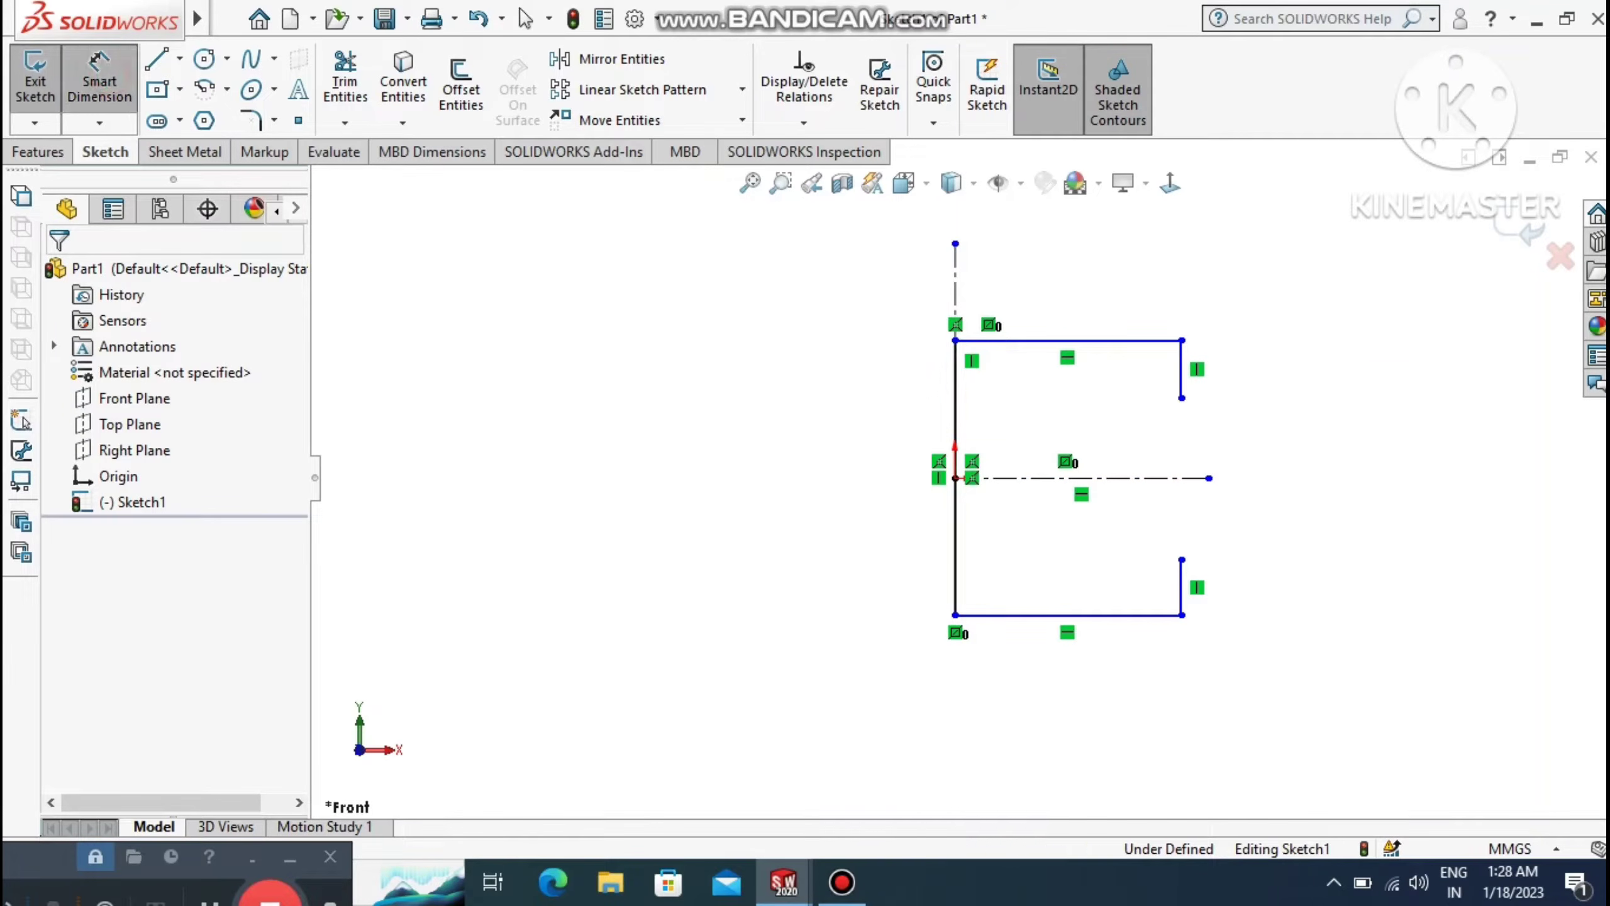
left_click(956, 419)
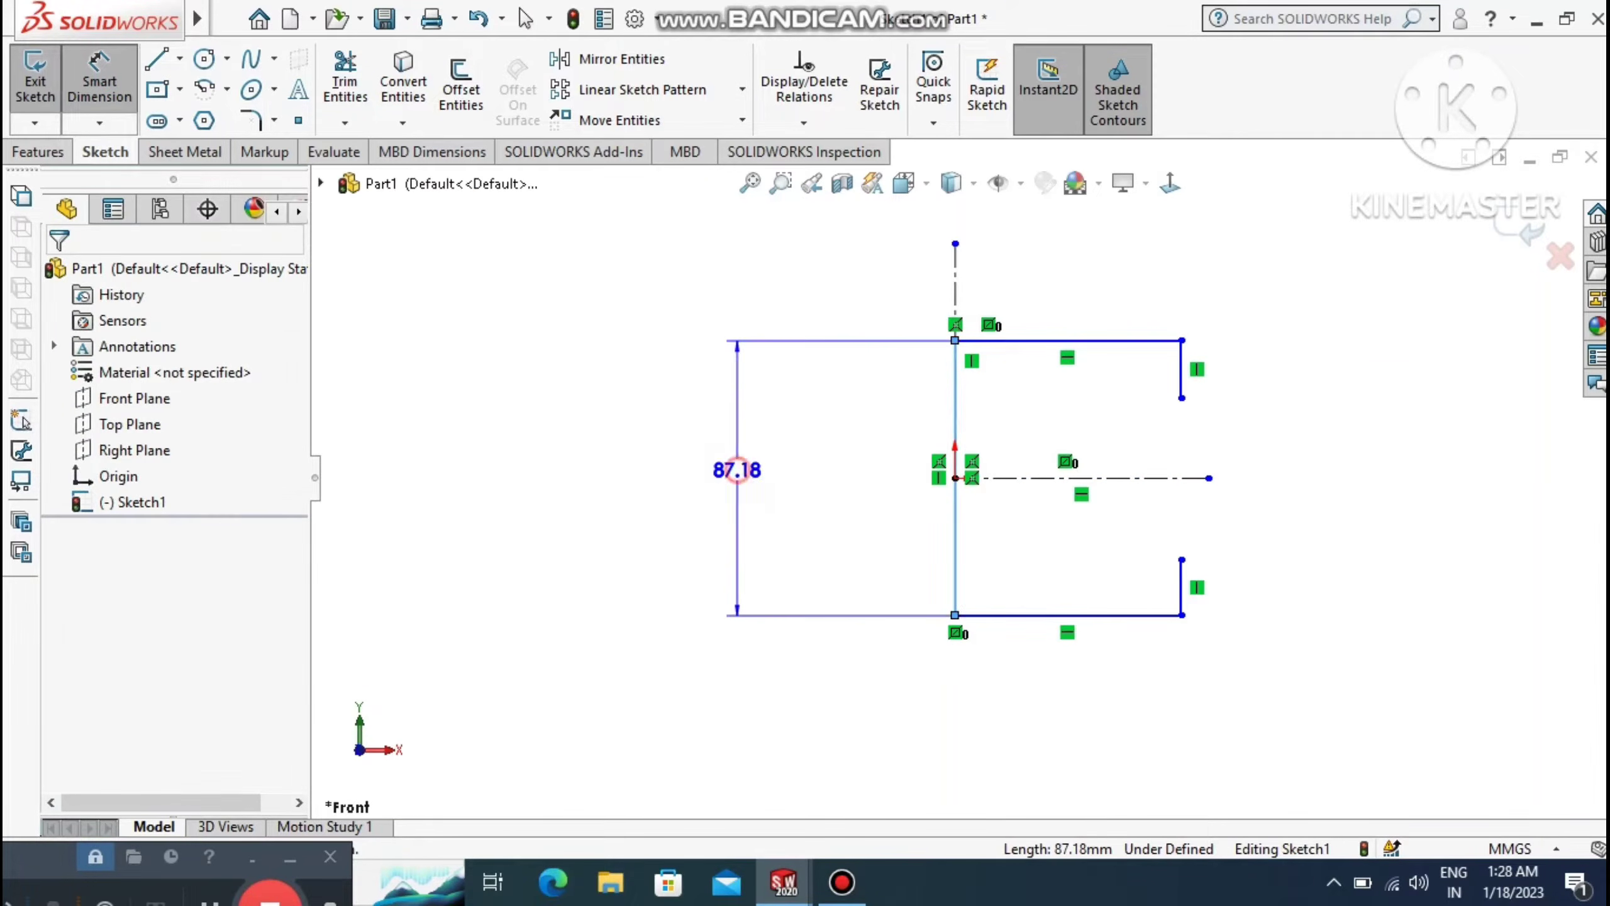
left_click(737, 473)
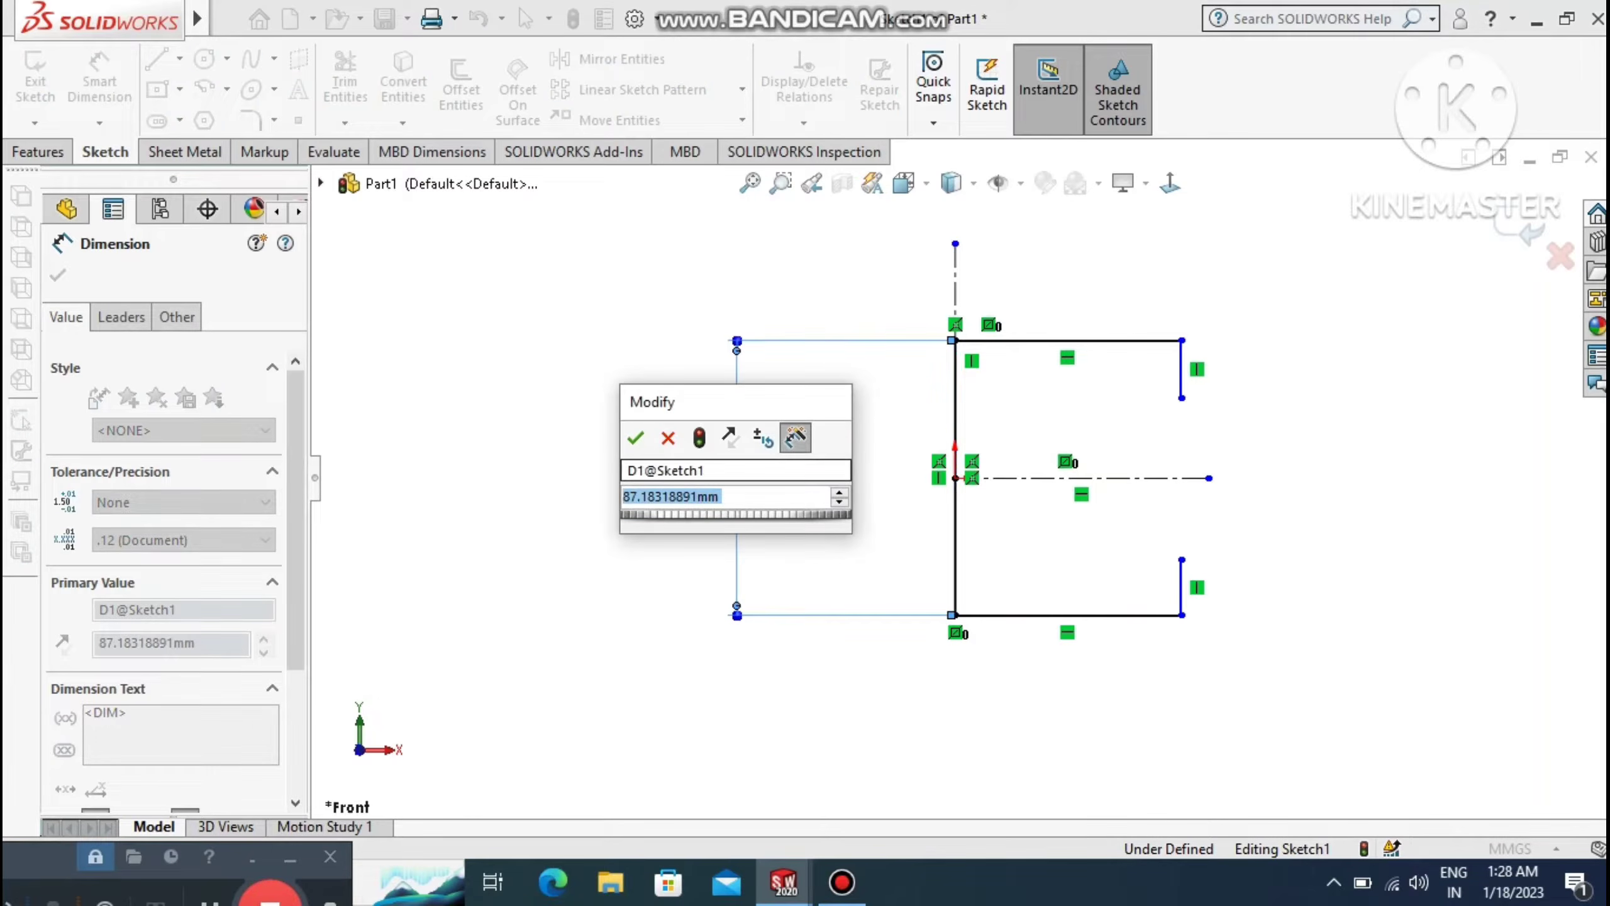
type("12")
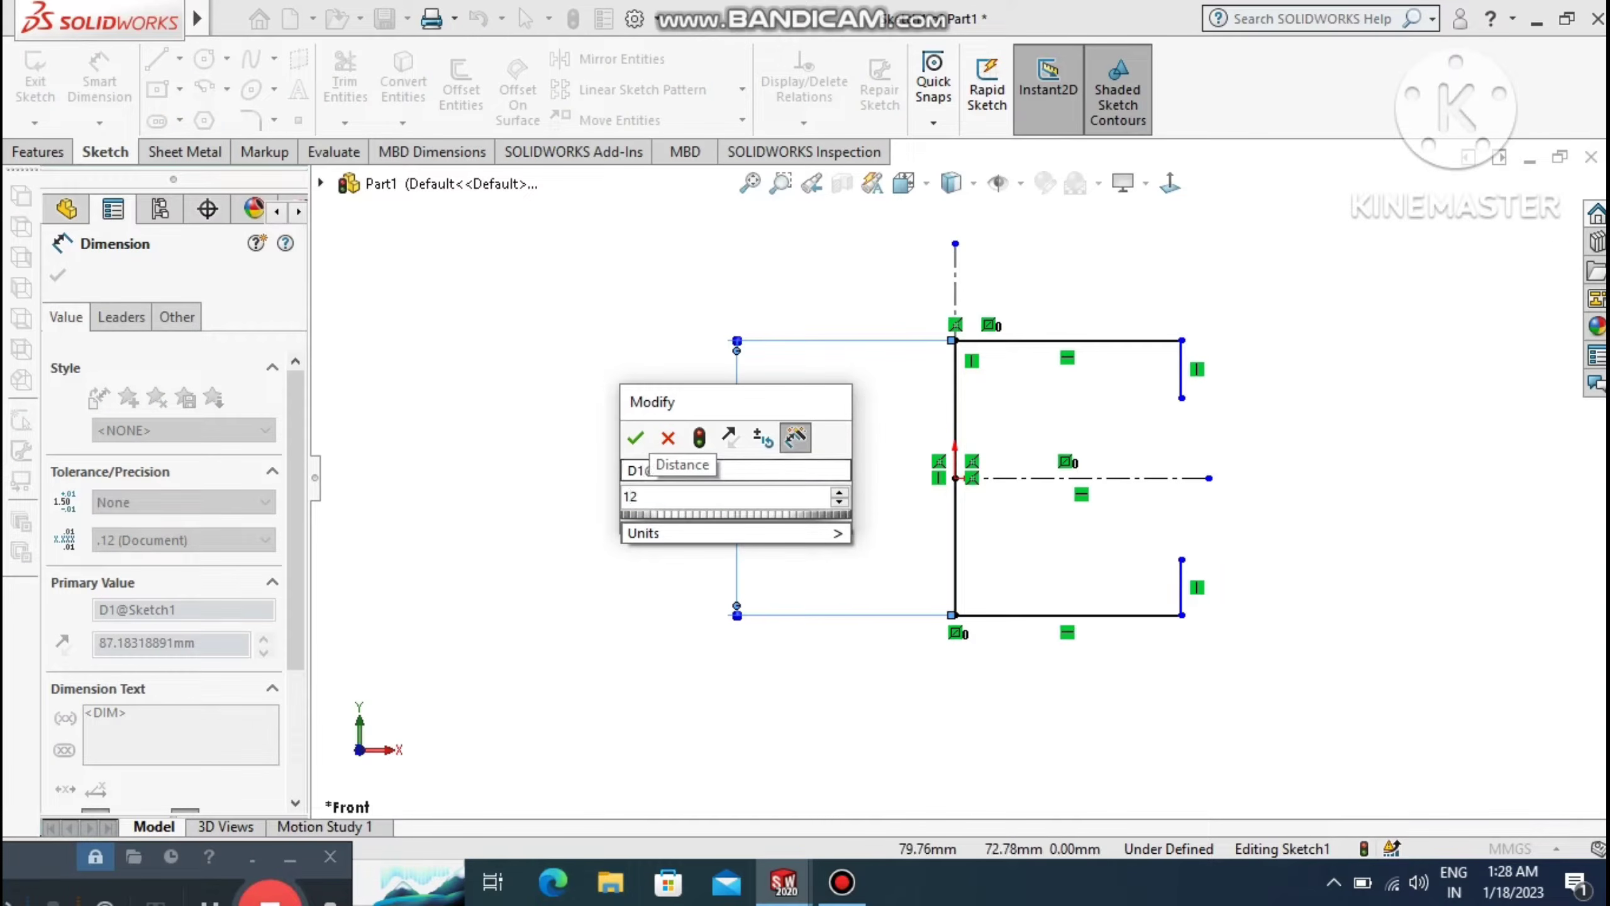
type("0")
key("Return")
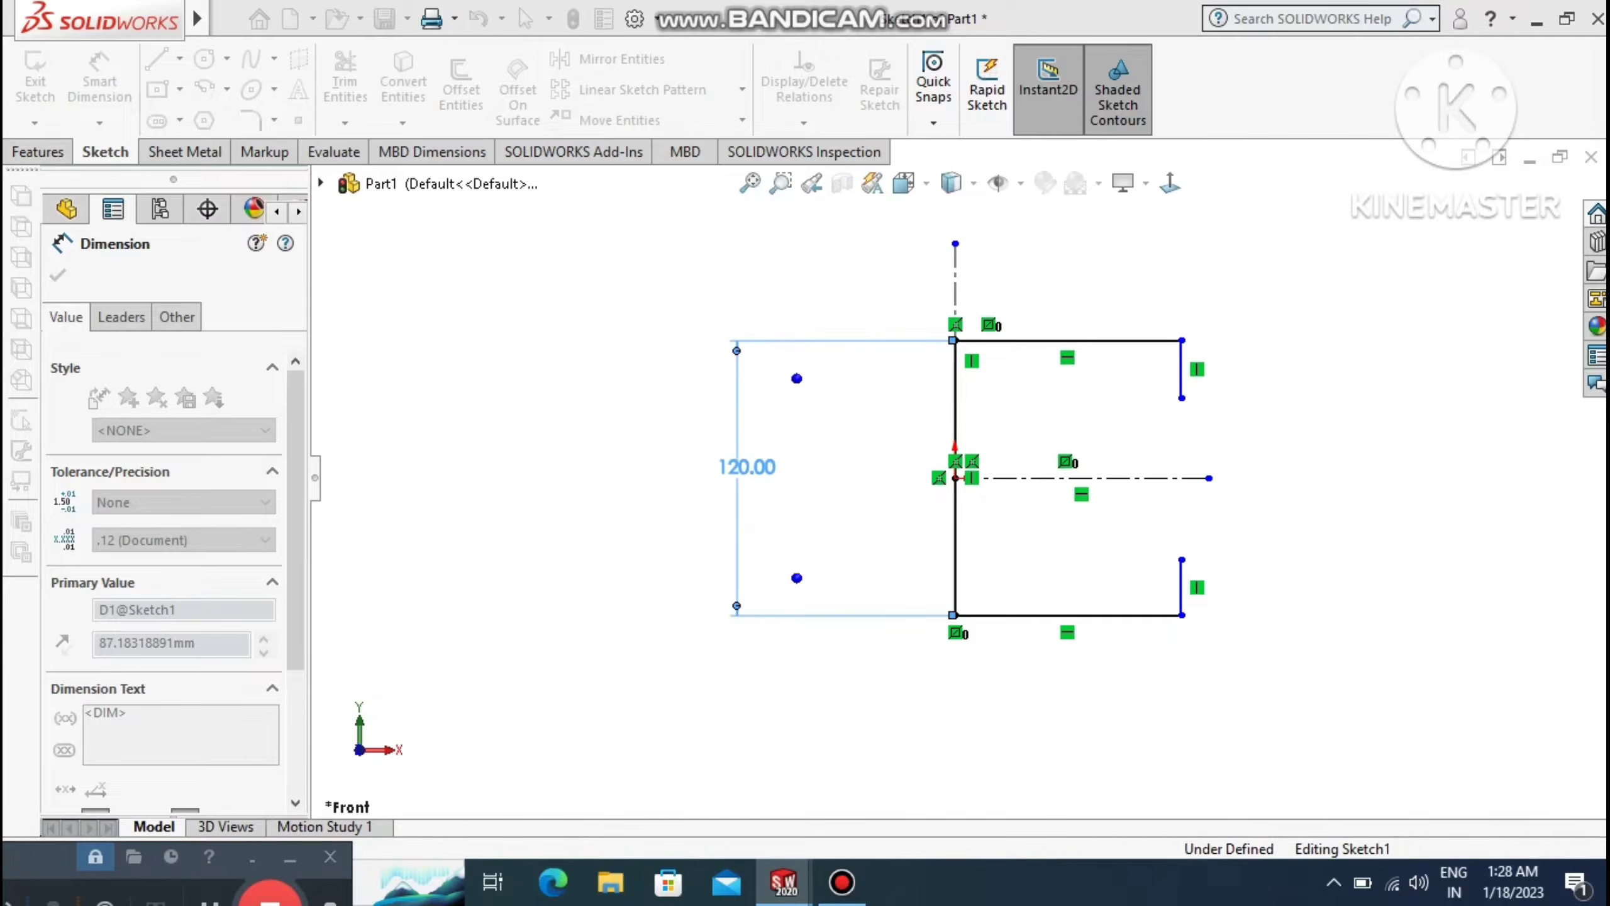
left_click(621, 313)
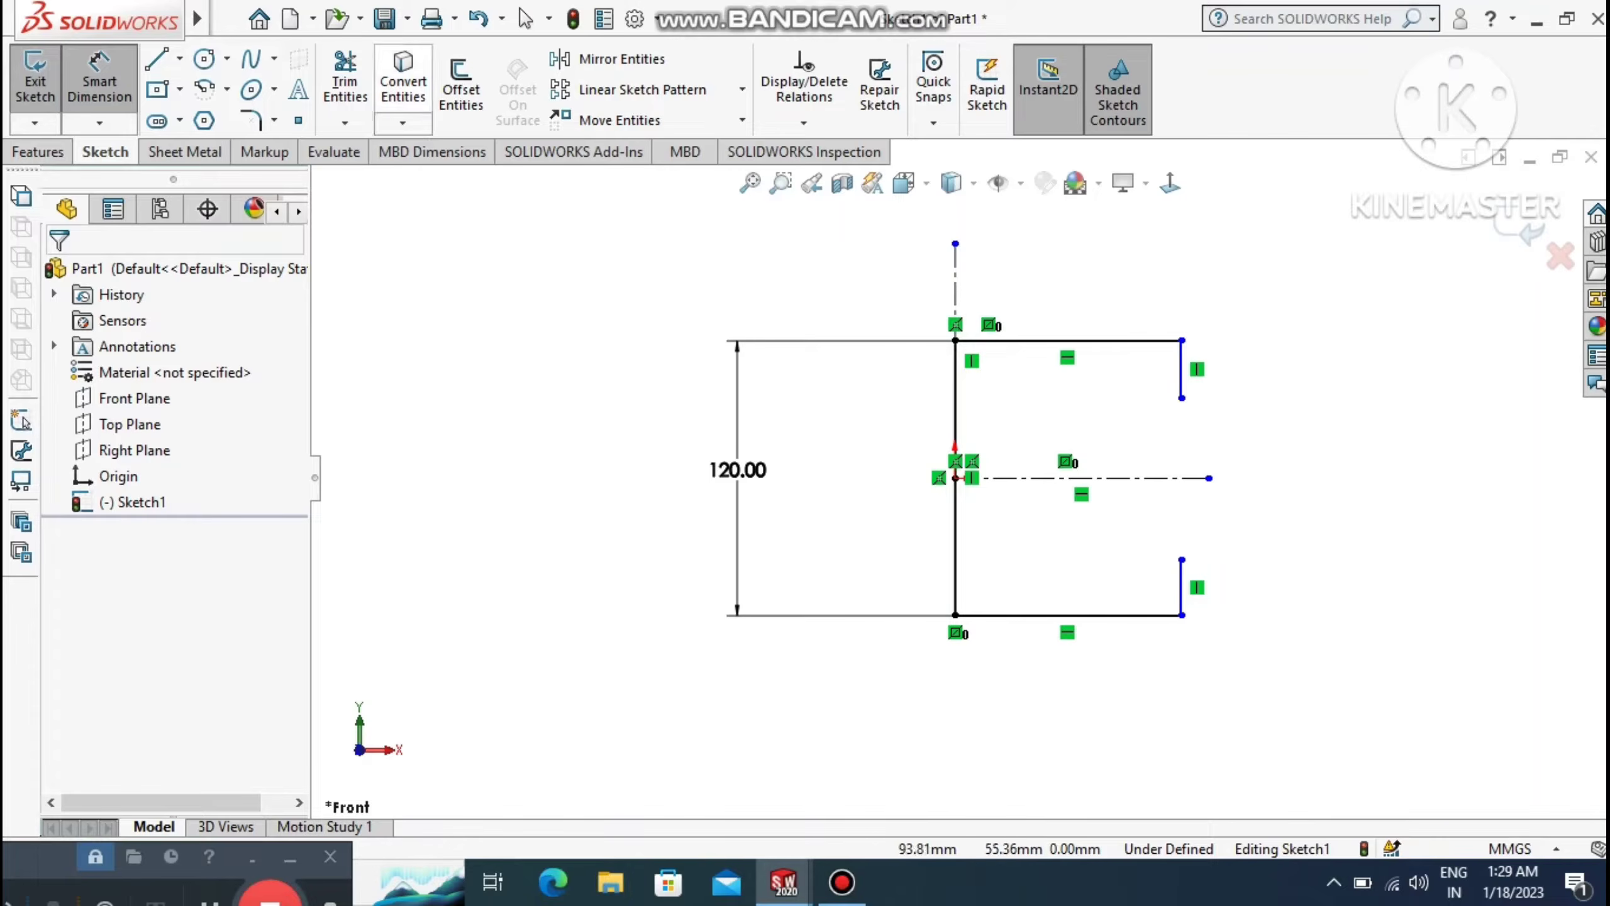
Dimension the profile's top and bottom horizontal lines to 87 mm each.
left_click(1144, 341)
left_click(1071, 267)
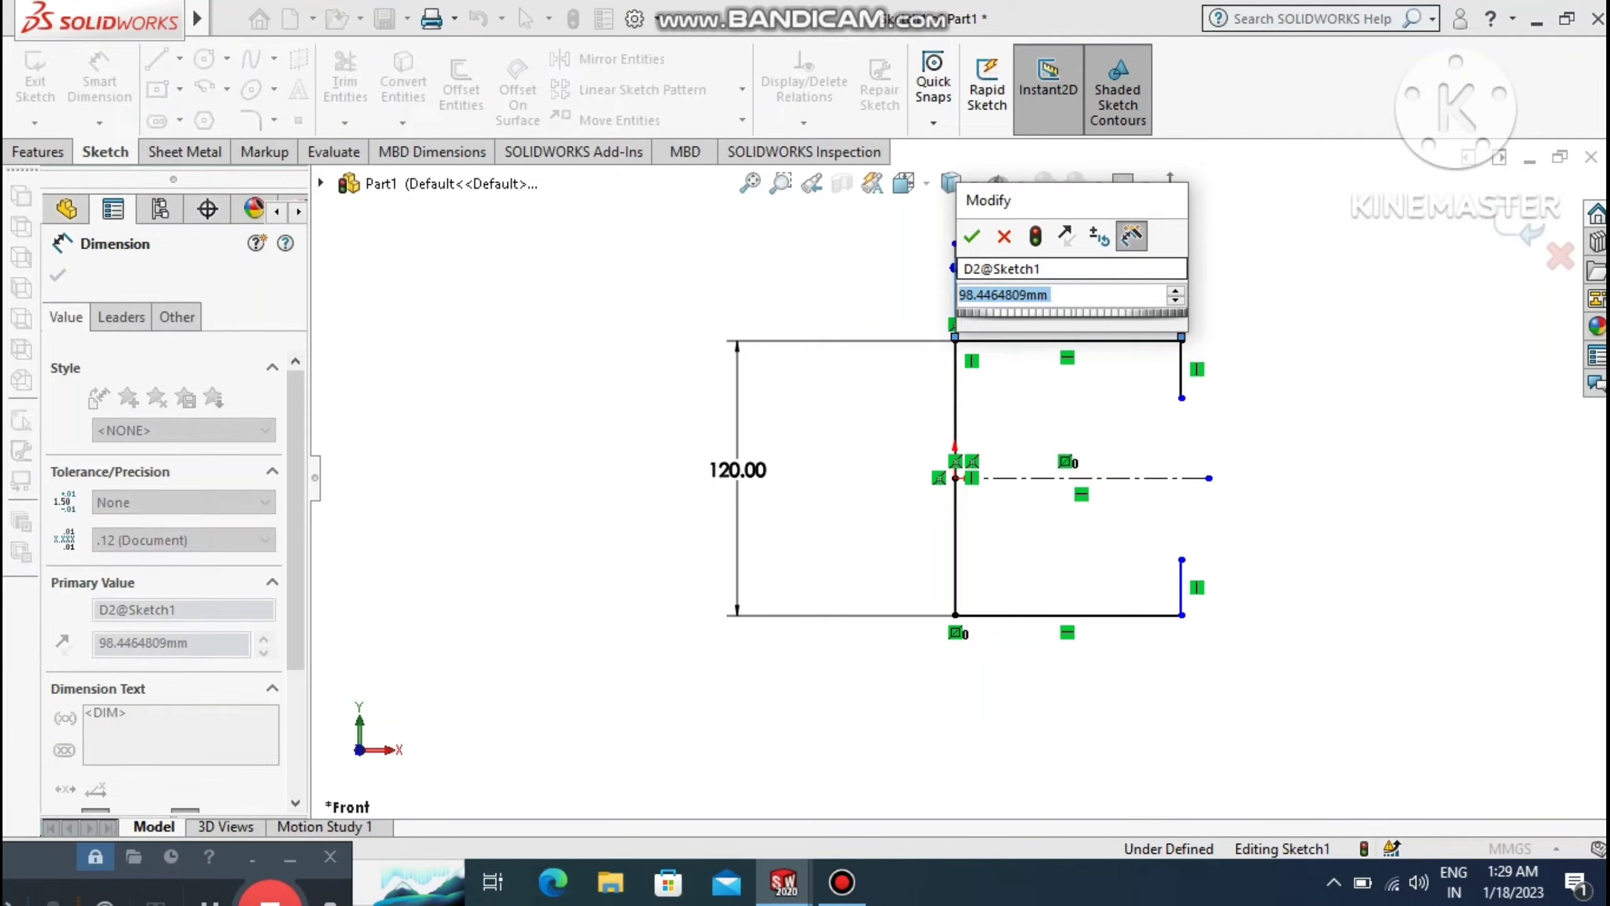
type("87")
key("Return")
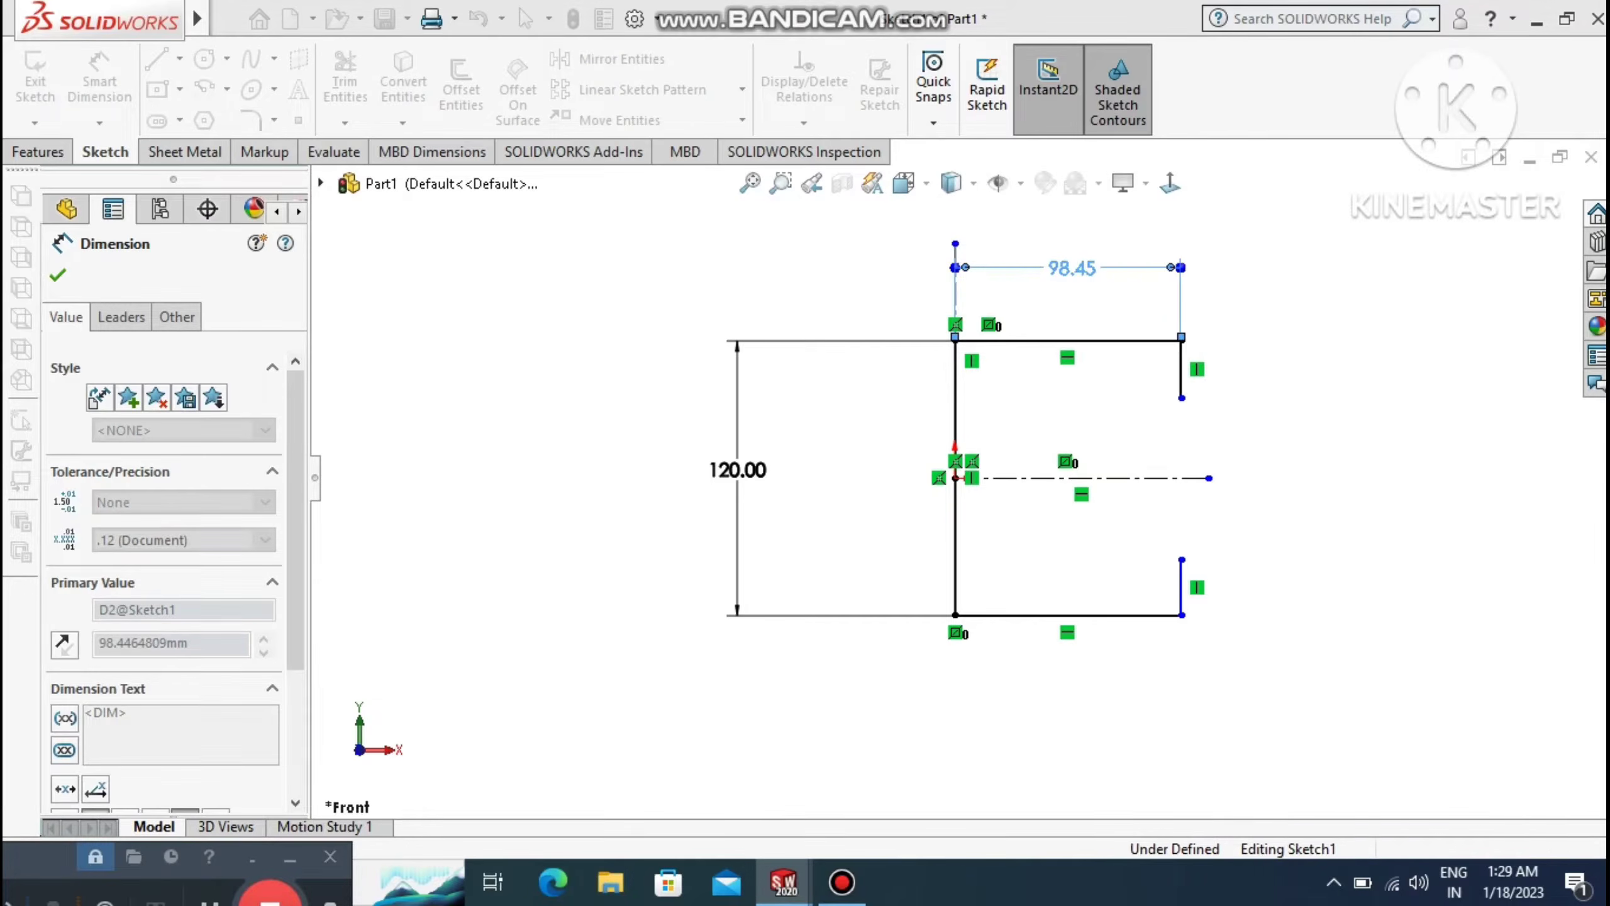
key("Escape")
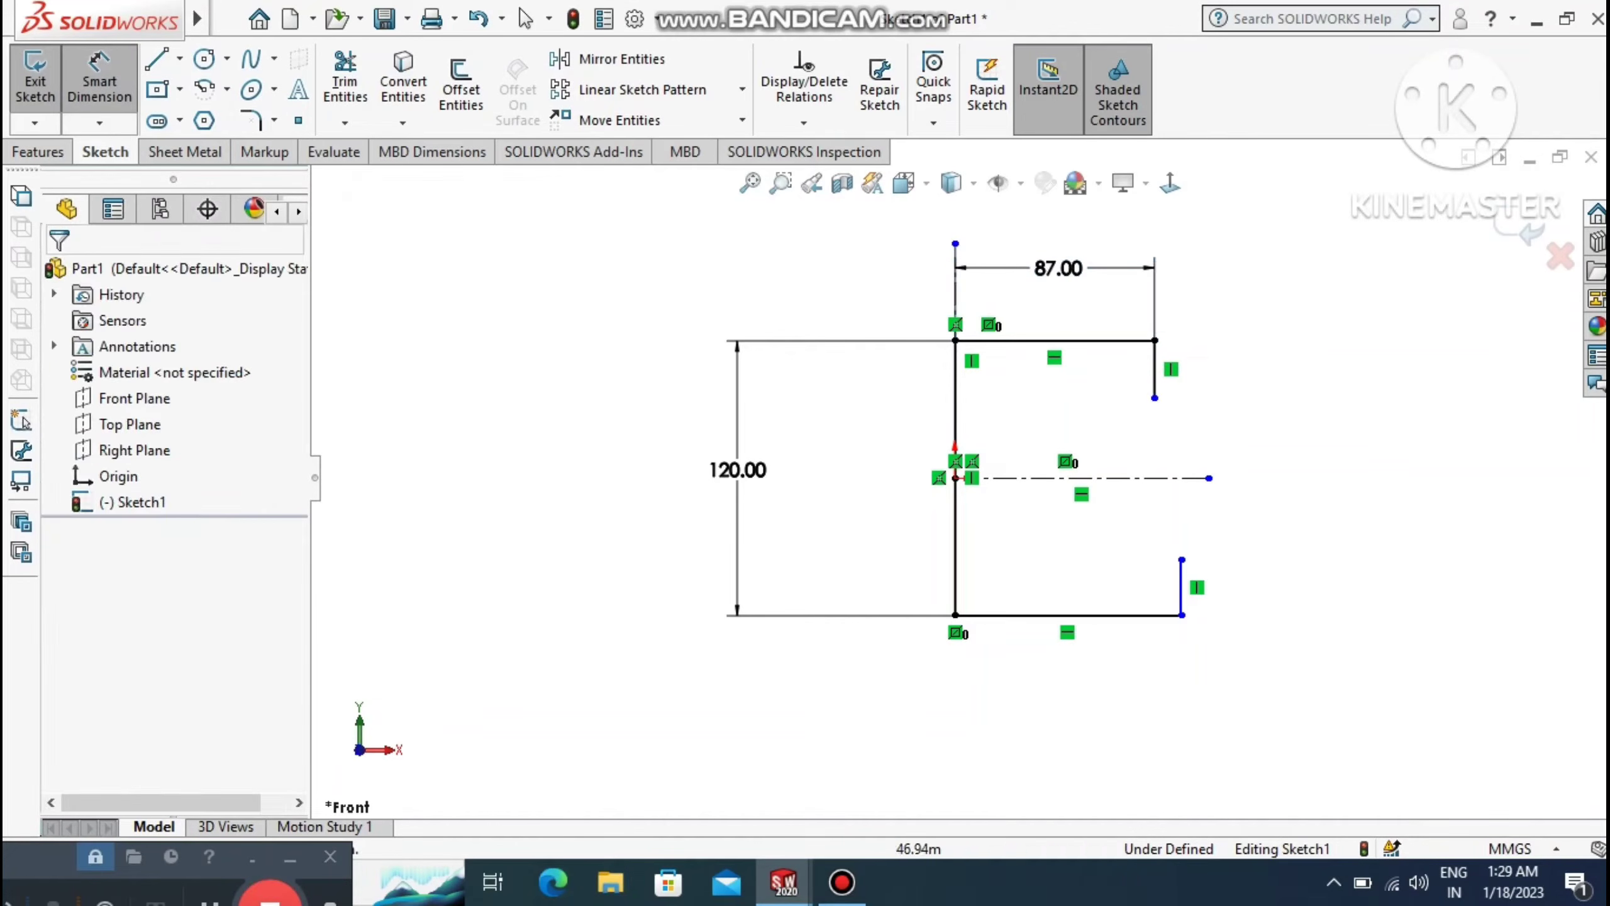
left_click(1062, 613)
left_click(1054, 709)
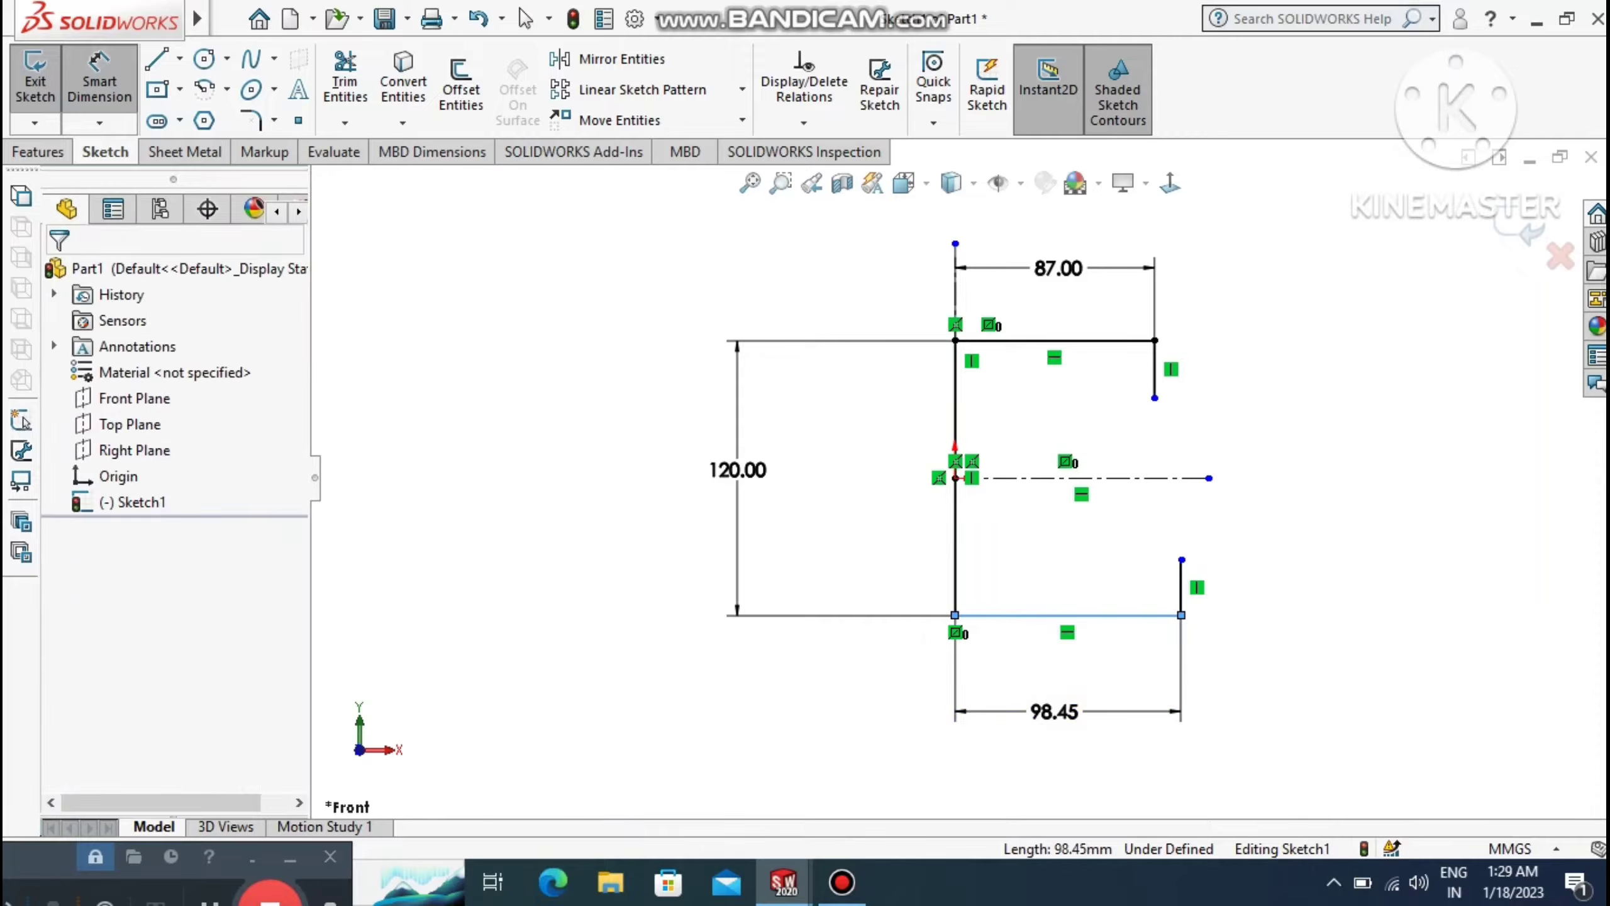
type("87")
key("Return")
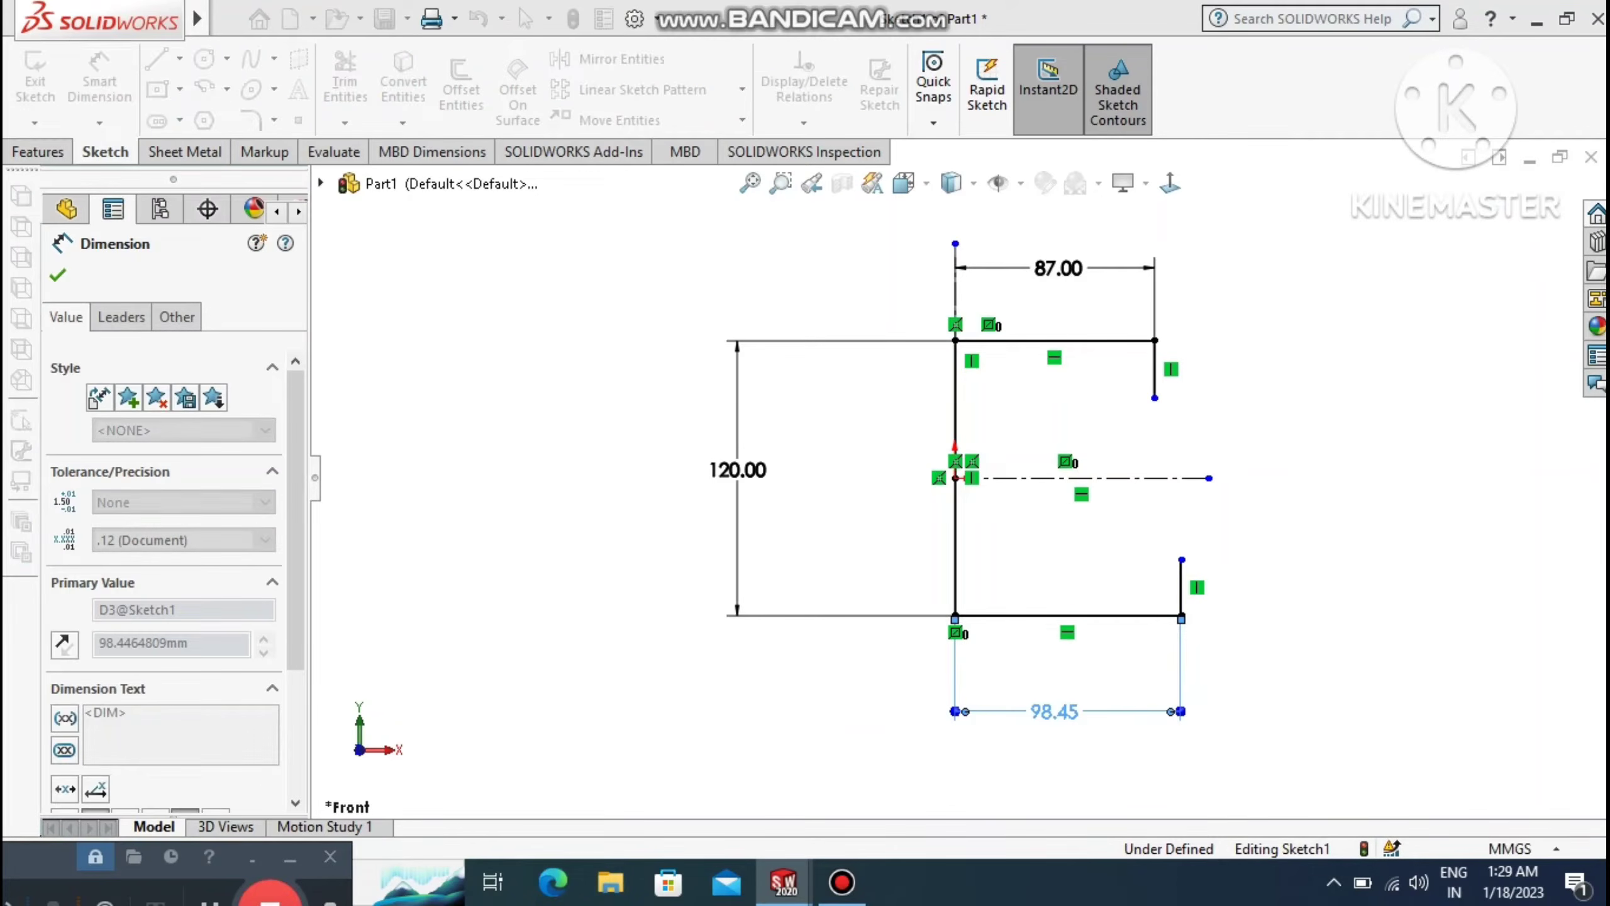
key("Escape")
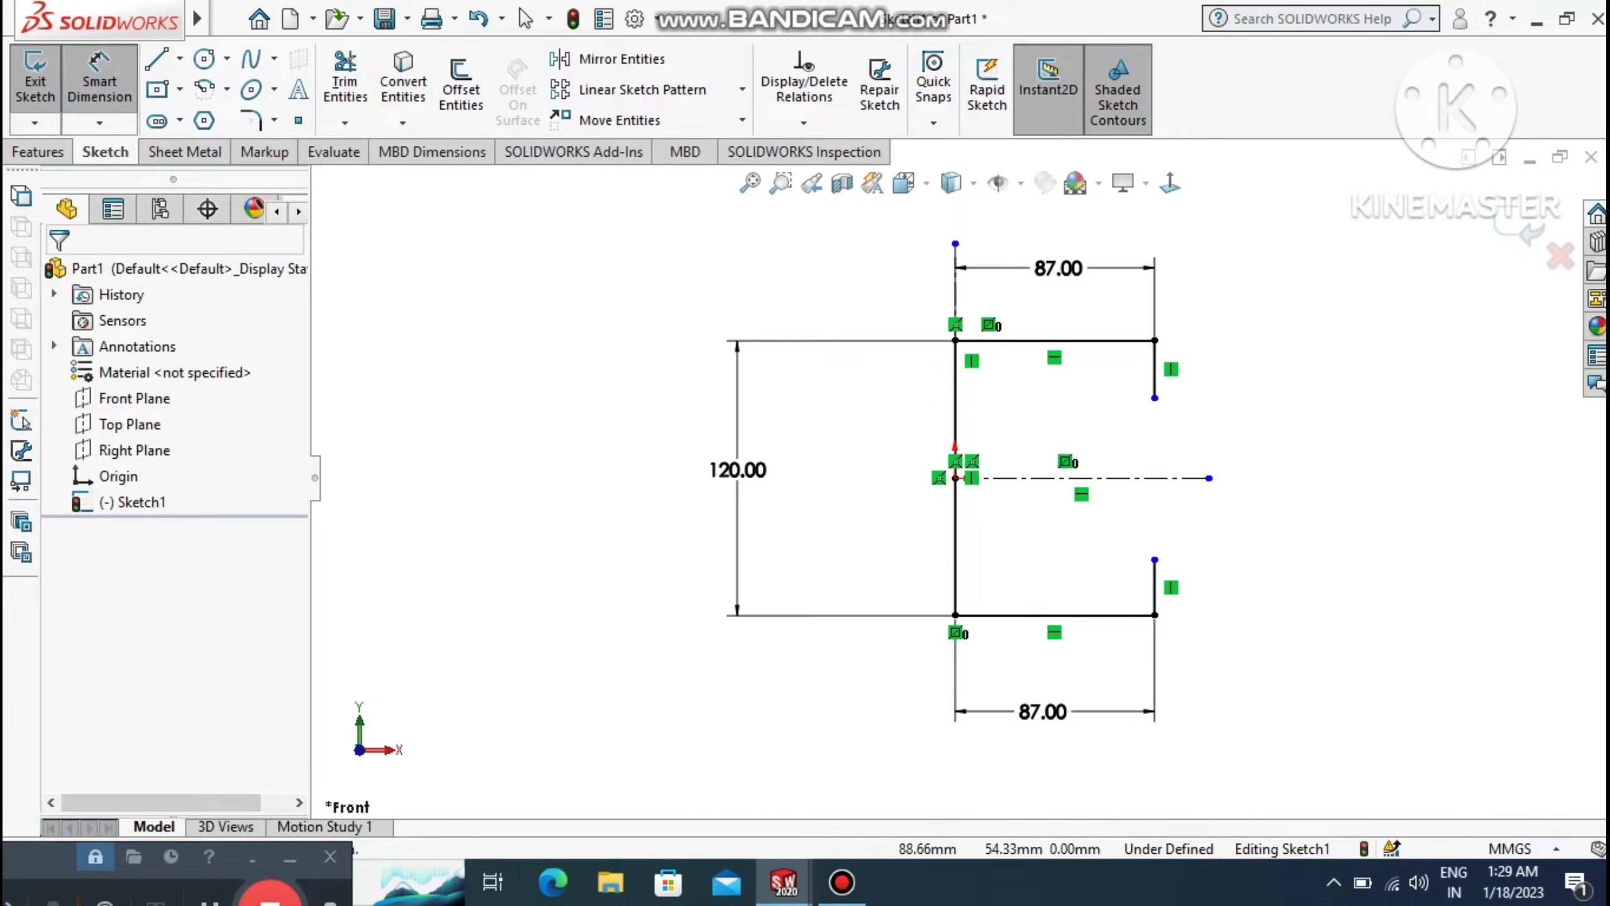
Dimension the upper and lower vertical lips at the profile's open end to 15 mm each.
left_click(1153, 359)
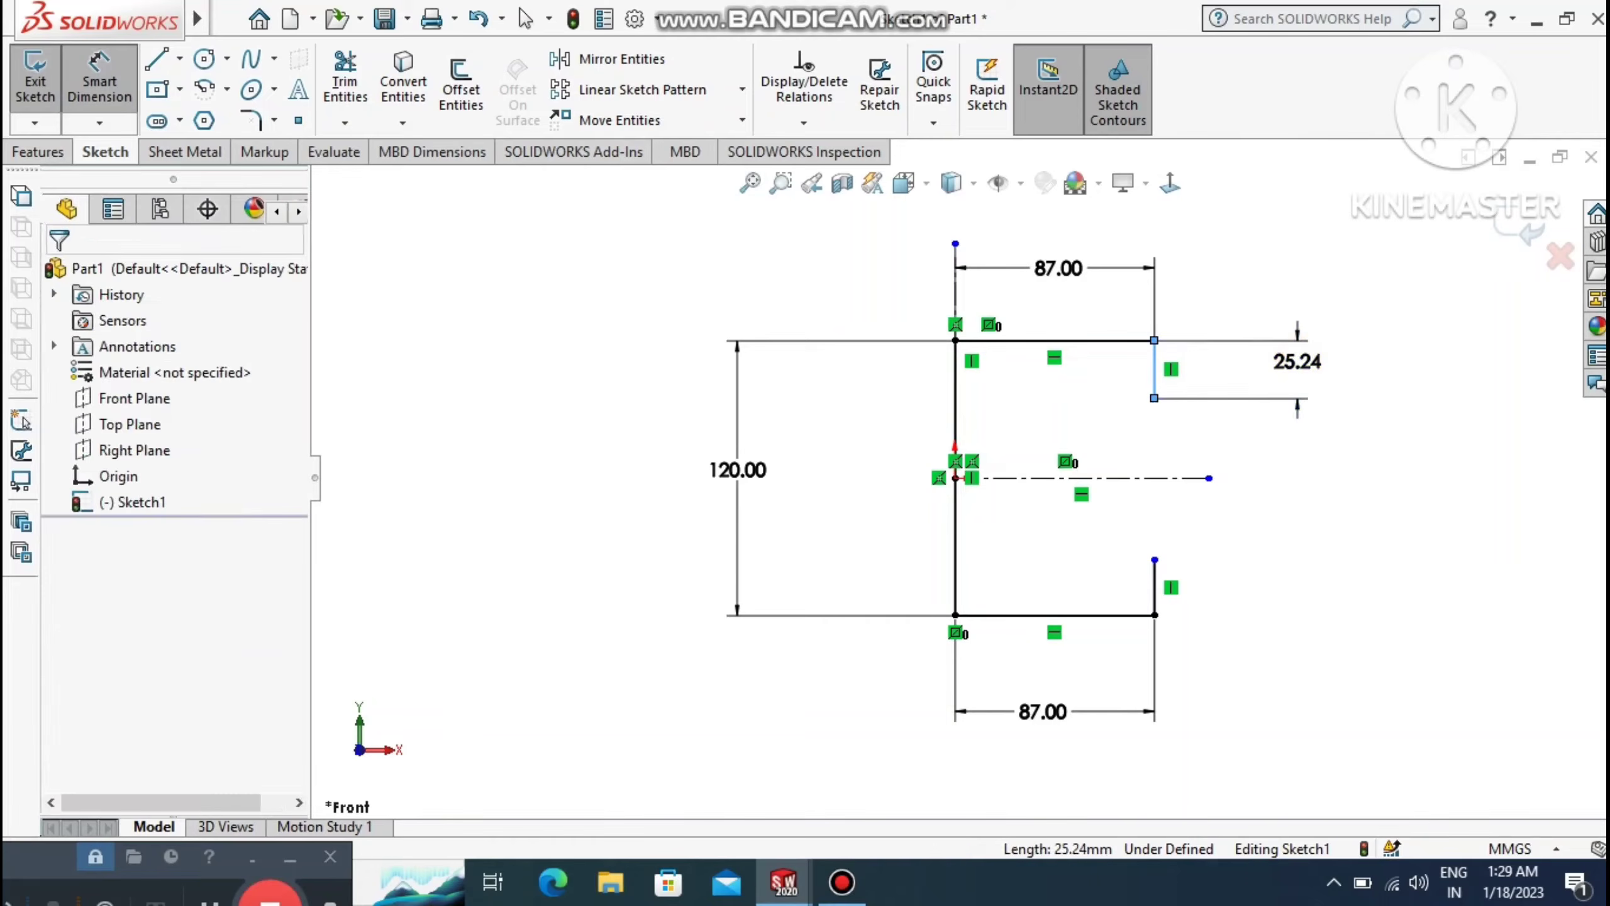
left_click(1299, 361)
type("11")
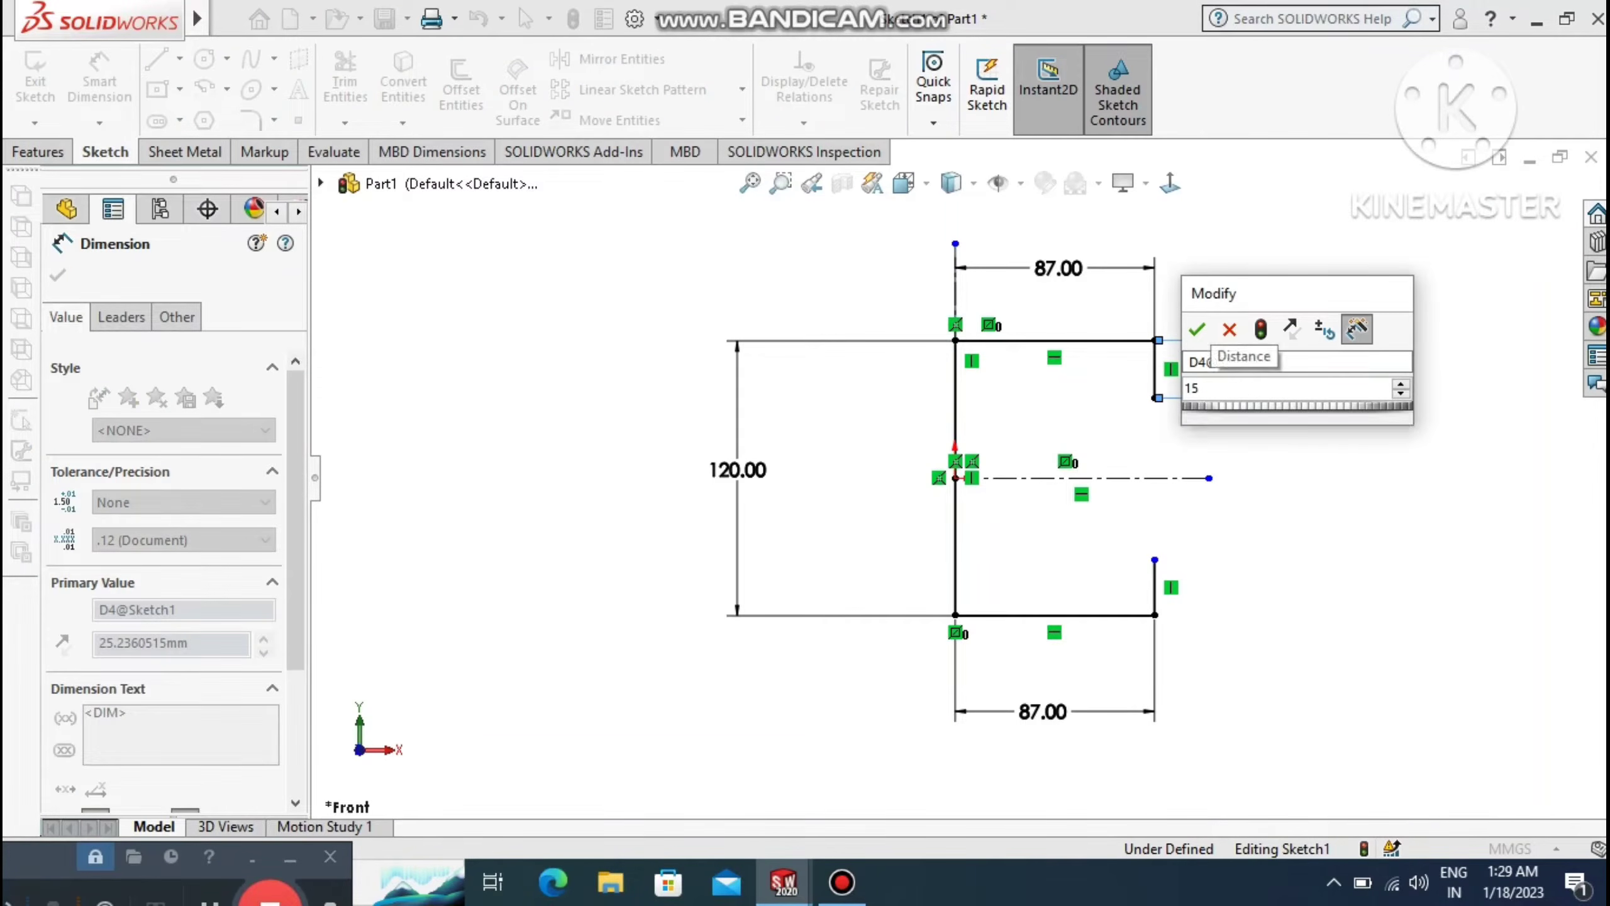
key("Return")
key("Escape")
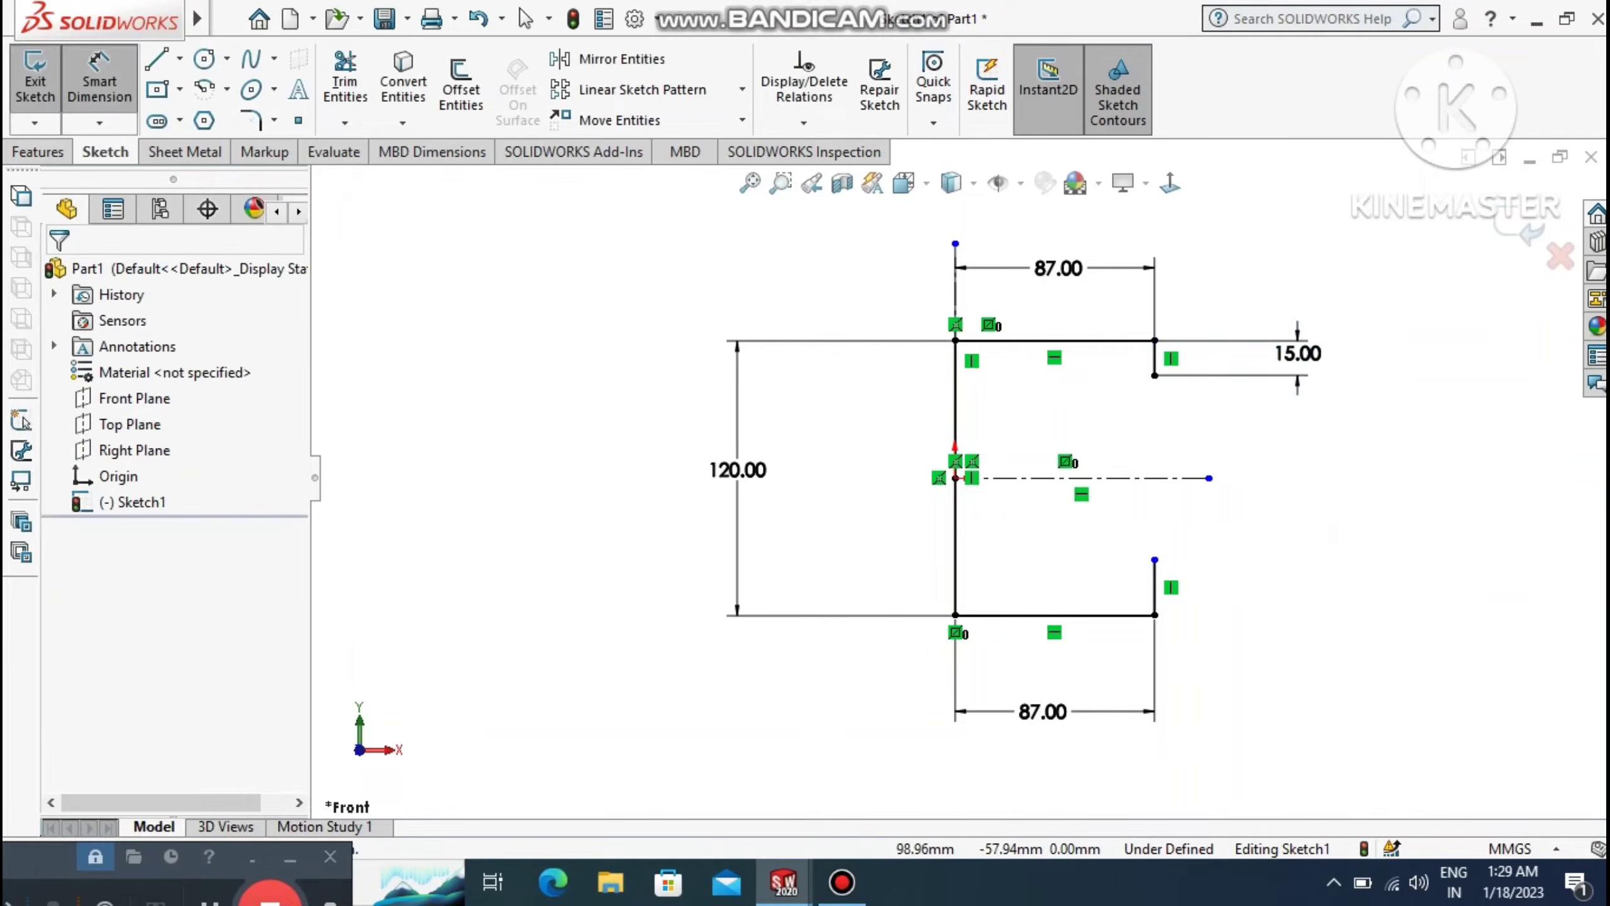
left_click(1153, 581)
left_click(1293, 581)
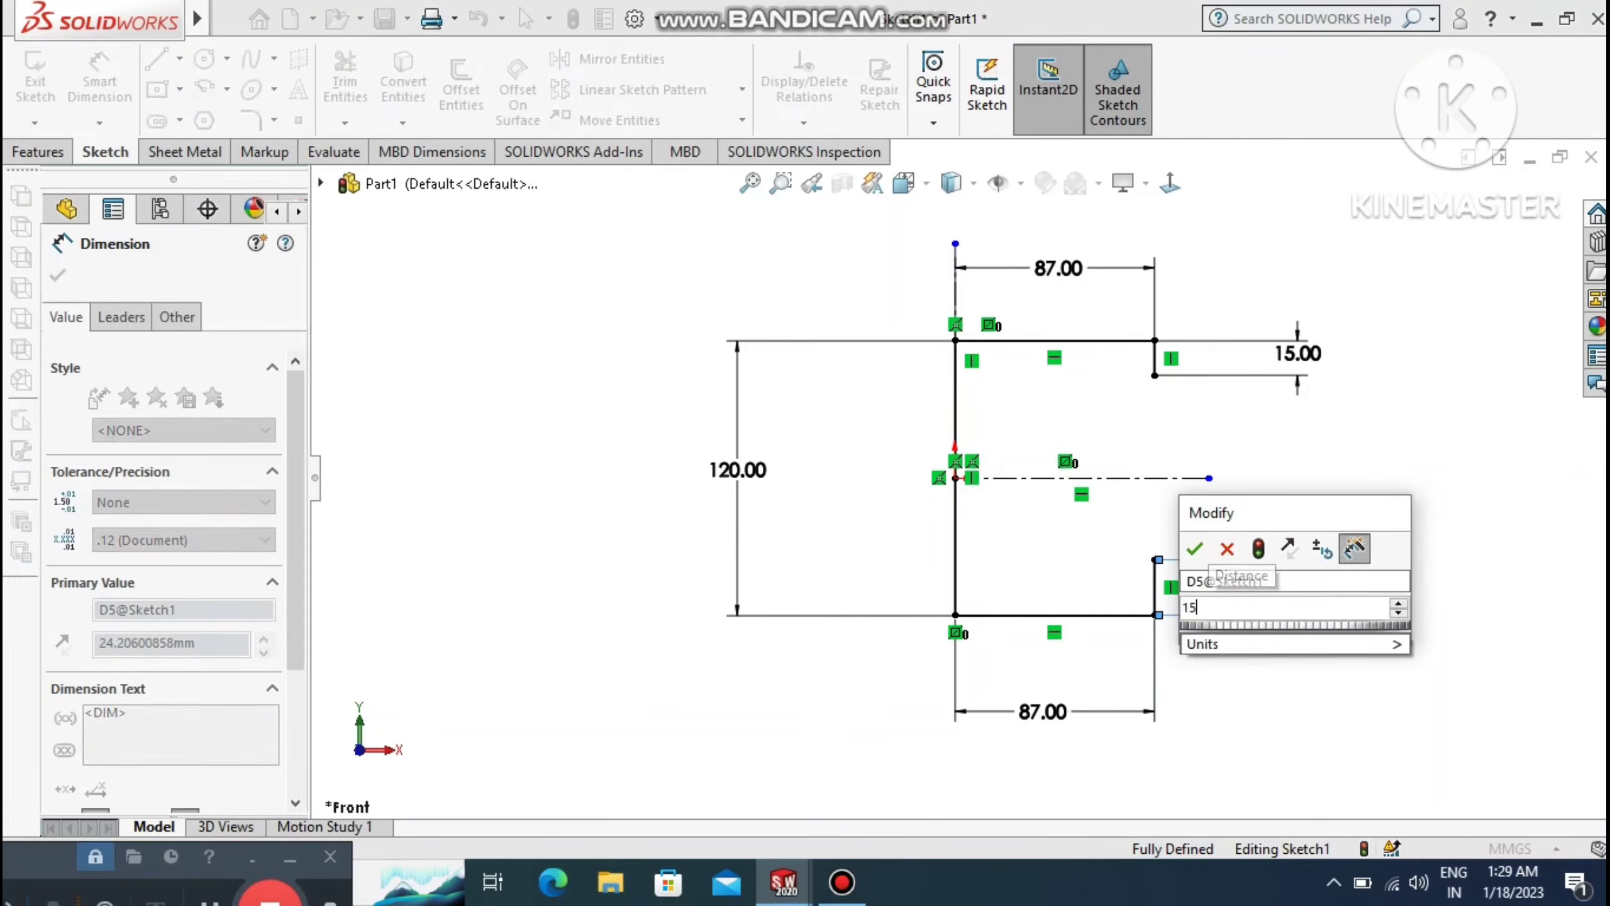
key("Return")
left_click(1471, 494)
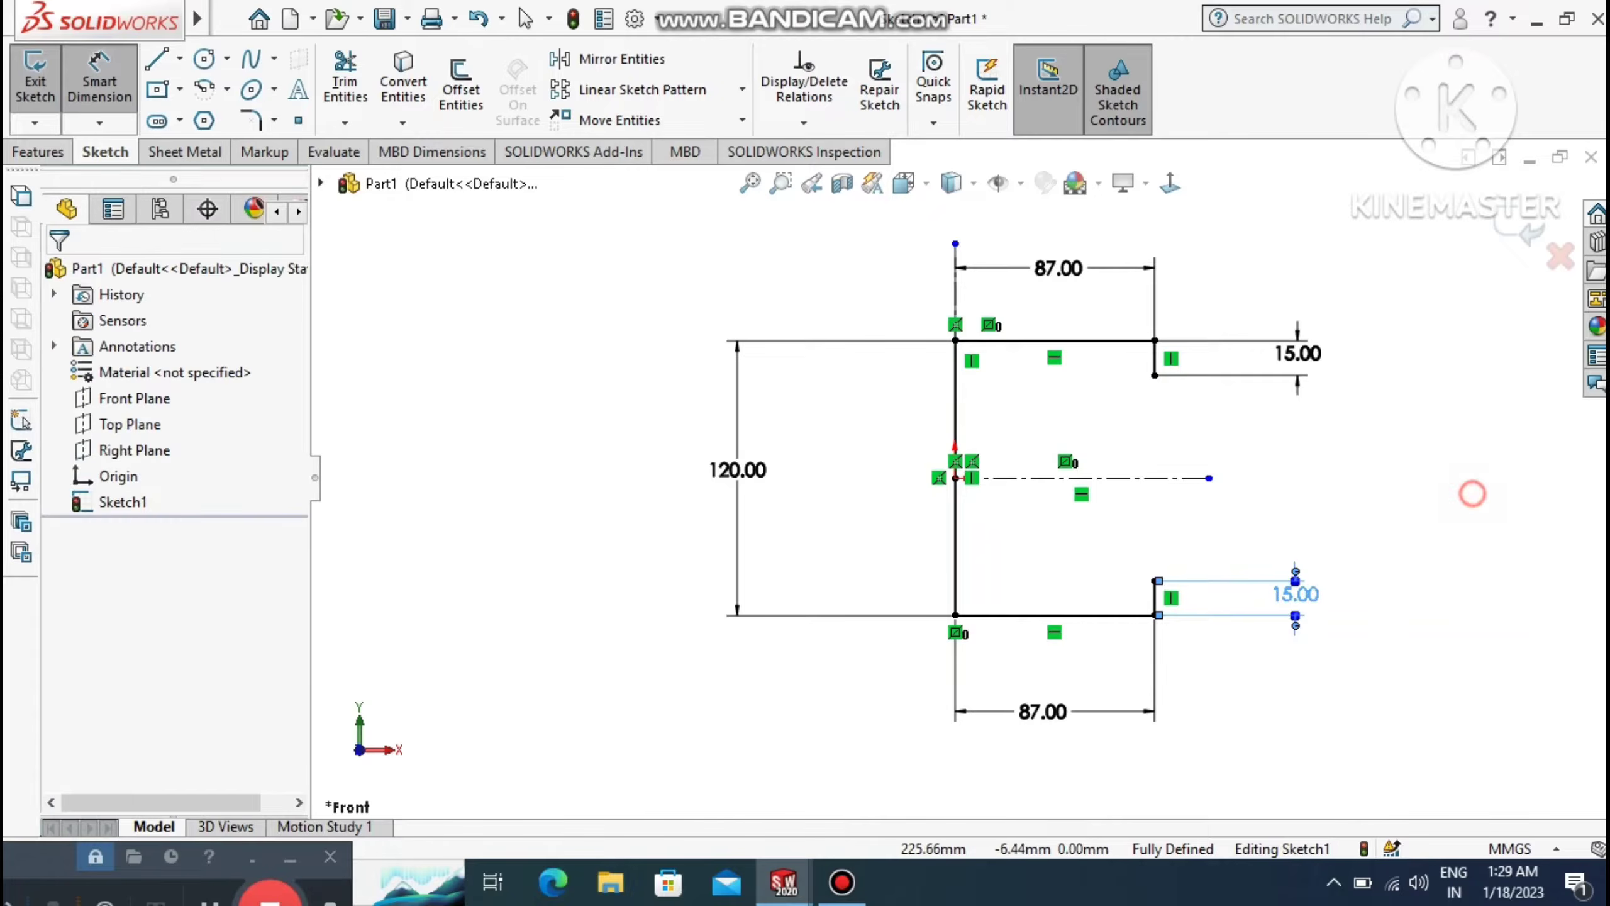
Start a sheet-metal Base Flange from the C-shaped sketch and set its thickness to 1.5 mm.
left_click(39, 152)
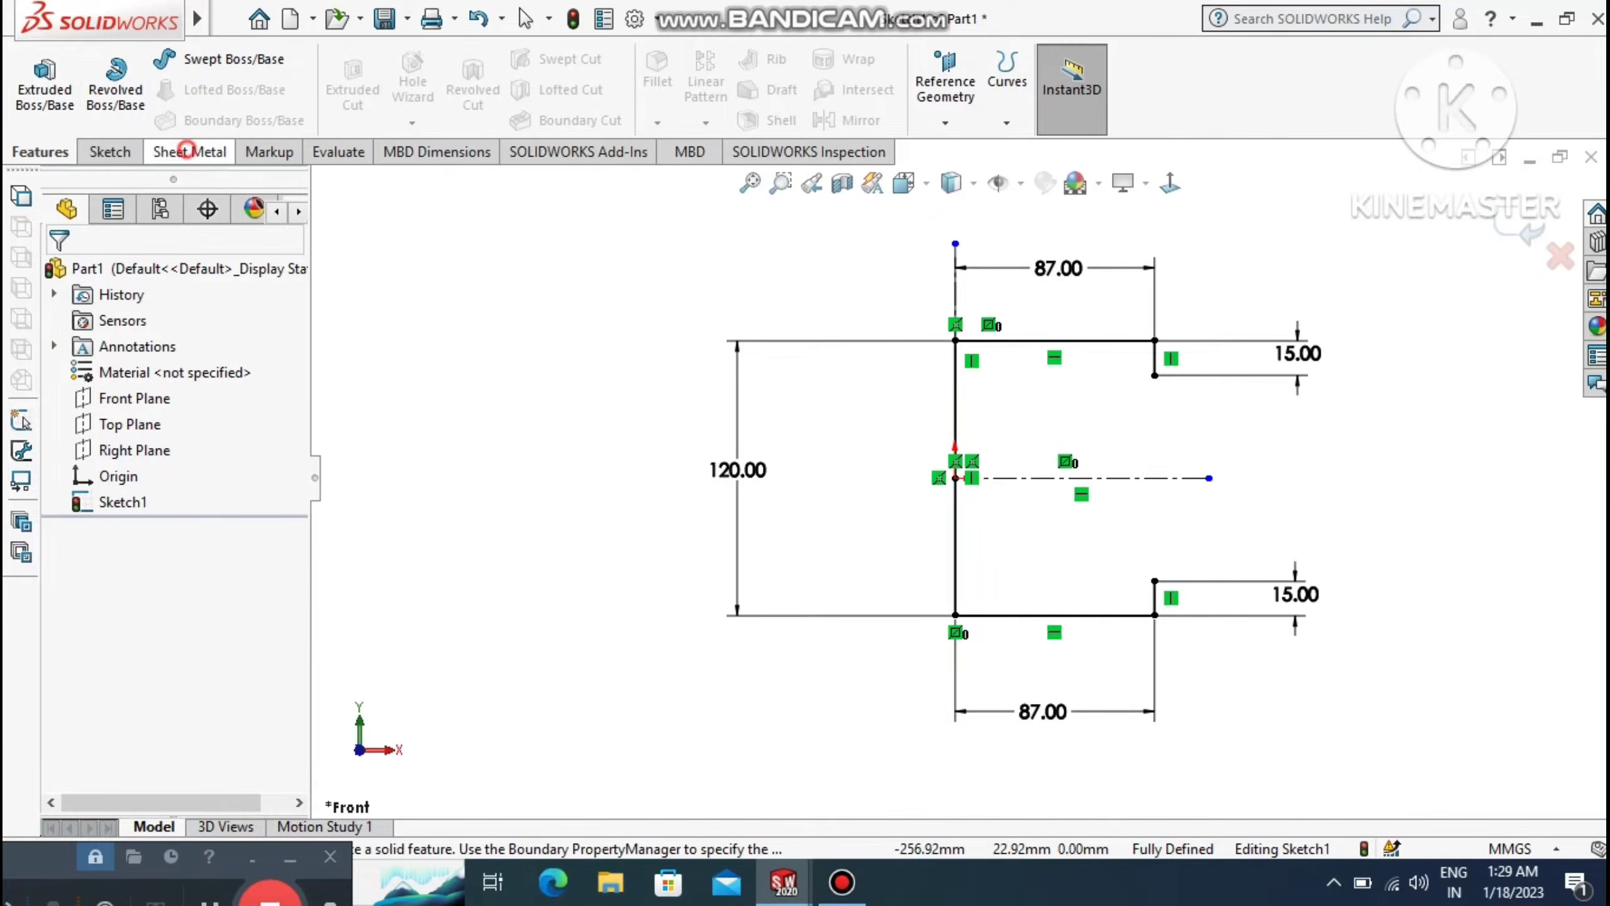
left_click(189, 152)
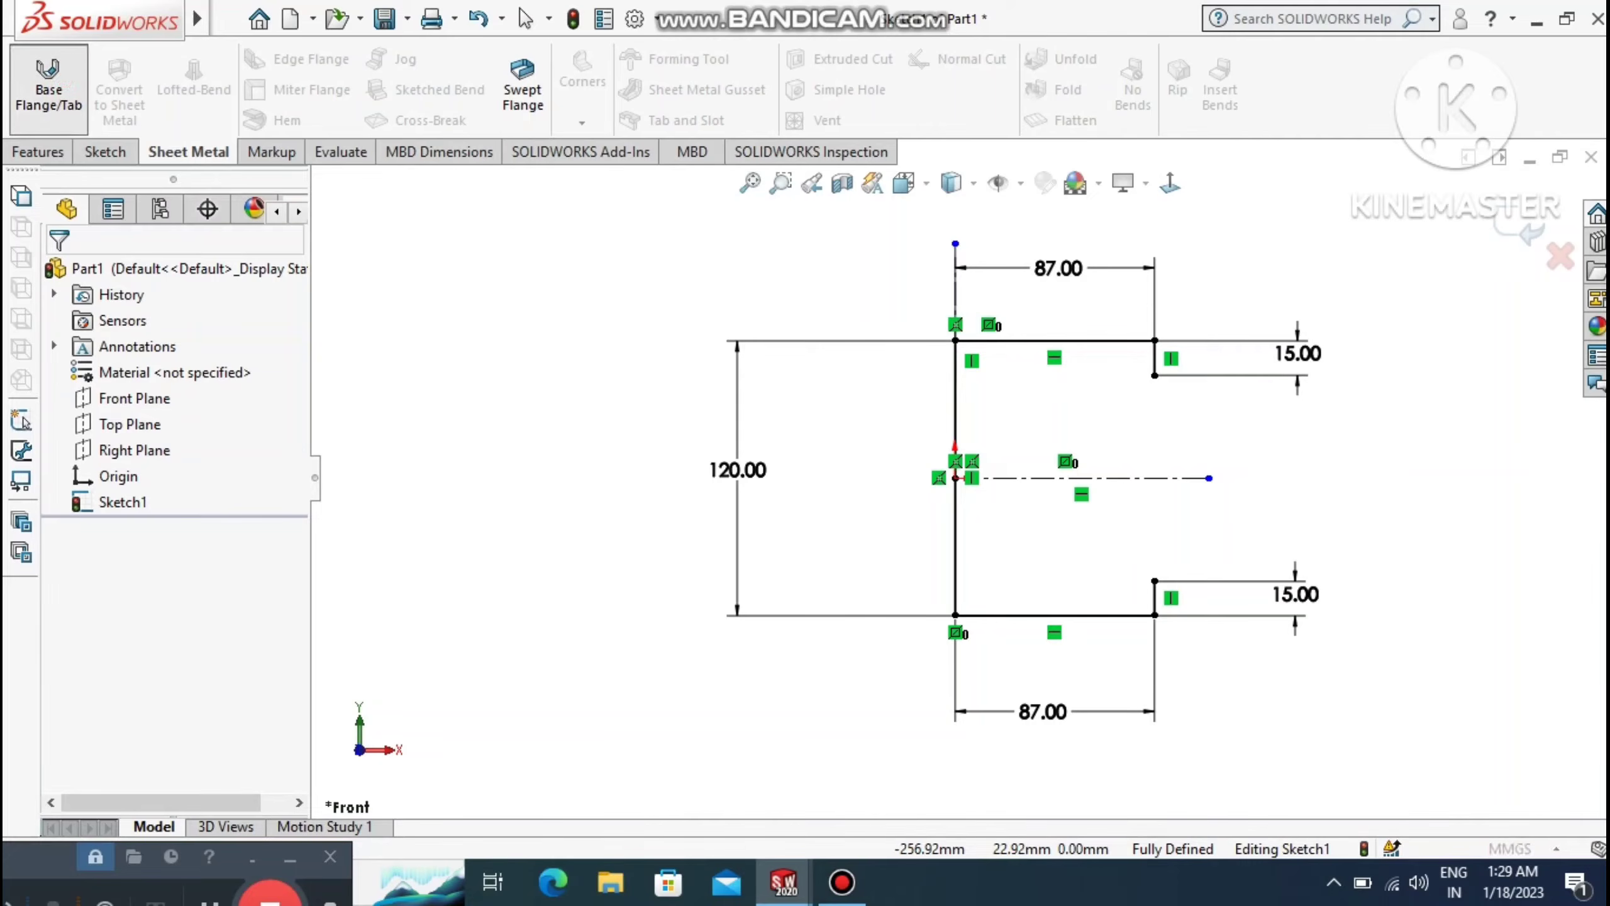
left_click(48, 83)
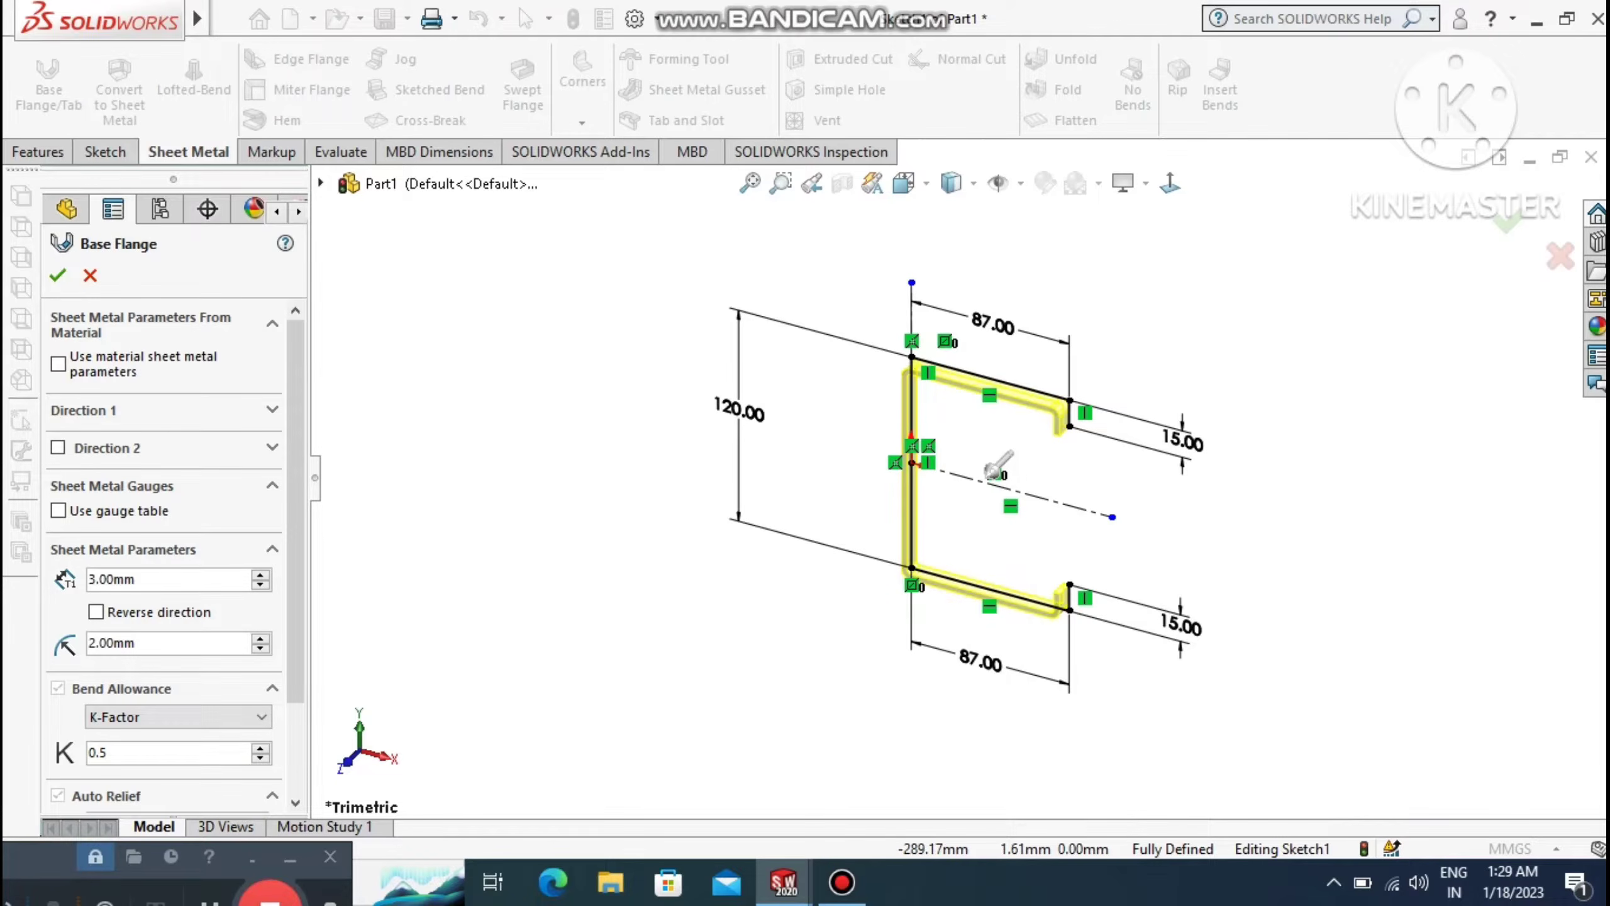
double_click(148, 581)
left_click_drag(171, 581, 106, 580)
left_click(159, 579)
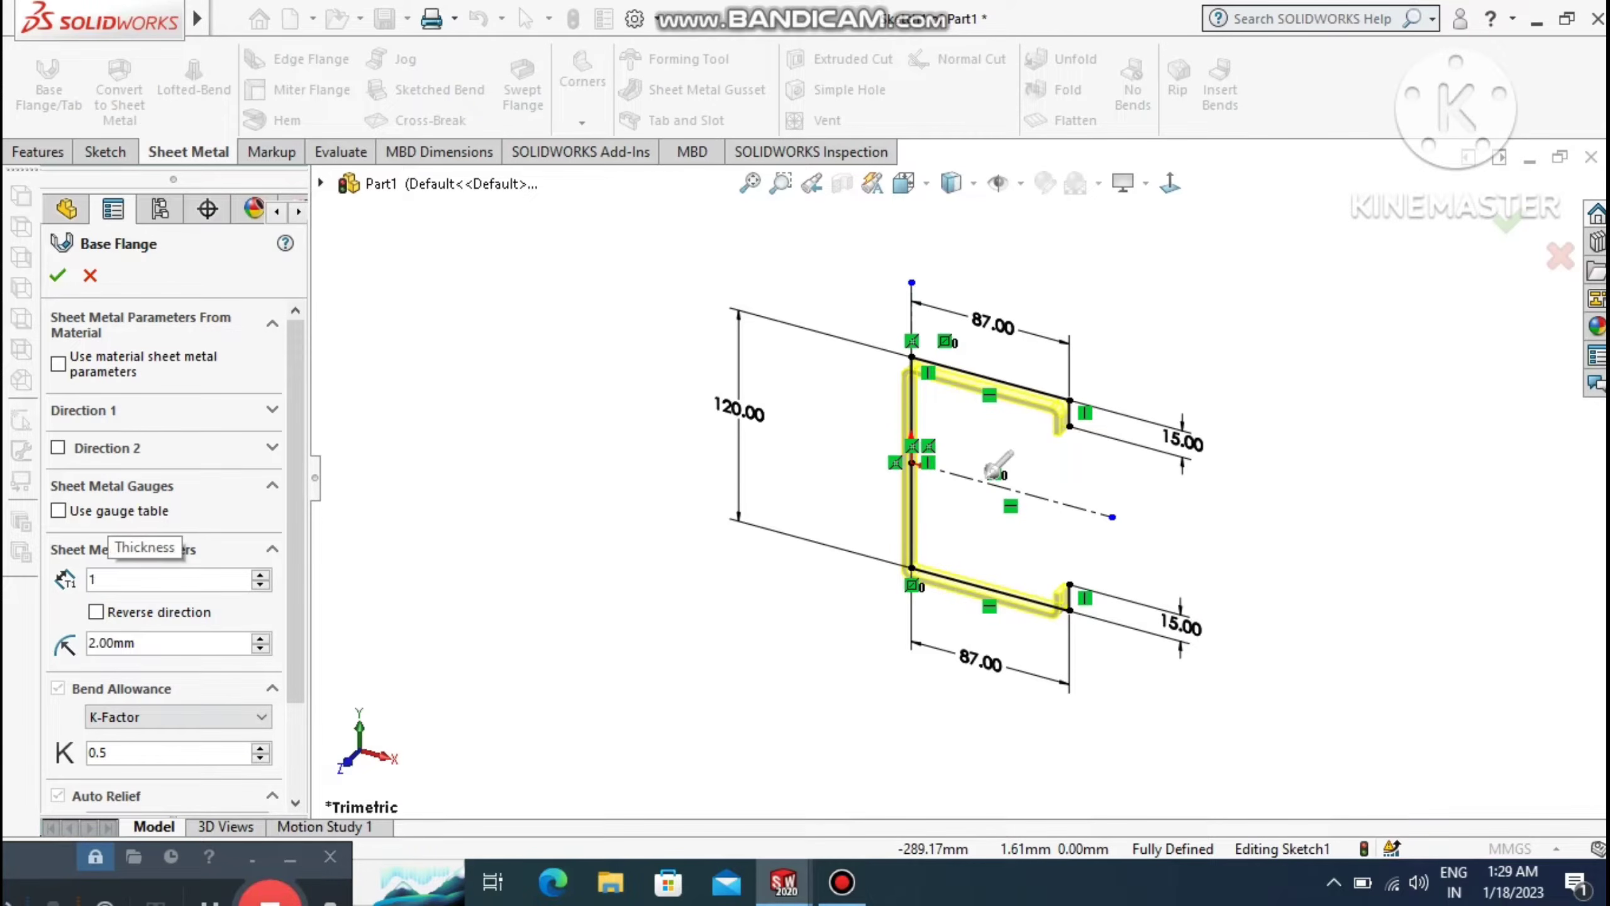
type(".5")
key("Return")
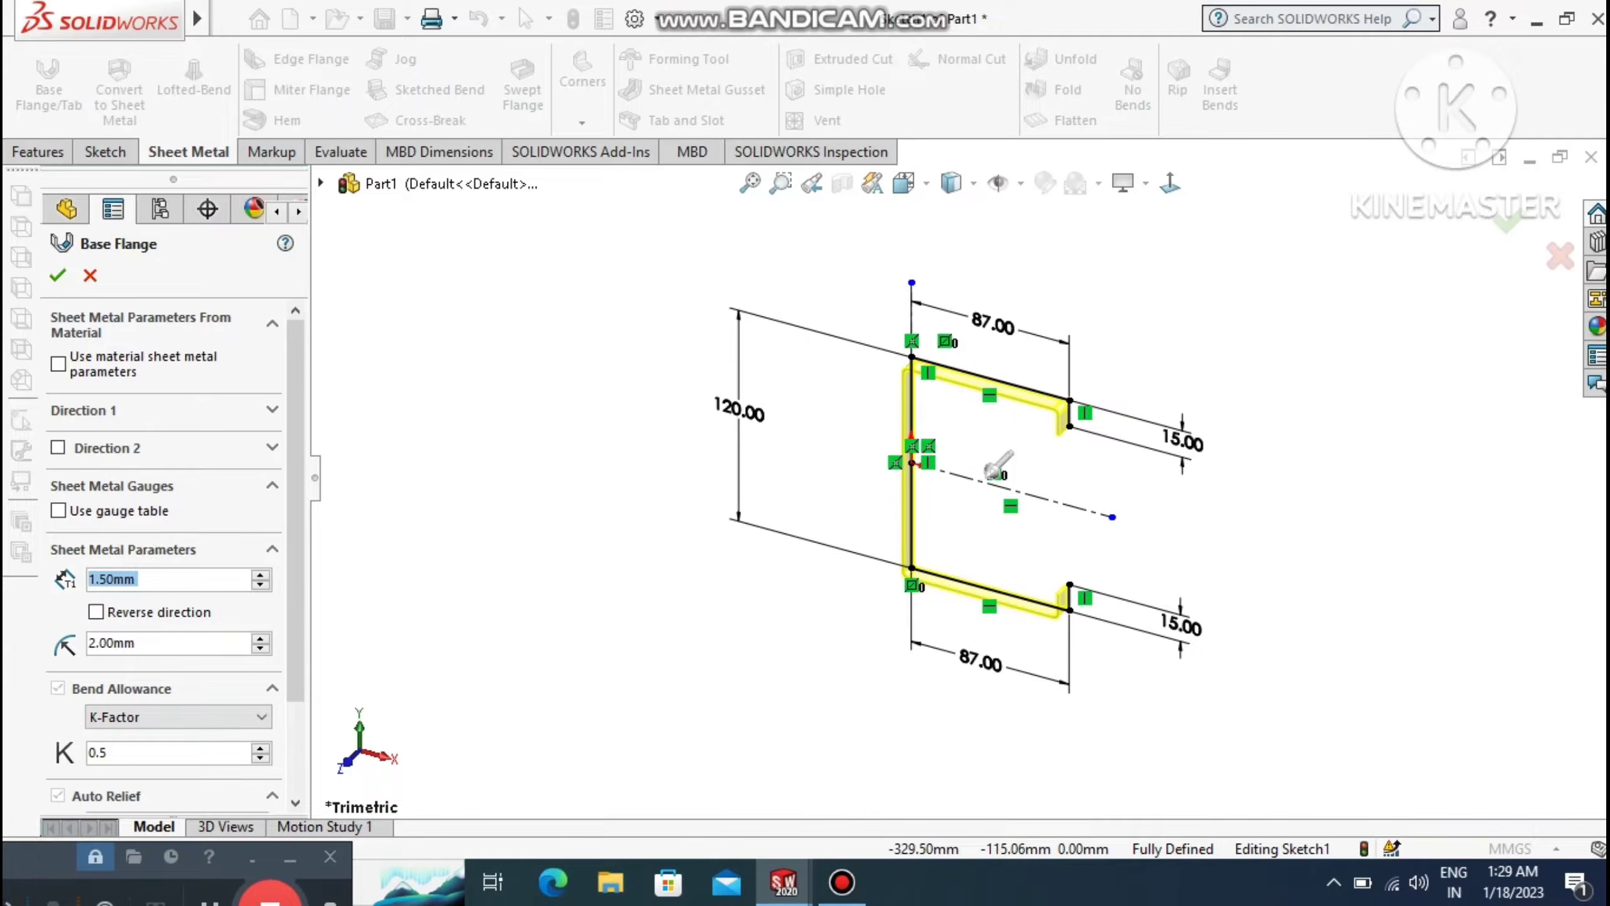
Set the base flange's Direction 1 to a Blind depth of 300 mm and create it.
scroll(284, 488, "down", 2)
scroll(287, 489, "down", 4)
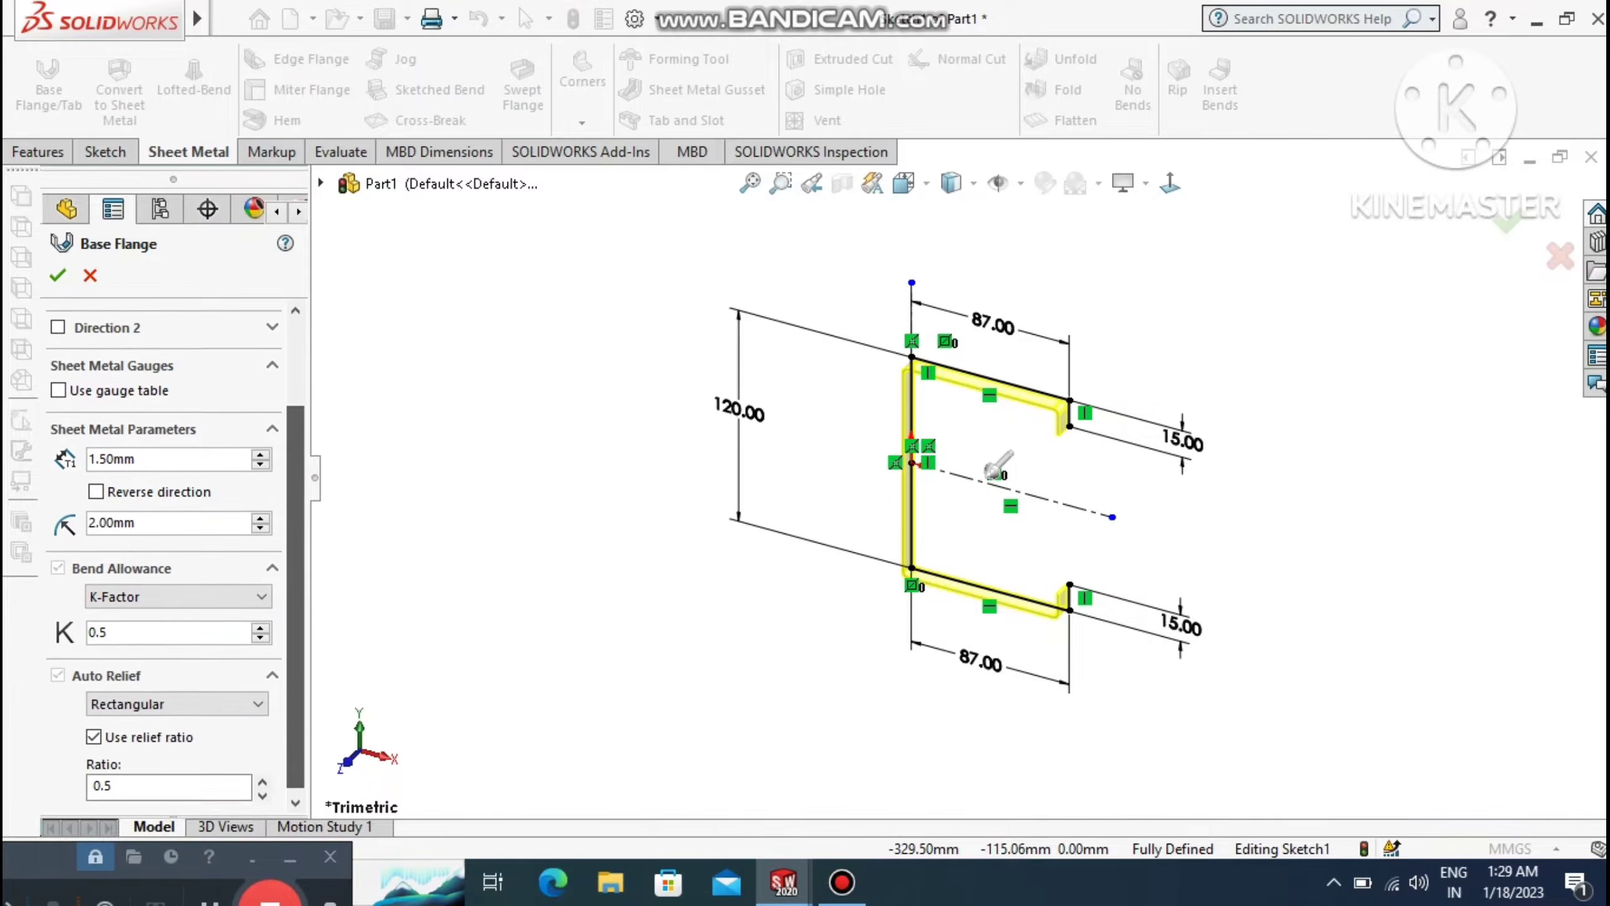
scroll(286, 490, "up", 6)
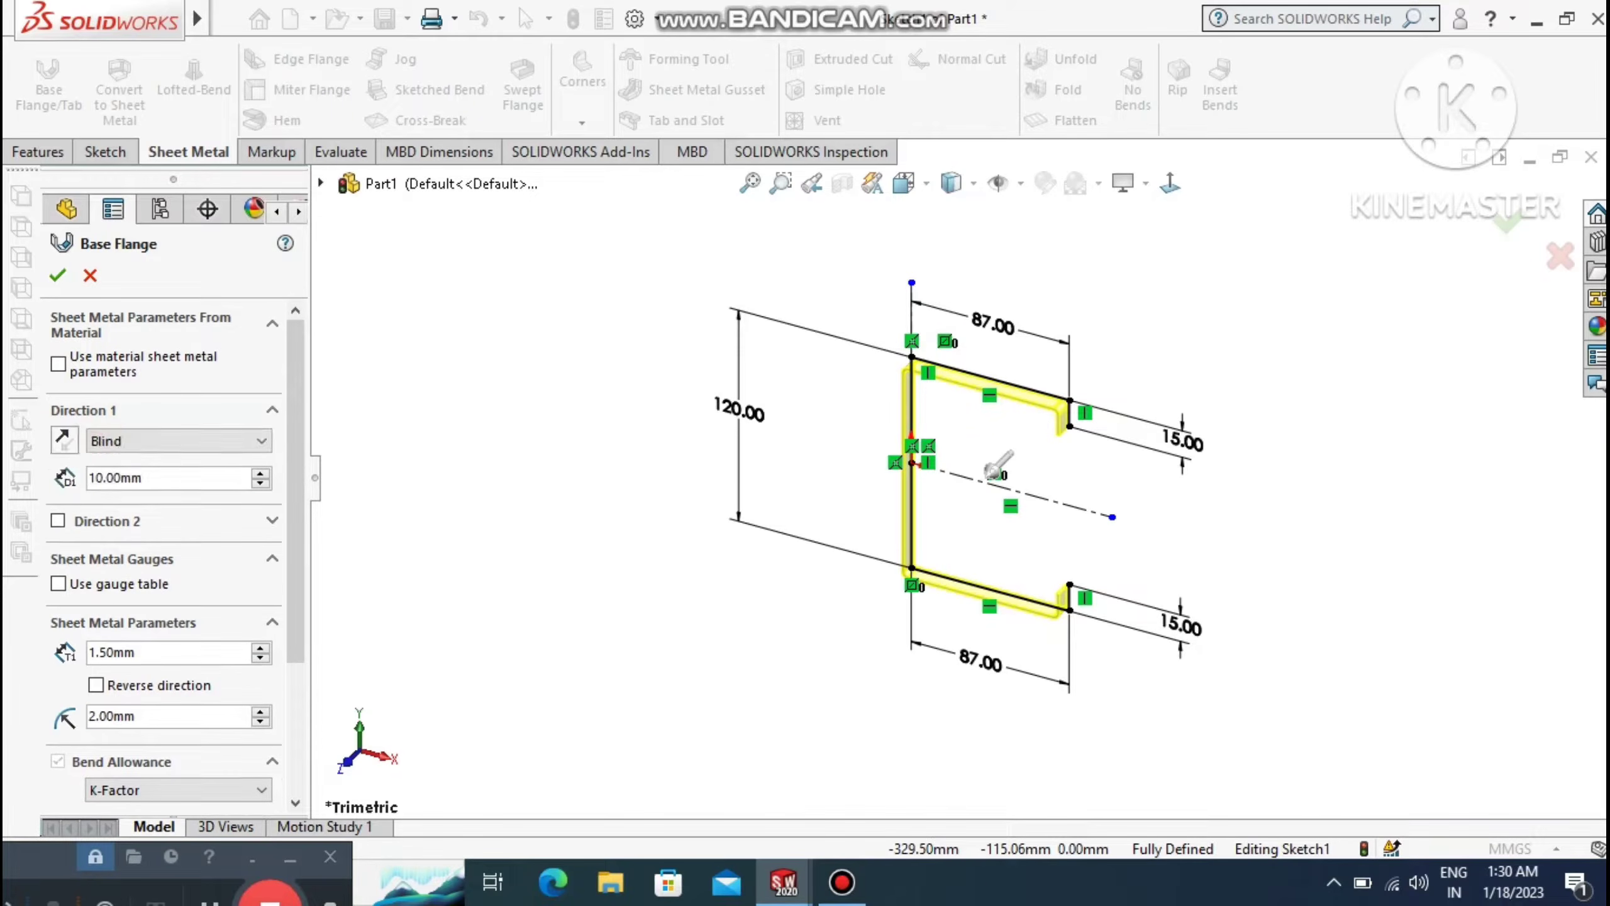
left_click(141, 480)
type("300")
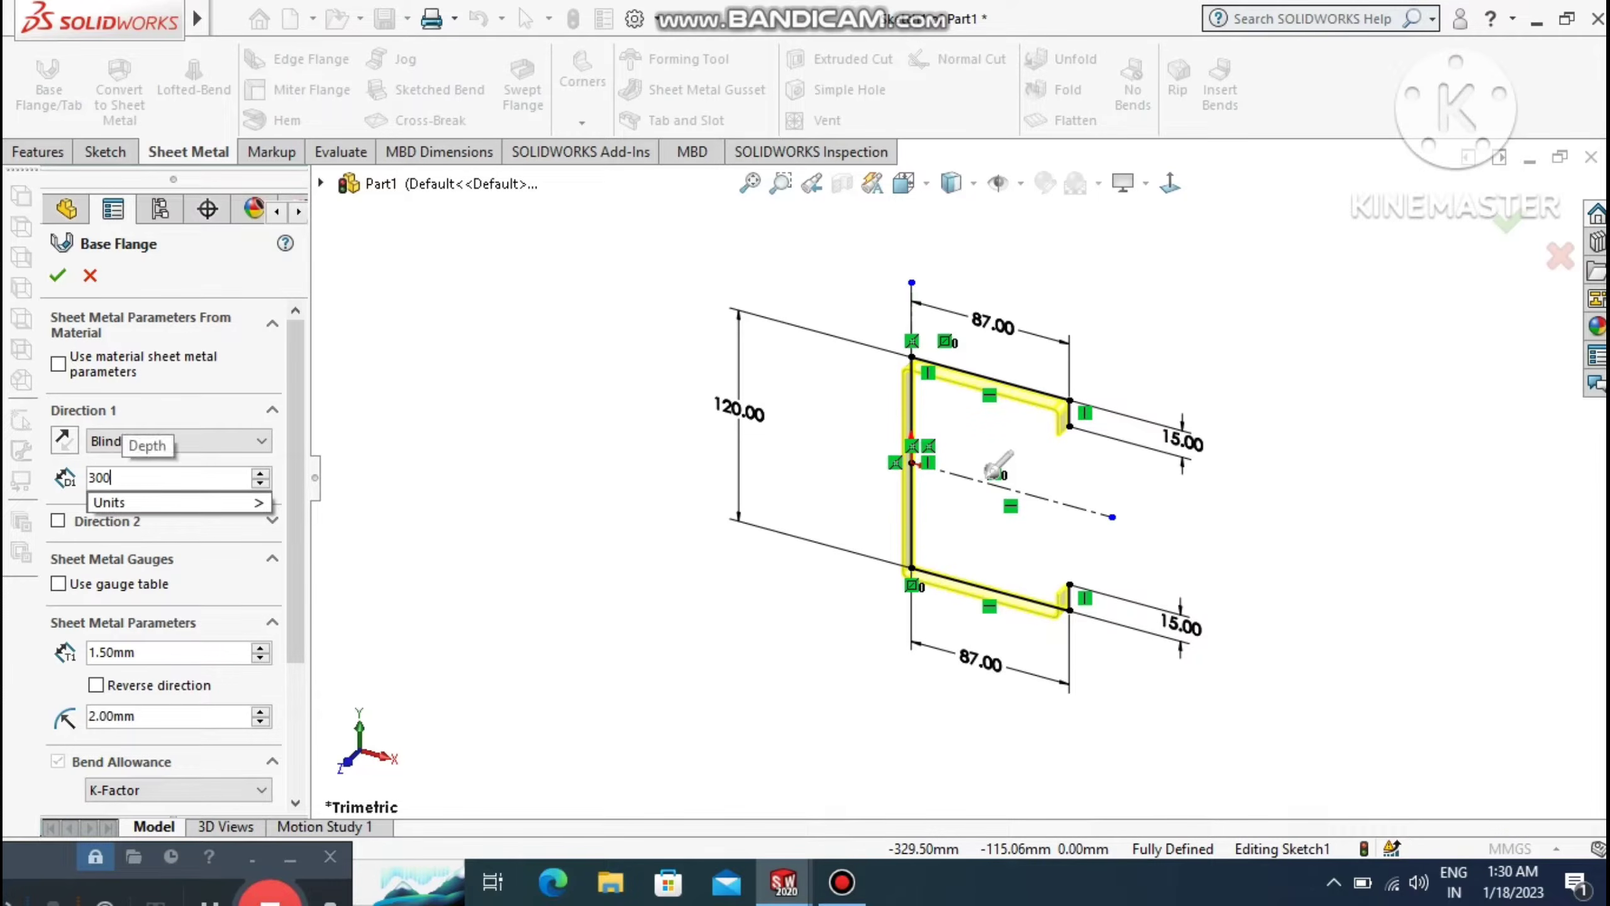
key("Return")
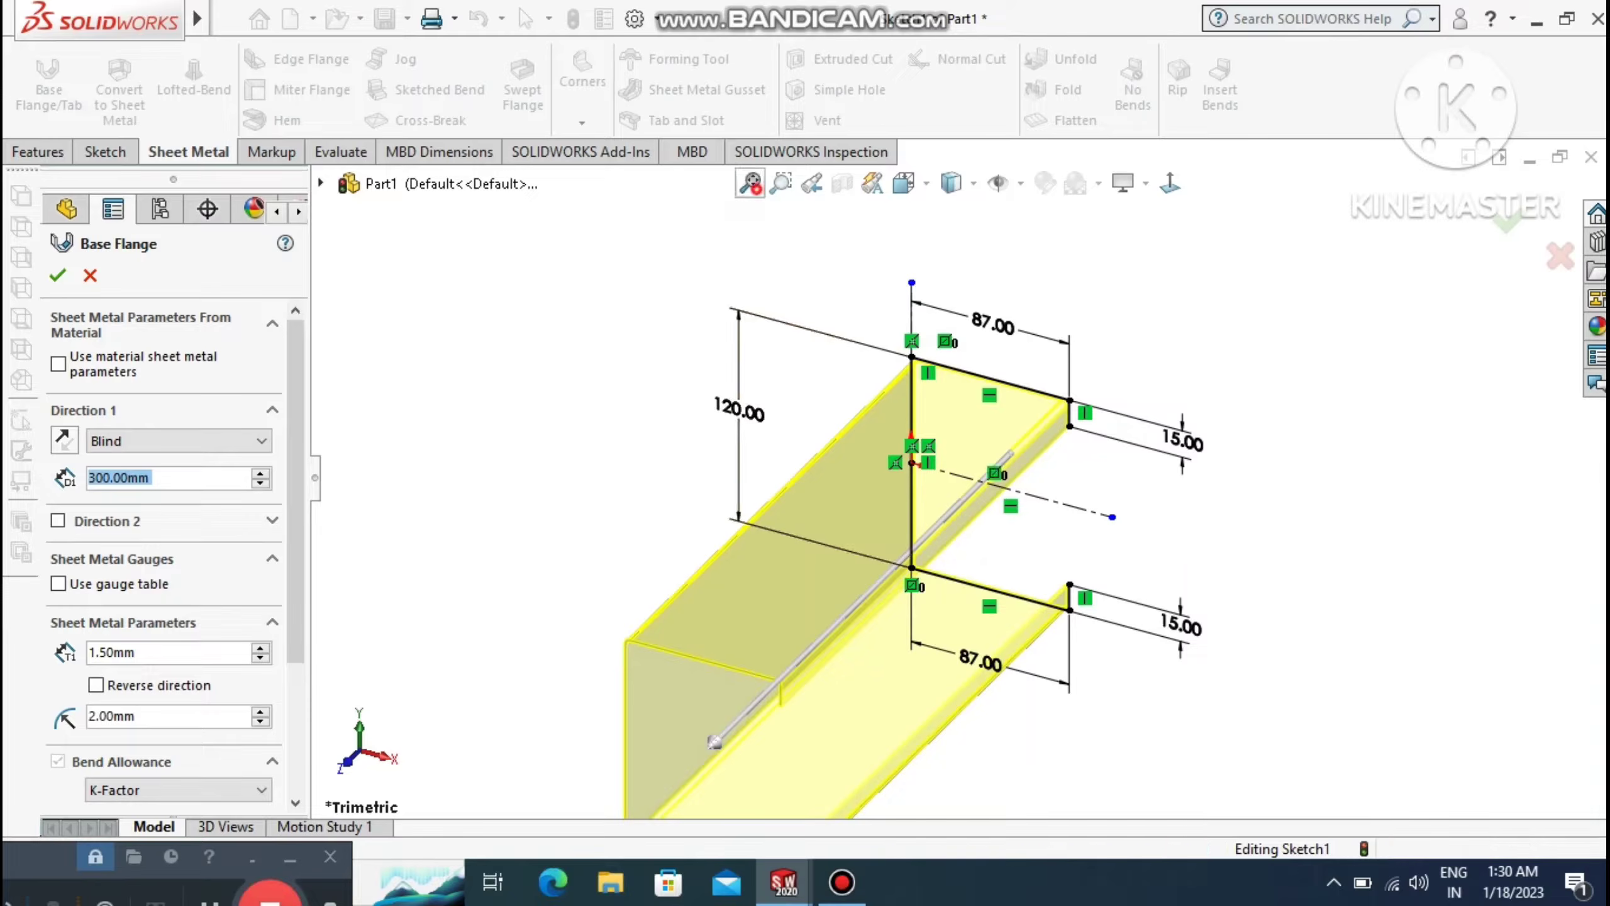
left_click(750, 183)
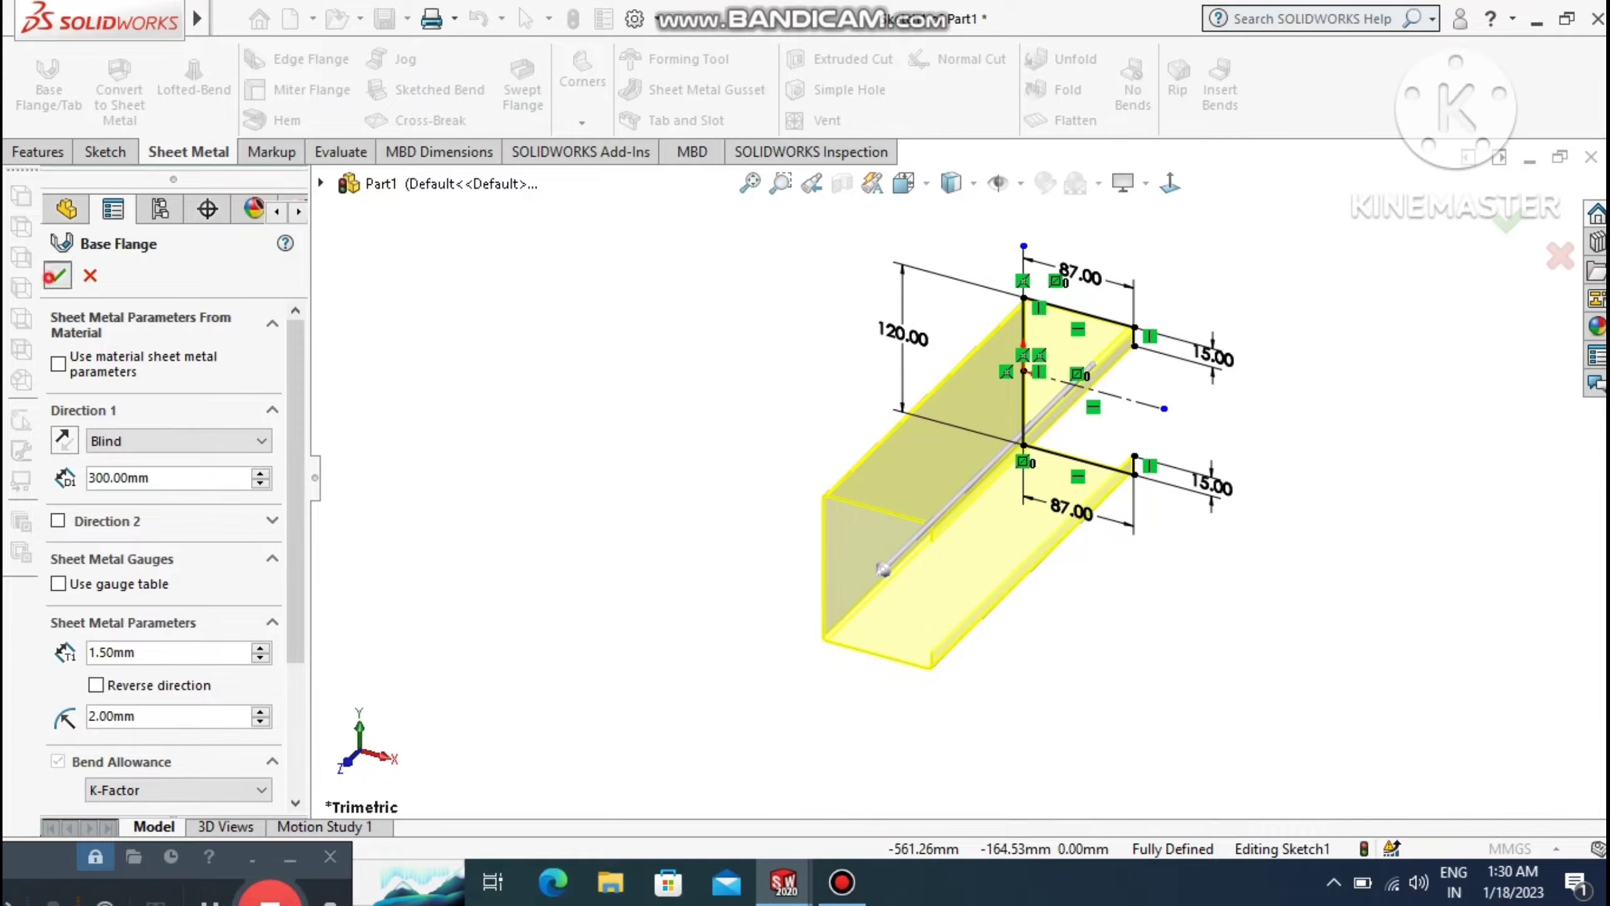
left_click(56, 275)
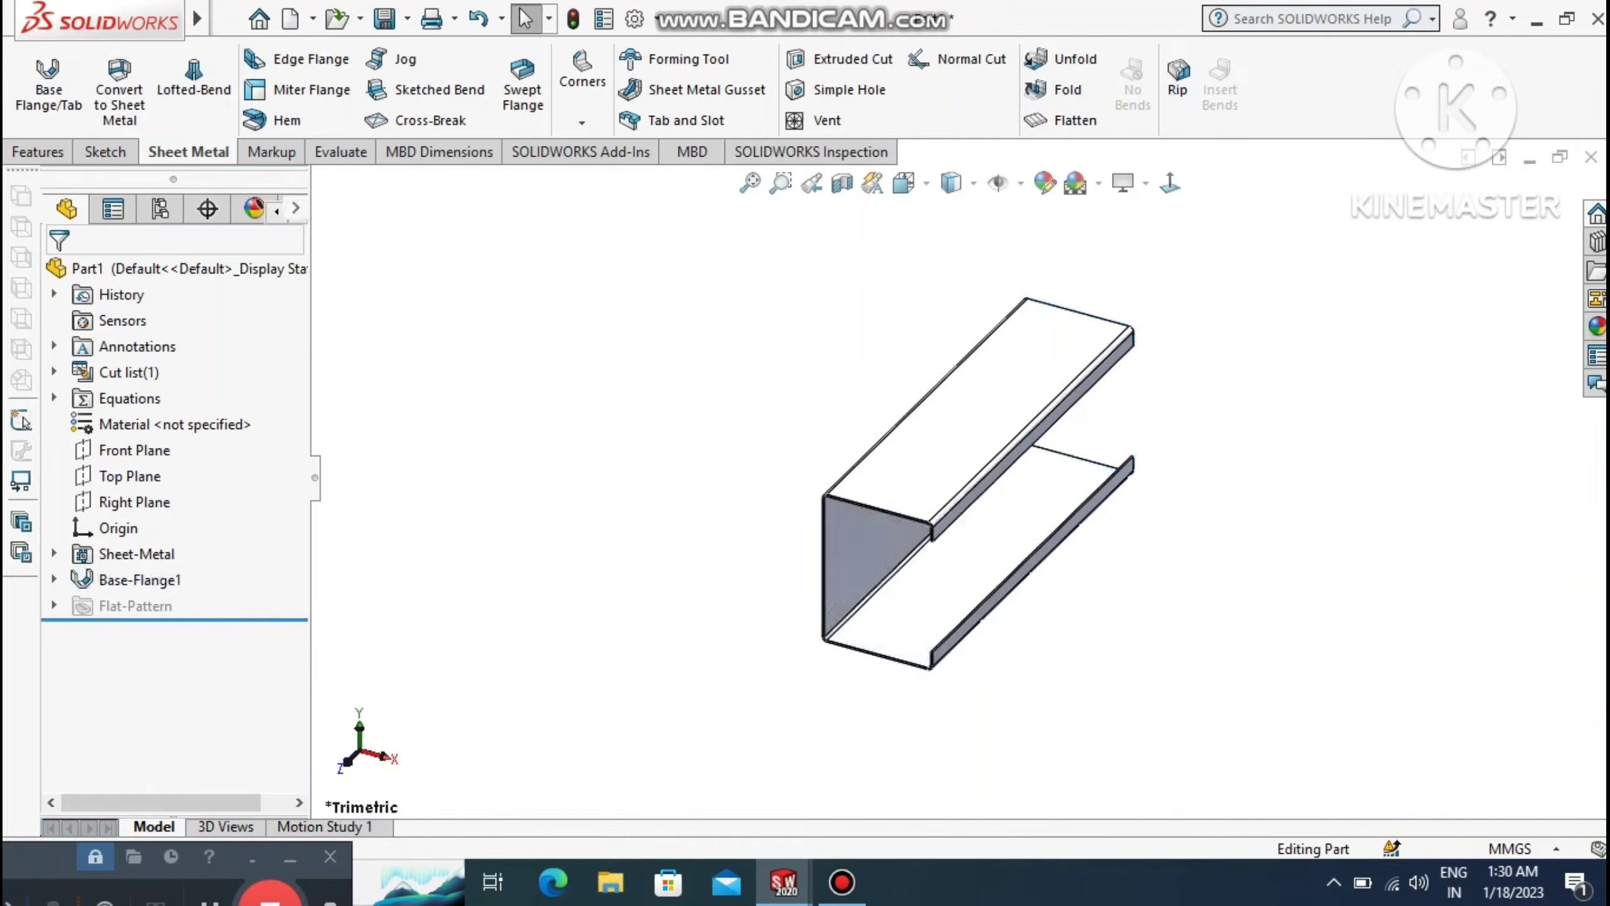
Turn off RealView Graphics and Ambient Occlusion for the model display.
middle_click_drag(951, 495, 1141, 488)
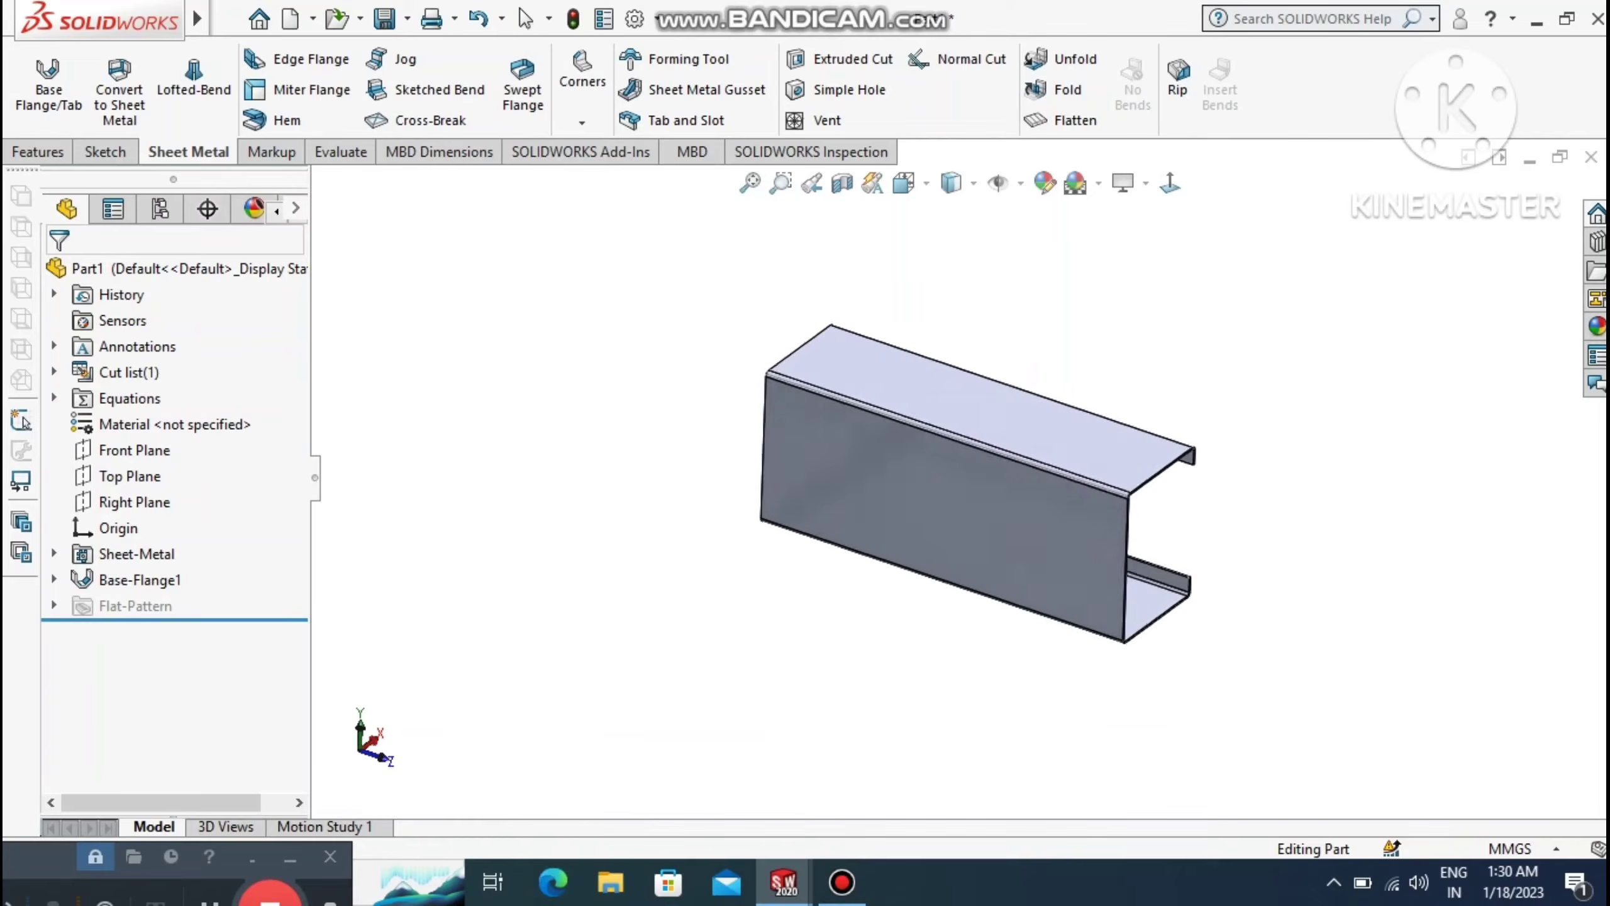
left_click(1145, 184)
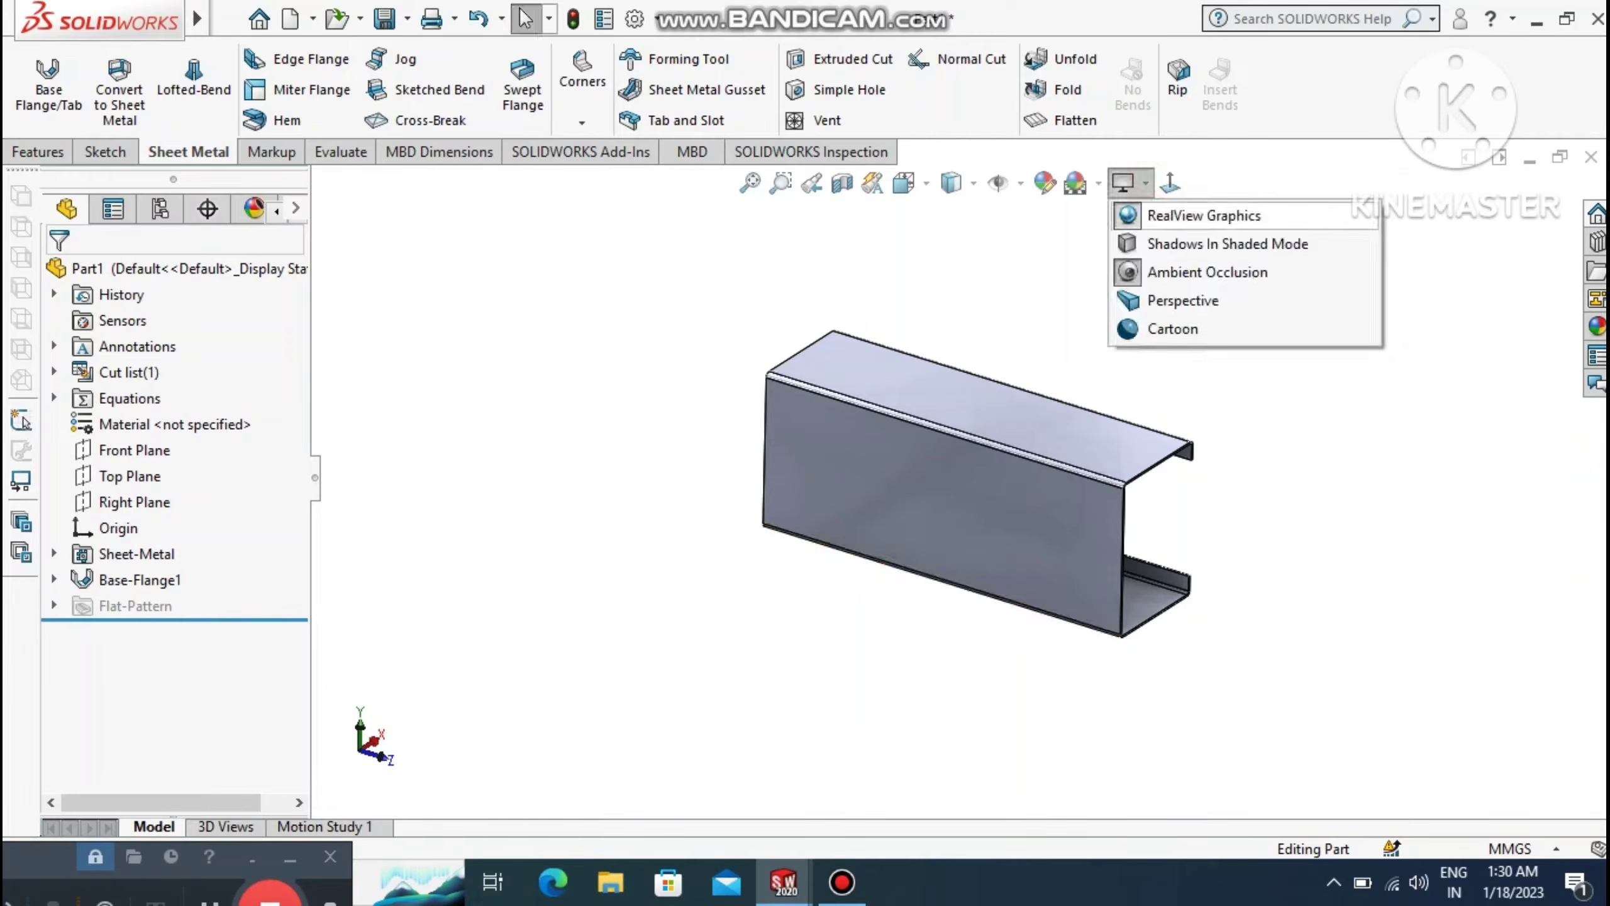
left_click(1141, 216)
left_click(1138, 182)
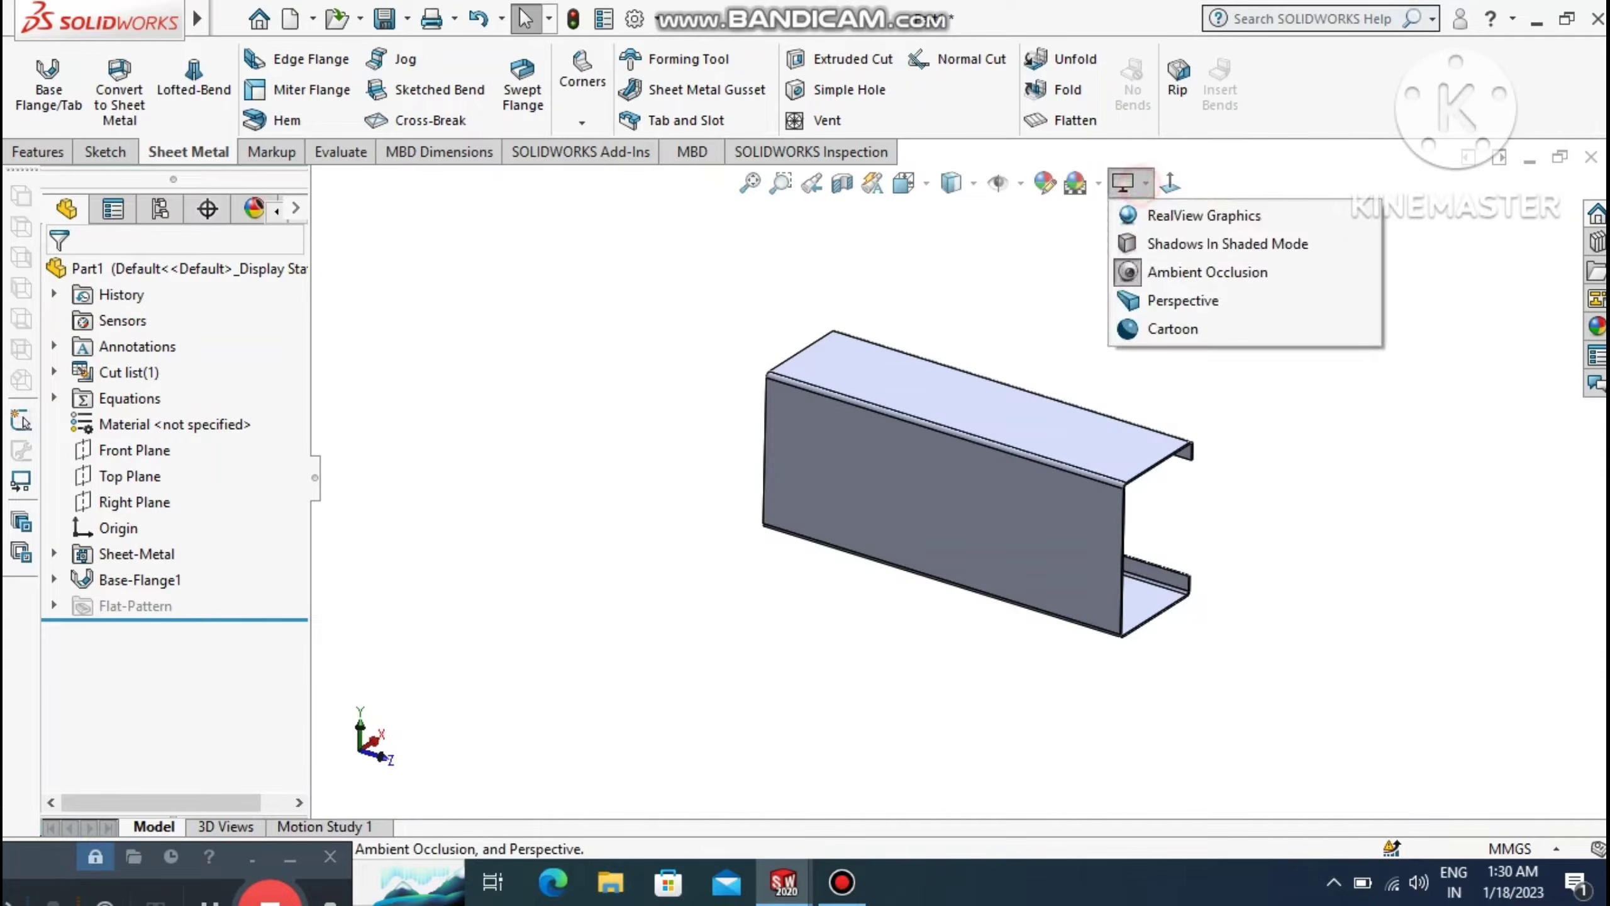
left_click(1205, 272)
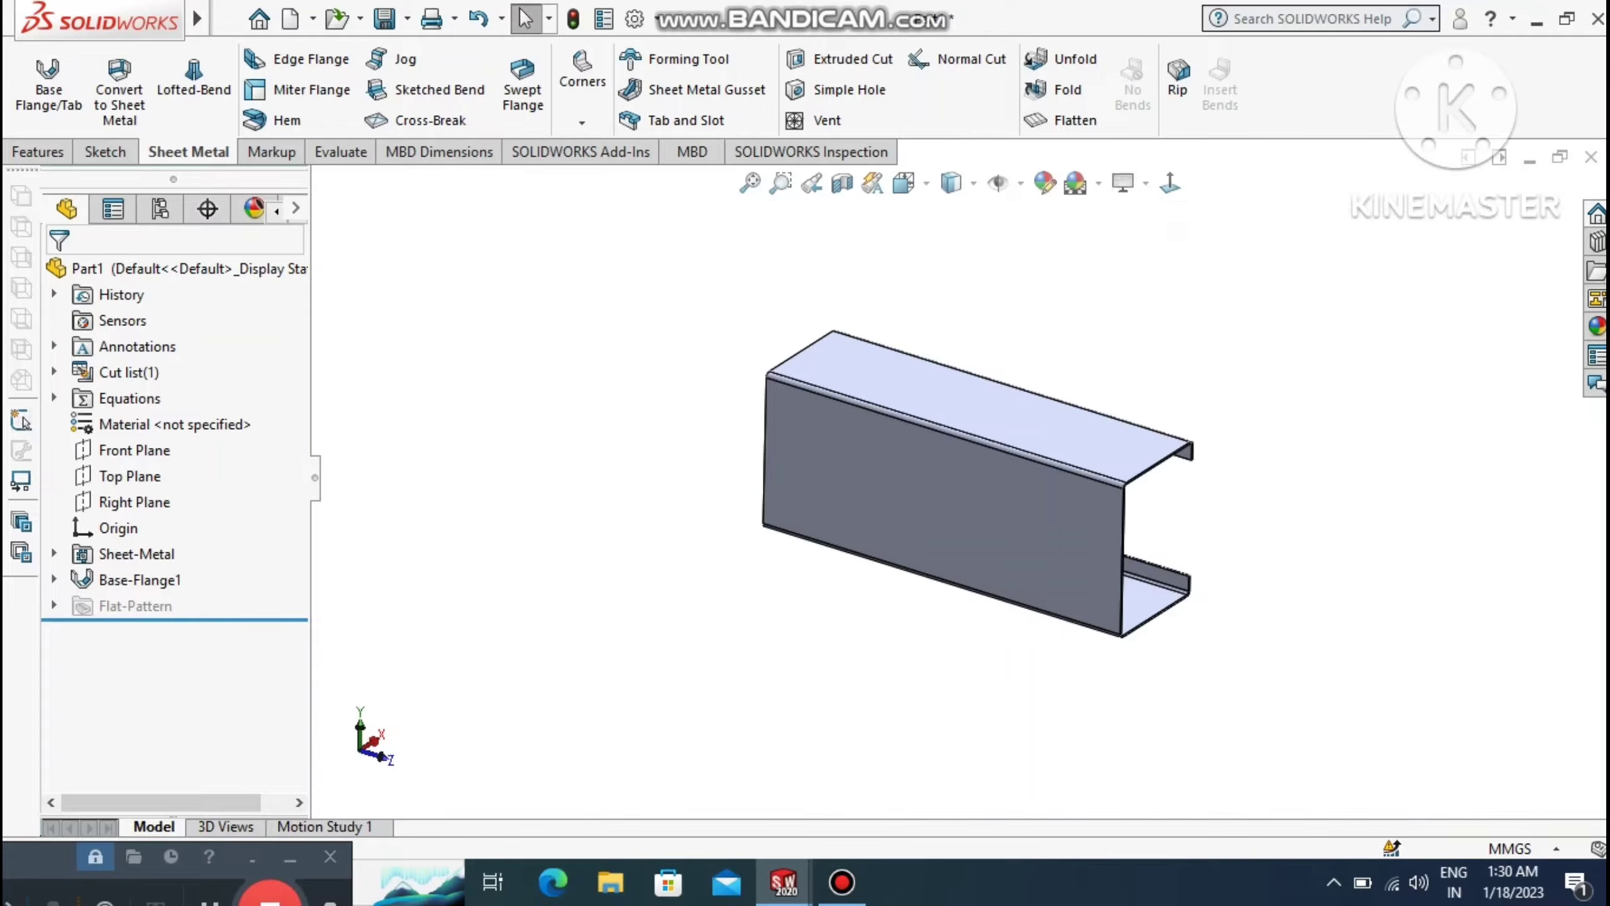
Start a sketch on the outer face of the base flange's tall vertical wall.
left_click(782, 184)
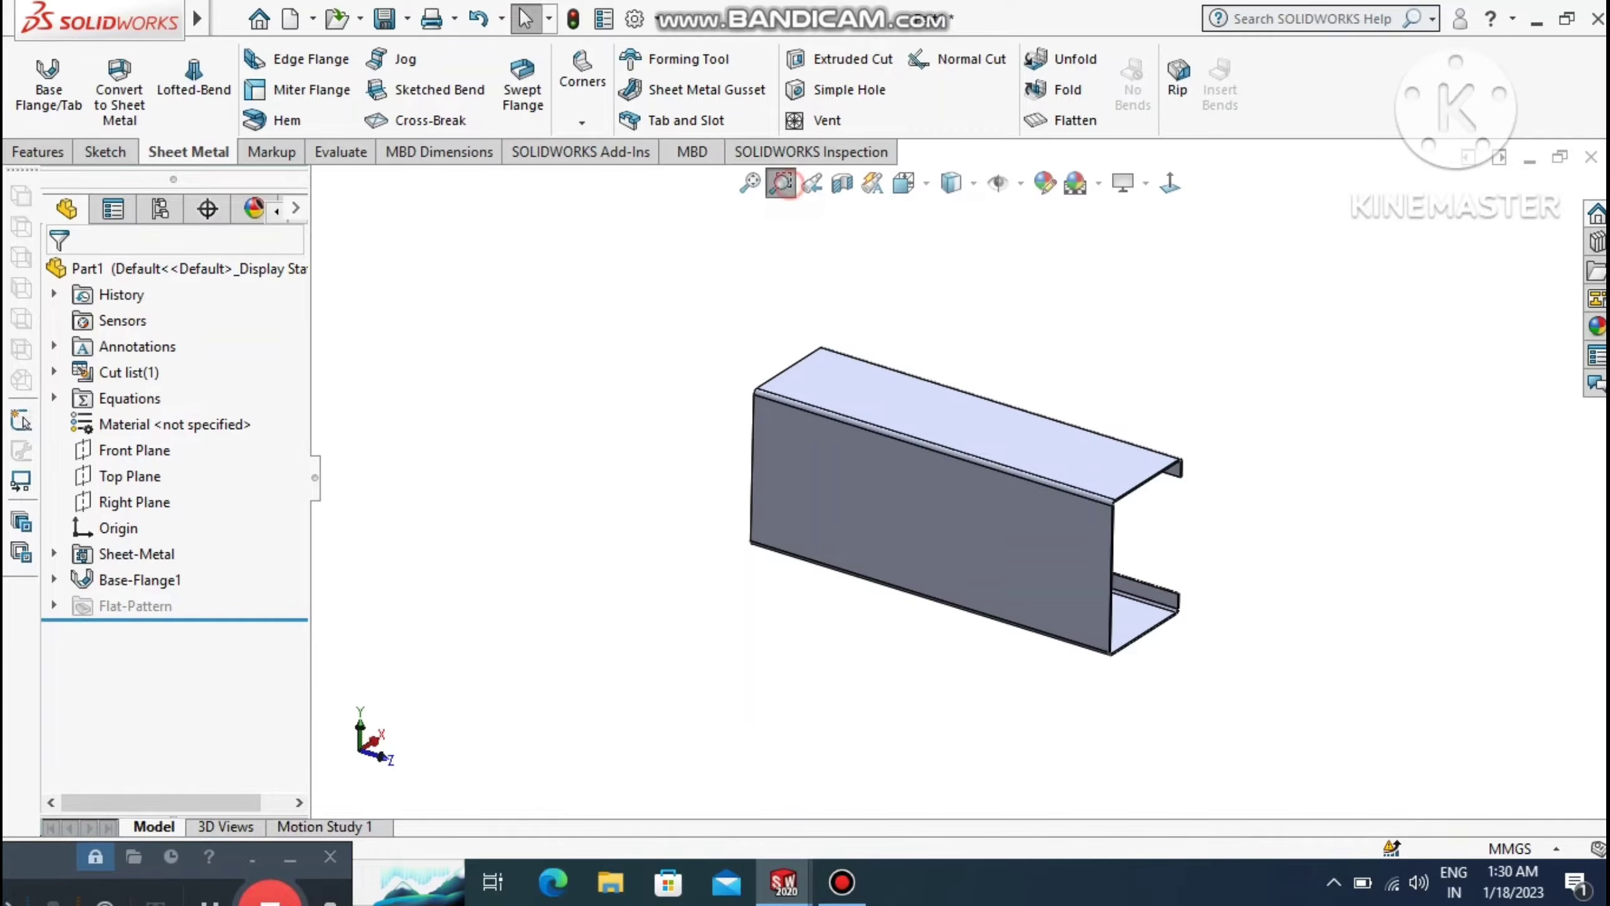
left_click_drag(611, 258, 1252, 620)
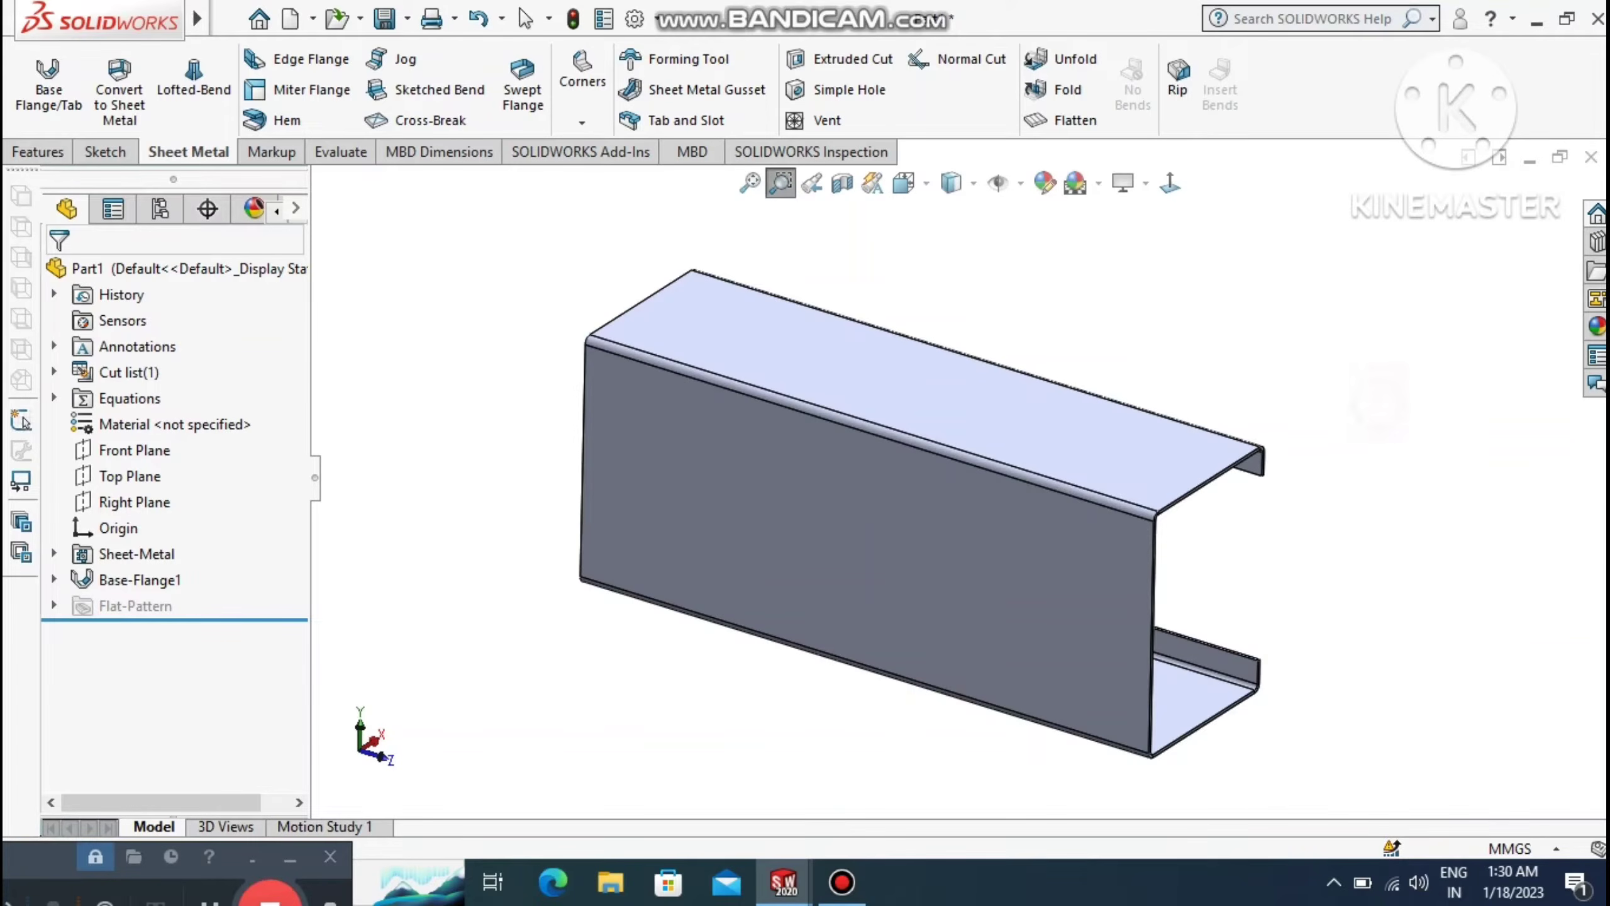
right_click(1343, 320)
left_click(1369, 396)
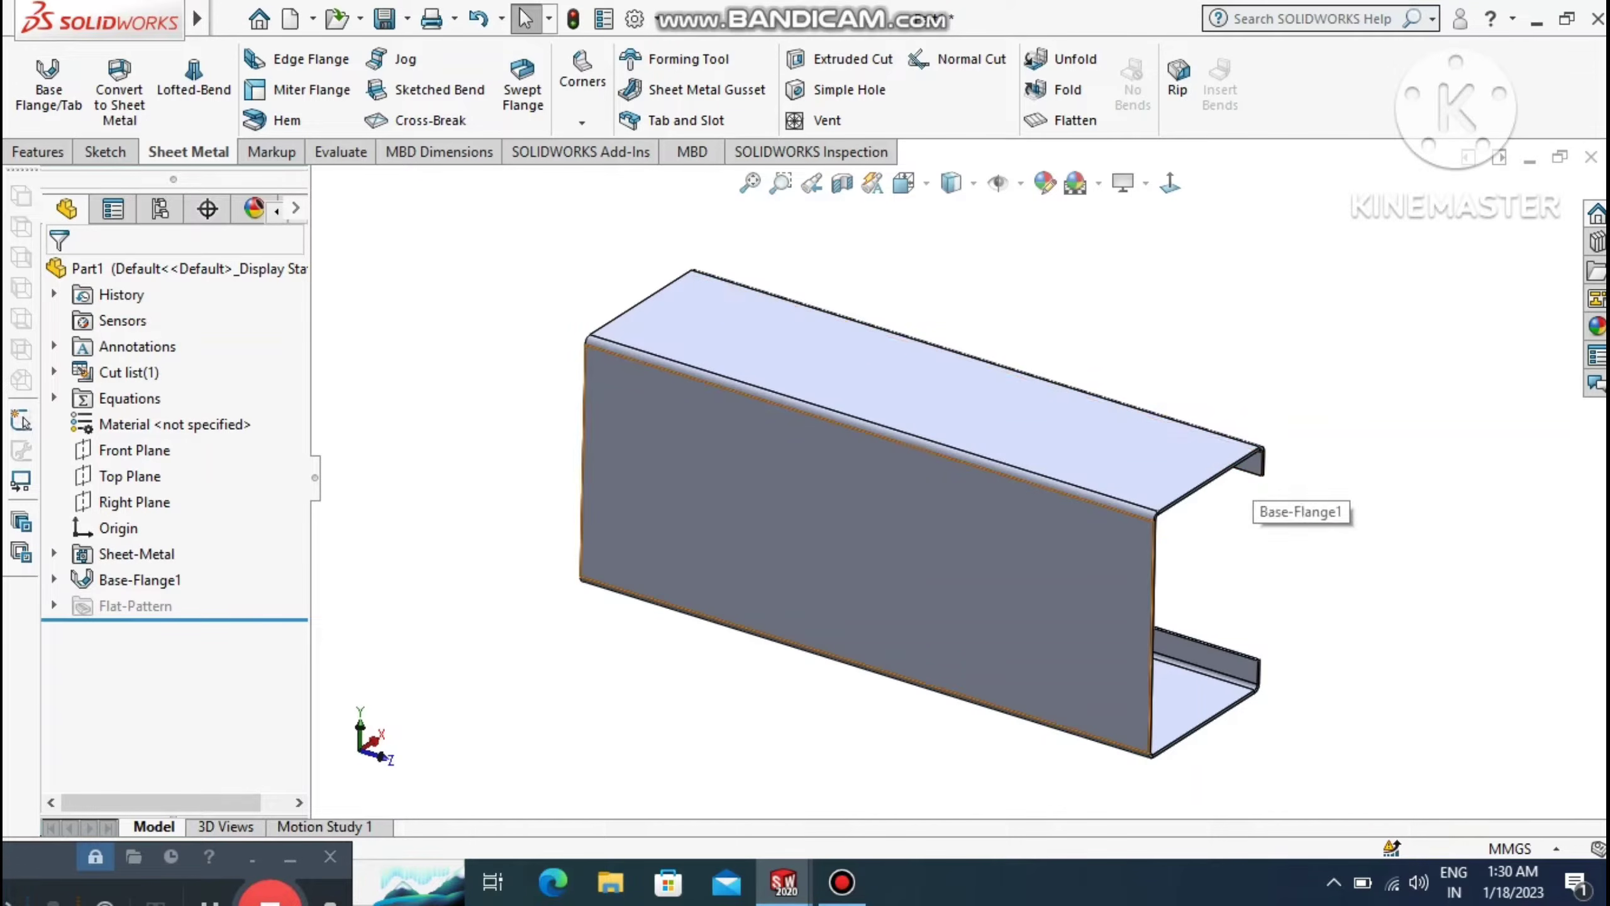
right_click(780, 482)
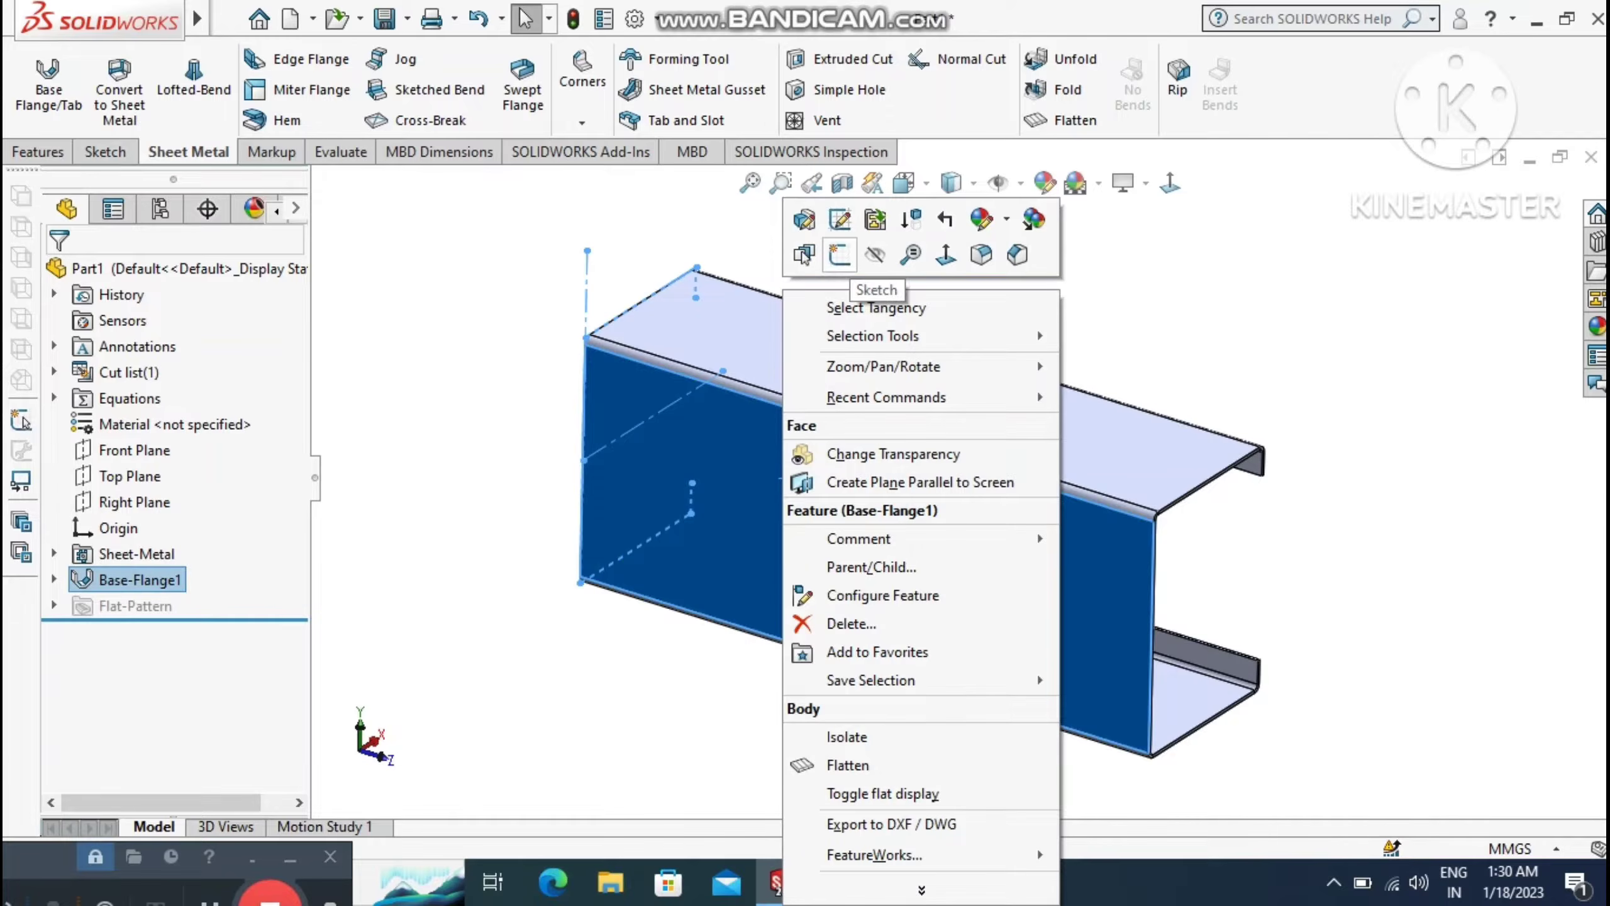
left_click(839, 254)
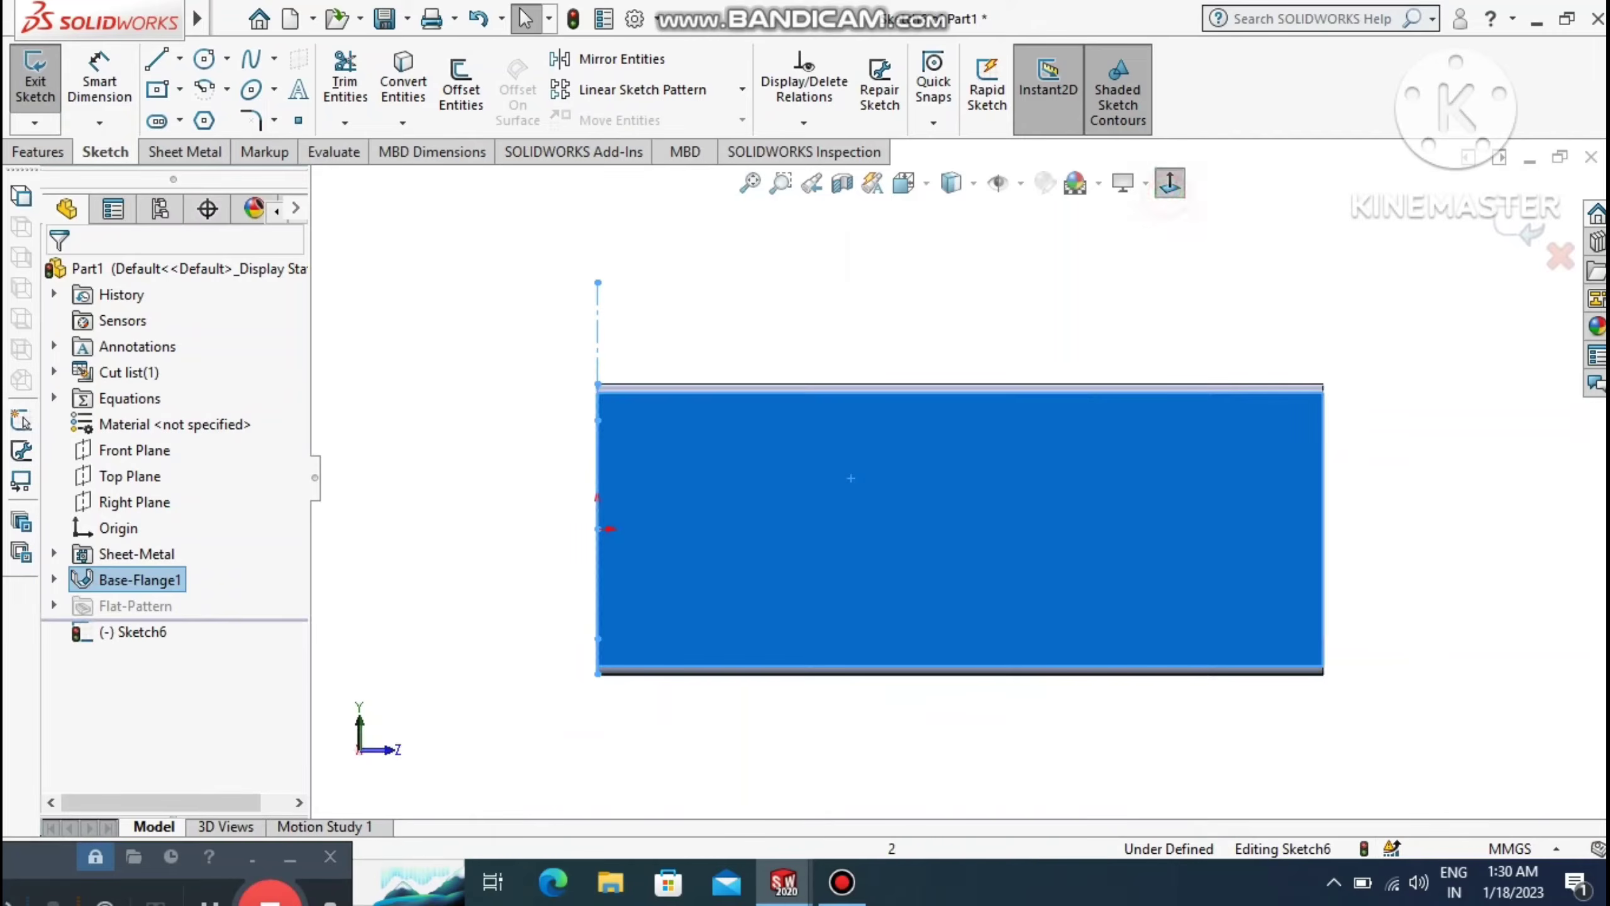
left_click(1412, 433)
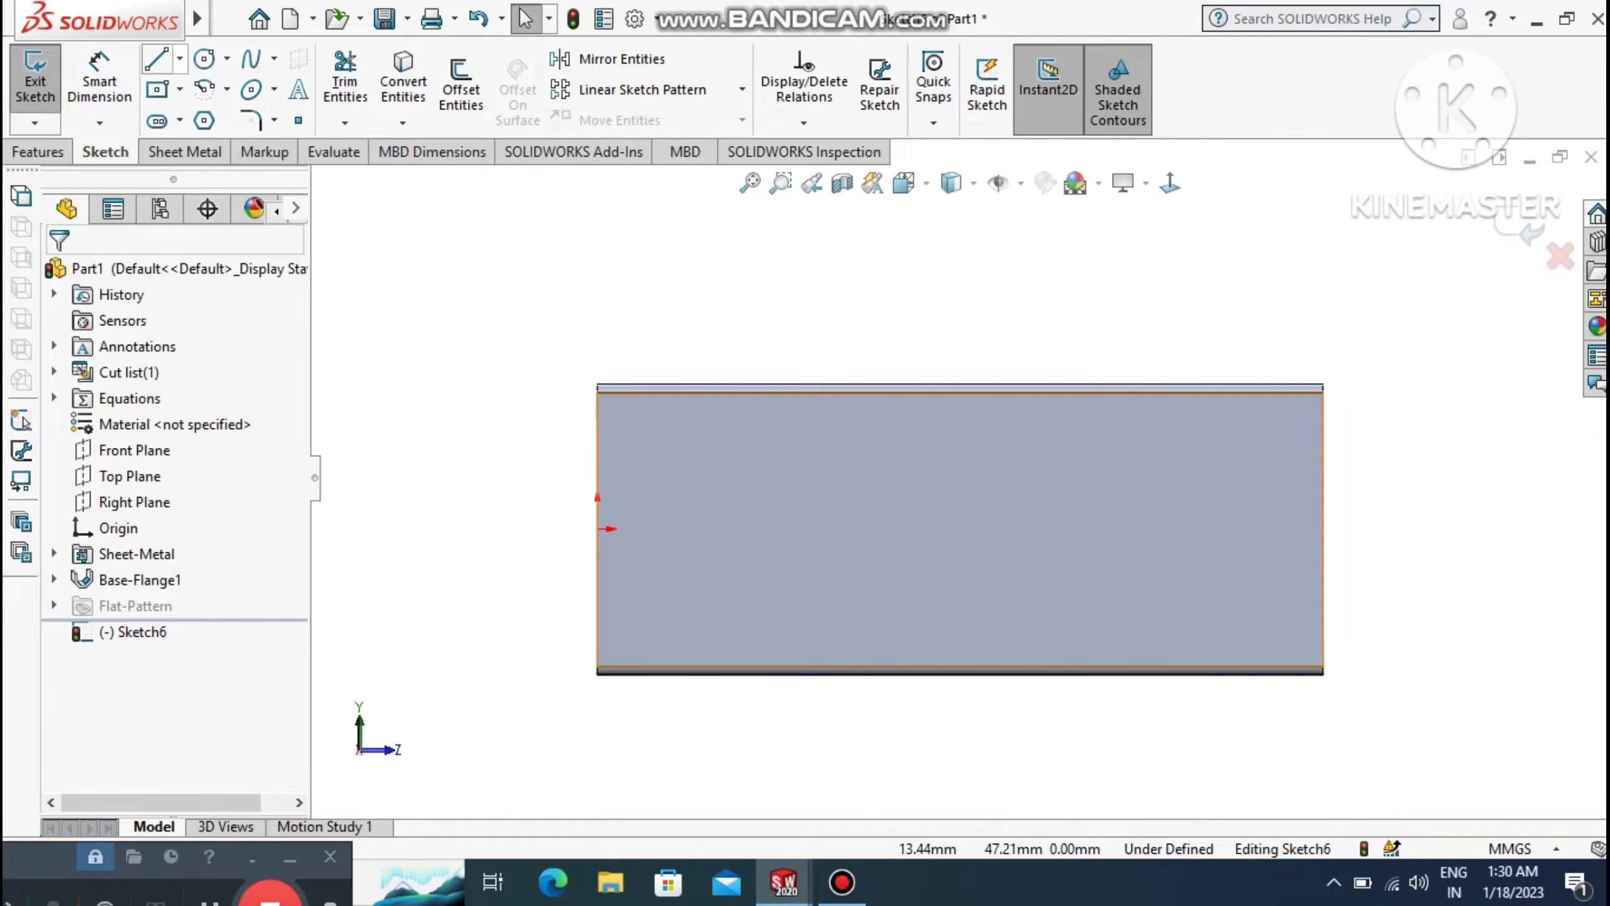
Draw a 300 mm horizontal centerline from the origin to the midpoint of the face's opposite edge.
left_click(179, 59)
left_click(213, 118)
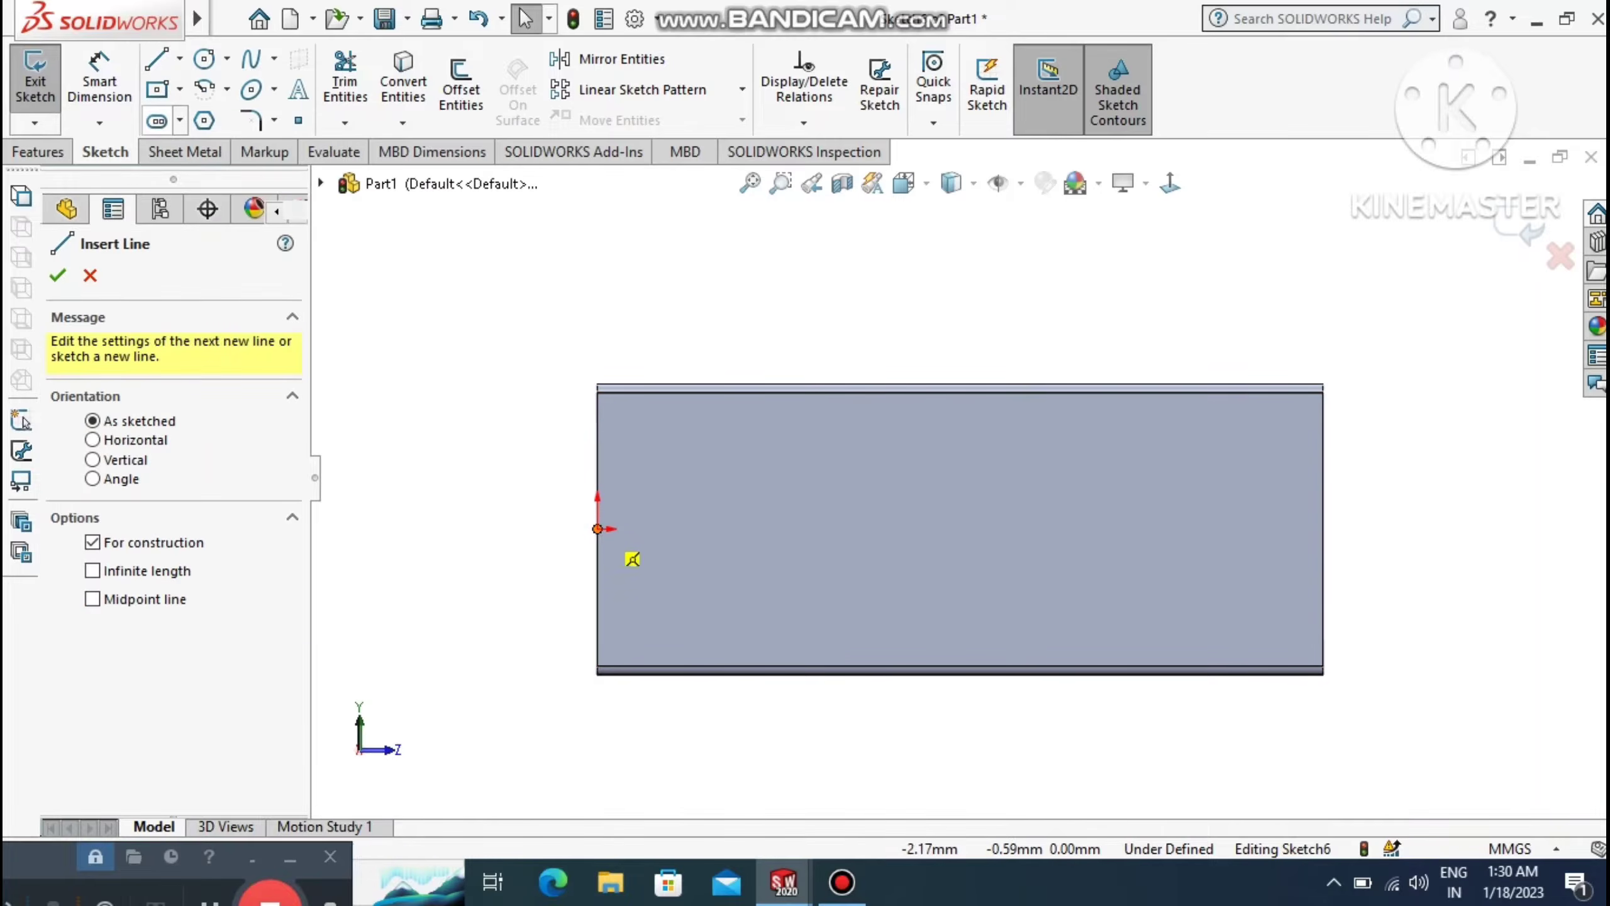
left_click(595, 528)
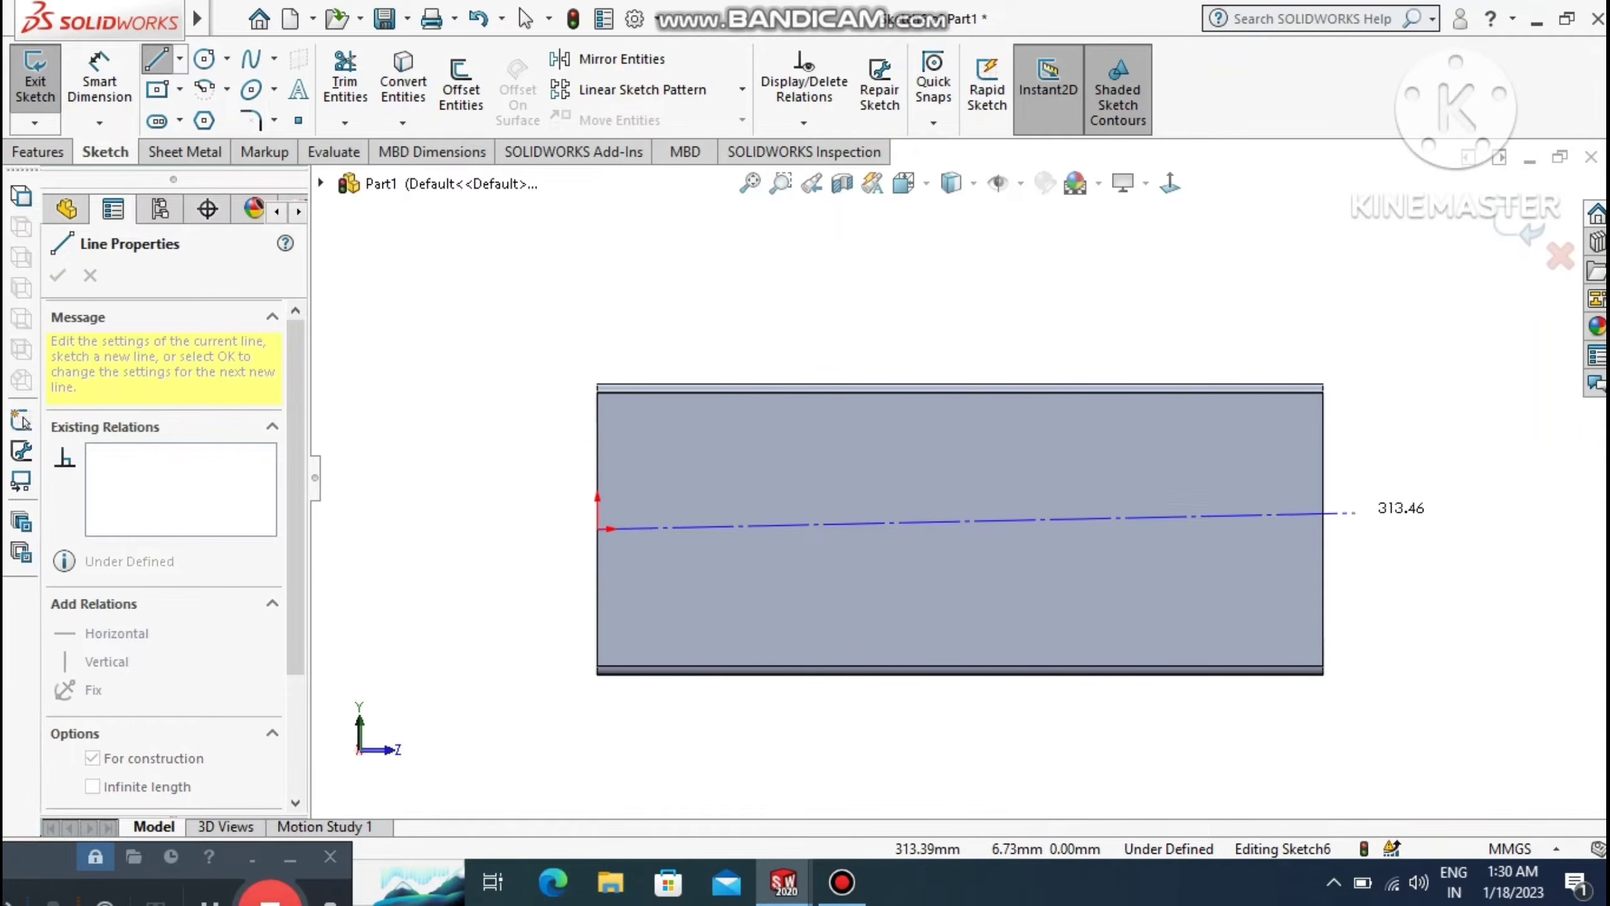
left_click(1321, 529)
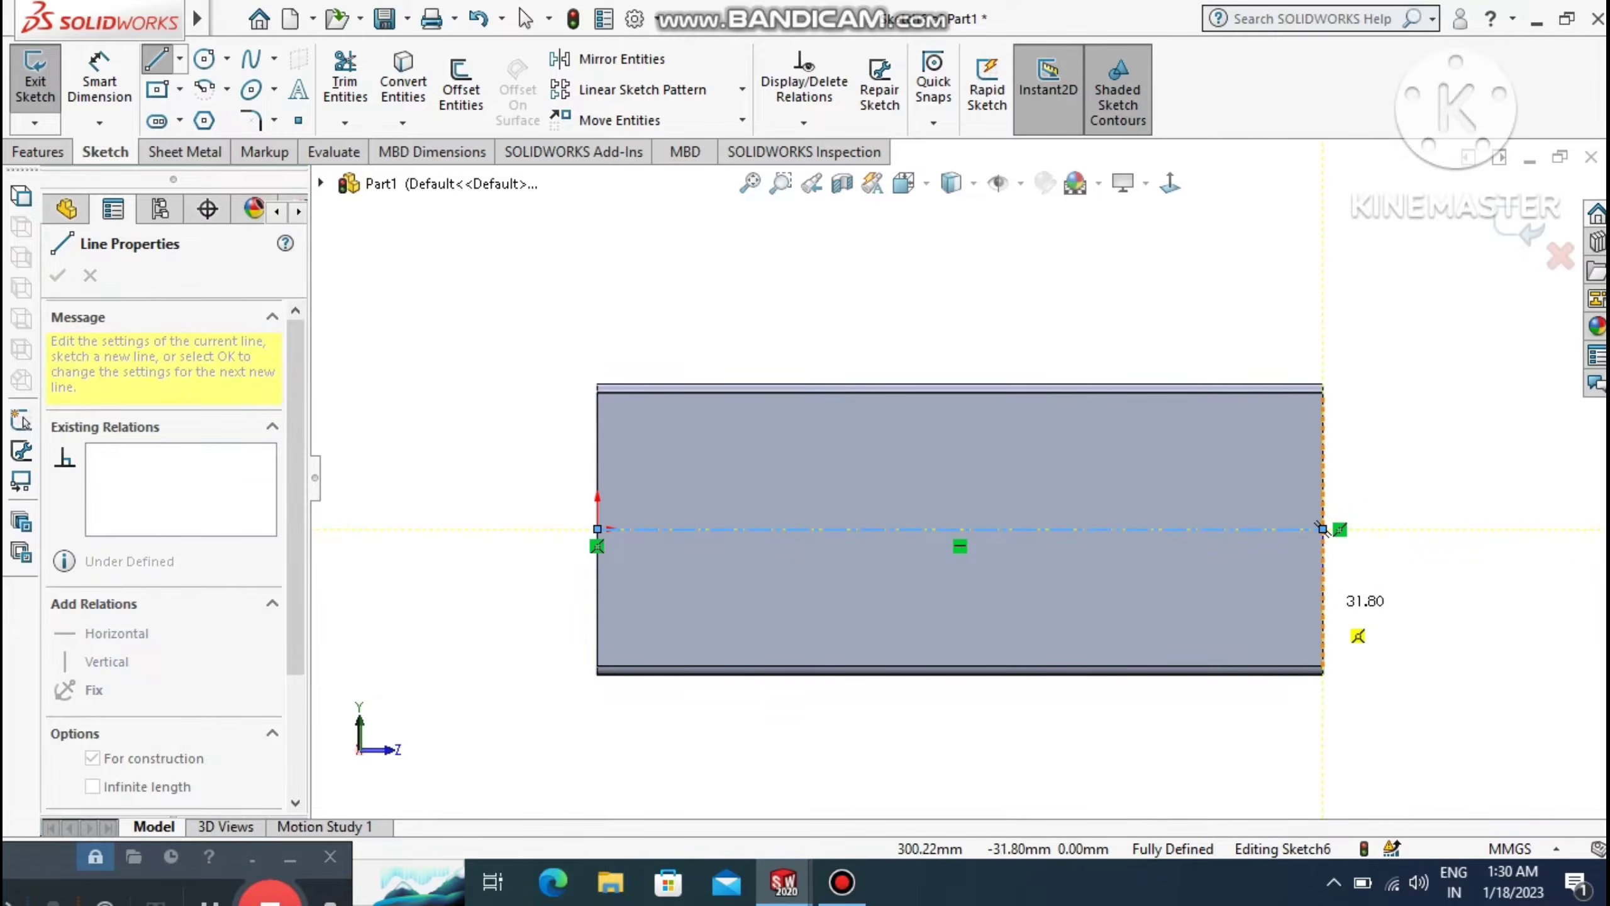
key("Escape")
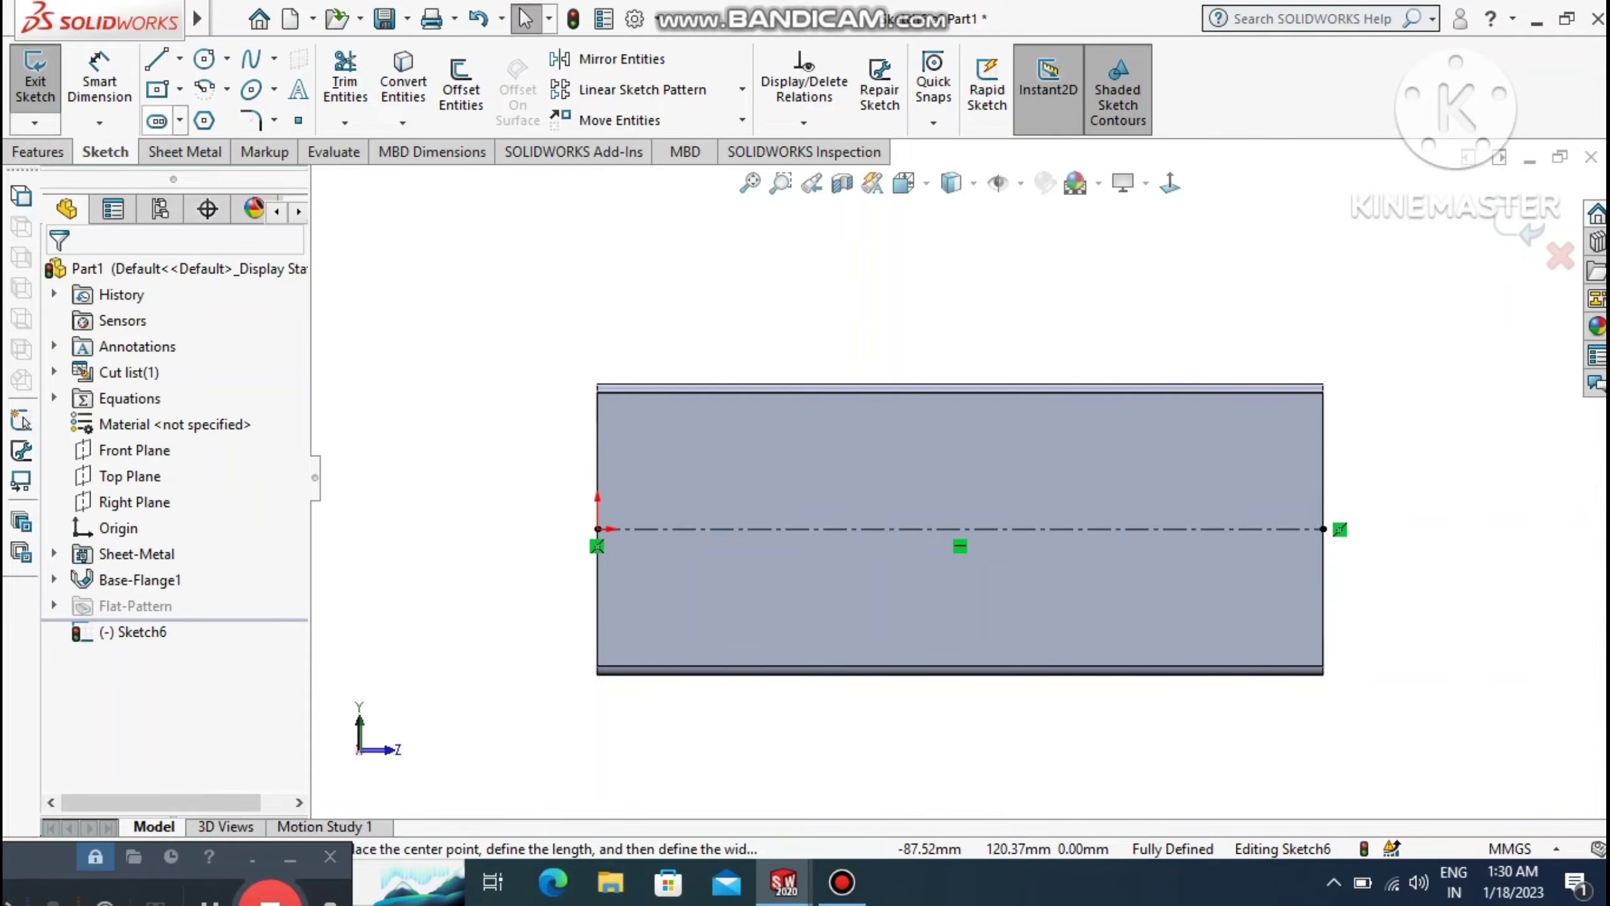
Sketch a vertical centerpoint straight slot about 25 mm long and 10 mm wide above the centerline, near the face's origin end.
left_click(157, 121)
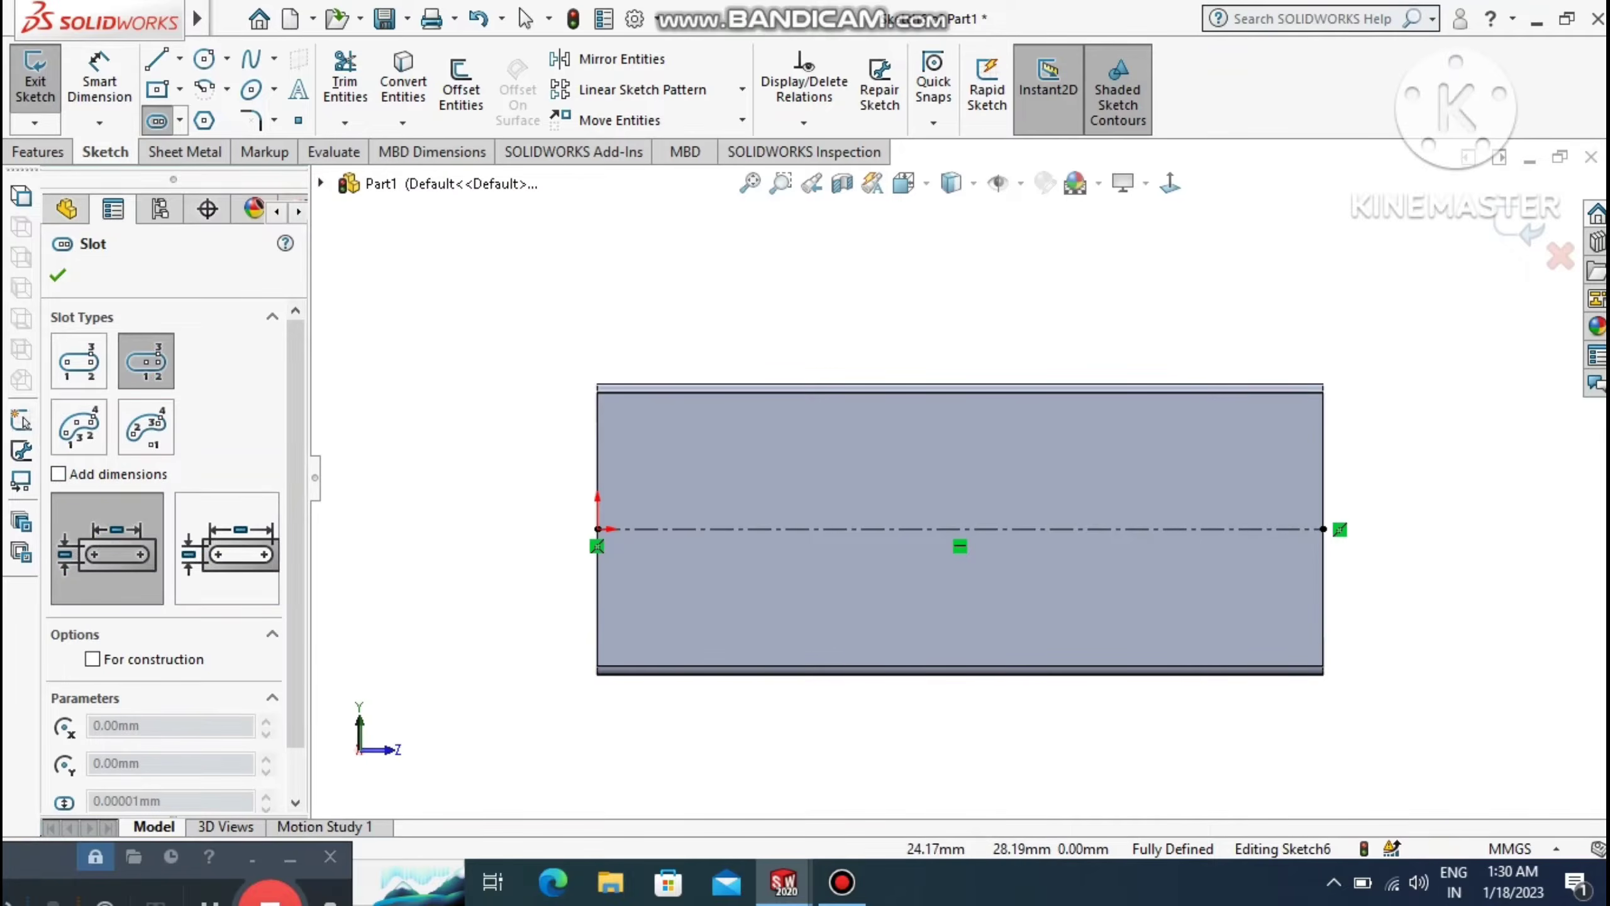
left_click(658, 448)
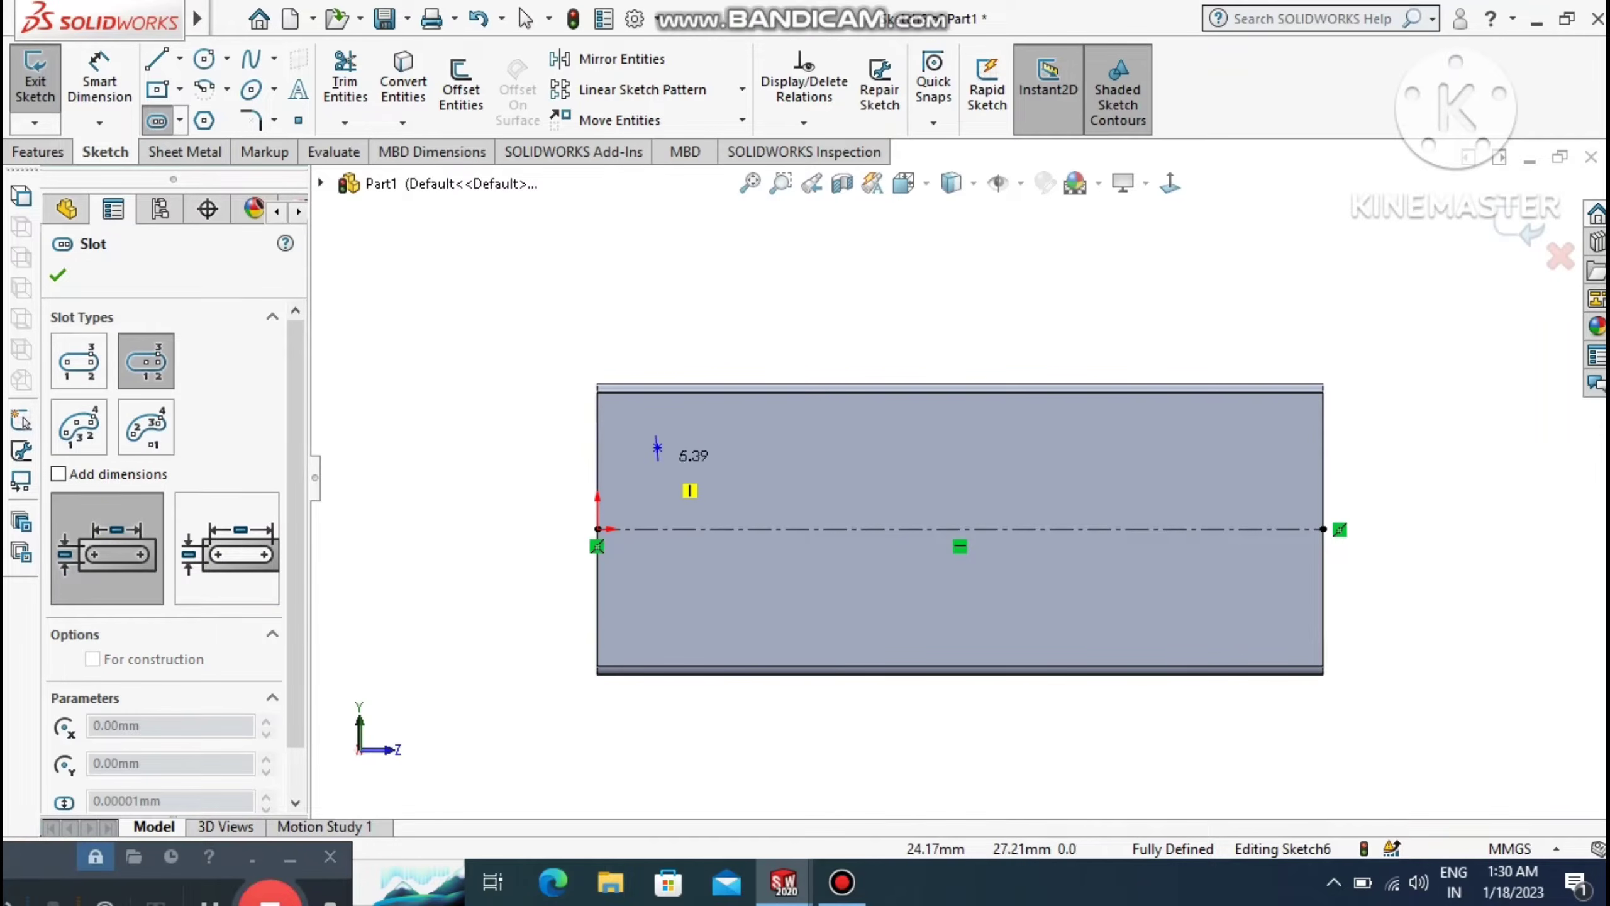
left_click(657, 466)
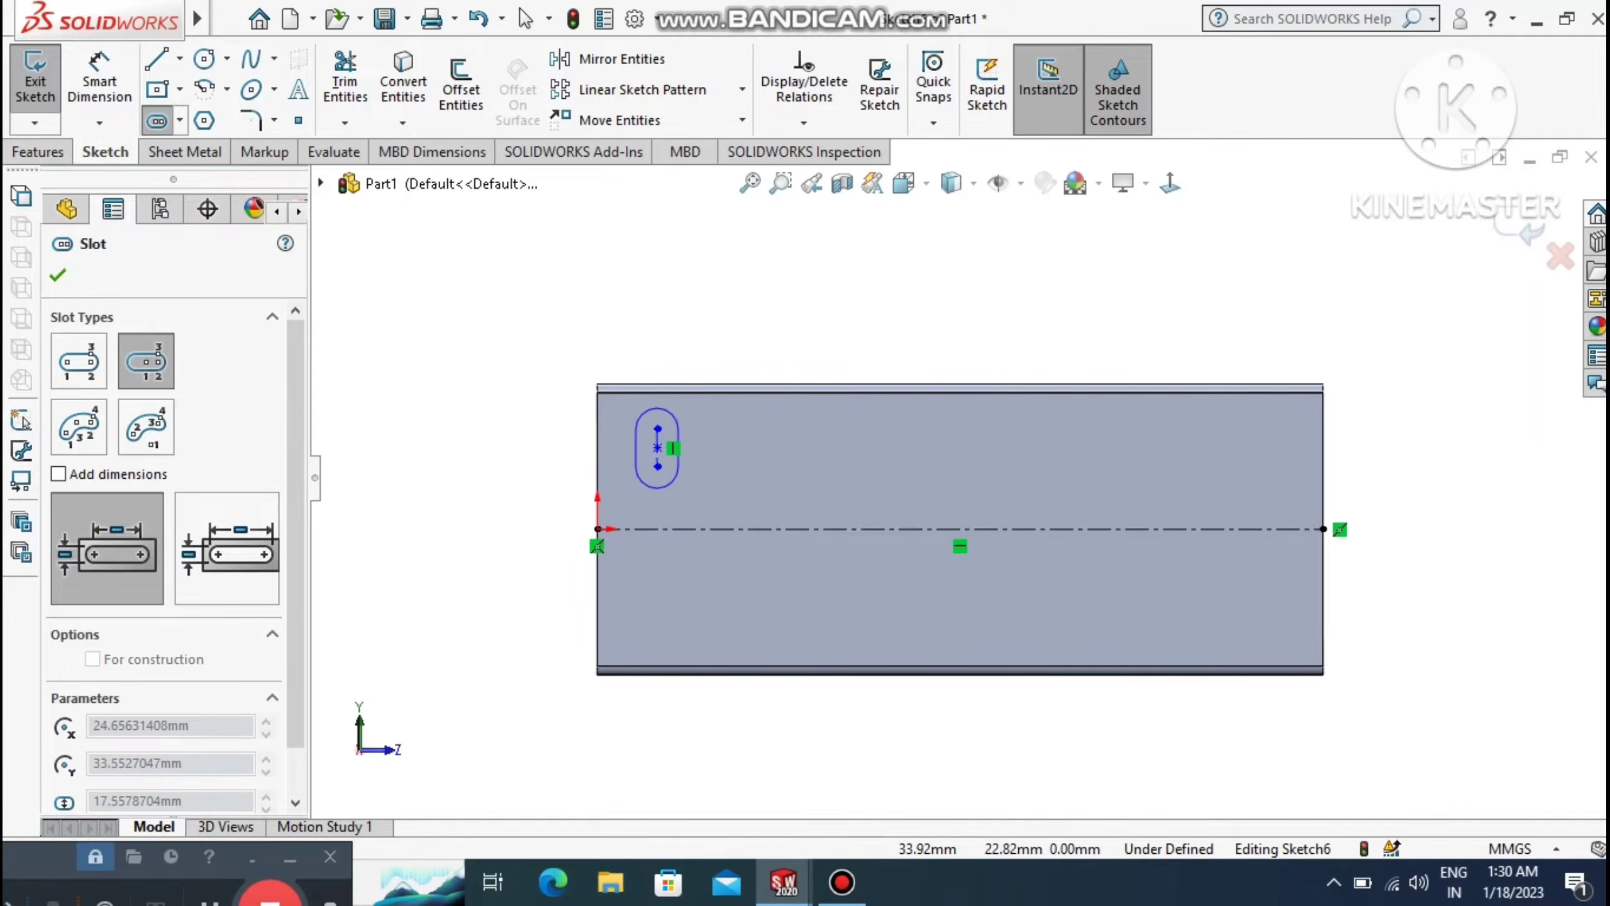
left_click(669, 448)
key("Escape")
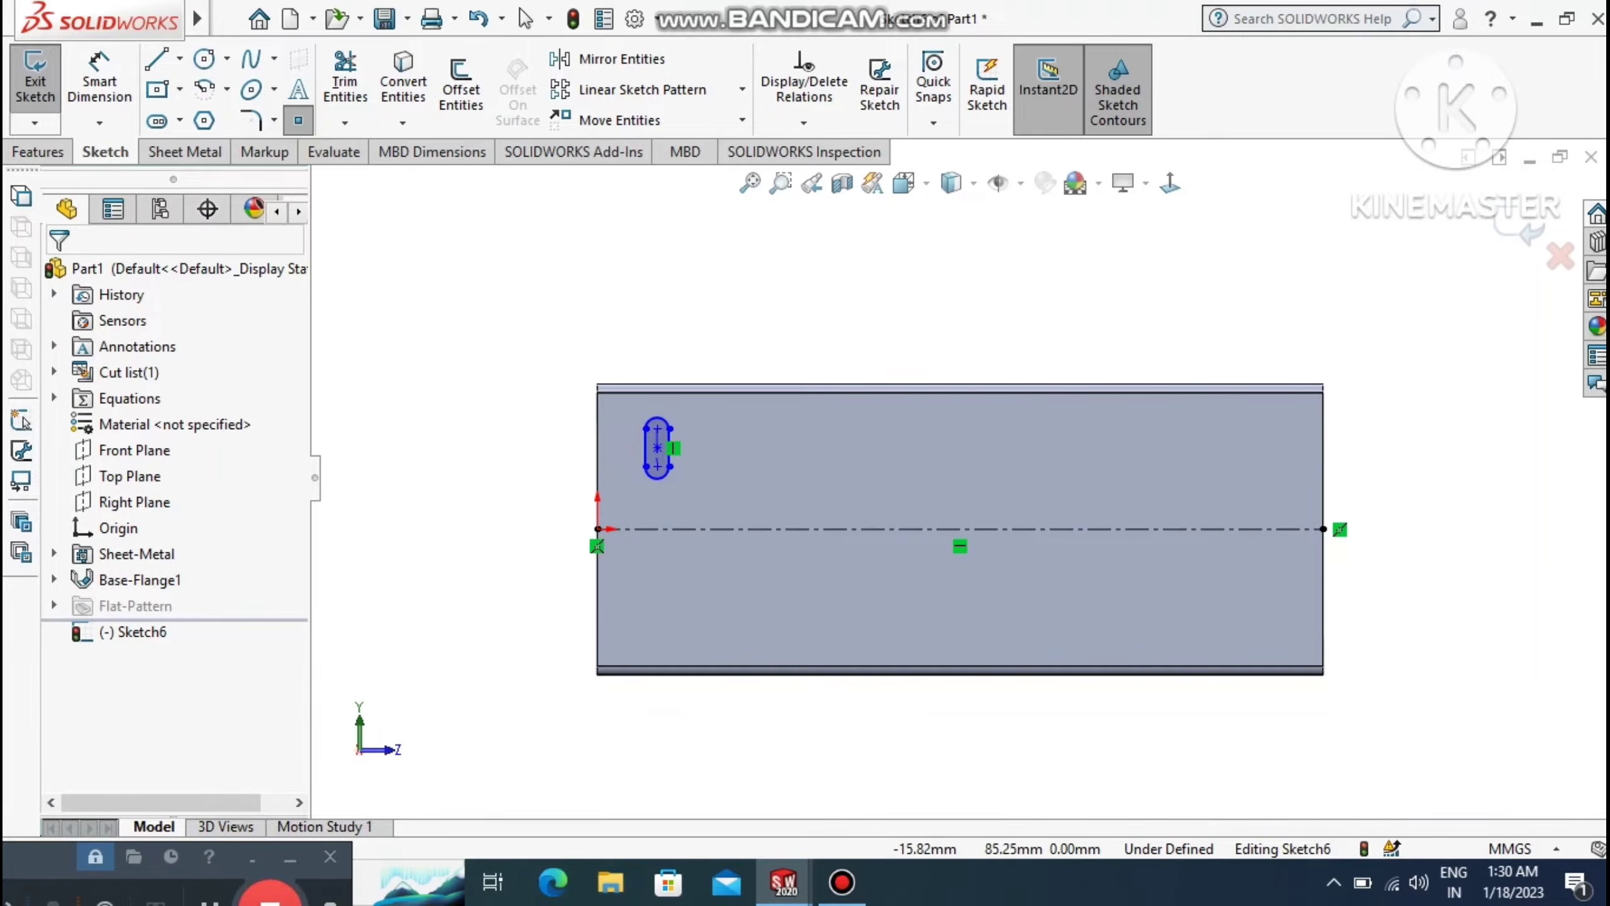
Place sketch points at the midpoints of the slot's upper and lower end arcs.
left_click(655, 413)
left_click(655, 413)
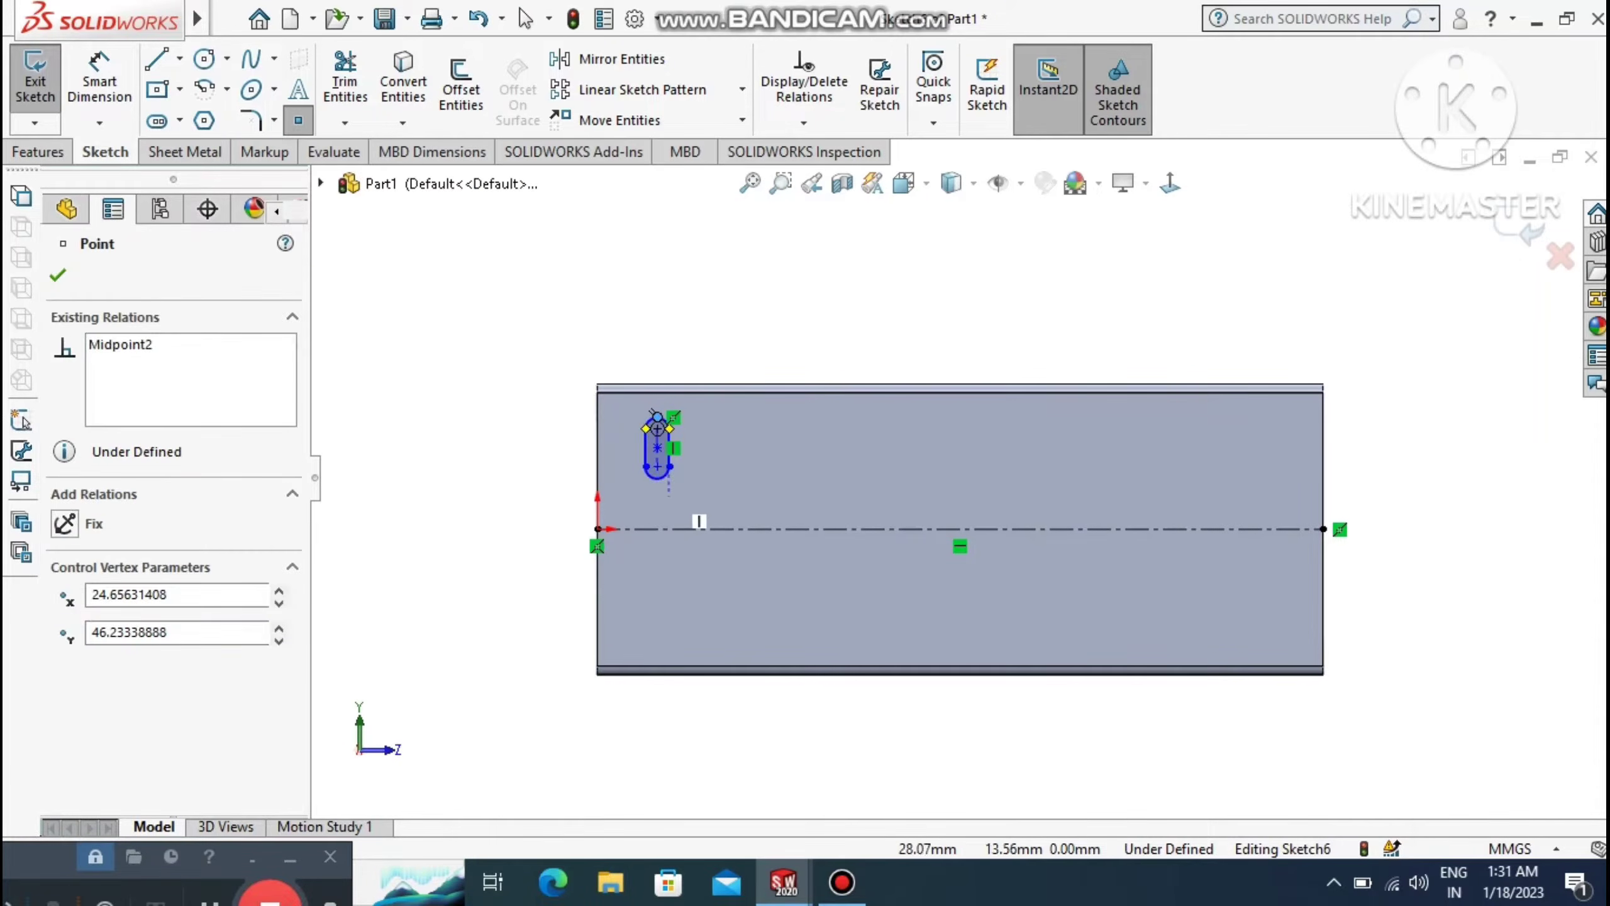
left_click(659, 479)
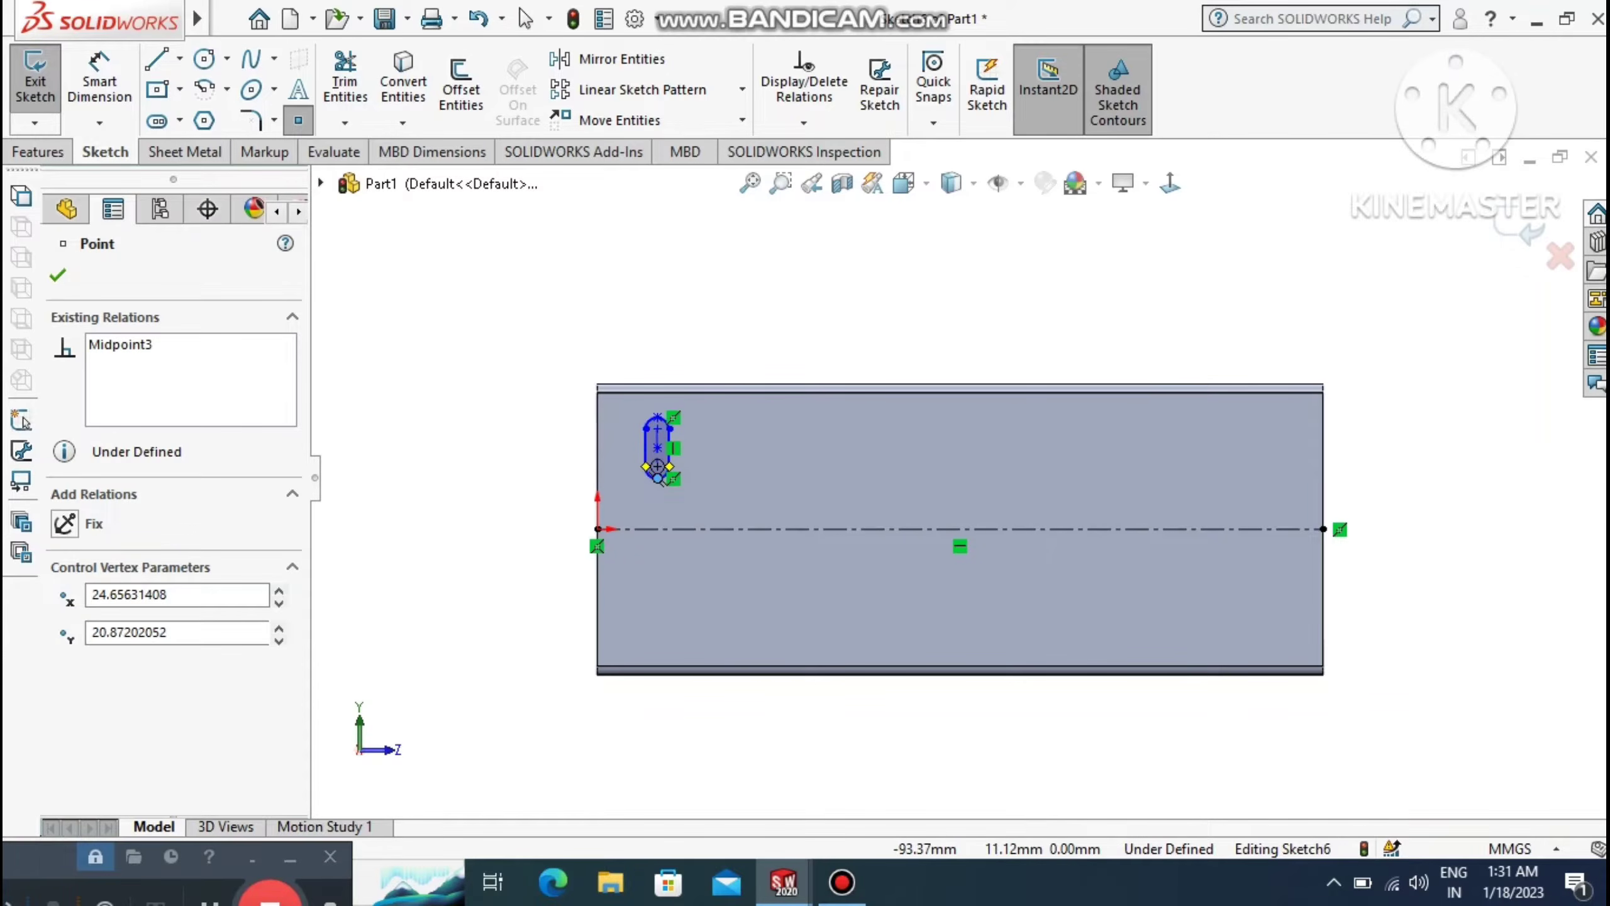
key("Escape")
Dimension the slot's width to 3.5 mm.
left_click(83, 83)
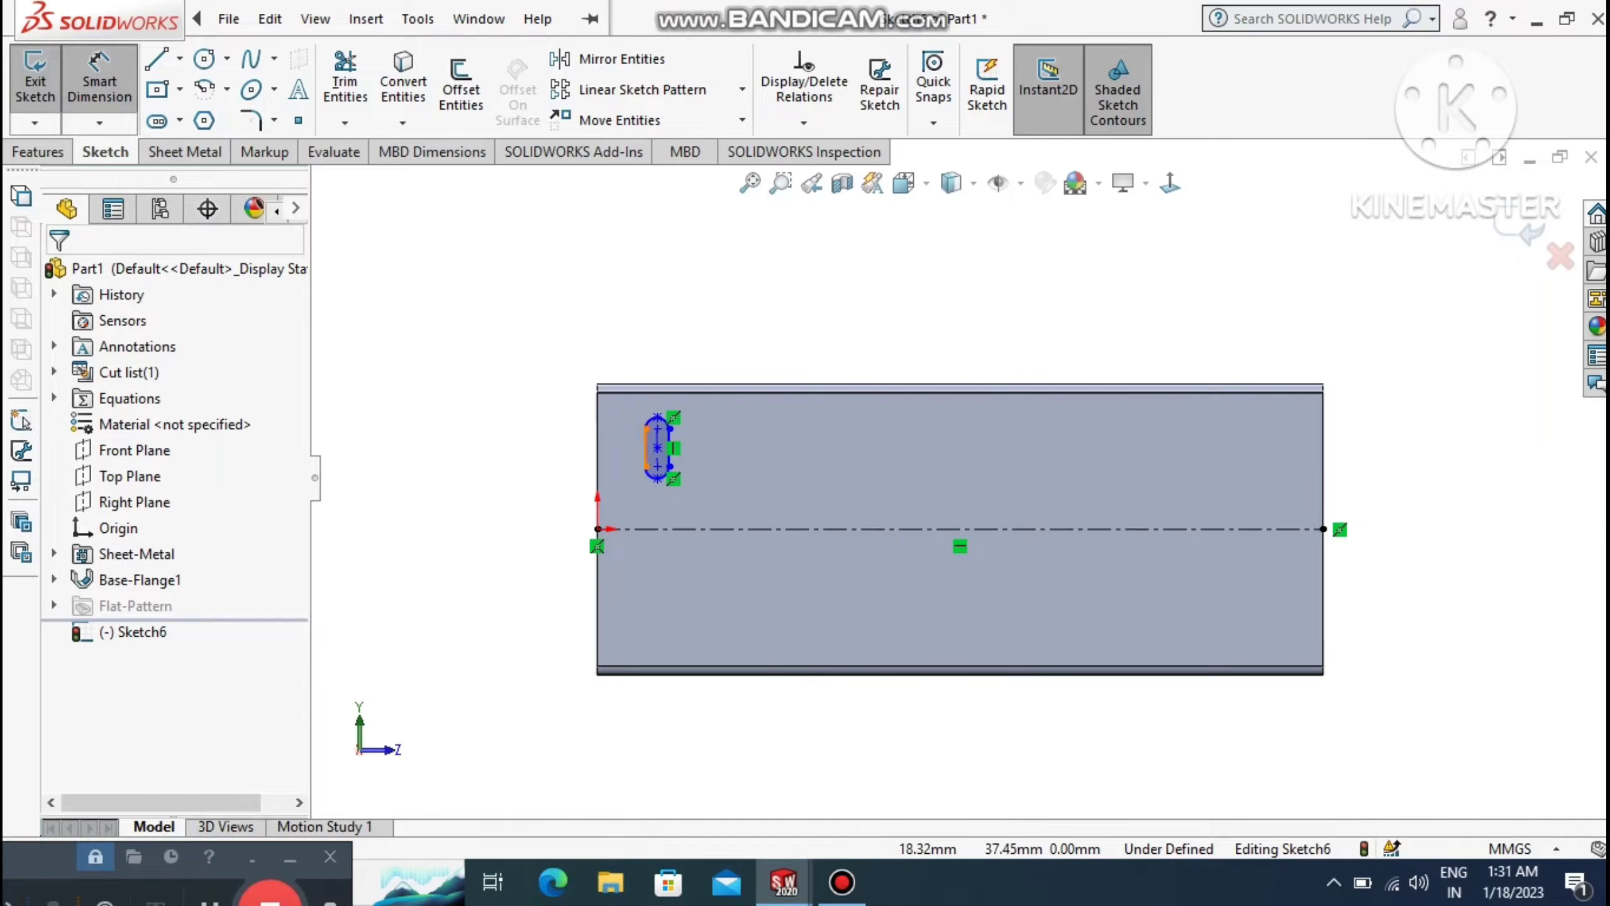
left_click(646, 438)
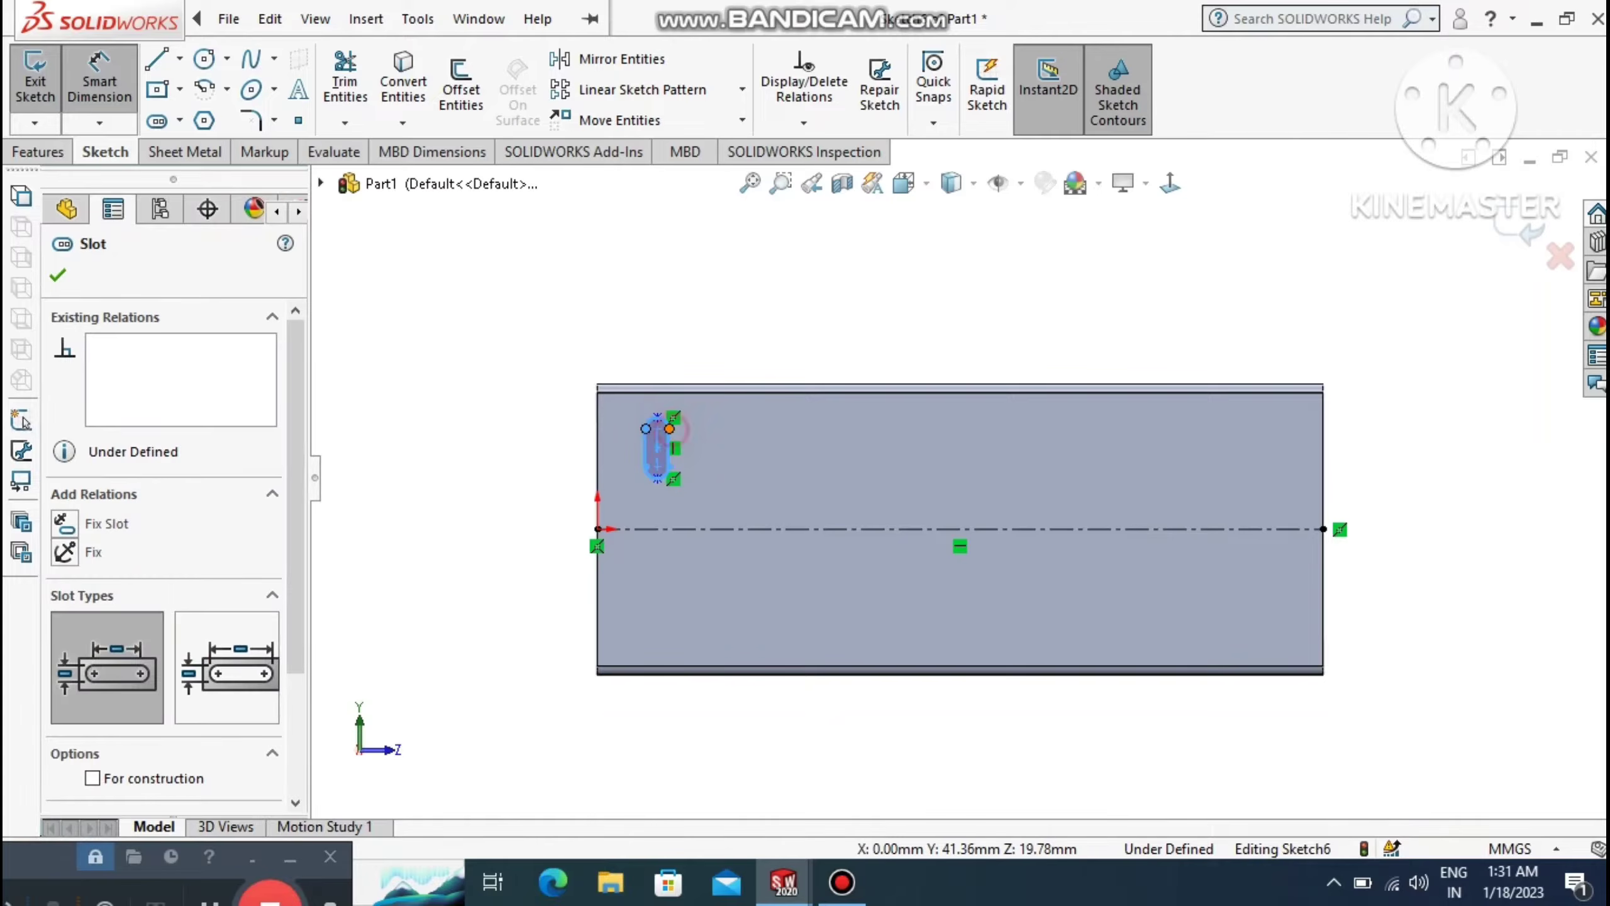
left_click(669, 429)
left_click(767, 277)
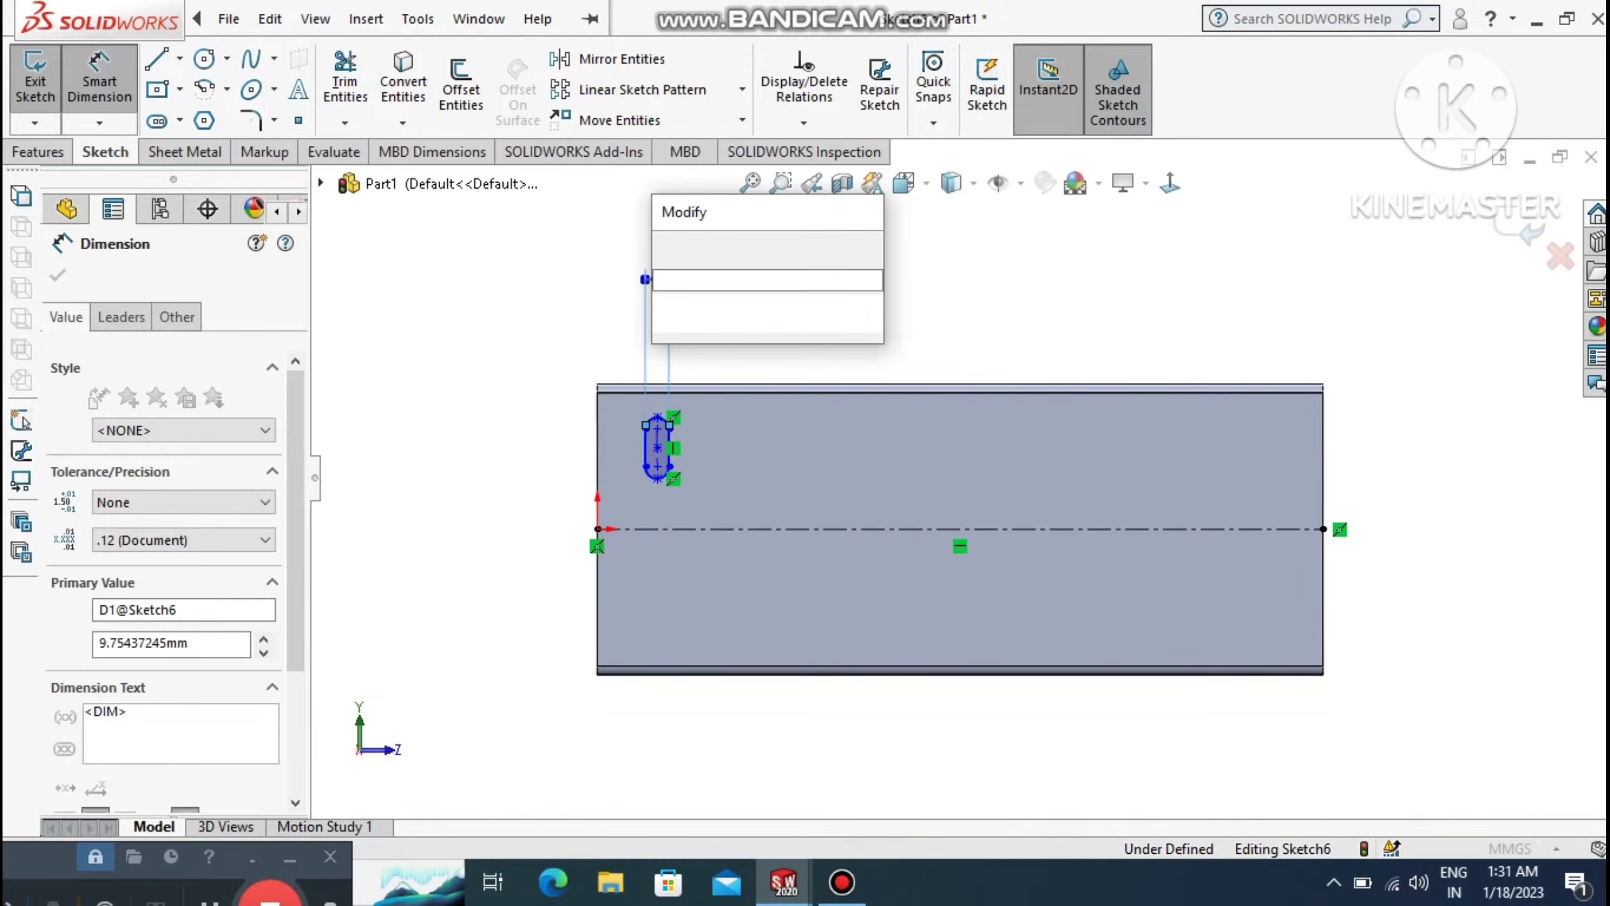
type("3.5")
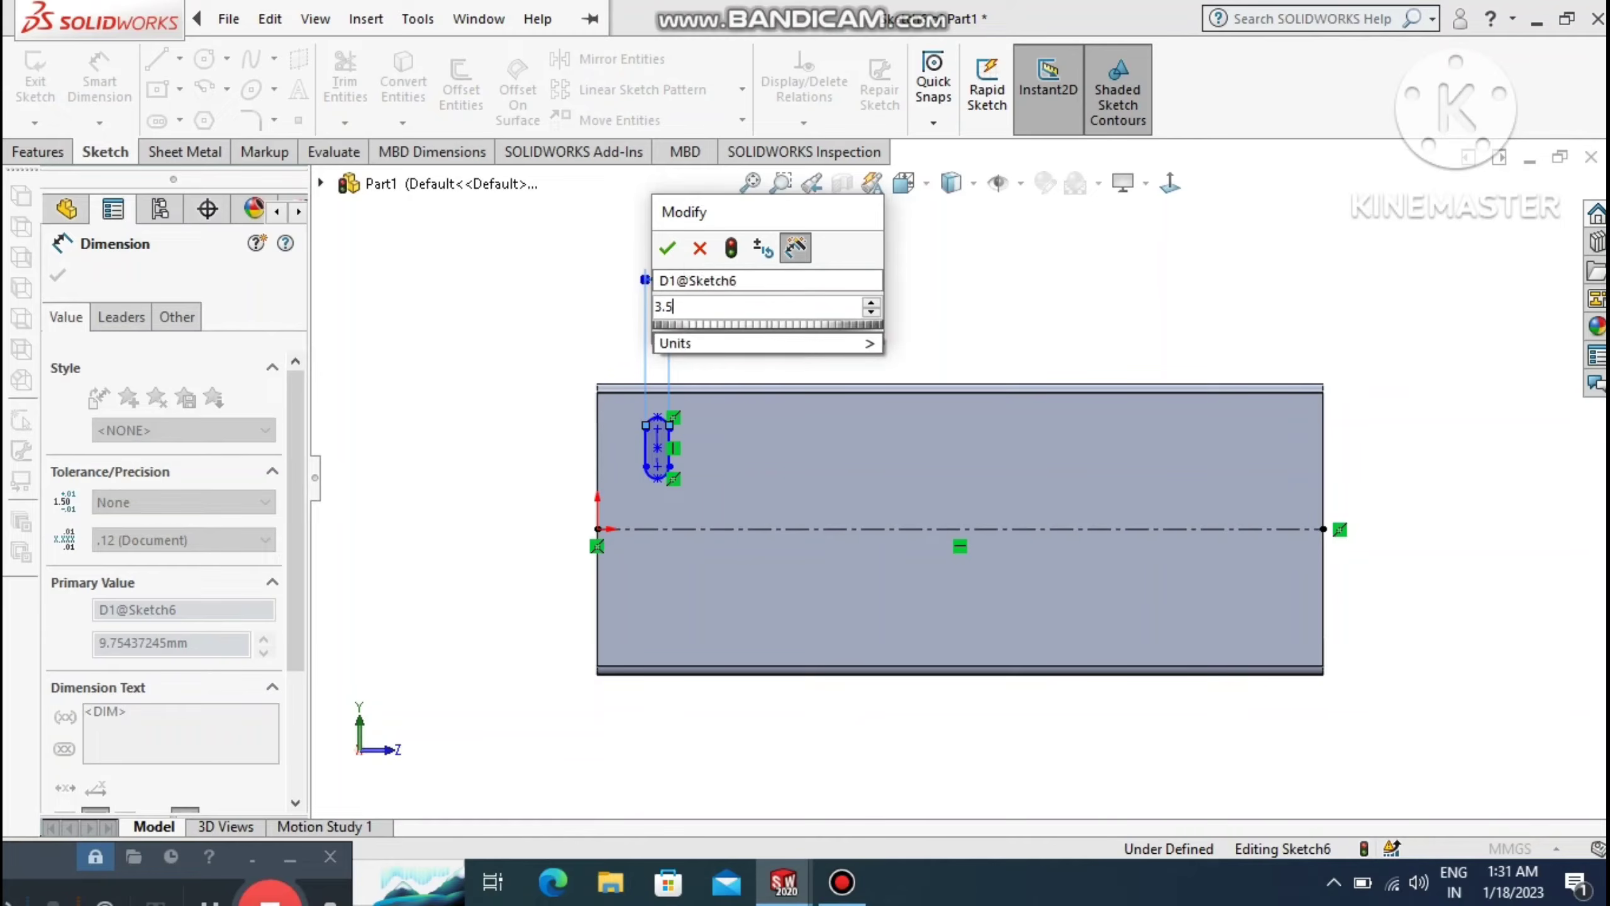
key("Return")
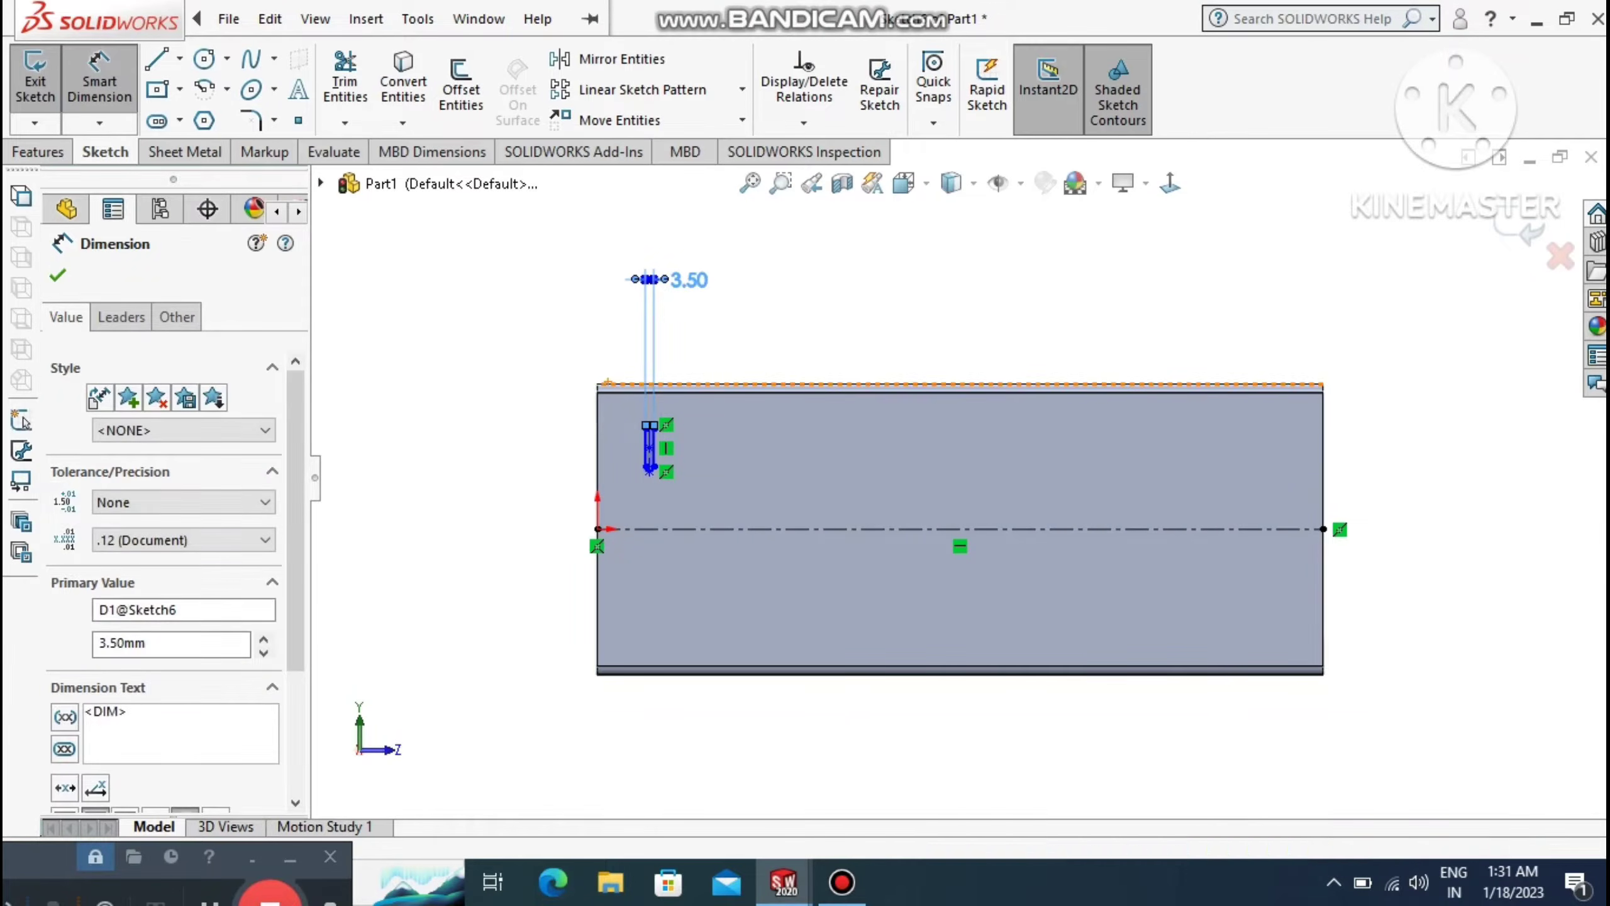
left_click(520, 351)
Dimension the slot's overall length between its two end-arc midpoints to 30 mm.
scroll(735, 616, "up", 2)
scroll(735, 616, "down", 2)
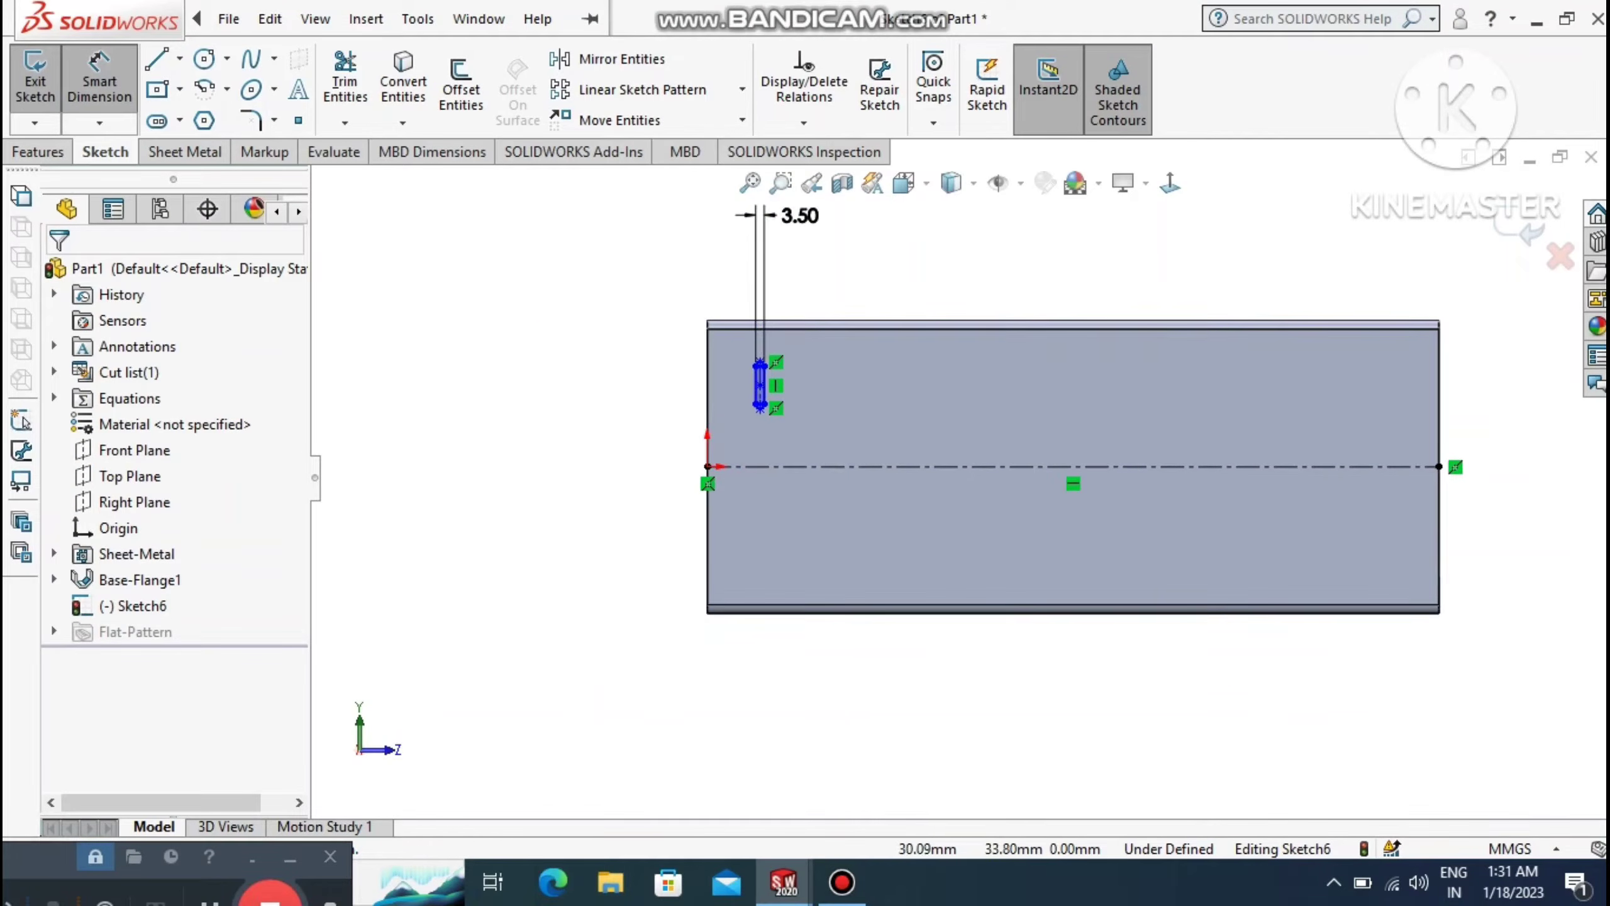
scroll(819, 434, "down", 2)
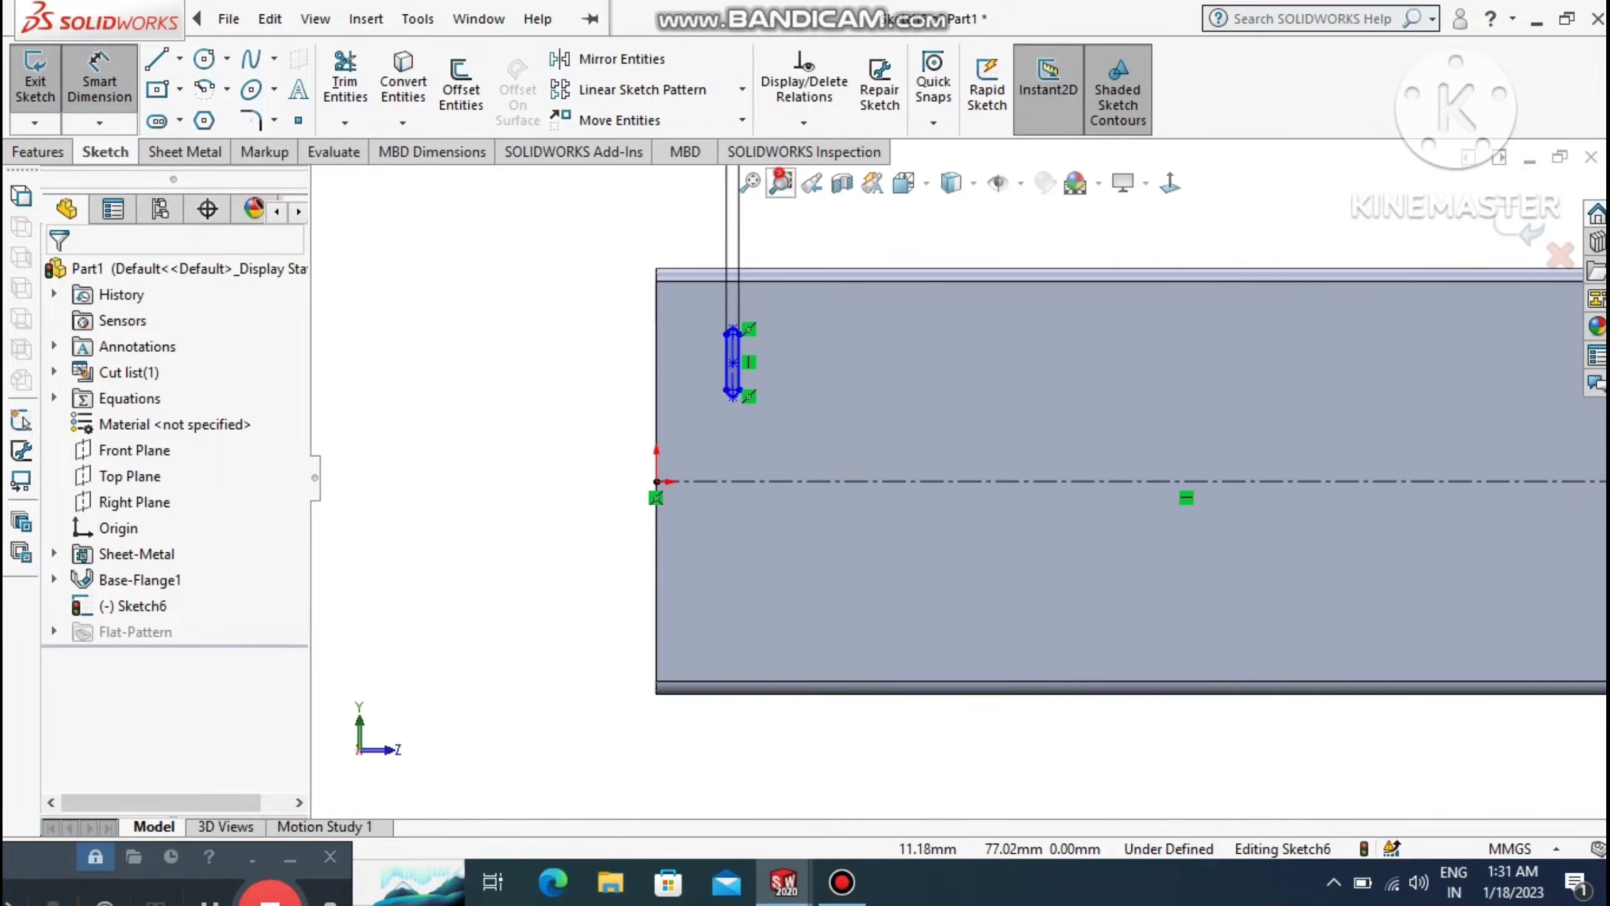
left_click(781, 182)
left_click_drag(566, 253, 968, 484)
key("Escape")
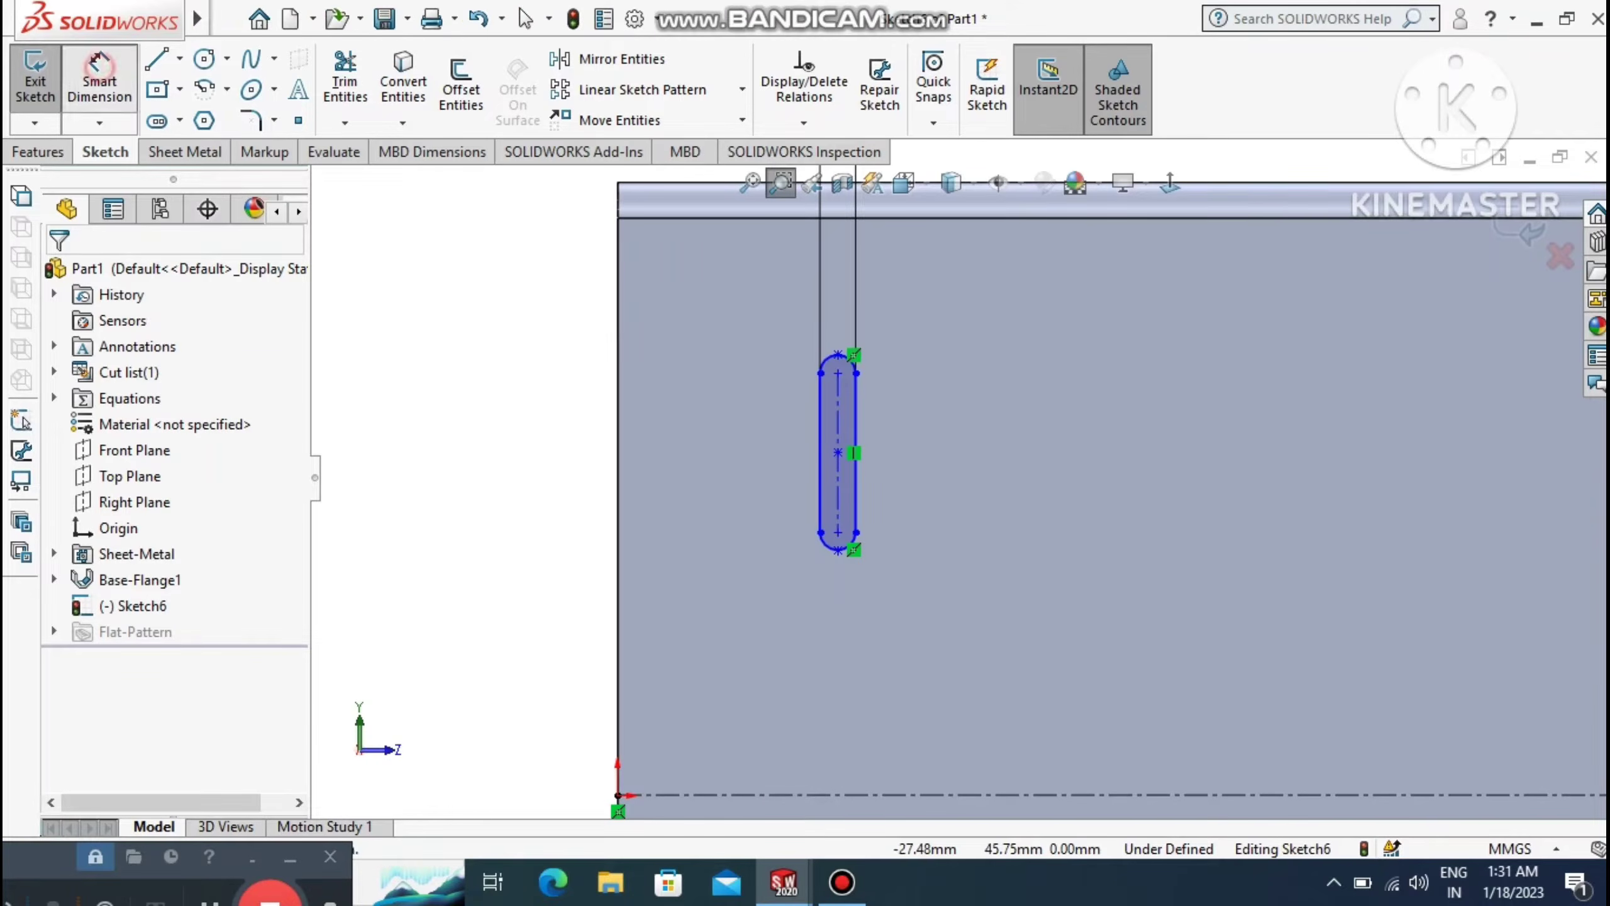
left_click(838, 354)
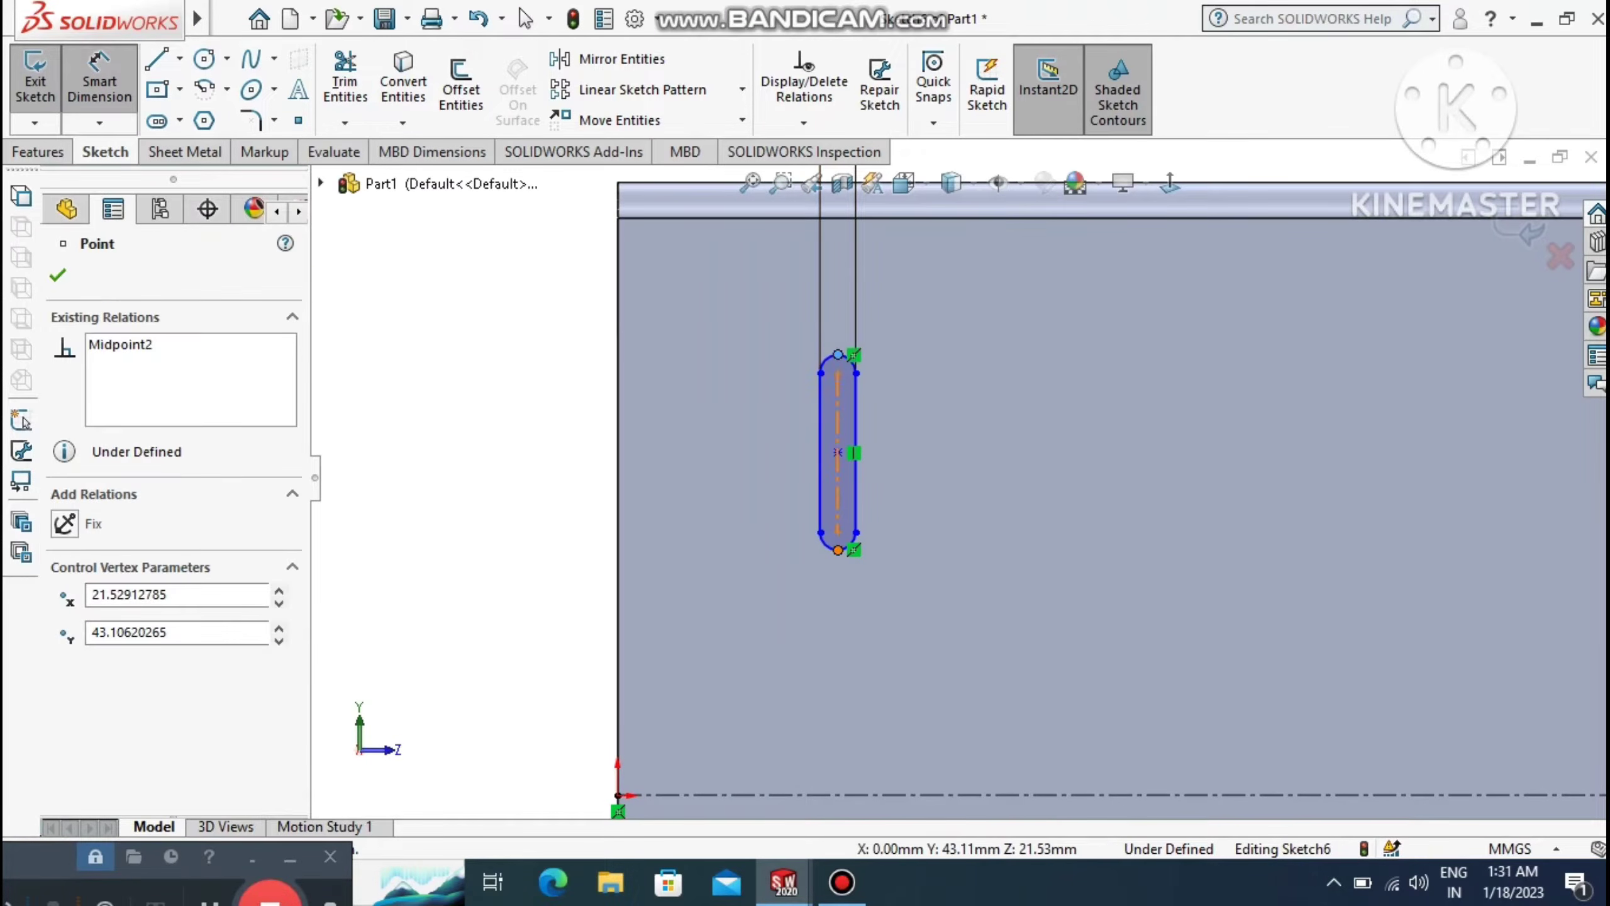
left_click(838, 549)
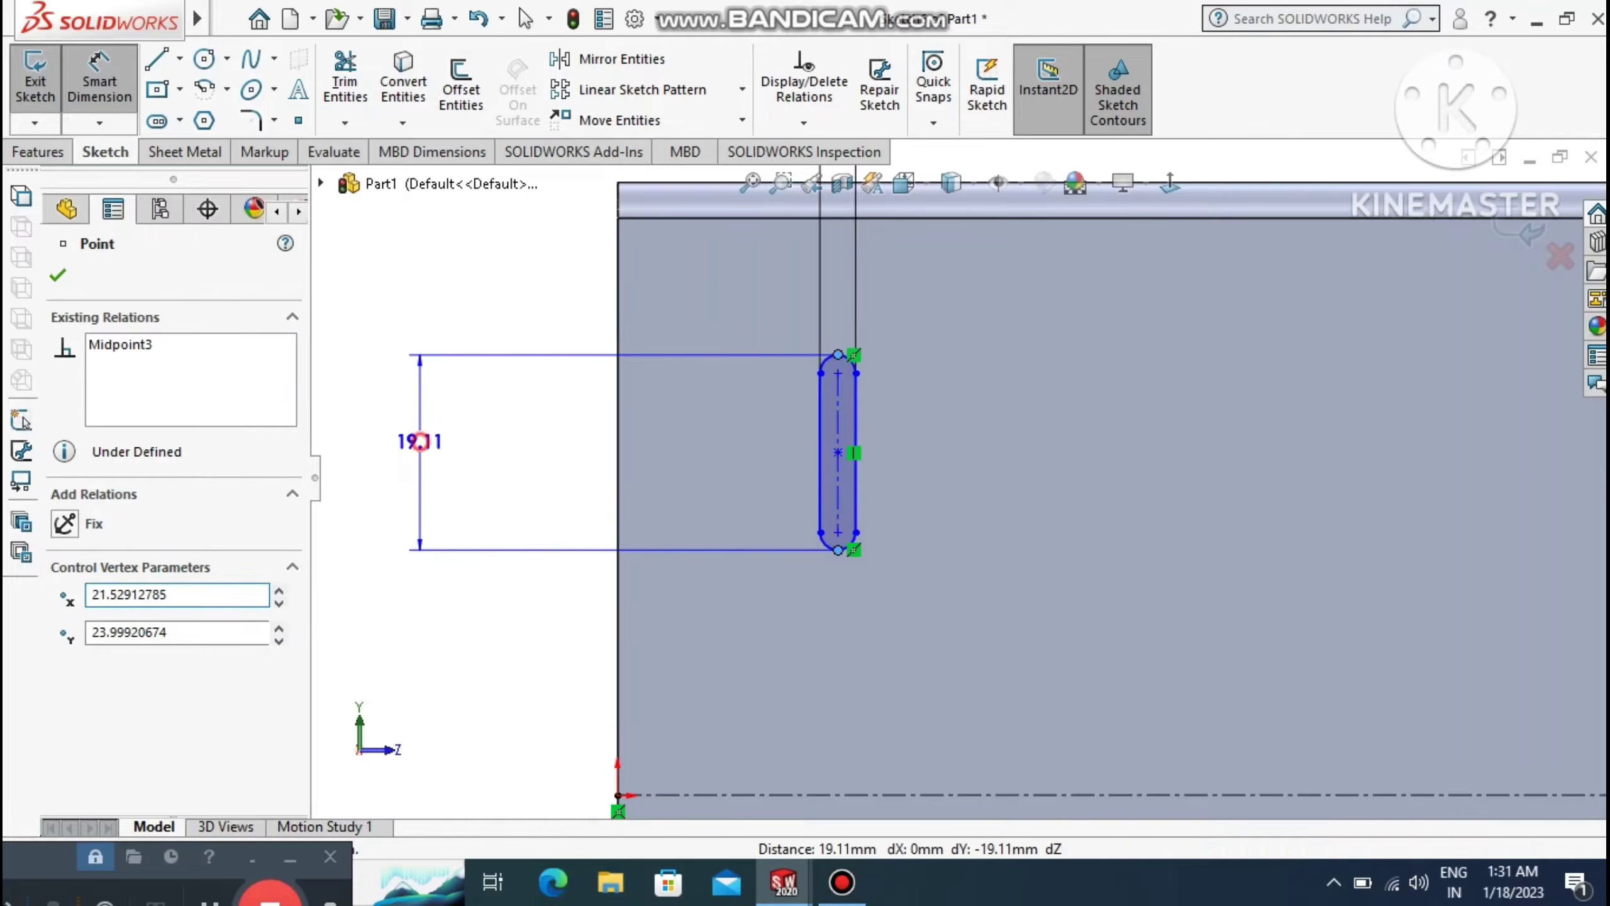
left_click(420, 464)
type("3")
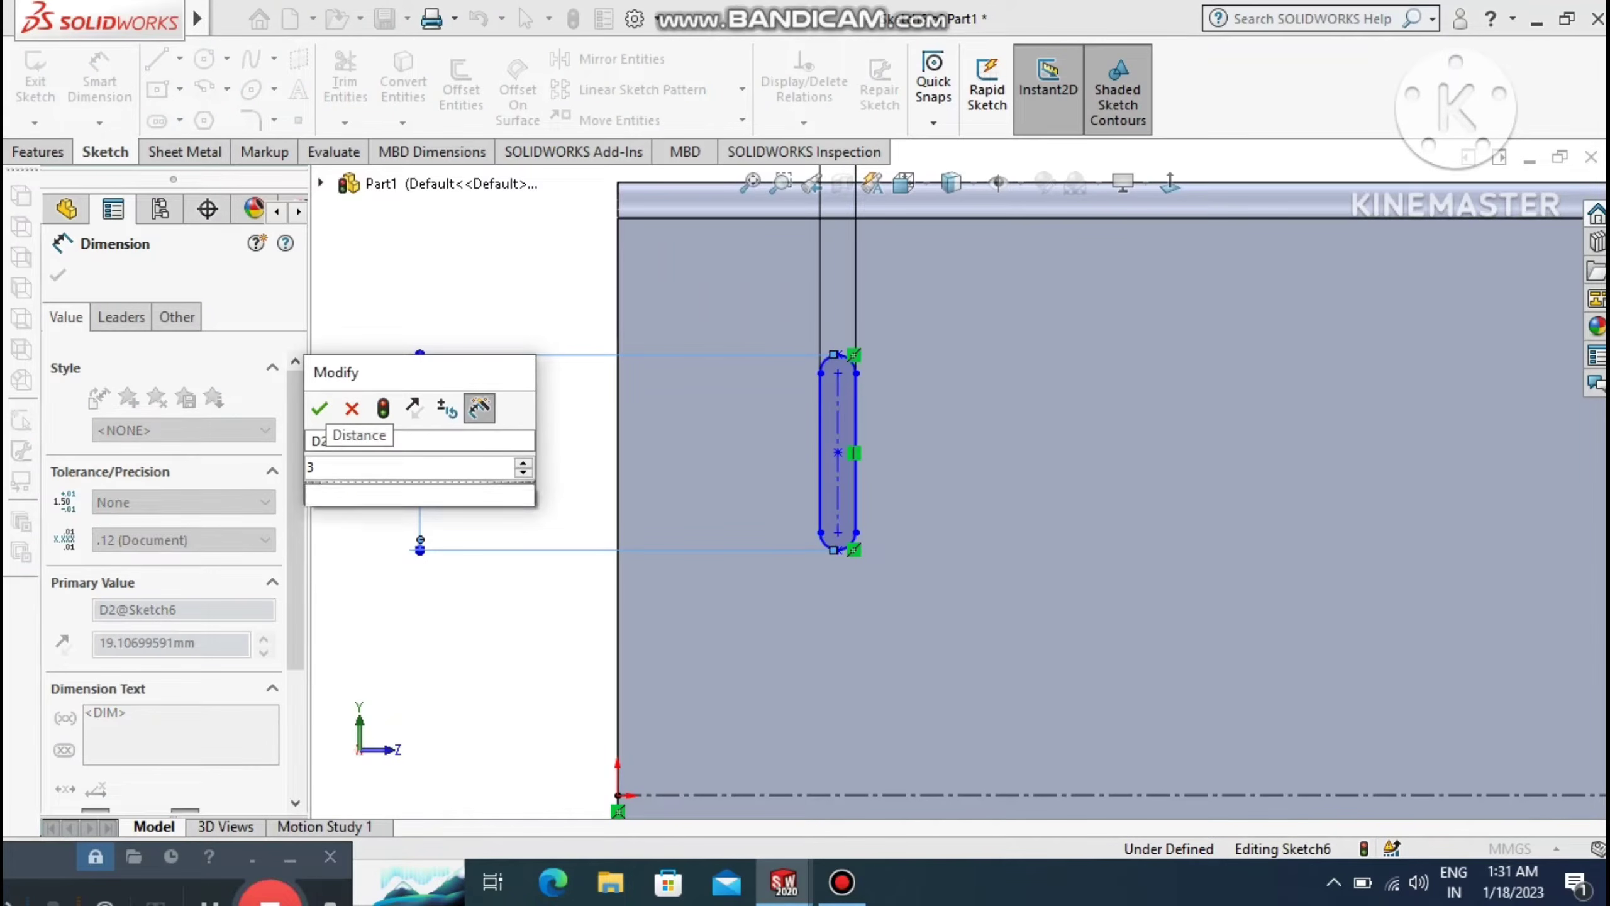
type("0")
key("Return")
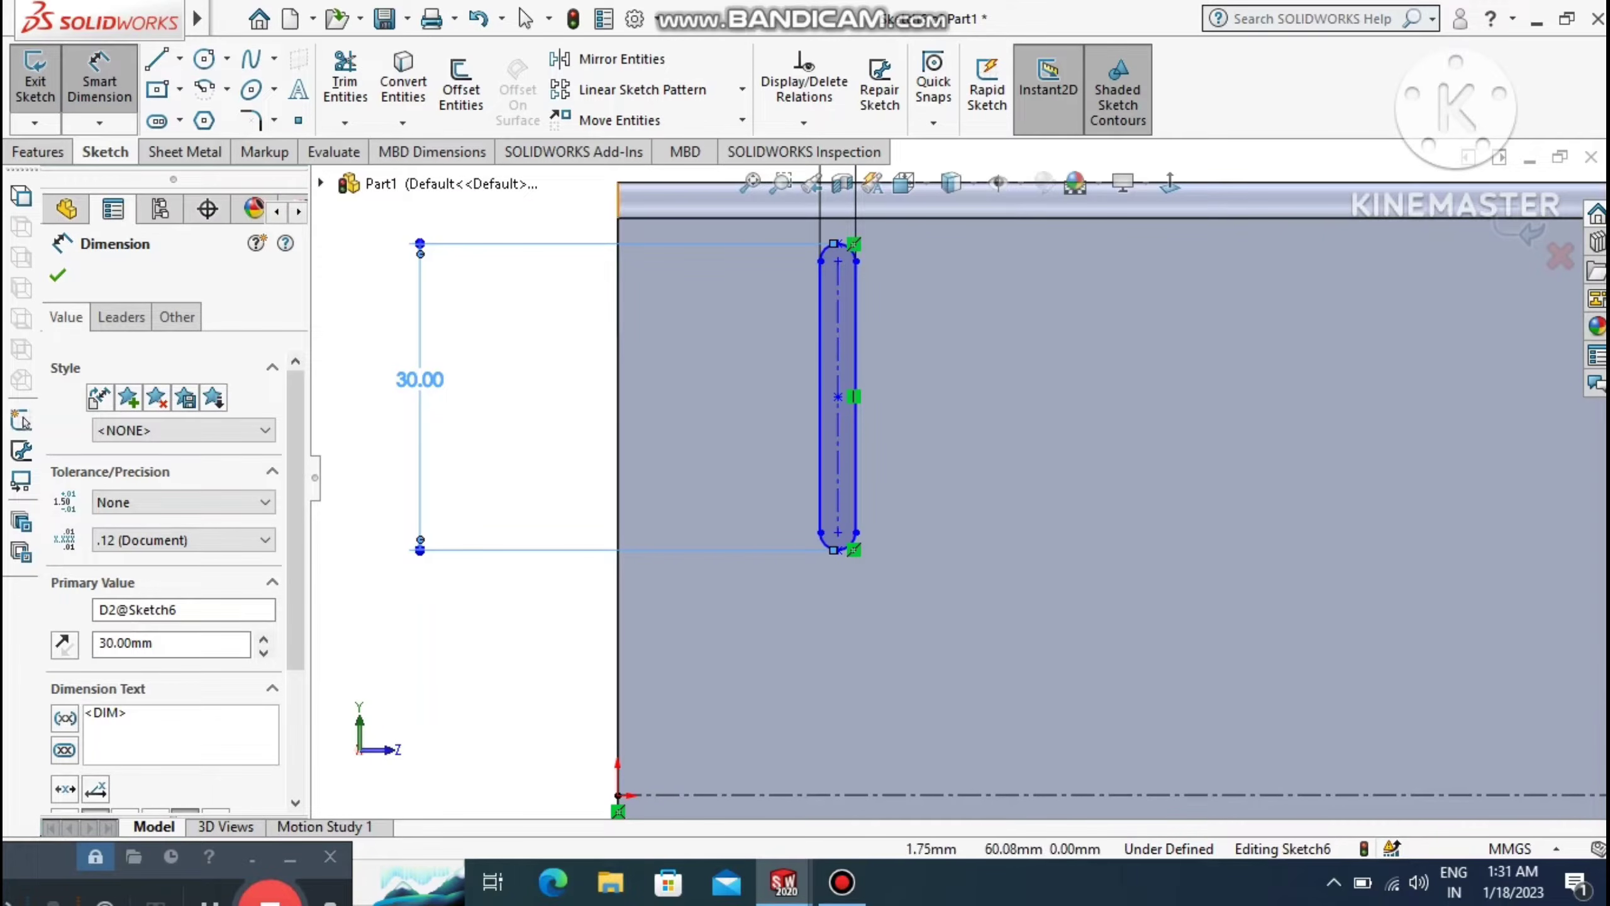
Dimension the slot's center 25 mm above the horizontal centerline.
left_click(750, 183)
left_click(420, 374)
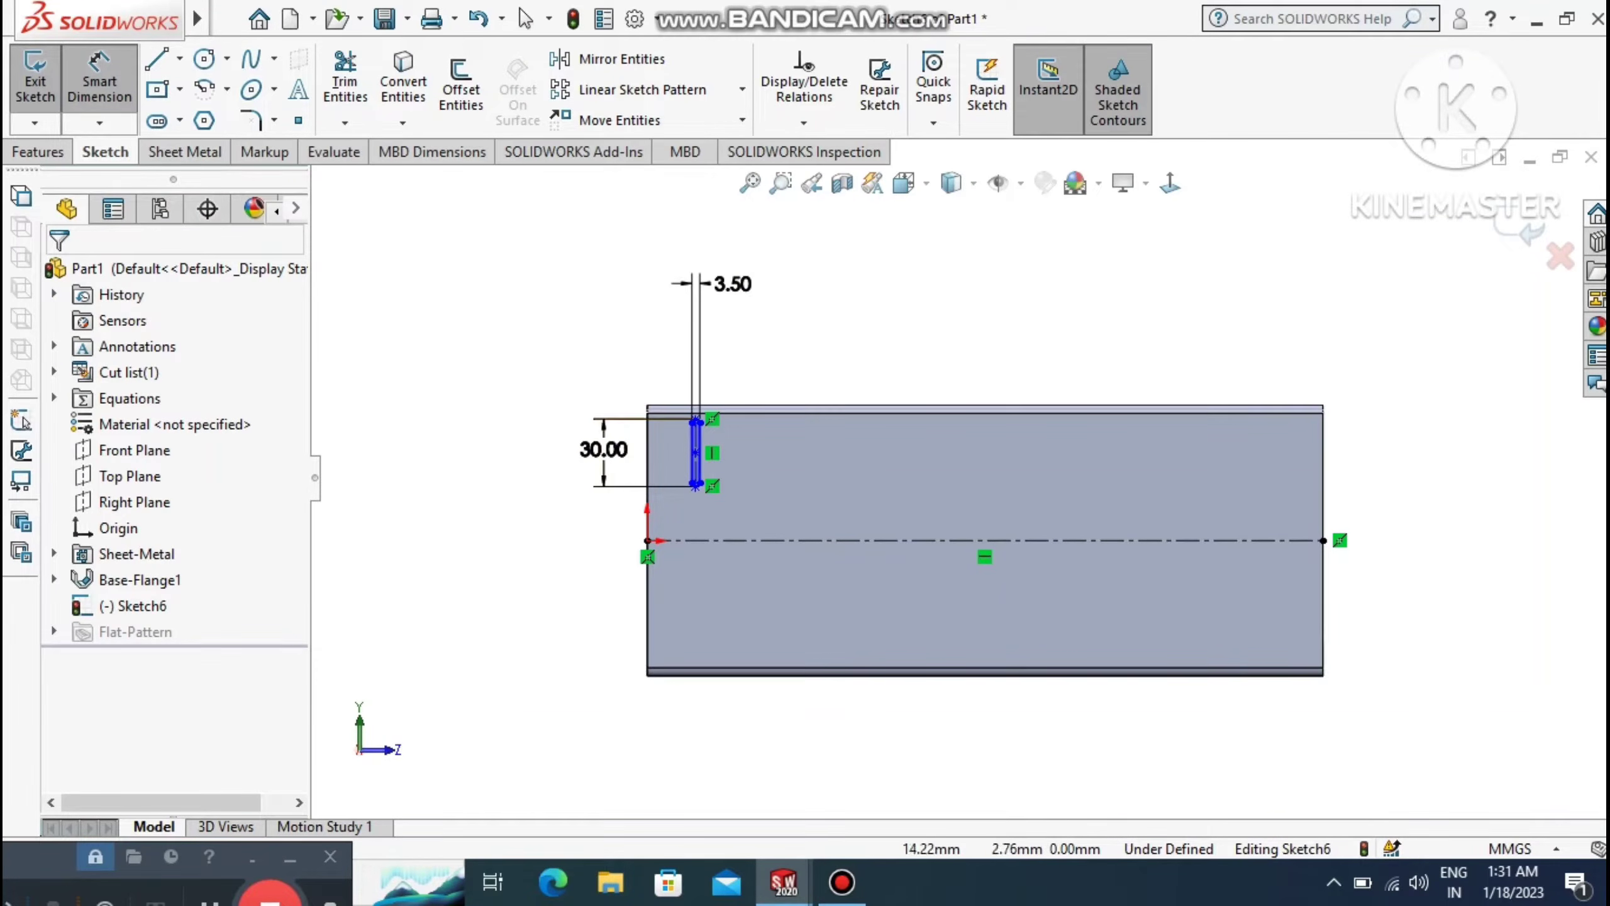
left_click(695, 452)
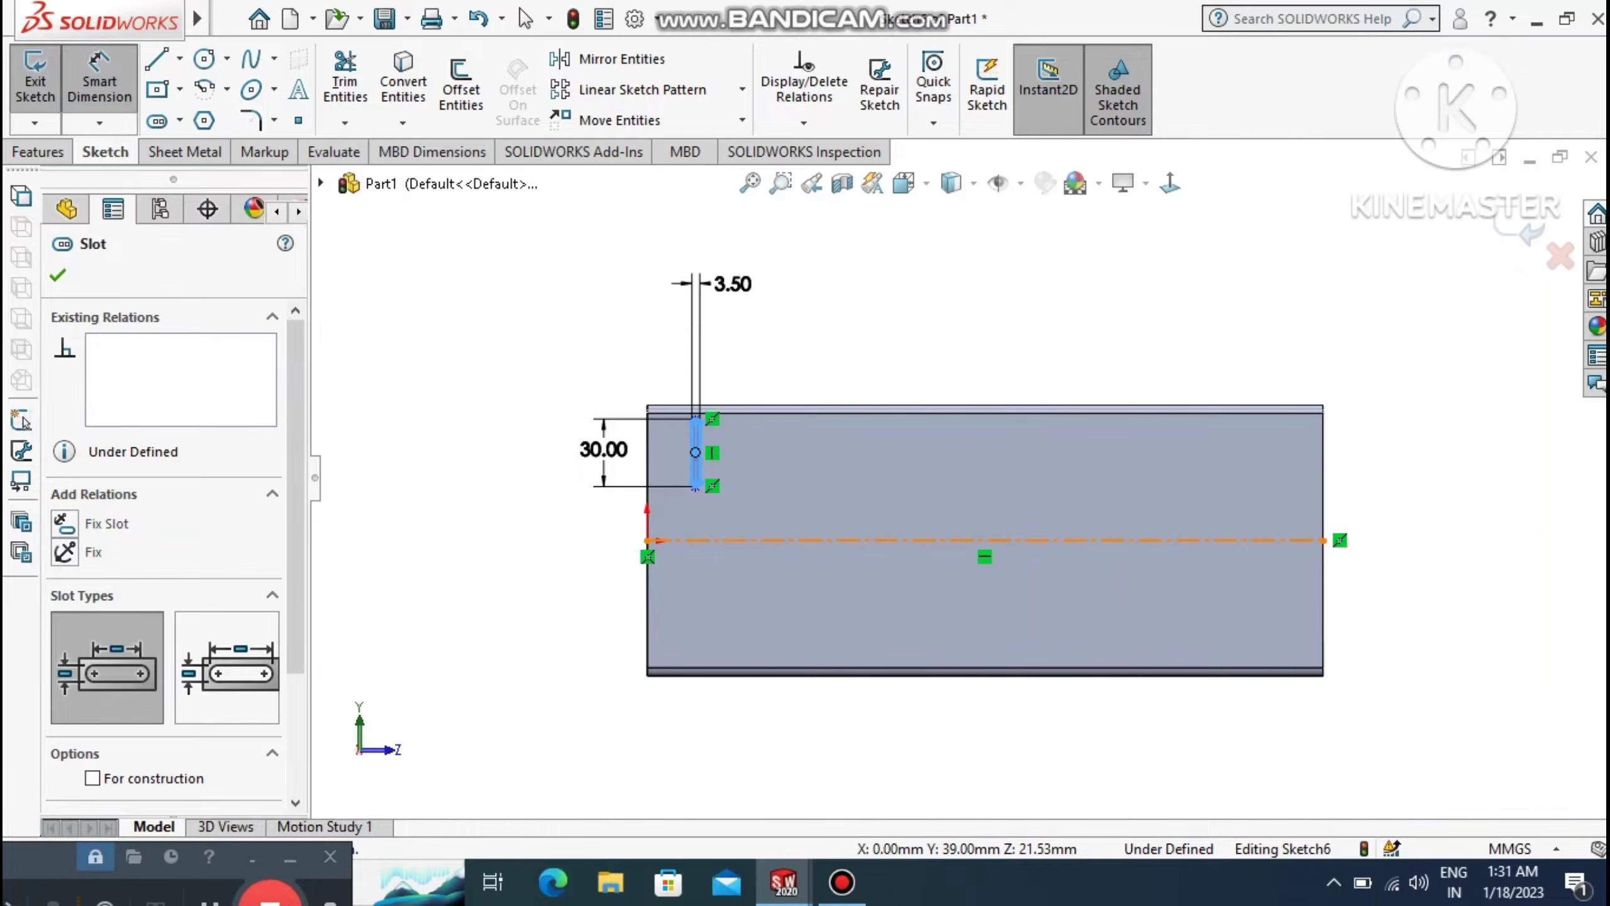
left_click(734, 541)
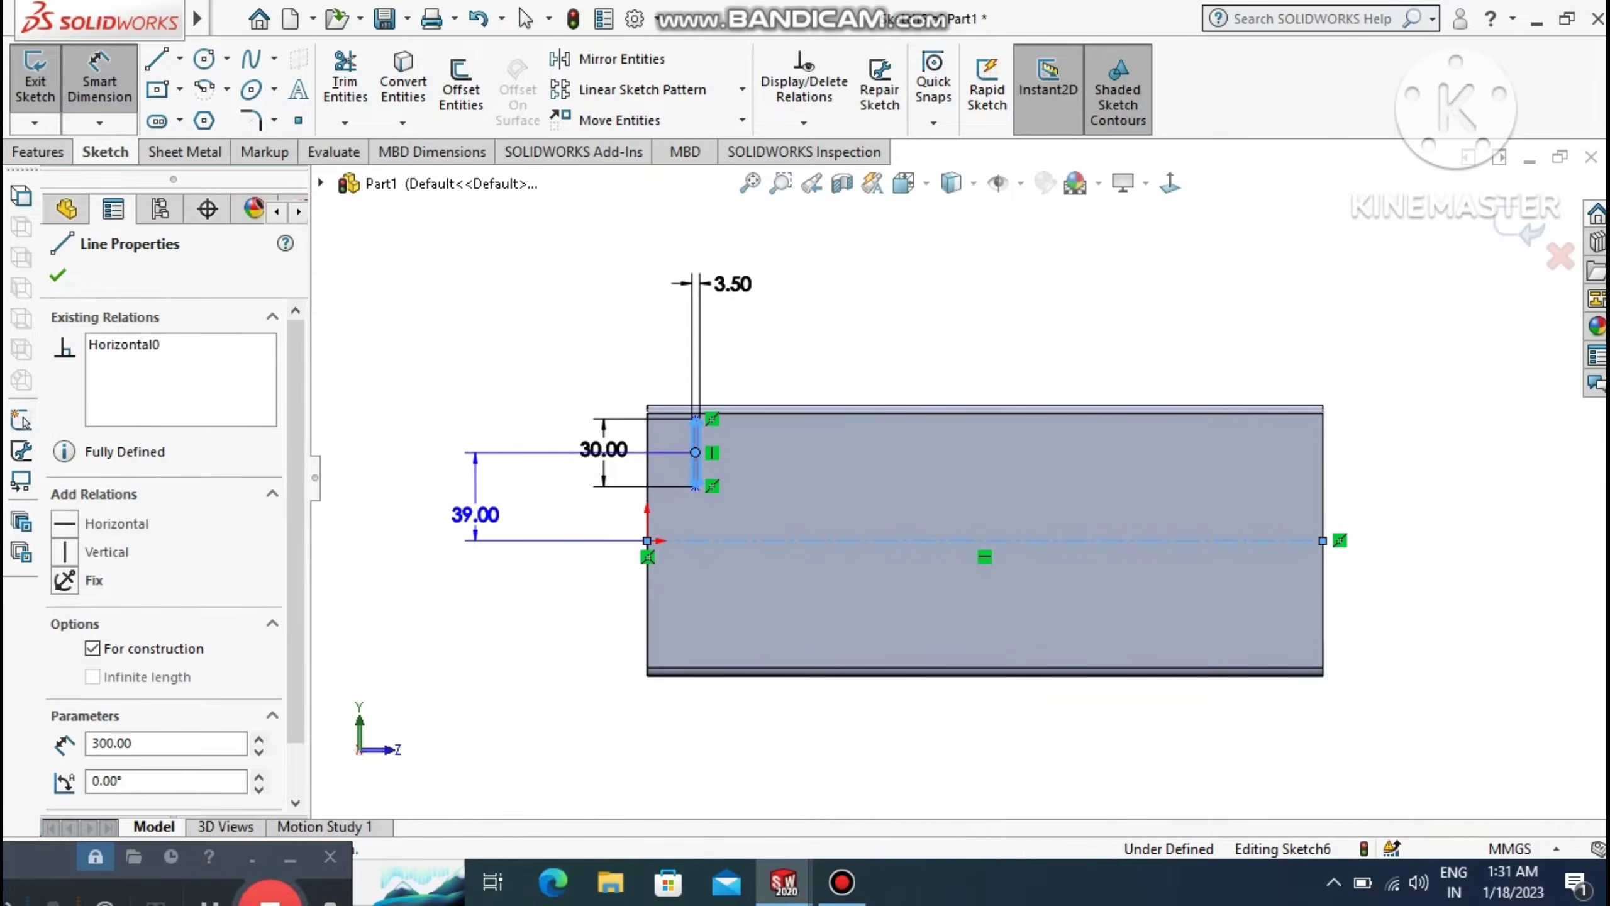
left_click(434, 499)
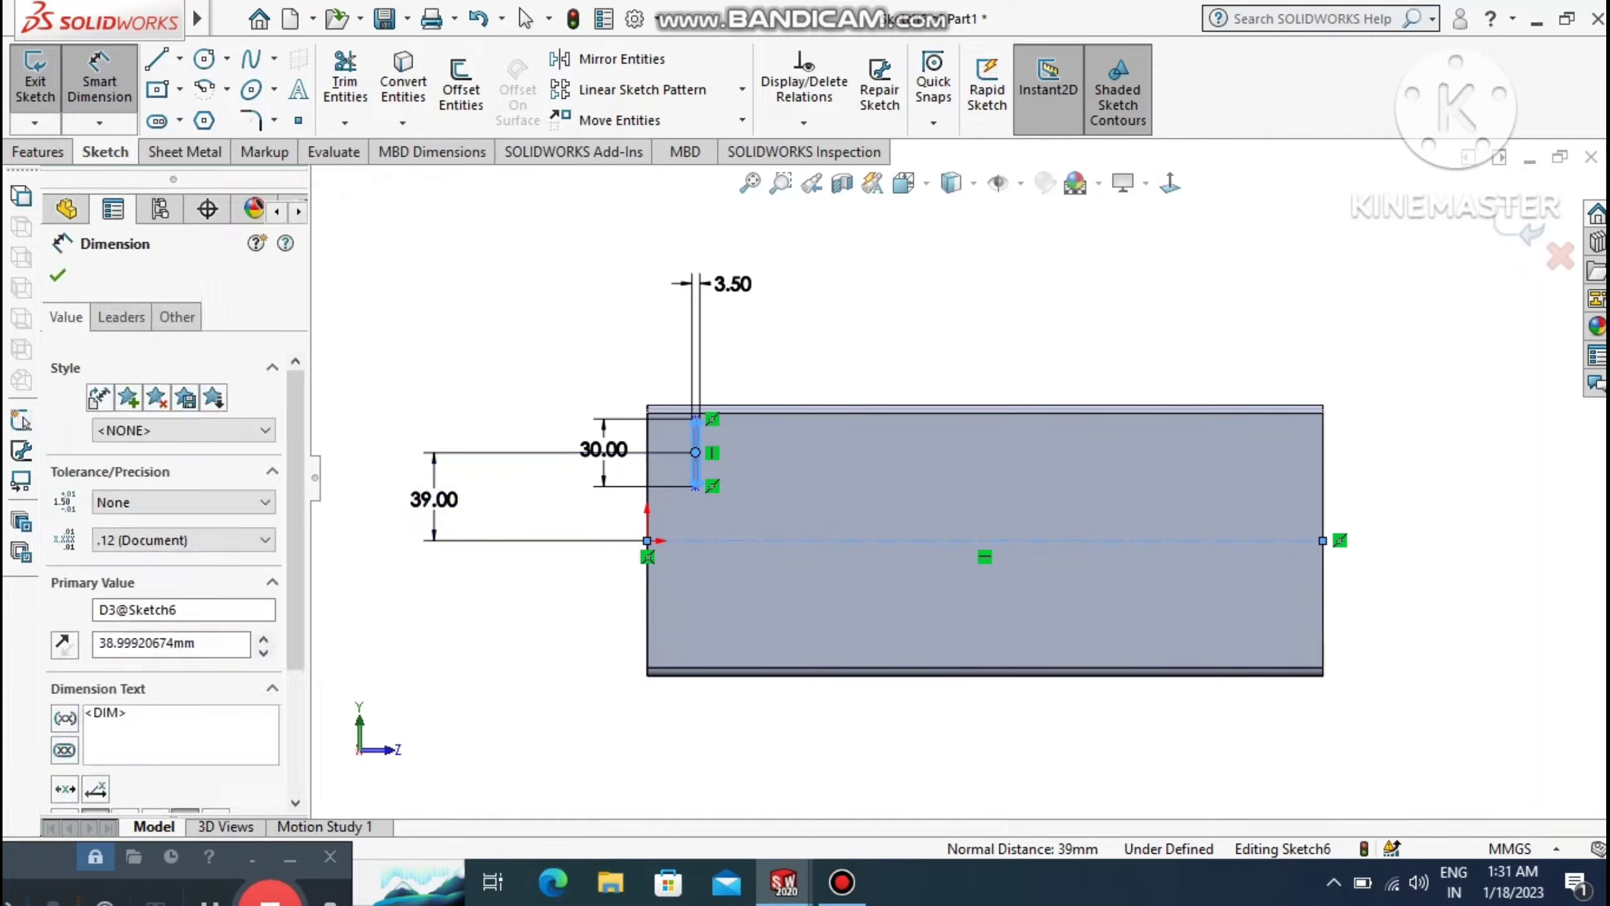
type("25")
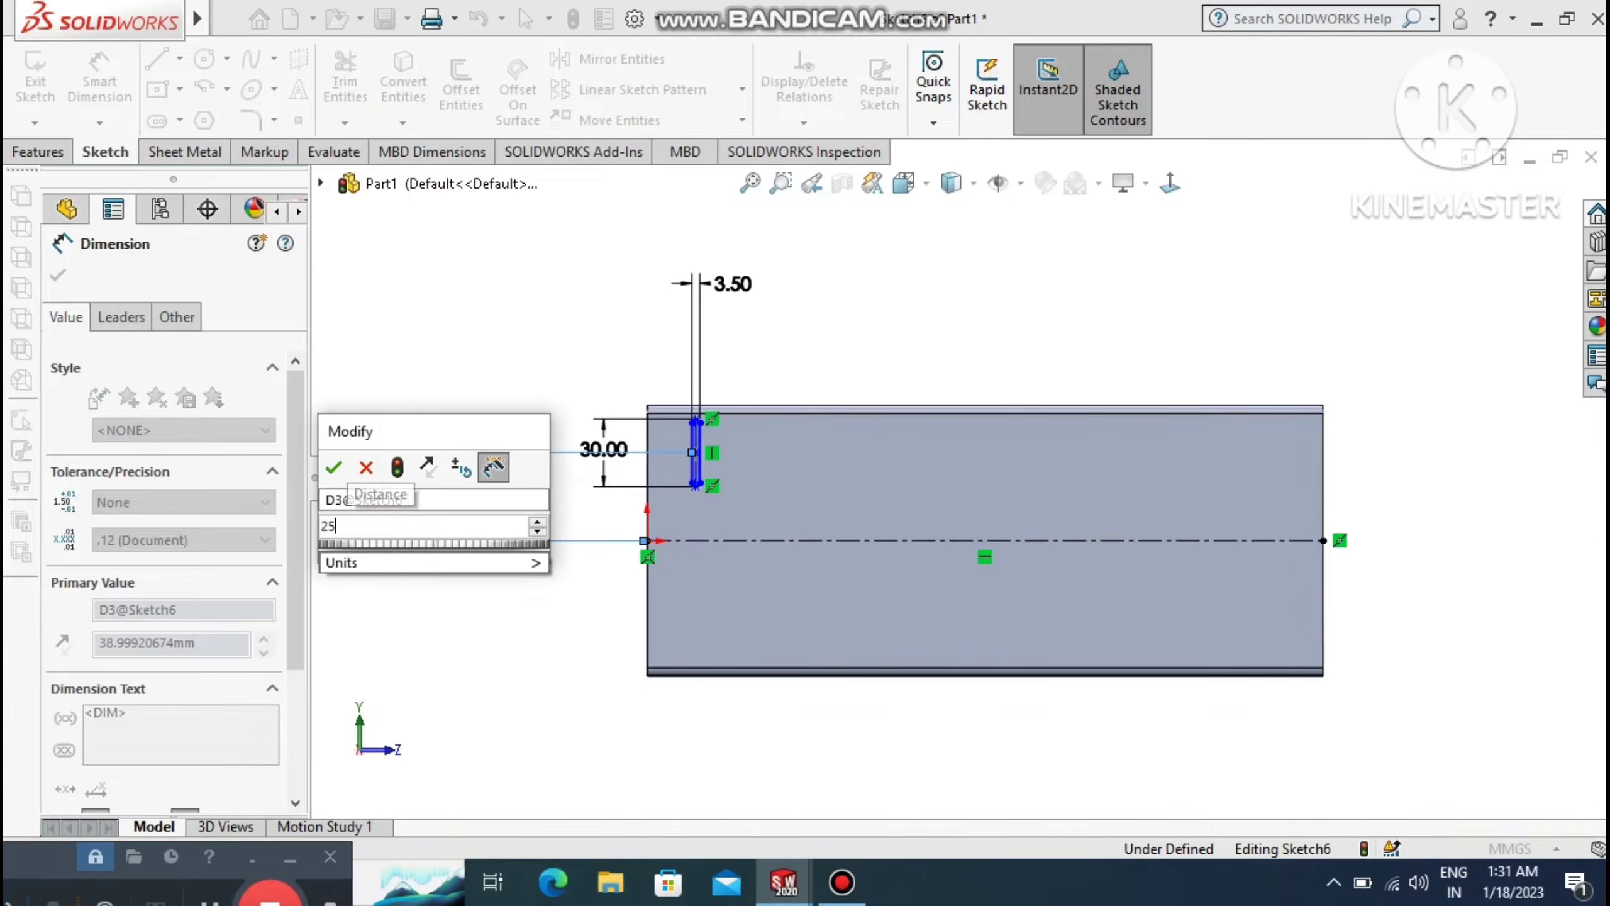
key("Return")
left_click(515, 315)
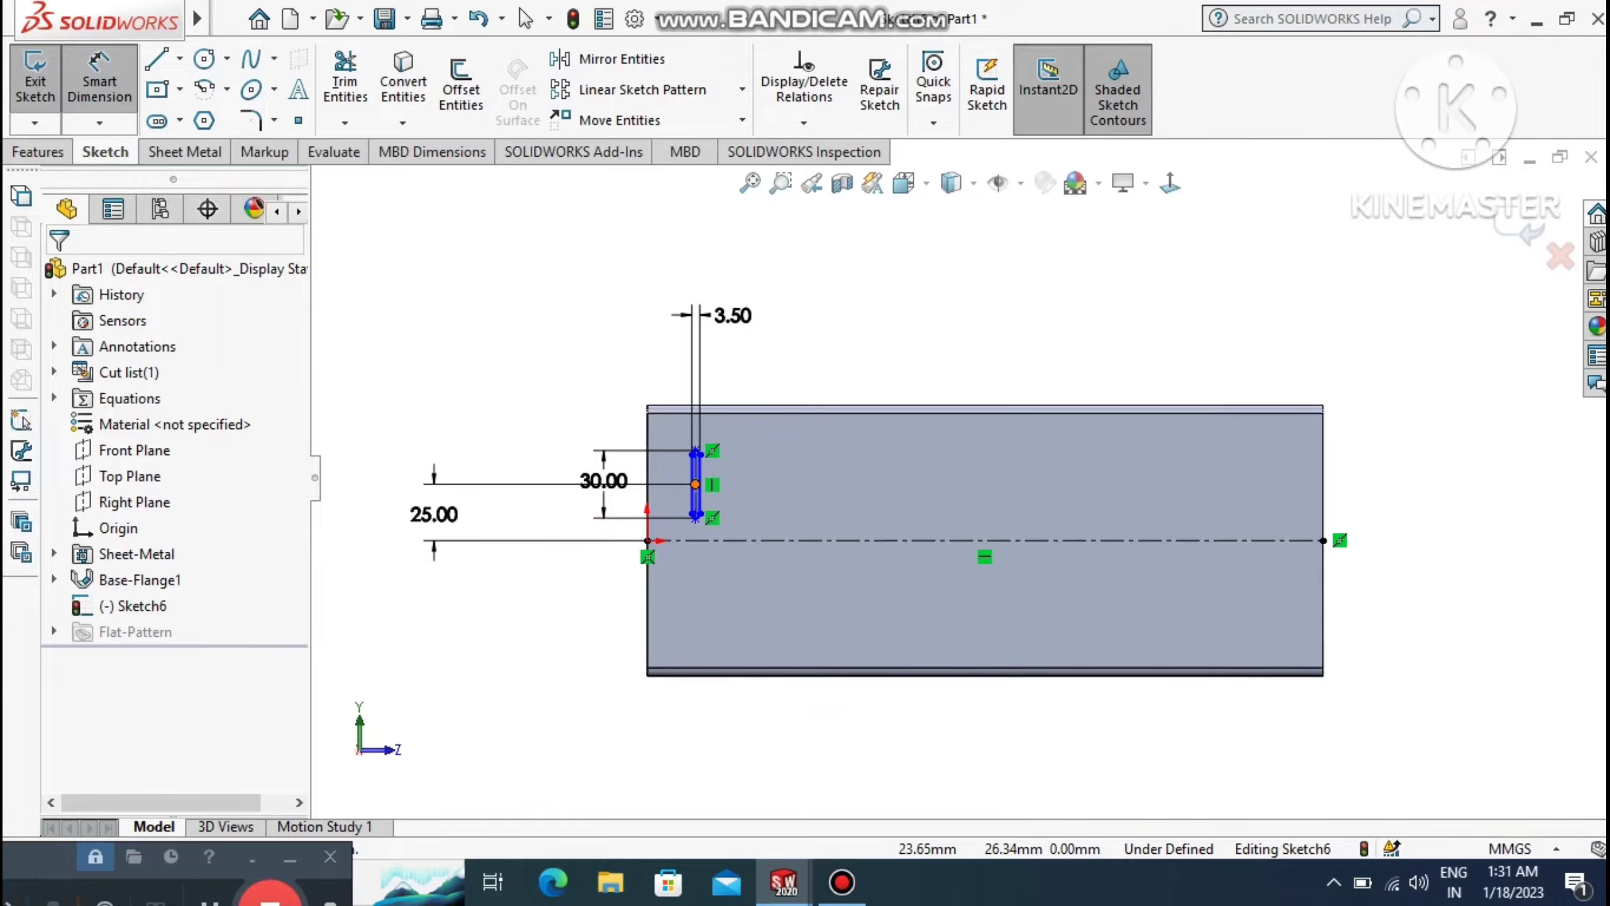
Dimension the slot's center 25 mm from the face's vertical edge at the origin end.
left_click(696, 484)
left_click(647, 460)
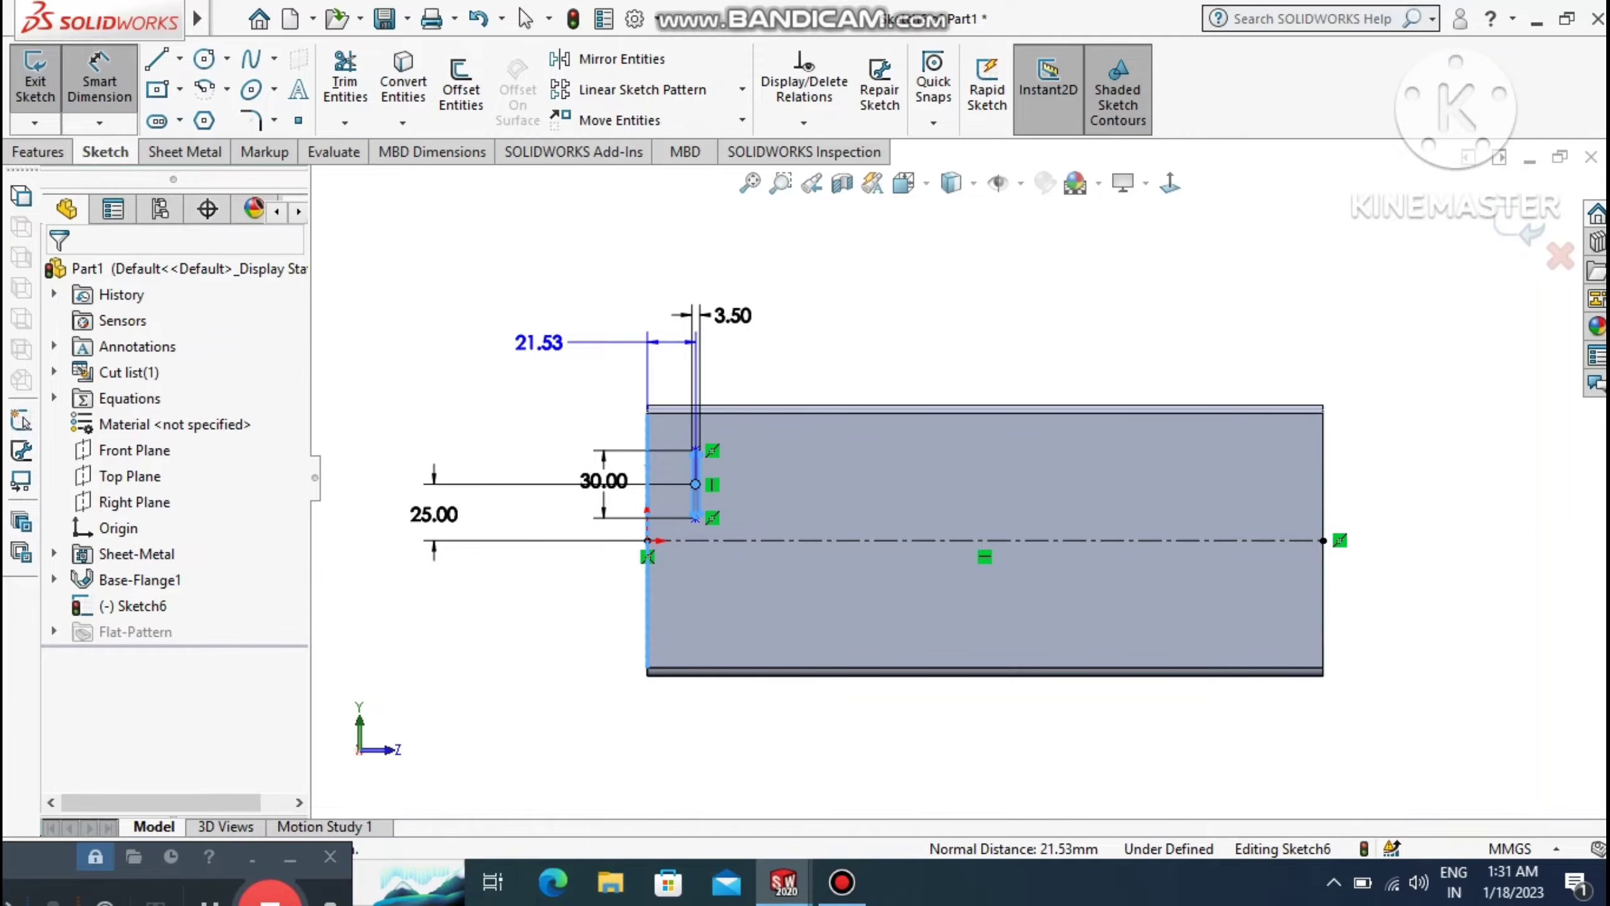
left_click(540, 344)
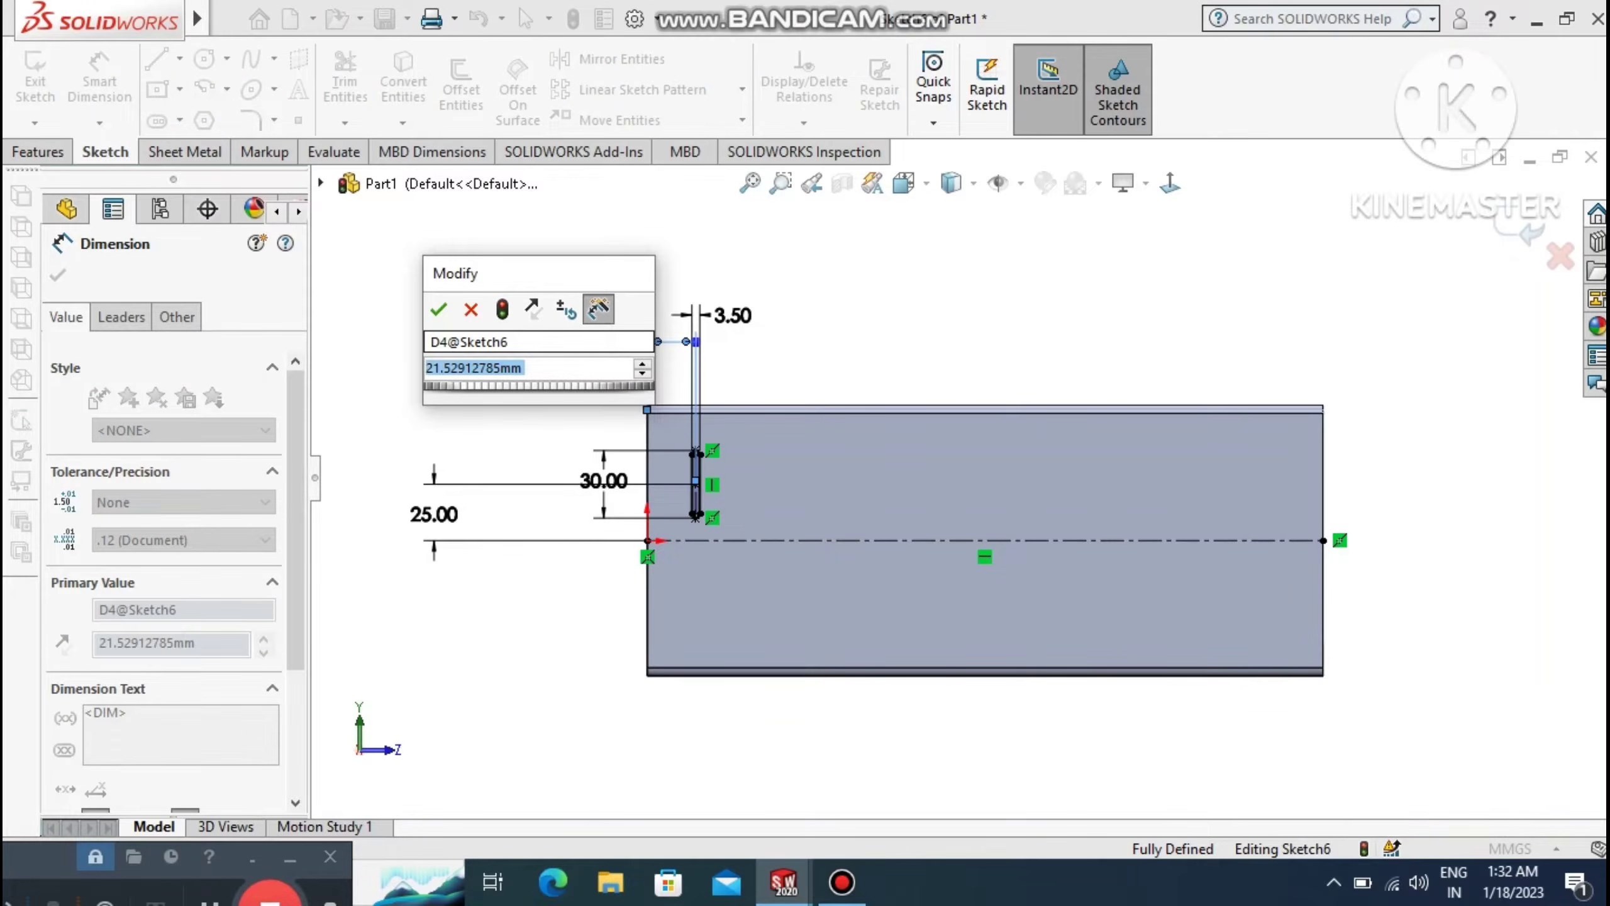
type("25")
key("Return")
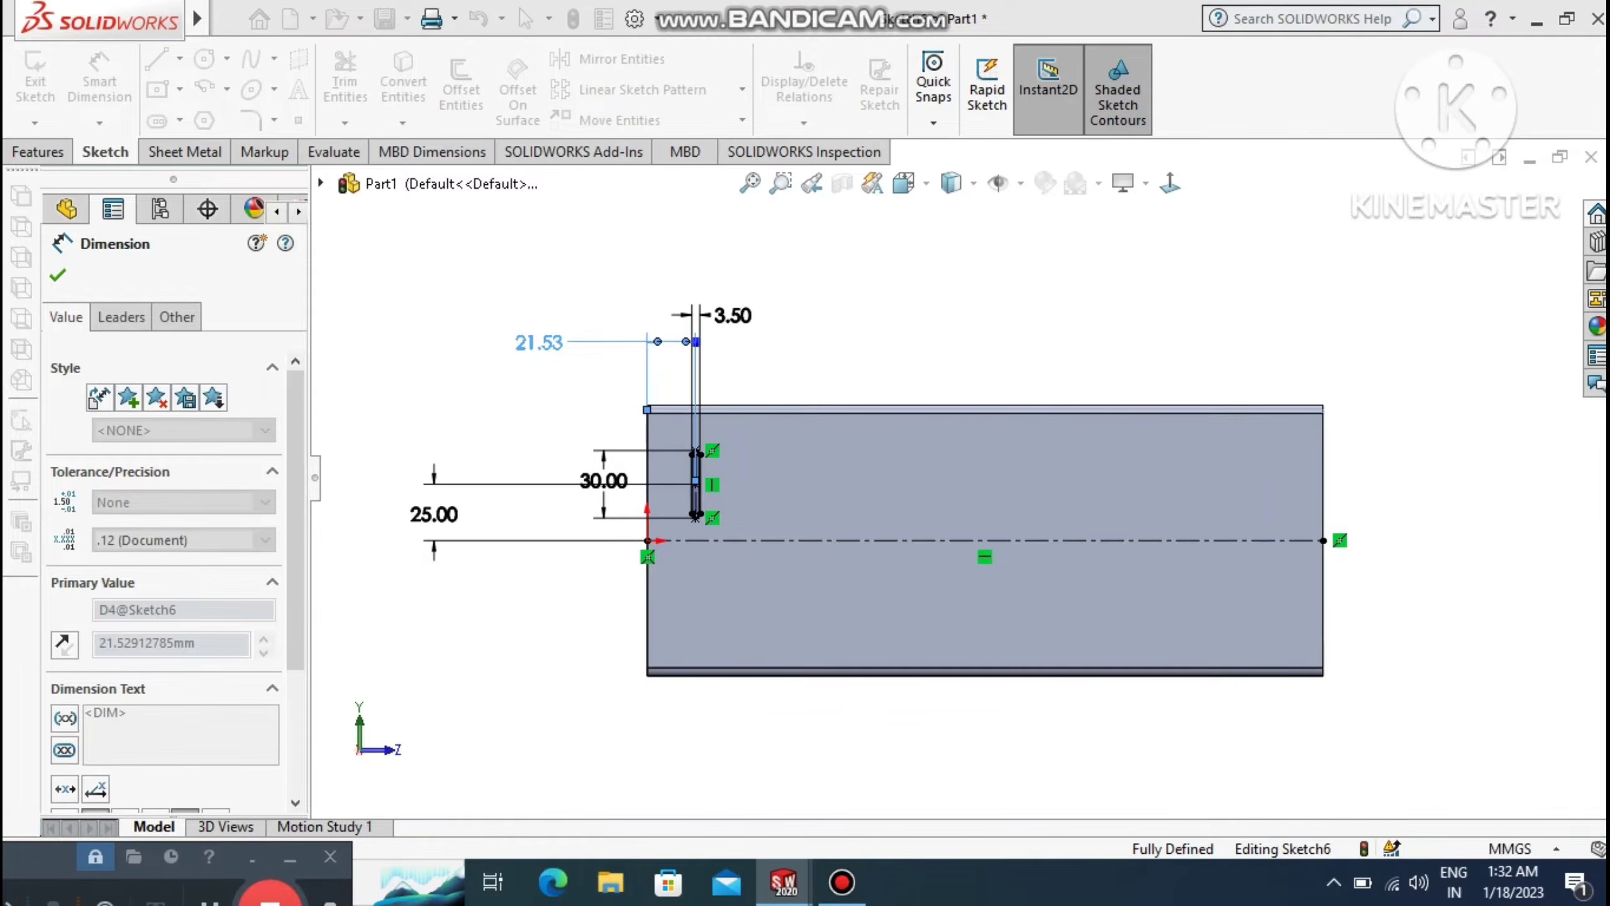
left_click(423, 393)
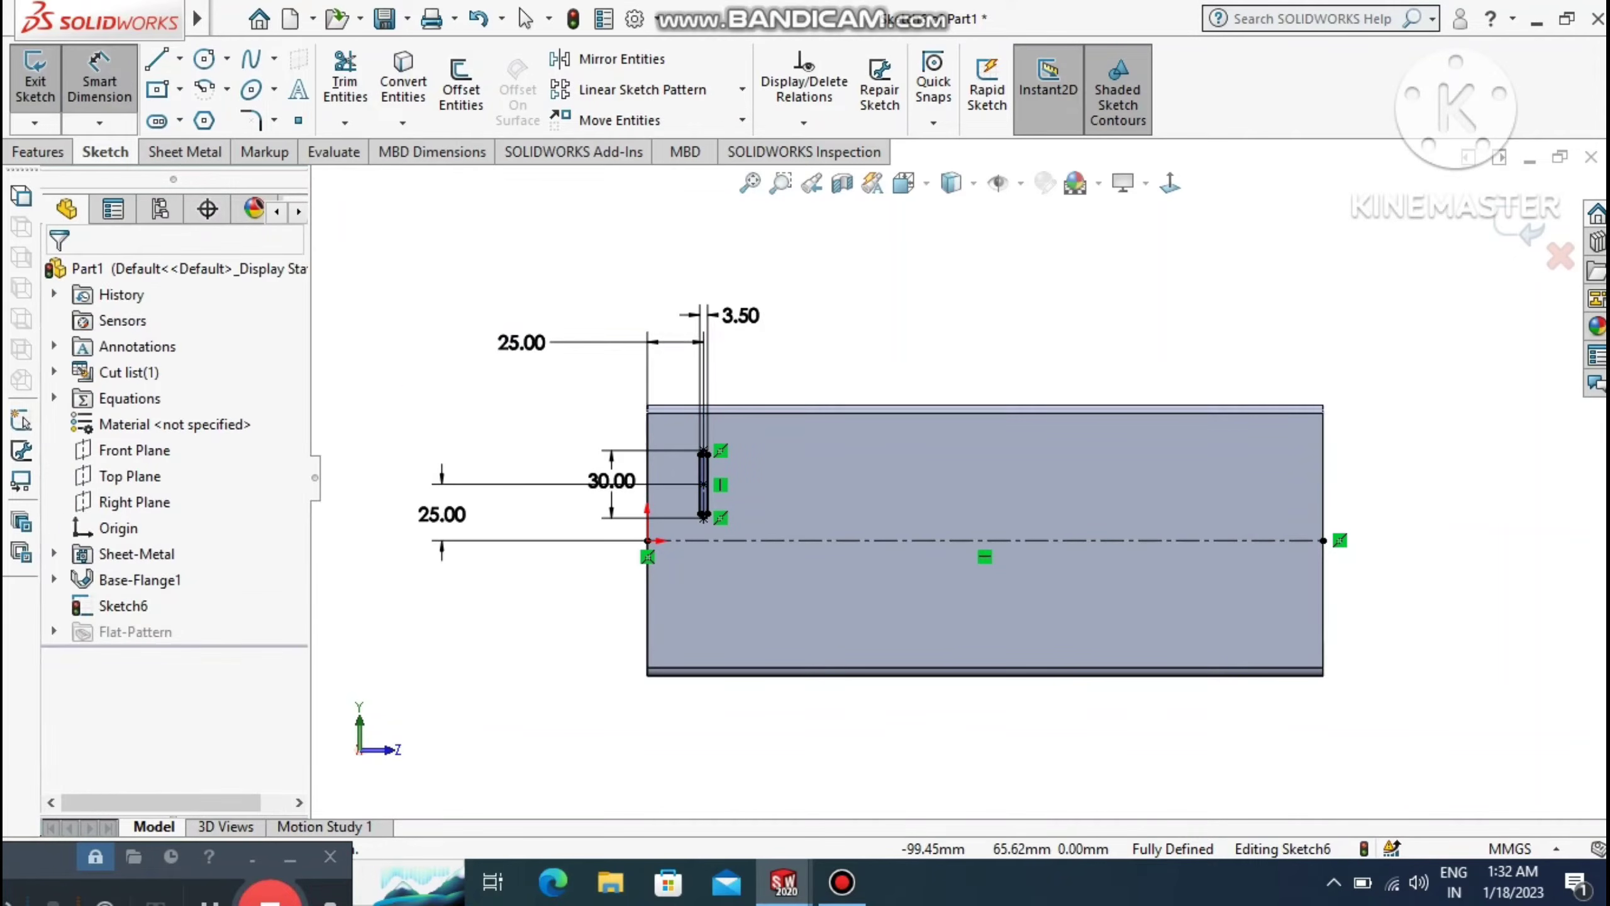
Start a linear sketch pattern along the X-axis with the slot as the entity to pattern.
middle_click_drag(847, 578, 895, 510, "ctrl")
scroll(849, 584, "up", 2)
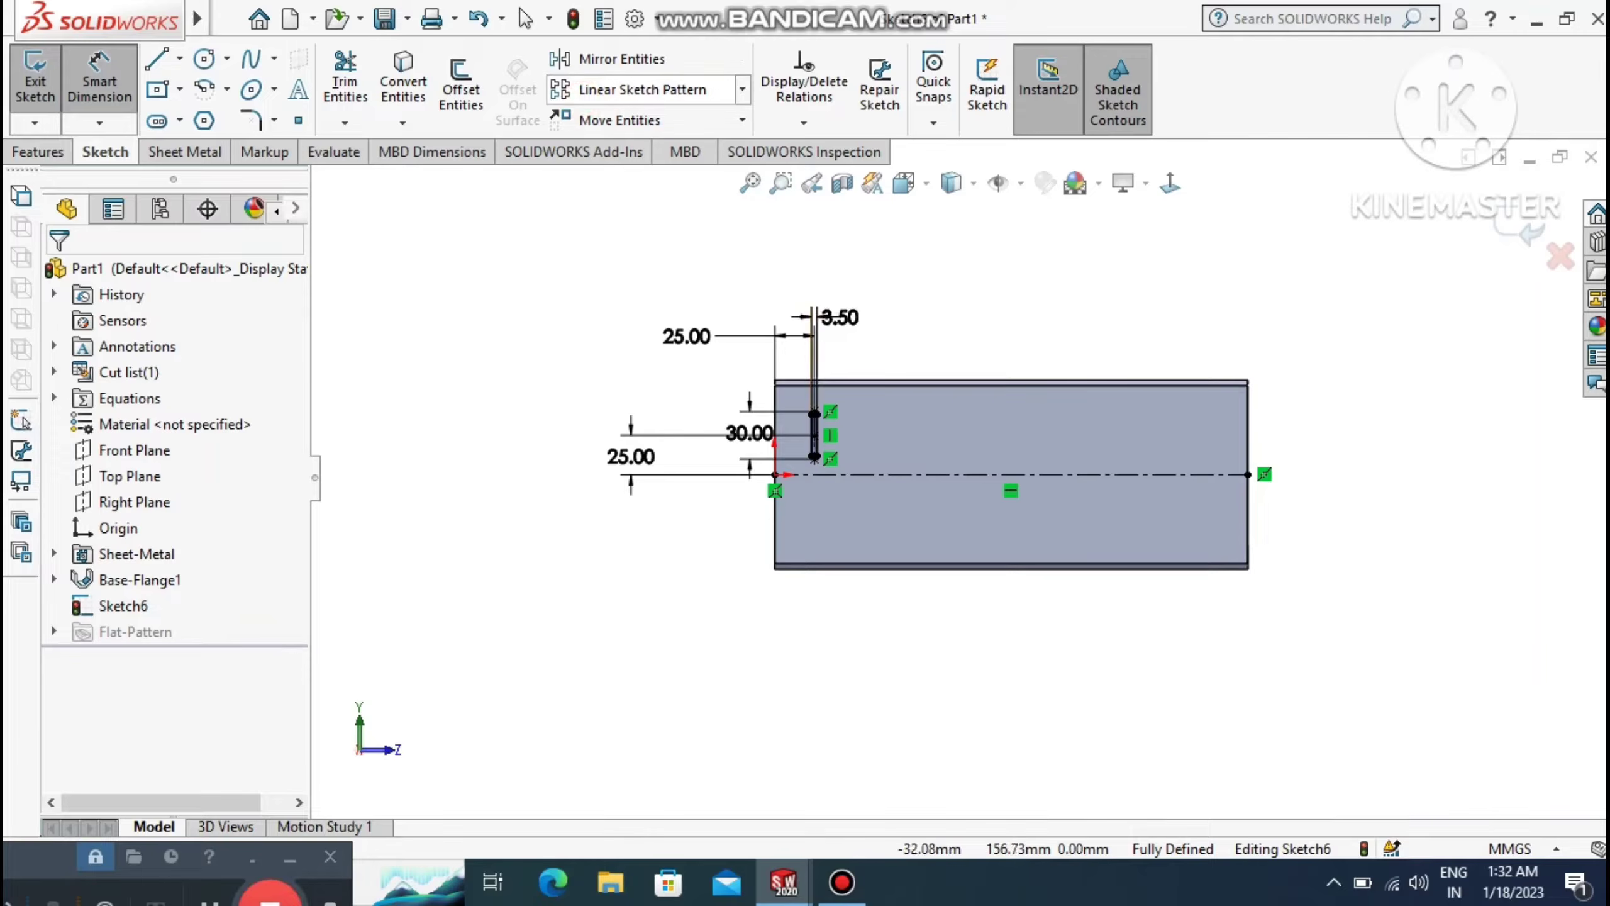
left_click(642, 89)
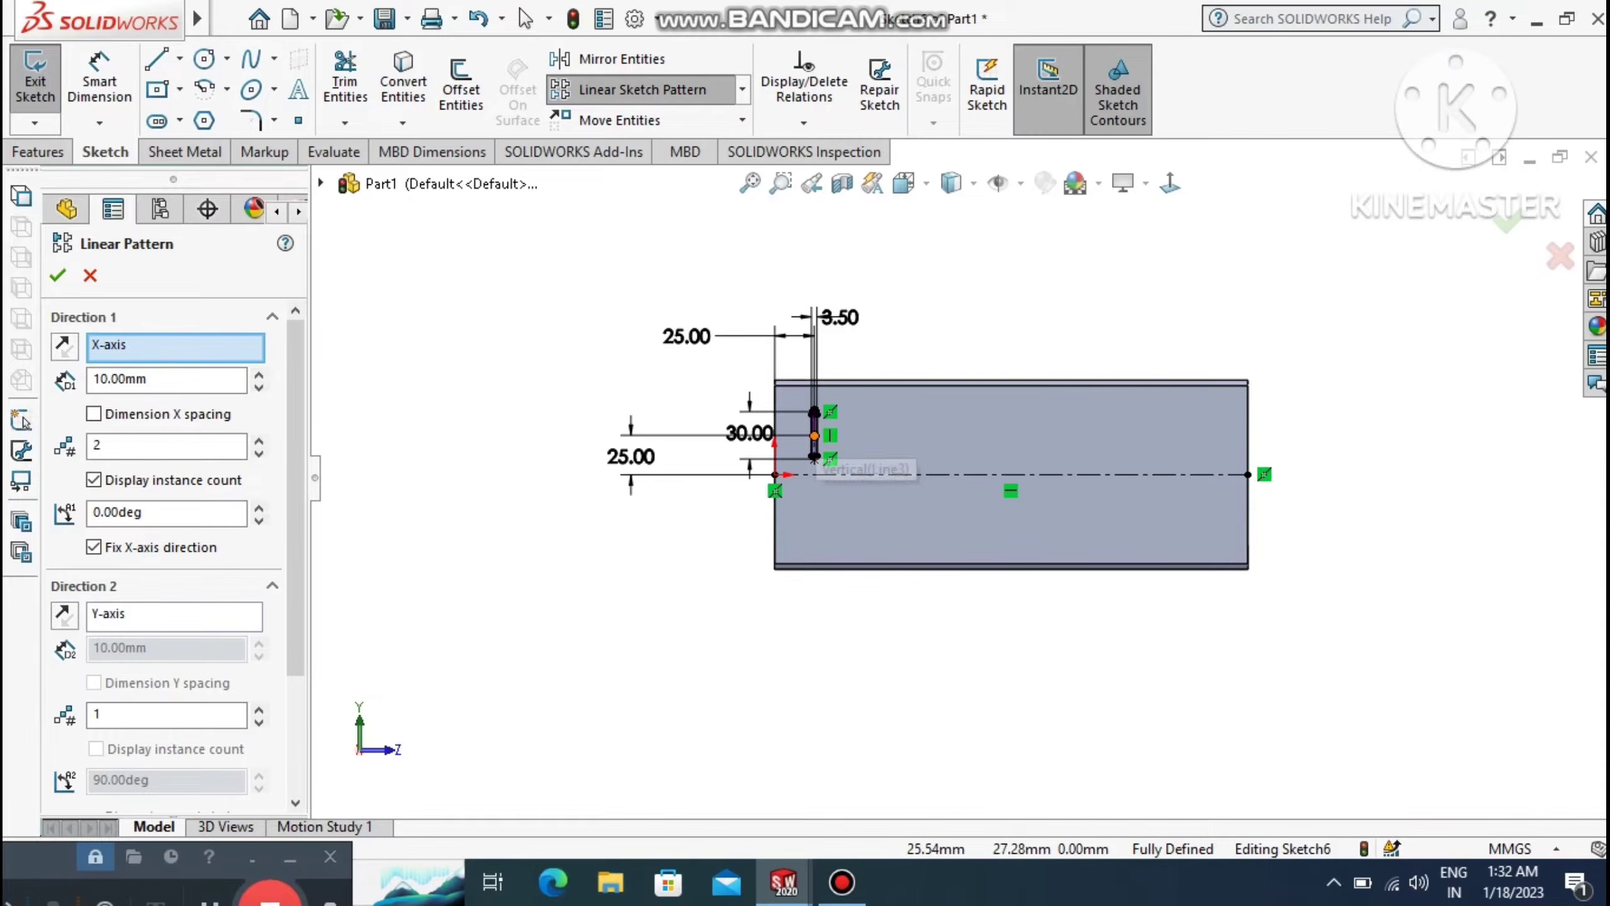
left_click(781, 184)
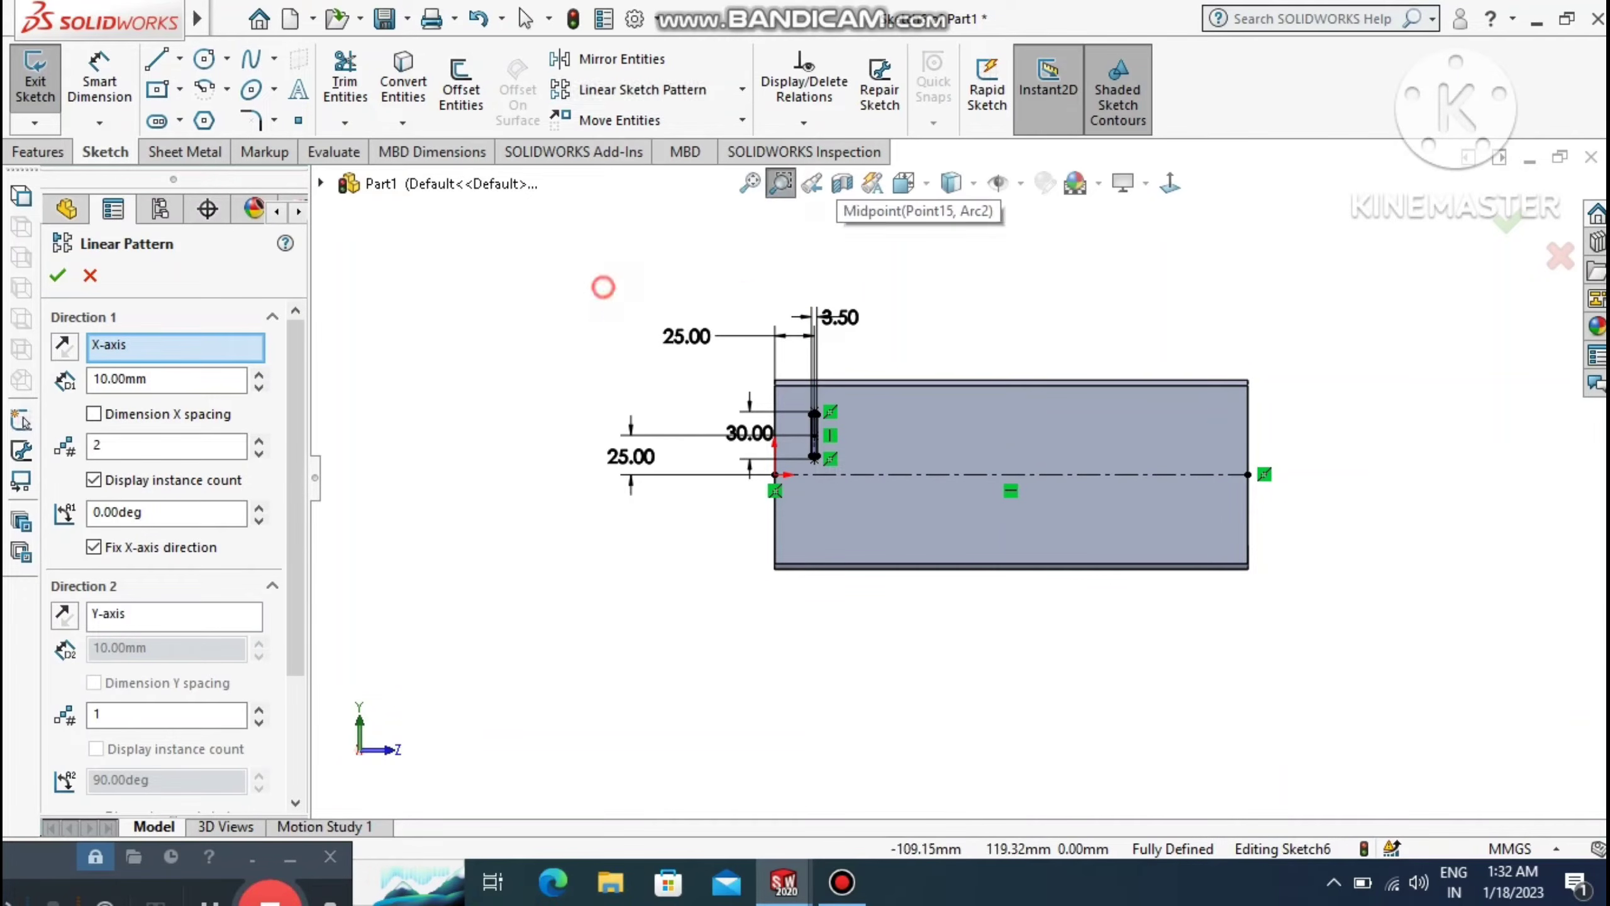
left_click_drag(603, 284, 1345, 676)
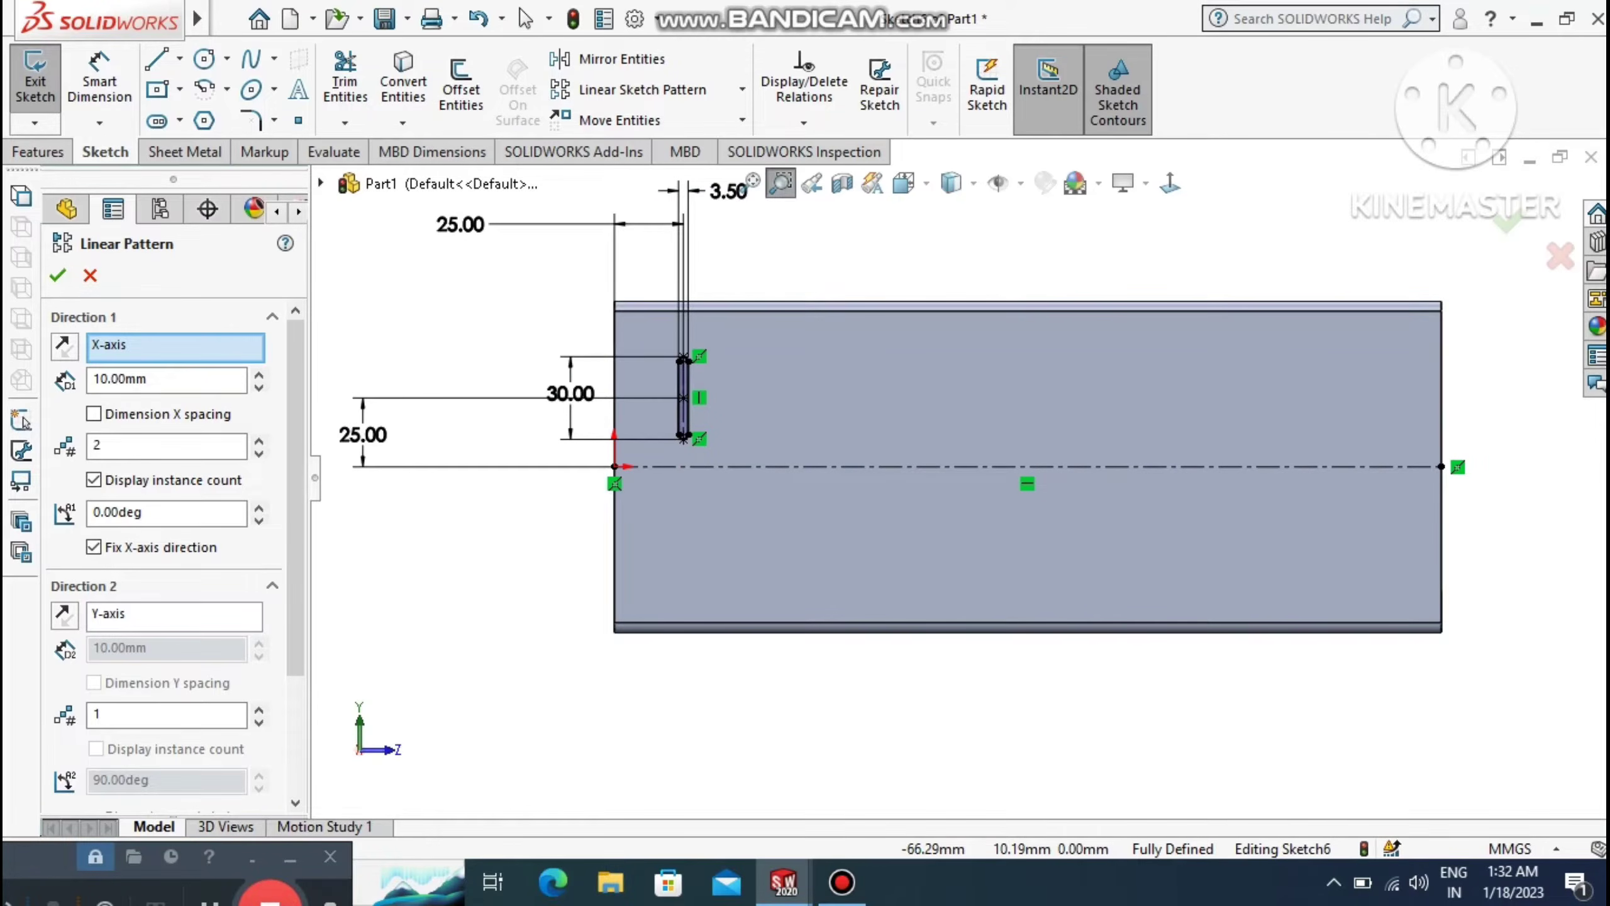
scroll(180, 552, "down", 5)
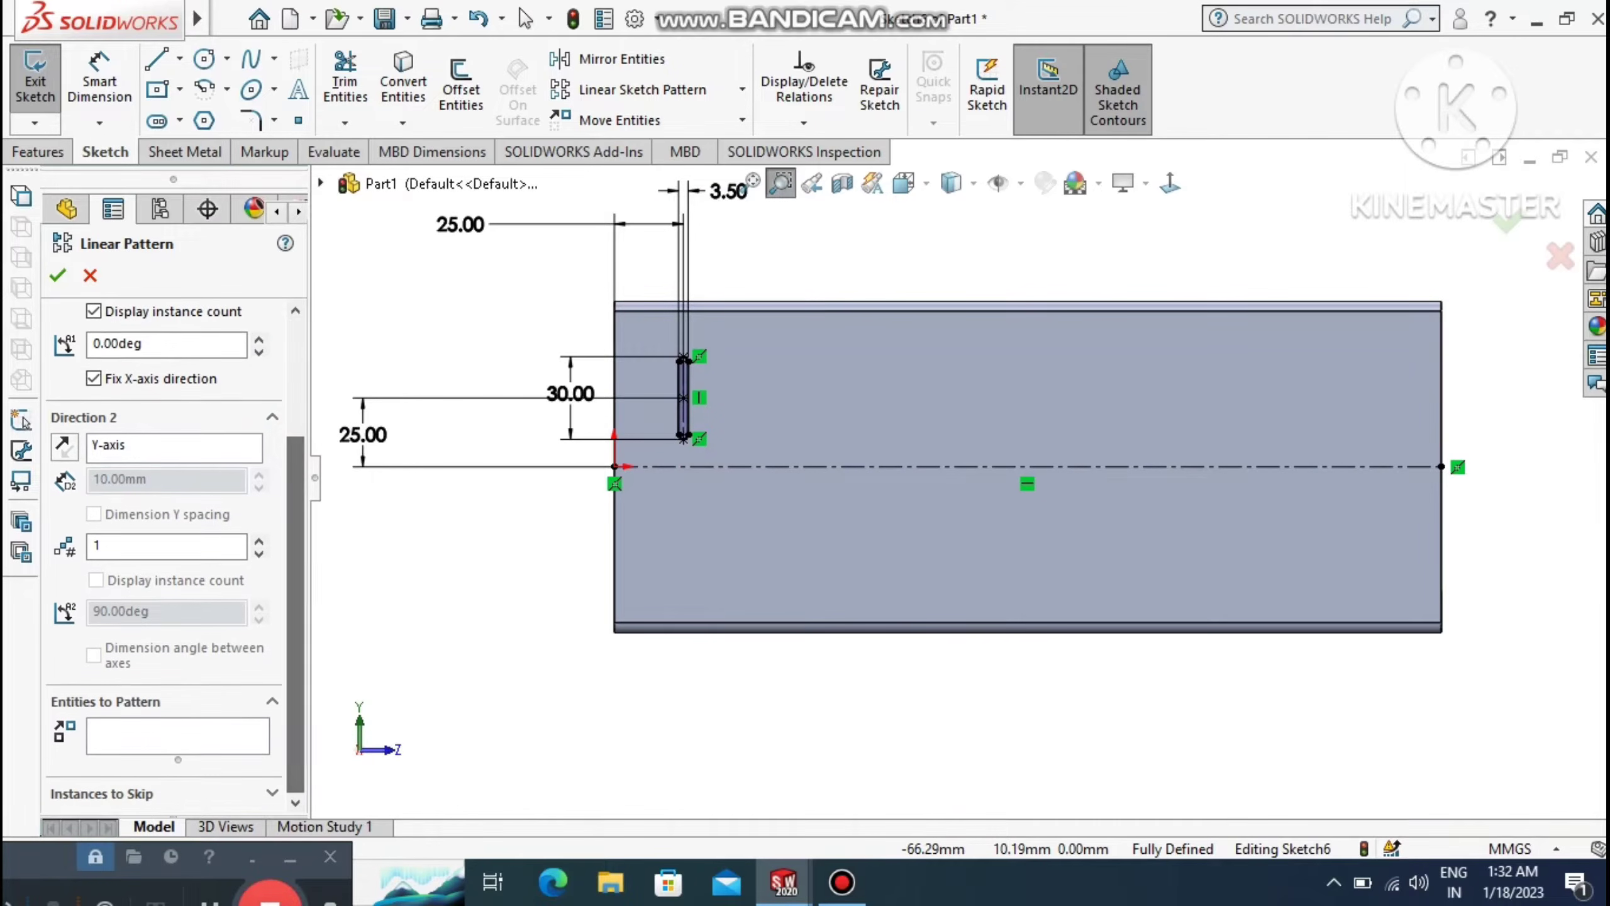
left_click(183, 737)
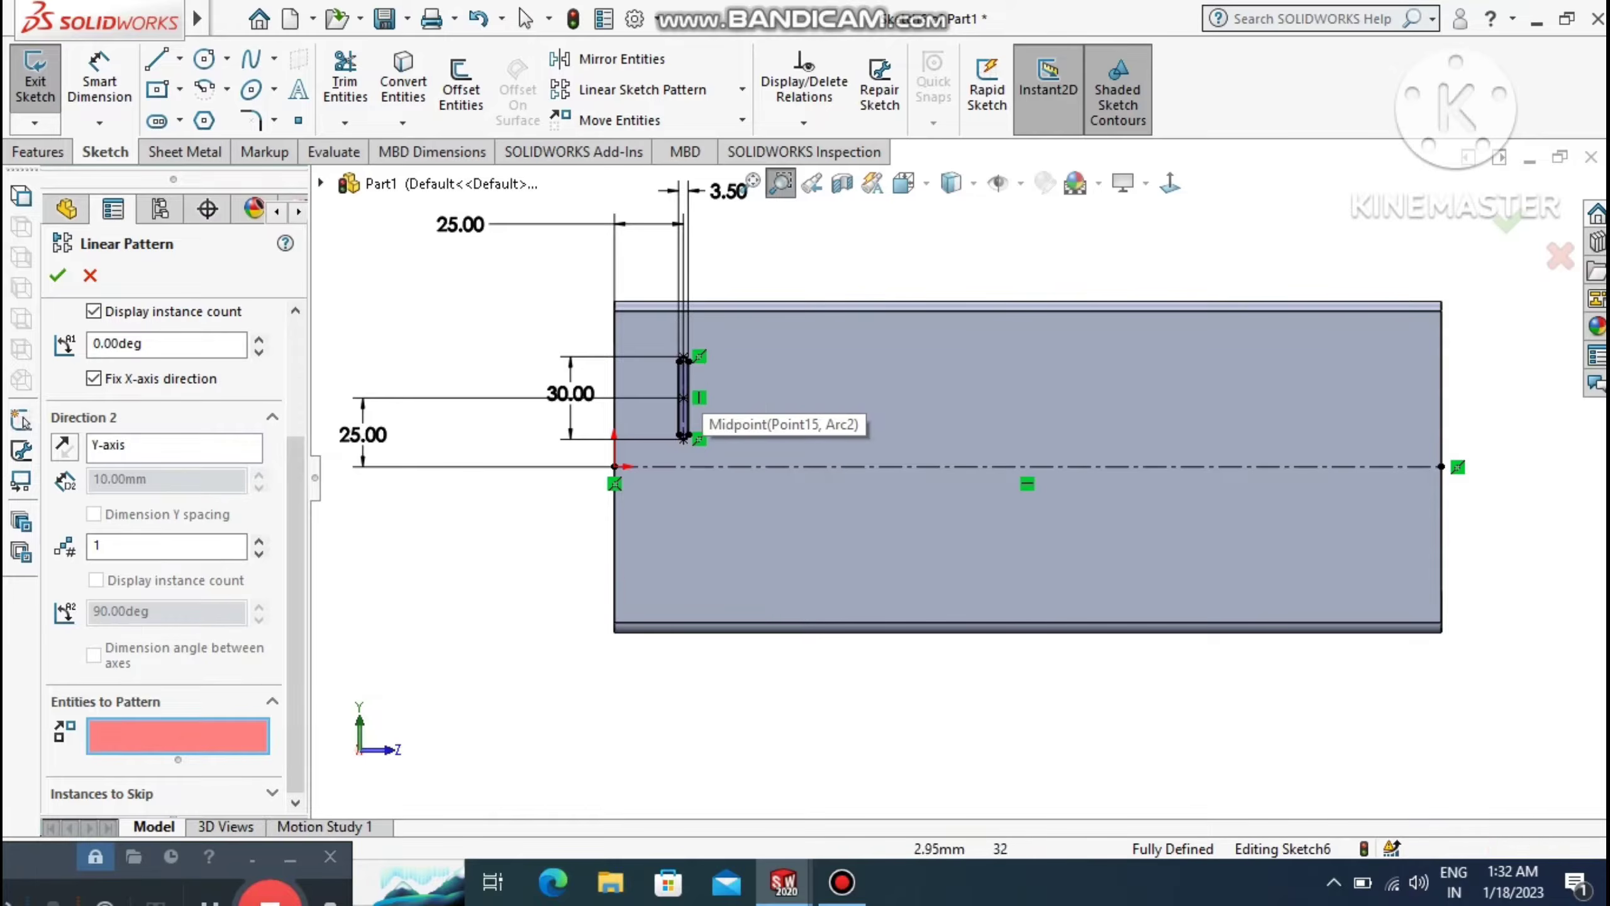
right_click(489, 324)
left_click(547, 341)
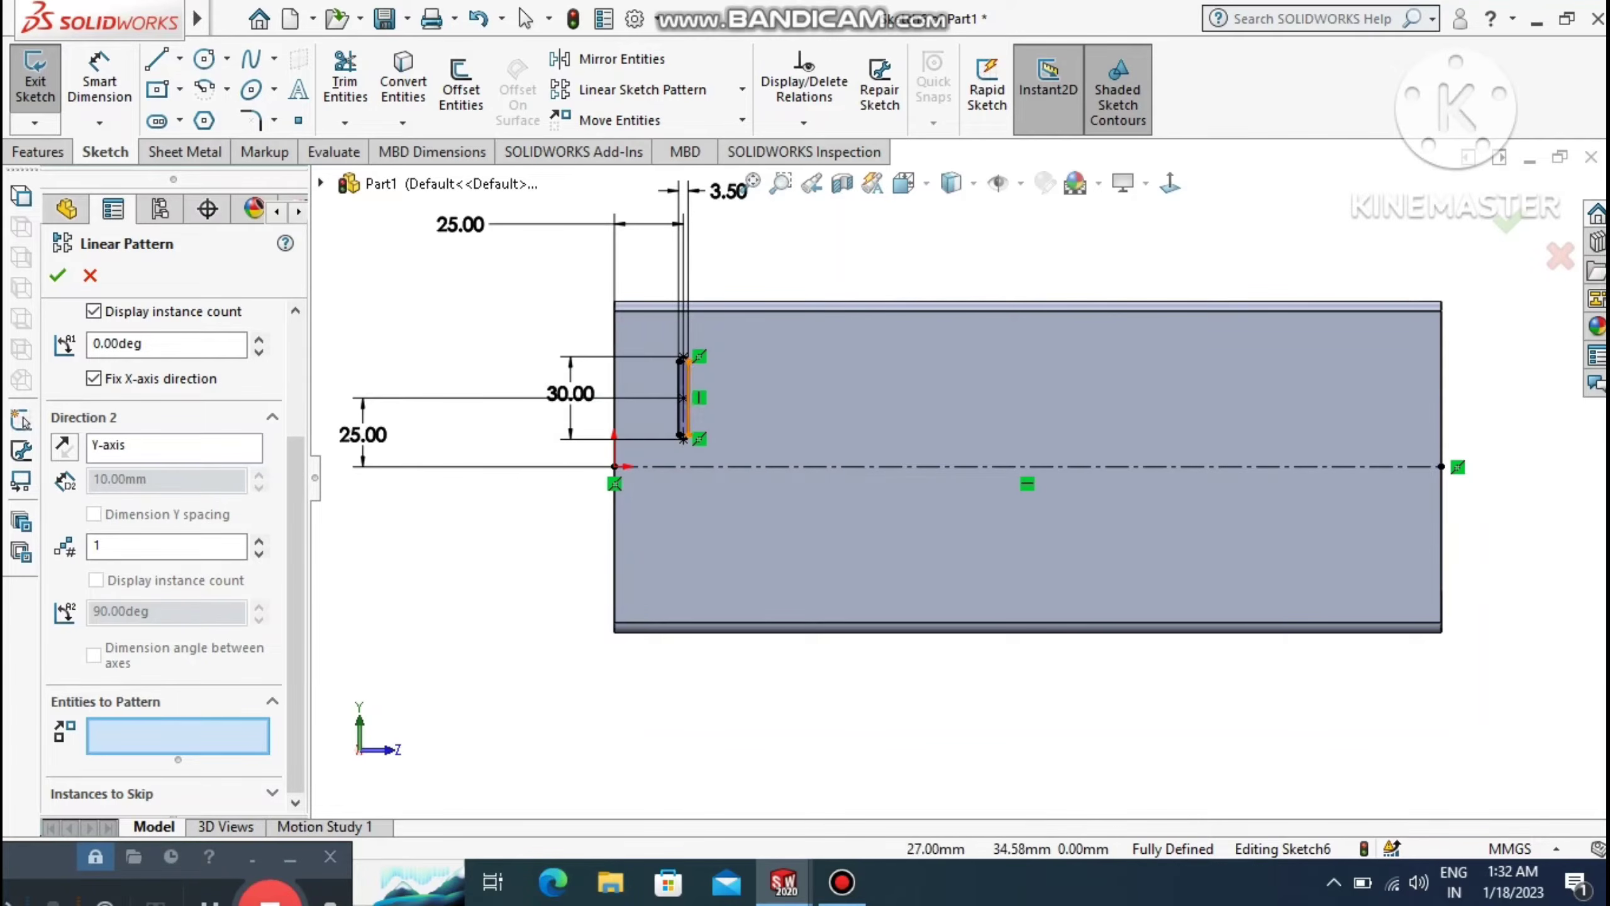
left_click(688, 399)
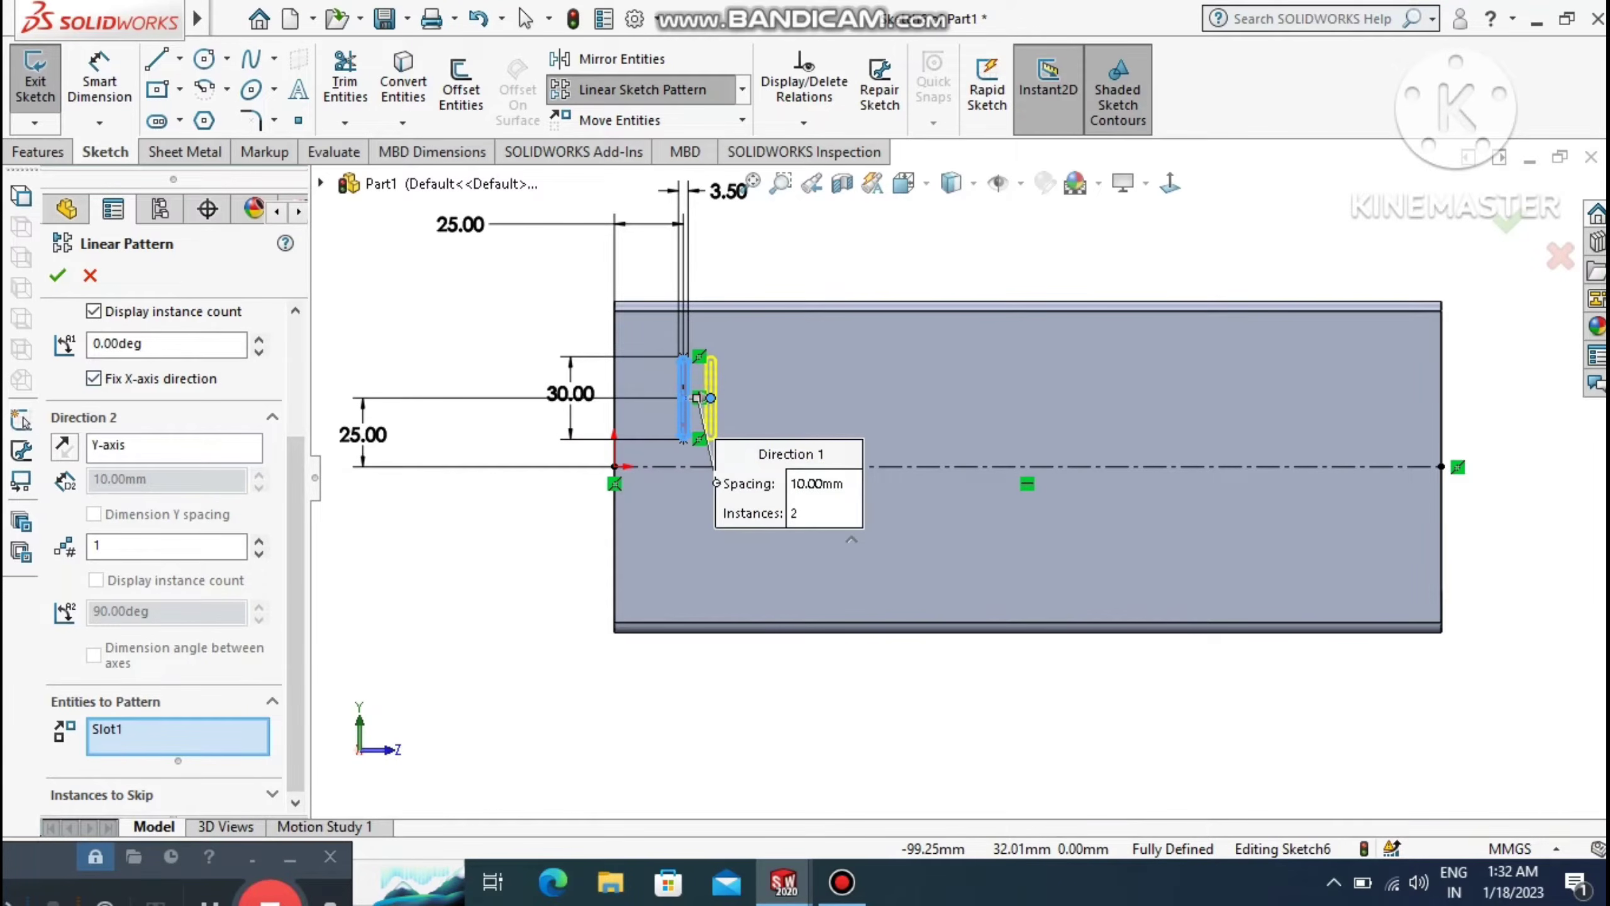
Set the slot pattern to 43 instances spaced 6 mm apart along the X-axis and apply it.
scroll(296, 571, "up", 3)
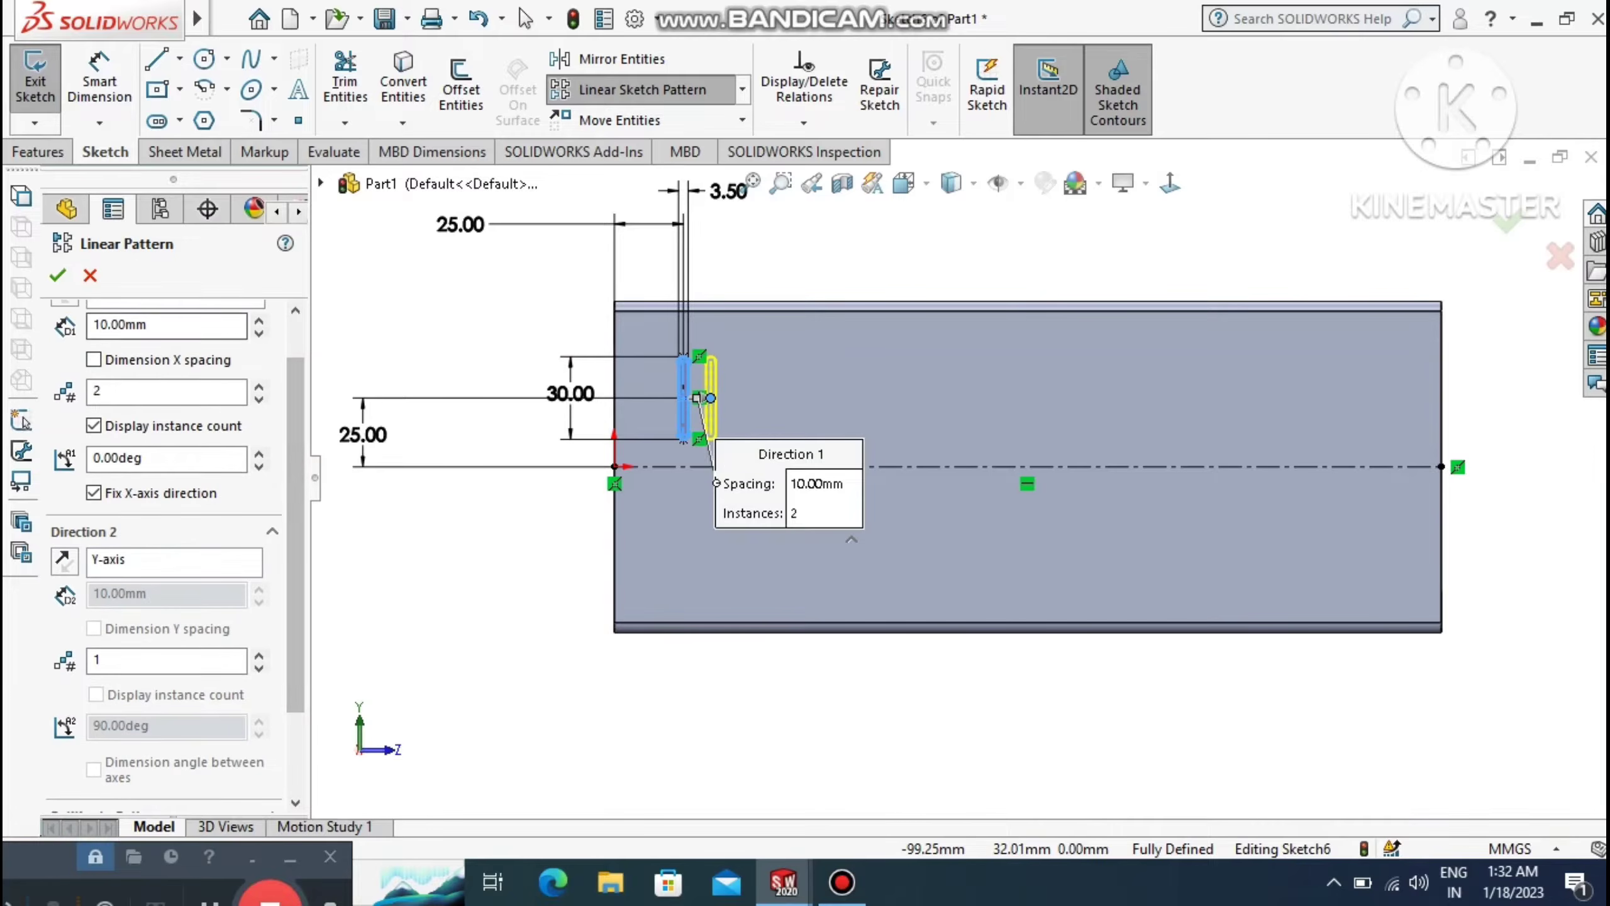
double_click(146, 326)
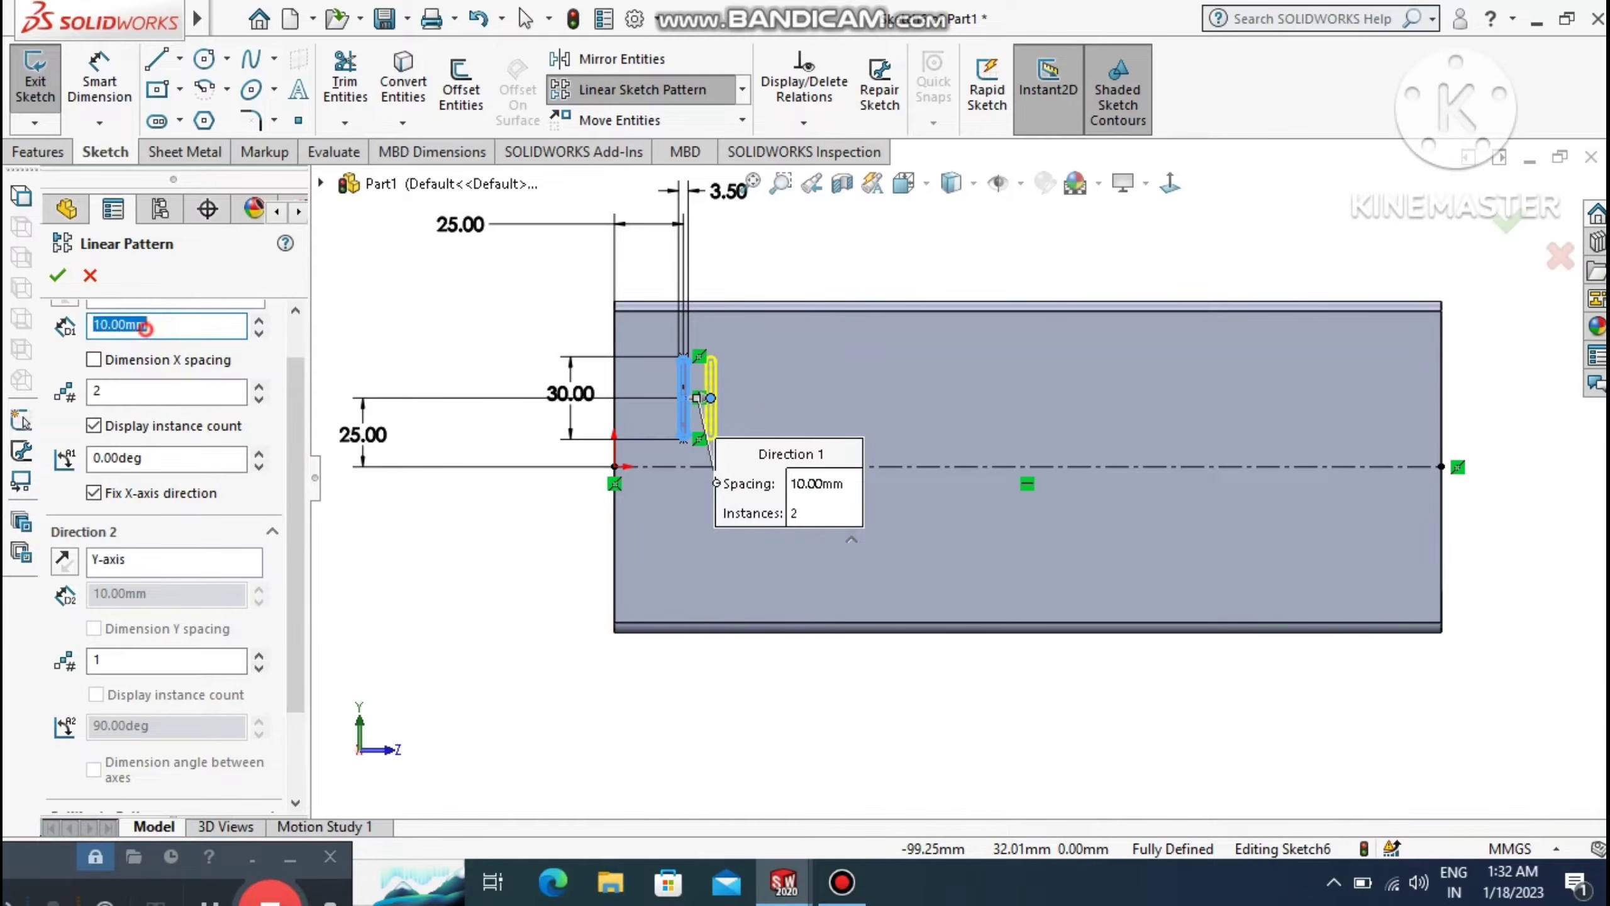
double_click(150, 328)
type("6")
key("Return")
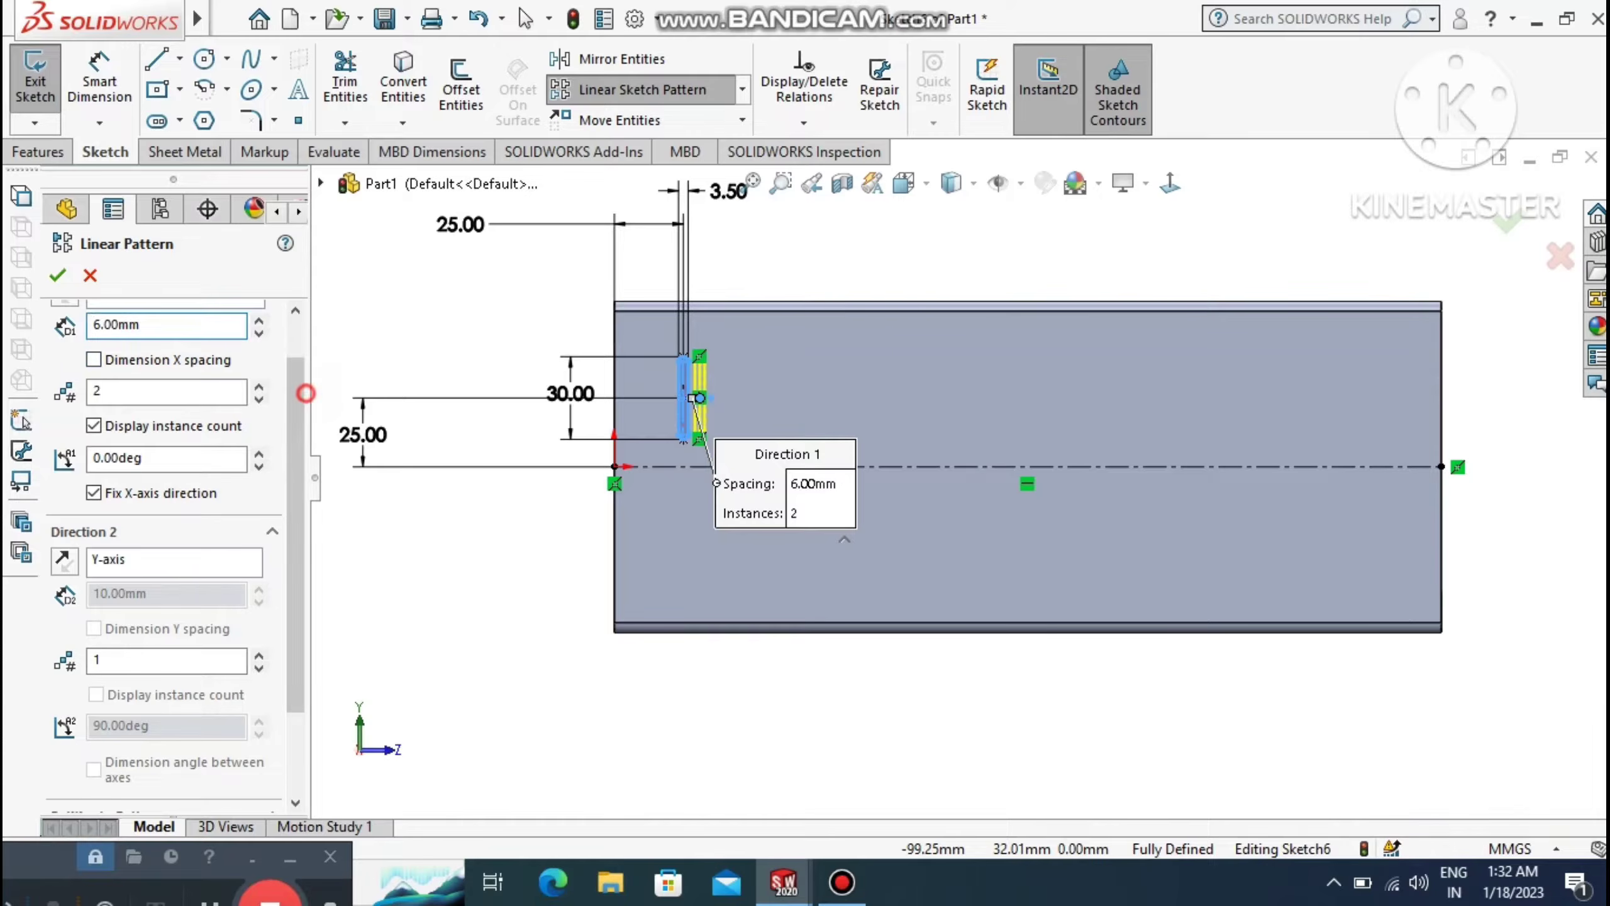
scroll(171, 552, "up", 1)
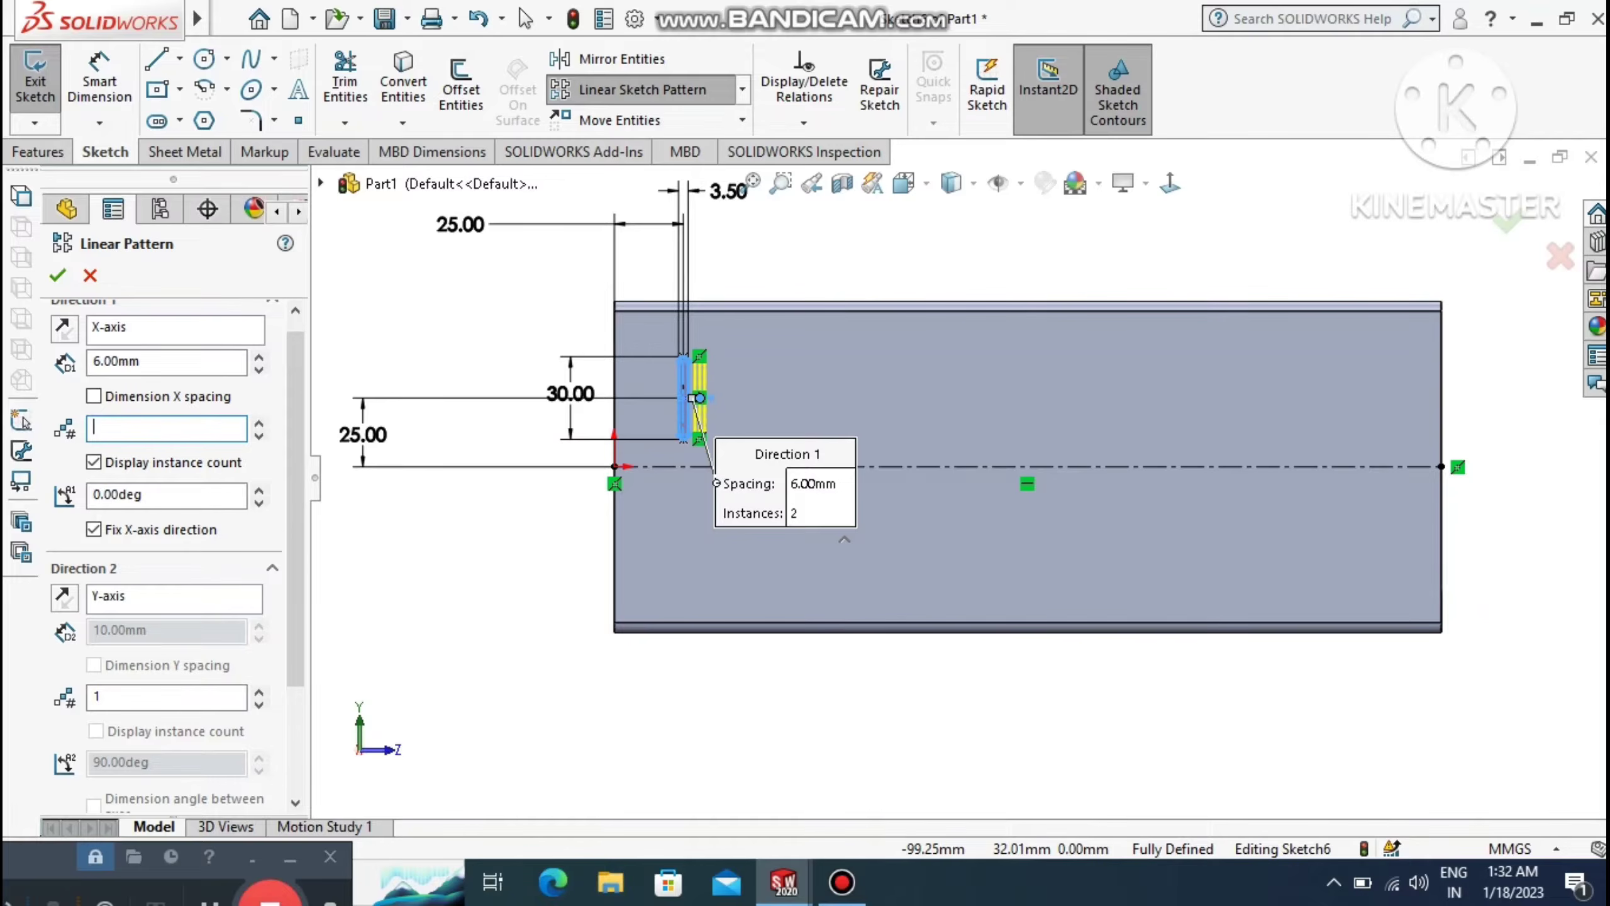
key("Return")
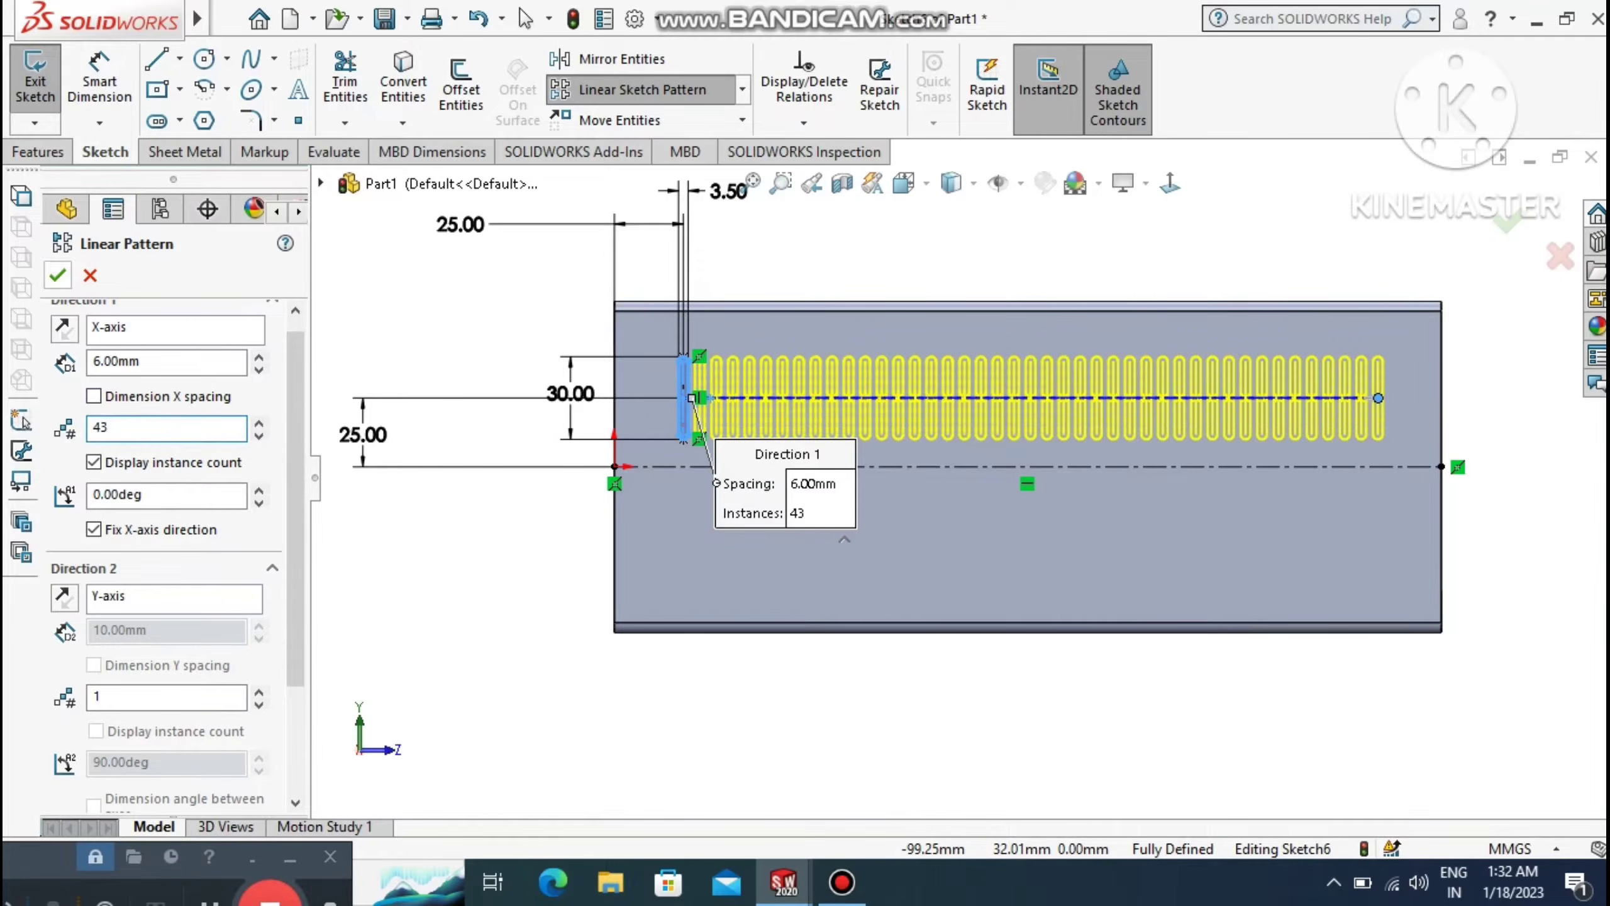
left_click(57, 275)
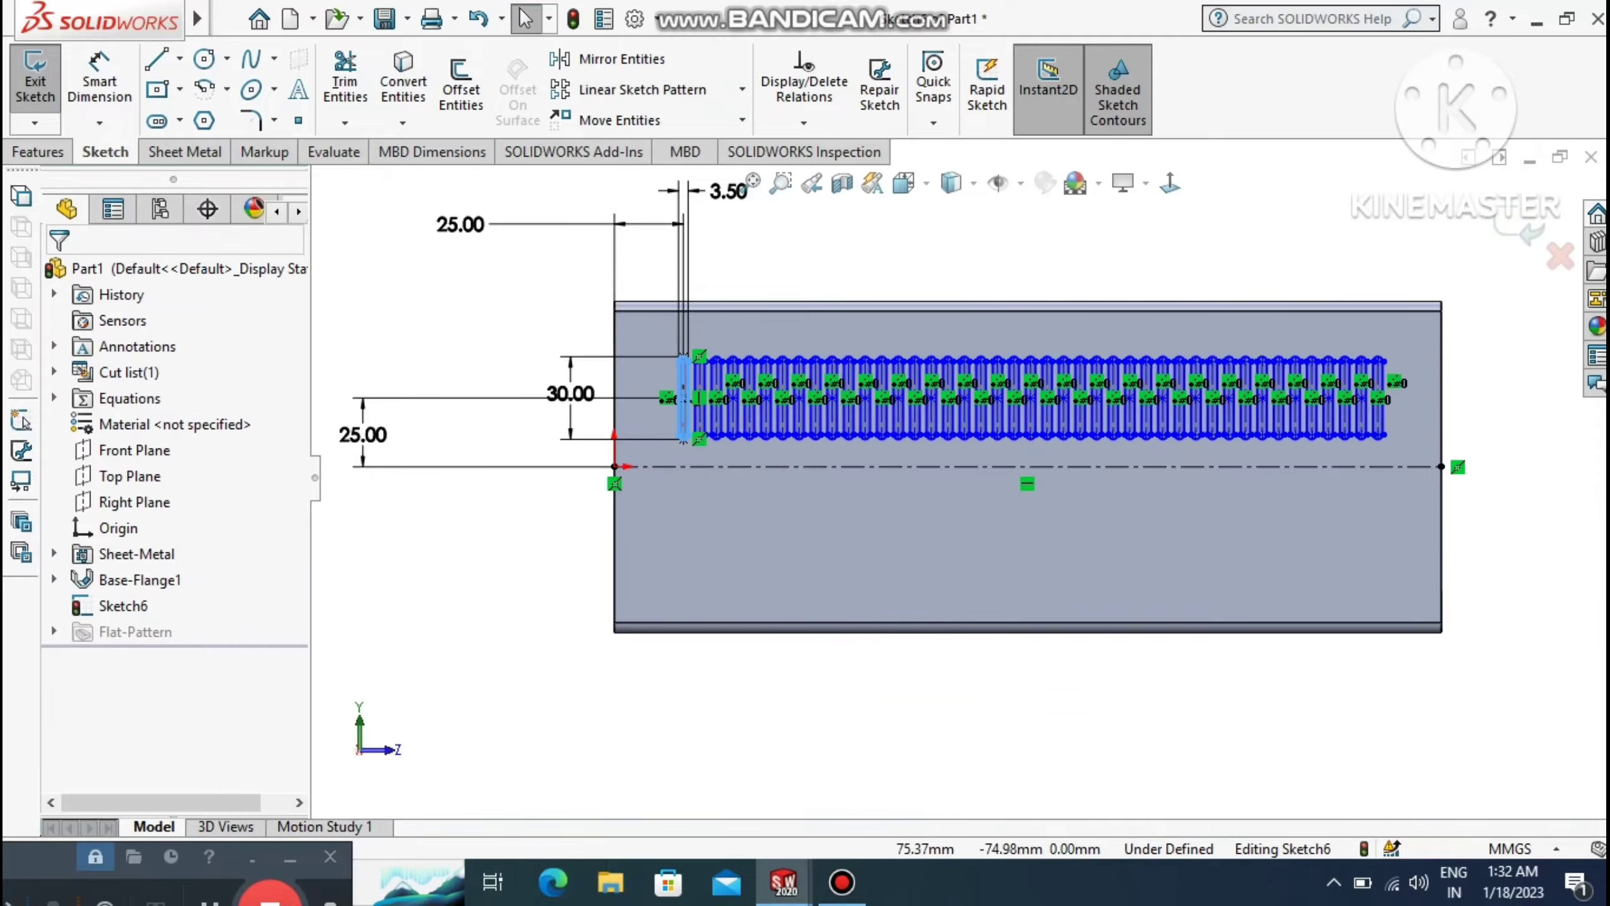
left_click(909, 673)
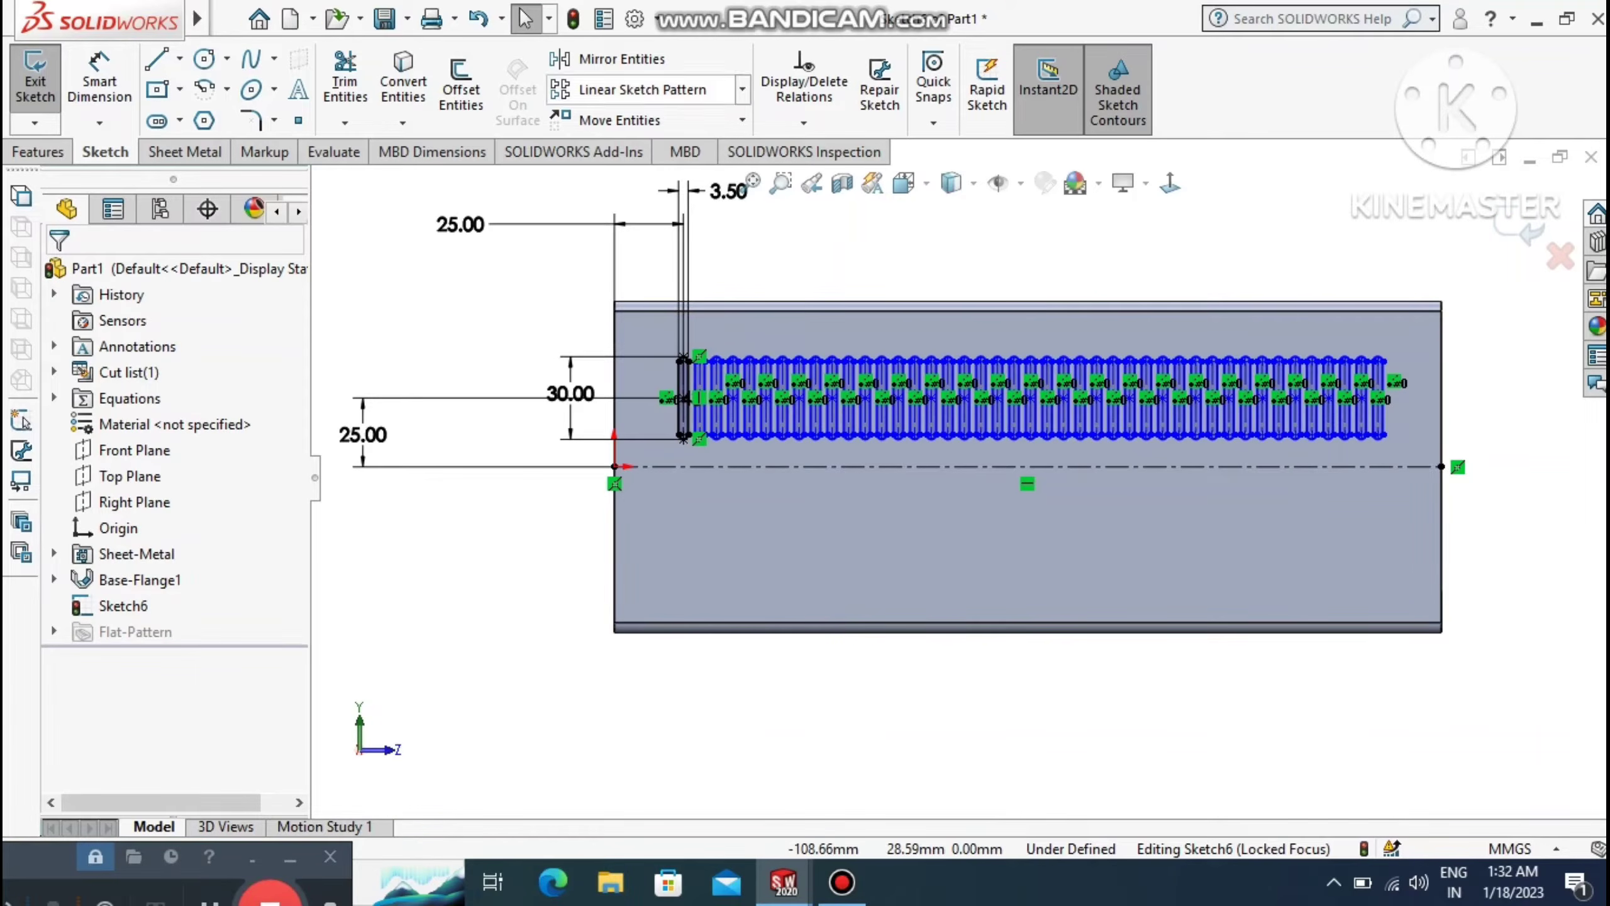
Mirror the whole row of slots and its two sketch points about the horizontal centerline, keeping the originals.
left_click(574, 59)
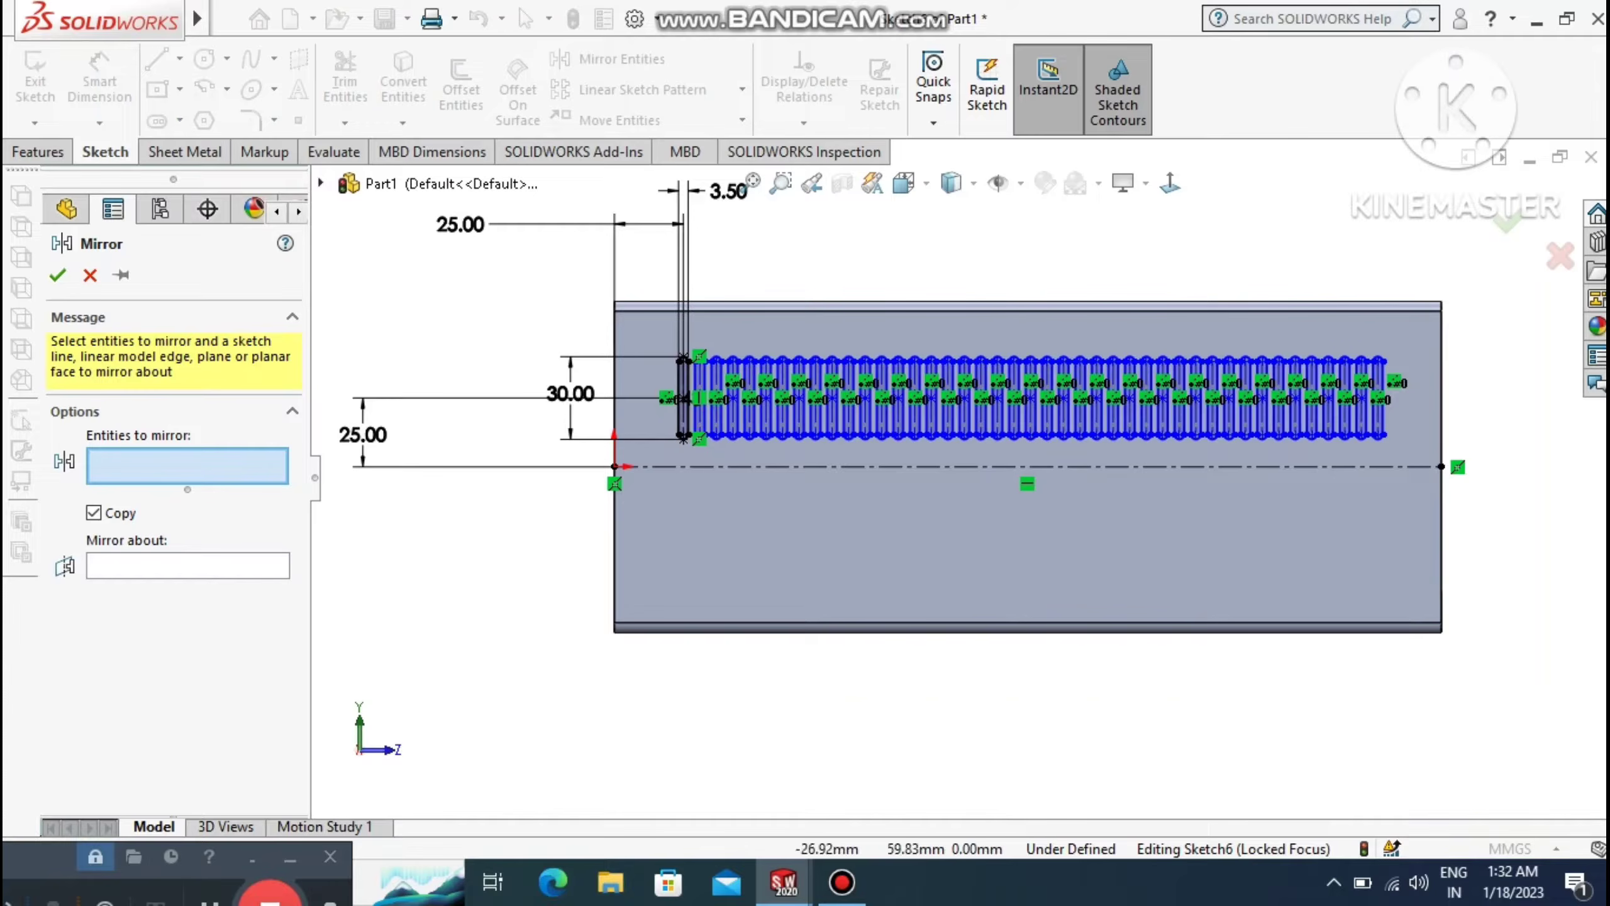
mouse_move(561, 250)
left_mouse_down()
mouse_move(719, 368)
mouse_move(1188, 450)
mouse_move(1446, 452)
left_mouse_up()
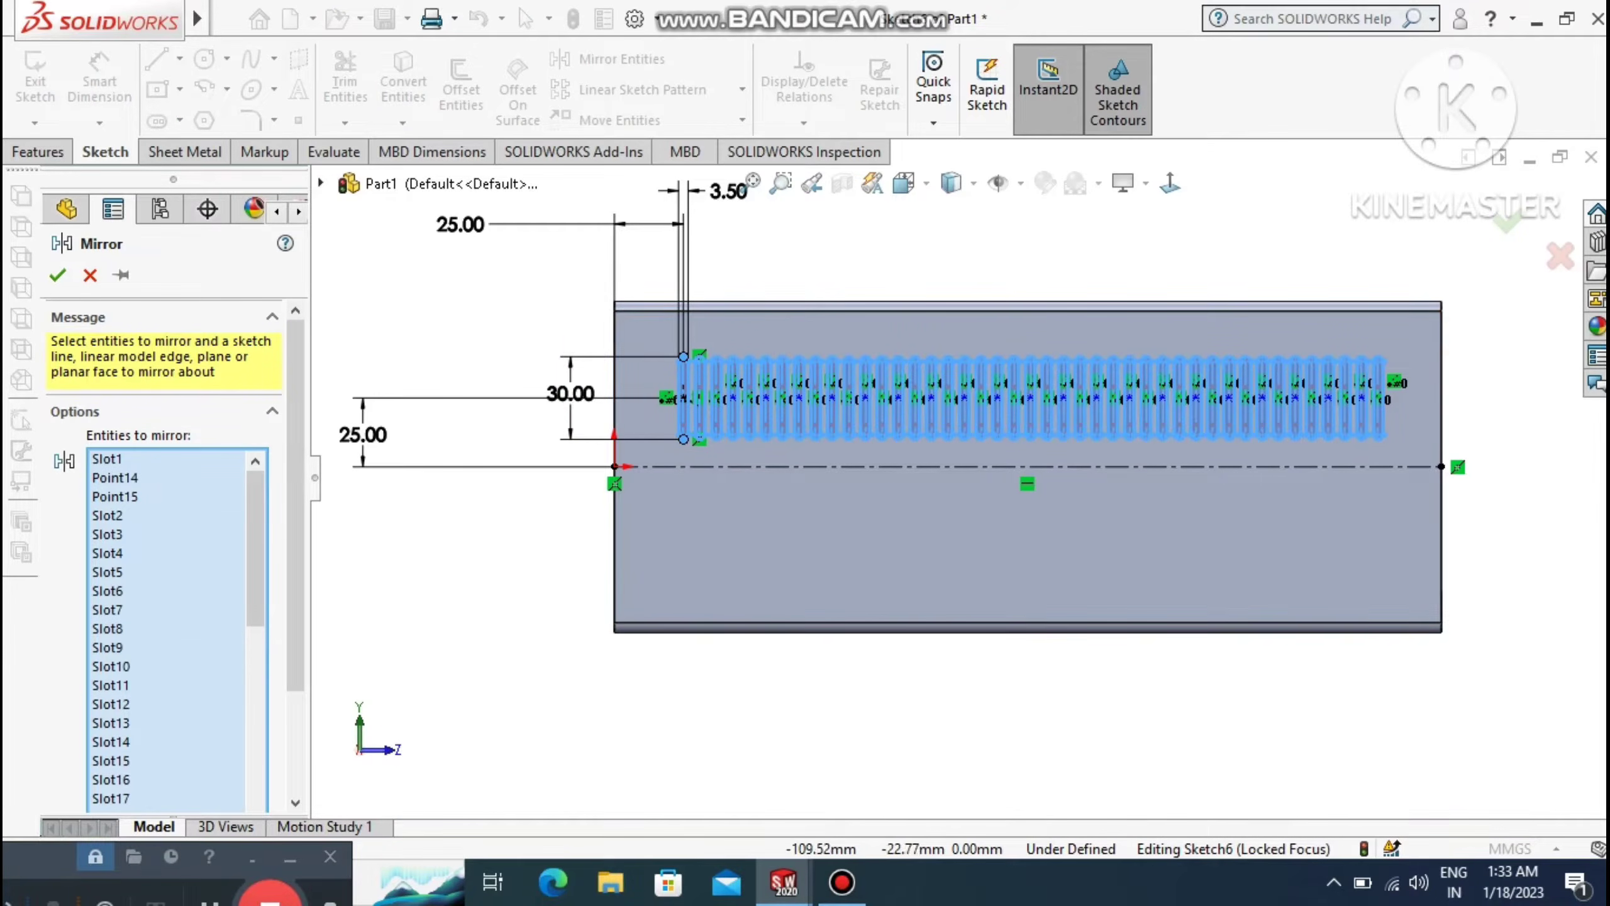
scroll(171, 508, "down", 3)
left_click(177, 785)
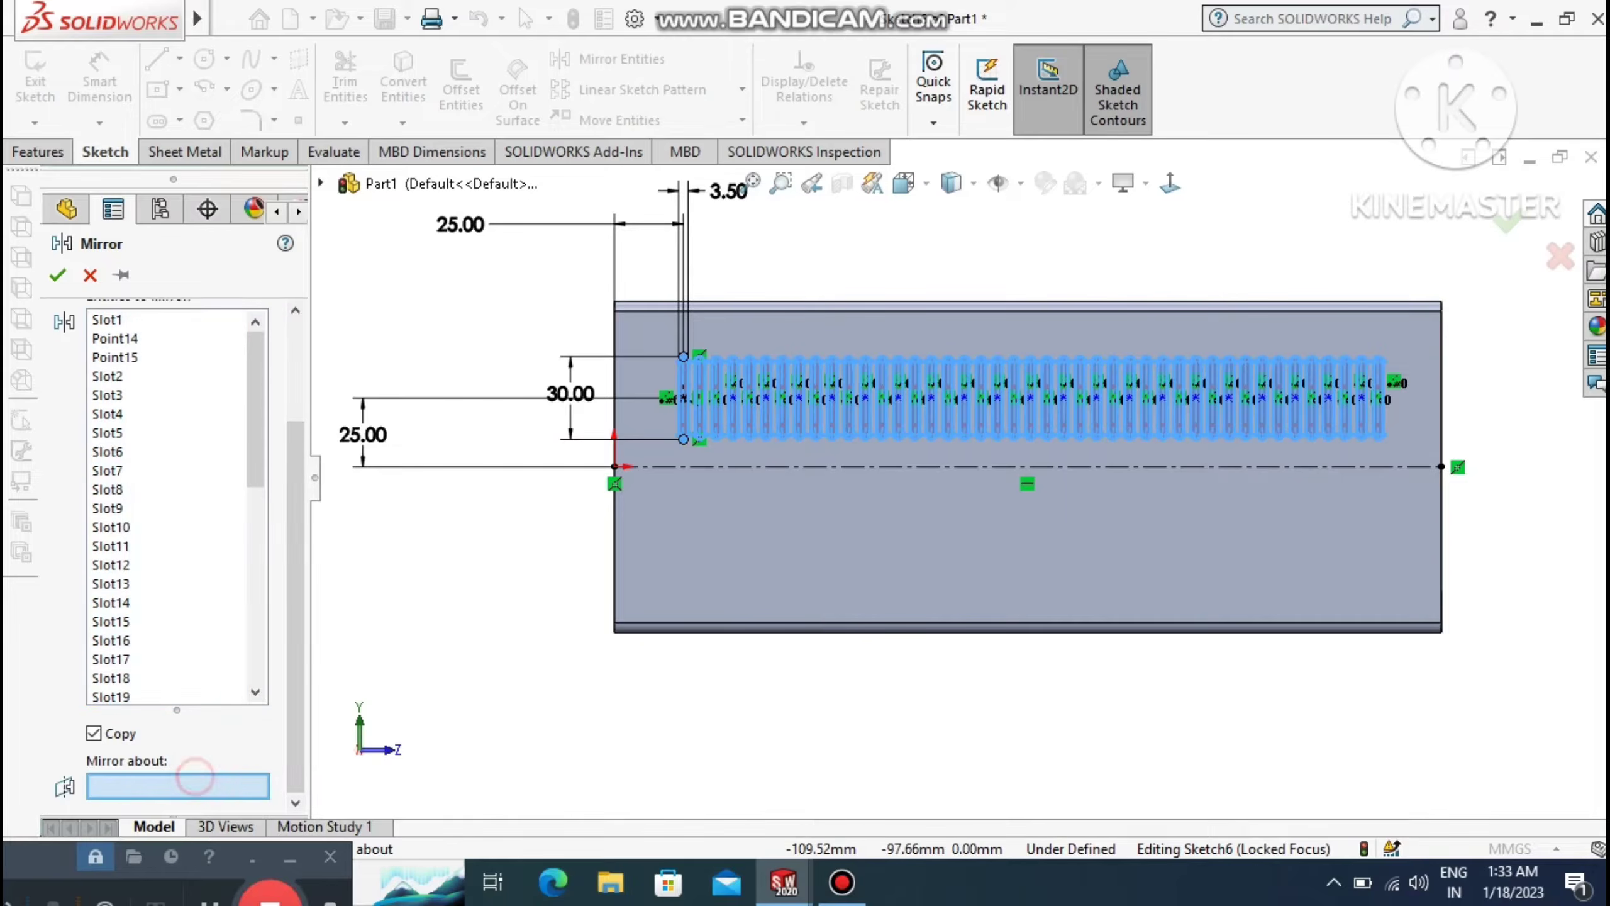
left_click(1071, 466)
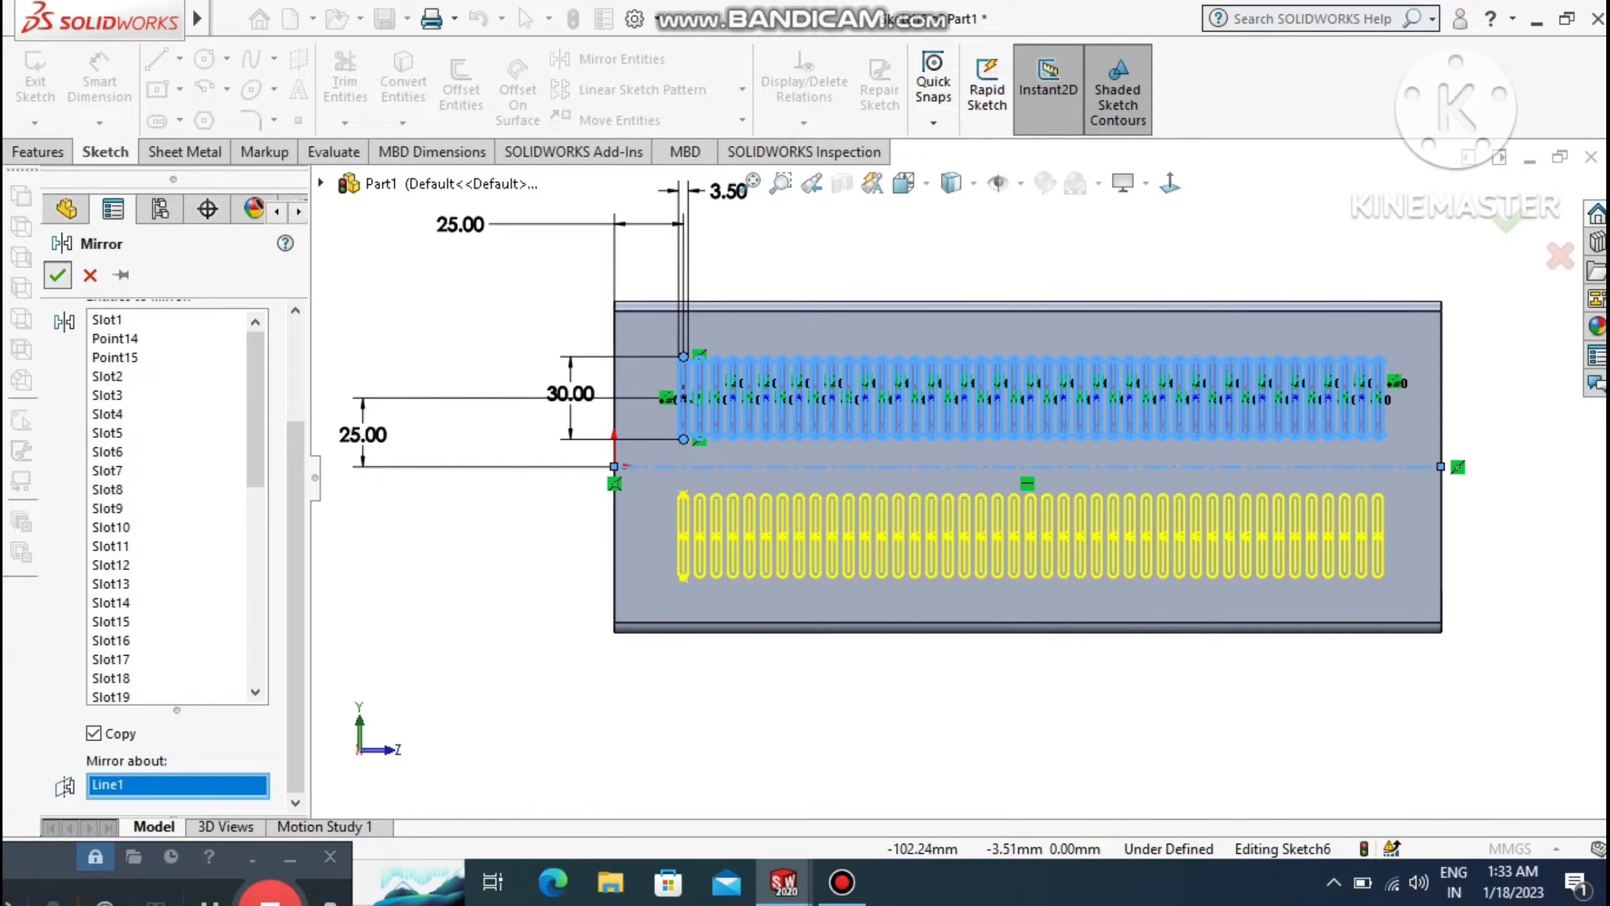
key("Return")
left_click(478, 619)
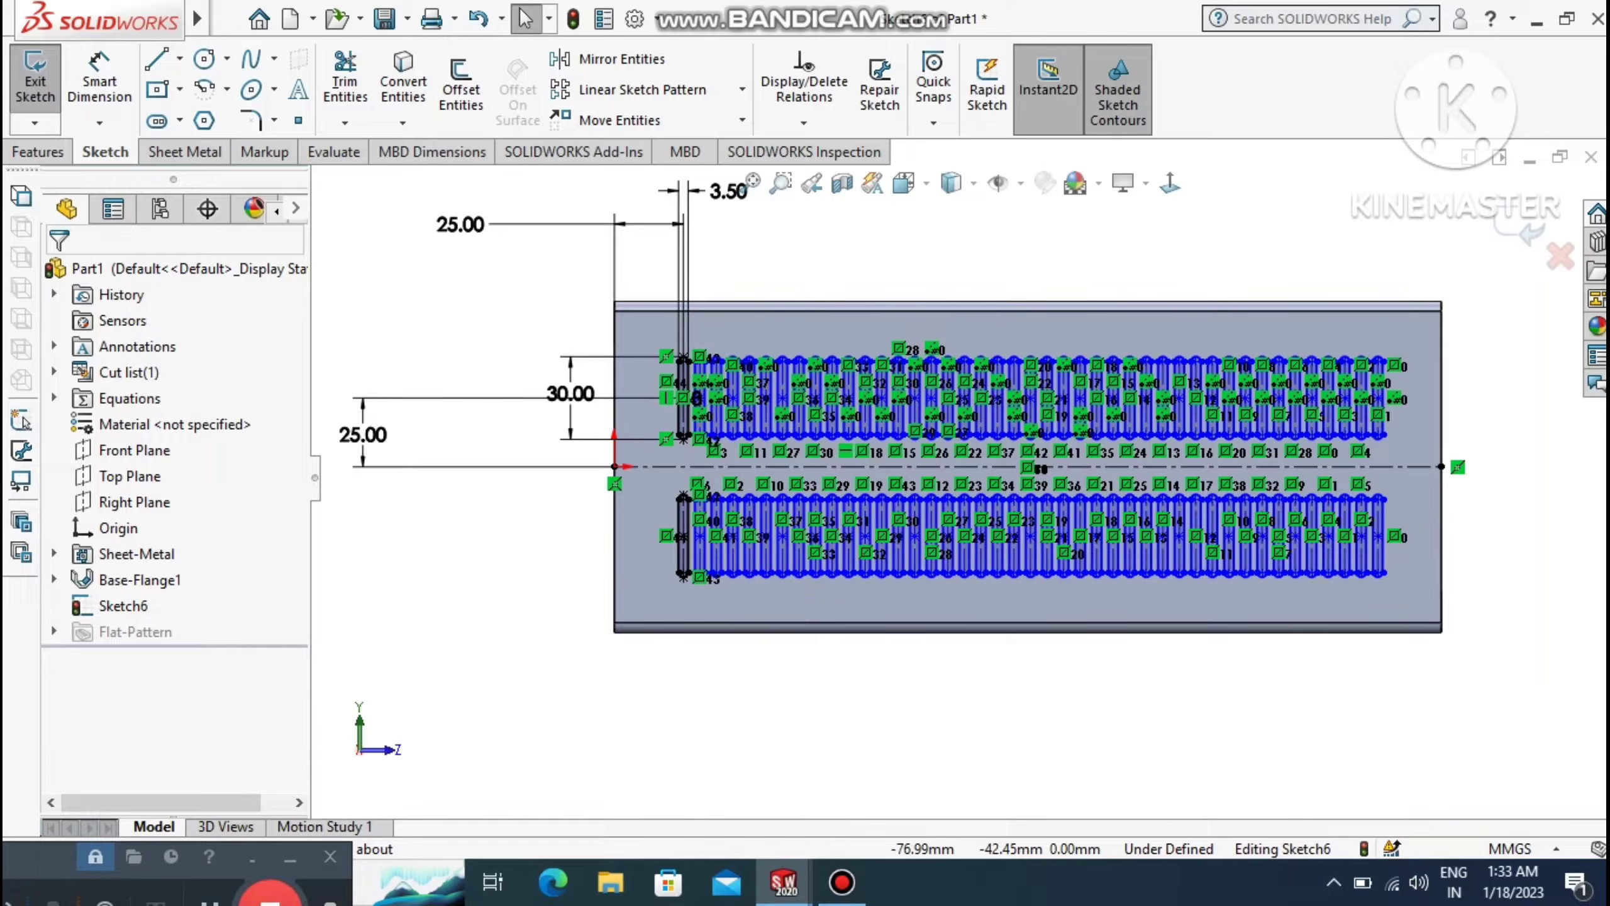
Cut both rows of slots through the wall with a blind Extruded Cut linked to the sheet thickness.
left_click(38, 151)
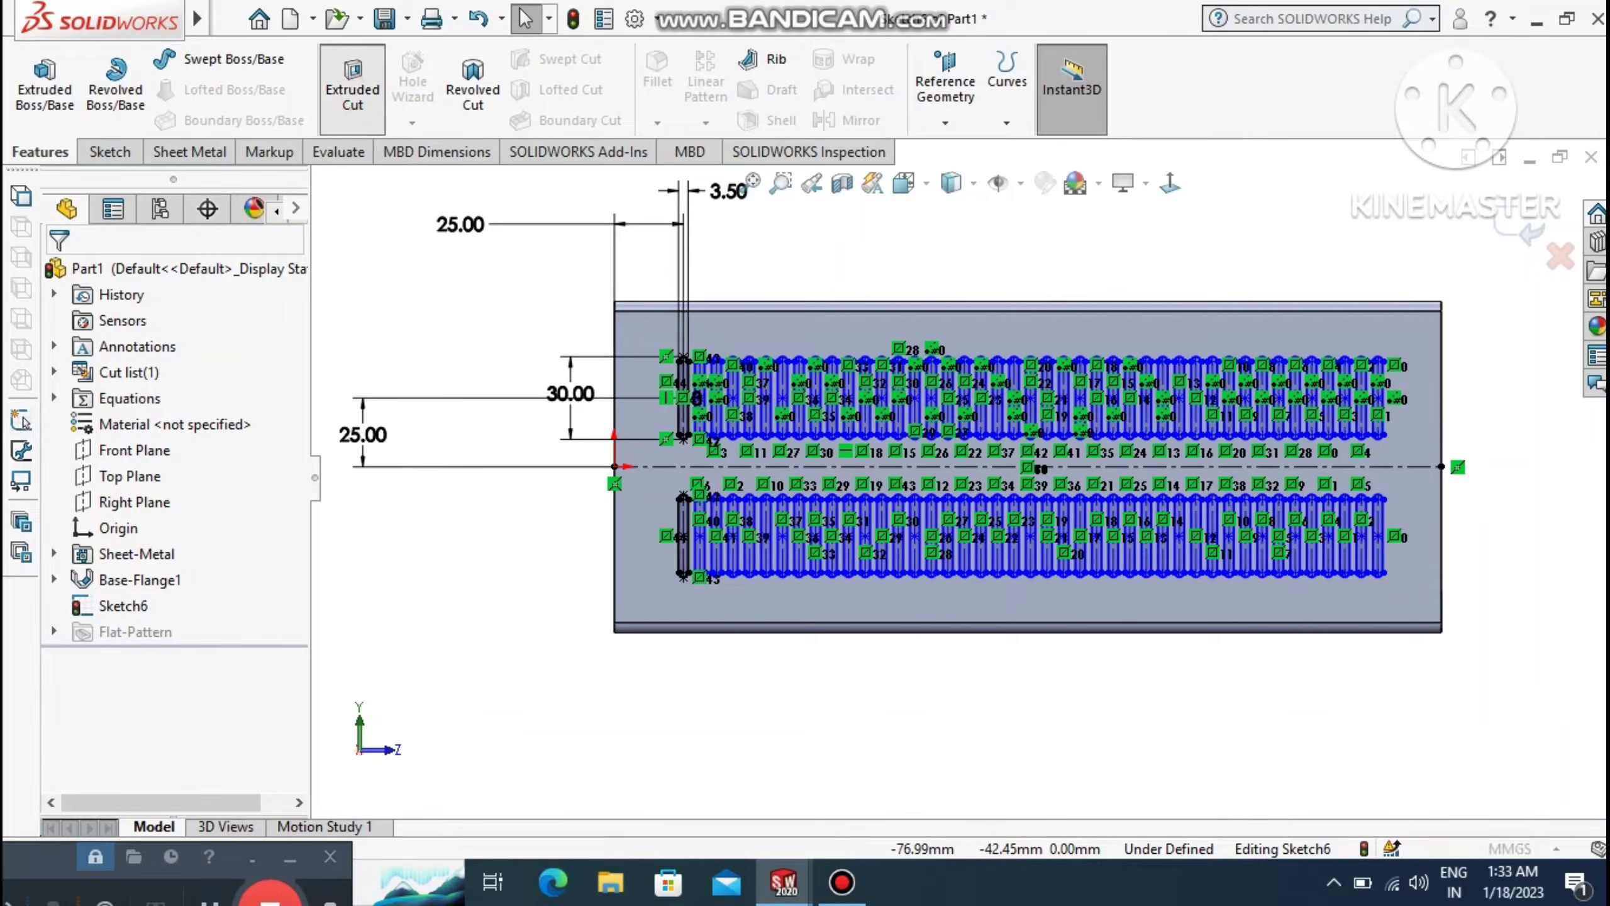
left_click(352, 89)
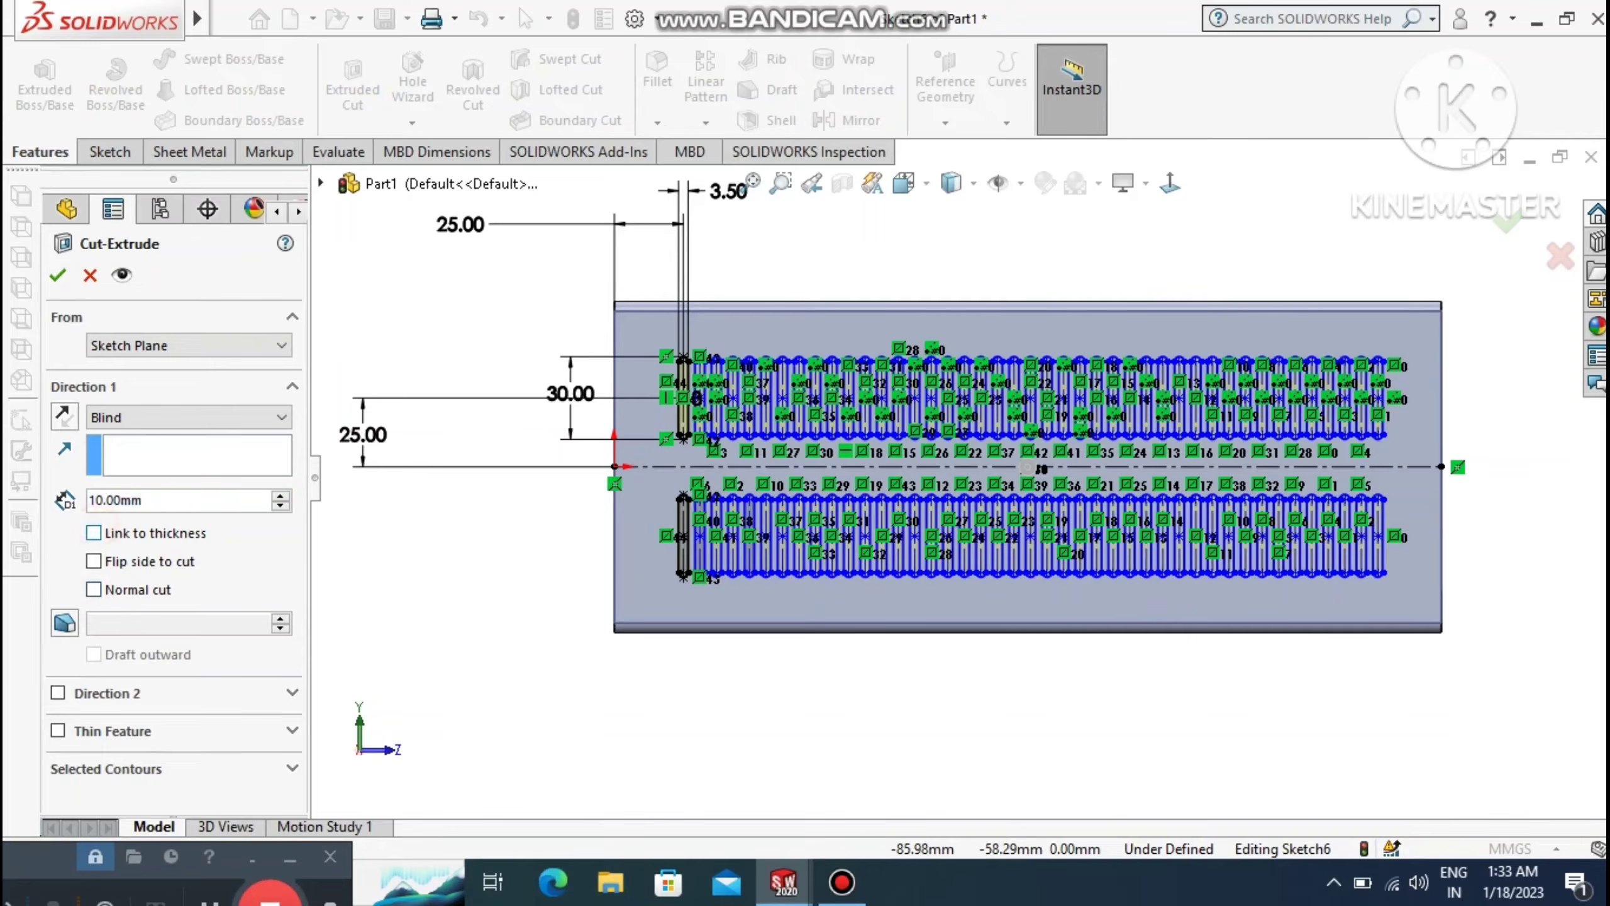
left_click(93, 532)
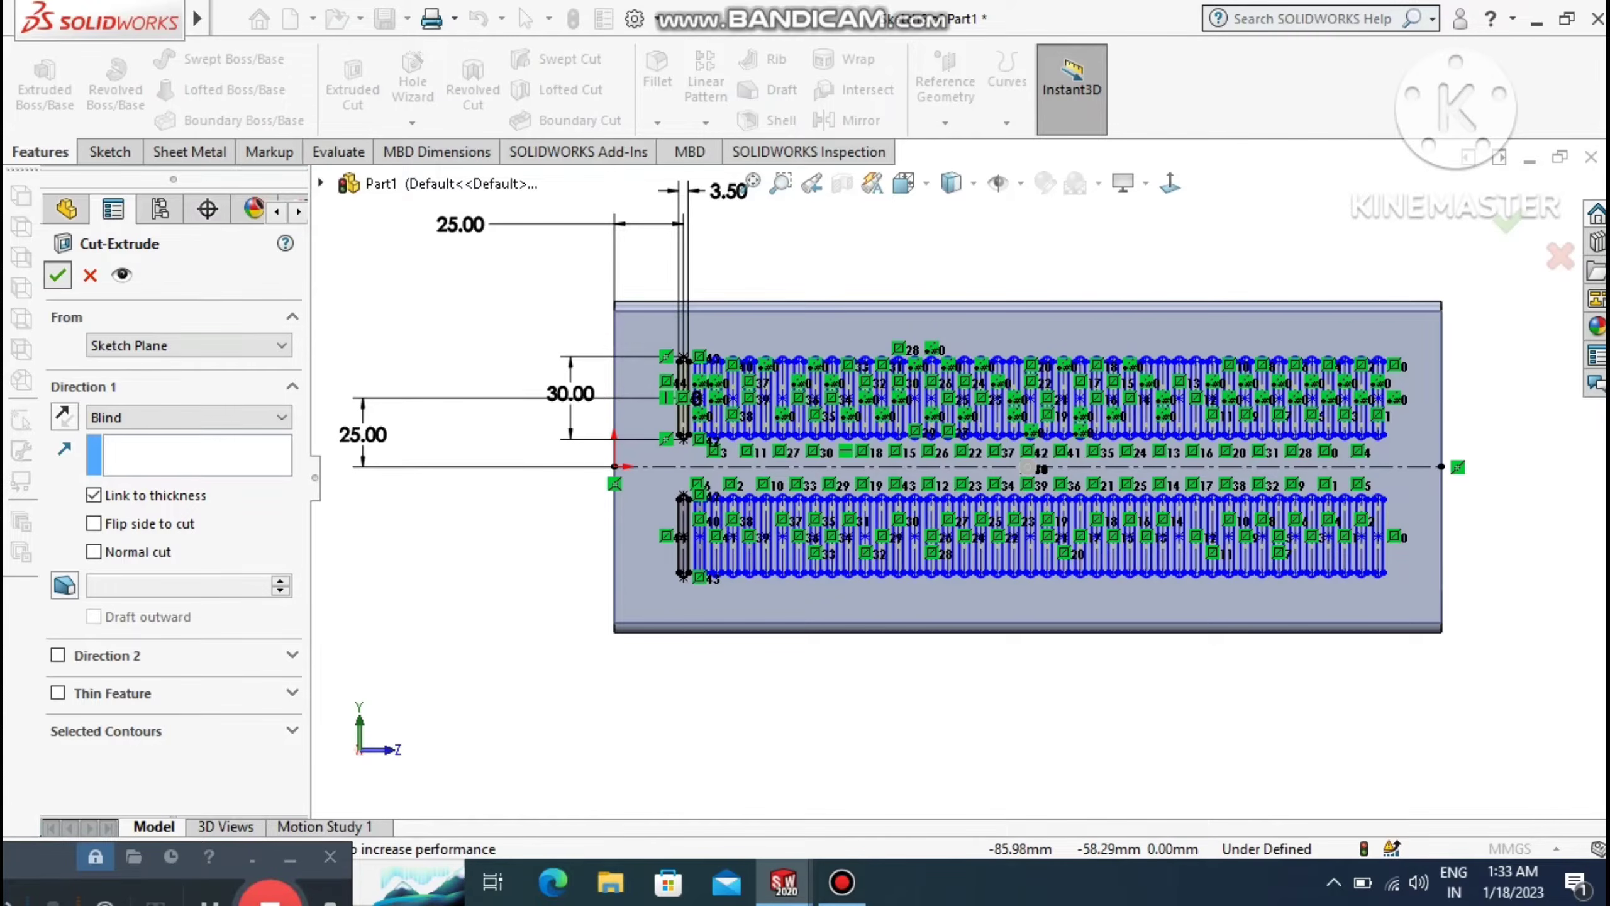
left_click(58, 275)
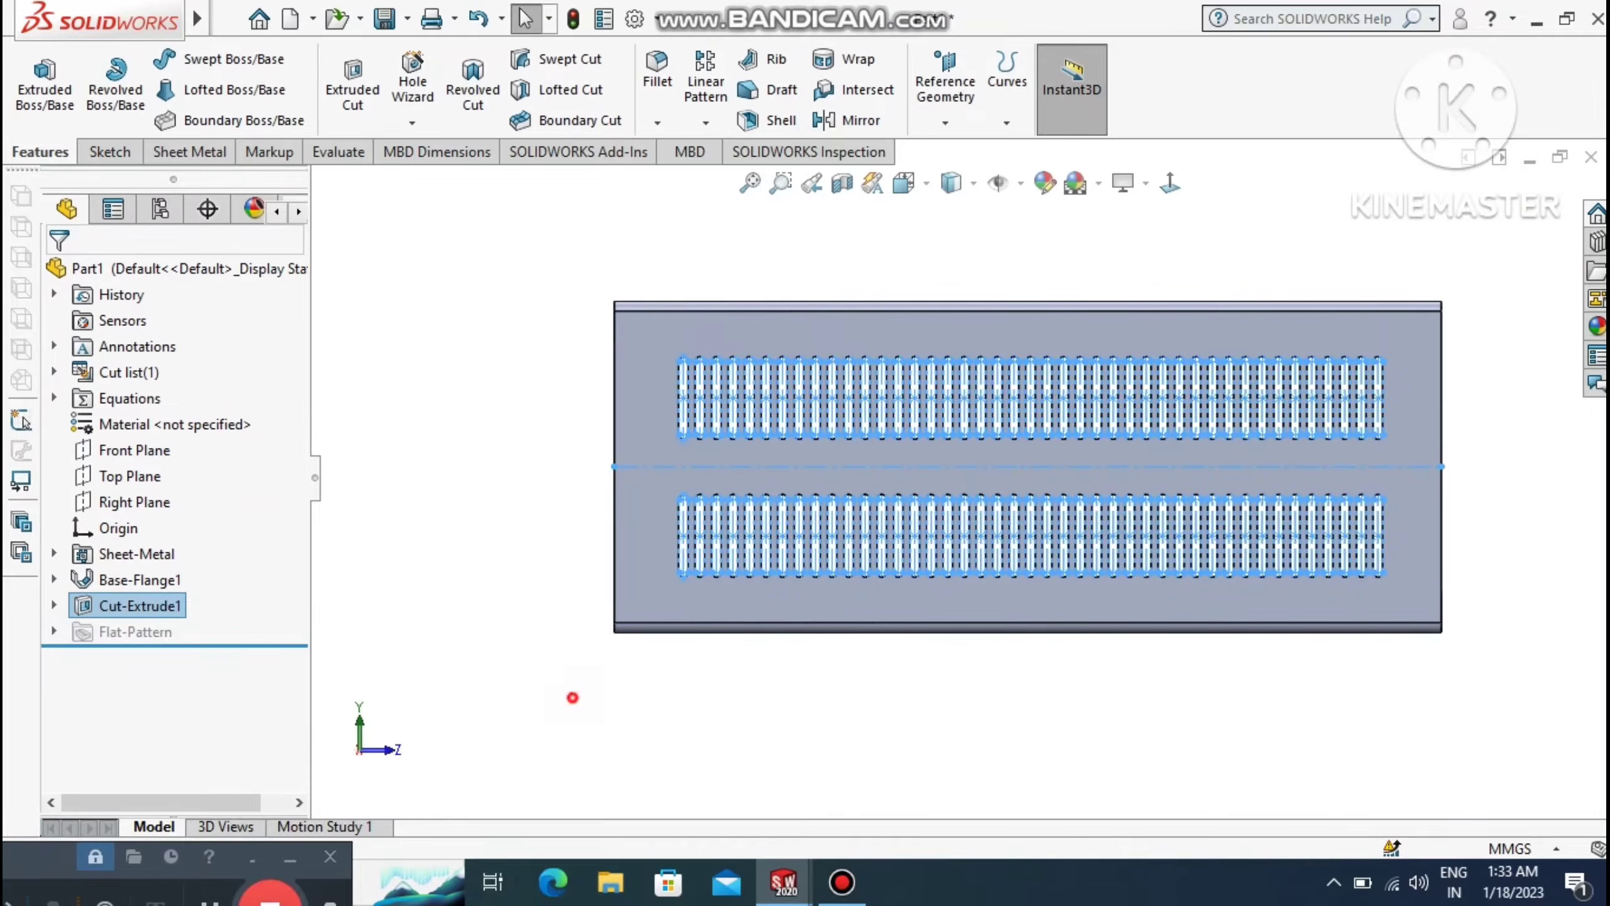
left_click(572, 697)
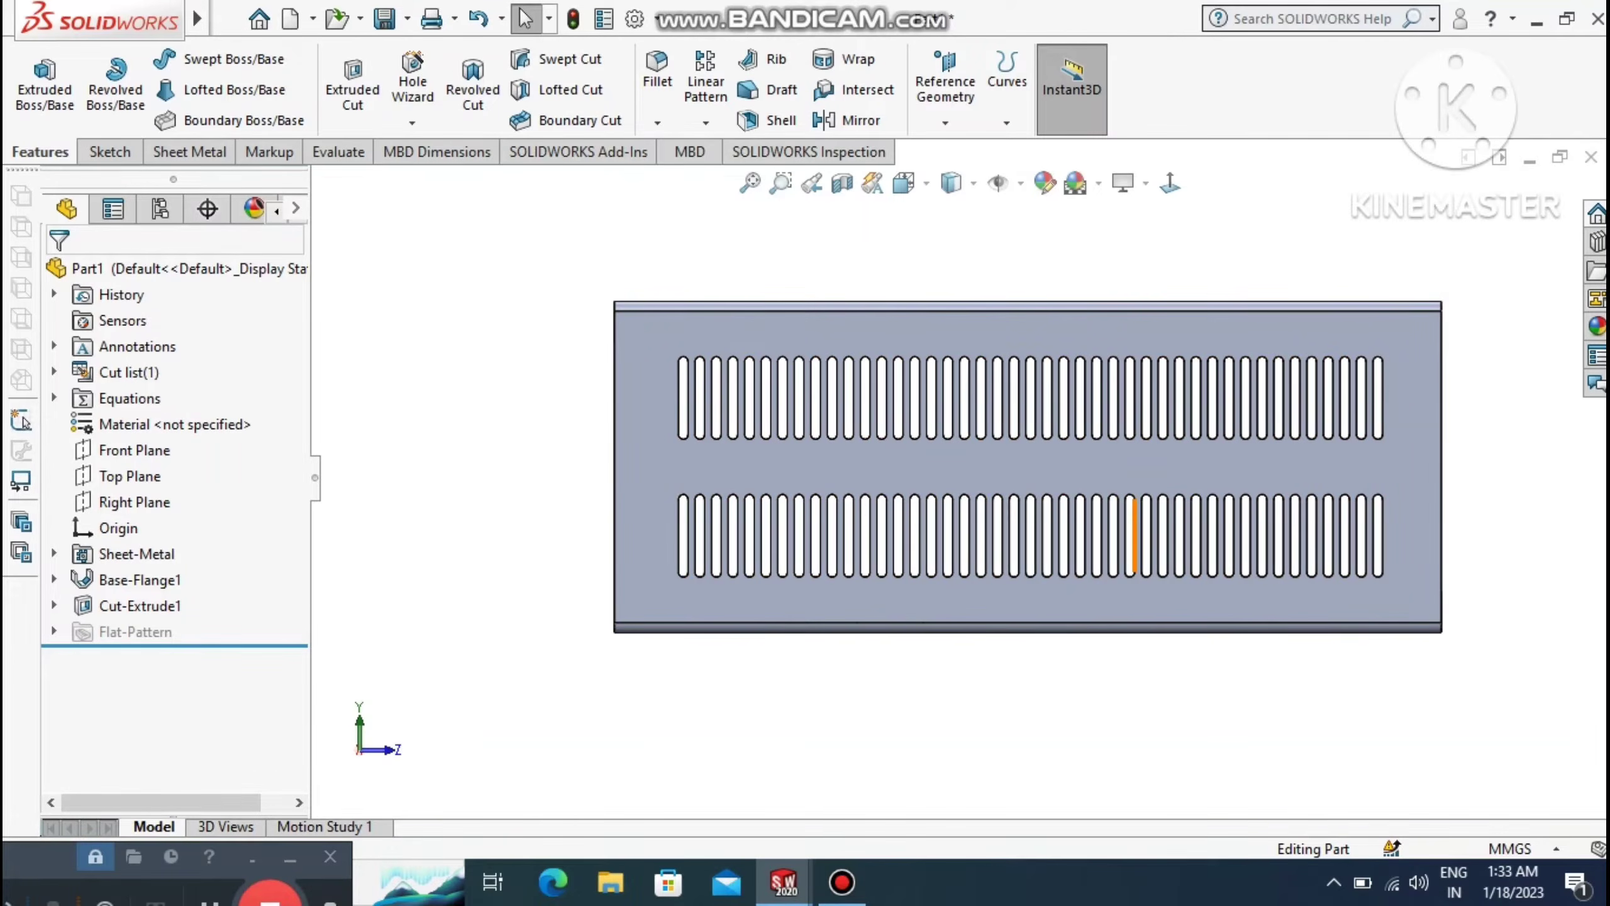
Apply the chromium plate cast appearance from the Metal > Chrome library to the whole part.
middle_click_drag(1135, 536, 1182, 668)
left_click(1597, 326)
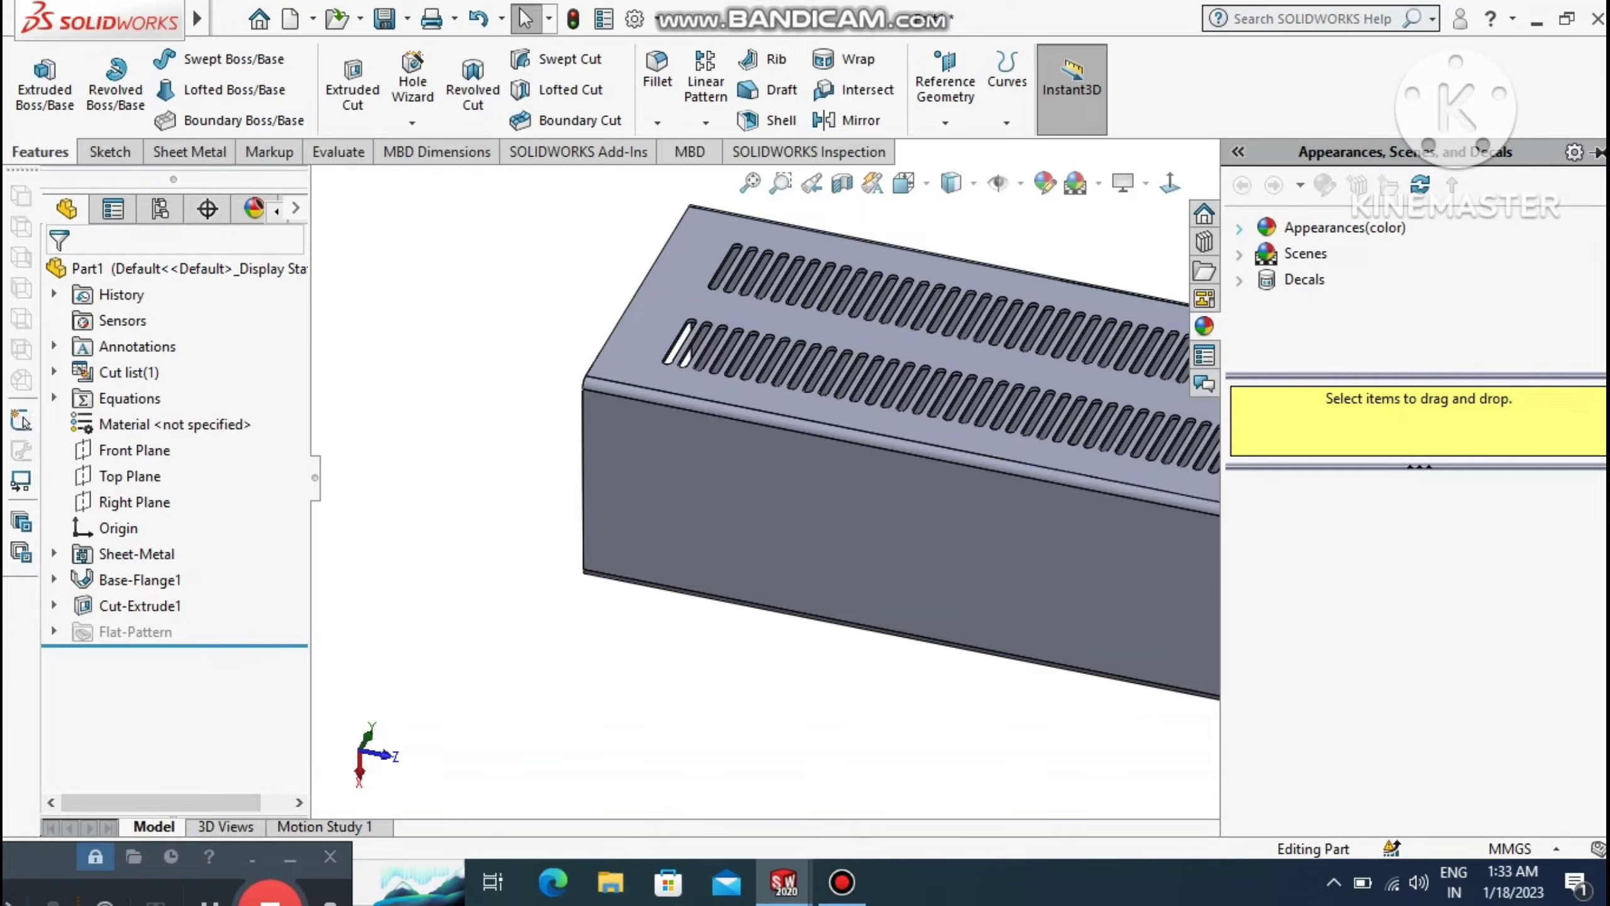
left_click(1239, 227)
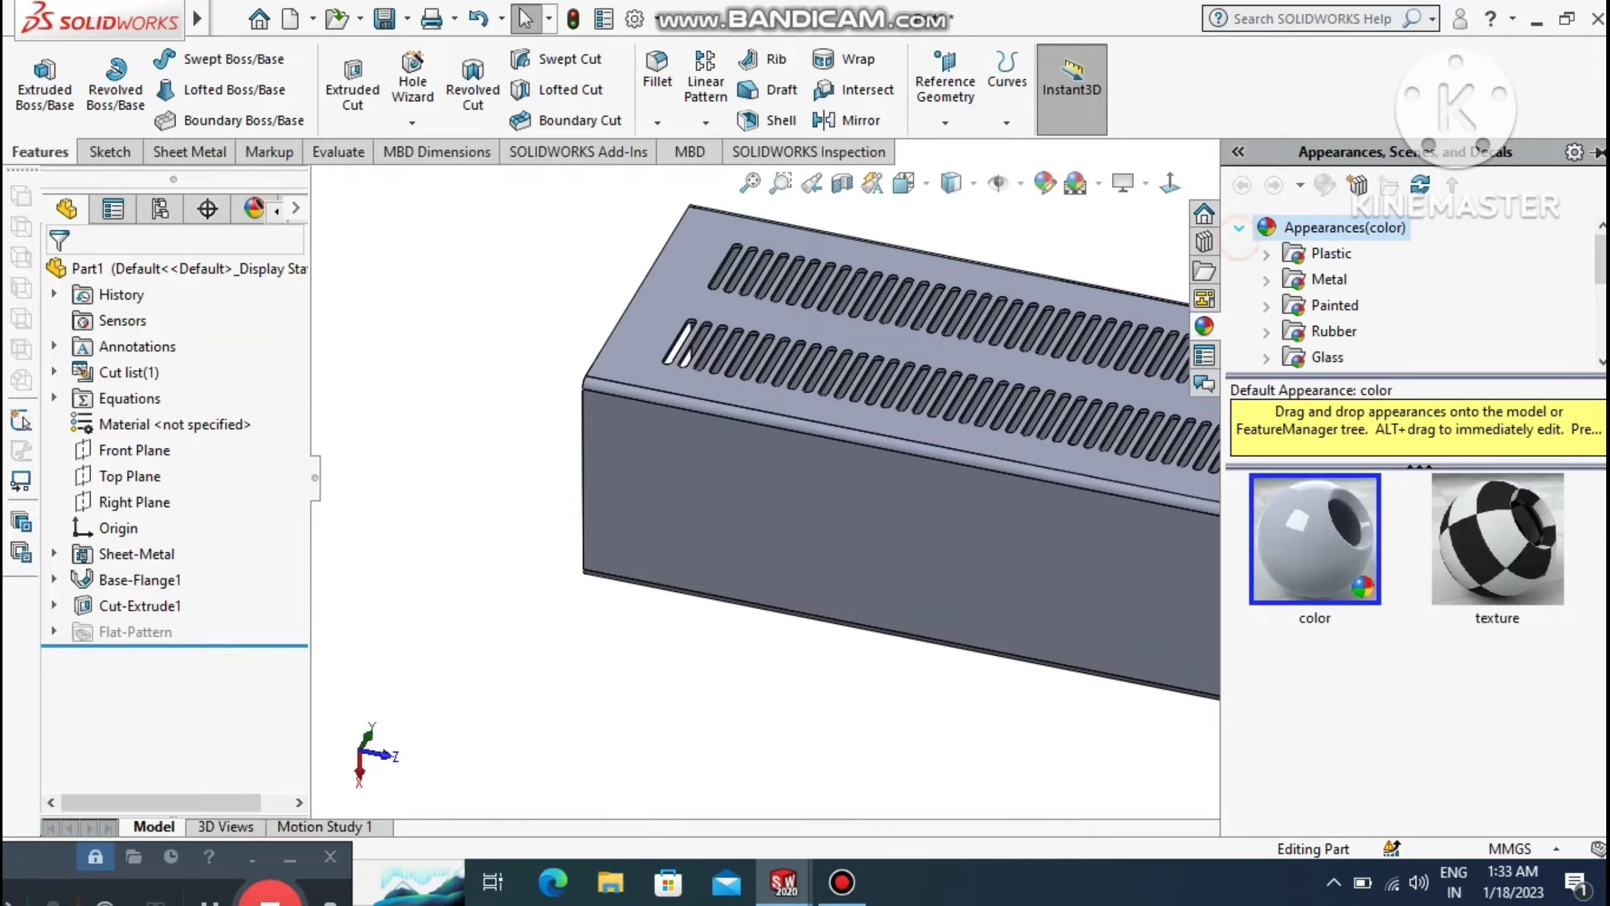
left_click(1266, 279)
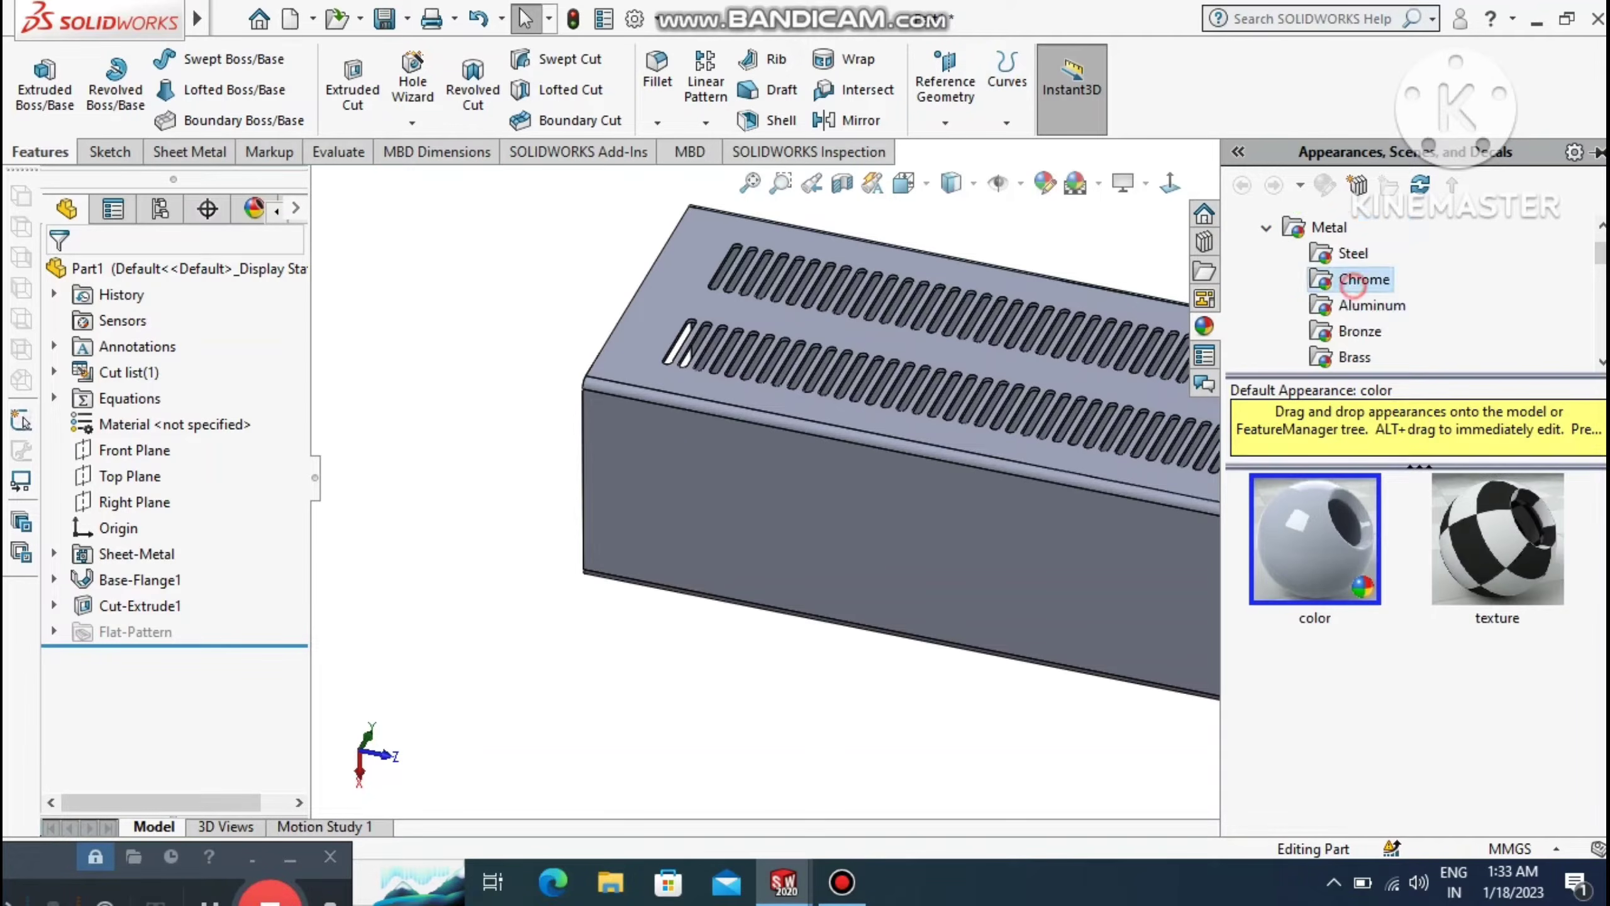
left_click(1364, 279)
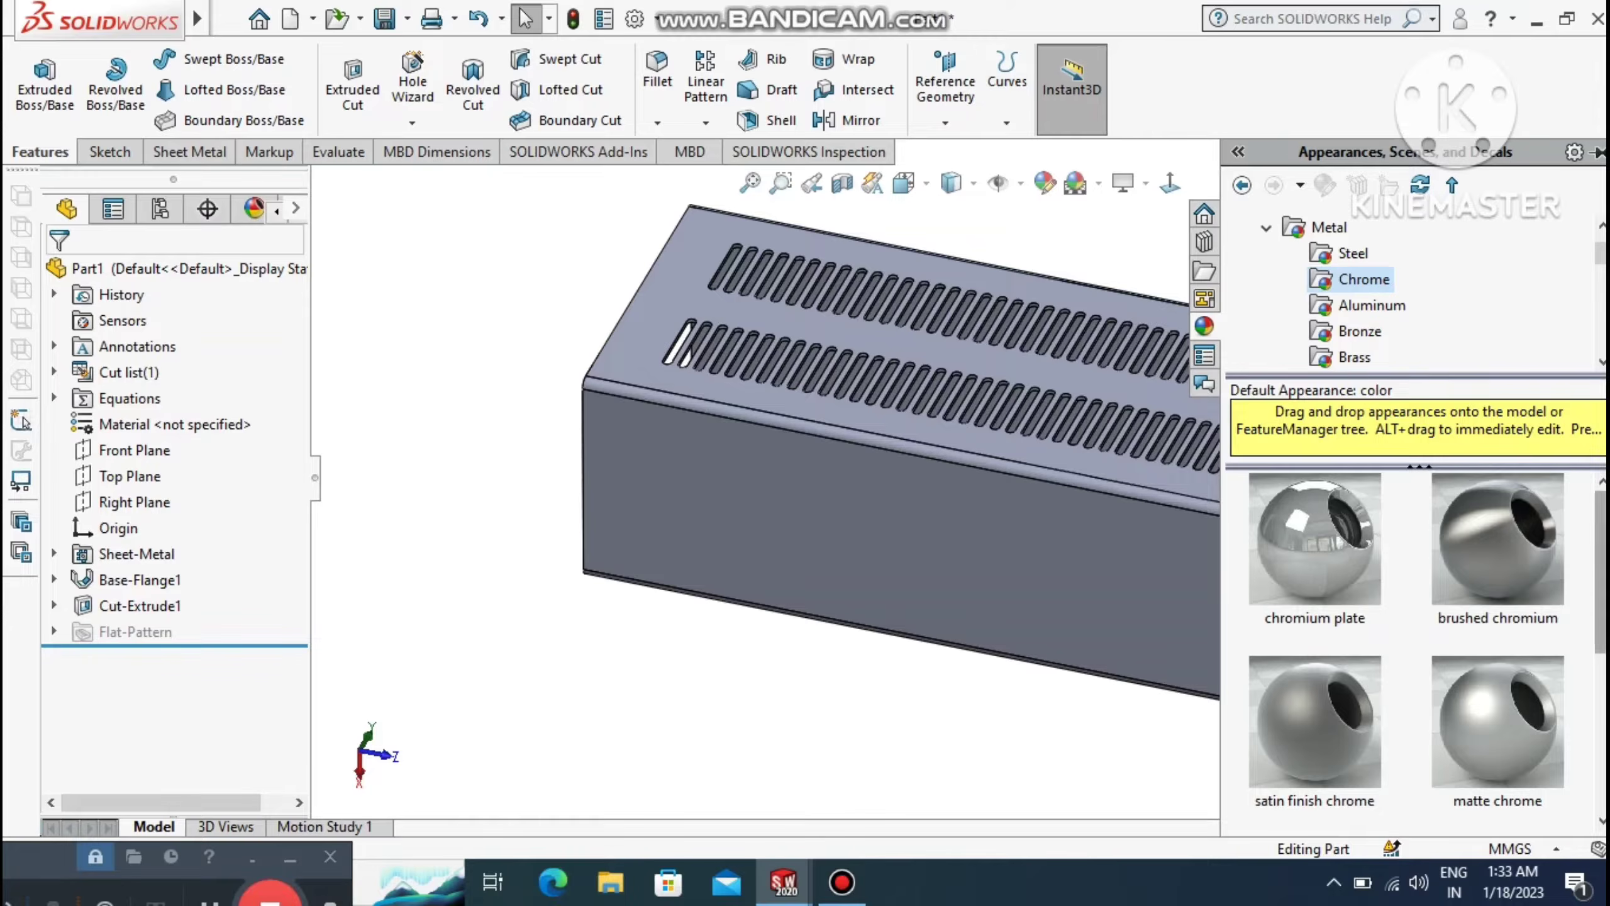
scroll(1310, 740, "down", 3)
left_click(1311, 740)
double_click(1310, 740)
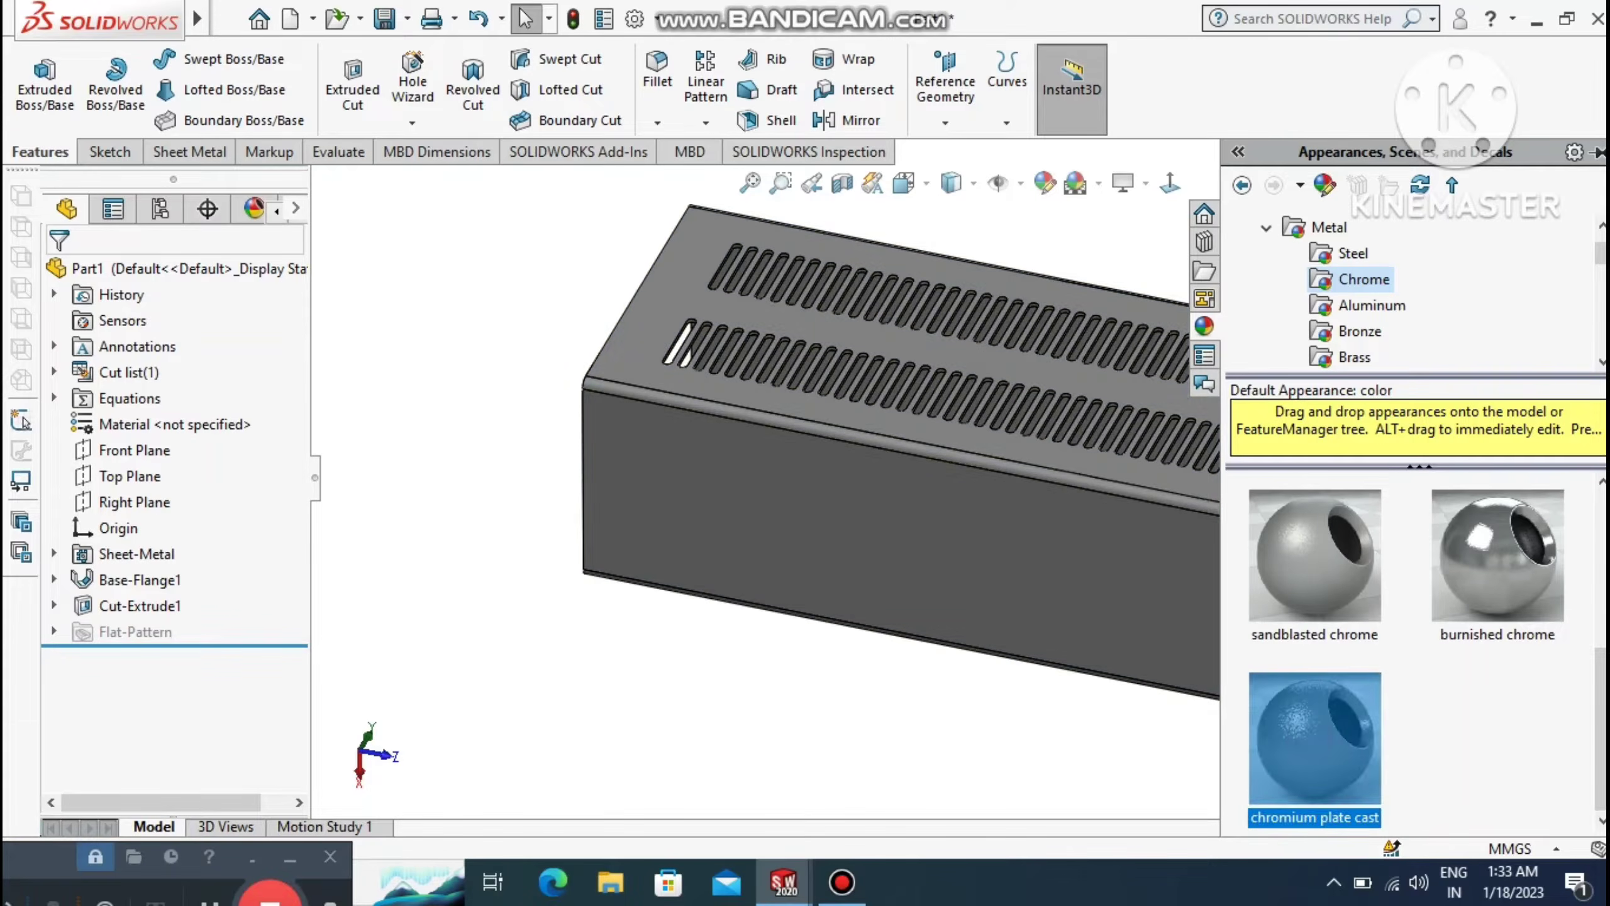
left_click(857, 738)
Inspect the slotted part in the Shaded display style without edges and return it to Shaded With Edges.
left_click(946, 173)
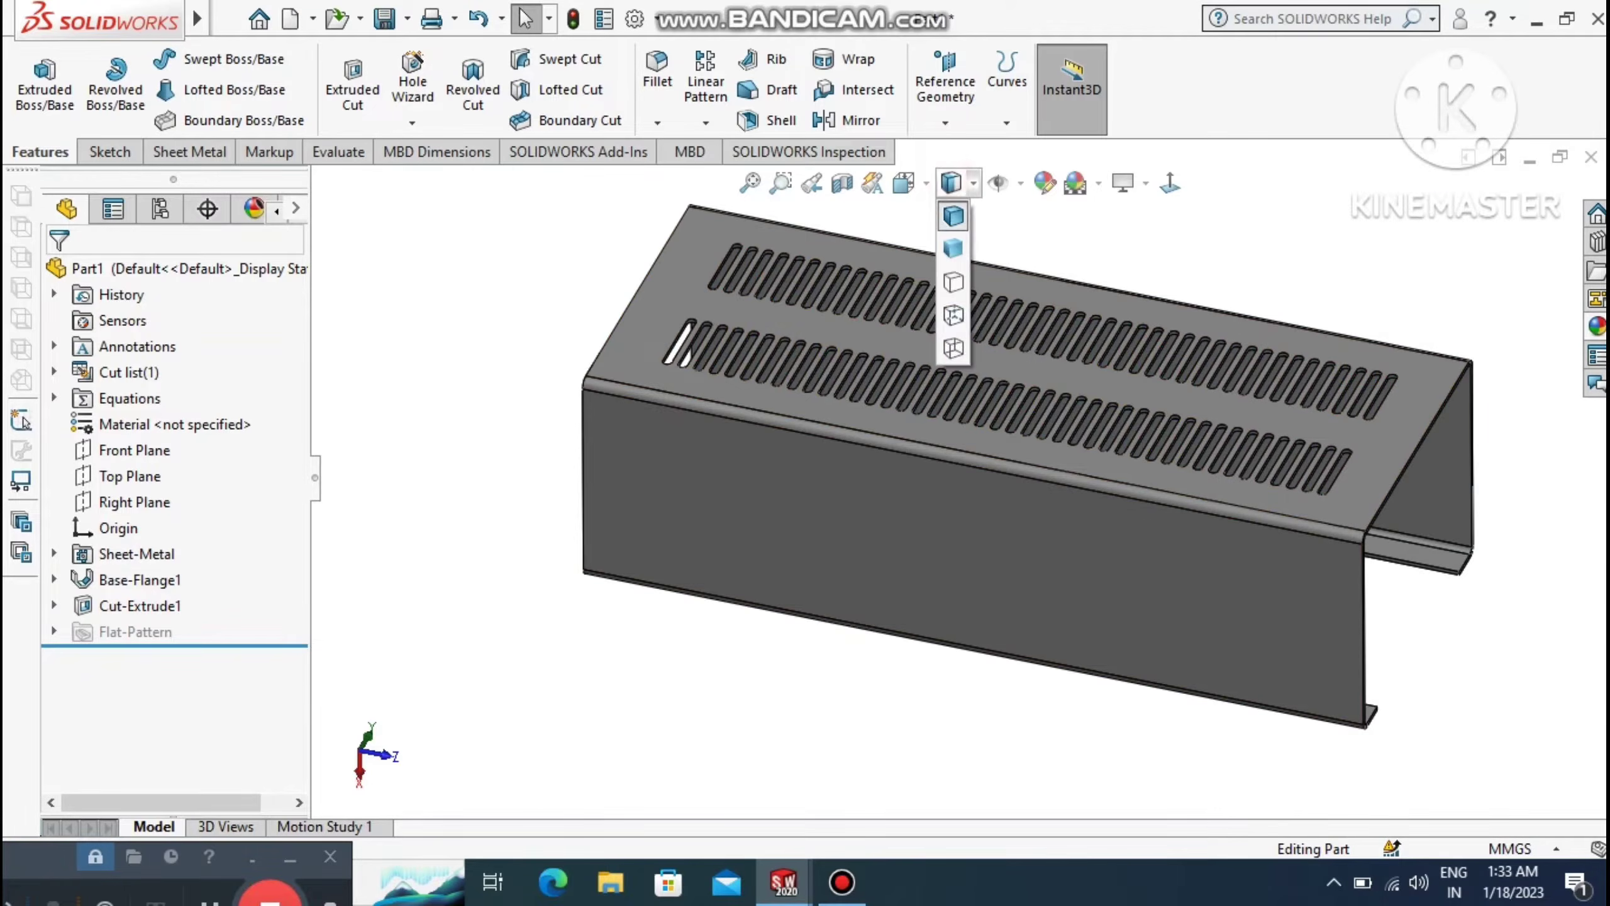
left_click(952, 253)
left_click(1224, 251)
scroll(1286, 234, "down", 1)
scroll(983, 438, "up", 2)
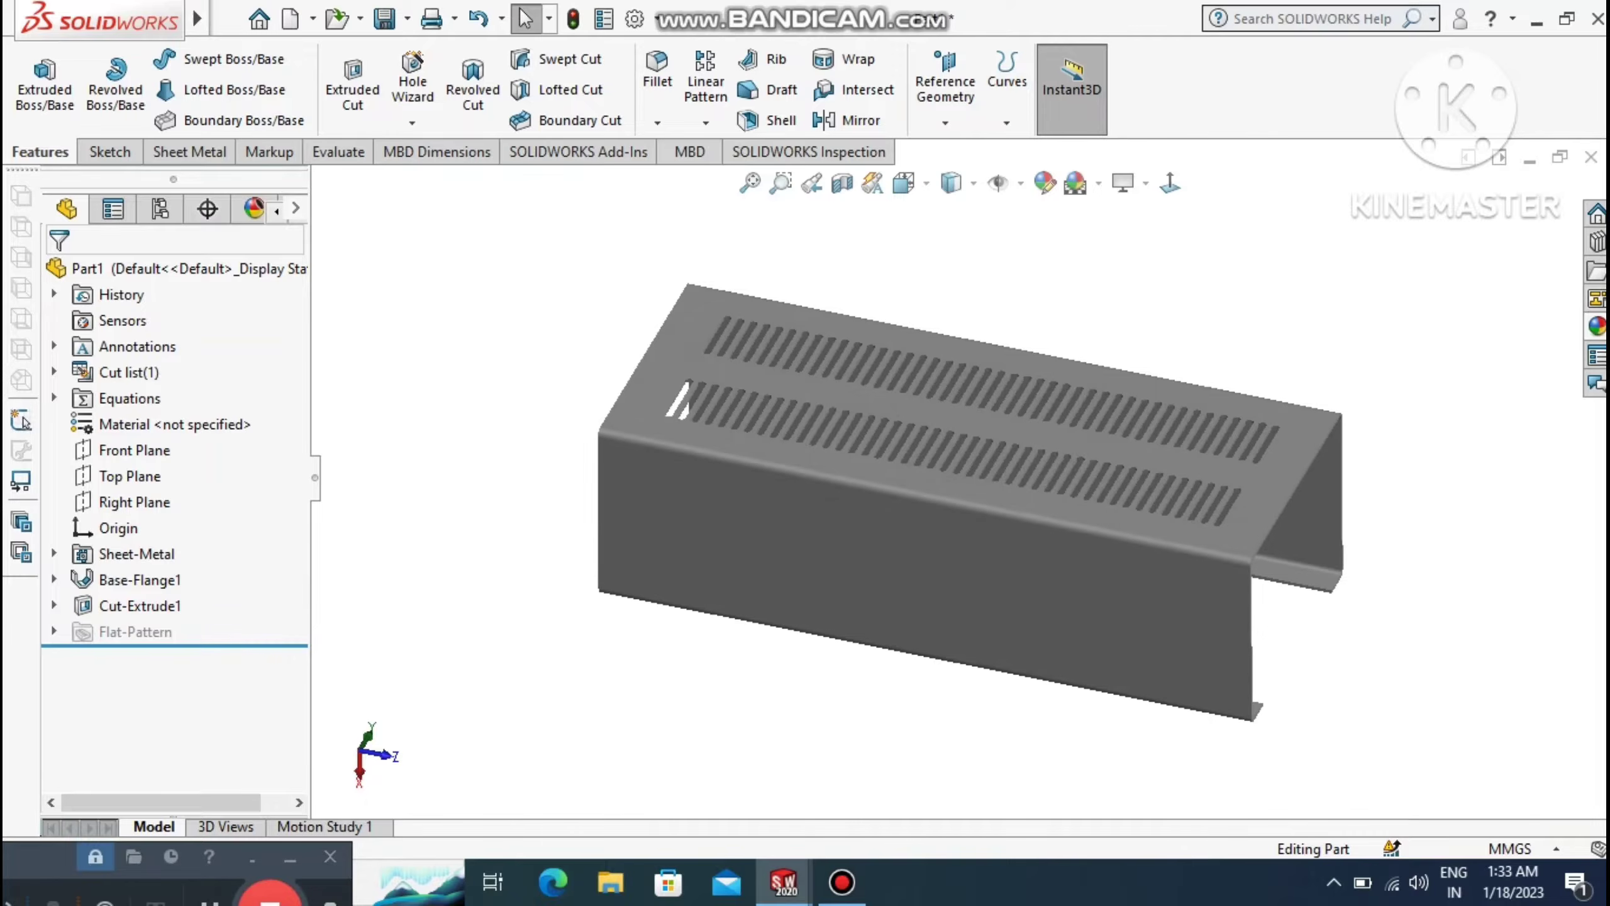
middle_click_drag(976, 432, 925, 470)
scroll(1040, 387, "down", 2)
middle_click_drag(841, 432, 907, 425)
left_click(1168, 243)
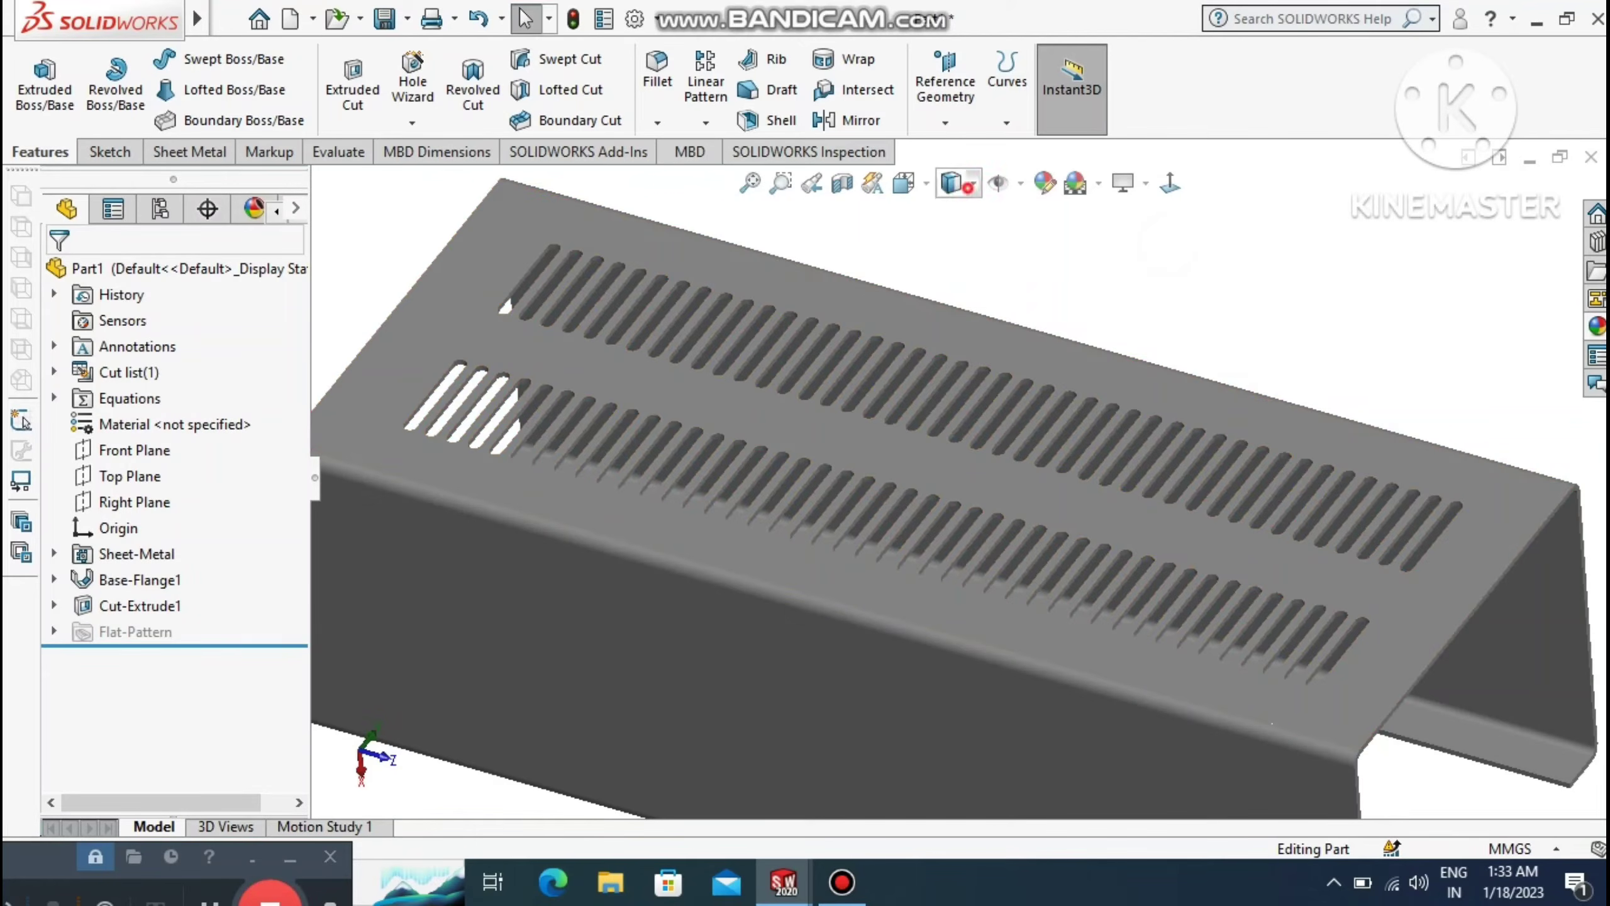
left_click(950, 182)
left_click(952, 215)
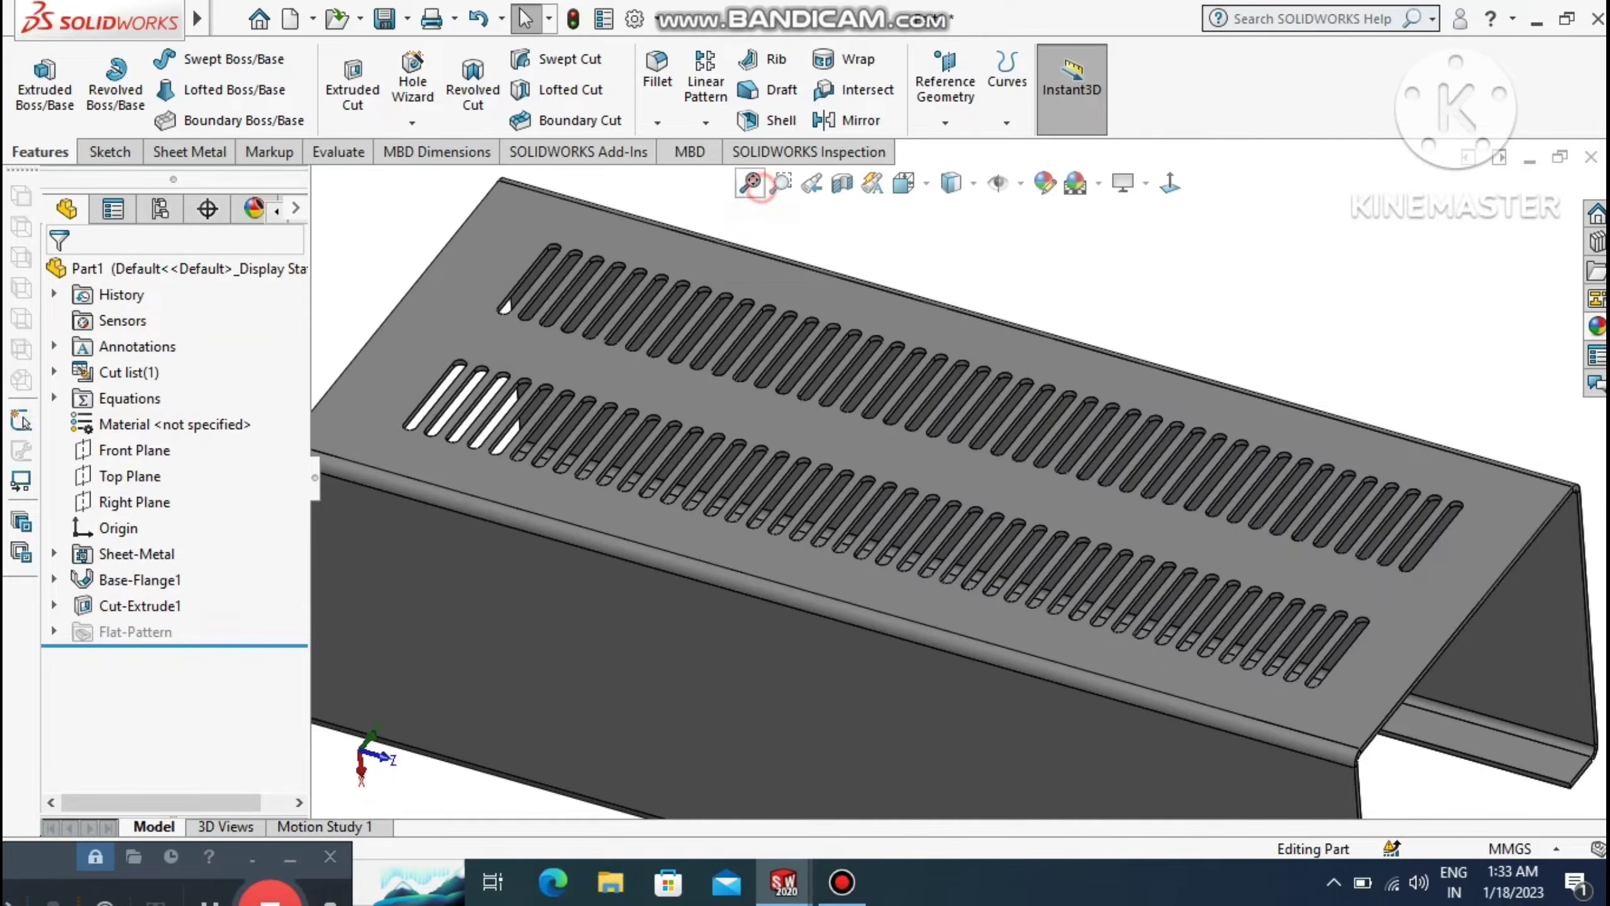
left_click(753, 184)
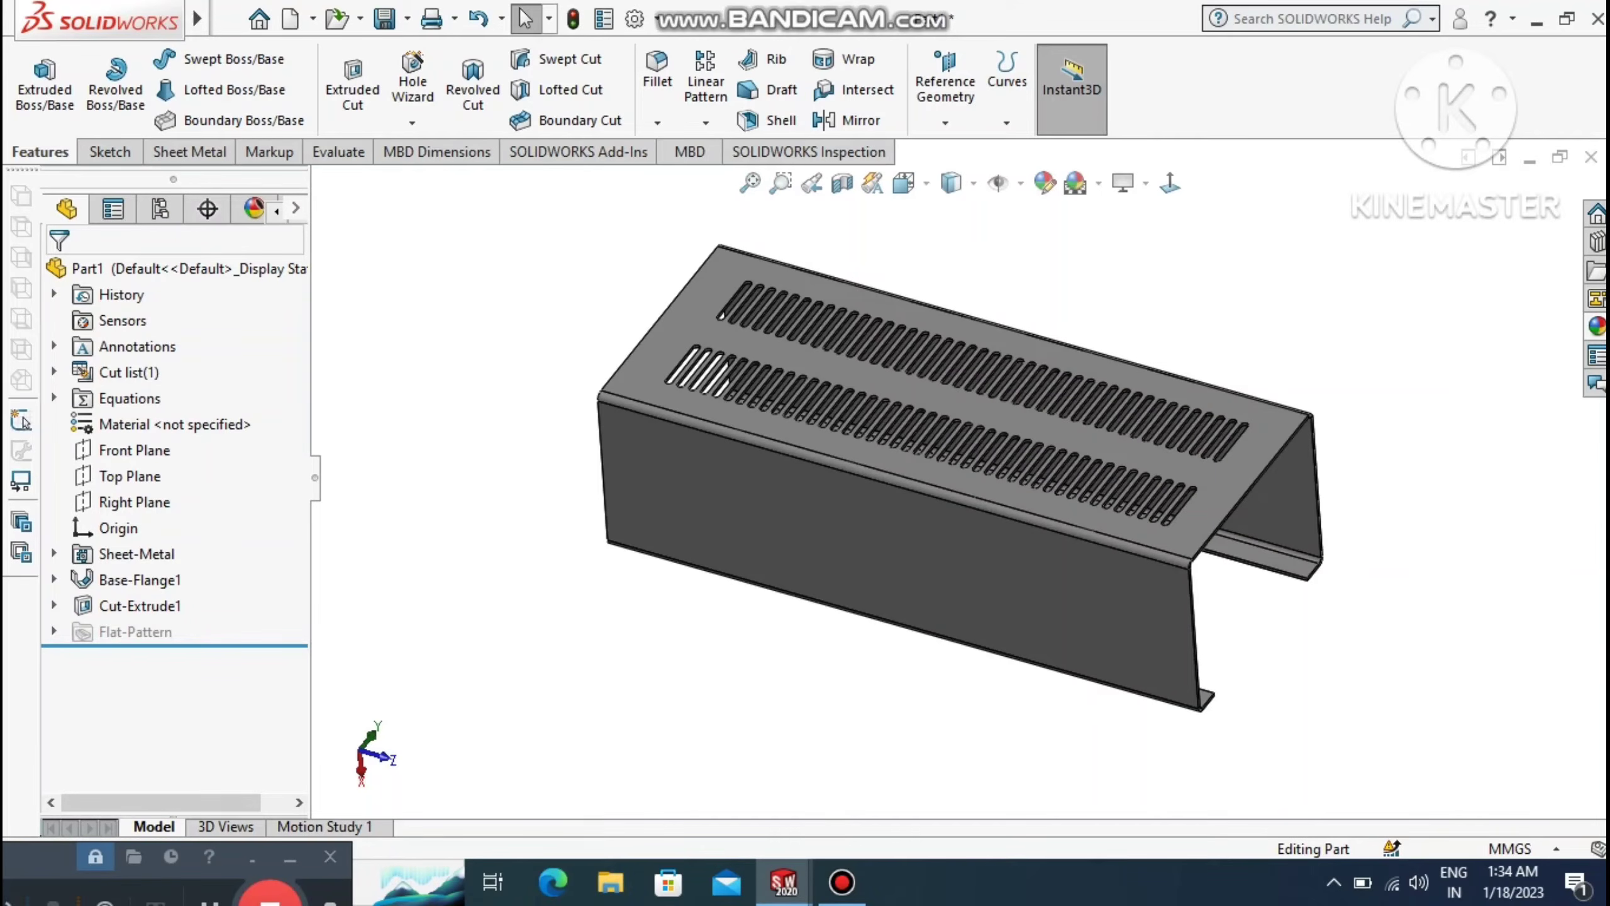
Start a sketch on the face of the upper inward lip of the flange and orient the view normal to it.
mouse_move(1284, 539)
middle_mouse_down()
mouse_move(1452, 437)
mouse_move(1293, 551)
middle_mouse_up()
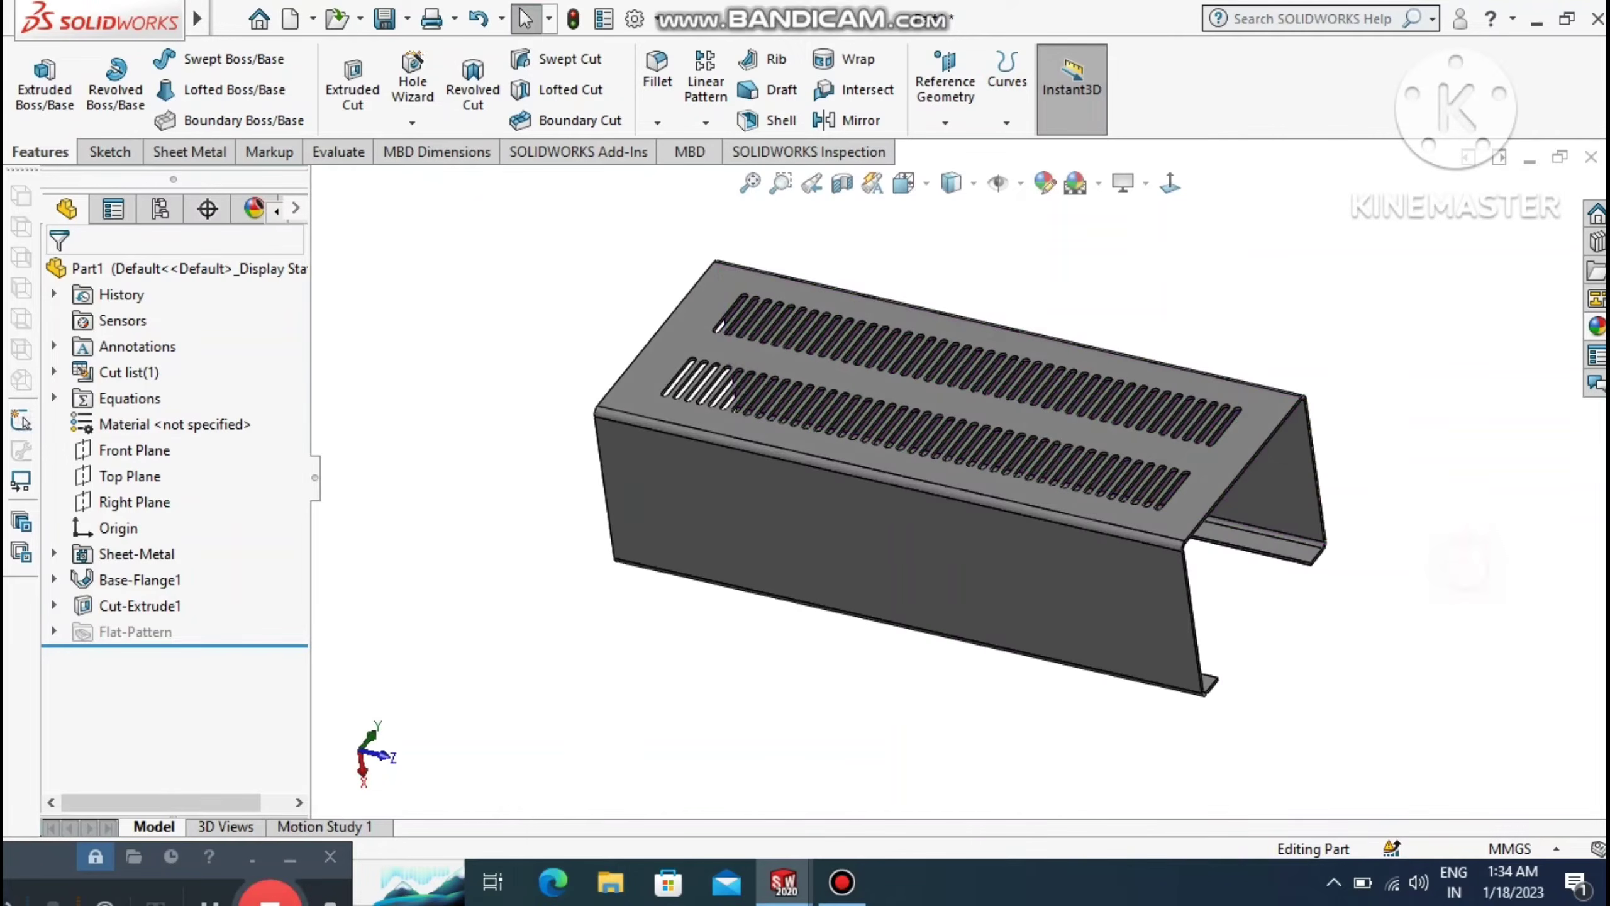
middle_click_drag(1458, 561, 786, 412)
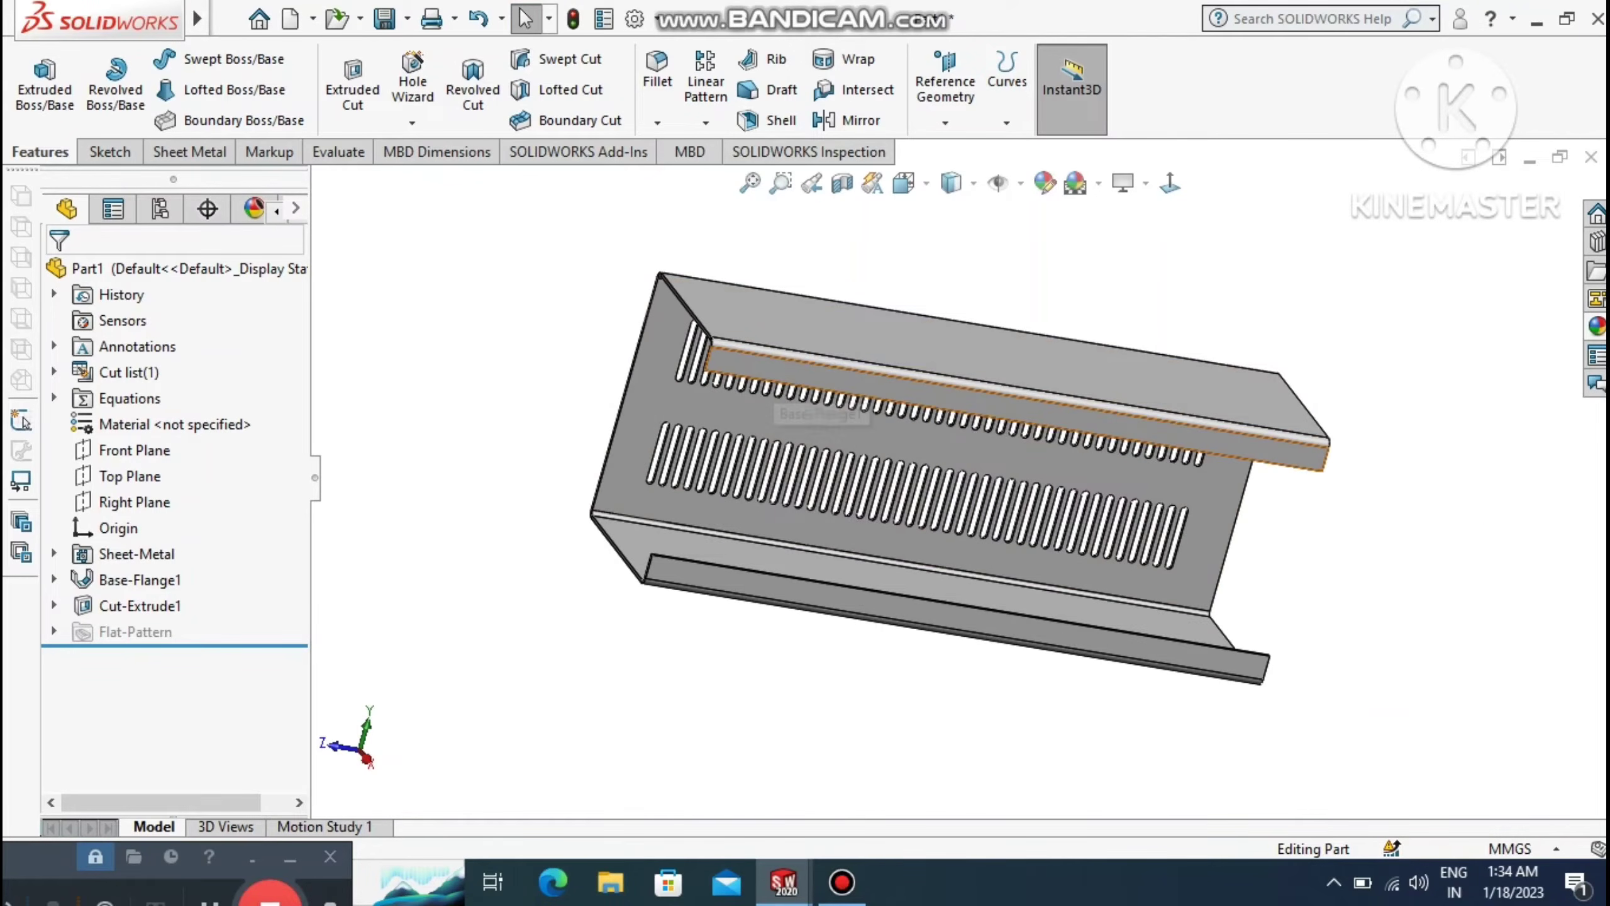
right_click(769, 364)
left_click(790, 255)
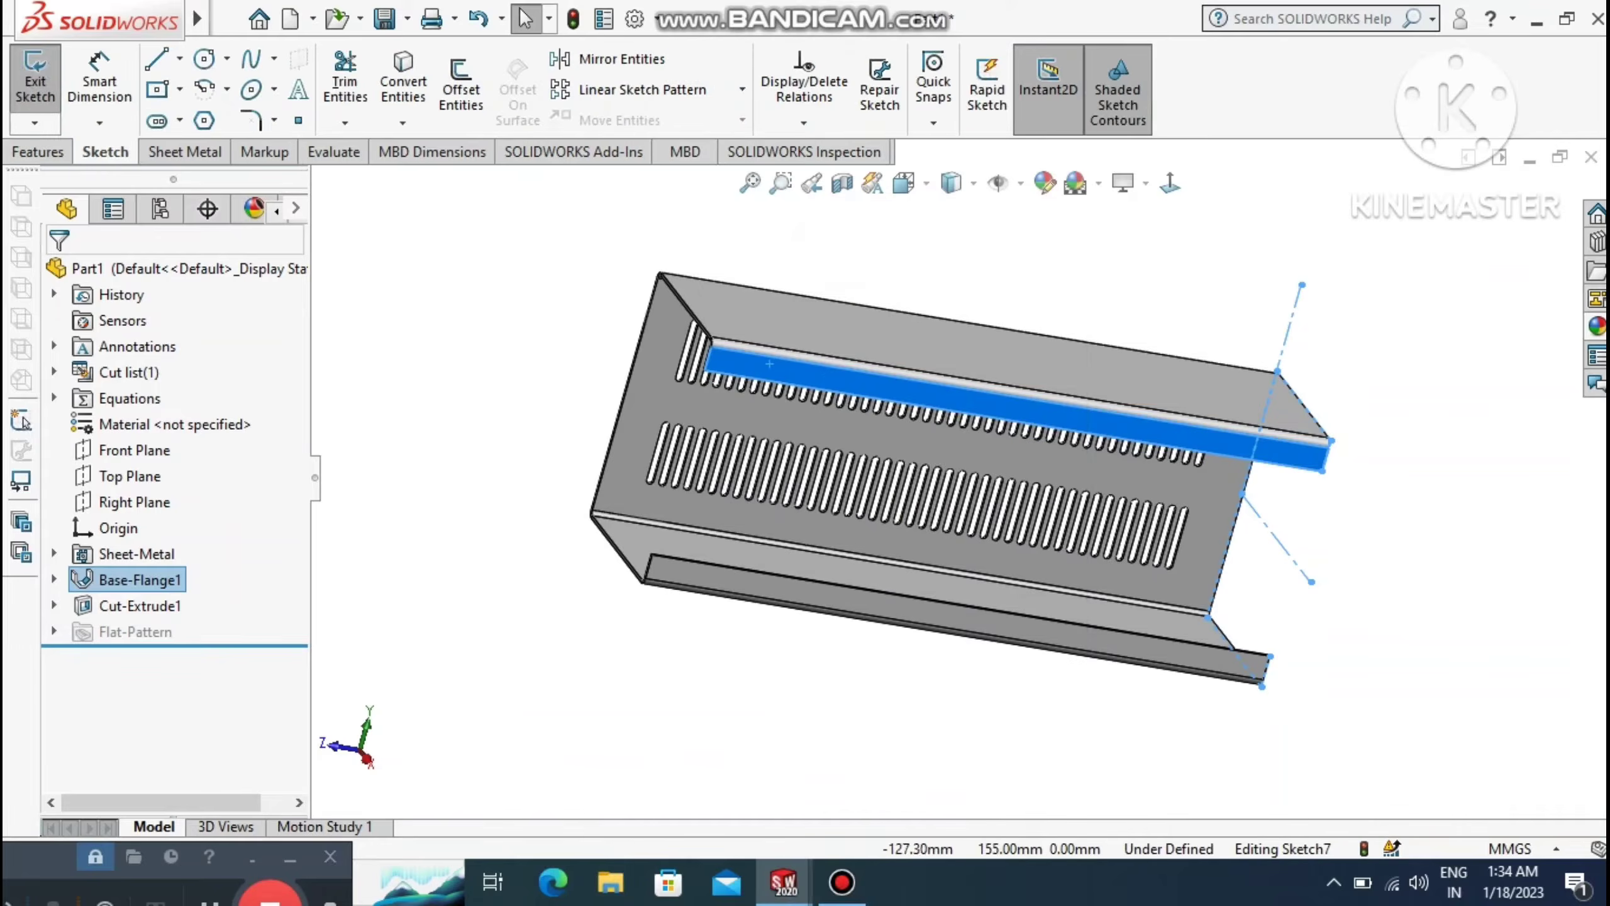
left_click(1171, 183)
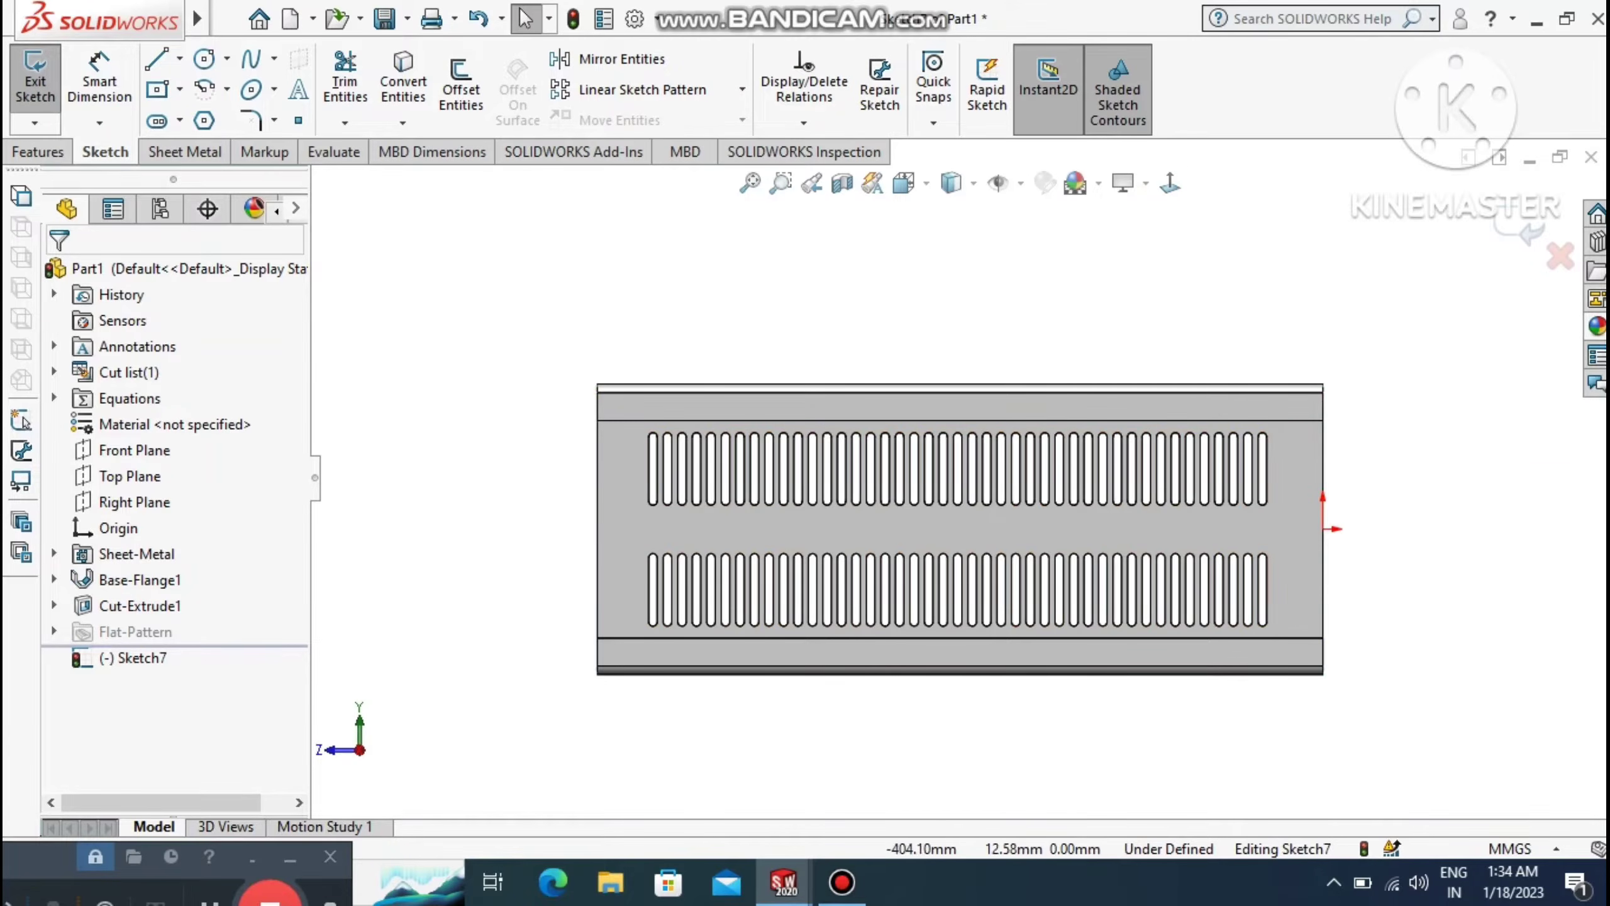
Sketch a horizontal centerline about 29.5 mm long inward from the midpoint of the upper lip's short end edge.
left_click(180, 59)
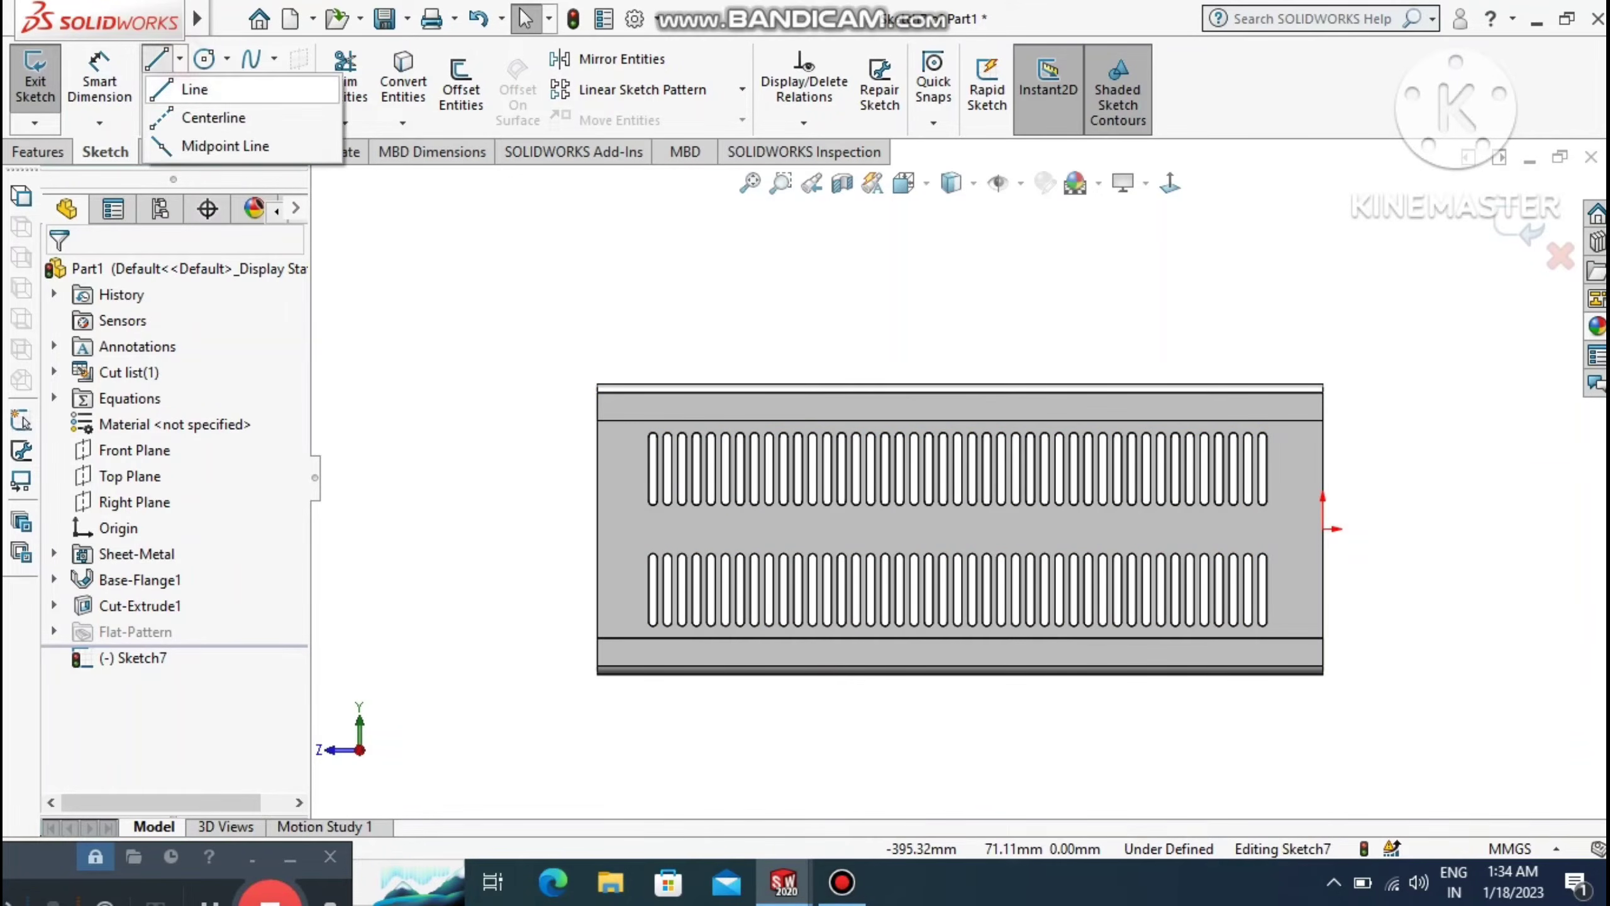
left_click(209, 119)
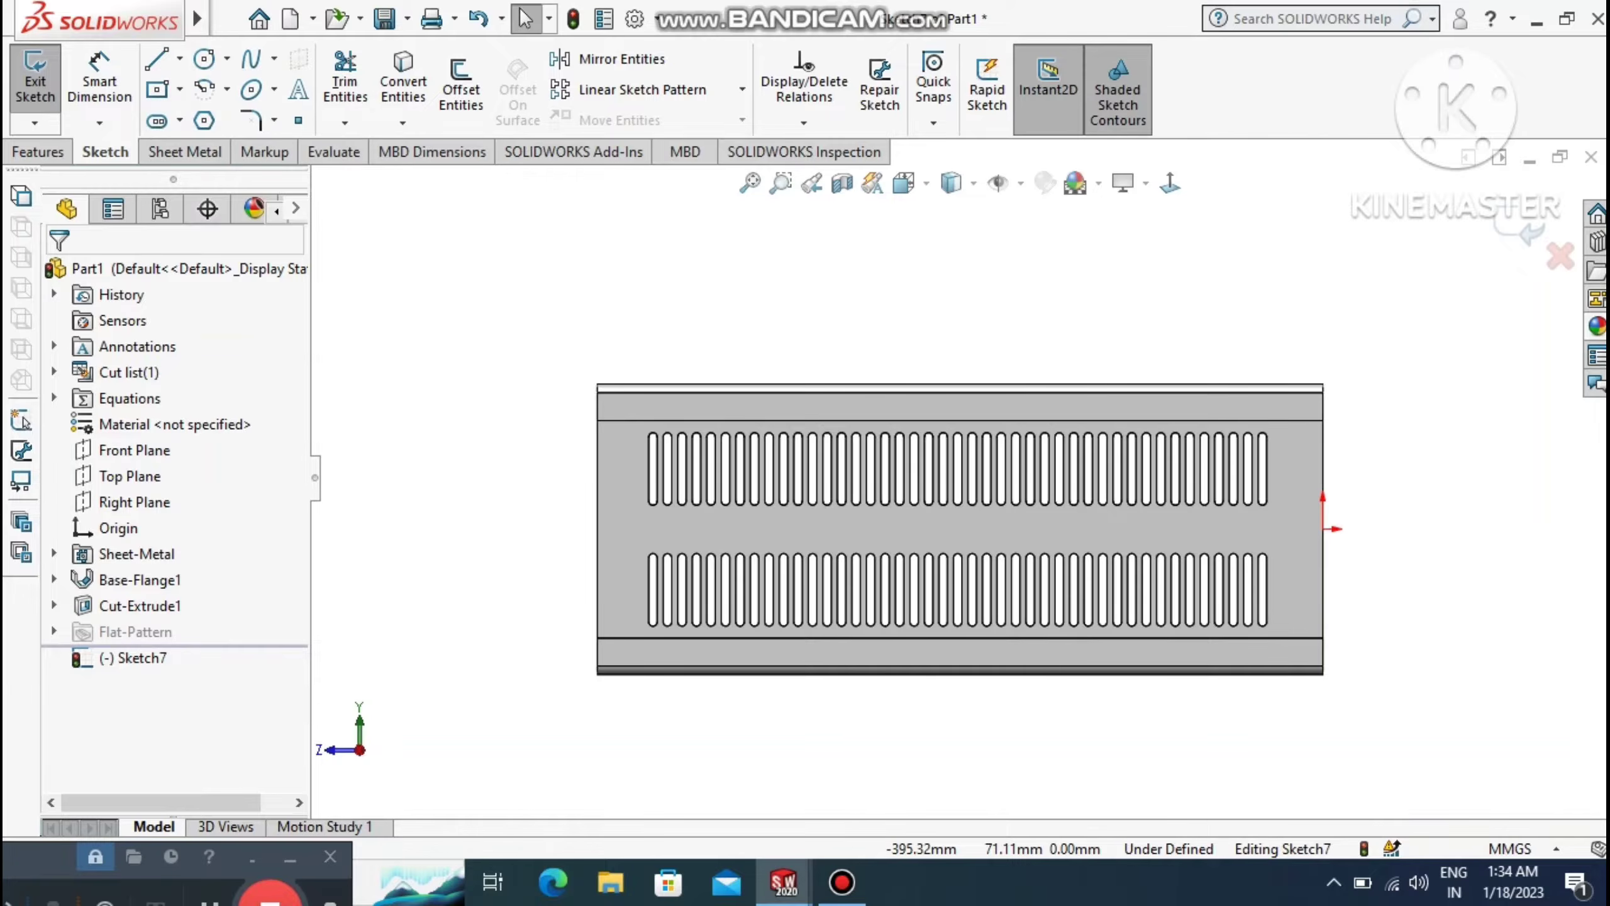
left_click(596, 406)
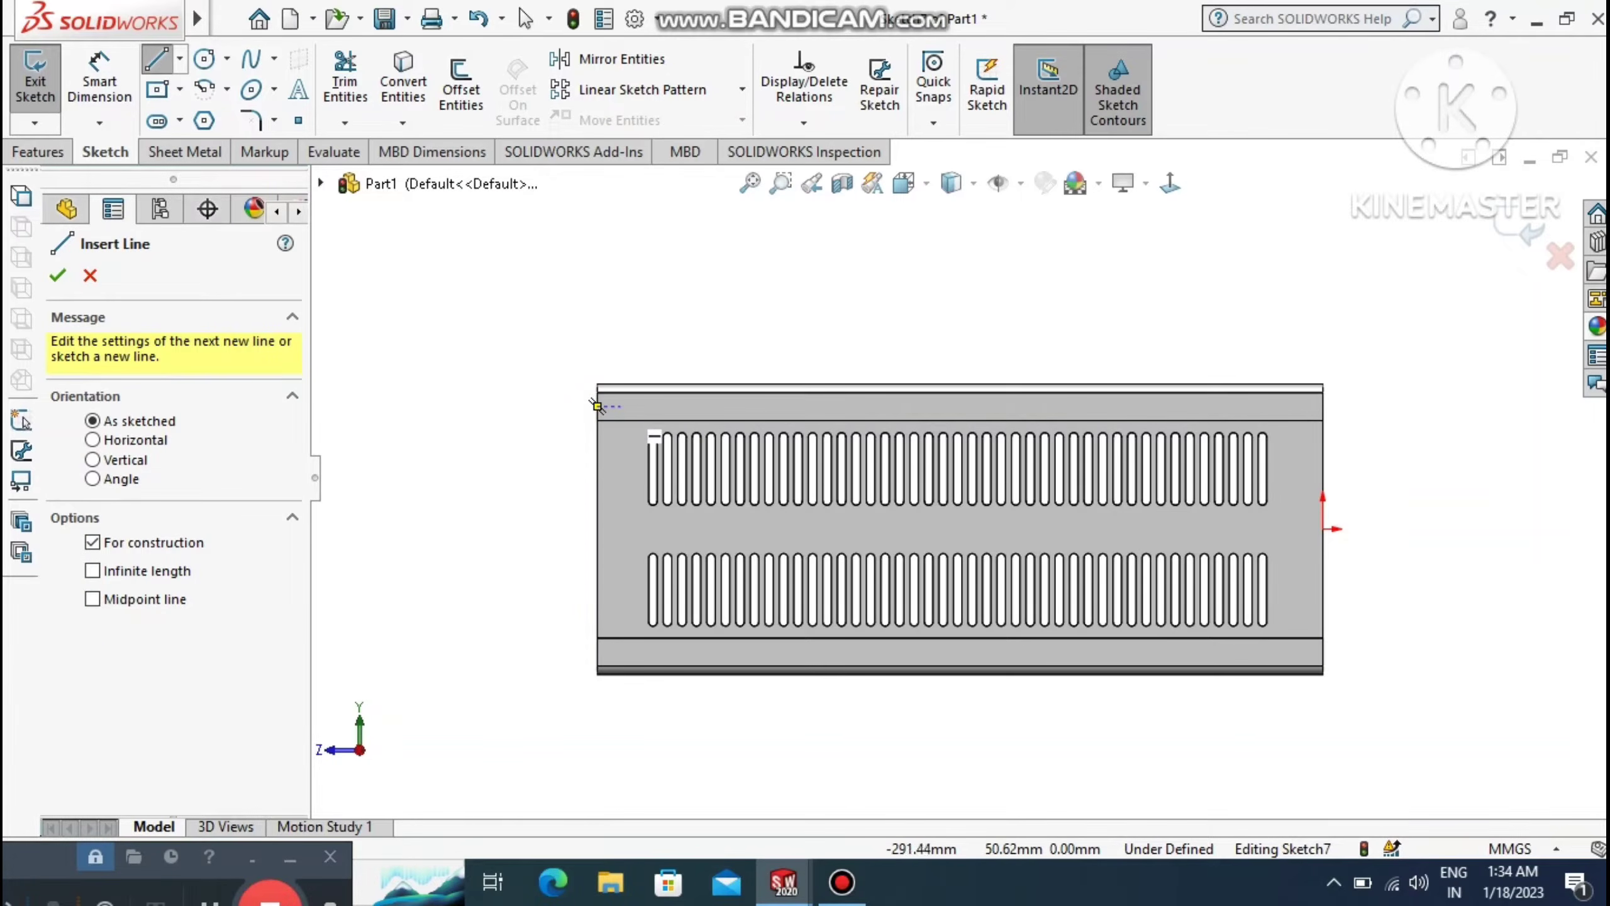
left_click(596, 405)
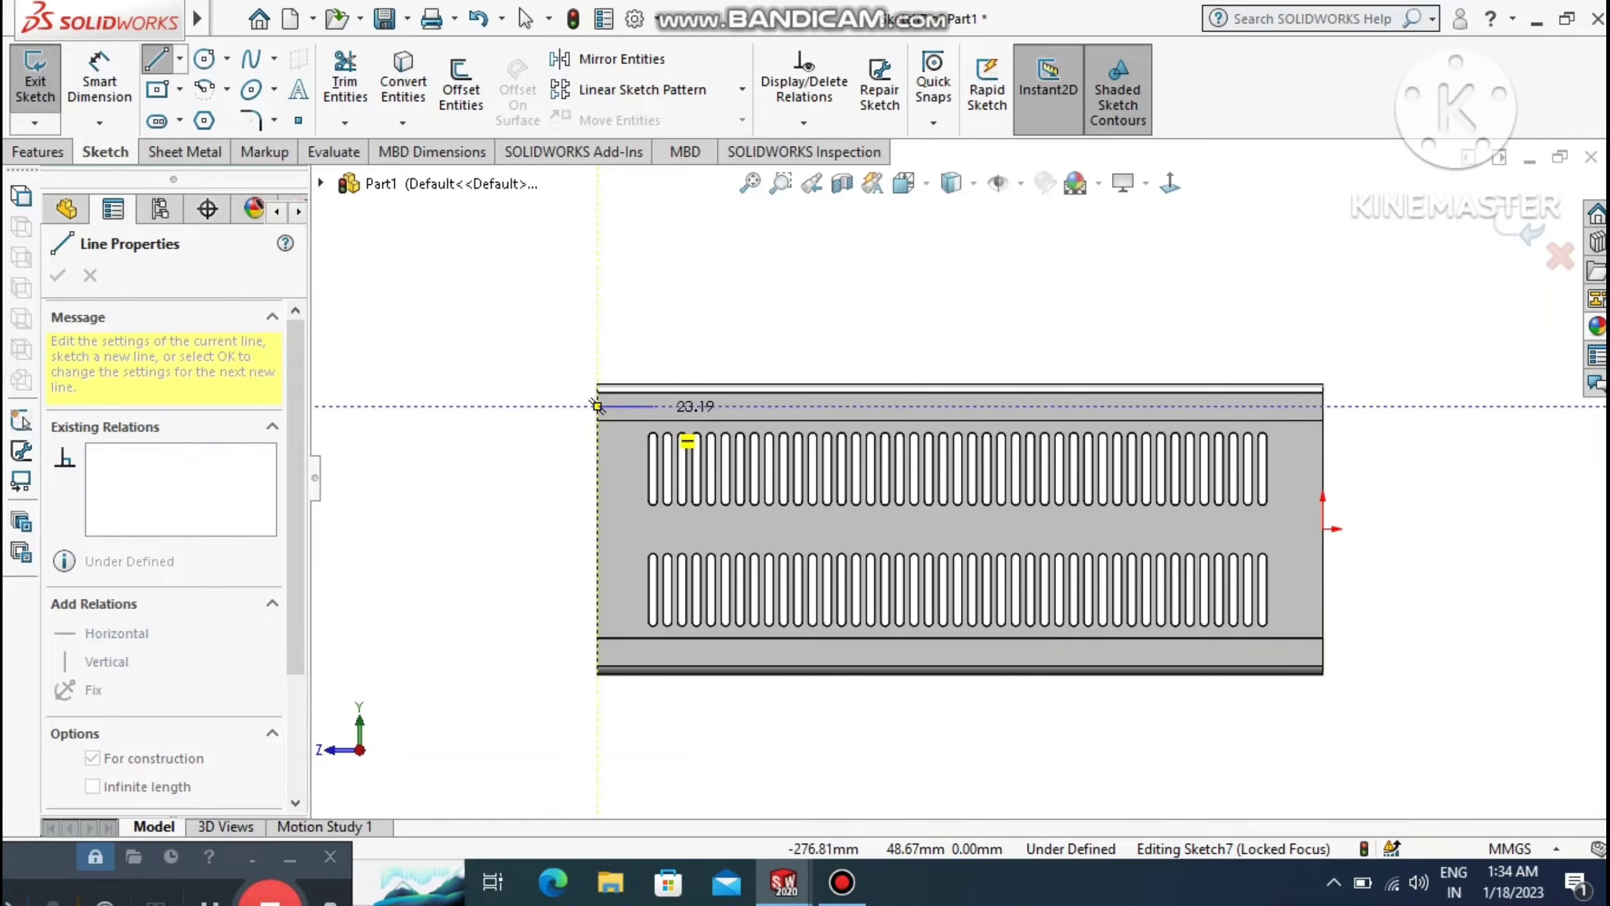
left_click(669, 405)
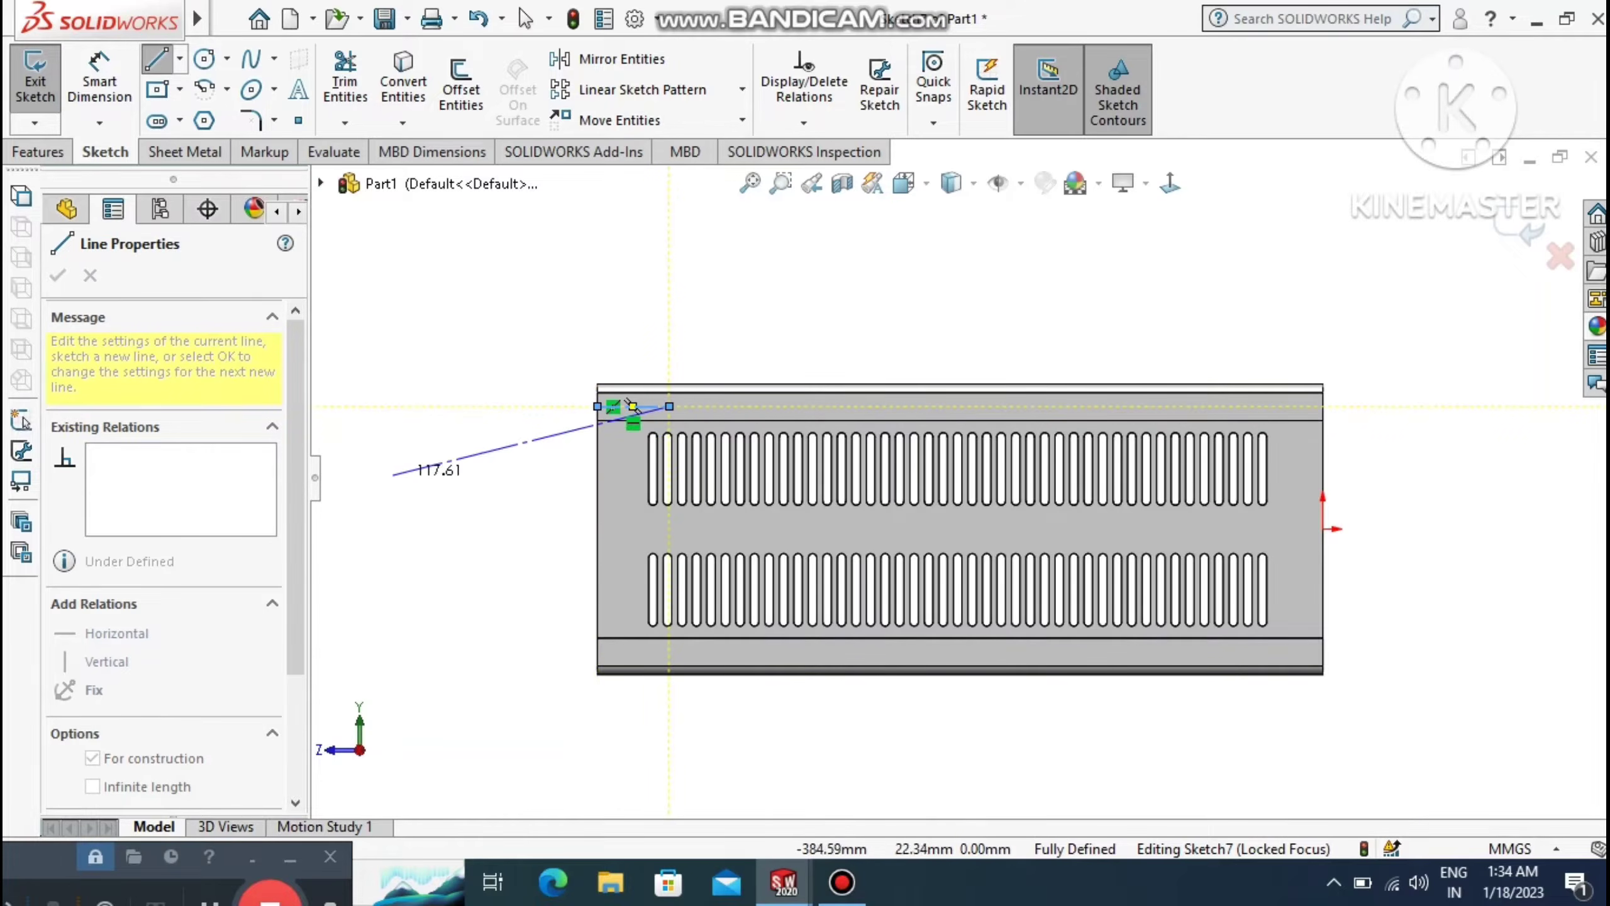
key("Escape")
key("Escape")
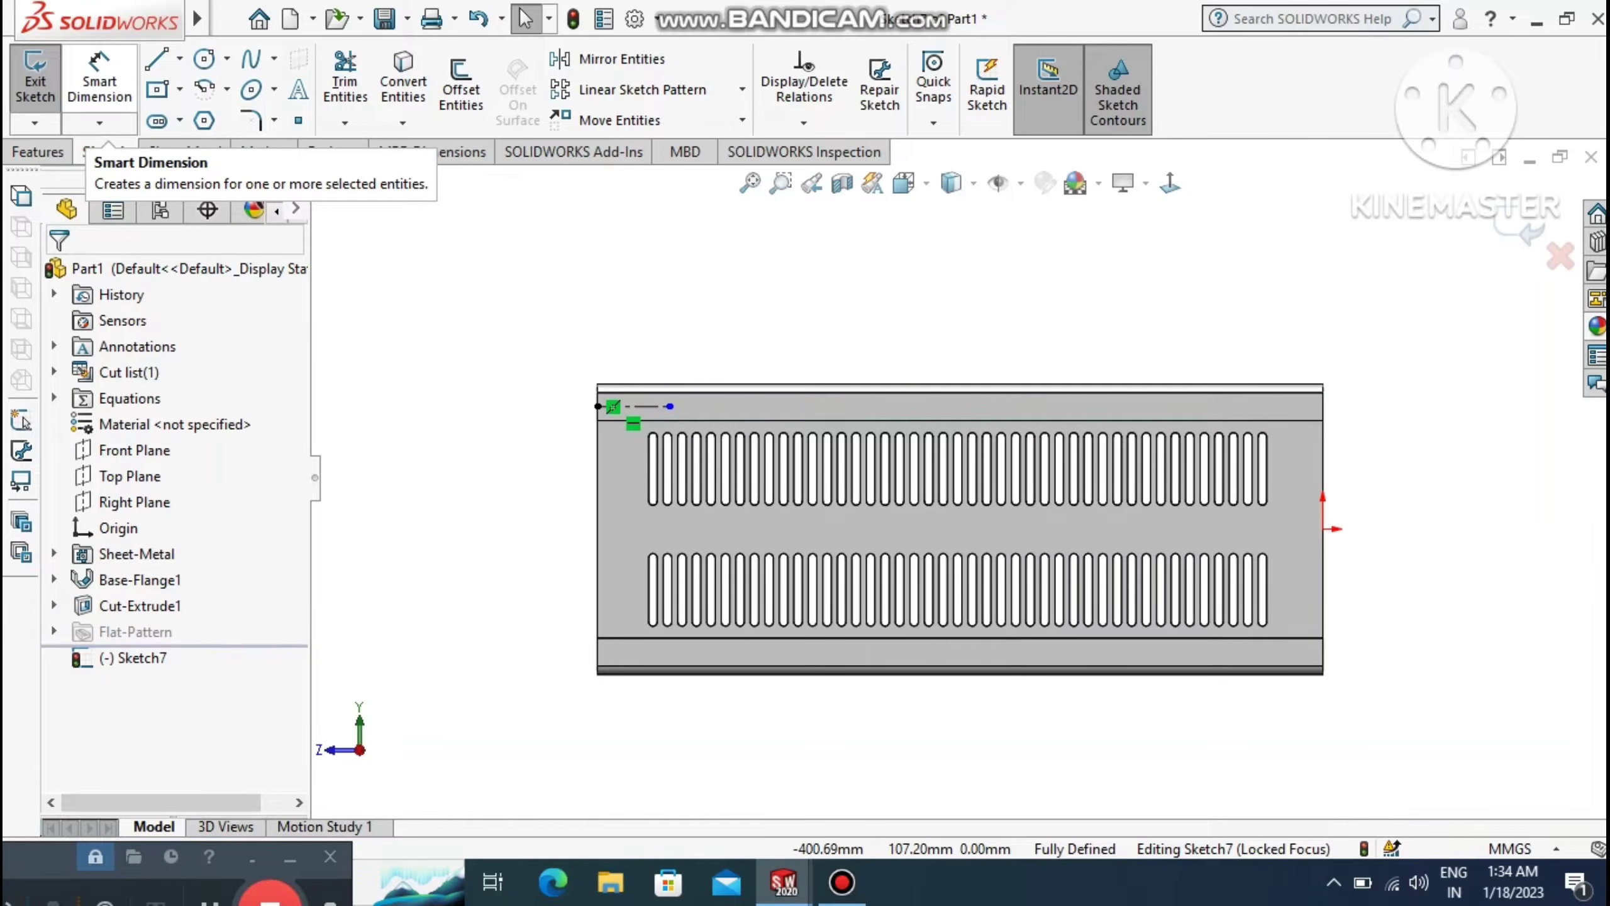
Dimension the short lip centerline to a length of 25 mm.
left_click(99, 79)
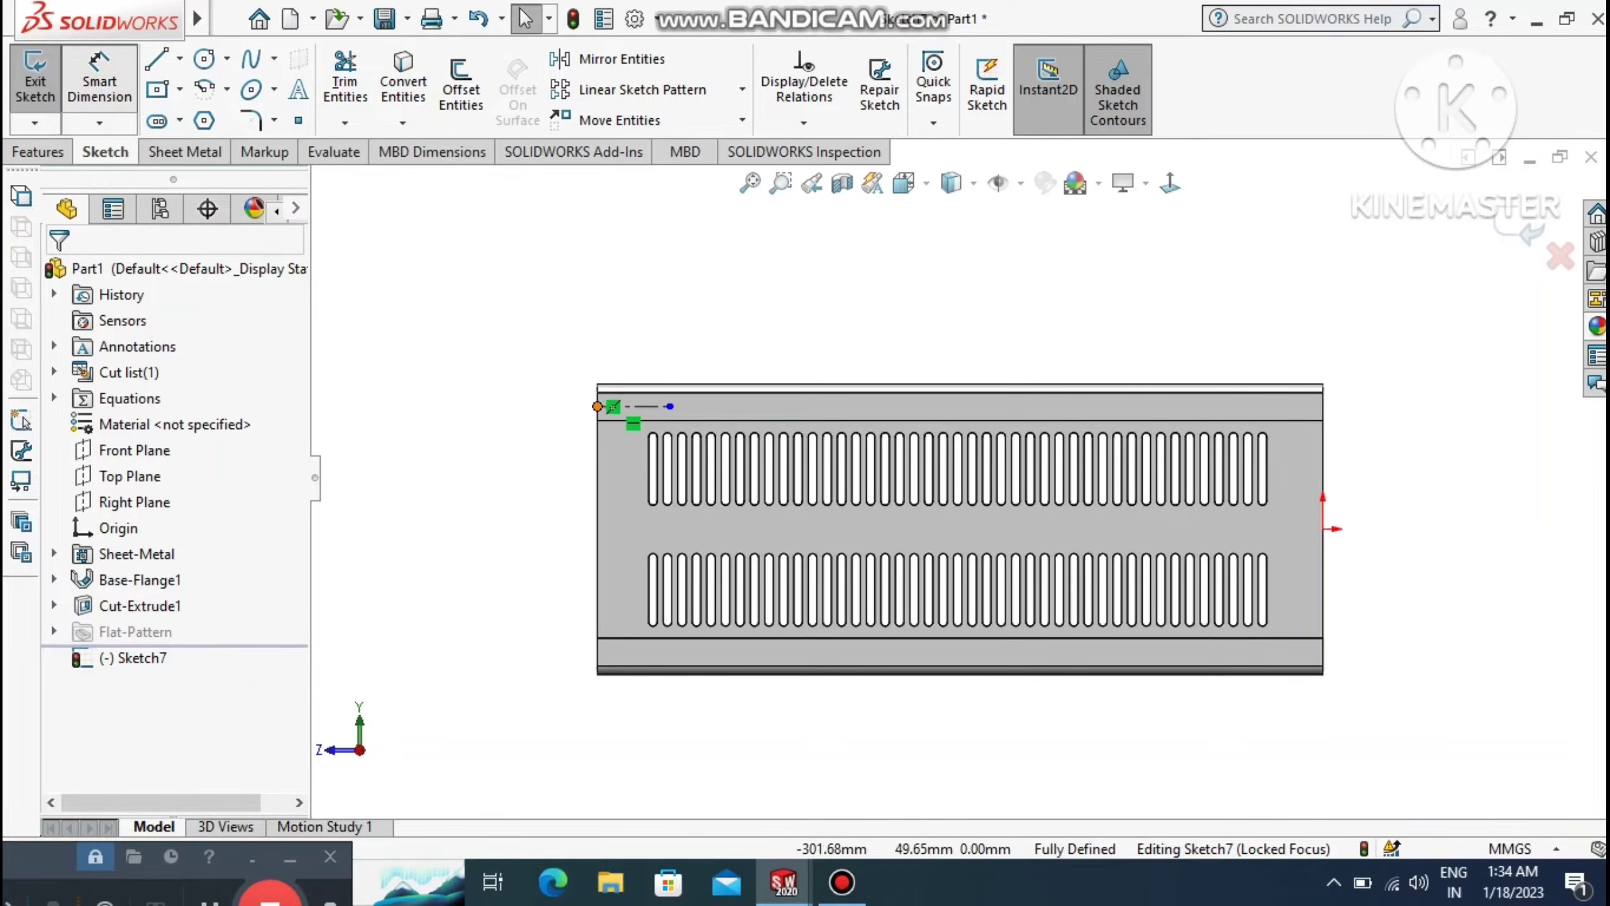
left_click(646, 406)
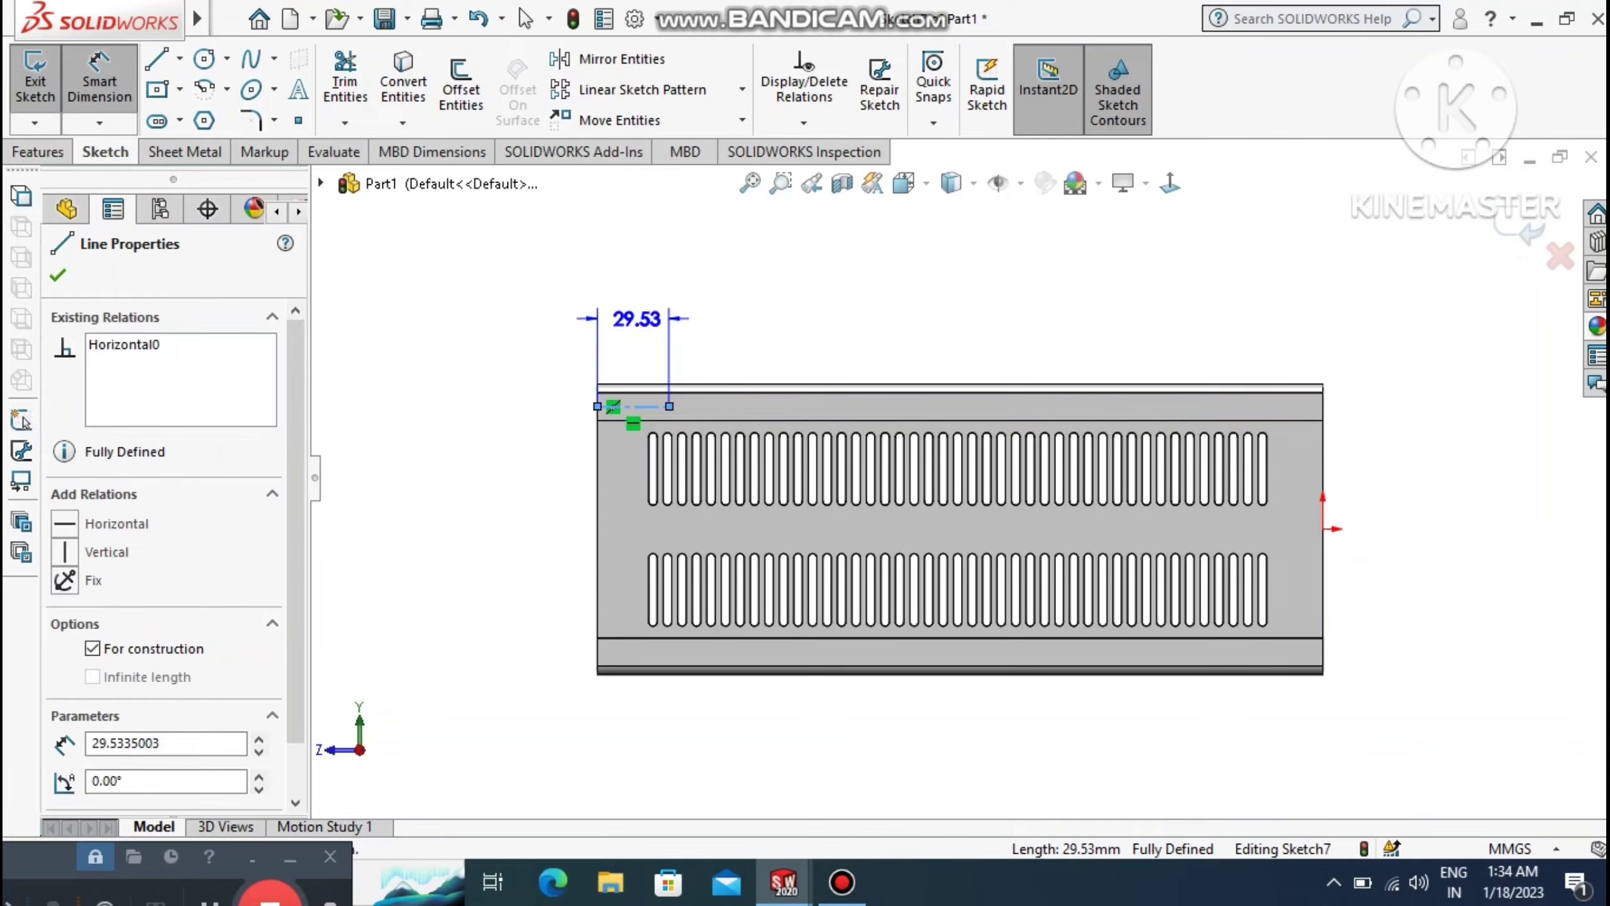
left_click(637, 319)
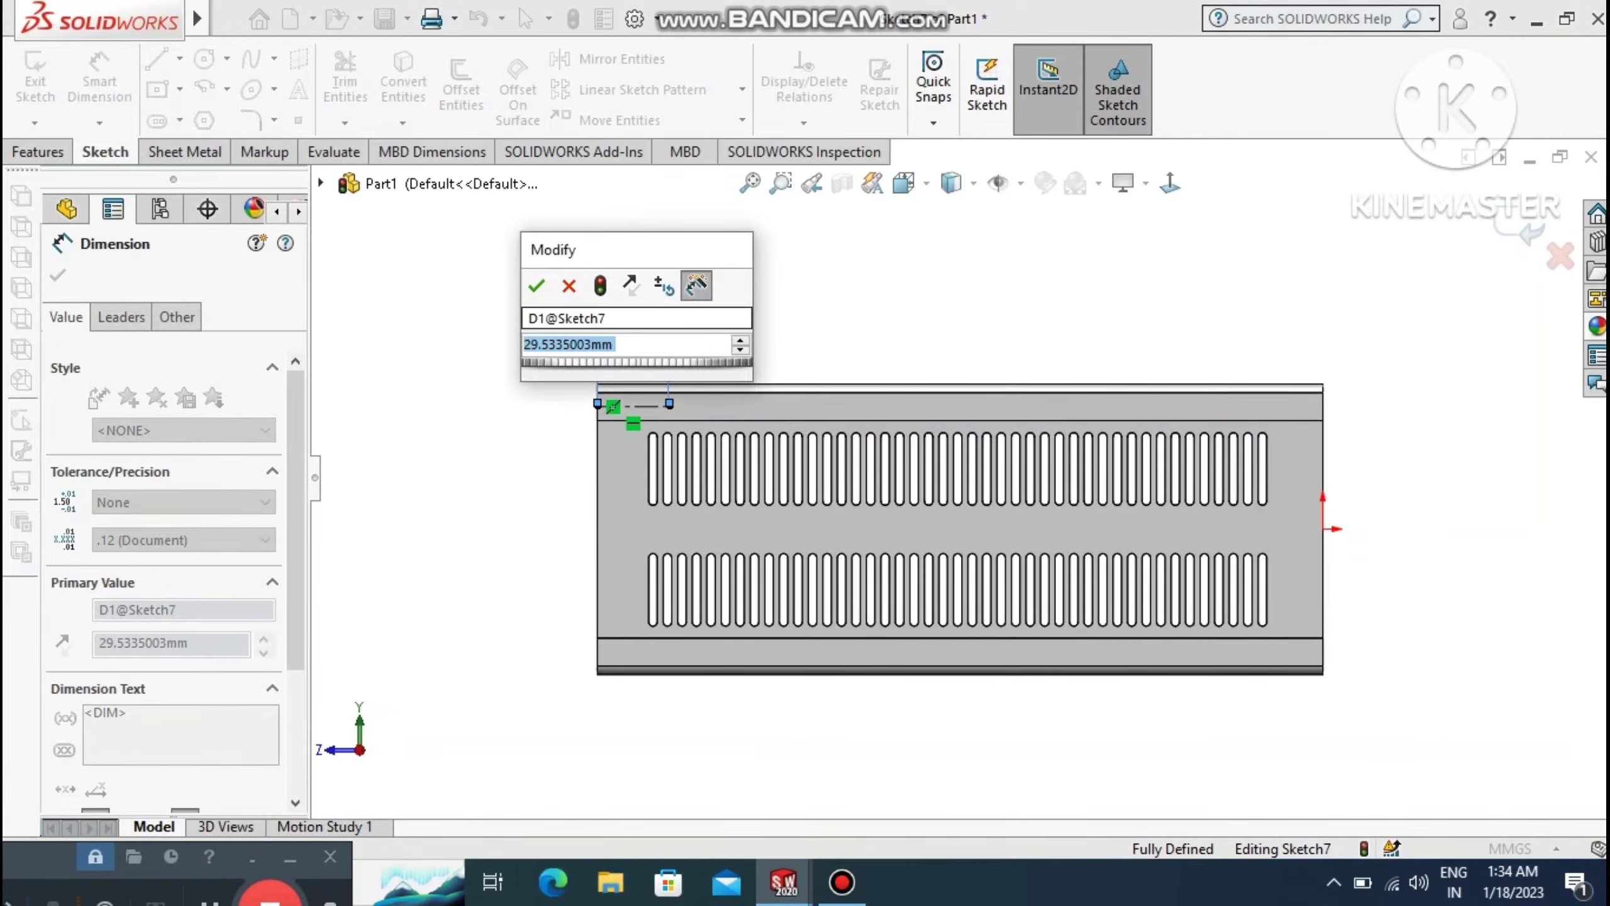
type("25")
key("Return")
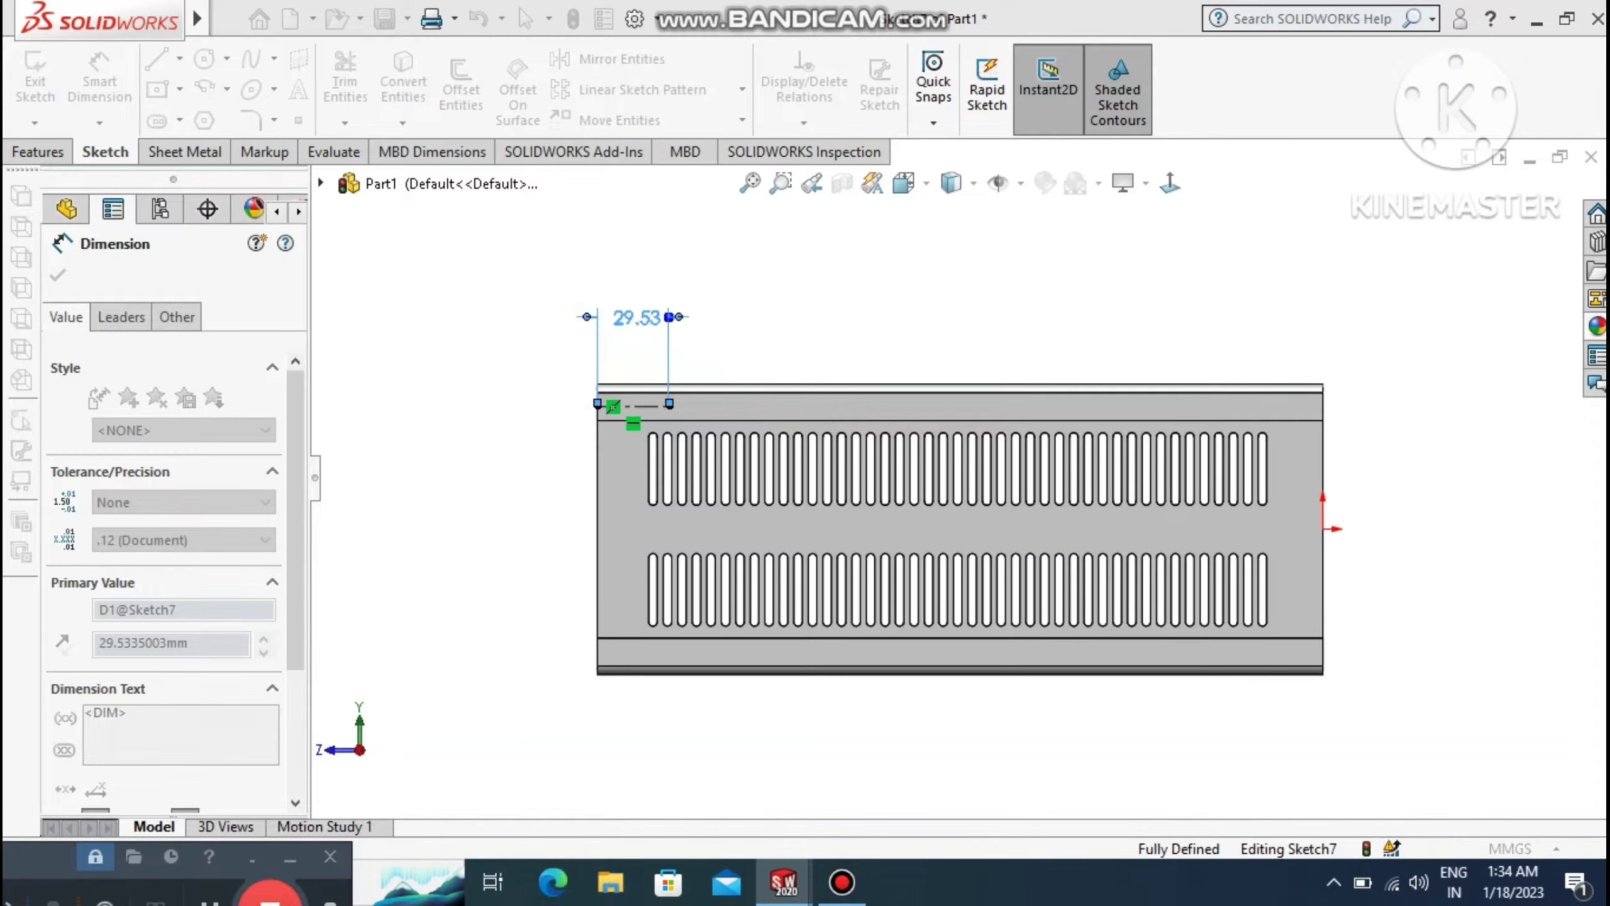
left_click(424, 439)
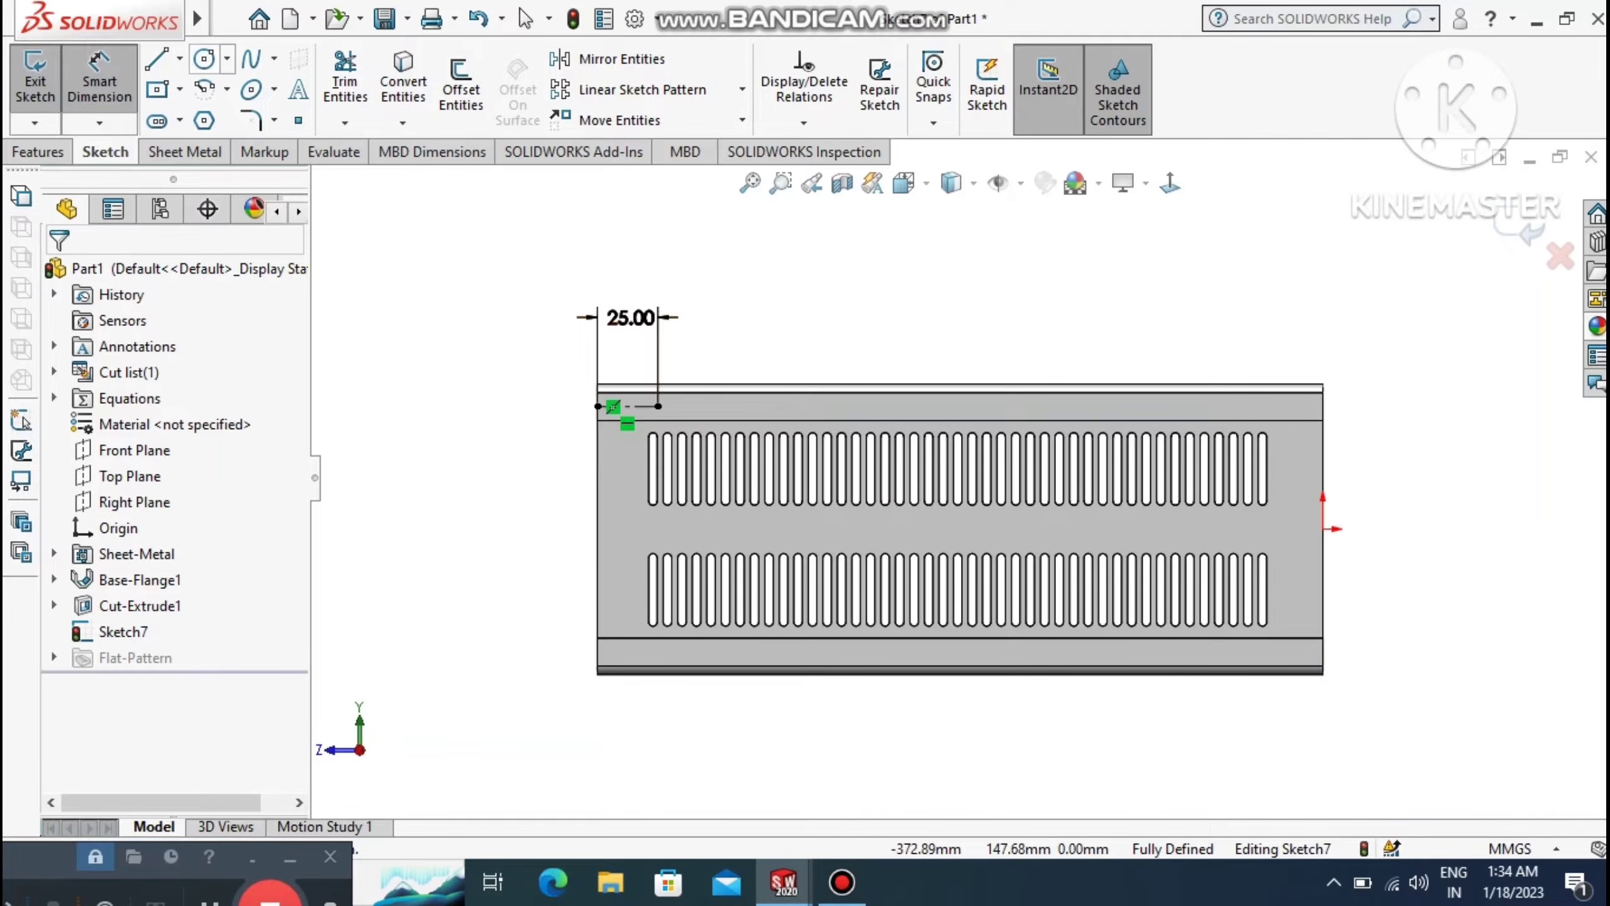
Sketch a horizontal centerline from the origin to the part's opposite end edge.
left_click(180, 58)
left_click(219, 119)
left_click(1322, 528)
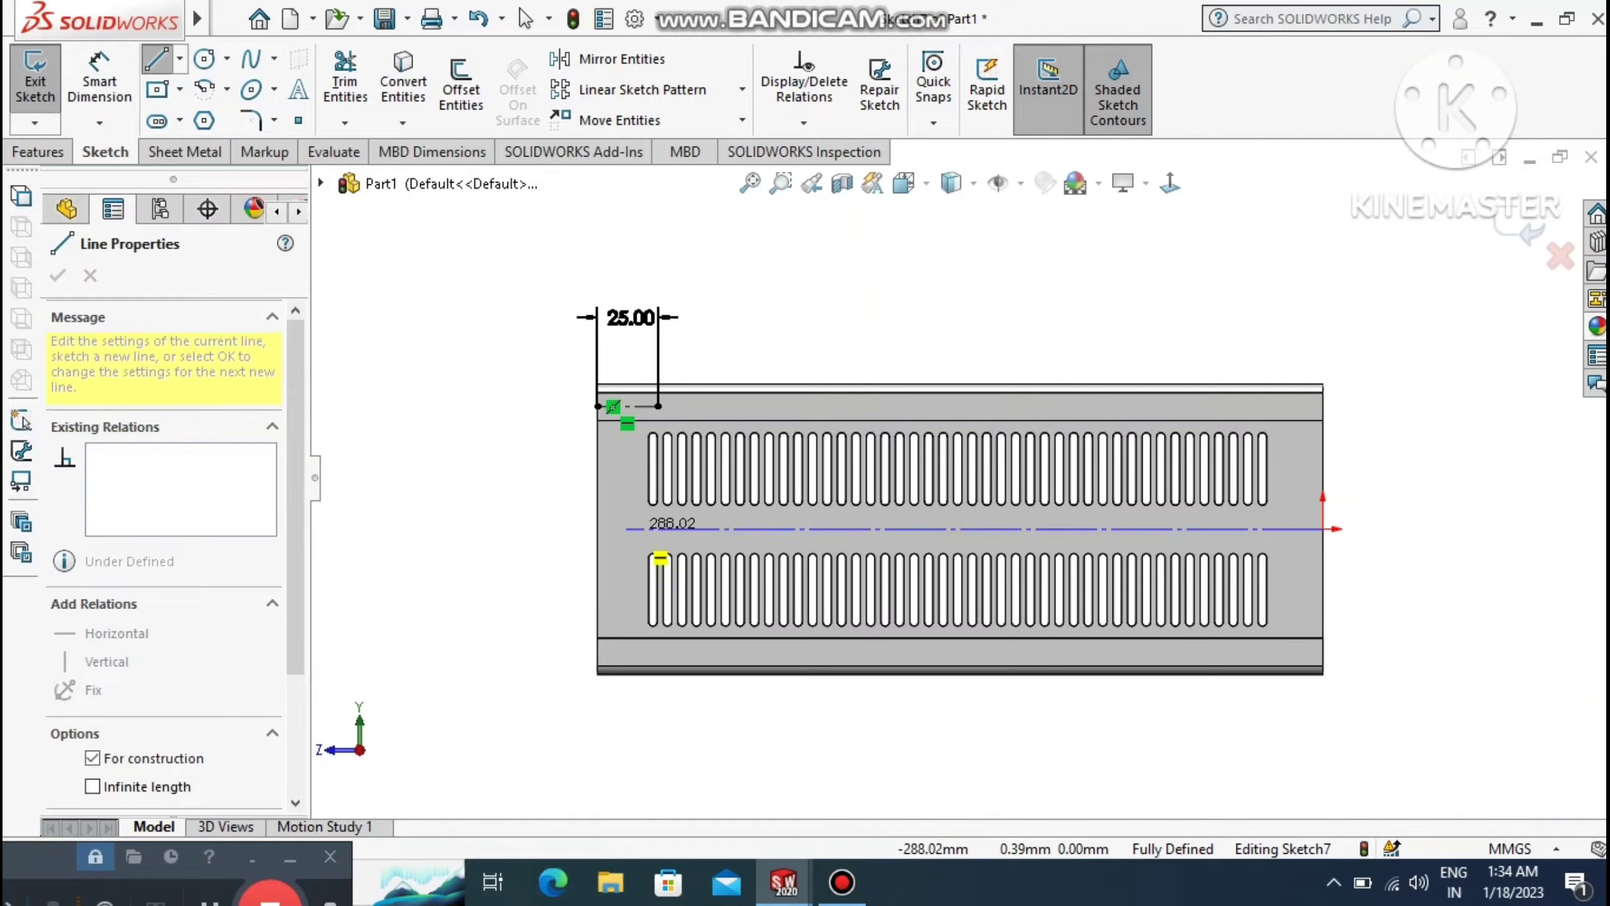
left_click(597, 529)
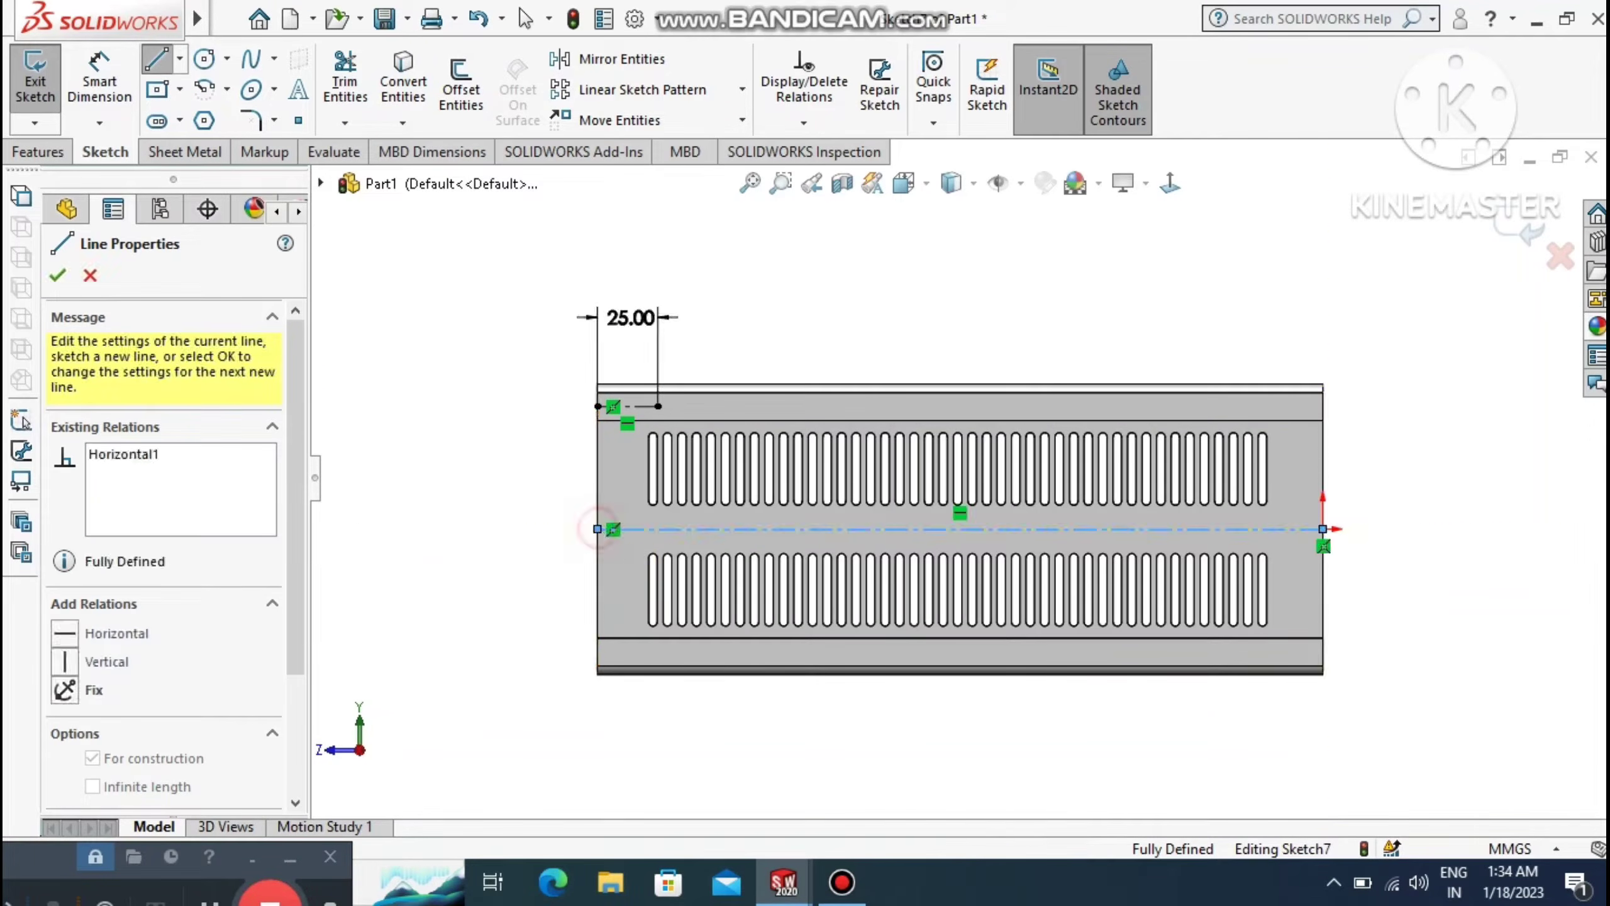
key("Escape")
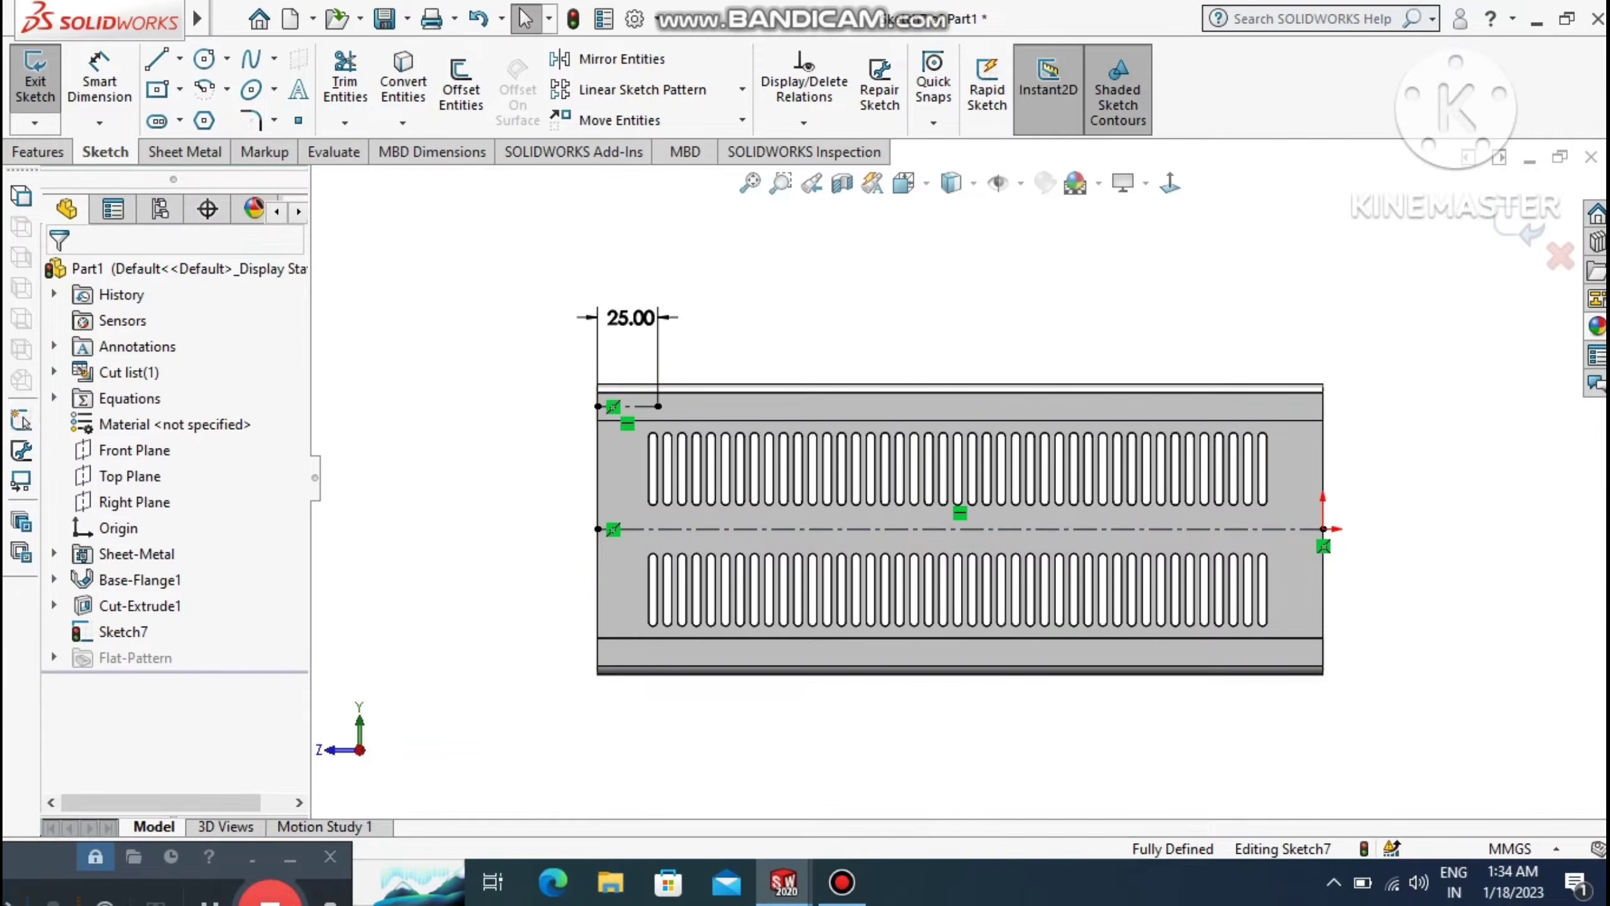
Sketch a vertical centerline about 106 mm long upward from the midpoint of the long horizontal centerline.
left_click(179, 59)
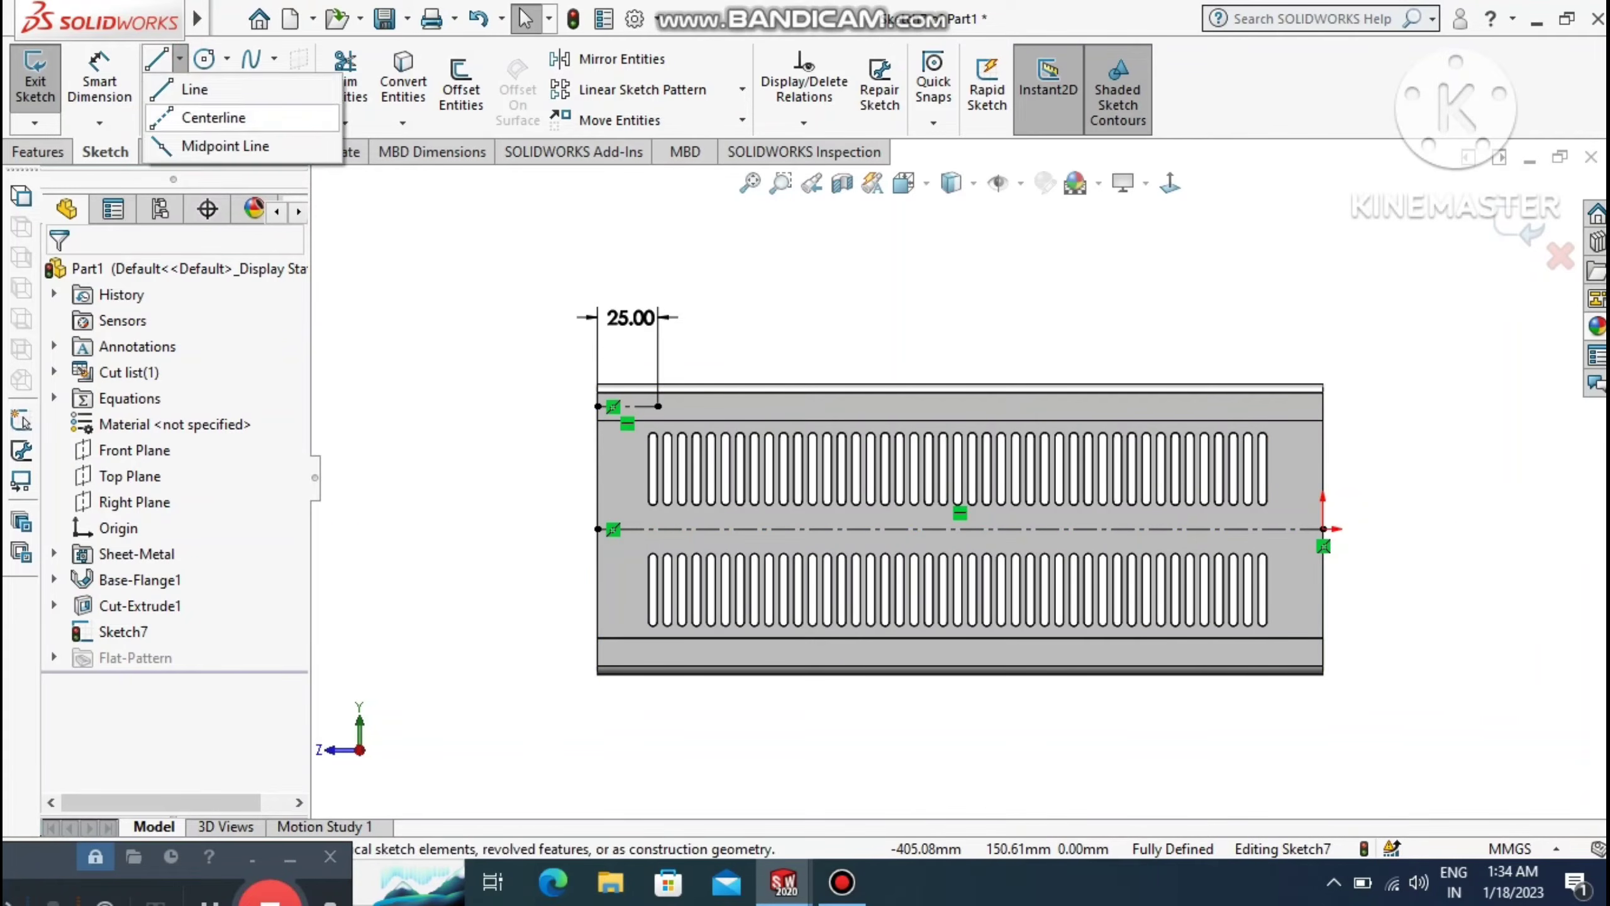
left_click(231, 115)
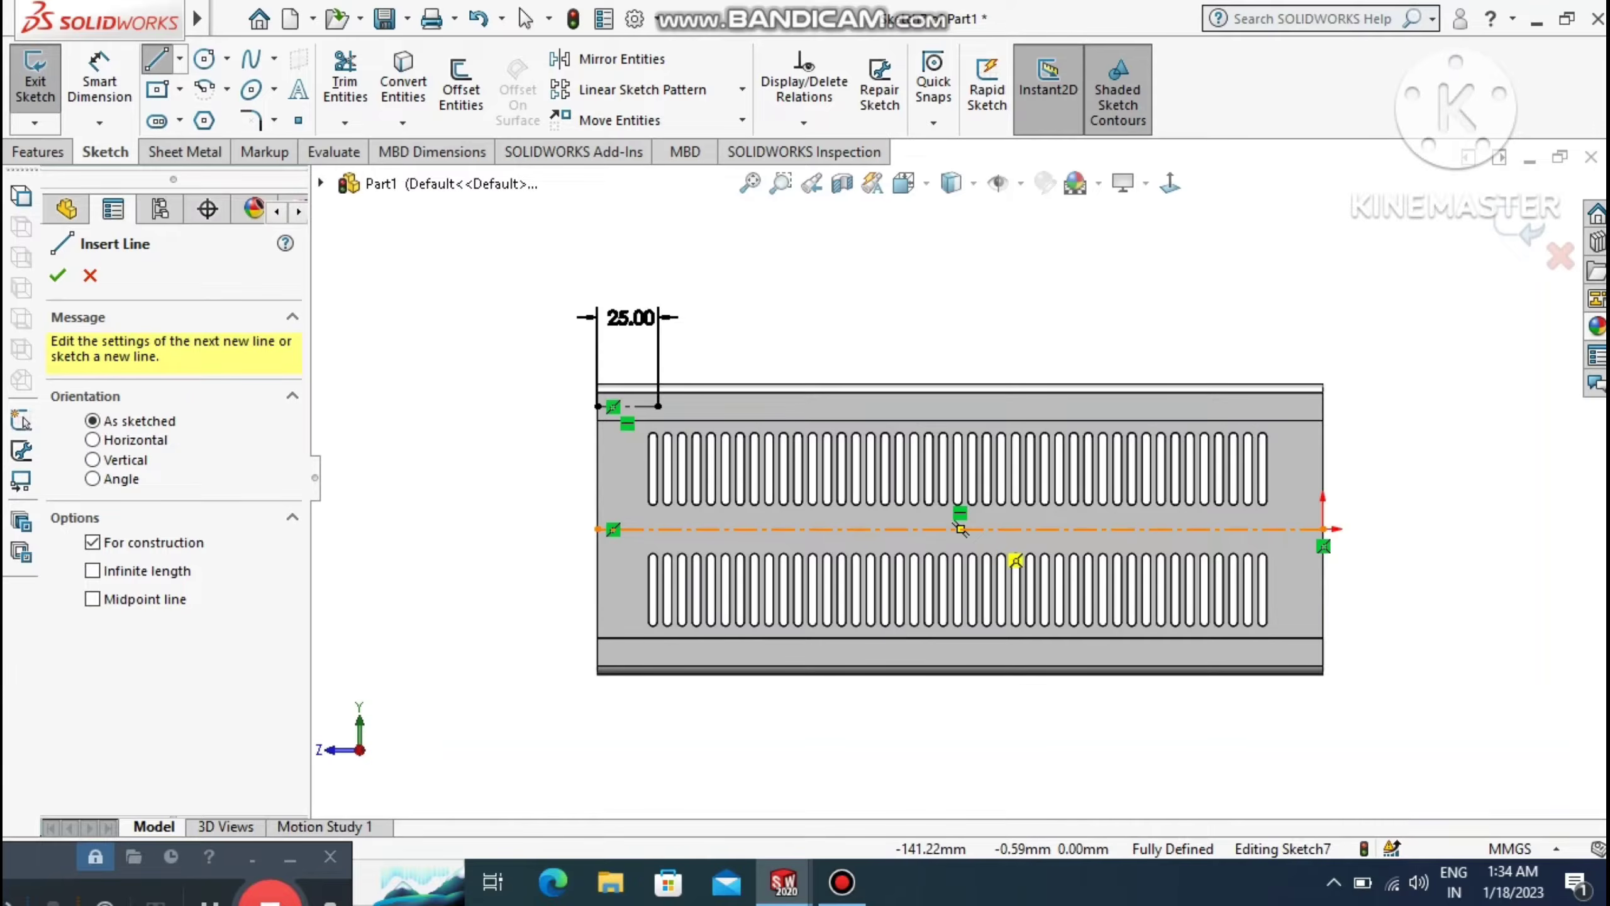
left_click(960, 529)
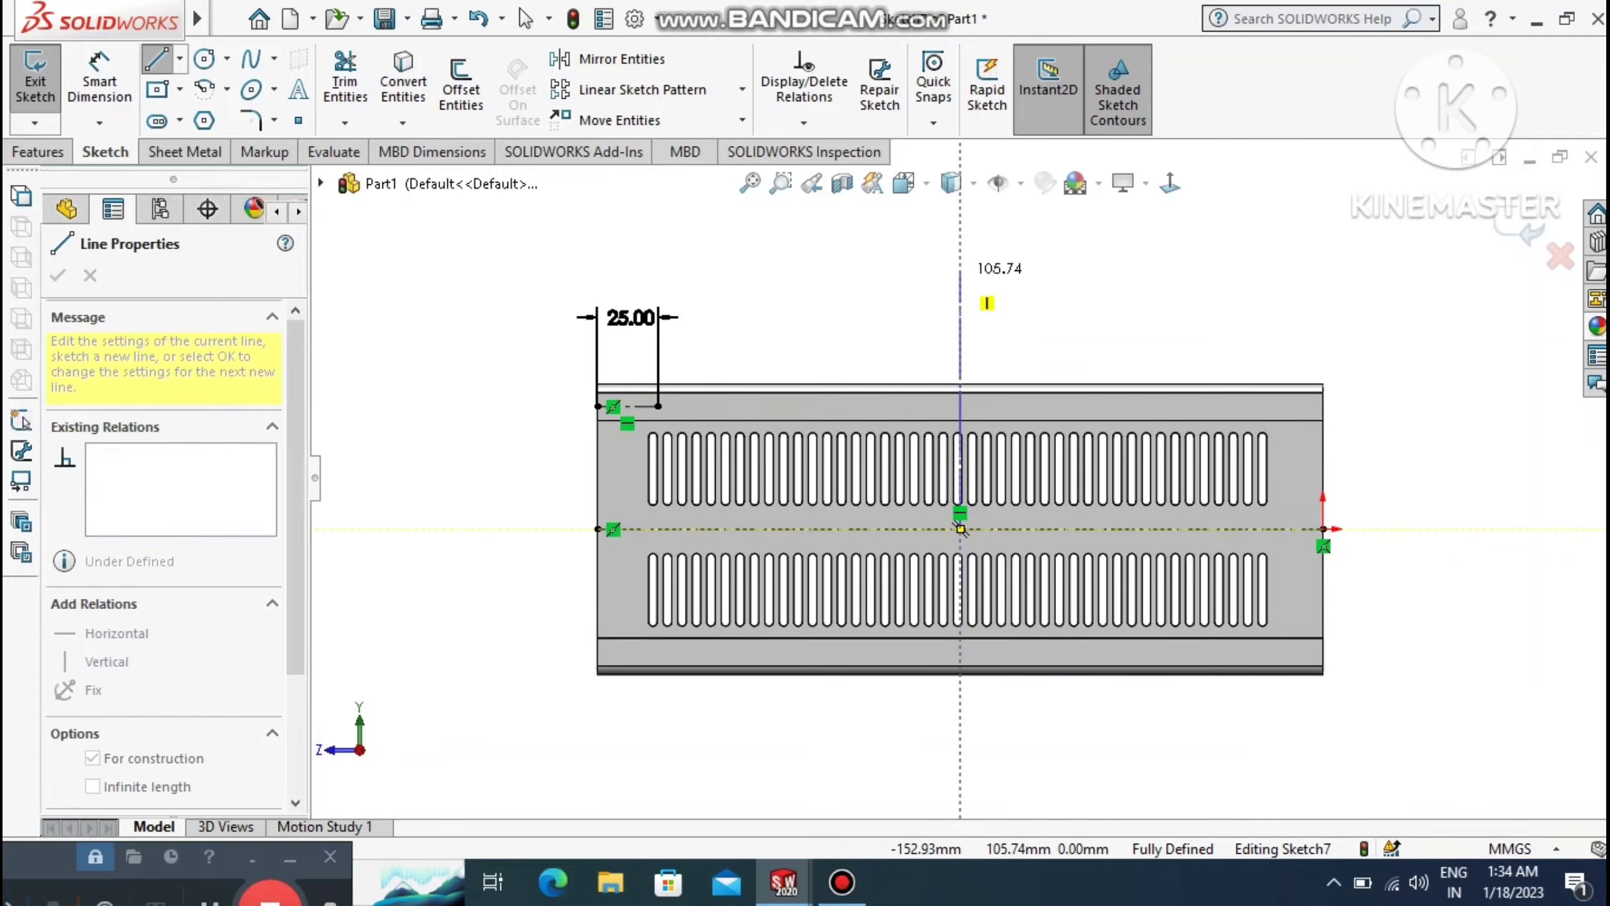
left_click(961, 272)
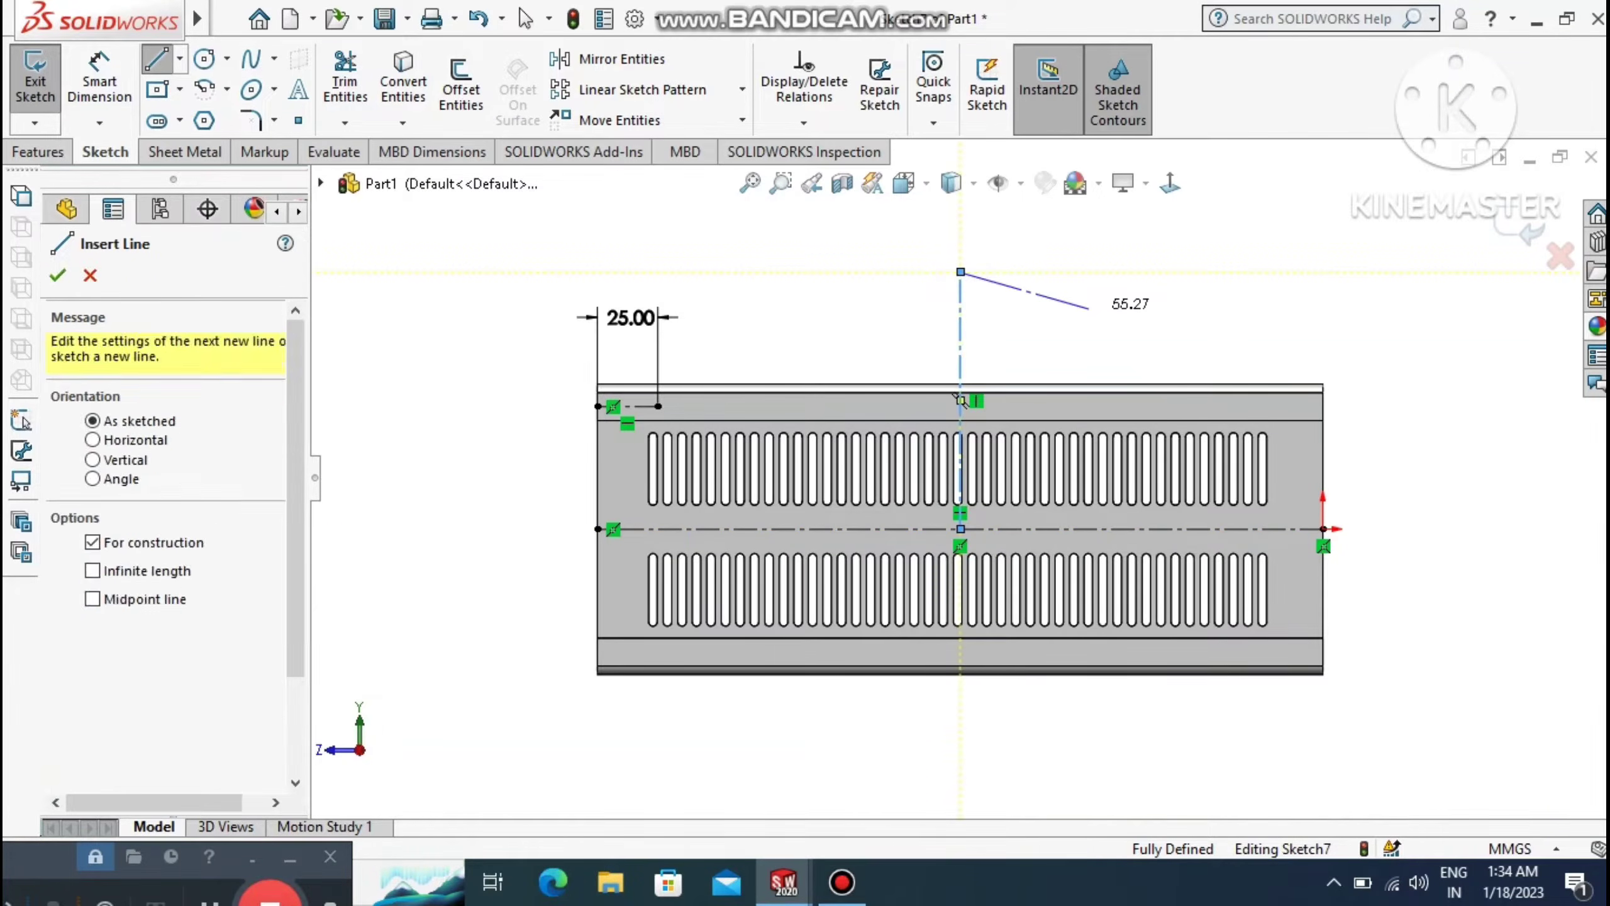
key("Escape")
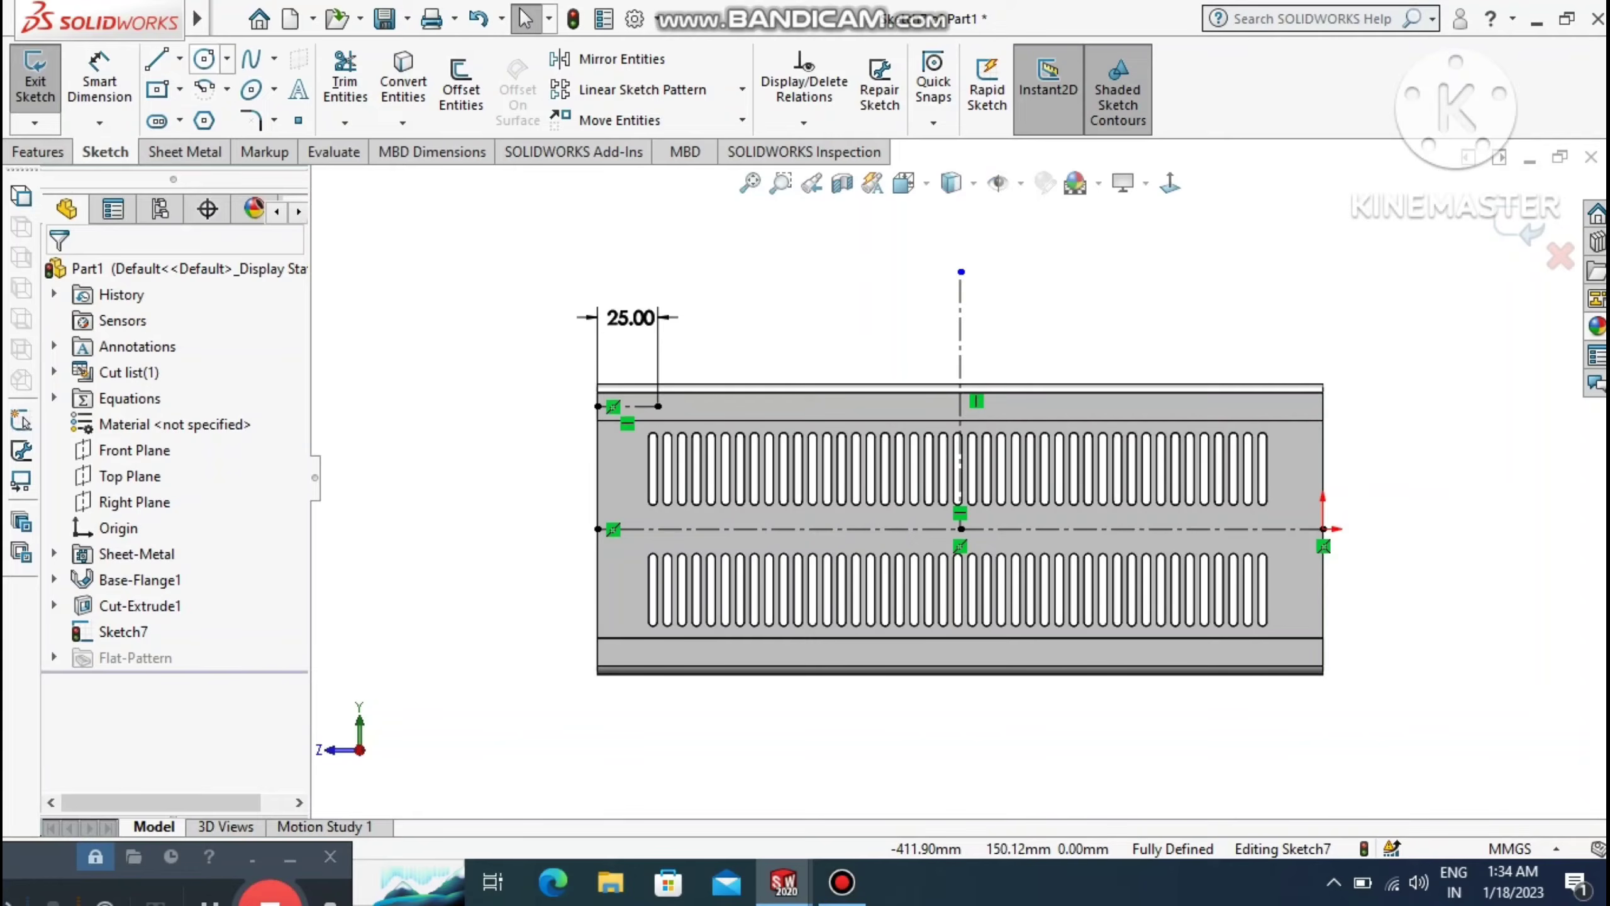
Sketch a circle of about 5.9 mm radius centred on the inner endpoint of the short upper-lip centerline.
left_click(204, 59)
scroll(1130, 521, "up", 5)
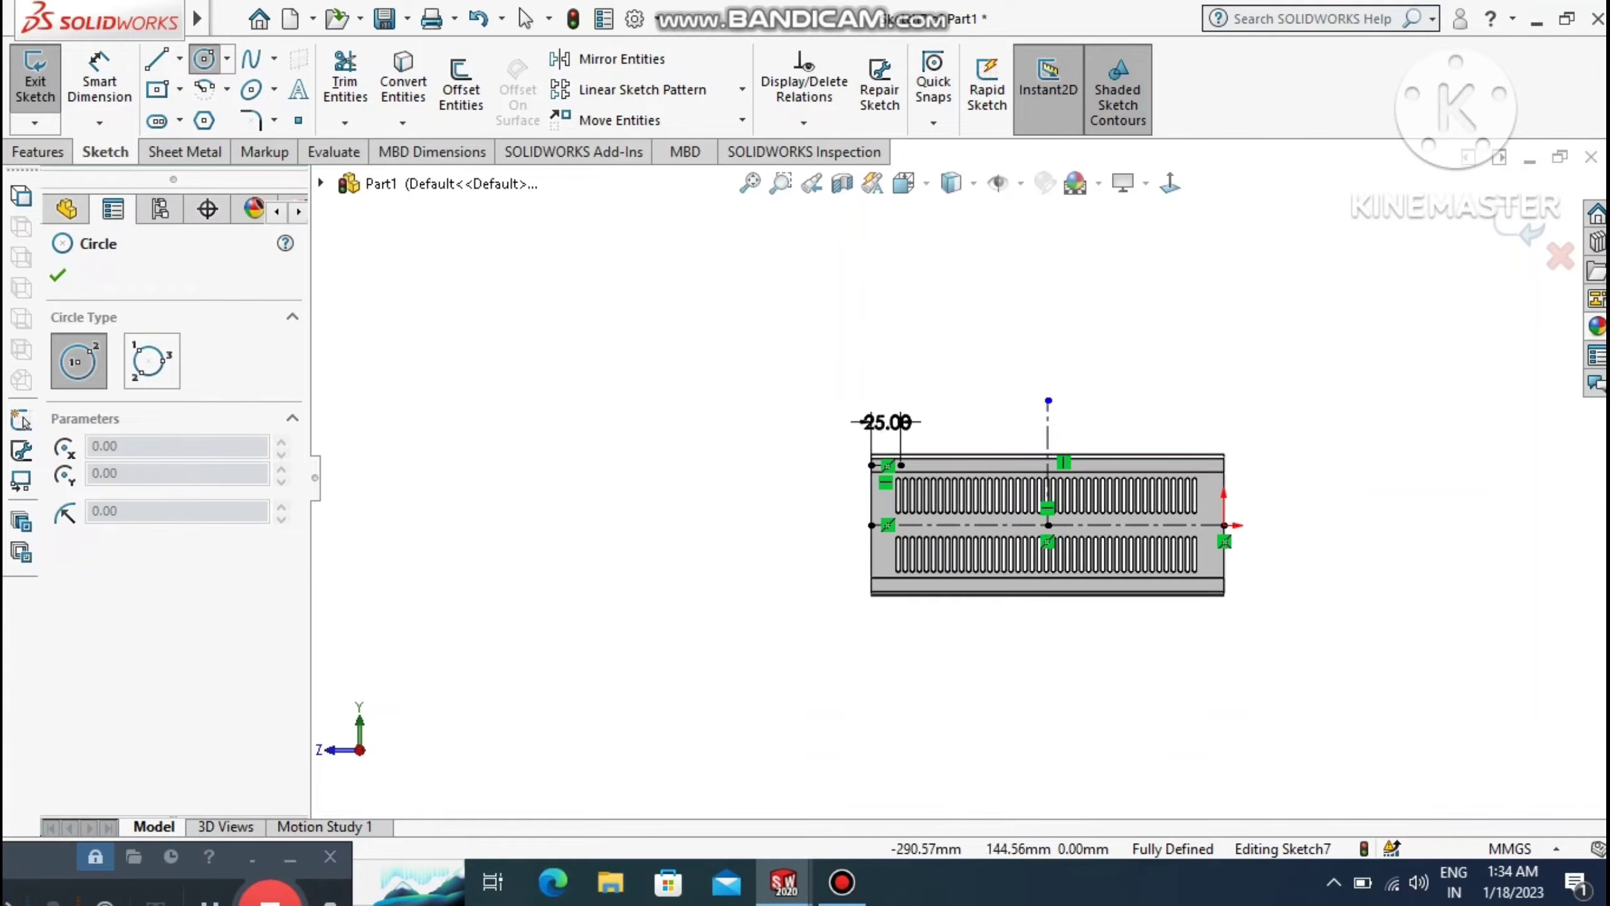
left_click(780, 183)
left_click_drag(739, 278, 1290, 700)
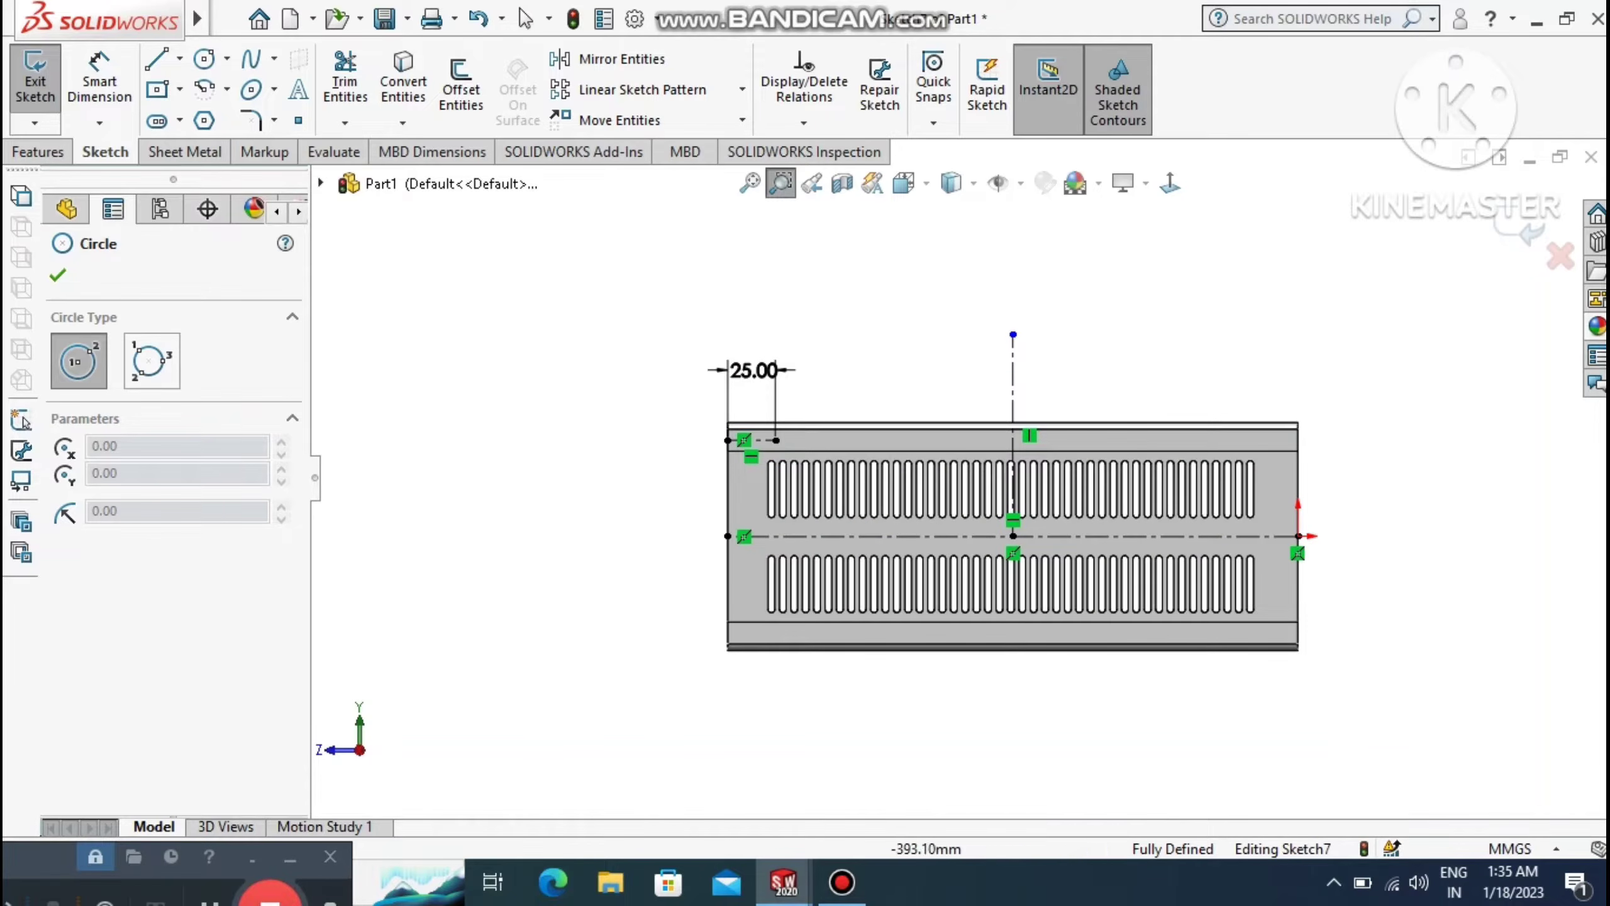
left_click_drag(550, 334, 1350, 696)
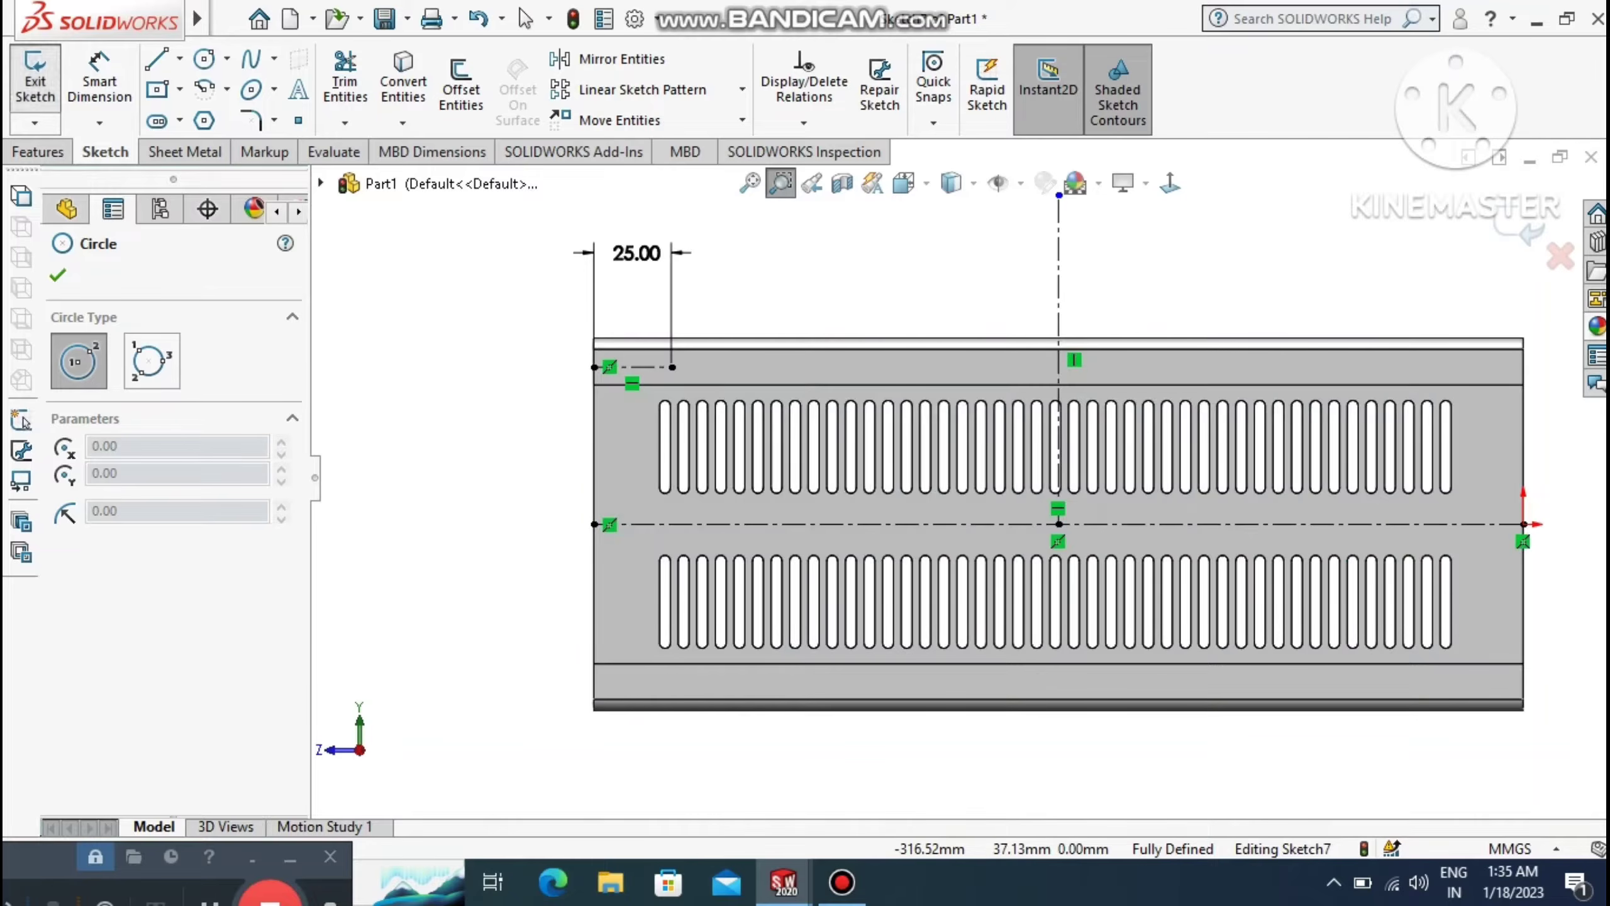
left_click(202, 62)
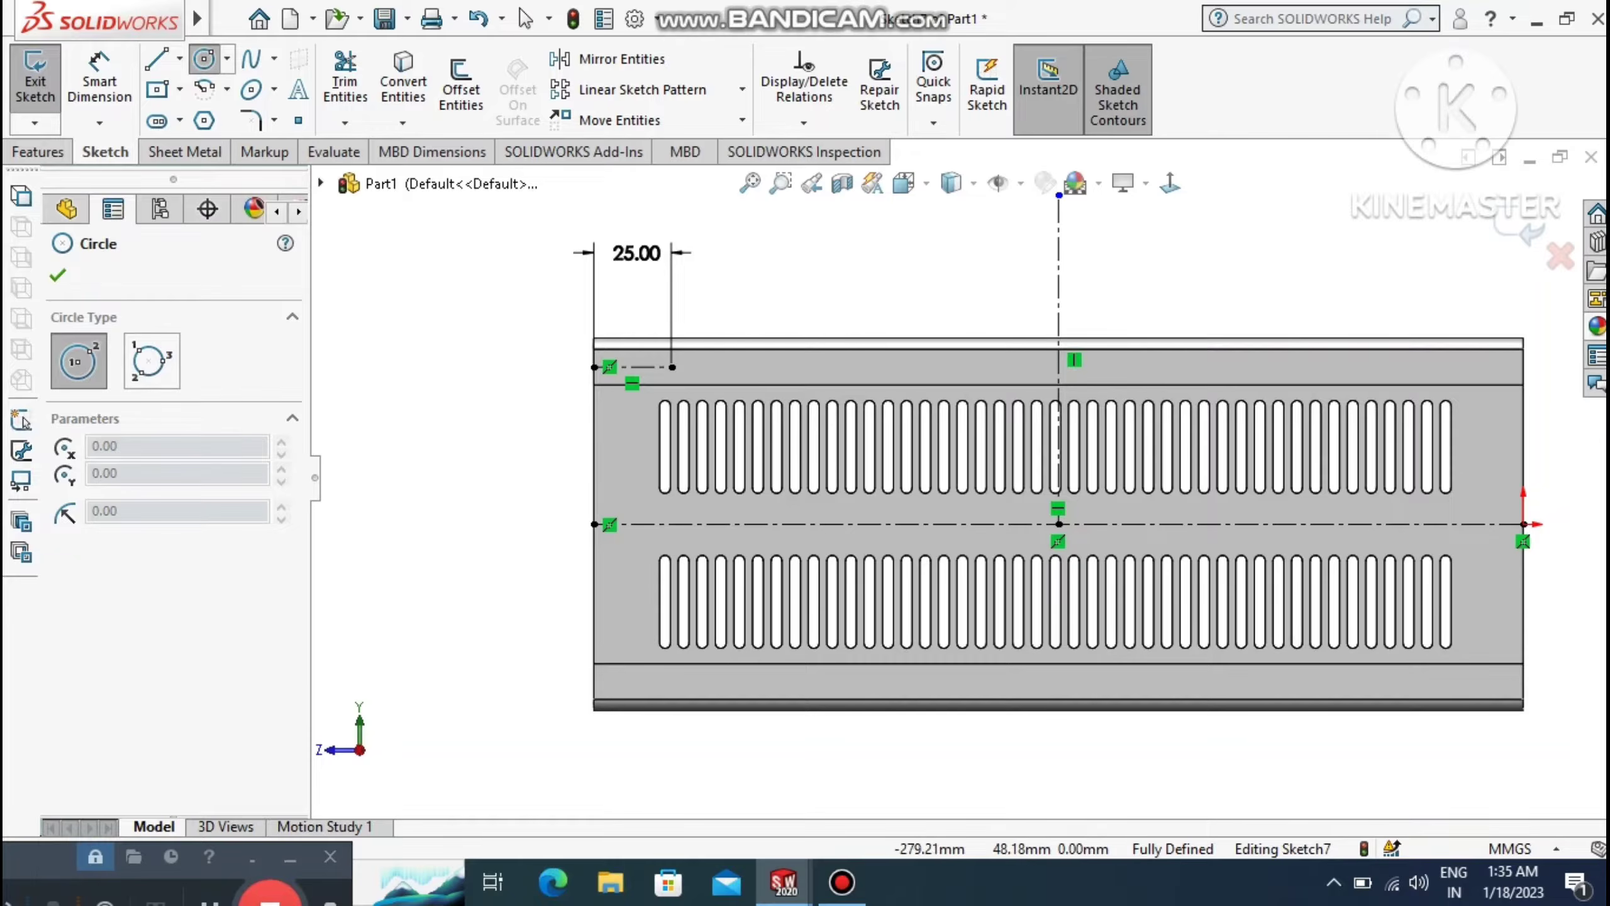
left_click(672, 367)
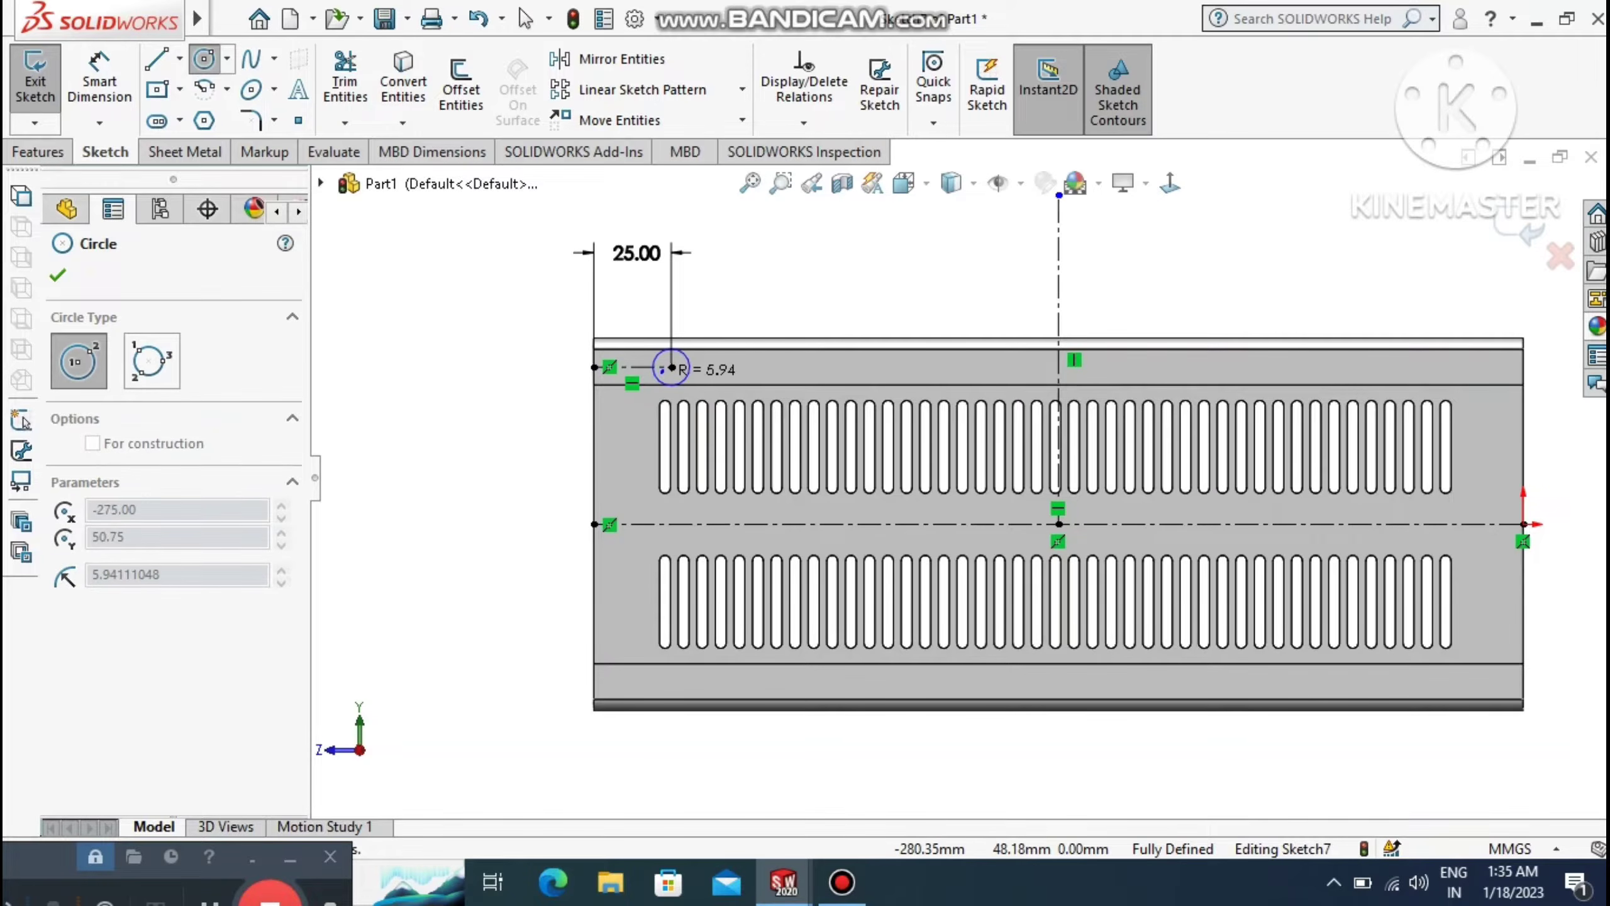
left_click(656, 375)
Dimension the upper-lip circle to a diameter of 5.5 mm.
left_click(95, 78)
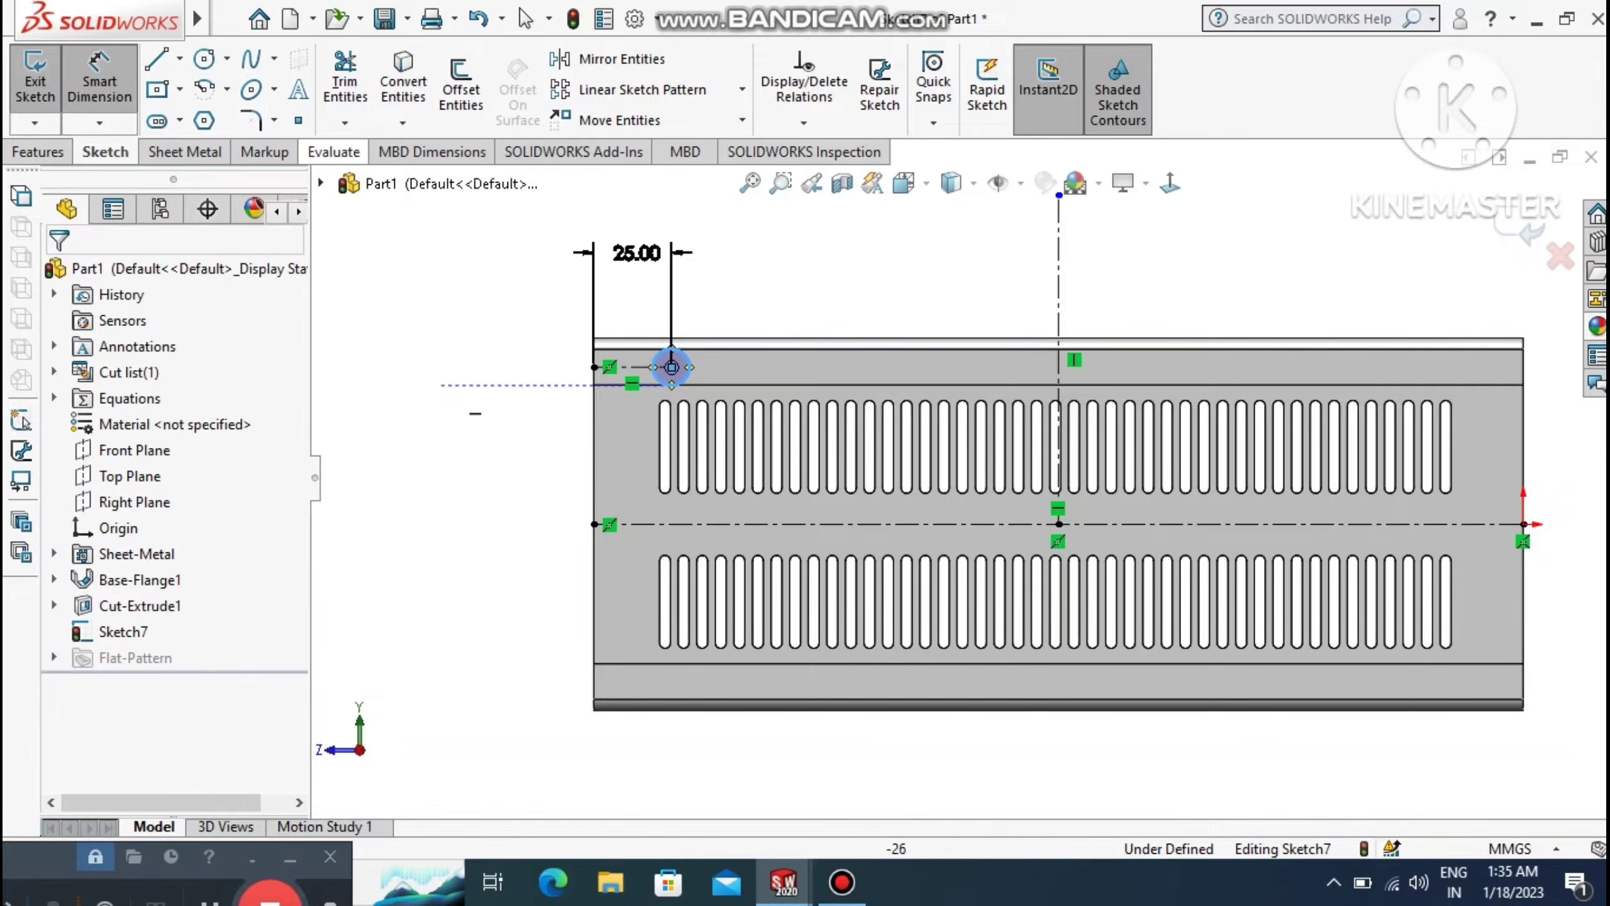
left_click(672, 367)
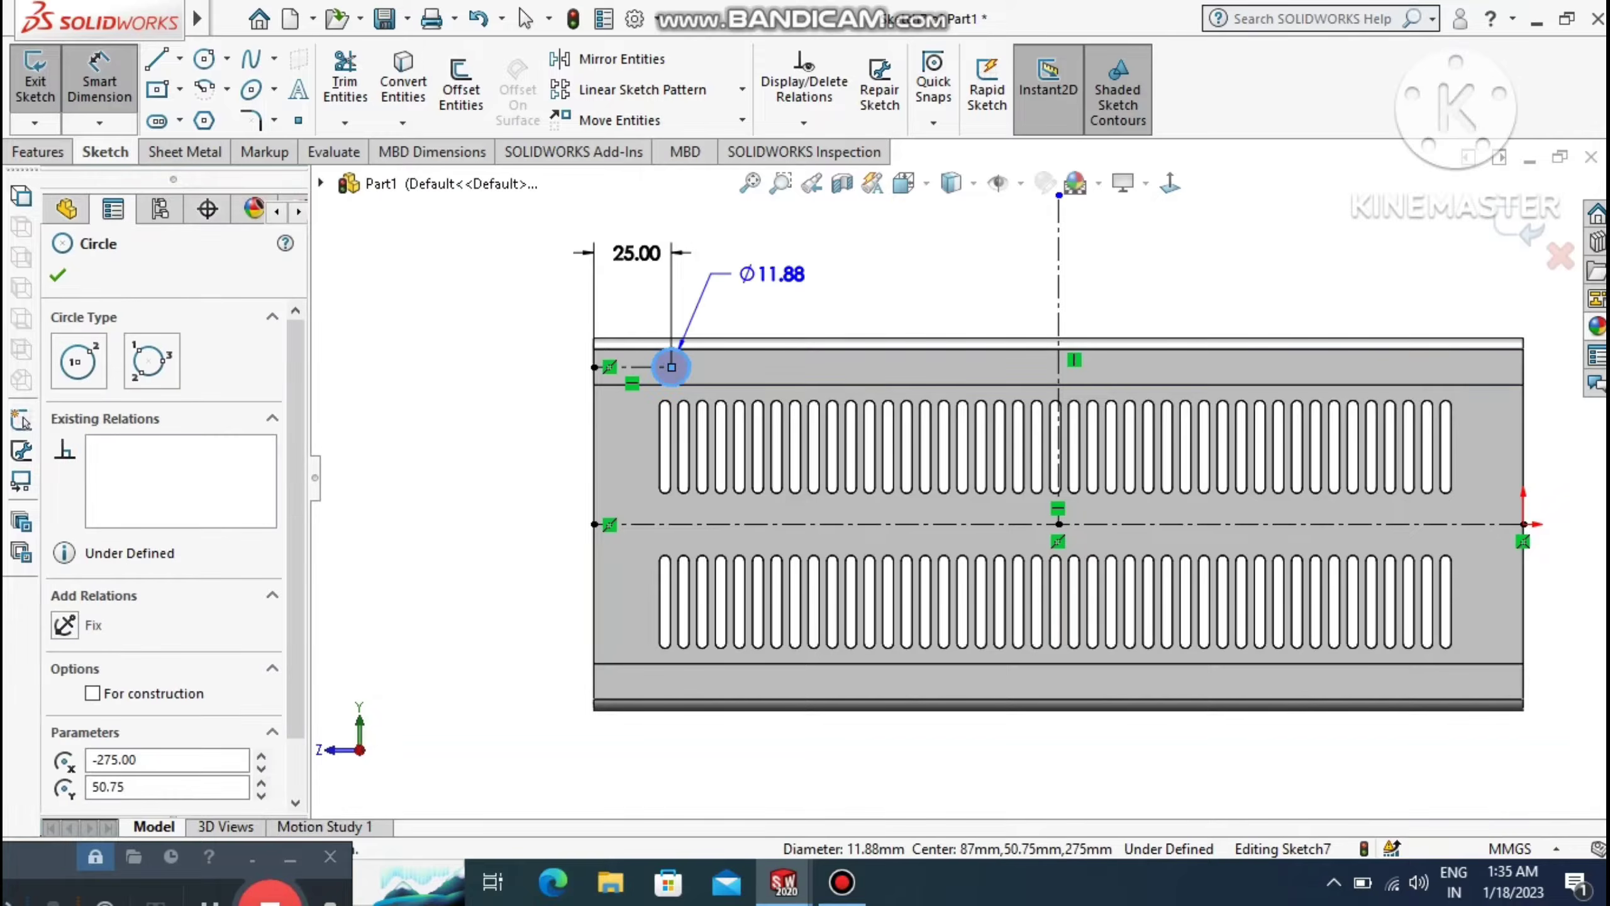
left_click(772, 274)
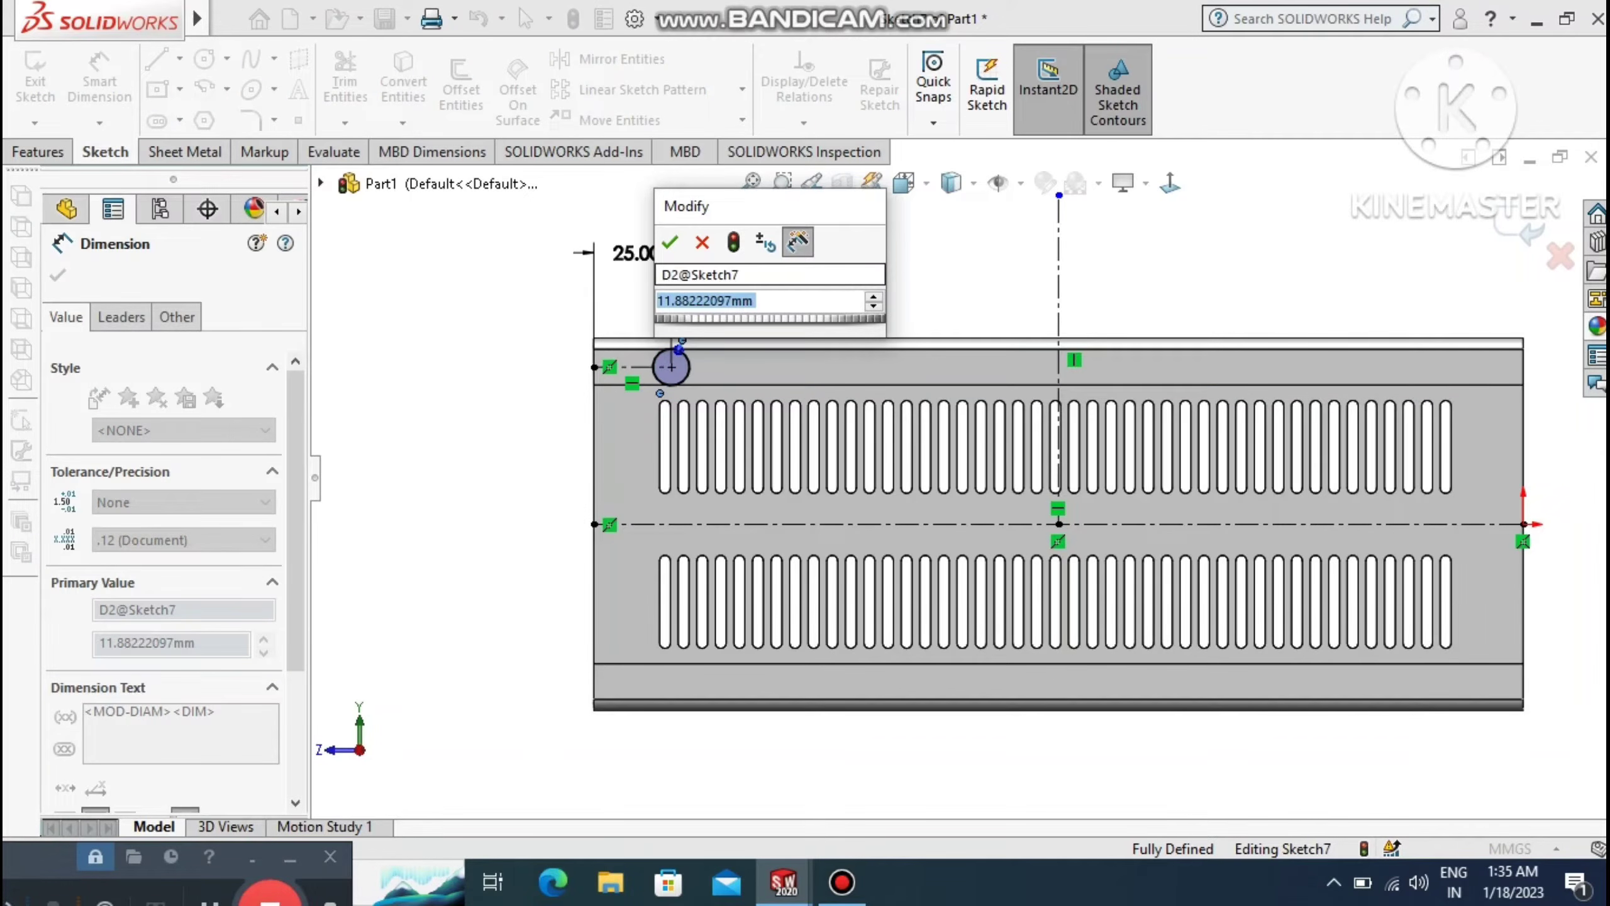
type("5.5")
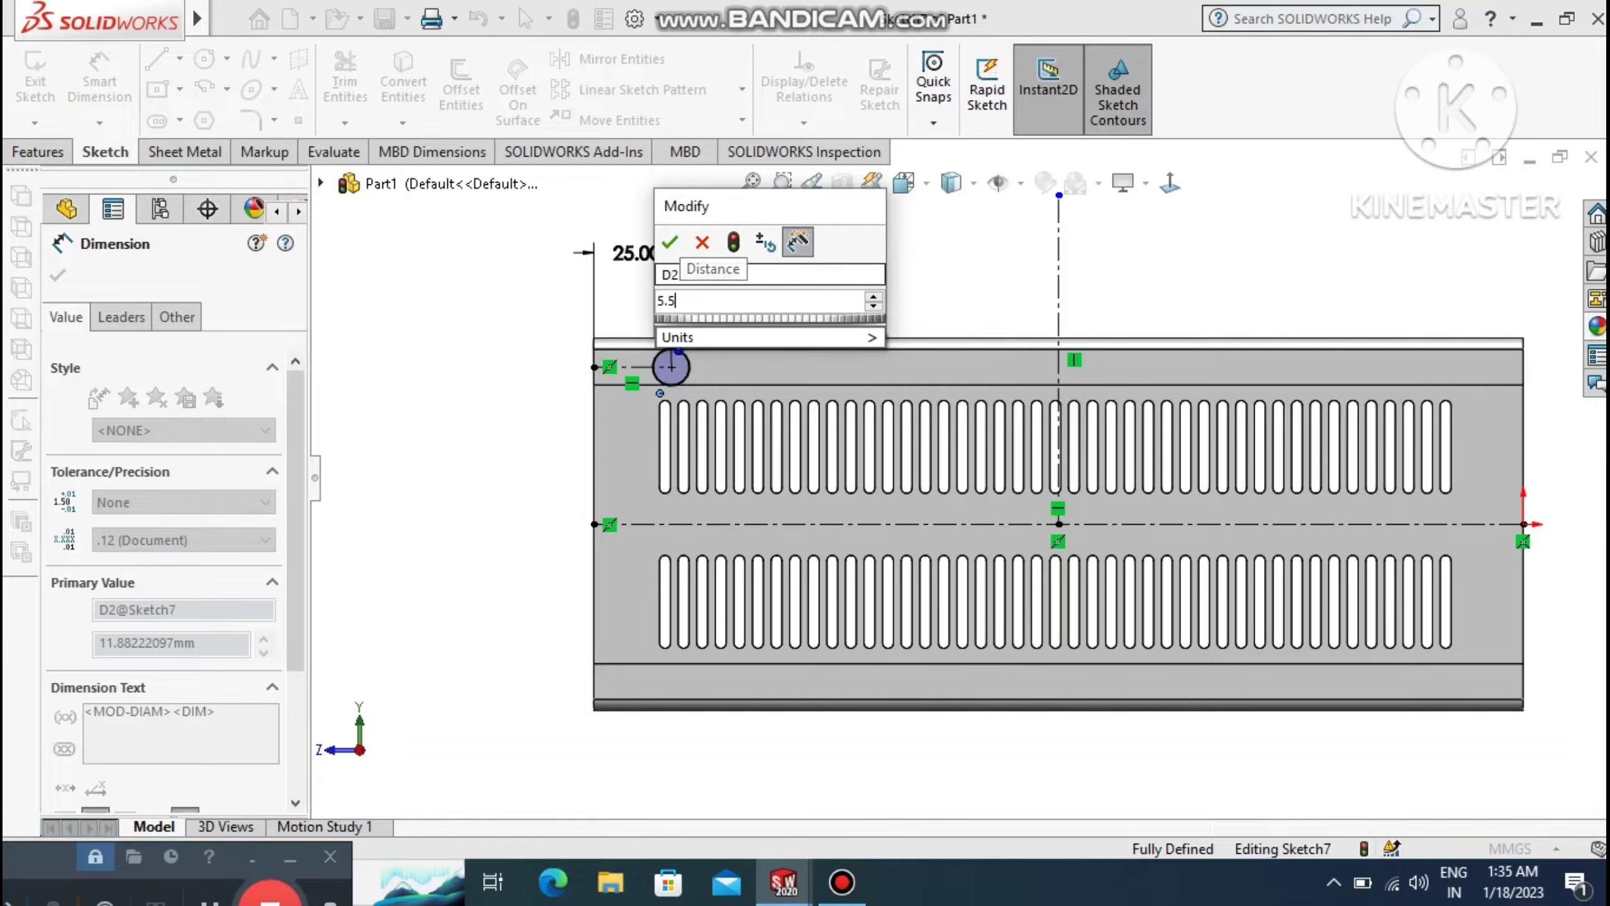
key("Return")
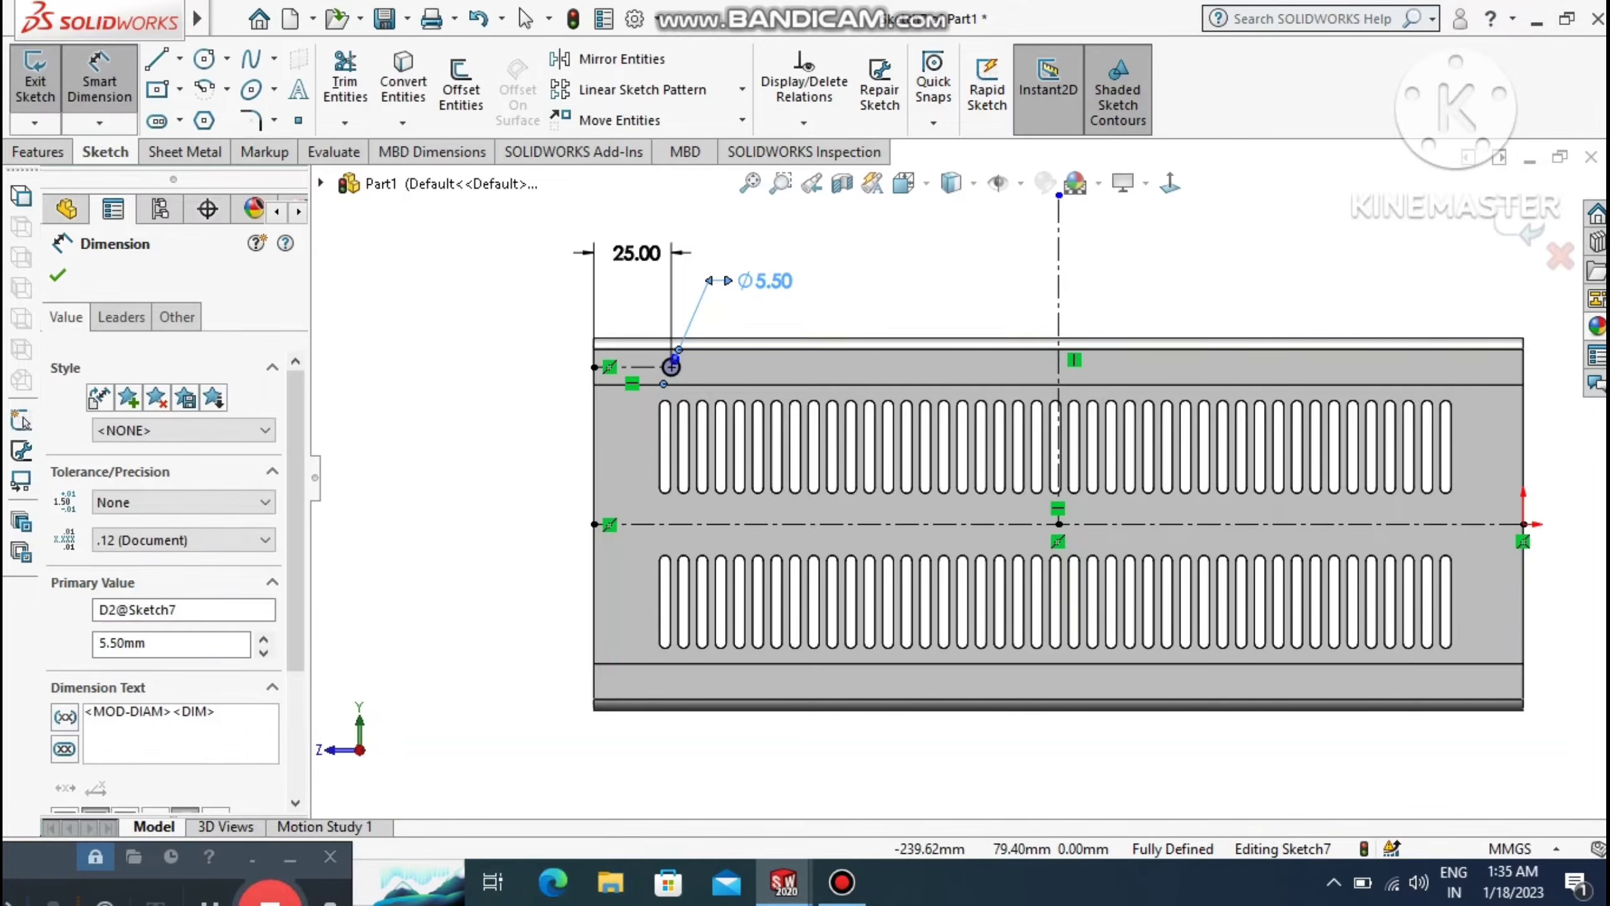
left_click(477, 349)
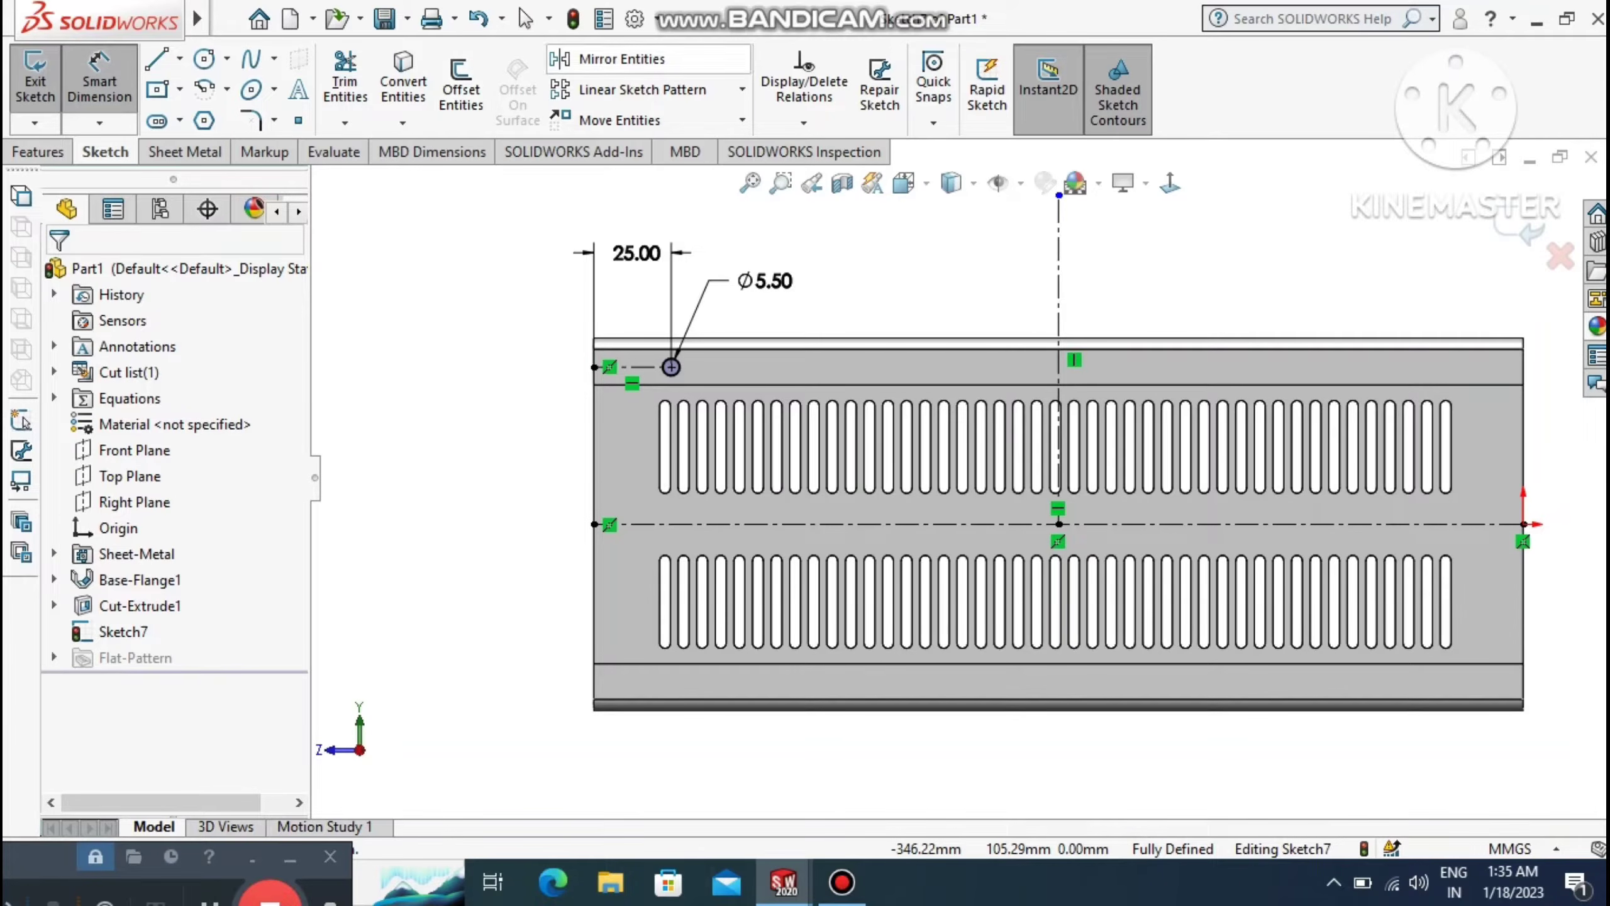
Mirror the 5.5 mm circle about the vertical centerline to the other end of the upper lip.
left_click(609, 59)
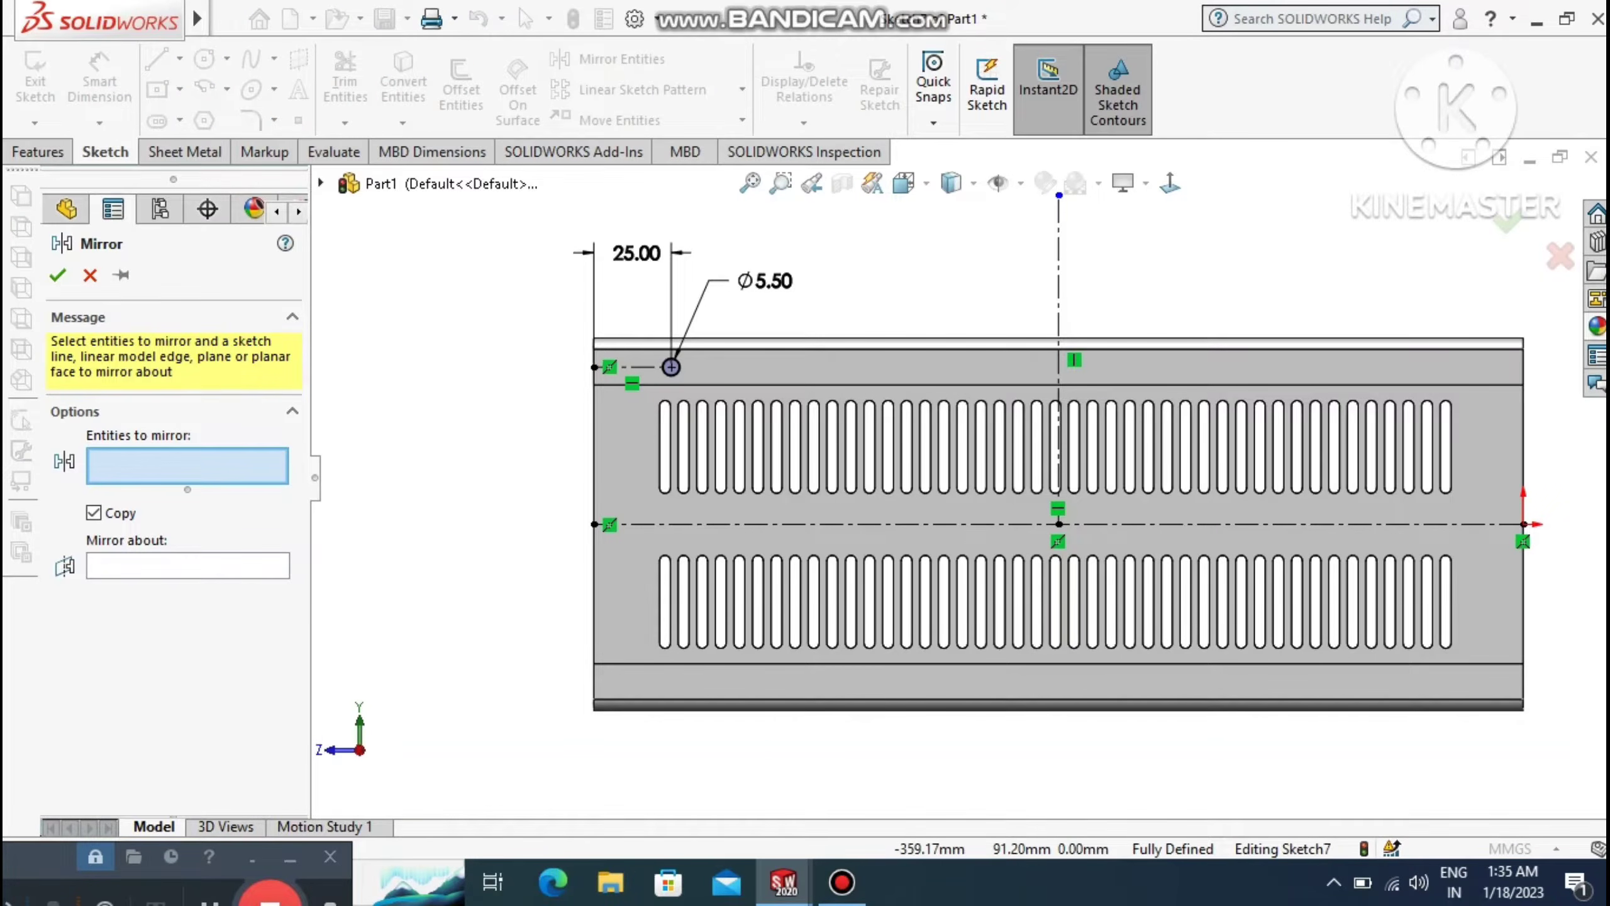
left_click(671, 367)
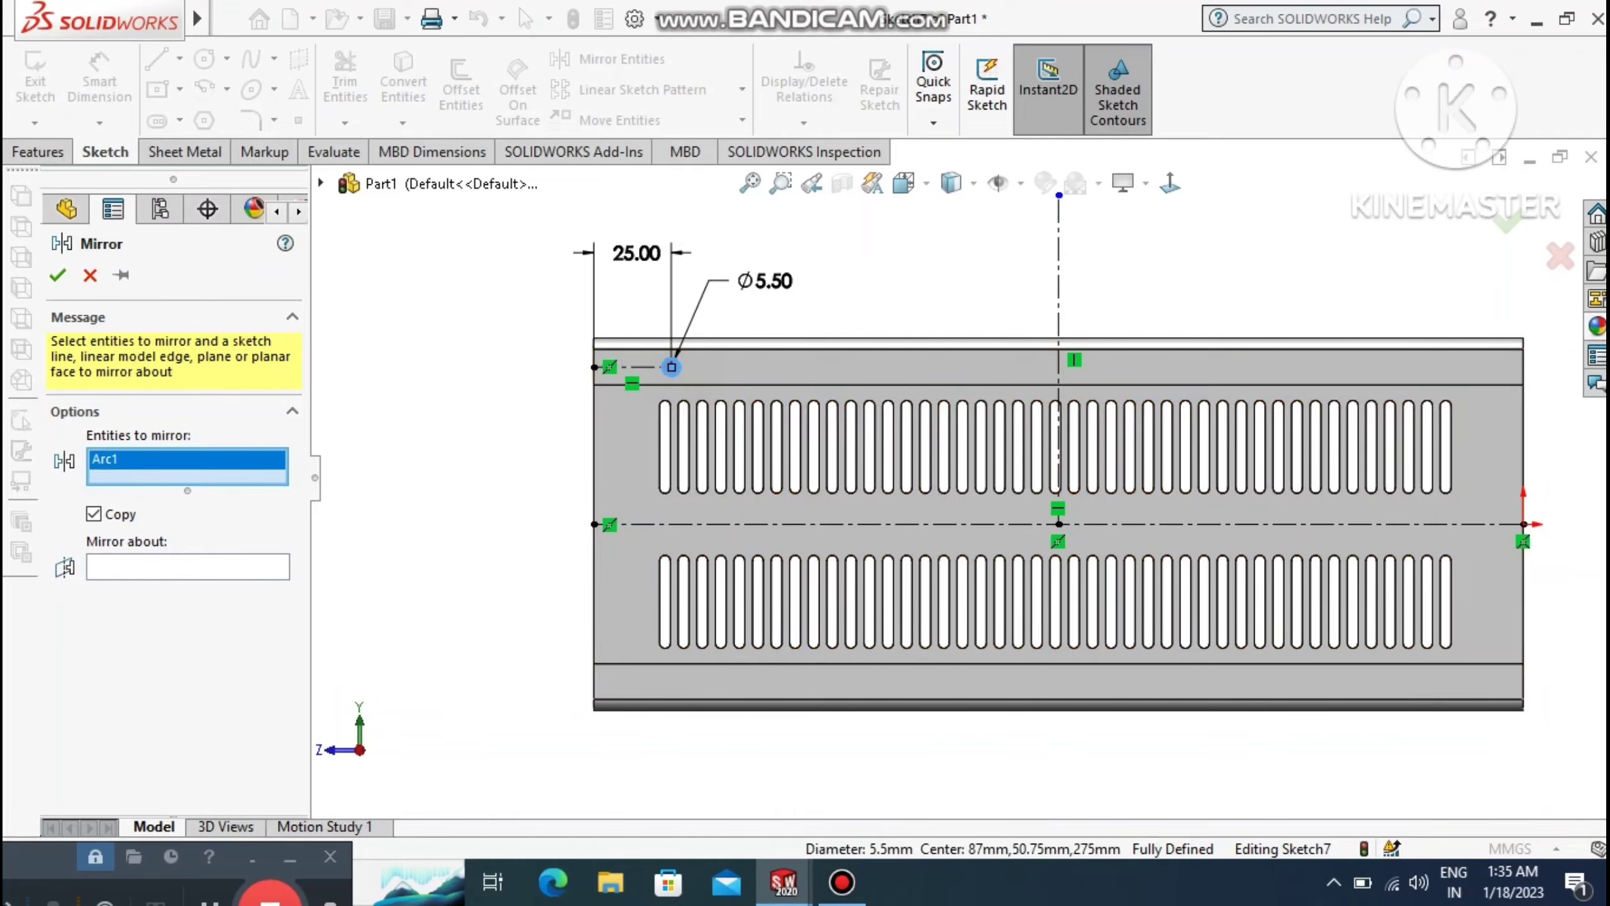
left_click(224, 561)
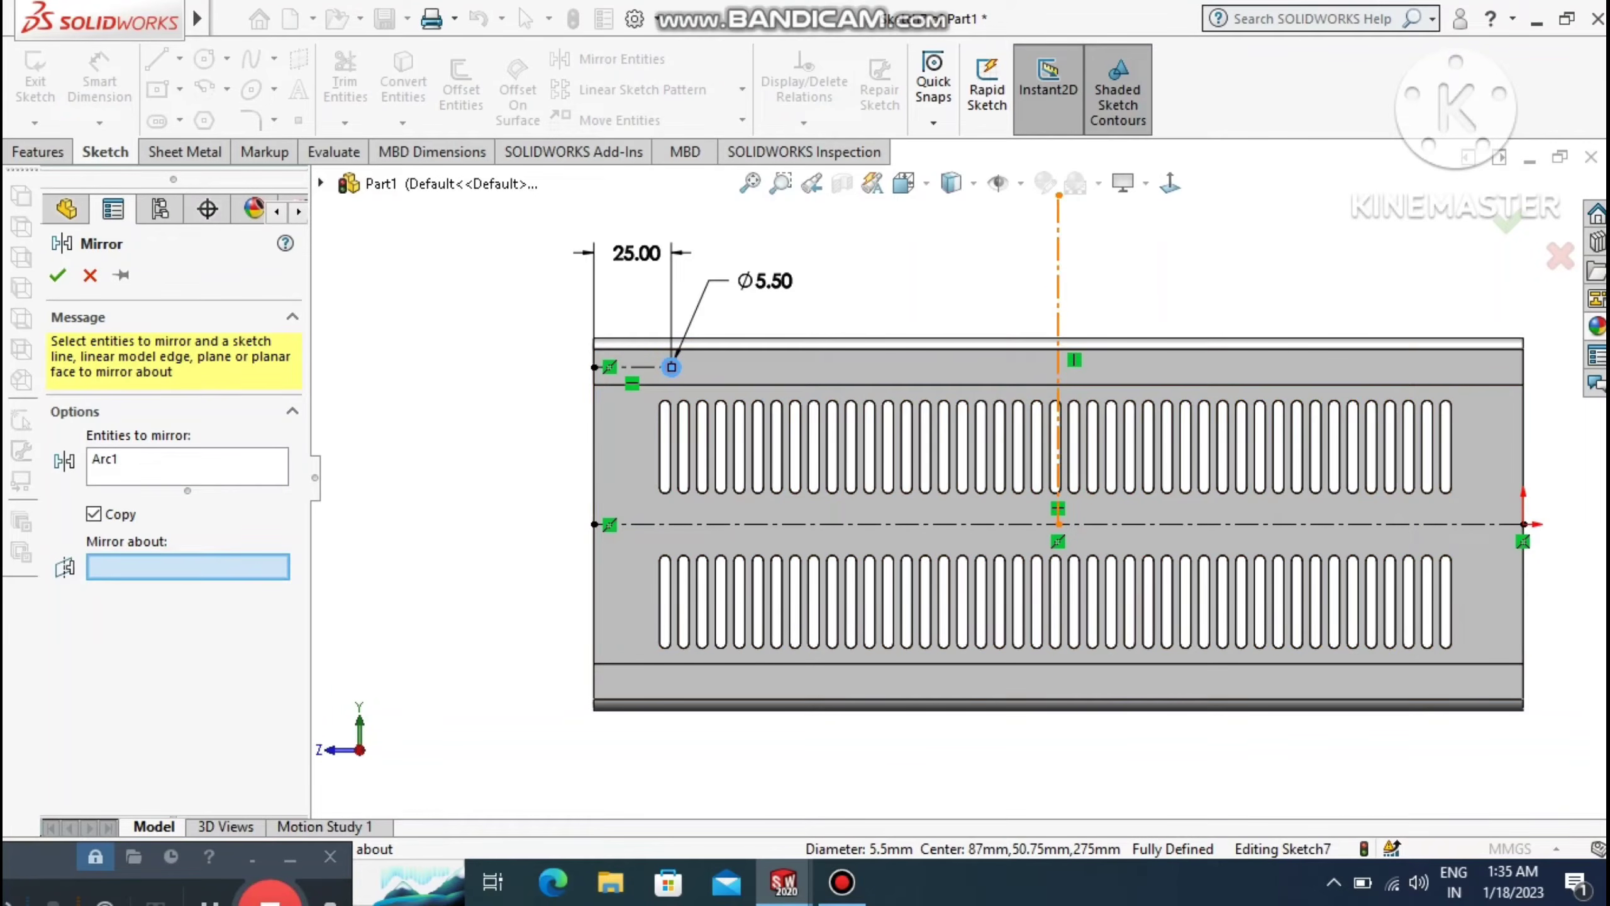
left_click(1057, 287)
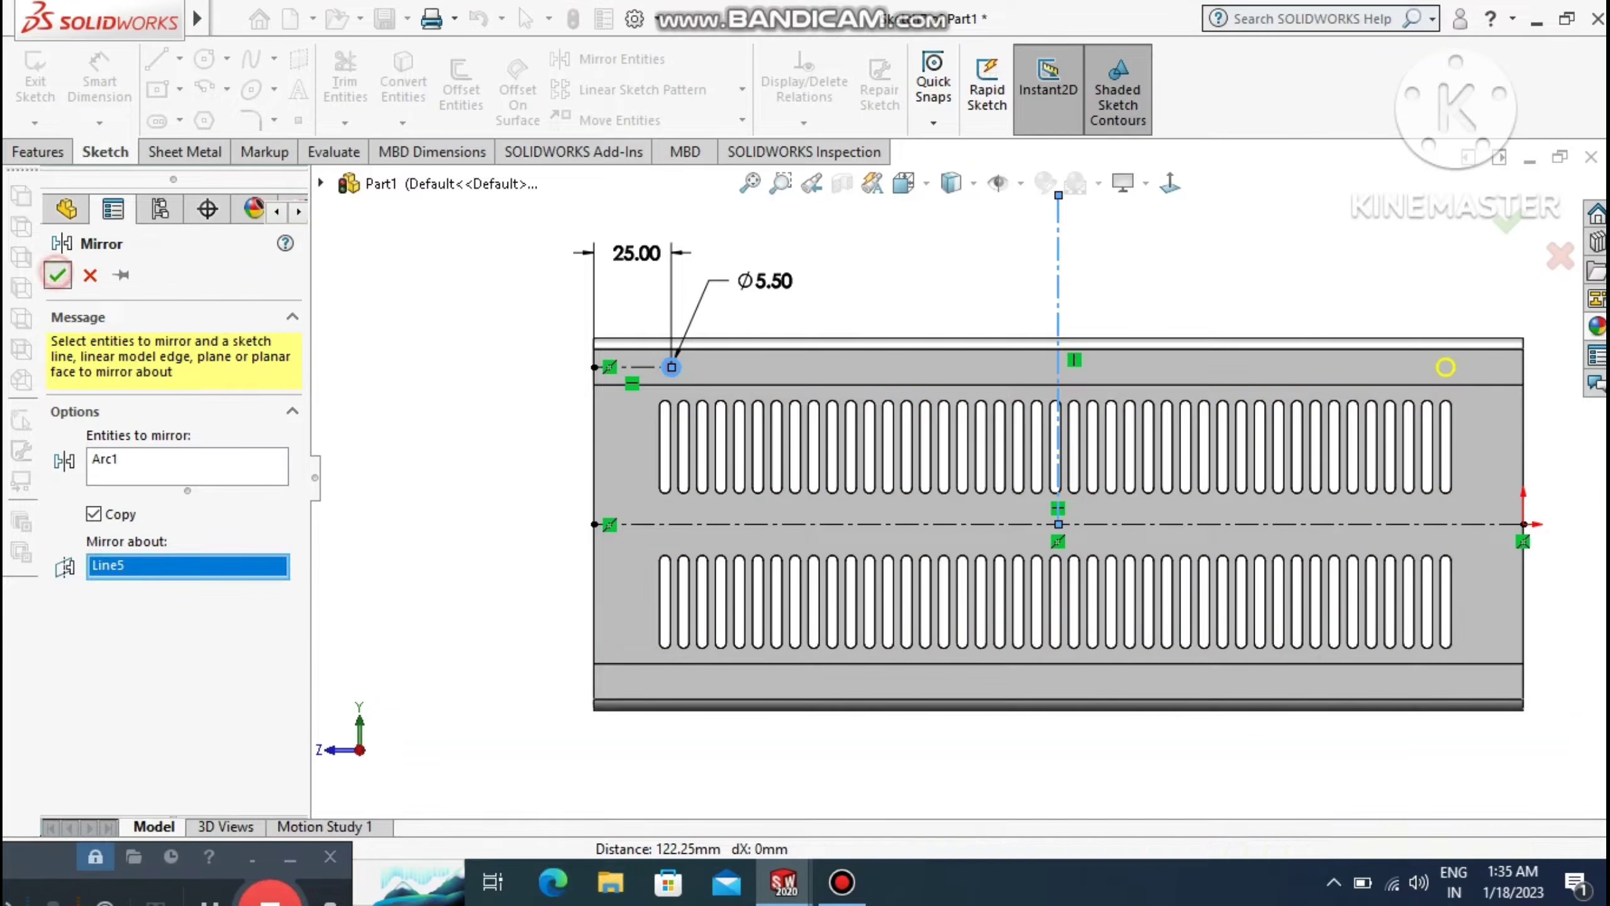
left_click(57, 275)
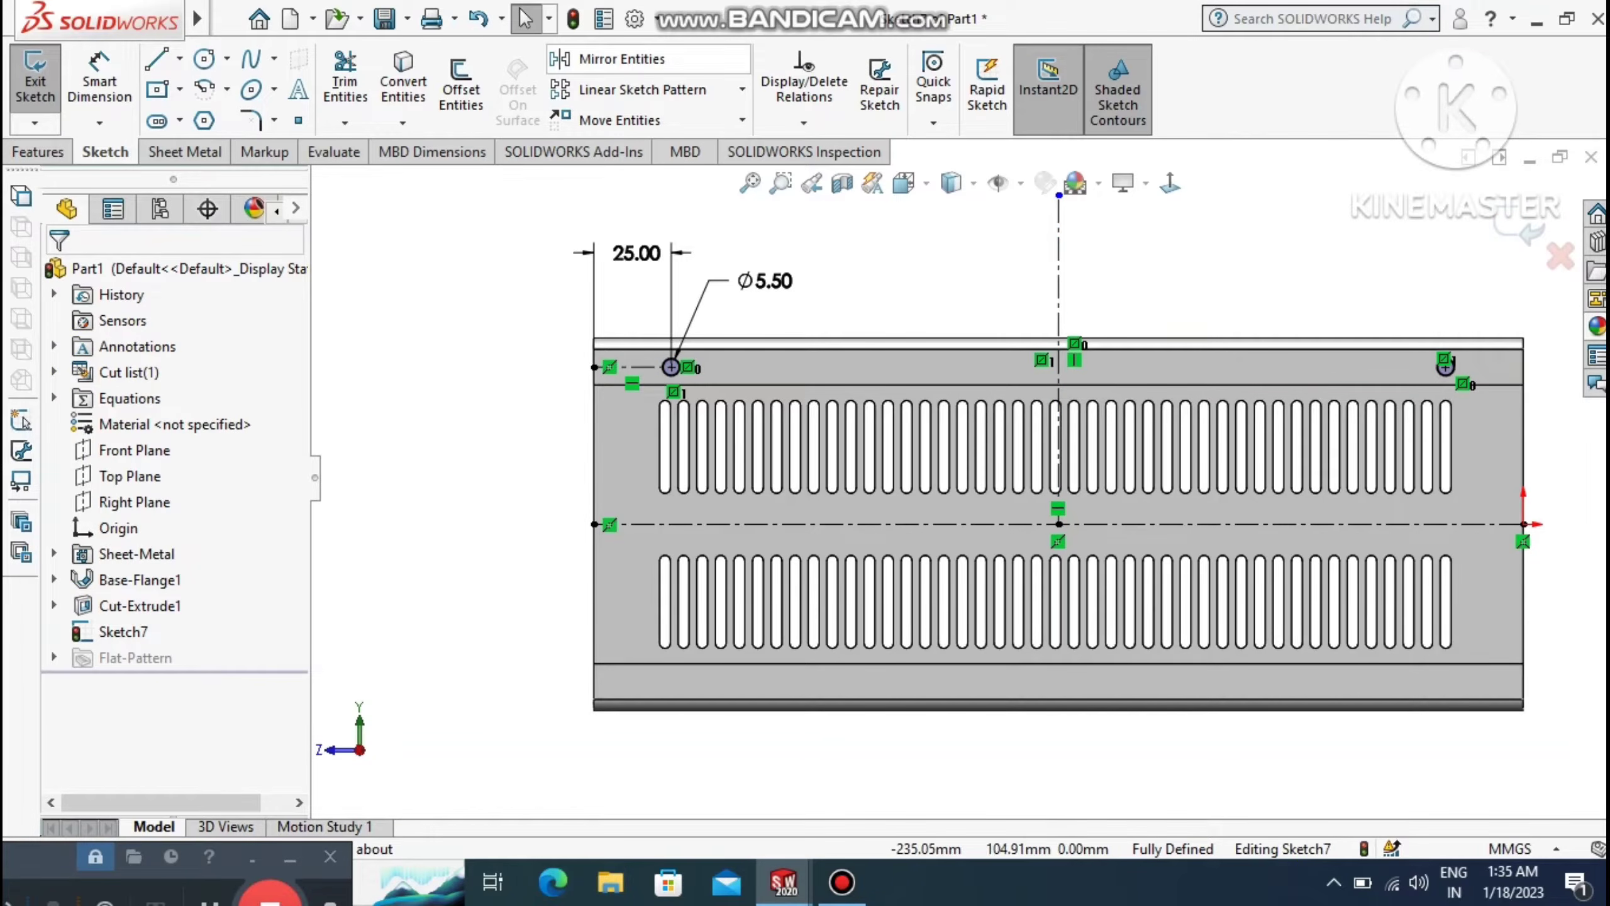
Create a linear sketch pattern of the original lip circle along the X-axis with 4 instances spaced 62.40 mm apart.
left_click(642, 90)
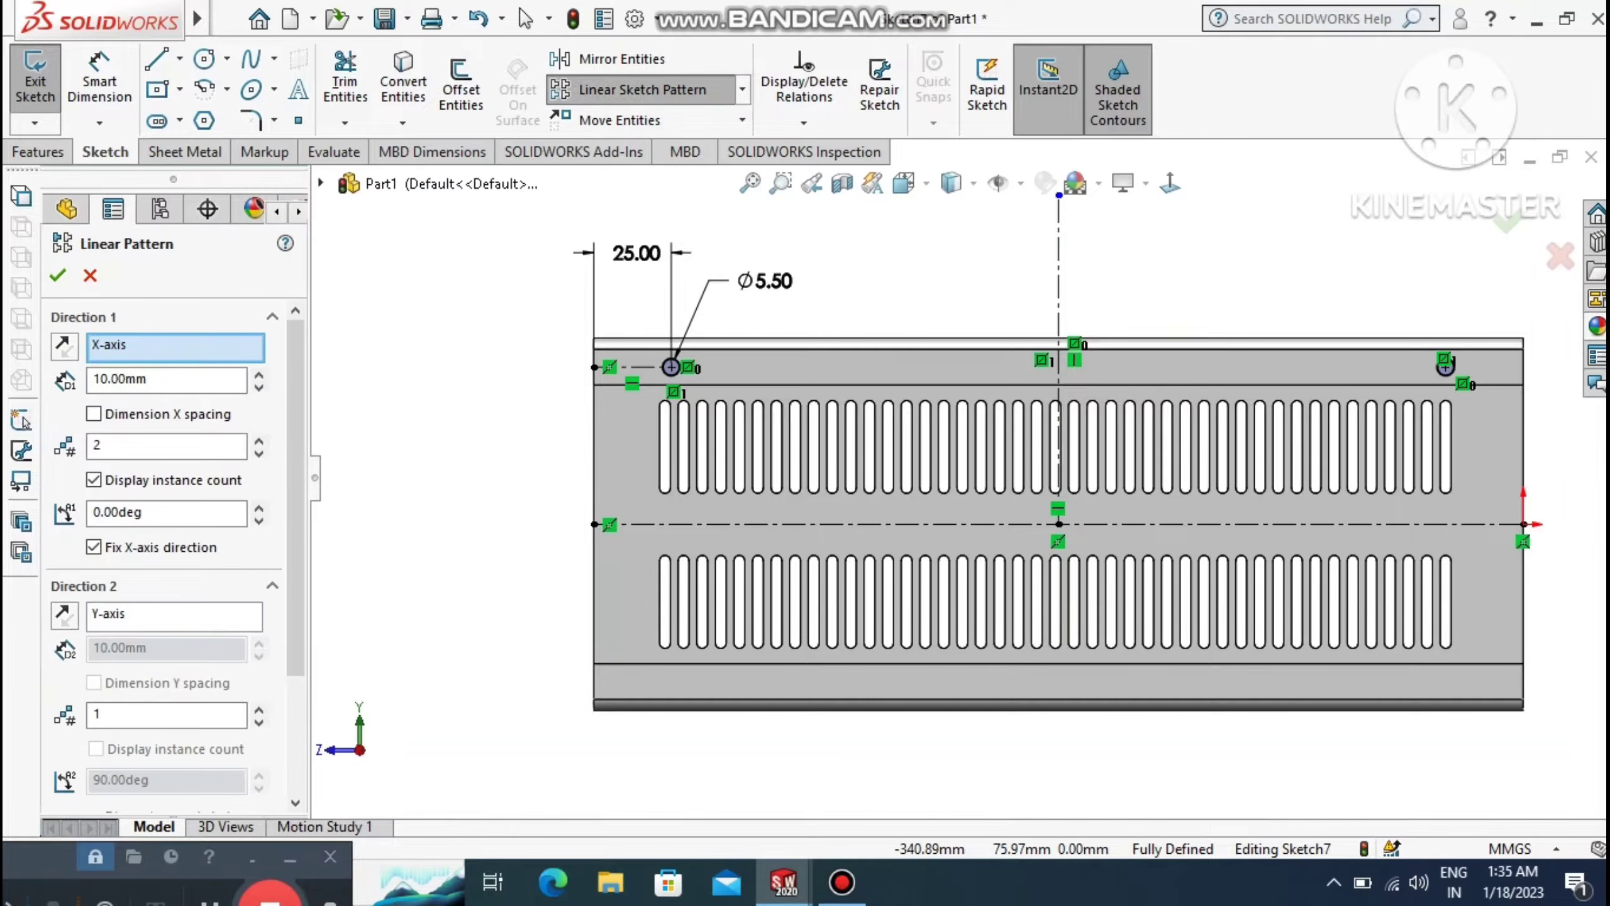
scroll(171, 558, "down", 2)
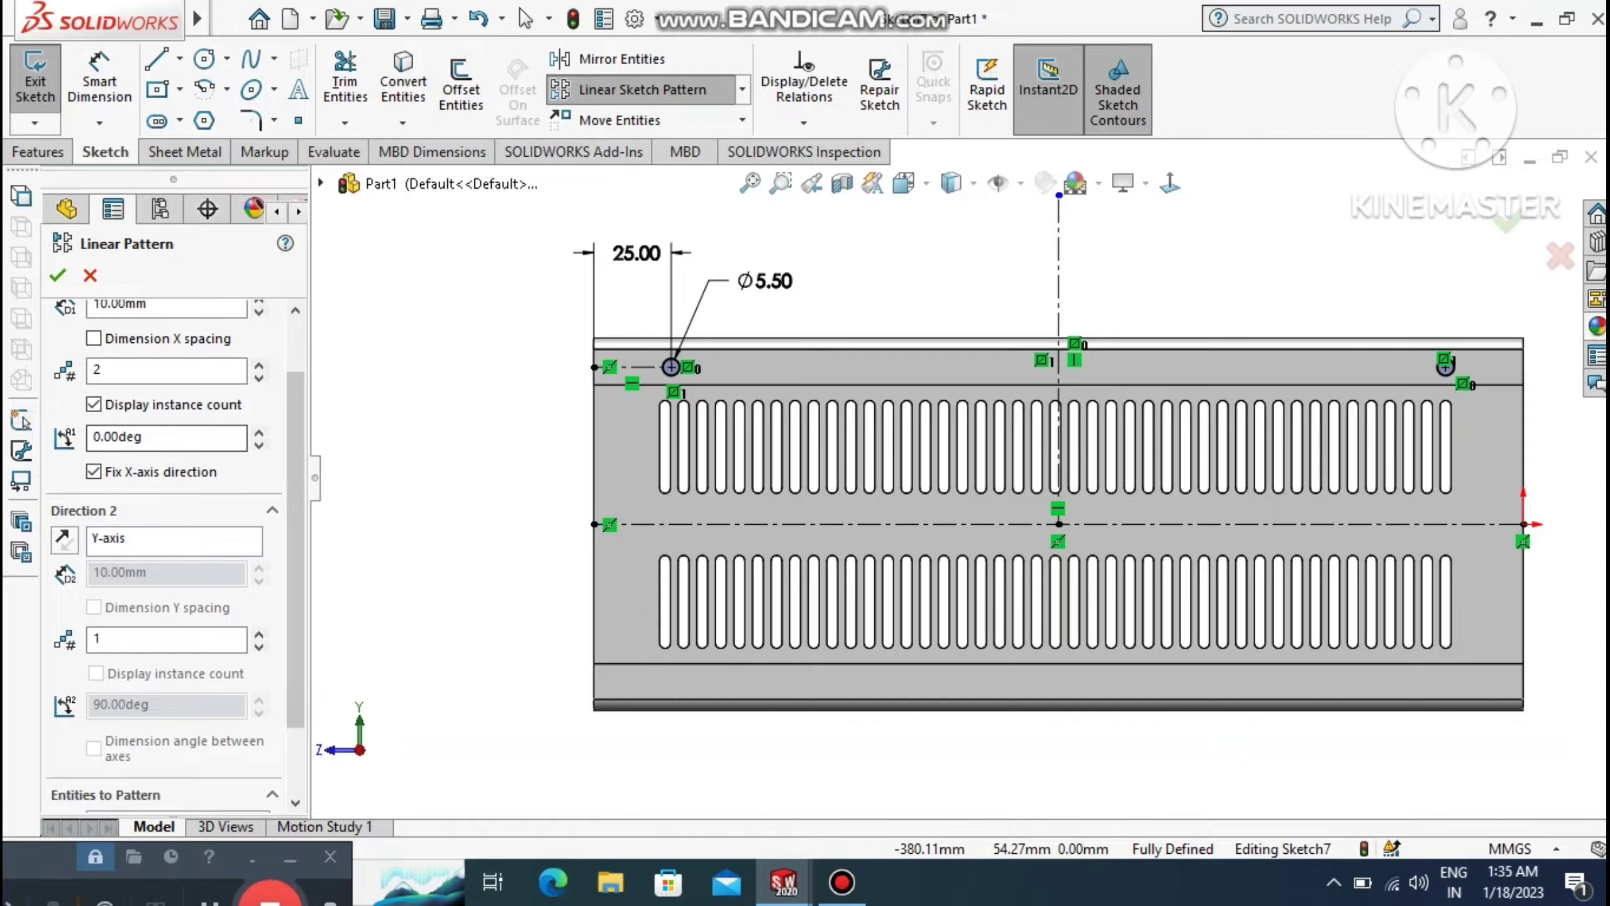
scroll(171, 558, "down", 2)
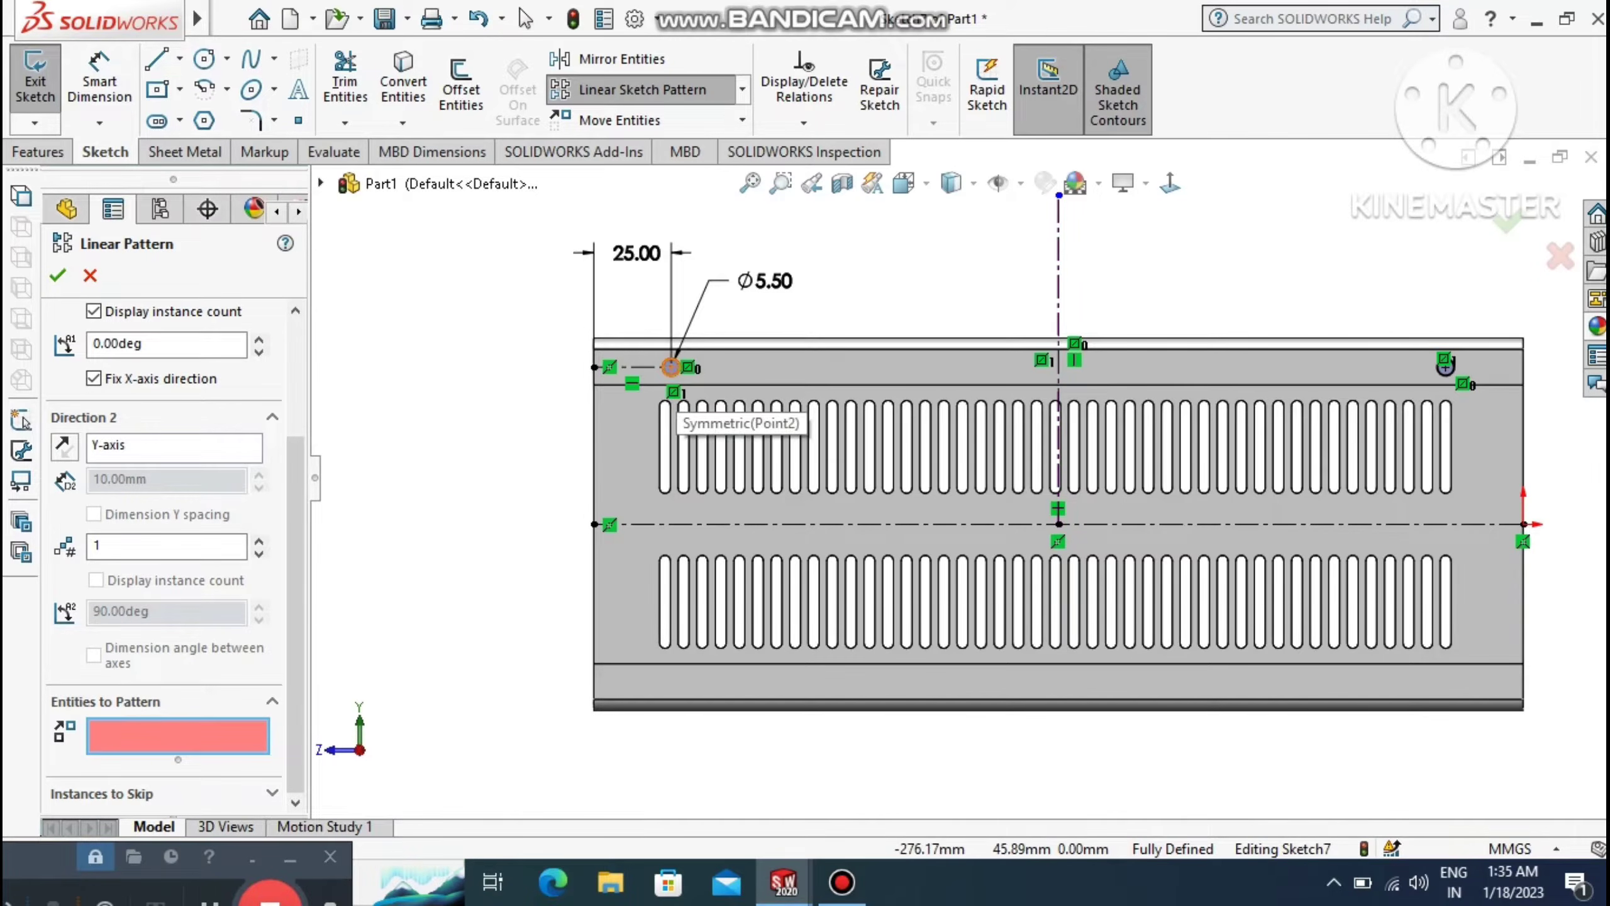
left_click(671, 366)
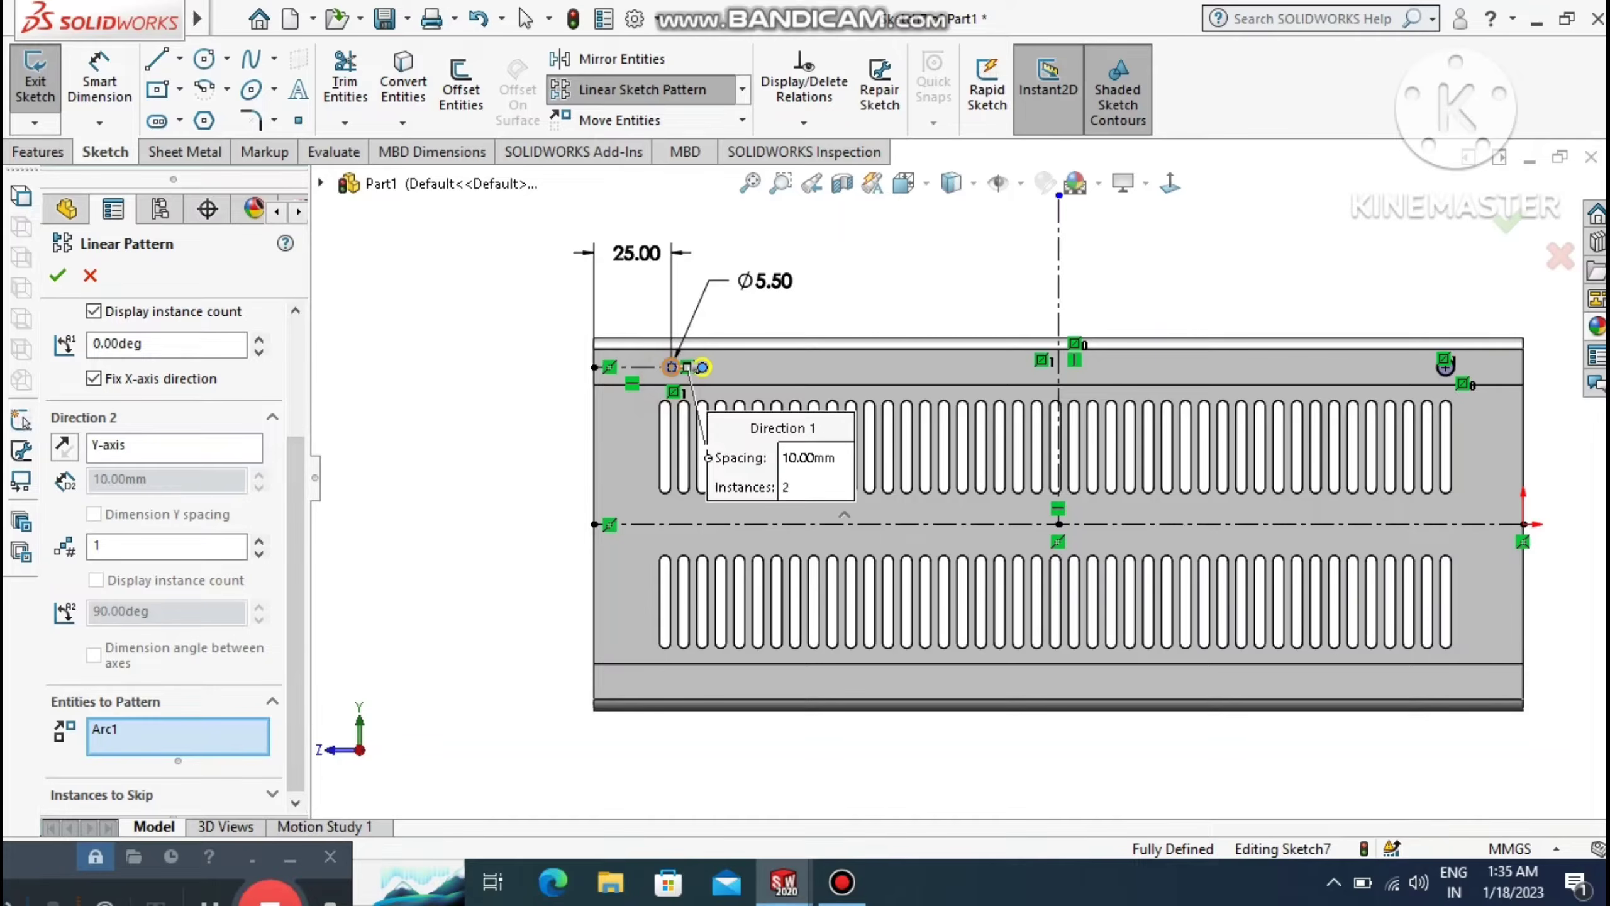
scroll(171, 507, "up", 4)
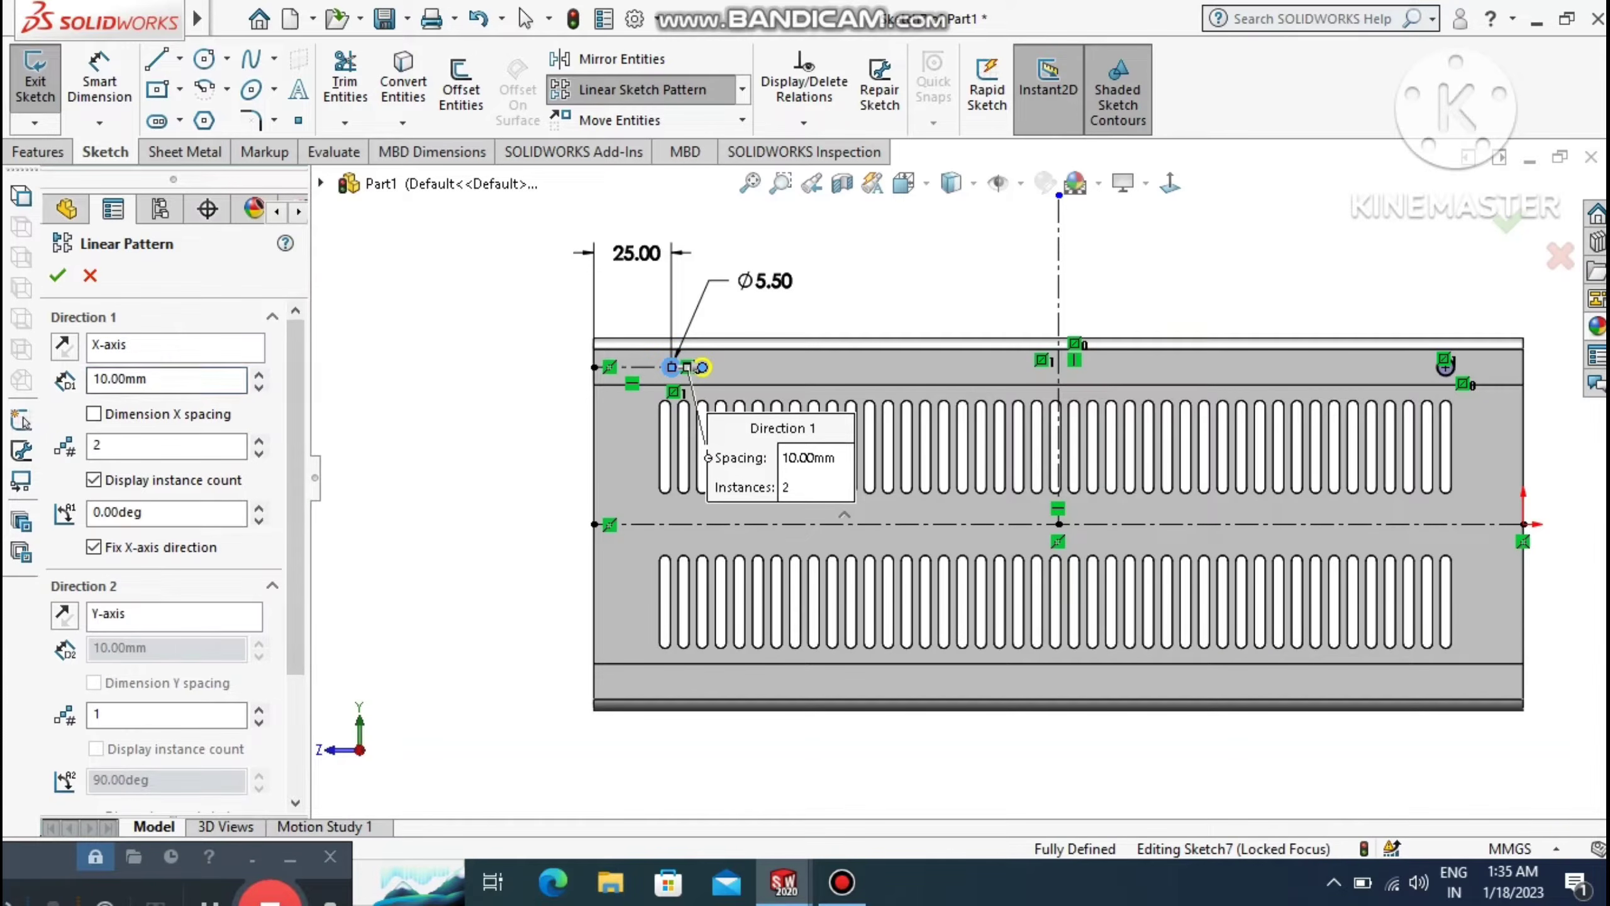
left_click(152, 378)
key("Return")
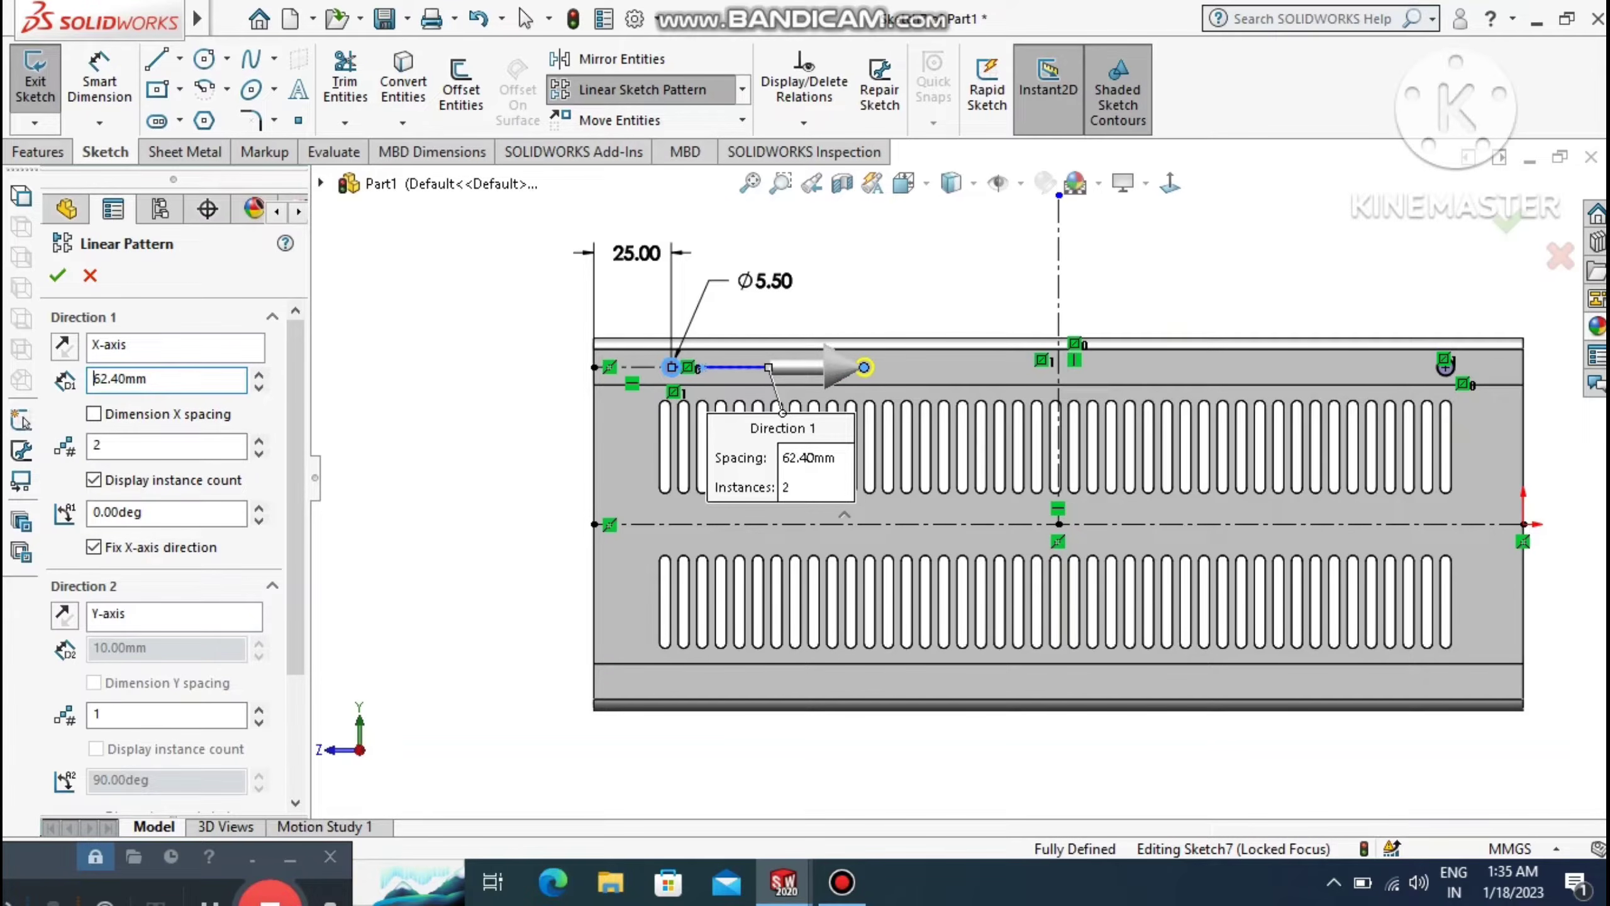
left_click(259, 439)
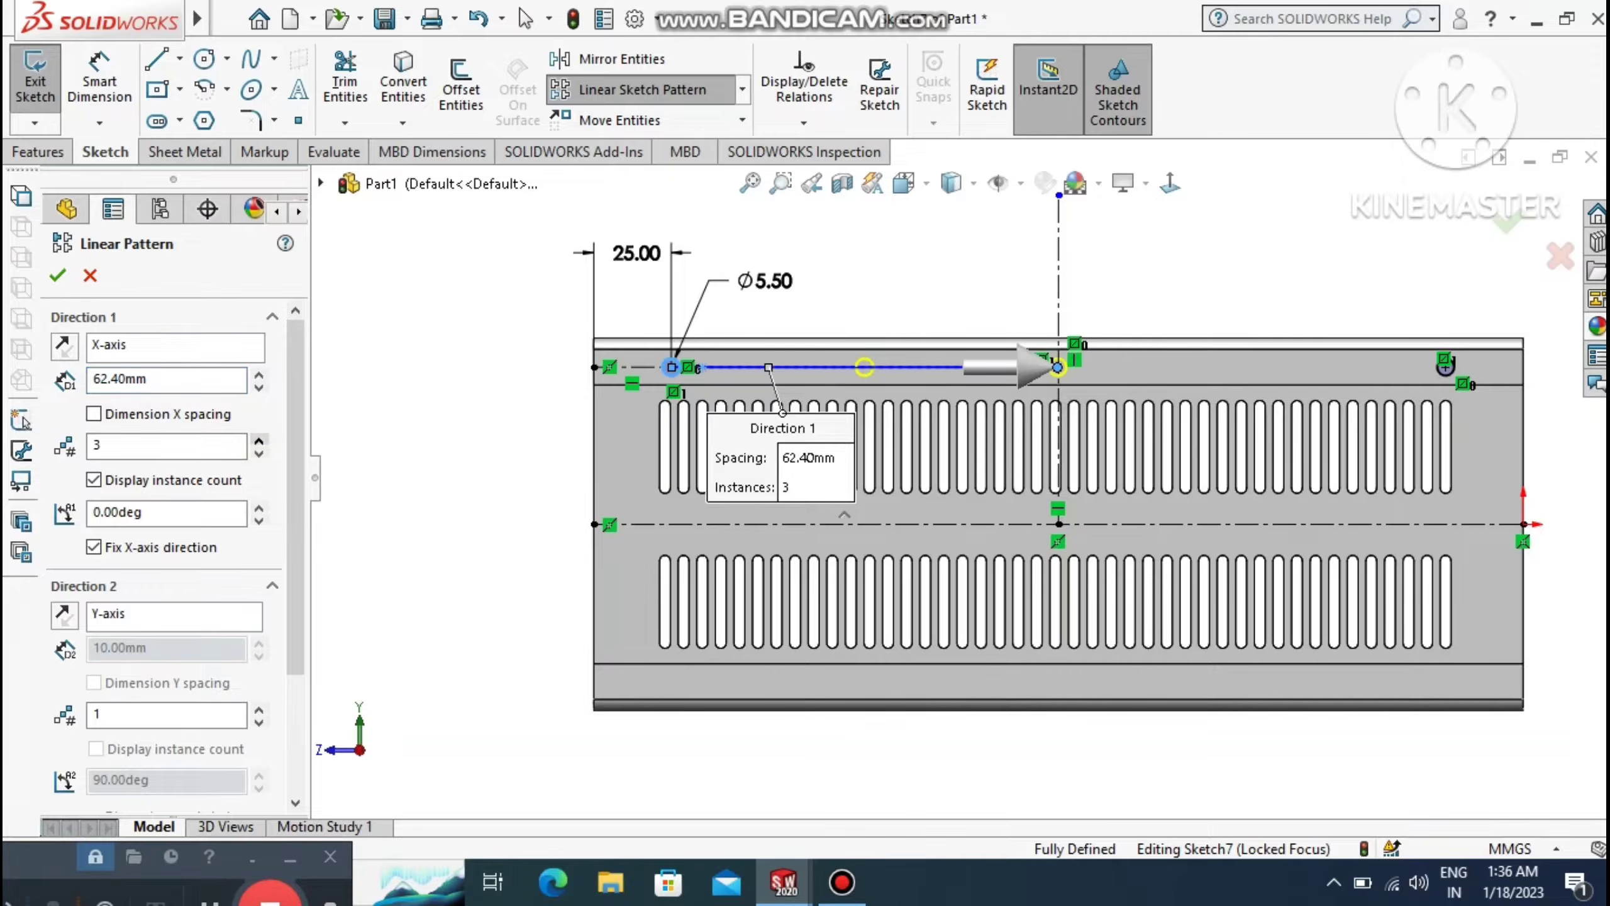
left_click(258, 440)
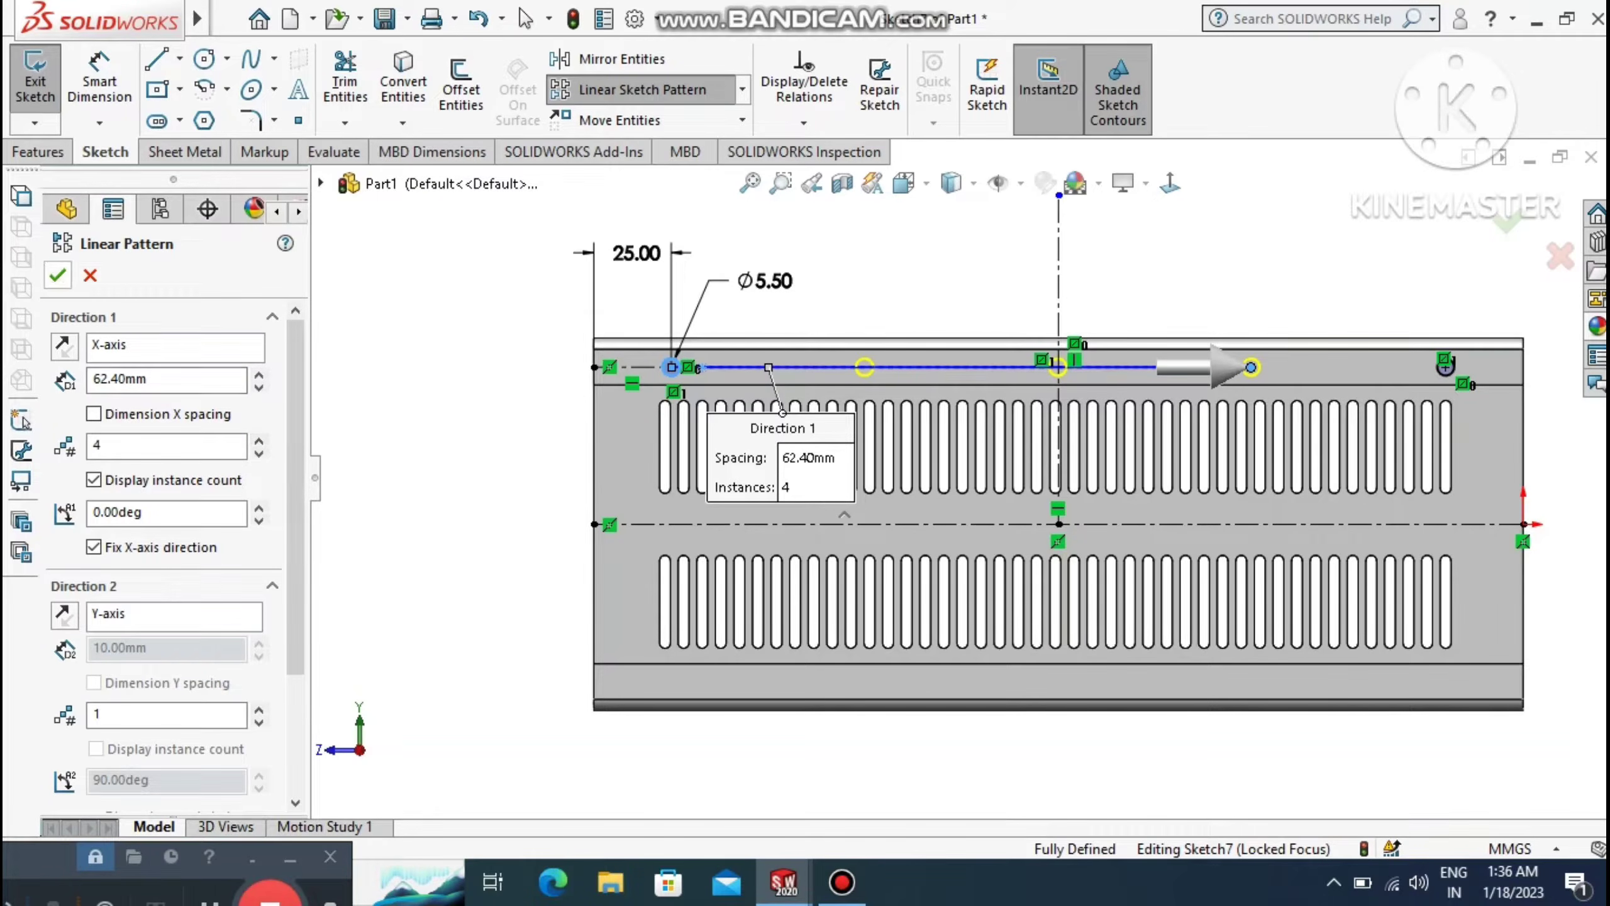
left_click(58, 275)
left_click(359, 389)
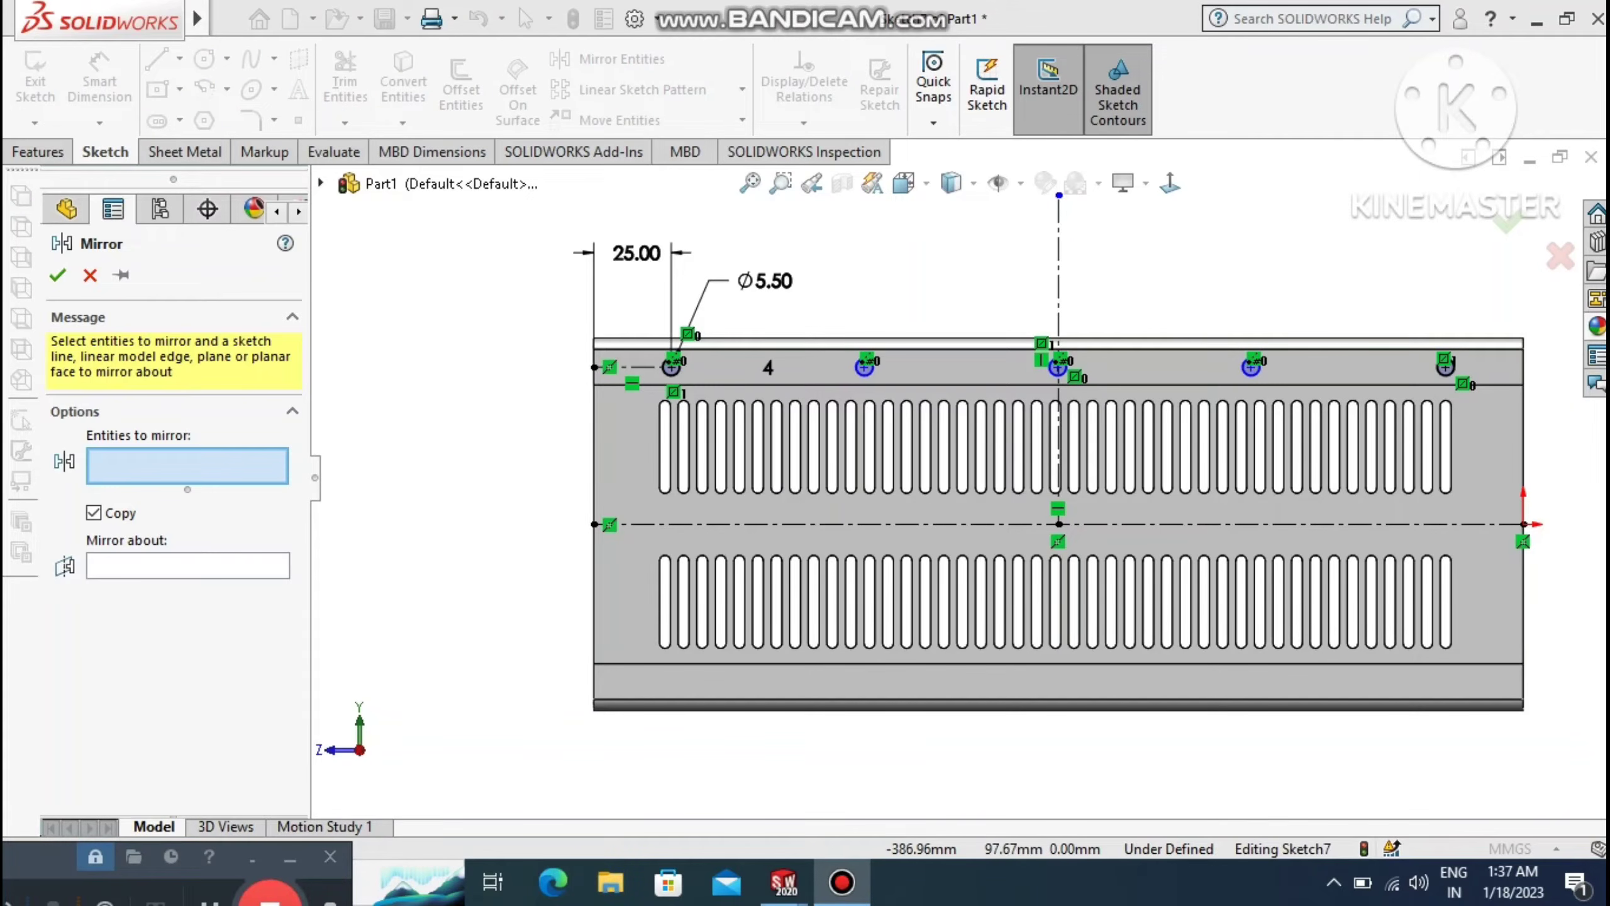
Mirror all five upper-lip circles and the short centerline about the long horizontal centerline onto the lower lip.
left_click_drag(511, 227, 465, 445)
left_click_drag(517, 271, 1559, 445)
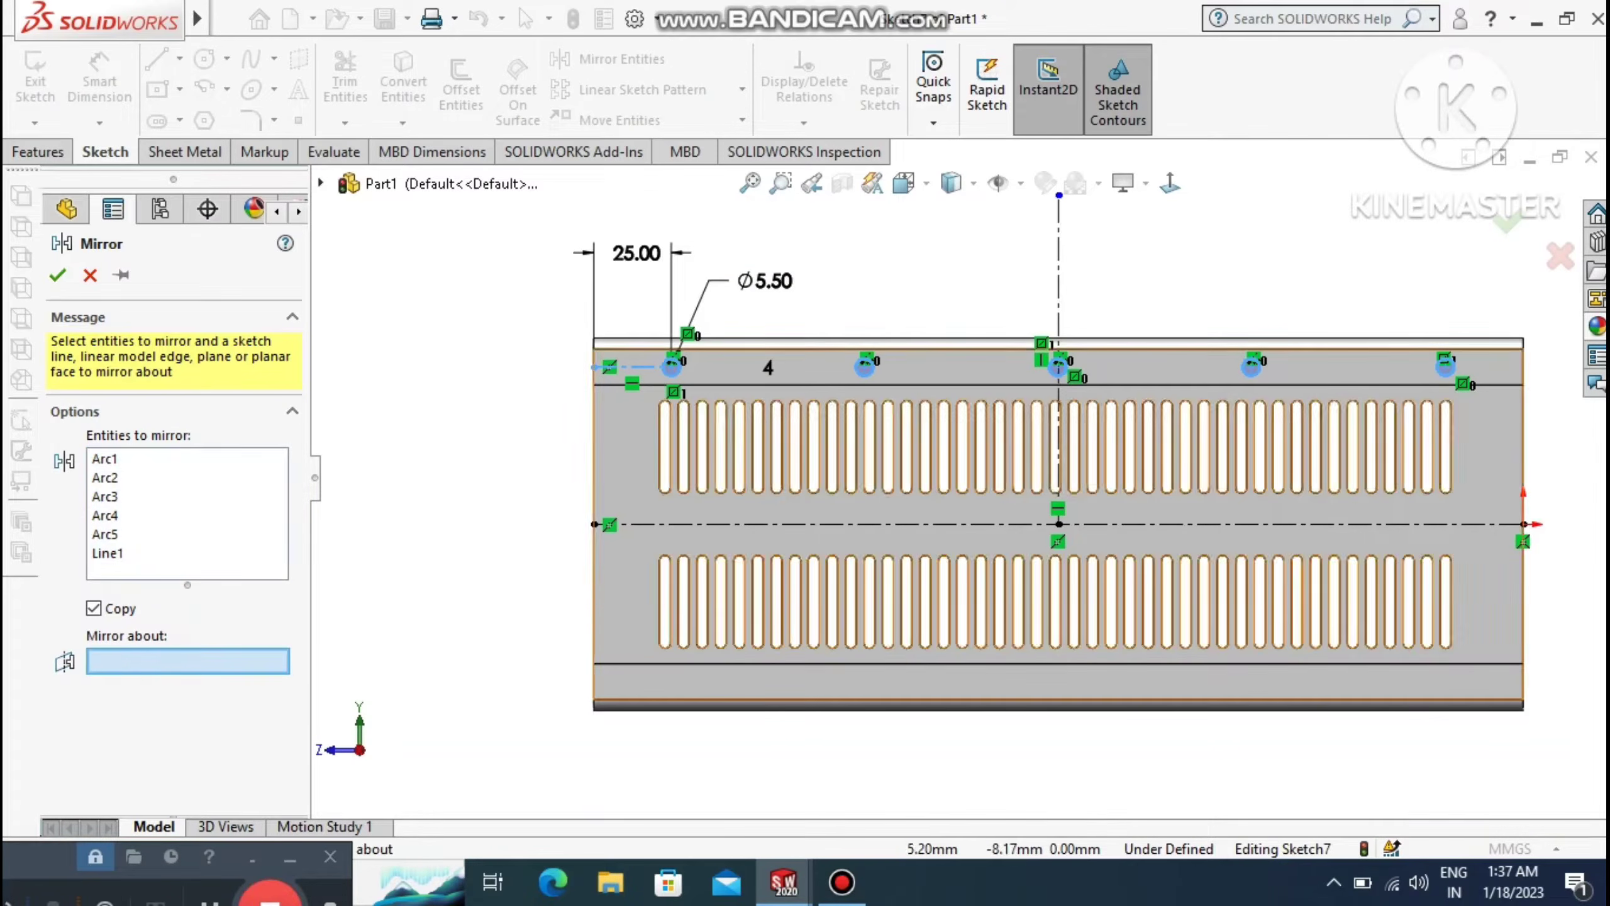
left_click(1312, 524)
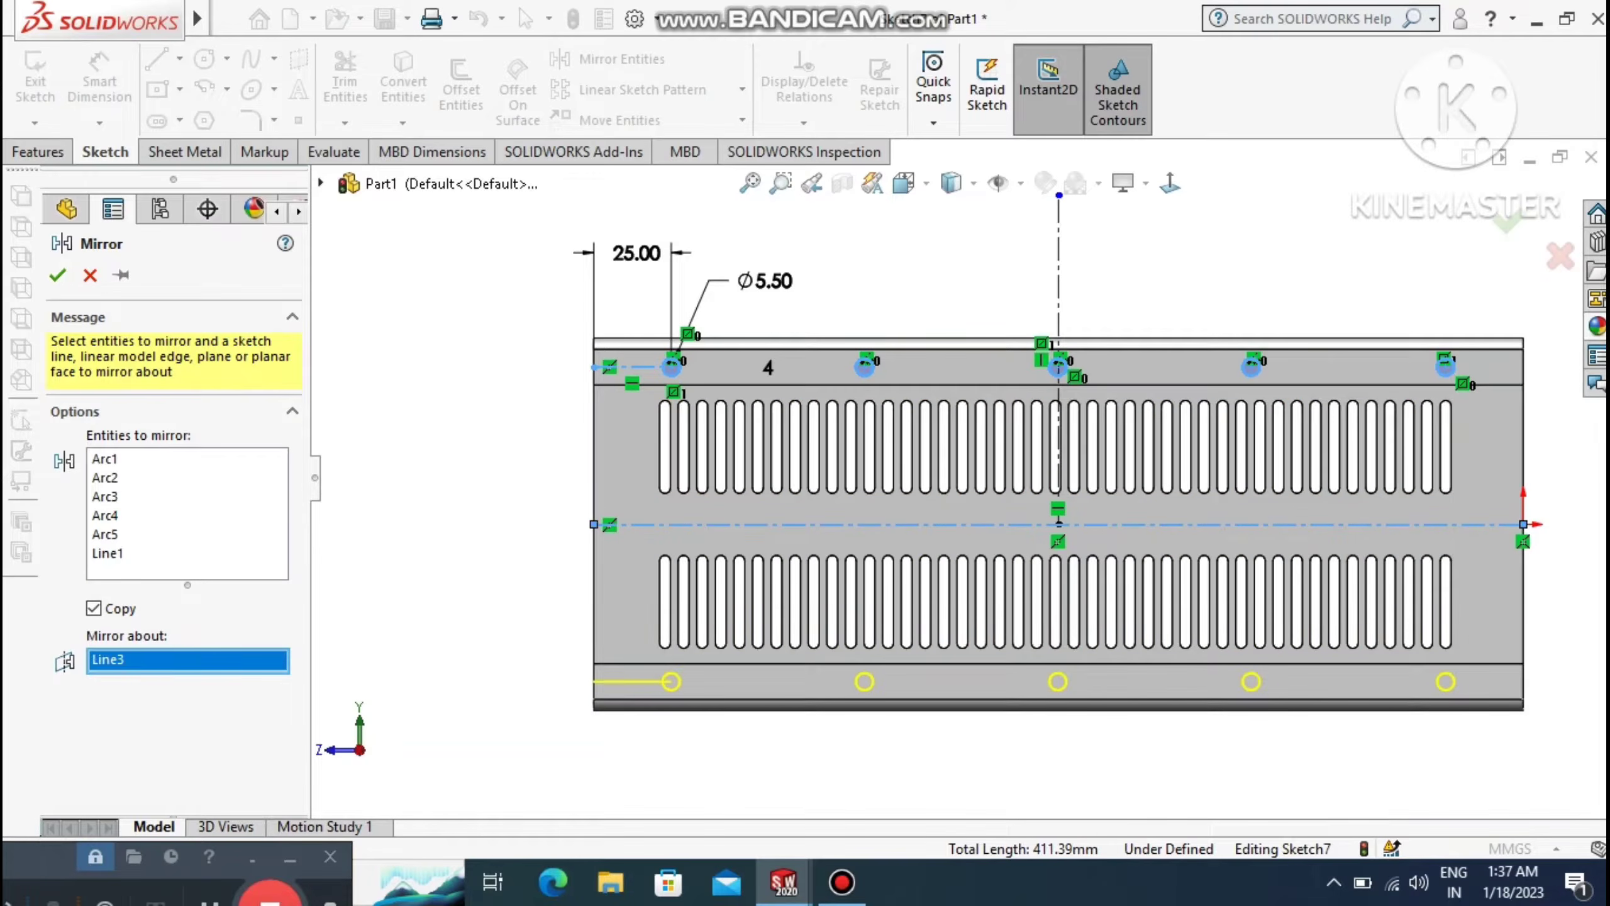
left_click(56, 275)
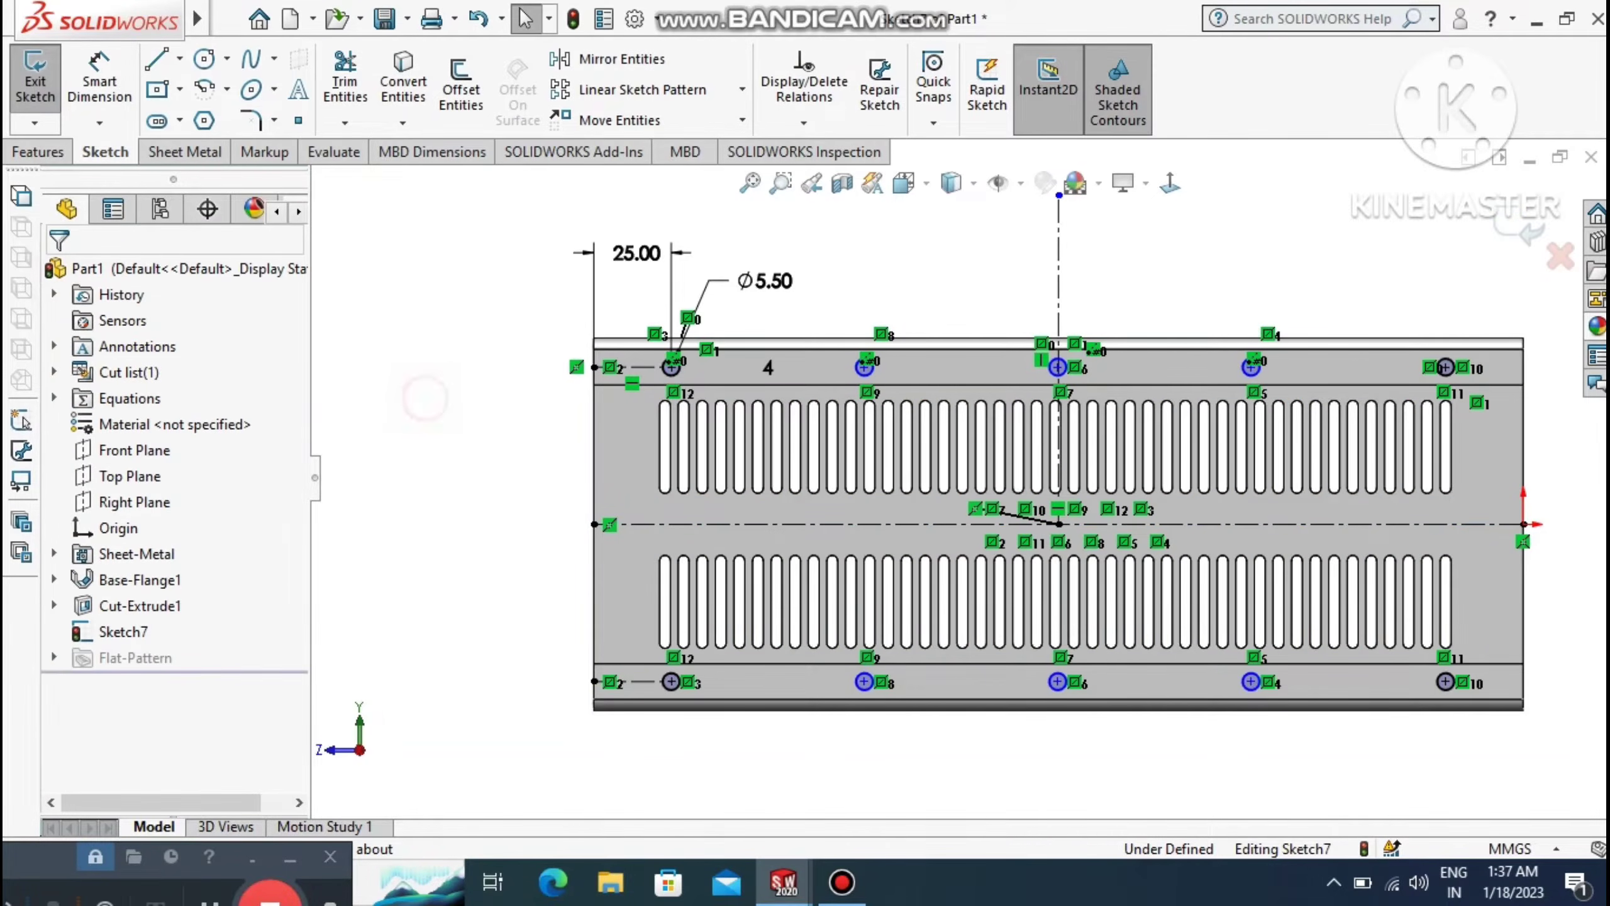
Cut-extrude the circles on both lips as a Blind cut with the depth linked to the sheet thickness.
left_click(28, 150)
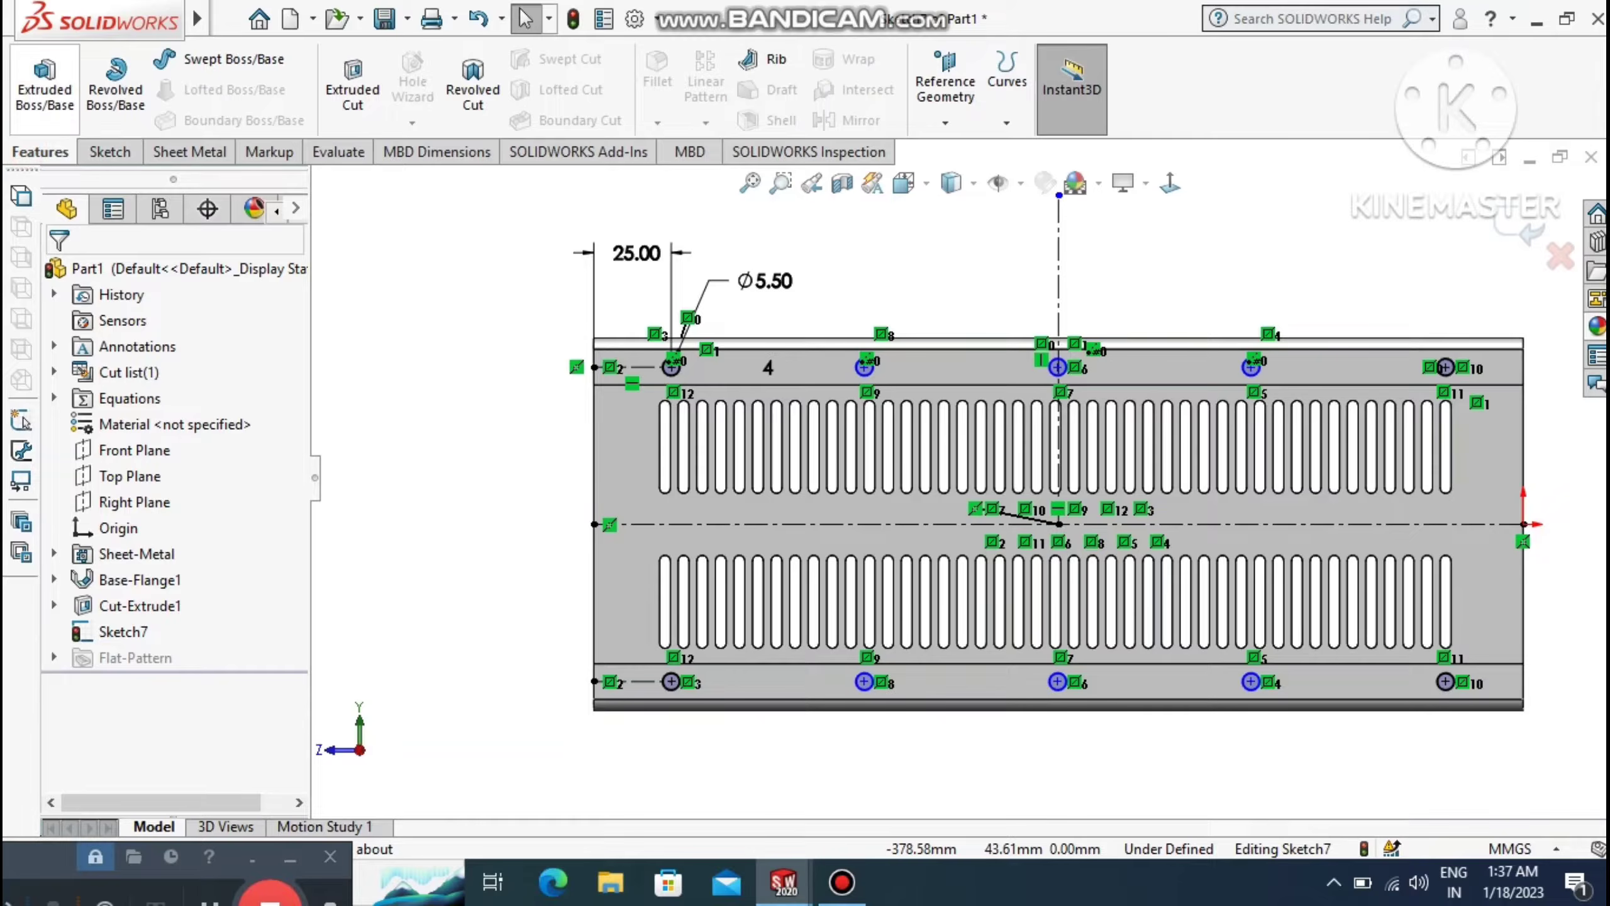
left_click(370, 74)
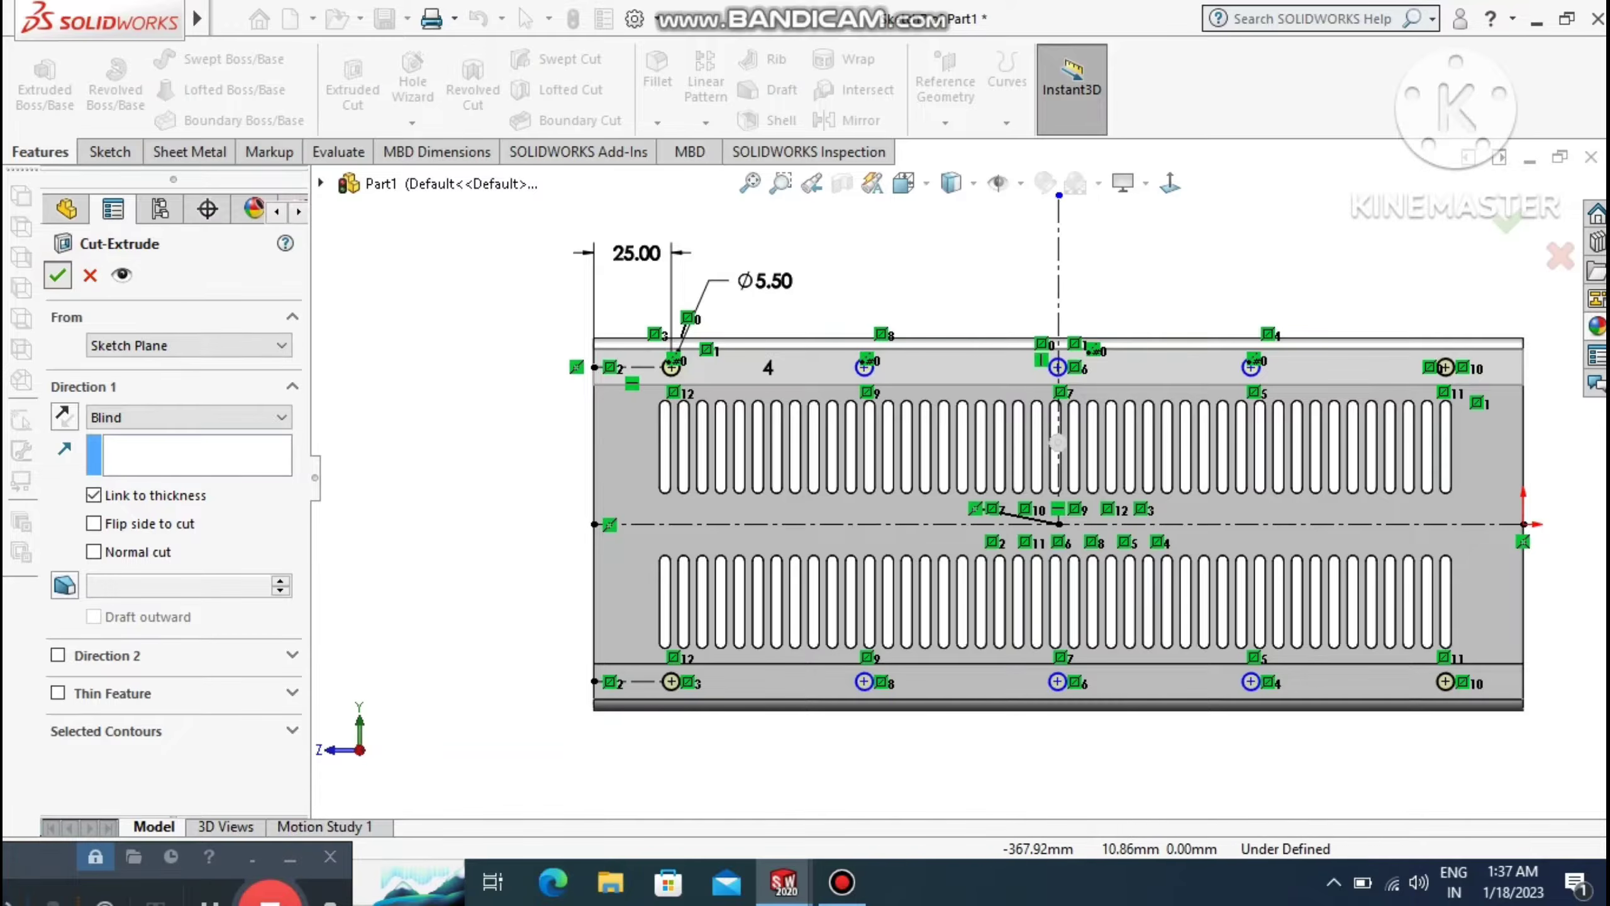
key("Return")
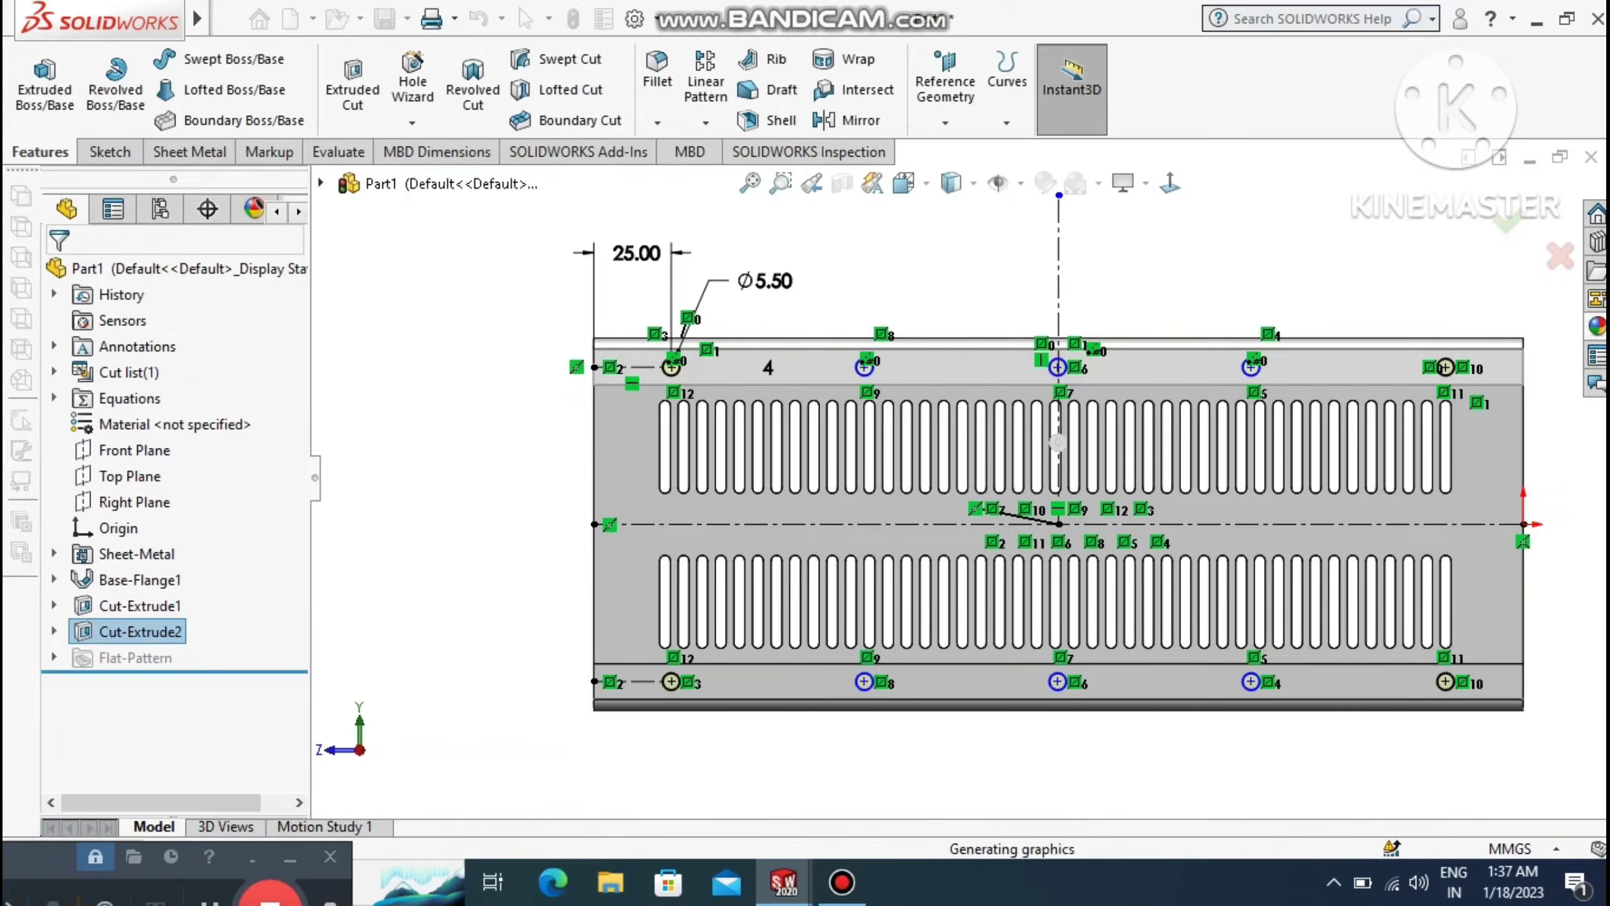
Start a new sketch on the enclosure's slotted outer face and orient the view normal to it.
scroll(387, 536, "down", 3)
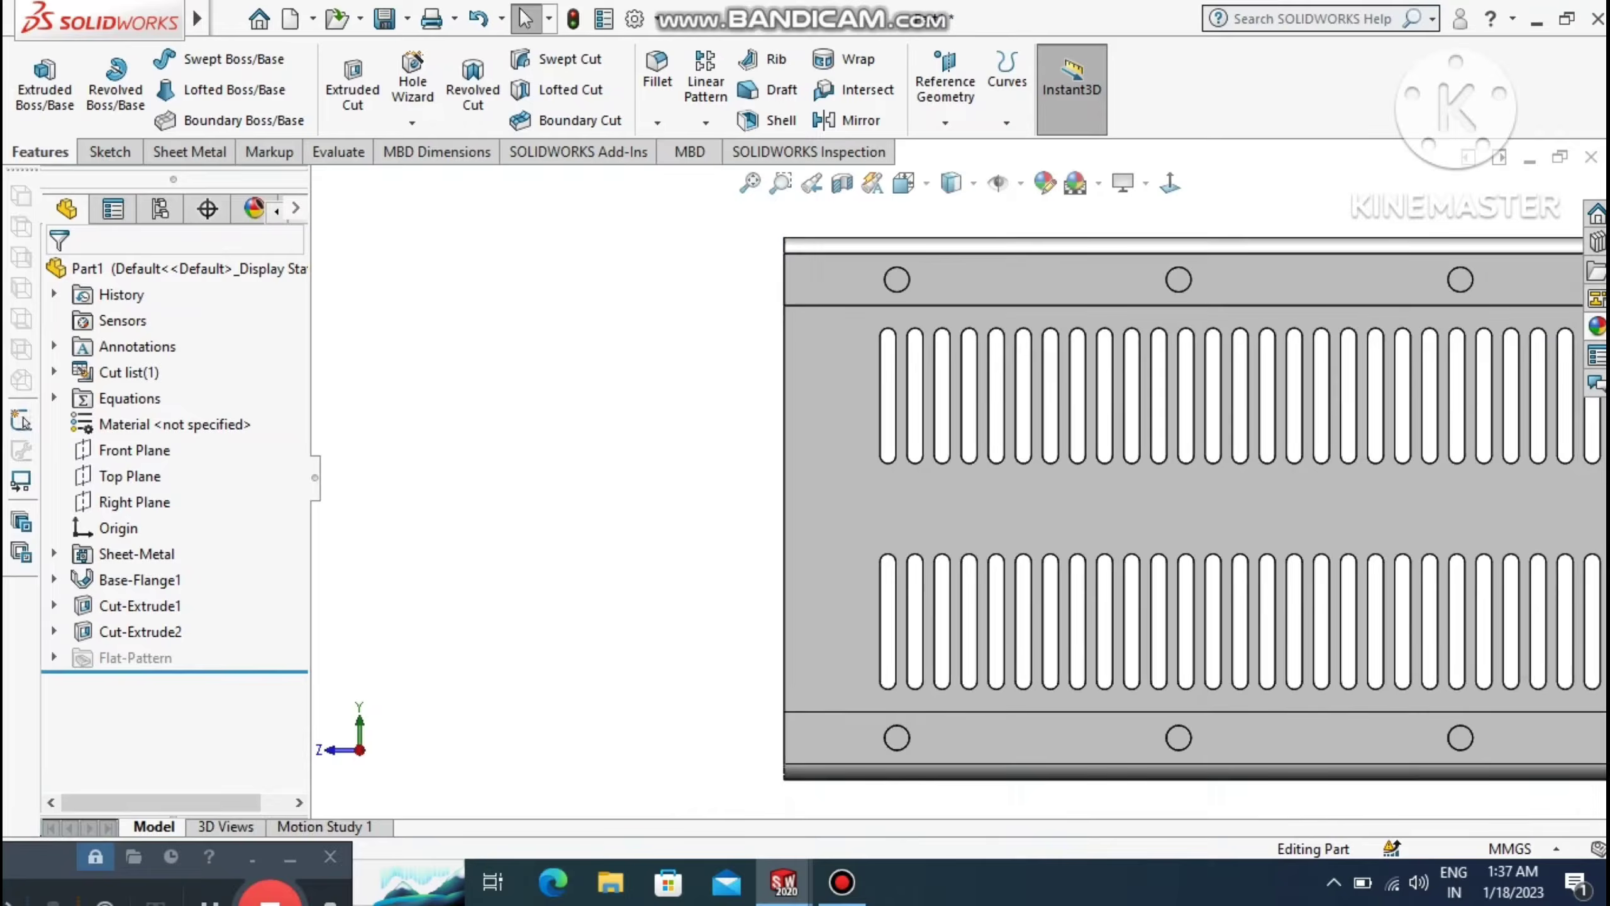
key("f")
scroll(856, 521, "down", 10)
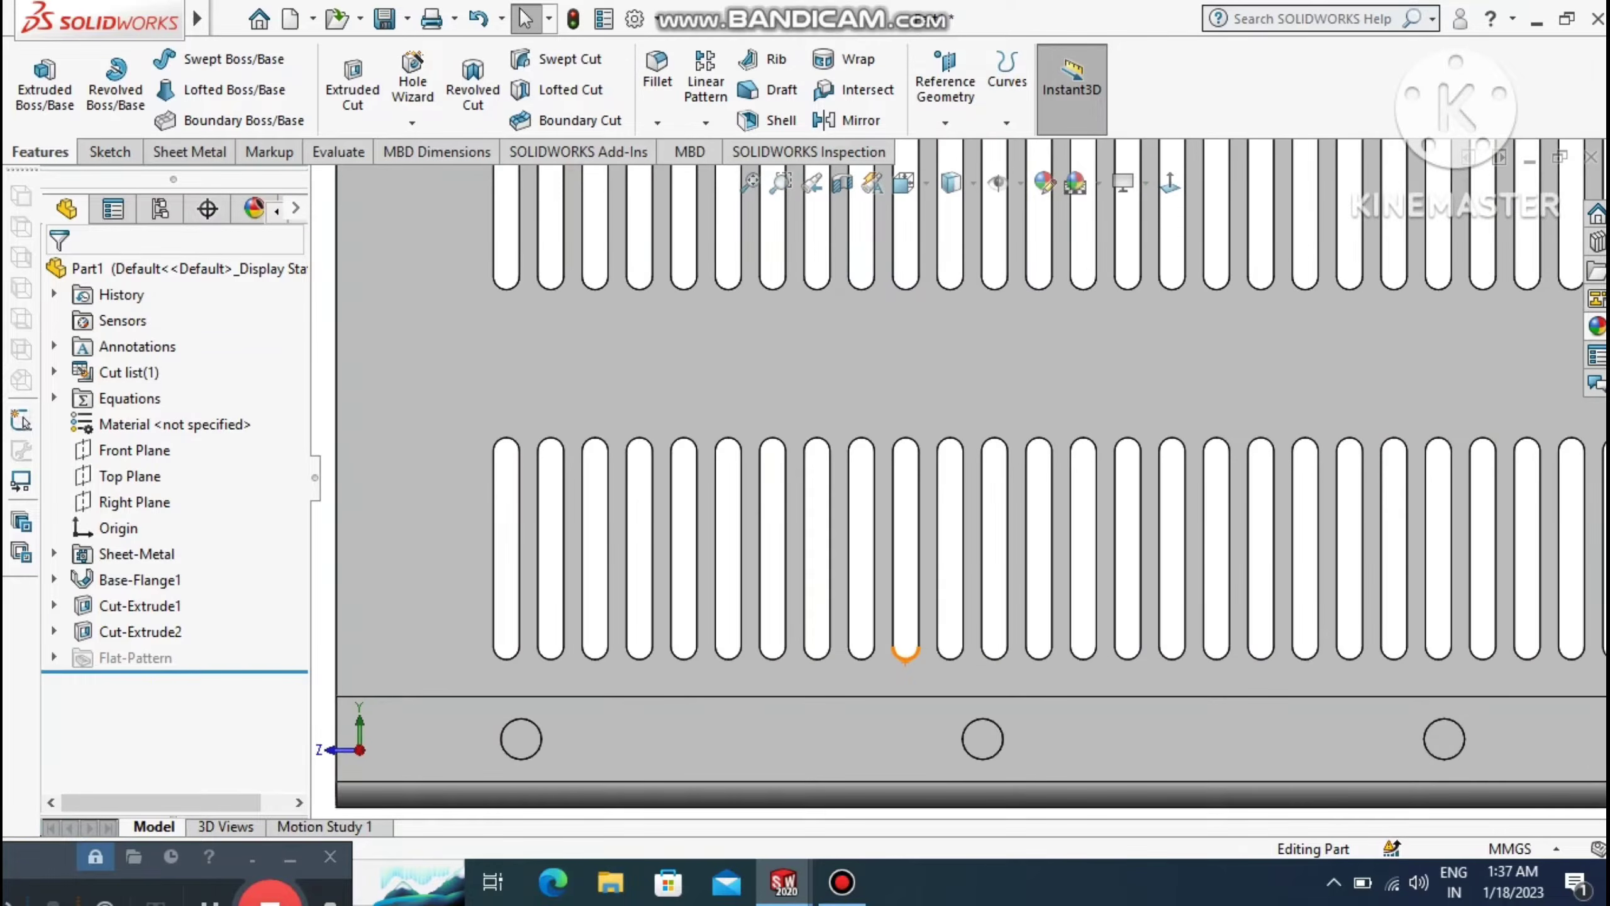
left_click(751, 185)
middle_click_drag(780, 405, 1001, 422)
scroll(946, 466, "up", 2)
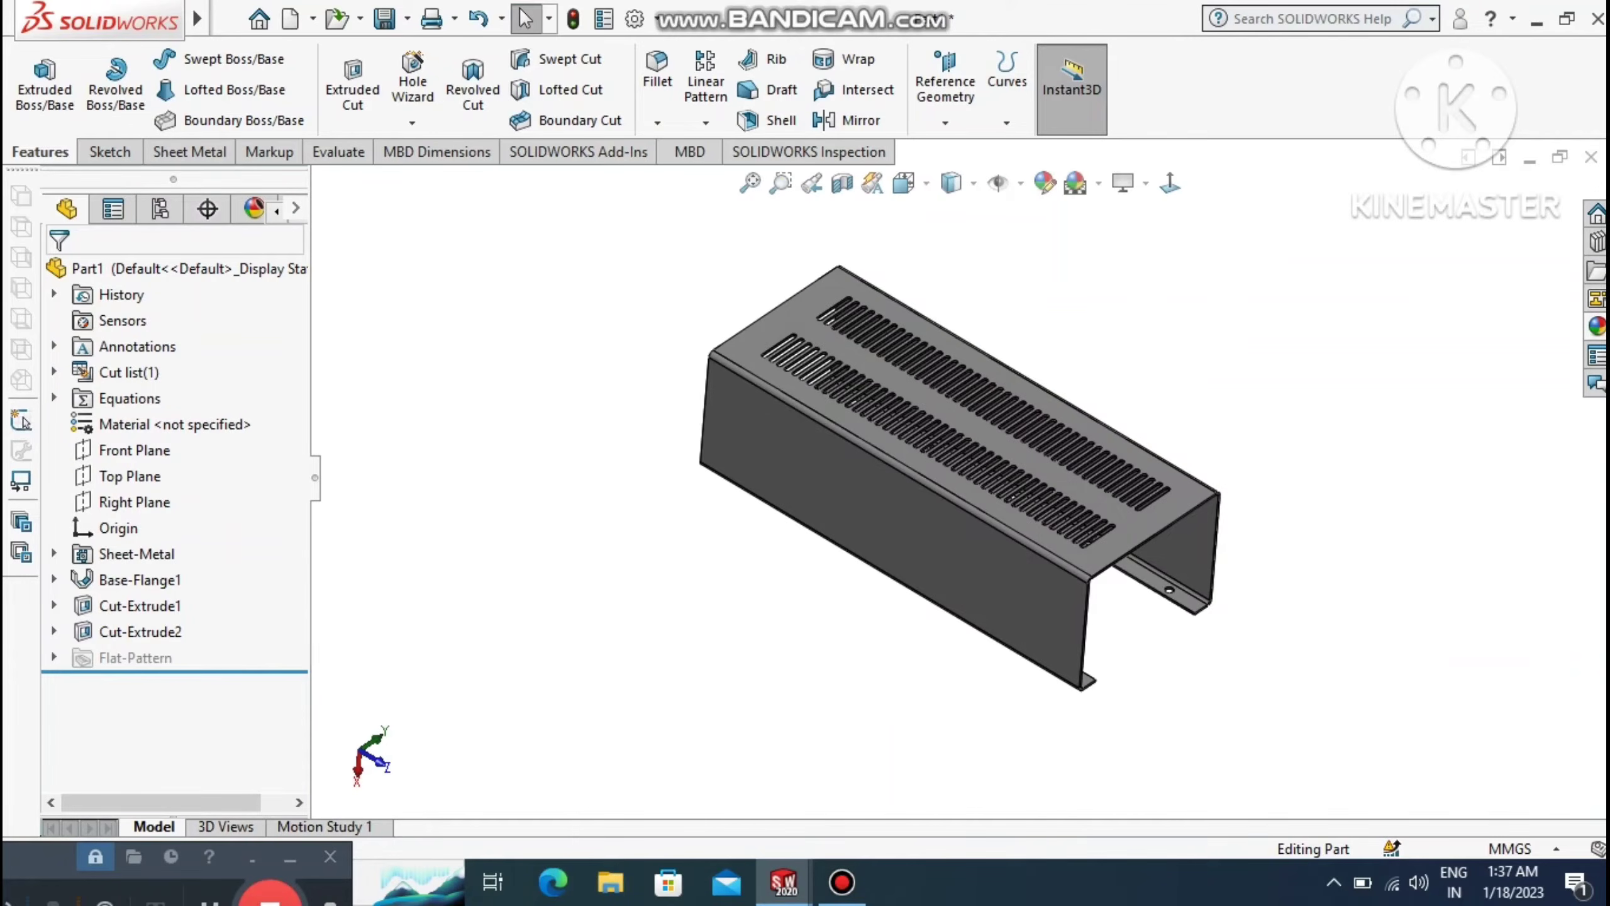
right_click(1179, 502)
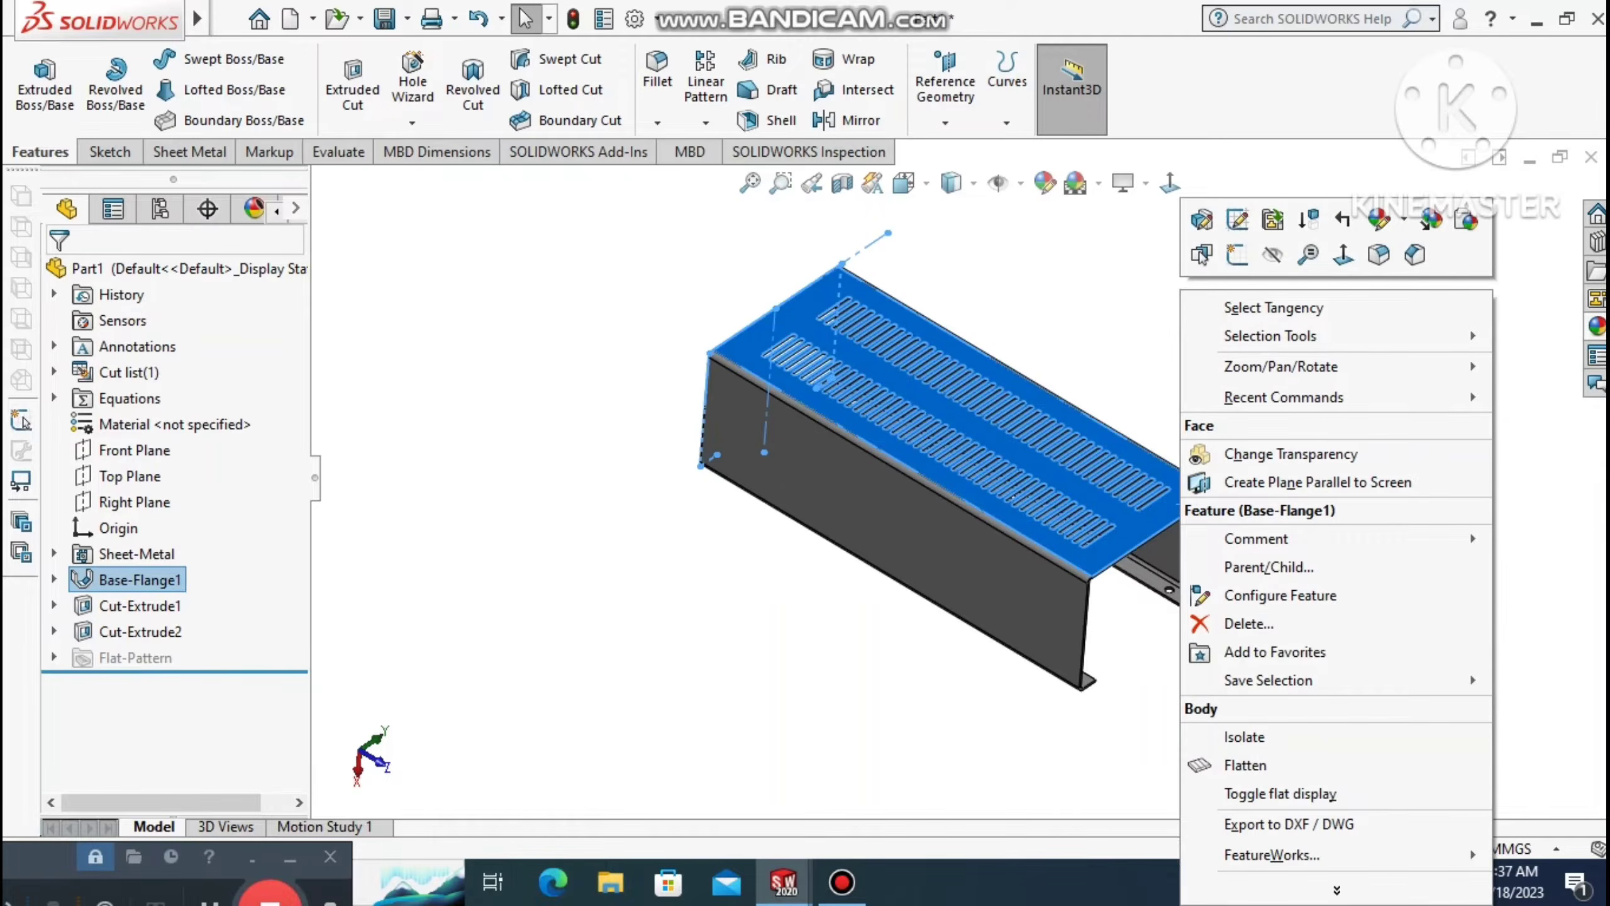
left_click(1237, 254)
left_click(1170, 183)
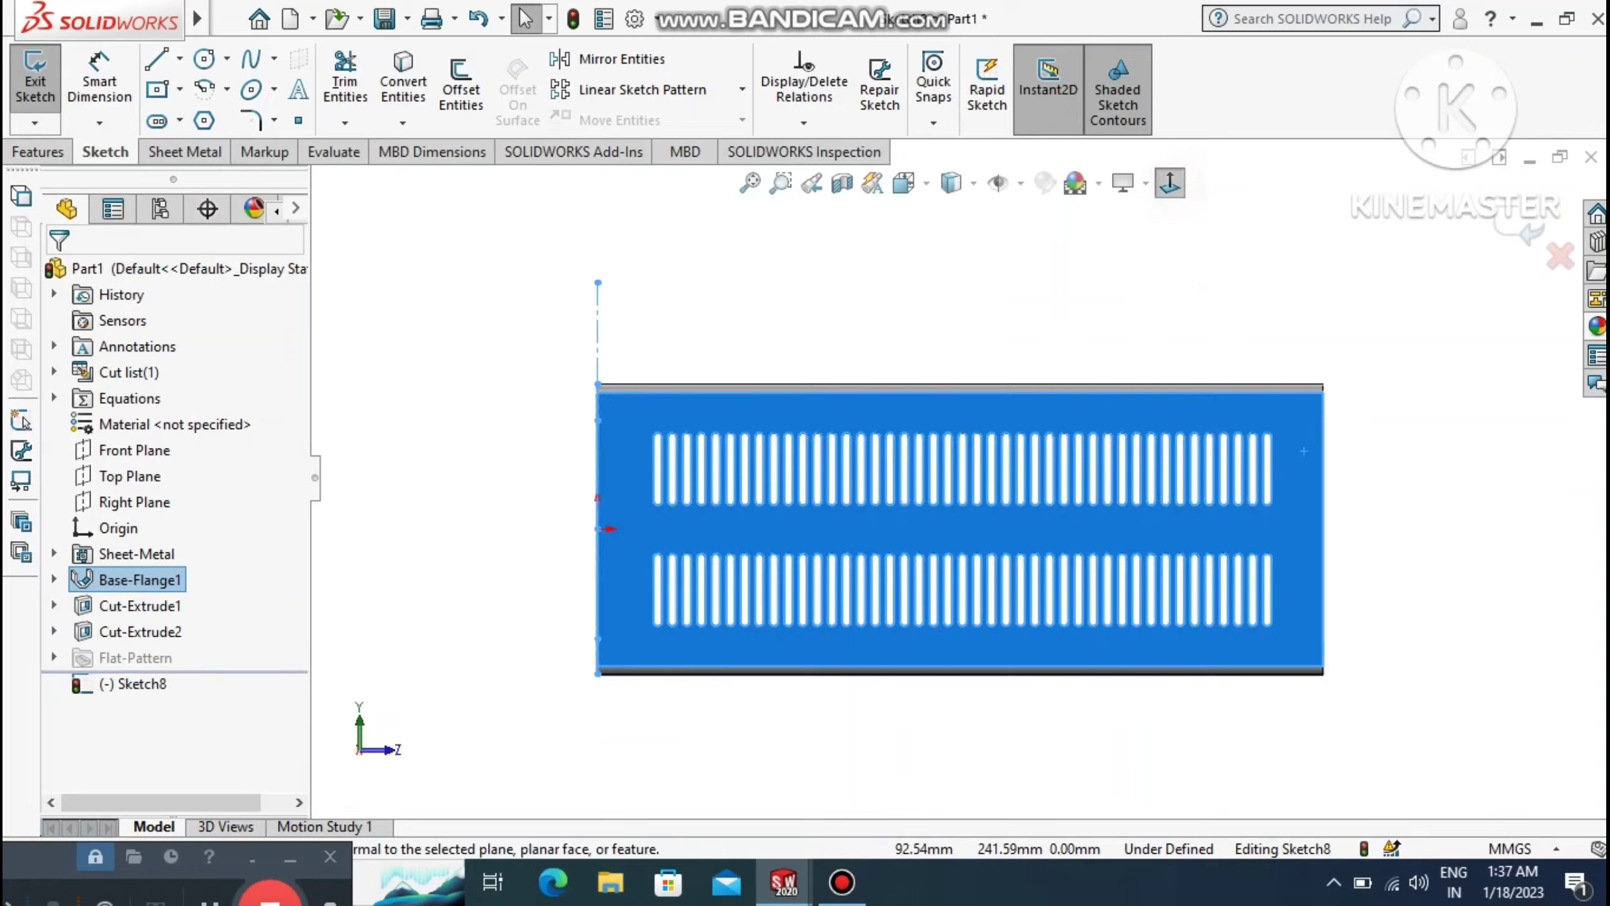
key("Escape")
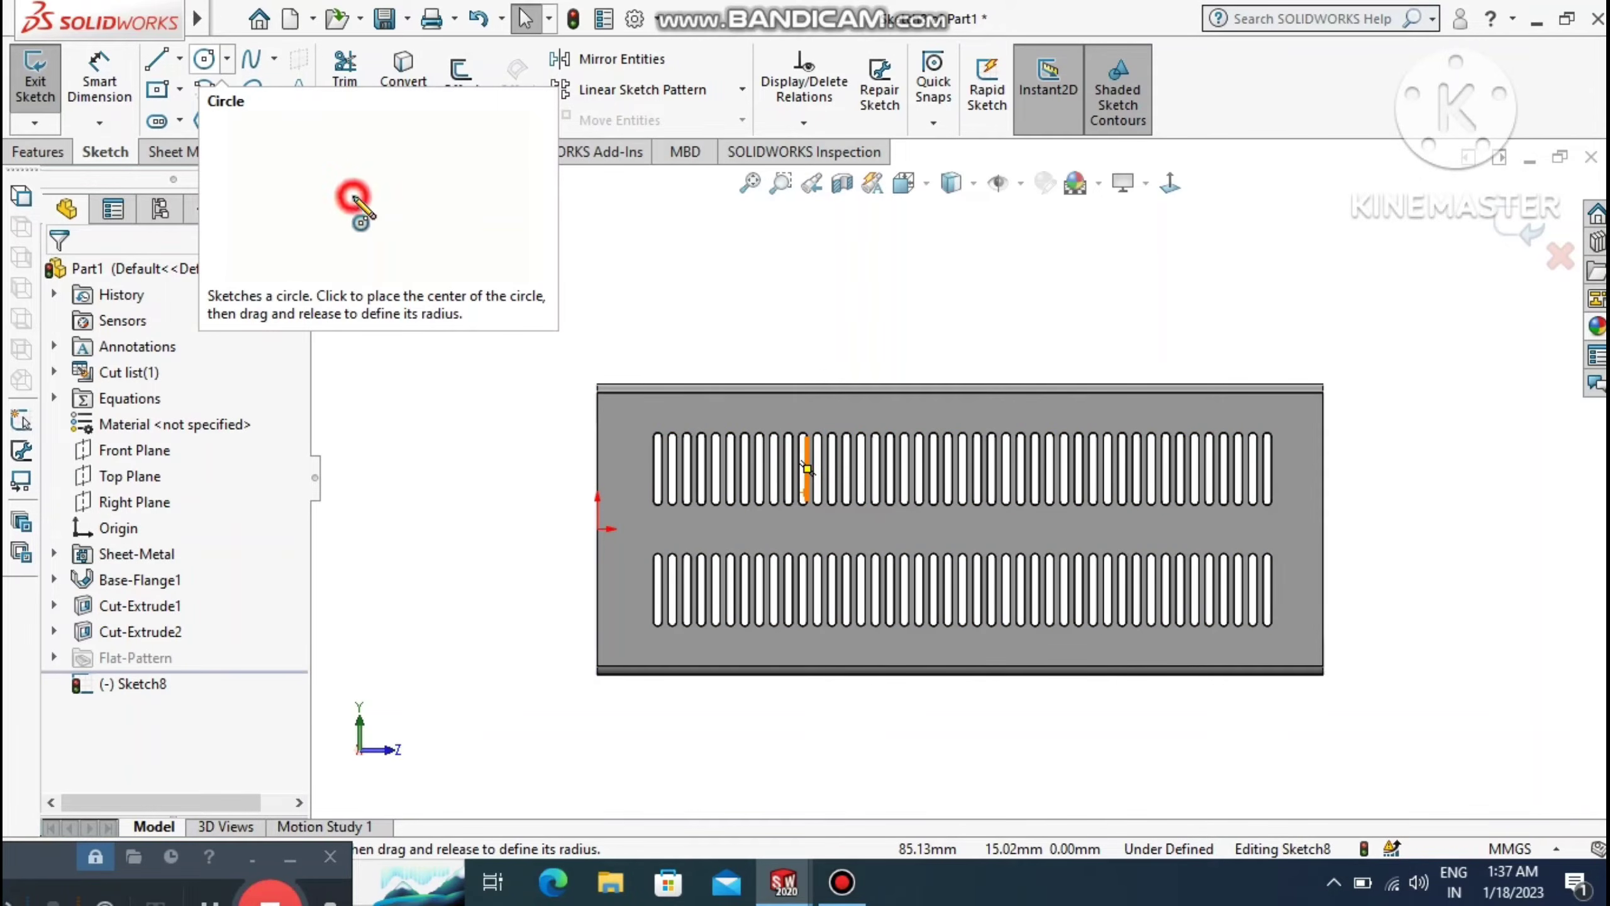
Sketch two vertically aligned circles of about 5 mm radius near the upper and lower corners at the origin end of the slotted face.
left_click(204, 59)
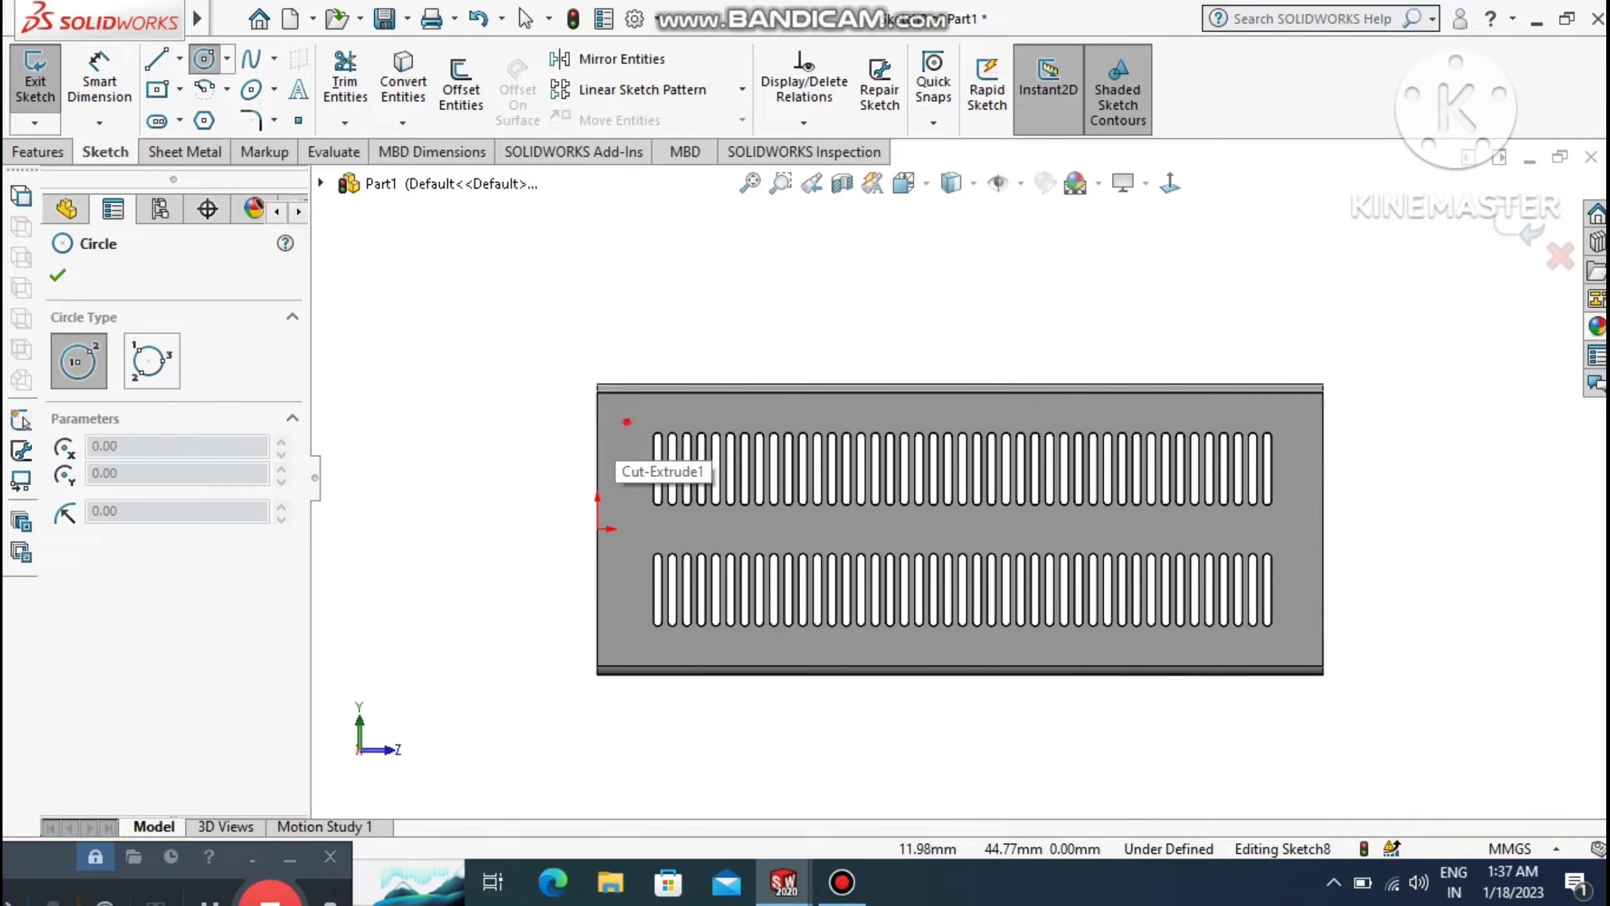
left_click(626, 421)
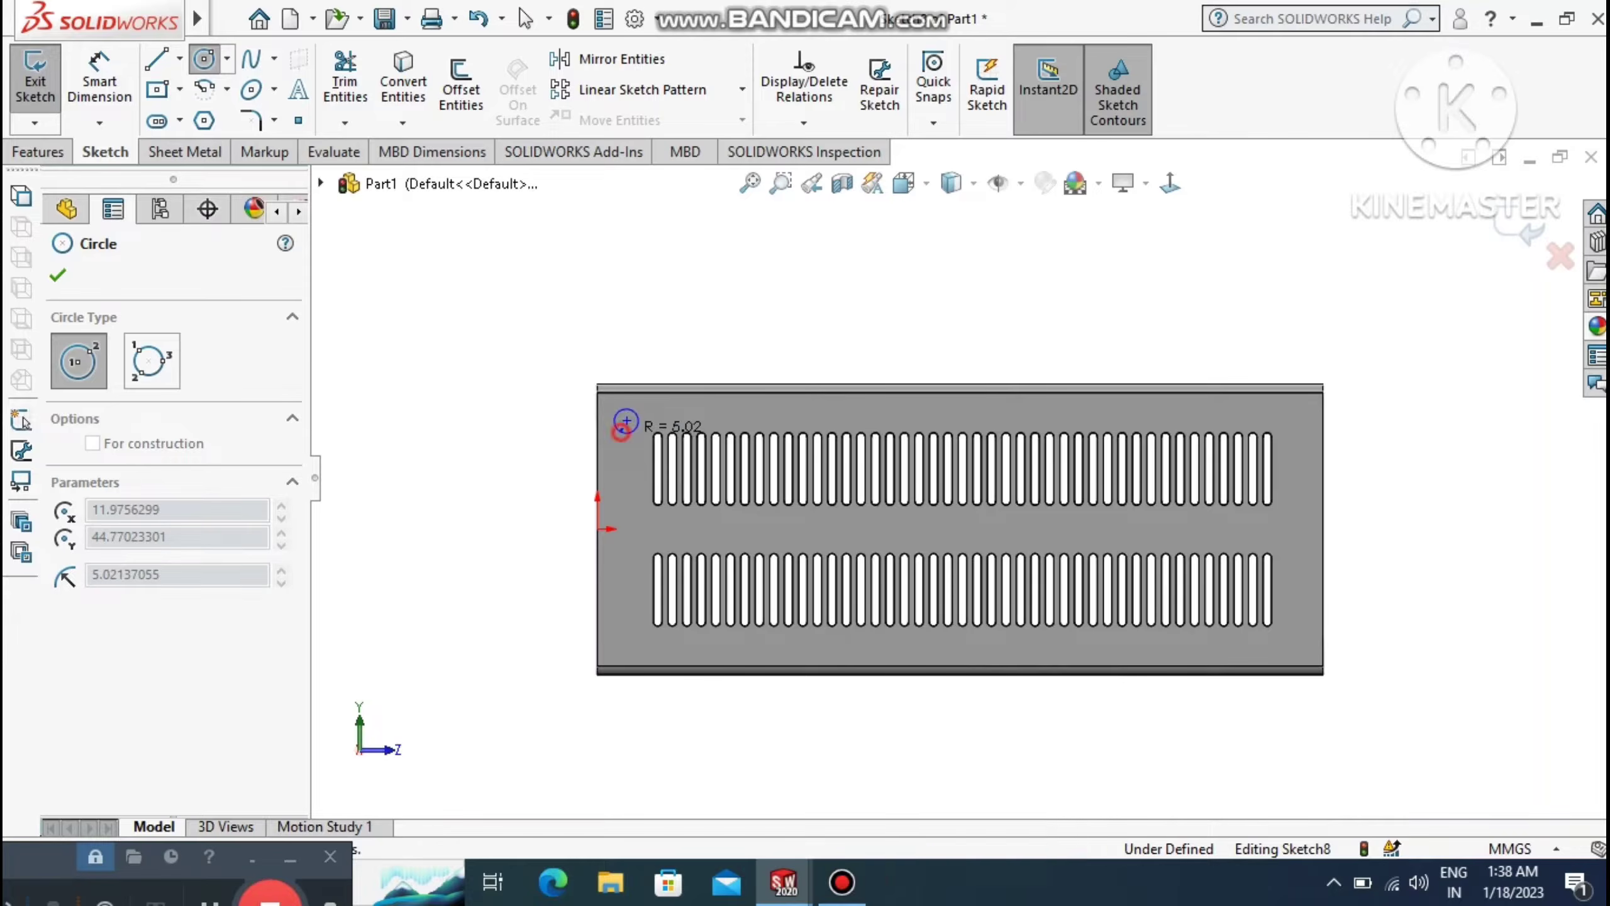
left_click(638, 421)
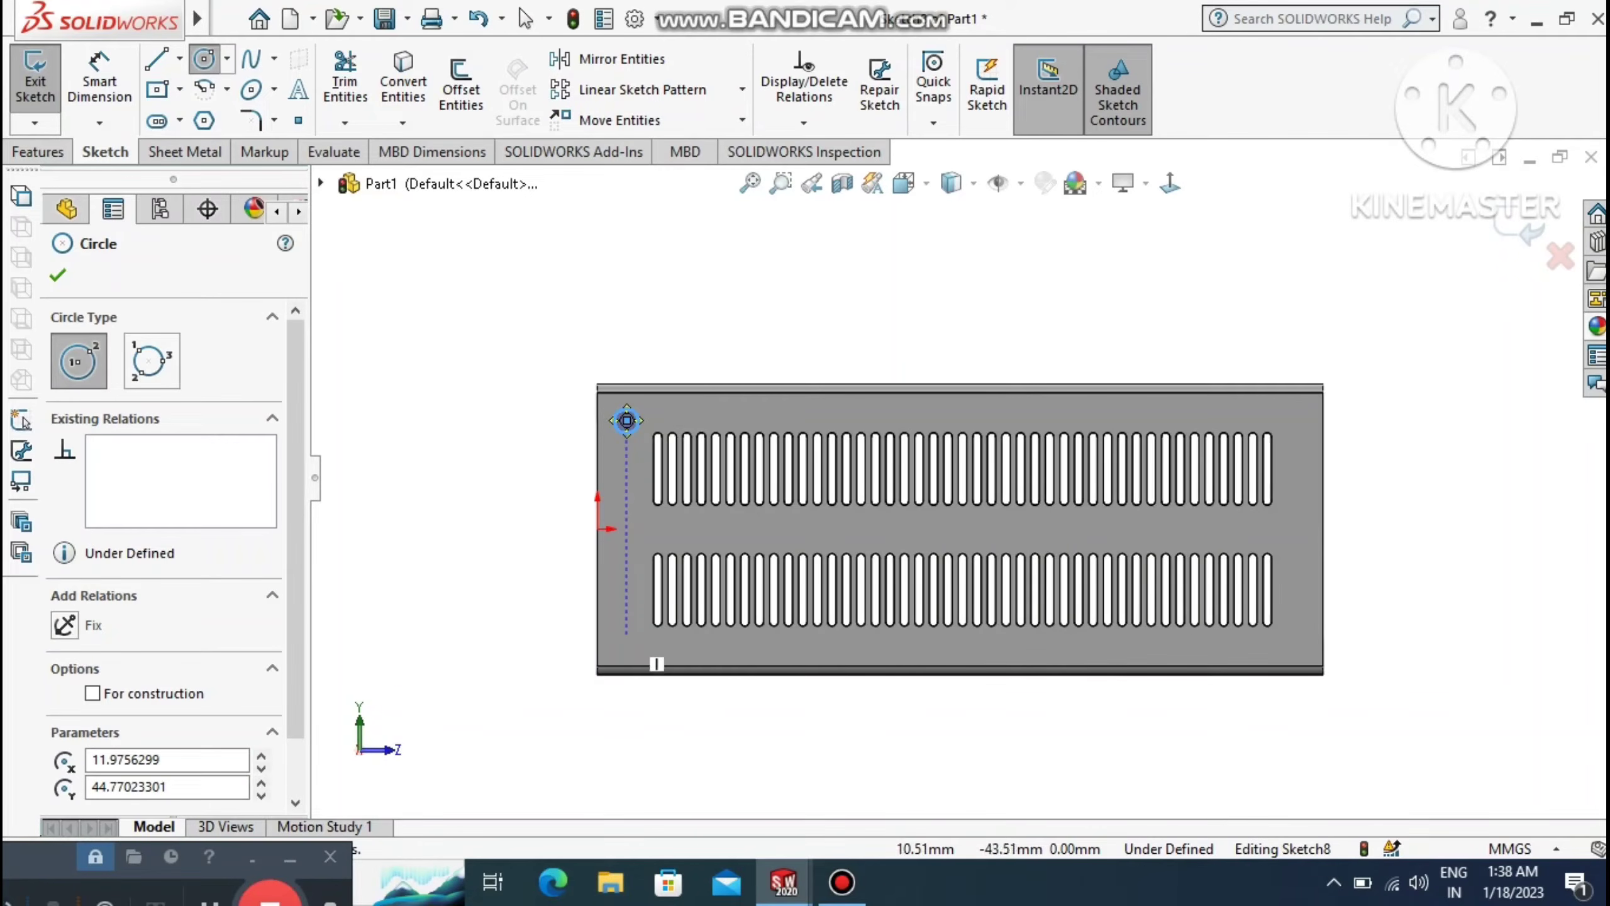
left_click(626, 629)
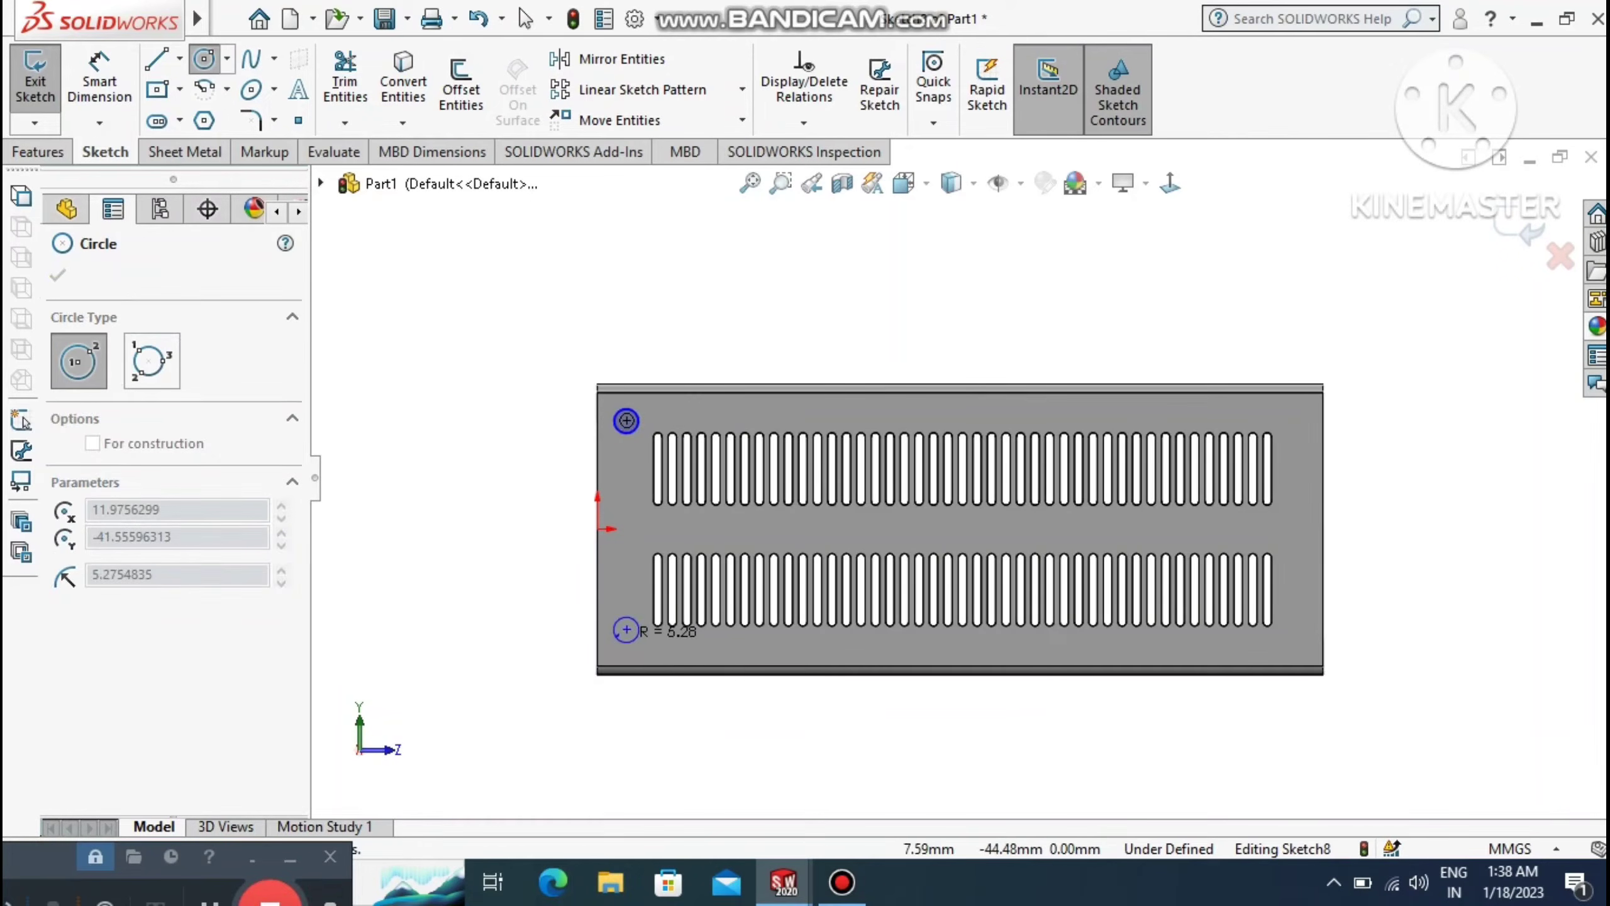
left_click(627, 628)
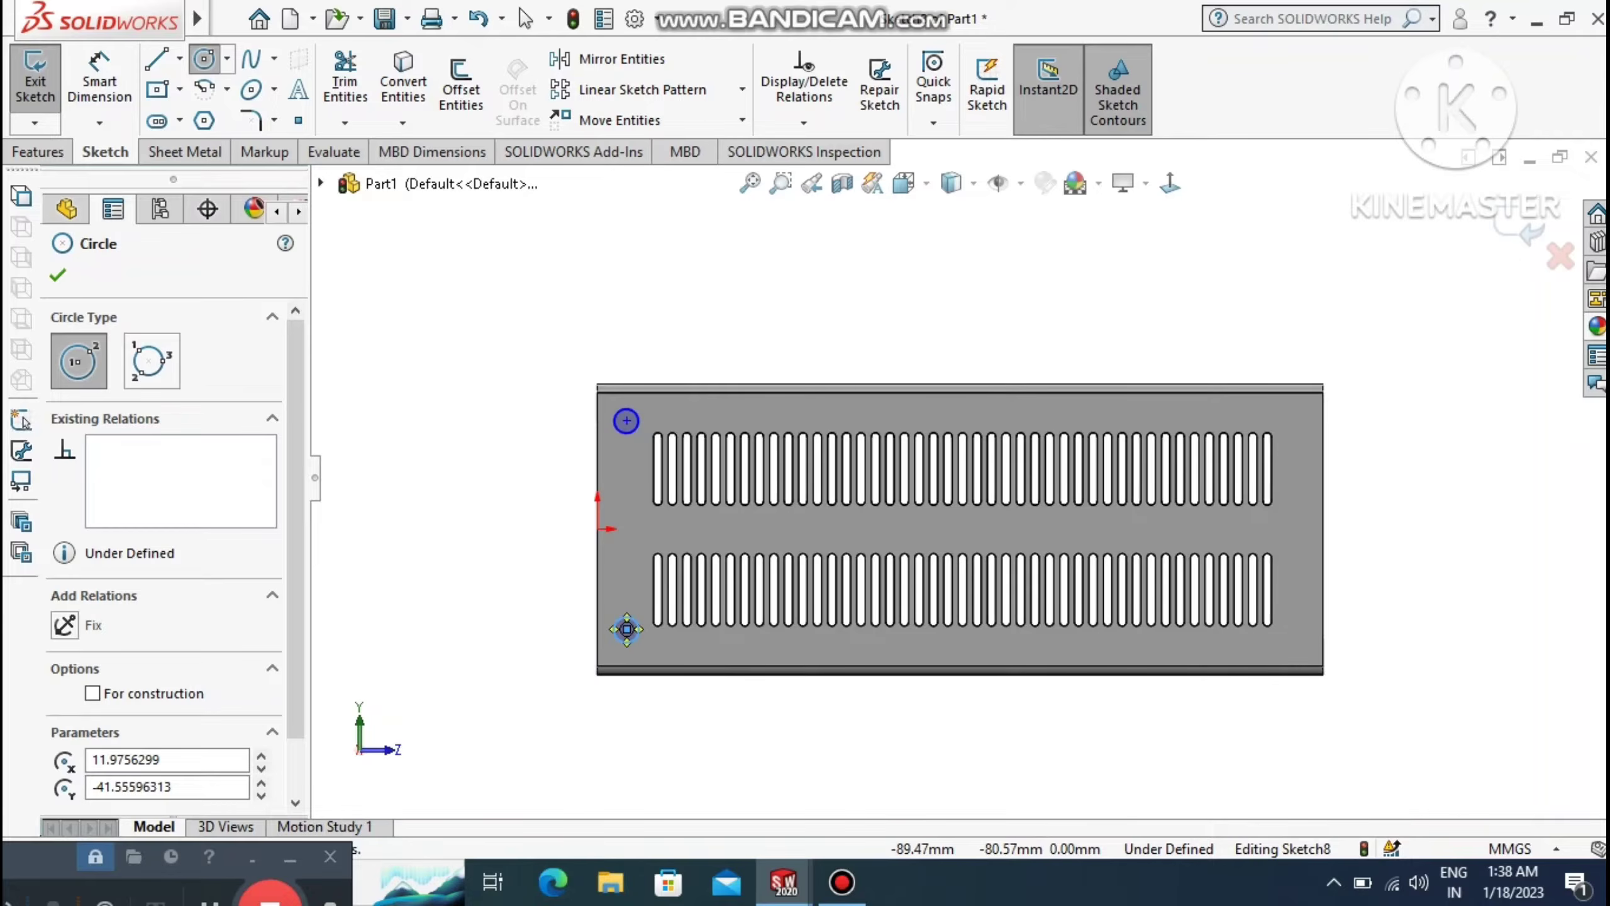
key("Escape")
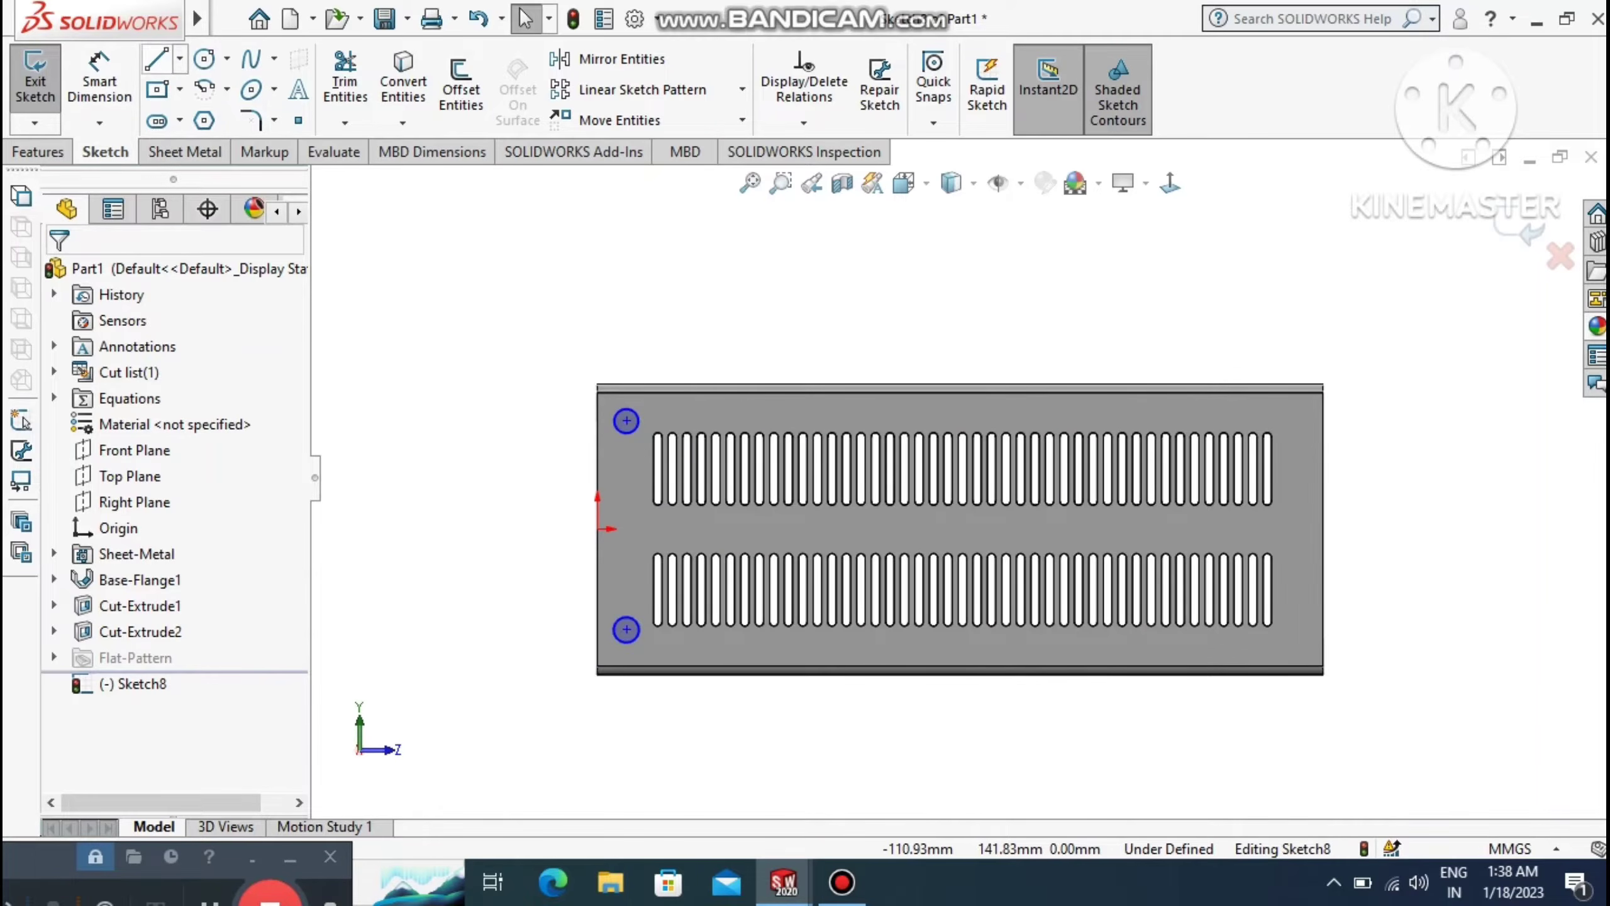
Draw a horizontal centerline 300 mm long from the origin to the midpoint of the face's opposite end edge.
left_click(180, 58)
left_click(210, 118)
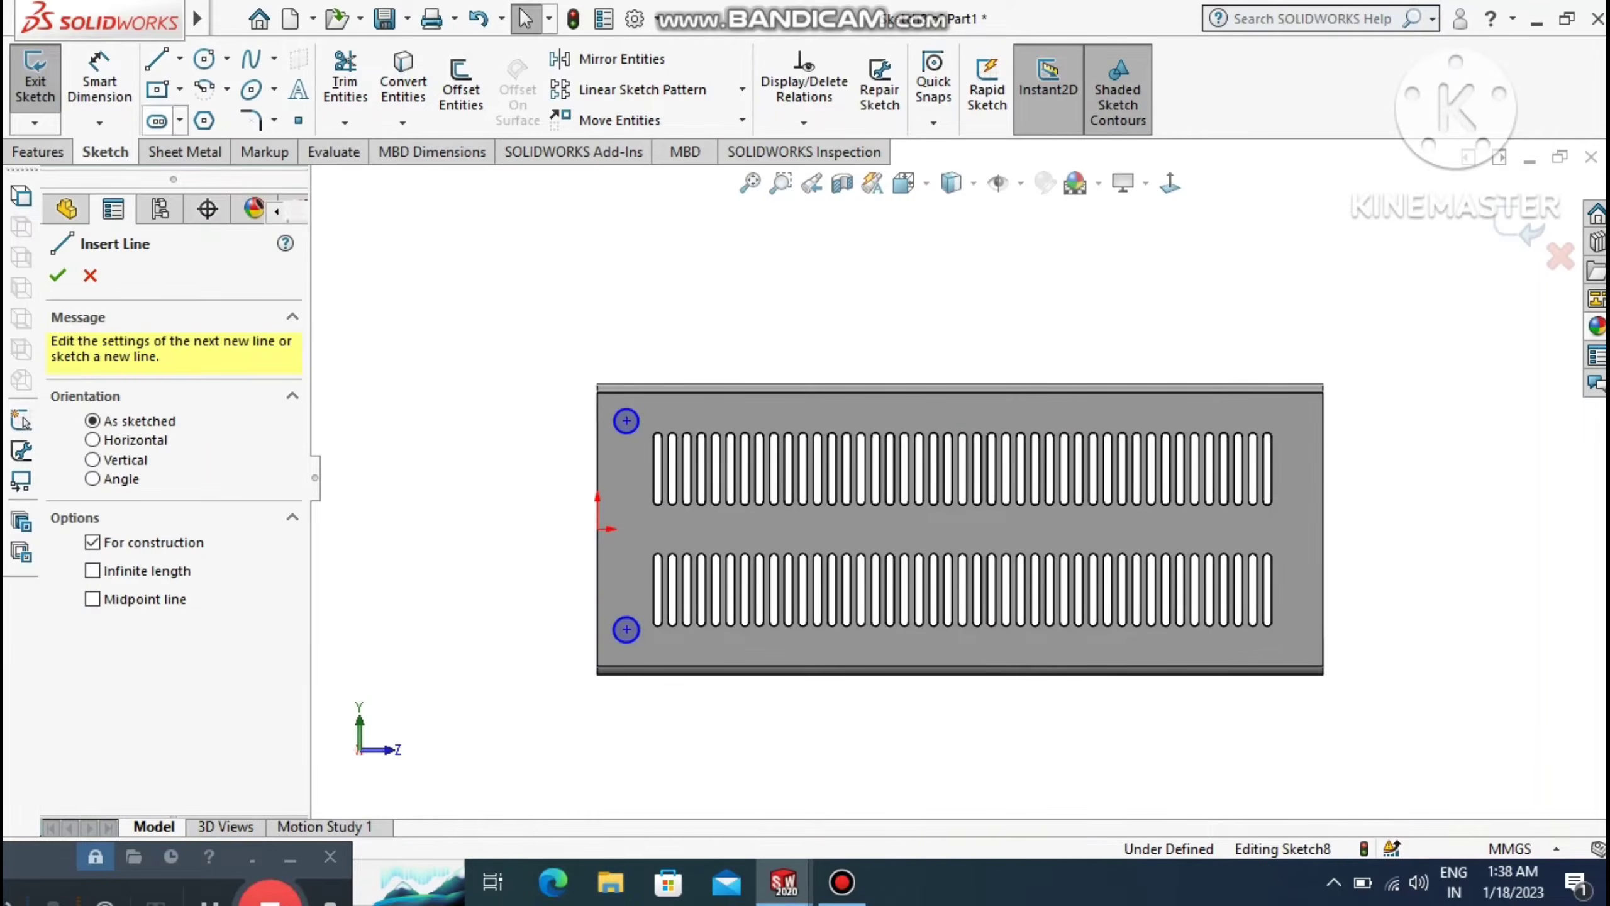
left_click(597, 528)
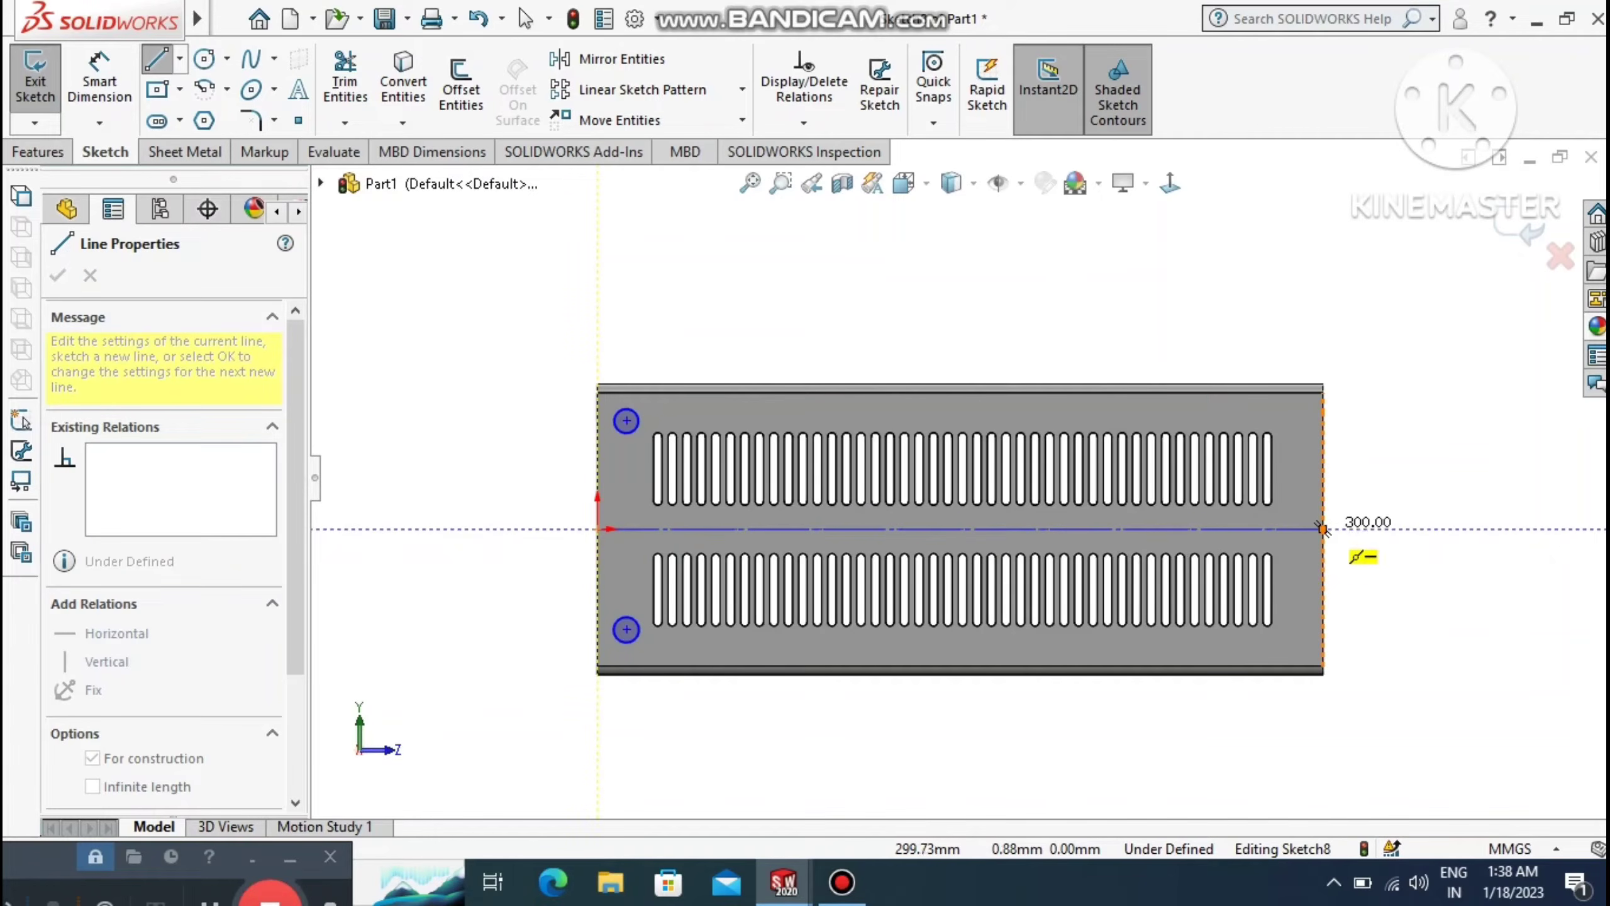
left_click(1322, 529)
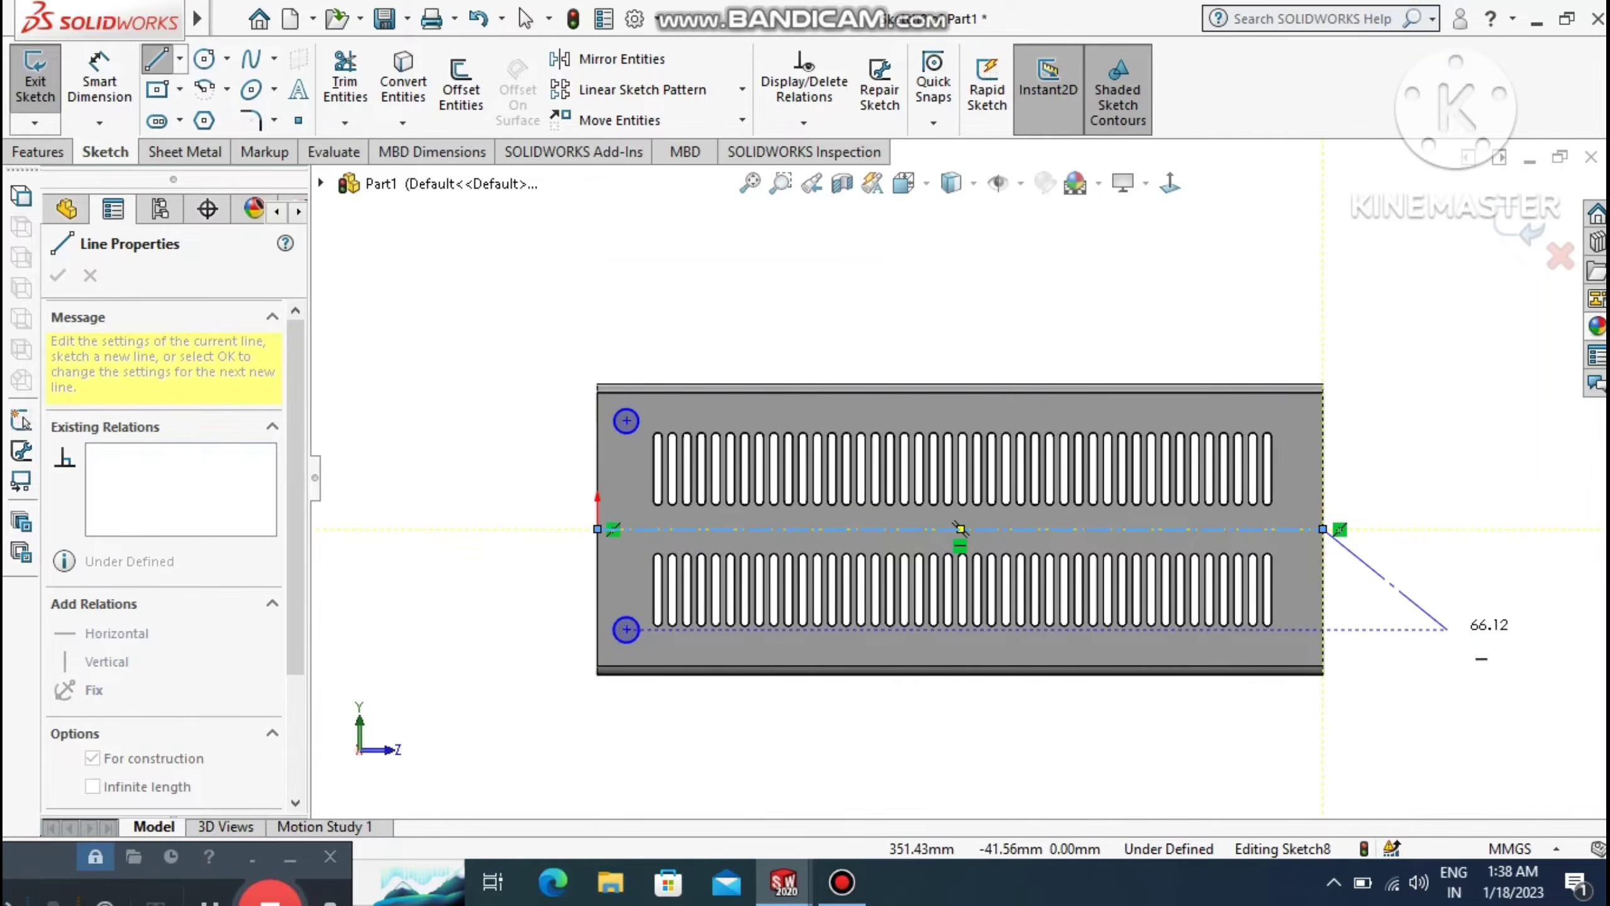
key("Escape")
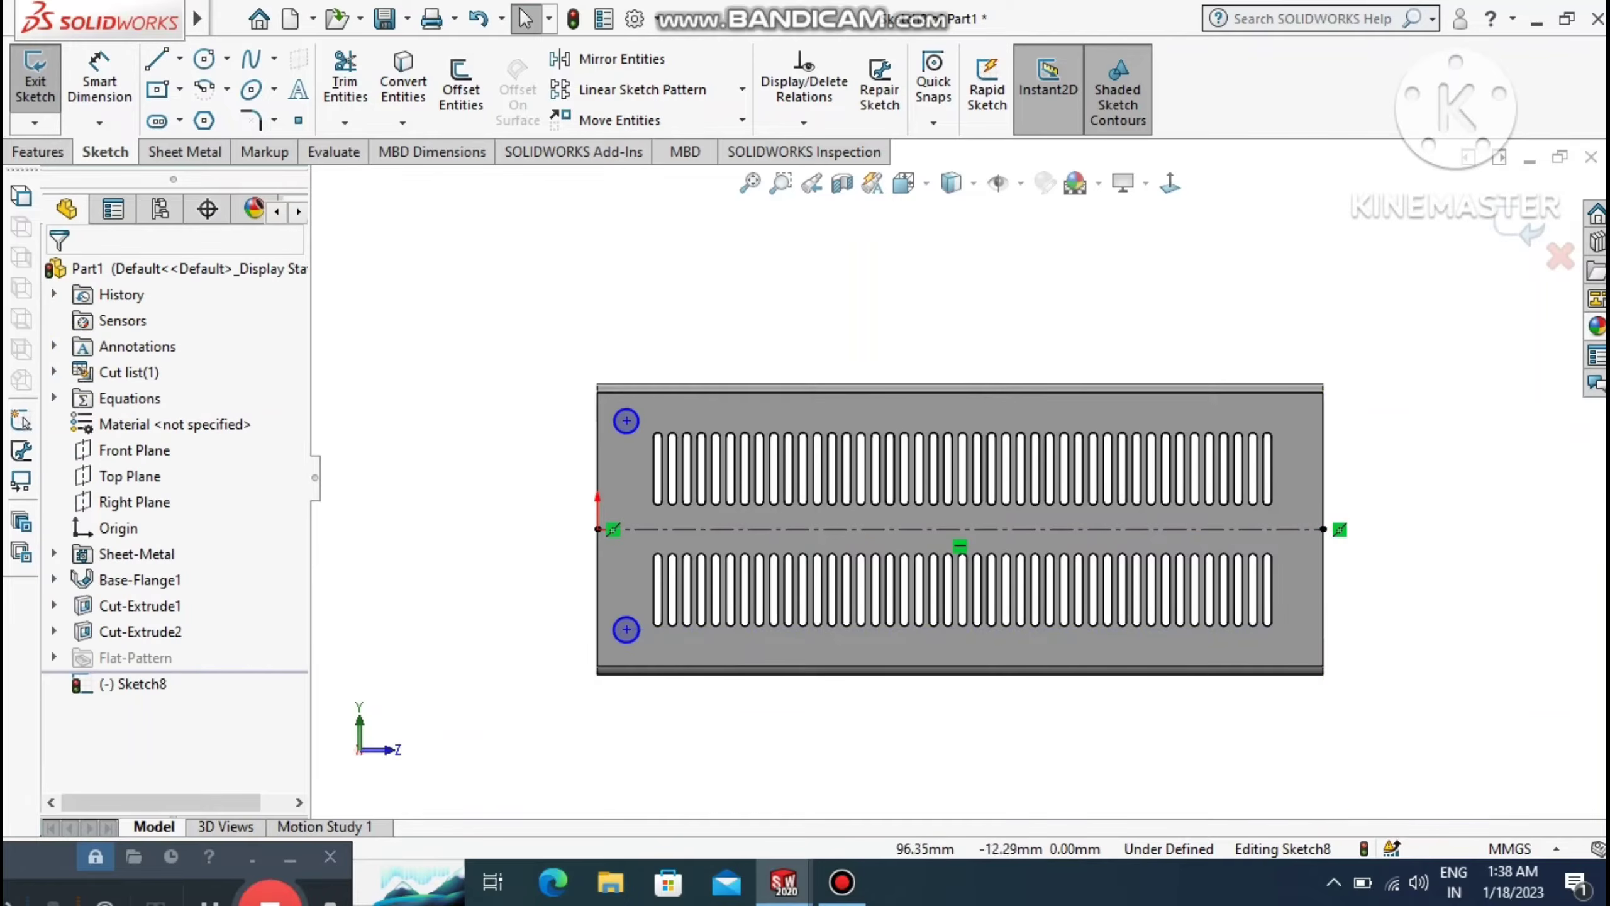
Dimension the upper circle's center 8 mm from the end edge at the origin.
left_click(101, 77)
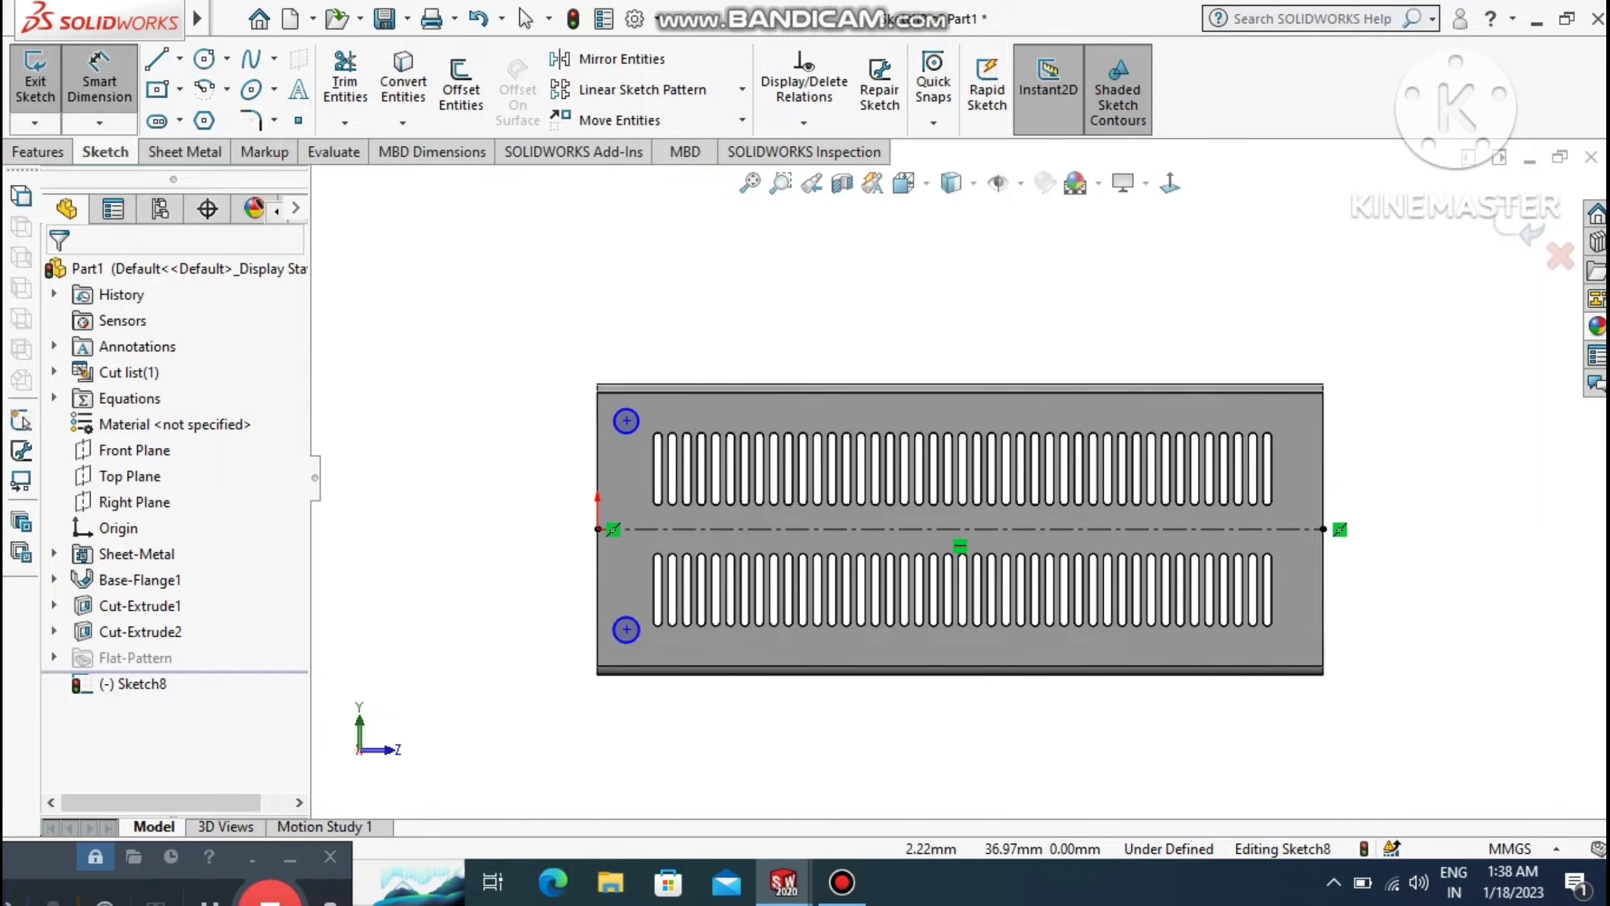
left_click(596, 495)
left_click(627, 420)
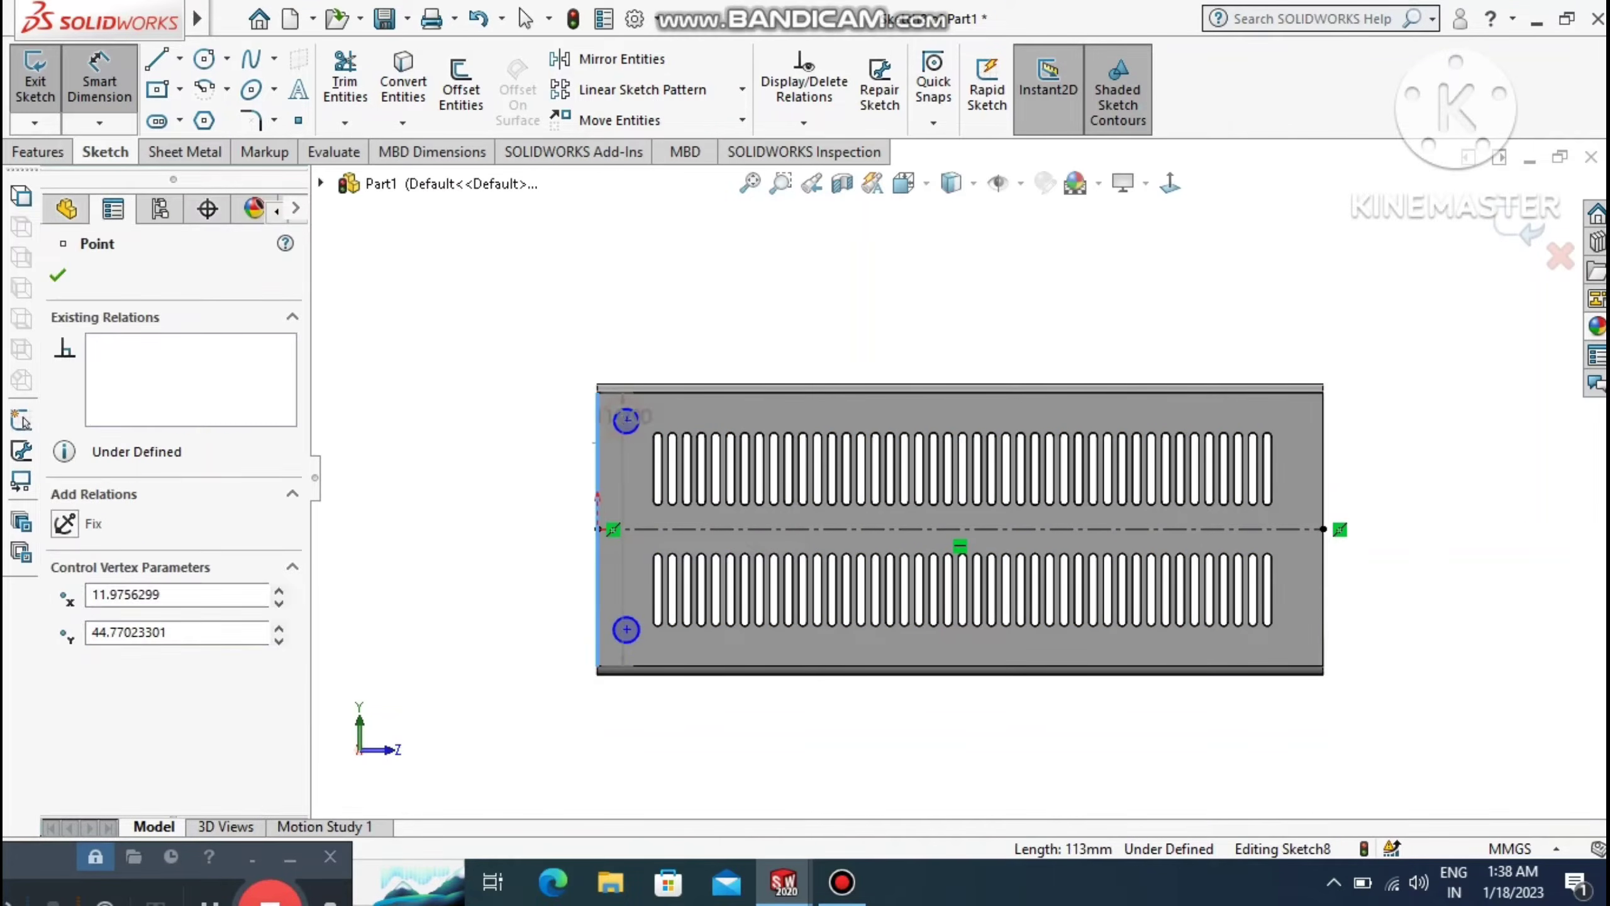
left_click(458, 277)
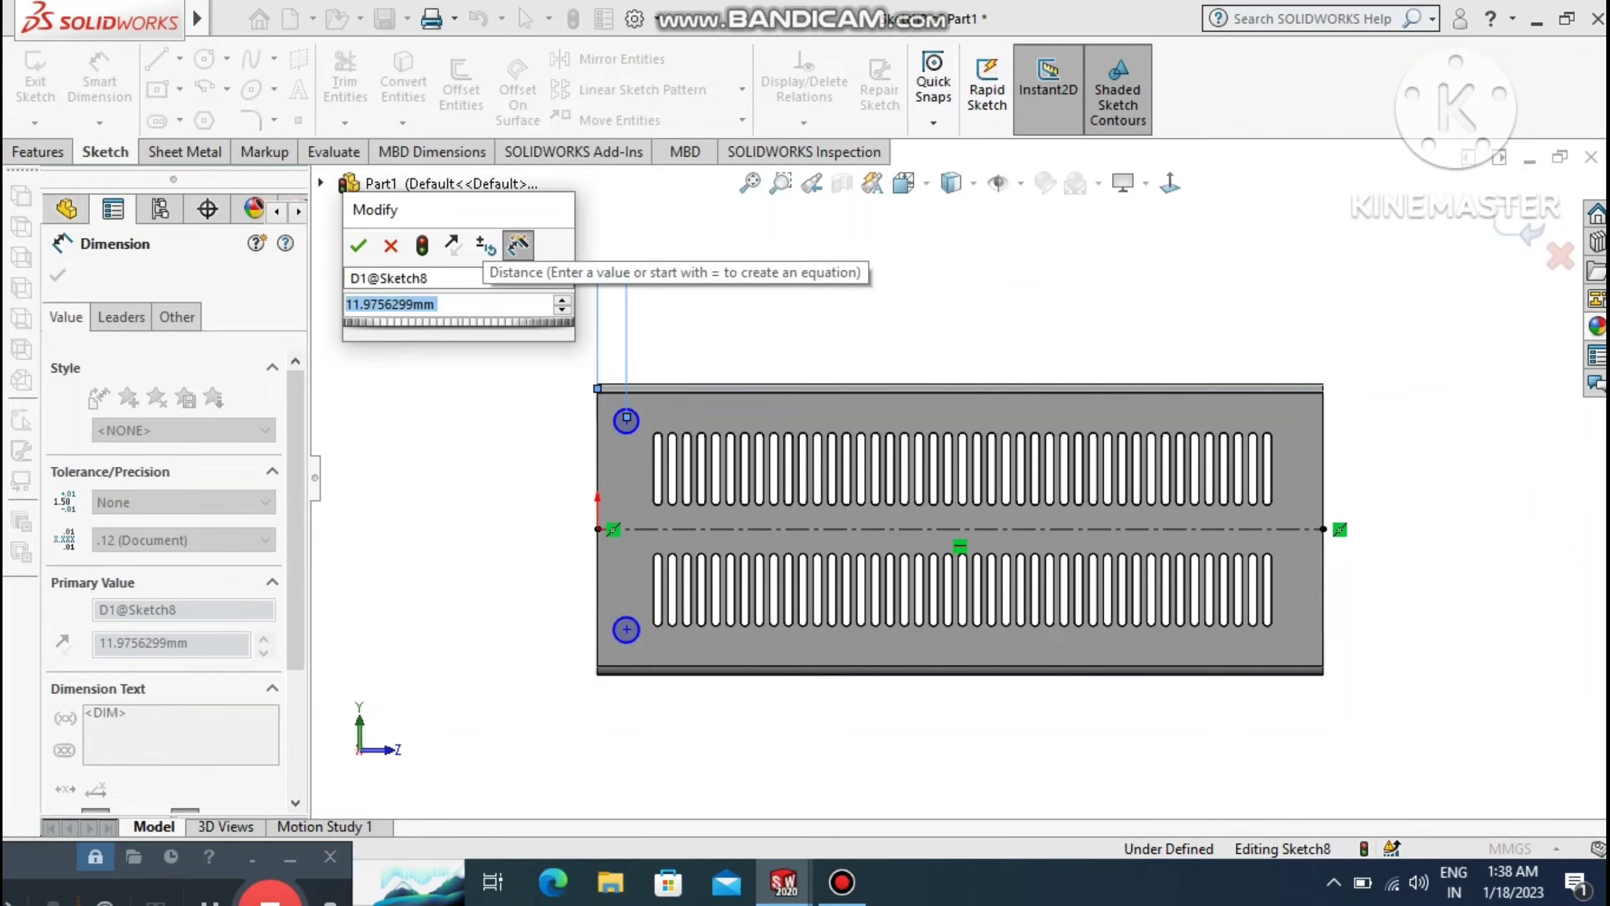
type("8")
key("Return")
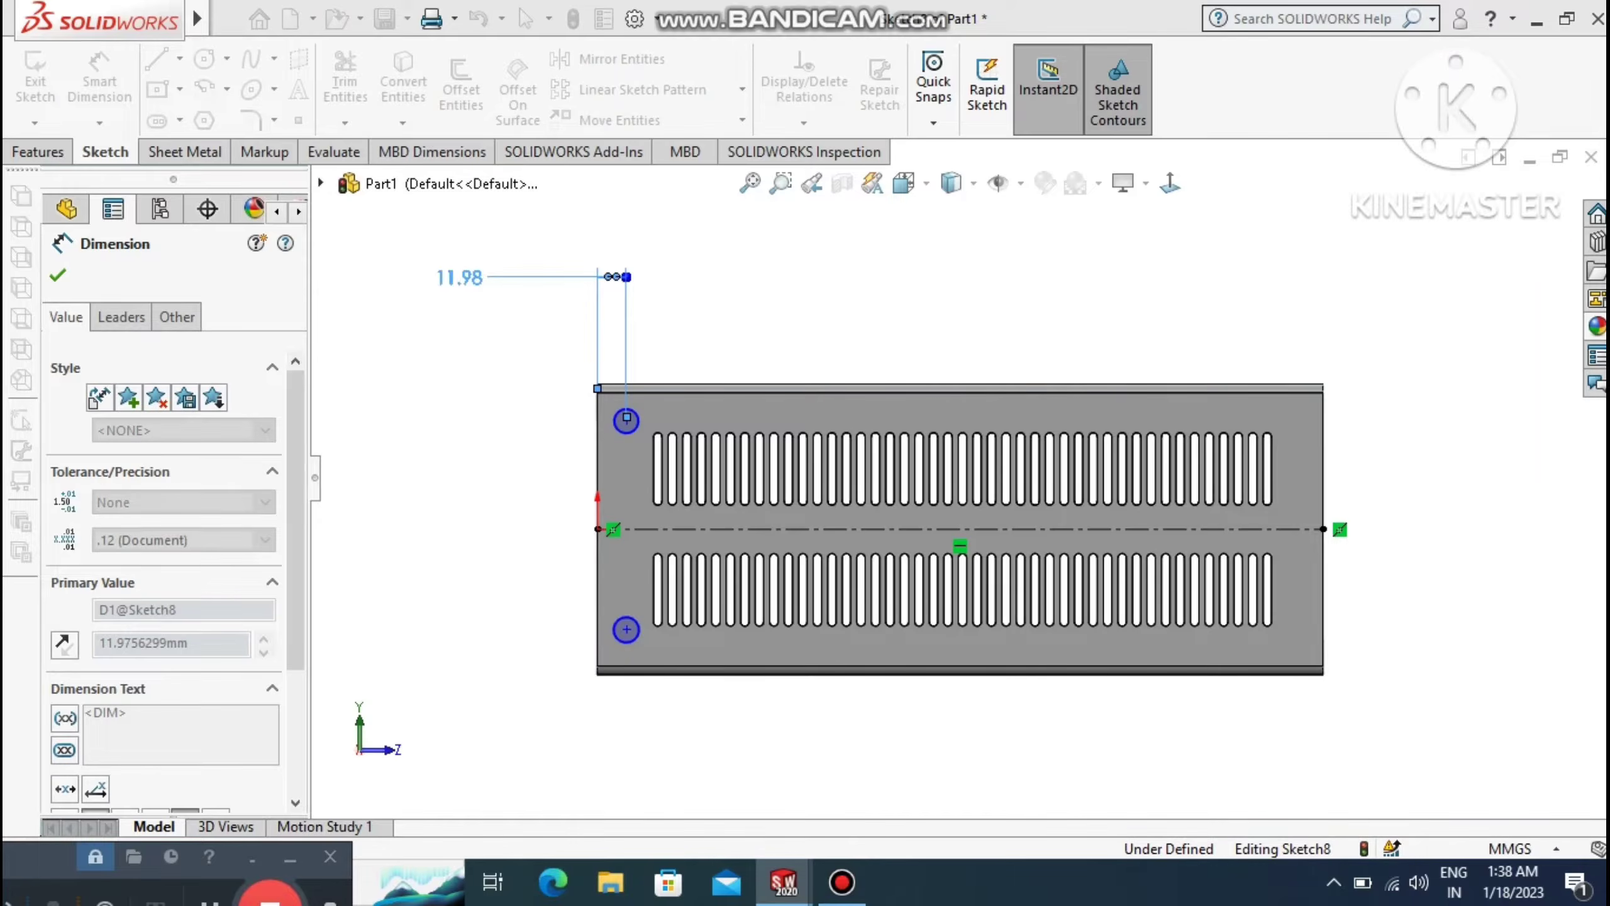
key("Escape")
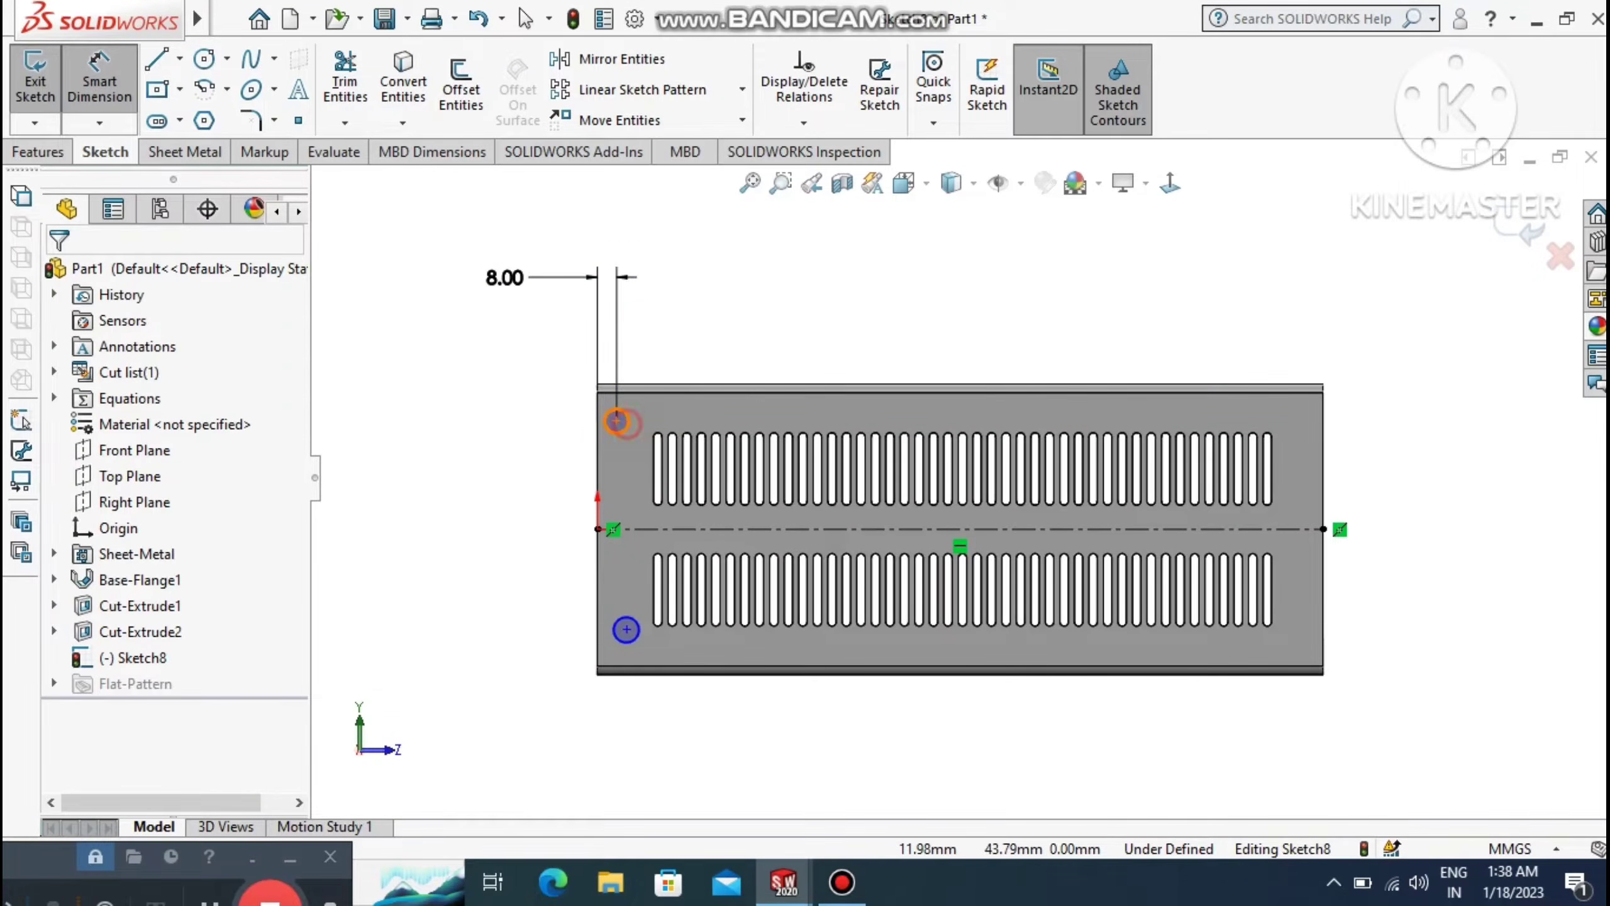
Dimension the upper circle's diameter as 5 mm.
left_click(617, 420)
left_click(758, 310)
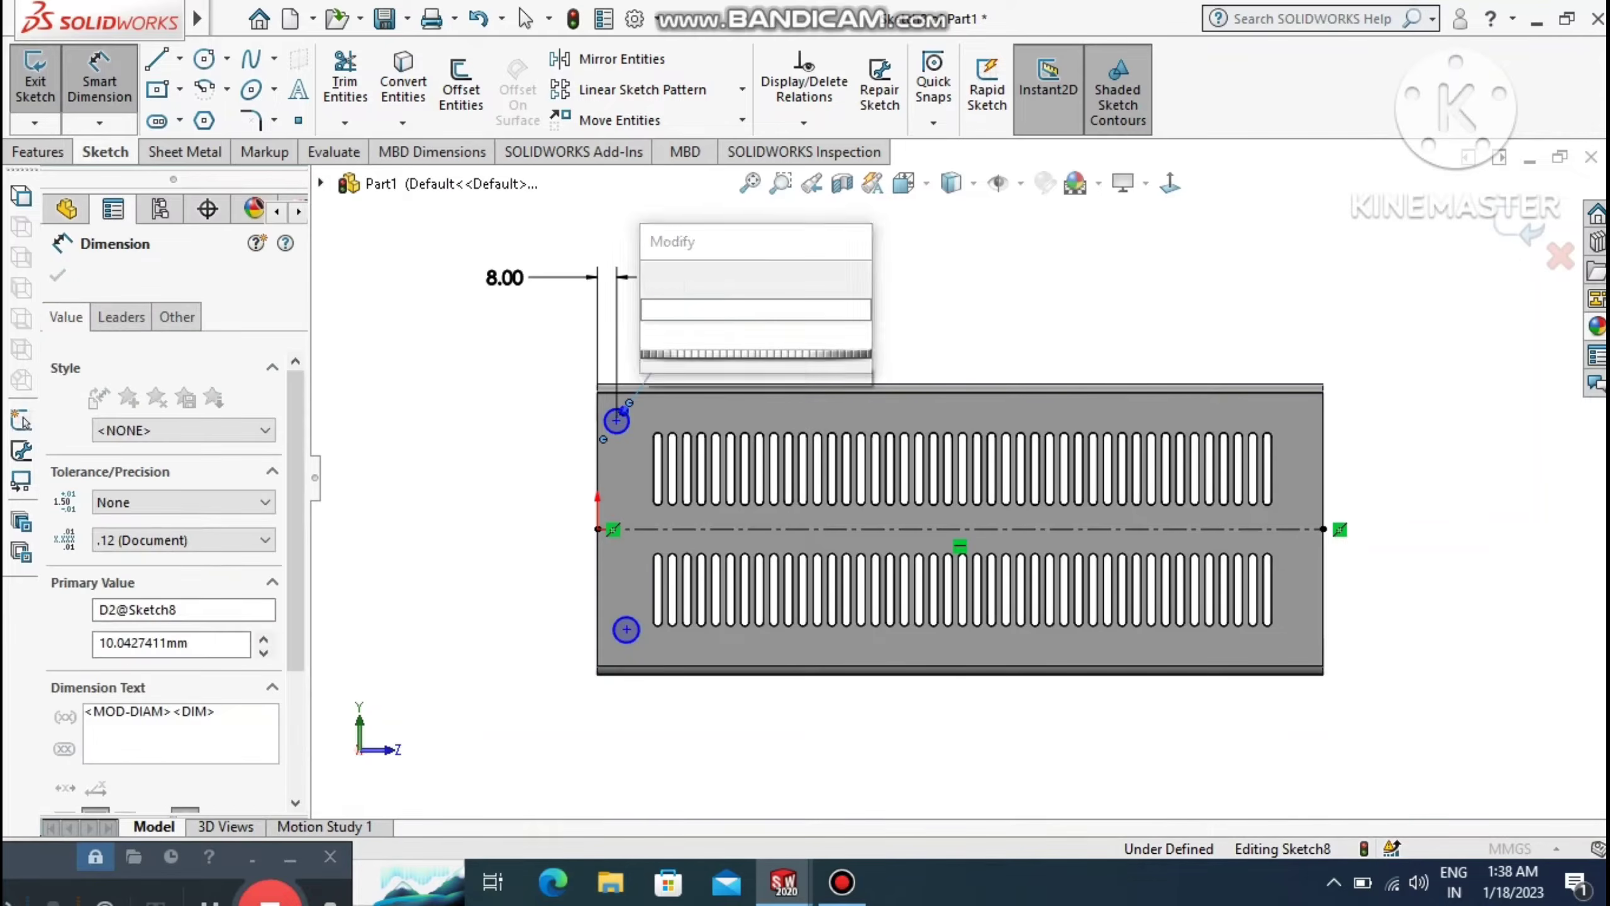
type("5")
key("Return")
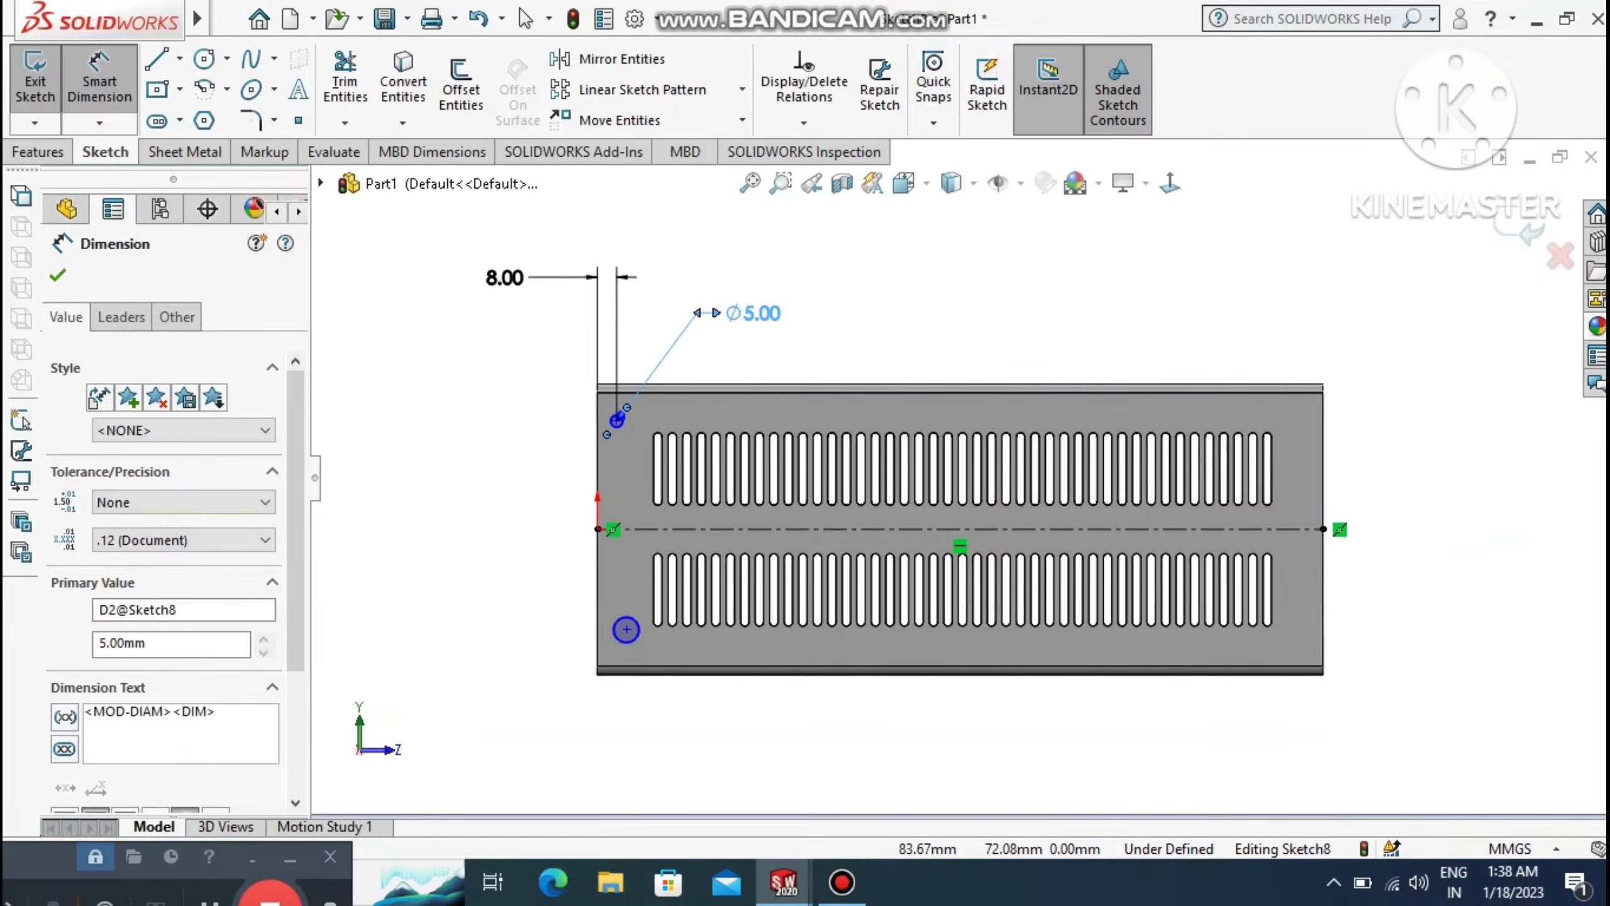
key("Escape")
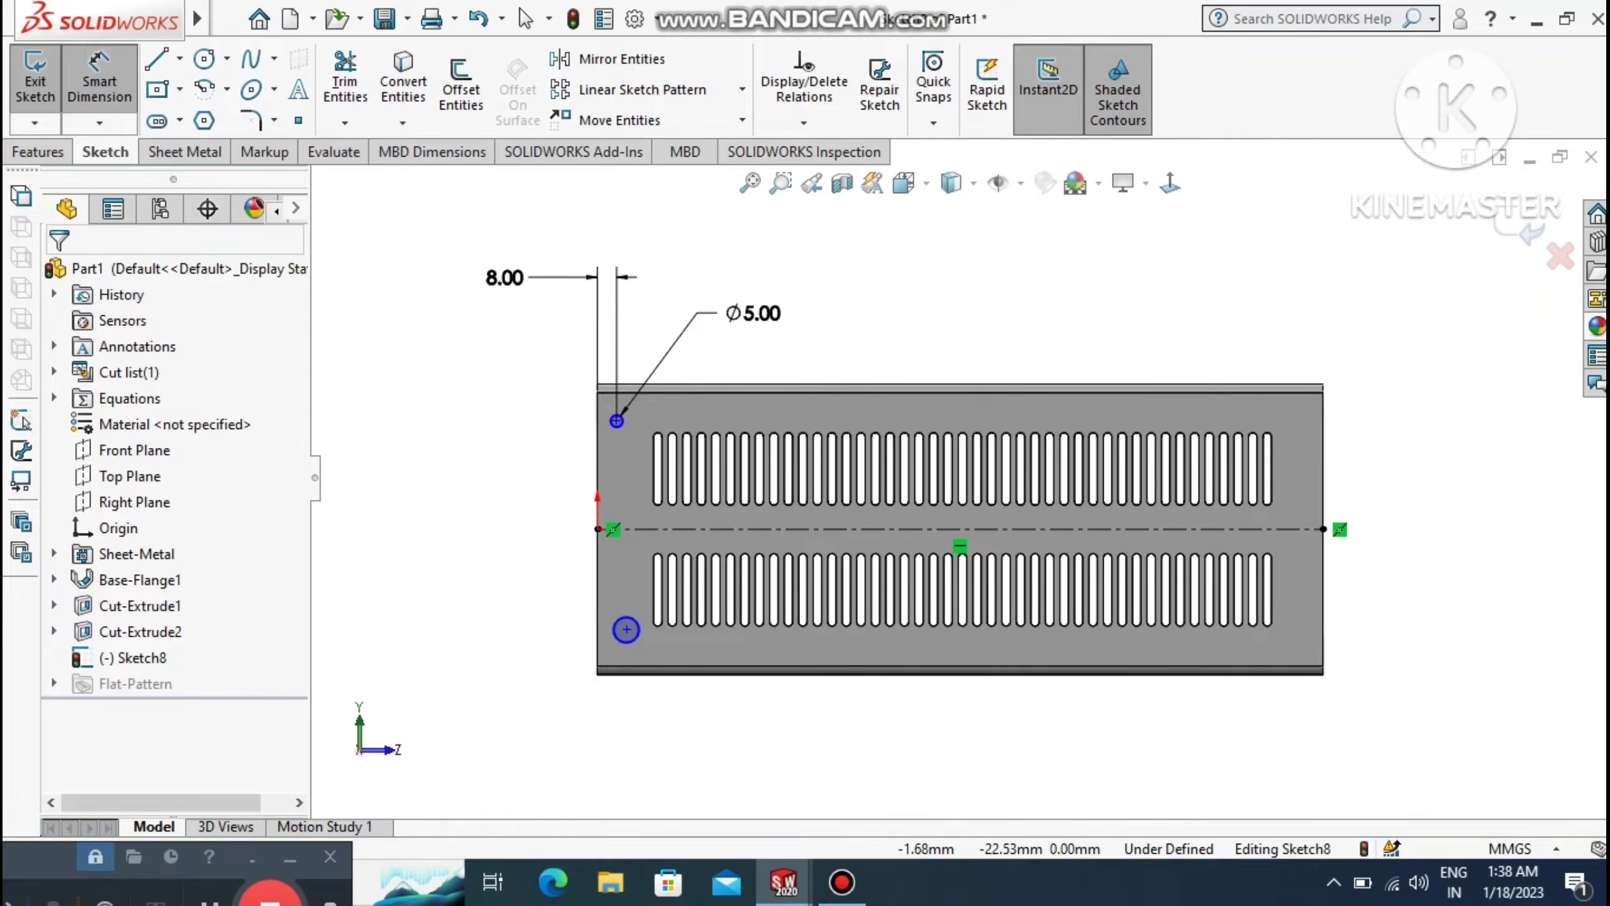
Dimension the lower circle's center 8 mm from the same end edge.
left_click(597, 593)
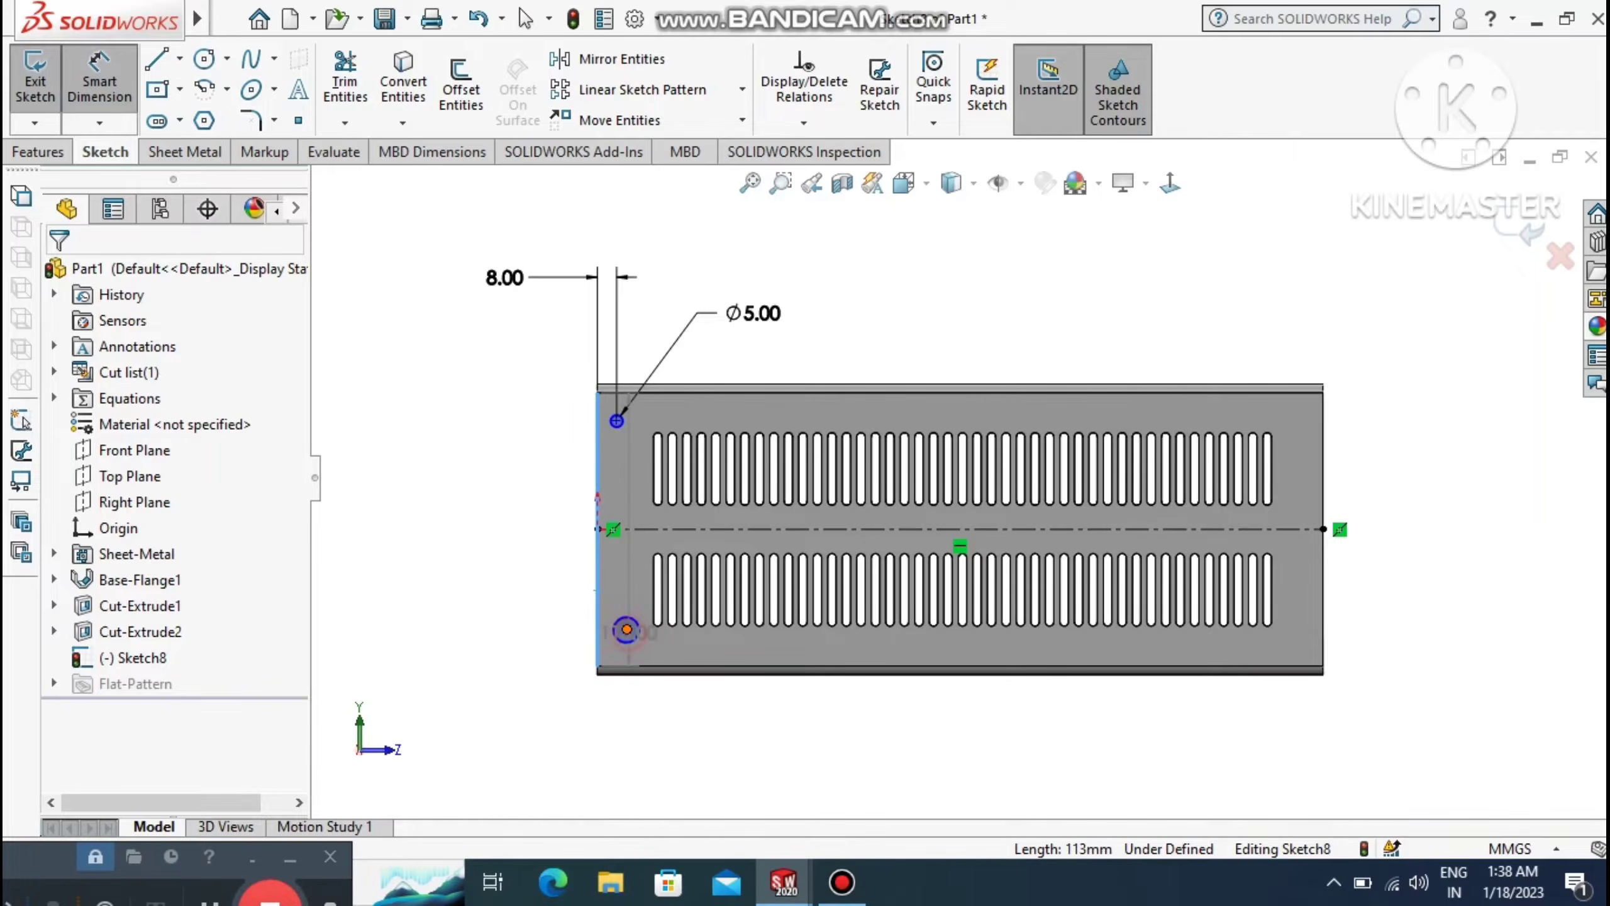
left_click(627, 629)
left_click(485, 754)
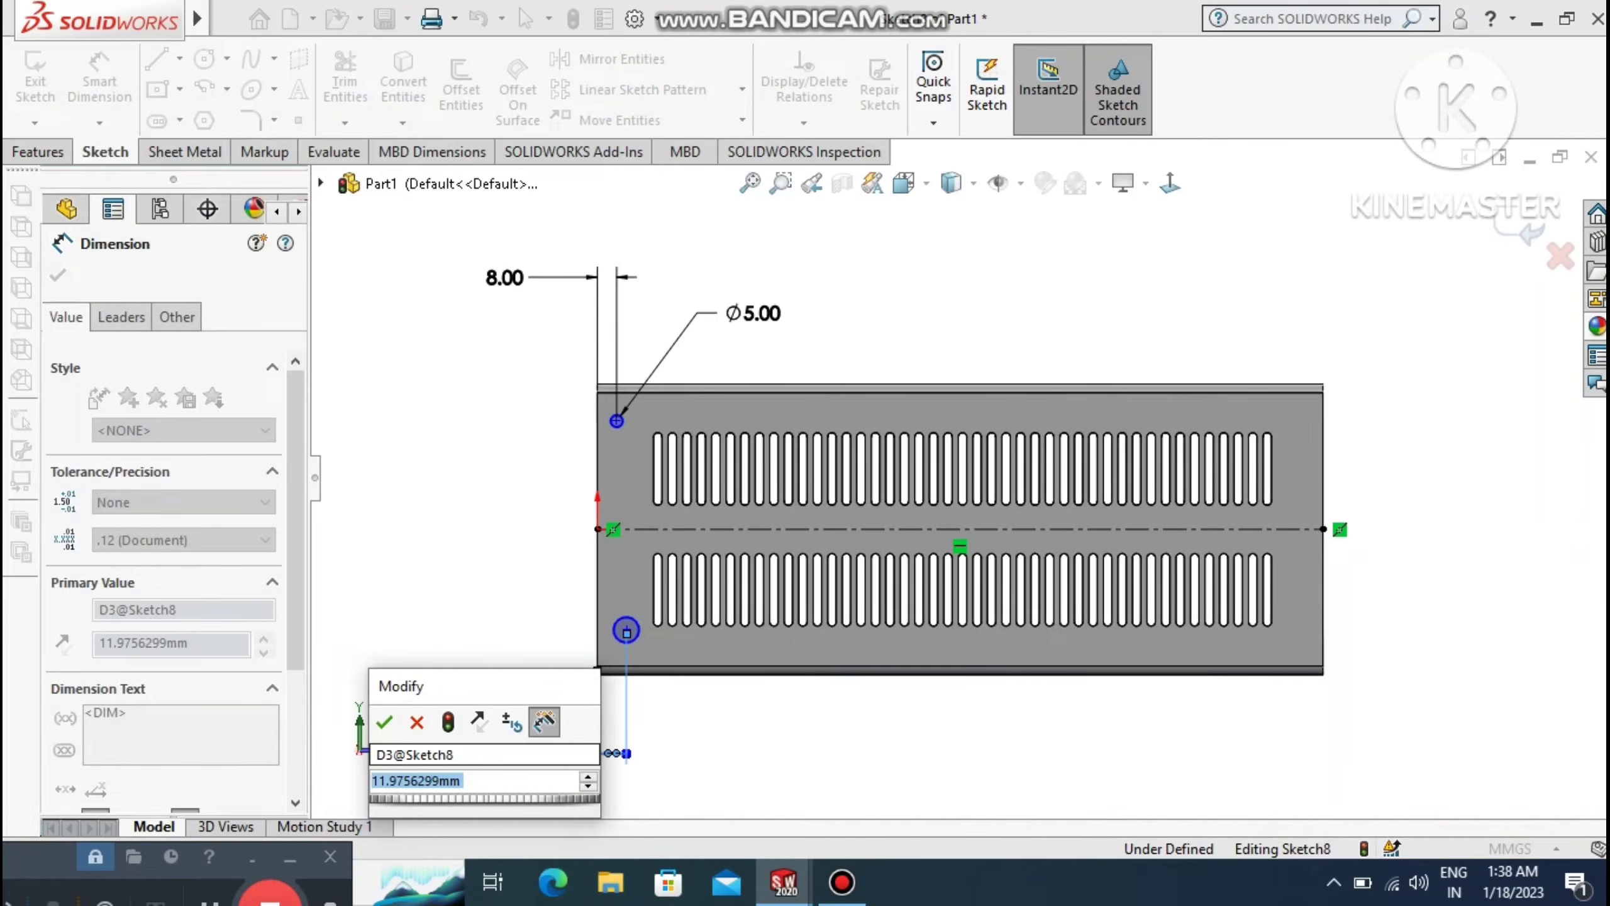
type("8")
key("Return")
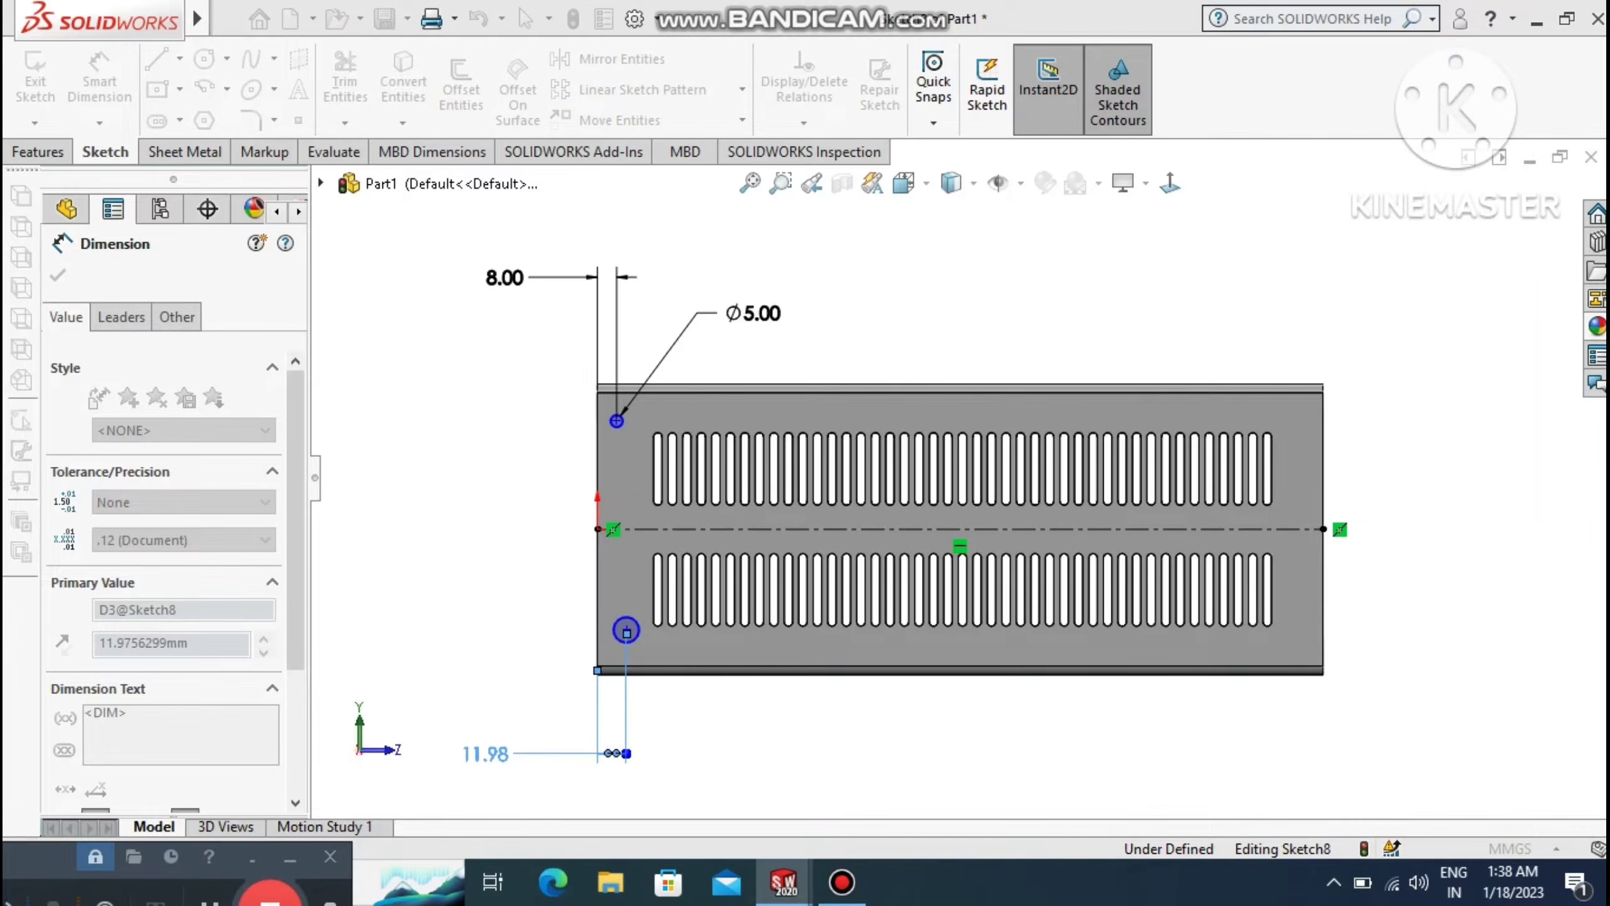
left_click(417, 576)
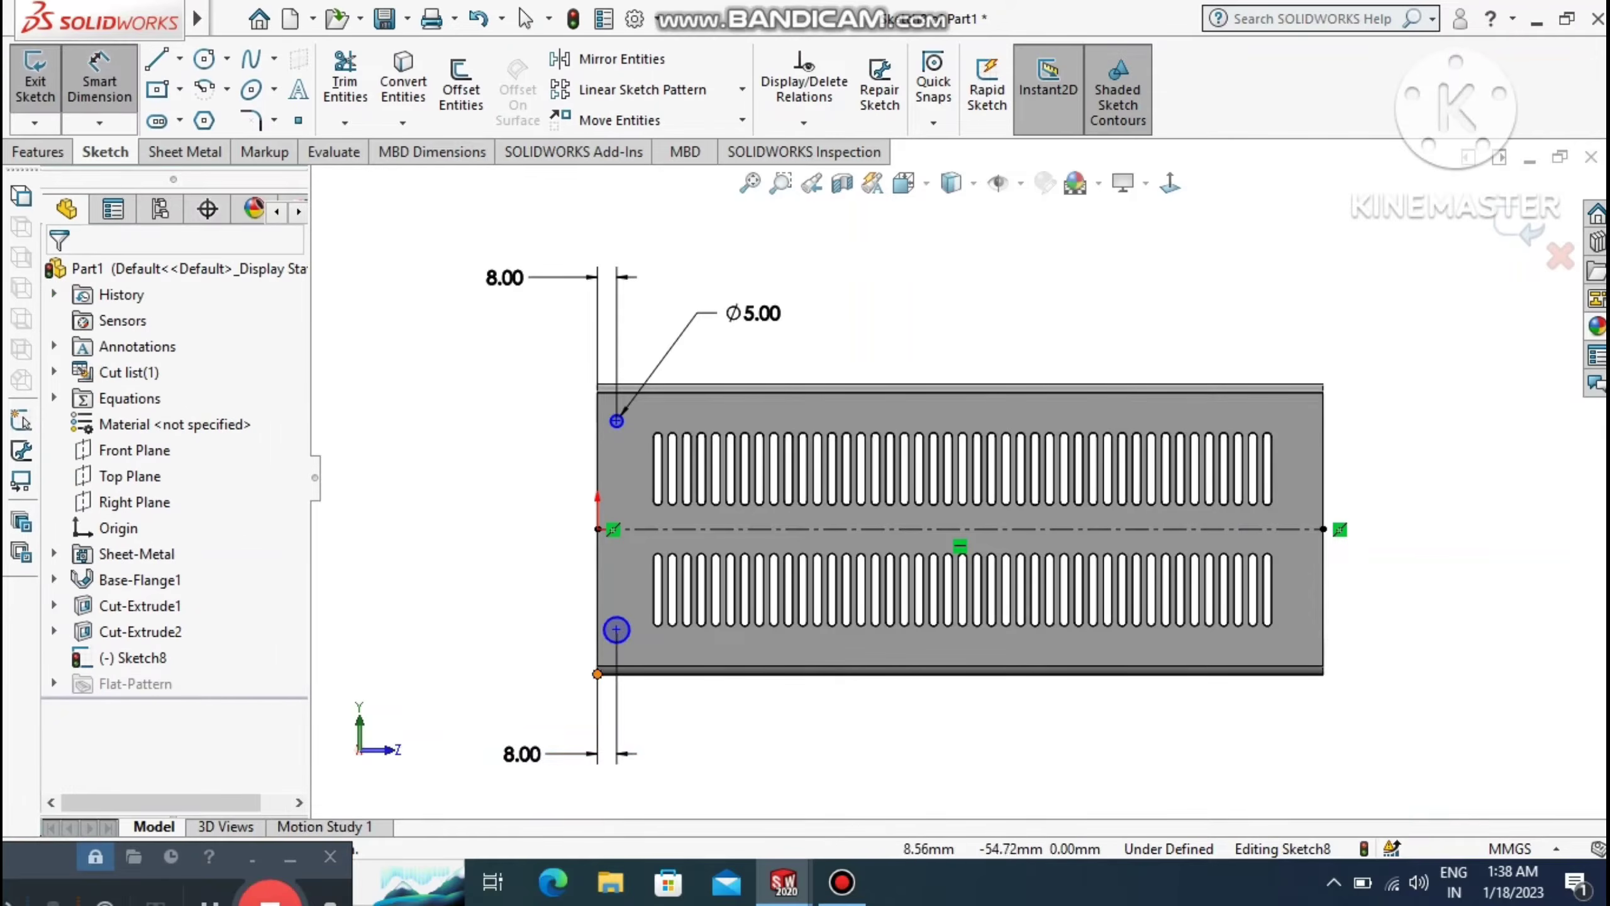
Dimension the lower circle's diameter as 5 mm.
left_click(616, 630)
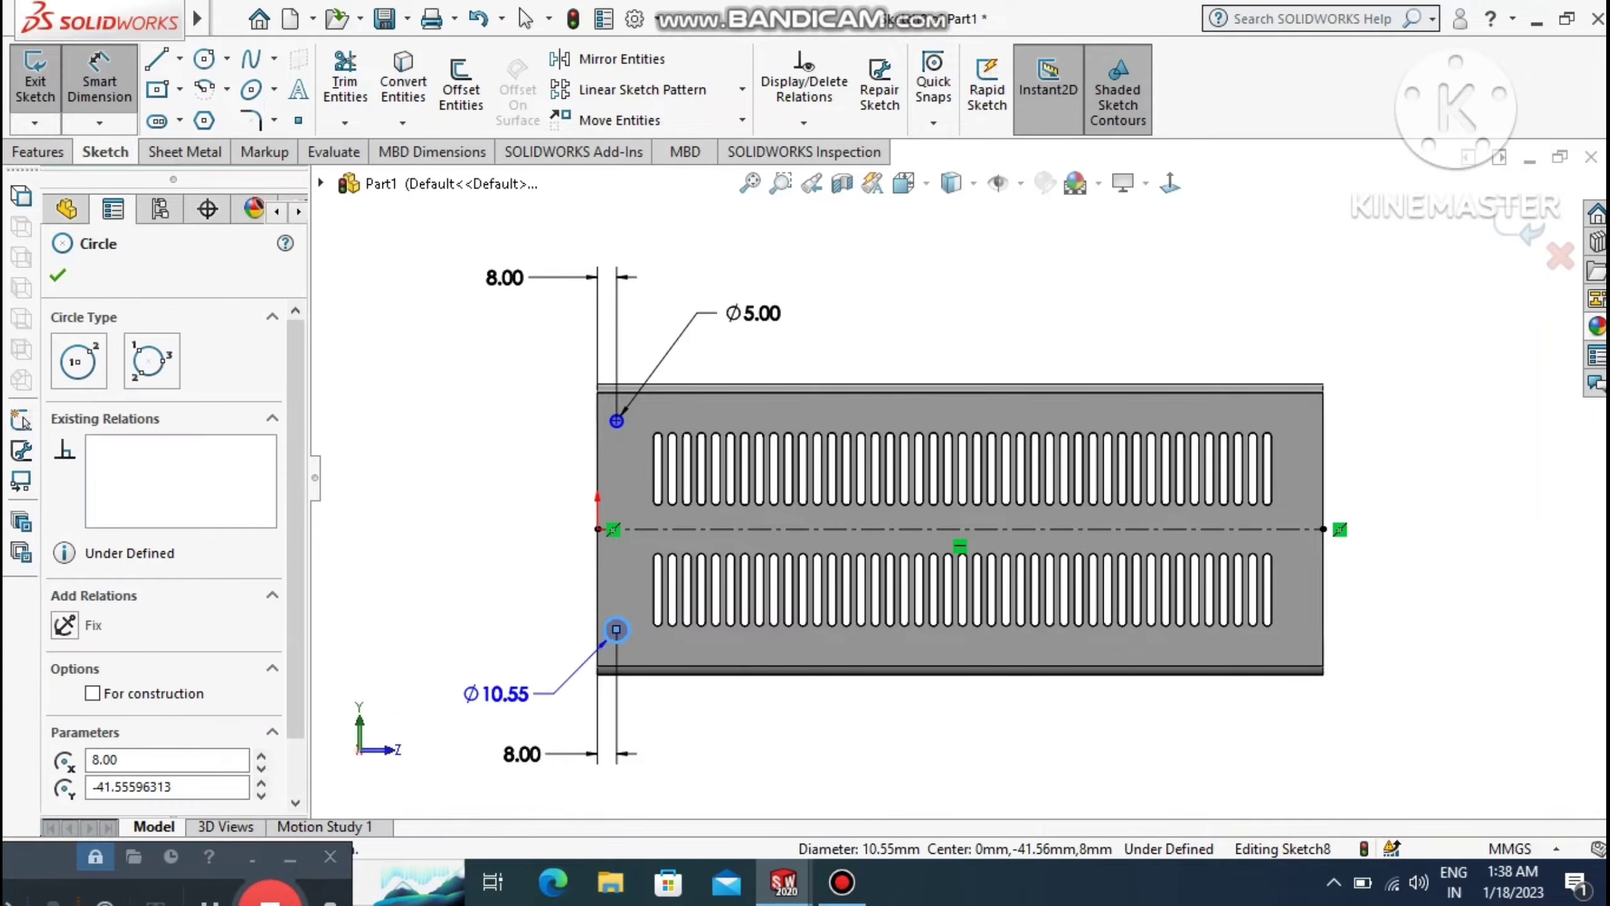
left_click(487, 686)
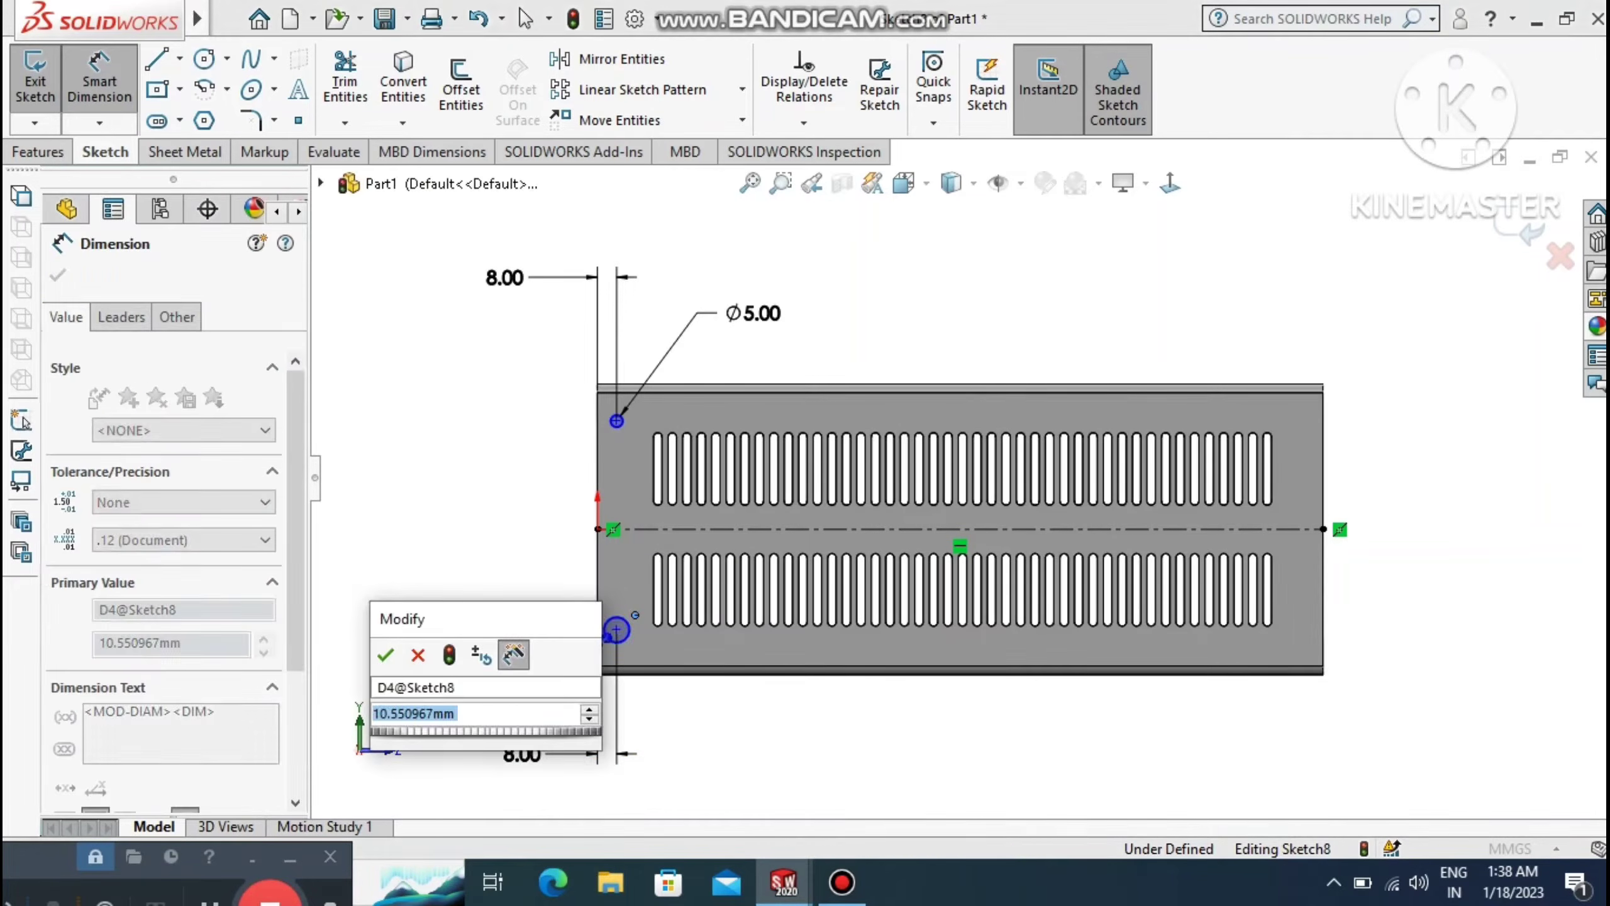
type("5")
key("Return")
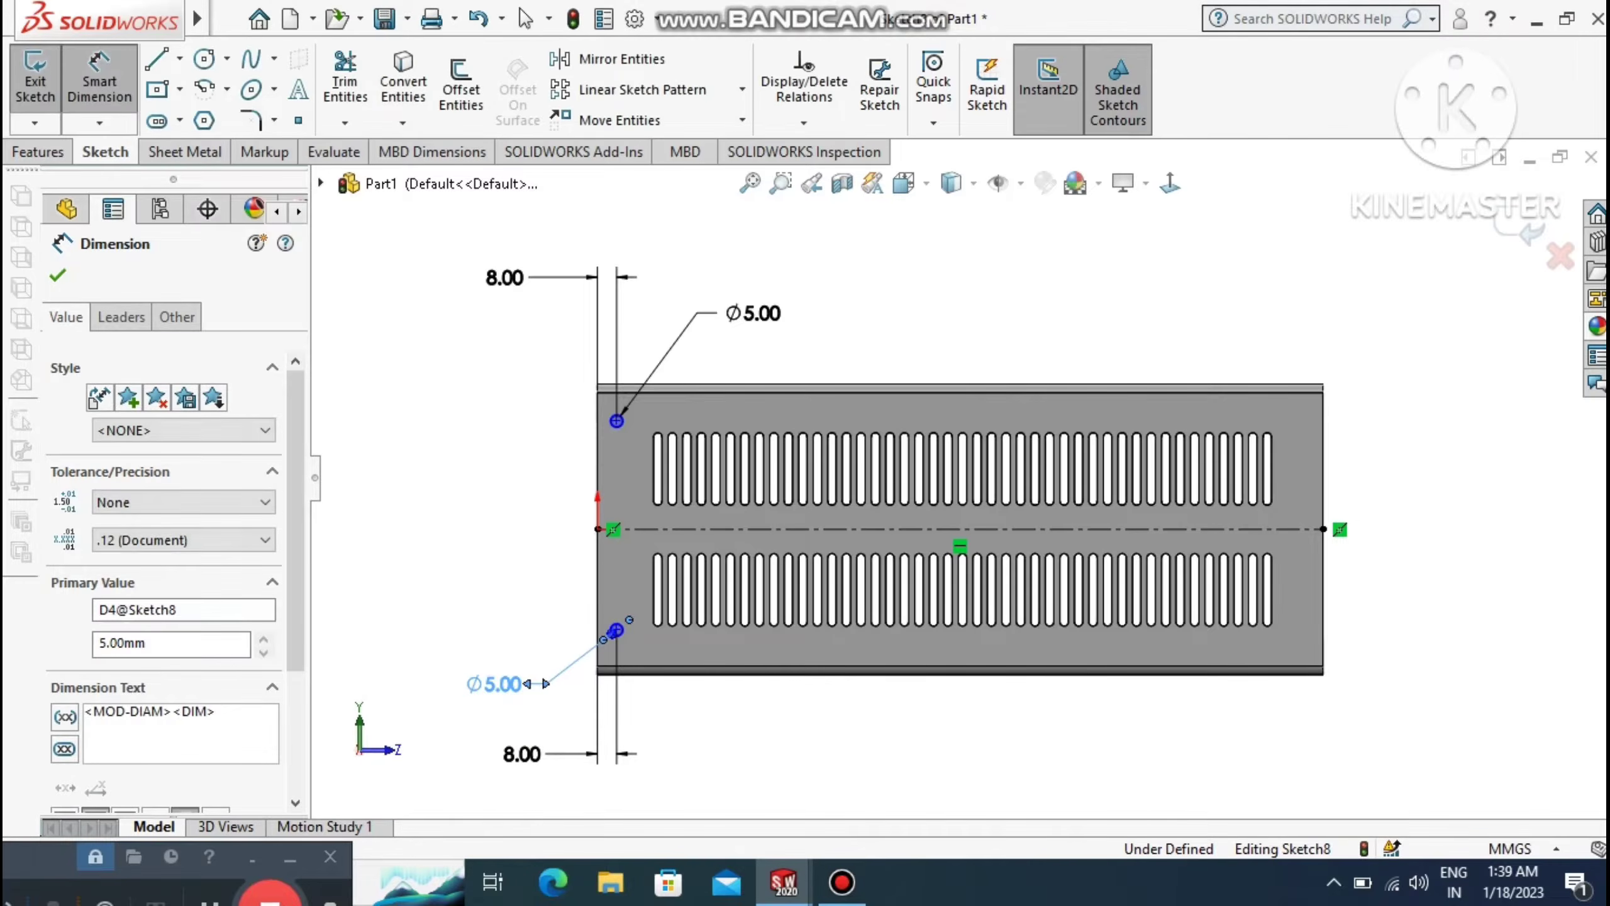
left_click(467, 539)
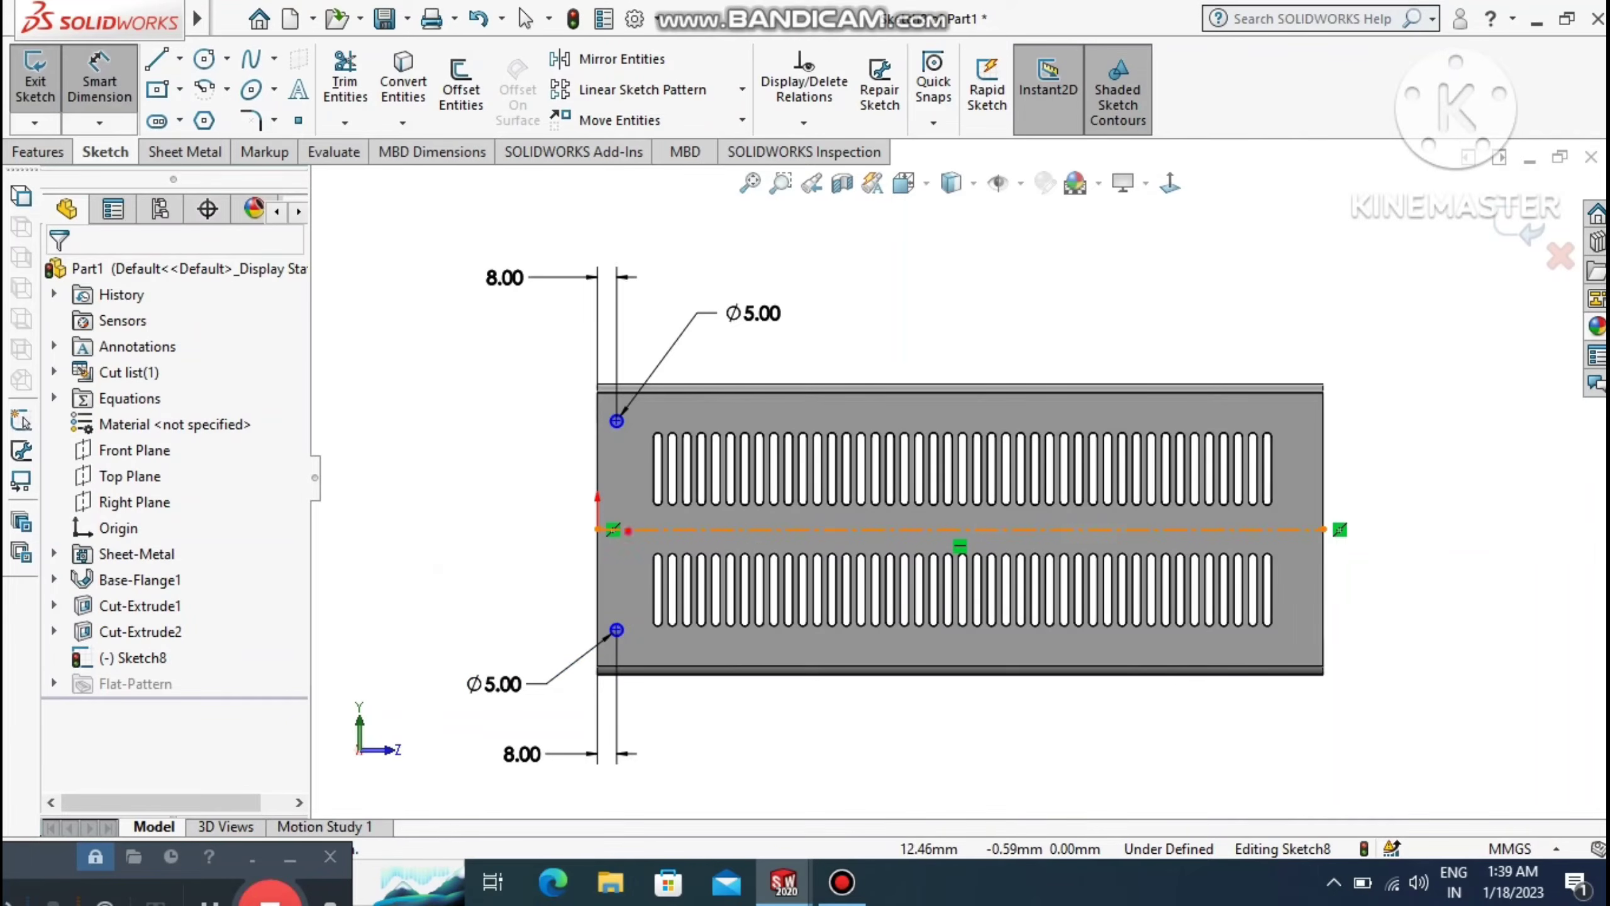
Dimension the upper circle's center 50 mm from the horizontal centerline.
left_click(627, 530)
left_click(616, 421)
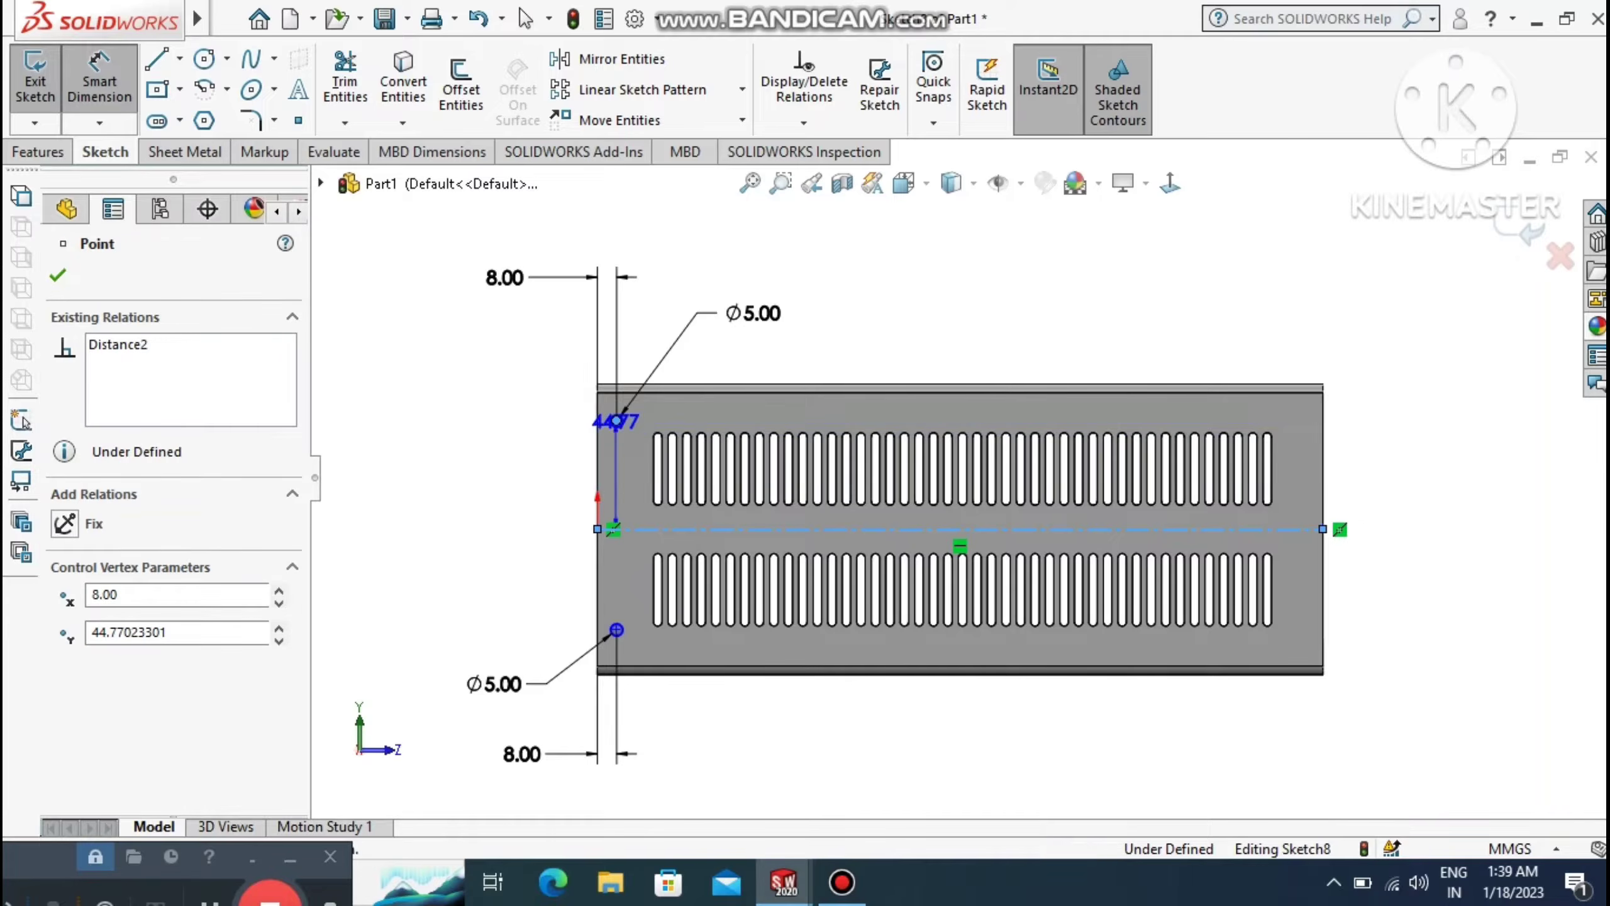
left_click(425, 473)
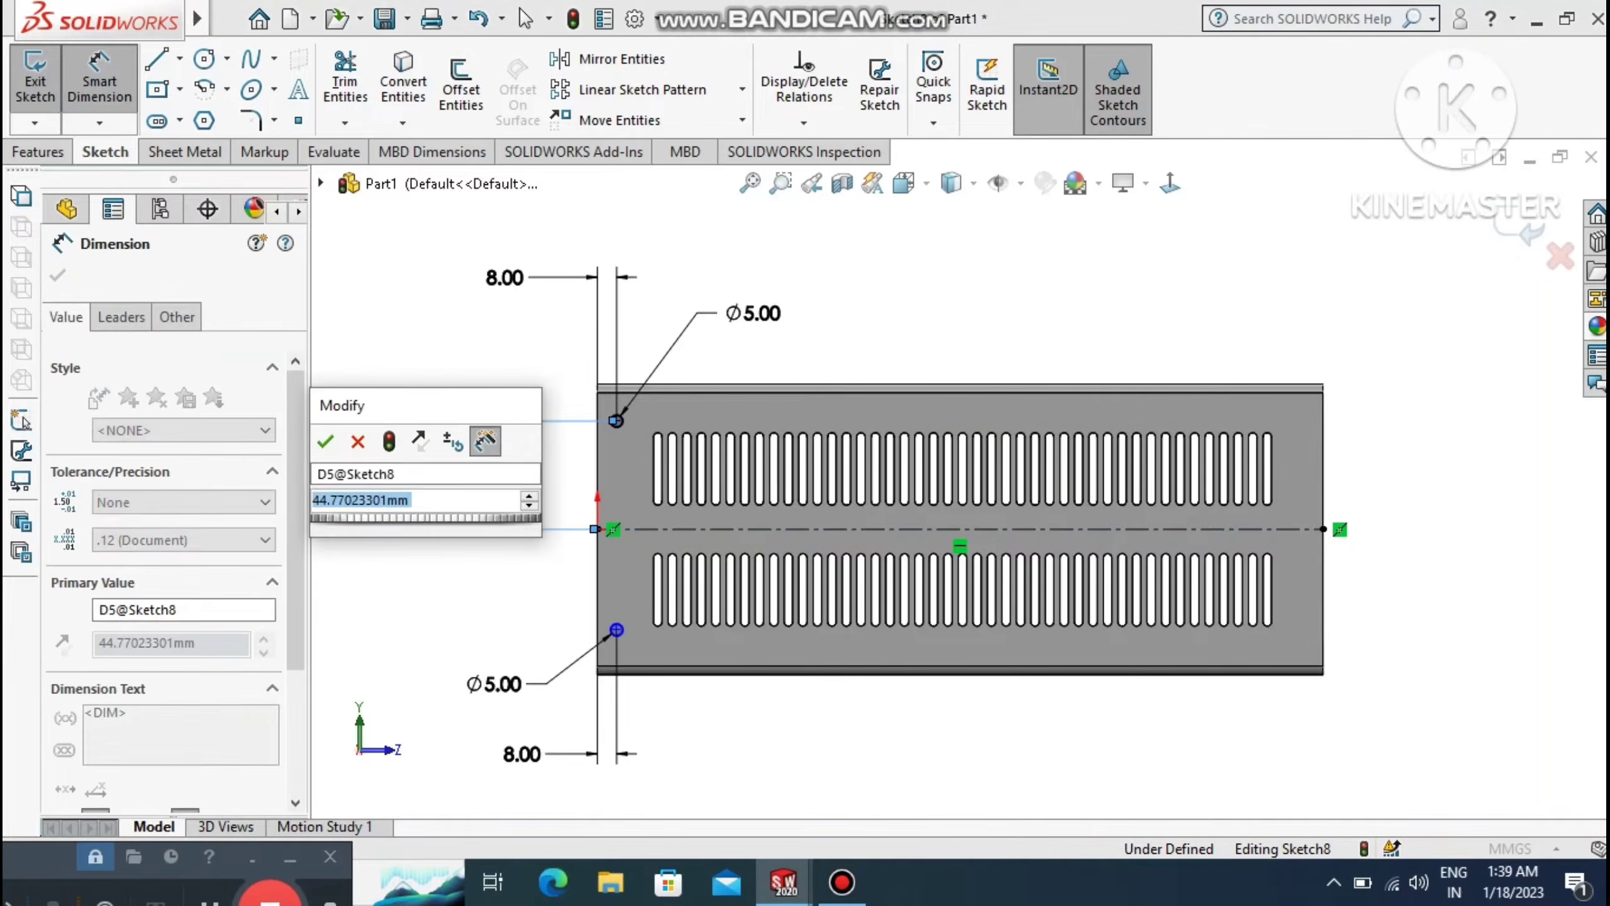
type("50")
key("Return")
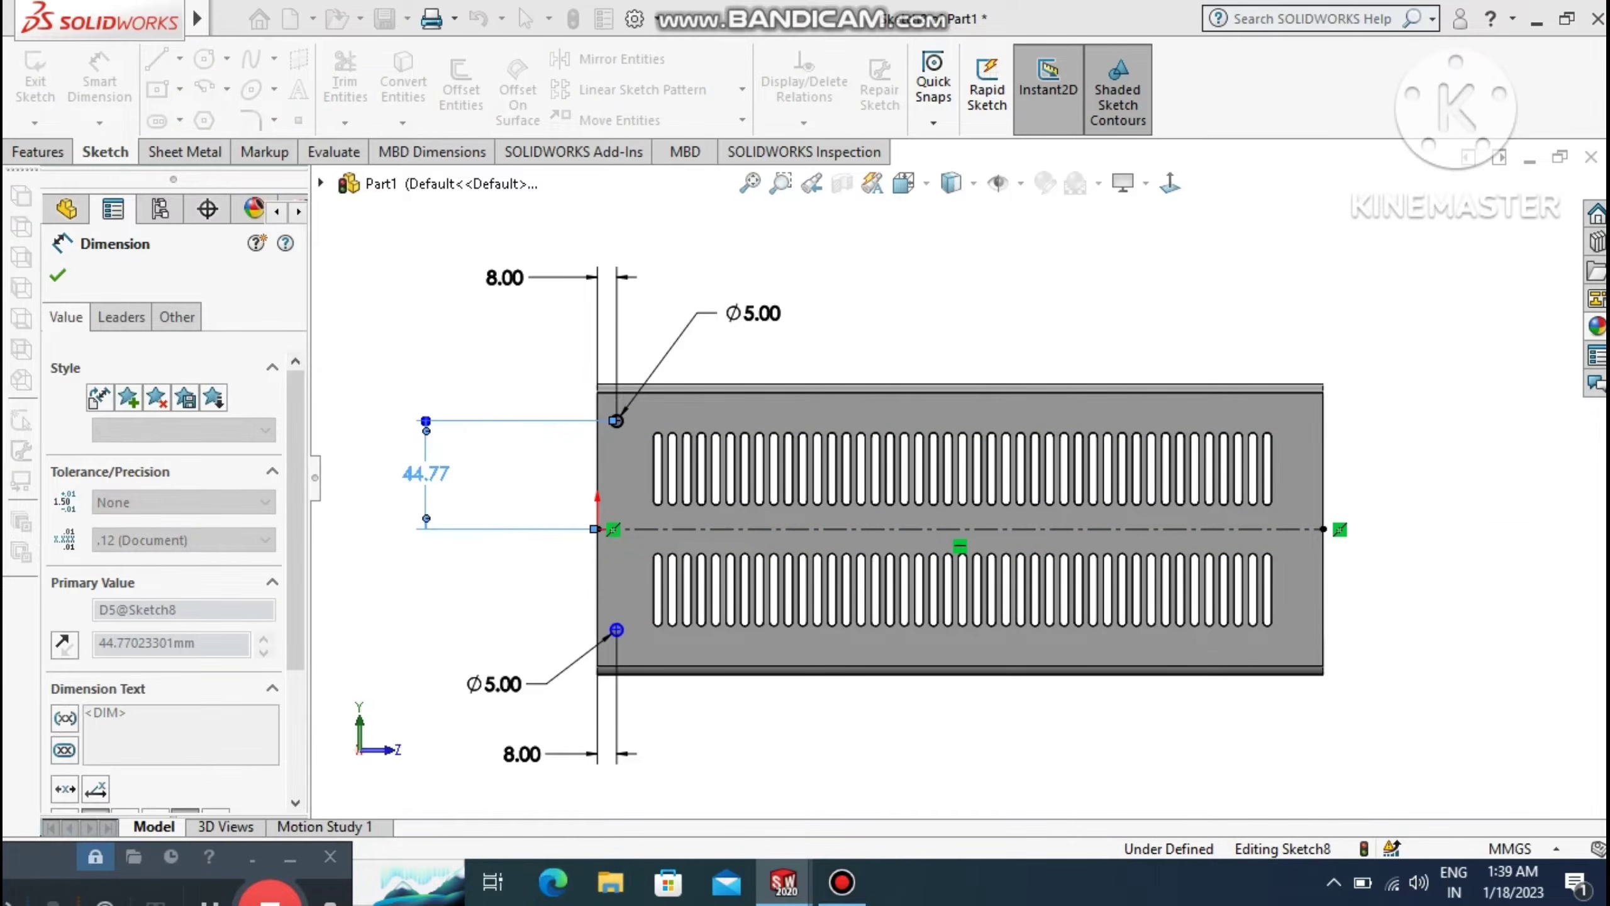
Dimension the lower circle's center 50 mm from the horizontal centerline's left endpoint, measured vertically.
left_click(381, 352)
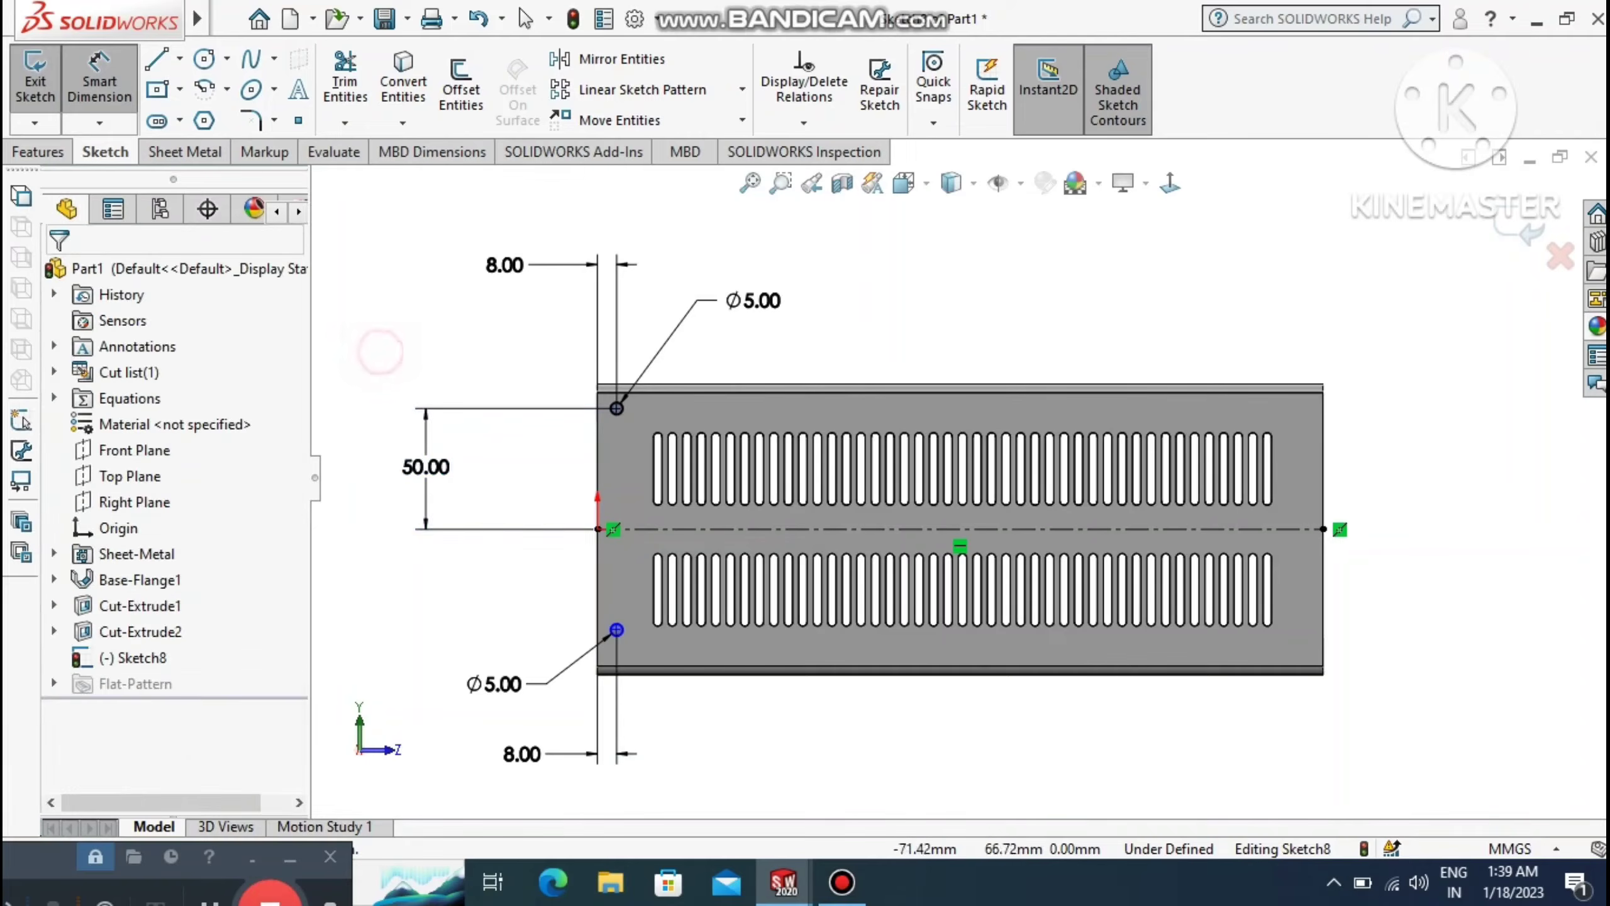
left_click(597, 529)
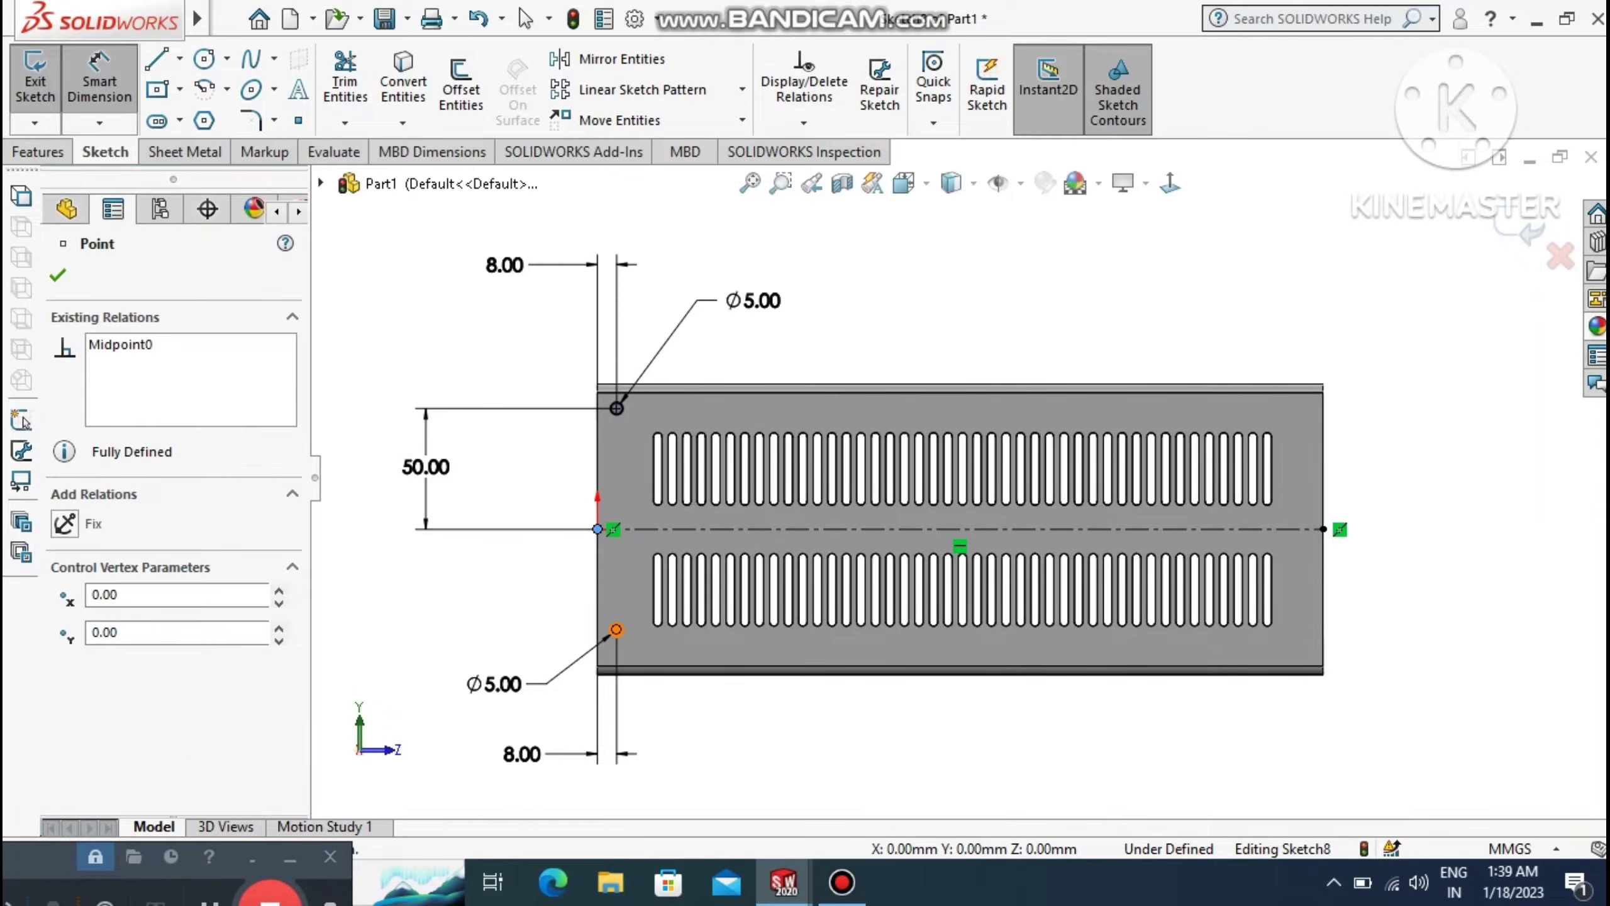
left_click(616, 629)
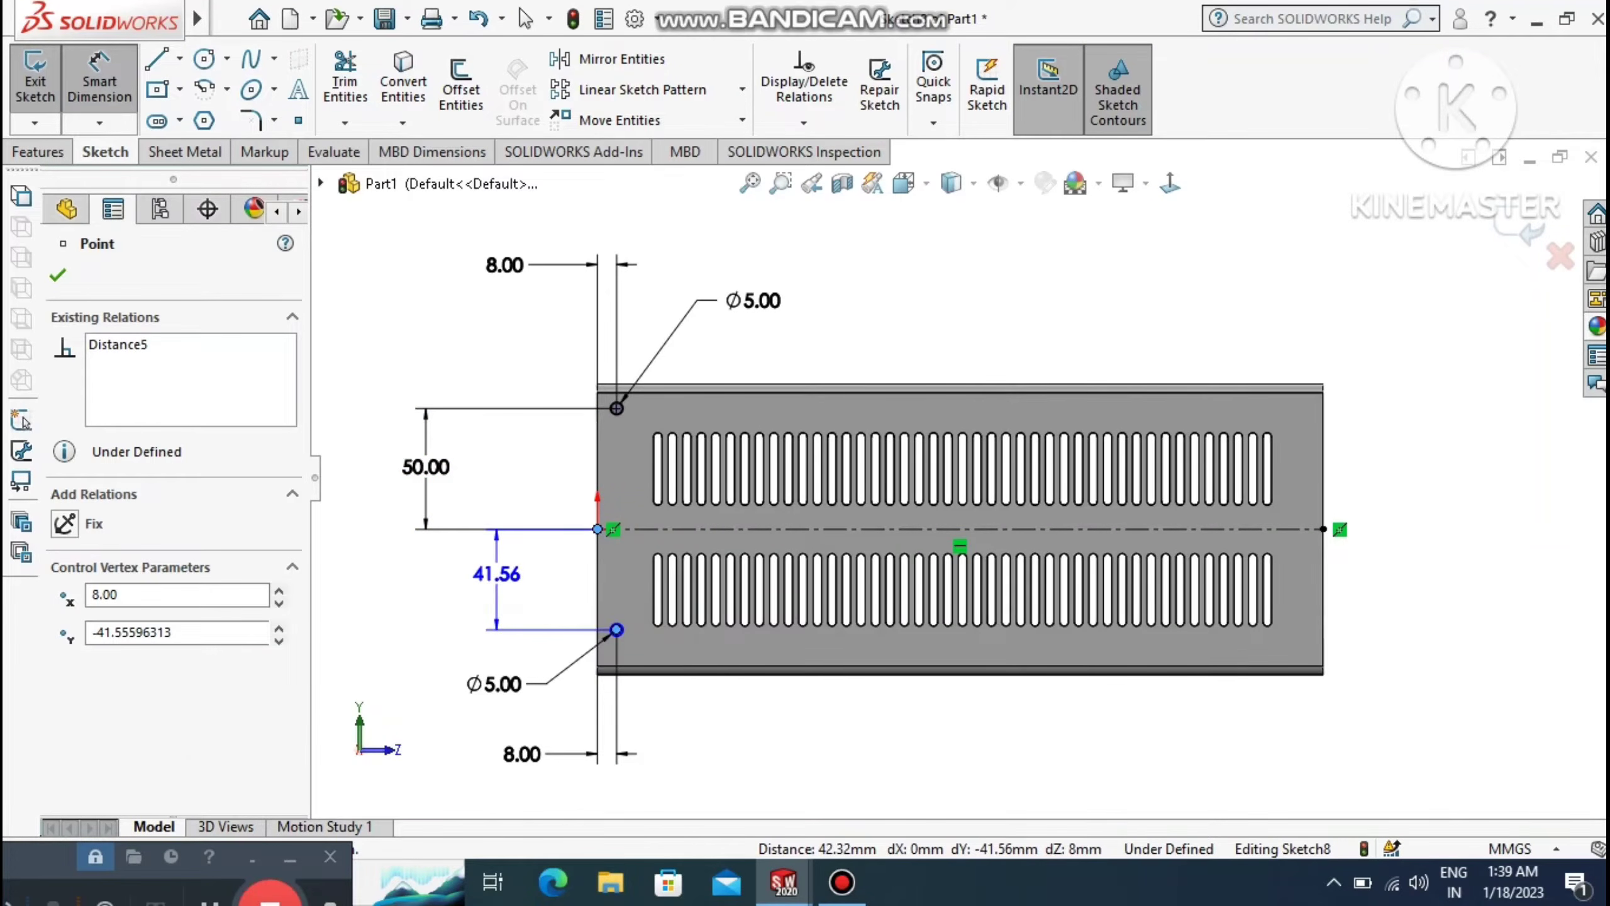
left_click(496, 573)
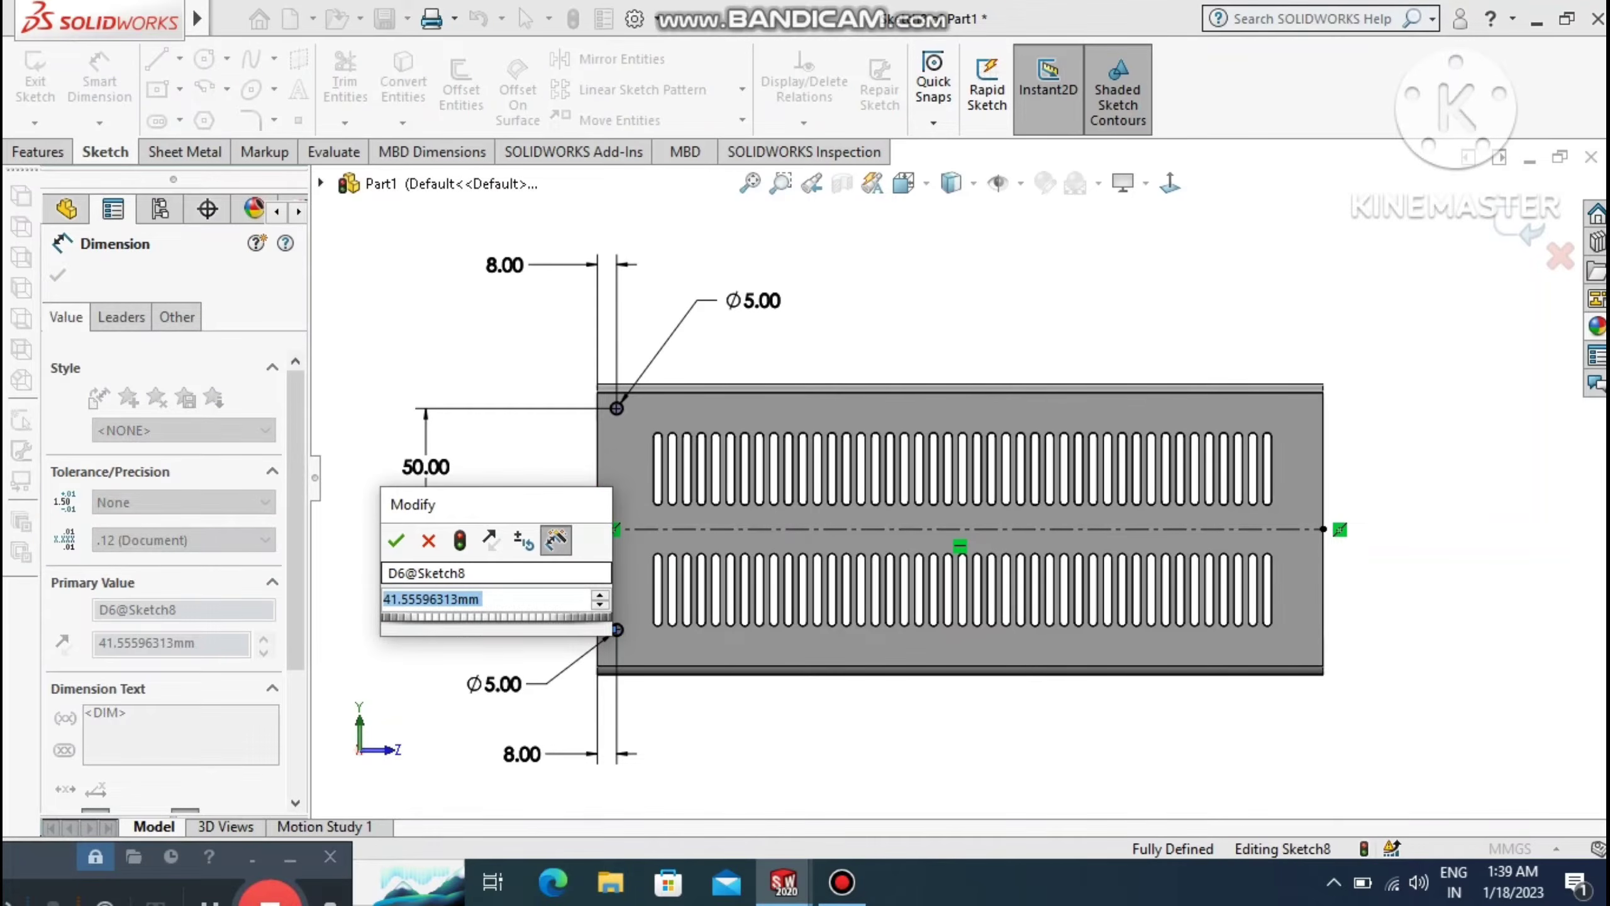
type("50")
key("Return")
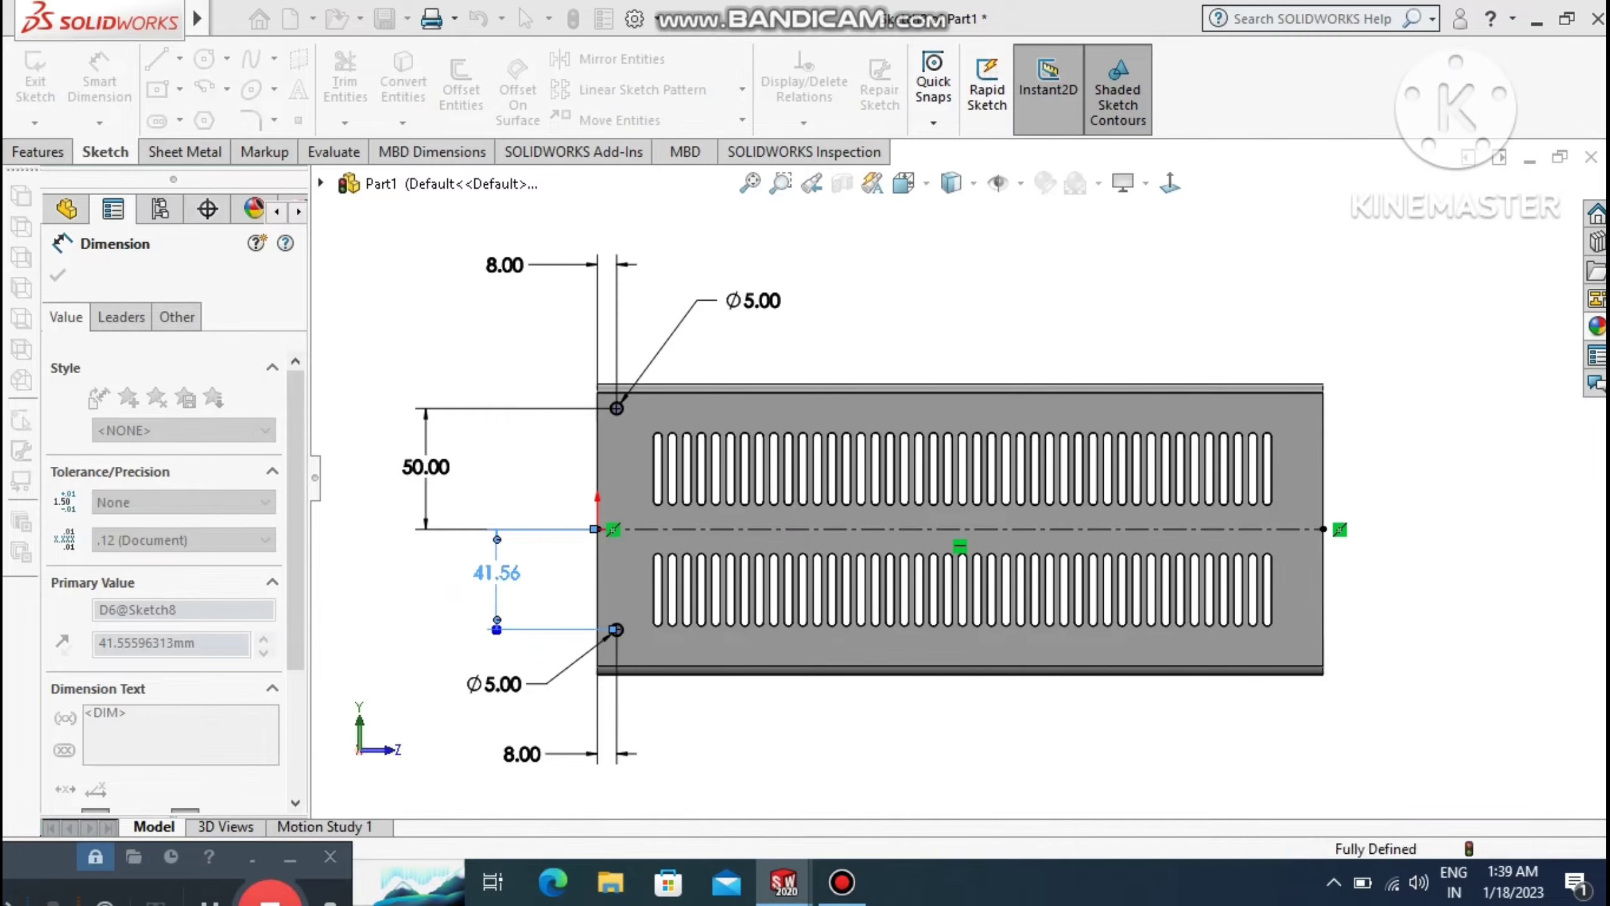
left_click(383, 616)
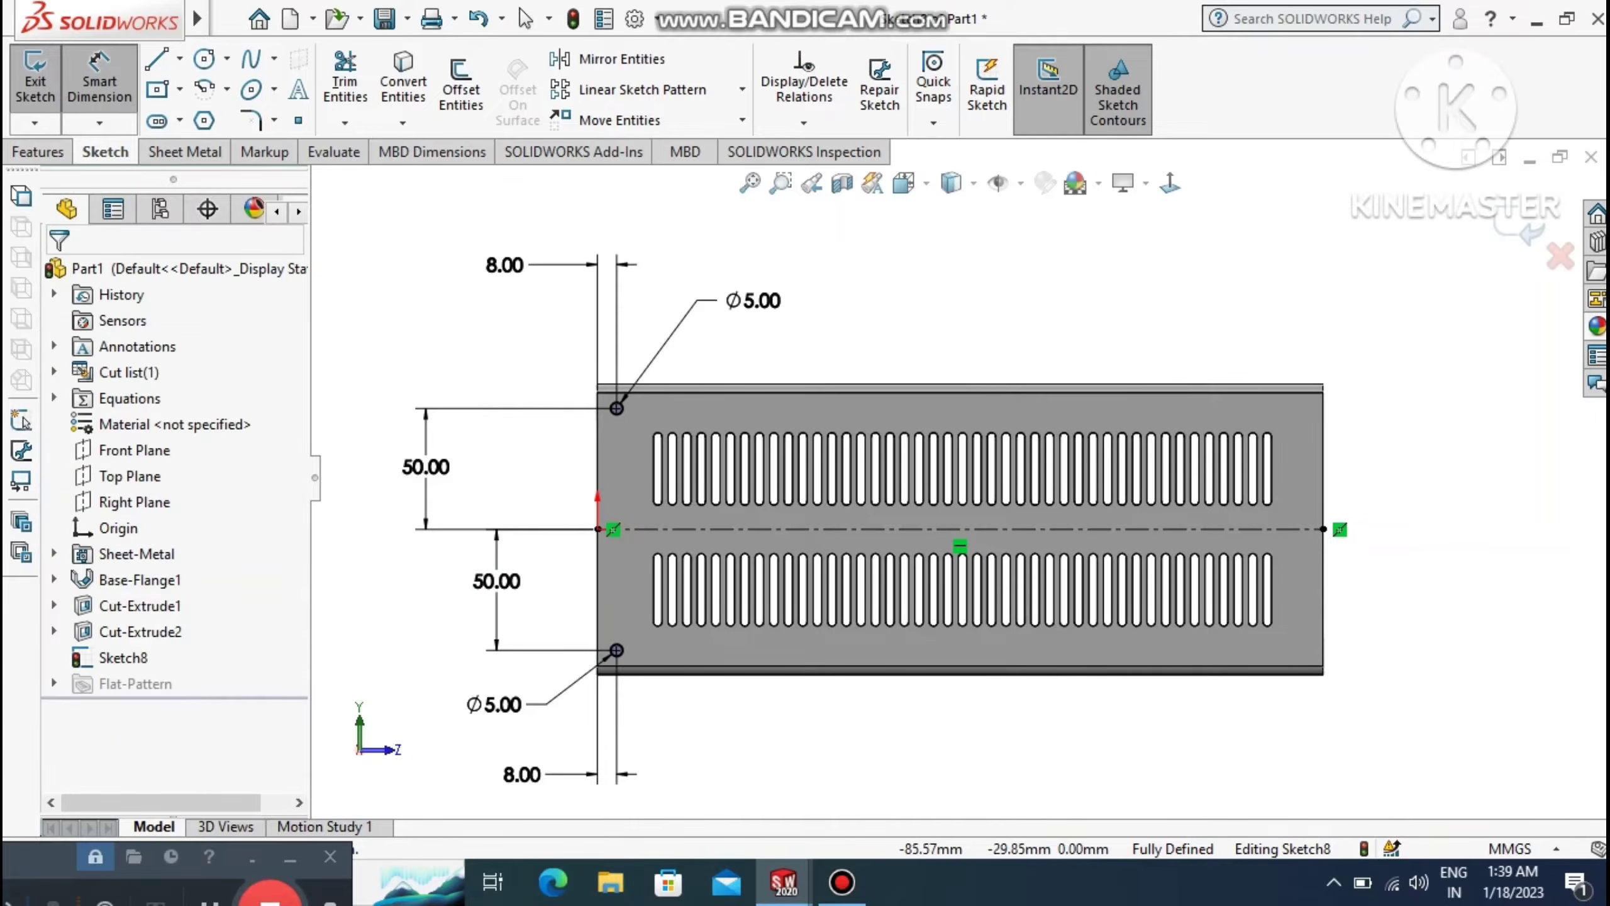
Sketch a vertical centerline from the midpoint of the horizontal centerline up past the face's upper edge.
left_click(180, 59)
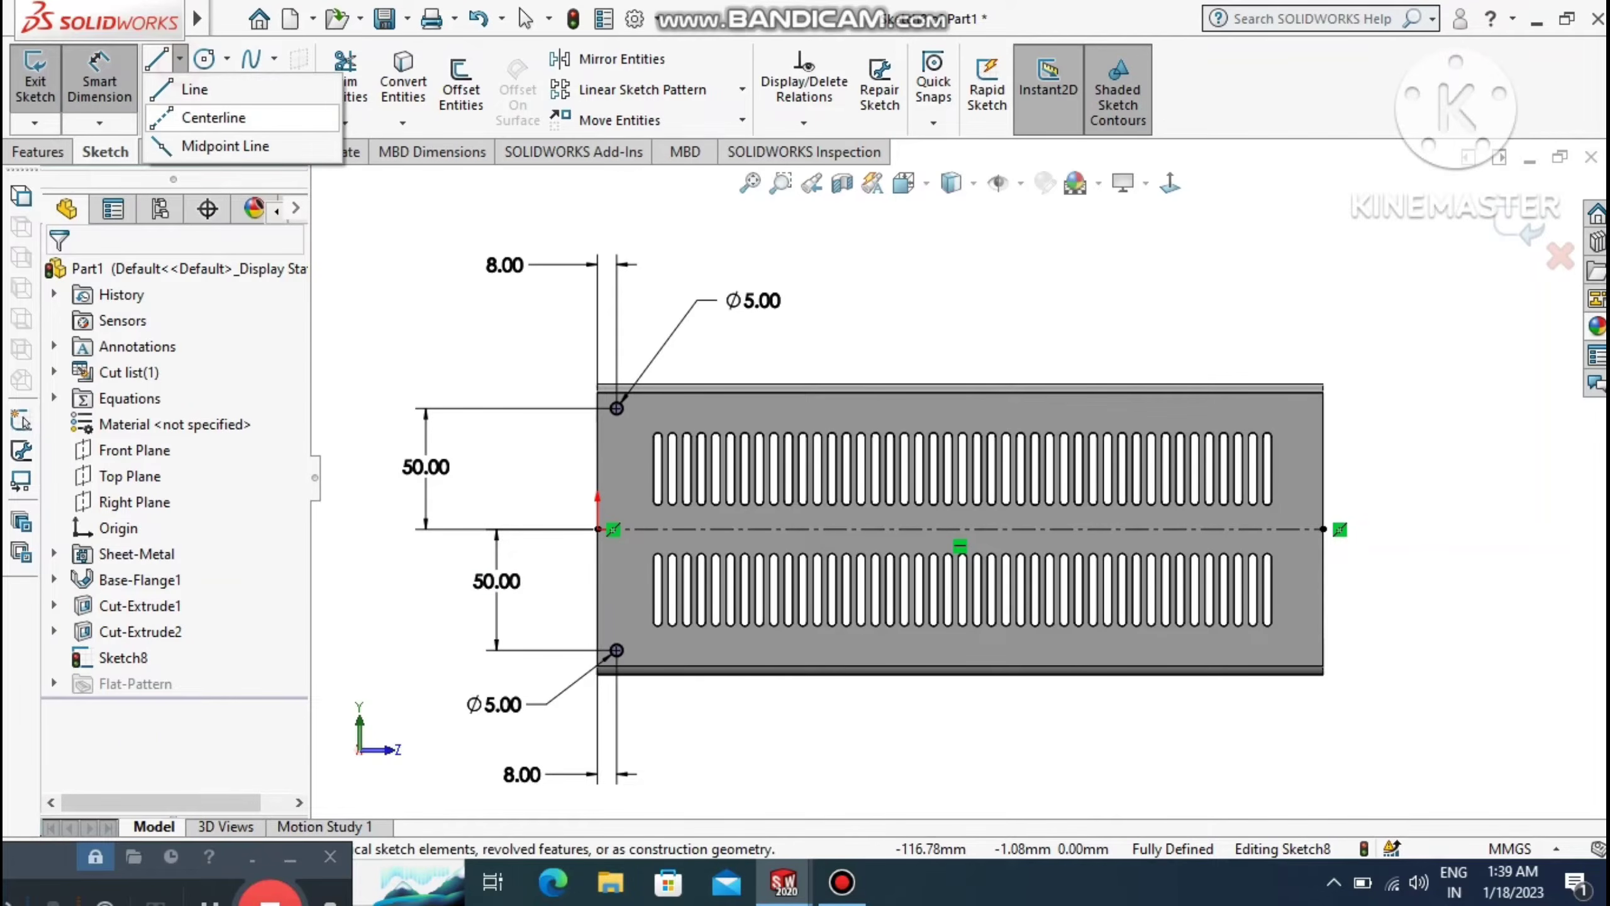
left_click(210, 115)
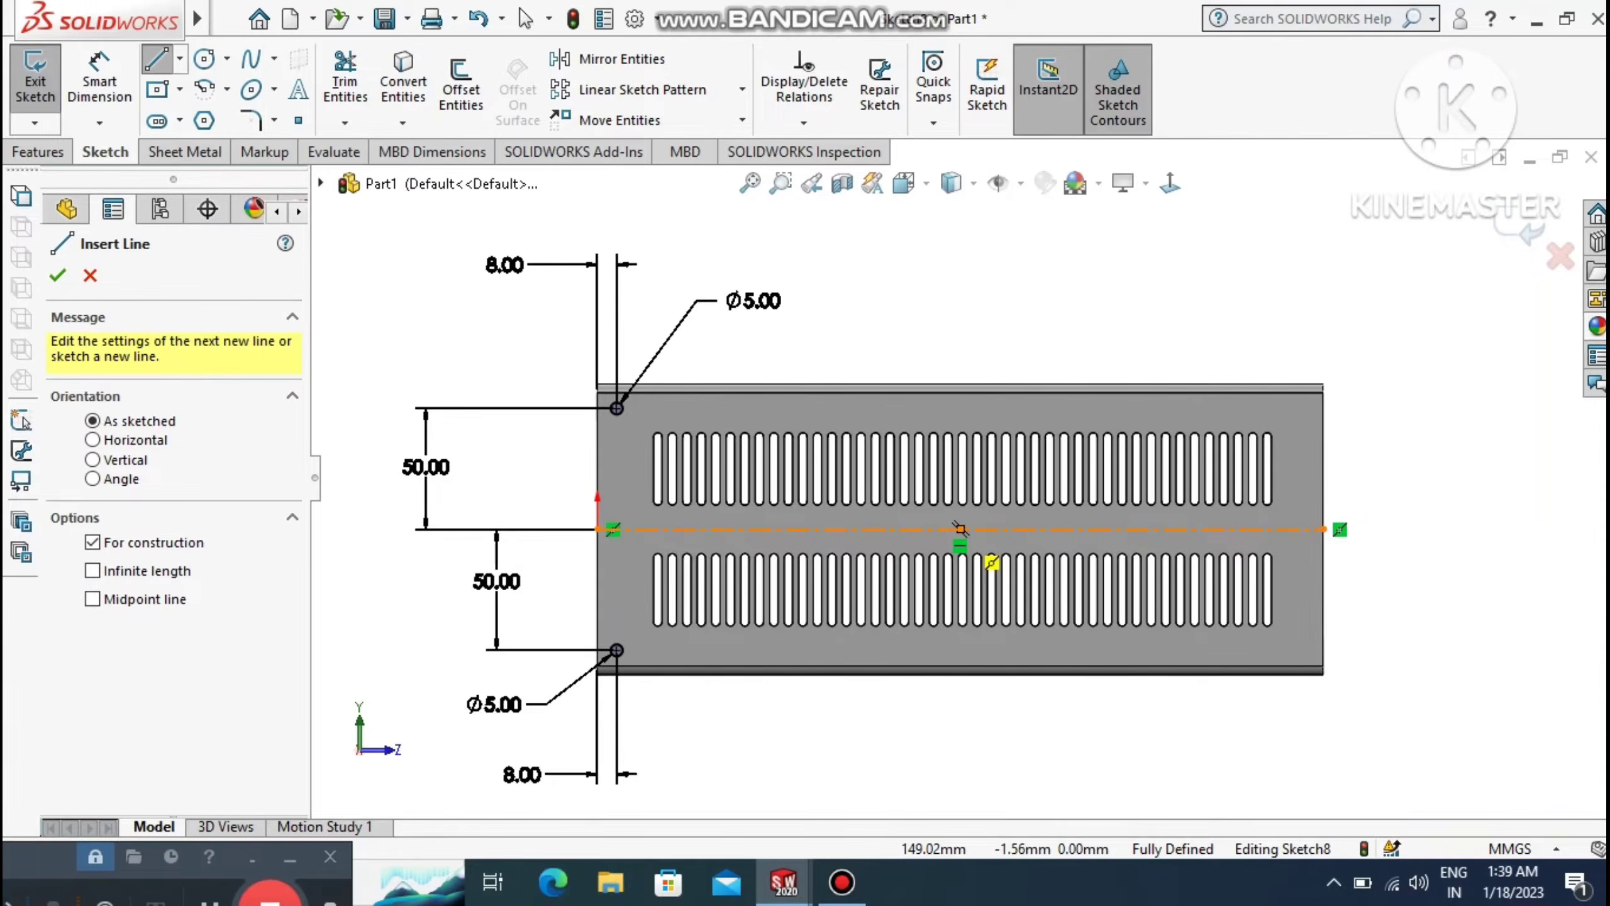
left_click(960, 529)
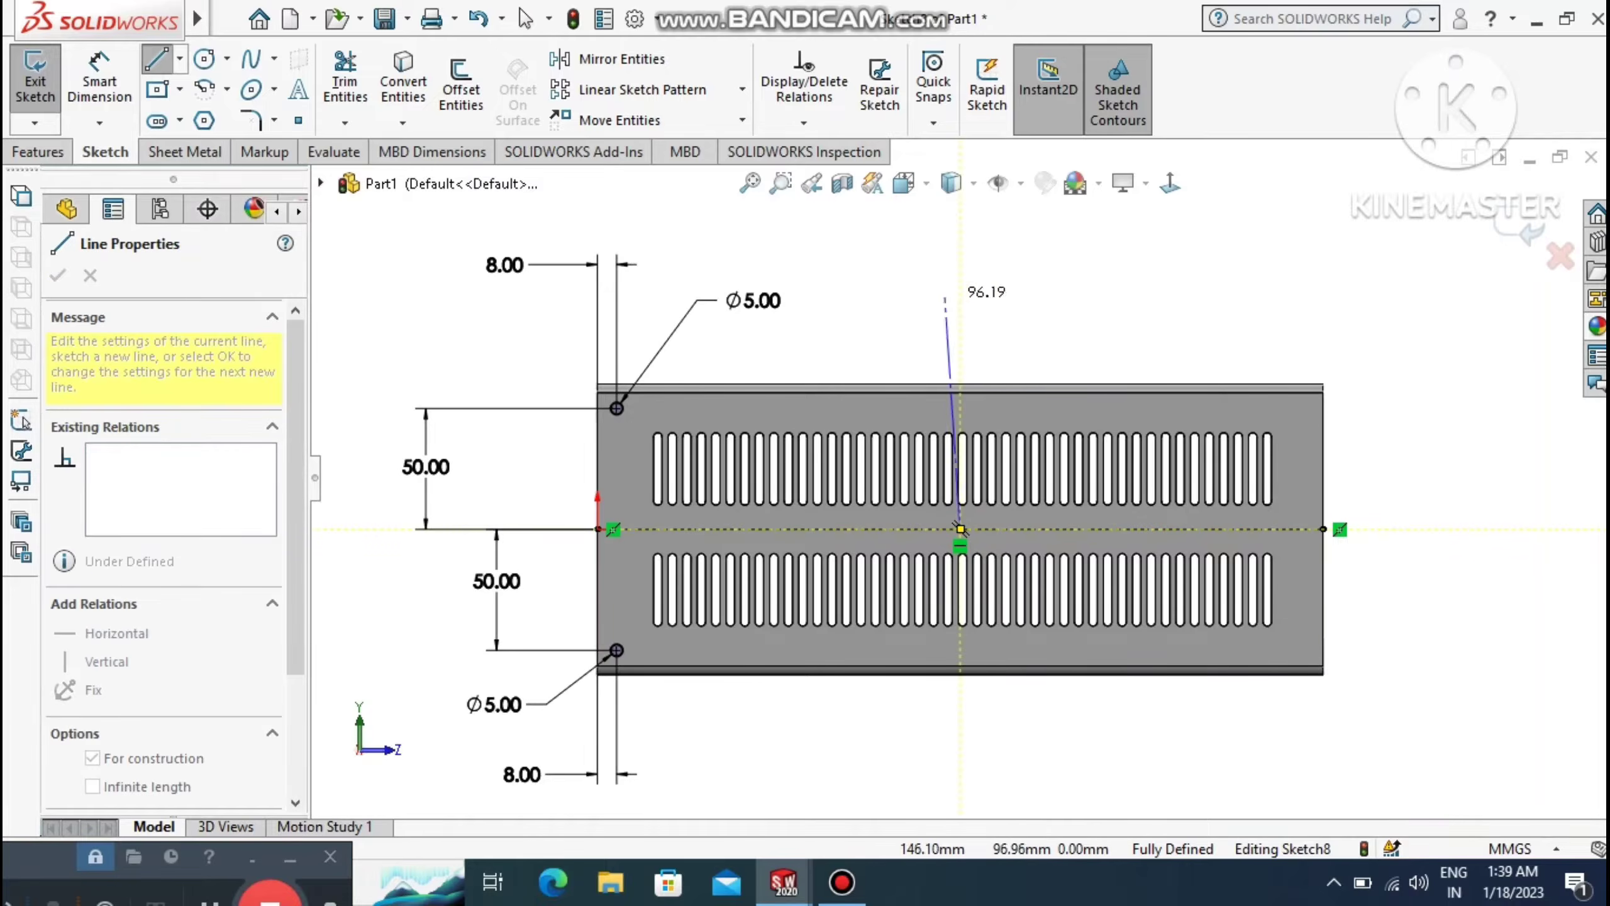
left_click(961, 290)
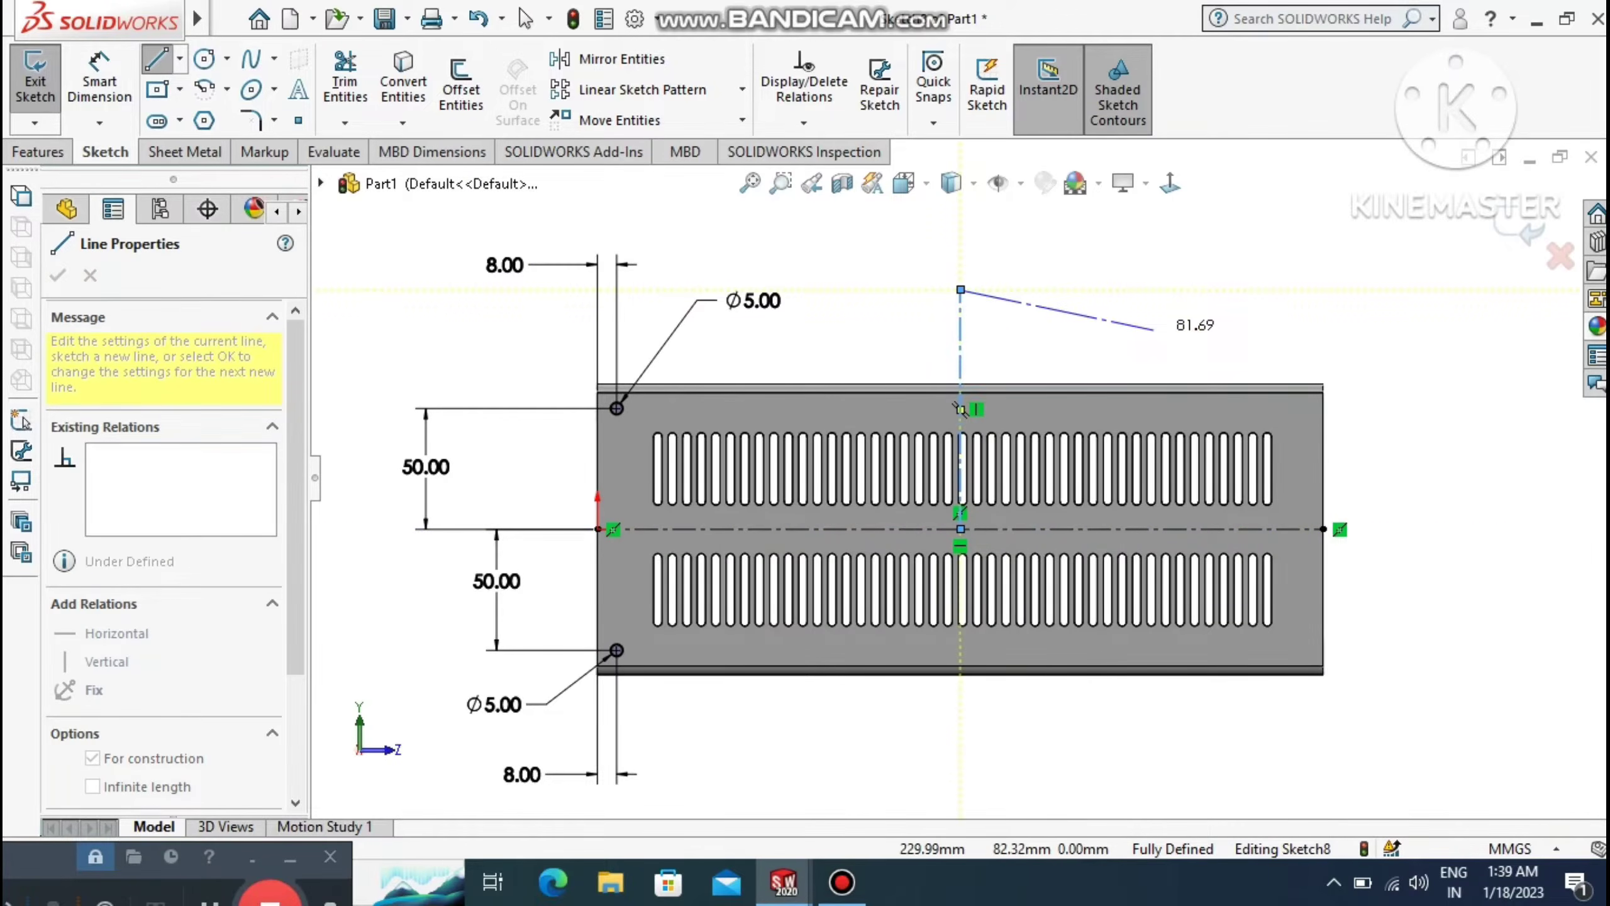
key("Escape")
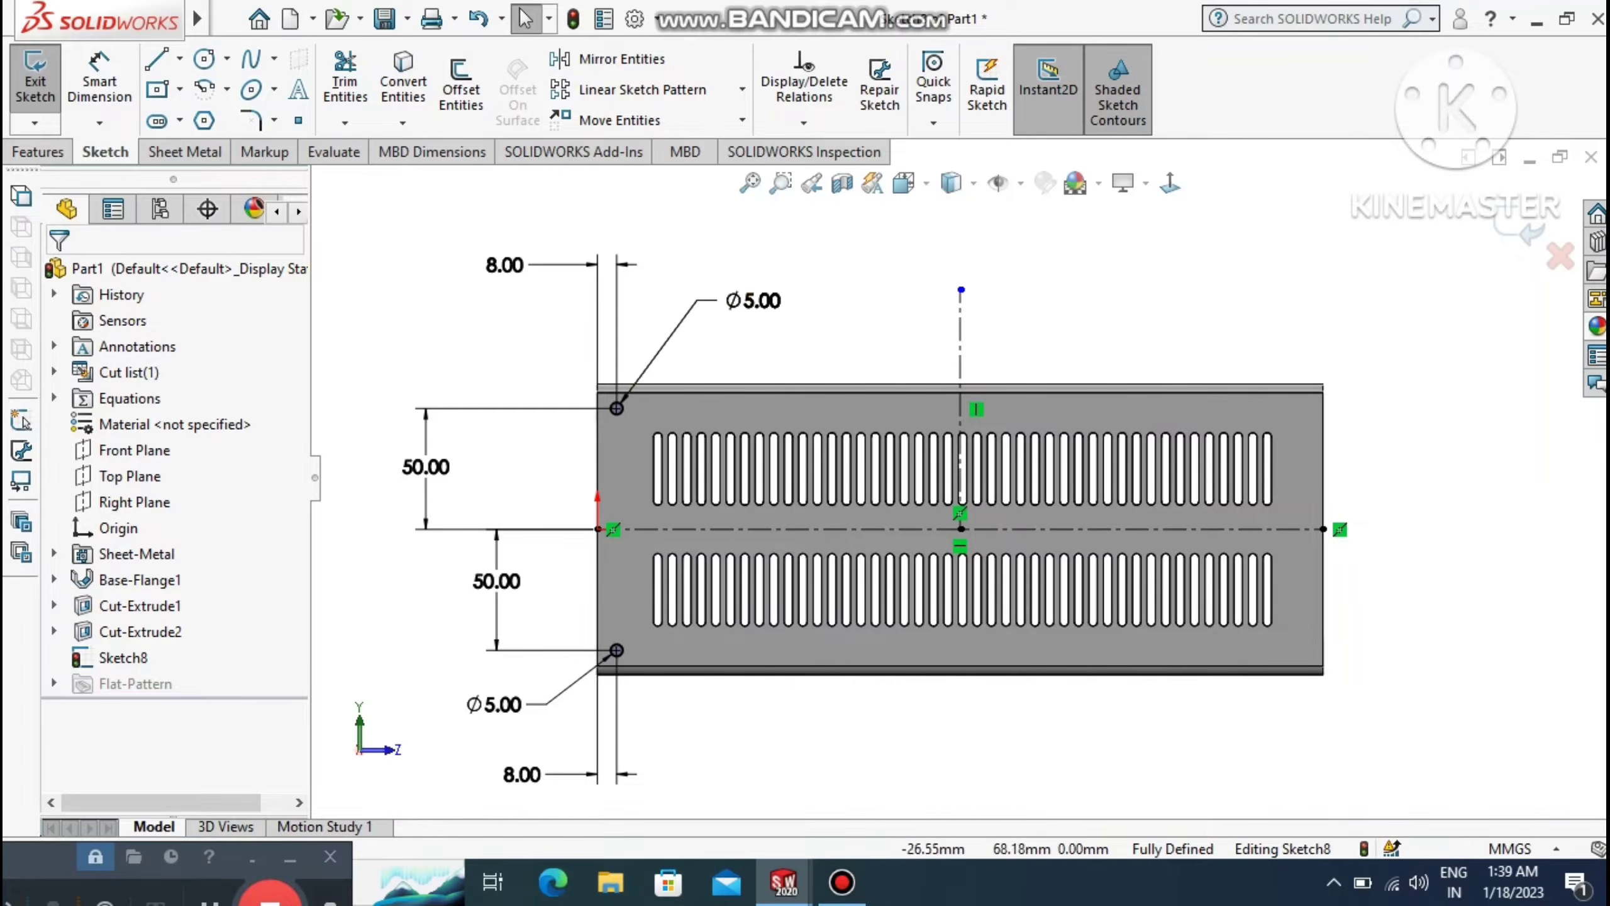
Mirror both 5 mm circles, together with the horizontal centerline, about the vertical centerline with copying enabled.
left_click(677, 59)
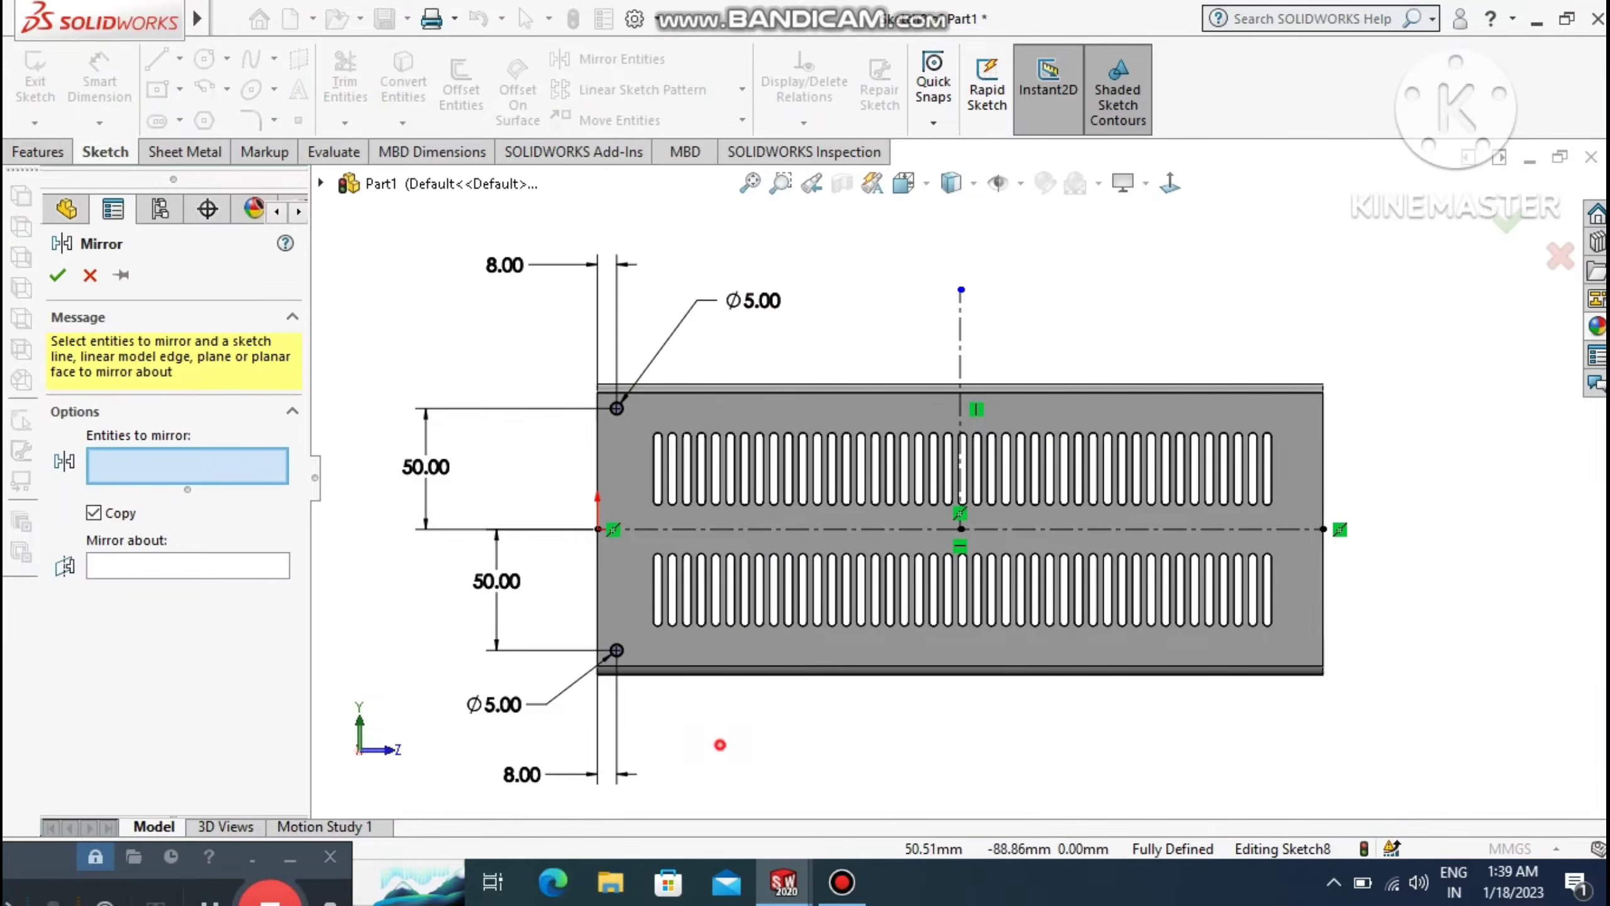
left_click_drag(720, 744, 441, 349)
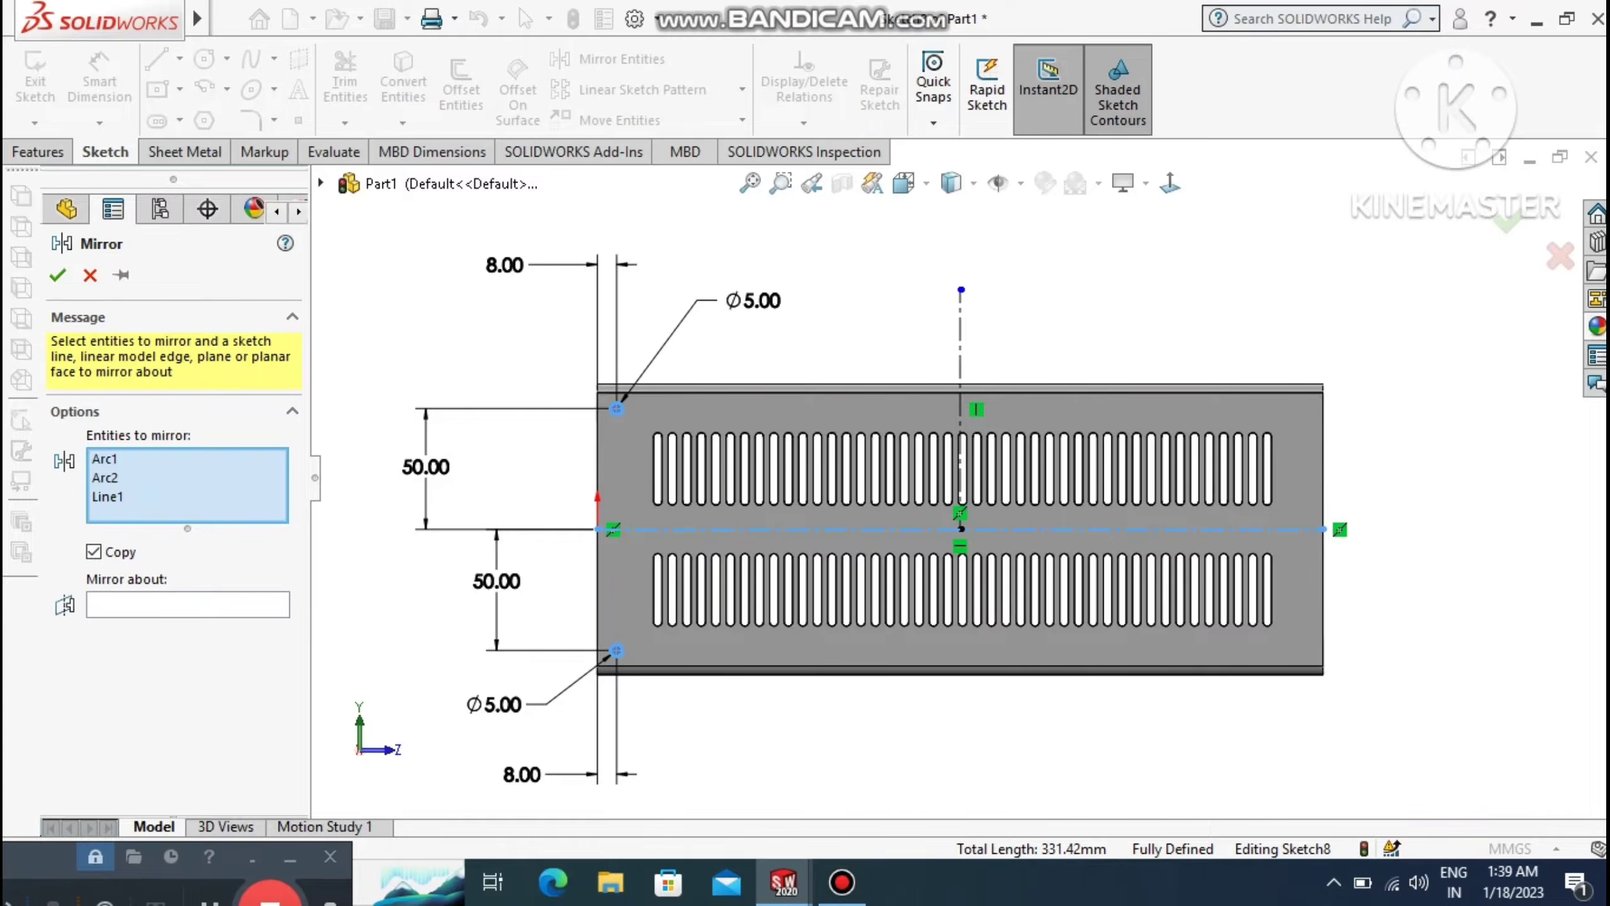
left_click(134, 602)
left_click(956, 334)
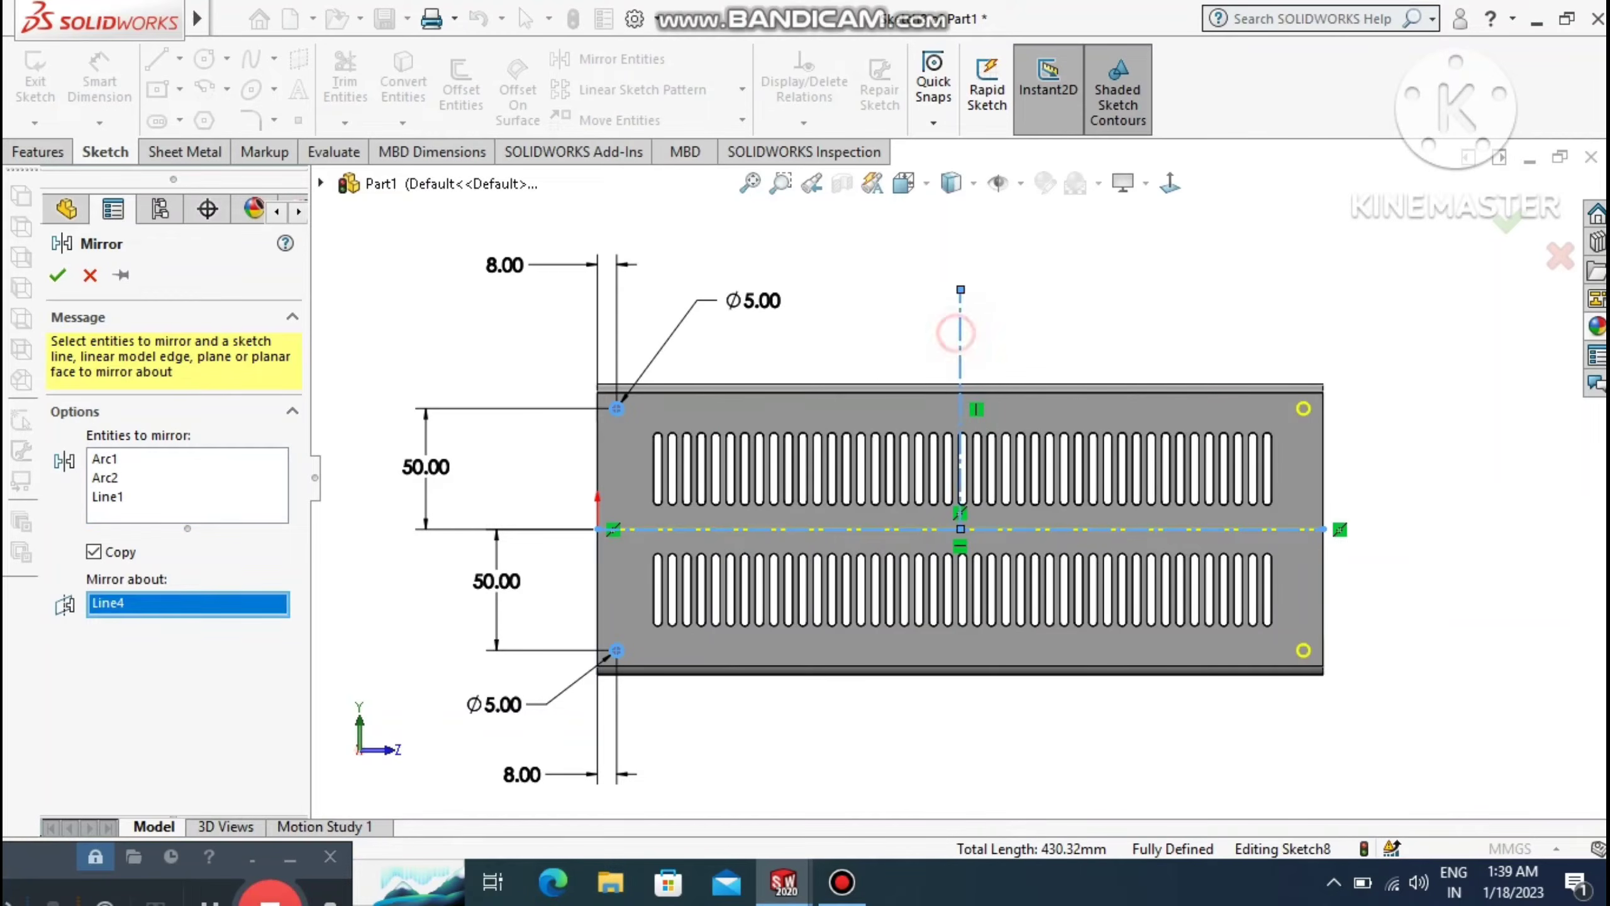
left_click(54, 274)
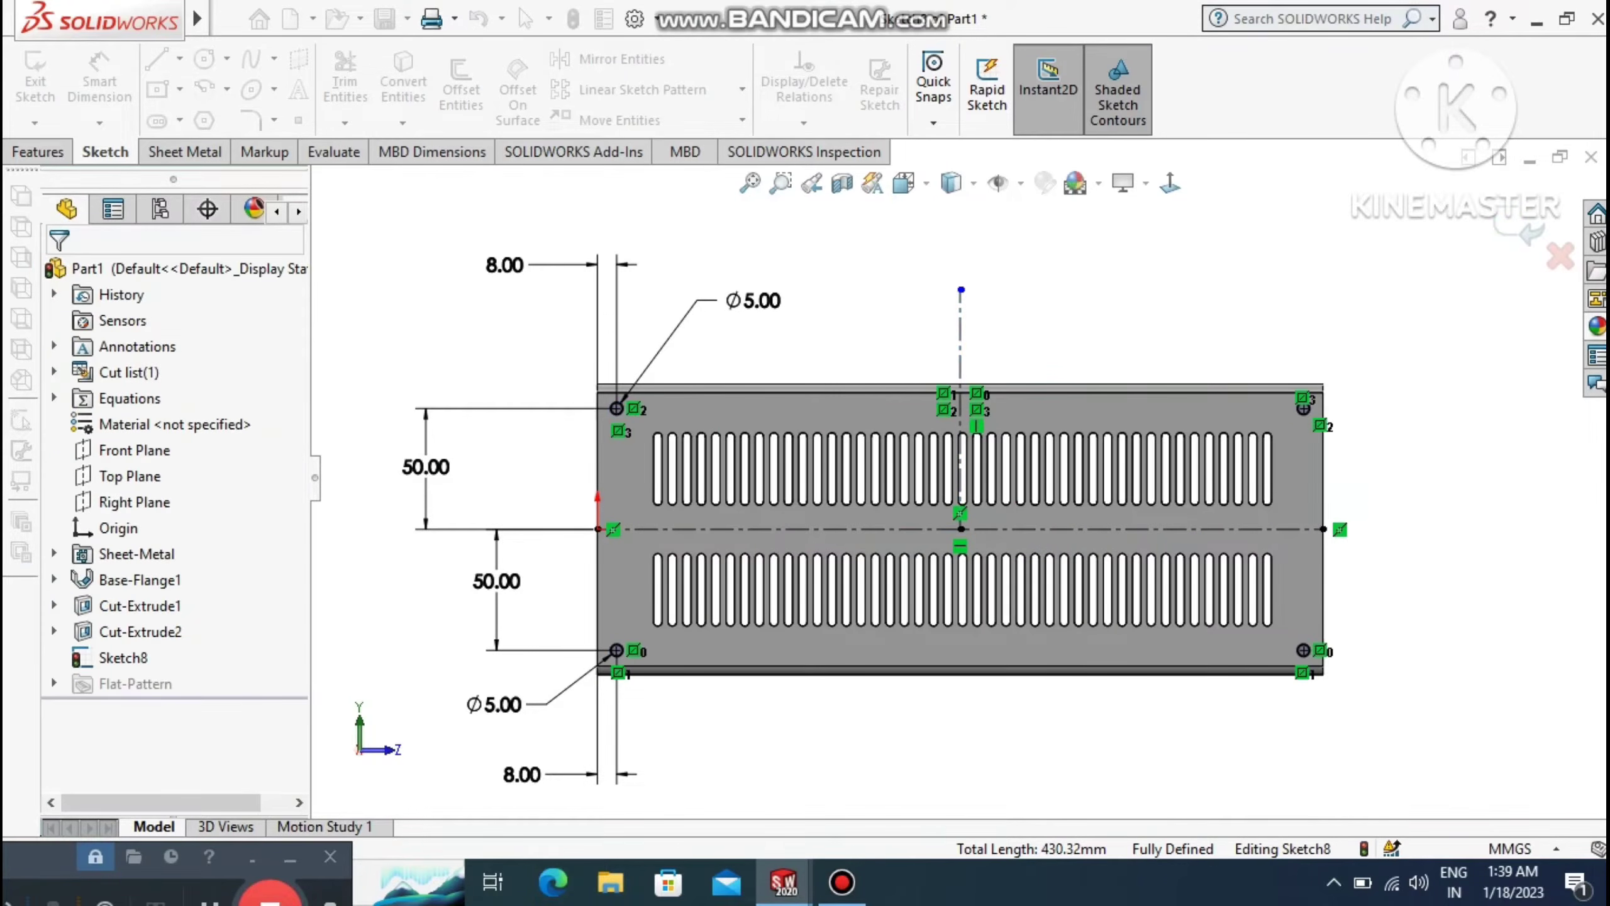
Cut the four corner circles through the slotted face with a blind Extruded Cut linked to the sheet thickness.
left_click(38, 152)
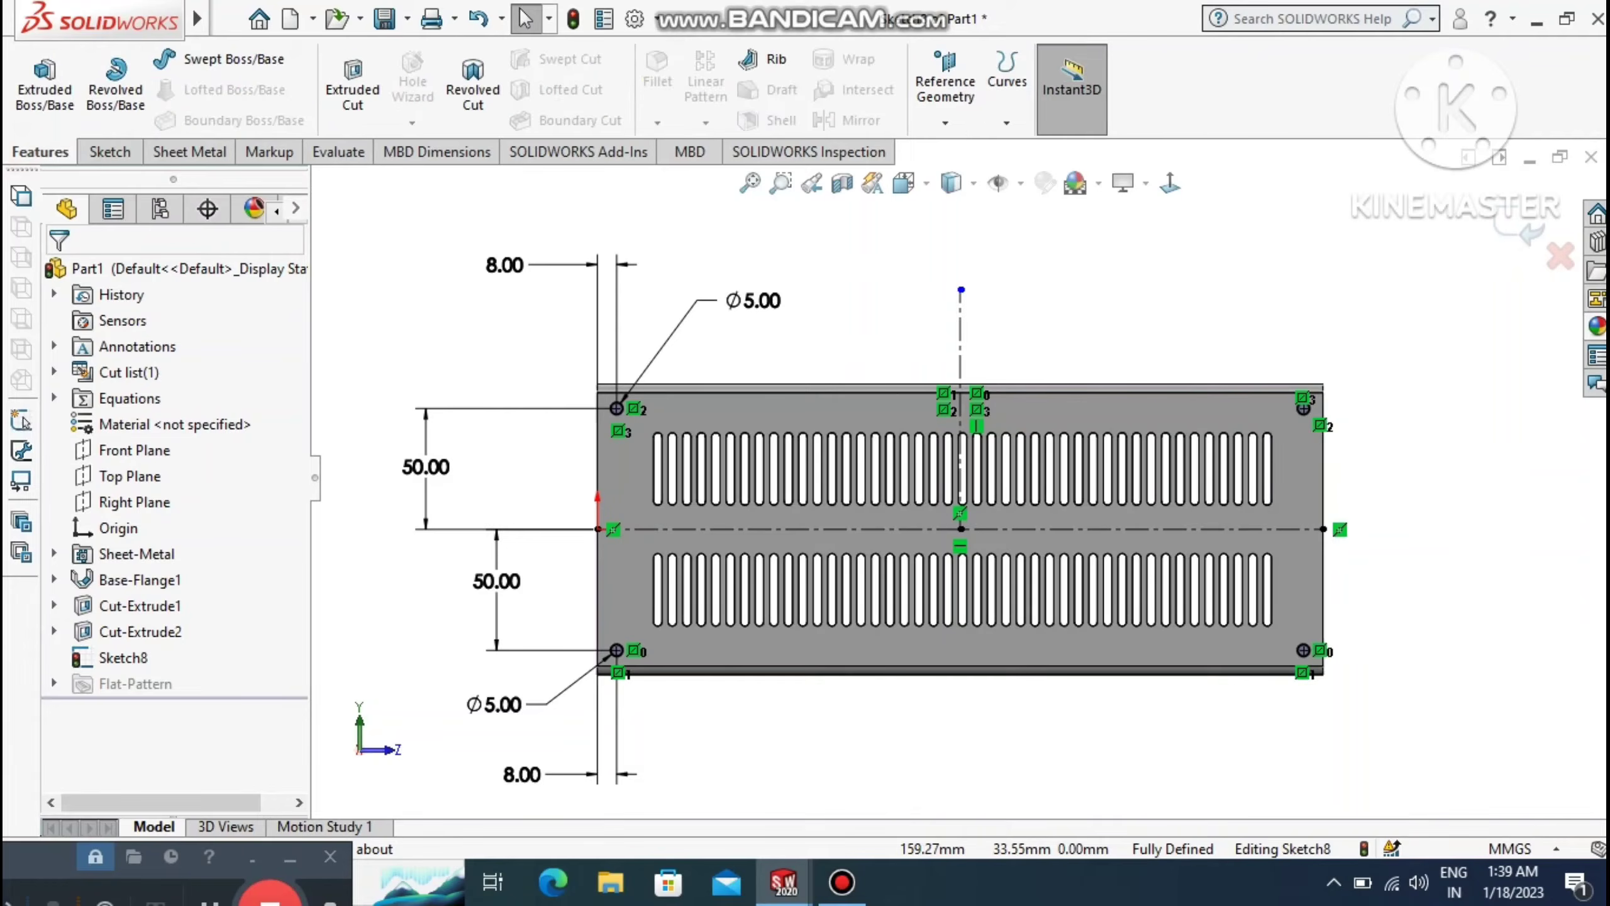
left_click(352, 89)
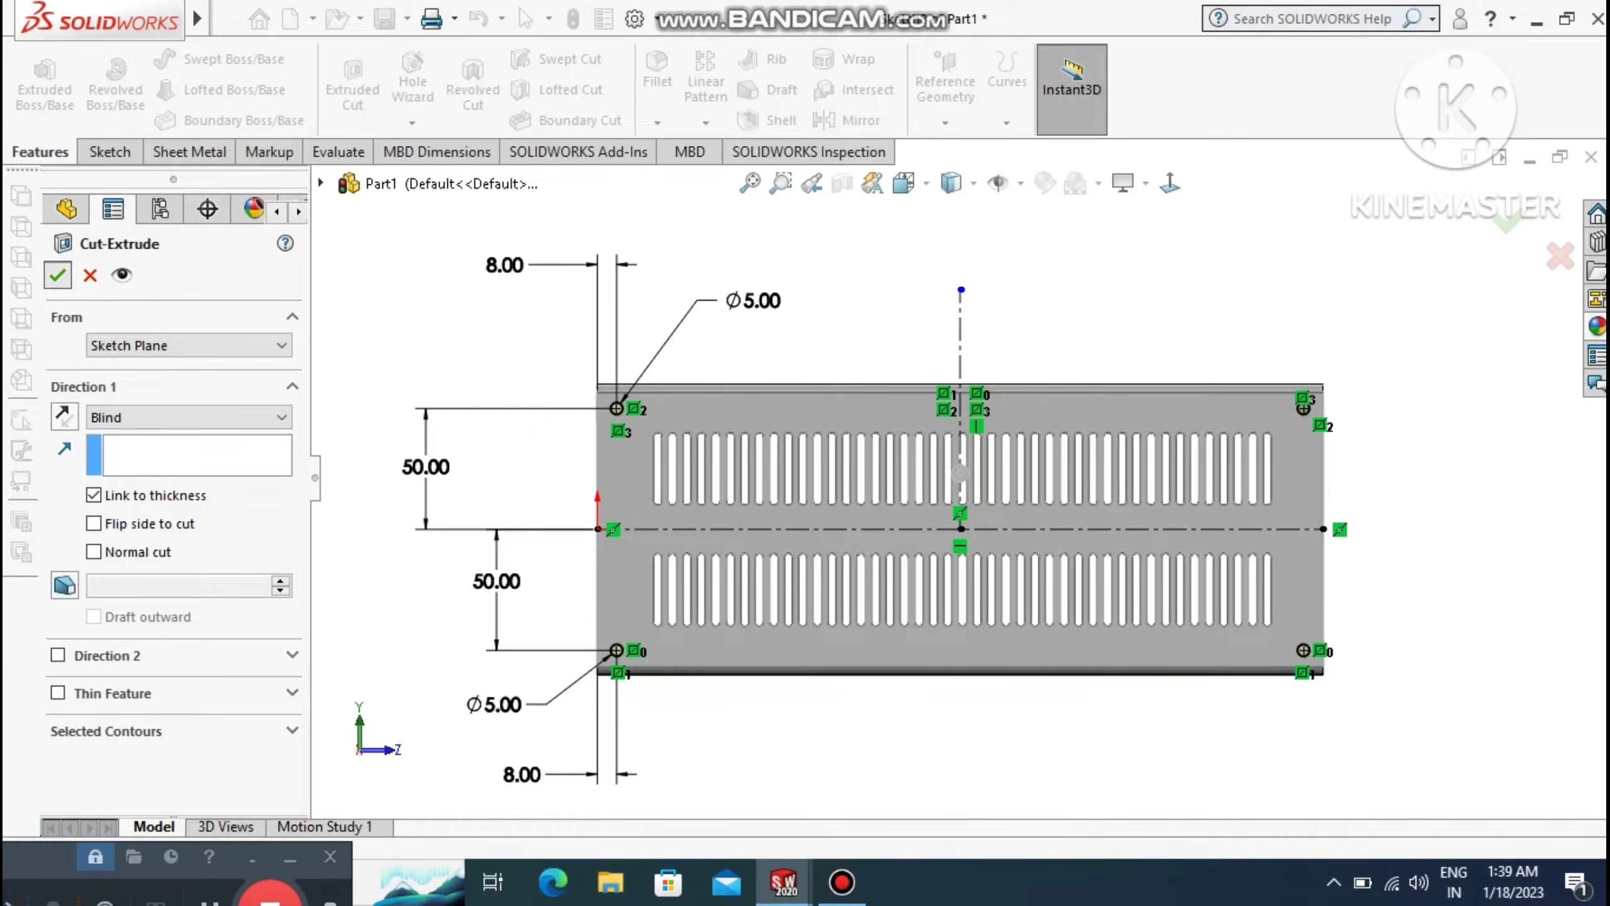
key("Return")
Chamfer the outer edges of the four corner holes on the slotted face with a 2 mm distance at 45 degrees.
scroll(761, 806, "up", 4)
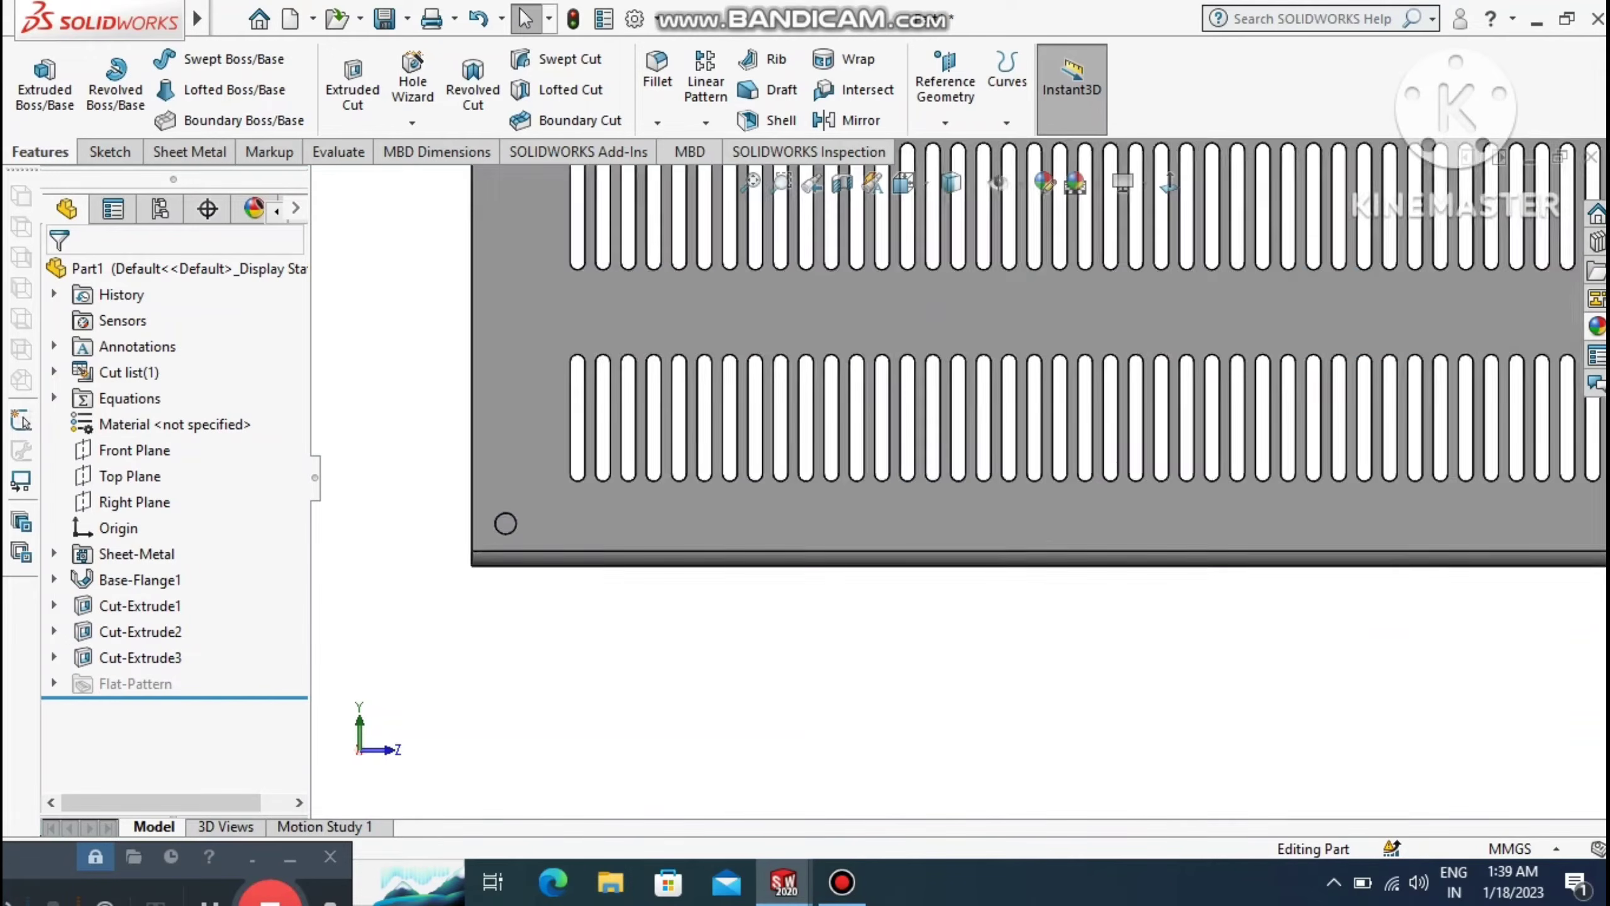
mouse_move(806, 507)
middle_mouse_down()
mouse_move(802, 343)
mouse_move(571, 317)
mouse_move(806, 533)
mouse_move(806, 557)
mouse_move(805, 507)
middle_mouse_up()
scroll(806, 507, "down", 2)
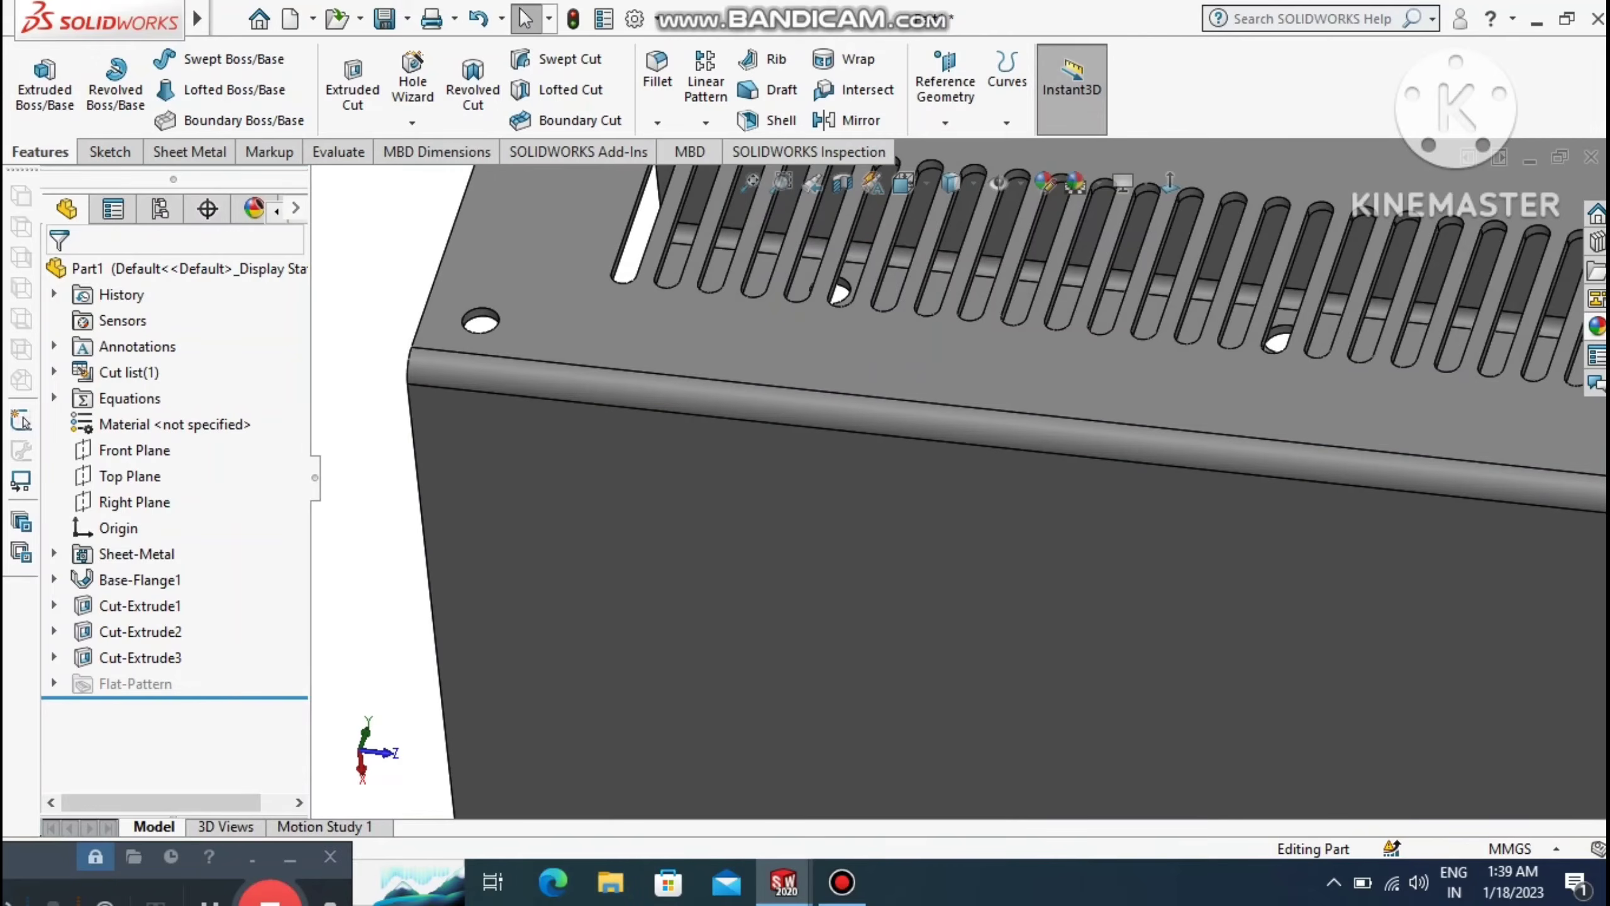
left_click(750, 183)
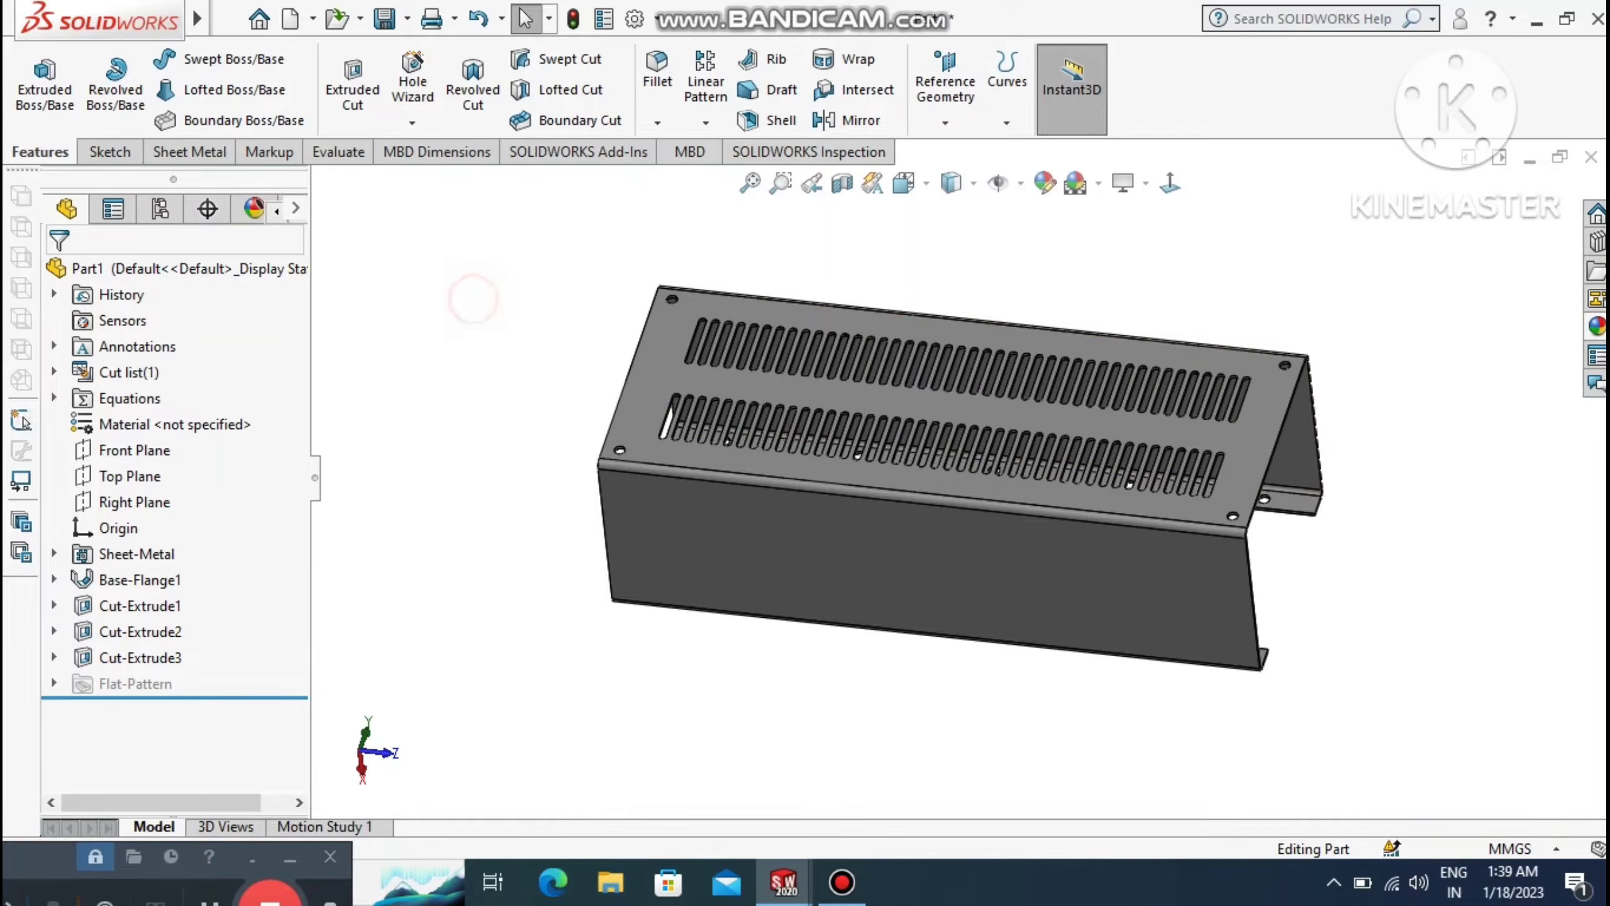
left_click(658, 122)
left_click(691, 166)
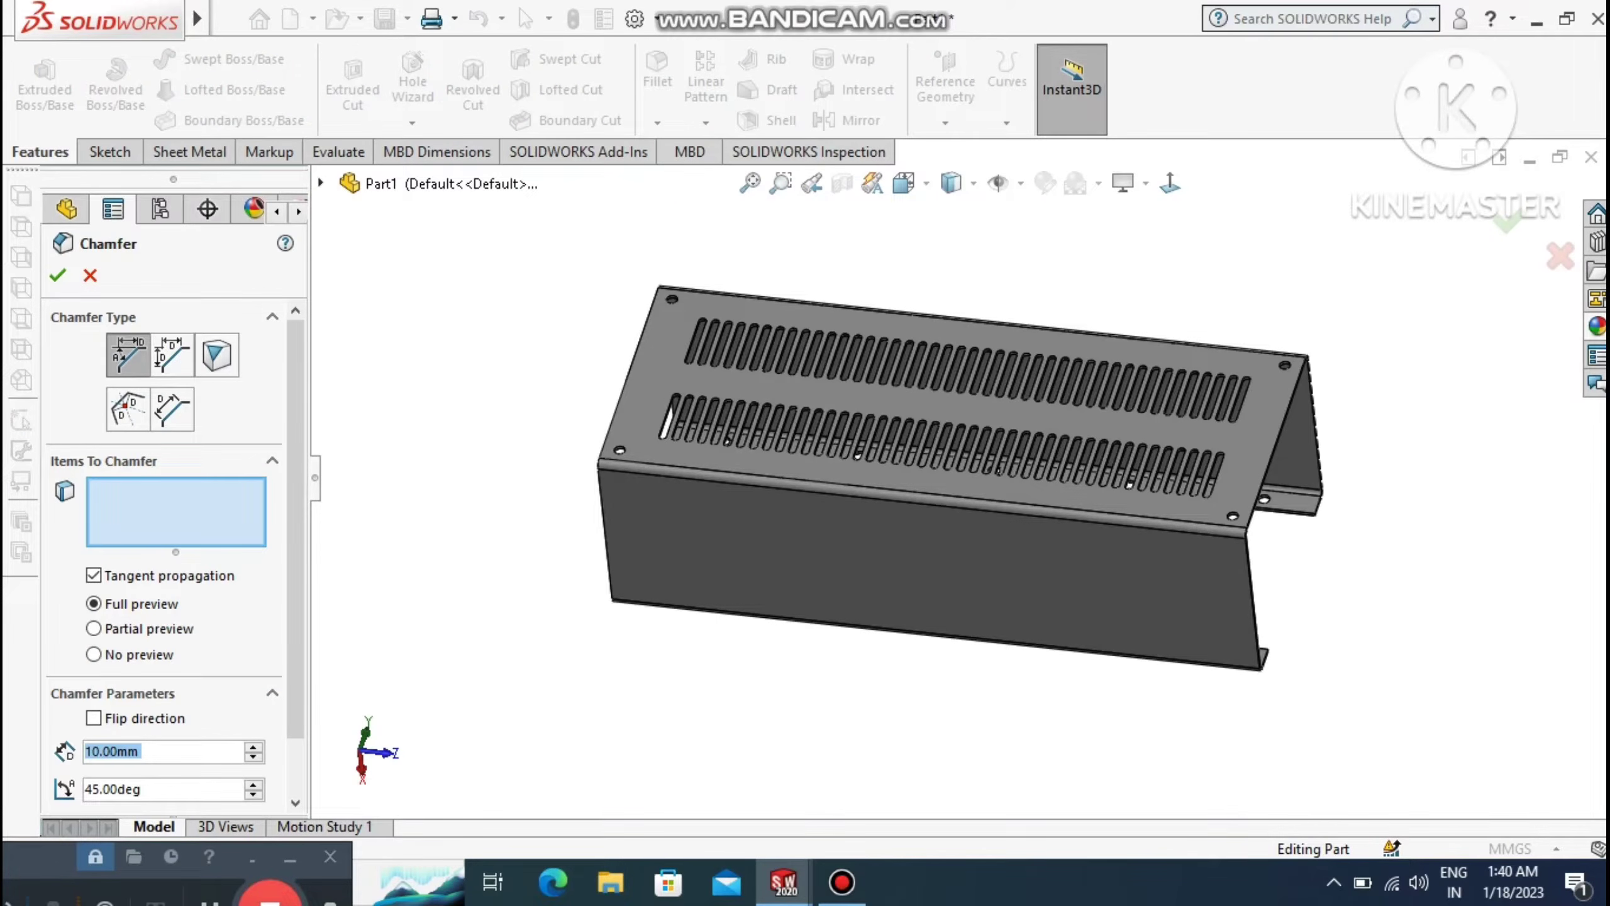
type("2")
key("Return")
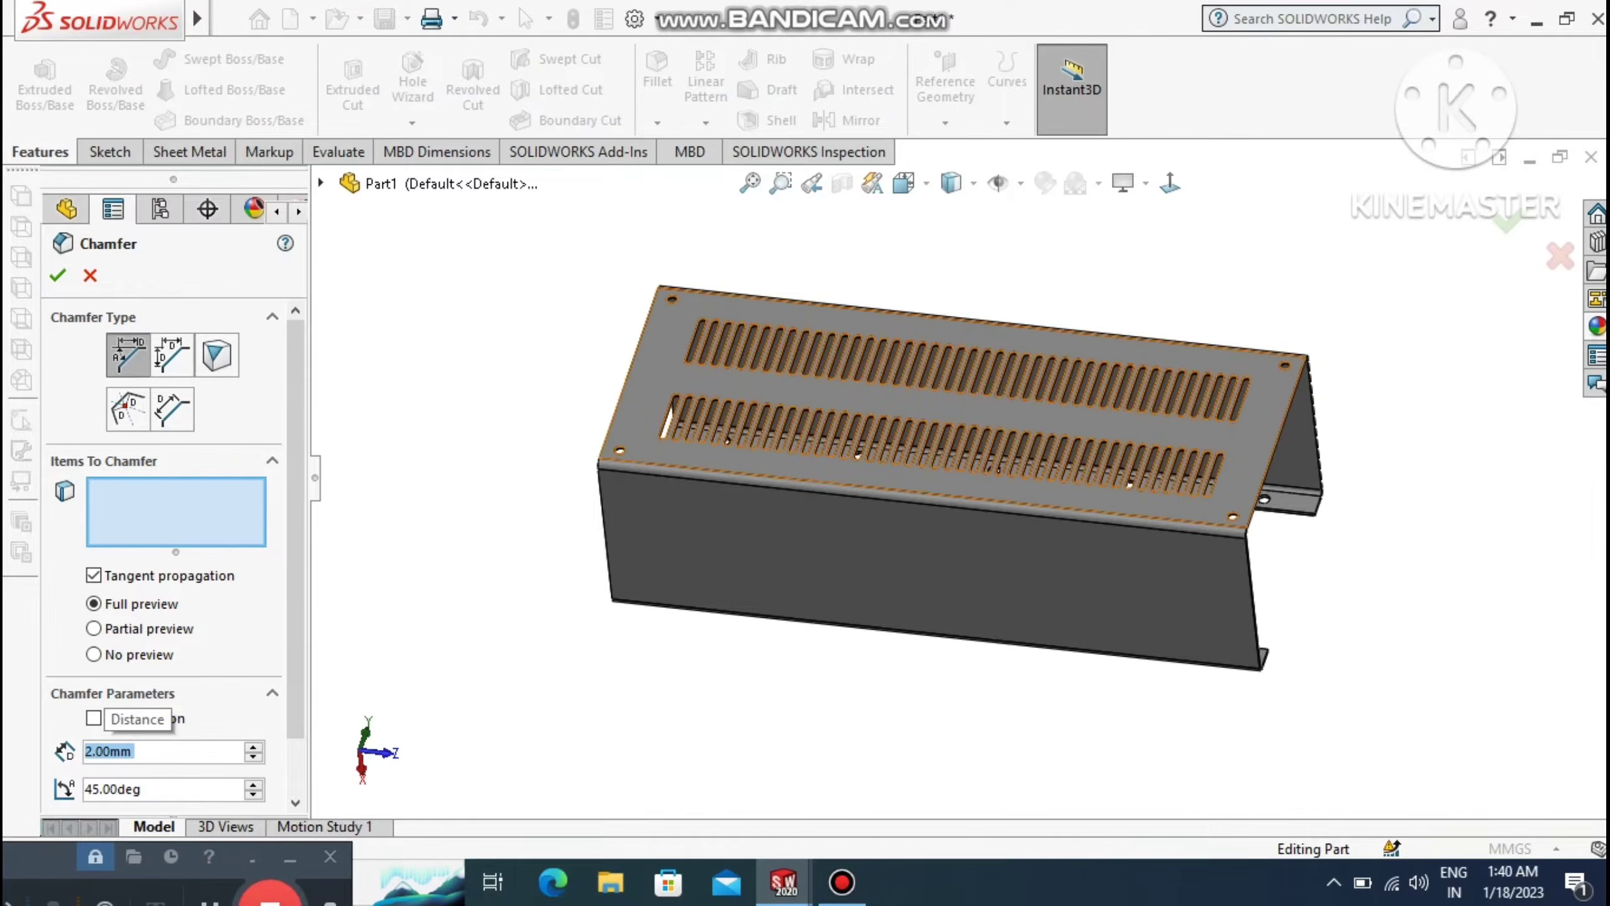
left_click(673, 294)
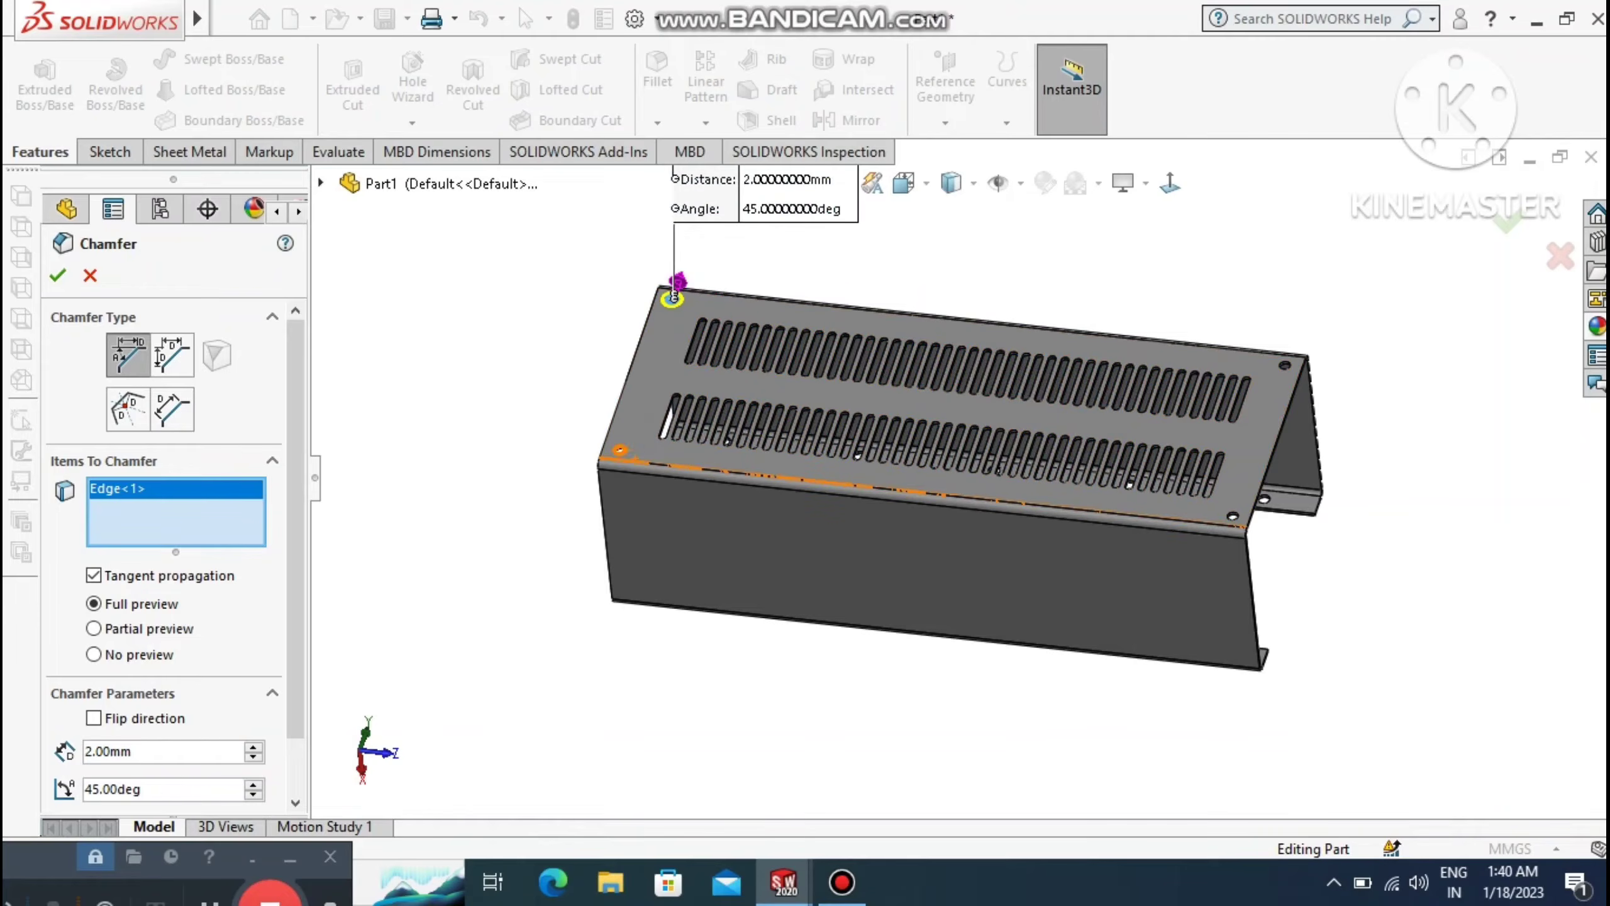
left_click(624, 447)
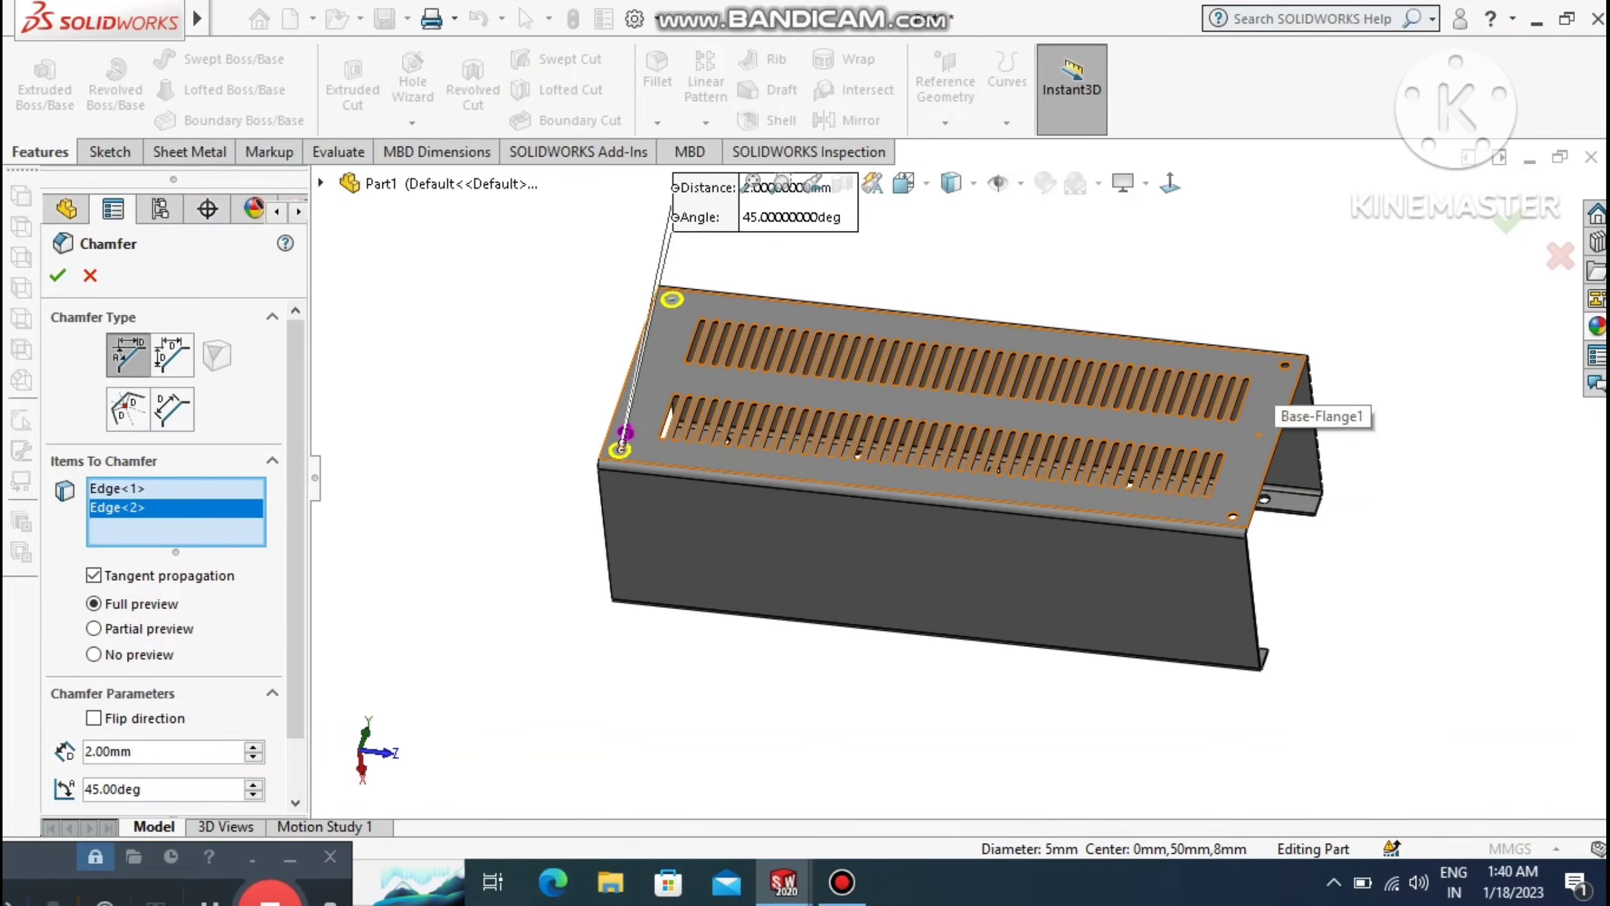
left_click(1283, 367)
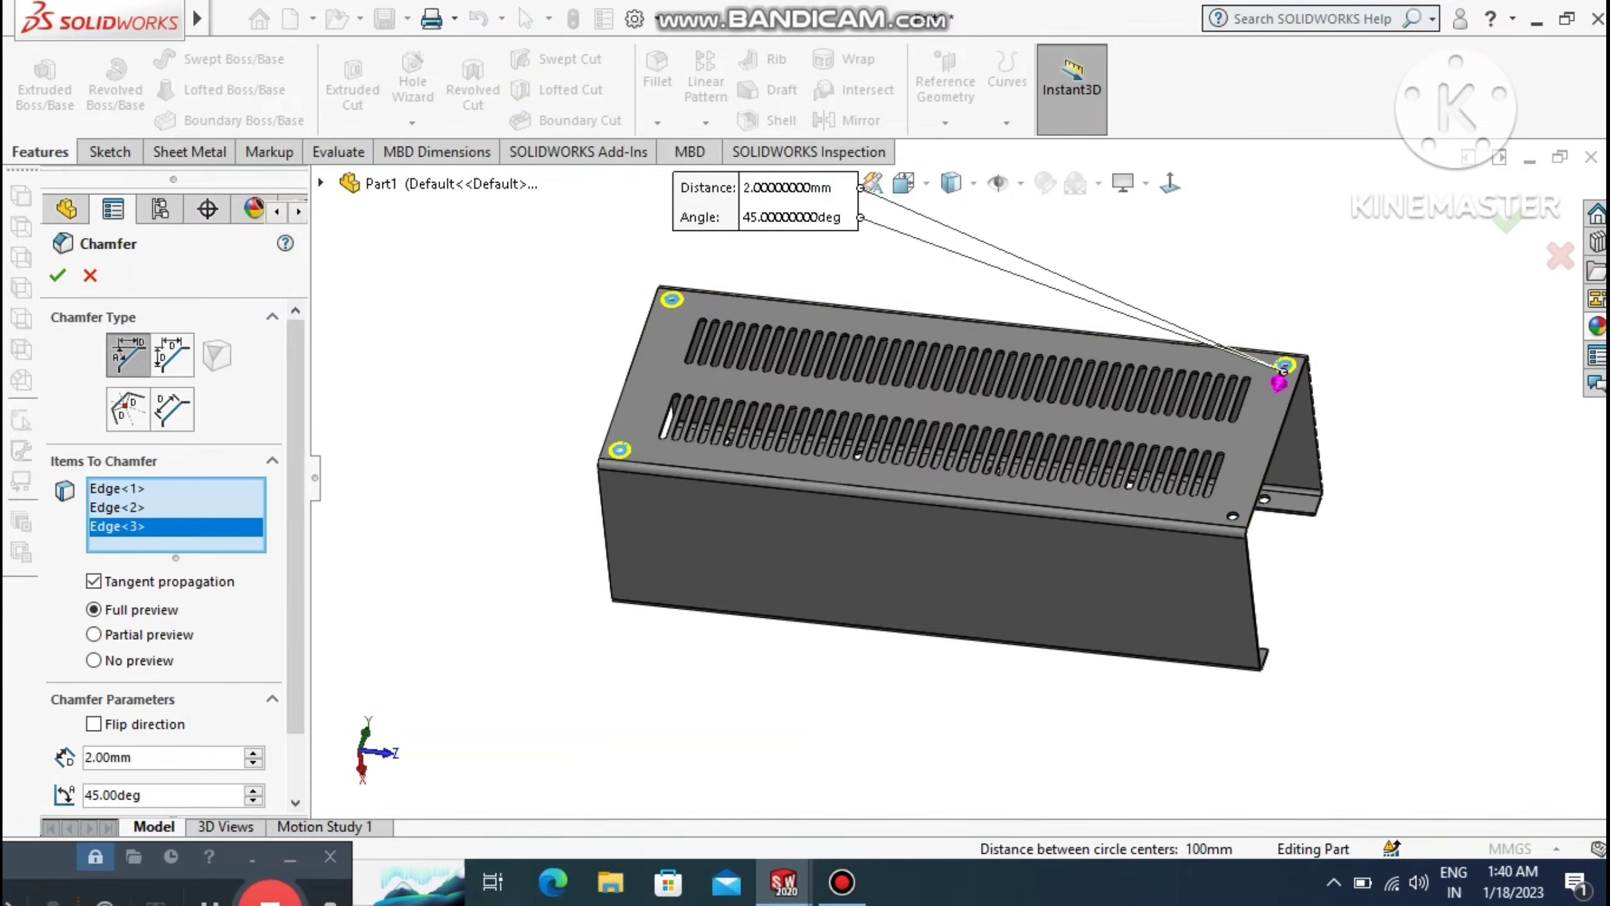
left_click(1231, 517)
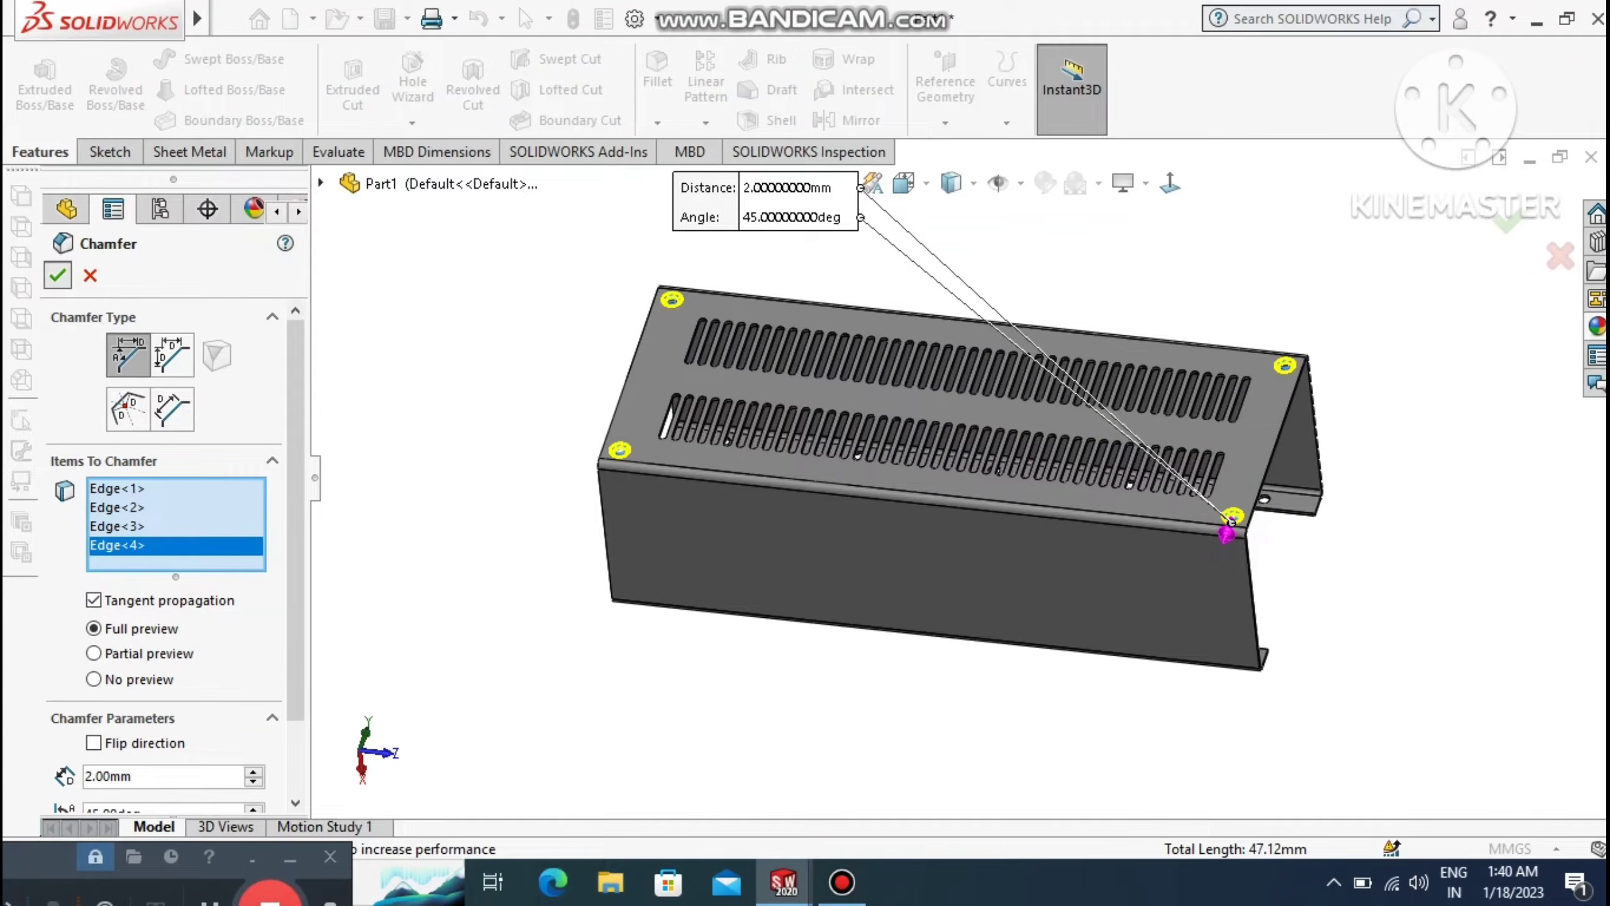
left_click(58, 275)
left_click(473, 574)
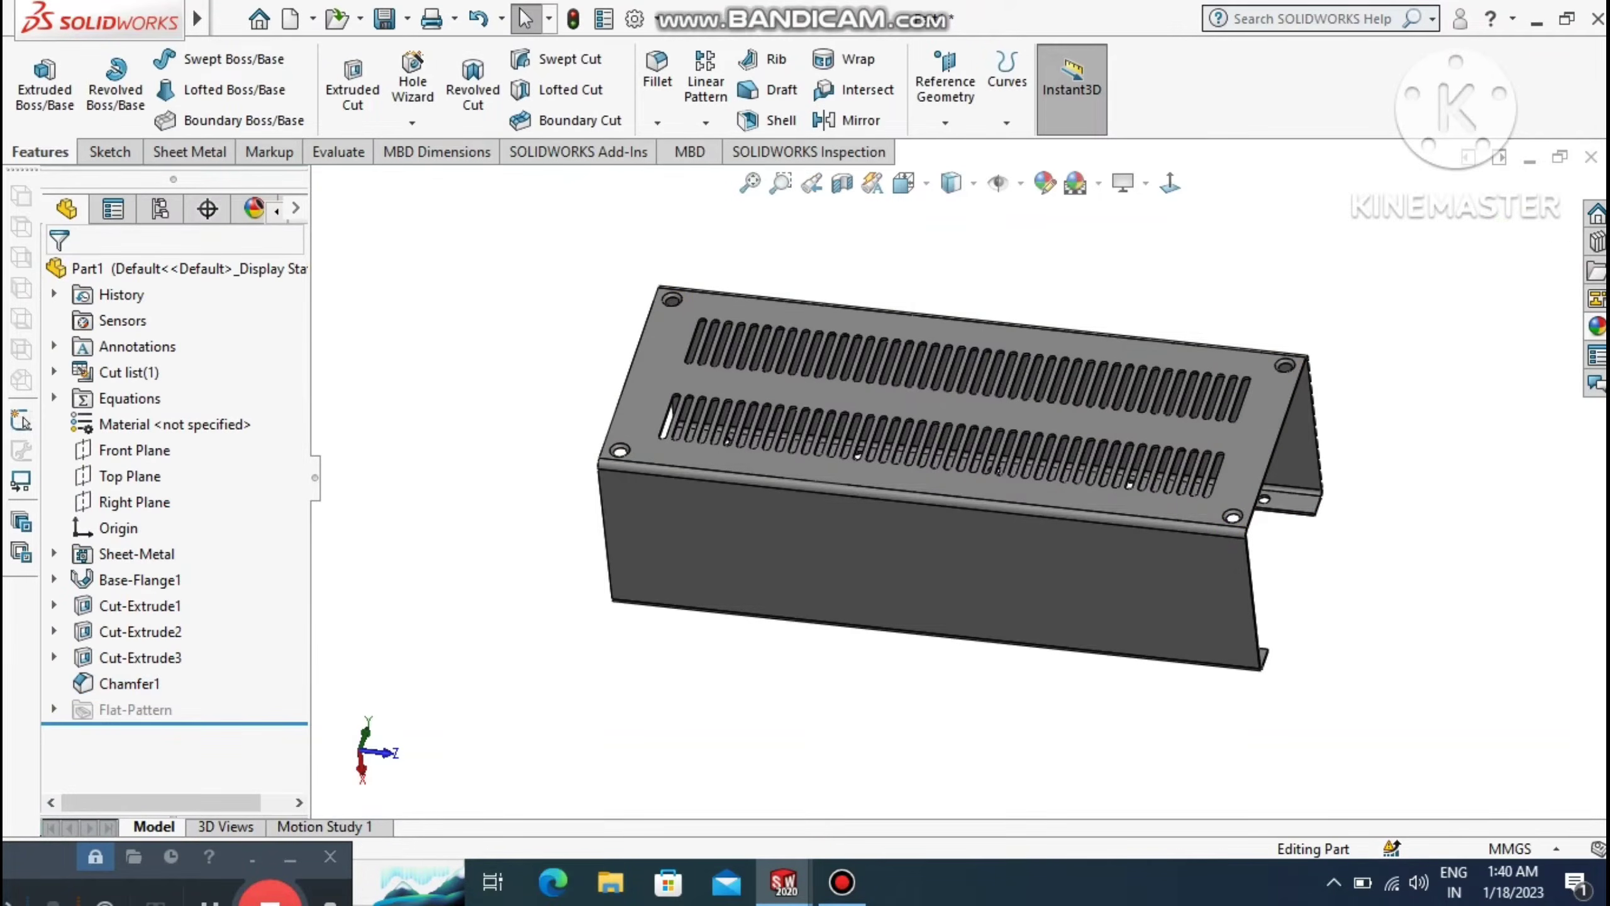
Flatten the sheet-metal enclosure into its flat pattern.
scroll(473, 574, "up", 2)
left_click(780, 183)
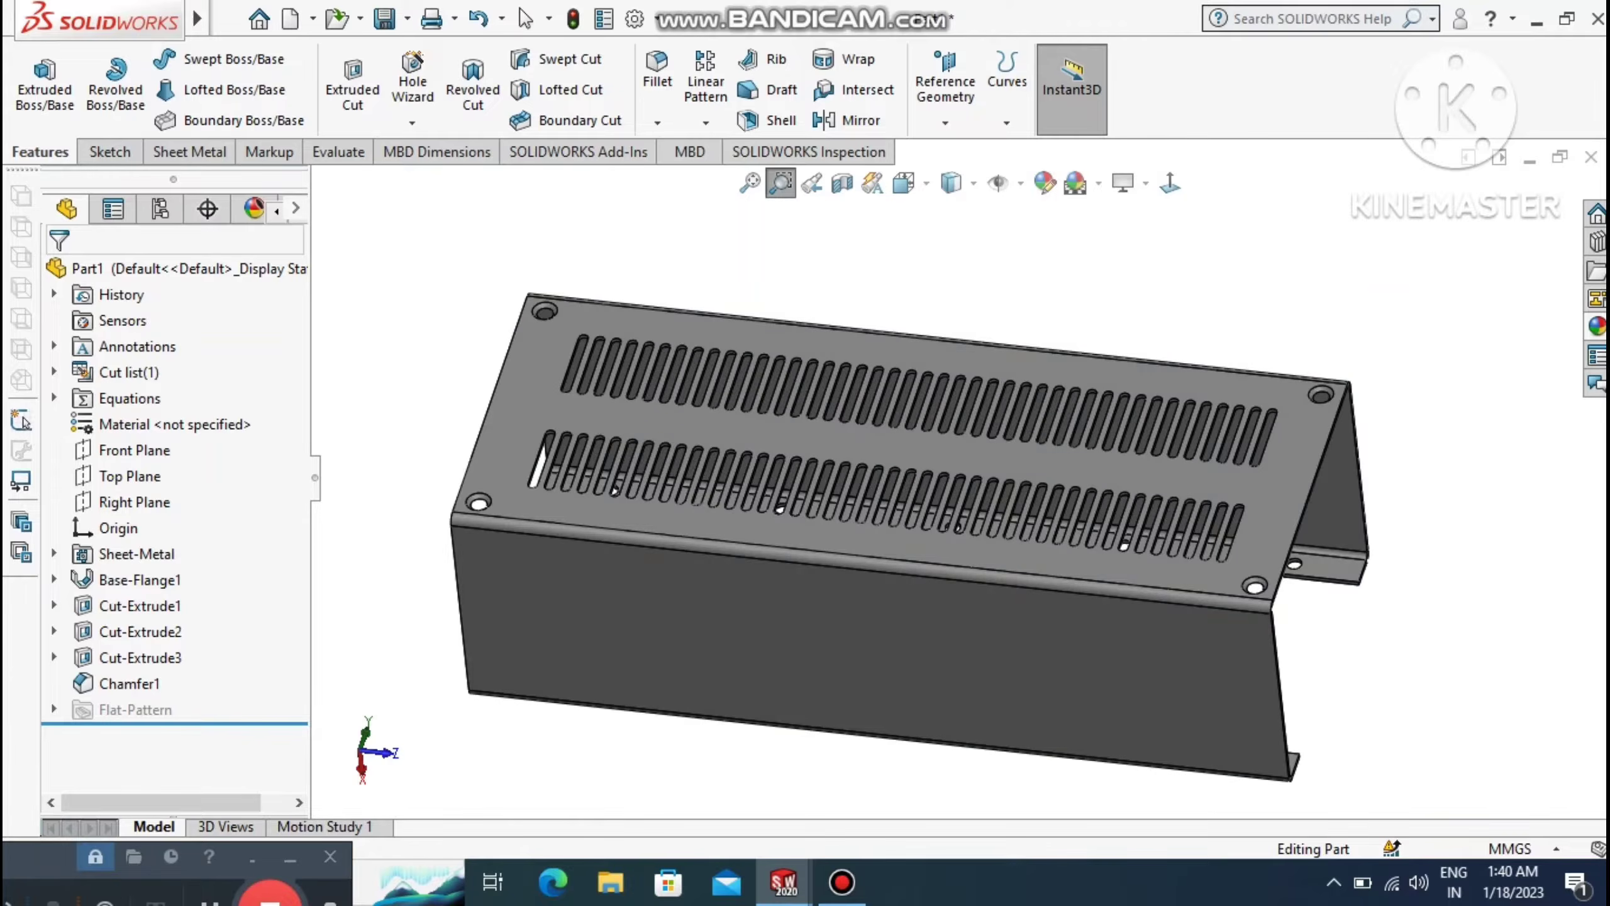
right_click(1032, 273)
left_click(1081, 349)
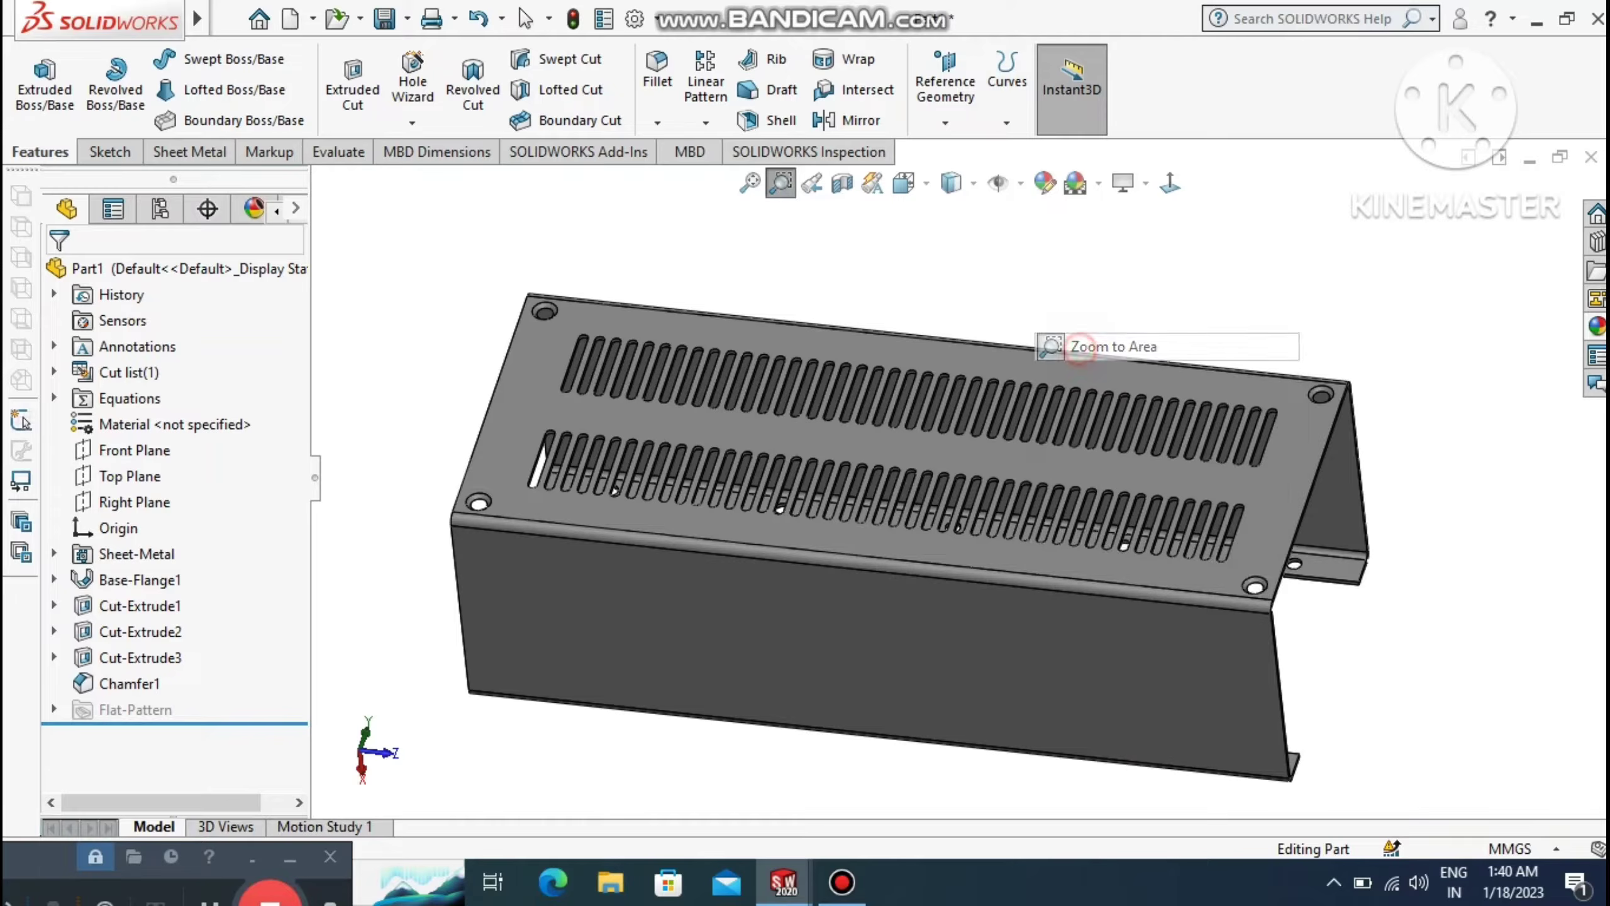
left_click(1023, 289)
left_click(188, 151)
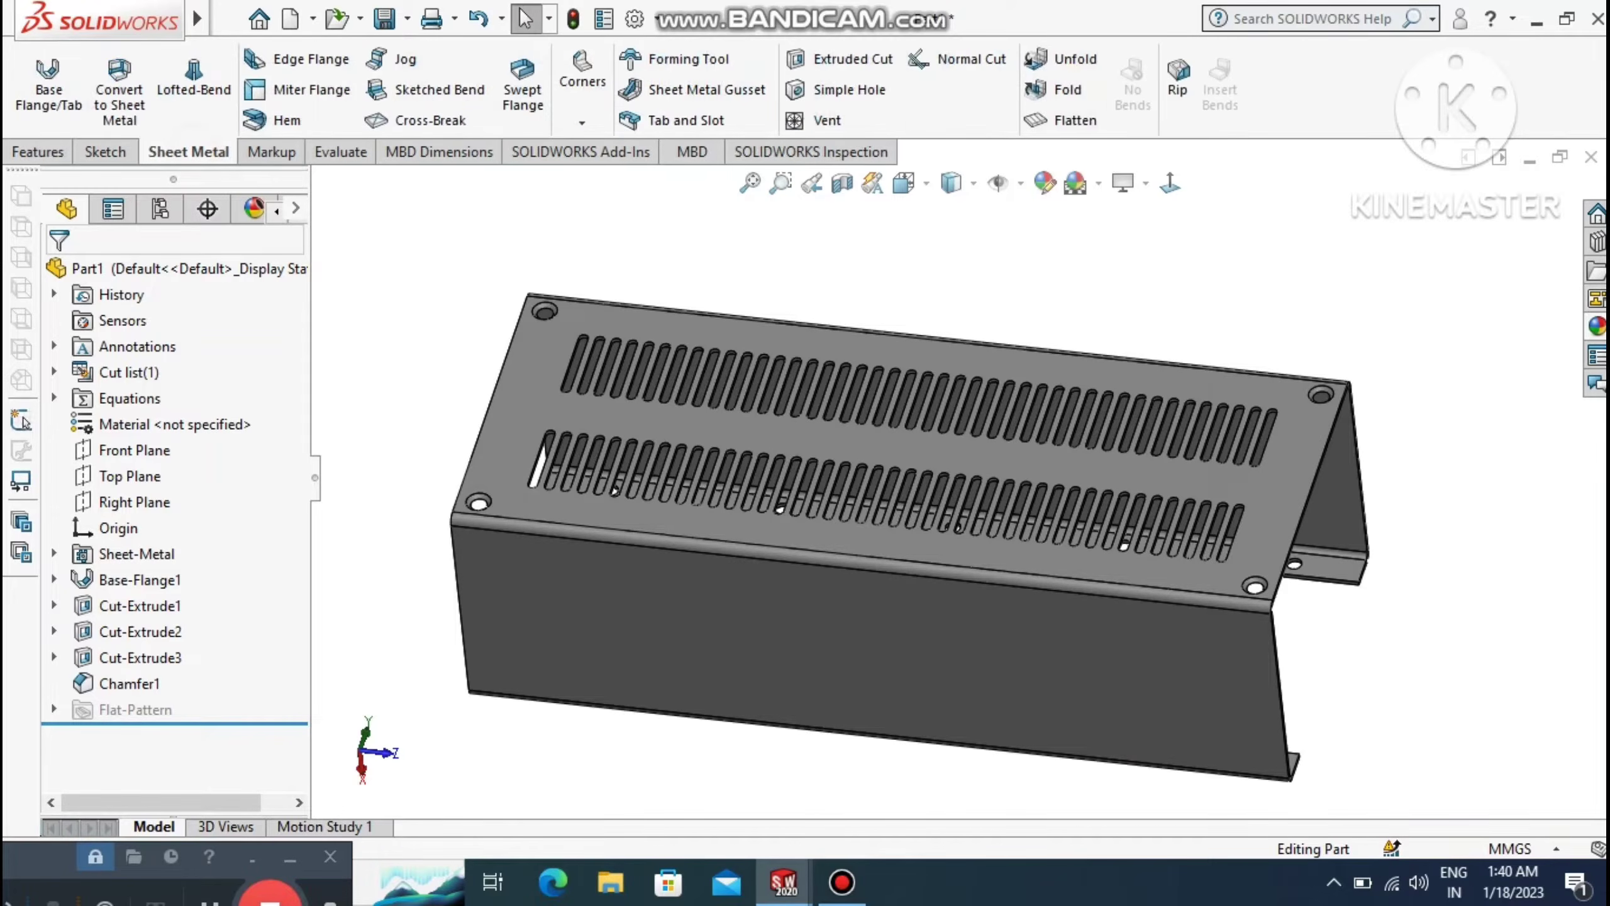
left_click(1065, 122)
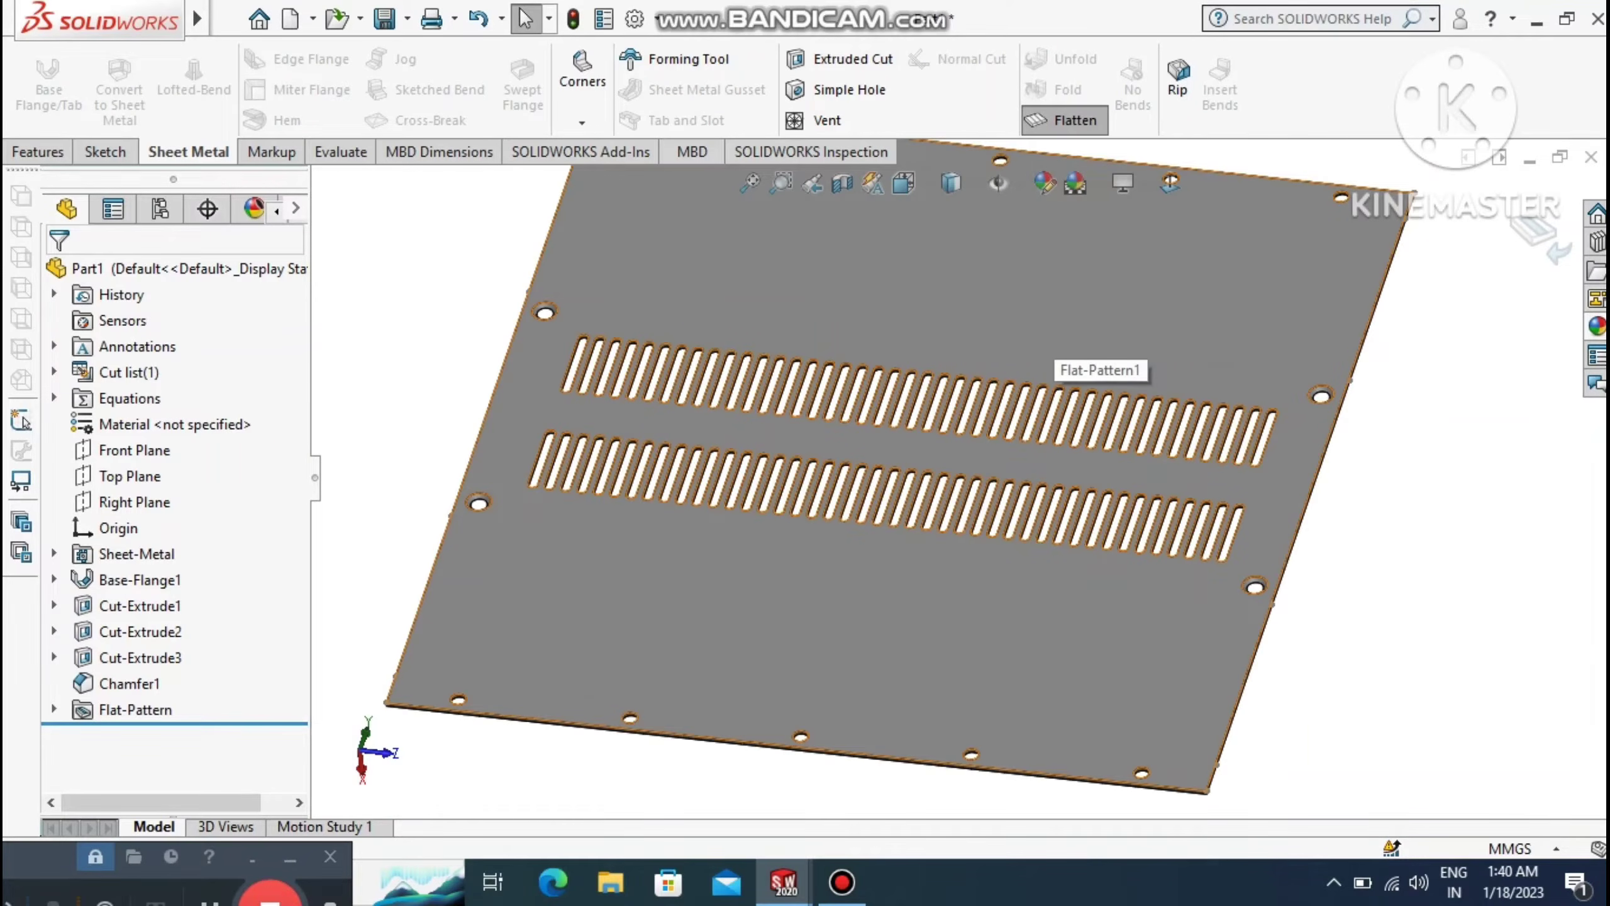
Inspect the flat pattern from several angles and return the enclosure to its folded state.
left_click(965, 197)
left_click(957, 219)
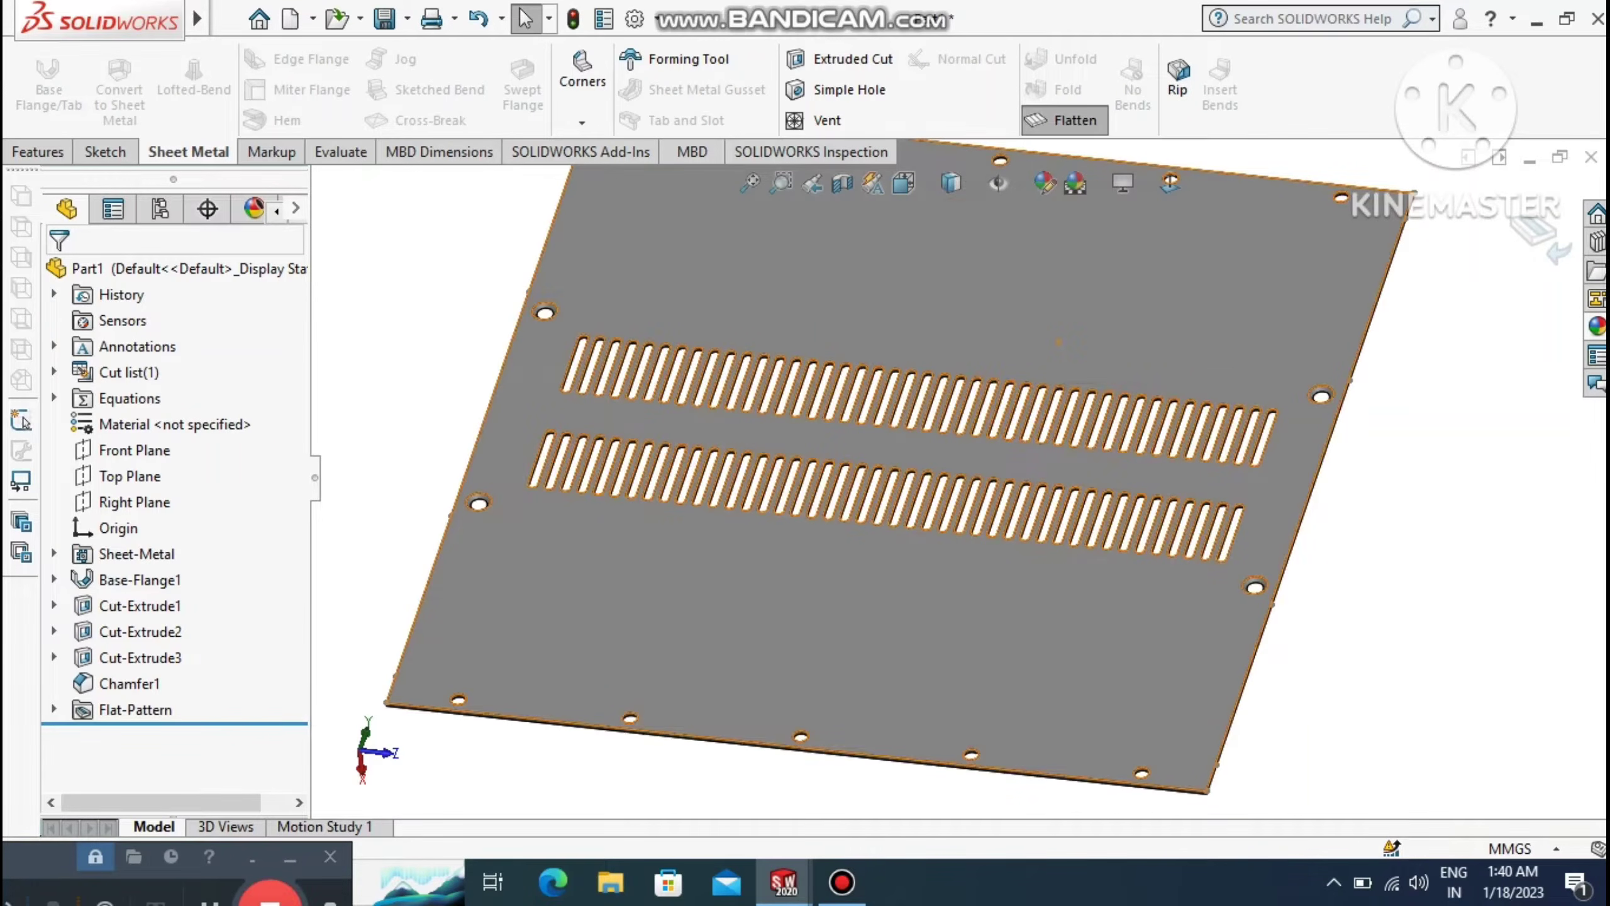
middle_click_drag(977, 495, 856, 381)
middle_click_drag(824, 444, 1071, 520)
middle_click_drag(1163, 599, 1144, 582)
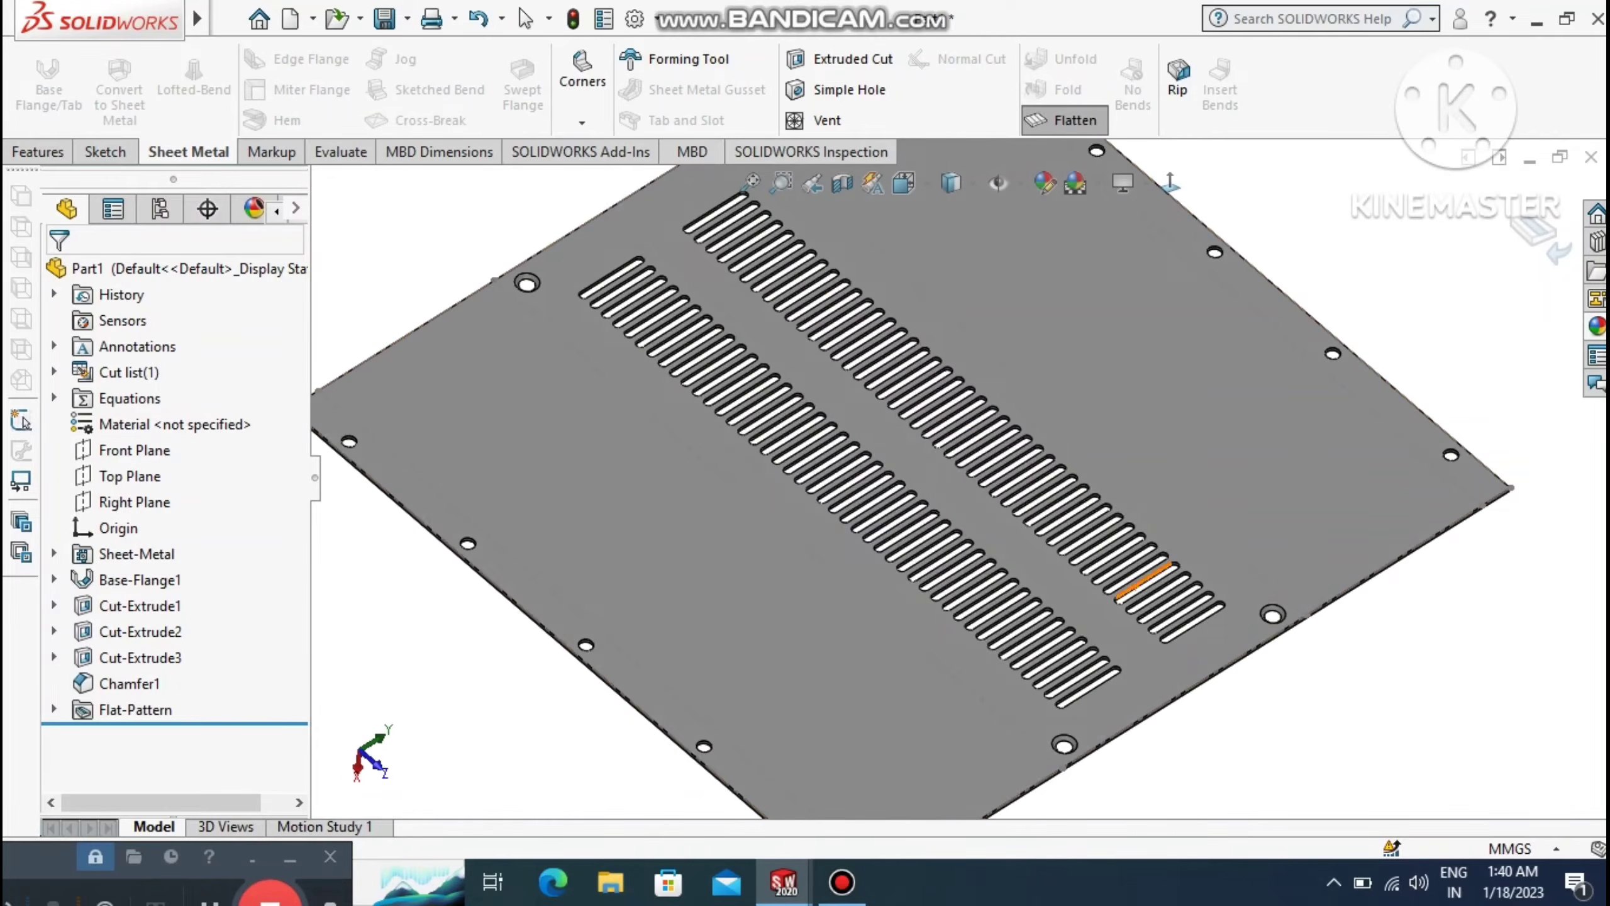
left_click(1065, 121)
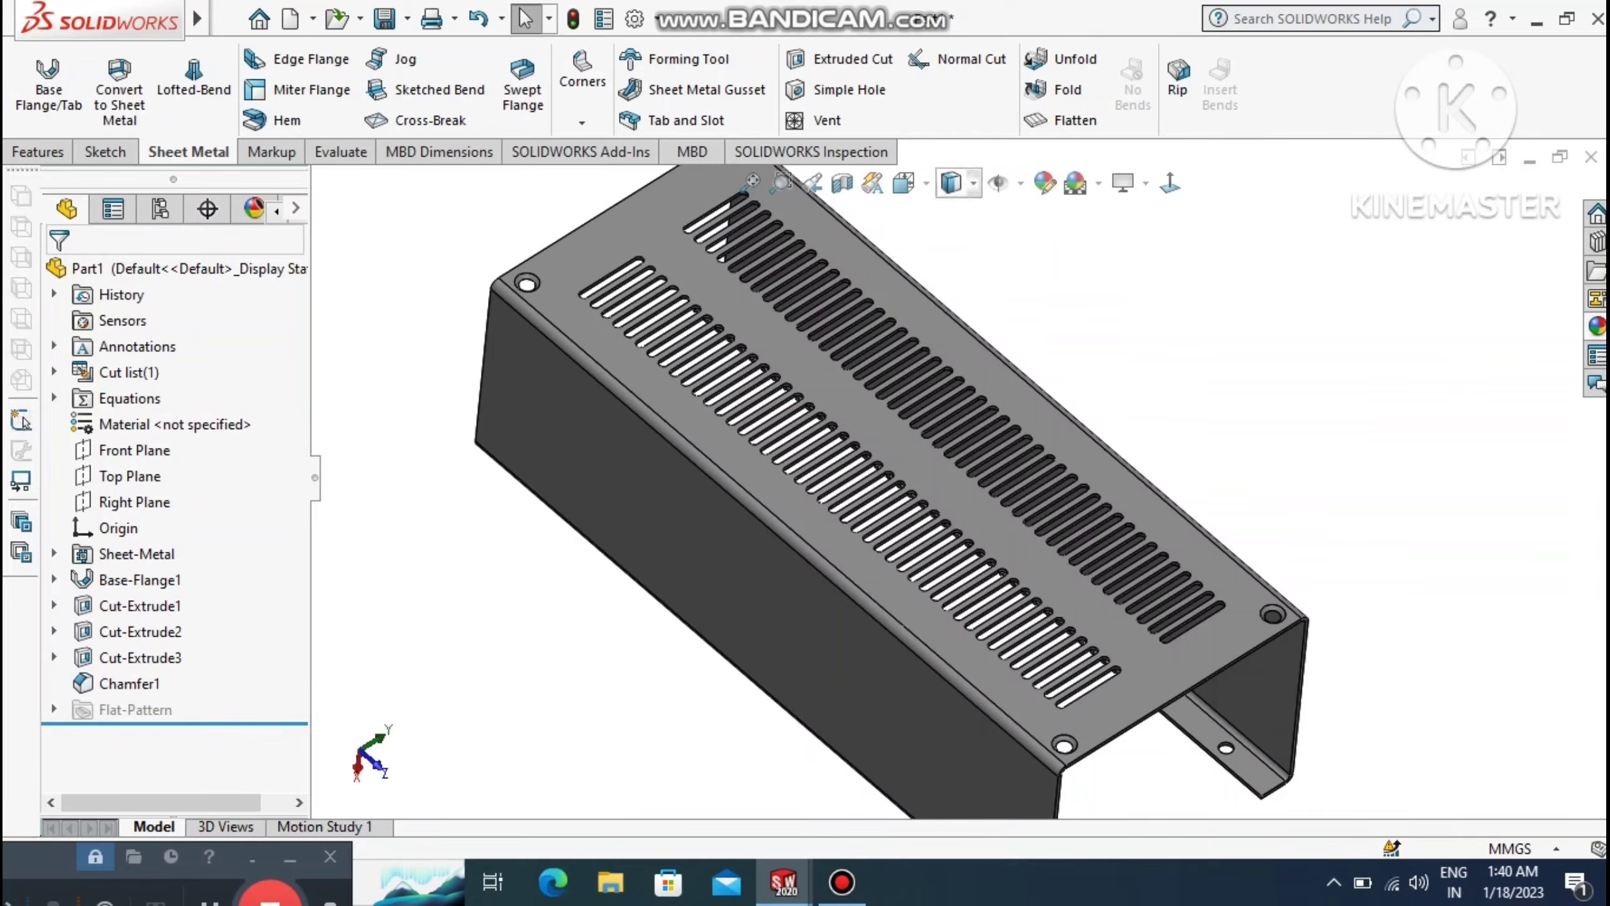
mouse_move(1163, 532)
middle_mouse_down()
mouse_move(1100, 448)
mouse_move(1173, 539)
middle_mouse_up()
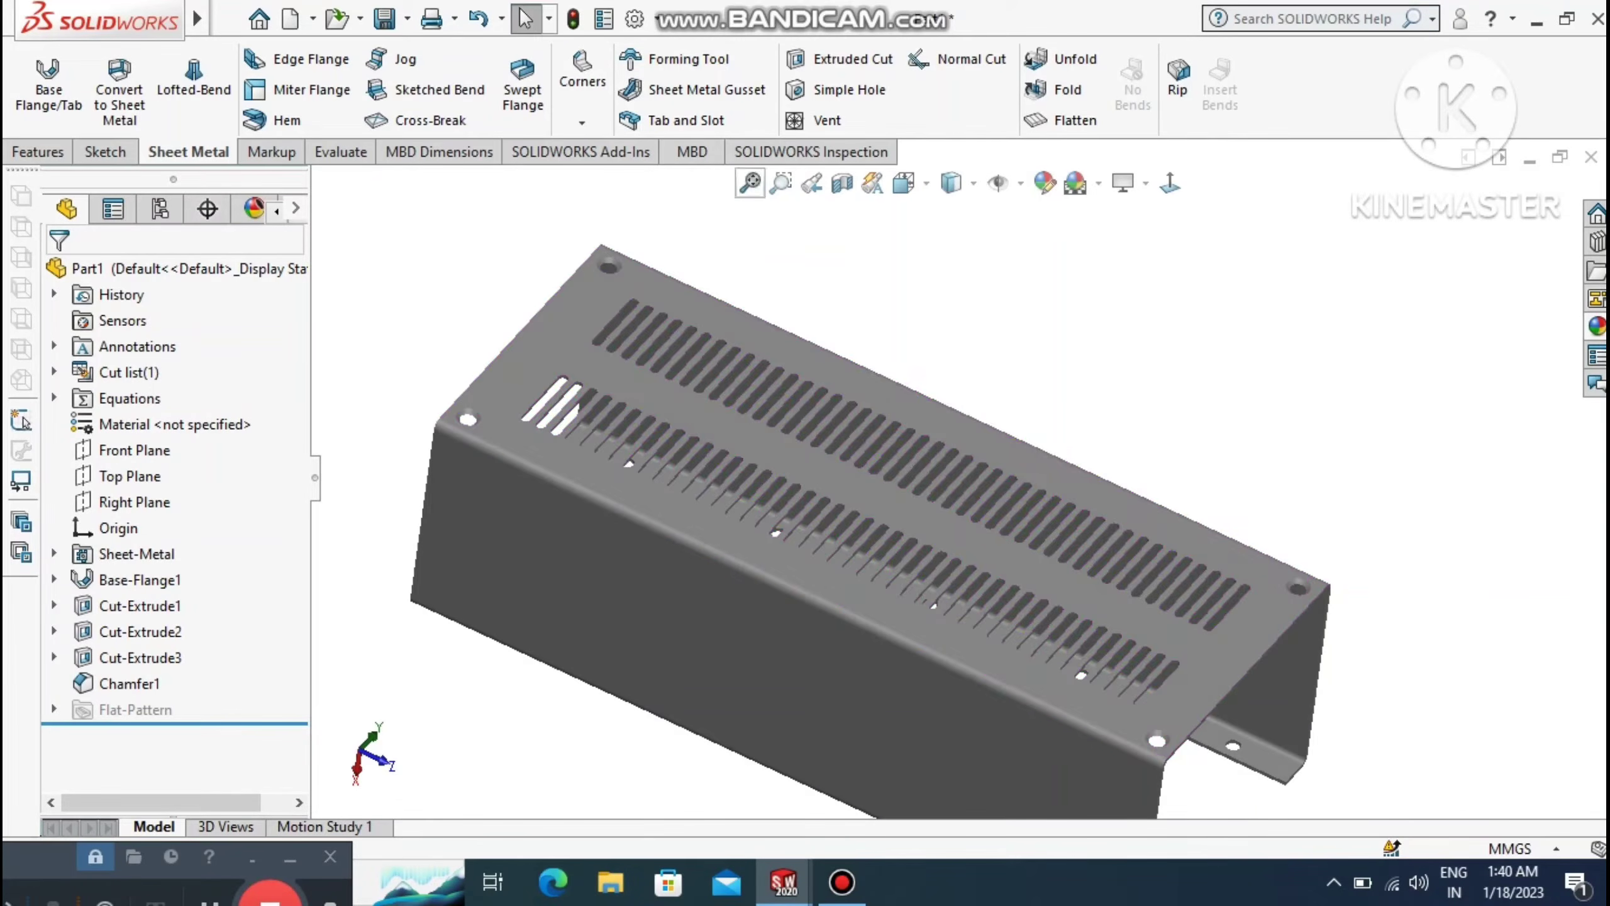
Start saving the enclosure as a new file and create a Desktop folder named "Sheet metal box" for it.
left_click(750, 182)
mouse_move(102, 19)
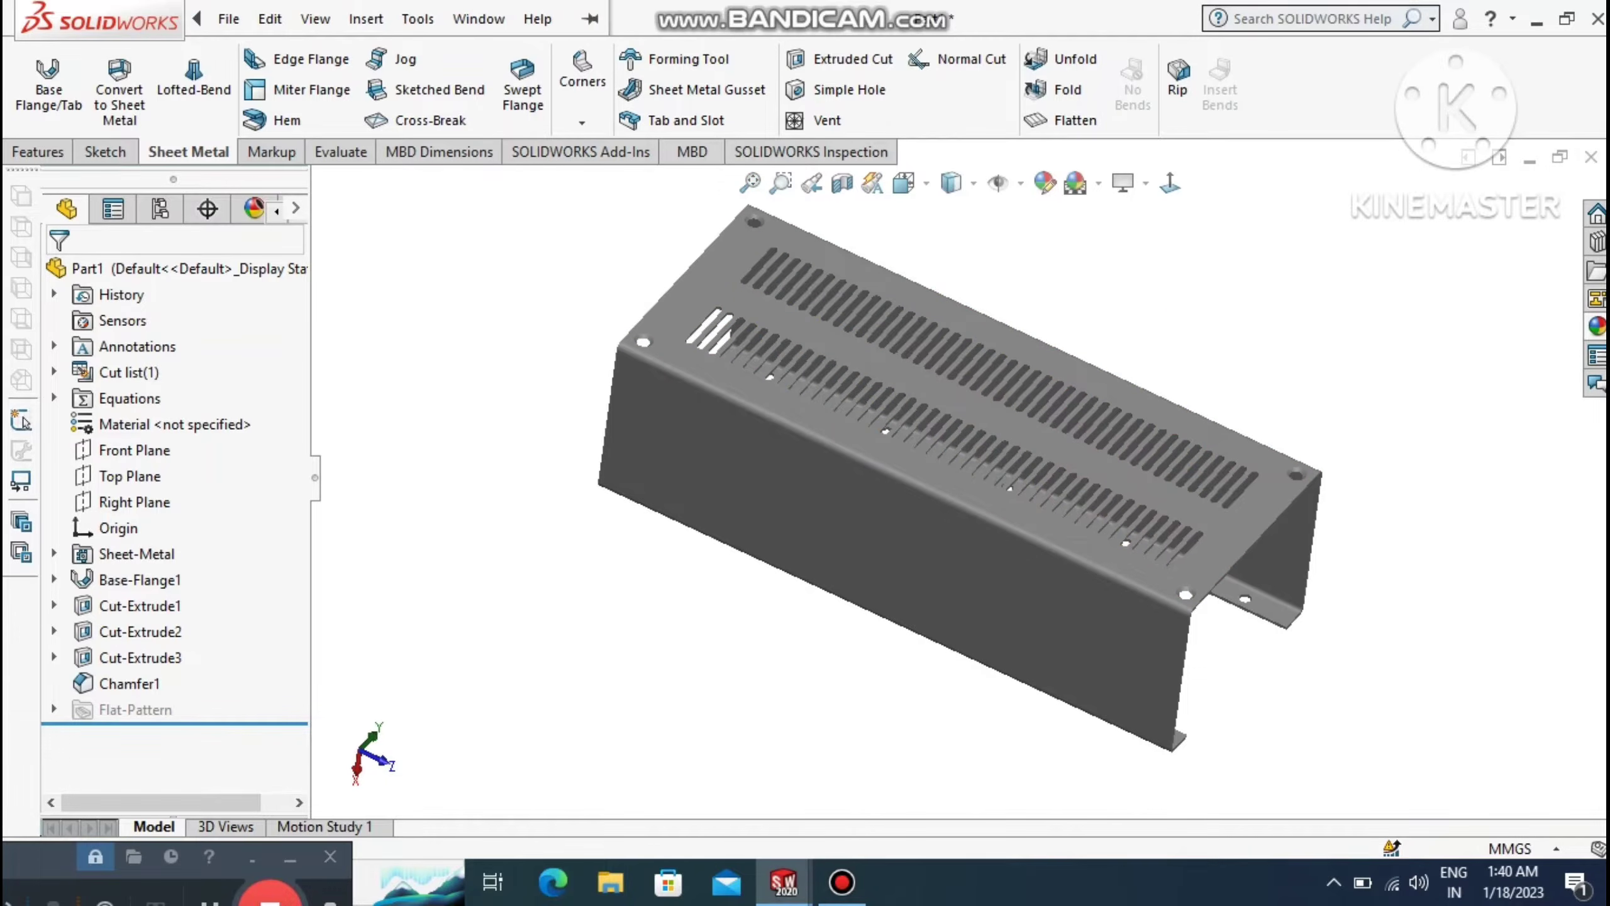
left_click(229, 19)
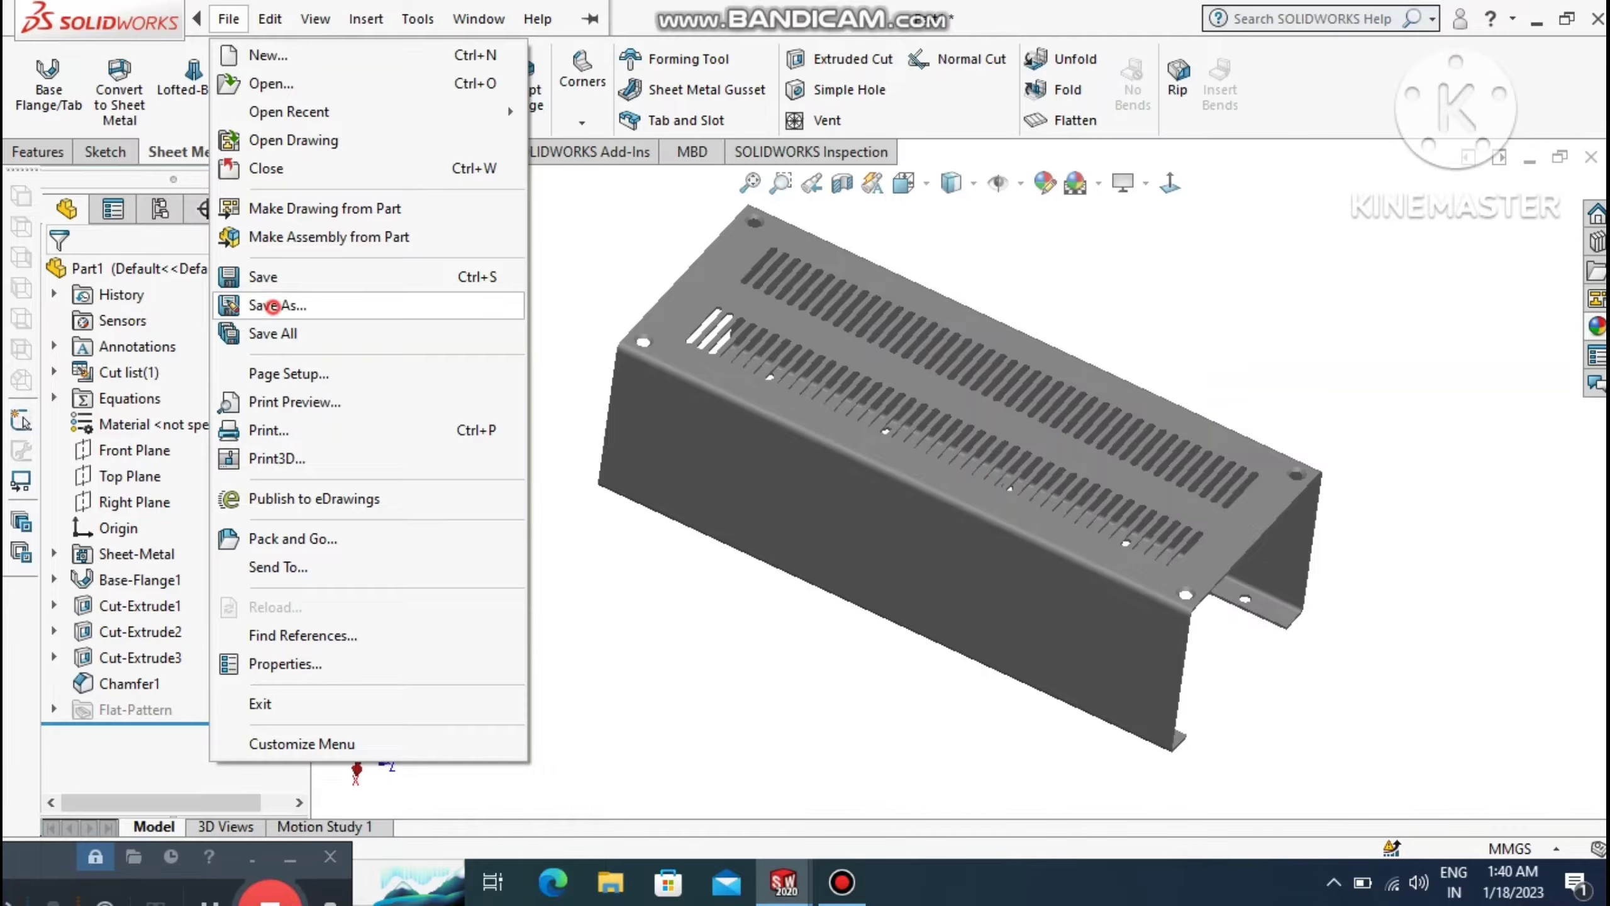
left_click(272, 307)
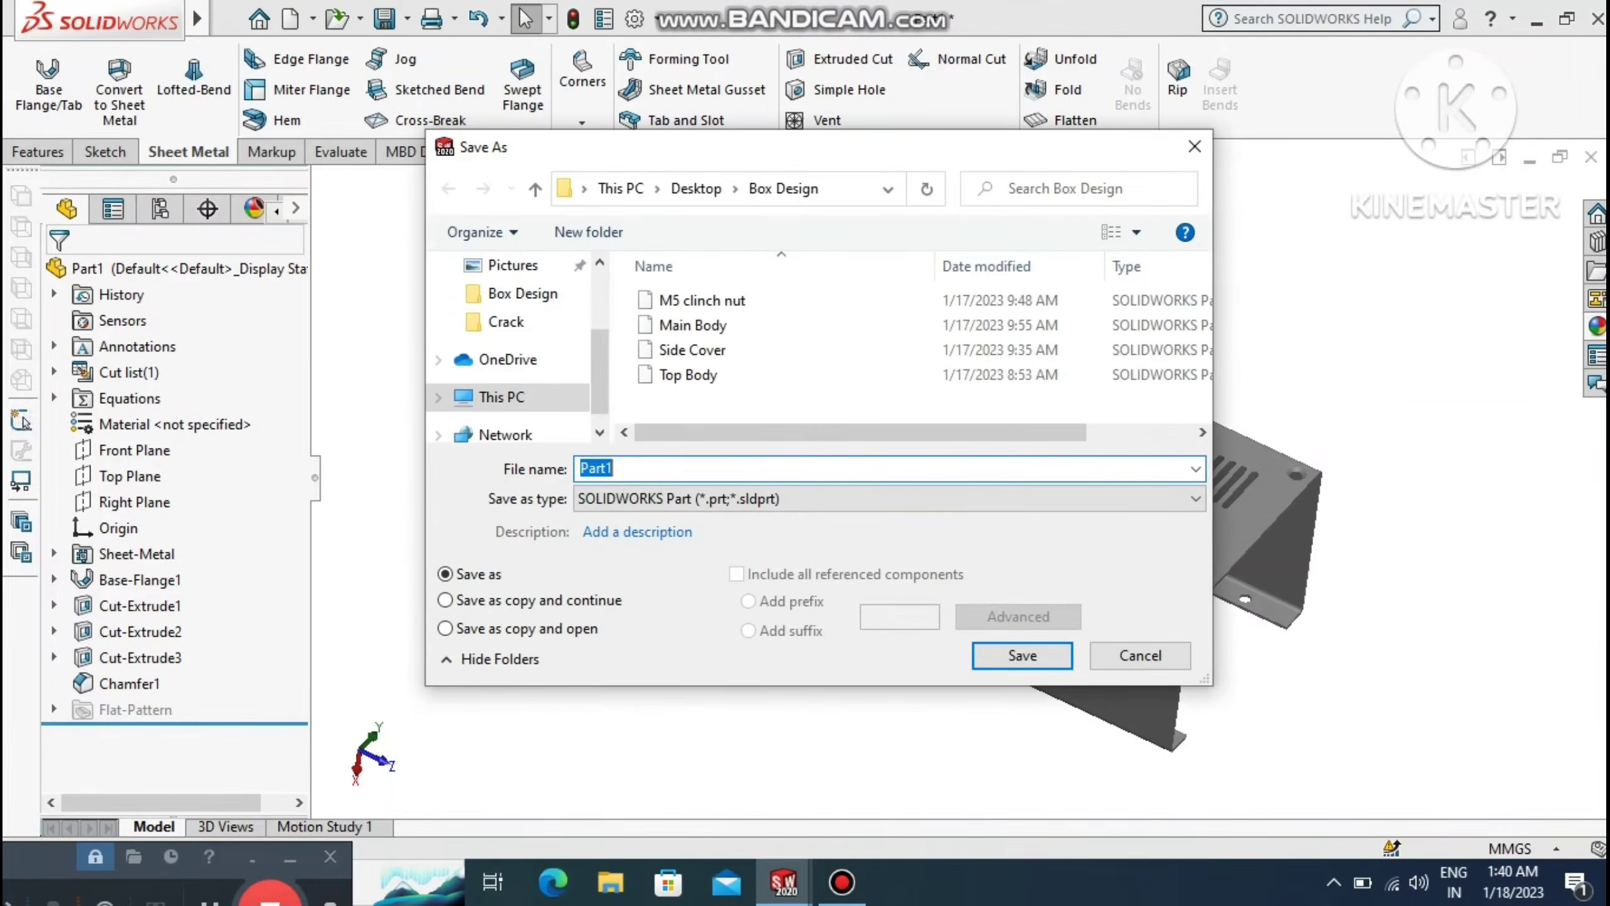
left_click(535, 188)
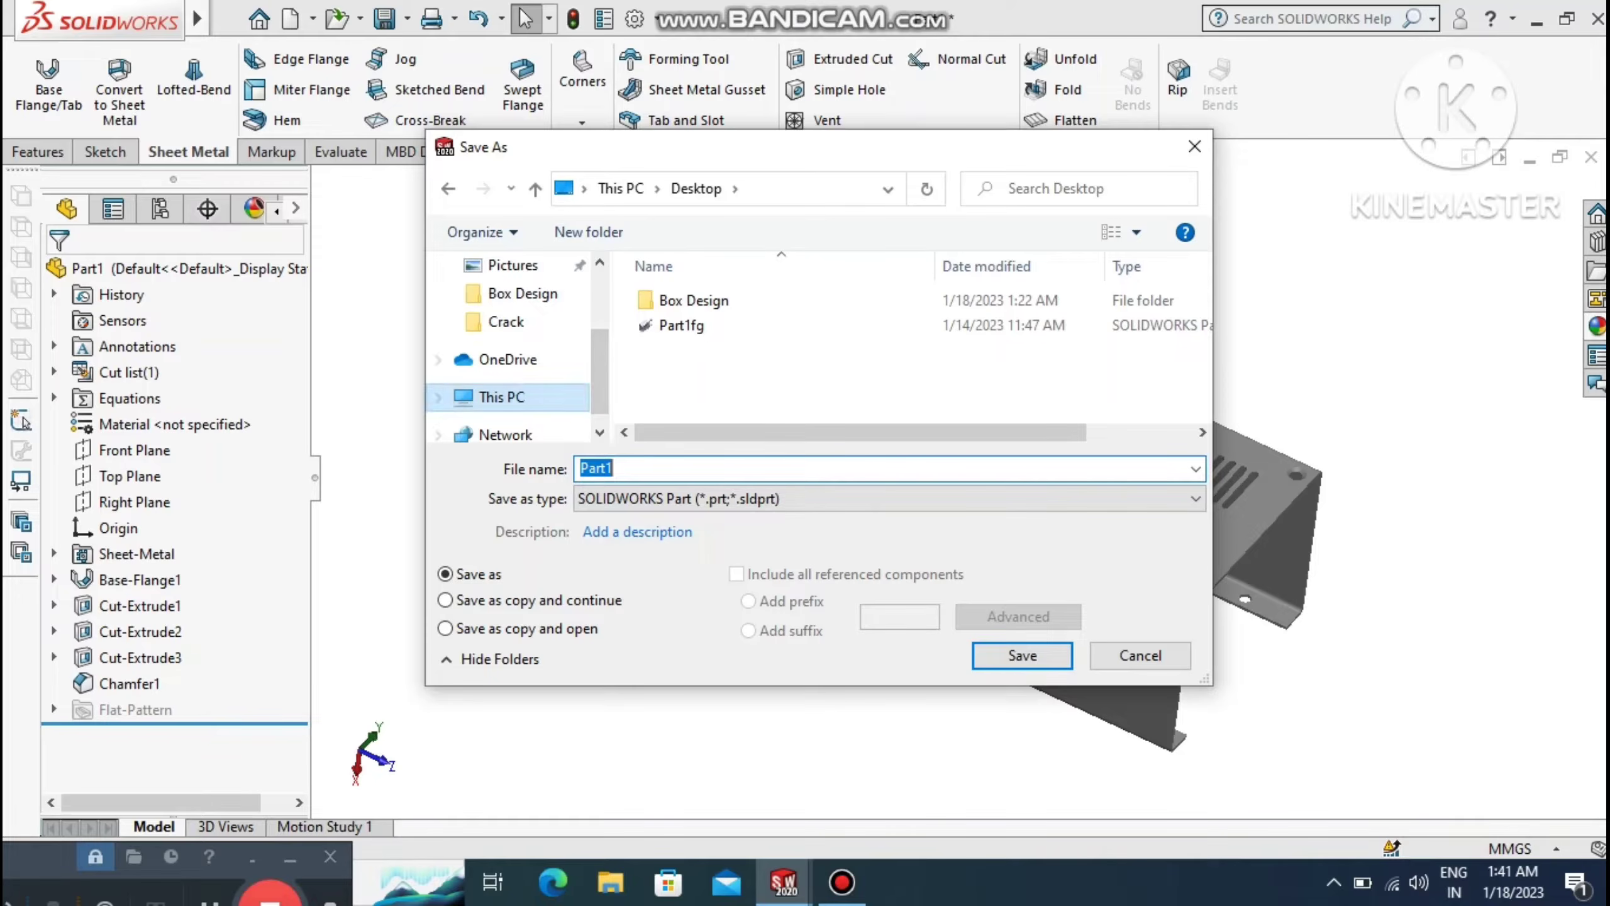
left_click(588, 231)
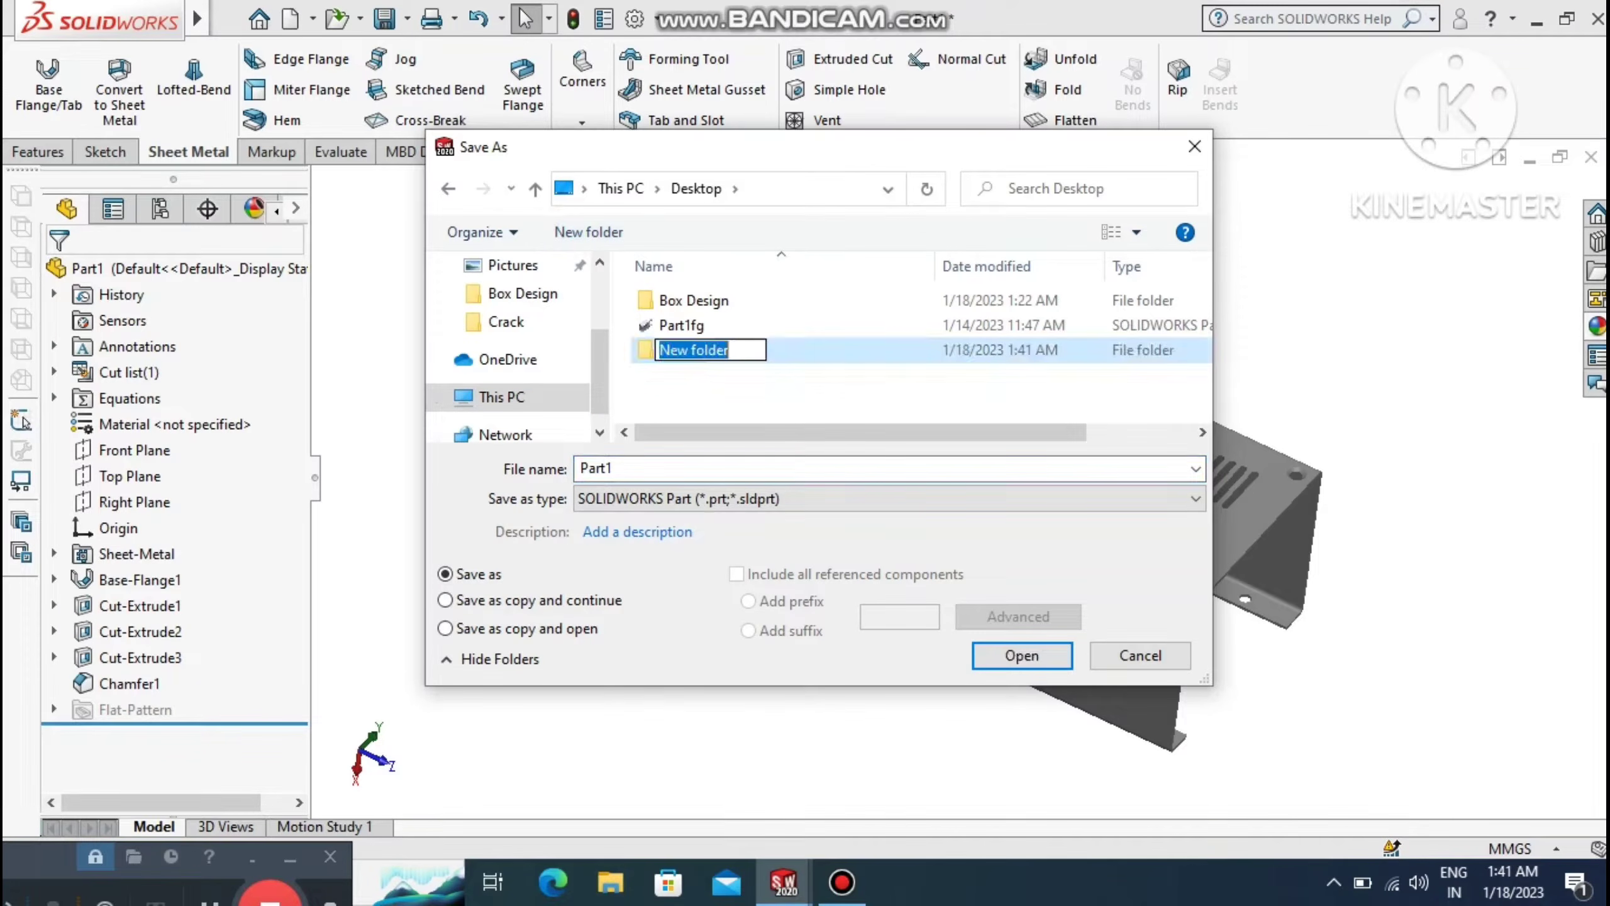
type("Sheet metal box")
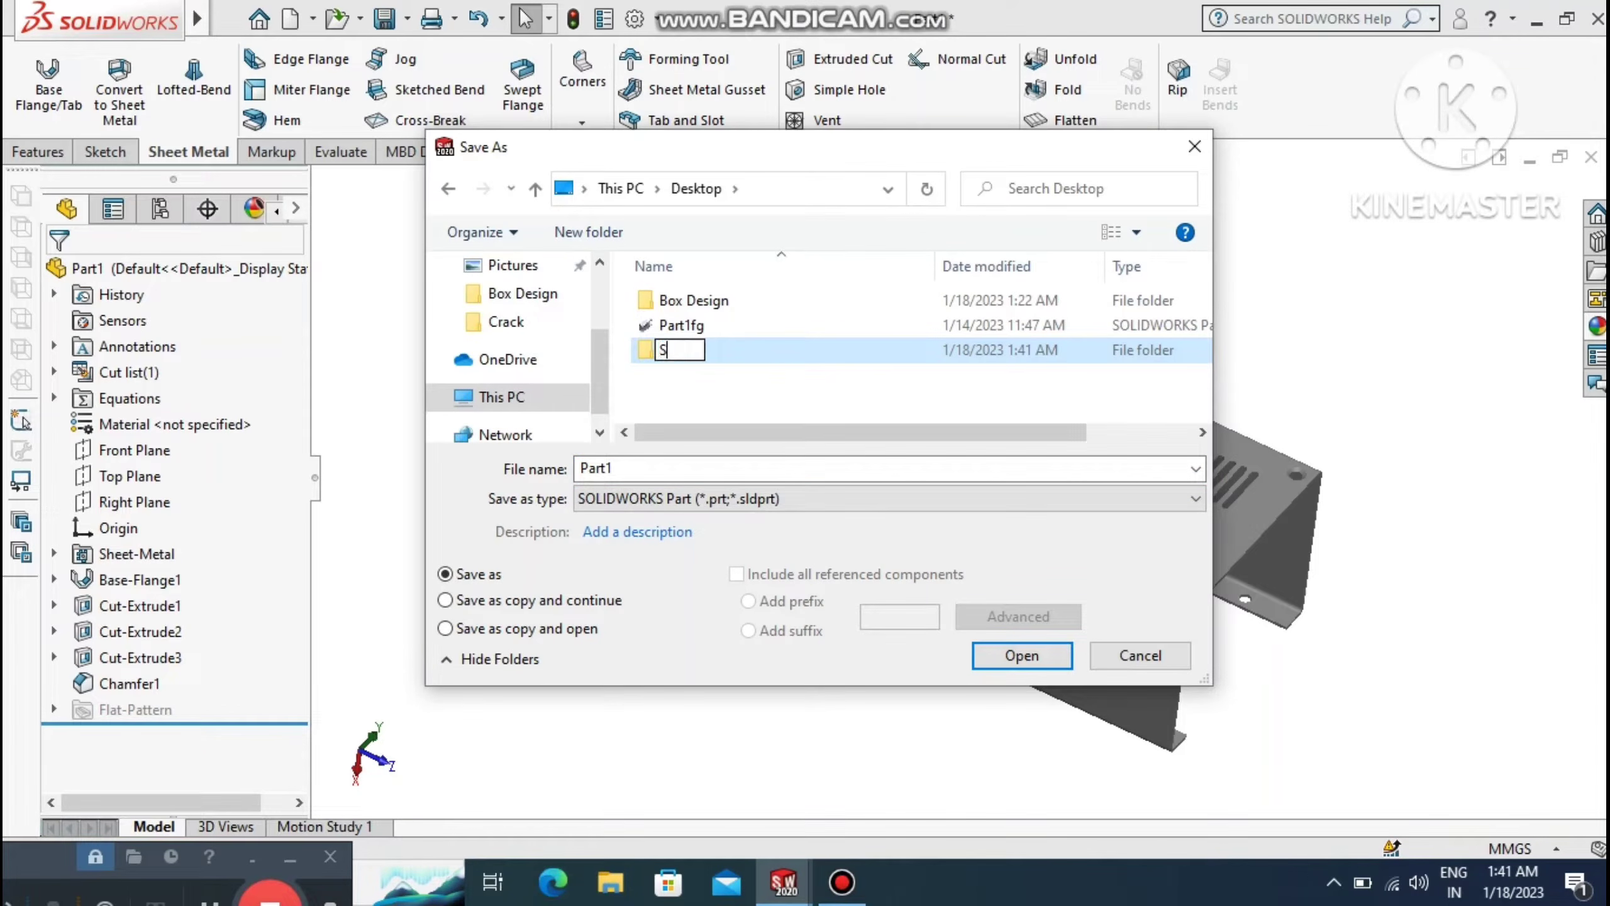
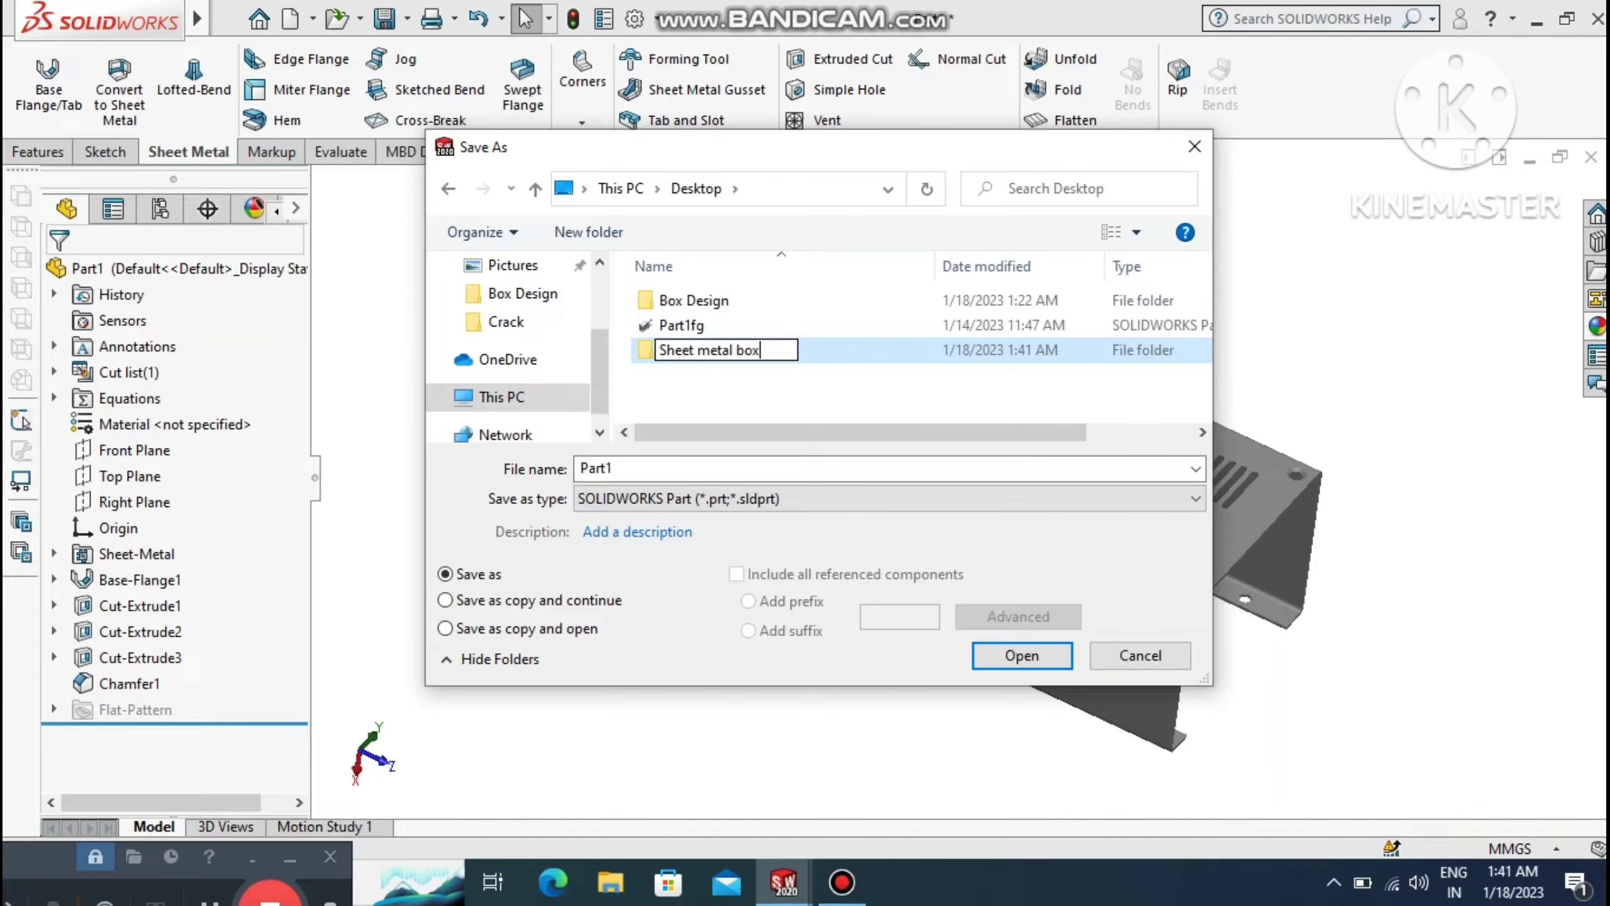
double_click(864, 352)
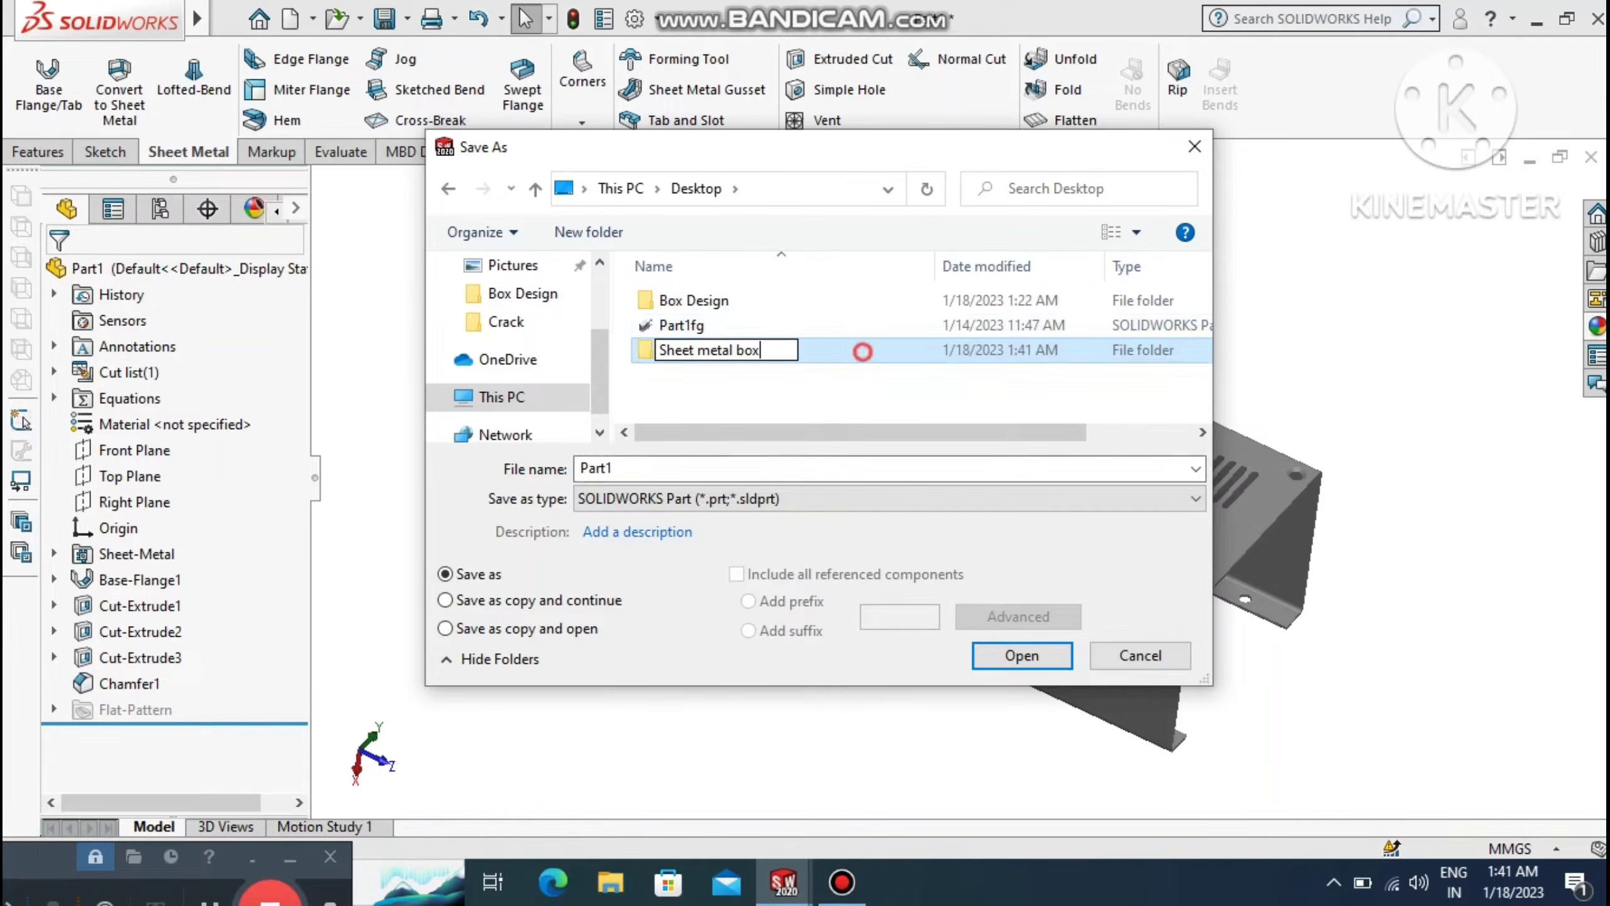
Save the enclosure part as "Main body 1" in the Sheet metal box folder.
left_click(659, 467)
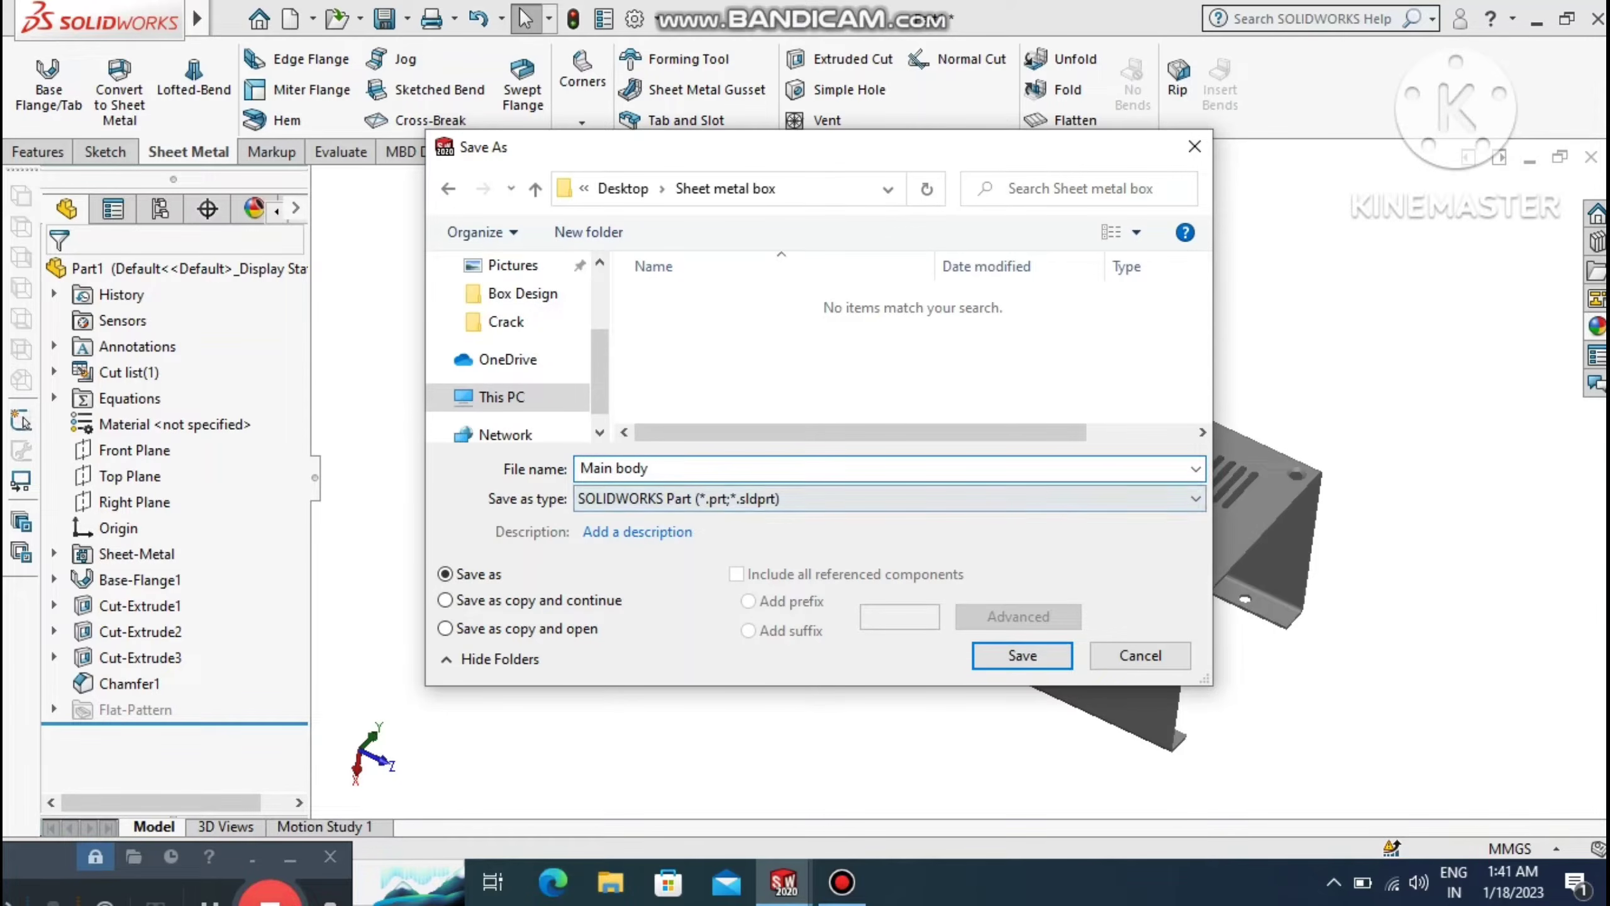
left_click(1023, 655)
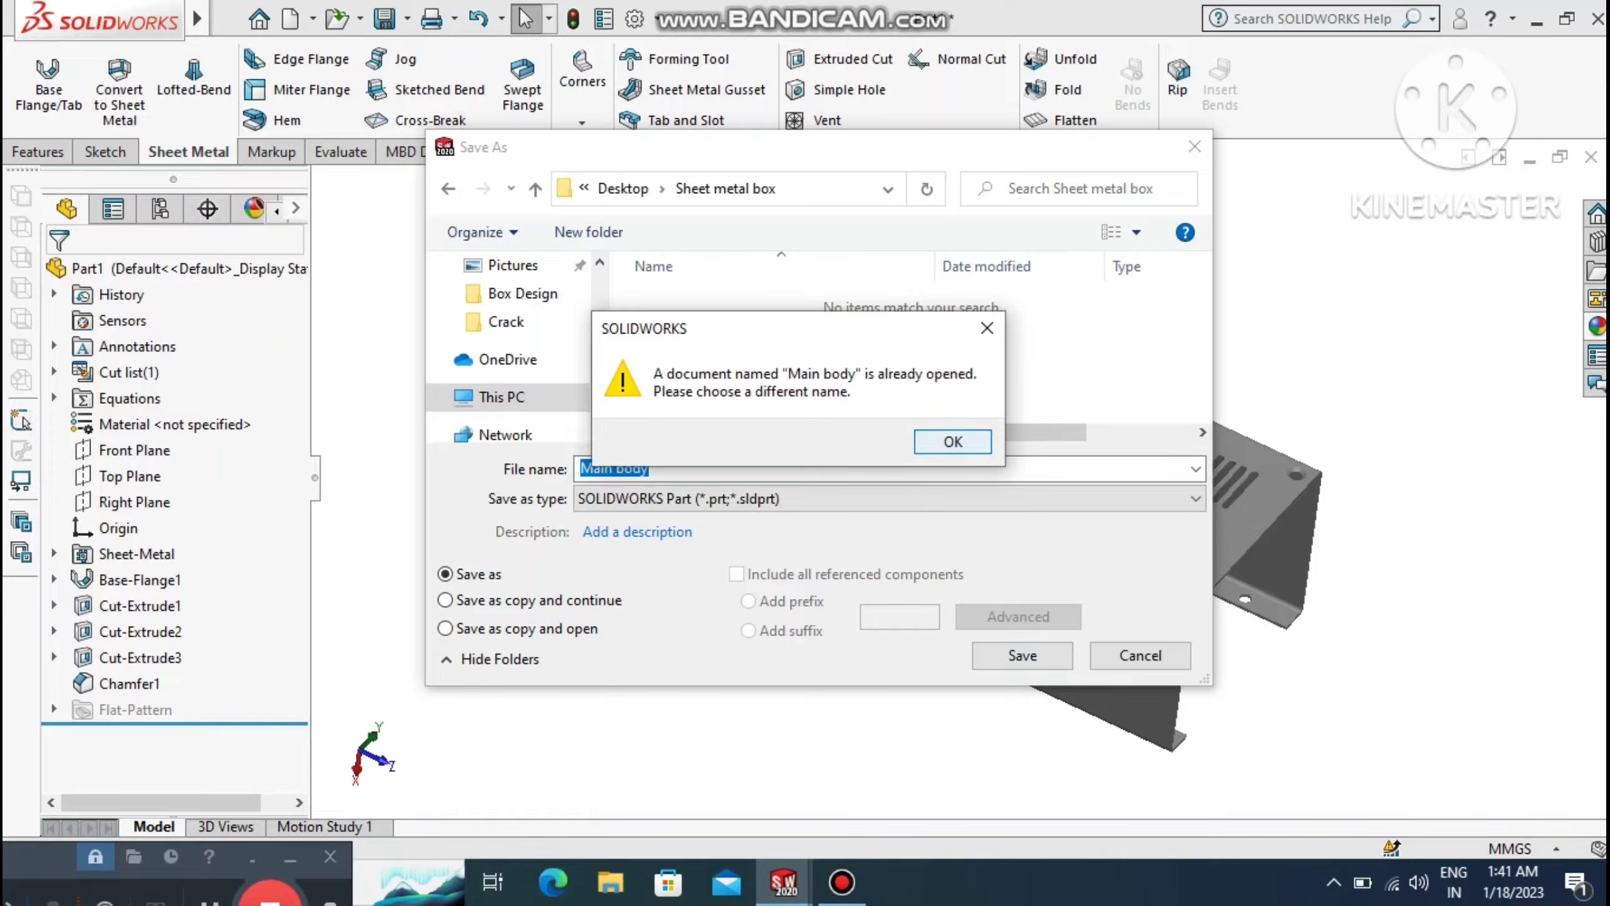
left_click(987, 327)
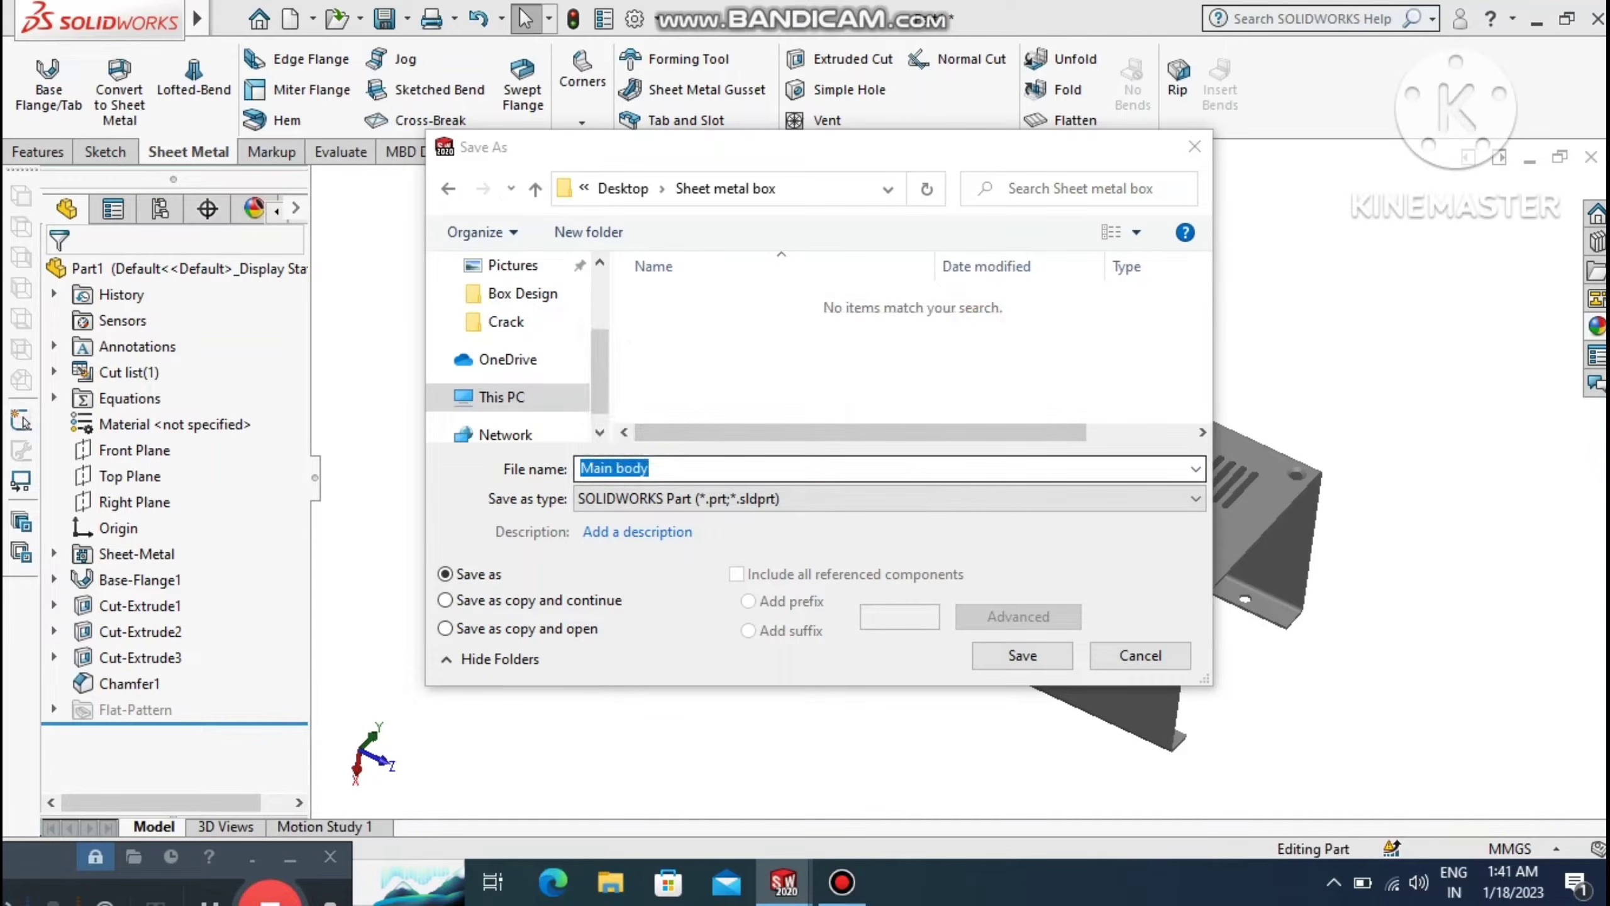
left_click(727, 468)
left_click(708, 471)
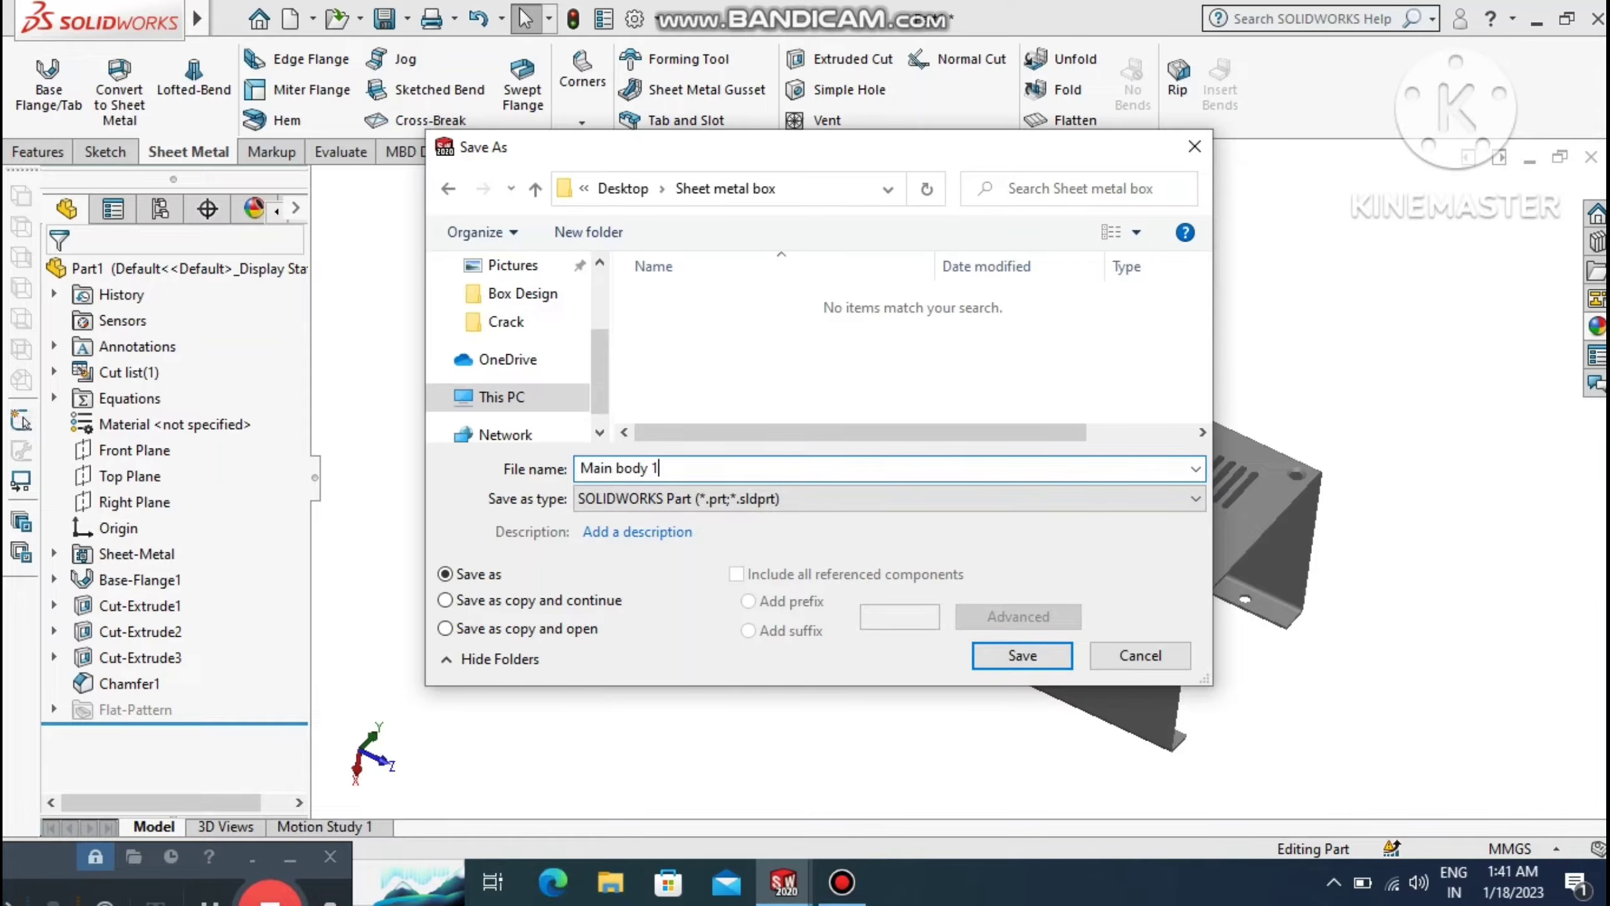
left_click(1022, 655)
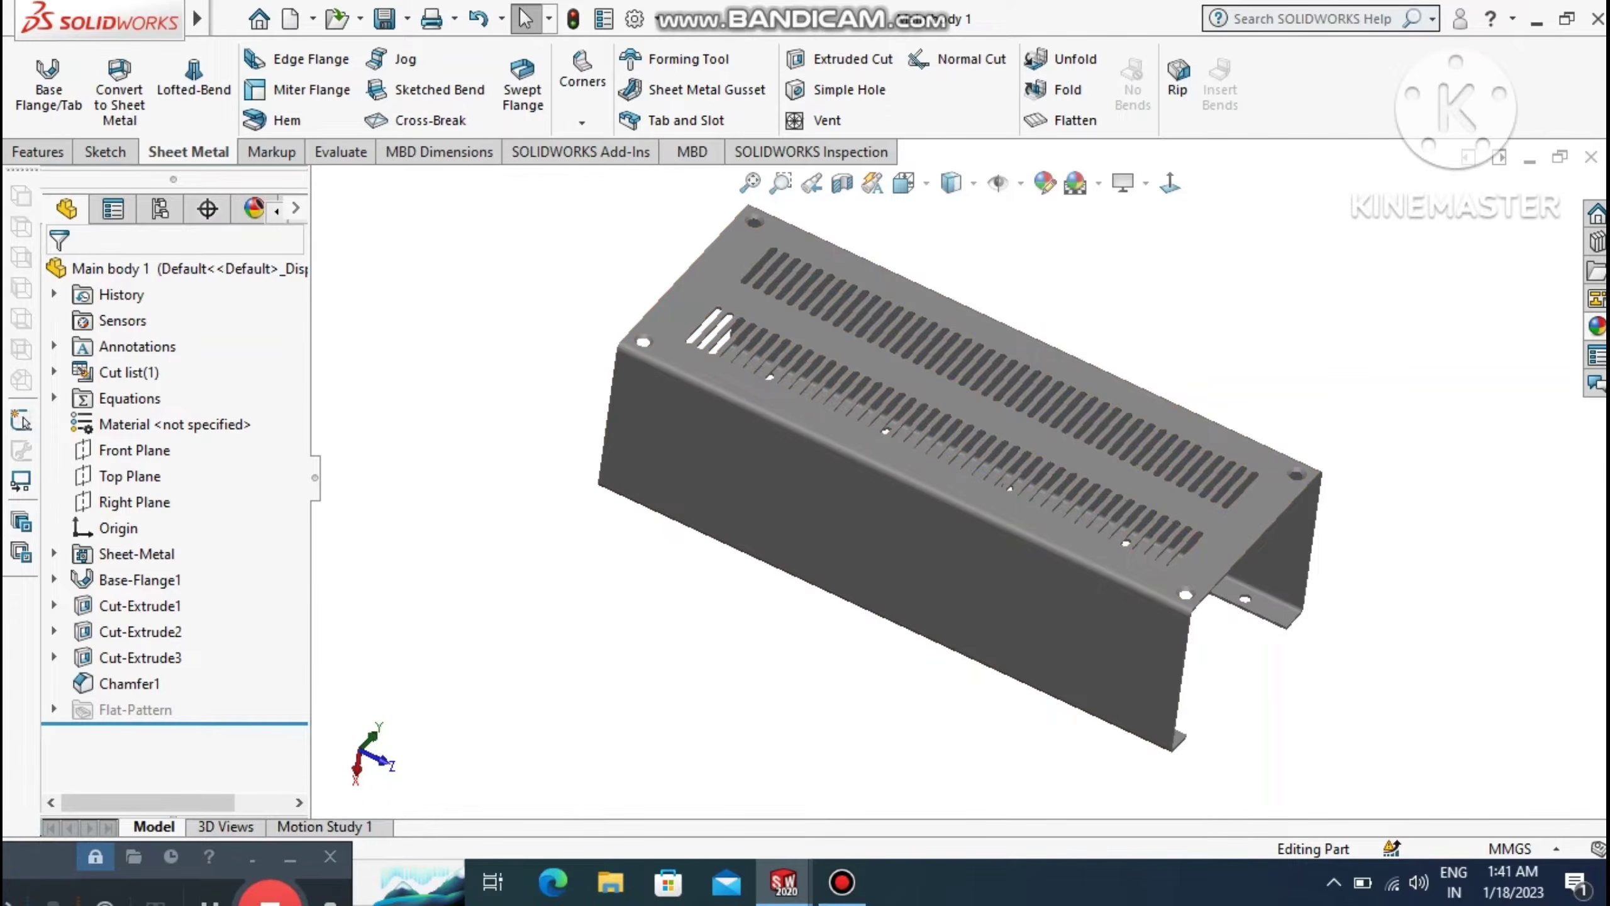
Create a new part document and switch its scene to a plain white background.
left_click(229, 19)
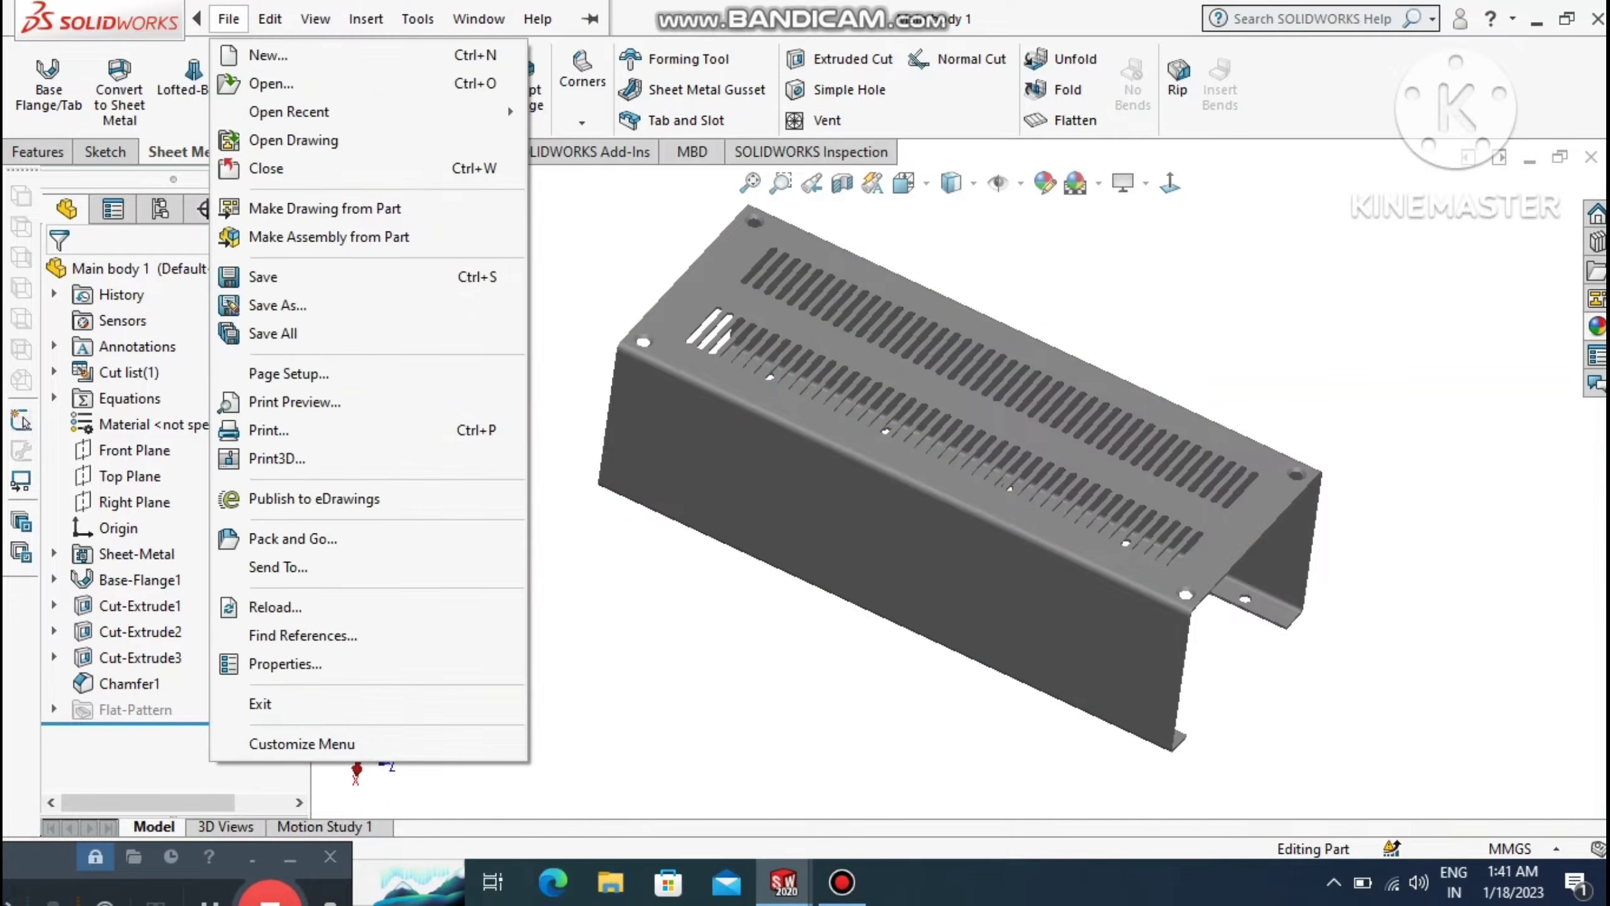
left_click(268, 55)
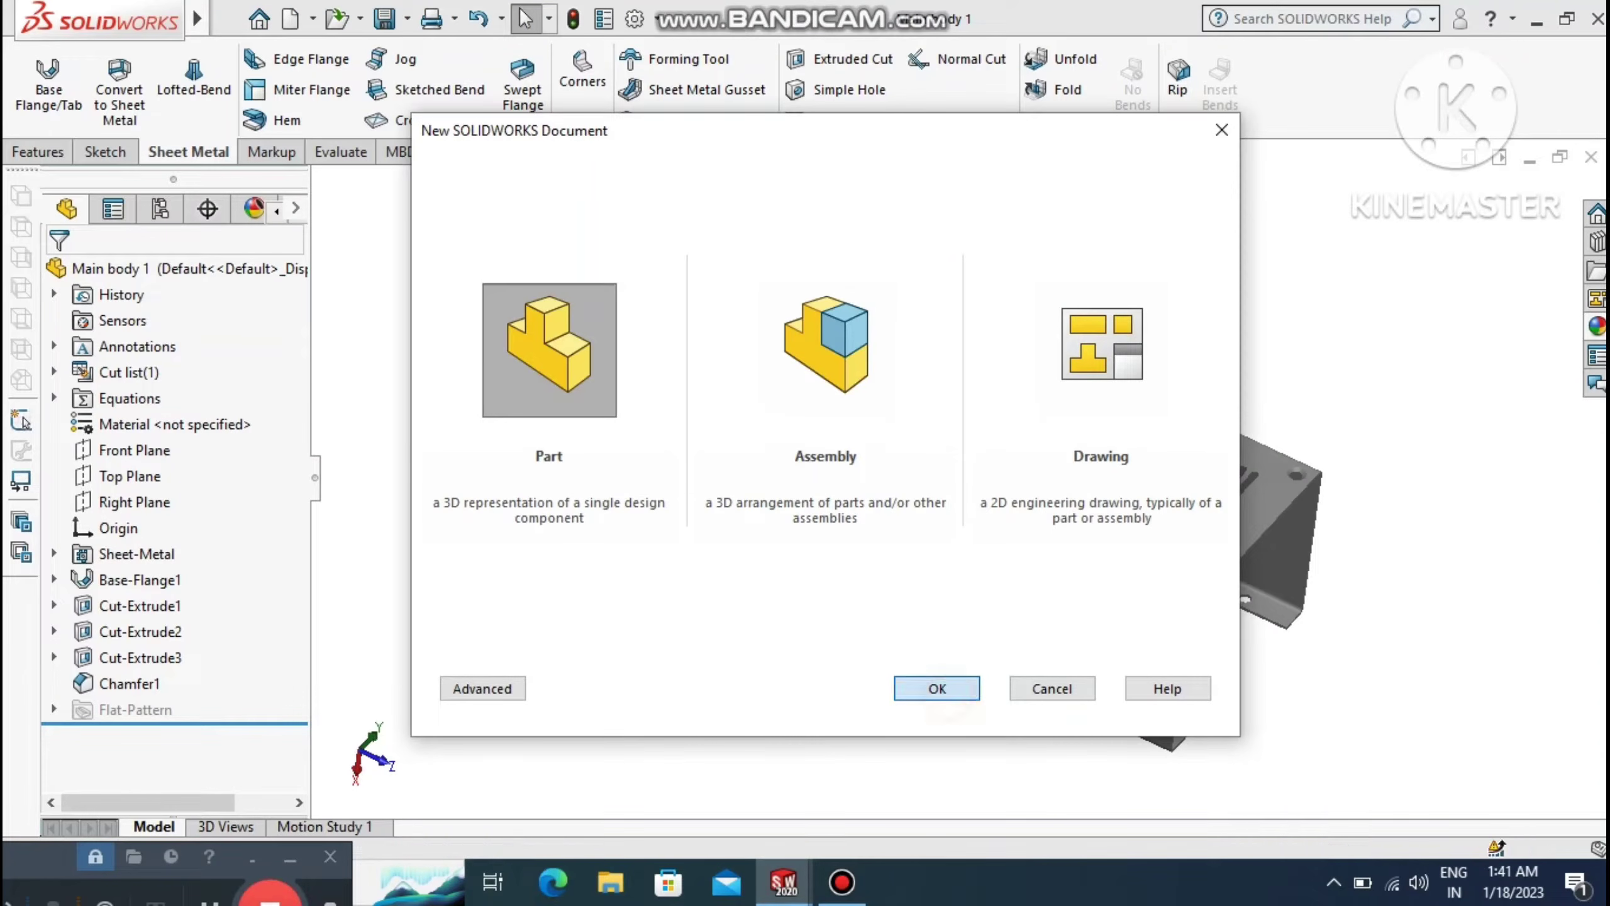
key("Return")
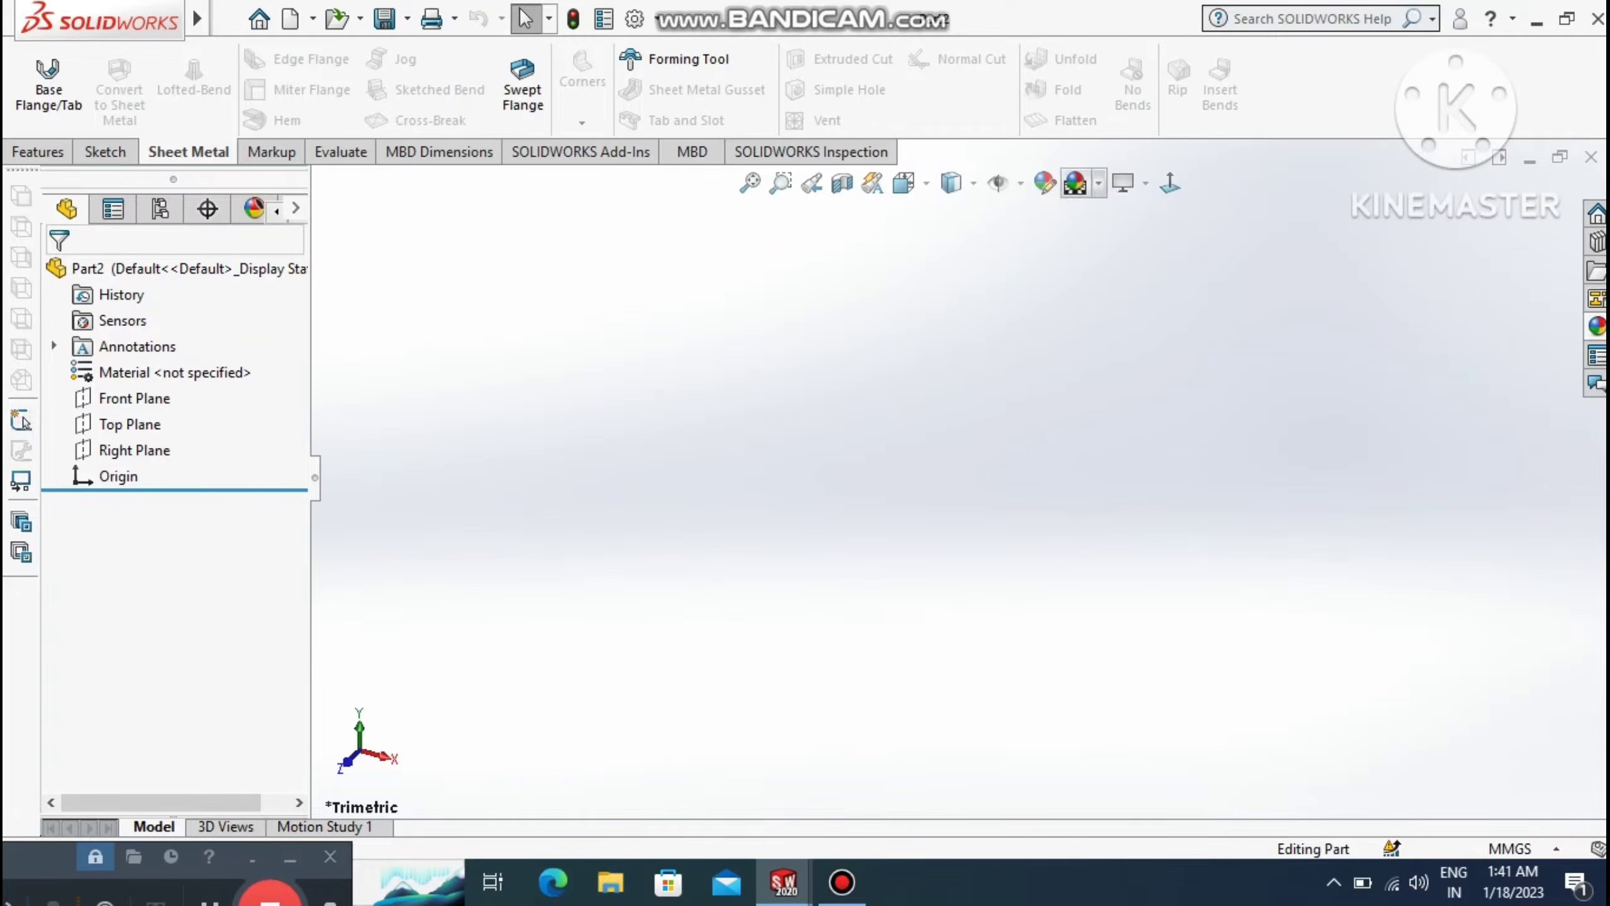
left_click(1099, 184)
left_click(1116, 243)
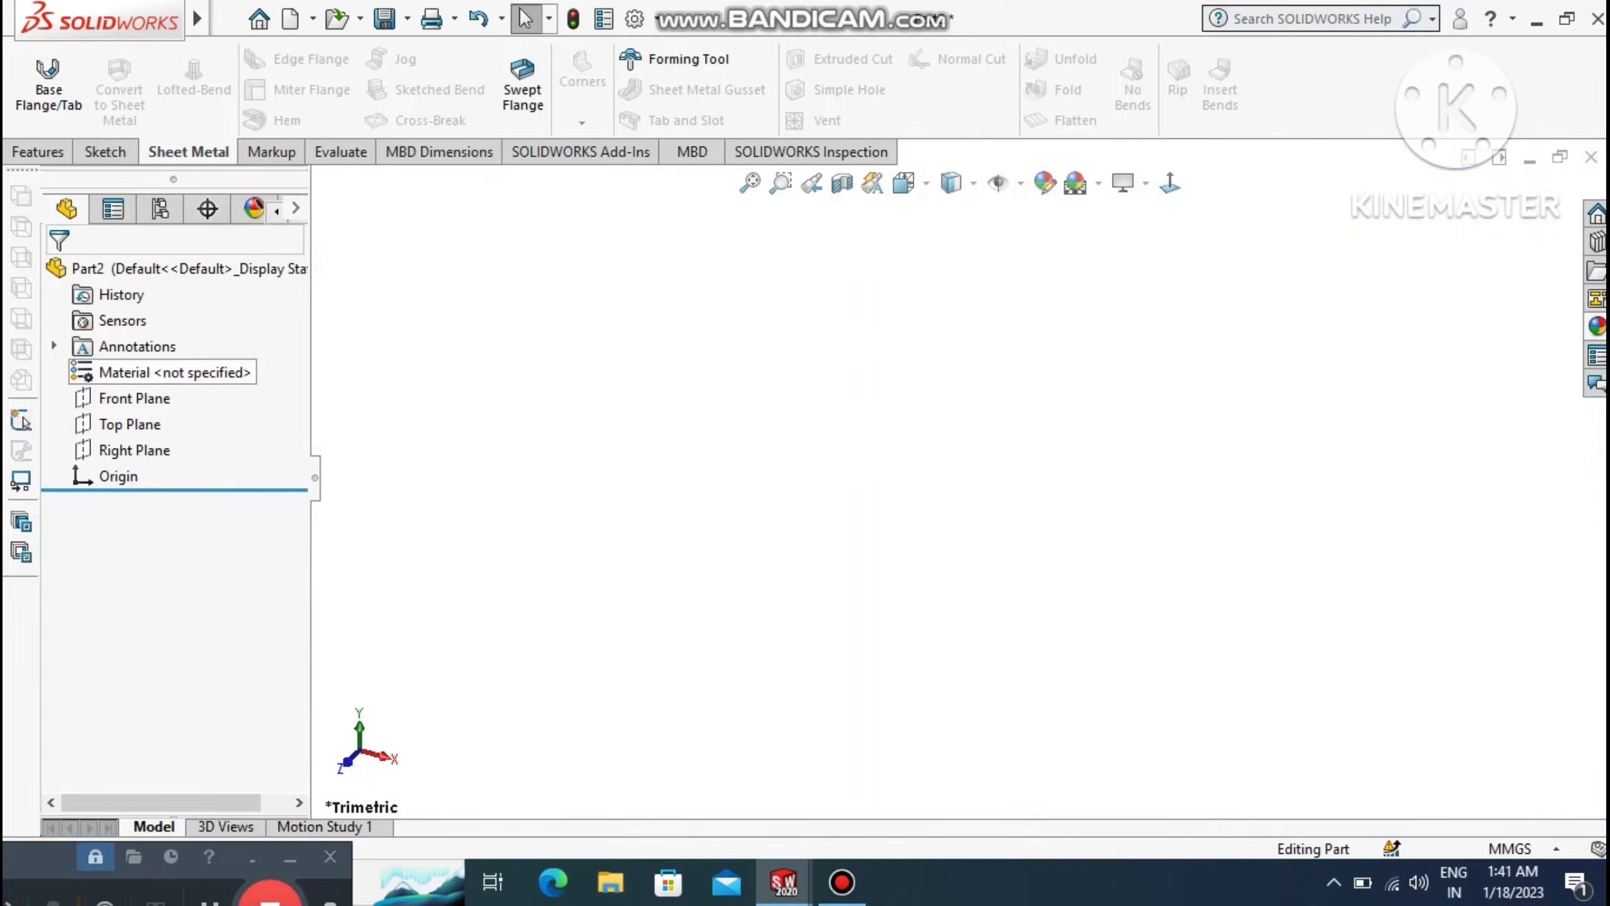
Sketch a center rectangle about 256 by 114 mm on the Front Plane, centered on the origin.
right_click(107, 397)
left_click(127, 359)
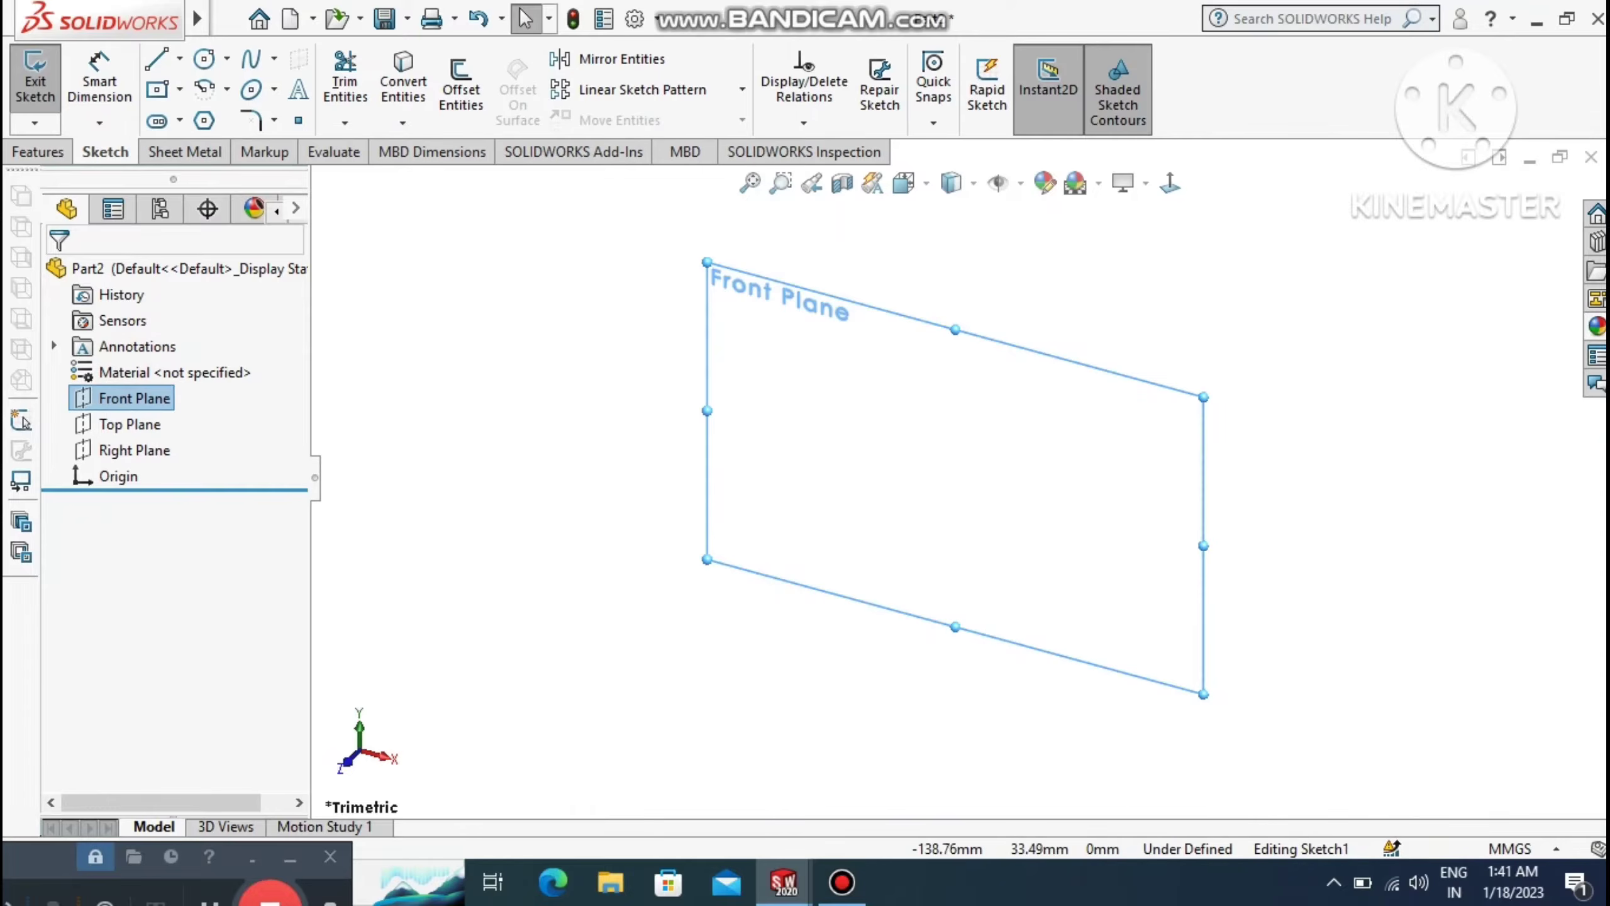
left_click(560, 360)
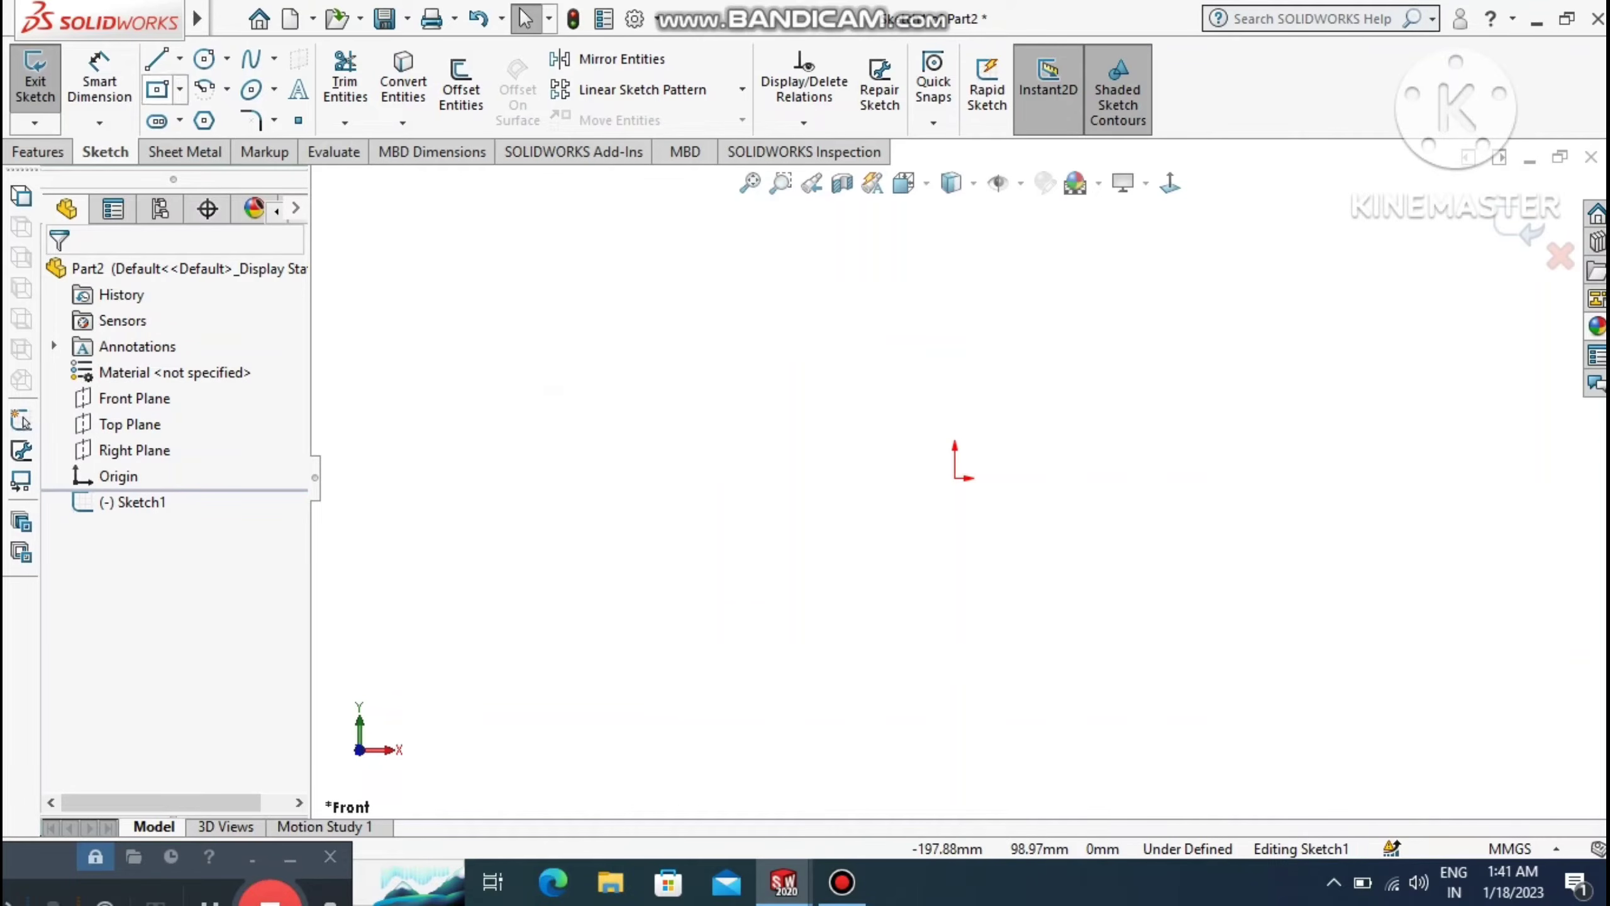
left_click(179, 88)
left_click(186, 147)
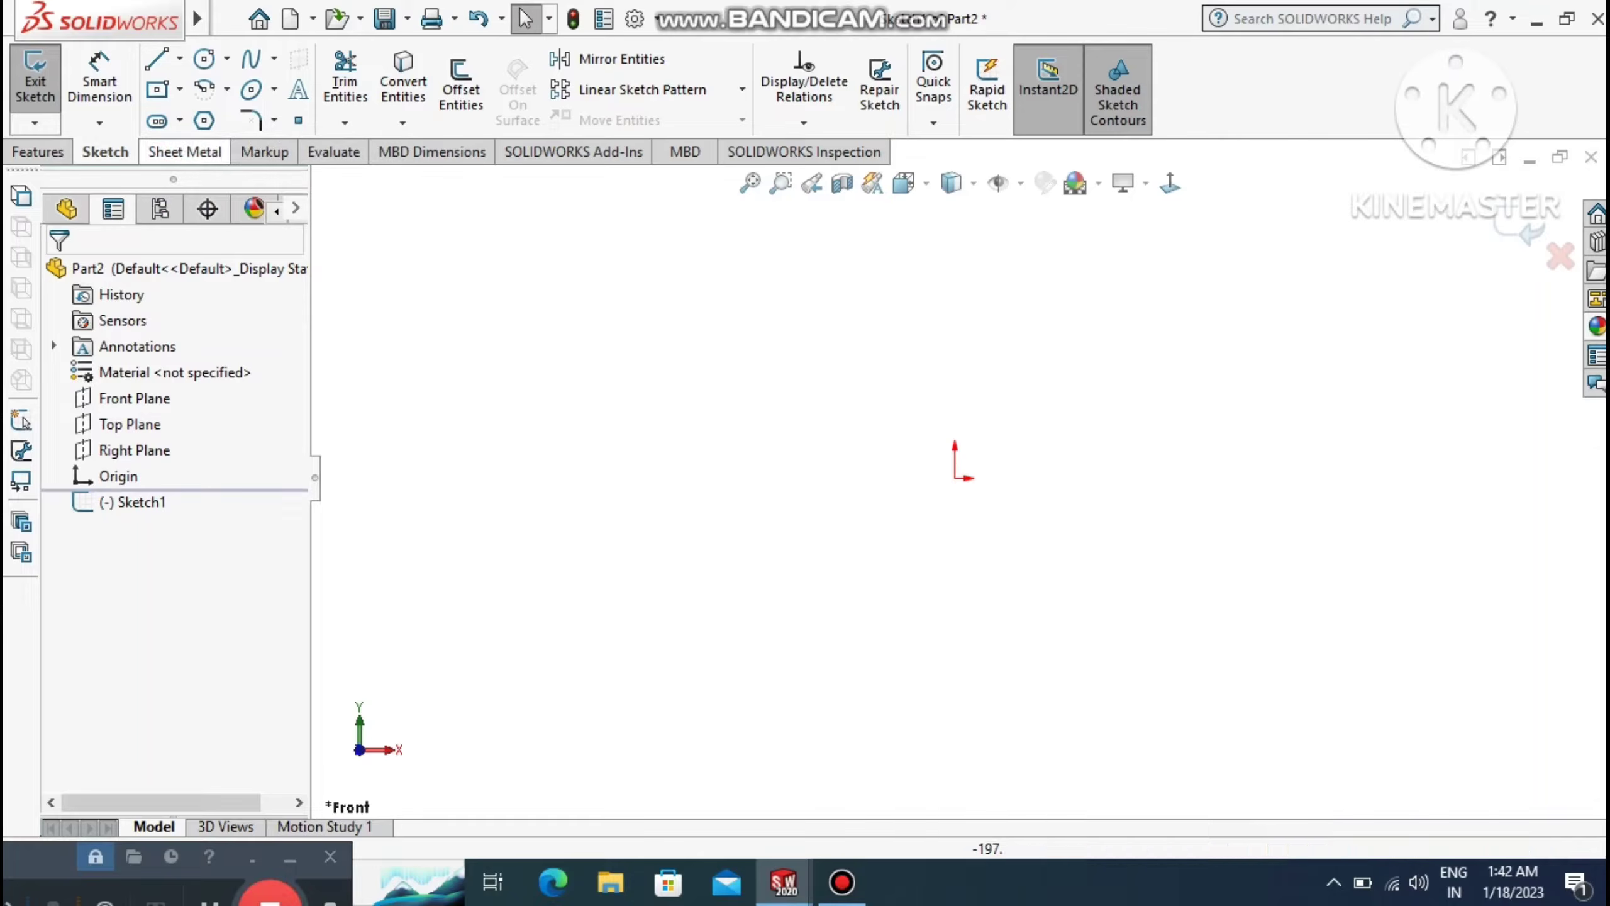
left_click(955, 477)
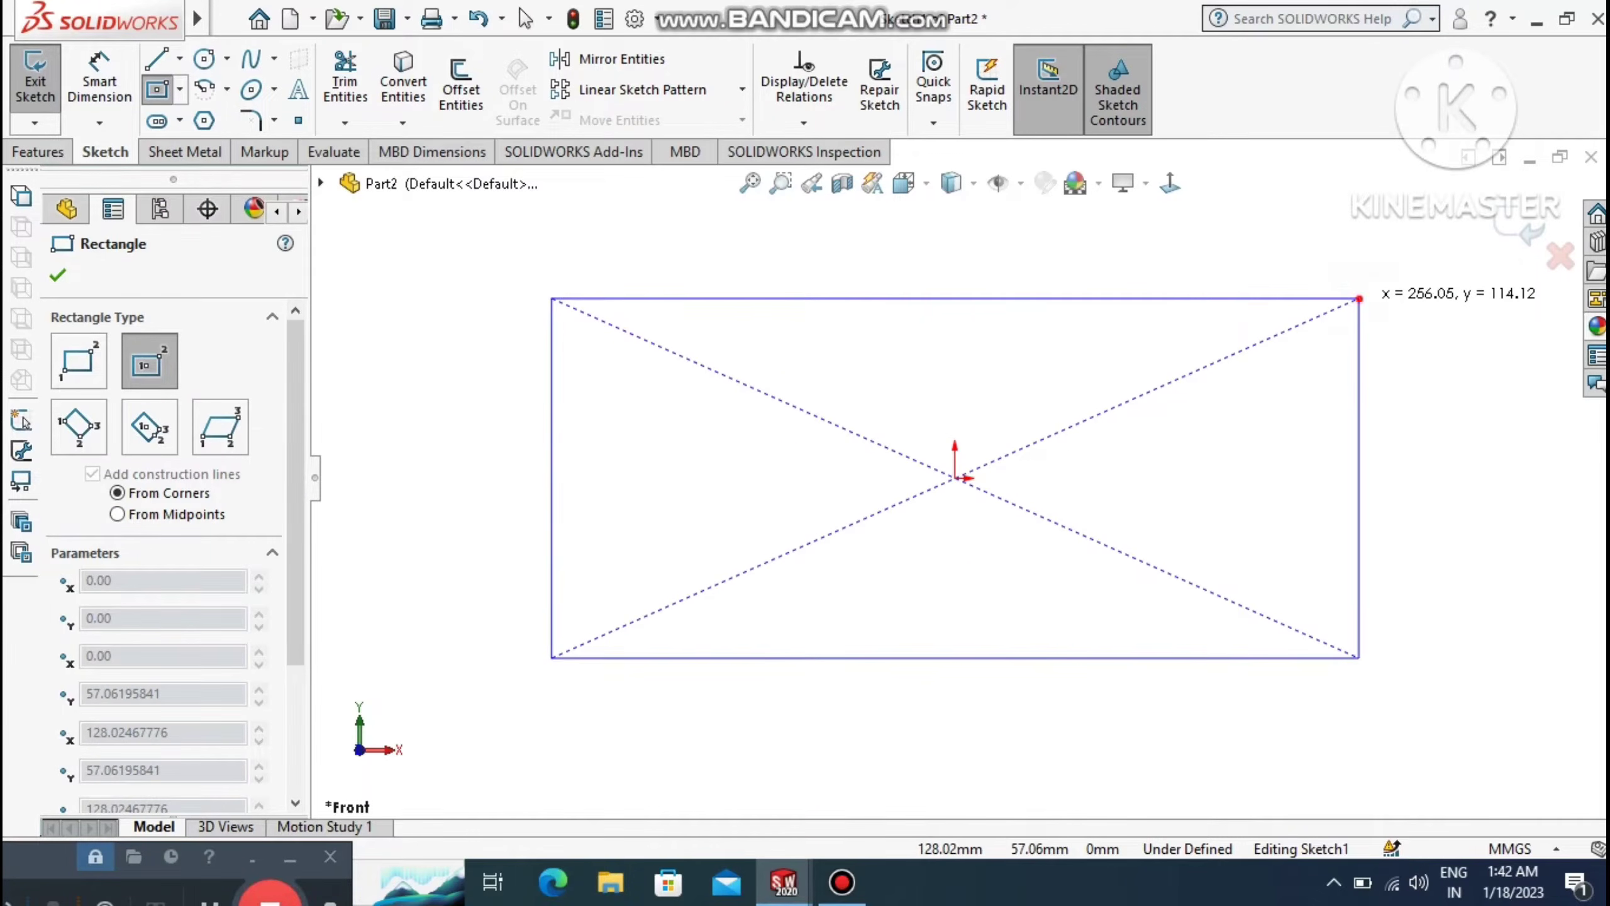
left_click(1359, 298)
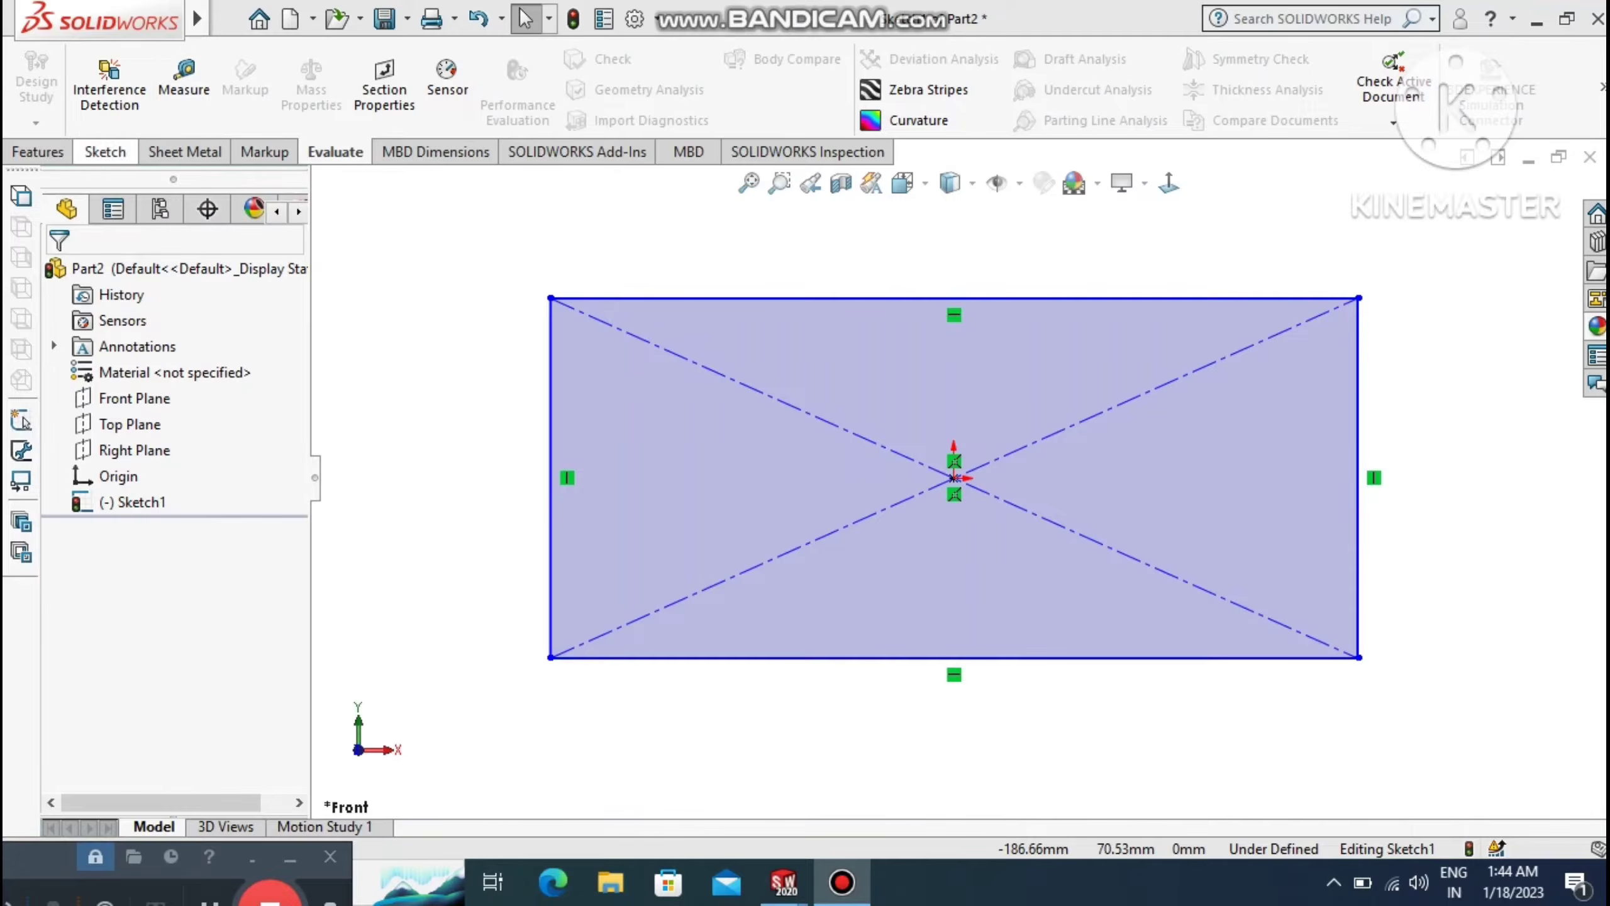
Dimension the rectangle's top edge to a width of 300 mm.
left_click(37, 152)
left_click(105, 150)
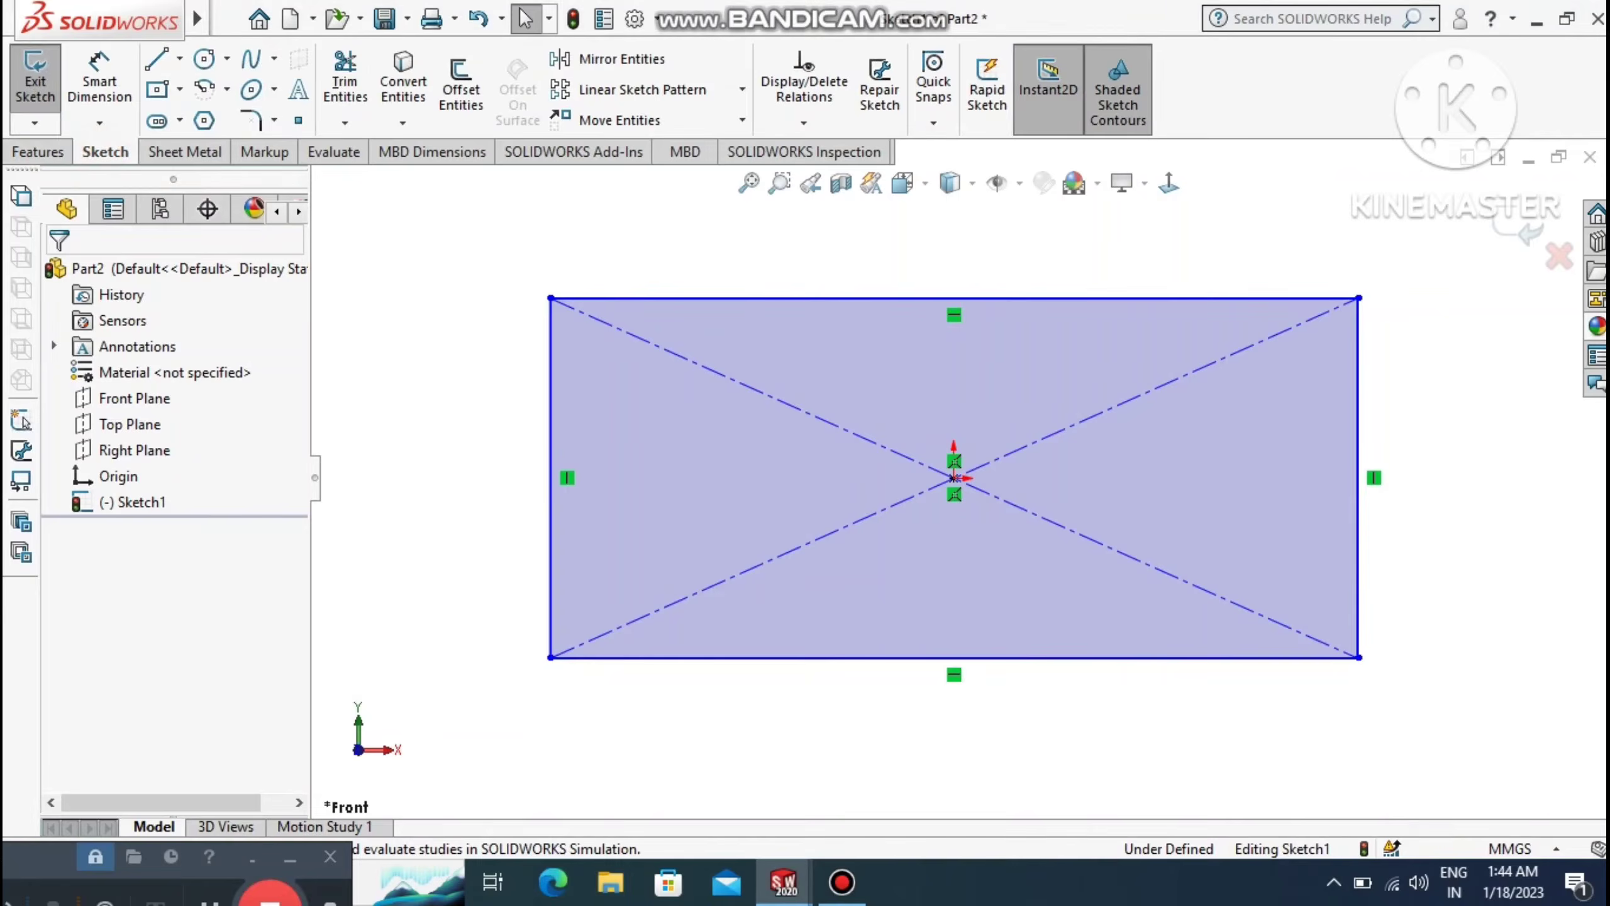
left_click(99, 80)
left_click(819, 295)
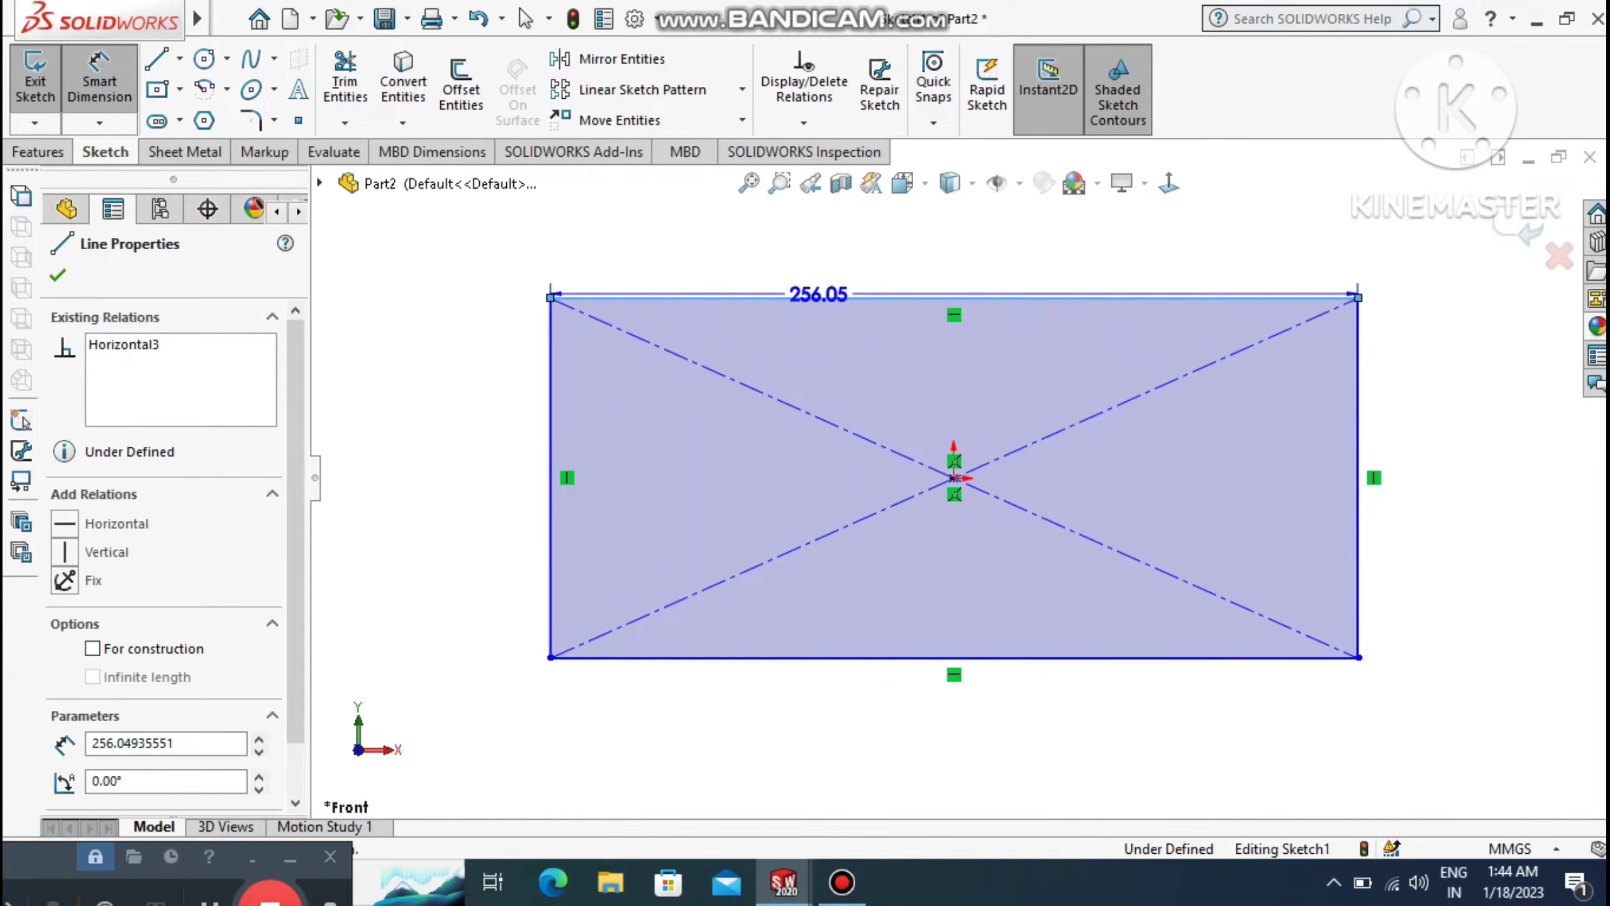
left_click(947, 236)
type("300")
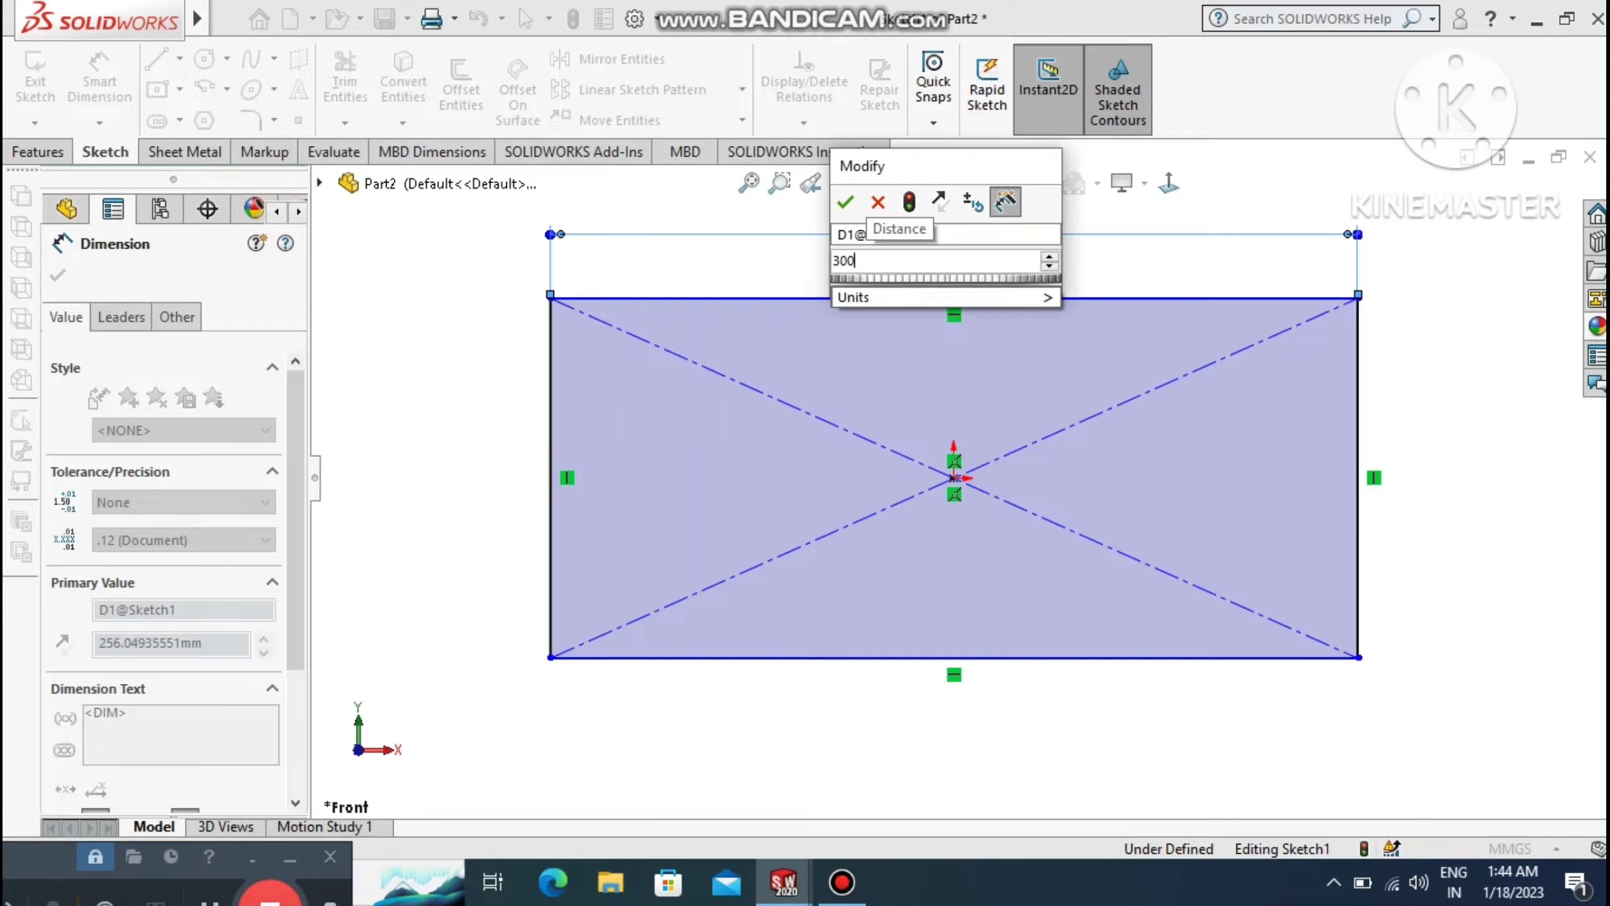
key("Return")
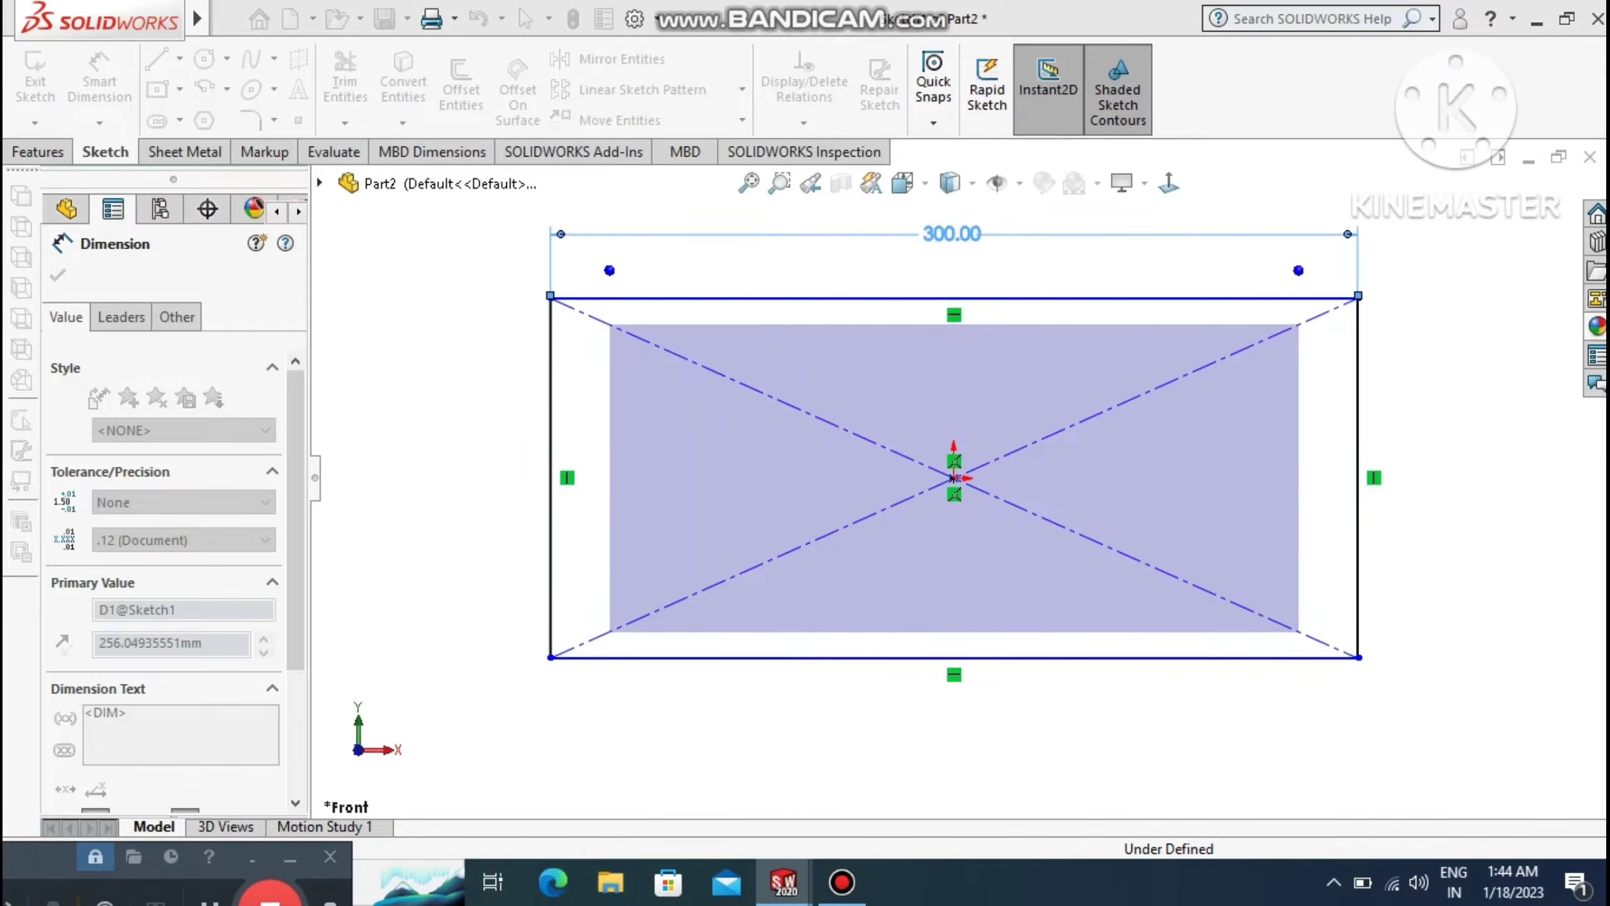
Dimension the rectangle's left edge to a height of 120 mm.
left_click(501, 378)
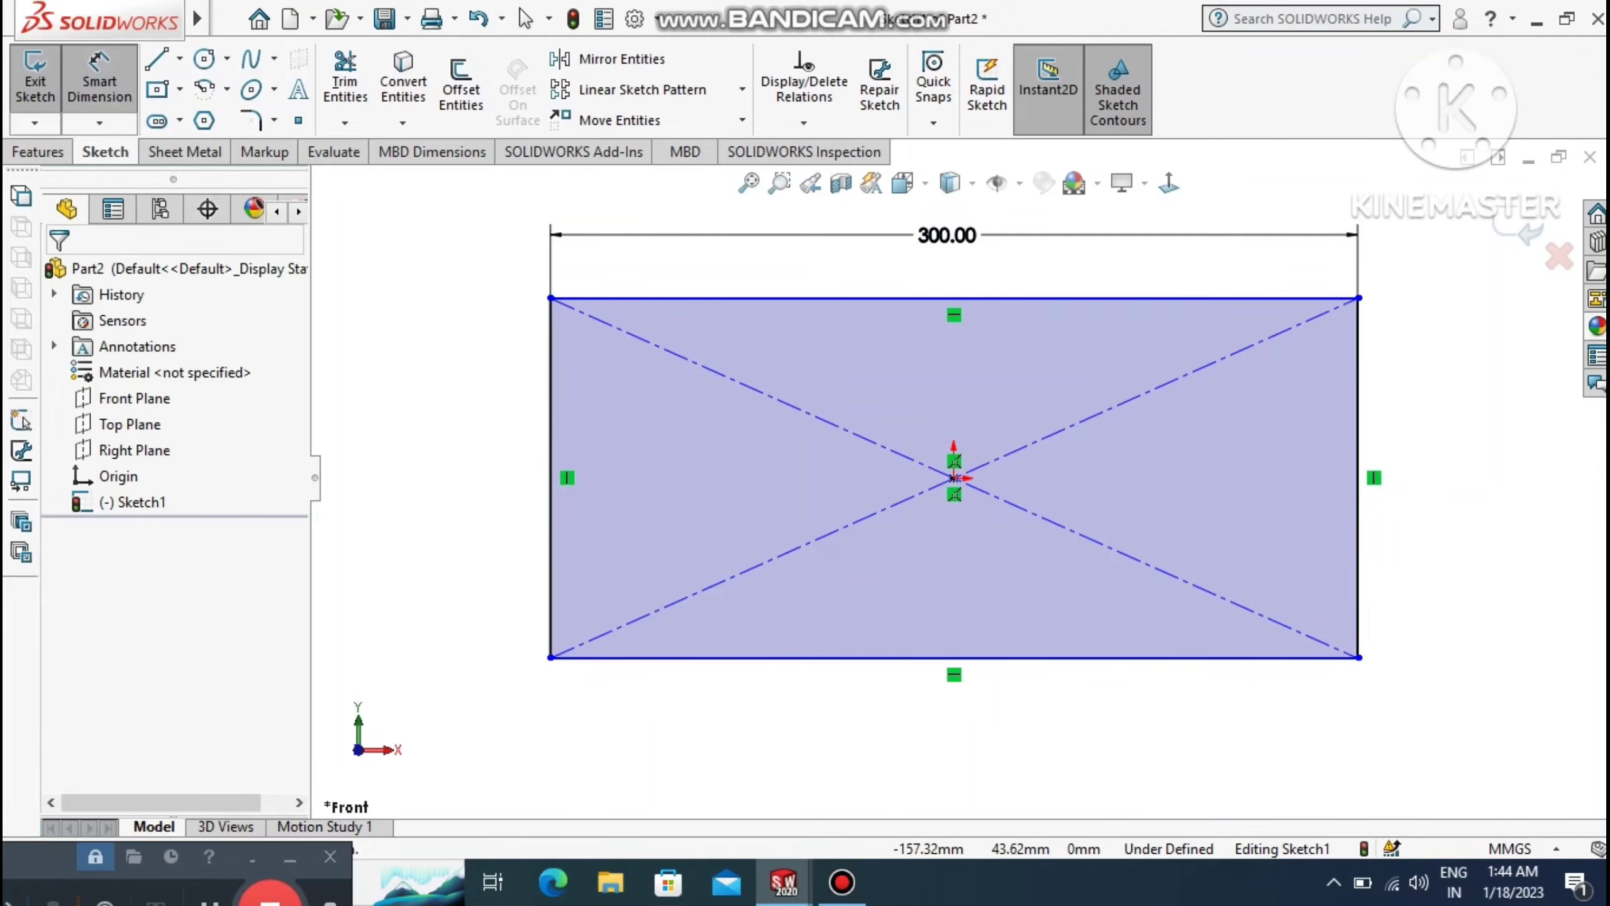
left_click(549, 350)
left_click(452, 450)
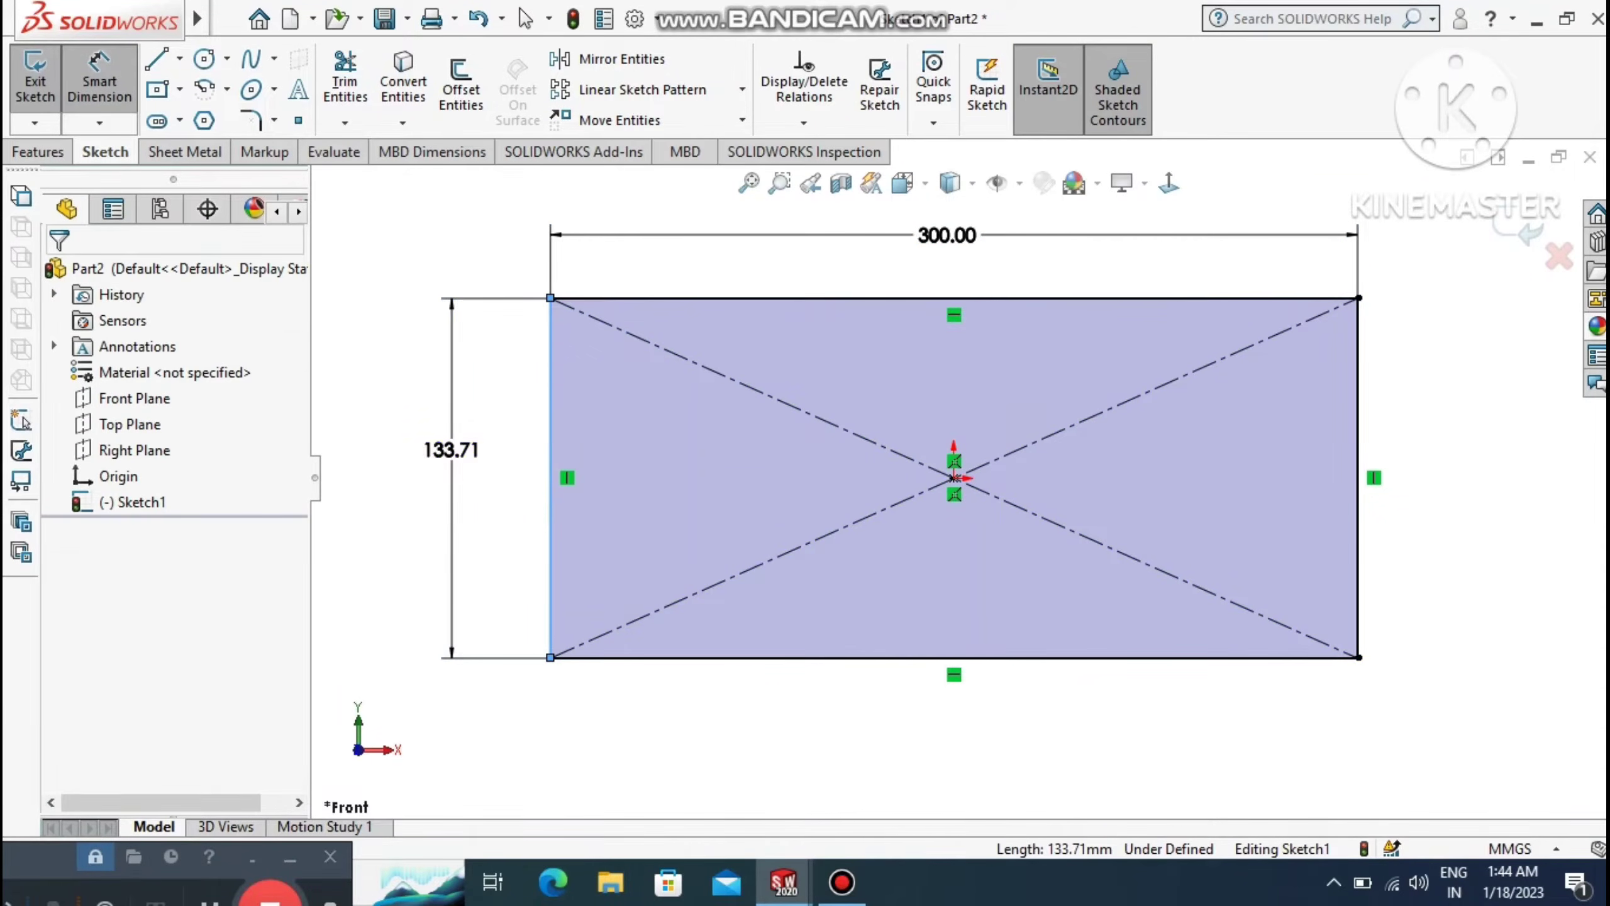
type("12")
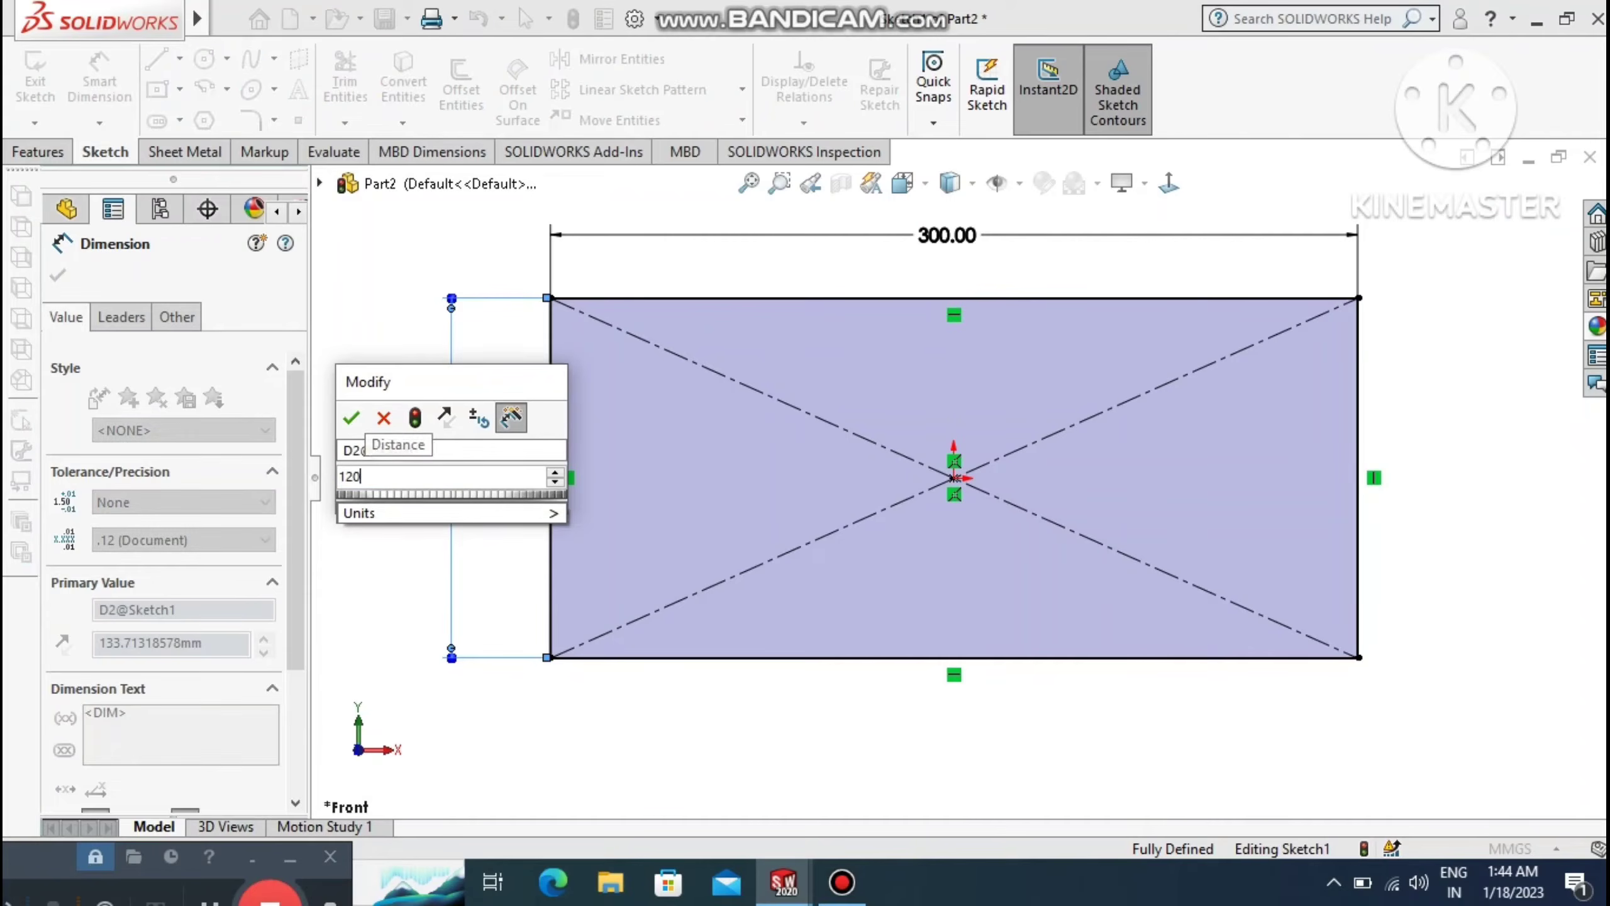
type("0")
key("Return")
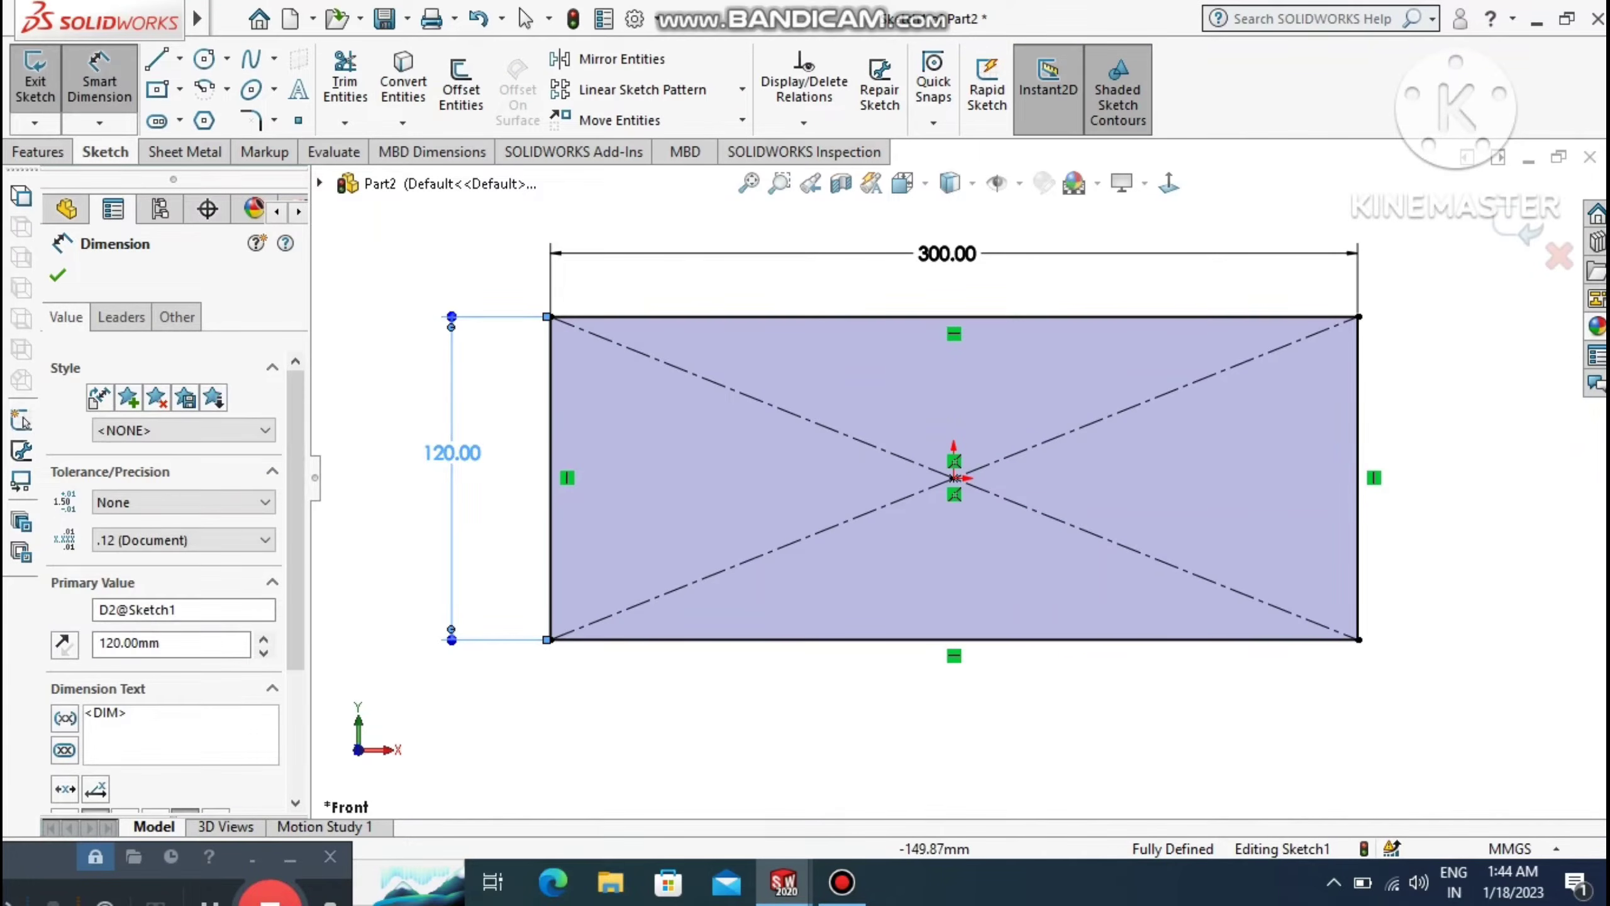
left_click(819, 734)
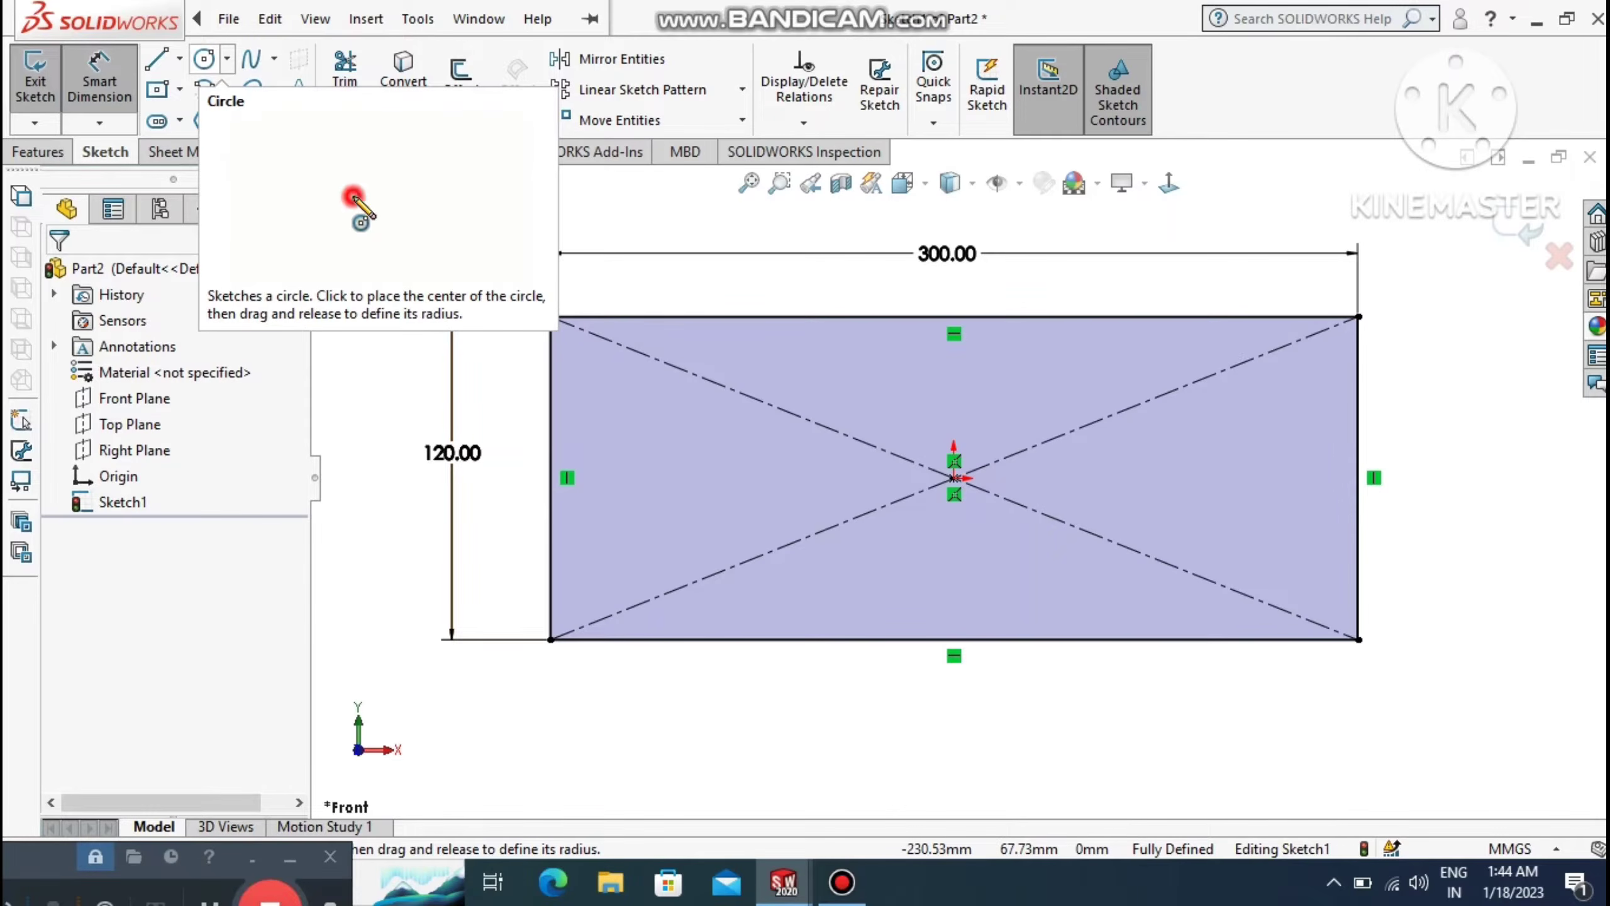
Turn the rectangle into a 1.5 mm thick Base Flange with K-factor 0.5 and rectangular relief ratio 0.5.
left_click(188, 151)
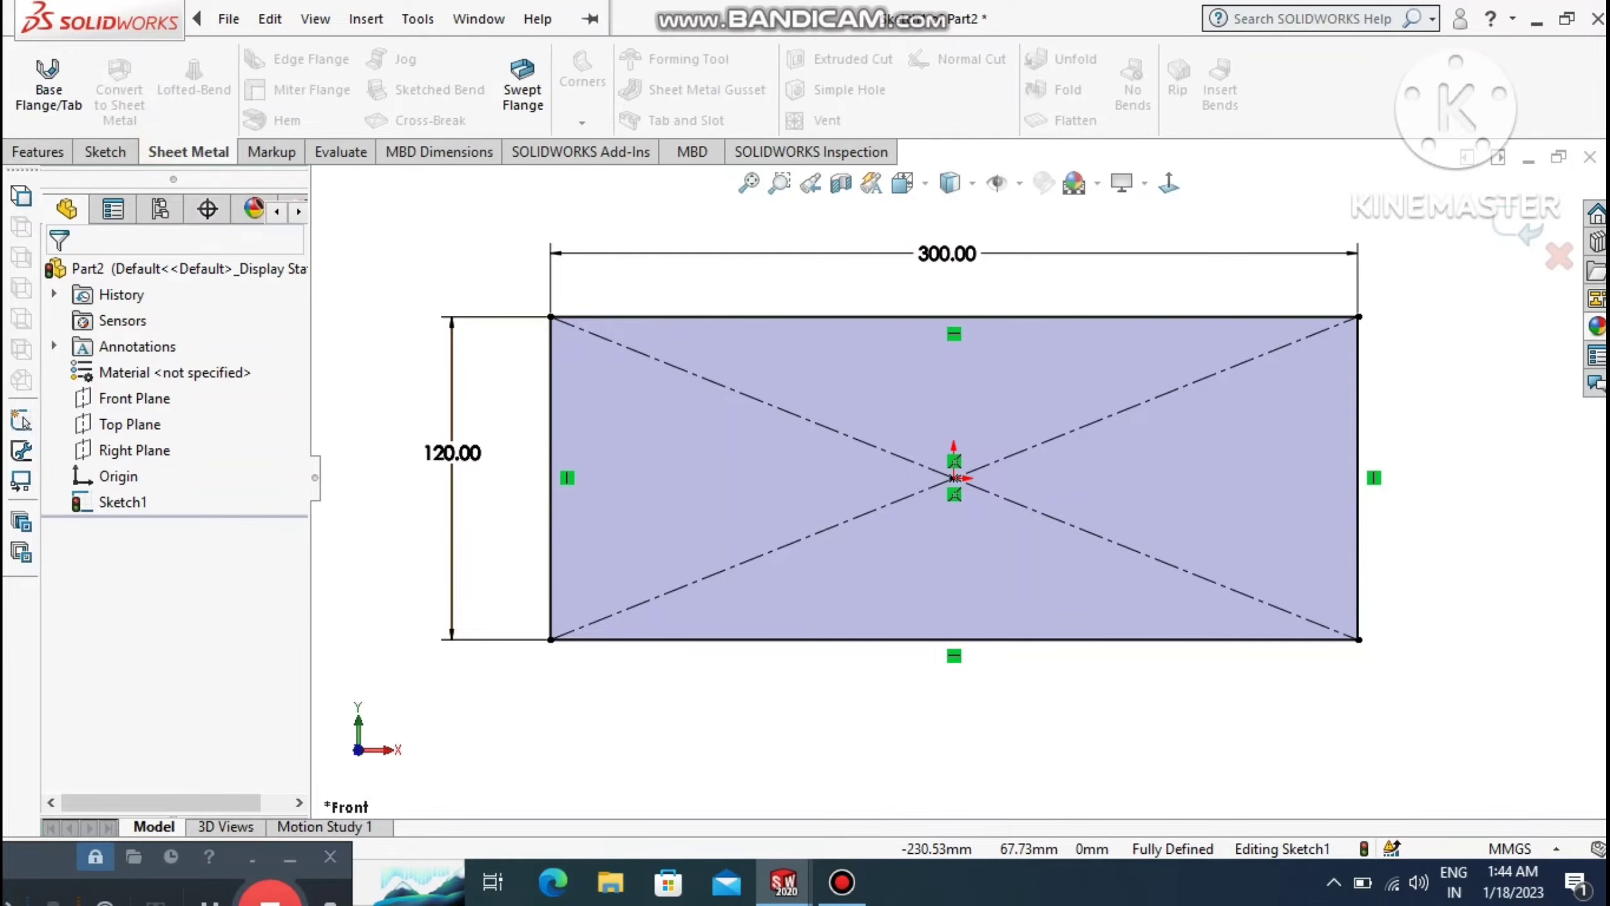
left_click(51, 83)
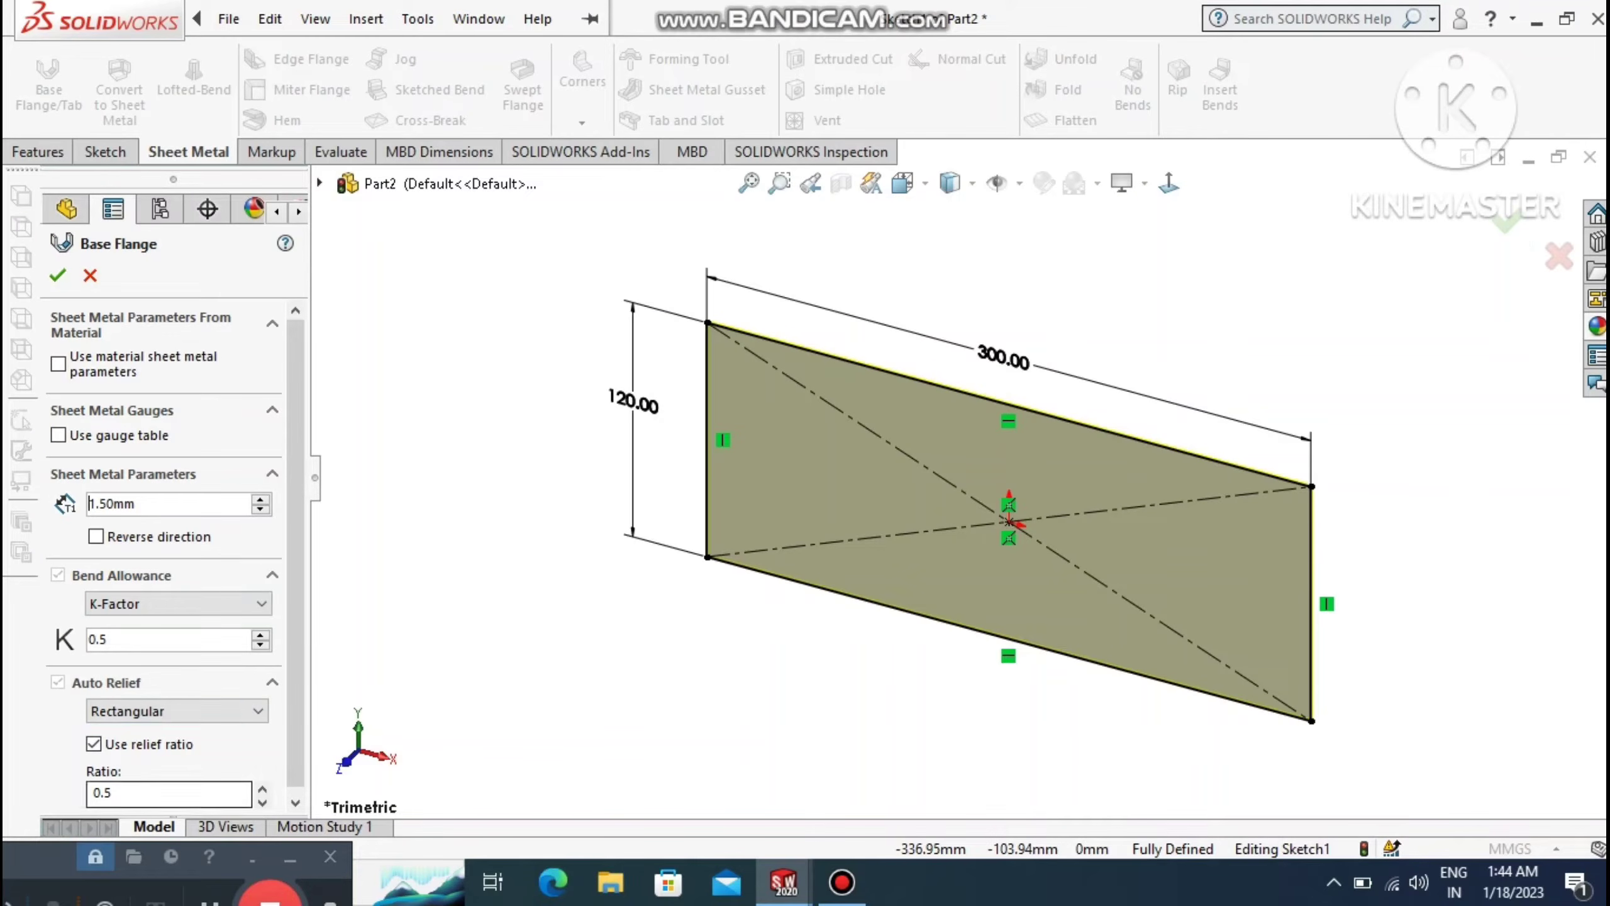
left_click(300, 622)
left_click_drag(300, 622, 300, 629)
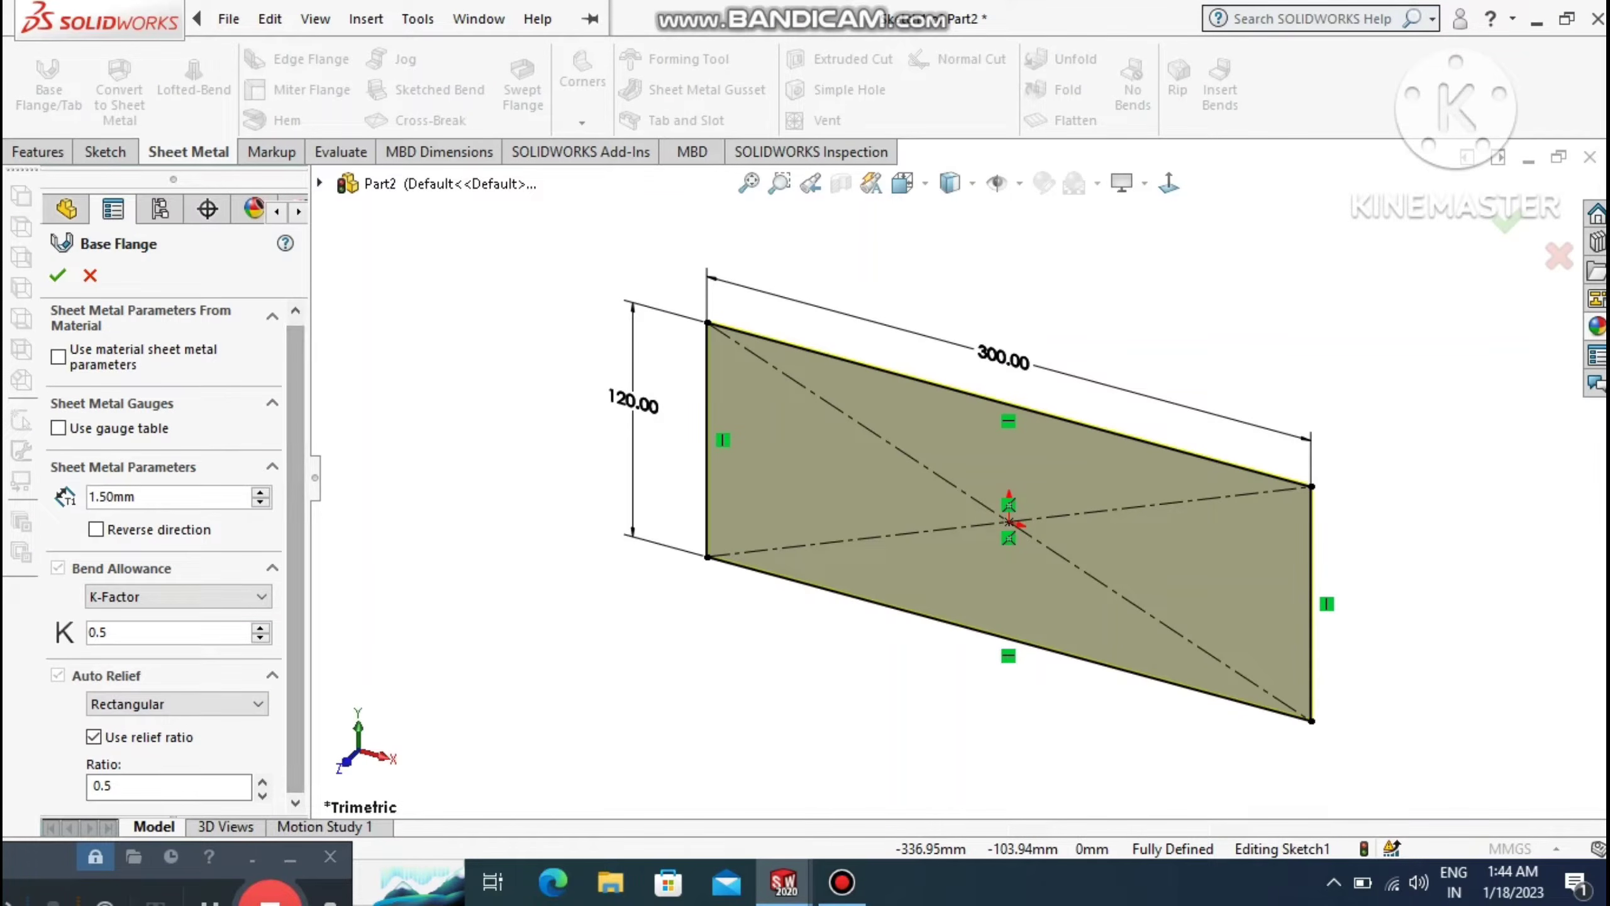
left_click(58, 275)
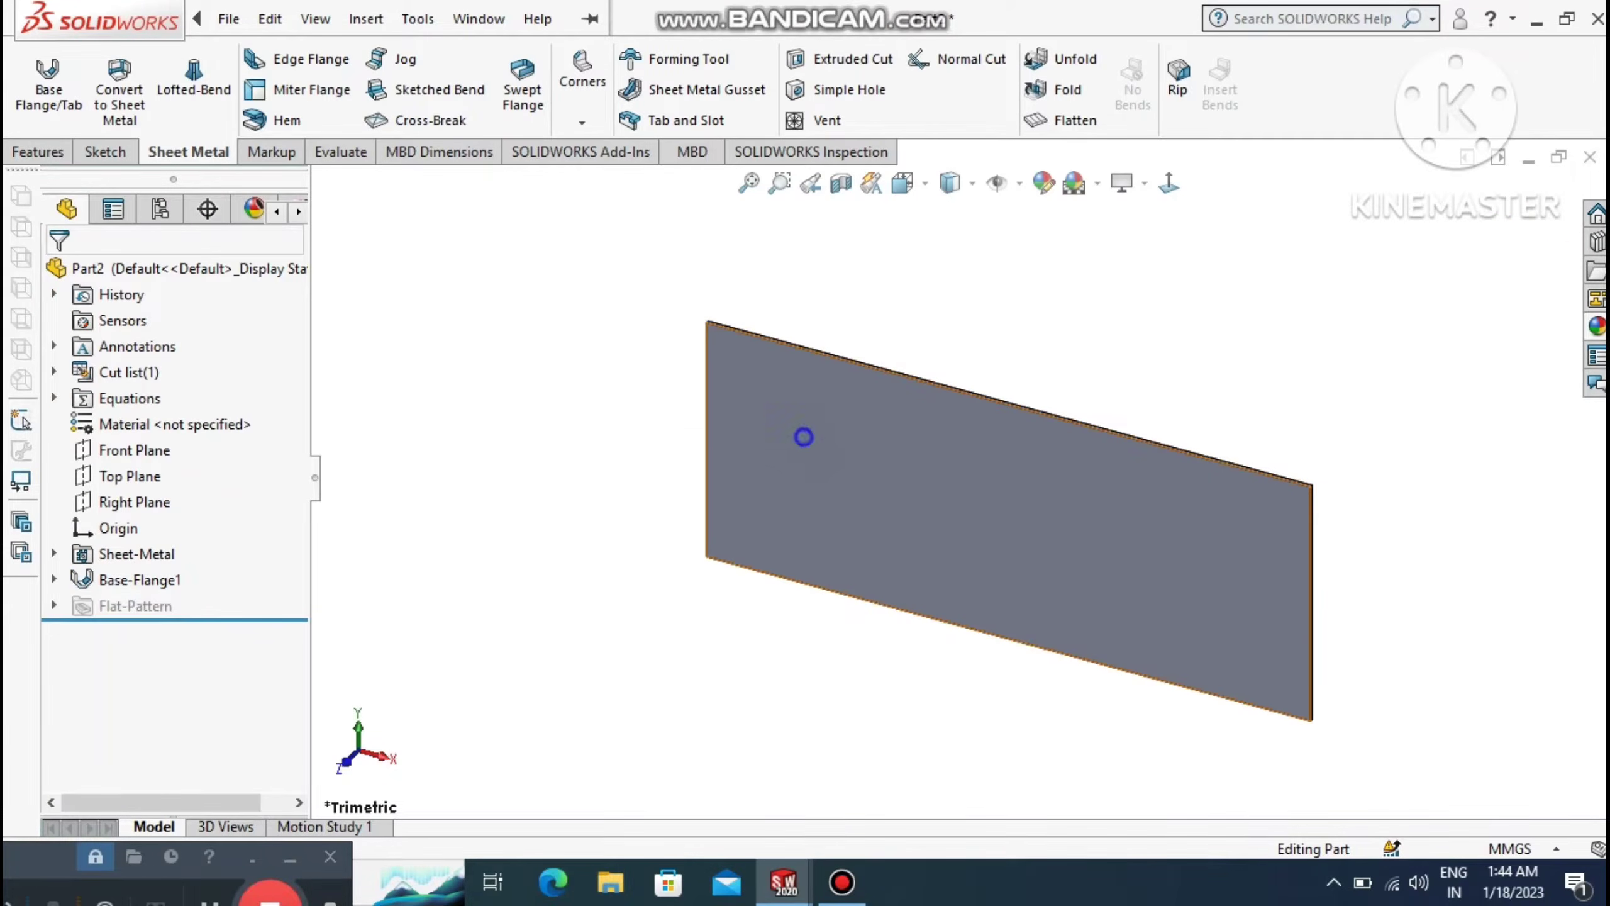
right_click(803, 436)
left_click(861, 283)
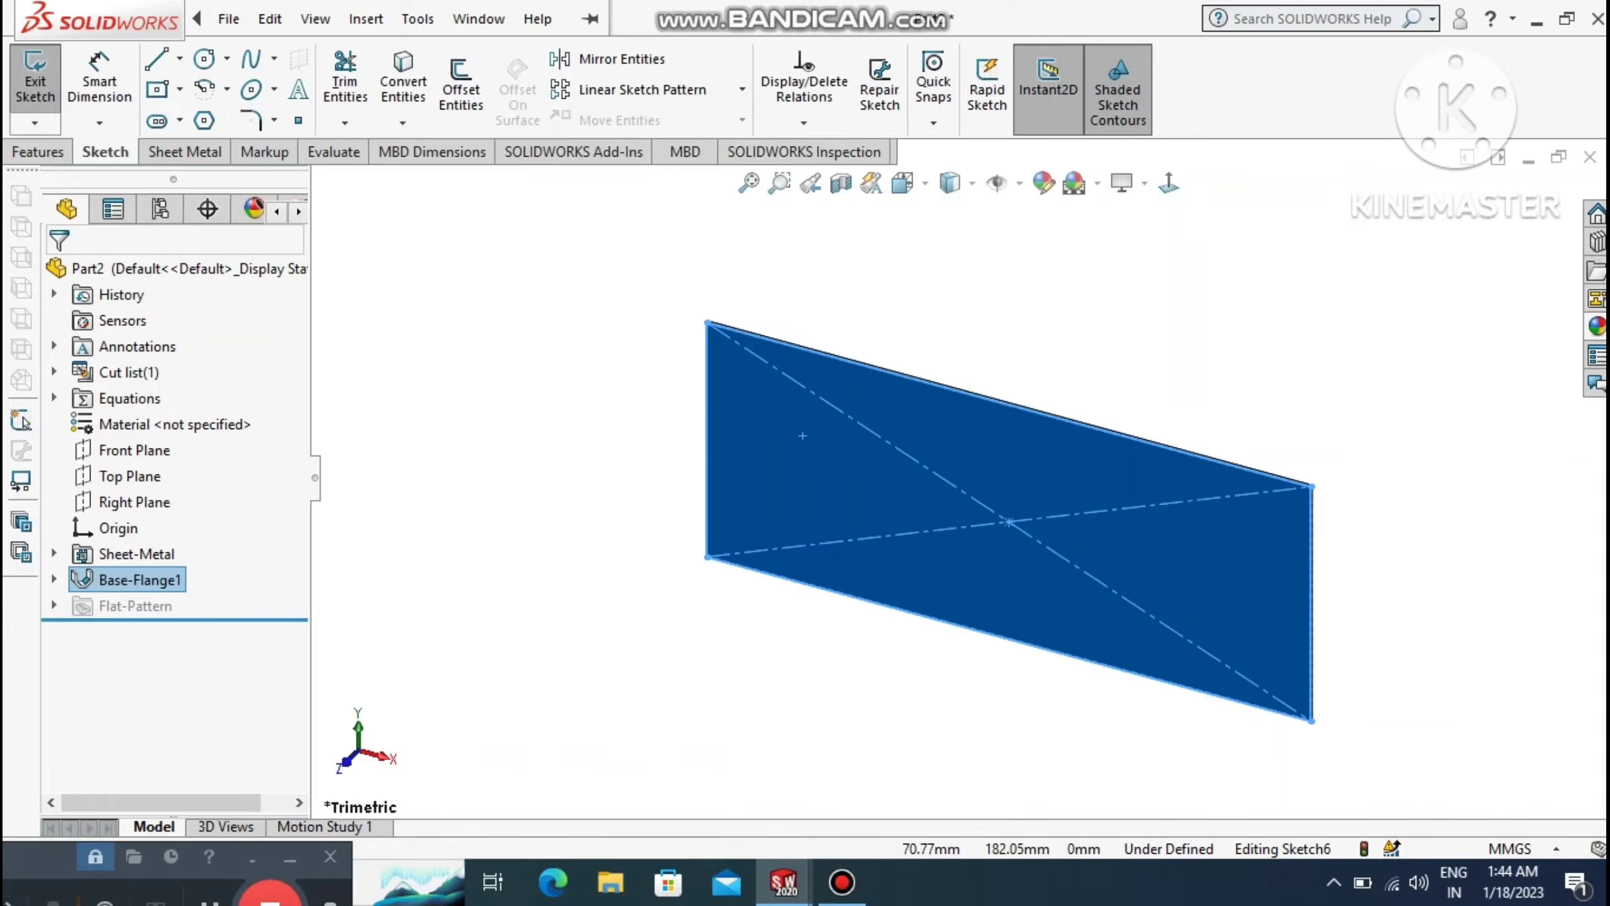
left_click(1169, 183)
double_click(1007, 255)
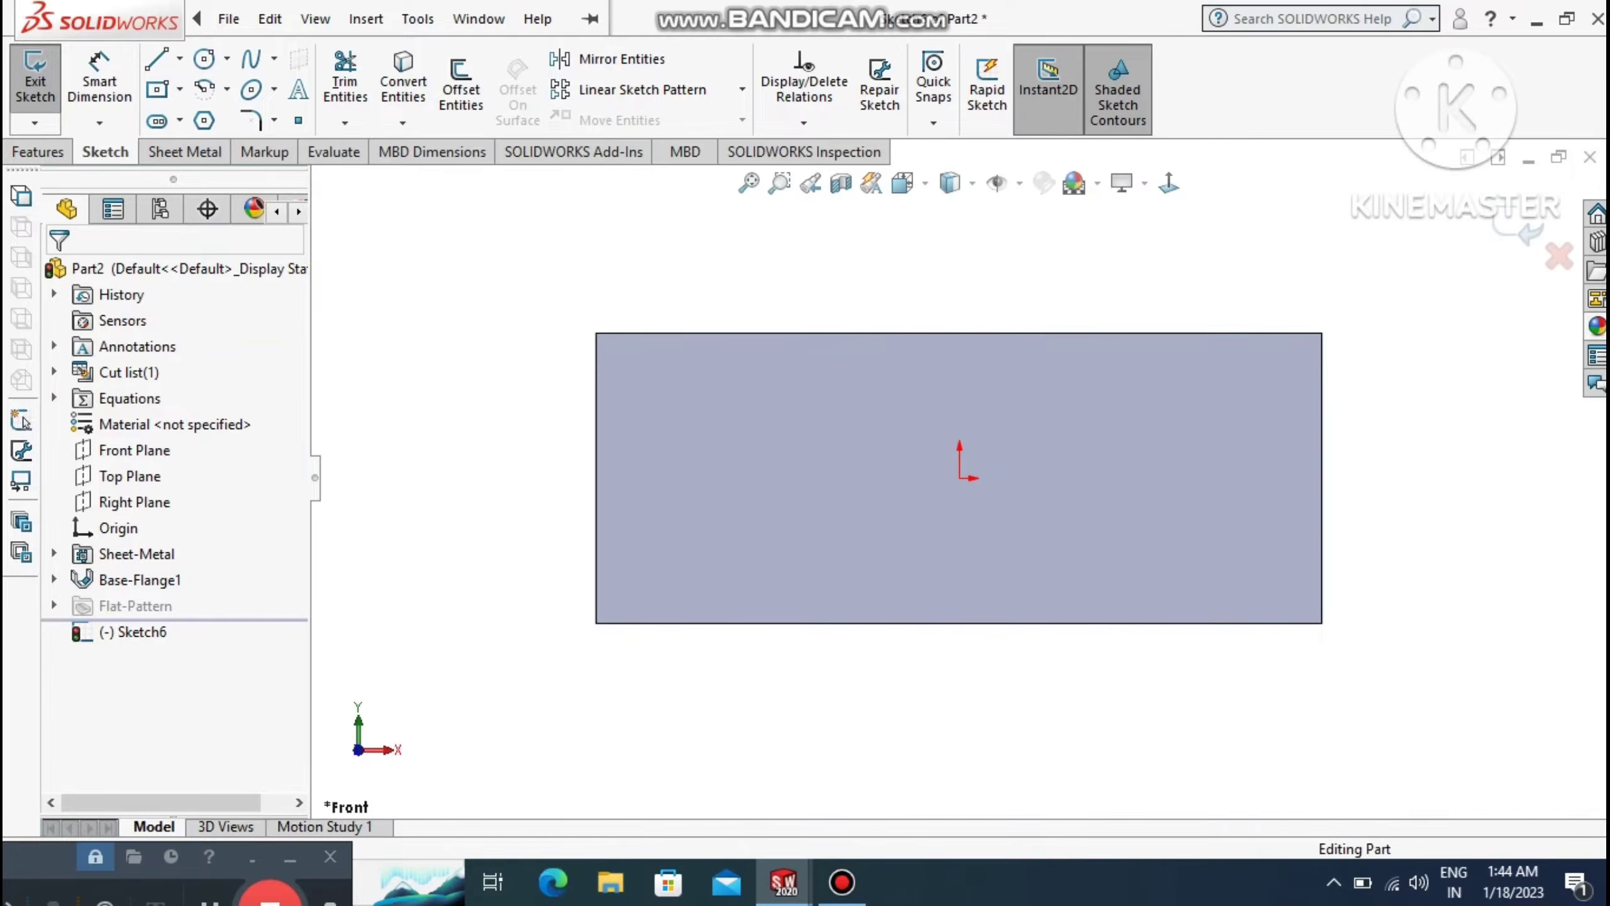
Sketch a small circle on the plate's front face near its upper-left corner, centered about 129 mm left of and 42 mm above the origin.
left_click(672, 450)
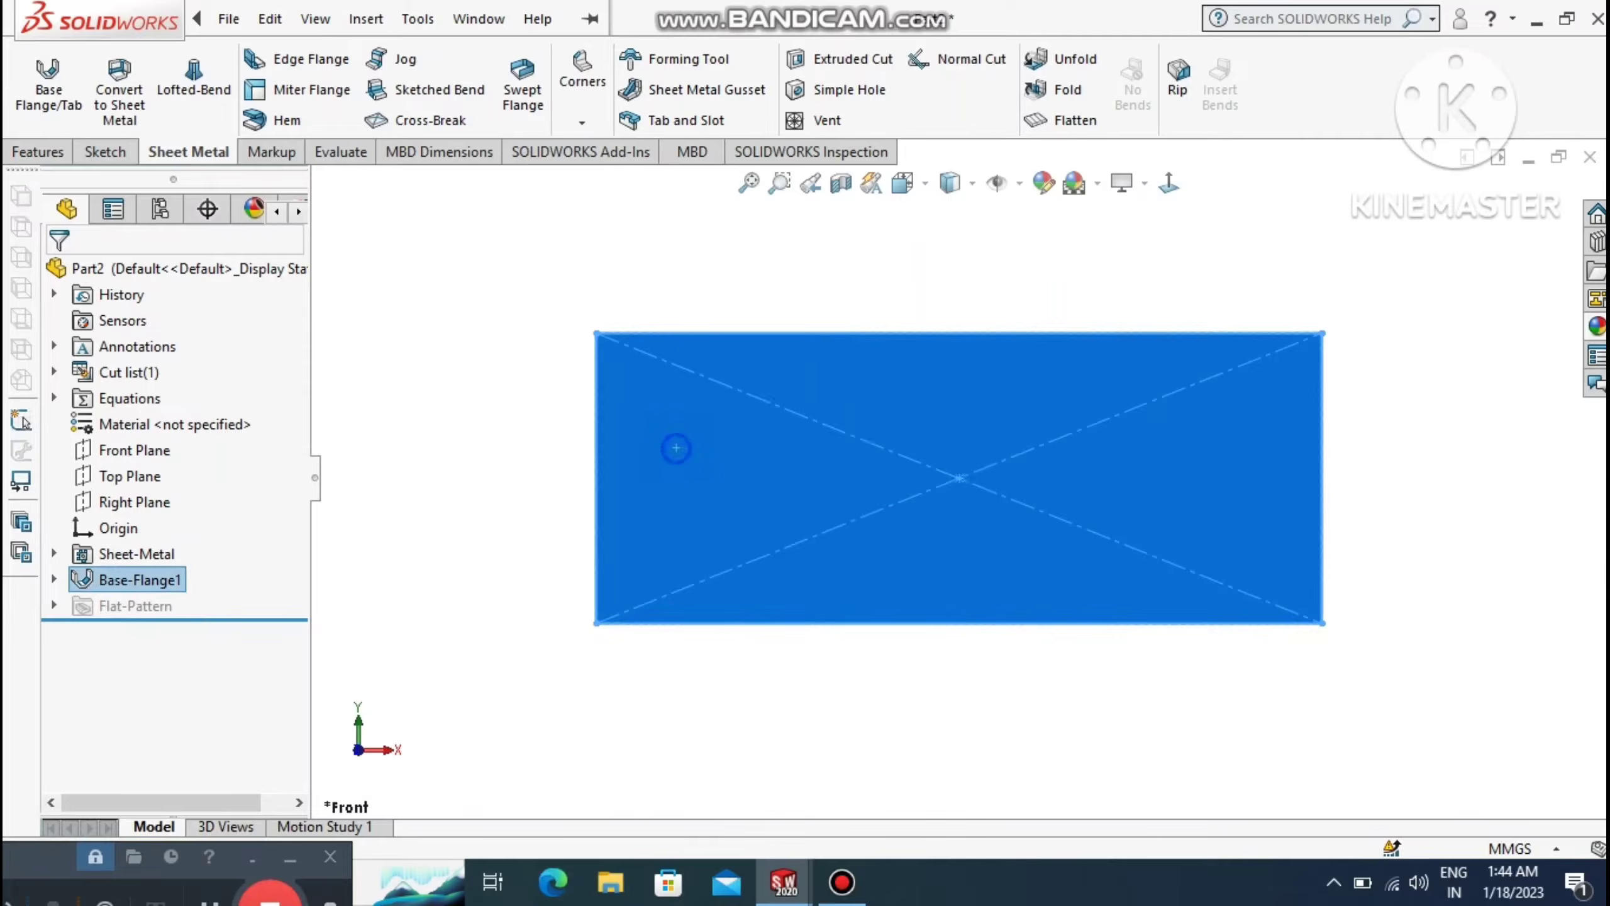
right_click(673, 450)
left_click(733, 283)
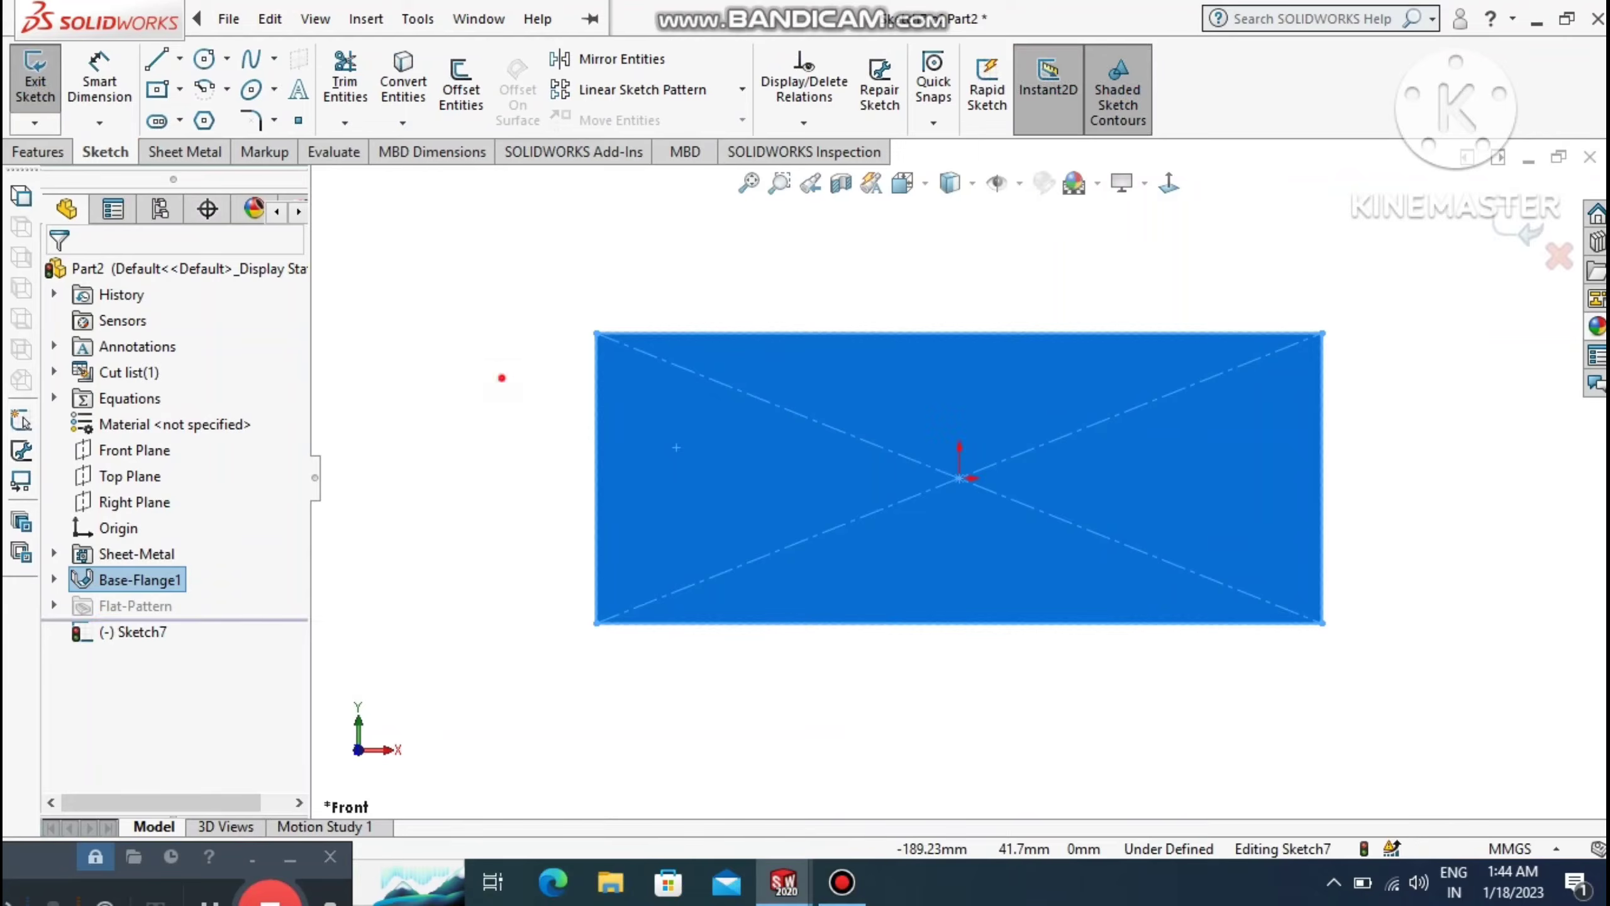
left_click(204, 58)
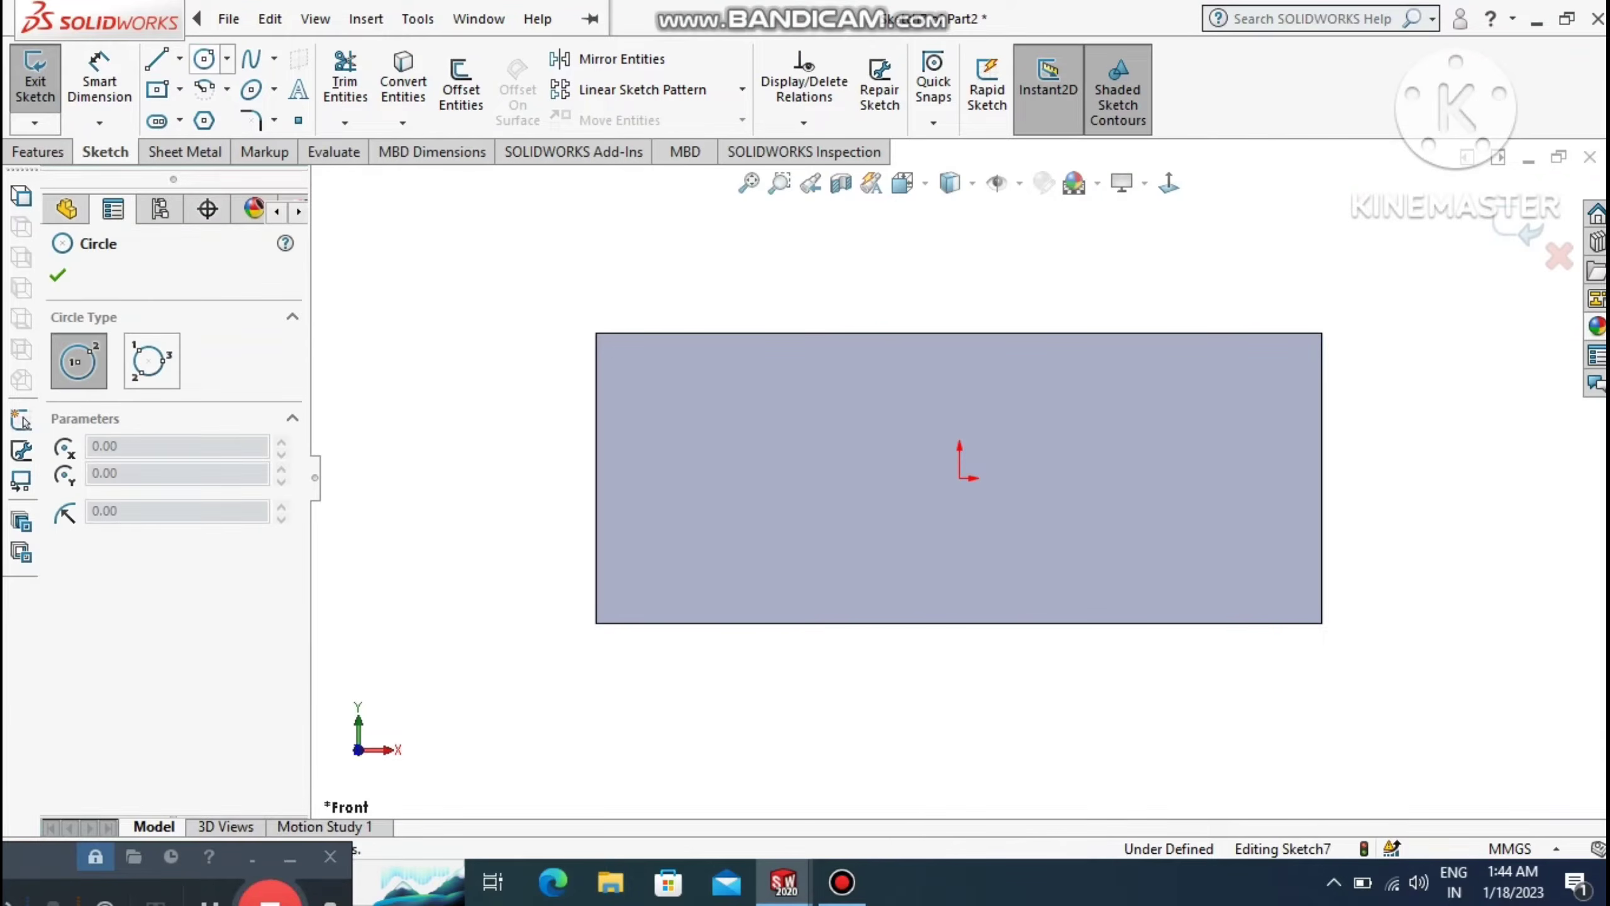
left_click(647, 376)
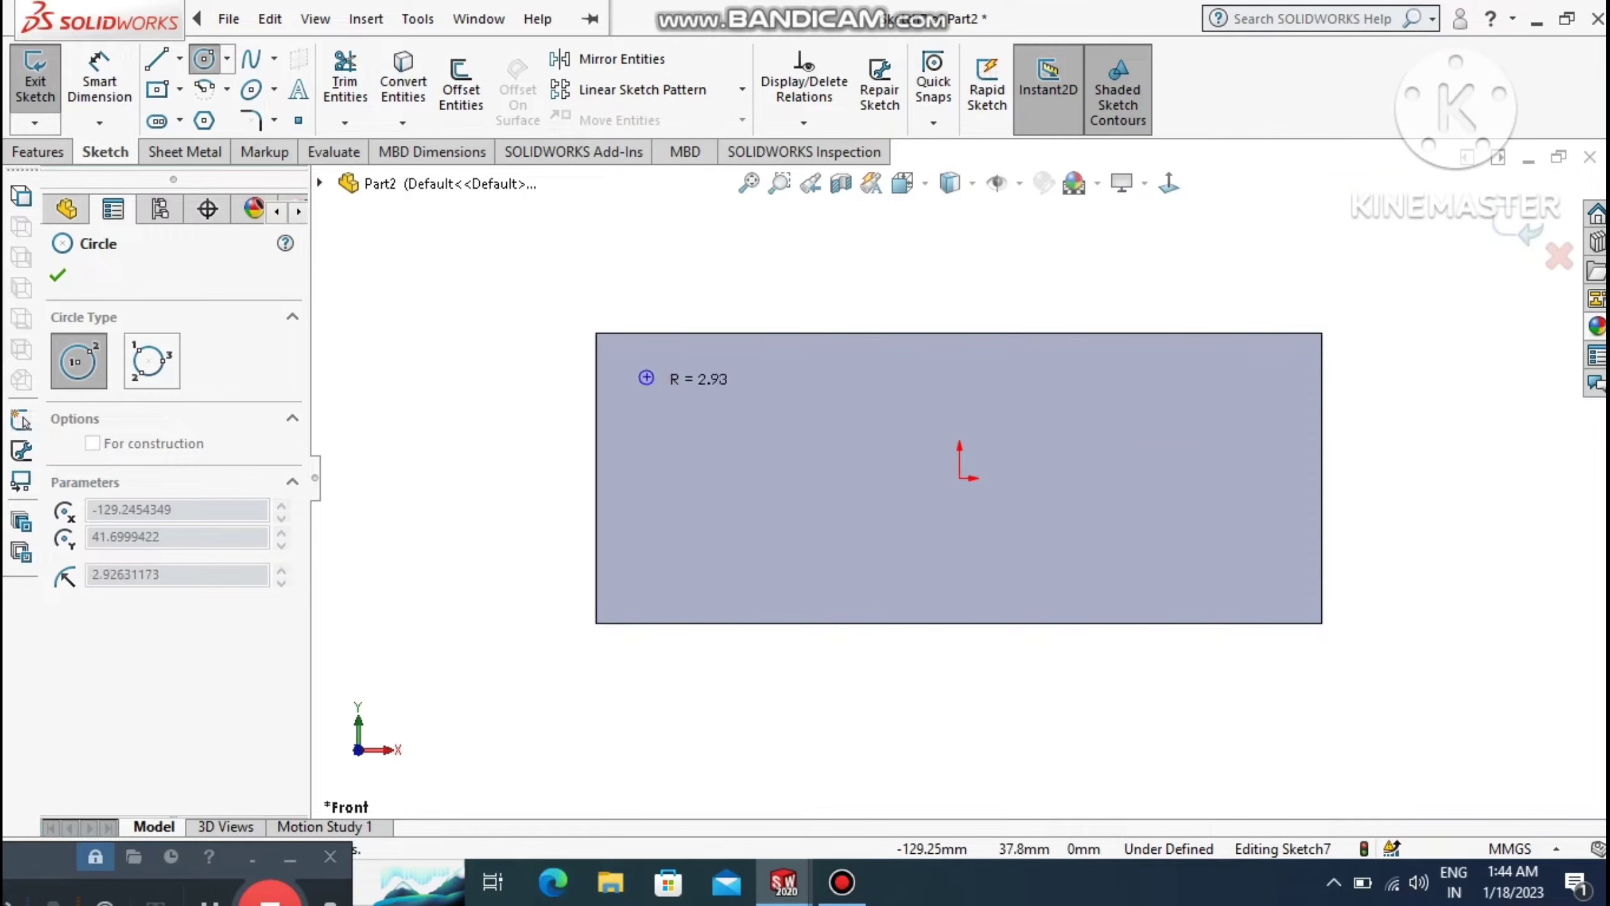
left_click(662, 396)
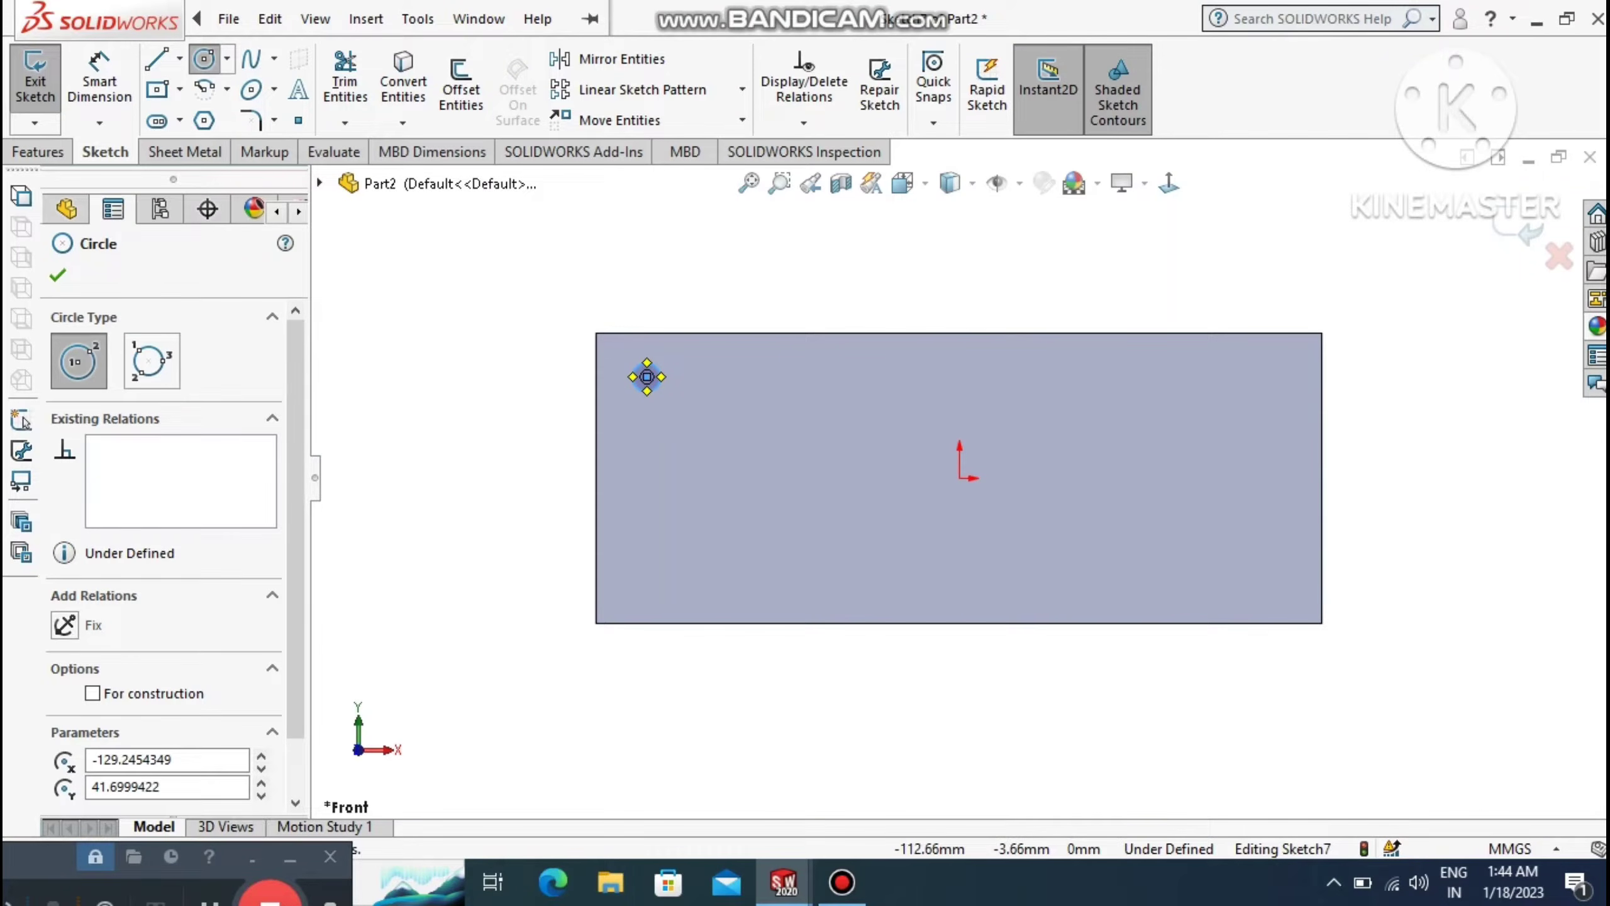
key("Escape")
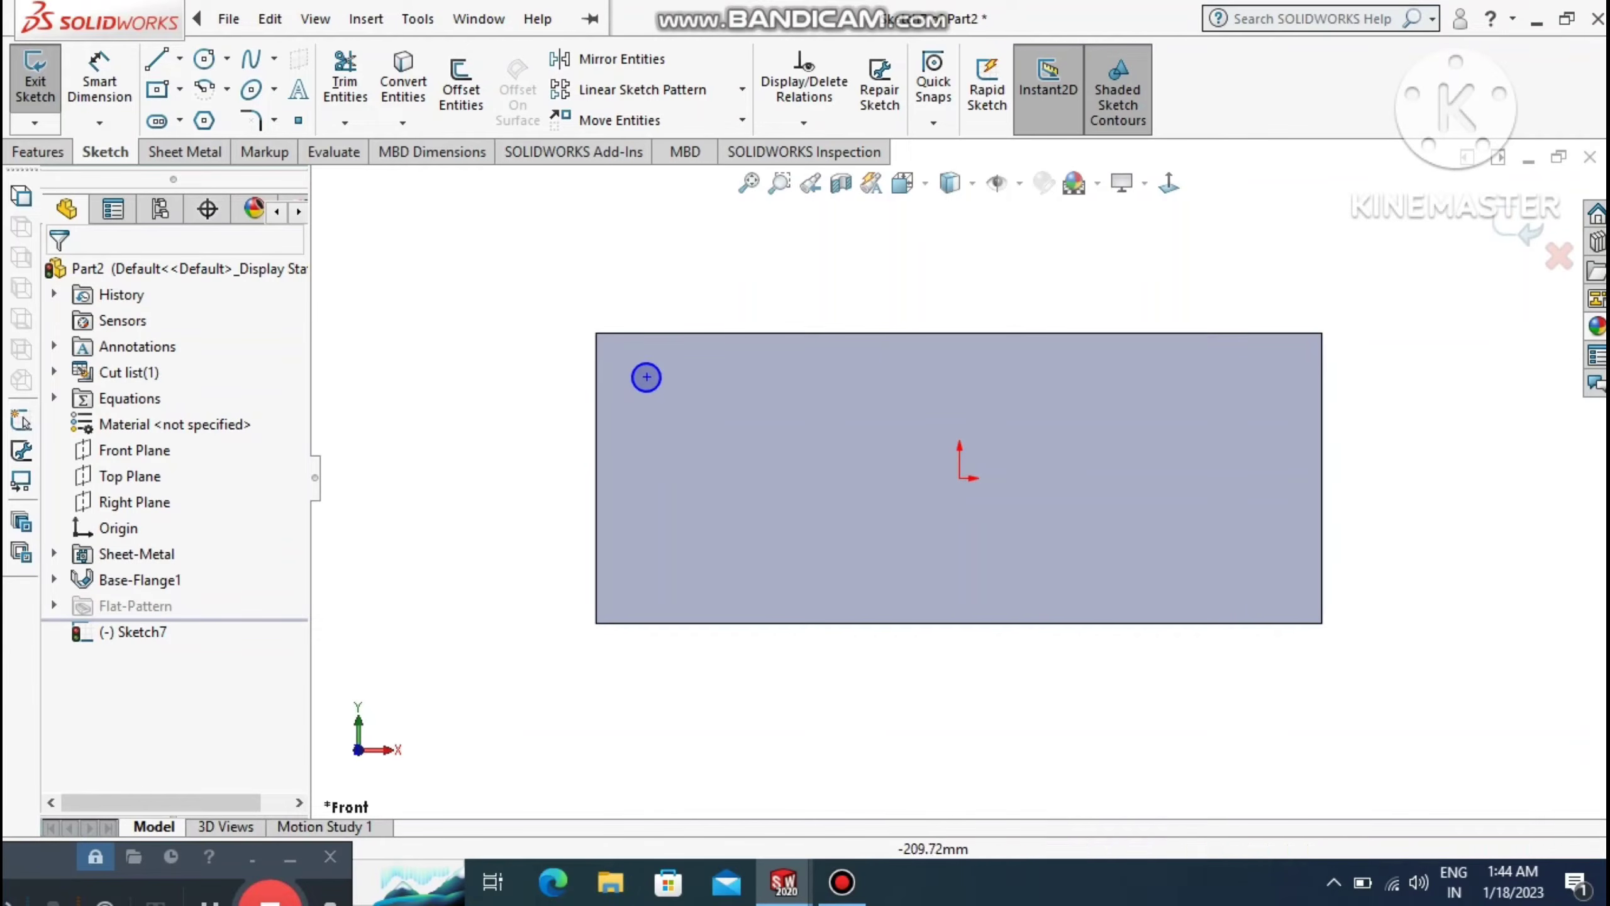
Dimension the circle's center 25 mm from the plate's left edge.
left_click(100, 77)
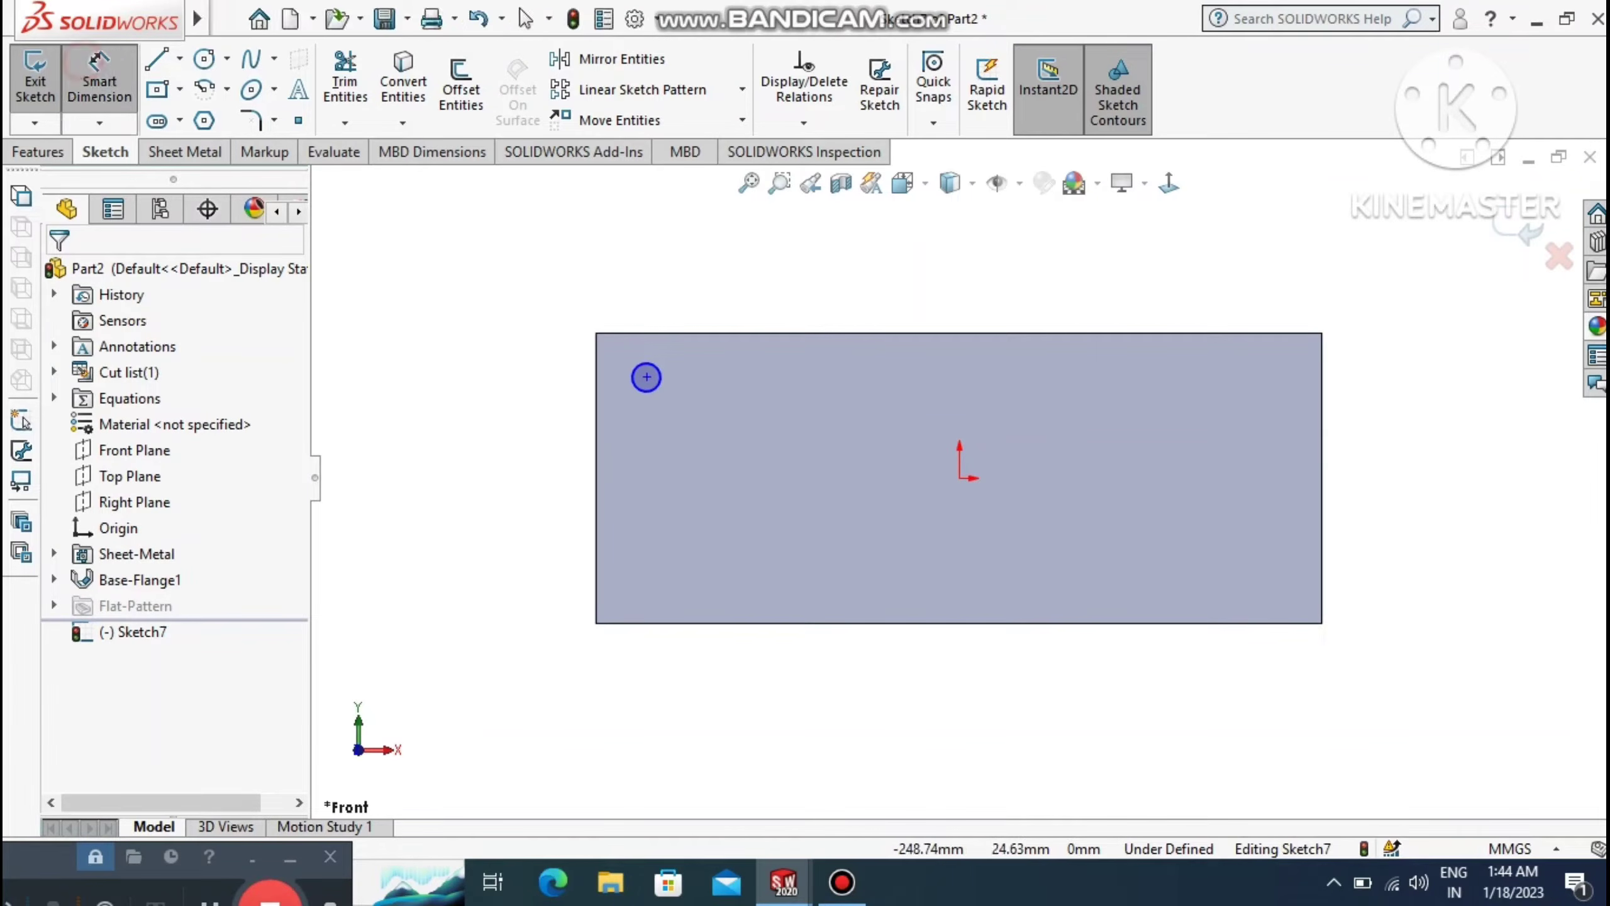
left_click(647, 377)
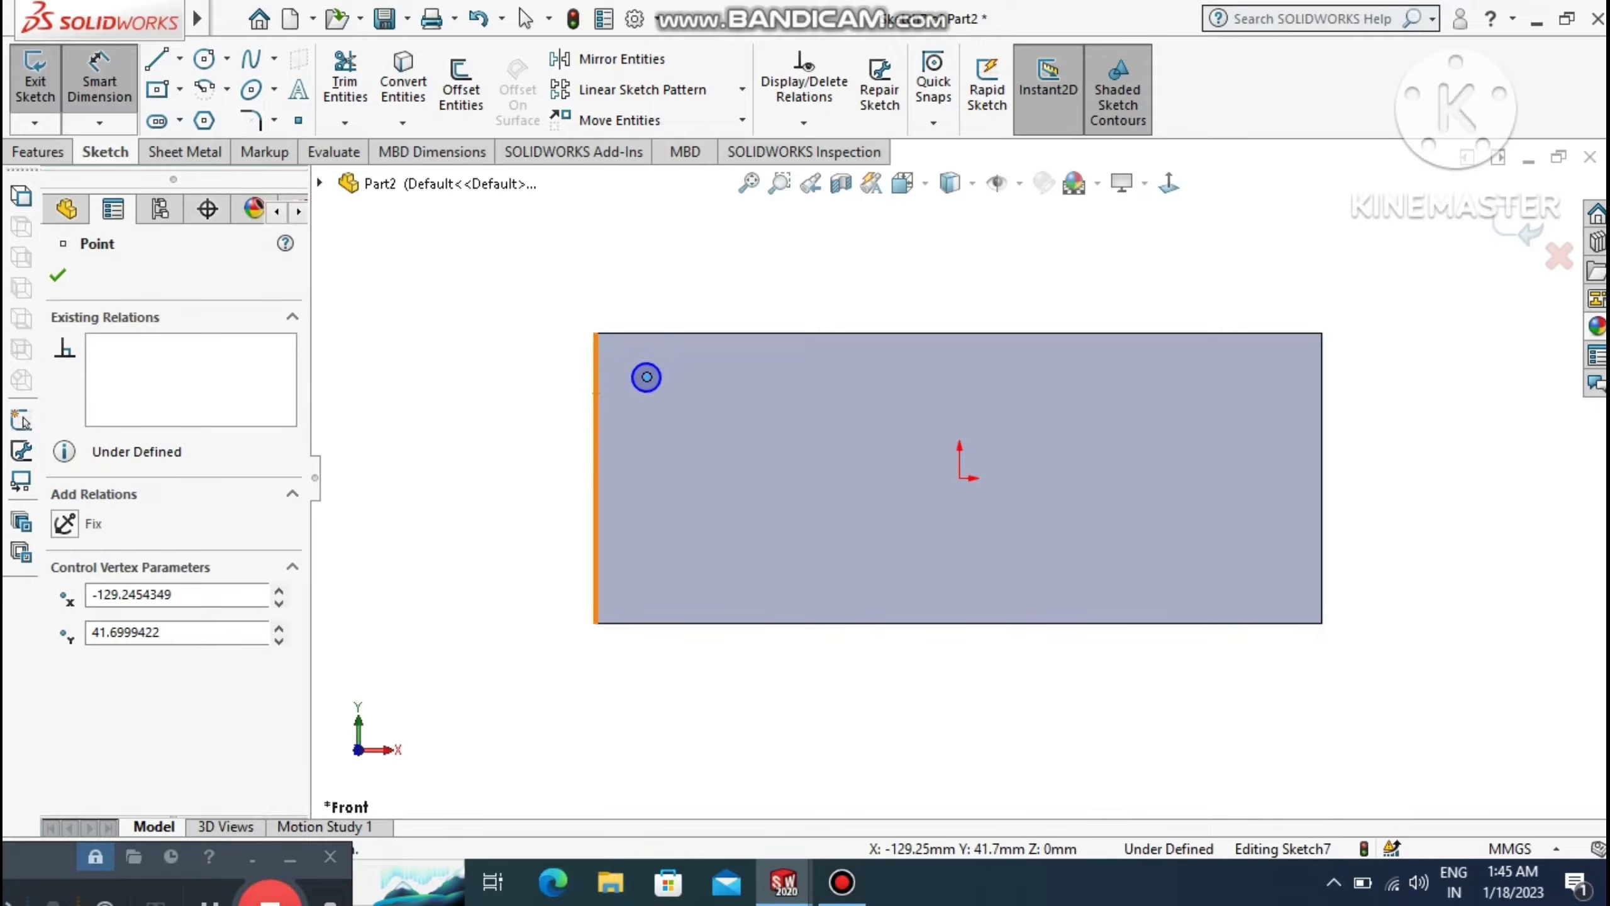
left_click(594, 393)
left_click(434, 276)
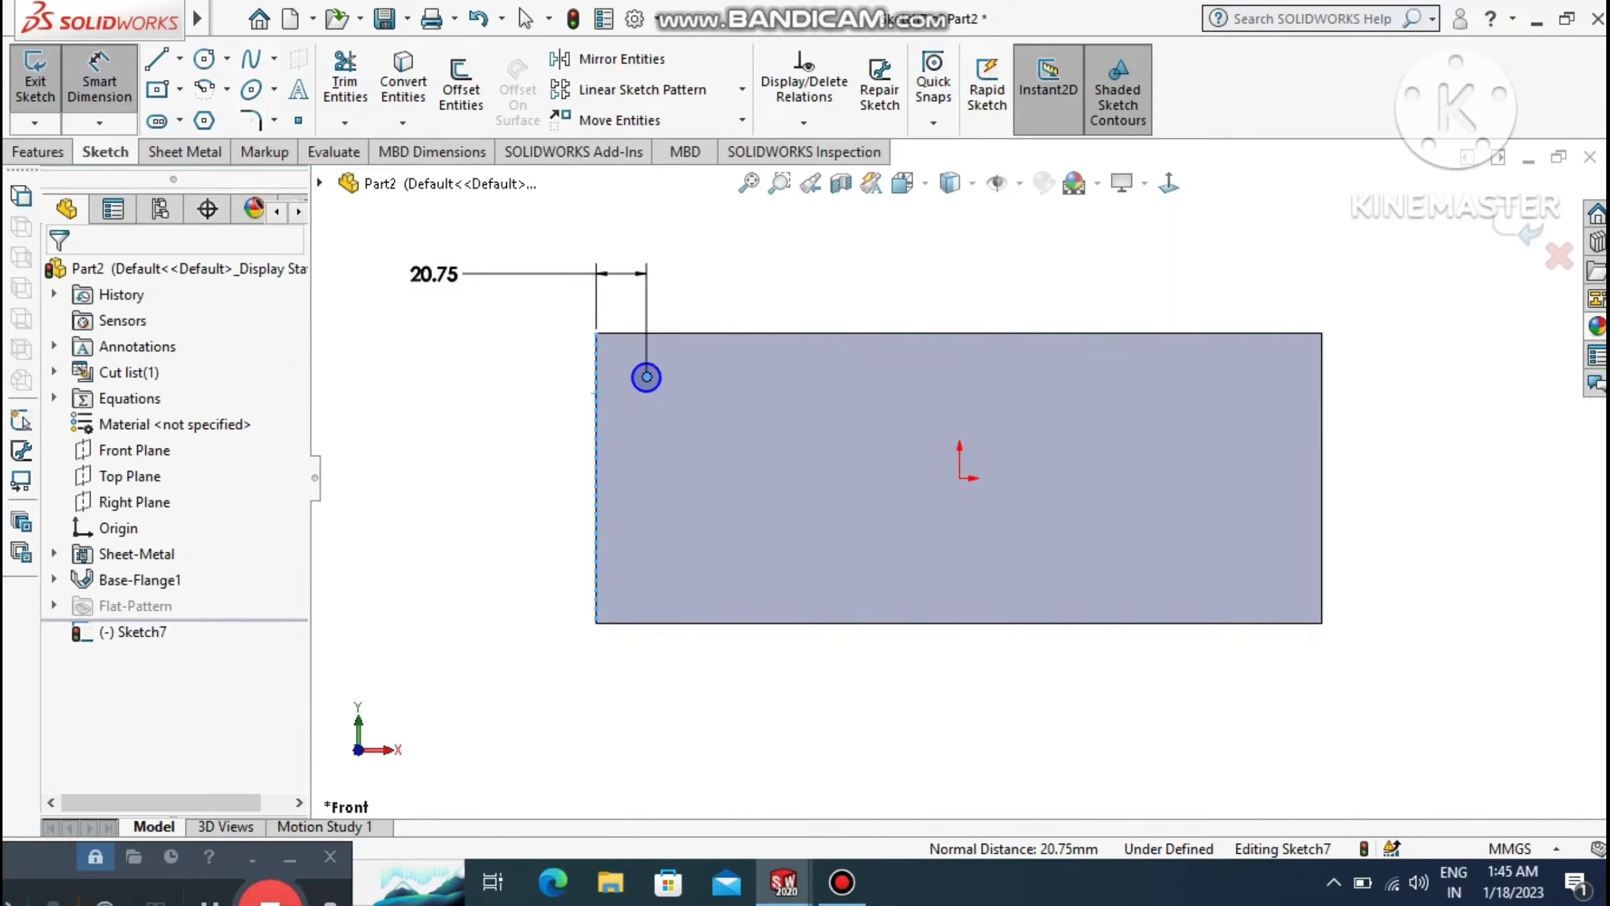
type("20")
key("Return")
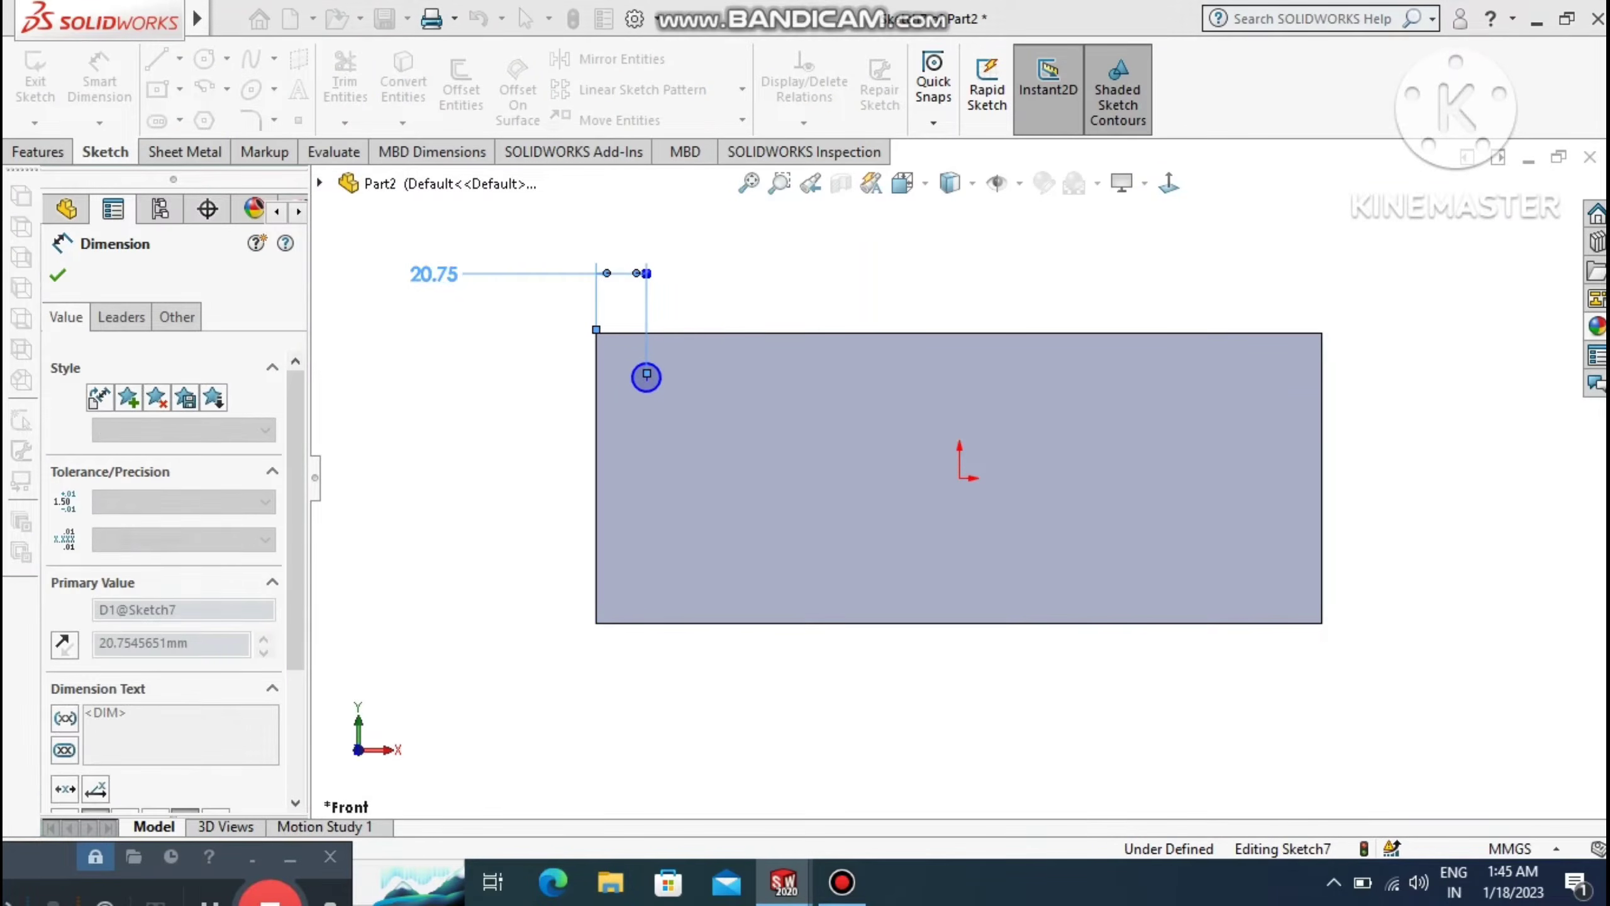
left_click(469, 421)
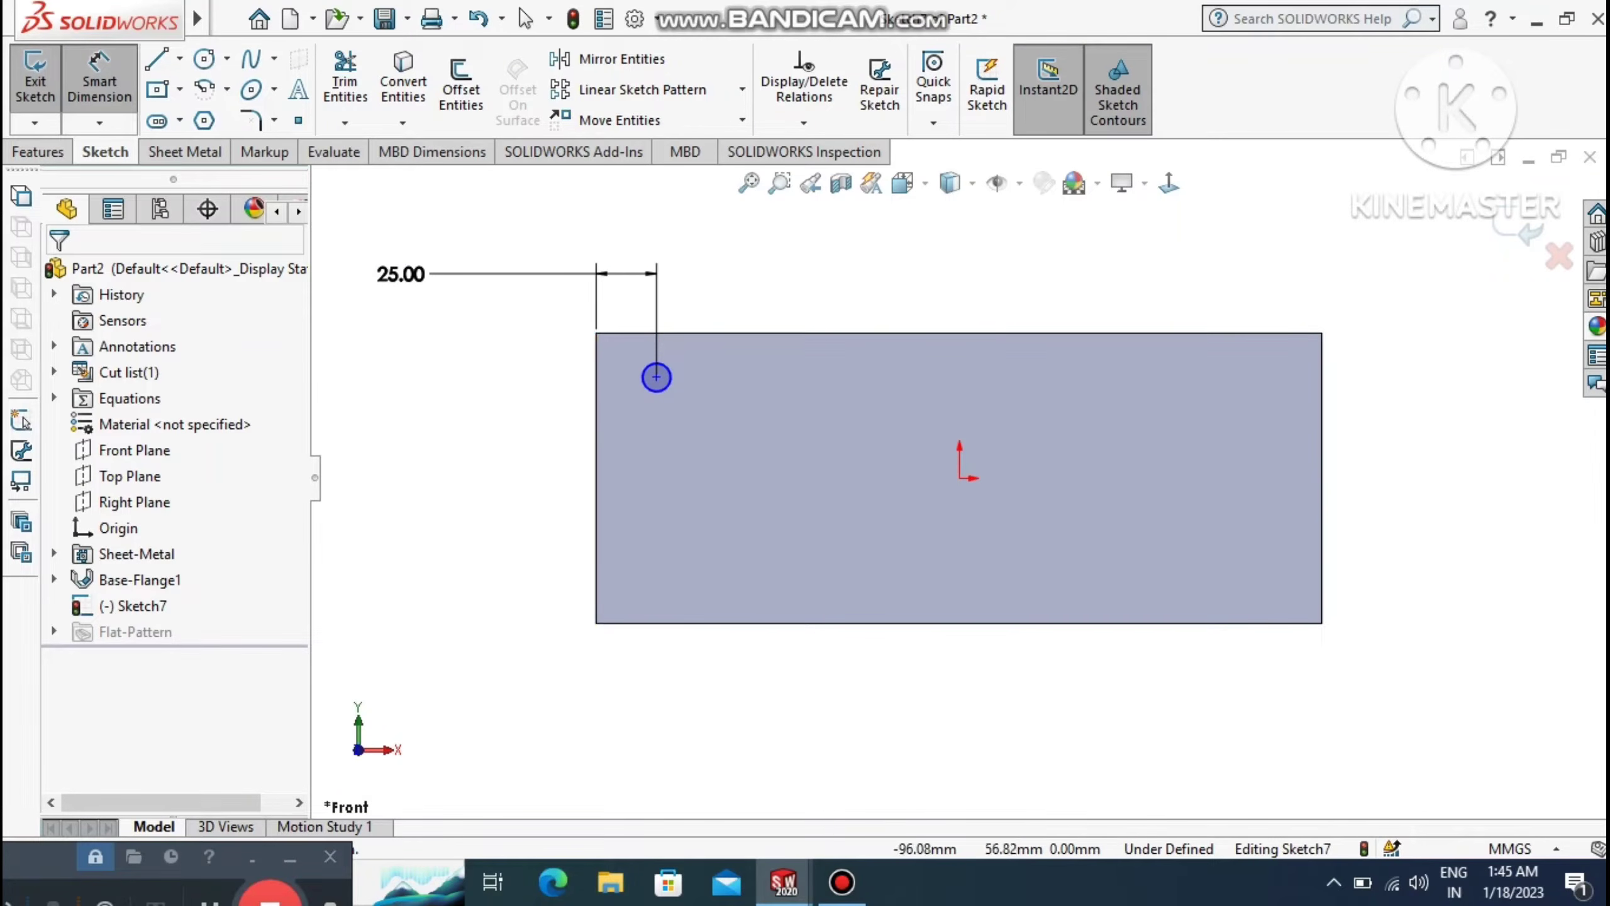
Dimension the circle's center 9.25 mm below the plate's top edge.
left_click(712, 331)
left_click(656, 376)
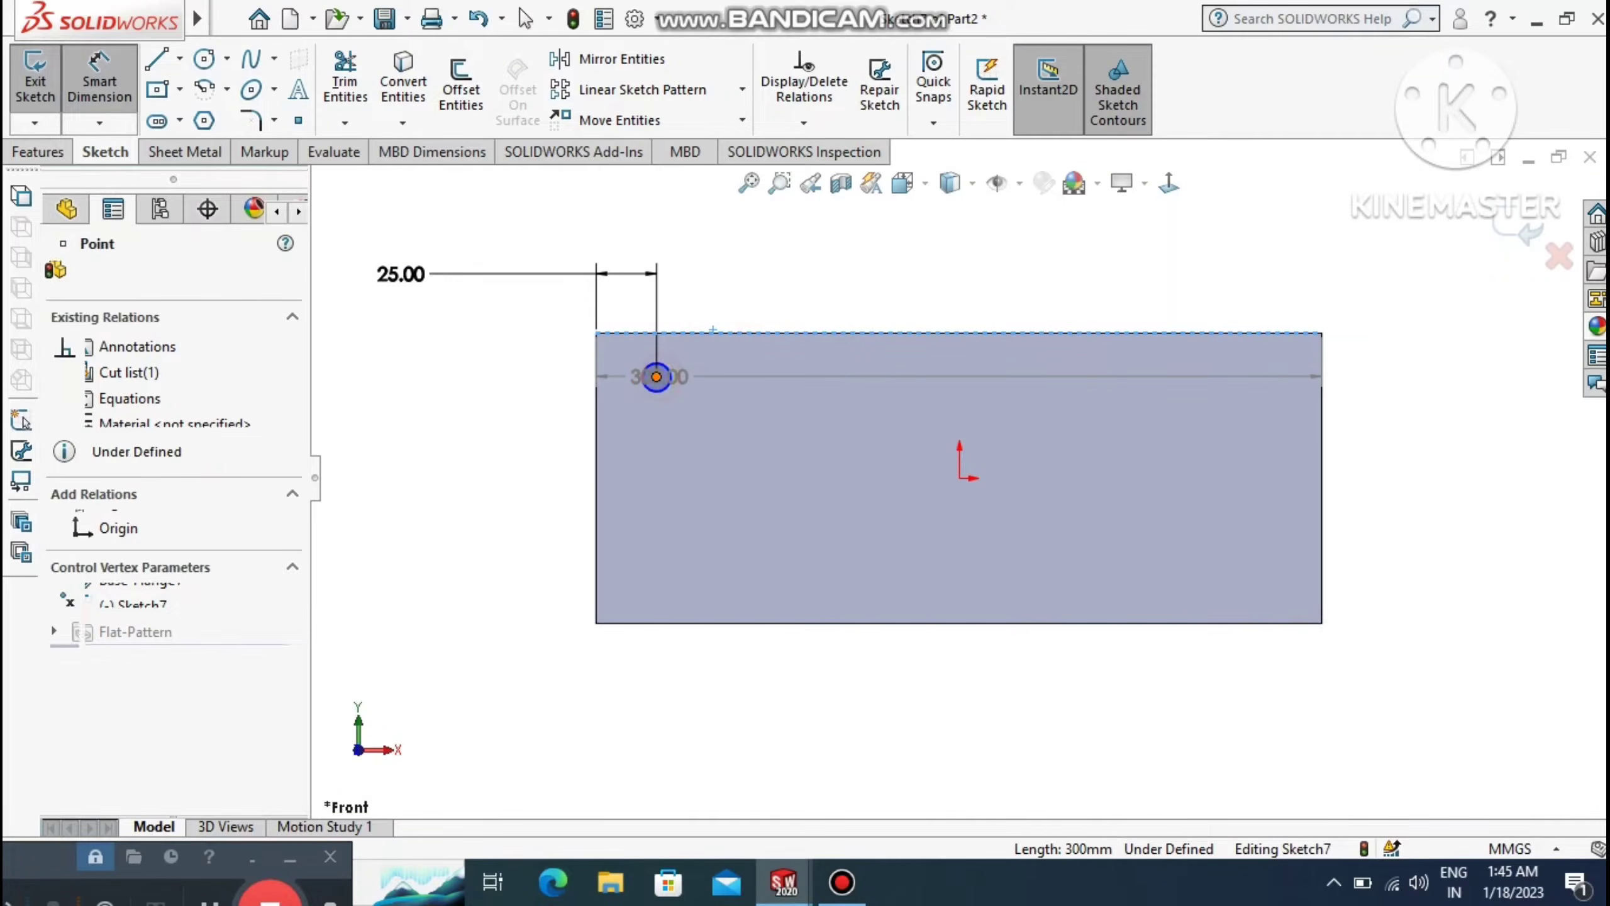
left_click(447, 355)
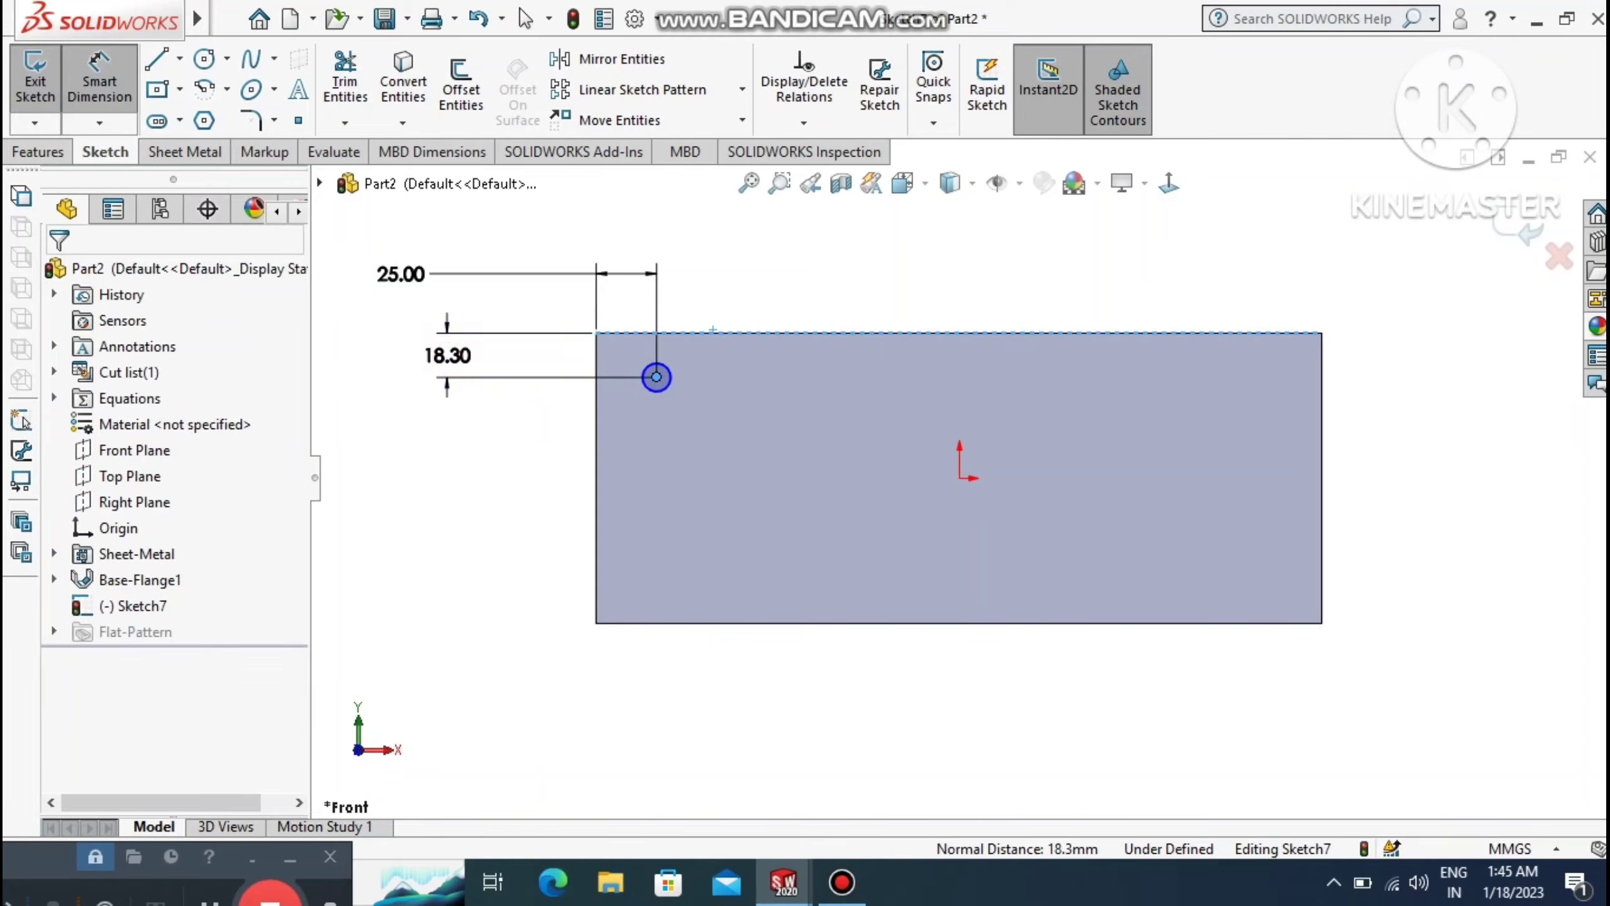
type("9")
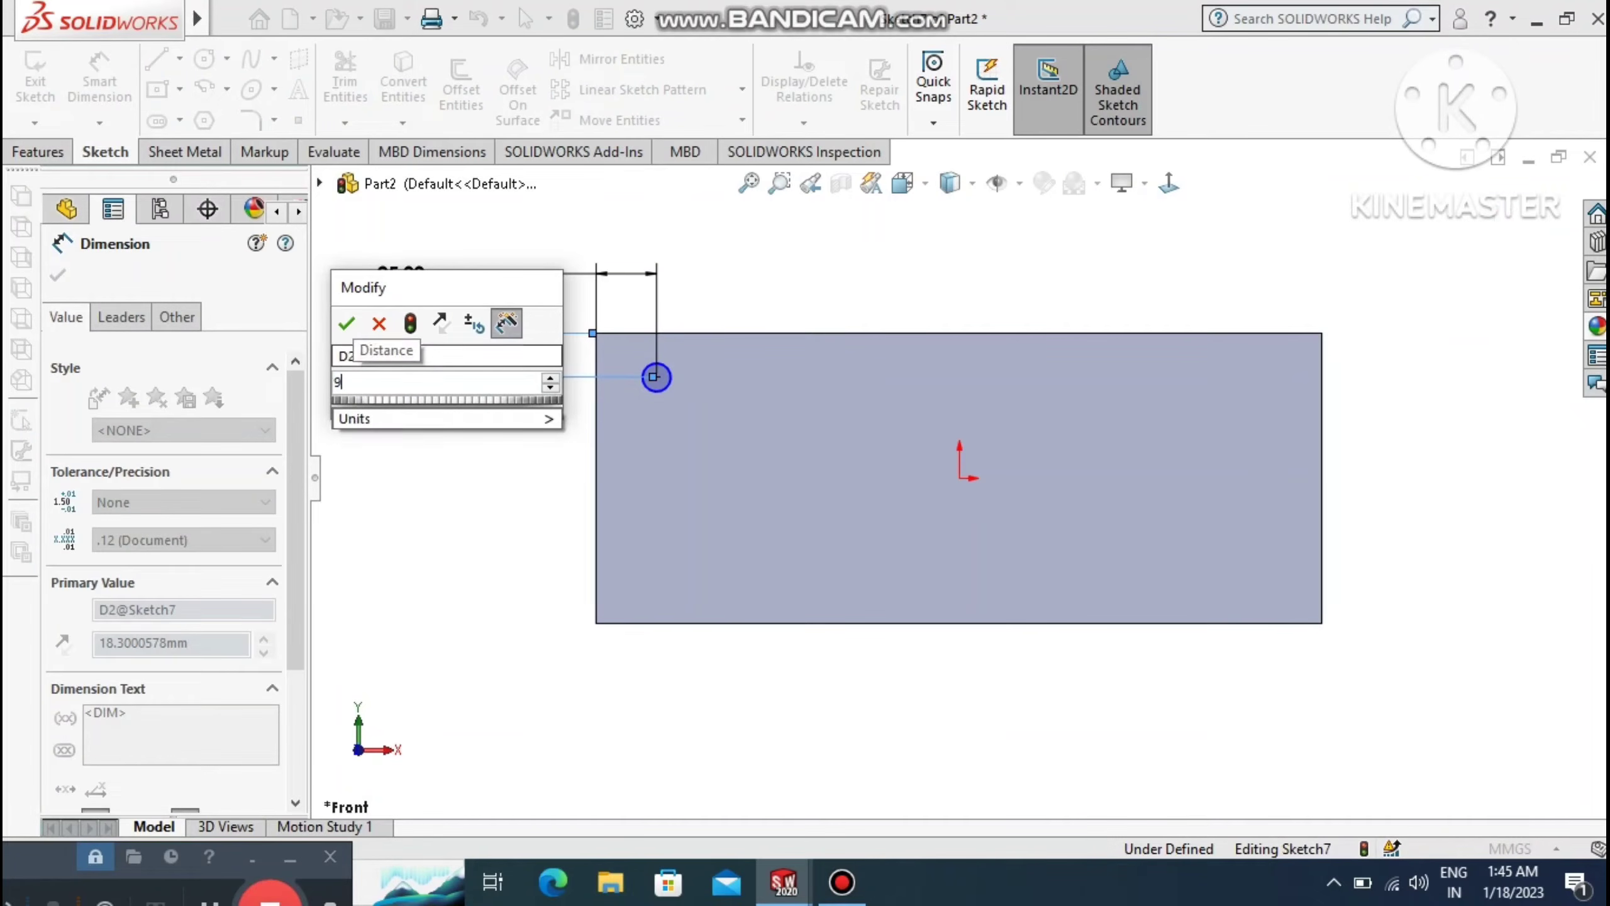
type(".2")
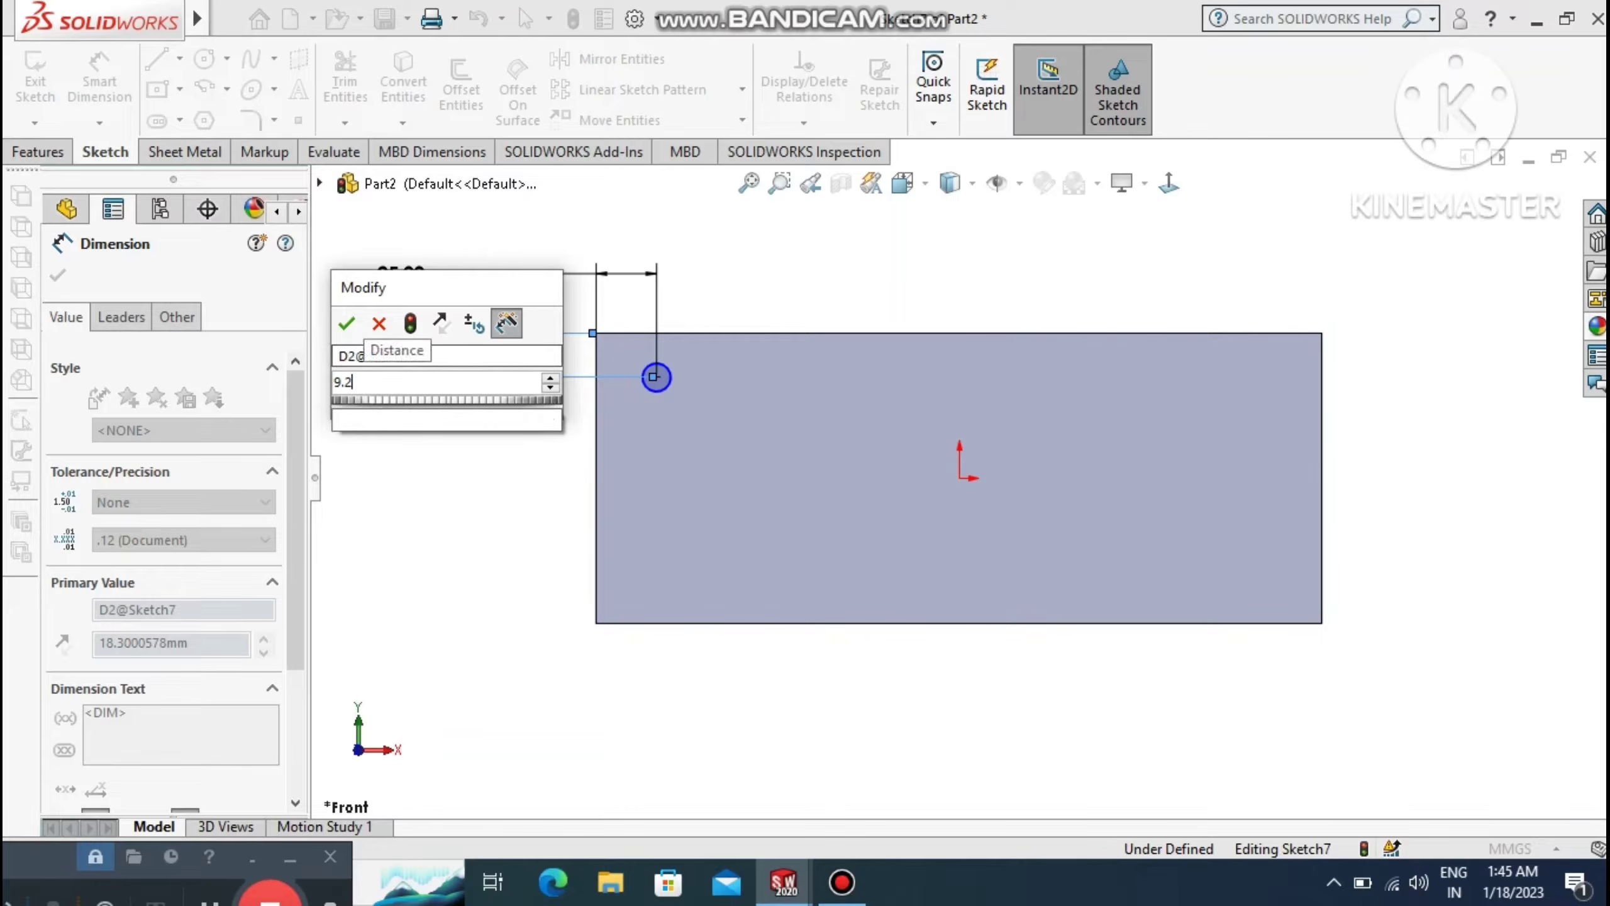
type("5")
key("Return")
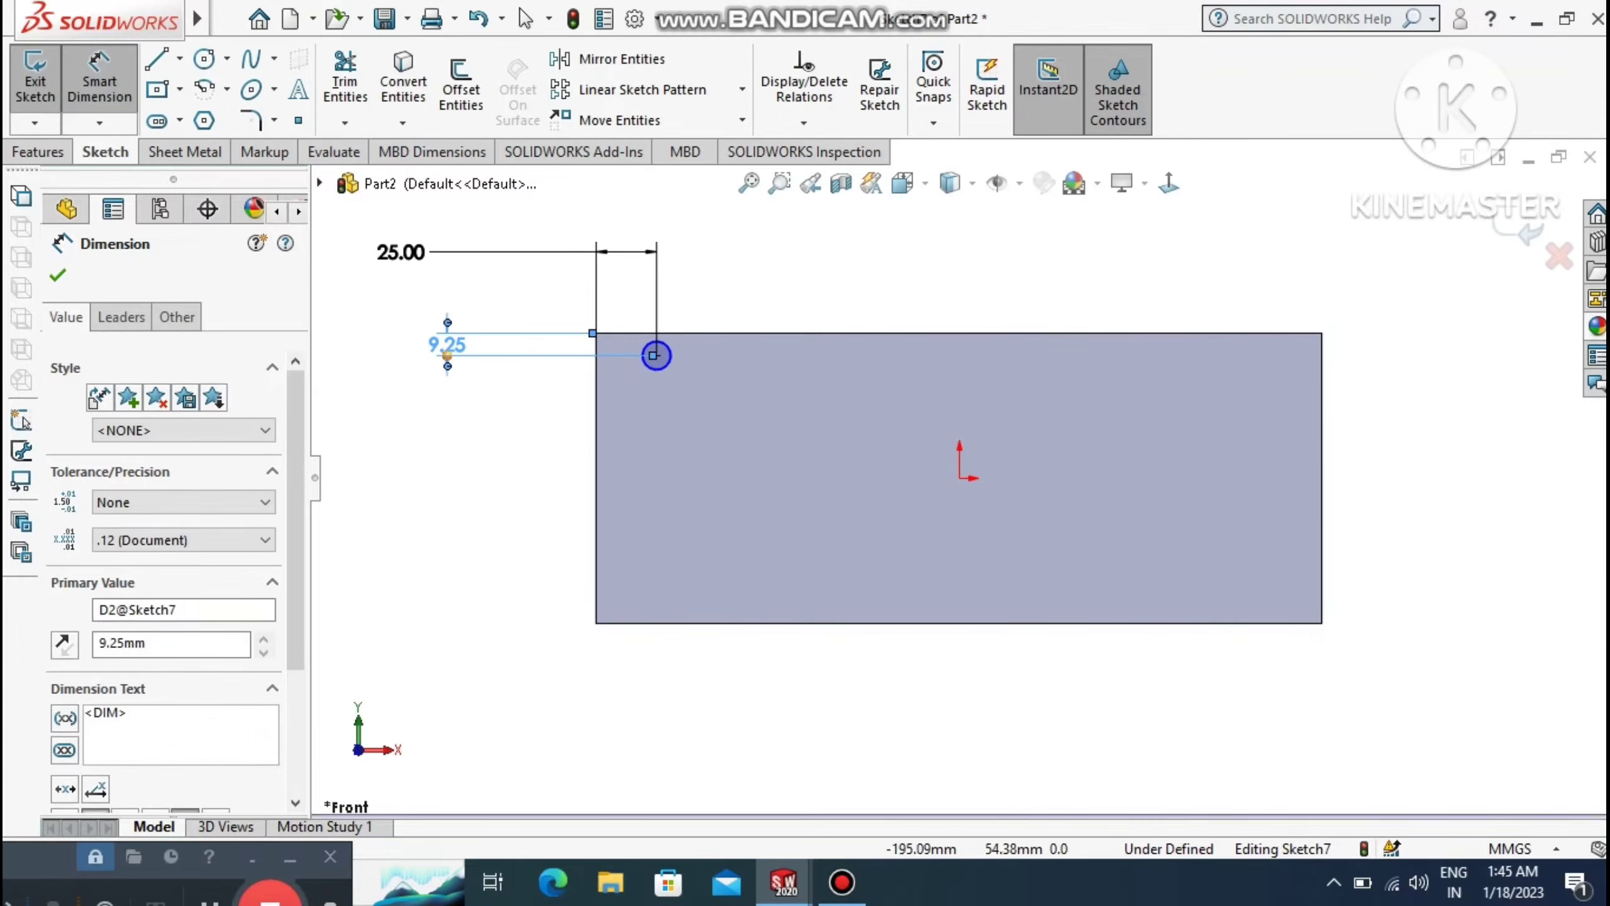
left_click(784, 270)
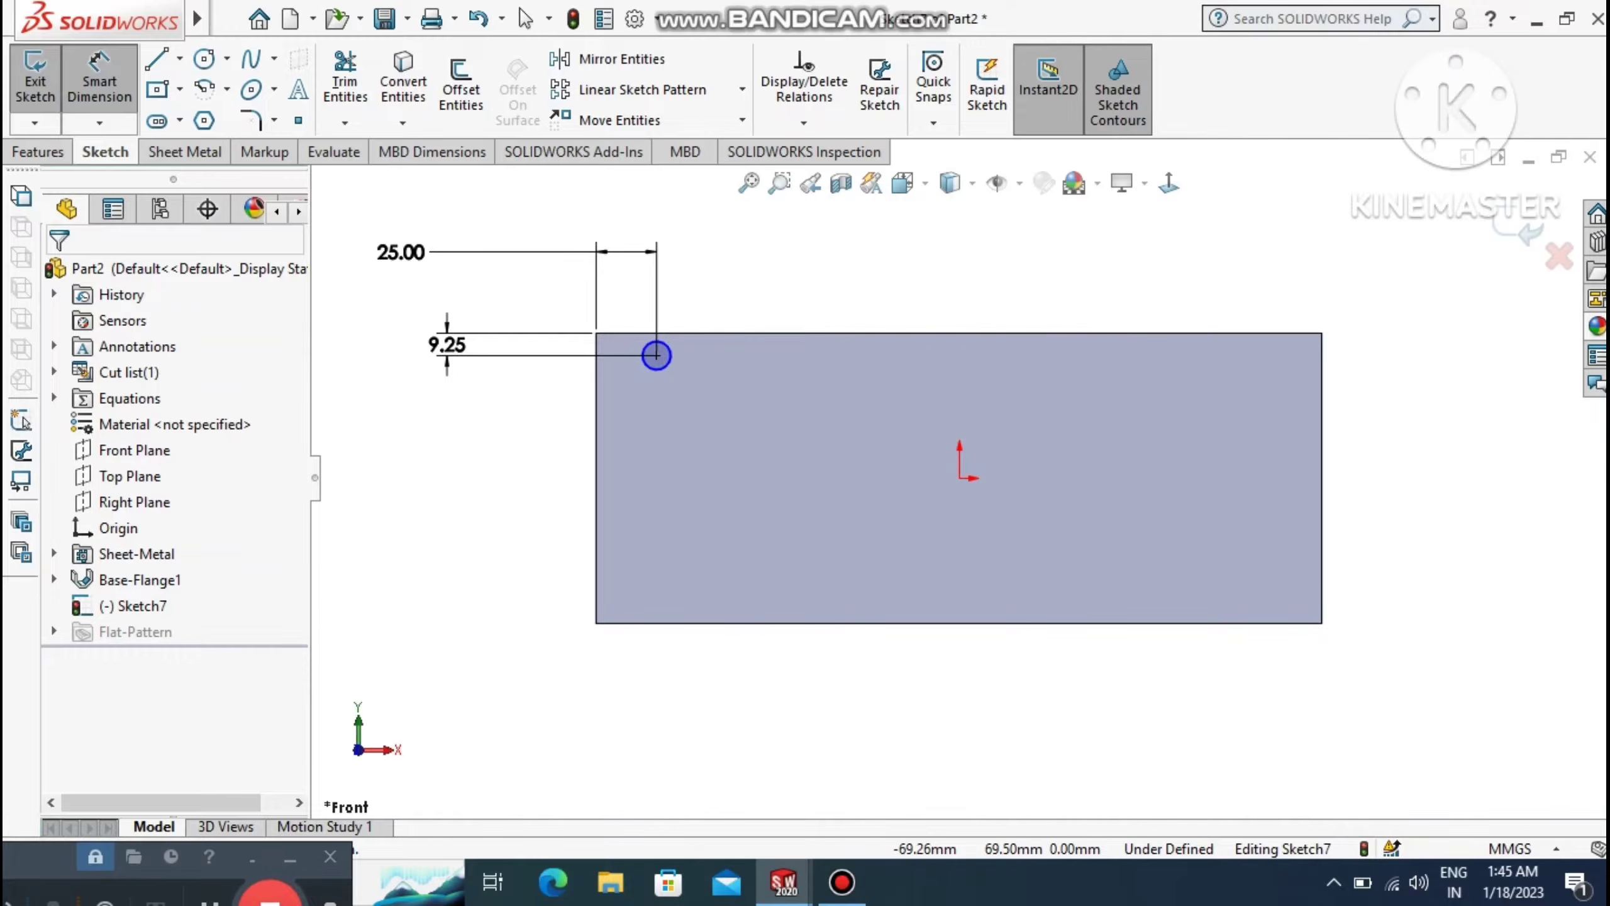
Dimension the small circle near the plate's upper-left corner with a diameter of 5.5 mm.
left_click(672, 355)
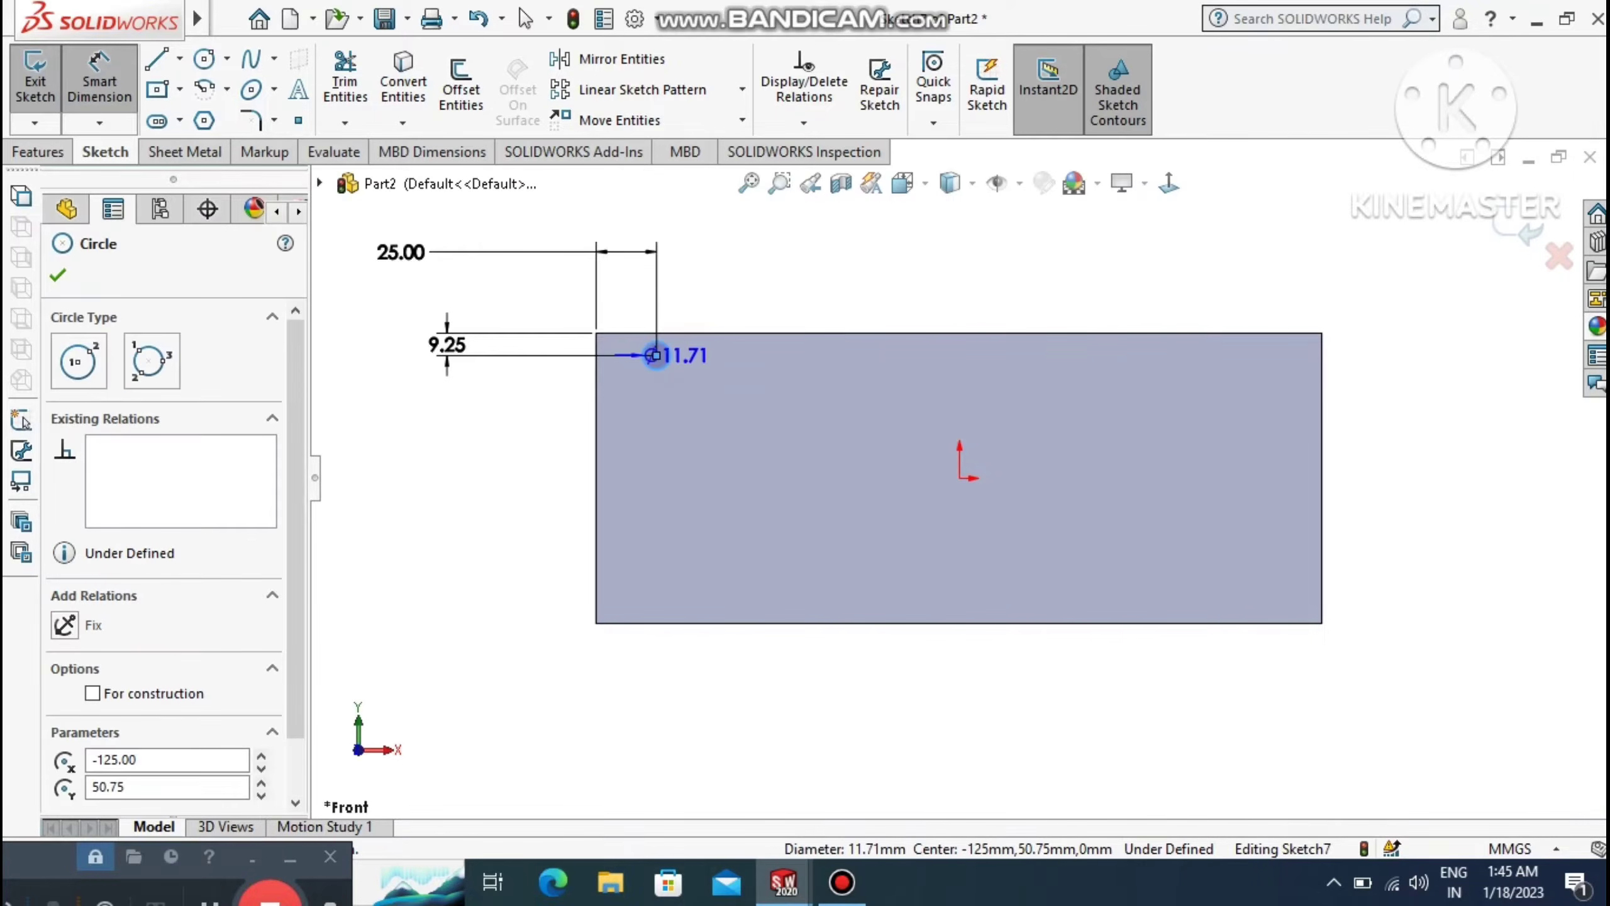
left_click(656, 355)
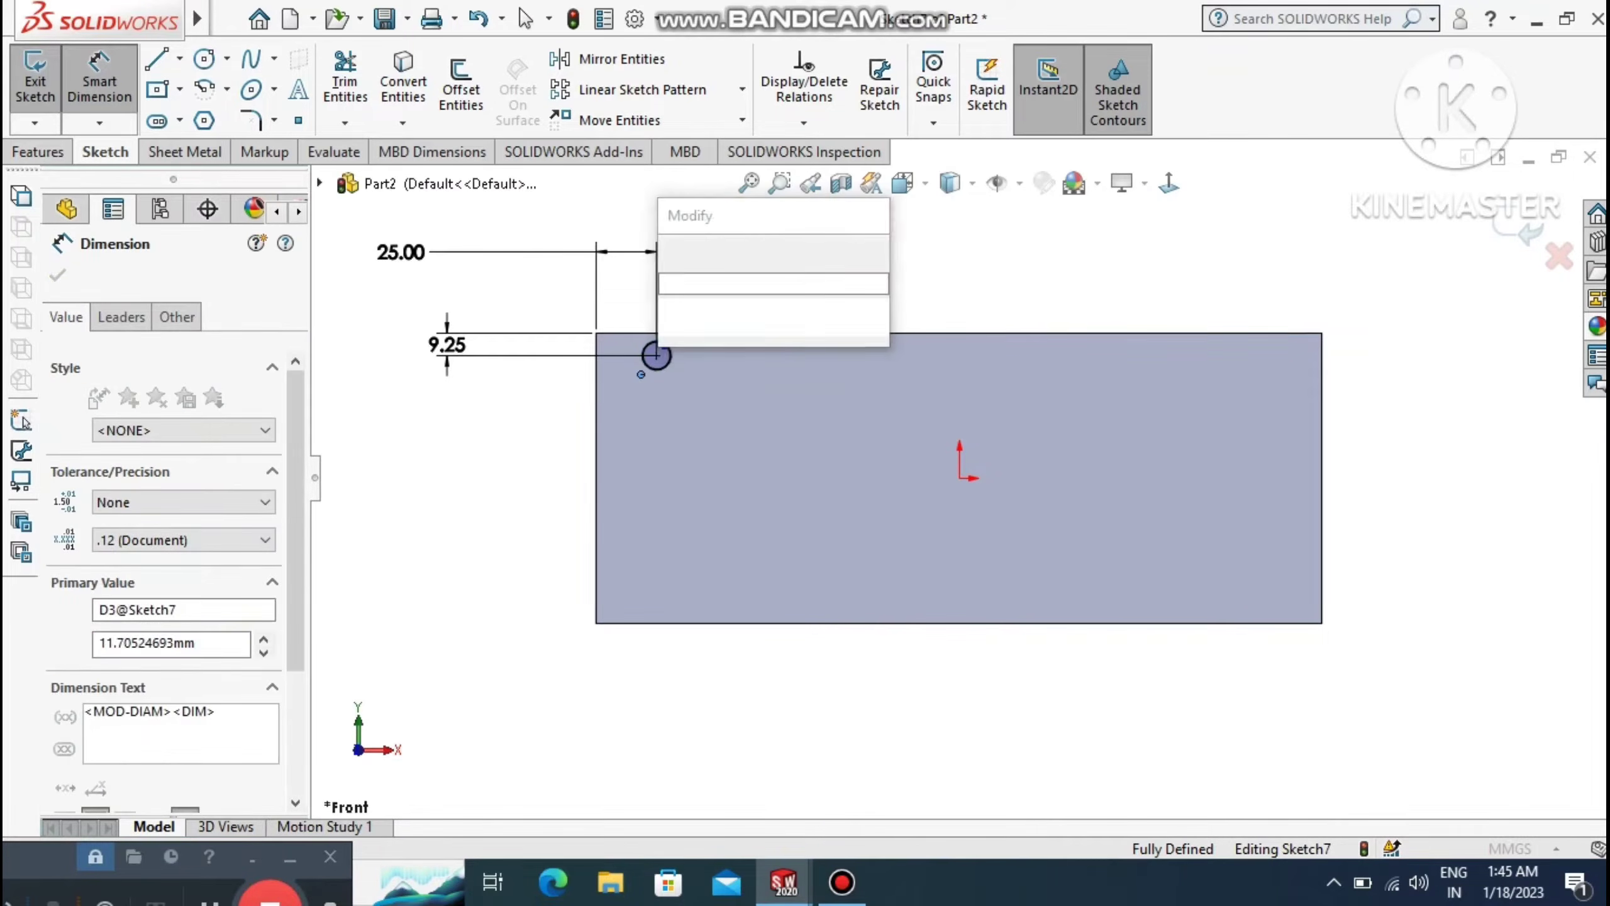
type("5")
type(".8")
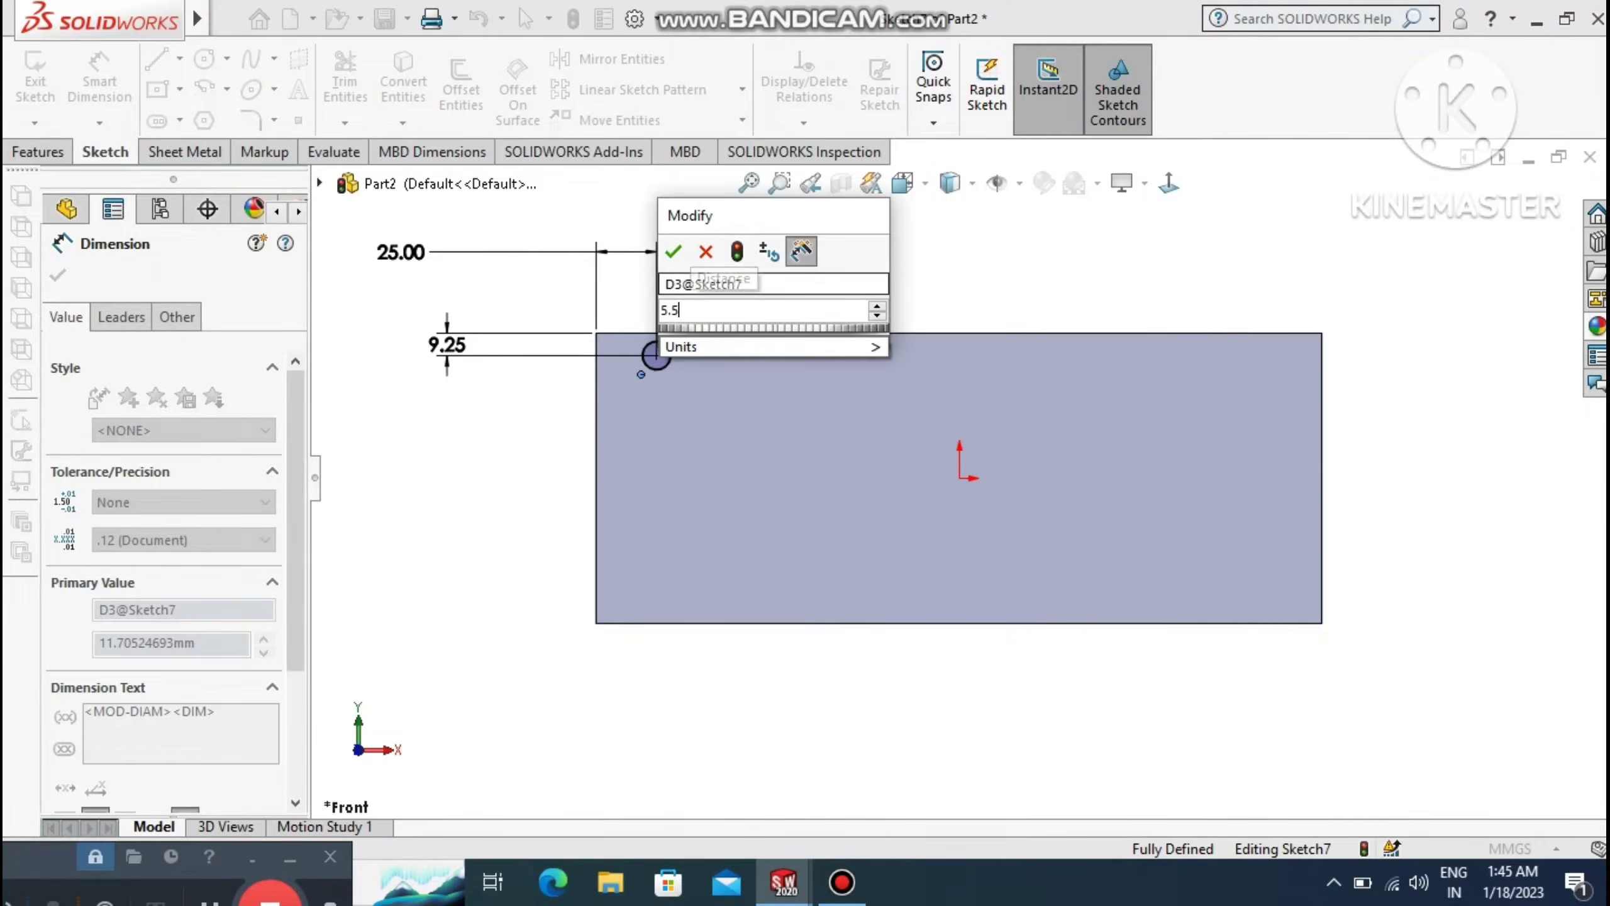
key("Escape")
left_click(887, 257)
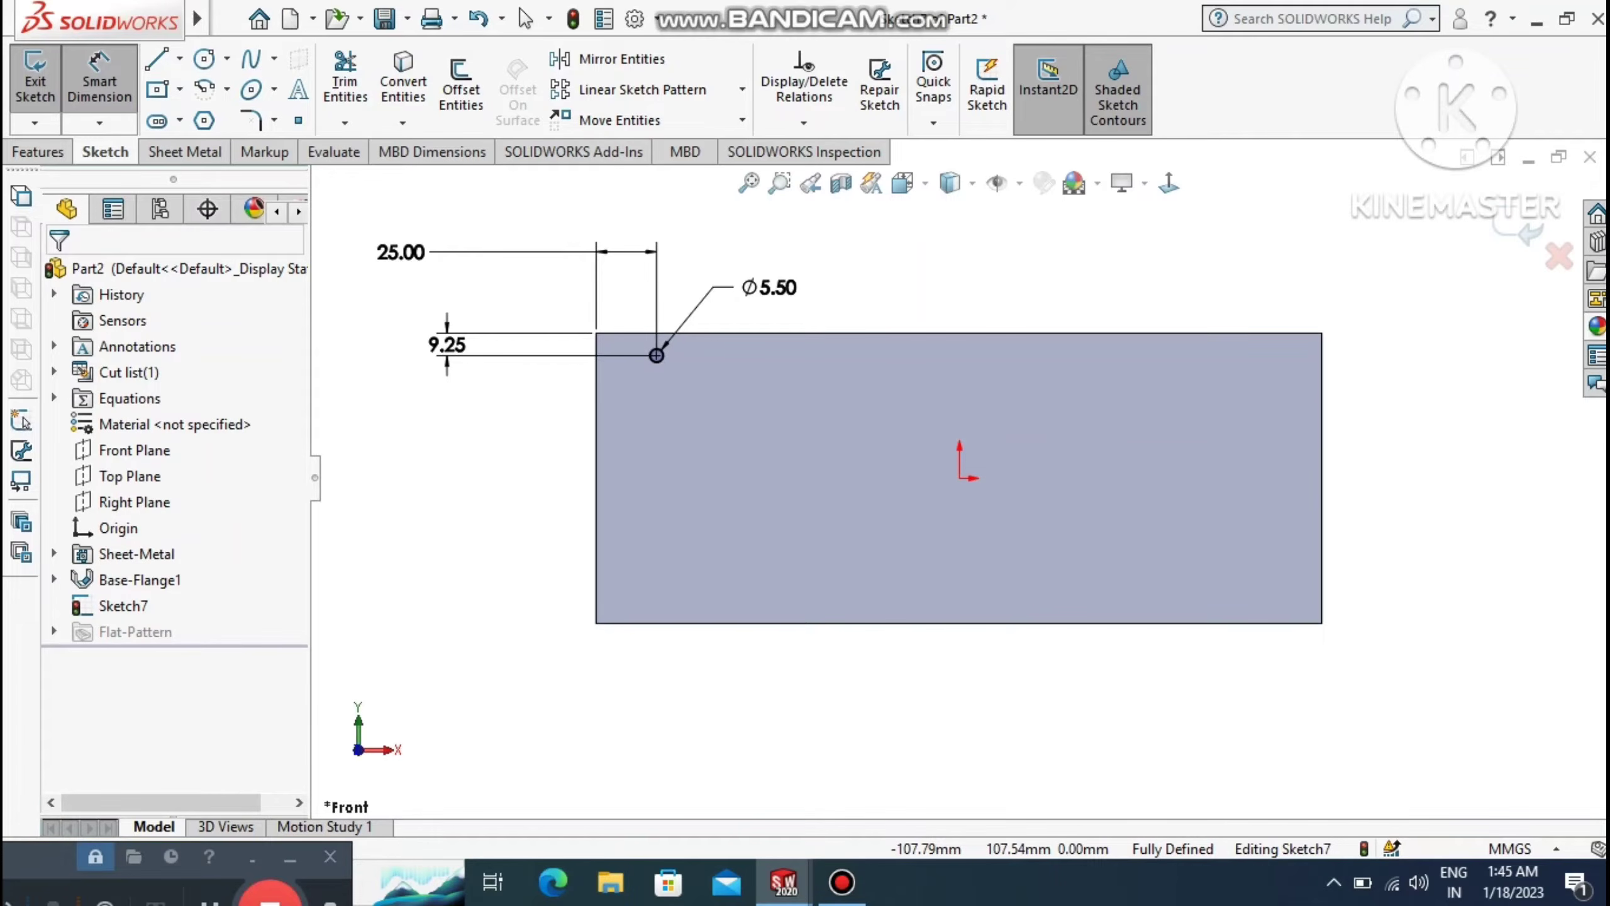
Draw a vertical centerline from the origin up past the plate's upper edge.
left_click(179, 58)
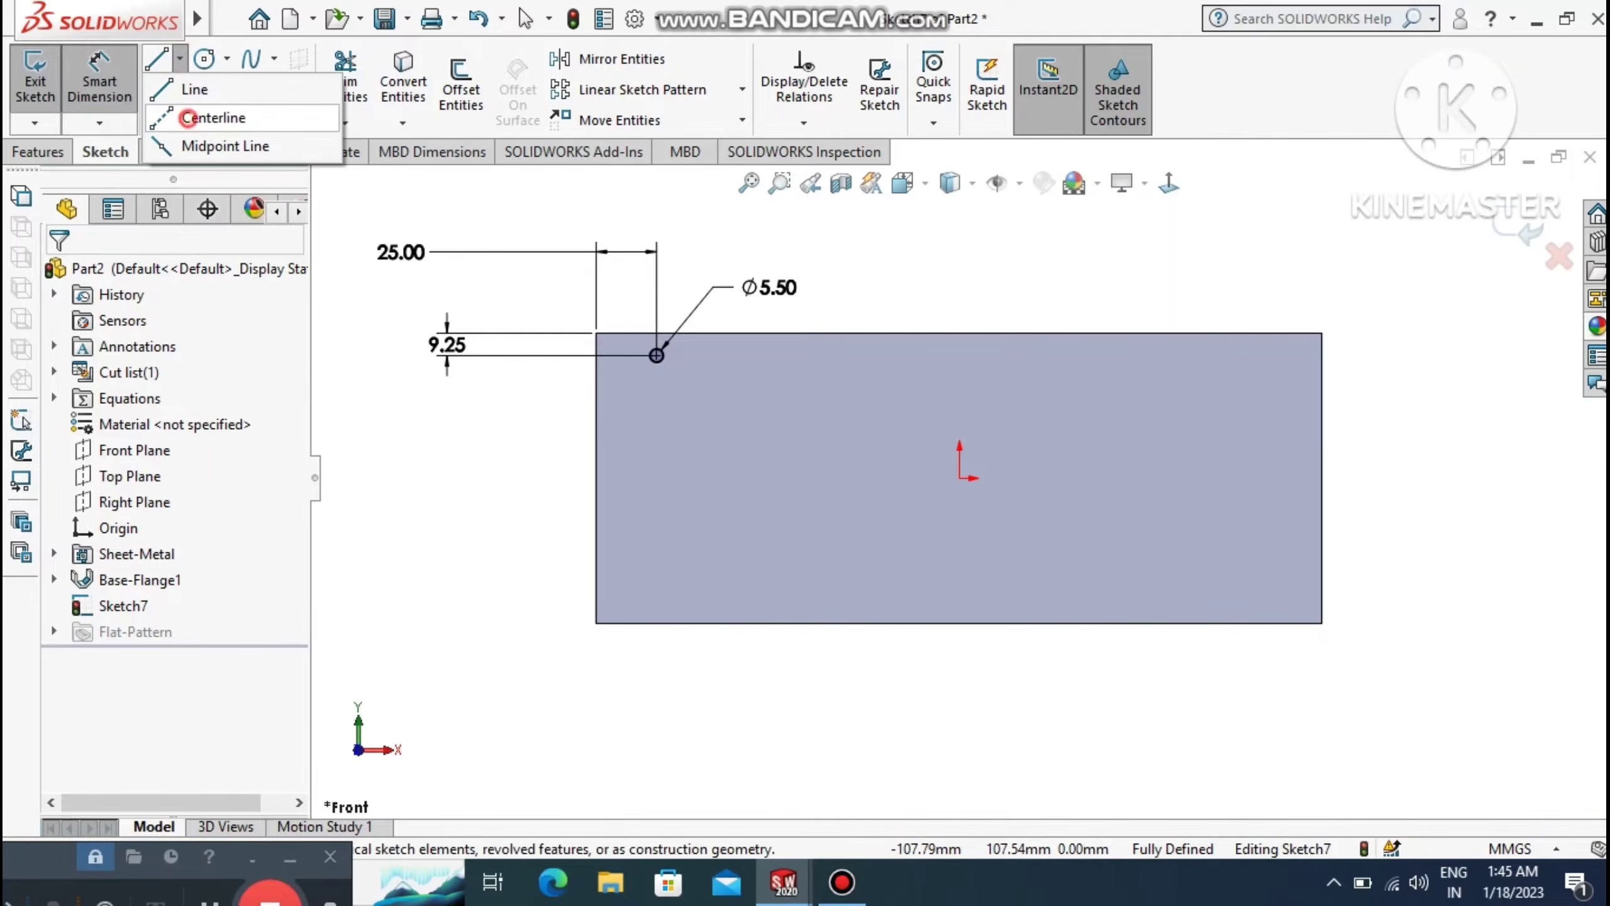
left_click(210, 112)
left_click(960, 478)
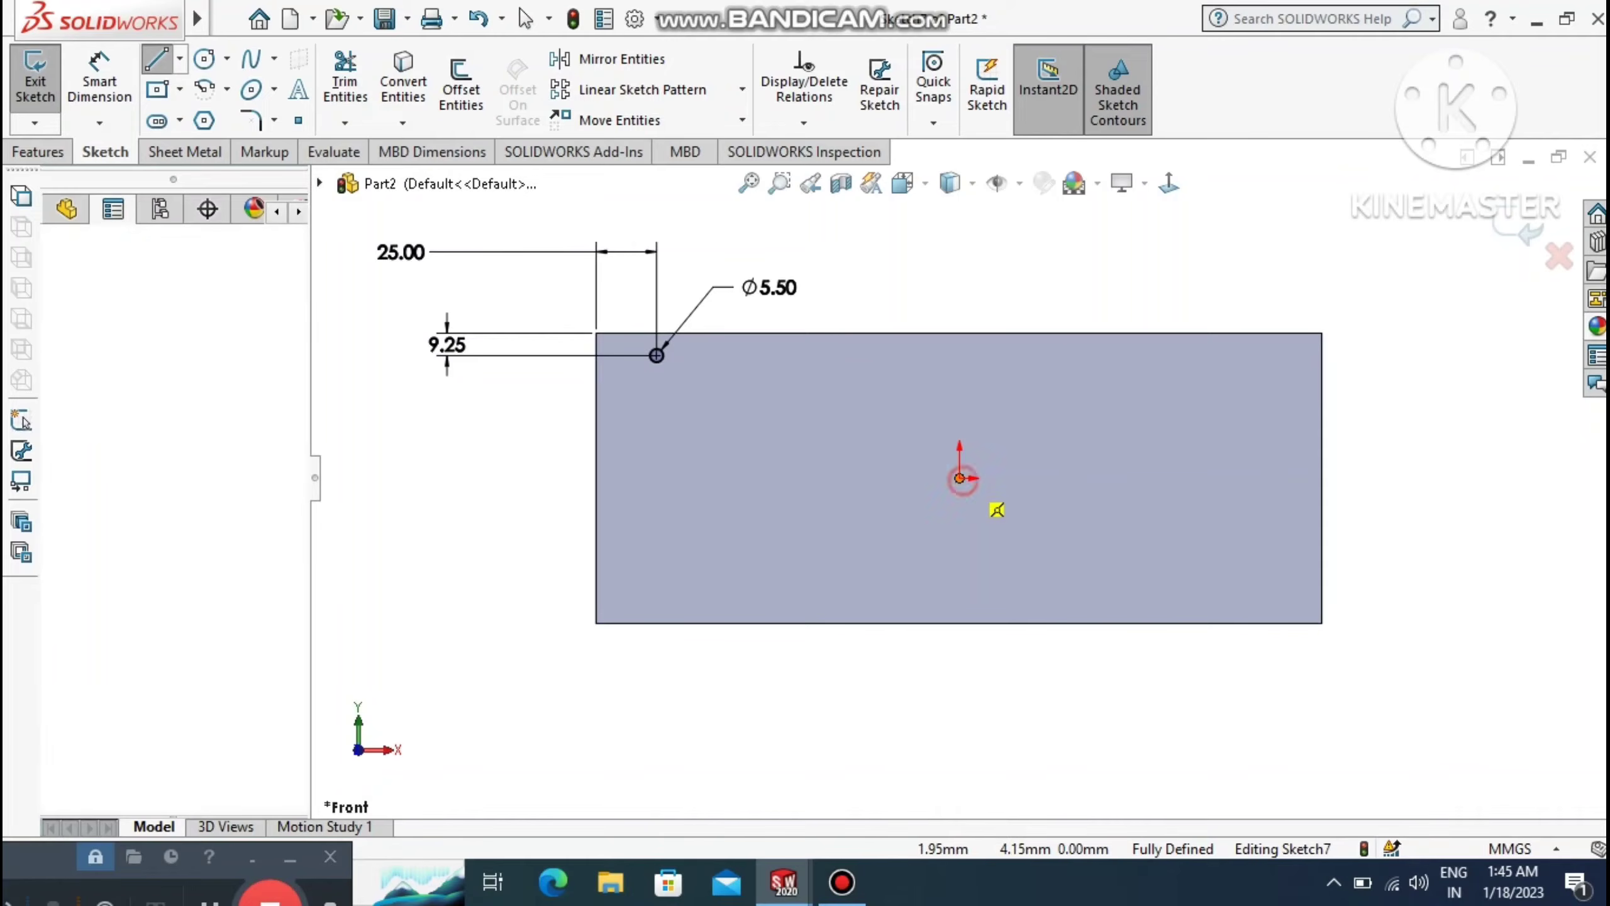
left_click(959, 245)
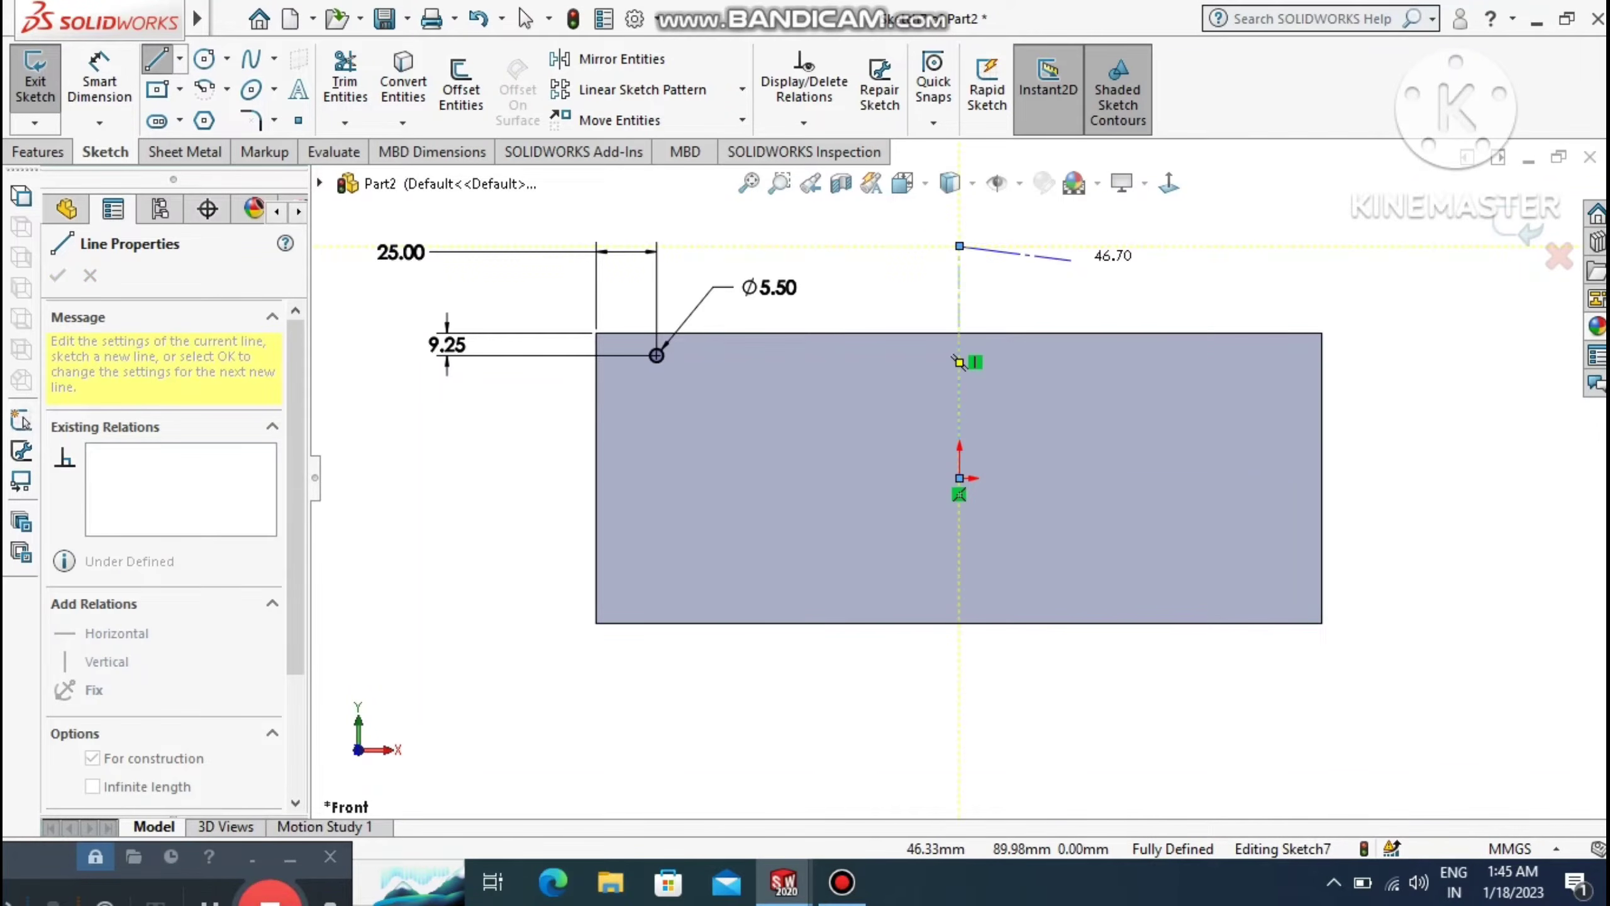
key("Escape")
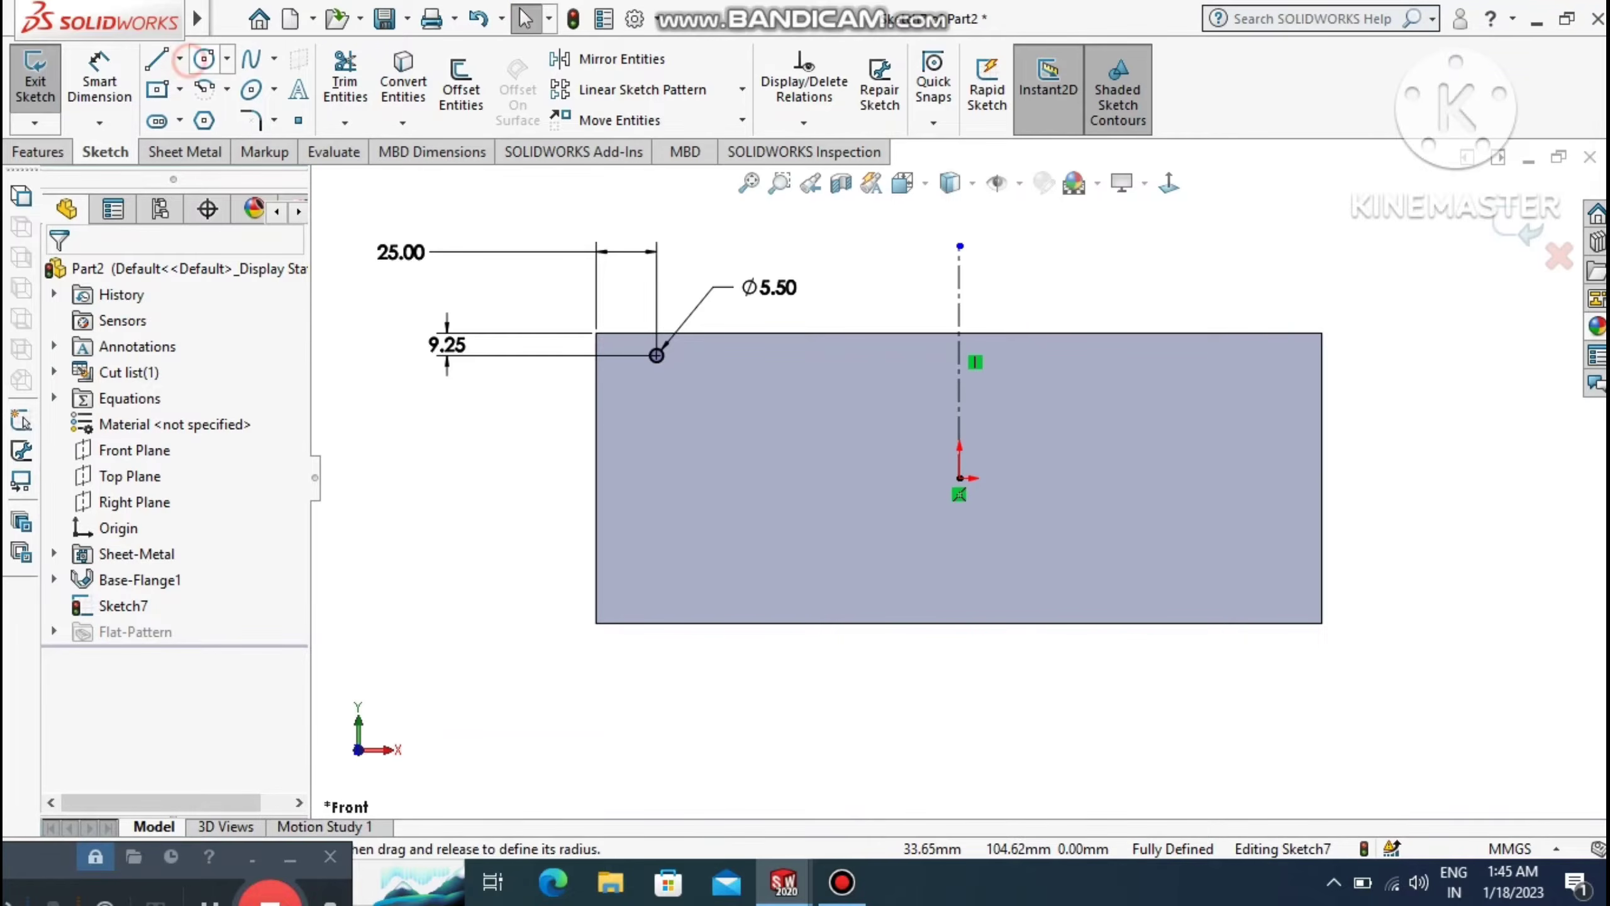
Draw a horizontal centerline from the origin out past the plate's right edge.
left_click(204, 59)
left_click(179, 58)
left_click(213, 117)
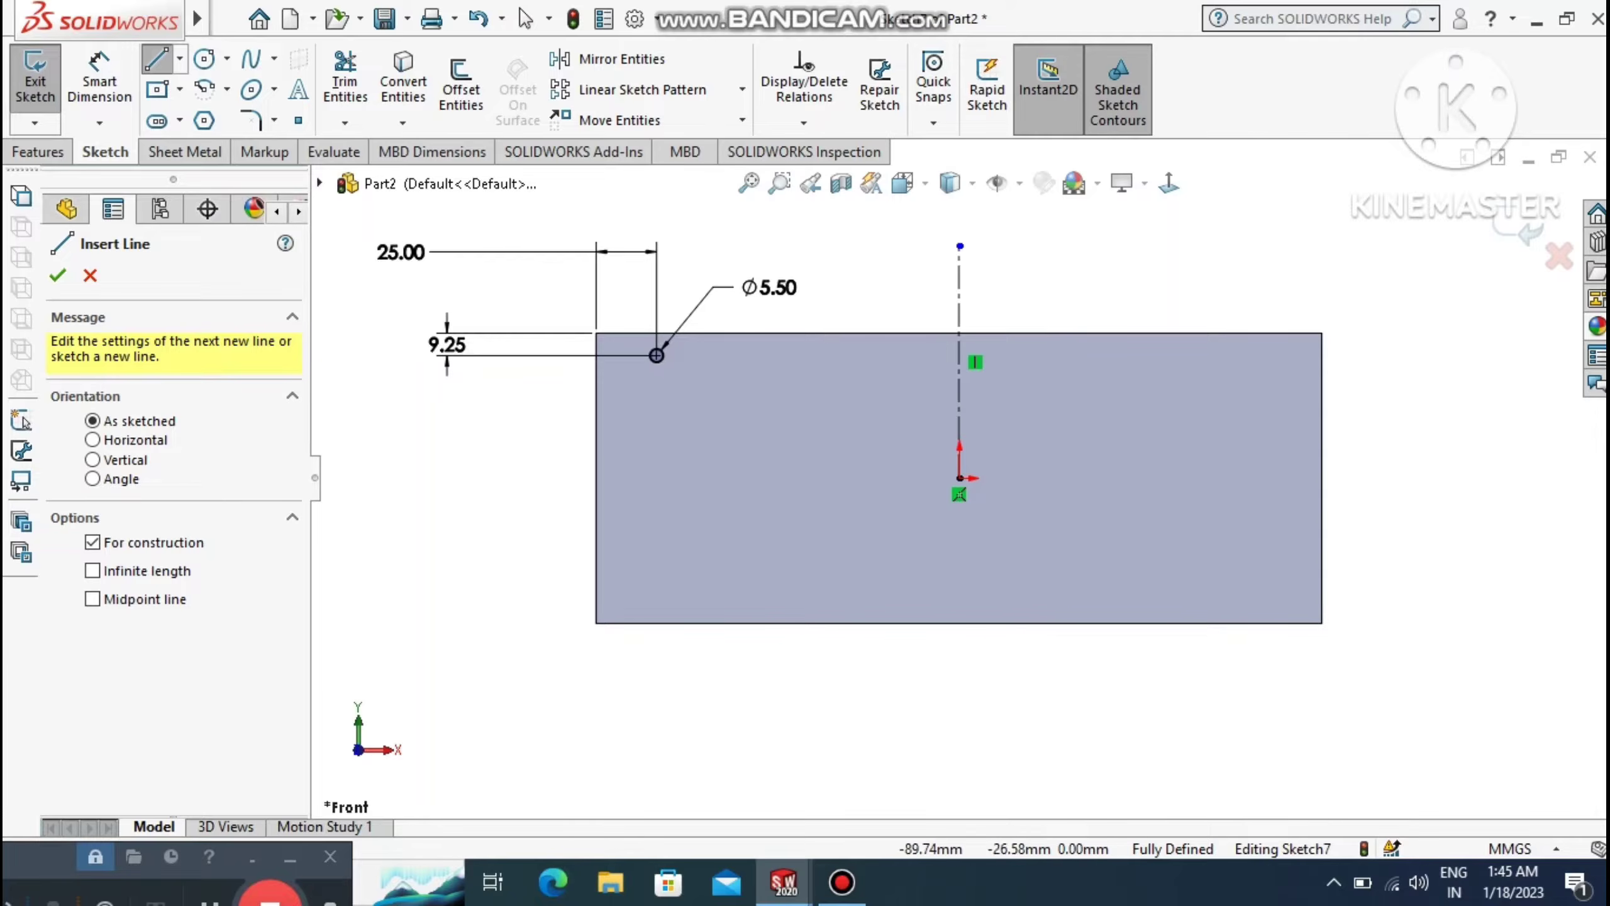
left_click(959, 478)
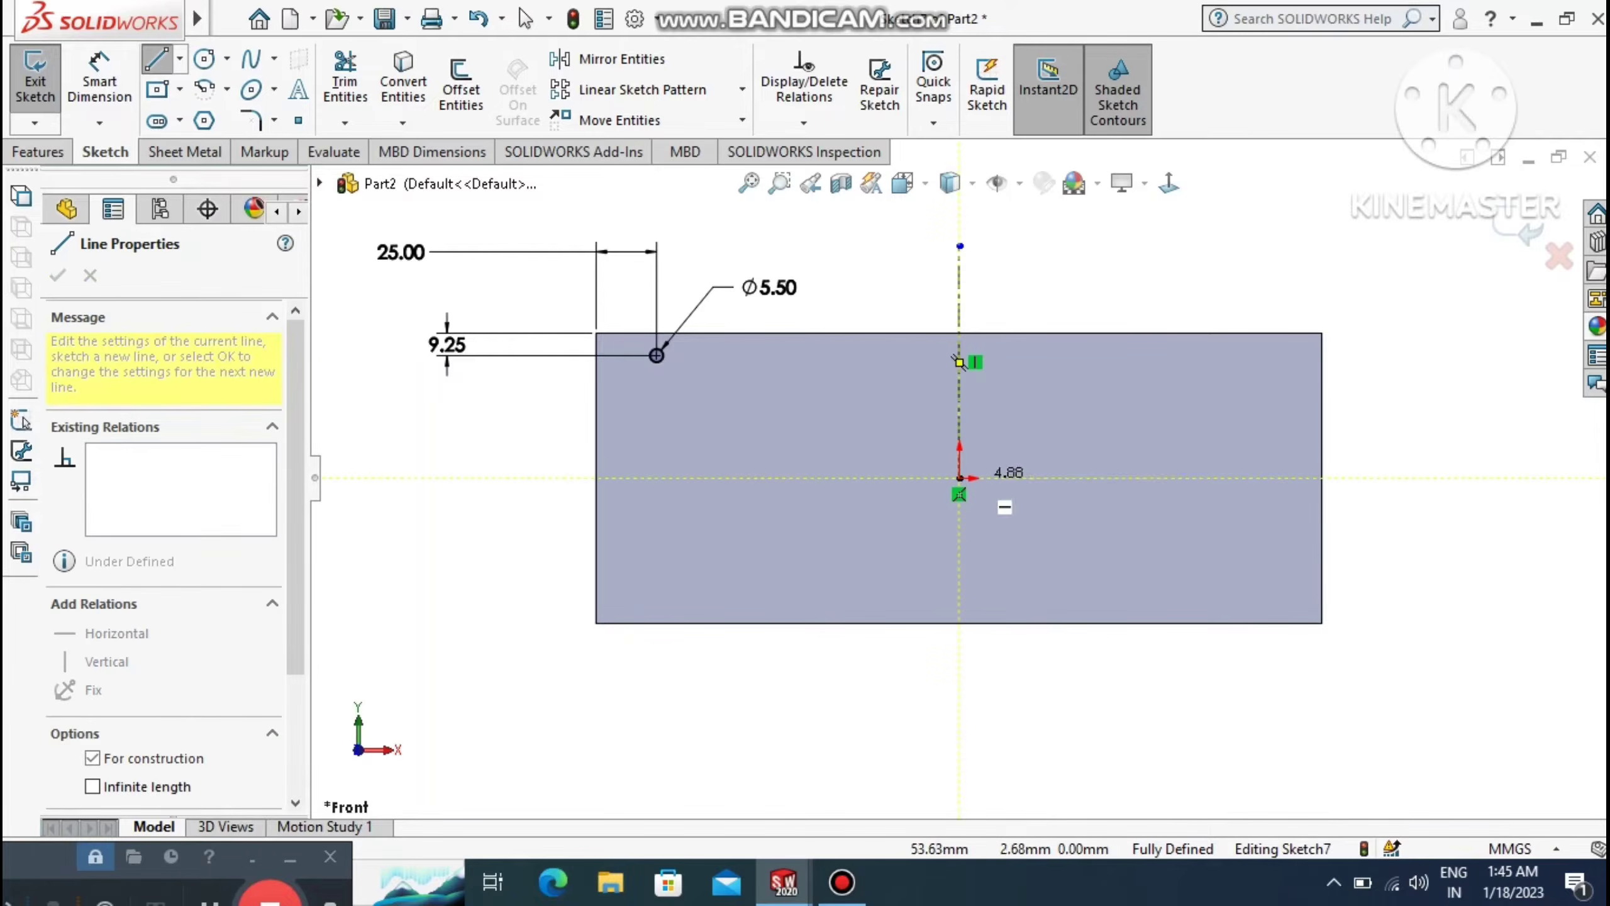
left_click(1379, 477)
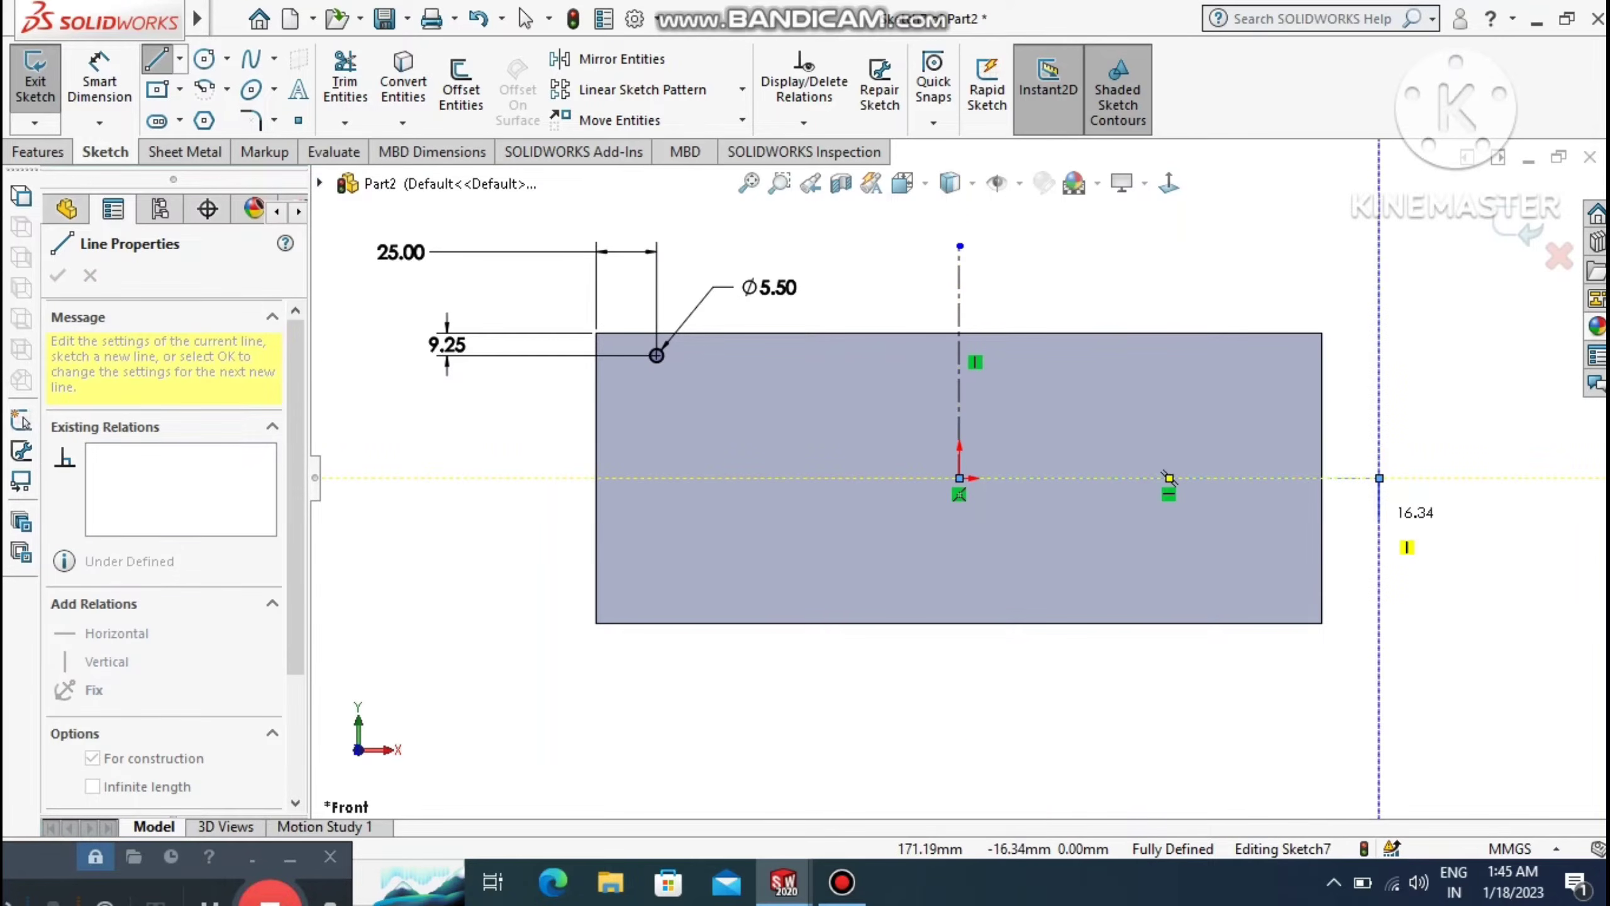
key("Escape")
key("Escape")
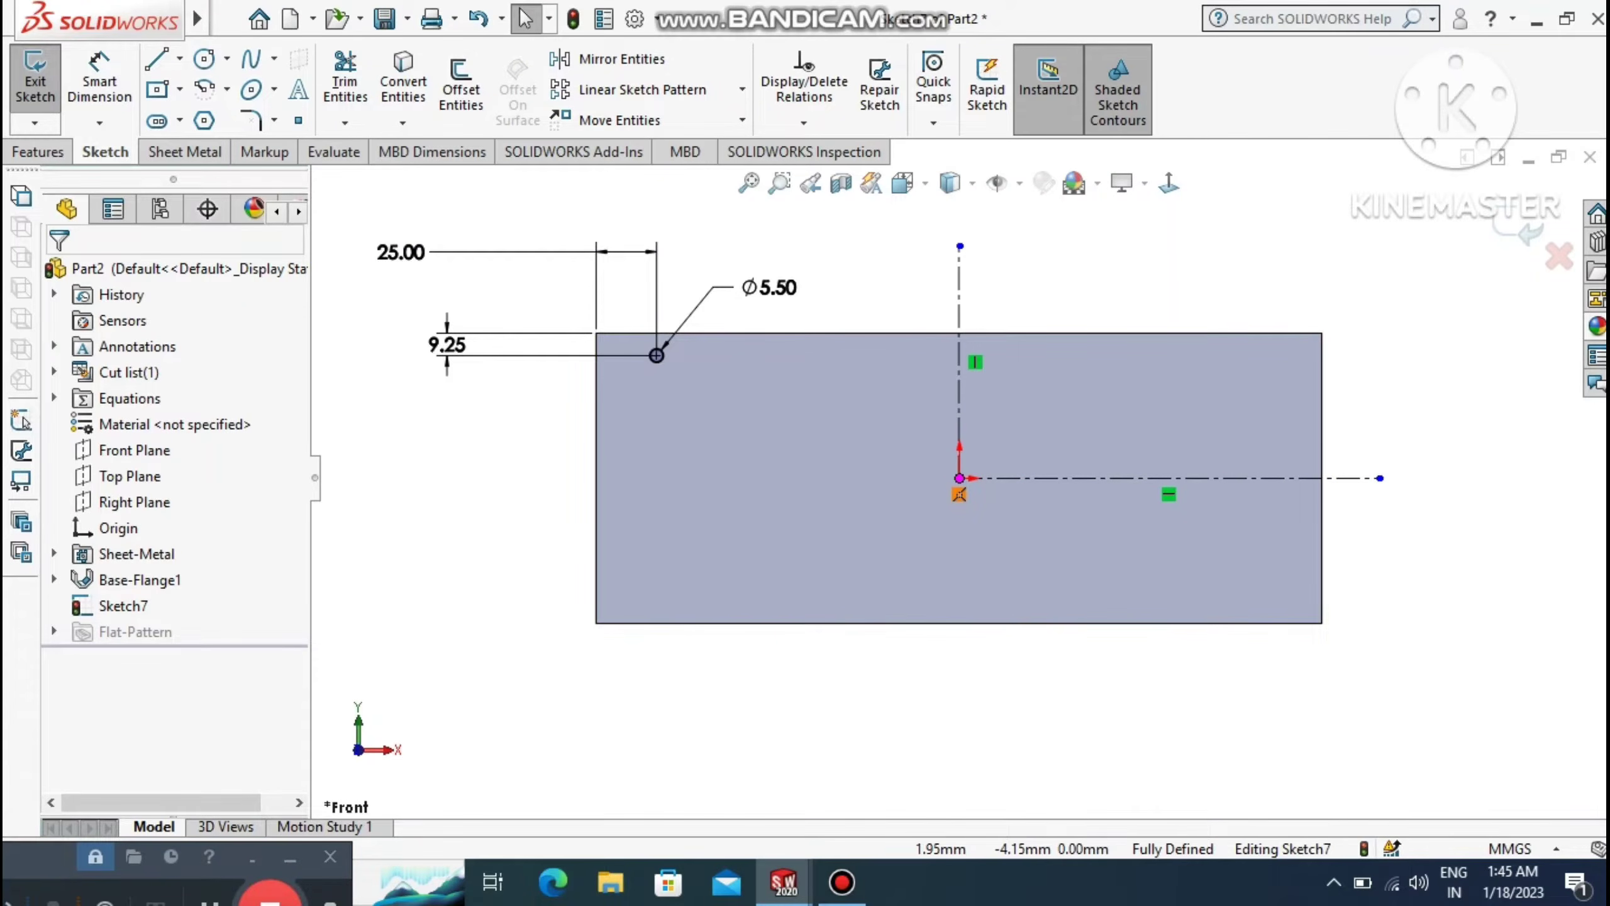
Mirror the 5.5 mm circle about the vertical centerline, keeping the original.
left_click(615, 59)
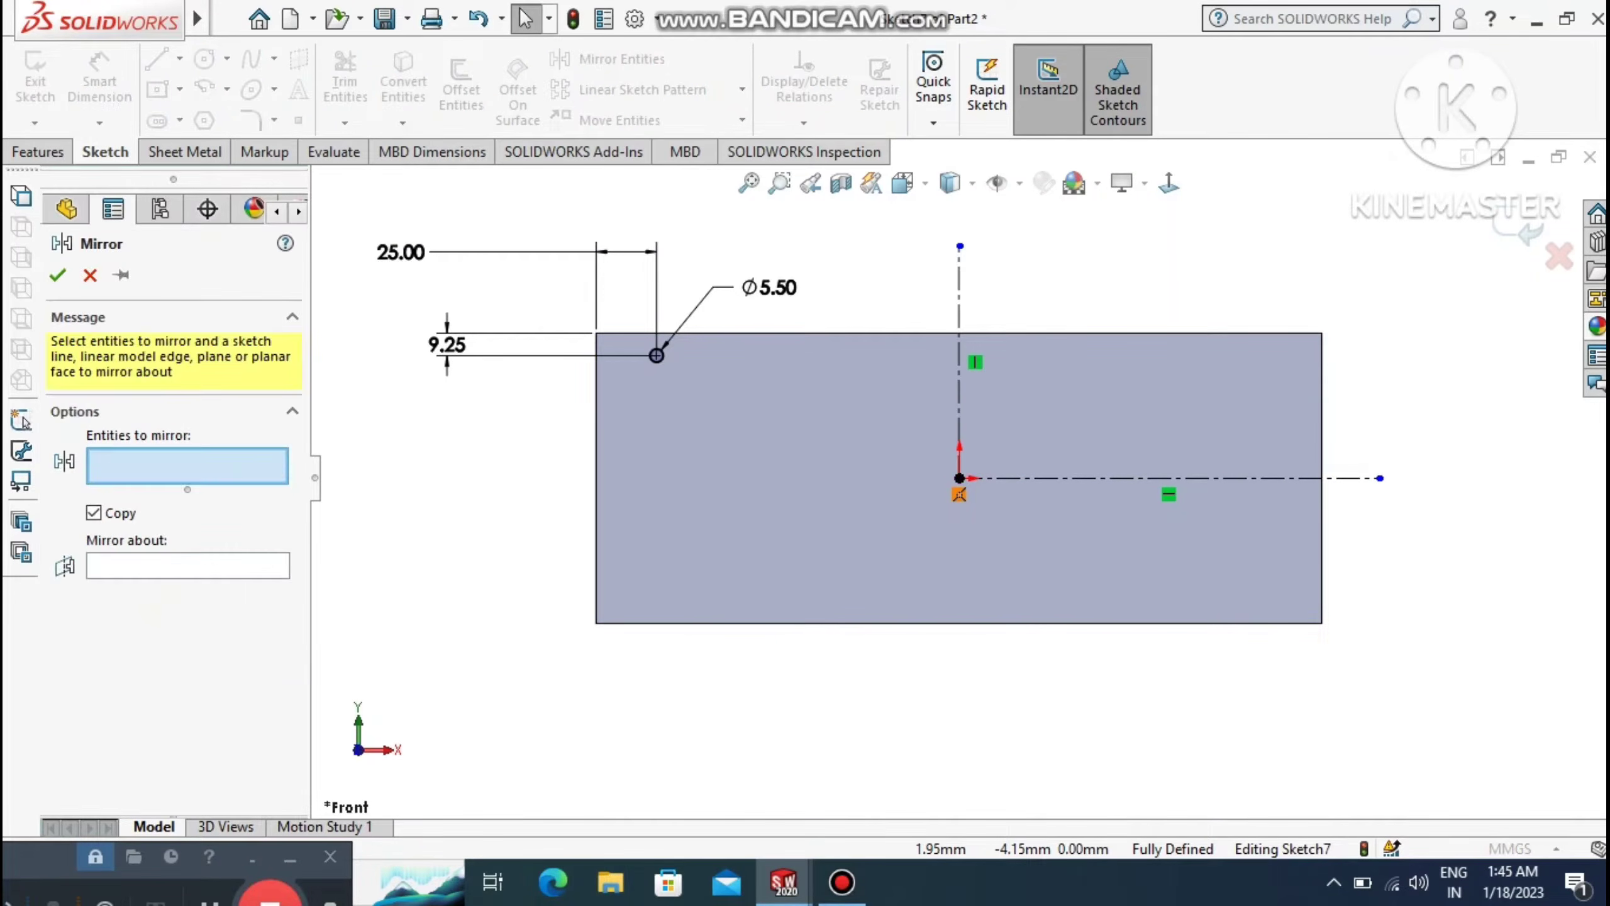
left_click(657, 356)
left_click(151, 564)
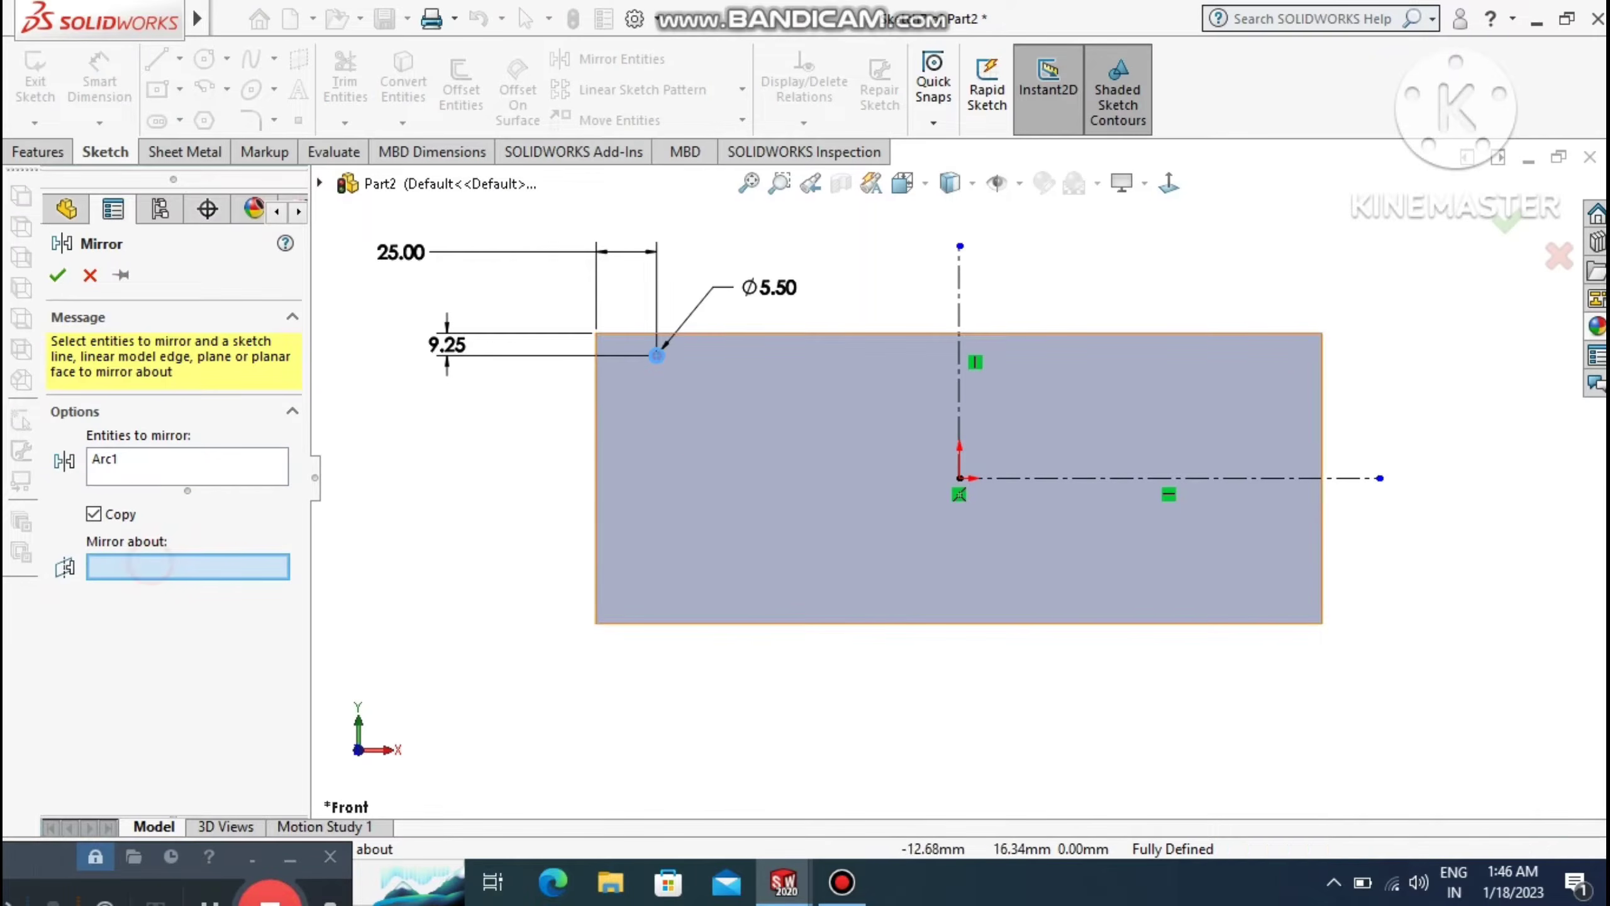
left_click(959, 305)
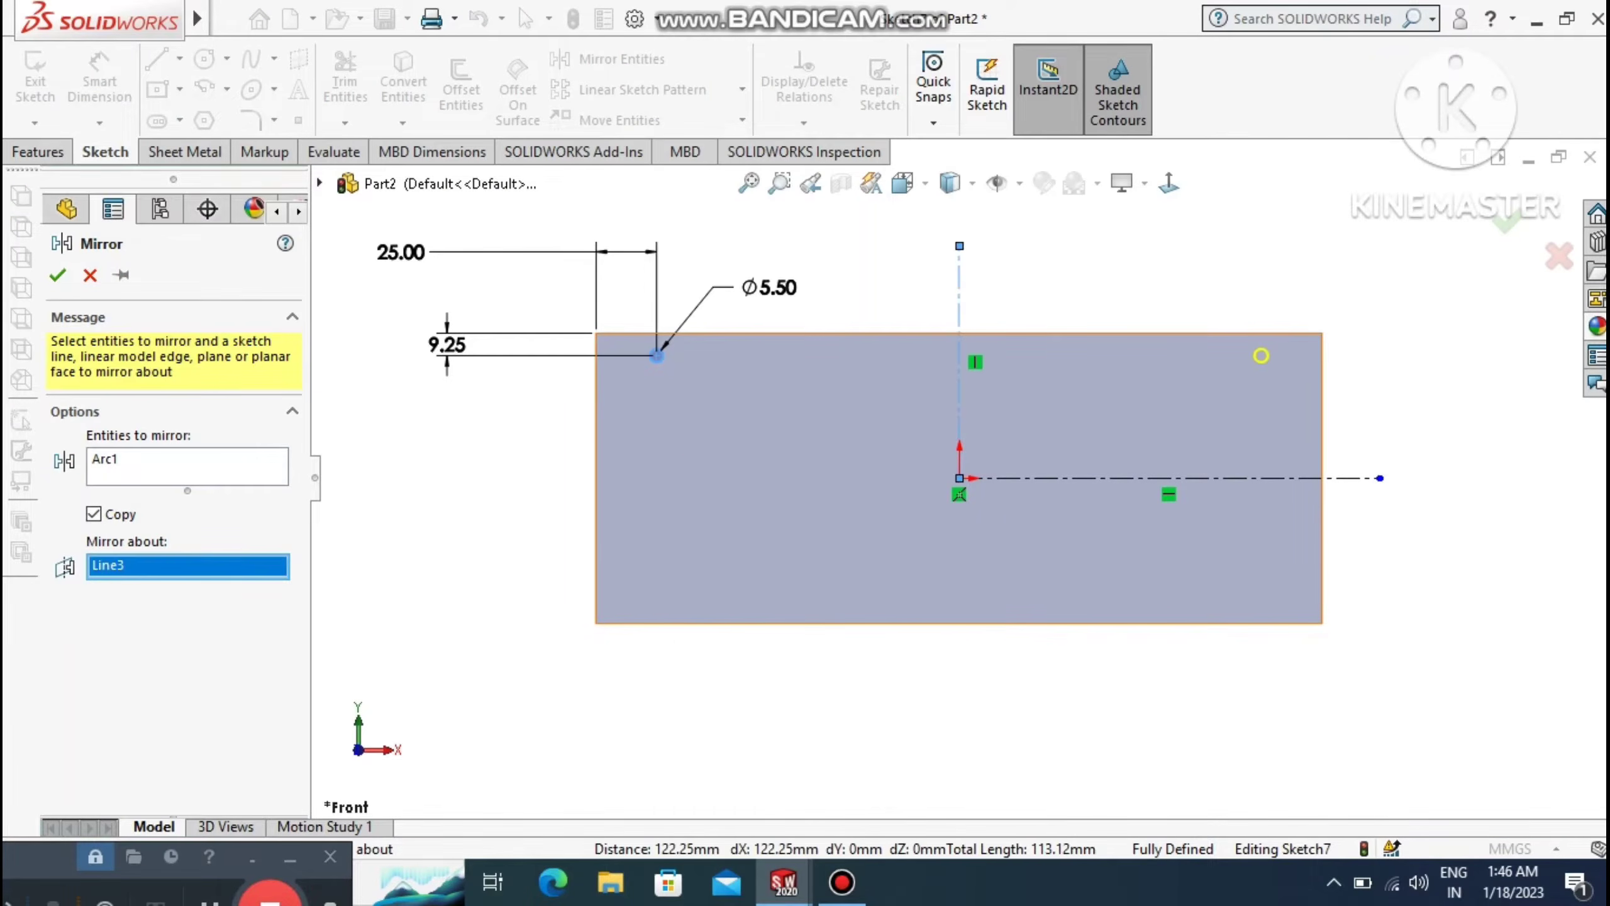
left_click(57, 275)
left_click(364, 505)
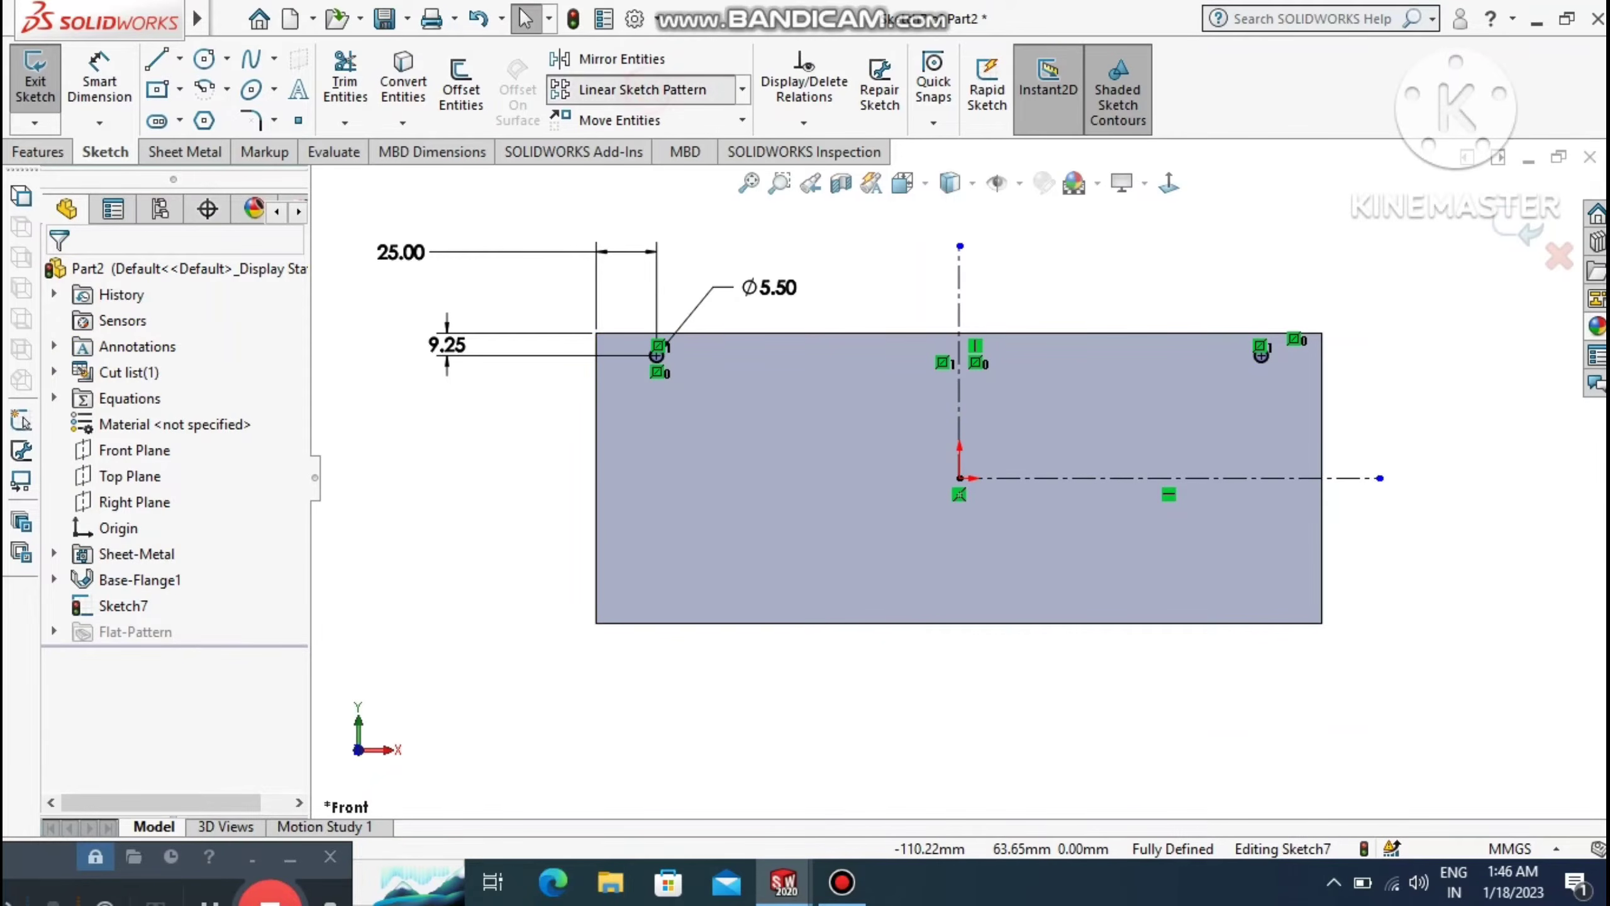
Create a linear sketch pattern of the upper-left circle along the X-axis with 62.4 mm spacing and 4 instances.
left_click(642, 89)
scroll(171, 539, "down", 5)
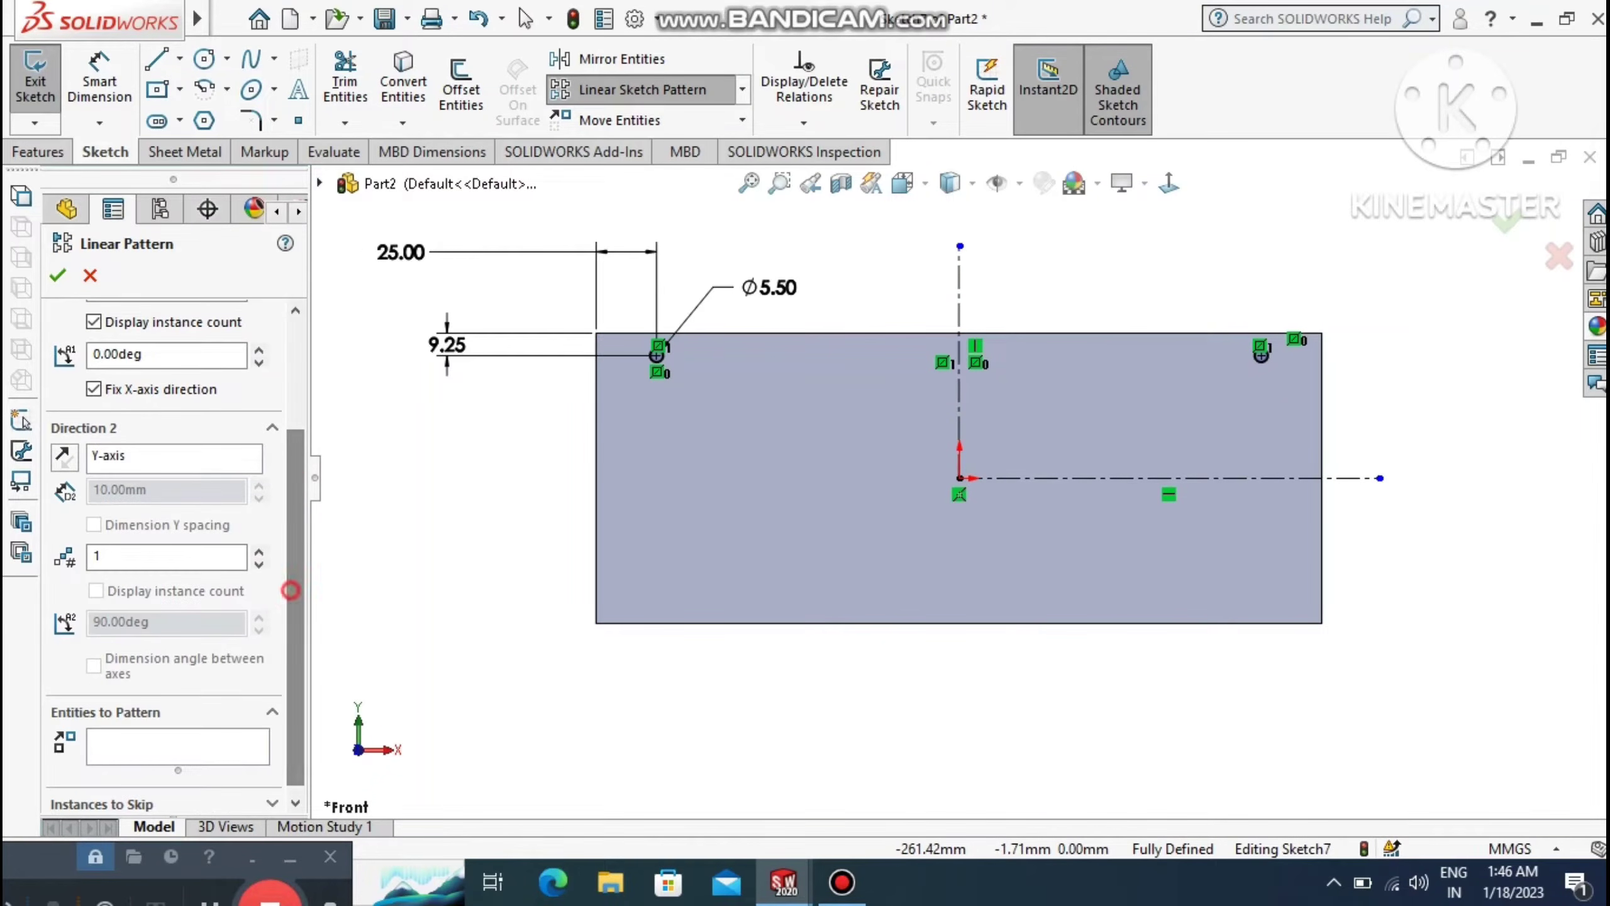
left_click(656, 355)
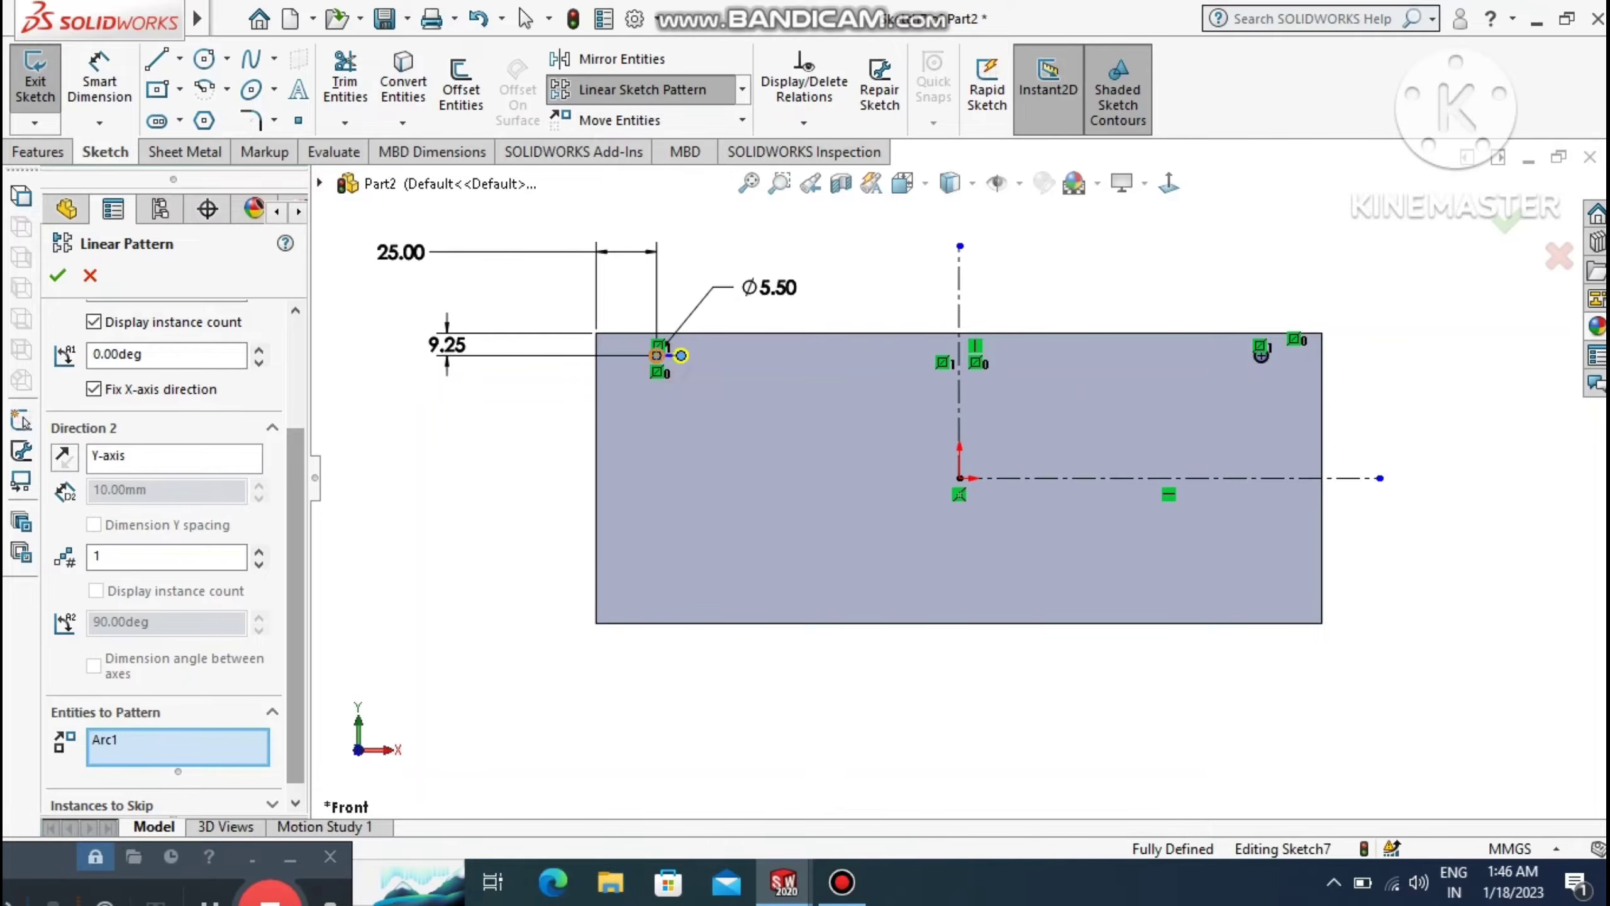
scroll(171, 552, "up", 4)
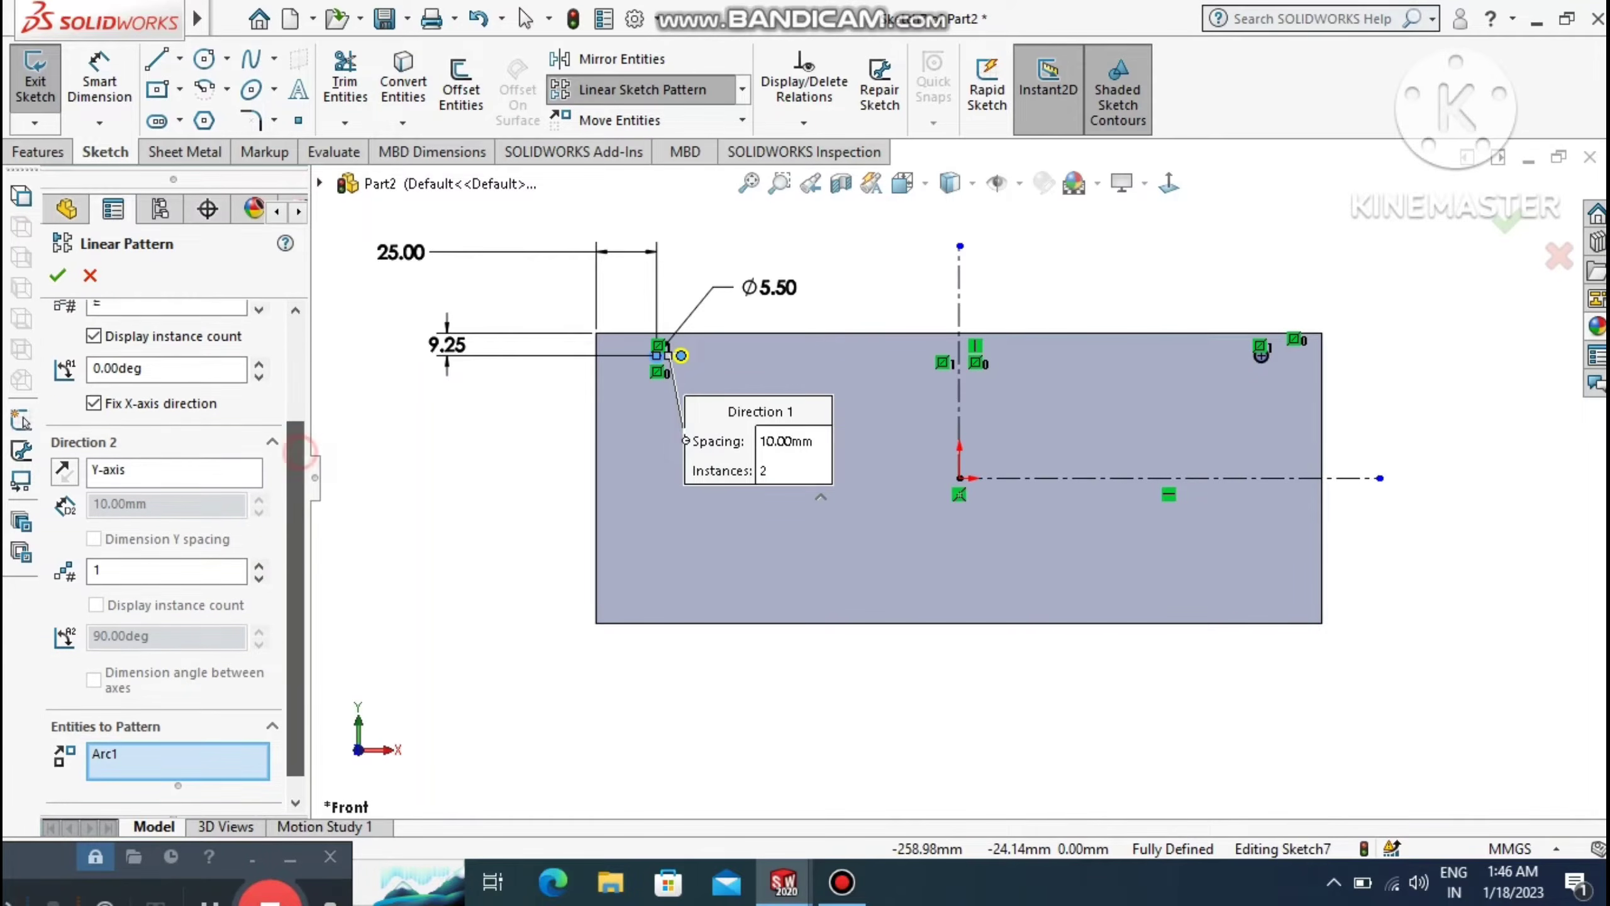
left_click(146, 379)
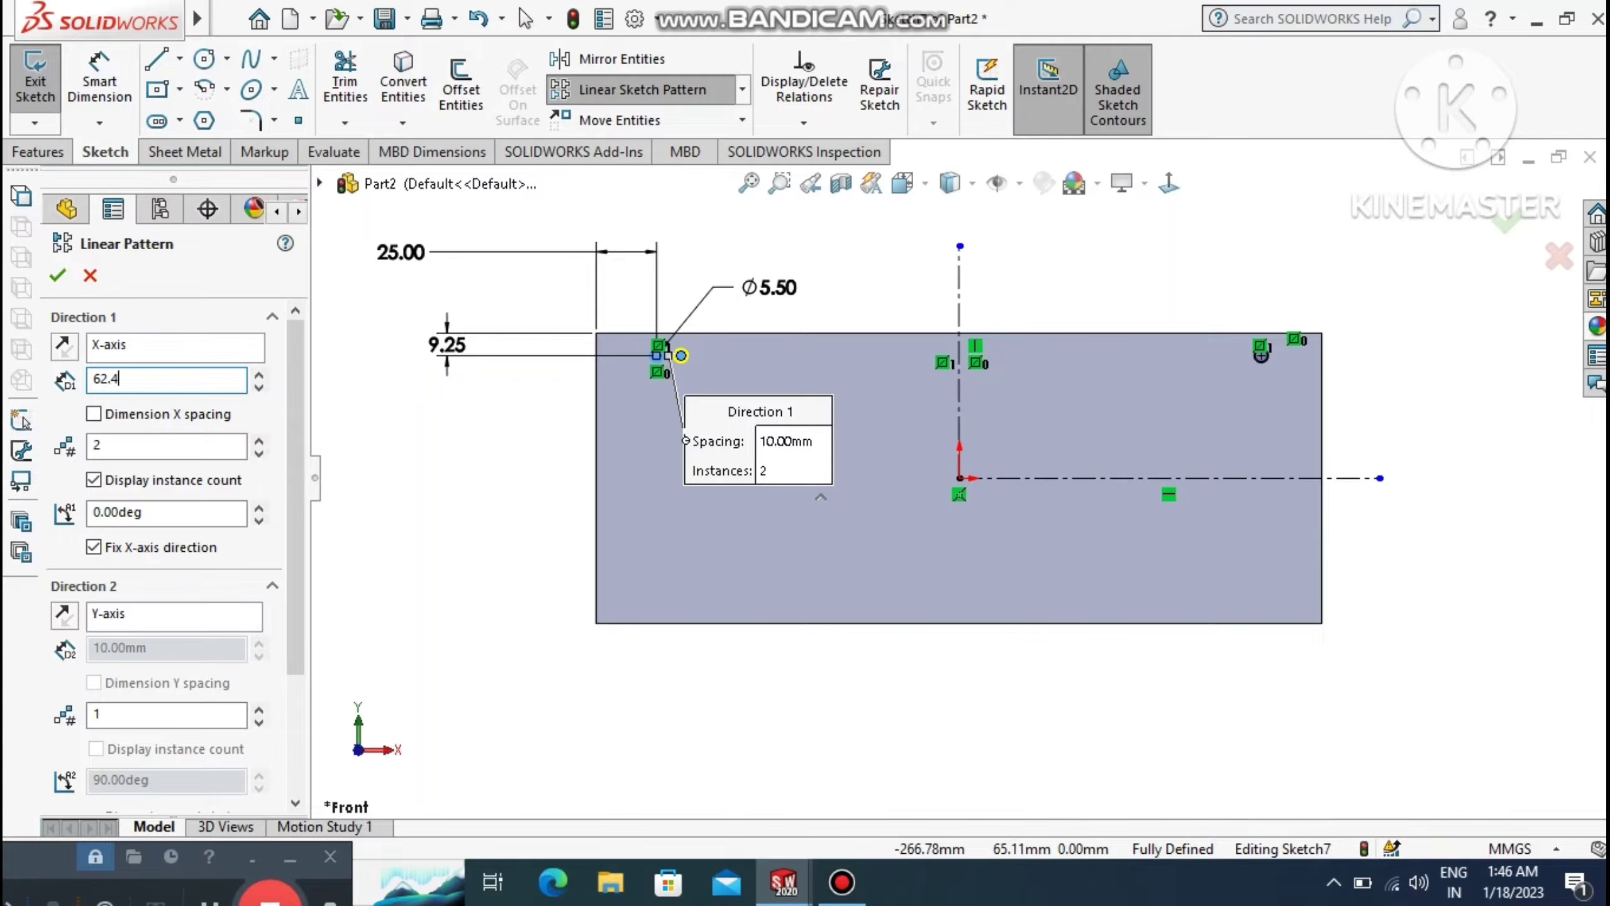
type("62.4")
key("Return")
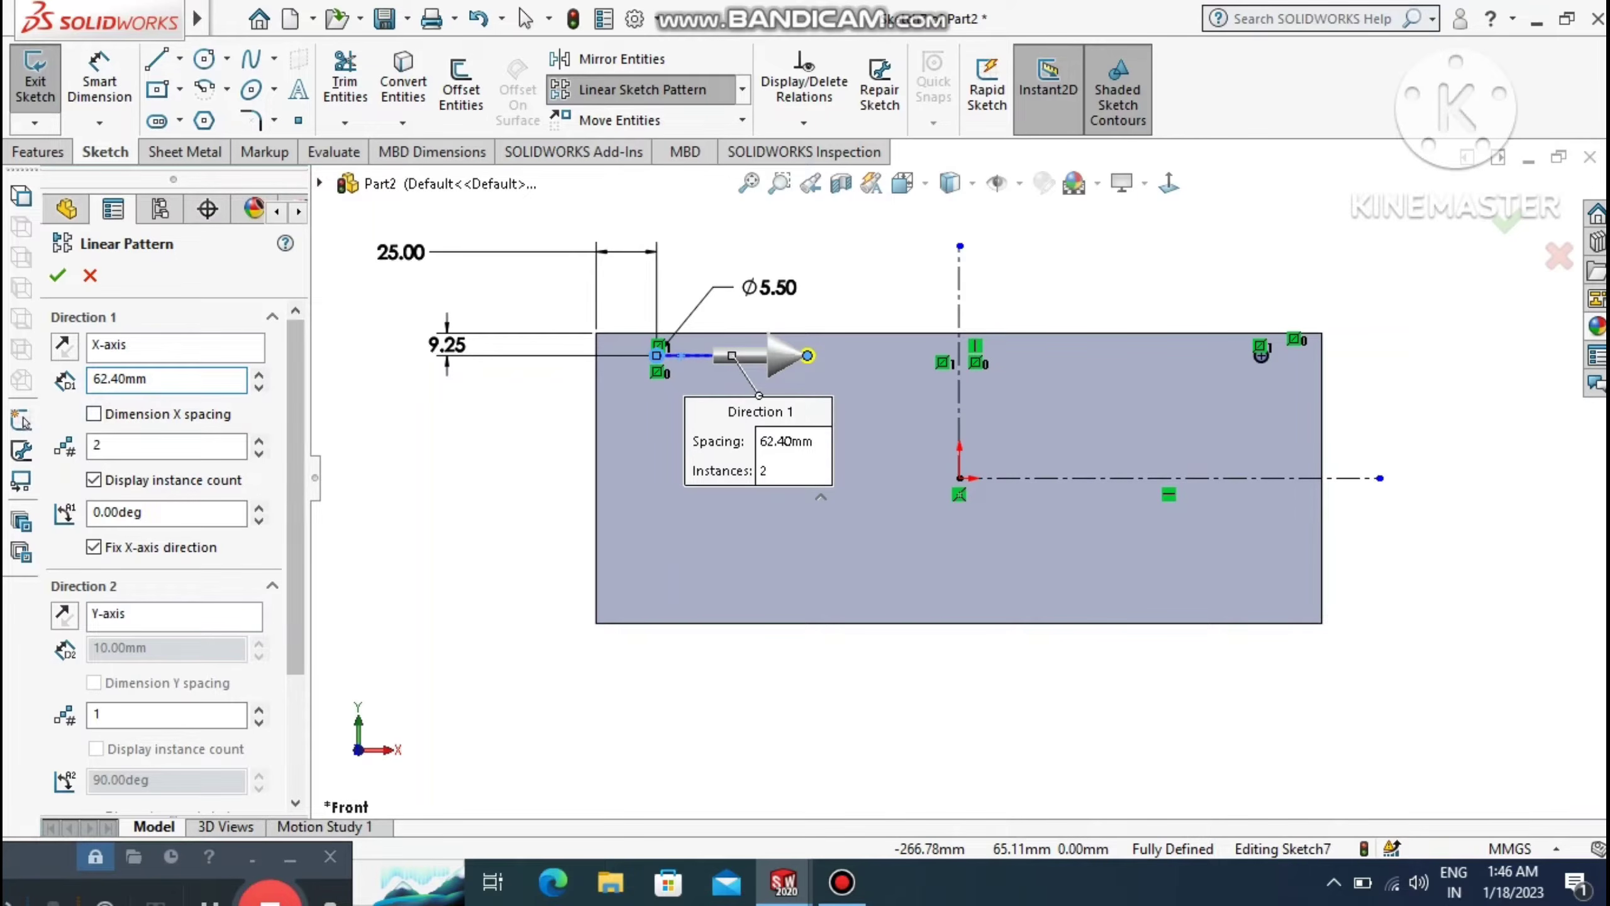
left_click(258, 439)
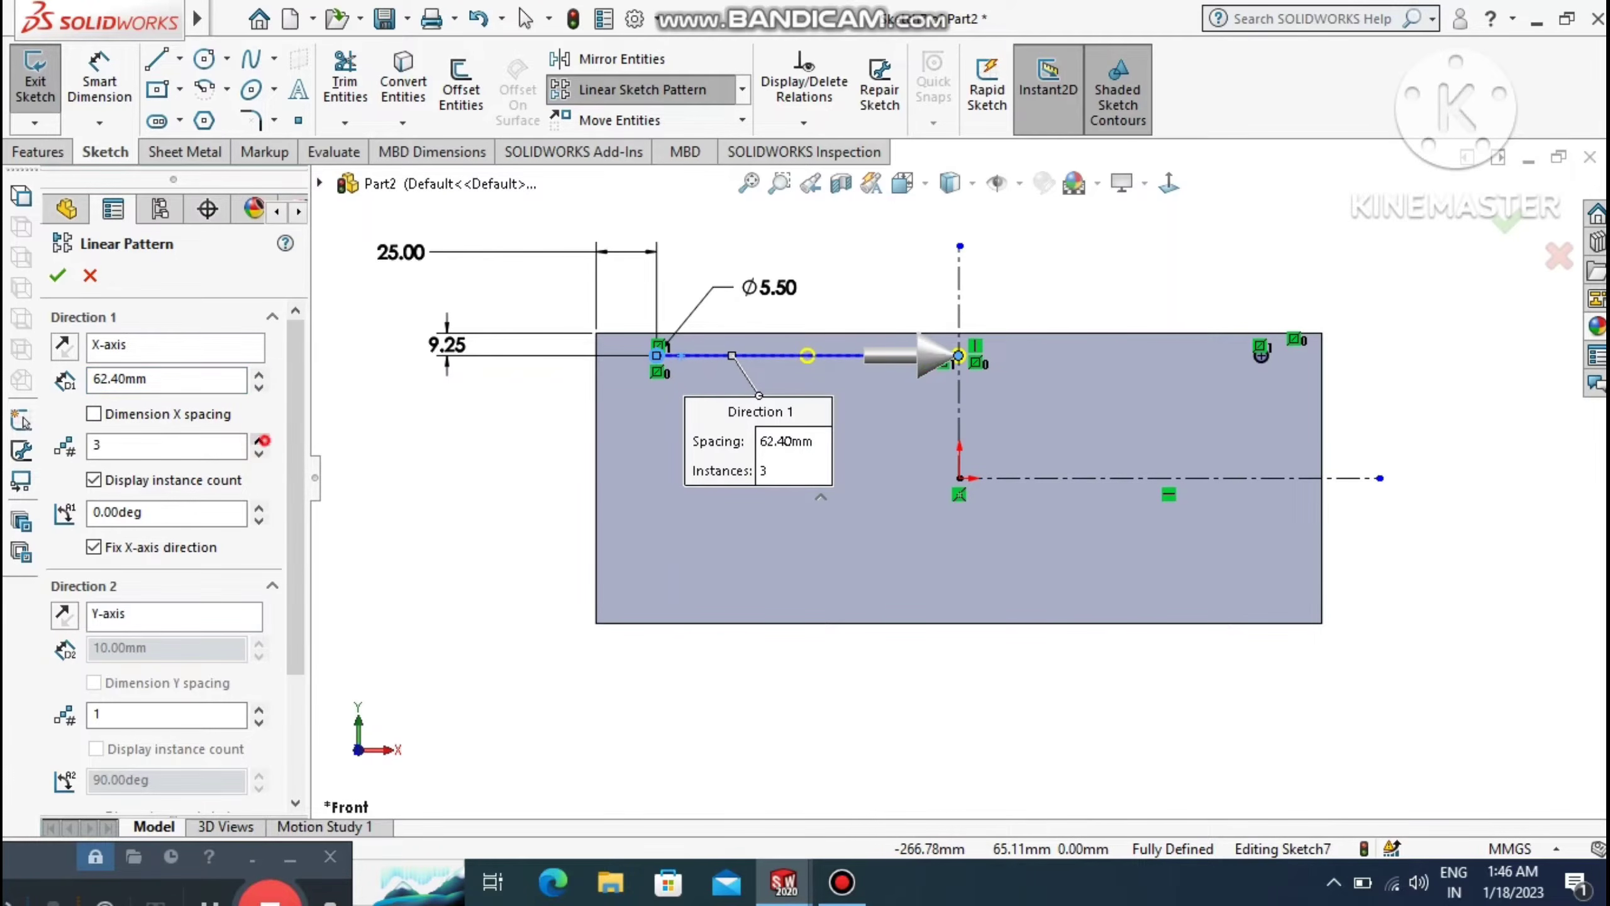
left_click(259, 440)
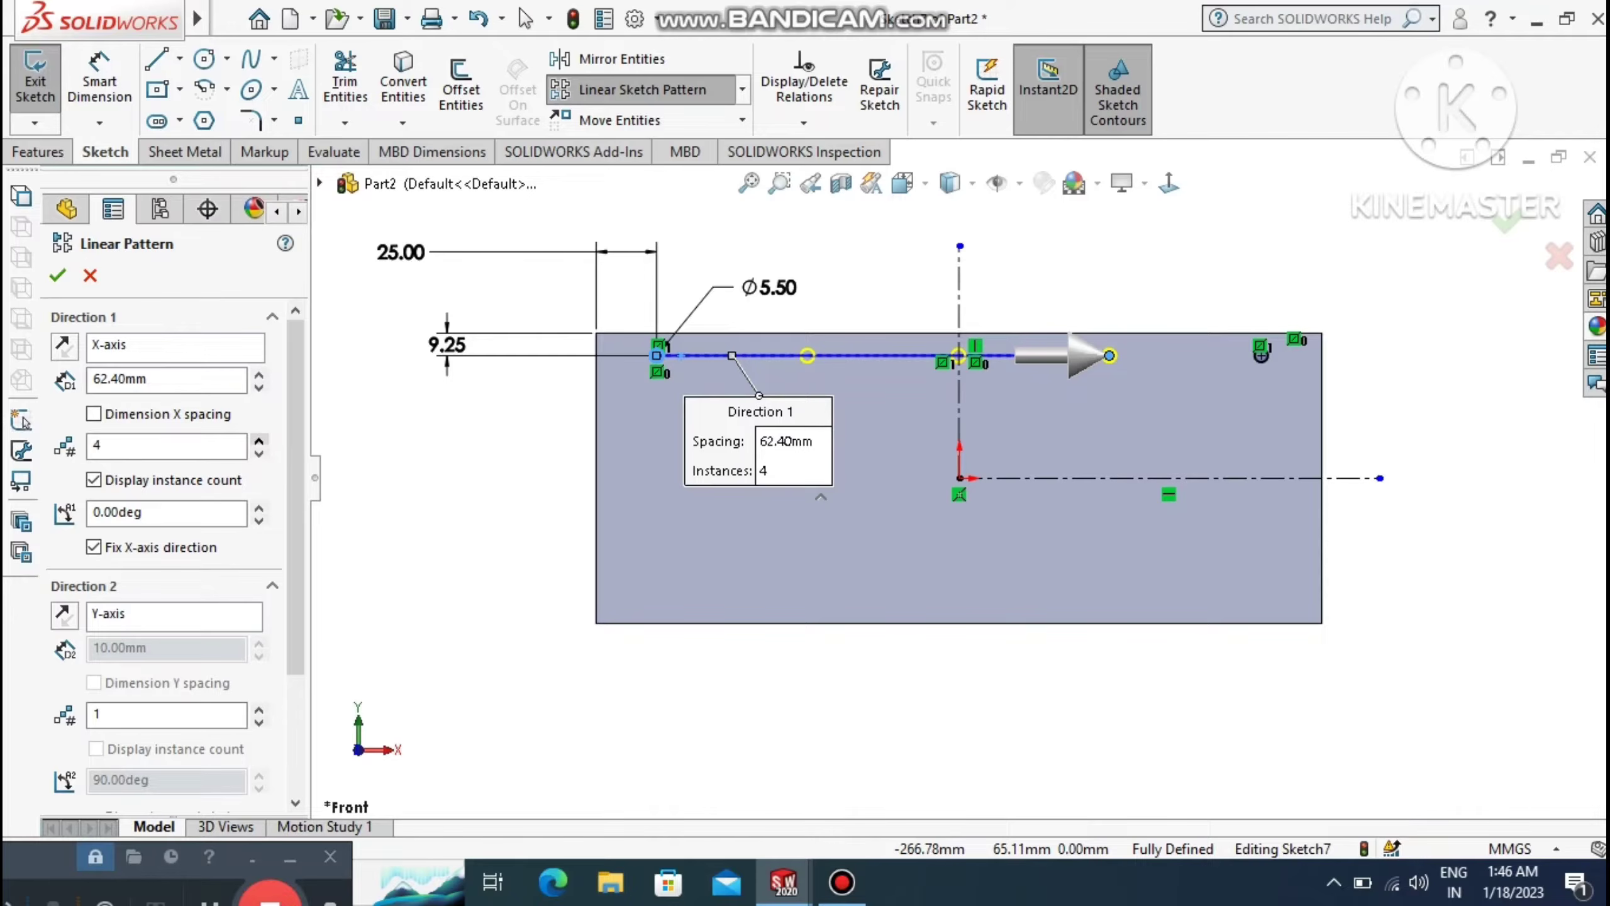
left_click(58, 274)
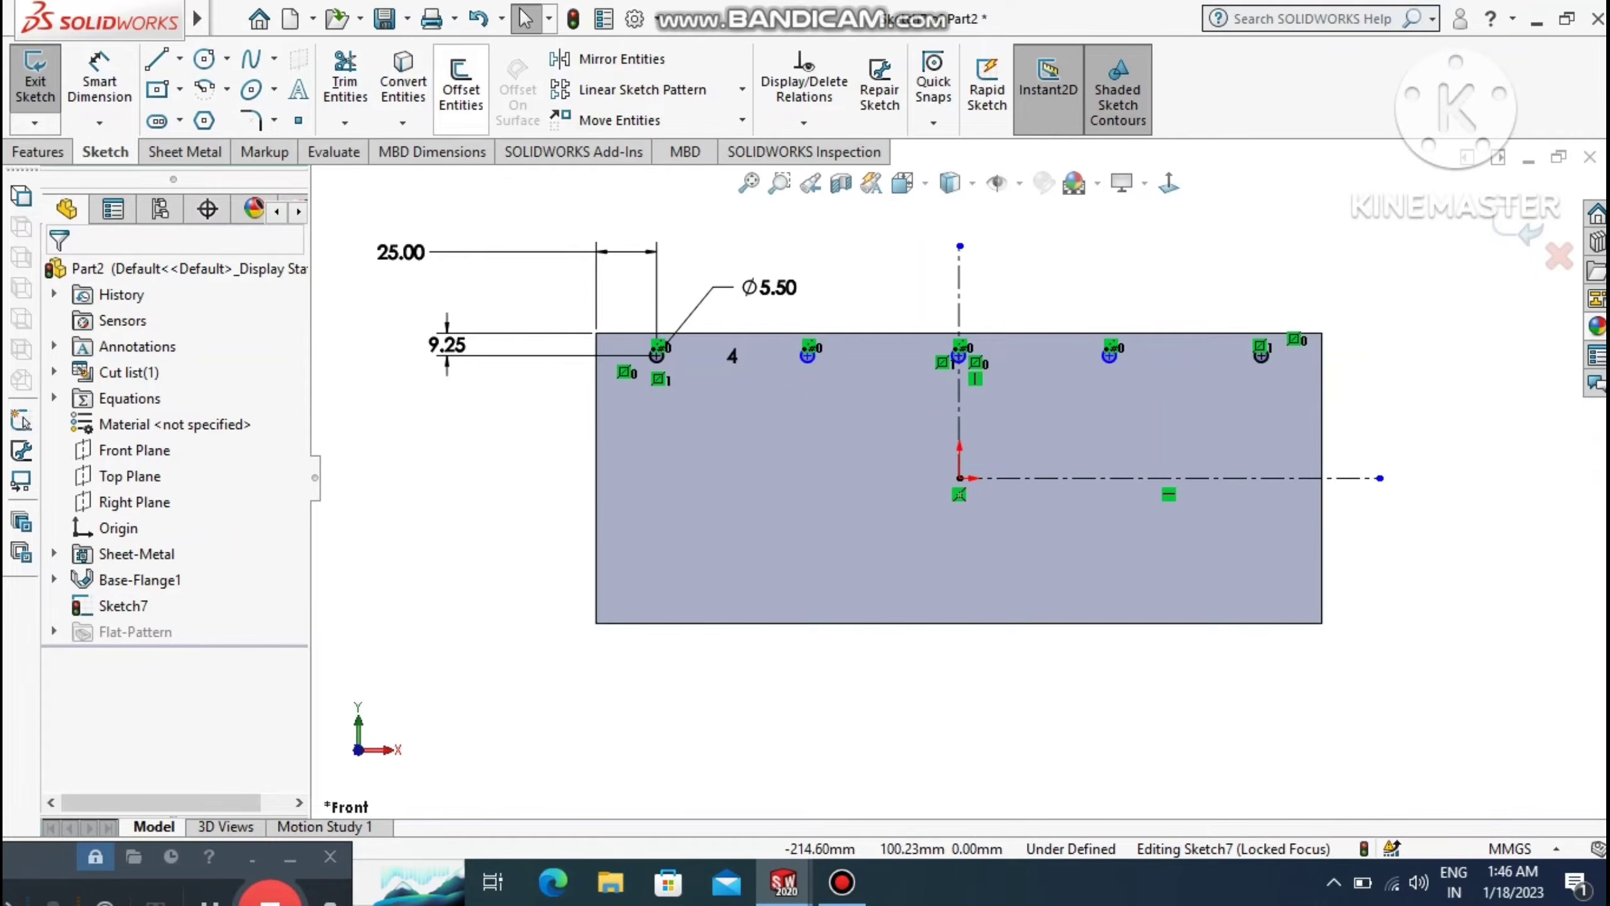
Mirror the whole upper row of five circles about the horizontal centerline.
left_click(622, 59)
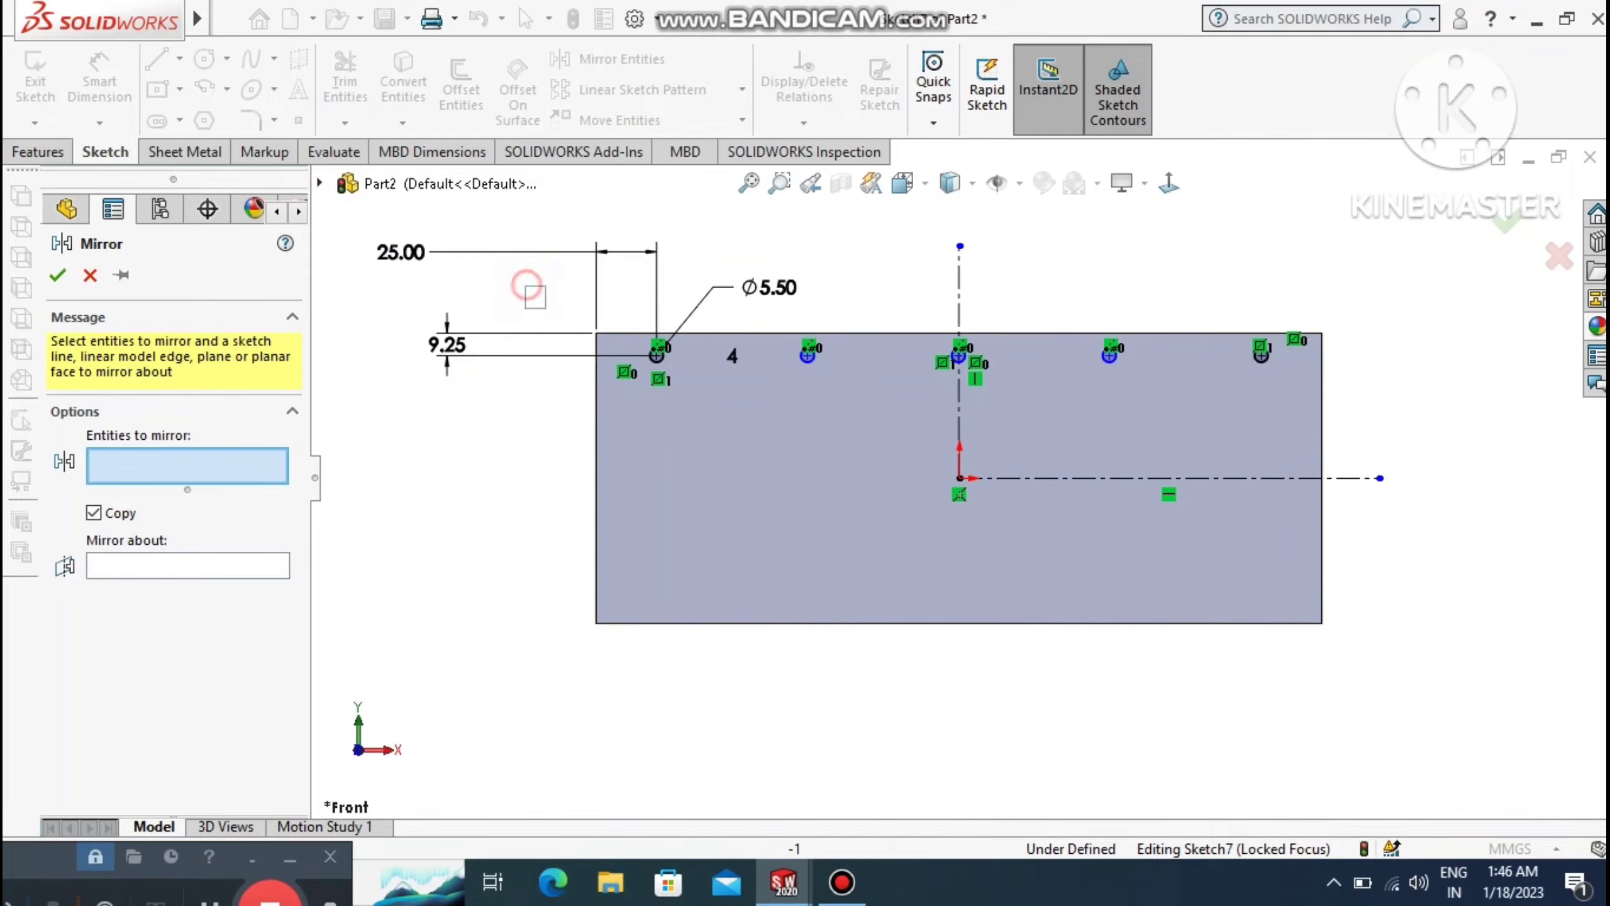
left_click_drag(527, 289, 1457, 419)
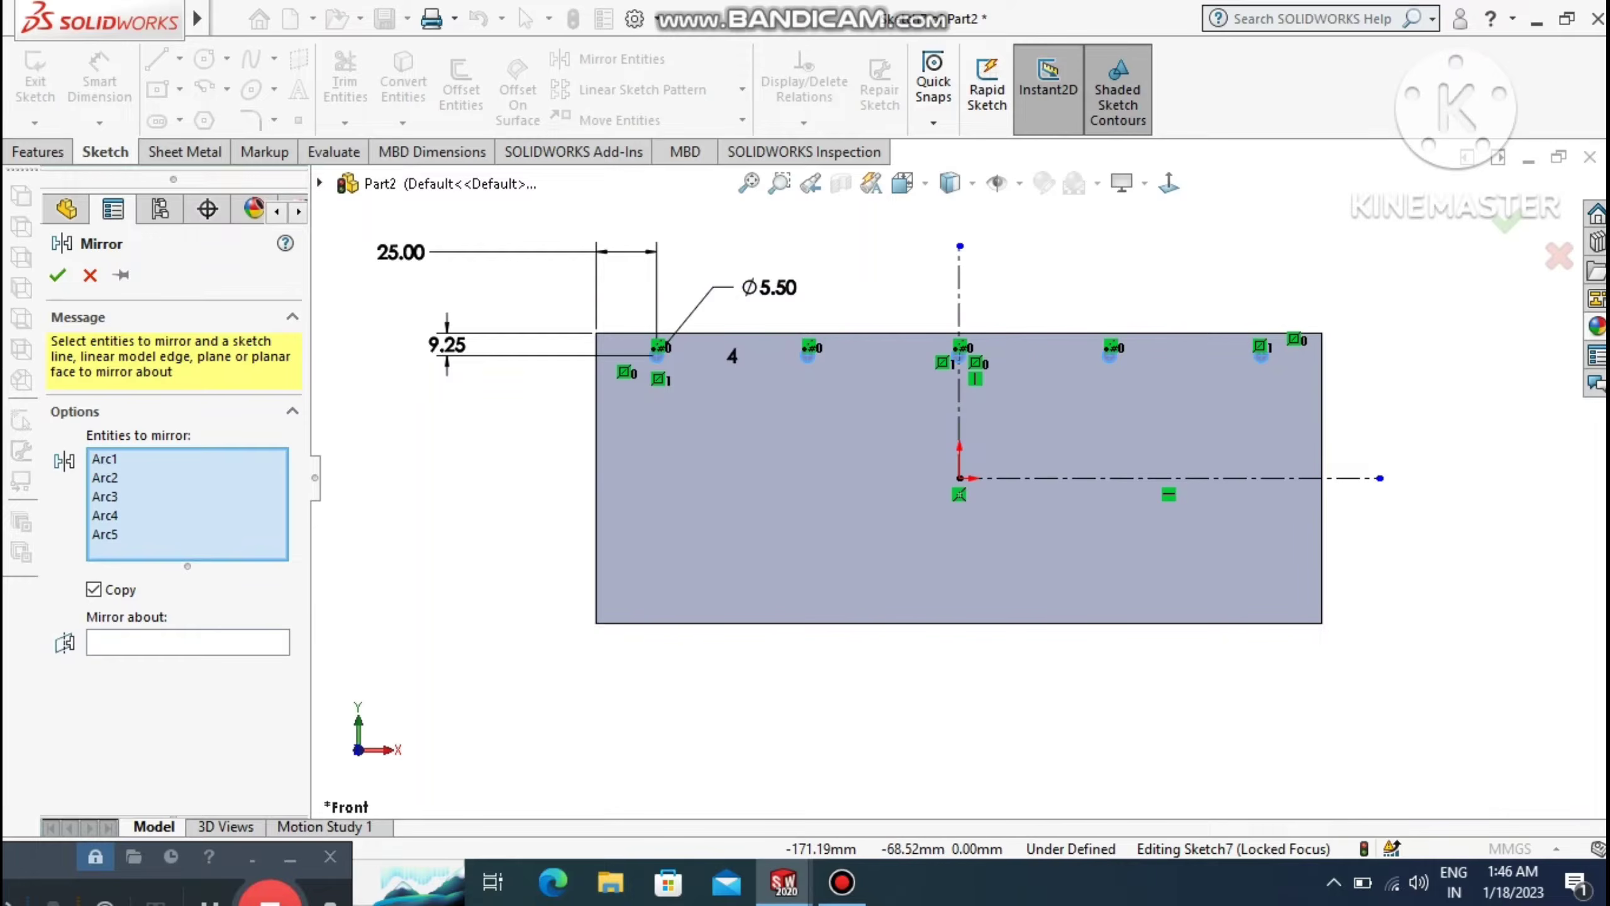
left_click(188, 642)
left_click(1049, 481)
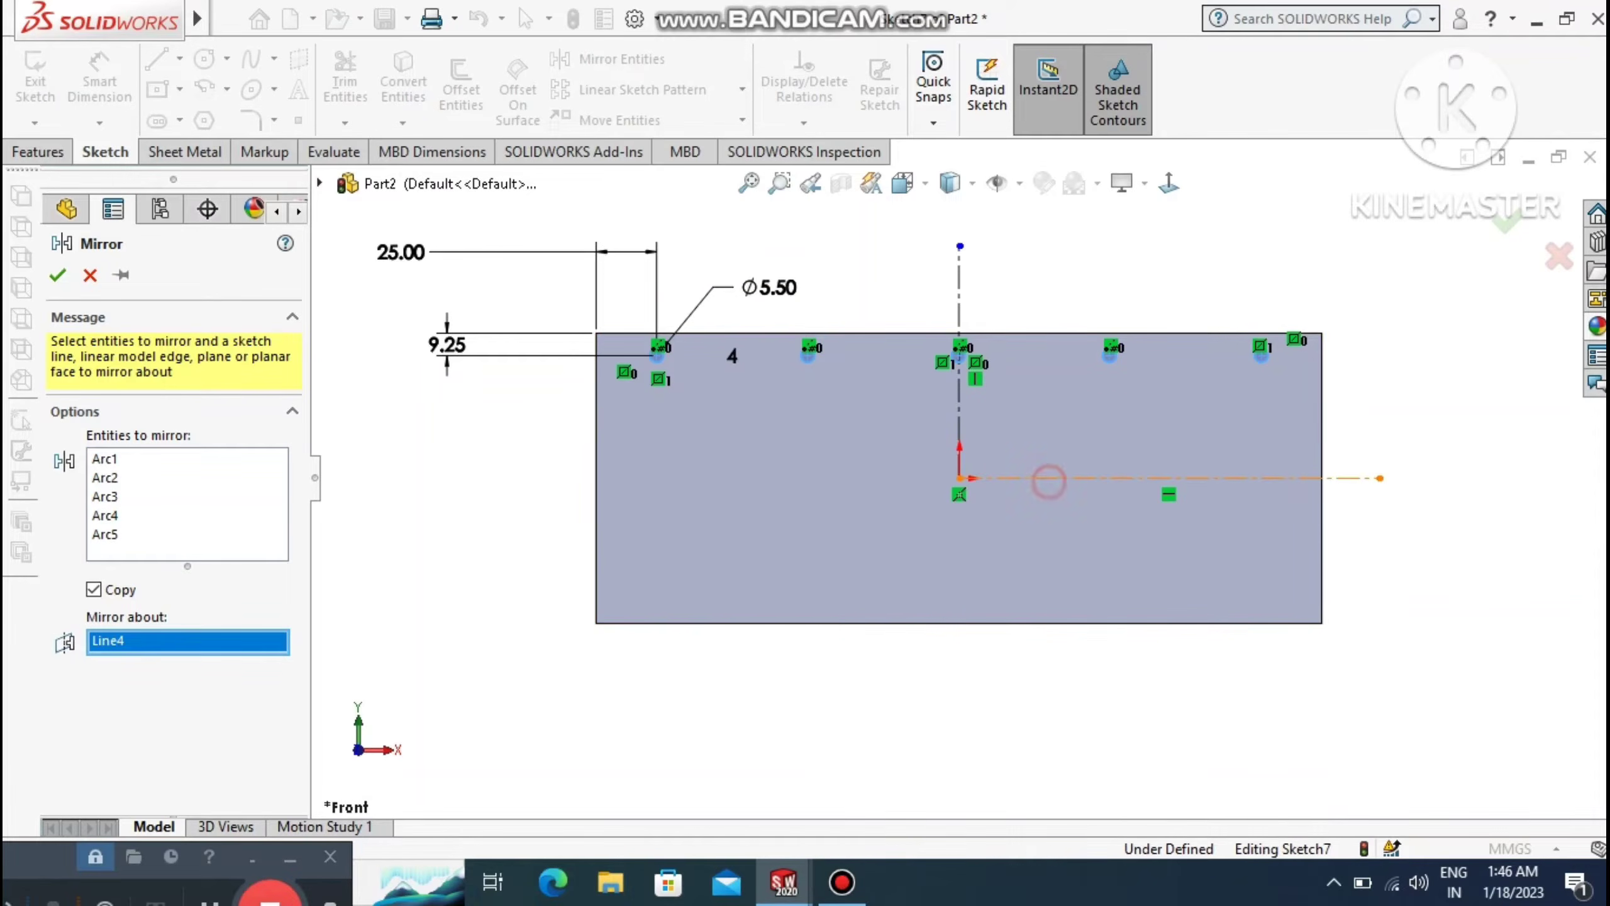
left_click(57, 275)
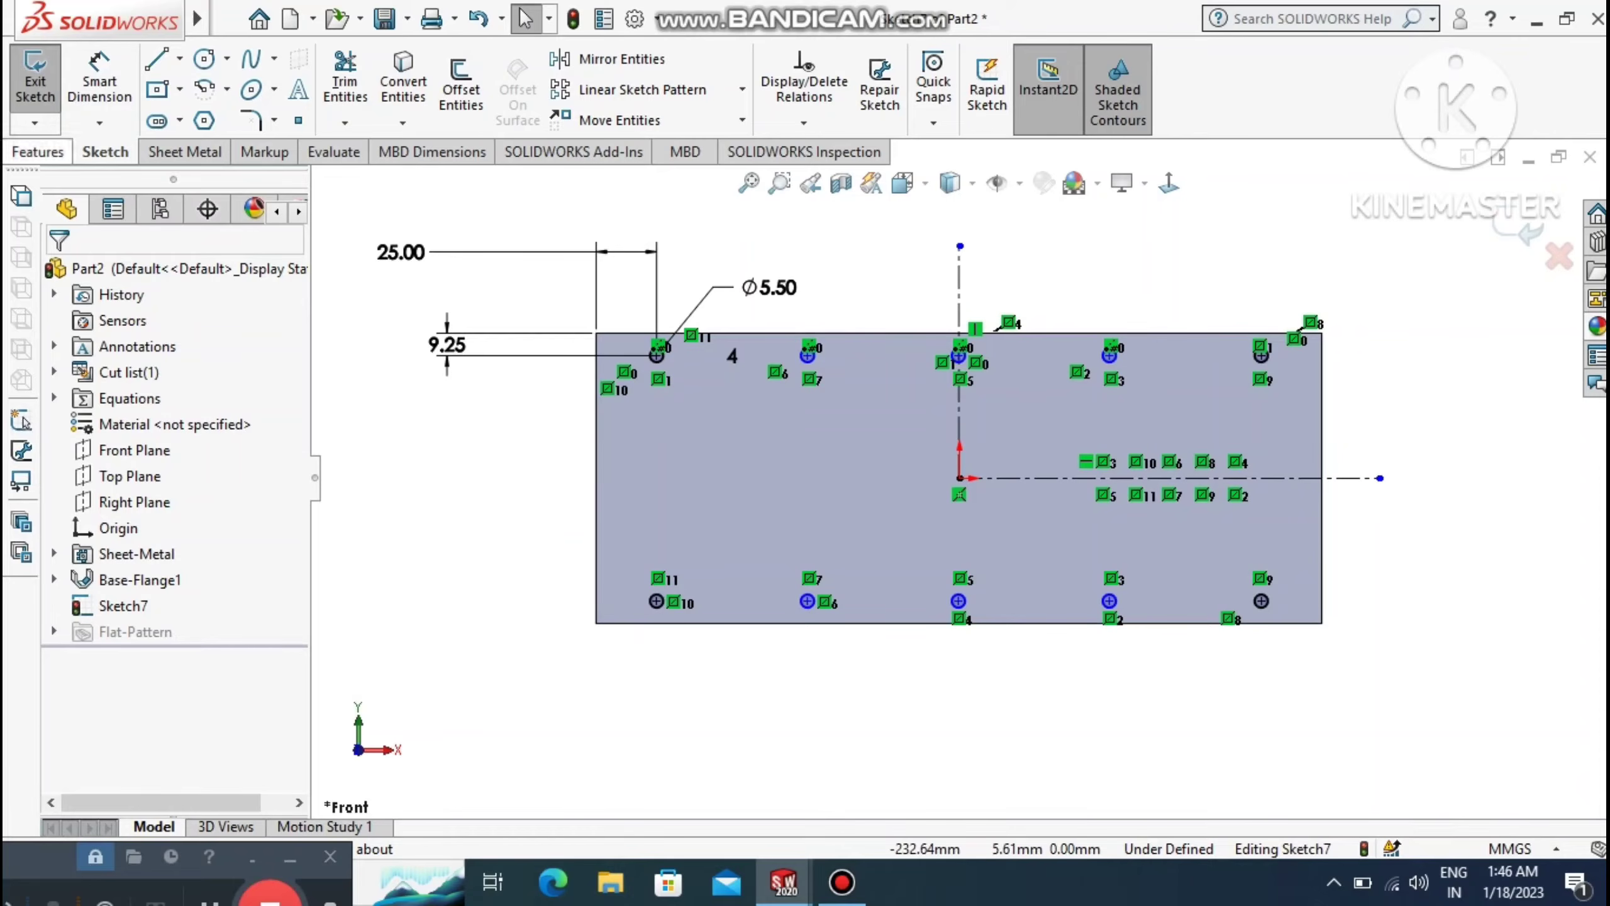
Cut the ten circles through the sheet metal plate with a Blind Extruded Cut linked to the sheet thickness.
left_click(37, 151)
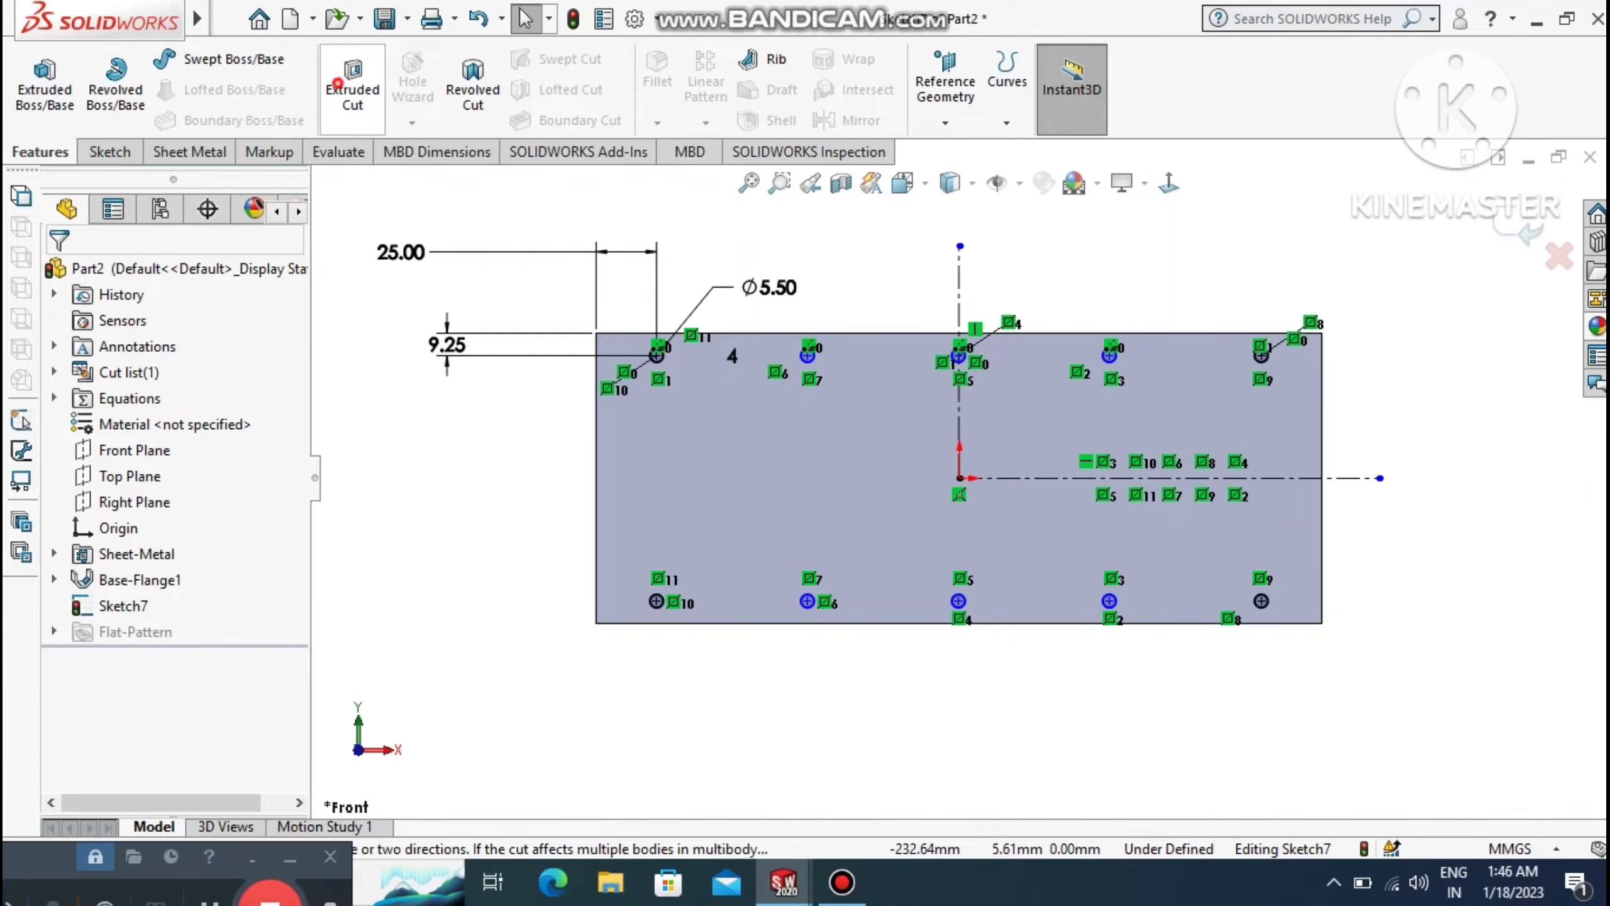
left_click(352, 83)
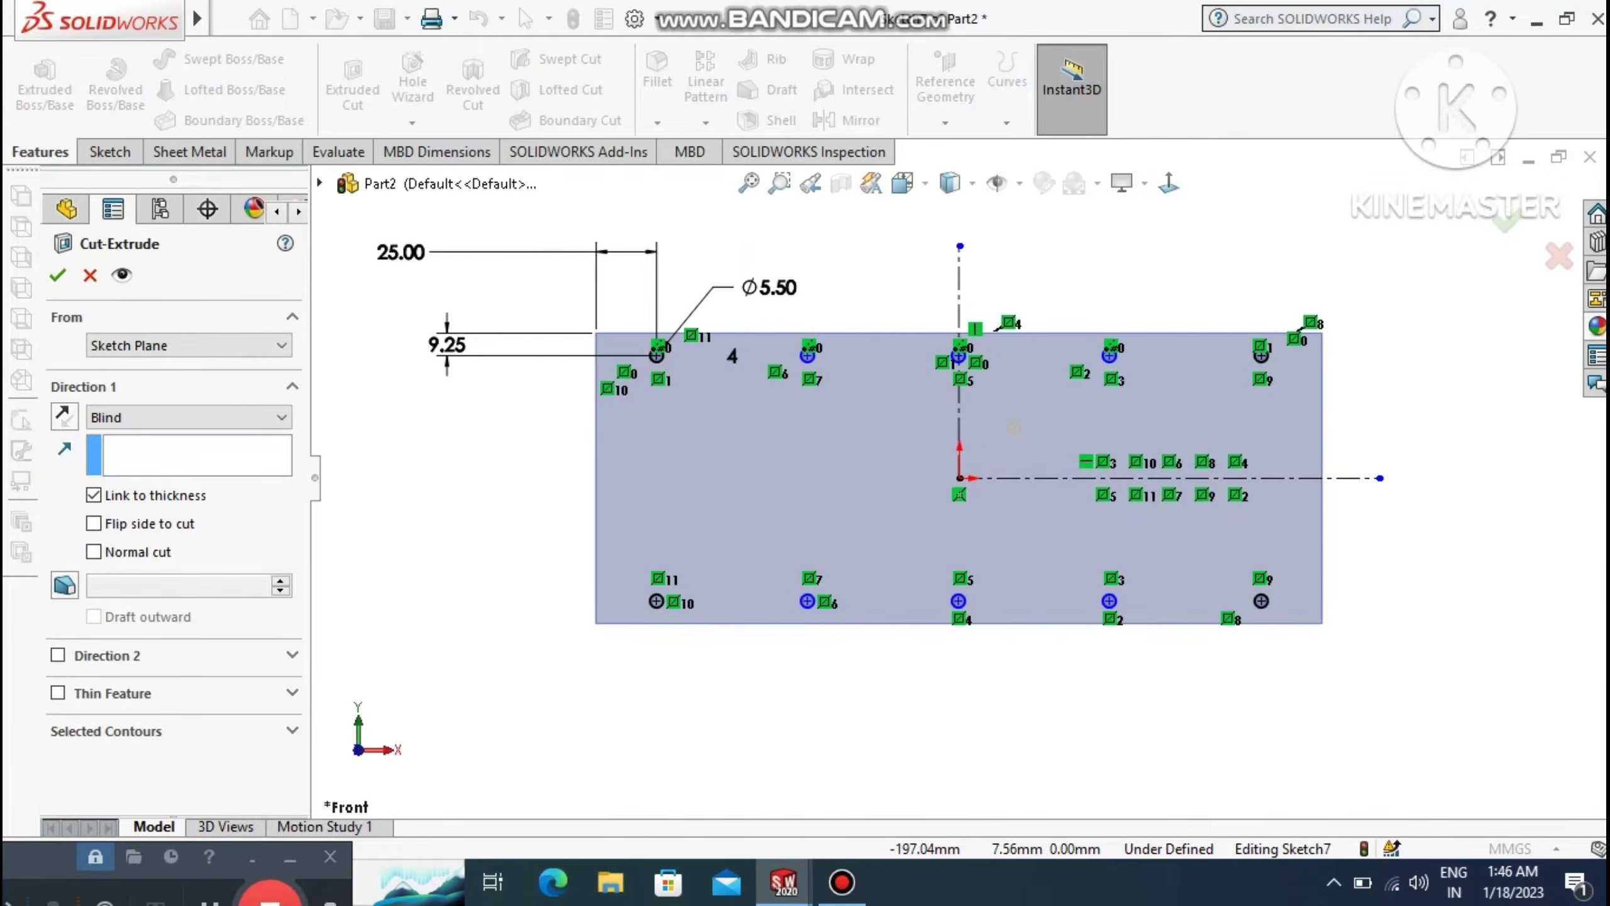
scroll(959, 478, "up", 2)
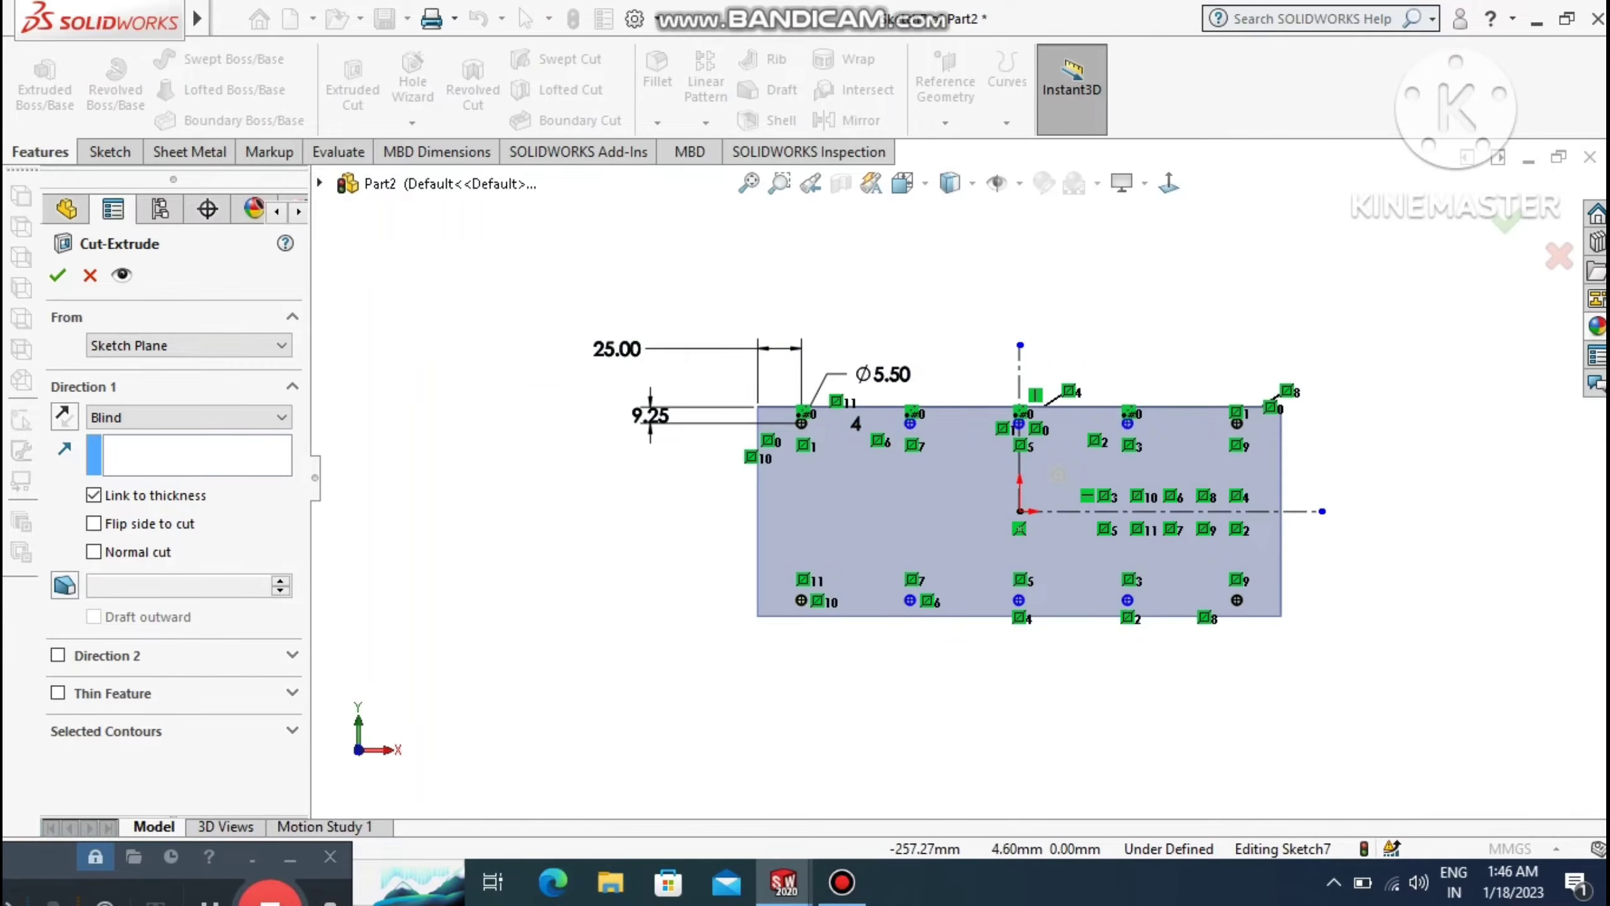
middle_click_drag(1057, 474, 1066, 467)
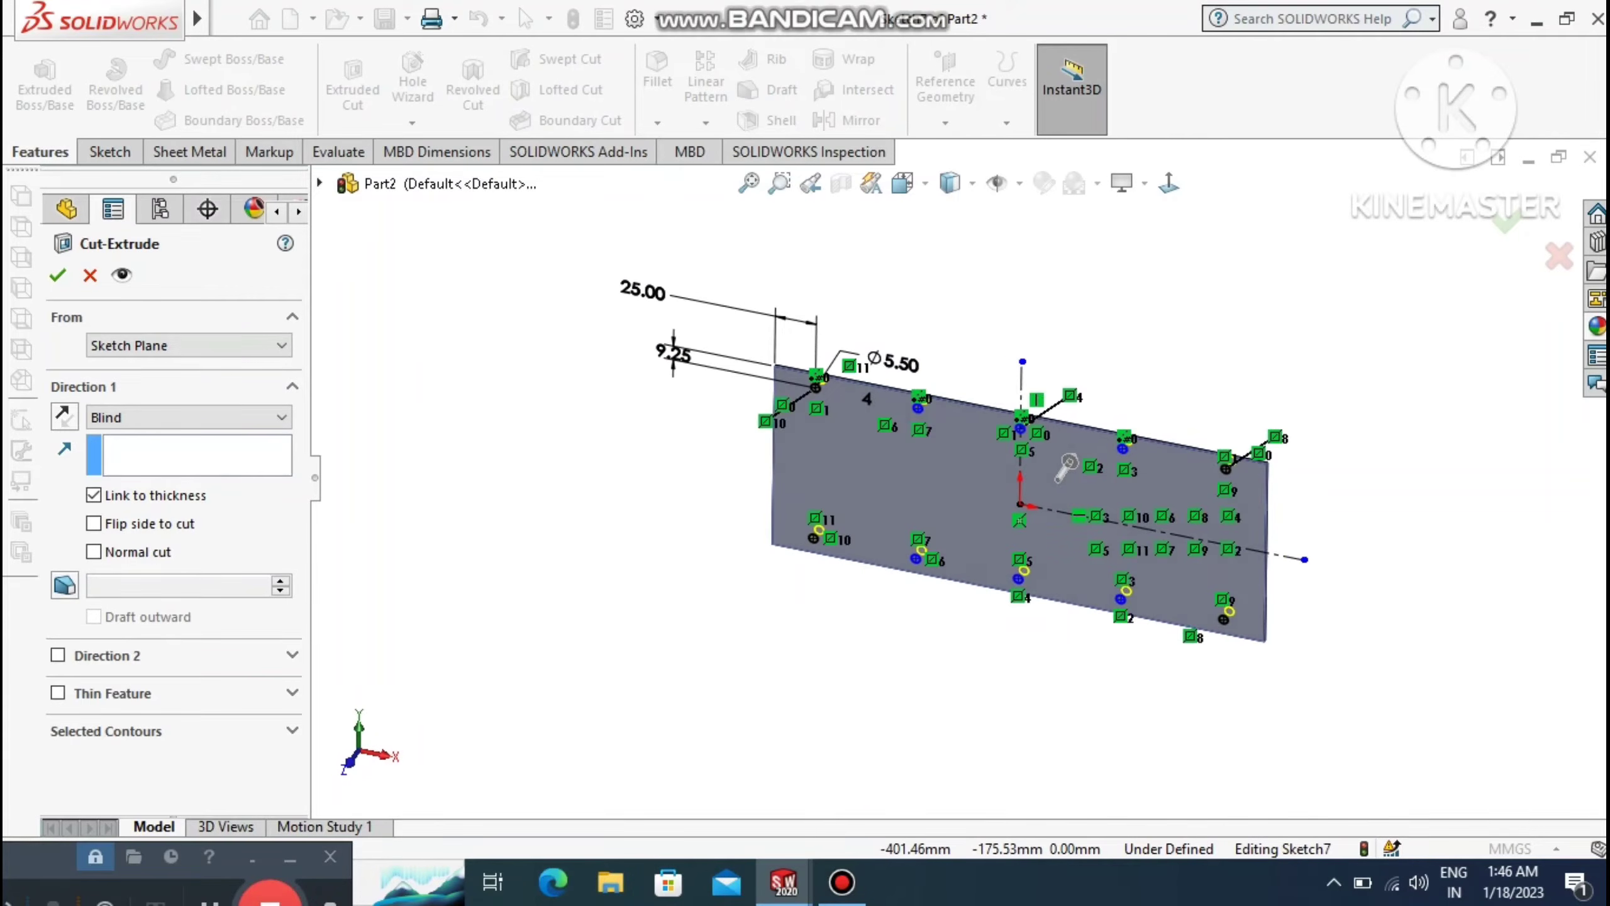
left_click(57, 275)
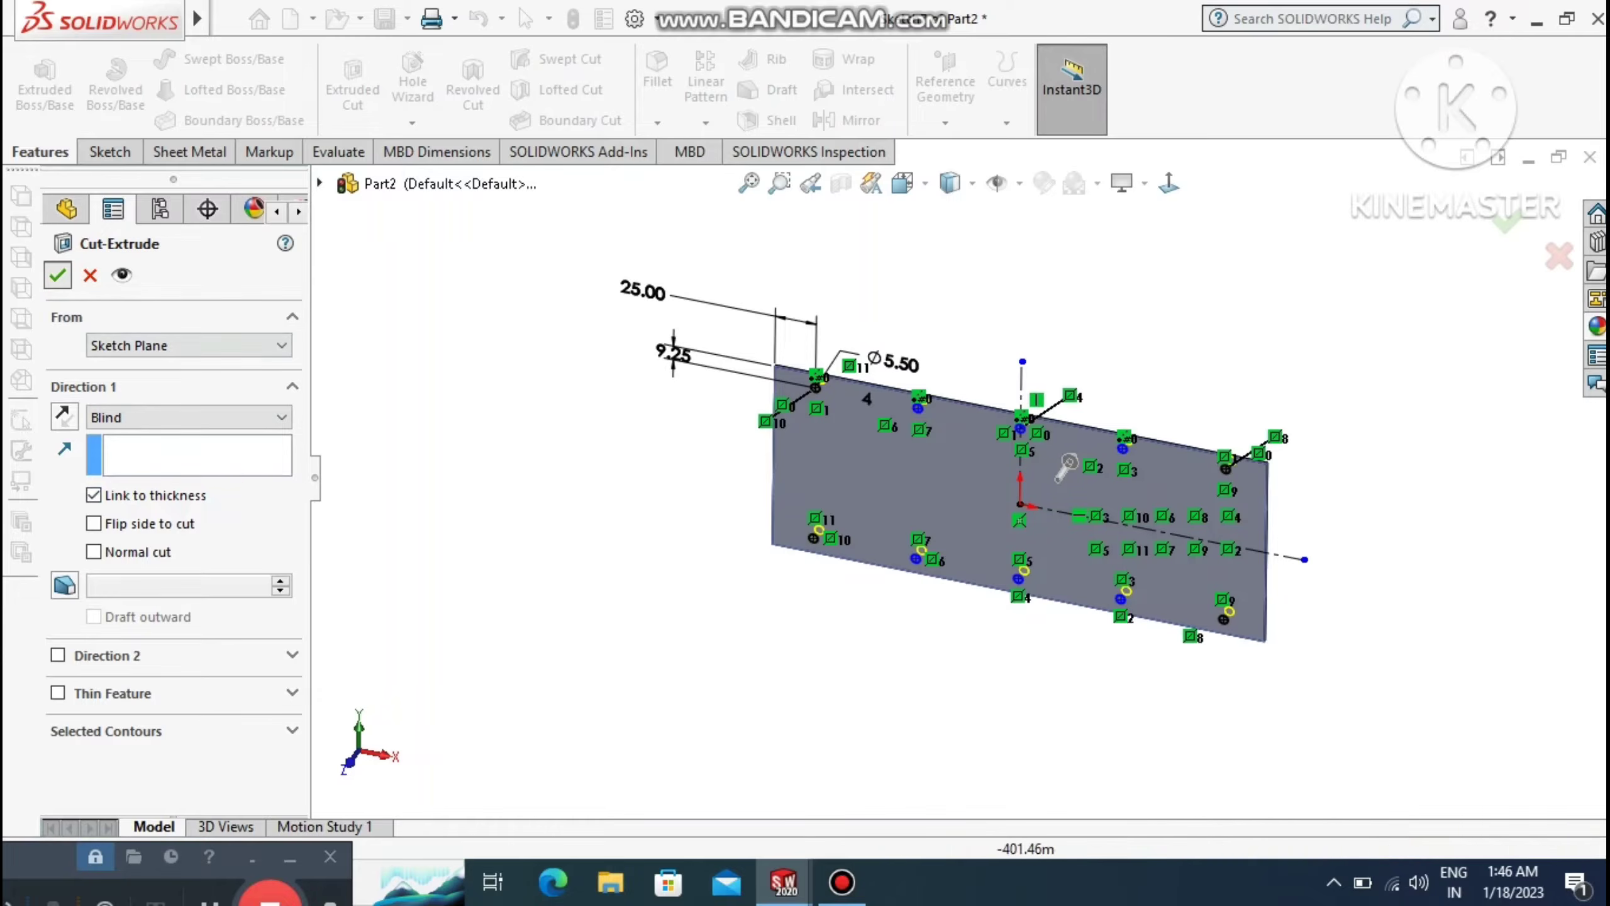
left_click(466, 533)
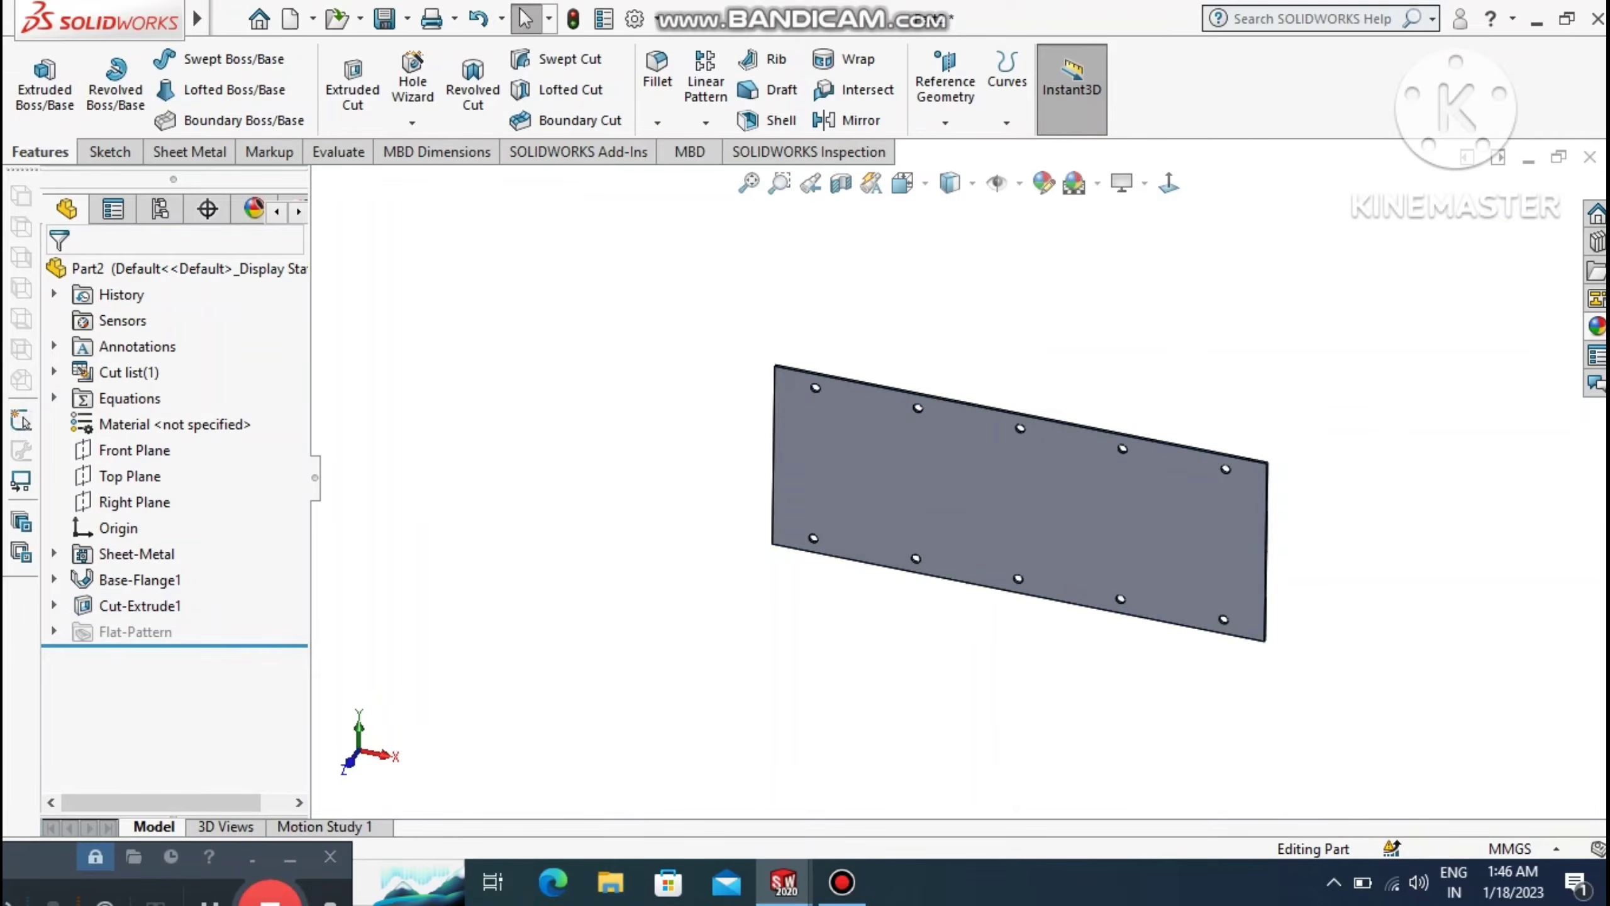
scroll(1370, 516, "down", 1)
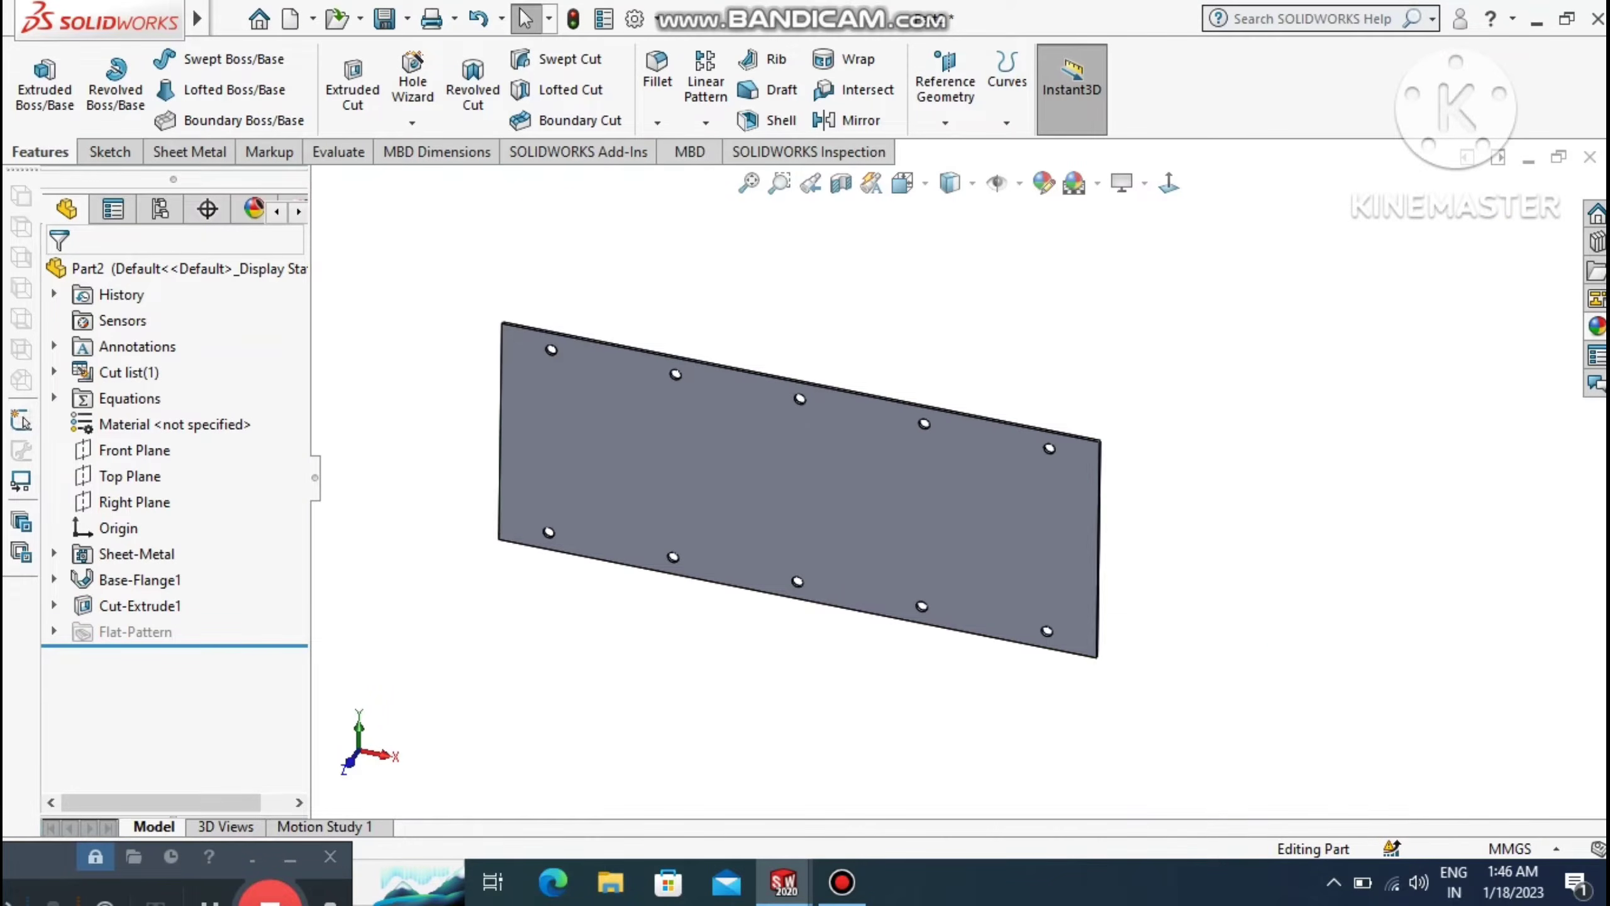
scroll(956, 474, "up", 1)
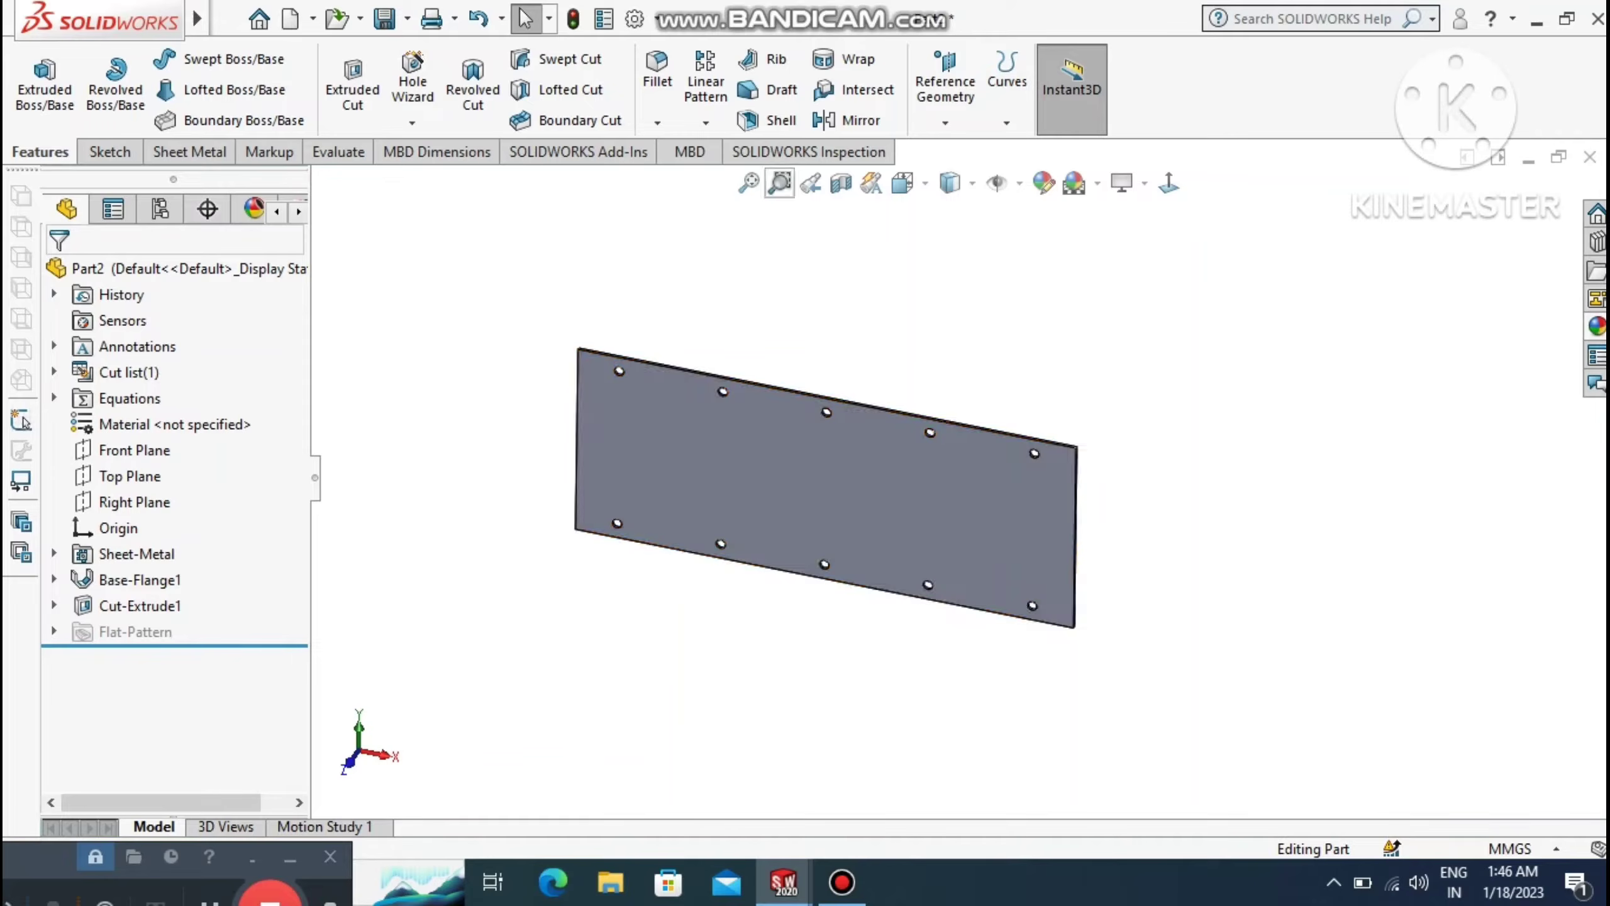
left_click(779, 182)
left_click_drag(770, 267, 1295, 714)
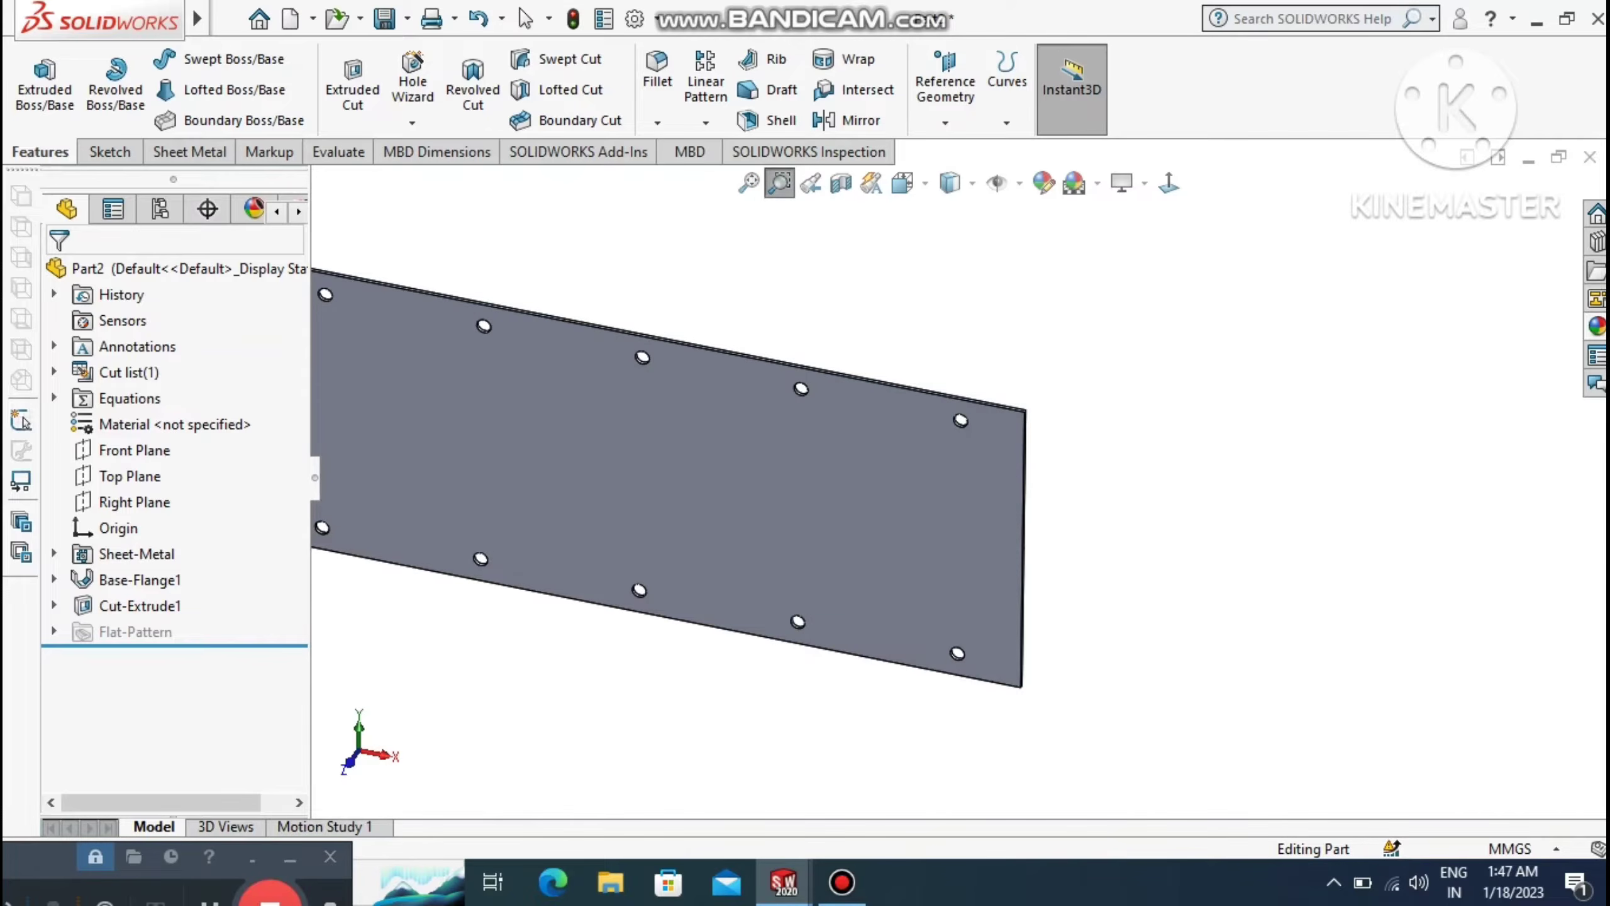
left_click_drag(790, 297, 934, 717)
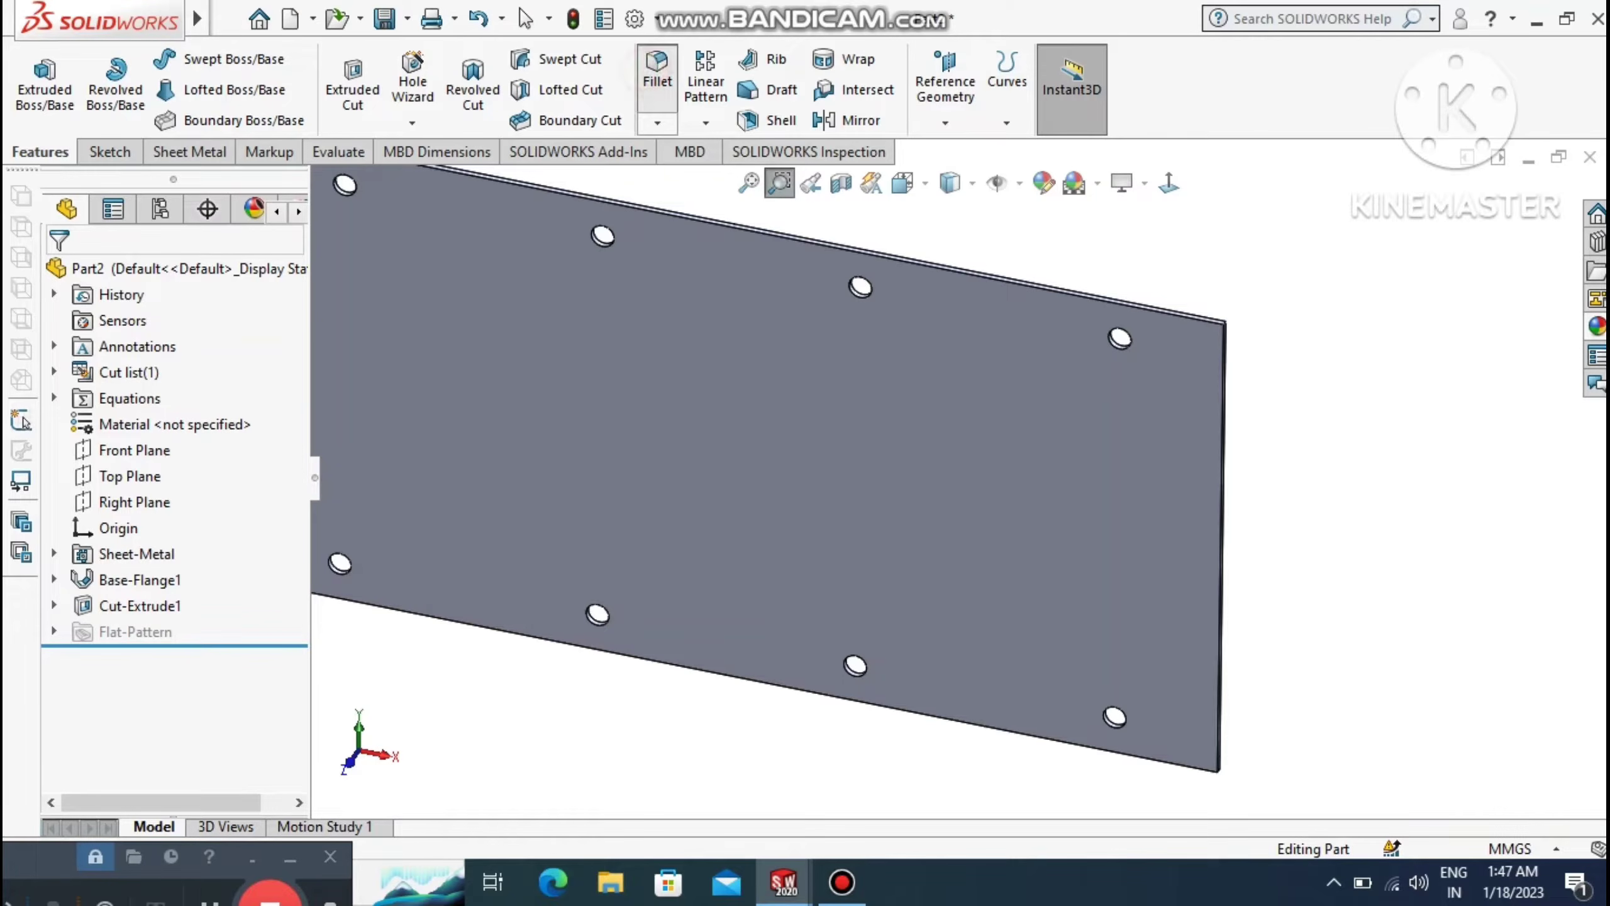
left_click(657, 70)
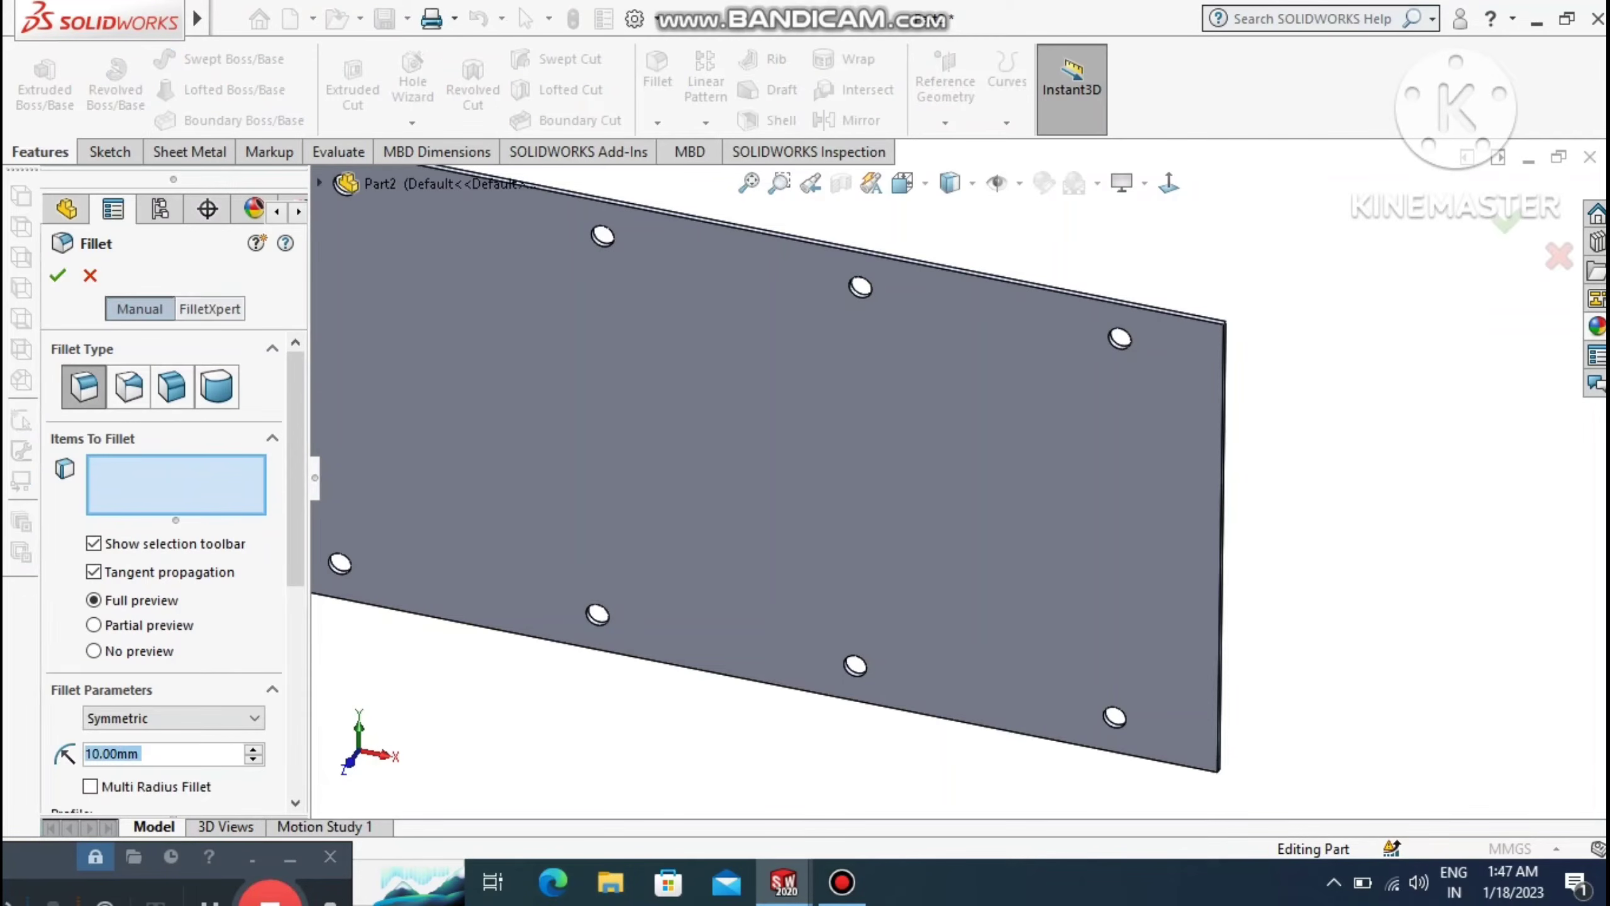
type("4")
key("Return")
left_click(1222, 324)
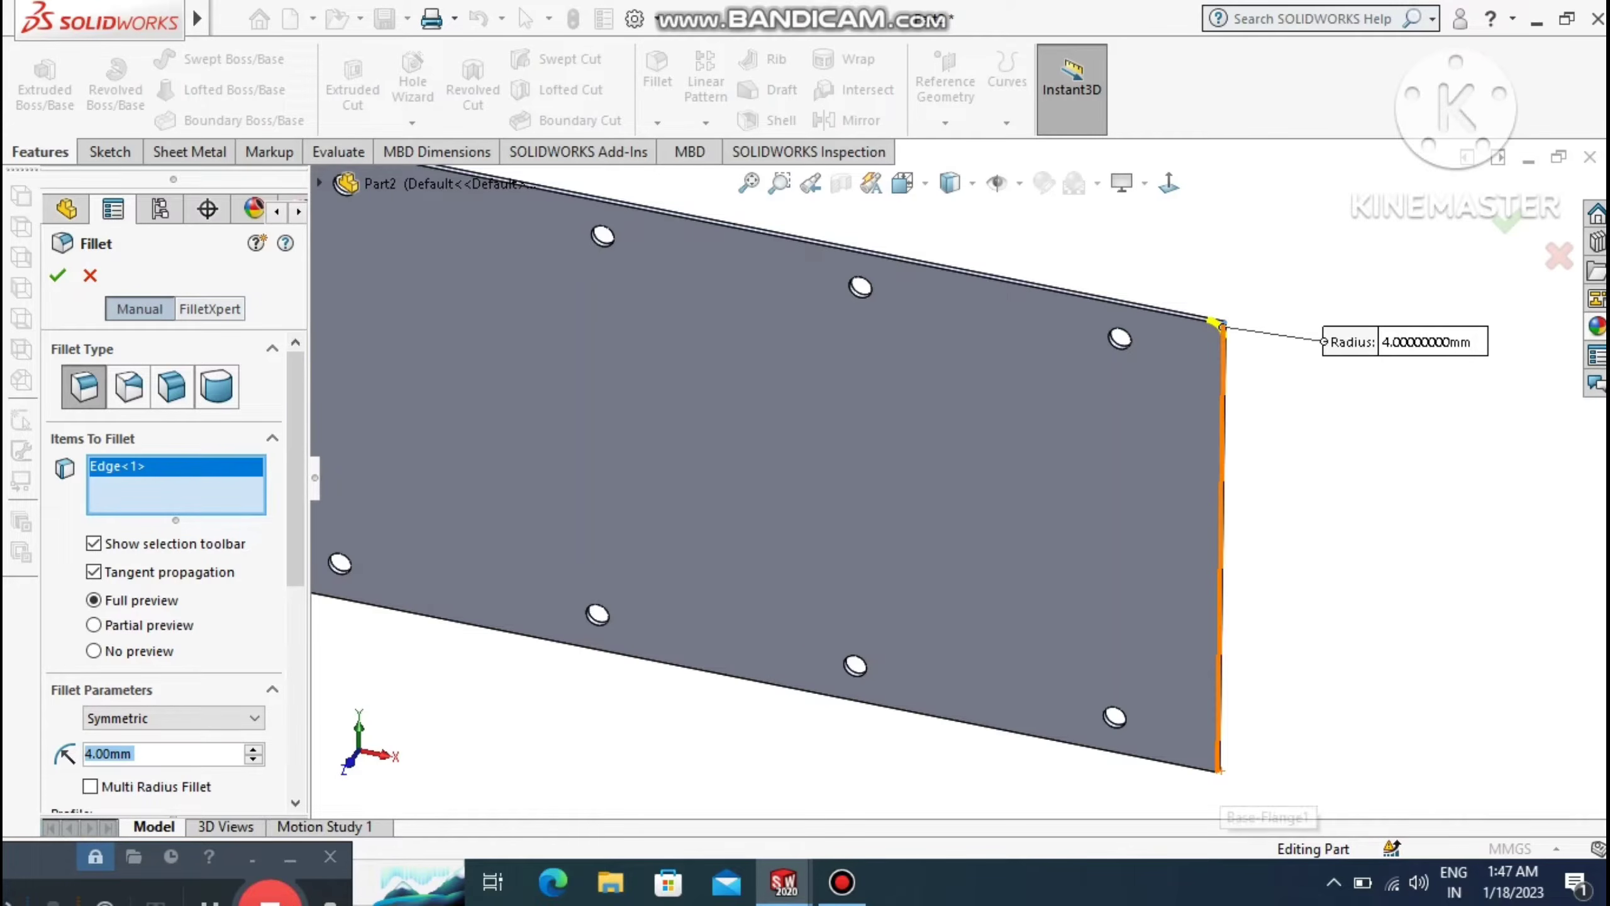
left_click(1218, 770)
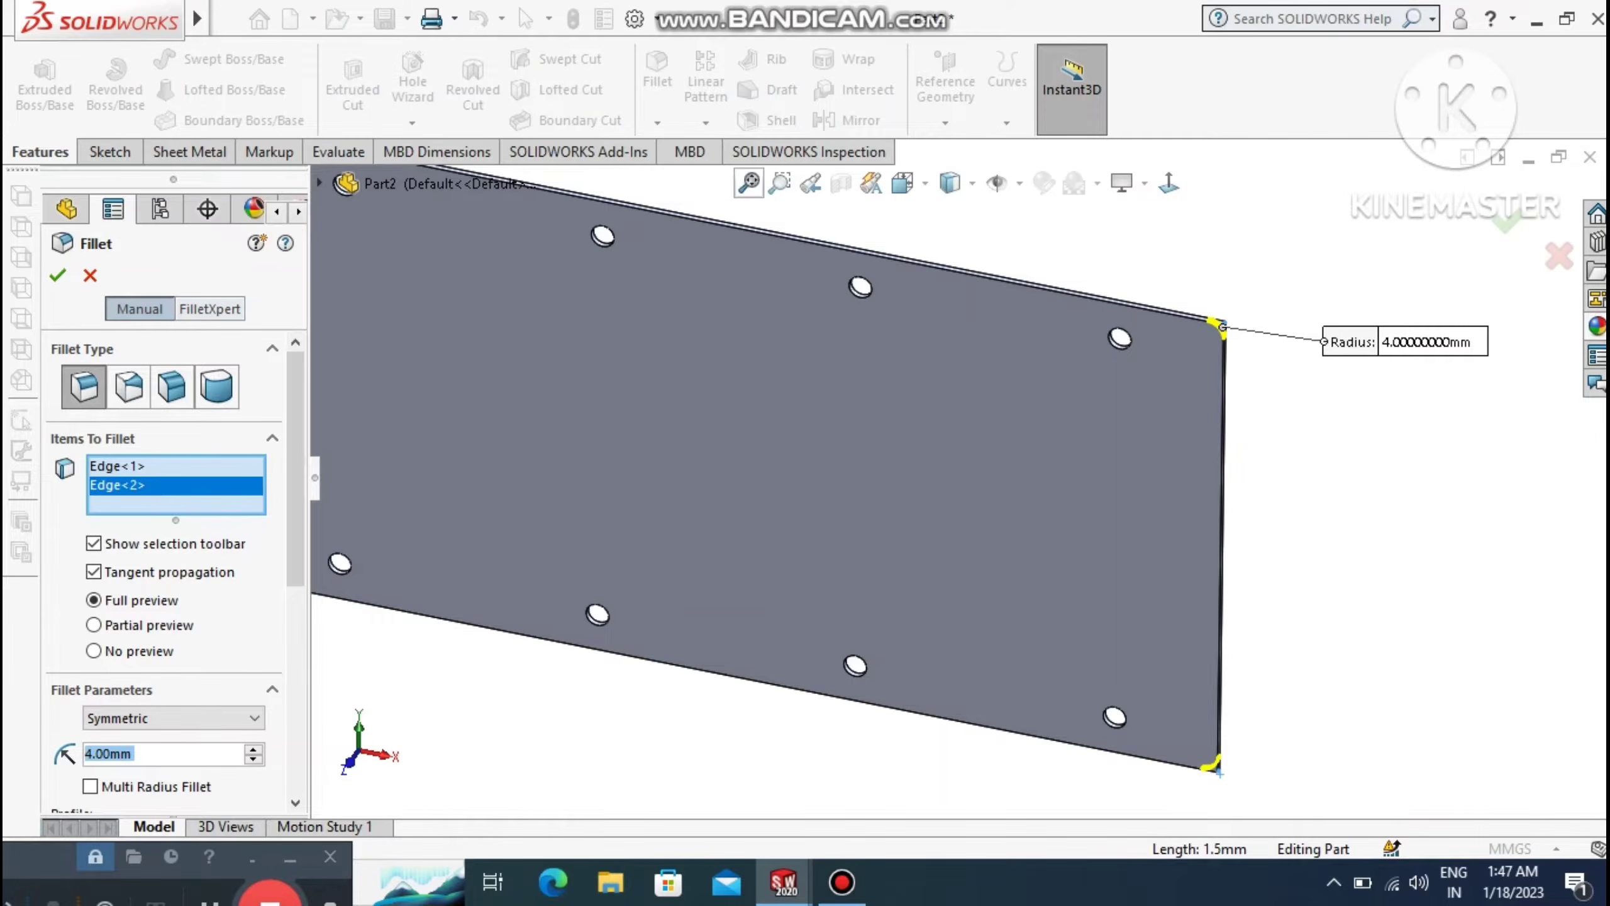
left_click(748, 183)
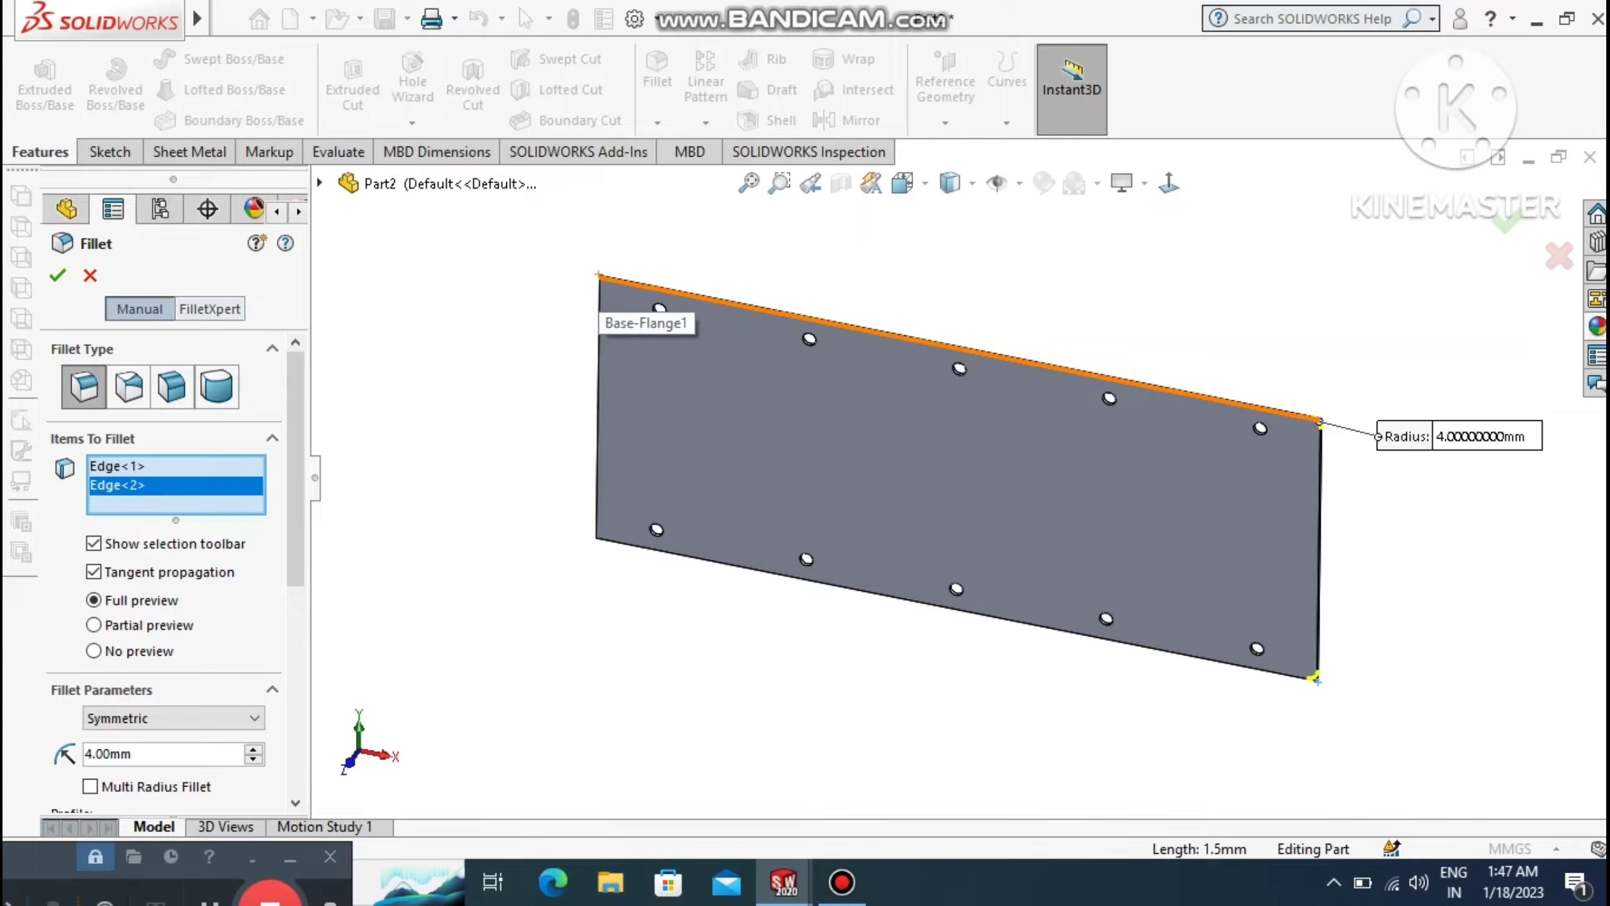
middle_click_drag(601, 284, 726, 390)
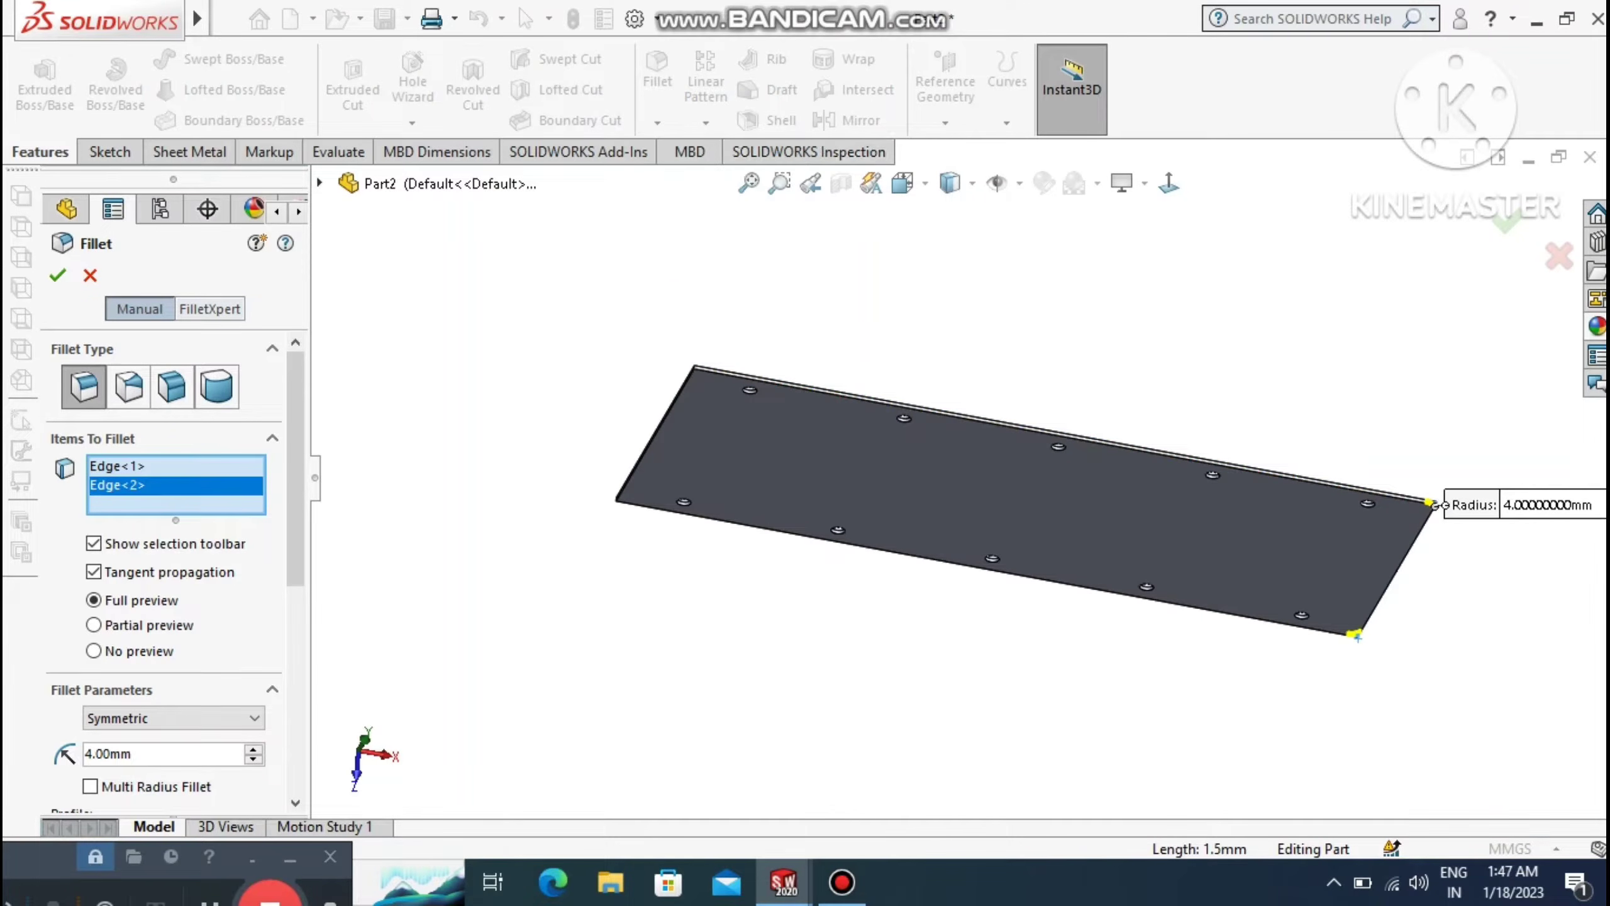
left_click(748, 183)
left_click_drag(494, 305, 758, 486)
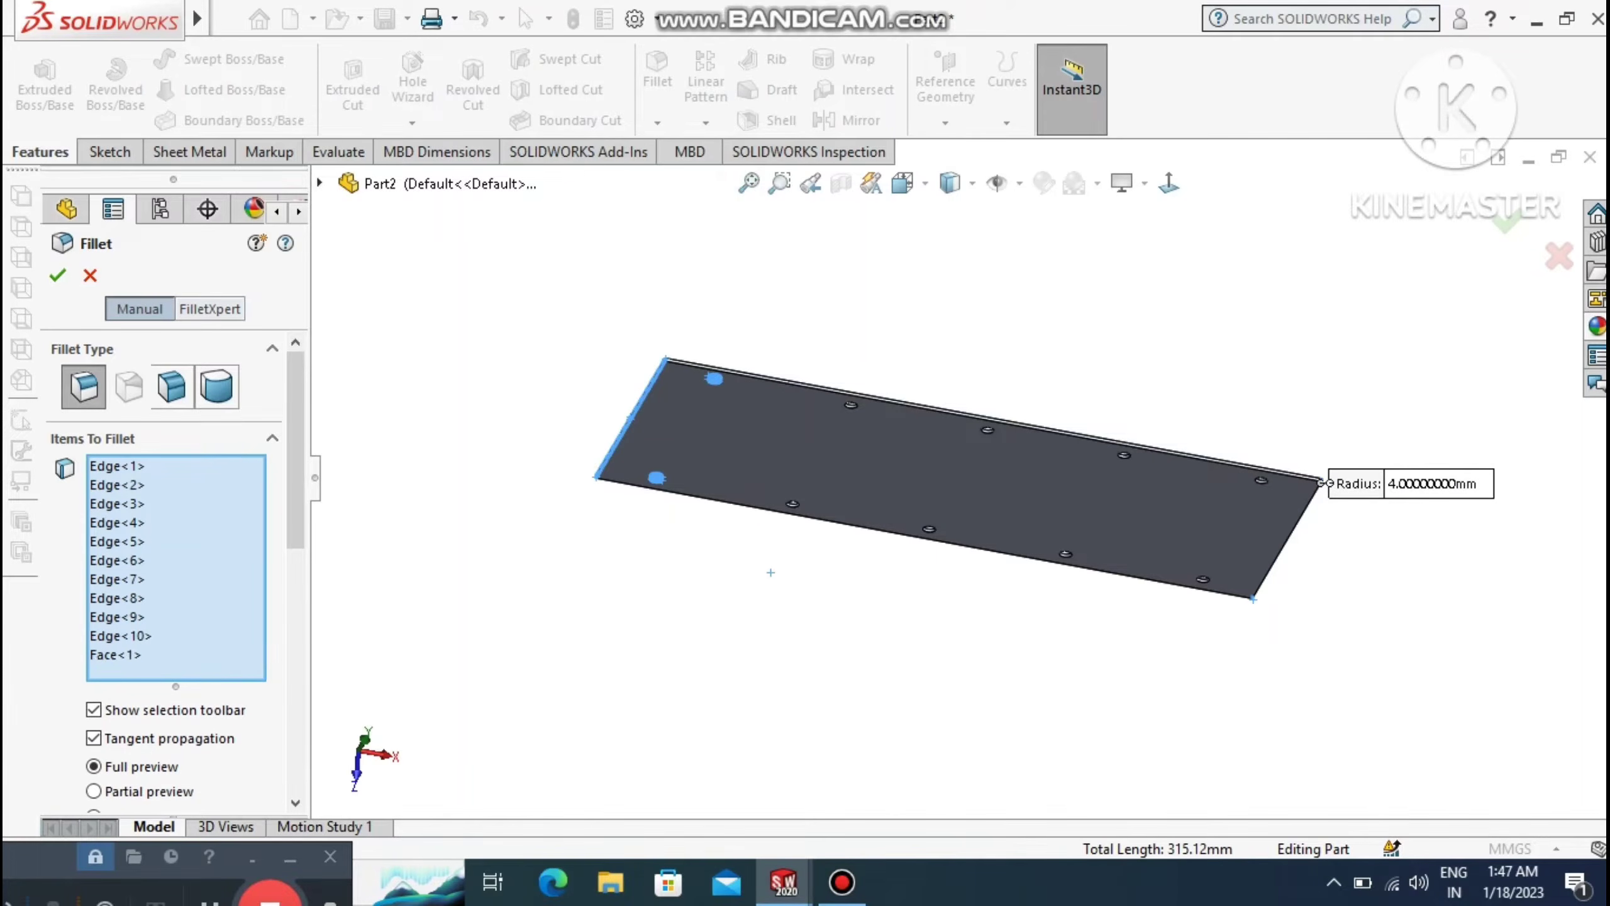
left_click(757, 481)
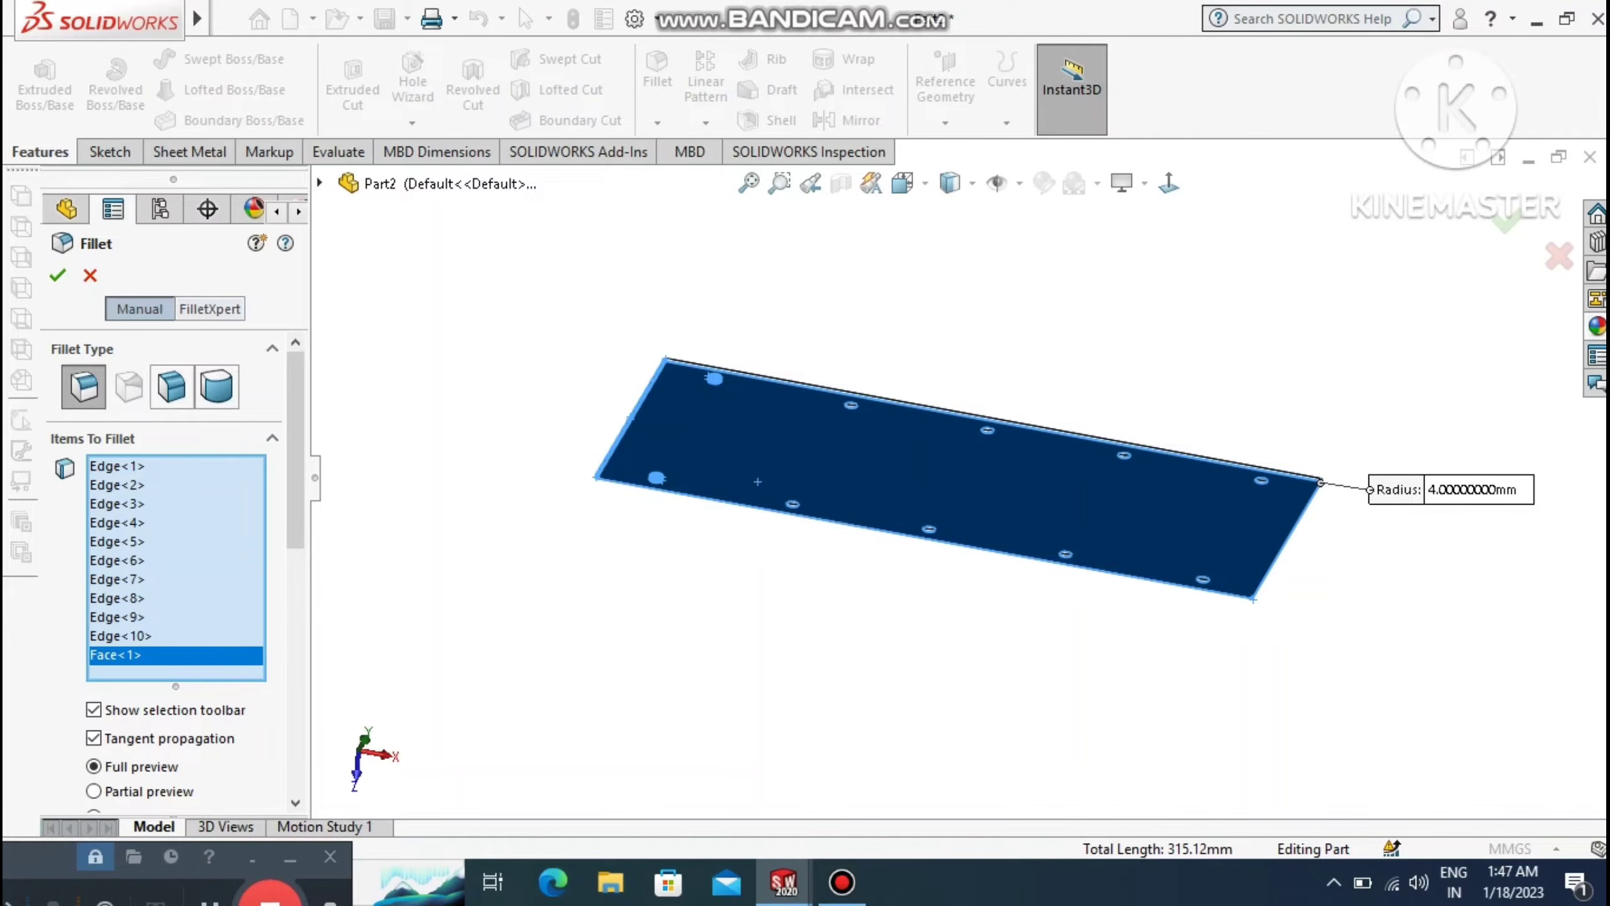
key("Escape")
Fillet the two corner edges at the plate's right end with a 4 mm symmetric radius.
middle_click_drag(757, 481, 795, 448)
scroll(1422, 449, "down", 1)
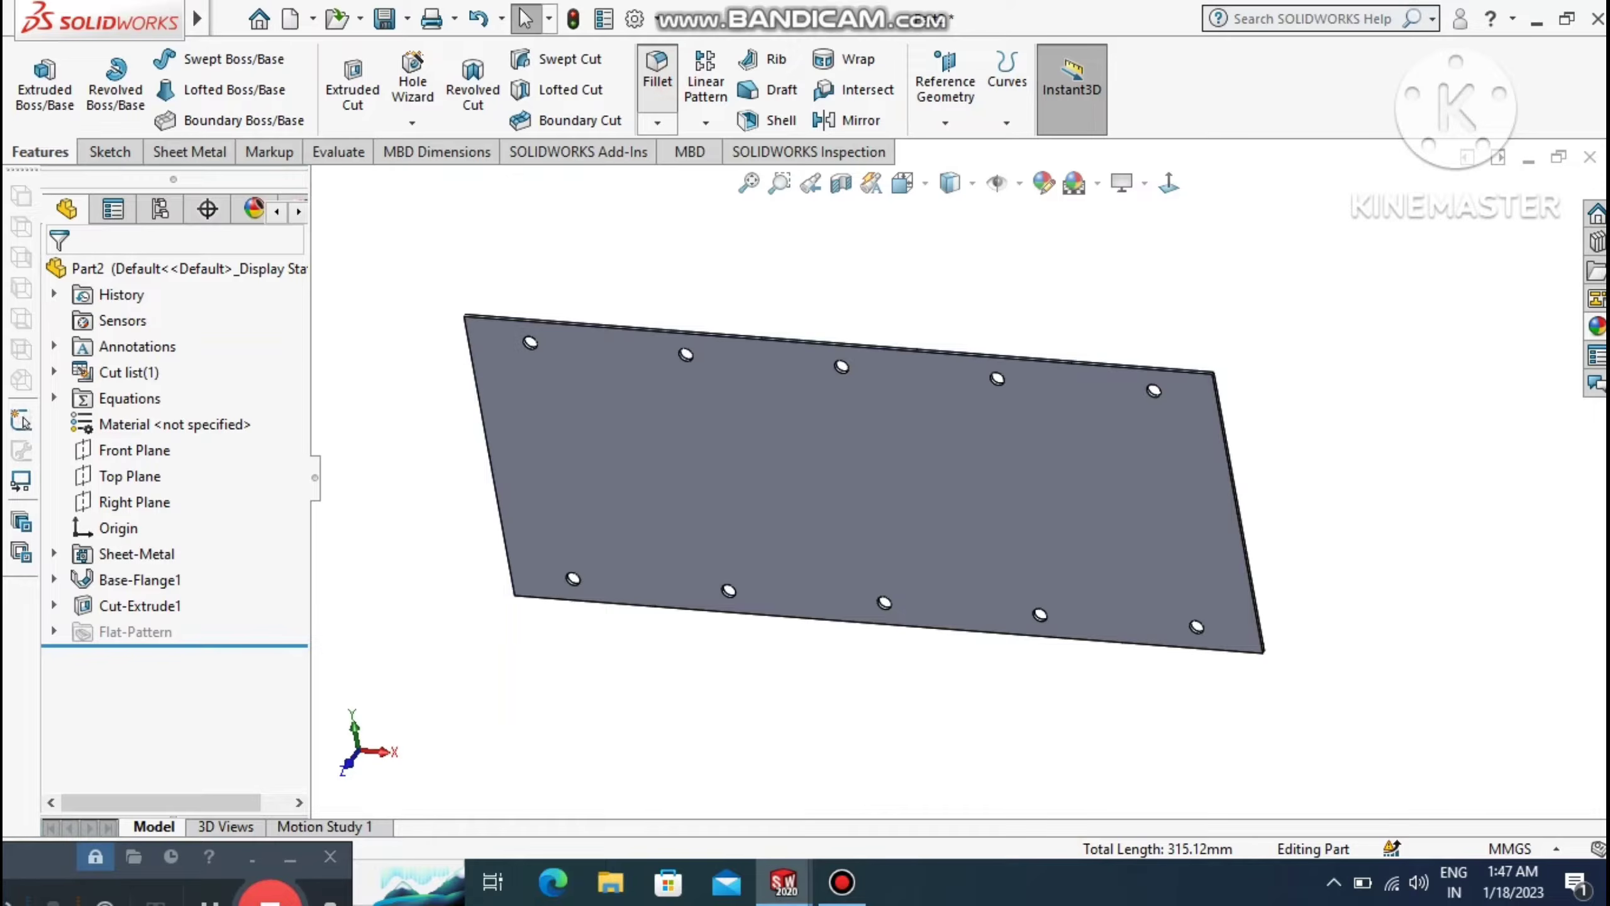
left_click(657, 70)
left_click(1212, 376)
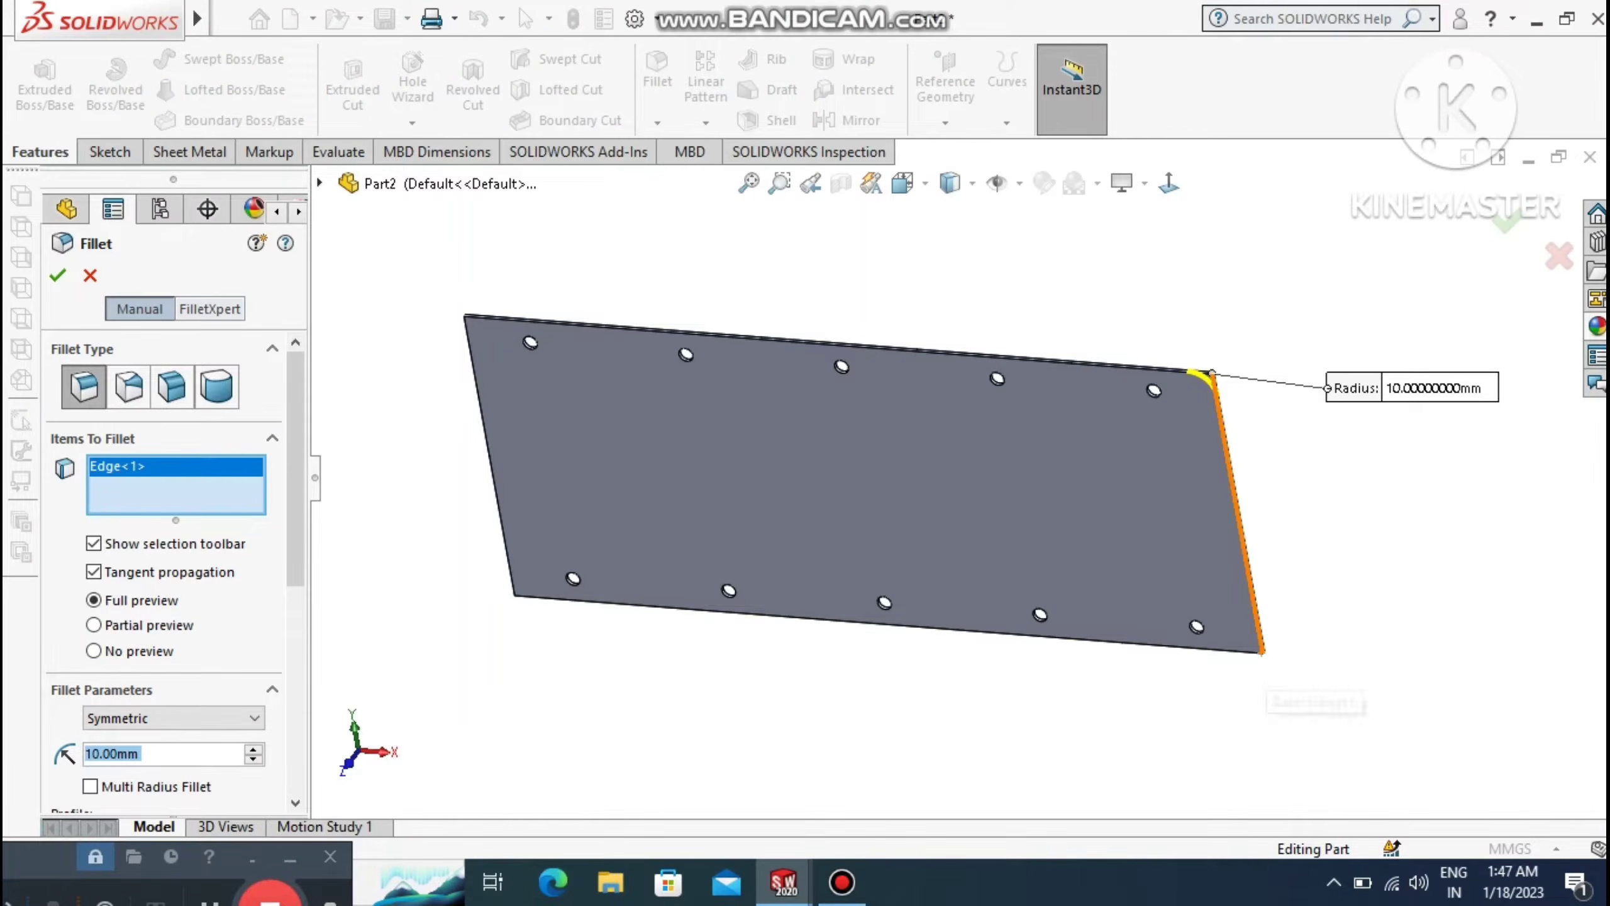
left_click(1264, 653)
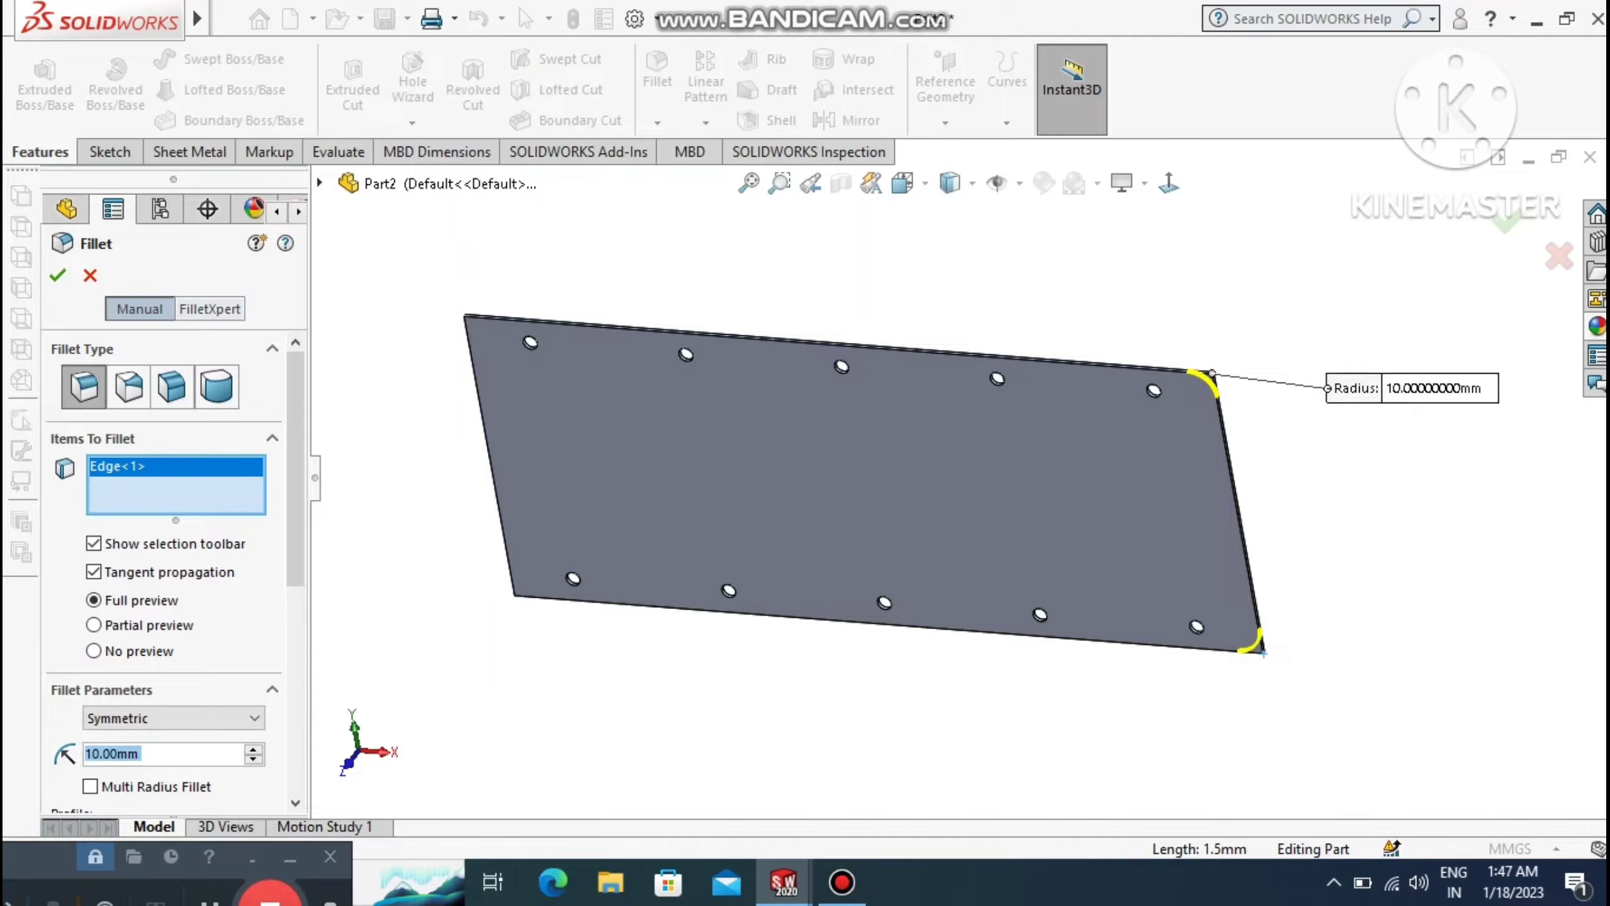
type("4")
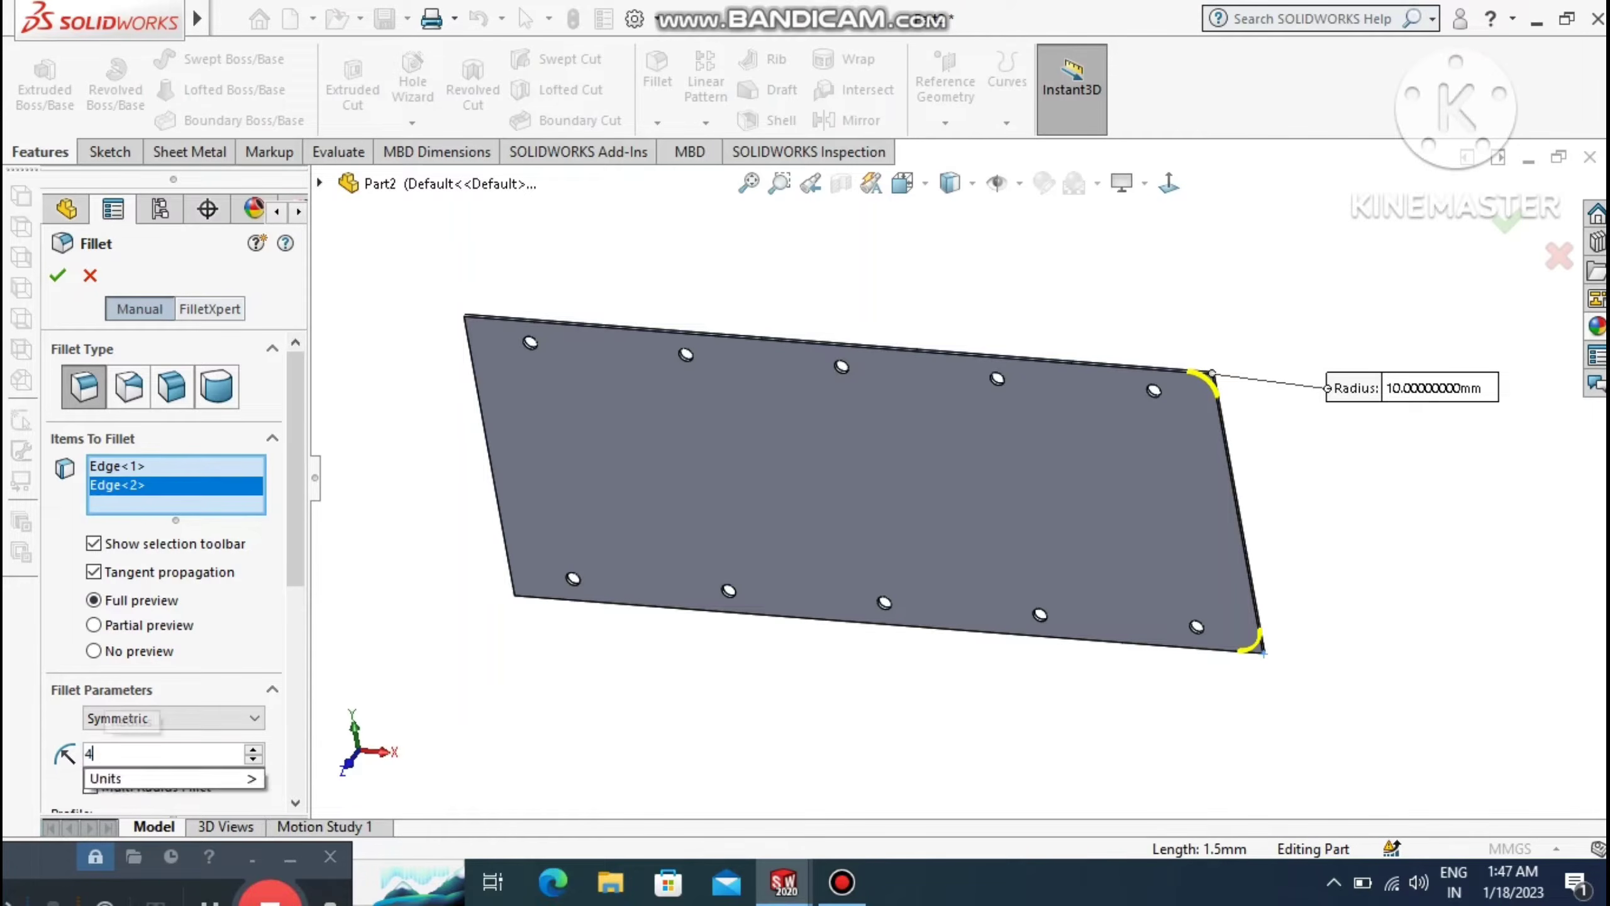
key("Return")
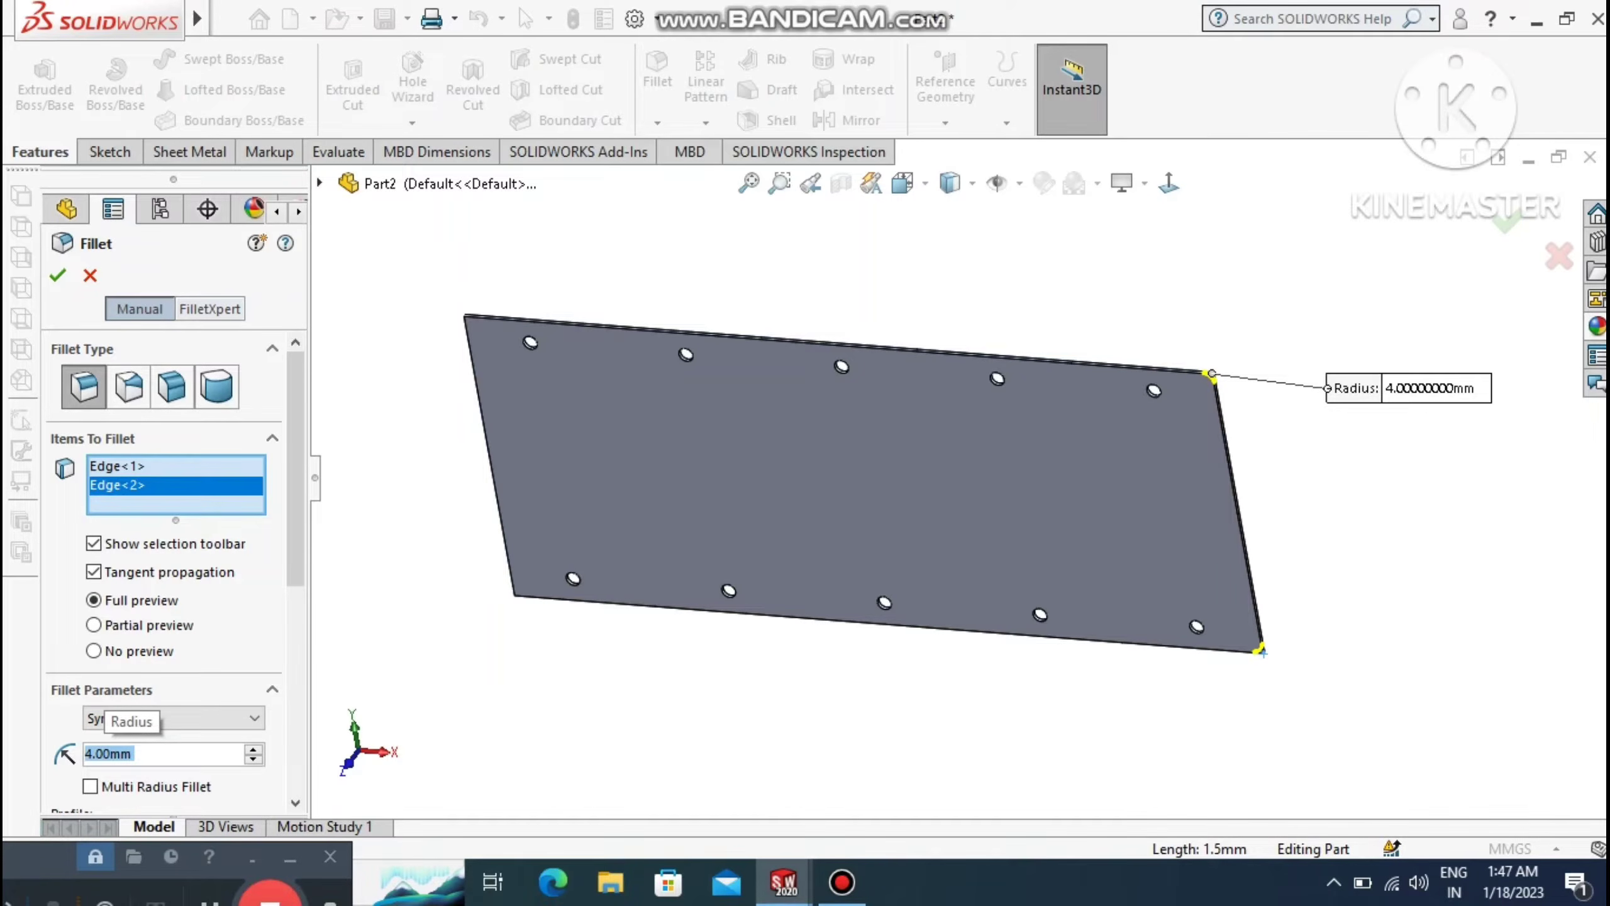
left_click(58, 274)
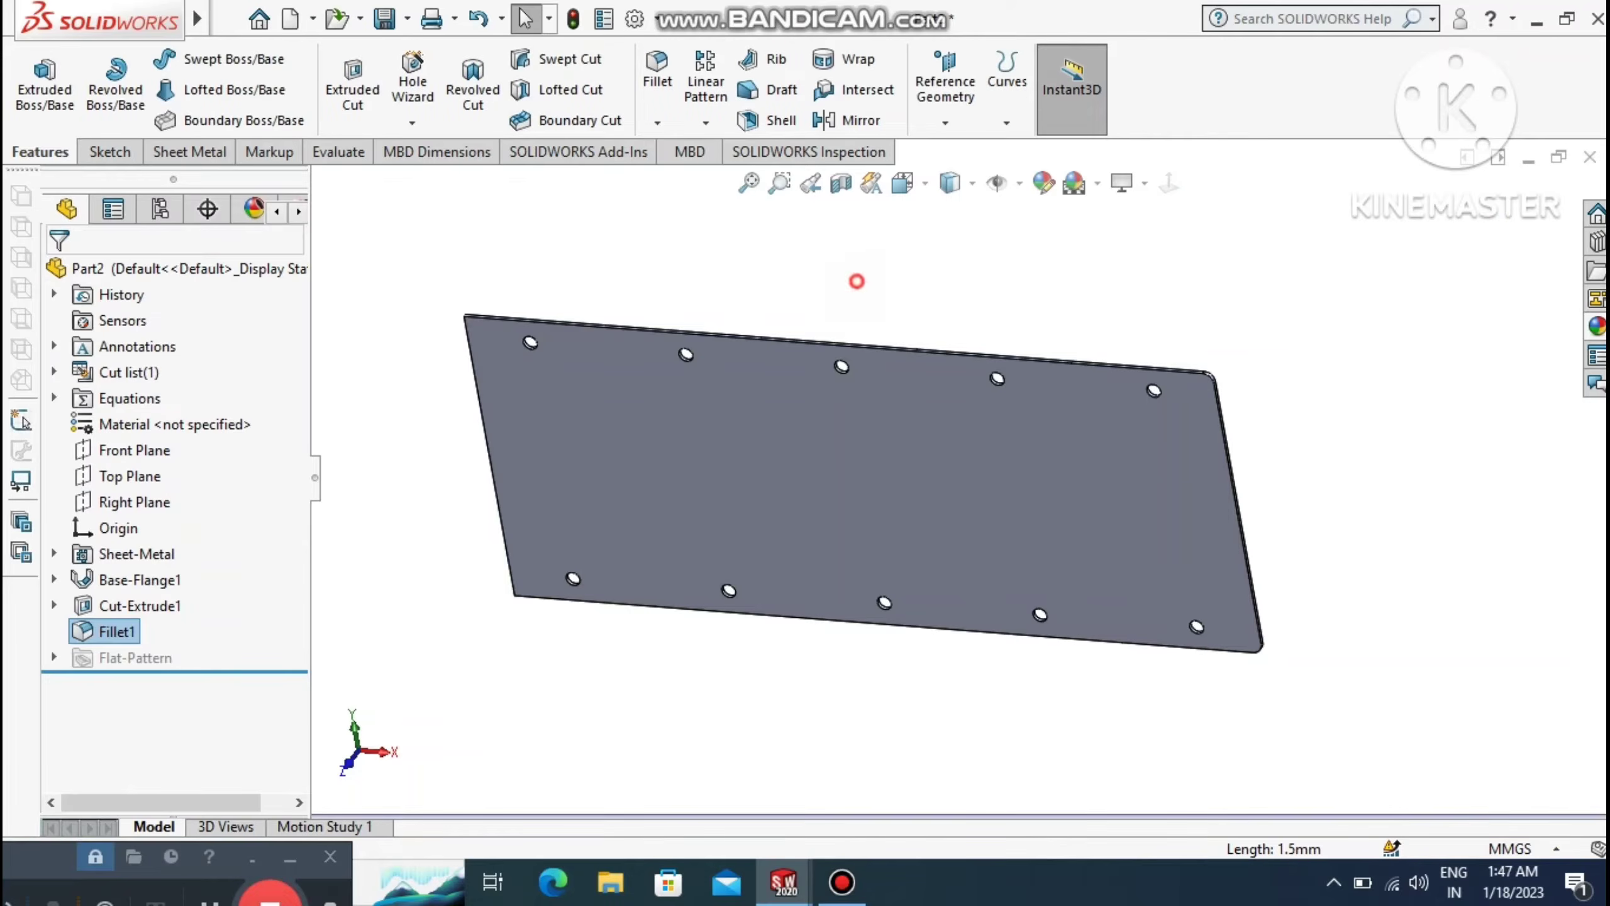
left_click(857, 281)
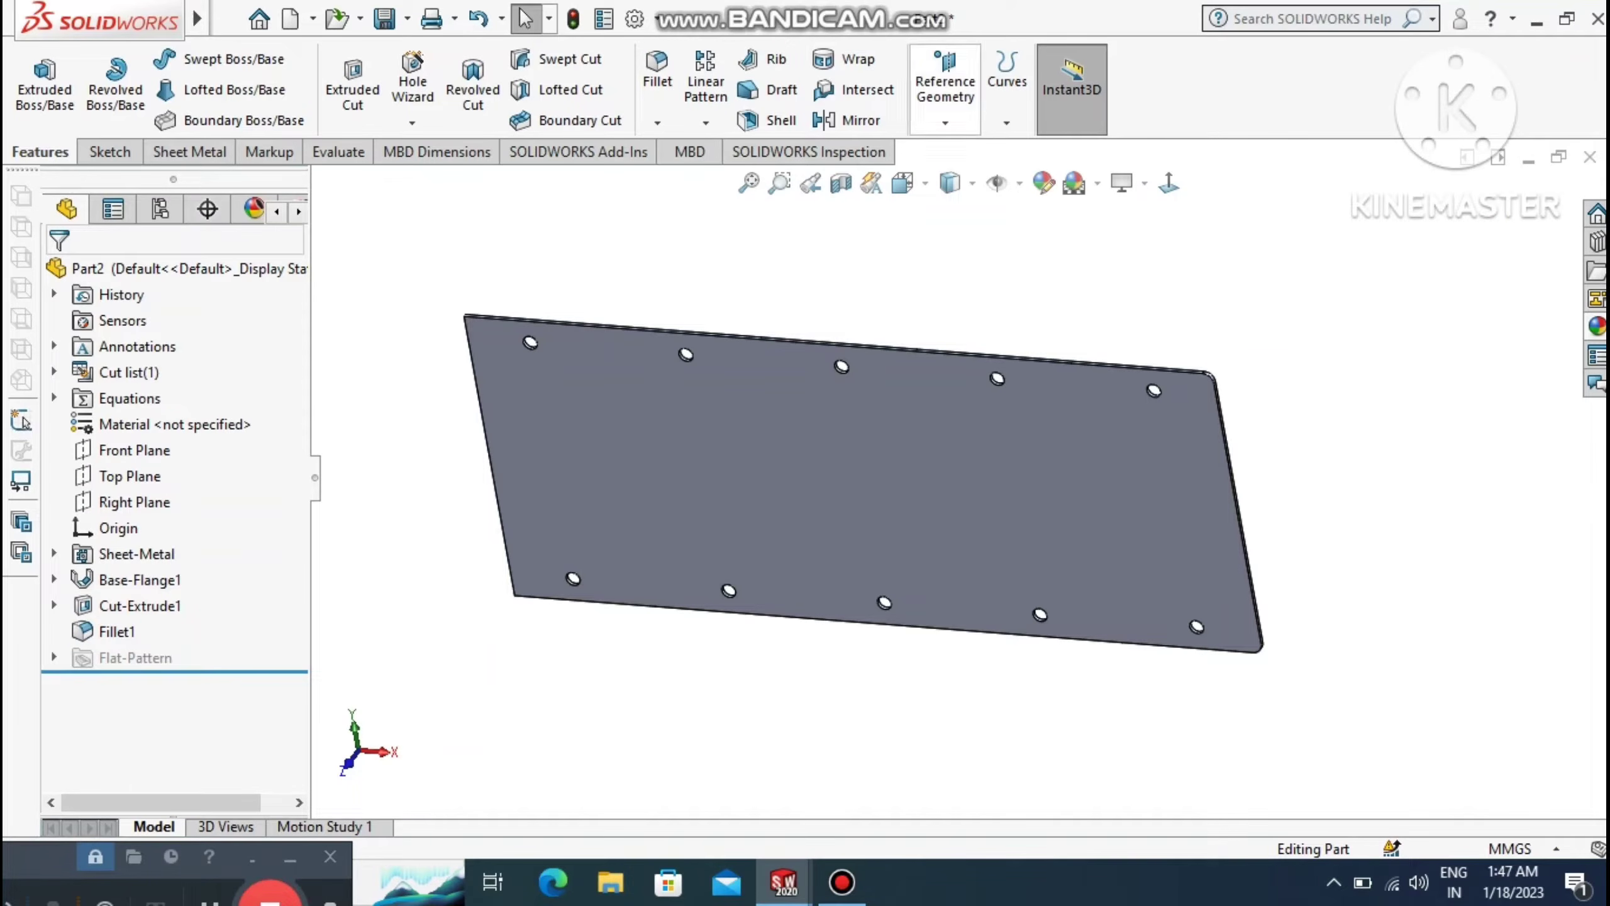
Mirror the corner fillet feature about the Right Plane to round the plate's two left corners.
left_click(850, 120)
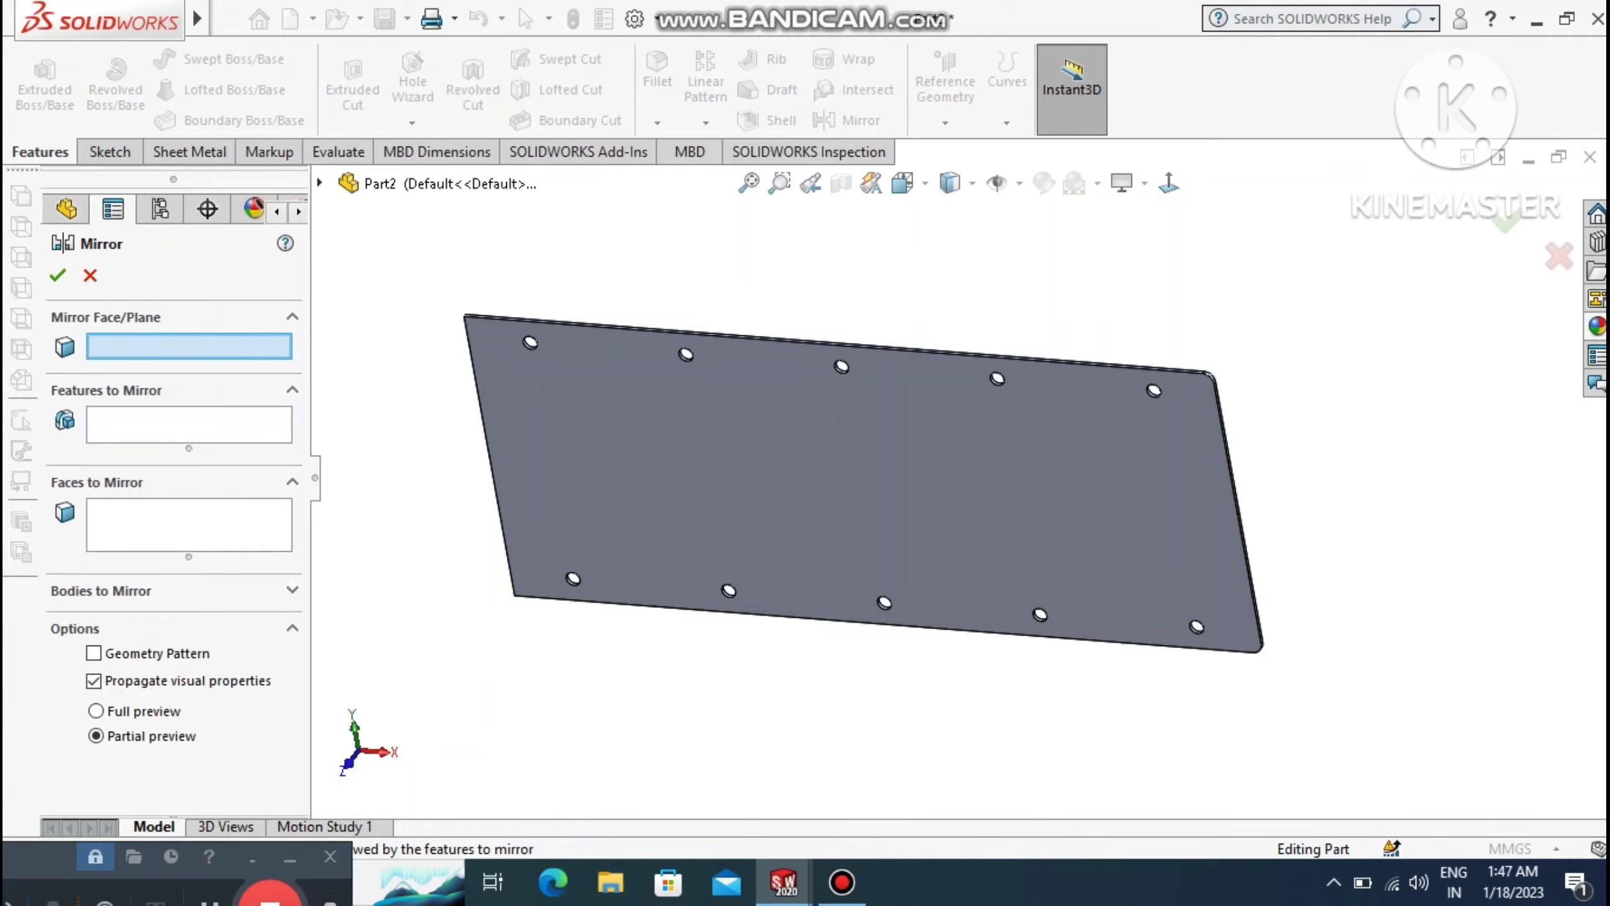
left_click(320, 183)
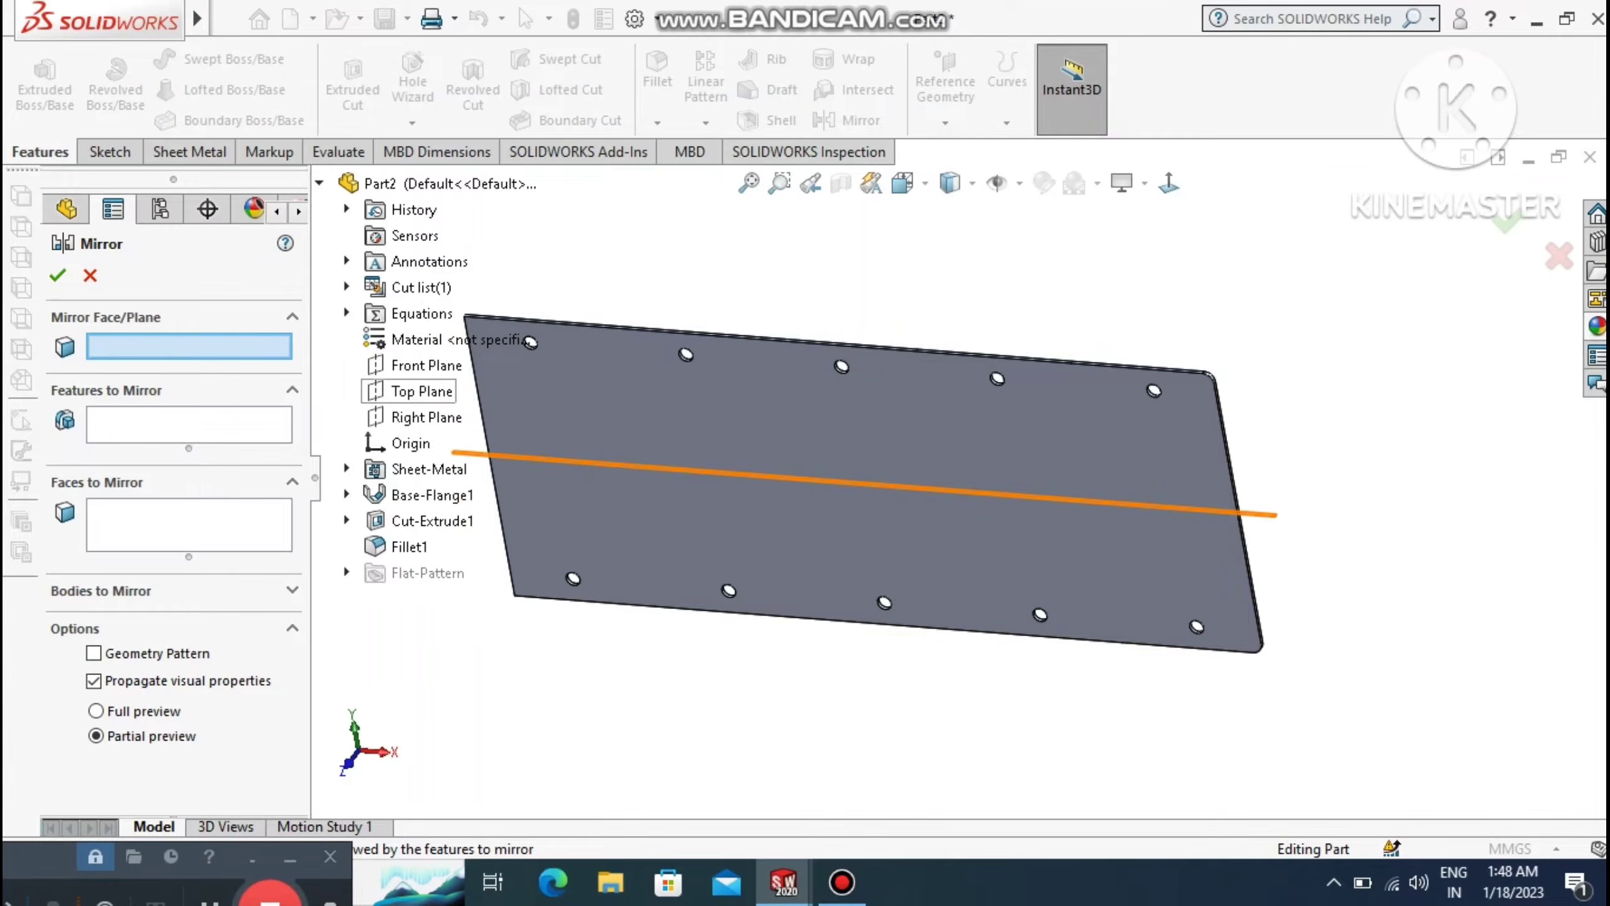
left_click(427, 417)
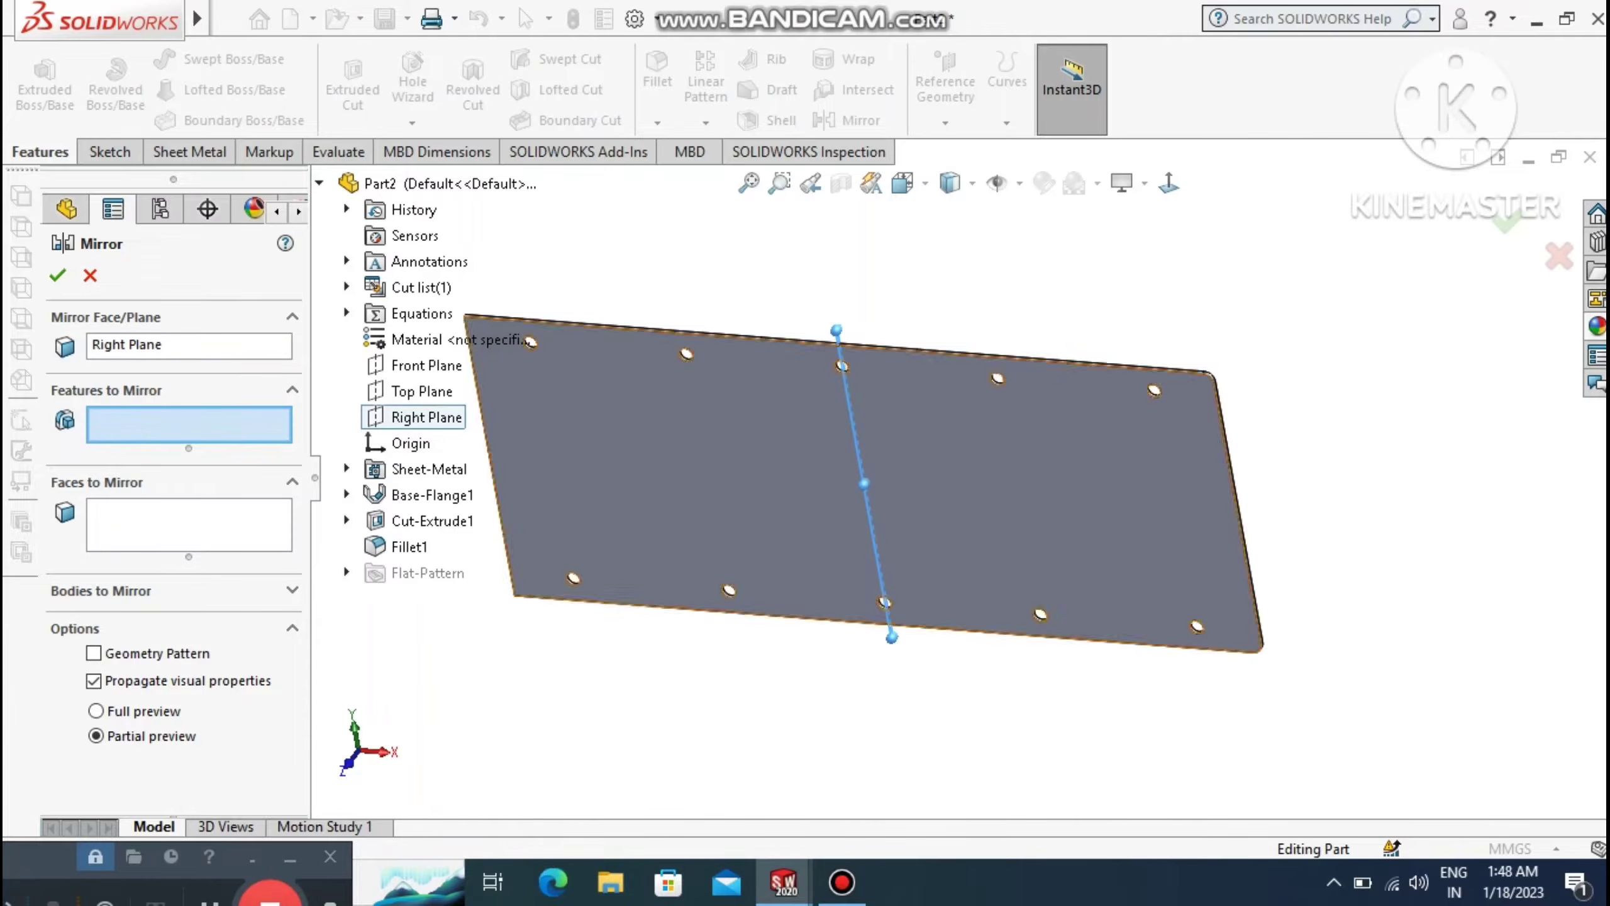
left_click(408, 546)
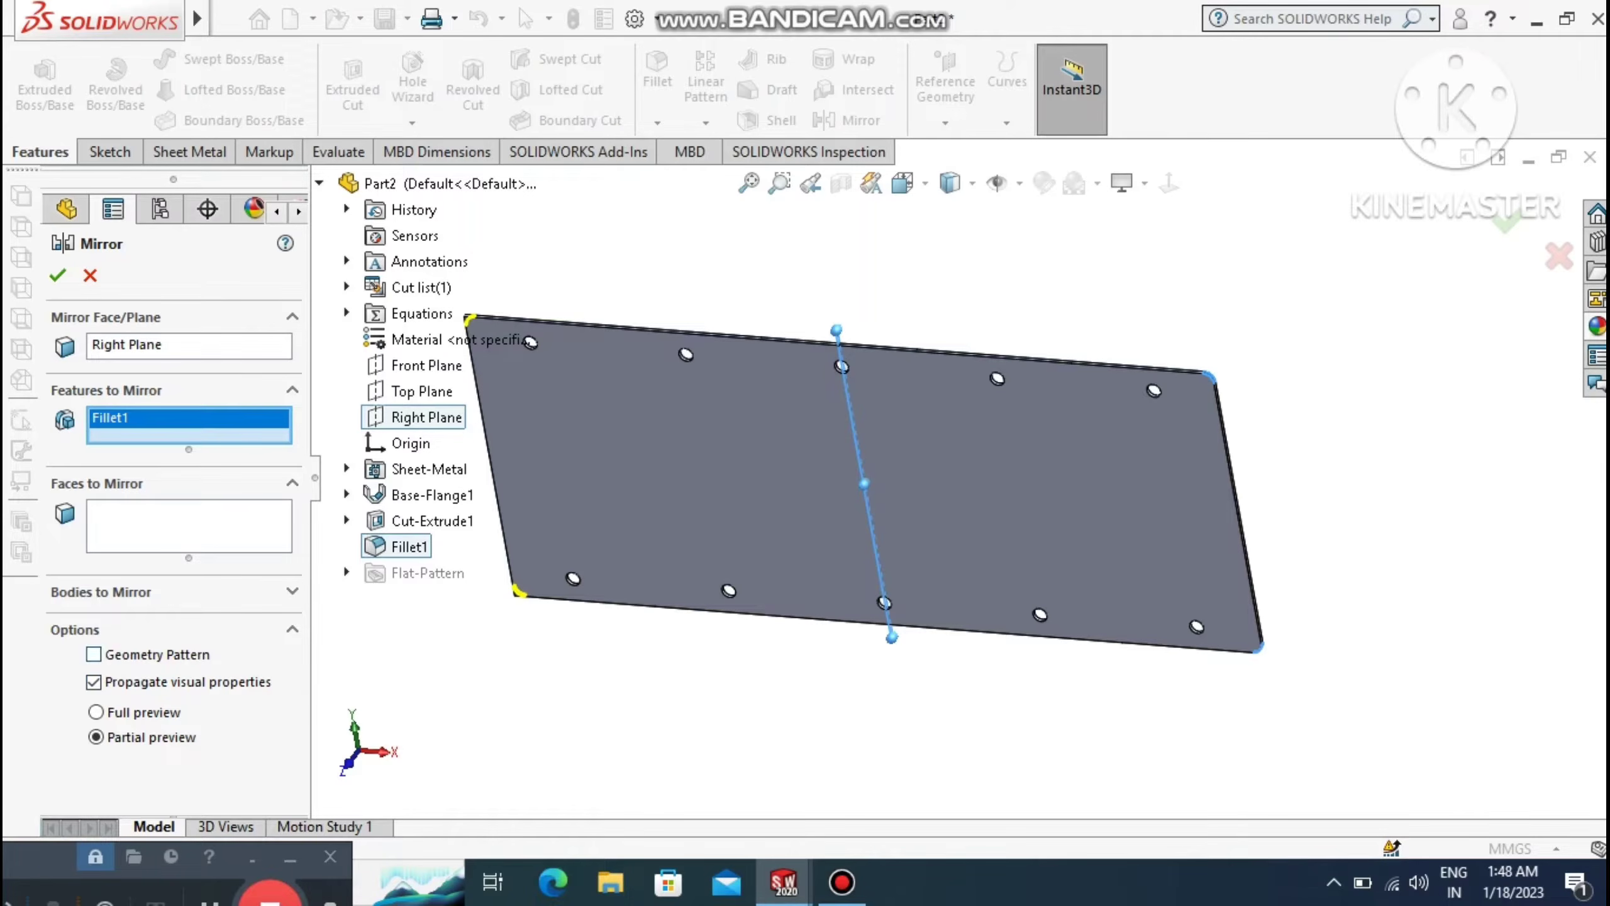
left_click(57, 275)
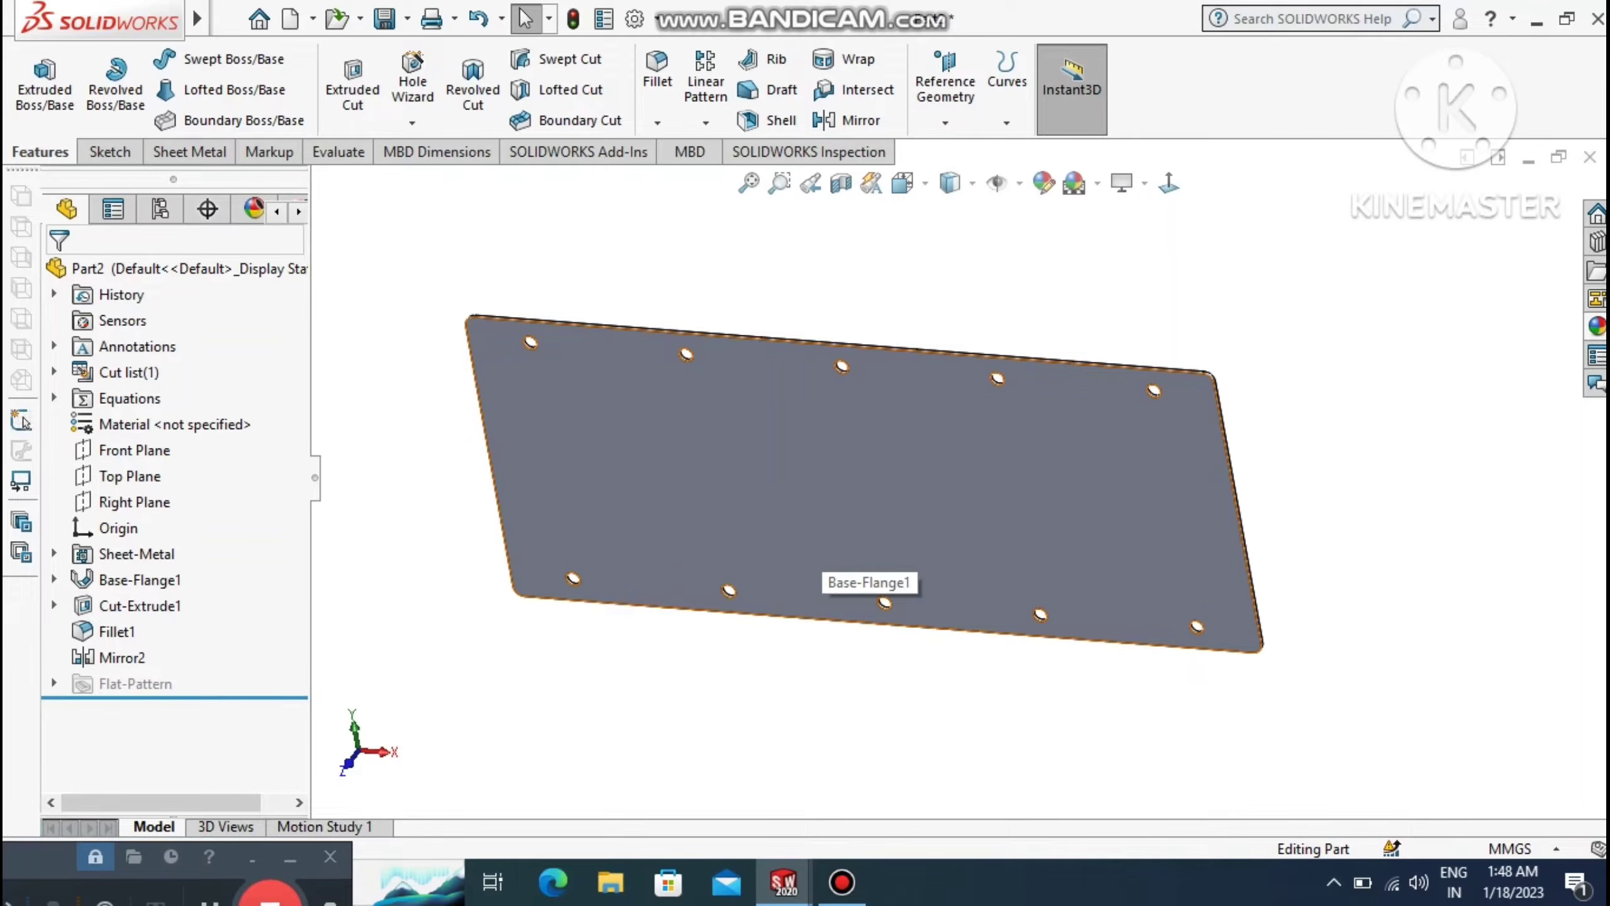
Chamfer the front-face edges of all ten holes in both rows with a 2 mm distance at 45 degrees.
left_click(912, 462)
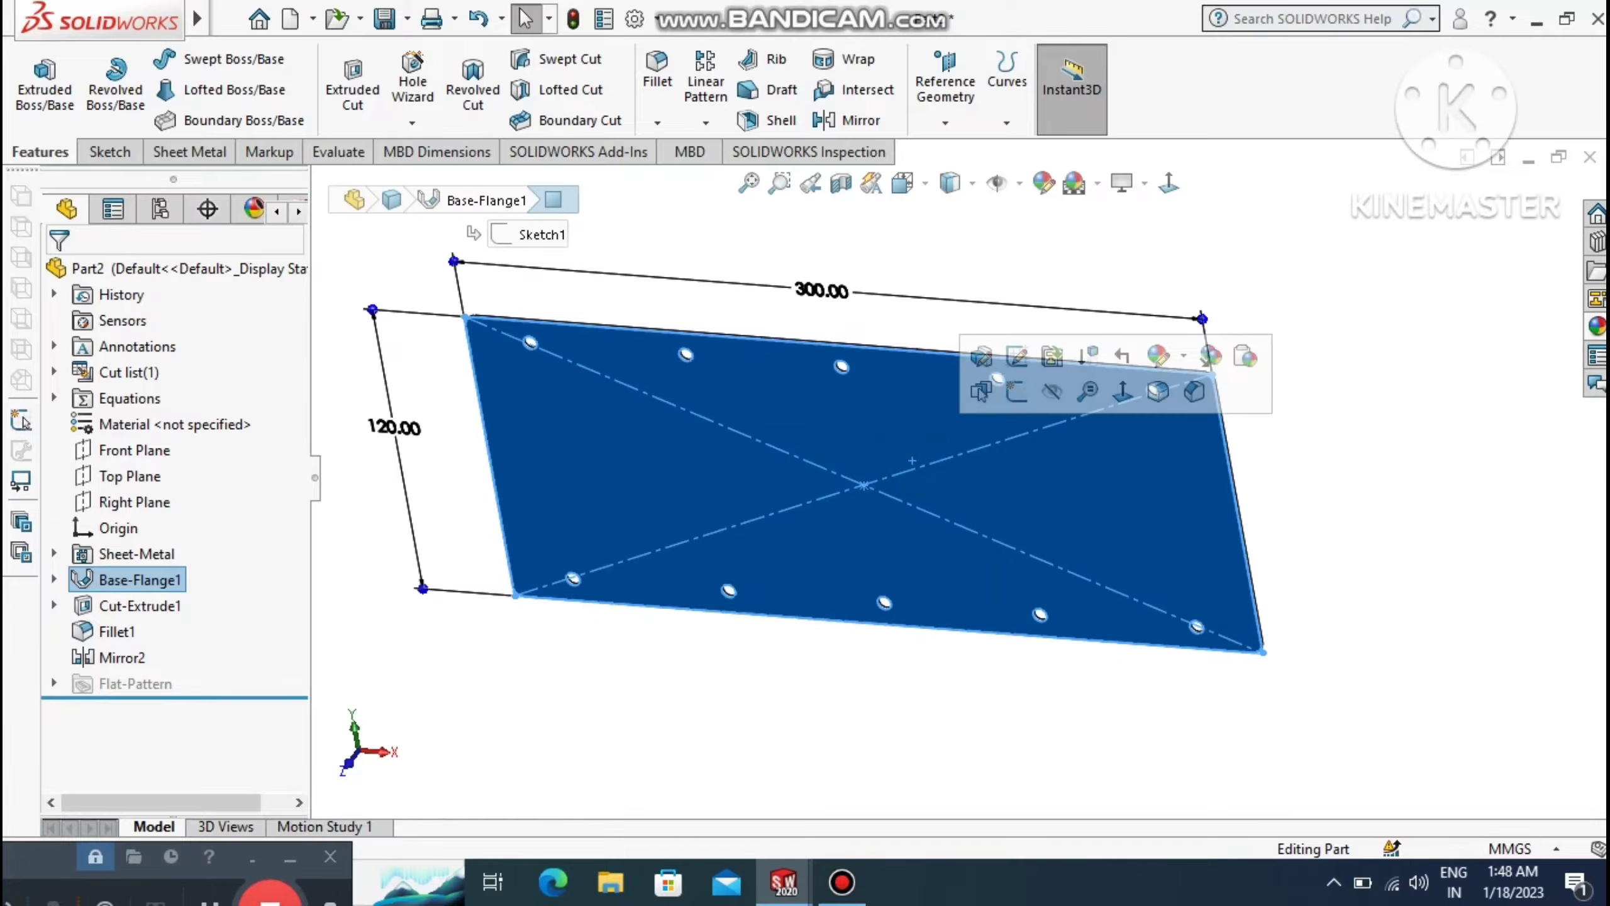
left_click(1169, 183)
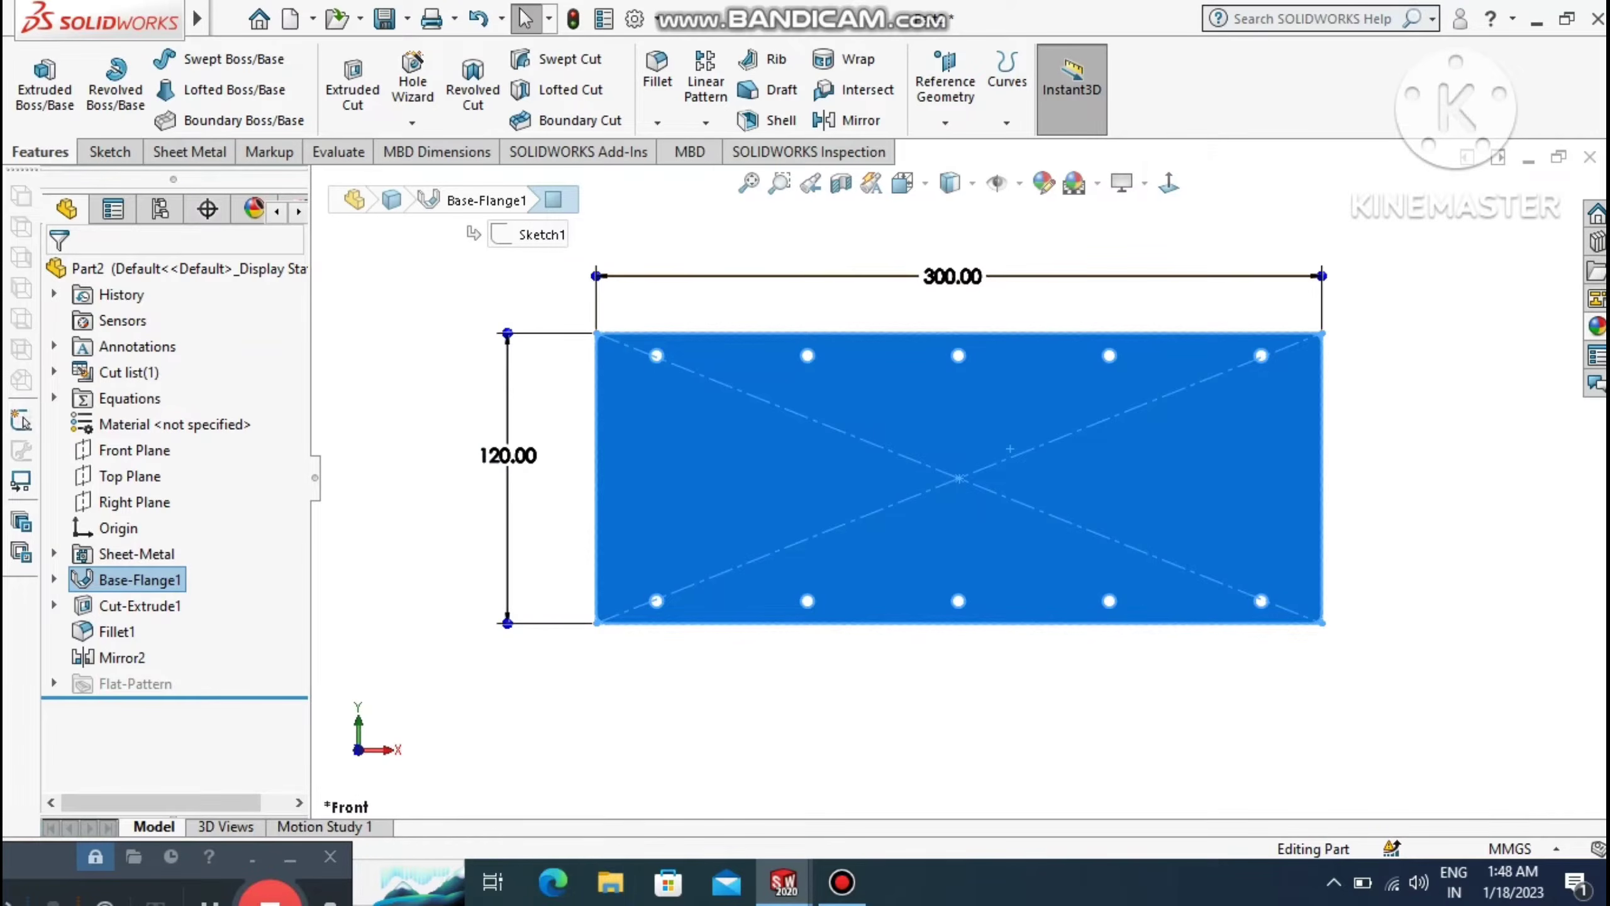
left_click(1404, 388)
left_click(260, 19)
left_click(758, 263)
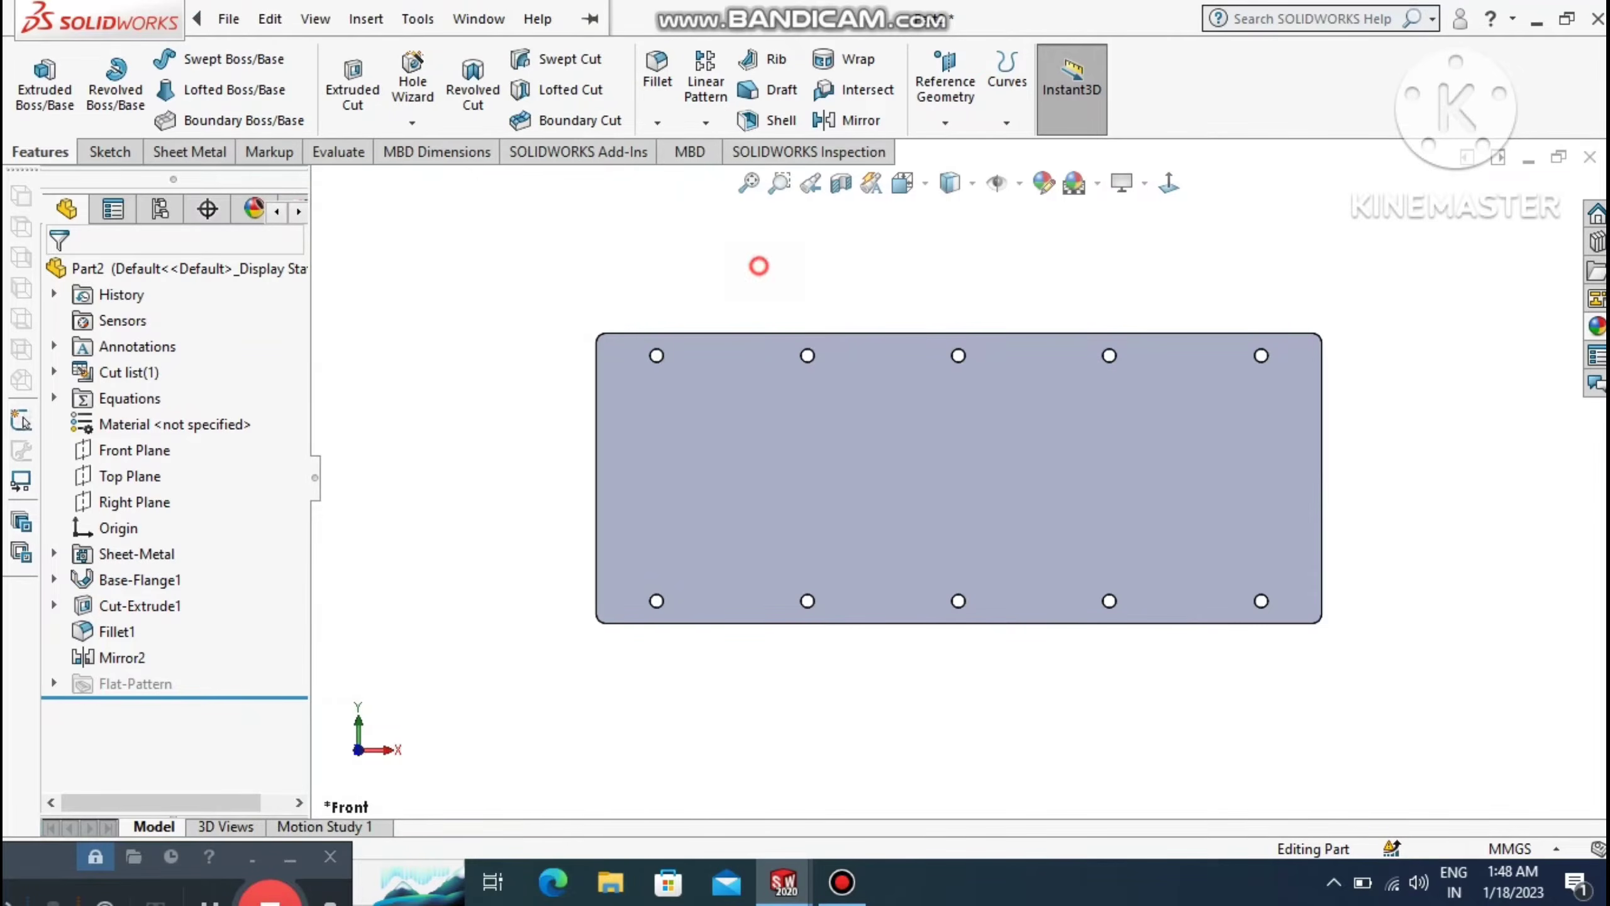
left_click(657, 123)
left_click(703, 179)
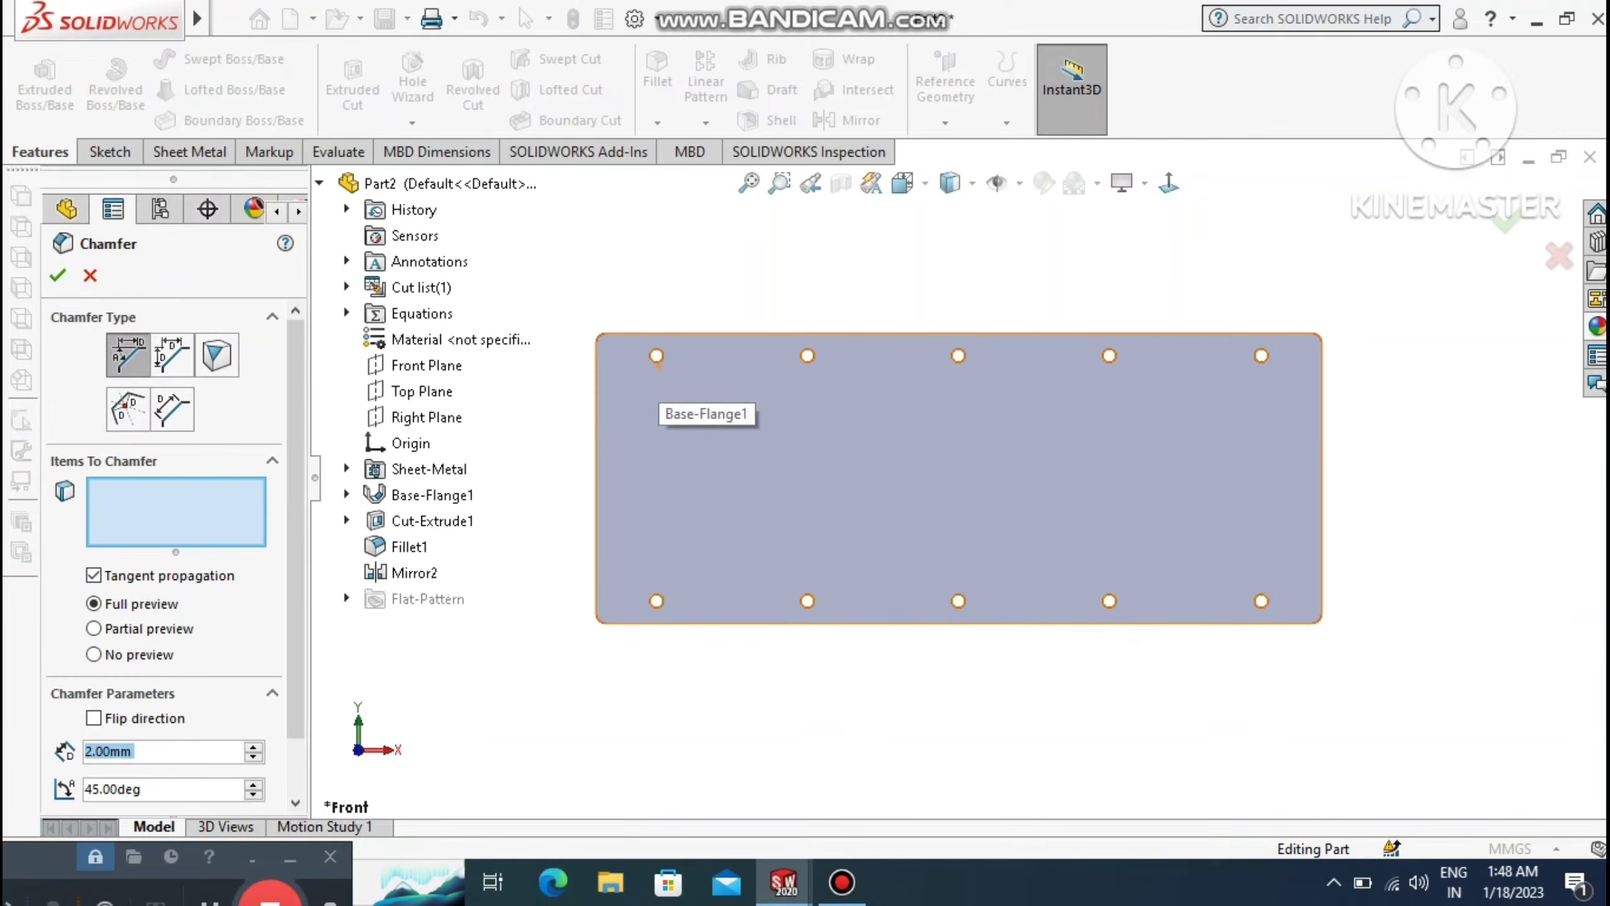
left_click(657, 362)
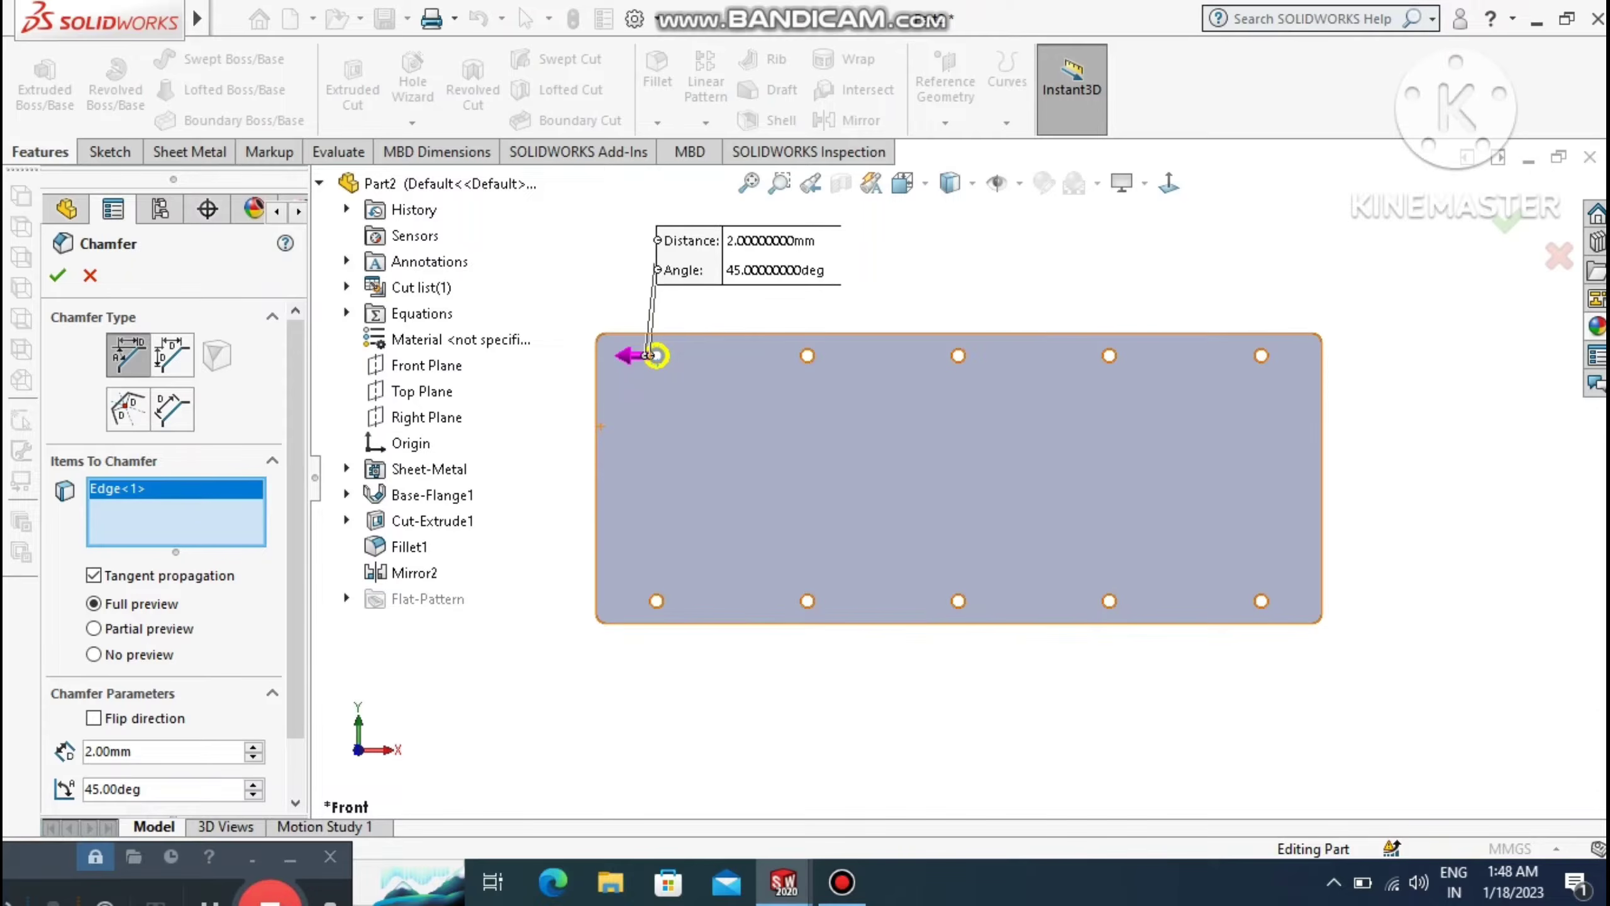
left_click(808, 362)
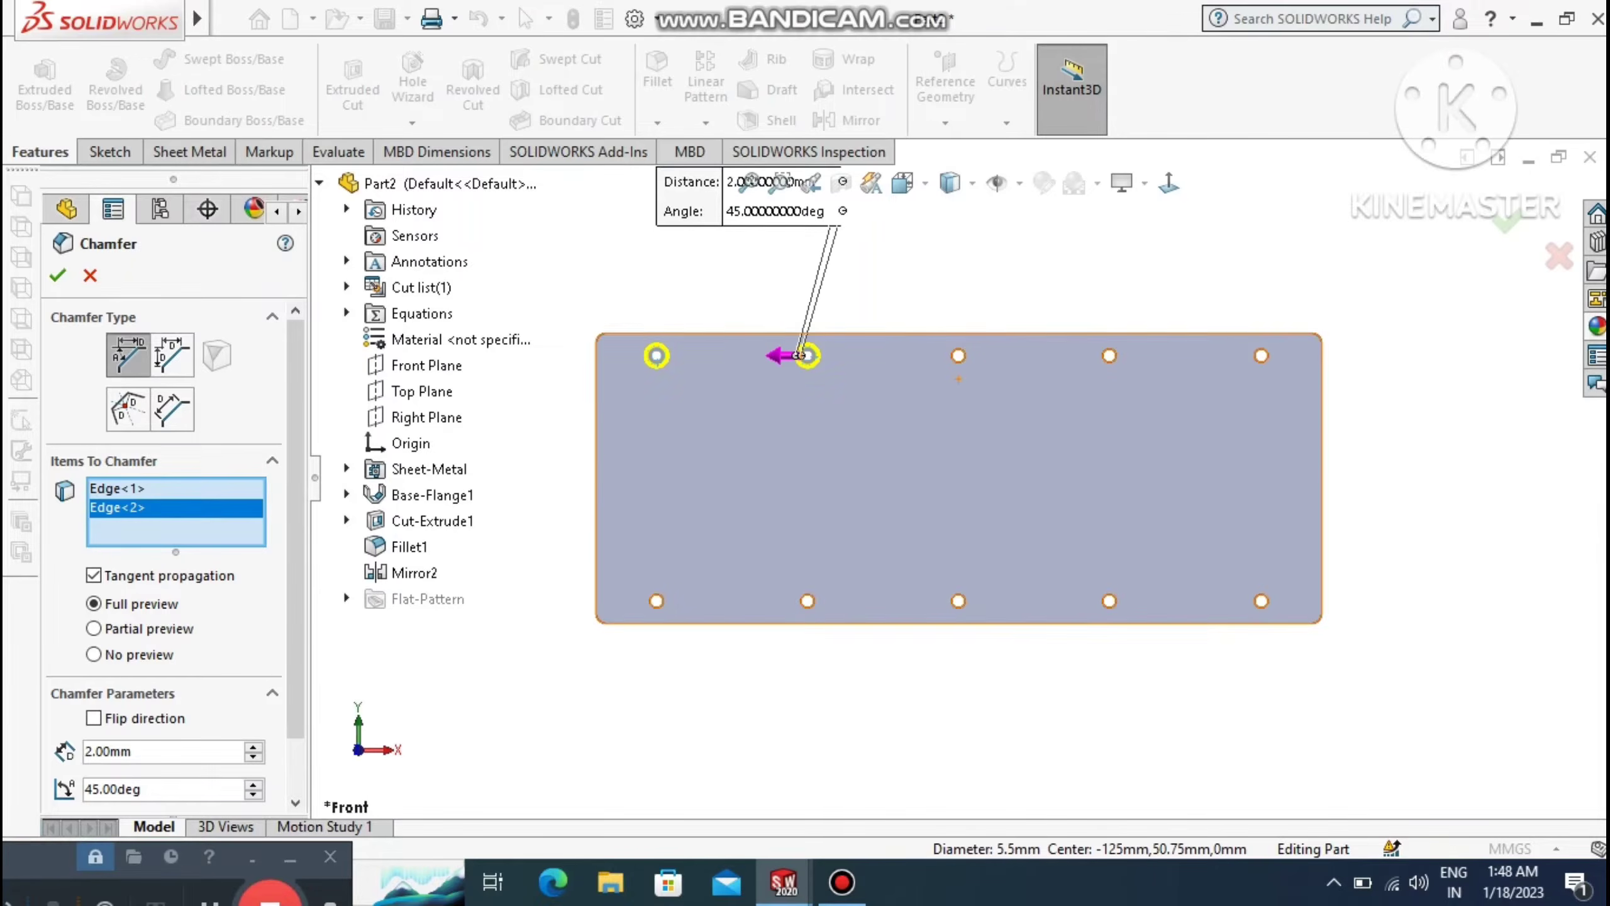
left_click(958, 356)
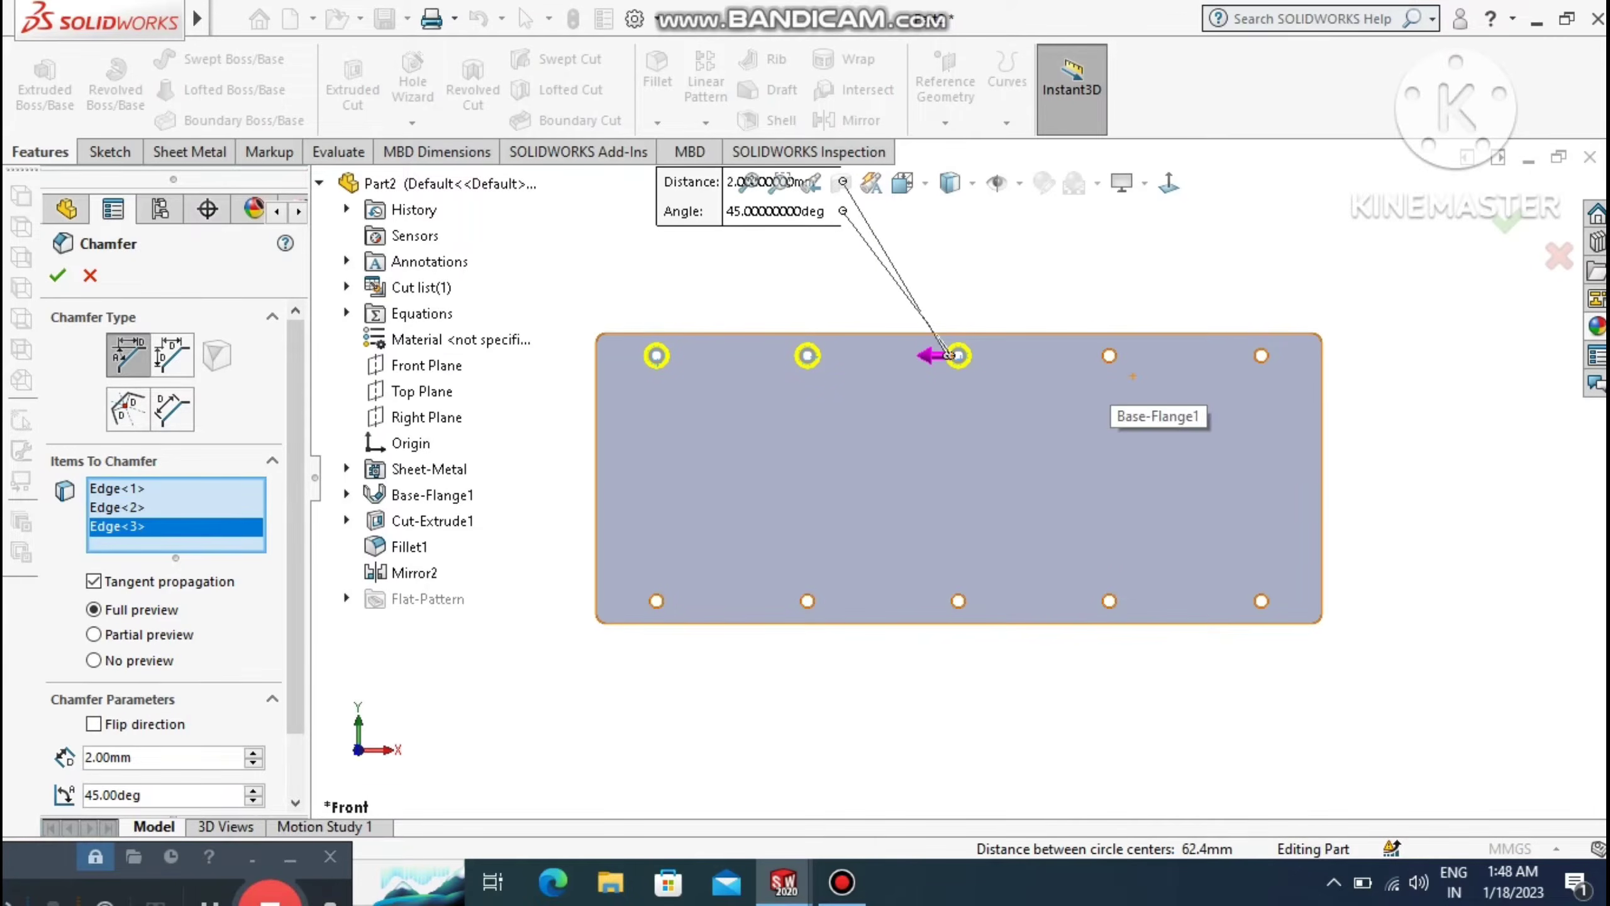
left_click(1103, 356)
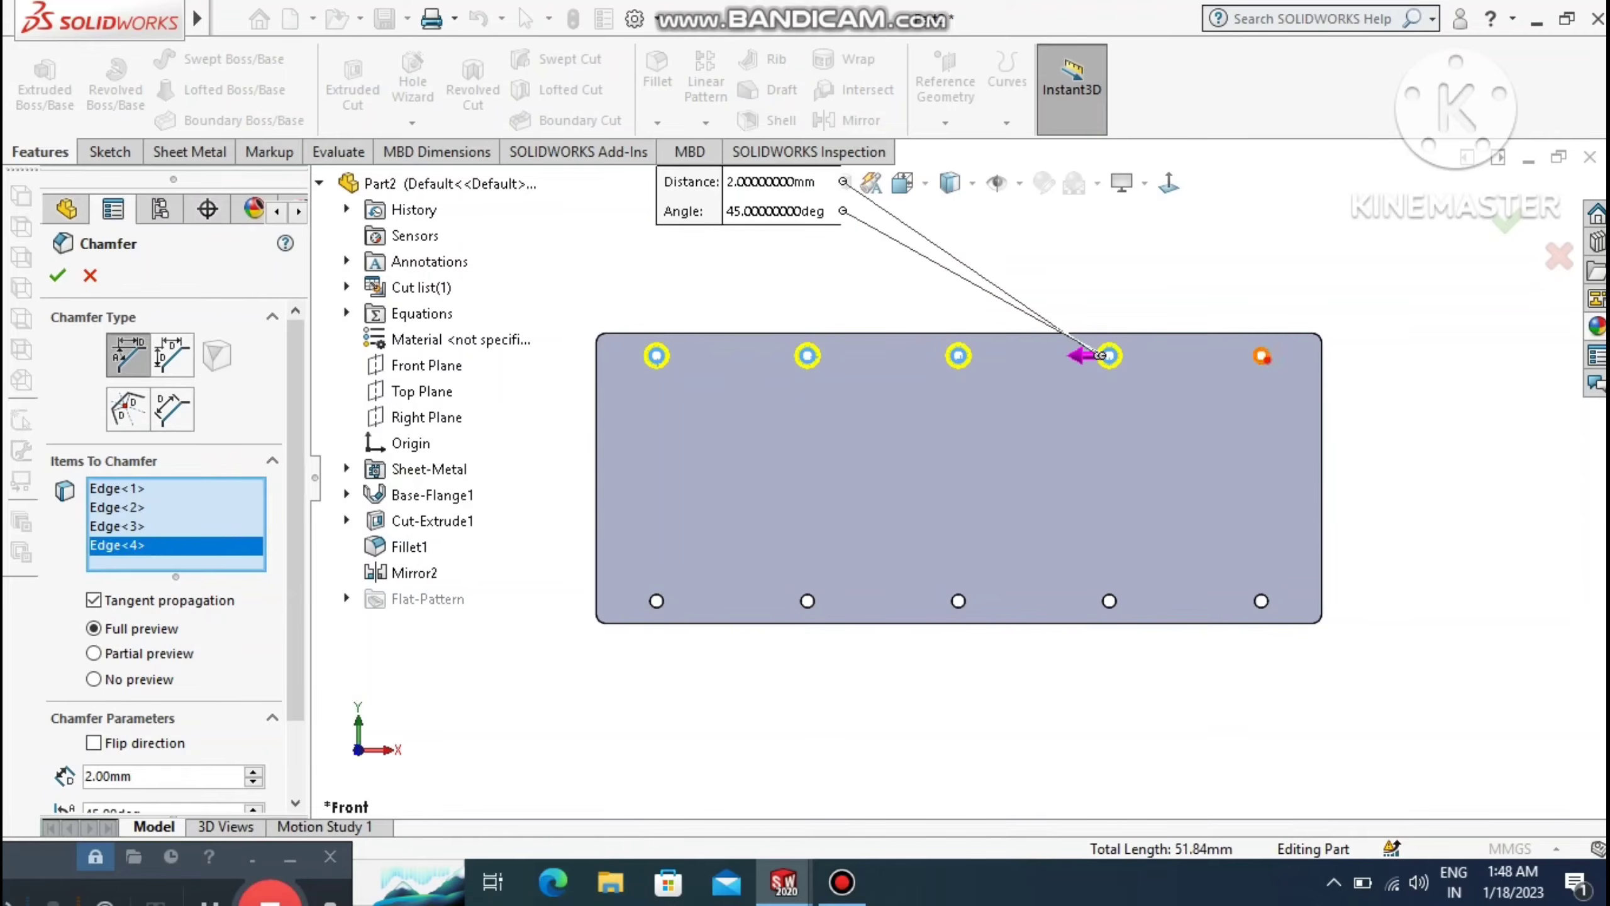
left_click(1254, 601)
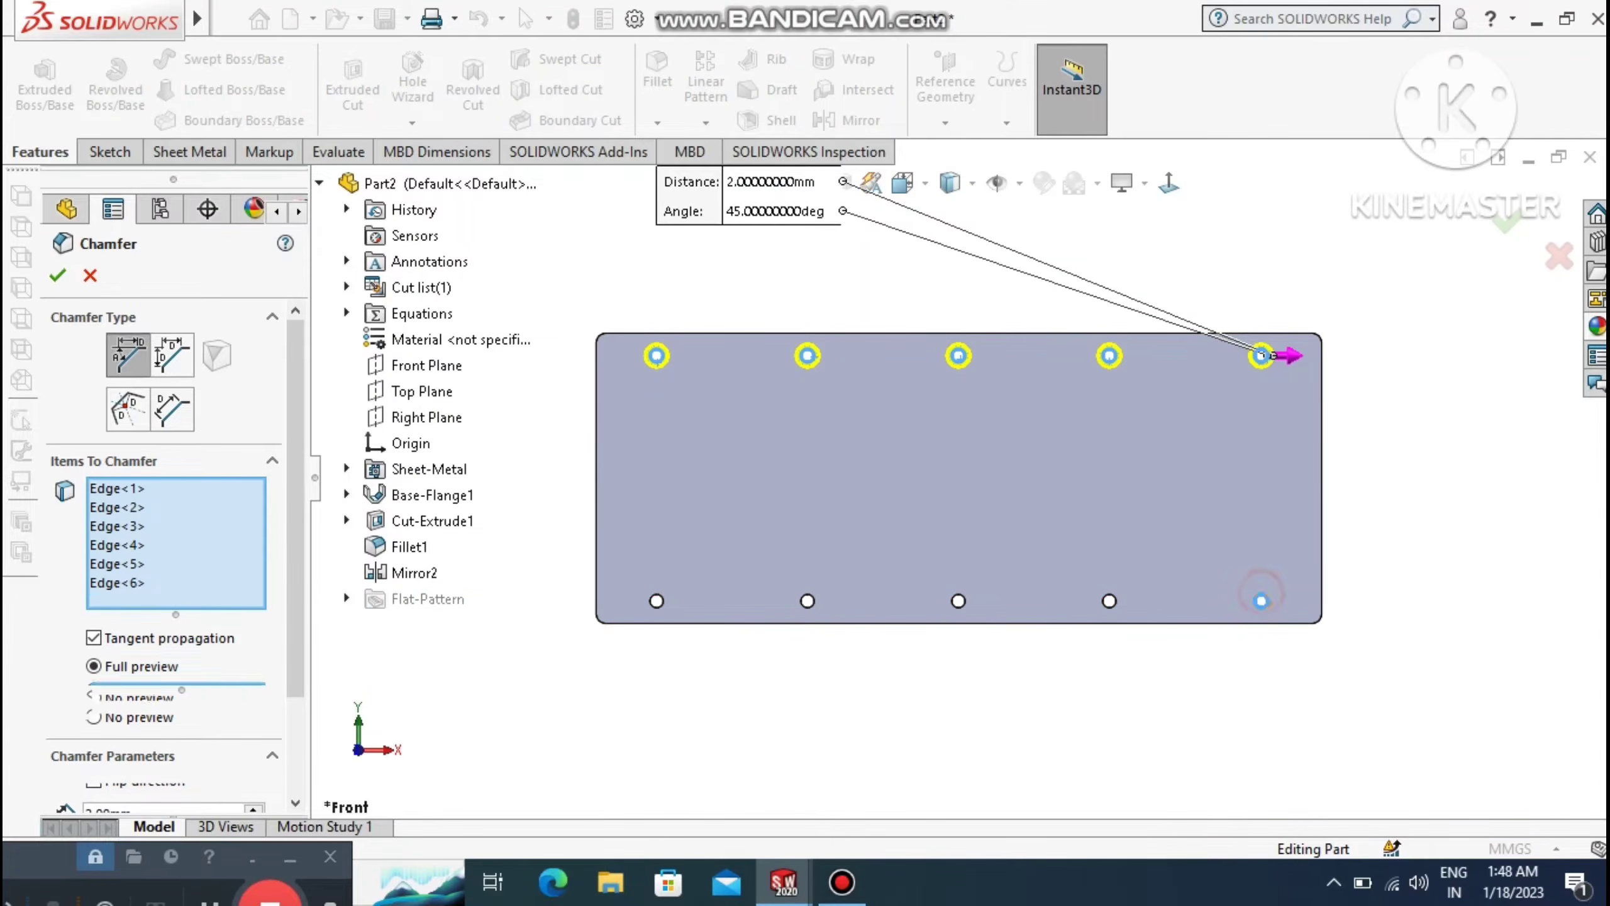
left_click(1114, 601)
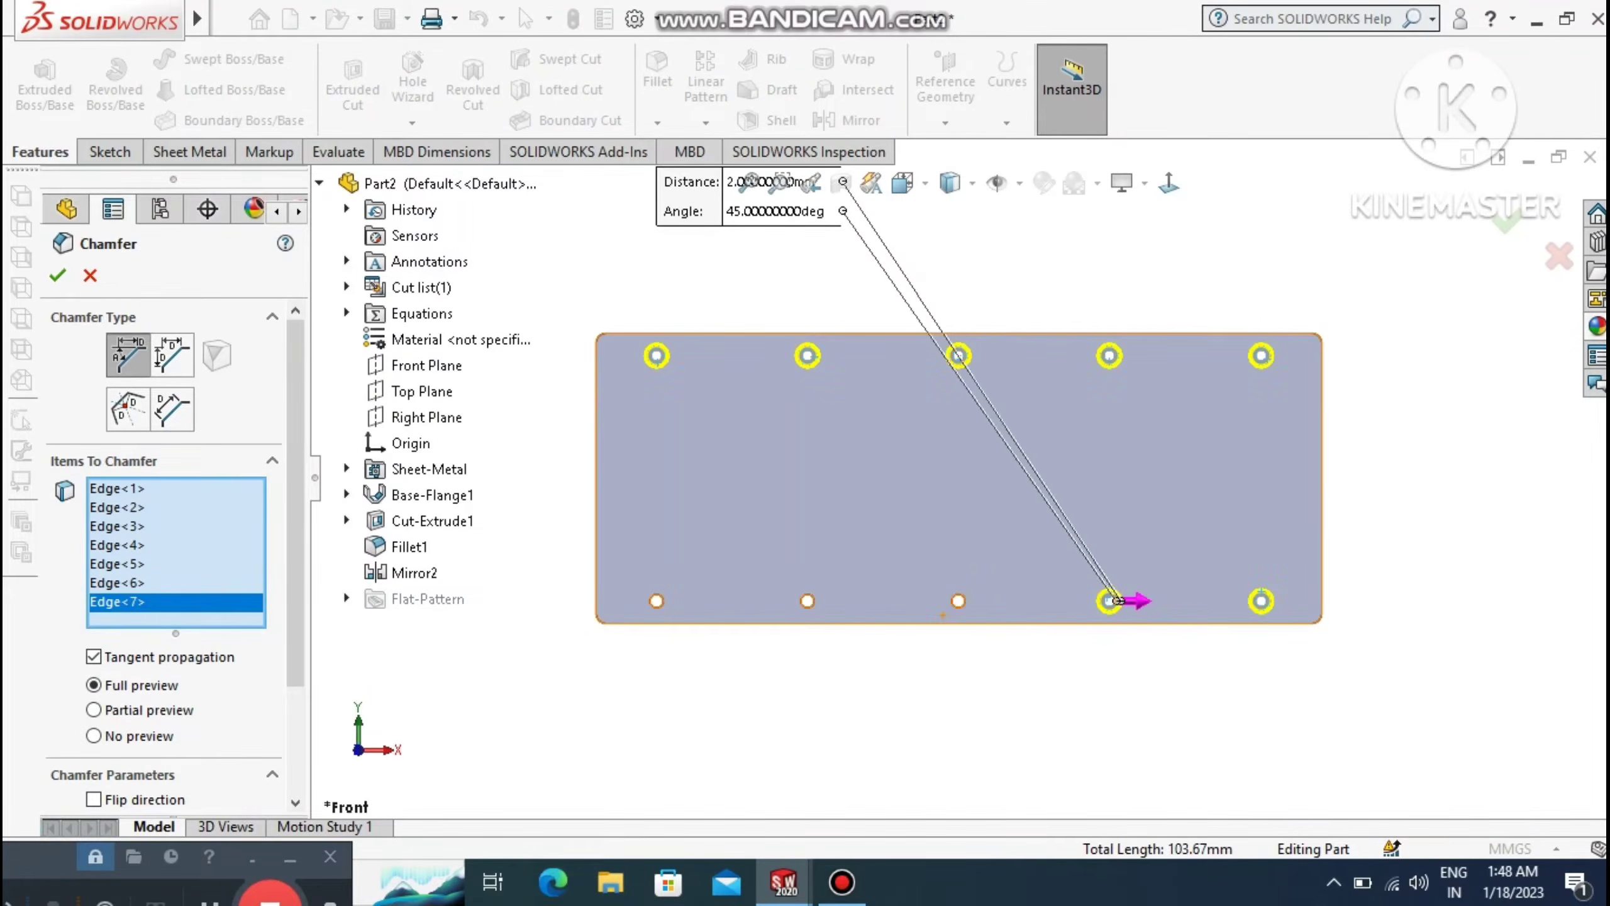
left_click(957, 600)
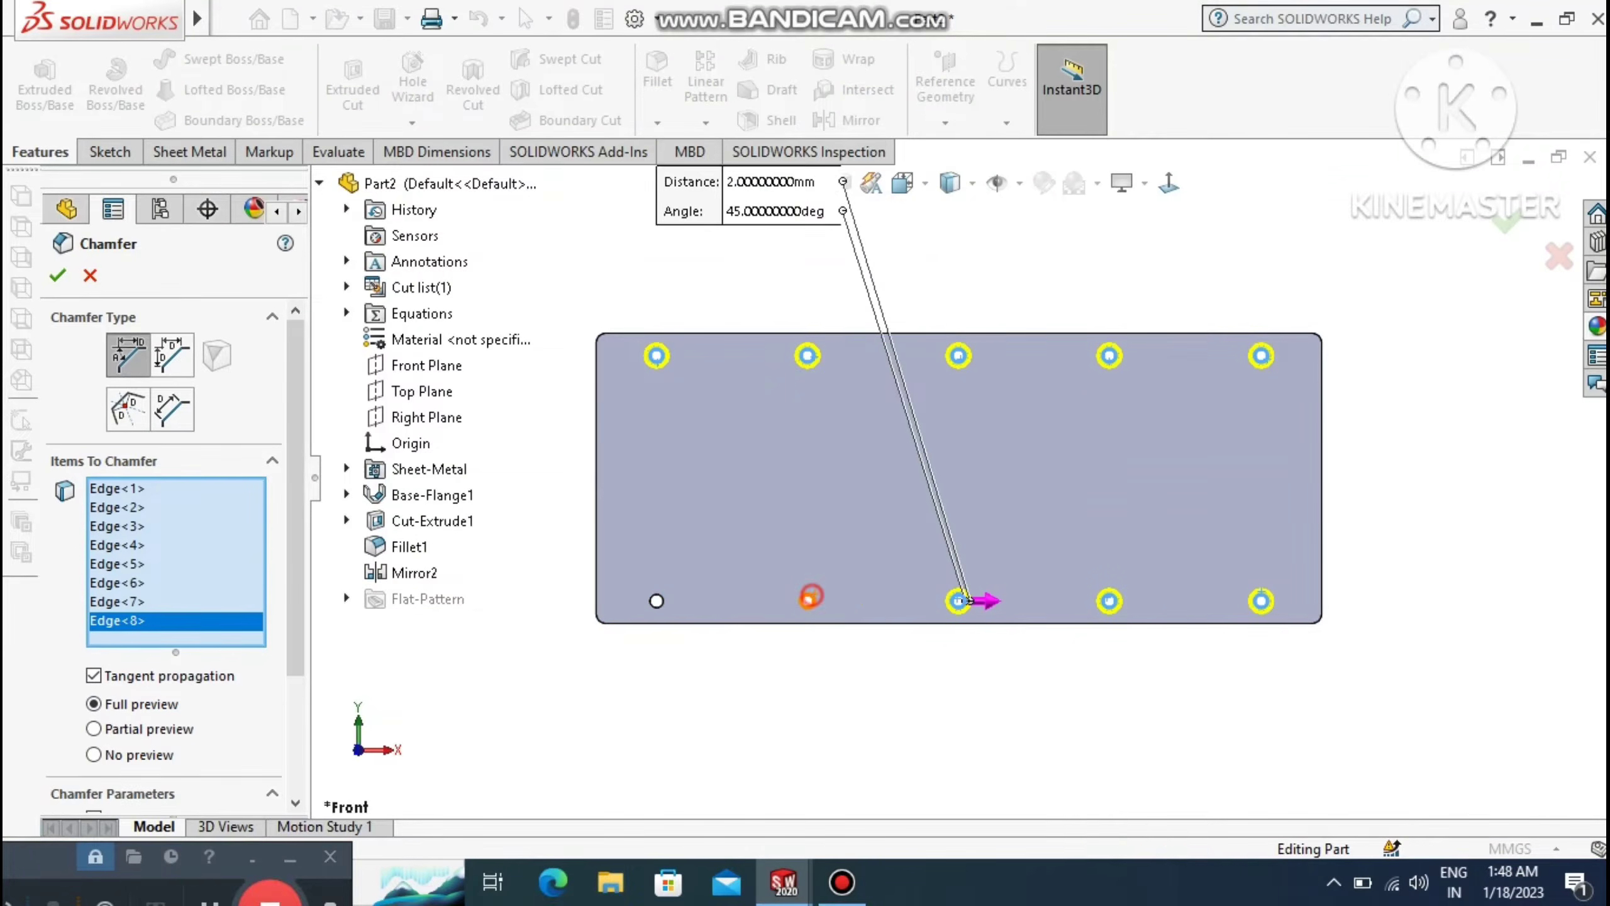
left_click(807, 601)
left_click(659, 600)
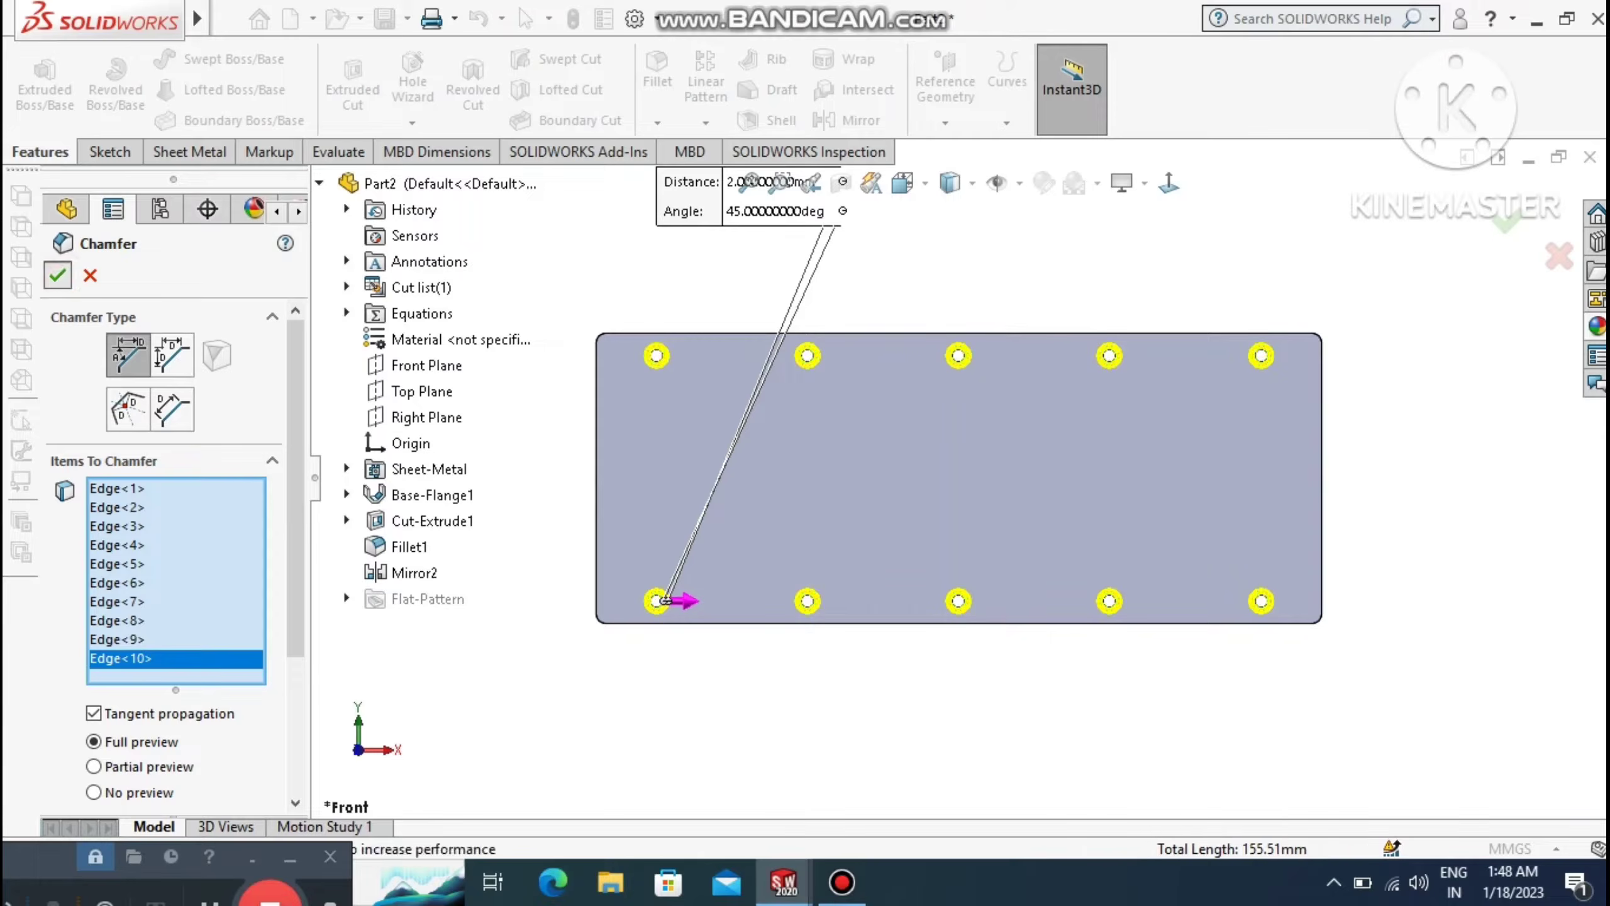
left_click(60, 277)
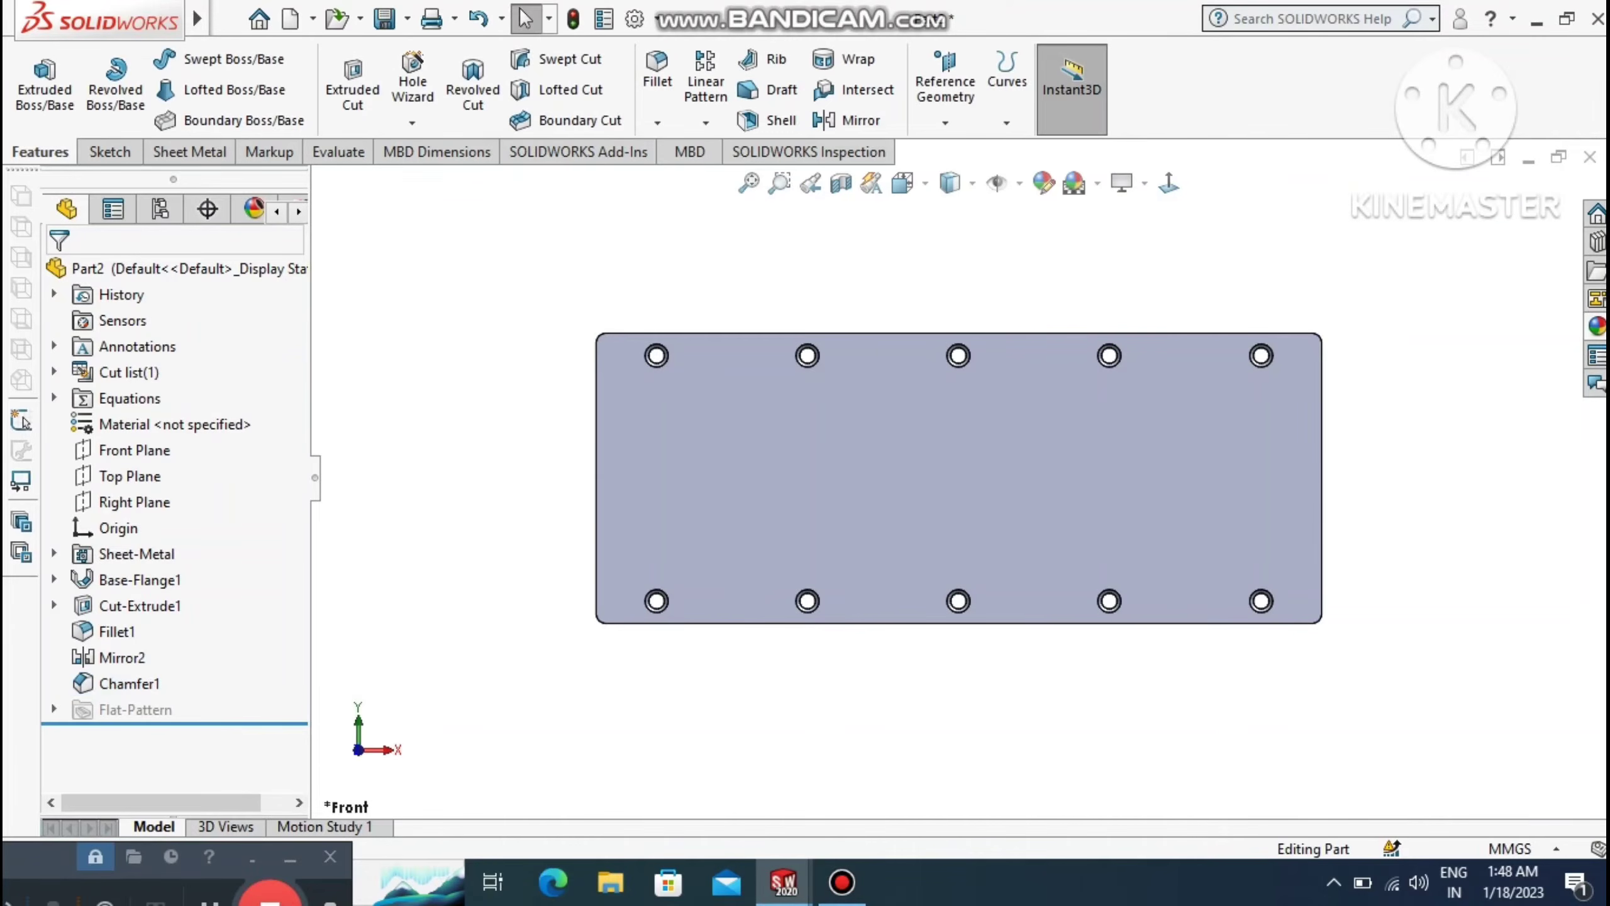
Switch the plate's display style to Shaded without edges and view the whole plate at an angle.
left_click(952, 187)
left_click(953, 248)
scroll(827, 456, "up", 1)
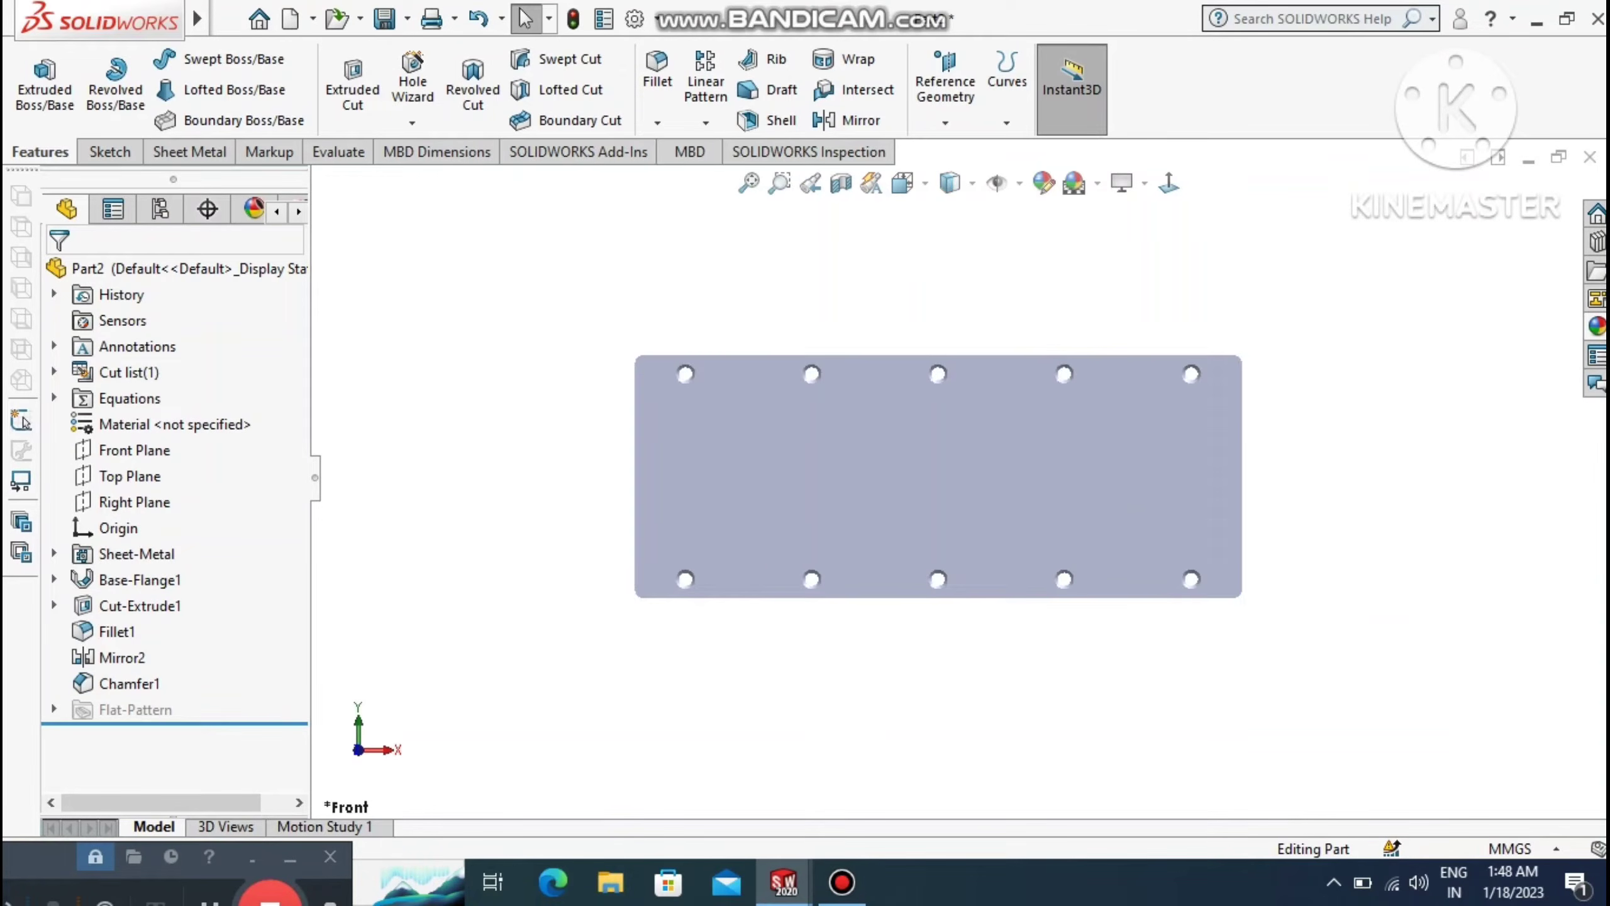
scroll(1027, 419, "down", 2)
middle_click_drag(1040, 444, 951, 710)
scroll(951, 723, "up", 2)
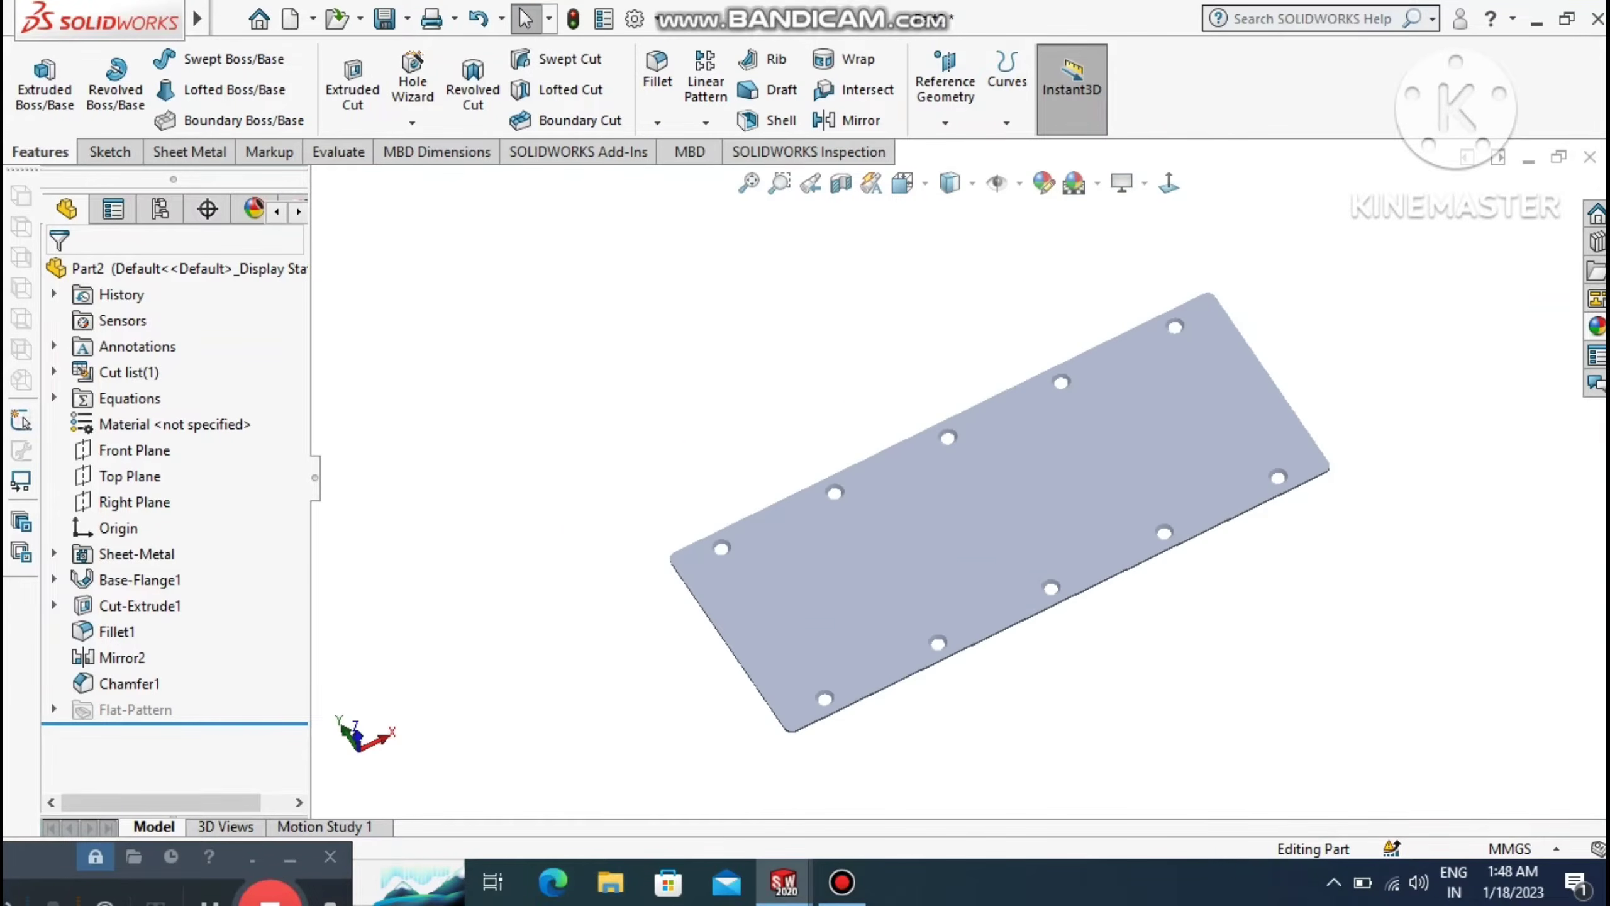
left_click(749, 182)
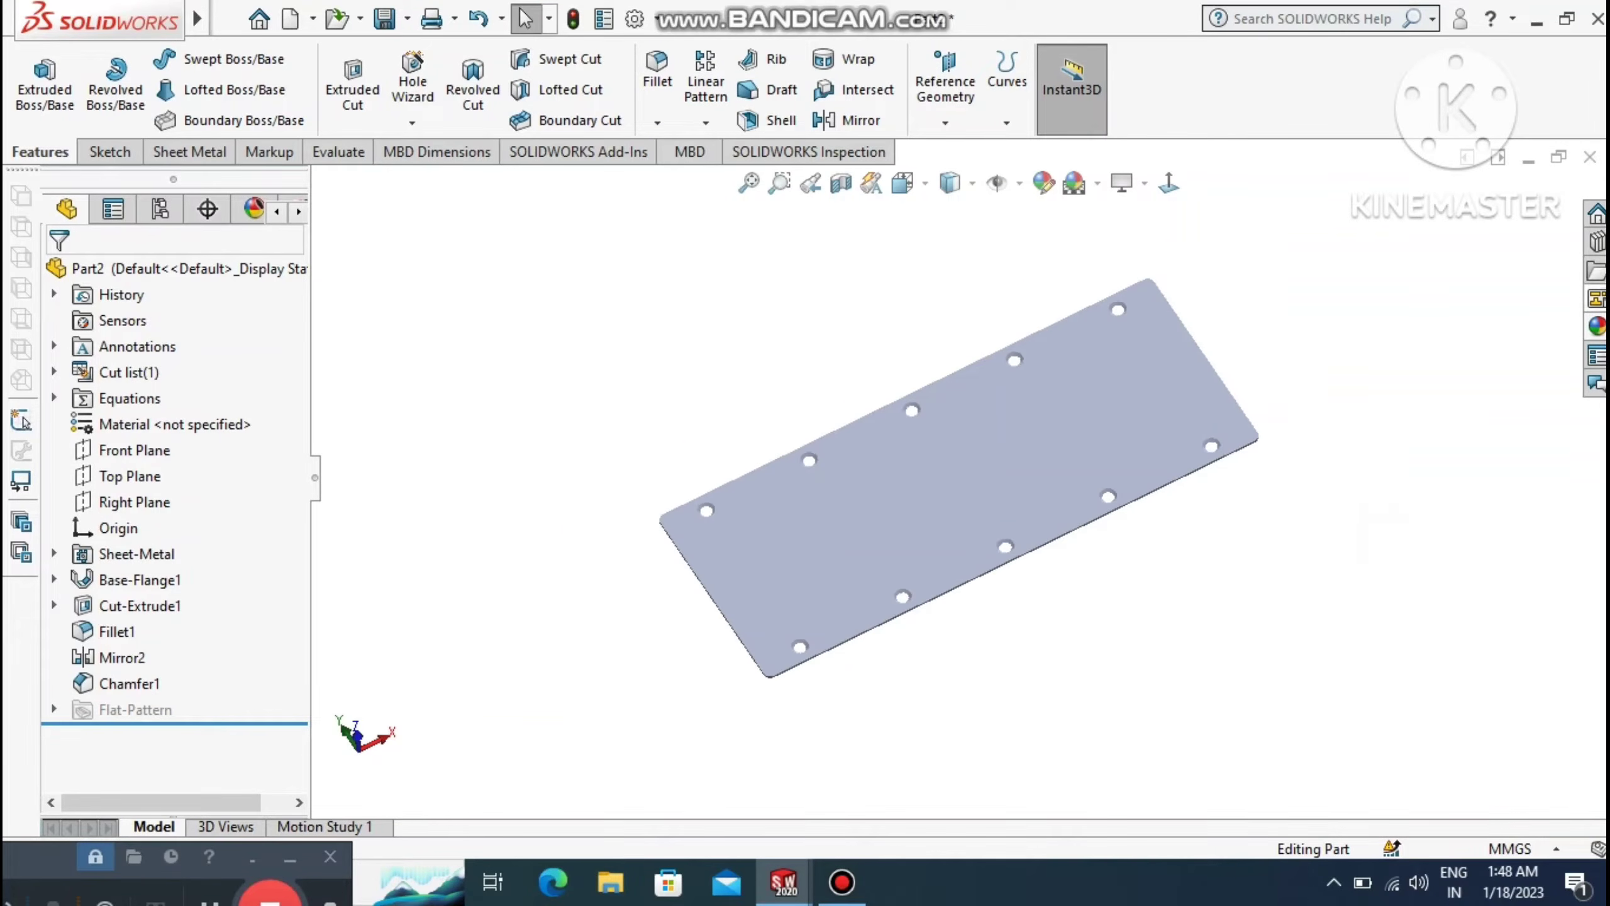
Apply the chromium plate cast appearance to the whole plate.
left_click(1596, 327)
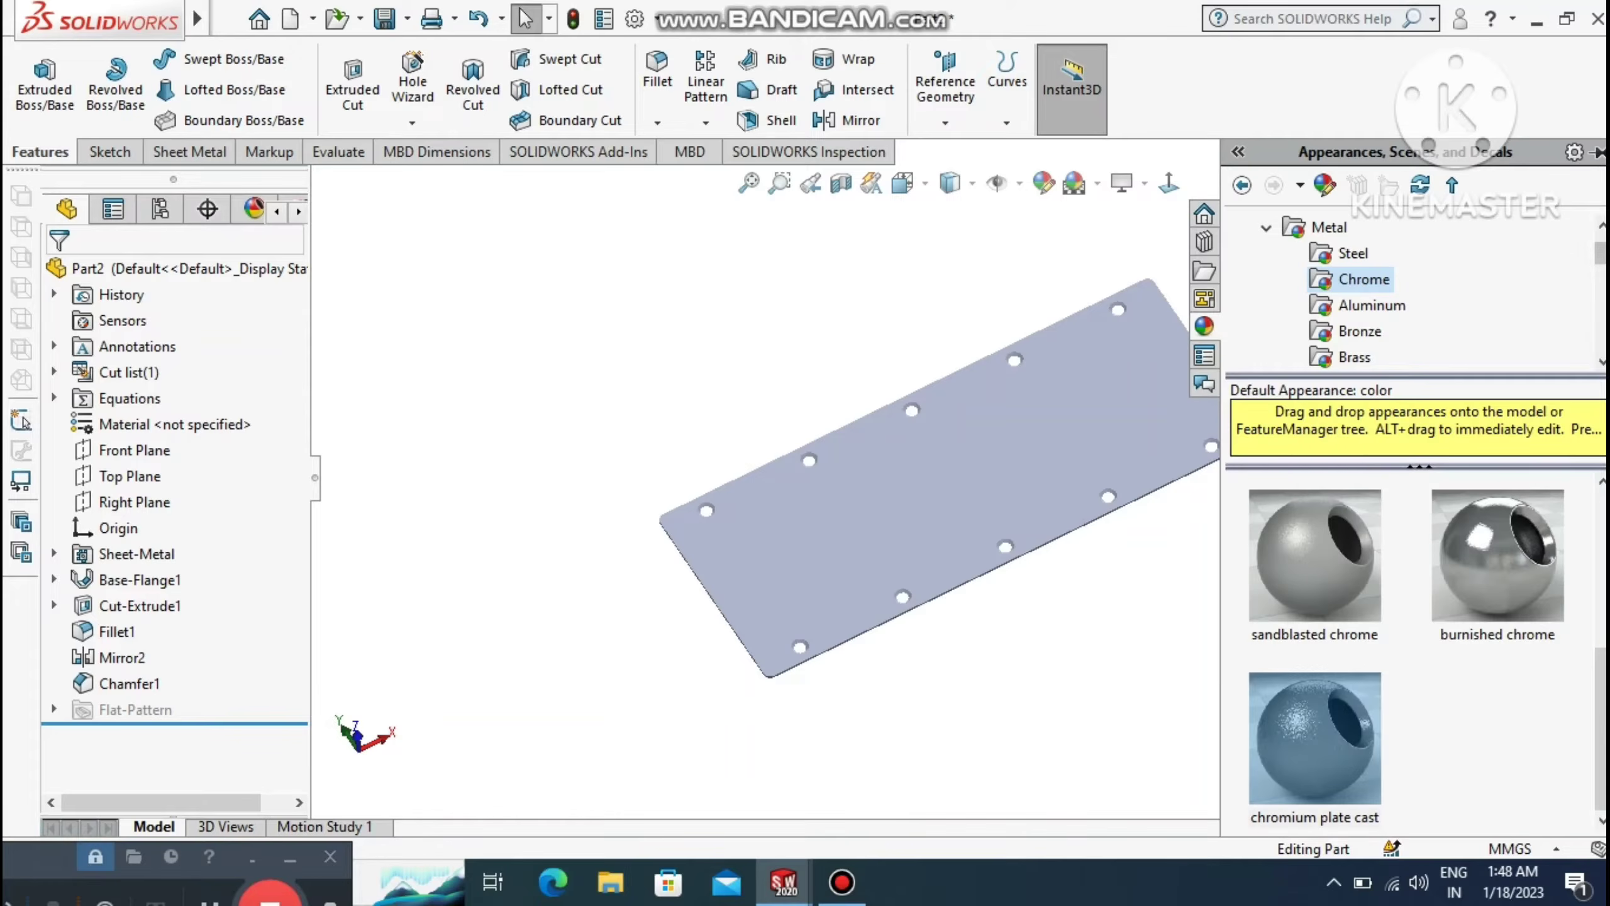
double_click(1315, 737)
left_click(1040, 729)
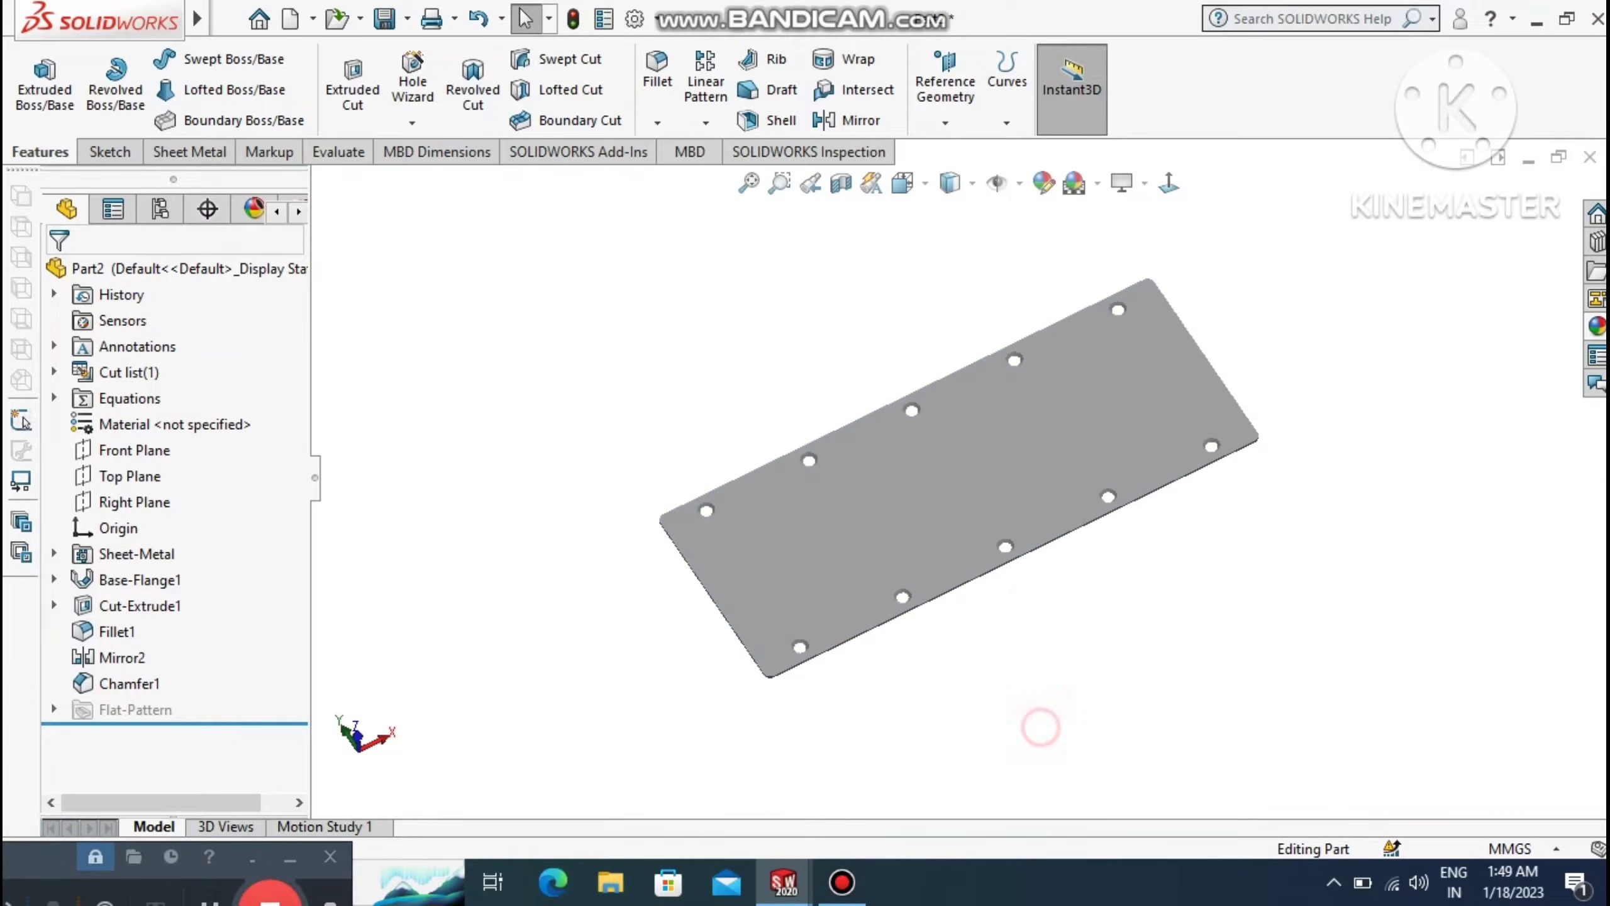
left_click(565, 269)
Save the part as Bottom Cover 1 in the Sheet metal box folder on the Desktop.
left_click(228, 19)
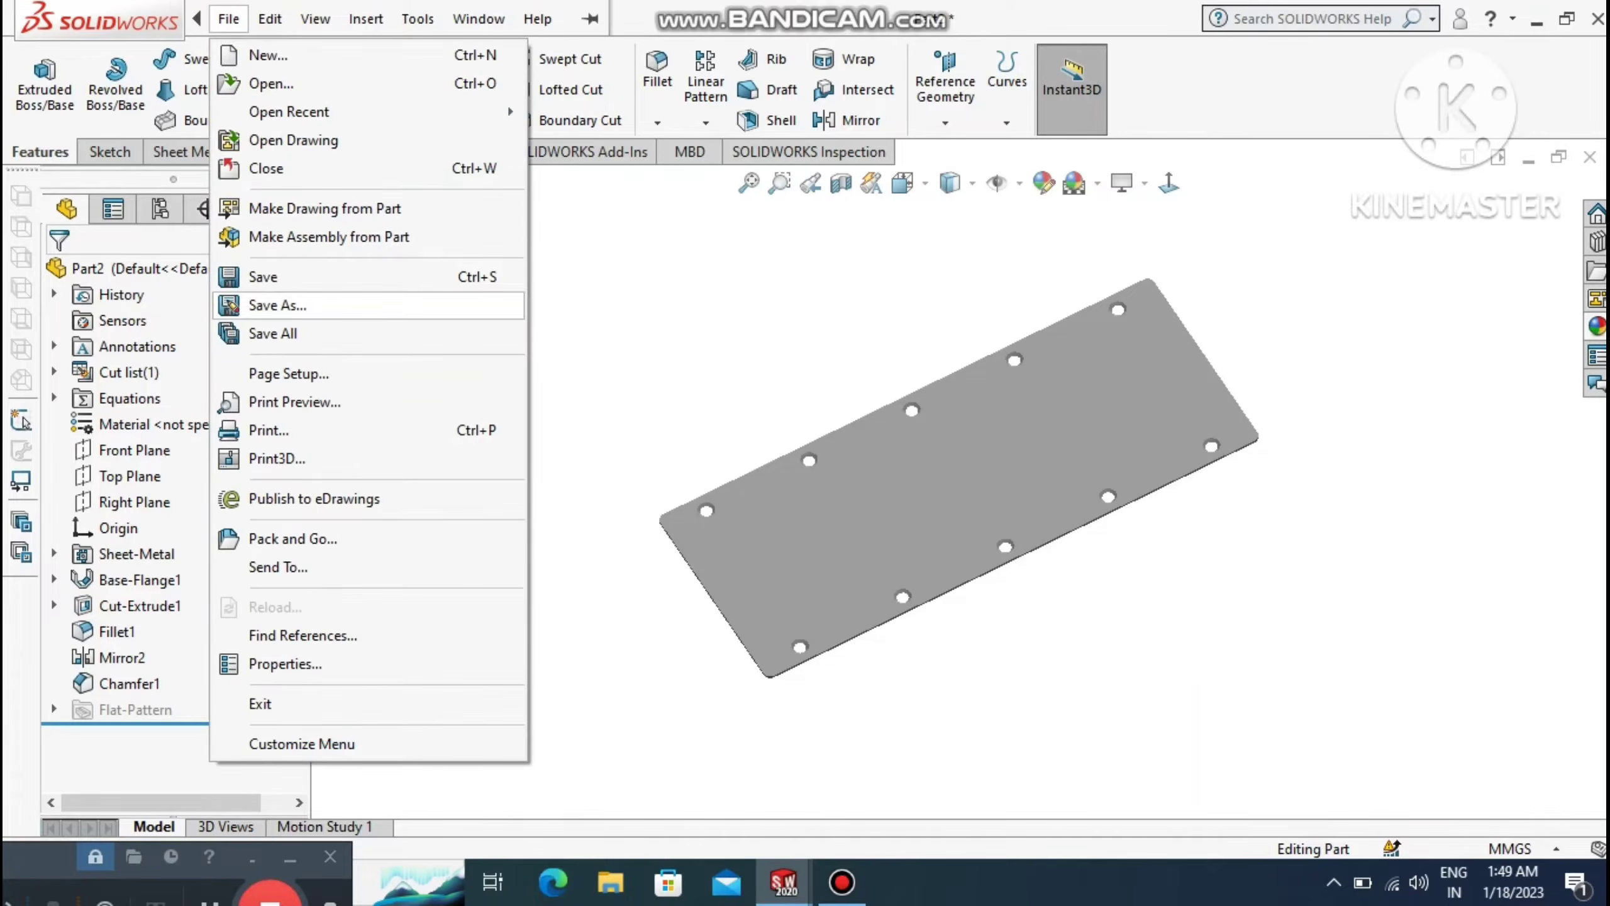
left_click(266, 305)
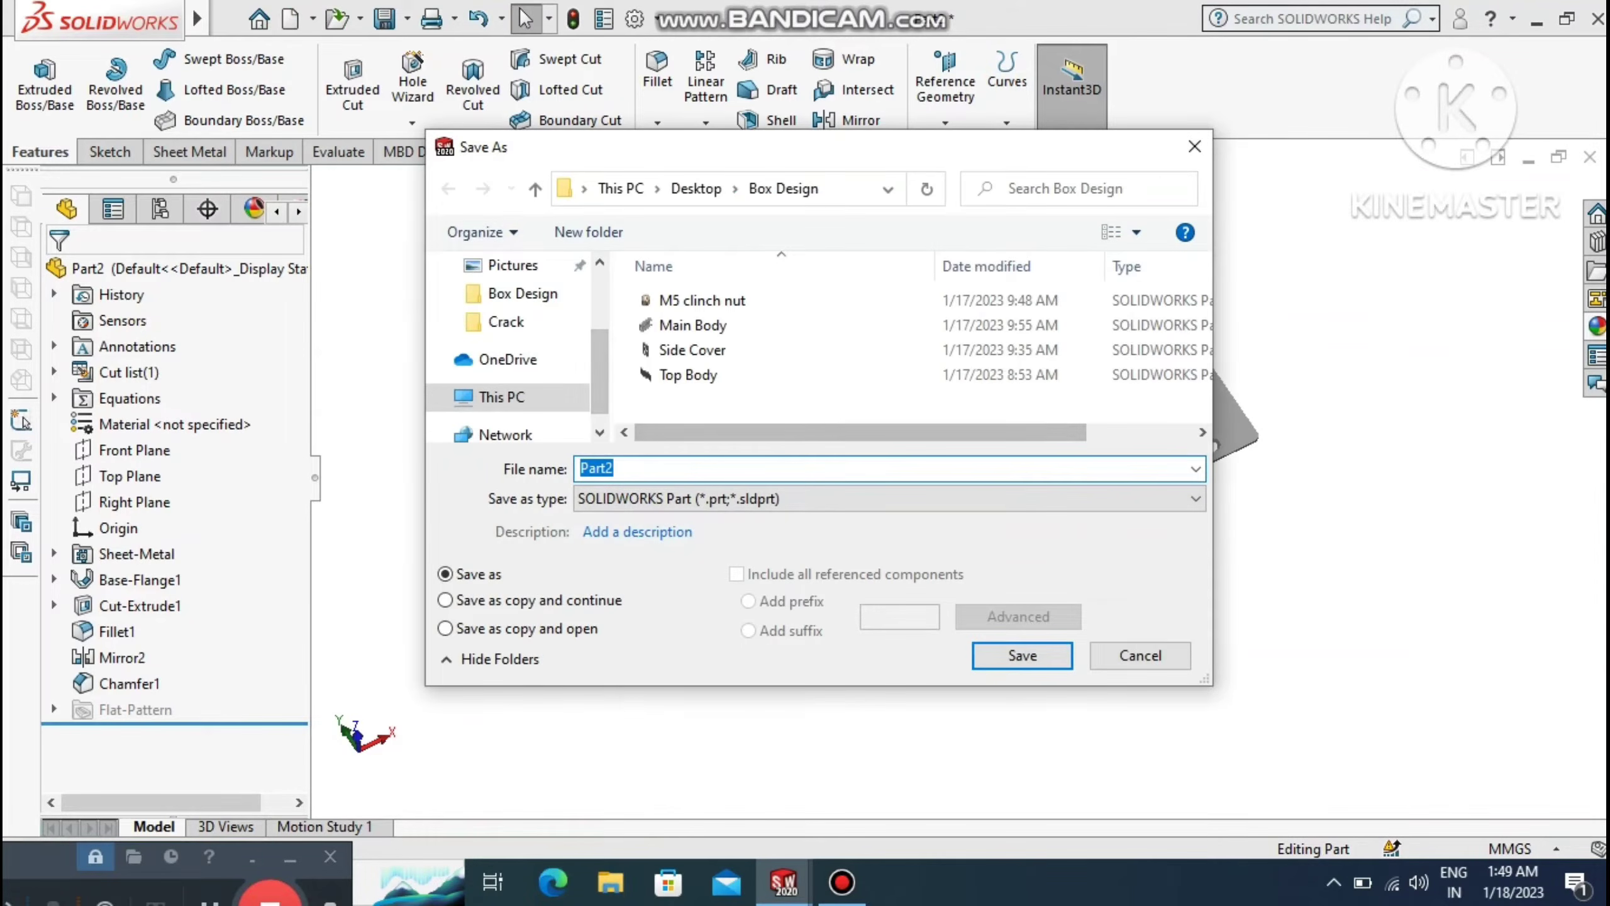
left_click(536, 189)
double_click(698, 325)
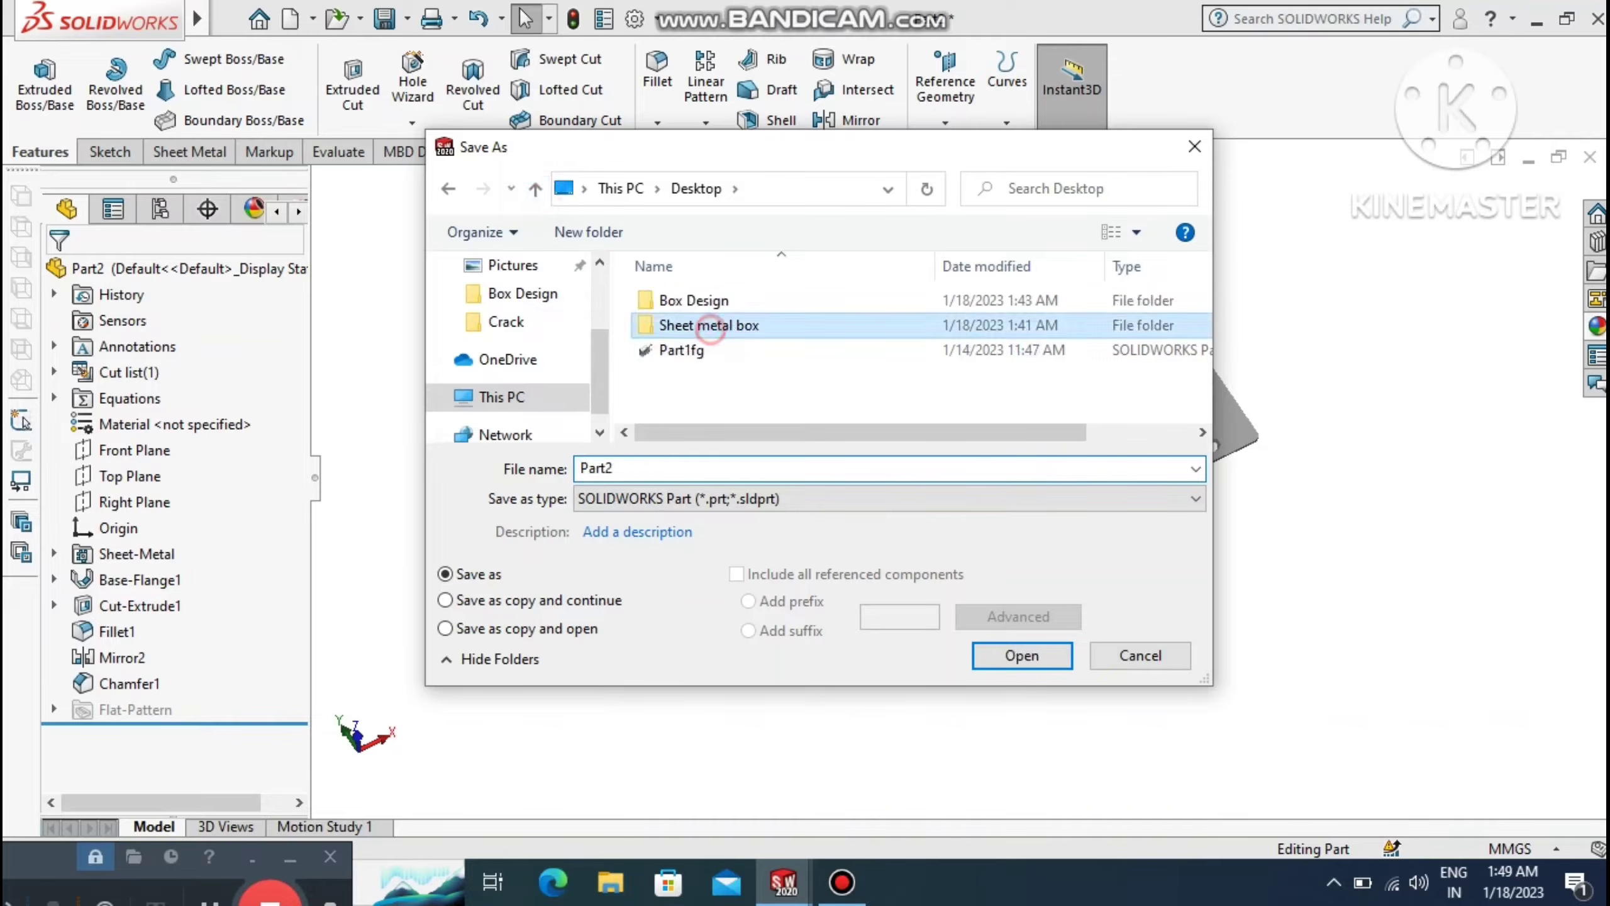
left_click(643, 463)
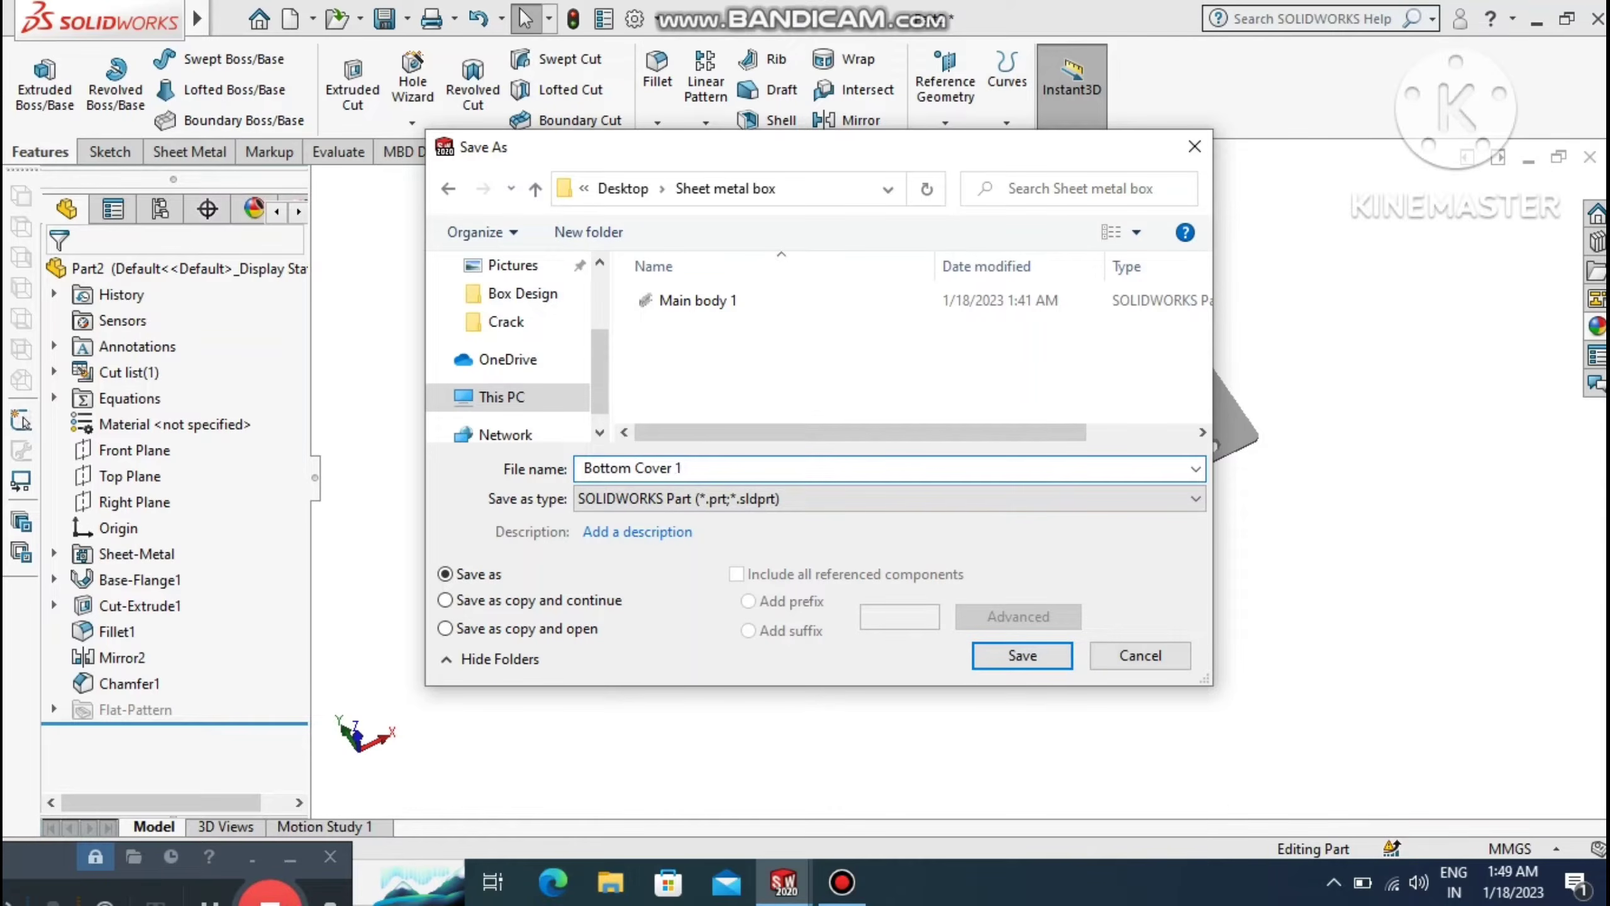
key("Return")
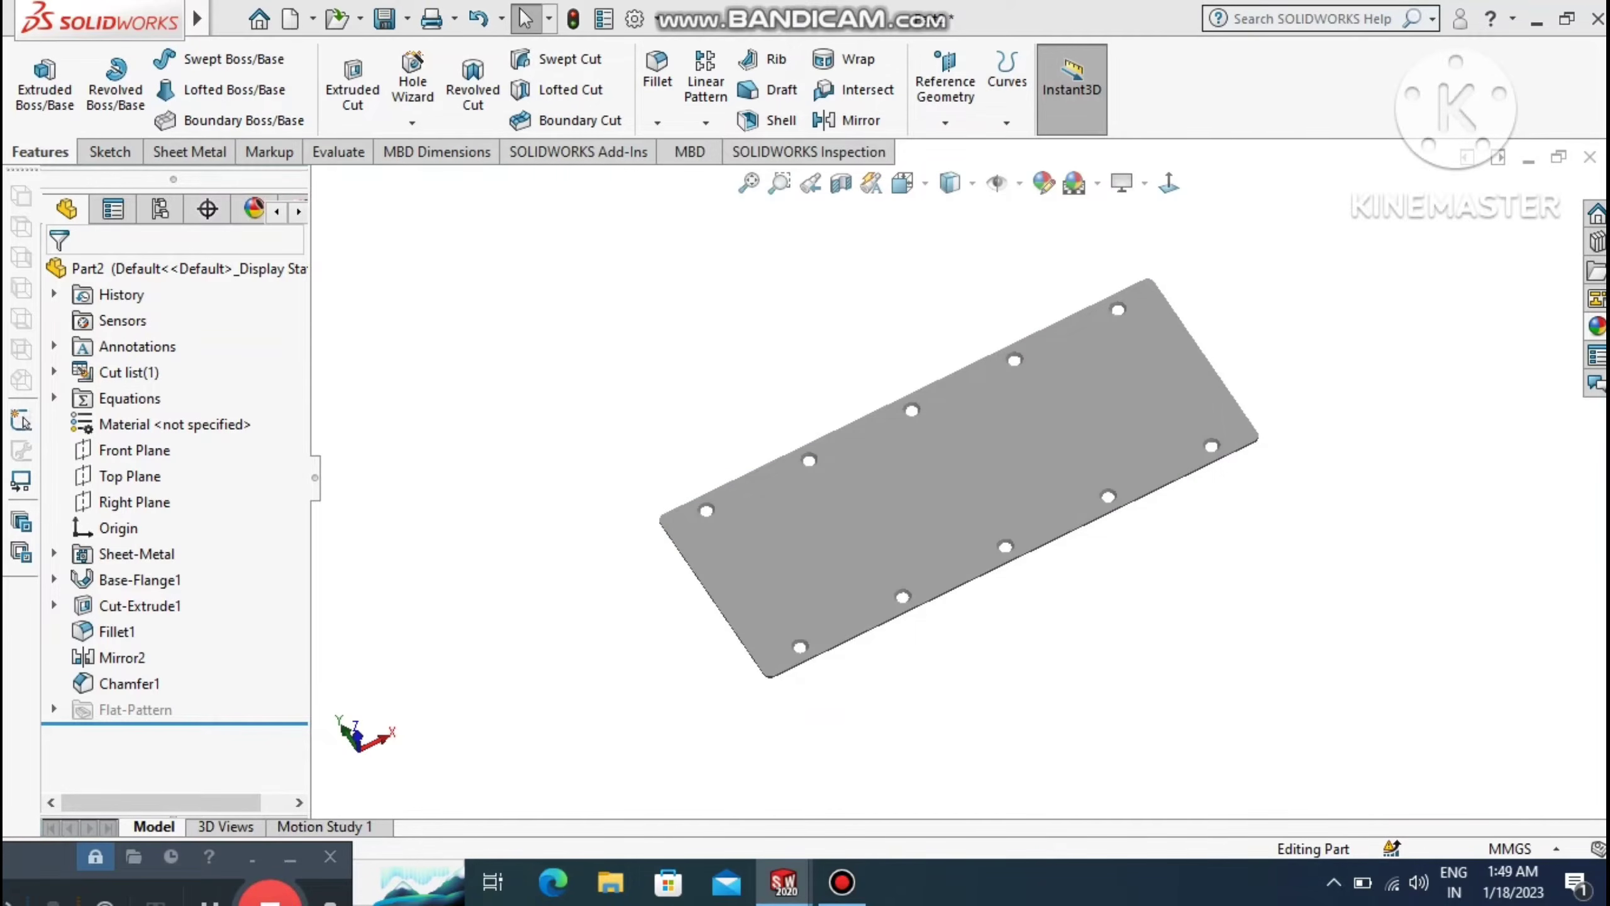
left_click(1216, 607)
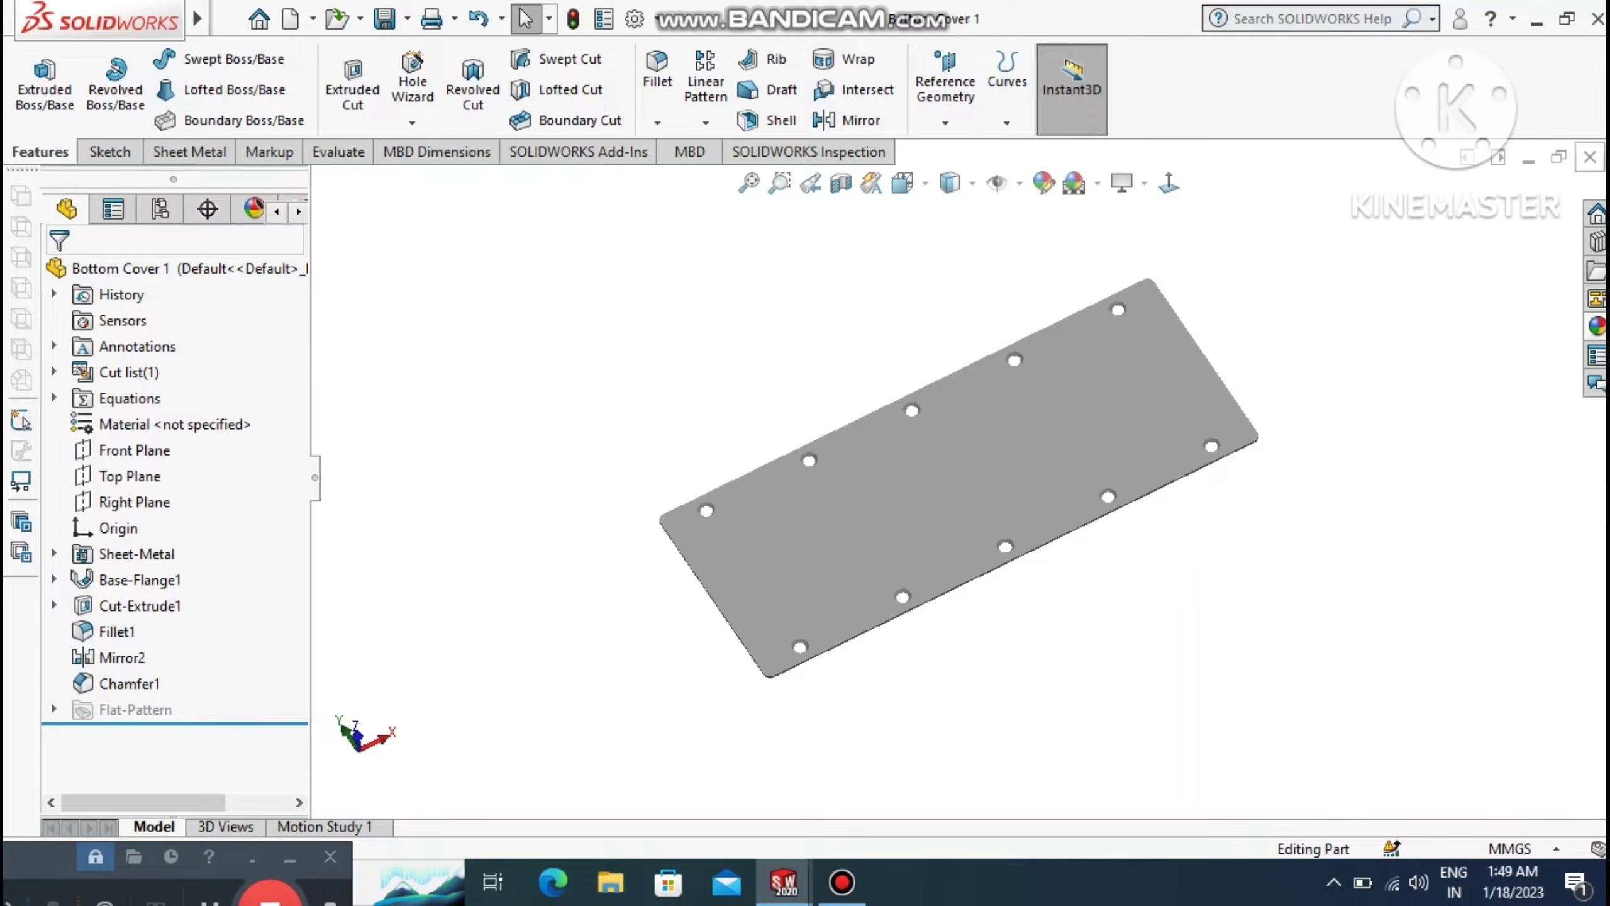
Create a new part document.
left_click(228, 19)
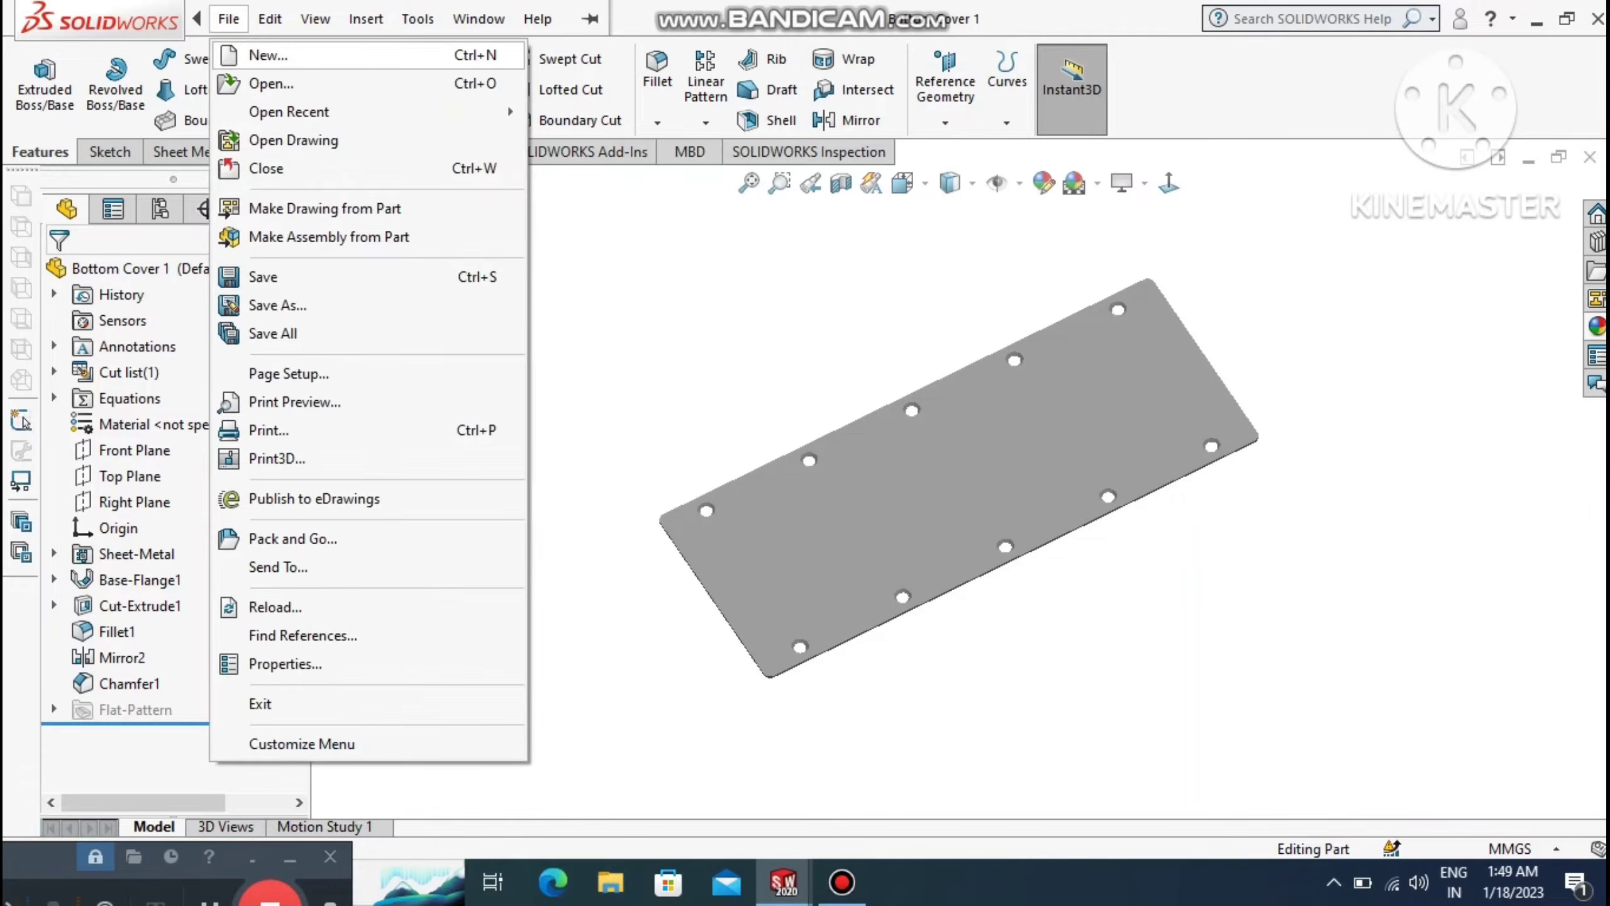
left_click(267, 56)
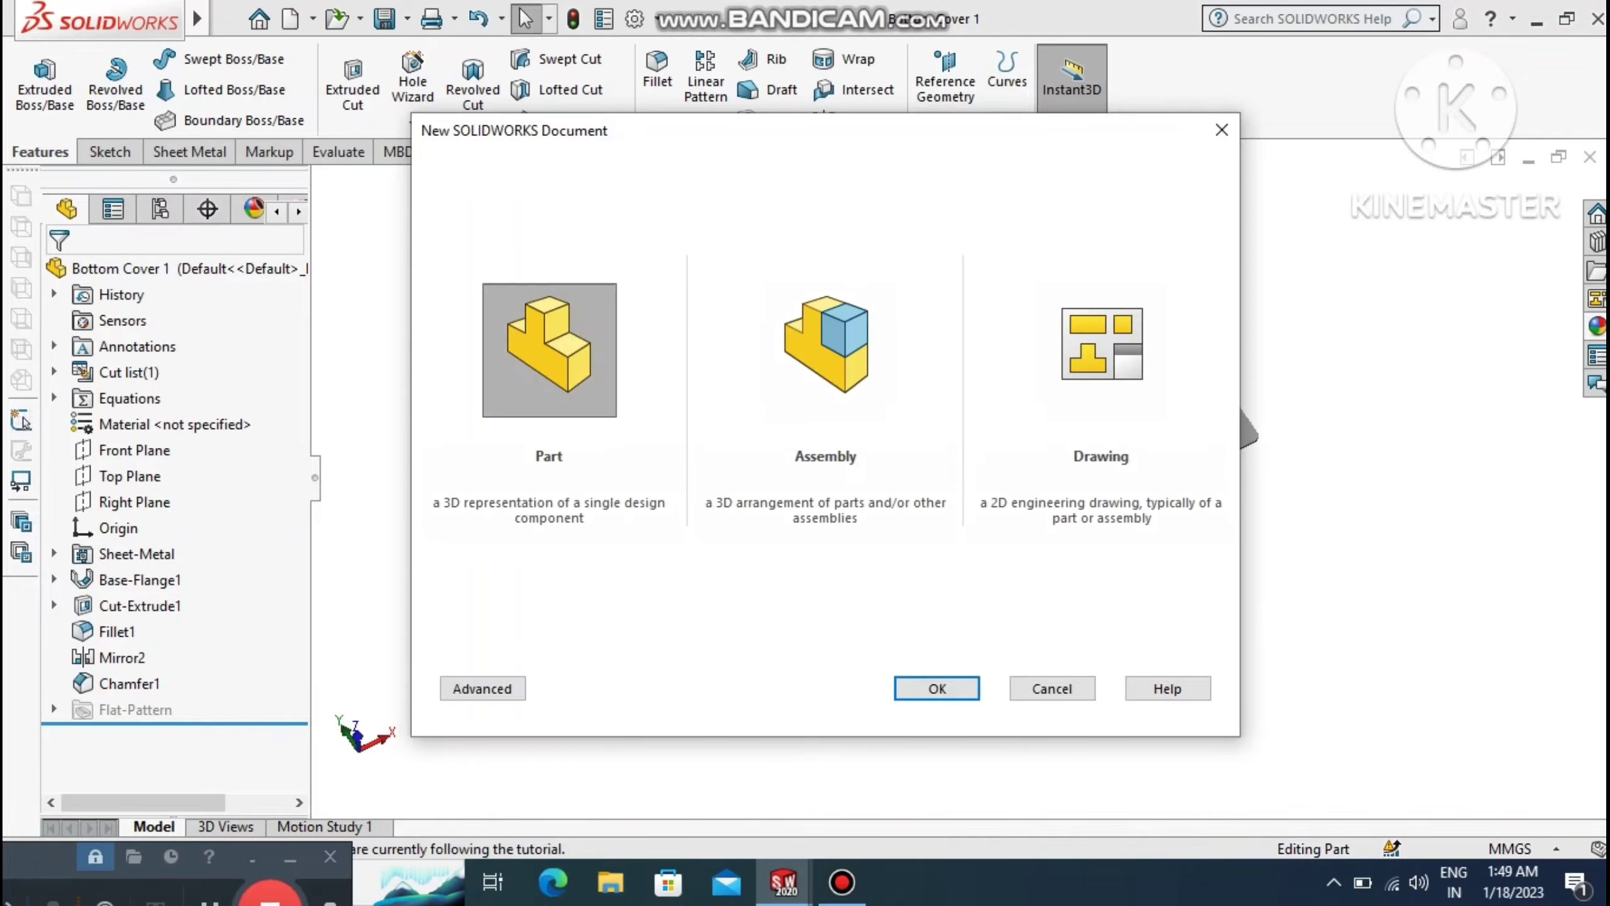
key("Return")
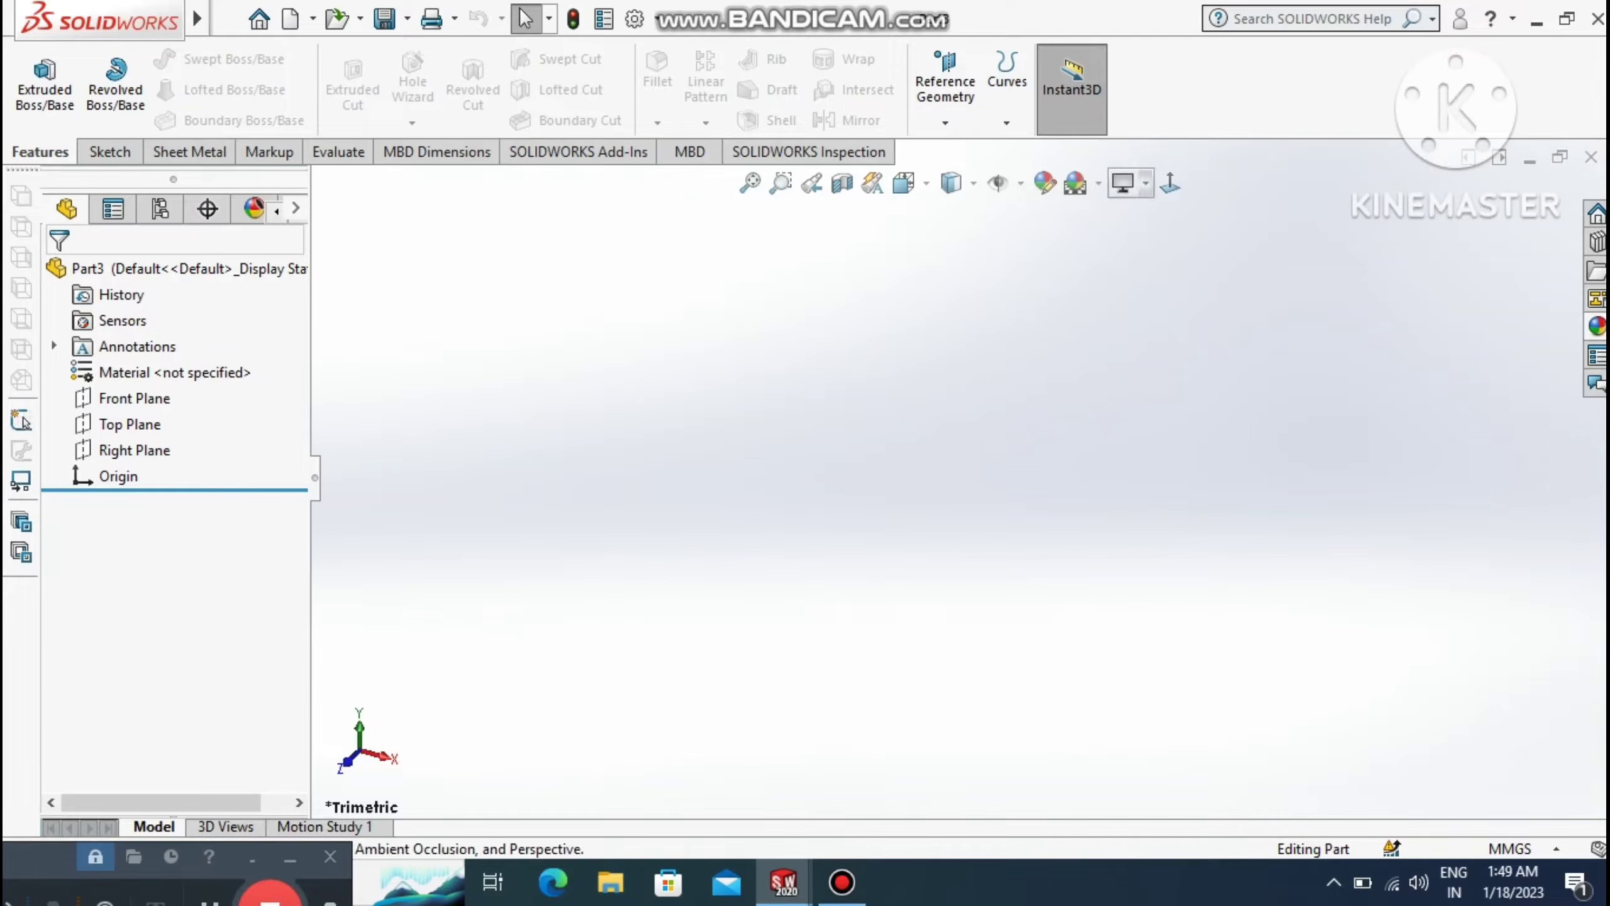
Set the new part's scene to Plain White.
left_click(1135, 184)
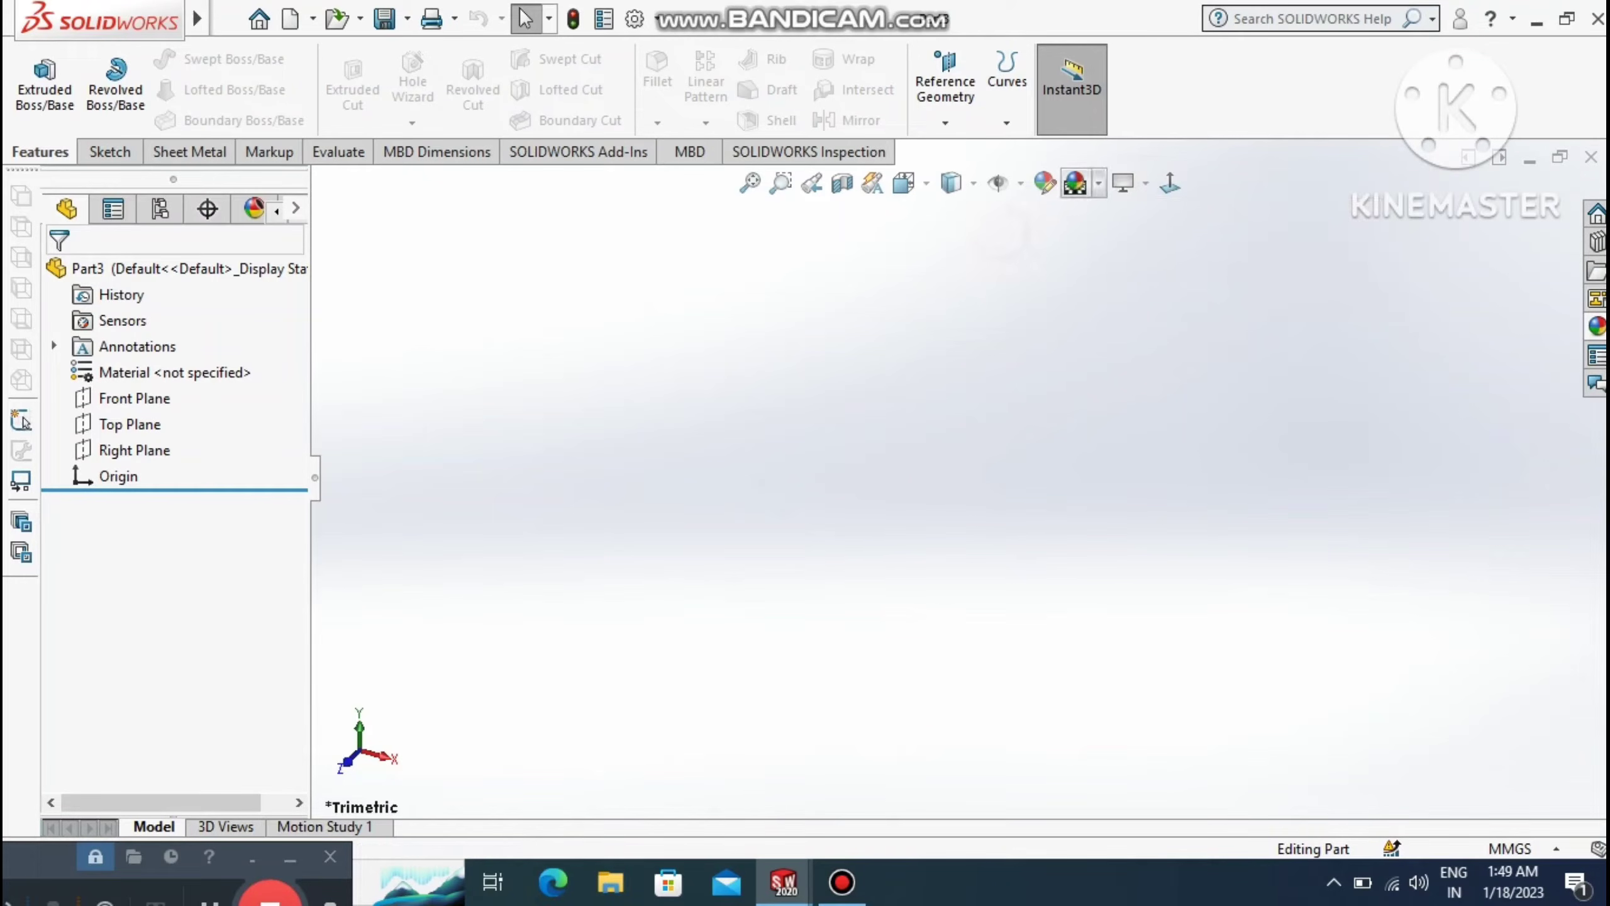
left_click(1078, 184)
left_click(1141, 243)
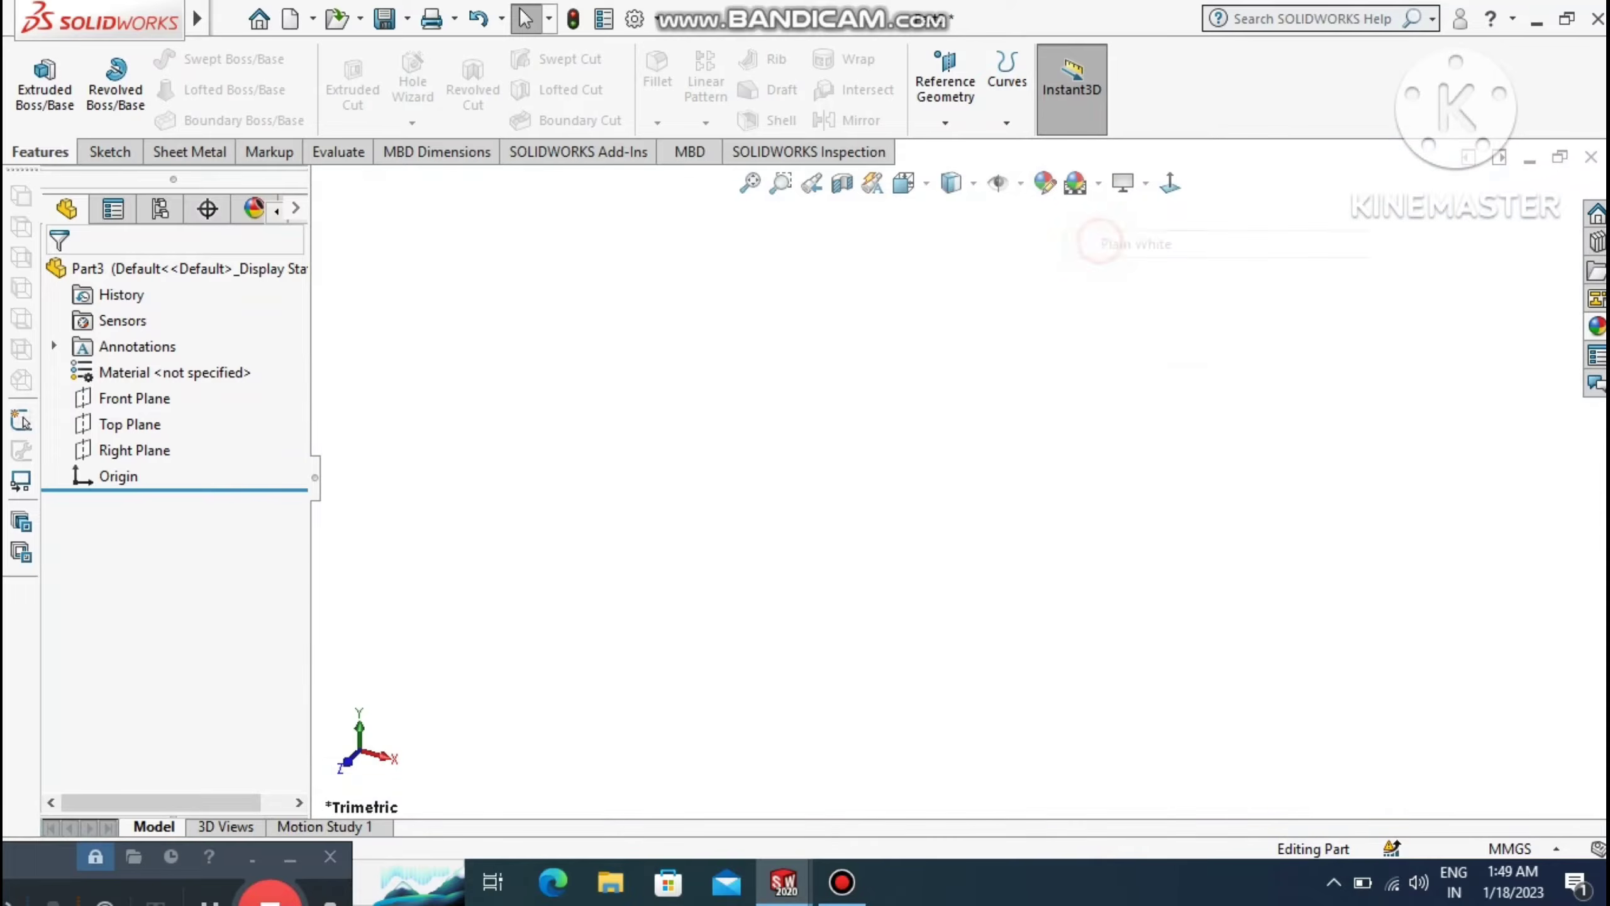
left_click(1141, 183)
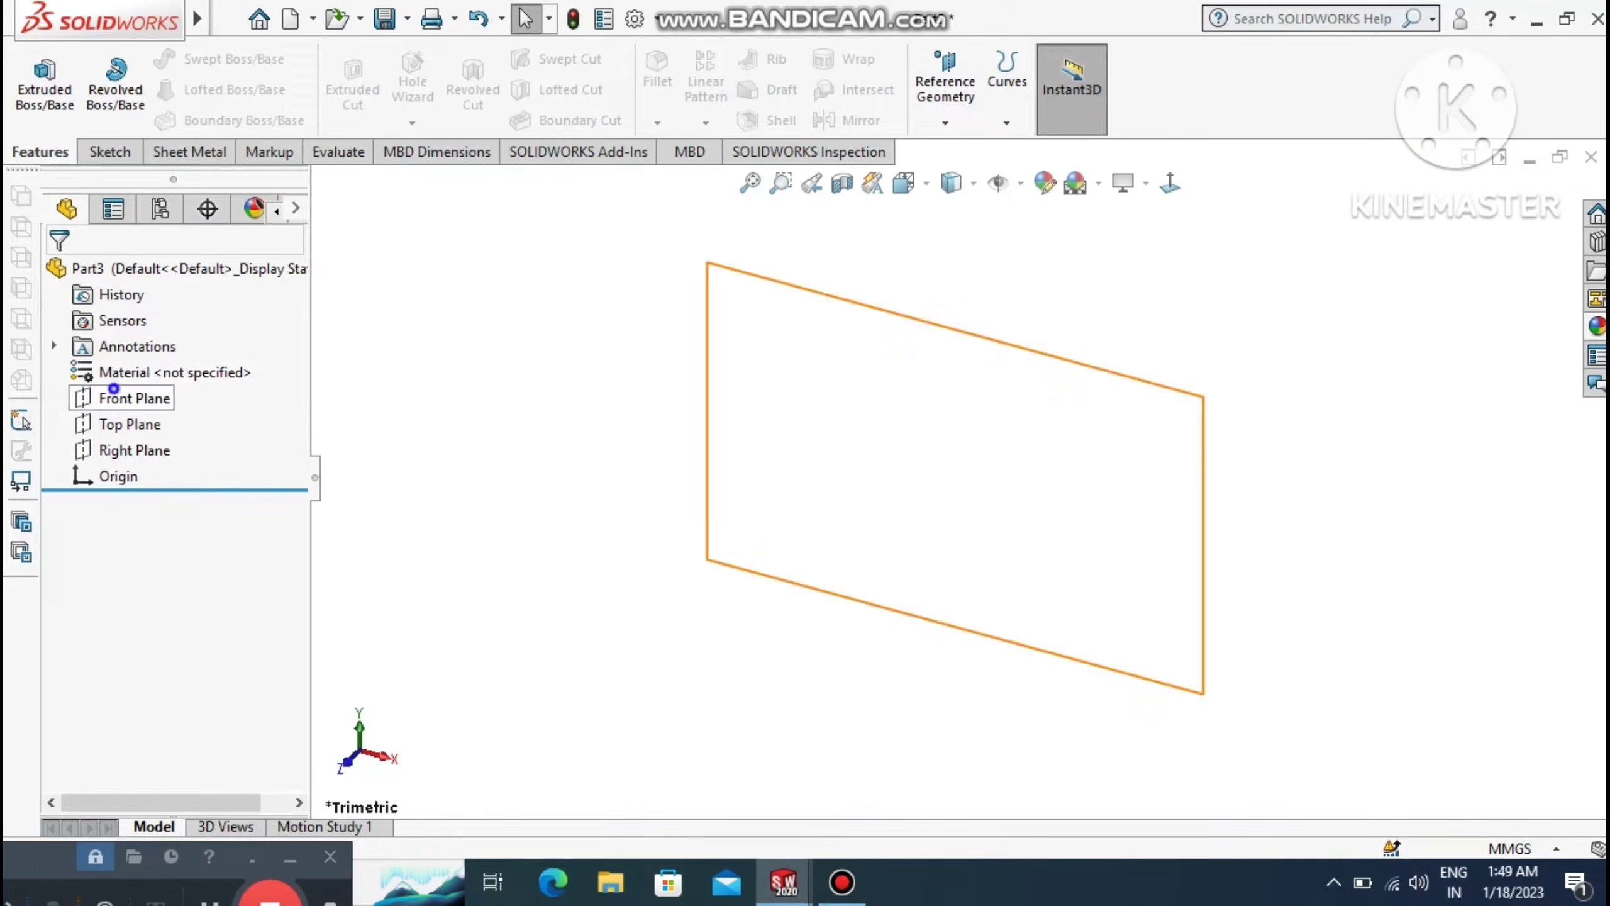
Sketch a hexagon centred on the origin on the Front Plane, with an inscribed circle about 74 mm in diameter.
right_click(109, 398)
left_click(135, 349)
left_click(517, 323)
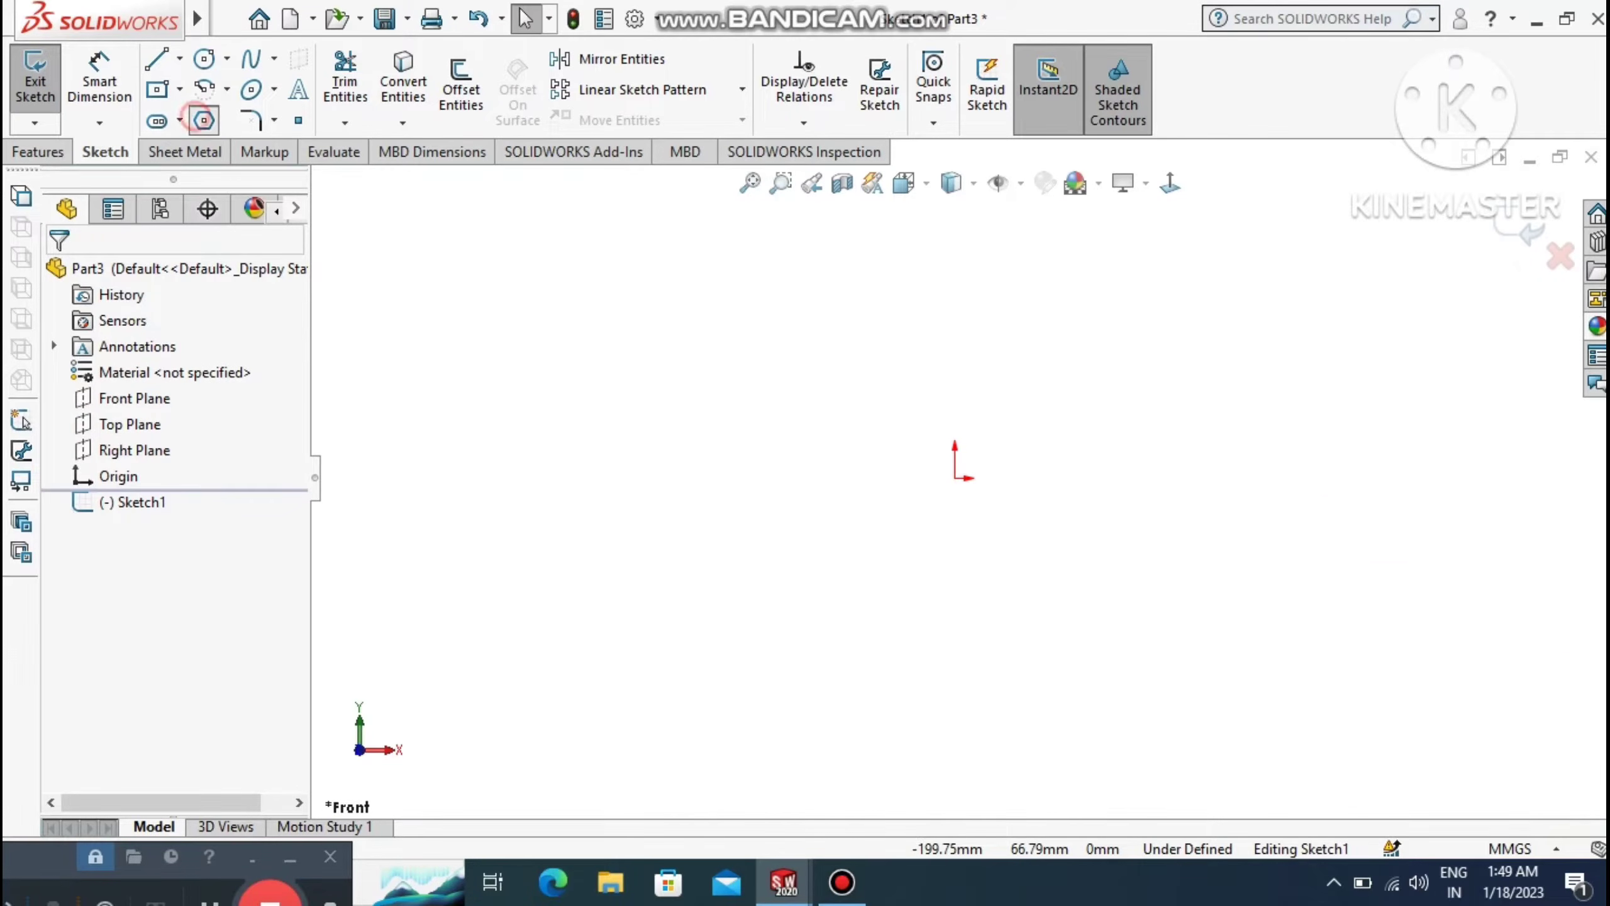
left_click(204, 120)
left_click(955, 477)
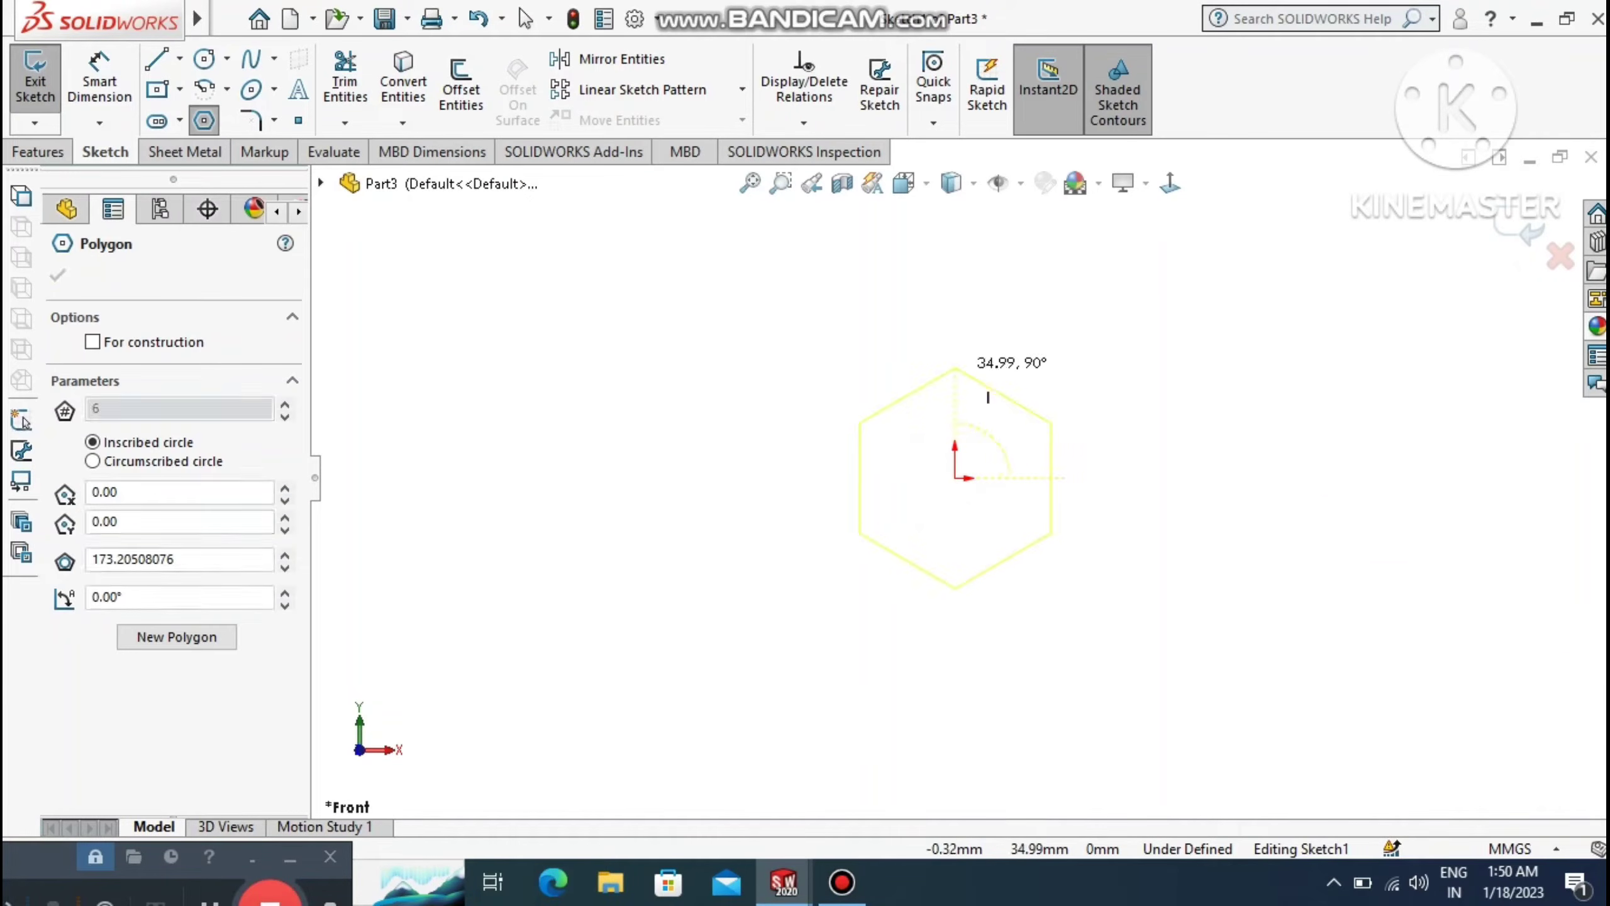
left_click(955, 344)
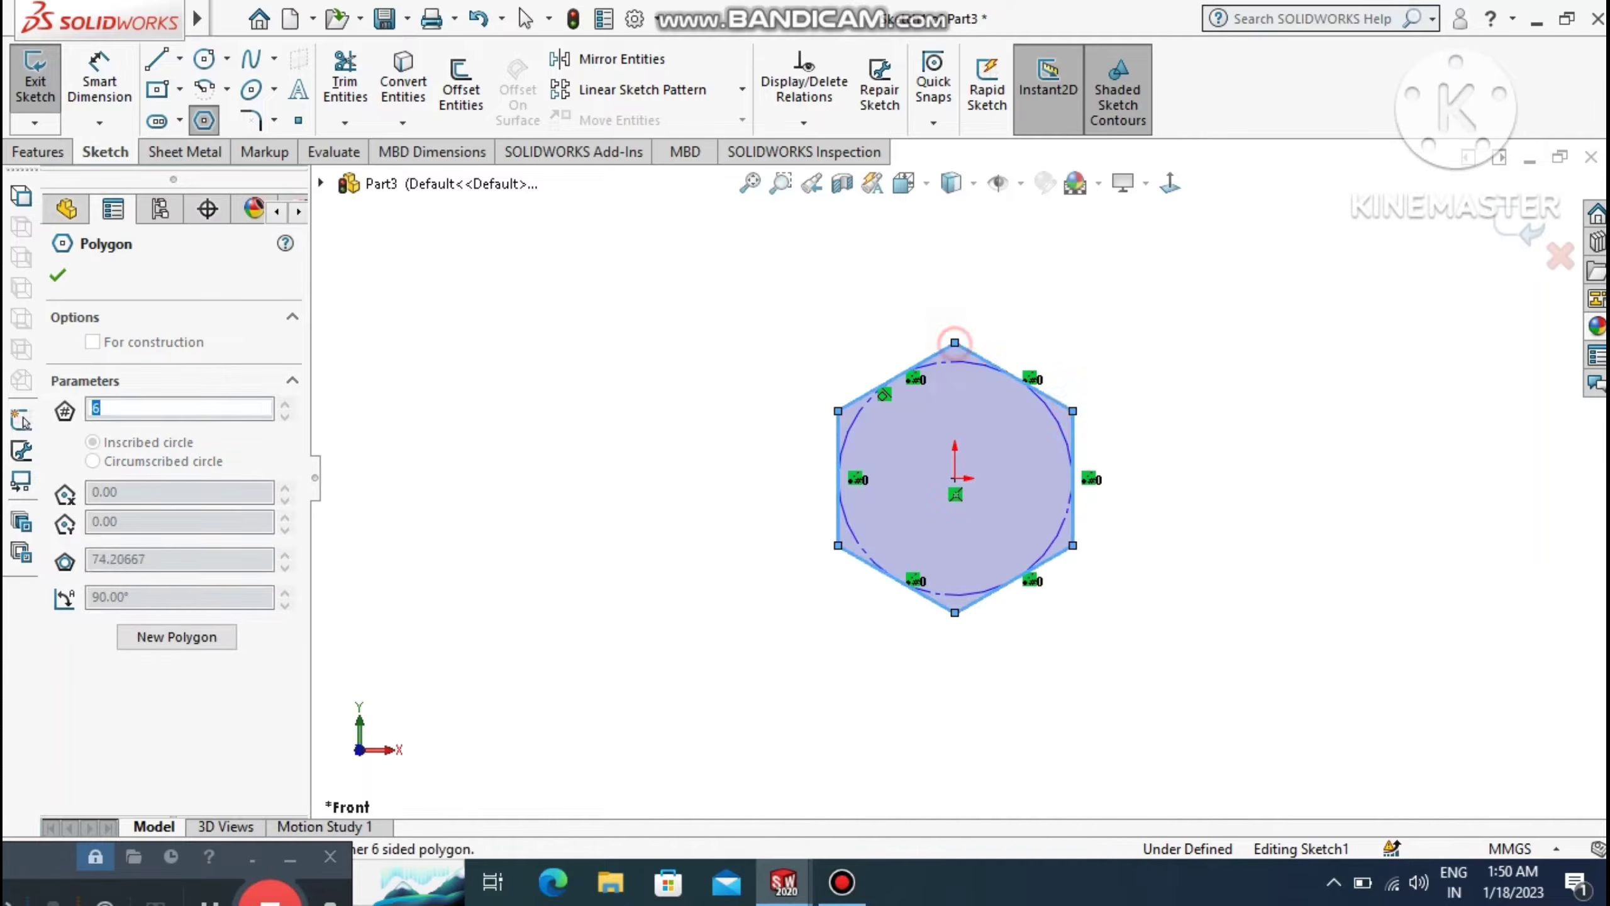
key("Escape")
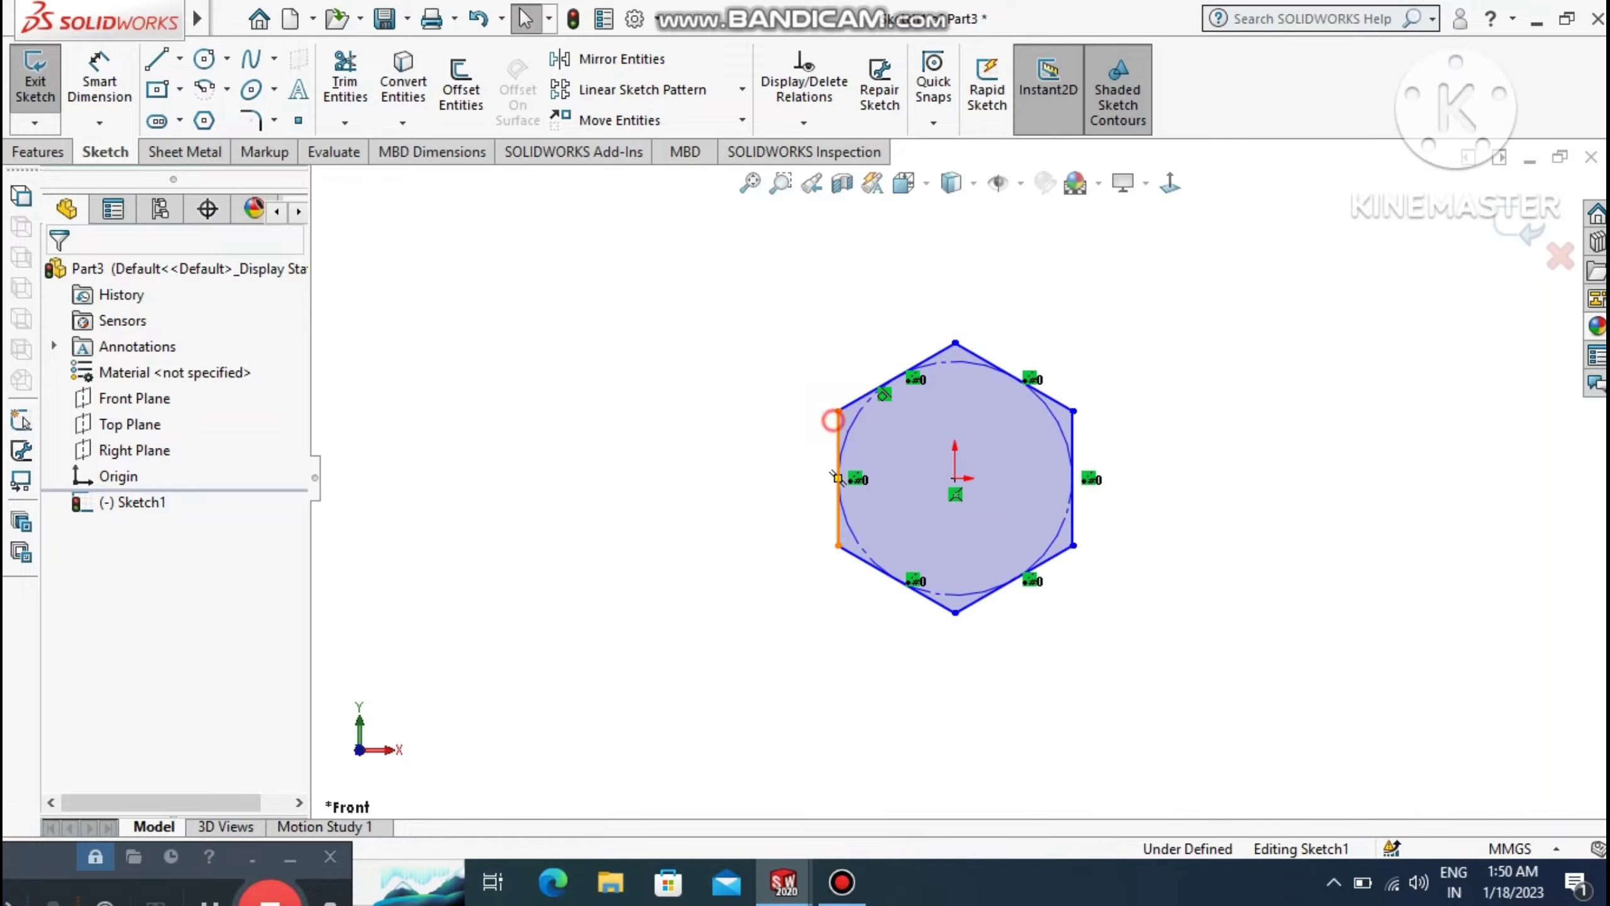
Add a Vertical relation to the hexagon's left side.
left_click(837, 477)
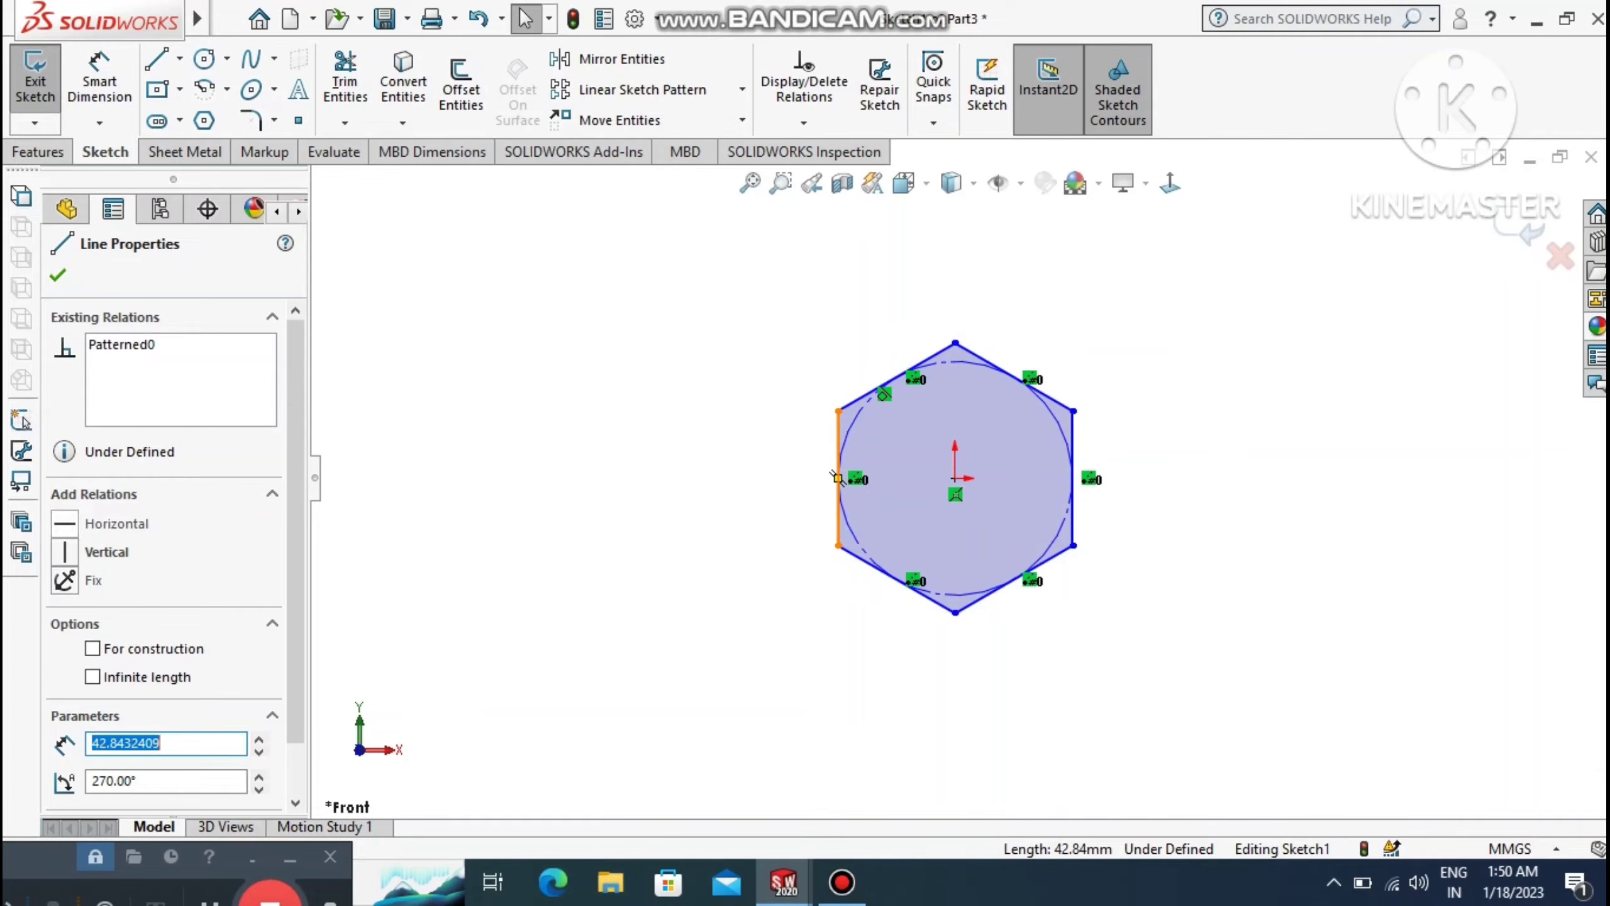
left_click(63, 546)
left_click(444, 442)
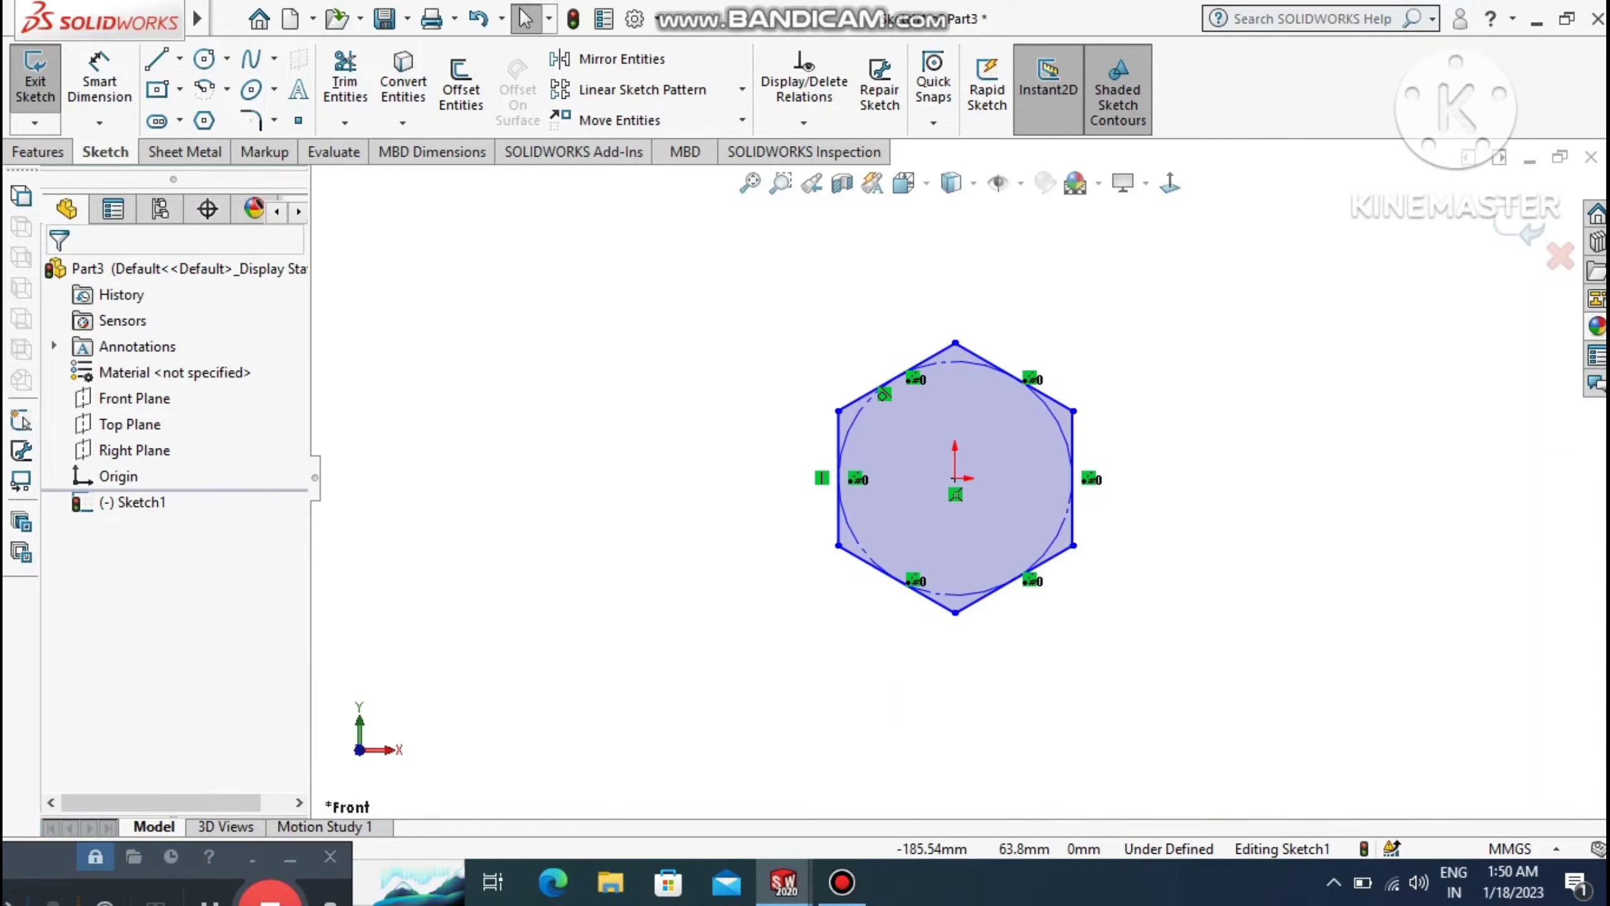
Dimension the hexagon's width between its upper left and upper right vertices as 8 mm.
left_click(99, 81)
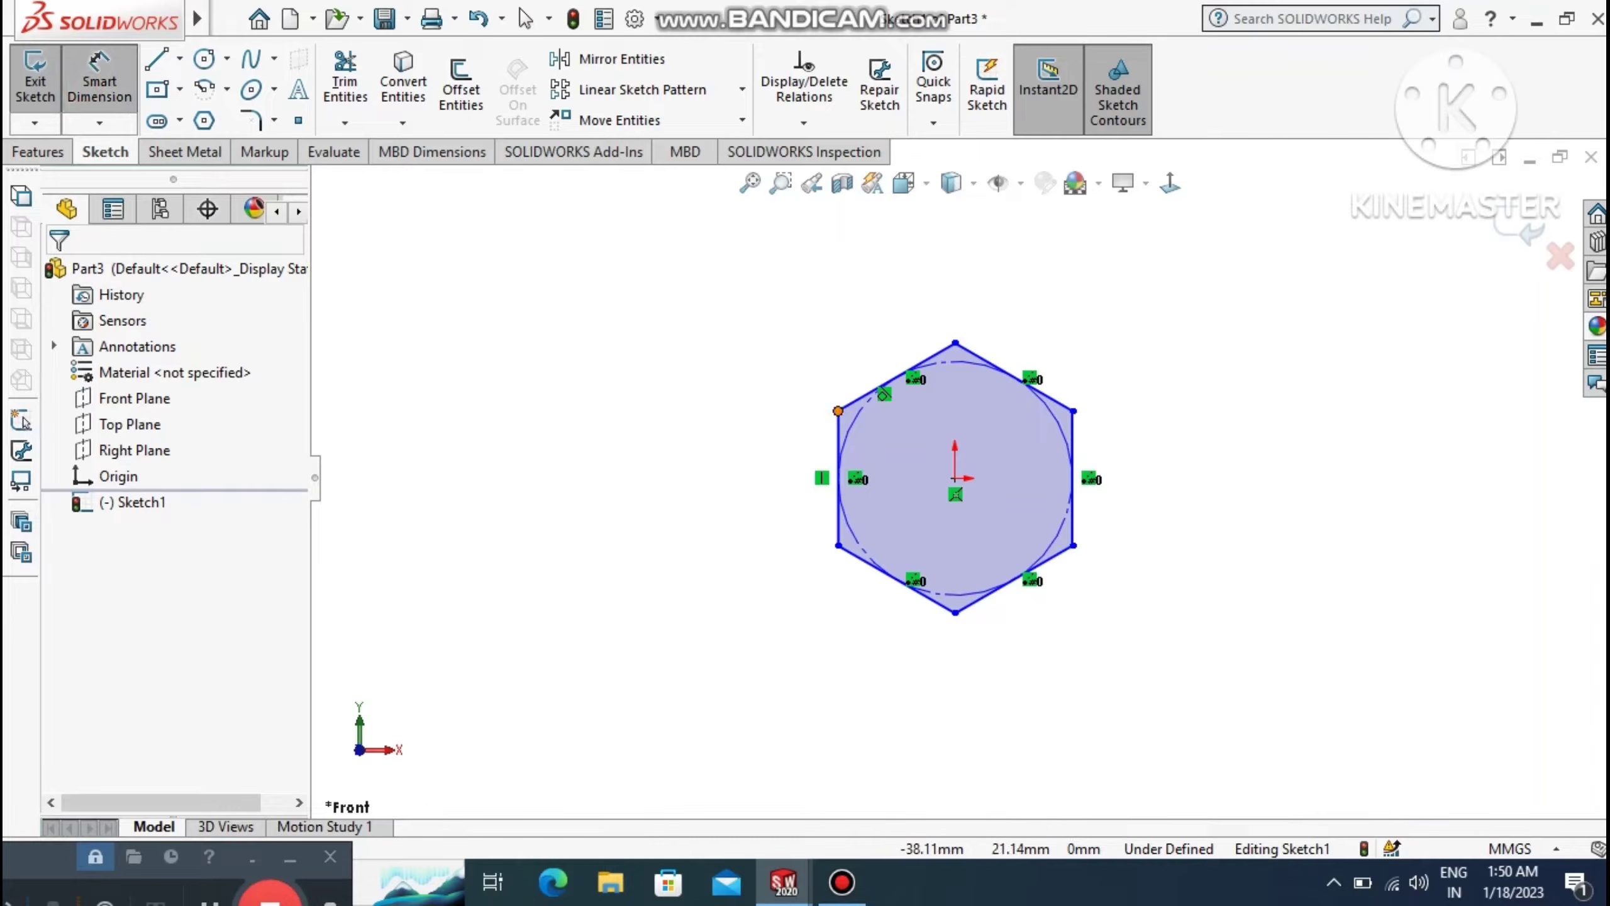
left_click(838, 411)
left_click(1072, 410)
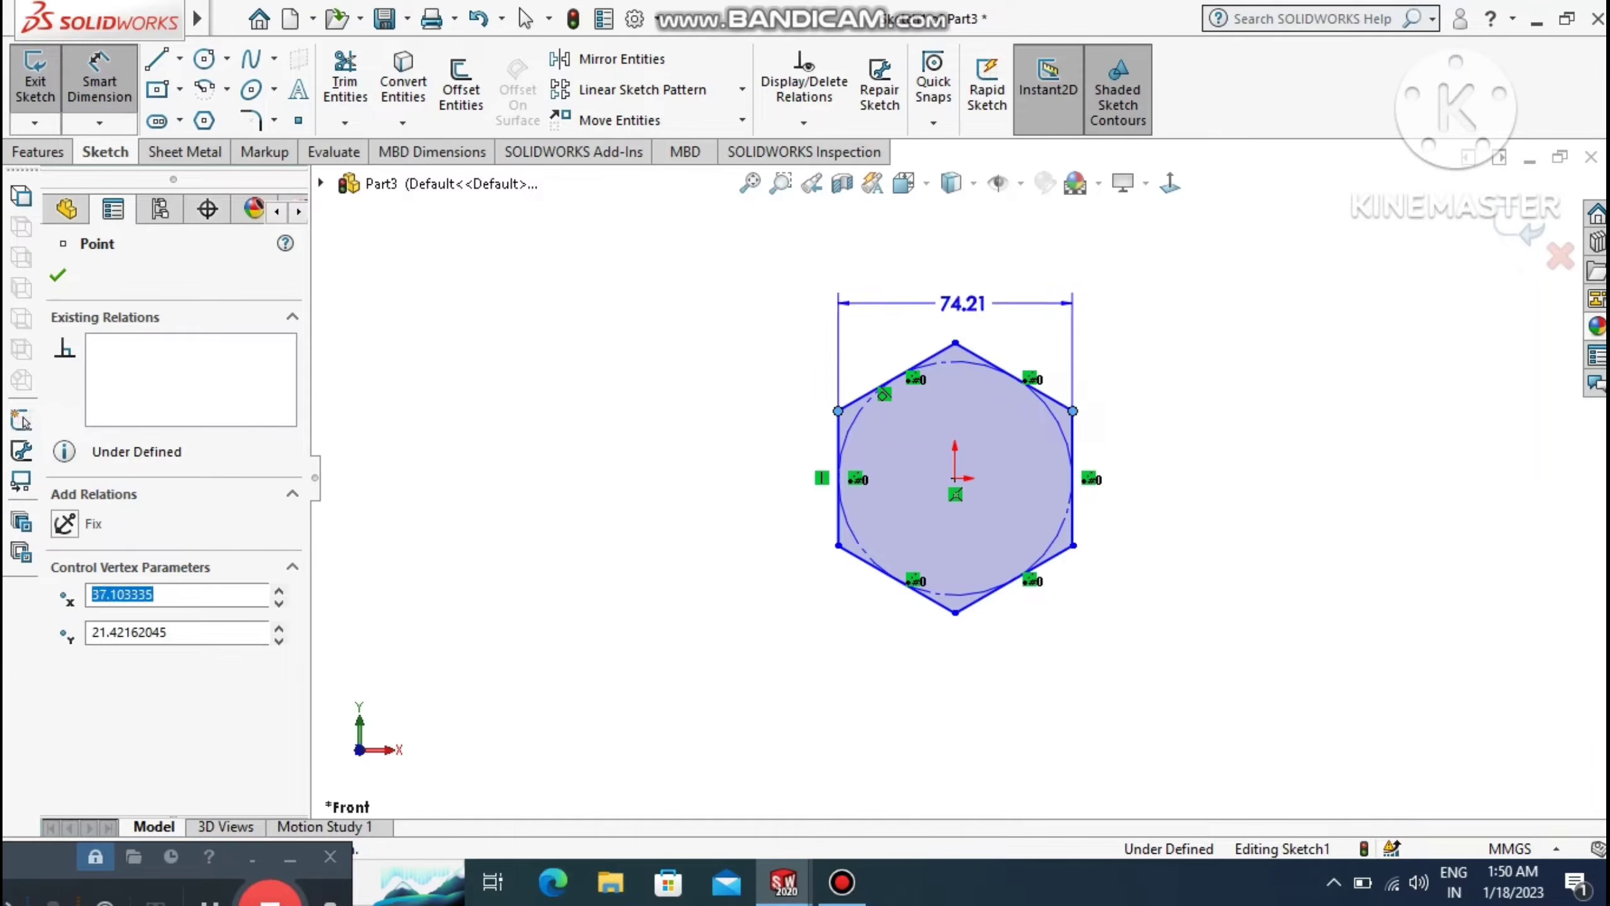
left_click(962, 270)
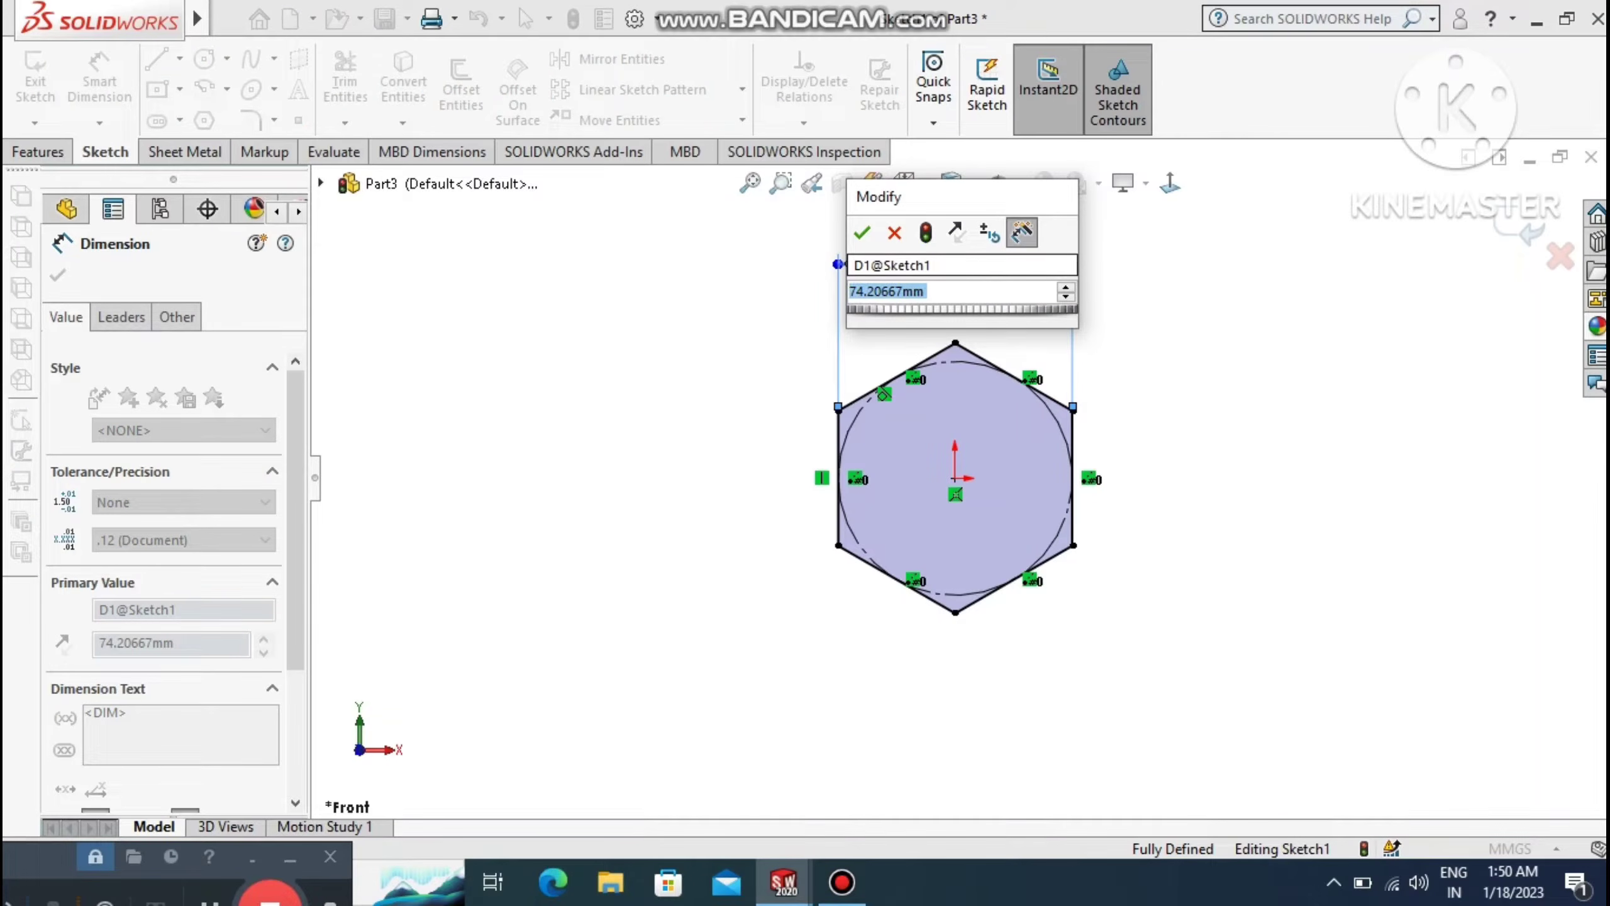
type("8")
key("Return")
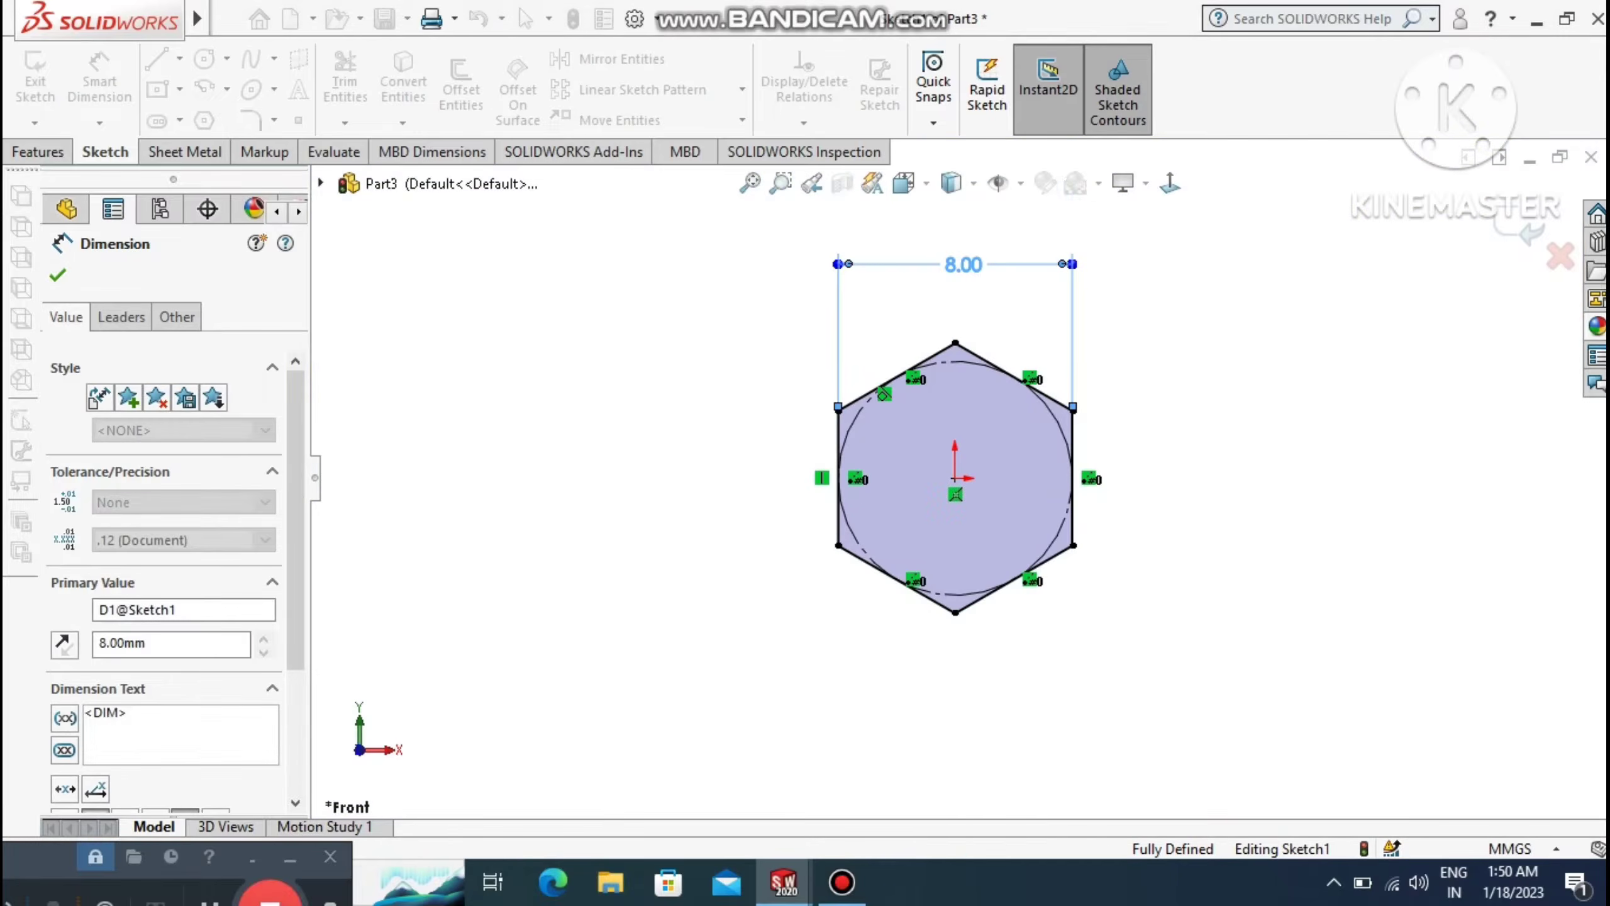
left_click(1223, 397)
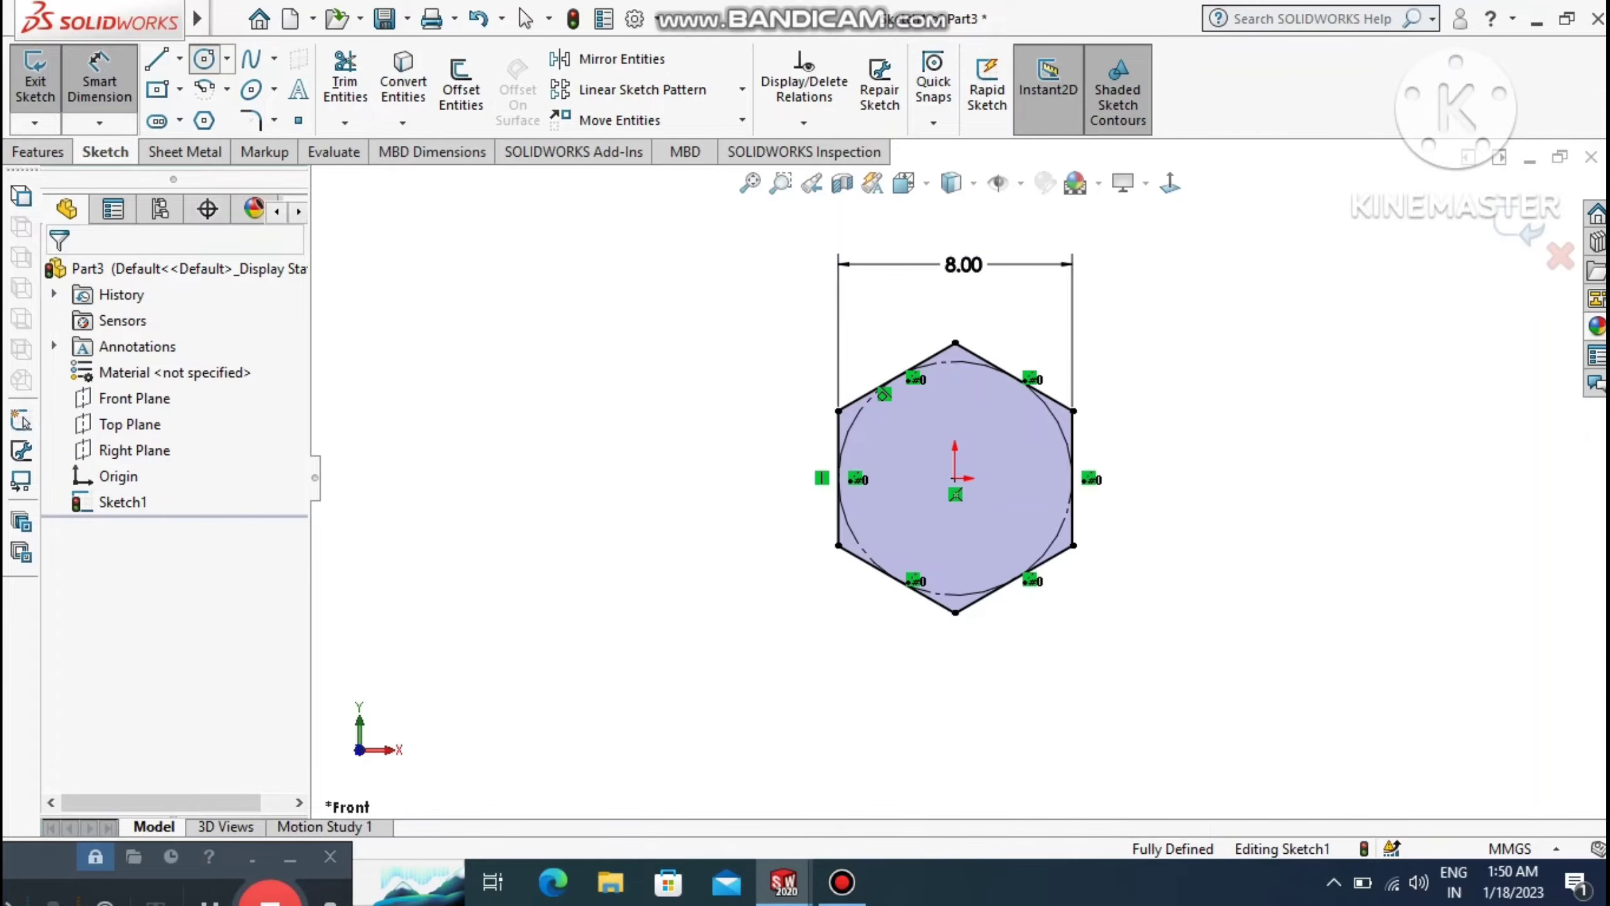
Sketch a circle about 3.35 mm in diameter inside the hexagon, centred on the origin.
left_click(204, 59)
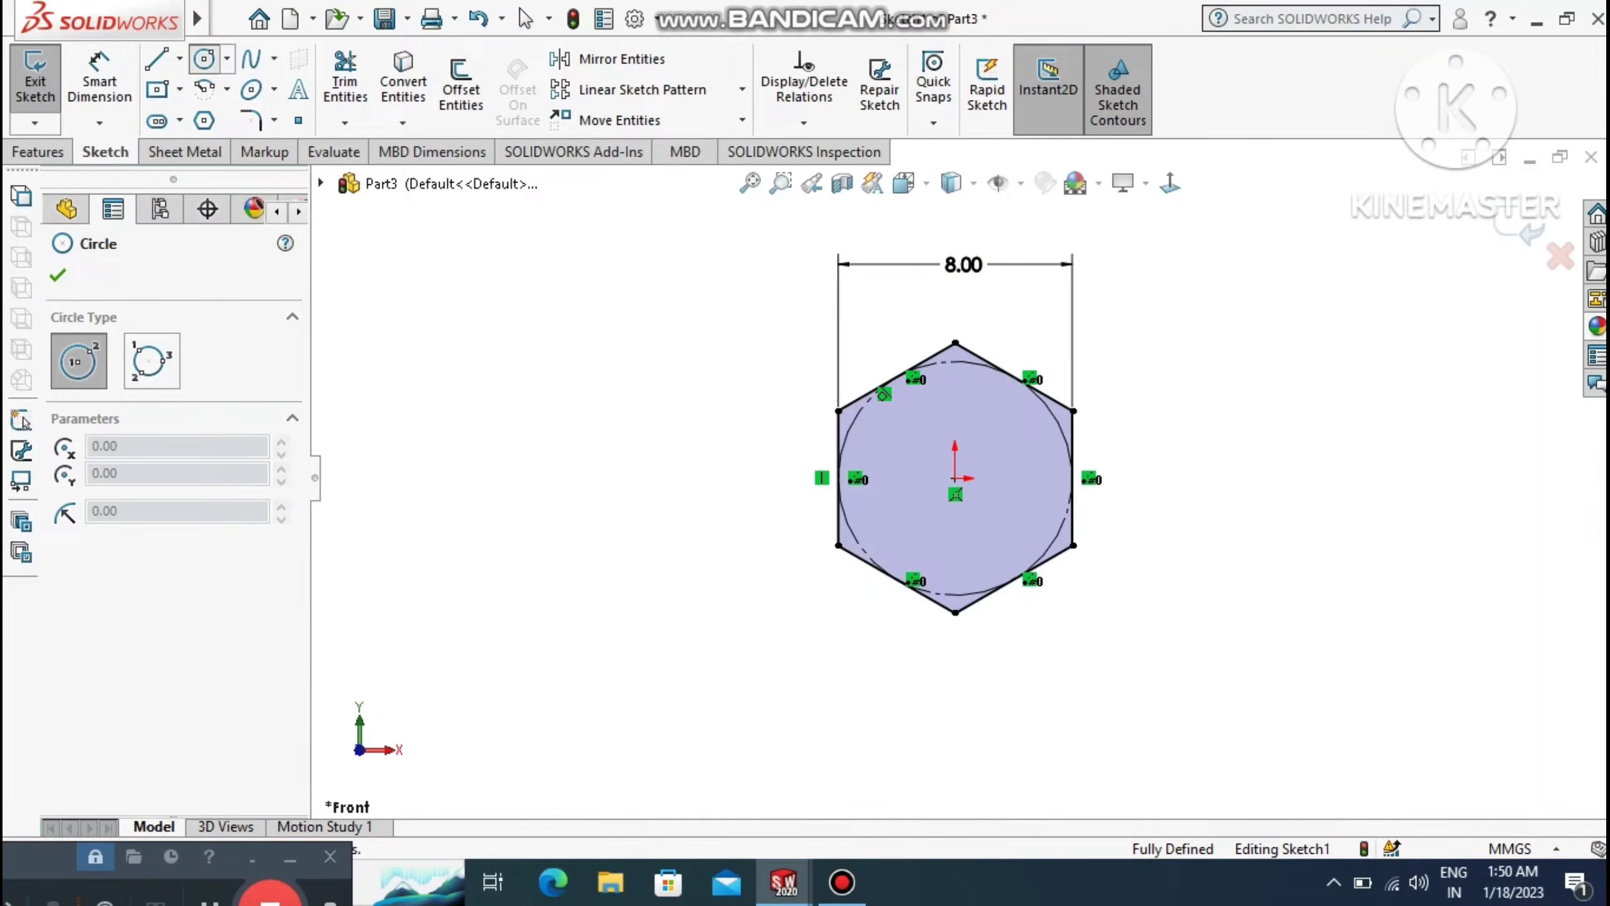
left_click(956, 478)
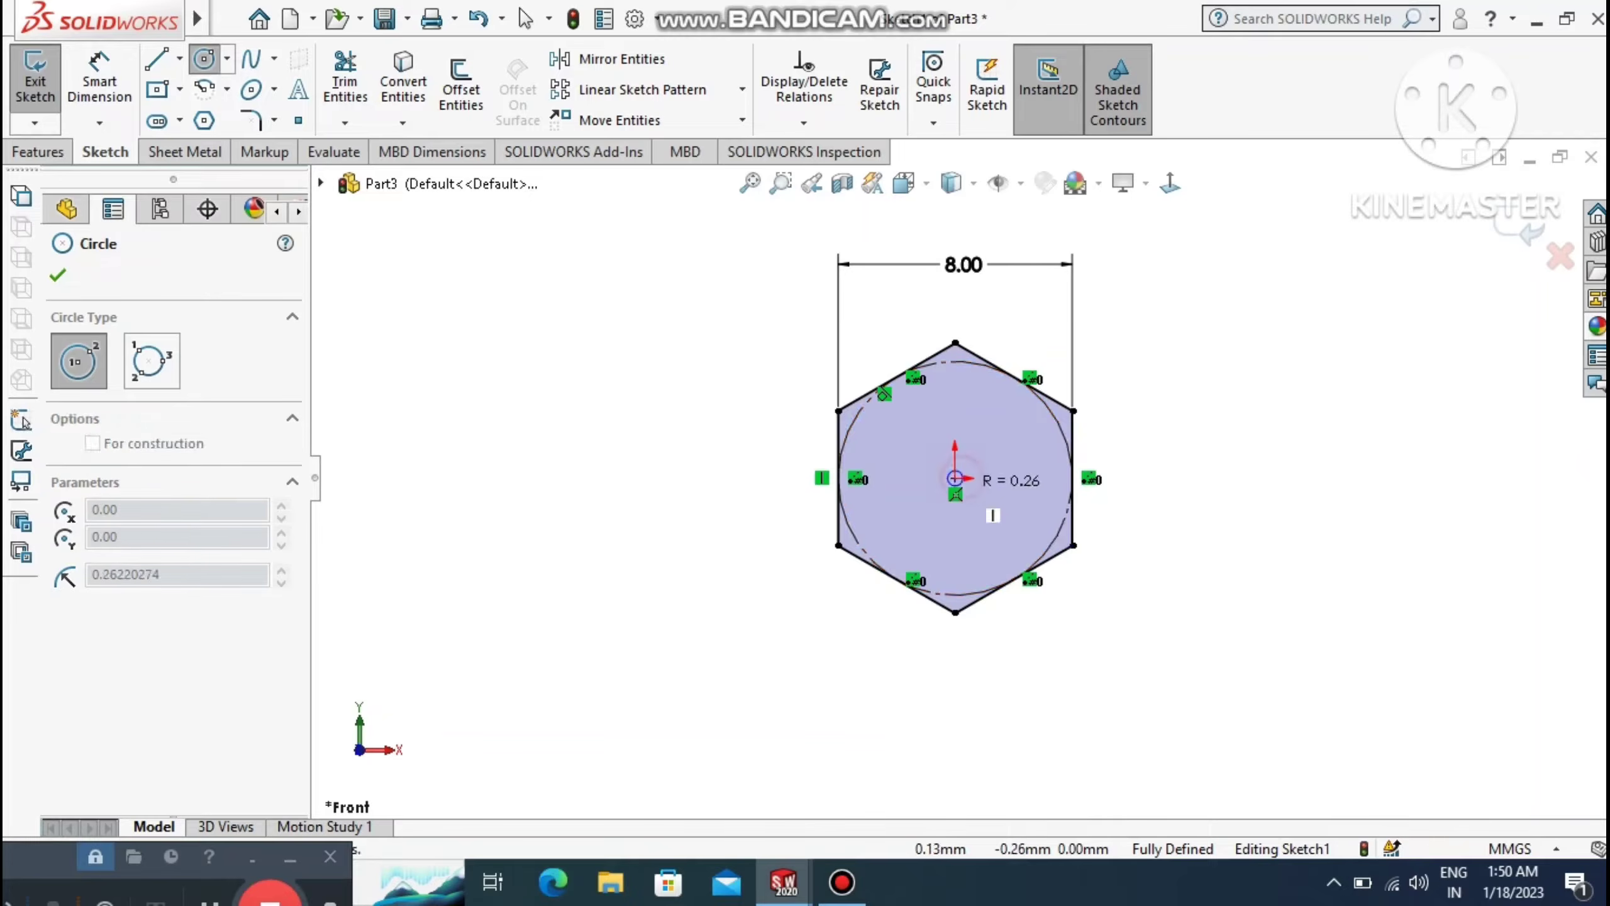
left_click(982, 521)
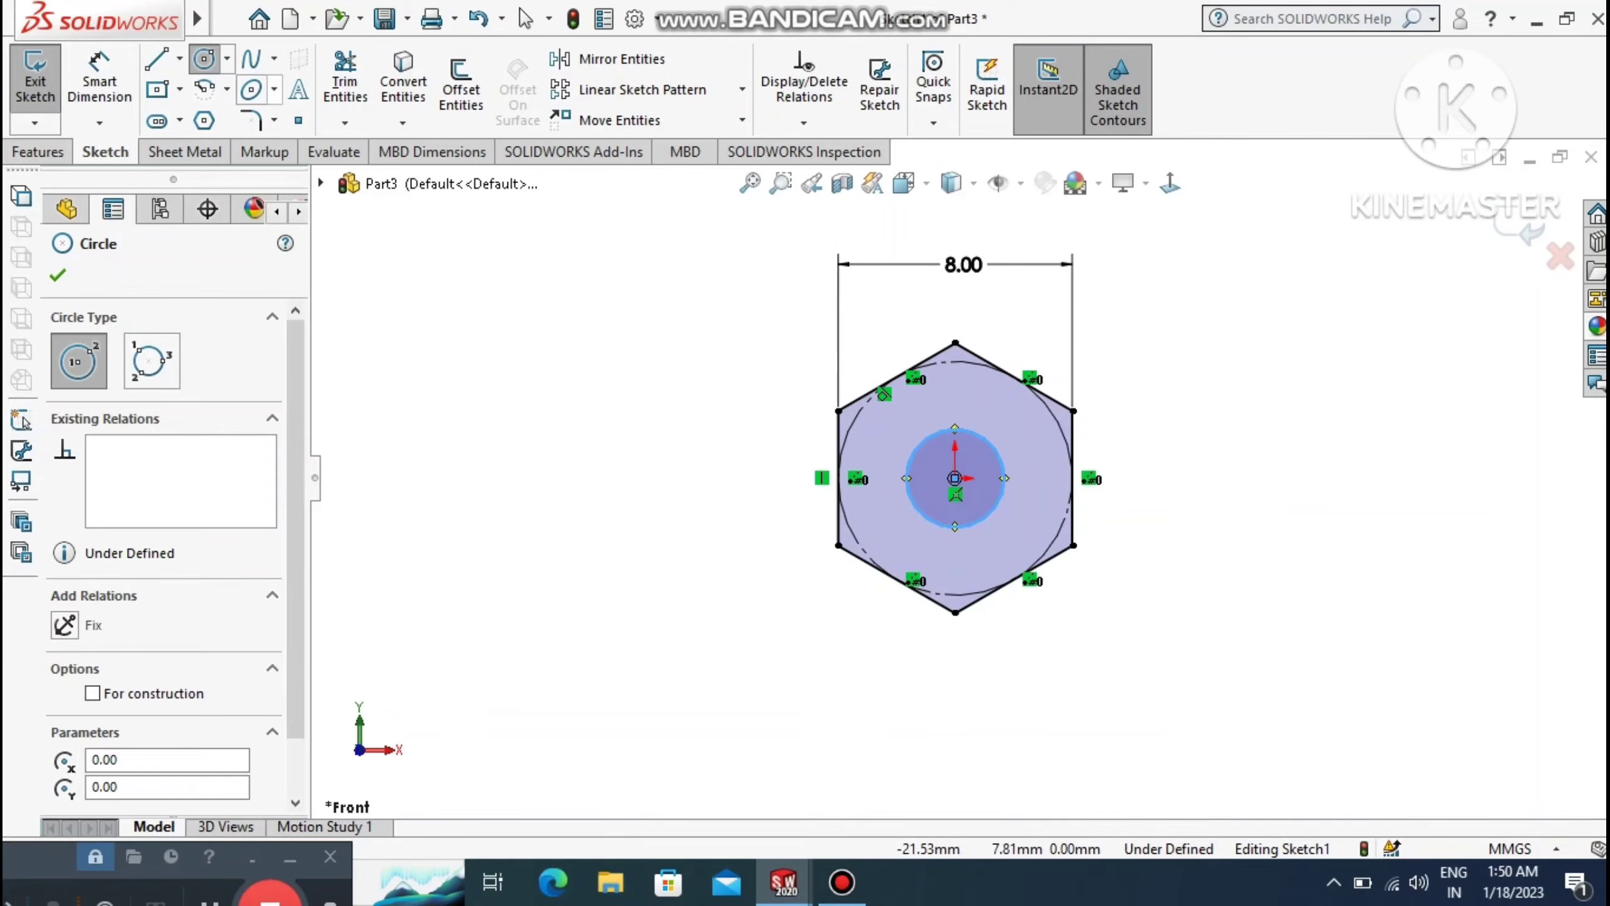
Dimension the inner circle's diameter as 4.5 mm.
left_click(98, 81)
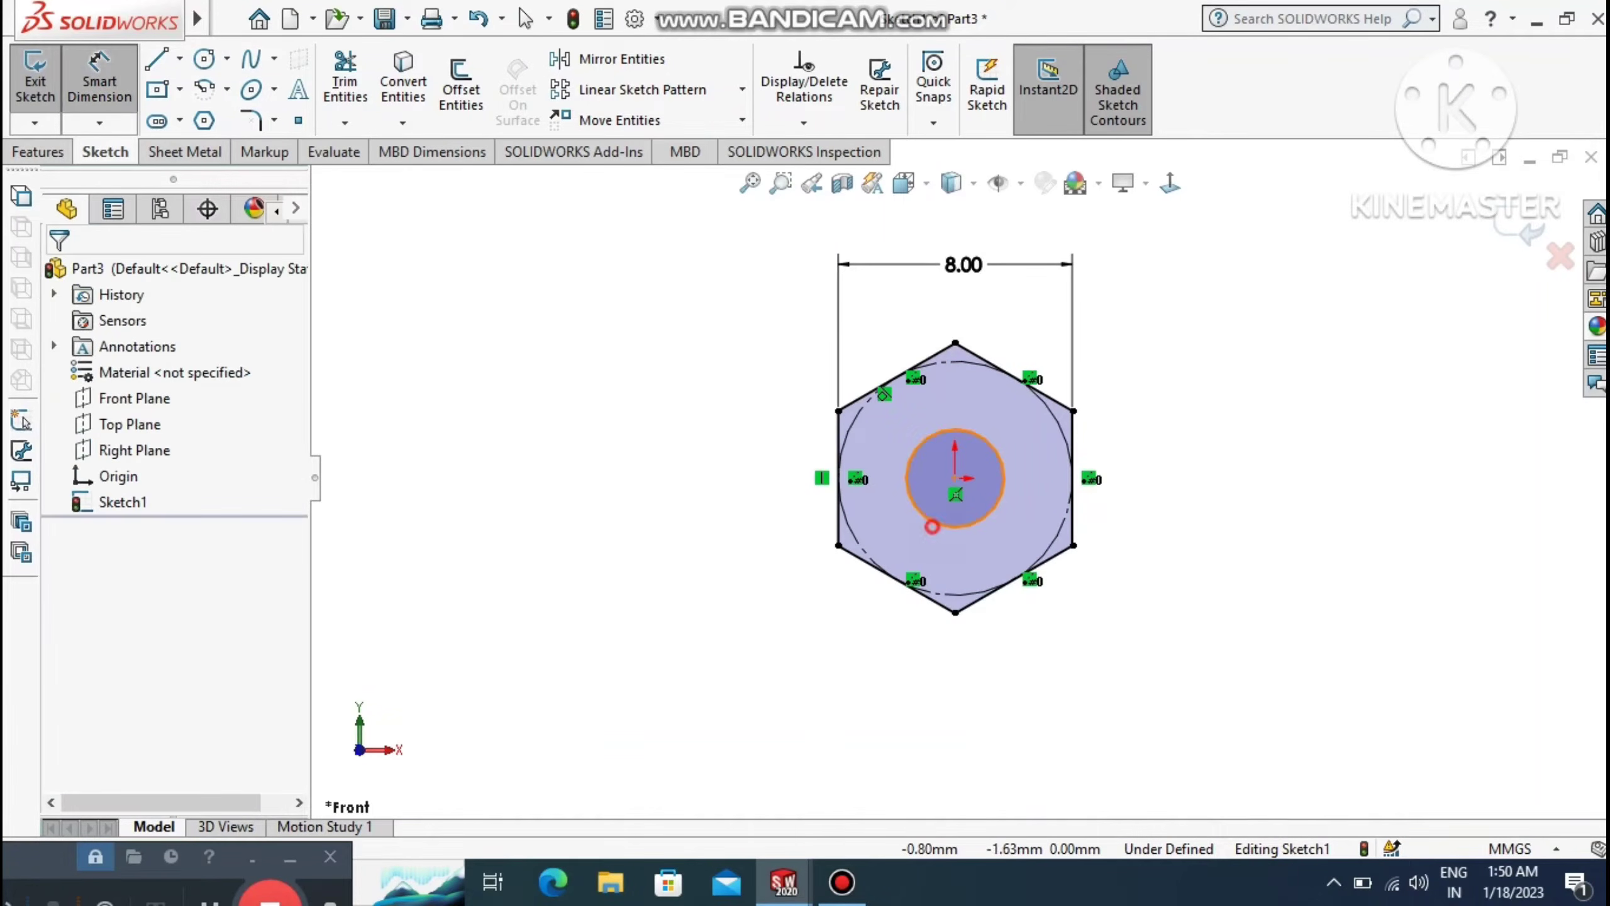
left_click(932, 526)
left_click(745, 675)
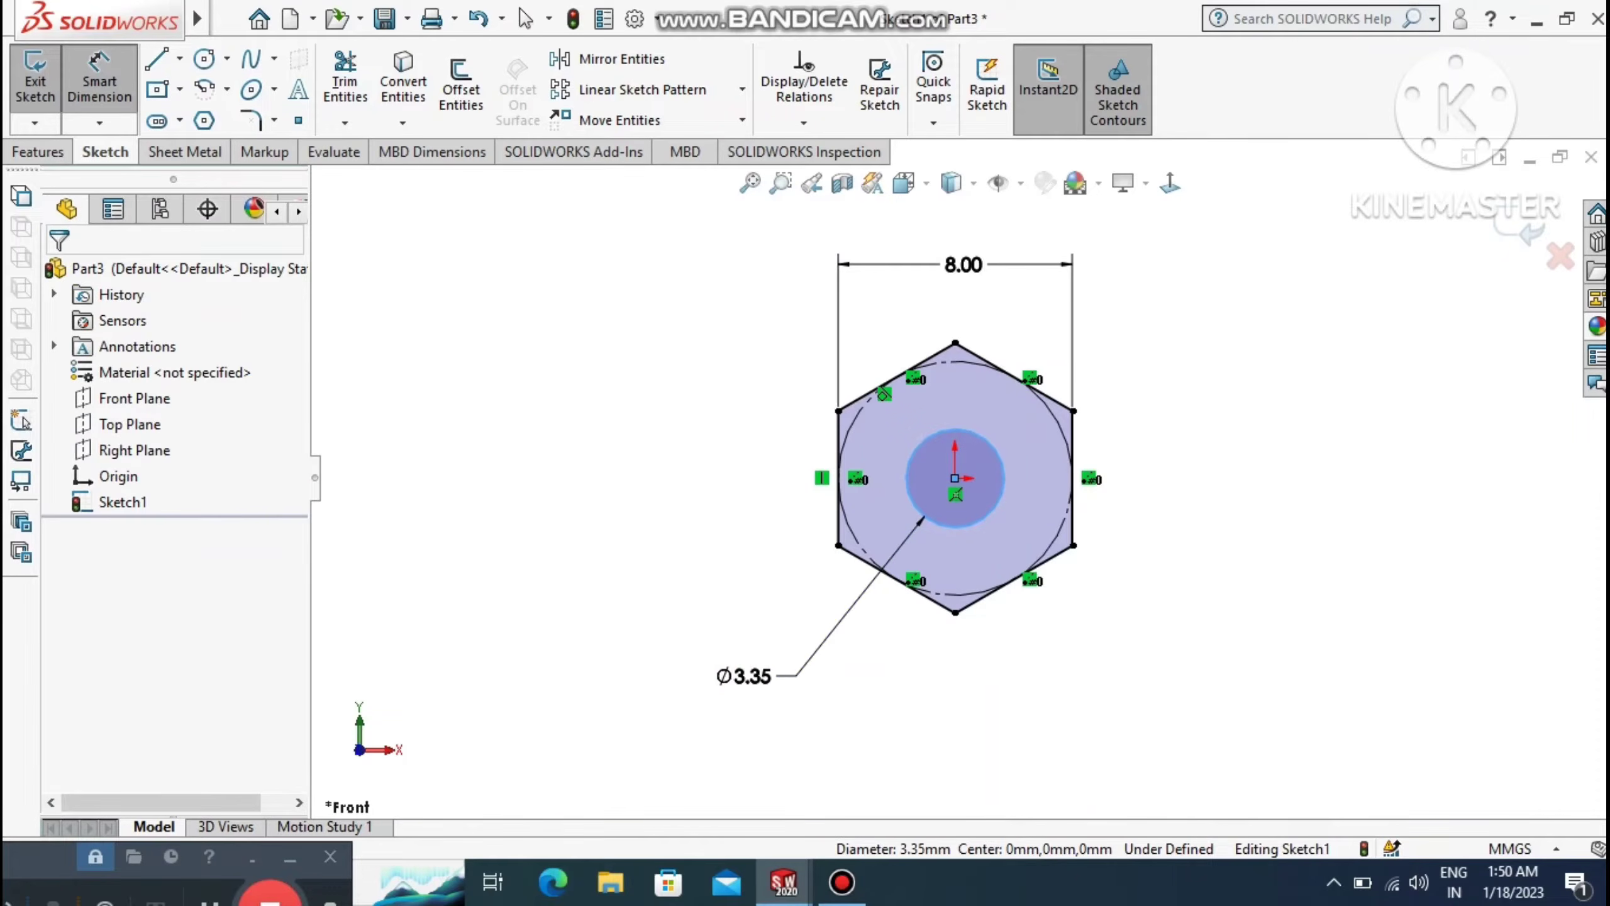
type("4.")
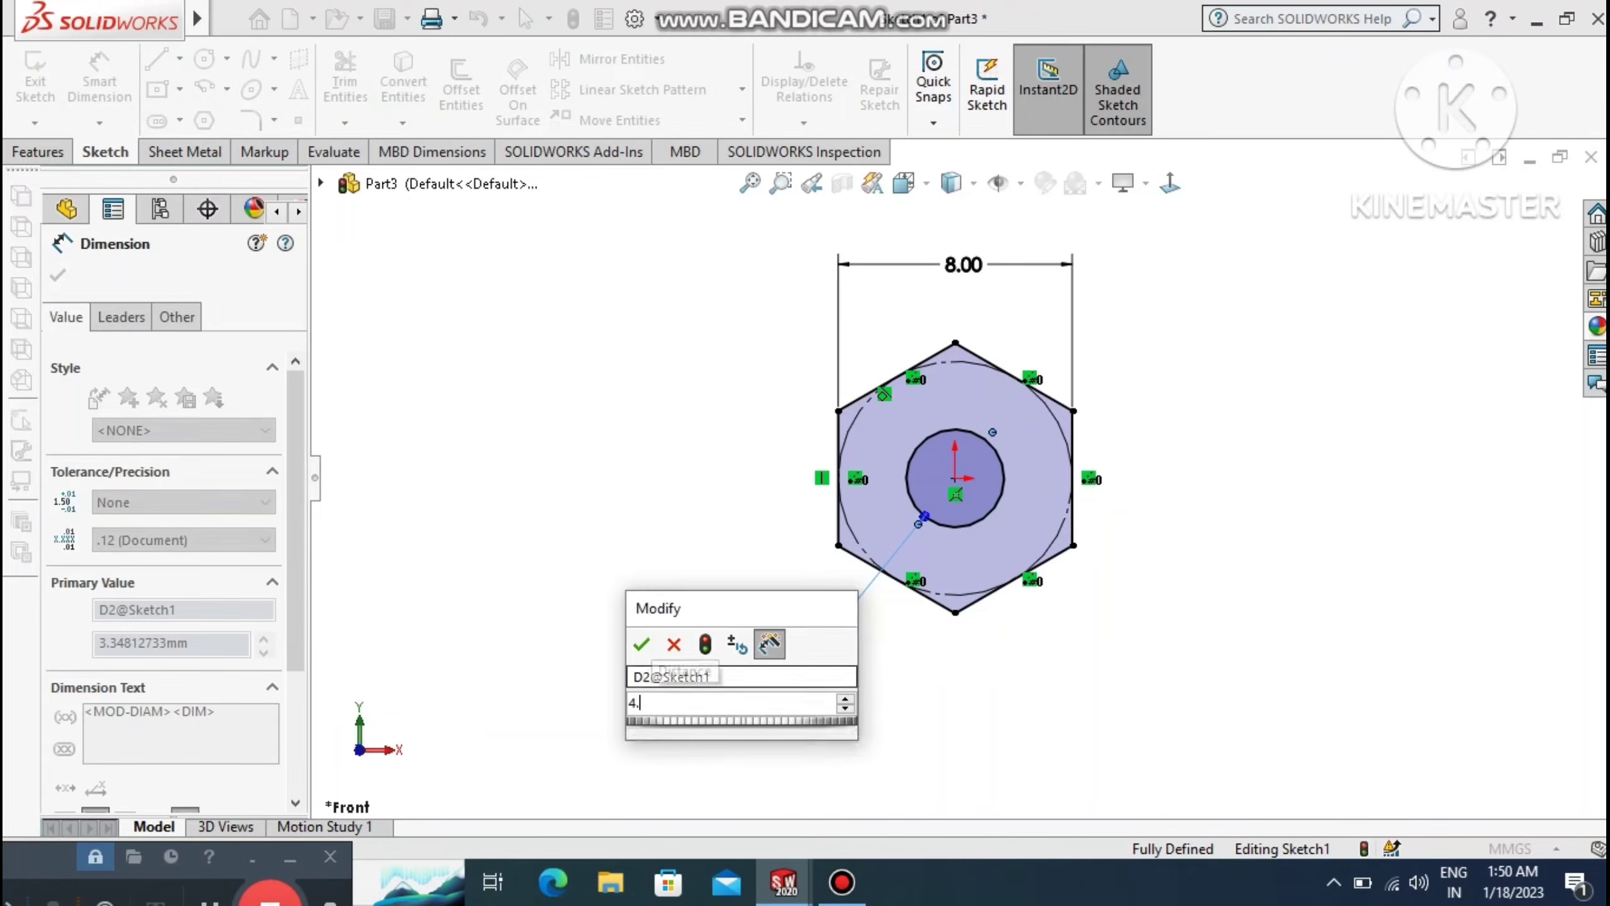
type("5")
key("Return")
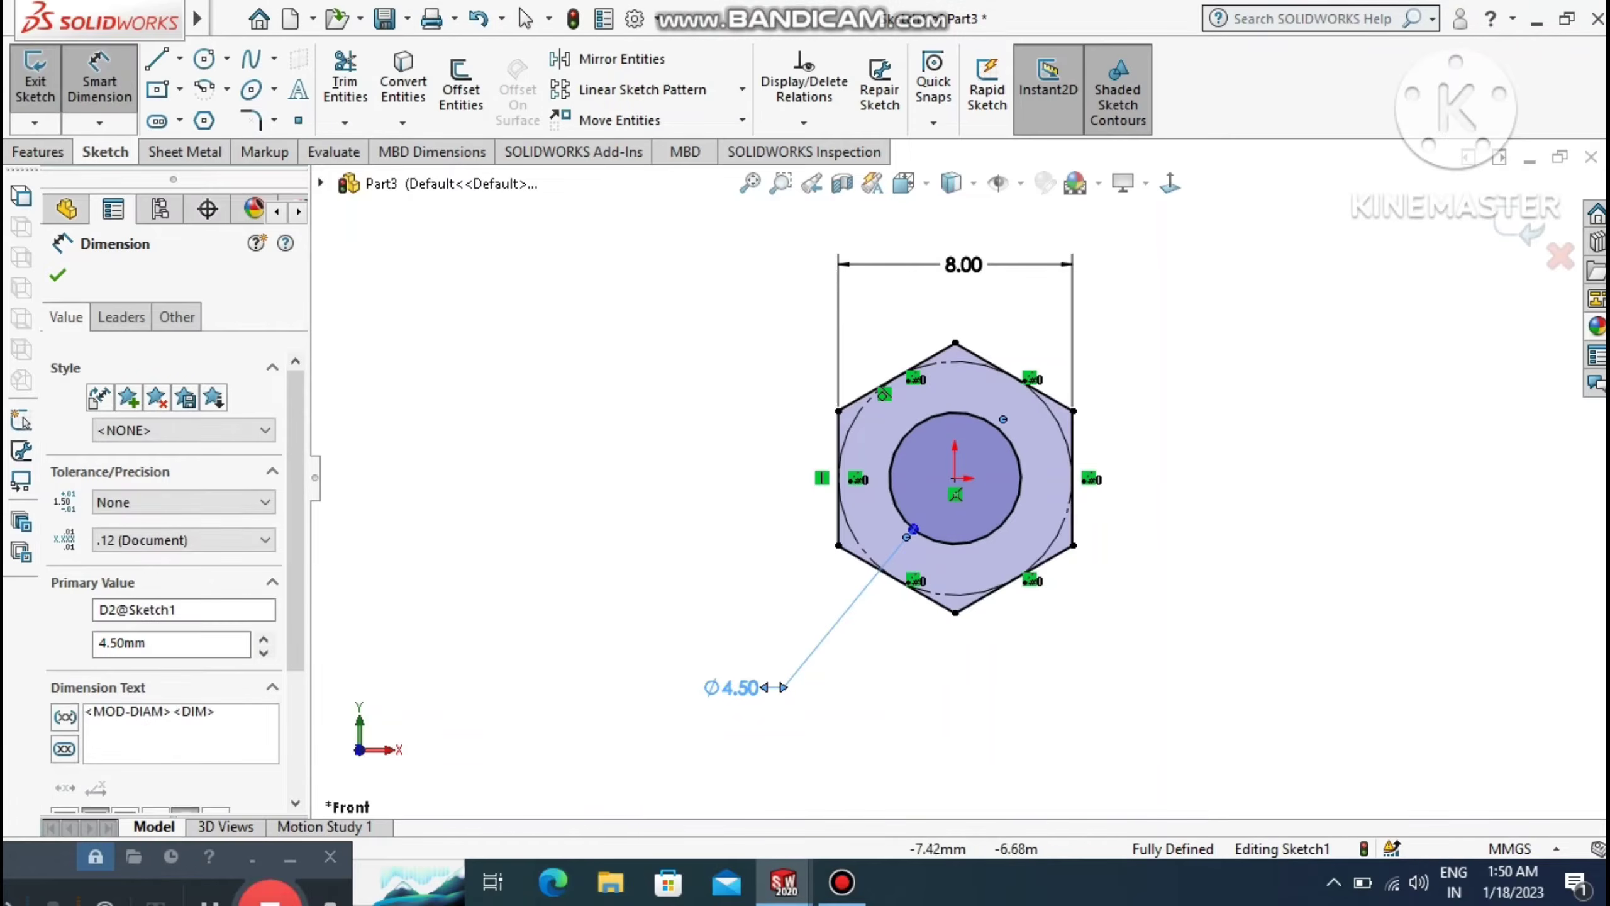
Extrude the hexagon profile with its circular hole 5 mm using the Mid Plane end condition.
left_click(570, 466)
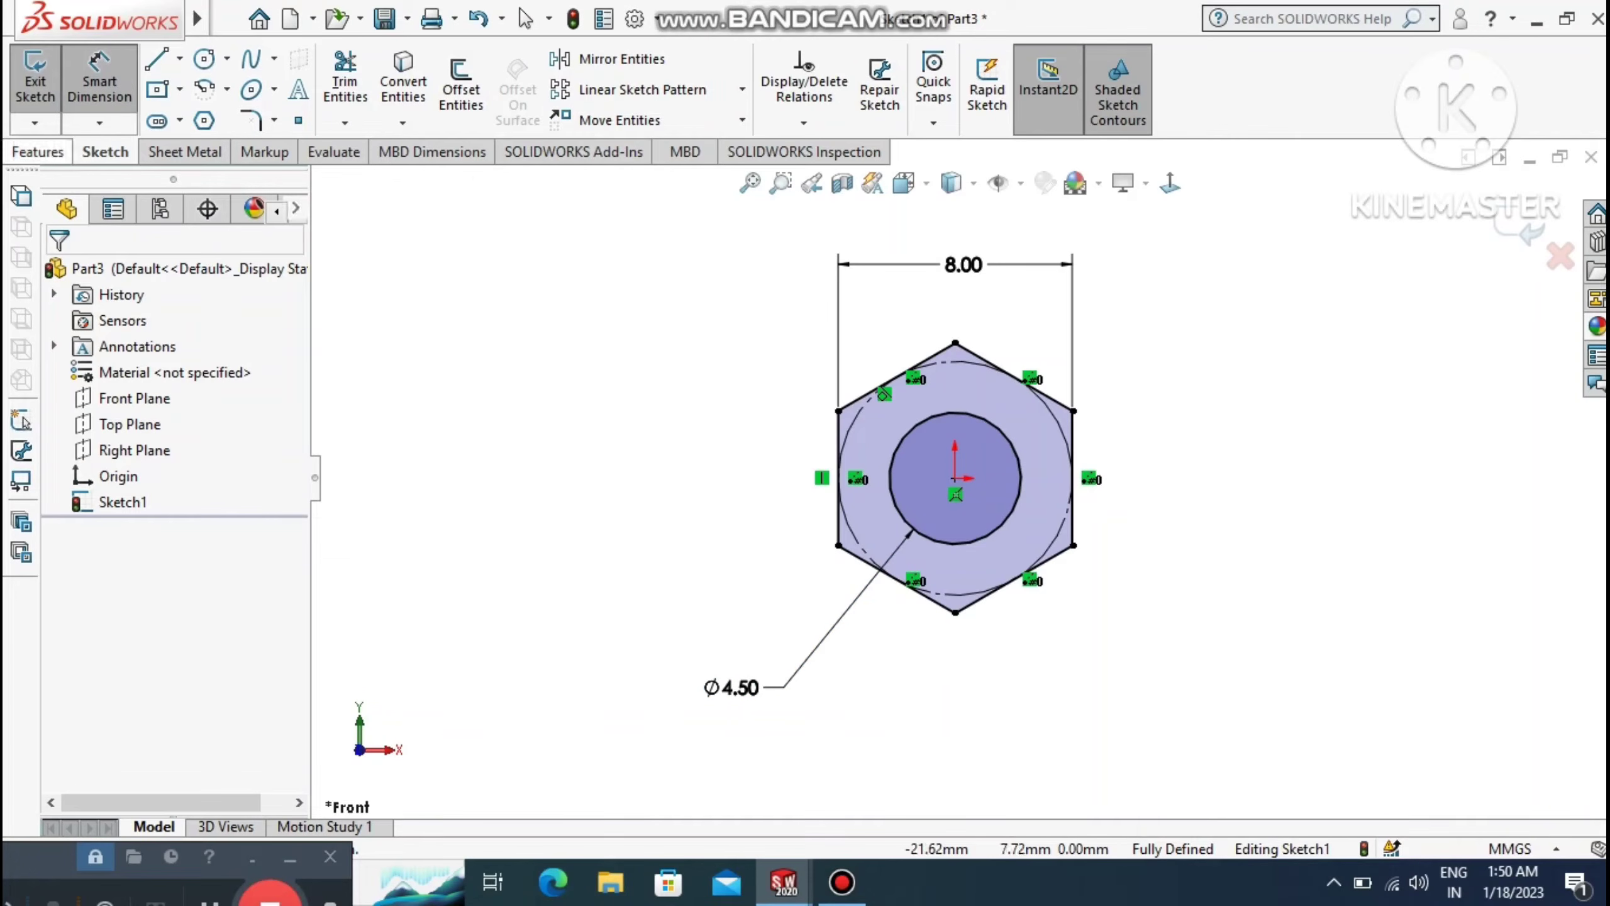
left_click(39, 151)
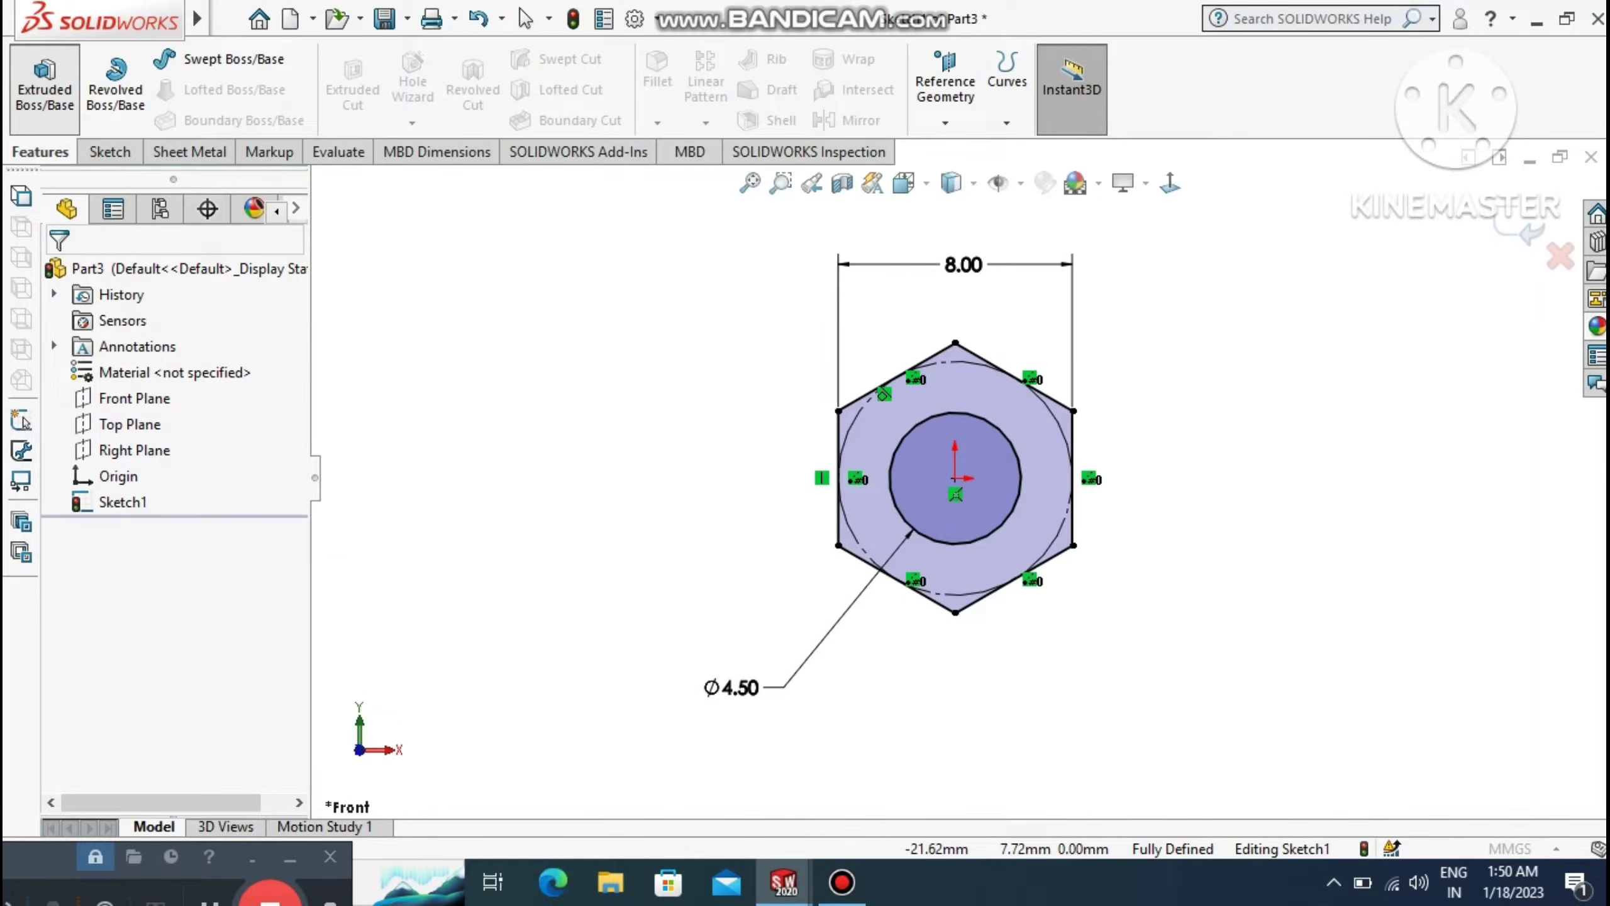
left_click(44, 86)
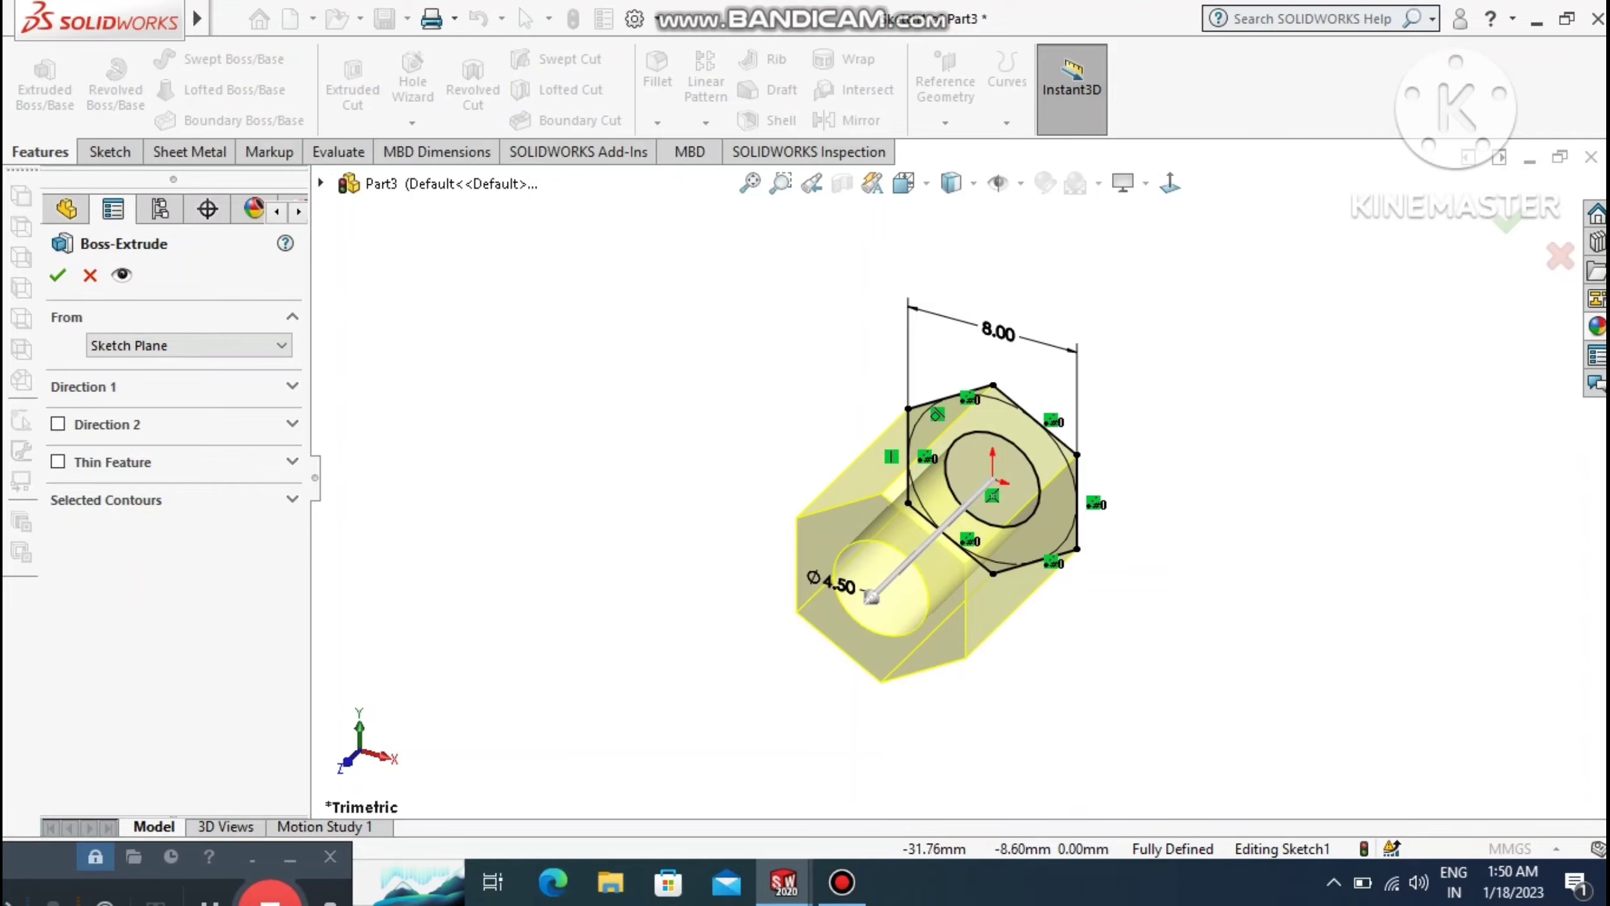
left_click(132, 386)
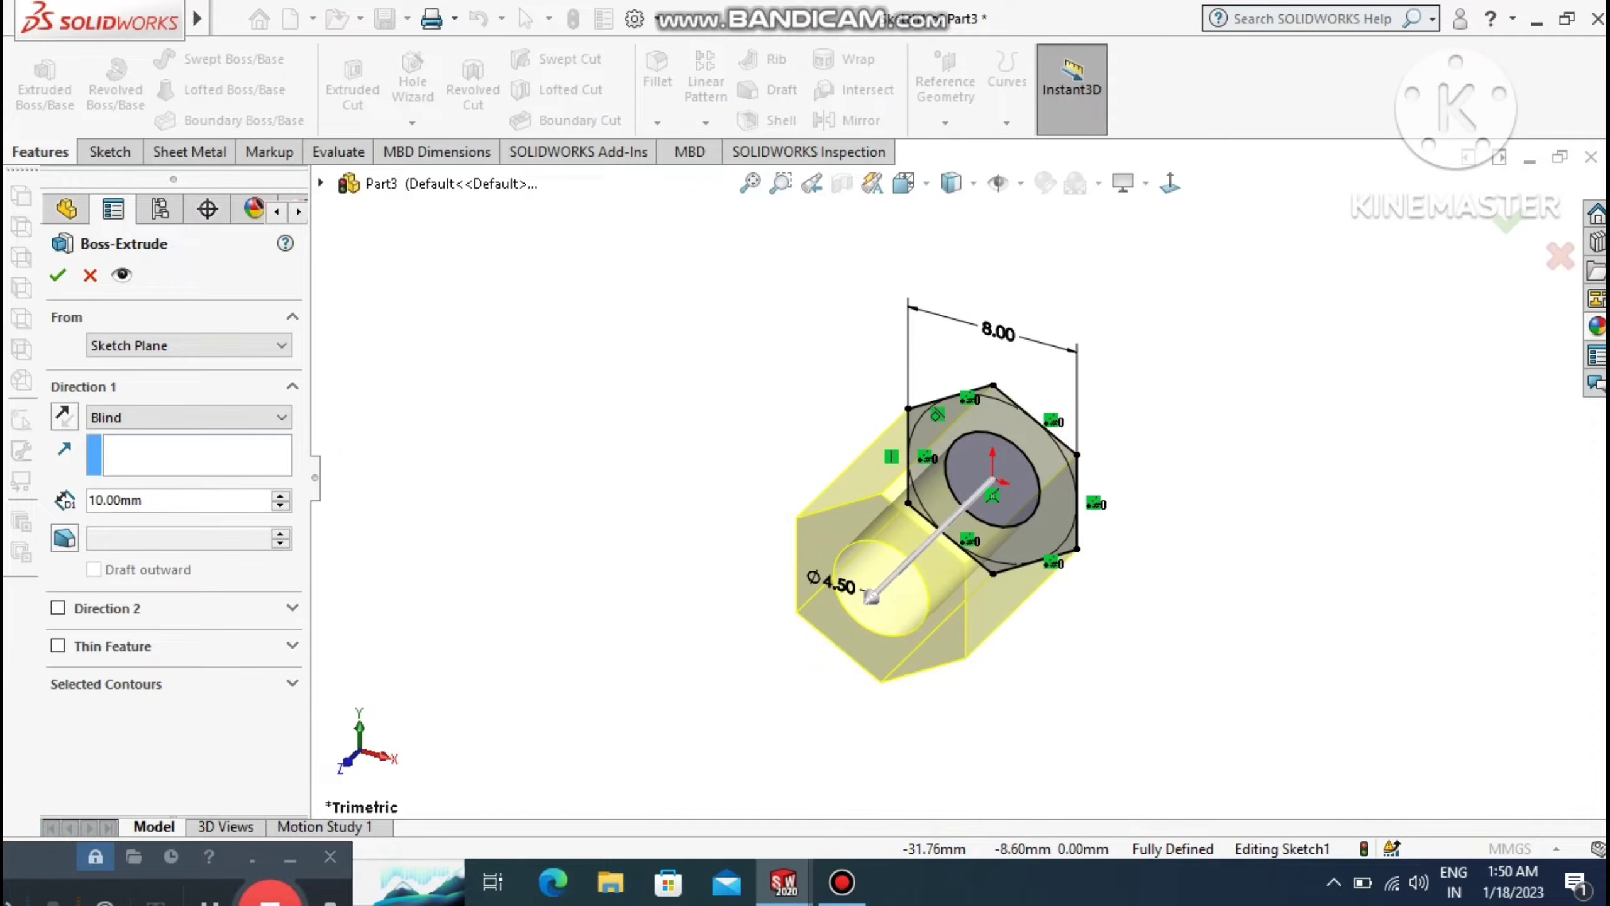
left_click(187, 418)
left_click(146, 508)
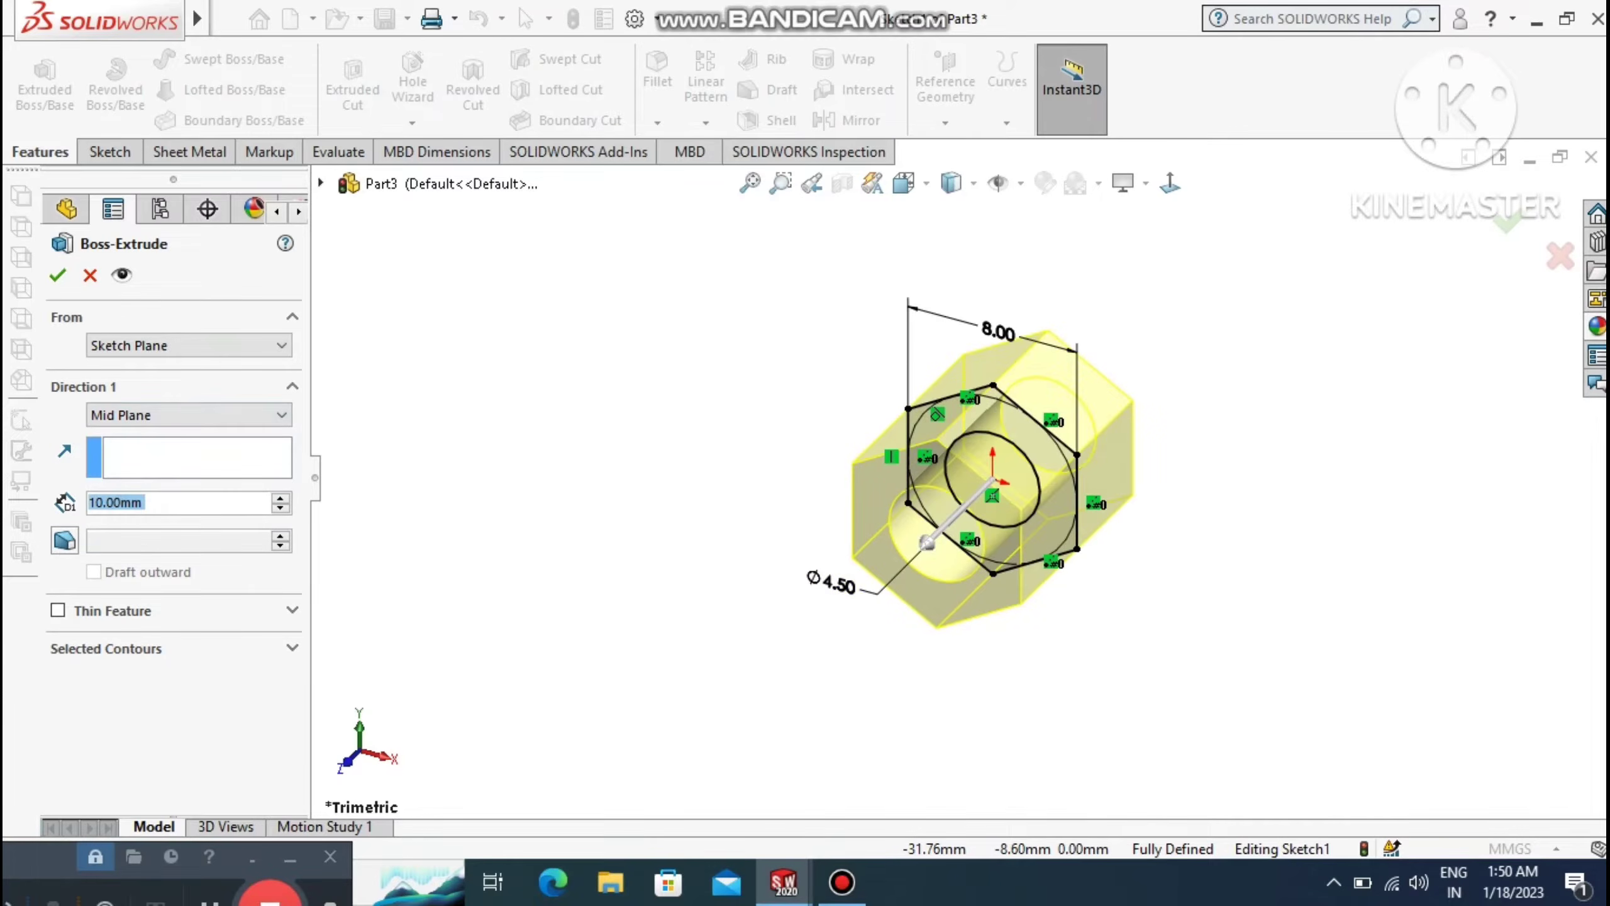
type("5")
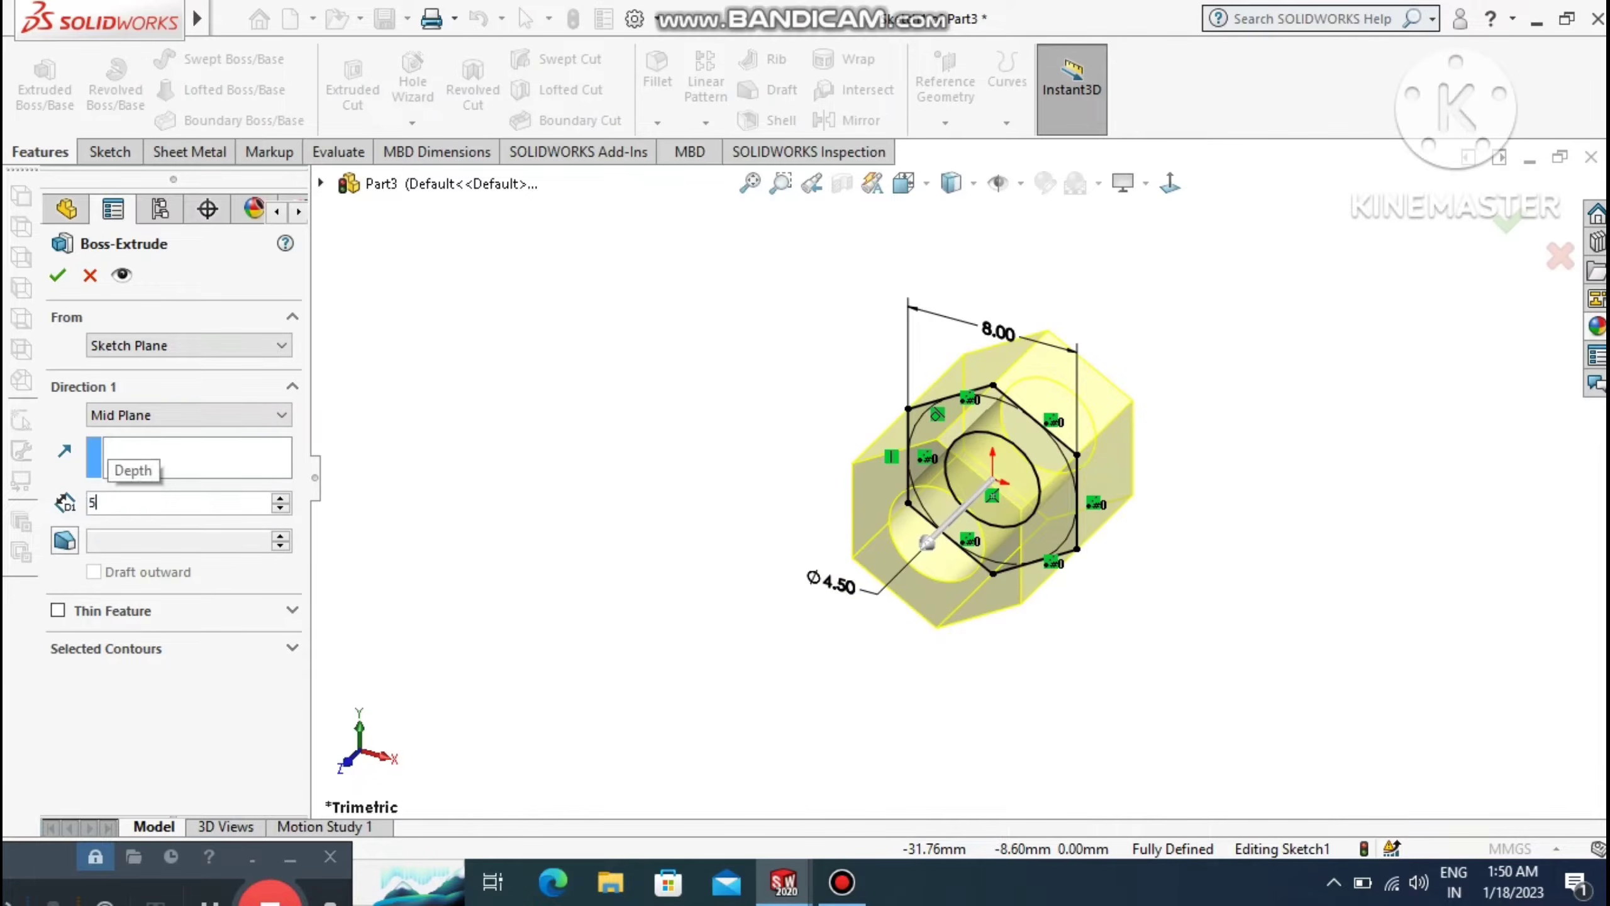
key("Return")
left_click(57, 275)
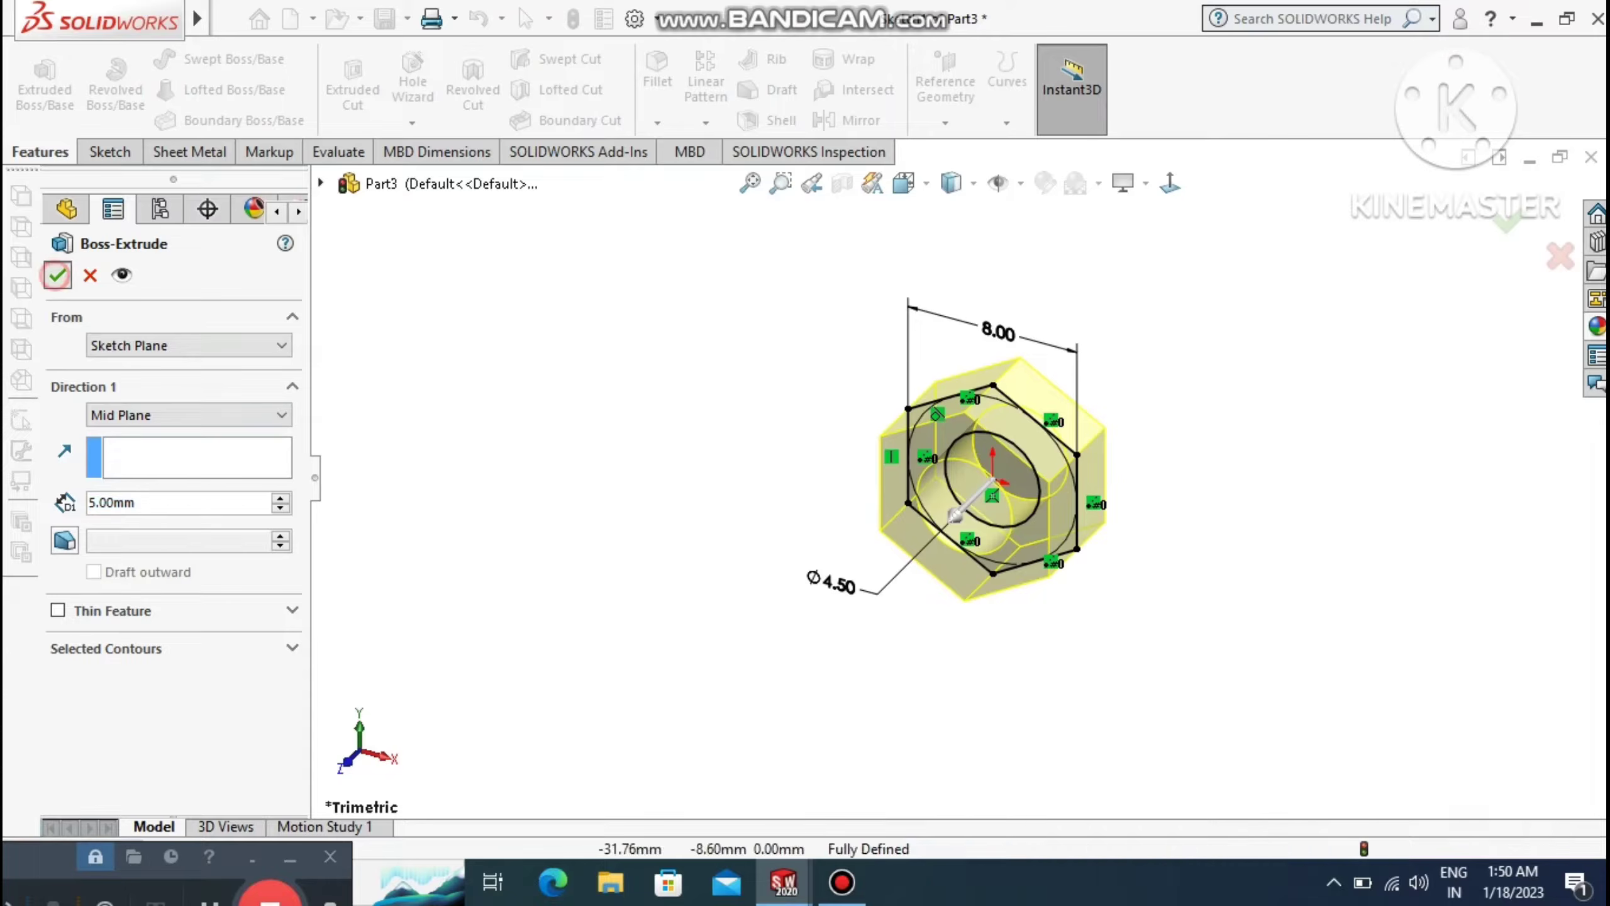
left_click(701, 511)
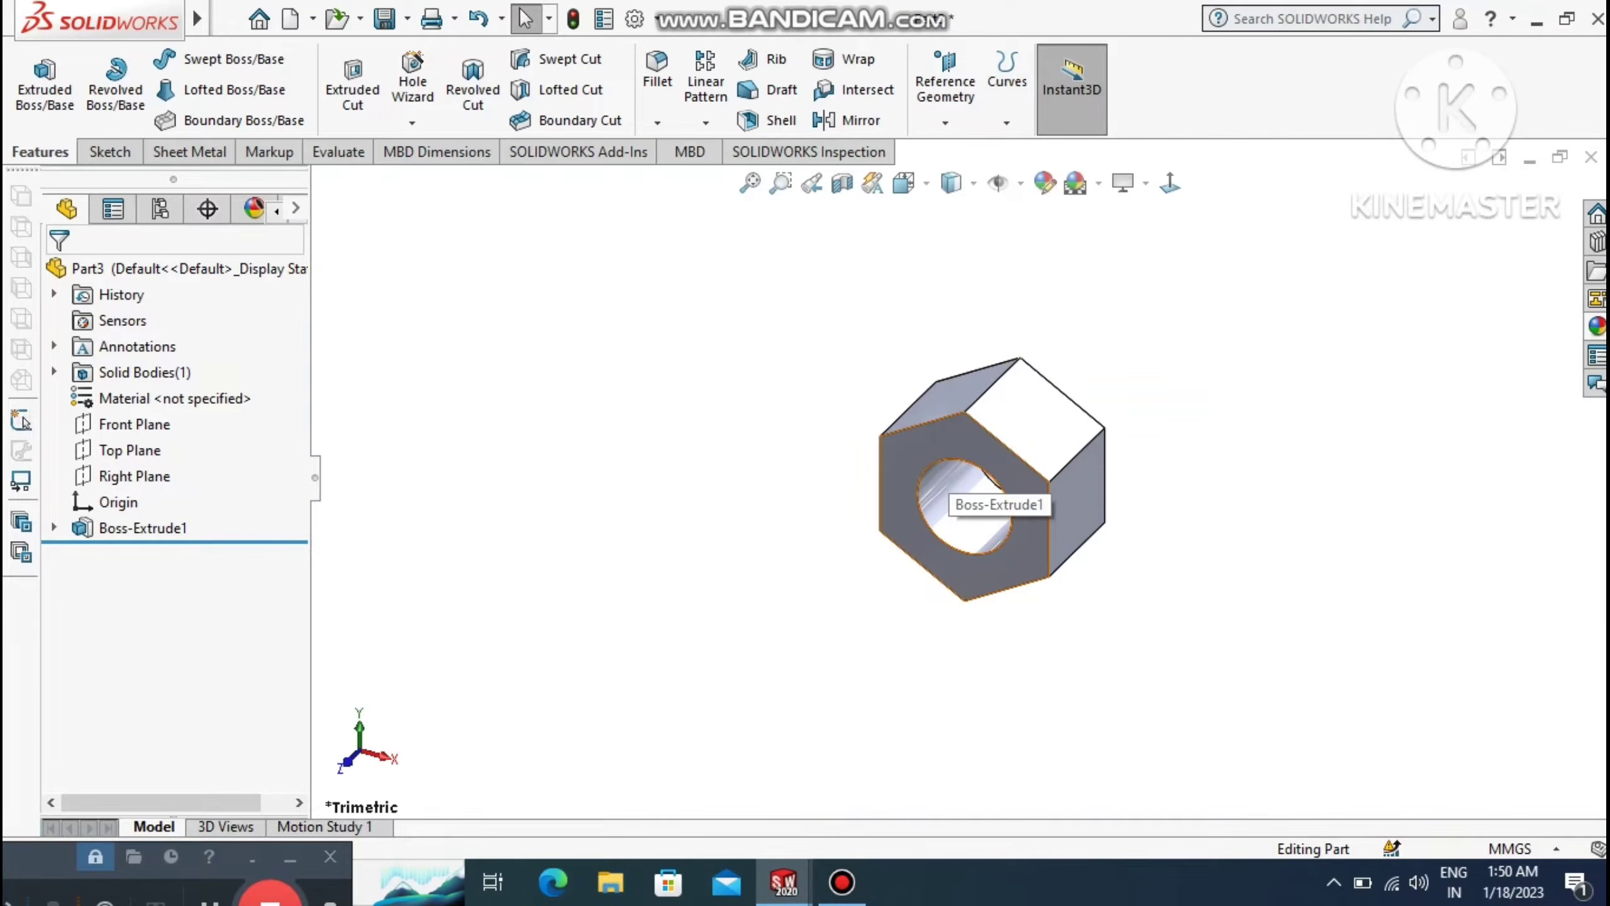
Start a sketch on the nut's front hexagonal face and draw an origin-centred circle reaching the hexagon's flat sides.
right_click(966, 437)
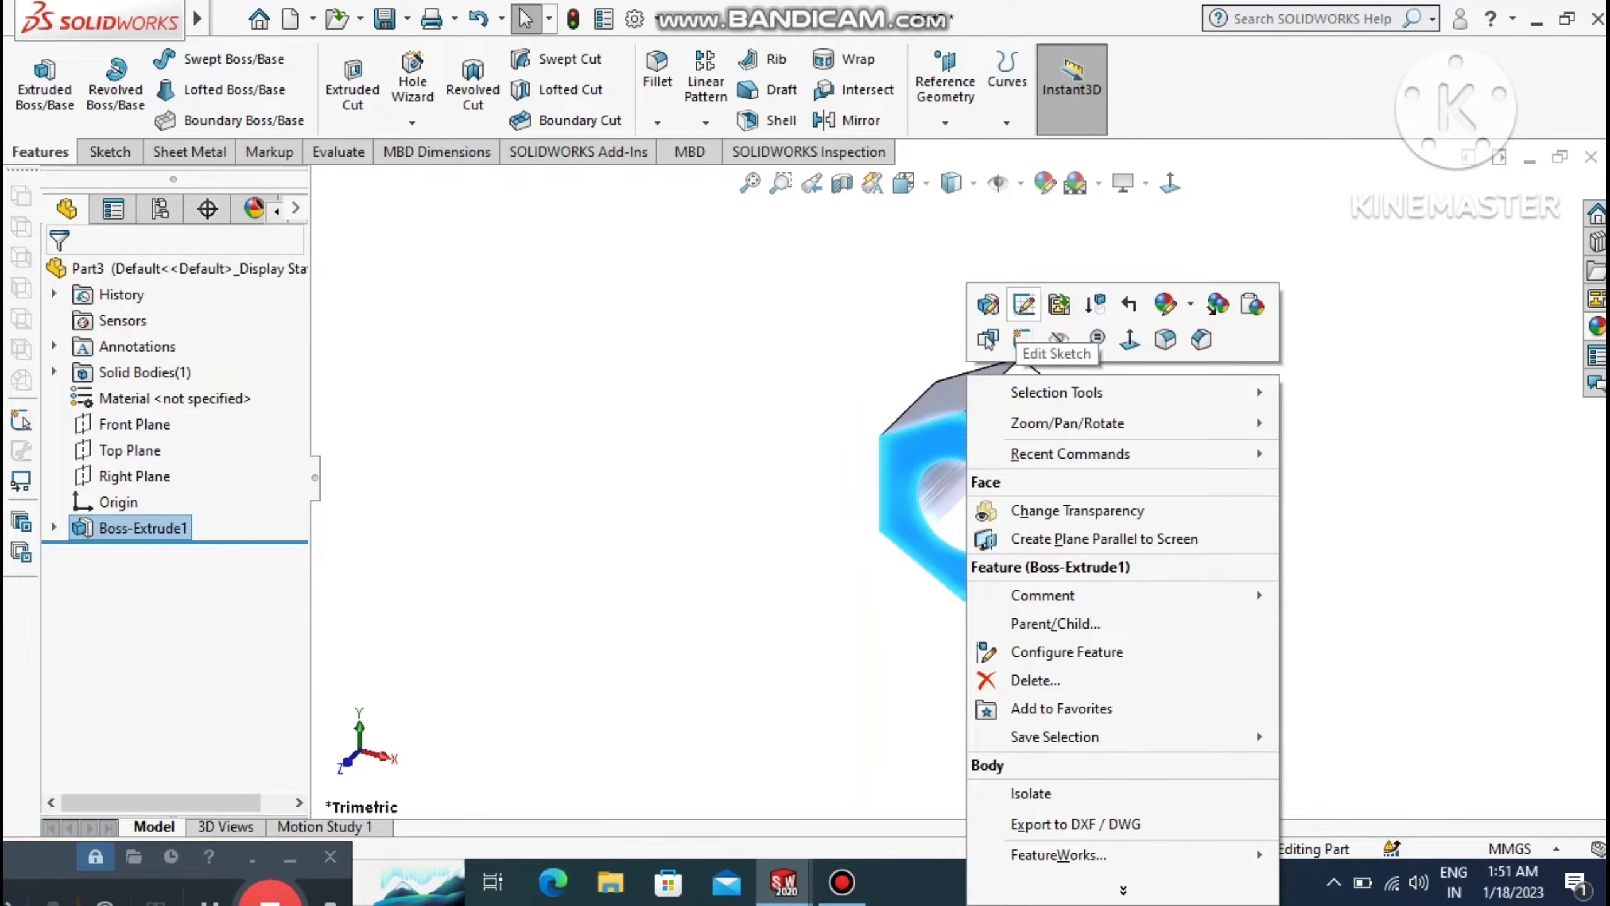
left_click(1024, 339)
left_click(1169, 183)
left_click(1359, 452)
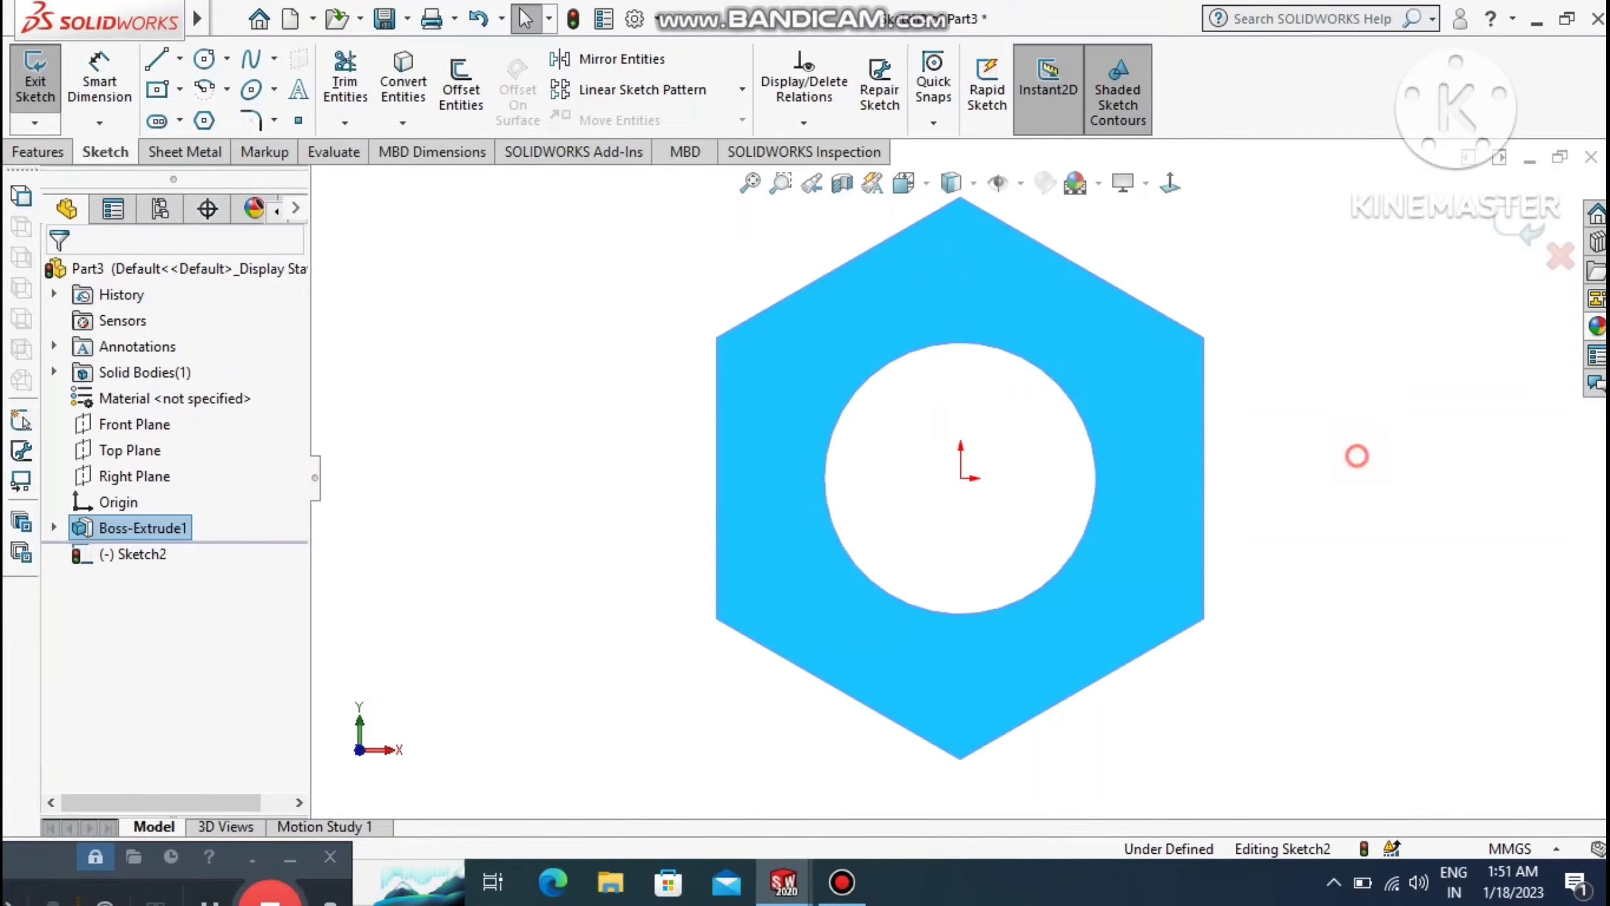
left_click(203, 58)
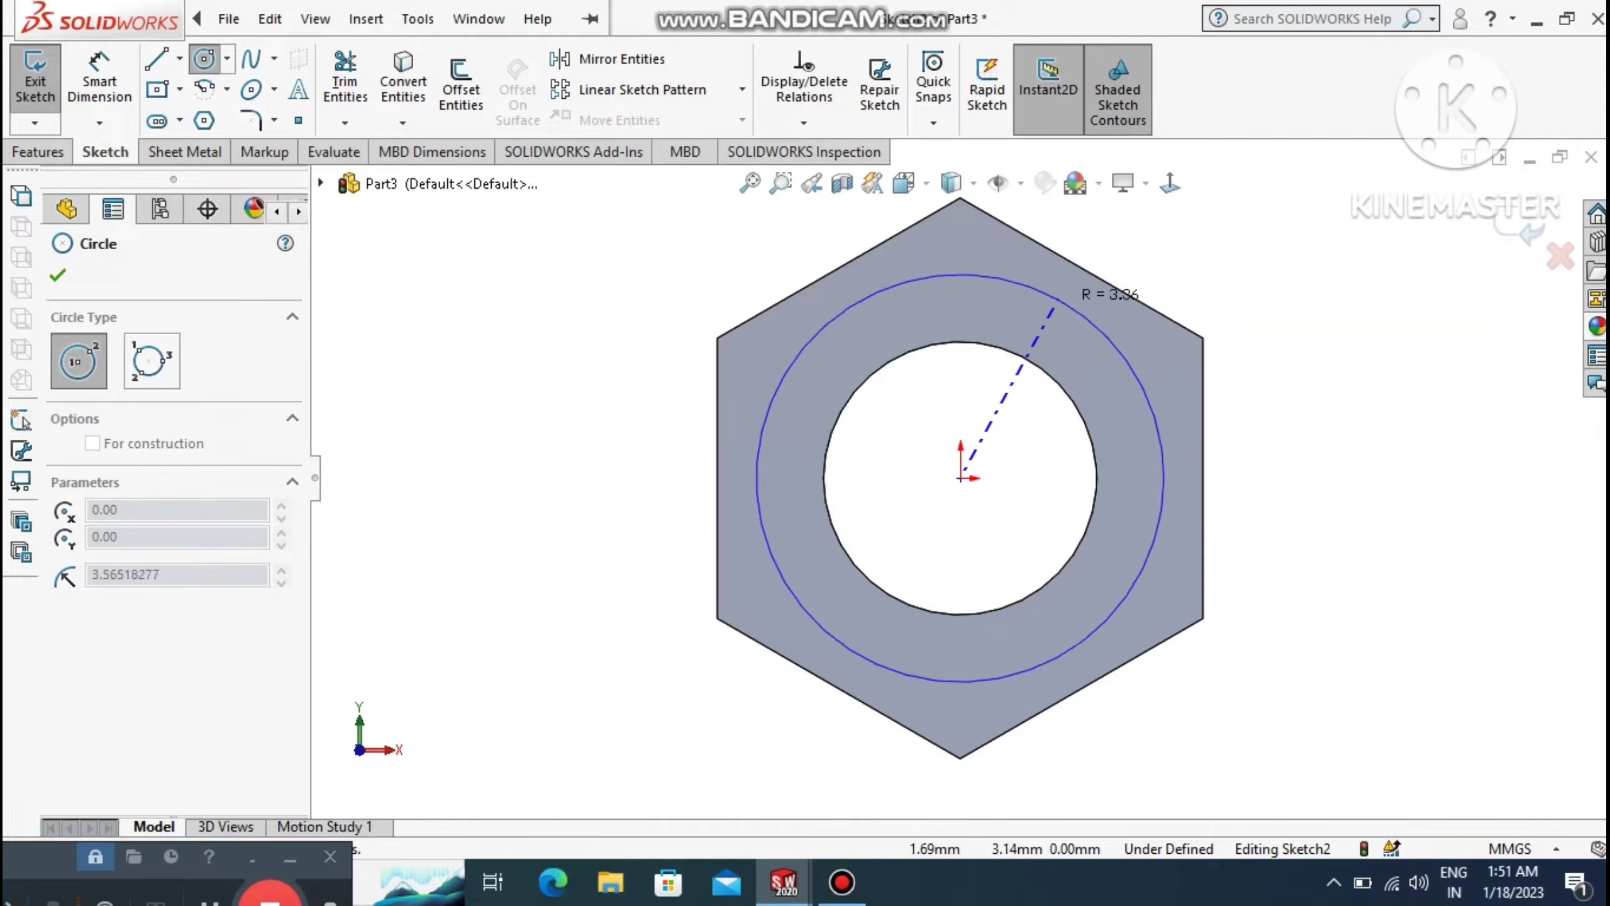
left_click(1071, 259)
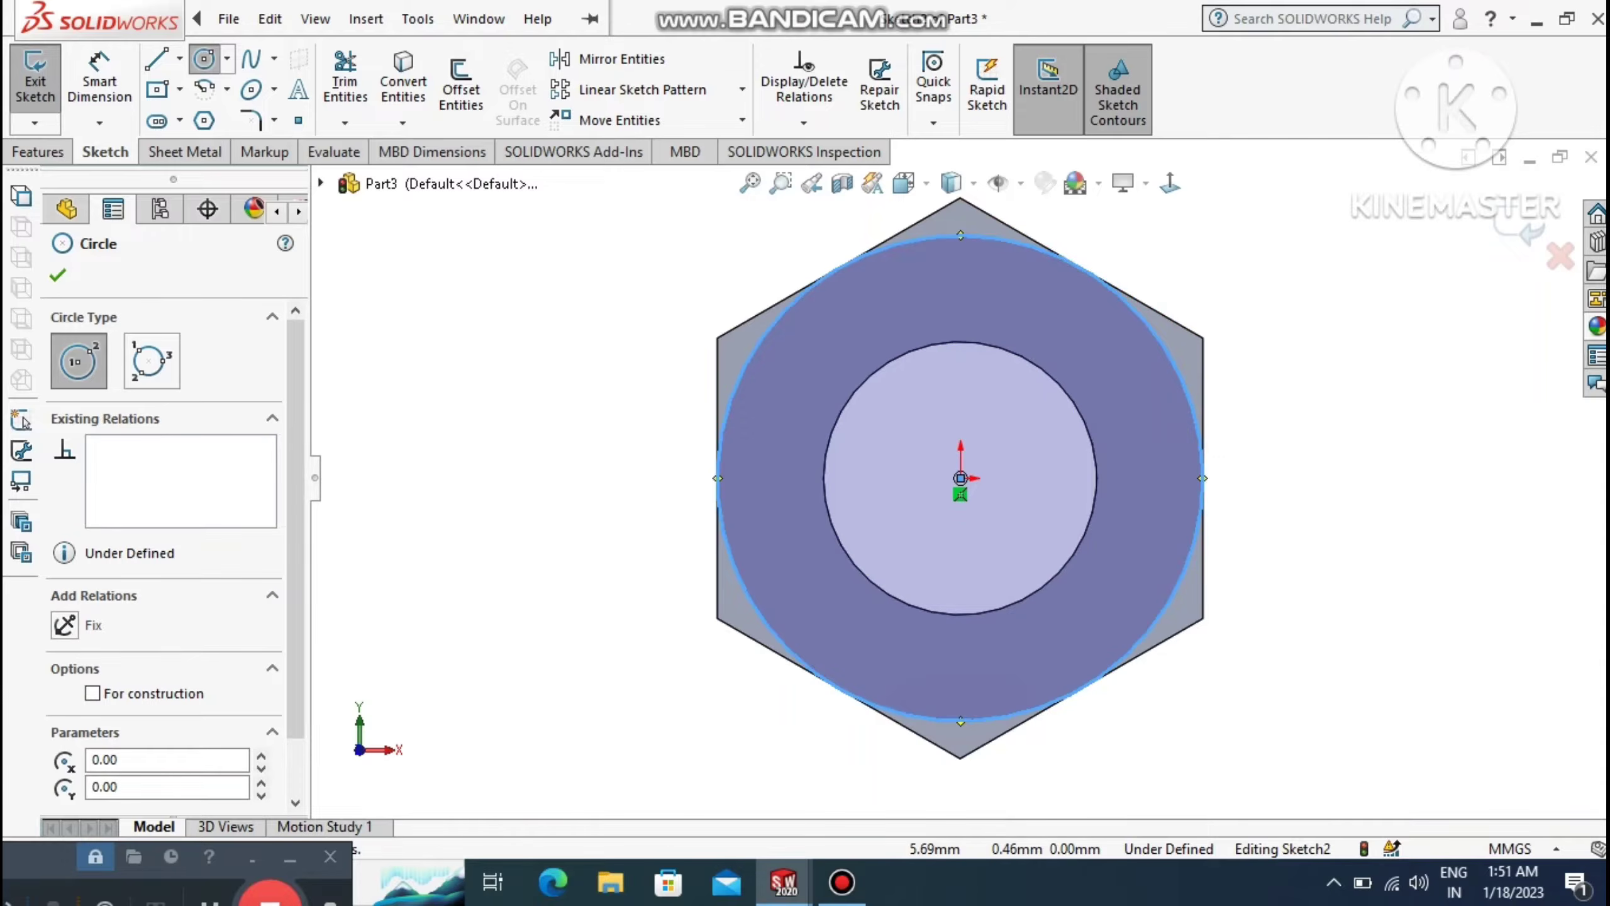
key("Escape")
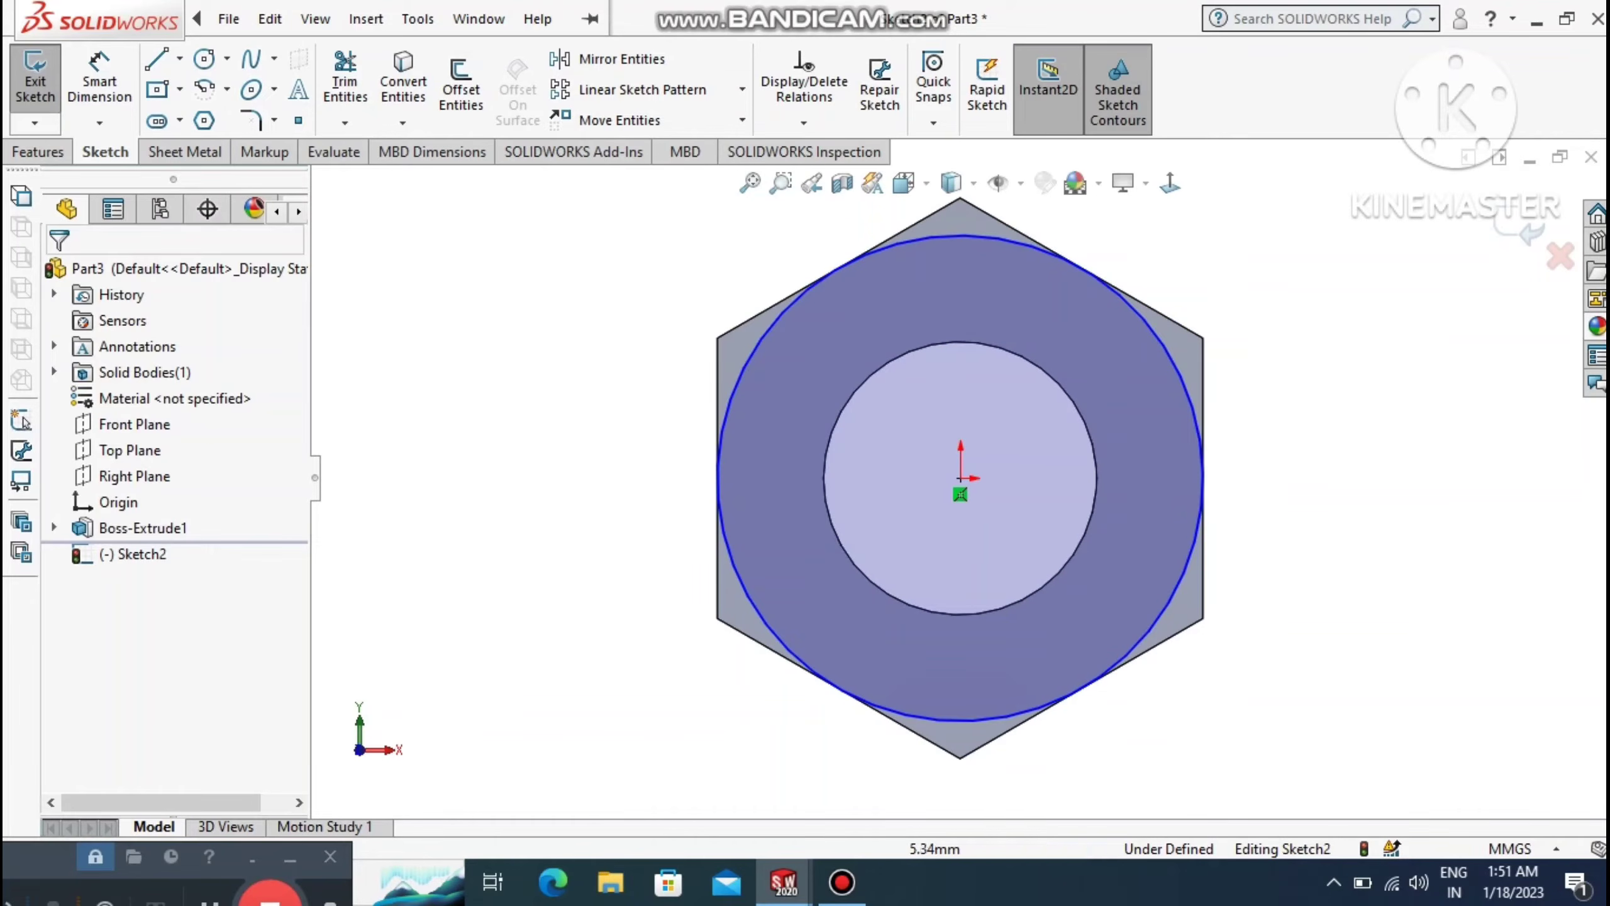
left_click(1201, 463)
Cut-extrude the circle sketch 1 mm deep with the side to cut flipped, removing the hexagon's corners outside it.
left_click(38, 151)
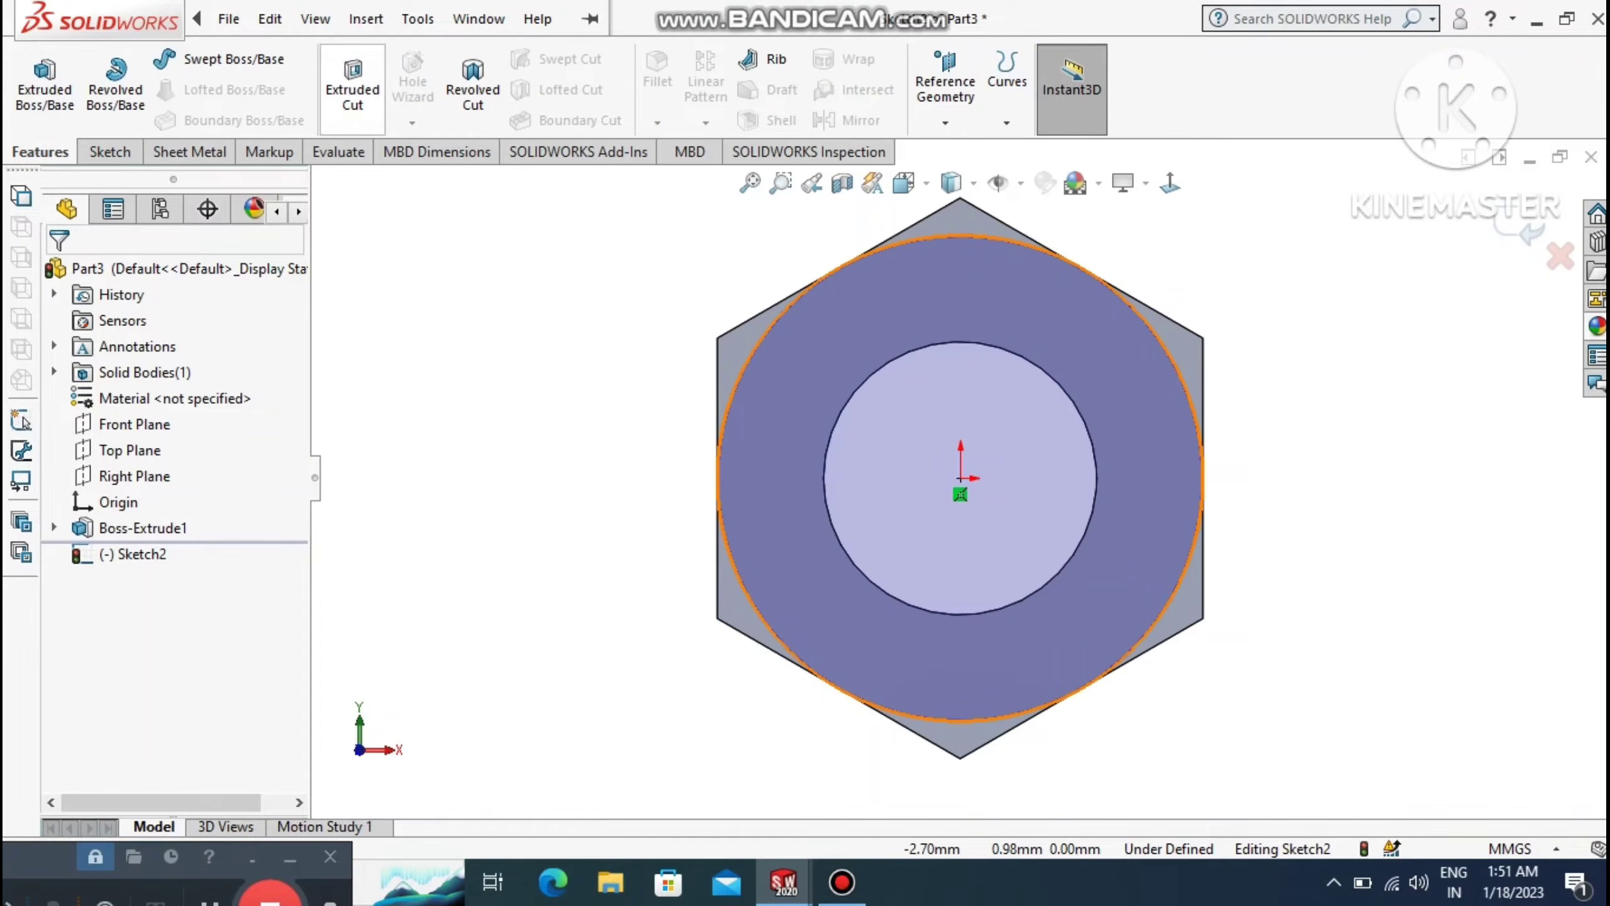
left_click(341, 75)
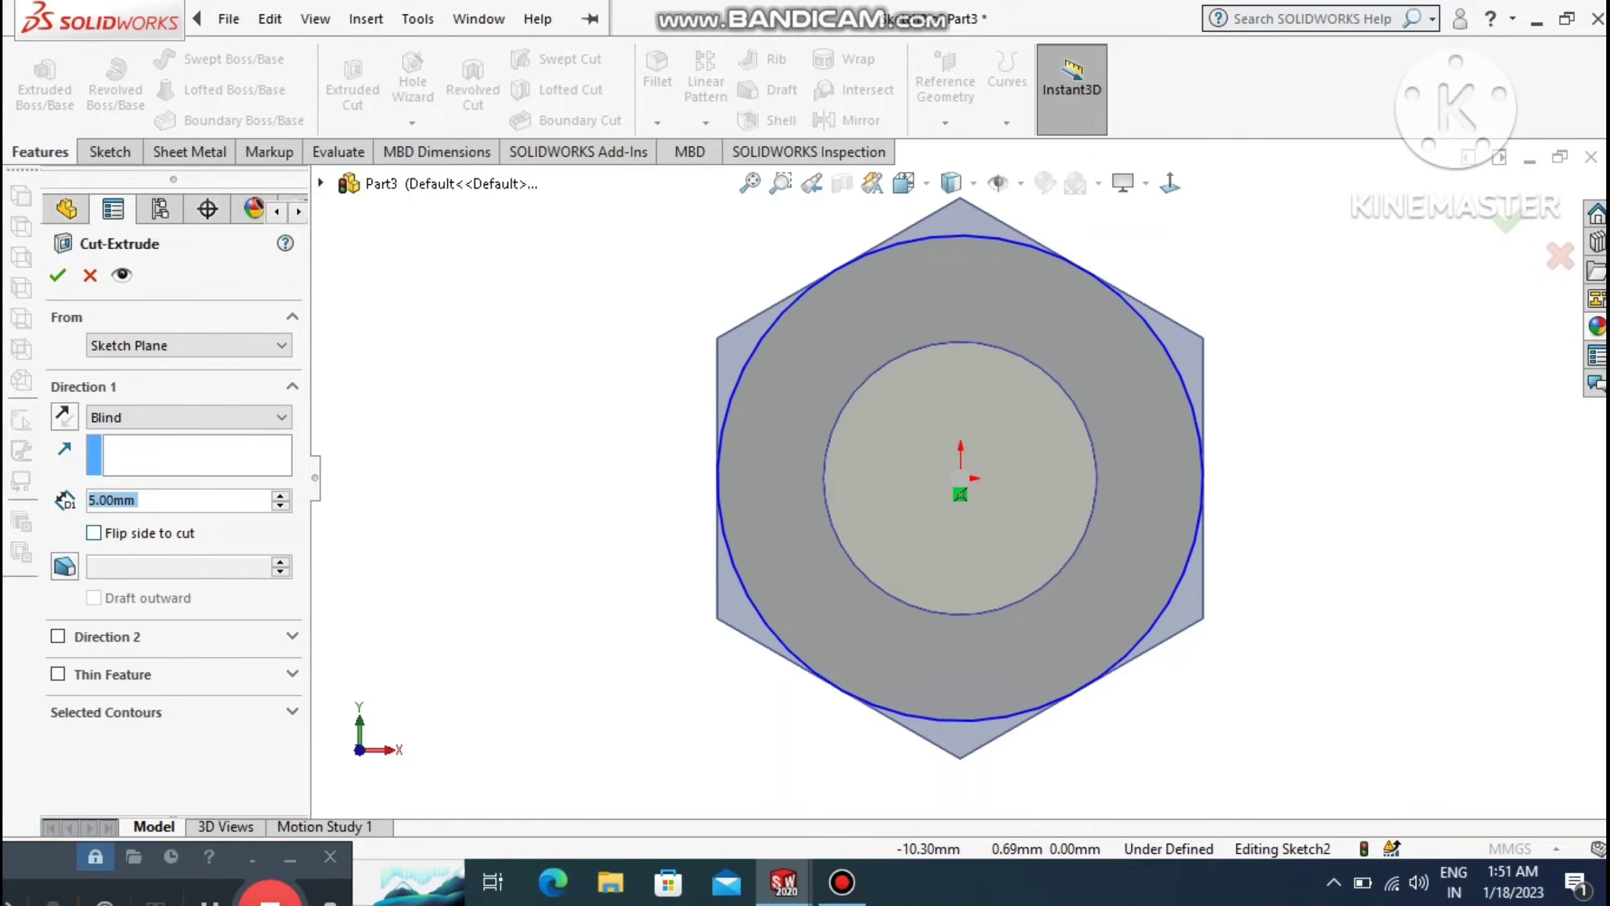
left_click(95, 532)
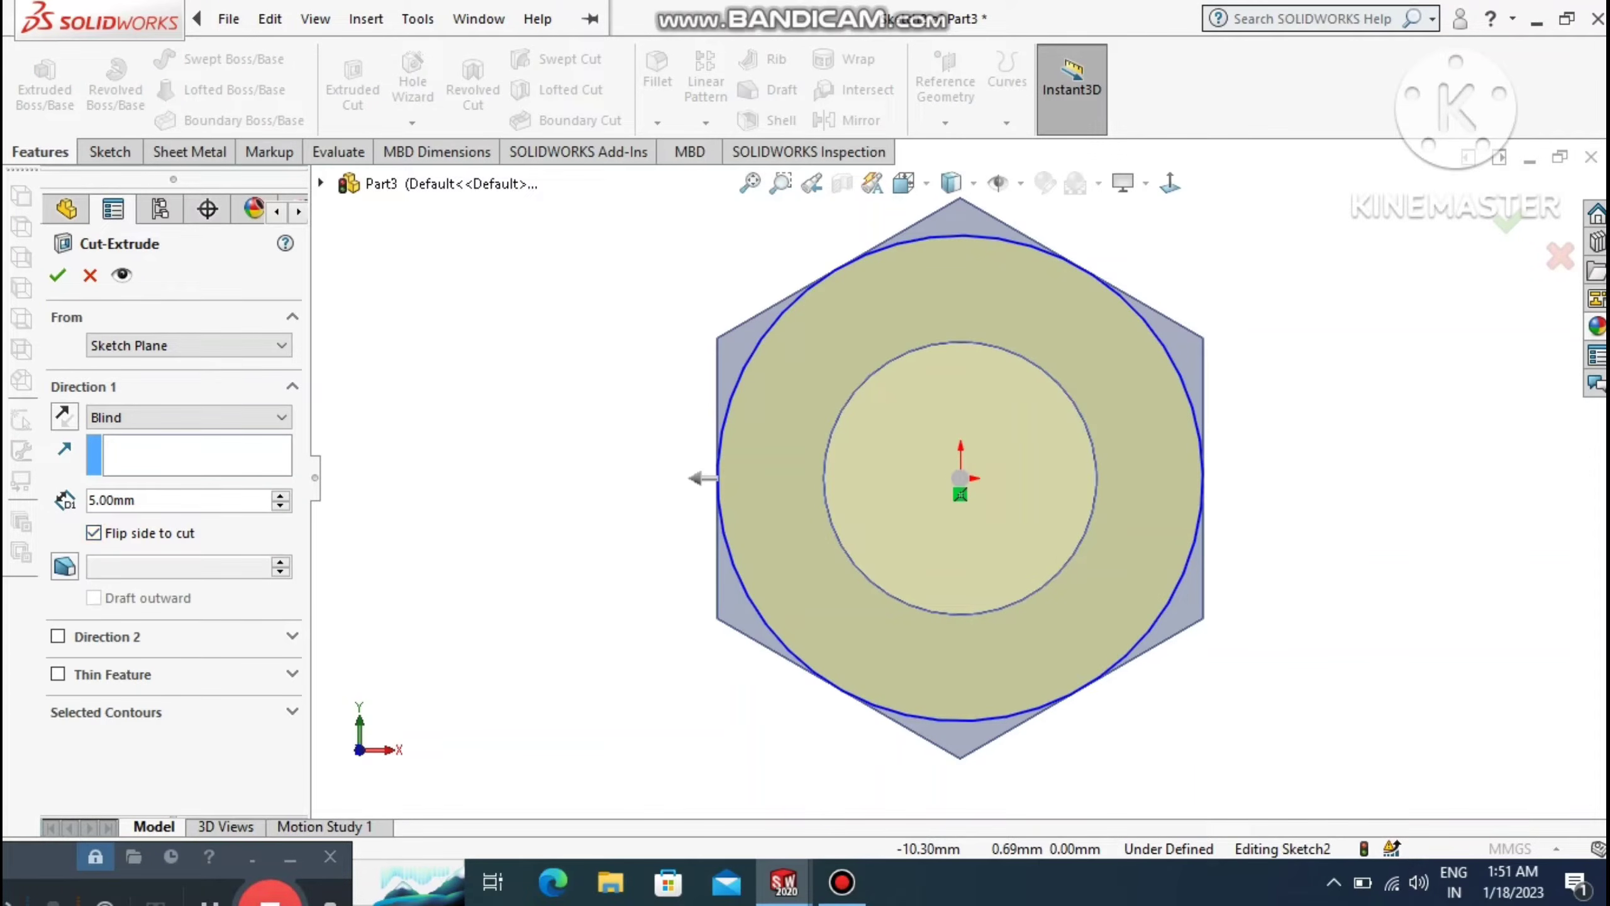
double_click(151, 505)
type("1")
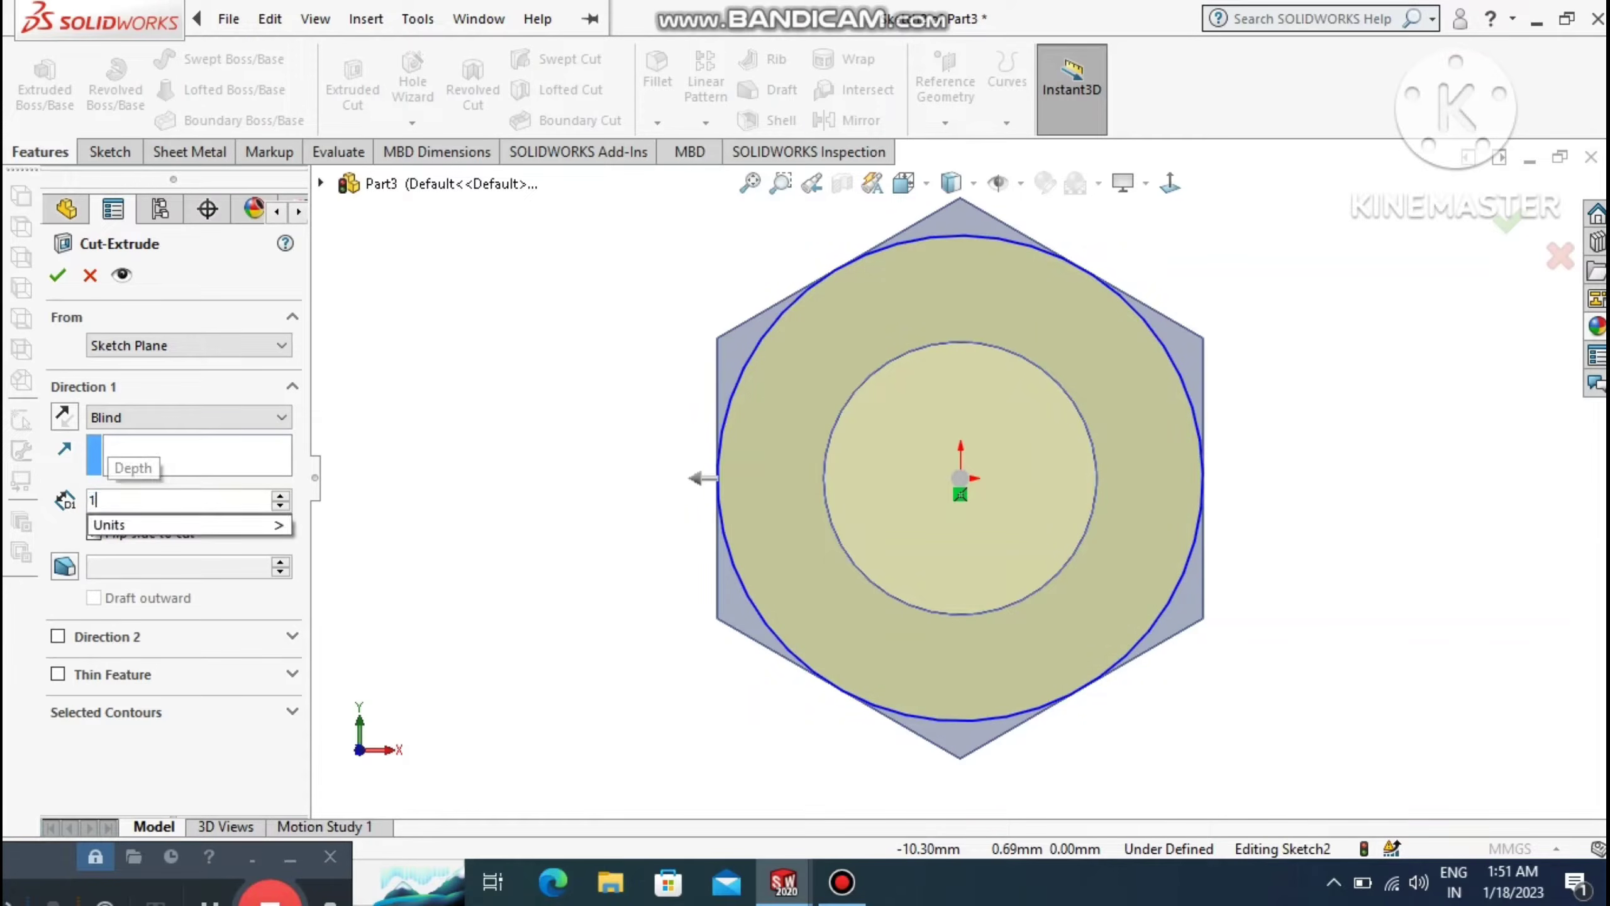
key("Return")
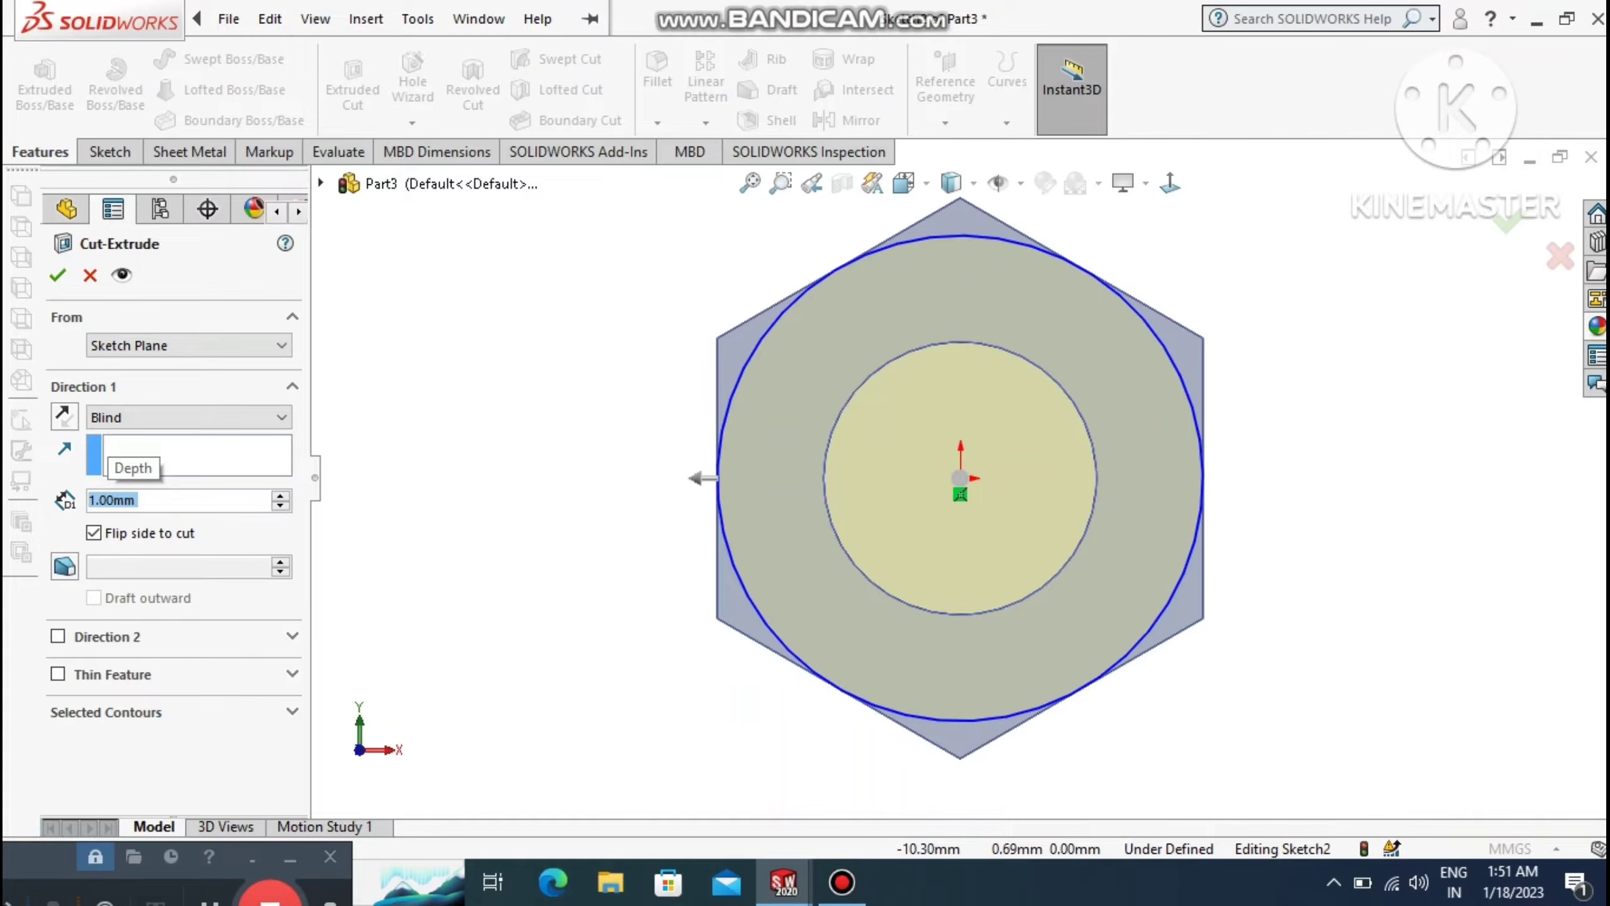
left_click(58, 275)
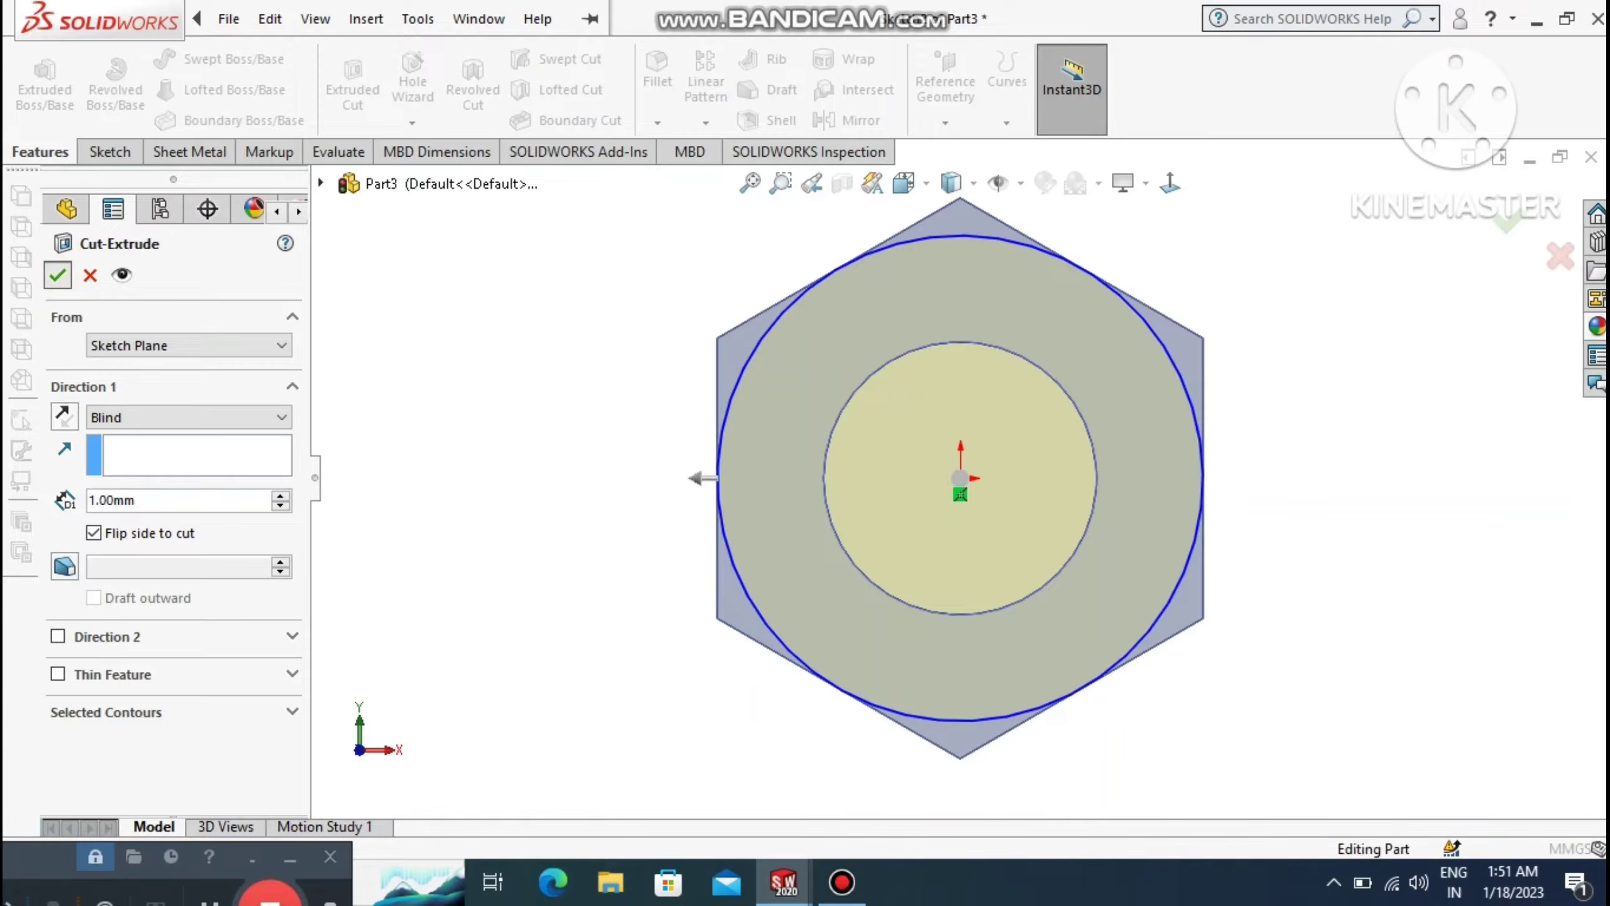
Start a Thread feature on the circular hole edge at the nut's stepped end.
scroll(830, 495, "up", 1)
middle_click_drag(830, 495, 835, 378)
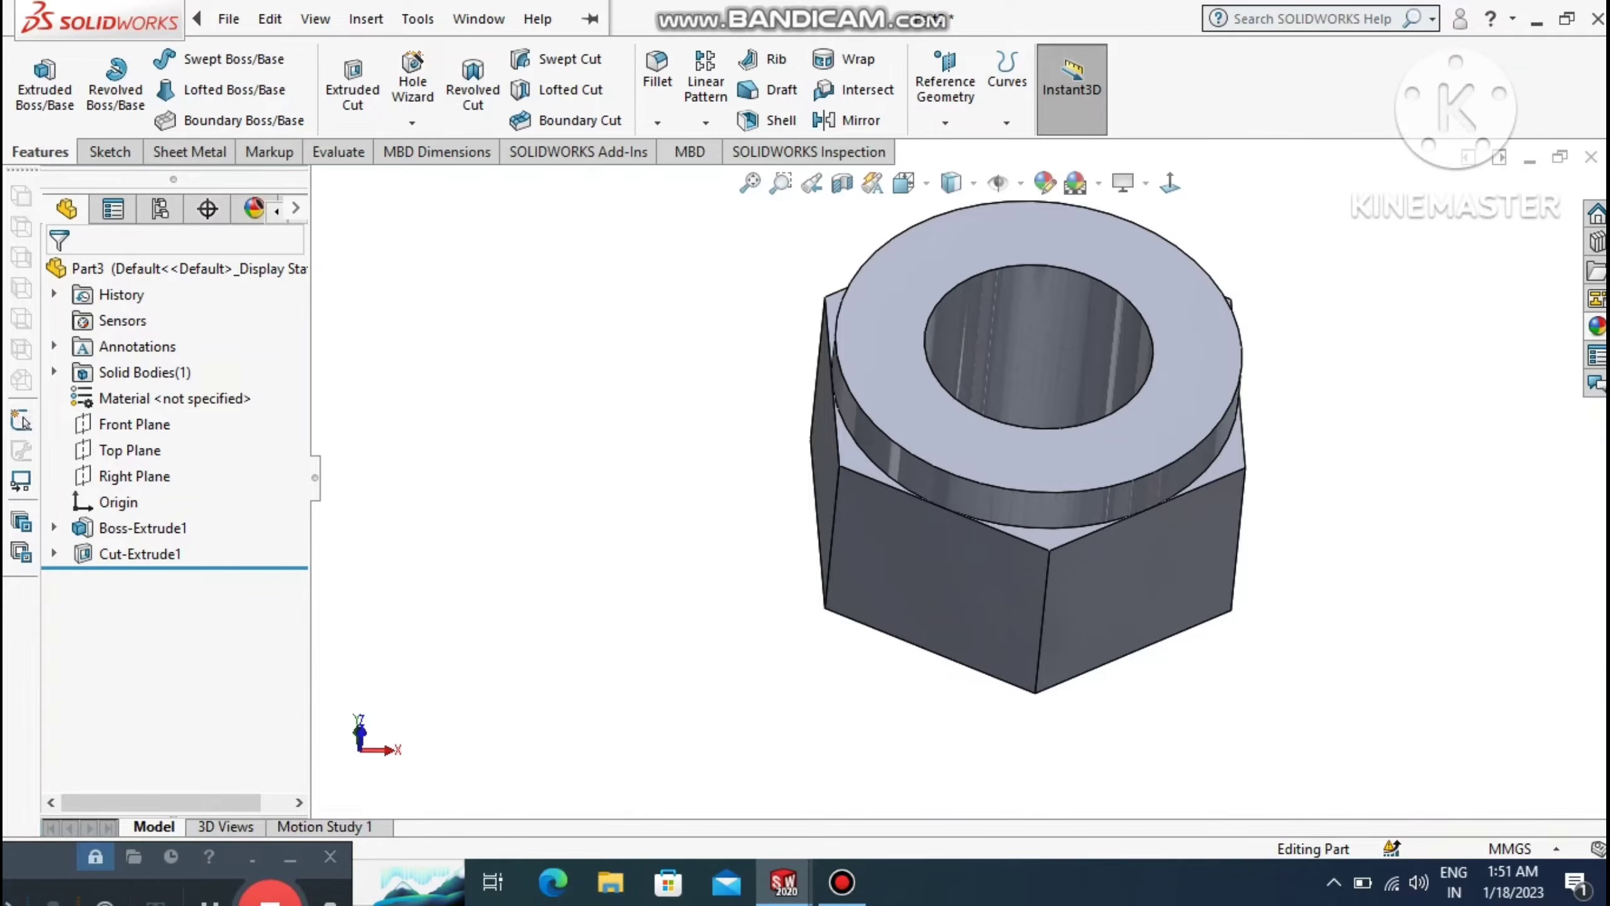
left_click(412, 123)
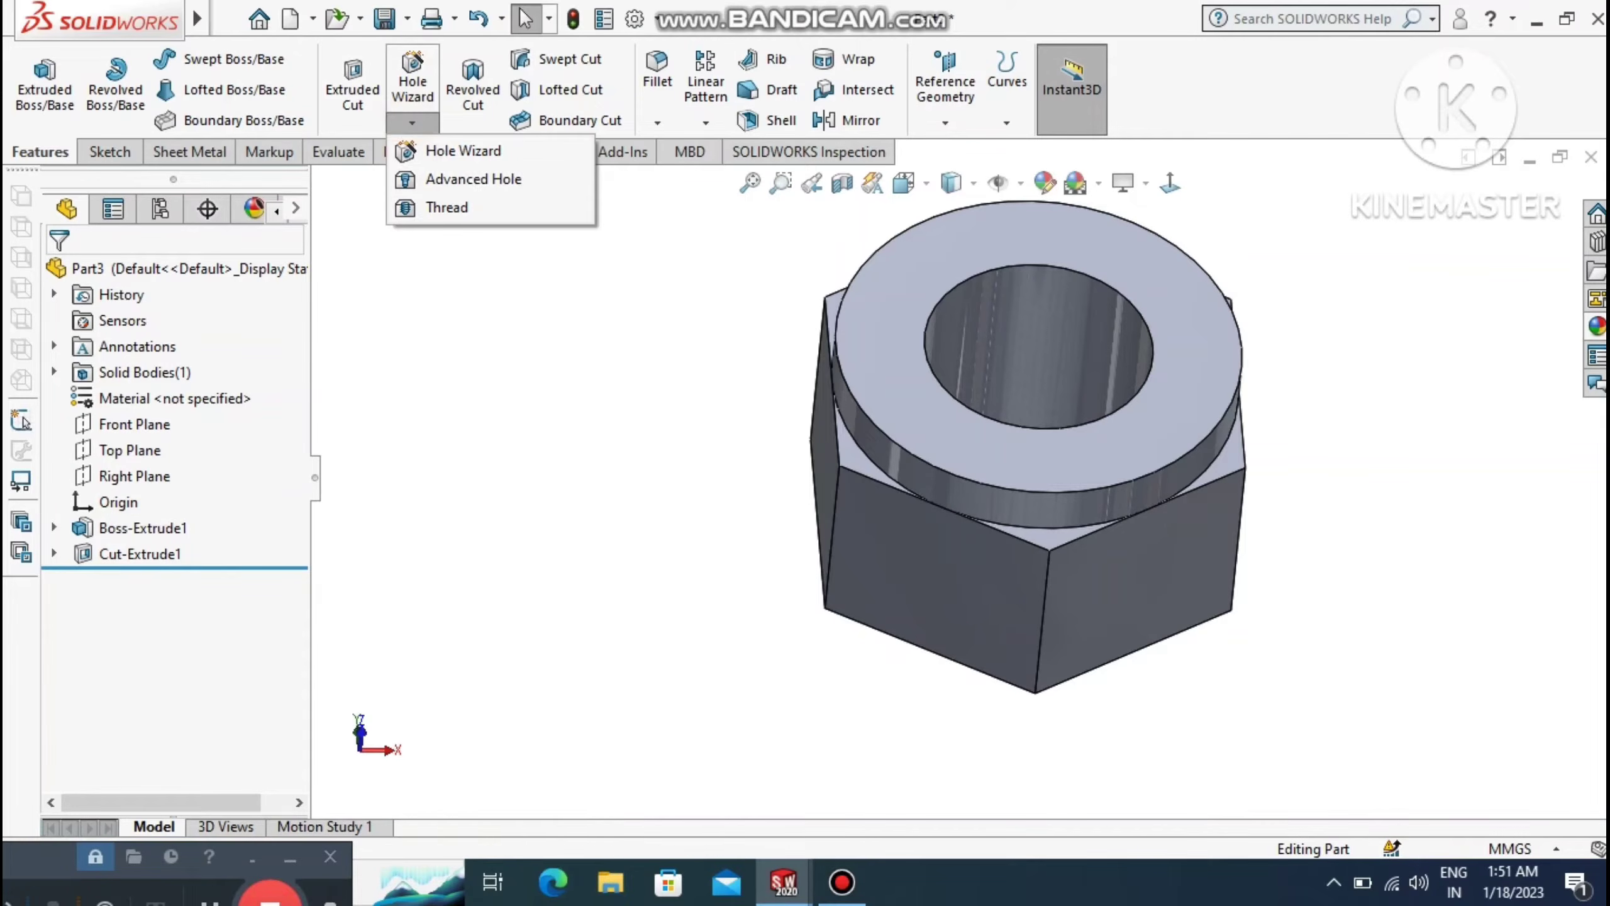
left_click(446, 208)
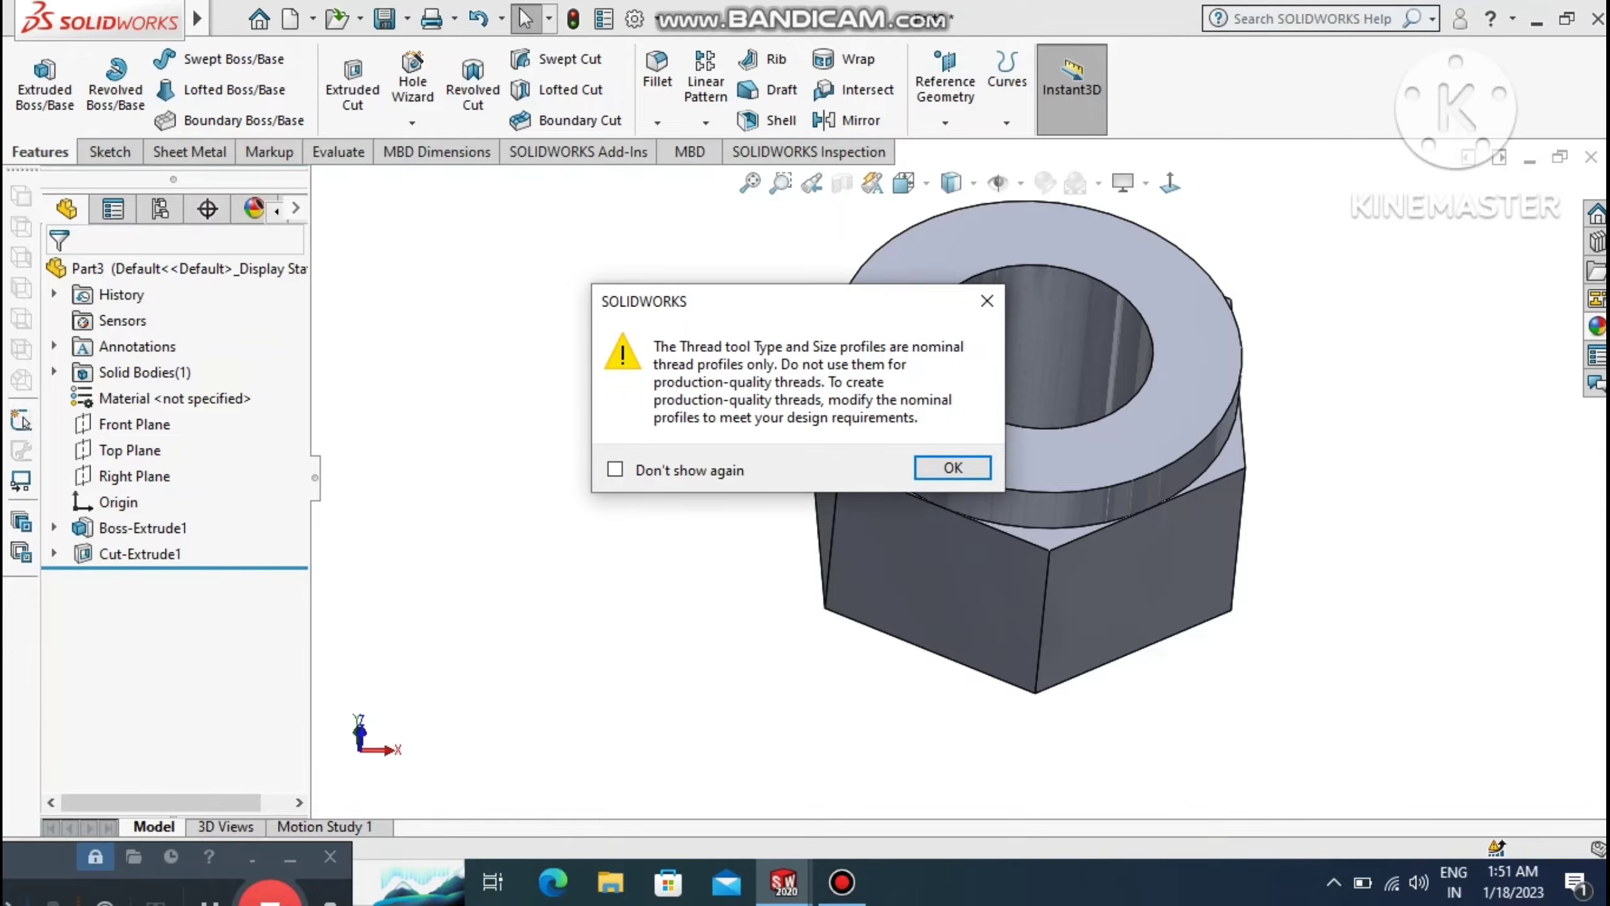
key("Return")
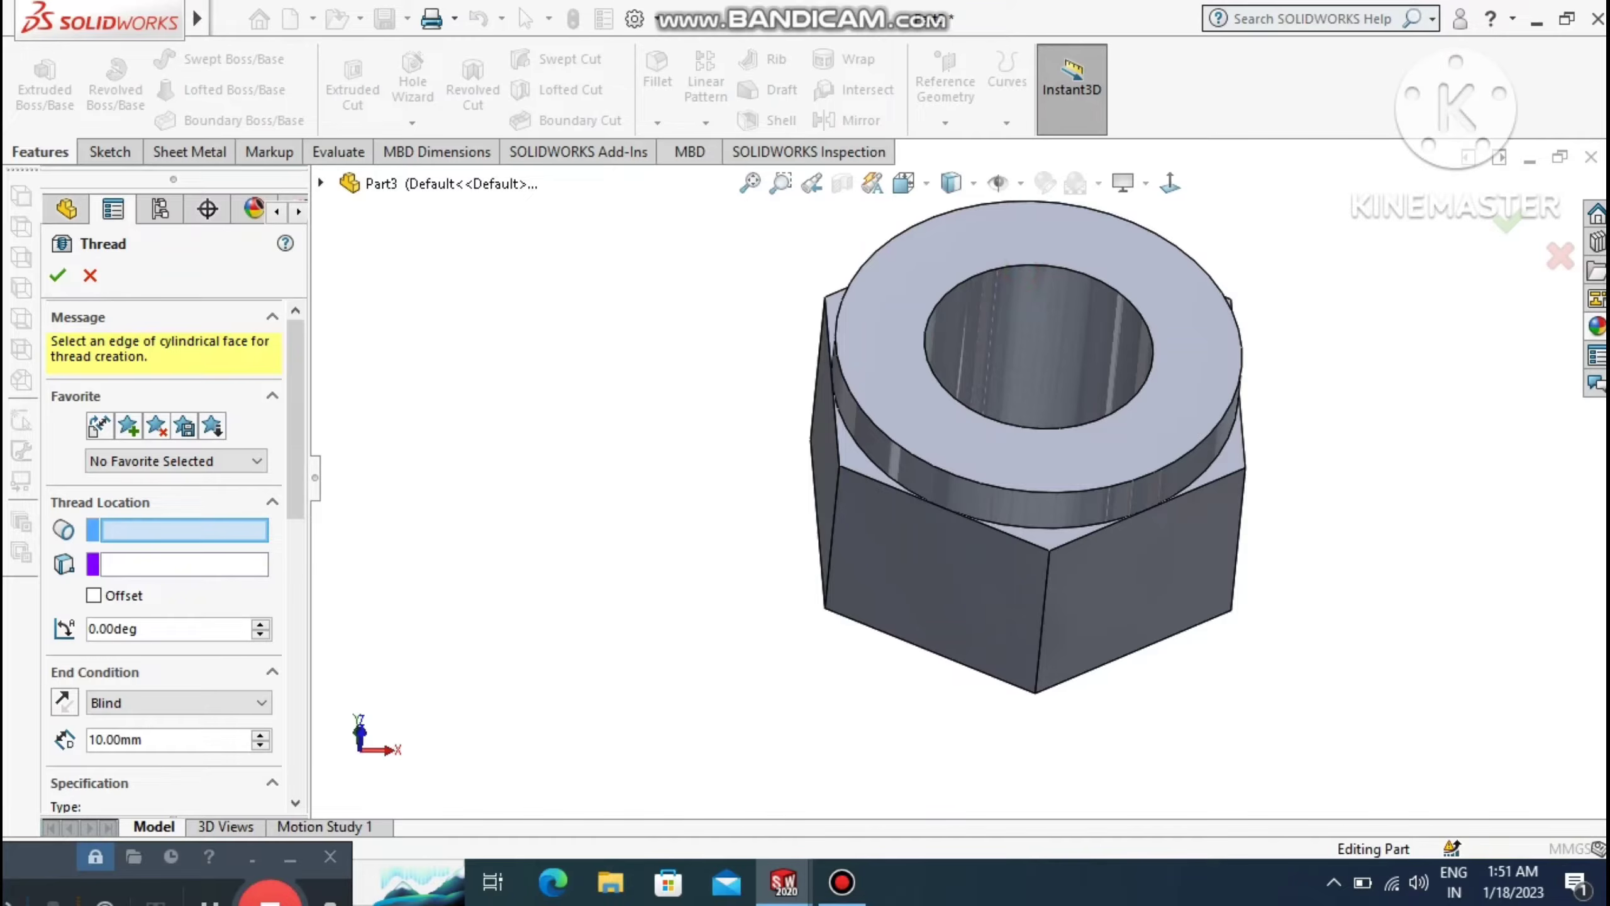
left_click(1037, 266)
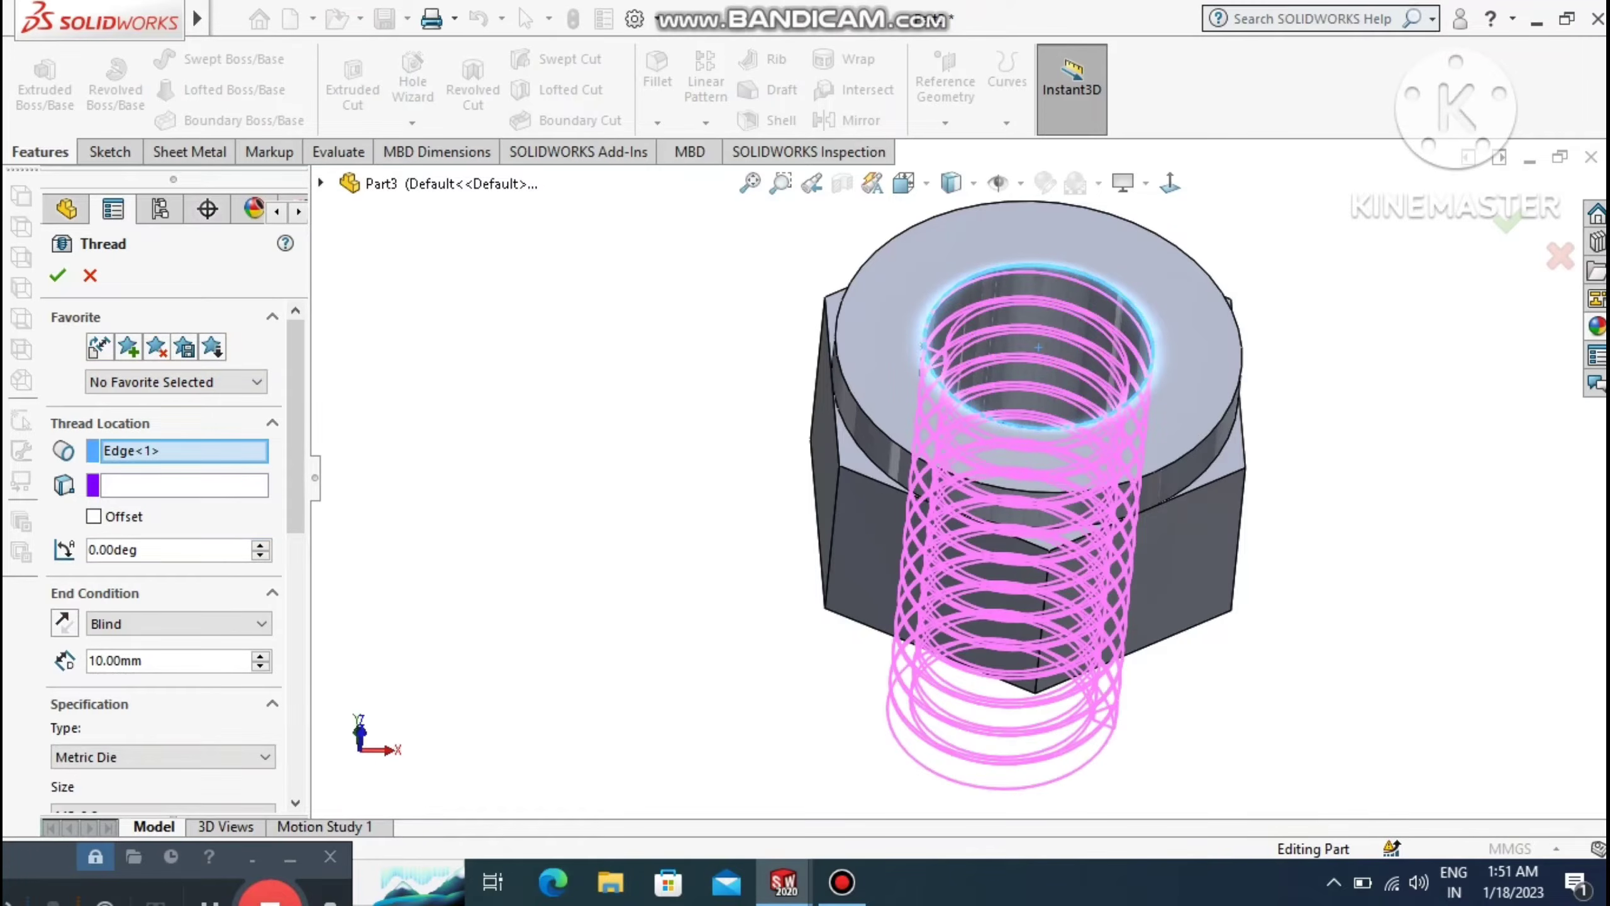
Enable the thread's start offset, reverse its direction and set it to 2 mm.
mouse_move(296, 502)
left_mouse_down()
mouse_move(296, 577)
mouse_move(296, 515)
left_mouse_up()
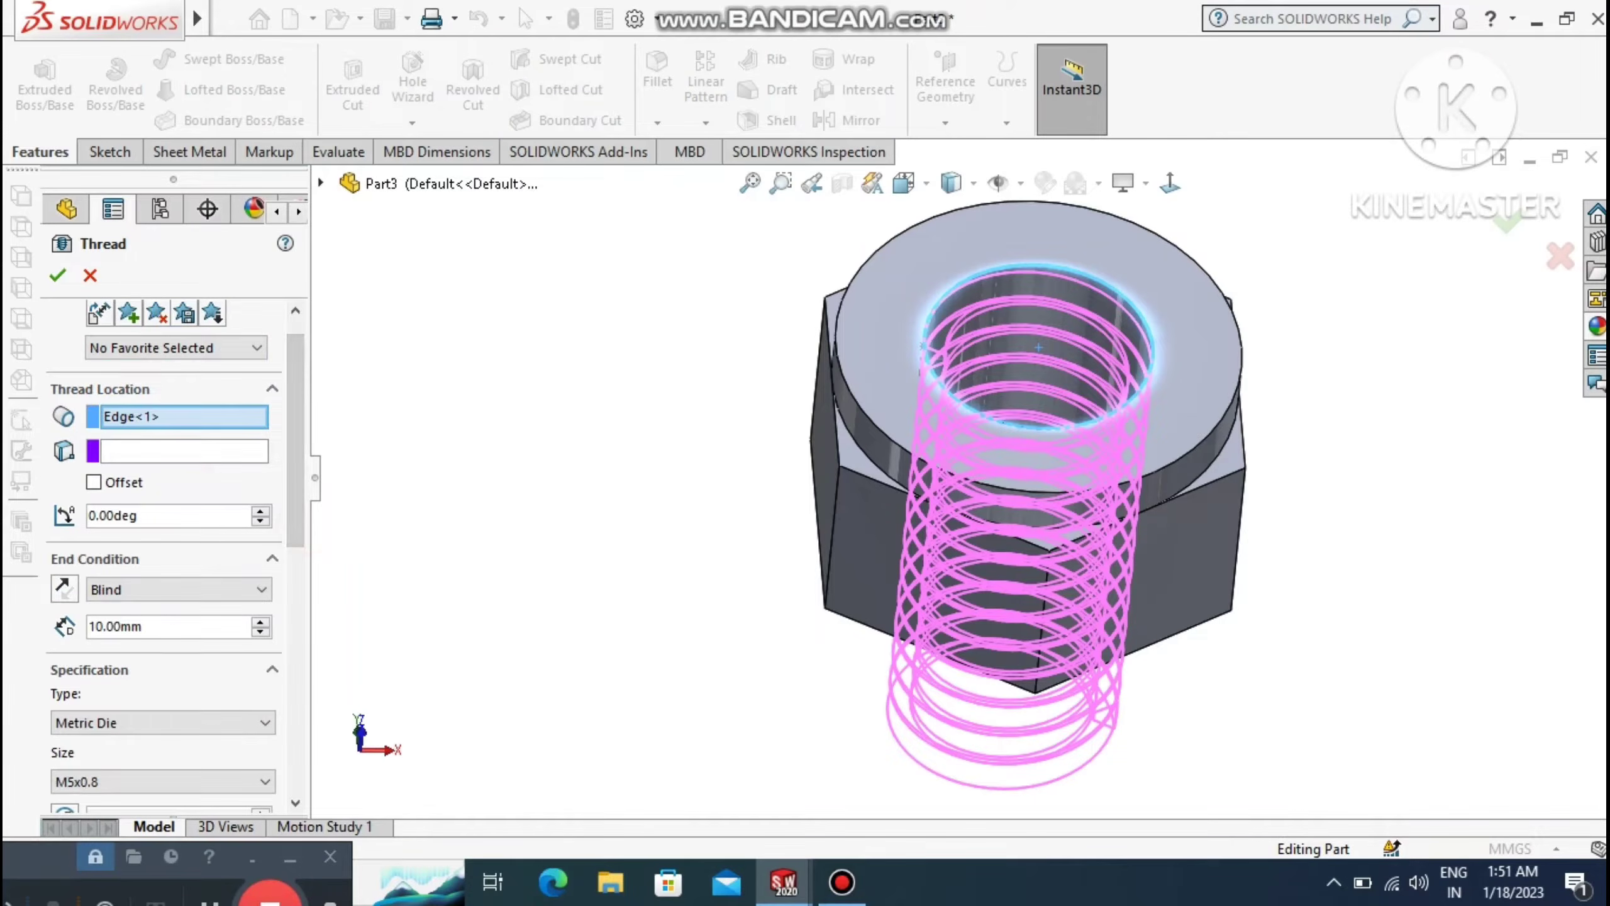
left_click(95, 481)
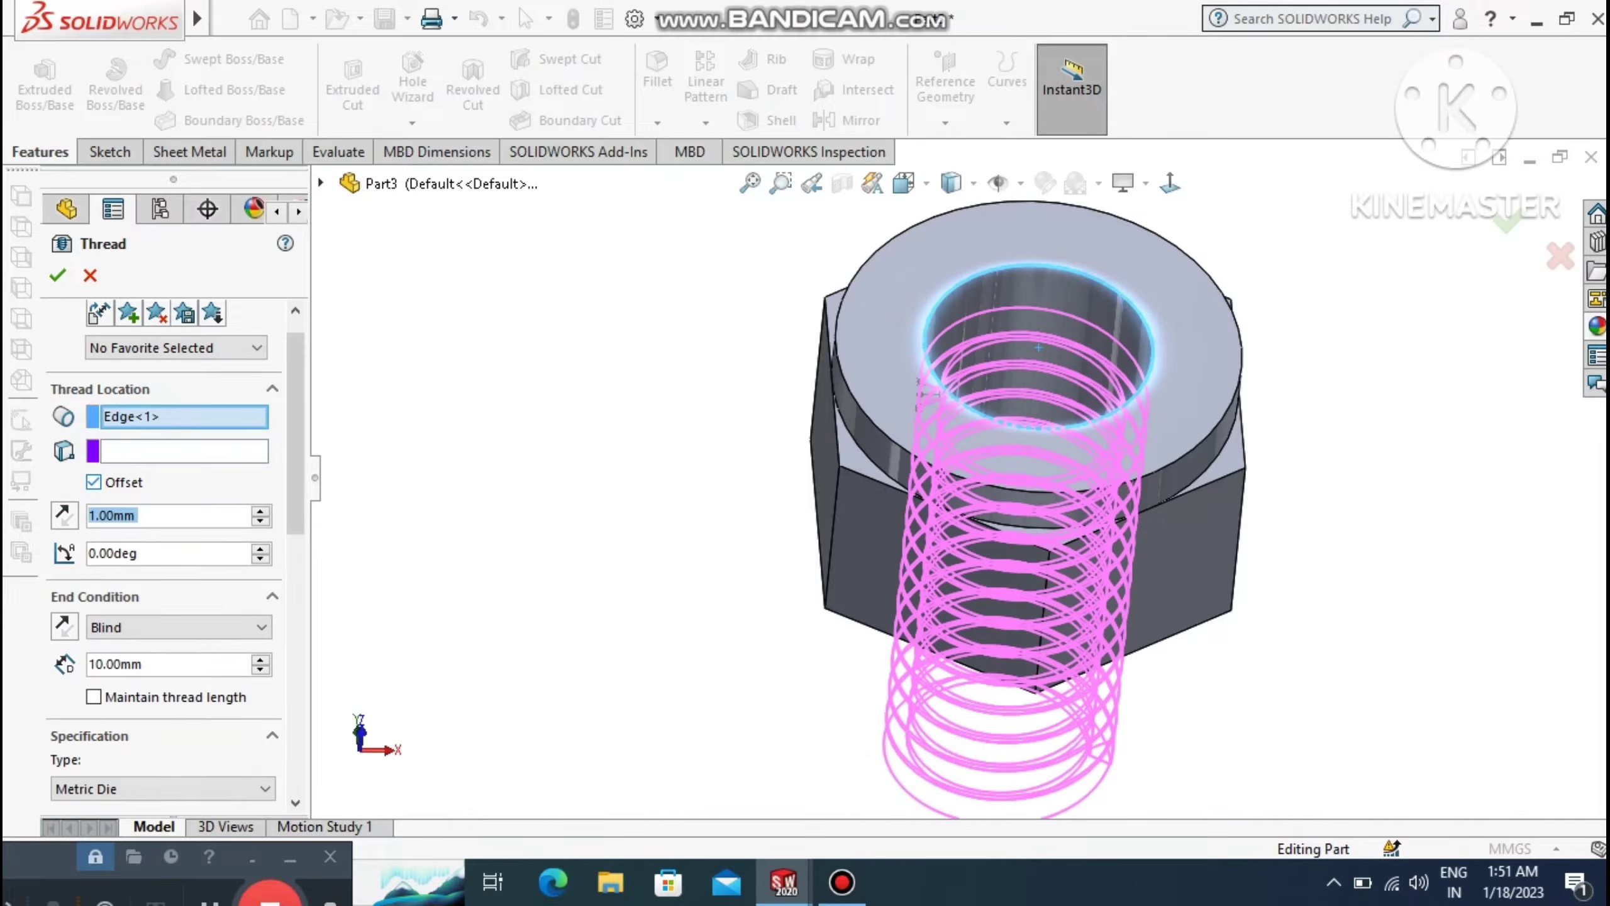
left_click(63, 515)
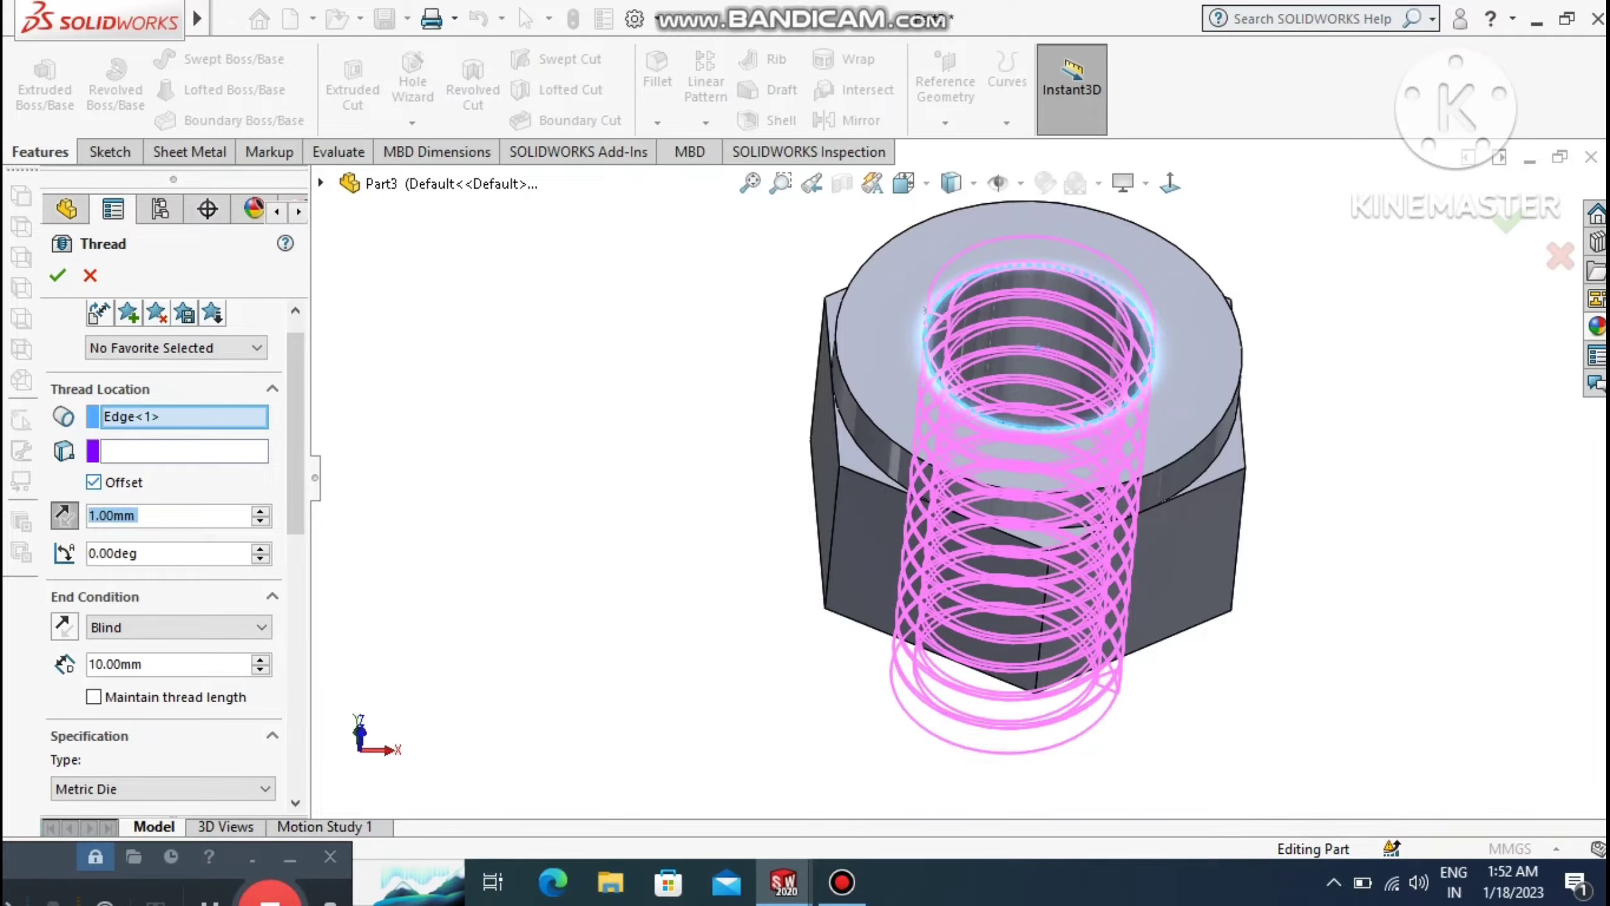
type("2")
key("Return")
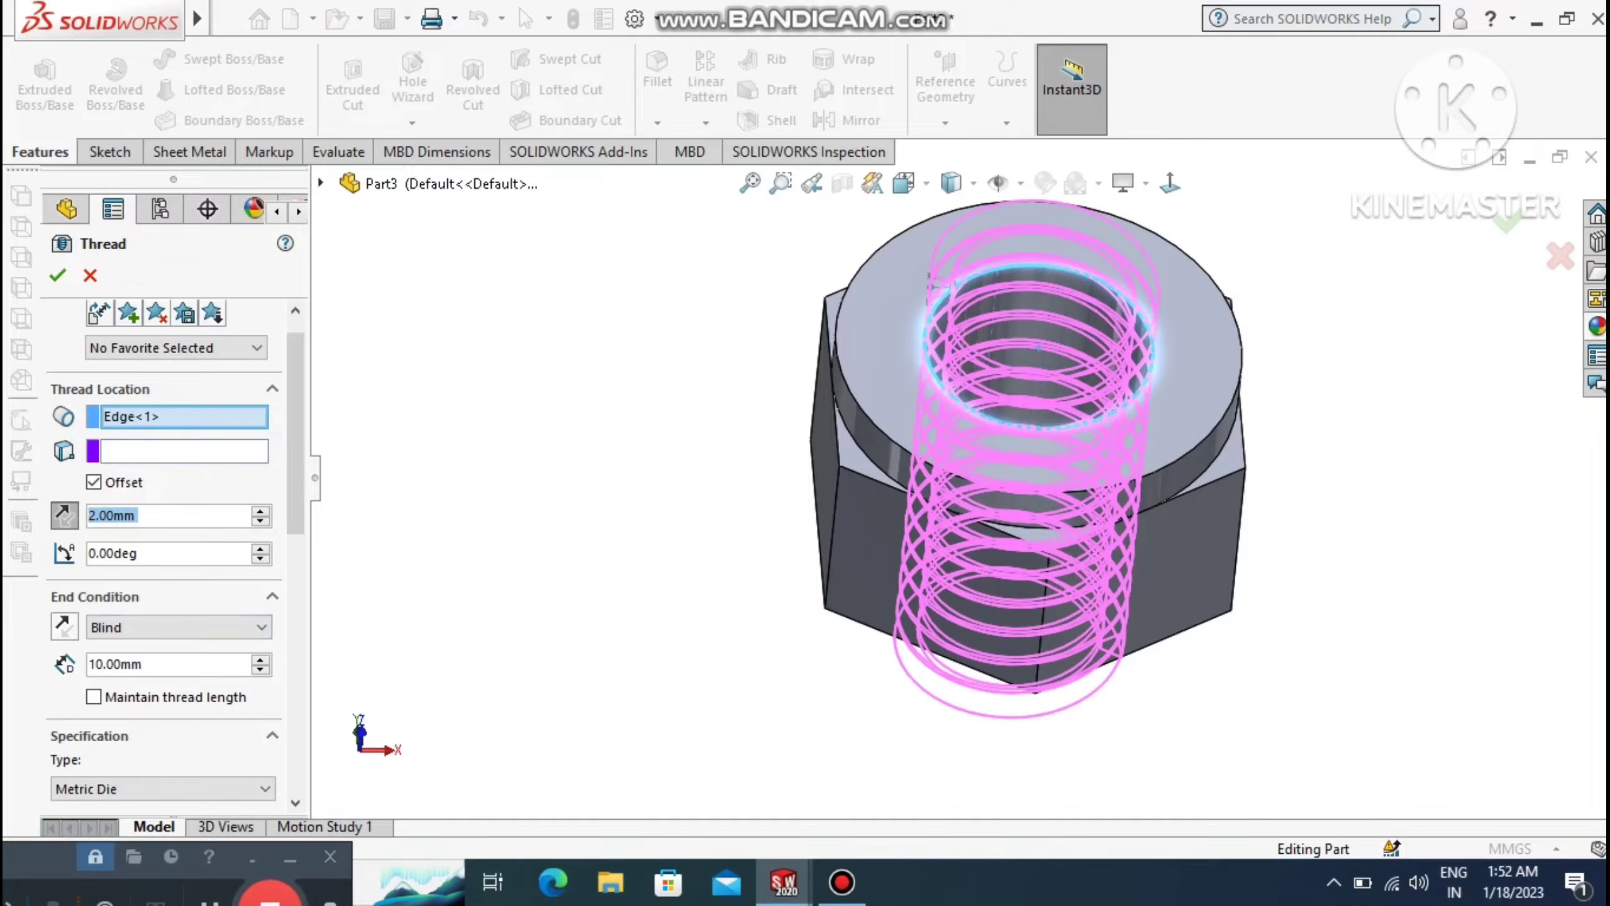
Maintain the thread length, mirror the profile horizontally and create the M5x0.8 cut thread in the hole.
left_click(93, 697)
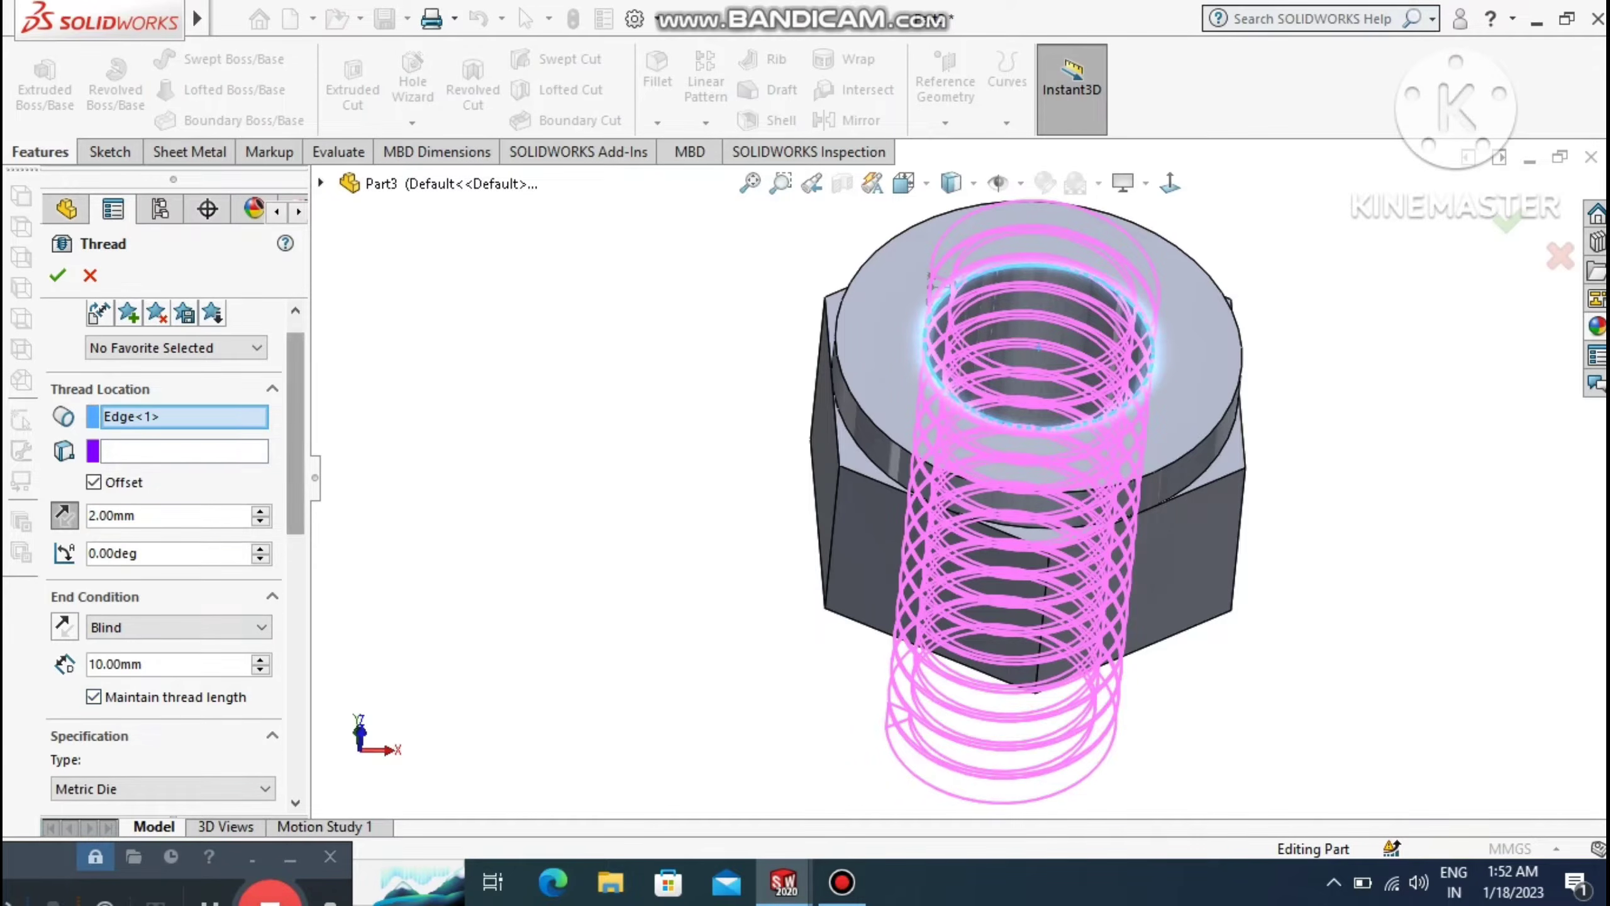
scroll(165, 557, "down", 5)
scroll(165, 558, "down", 5)
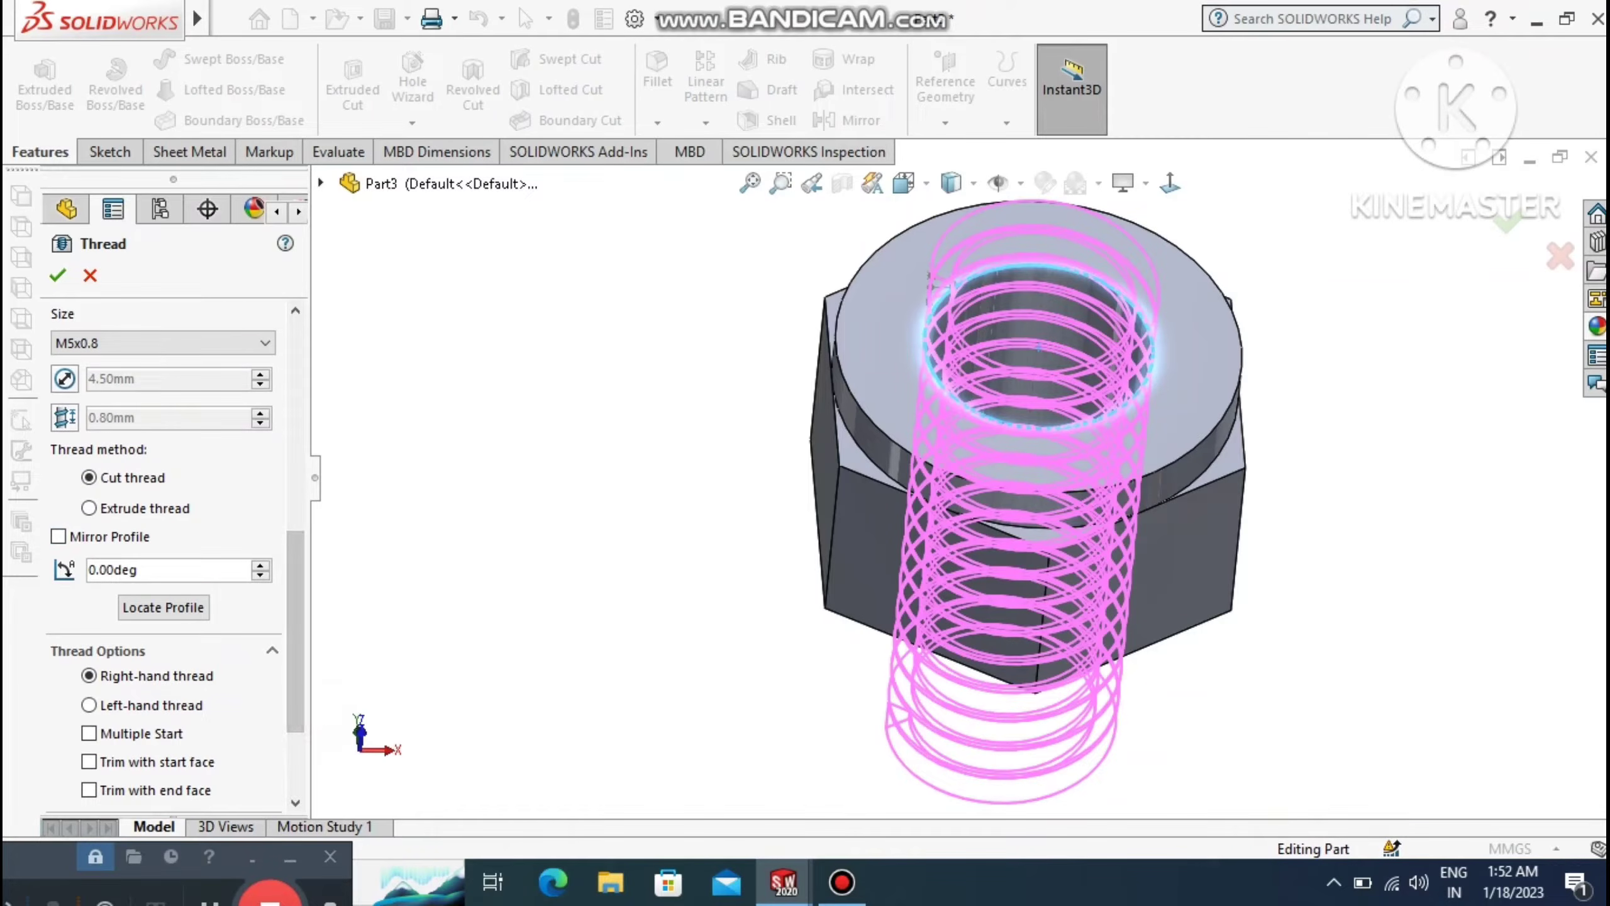
left_click(58, 536)
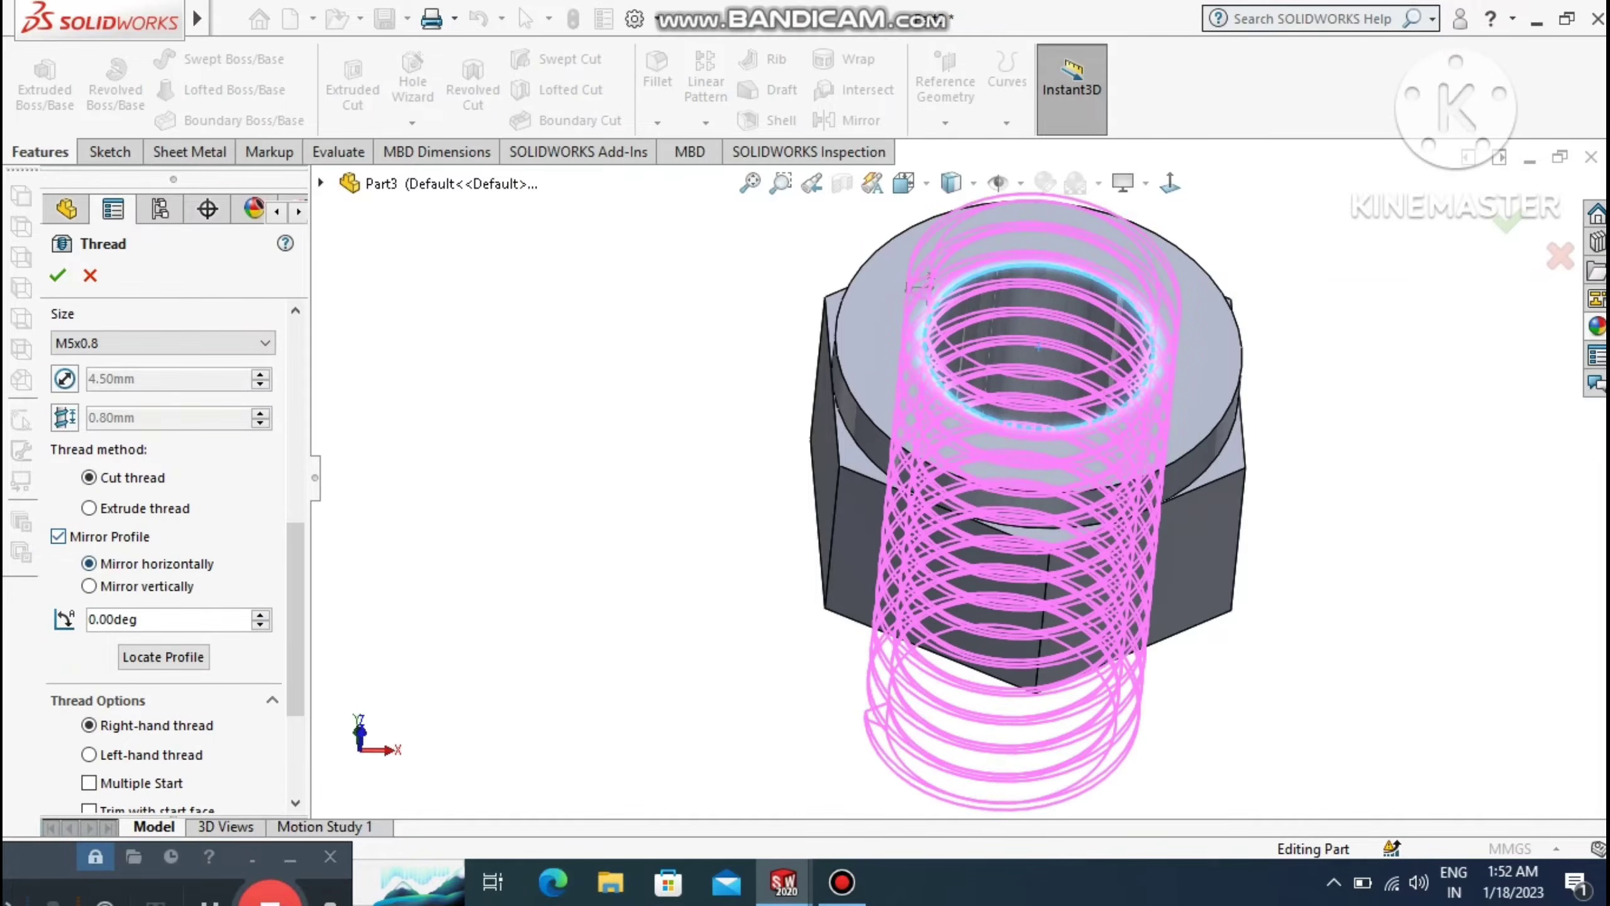
left_click(58, 275)
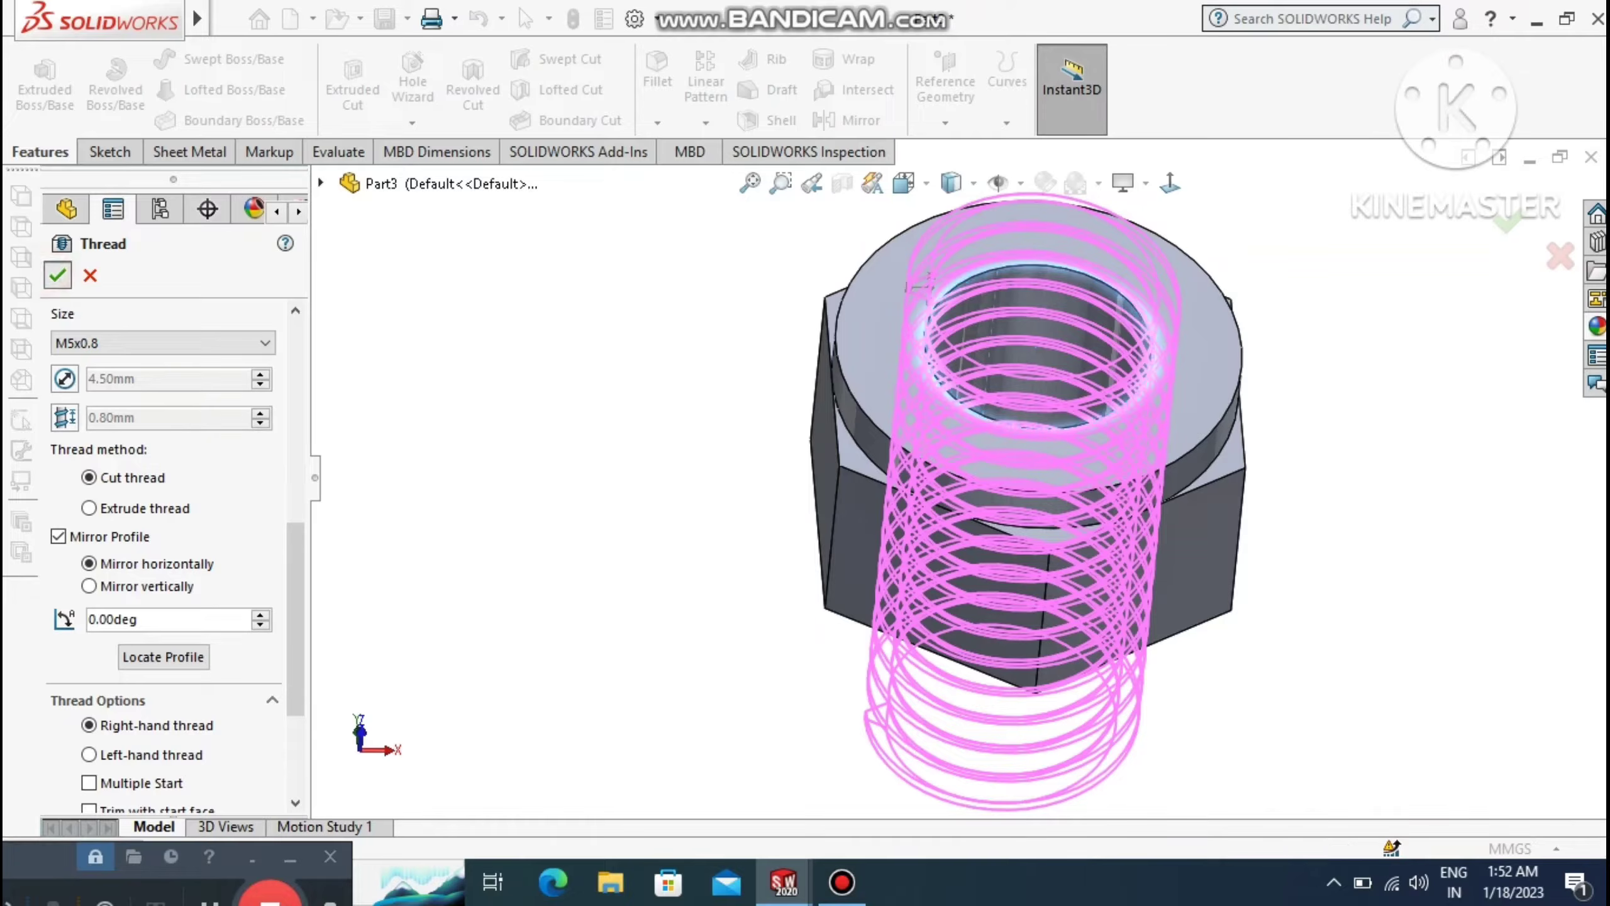
left_click(574, 535)
Fillet the outer circular edge of the nut's round stepped end with a 0.5 mm radius.
scroll(573, 536, "up", 2)
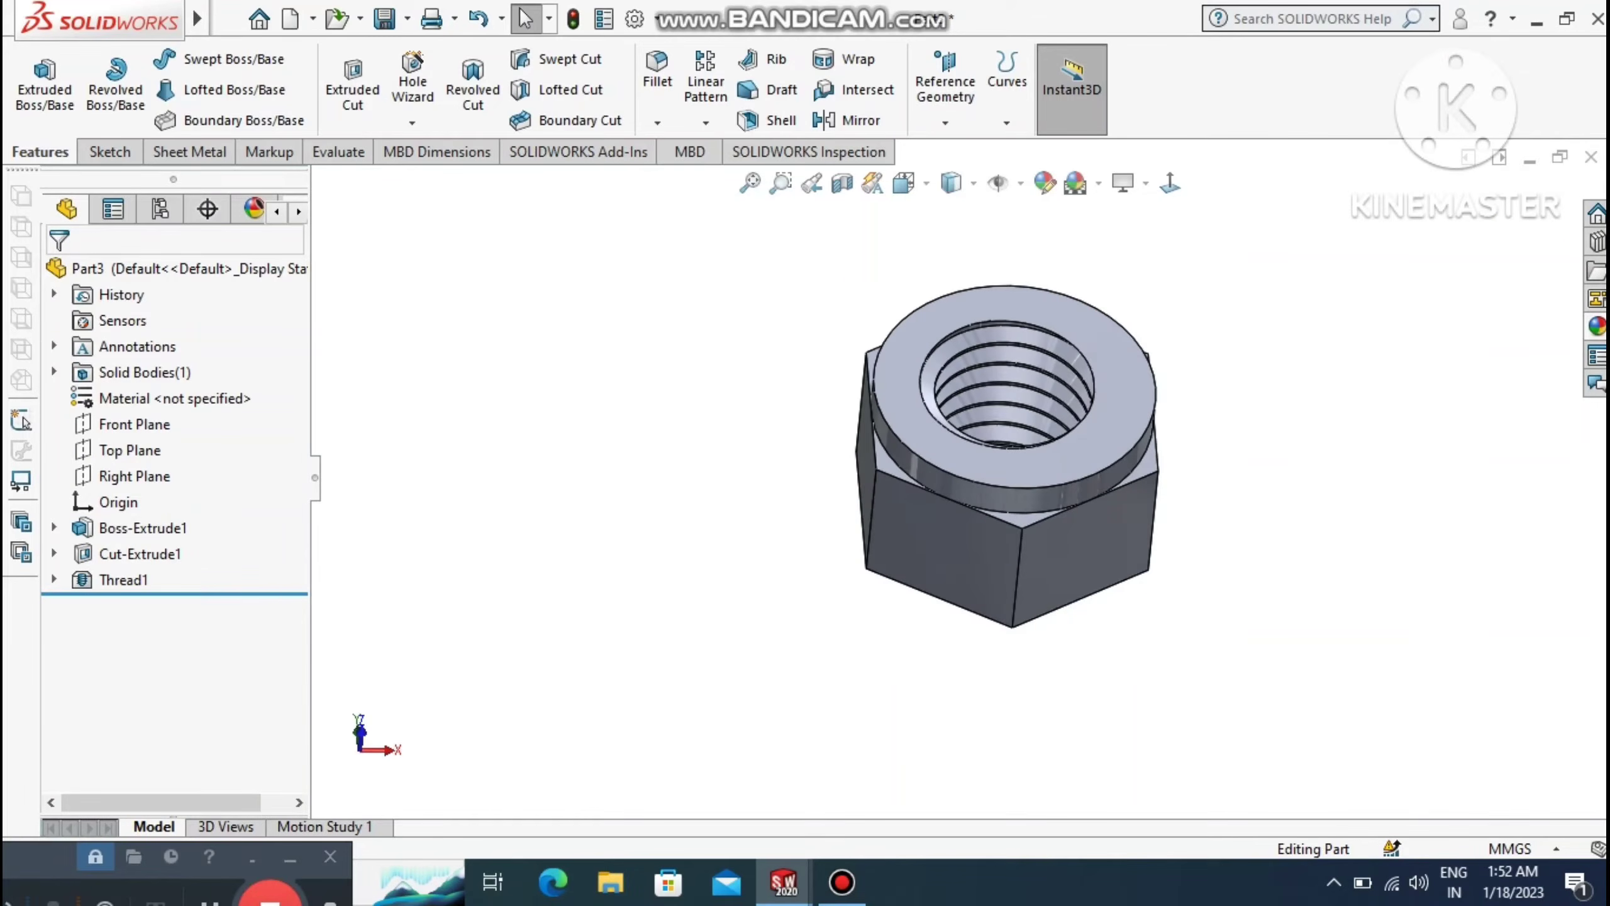
mouse_move(574, 536)
middle_mouse_down()
mouse_move(574, 561)
mouse_move(653, 554)
mouse_move(888, 508)
mouse_move(742, 514)
mouse_move(574, 558)
middle_mouse_up()
scroll(573, 561, "up", 2)
middle_click_drag(1101, 501, 1101, 446)
scroll(1102, 446, "up", 1)
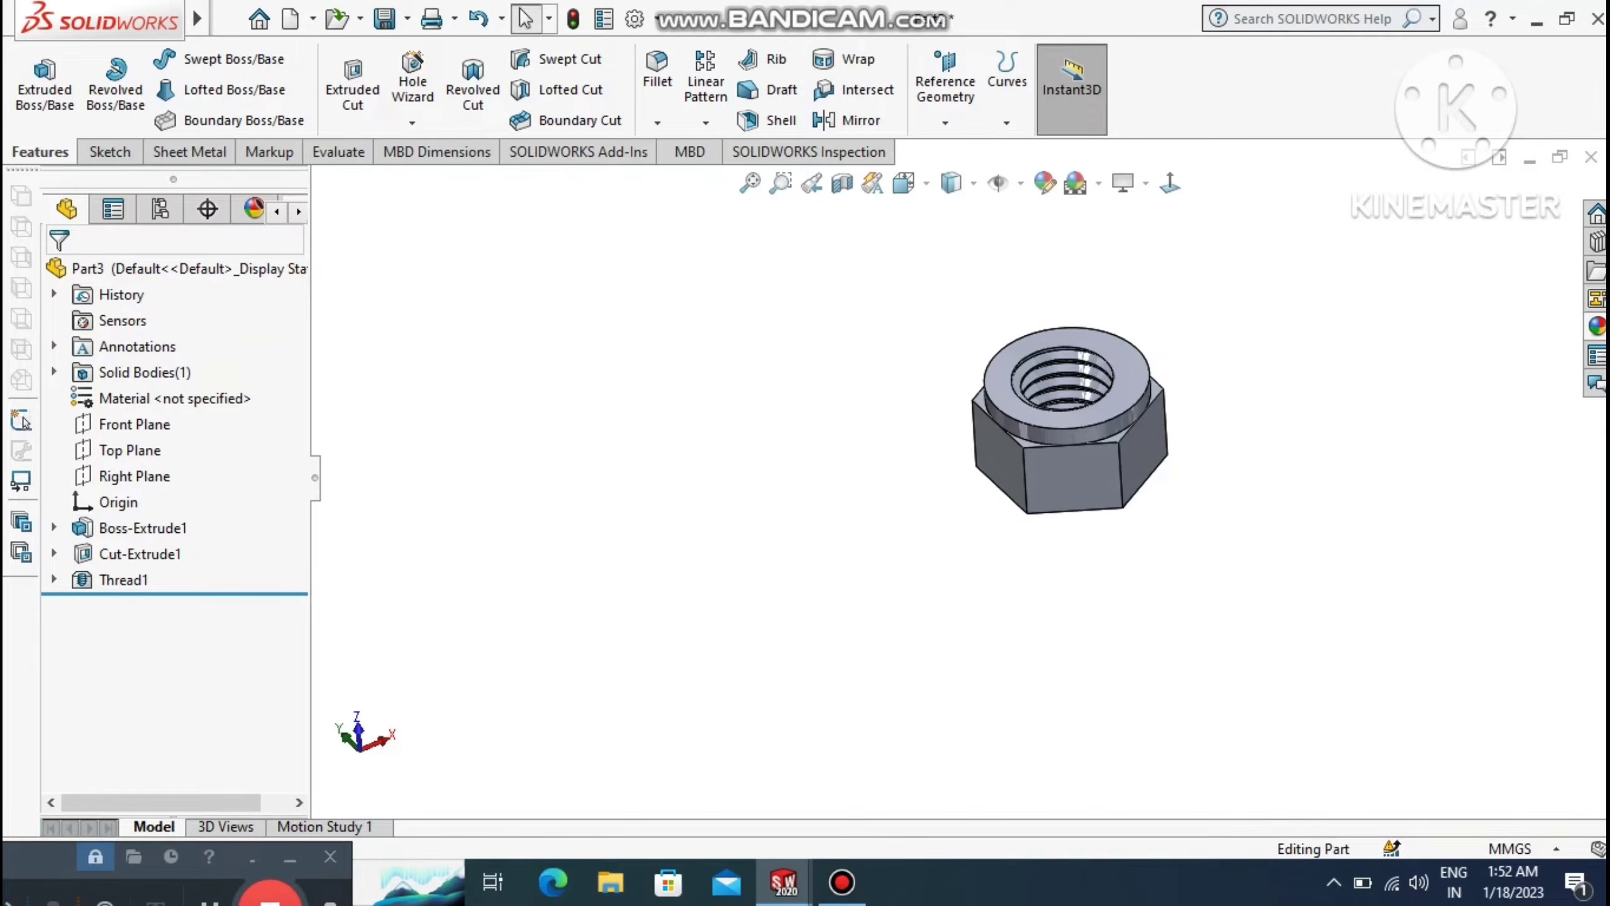
left_click(653, 77)
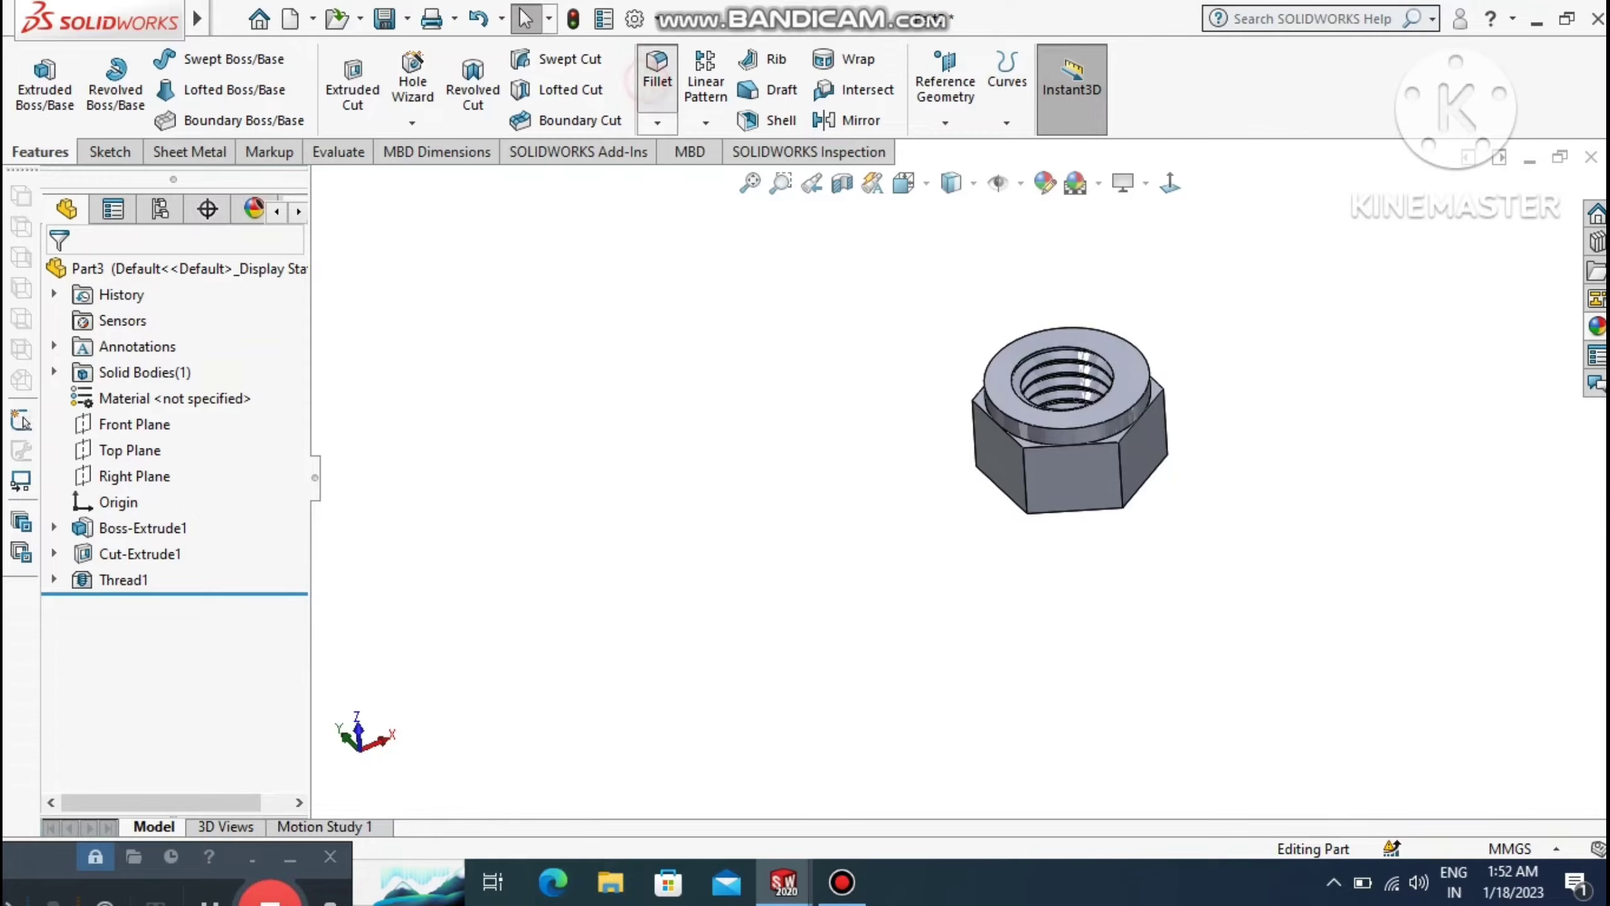
left_click(128, 754)
type("0")
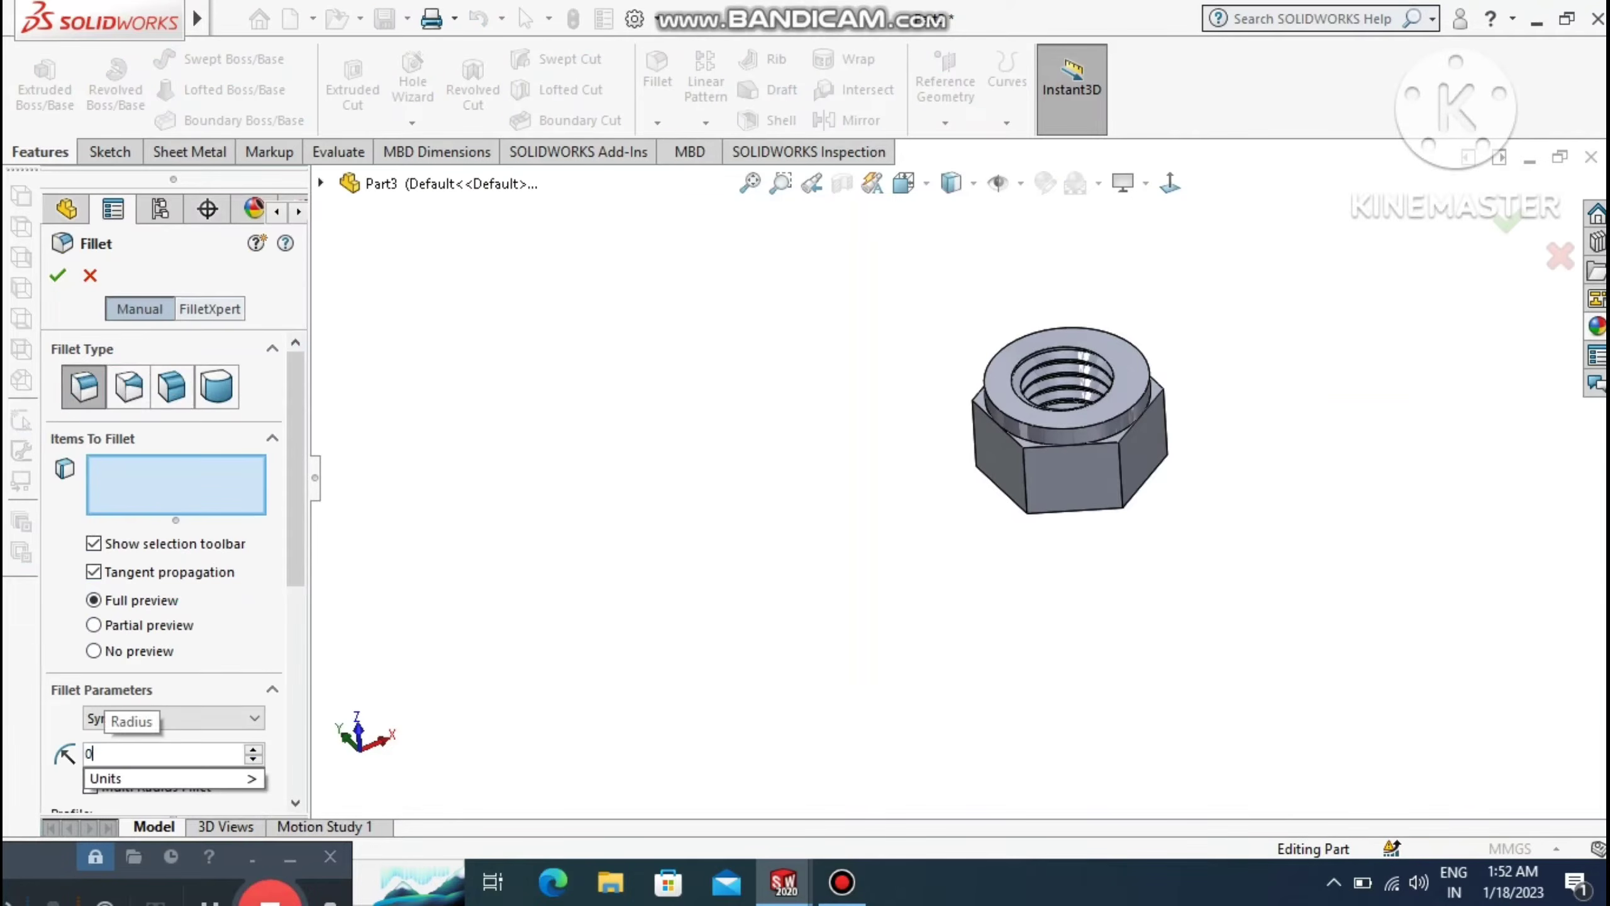
type(".5")
key("Return")
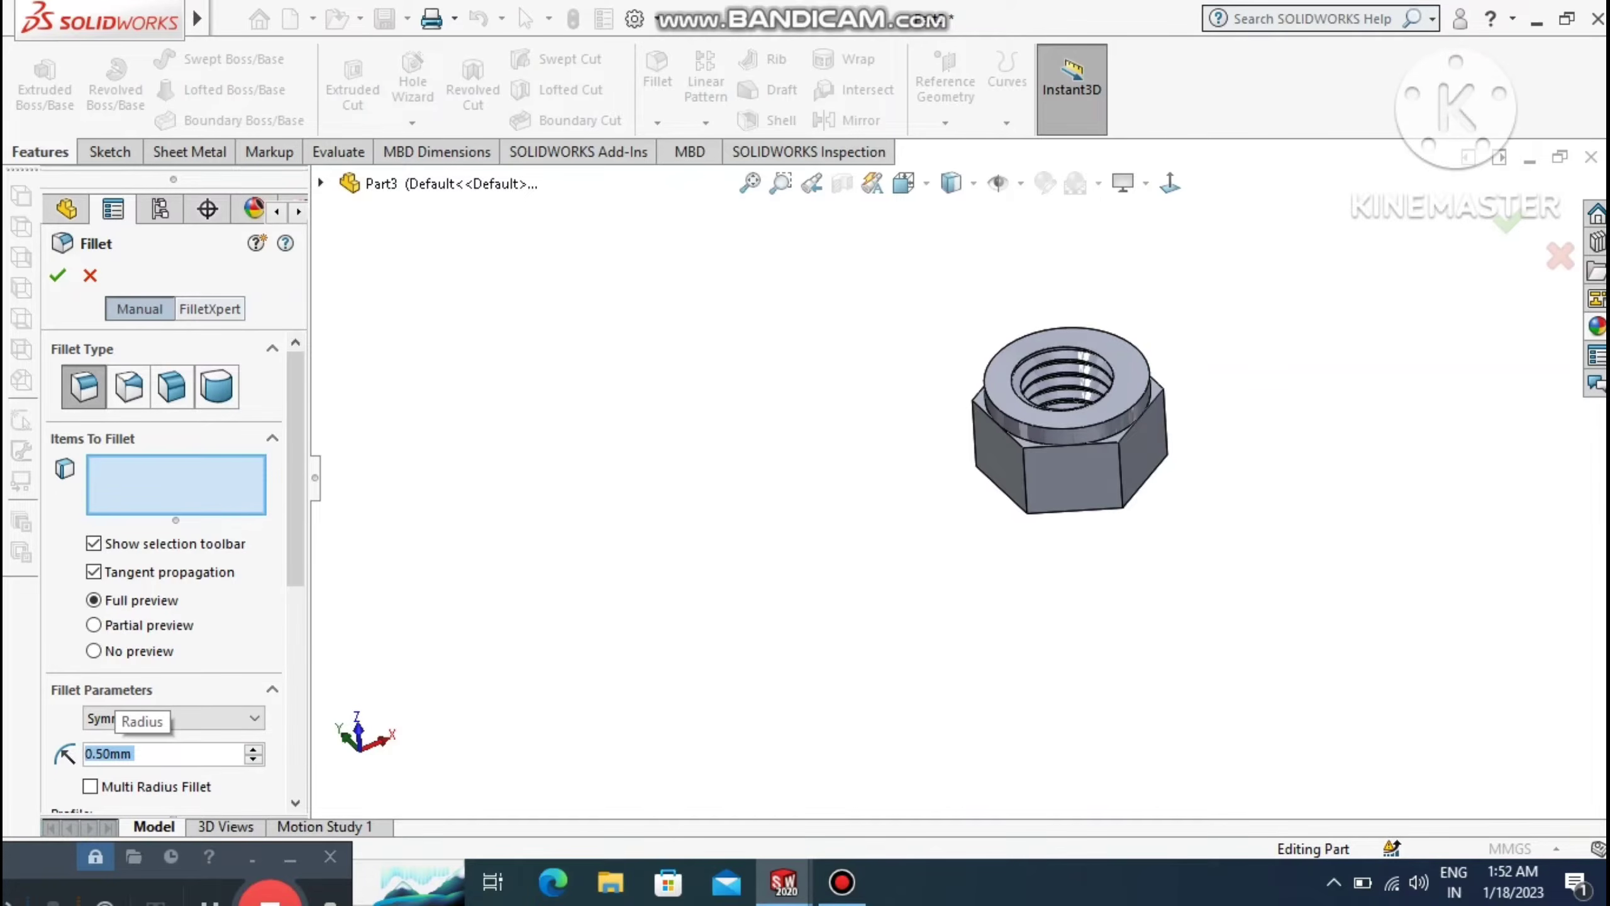
left_click(1150, 368)
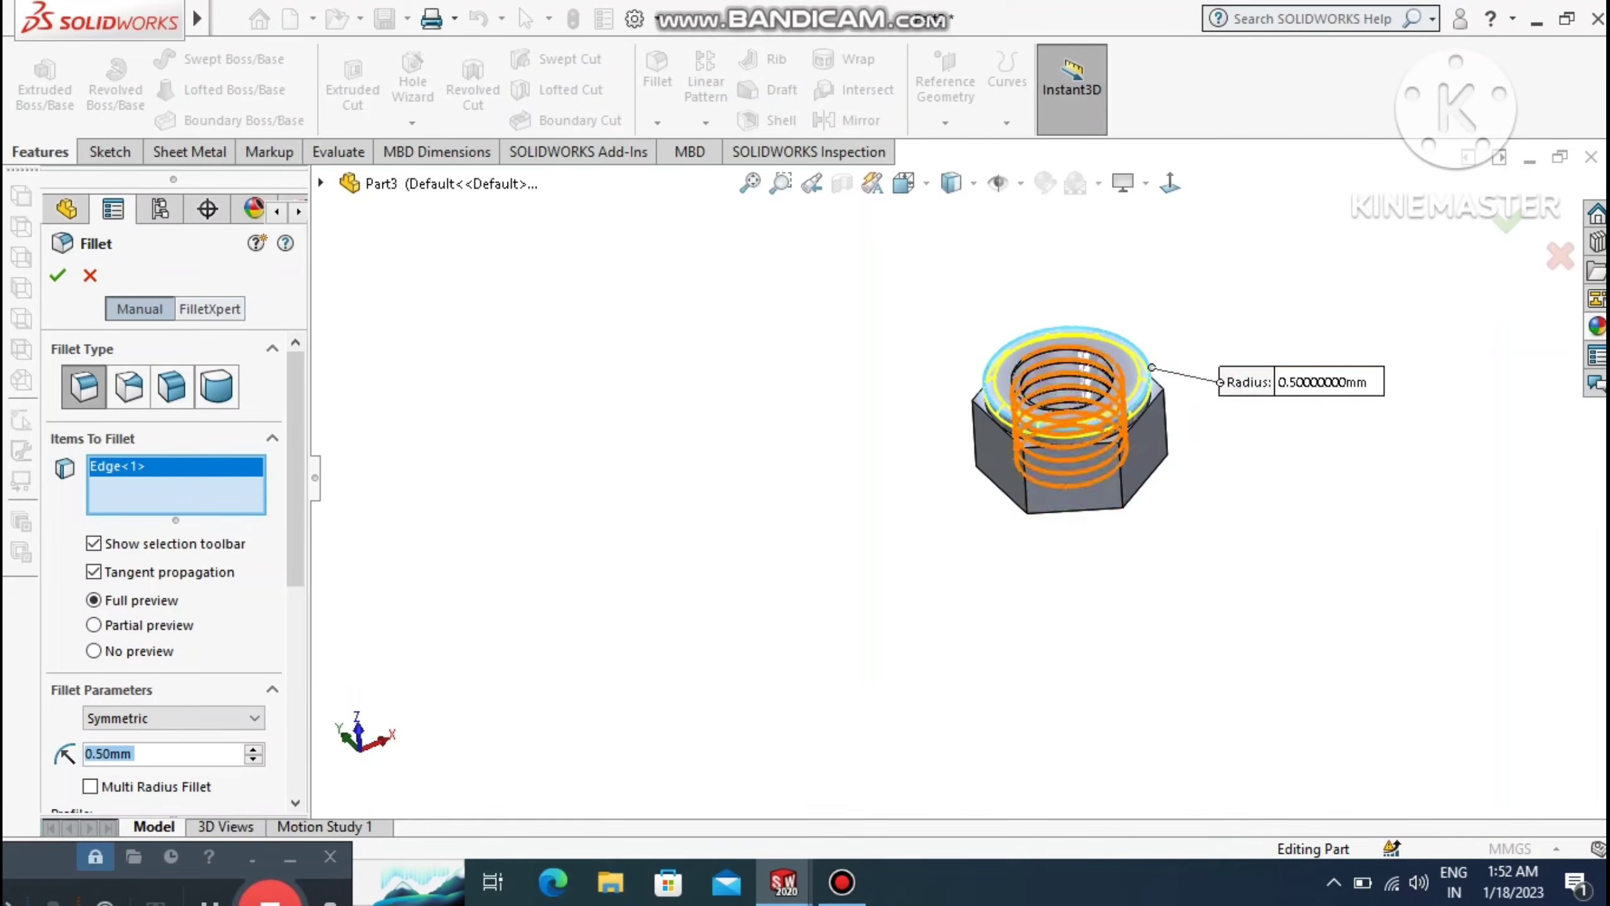
left_click(58, 275)
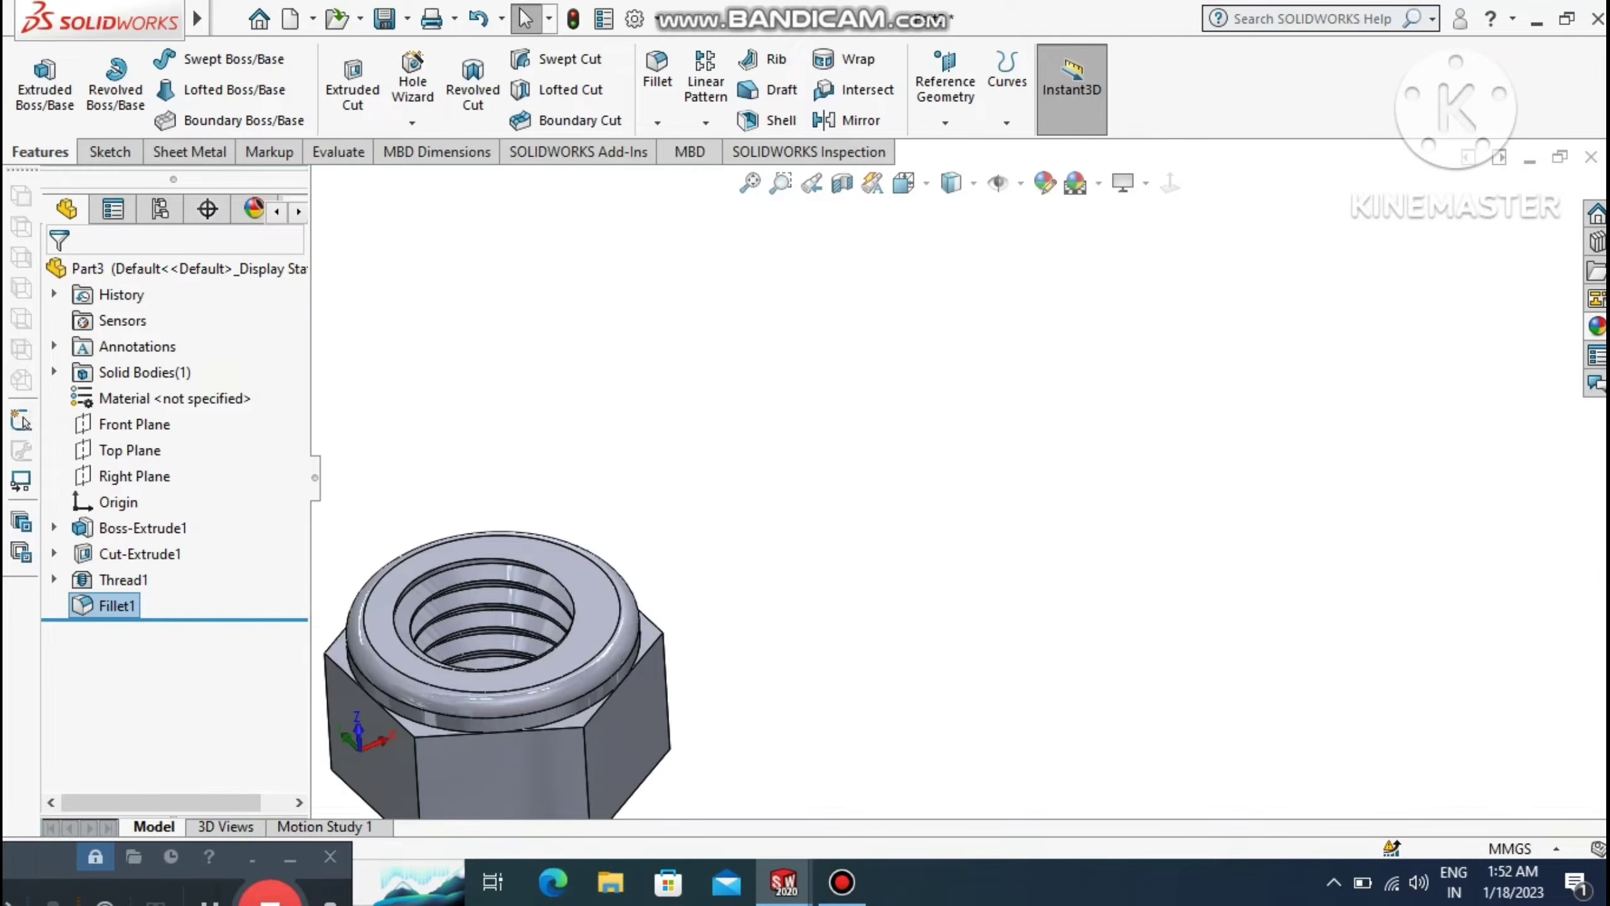
Fillet the upper hexagonal edge of the nut, just below the round step, with a 0.5 mm radius.
left_click(656, 73)
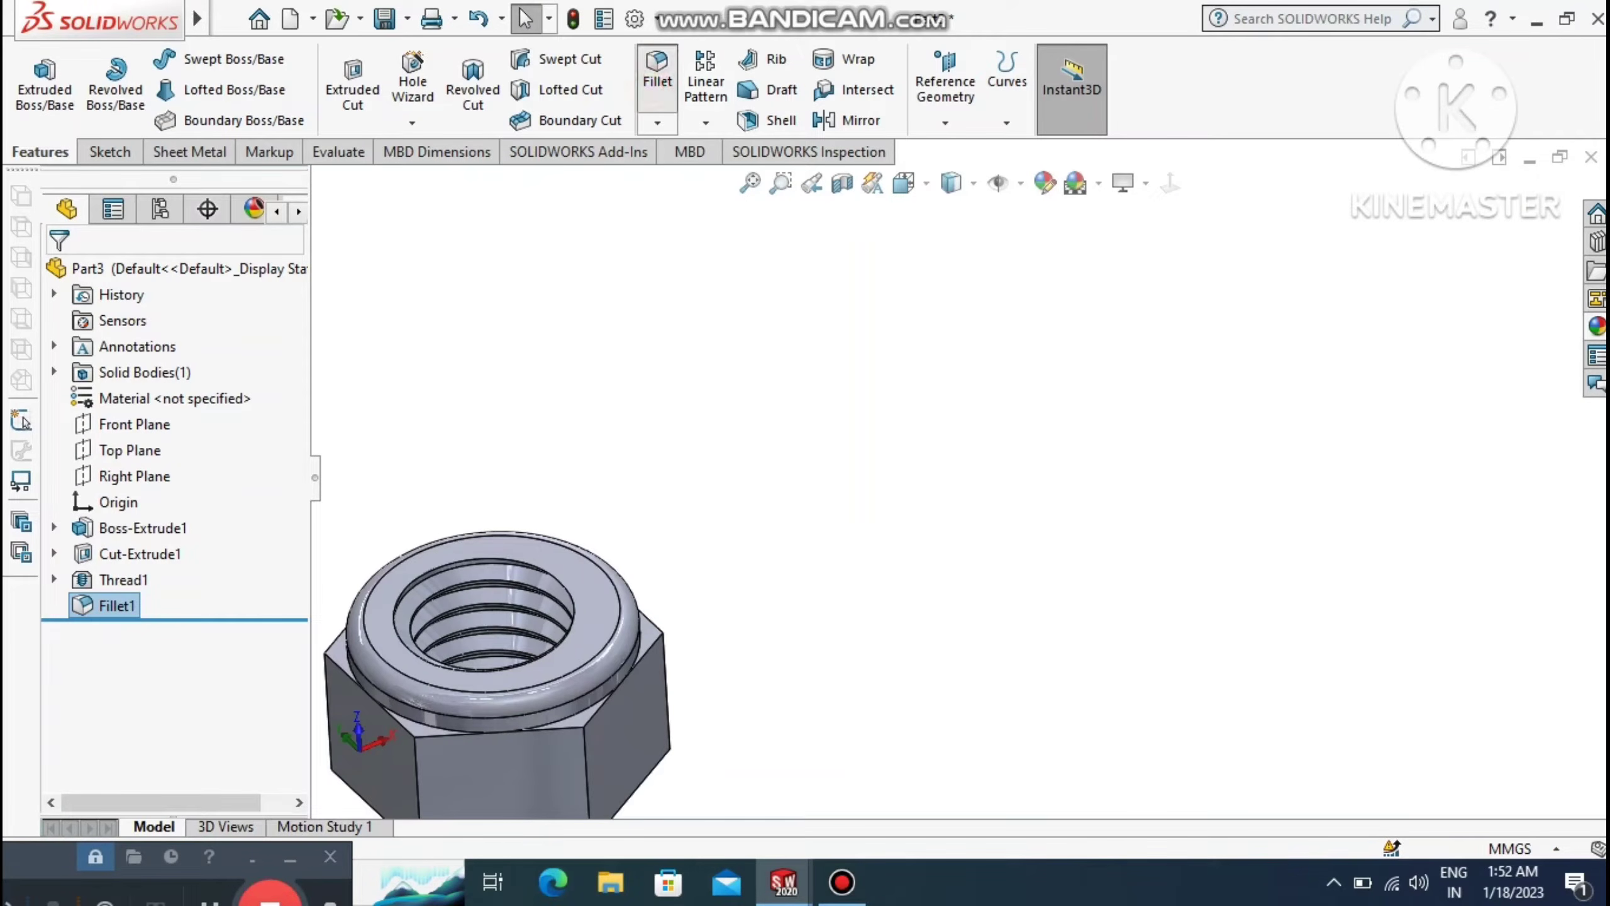
left_click(573, 717)
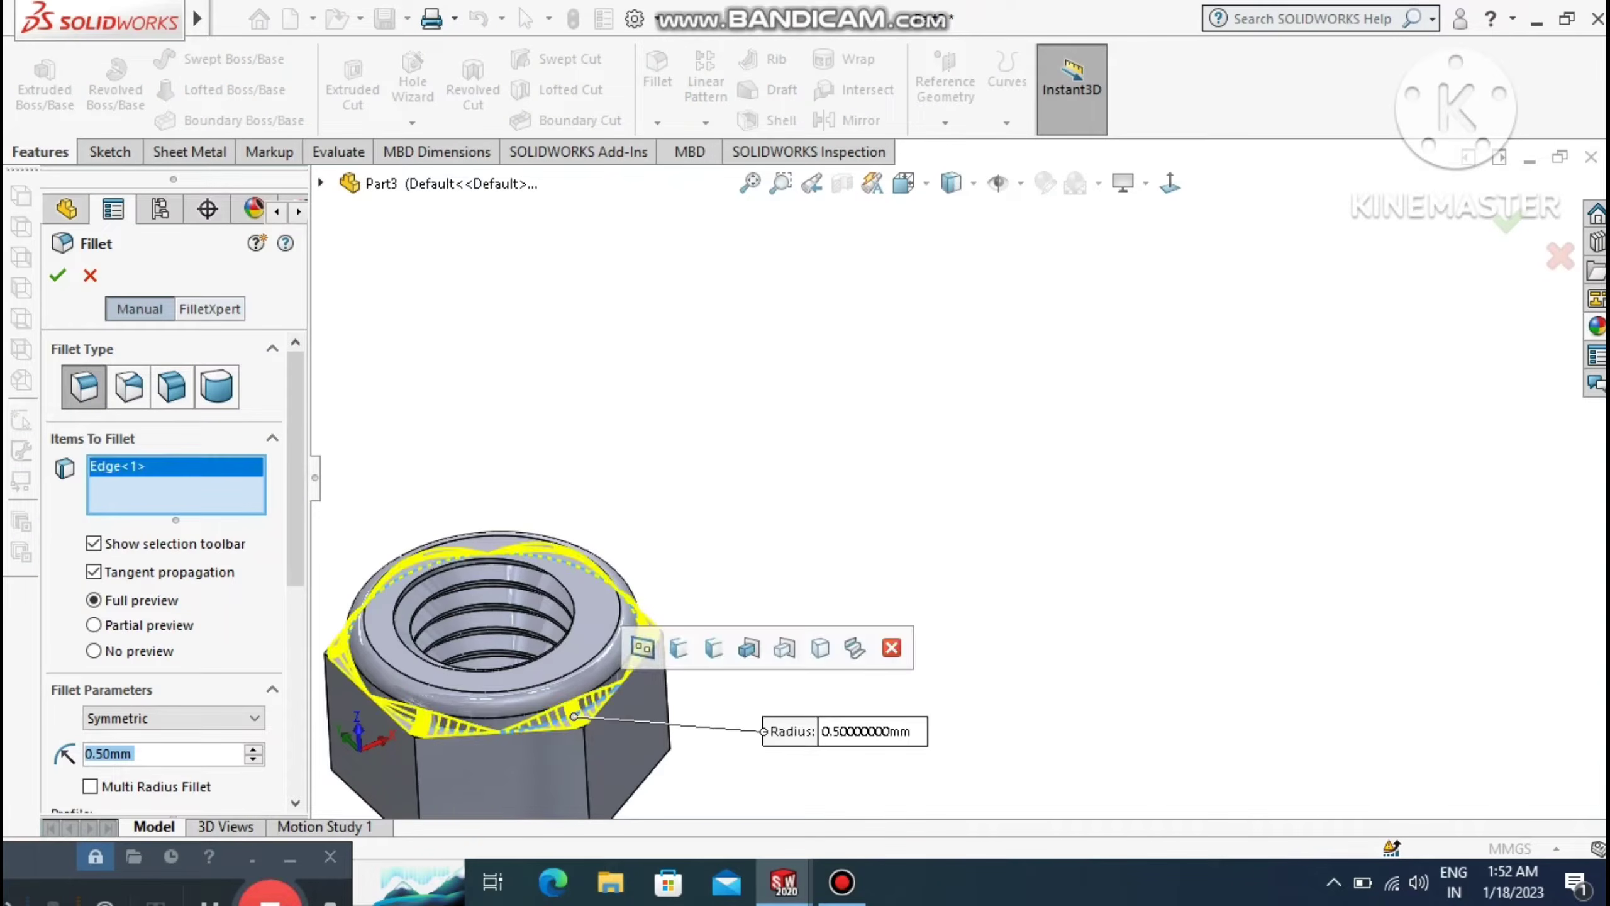
left_click(58, 274)
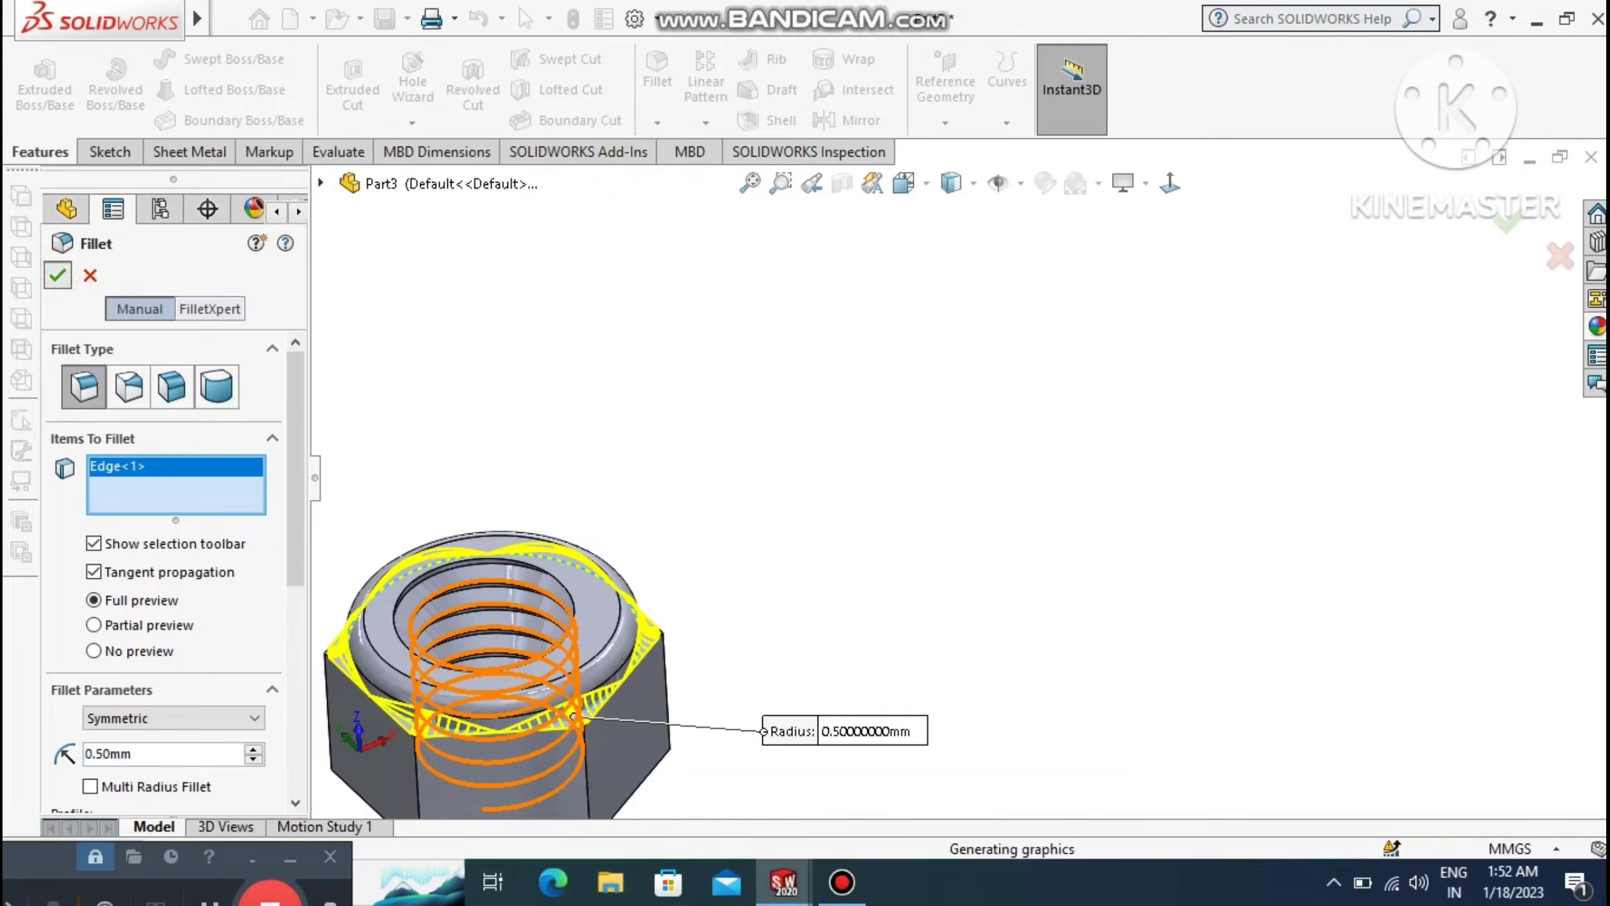
left_click(749, 183)
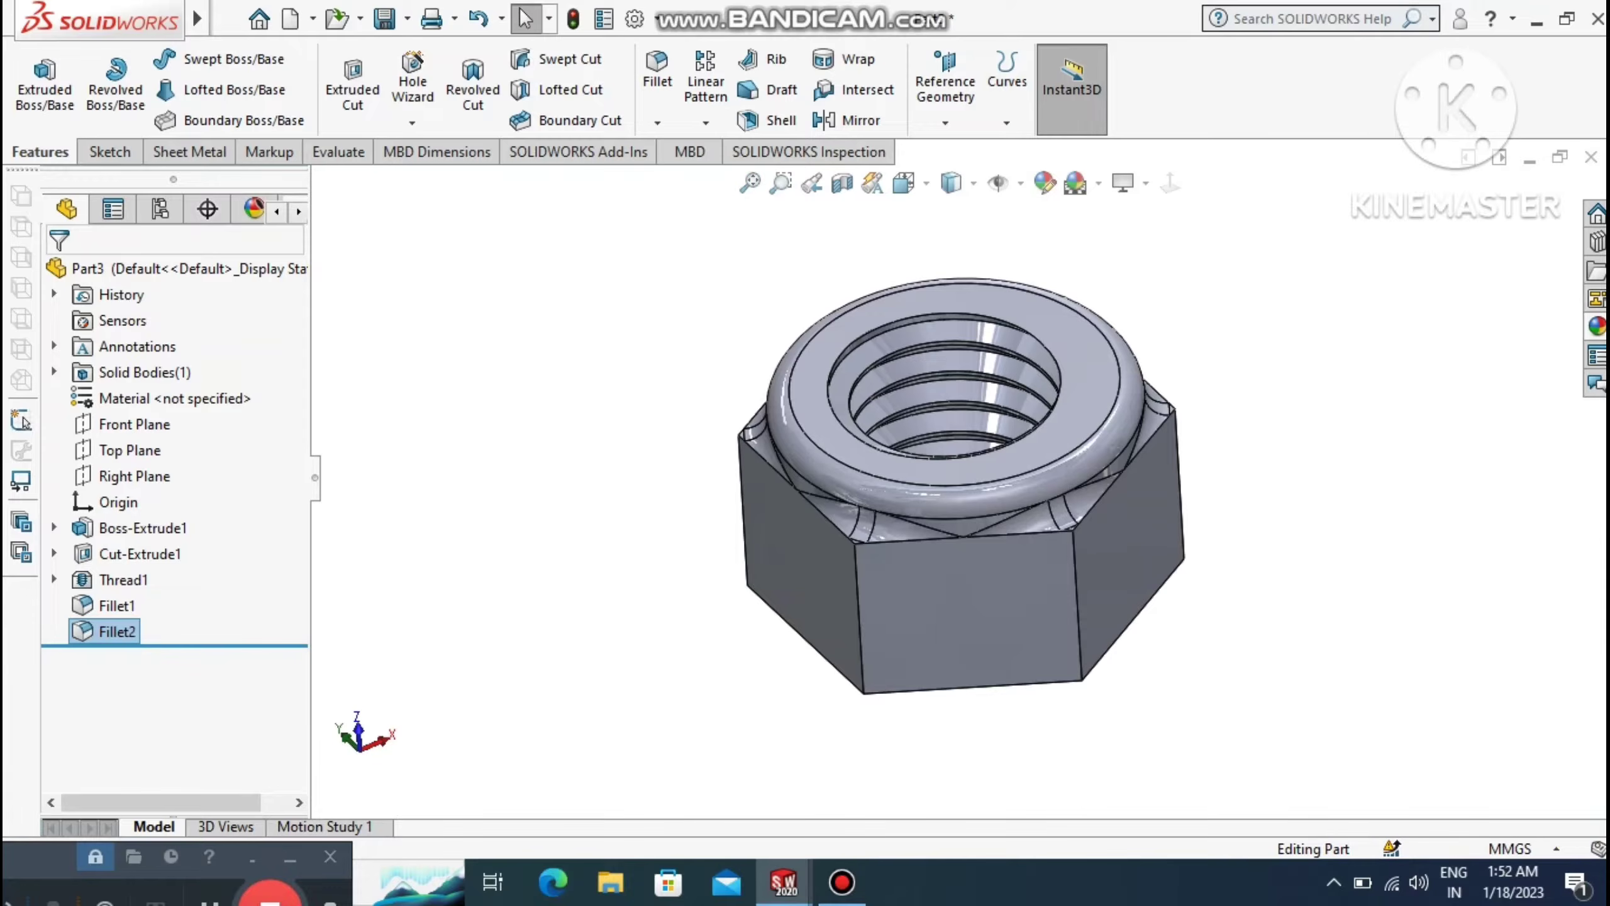
View the nut shaded without edges, and restore the shaded display with edges.
left_click(949, 183)
left_click(953, 248)
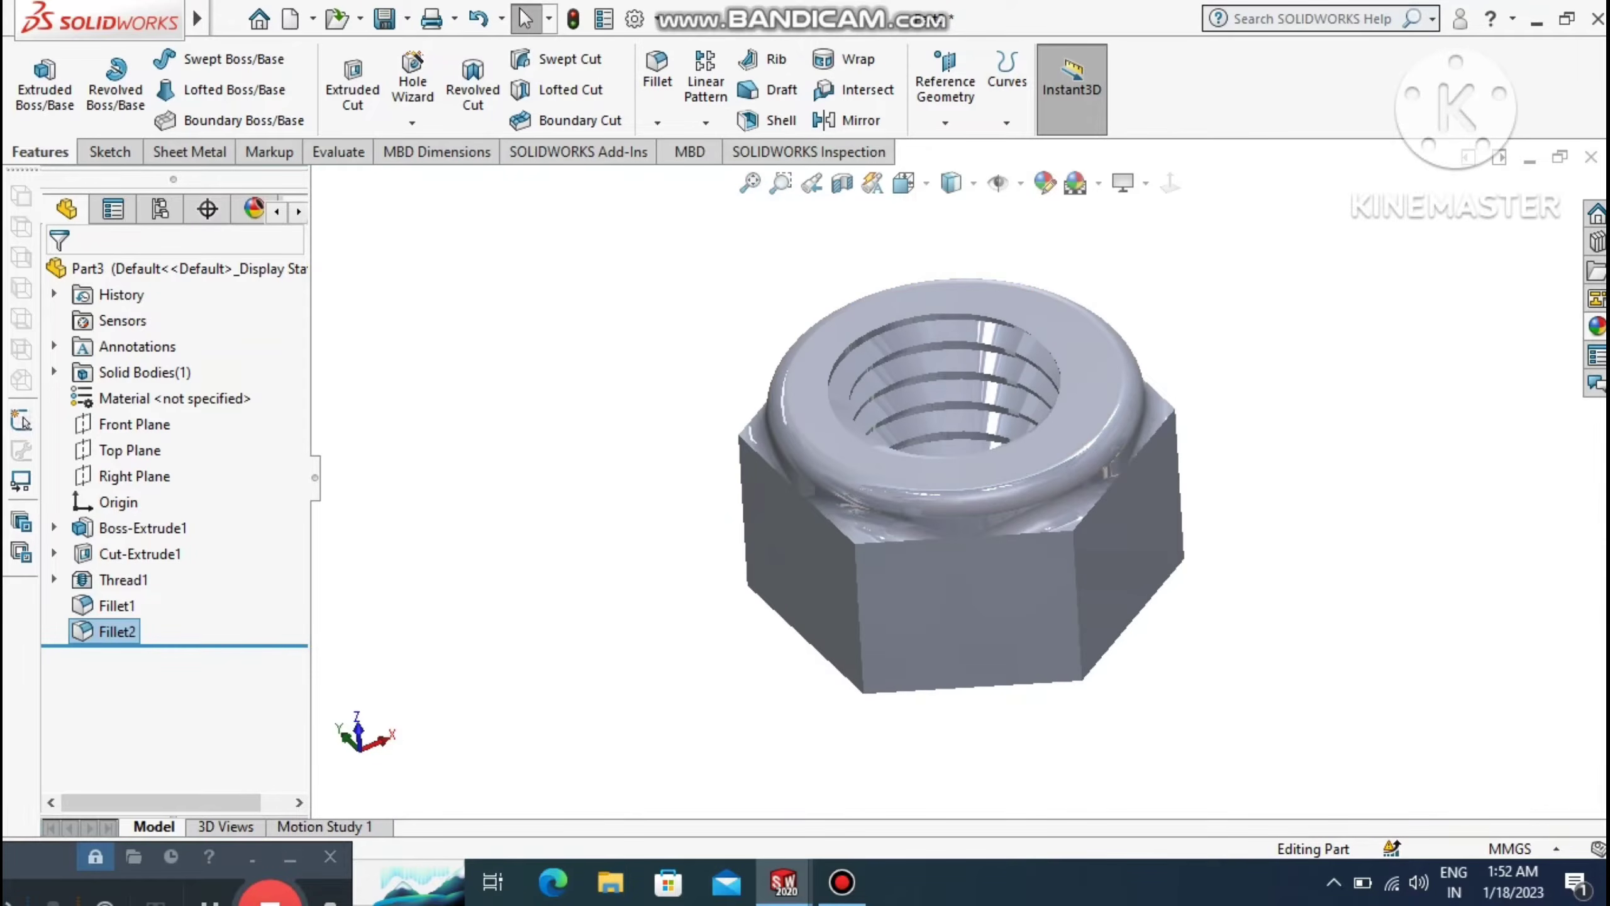
left_click(677, 371)
left_click(951, 183)
left_click(956, 219)
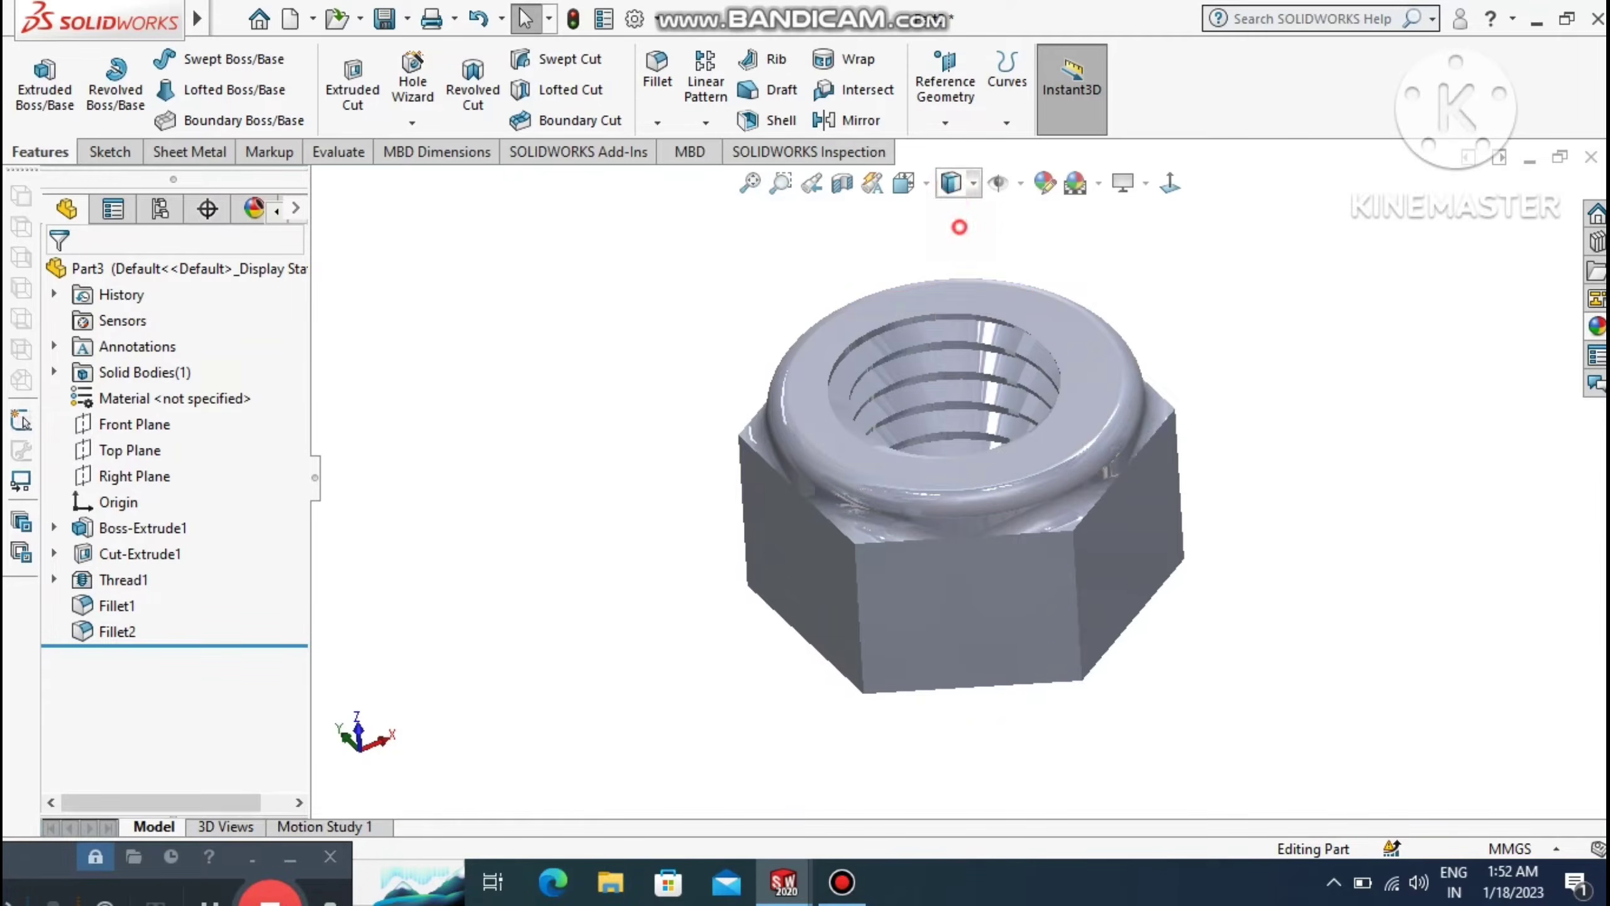
Save the nut part as Clinch Nut in the Sheet metal box folder.
left_click(229, 18)
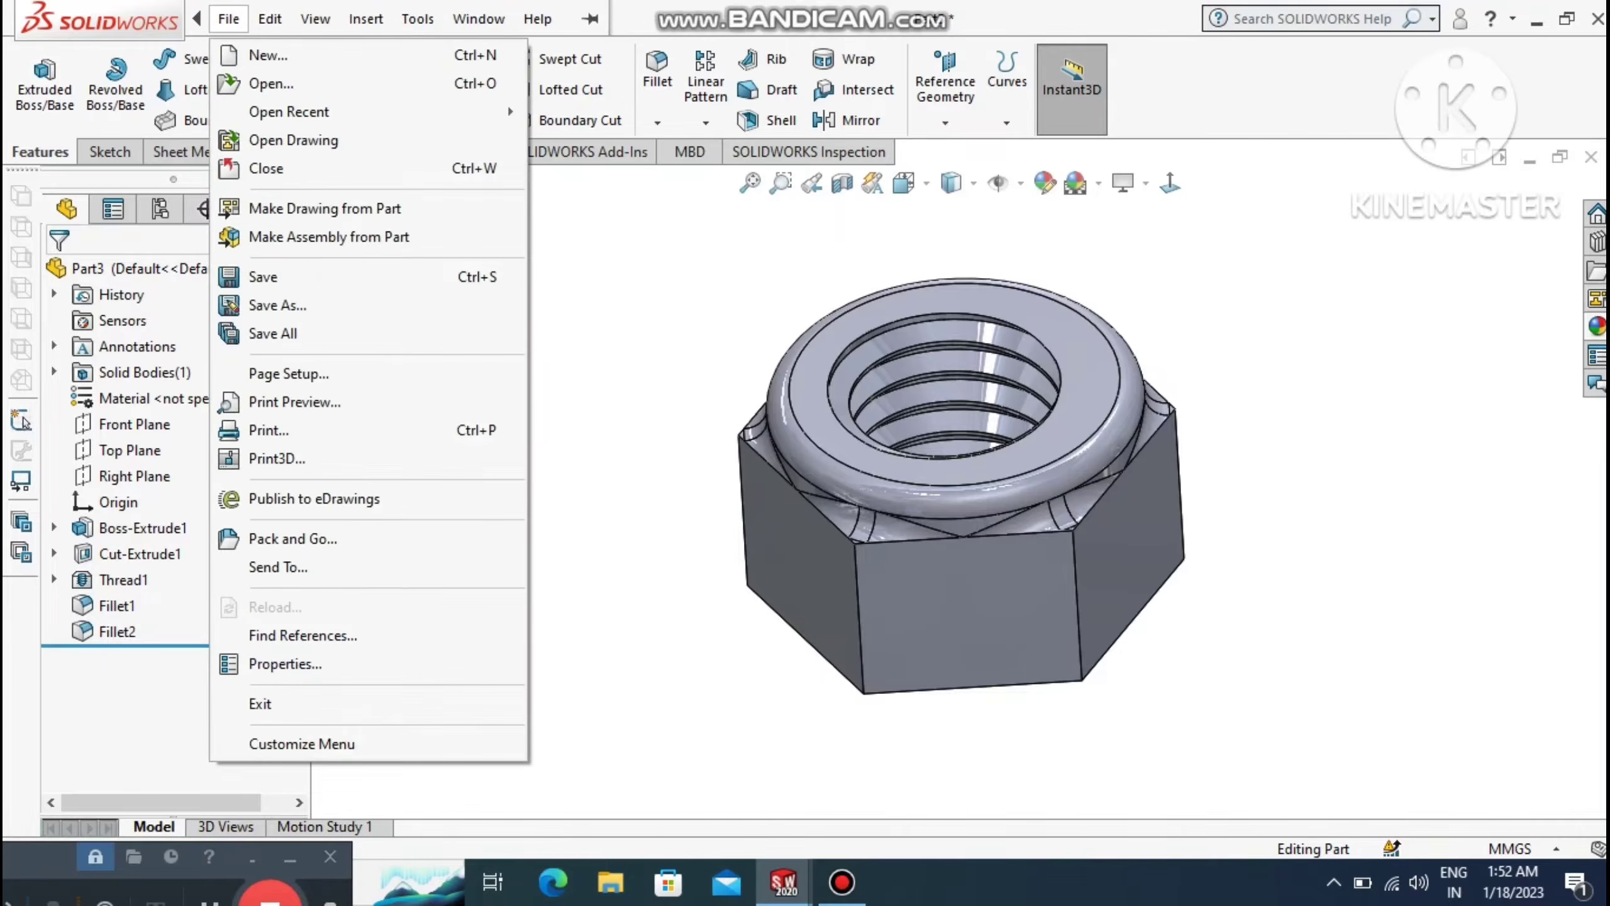
left_click(276, 305)
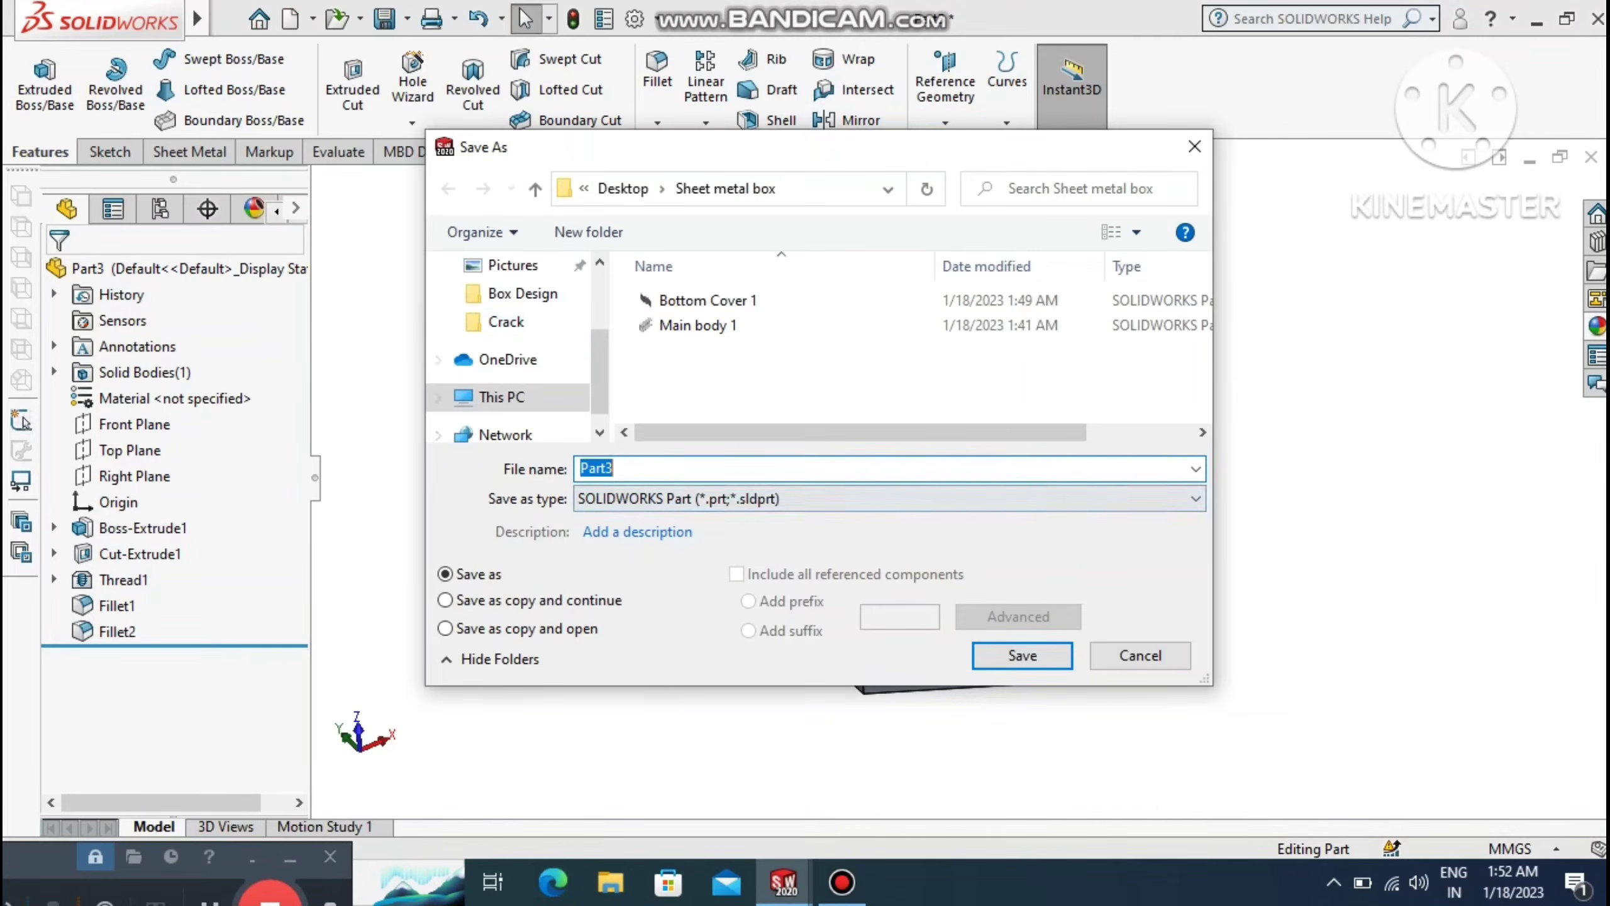
type("Clinch Nut")
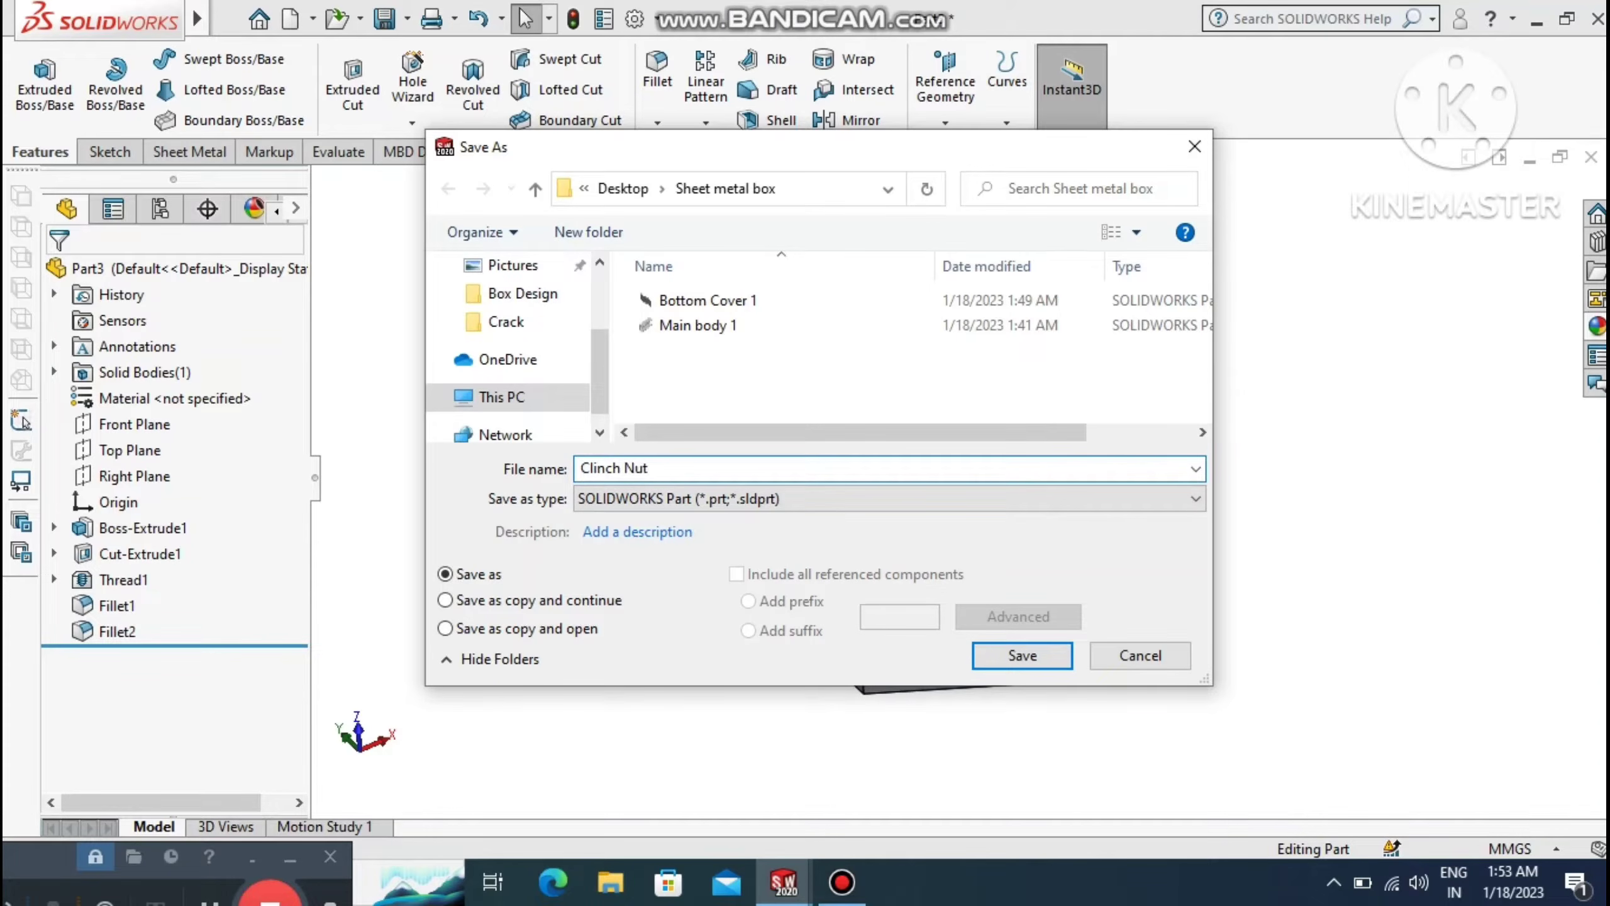
key("Return")
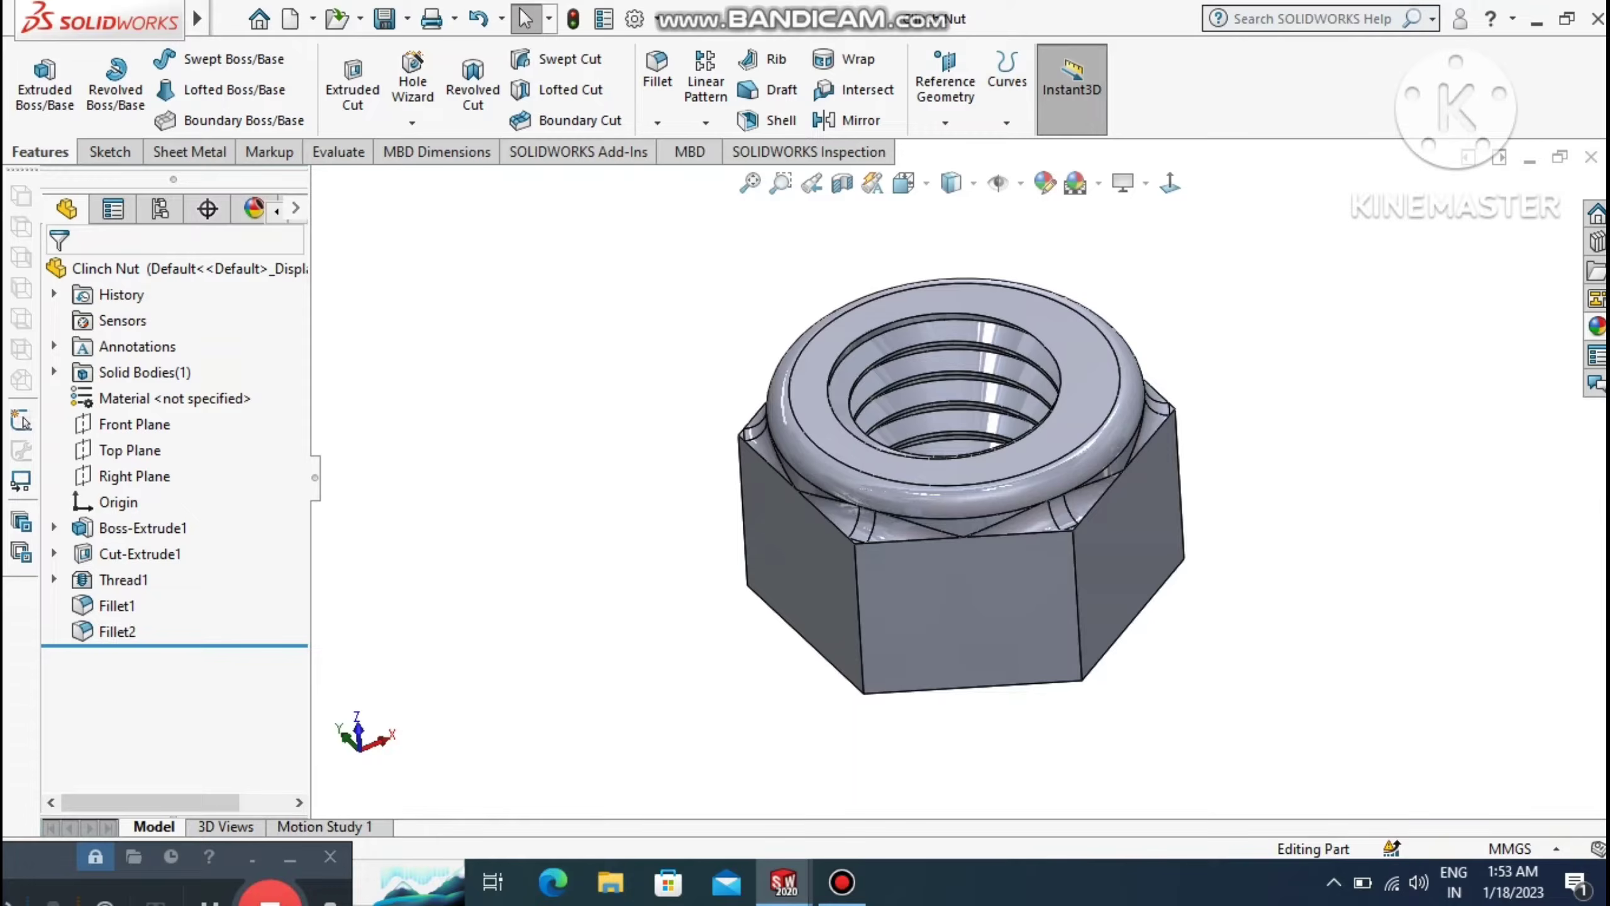
Create a new part document and apply the Plain White scene to it.
left_click(229, 18)
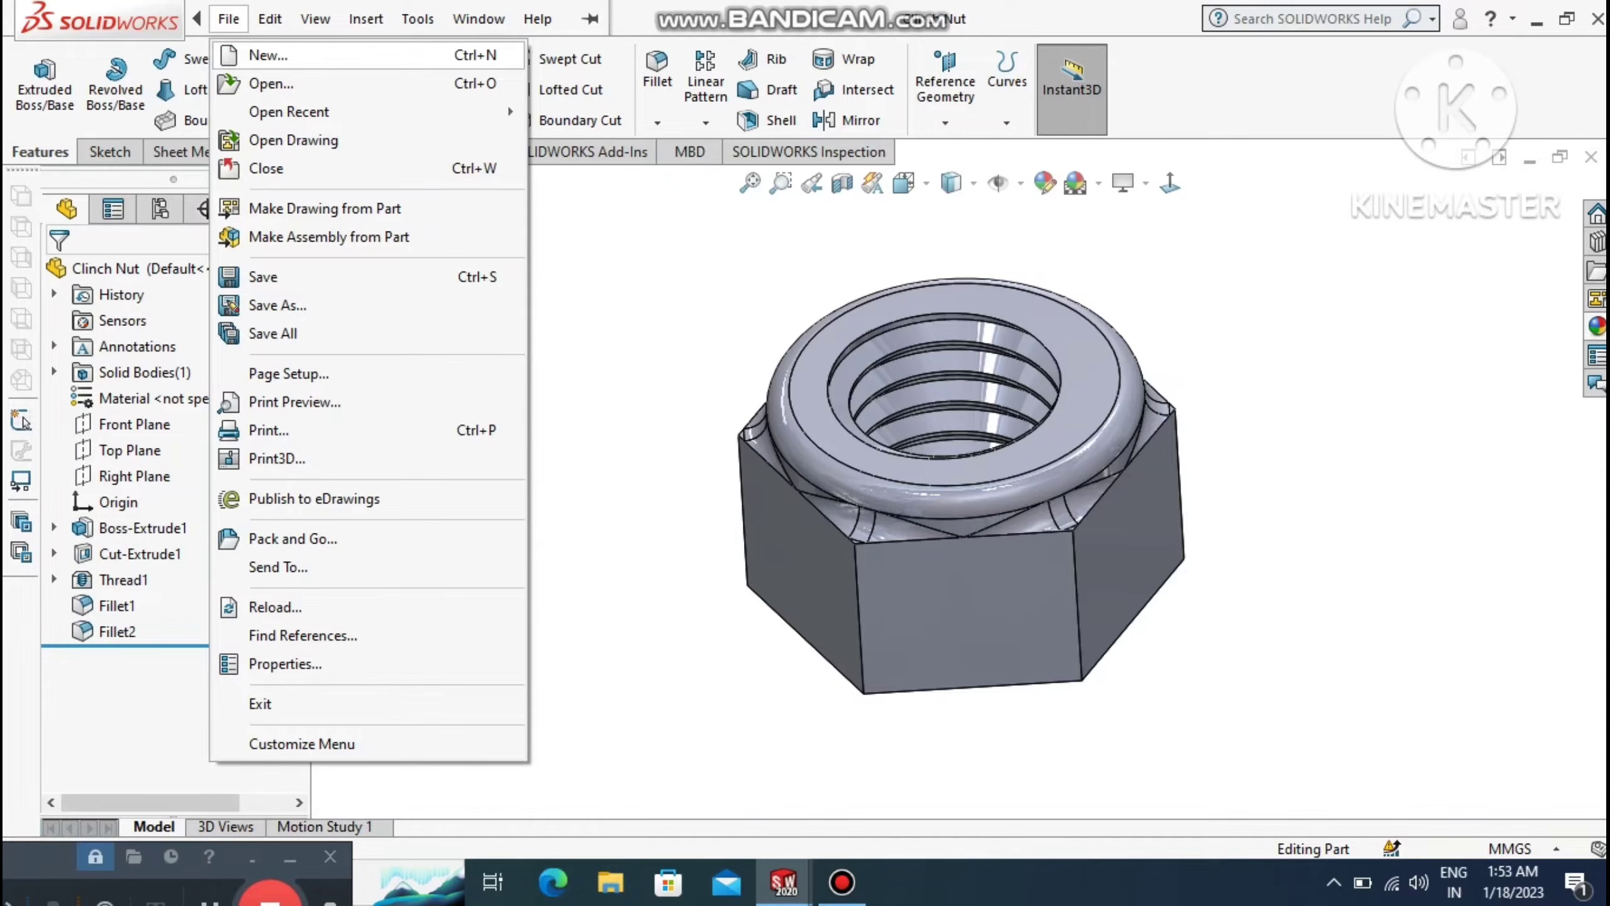
left_click(268, 56)
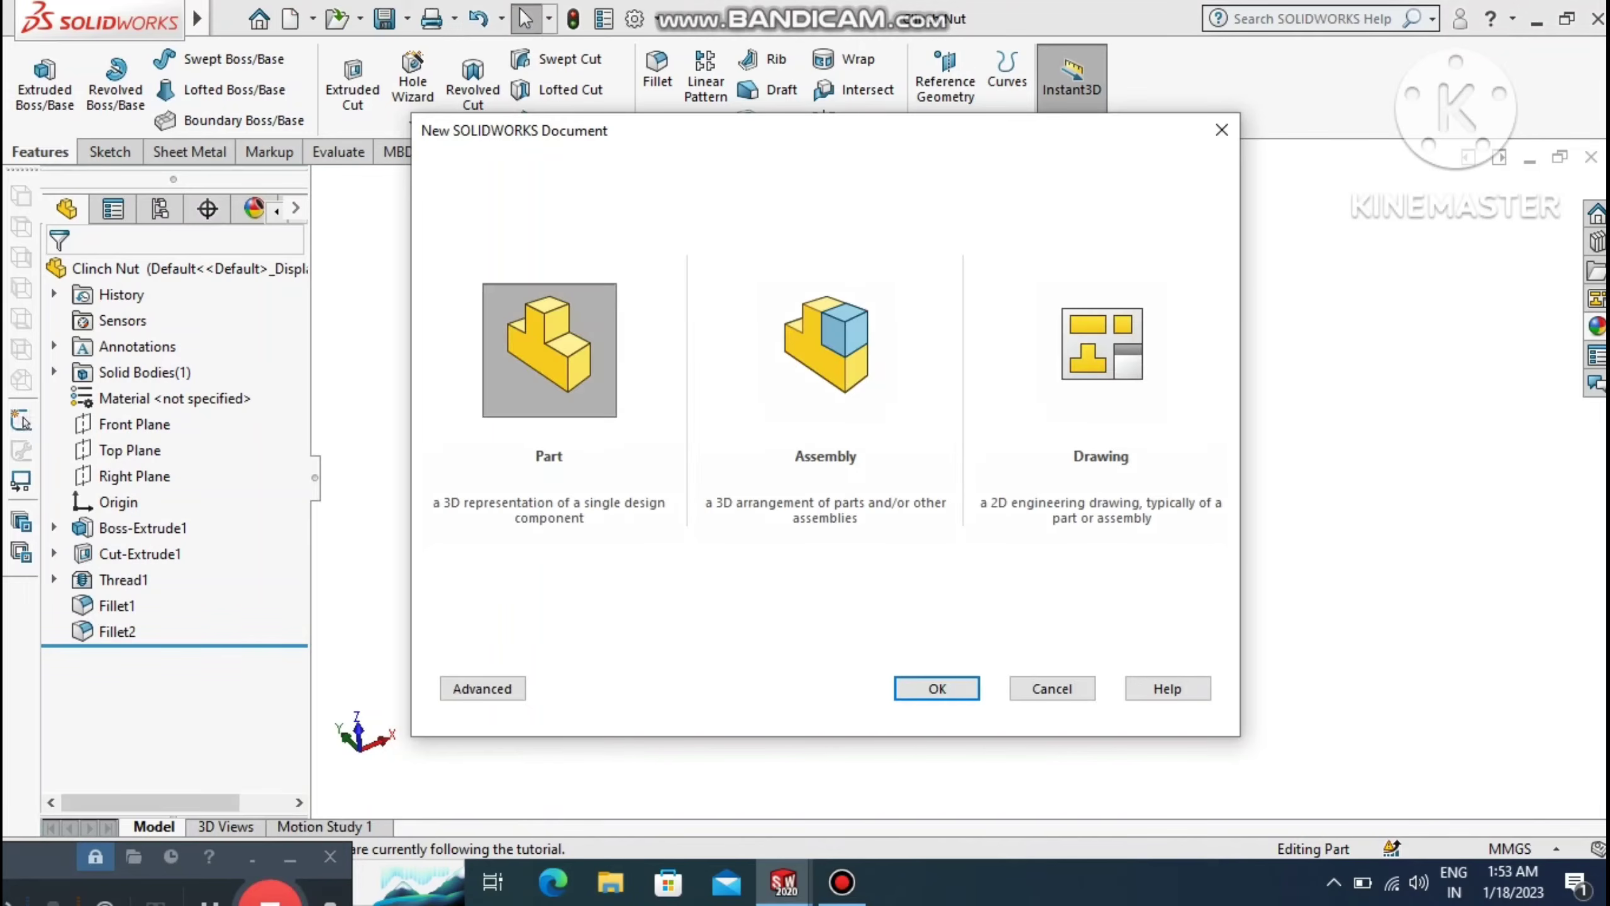
key("Return")
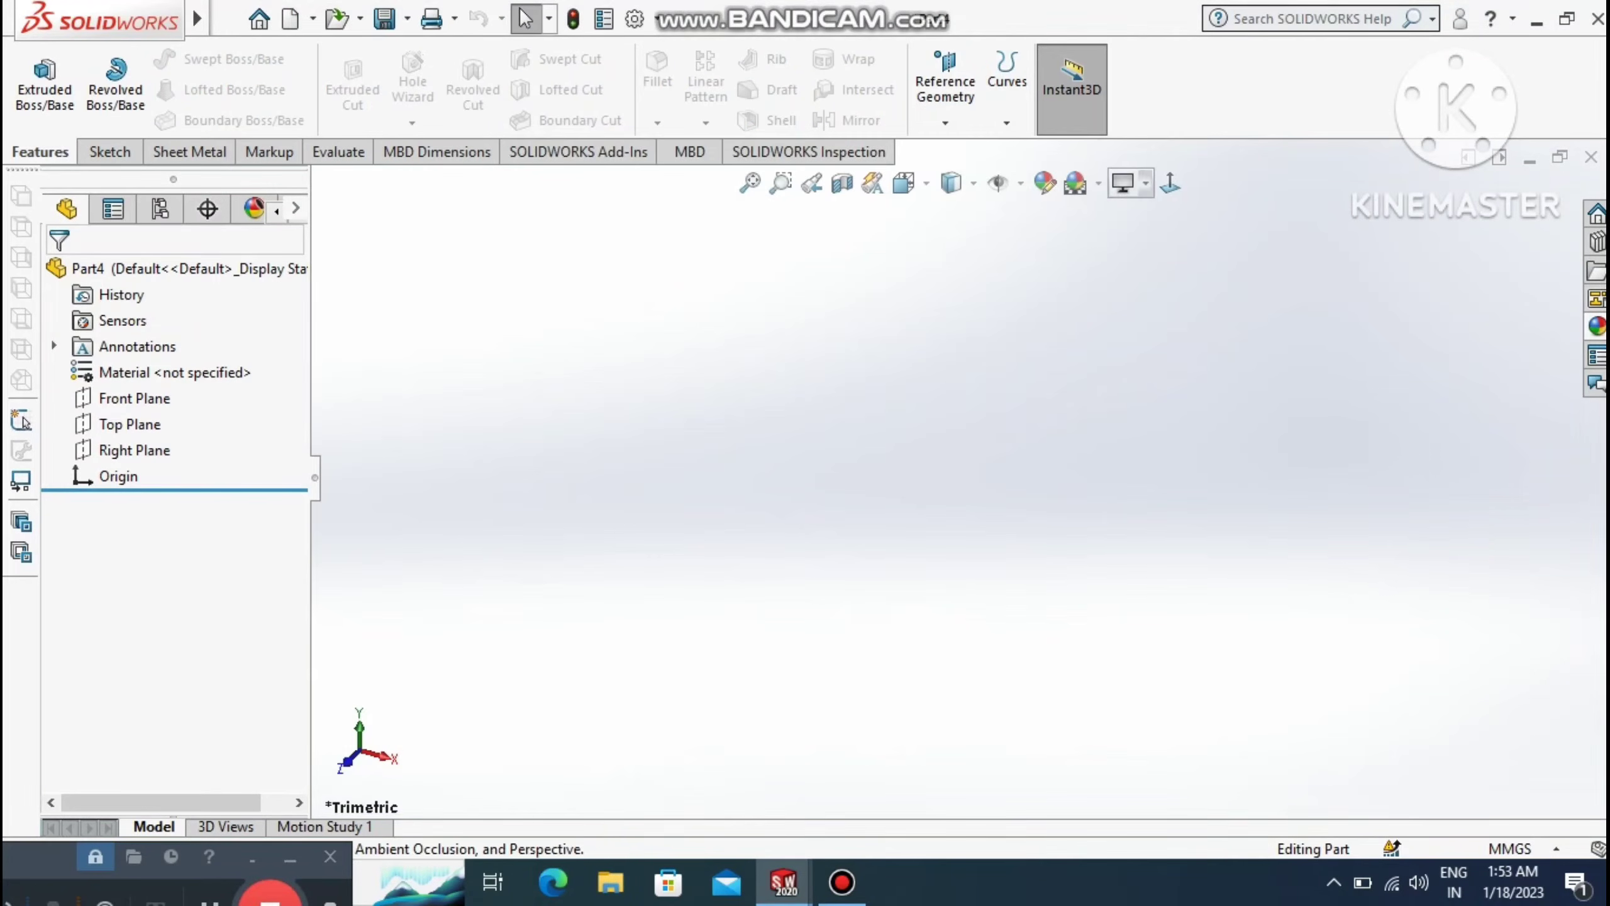
left_click(1095, 196)
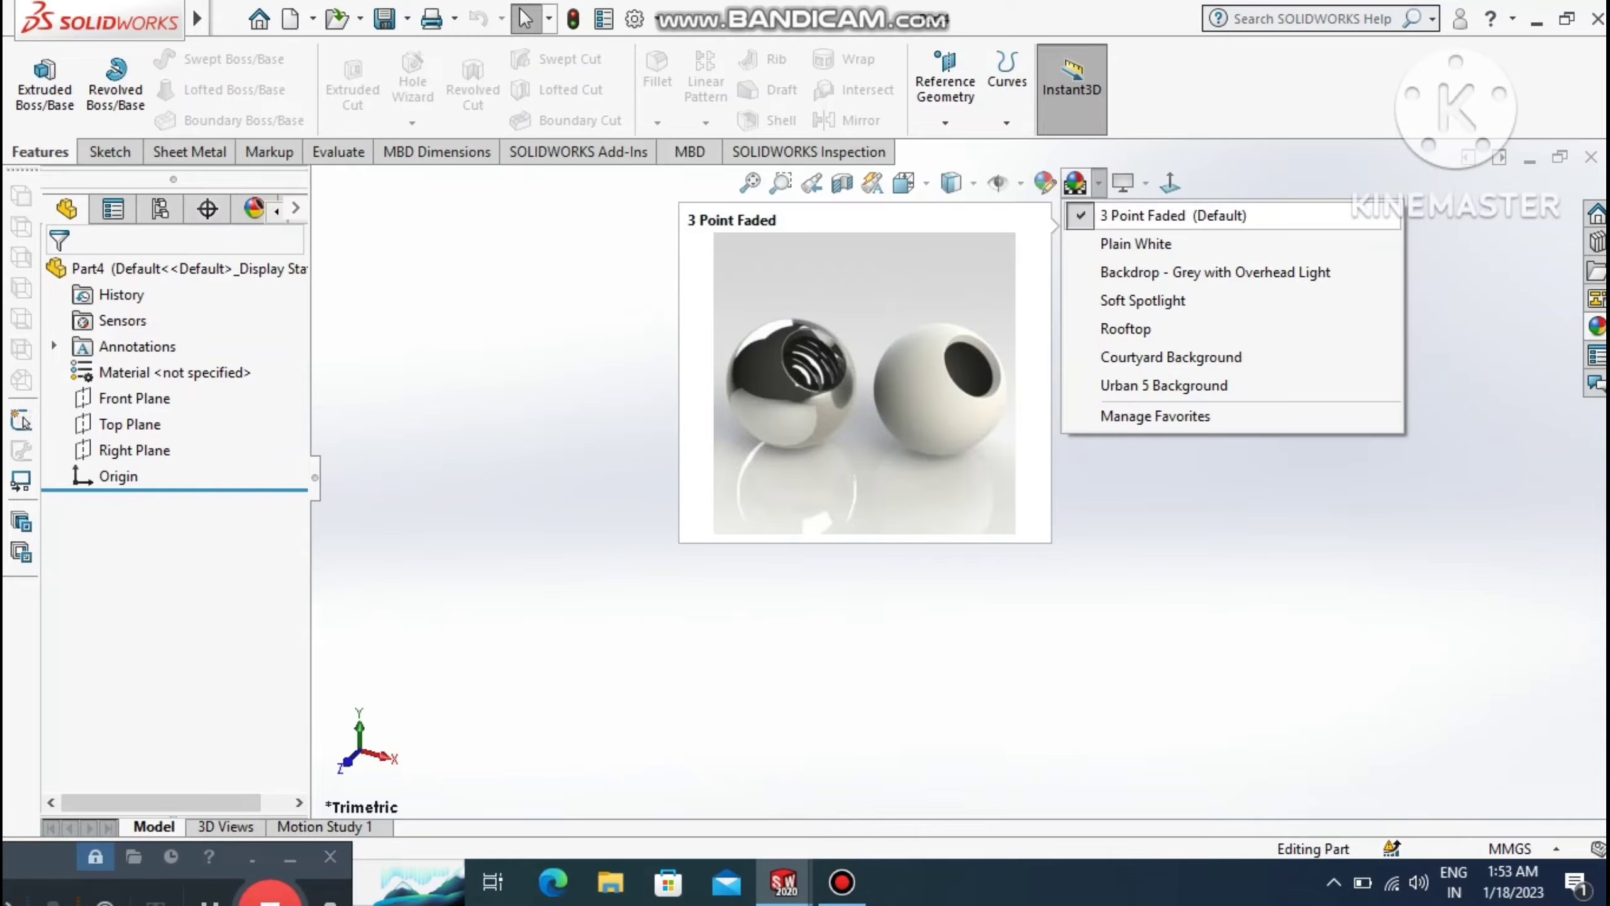
left_click(1144, 243)
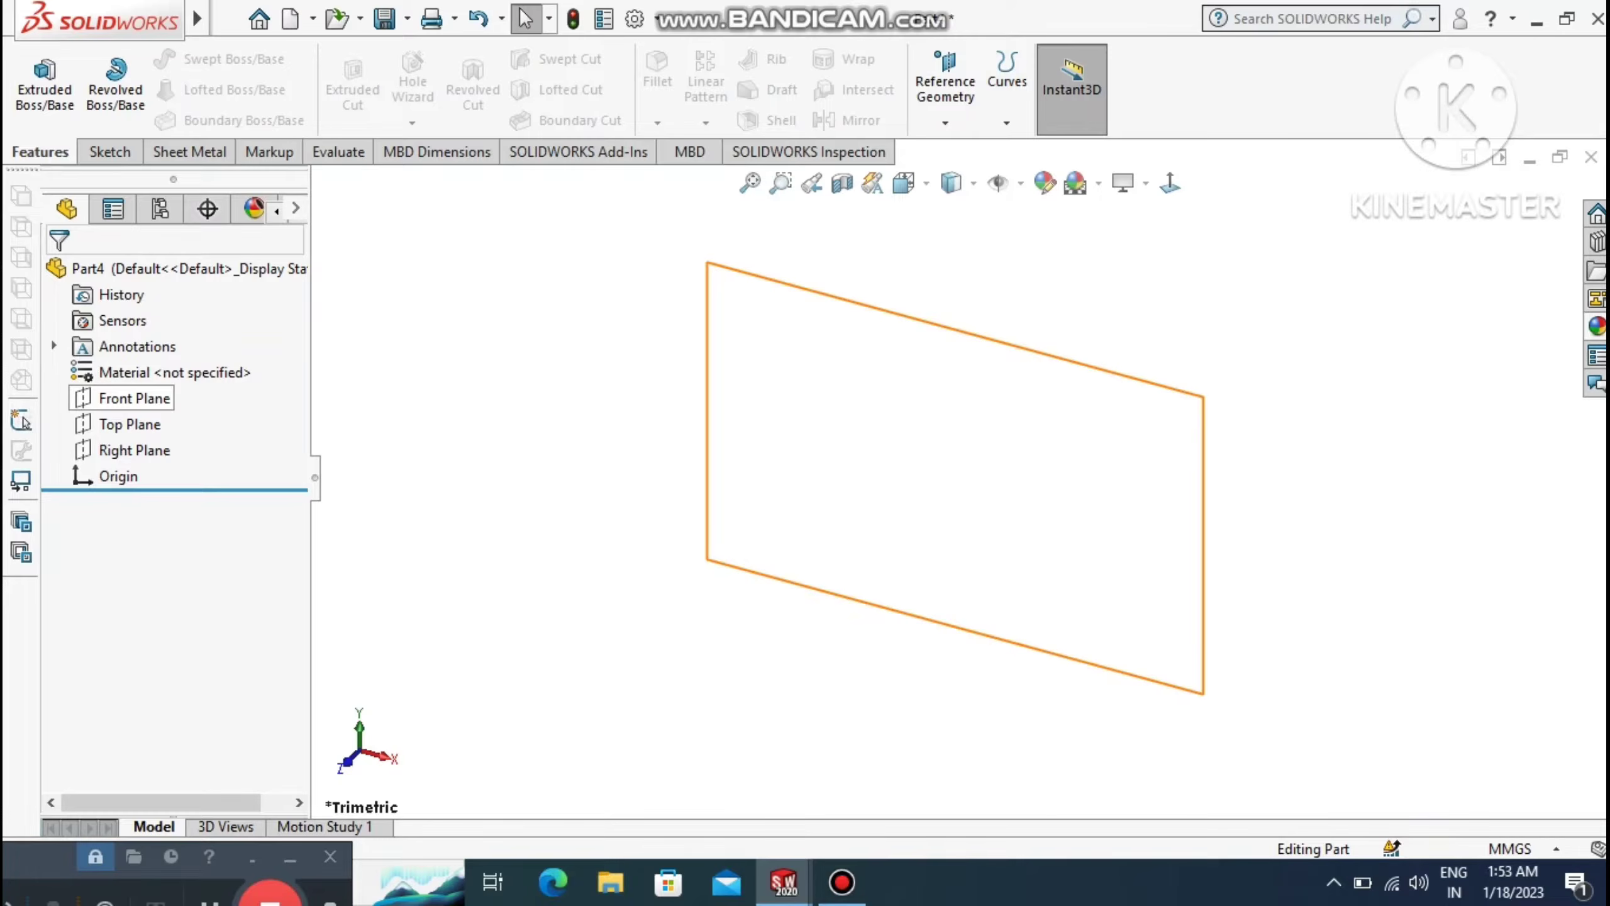
Sketch a center rectangle about 147 mm wide on the Front Plane, centred on the origin.
right_click(115, 399)
left_click(138, 368)
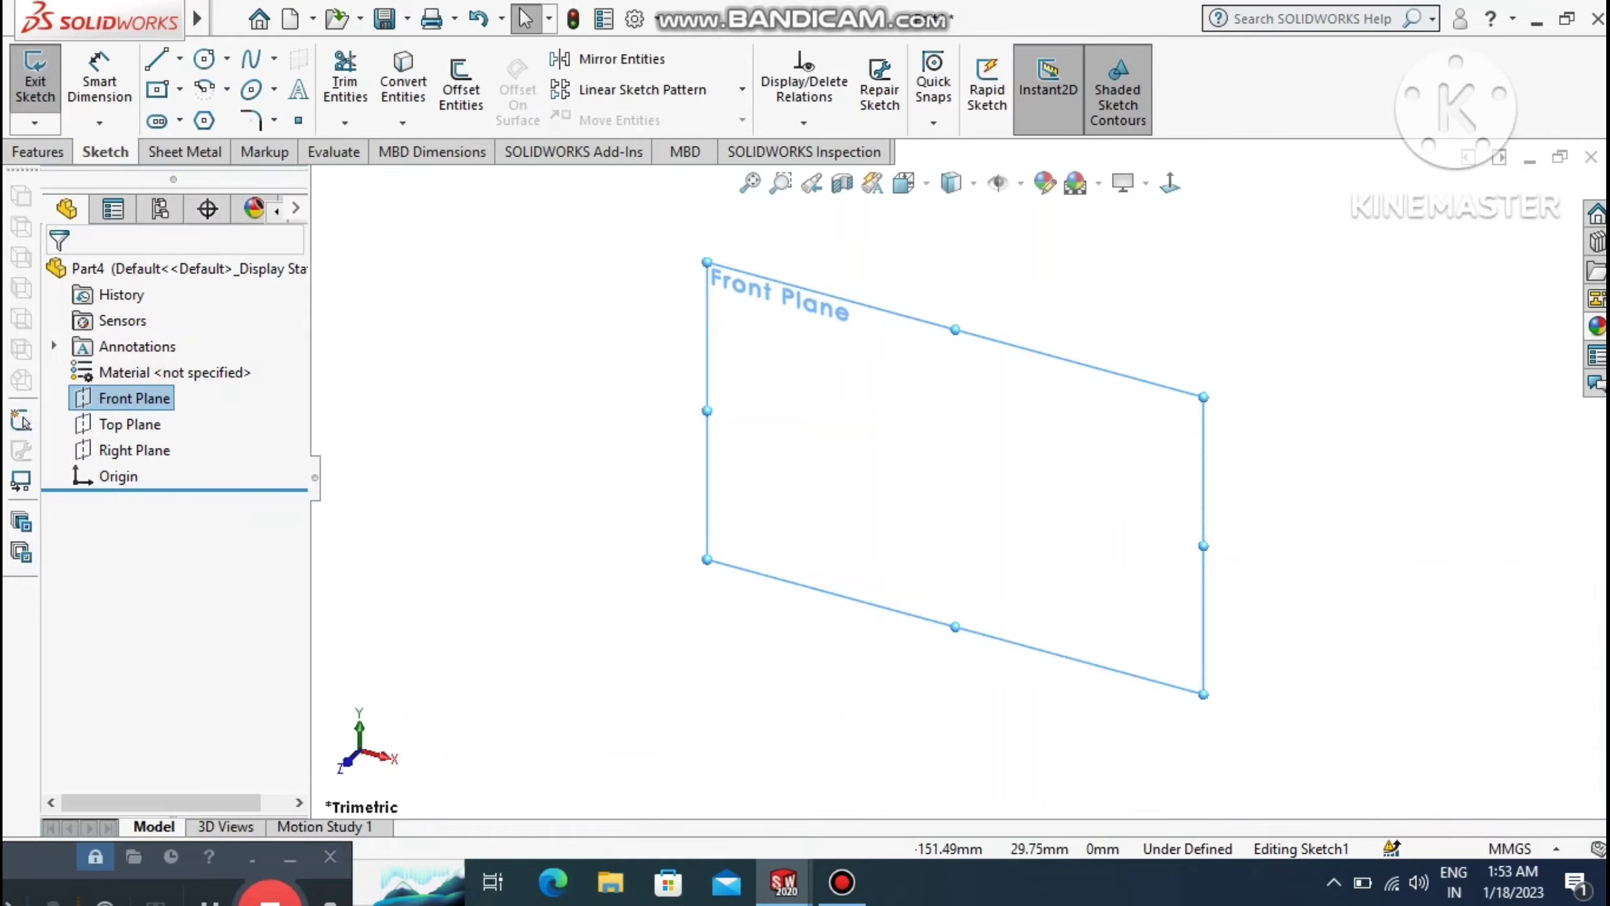
left_click(533, 353)
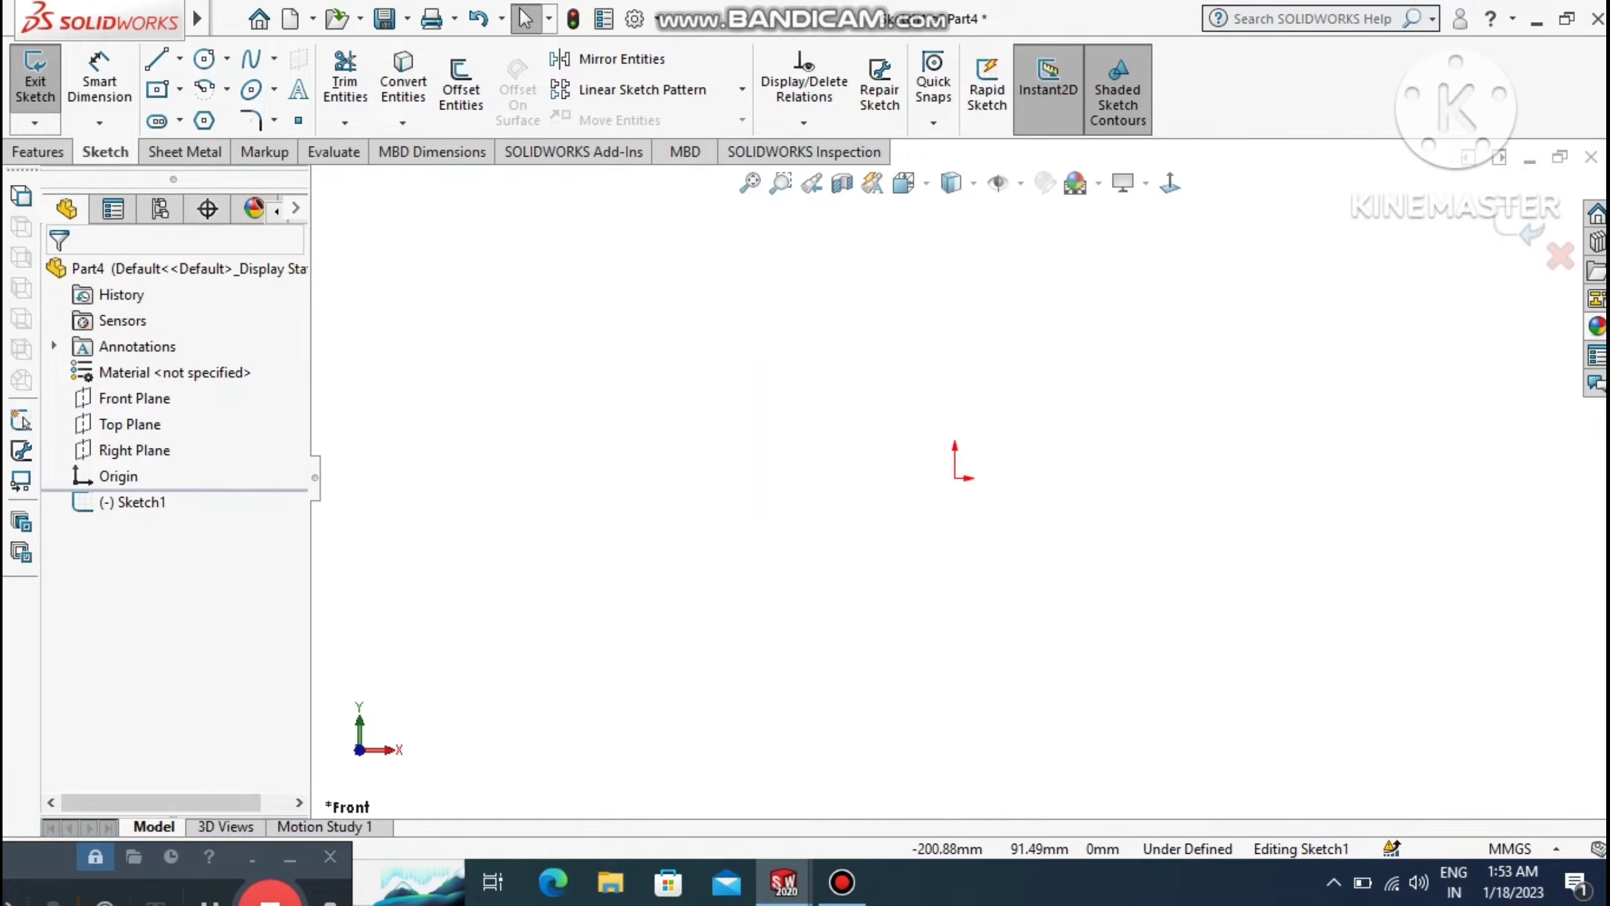
left_click(157, 89)
left_click(954, 477)
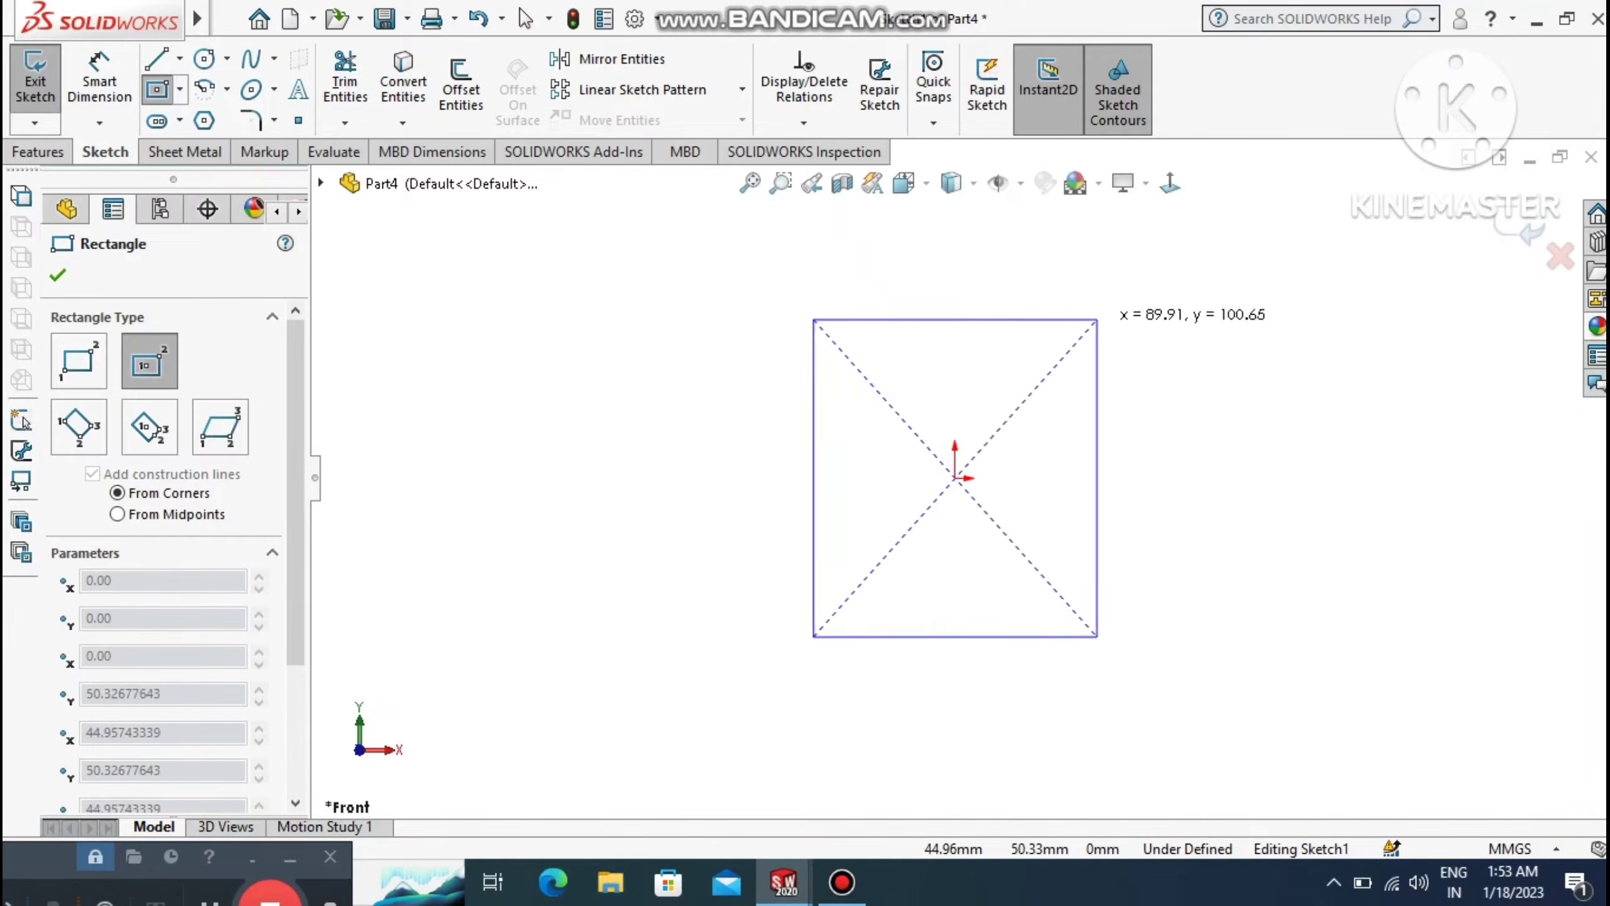
left_click(1186, 259)
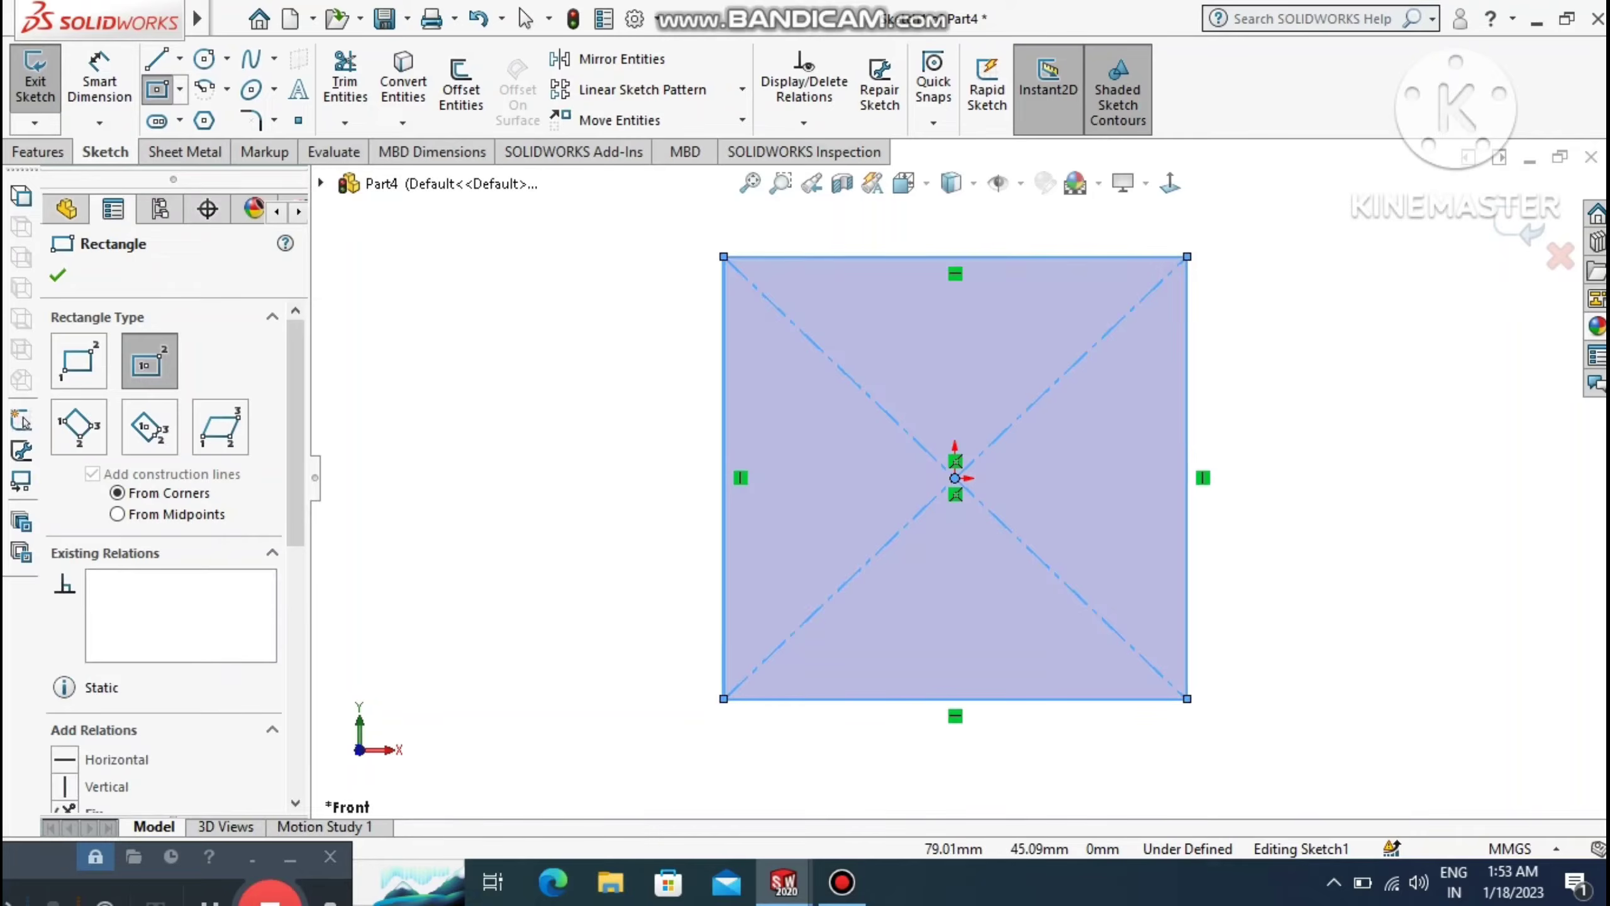
key("Escape")
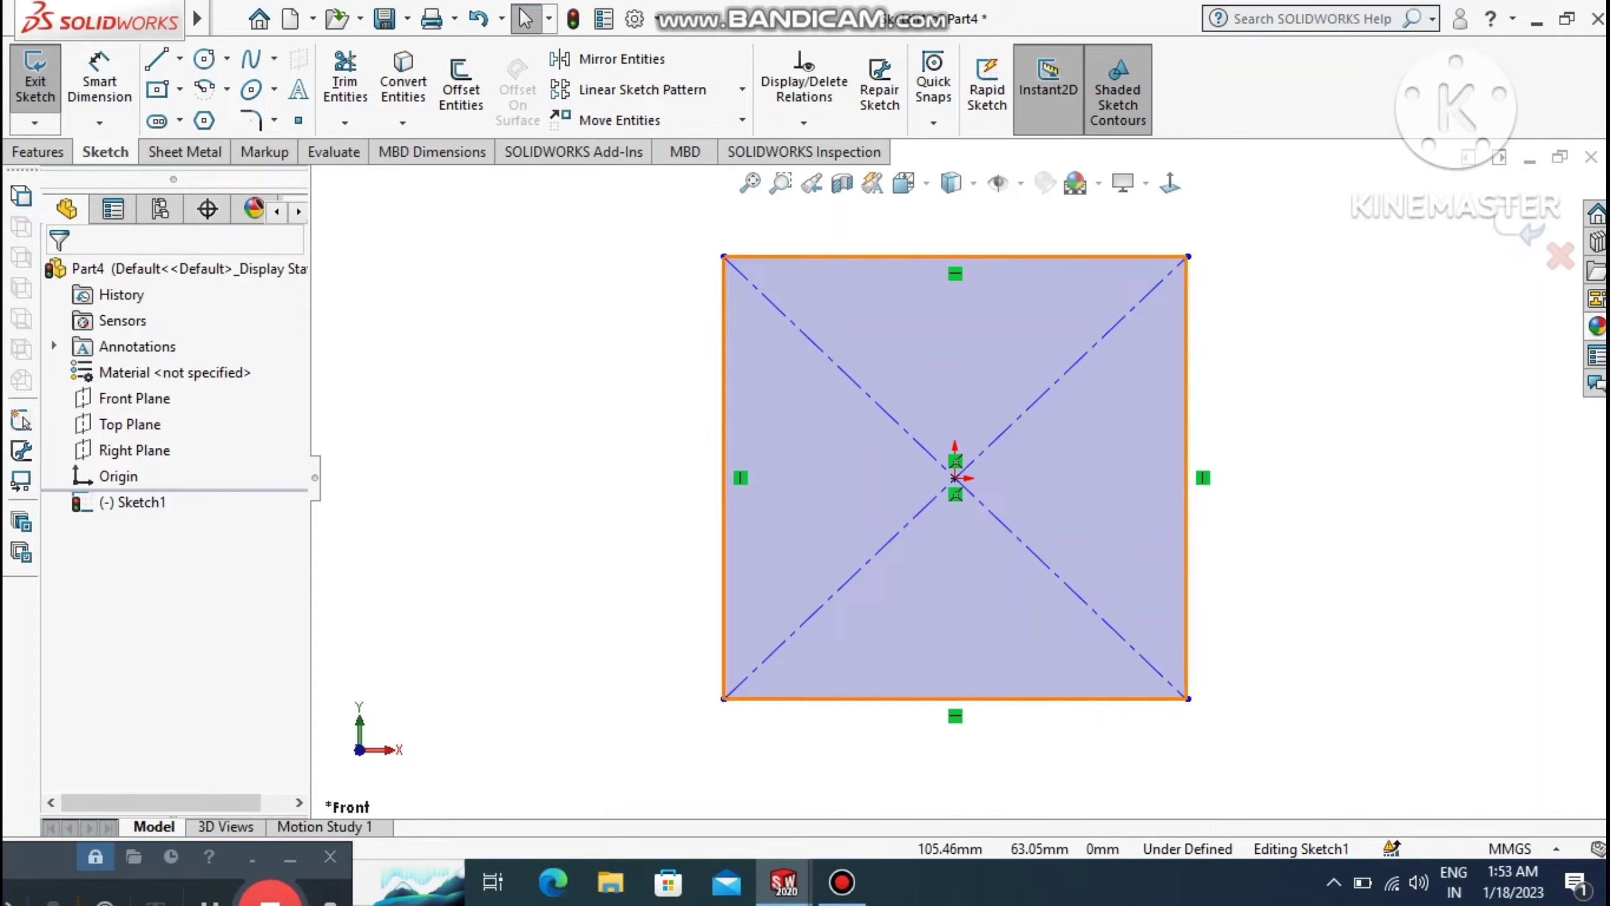
Dimension the rectangle to 115.5 mm wide and 82.5 mm high.
left_click(82, 76)
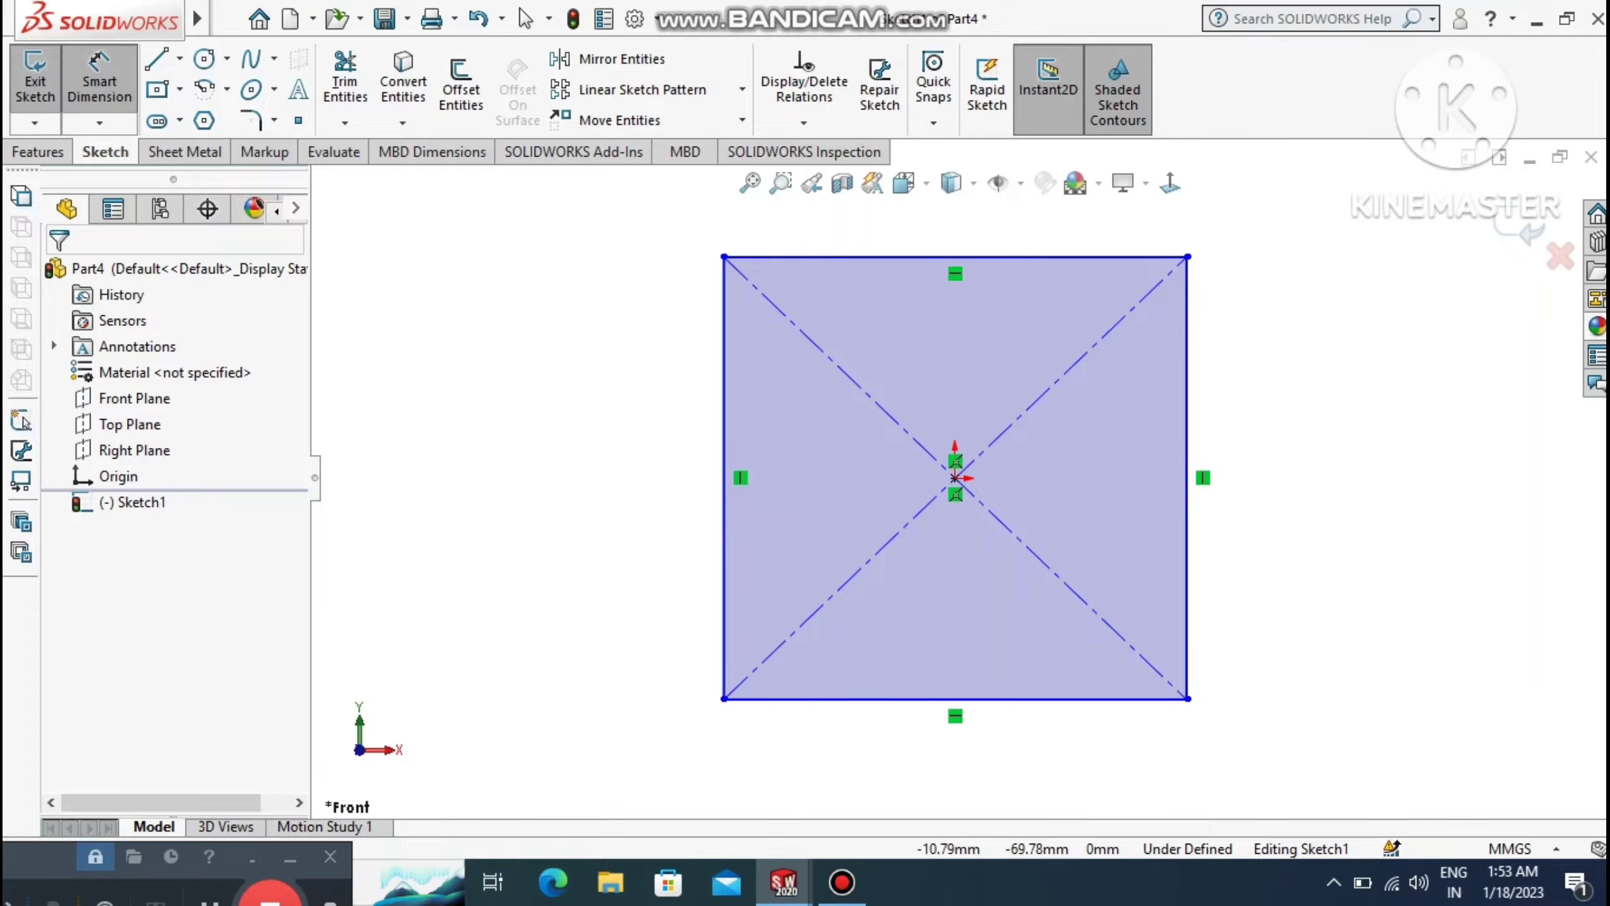
left_click(919, 700)
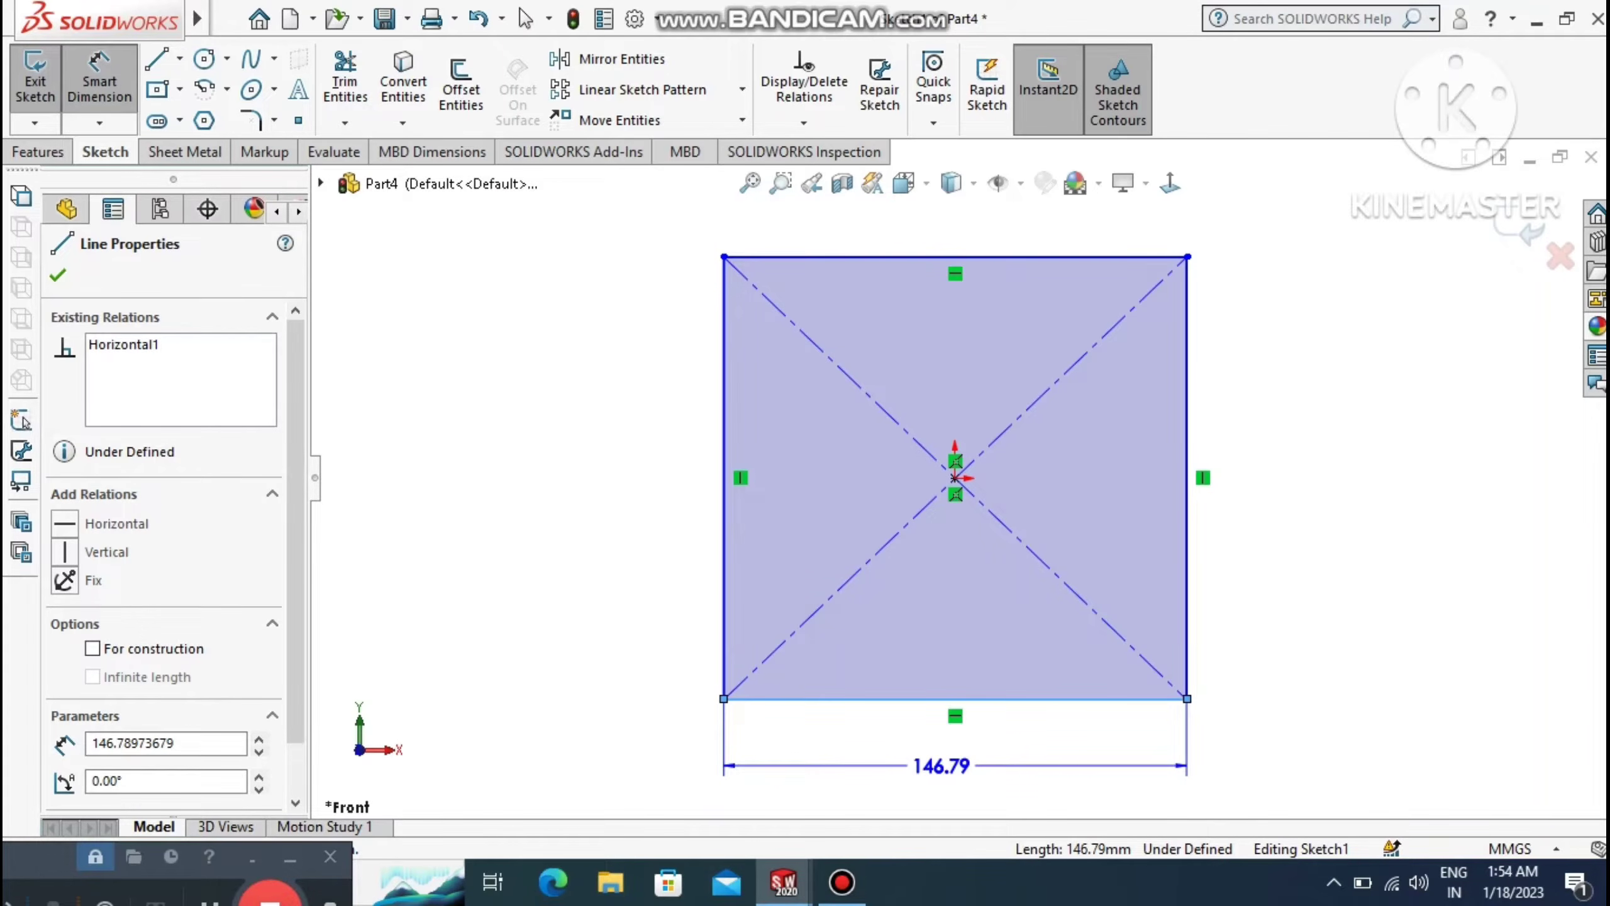
left_click(943, 766)
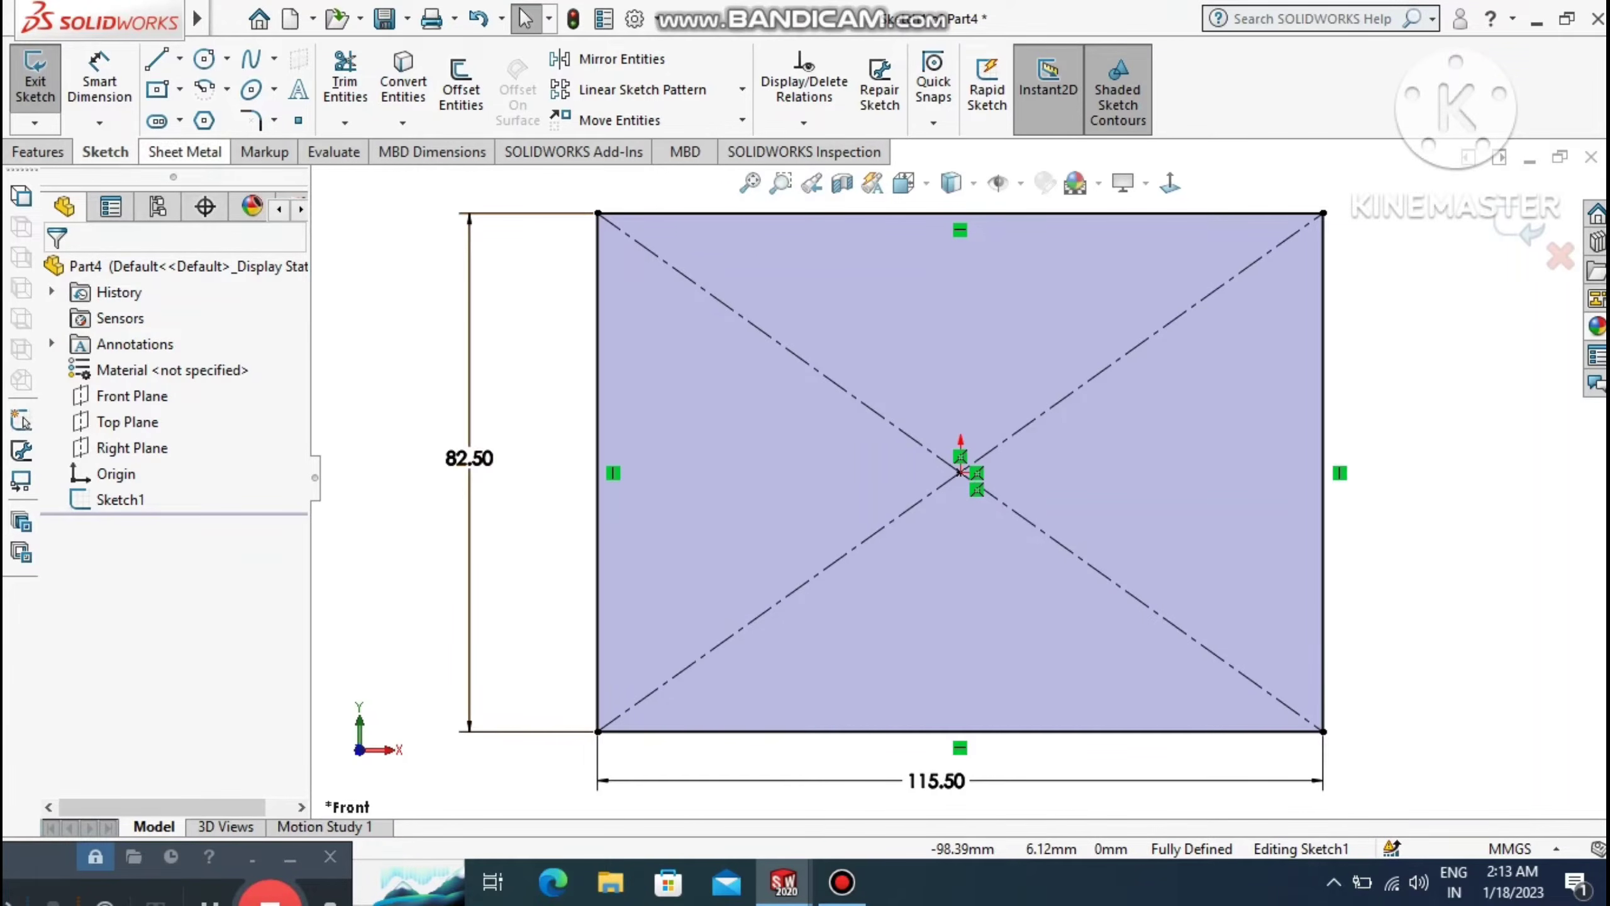
Create a 1.5 mm thick sheet metal base flange from the rectangle sketch with a K-factor of 0.5.
left_click(184, 151)
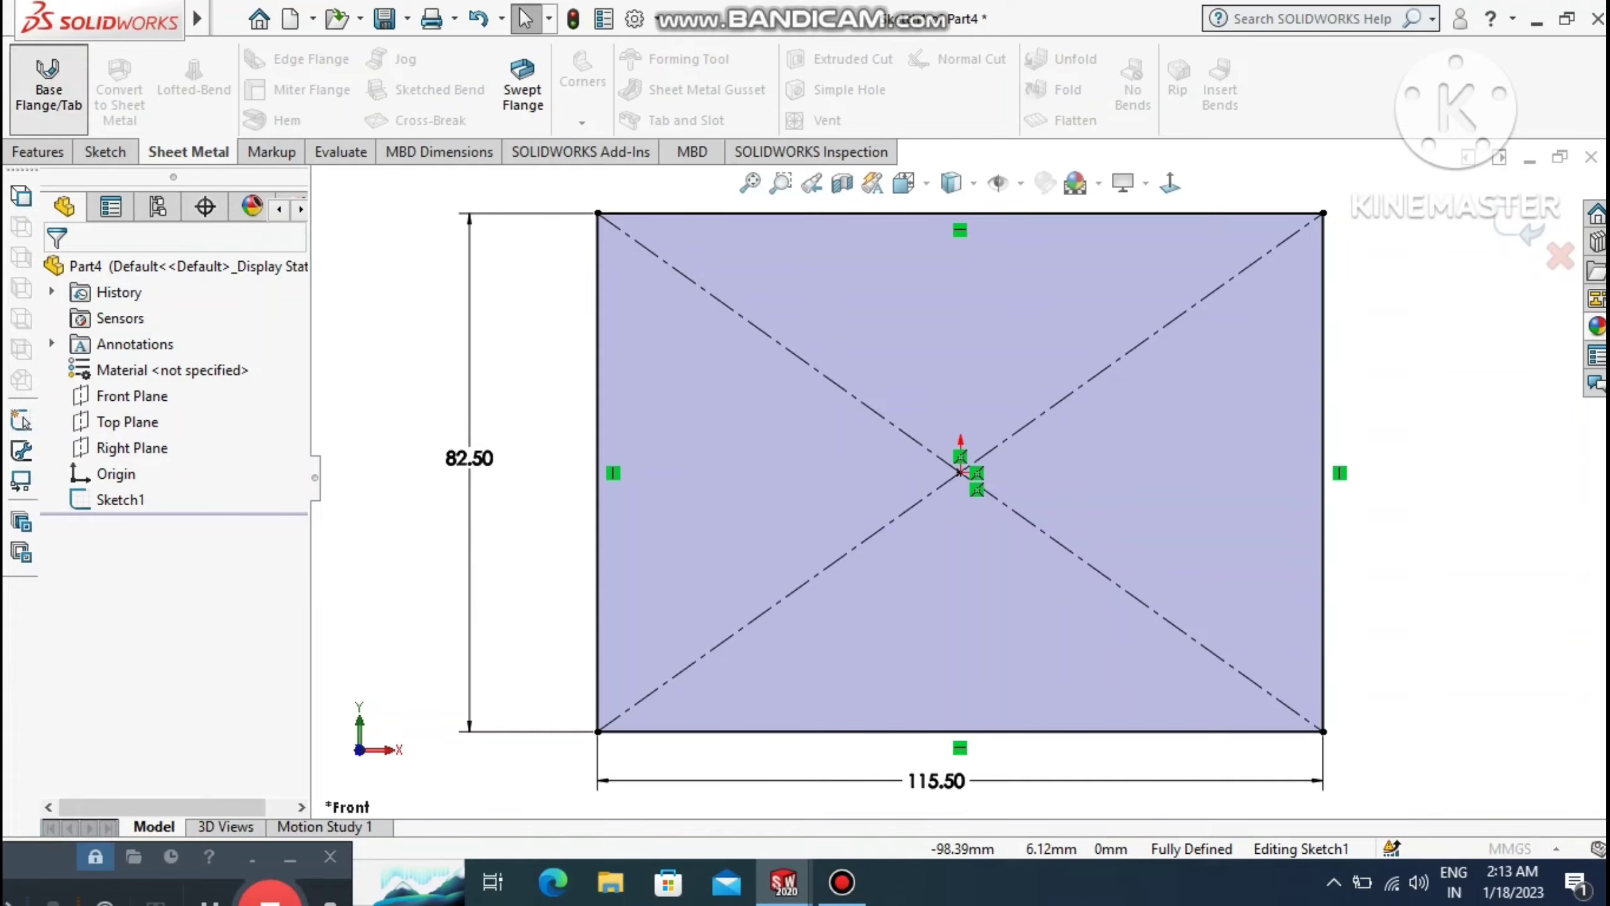
left_click(48, 85)
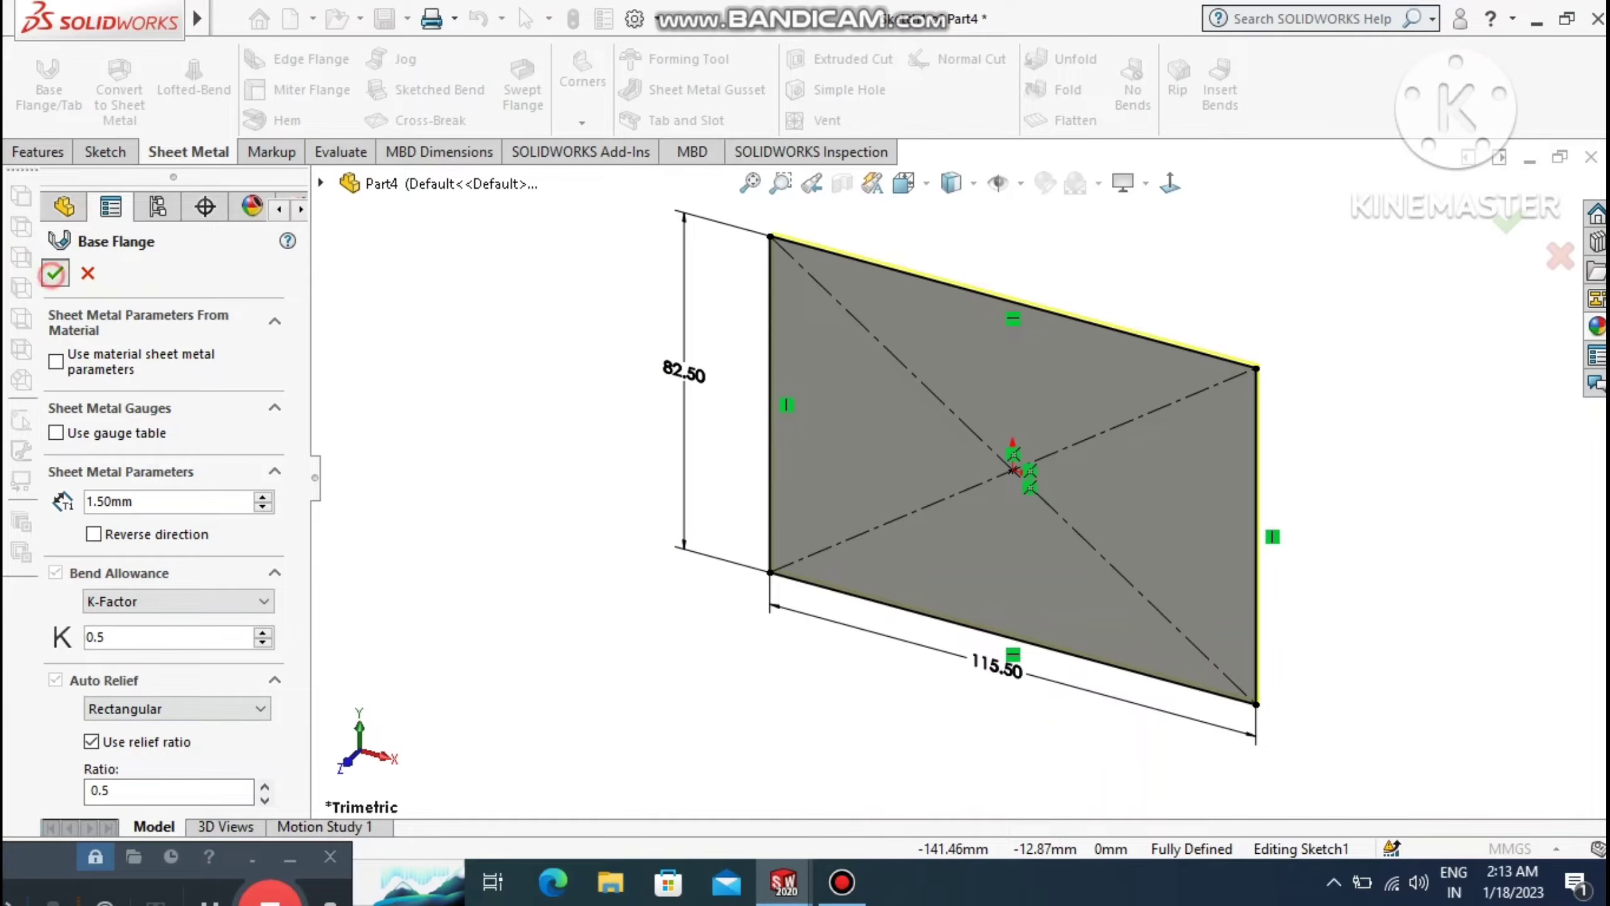
left_click(55, 273)
left_click(456, 486)
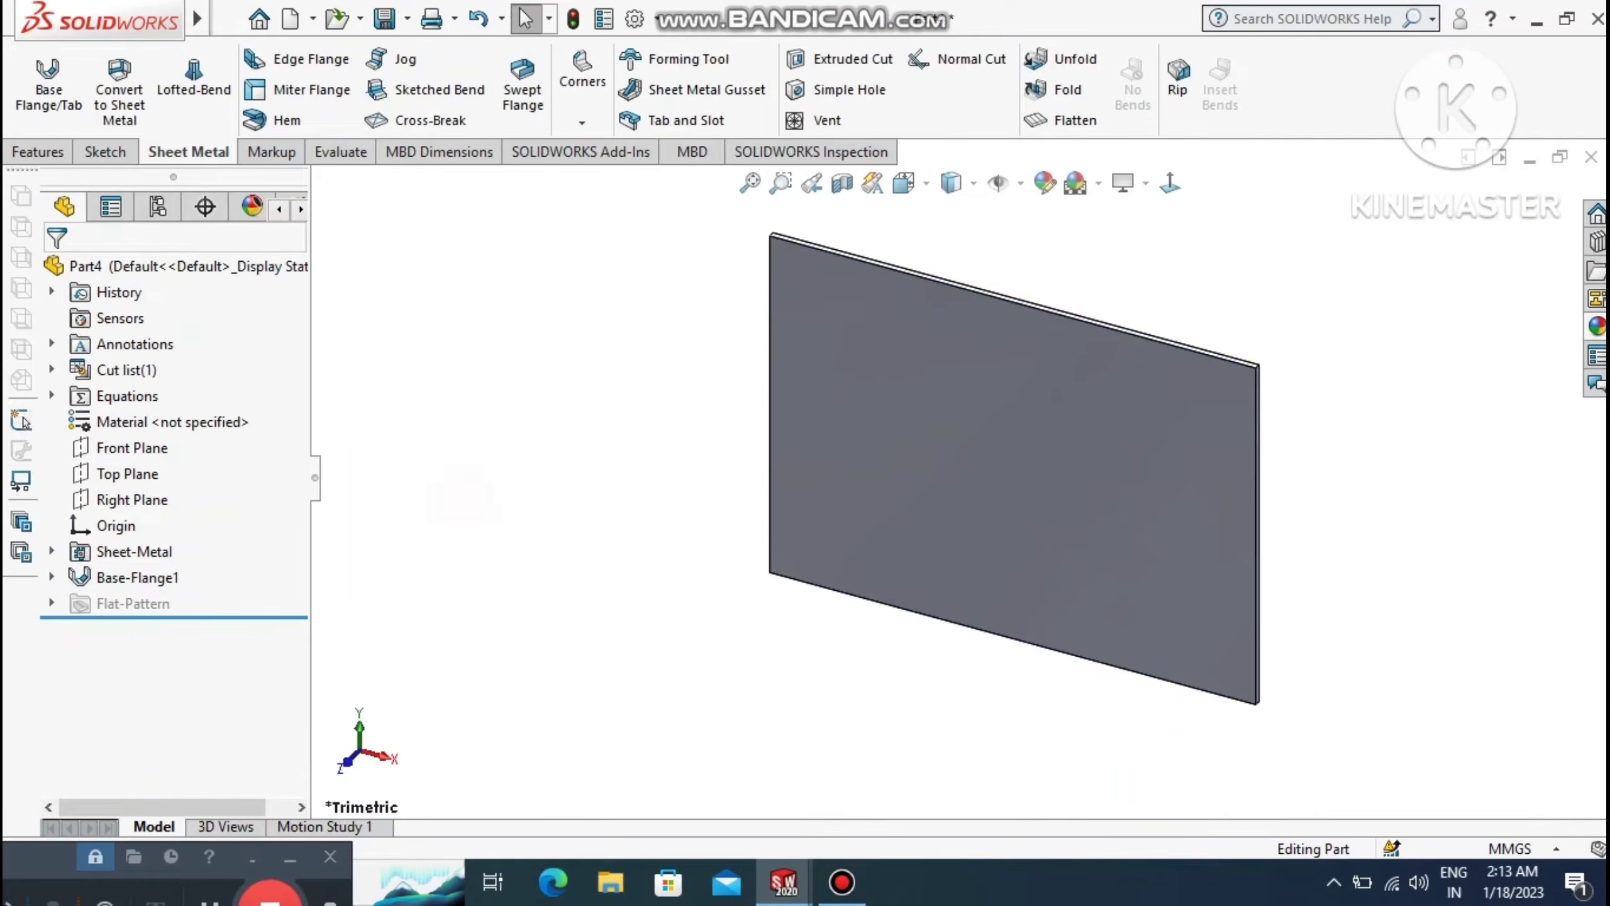
Start an edge flange on the four outer edges of the plate, with the flanges folding back behind its front face.
left_click(309, 71)
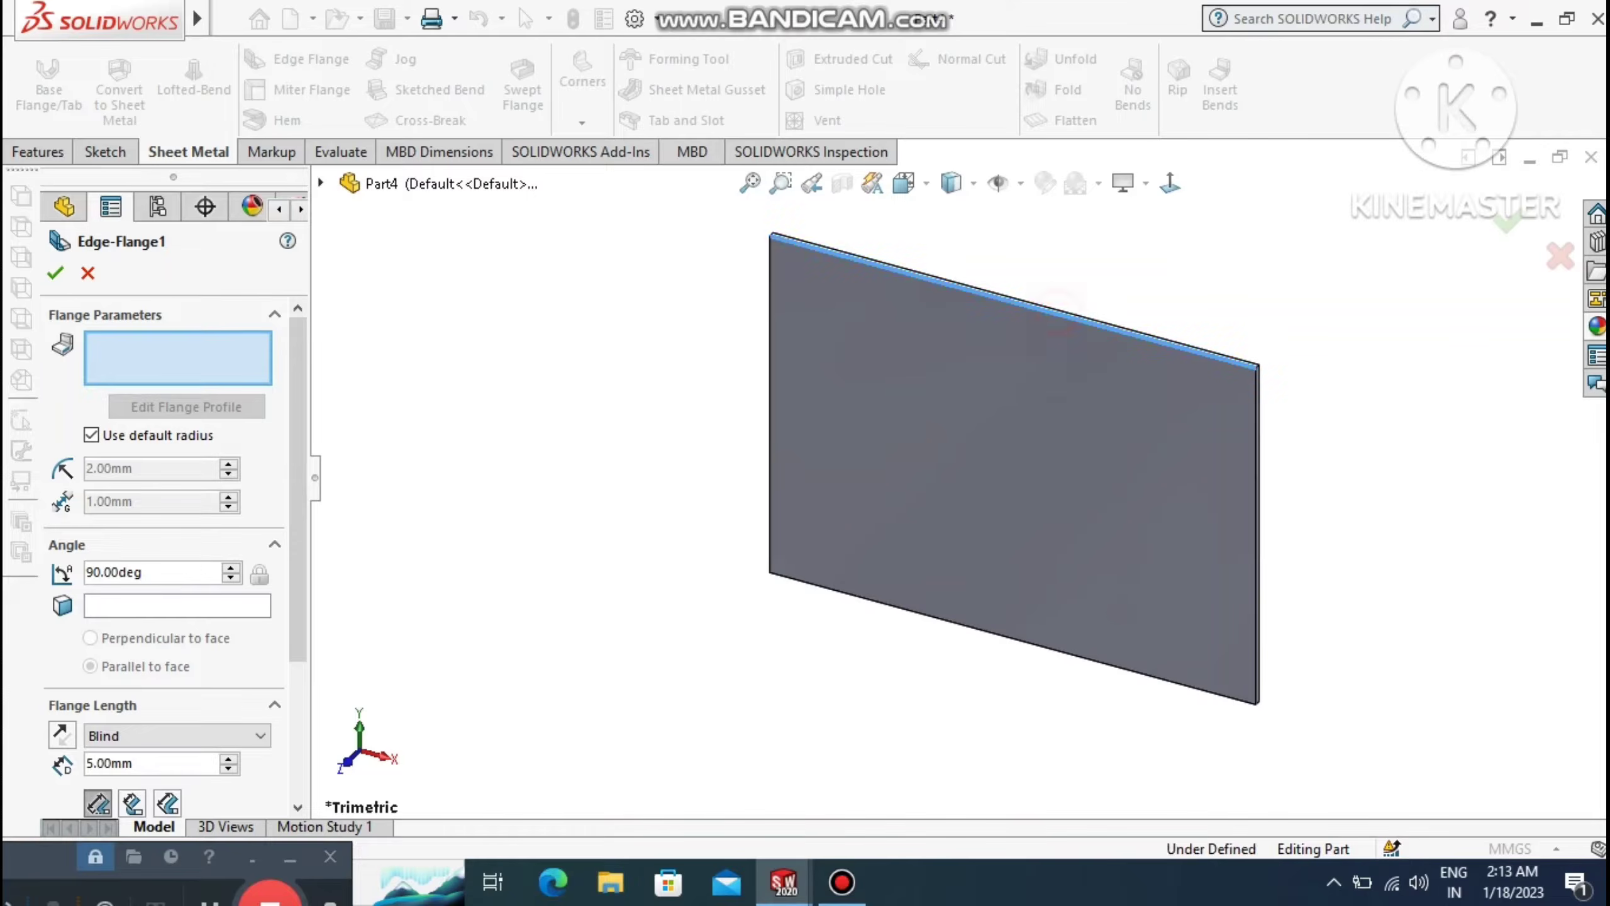
left_click(1056, 309)
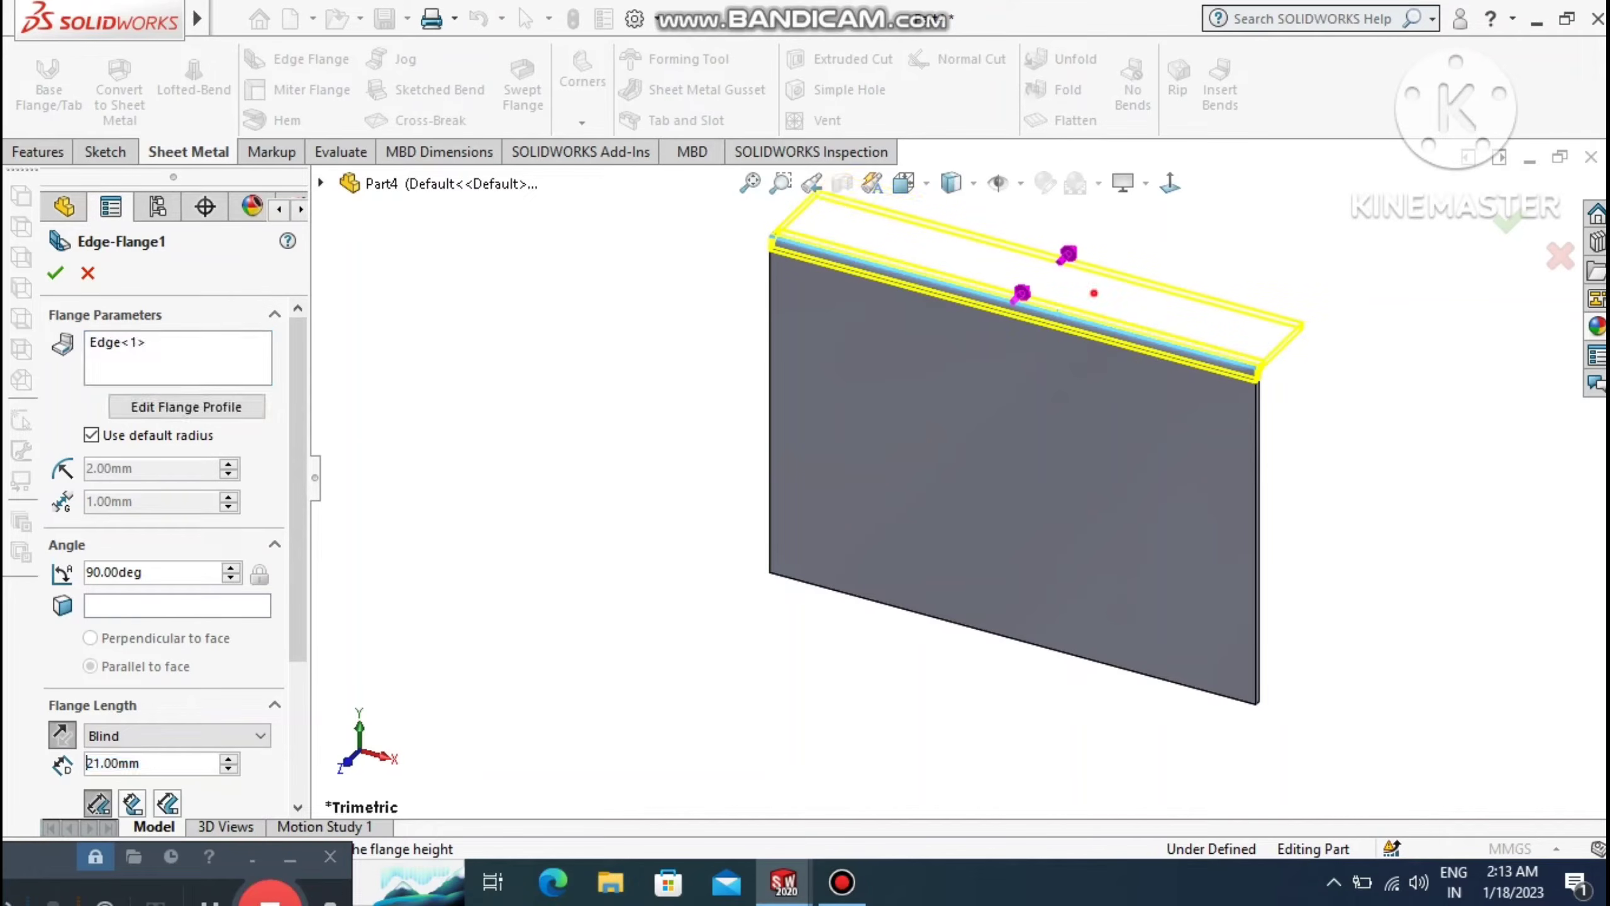
left_click(1067, 254)
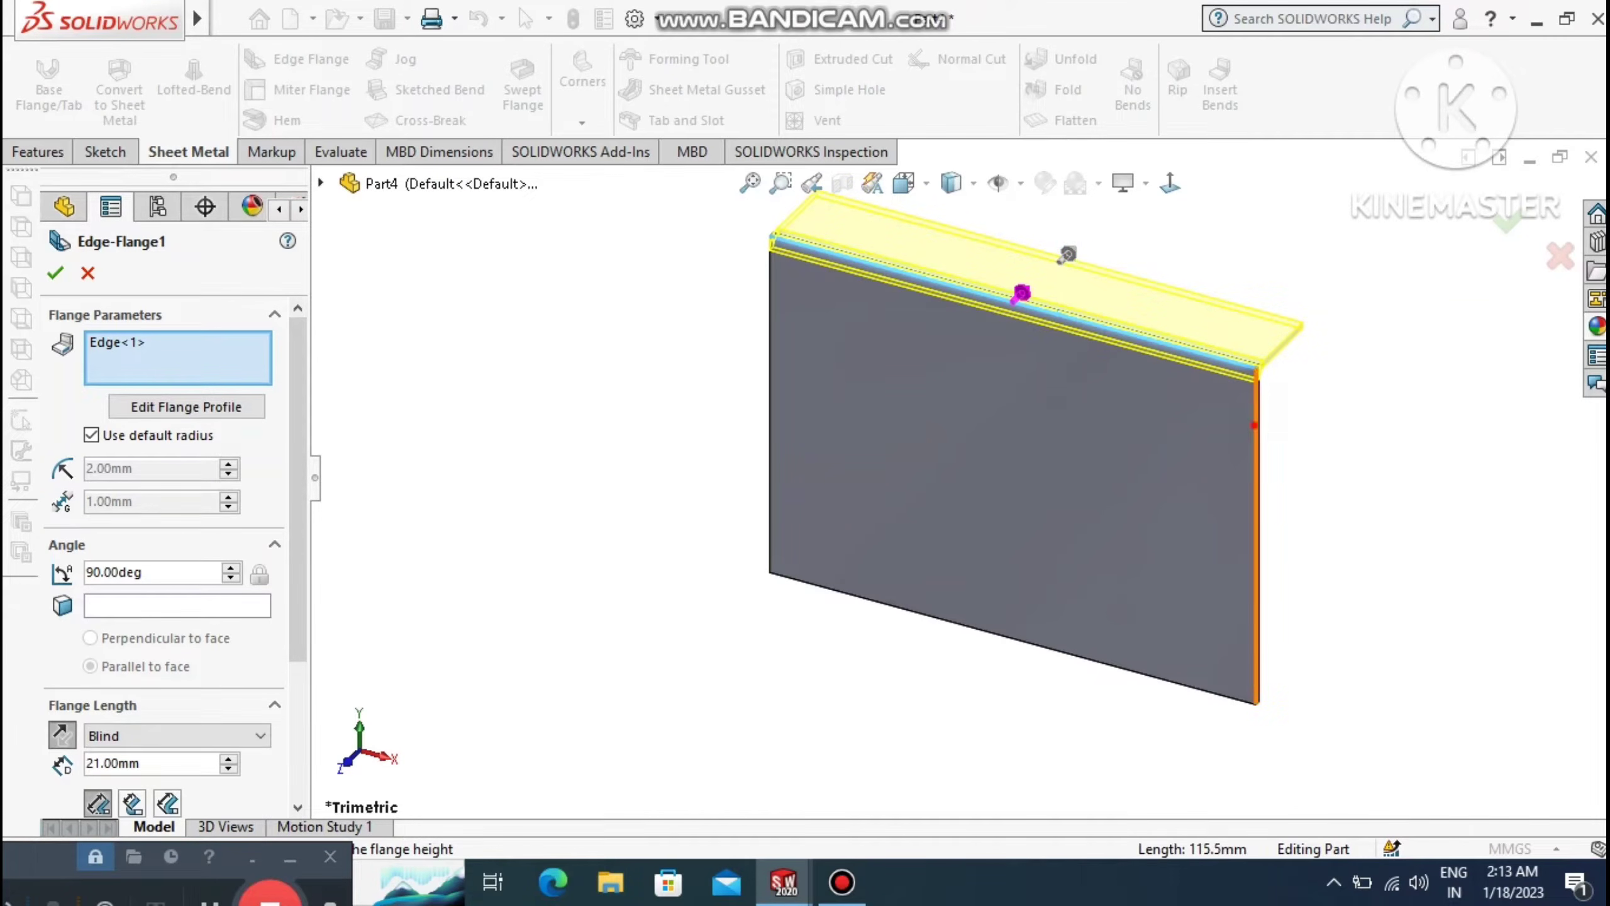
left_click(1256, 533)
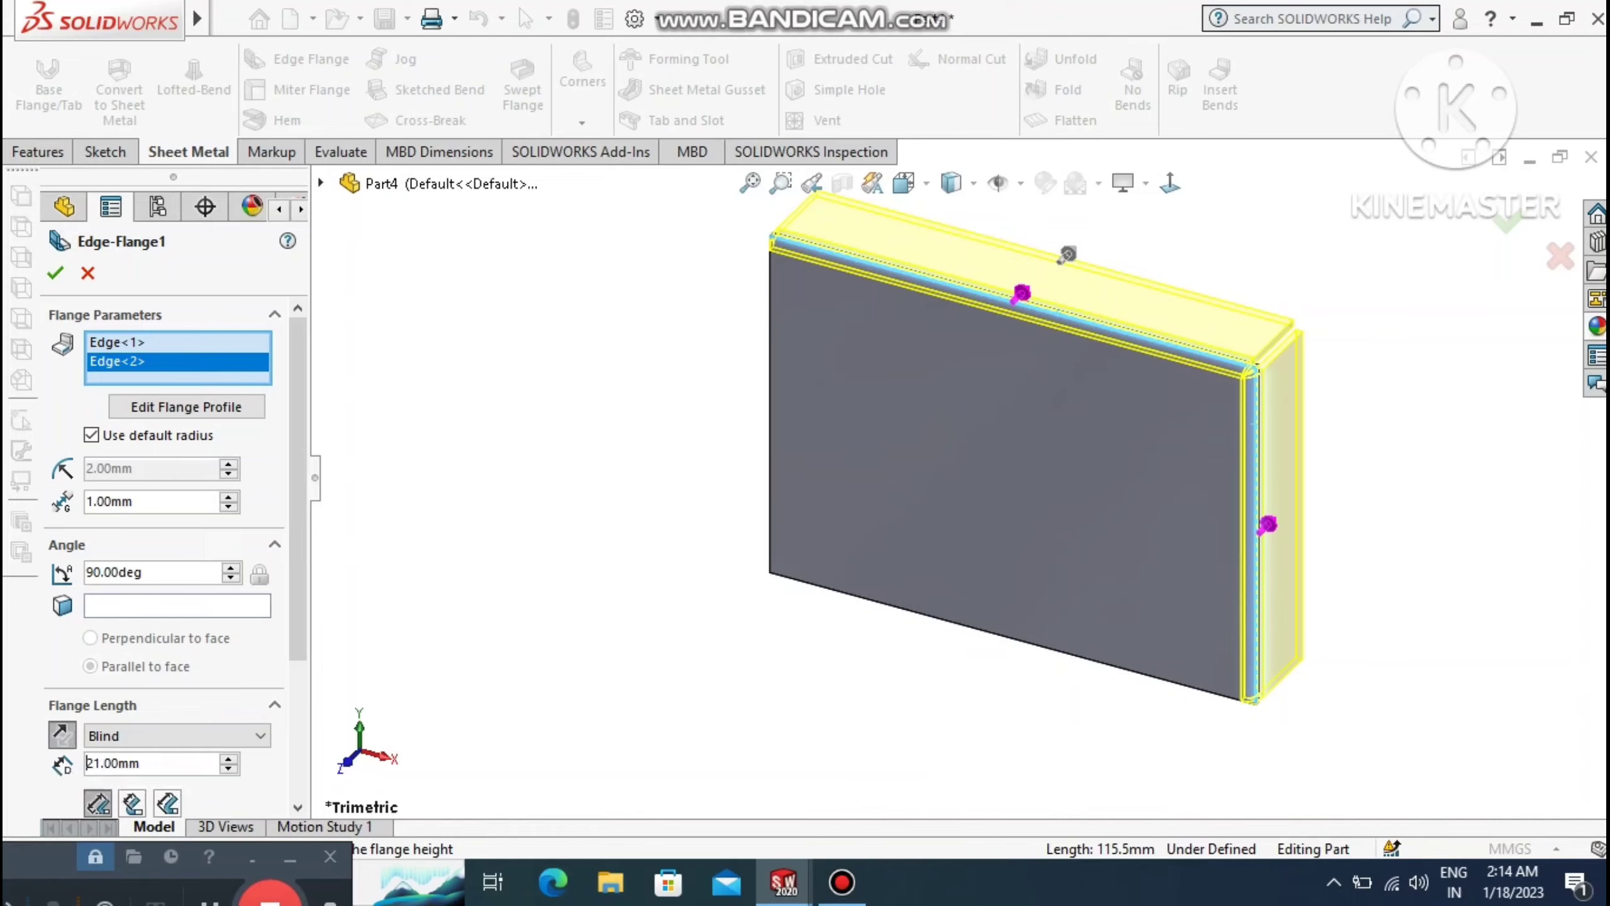
left_click(771, 393)
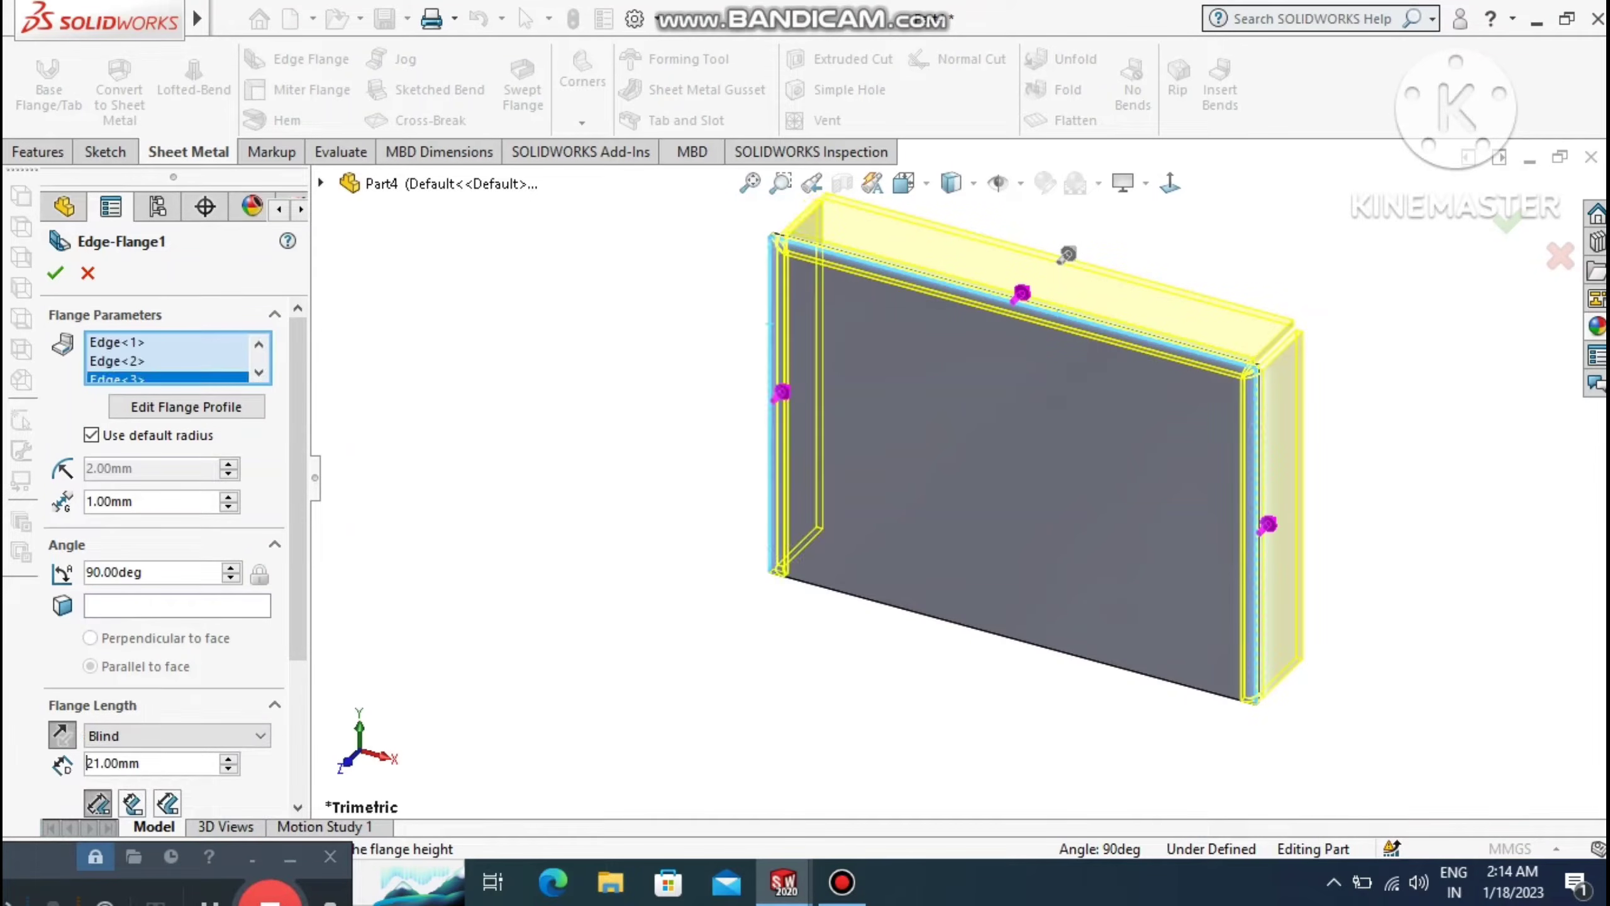
left_click(878, 597)
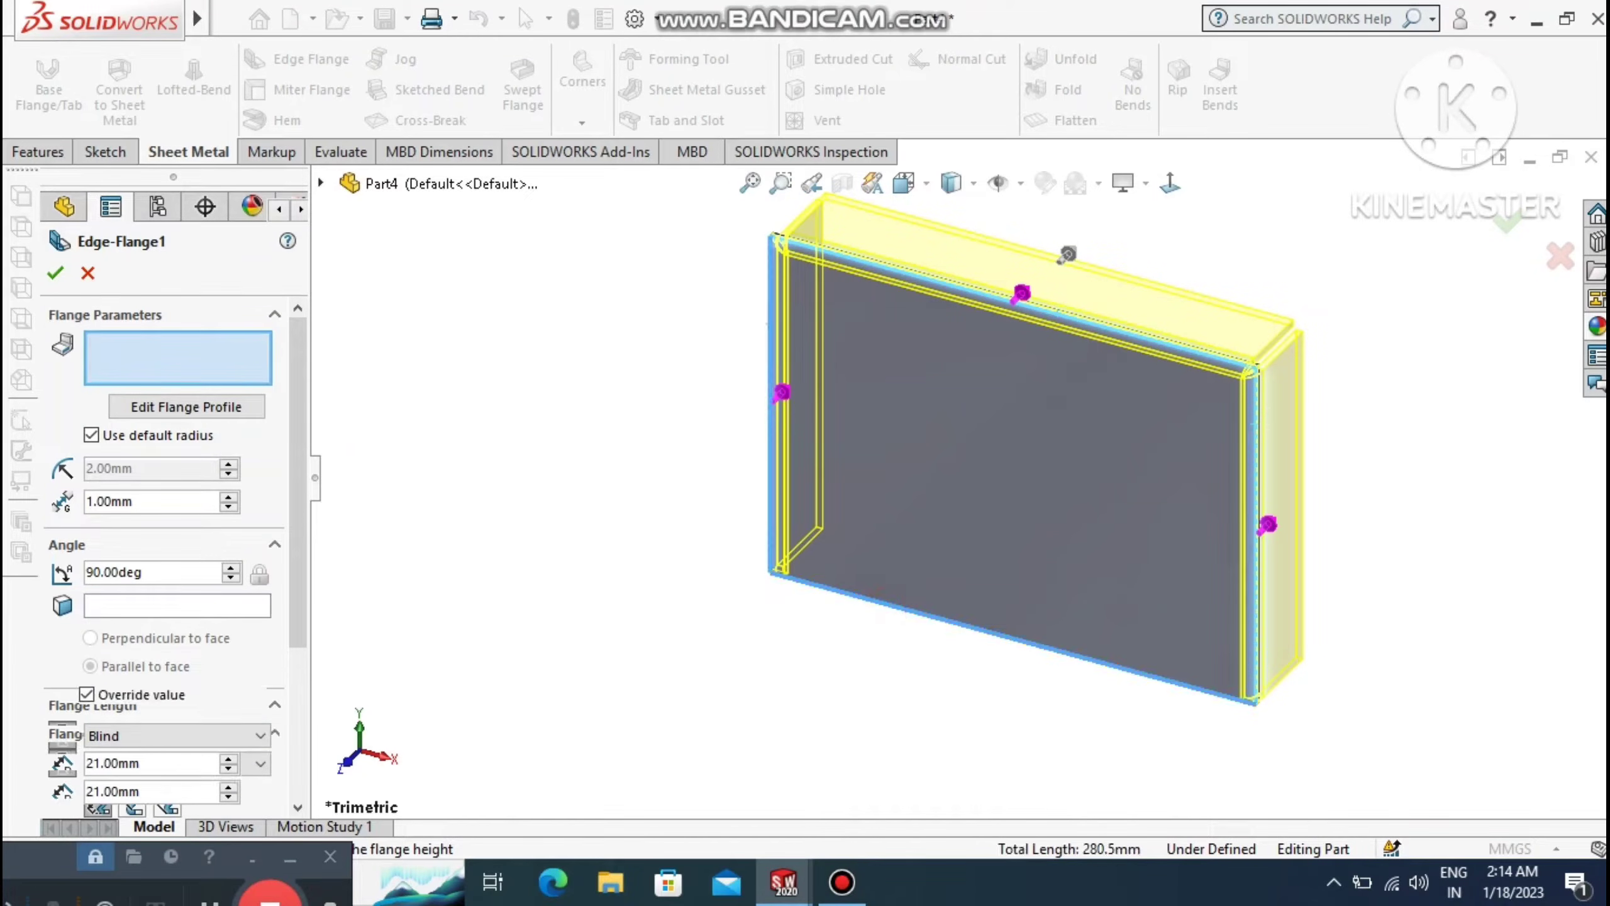
Set the blind flange length to 15 mm and create the edge flanges on all four sides.
scroll(171, 558, "down", 3)
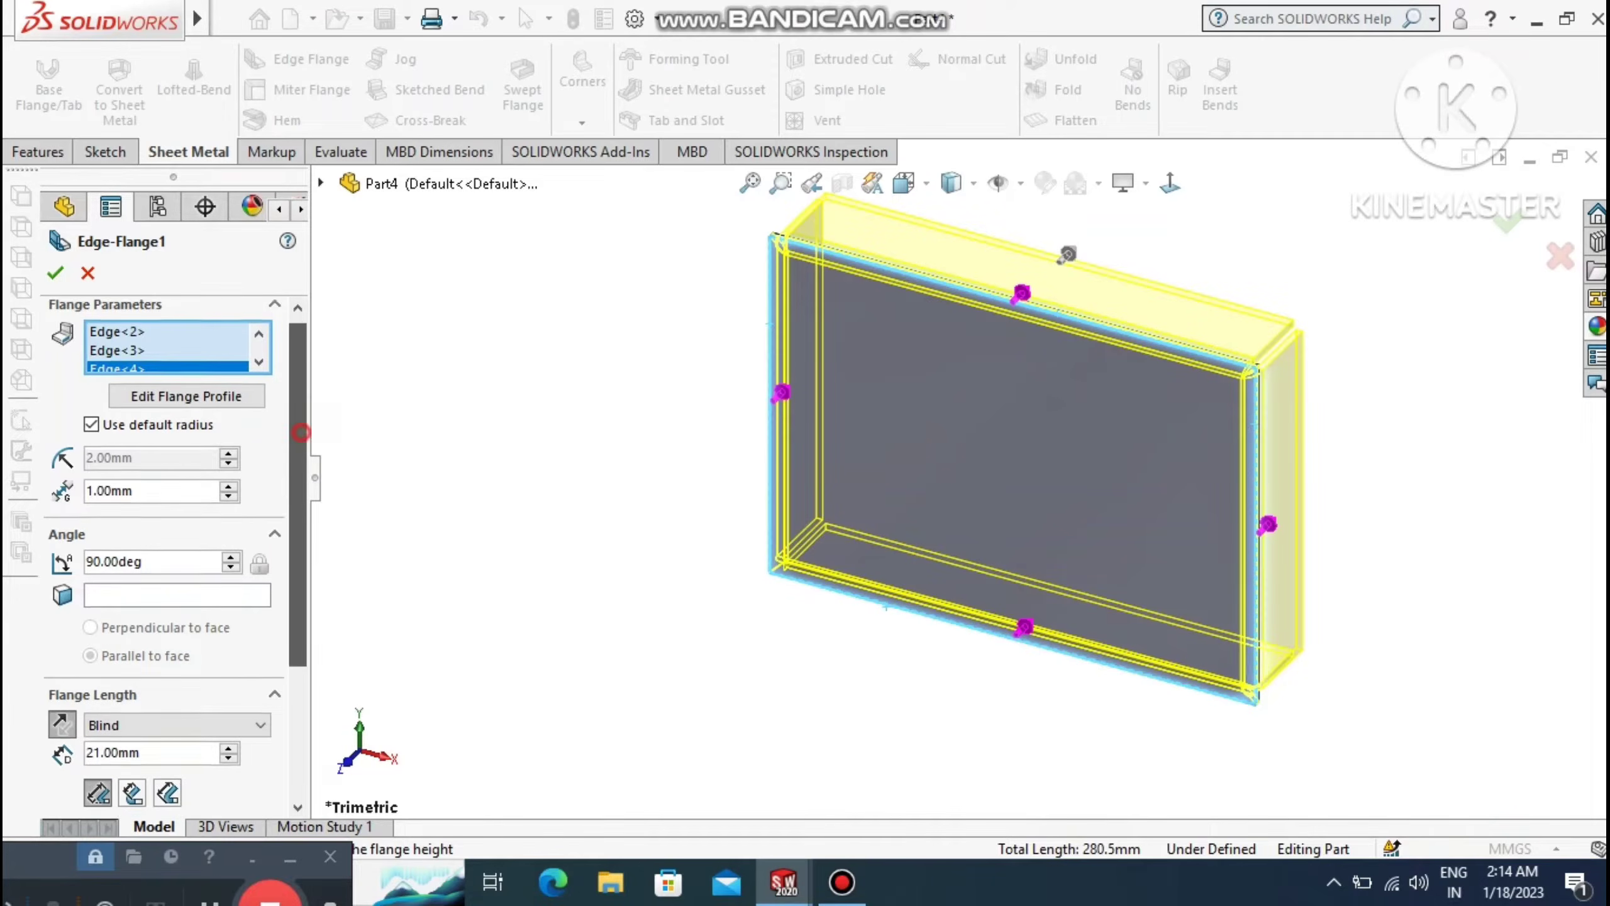
scroll(141, 566, "down", 2)
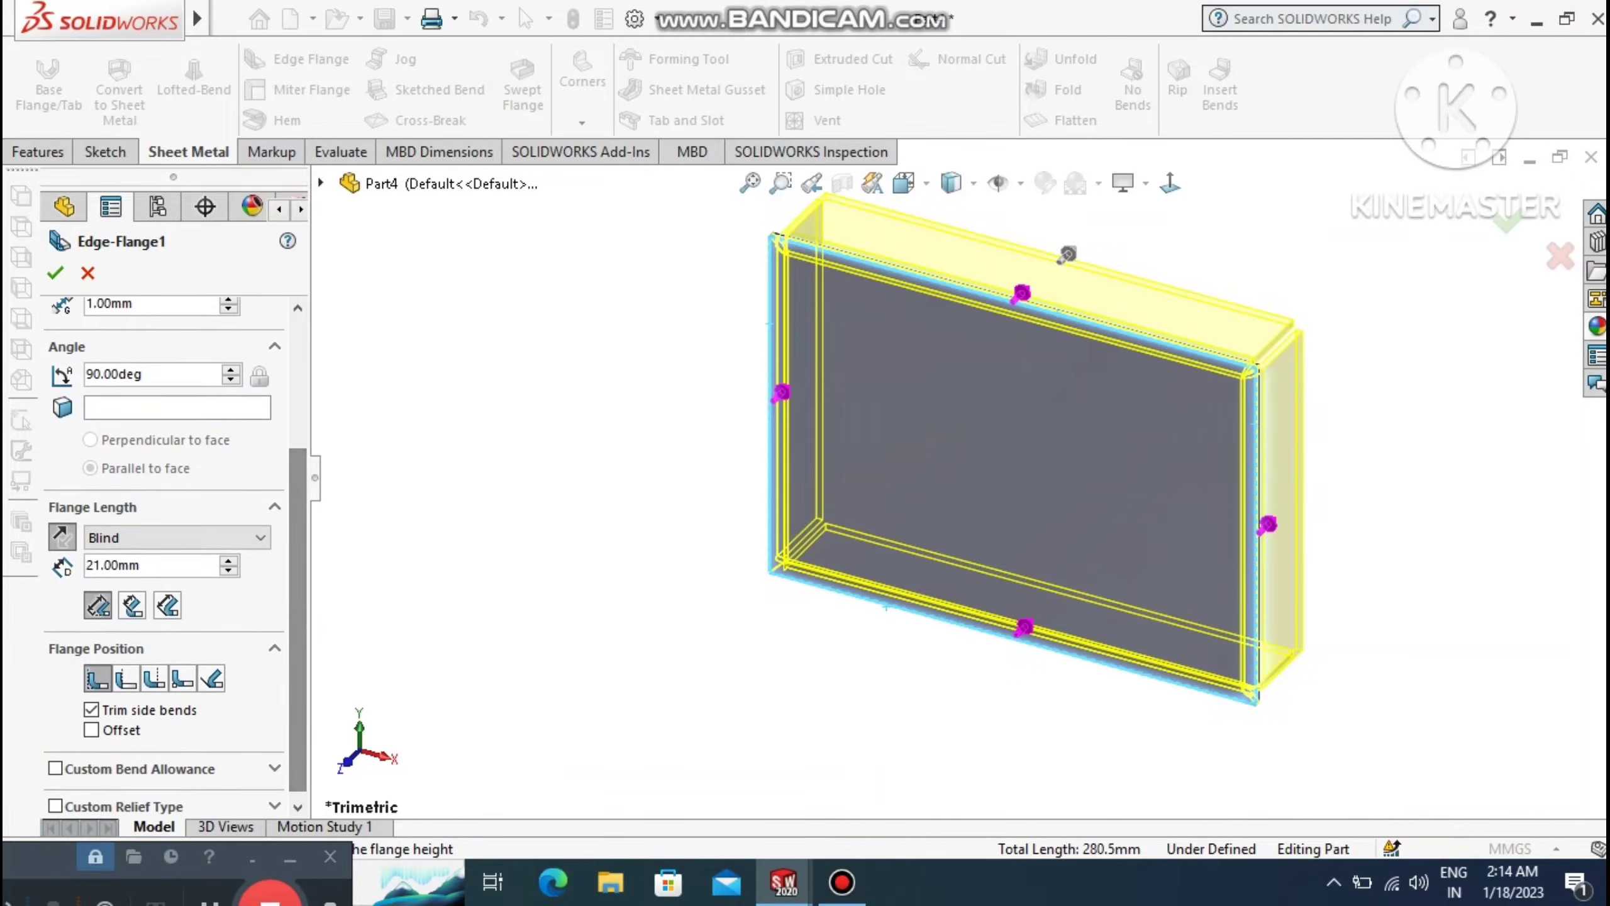
left_click(141, 567)
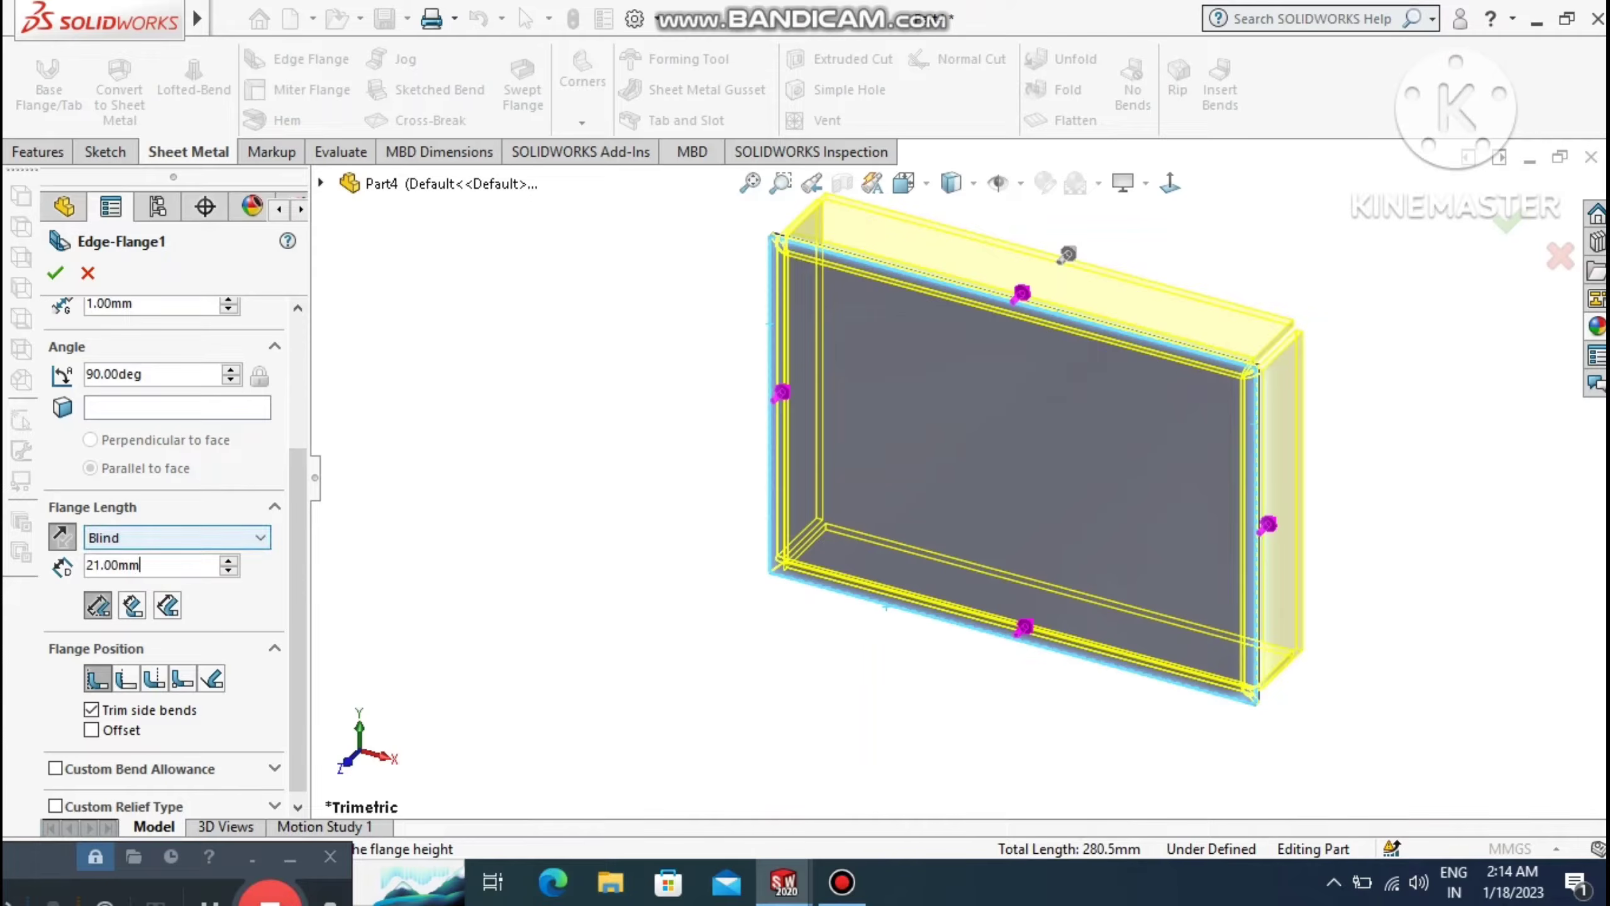
key("BackSpace")
key("BackSpace")
key("BackSpace")
key("BackSpace")
key("BackSpace")
key("BackSpace")
key("BackSpace")
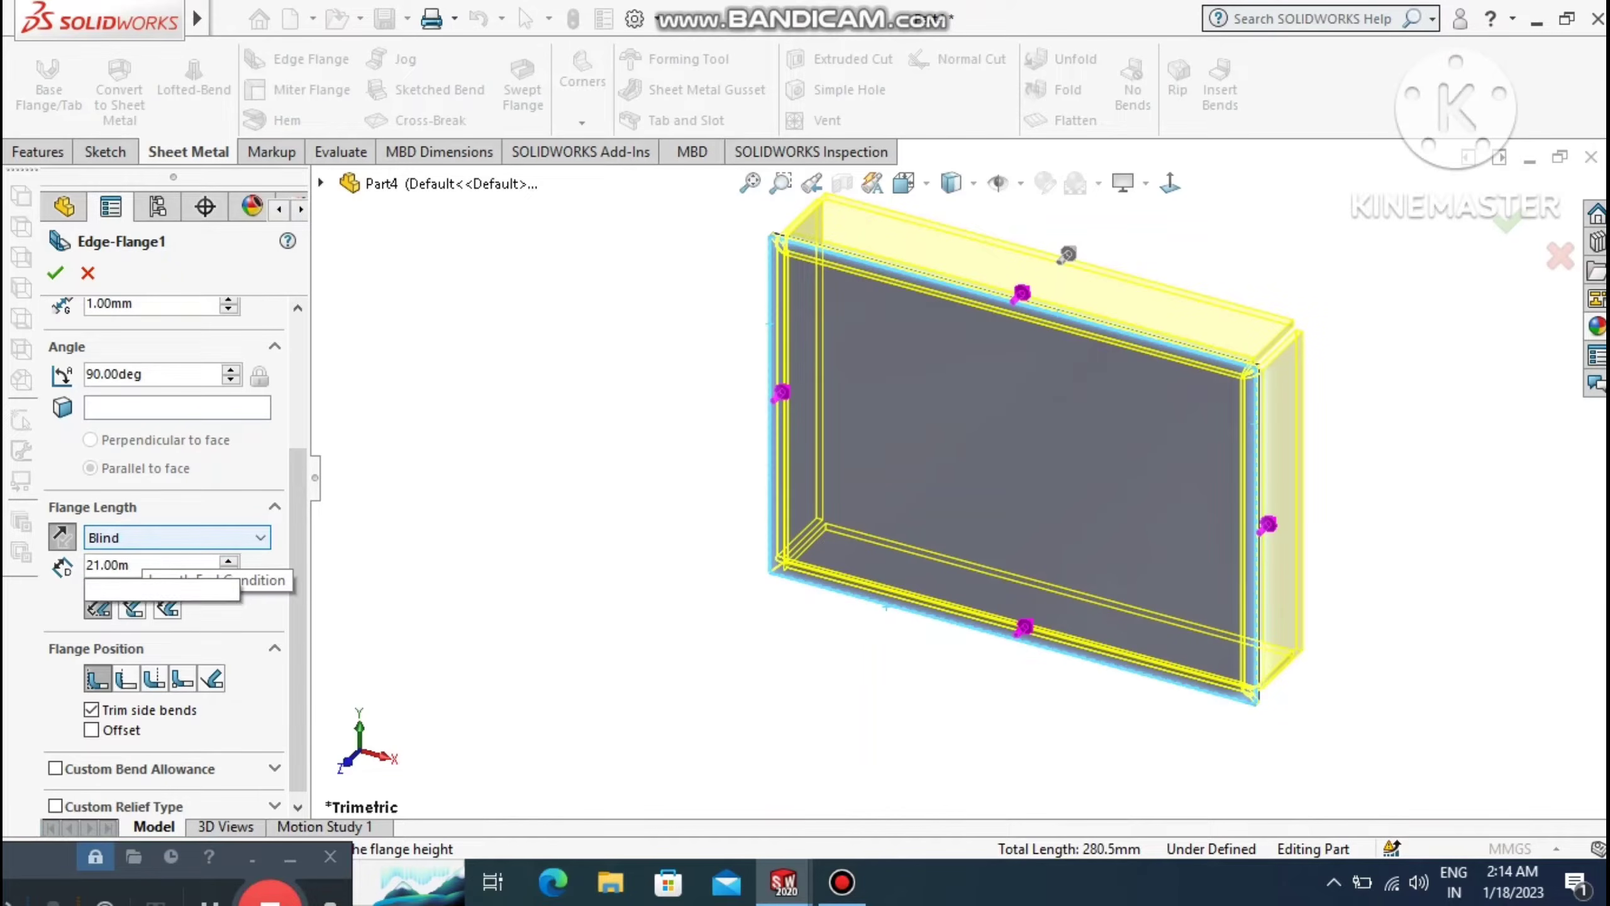
type("15")
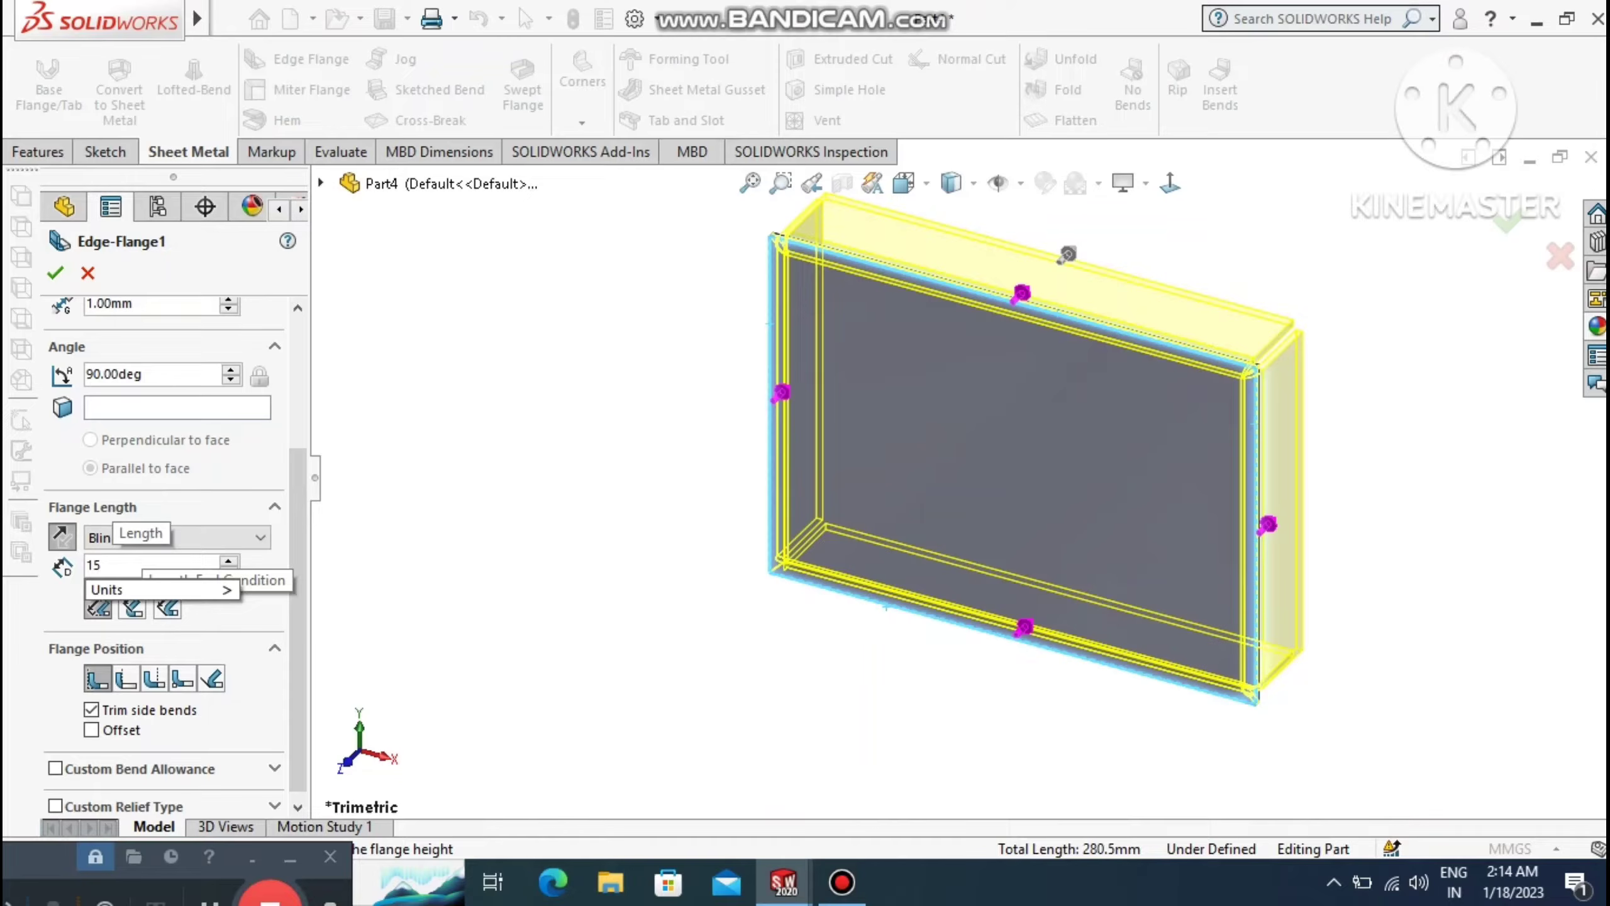
key("Return")
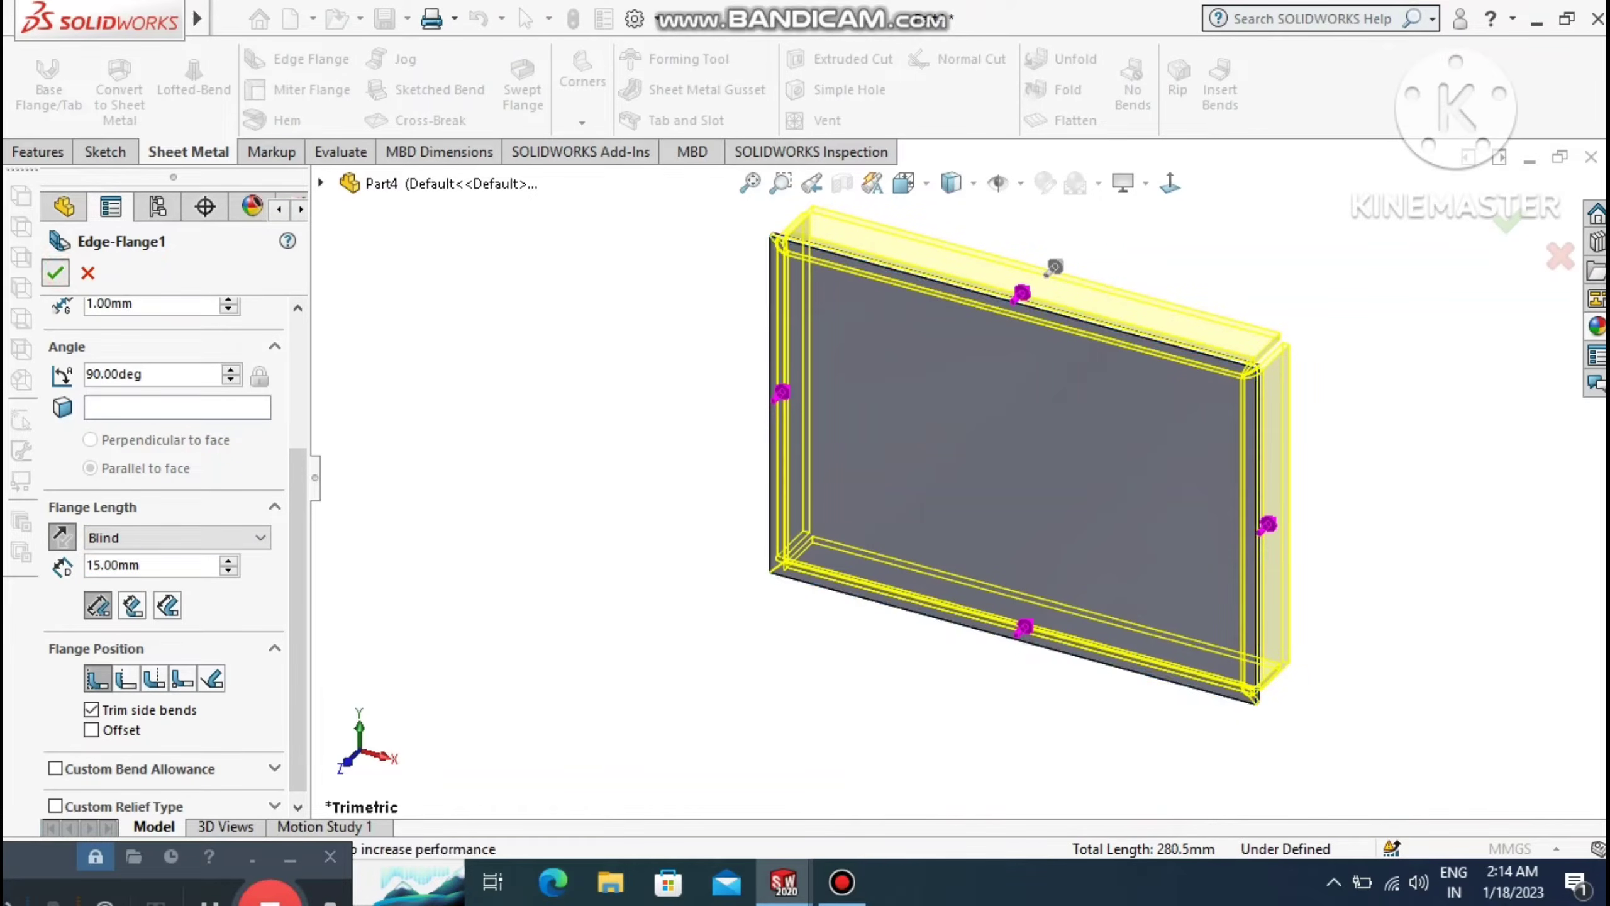
left_click(546, 431)
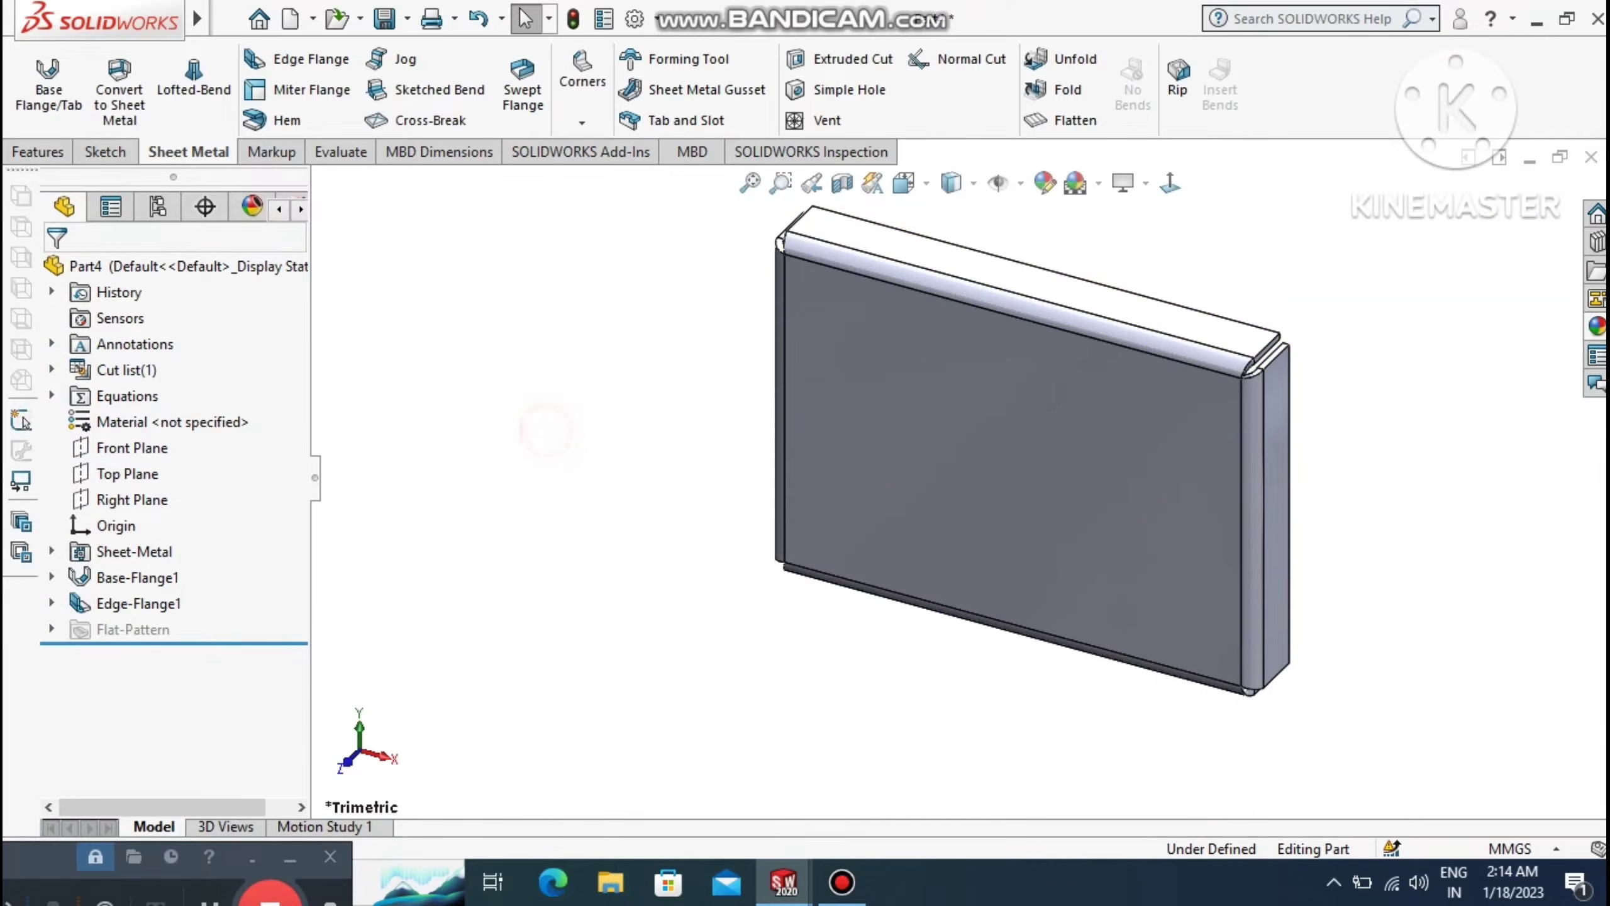
Start a closed corner at one flange corner with open bend region enabled and coplanar faces and narrow corner disabled.
scroll(1185, 466, "down", 5)
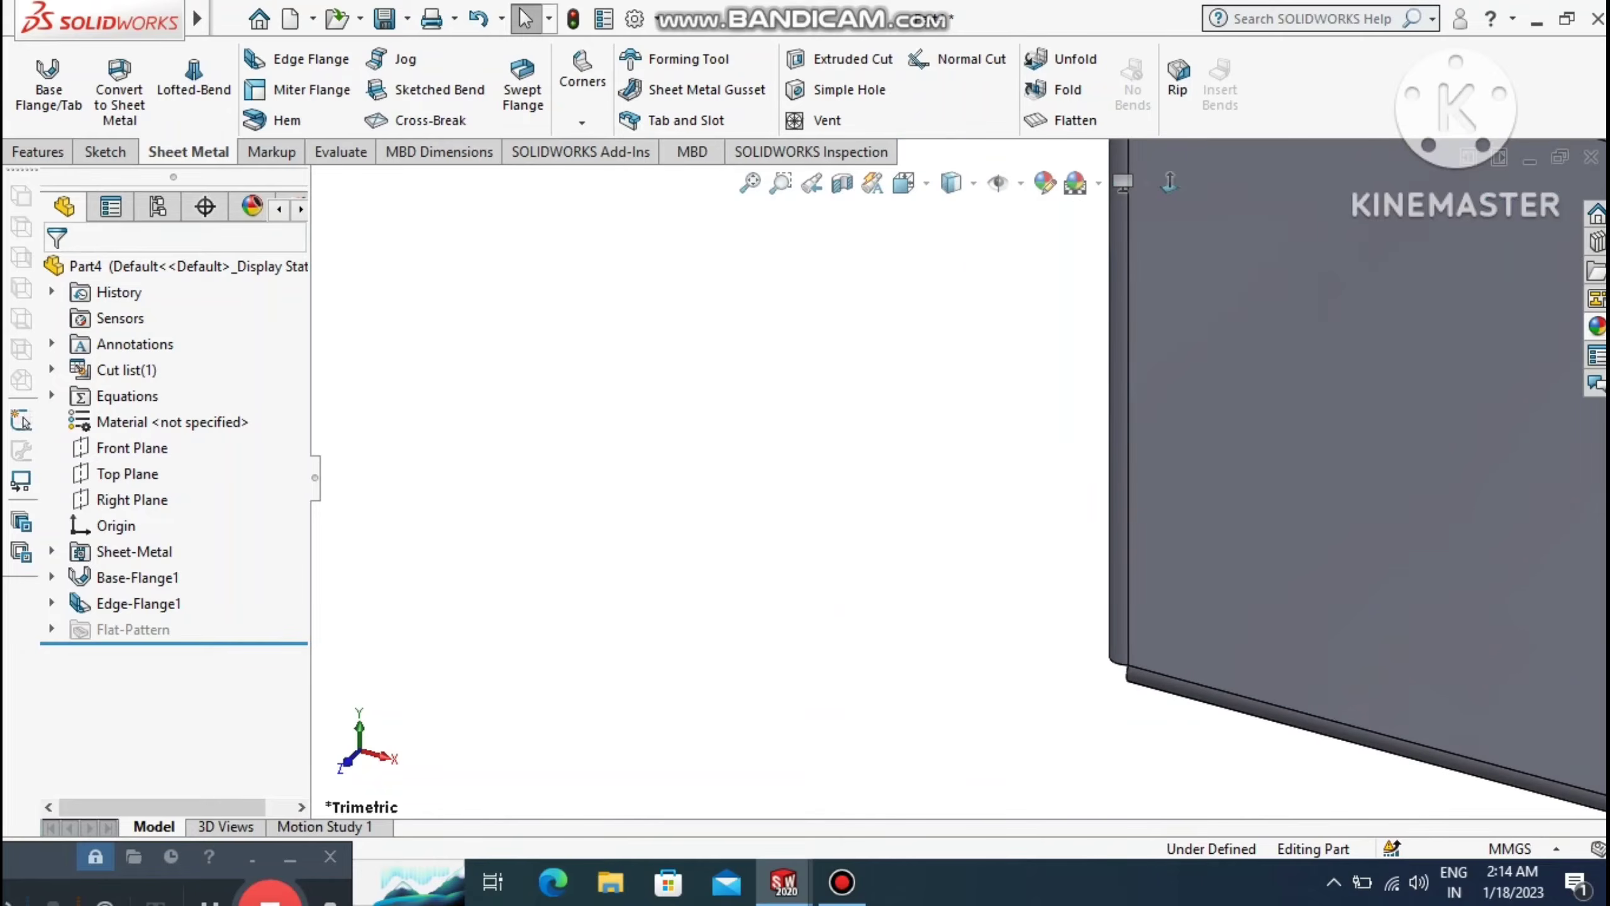
left_click(755, 187)
scroll(760, 432, "up", 1)
middle_click_drag(786, 438, 836, 425)
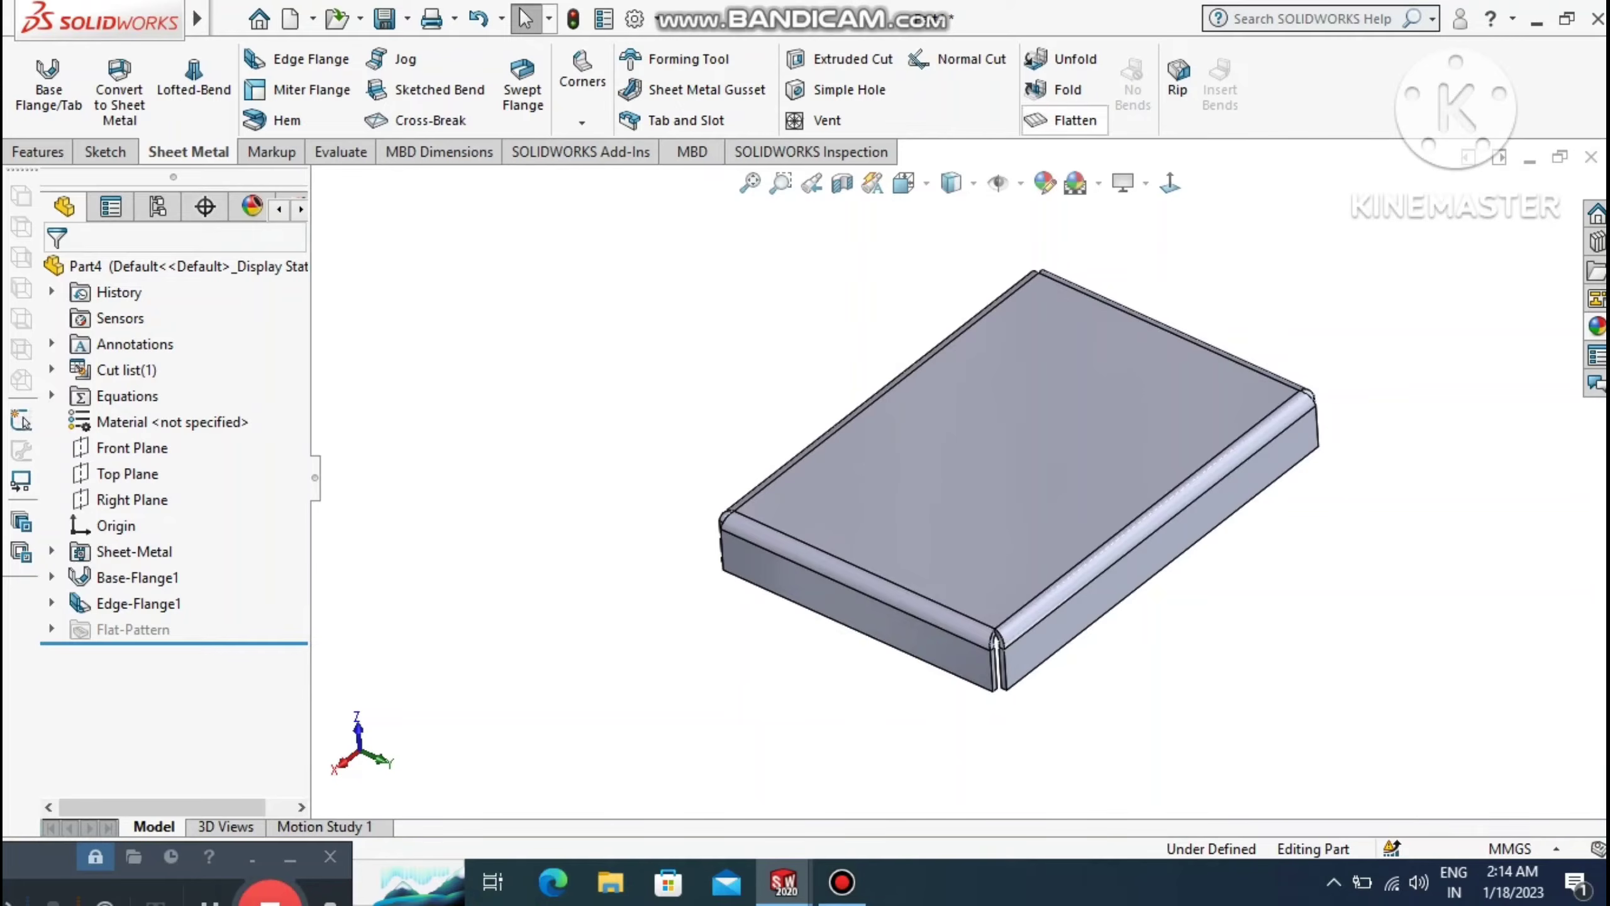
left_click(581, 83)
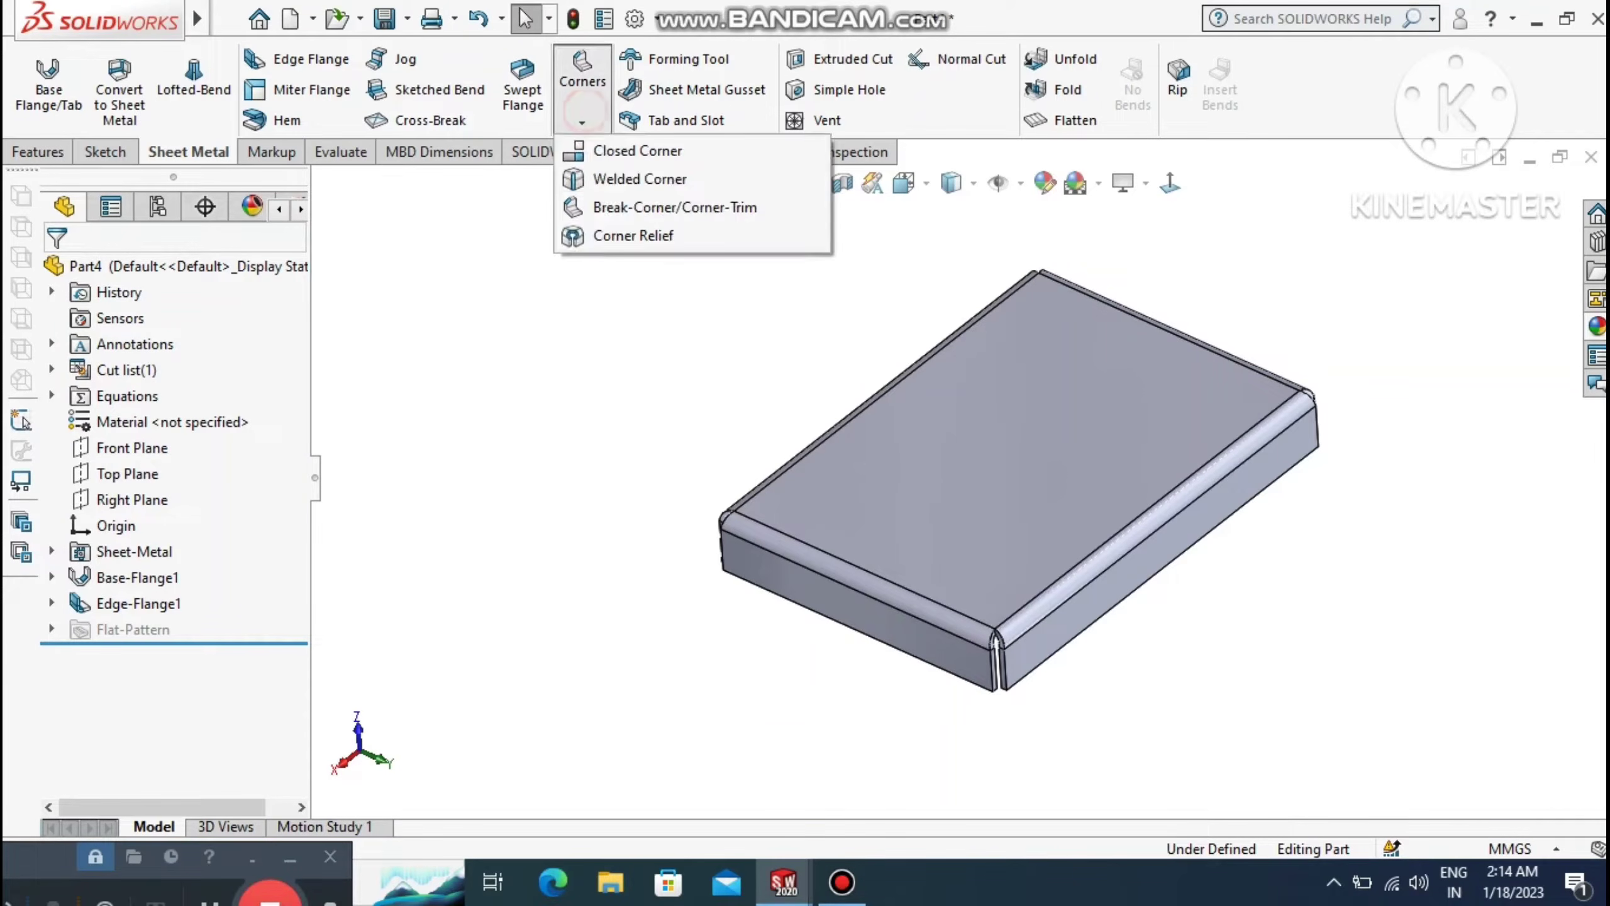
left_click(637, 150)
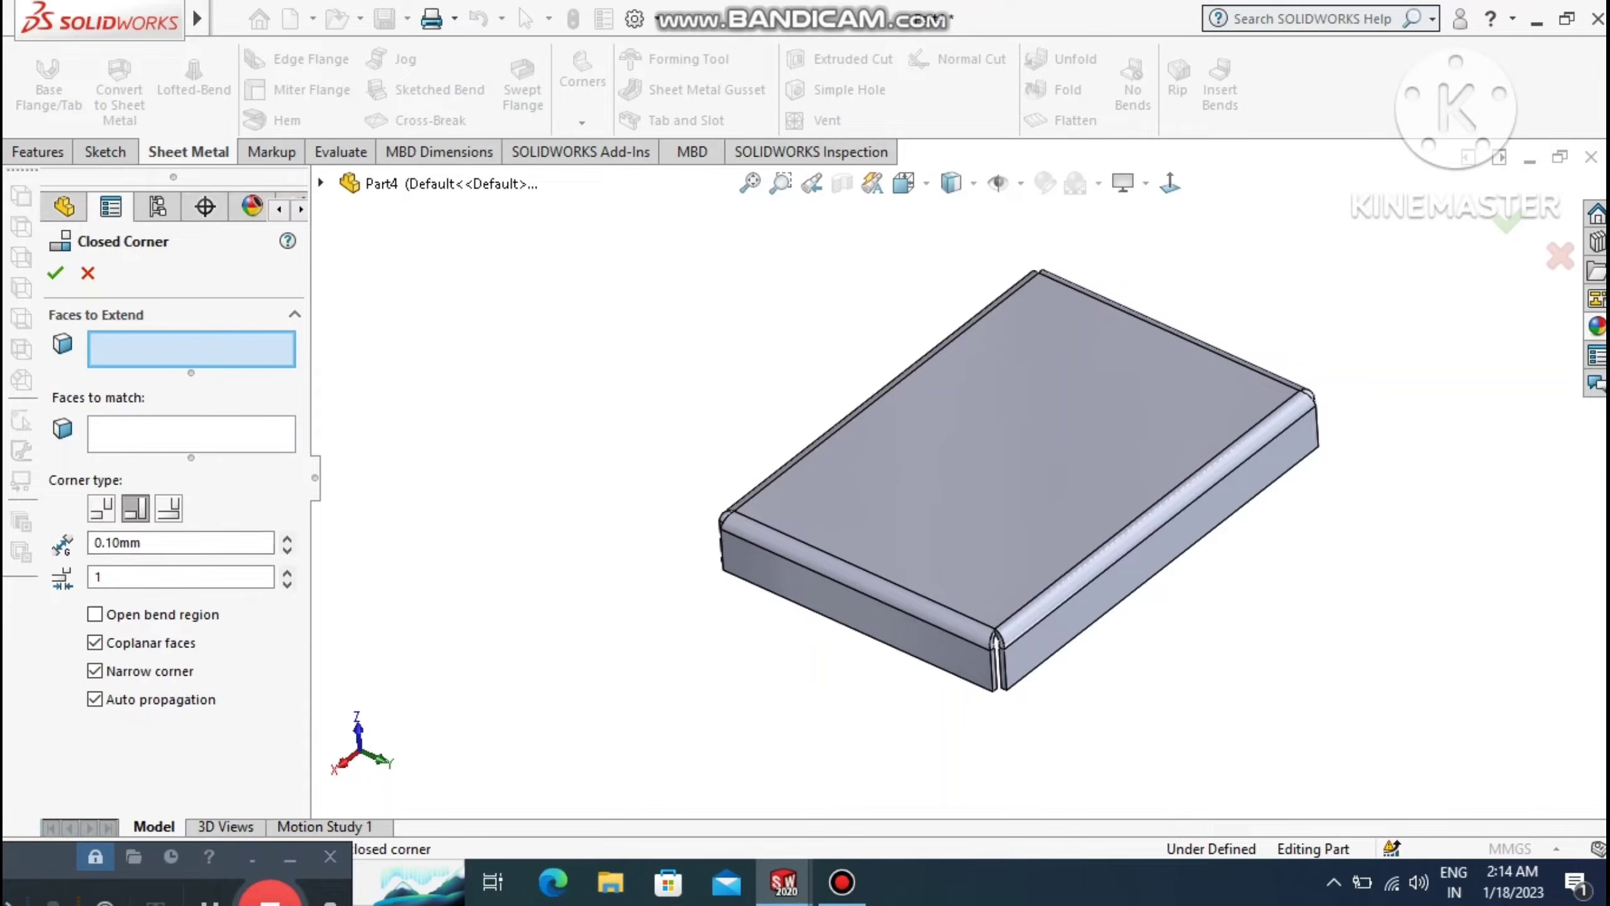
left_click(1003, 669)
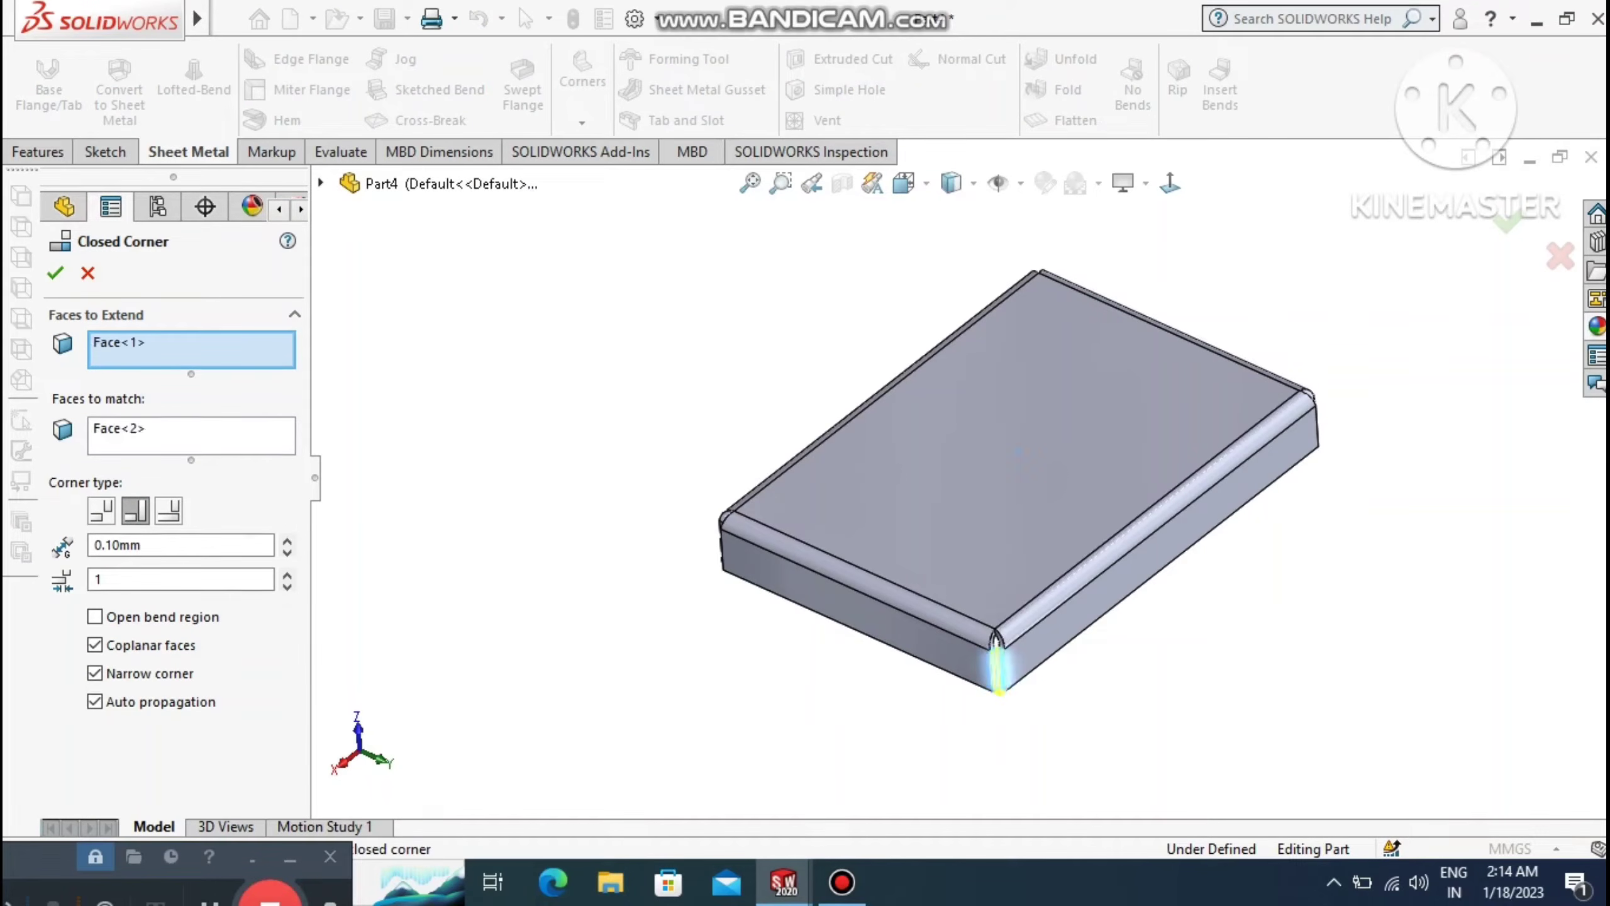
left_click(156, 649)
left_click(117, 673)
left_click(94, 617)
Add the flange end faces at the other three corners and create the closed corners with a 0.10 mm gap.
scroll(1332, 539, "down", 5)
middle_click_drag(1331, 539, 1078, 508)
left_click(741, 189)
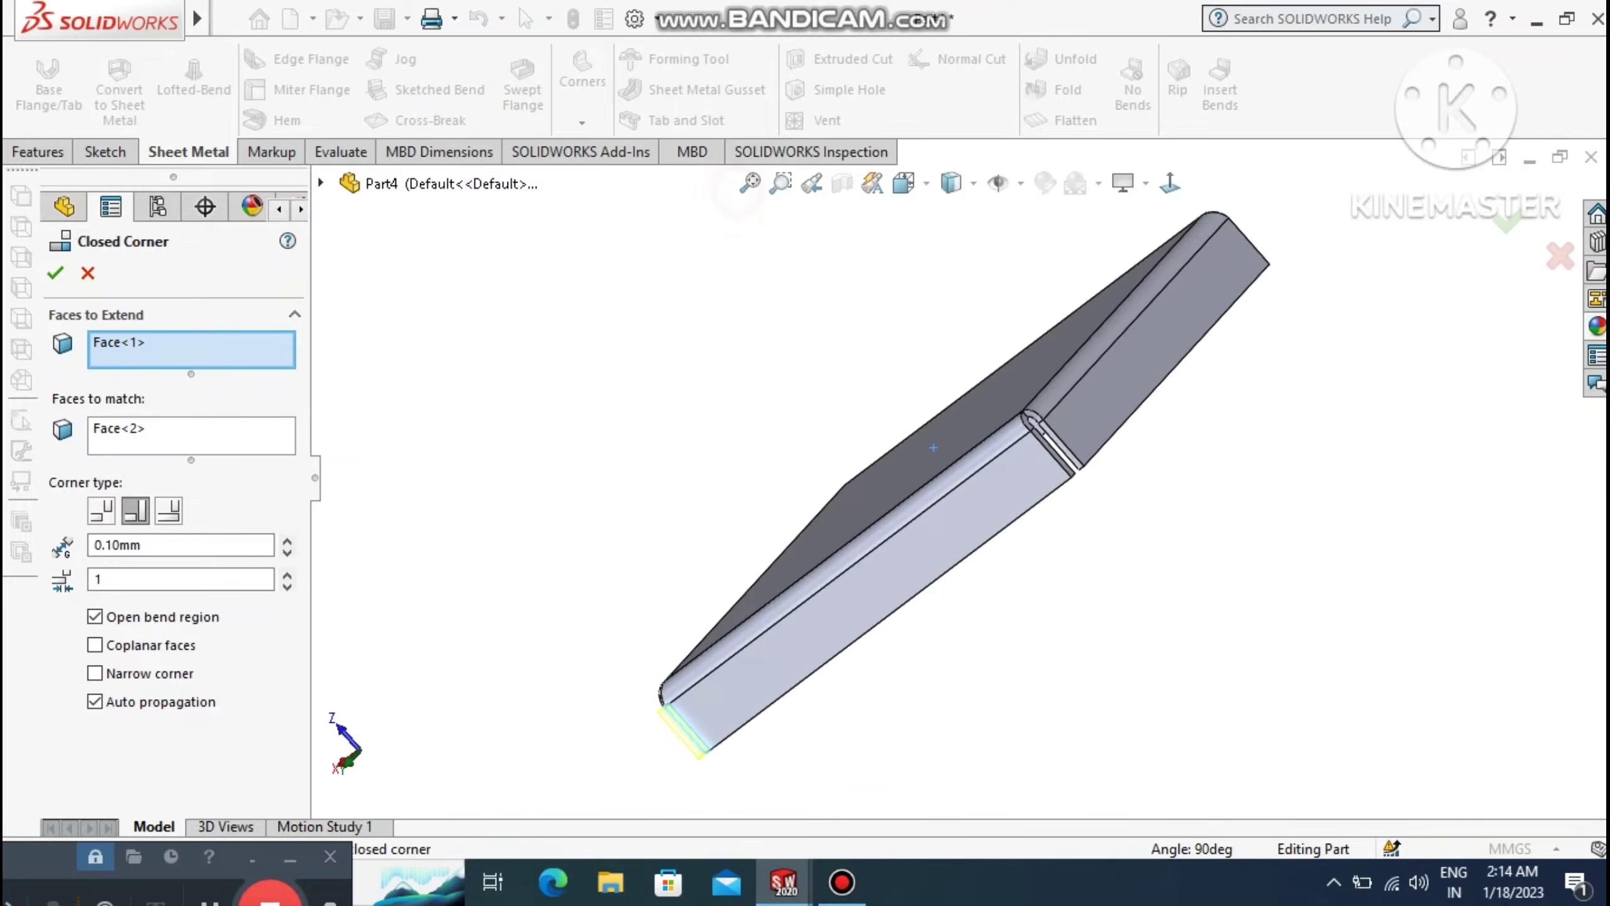
middle_click_drag(951, 475, 939, 545)
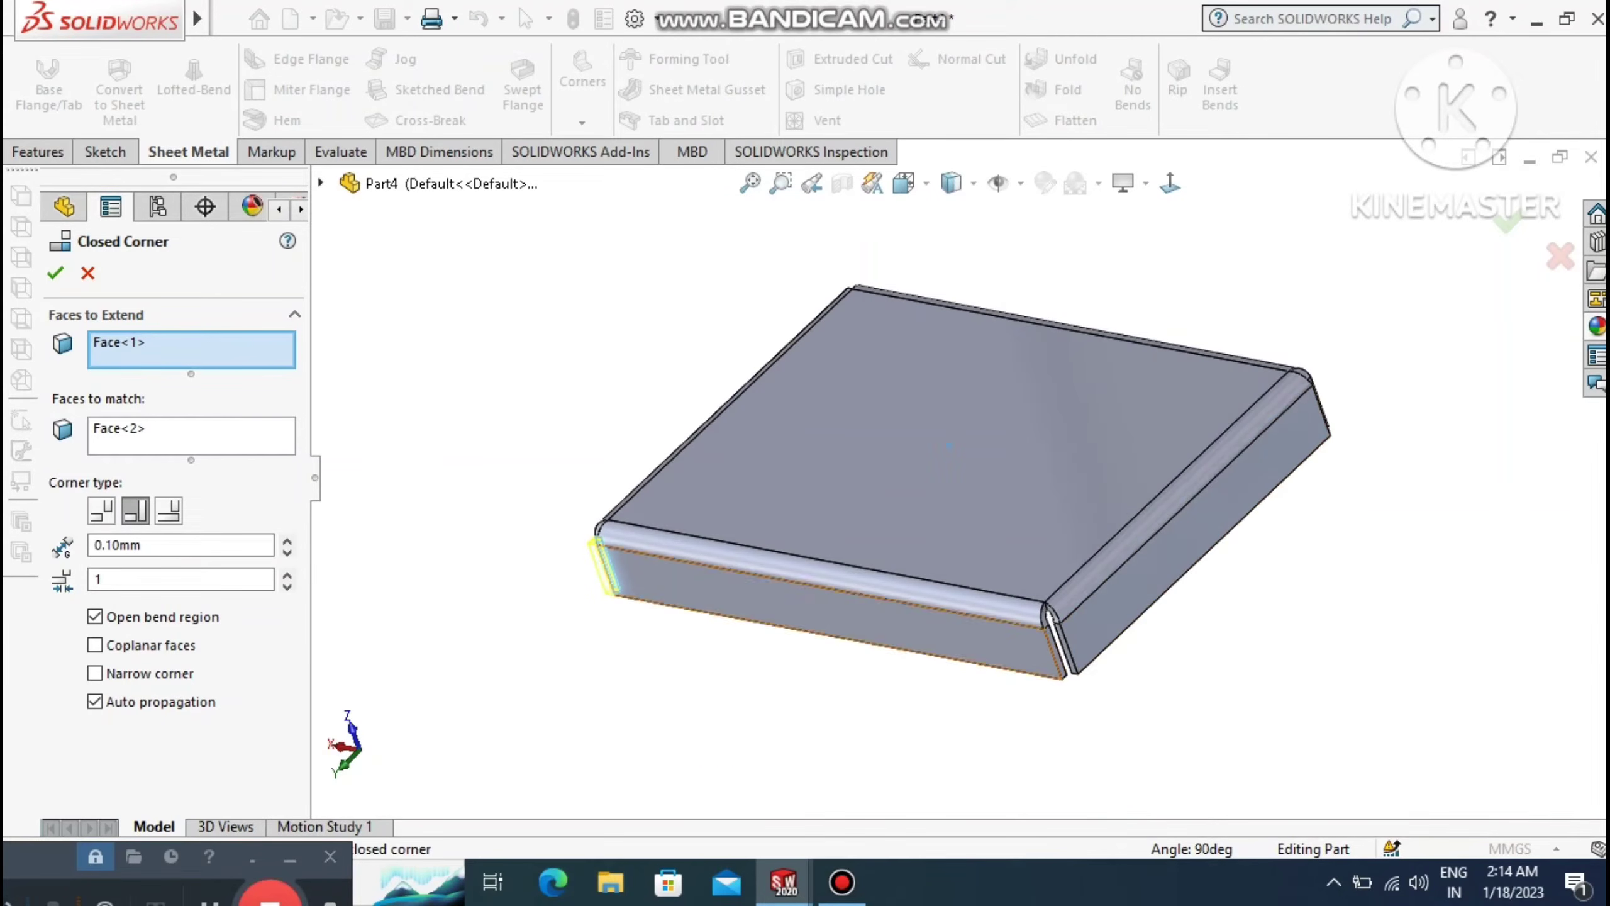
left_click(1055, 653)
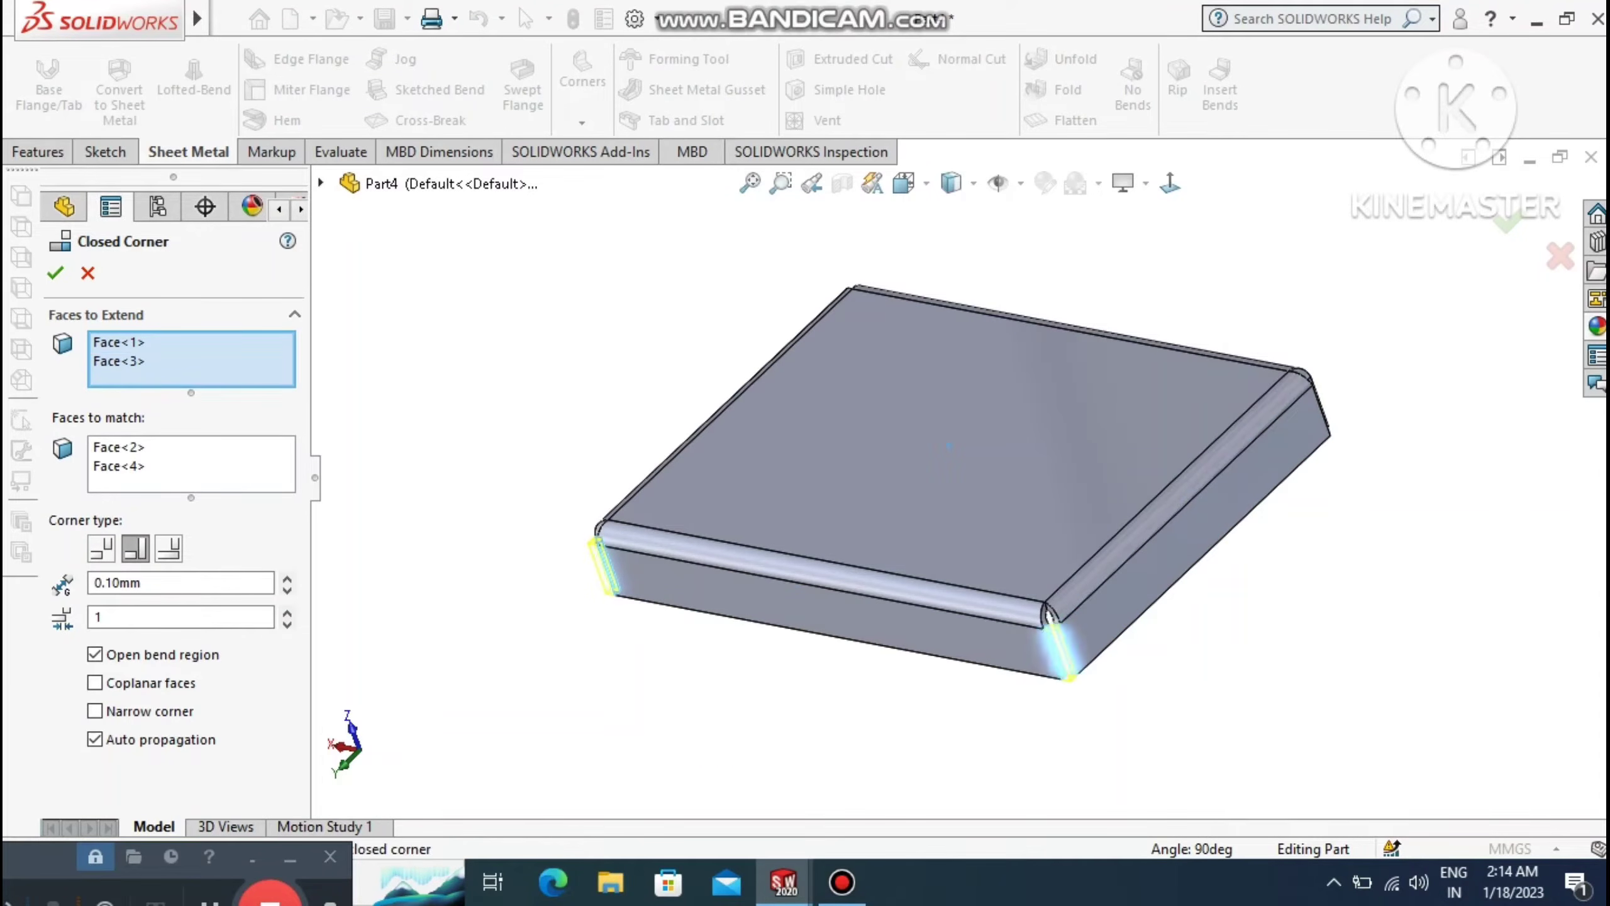
middle_click_drag(951, 476, 905, 515)
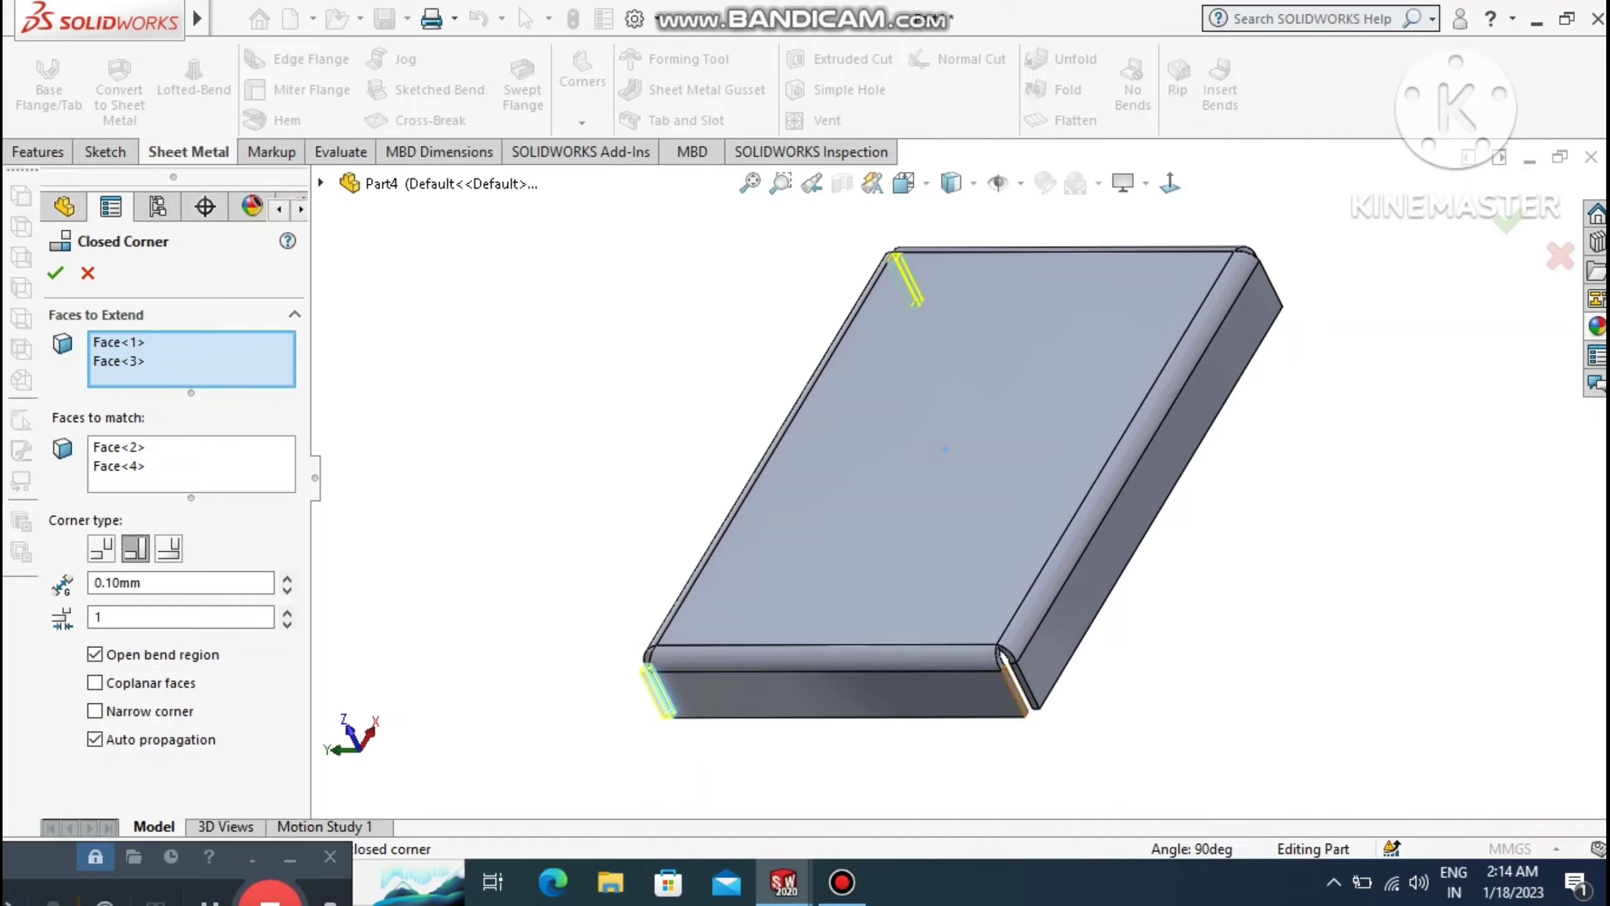
left_click(1007, 663)
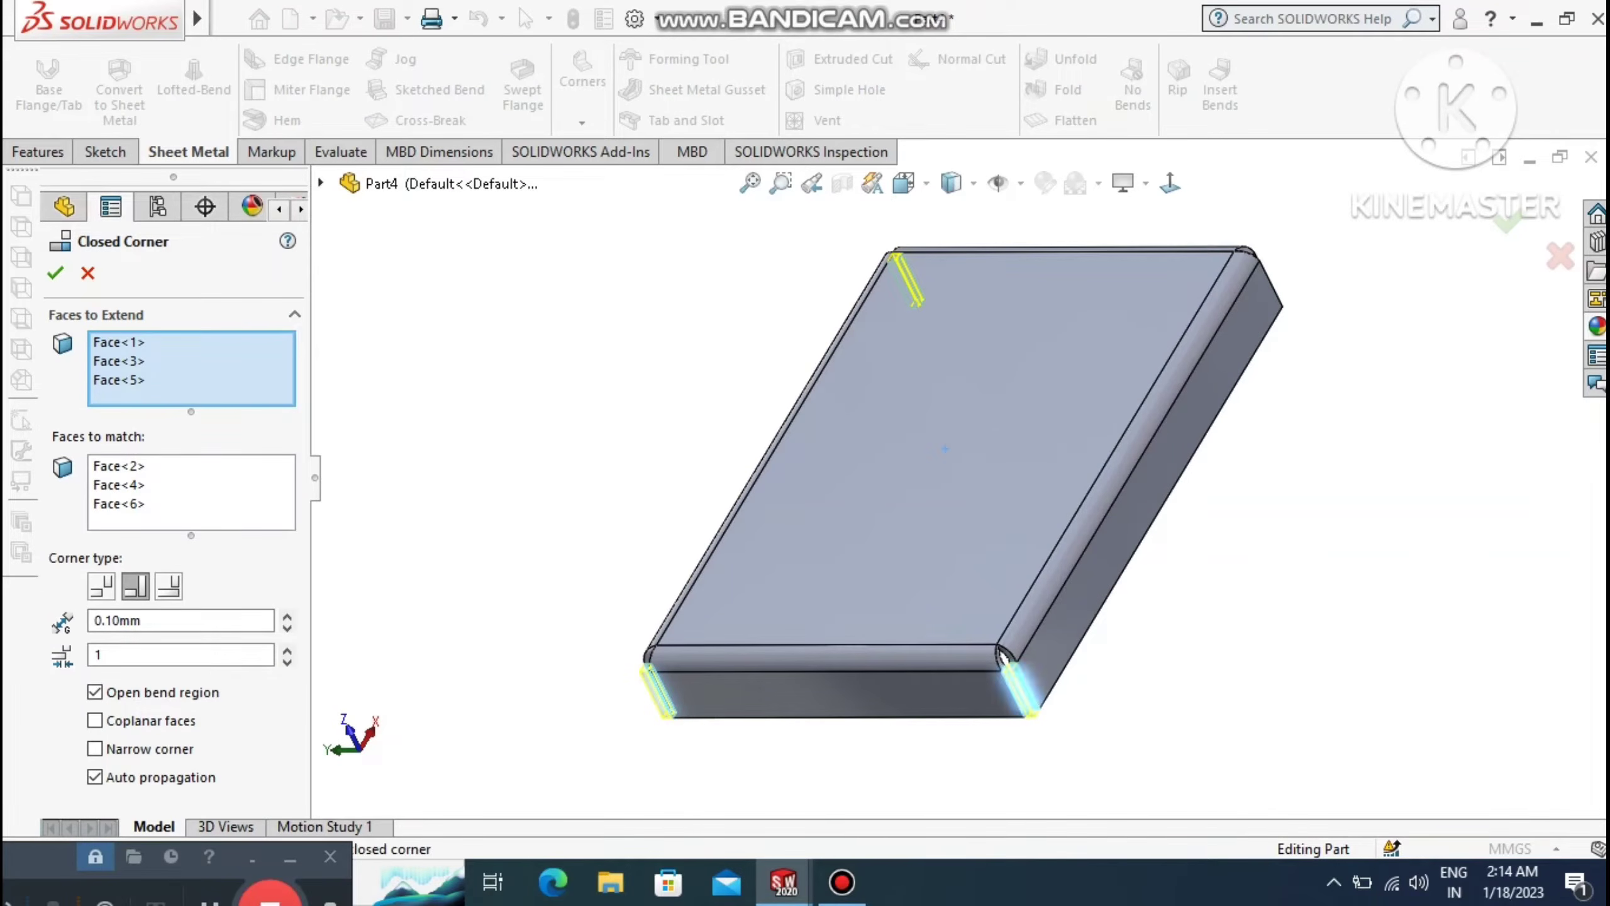
middle_click_drag(1008, 660, 1040, 654)
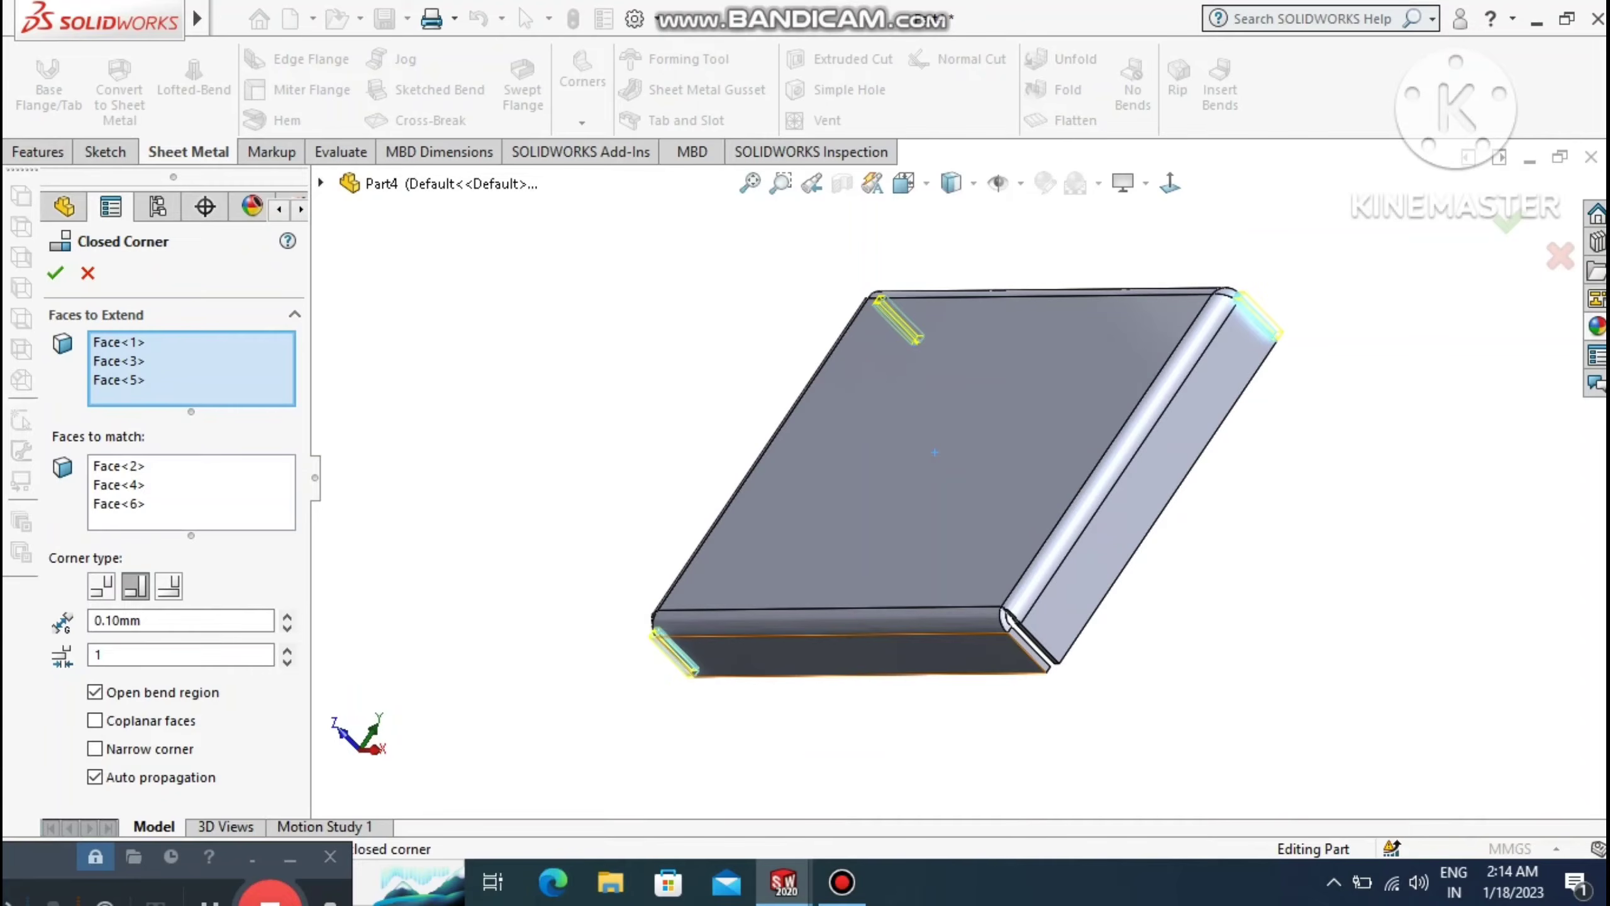
left_click(1021, 660)
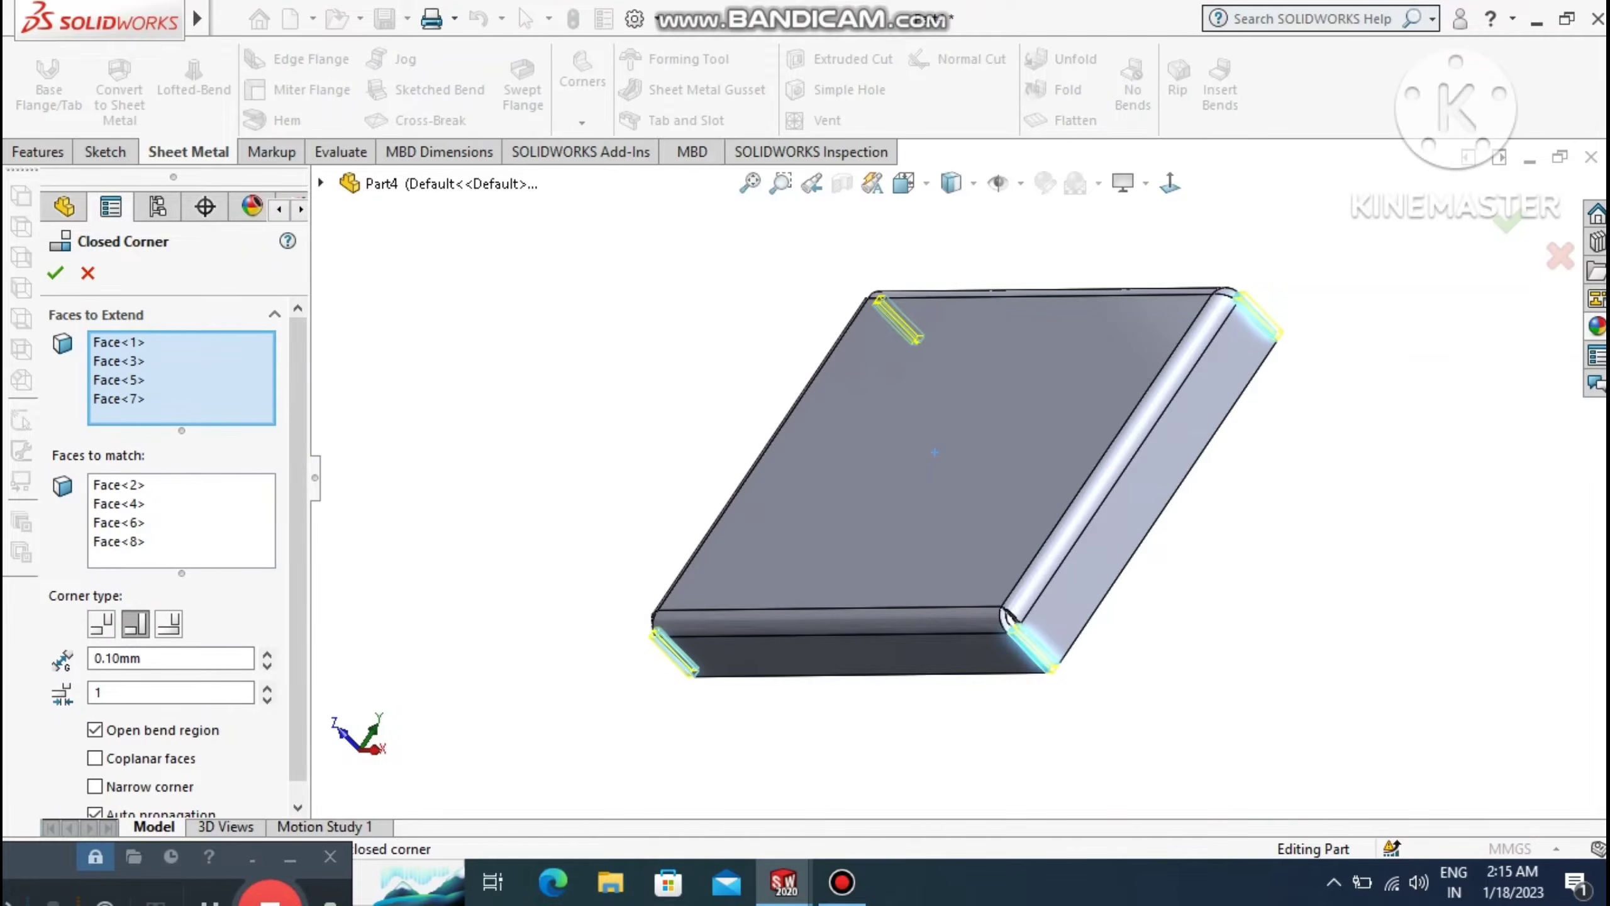
left_click(56, 274)
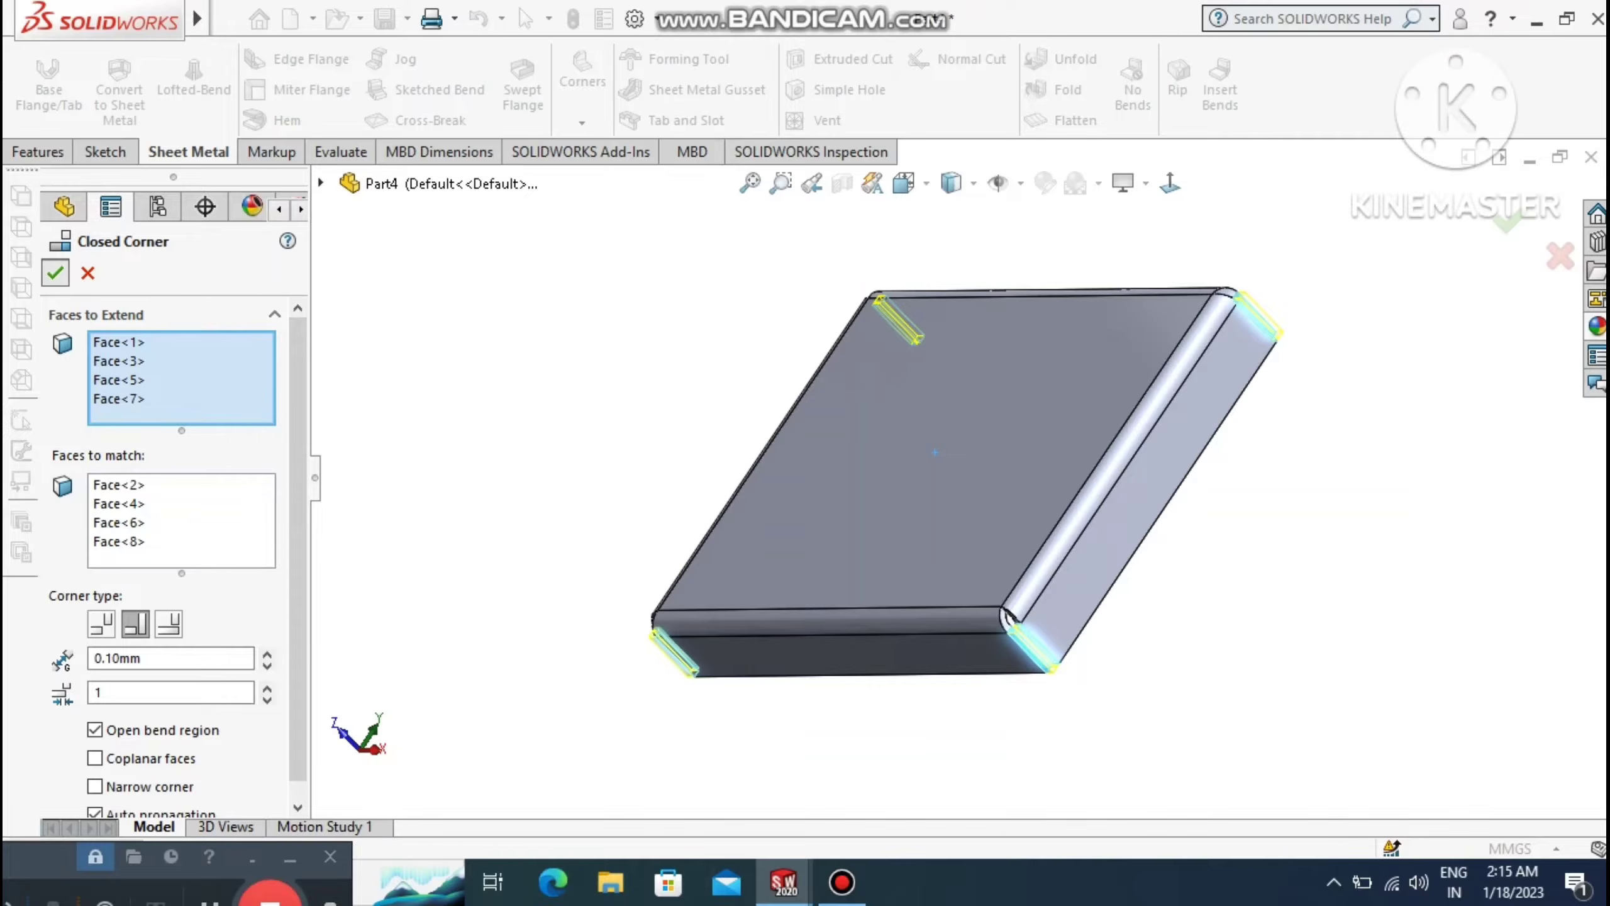
left_click(530, 399)
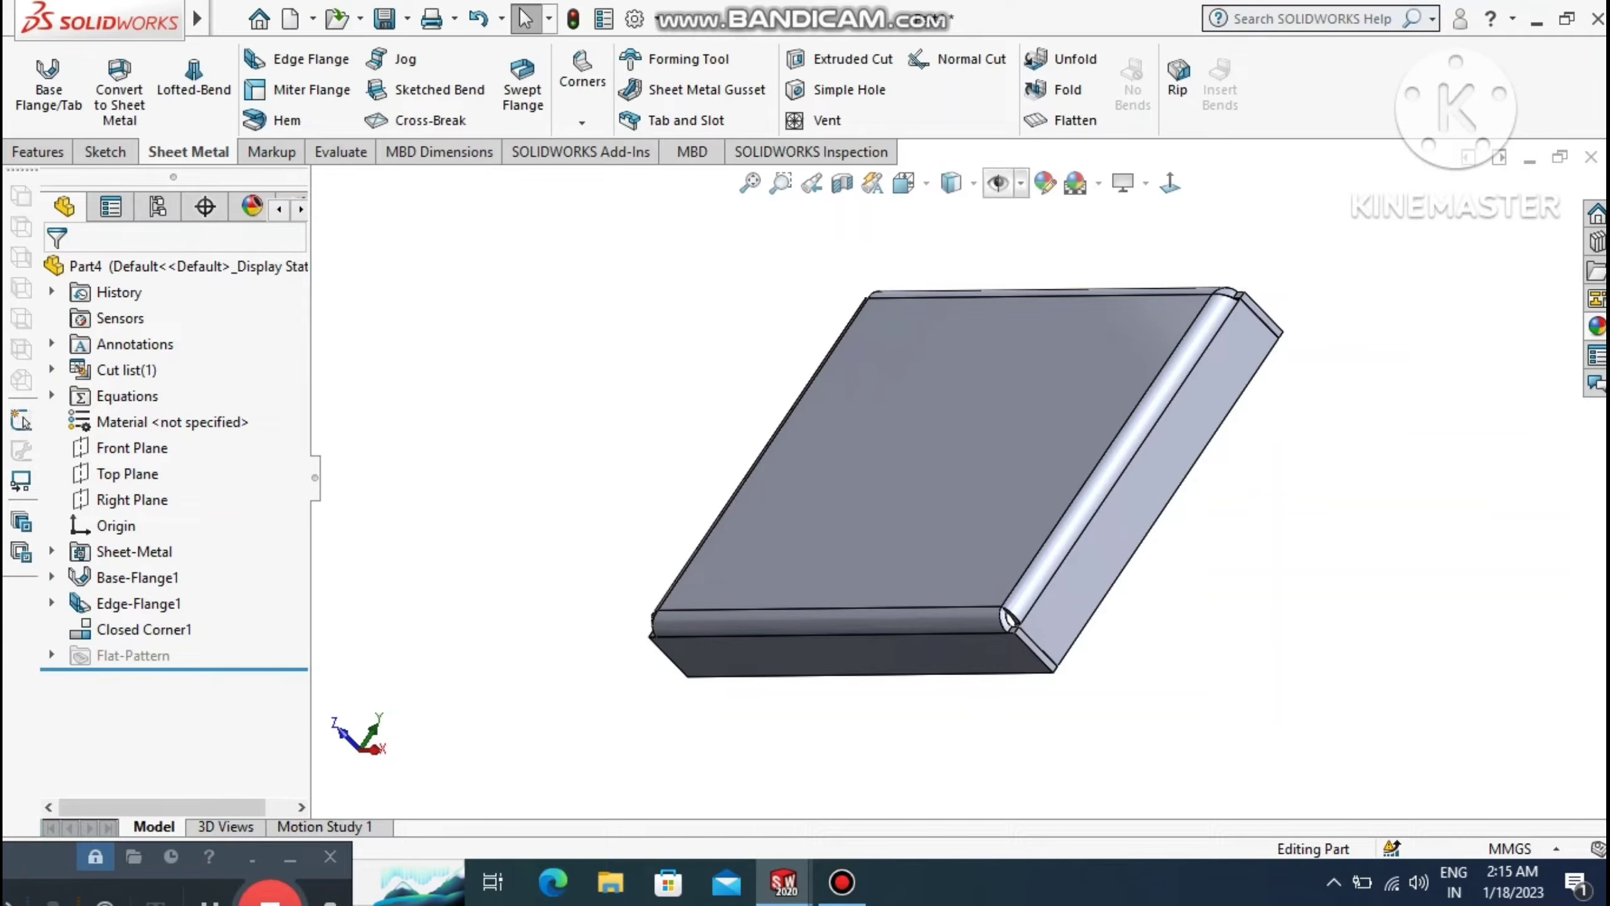
Apply the chromium plate cast appearance from the chrome metals to the whole part.
mouse_move(197, 18)
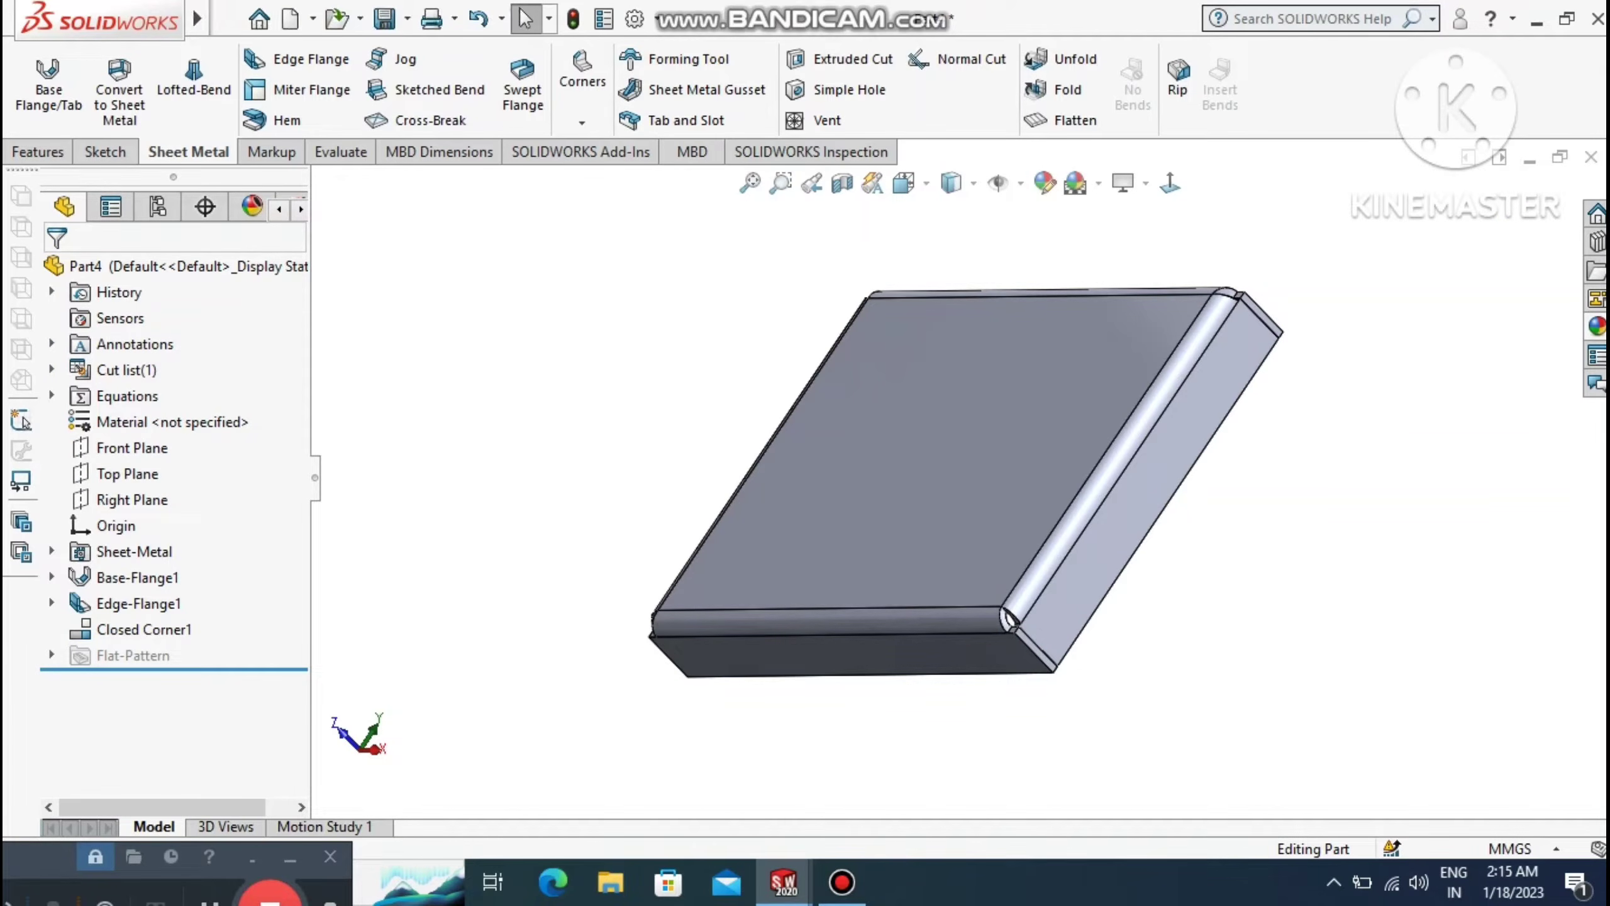
left_click(750, 182)
middle_click_drag(989, 508, 716, 603)
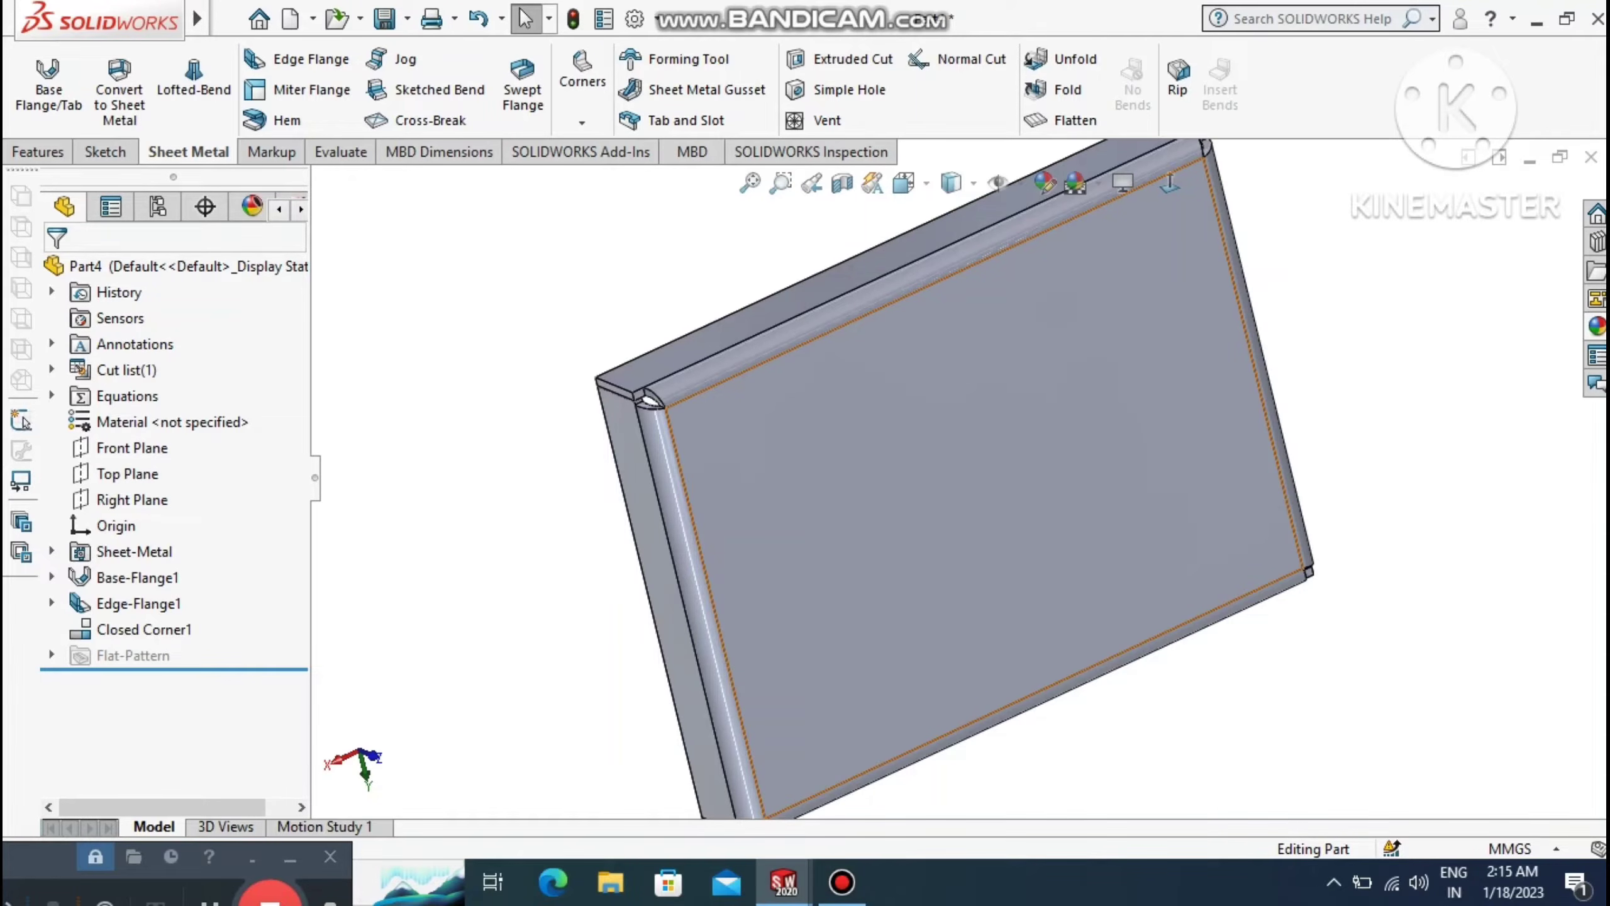
mouse_move(887, 482)
middle_mouse_down()
mouse_move(1141, 482)
mouse_move(1192, 501)
mouse_move(1015, 475)
mouse_move(907, 481)
mouse_move(881, 463)
middle_mouse_up()
middle_click_drag(939, 546, 903, 475)
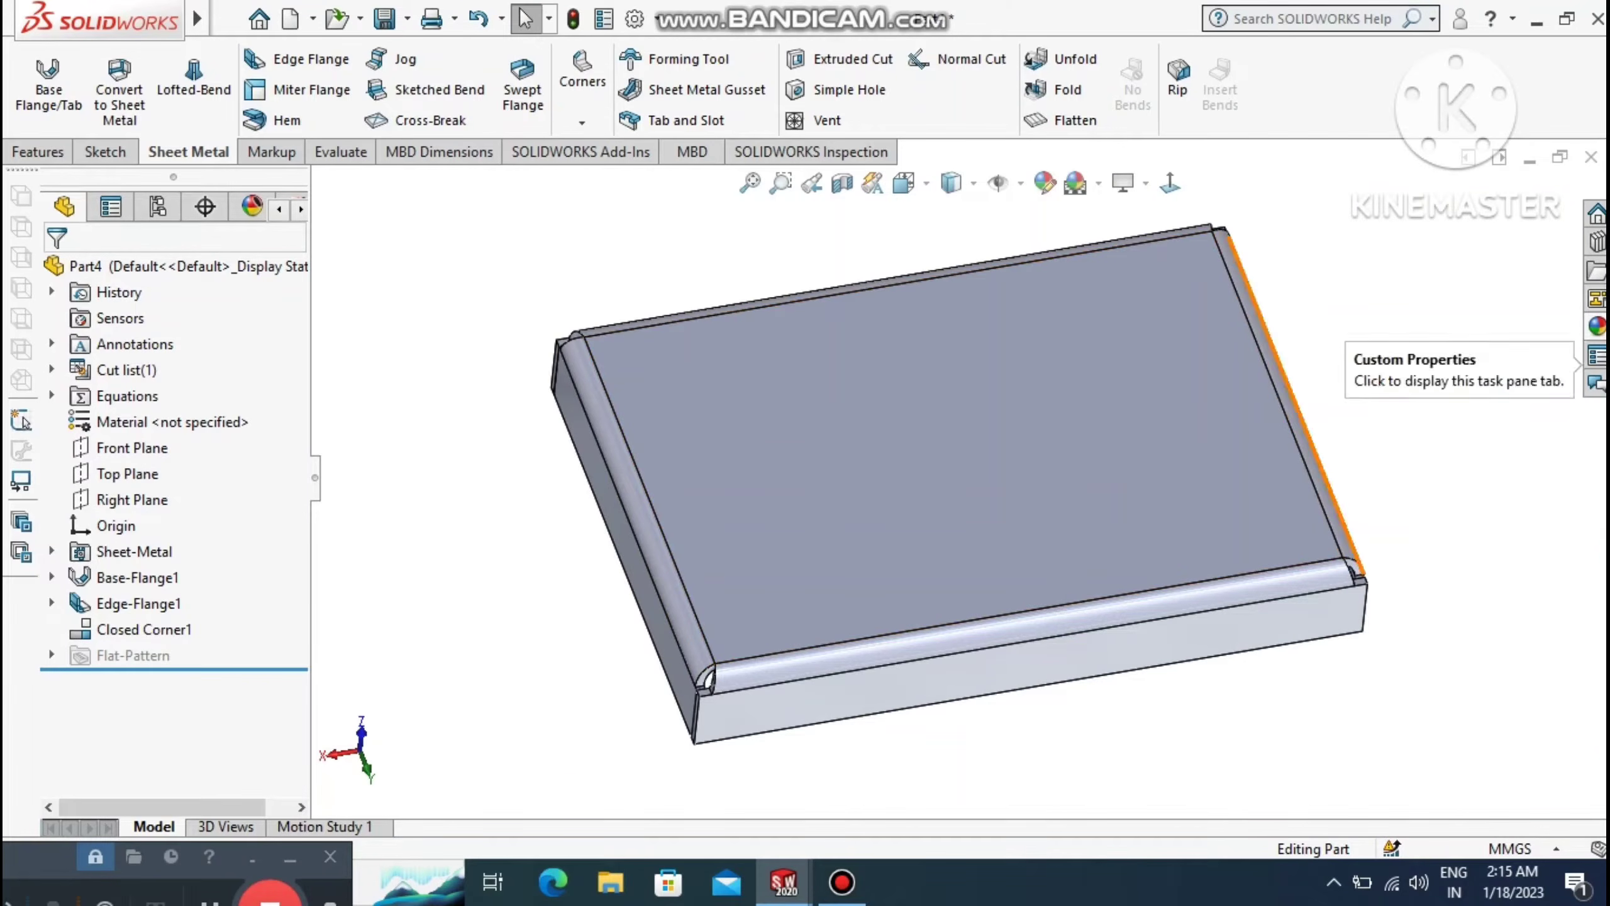
left_click(1597, 326)
mouse_move(1497, 554)
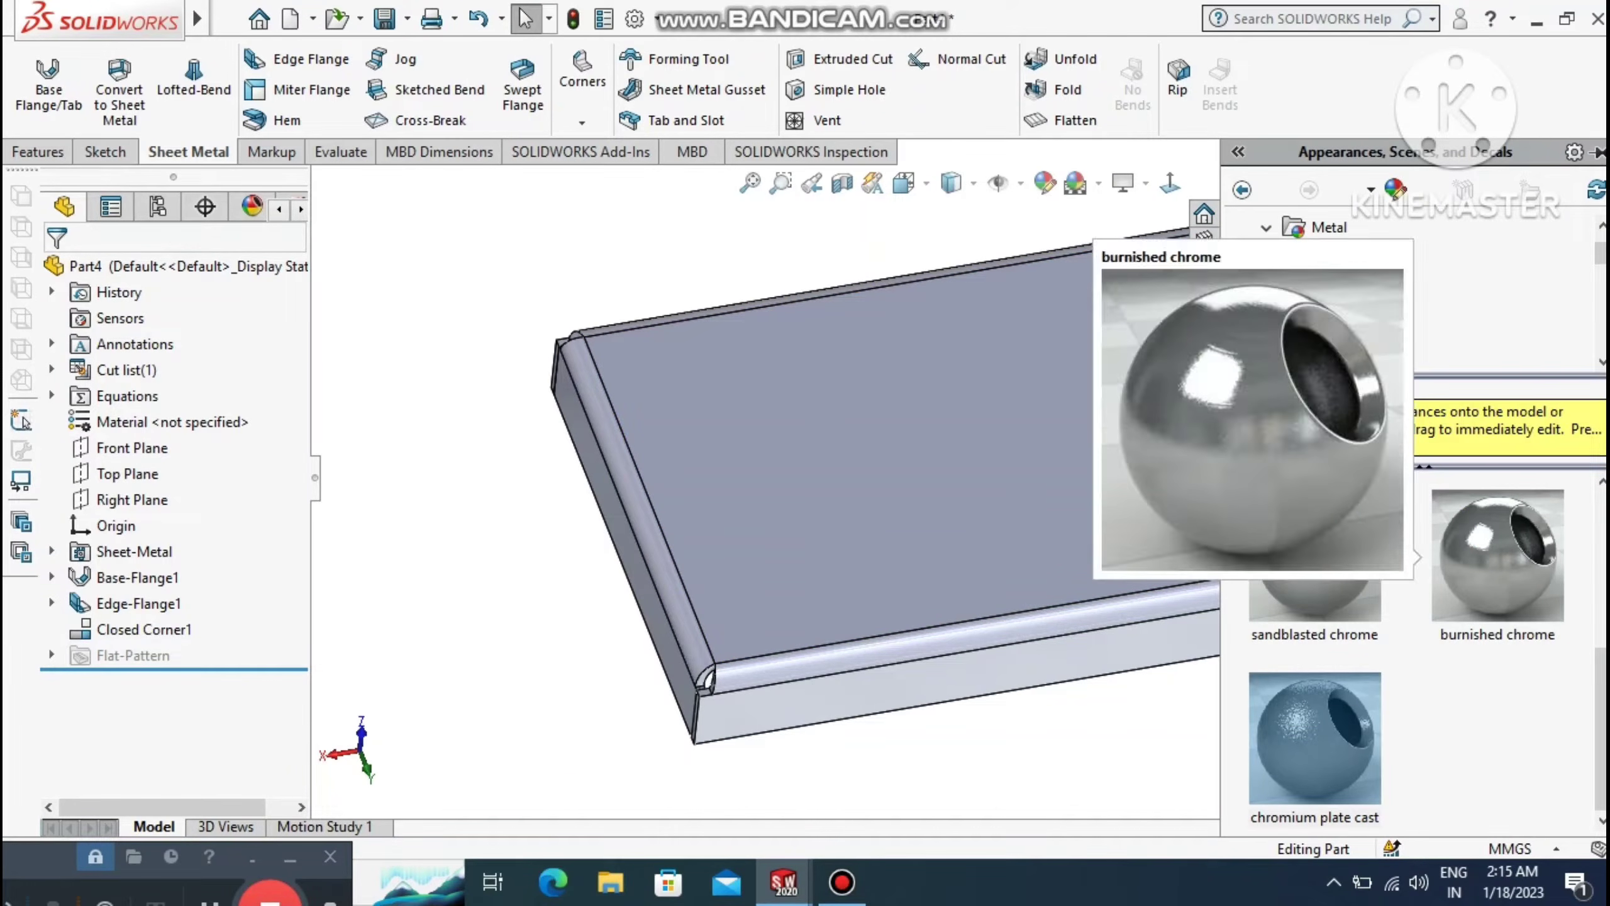
left_click(1312, 739)
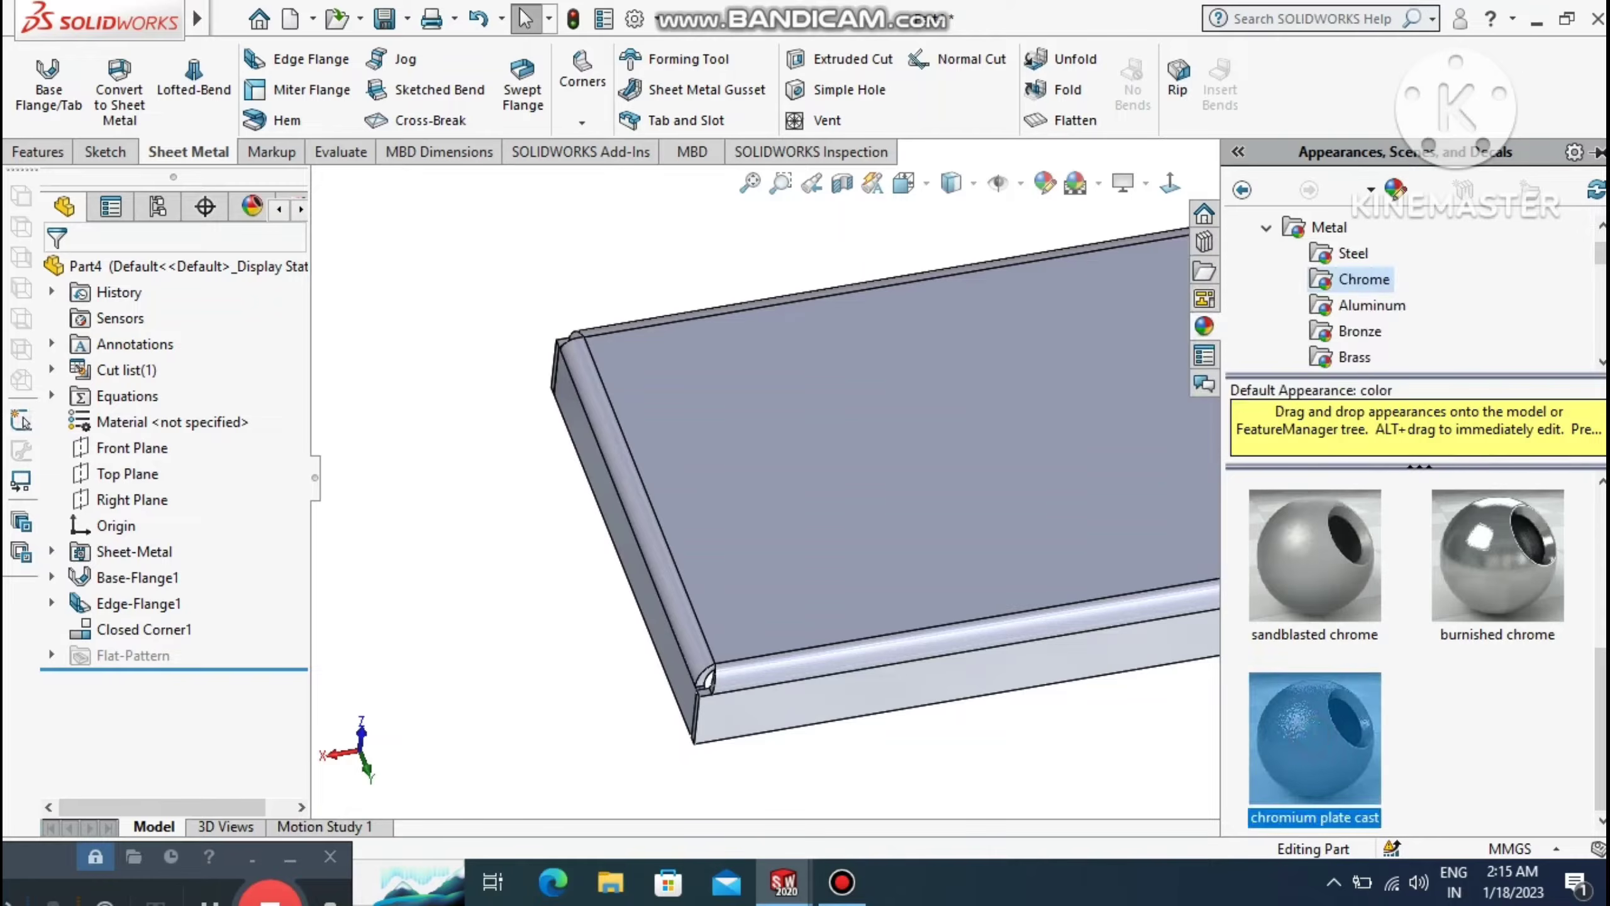
double_click(1312, 751)
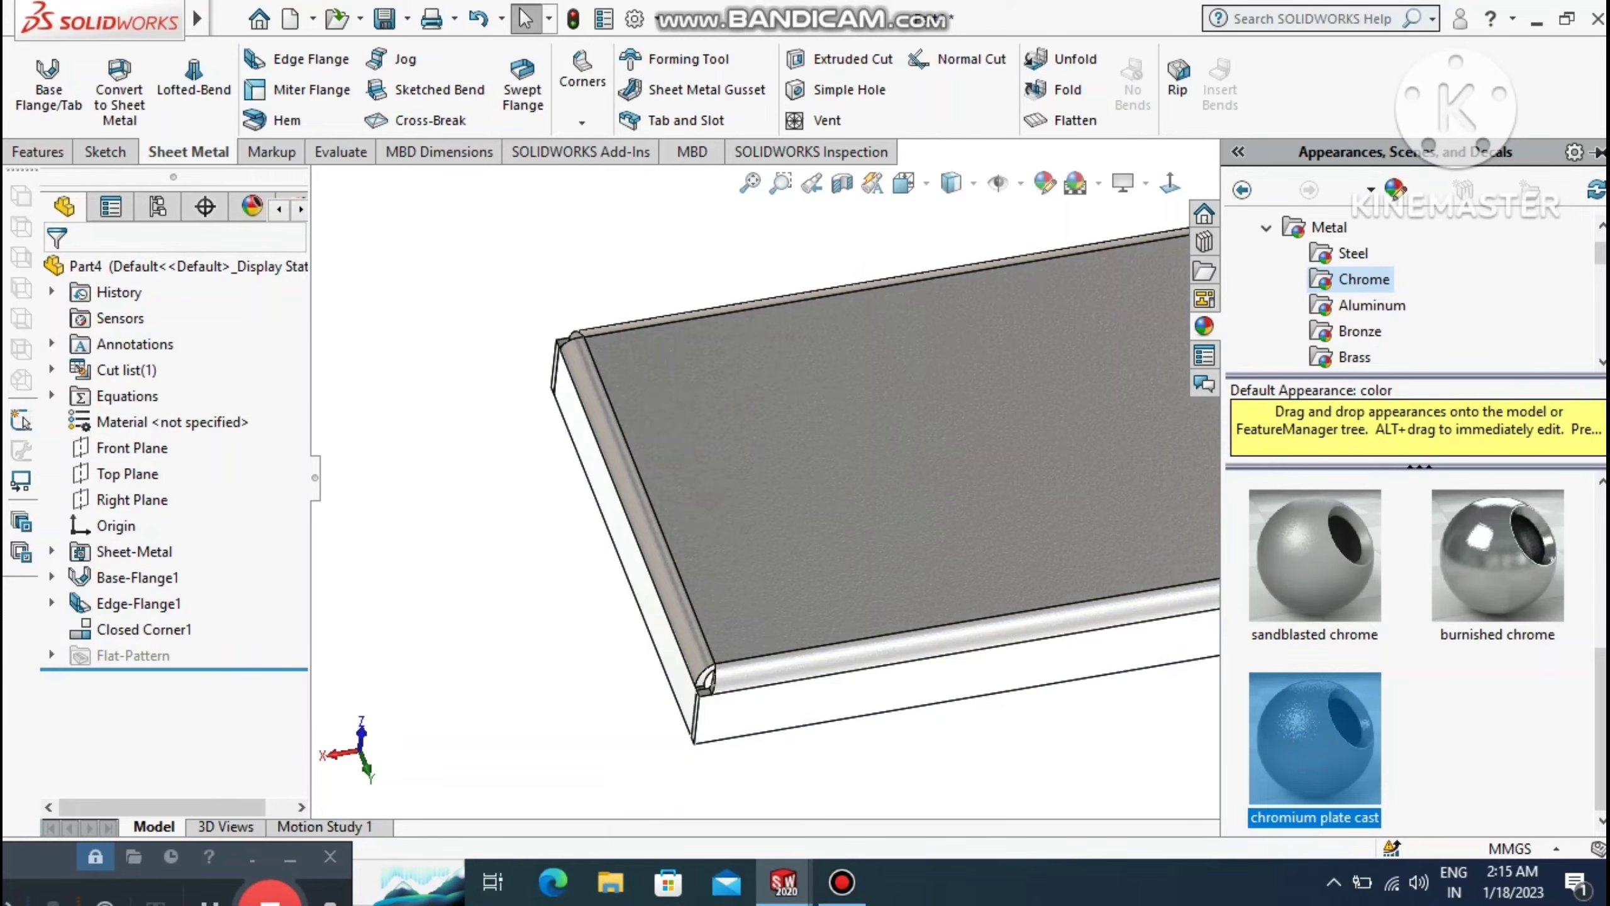
left_click(758, 768)
Display the part shaded without edges.
middle_click_drag(938, 406, 938, 624)
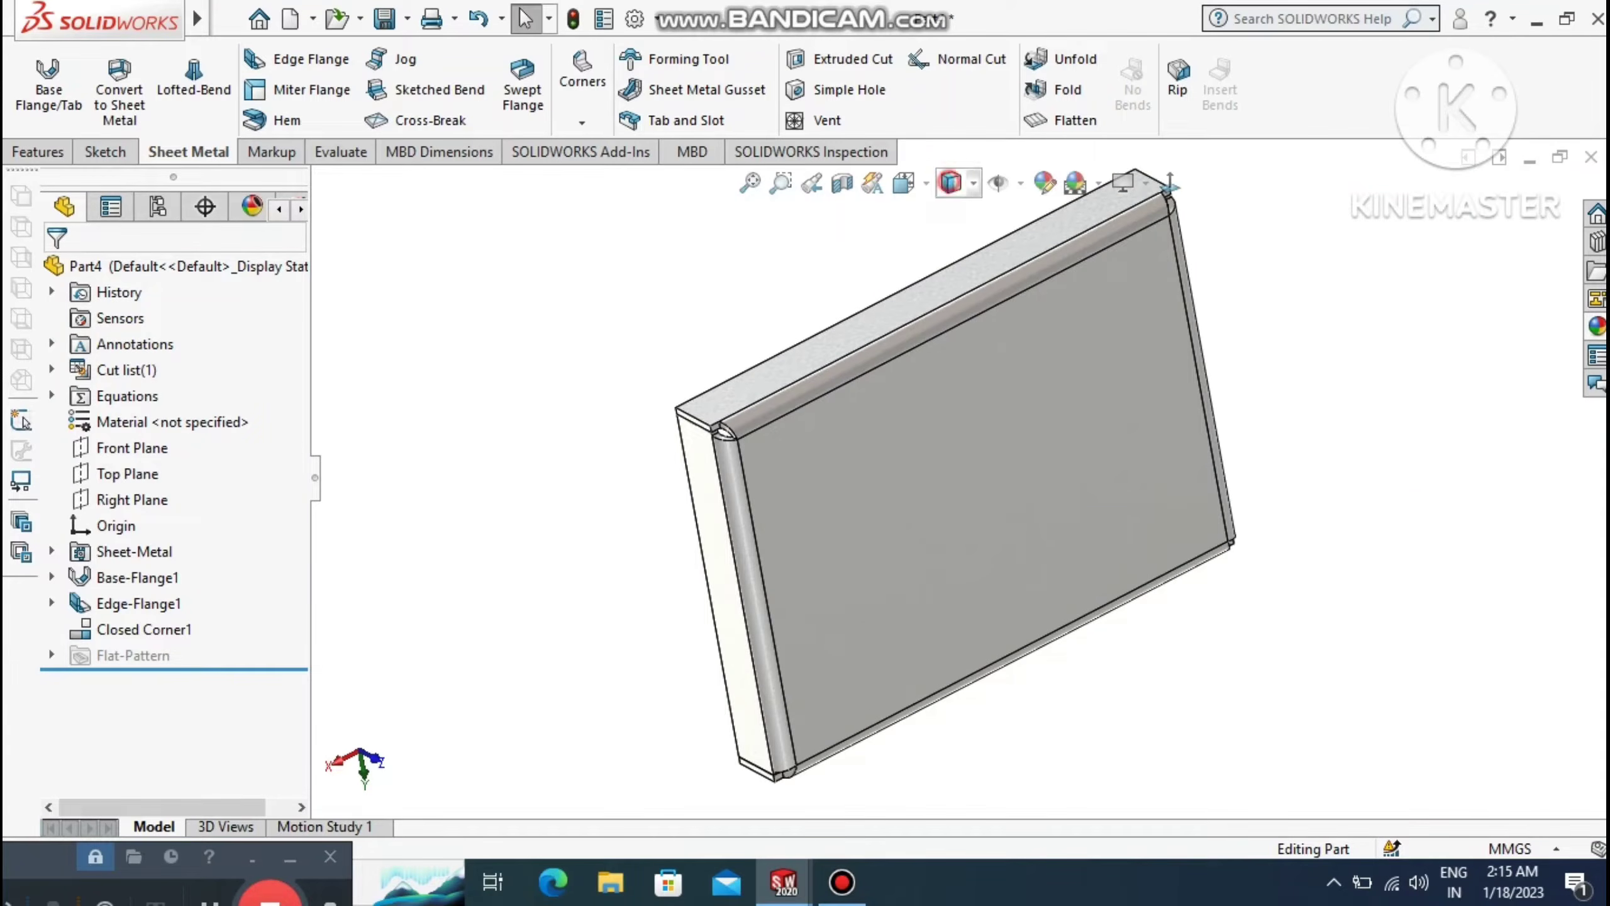
left_click(951, 182)
left_click(953, 244)
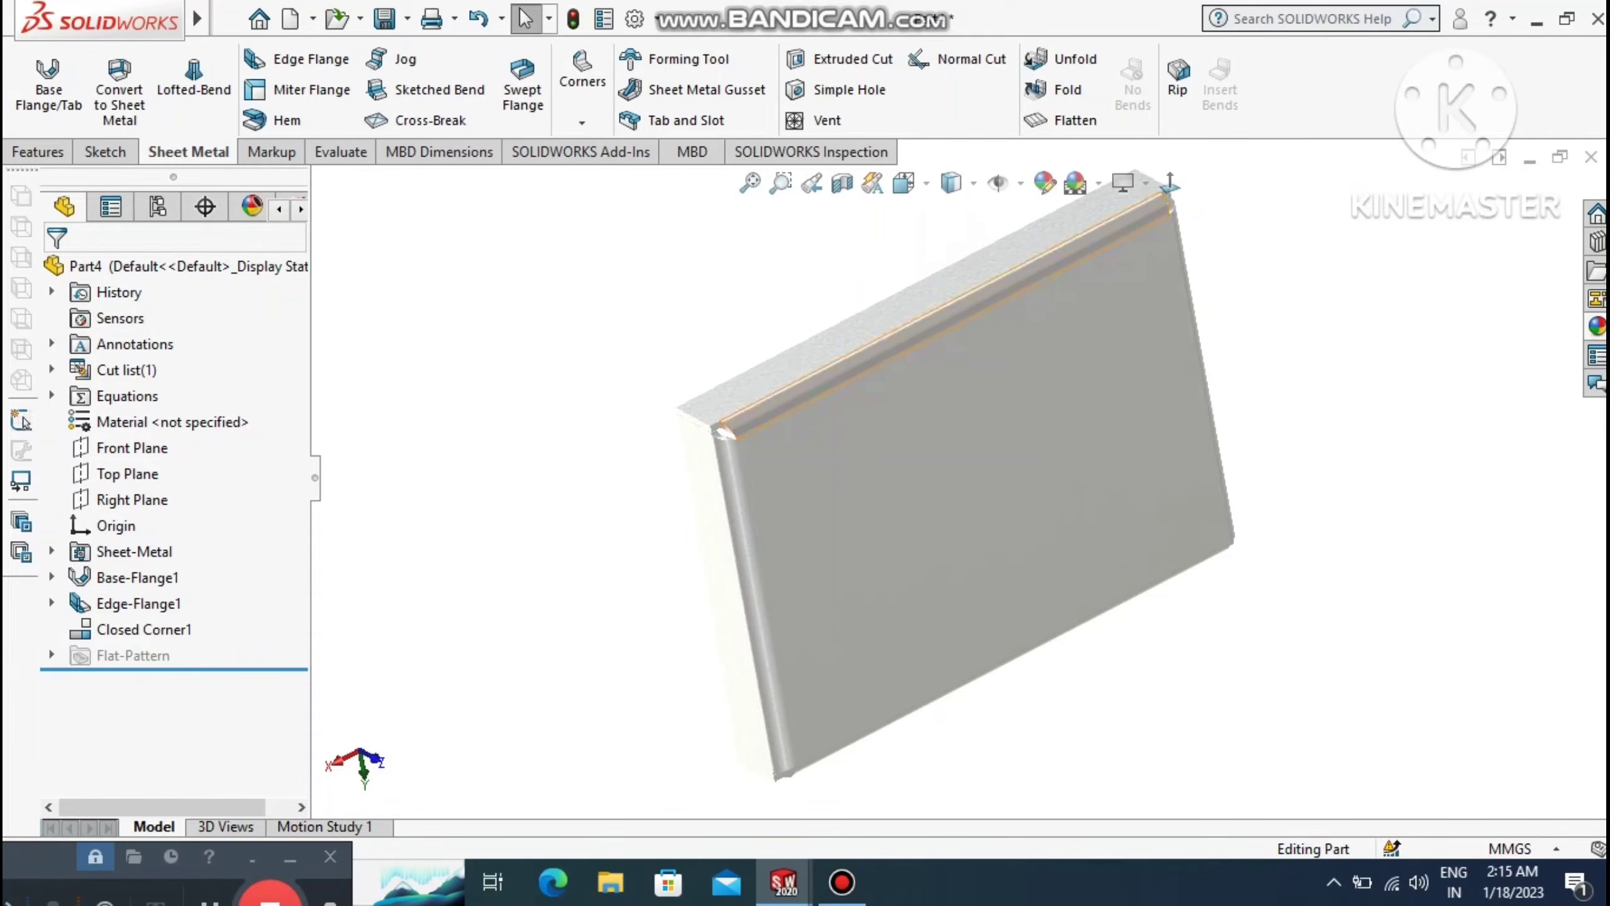
Display the part shaded with edges and turn off RealView graphics.
left_click(961, 198)
left_click(953, 182)
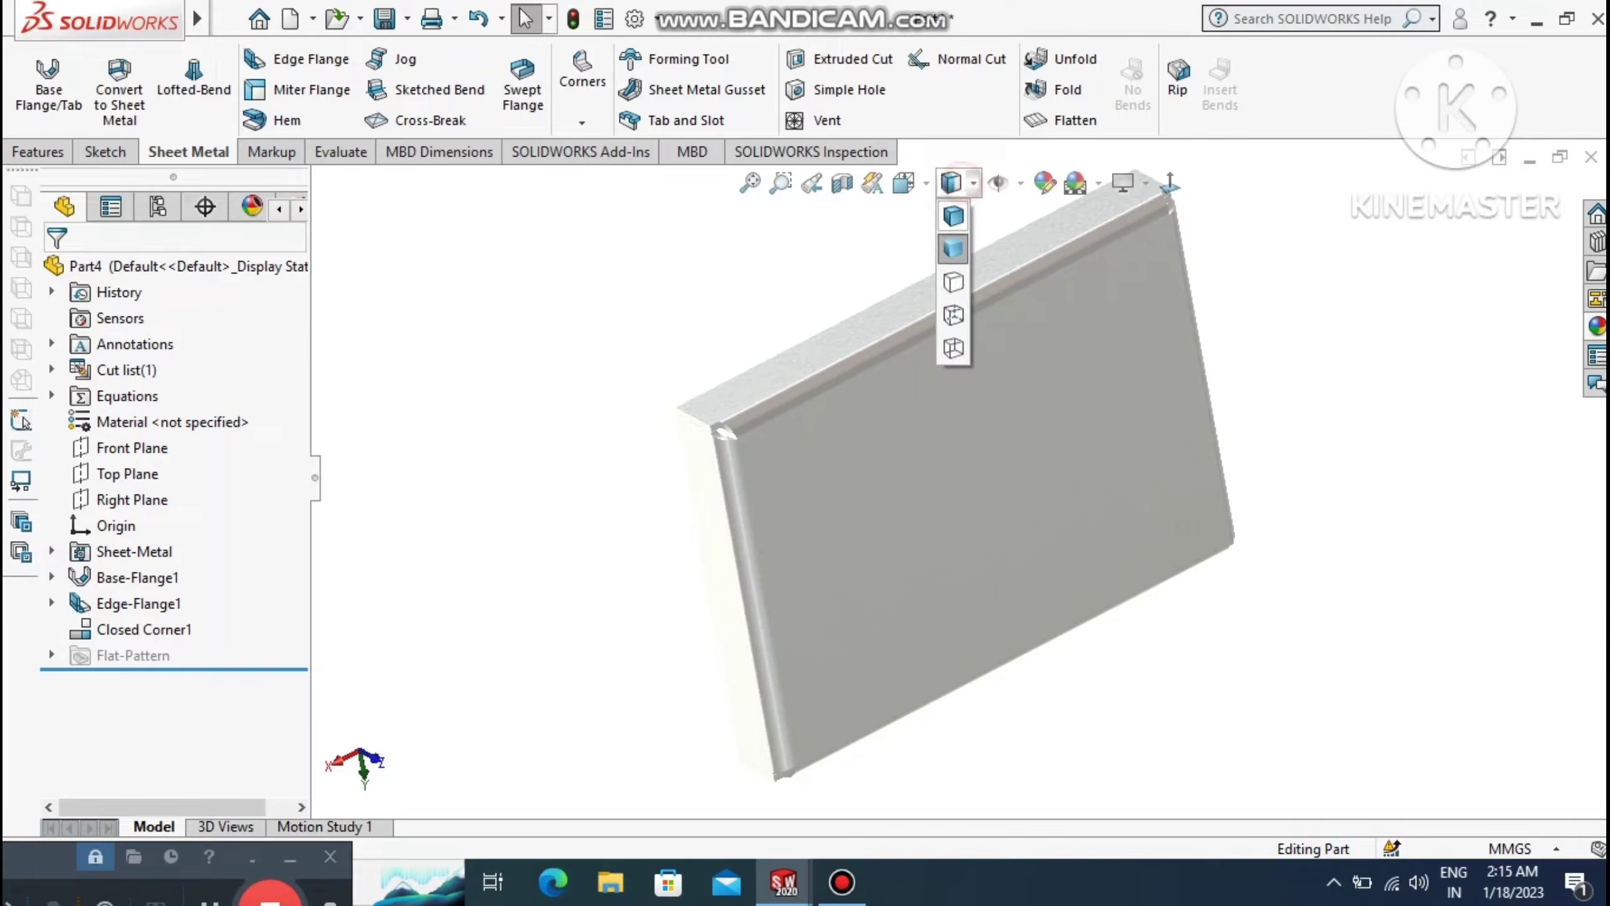
left_click(952, 216)
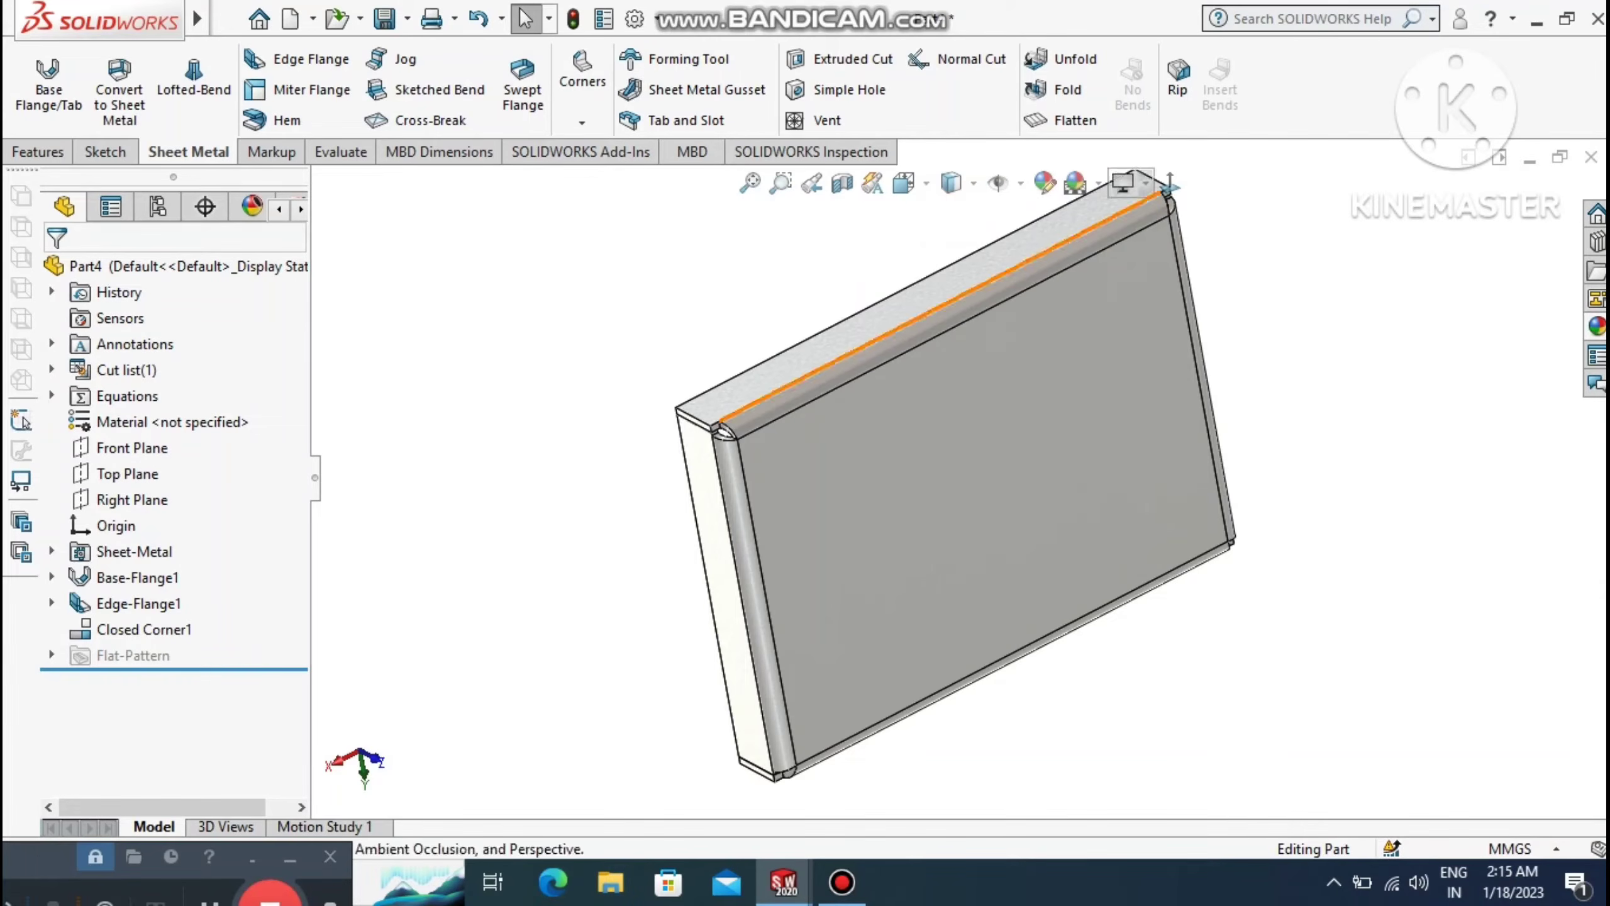
left_click(1145, 183)
left_click(1138, 215)
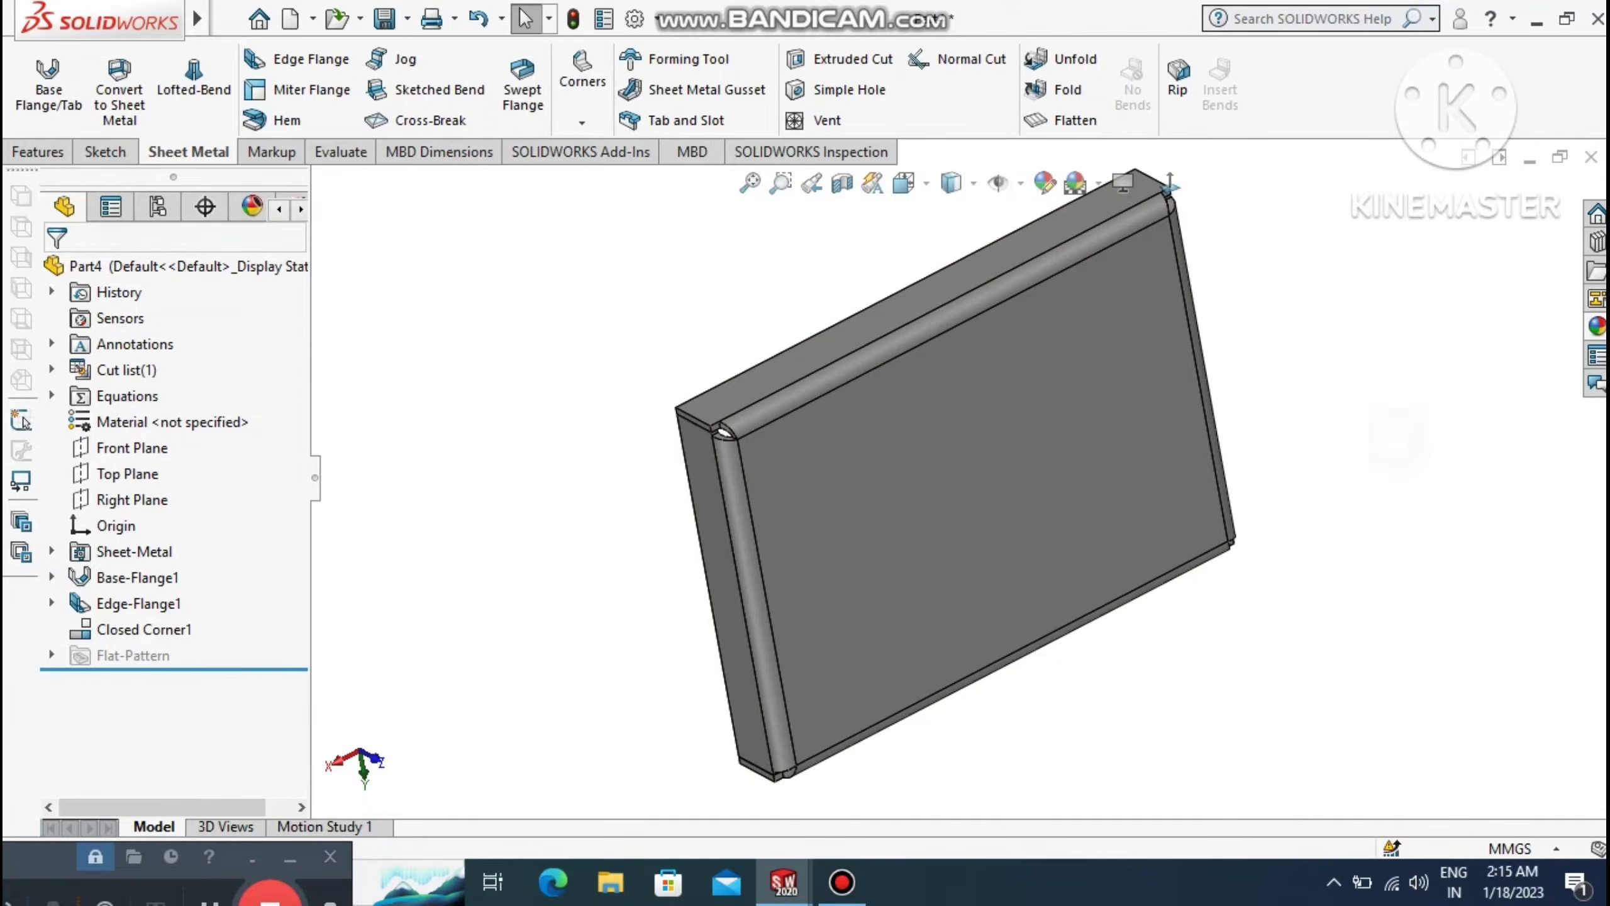
Save the part as Side Cover 1 in the Sheet metal box folder.
scroll(1344, 584, "down", 1)
middle_click_drag(1344, 583, 1262, 406)
scroll(1173, 444, "down", 1)
left_click(756, 180)
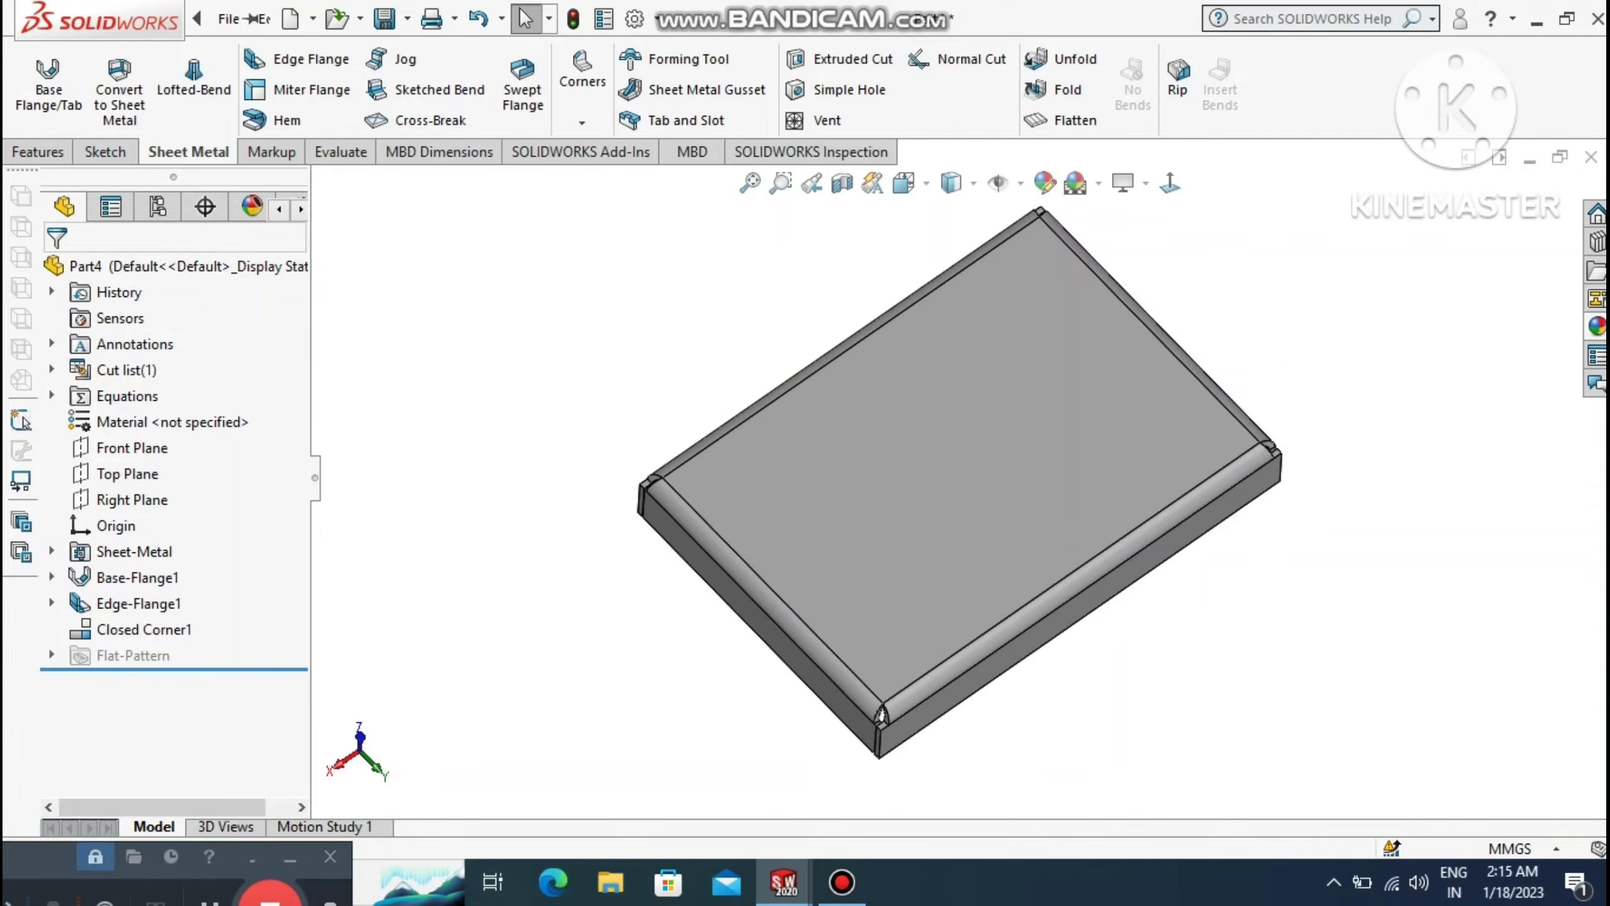
left_click(227, 19)
left_click(271, 307)
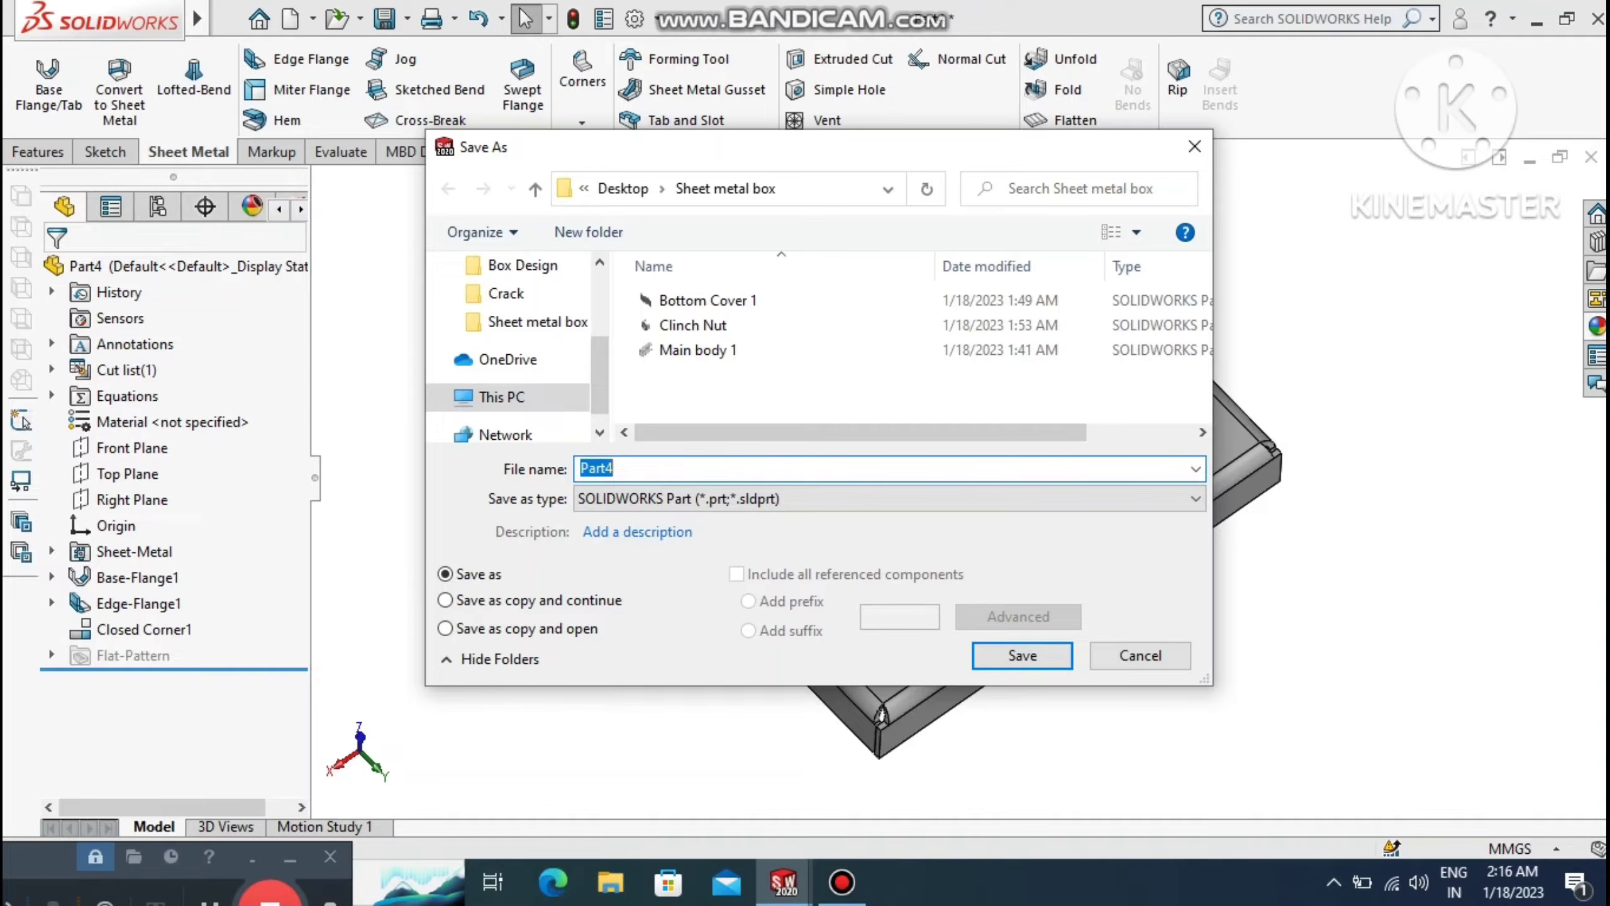
left_click(642, 467)
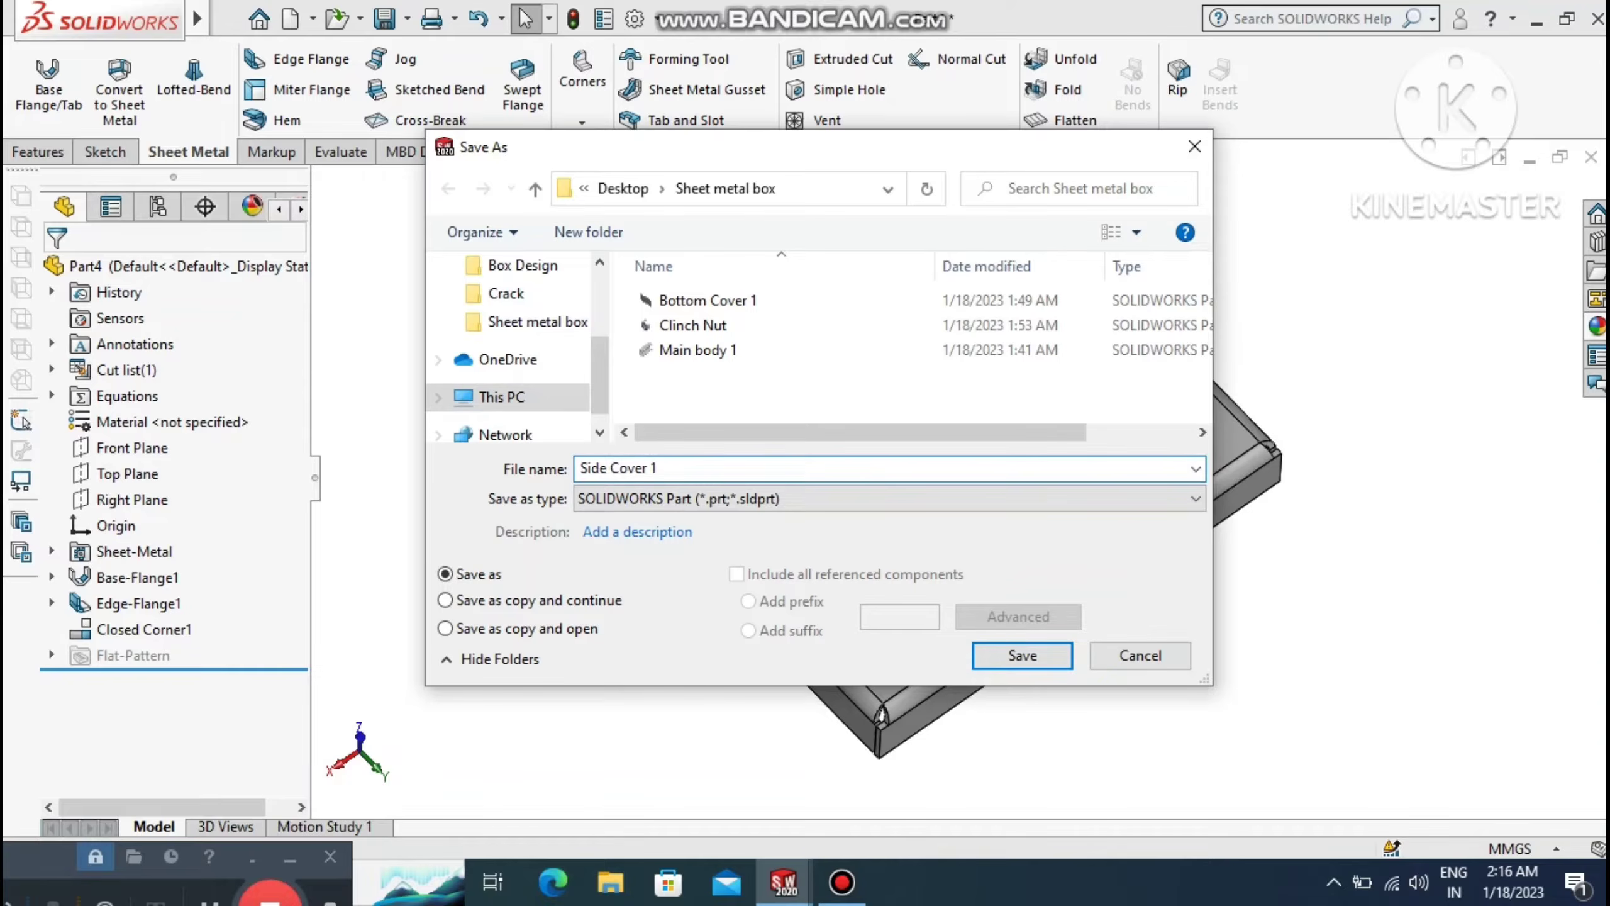
left_click(1017, 653)
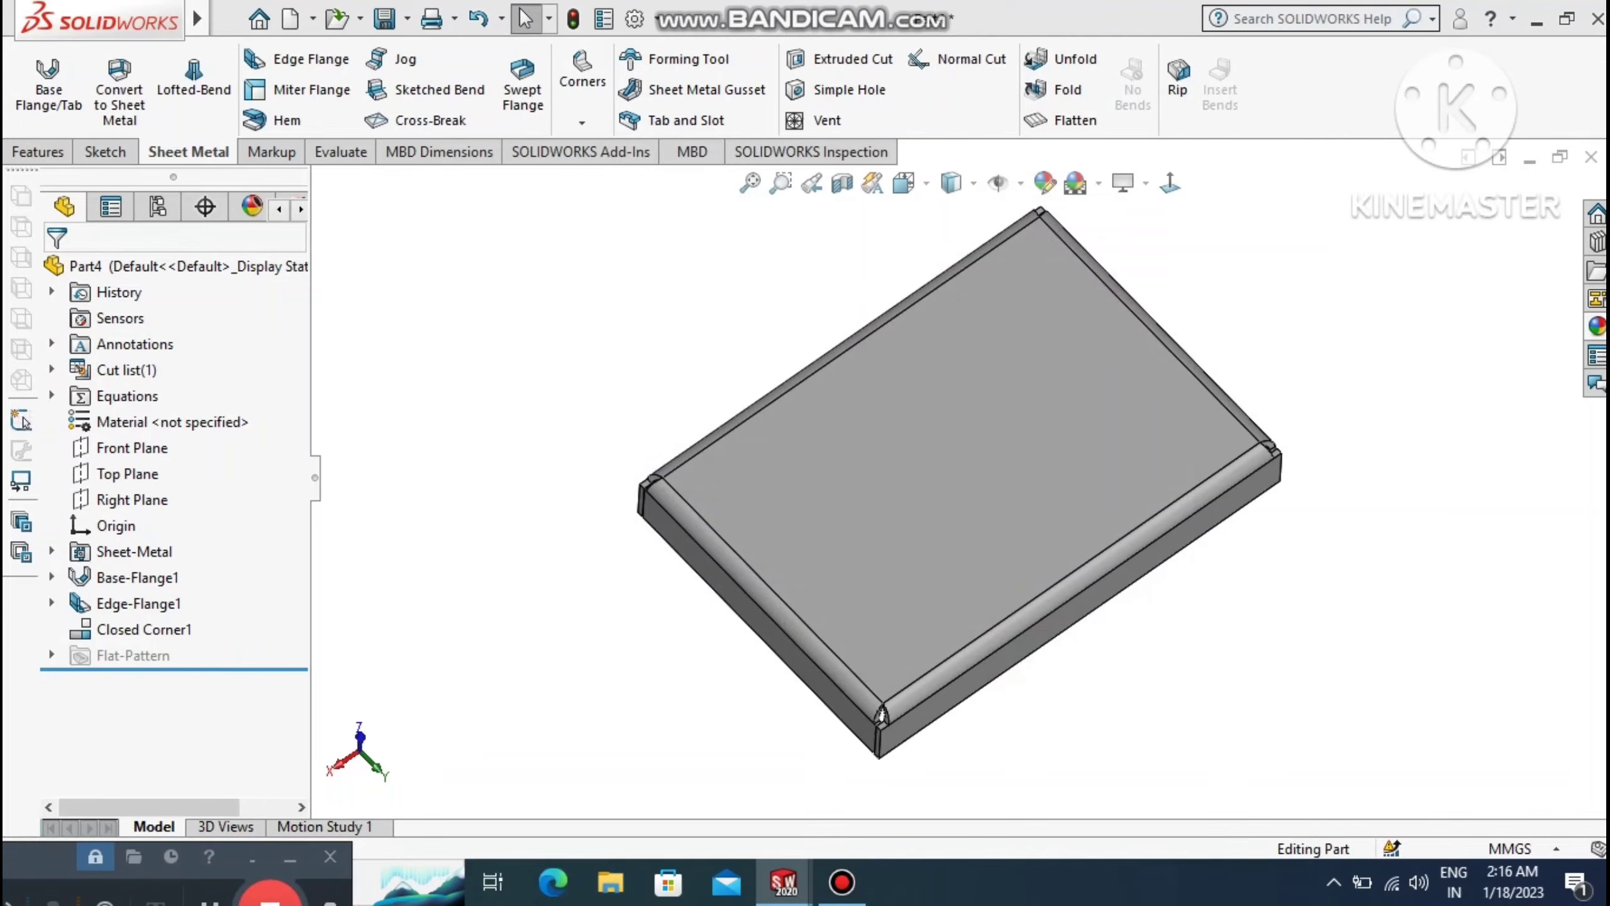
Create a new assembly document.
key("alt+f")
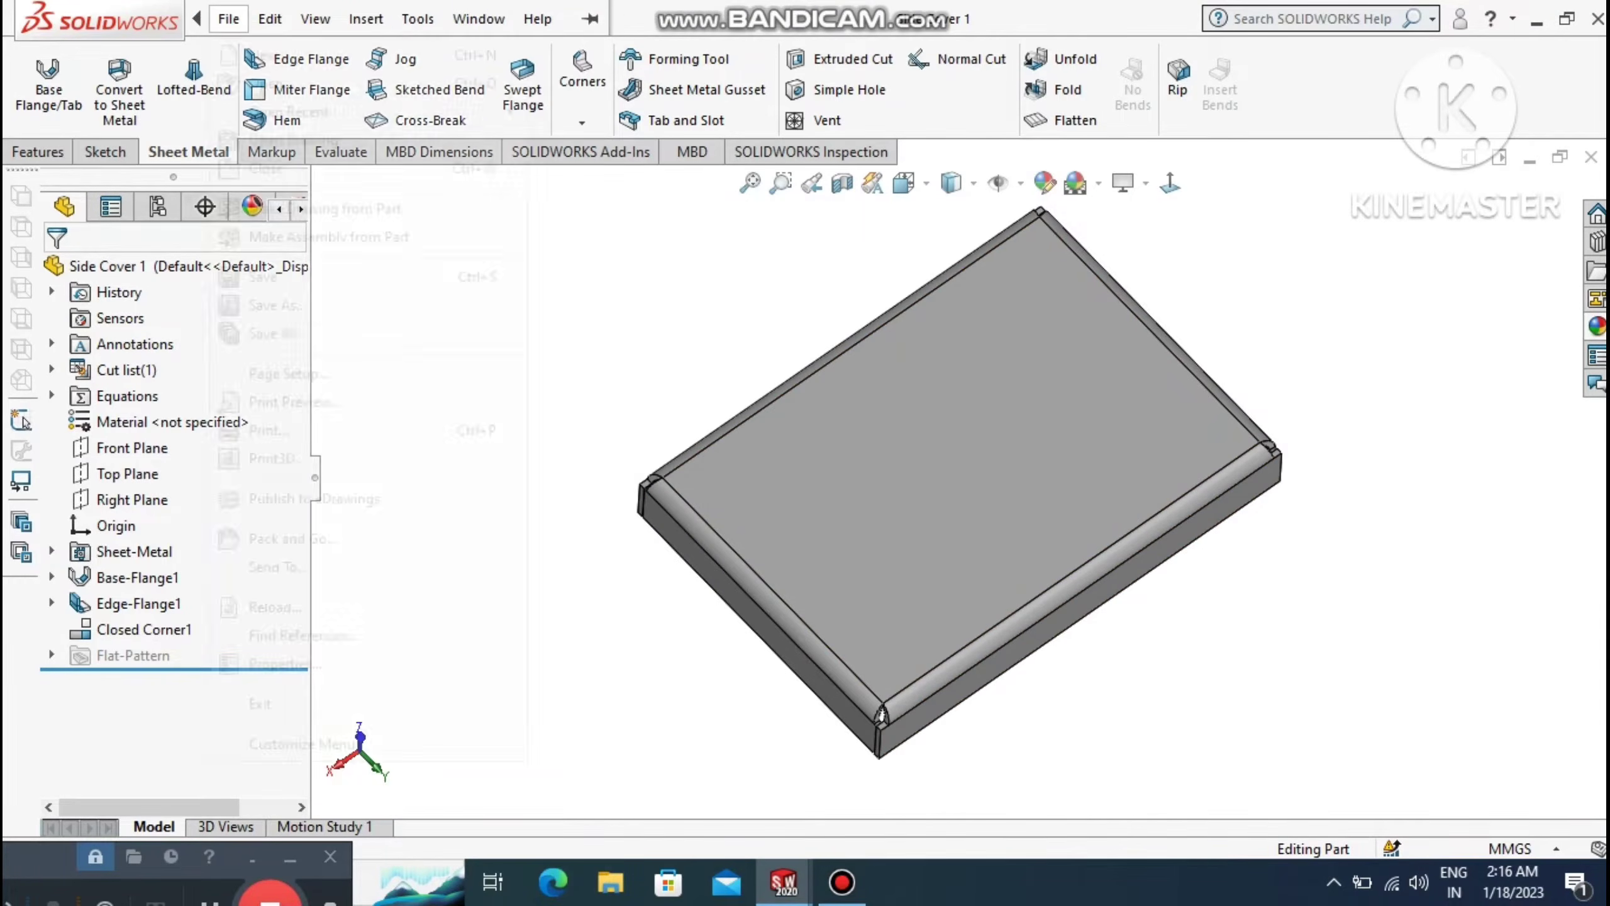
key("Down")
key("Return")
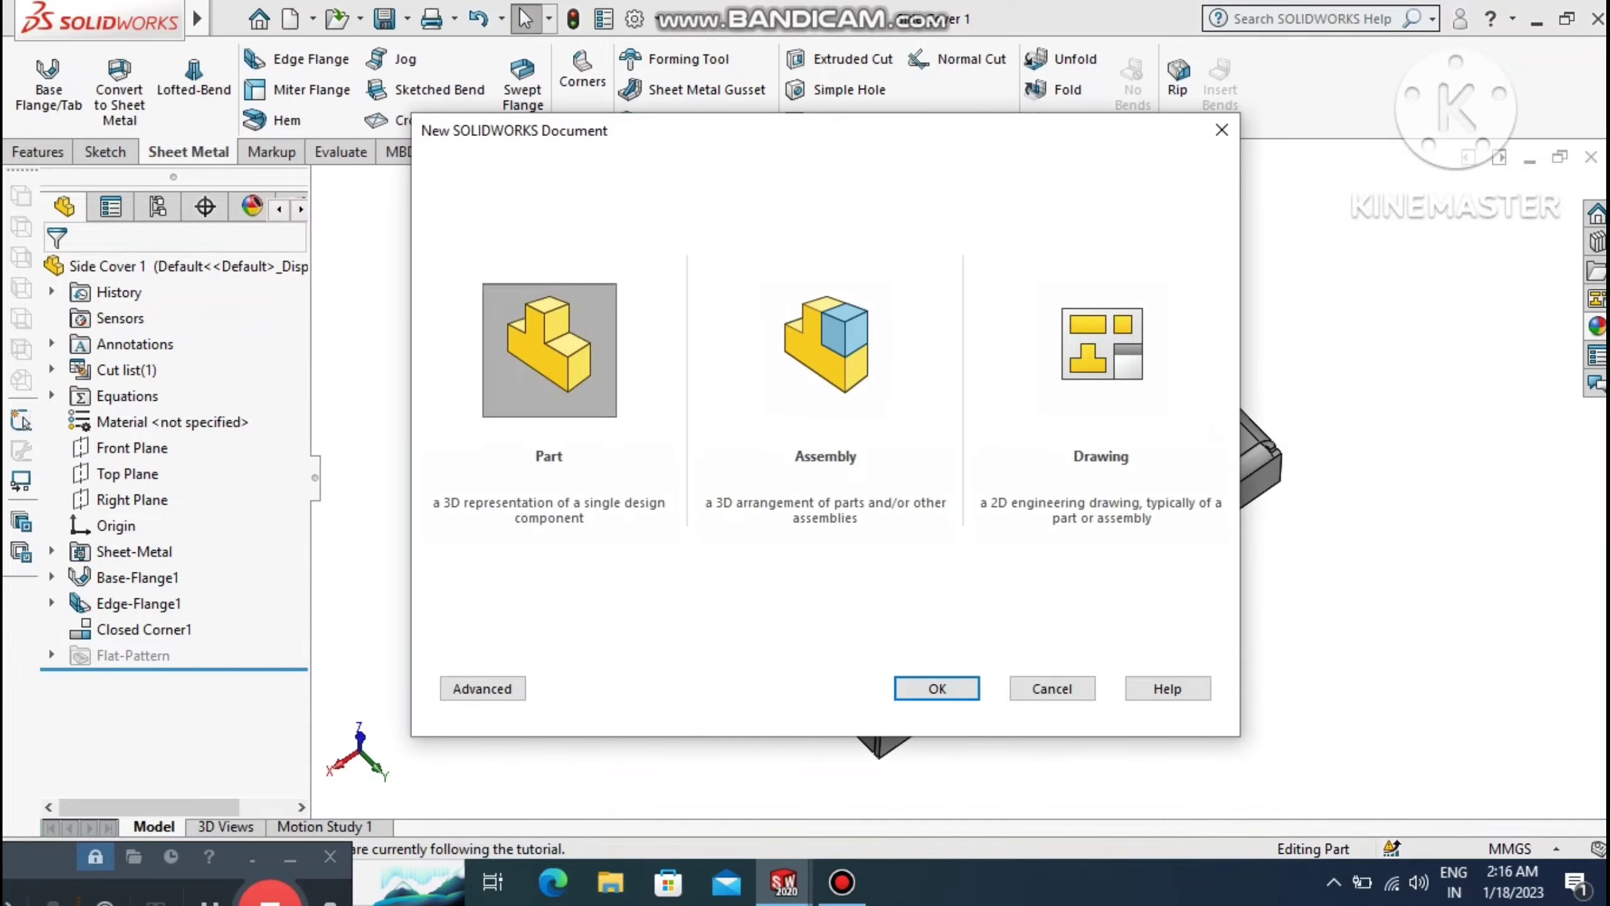
left_click(844, 368)
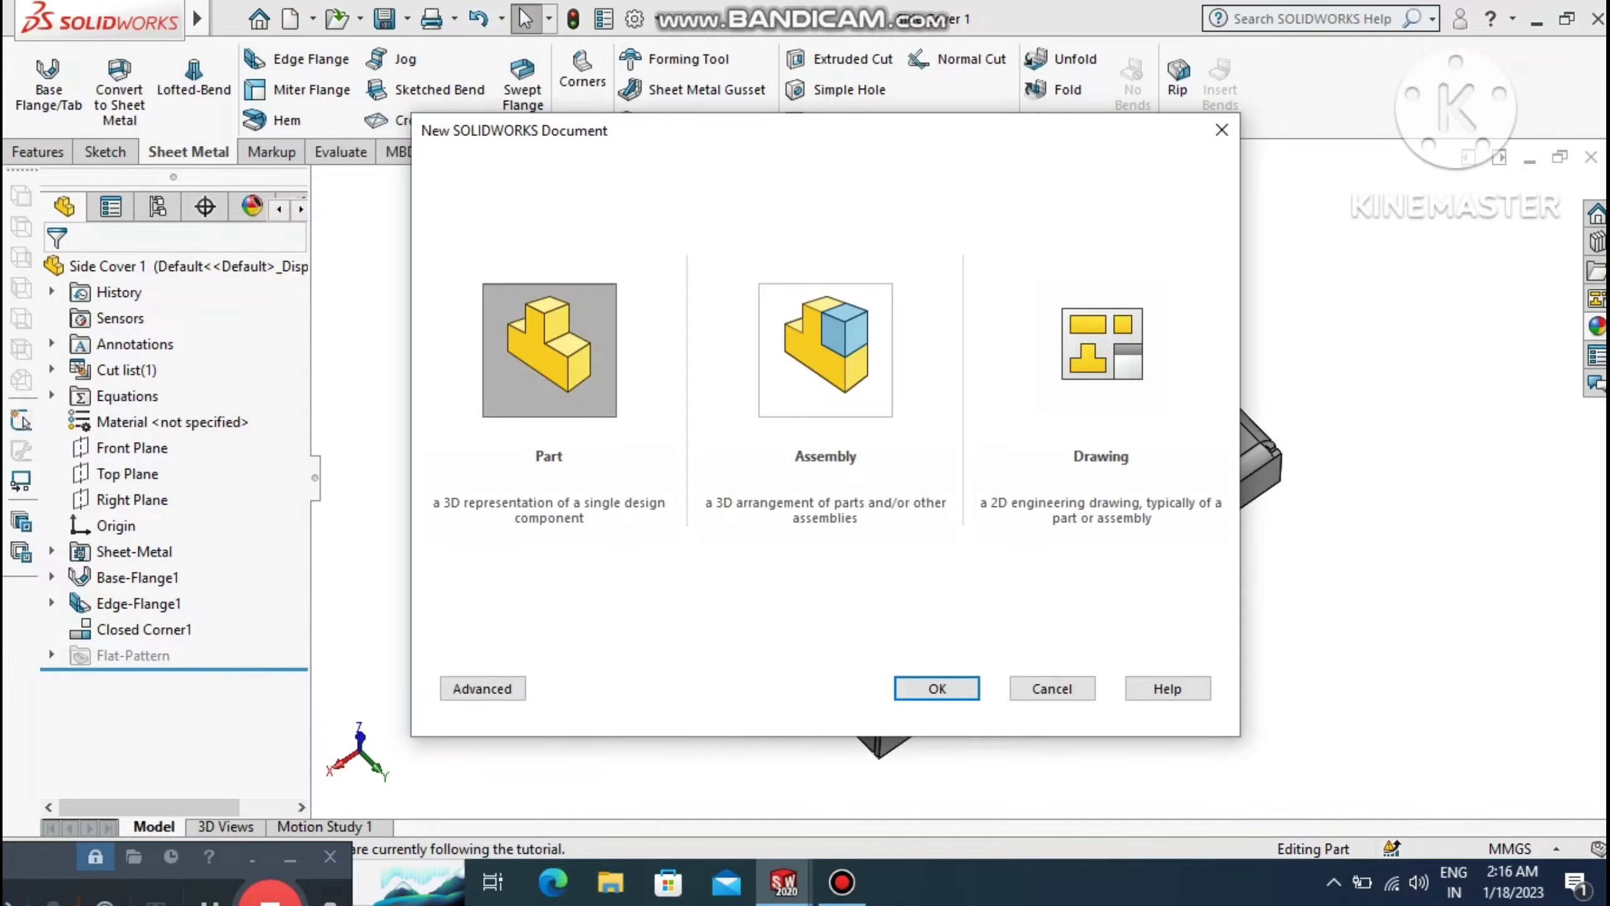
left_click(951, 689)
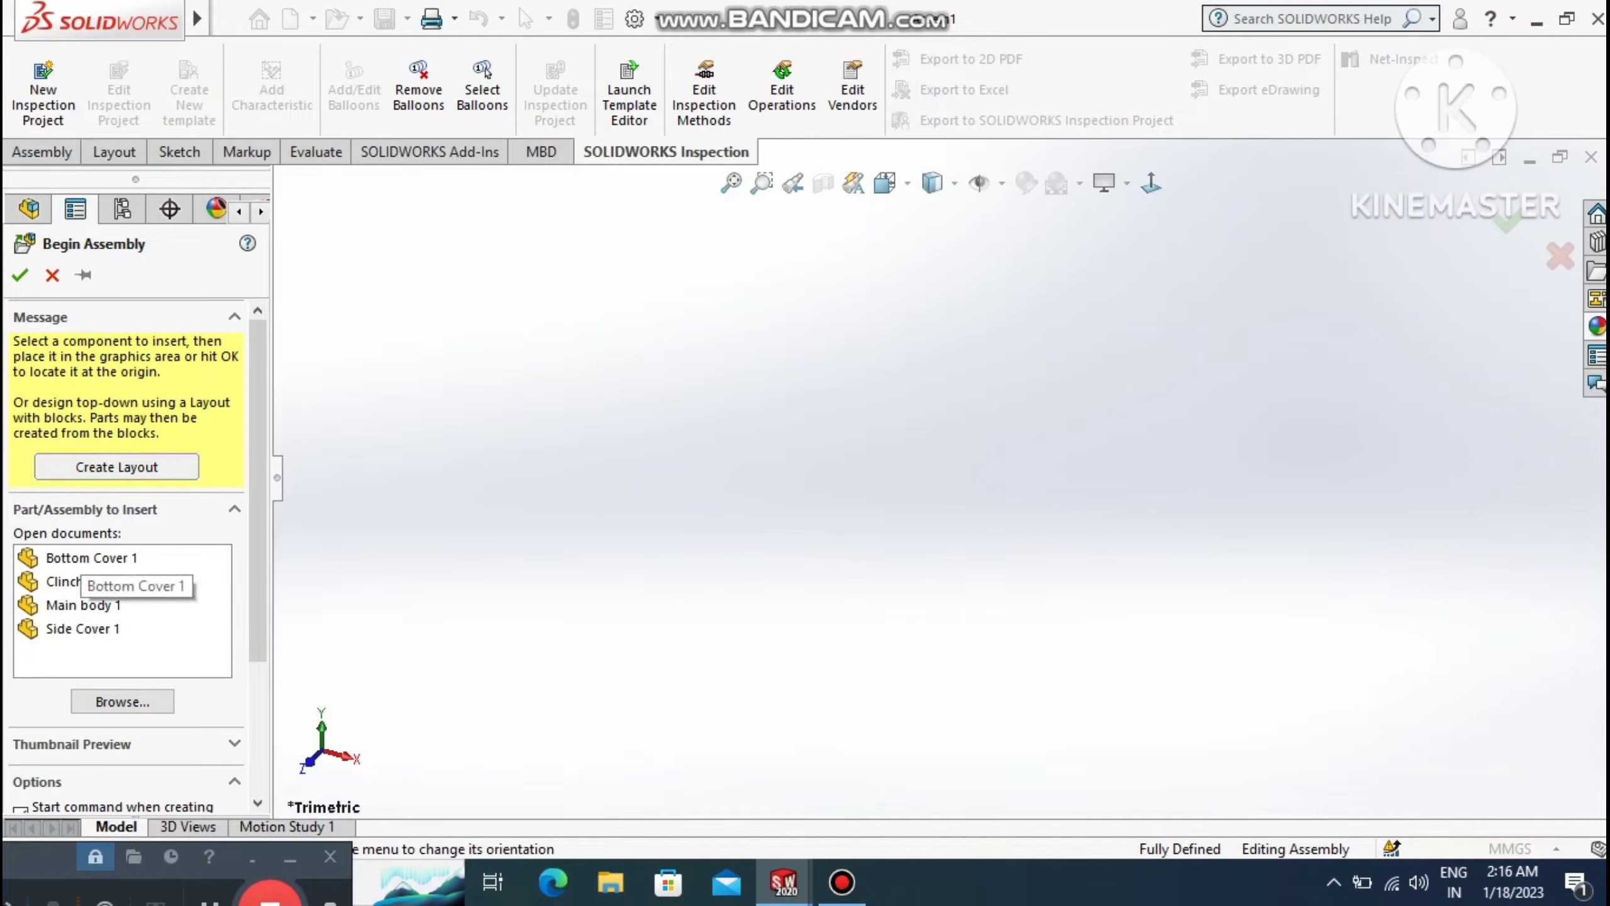
Insert the Main body 1 part from the Sheet metal box folder at the assembly origin as the first component.
left_click(118, 700)
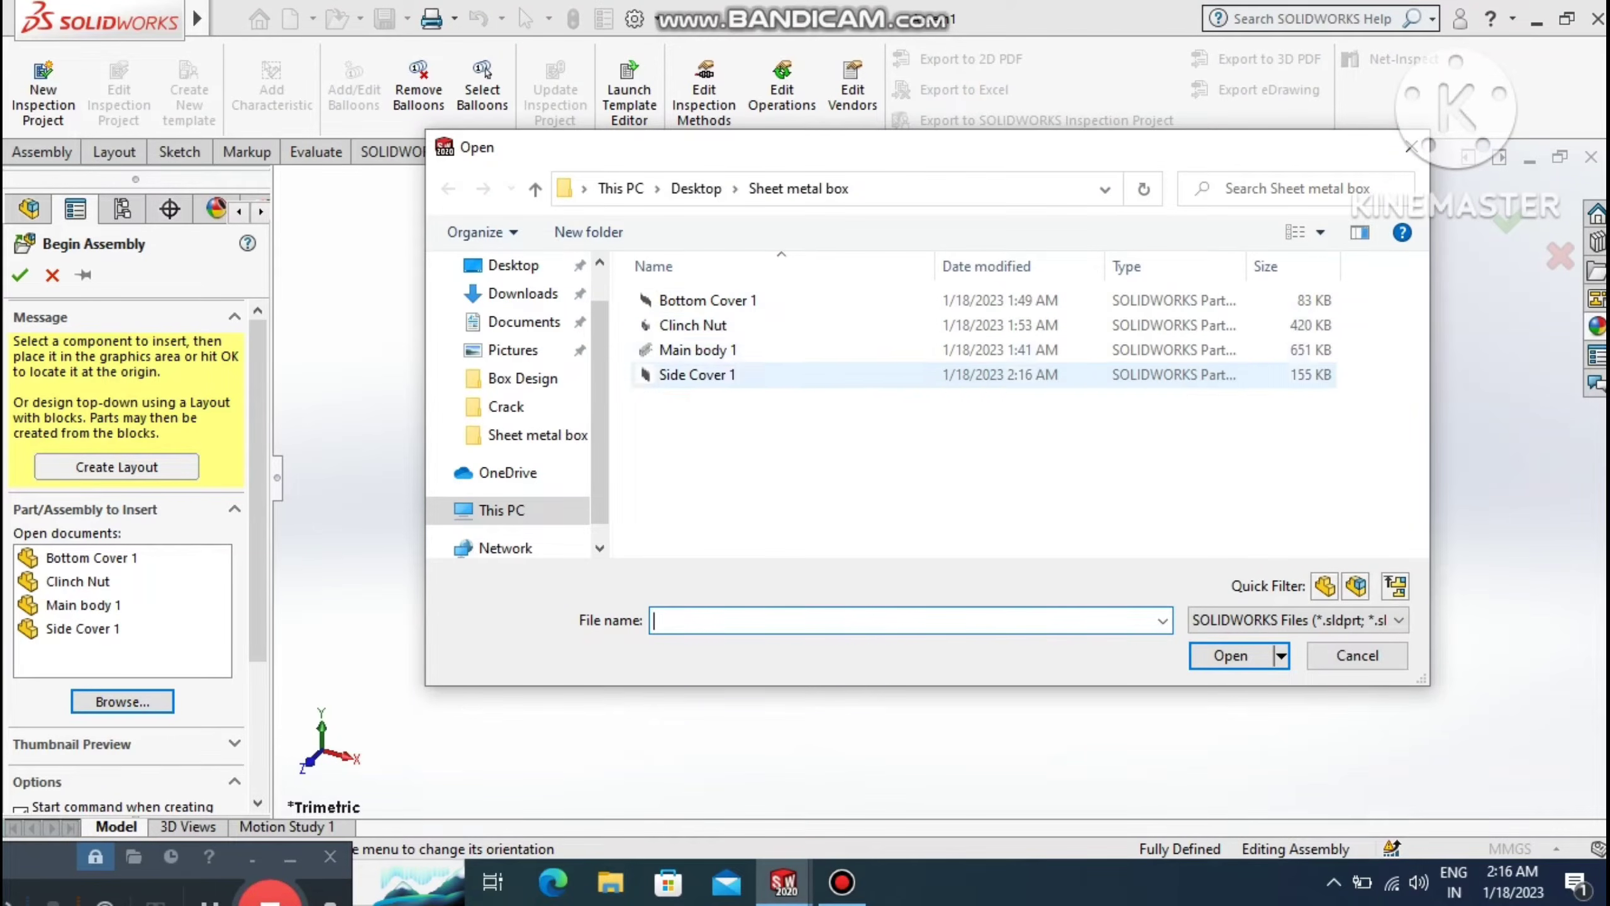
left_click(697, 350)
key("Return")
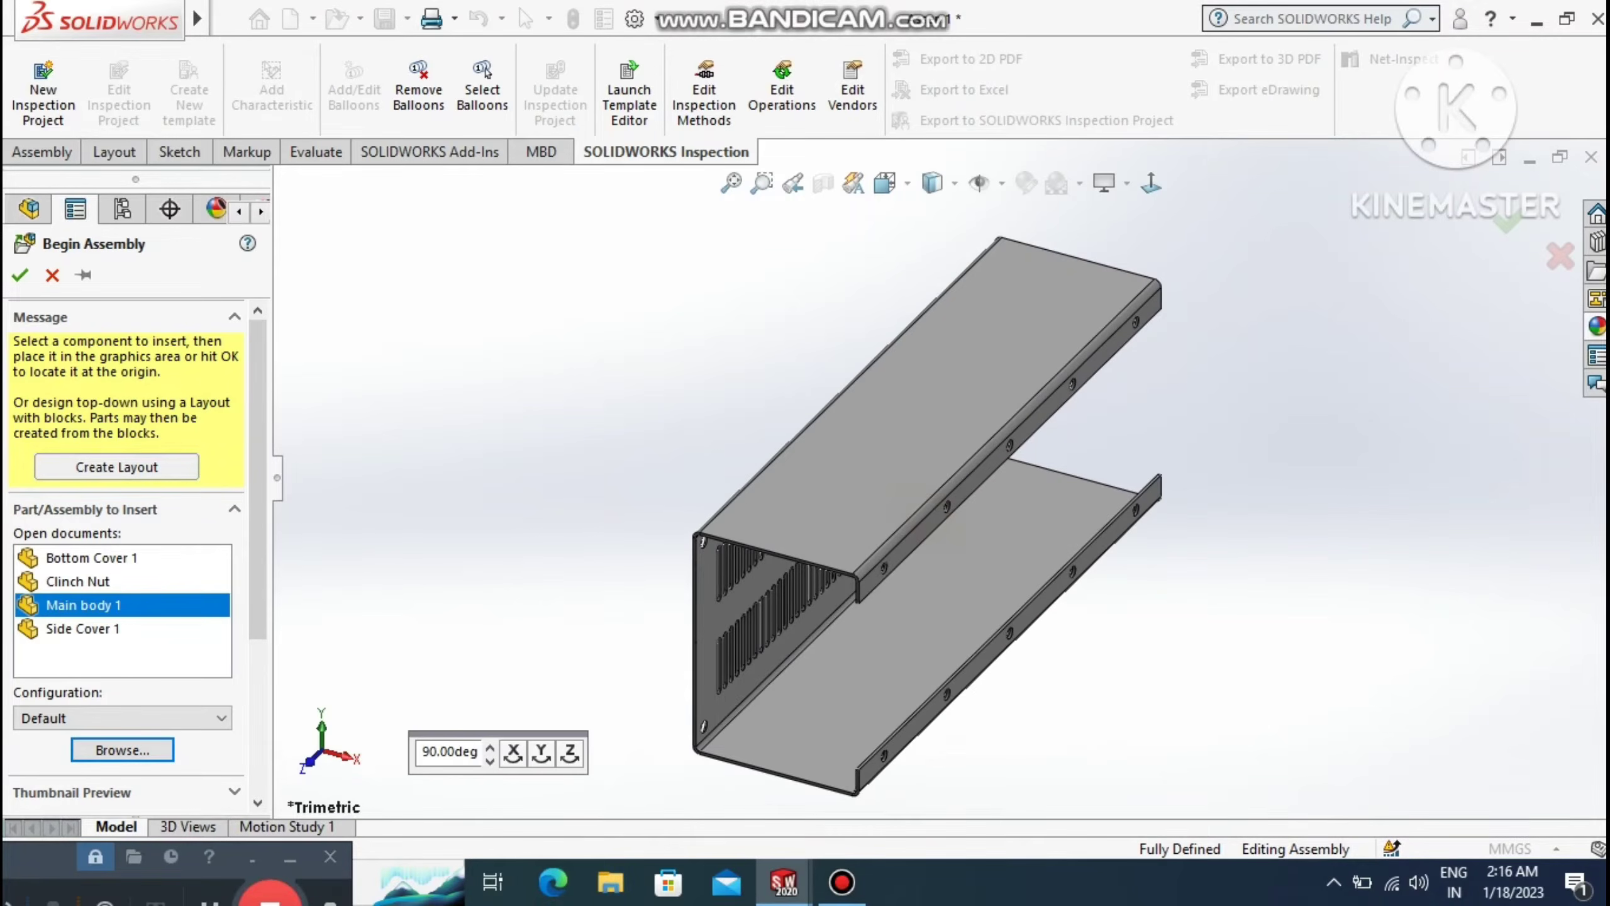
key("Return")
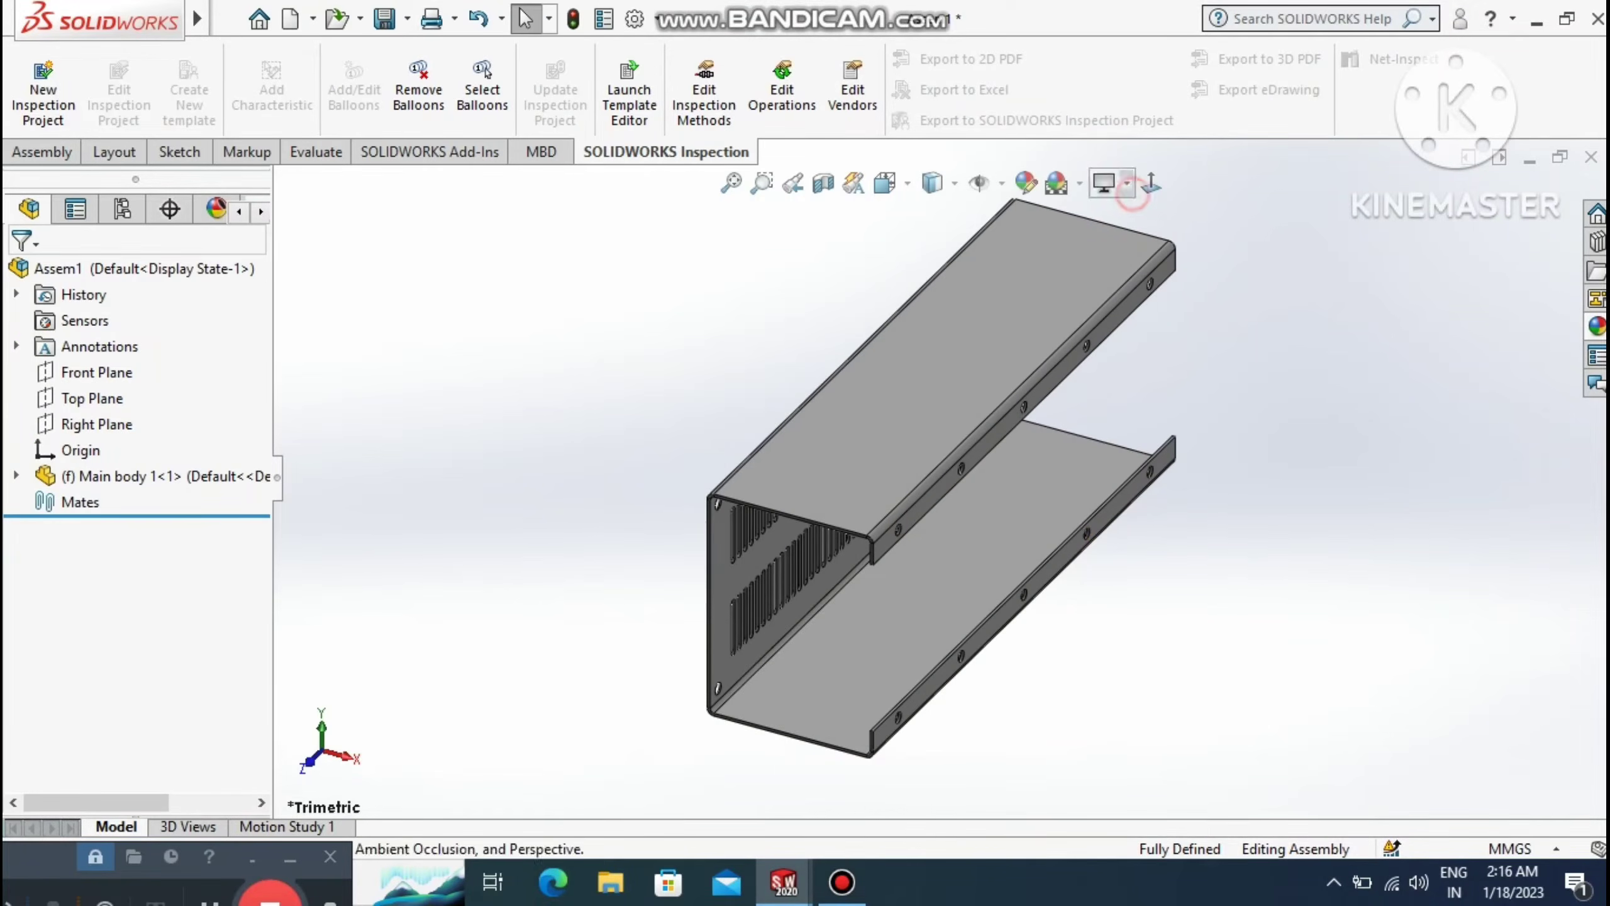
Apply the Plain White scene to the assembly background.
left_click(1127, 183)
left_click(1079, 183)
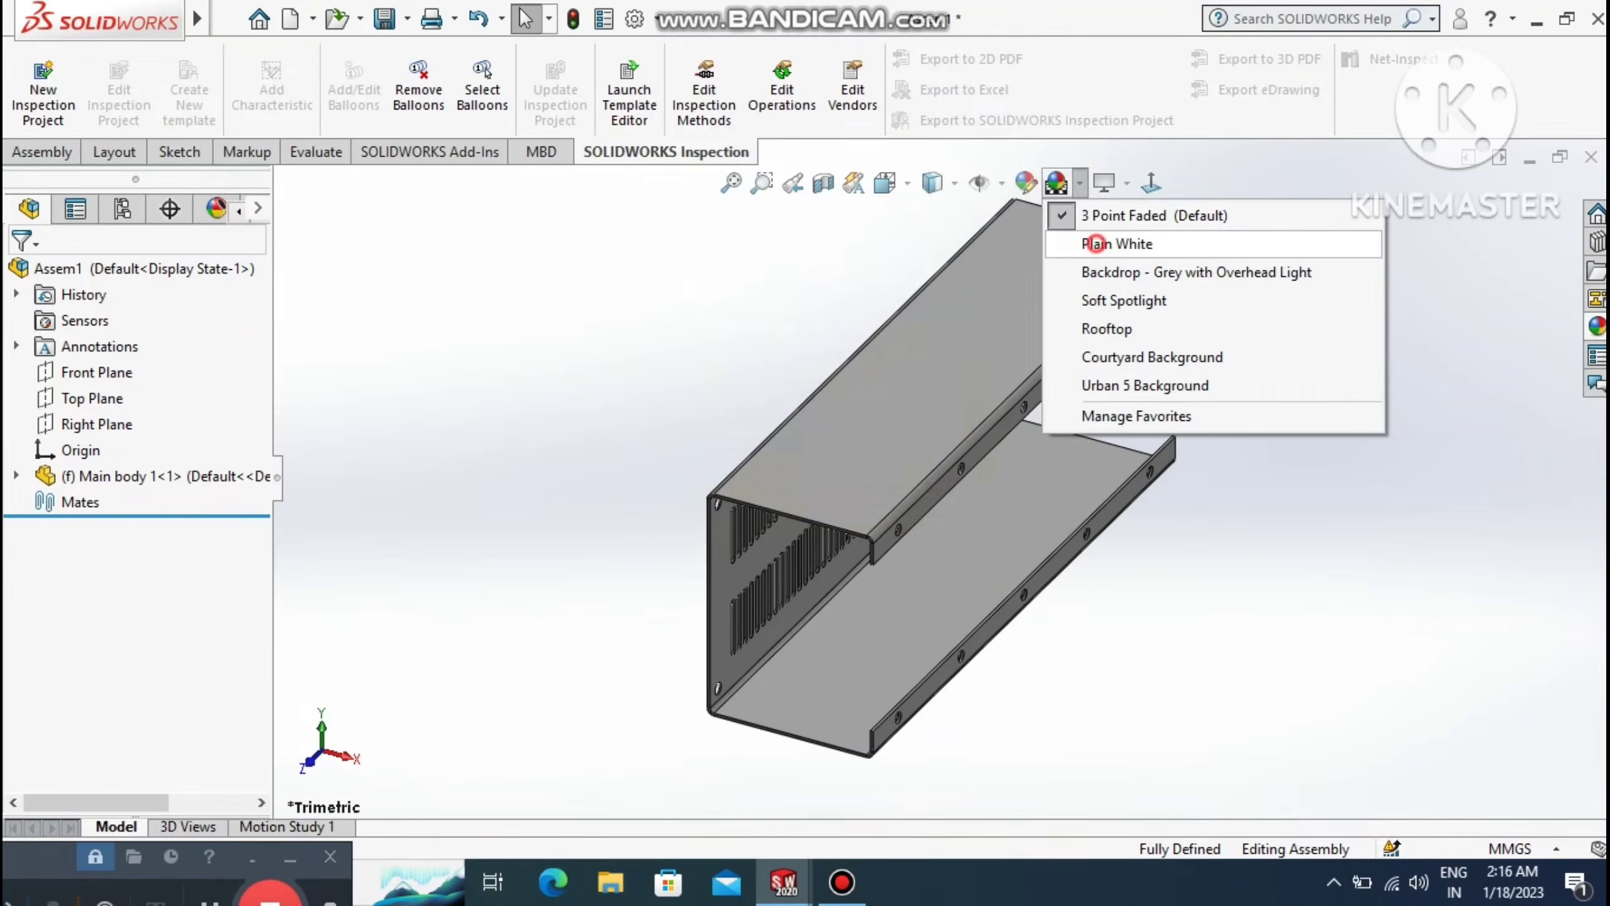
left_click(1096, 243)
Insert the Bottom Cover 1 part and place it freely near the front end of the main body.
scroll(1253, 559, "up", 2)
middle_click_drag(1078, 539, 888, 425)
scroll(945, 479, "up", 2)
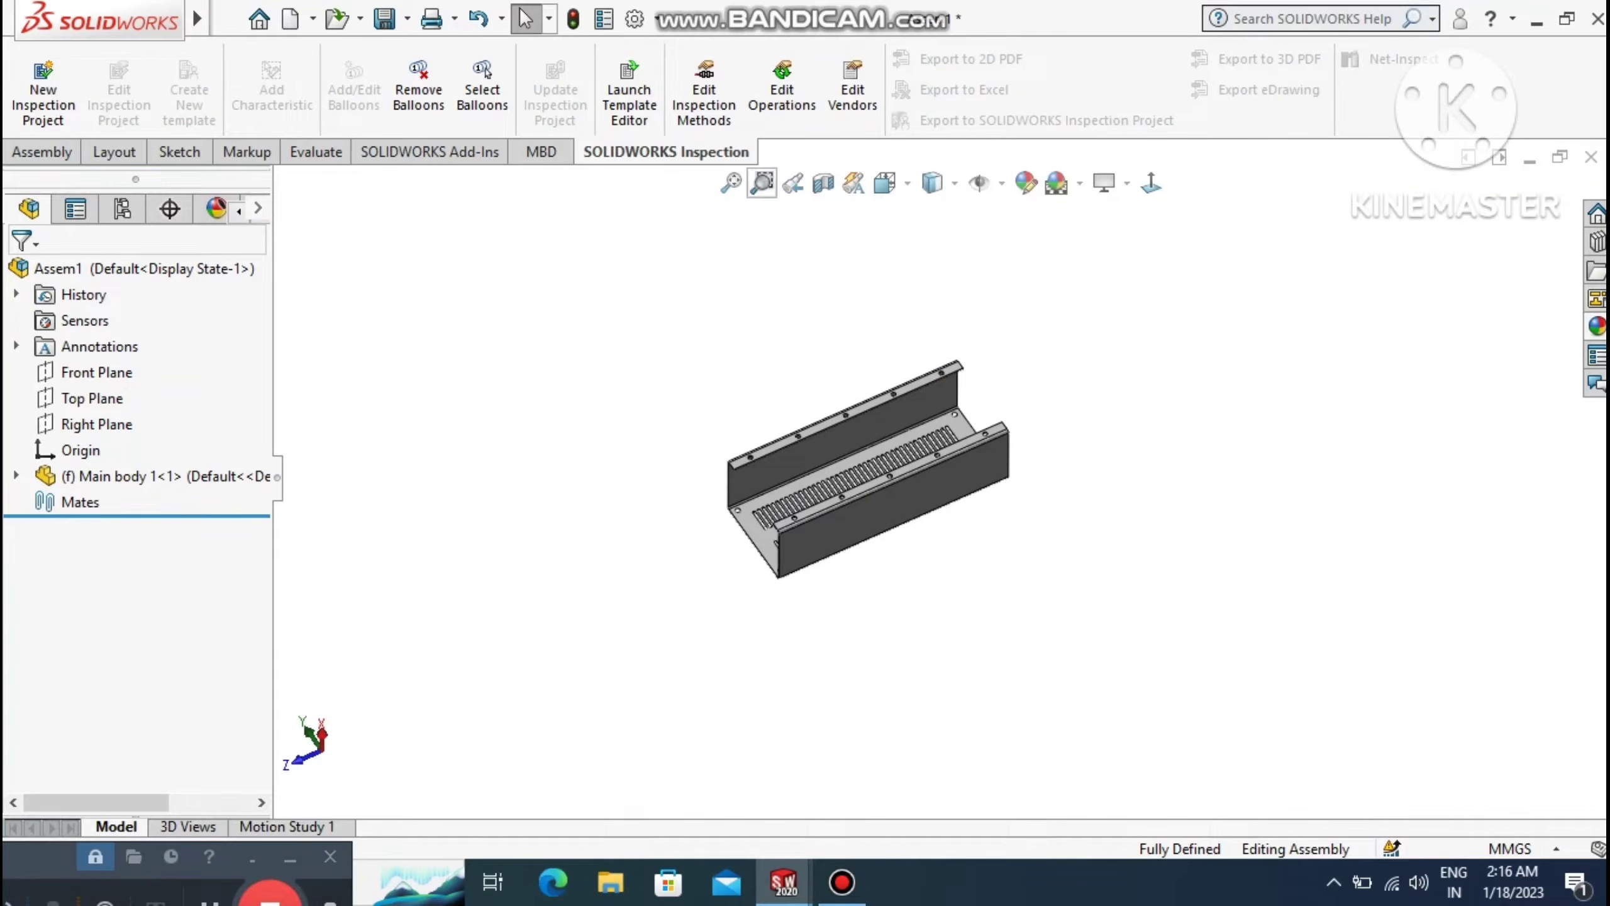
left_click(761, 183)
left_click_drag(596, 343, 1150, 578)
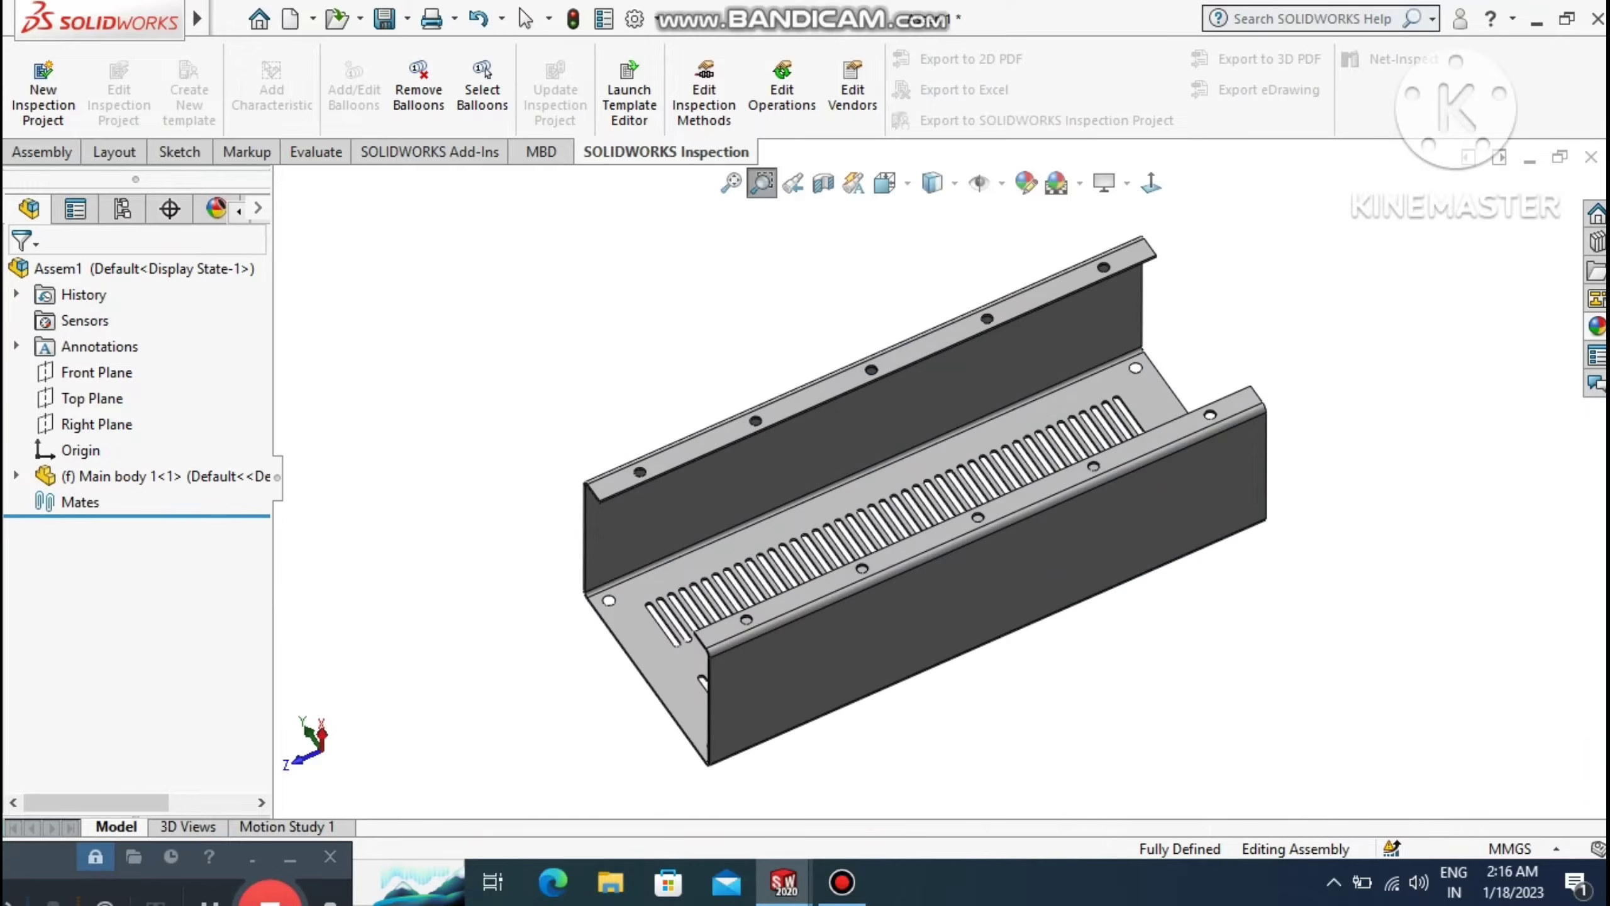
left_click_drag(560, 301, 1509, 683)
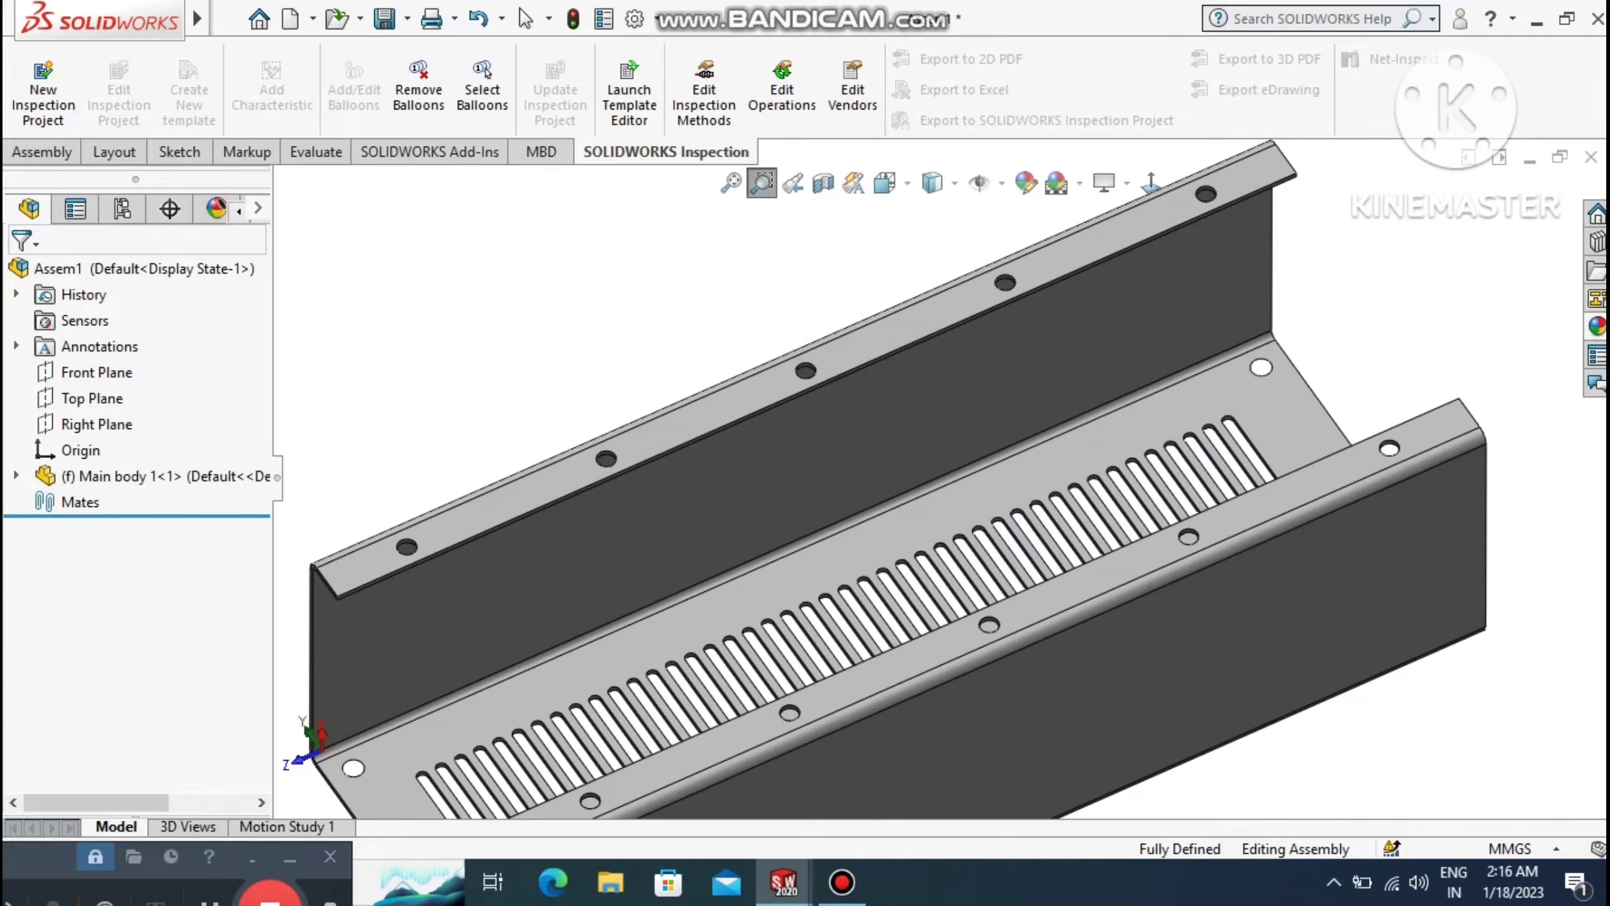
left_click(42, 151)
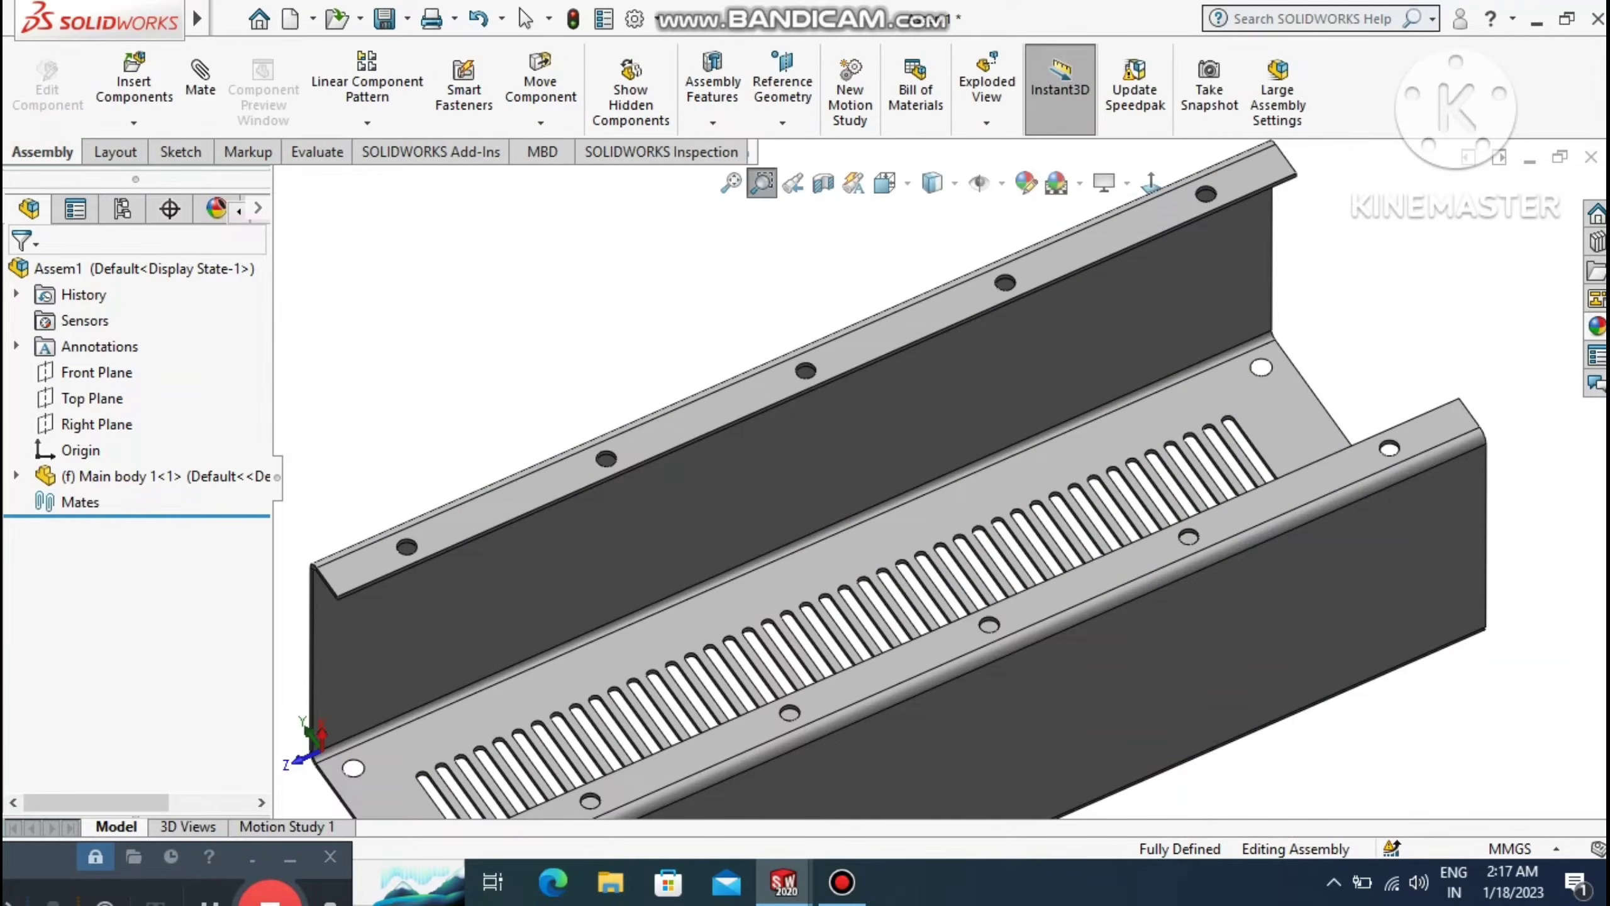
left_click(114, 83)
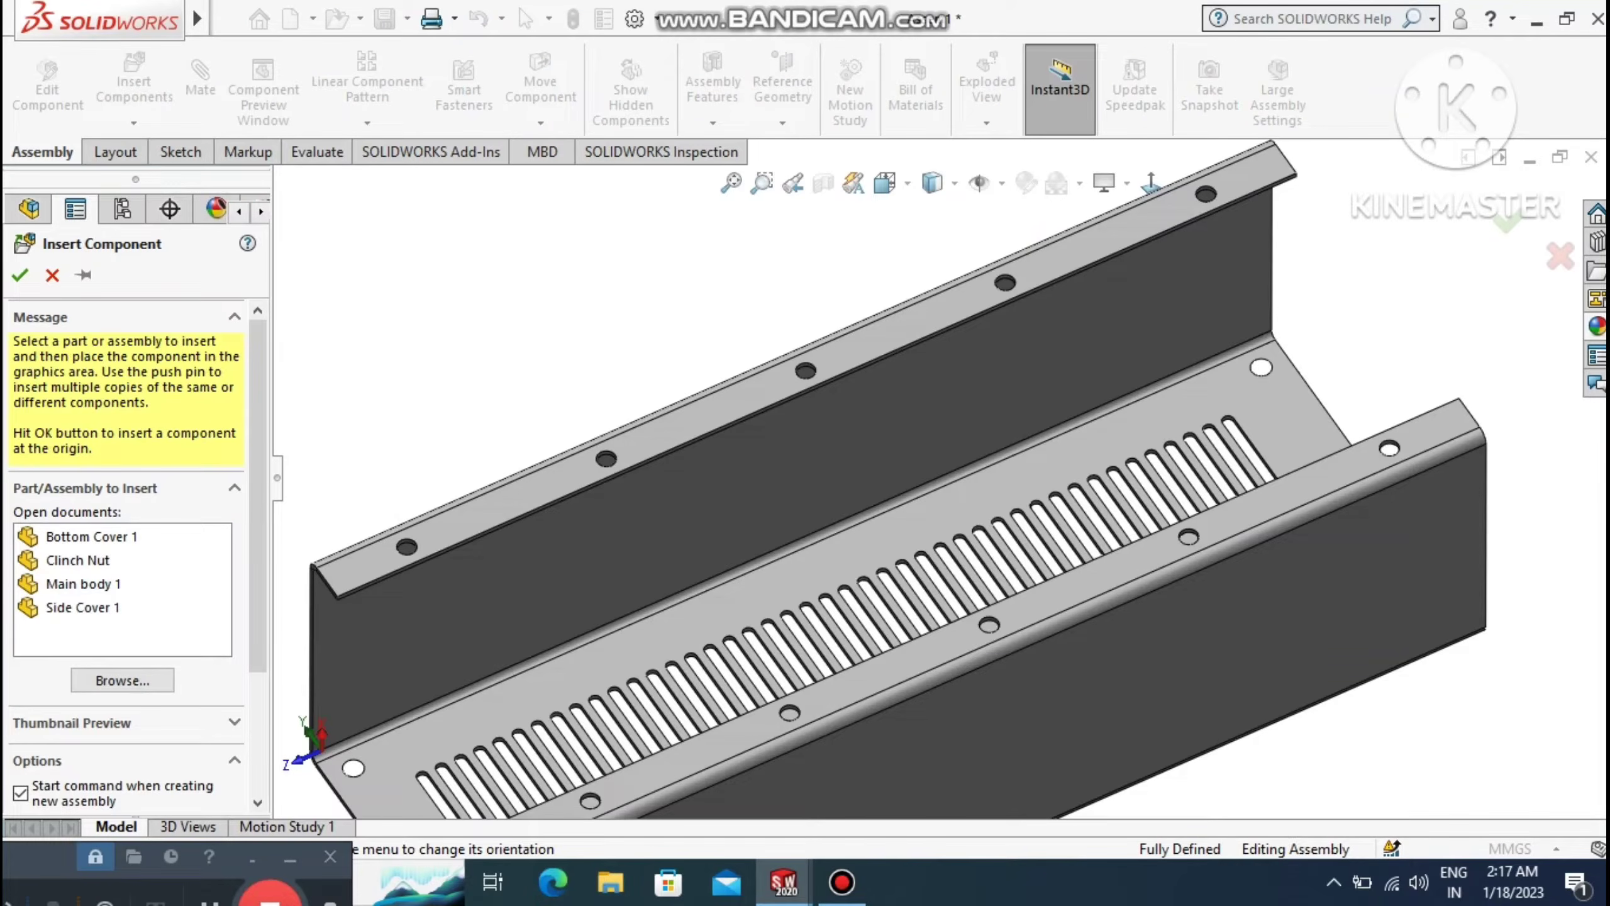
left_click(89, 536)
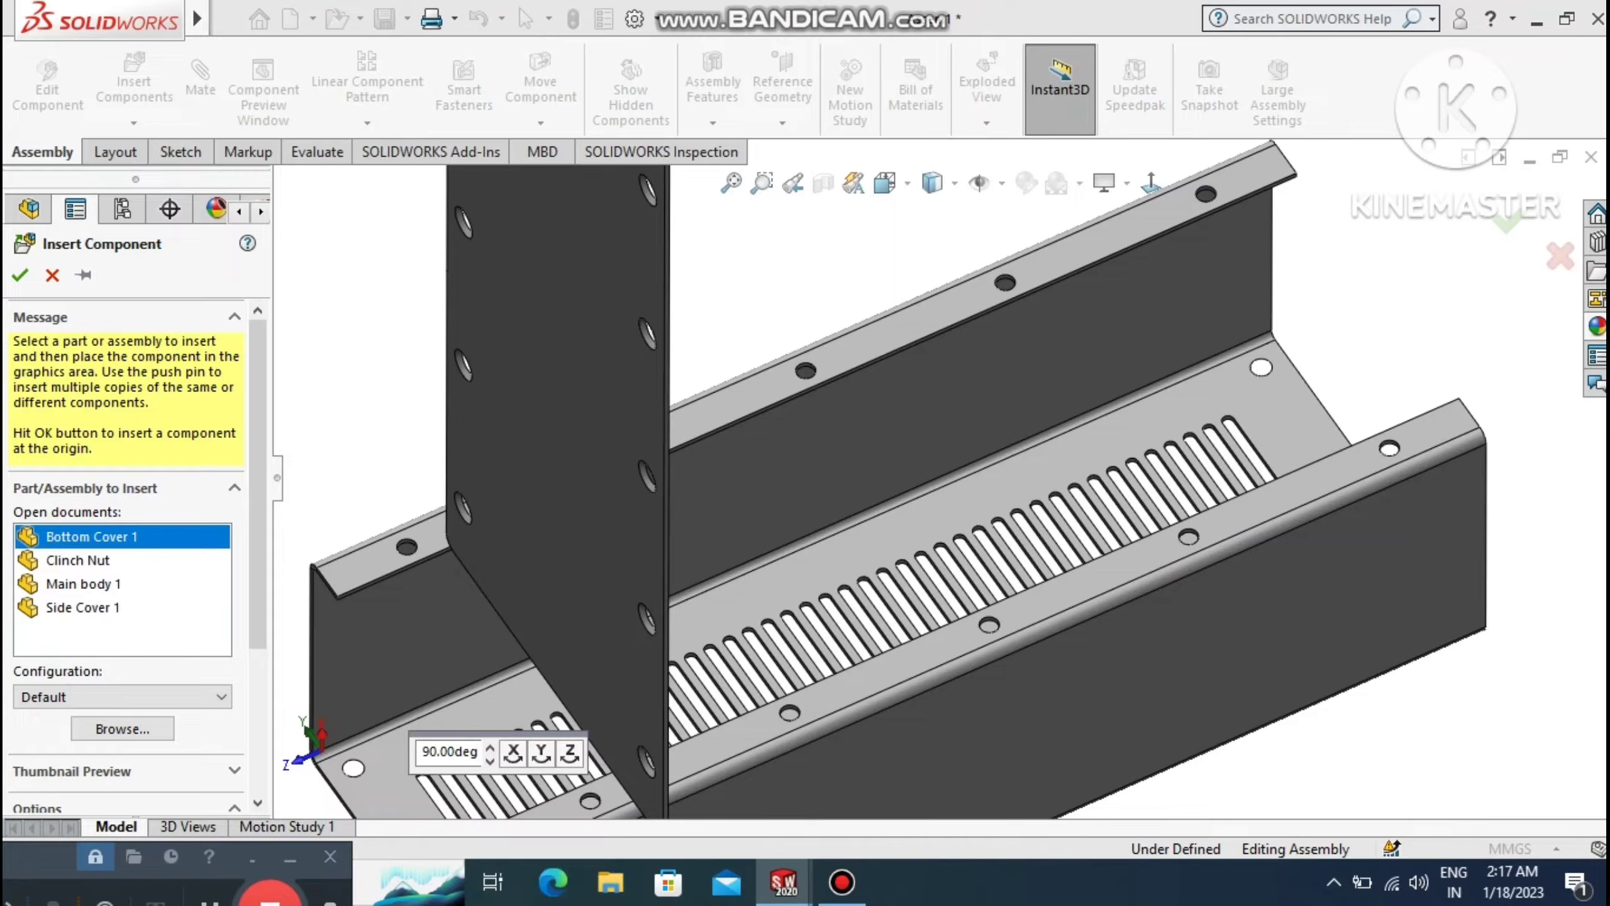
left_click(557, 348)
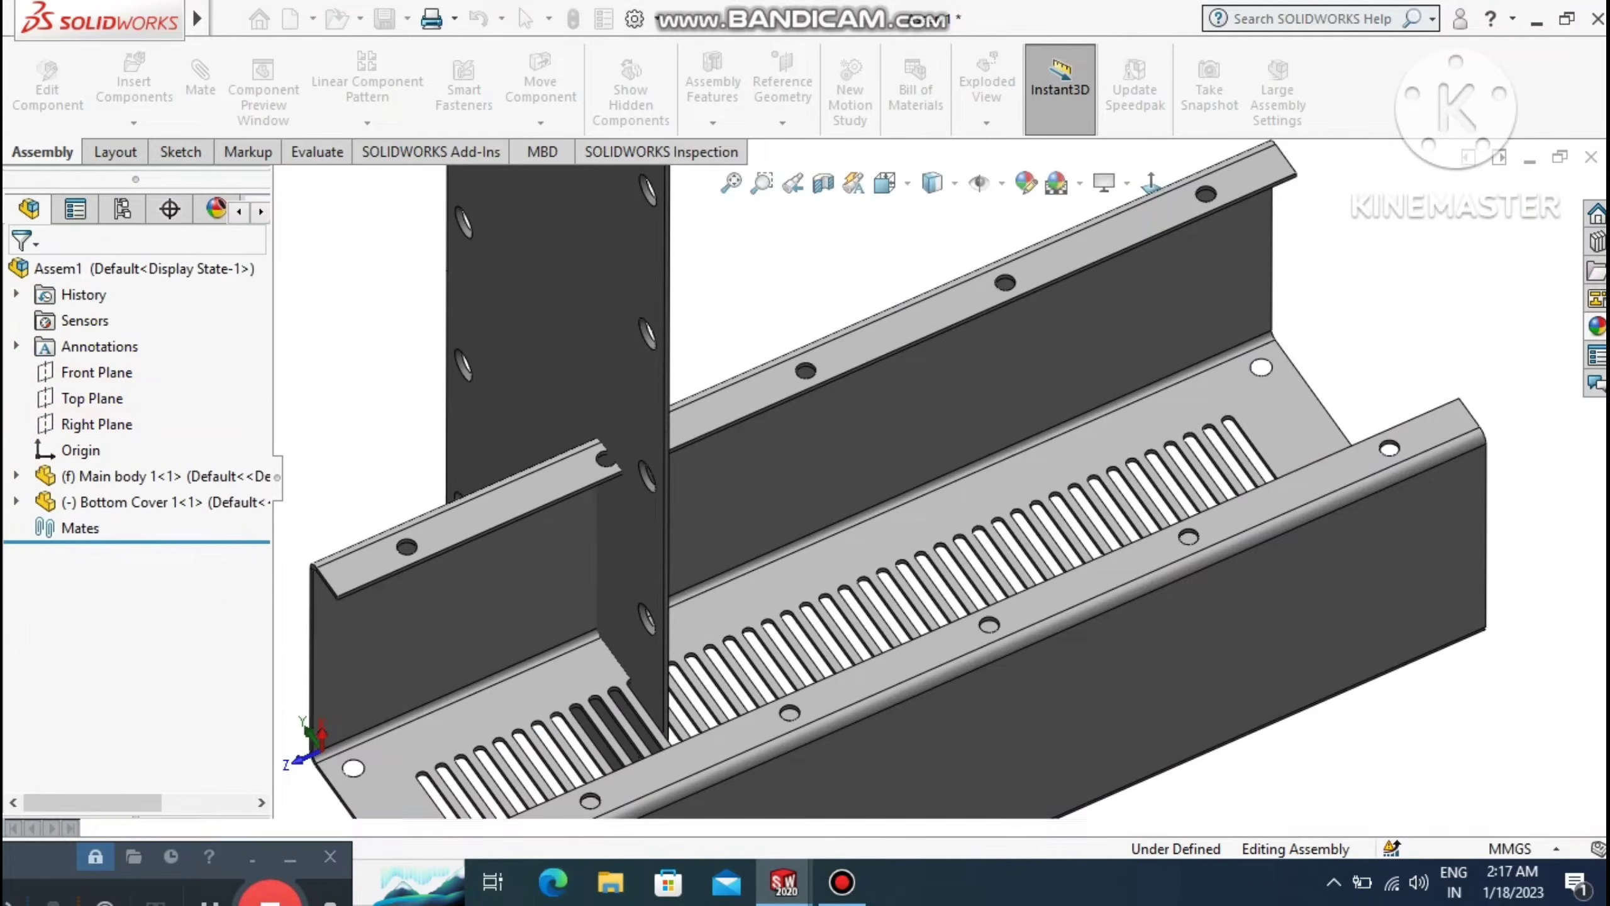
Rotate the bottom cover freely until it lies roughly parallel to the open side of the main body, lengthwise along it.
scroll(589, 432, "up", 1)
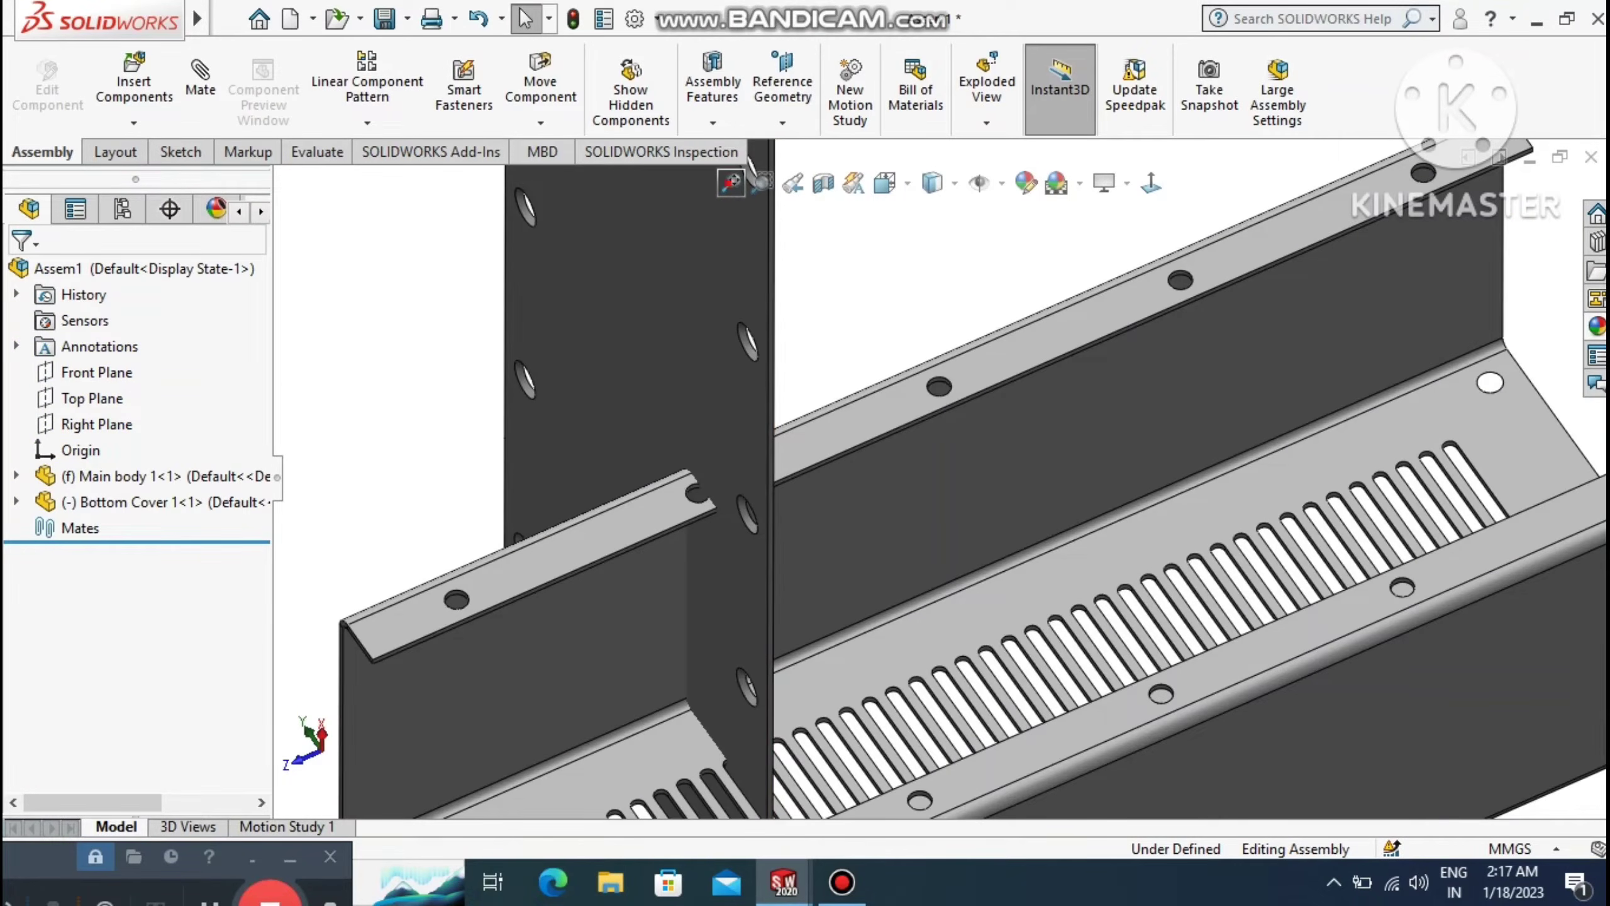
left_click(731, 183)
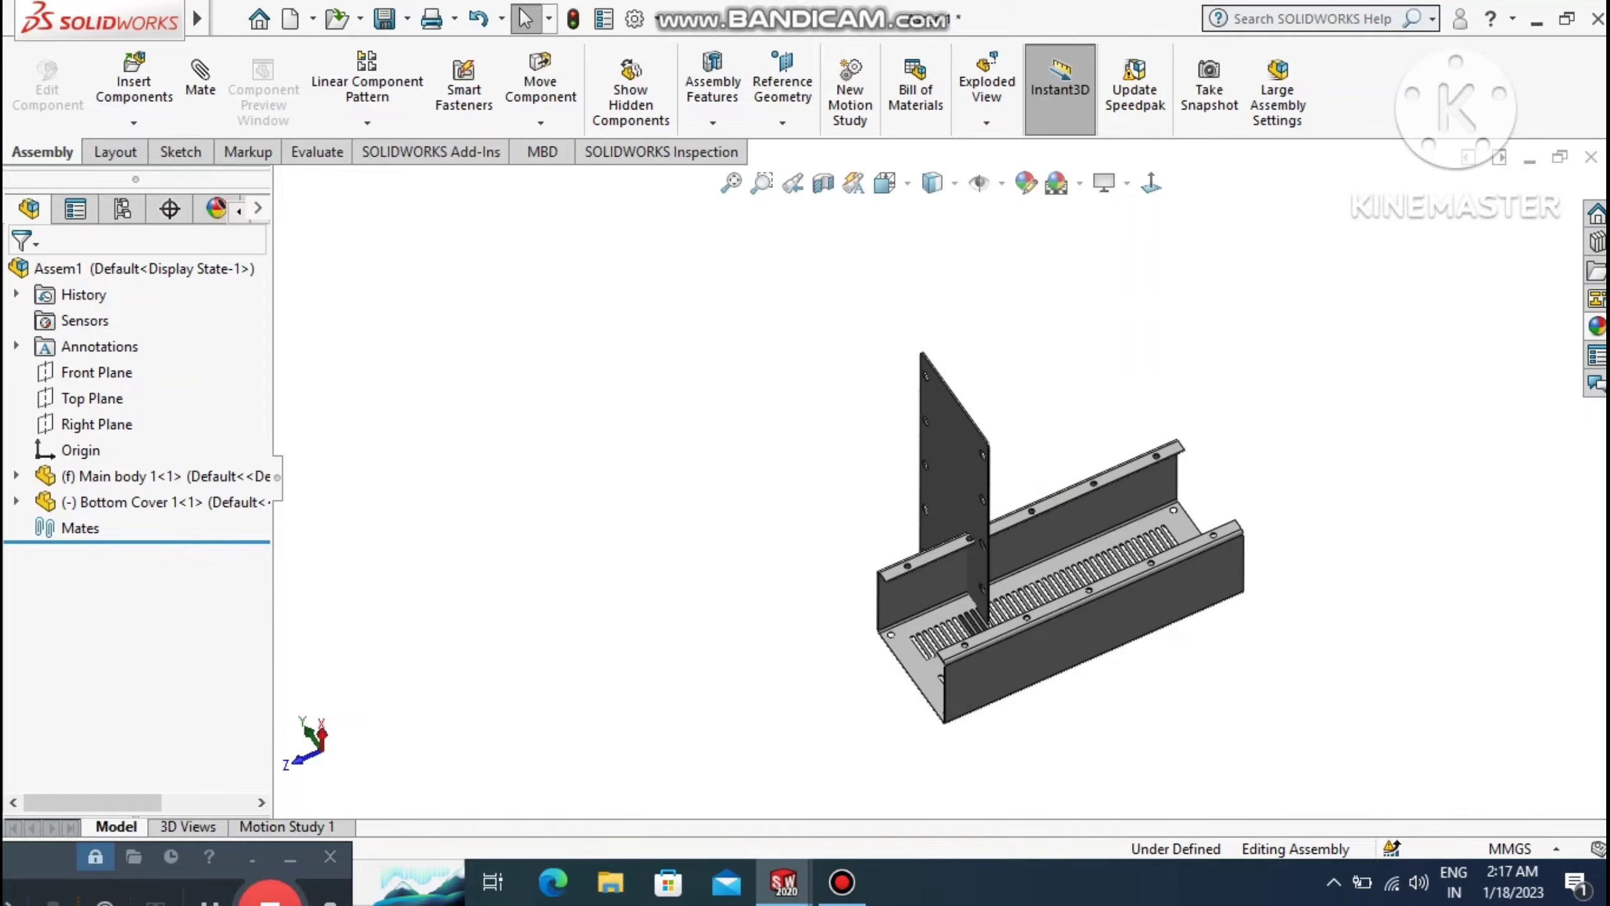
left_click(541, 122)
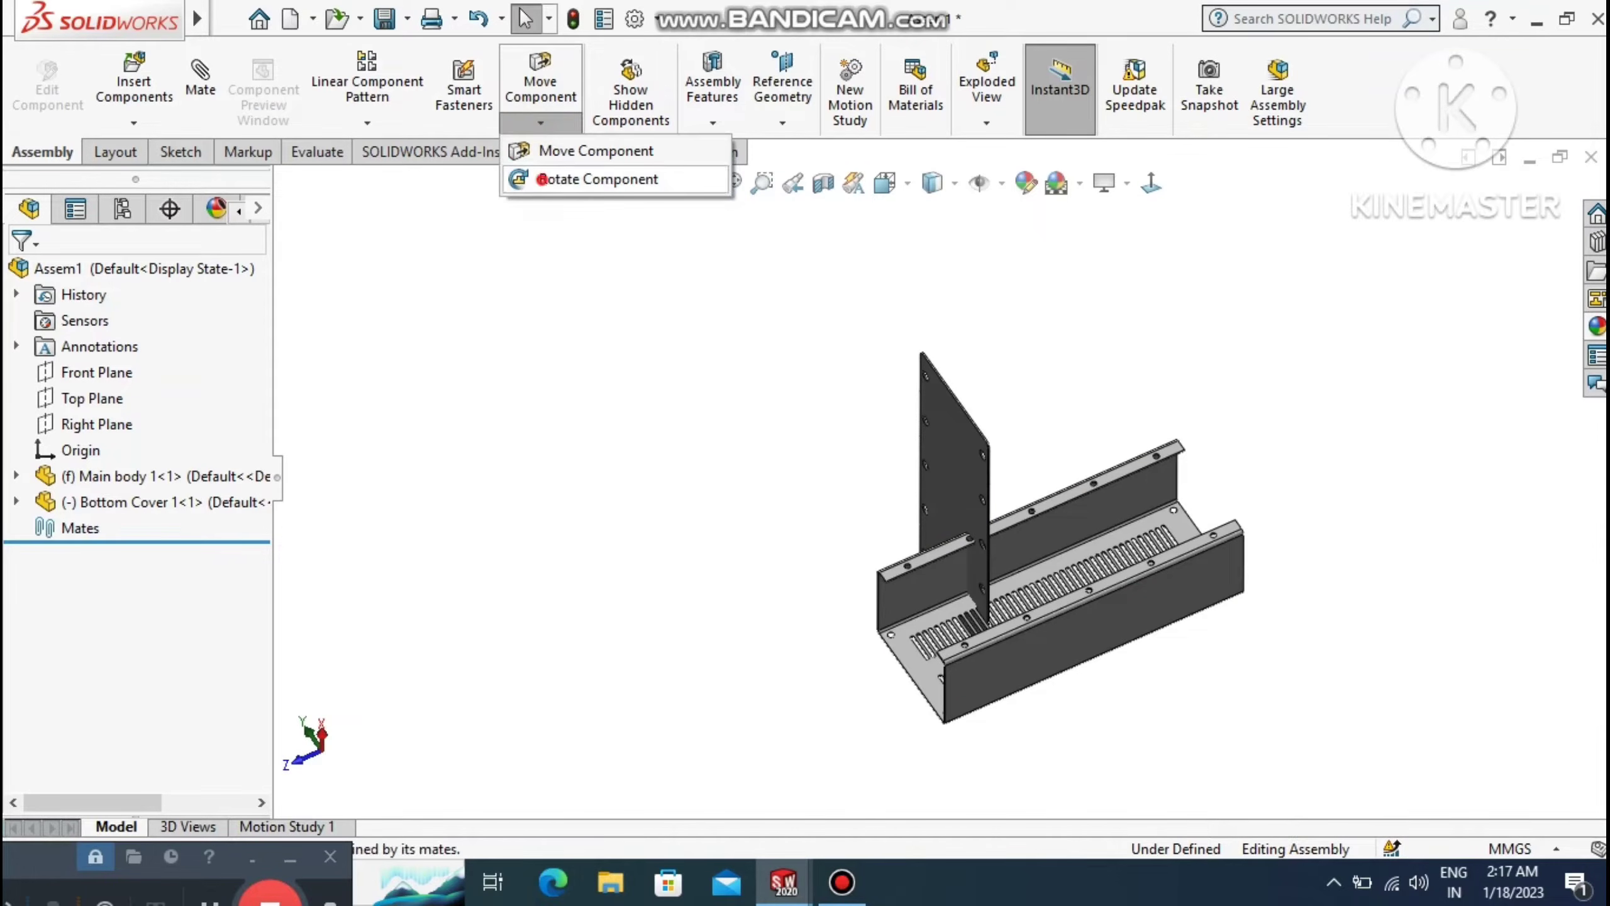
left_click(541, 179)
mouse_move(946, 432)
left_mouse_down()
mouse_move(938, 469)
mouse_move(947, 432)
left_mouse_up()
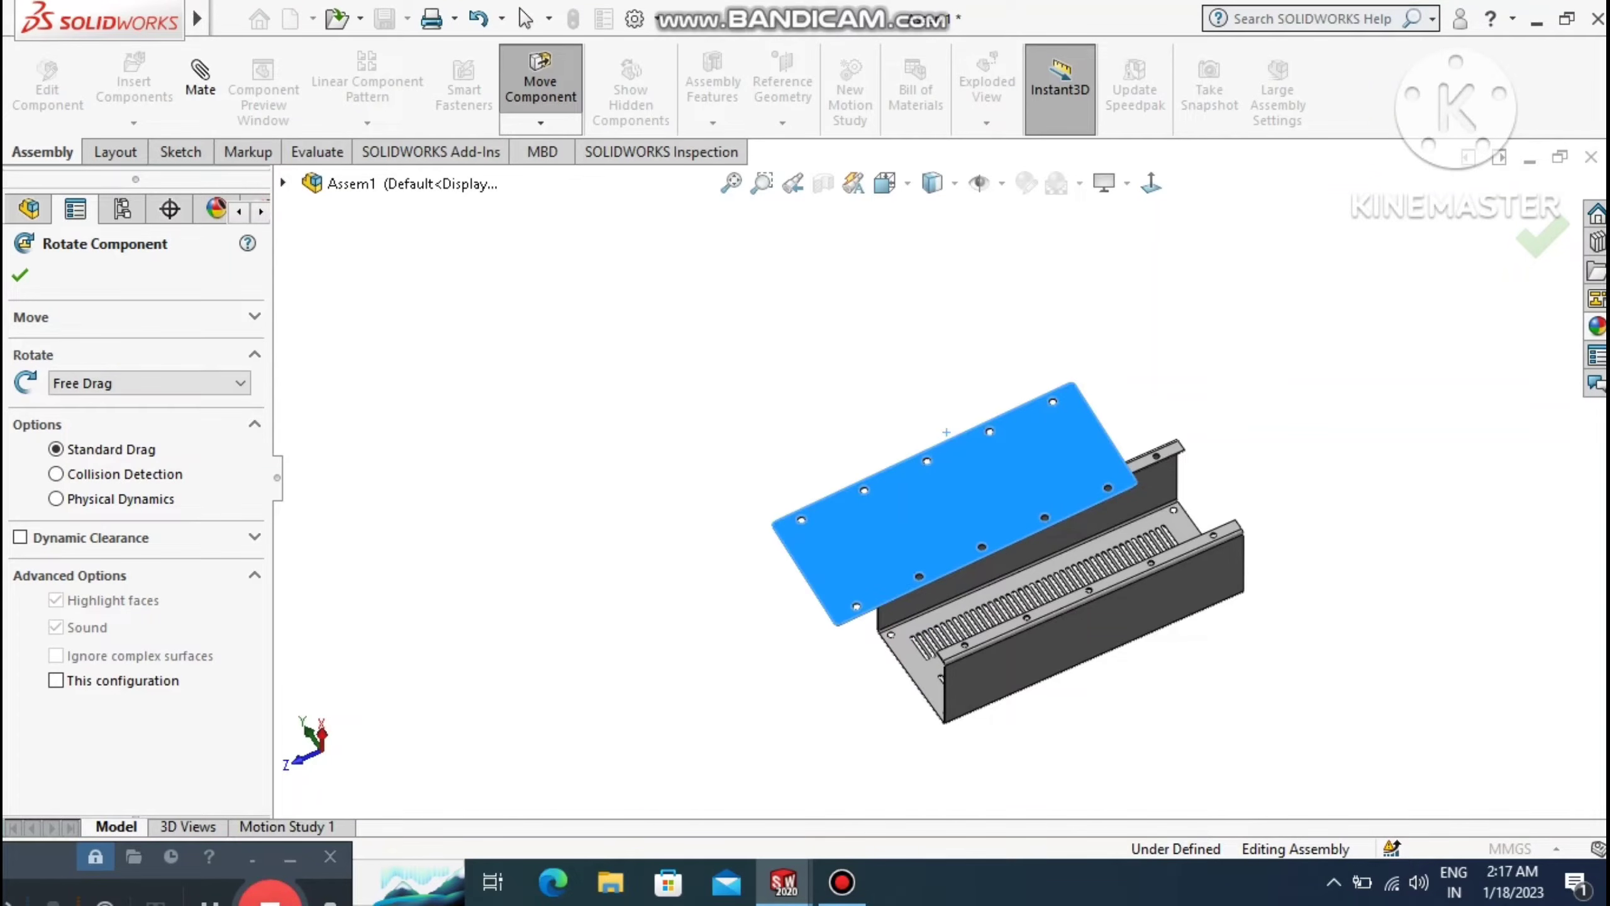
left_click(20, 275)
left_click(791, 421)
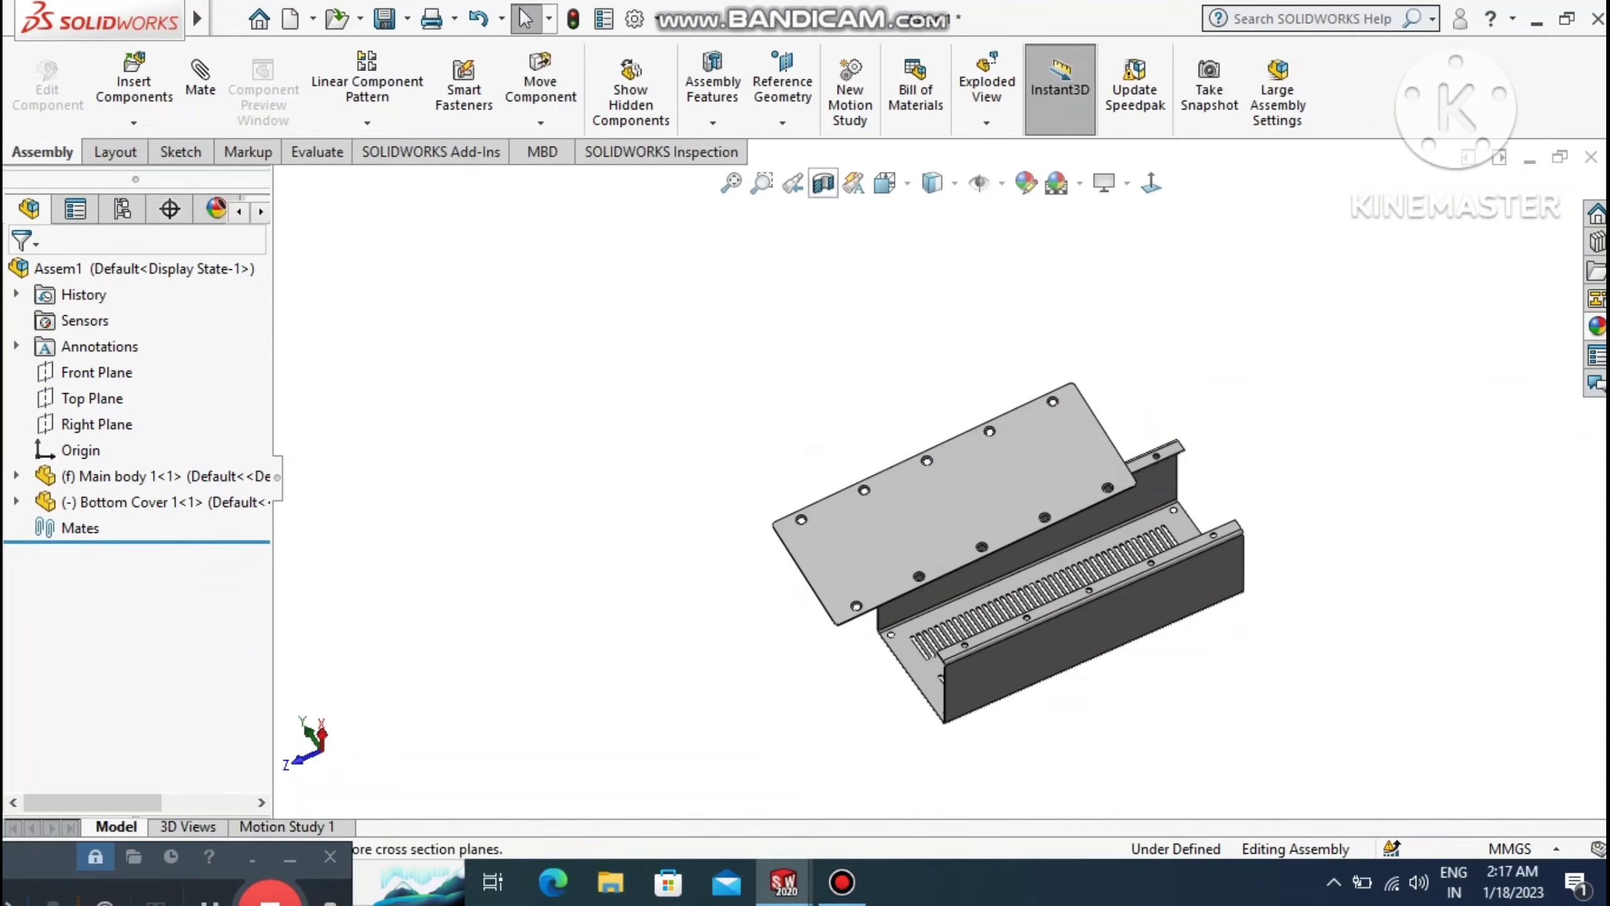
Add a coincident mate between the main body's outer flange face and the underside of the bottom cover.
left_click(761, 182)
left_click_drag(537, 345, 1507, 717)
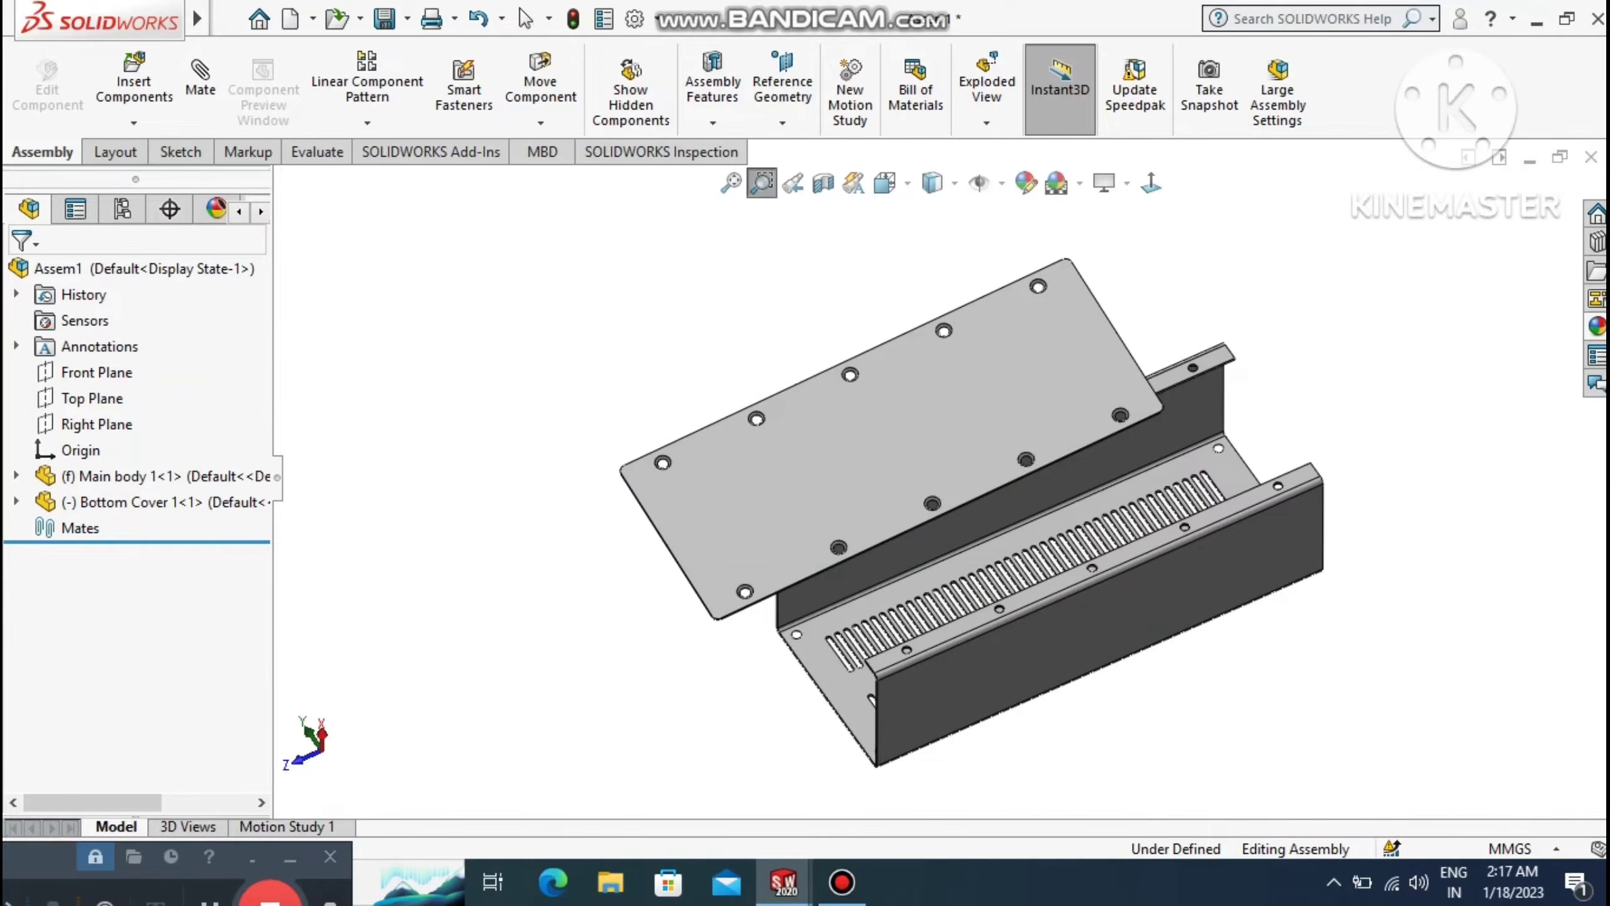
left_click_drag(551, 356, 1364, 657)
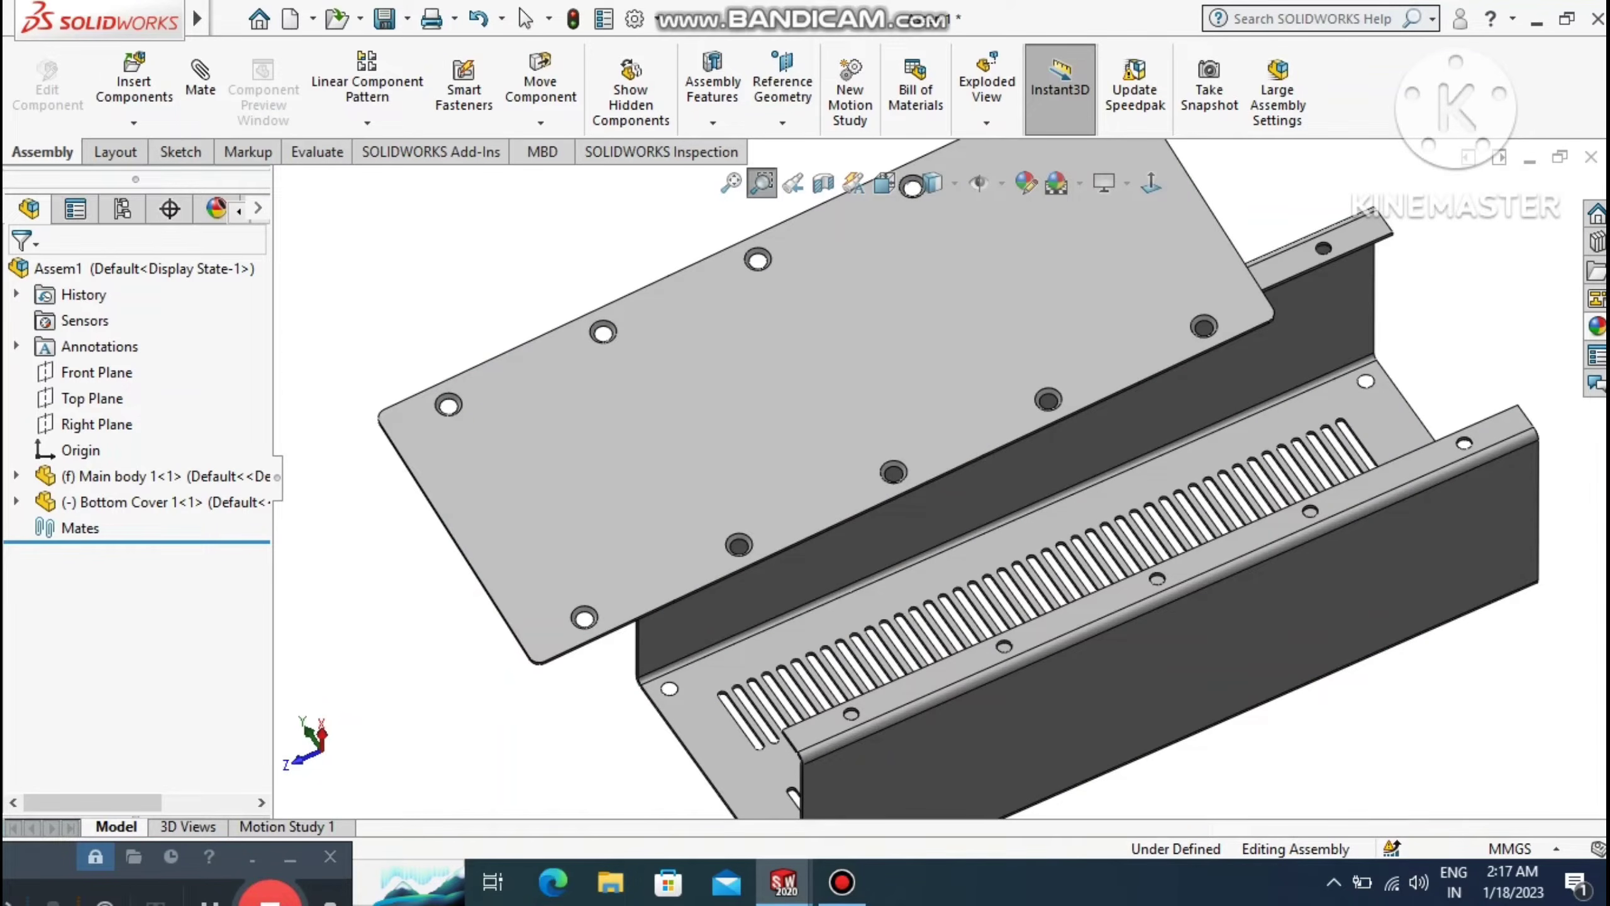
left_click(201, 91)
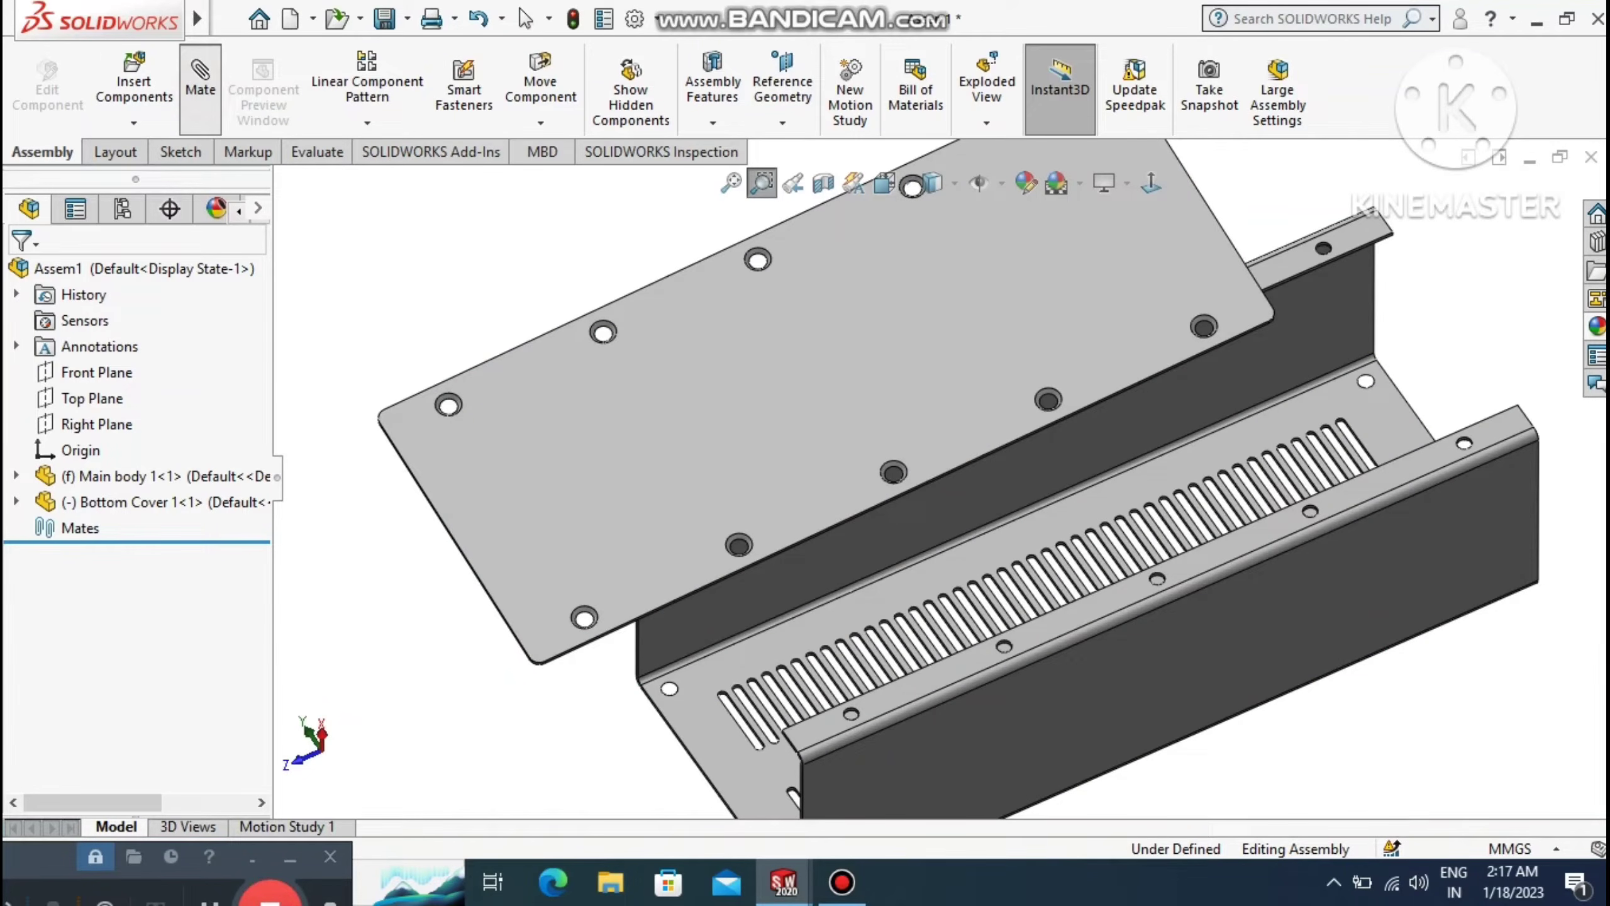
left_click(922, 686)
key("f")
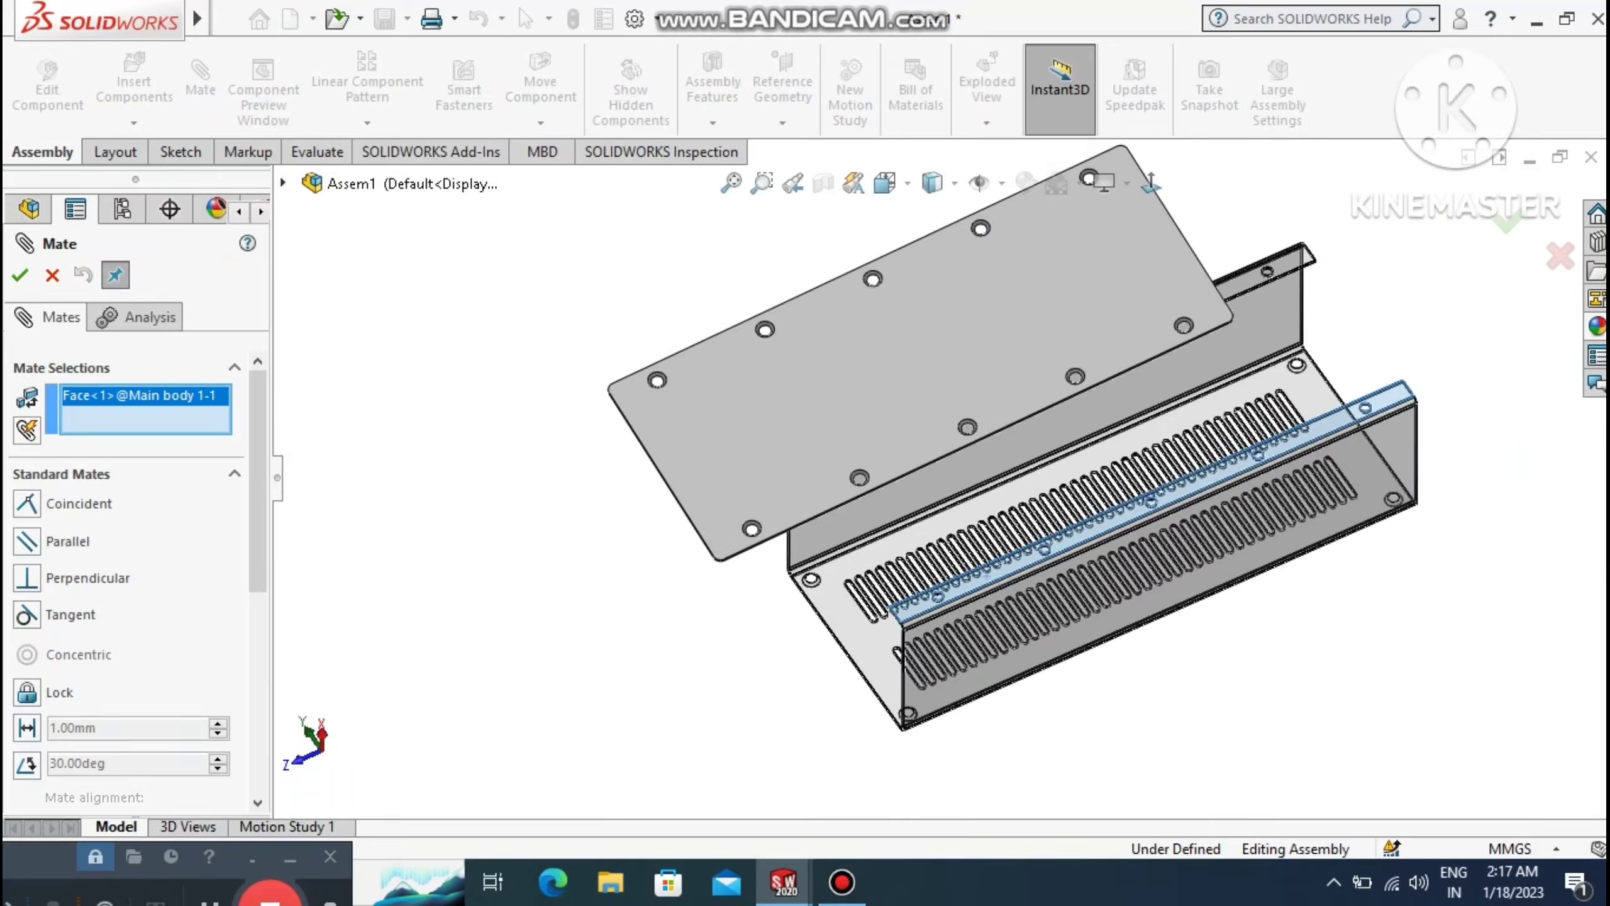
scroll(938, 480, "up", 2)
middle_click_drag(938, 479, 887, 310)
scroll(764, 415, "down", 1)
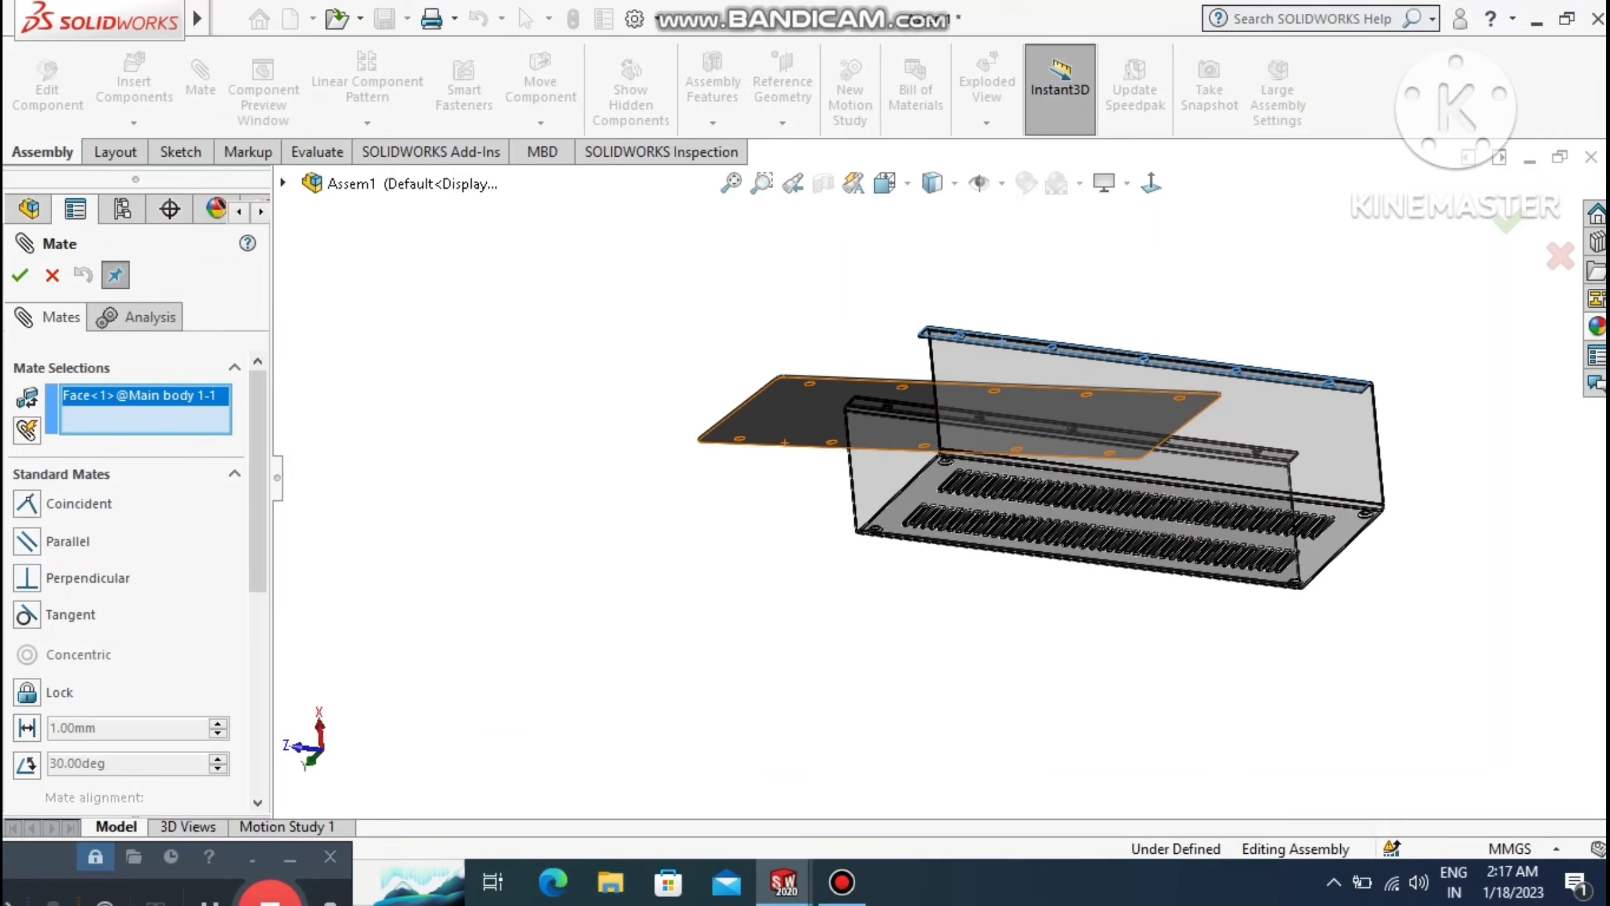
left_click(785, 442)
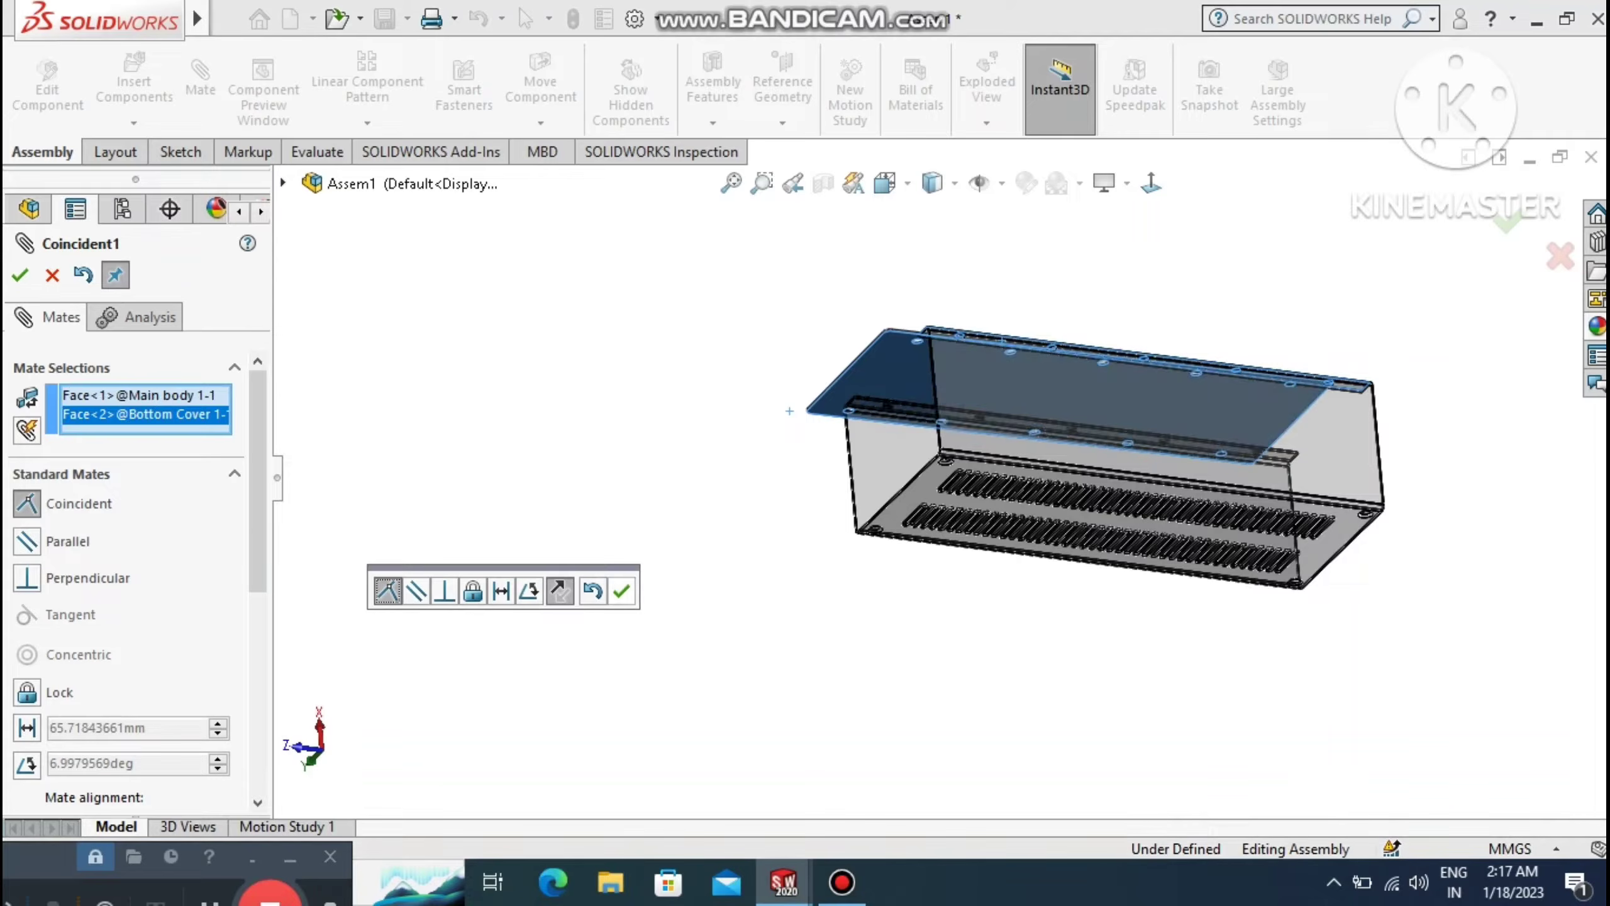
left_click(621, 592)
Add a concentric mate between a corner hole of the bottom cover and the matching end hole in the main body's flange.
middle_click_drag(671, 558, 703, 678)
scroll(729, 678, "down", 3)
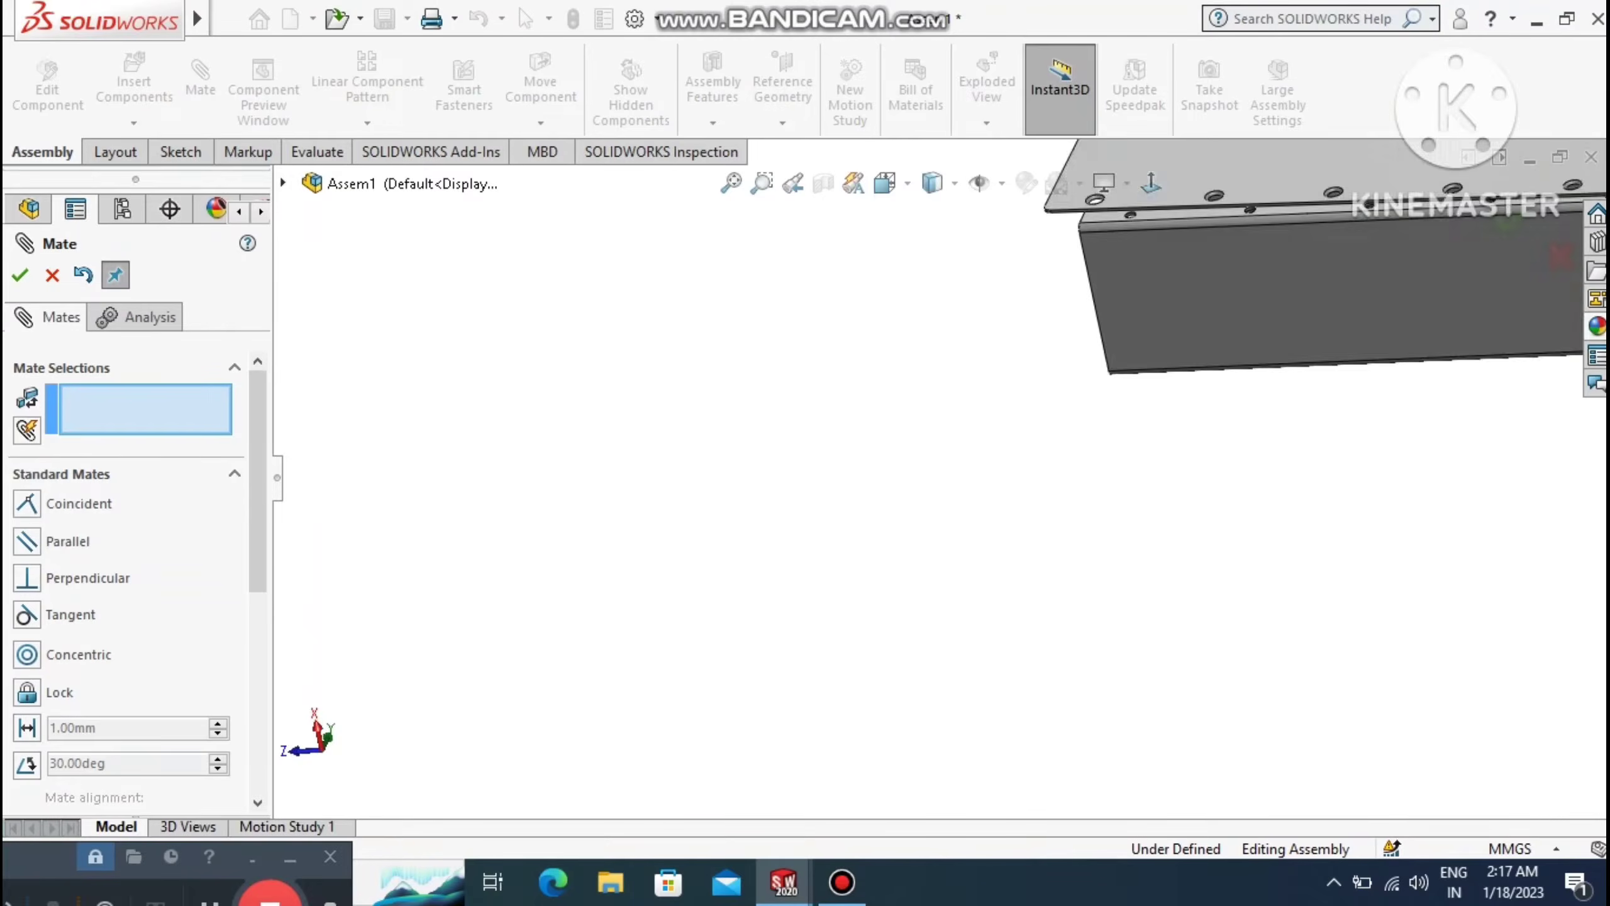
scroll(939, 480, "up", 1)
left_click(731, 184)
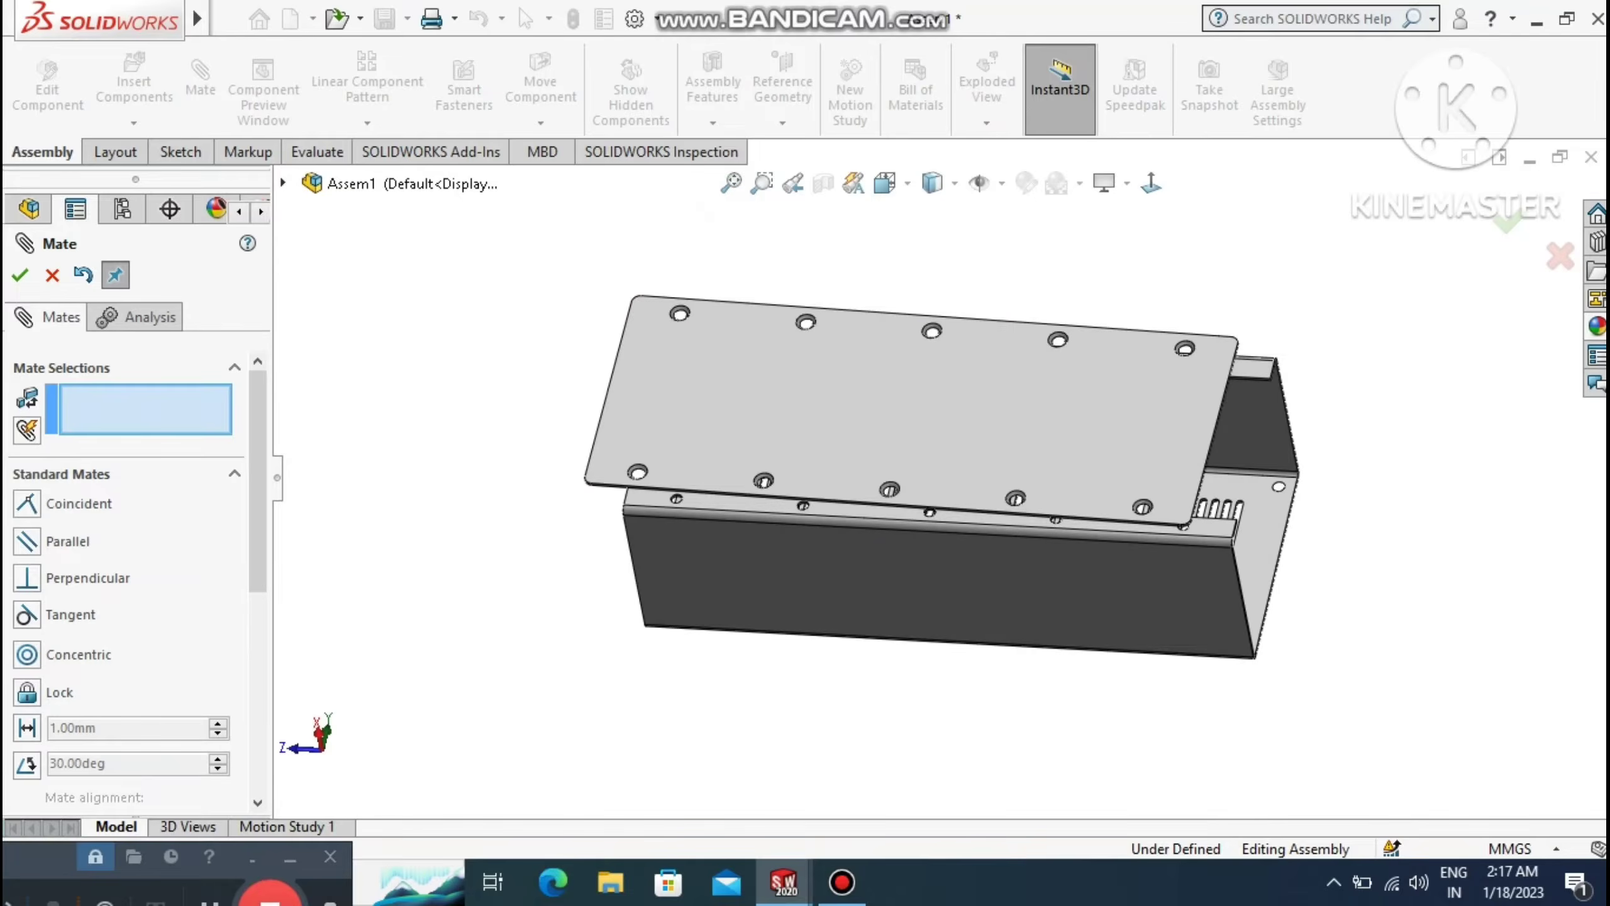
middle_click_drag(698, 526, 705, 547)
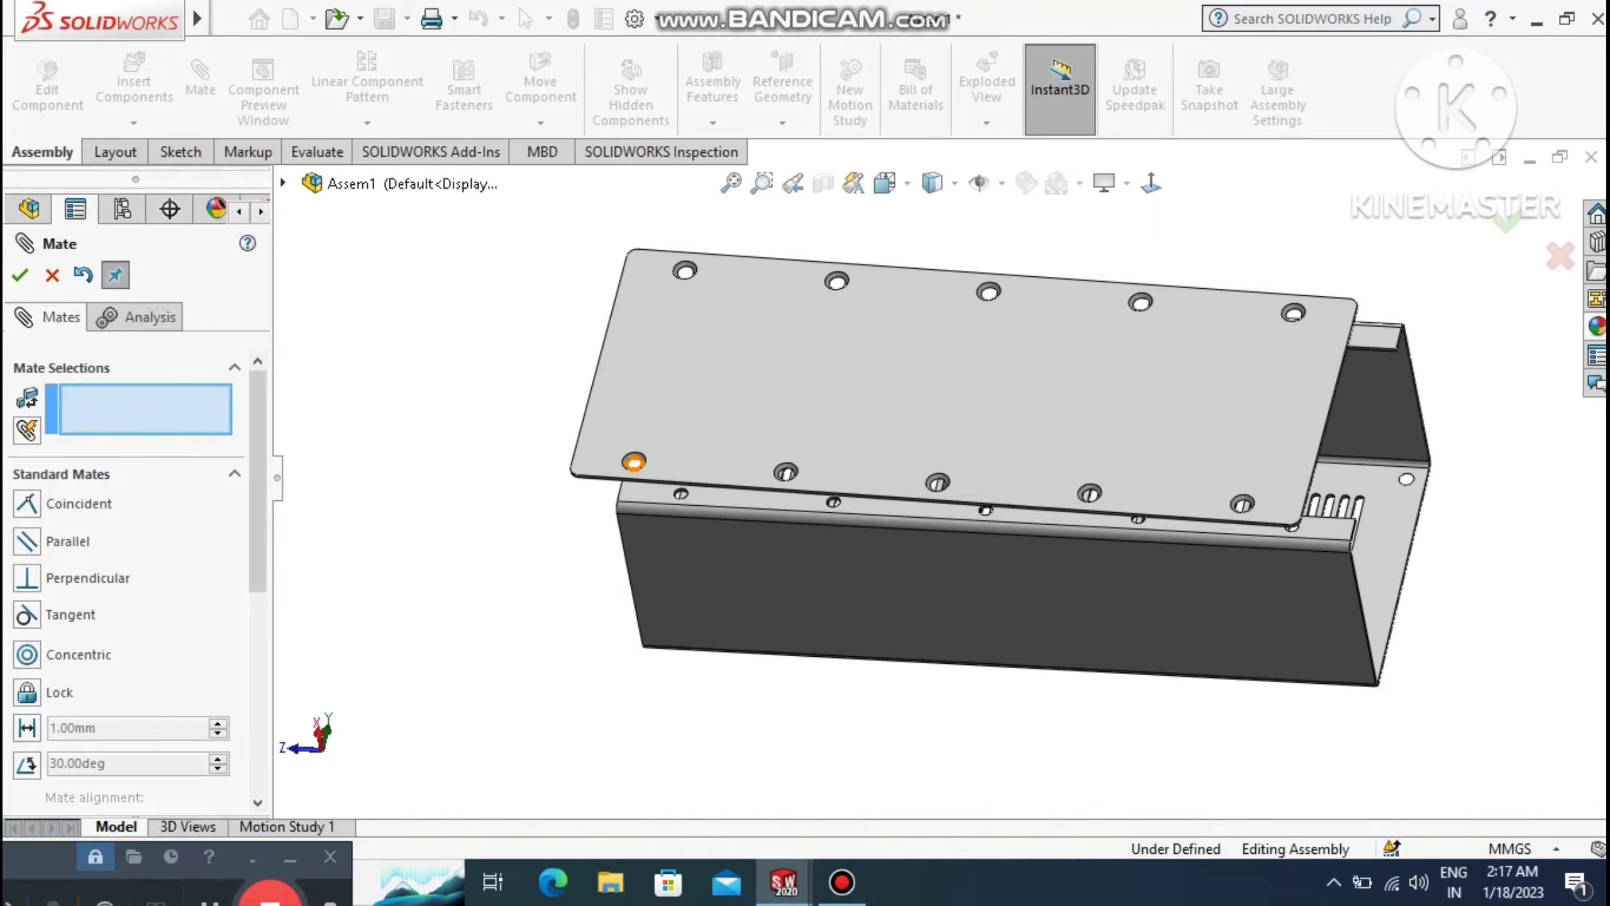
left_click(634, 461)
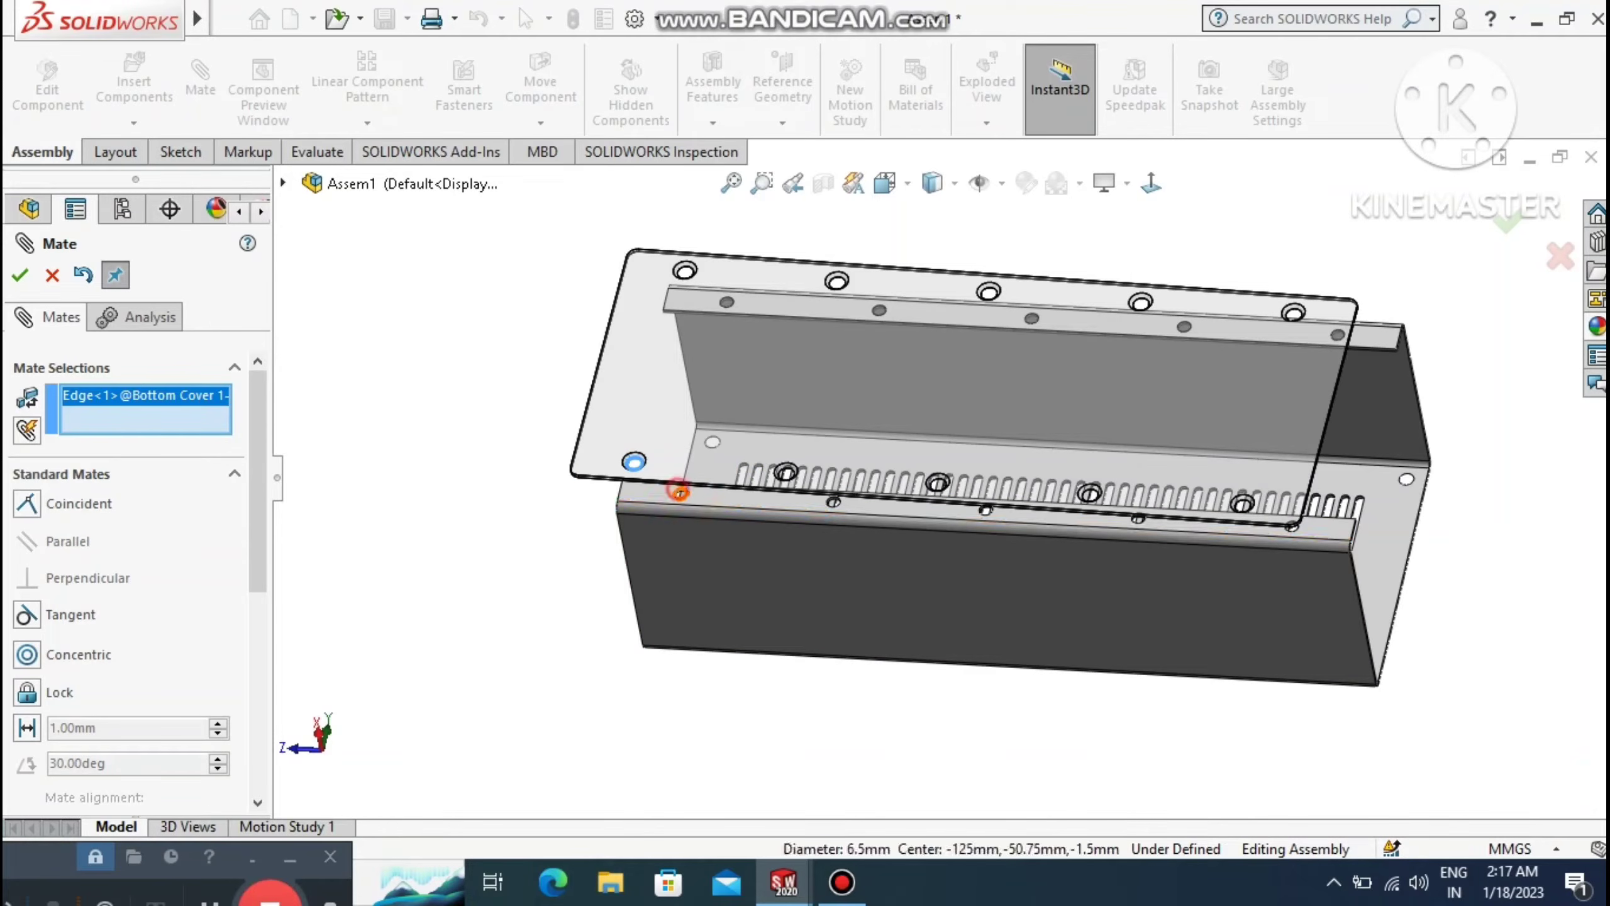
left_click(681, 495)
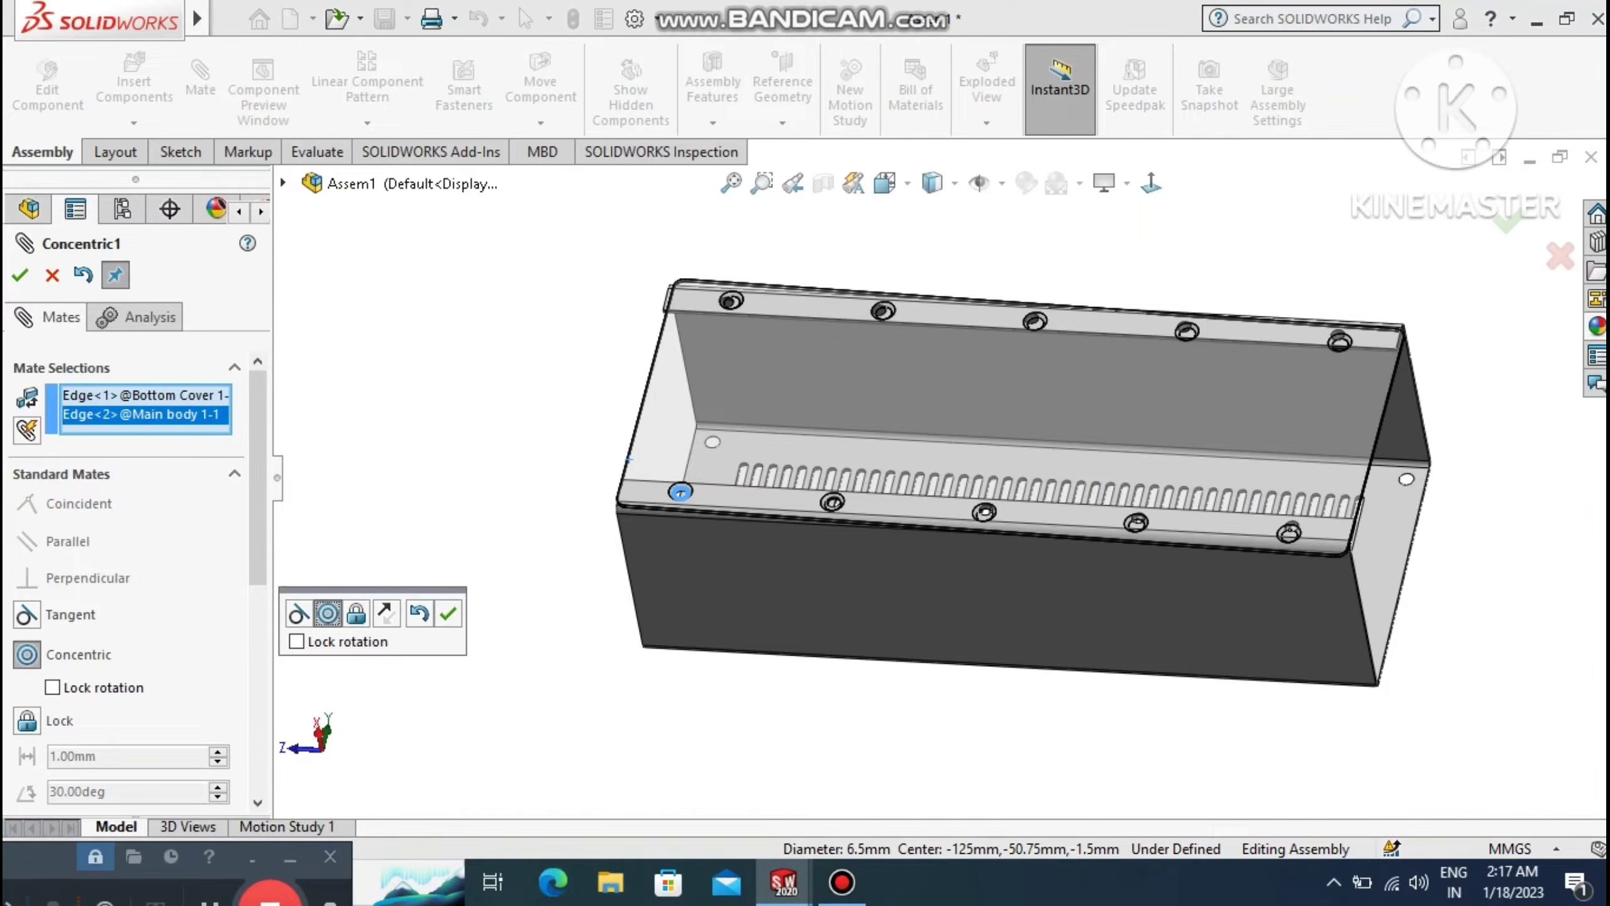
left_click(448, 613)
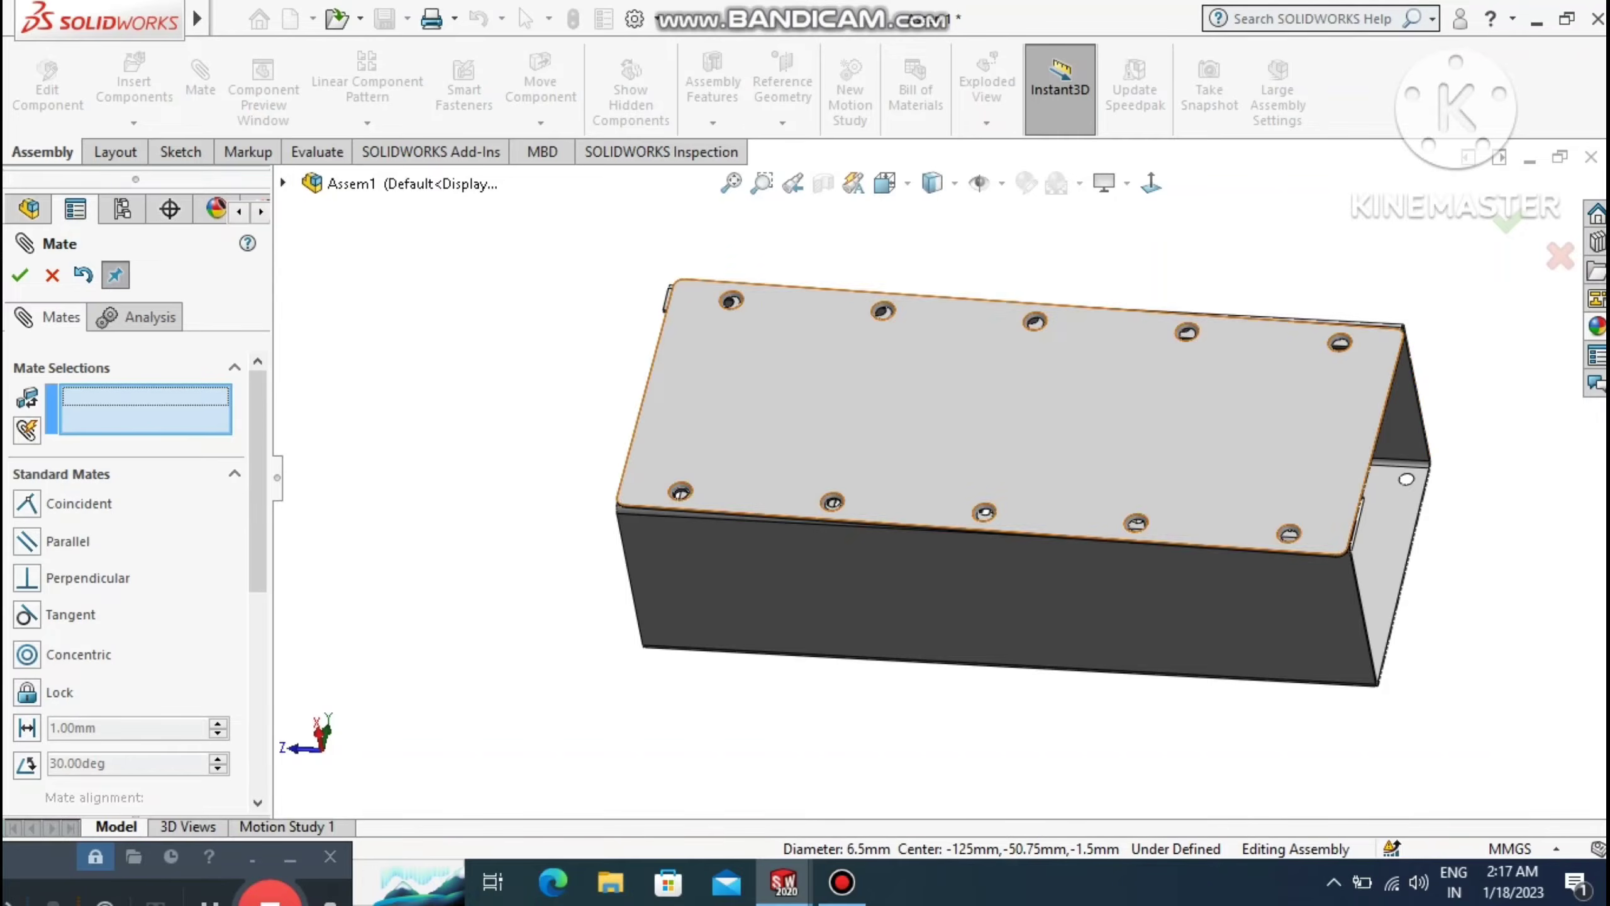
Add a second concentric mate between the main body's opposite flange hole at the same end and the matching cover hole, then finish mating.
middle_click_drag(951, 393, 909, 383)
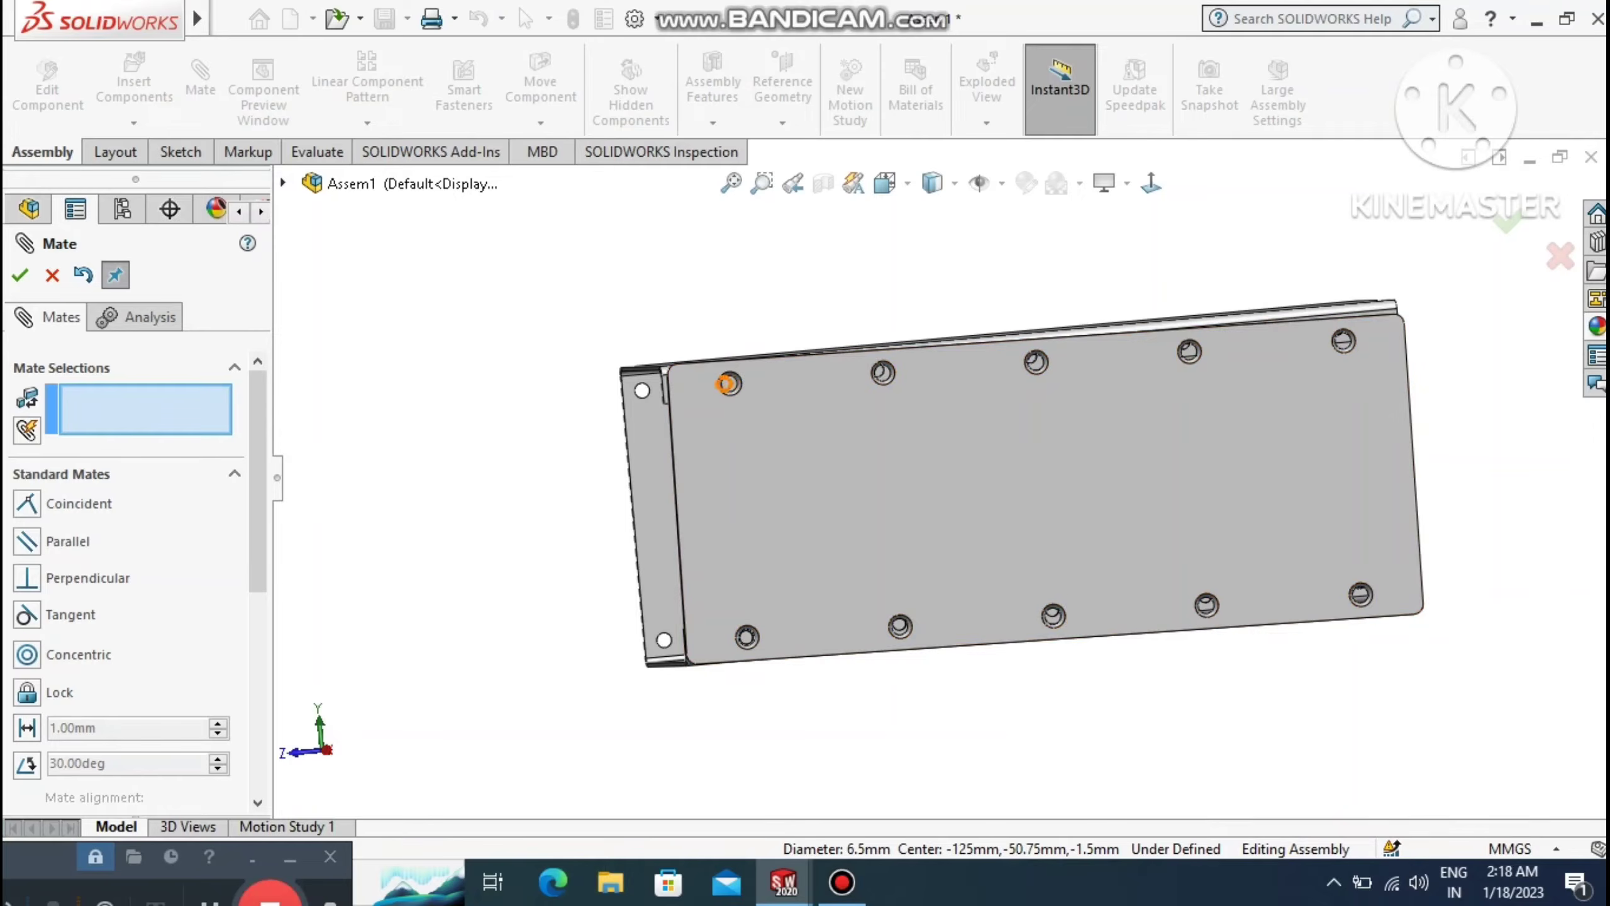
scroll(729, 397, "down", 2)
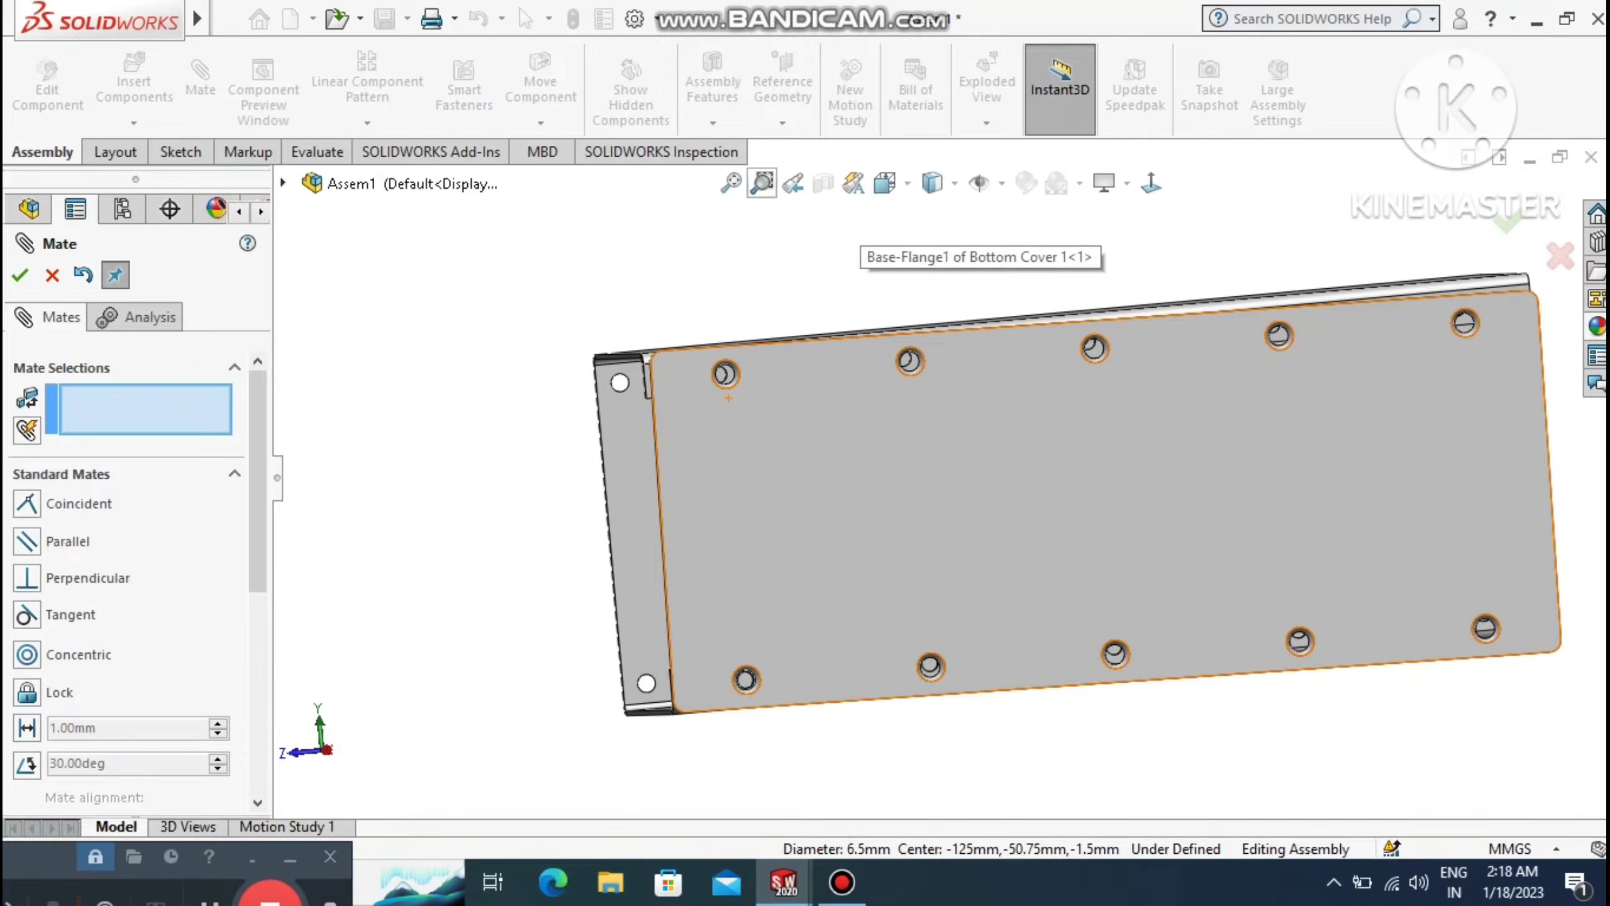
left_click_drag(533, 296, 832, 471)
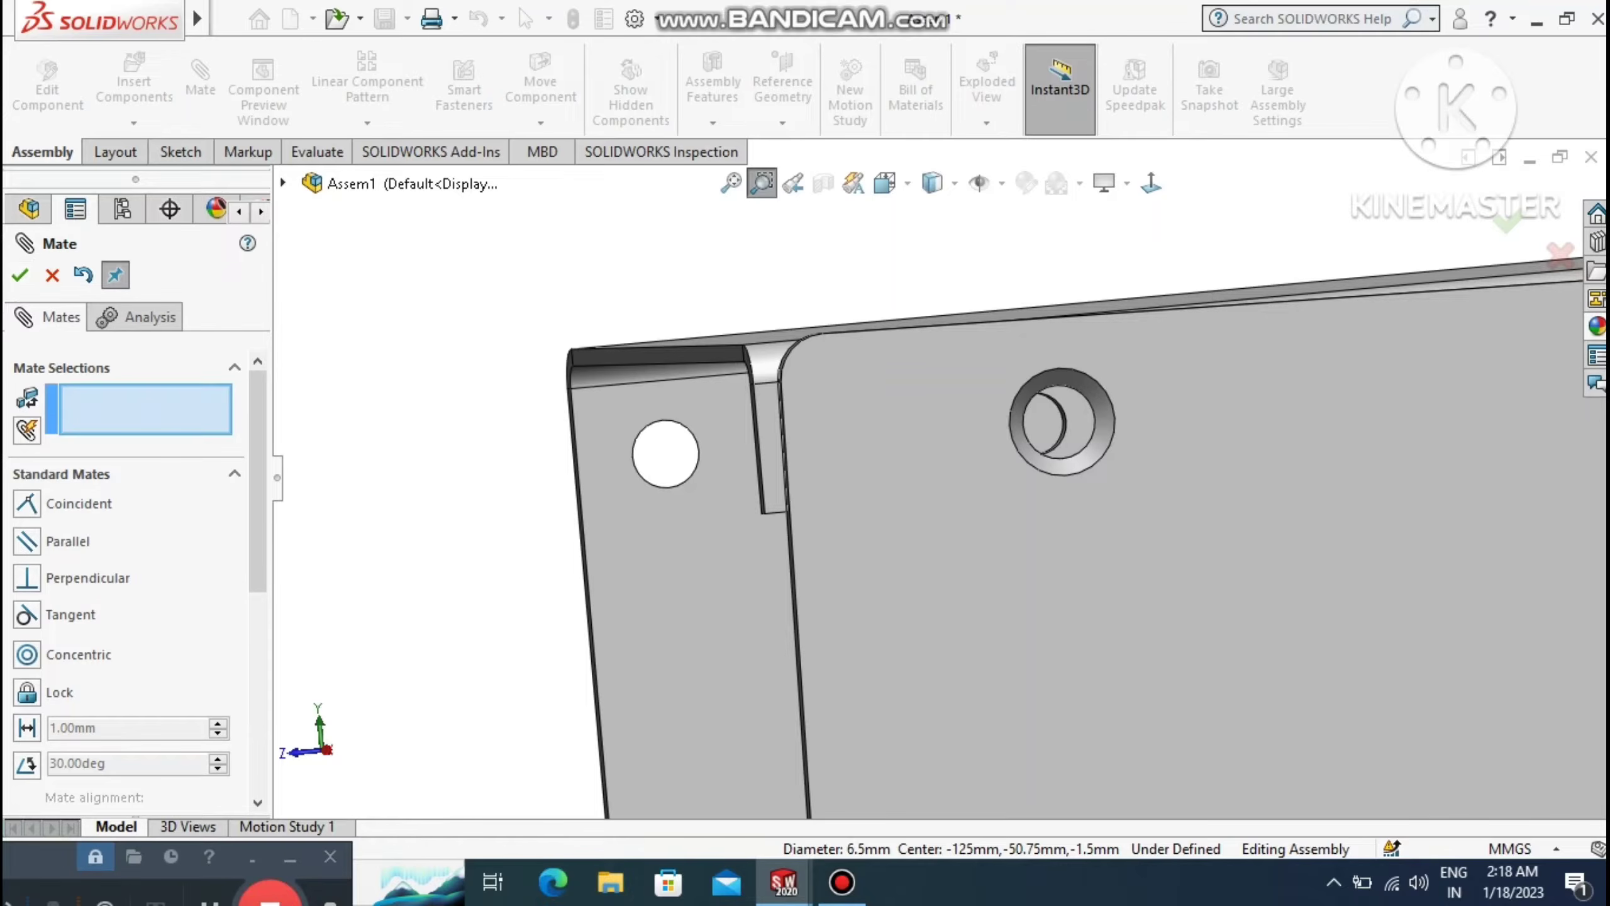
right_click(514, 334)
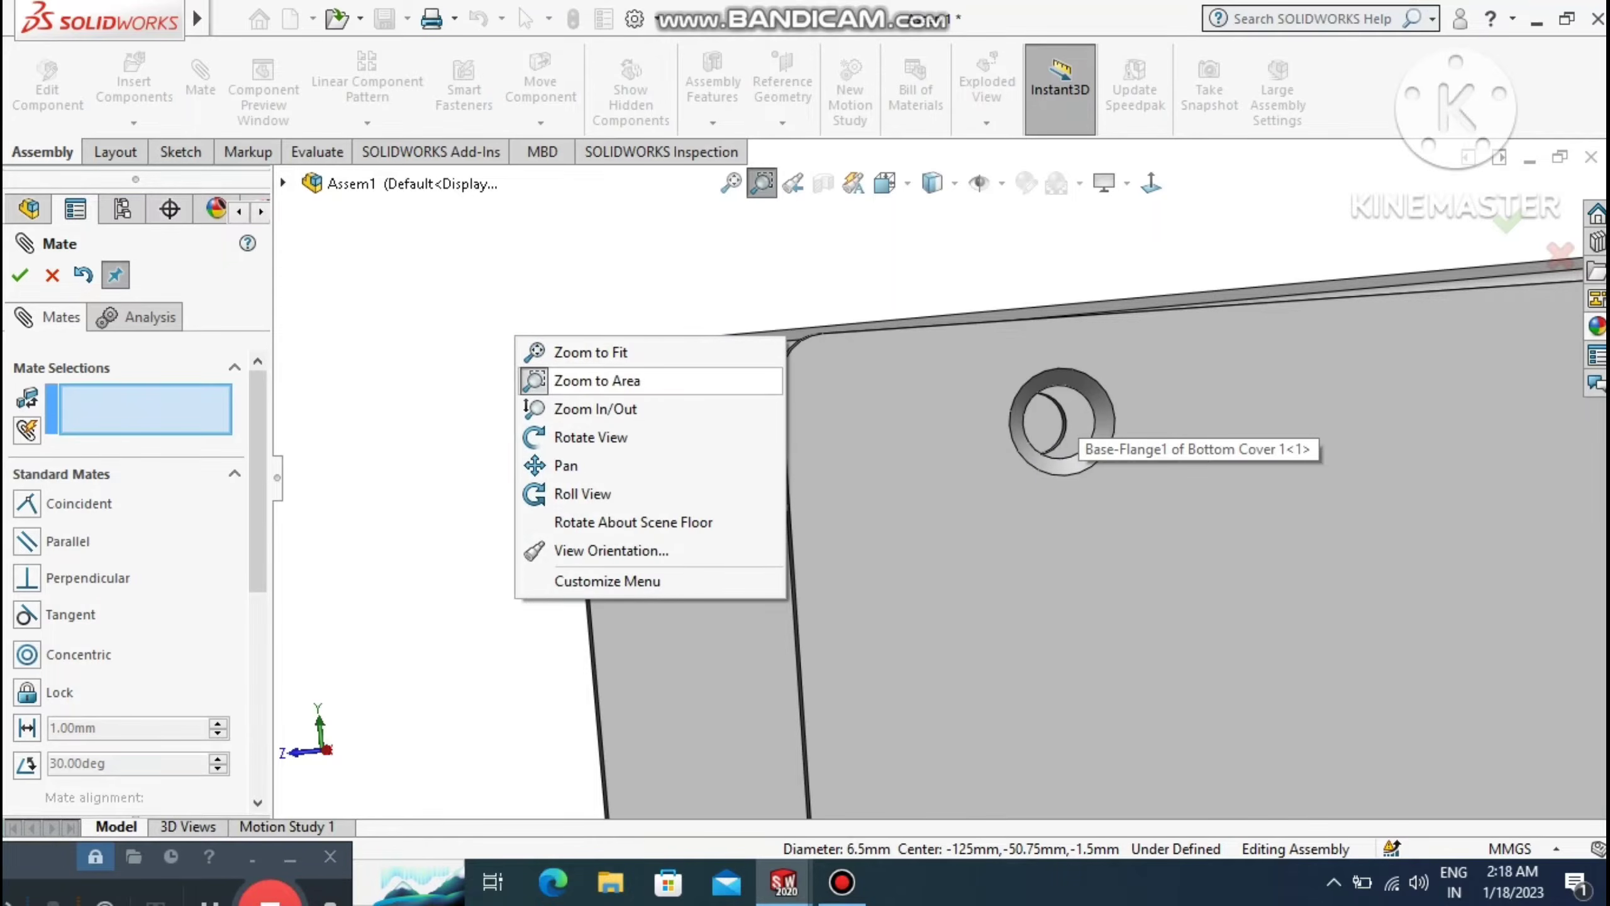
left_click(558, 378)
left_click(1065, 423)
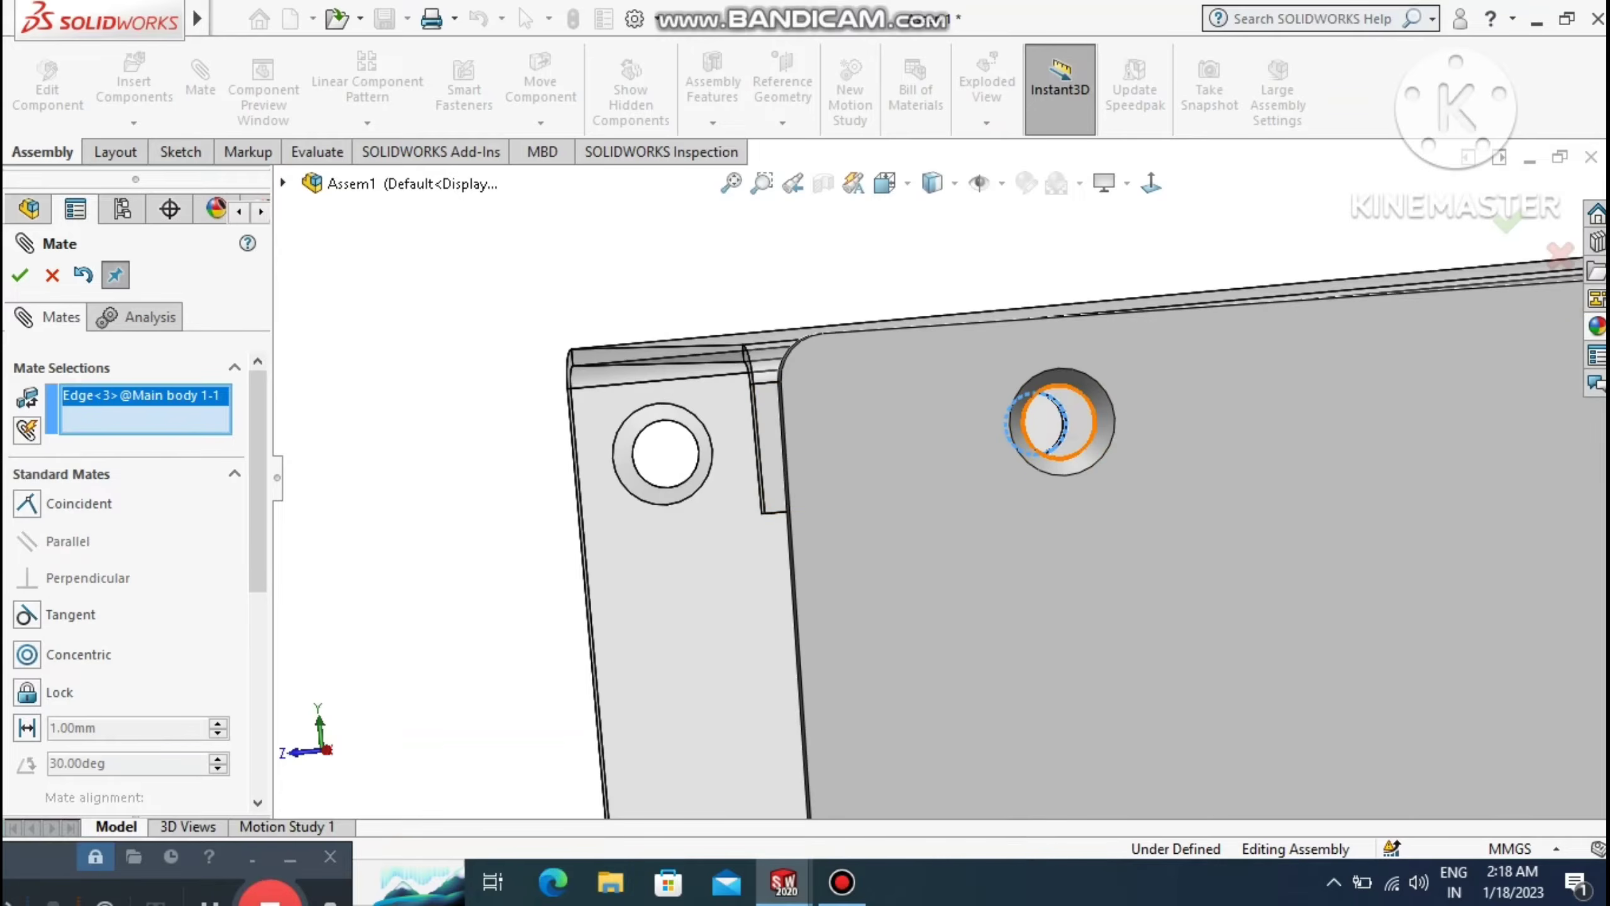
left_click(1094, 414)
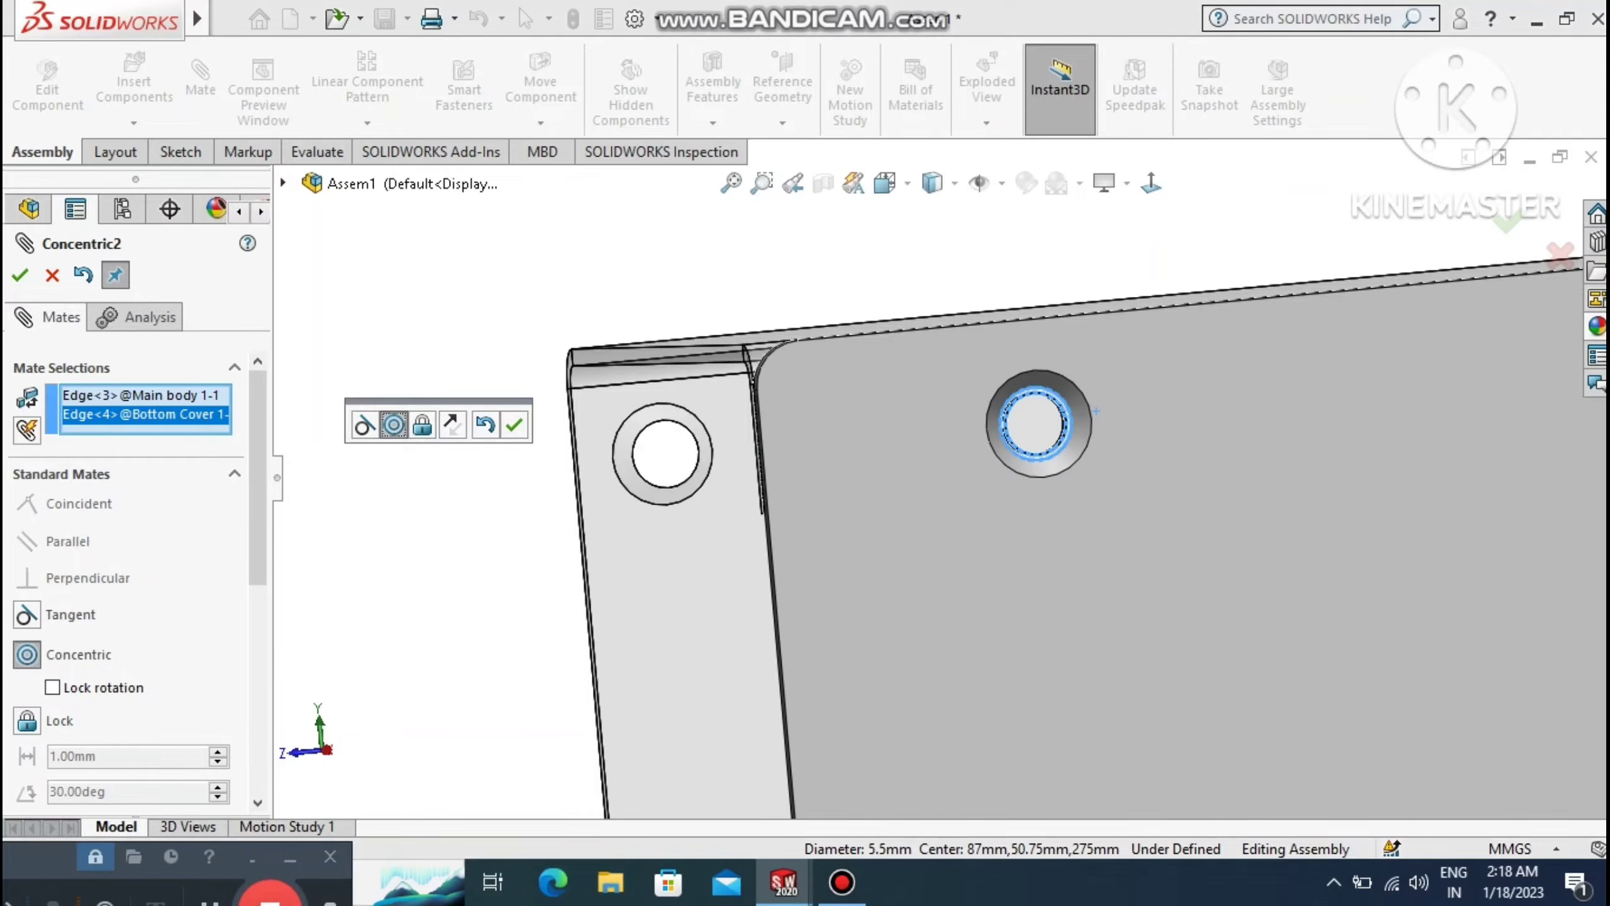
left_click(513, 424)
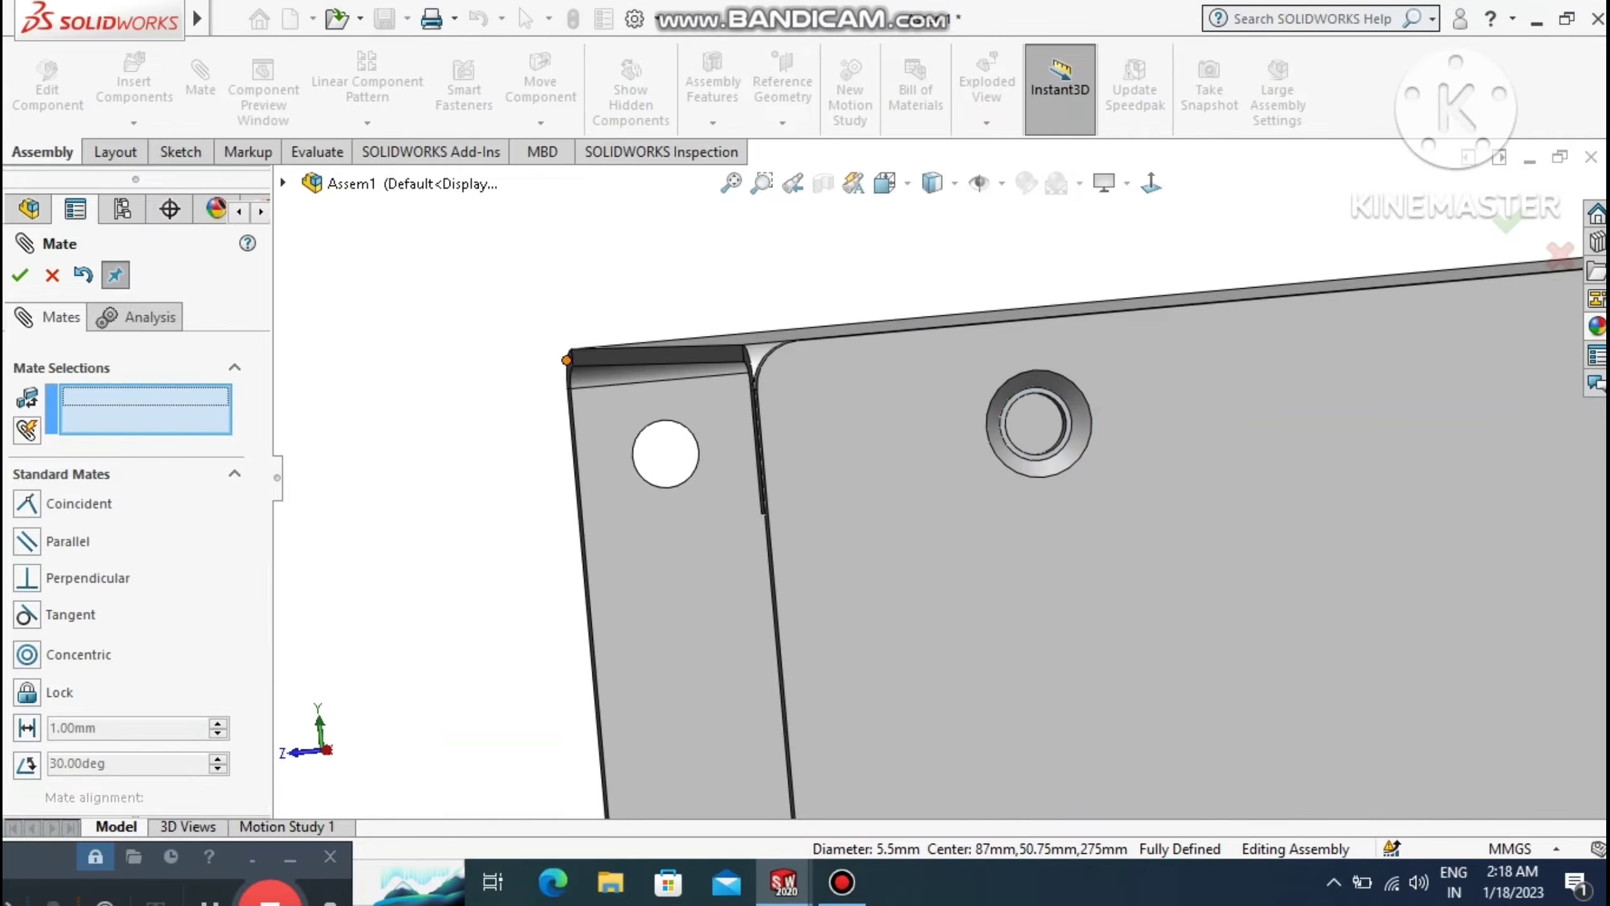
left_click(730, 182)
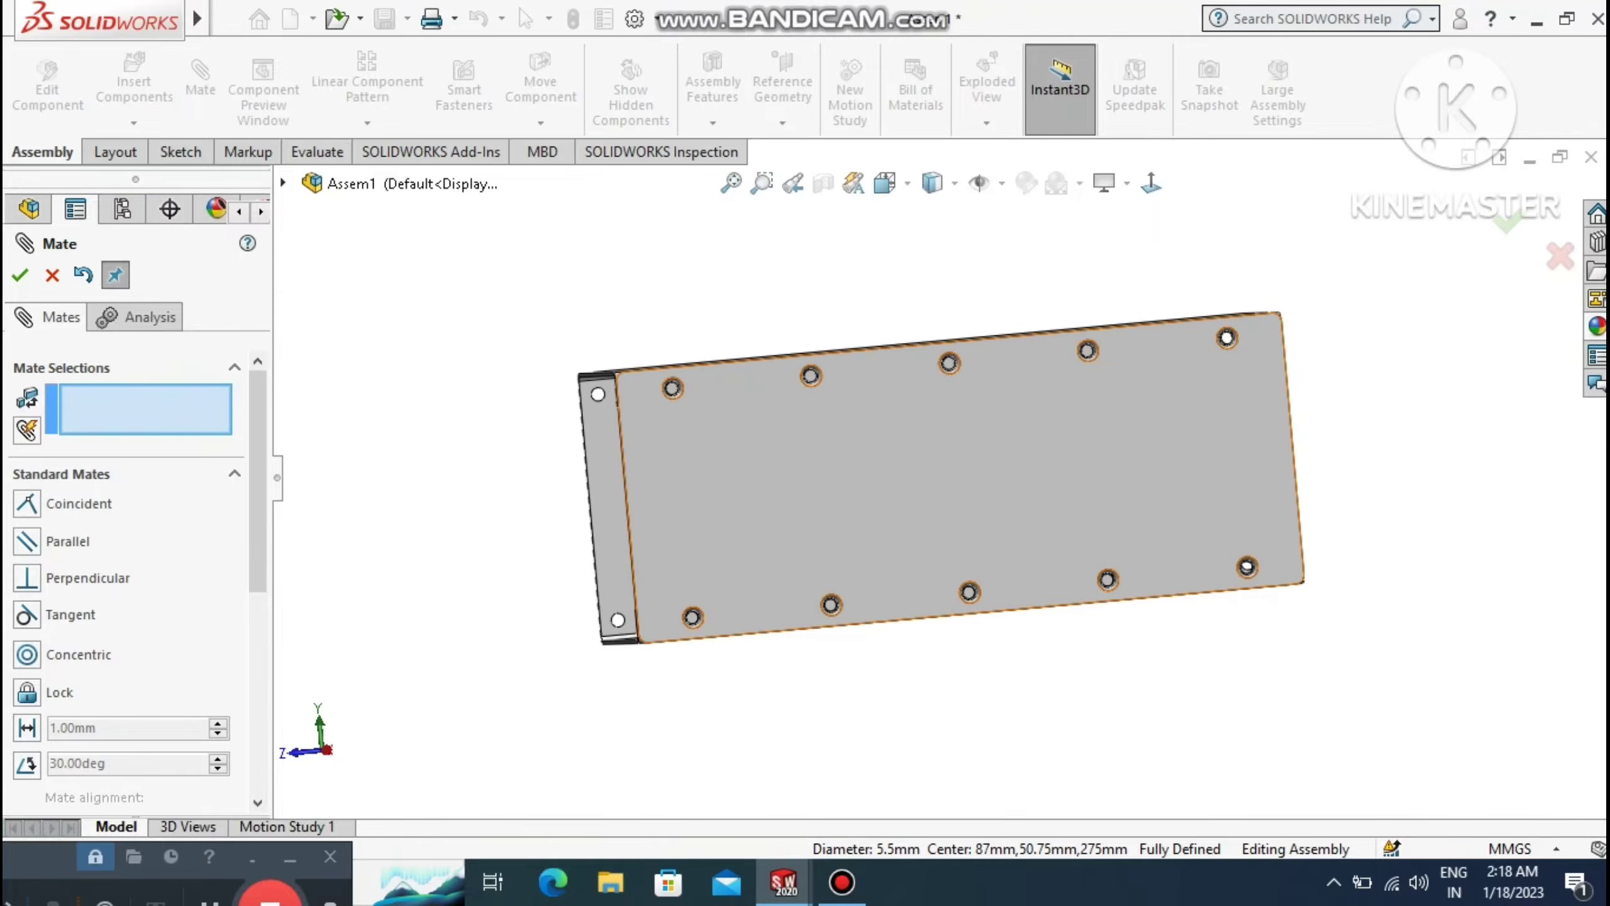
middle_click_drag(842, 393, 1094, 590)
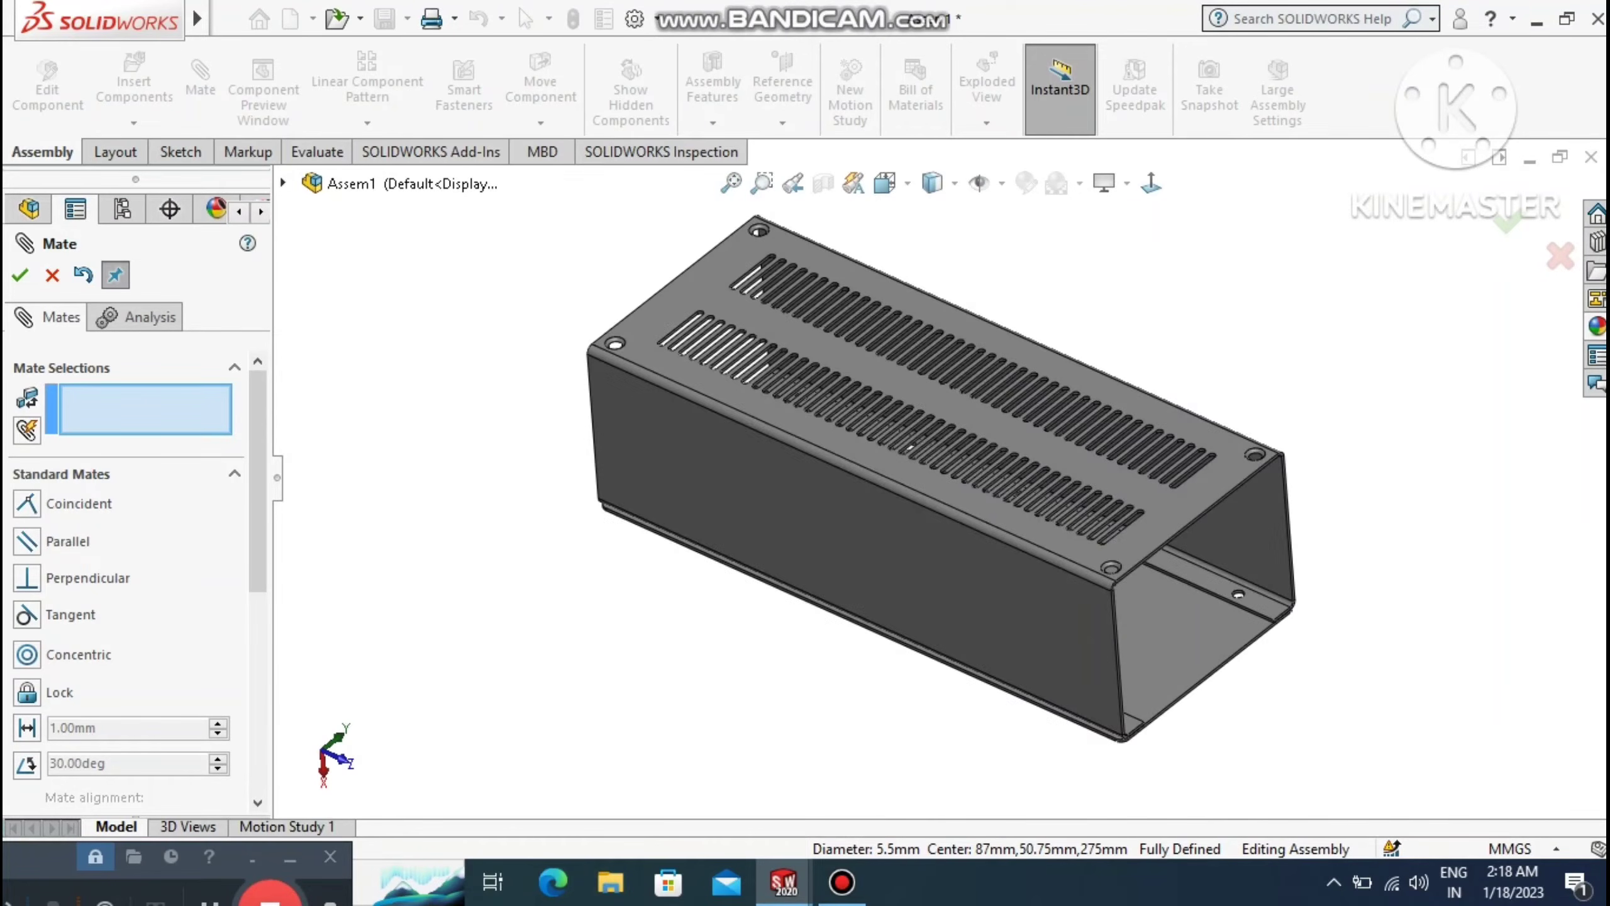
scroll(1205, 602, "down", 1)
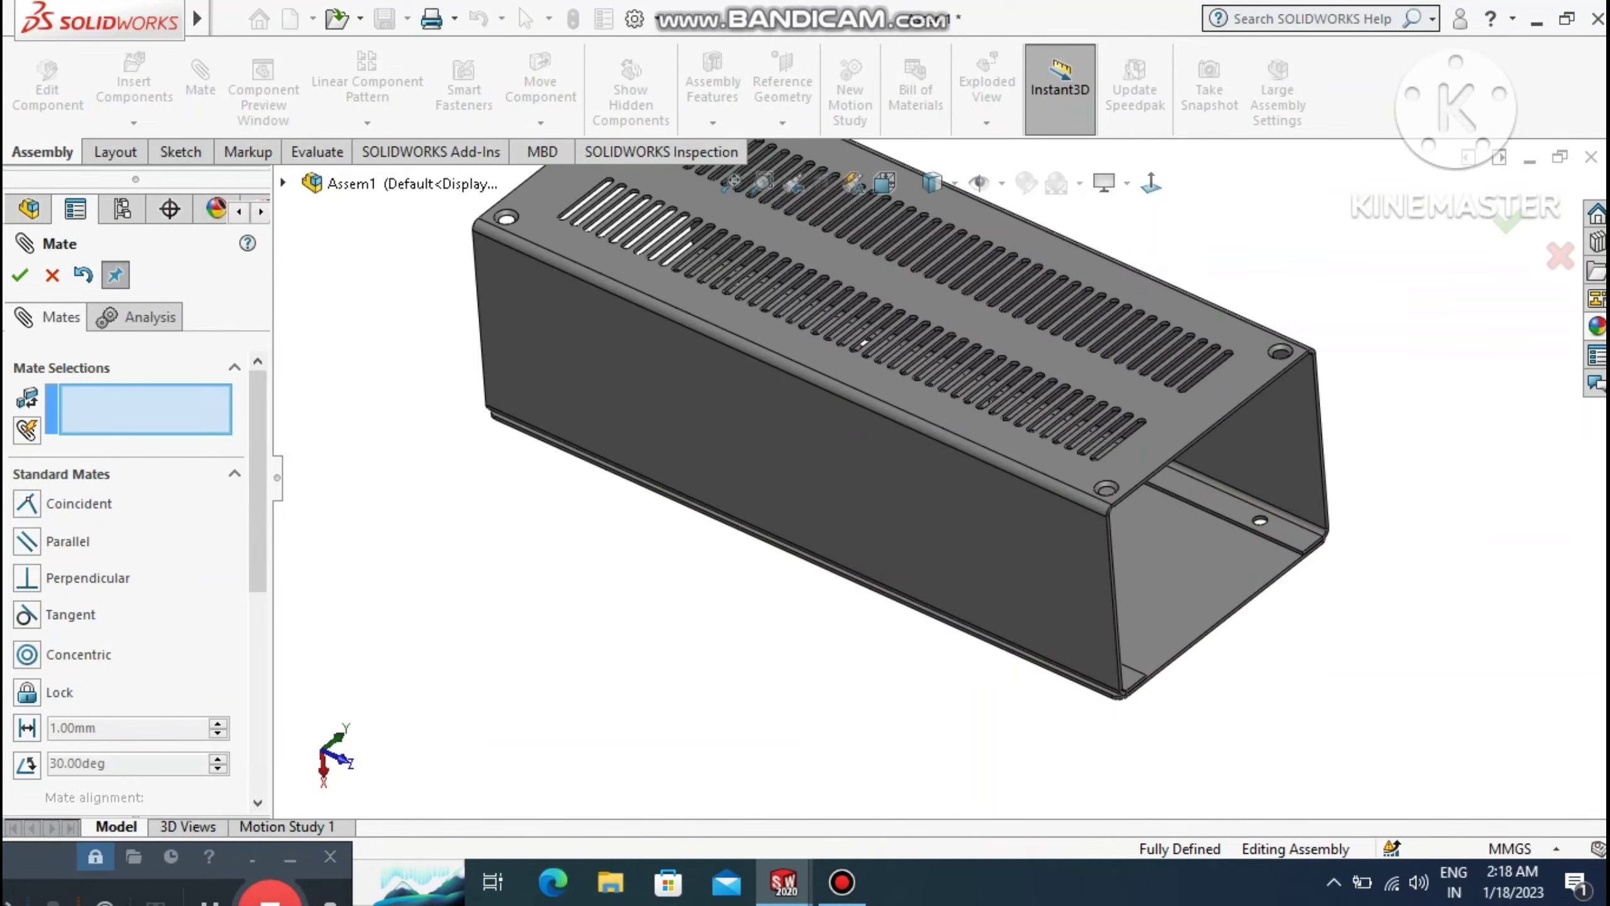
key("Escape")
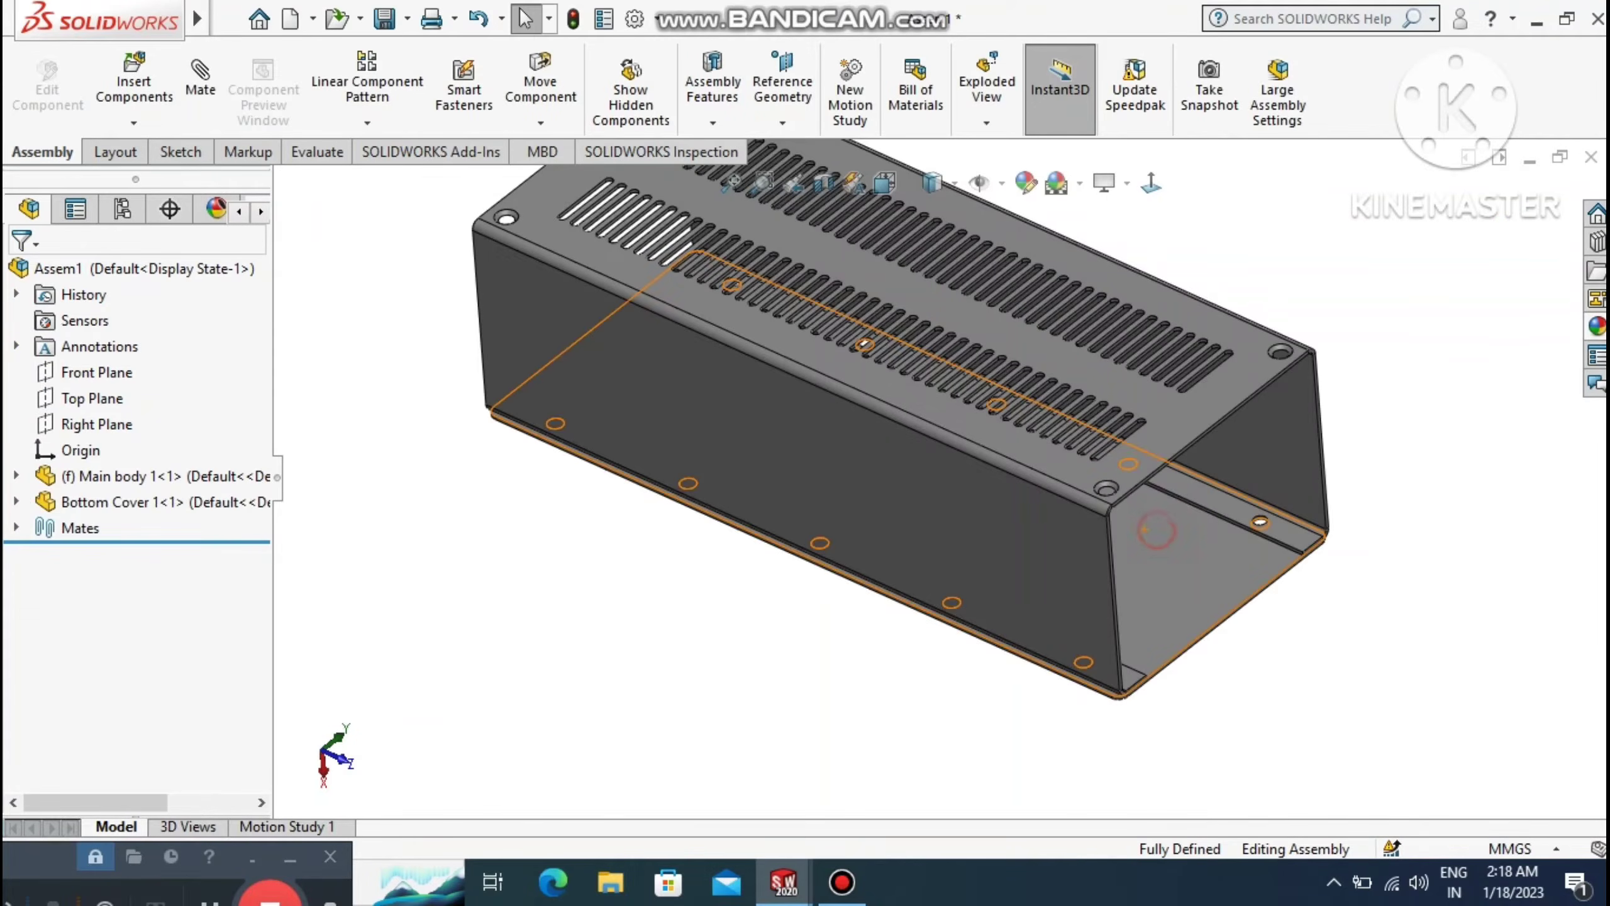
left_click(1156, 529)
left_click(1289, 723)
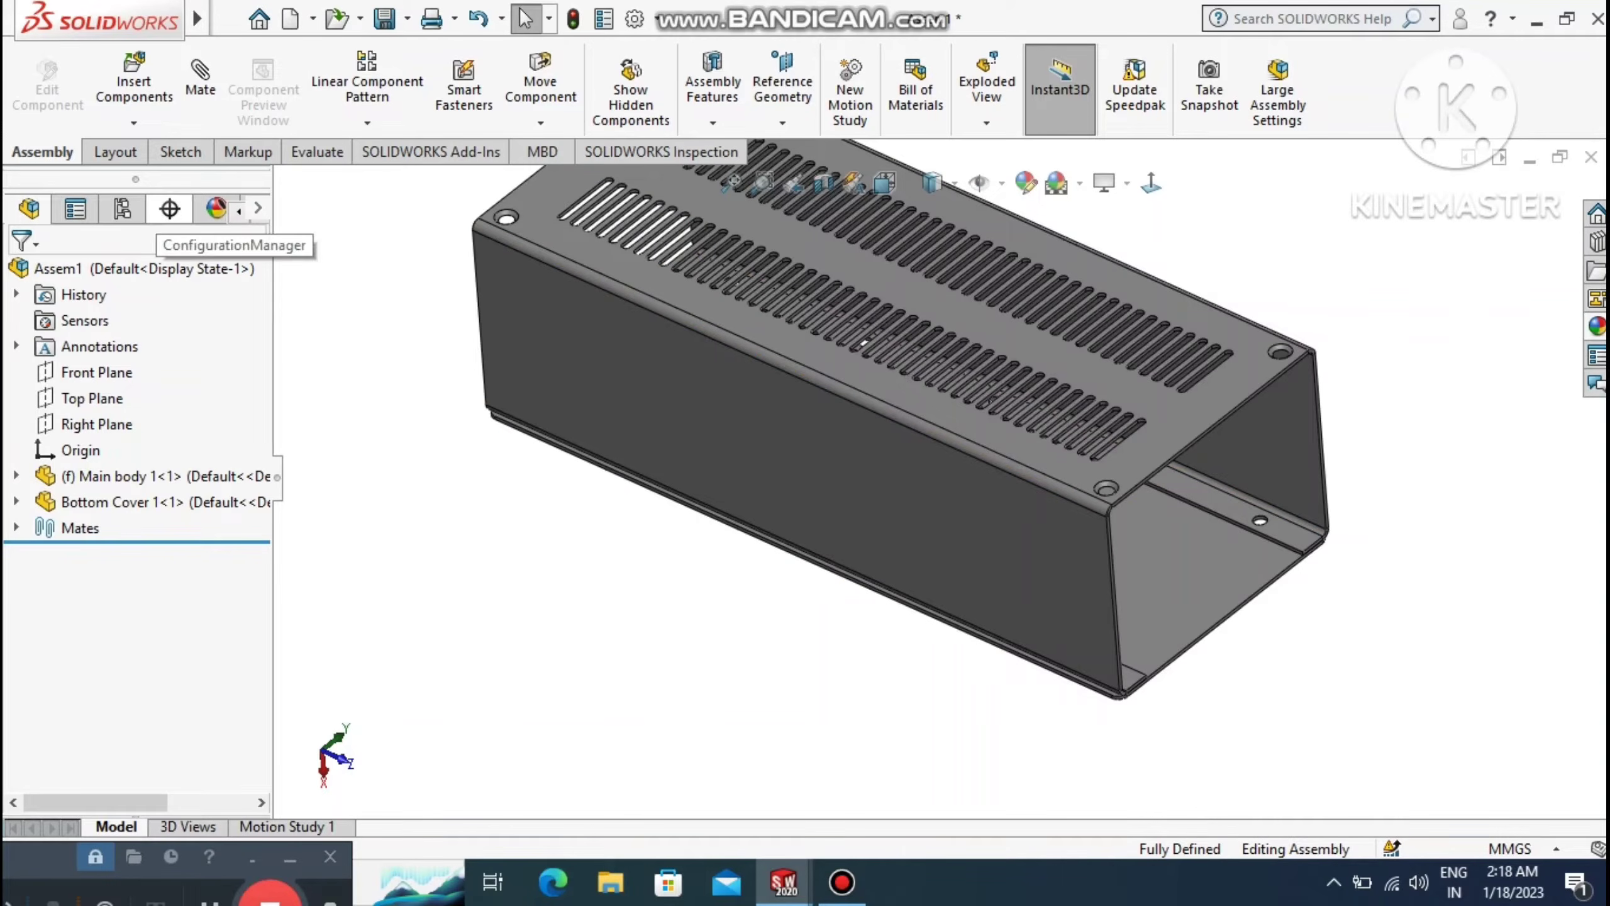
Insert the Clinch Nut part and place it freely just outside the open end of the main body, near the flange corner hole.
left_click(133, 65)
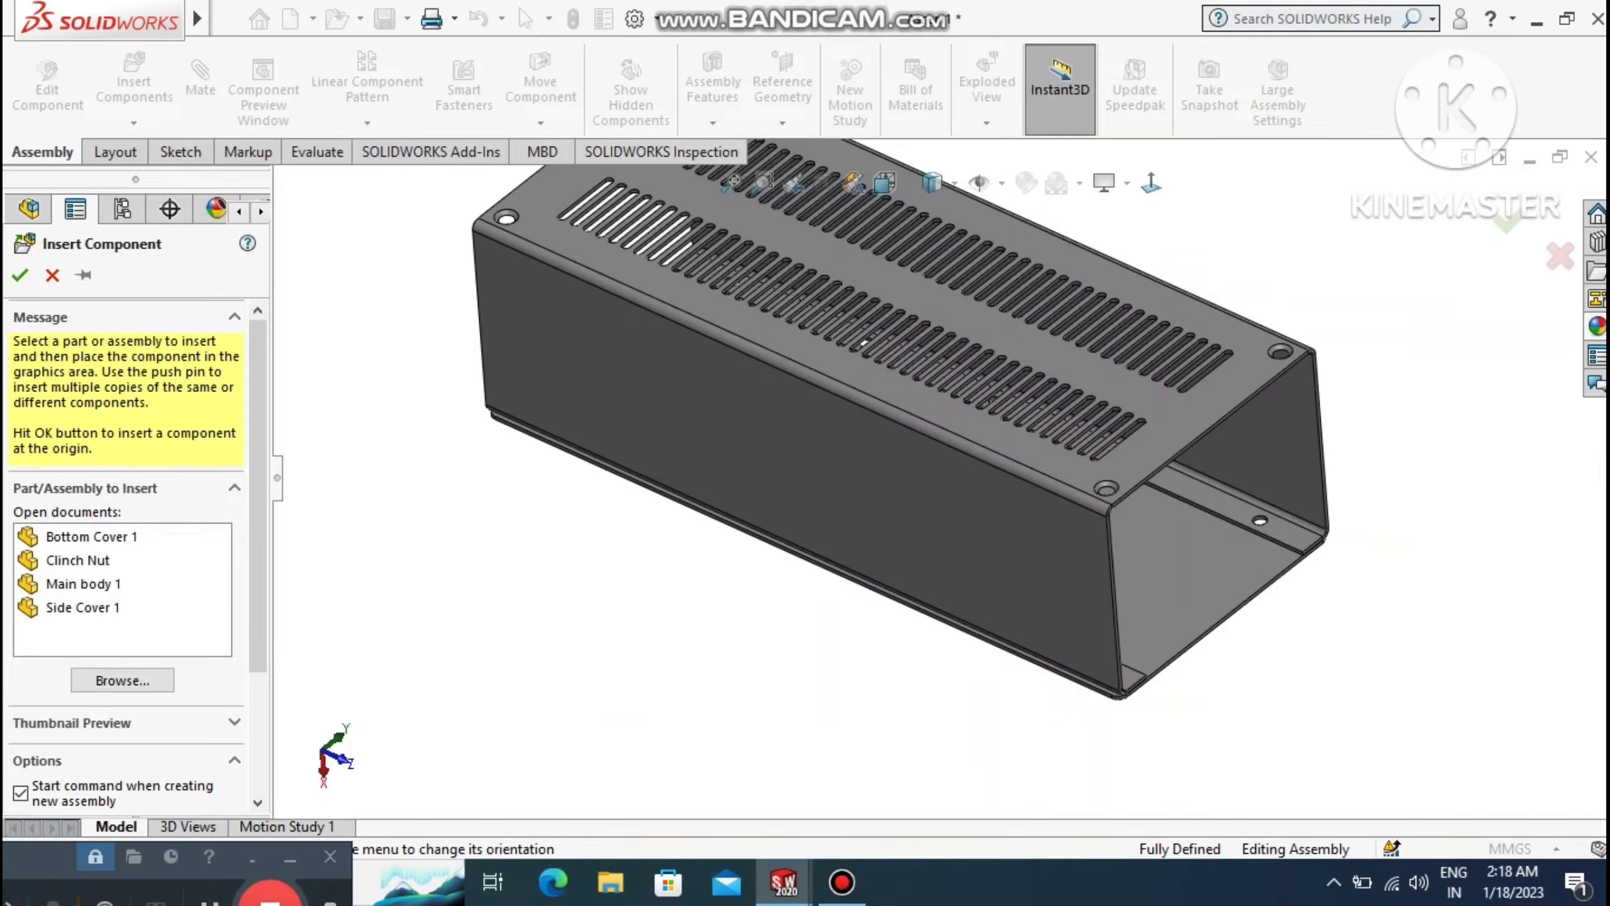
left_click(77, 560)
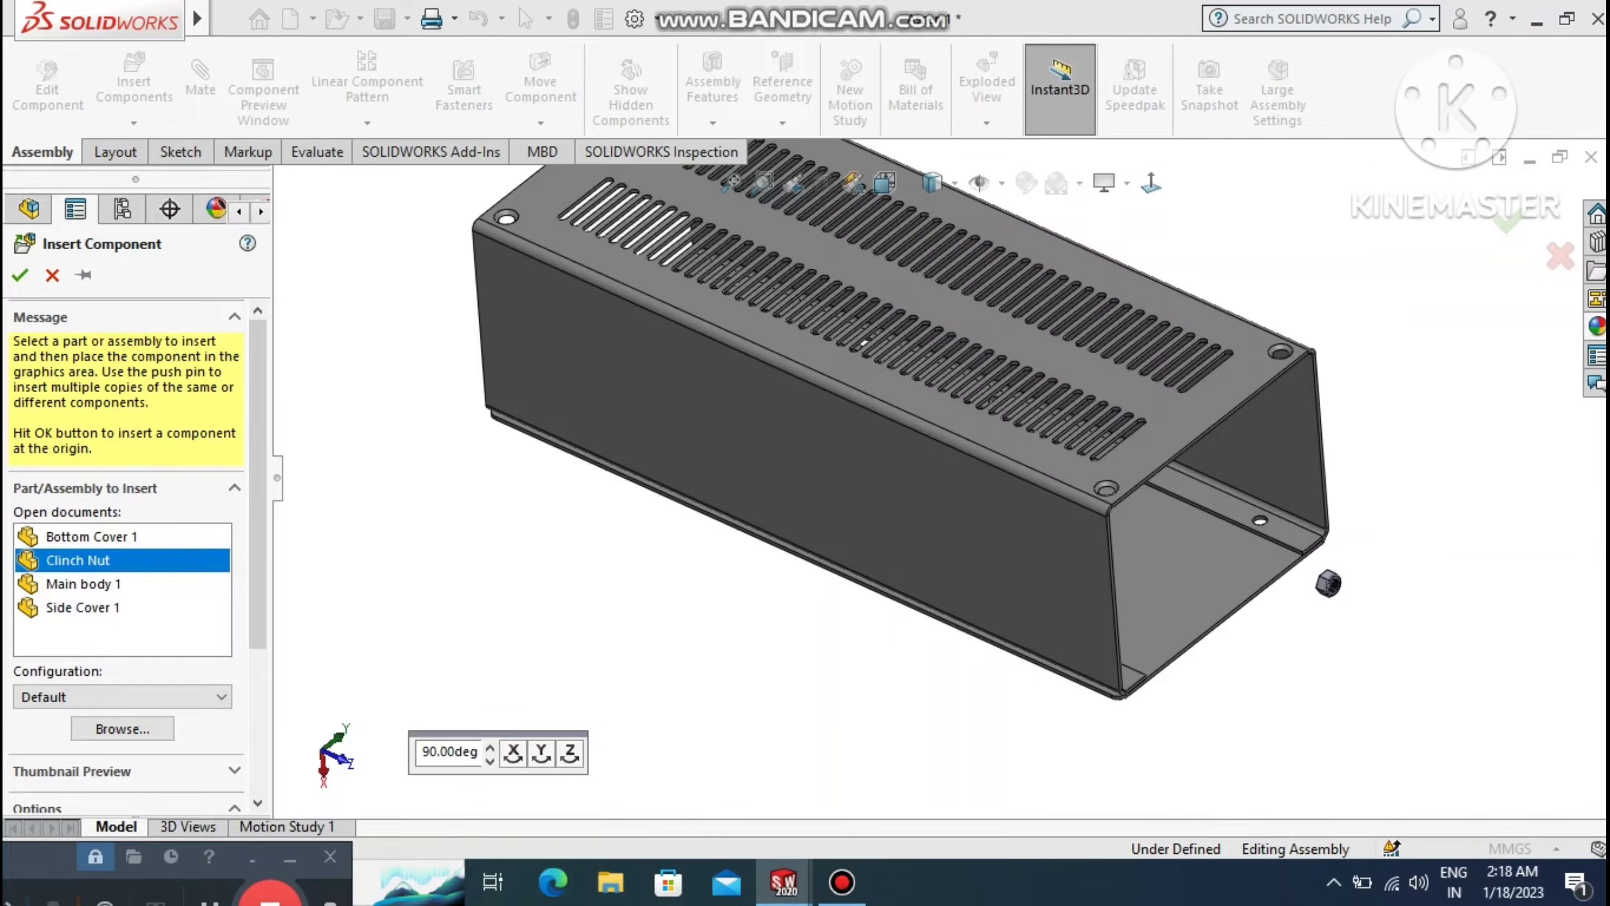
left_click(1329, 584)
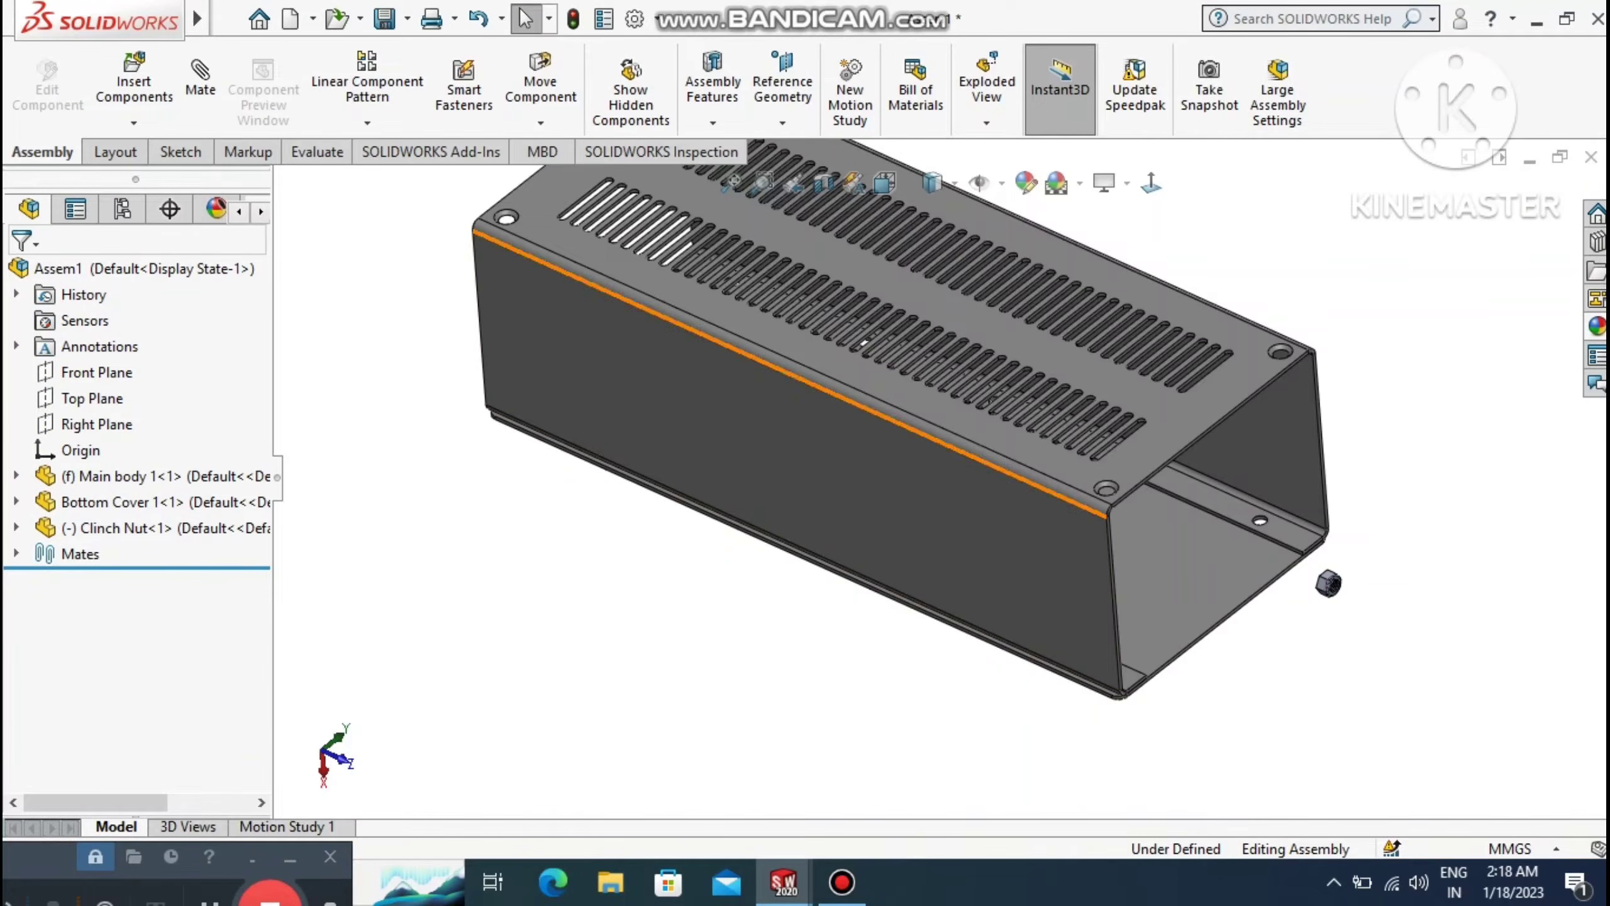
Rotate the clinch nut freely until its threaded hole faces upward, roughly in line with the flange hole's direction.
left_click(368, 122)
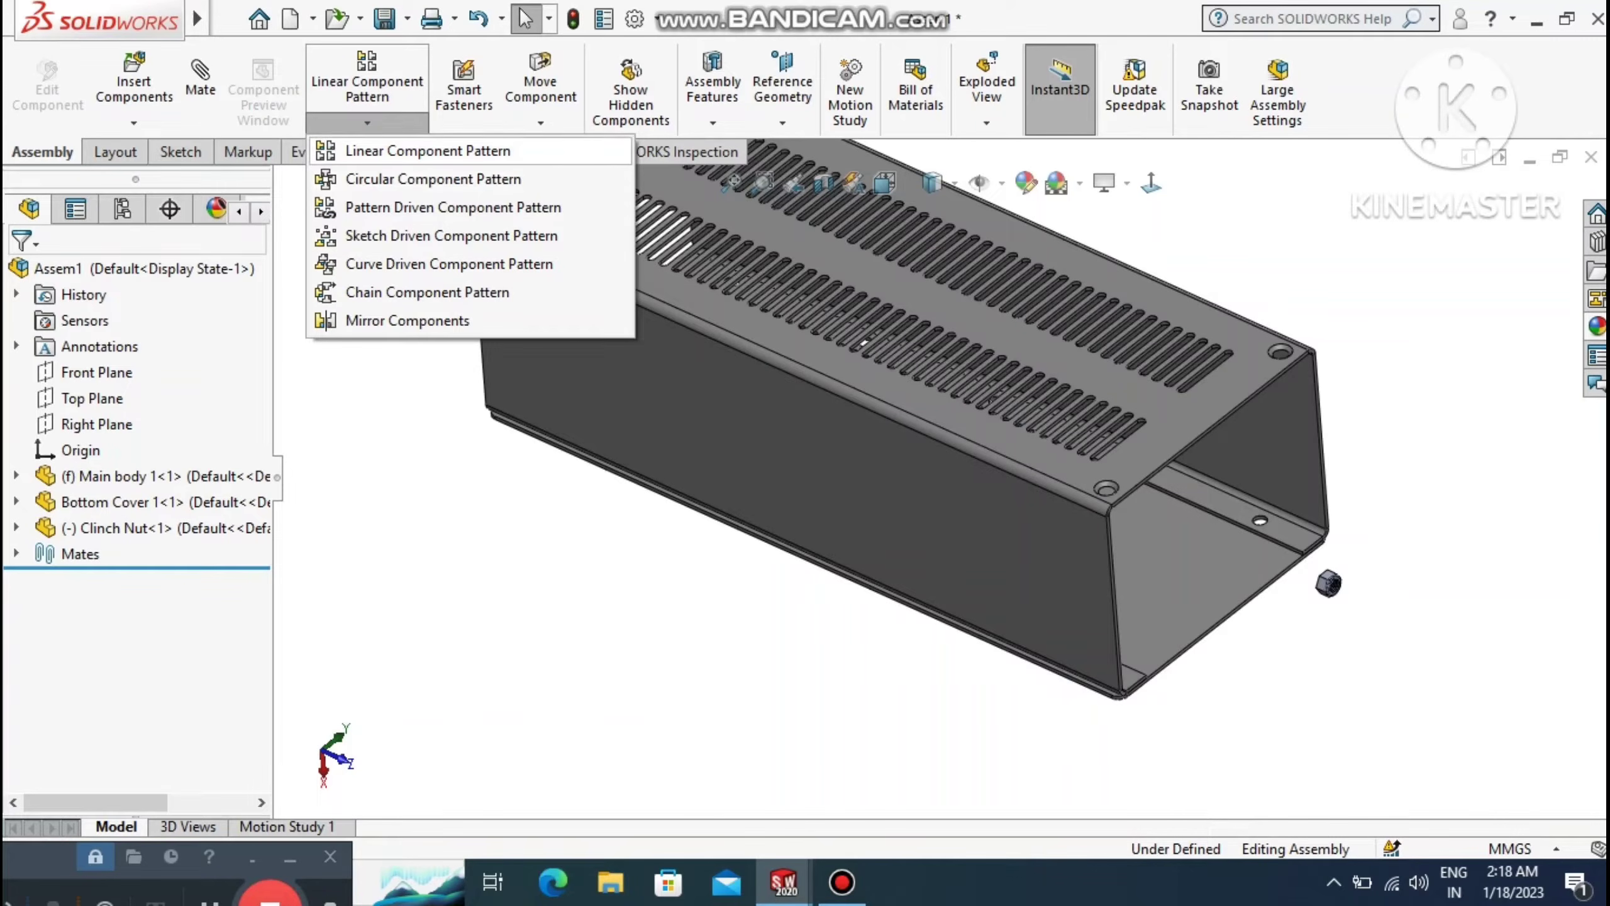
left_click(361, 465)
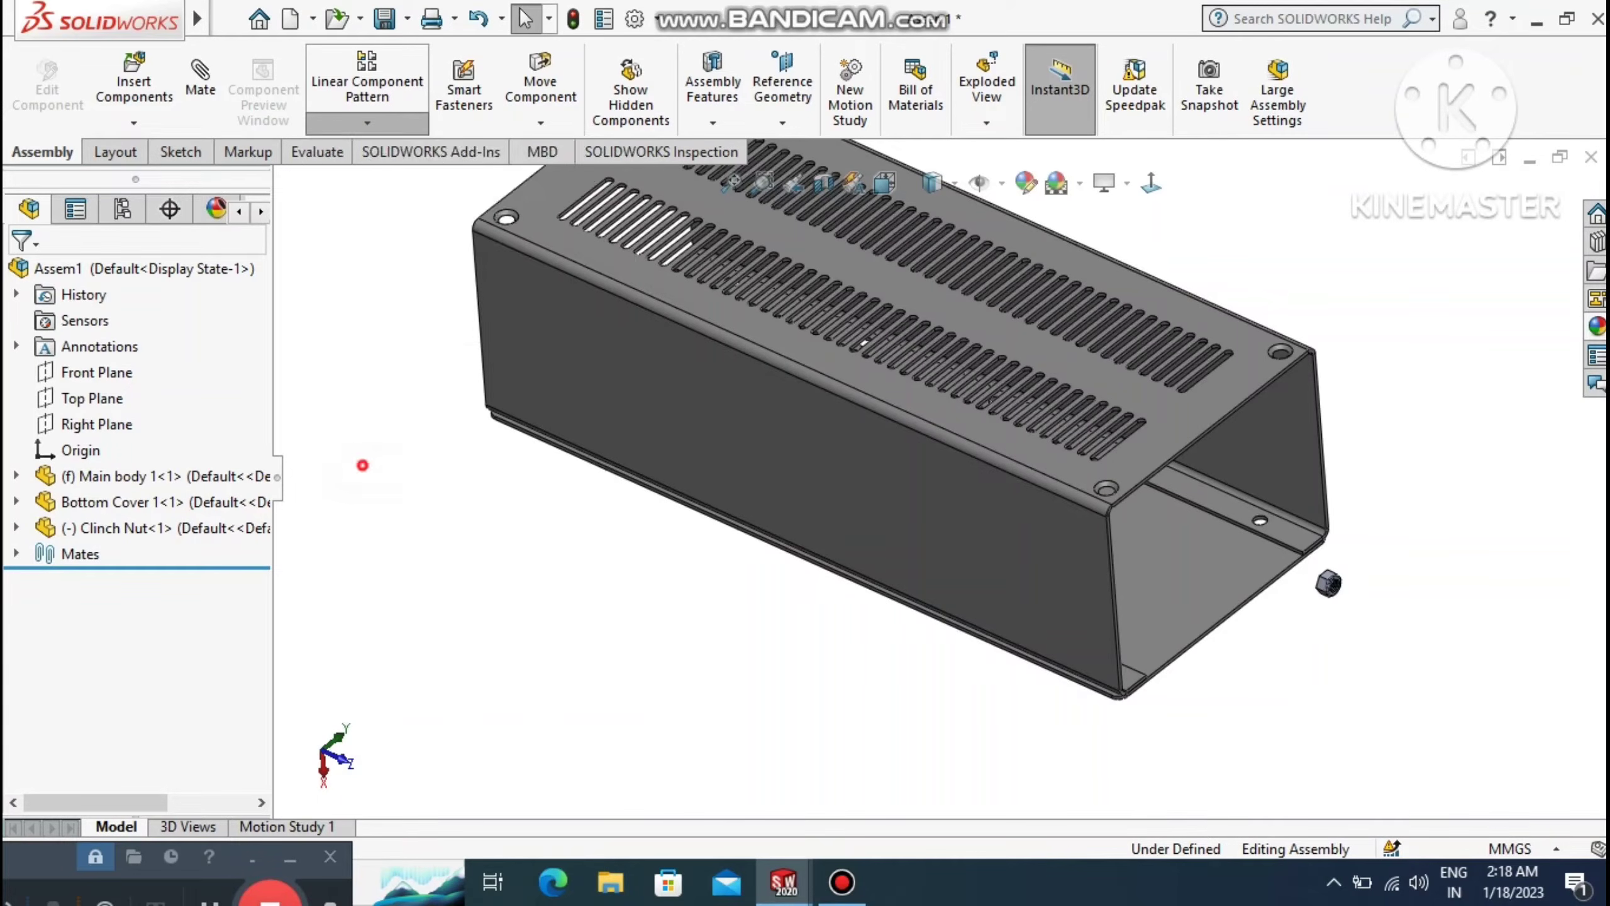
left_click(540, 122)
left_click(574, 176)
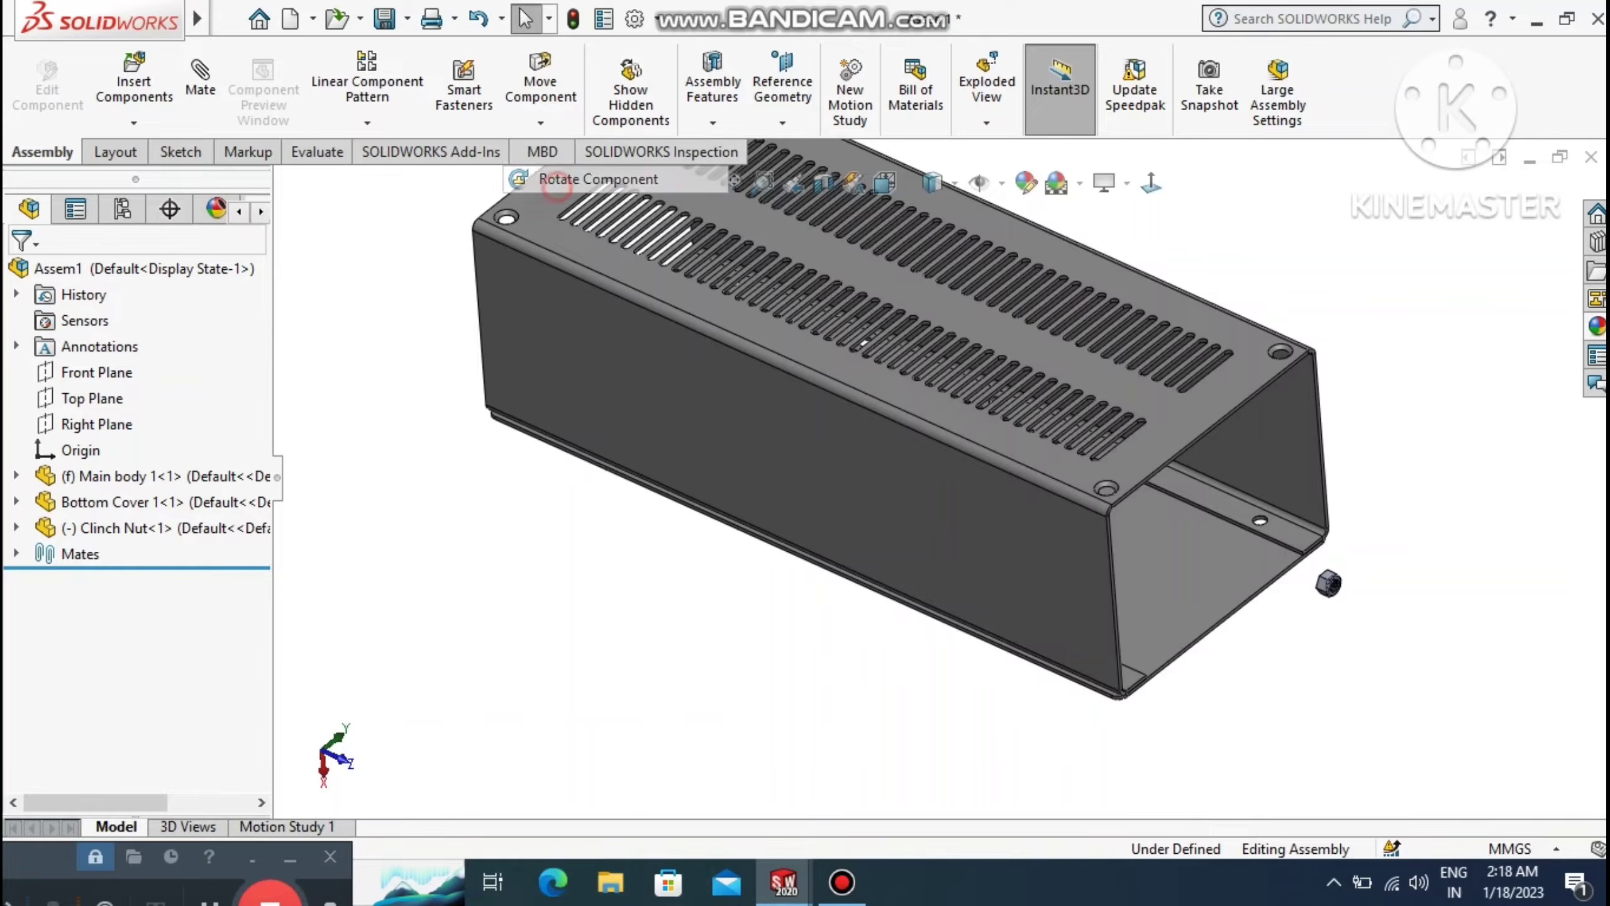
left_click_drag(1330, 584, 1342, 590)
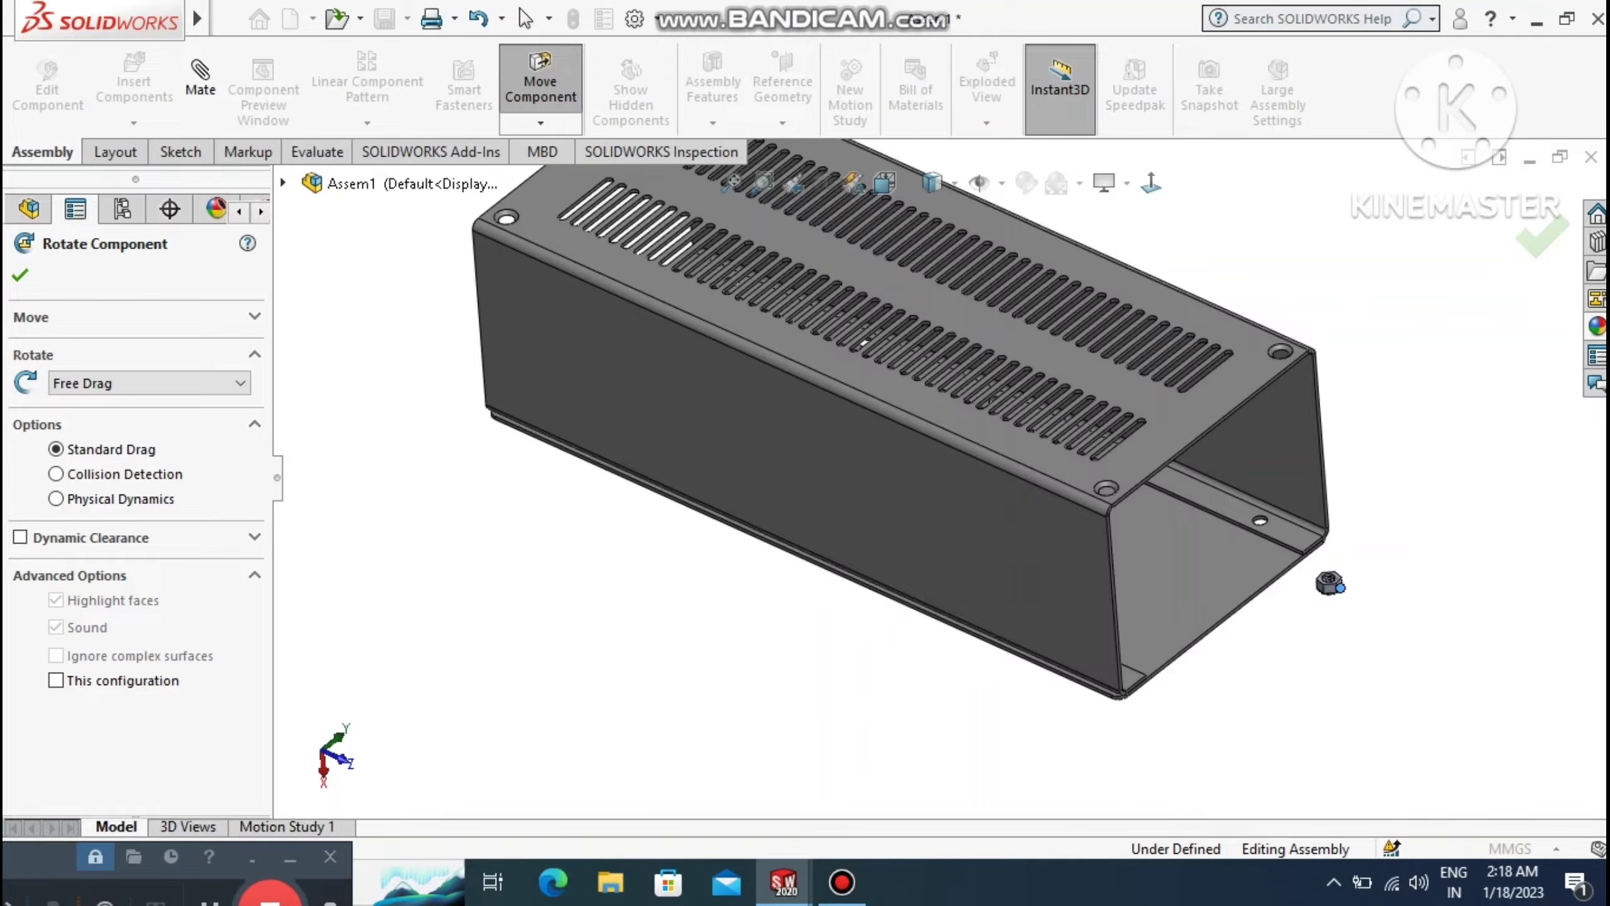
left_click(20, 275)
Show the temporary axes of the flange hole and the clinch nut.
scroll(1312, 607, "up", 1)
scroll(1312, 608, "down", 2)
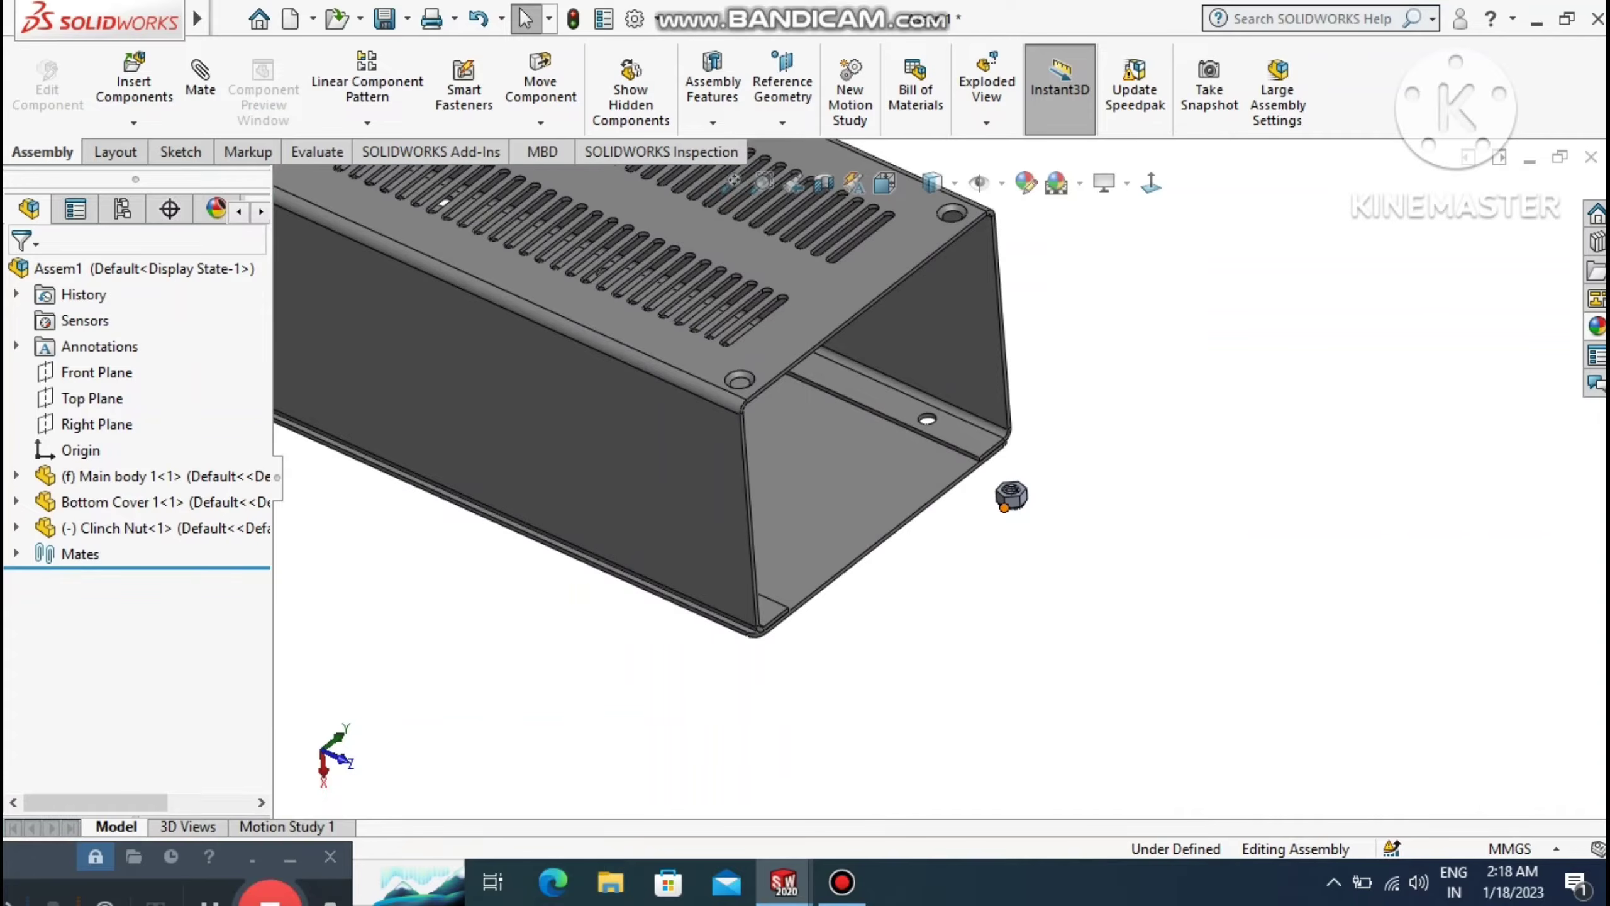
middle_click_drag(1011, 496, 552, 398)
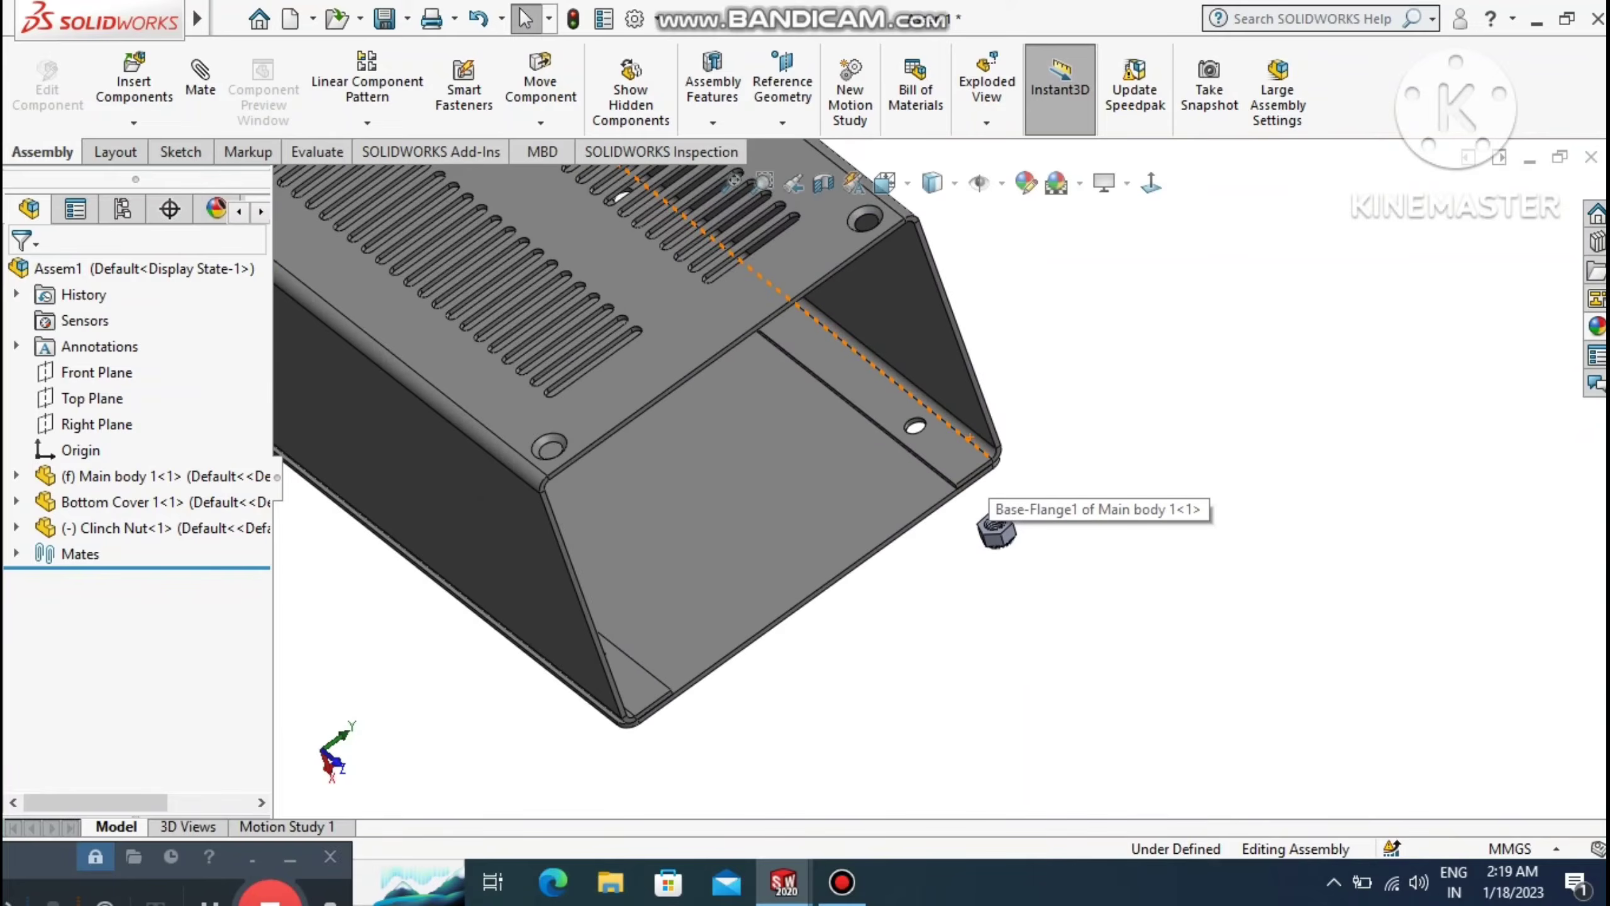
scroll(1078, 406, "down", 2)
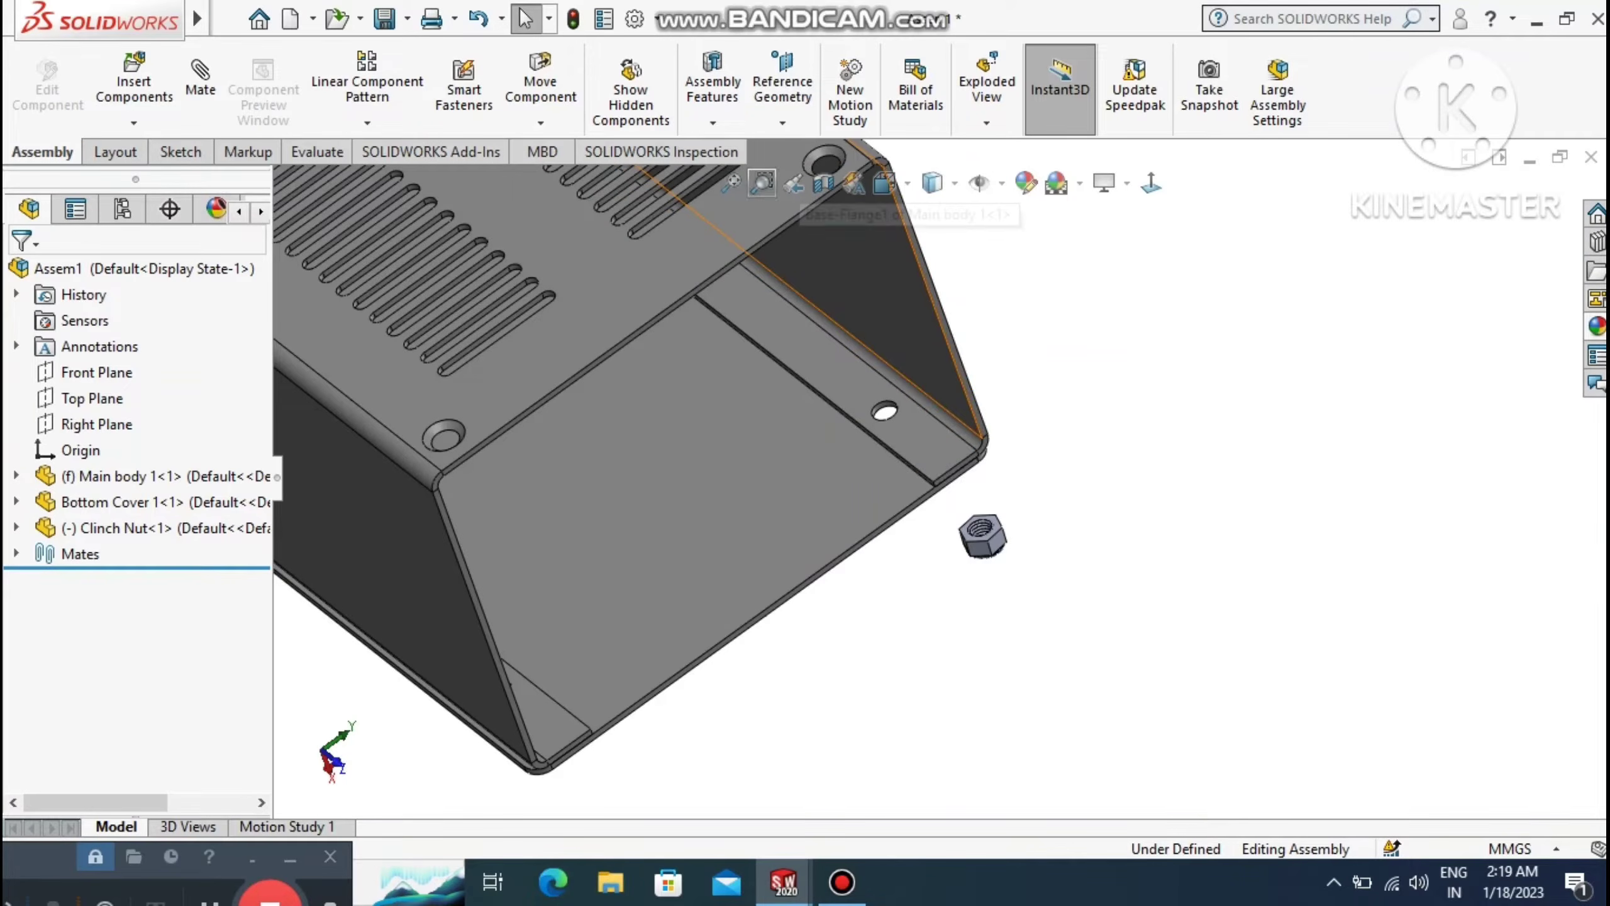
left_click(762, 182)
left_click_drag(719, 343, 1135, 603)
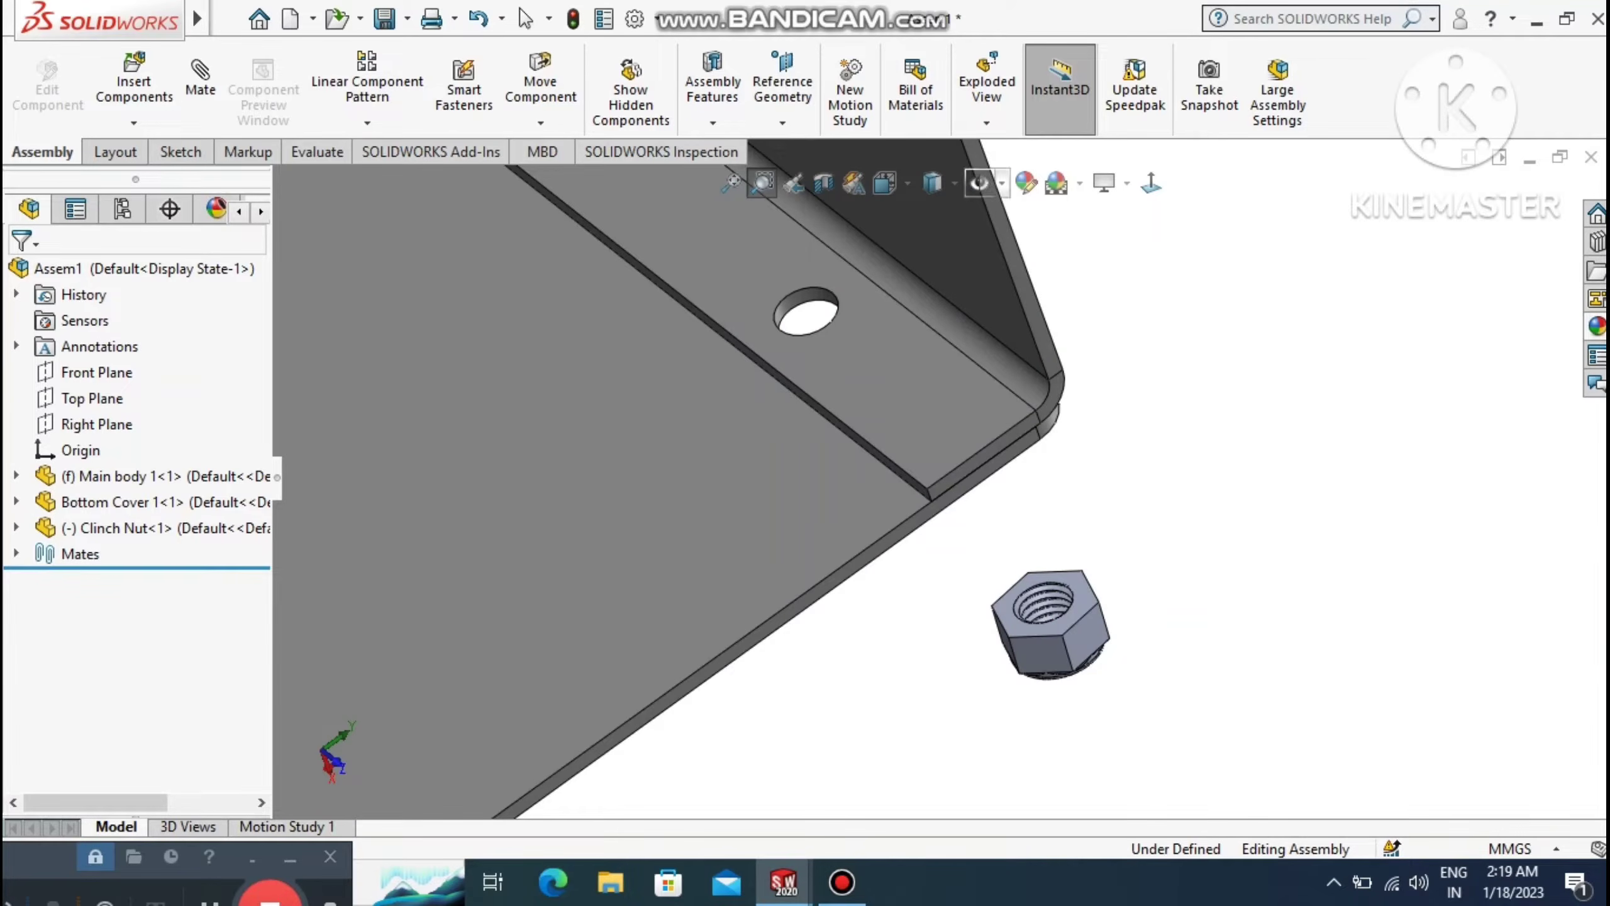
left_click(995, 183)
left_click(1014, 248)
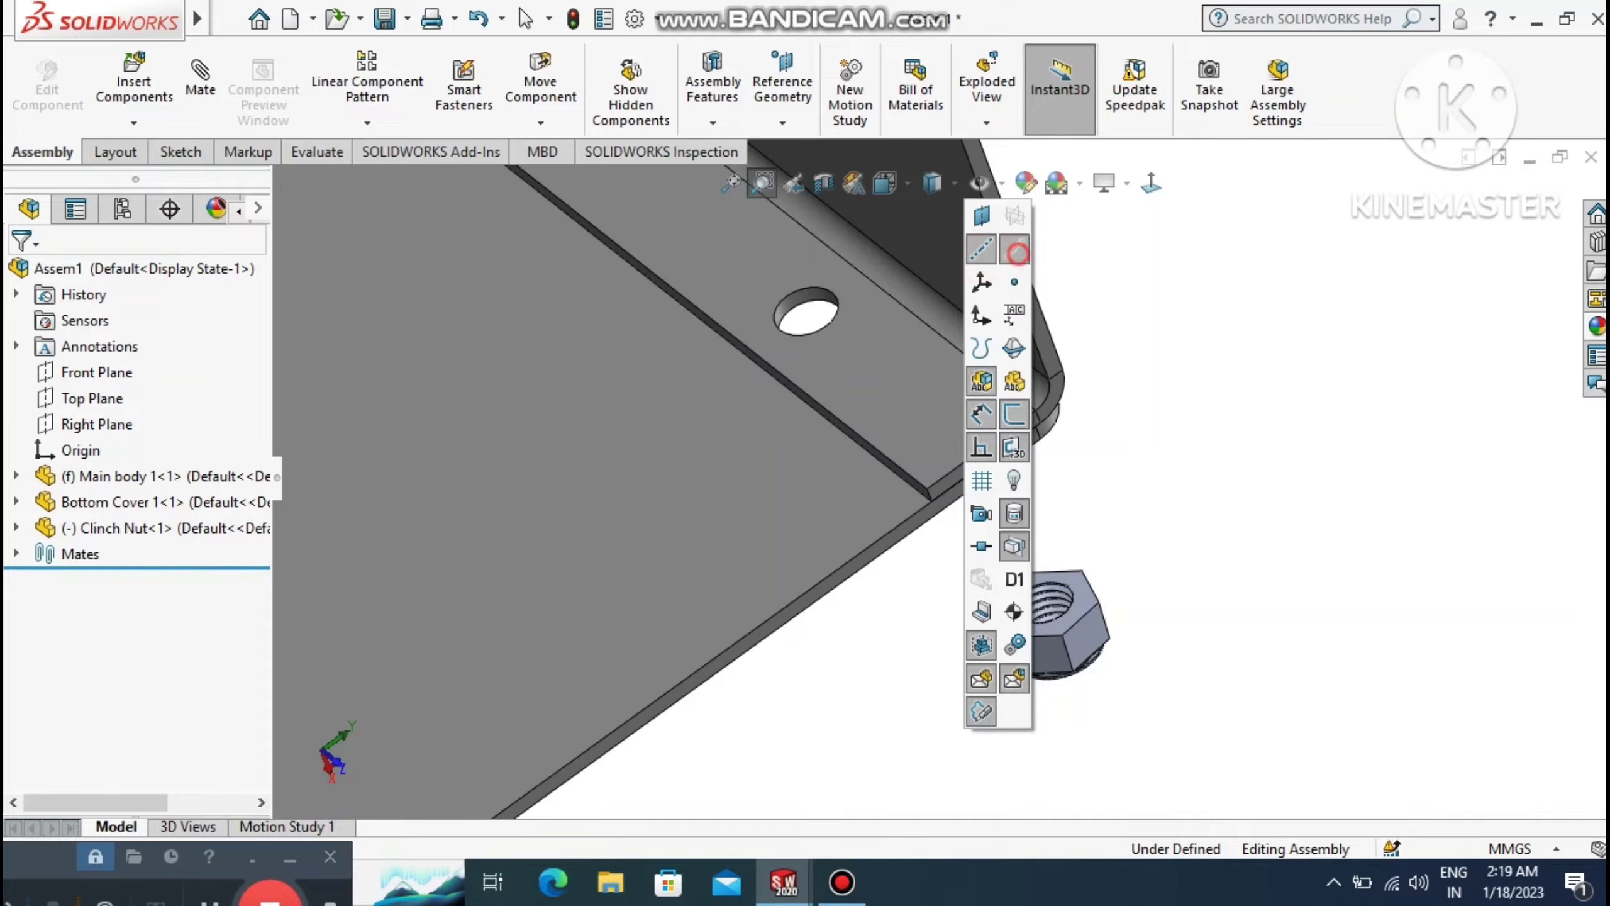
left_click(1198, 371)
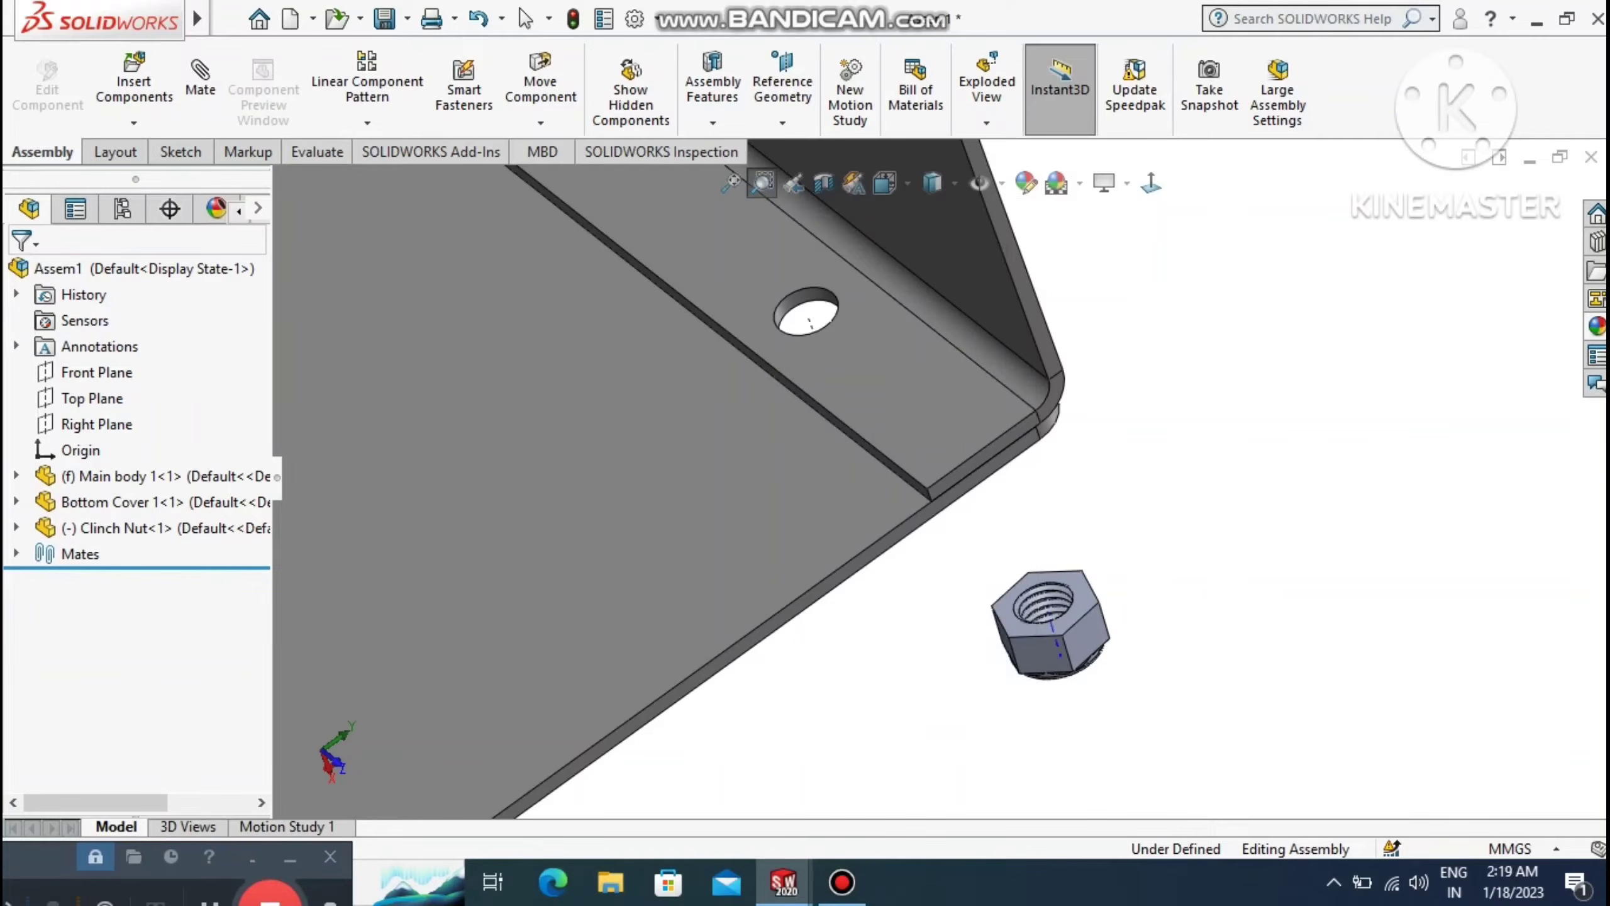
Add a coincident mate between the axis of the main body's flange end hole and the clinch nut's axis.
left_click(200, 71)
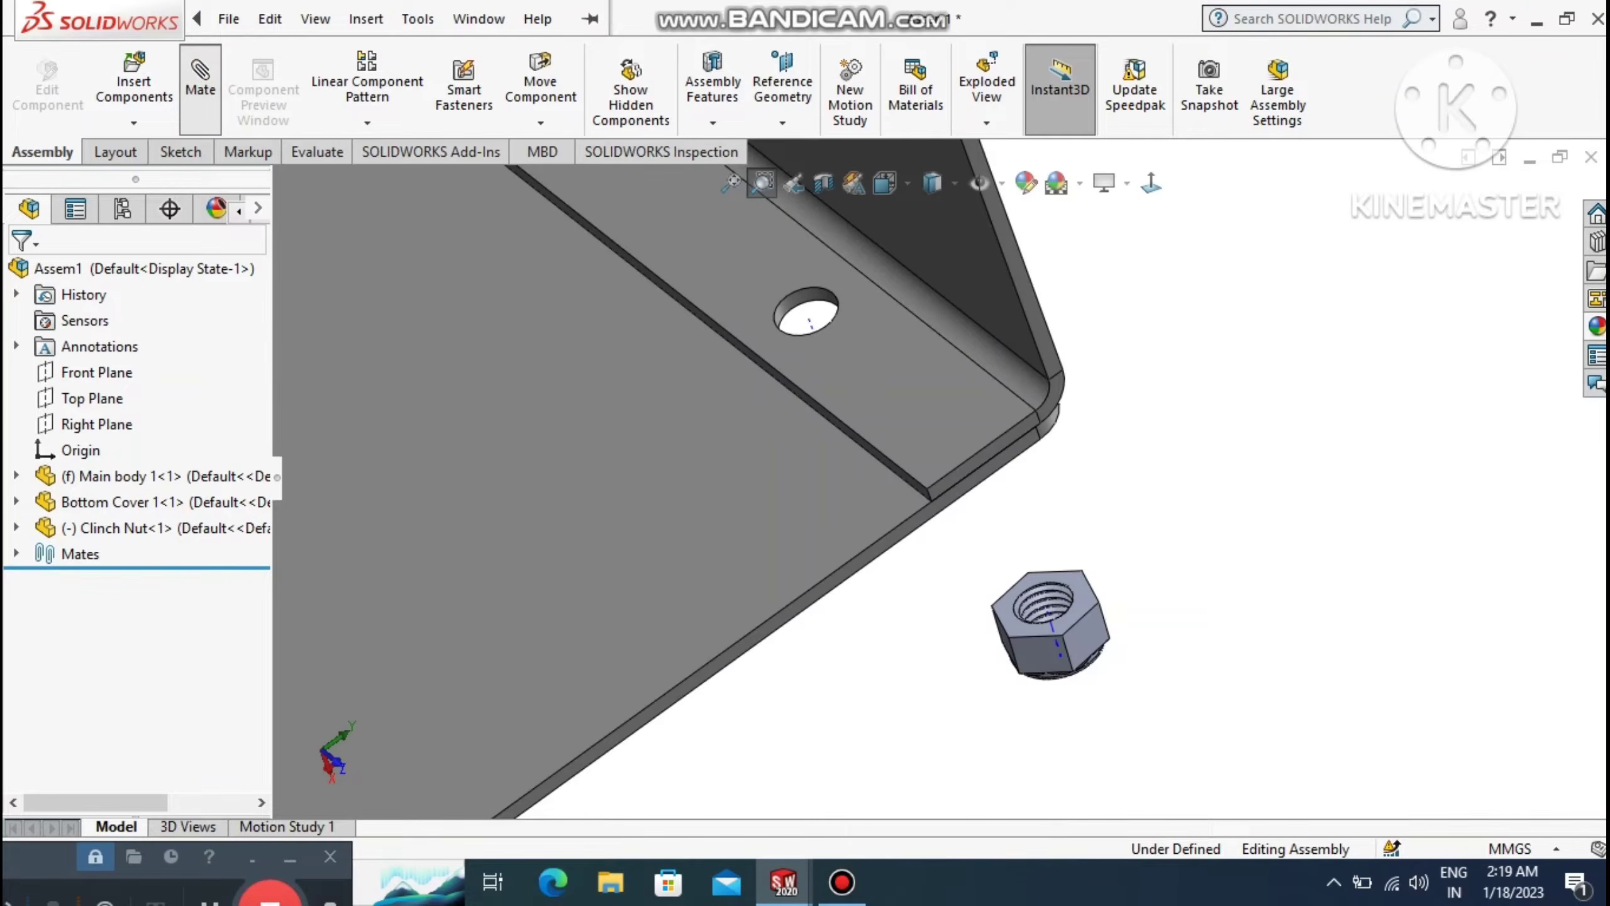
left_click(810, 321)
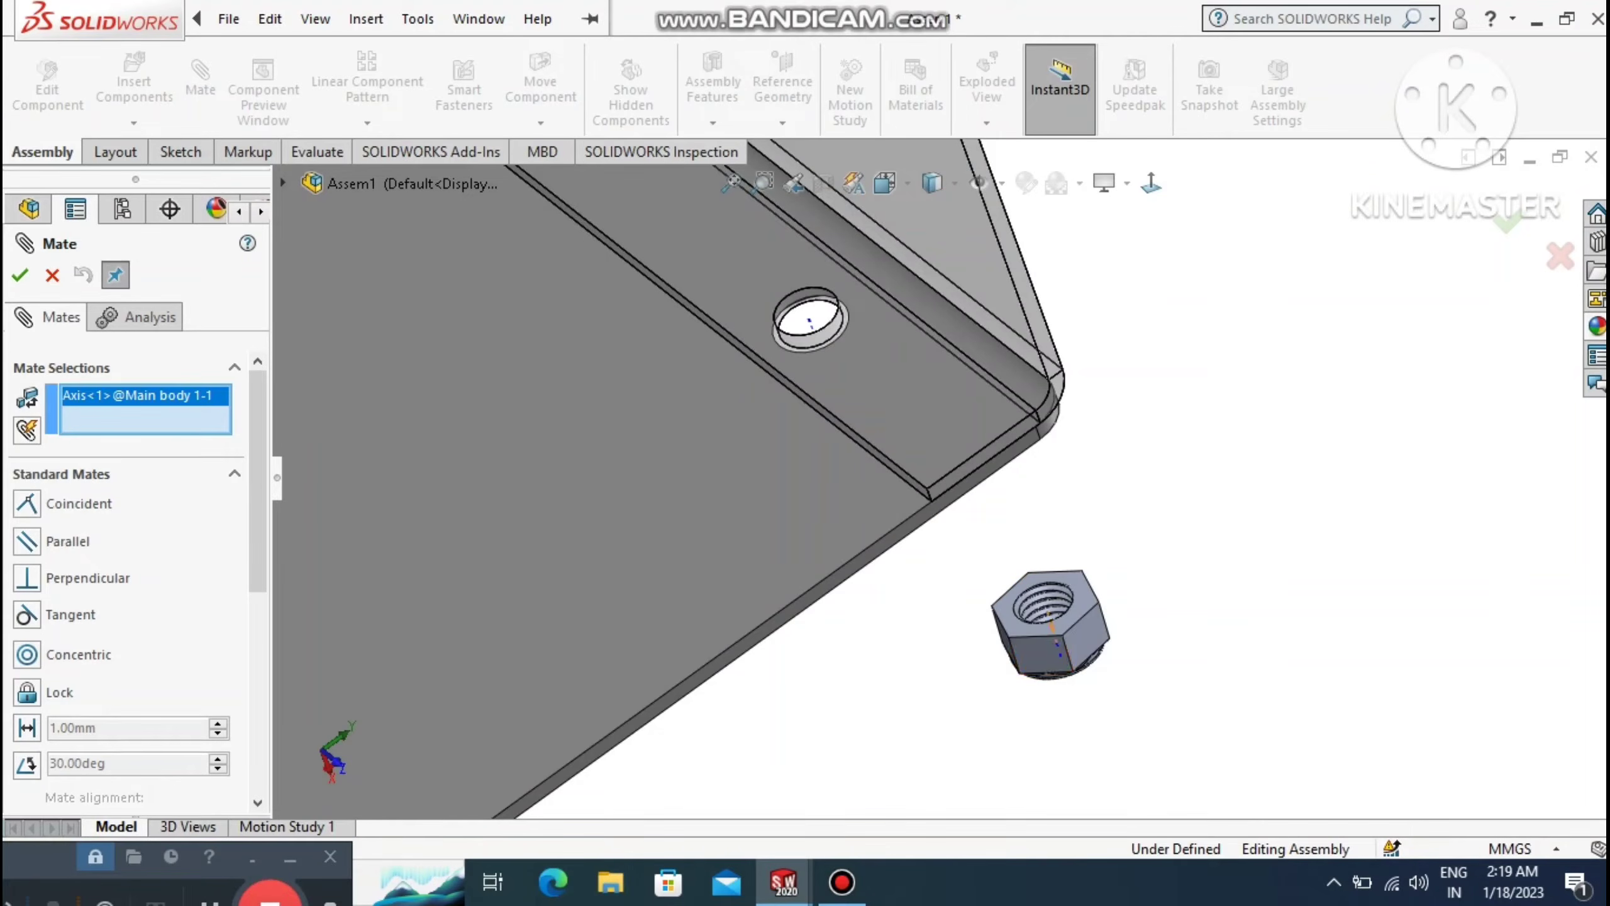
left_click(1053, 634)
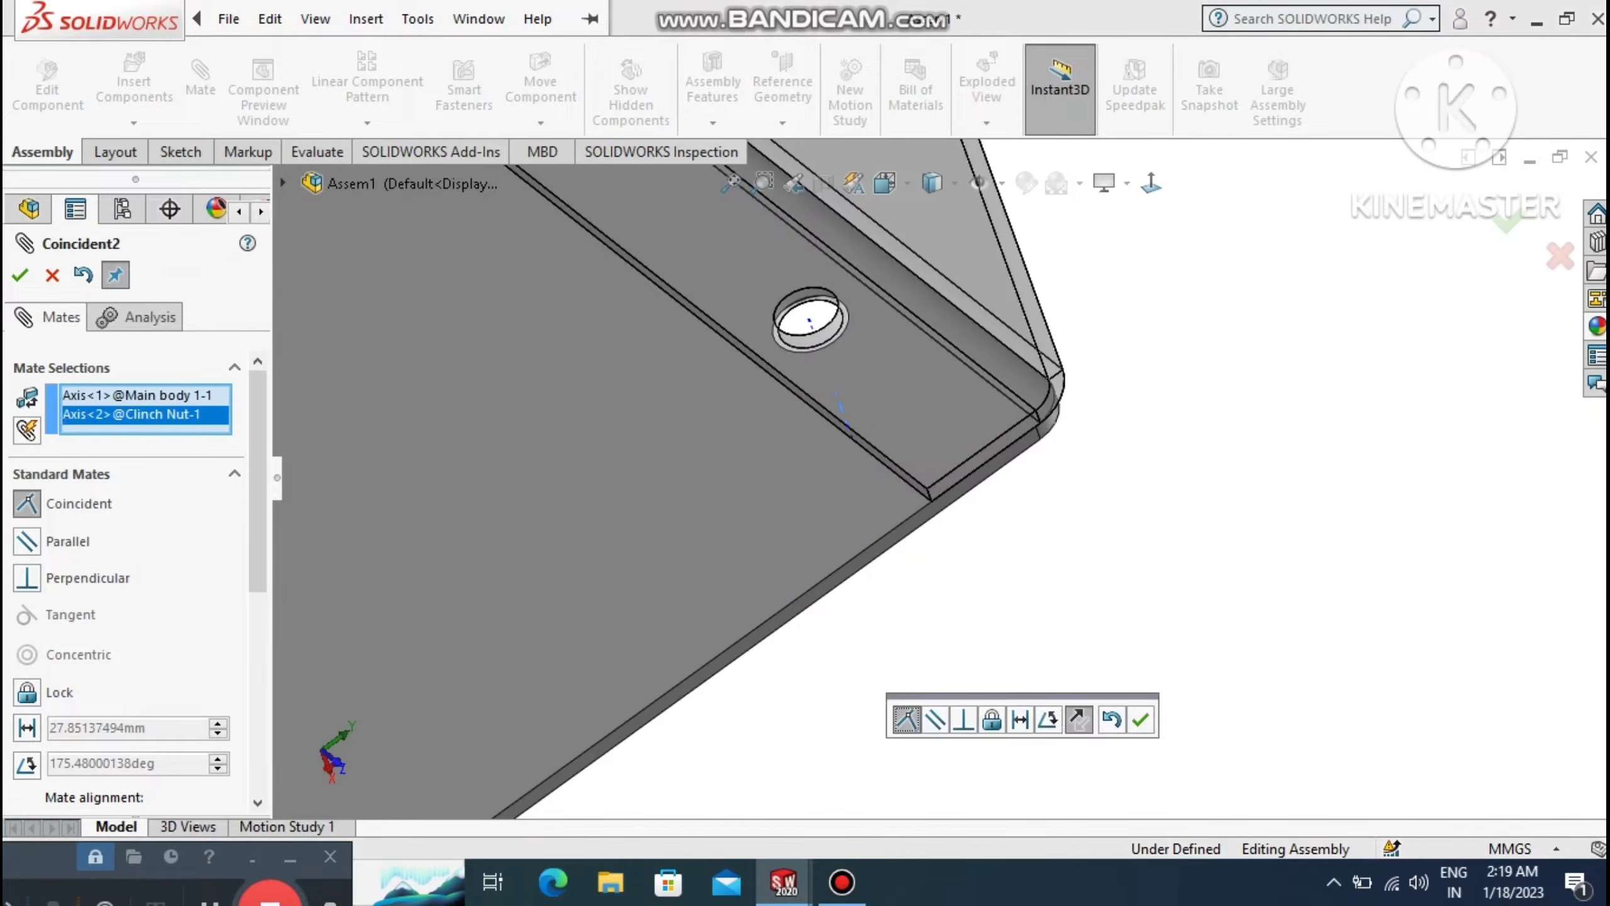
middle_click_drag(900, 502, 704, 488)
key("Return")
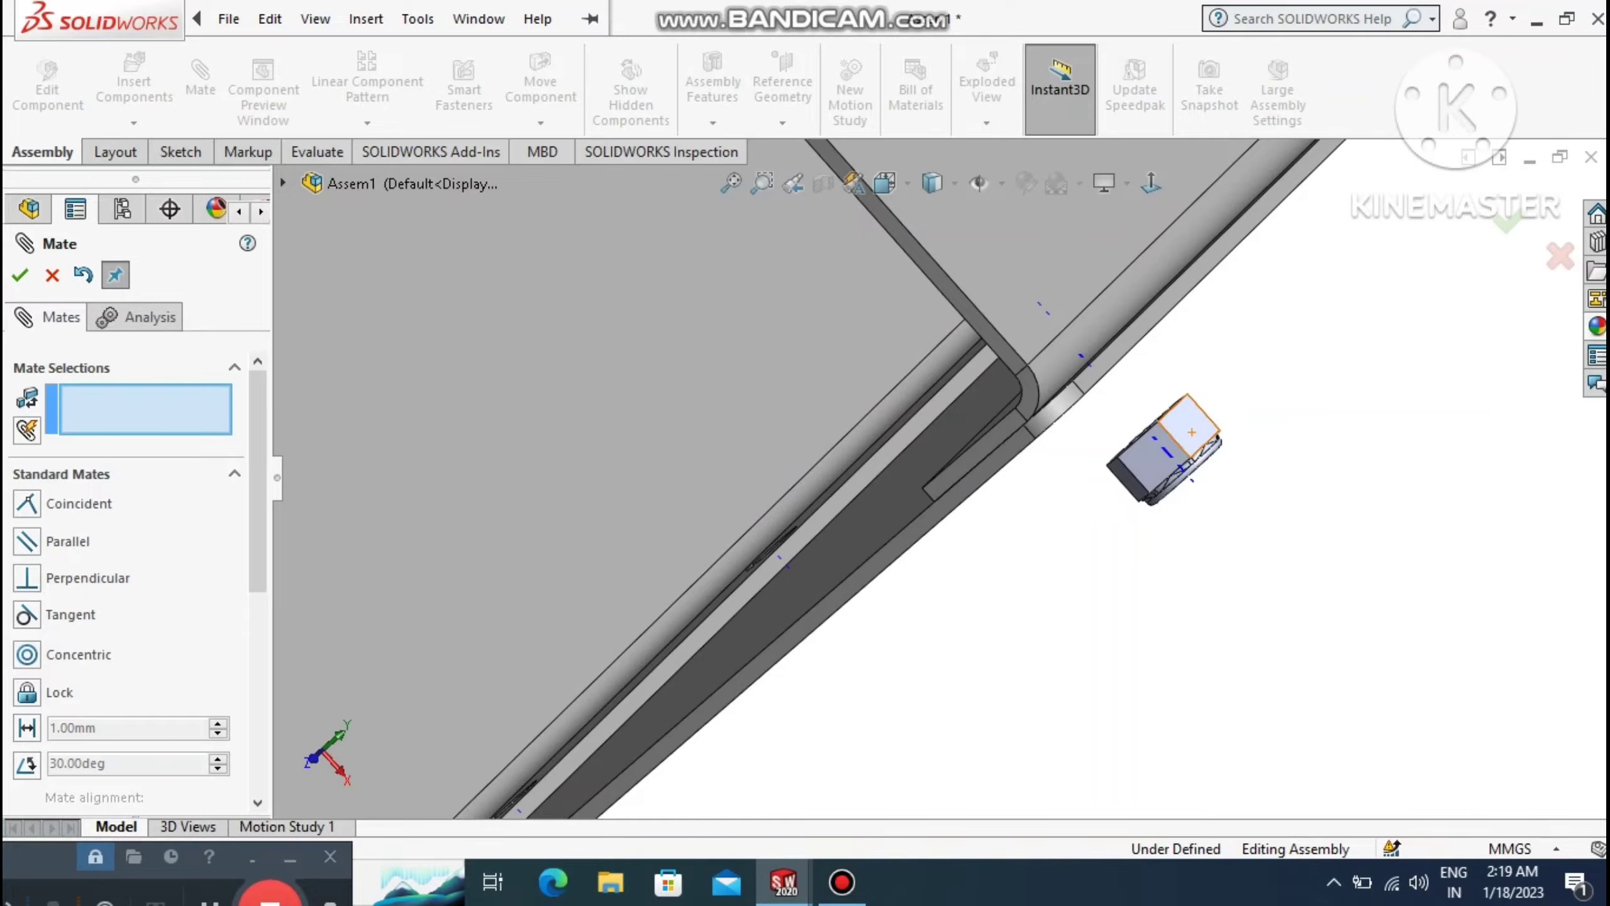
Slide the clinch nut along the flange hole's axis from outside the main body until it sits on the inner side of the flange.
left_click(1191, 431)
left_click_drag(1192, 432, 1092, 411)
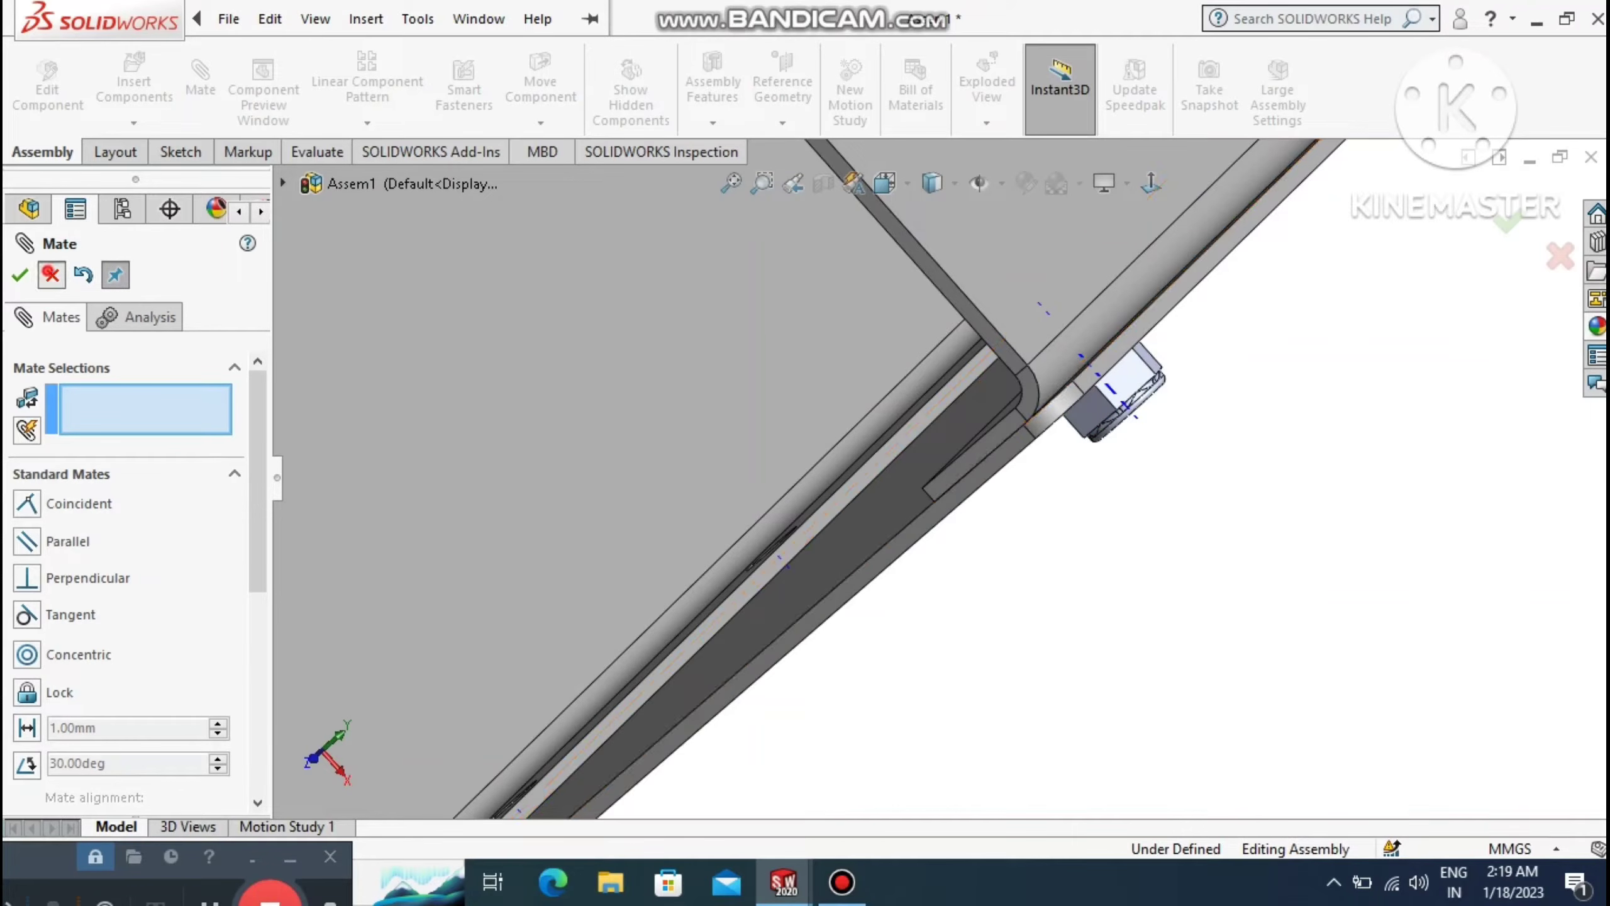
left_click(52, 275)
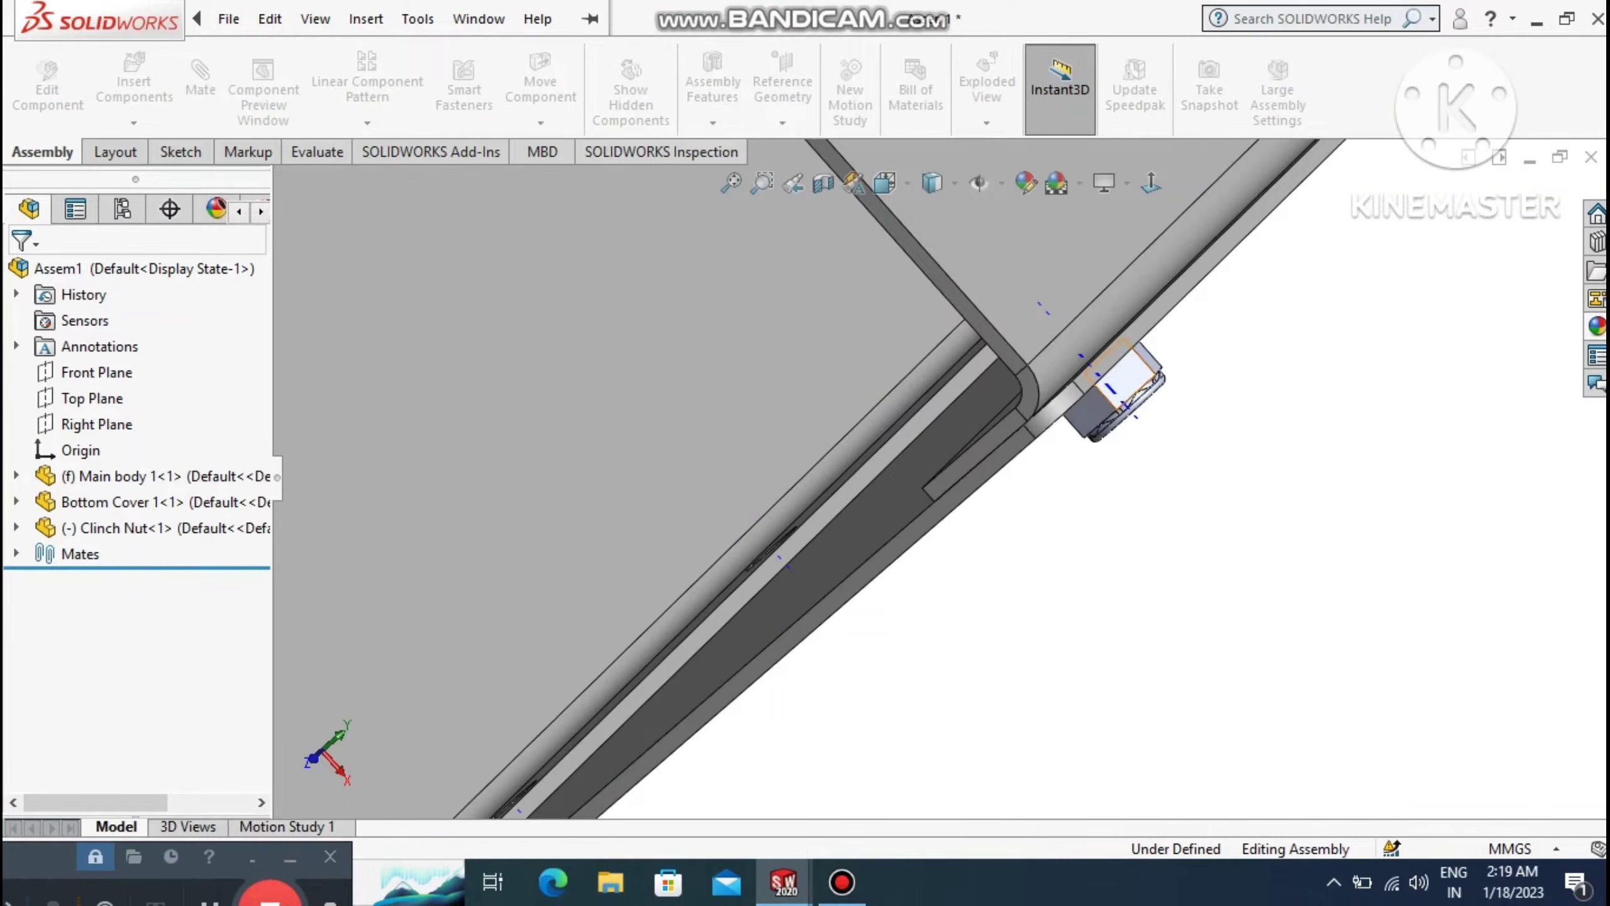
left_click(1127, 379)
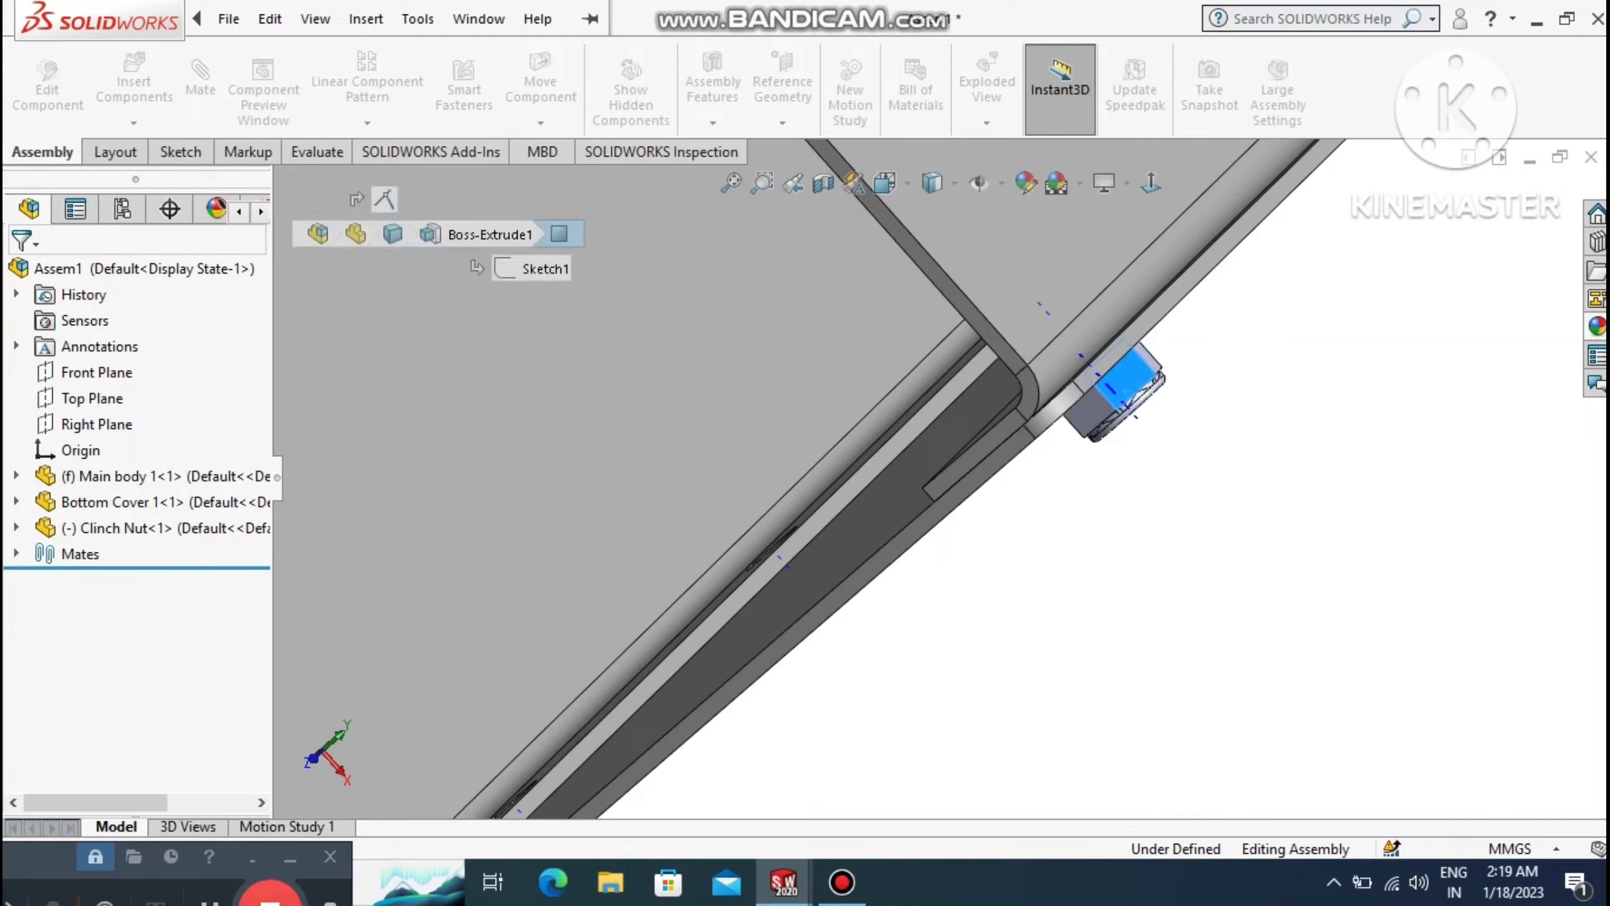
mouse_move(1126, 390)
left_mouse_down()
mouse_move(1024, 365)
mouse_move(1039, 379)
left_mouse_up()
middle_click_drag(1038, 379, 1198, 406)
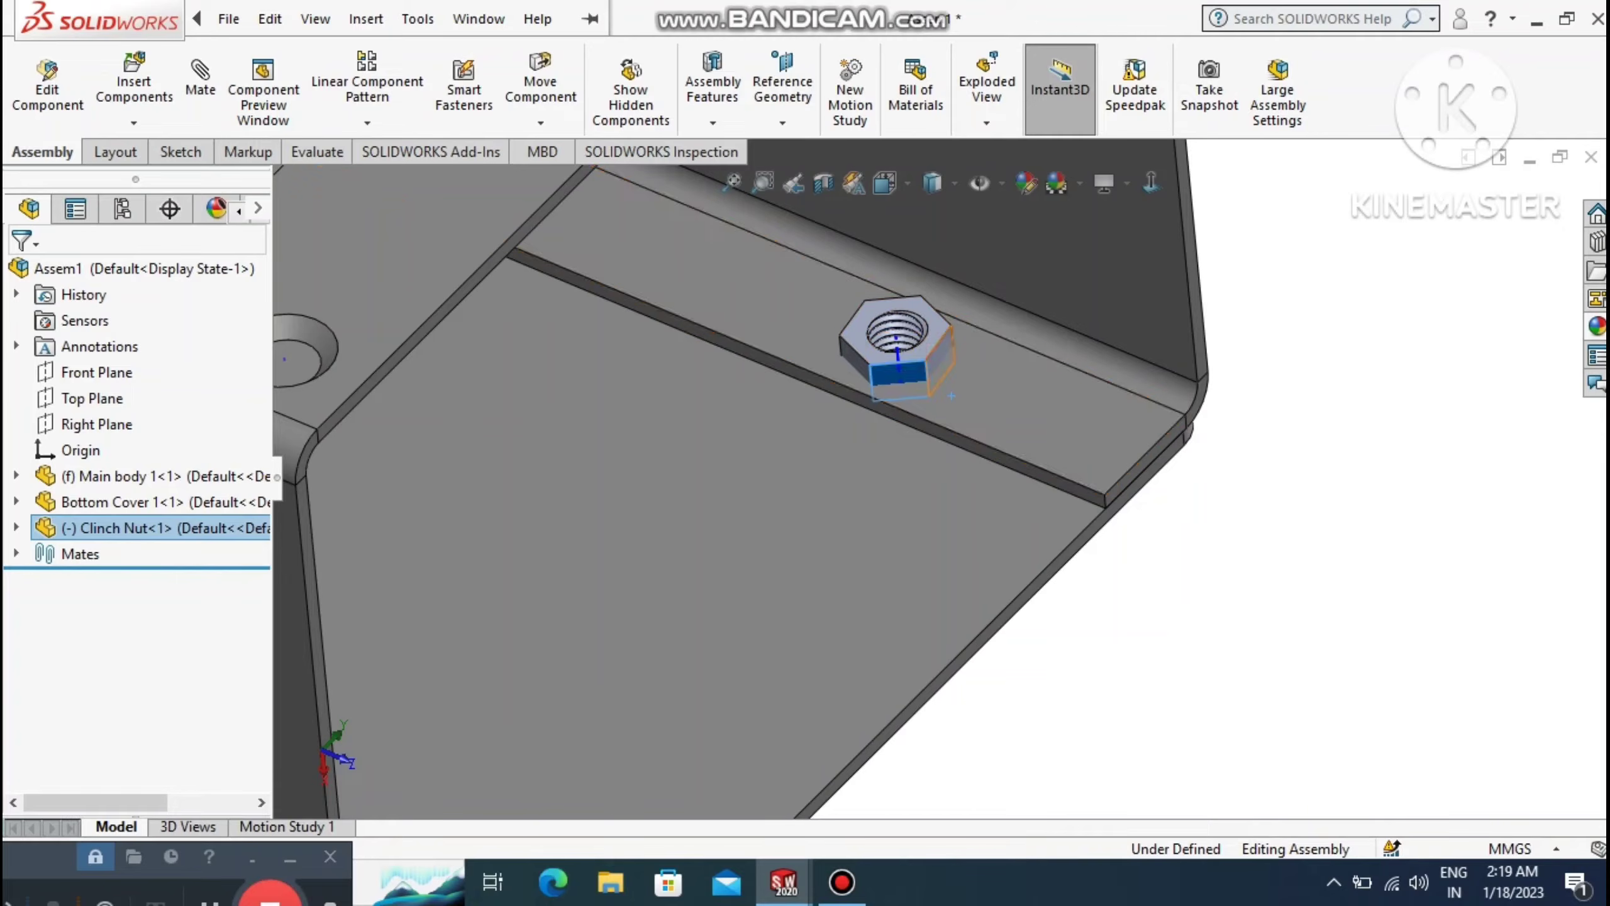
left_click(946, 344)
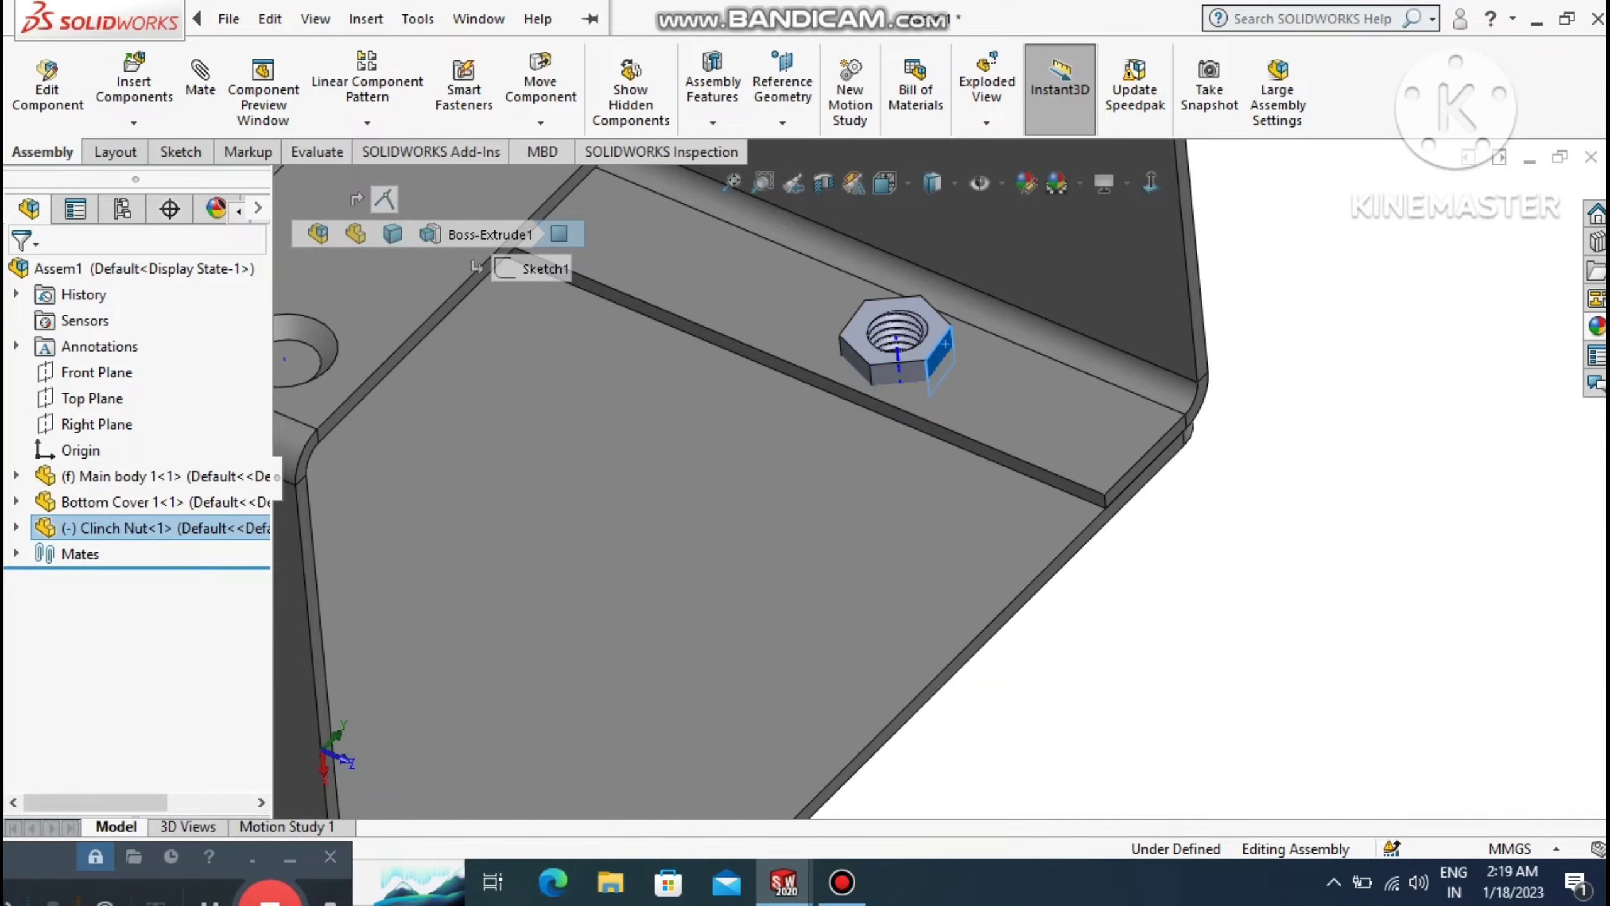
left_click_drag(946, 343, 945, 344)
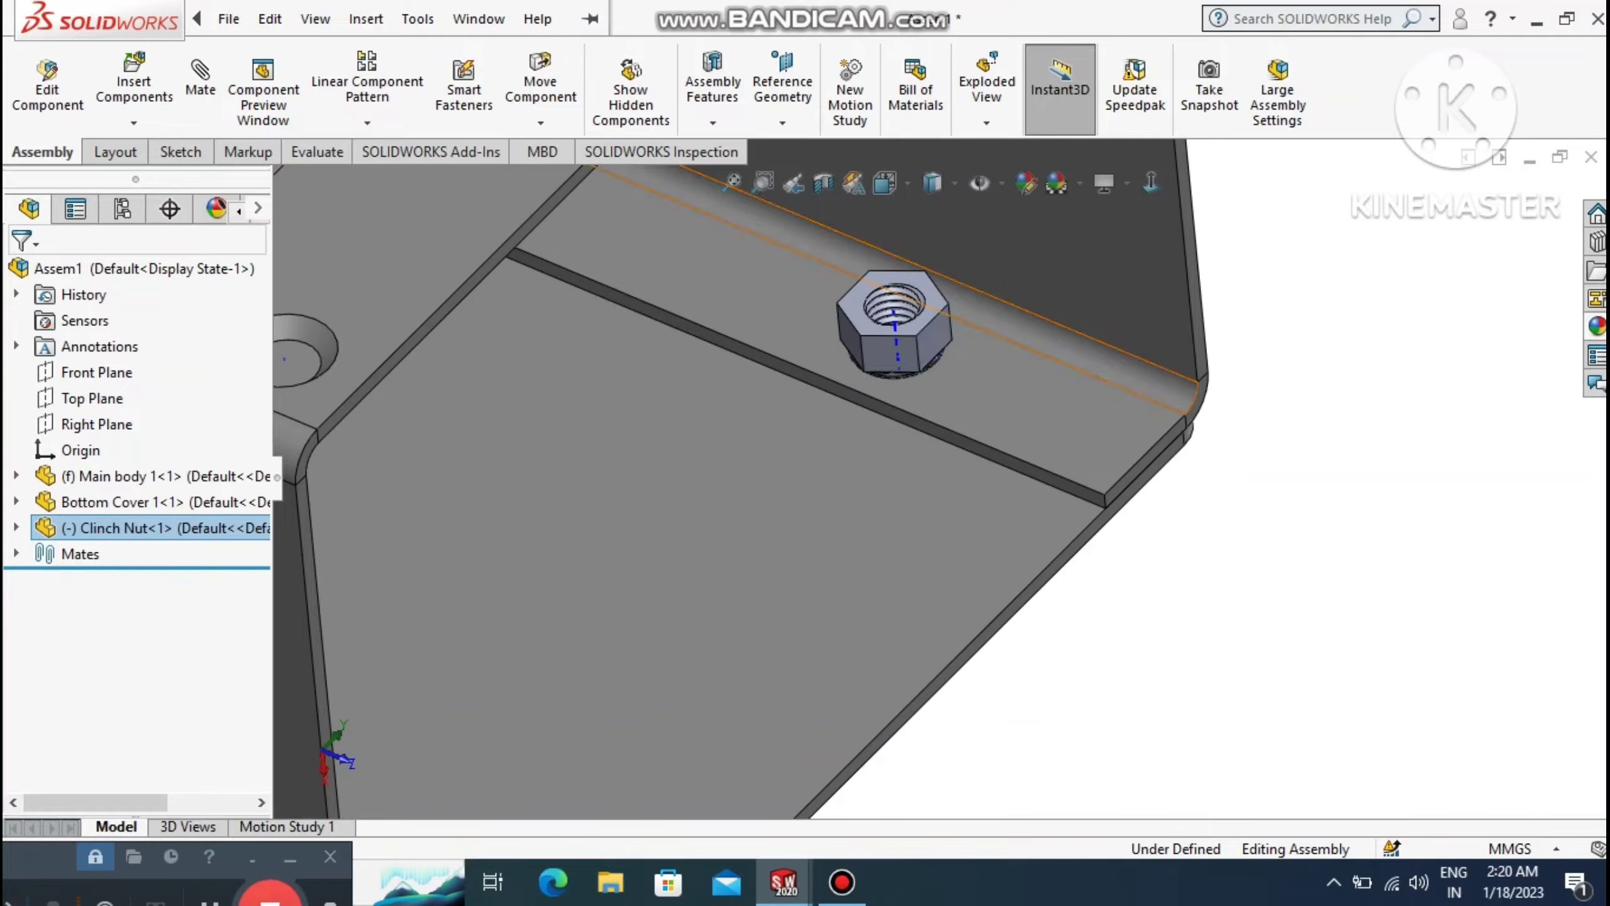
Slide the clinch nut further along its axis so it stands clear above the flange hole inside the body.
key("Escape")
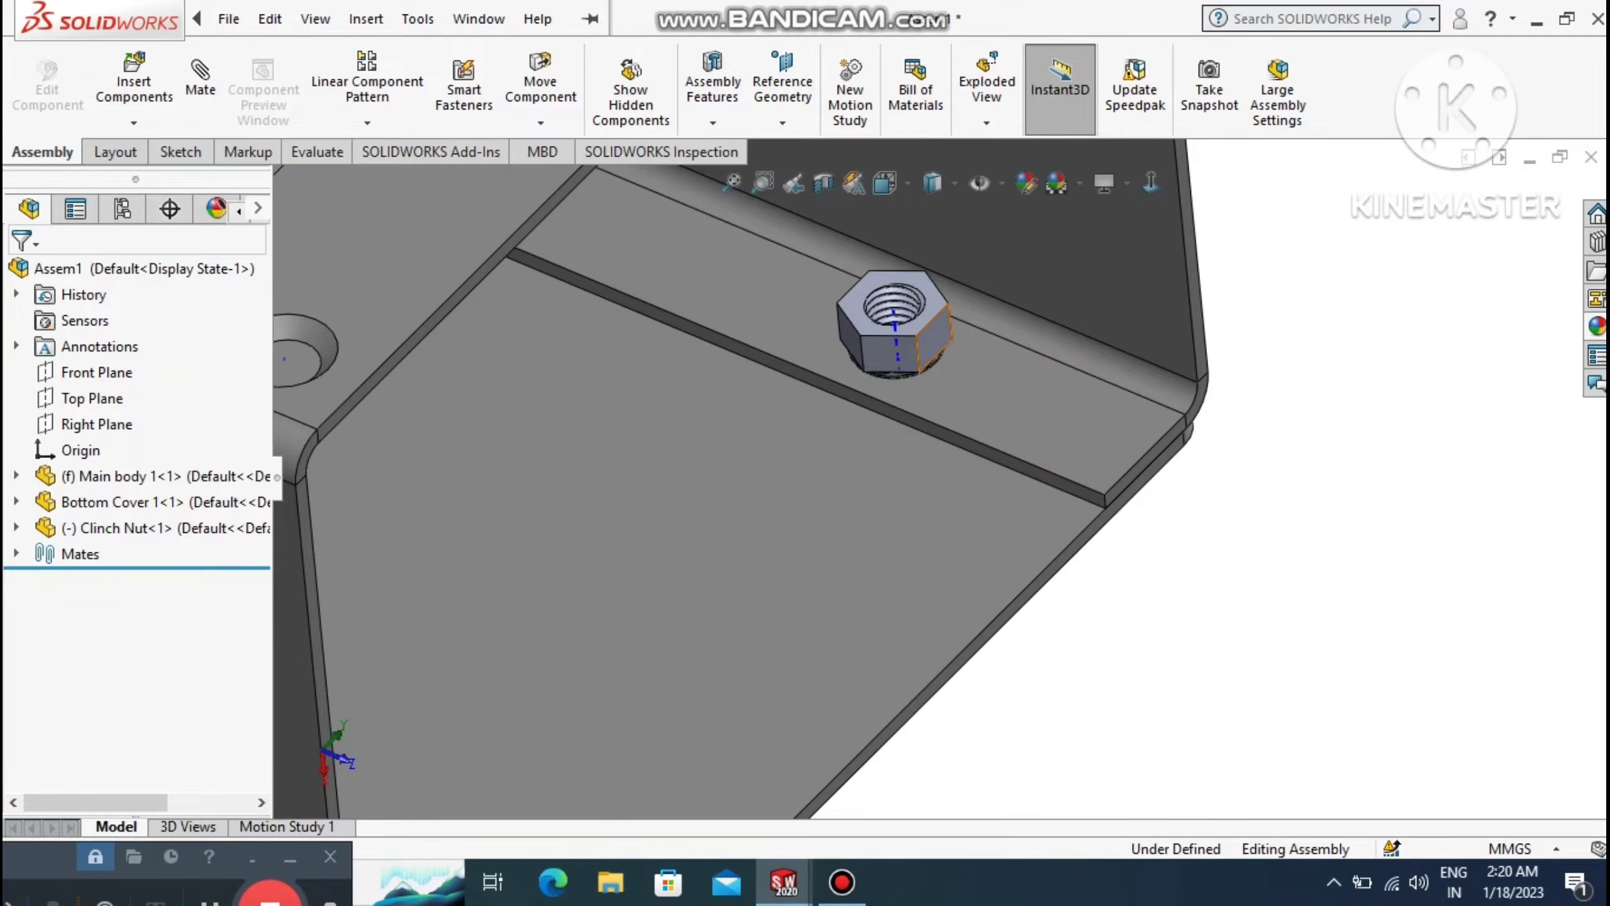
left_click(933, 335)
left_click(934, 336)
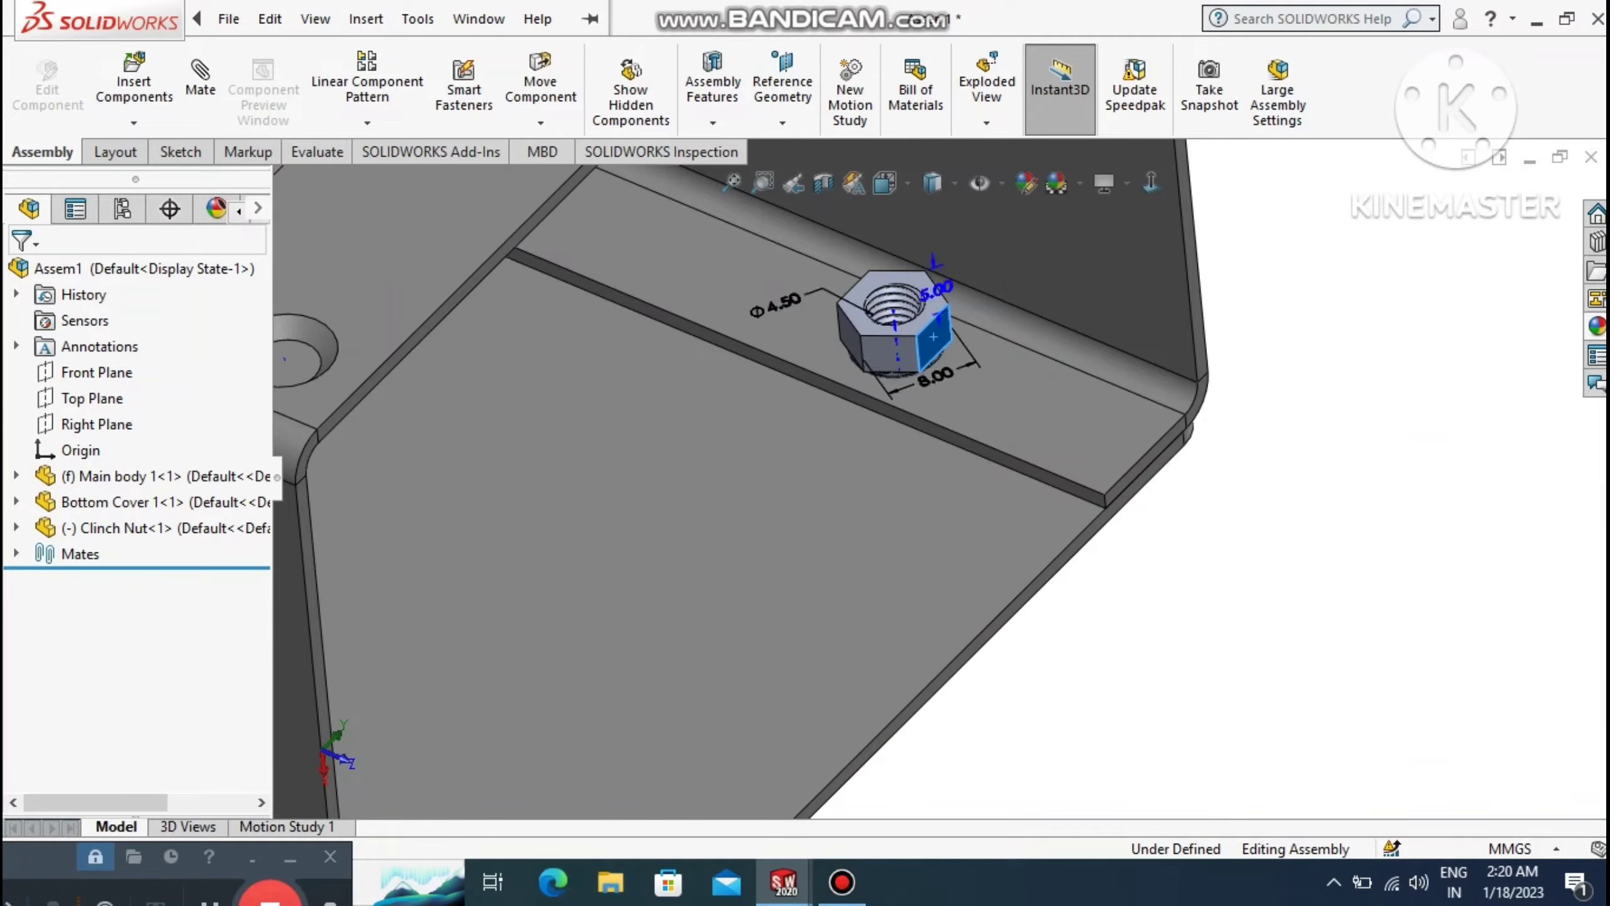
left_click_drag(934, 336, 938, 183)
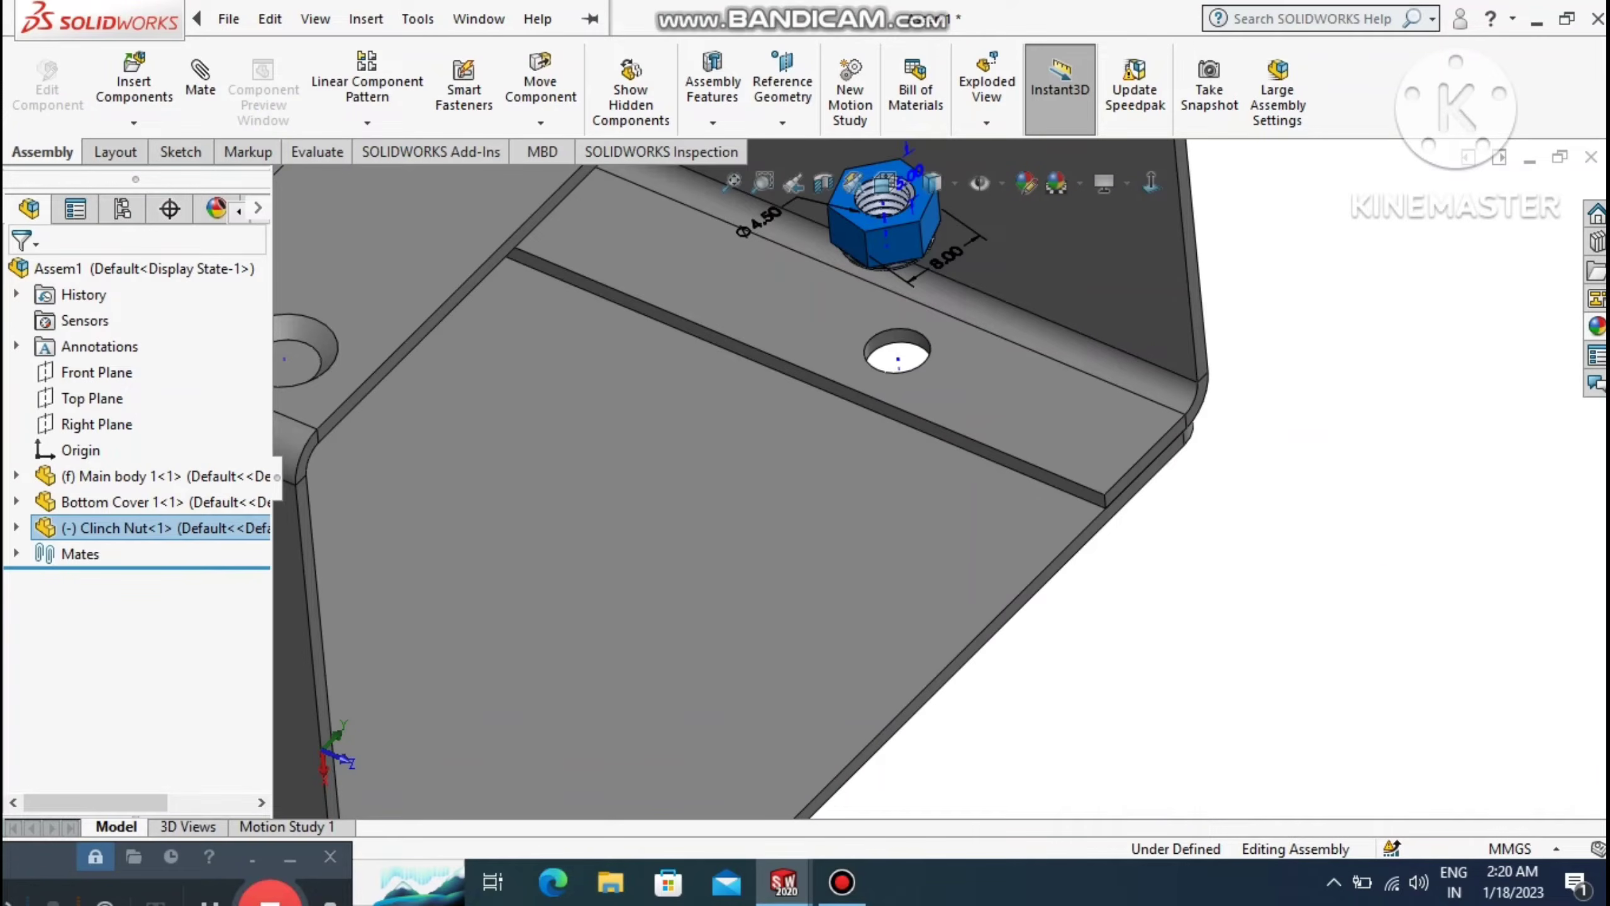
key("Escape")
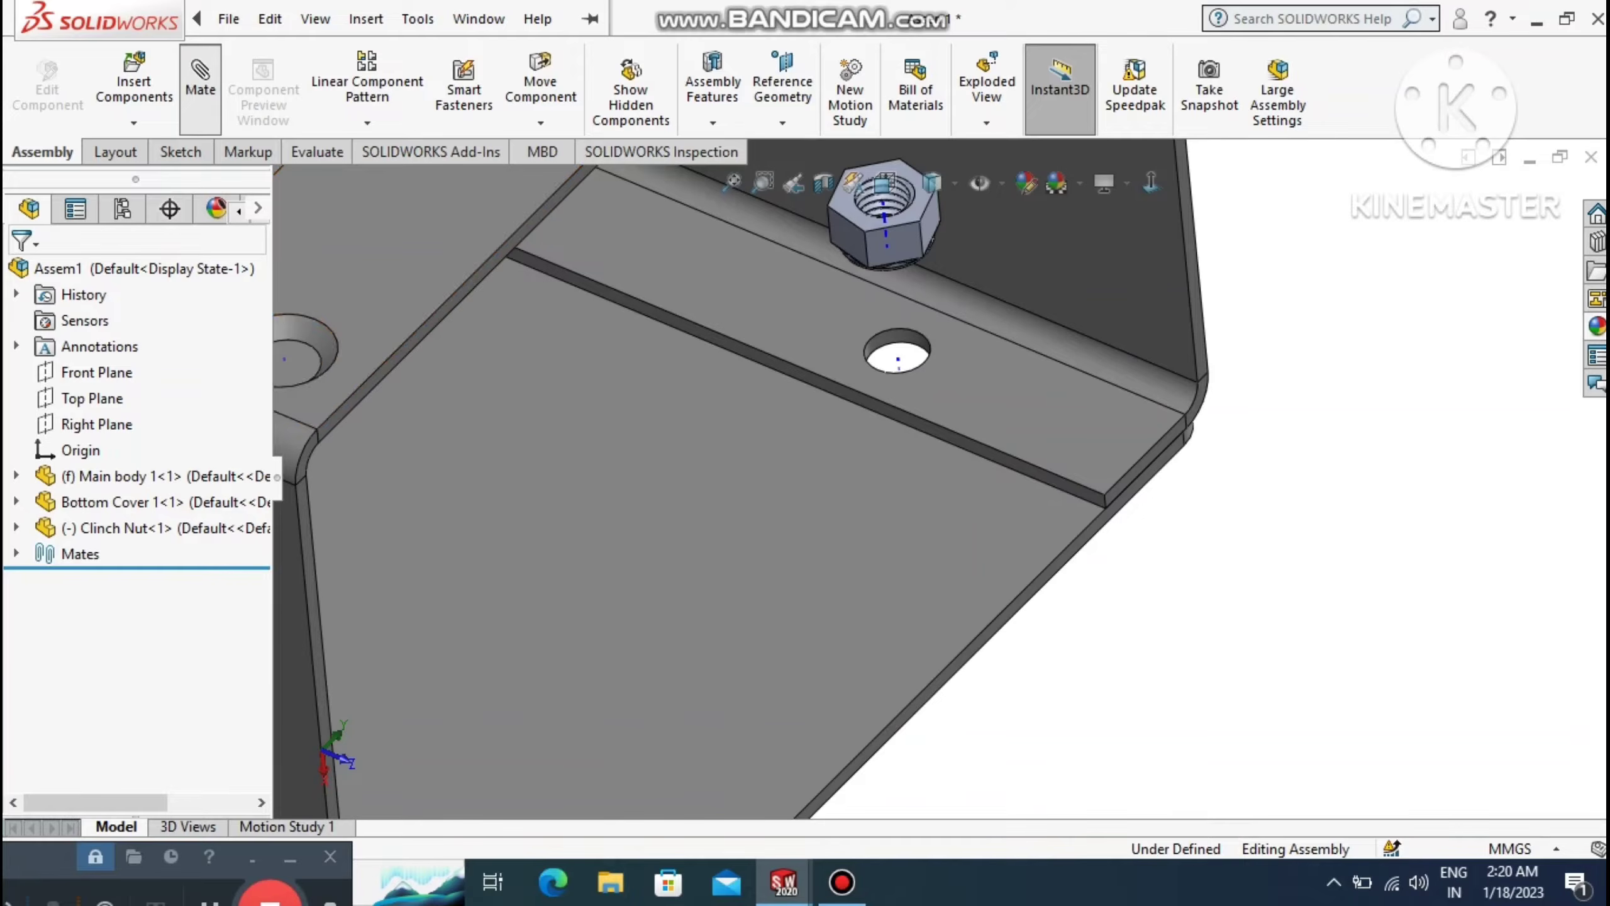
Add a coincident mate between the main body's inner flange face and the circular bottom edge of the clinch nut.
left_click(199, 86)
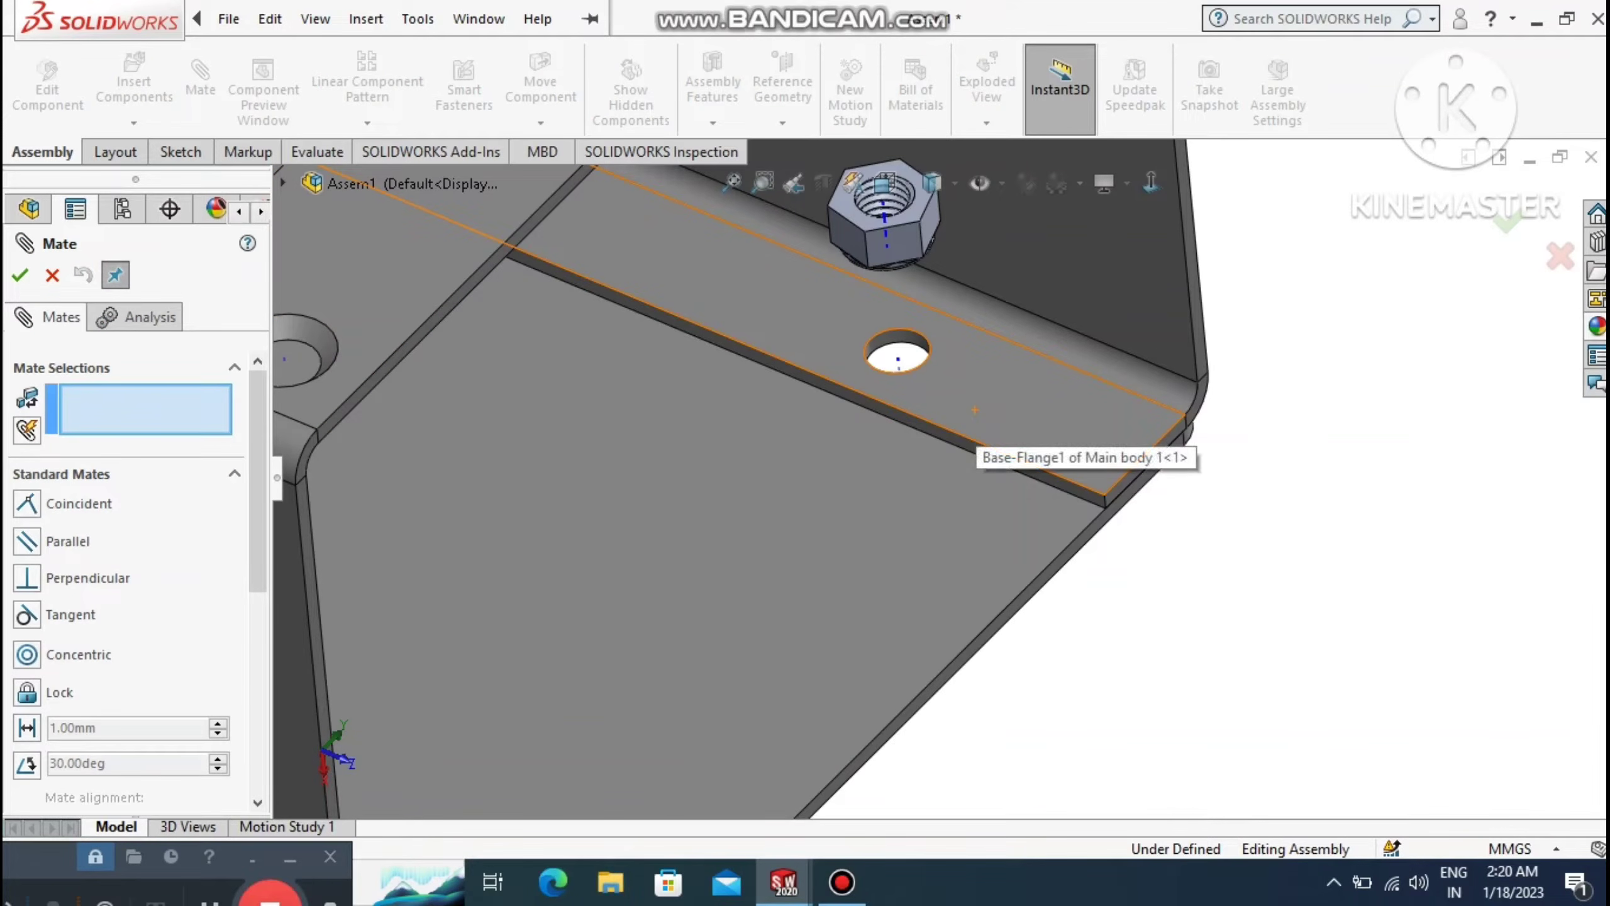
left_click(988, 377)
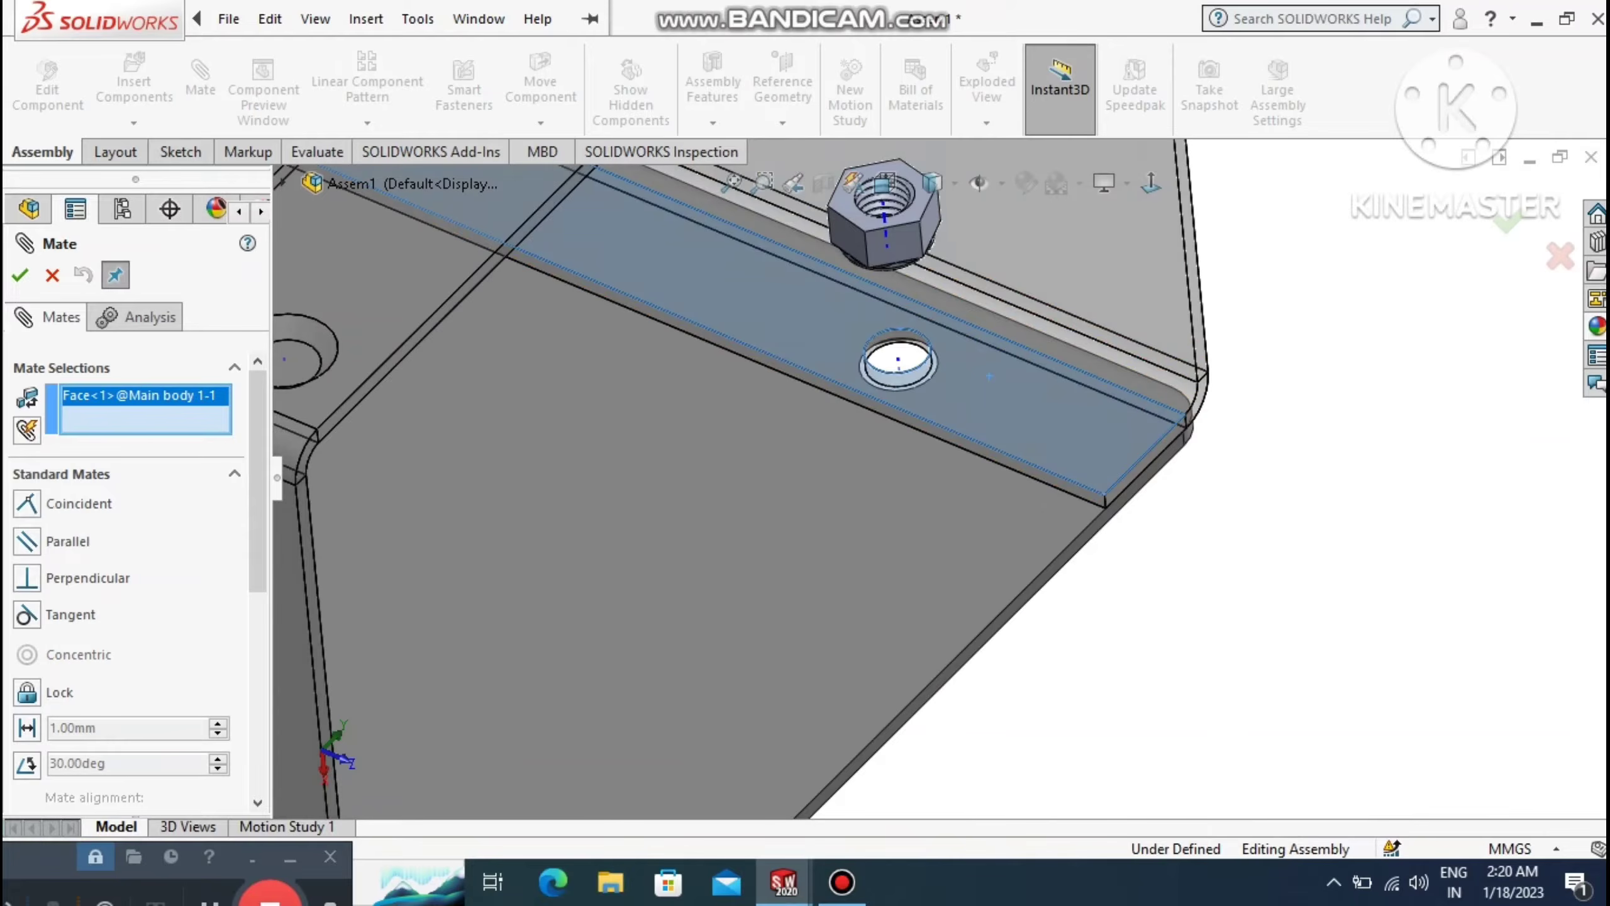
middle_click_drag(960, 395, 830, 273)
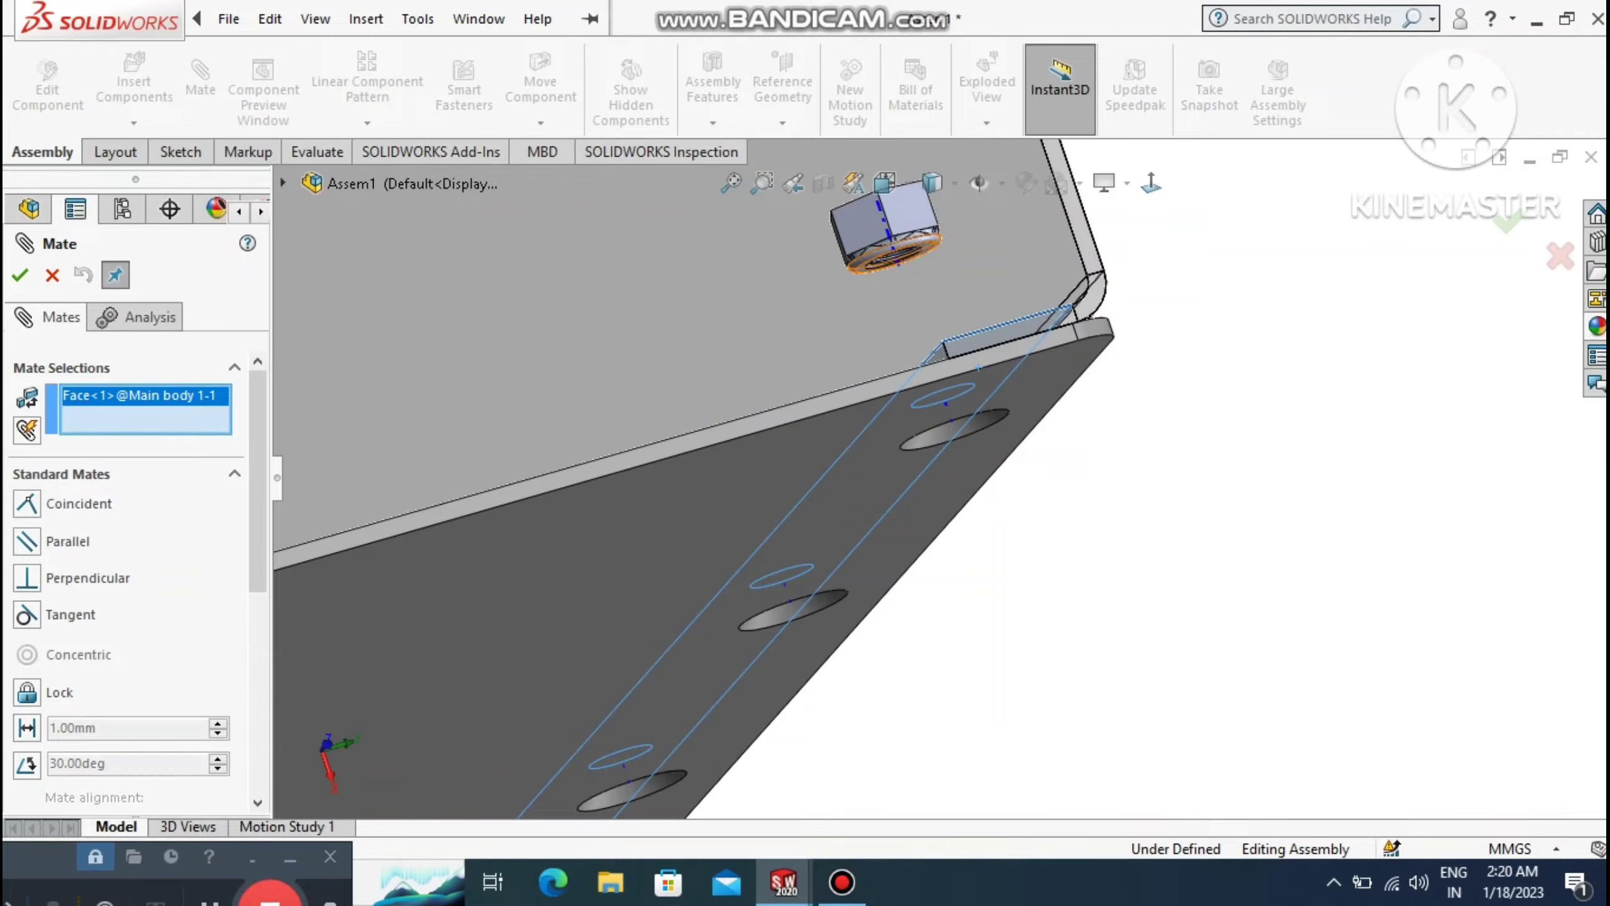
left_click(894, 263)
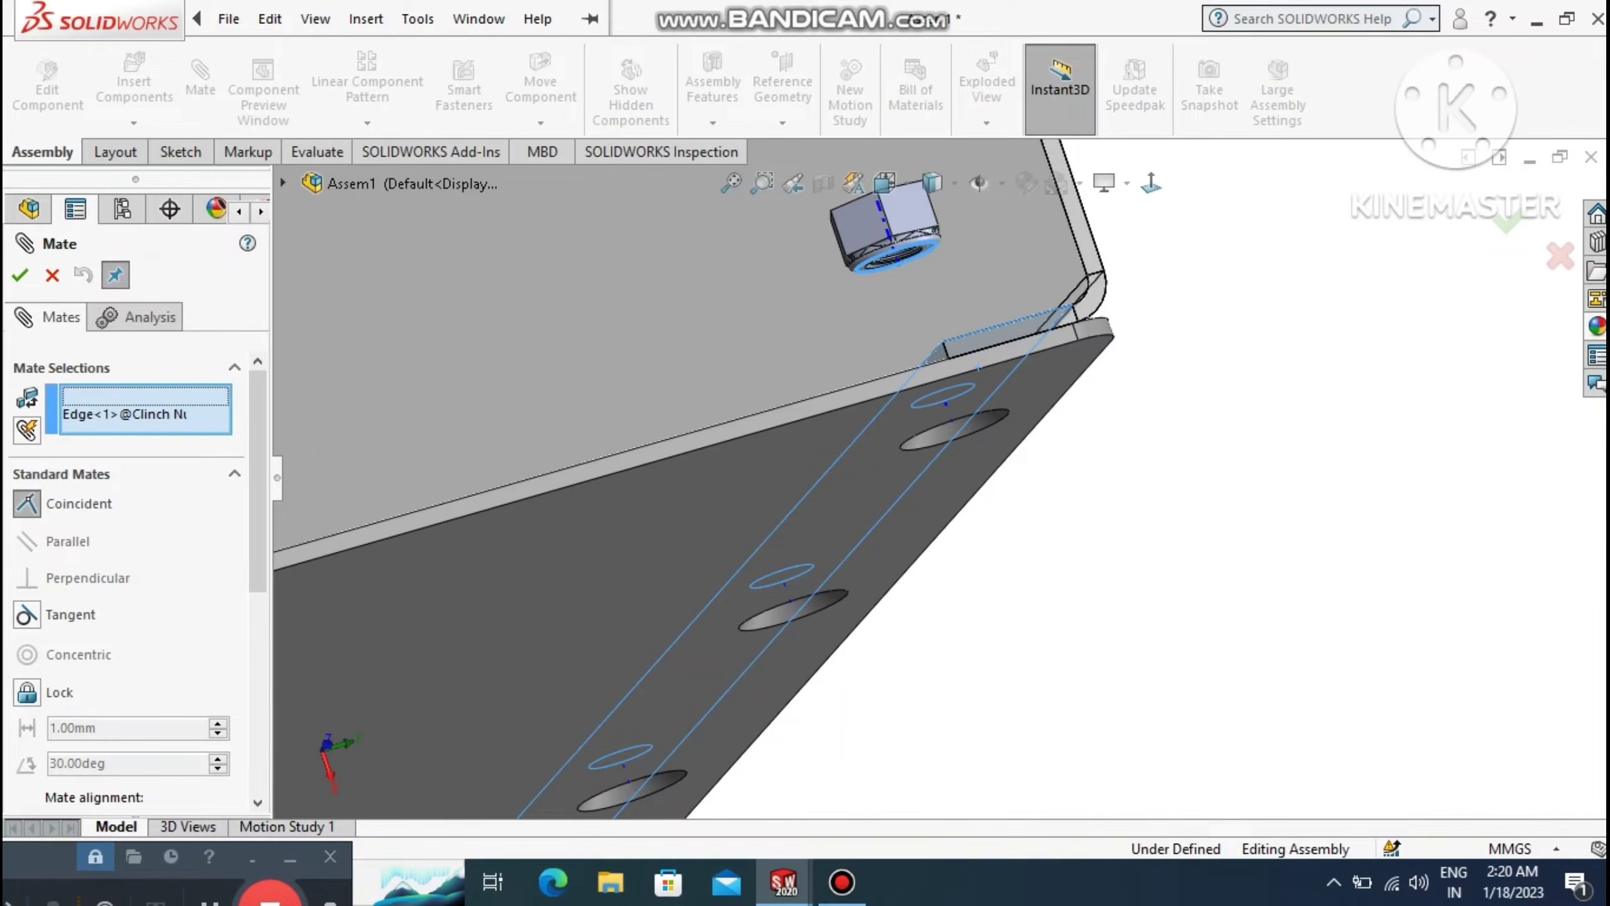
left_click(929, 242)
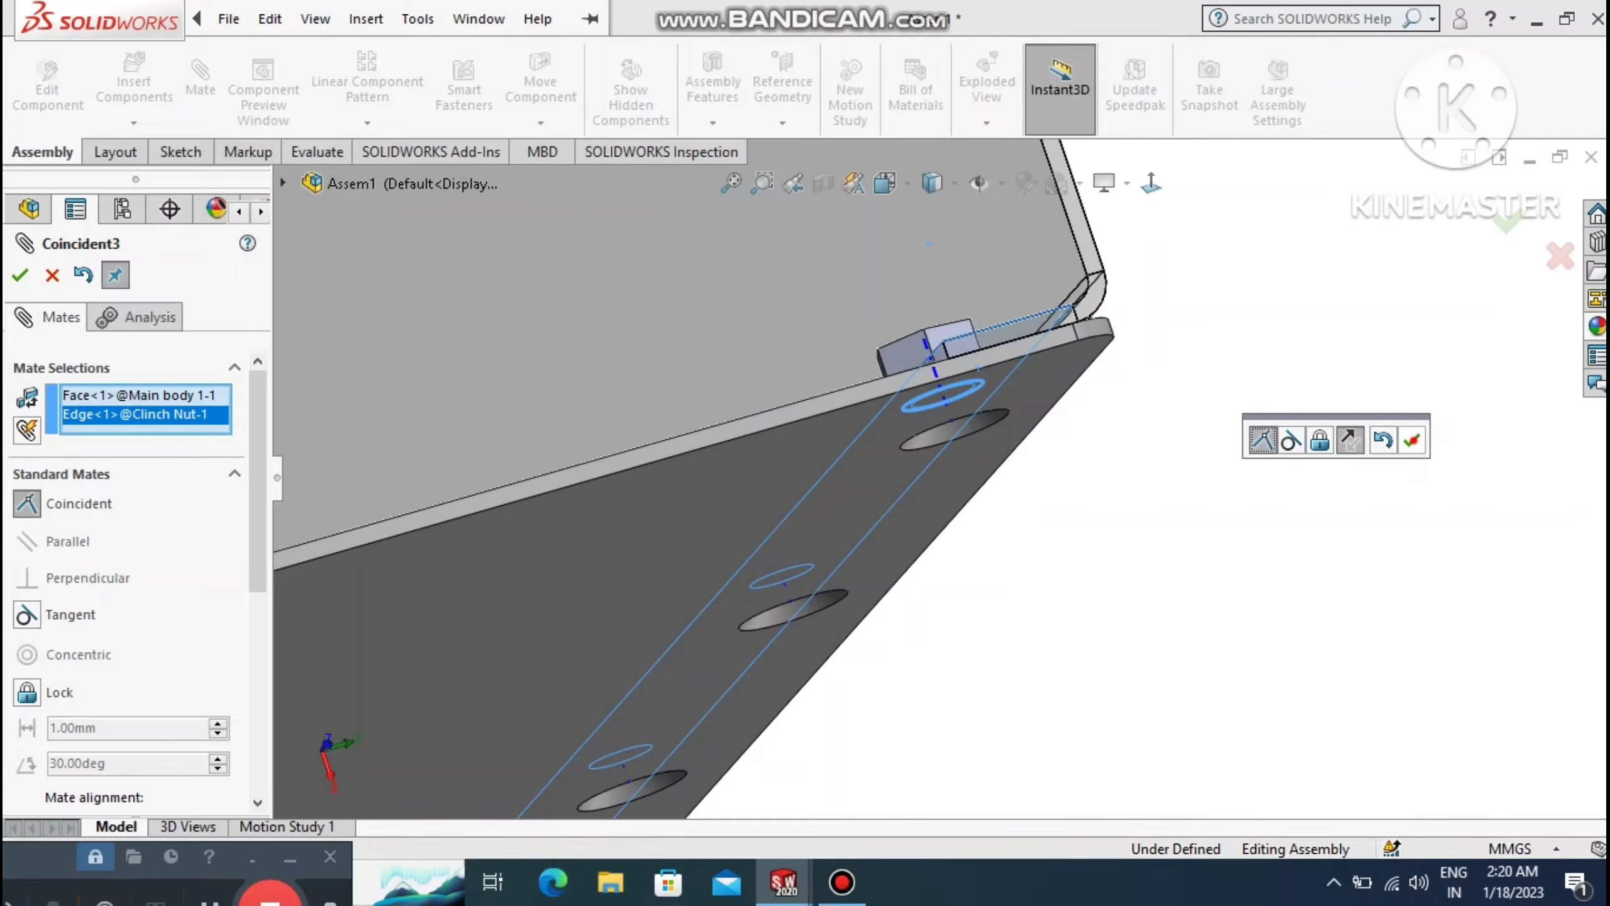
left_click(1412, 439)
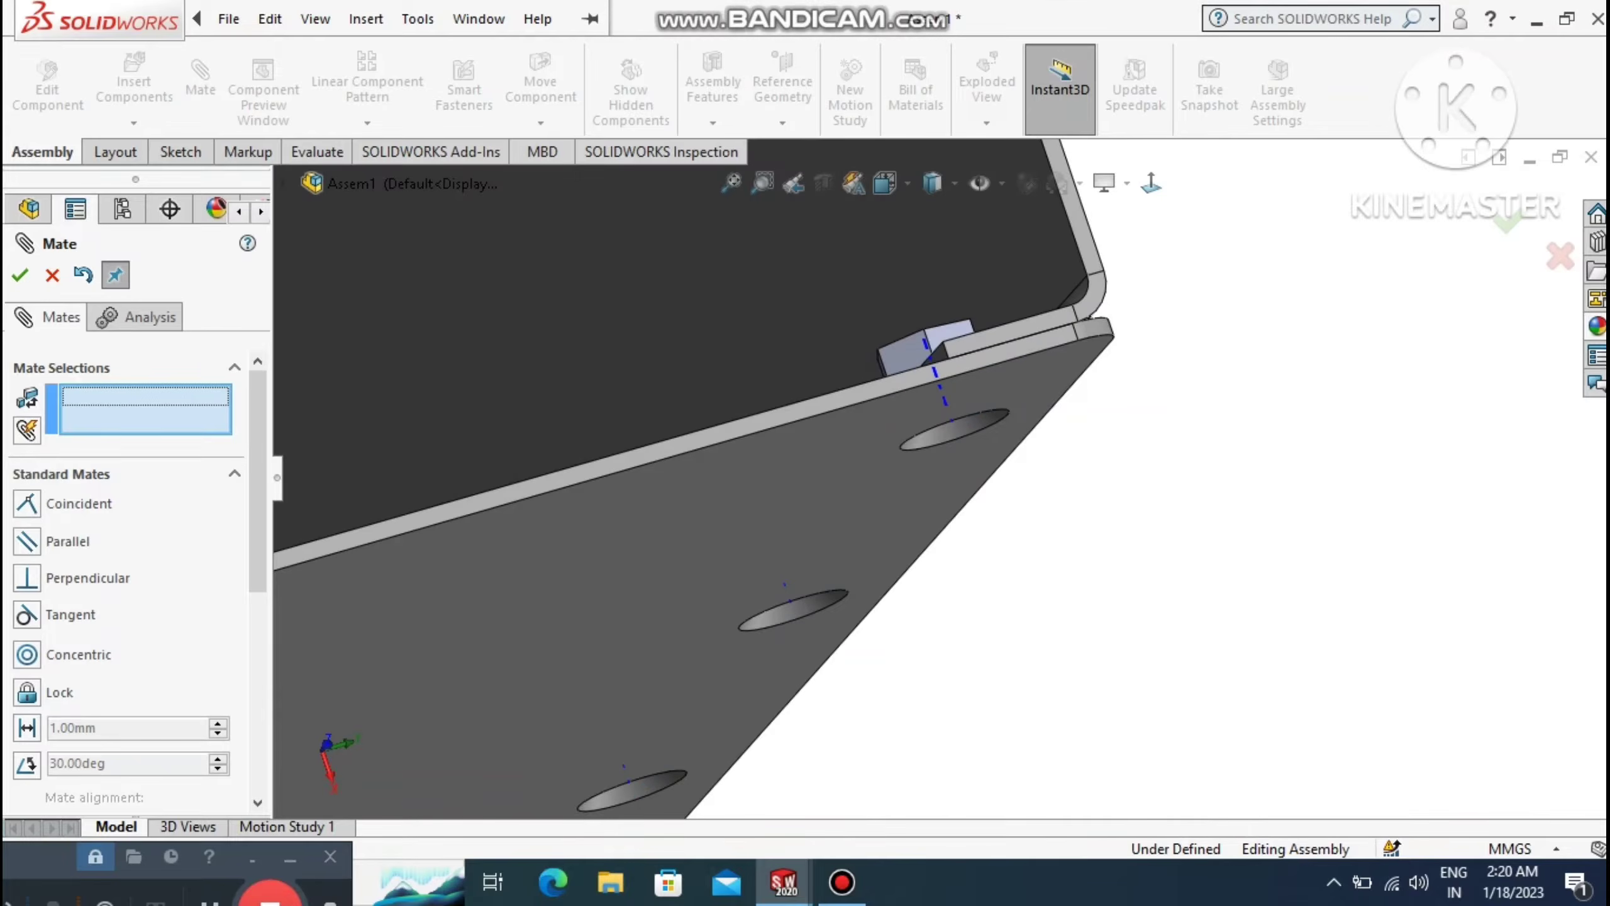
mouse_move(982, 466)
middle_mouse_down()
mouse_move(963, 634)
mouse_move(1065, 572)
mouse_move(1055, 581)
middle_mouse_up()
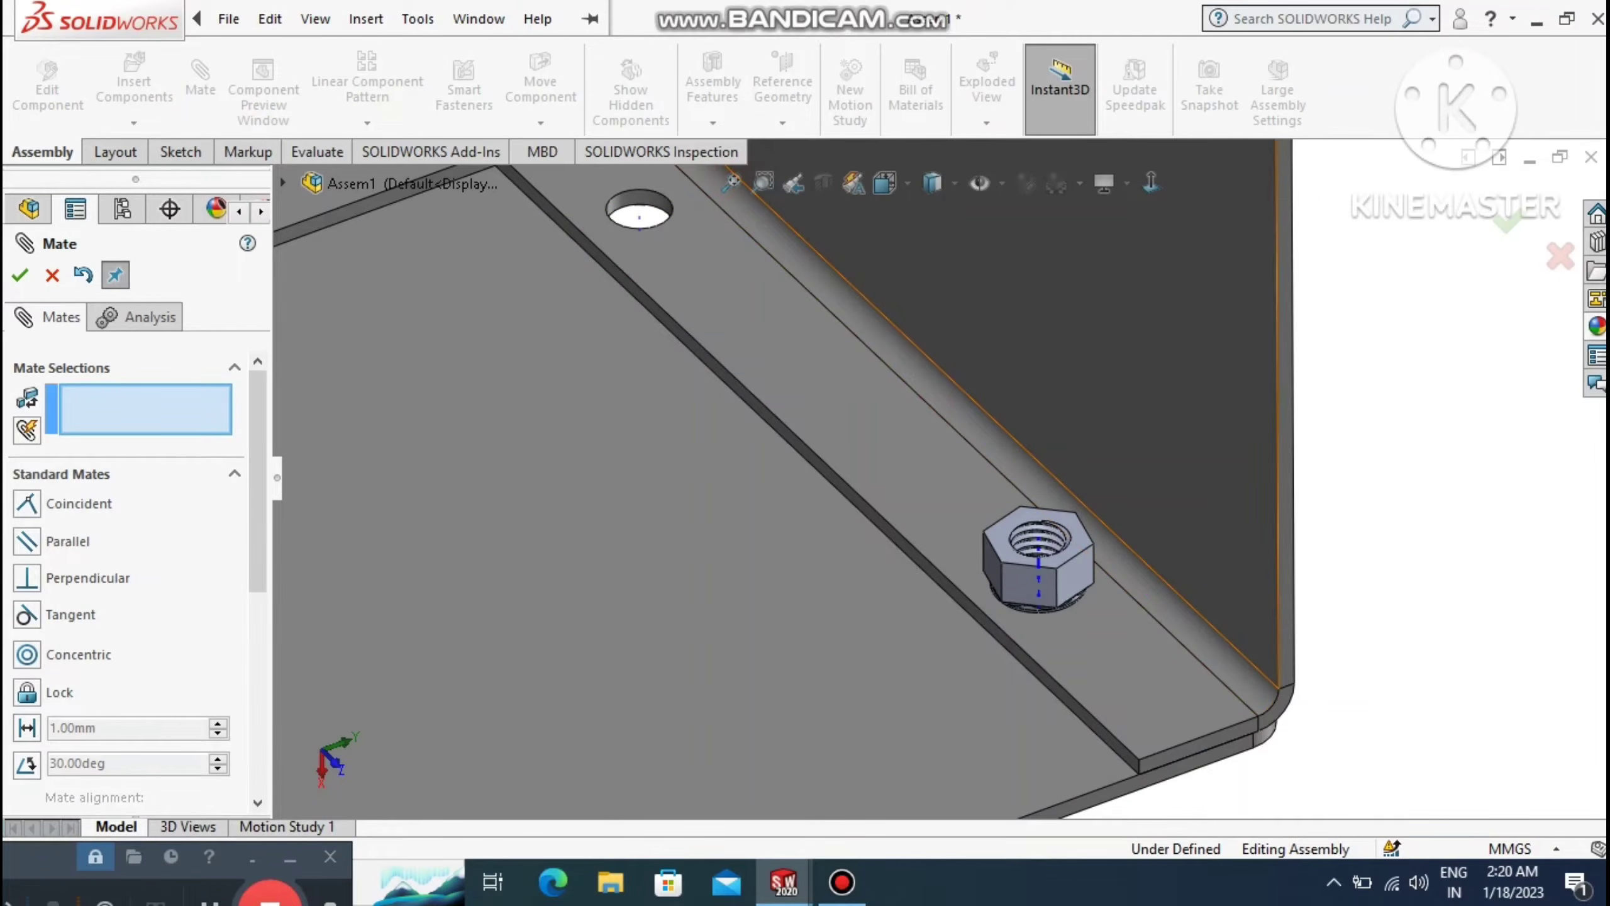
key("f")
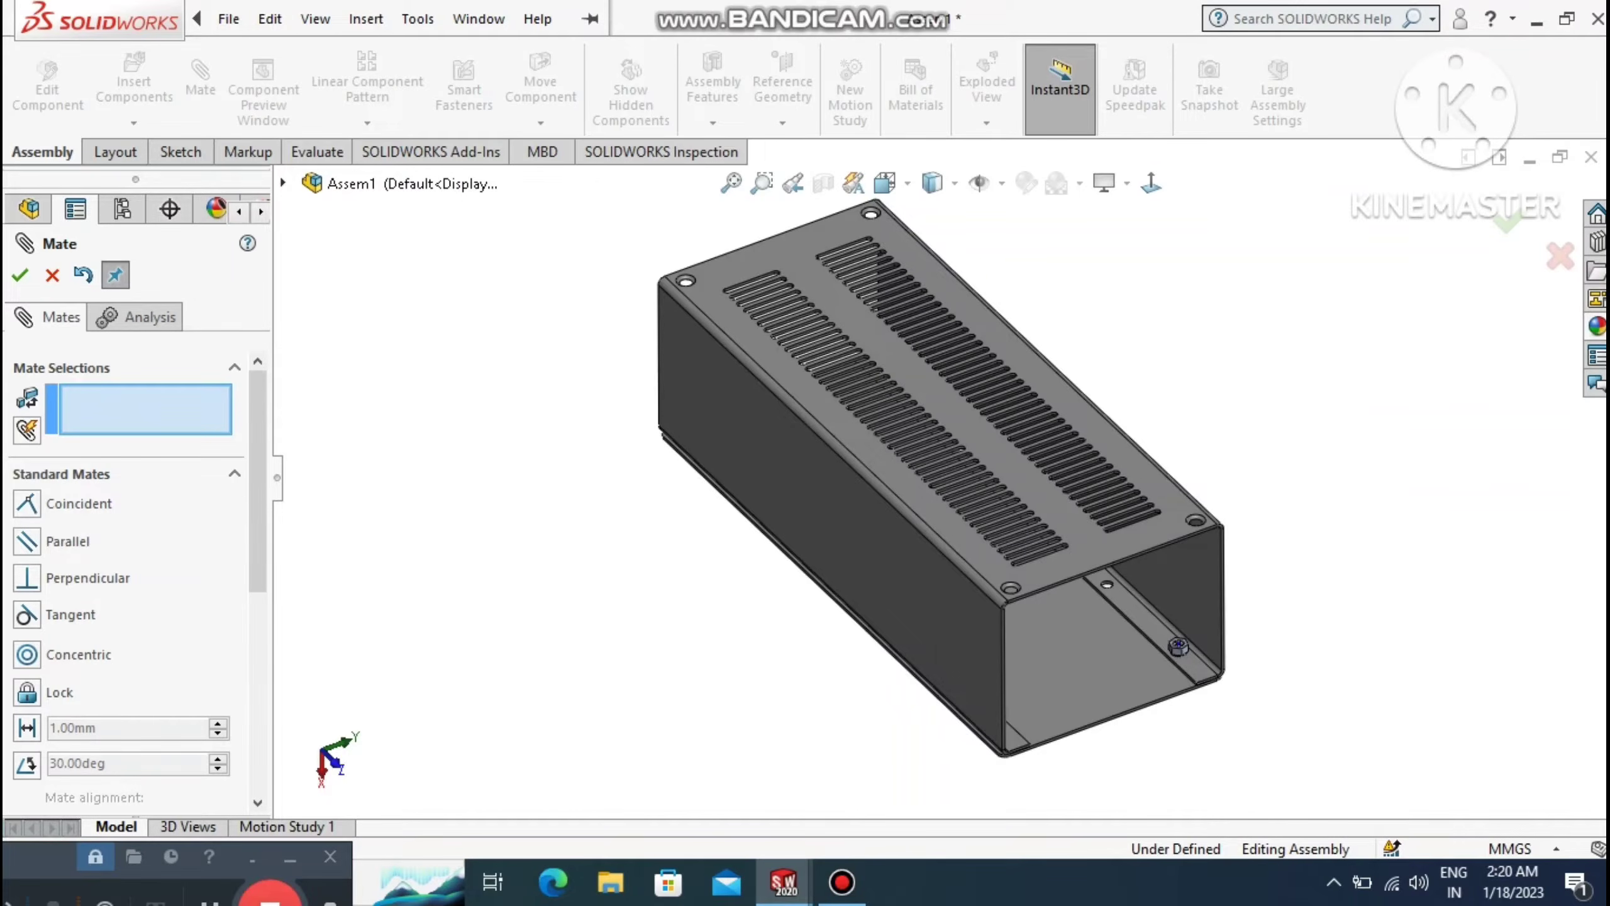
middle_click_drag(1015, 558, 947, 469)
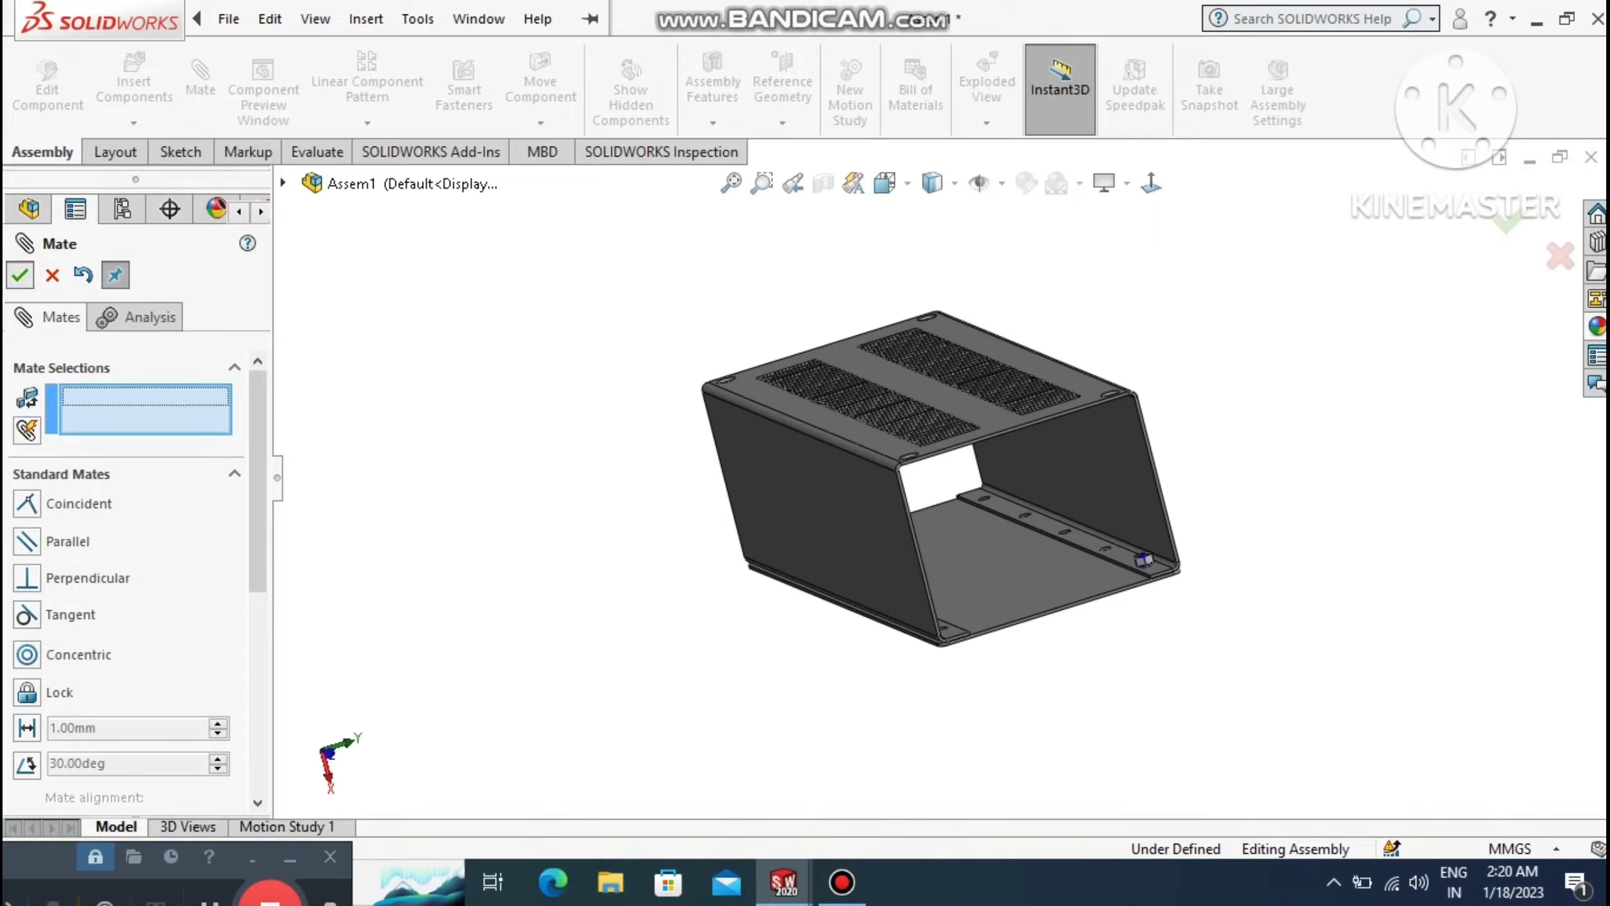
left_click(20, 275)
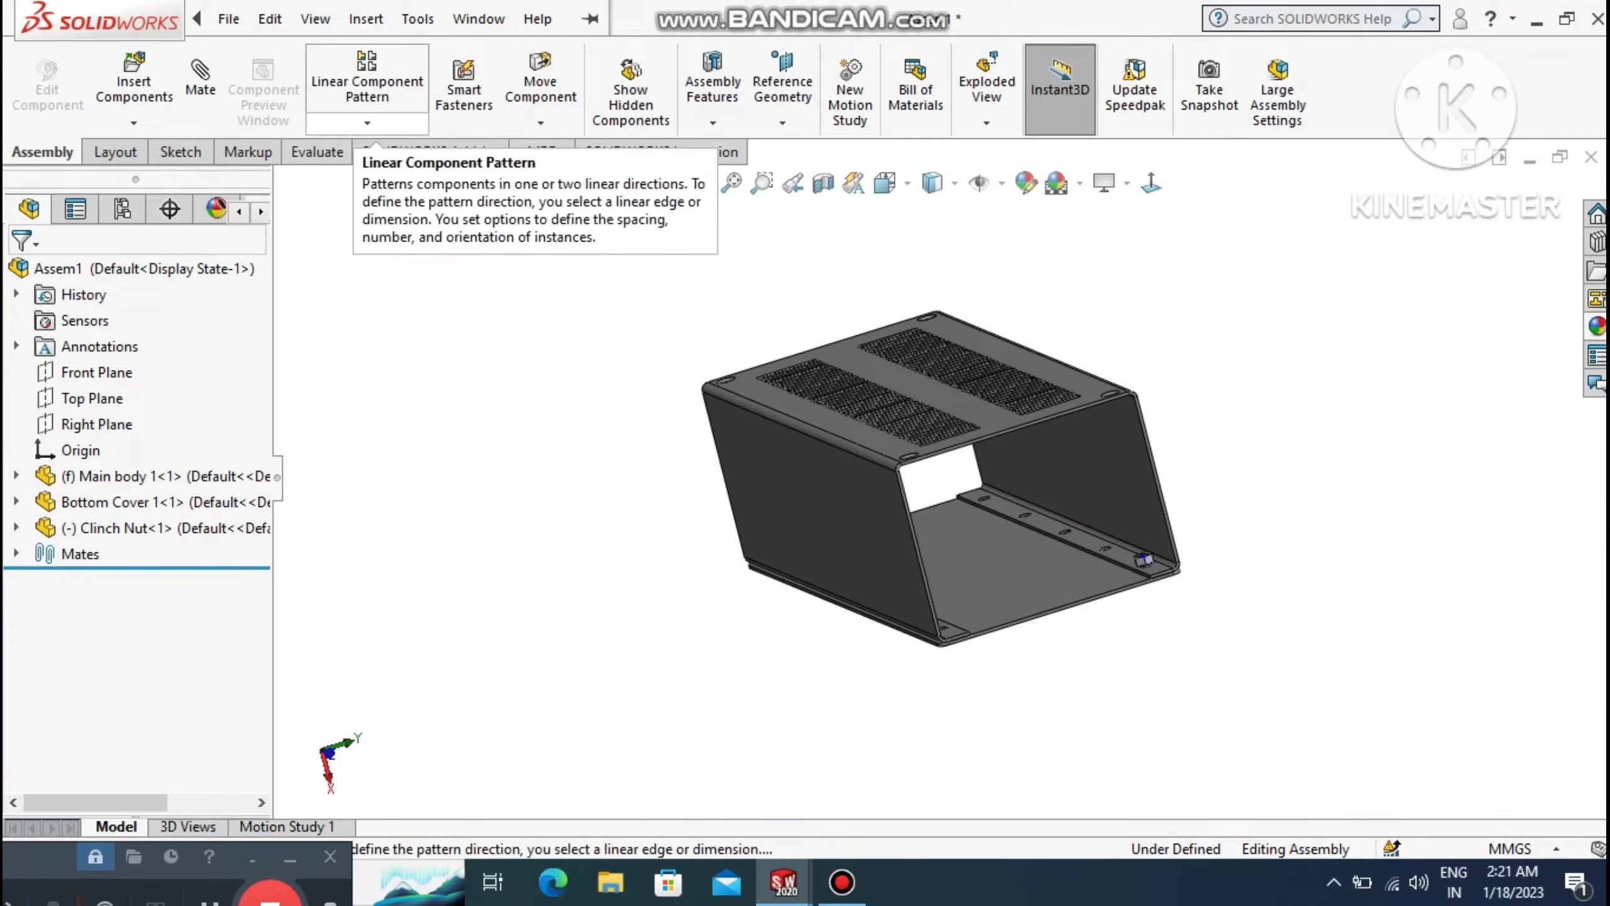
Start a linear component pattern of the clinch nut, using the main body's long upper edge as Direction 1.
left_click(368, 123)
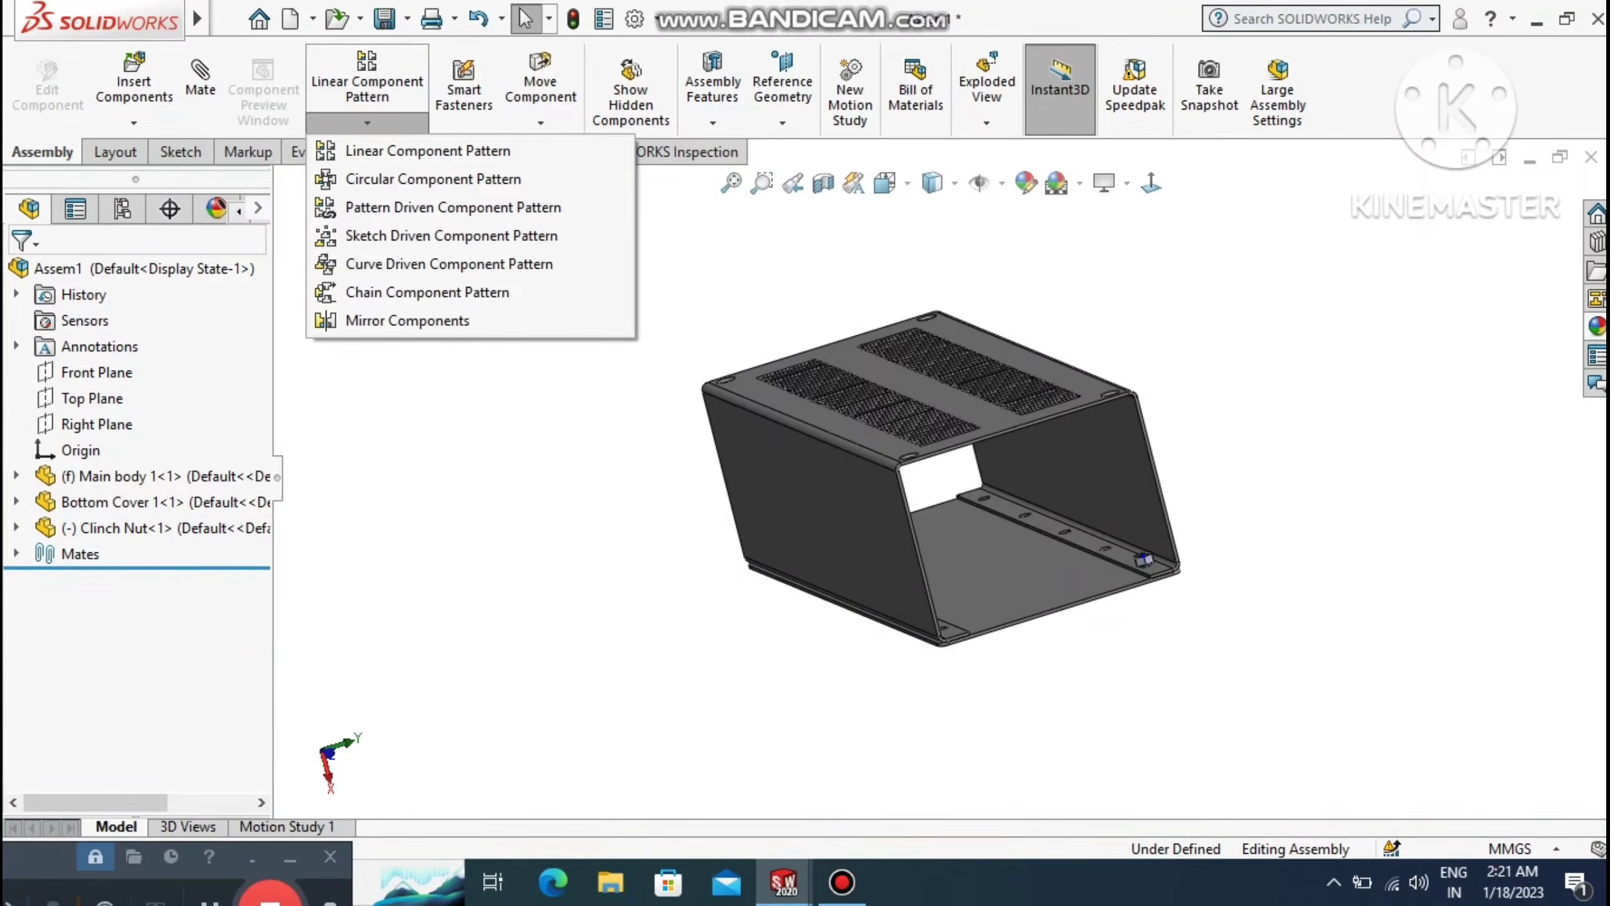
left_click(396, 147)
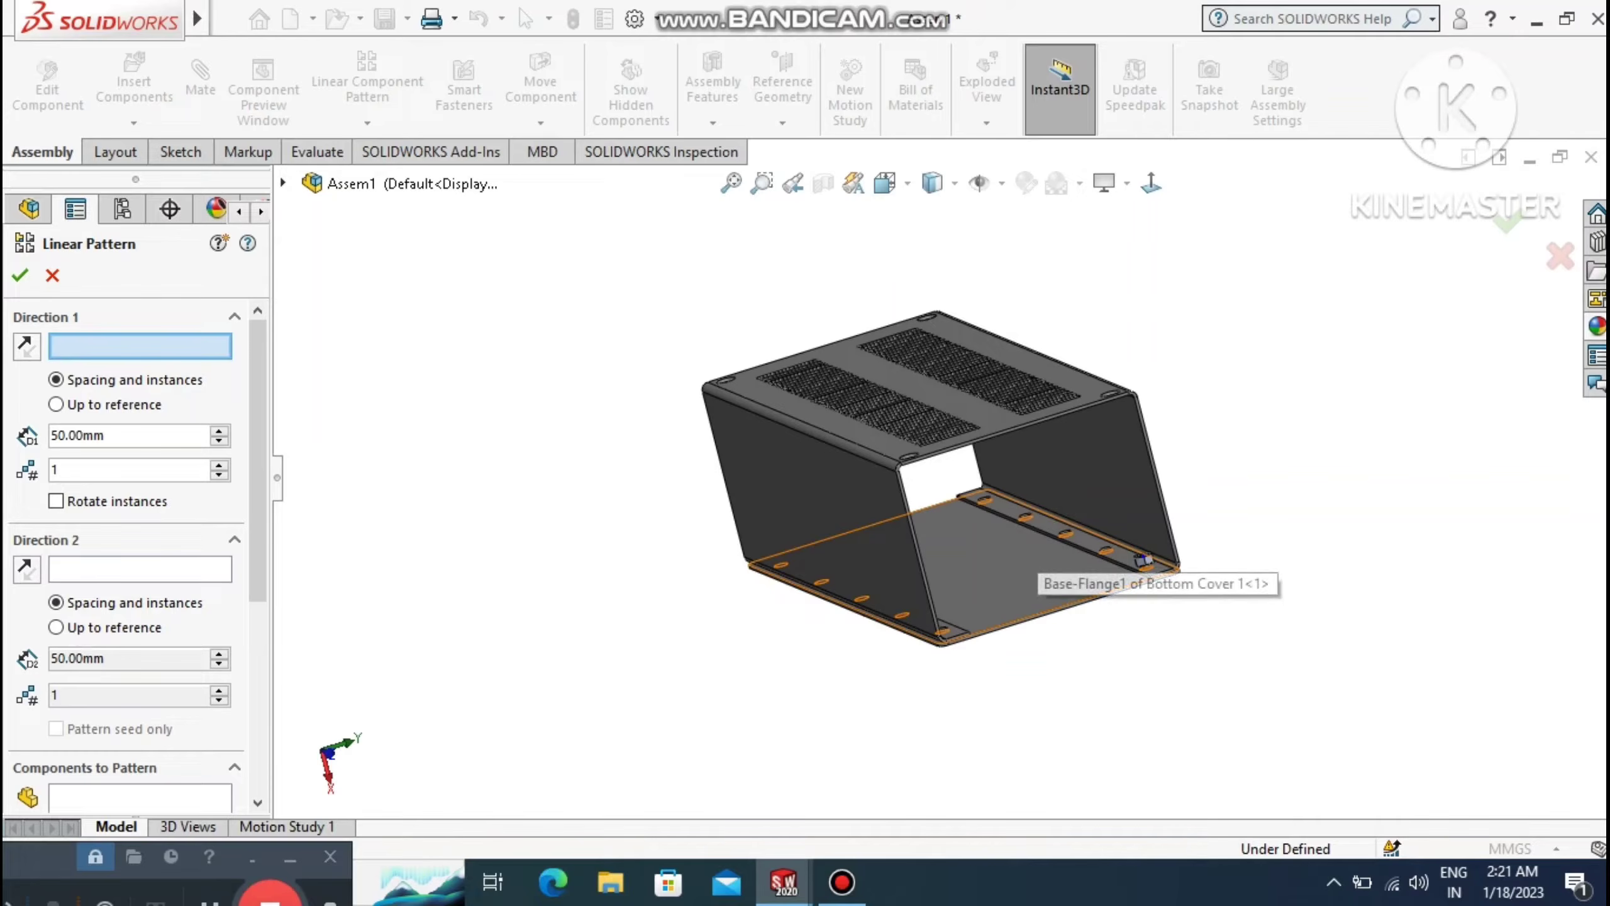
left_click(1087, 365)
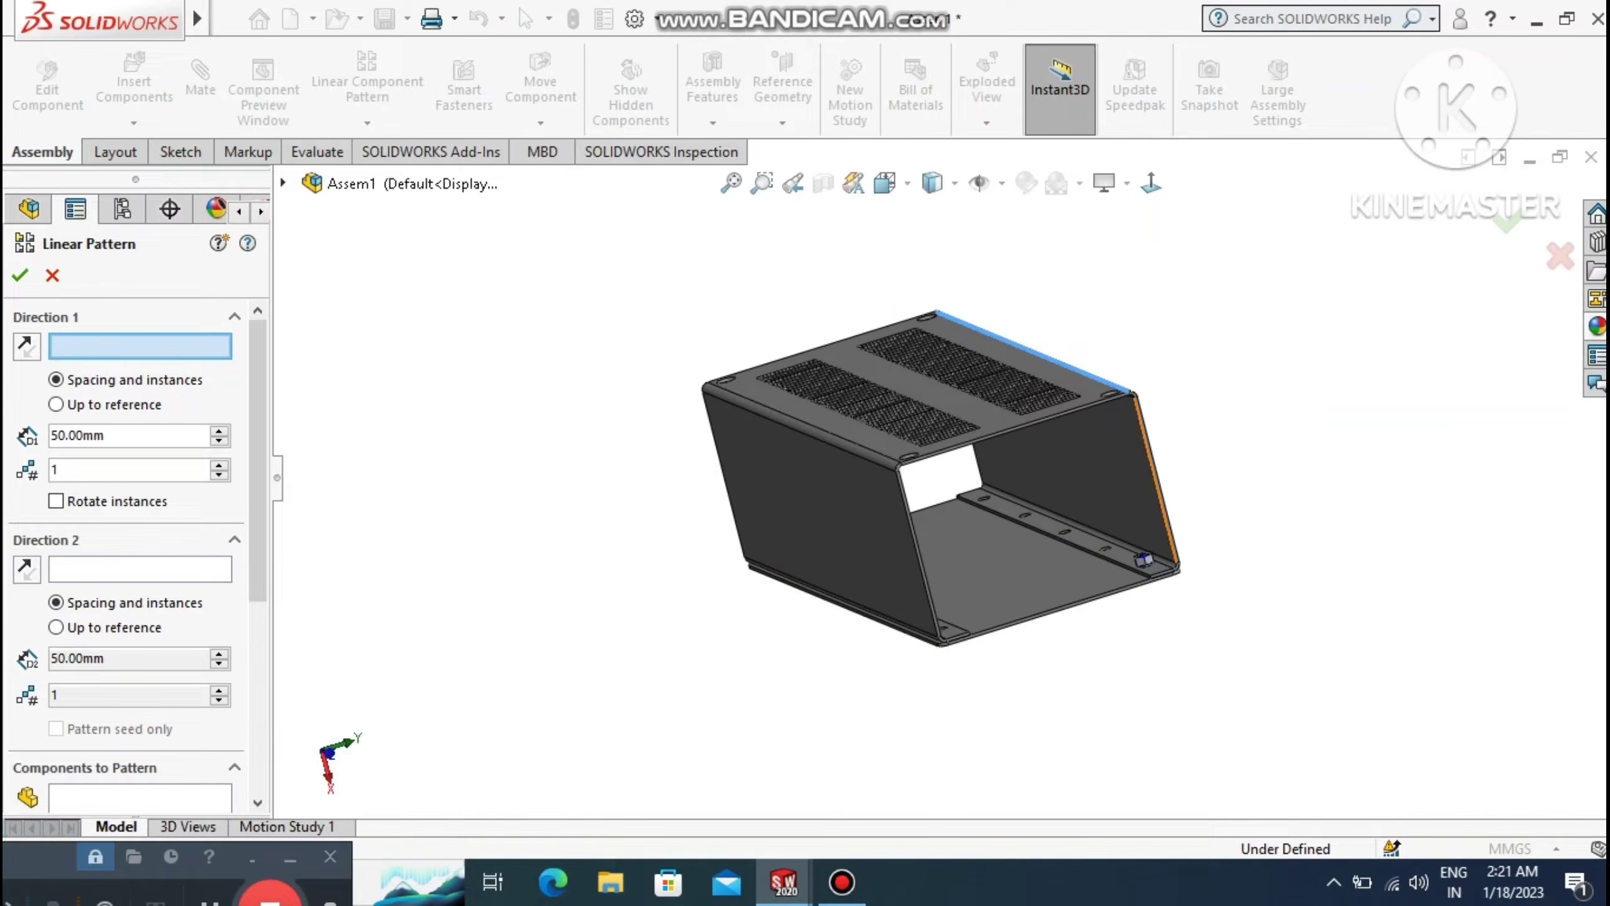
middle_click_drag(1147, 444, 1236, 422)
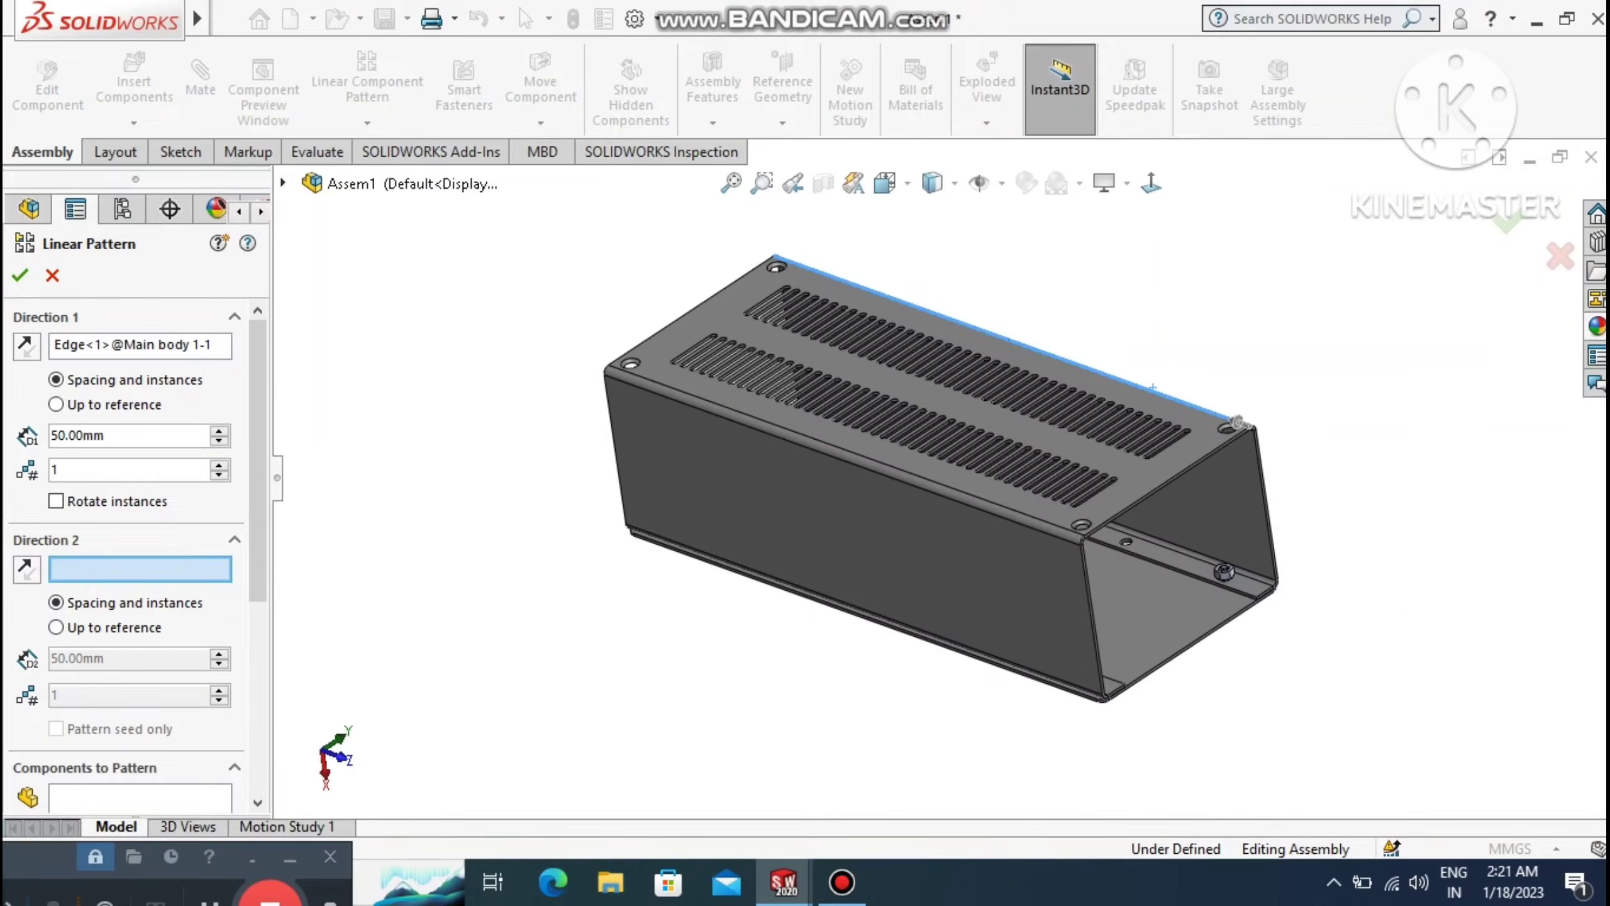
scroll(1236, 422, "down", 3)
scroll(1357, 526, "down", 2)
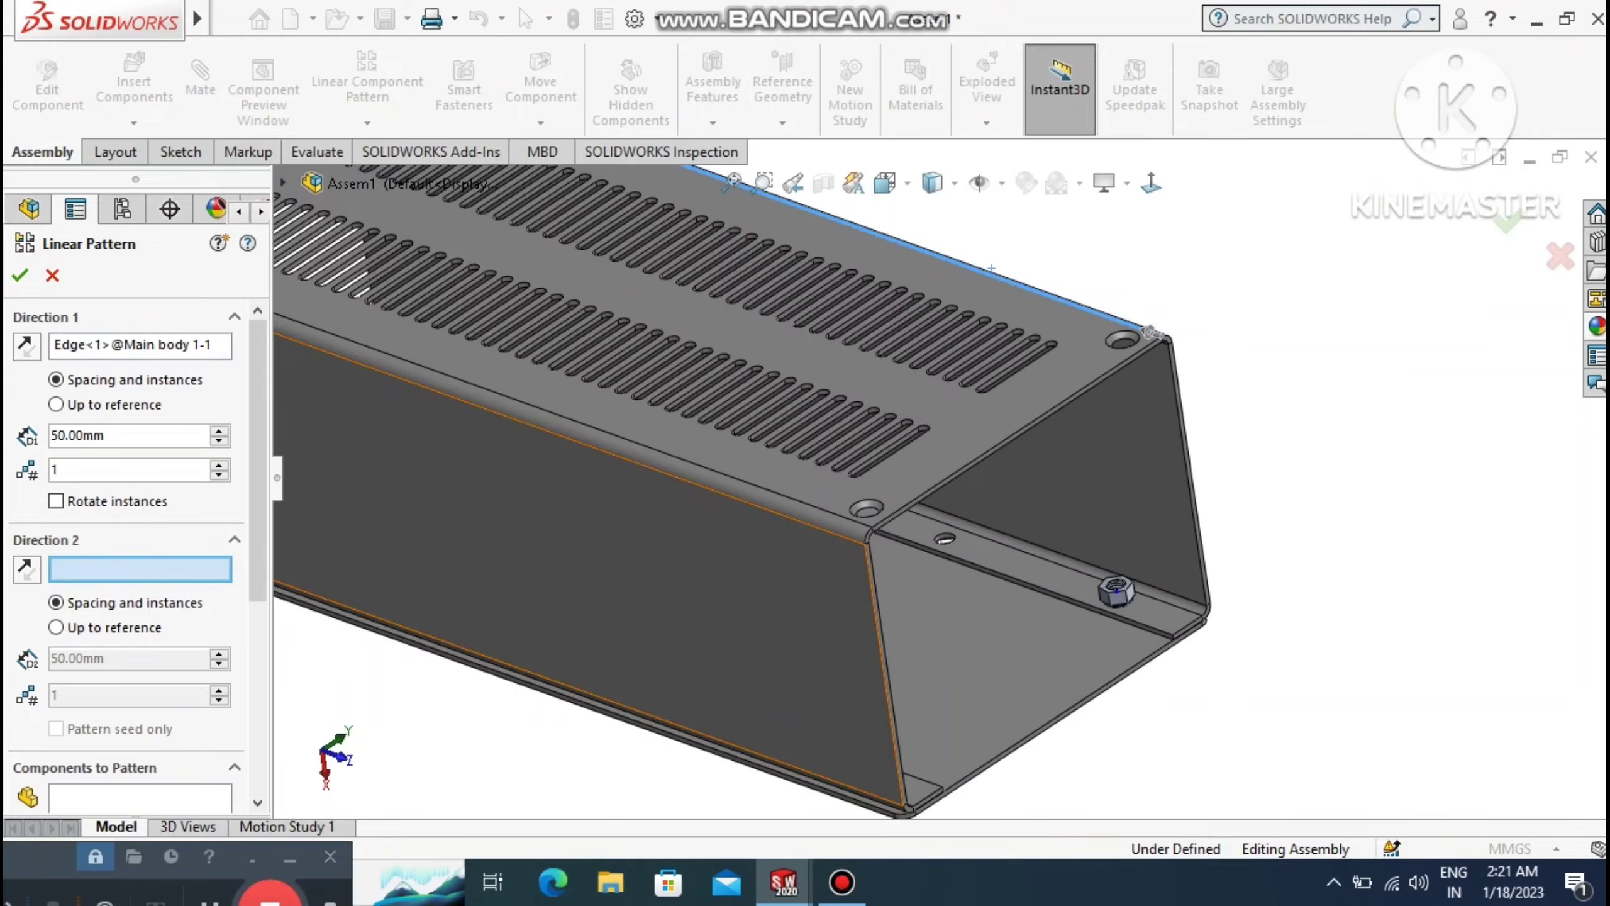
scroll(103, 498, "down", 5)
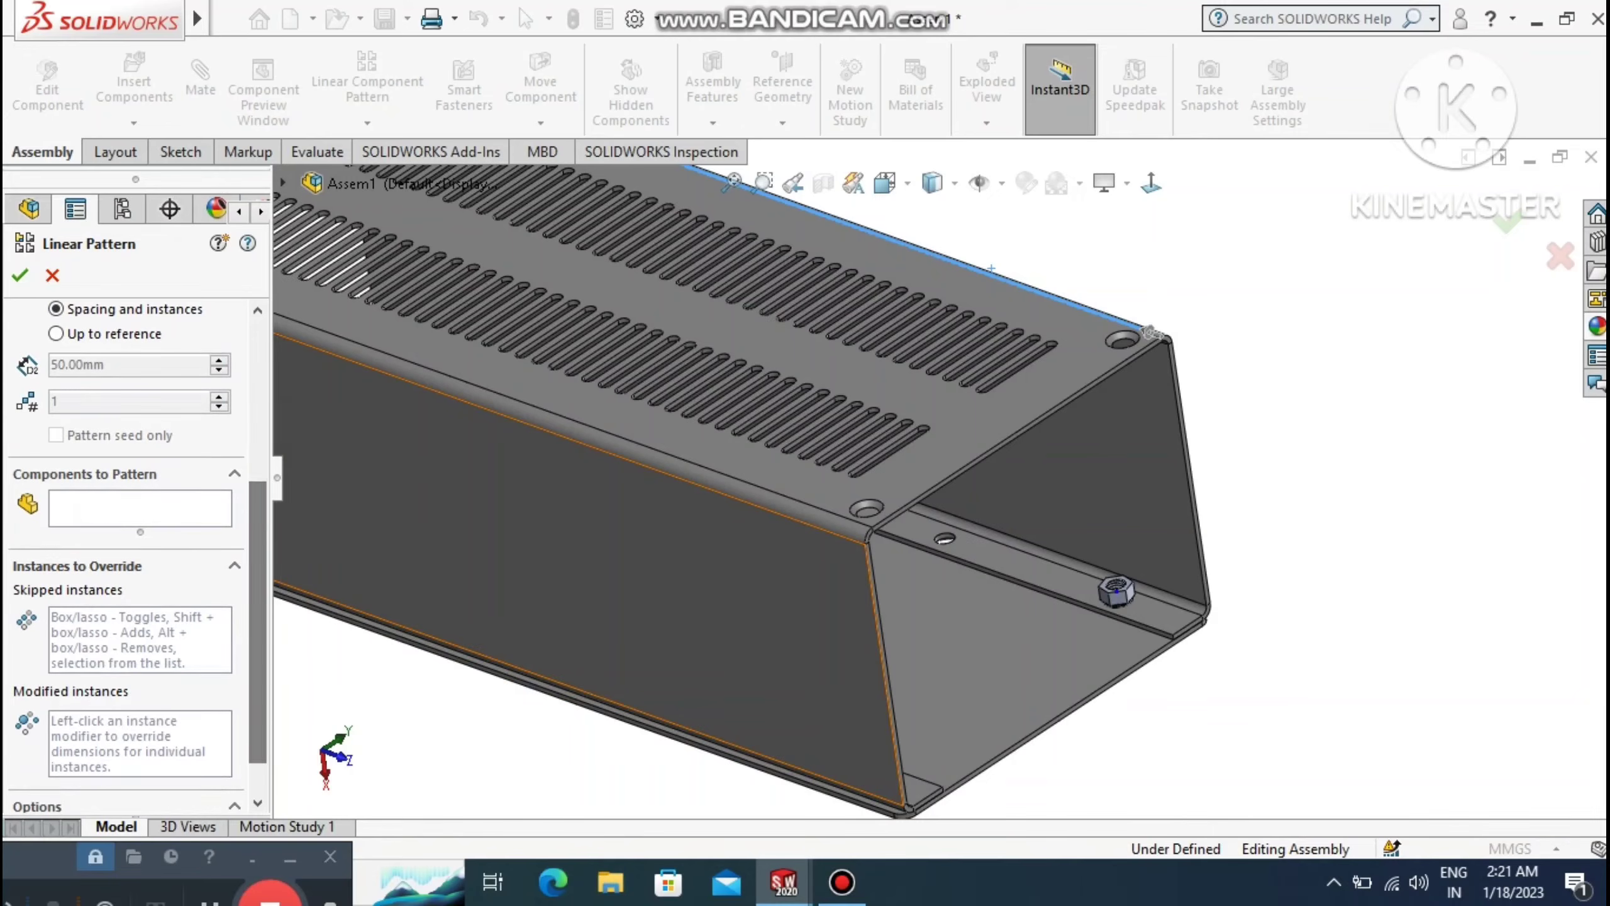
left_click(102, 499)
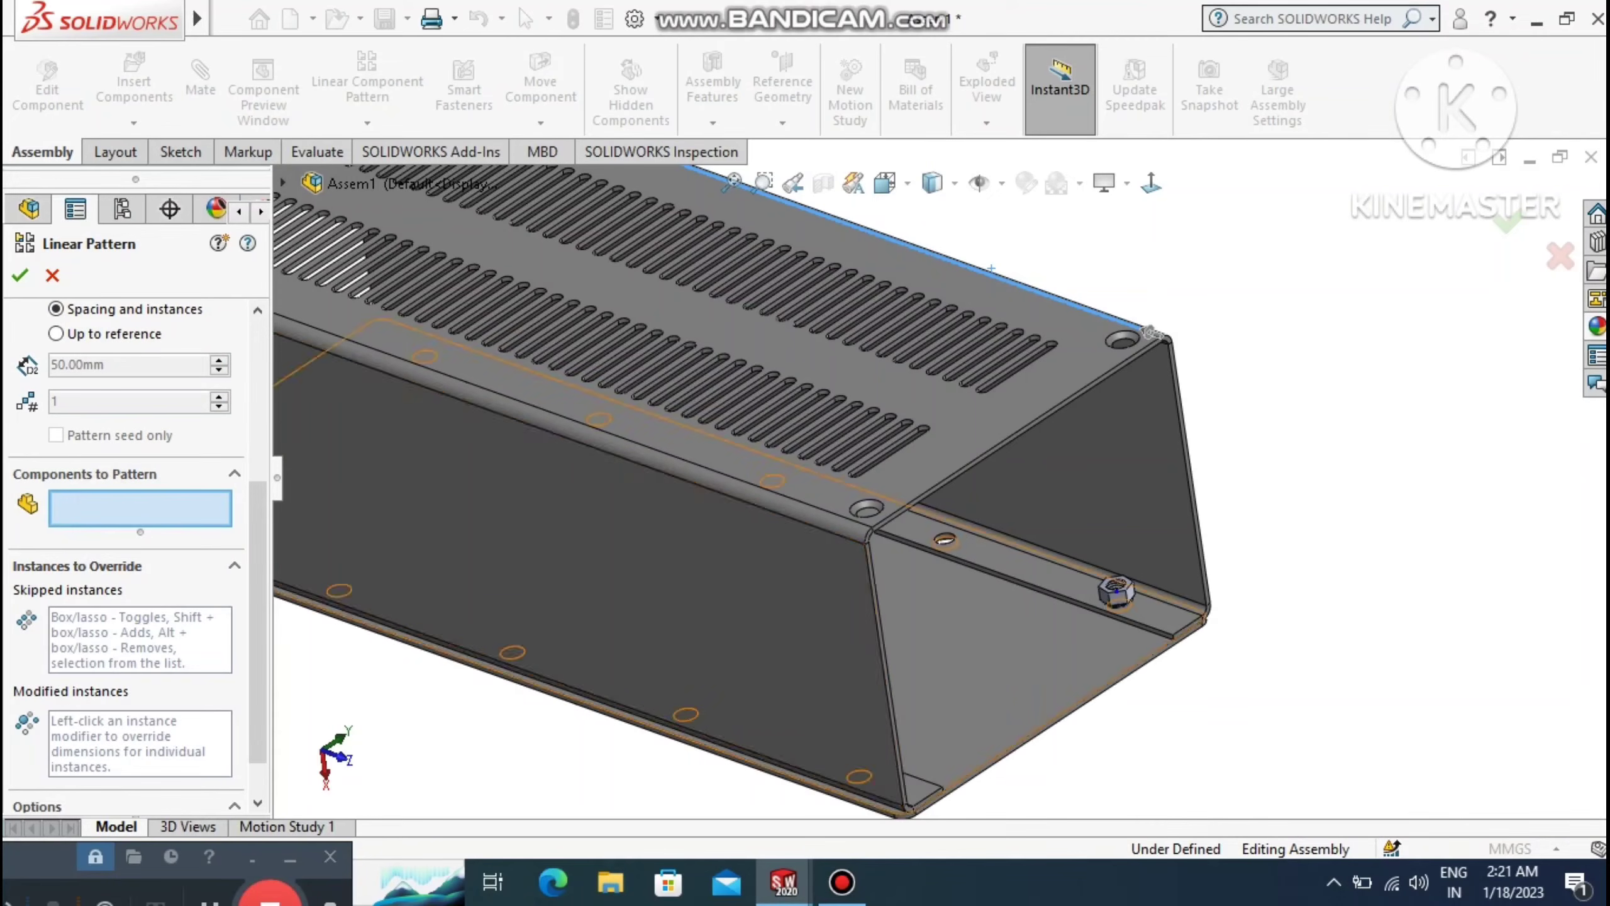
left_click(1120, 591)
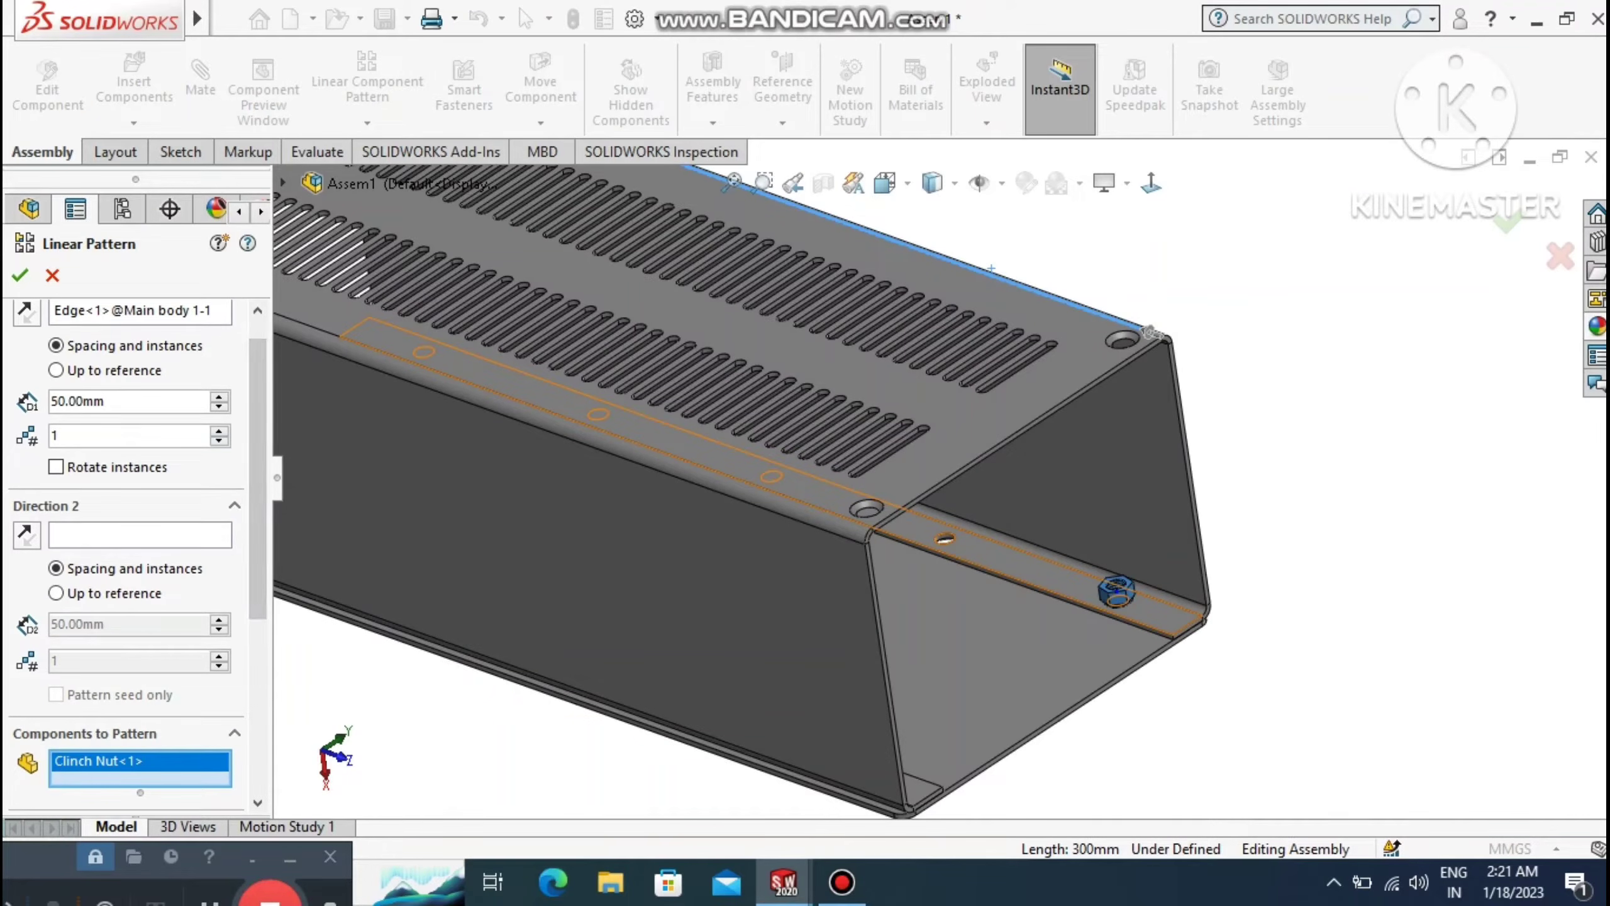
Set the clinch nut pattern to 2 instances with a spacing of 62.40 mm.
left_click(218, 431)
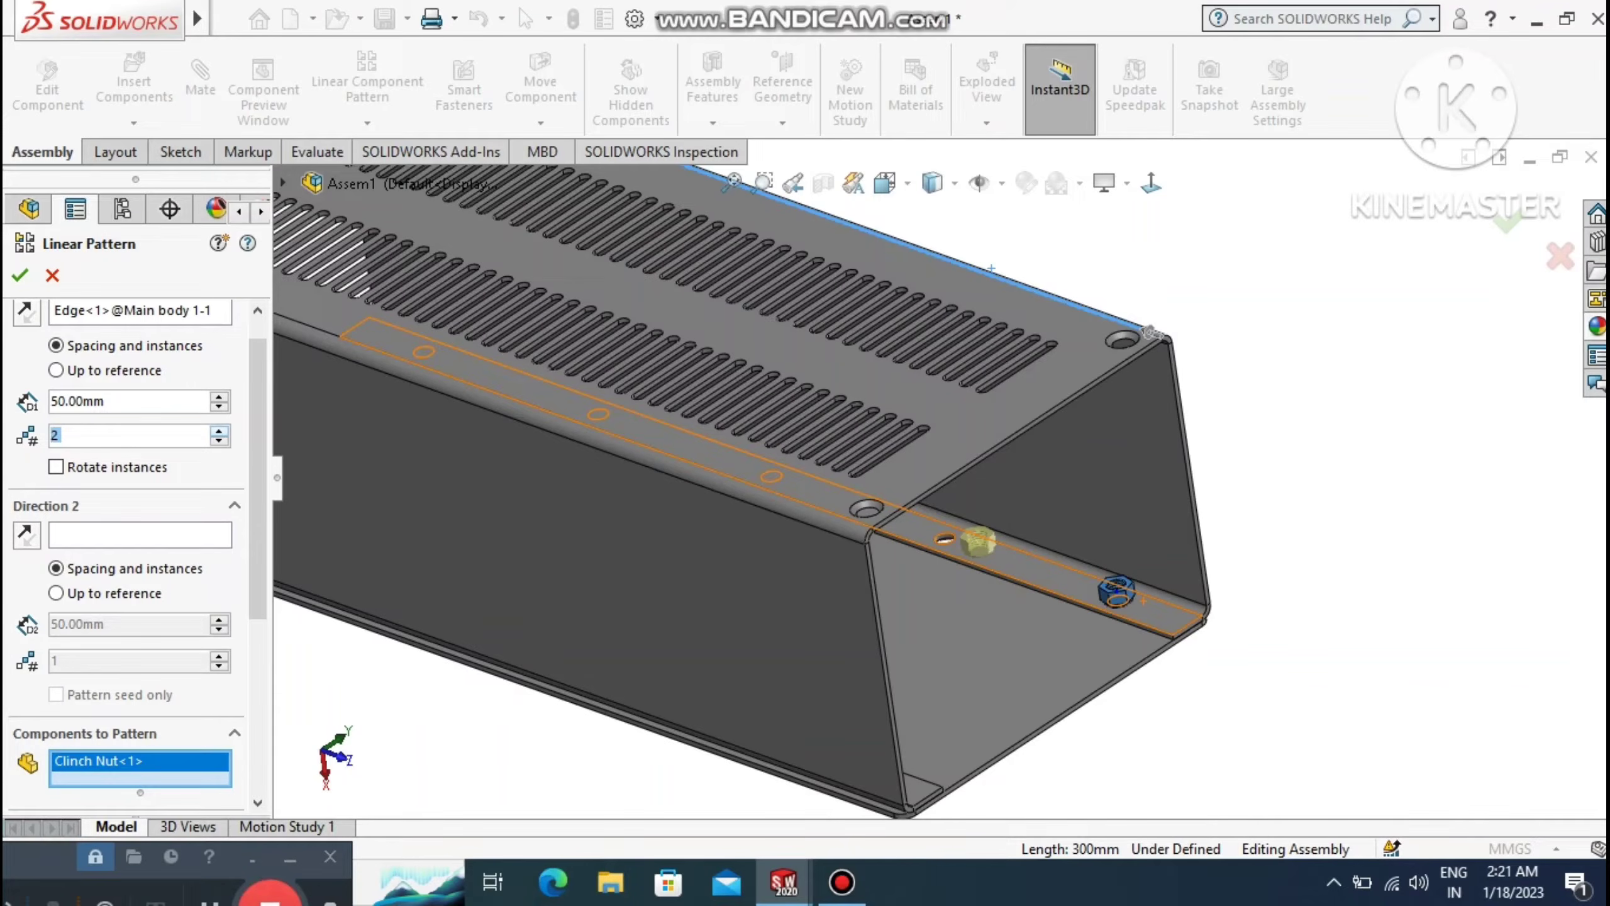
left_click(116, 403)
key("BackSpace")
key("BackSpace")
key("BackSpace")
key("BackSpace")
key("BackSpace")
key("BackSpace")
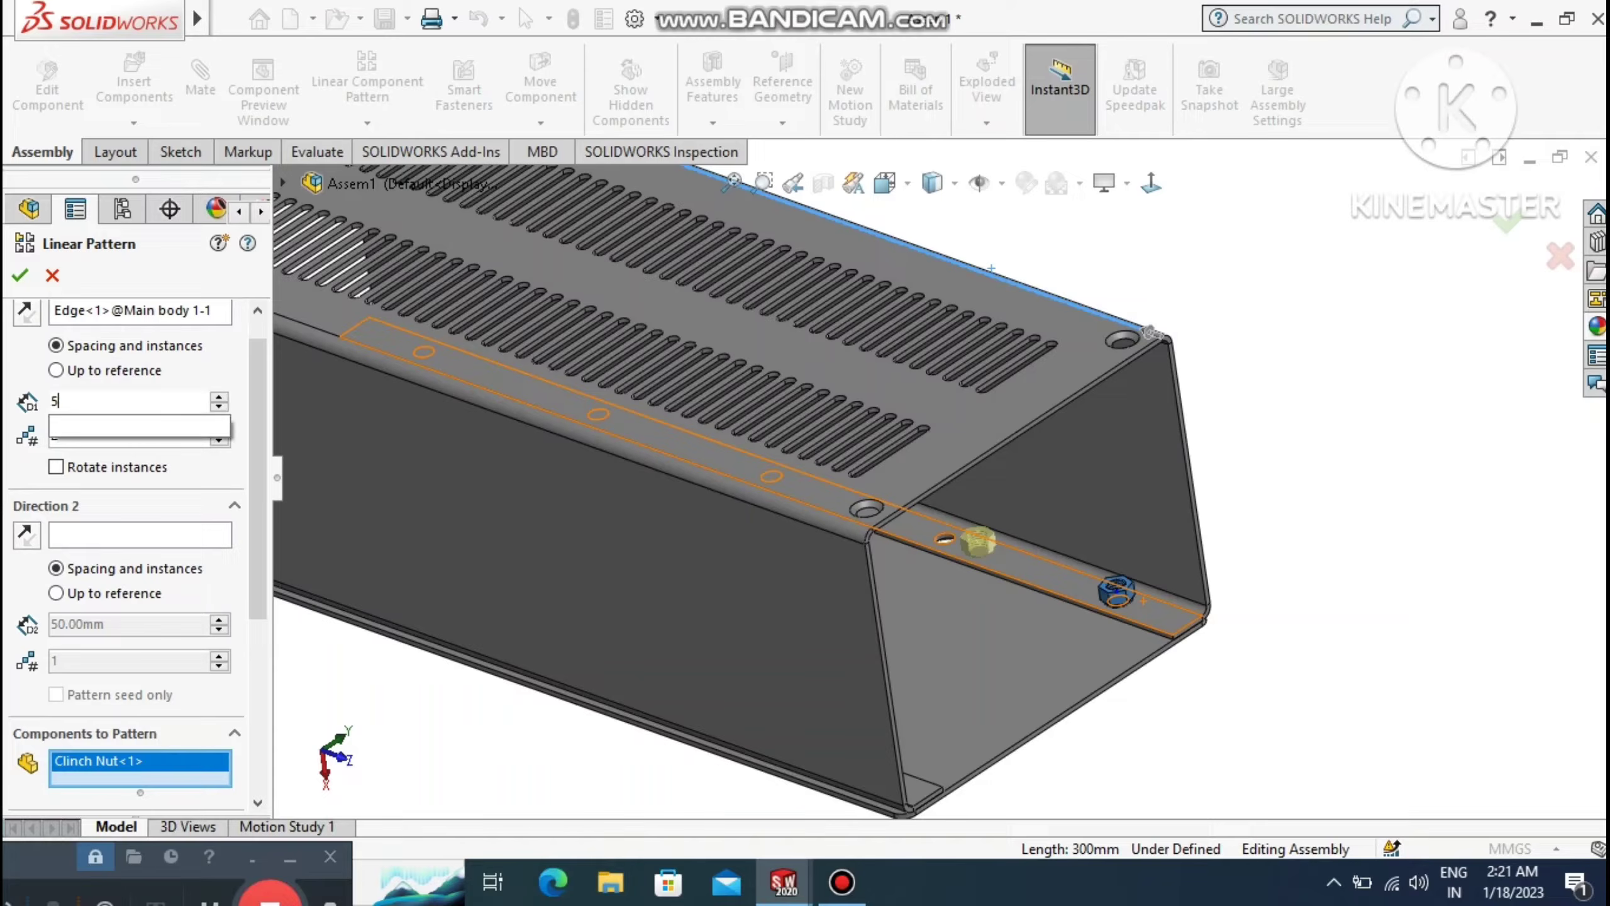
key("BackSpace")
type("62")
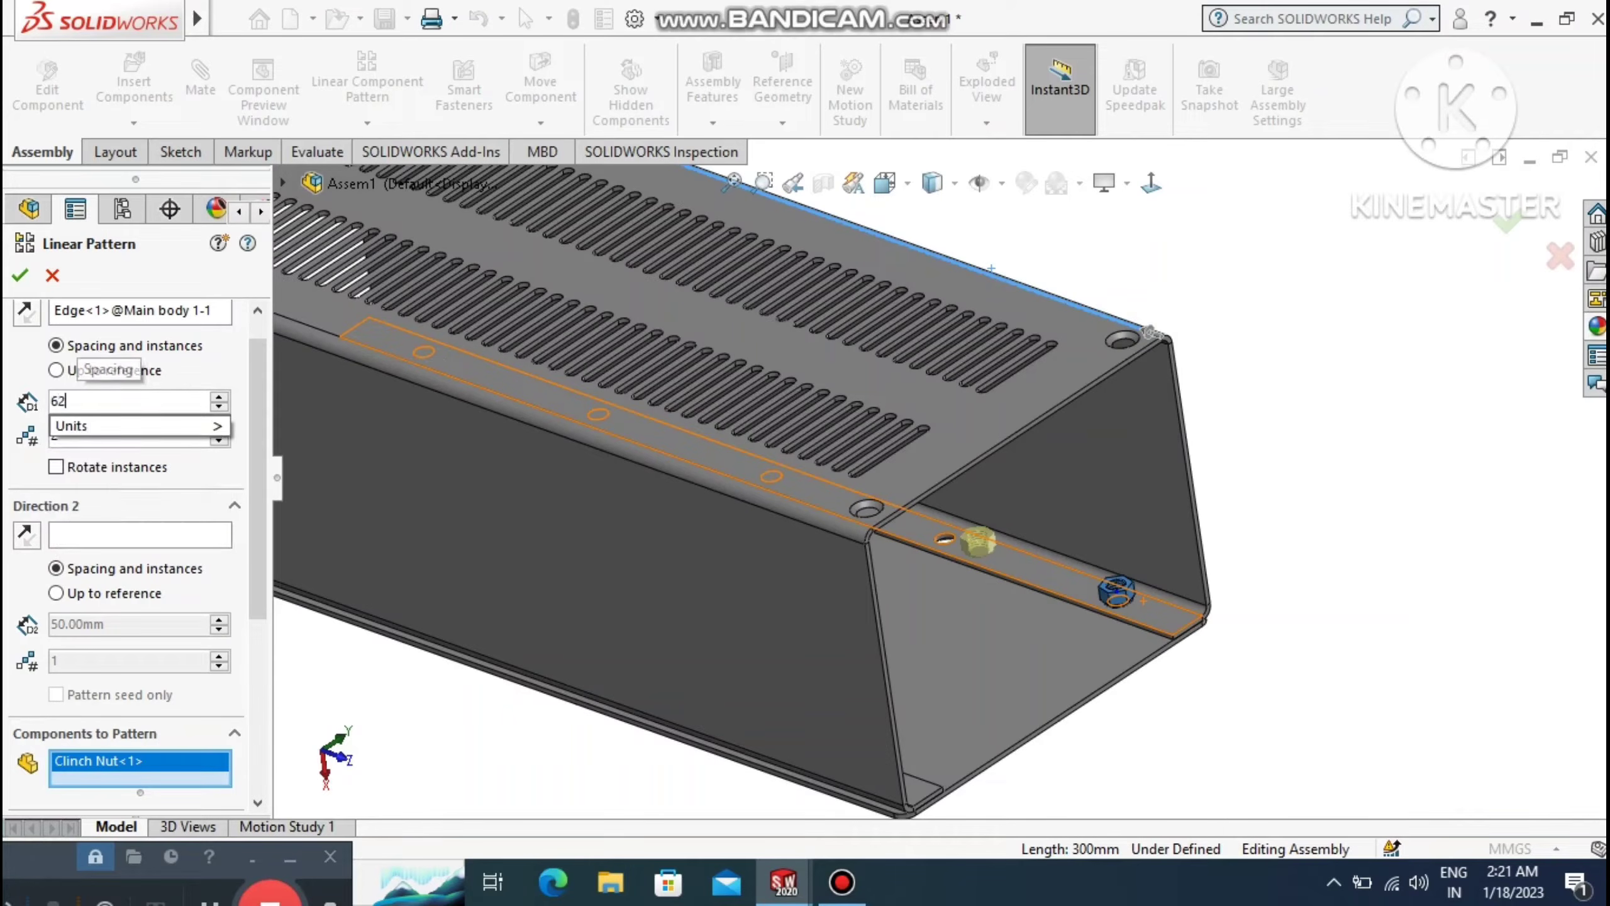
type(".40")
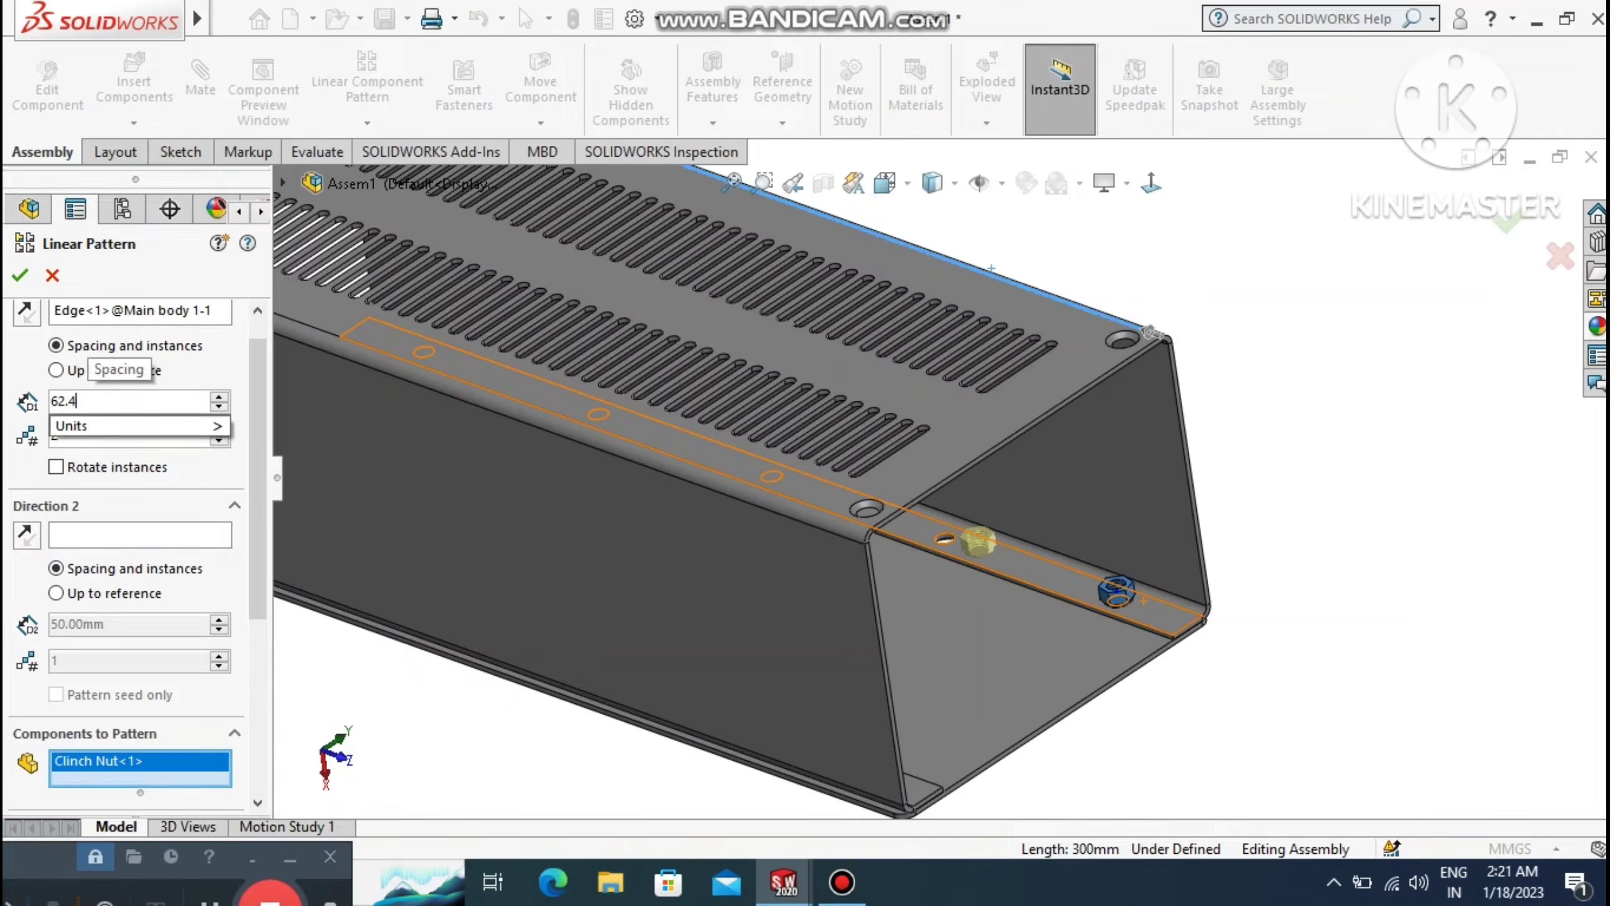
key("Return")
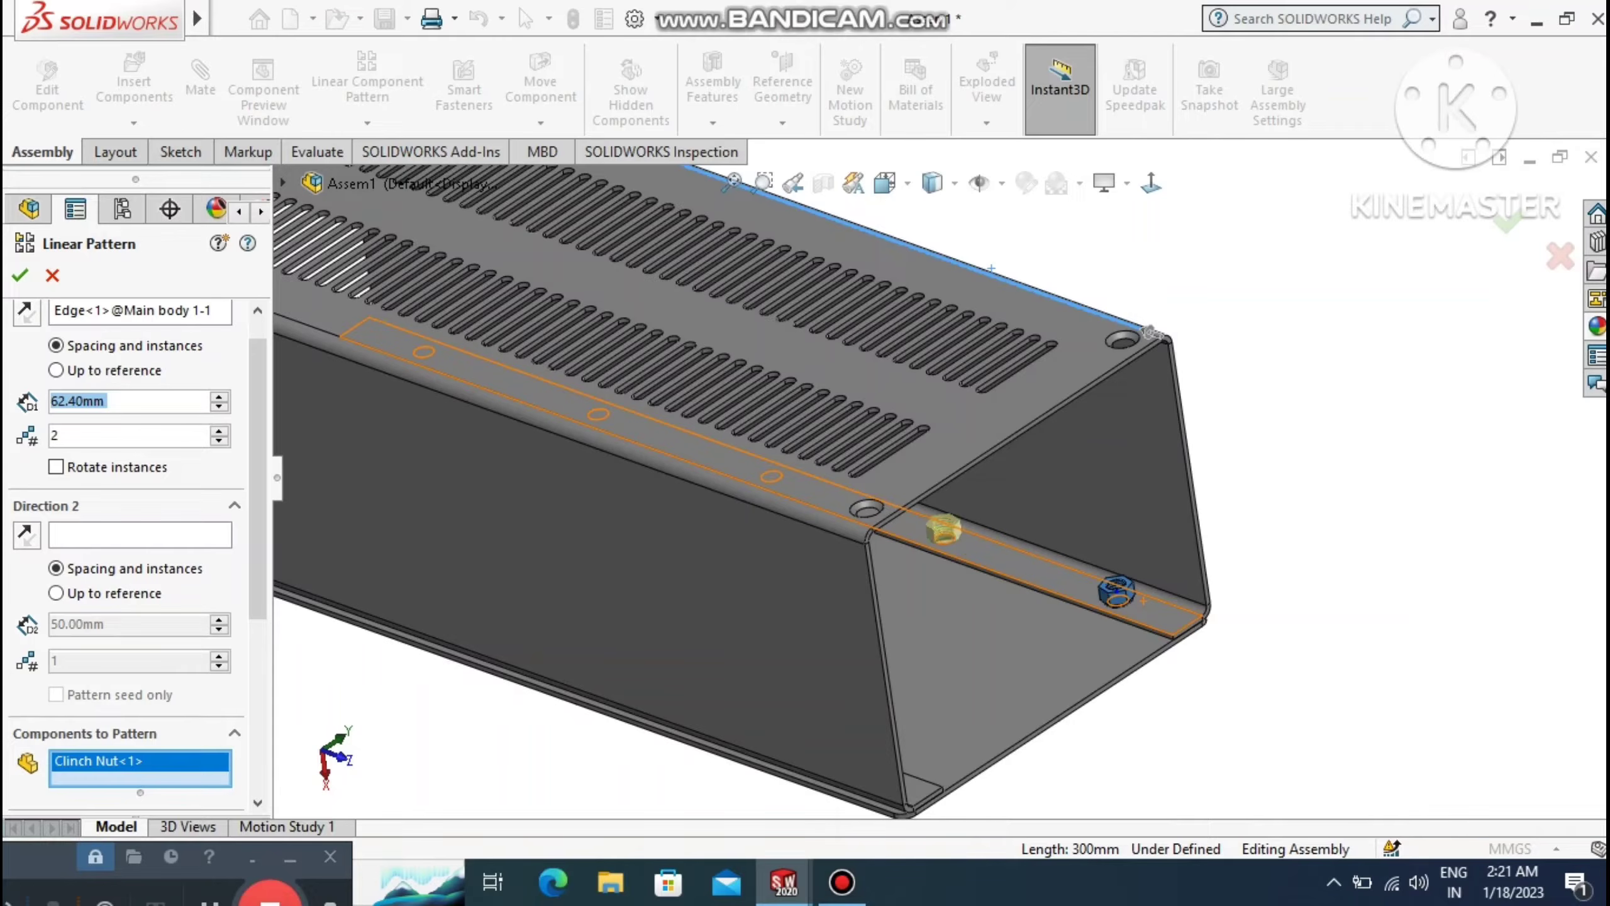
Set the number of clinch nut instances along the flange to 5.
left_click(219, 430)
left_click(219, 430)
left_click(219, 430)
middle_click_drag(1114, 553, 988, 536)
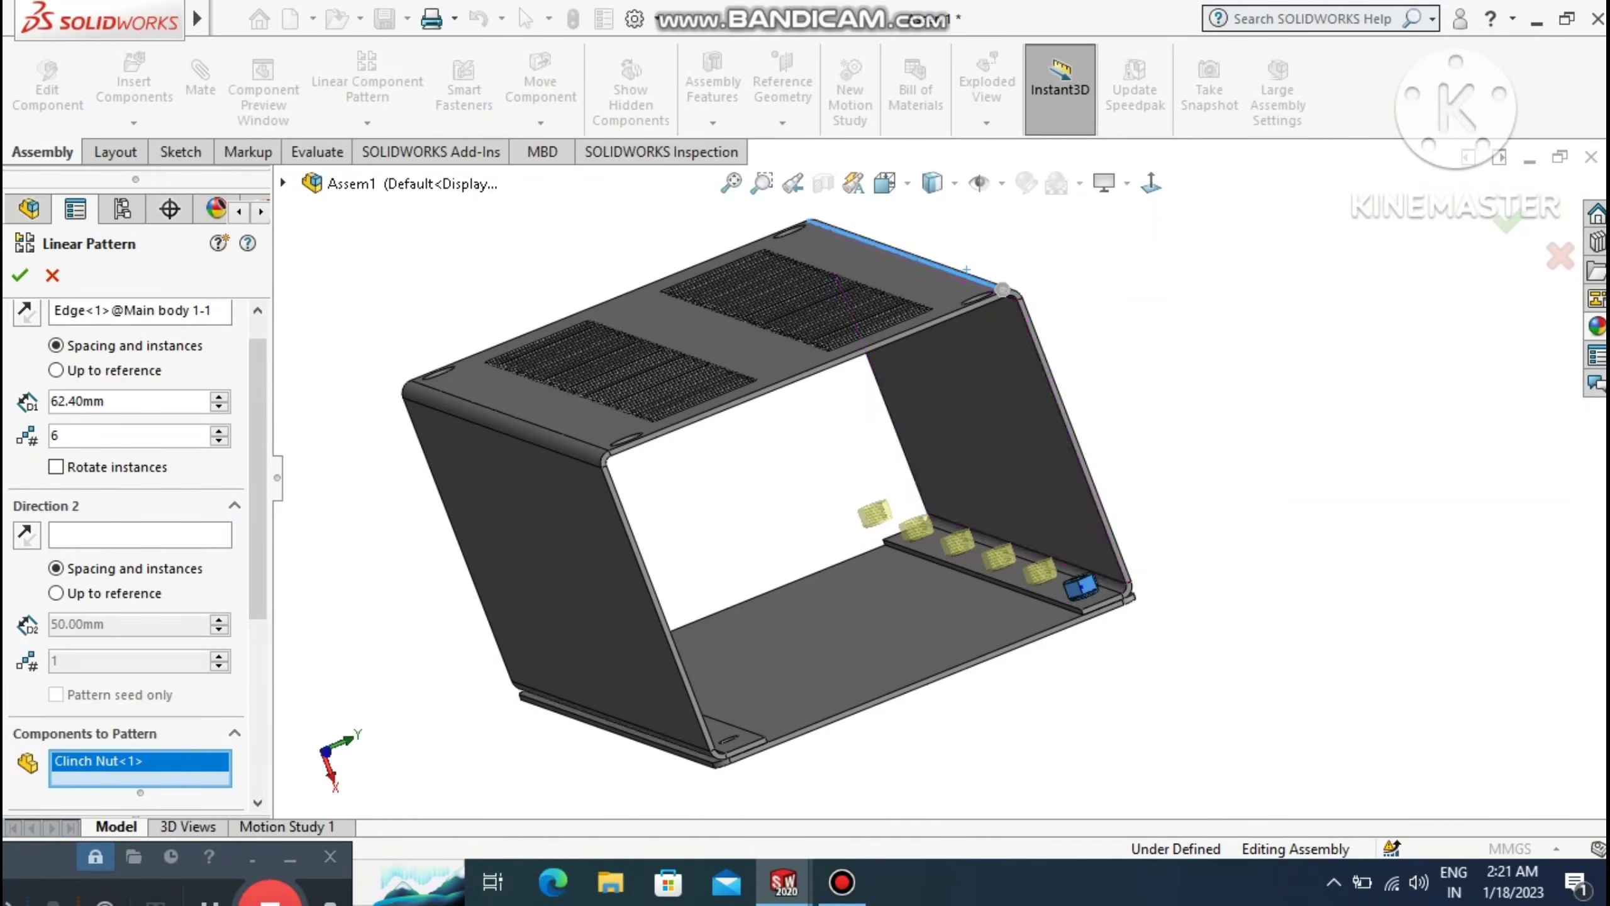
scroll(943, 477, "up", 1)
left_click(221, 443)
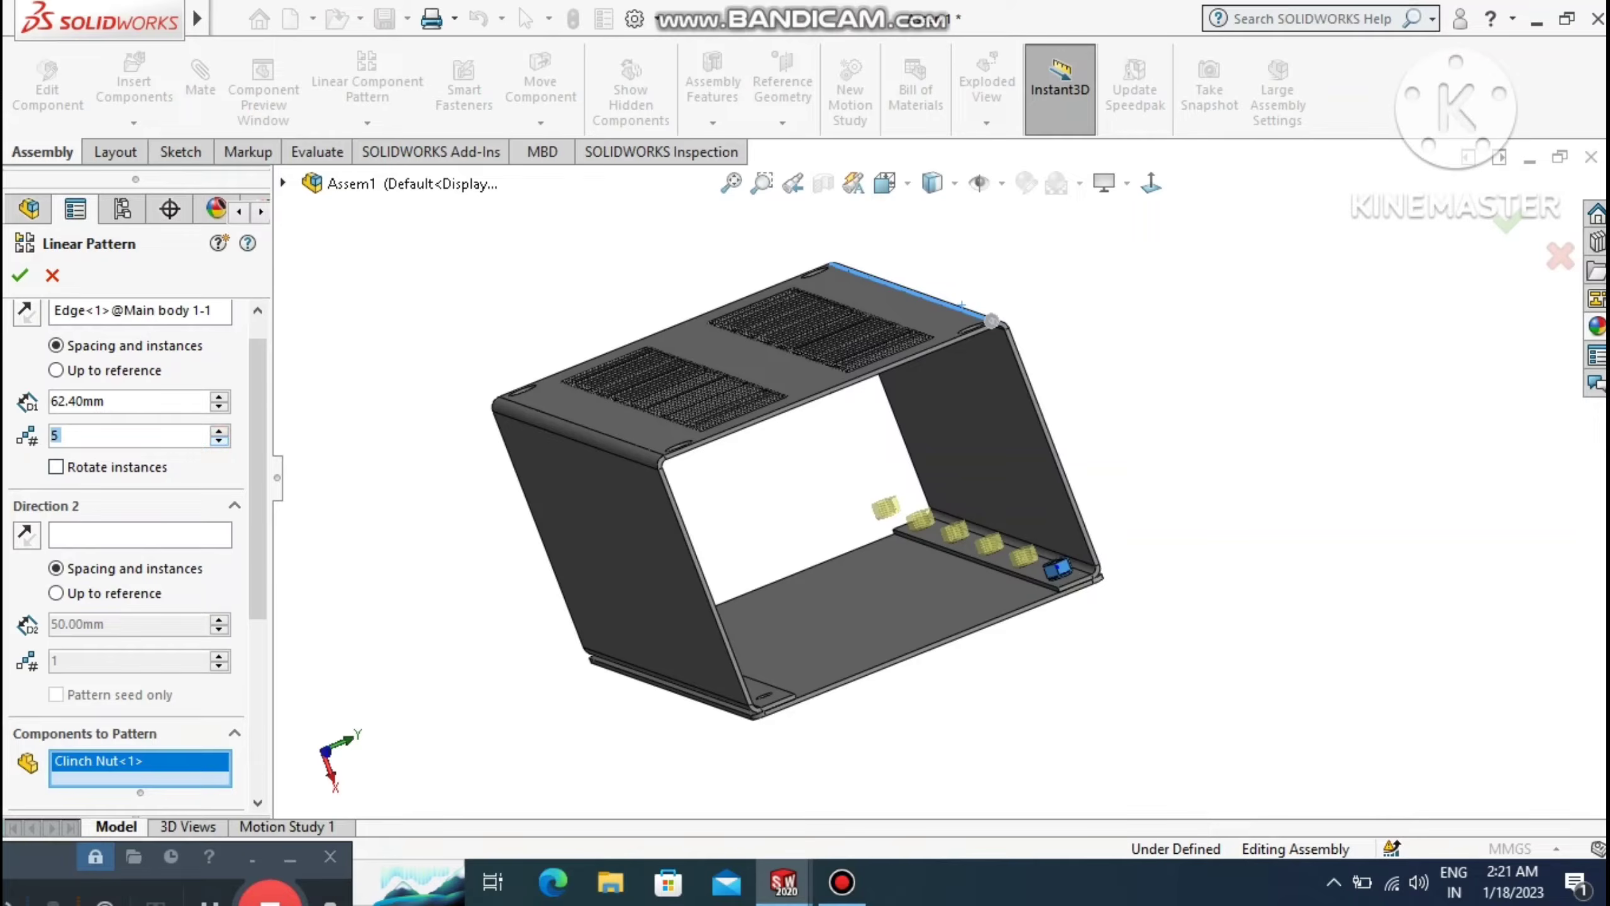
Apply the linear component pattern of the clinch nut along the main body's flange and clear the selection.
left_click(20, 275)
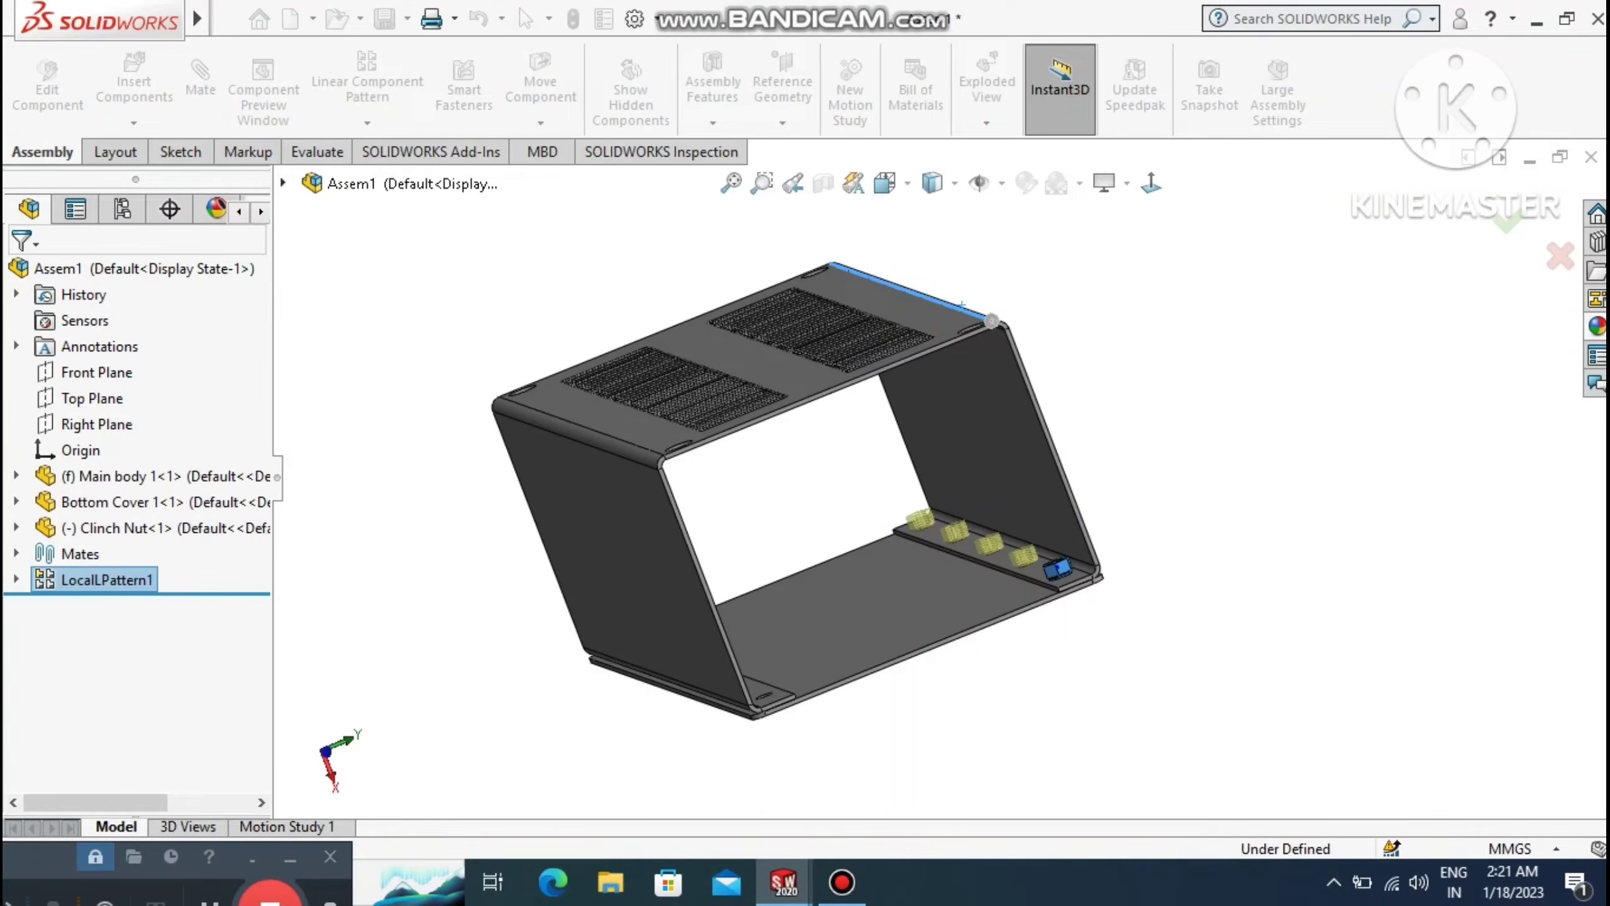
left_click(1170, 660)
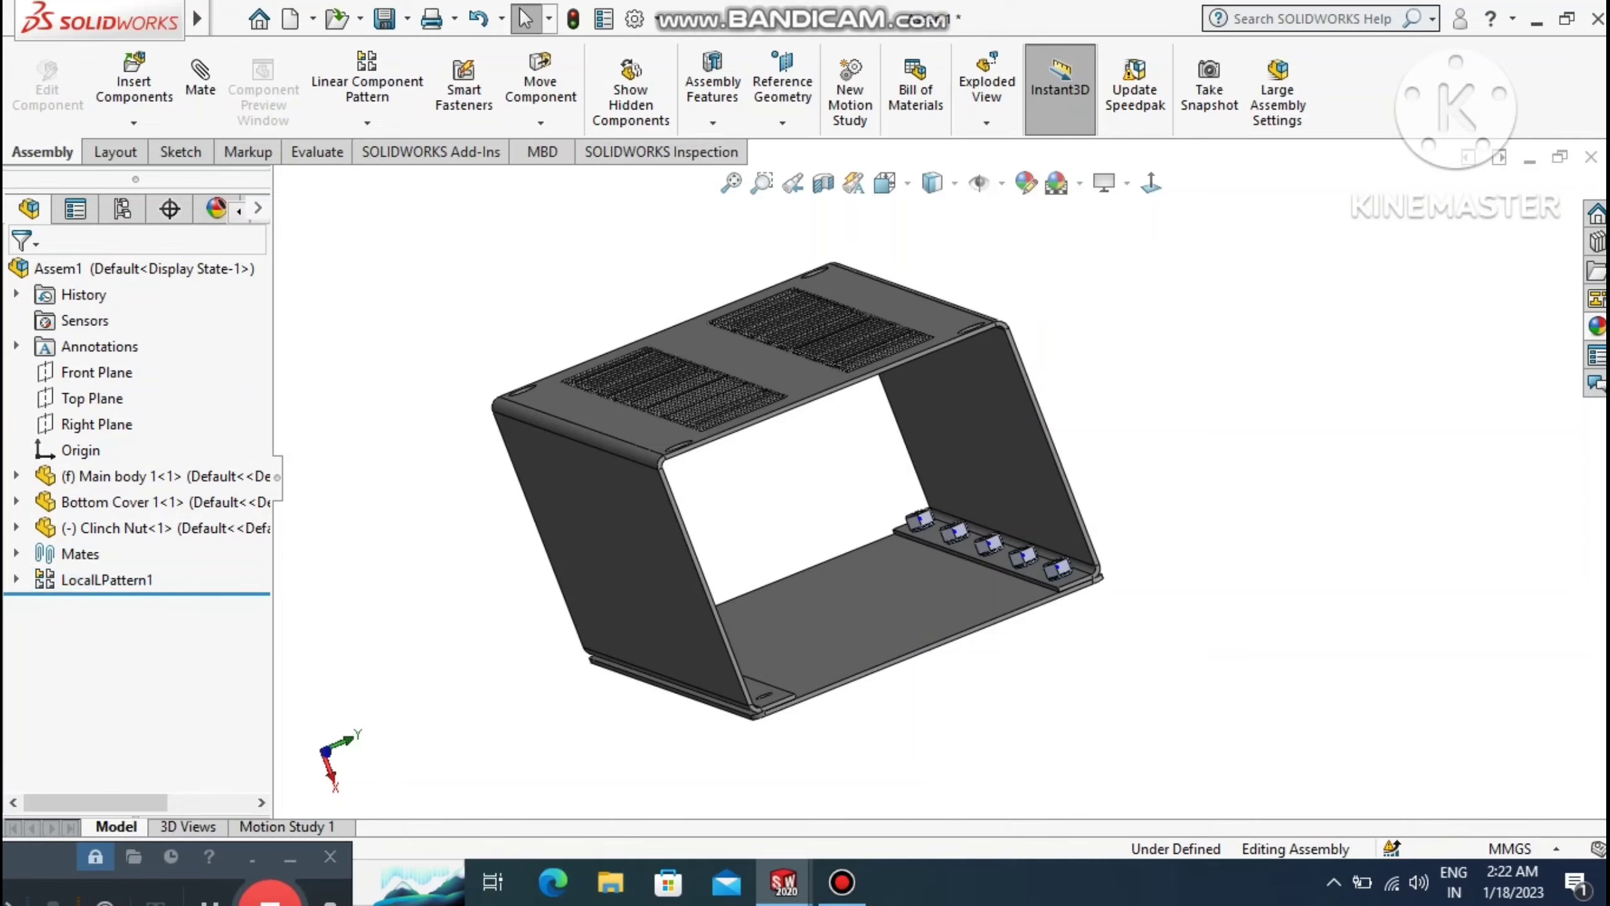
Create a mid-plane reference plane between the two opposite outer side faces of the main body.
scroll(1223, 691, "down", 1)
middle_click_drag(1179, 666, 1071, 628)
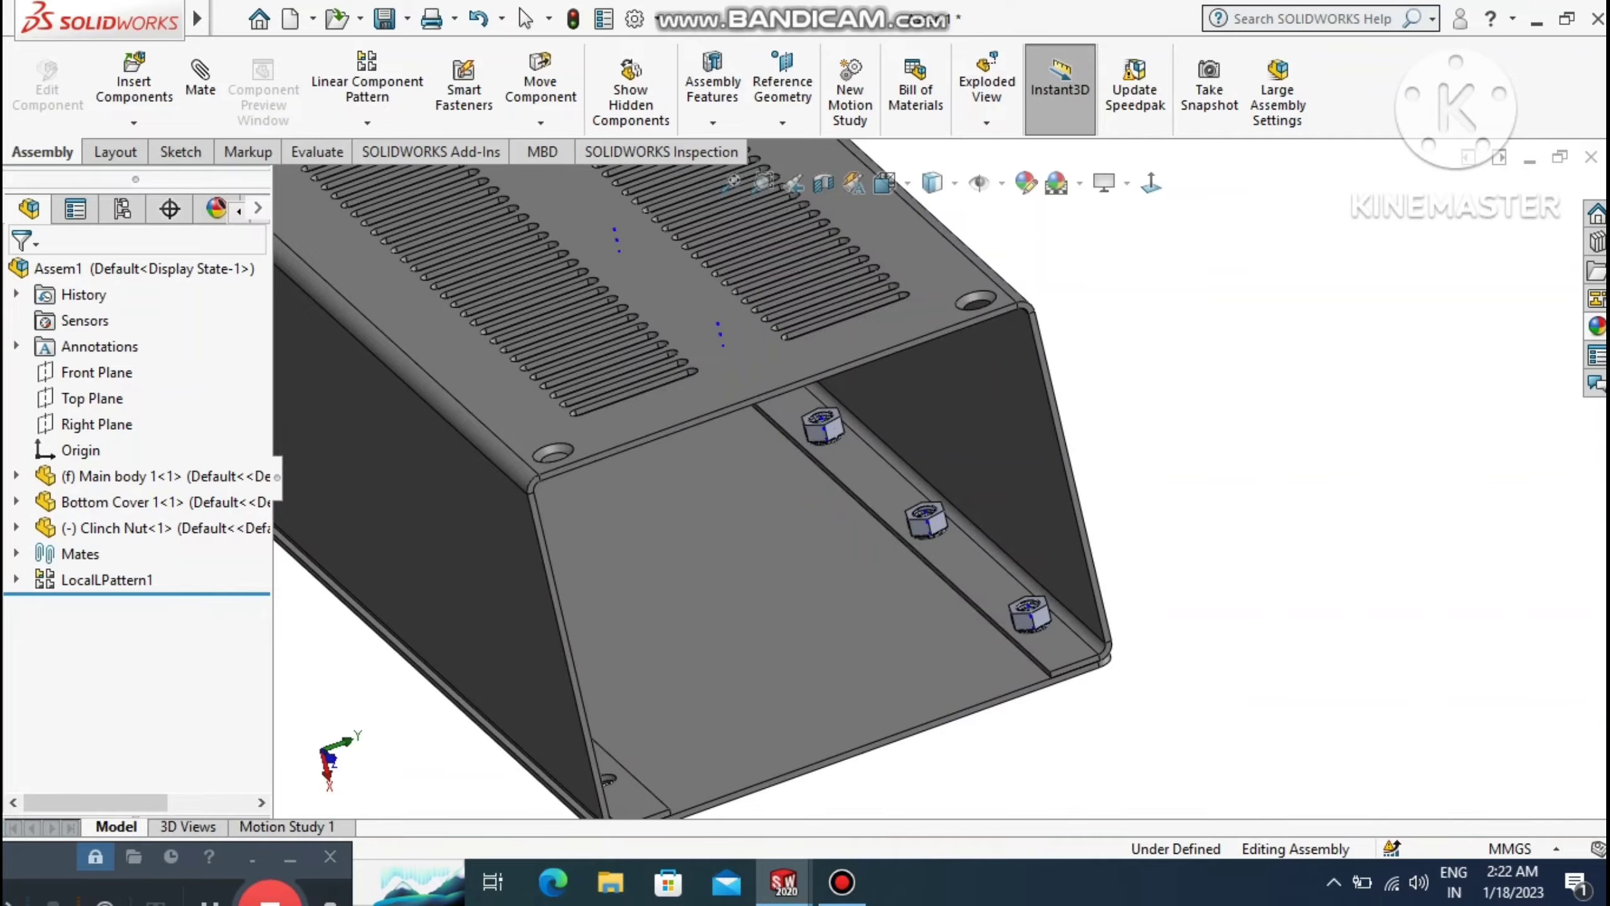
scroll(1175, 761, "down", 1)
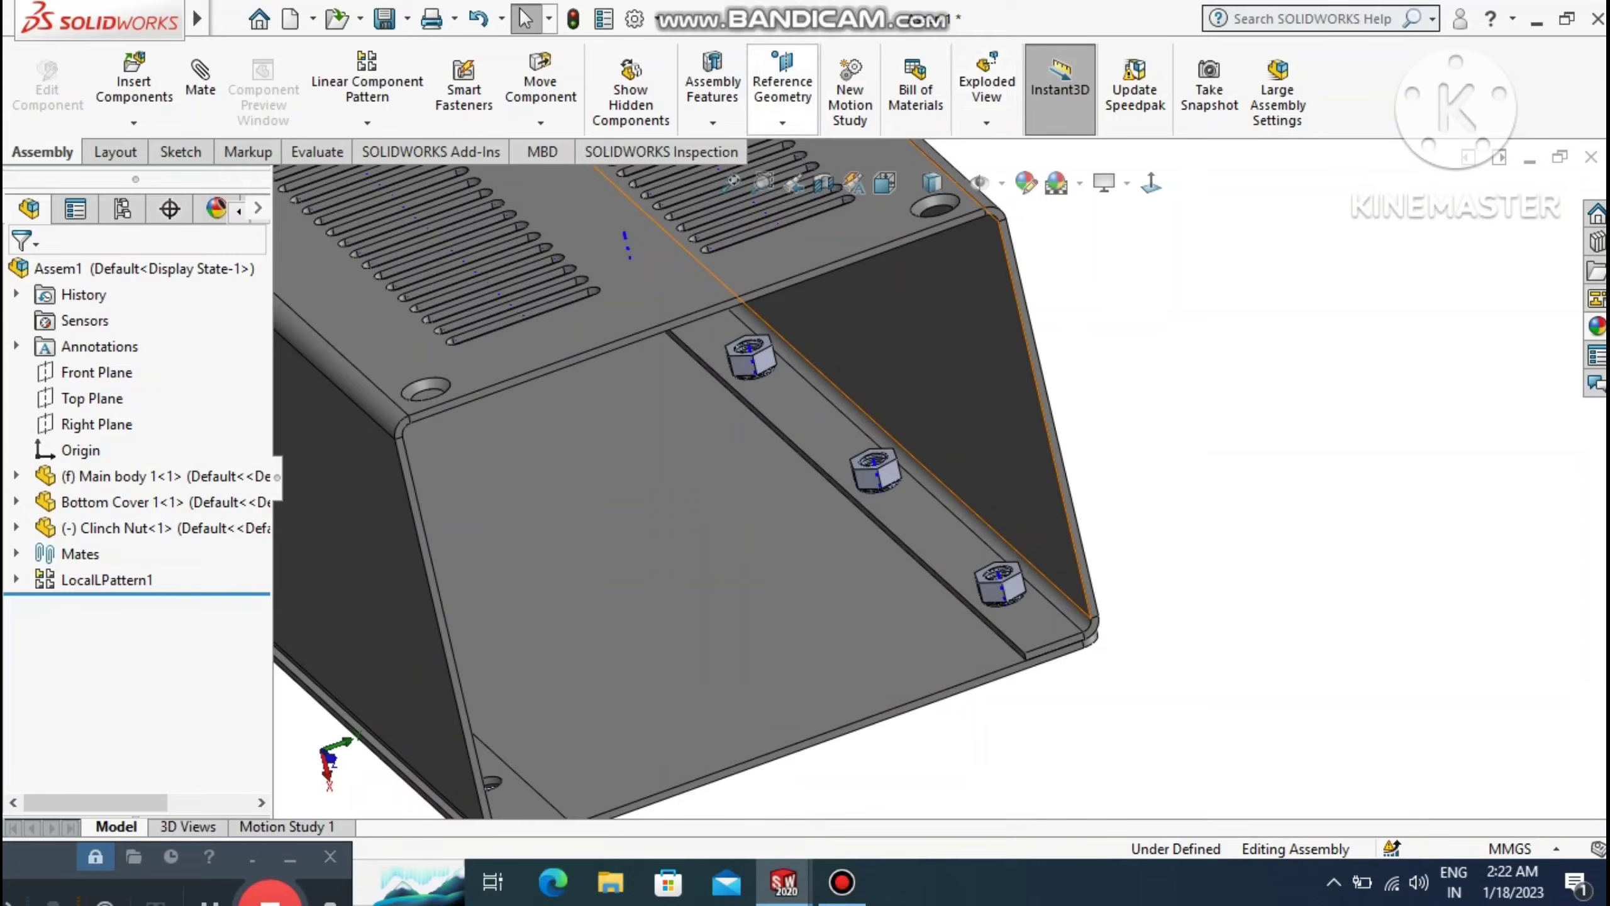
left_click(782, 122)
left_click(800, 153)
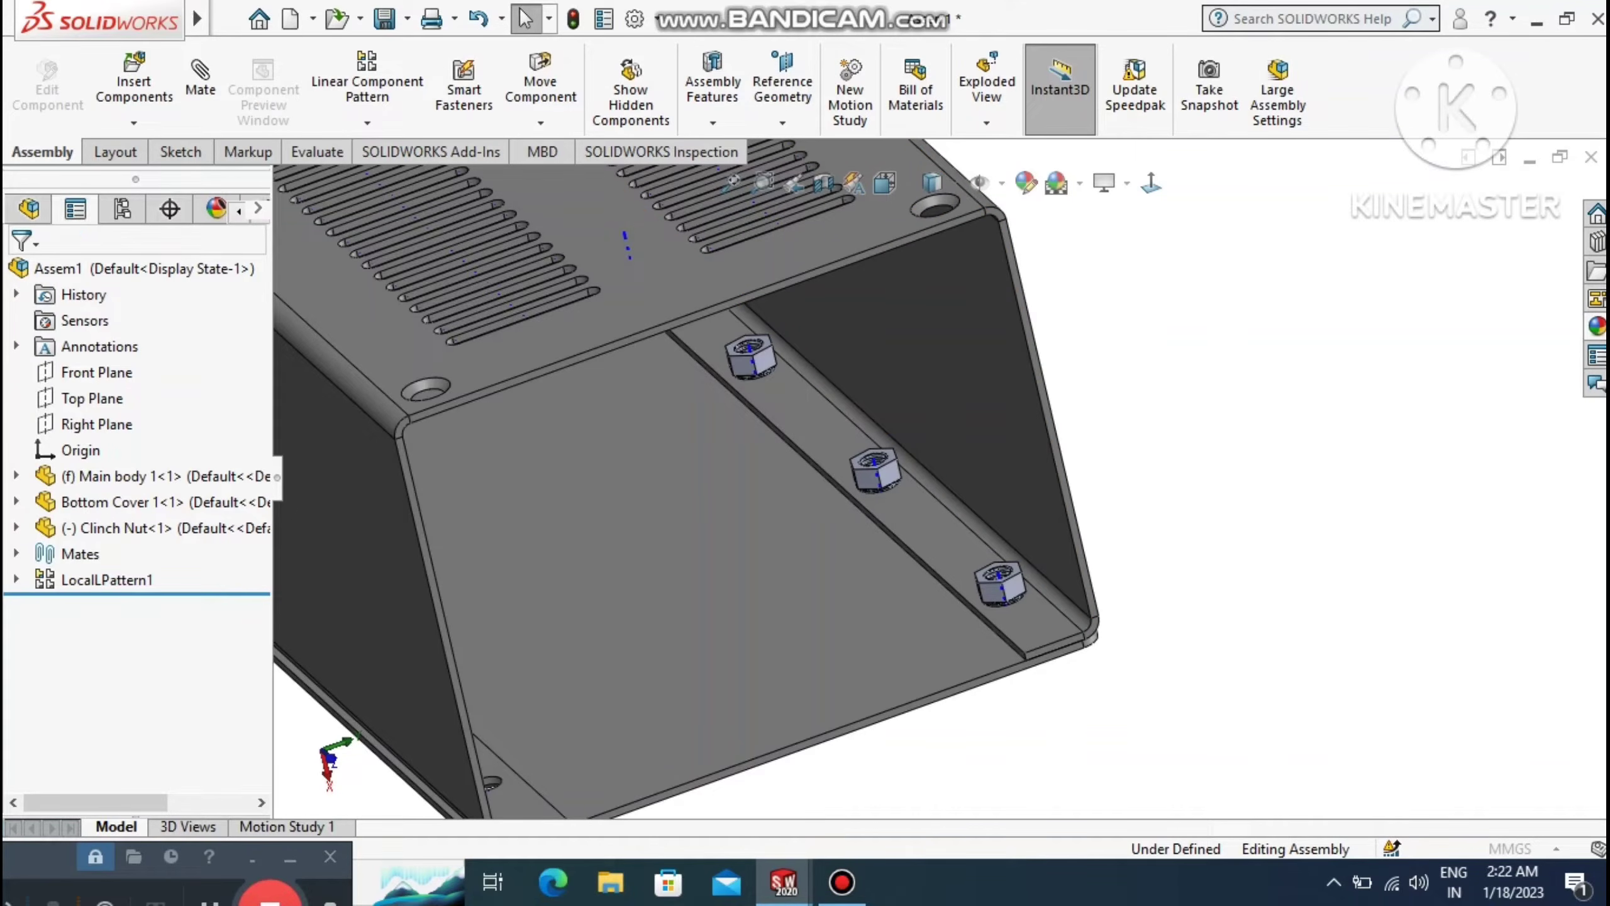
middle_click_drag(1066, 477, 900, 488)
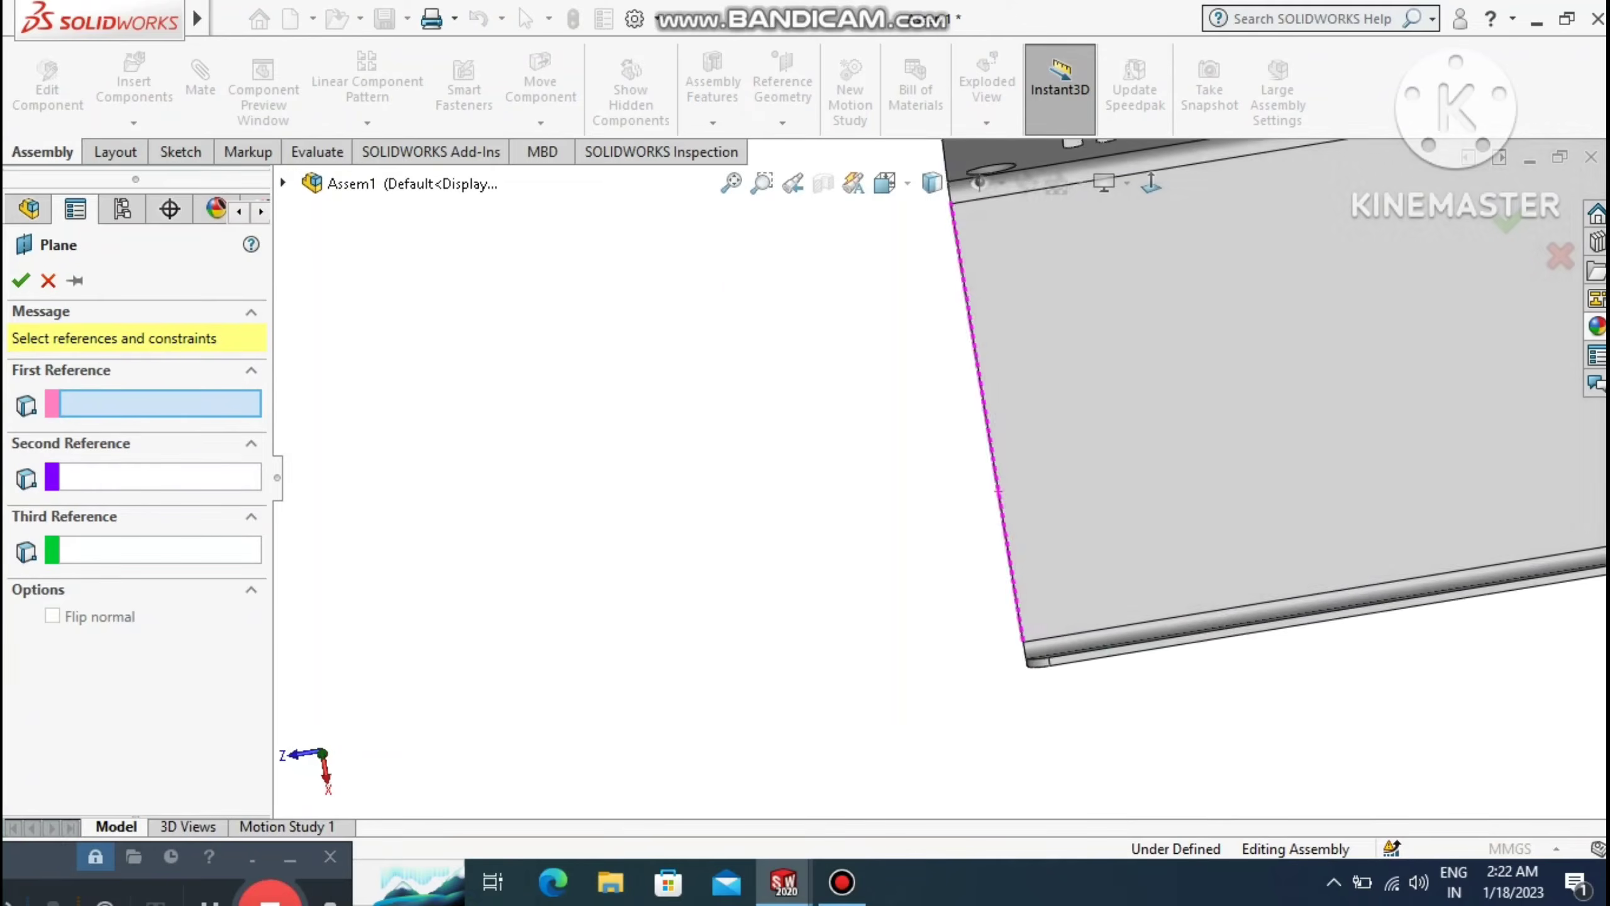
middle_click_drag(998, 494, 1008, 444)
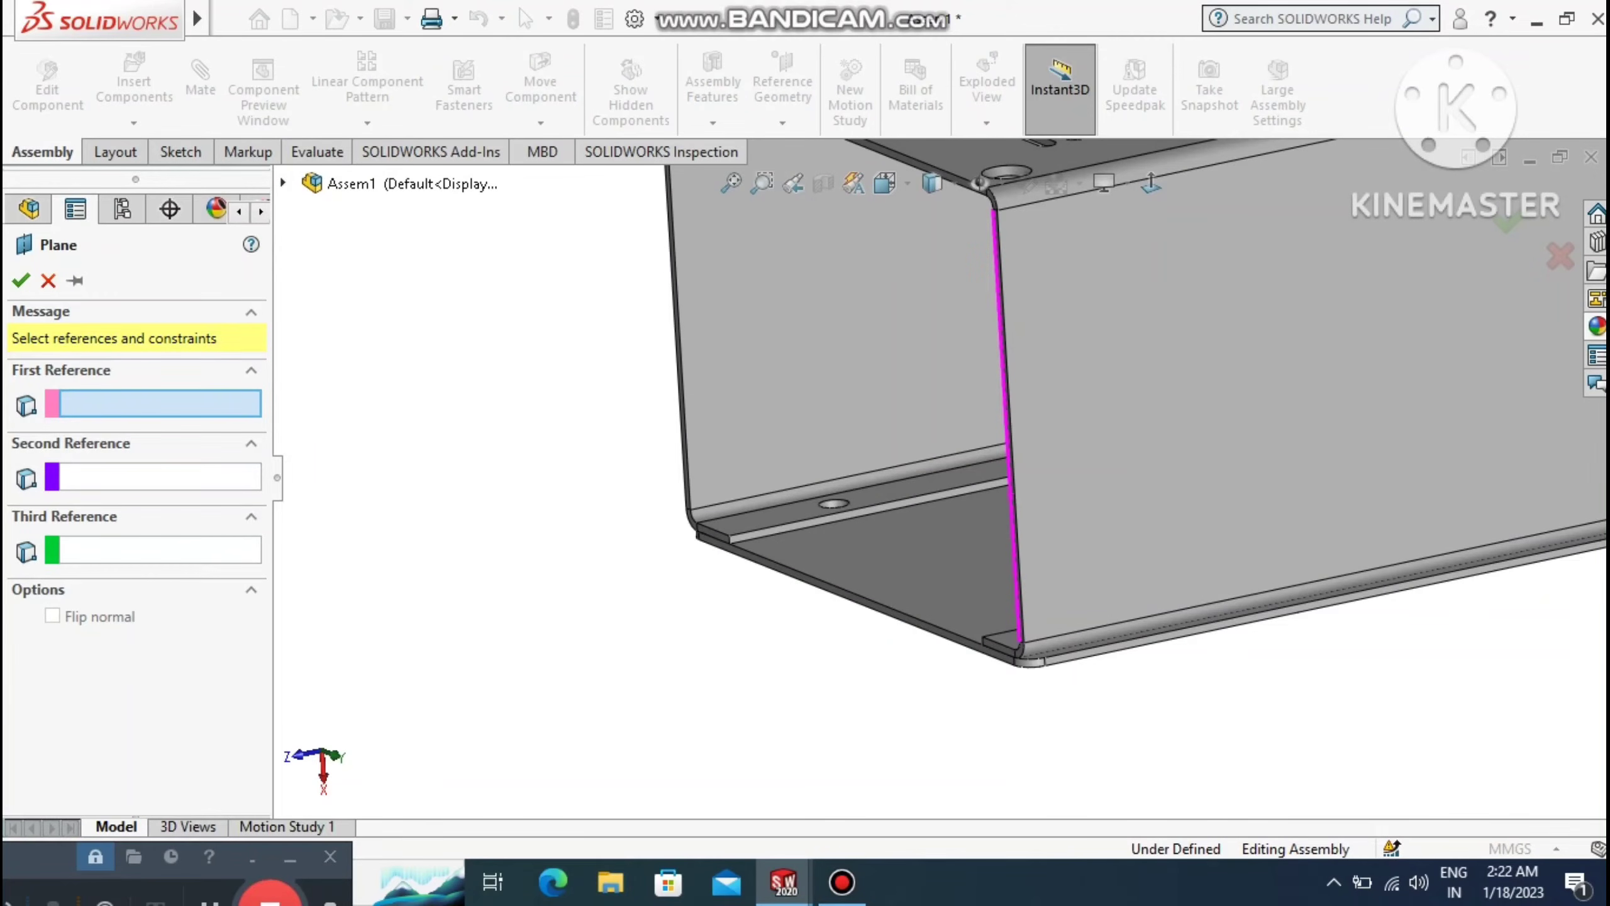
left_click(1141, 349)
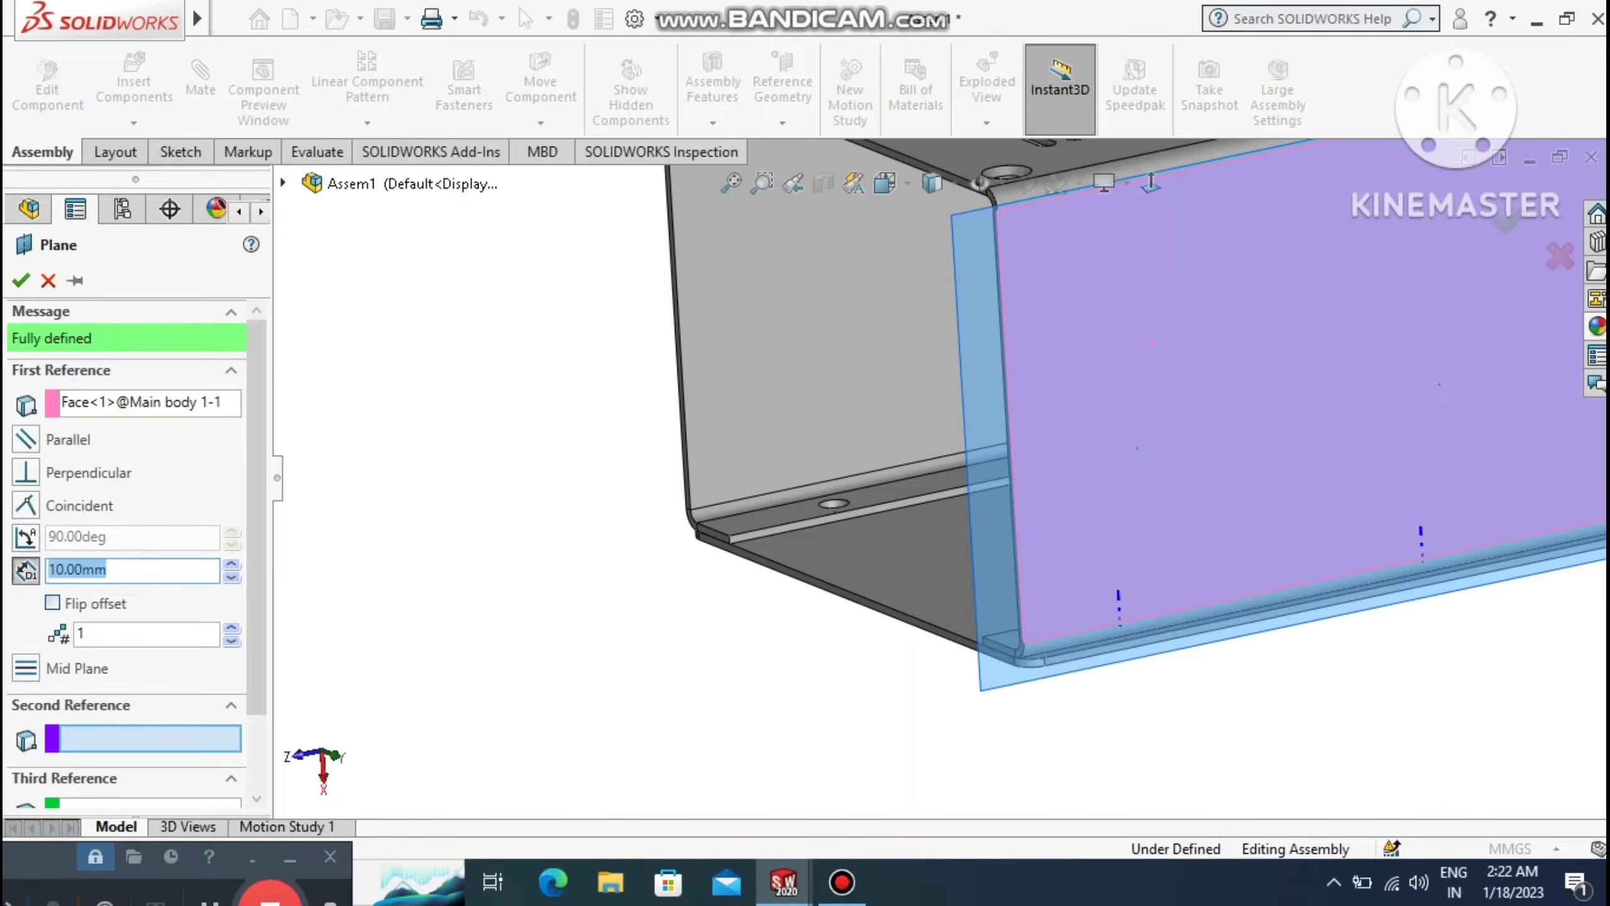
middle_click_drag(805, 401, 869, 393)
scroll(791, 711, "down", 1)
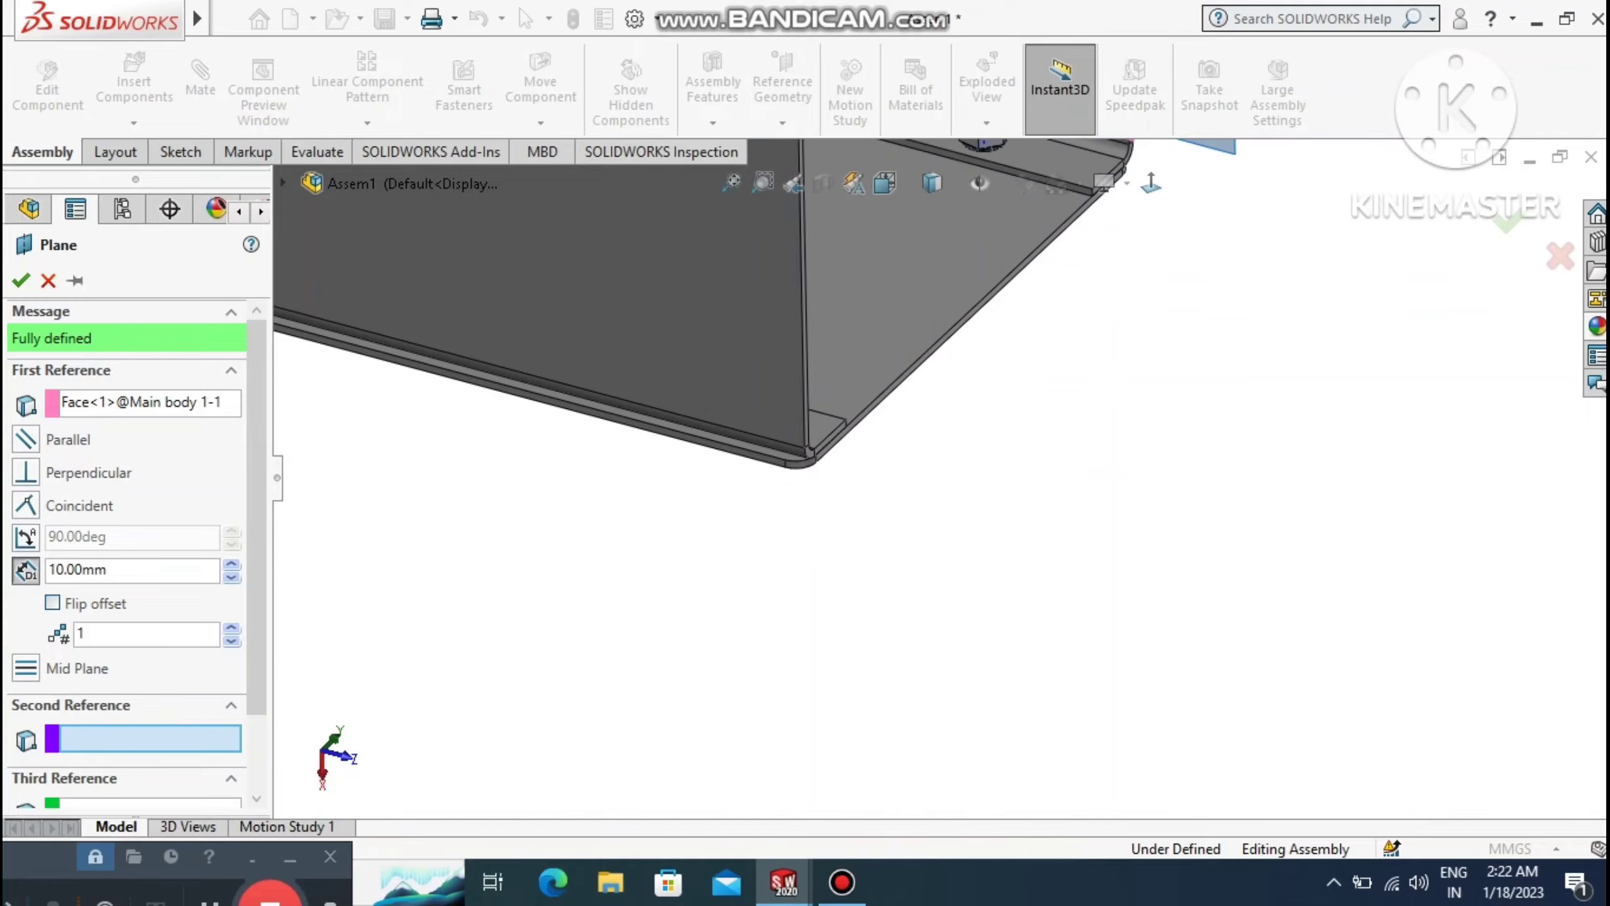
left_click(748, 326)
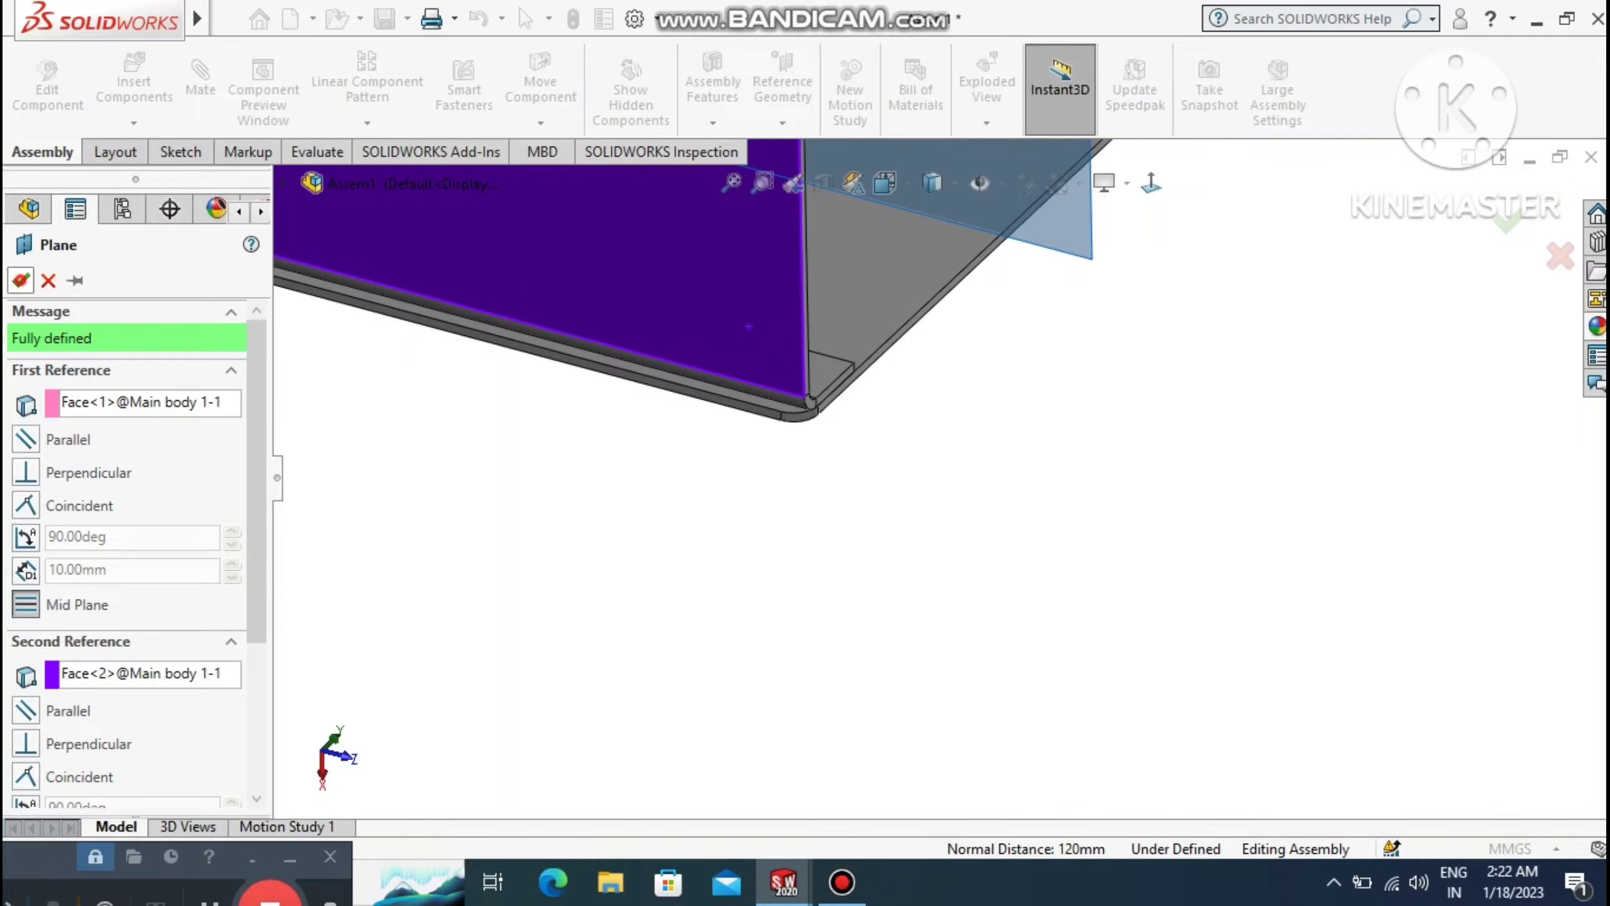
left_click(20, 280)
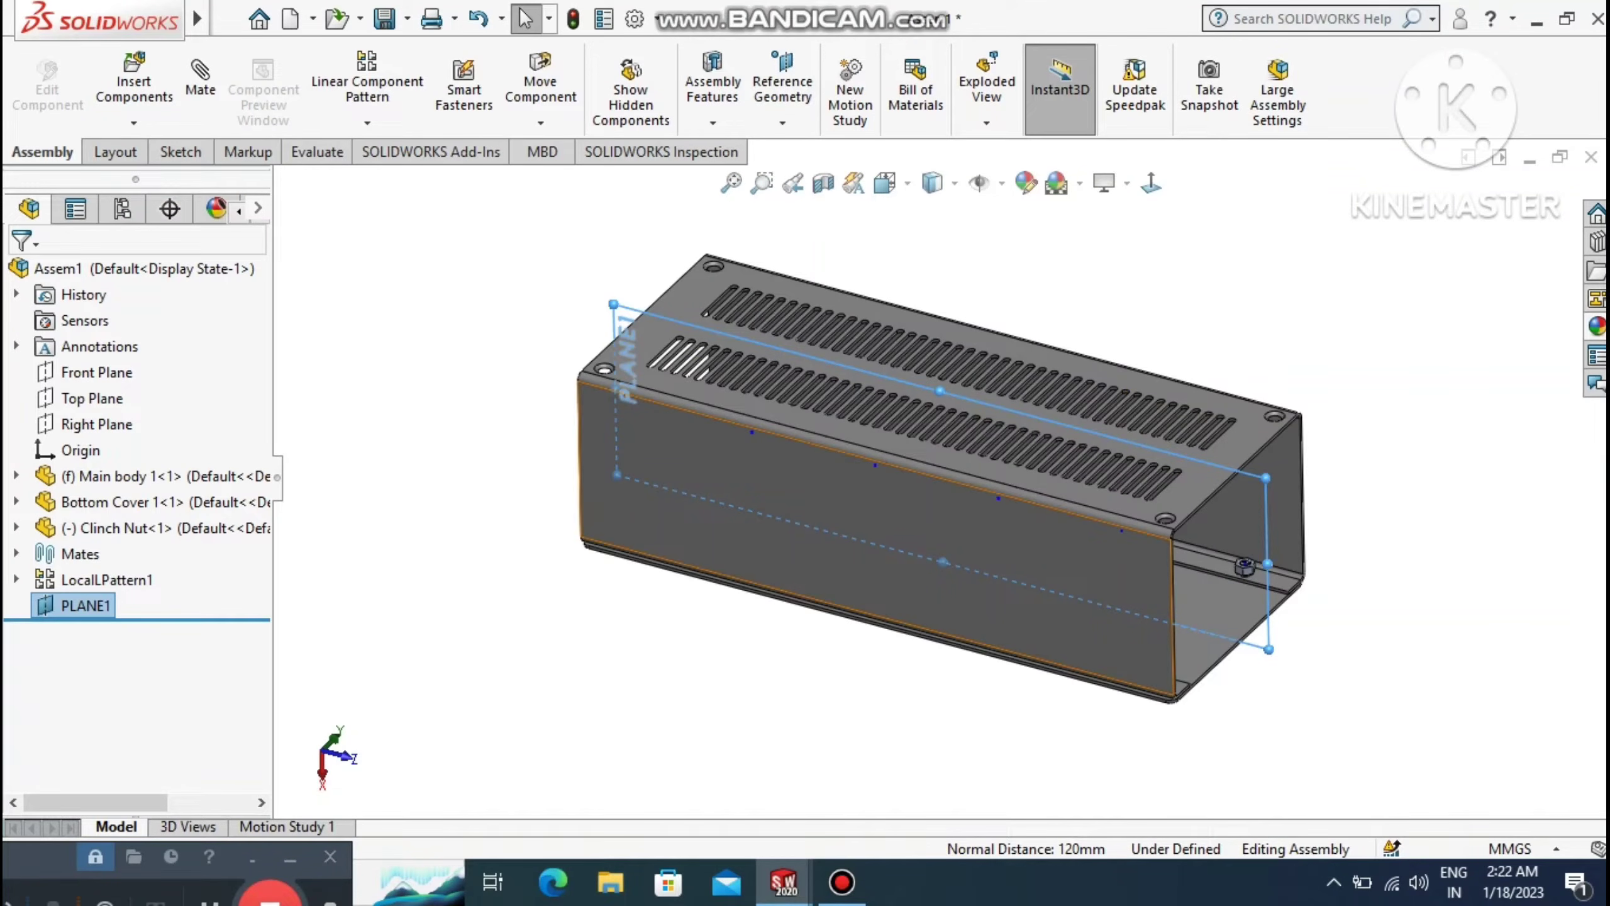
Set up Mirror Components about PLANE1 with all five patterned clinch nuts as the components to mirror.
left_click(1401, 359)
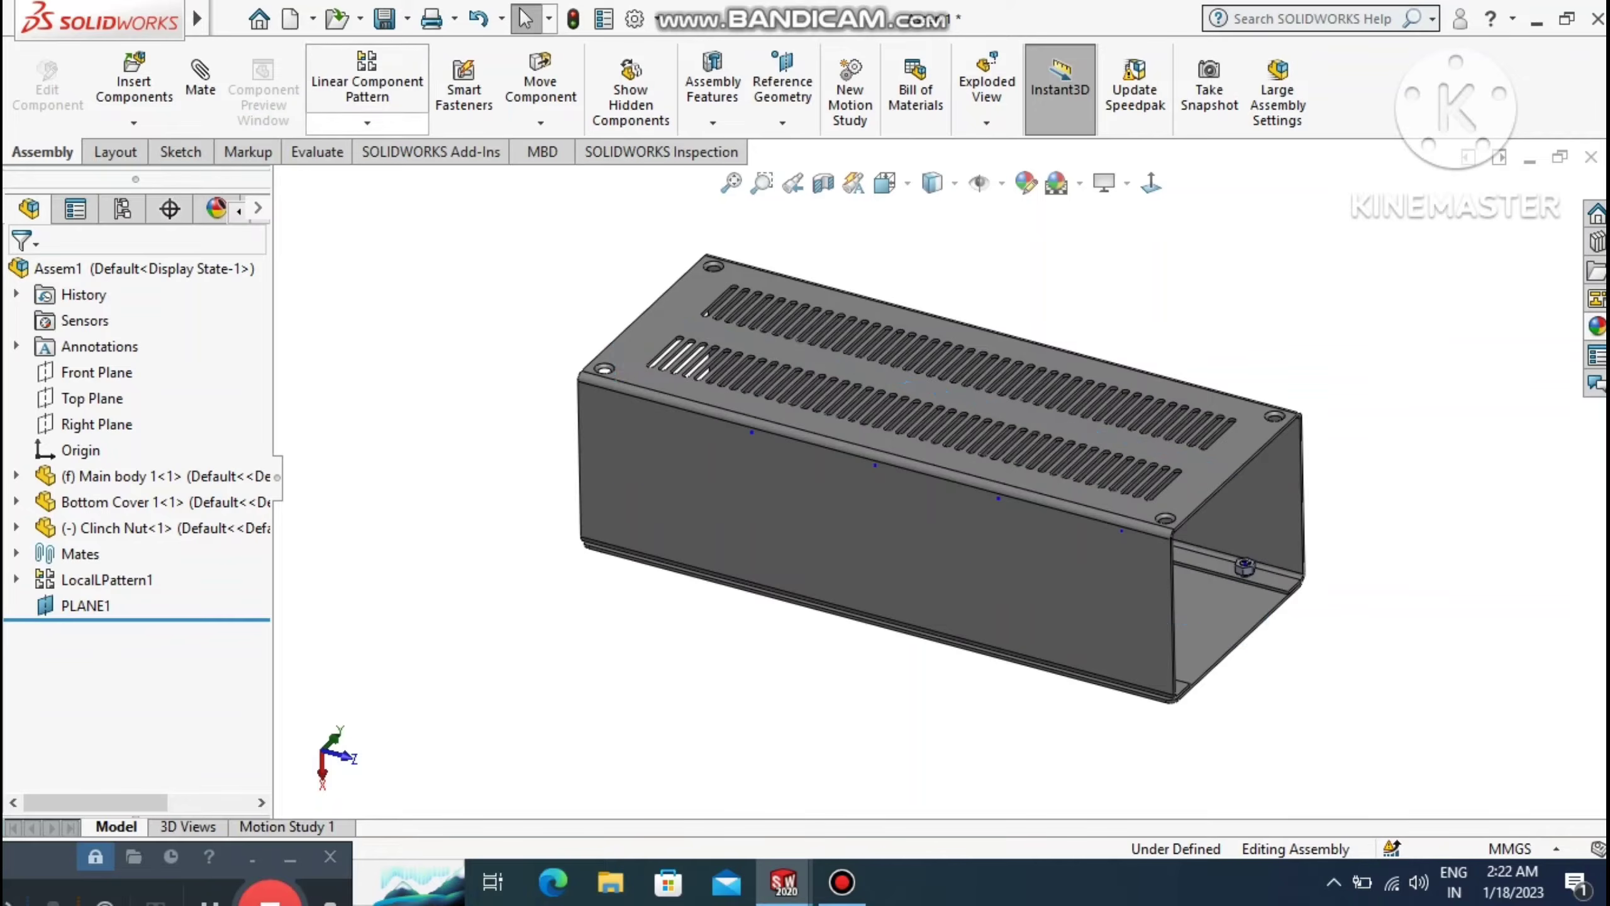
left_click(368, 123)
left_click(377, 325)
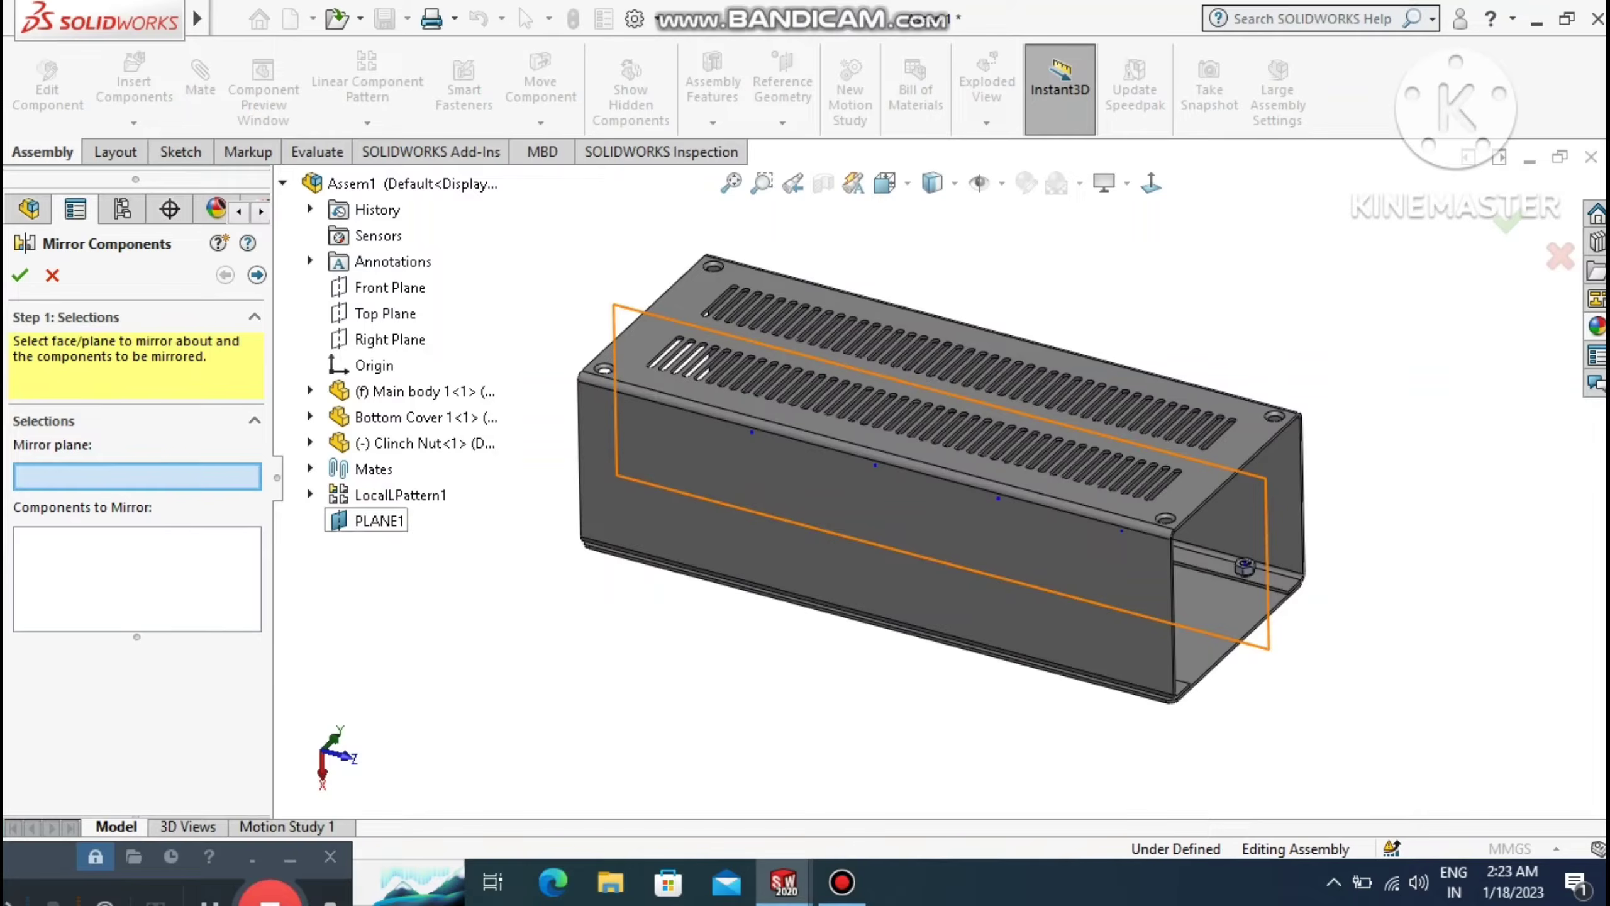
left_click(380, 520)
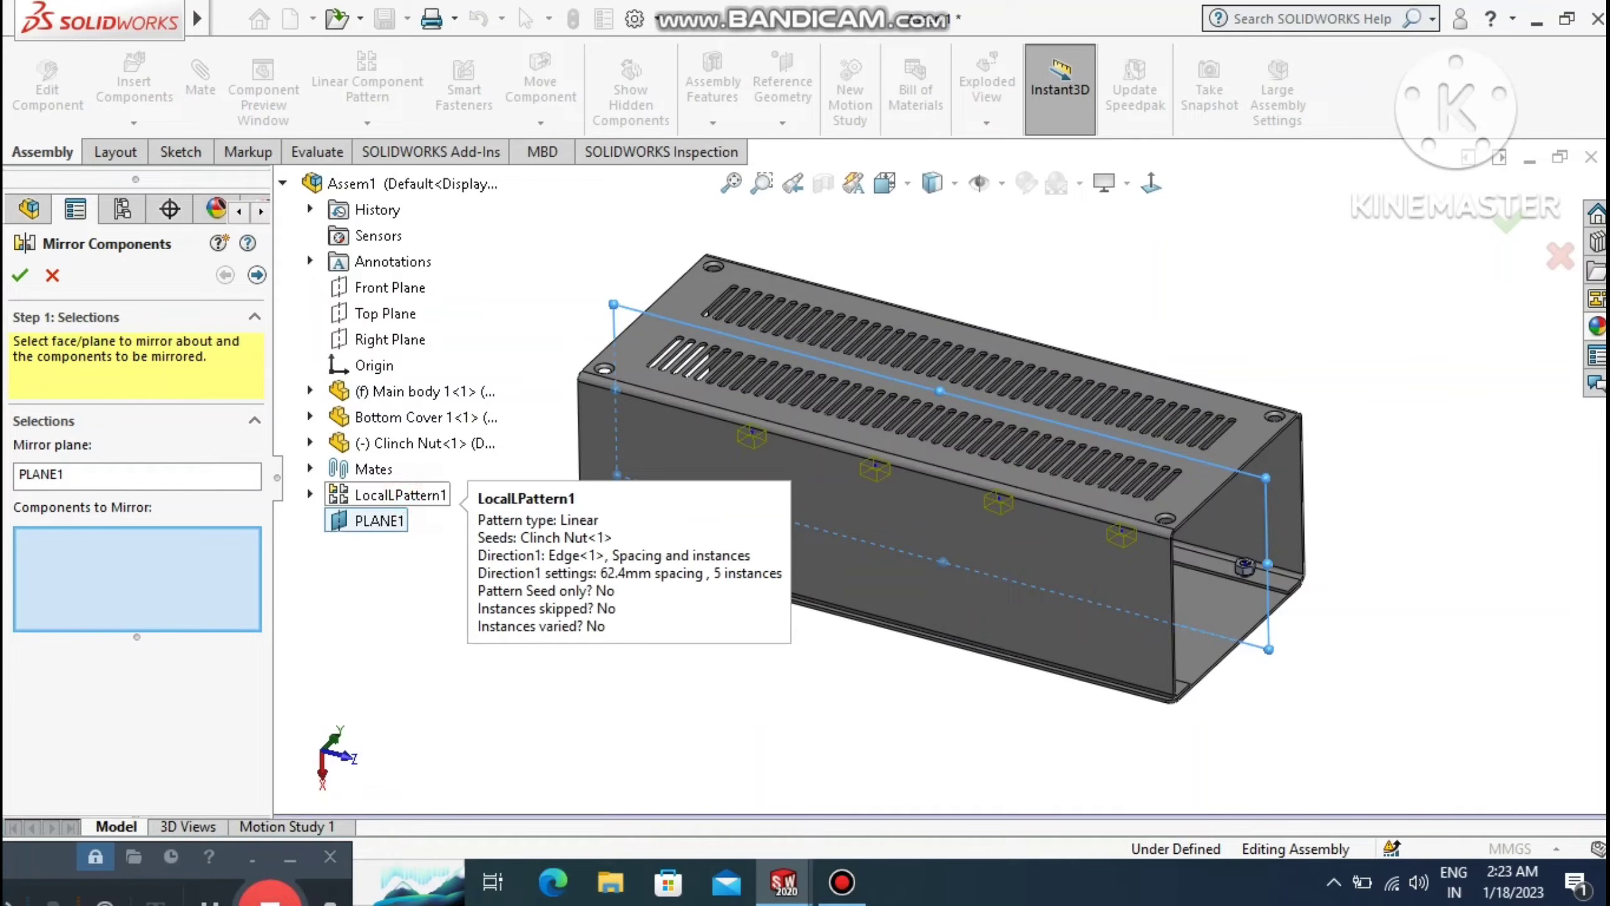
left_click(401, 495)
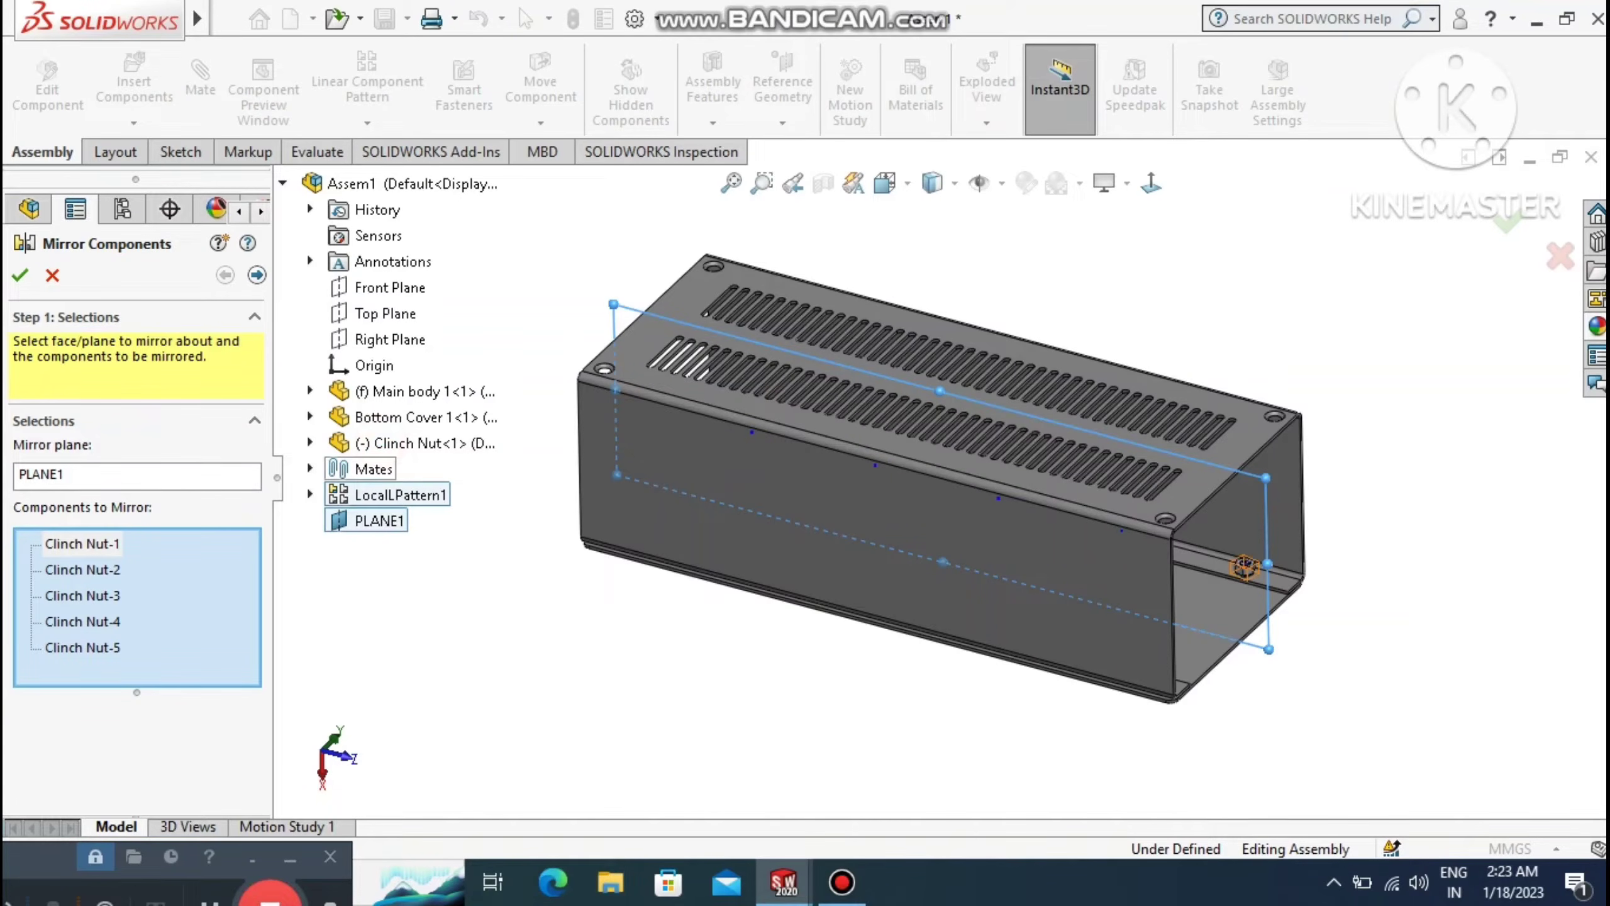
left_click(384, 443)
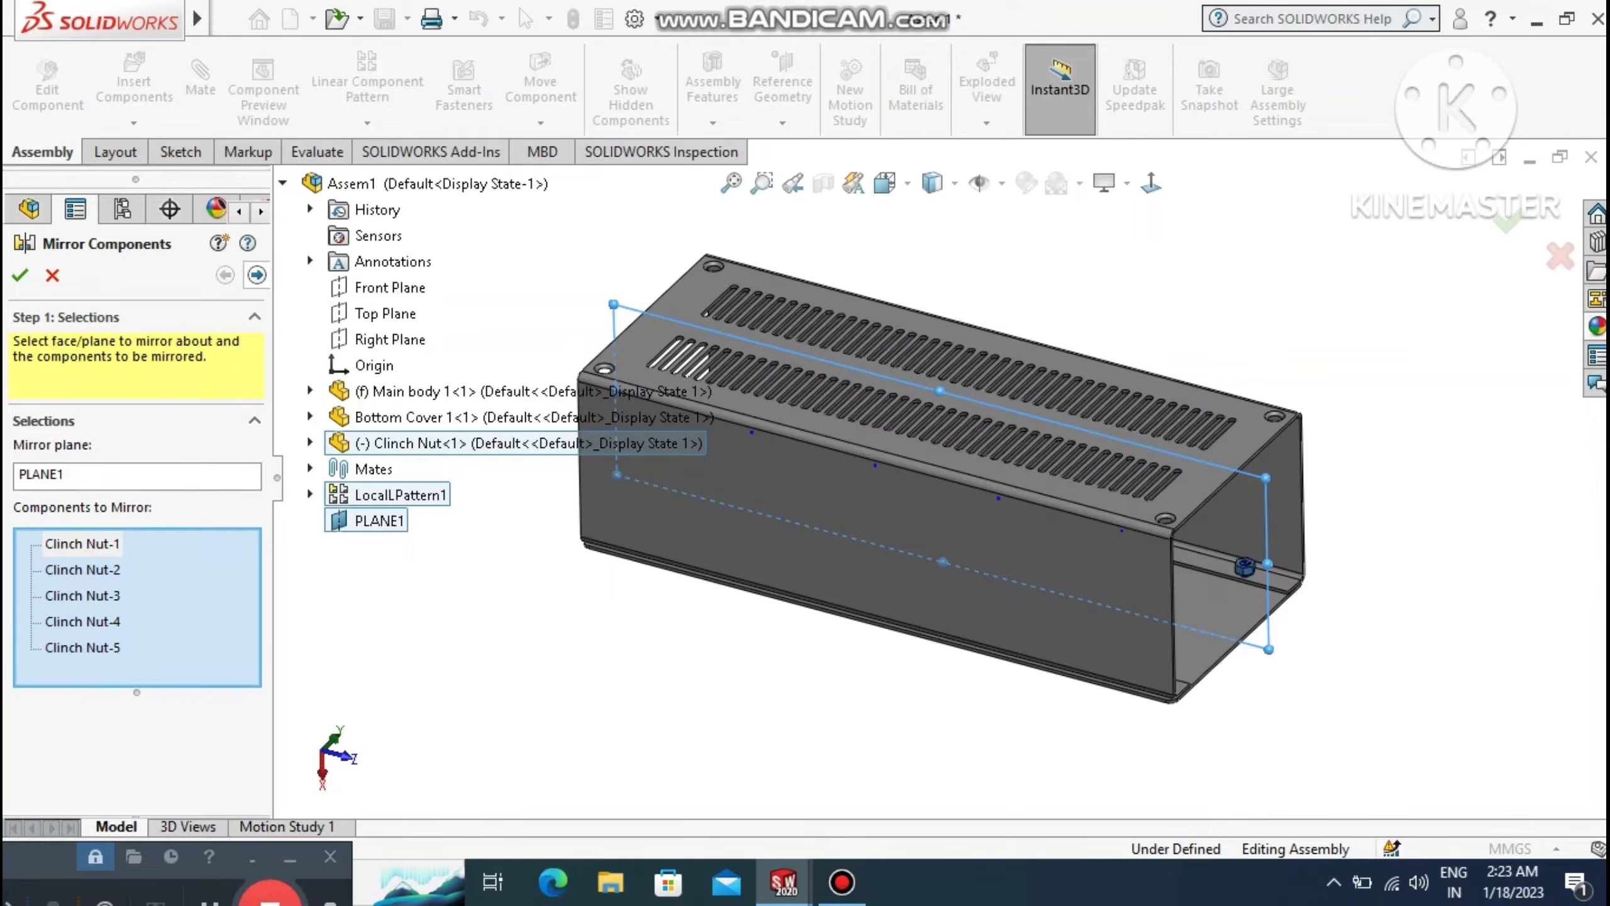
left_click(256, 274)
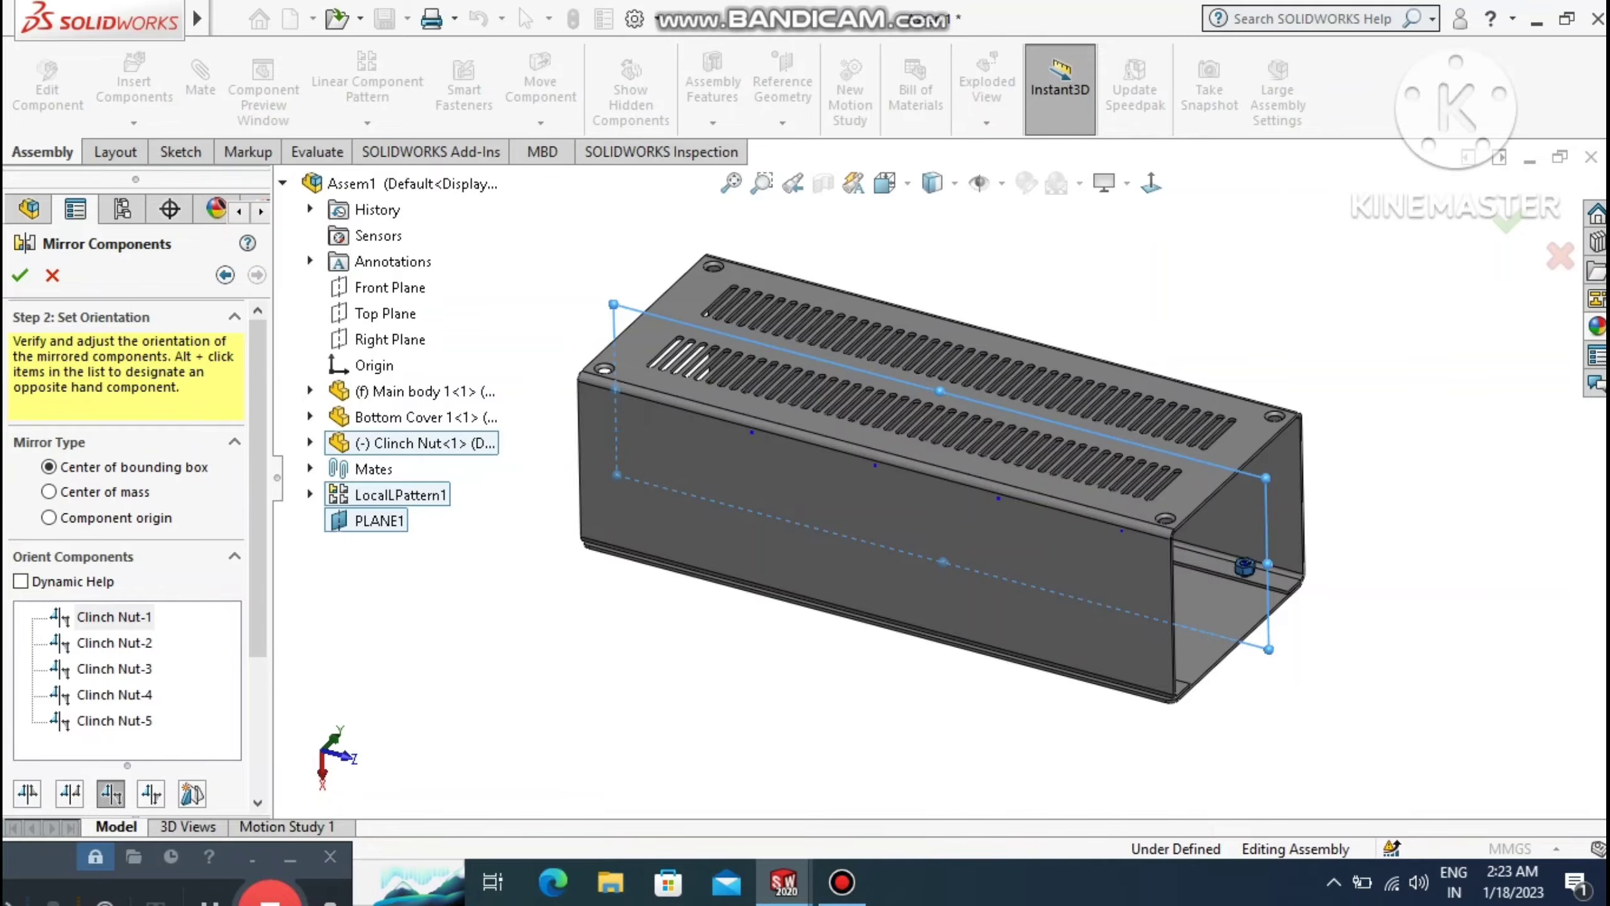
Check the previewed nuts inside the box and complete the mirror with the Center of bounding box type.
middle_click_drag(1015, 507, 768, 434)
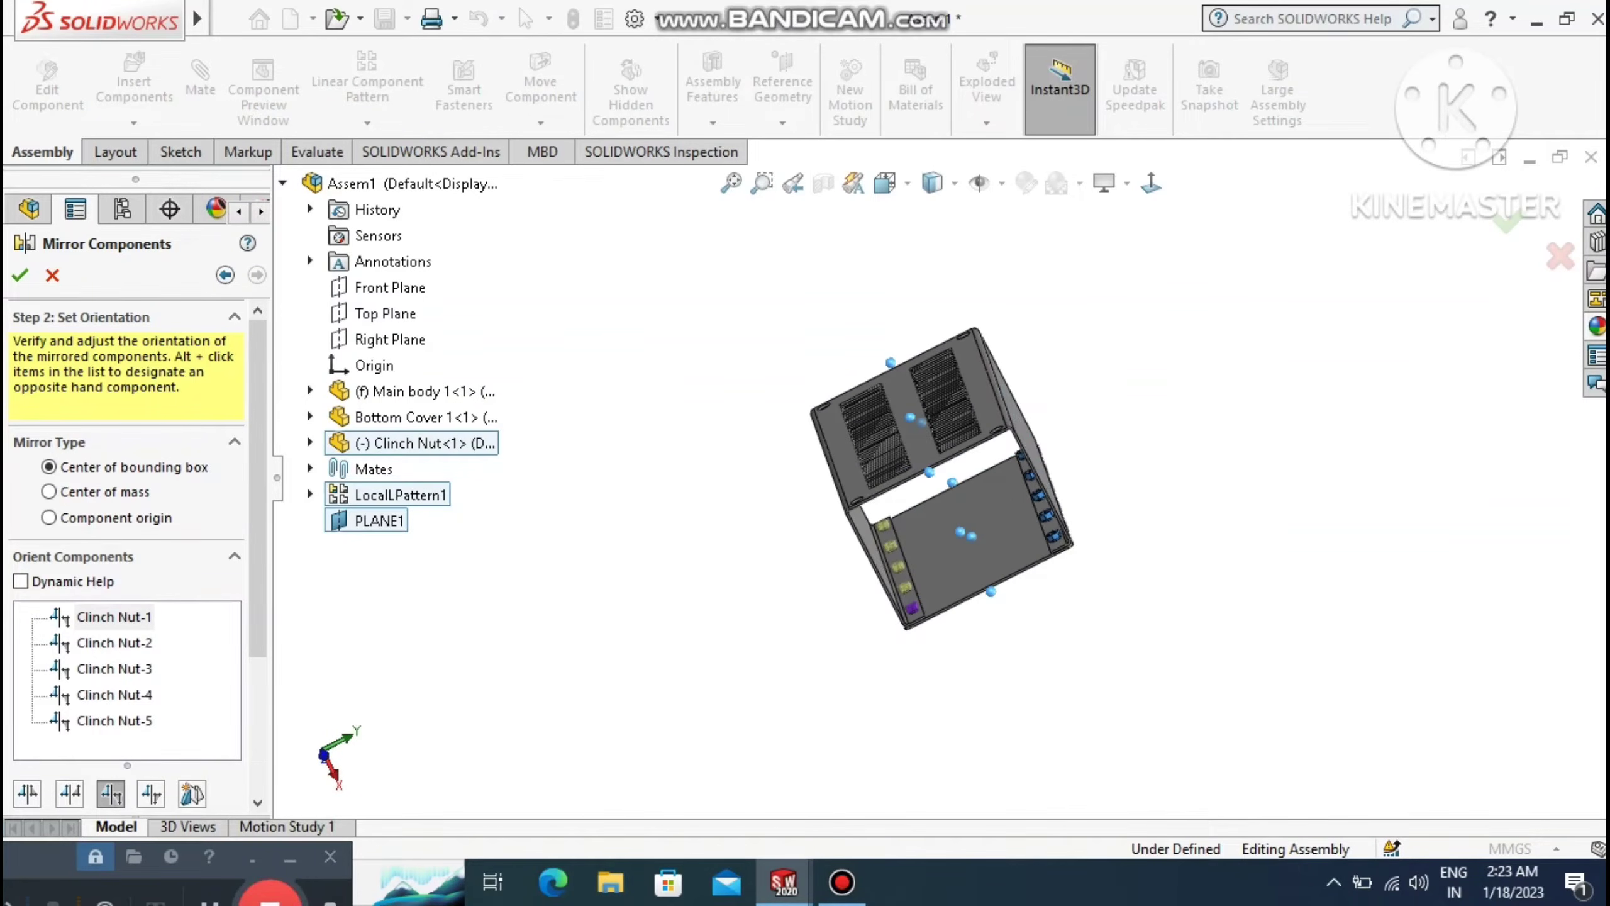
middle_click_drag(942, 479, 1024, 437, "ctrl")
left_click(788, 183)
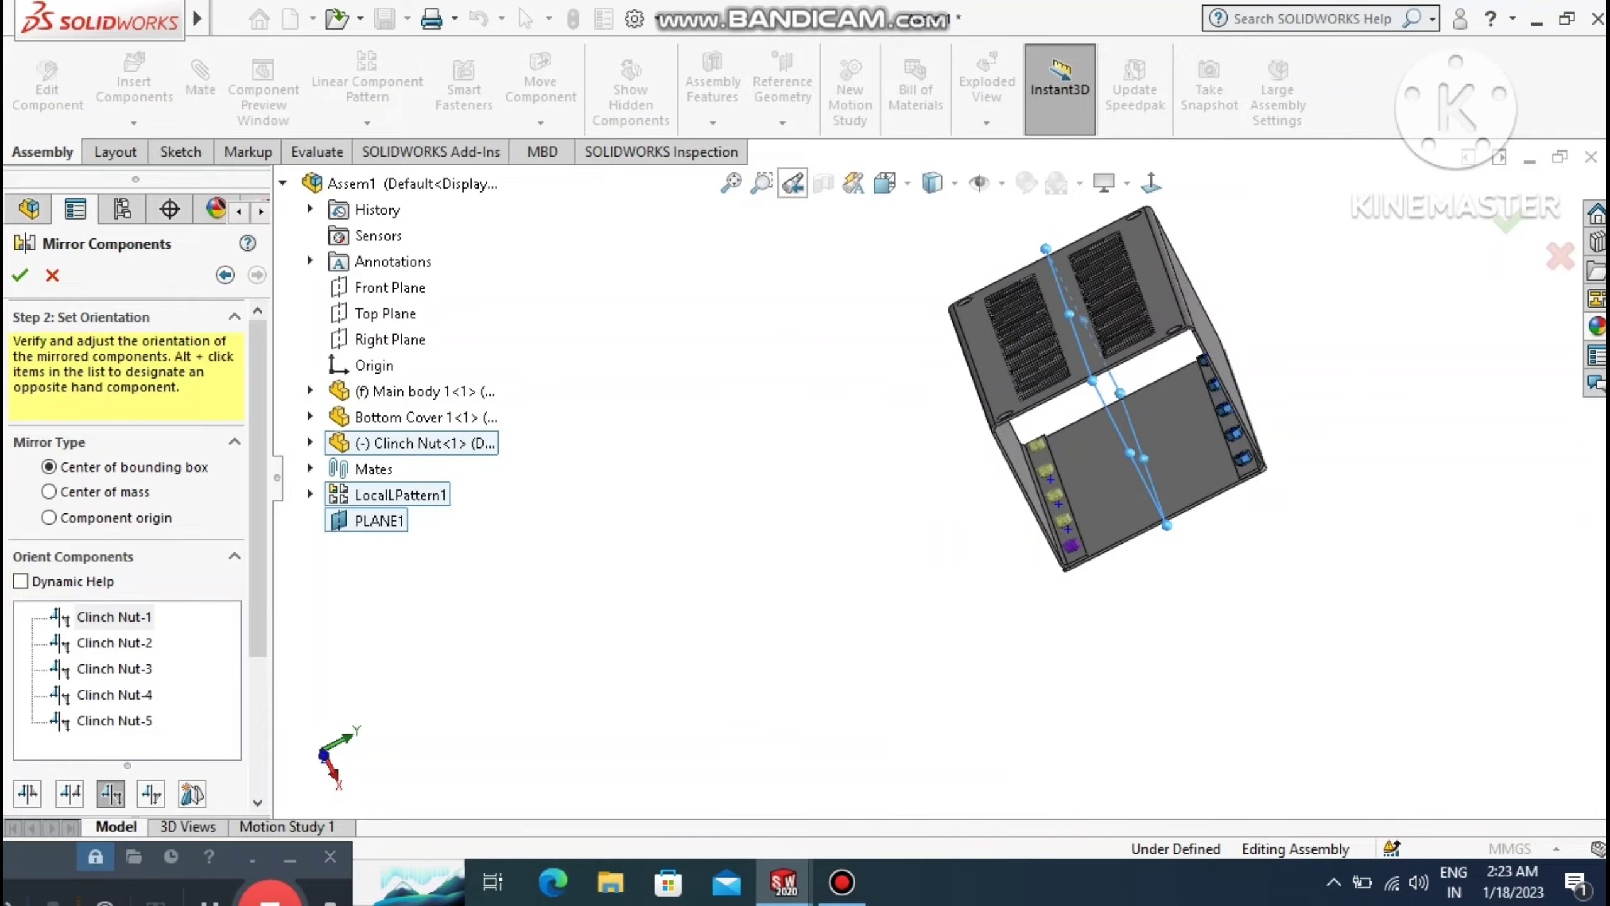
left_click_drag(730, 317, 1168, 478)
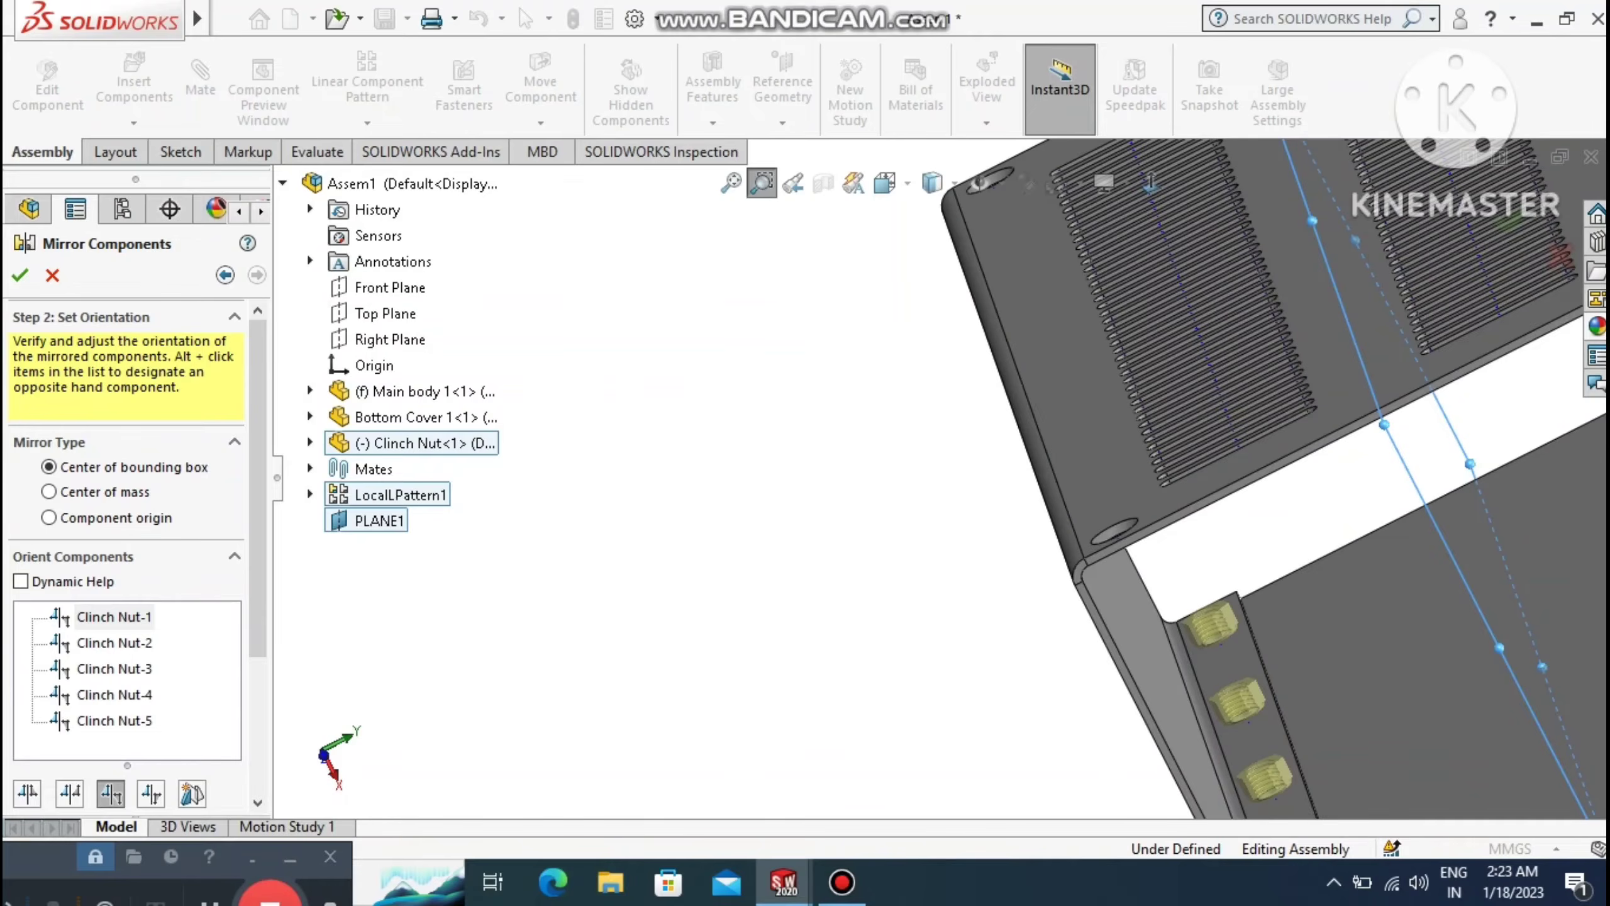
left_click_drag(885, 279, 995, 327)
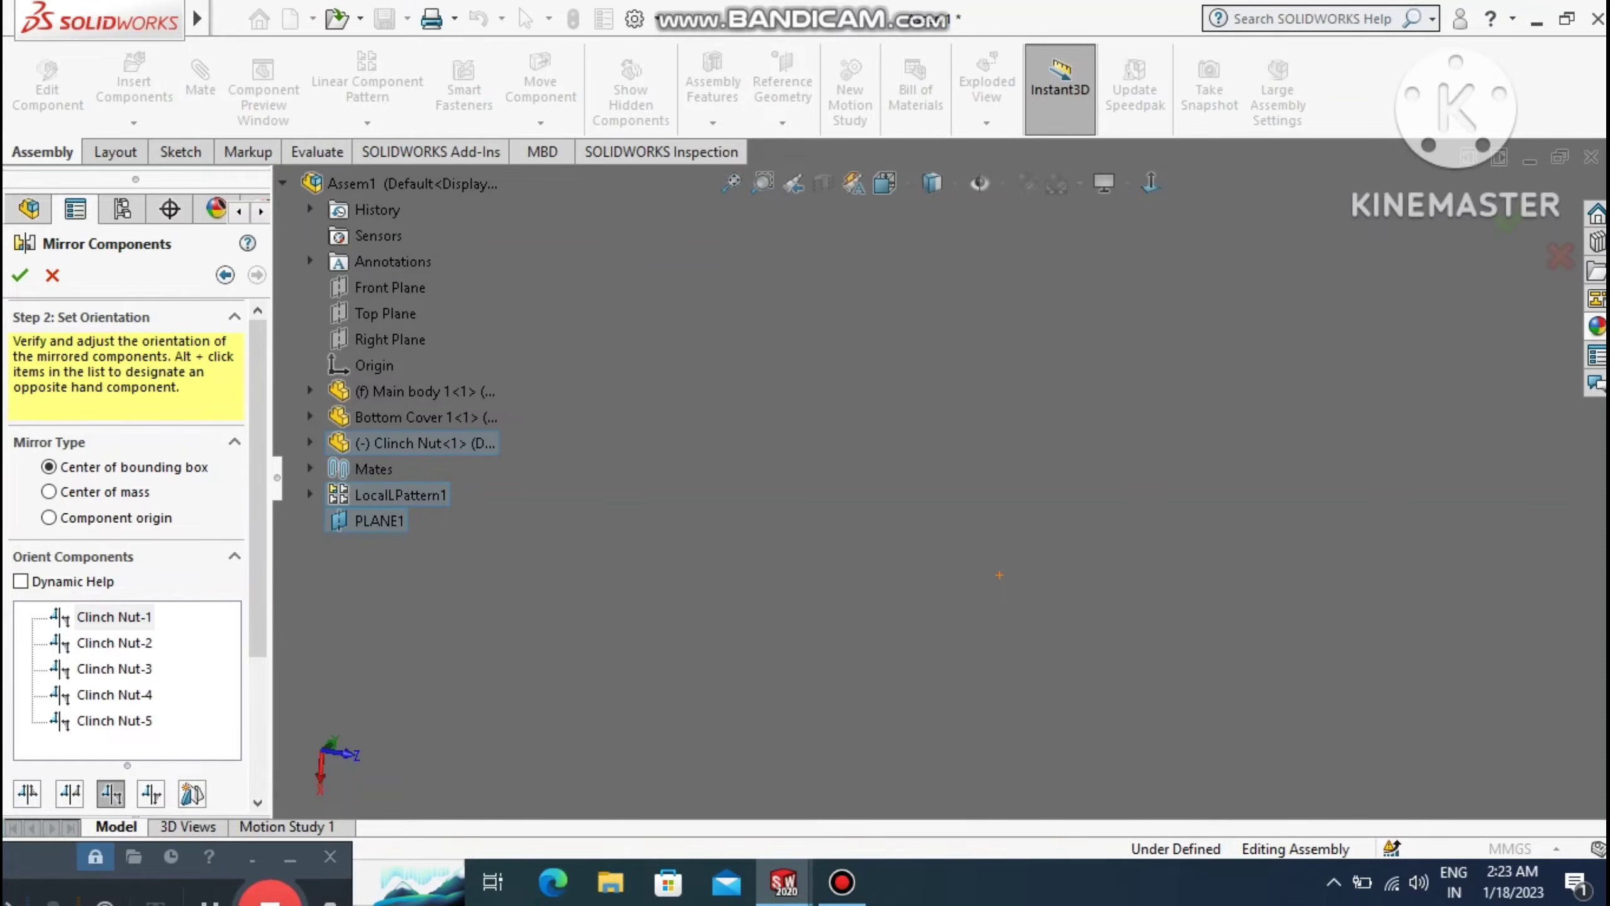
key("f")
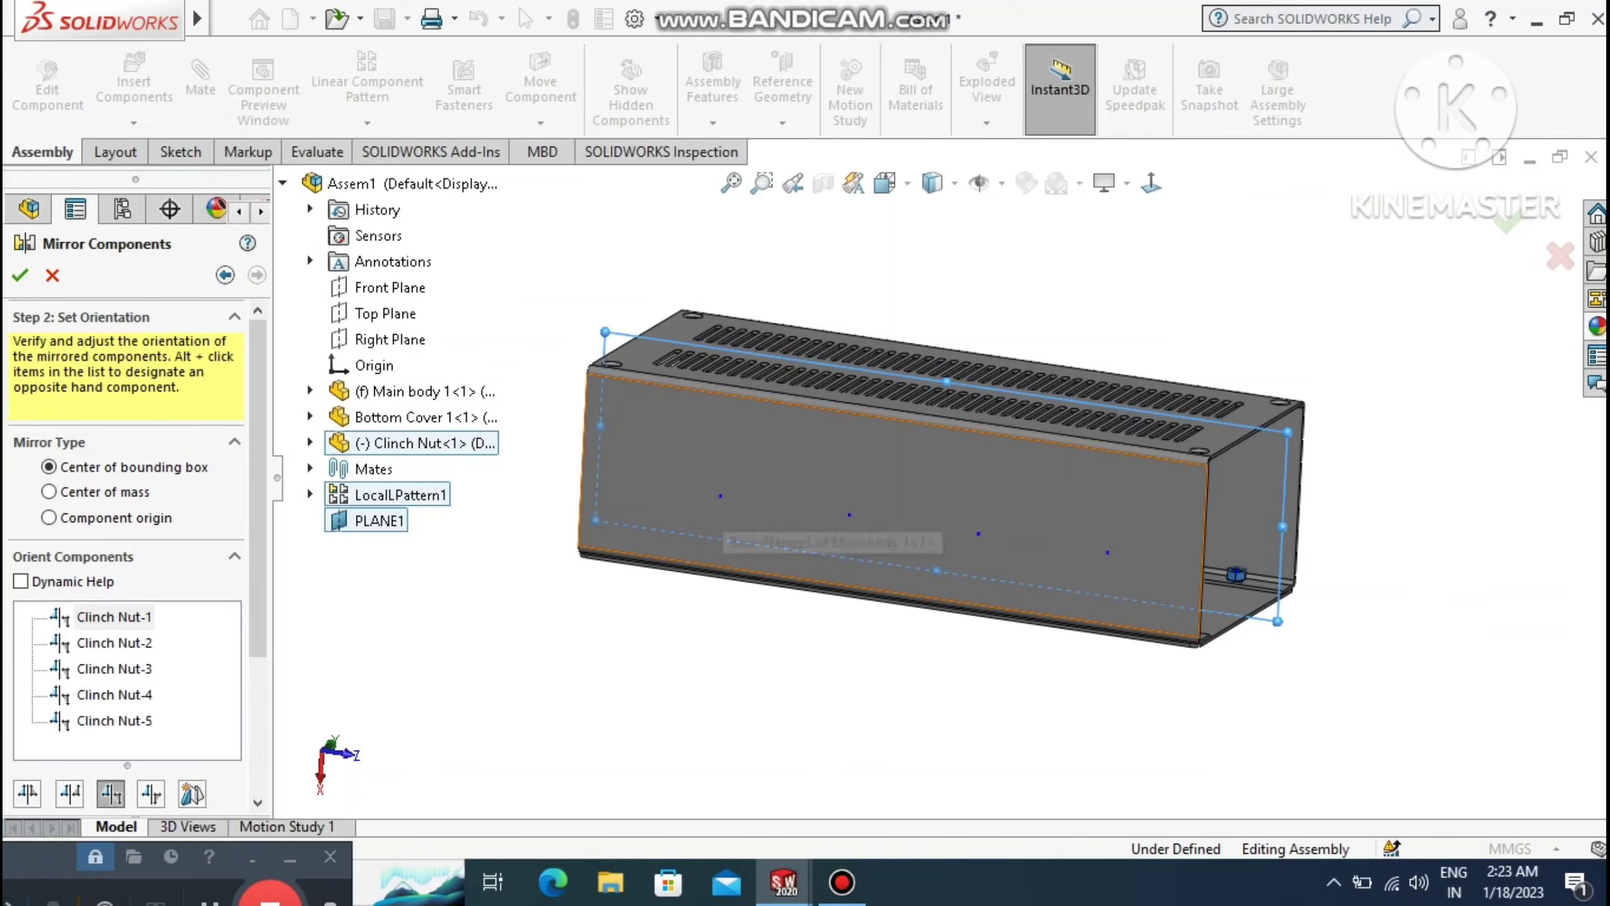
middle_click_drag(793, 581, 815, 644)
left_click(20, 275)
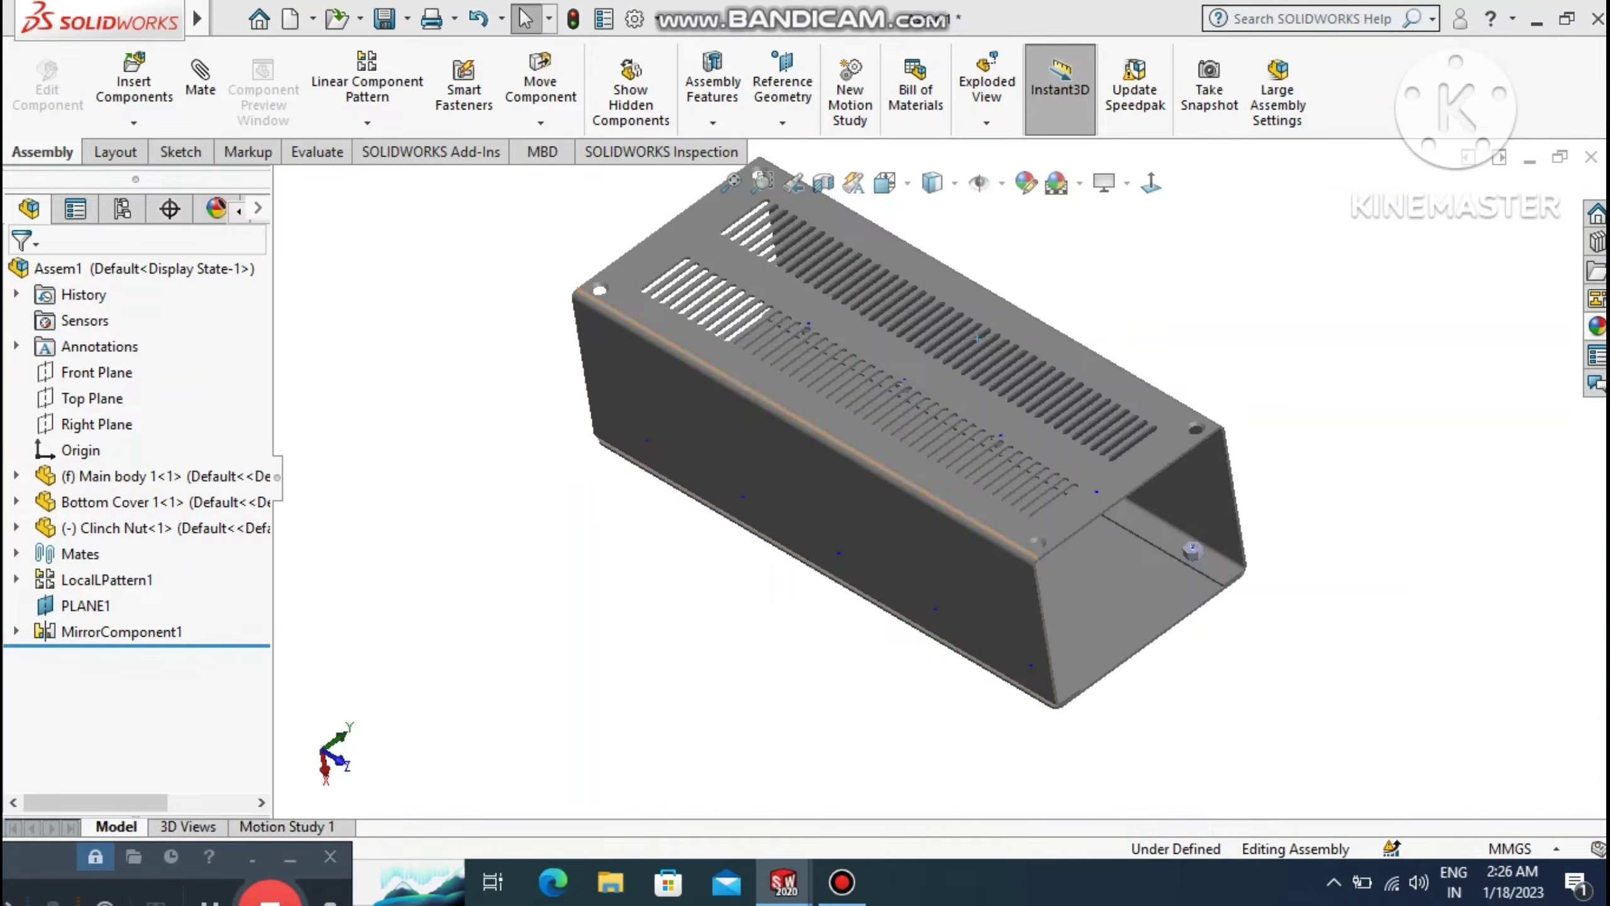
Change the appearance colour of the Main body 1 part to yellow.
right_click(912, 485)
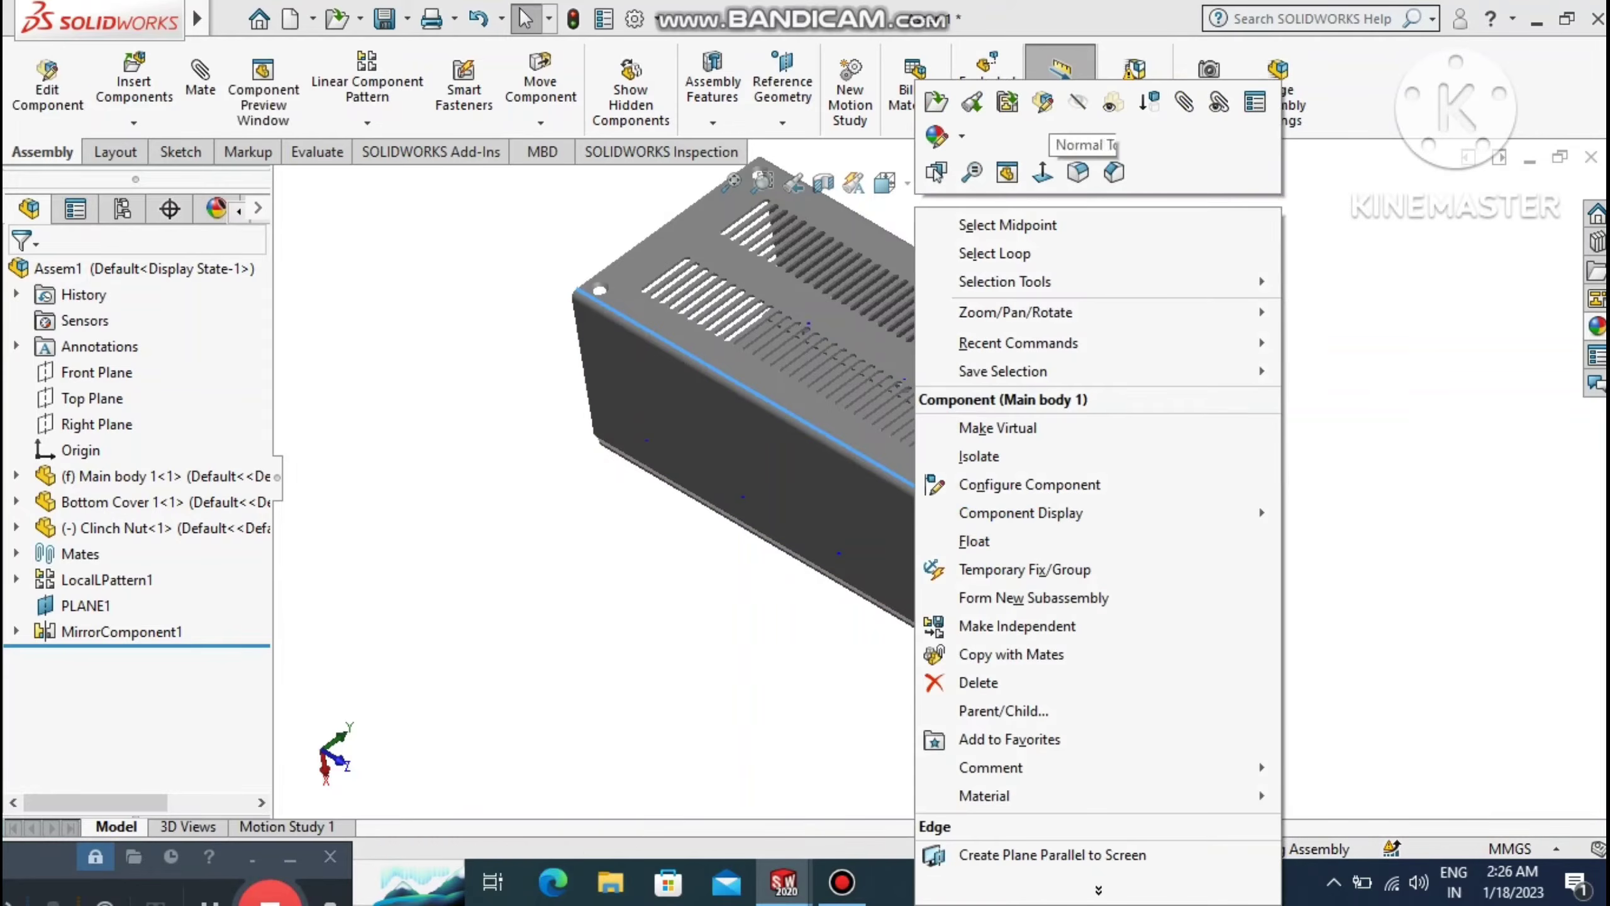
left_click(937, 135)
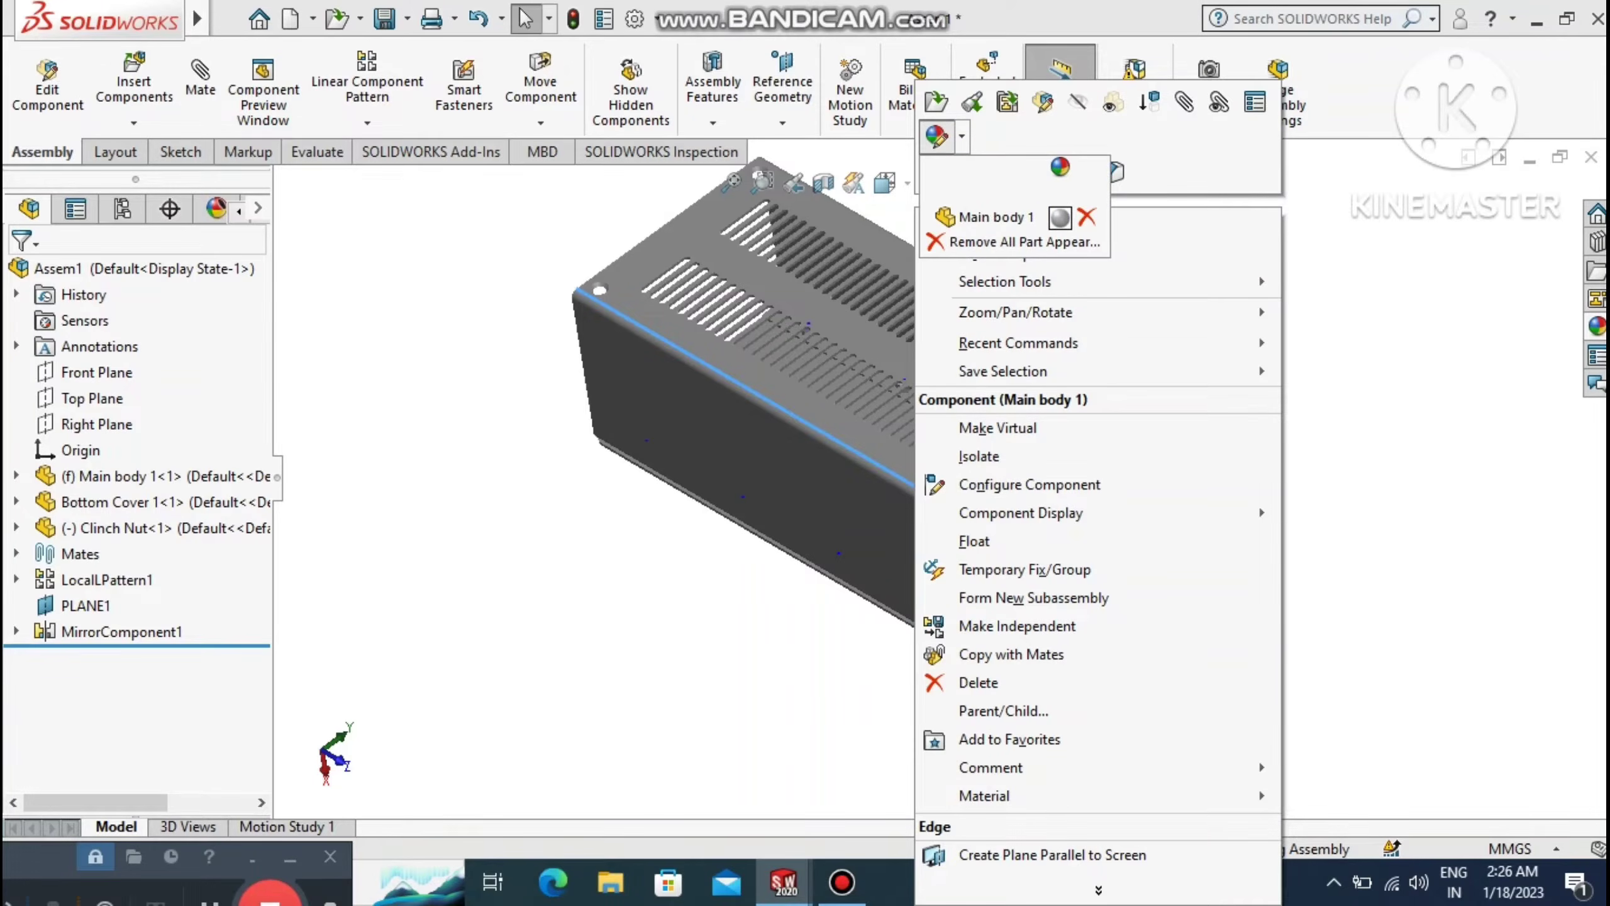
left_click(997, 216)
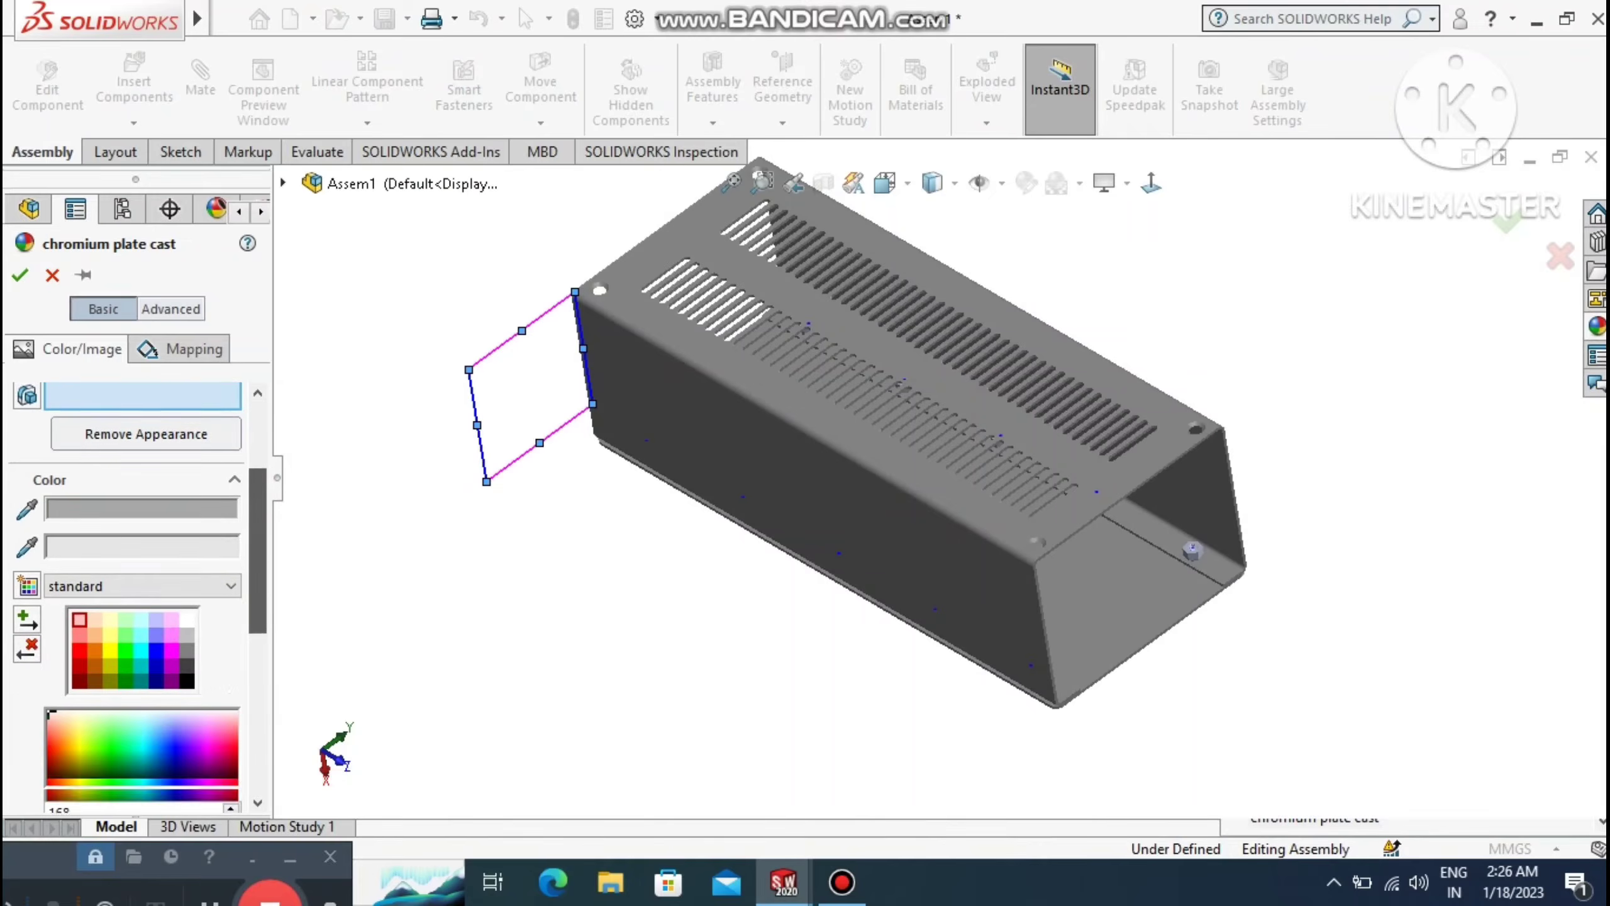
left_click(80, 719)
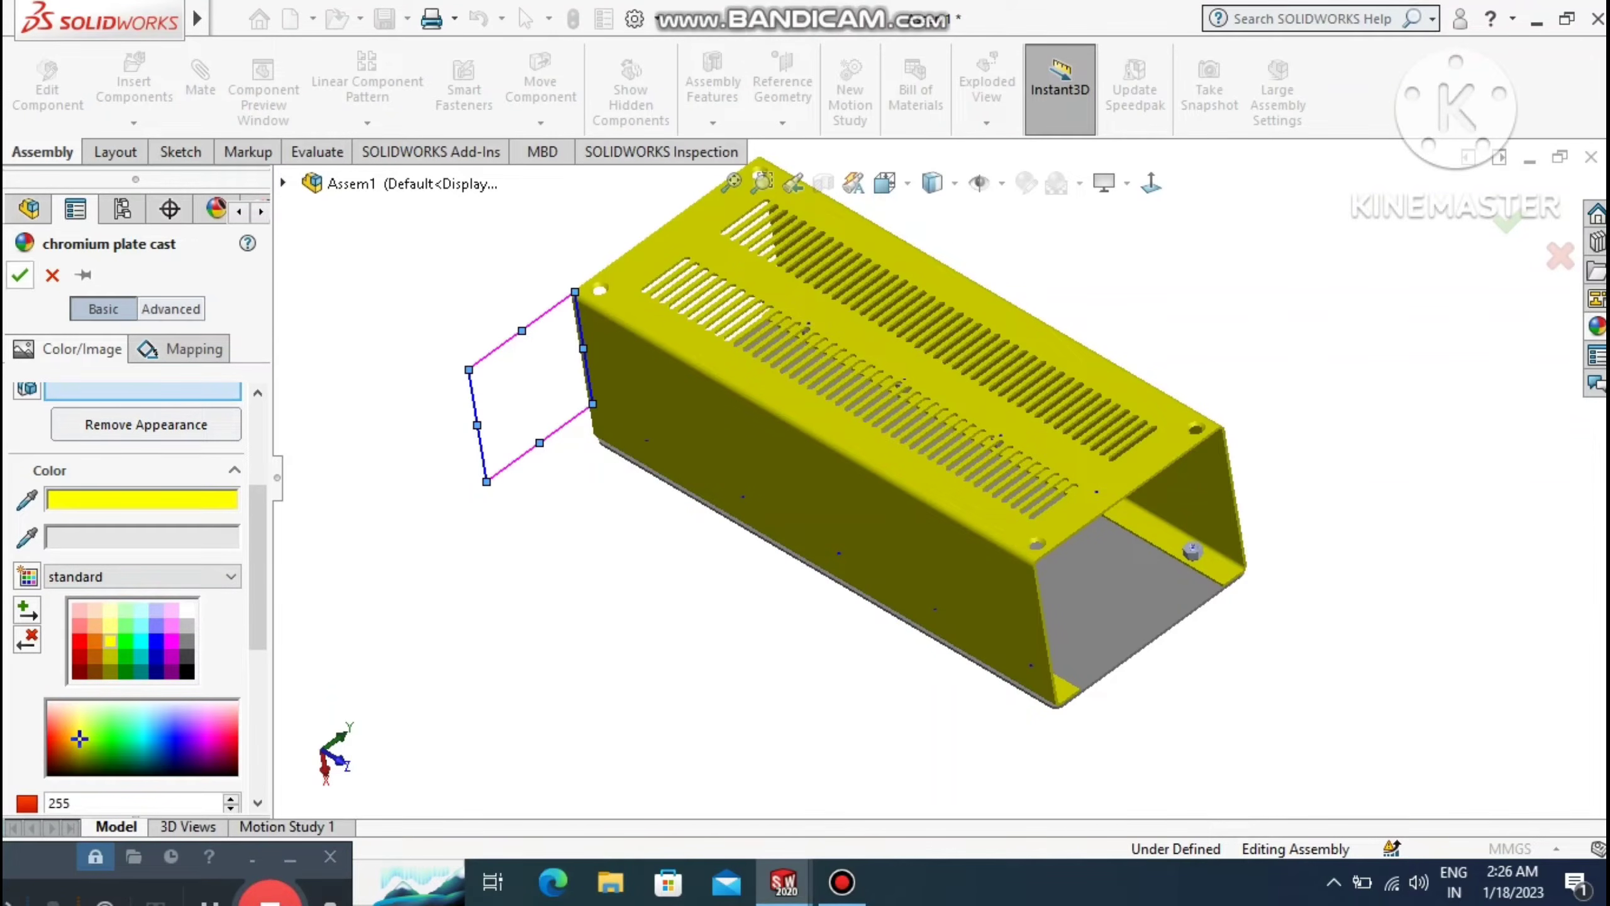
left_click(19, 275)
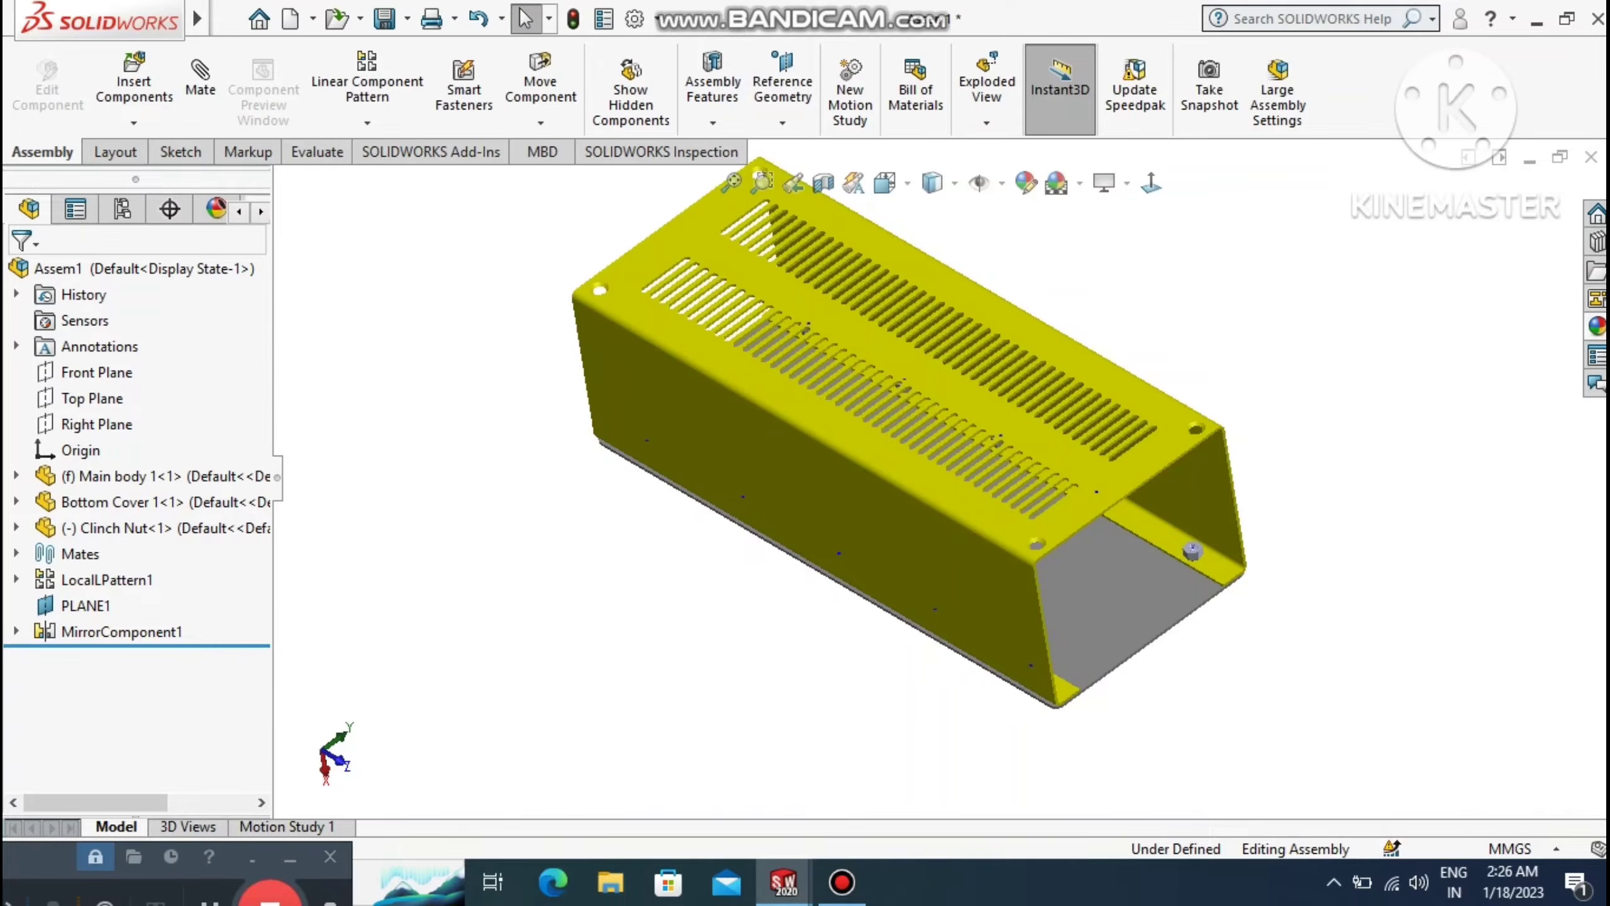
Turn on Ambient Occlusion and Shadows In Shaded Mode for the assembly display.
middle_click_drag(913, 475, 973, 460)
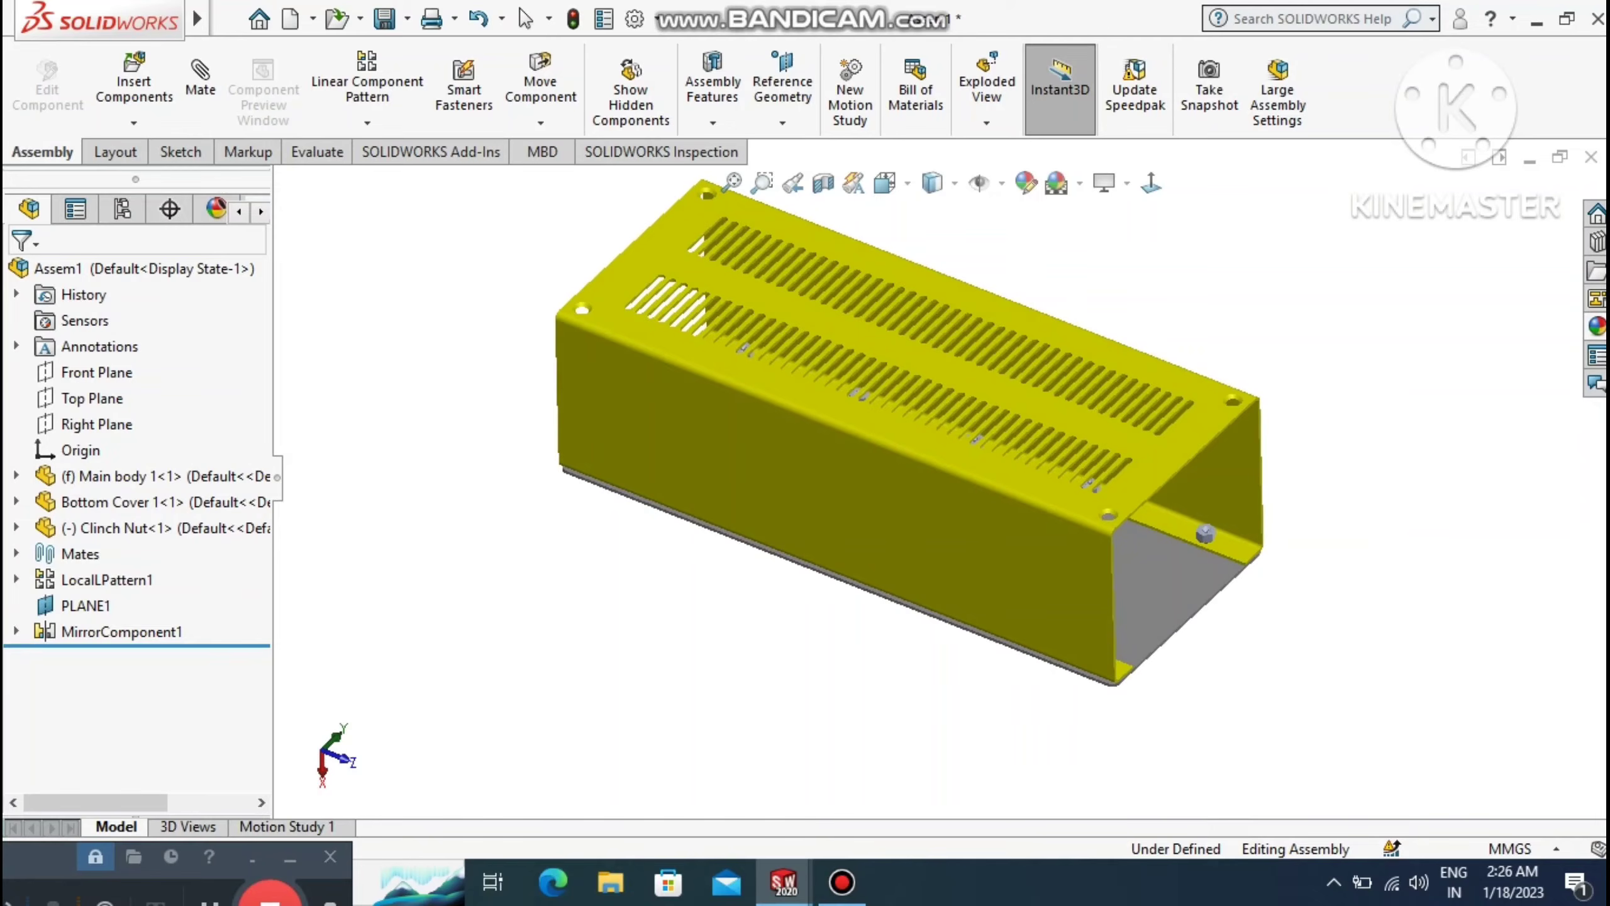
left_click(1126, 183)
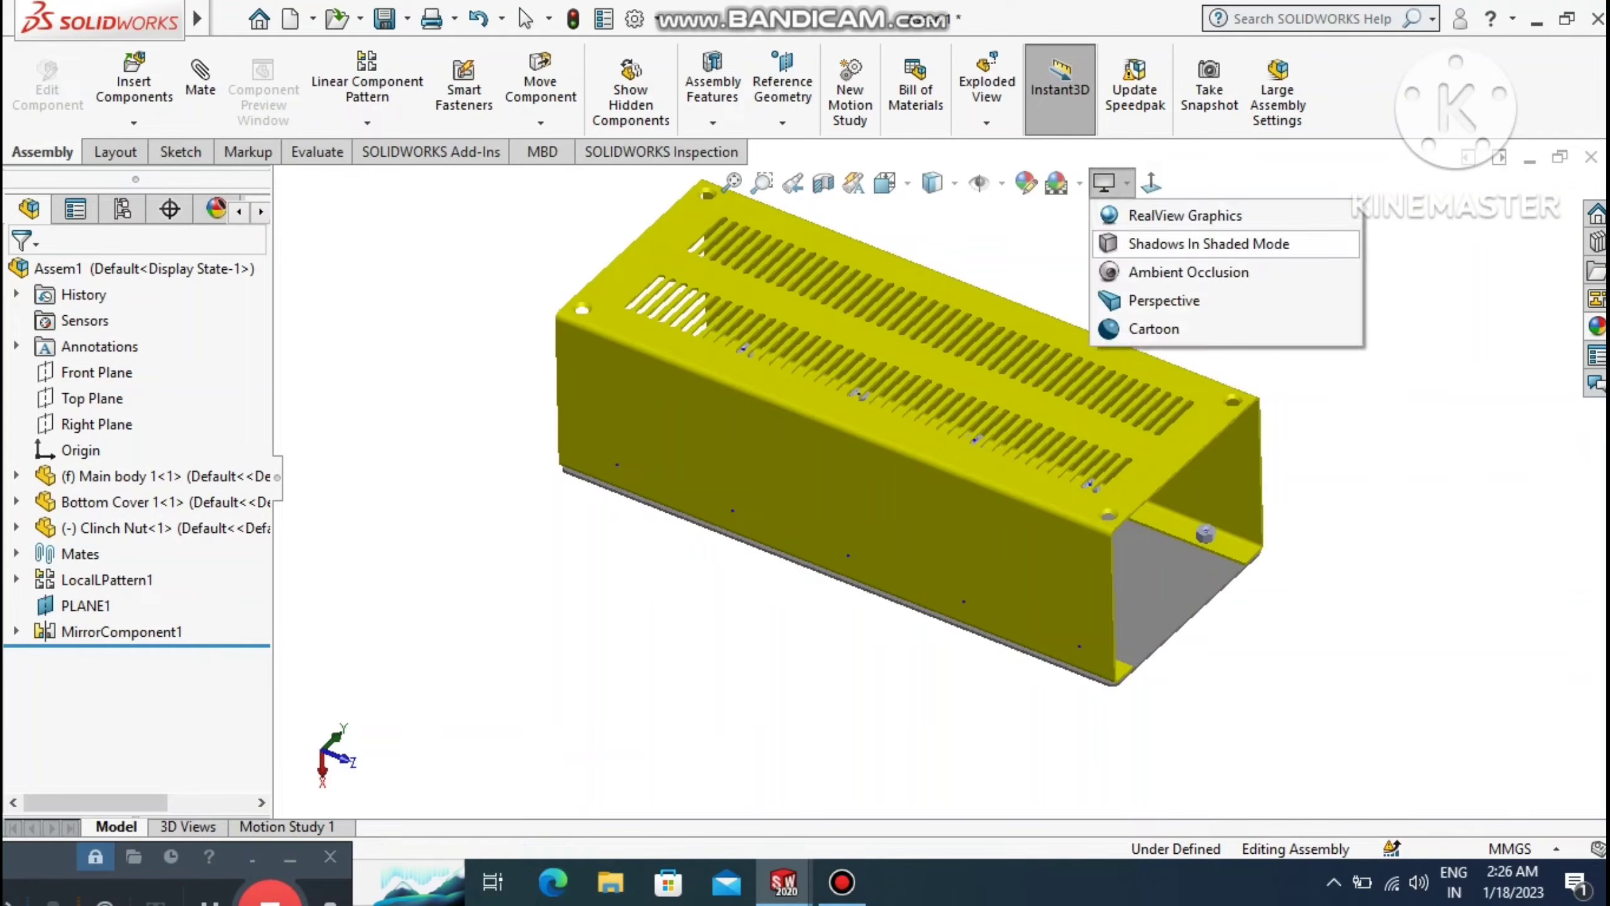
left_click(1189, 272)
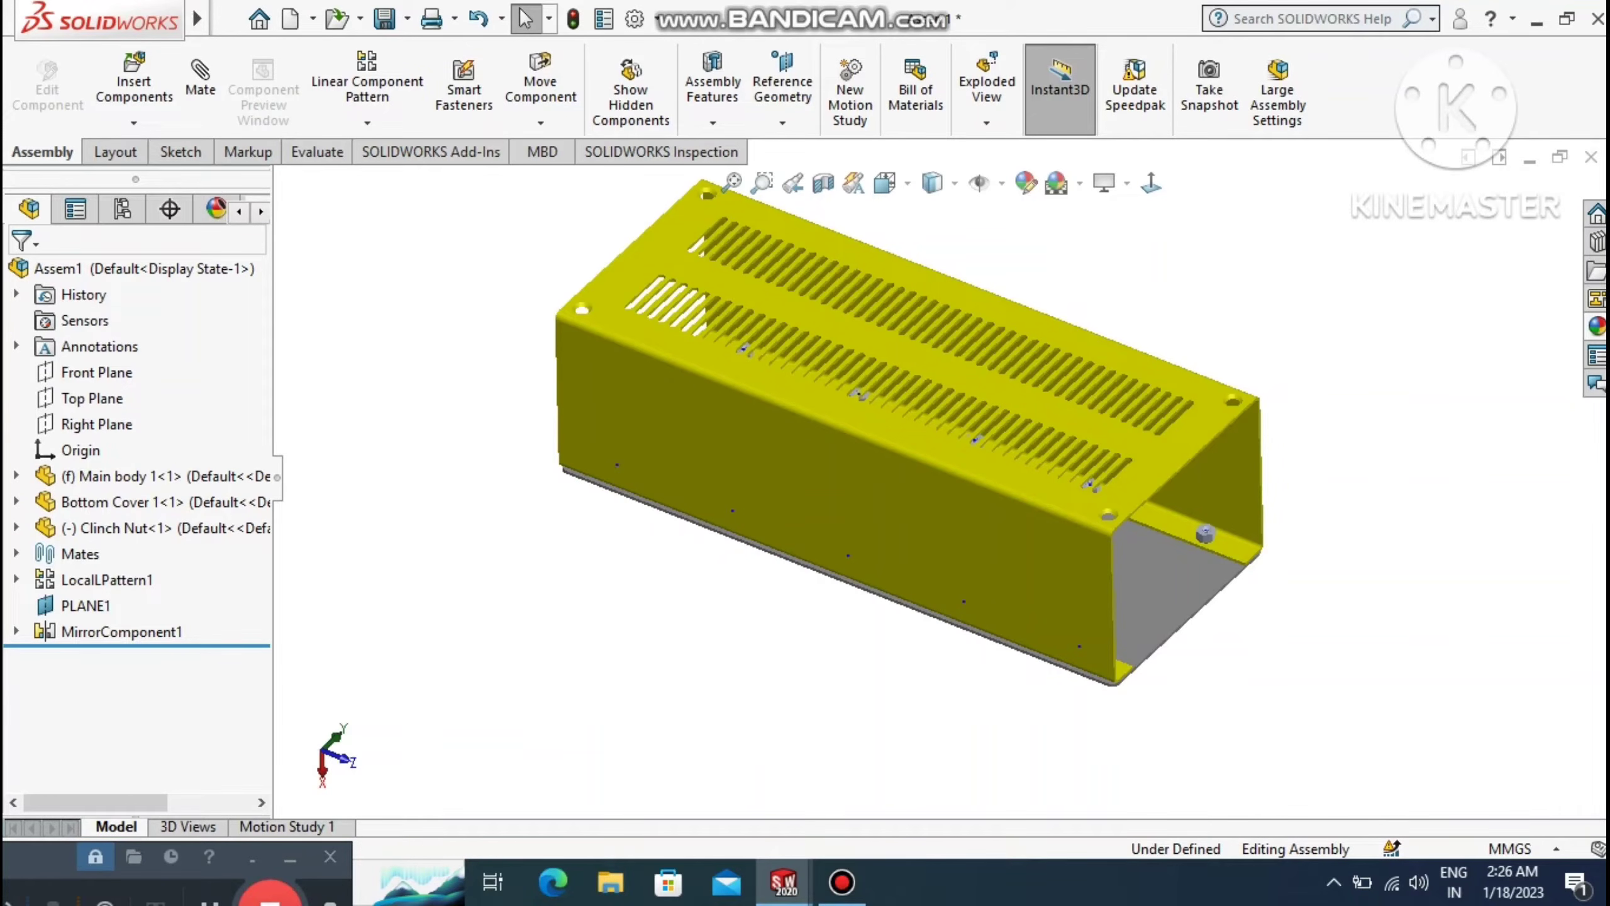
left_click(1126, 183)
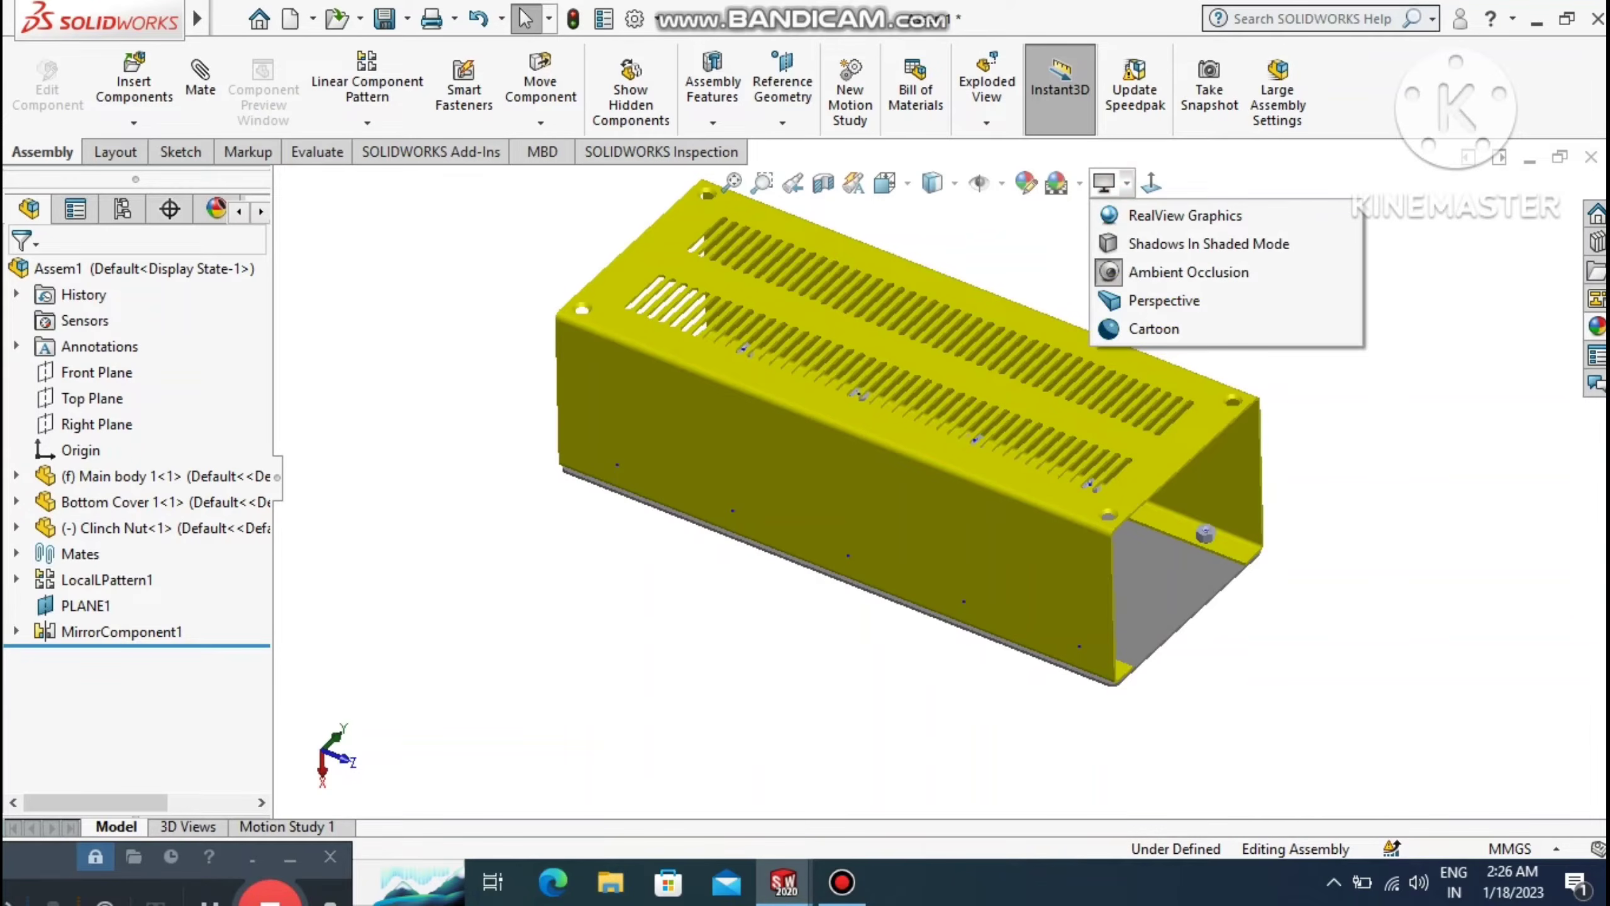
left_click(1209, 243)
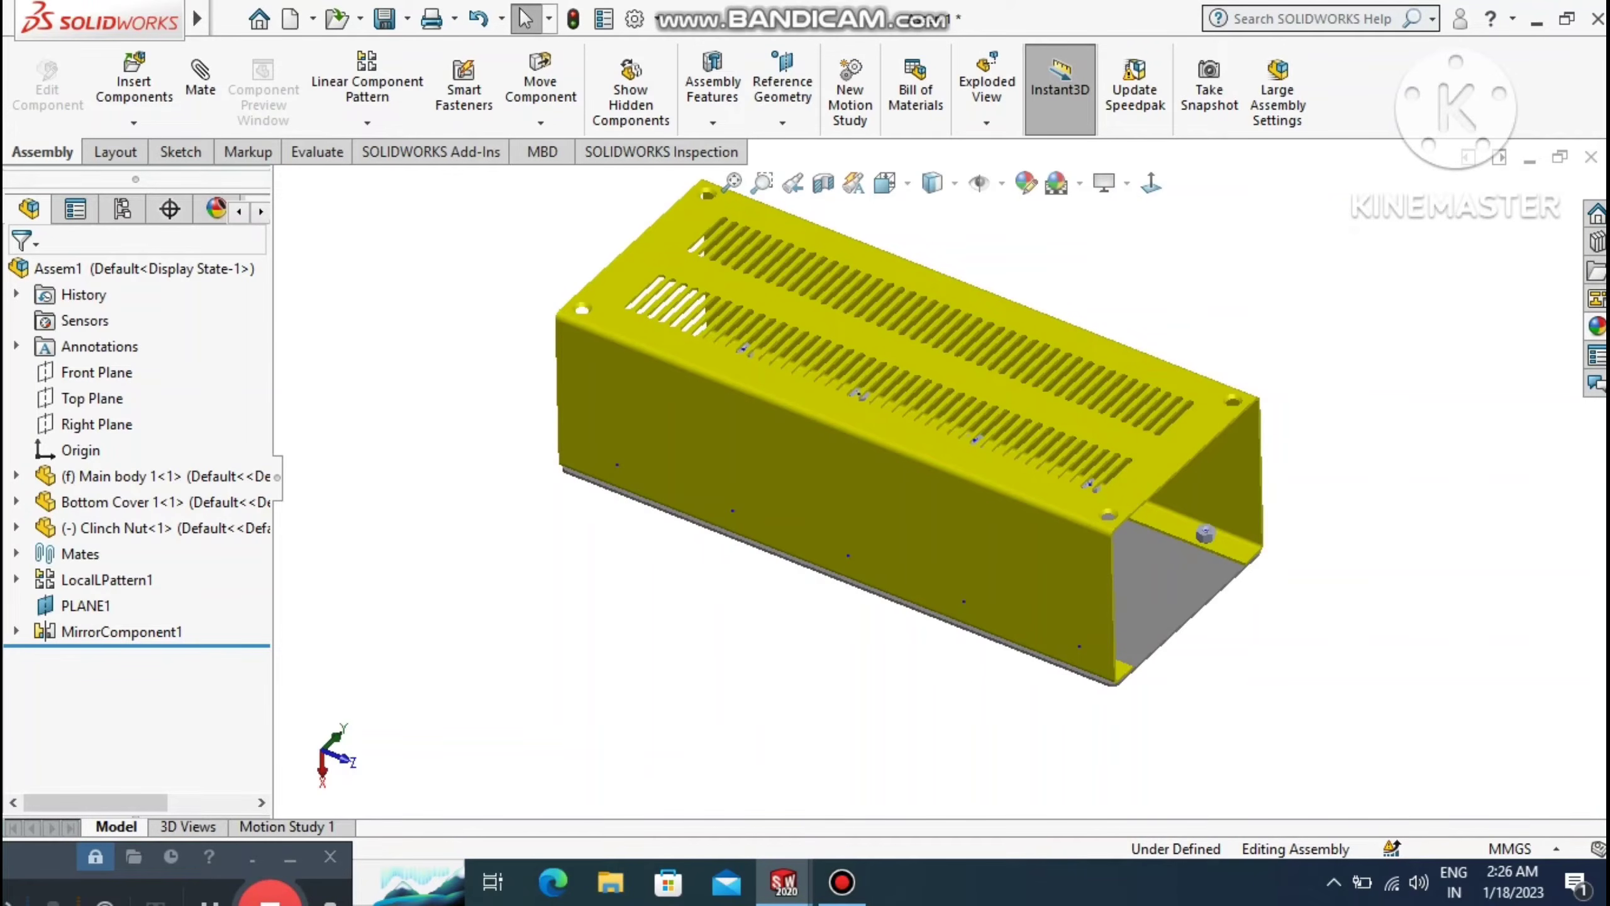
middle_click_drag(989, 437, 992, 475)
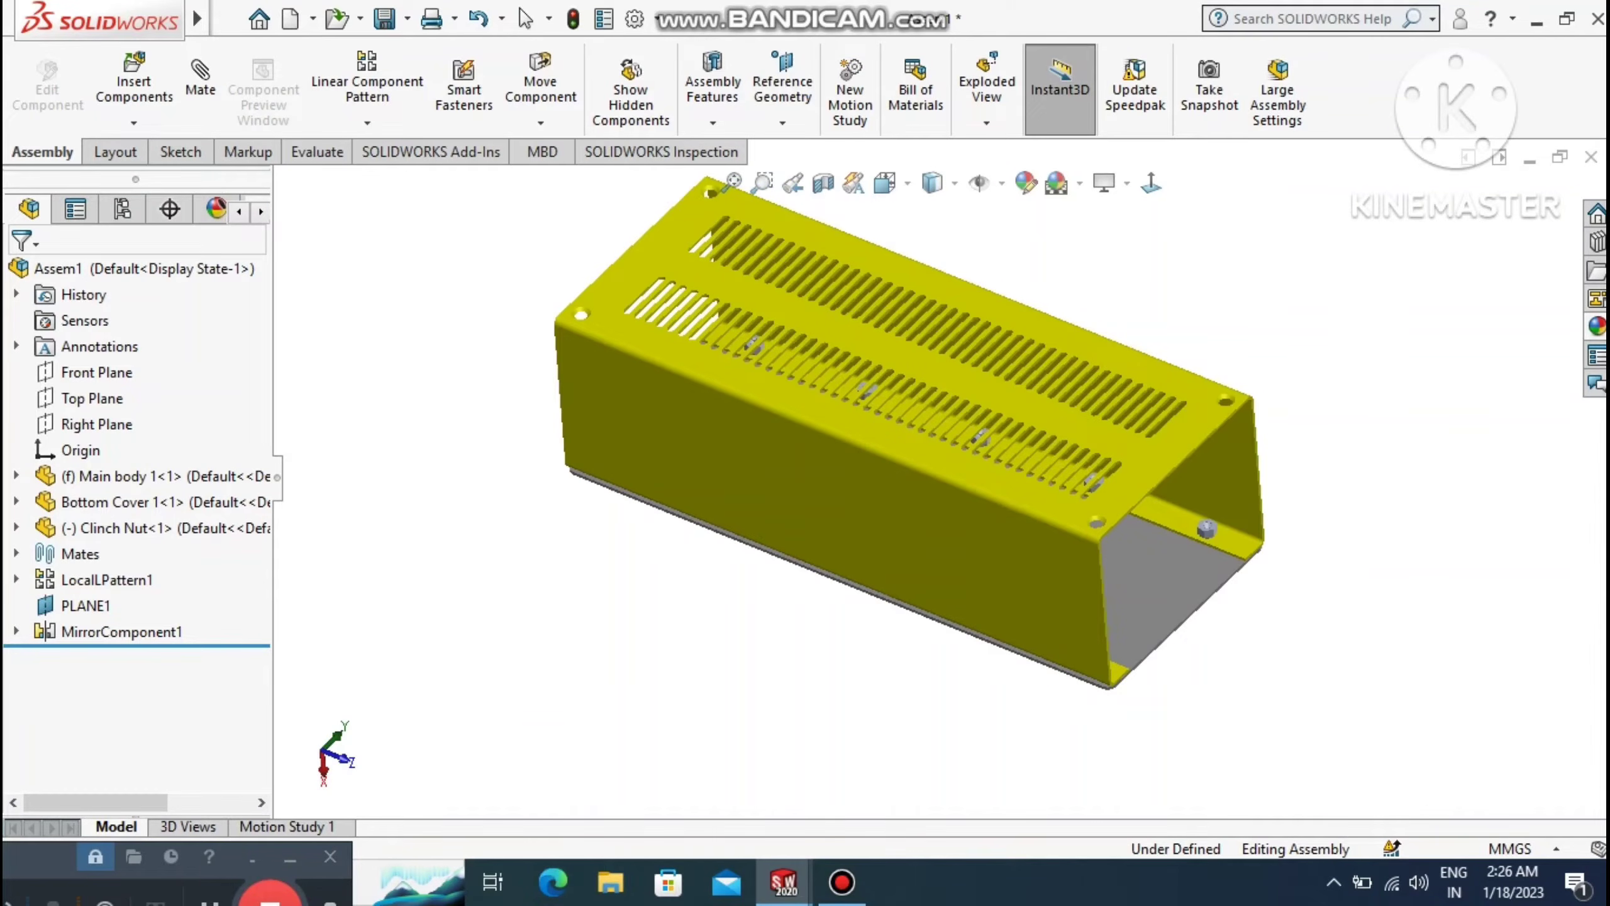
left_click(134, 79)
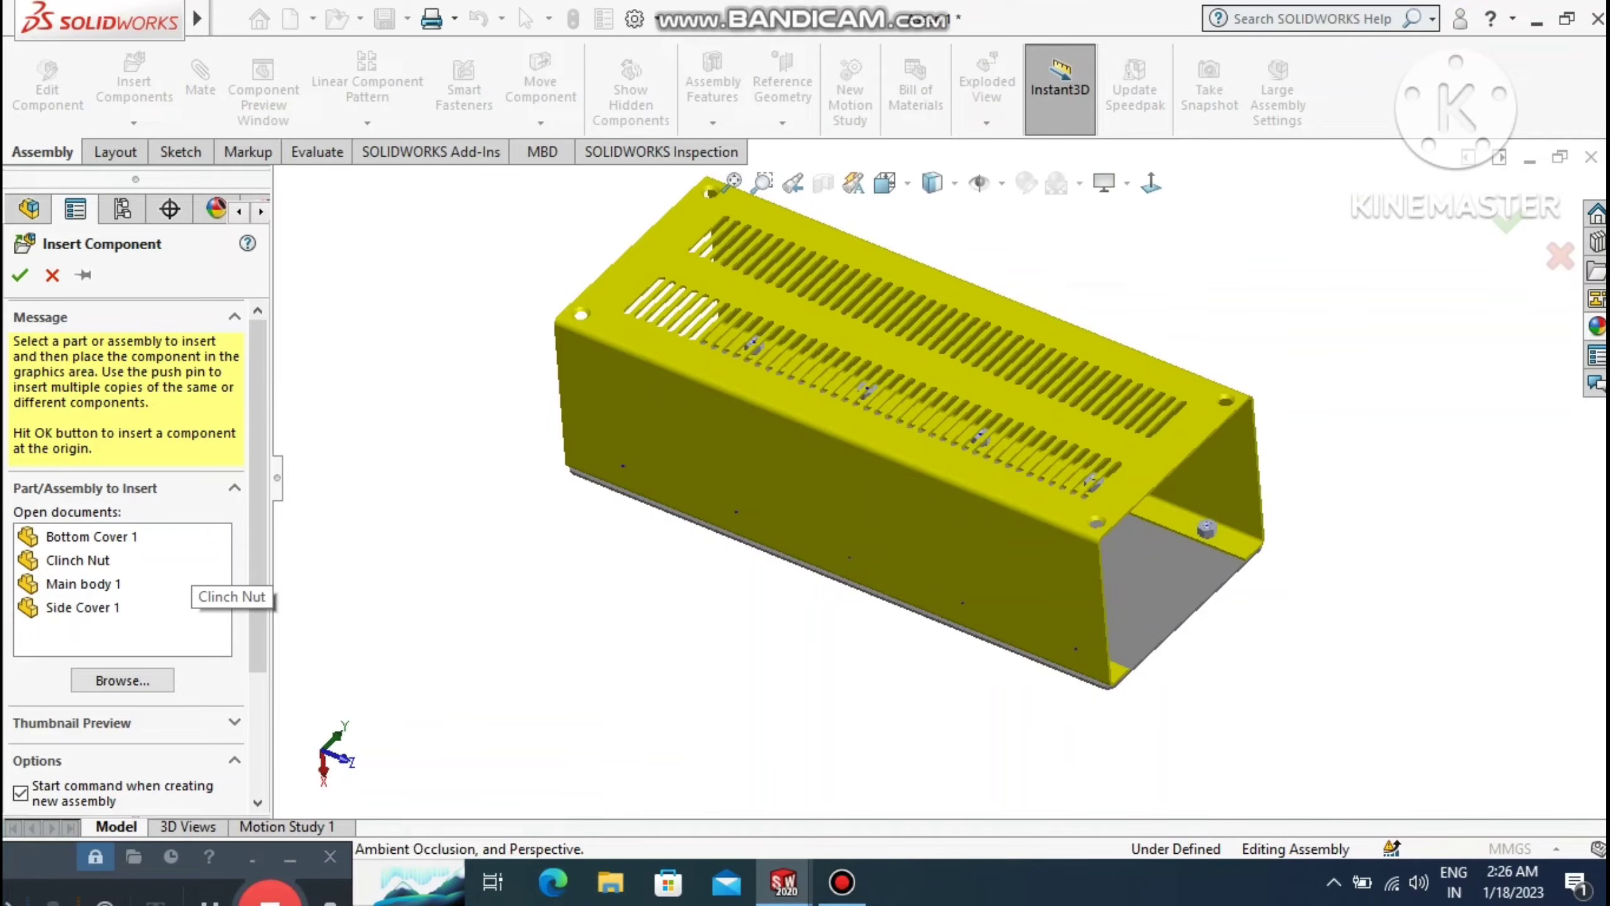
left_click(1127, 184)
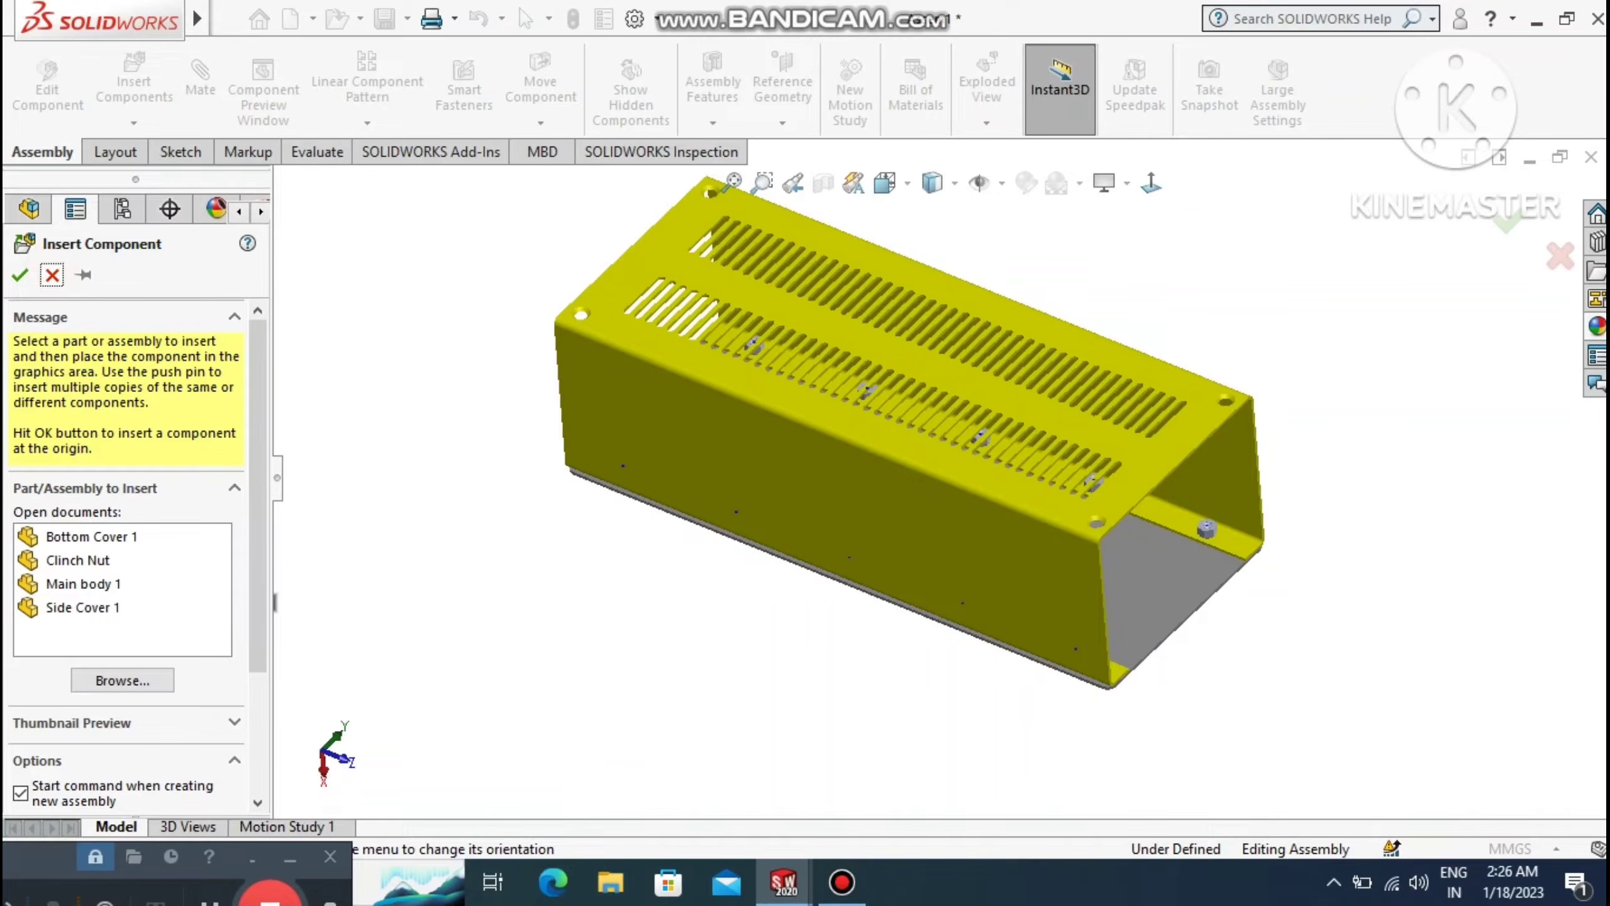
left_click(52, 275)
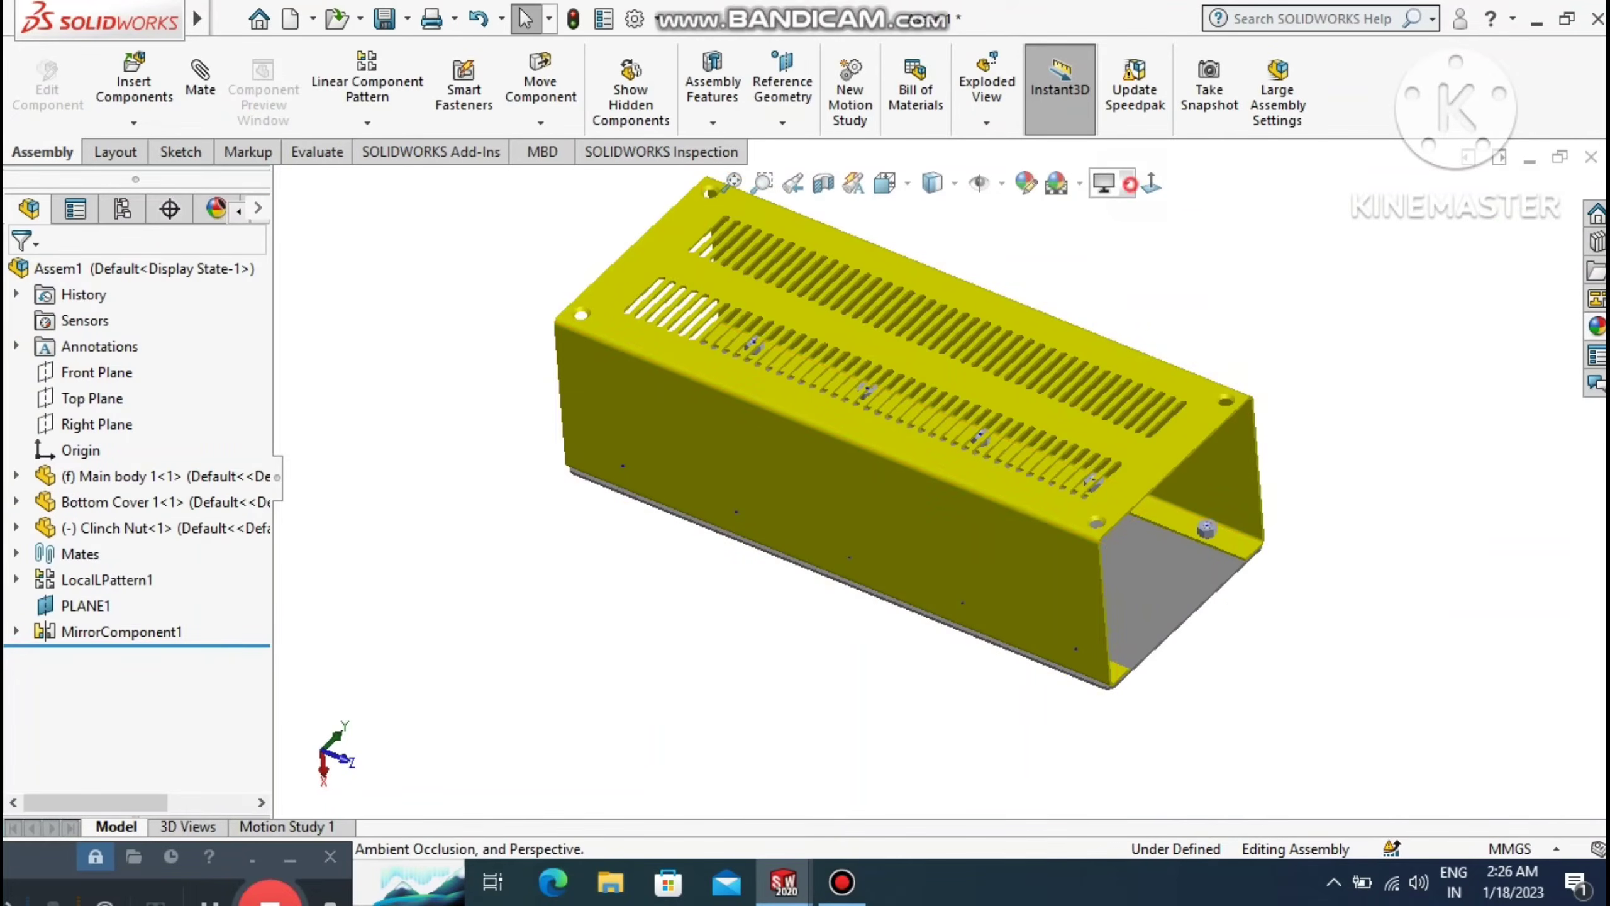
Turn on RealView Graphics for the assembly display.
left_click(1127, 183)
left_click(1130, 216)
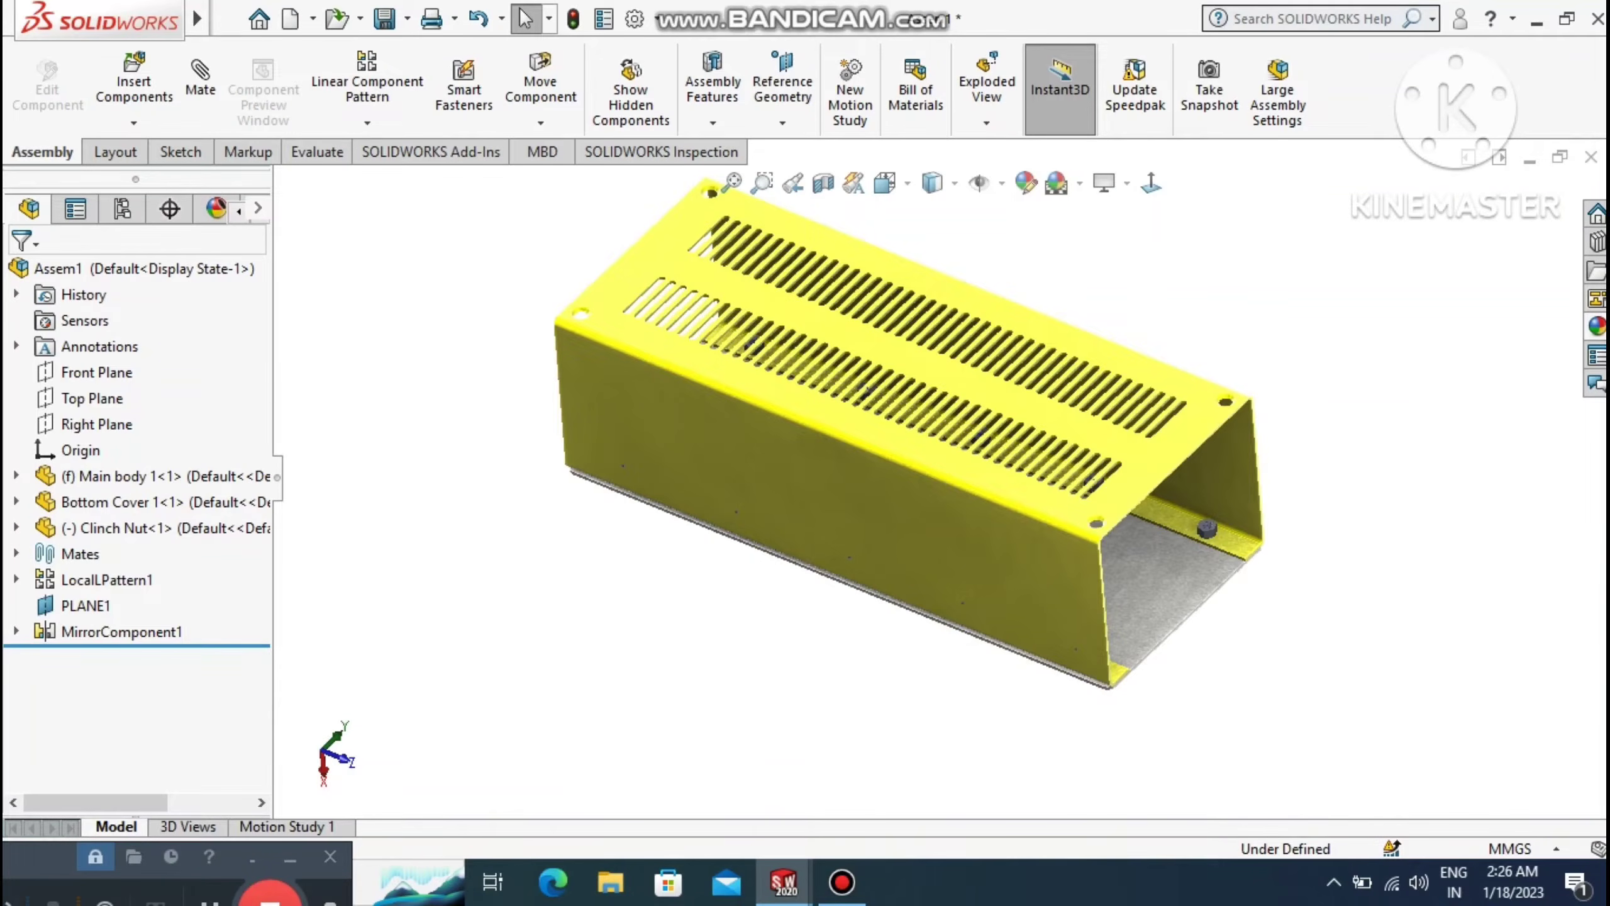
left_click(1326, 346)
Insert the Side Cover 1 part and place it beside the open end of the box.
left_click(134, 86)
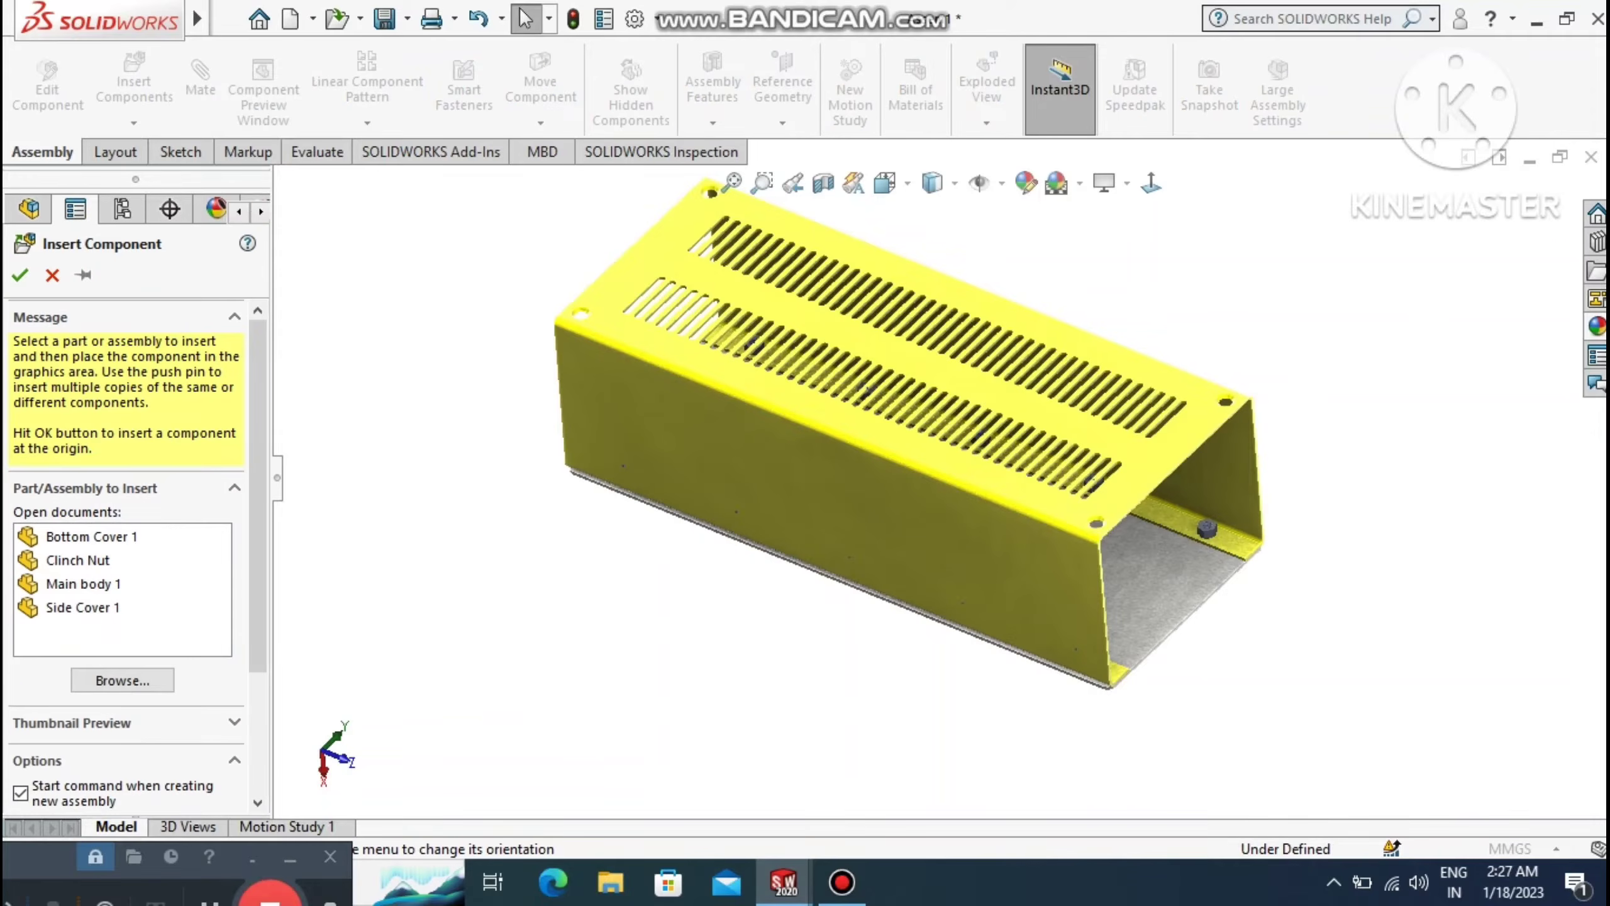
left_click(82, 607)
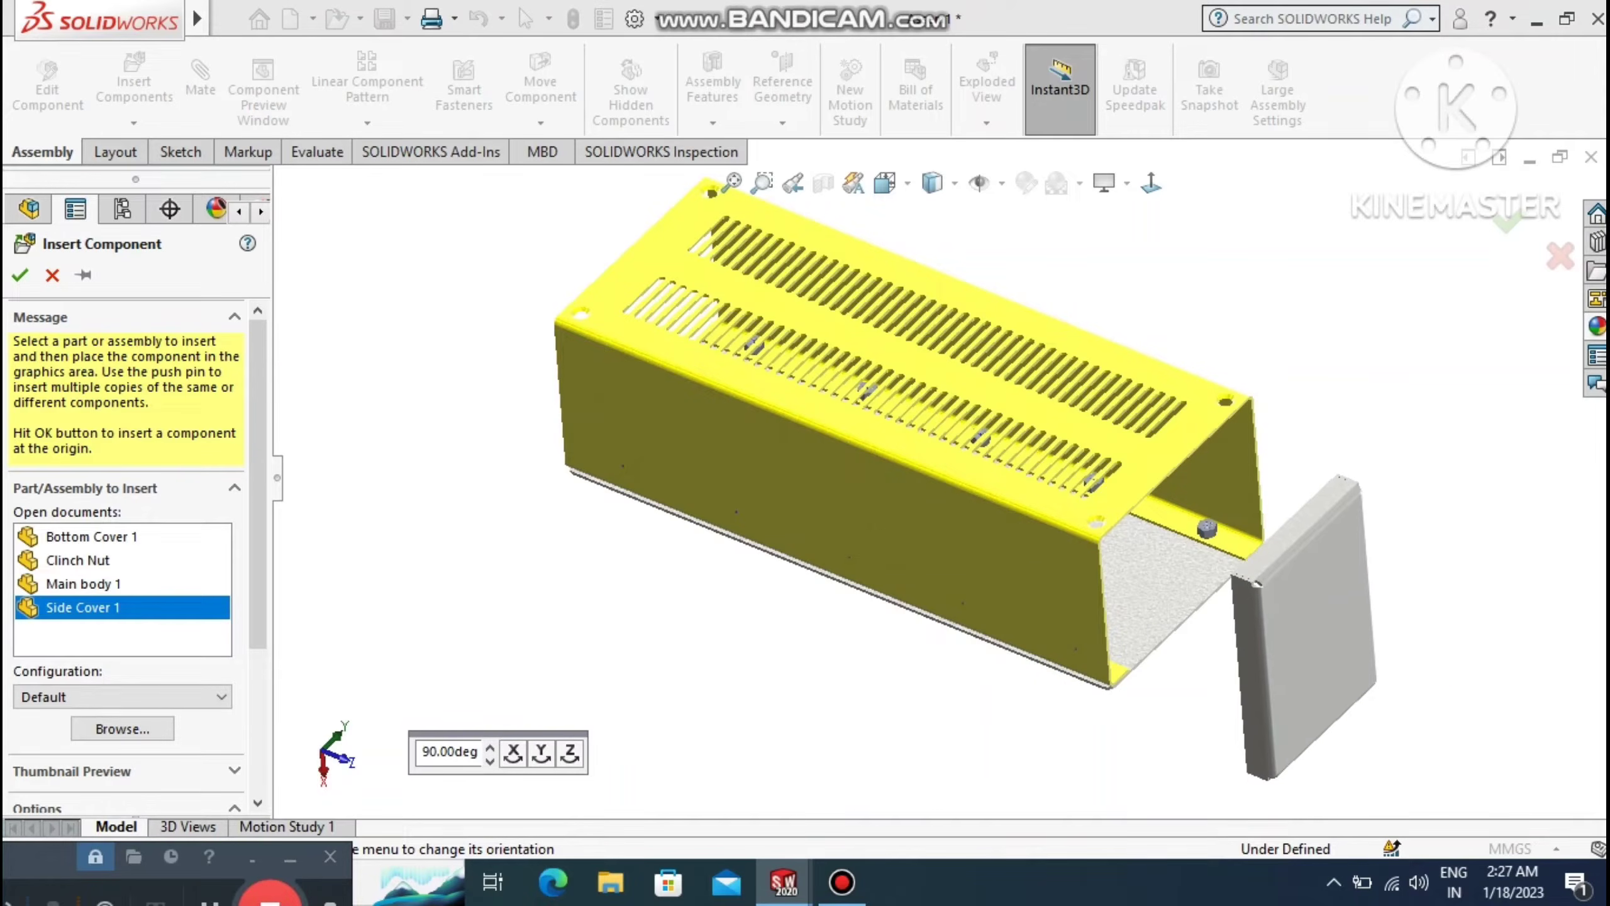
left_click(1318, 618)
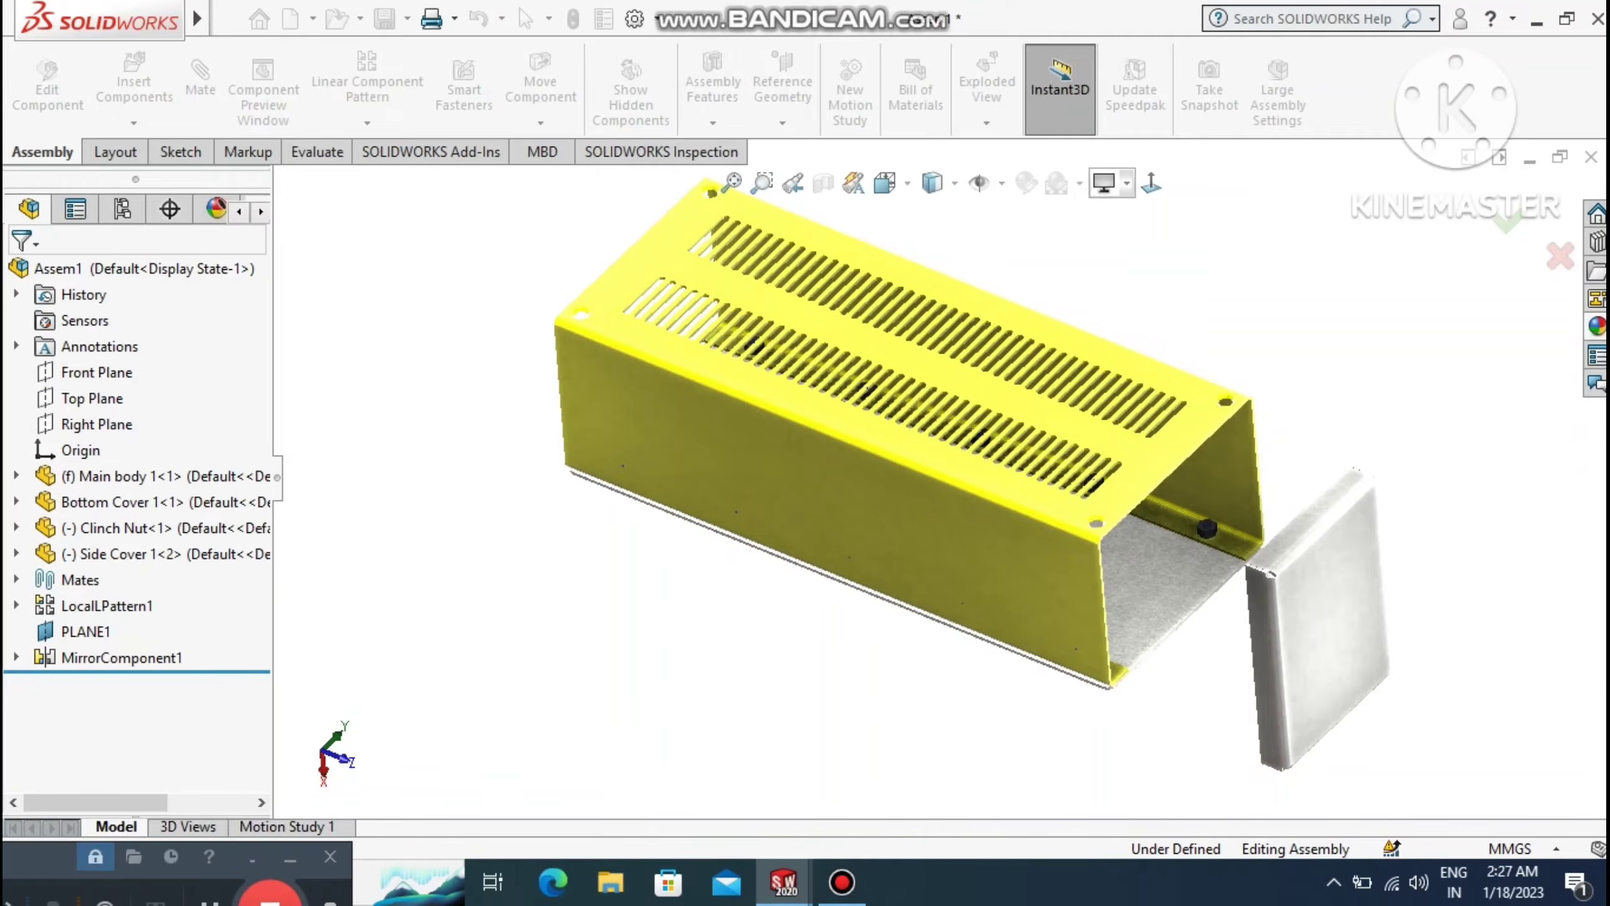
Turn off RealView Graphics for the assembly display.
left_click(1106, 183)
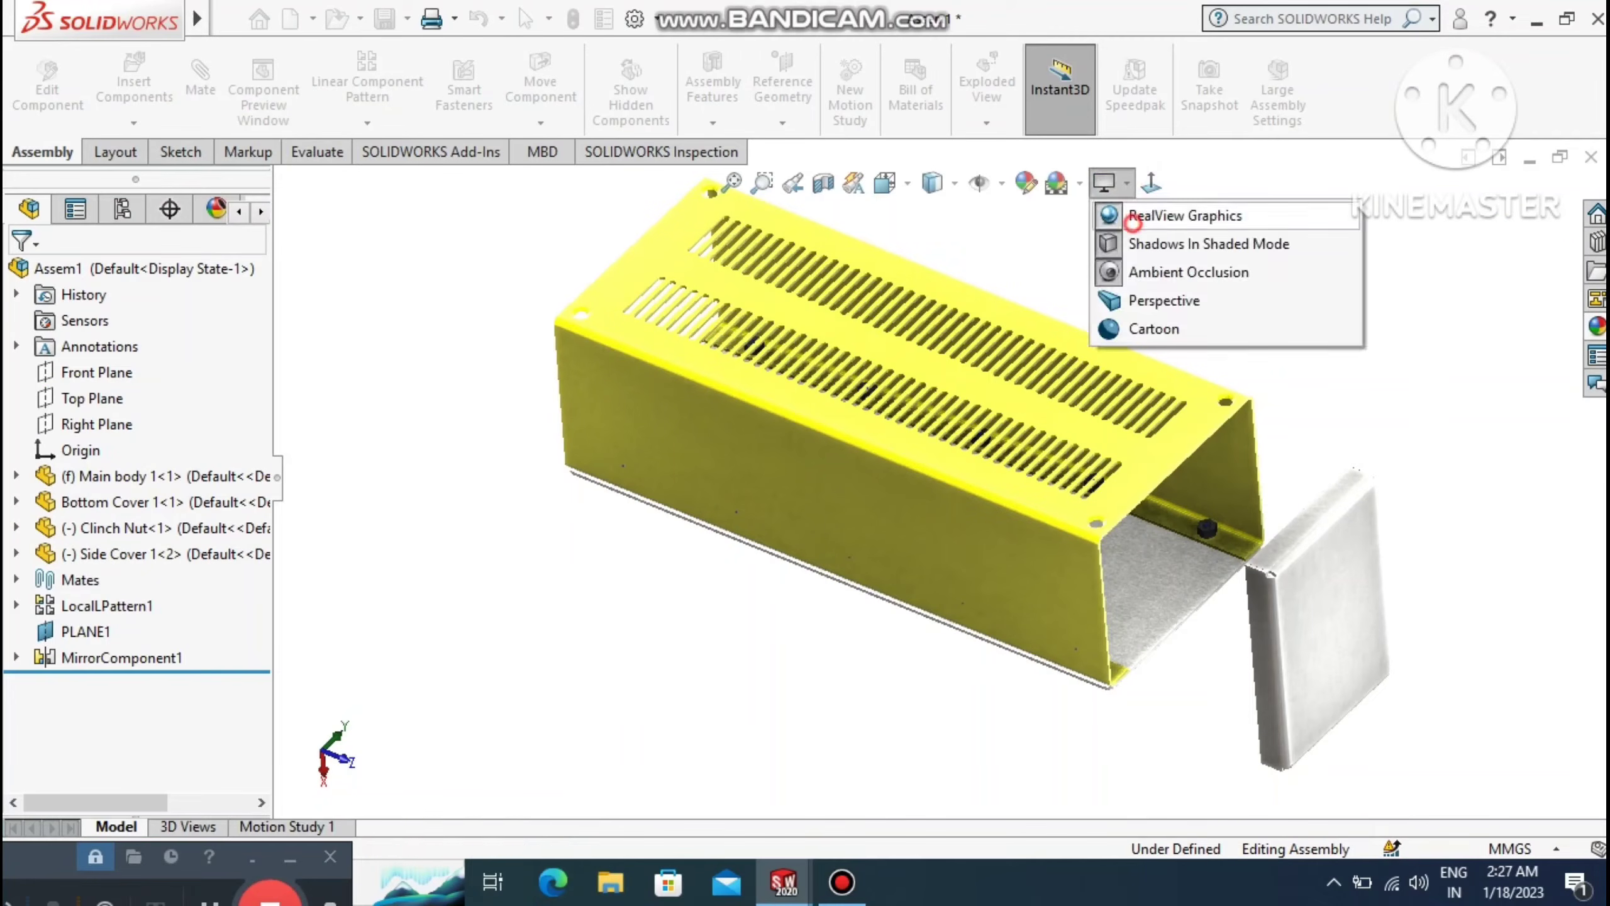
left_click(1106, 183)
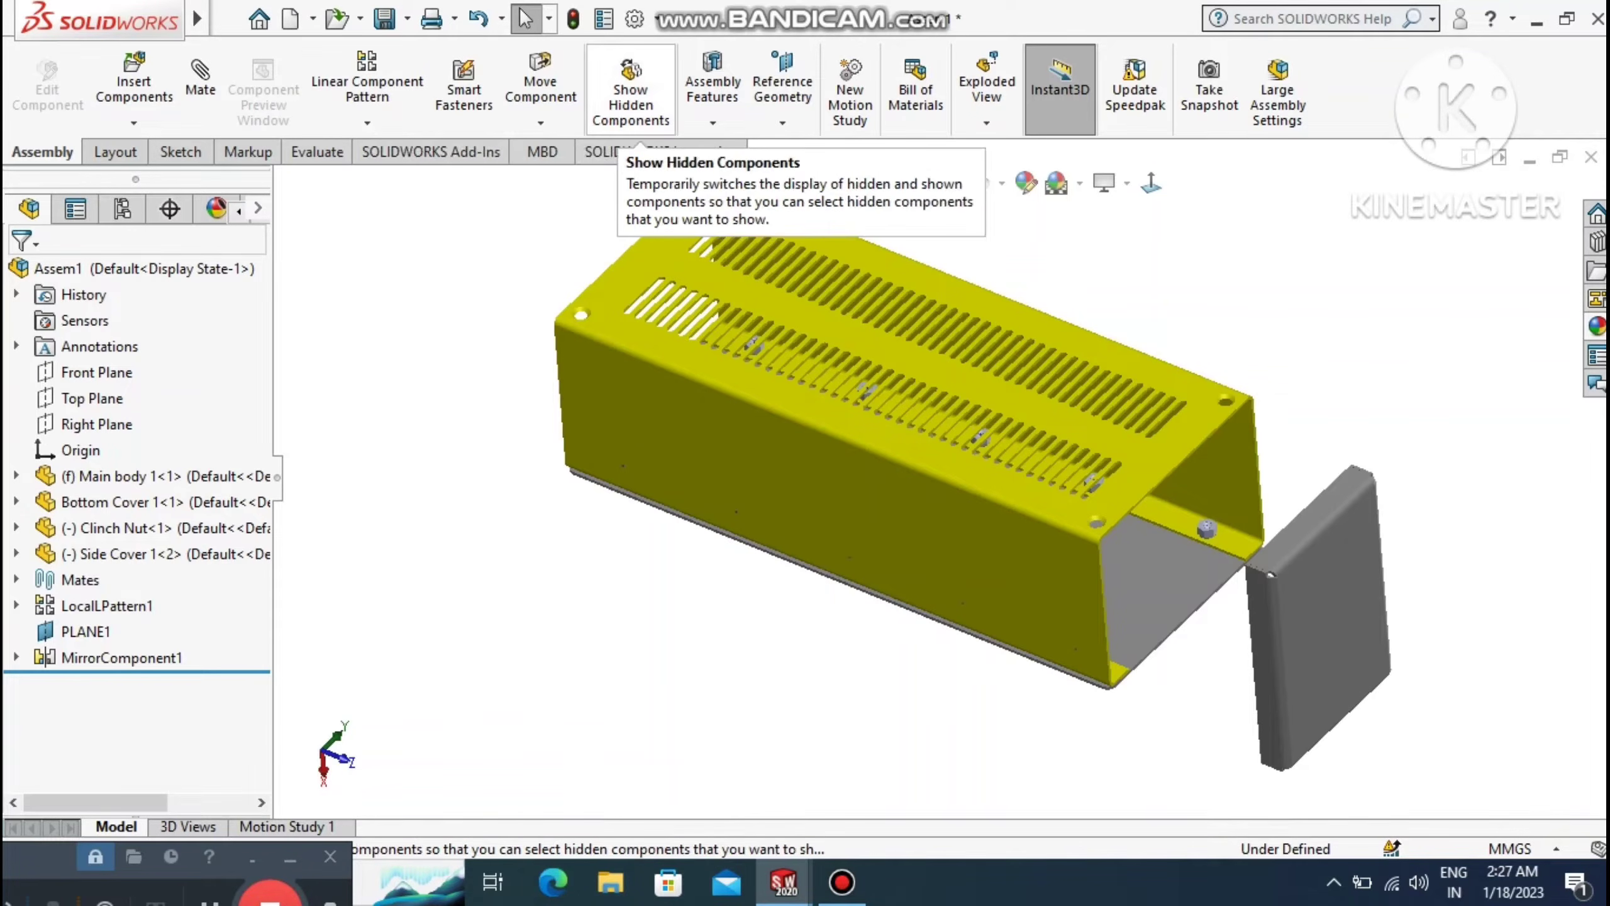
Freely rotate the side cover with Rotate Component so its outer face points away from the box's open end.
left_click(540, 124)
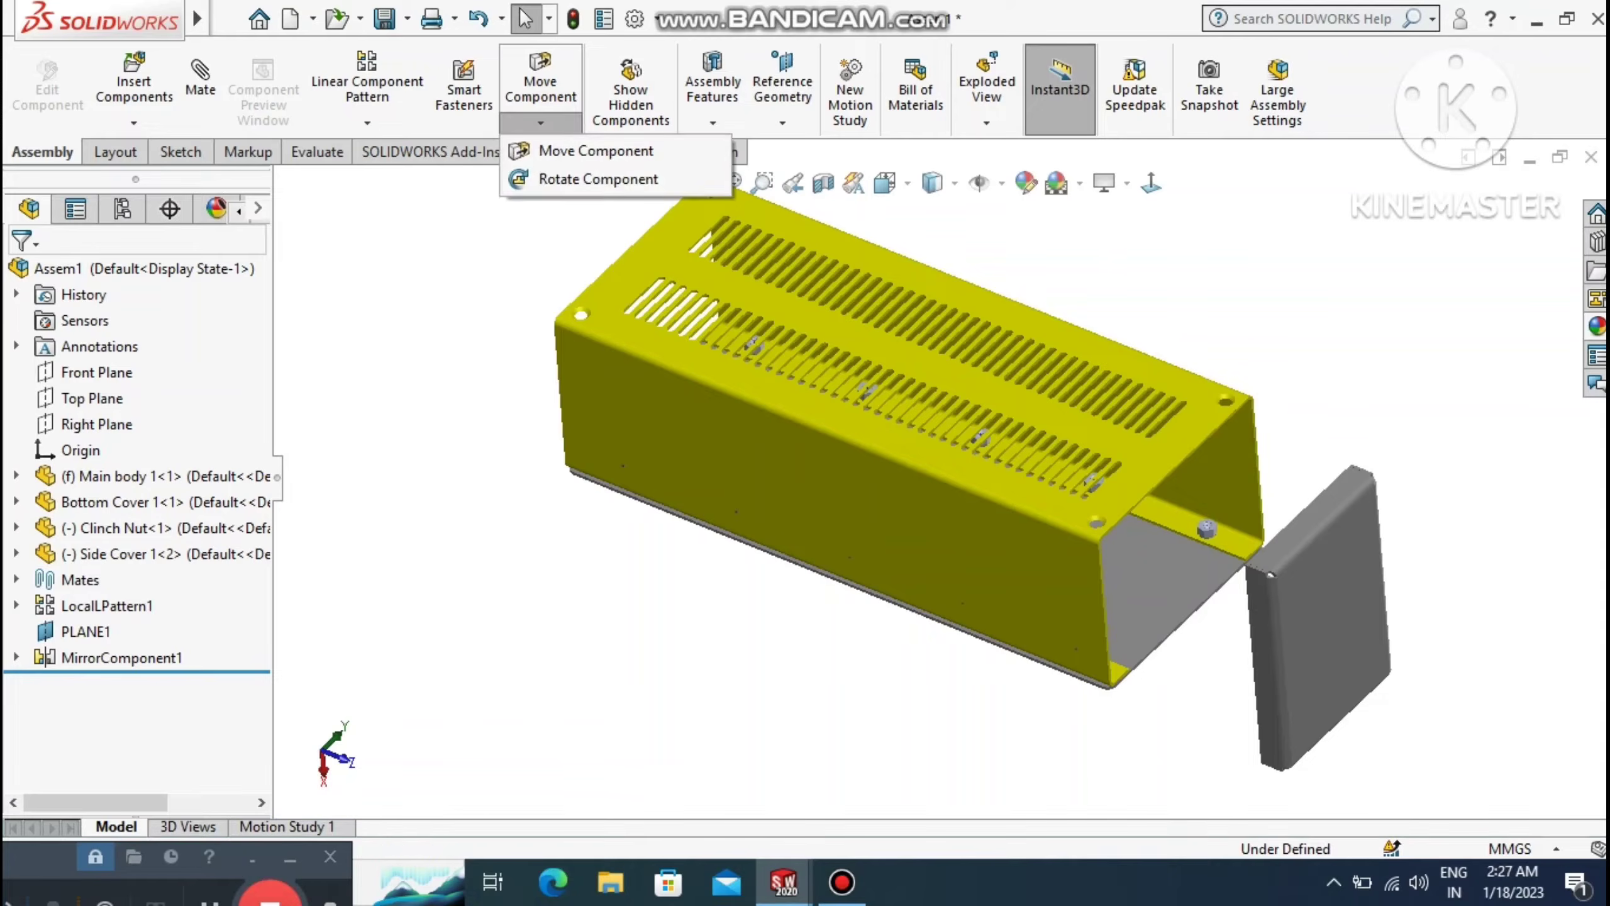
left_click(540, 178)
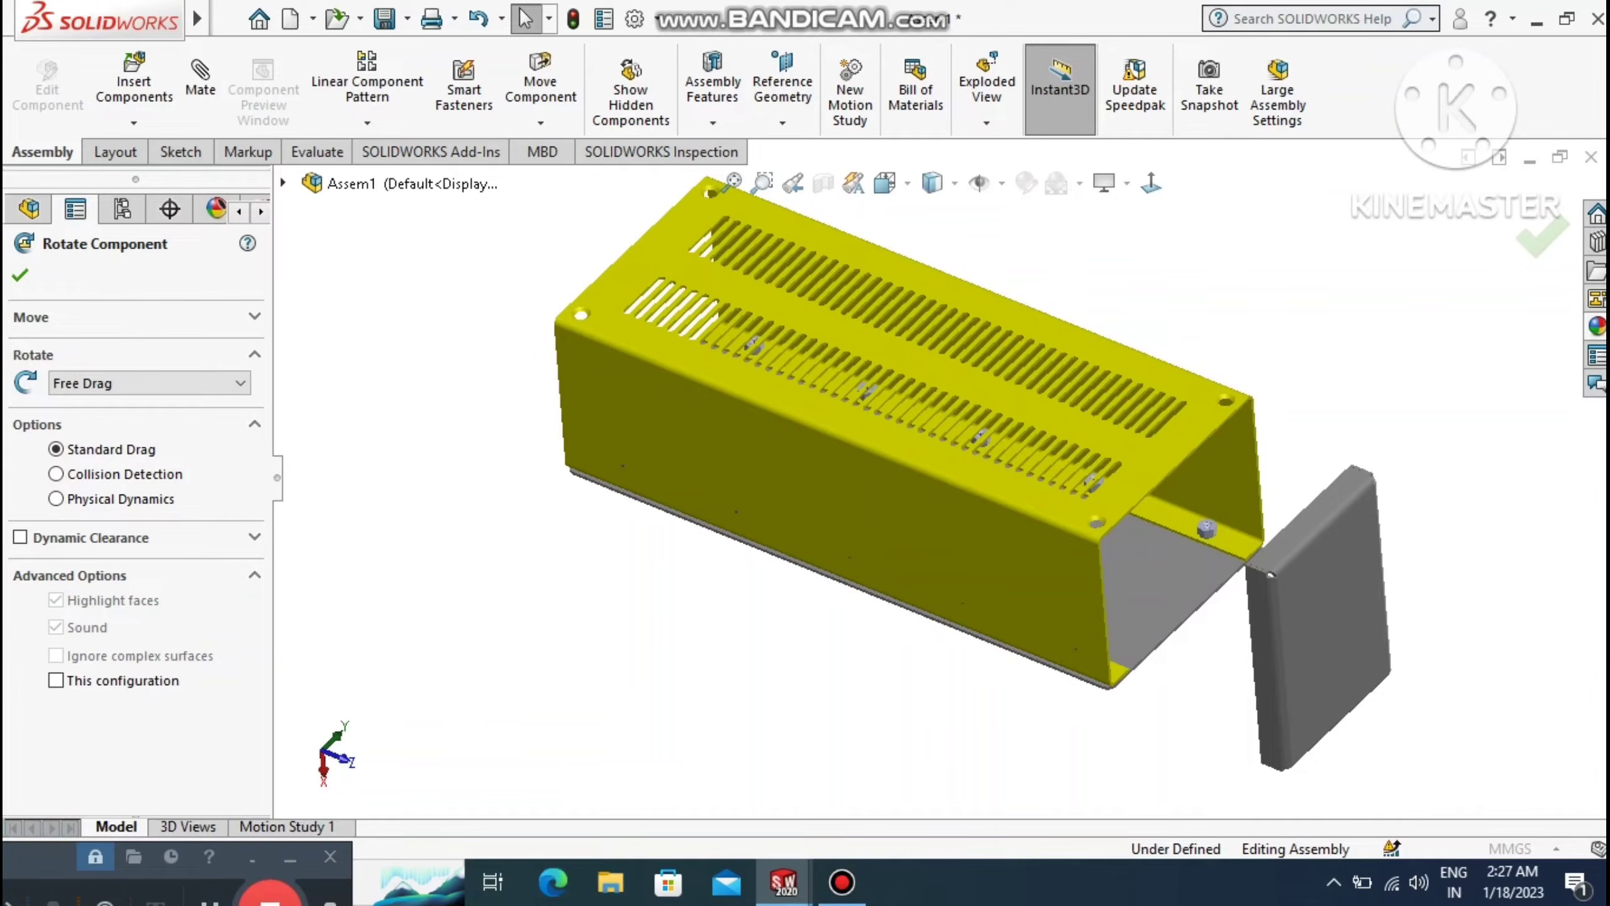
left_click_drag(1271, 574, 1311, 570)
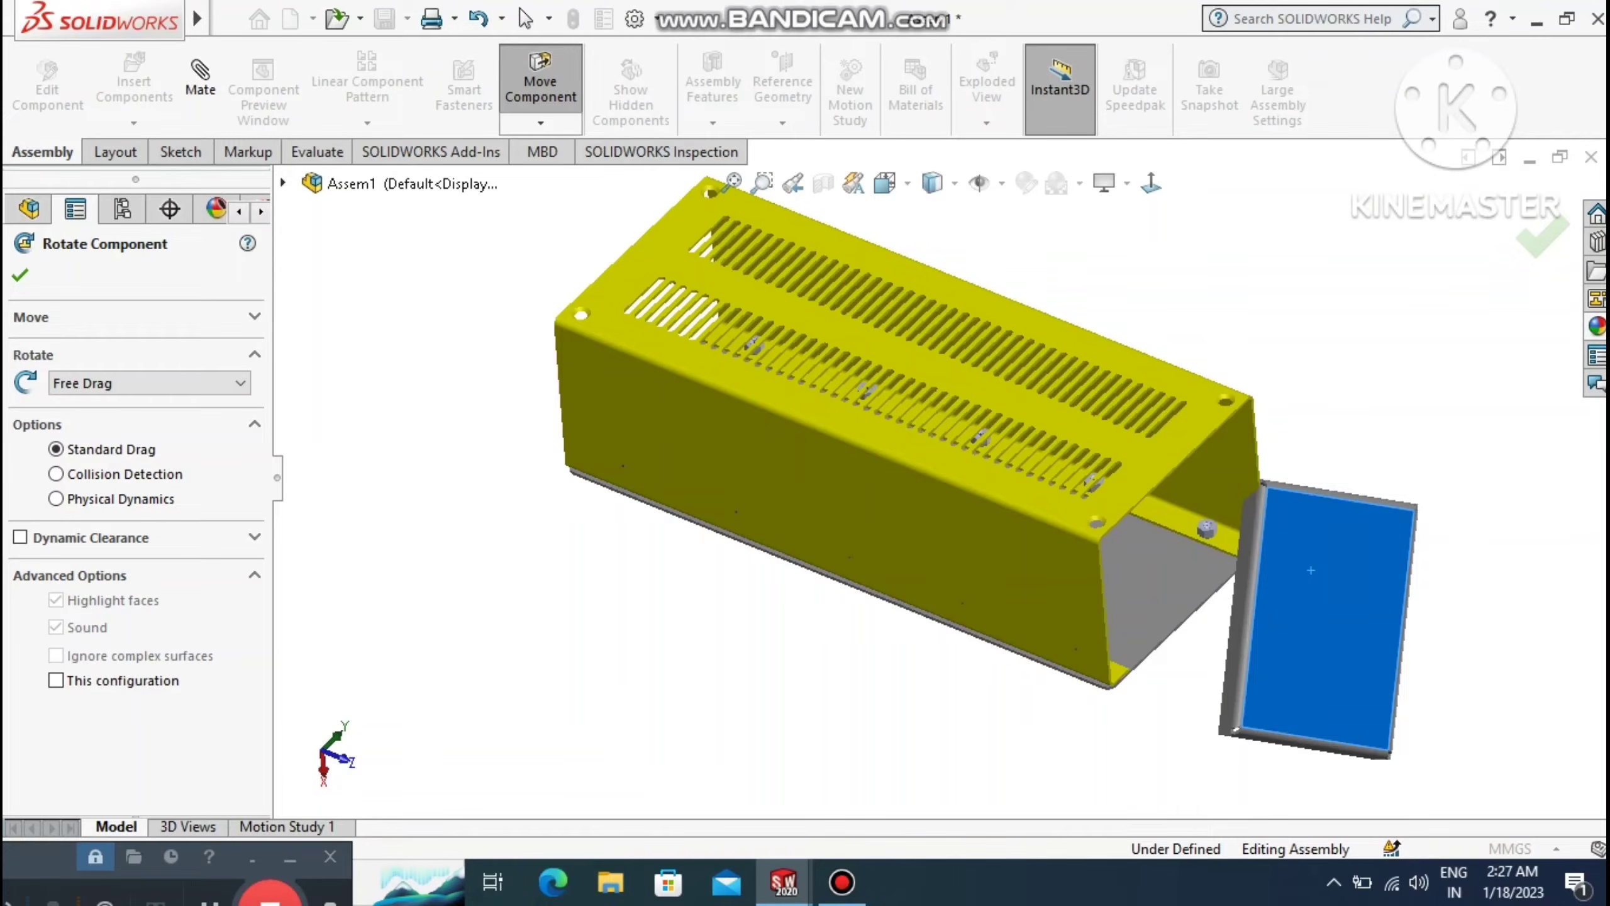
left_click_drag(1310, 571, 1311, 571)
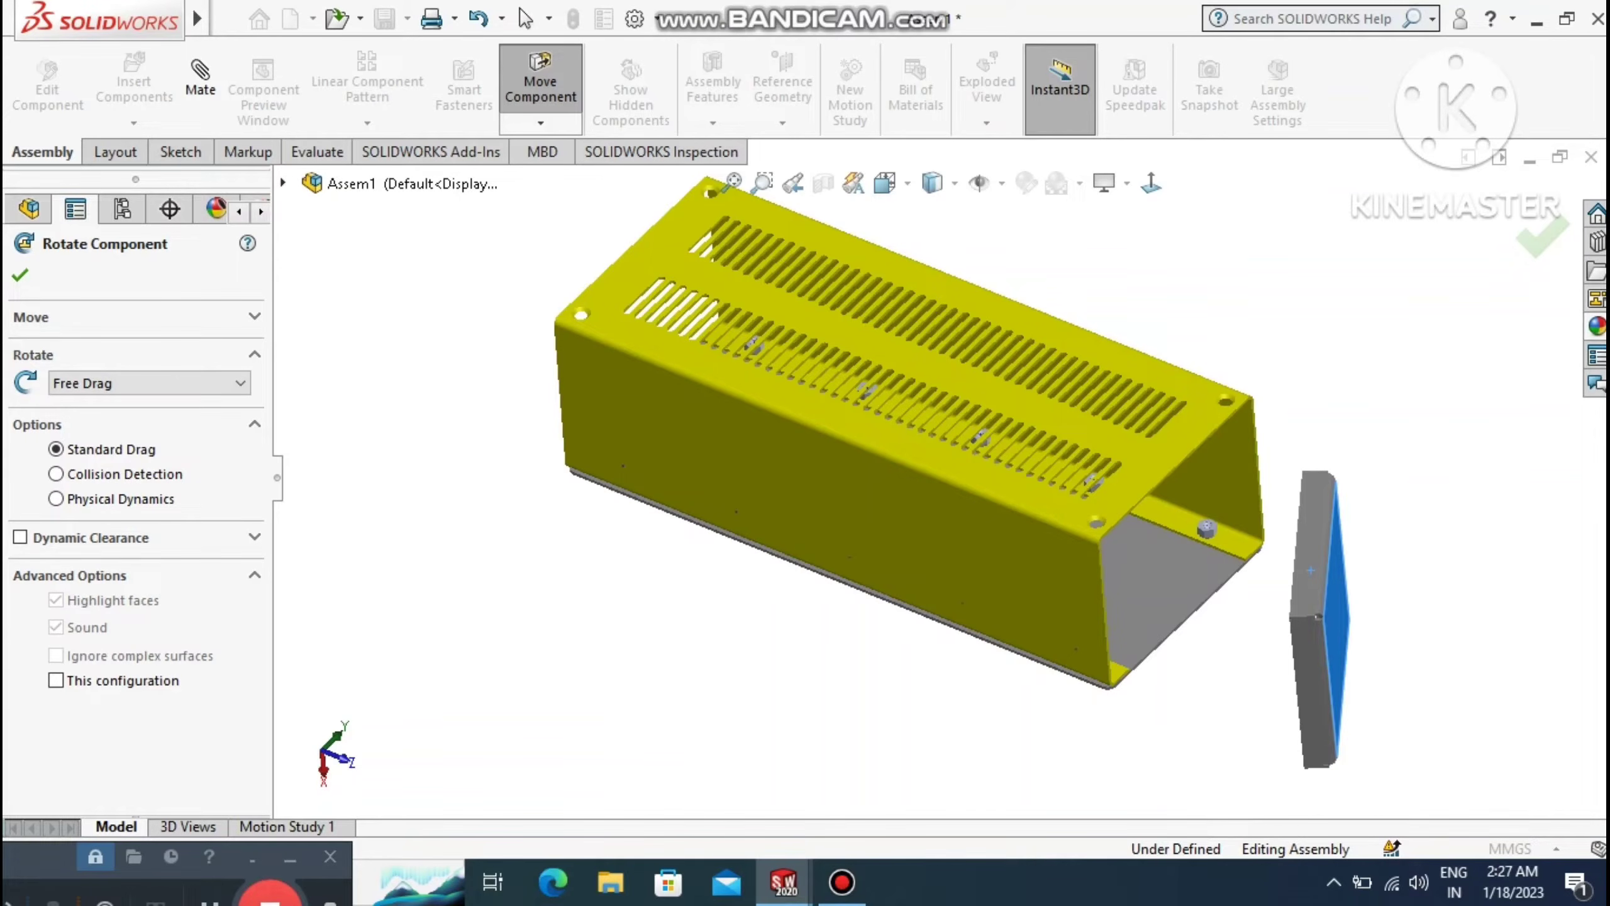
left_click_drag(1318, 617, 1265, 611)
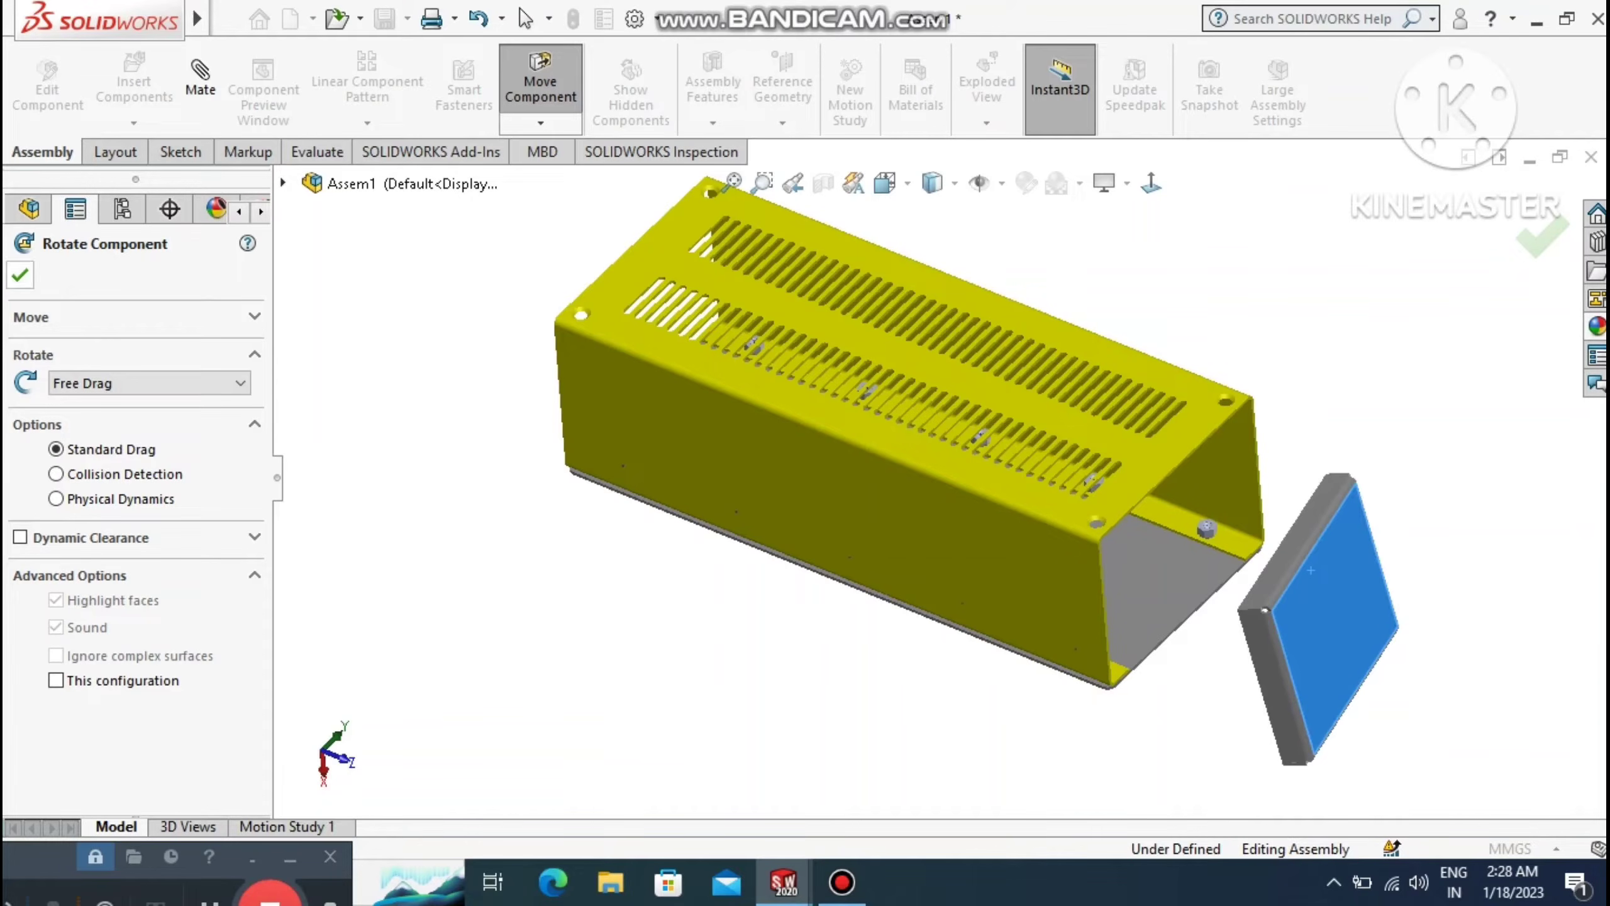
left_click(20, 275)
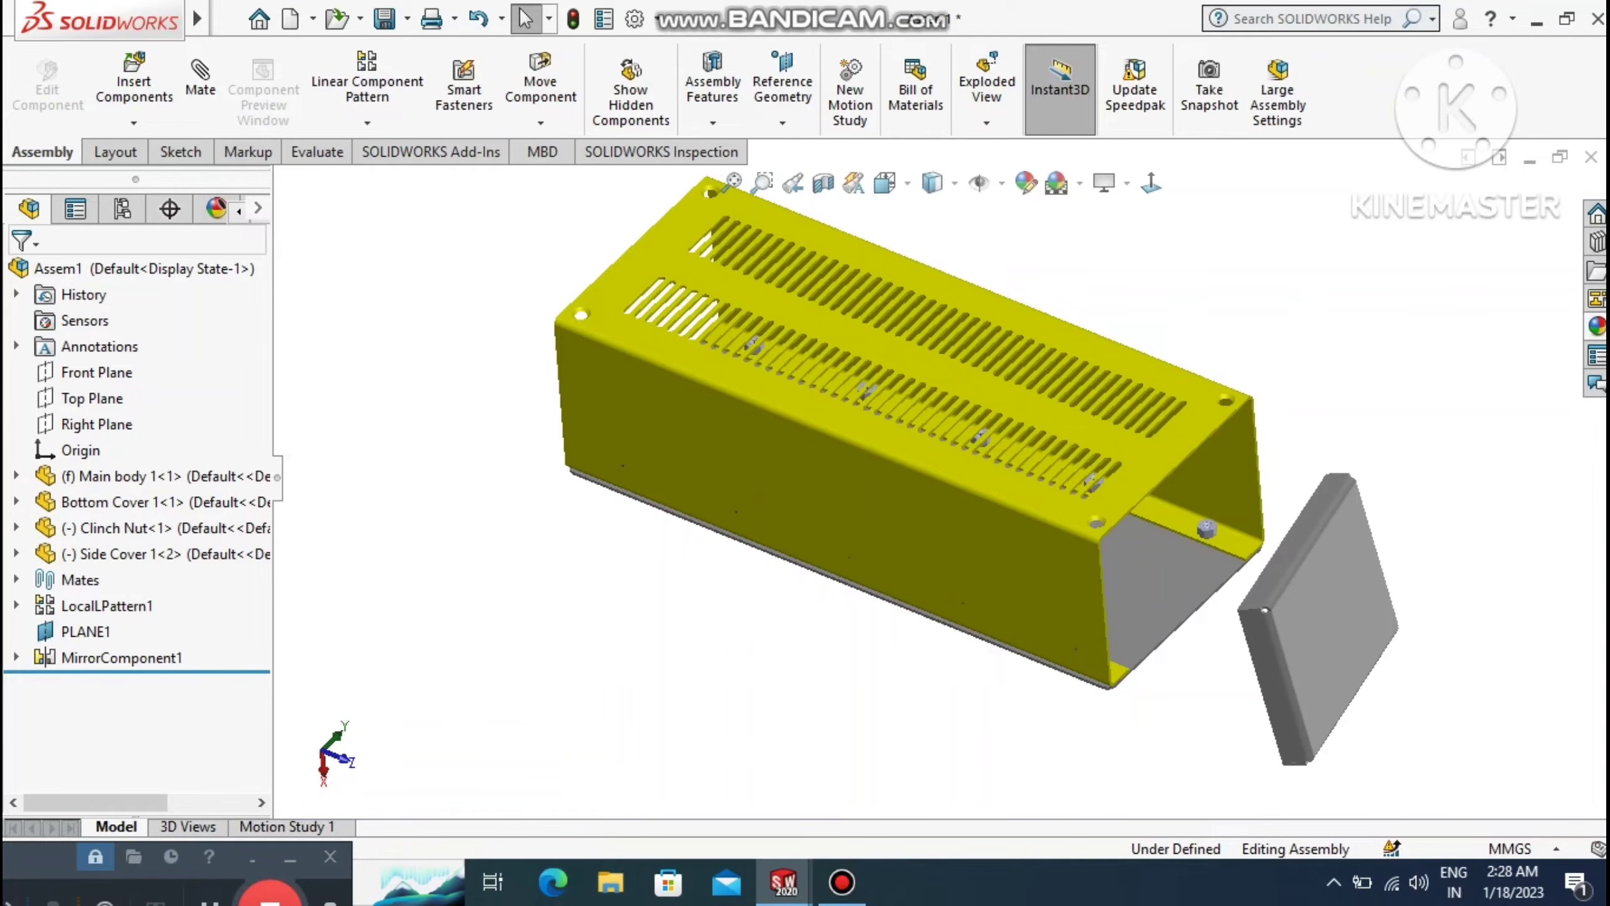
left_click(200, 76)
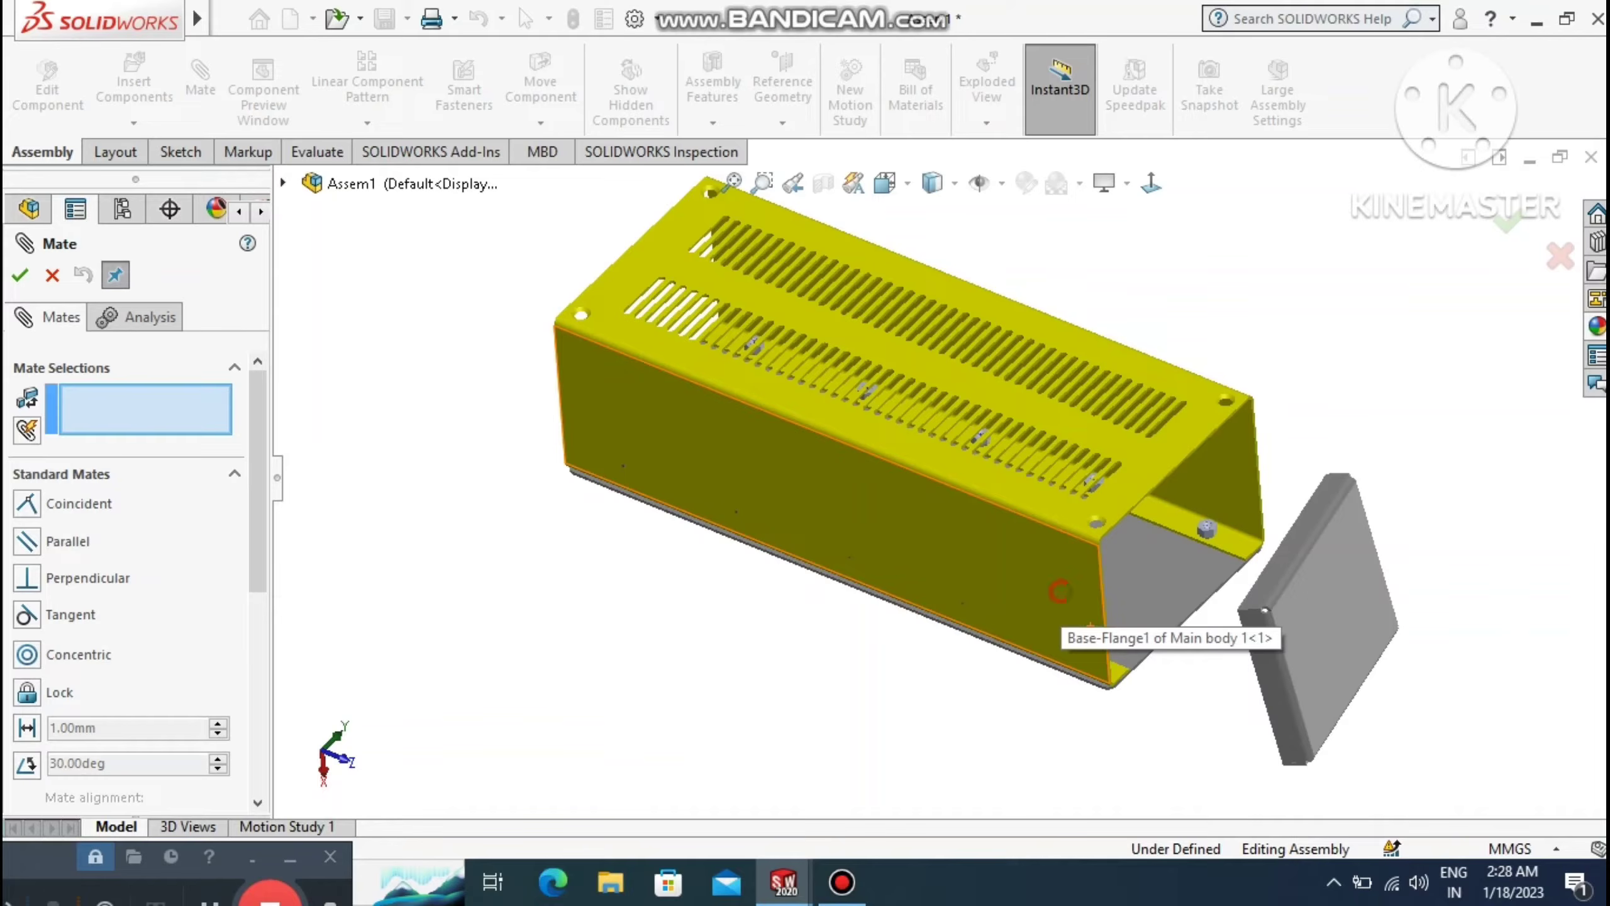
left_click(1090, 626)
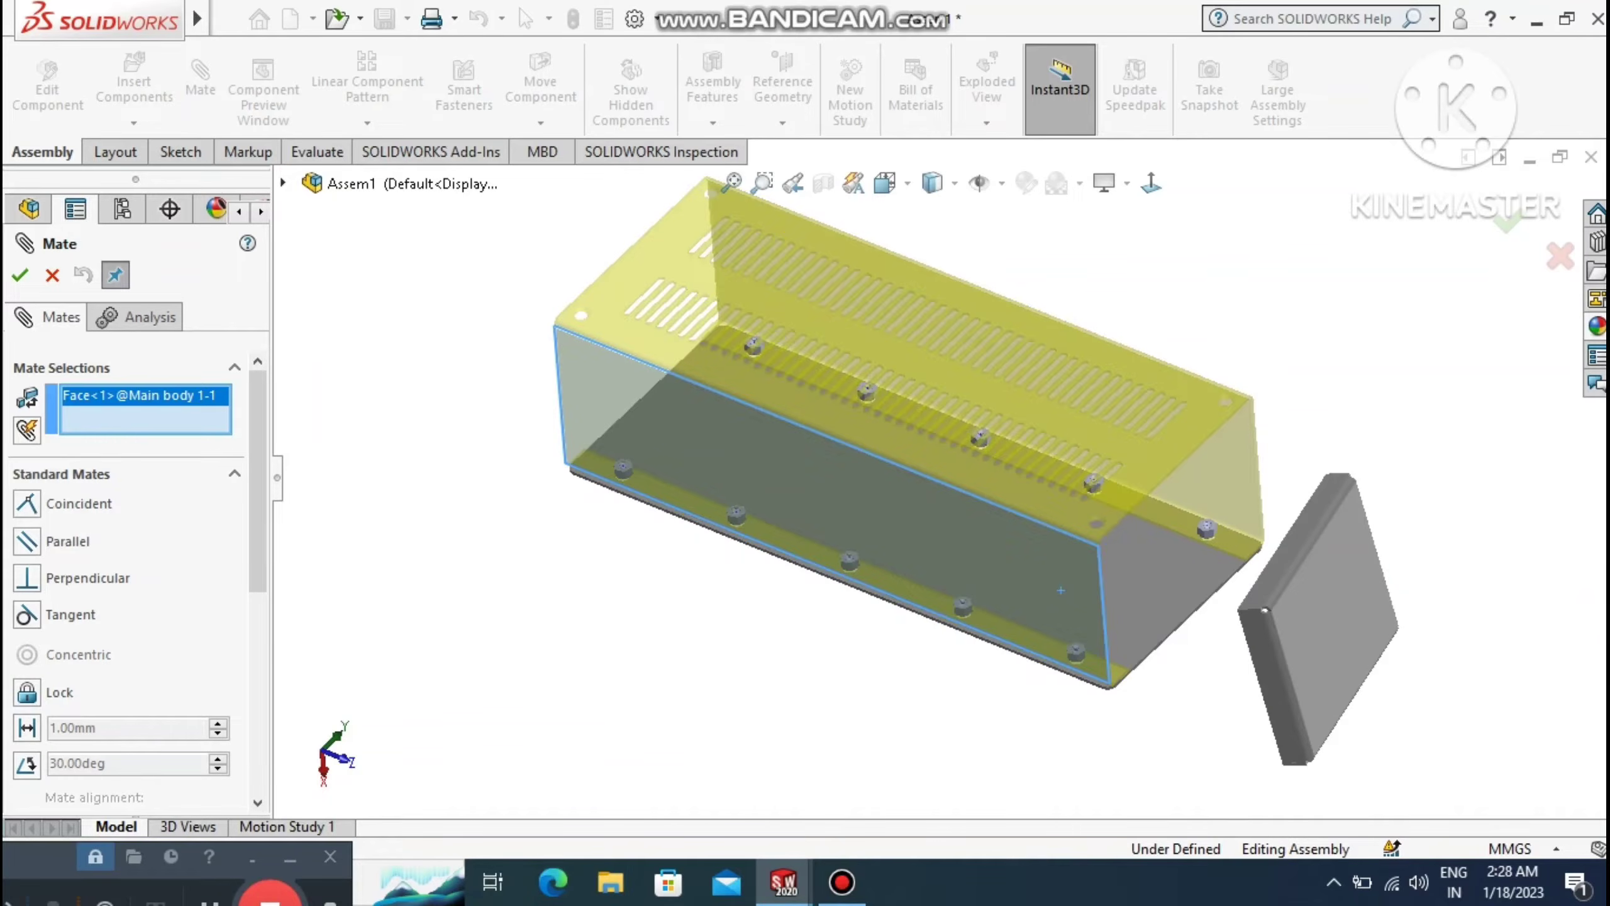
left_click(52, 274)
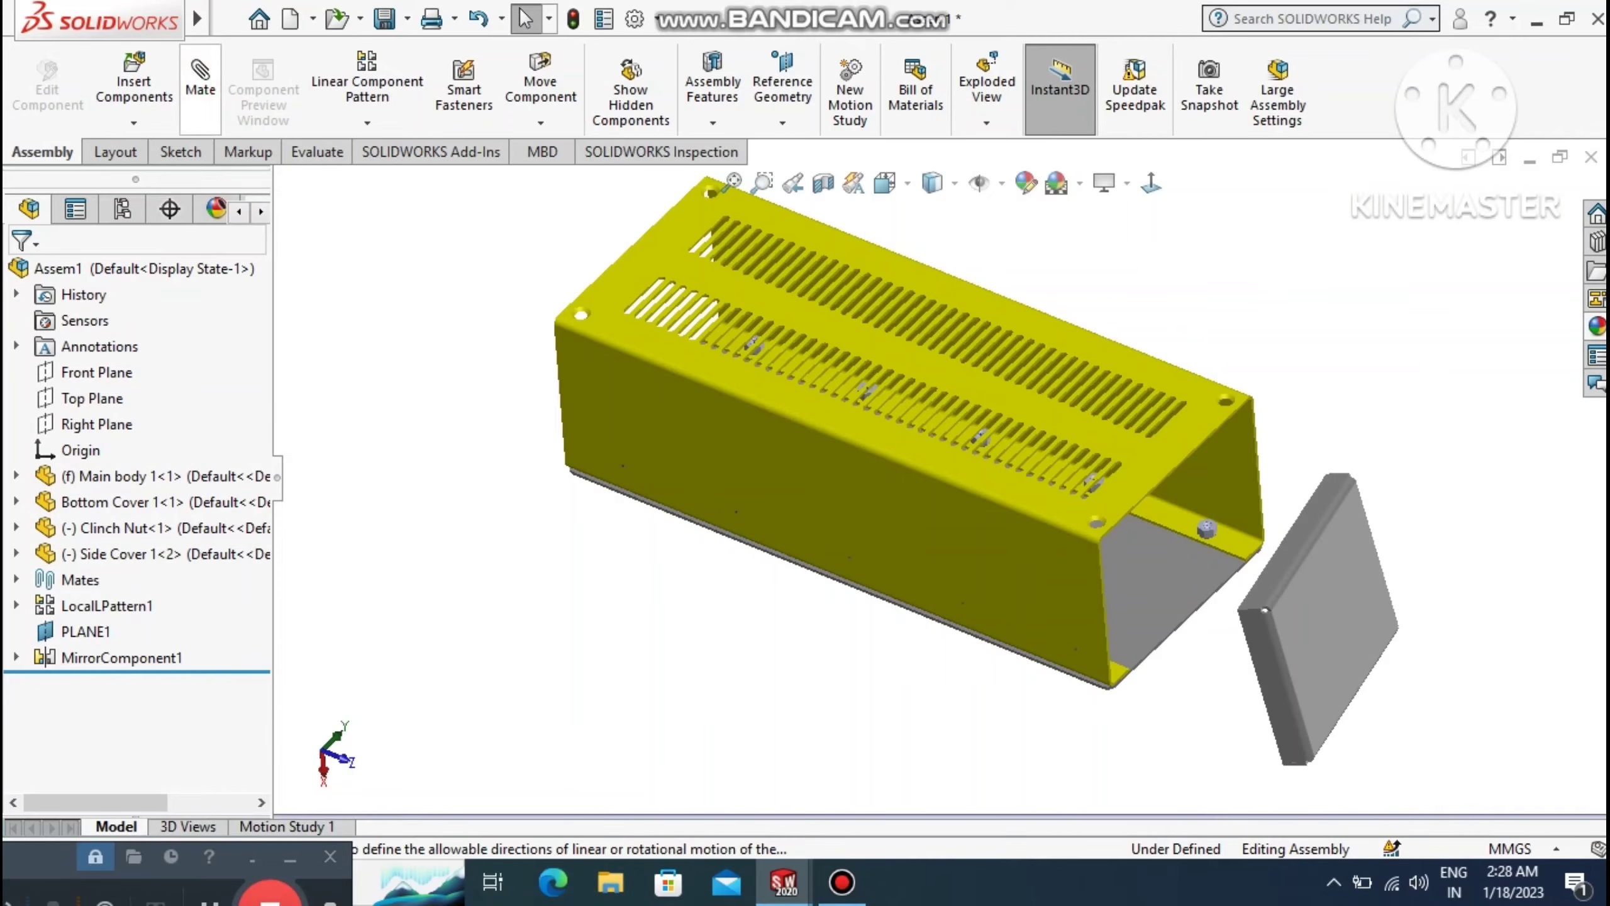
Set up a Width mate with the Centered constraint, using the main body's two outer side faces as width selections.
left_click(200, 82)
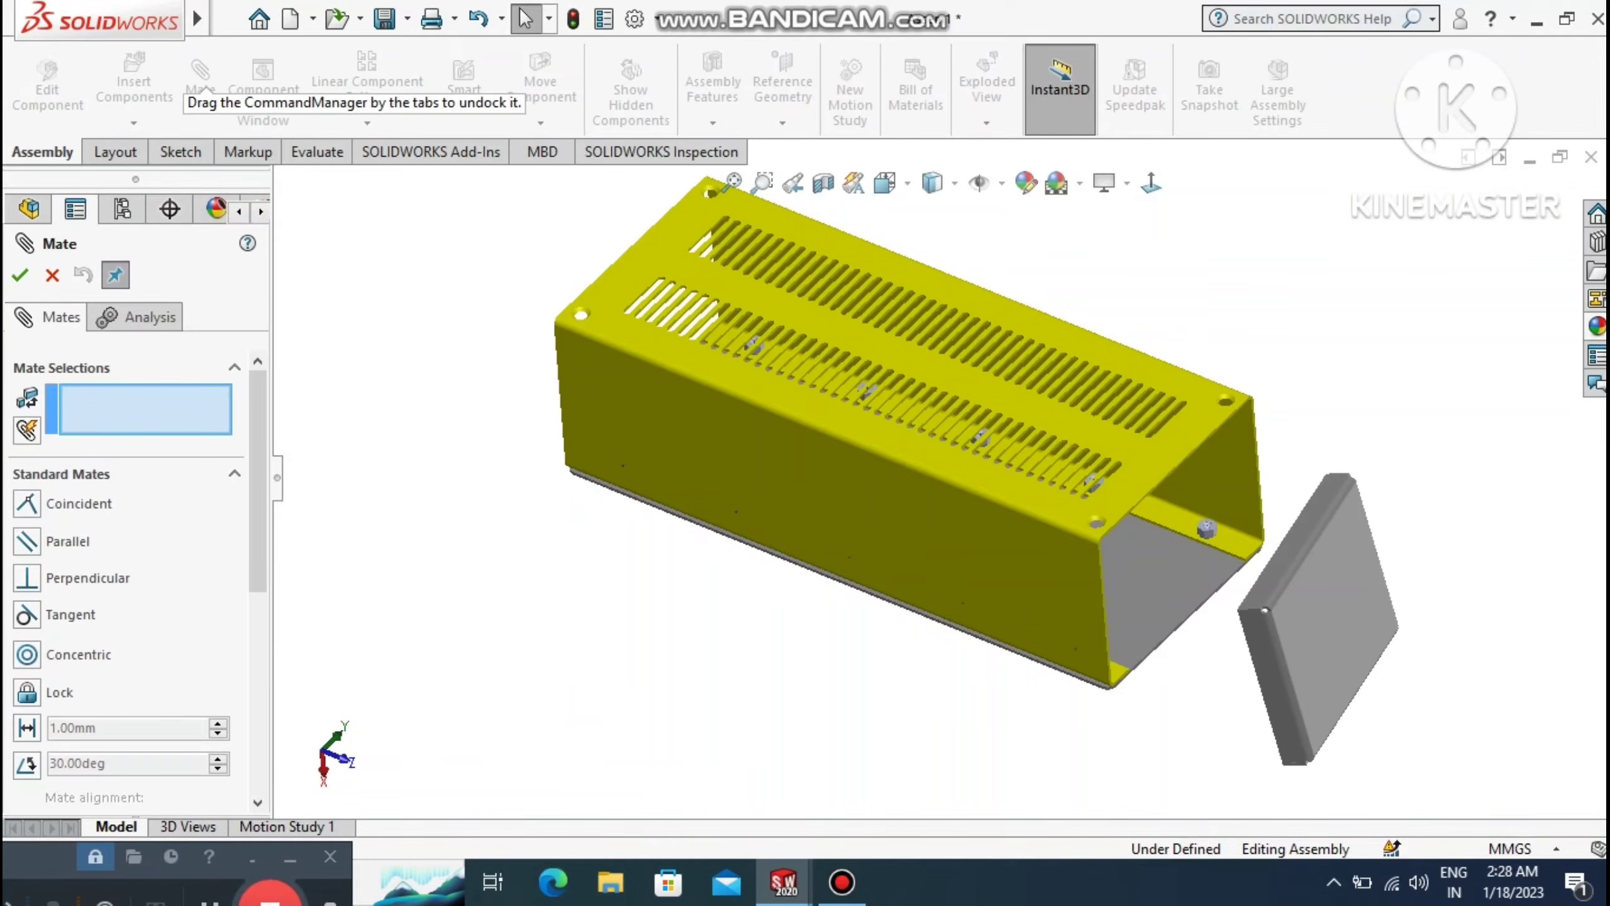
left_click_drag(255, 439, 256, 560)
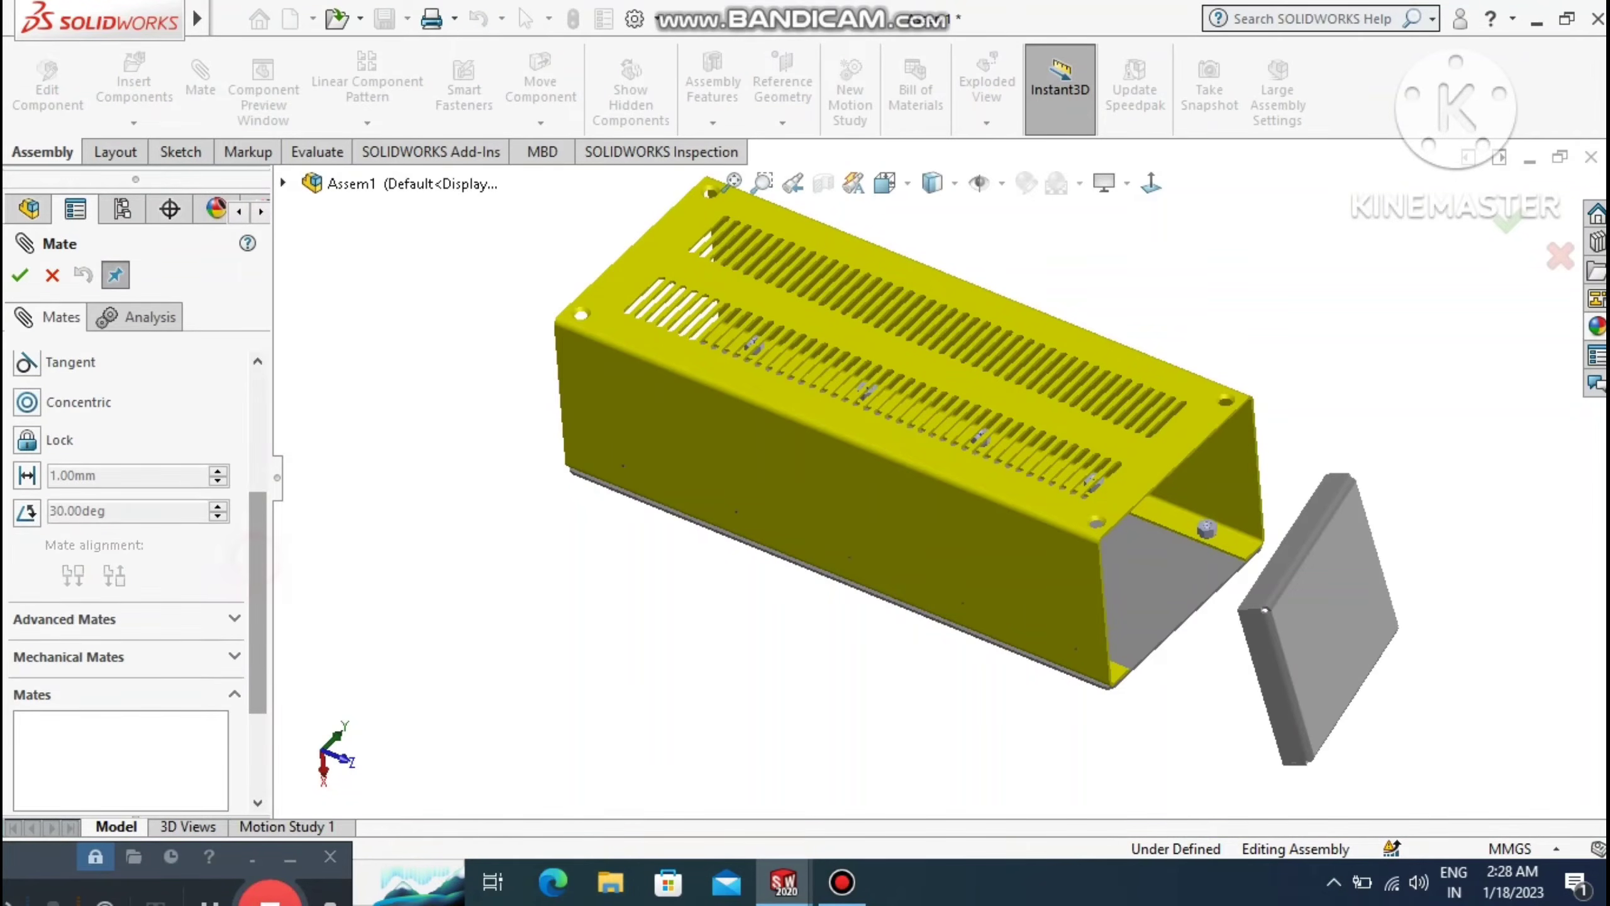
left_click(48, 619)
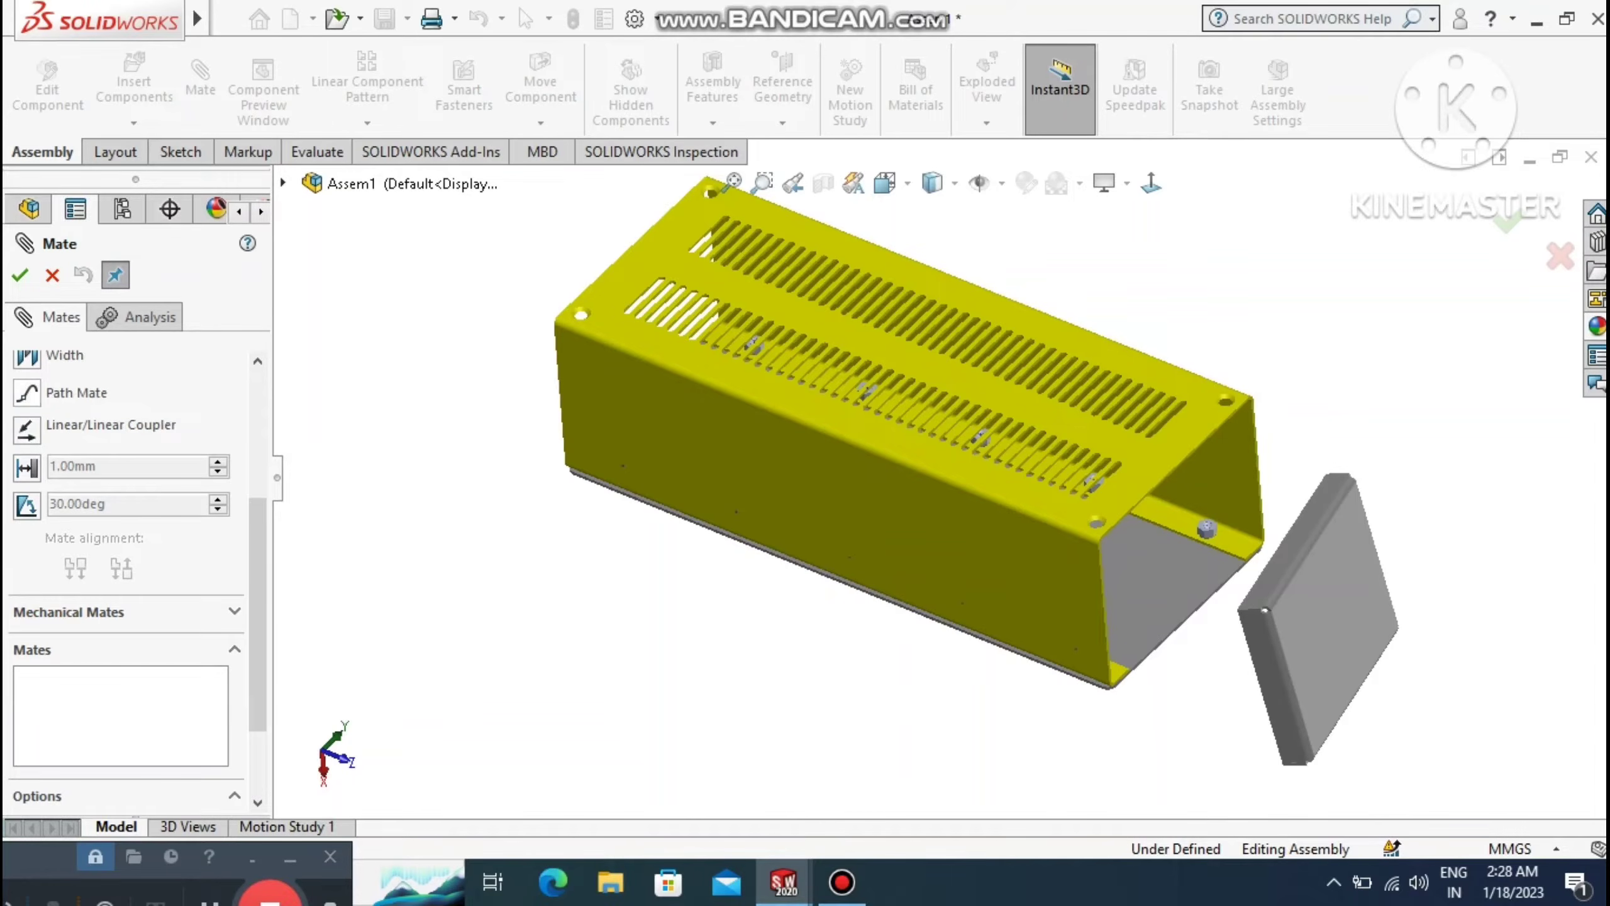
left_click(26, 356)
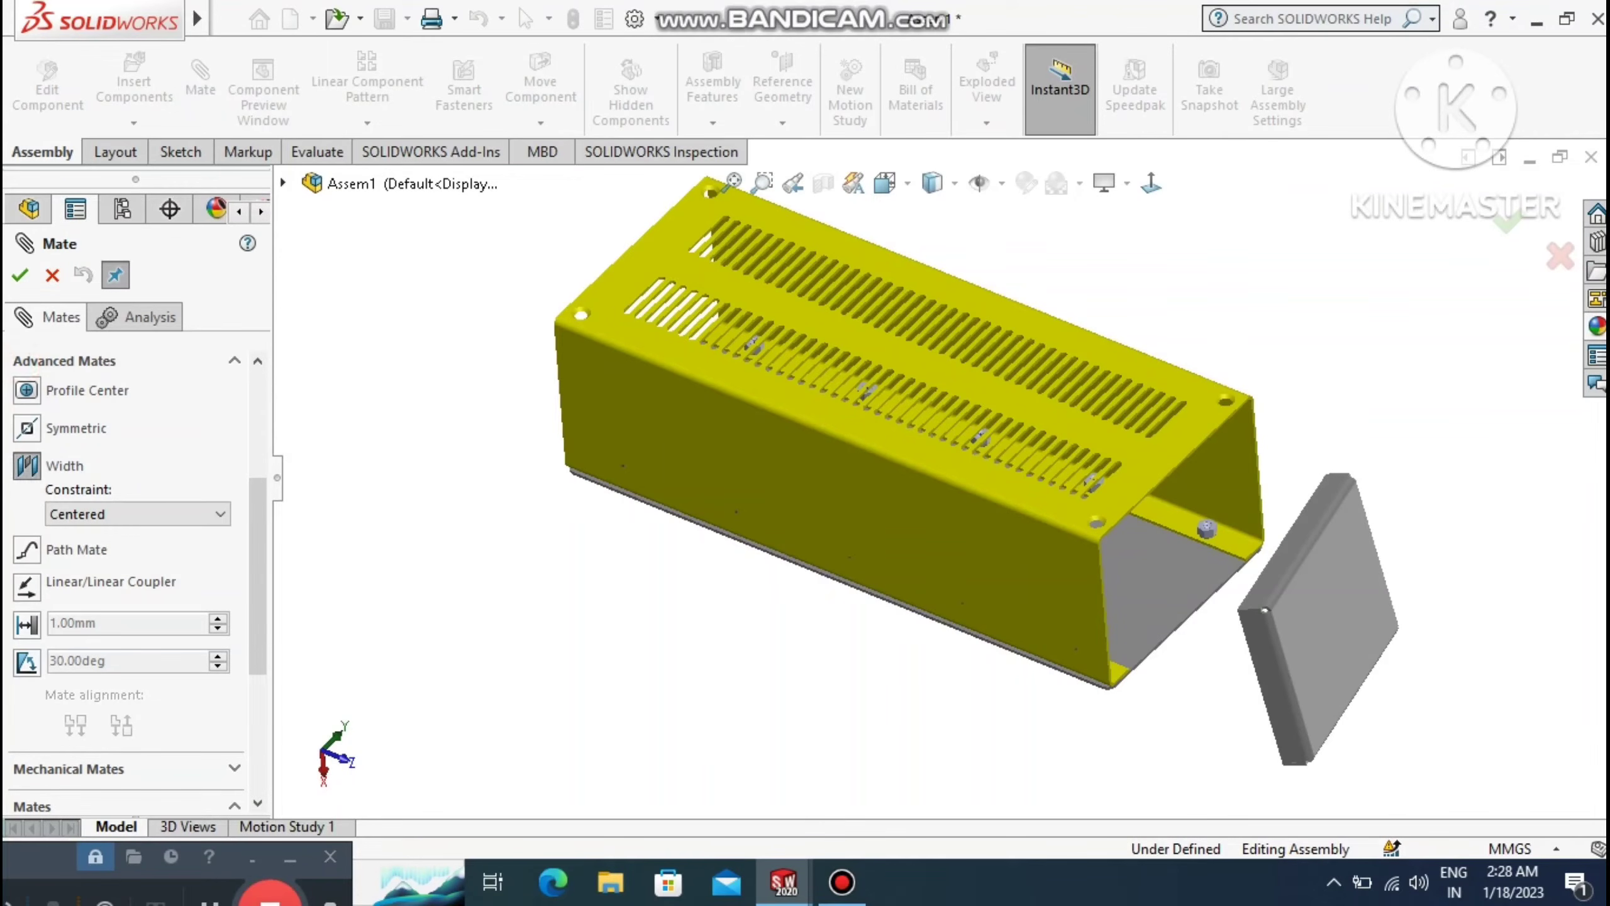
left_click(1043, 562)
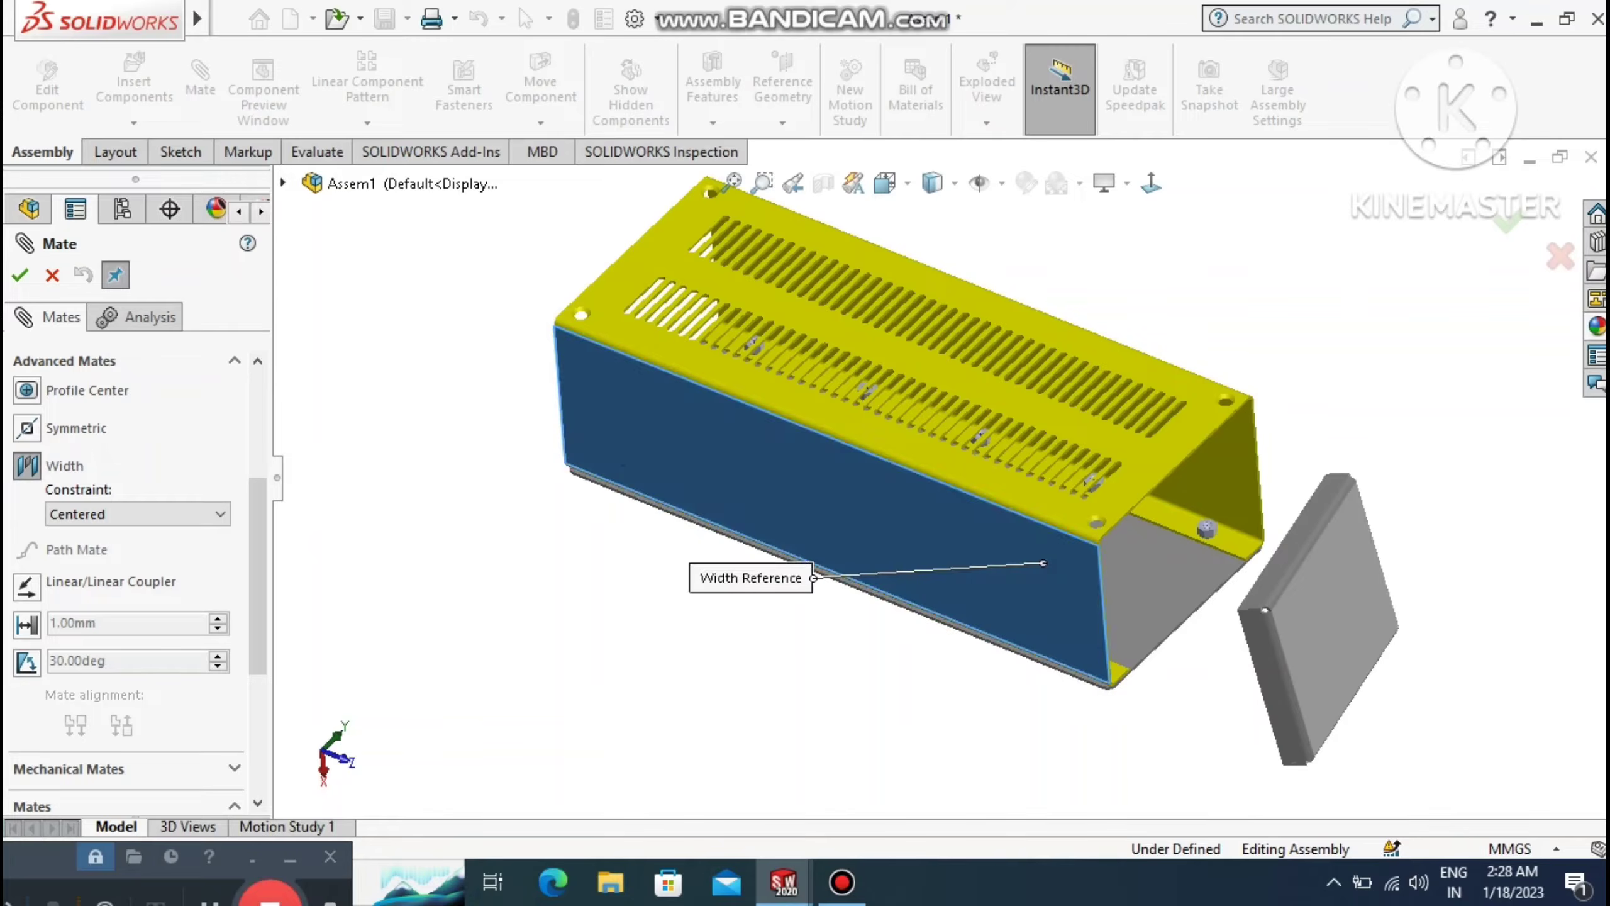
middle_click_drag(1043, 563, 830, 482)
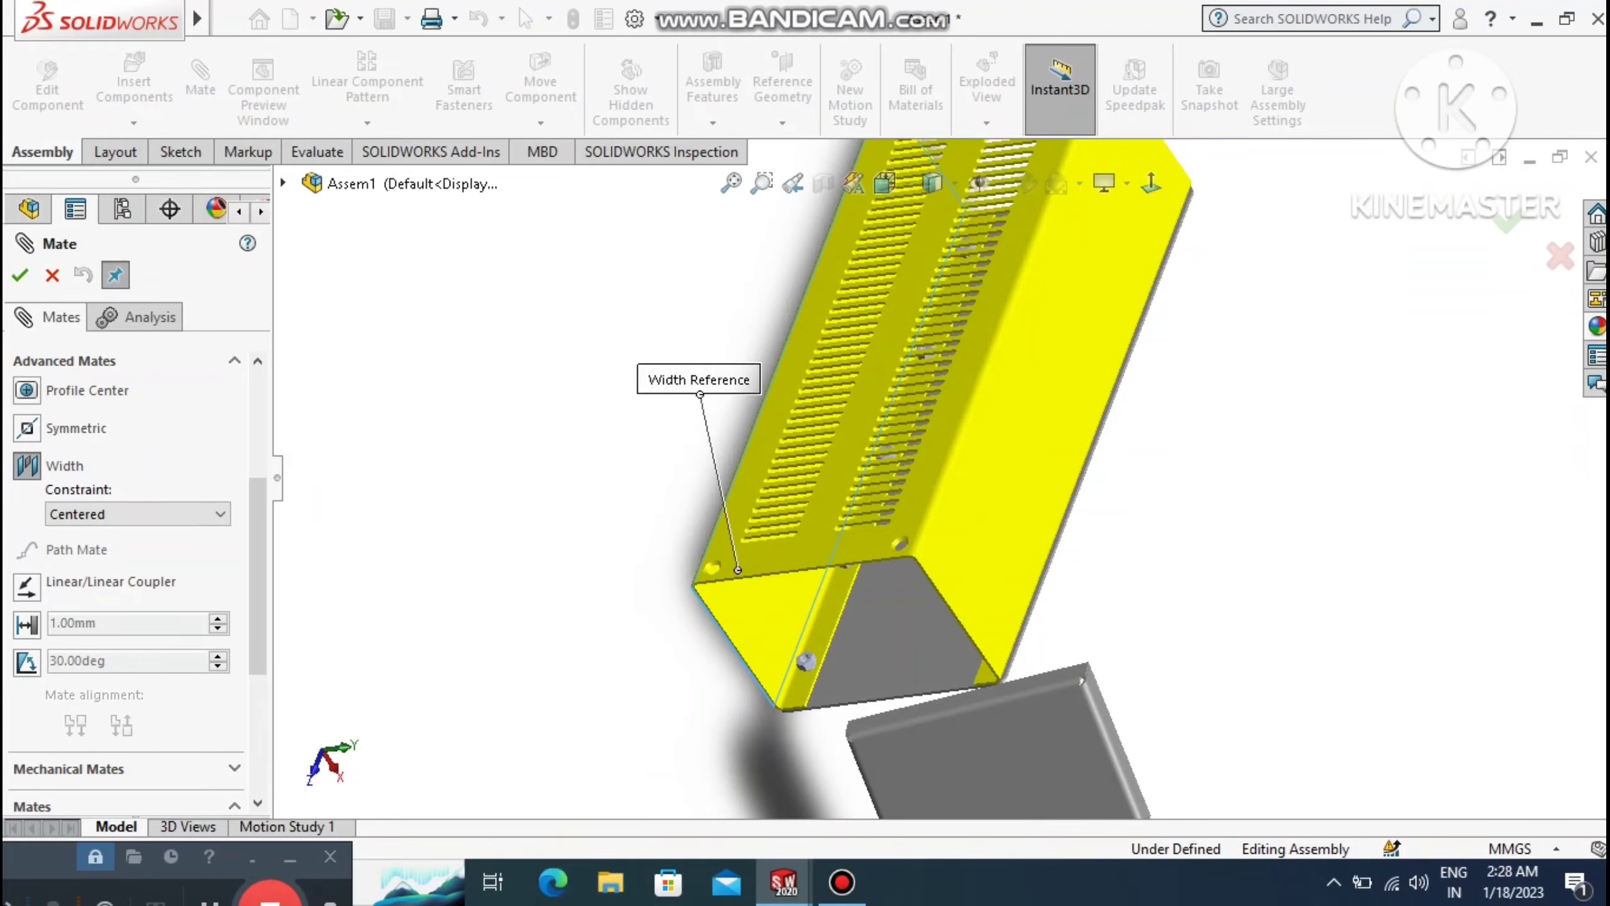
left_click(1006, 523)
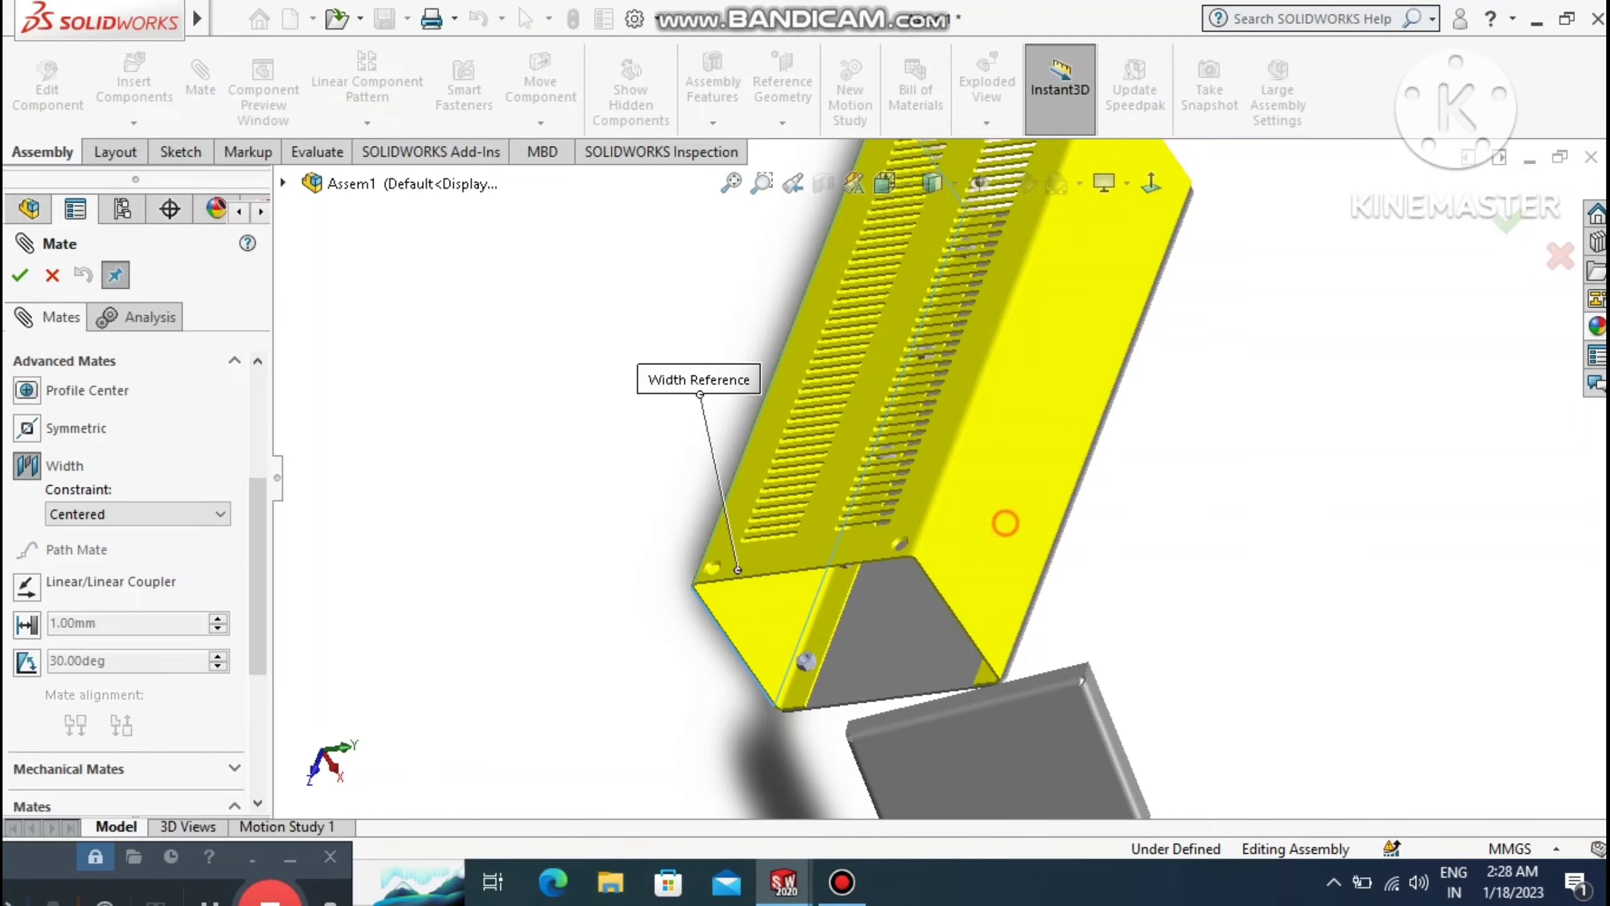
left_click(1041, 348)
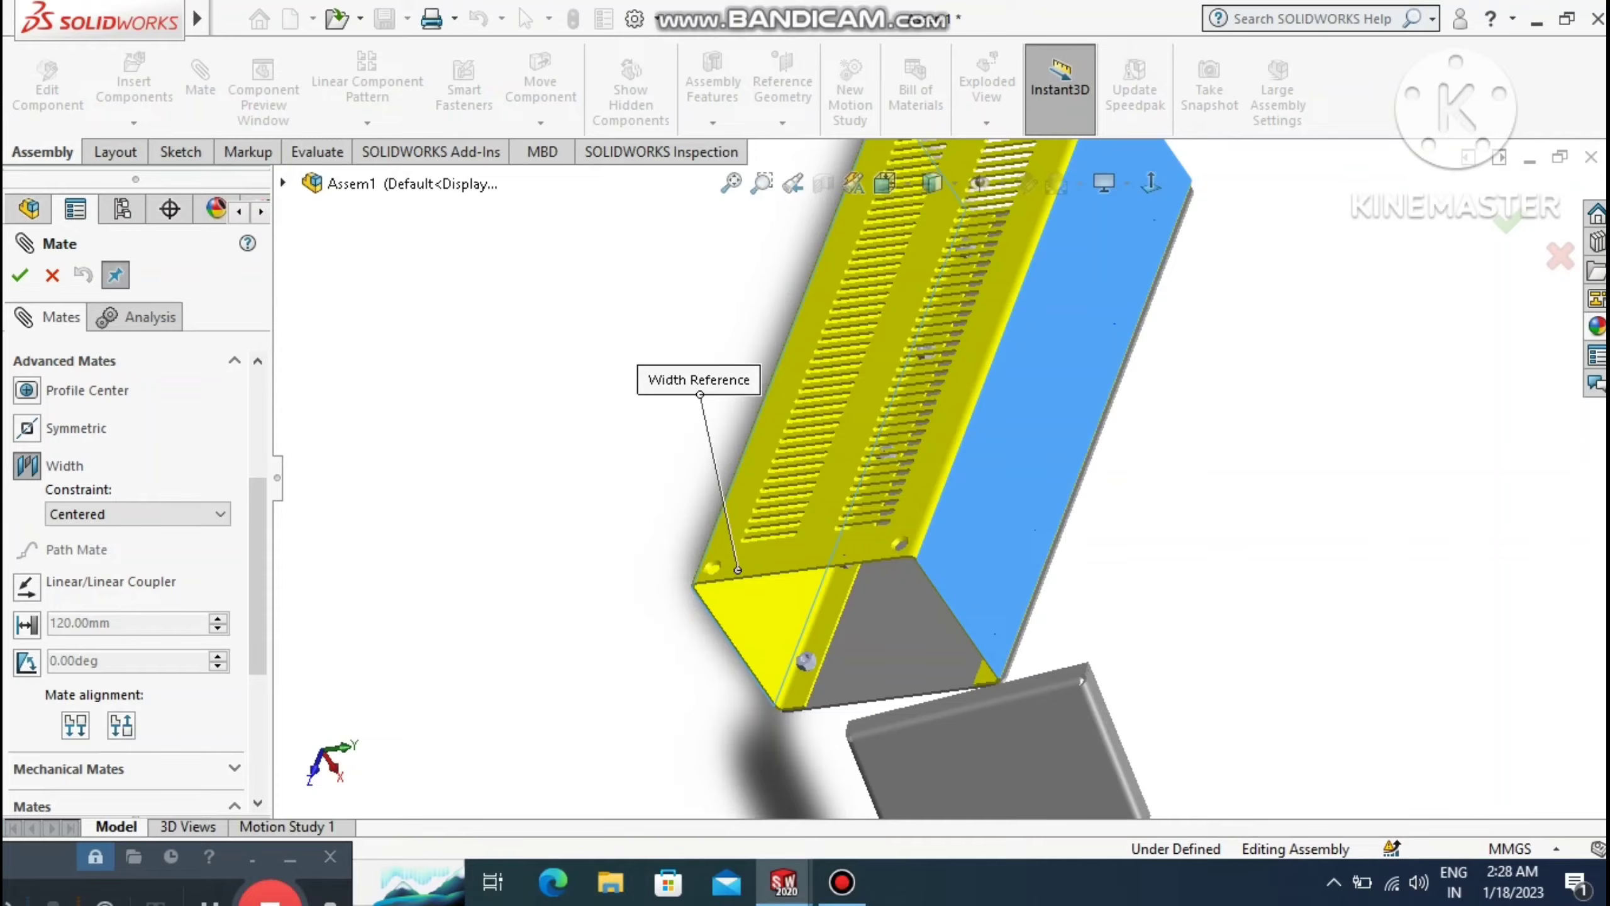
middle_click_drag(951, 444, 1189, 468)
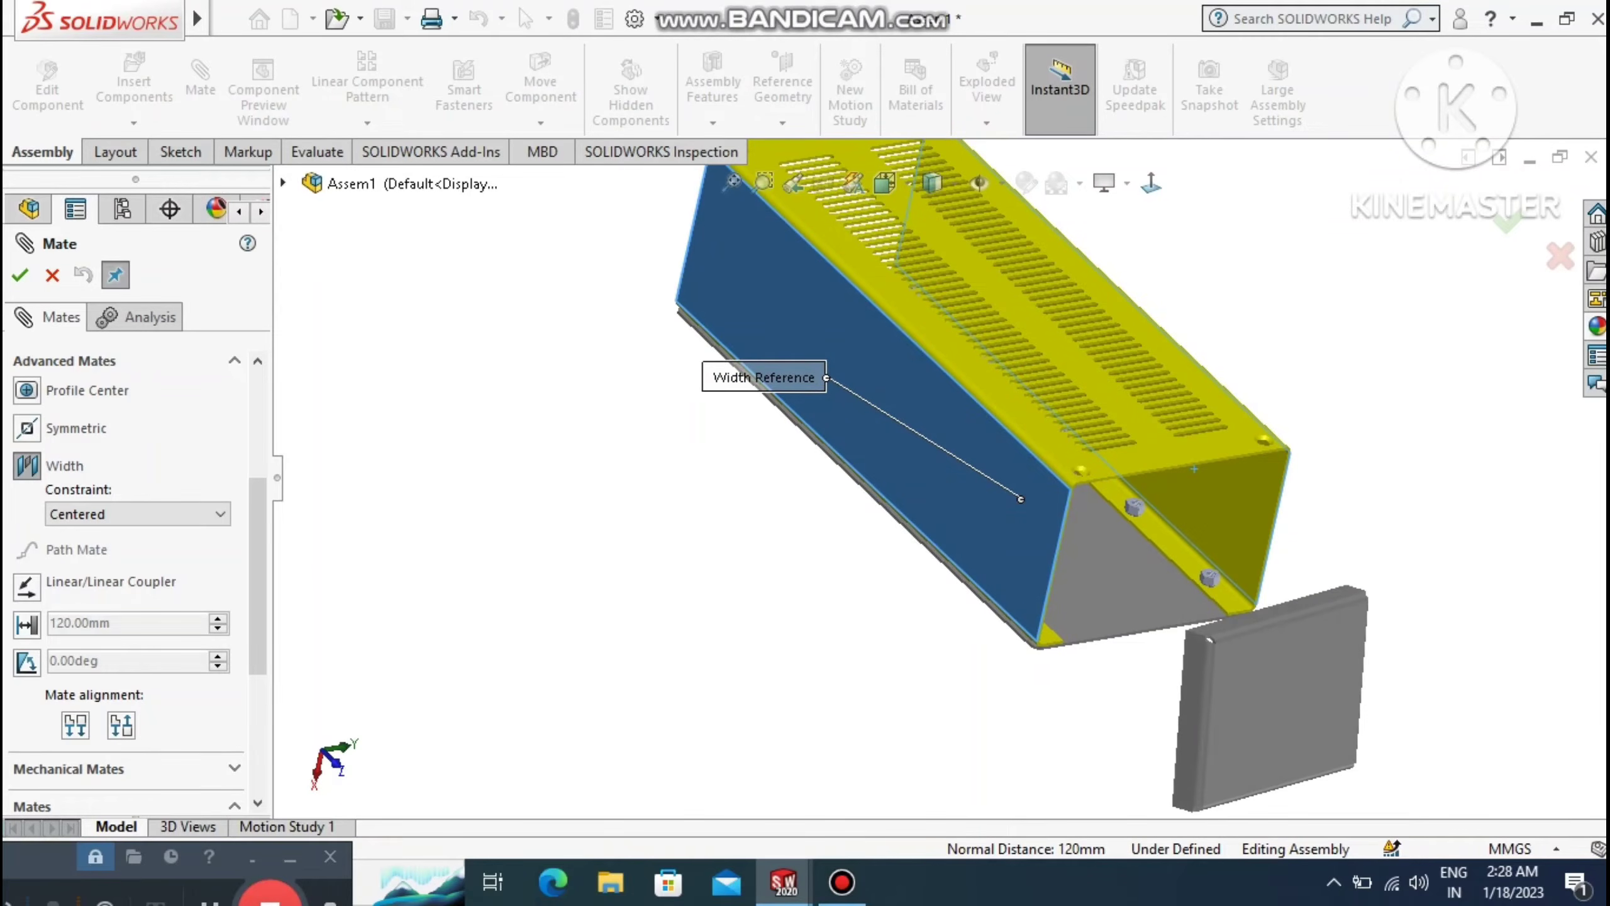
Use the side cover's two opposite side flange faces as tab selections and complete the Width mate.
left_click(1195, 683)
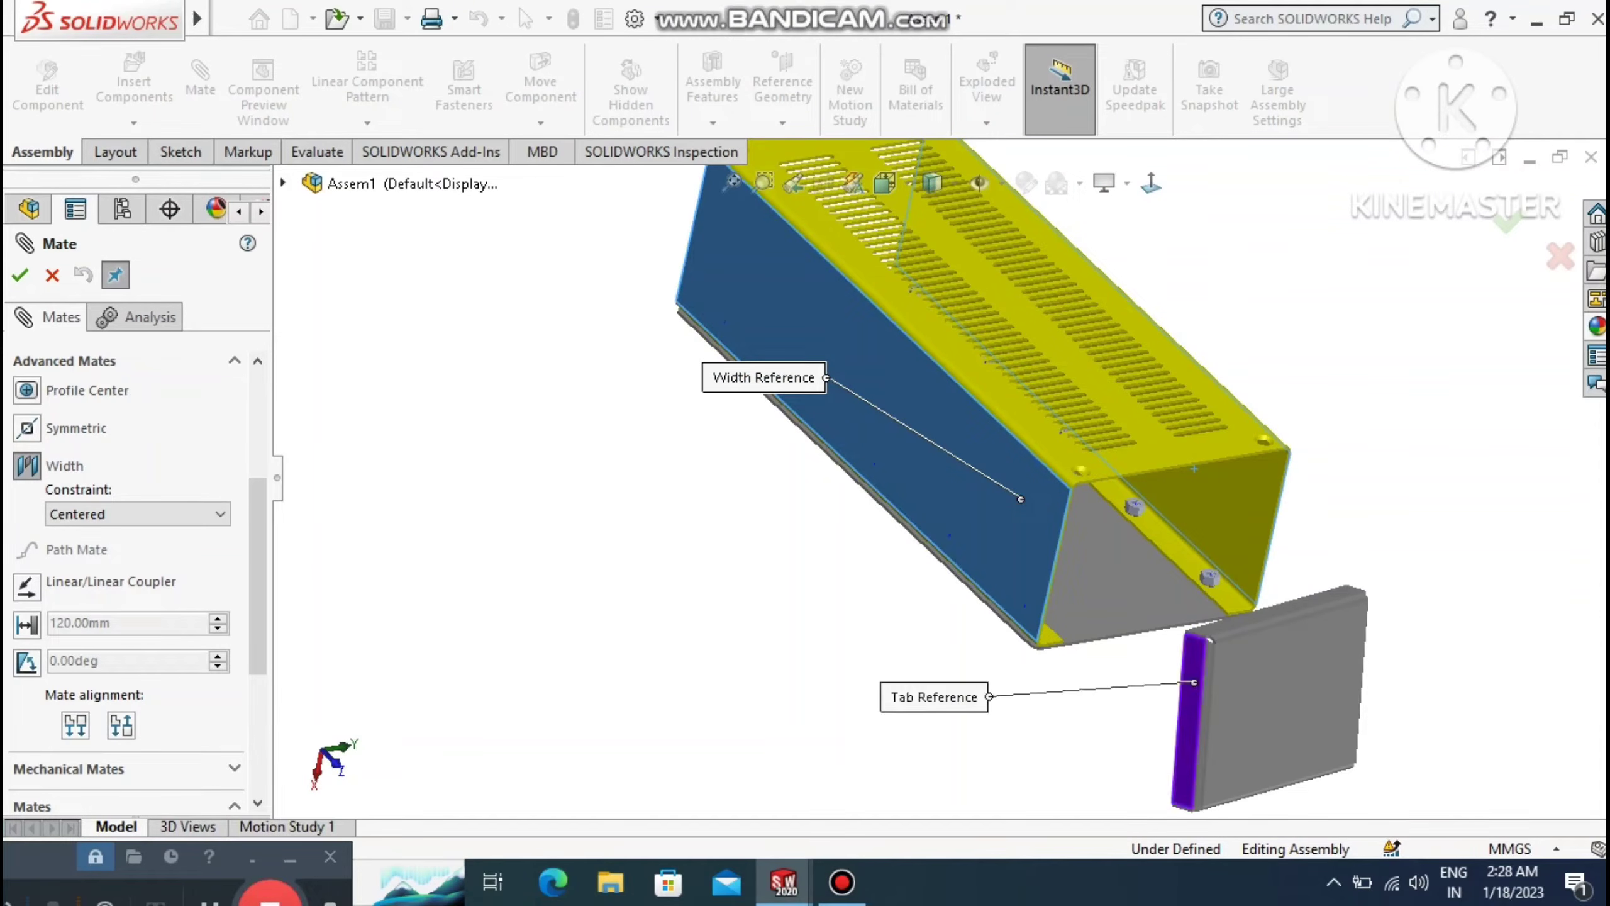
middle_click_drag(1194, 683, 894, 697)
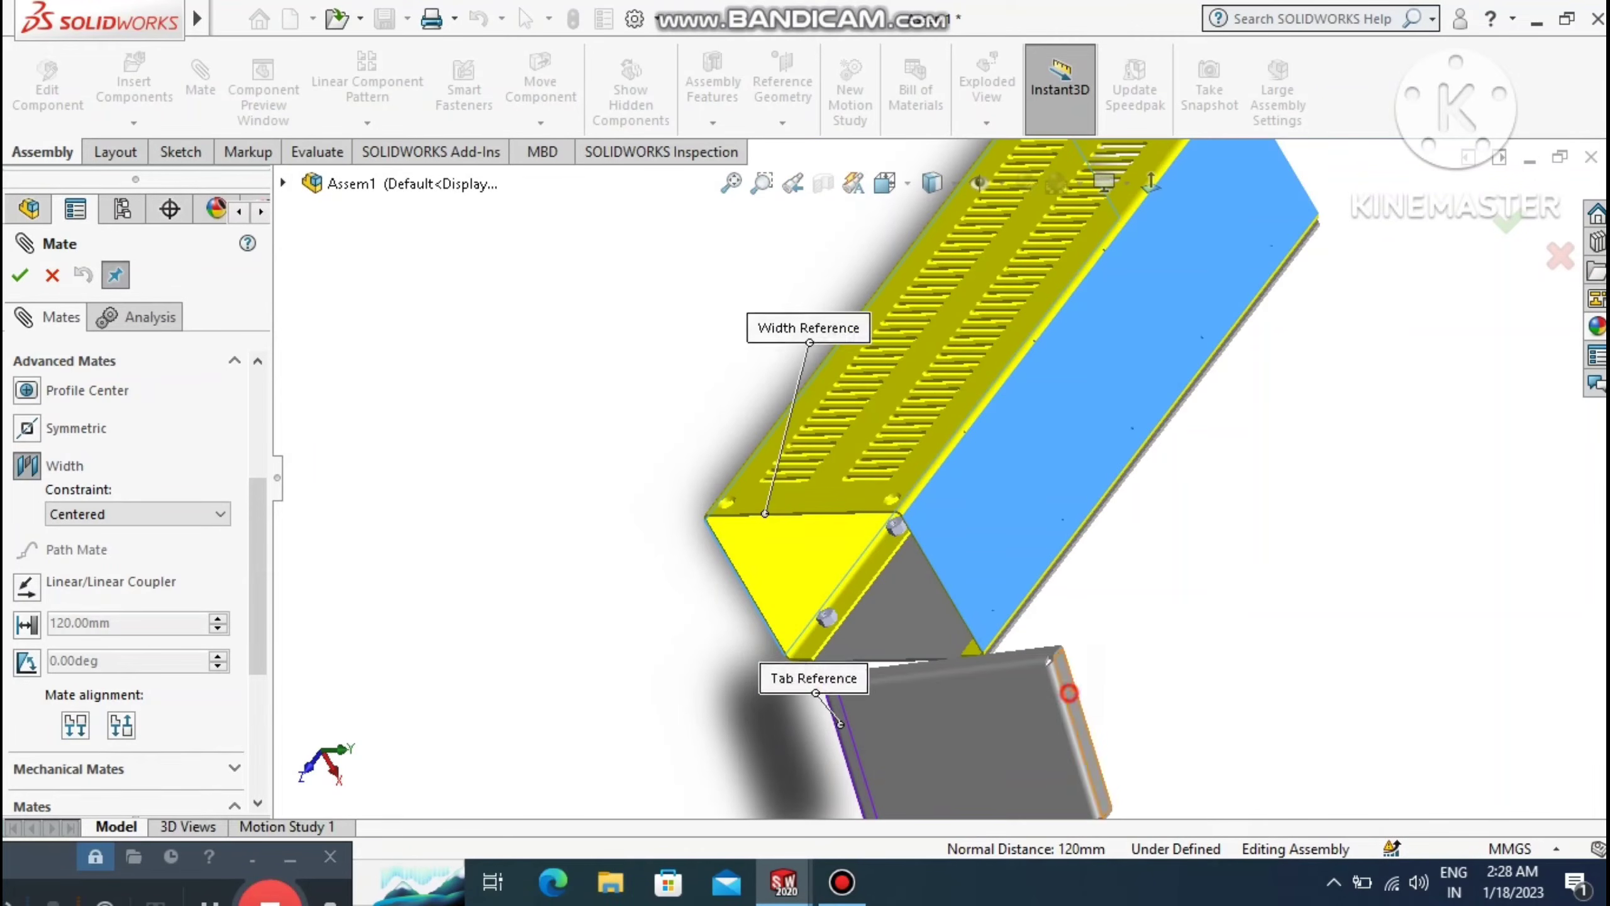
left_click(1049, 660)
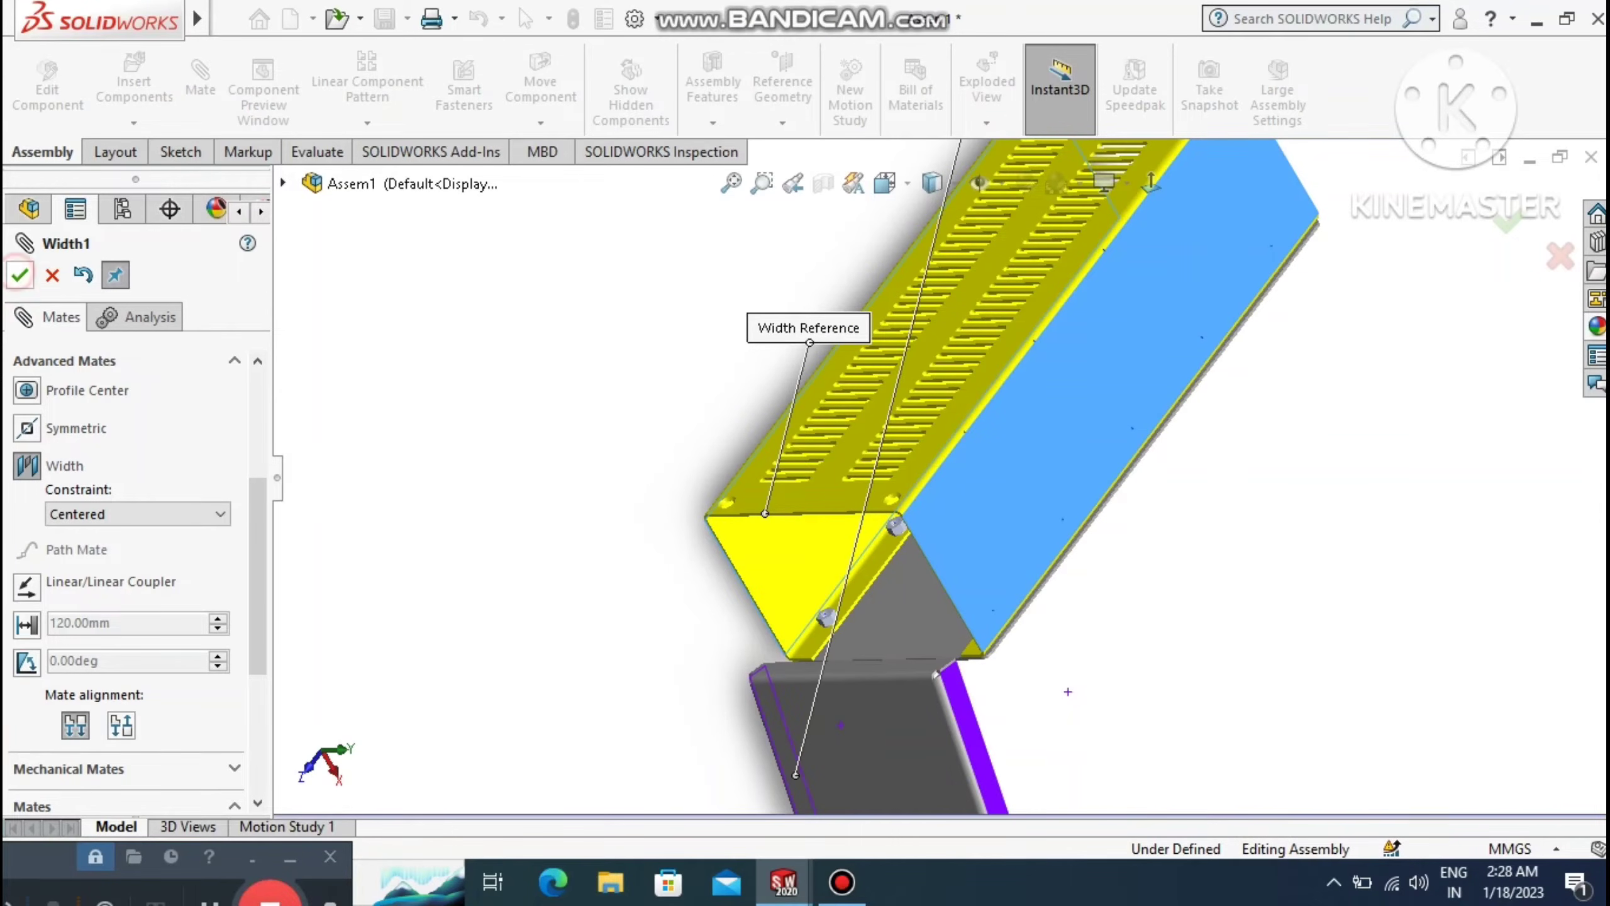
left_click(20, 275)
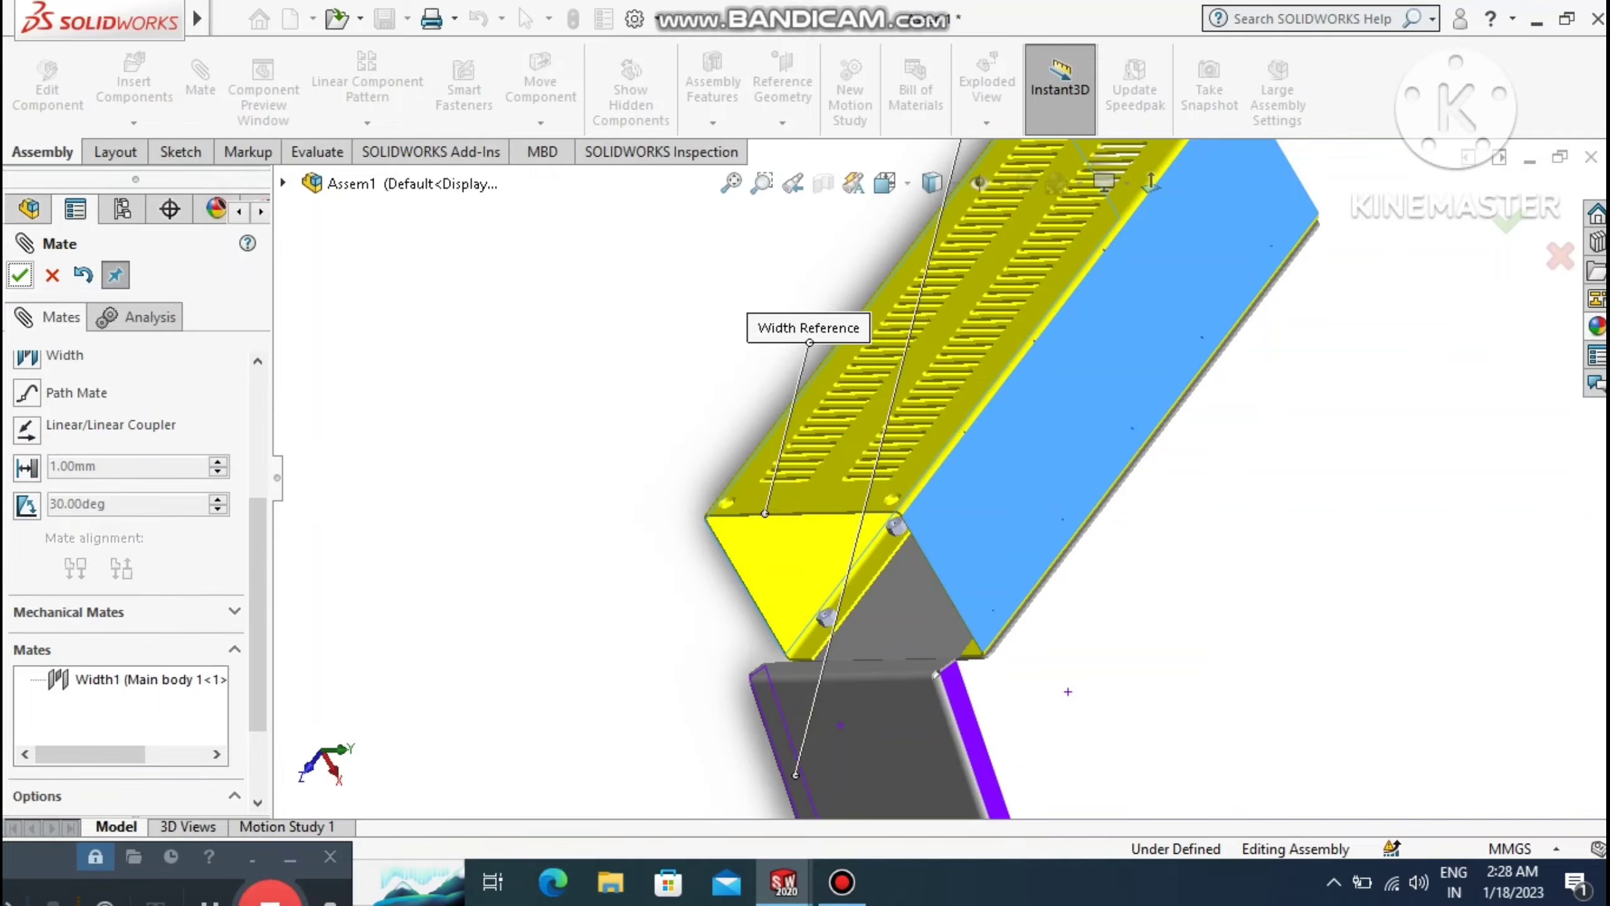
Add a second Centered Width mate between the main body's bottom lip and slotted top panel faces and the side cover's two remaining opposite flange faces.
left_click(27, 356)
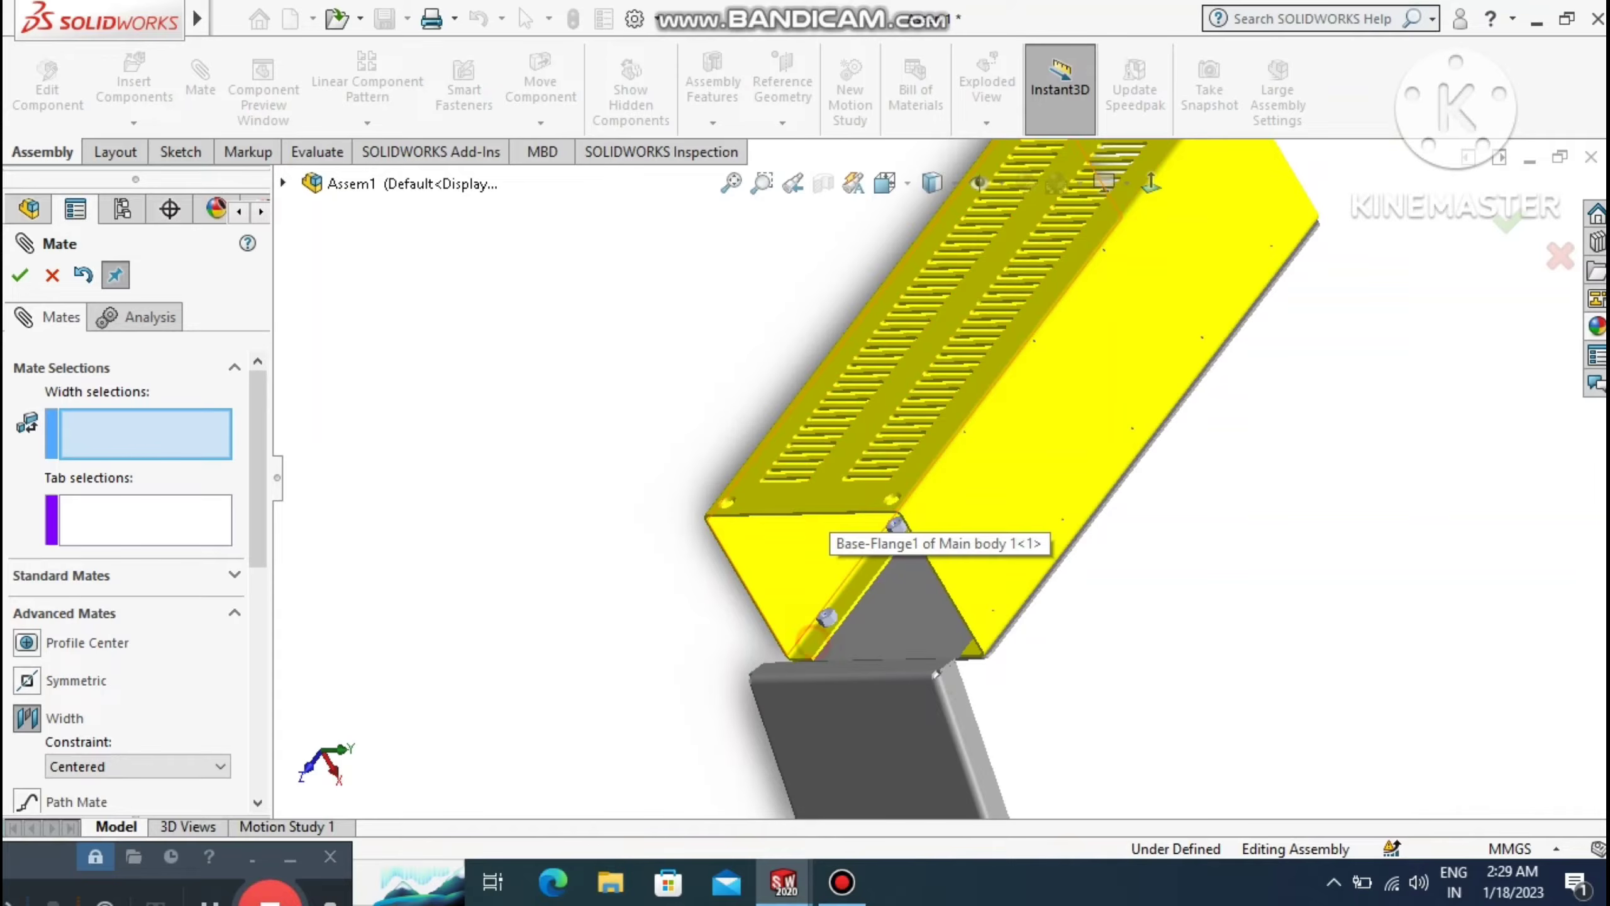
left_click(814, 641)
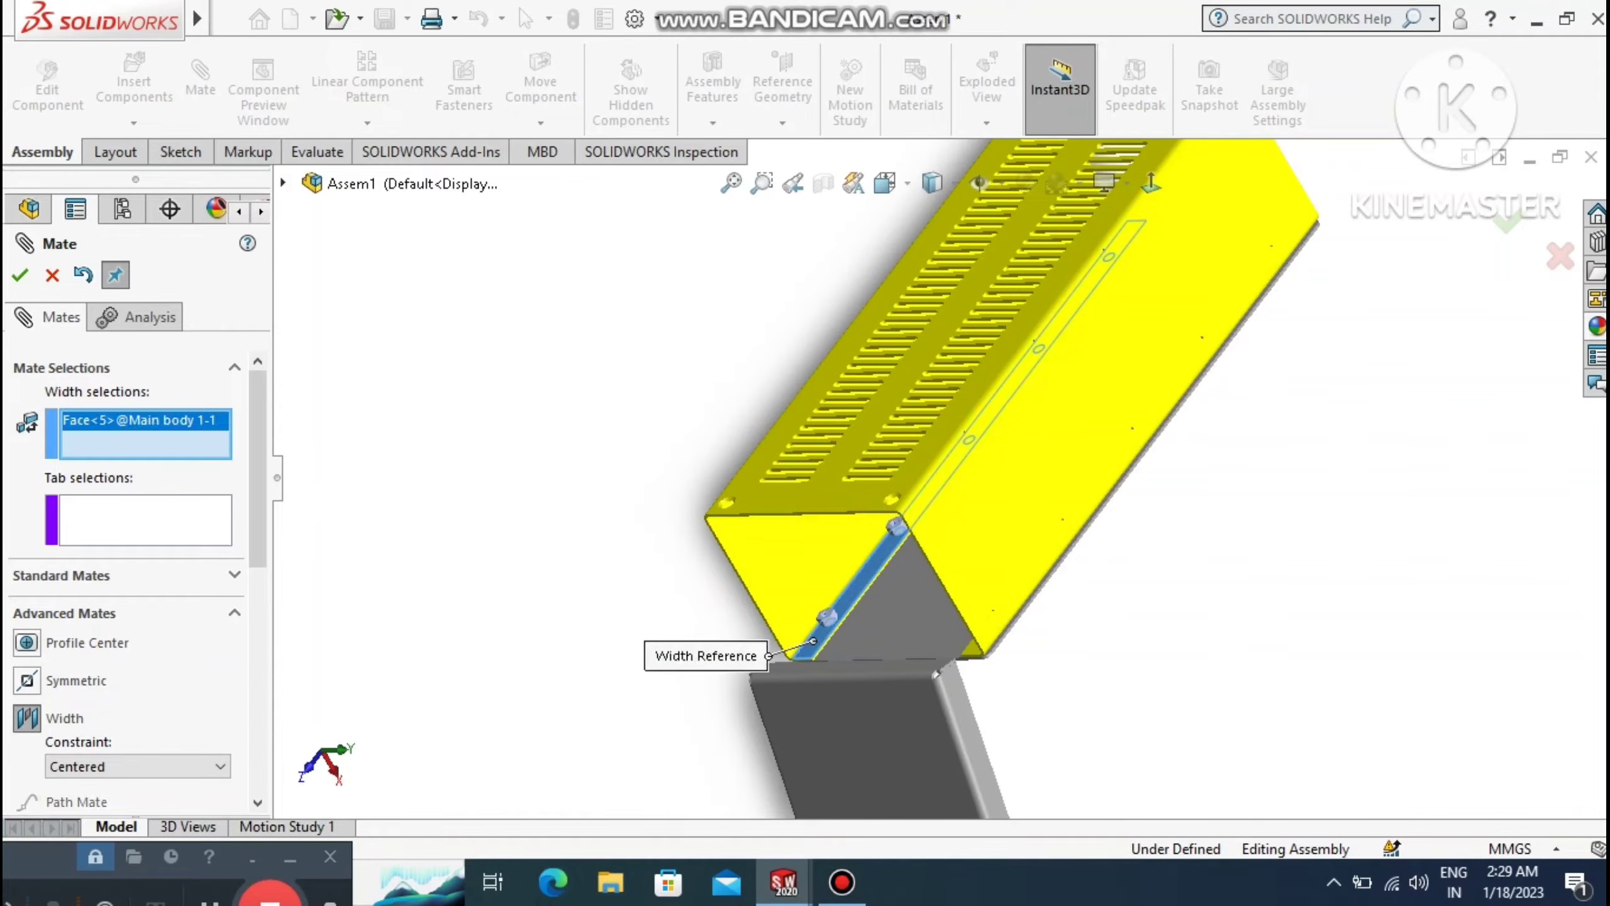
middle_click_drag(936, 675, 918, 634)
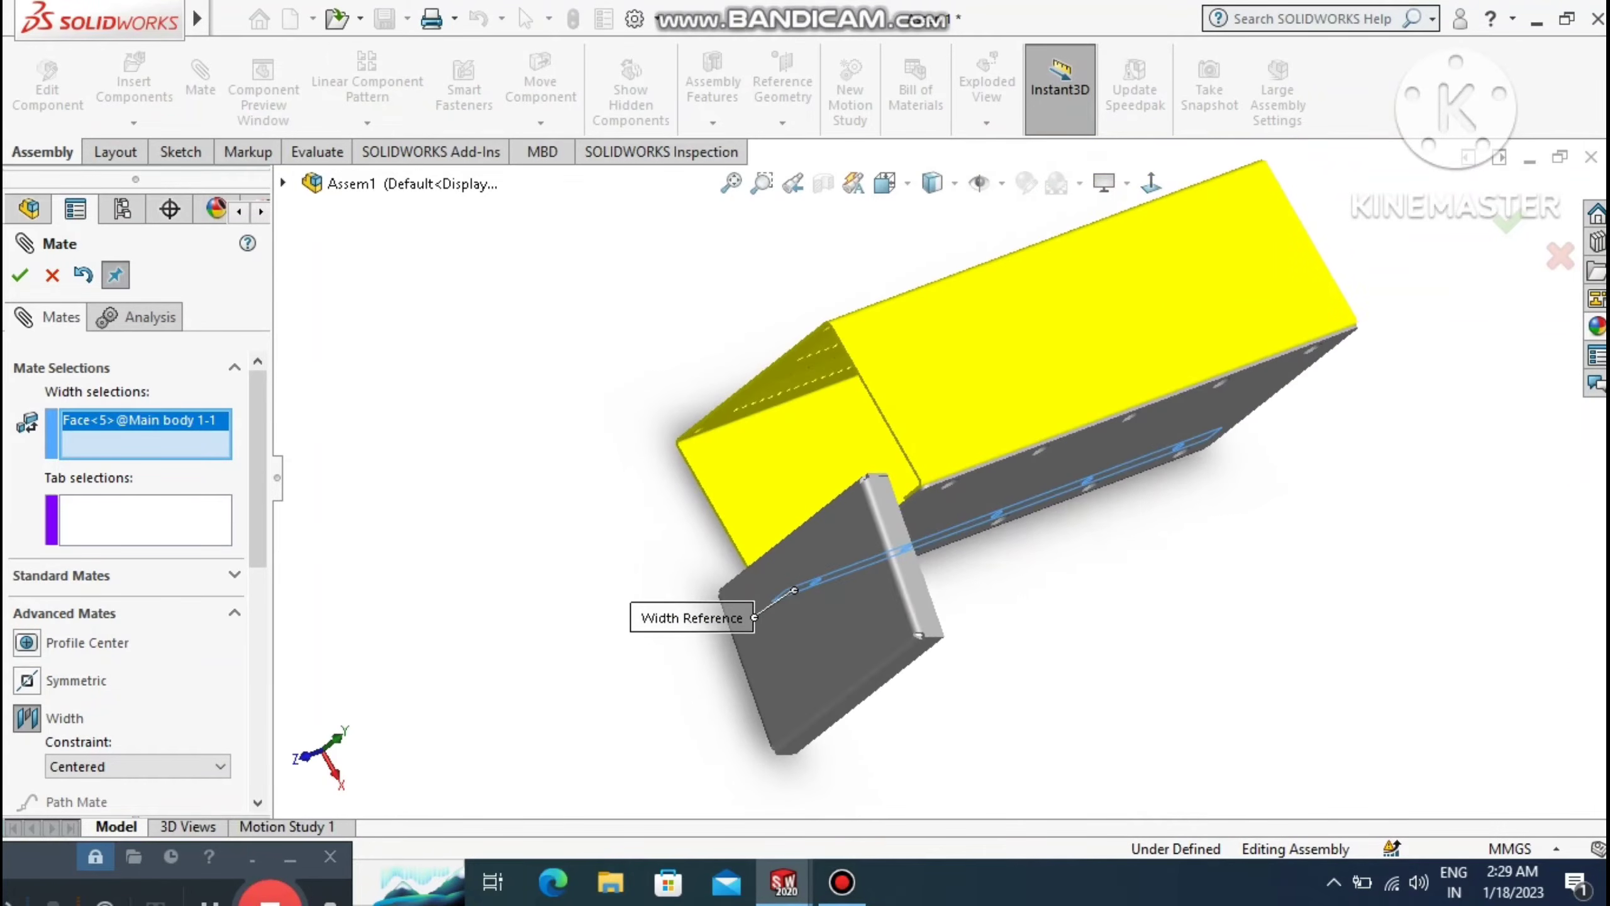
left_click(753, 383)
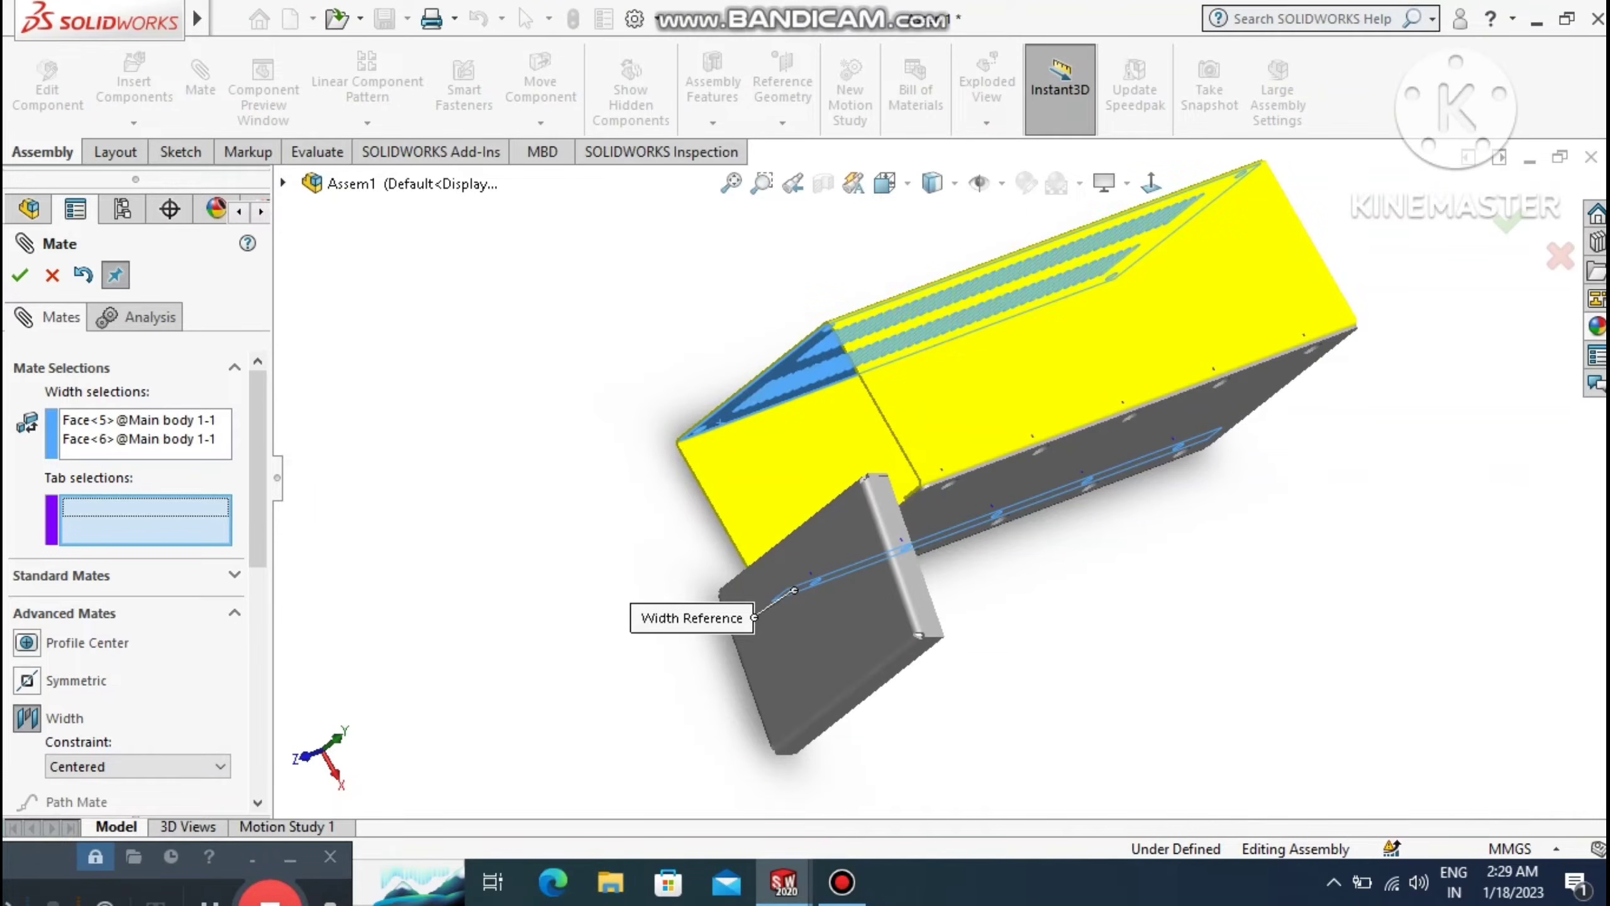
middle_click_drag(843, 438, 1040, 488)
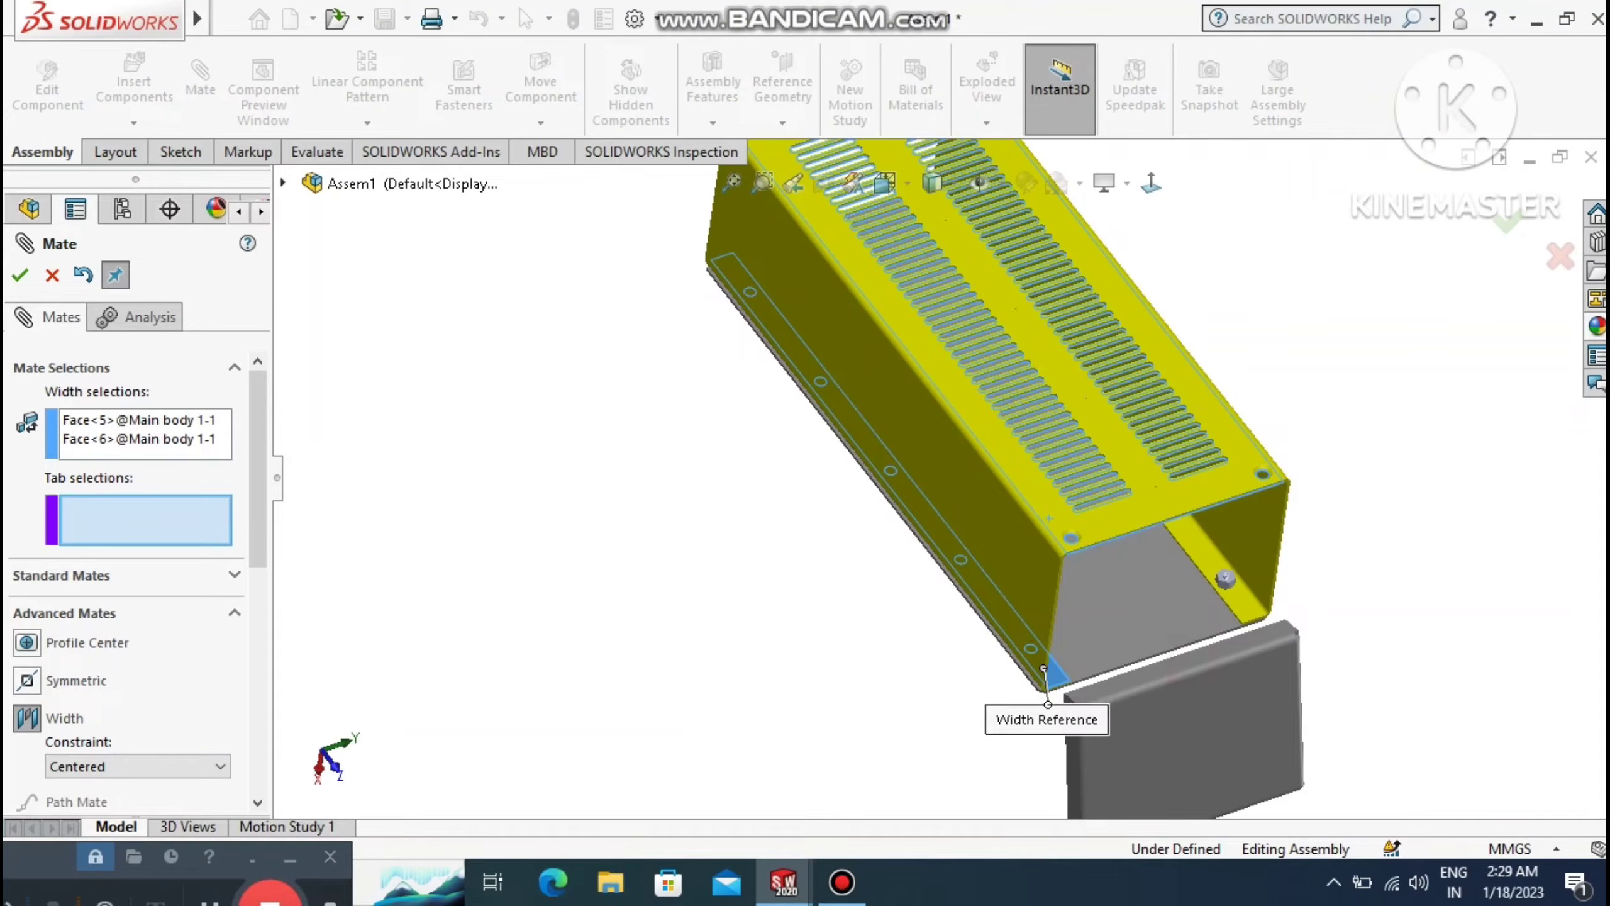
left_click(1191, 666)
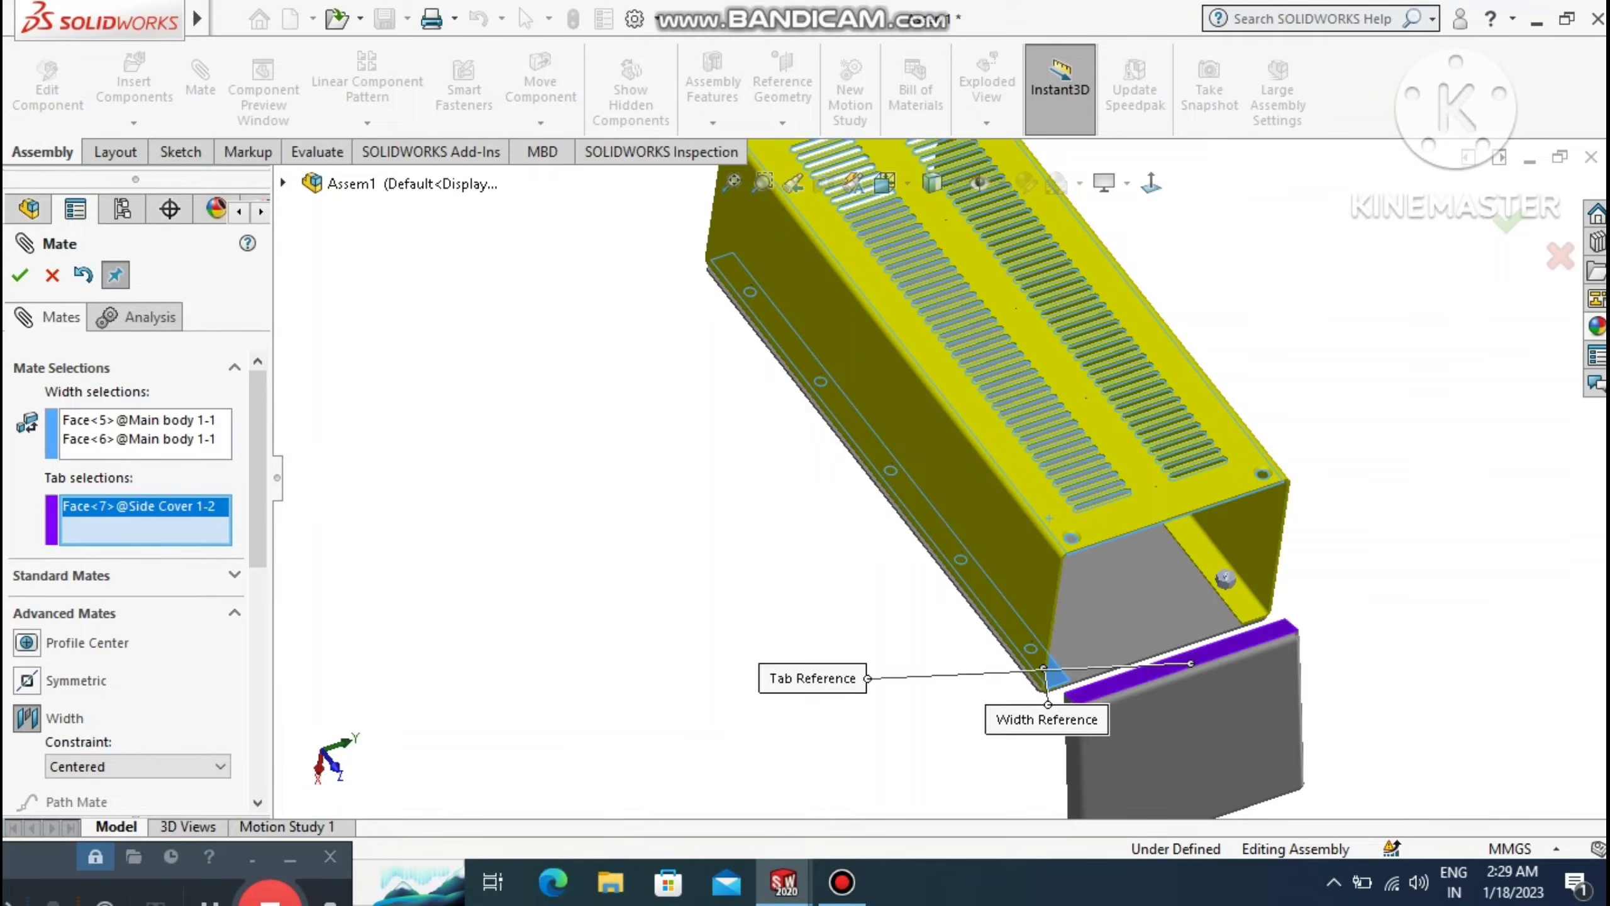
middle_click_drag(1185, 660, 1122, 463)
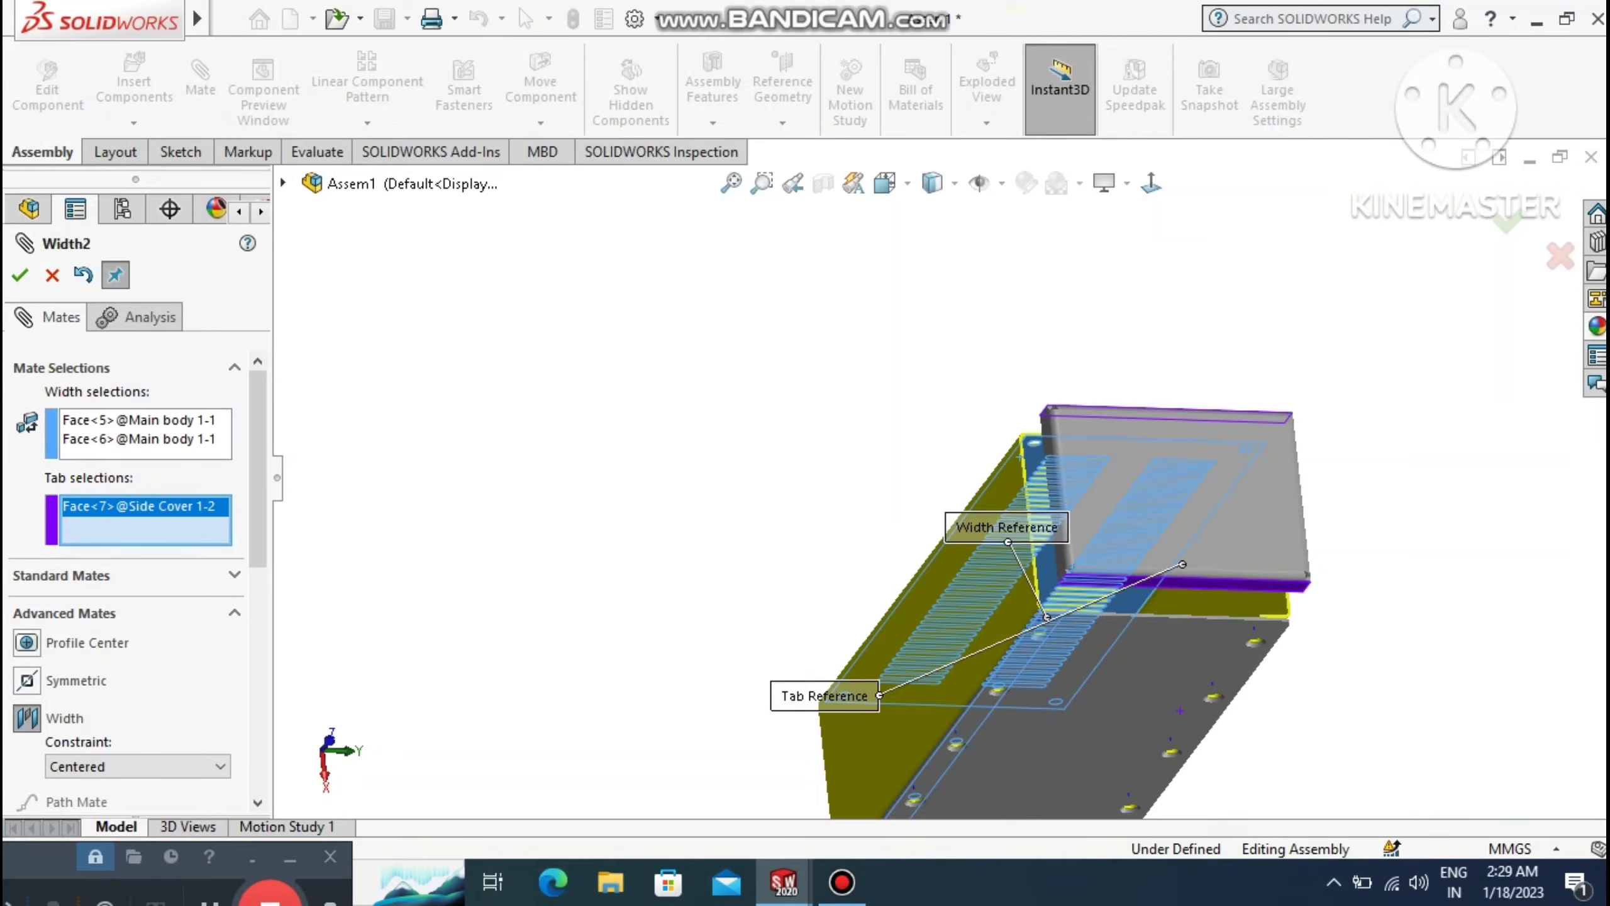
left_click(20, 276)
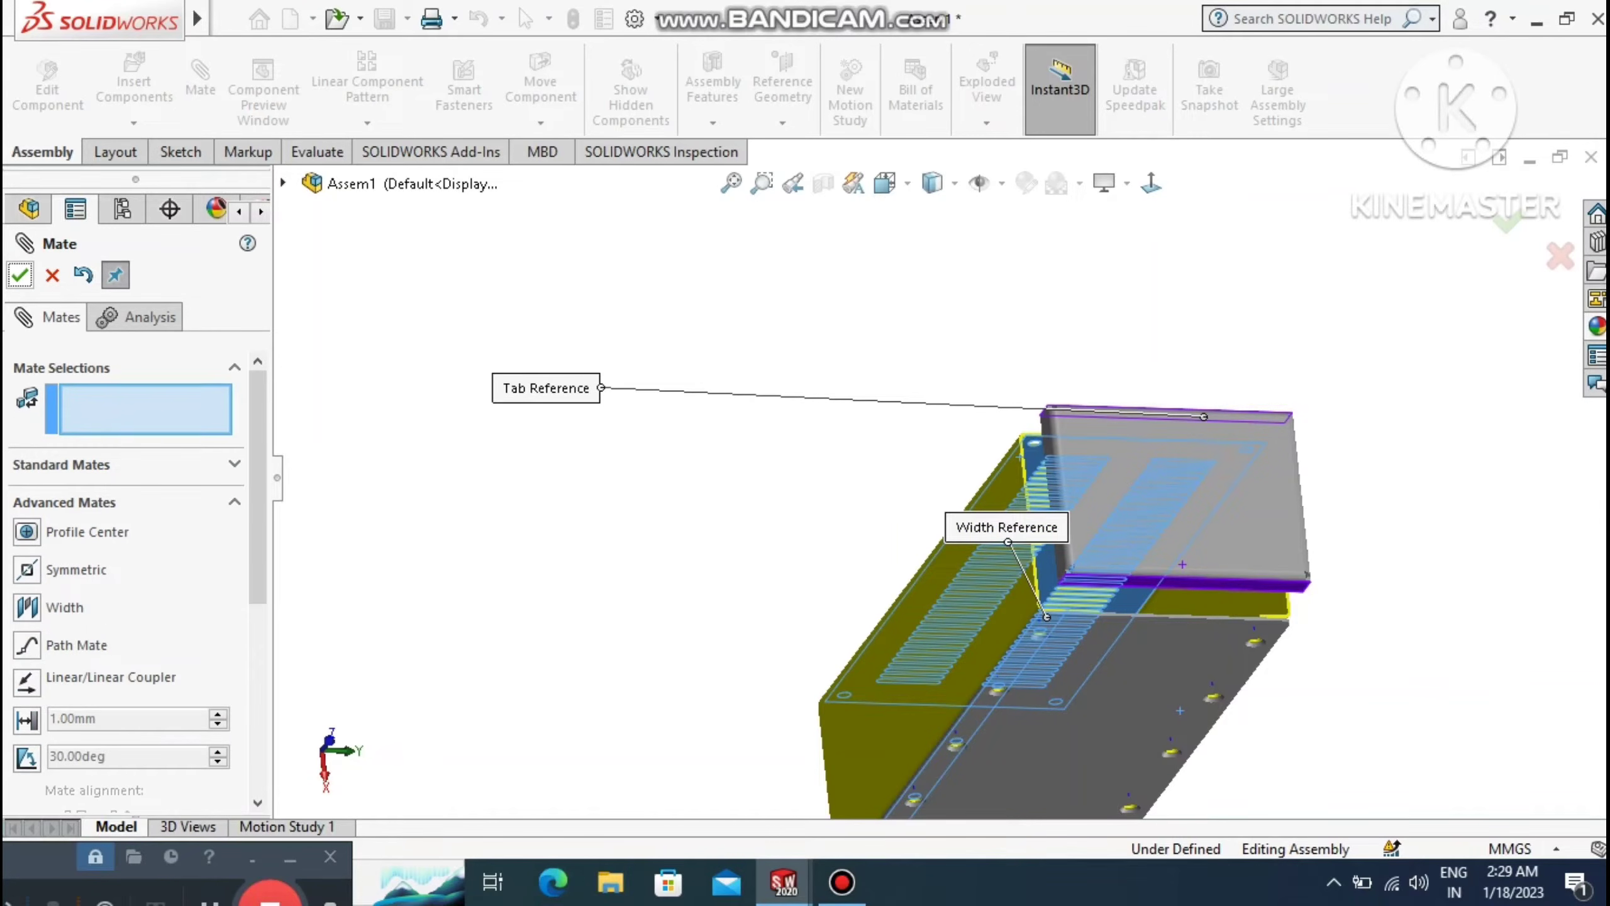
Slide the side cover along its free direction into the open end of the main body.
middle_click_drag(939, 558, 979, 724)
left_click(731, 183)
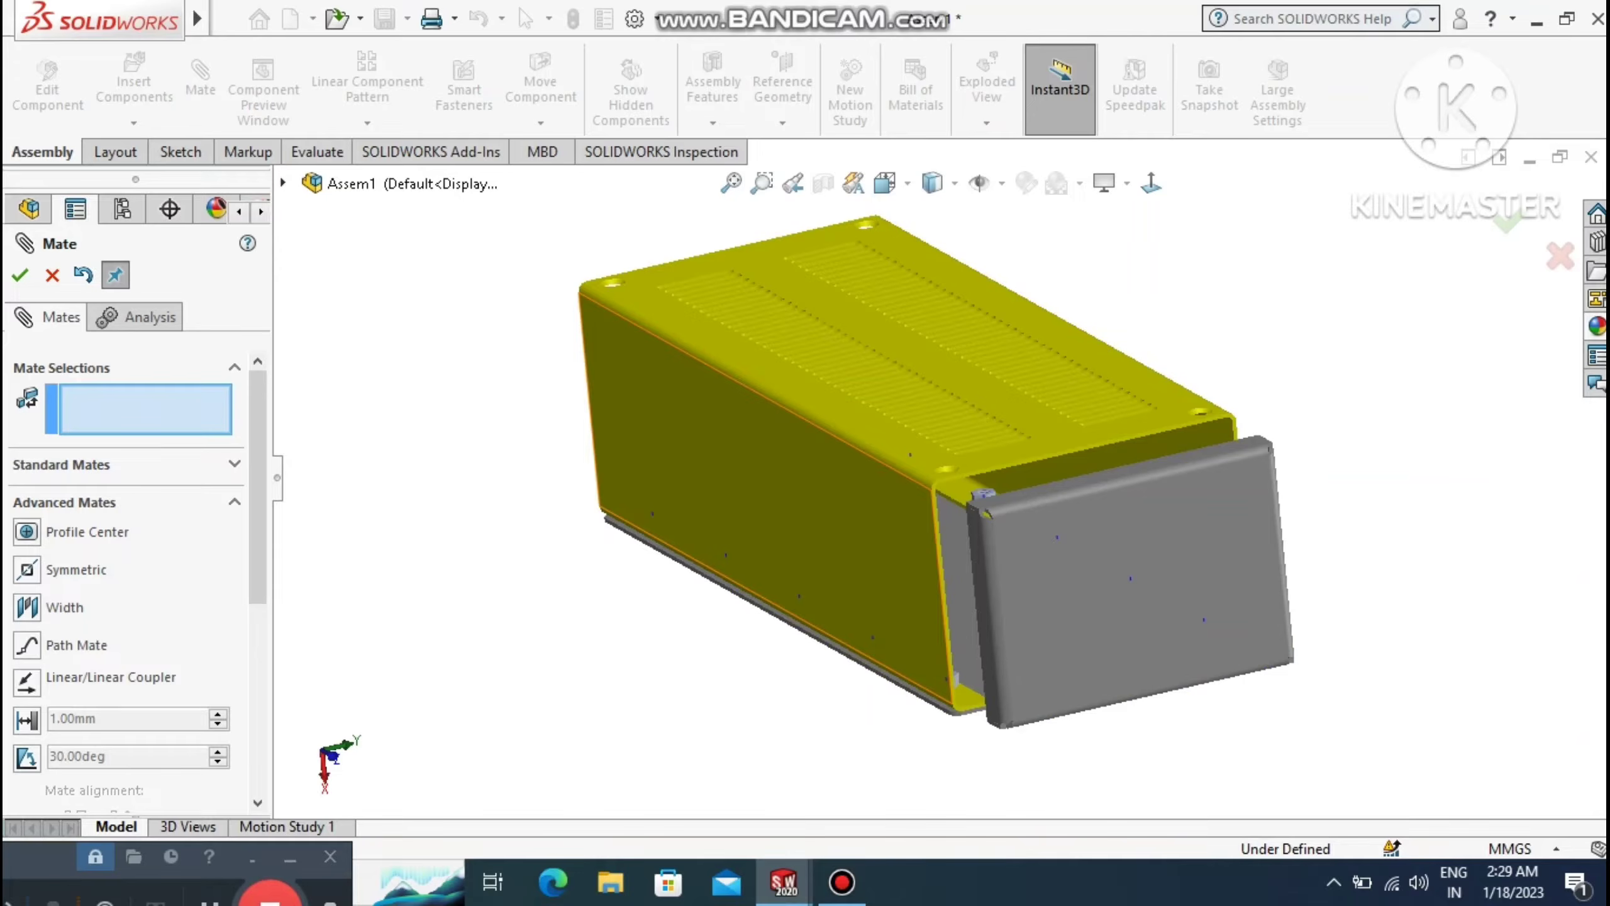
middle_click_drag(792, 495, 829, 542)
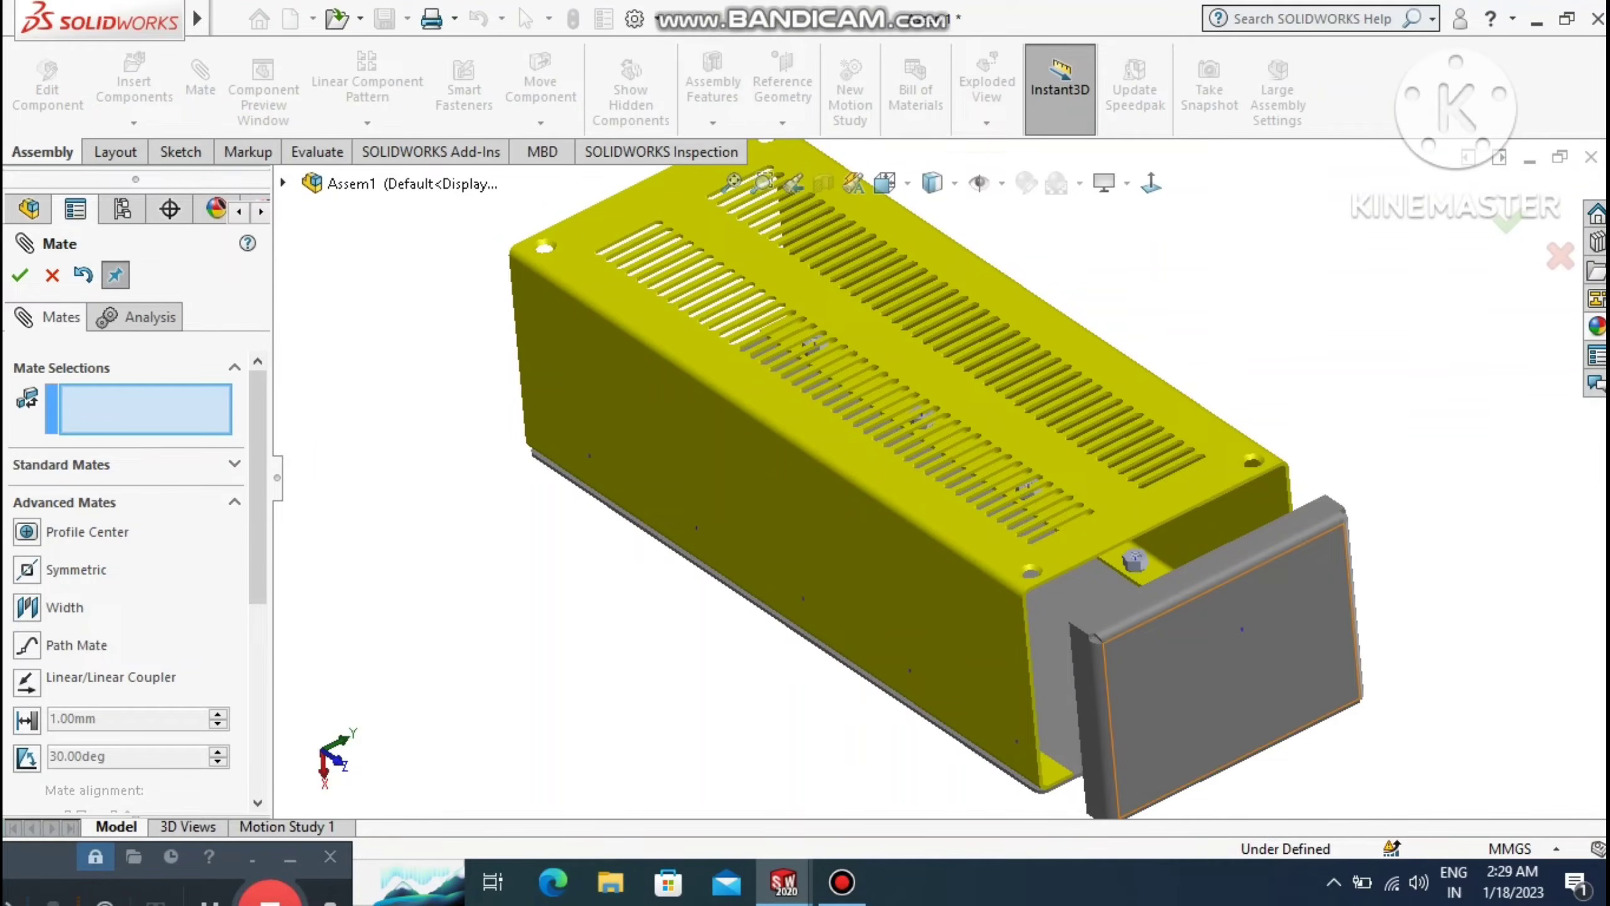
left_click(1160, 682)
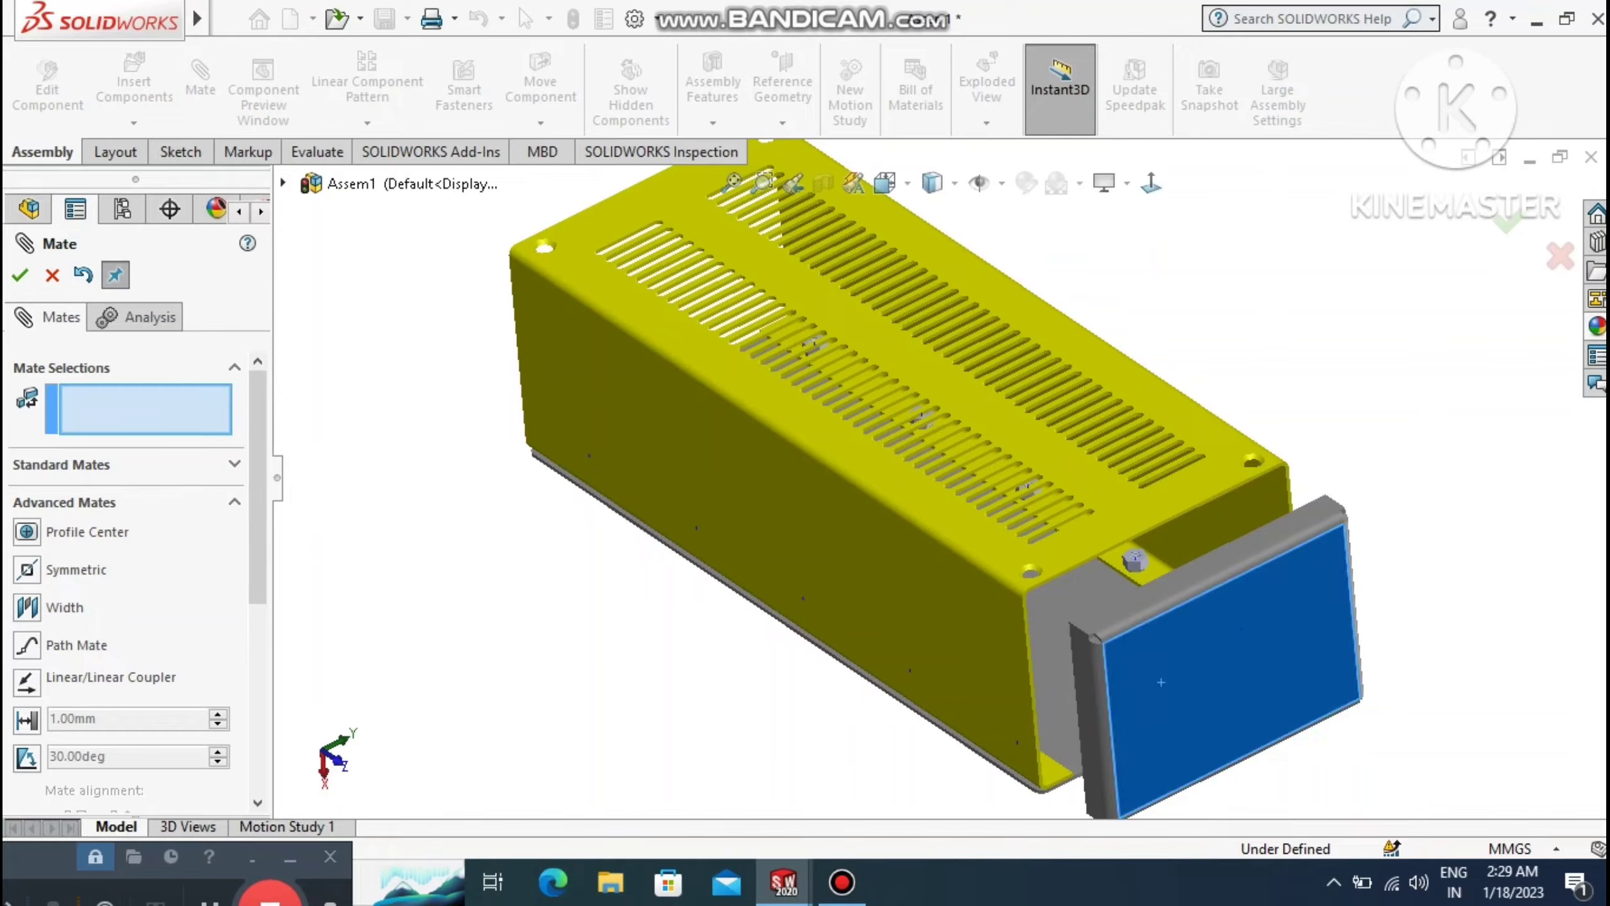
left_click_drag(1160, 682, 1102, 643)
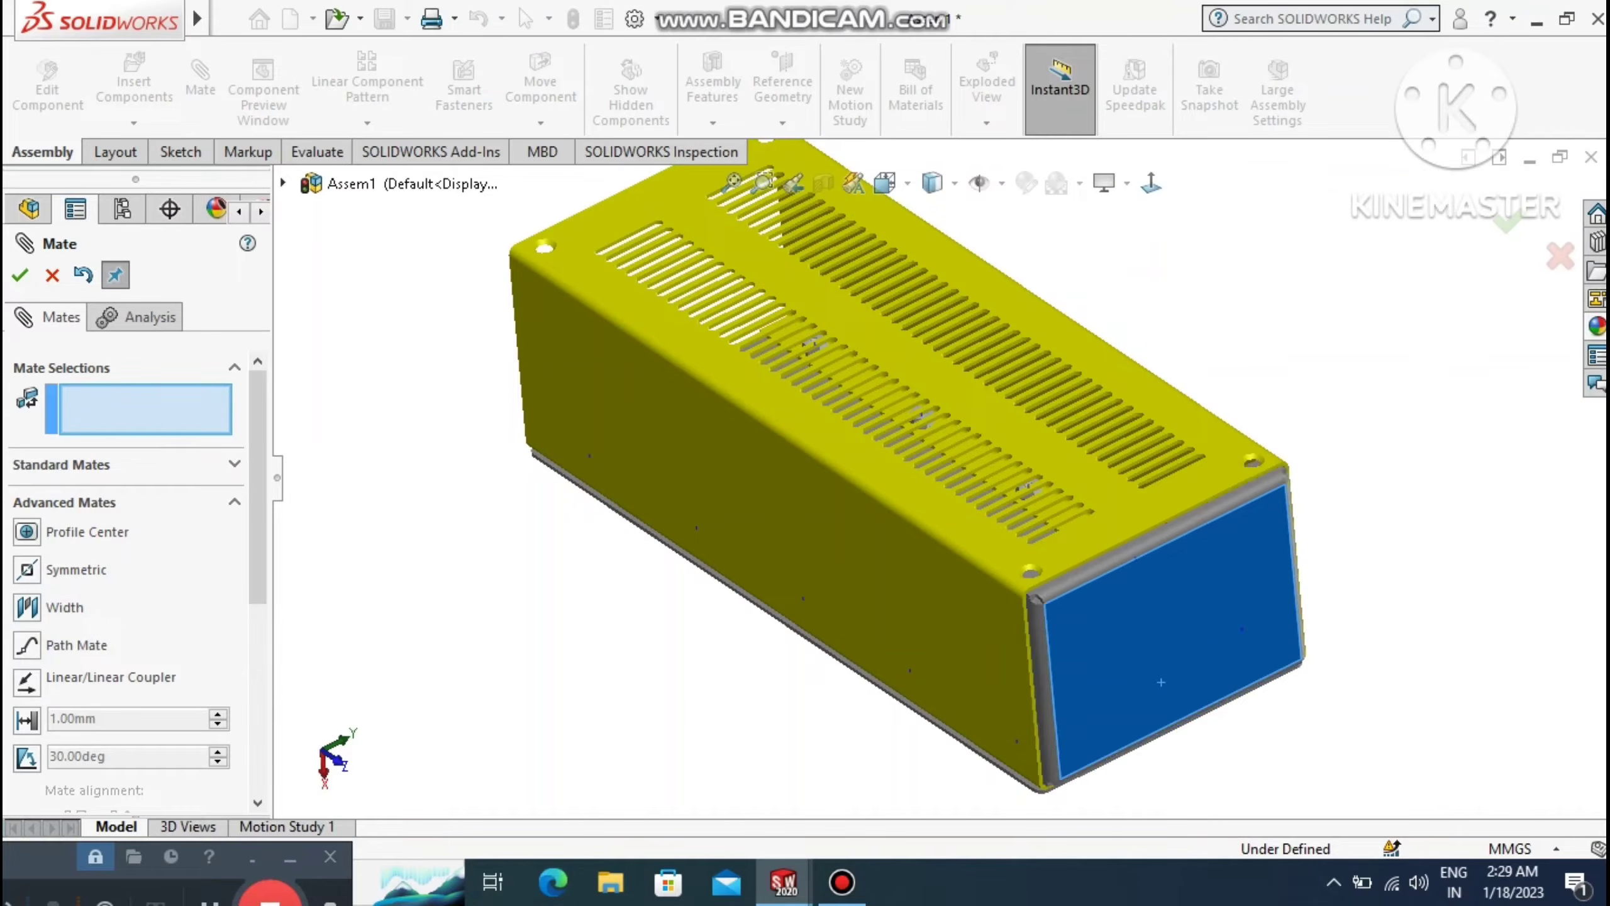
left_click(1053, 703)
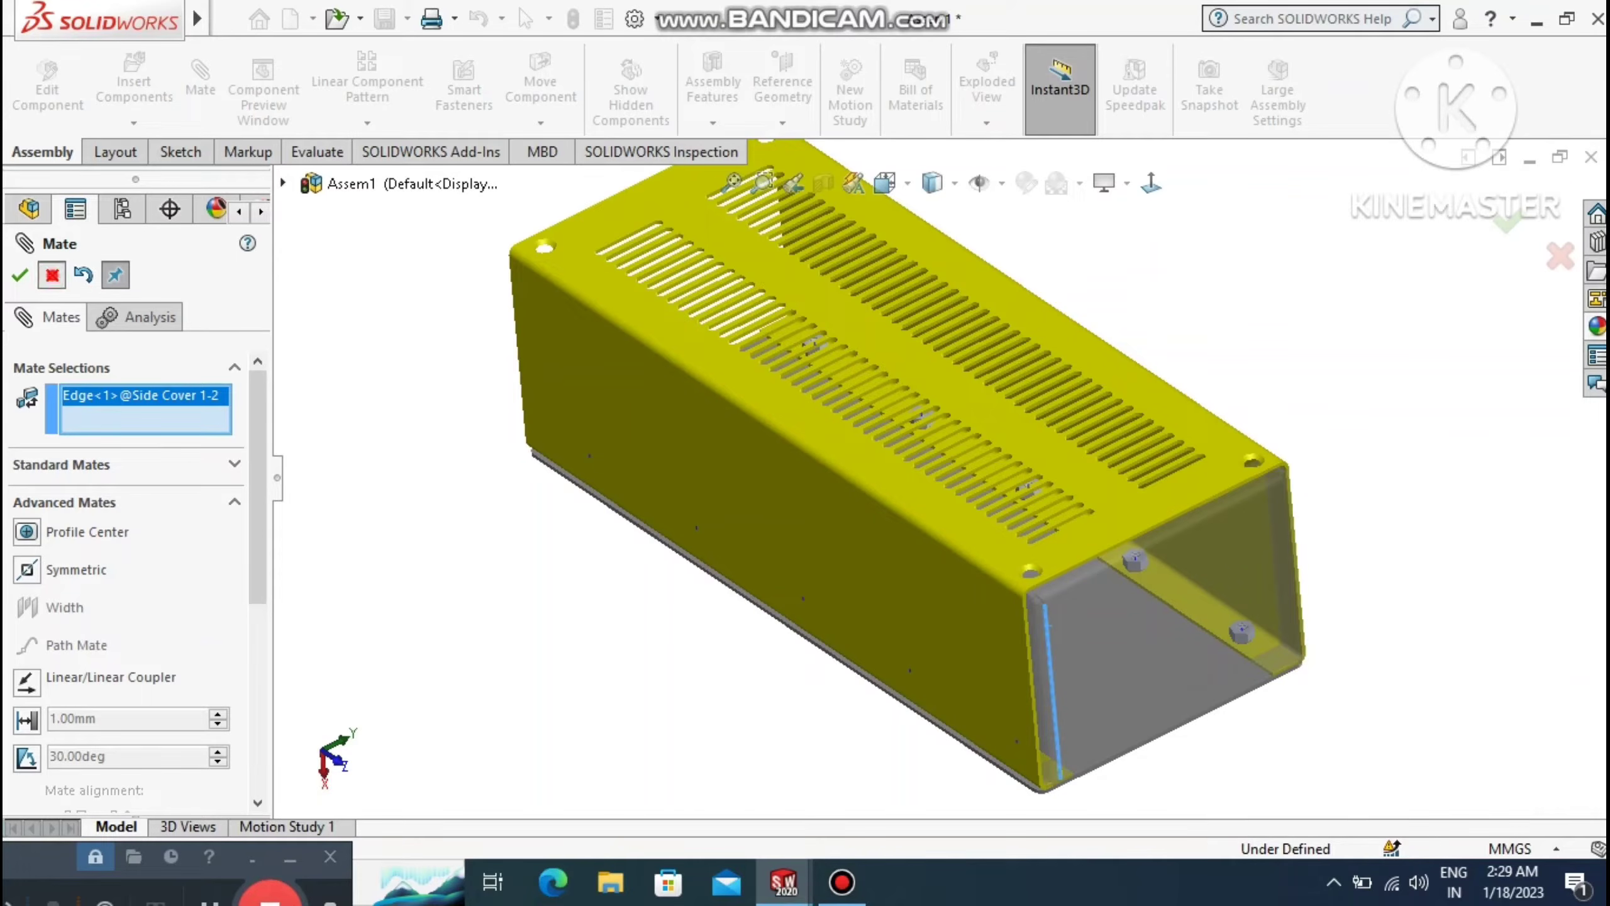
Try to mate the side cover's outer face coincident with the main body's slotted-panel end edge.
left_click(52, 275)
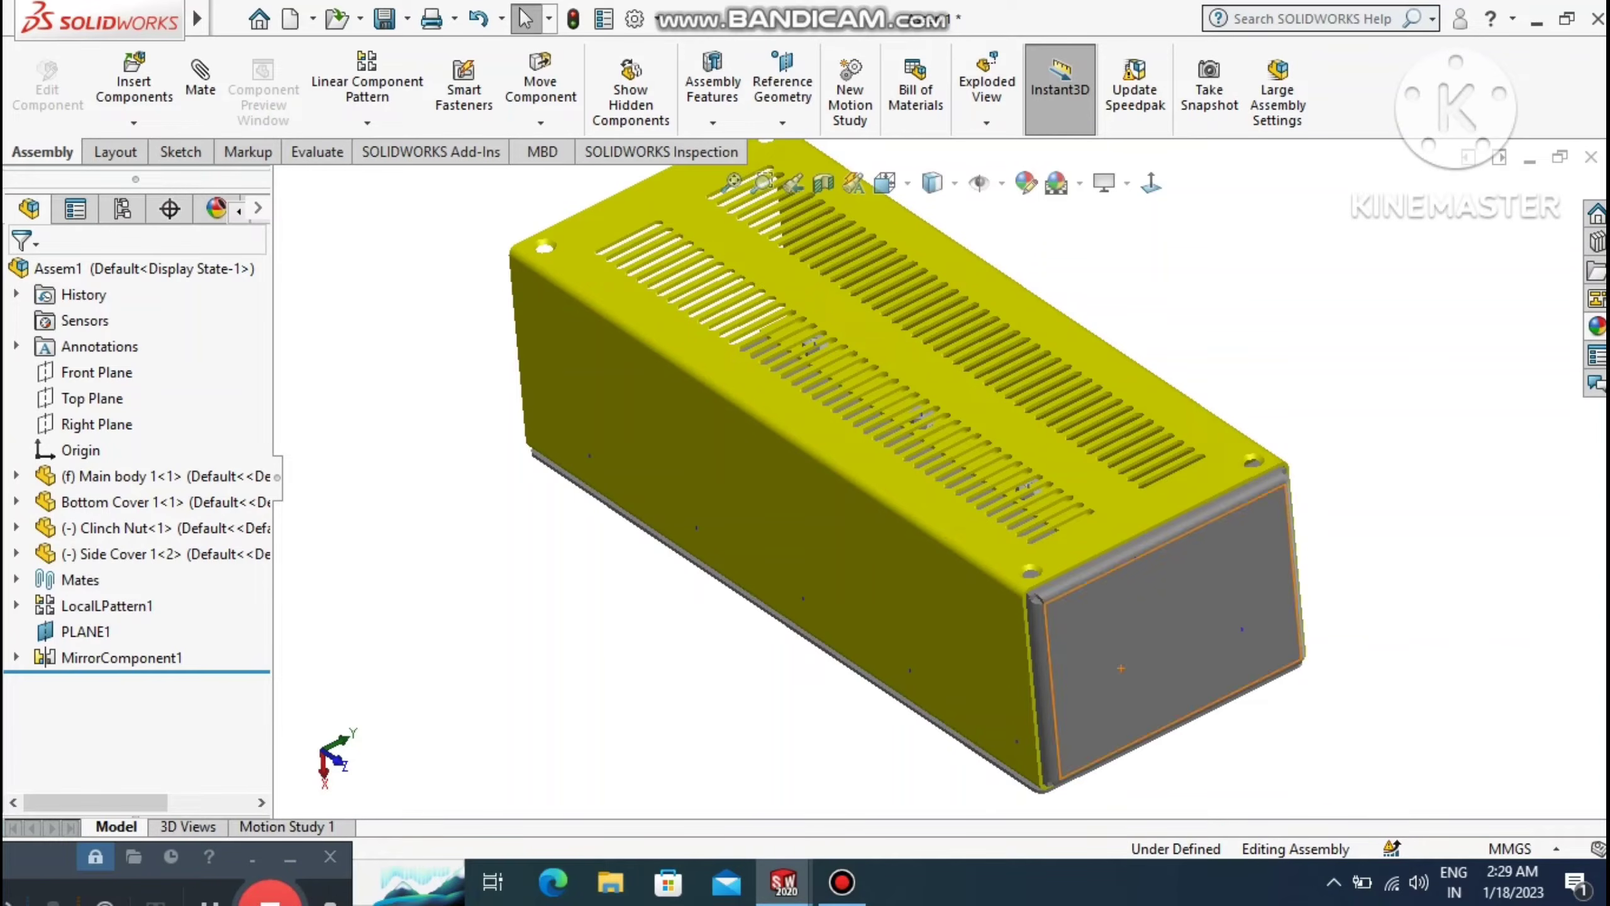
left_click(203, 80)
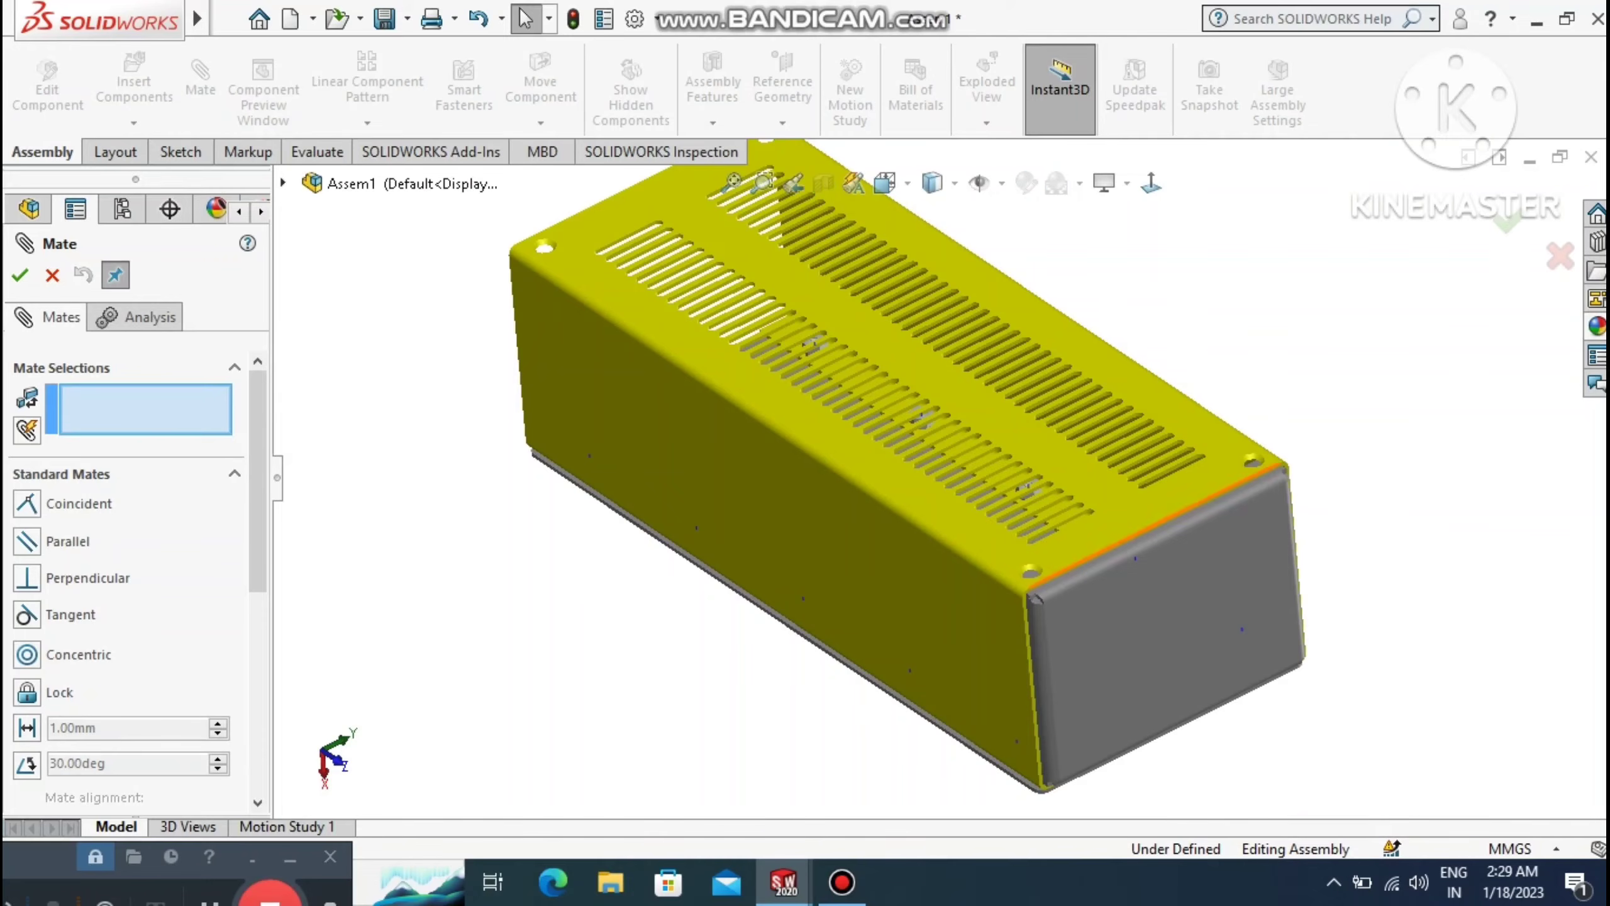
left_click(1155, 525)
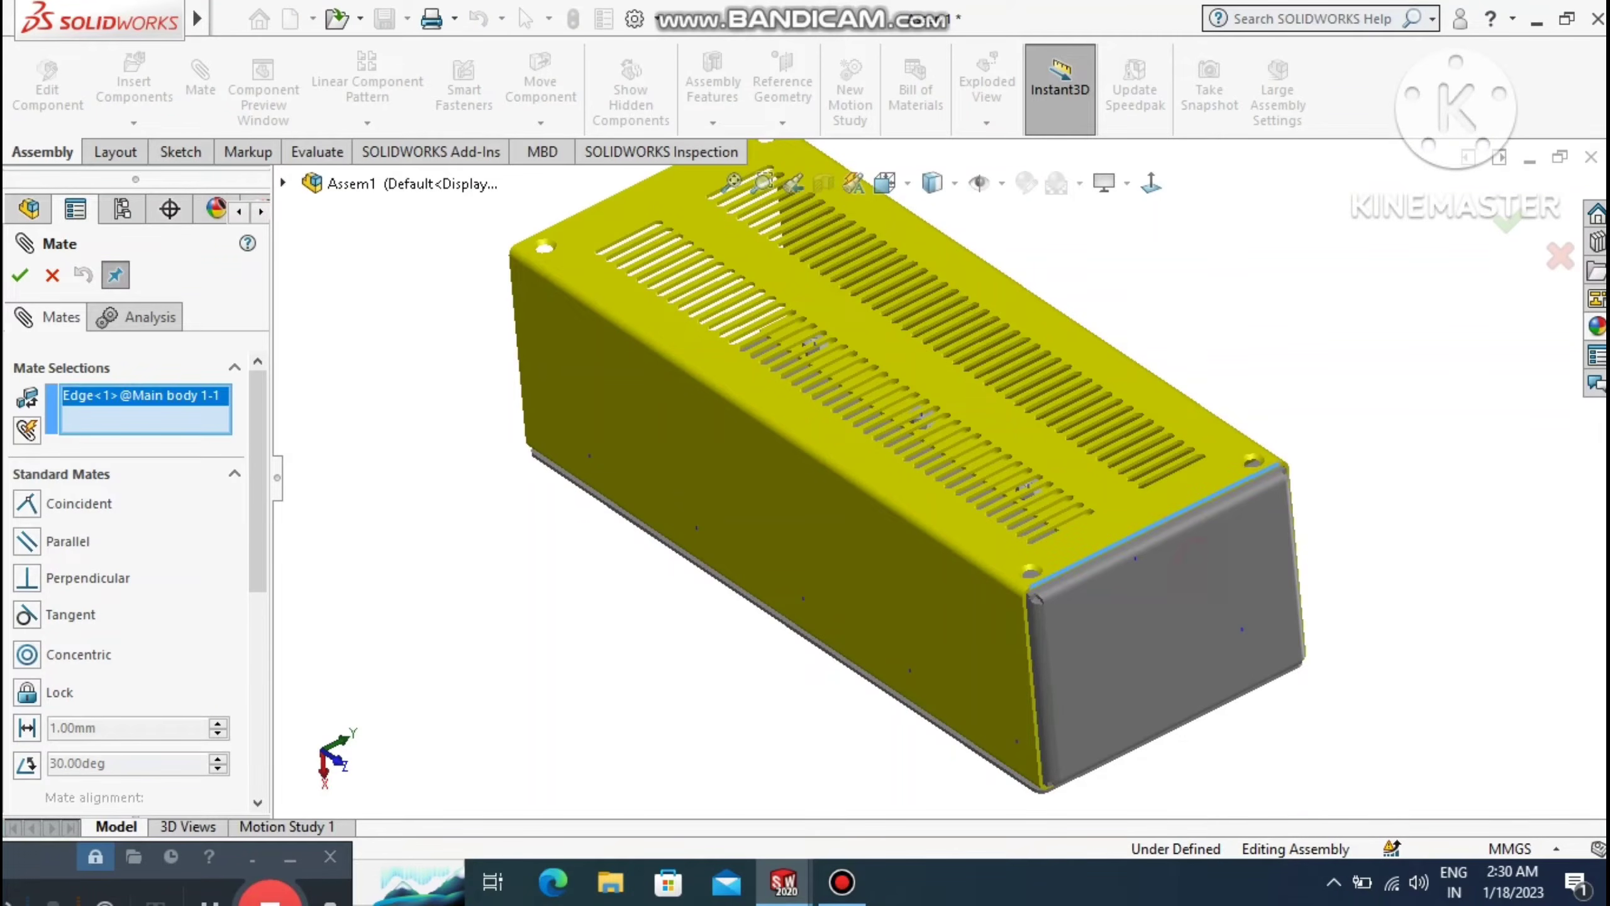
left_click(1191, 558)
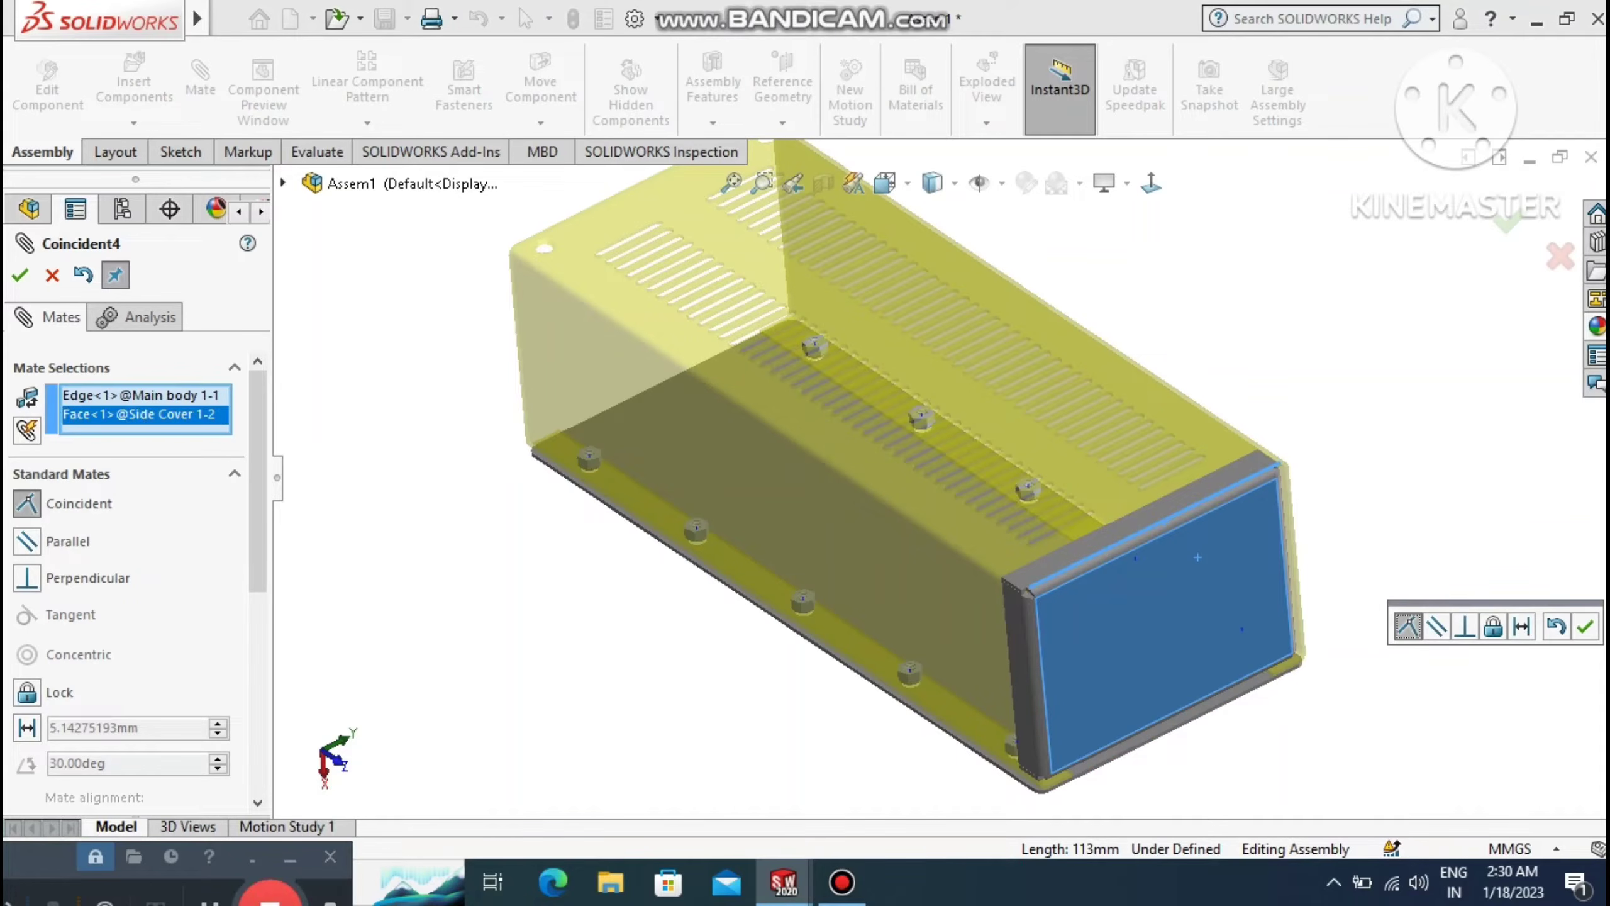
left_click(1585, 626)
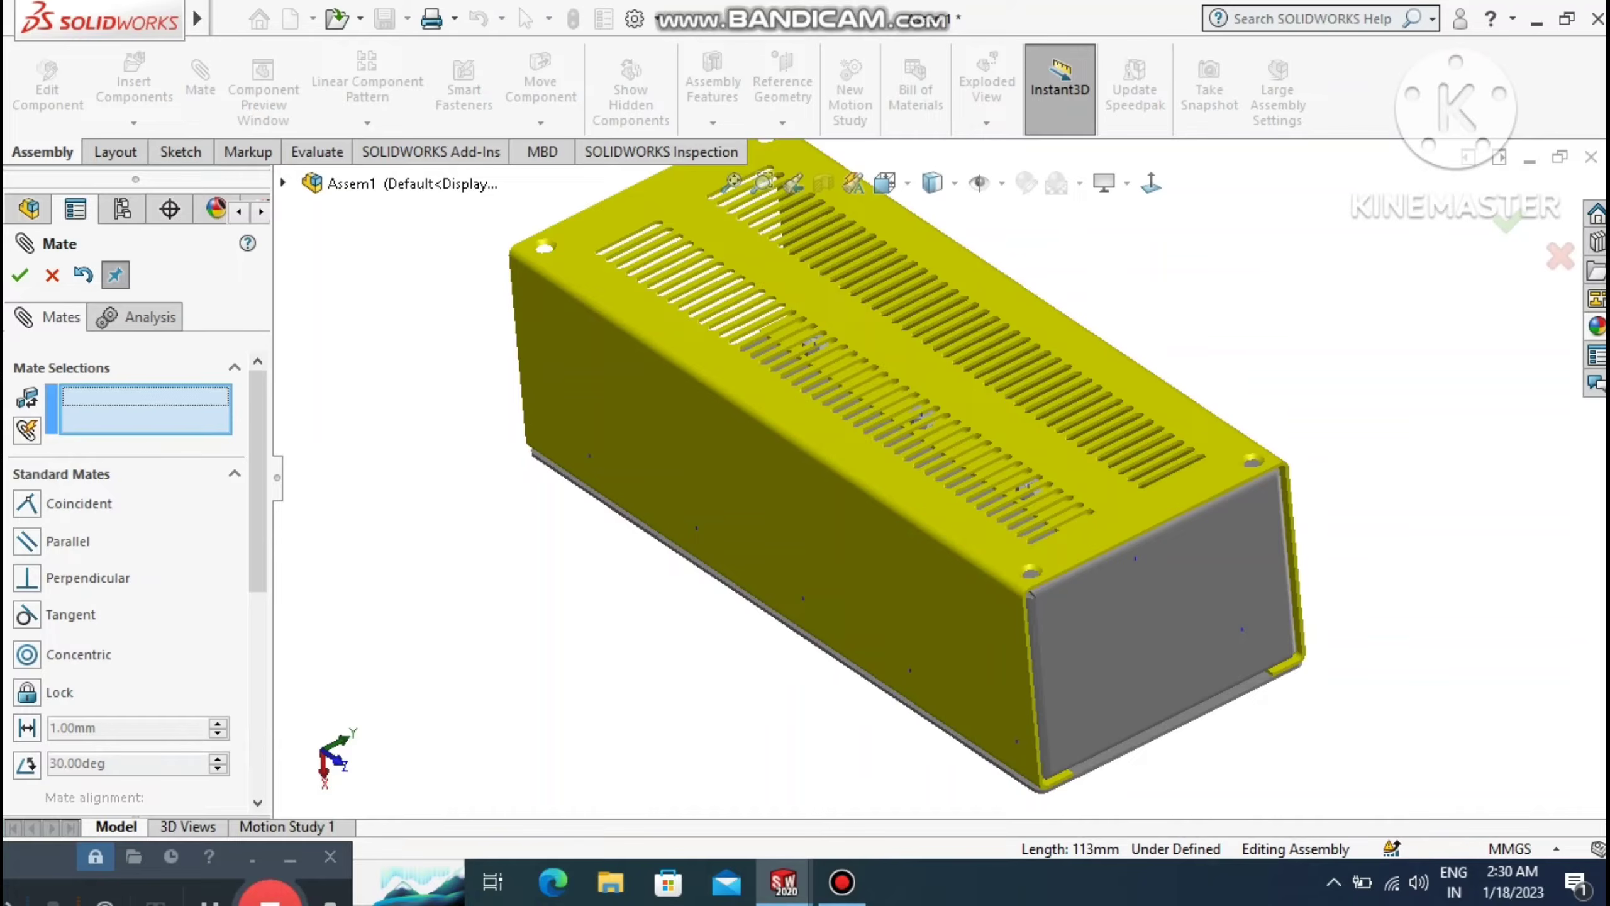
Undo the side cover's coincident mate and leave the Mate command.
middle_click_drag(951, 495, 1046, 431)
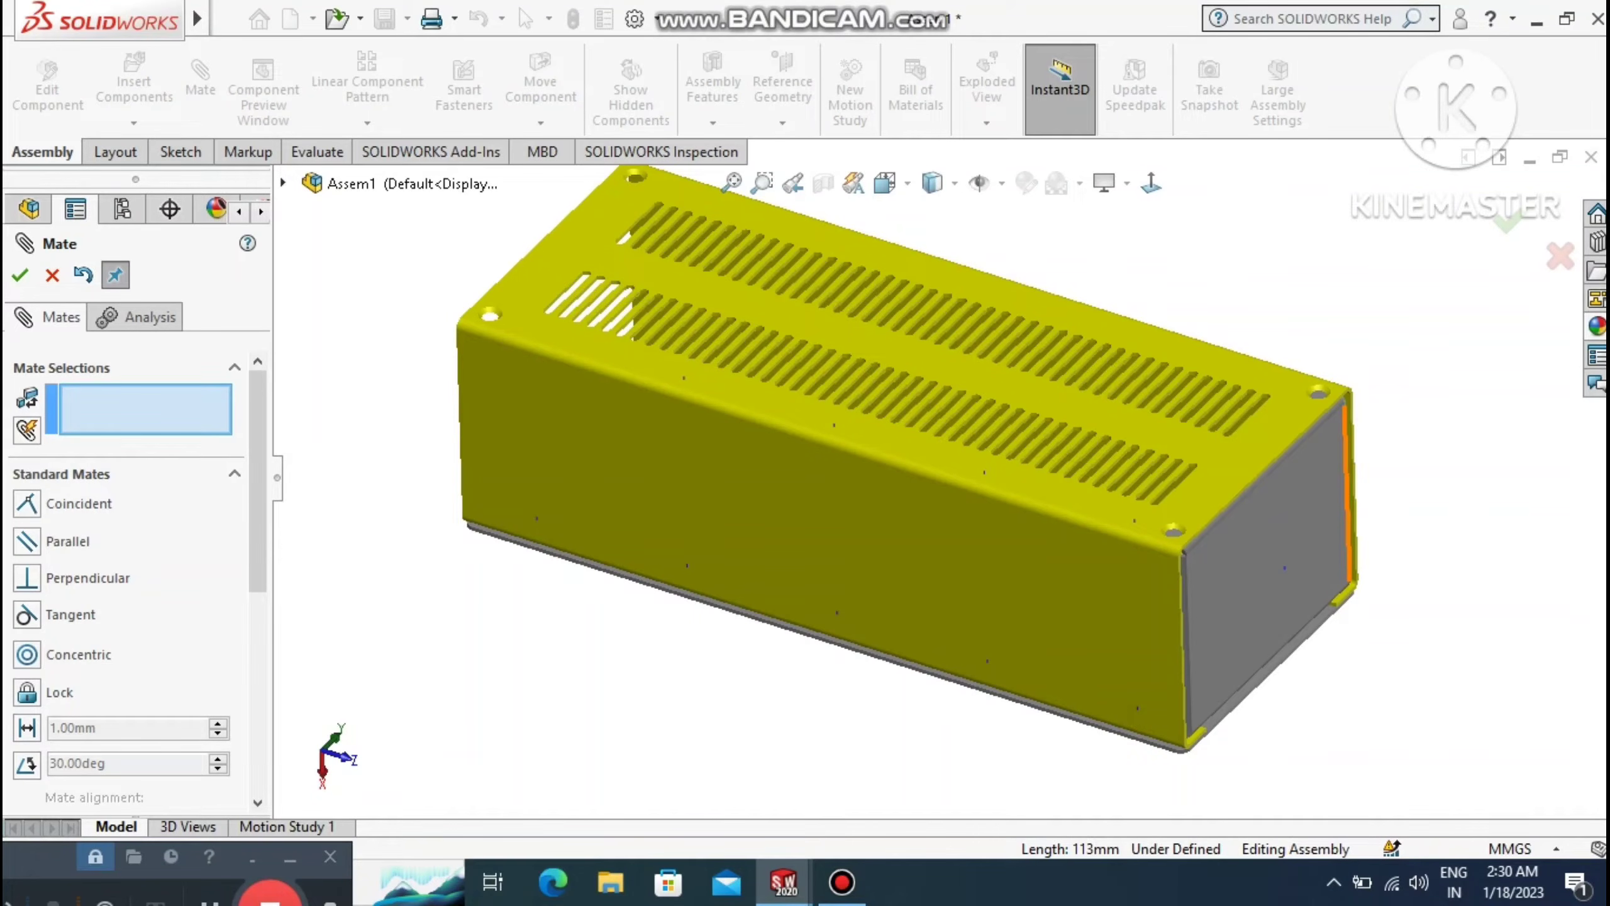
middle_click_drag(1344, 508, 1291, 613)
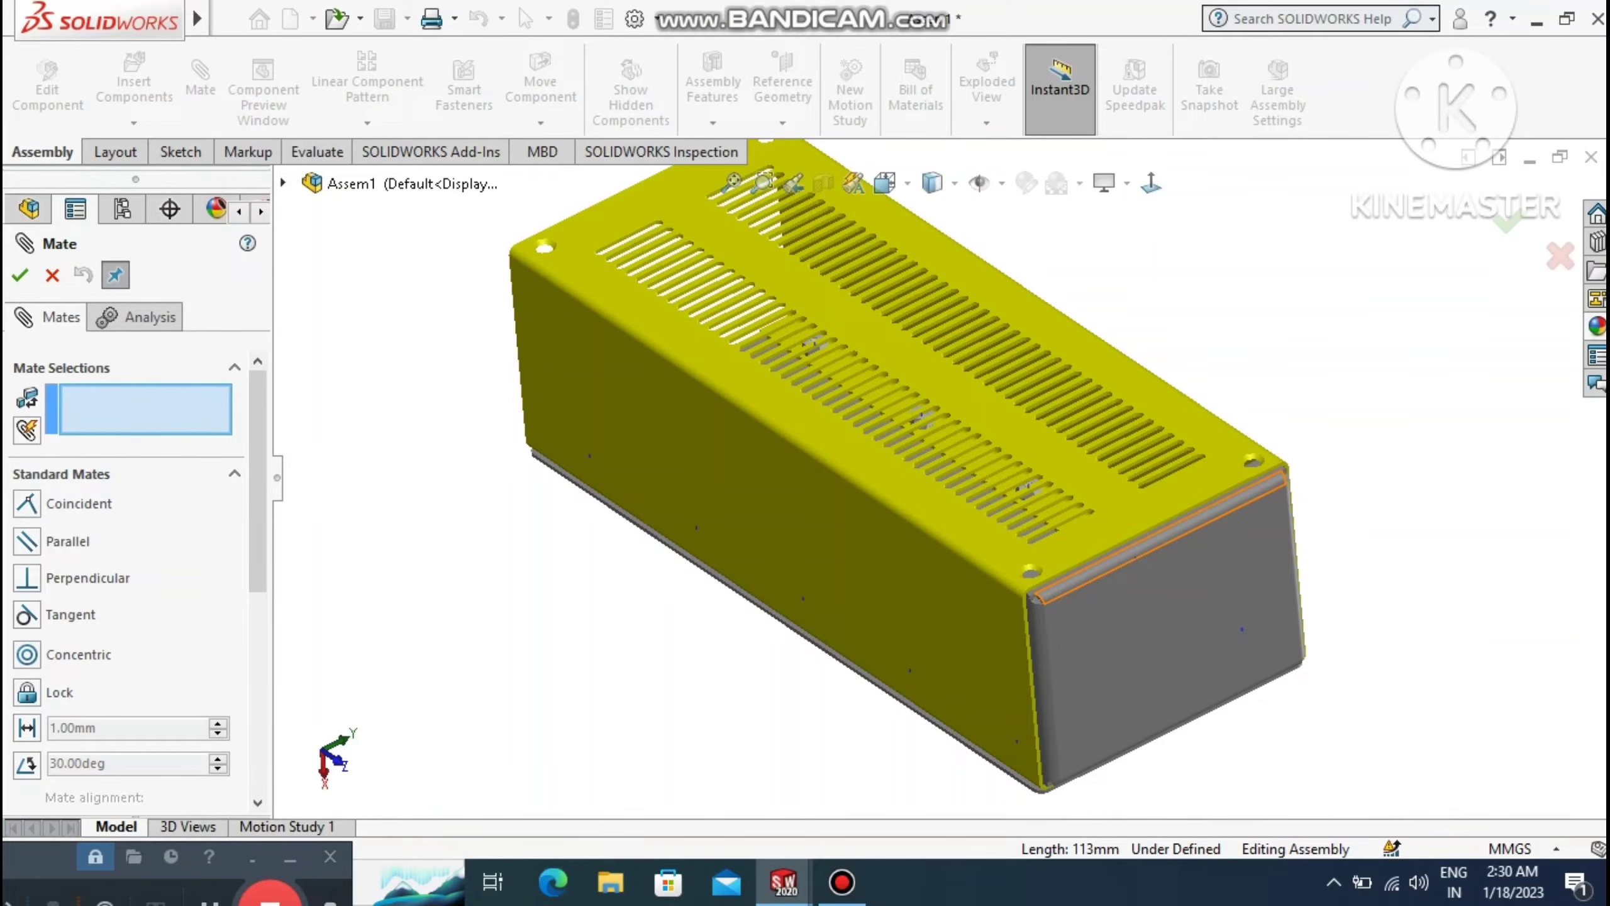
scroll(1090, 679, "down", 2)
scroll(1103, 666, "down", 2)
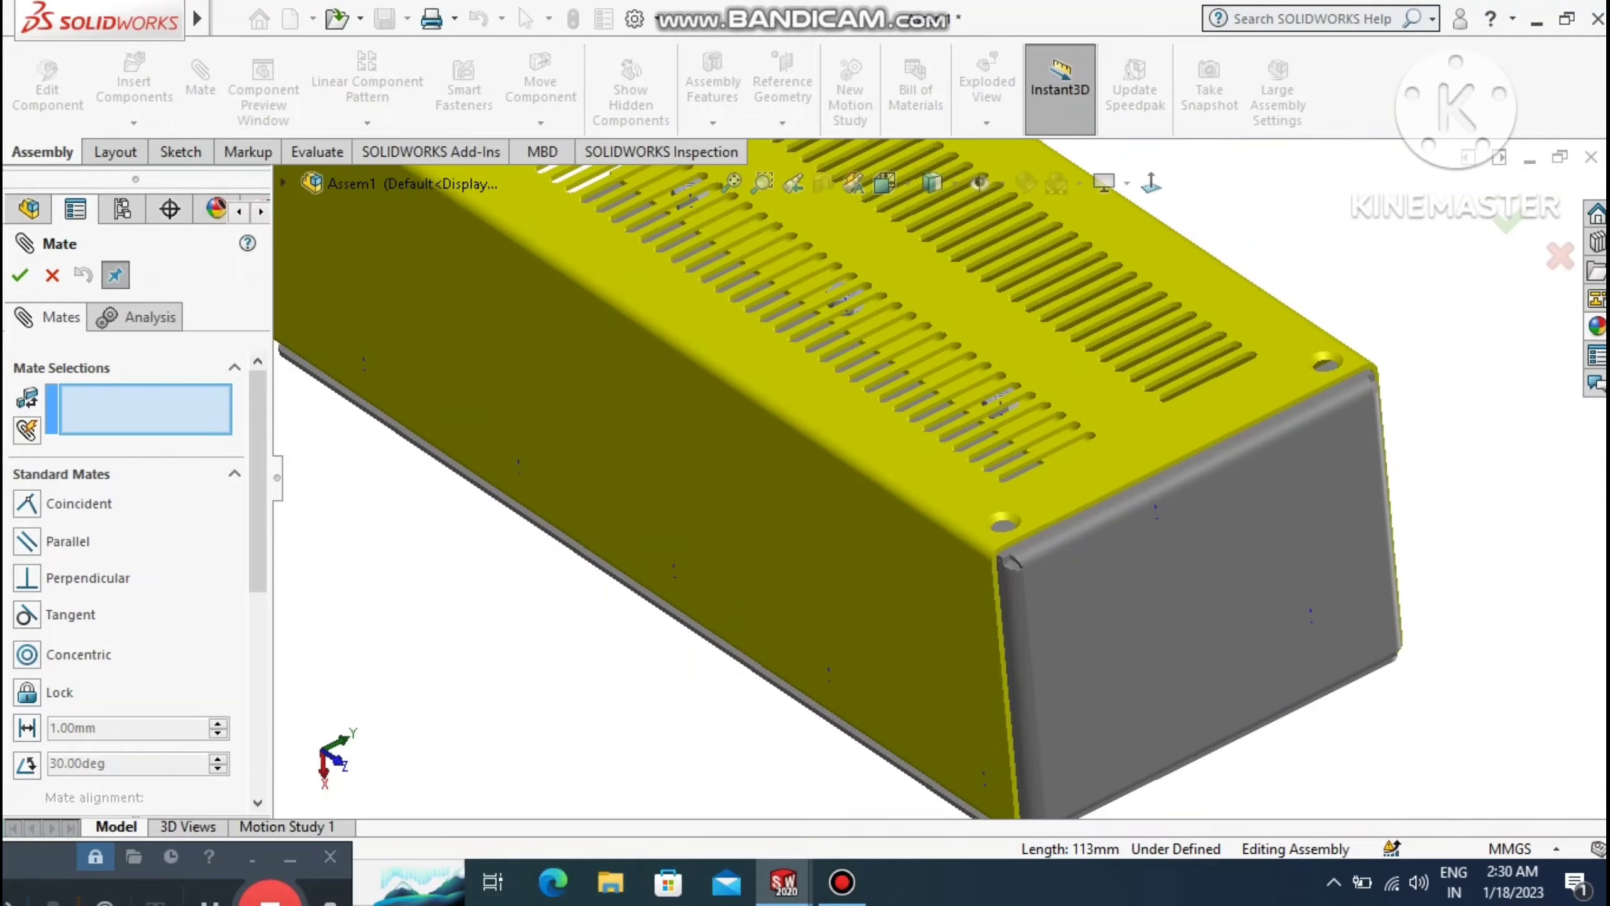
scroll(942, 470, "up", 2)
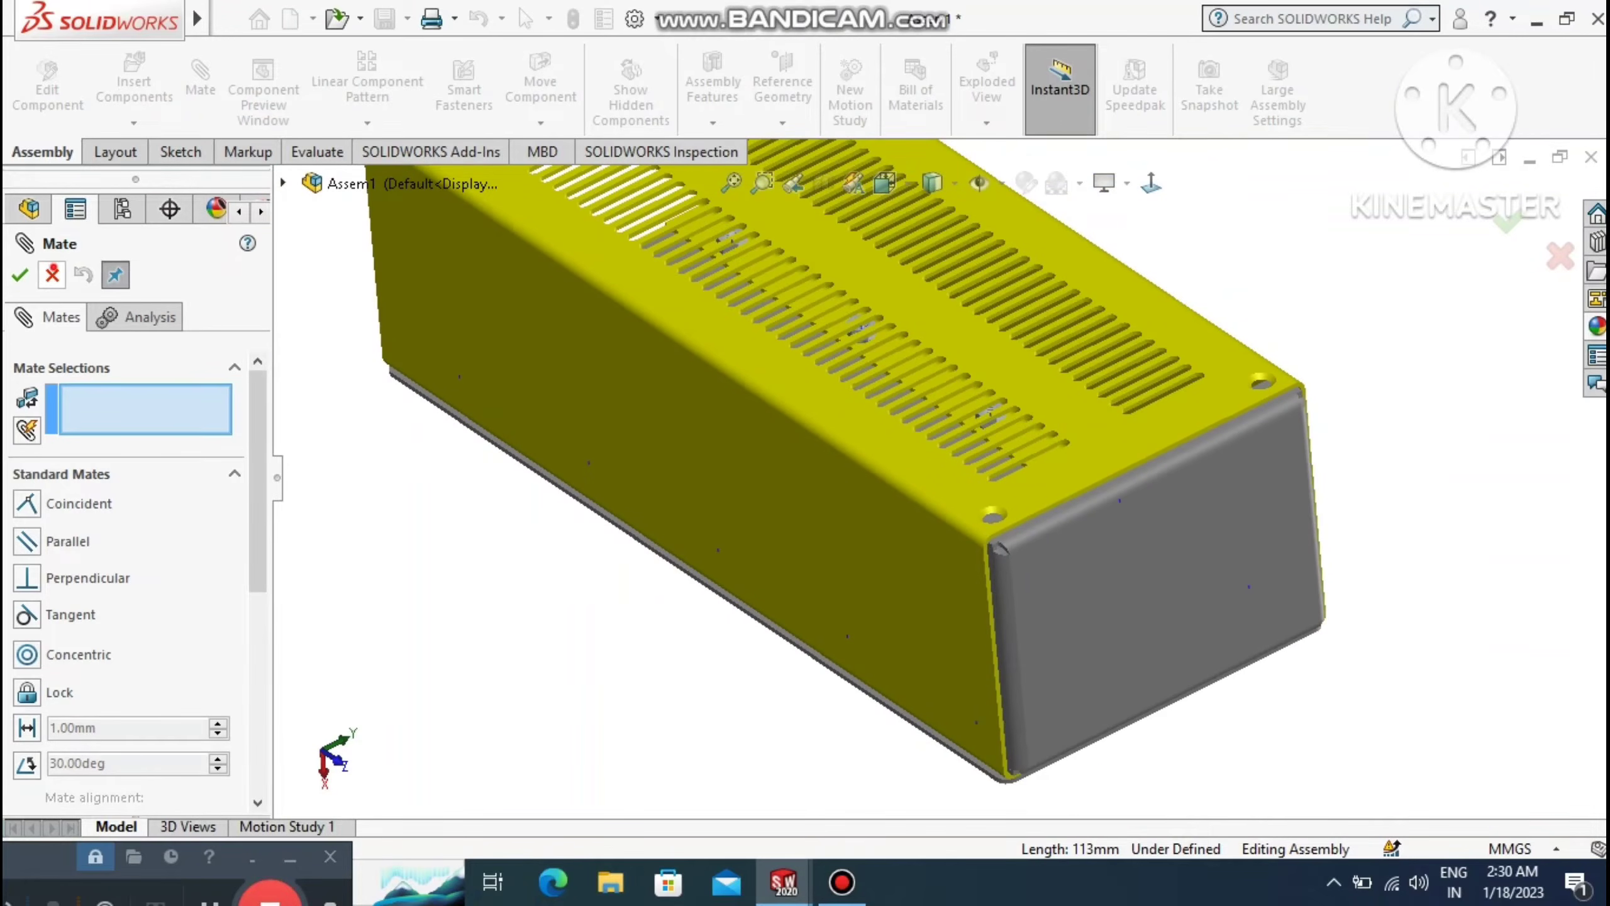
left_click(52, 275)
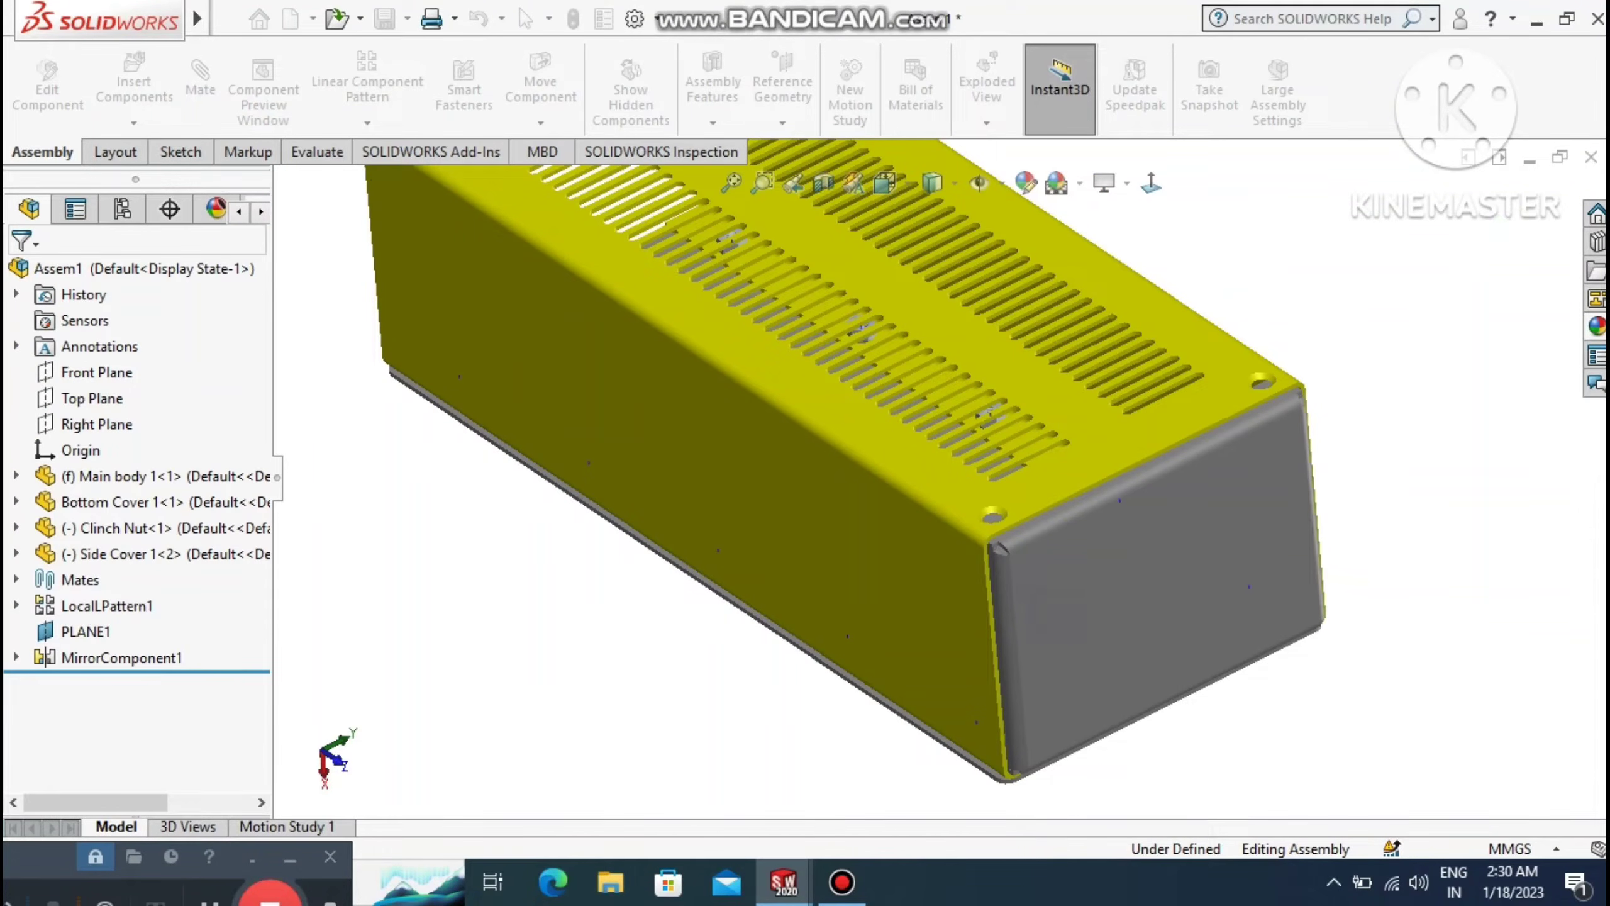
Open the side cover part on its own and start a sketch on the outer face of its long edge flange.
right_click(1052, 571)
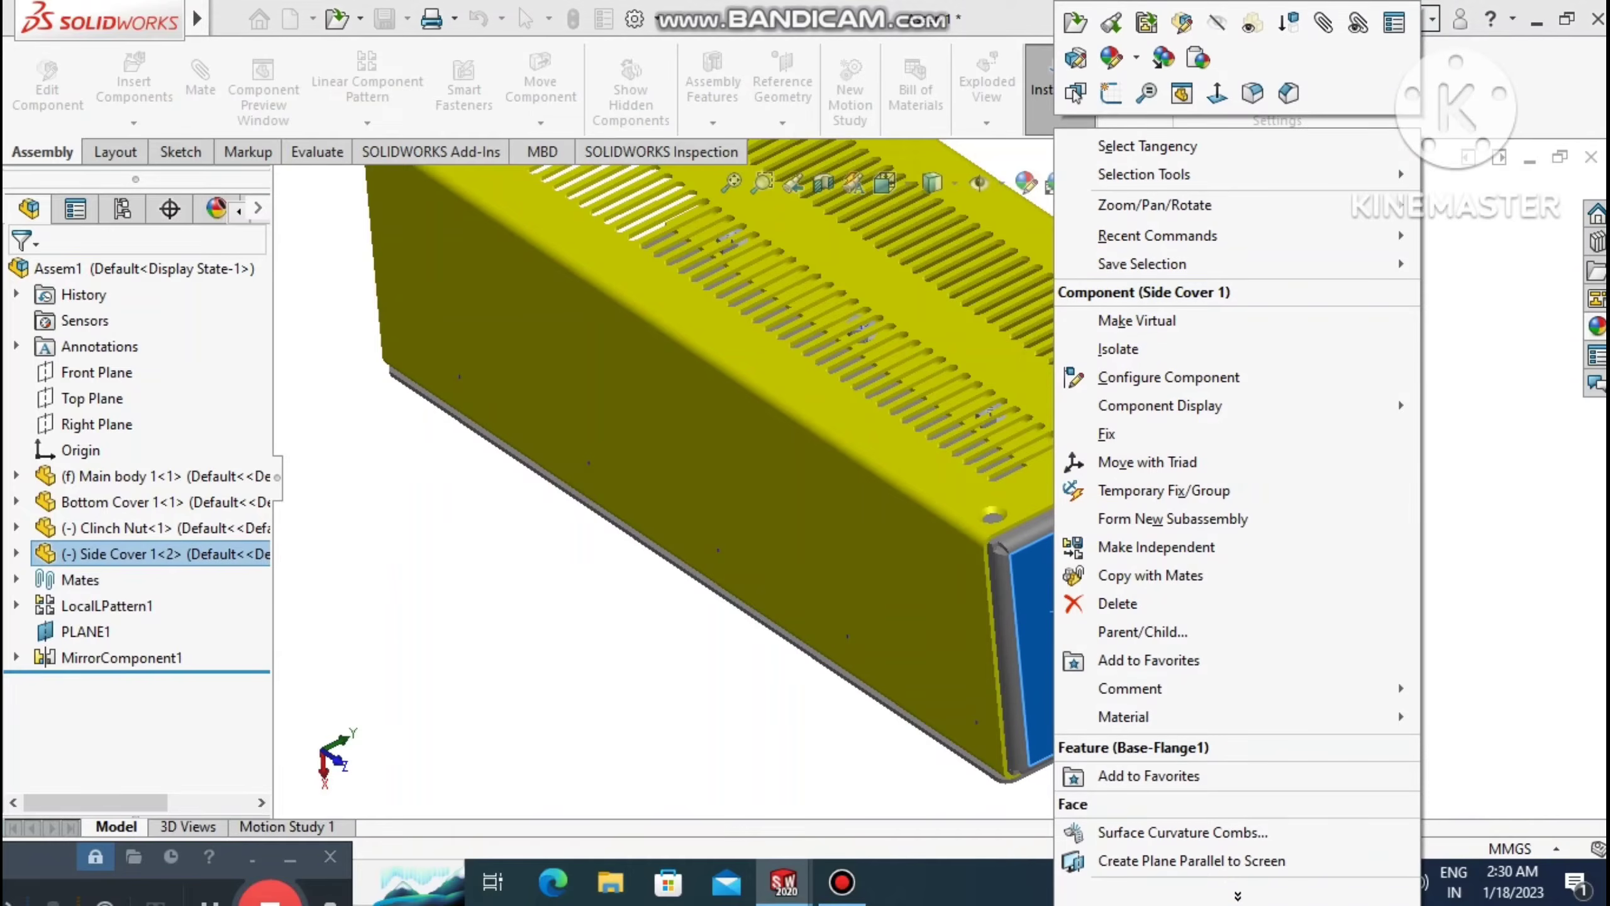
left_click(1075, 23)
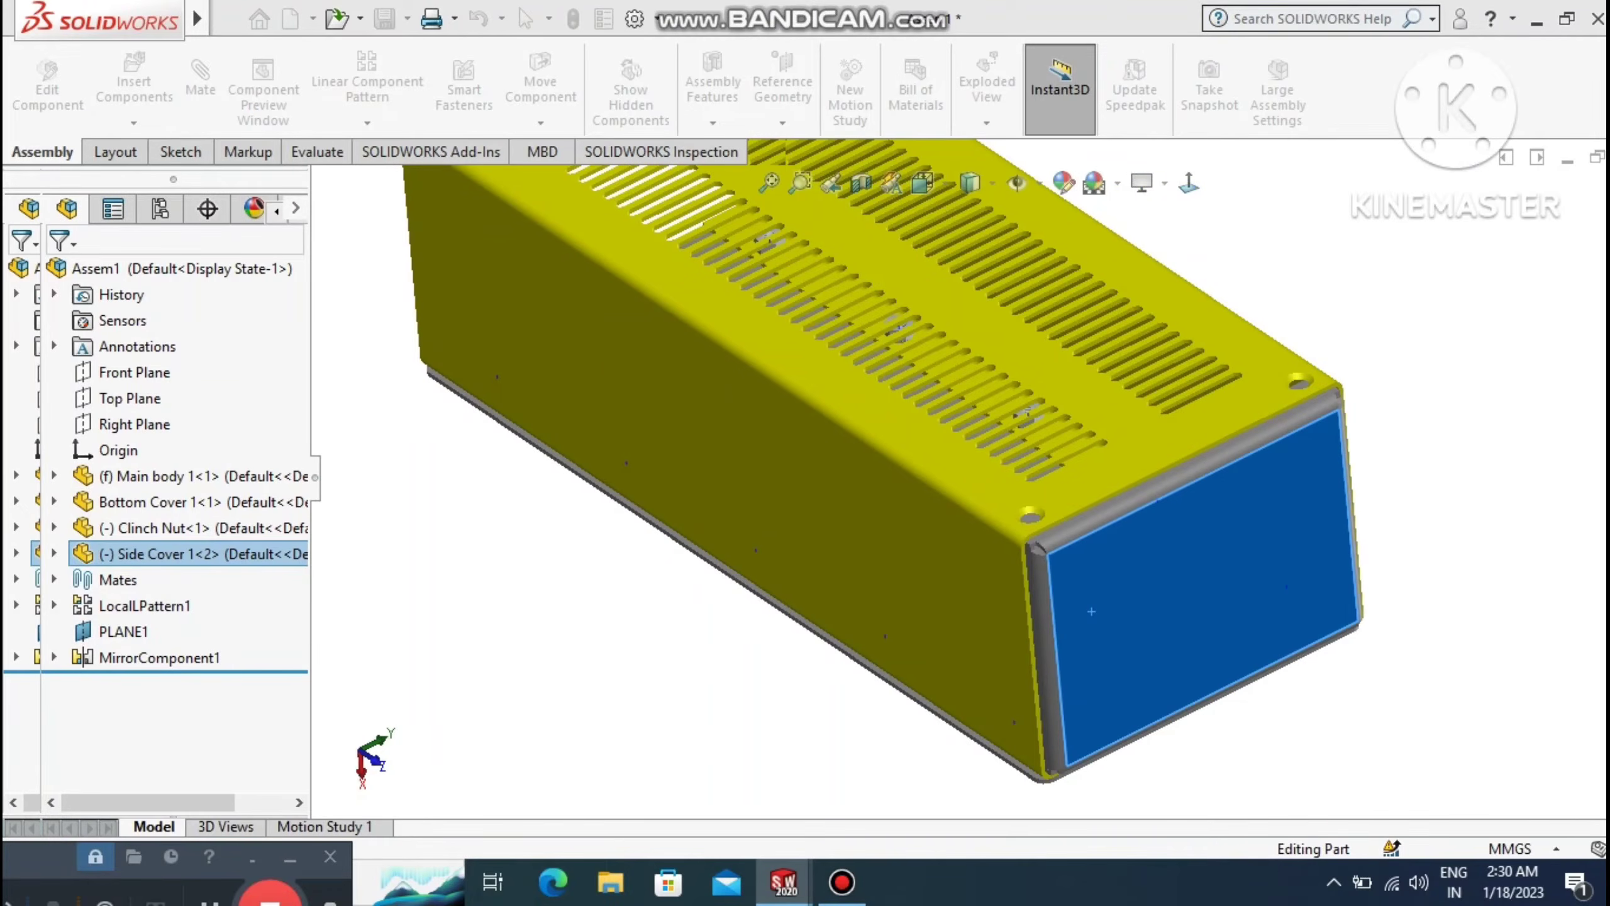
middle_click_drag(837, 526, 976, 640)
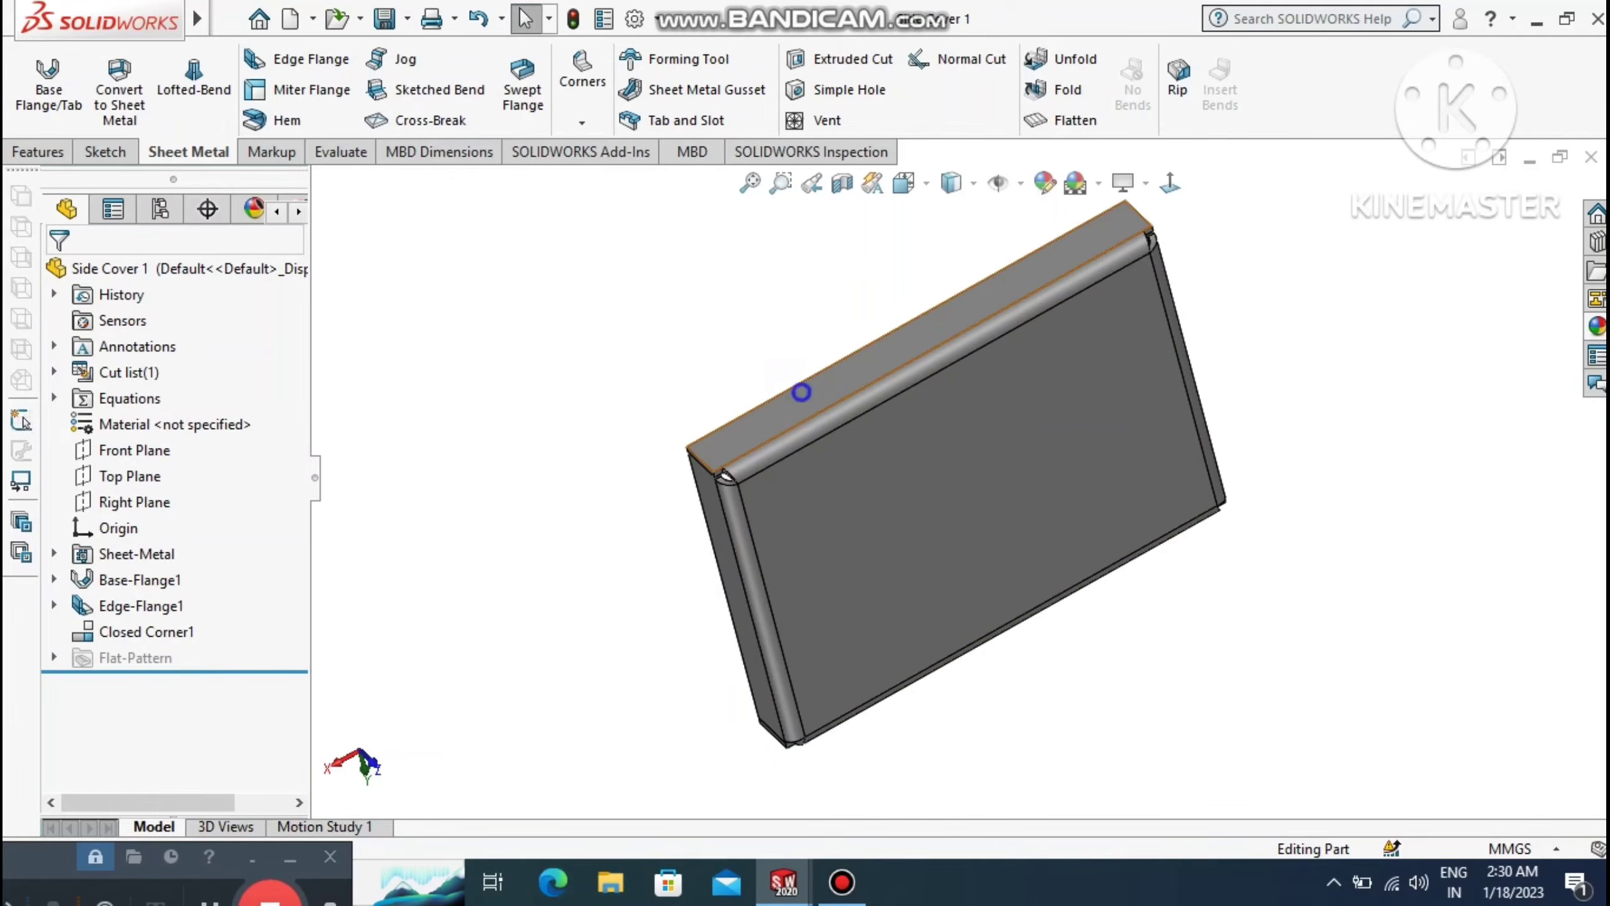
right_click(801, 392)
left_click(858, 220)
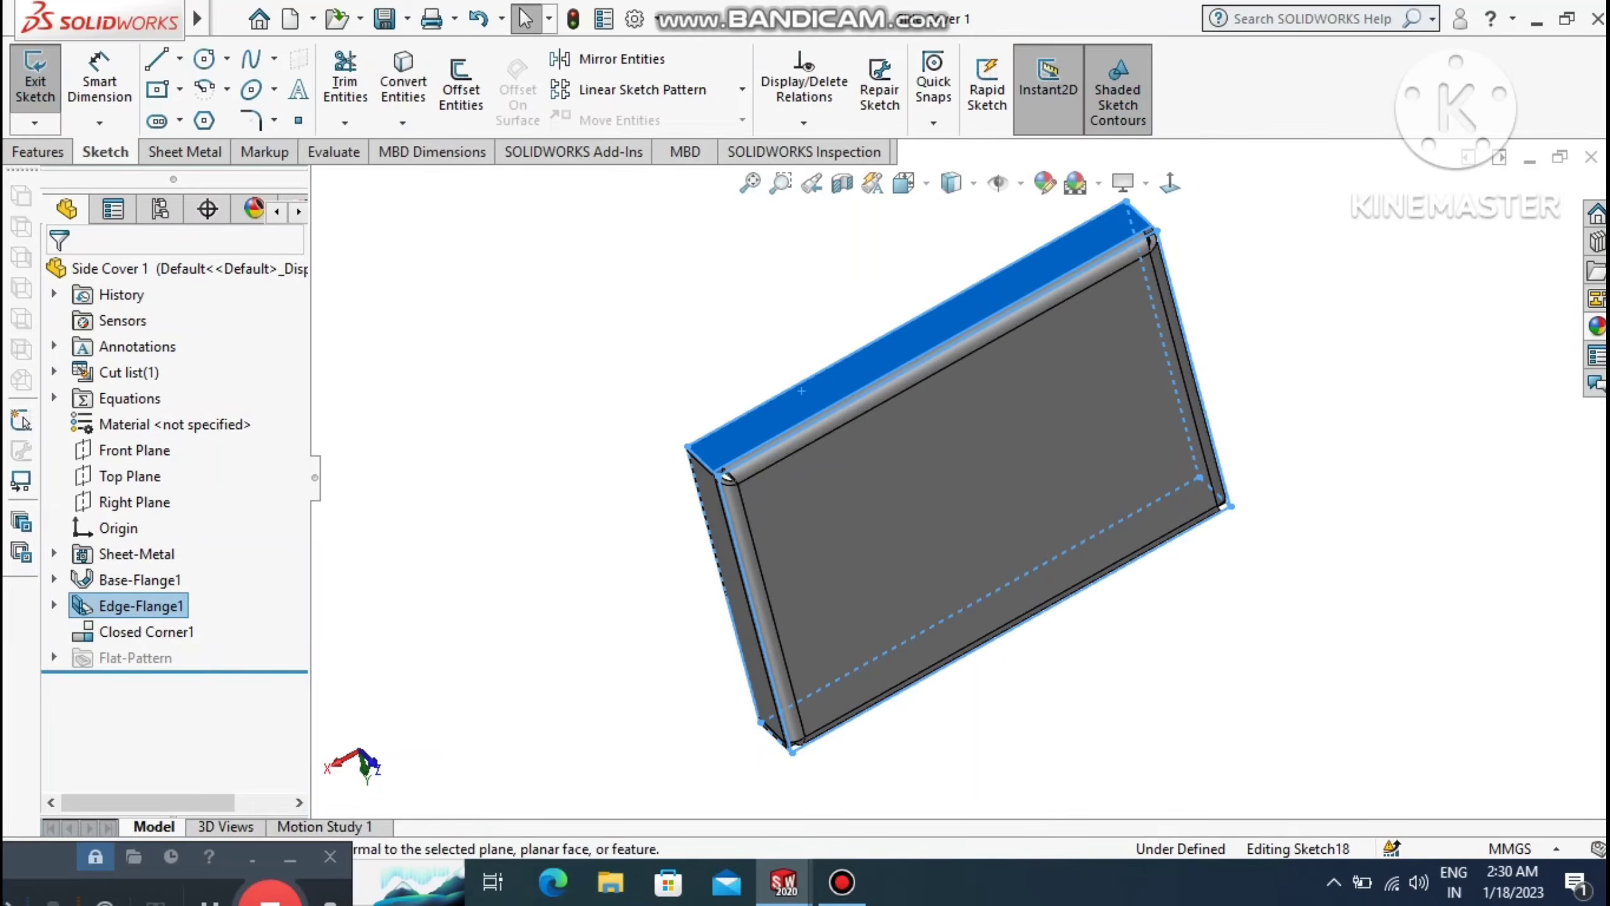
left_click(1170, 182)
left_click(1420, 517)
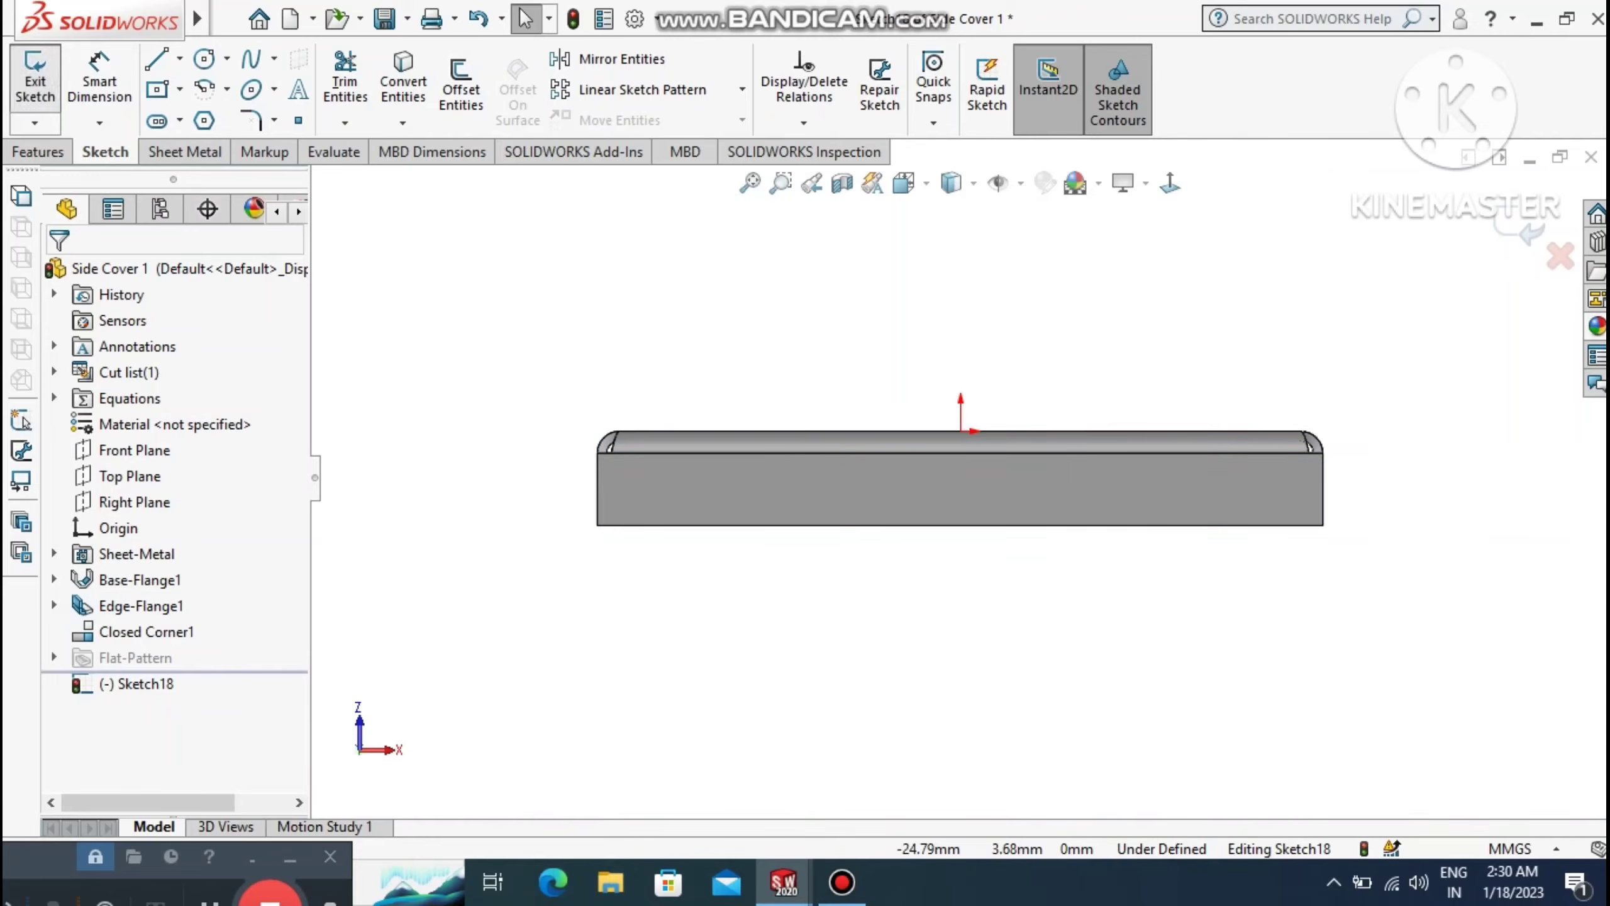
Sketch a horizontal centerline across the flange face between the midpoints of its two short edges.
mouse_move(101, 19)
left_click(179, 58)
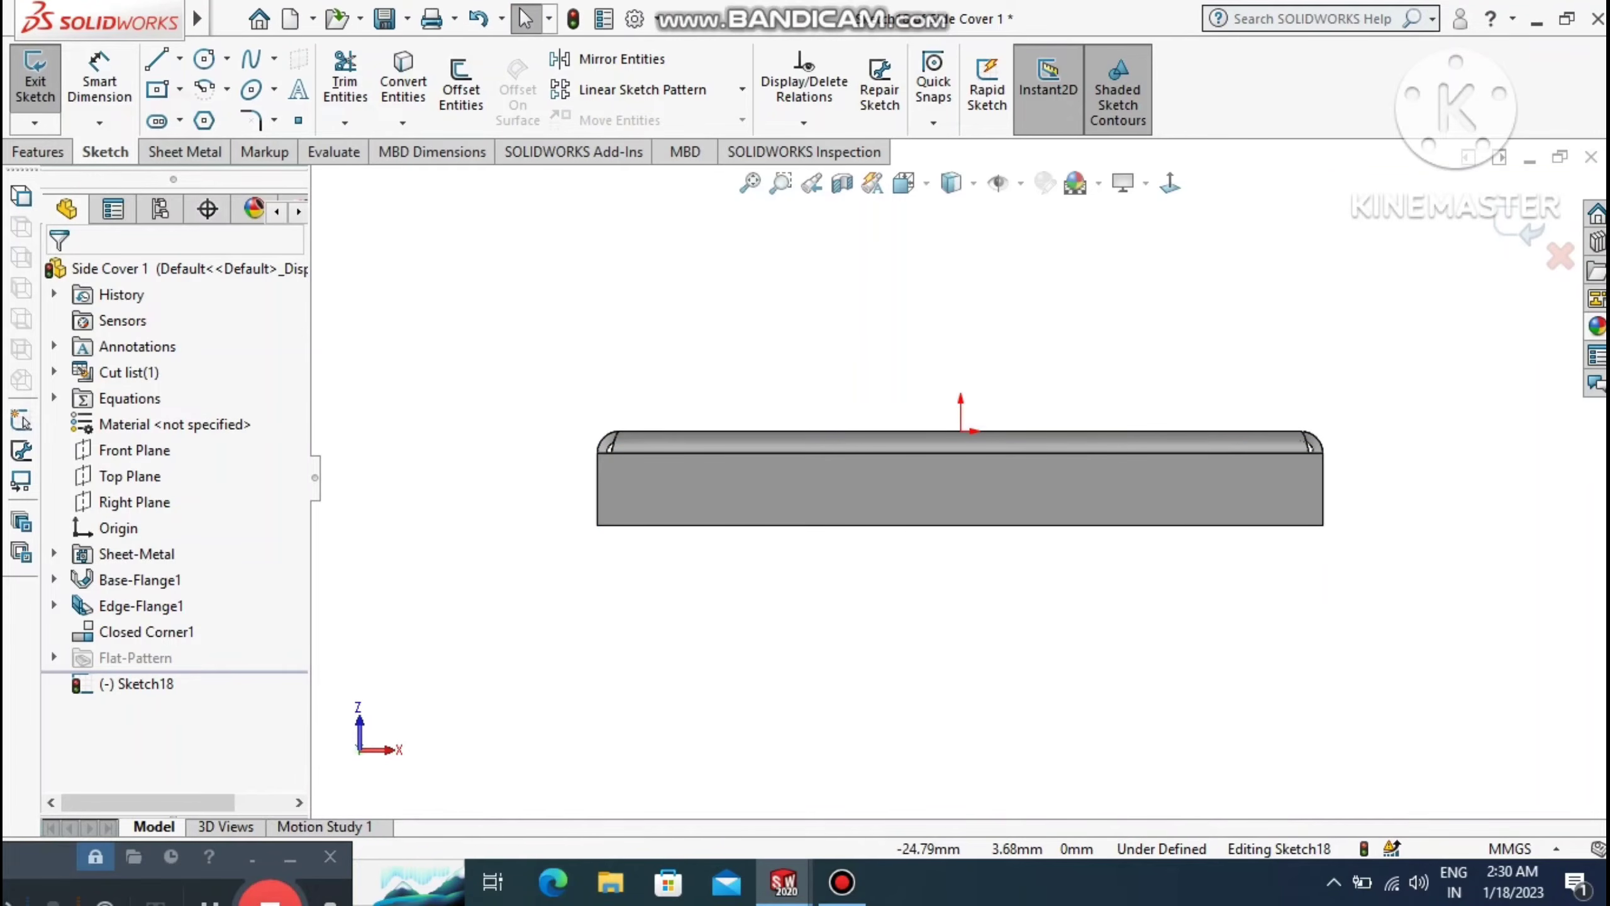
left_click(597, 488)
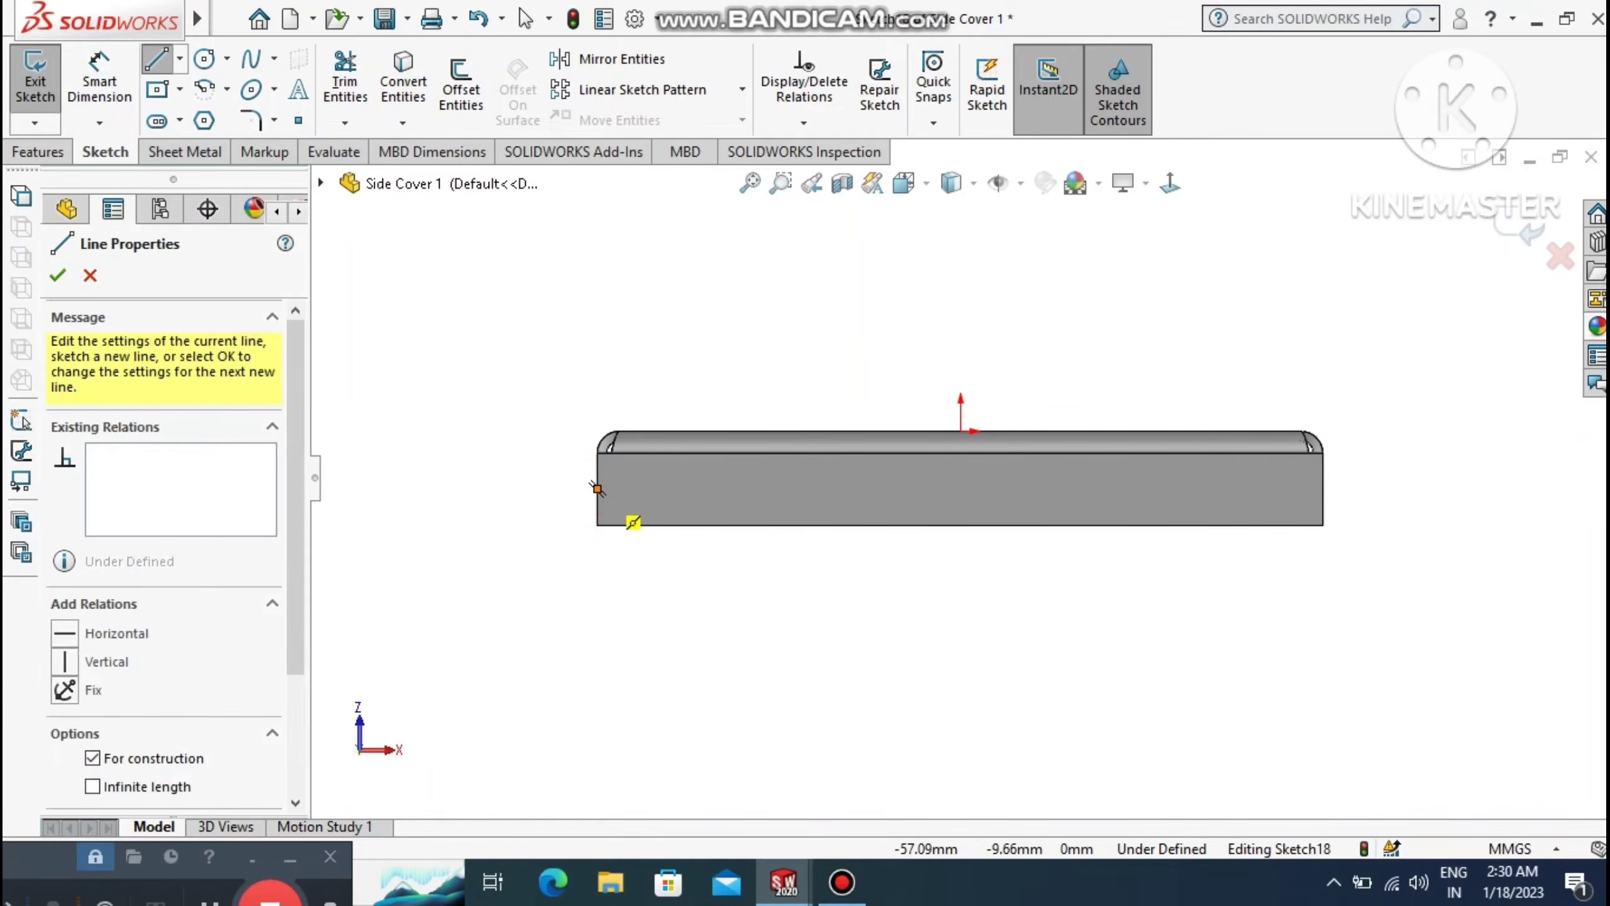
left_click(1322, 489)
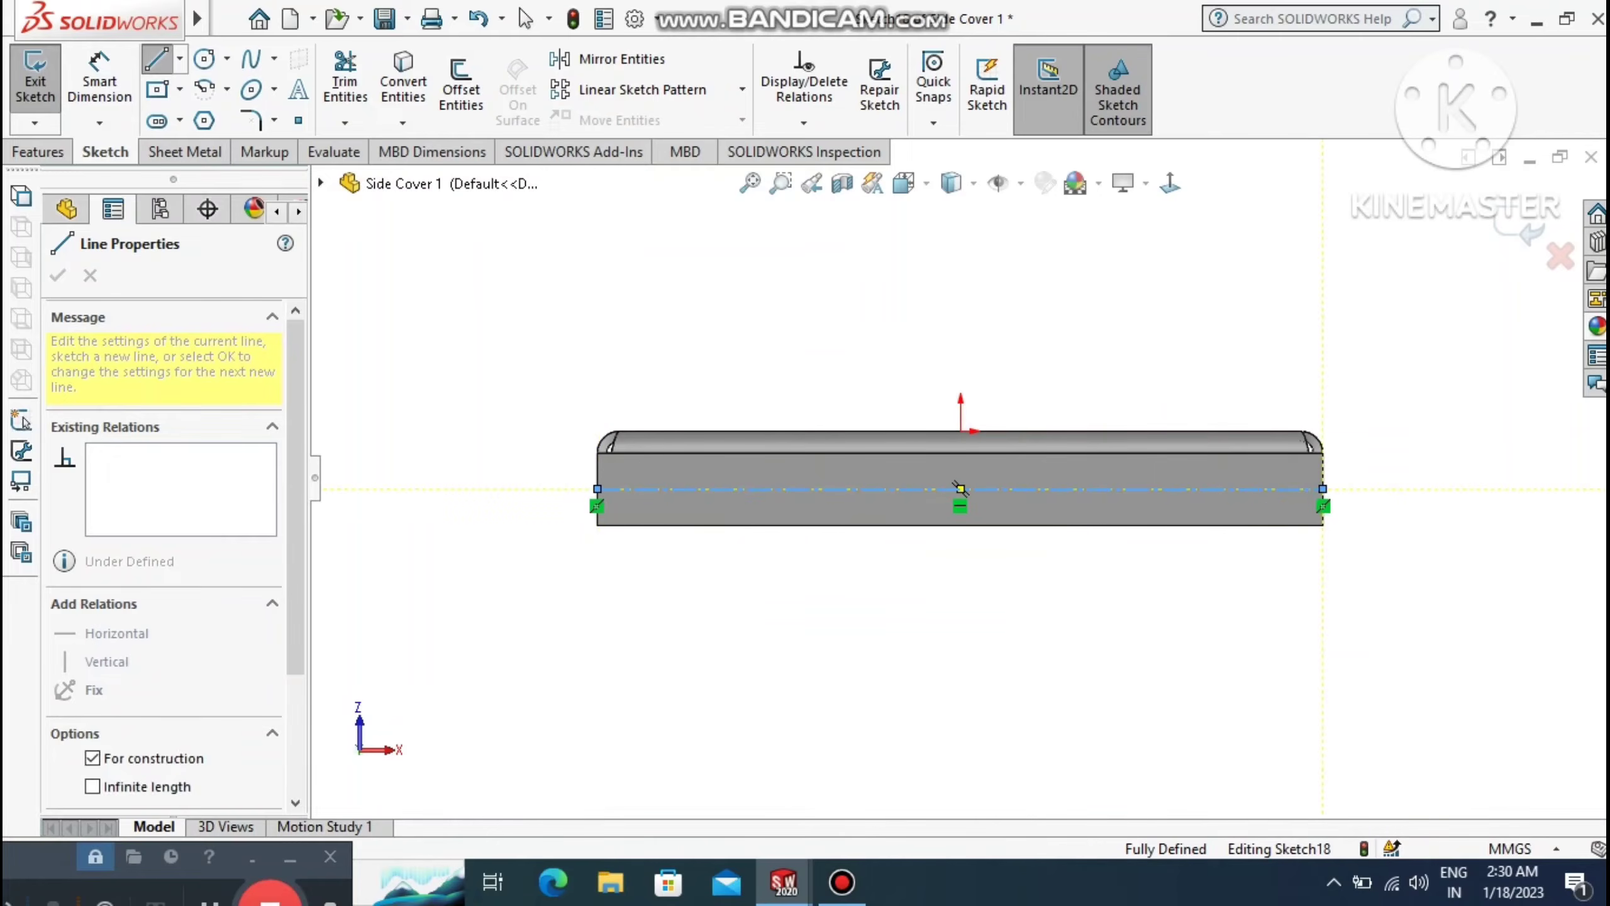
key("Escape")
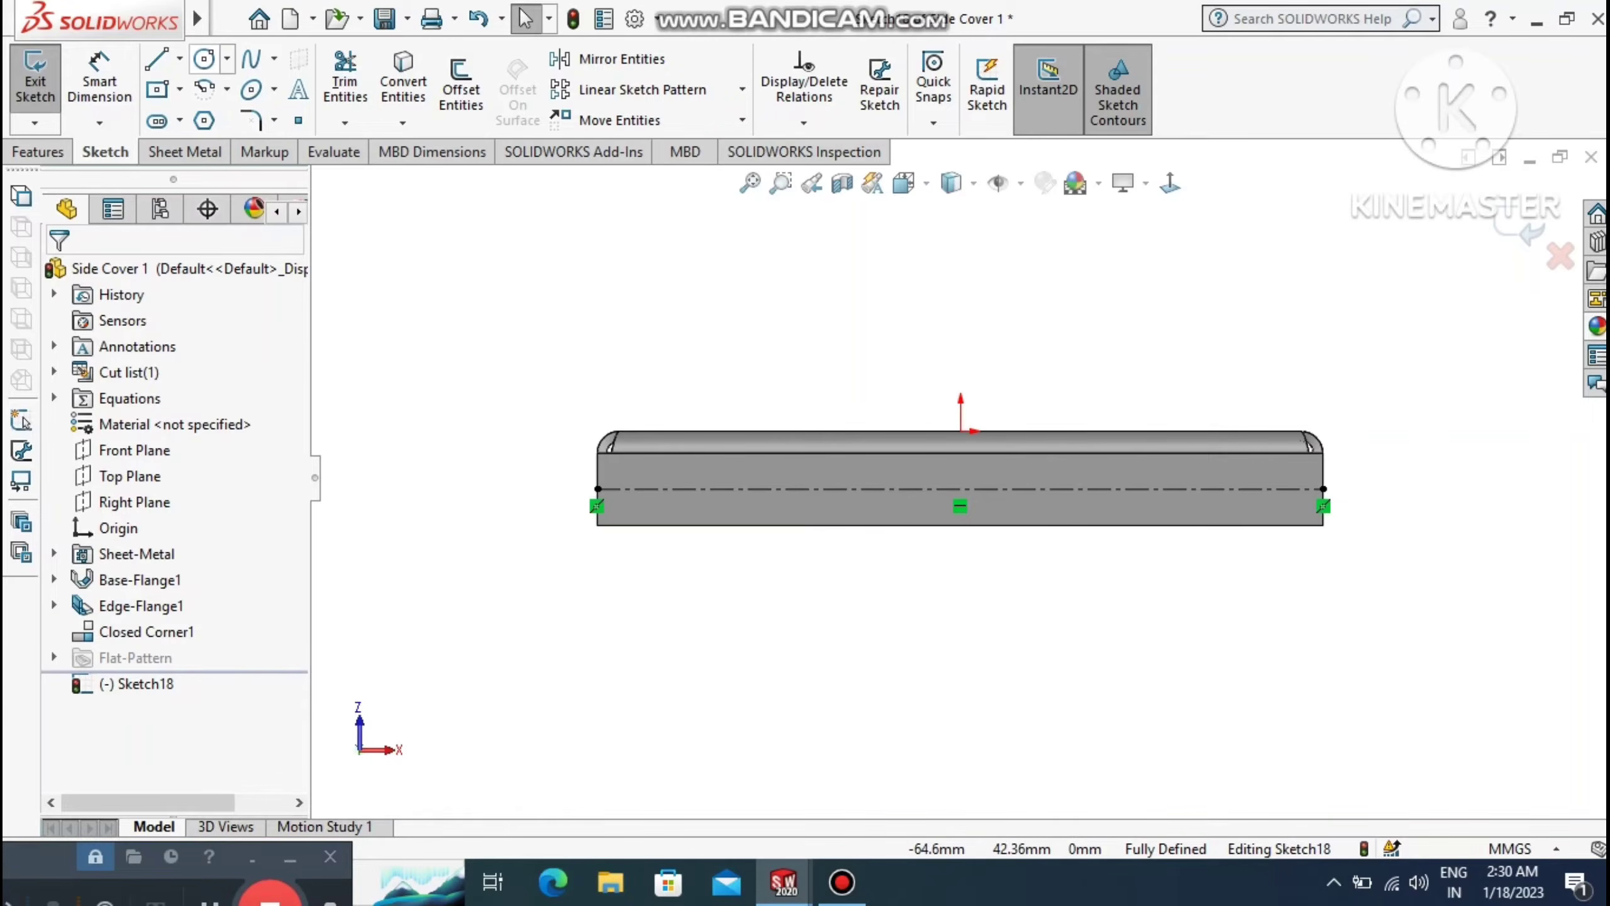
Sketch a circle about 6 mm in diameter on the centerline near the flange's negative-X end.
left_click(204, 59)
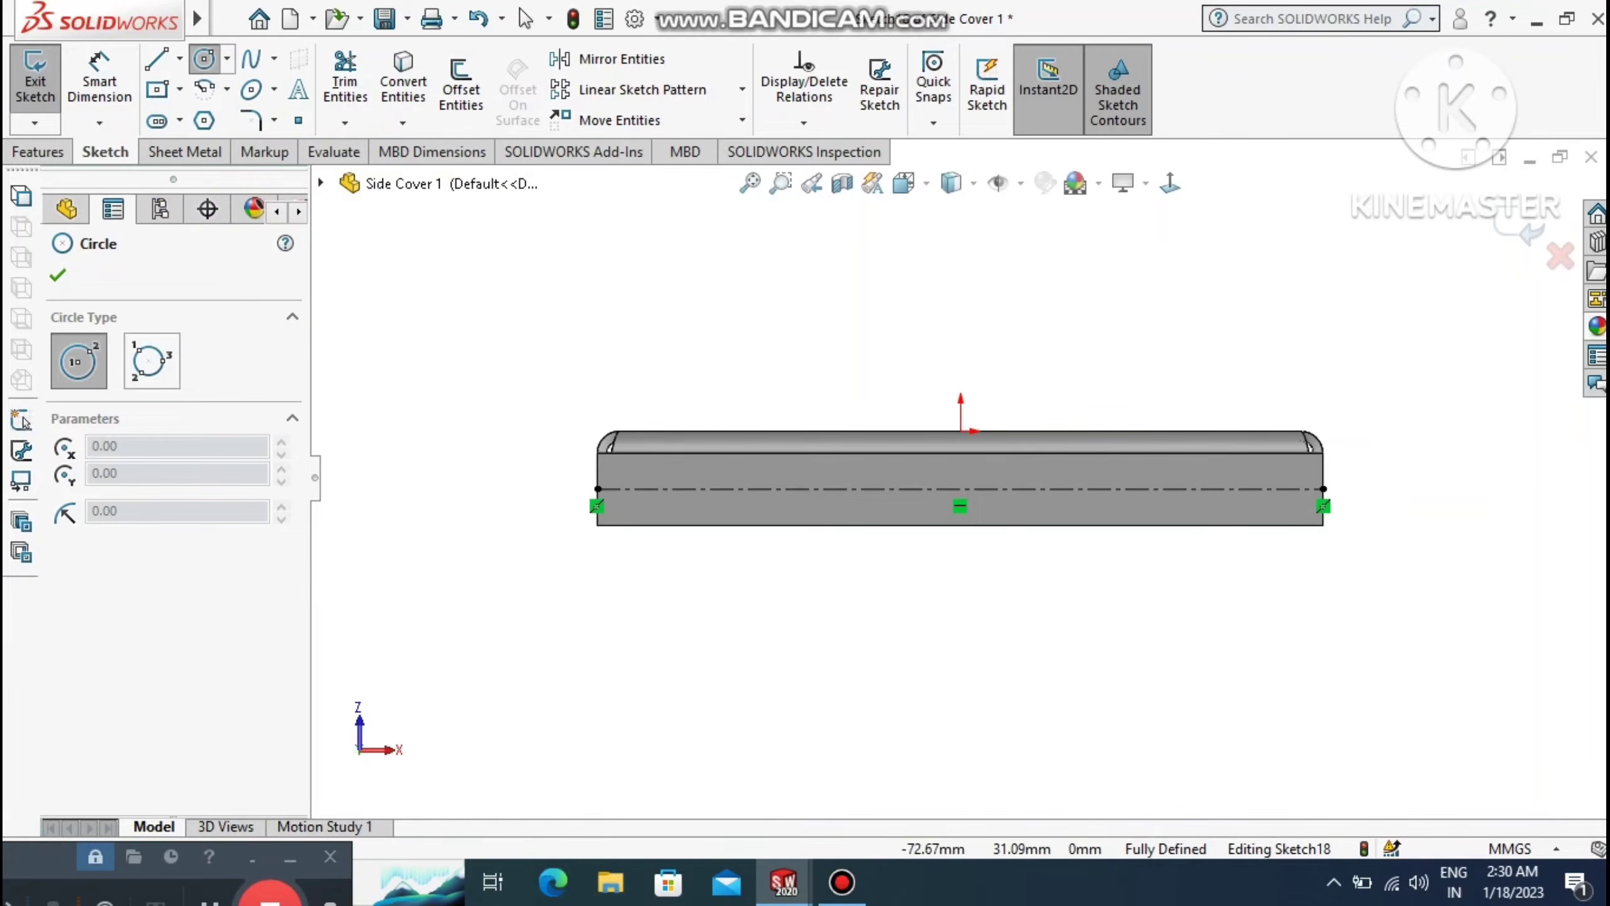
left_click(682, 489)
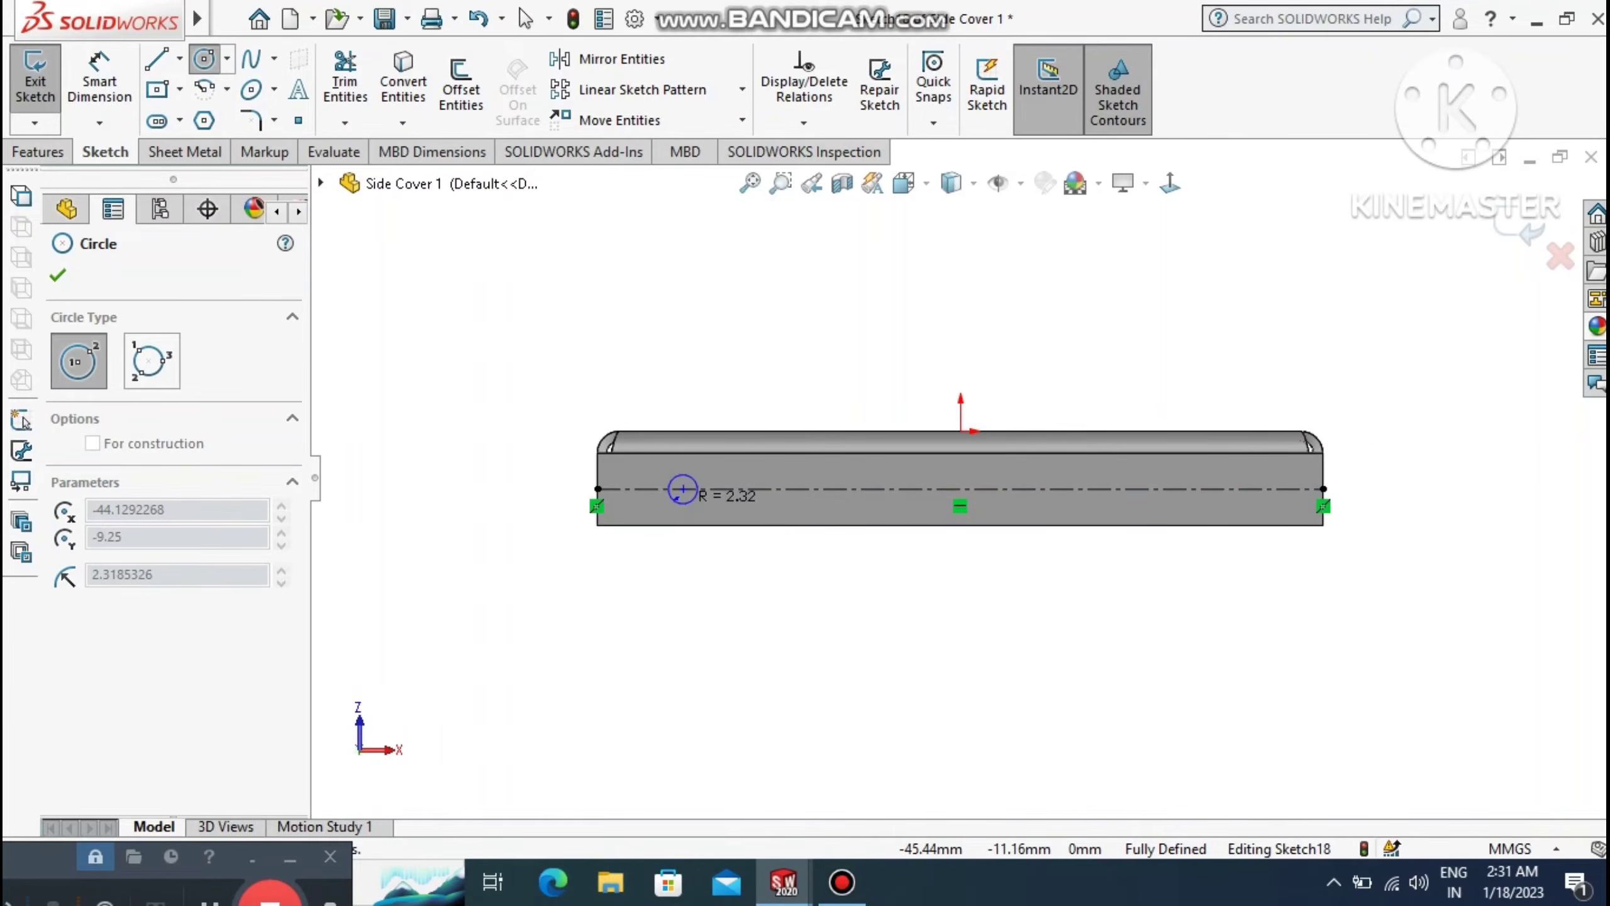
left_click(679, 499)
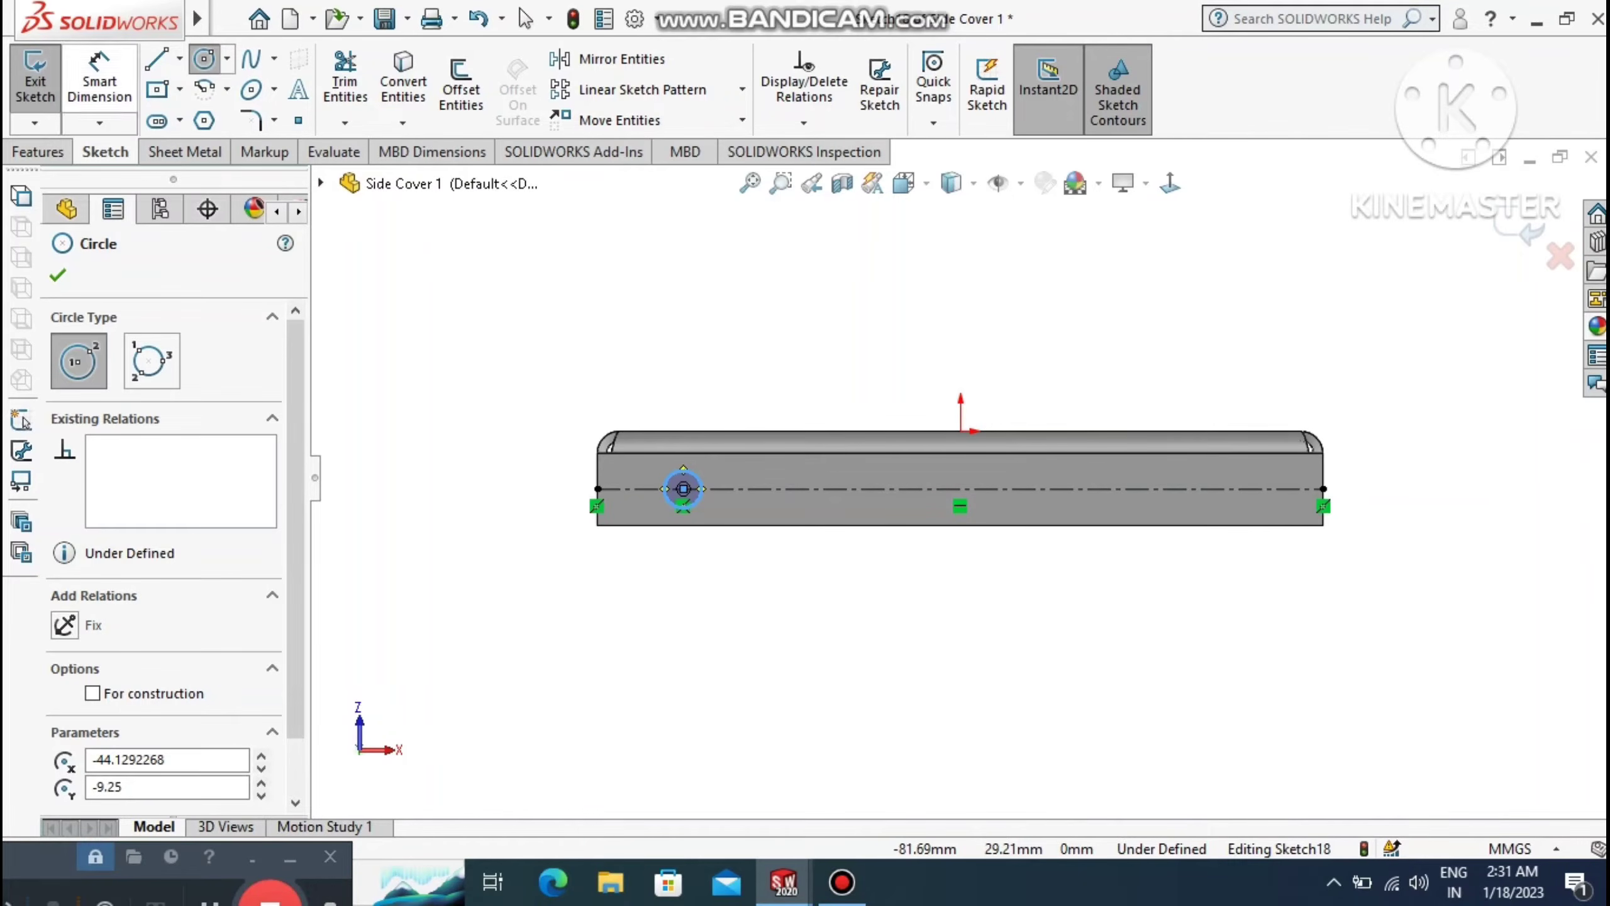
key("Escape")
left_click(682, 488)
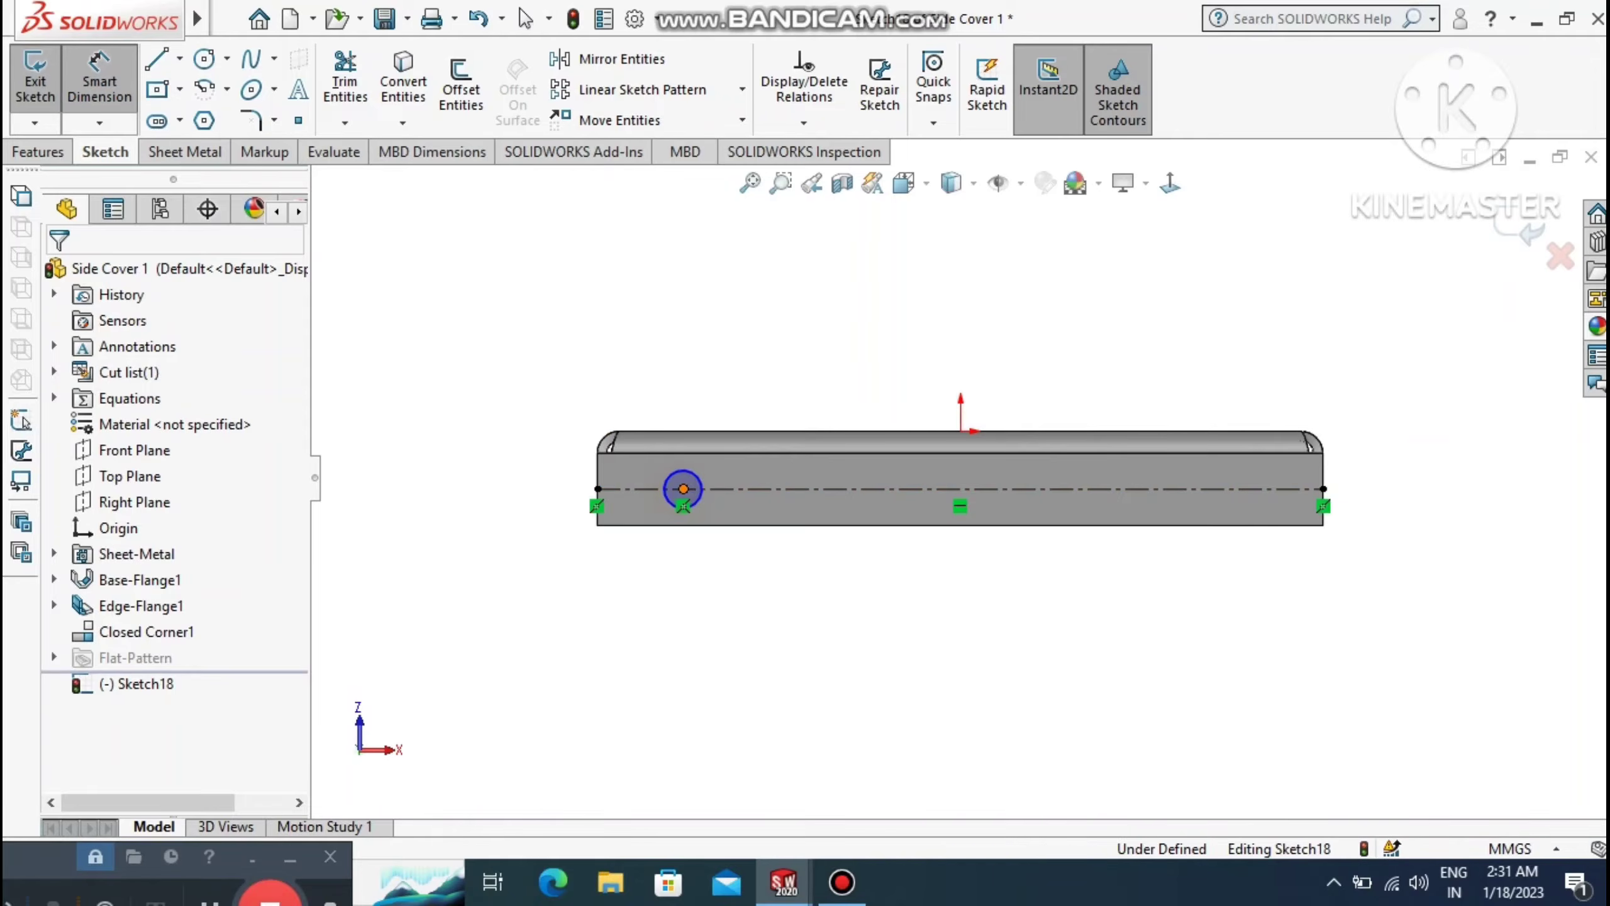
left_click(661, 525)
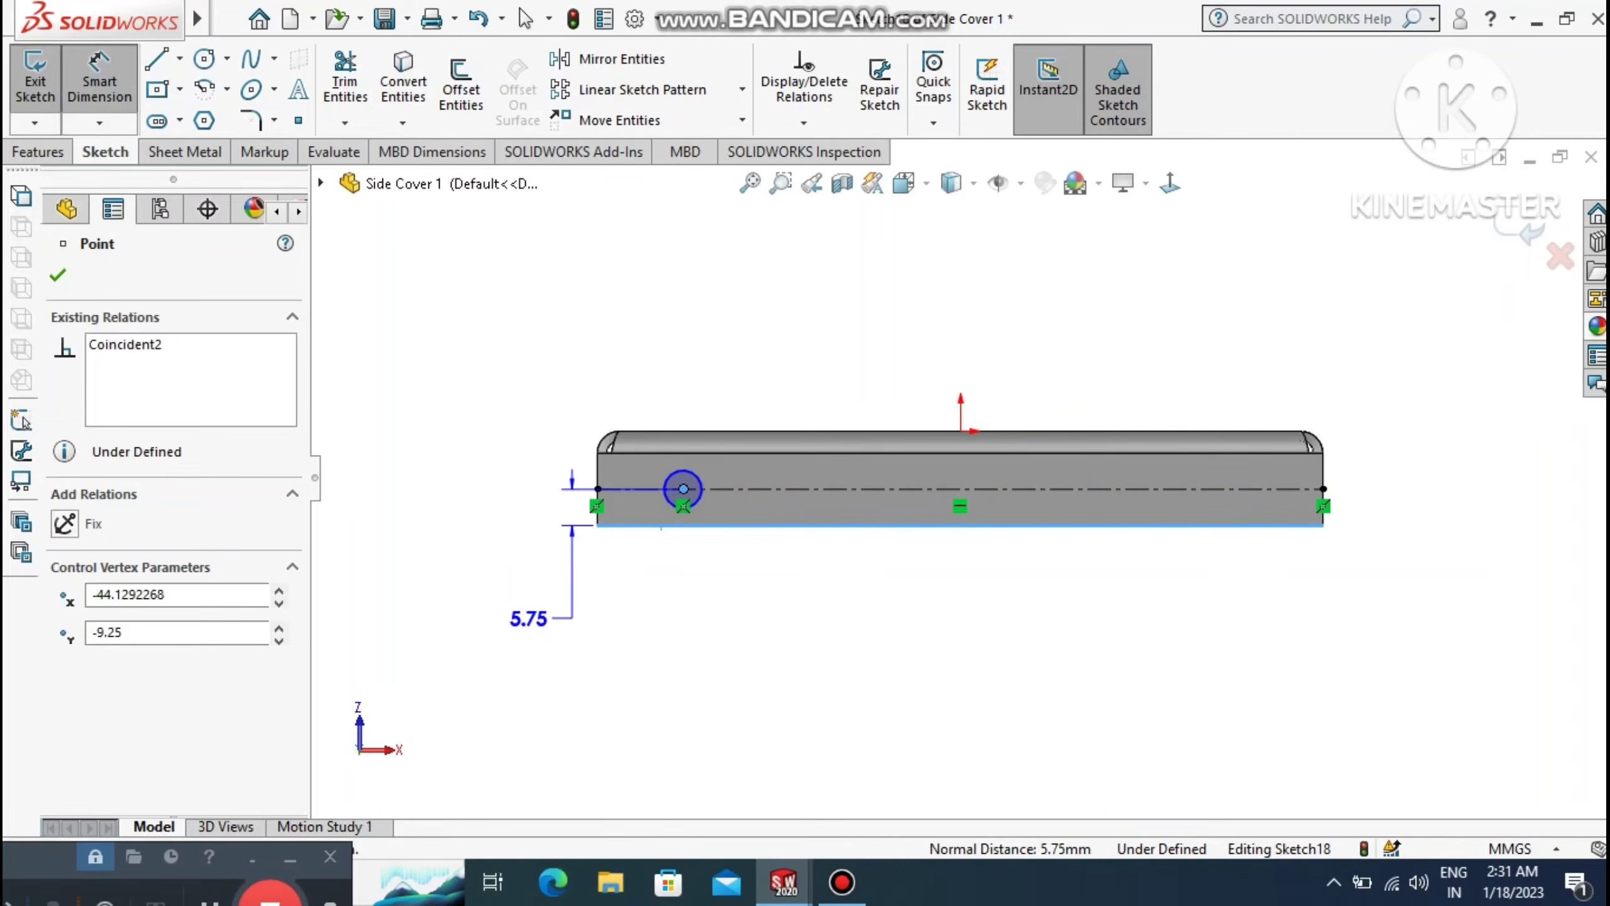
key("Escape")
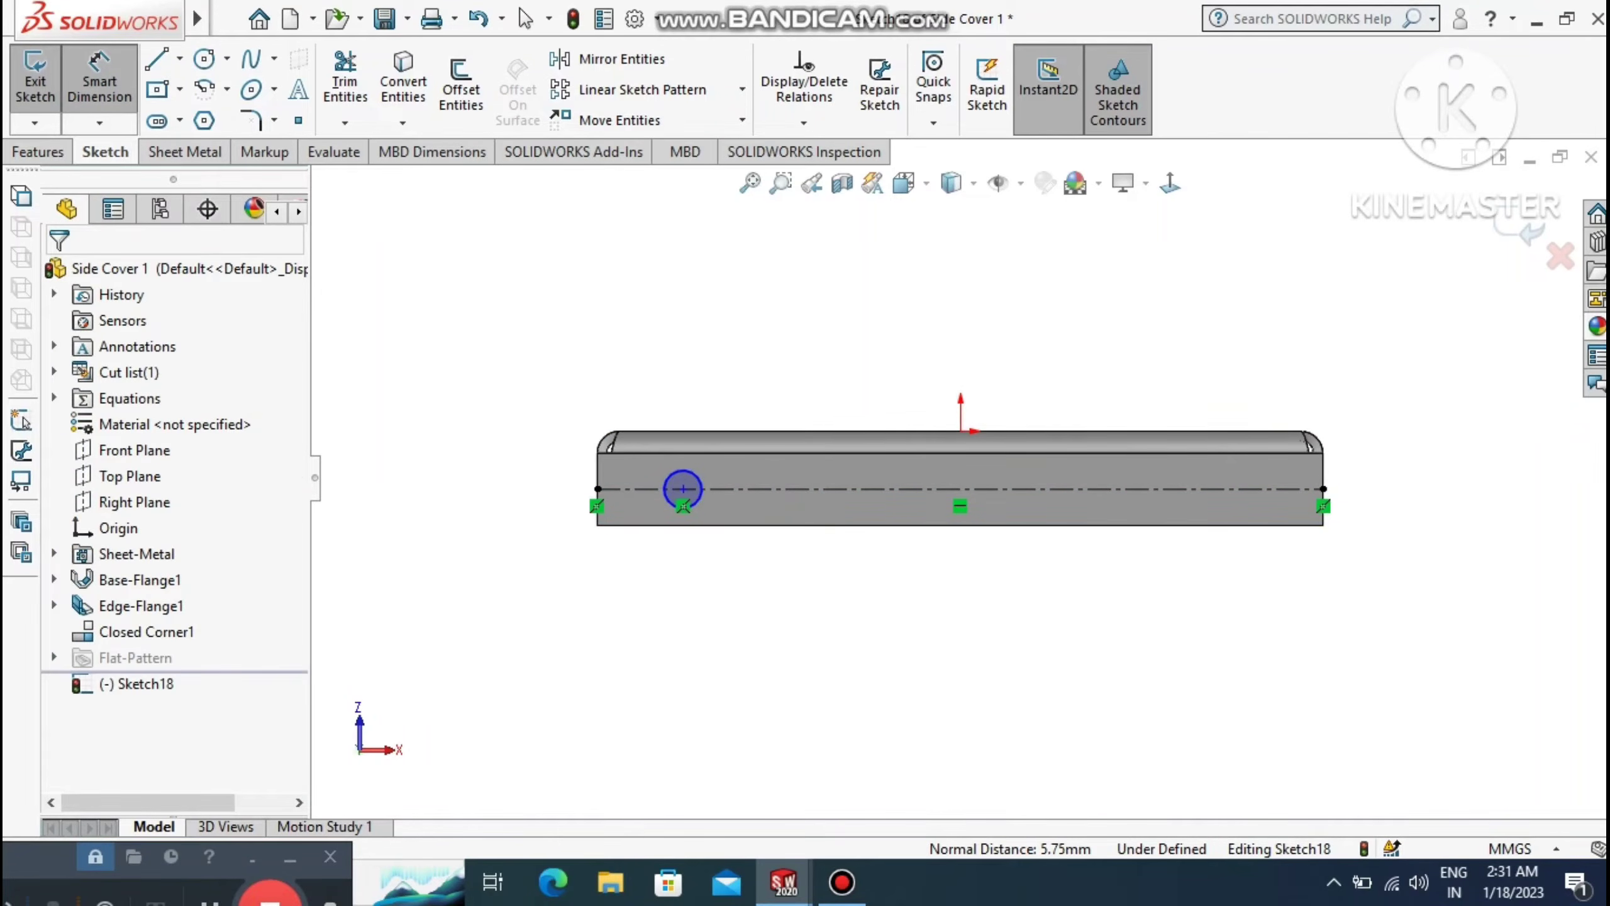
Trim away the construction line running through and beside the circle with Power trim.
left_click(344, 79)
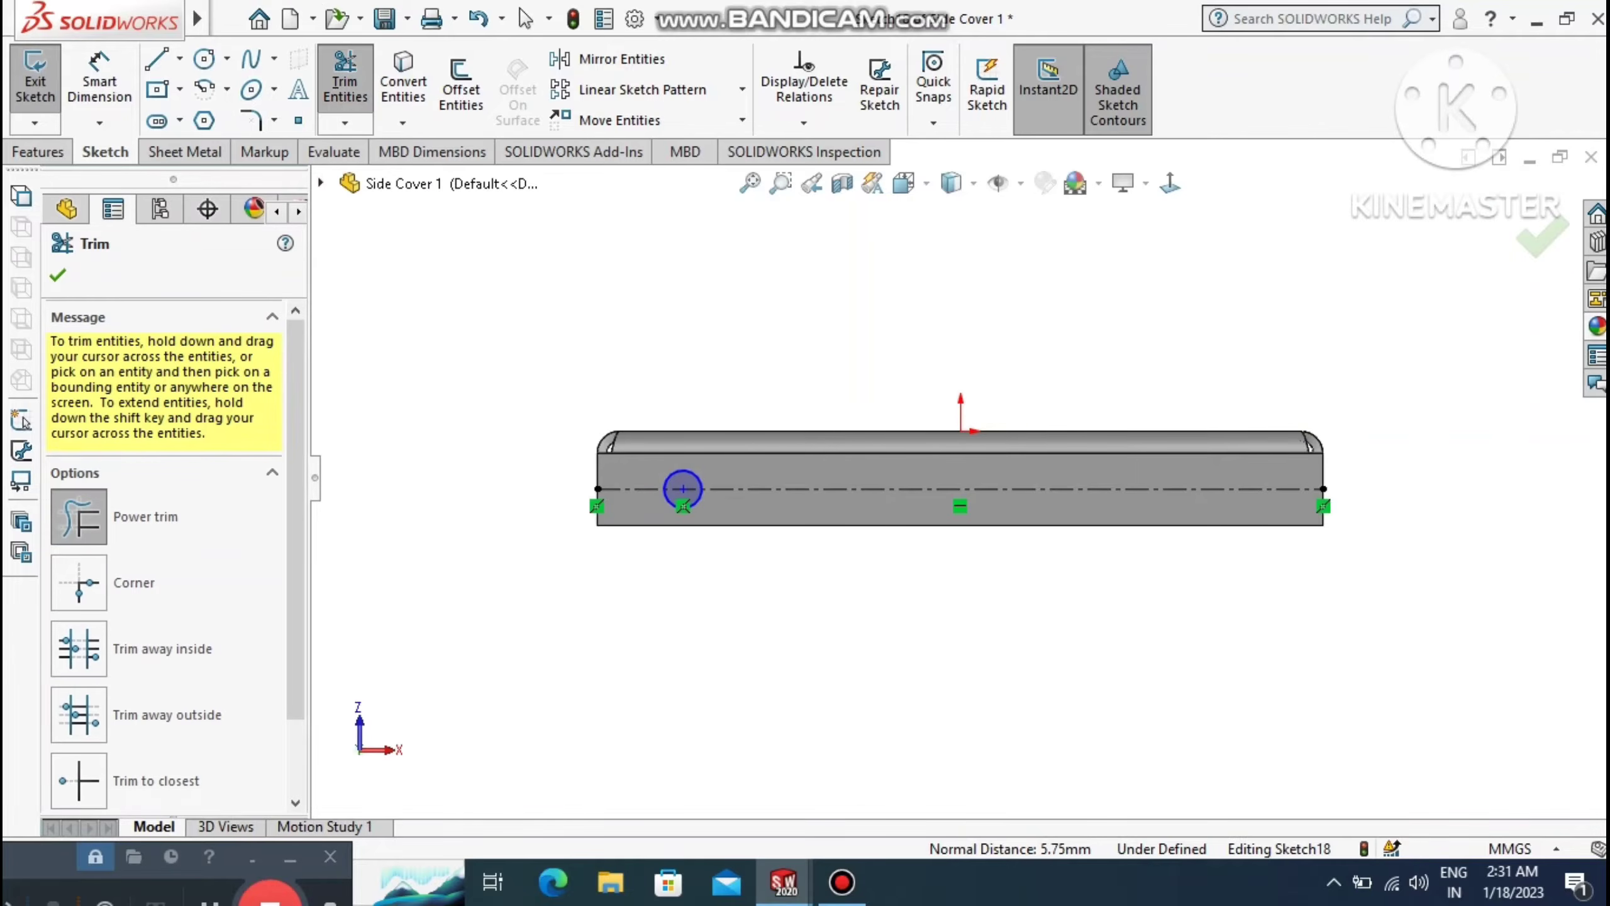
left_click_drag(817, 442, 833, 551)
left_click_drag(662, 452, 624, 539)
scroll(641, 508, "down", 2)
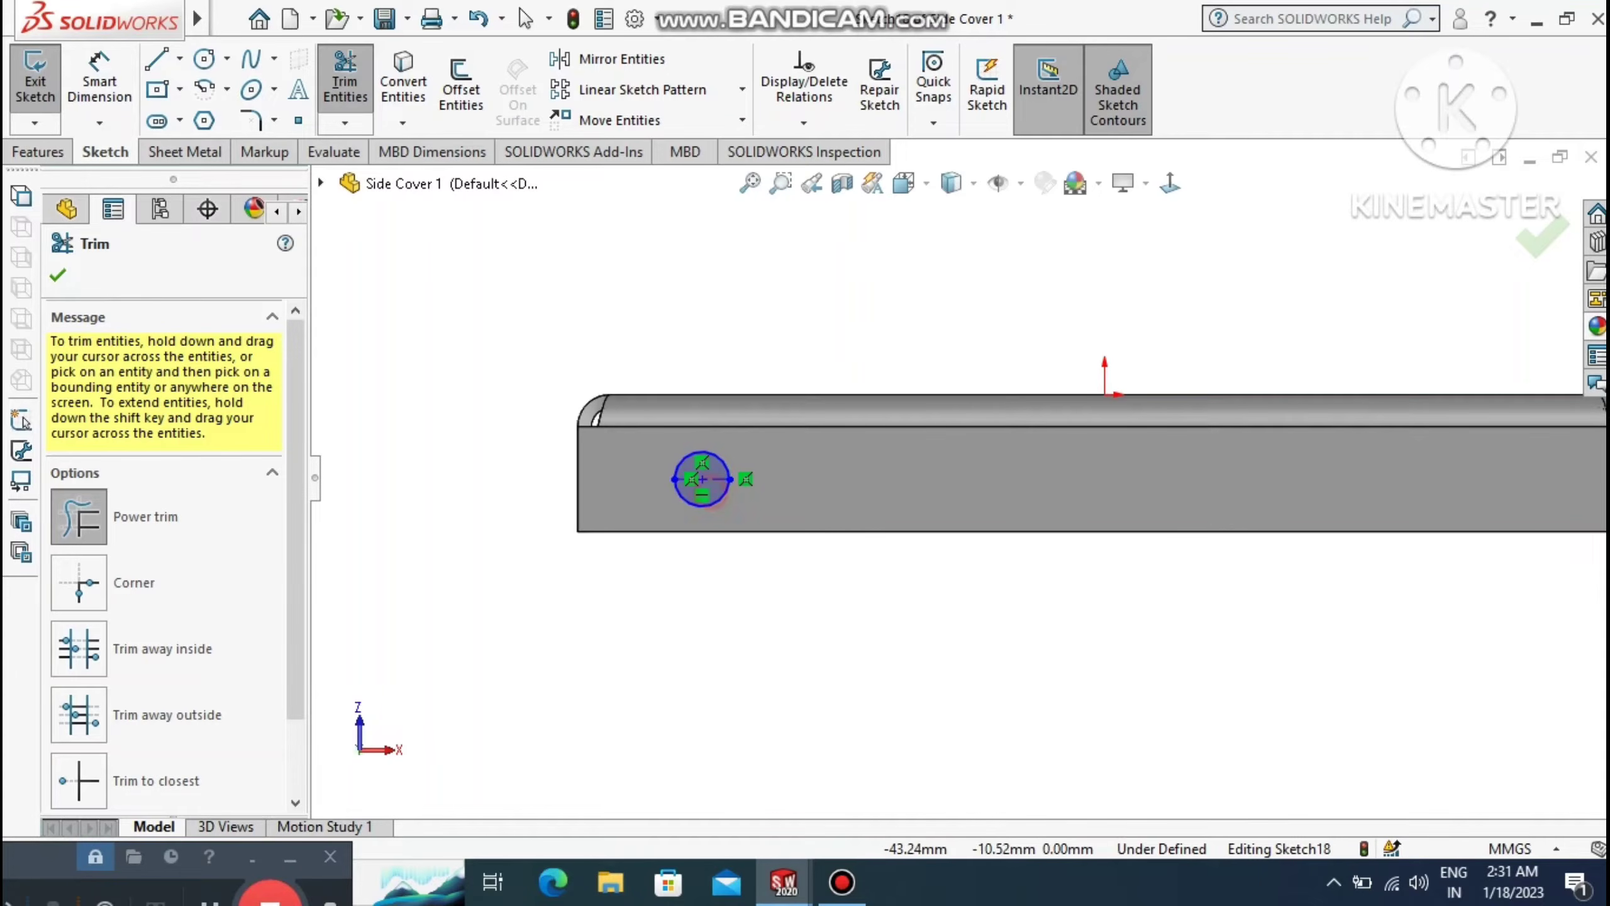
Dimension the circle's center 5.5 mm from the flange's free long edge.
left_click(95, 57)
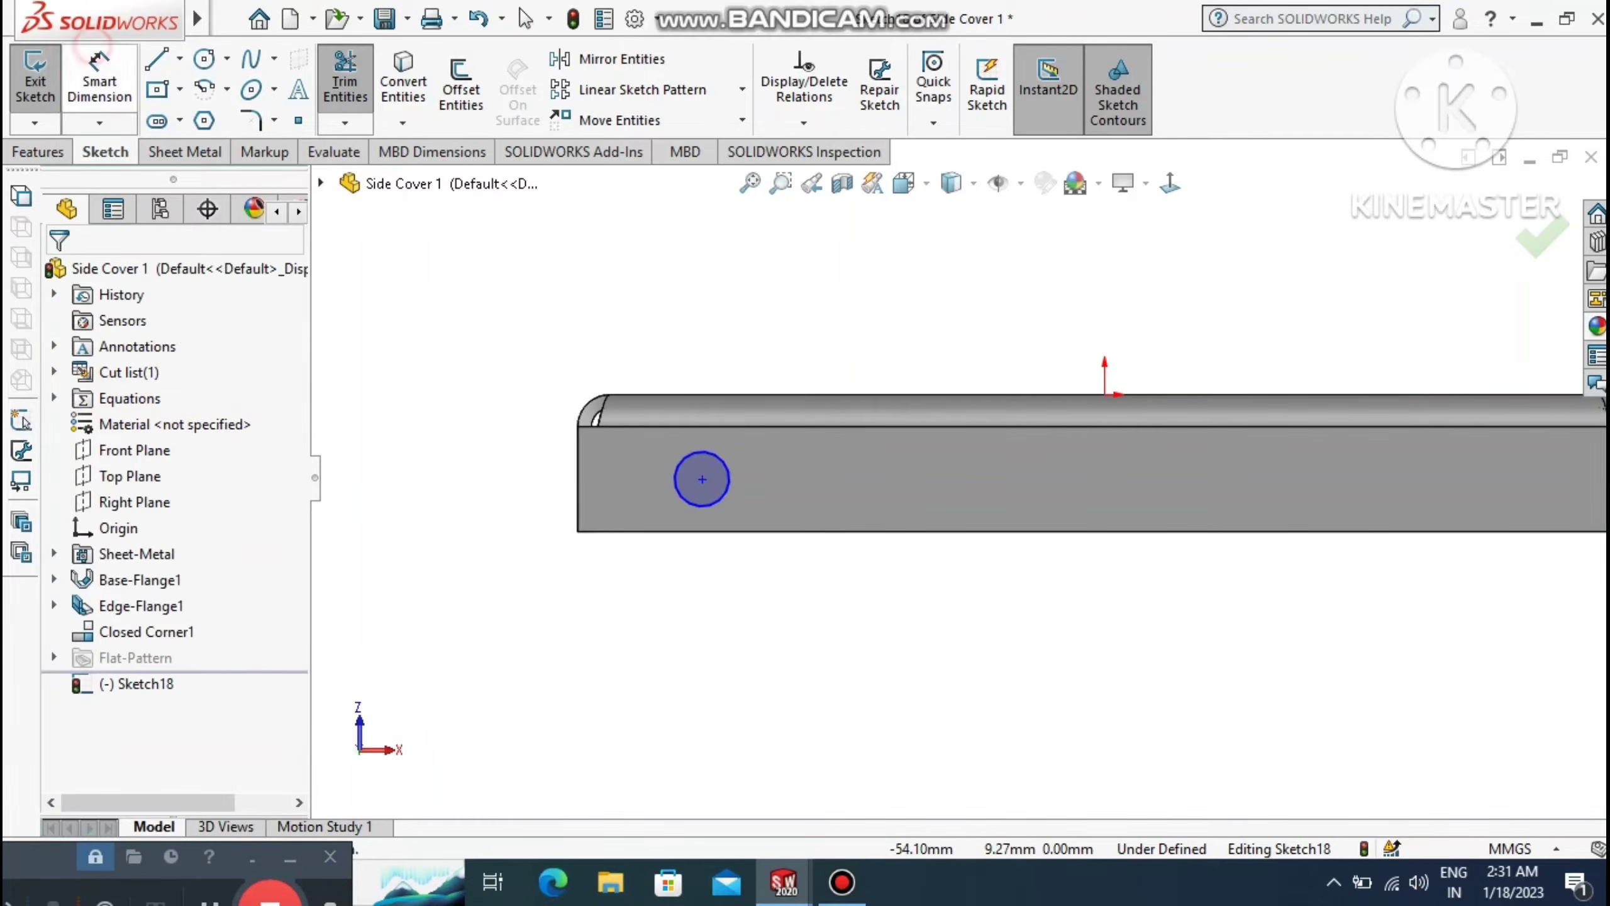
left_click(702, 480)
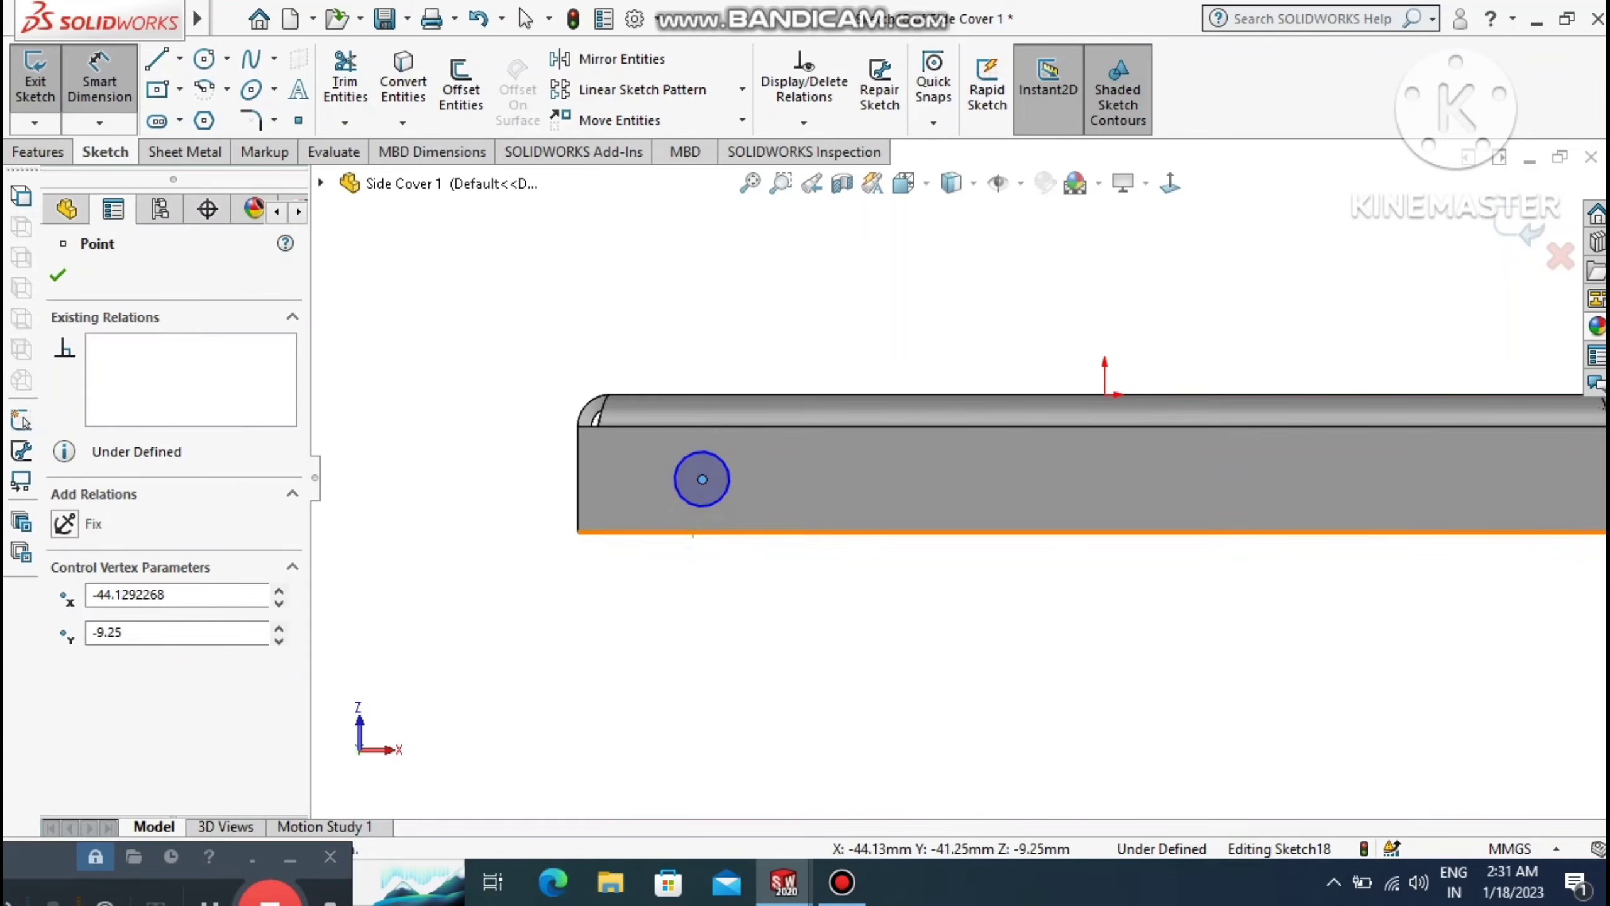
left_click(693, 532)
left_click(457, 604)
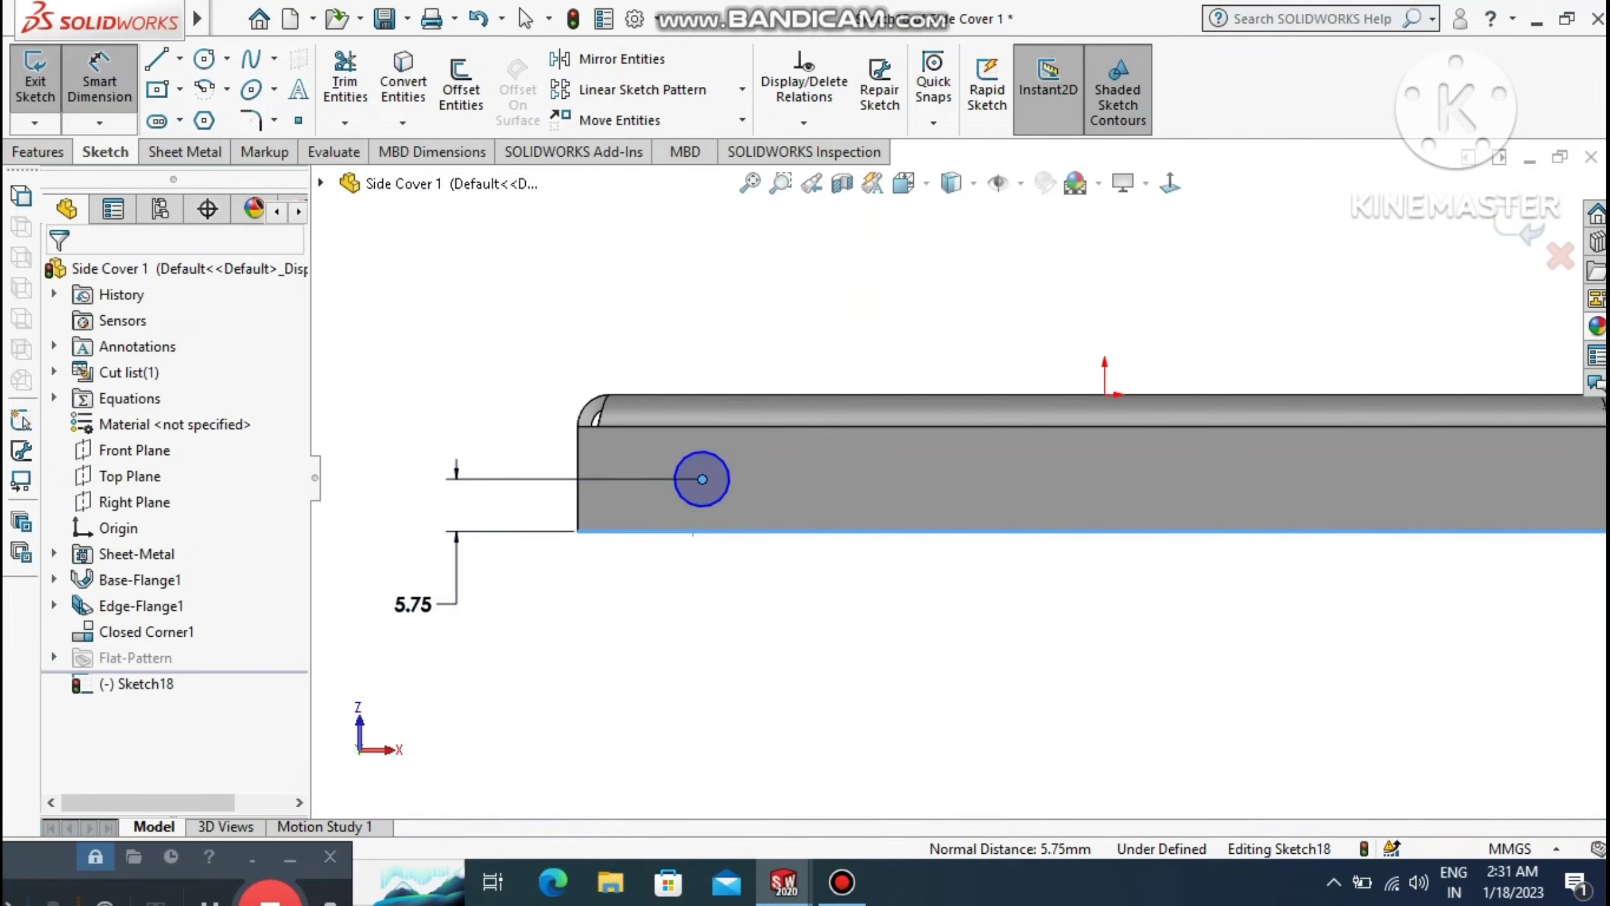
type("5")
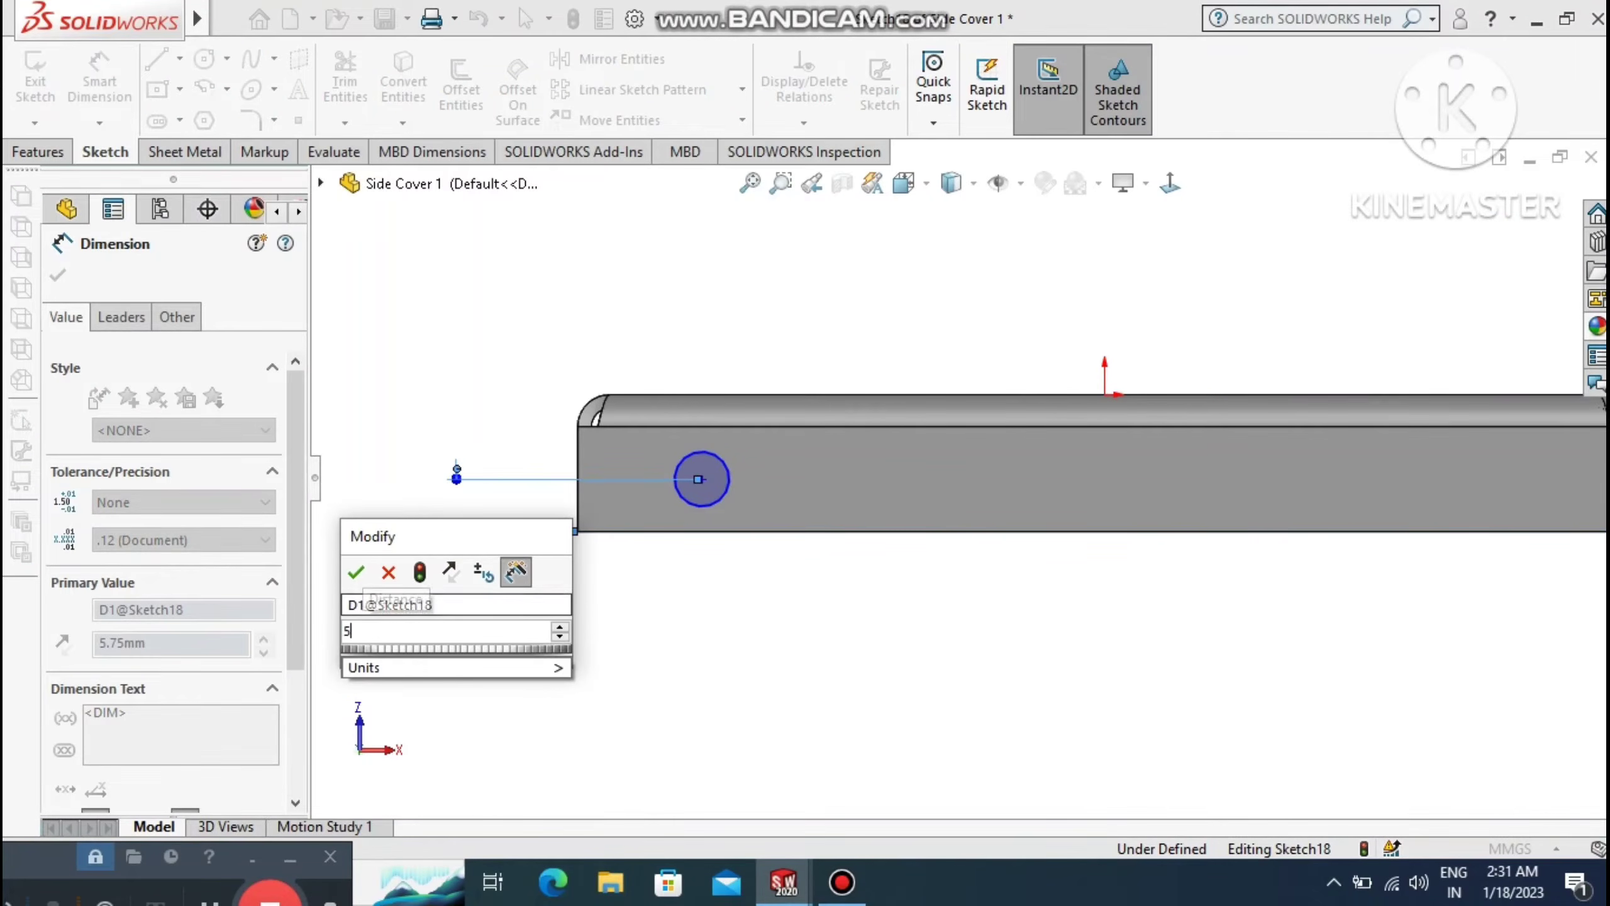
type(".75")
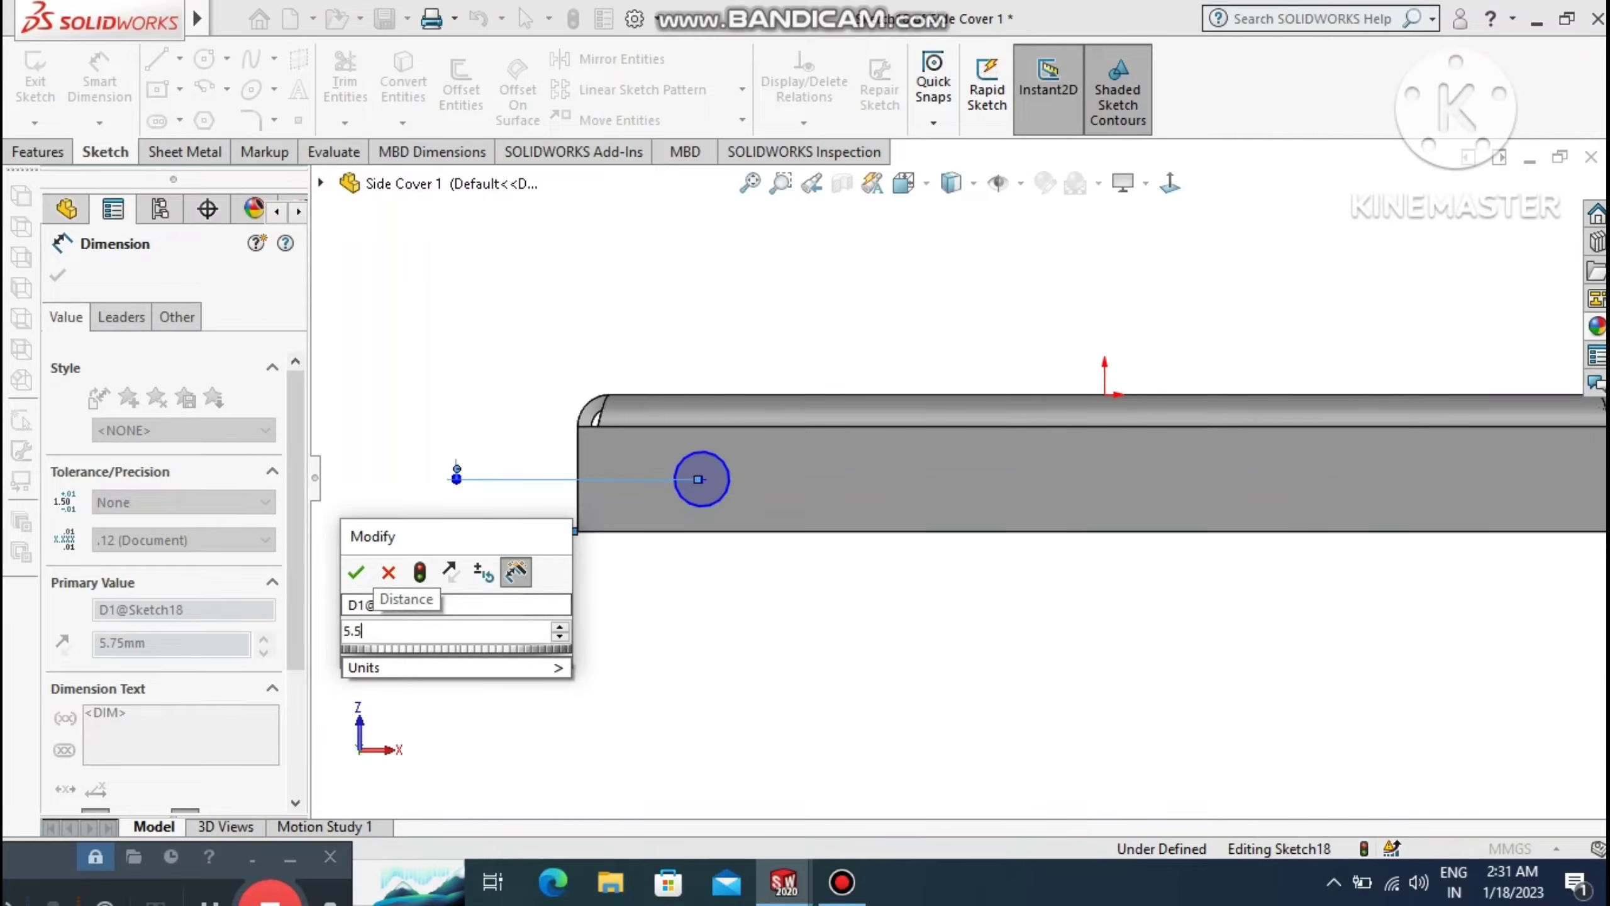
key("Return")
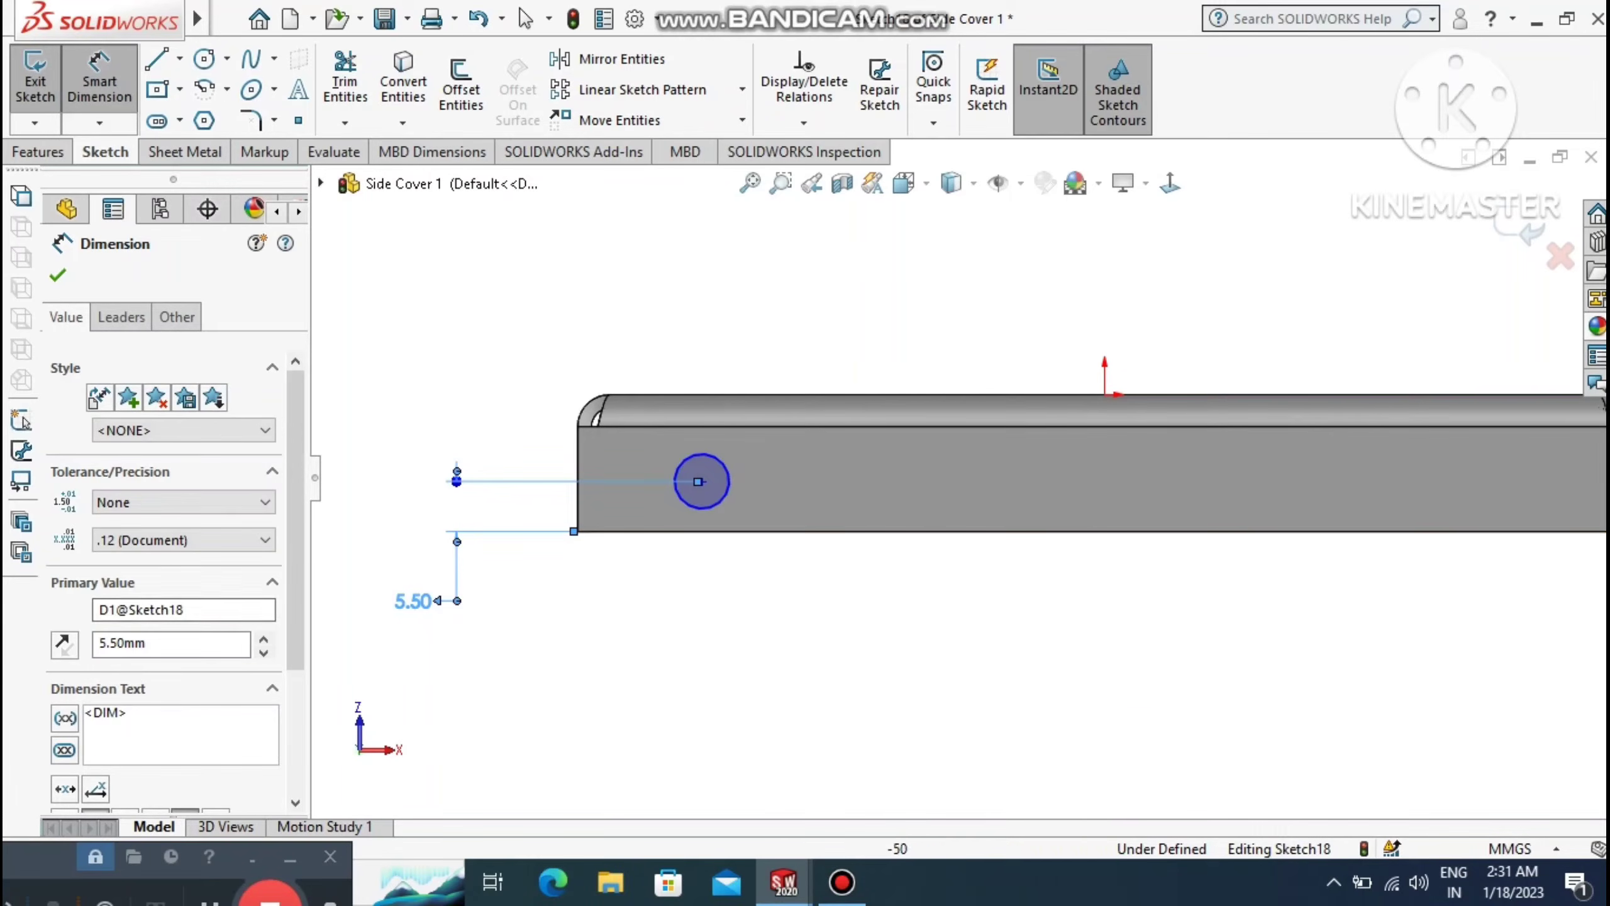
Dimension the circle on the flange to a diameter of 5.5 mm.
left_click(698, 510)
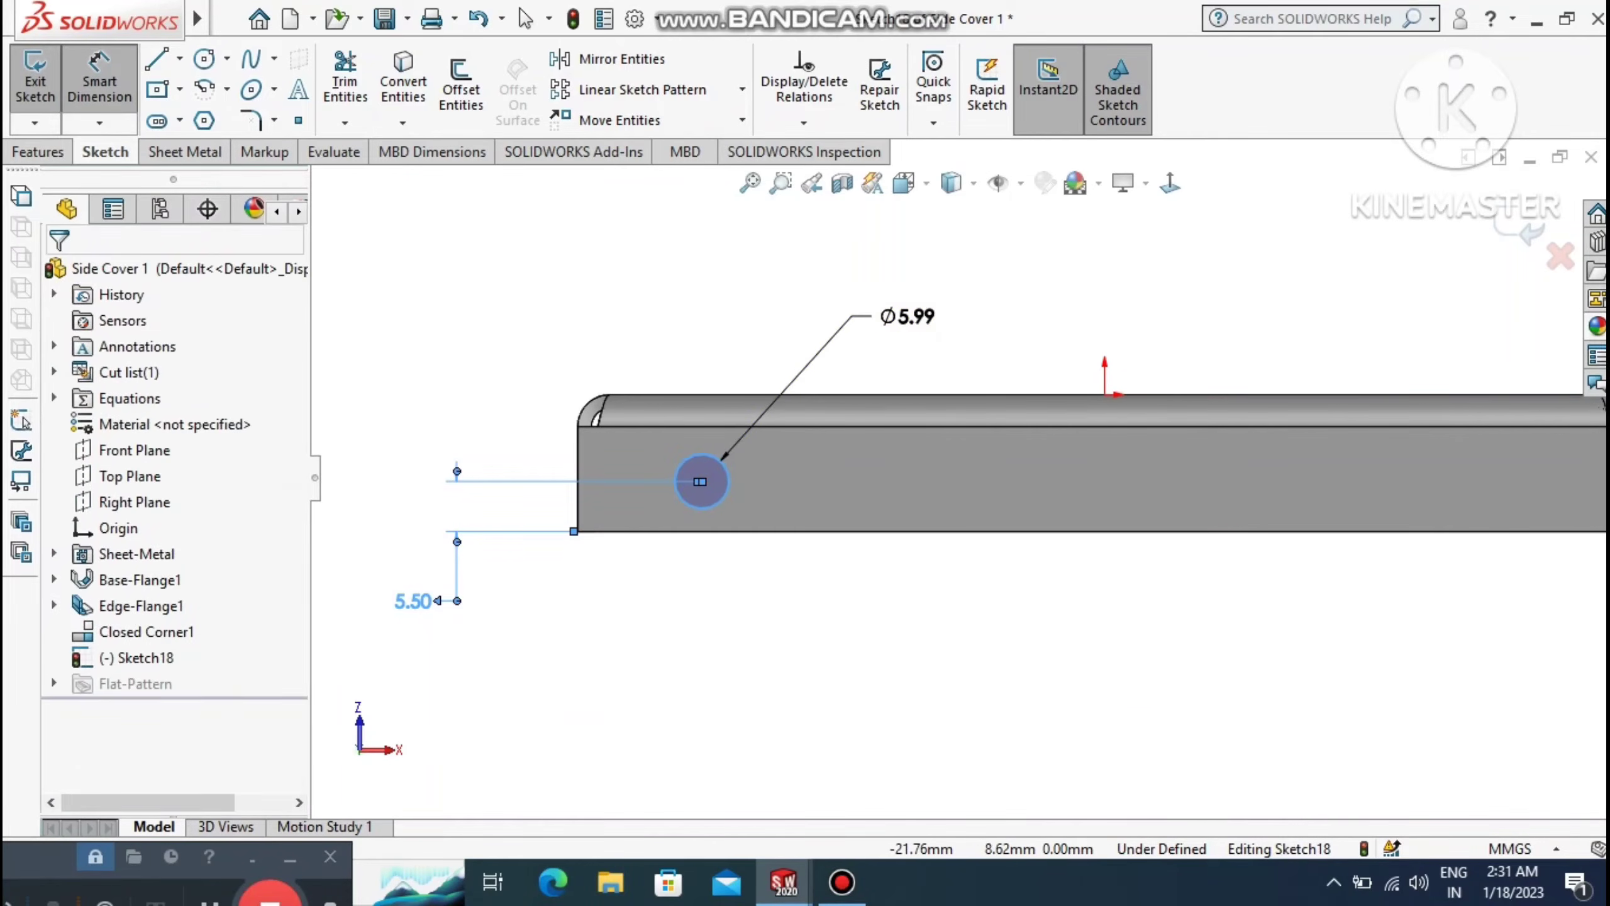
left_click(850, 313)
type("5.5")
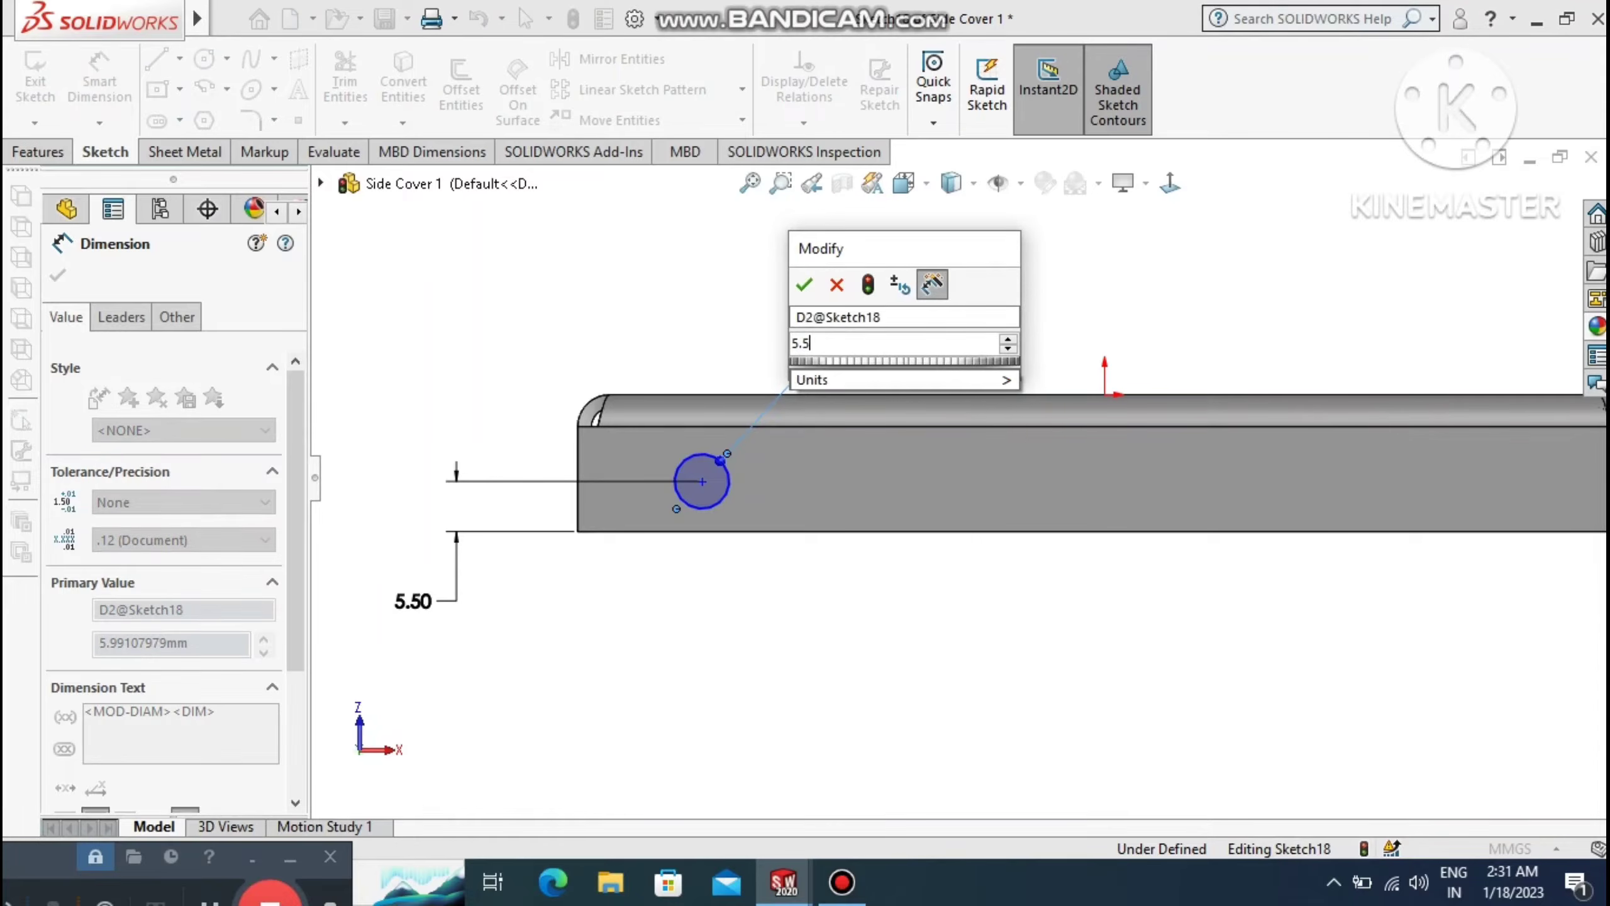
key("Return")
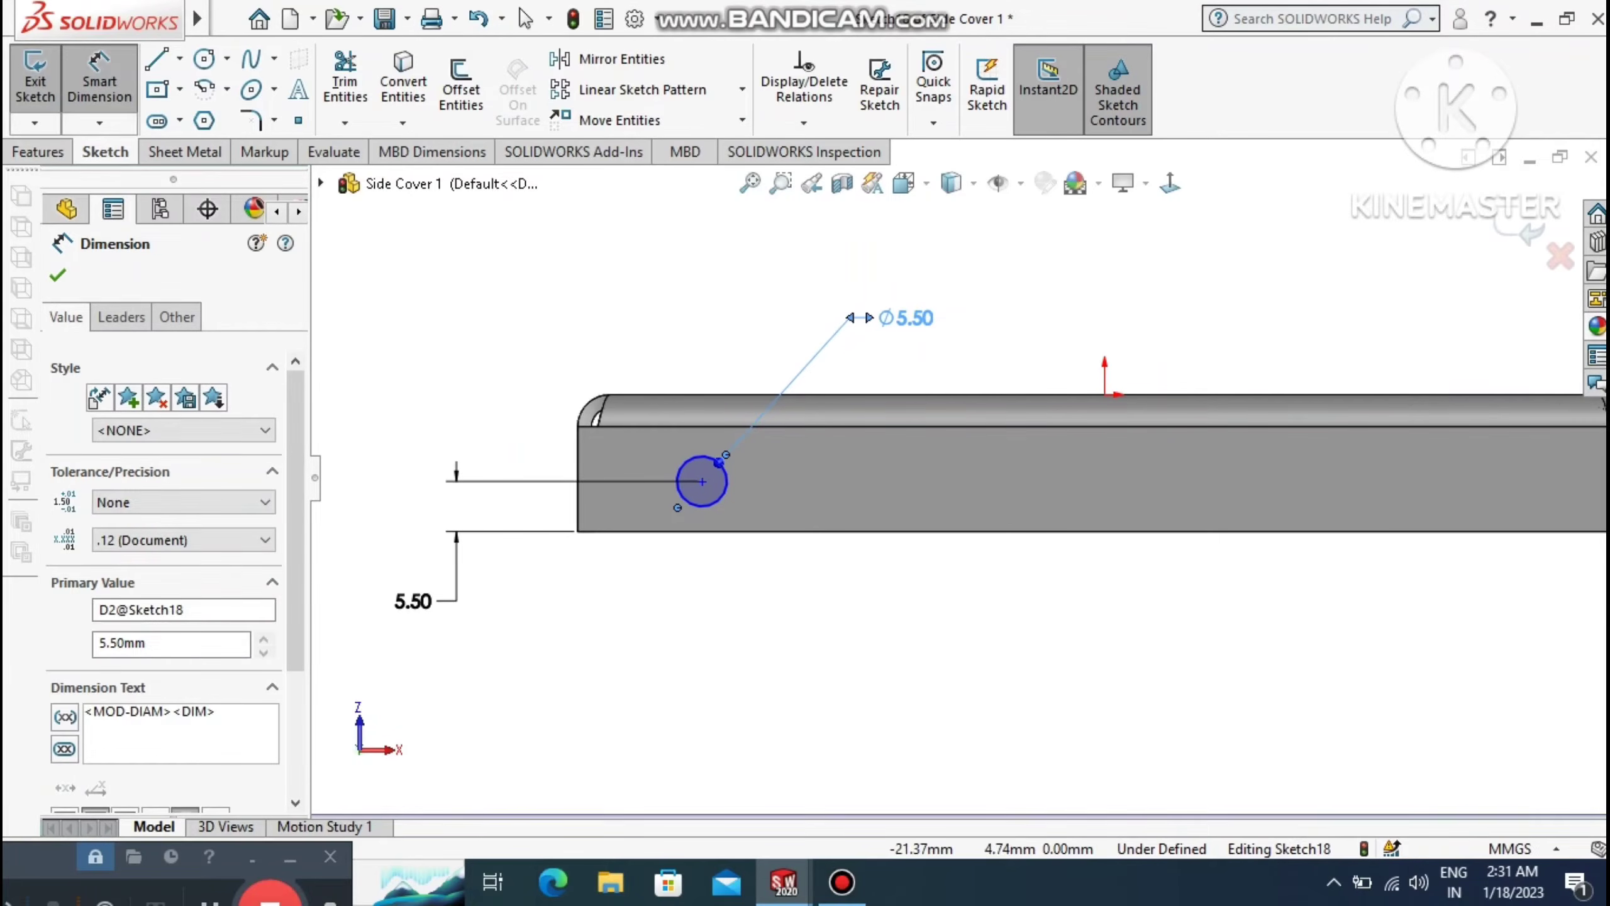
left_click(742, 246)
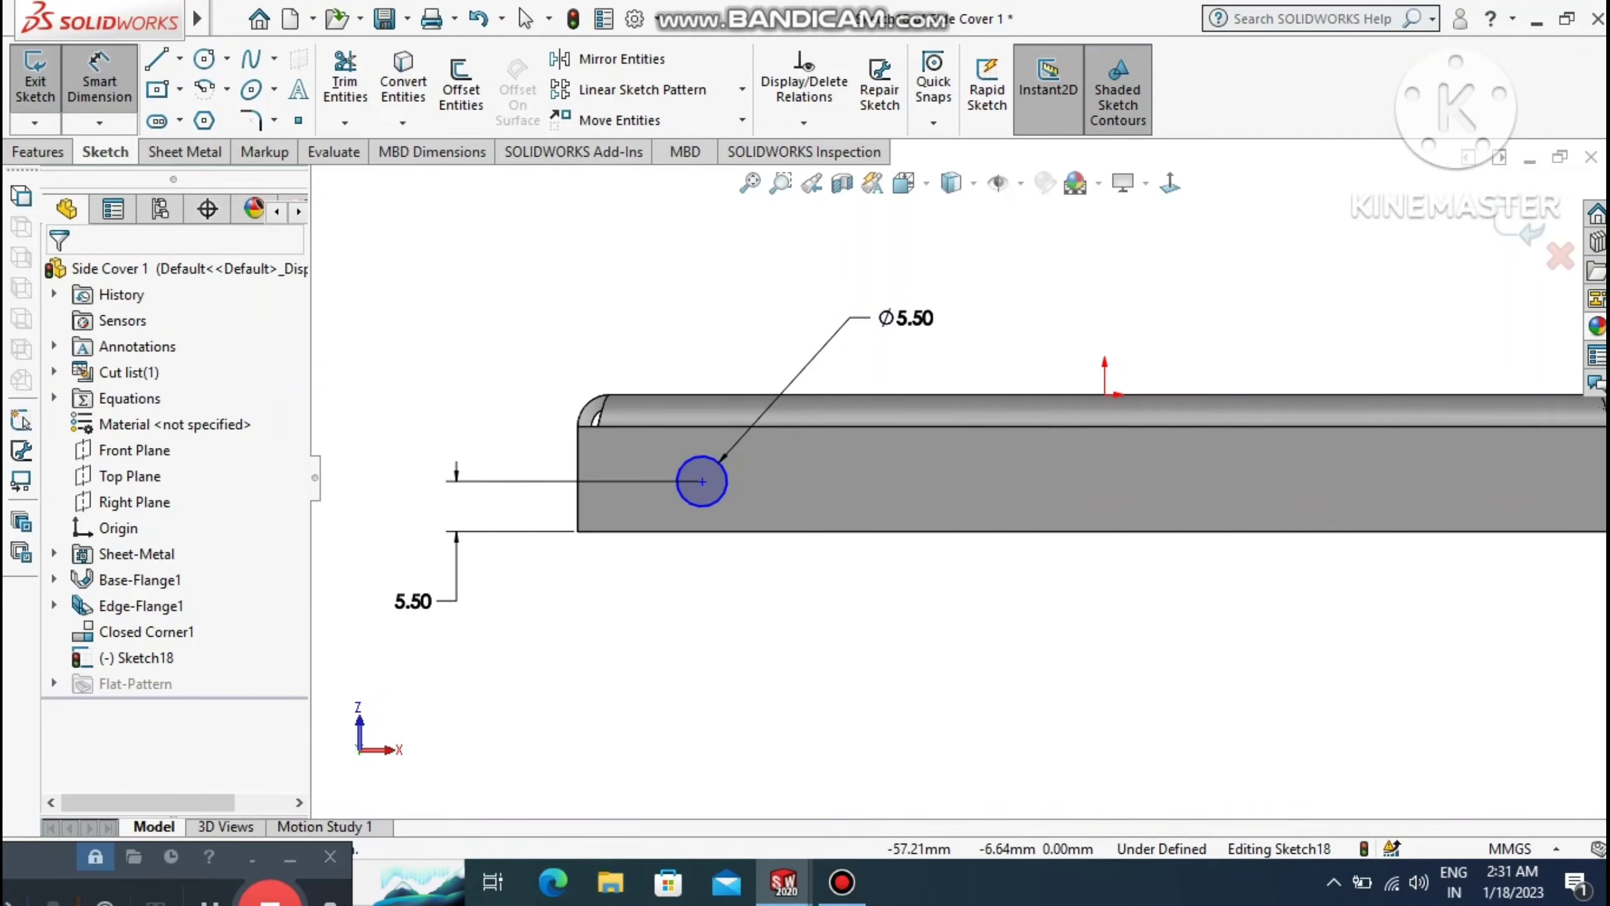
Dimension the circle's center 7.75 mm from the flange's nearby short edge.
left_click(578, 442)
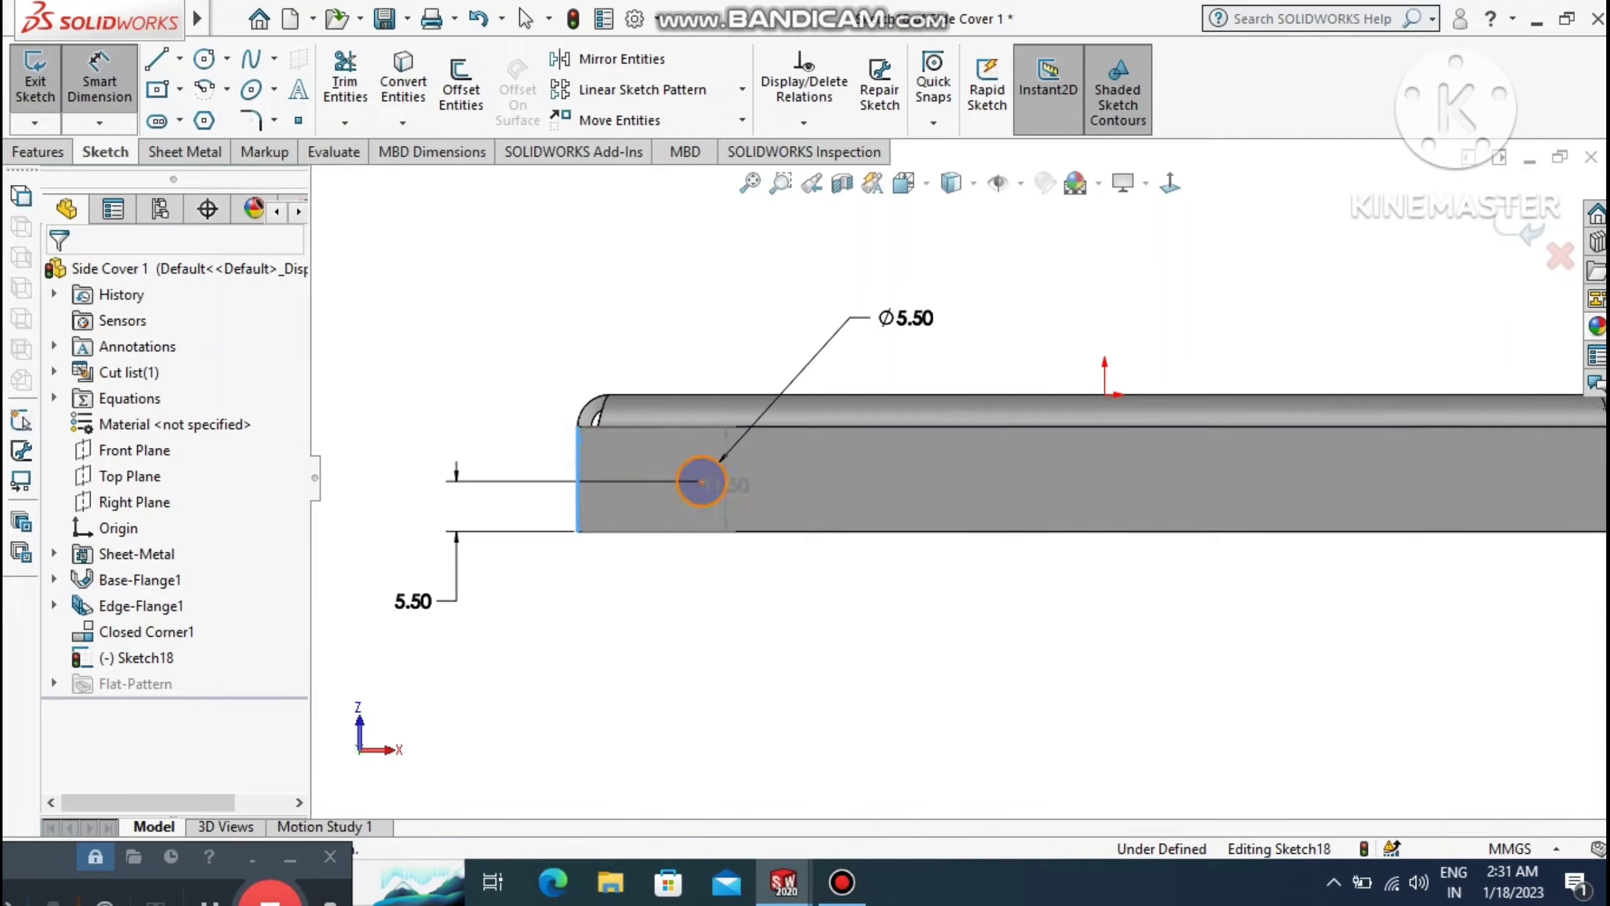
left_click(703, 481)
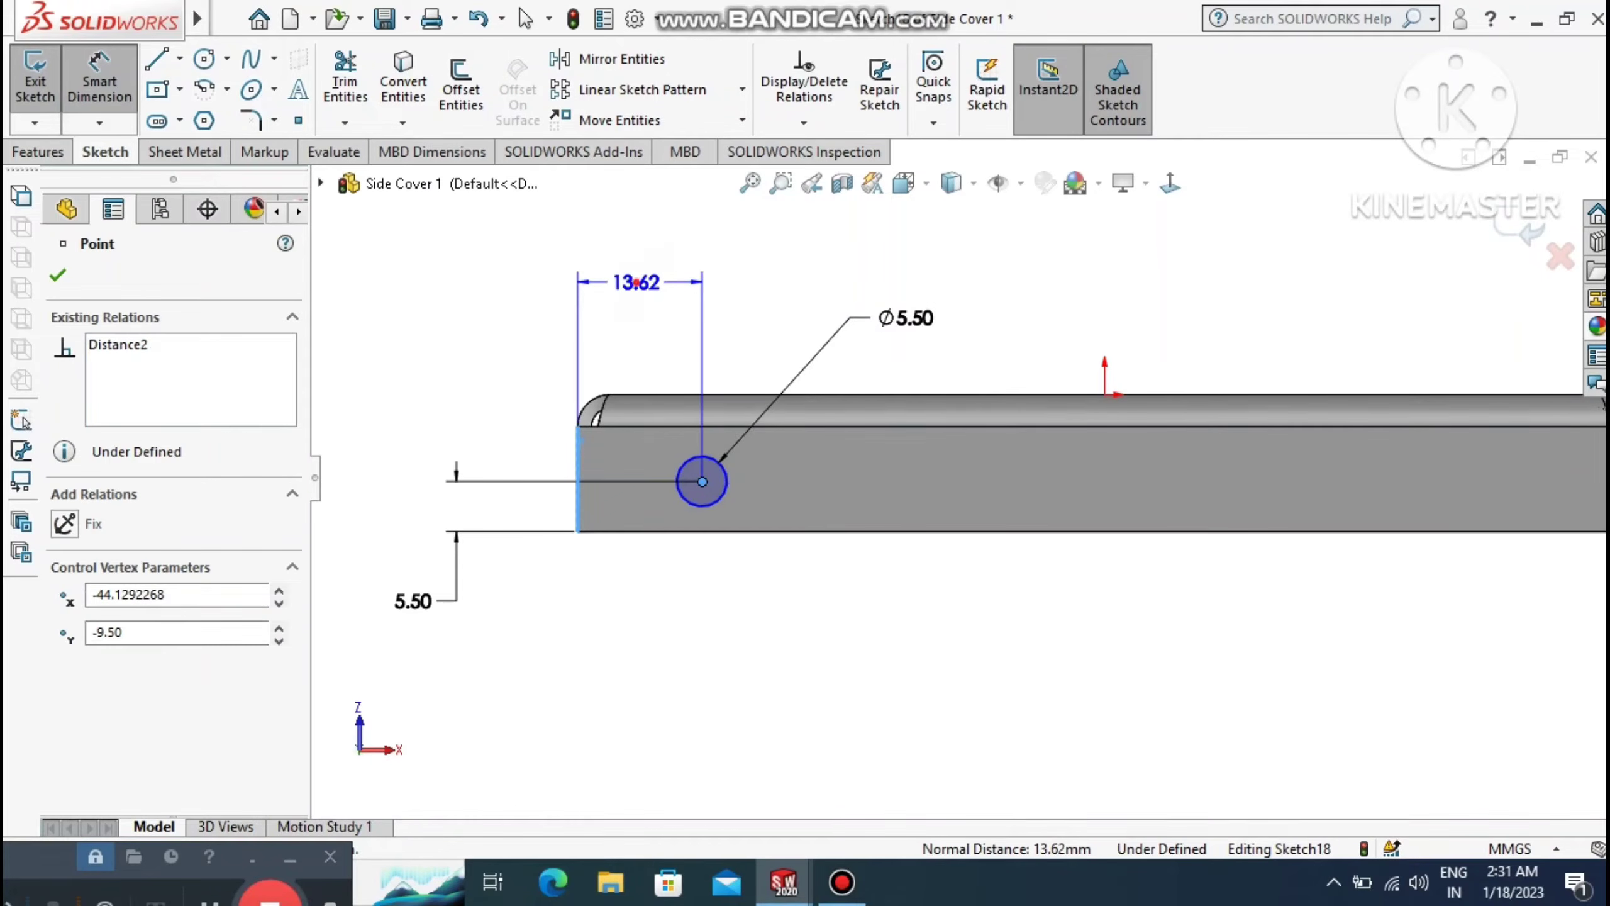
left_click(636, 283)
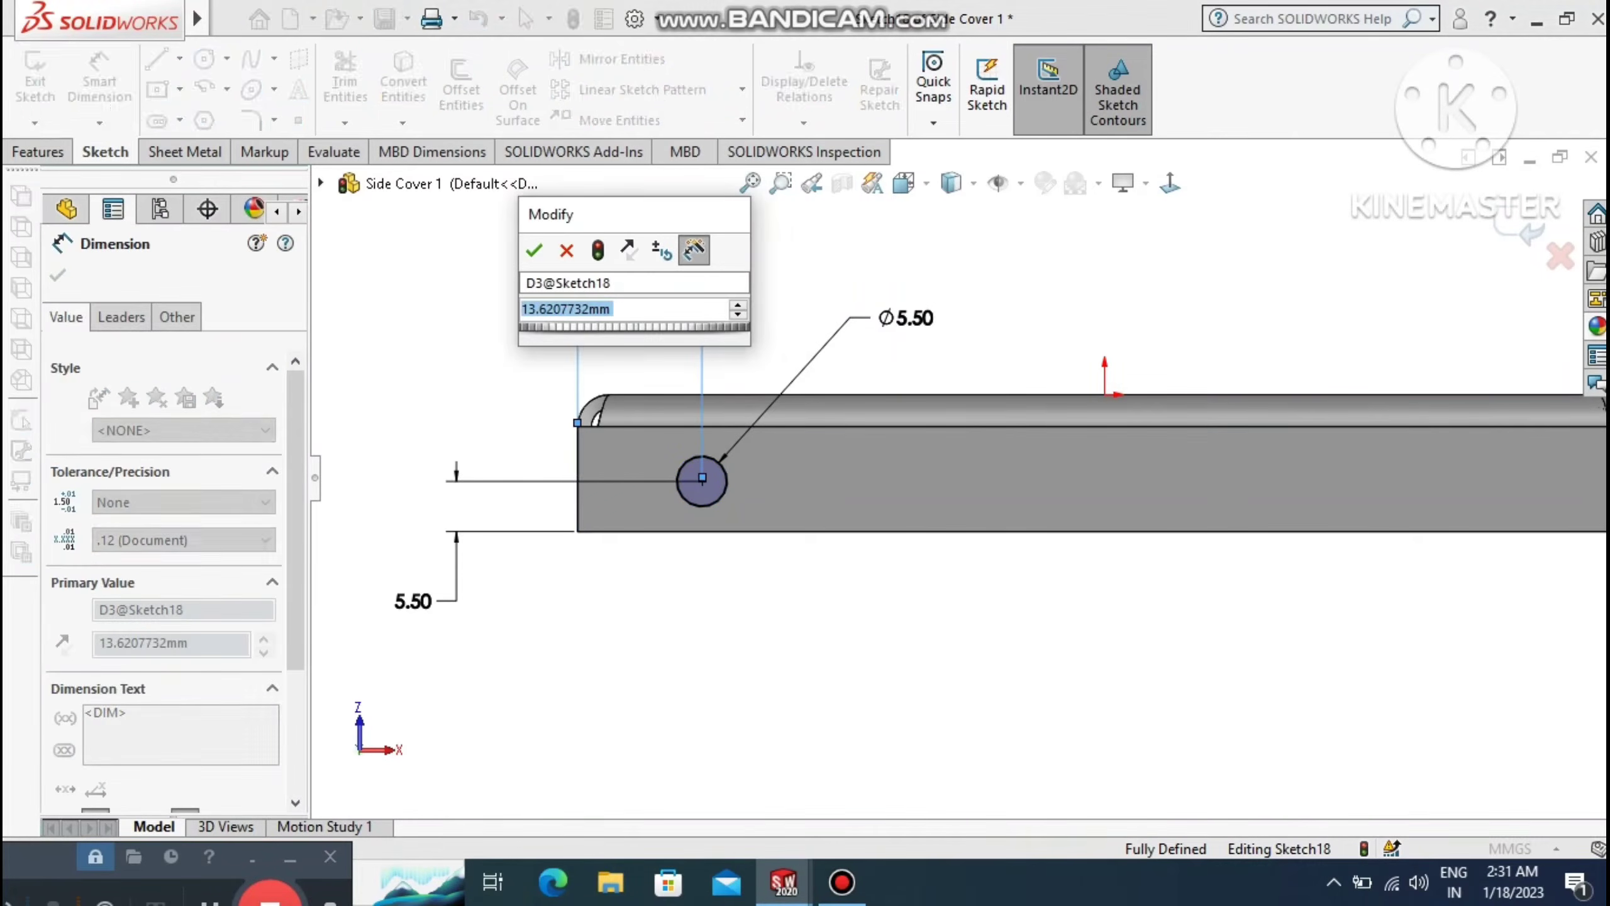
type("7")
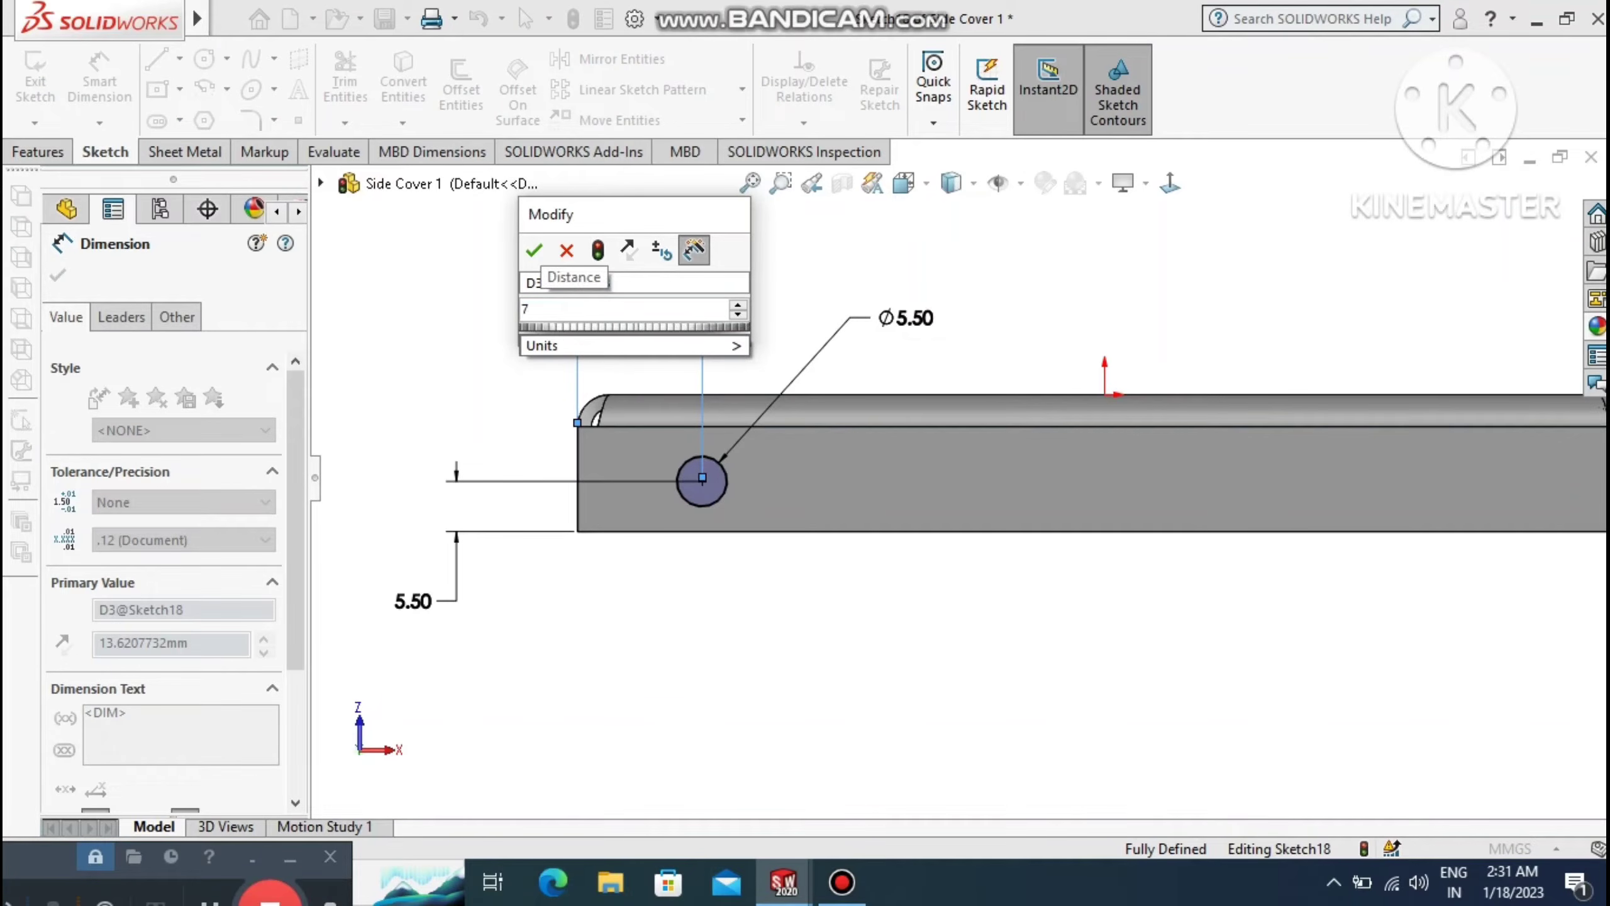
type(".")
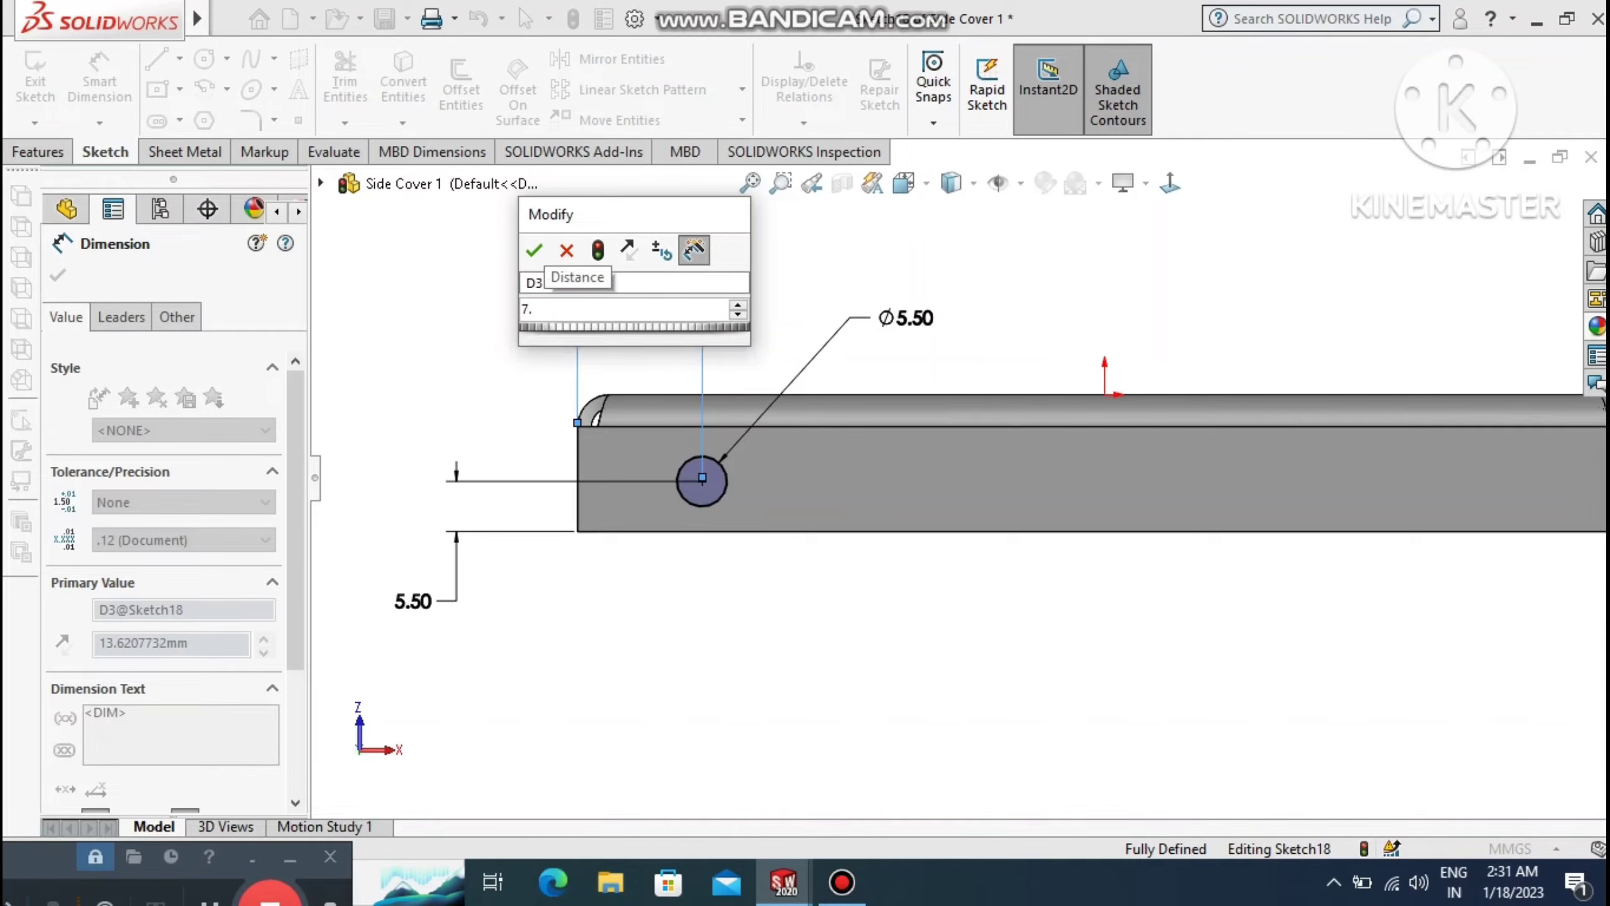
type("75")
key("Return")
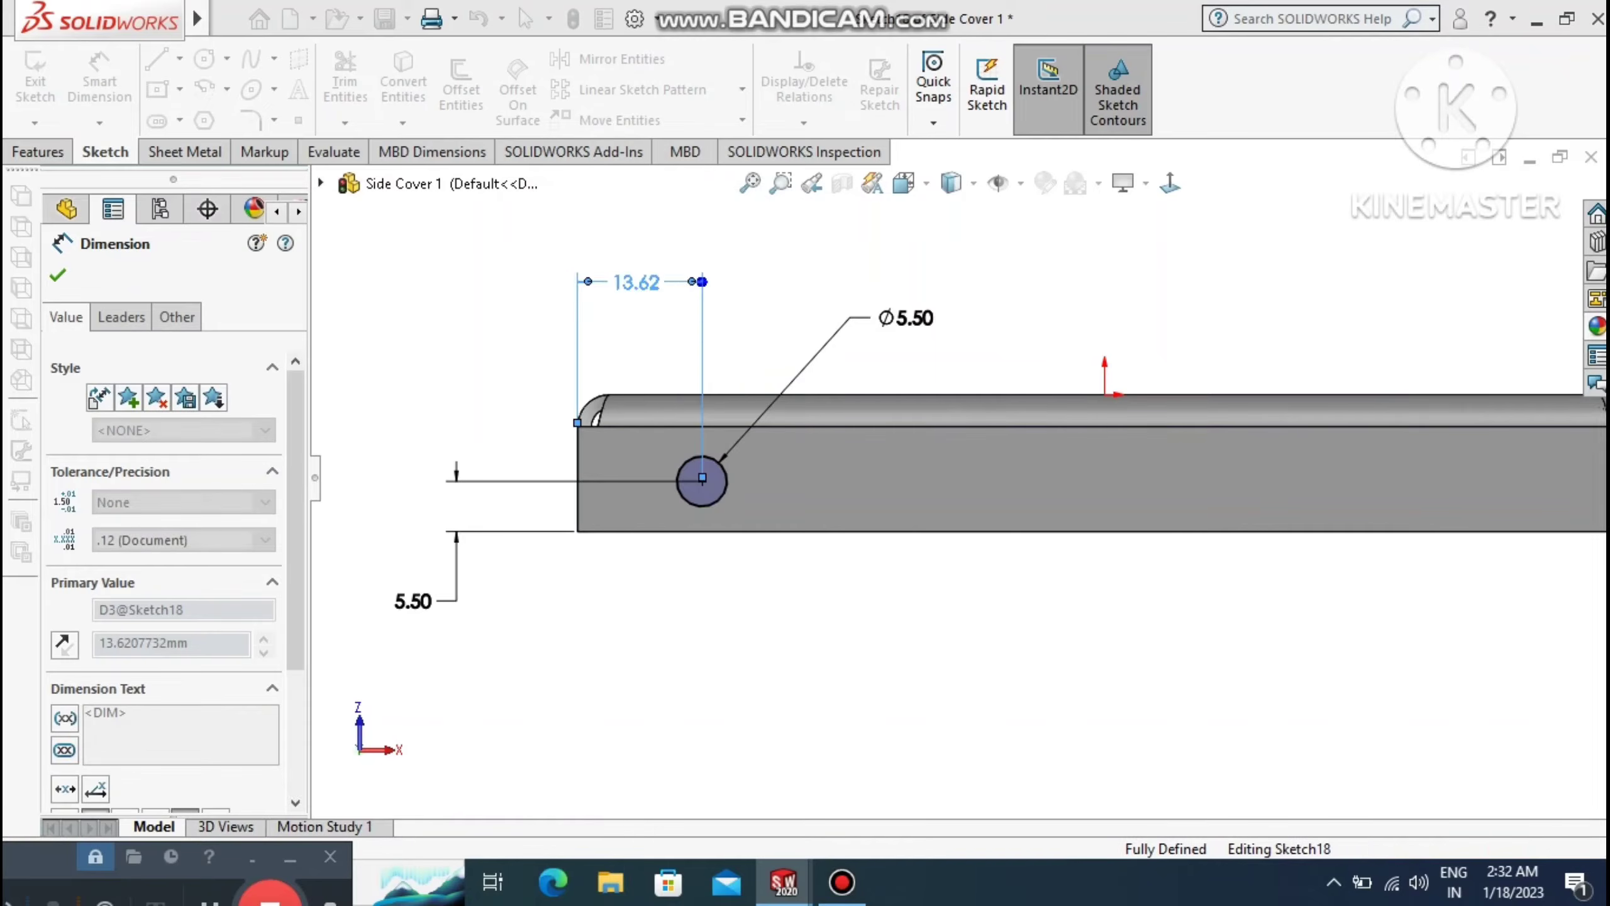
key("Escape")
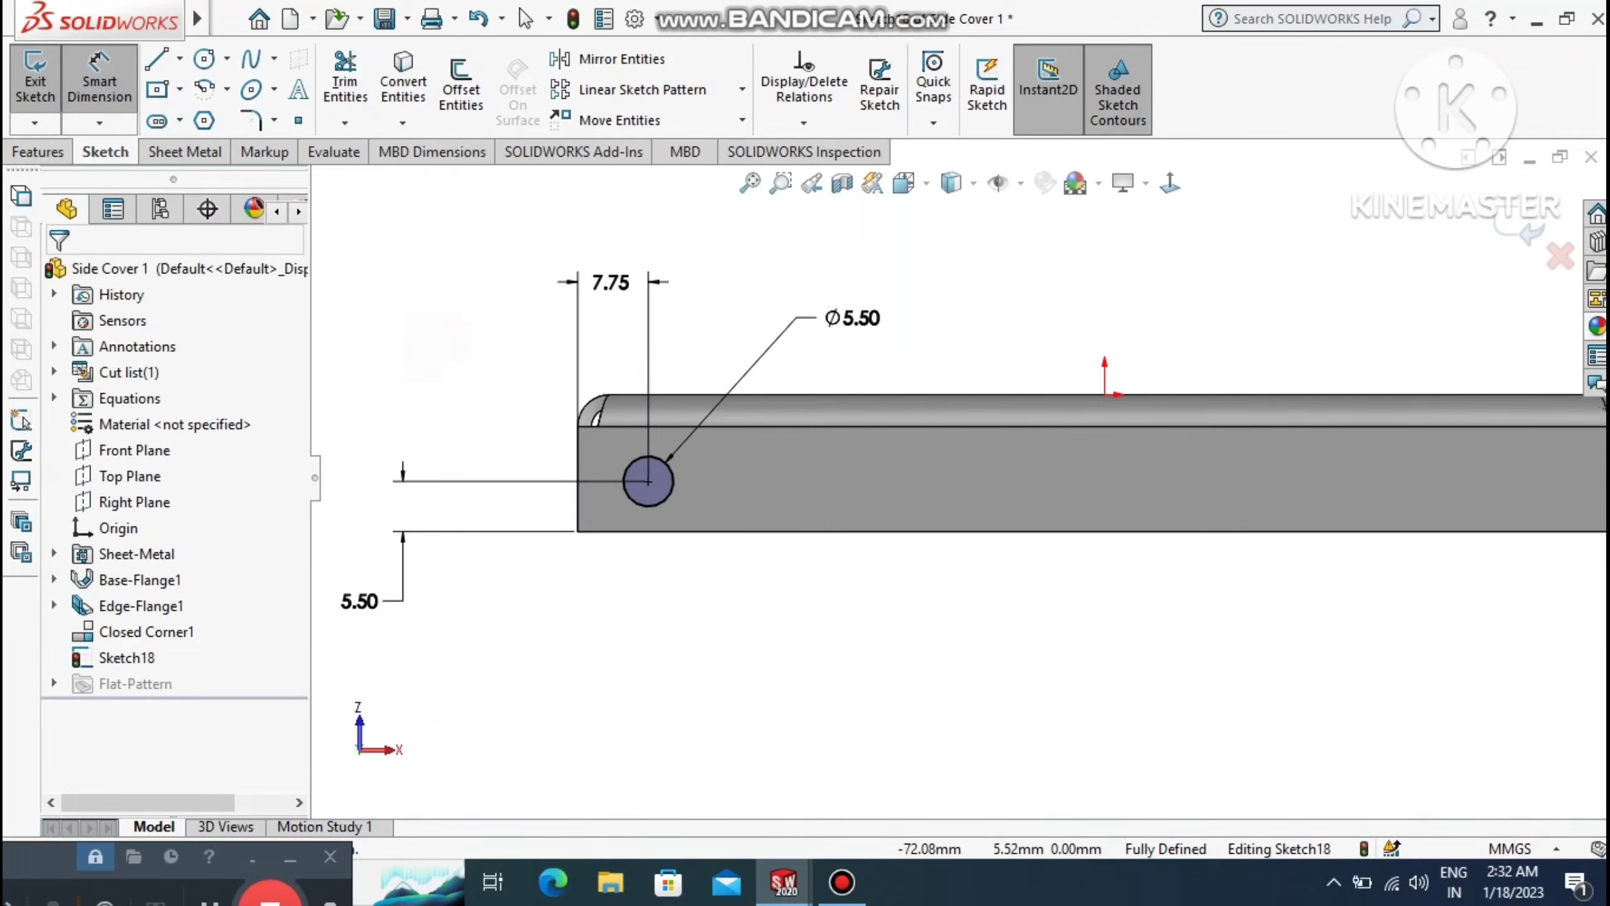
Sketch a vertical centerline from the origin across the flange to just beyond its free long edge.
left_click(180, 58)
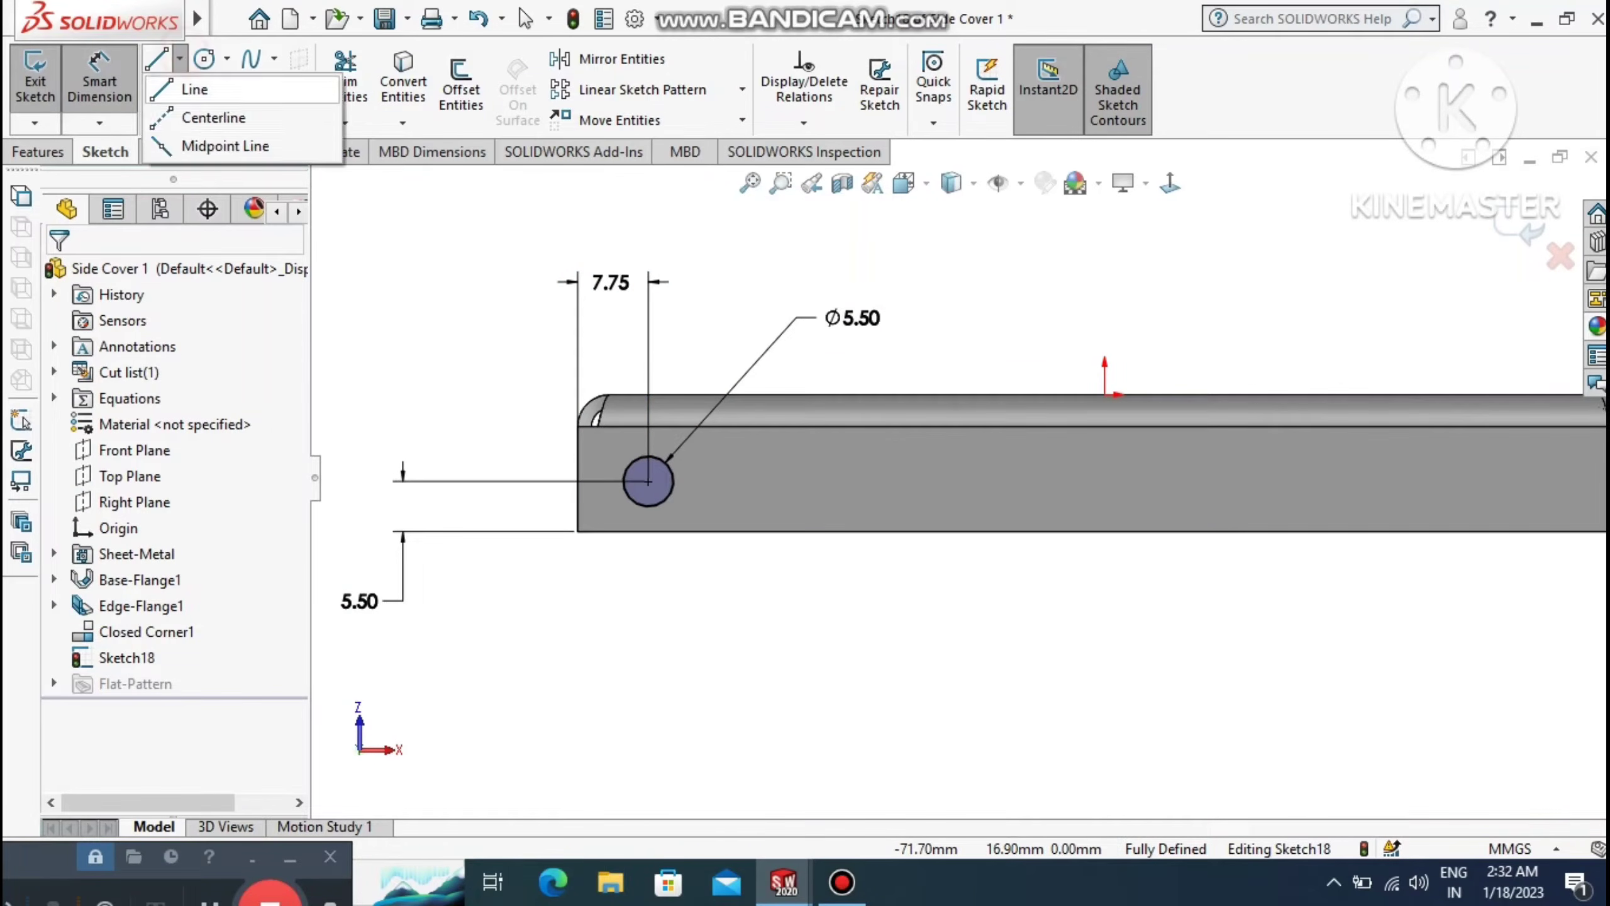
left_click(213, 118)
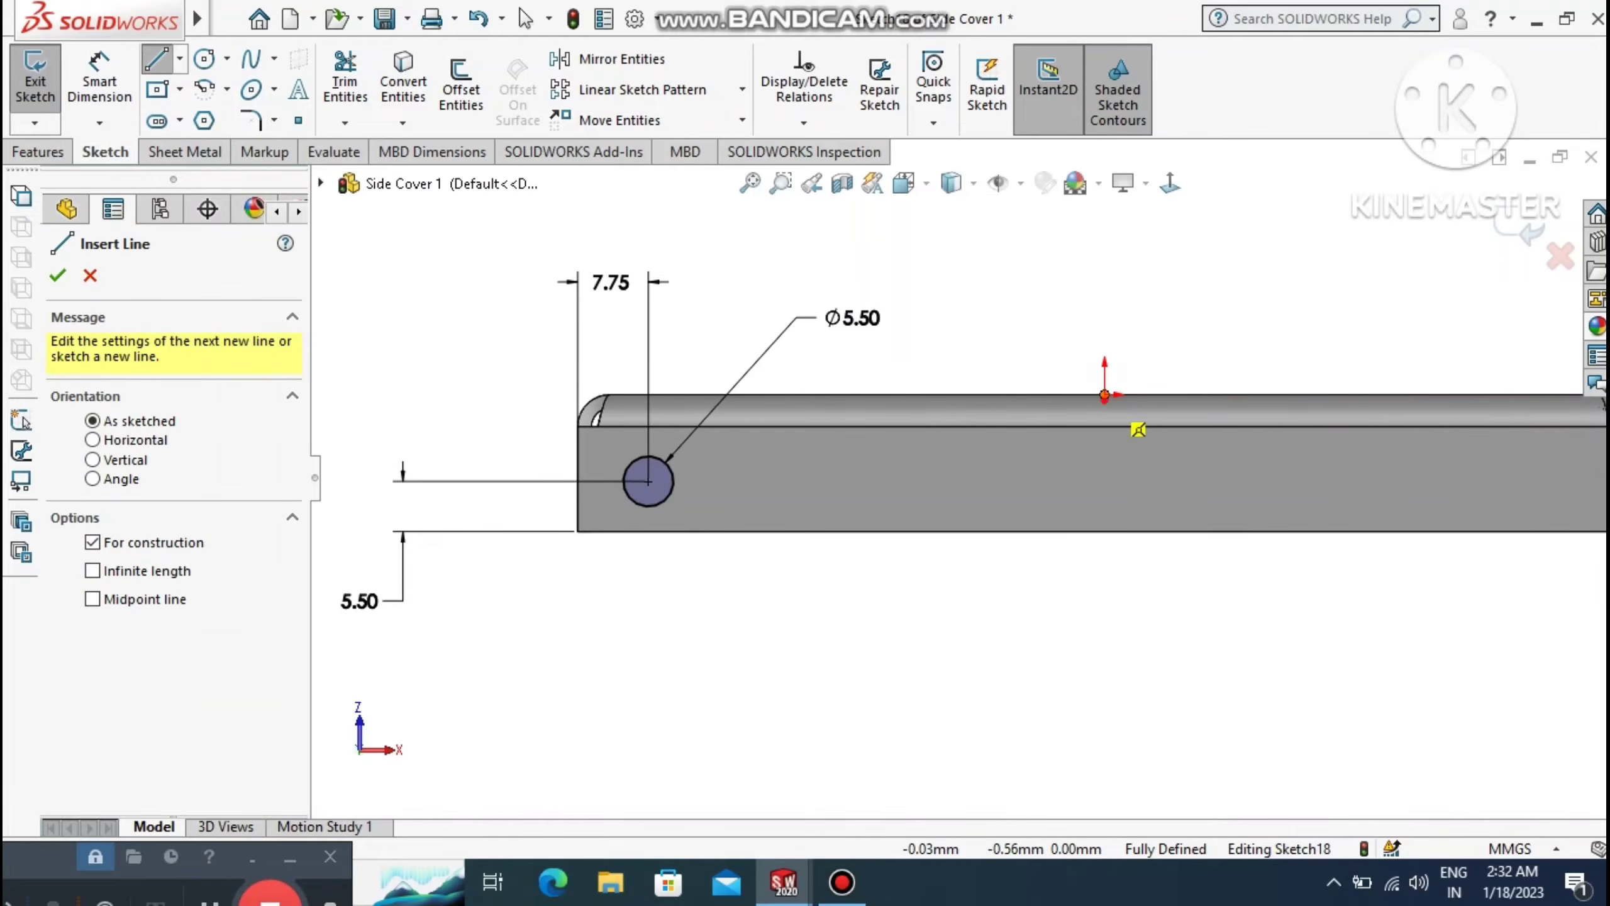
left_click(1105, 396)
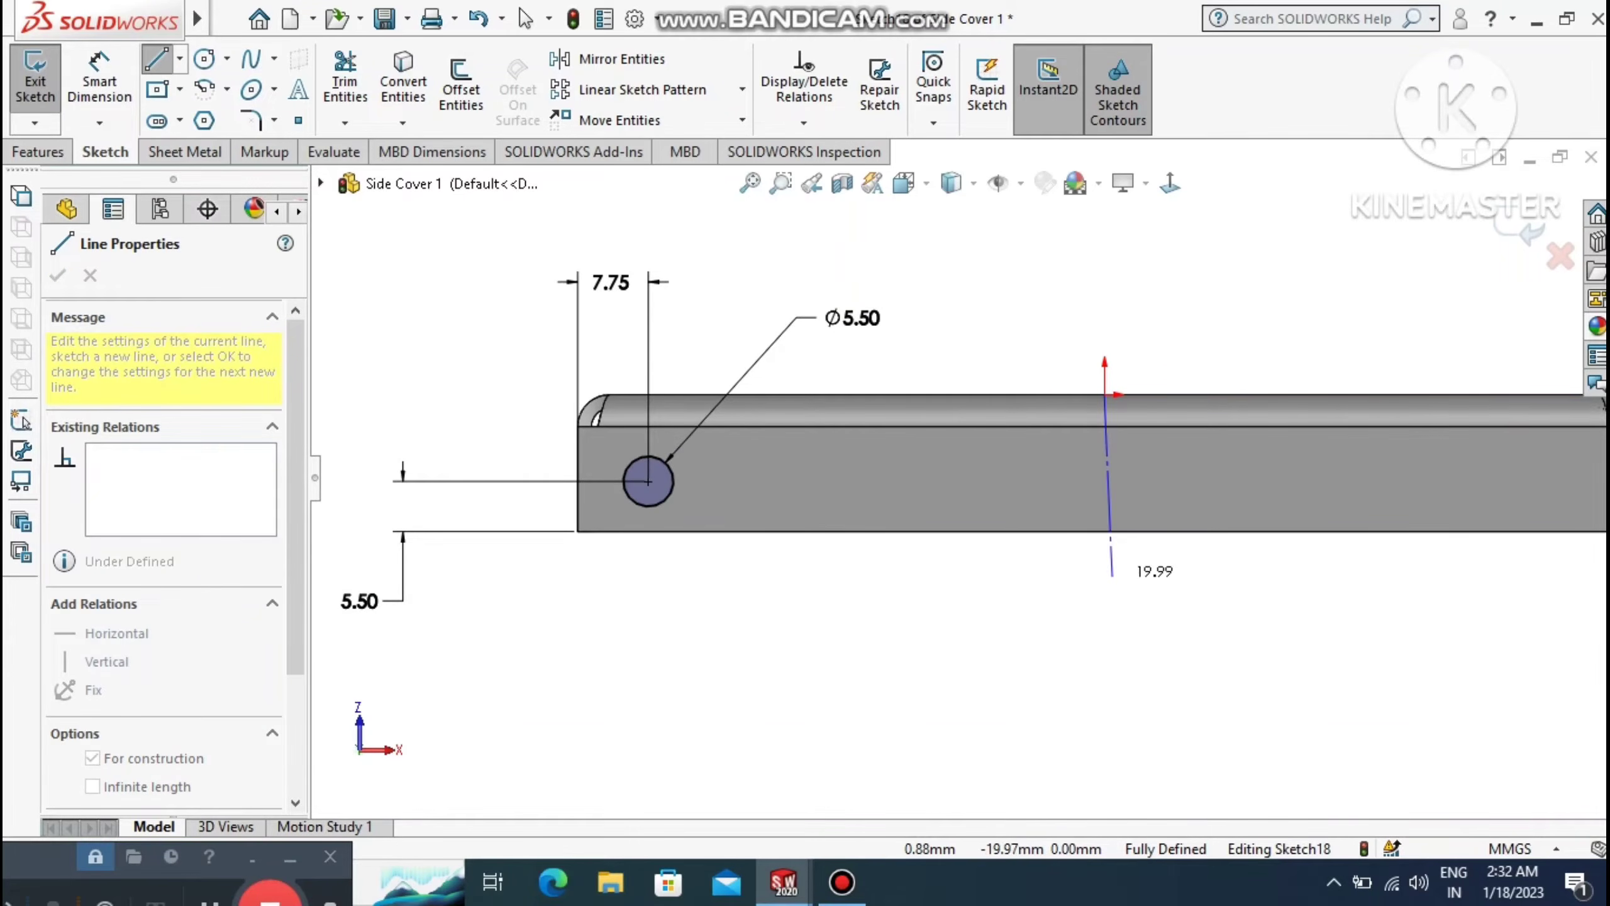
left_click(1104, 562)
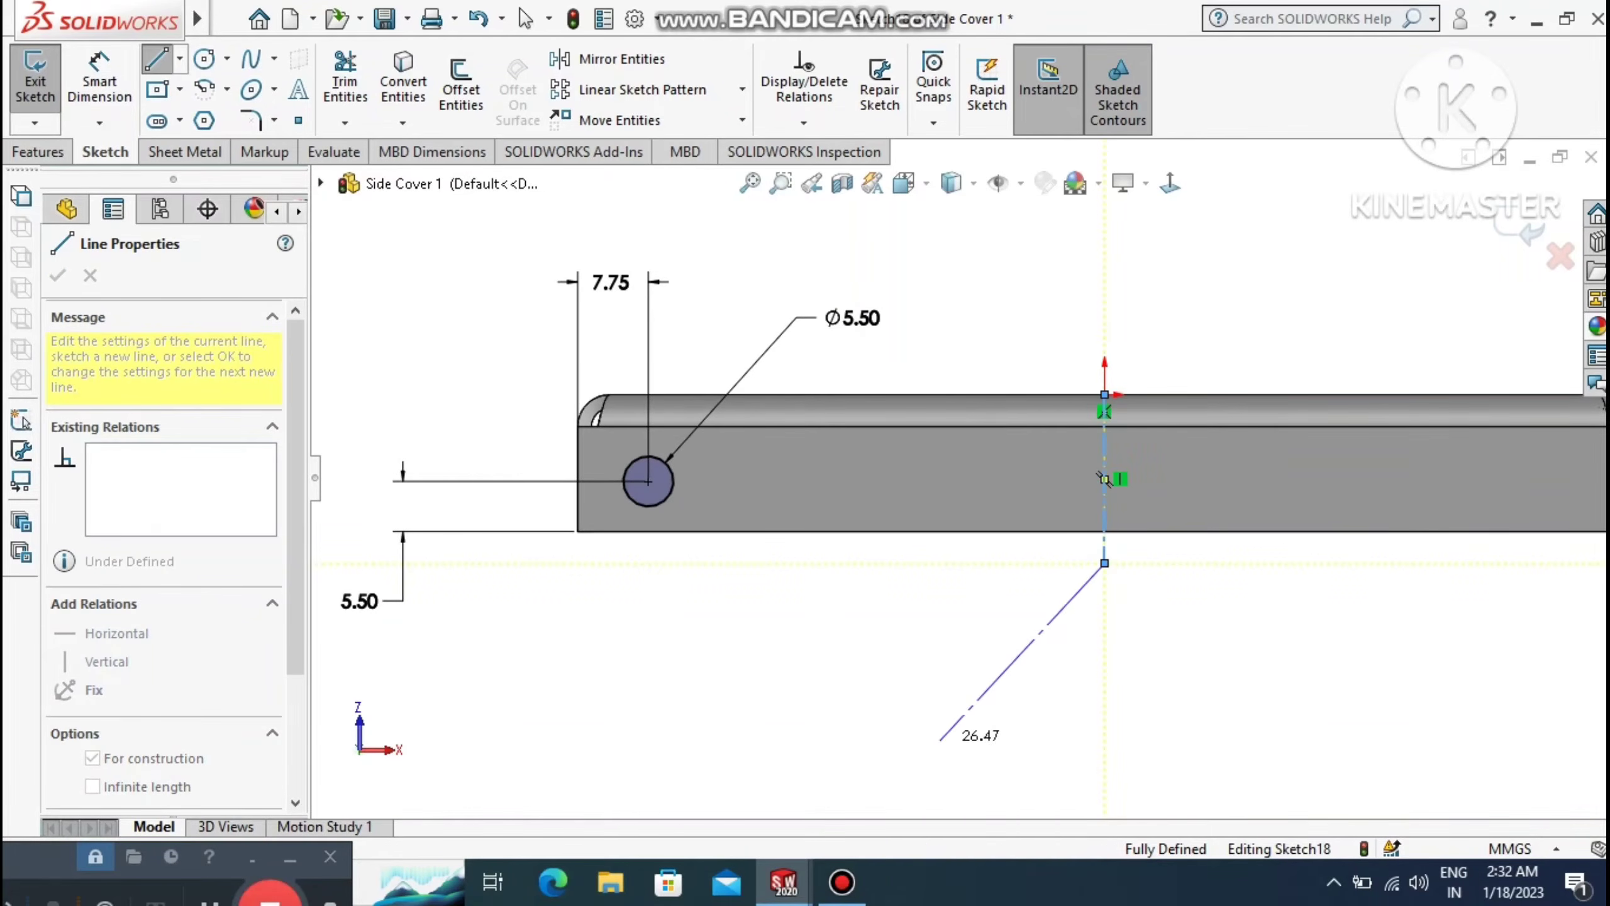
key("Escape")
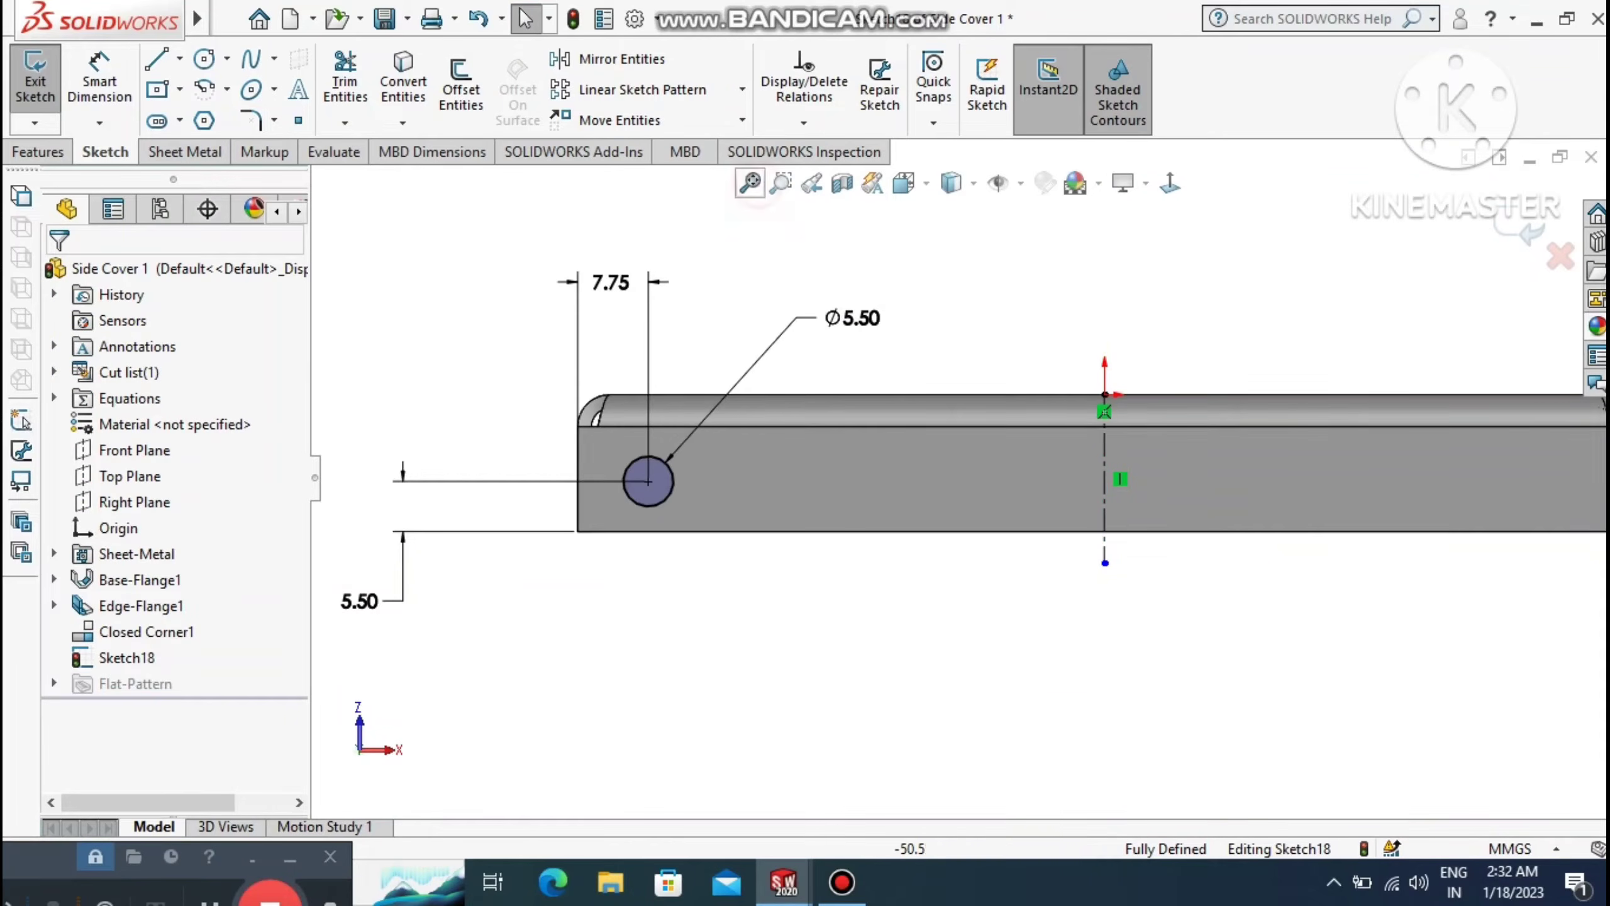
Mirror the 5.5 mm circle about the vertical centerline with Mirror Entities, keeping the original.
left_click(750, 183)
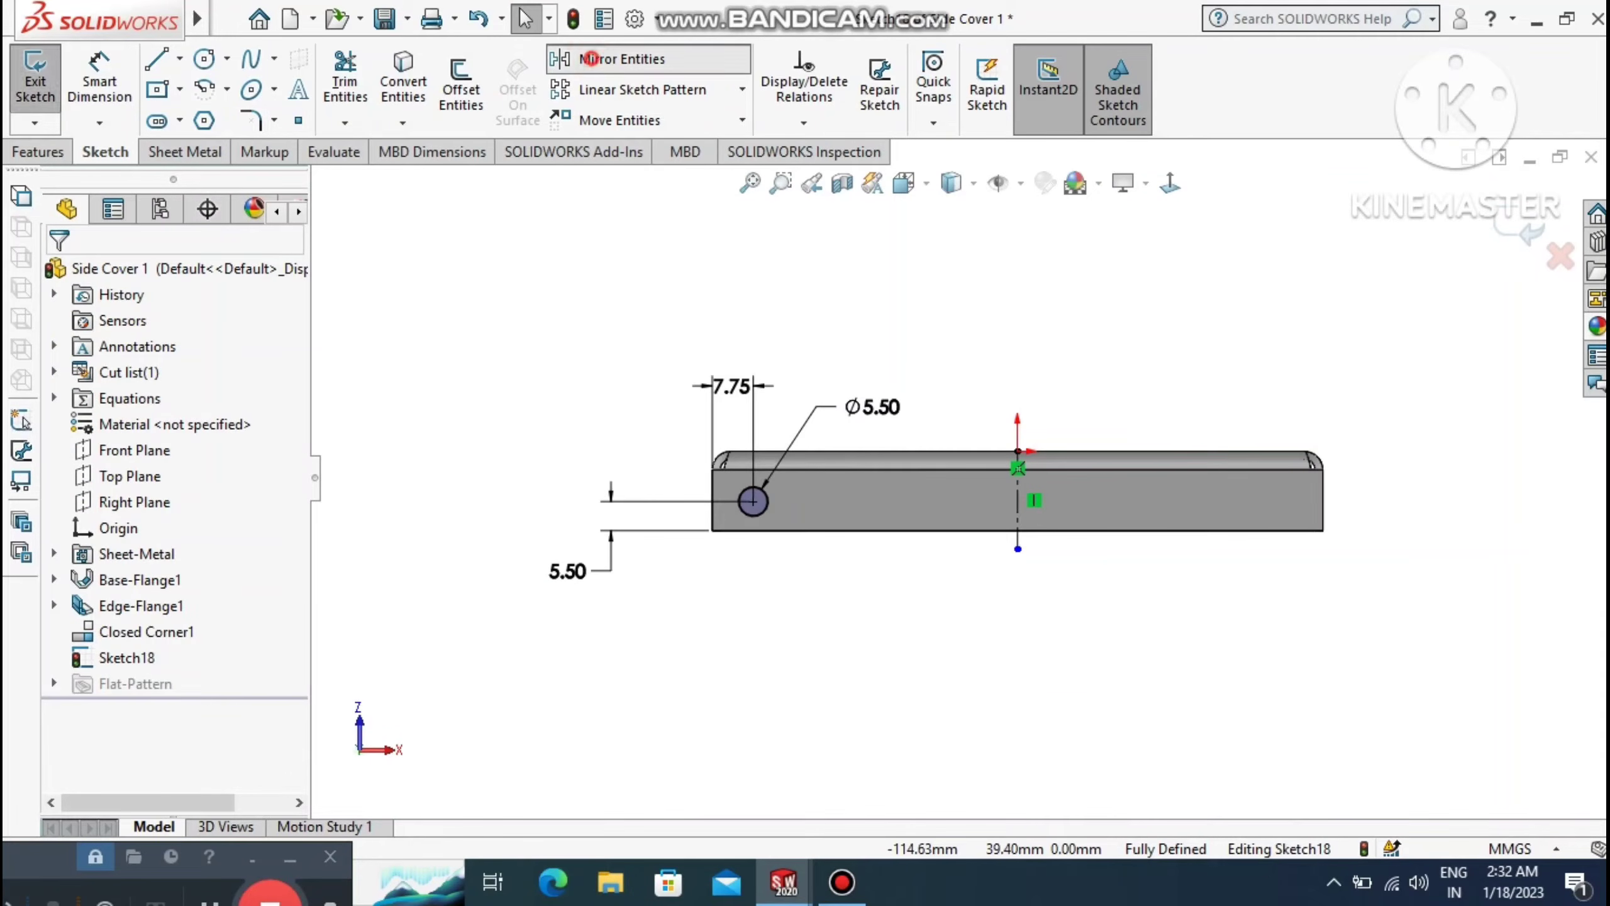
left_click(591, 59)
left_click_drag(511, 273, 788, 587)
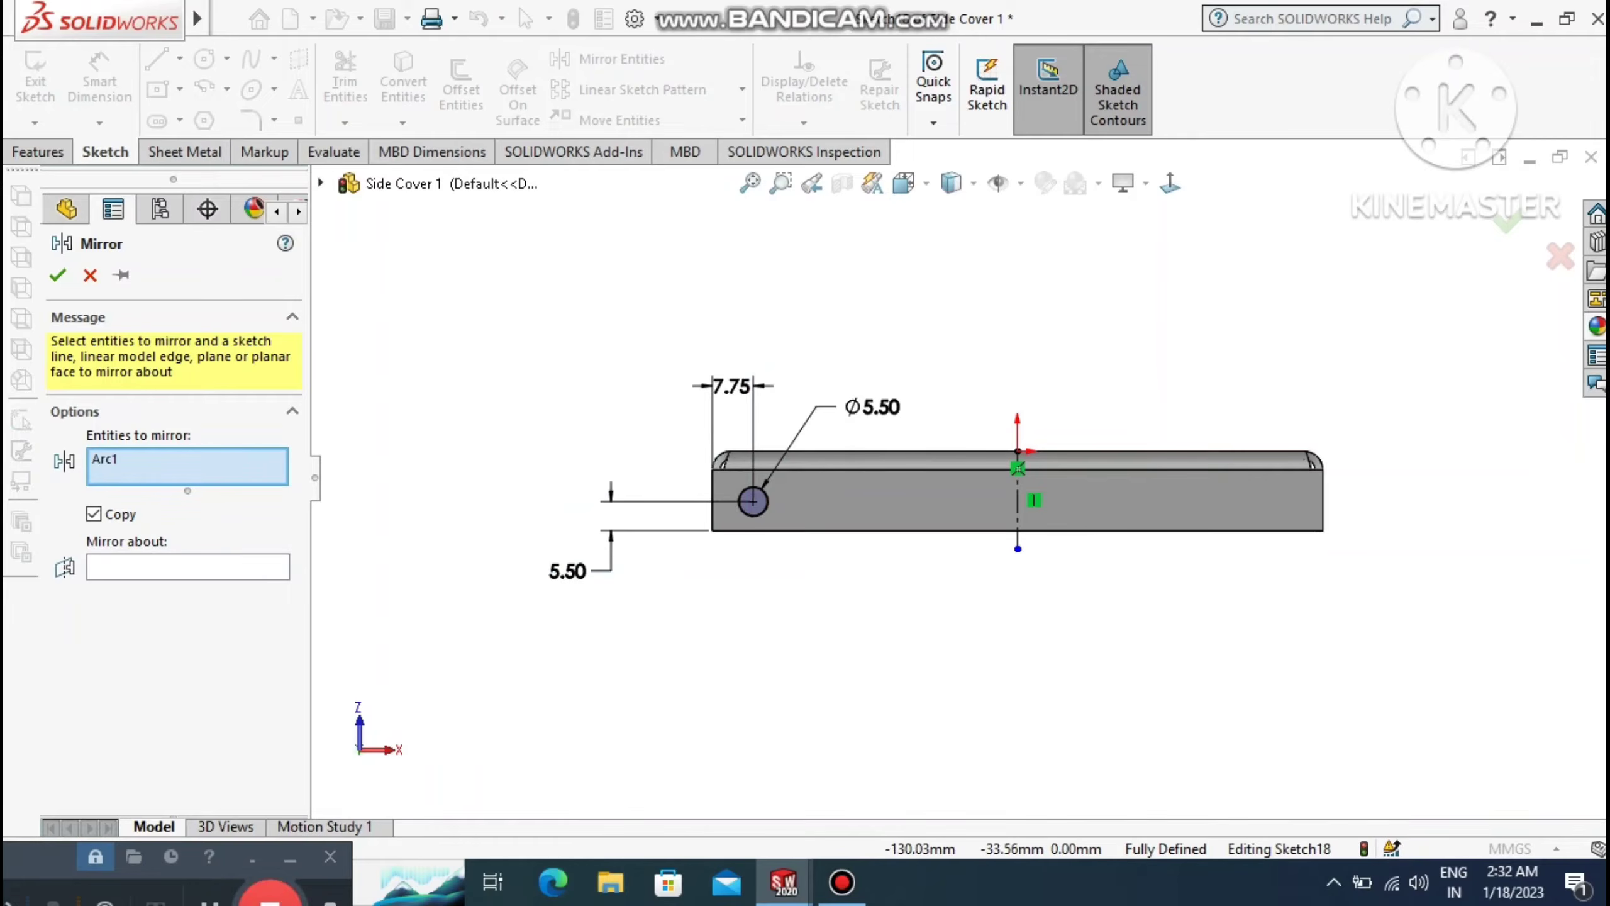
left_click(213, 560)
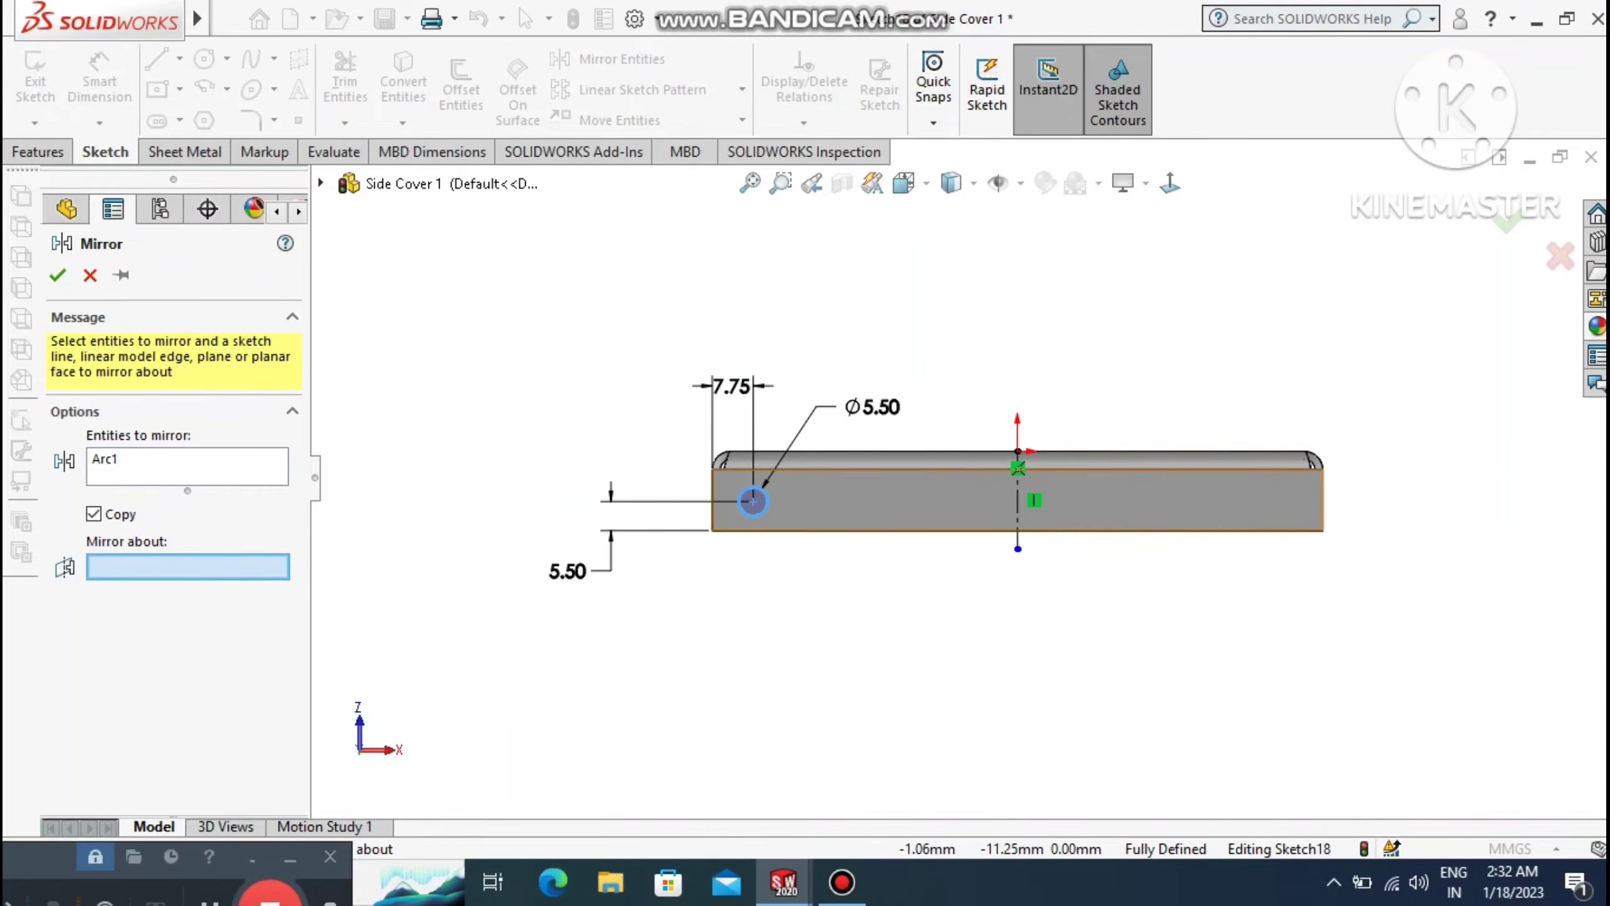
left_click(1018, 514)
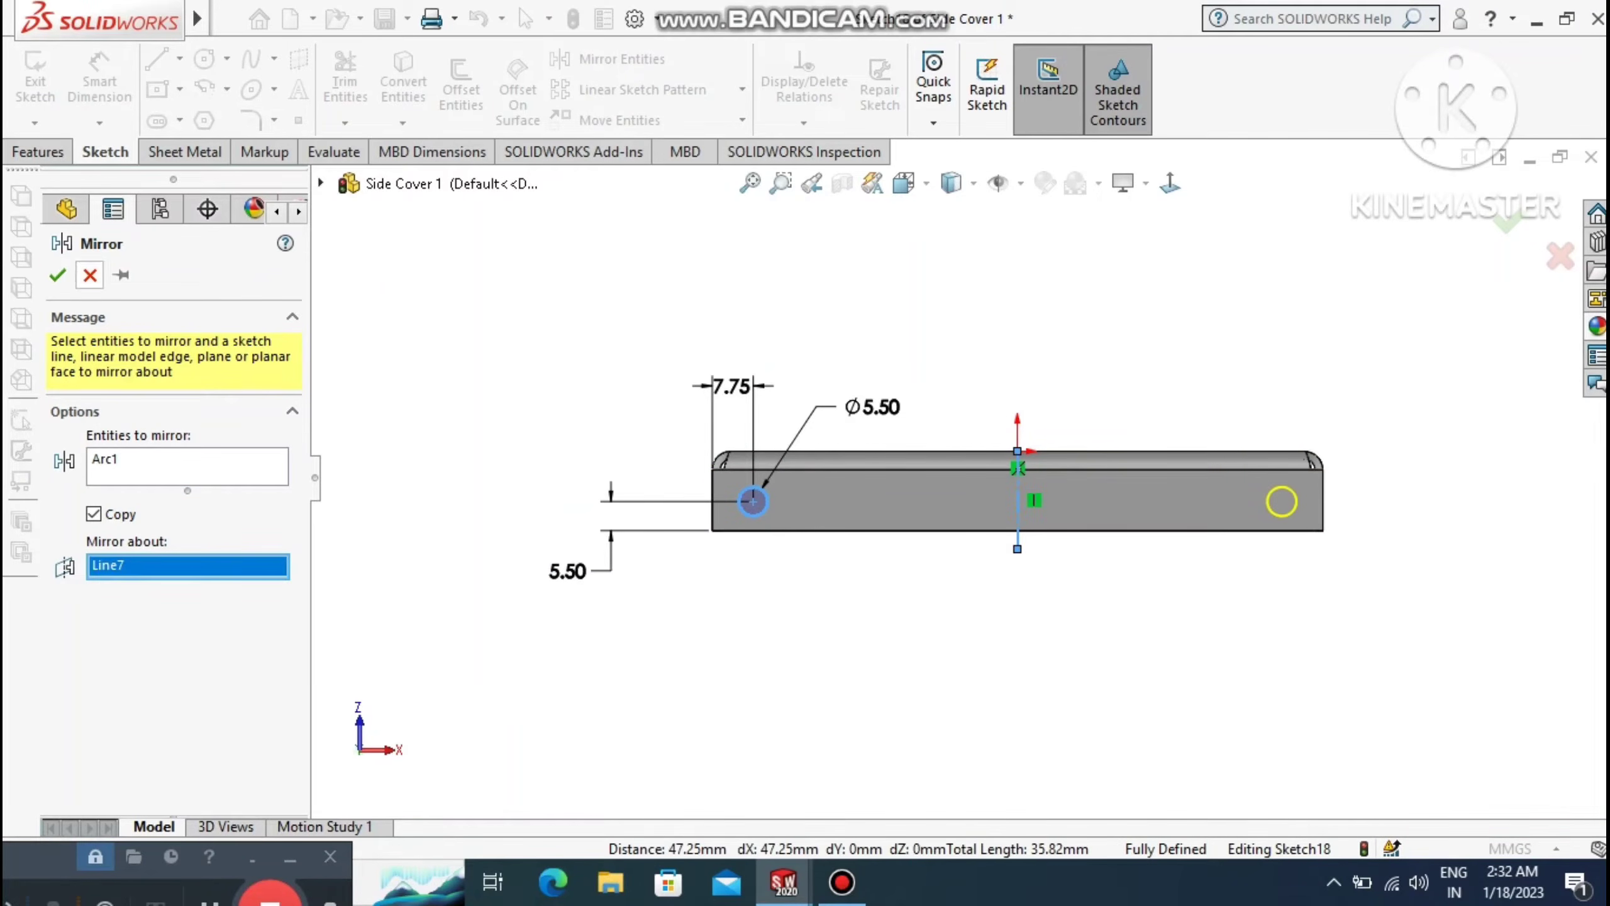
left_click(57, 275)
Cut both circles through the side cover with an Extruded Cut set to Through All - Both.
middle_click_drag(856, 625, 951, 653)
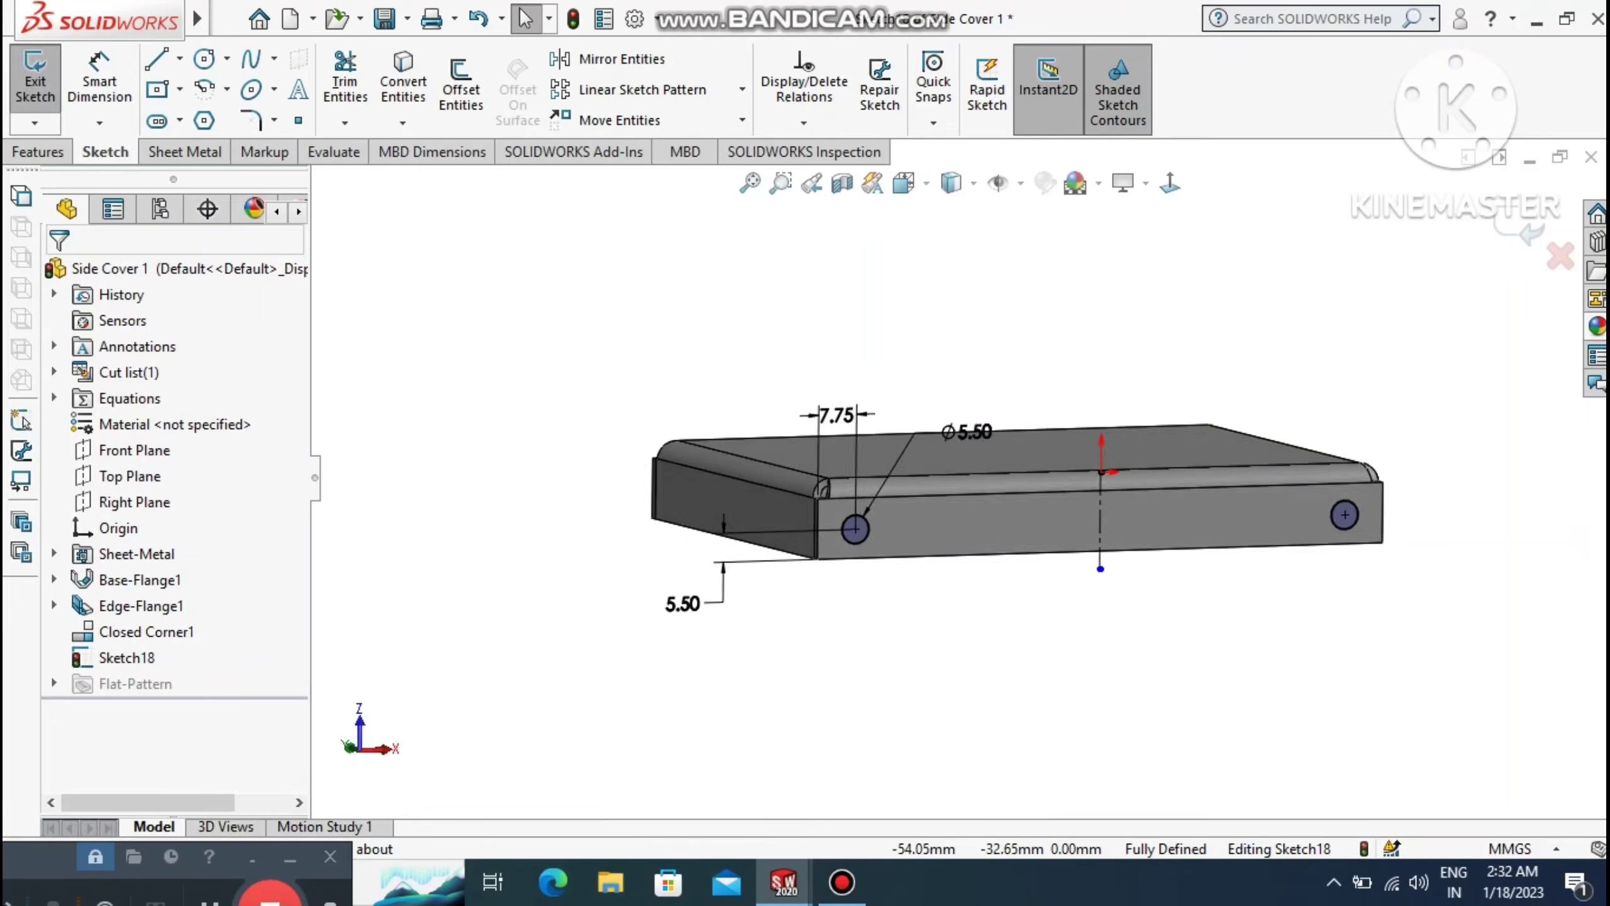
middle_click_drag(849, 653, 891, 752)
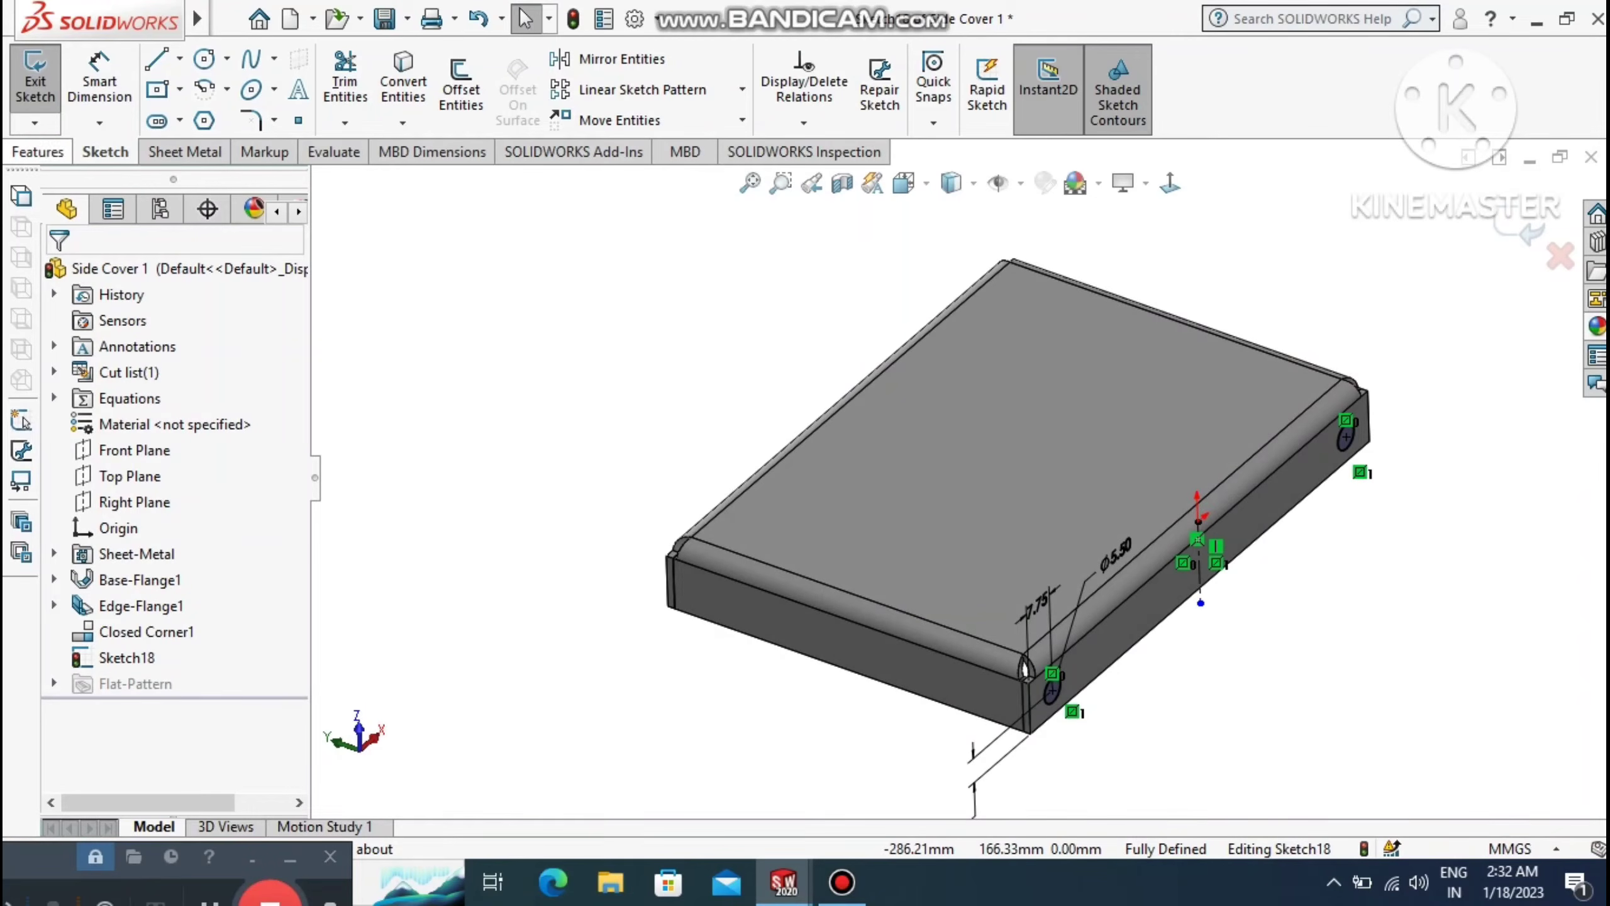
left_click(39, 151)
left_click(364, 90)
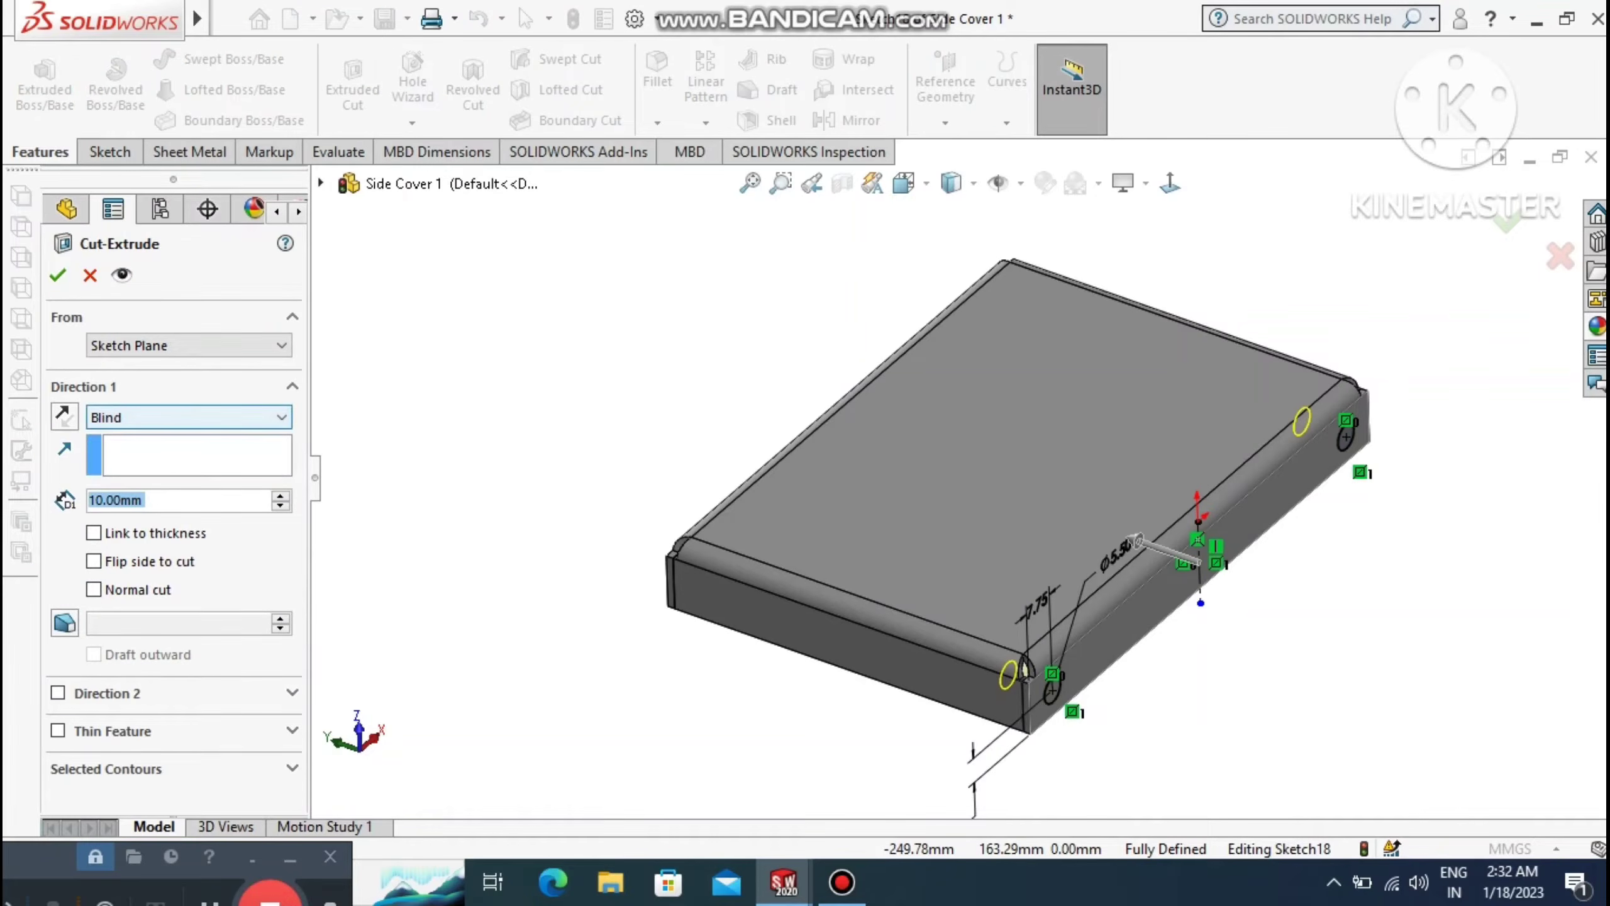
left_click(171, 418)
left_click(157, 469)
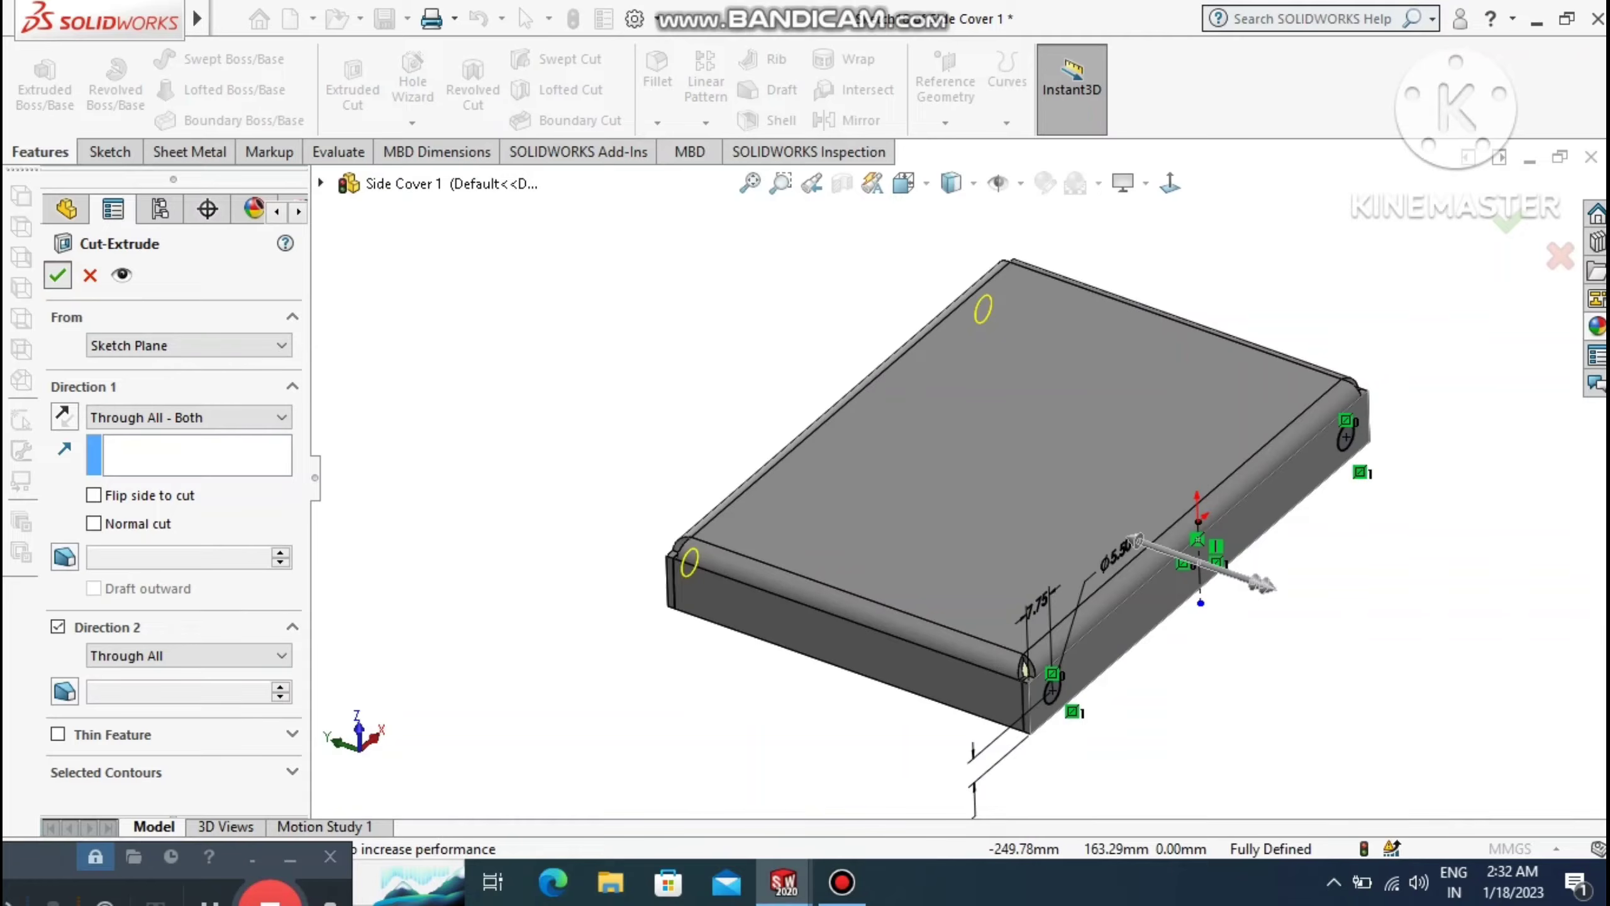
left_click(58, 275)
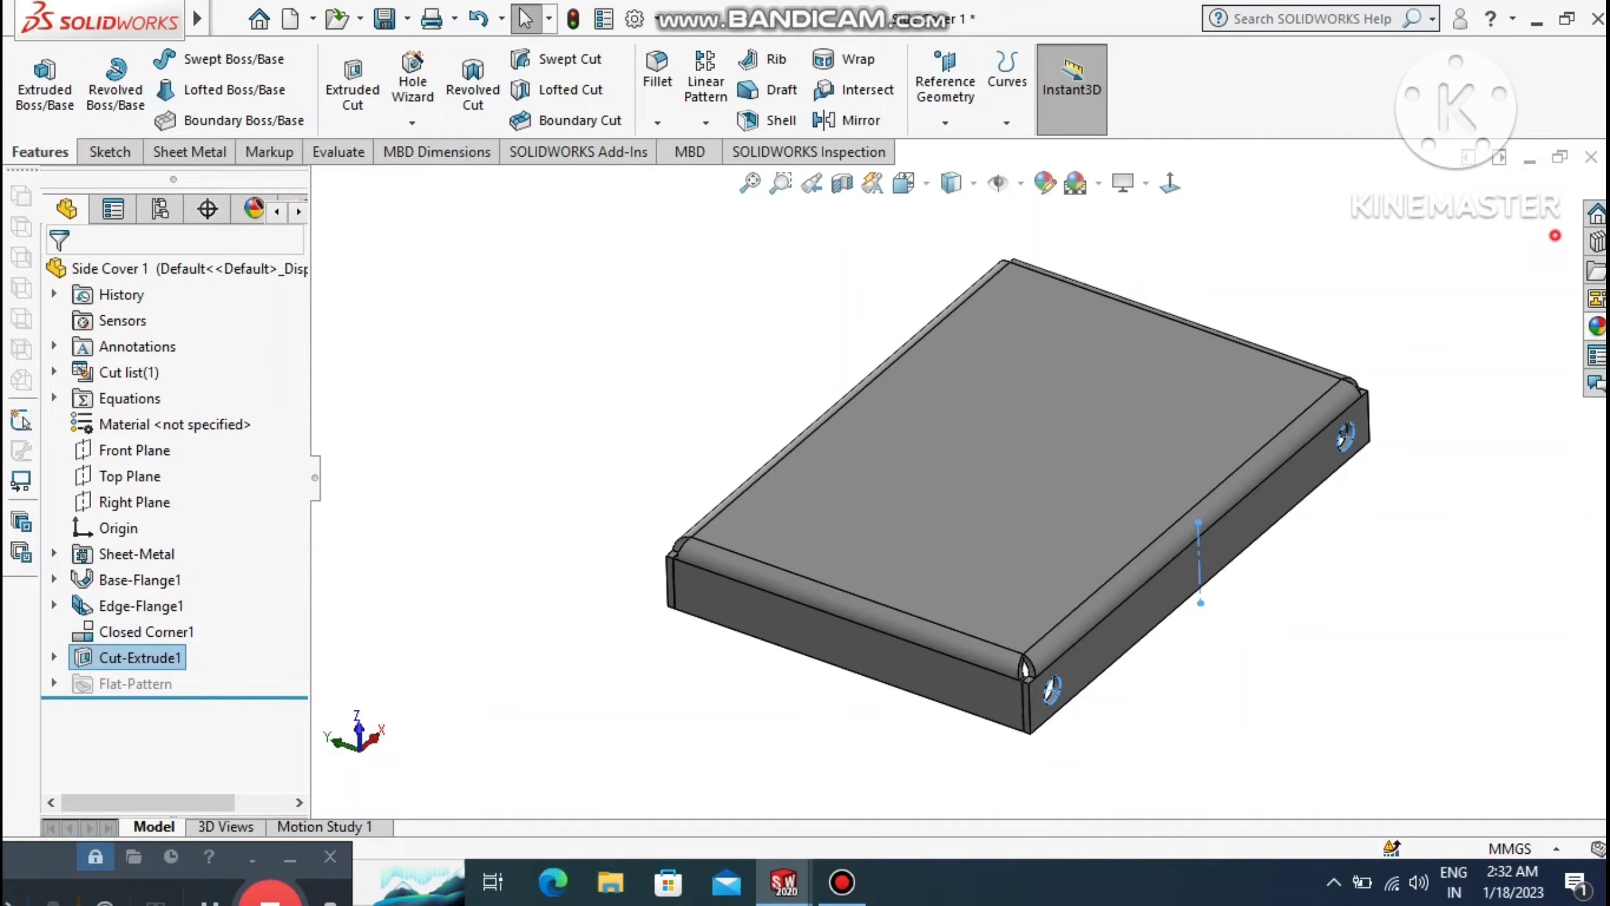
Close the Side Cover 1 part and save its changes, returning to the assembly.
key("Escape")
left_click(1593, 156)
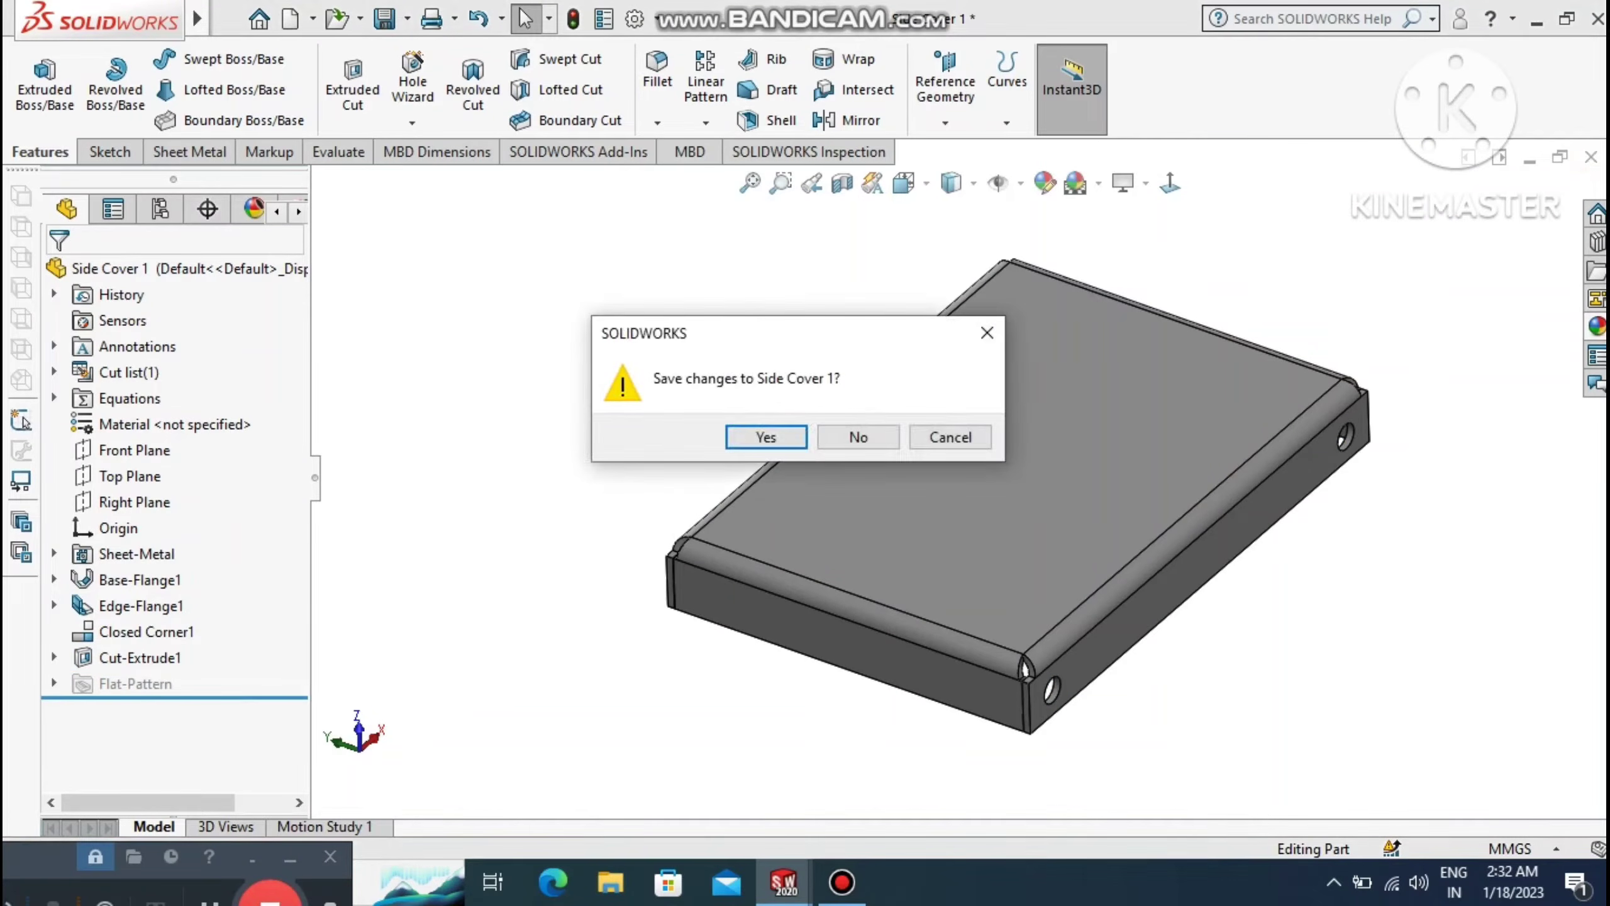
left_click(763, 436)
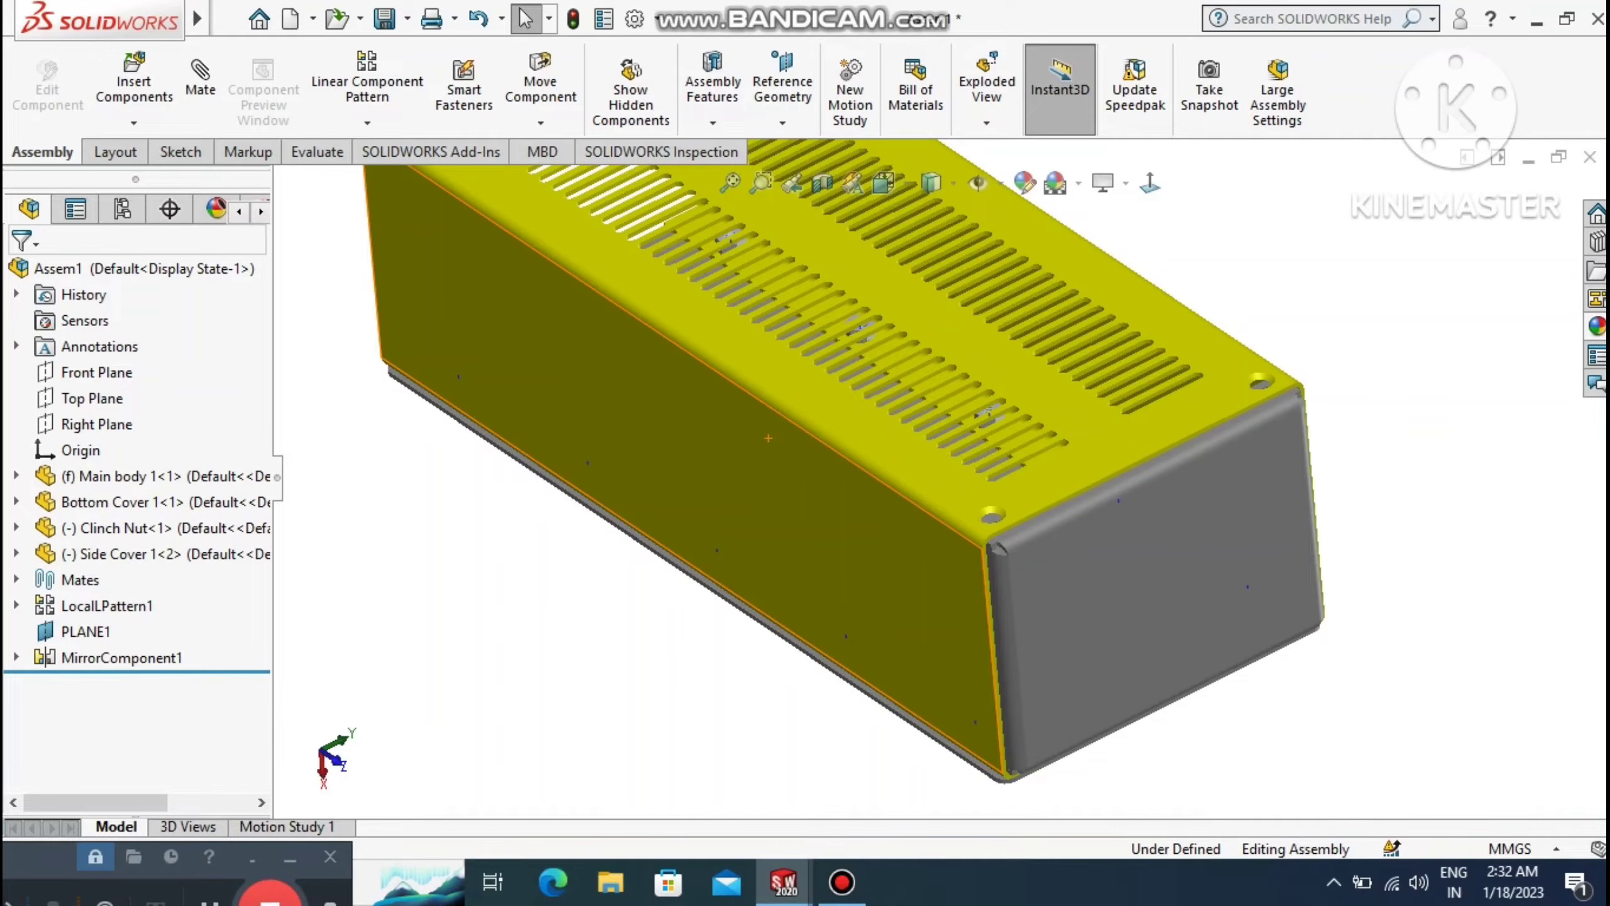
Pull the side cover partway out of the main body to expose its flange holes and display the assembly shaded with edges.
middle_click_drag(1149, 509, 1190, 543)
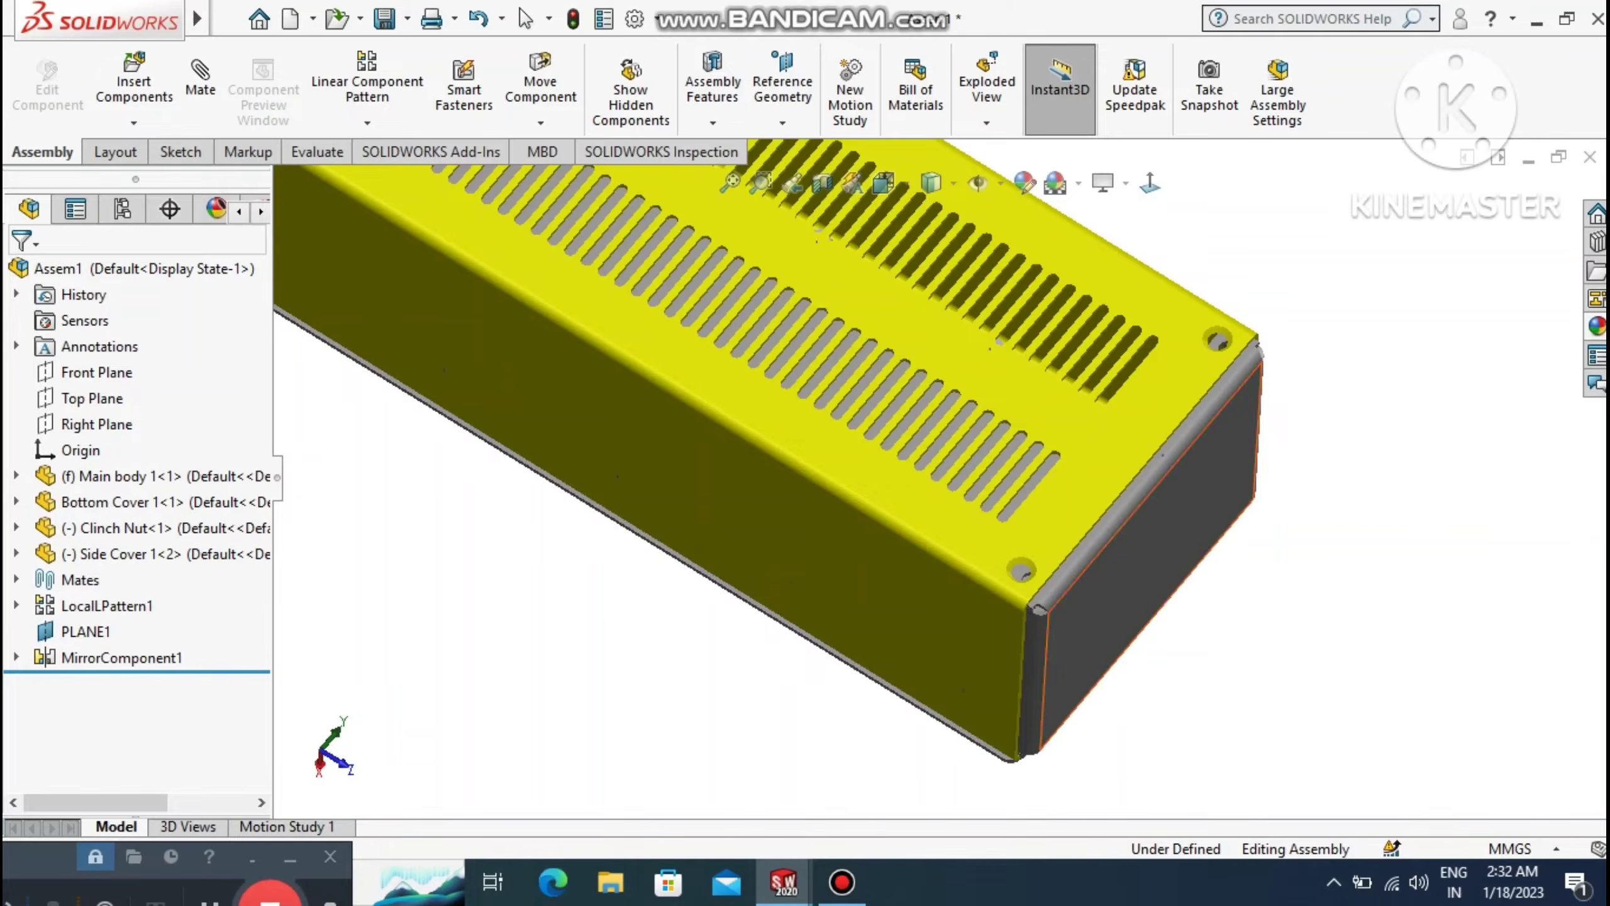
left_click(1112, 581)
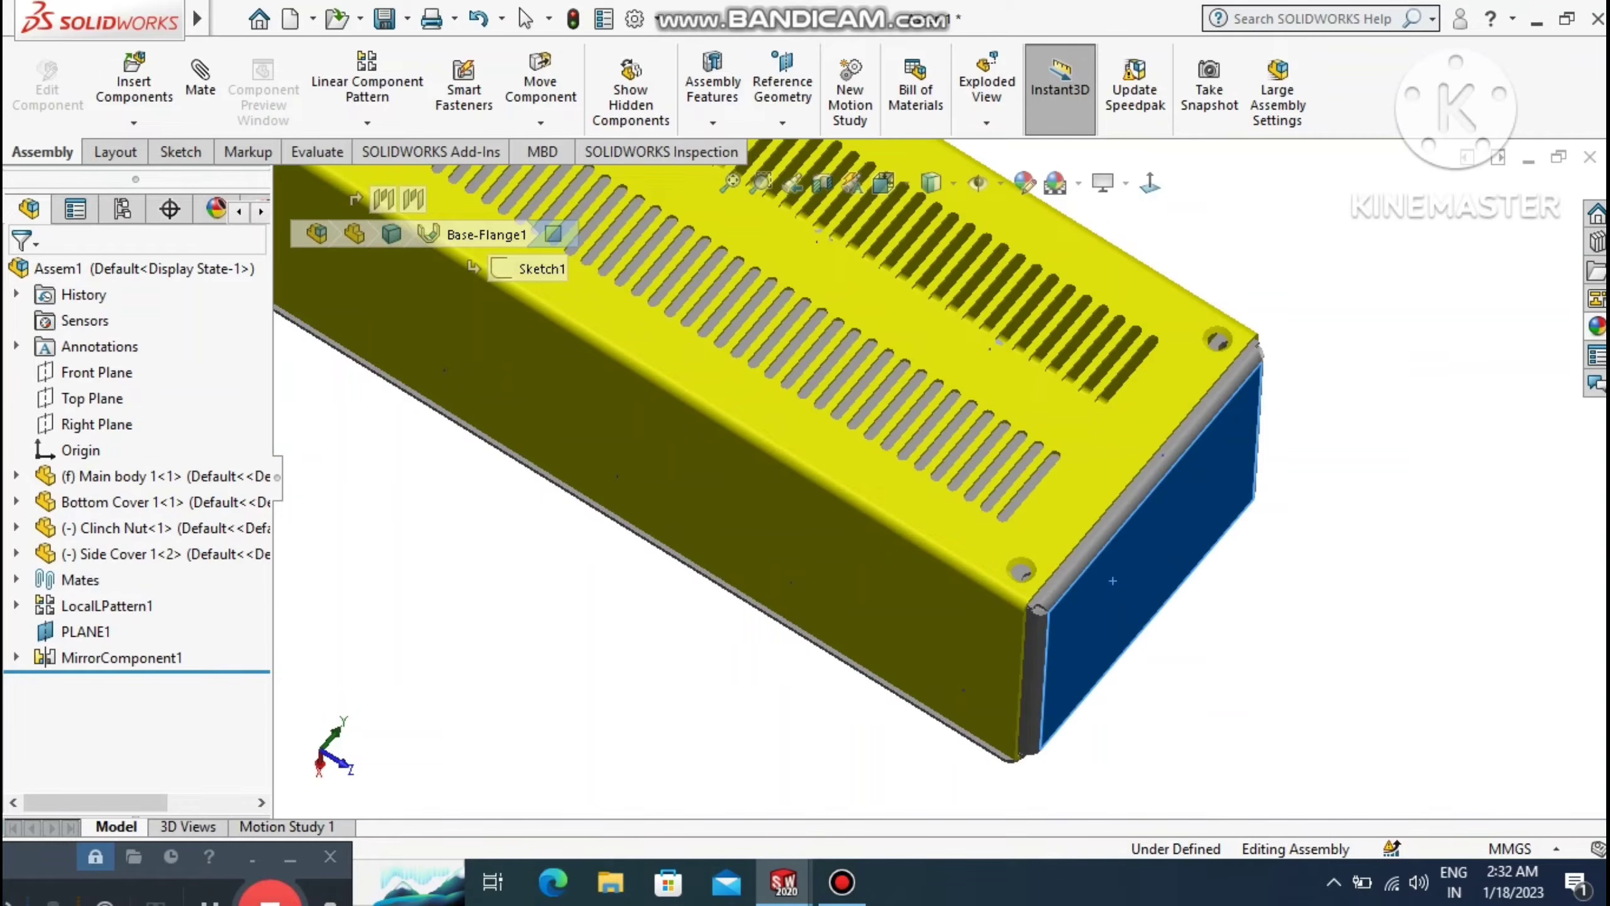
left_click_drag(1112, 581, 1146, 601)
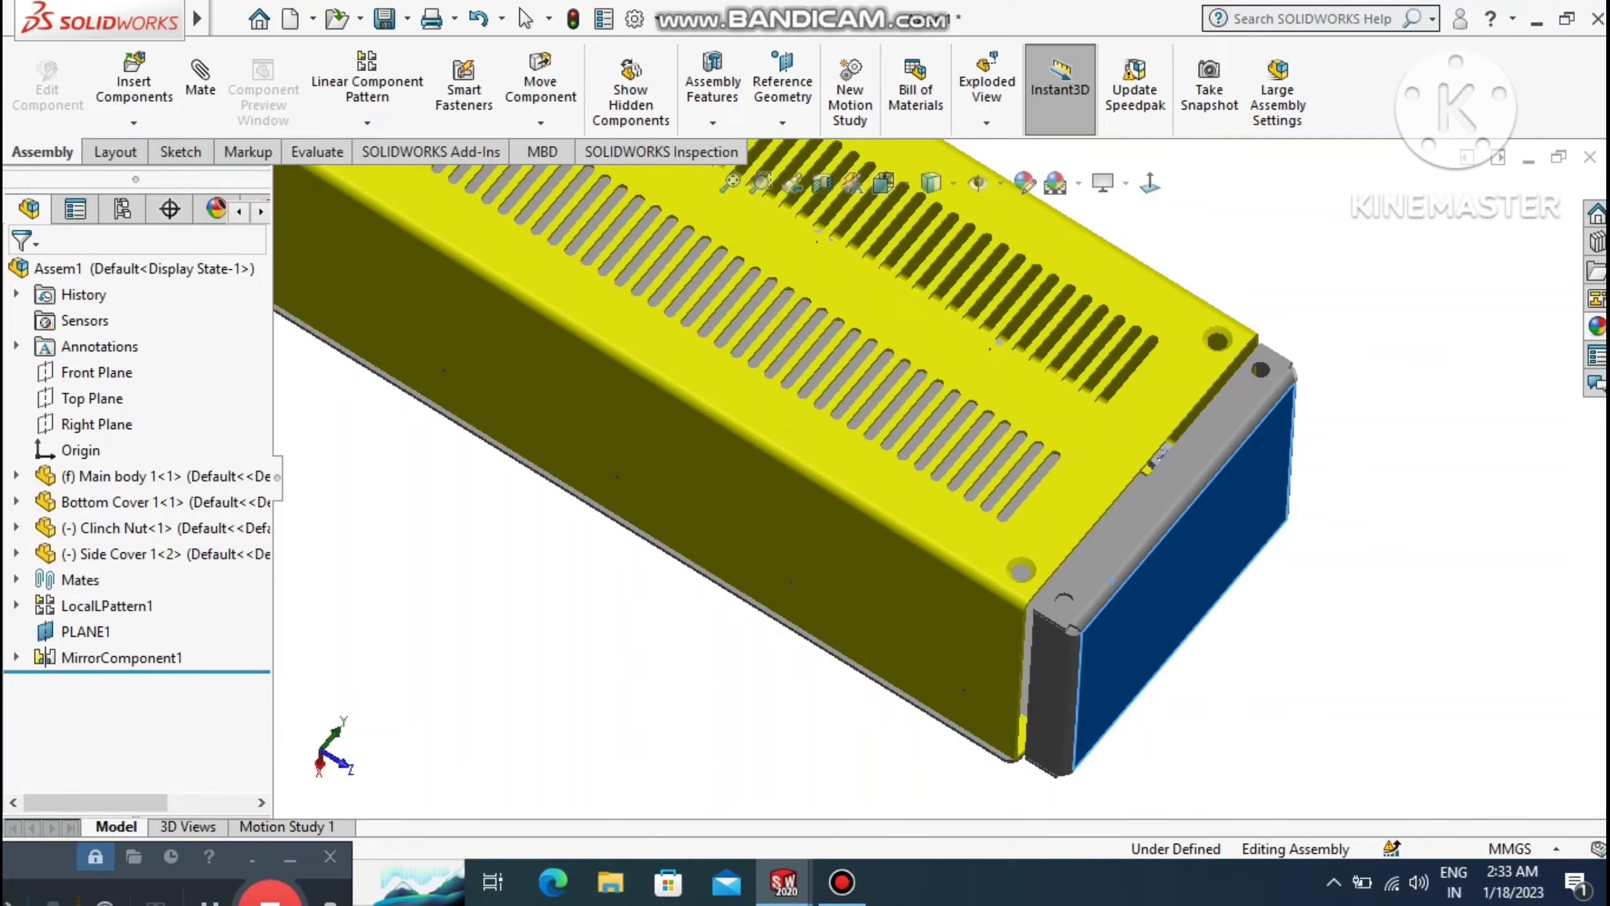
key("Escape")
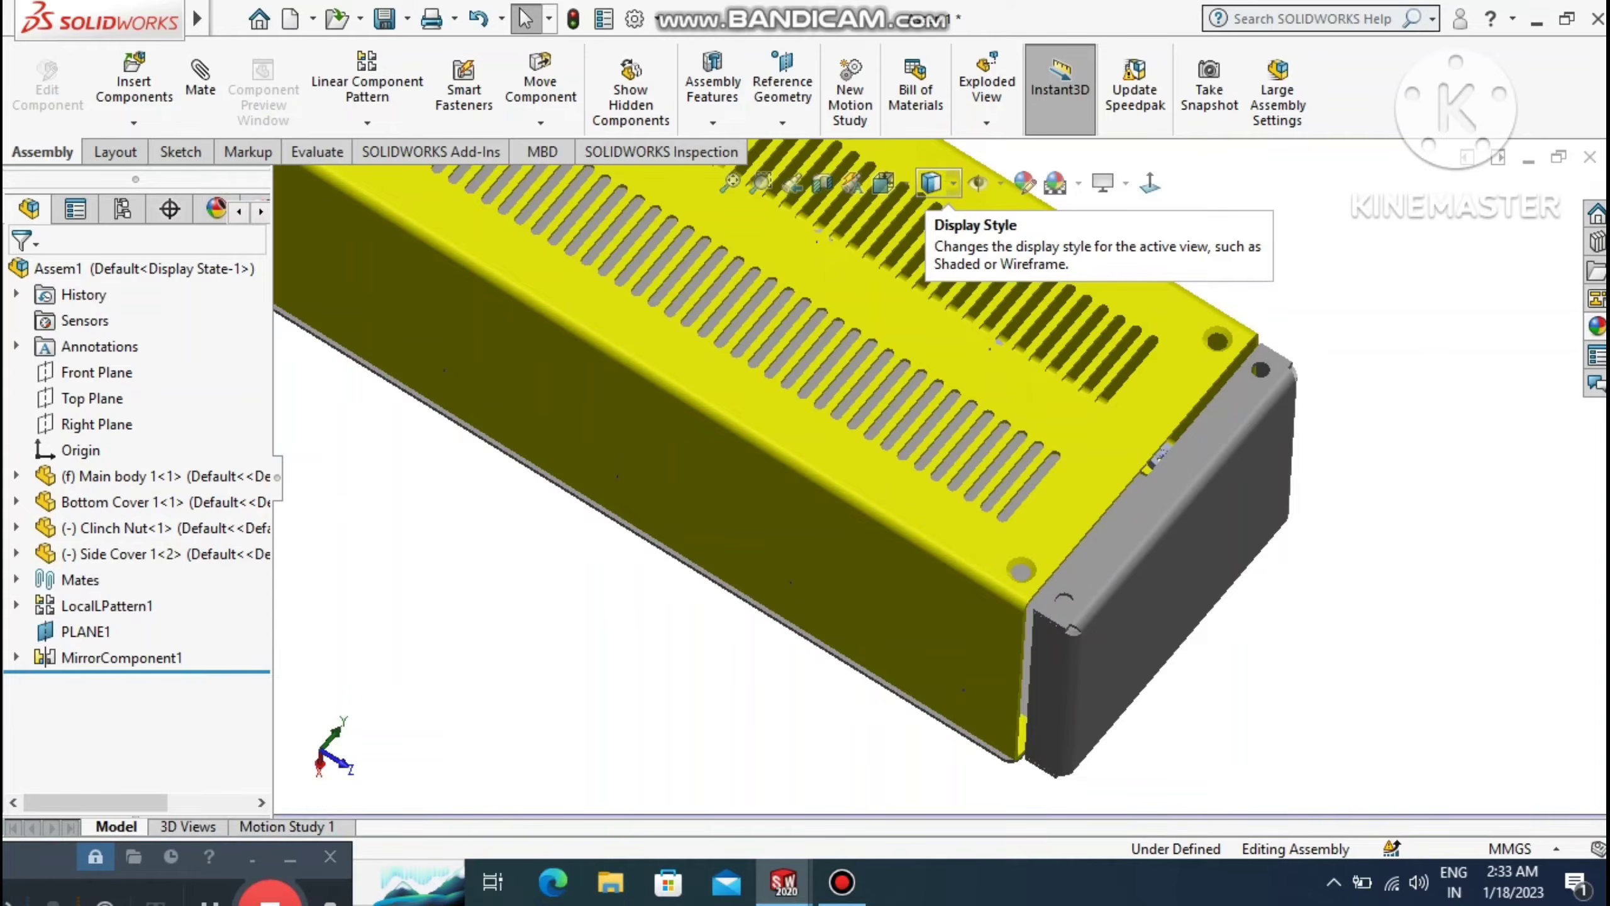
left_click(932, 182)
left_click(931, 218)
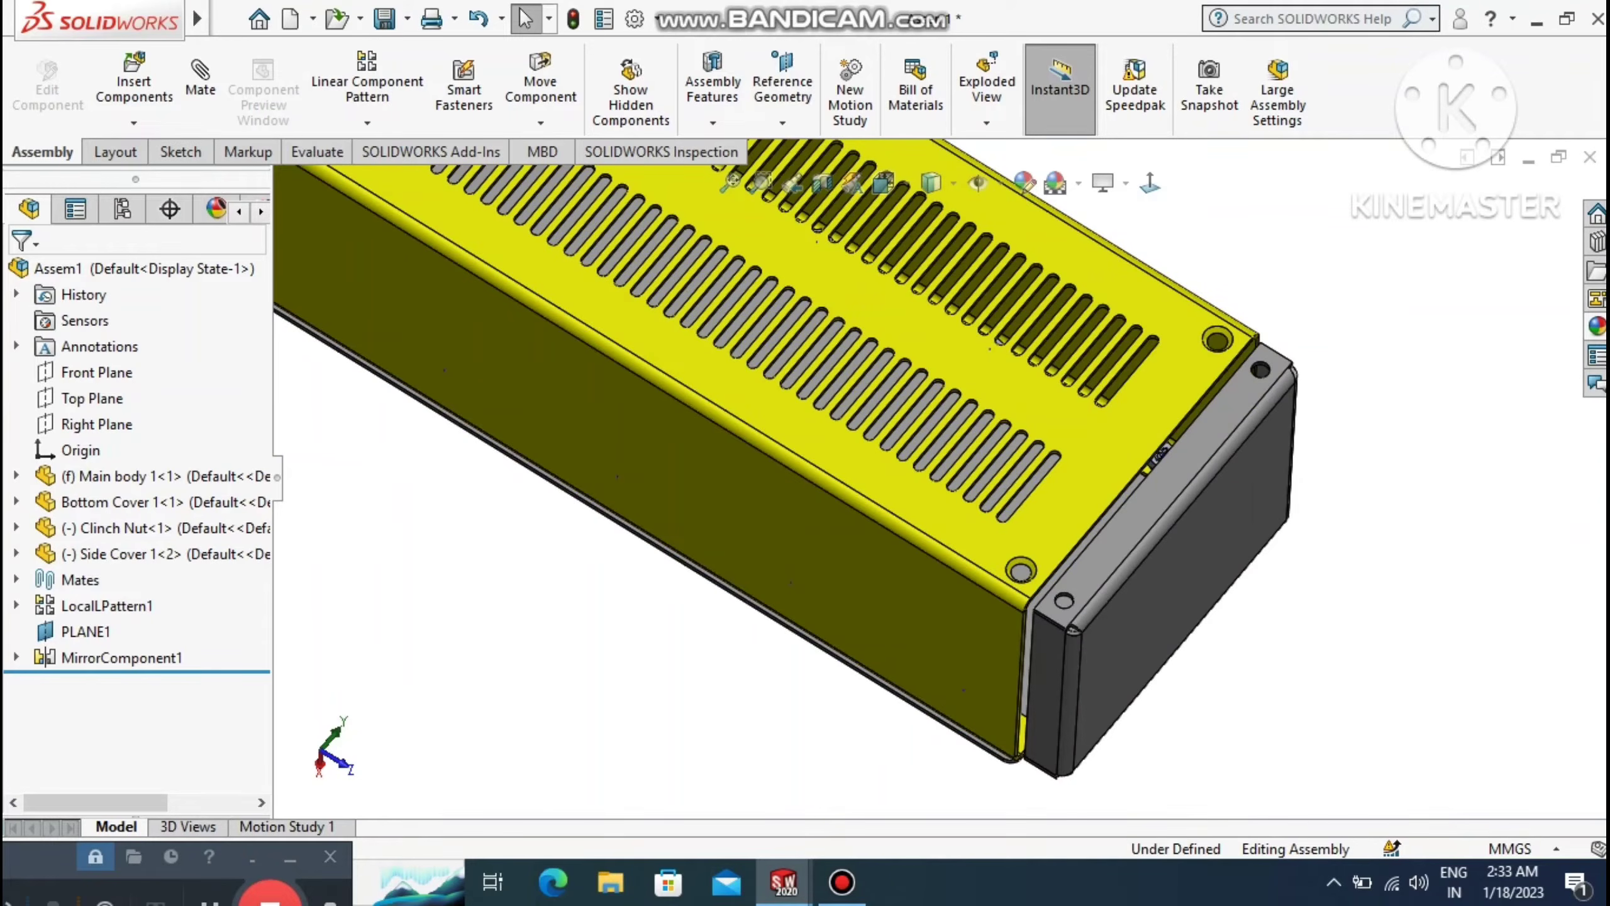
Add a concentric mate between the main body's corner hole and the adjacent hole in the side cover's flange.
left_click(190, 68)
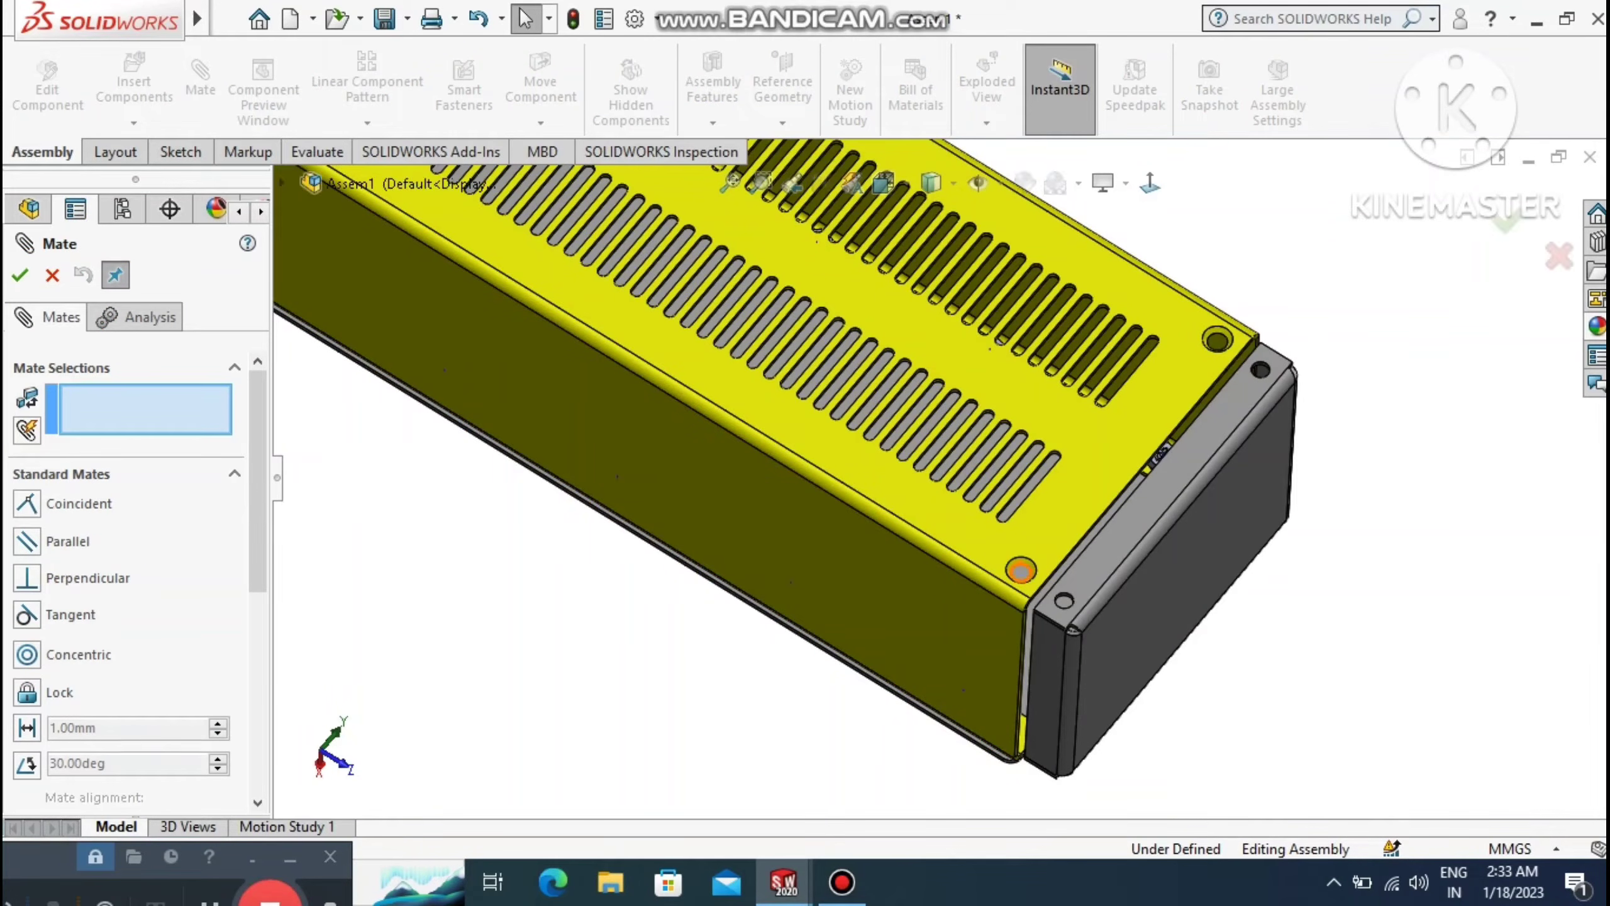
left_click(1021, 571)
left_click(1064, 600)
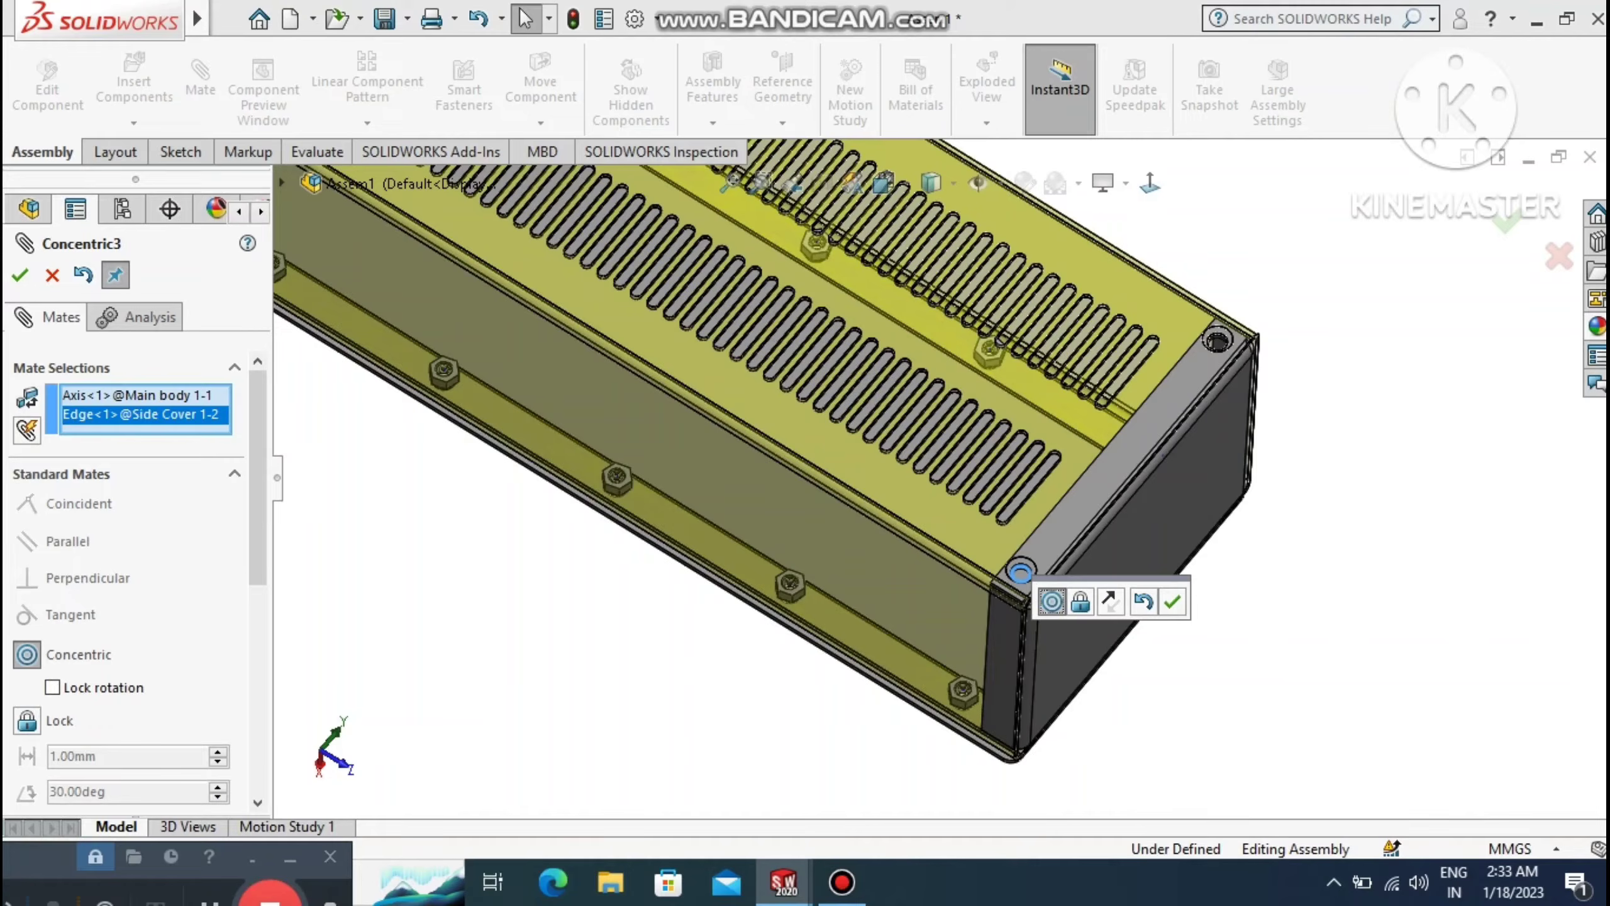
left_click(1172, 601)
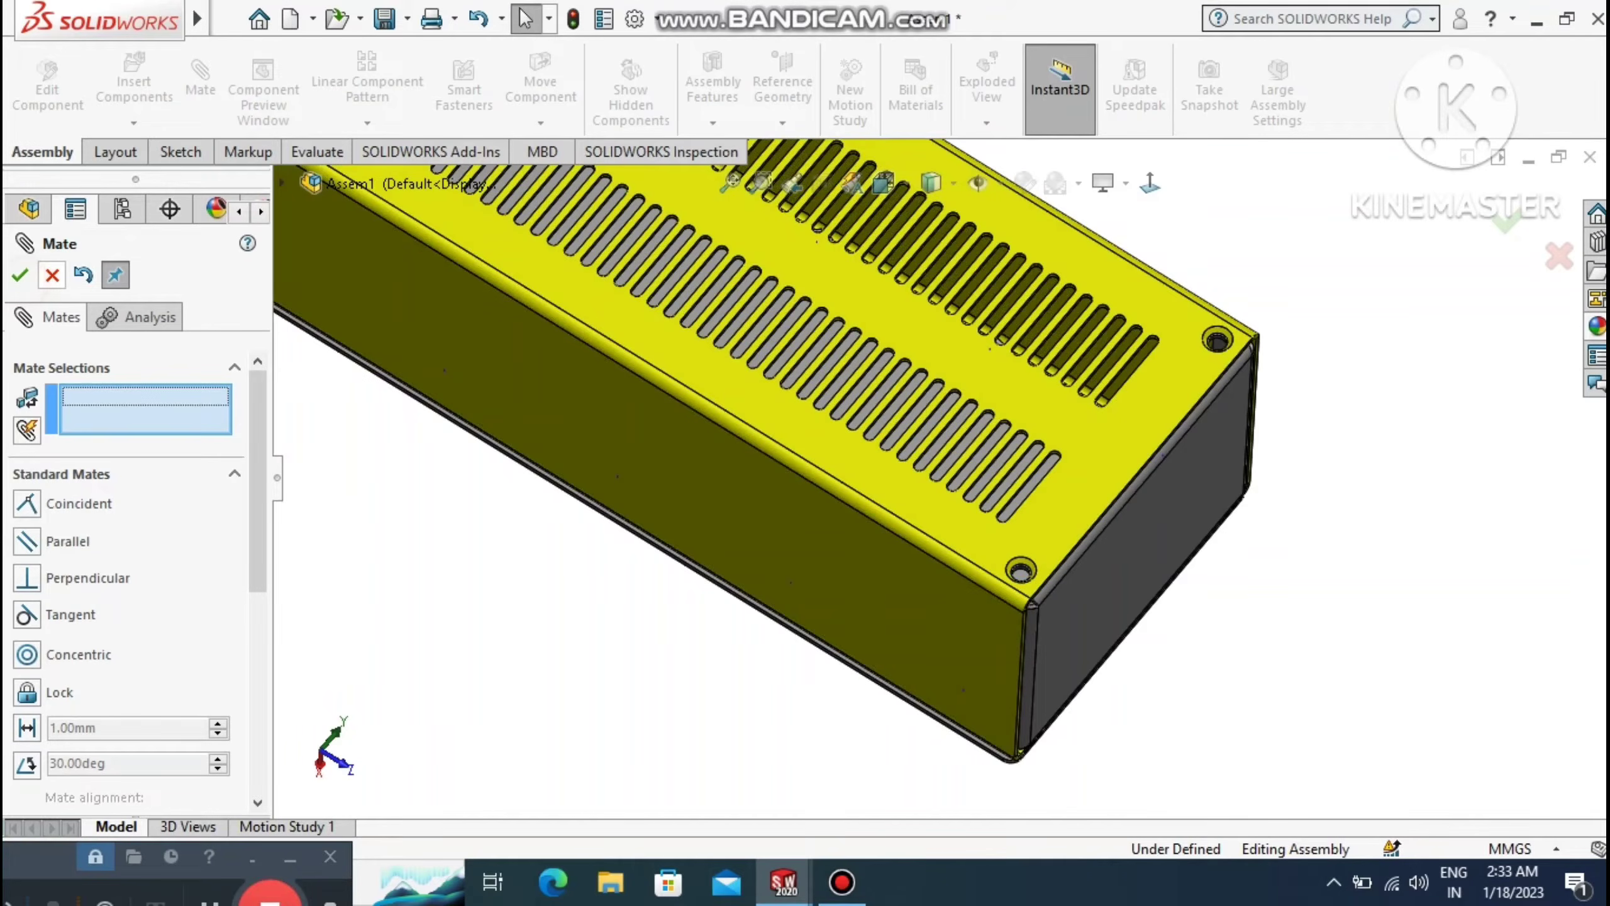
Finish mating and open the Side Cover 1 part from the assembly for editing.
left_click(20, 275)
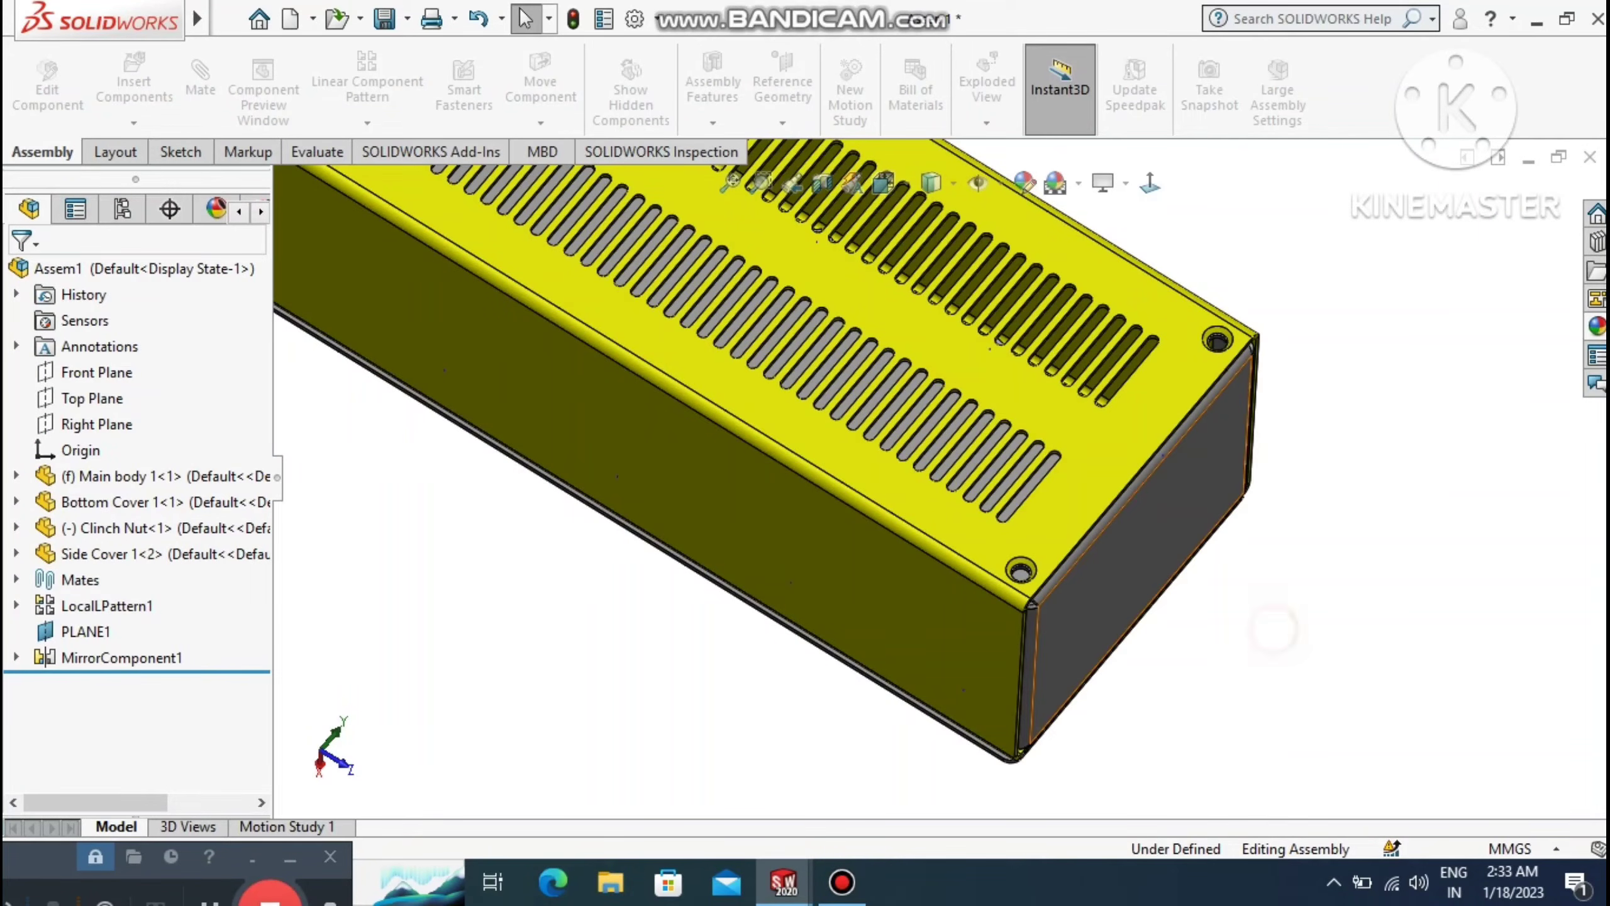
left_click(1155, 523)
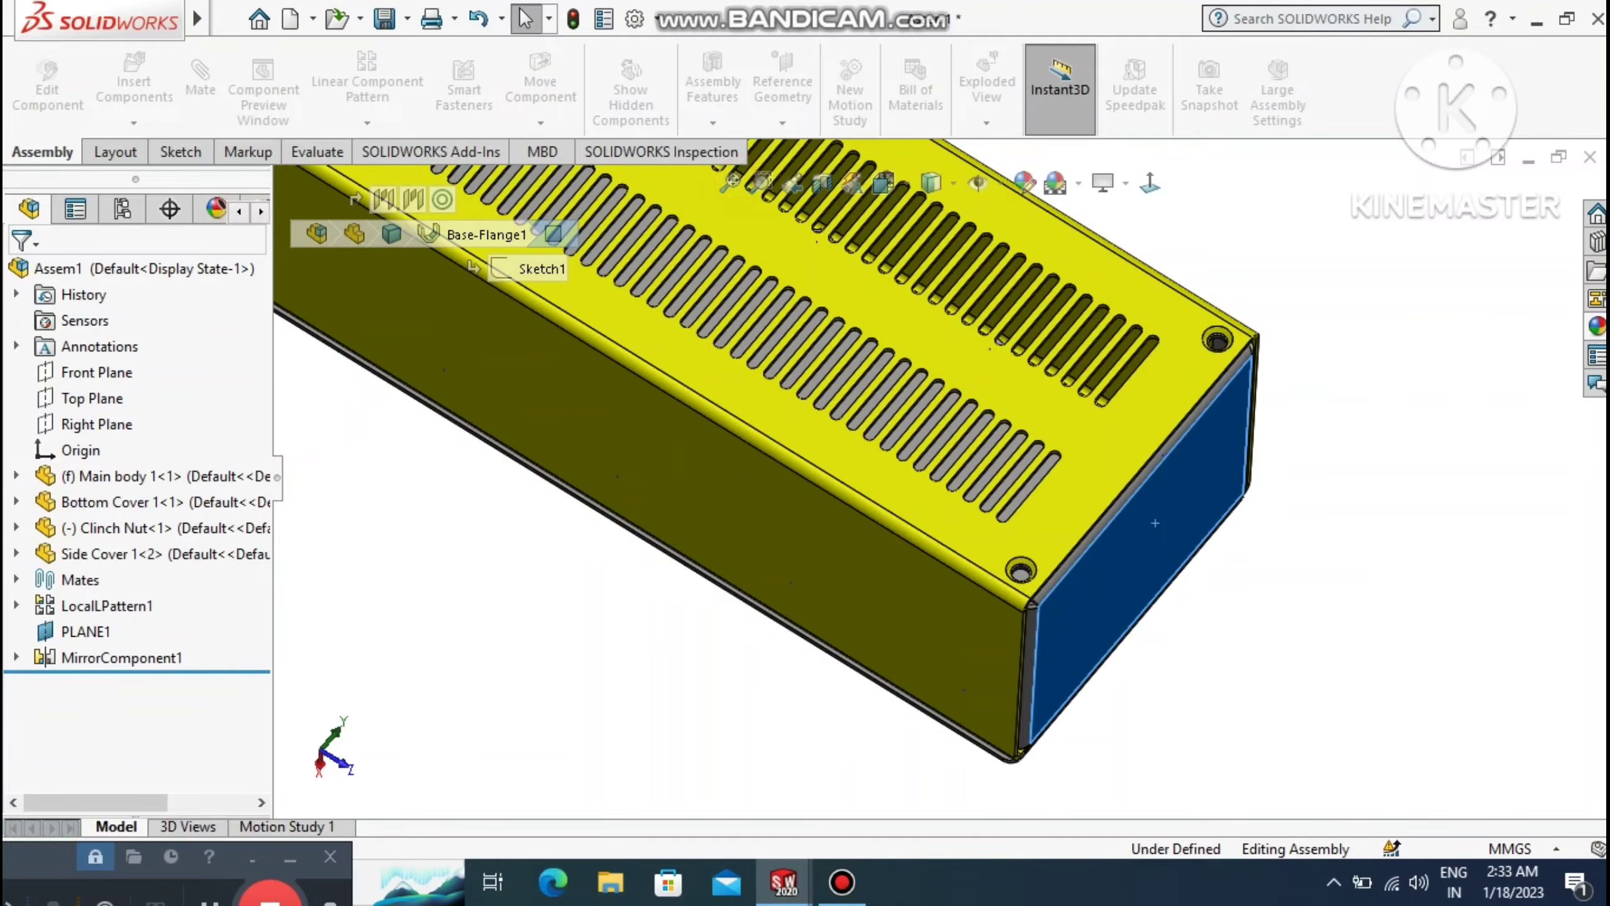
double_click(1155, 523)
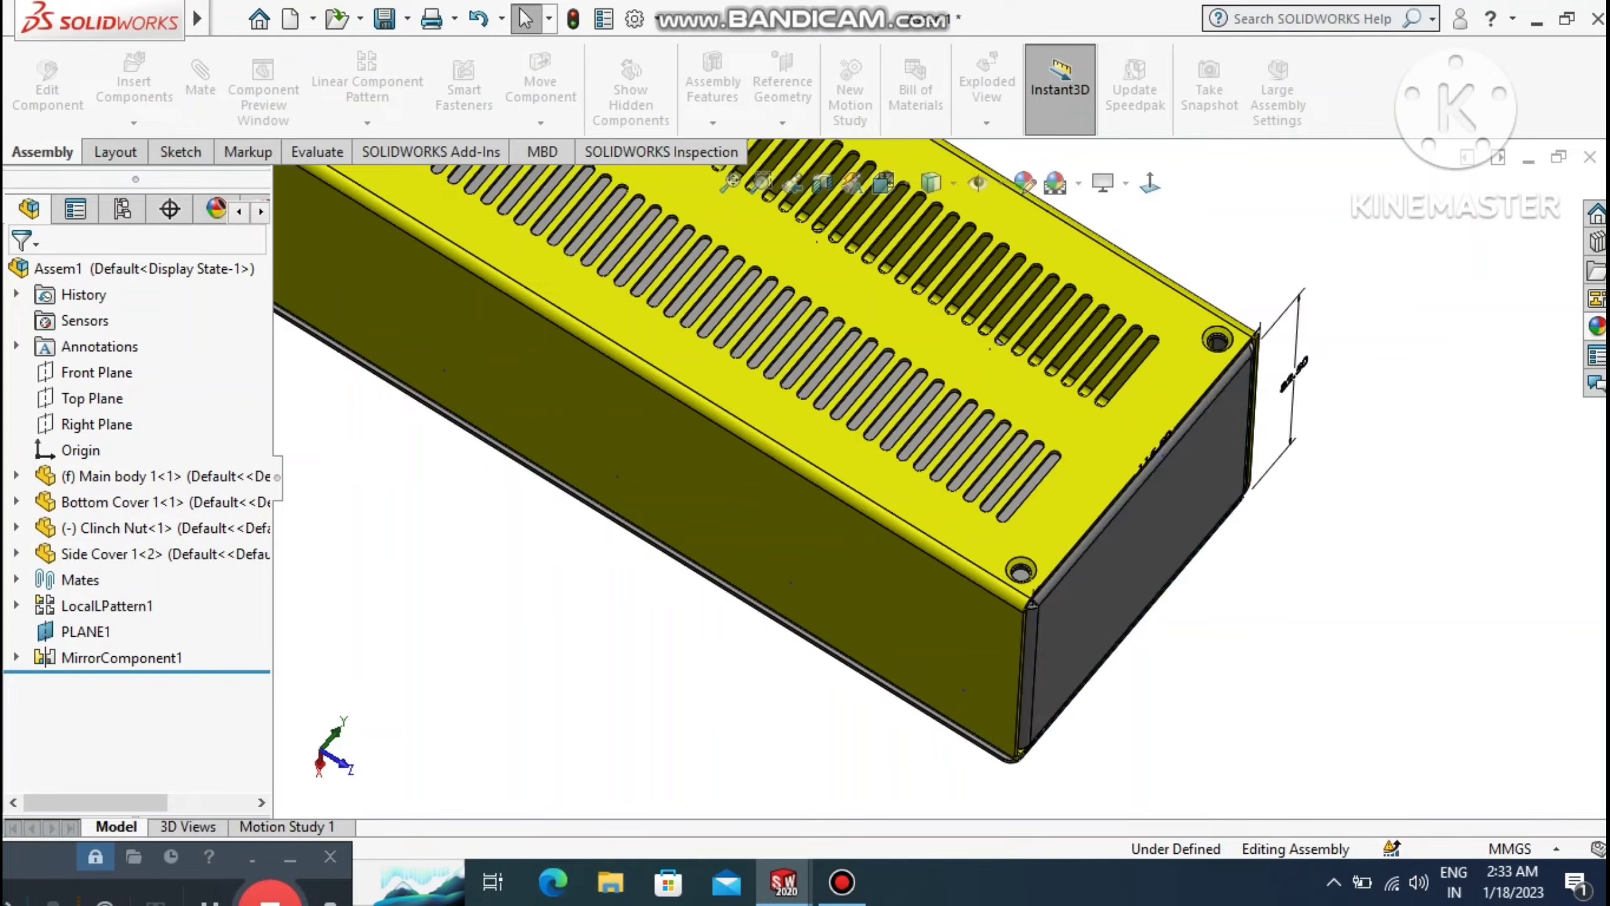
key("f")
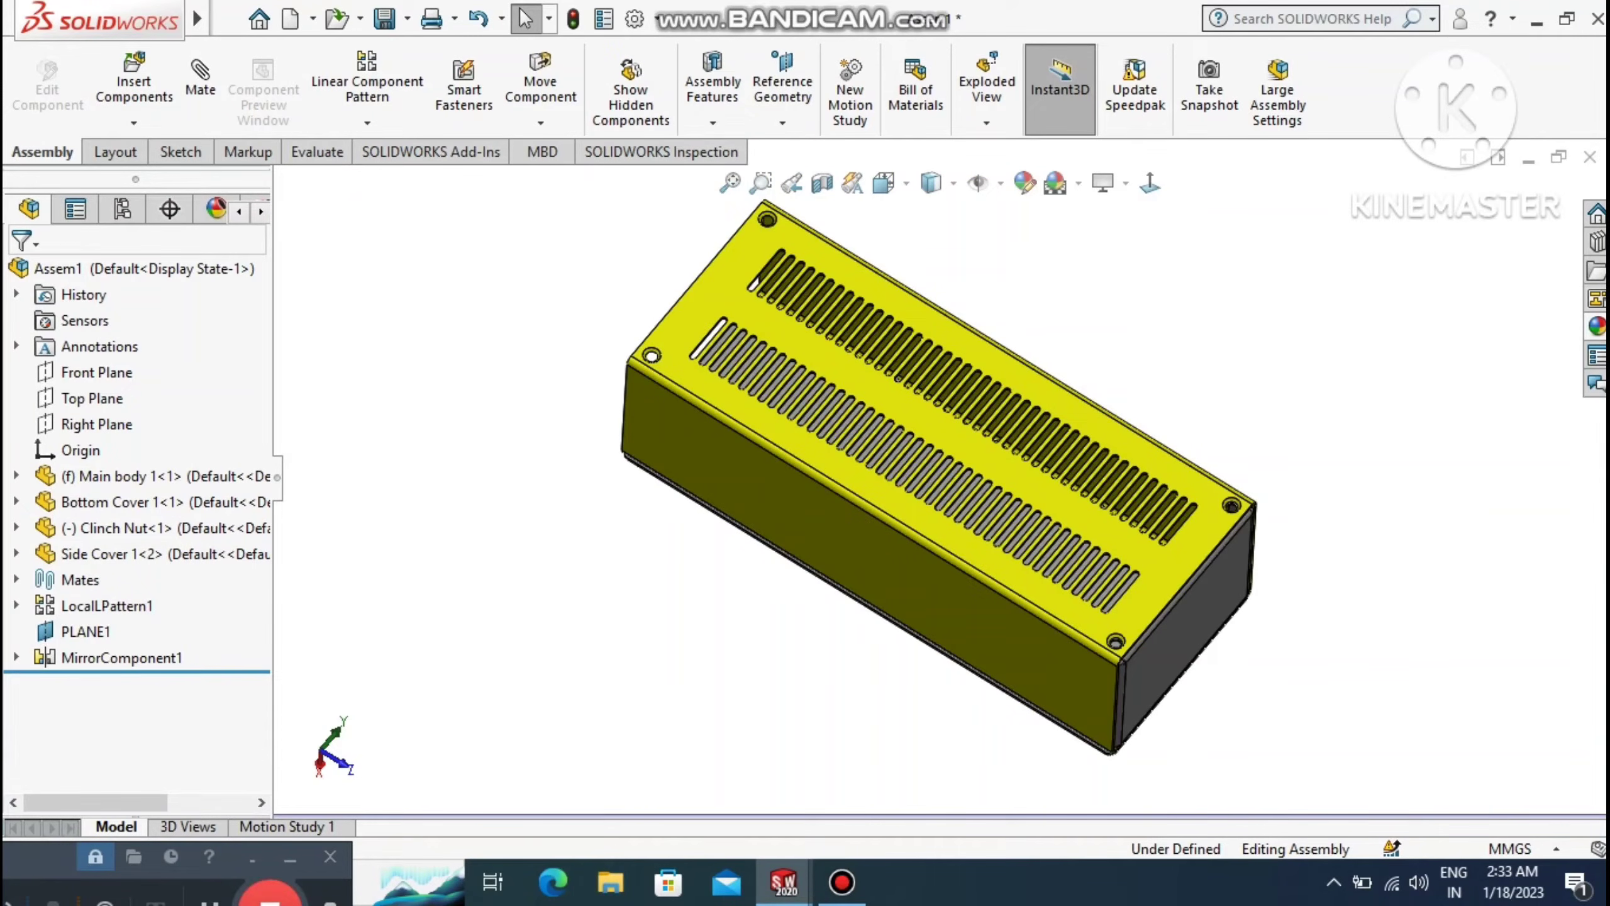
middle_click_drag(939, 482, 940, 399)
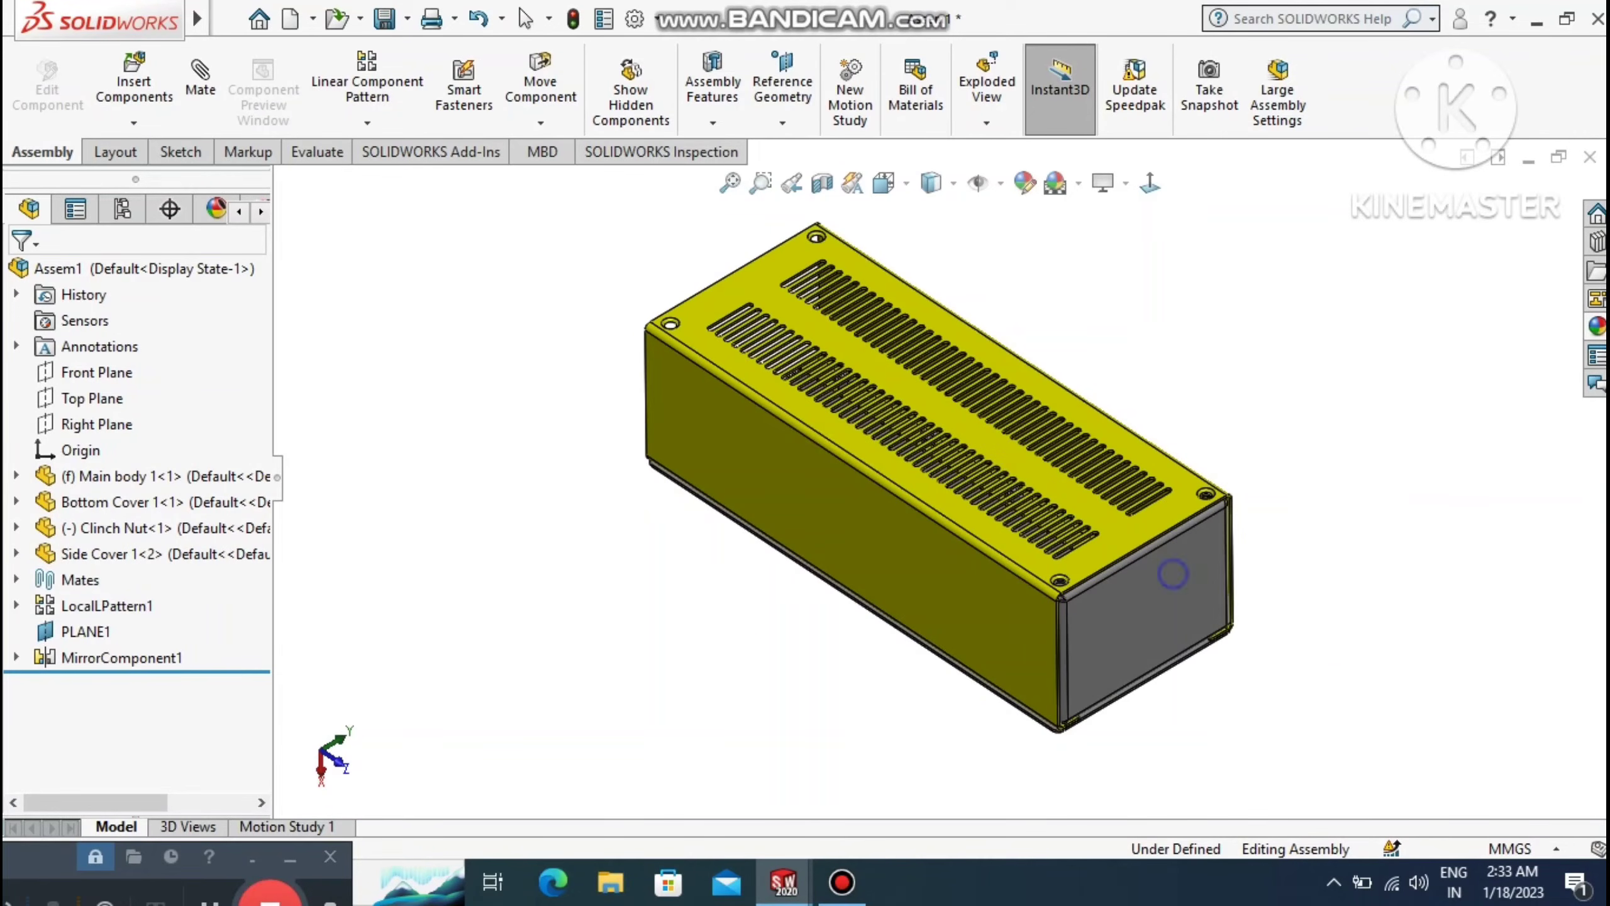
right_click(1170, 621)
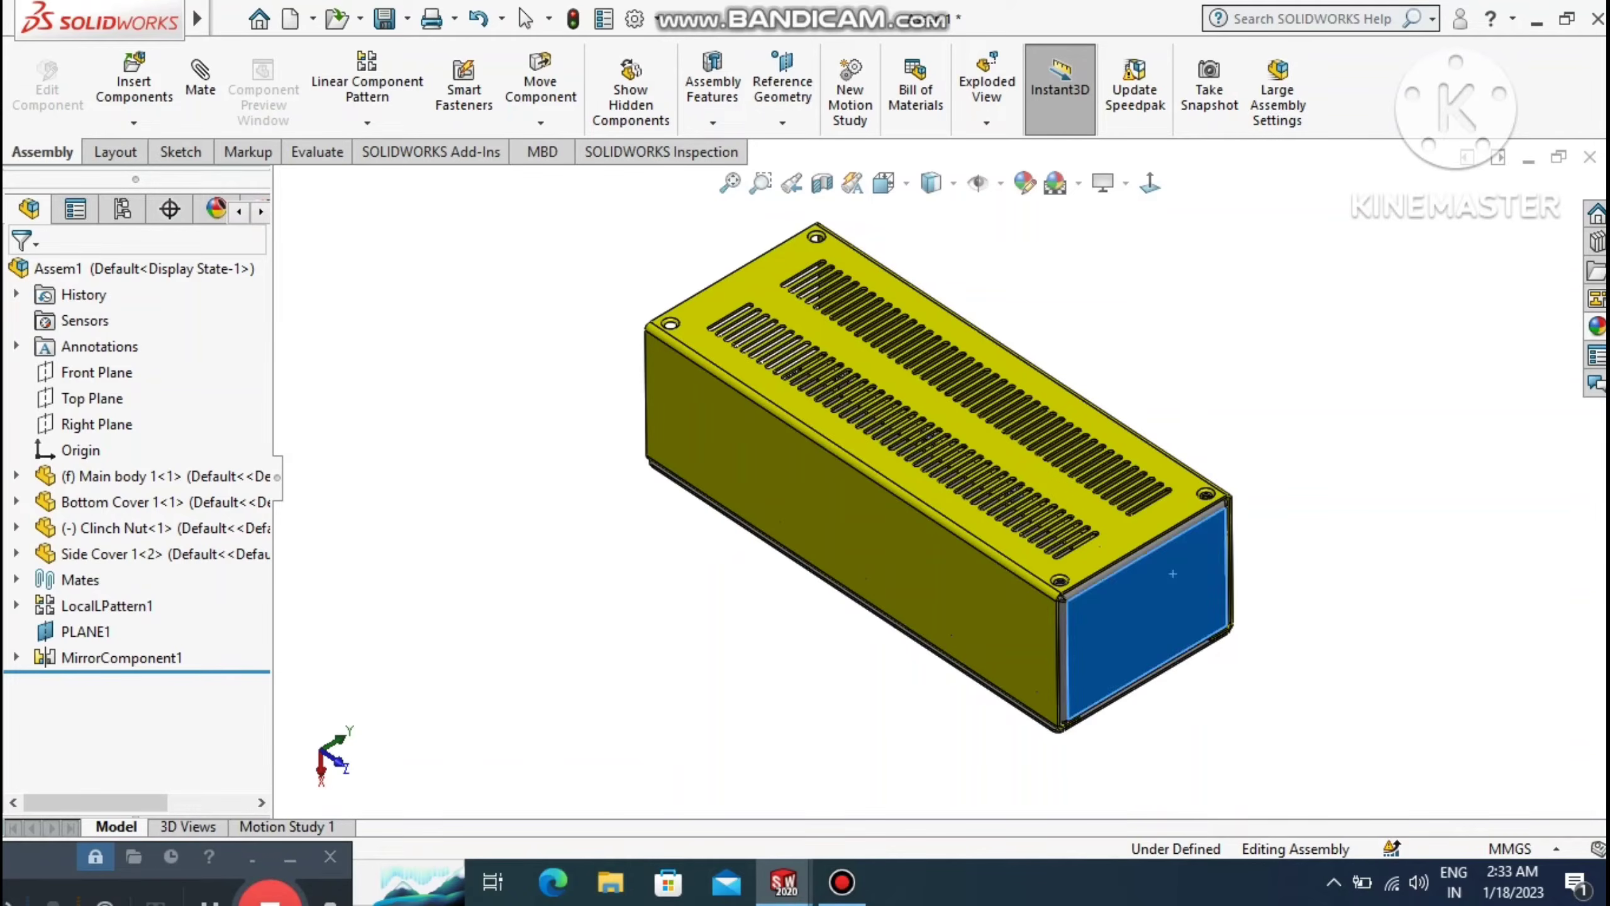
key("Escape")
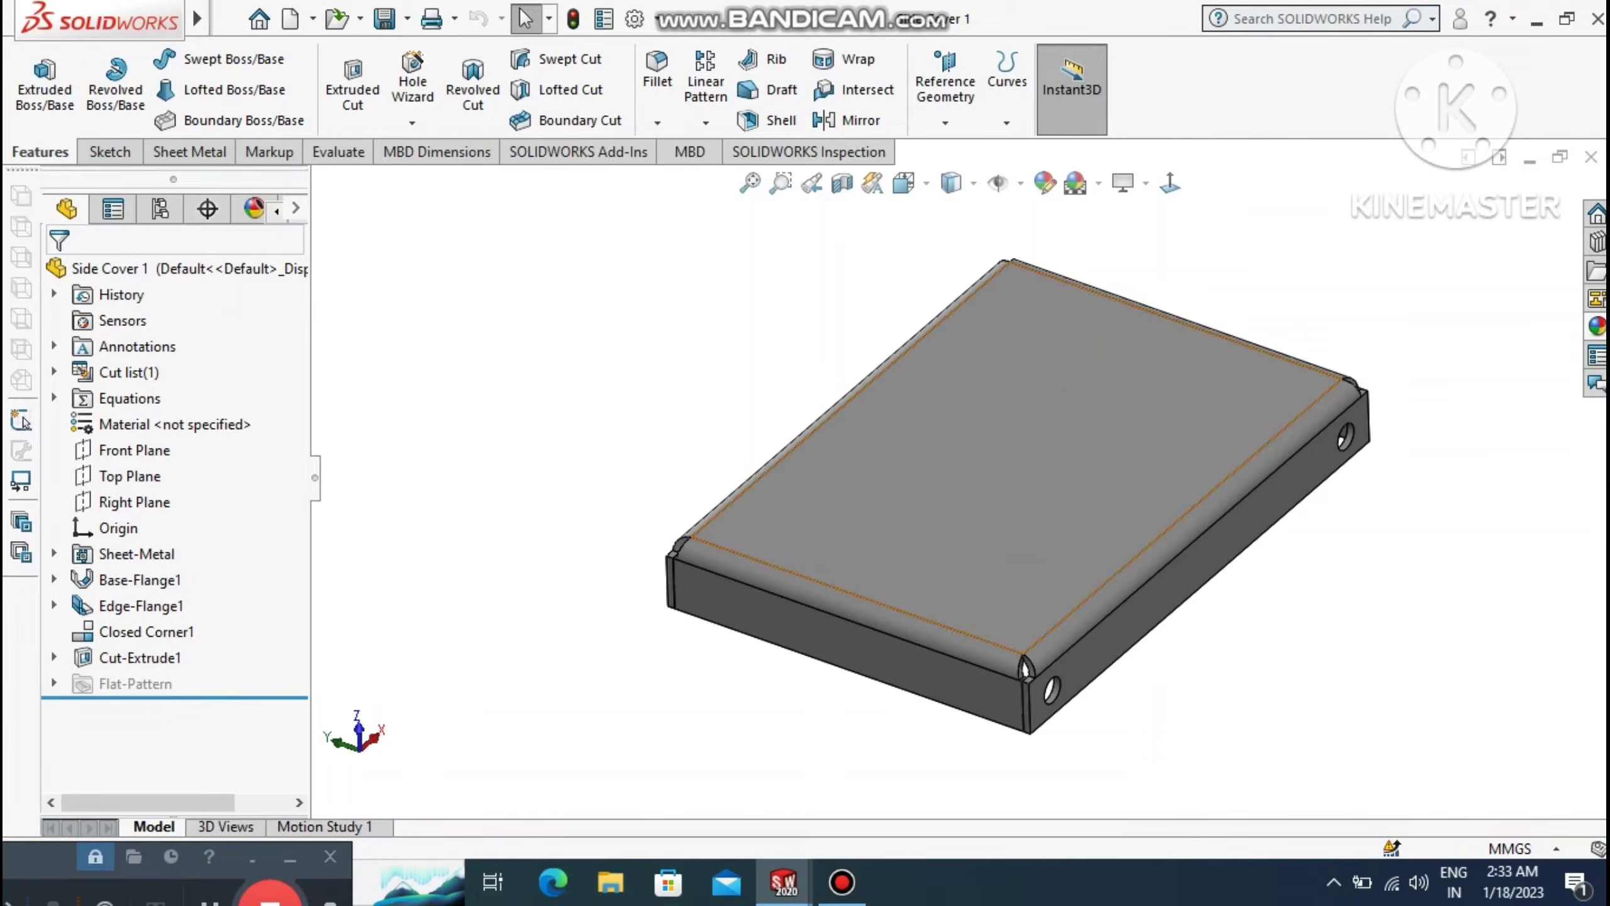
Start a sketch on the side cover's large outer face and view it straight on.
right_click(1058, 397)
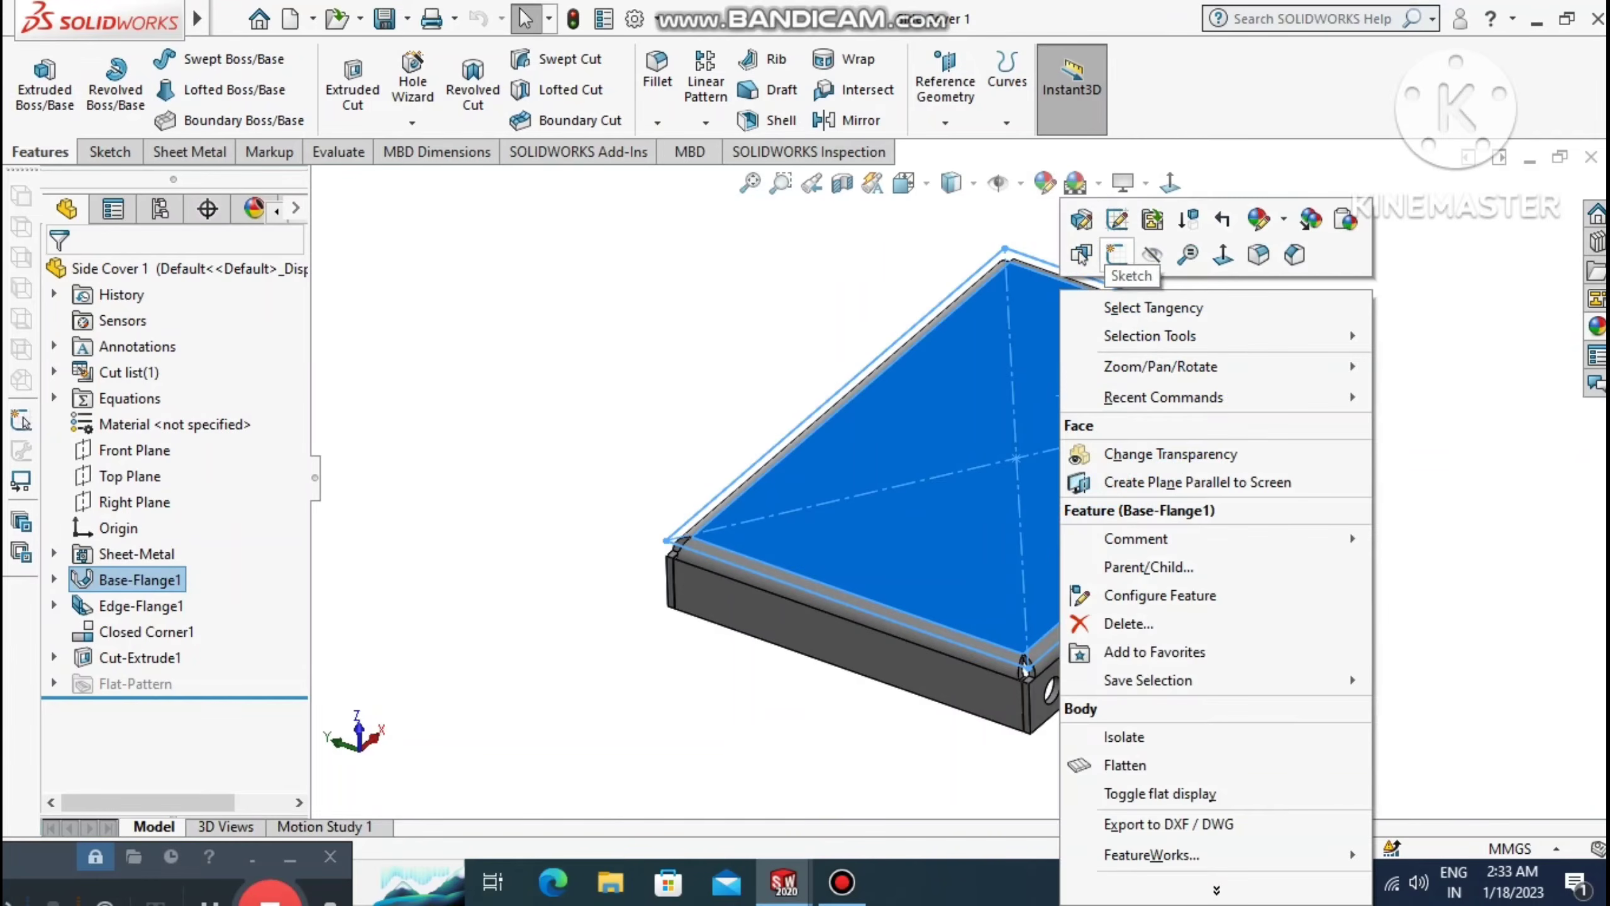
left_click(1116, 253)
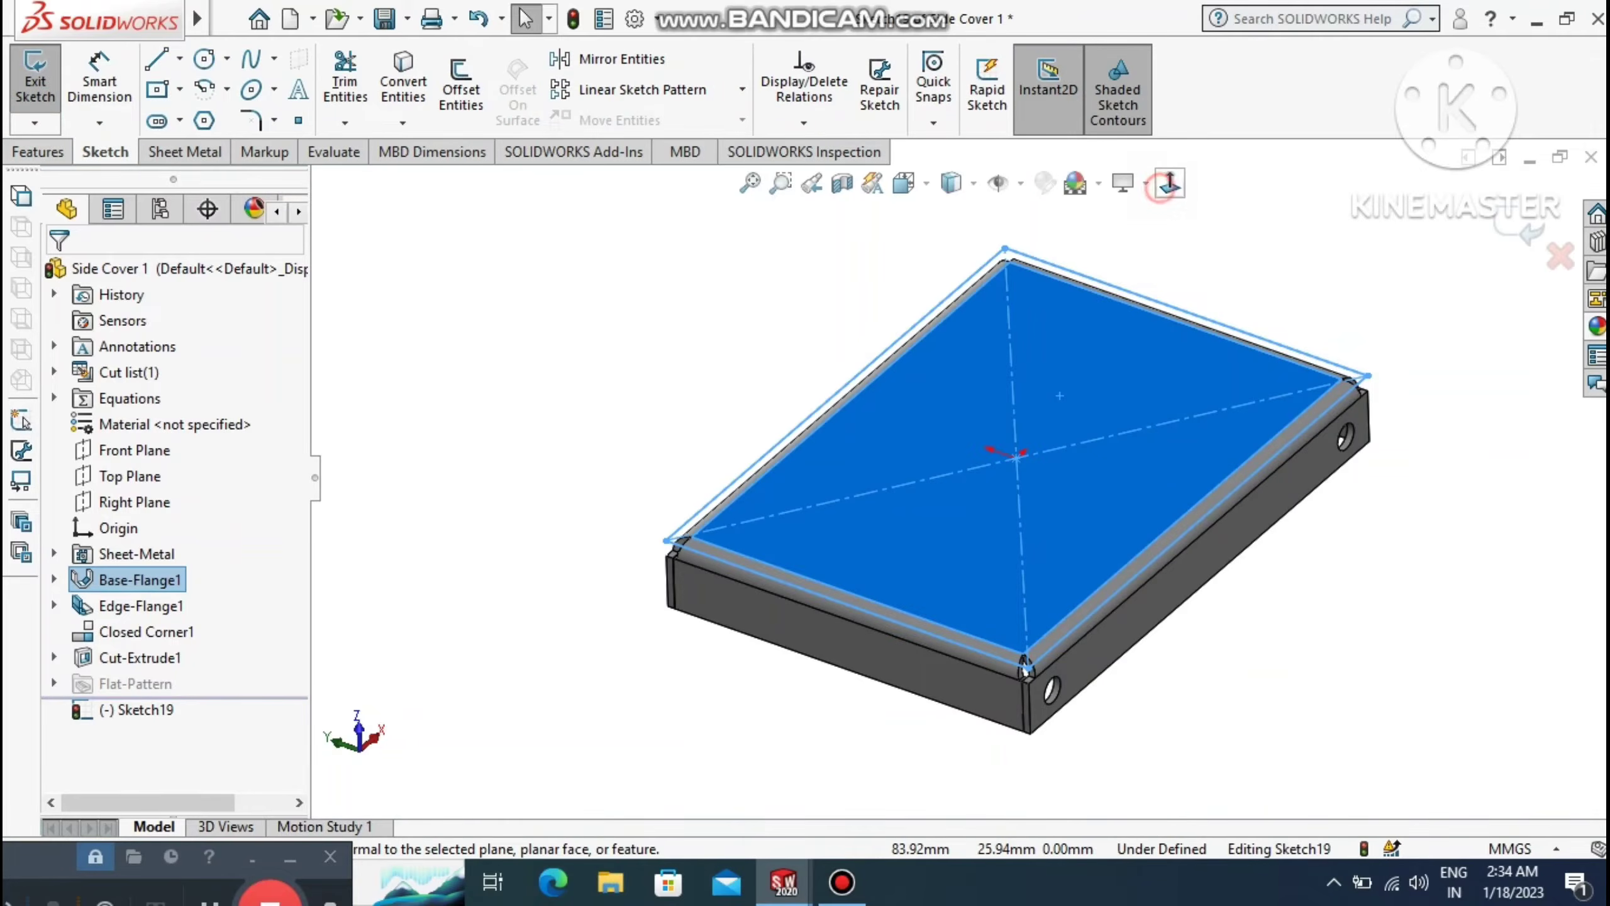
left_click(1170, 183)
left_click(1424, 399)
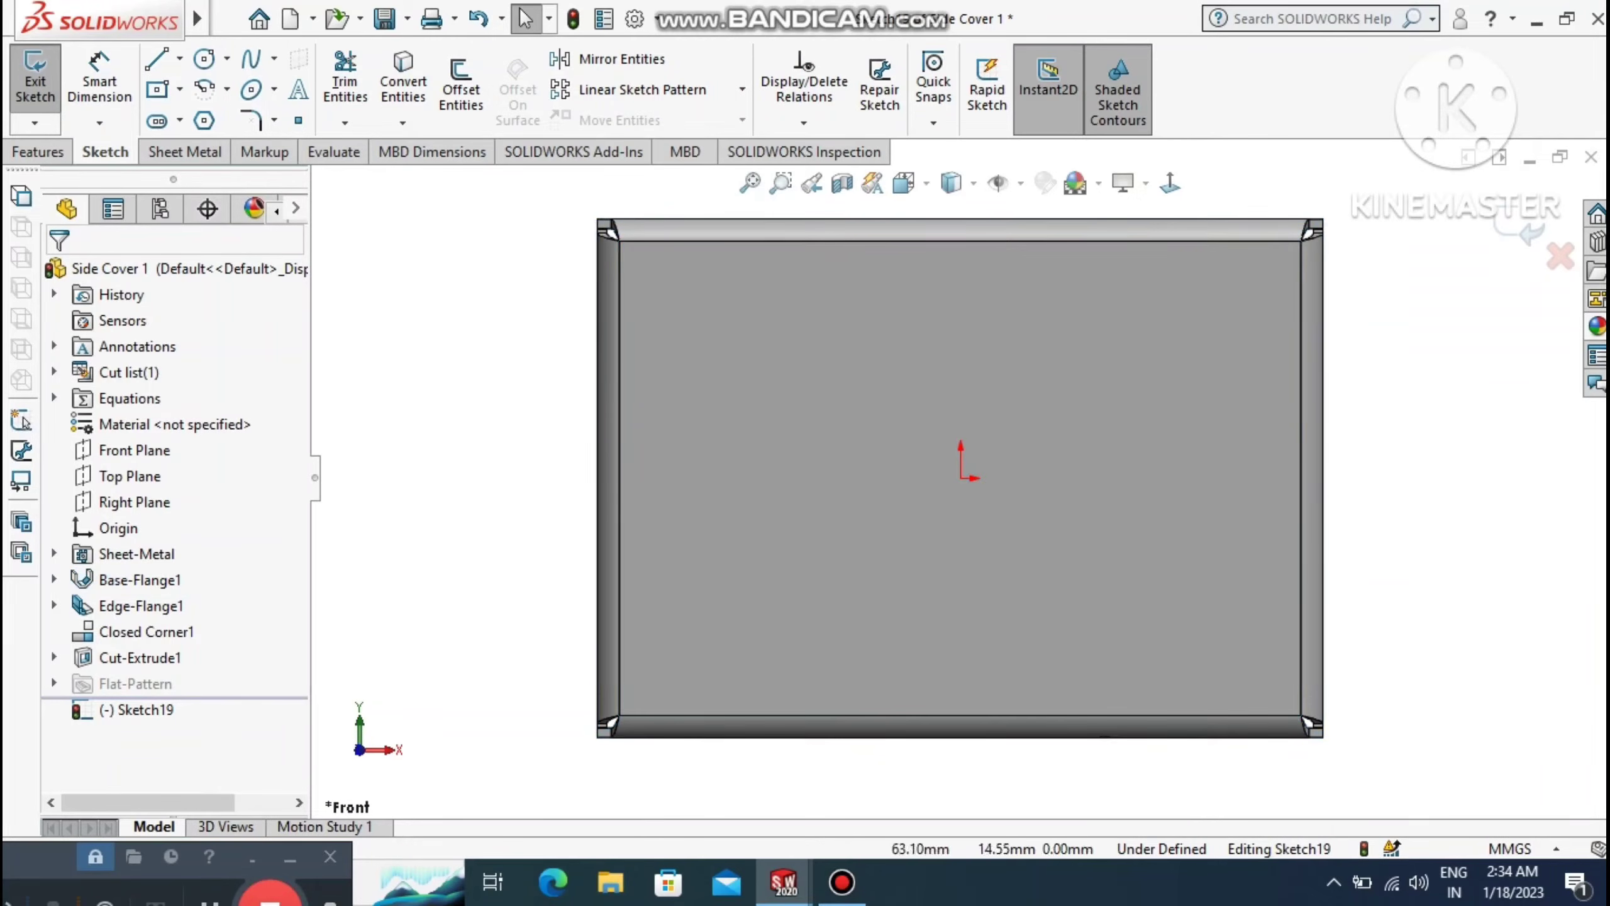
left_click(227, 58)
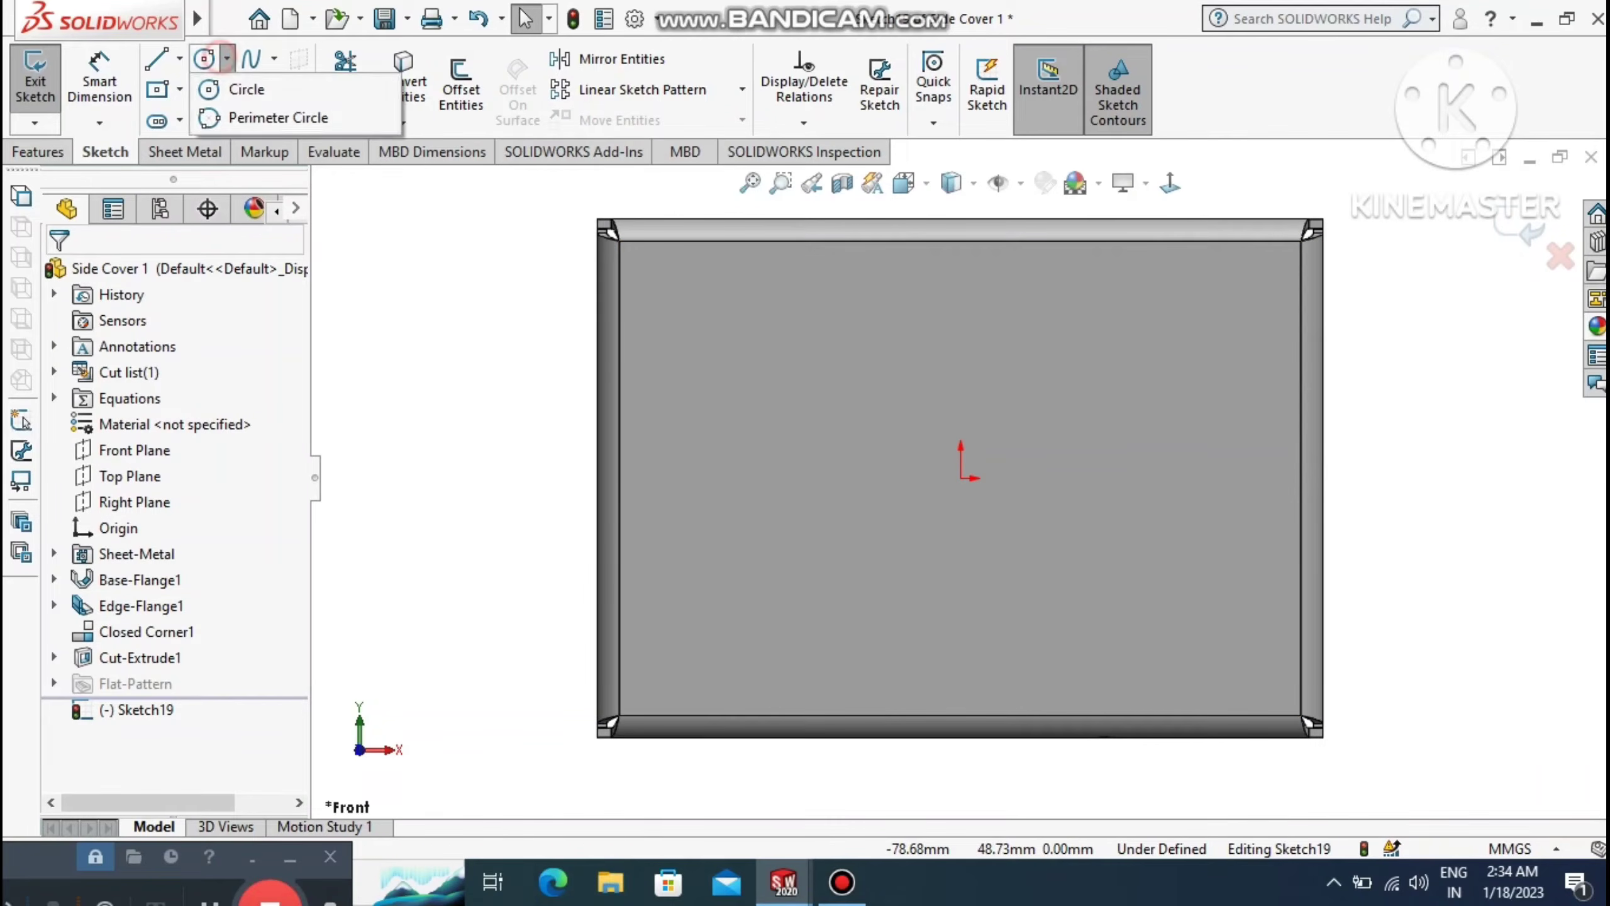
left_click(180, 59)
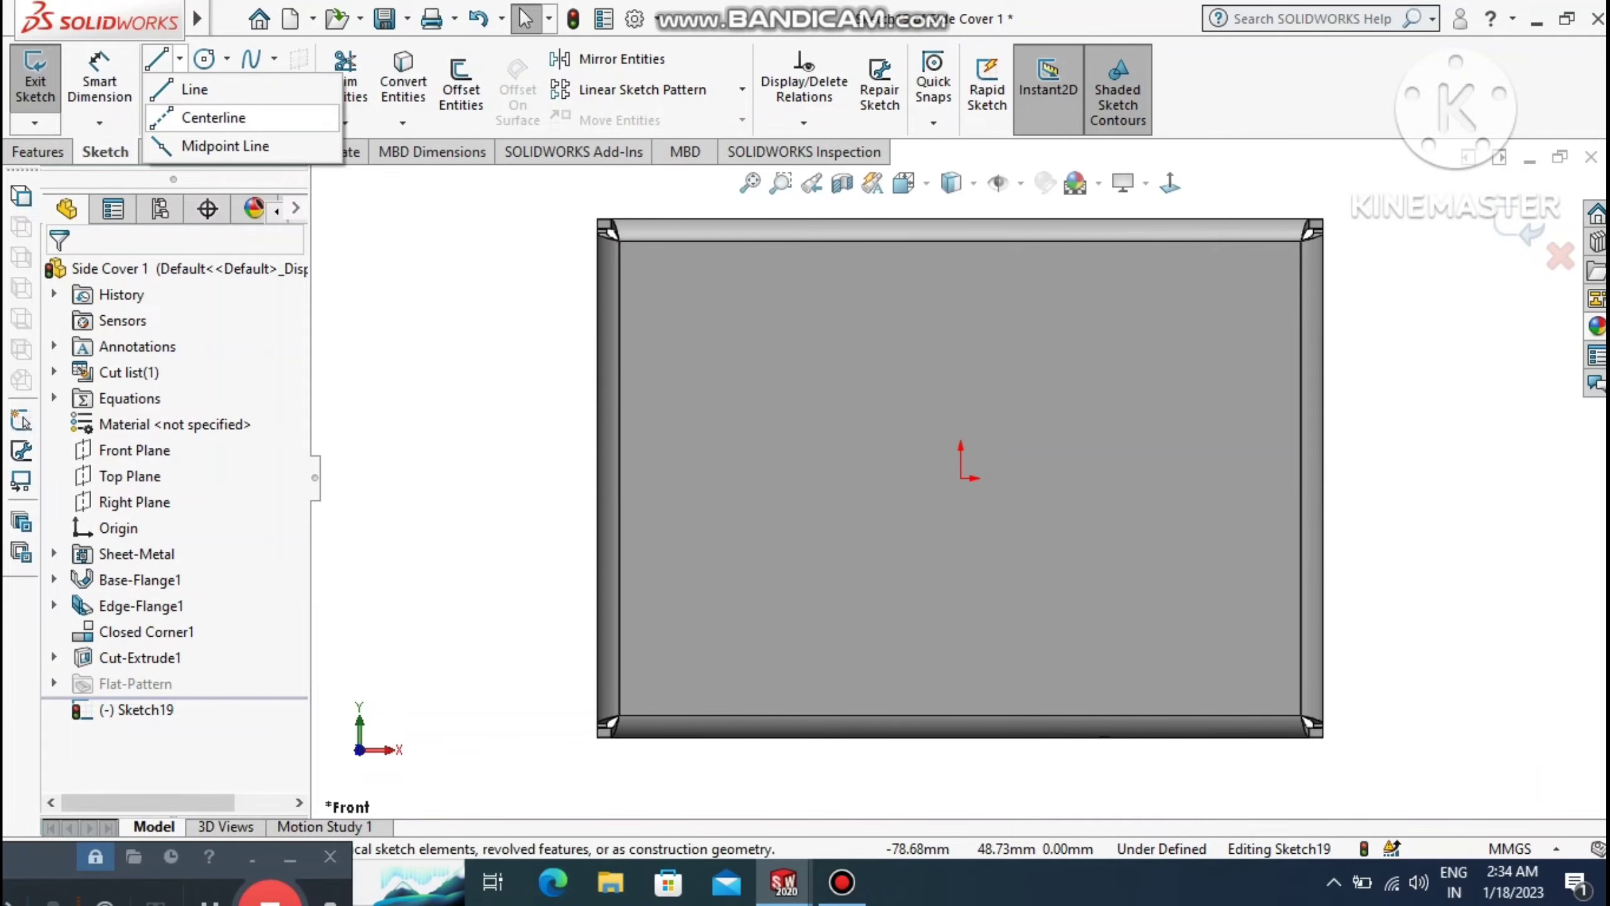
left_click(213, 118)
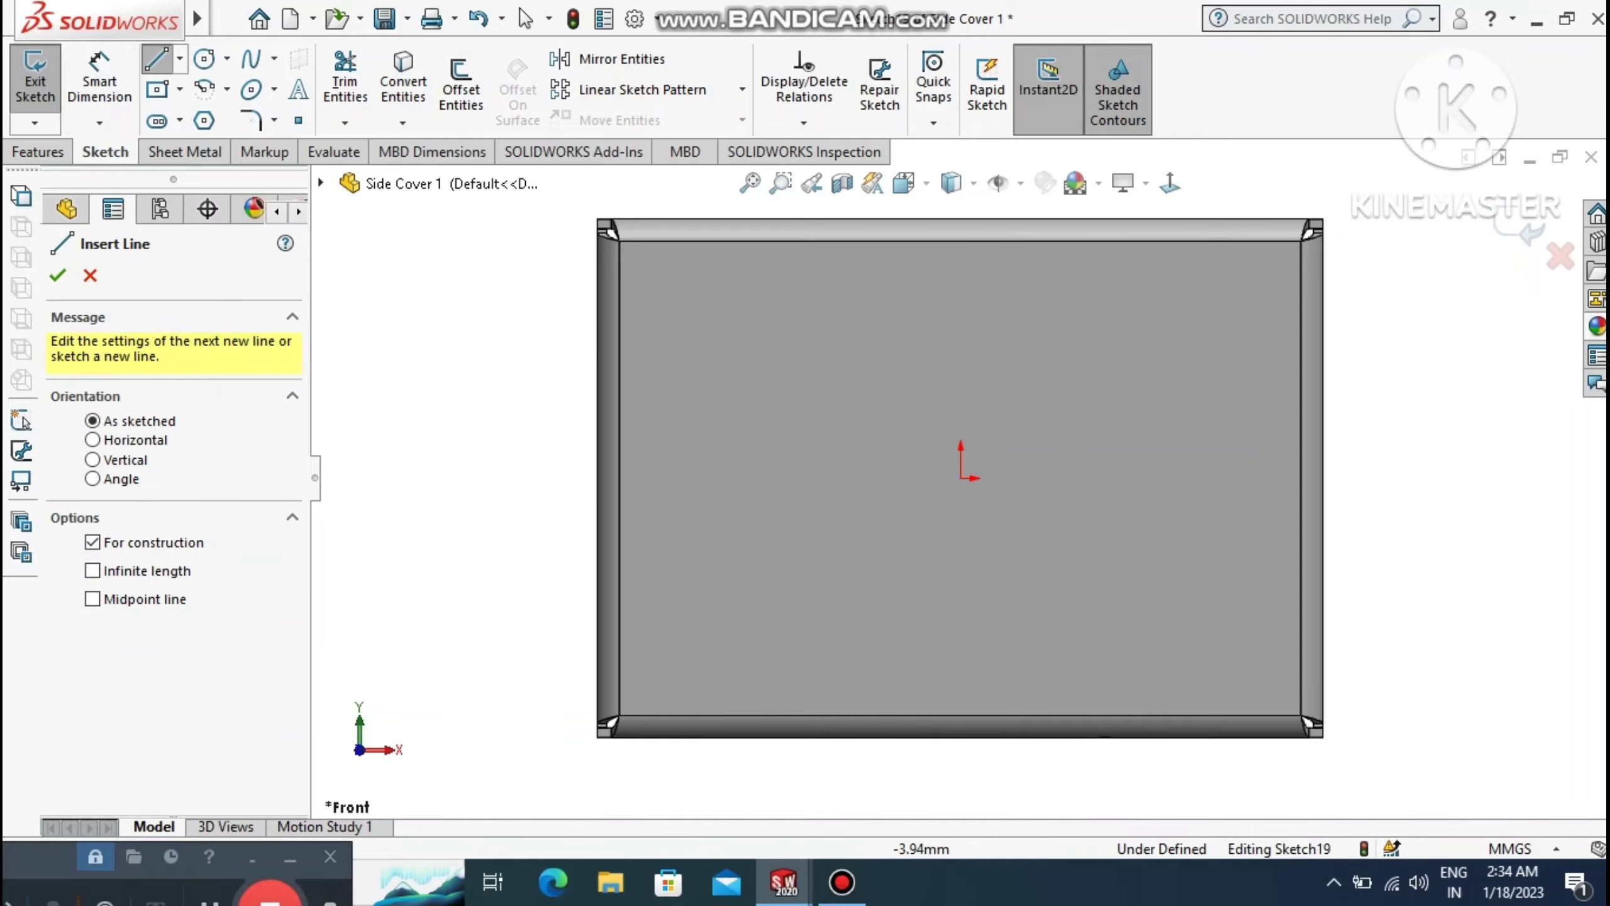
left_click(961, 241)
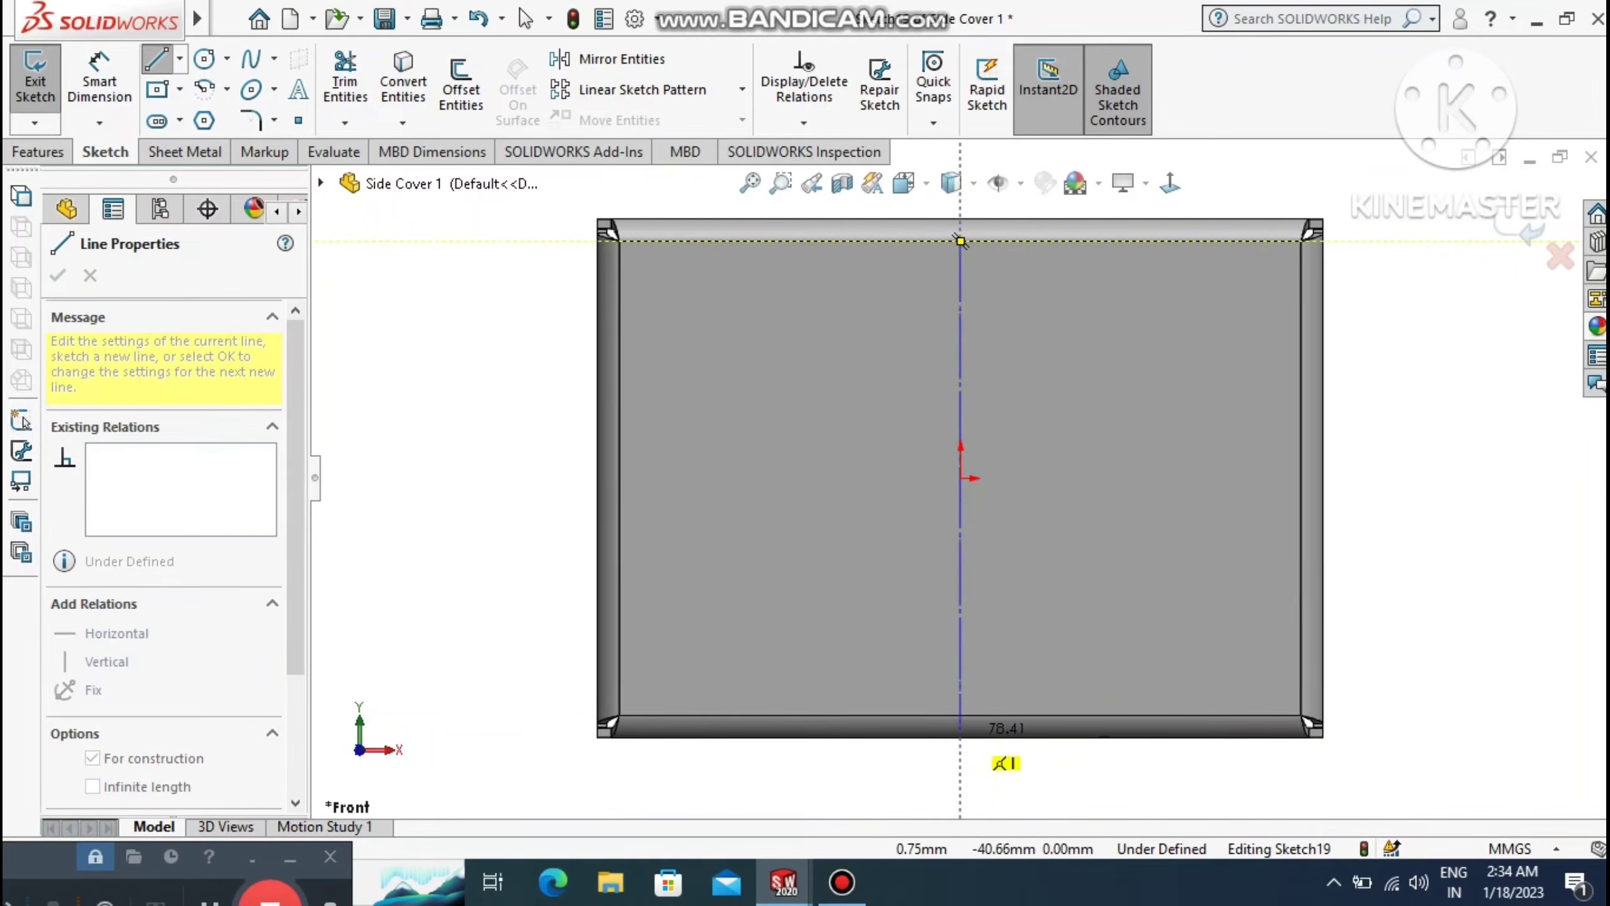
left_click(963, 738)
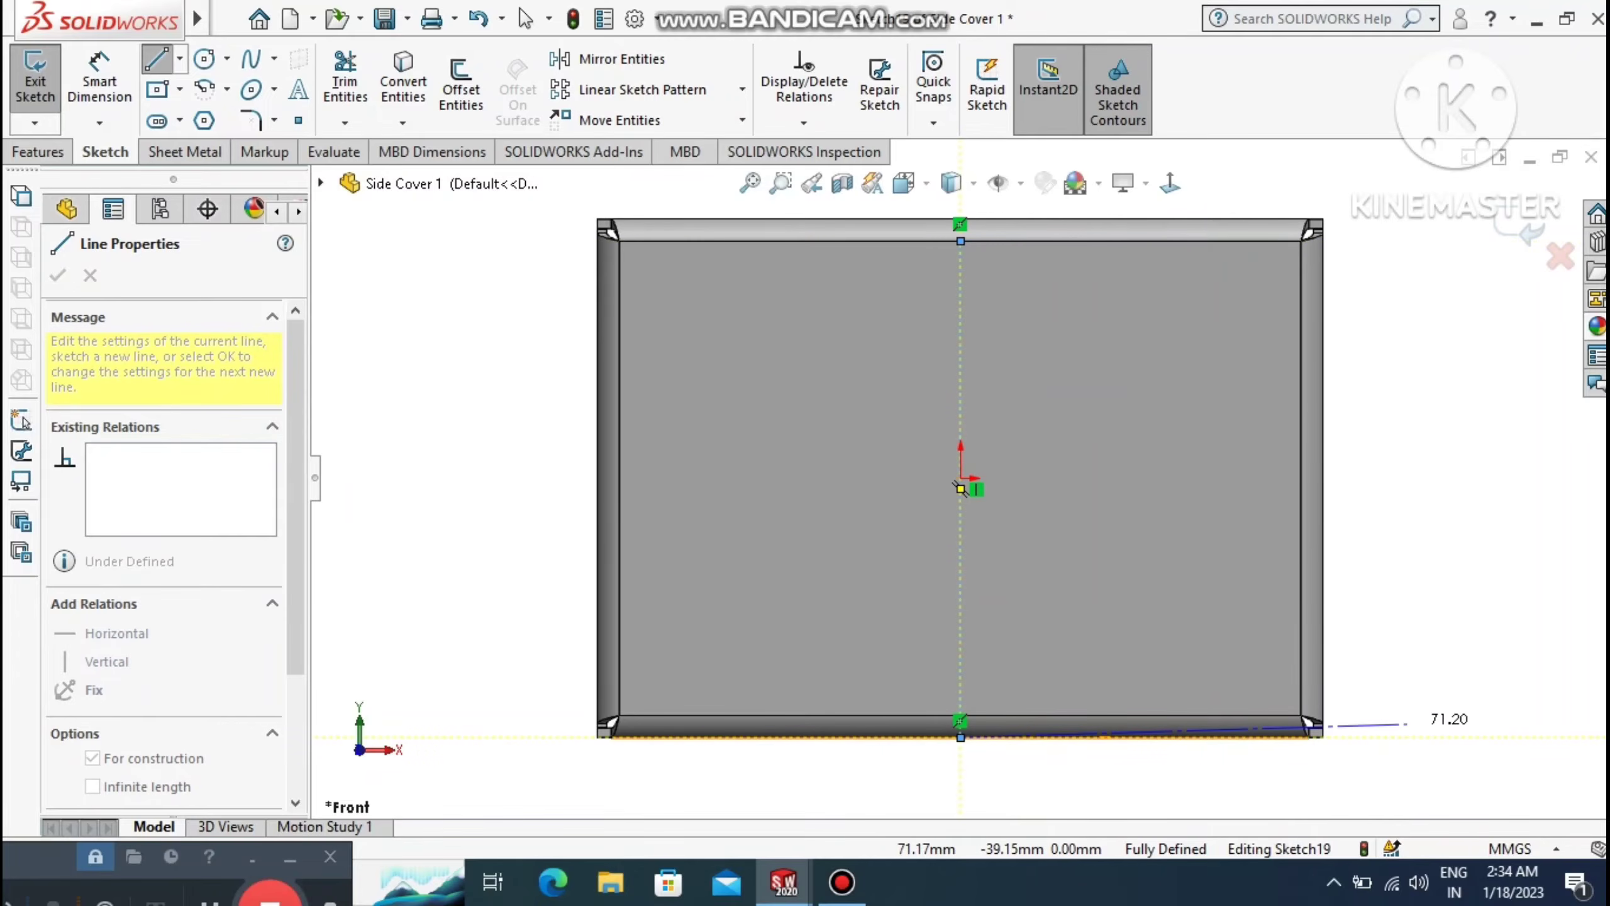
key("Escape")
key("Escape")
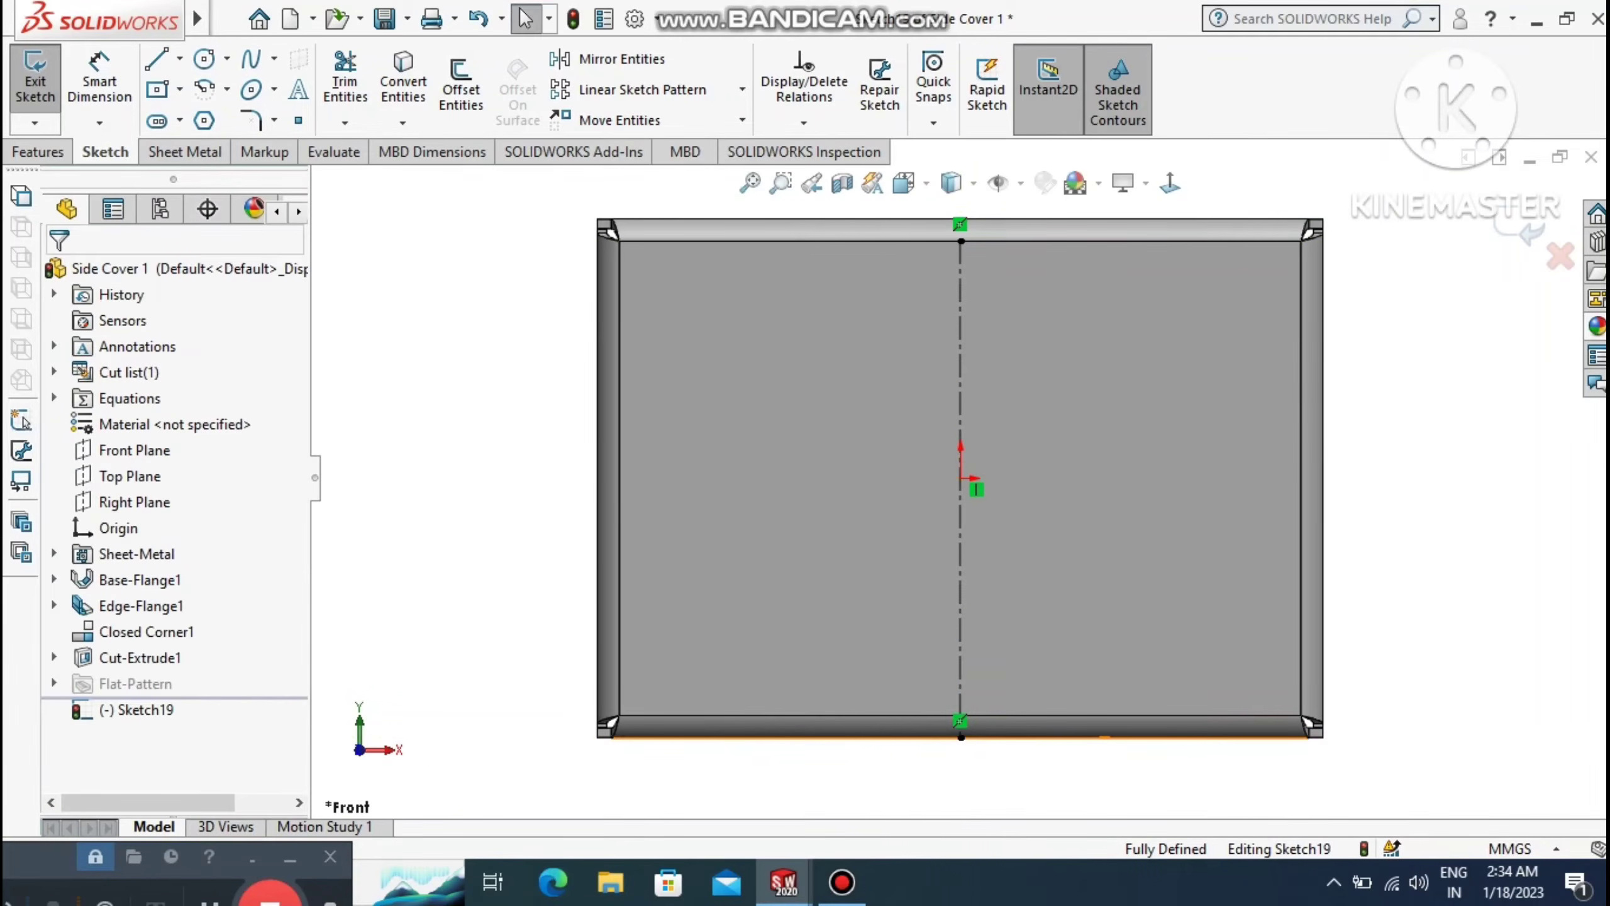
left_click(345, 76)
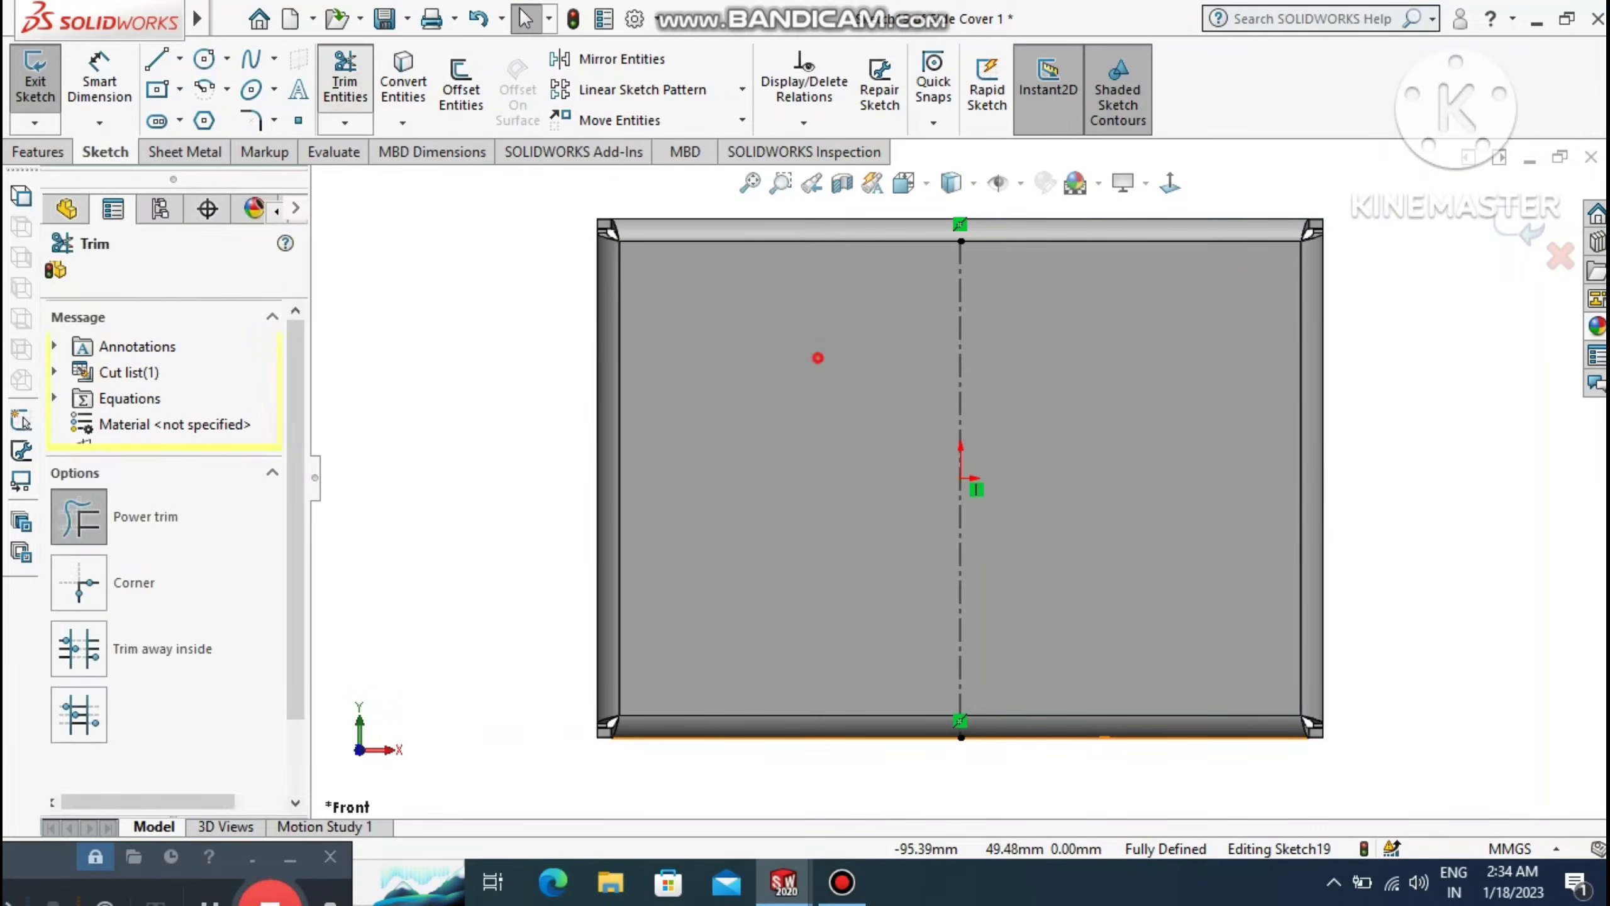
left_click_drag(819, 356, 967, 435)
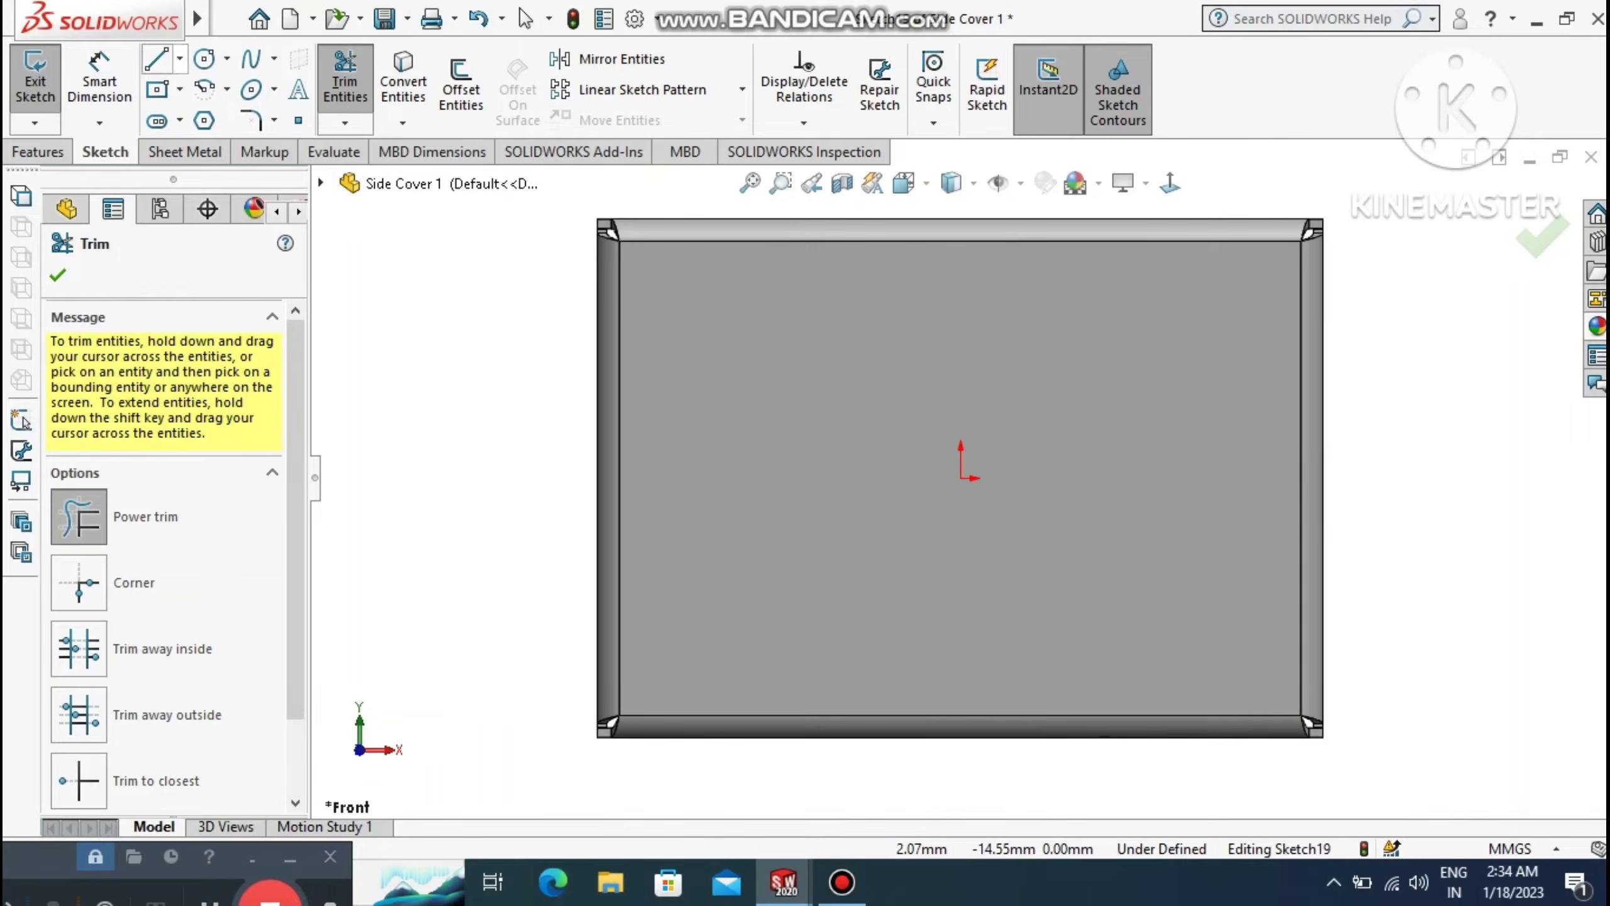
Draw a vertical centerline from the origin to the midpoint of the face's upper edge.
left_click(179, 59)
left_click(412, 103)
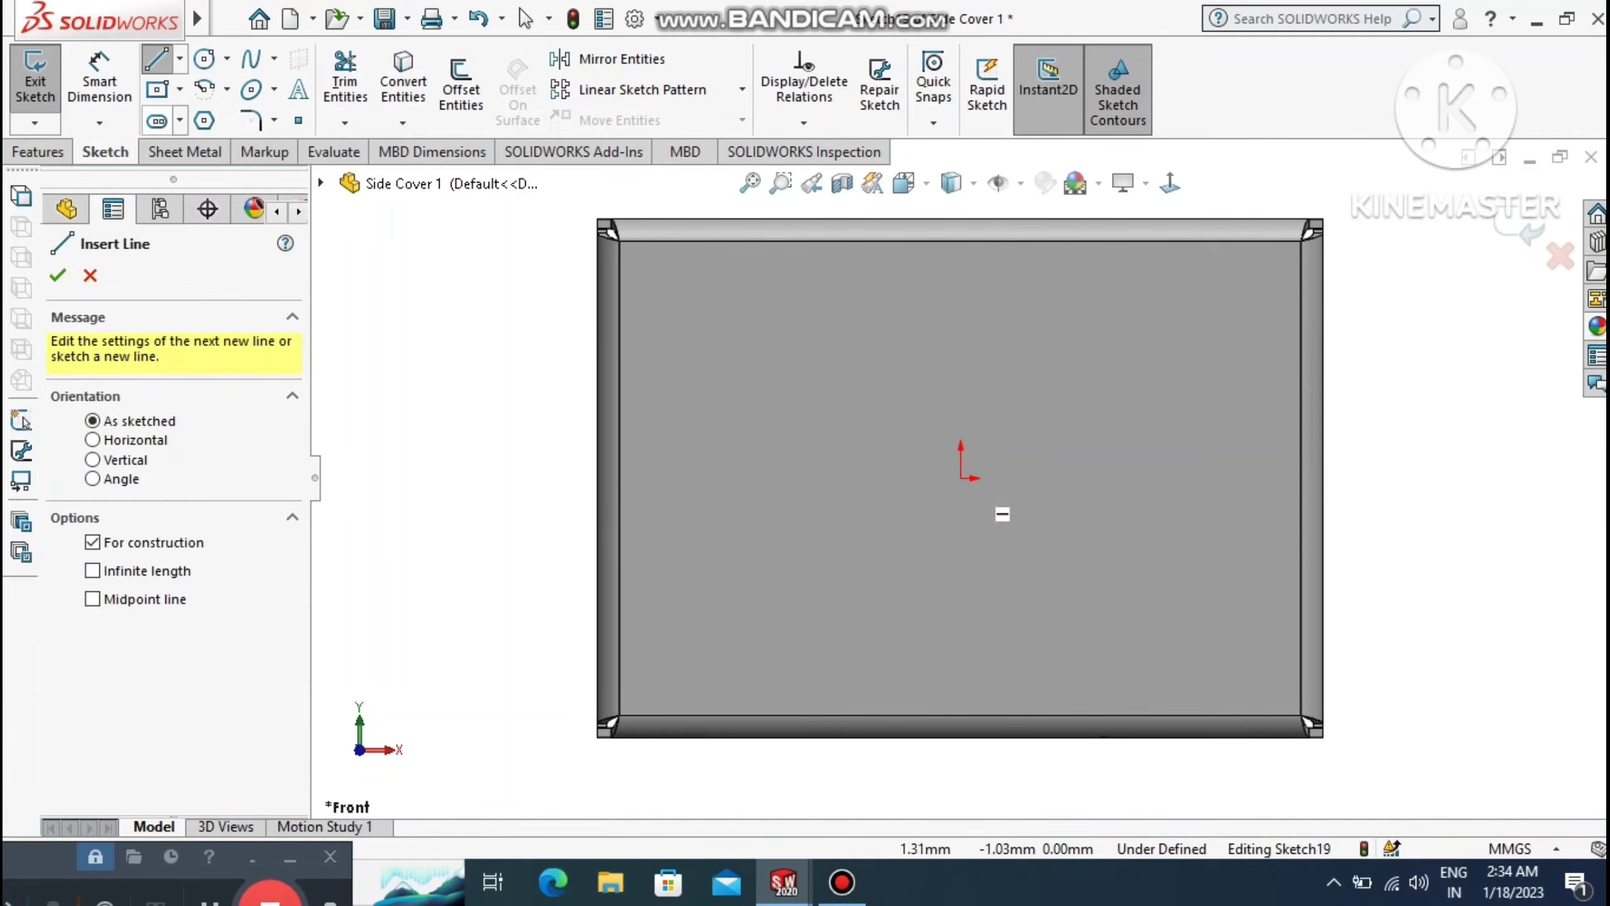
left_click(961, 477)
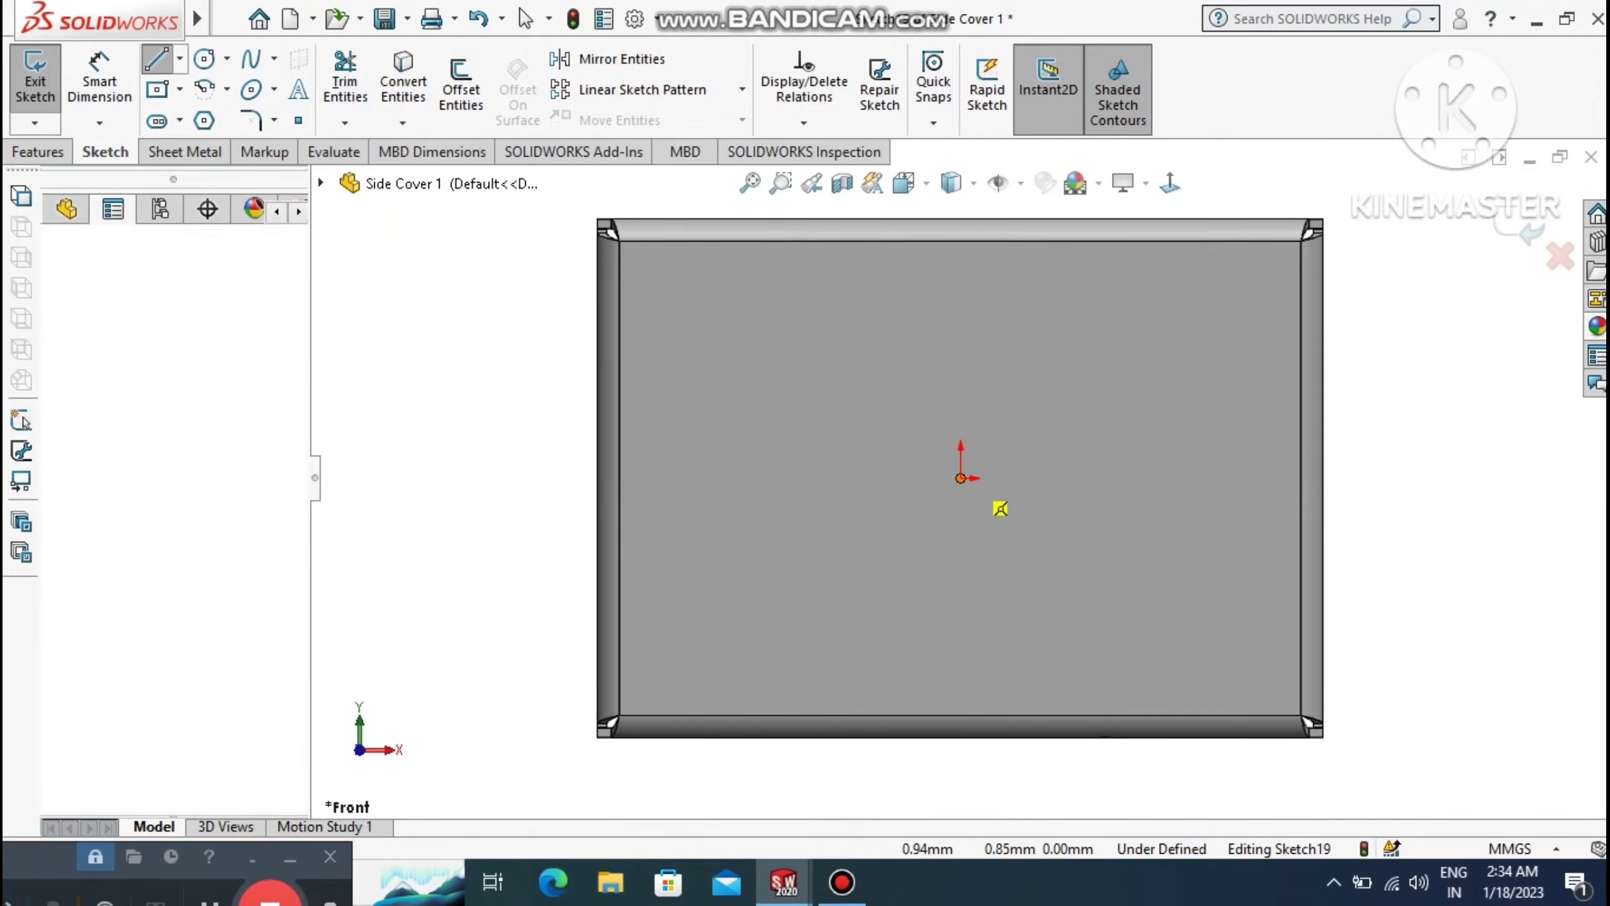
left_click(961, 240)
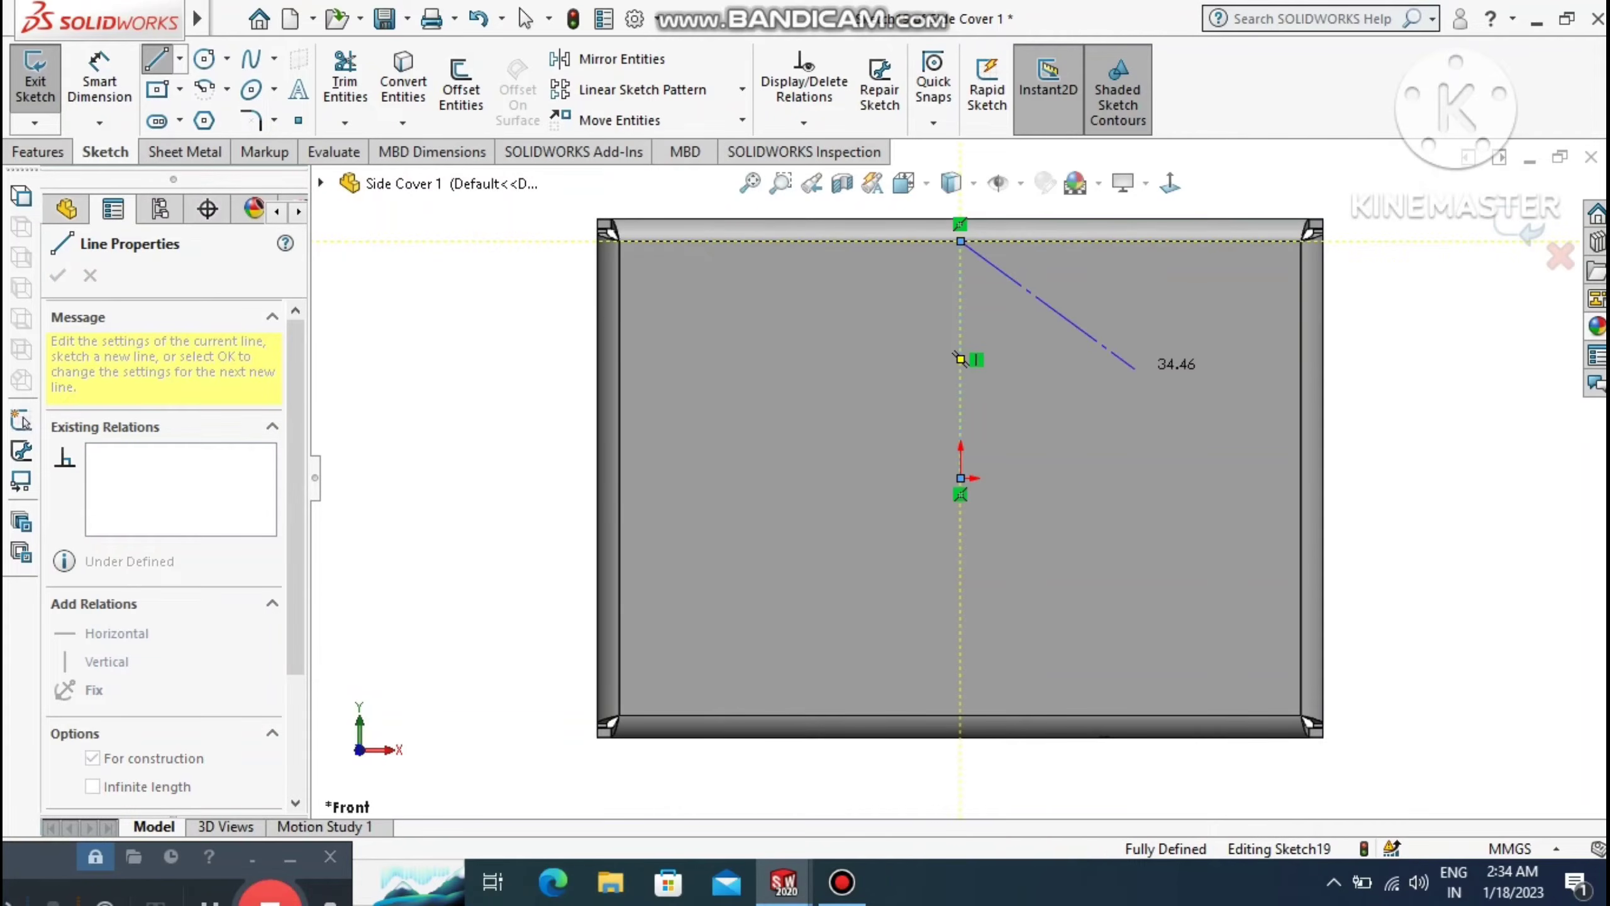
key("Escape")
Draw a horizontal centerline from the origin to the midpoint of the face's right edge.
left_click(180, 59)
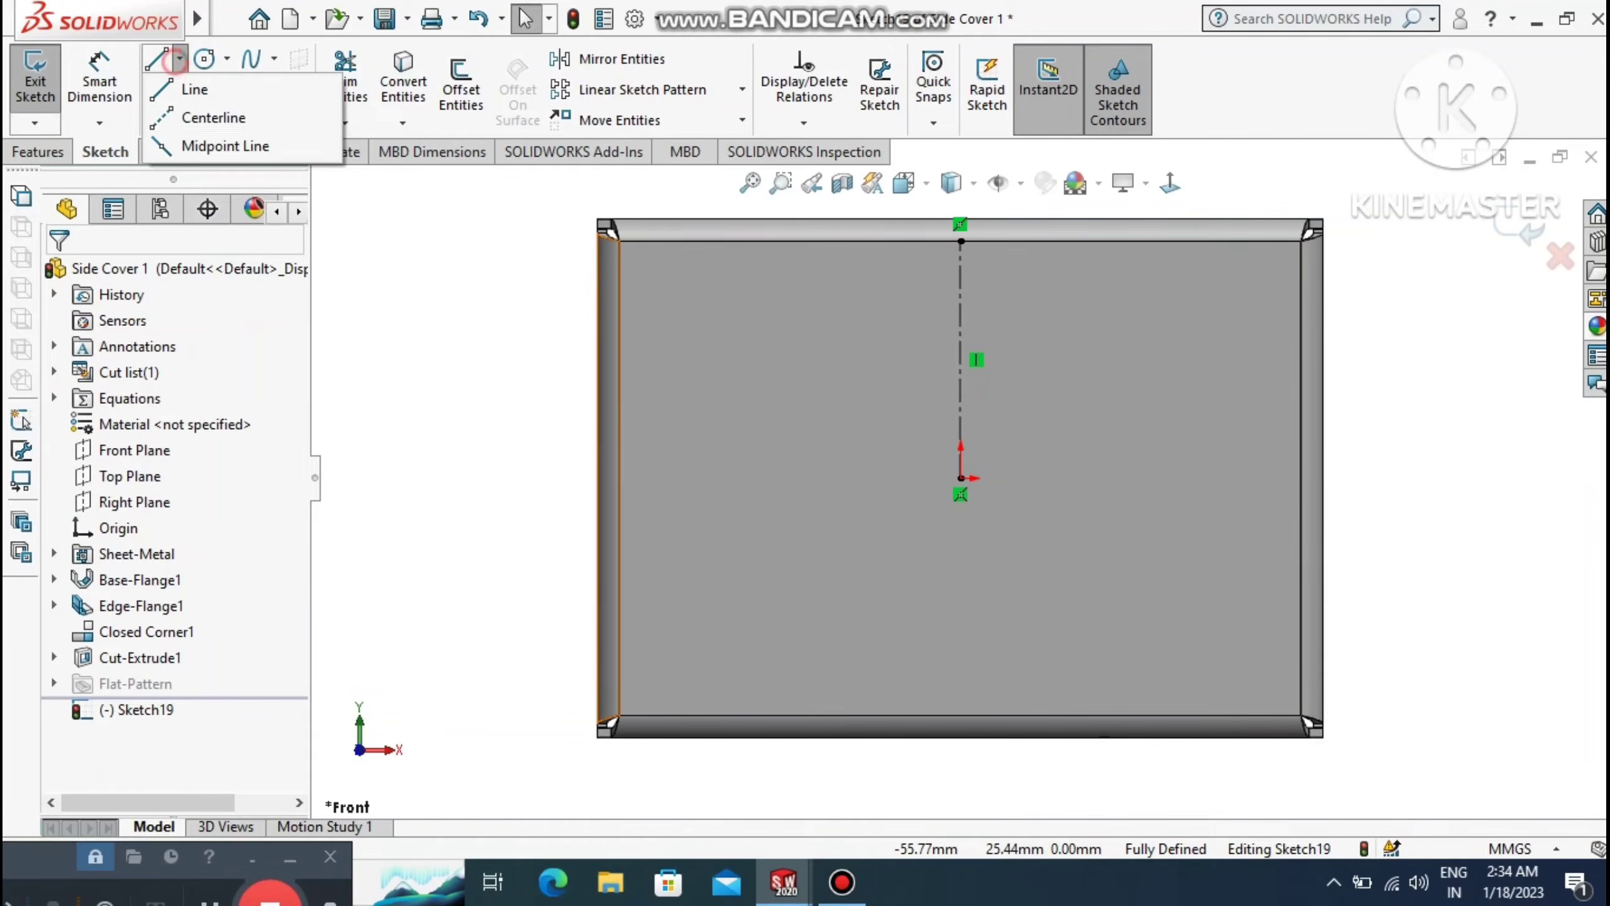
left_click(196, 118)
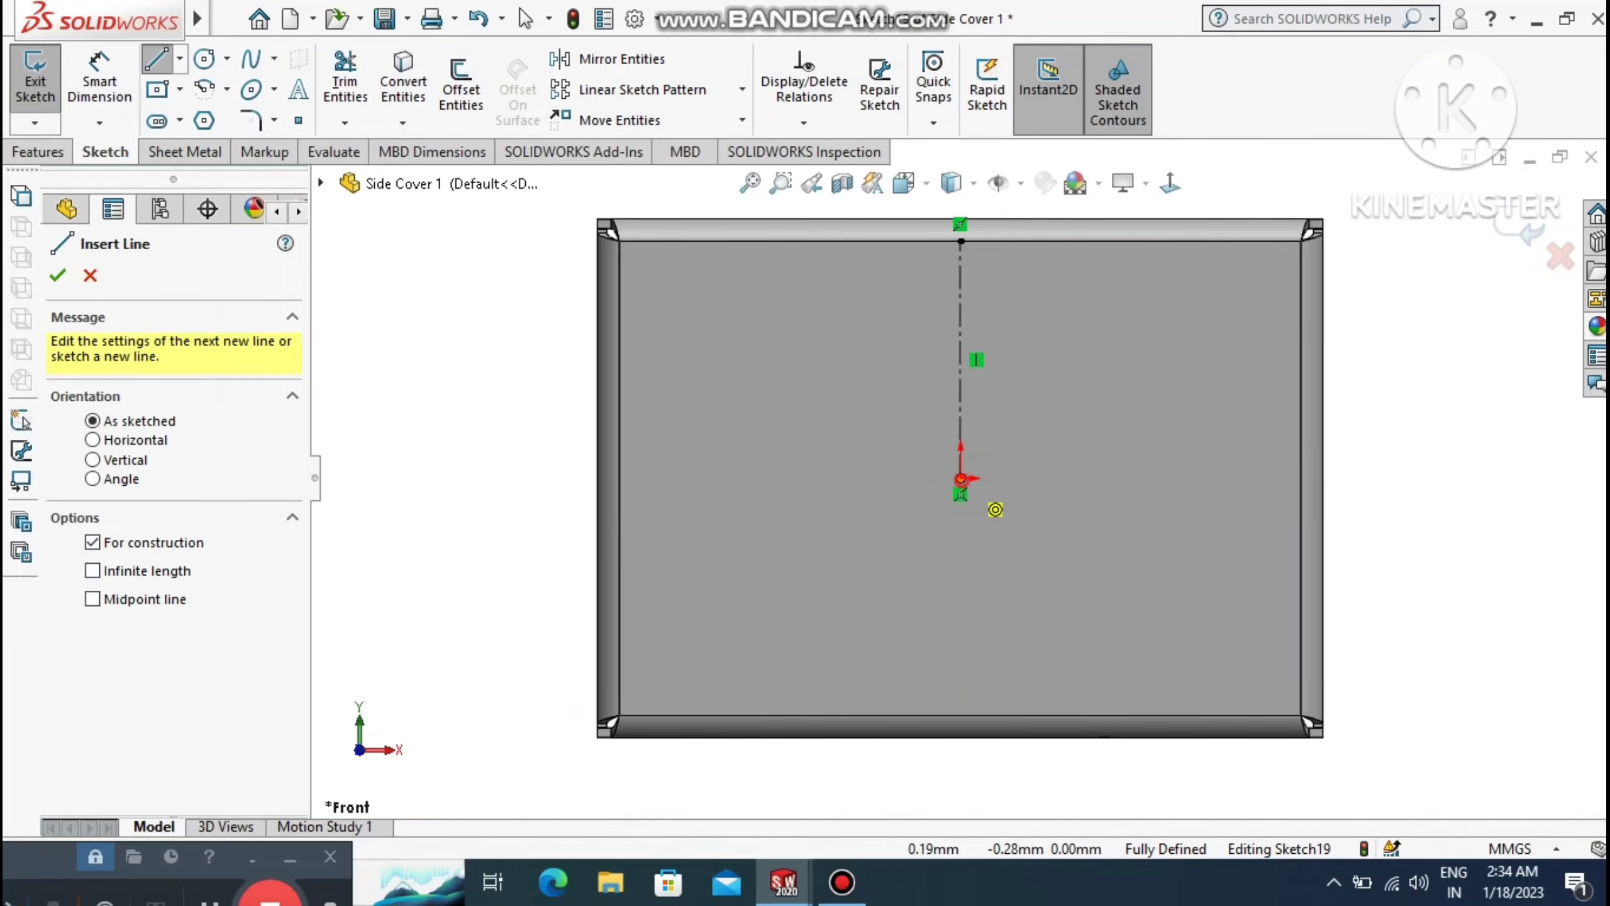
left_click(961, 478)
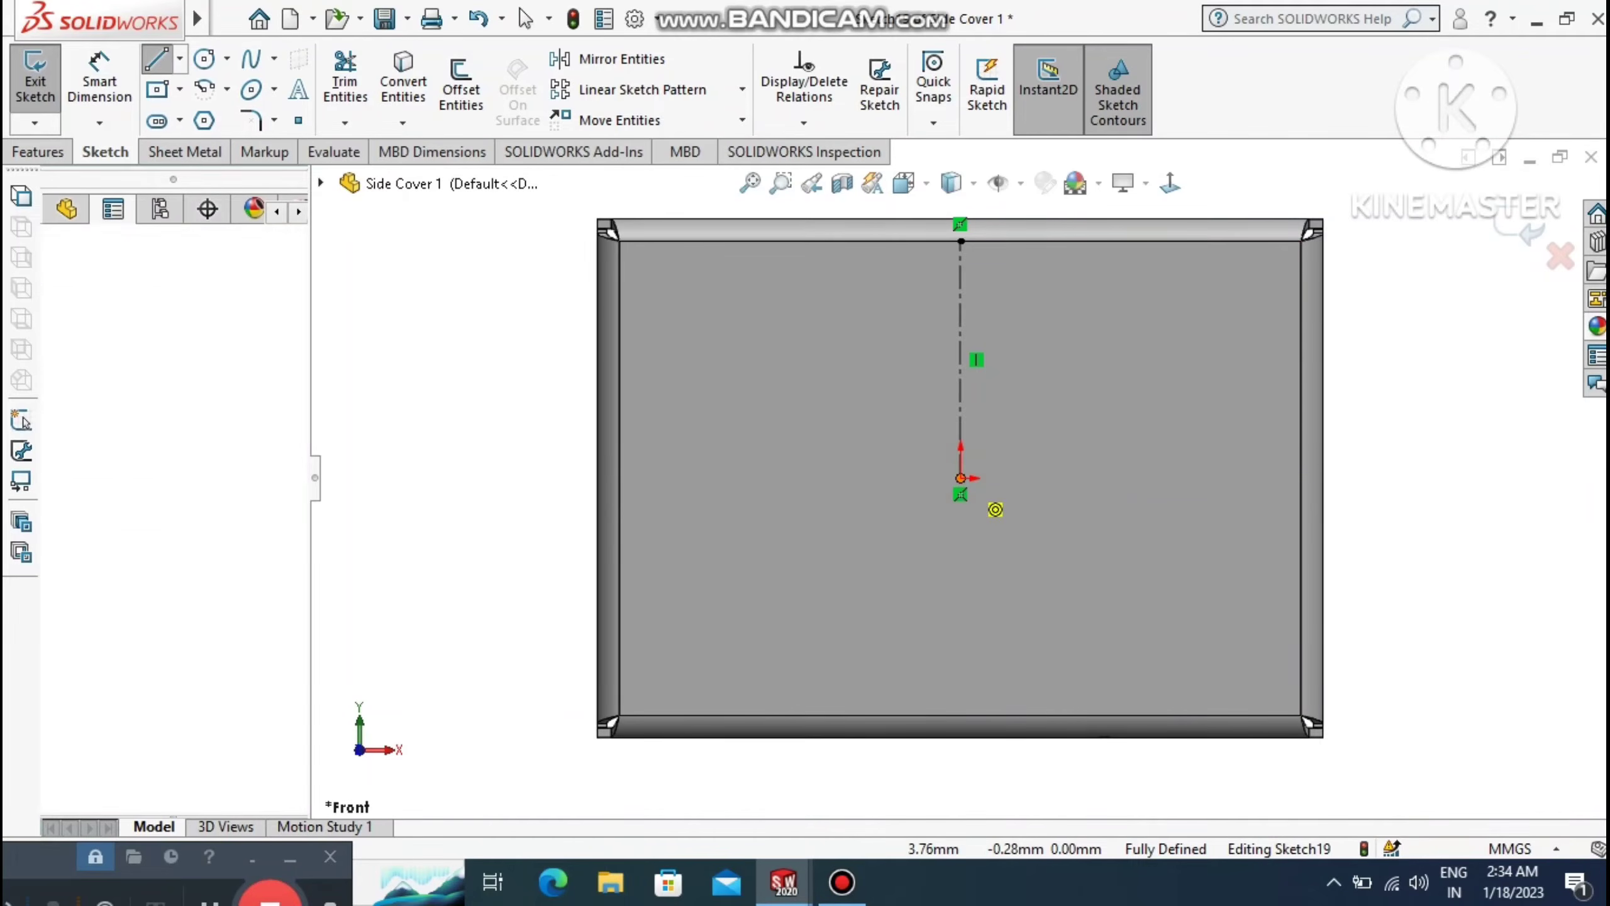
left_click(1301, 478)
key("Escape")
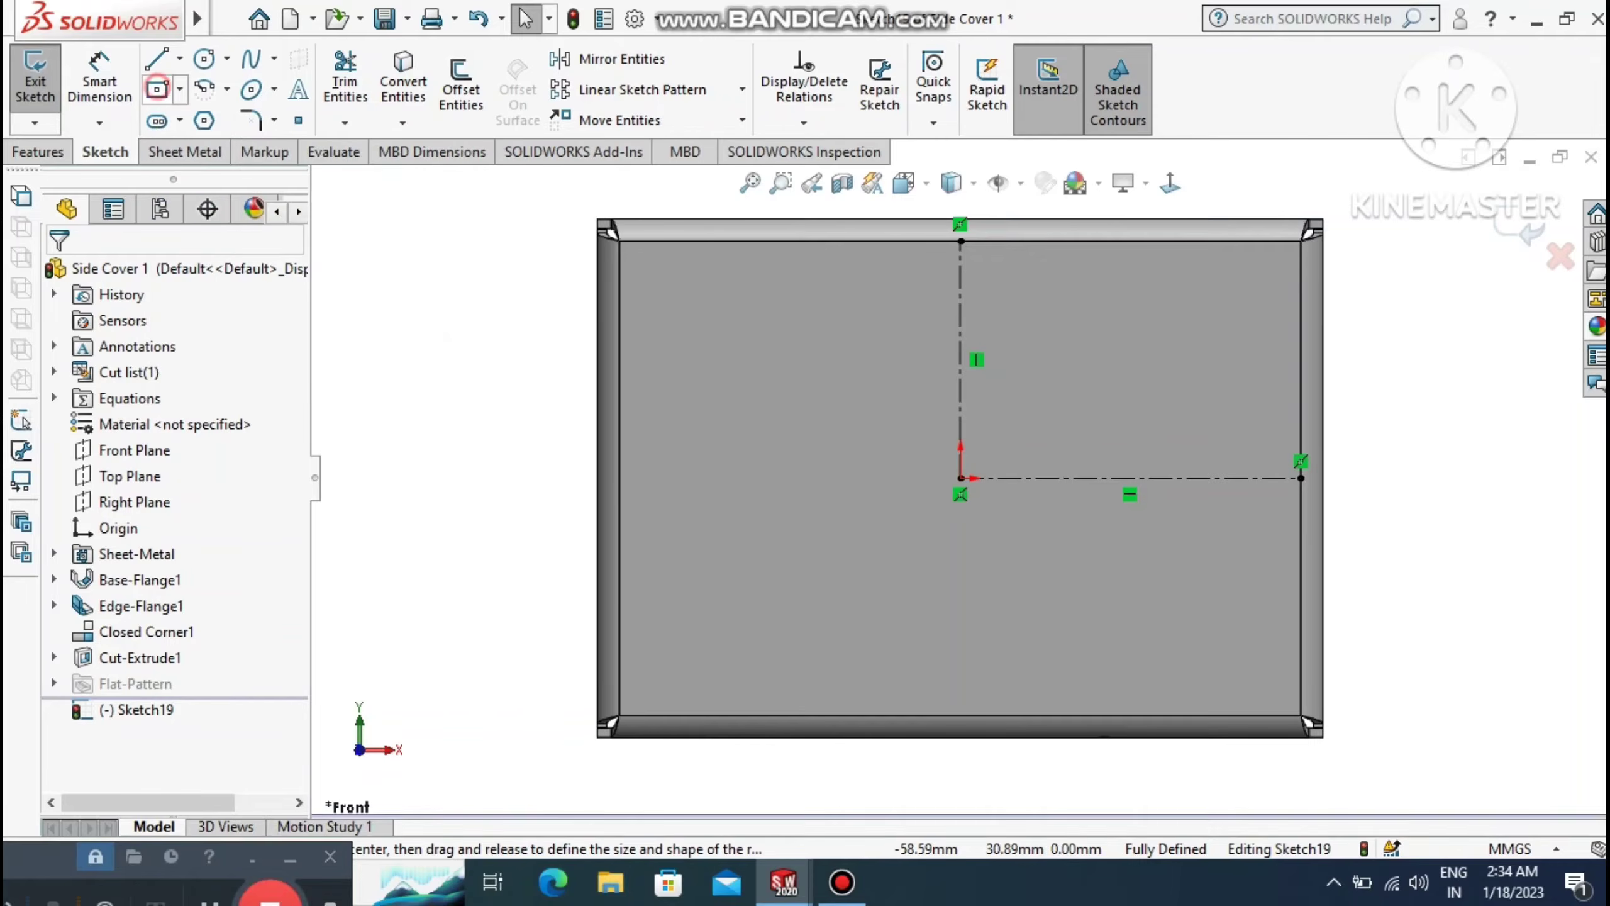
Sketch a center rectangle about 23 mm wide and 14 mm high in the face's upper-right quadrant.
left_click(157, 89)
left_click(1113, 331)
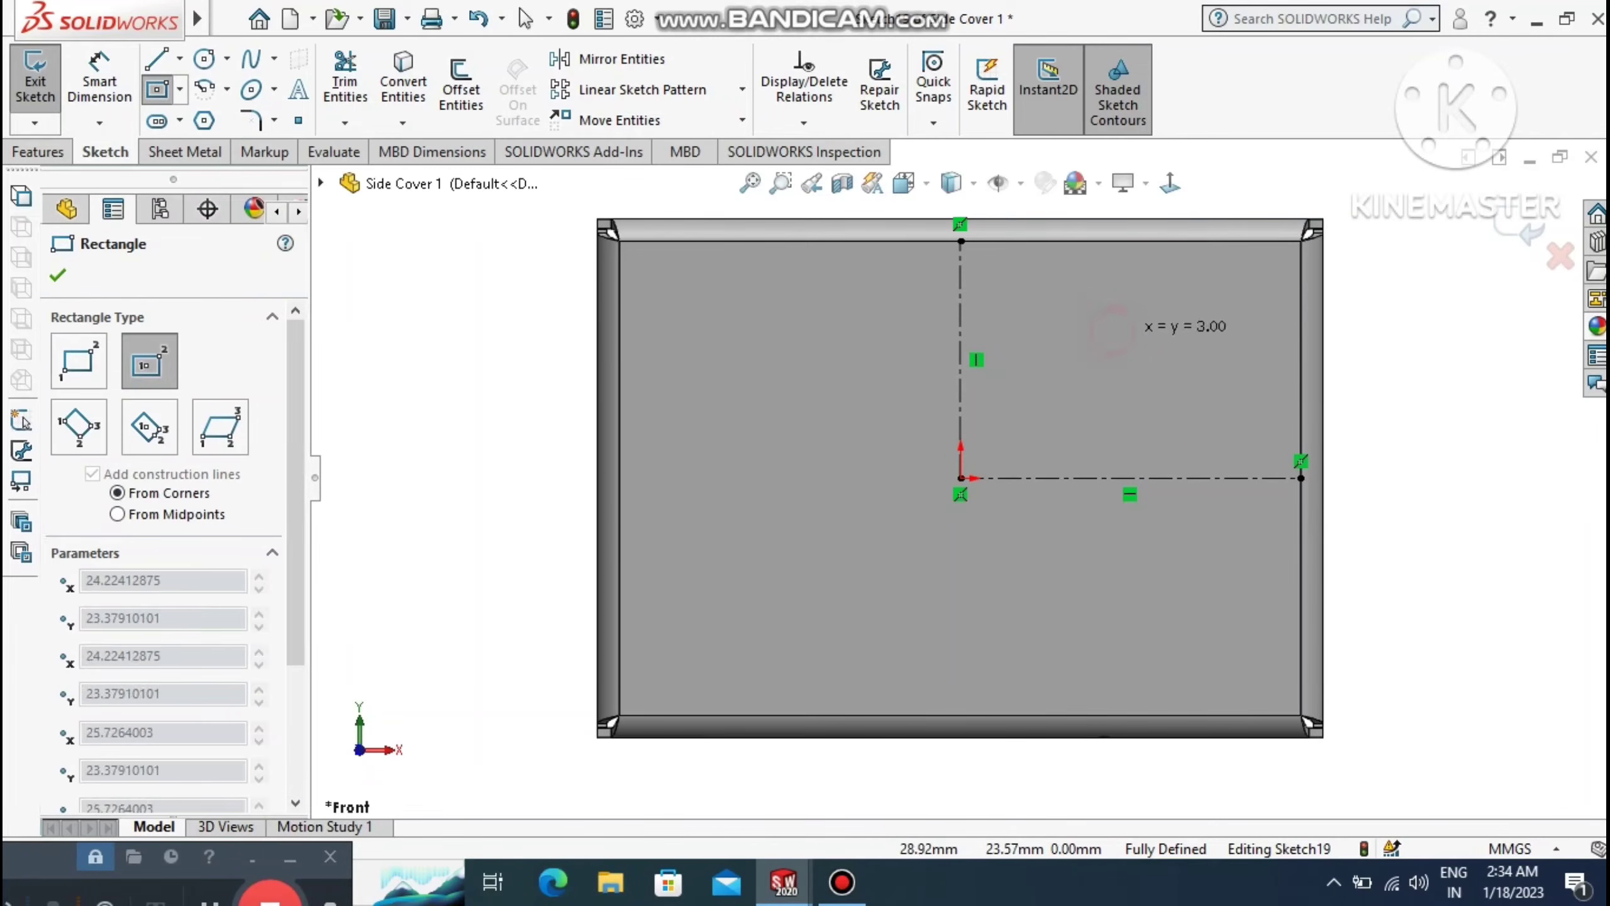
left_click(1186, 287)
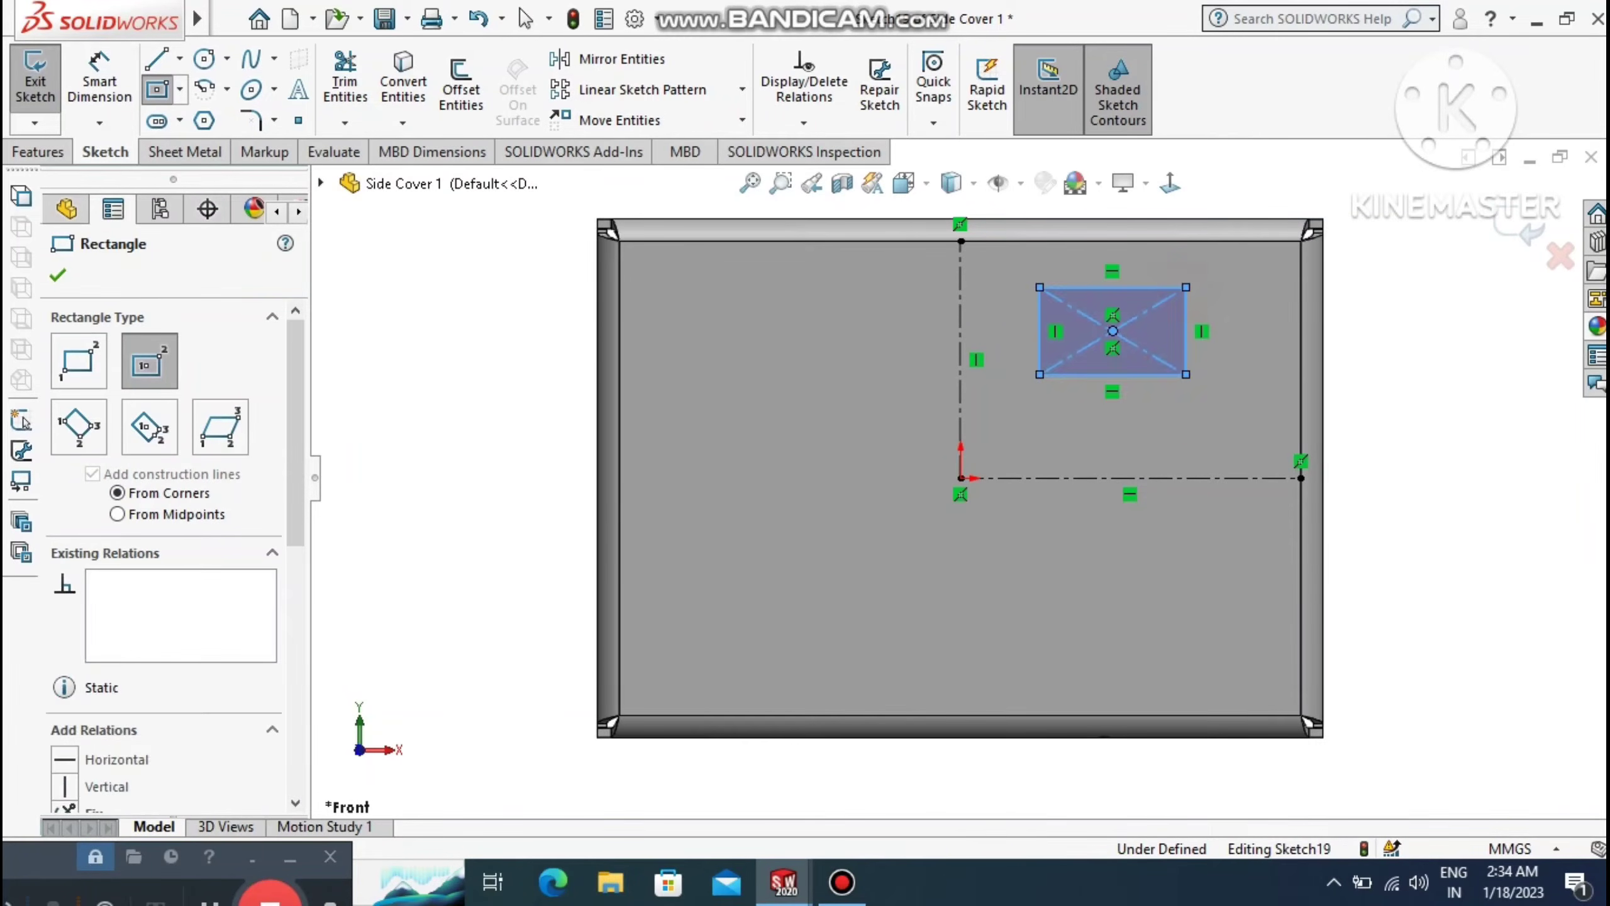
key("Escape")
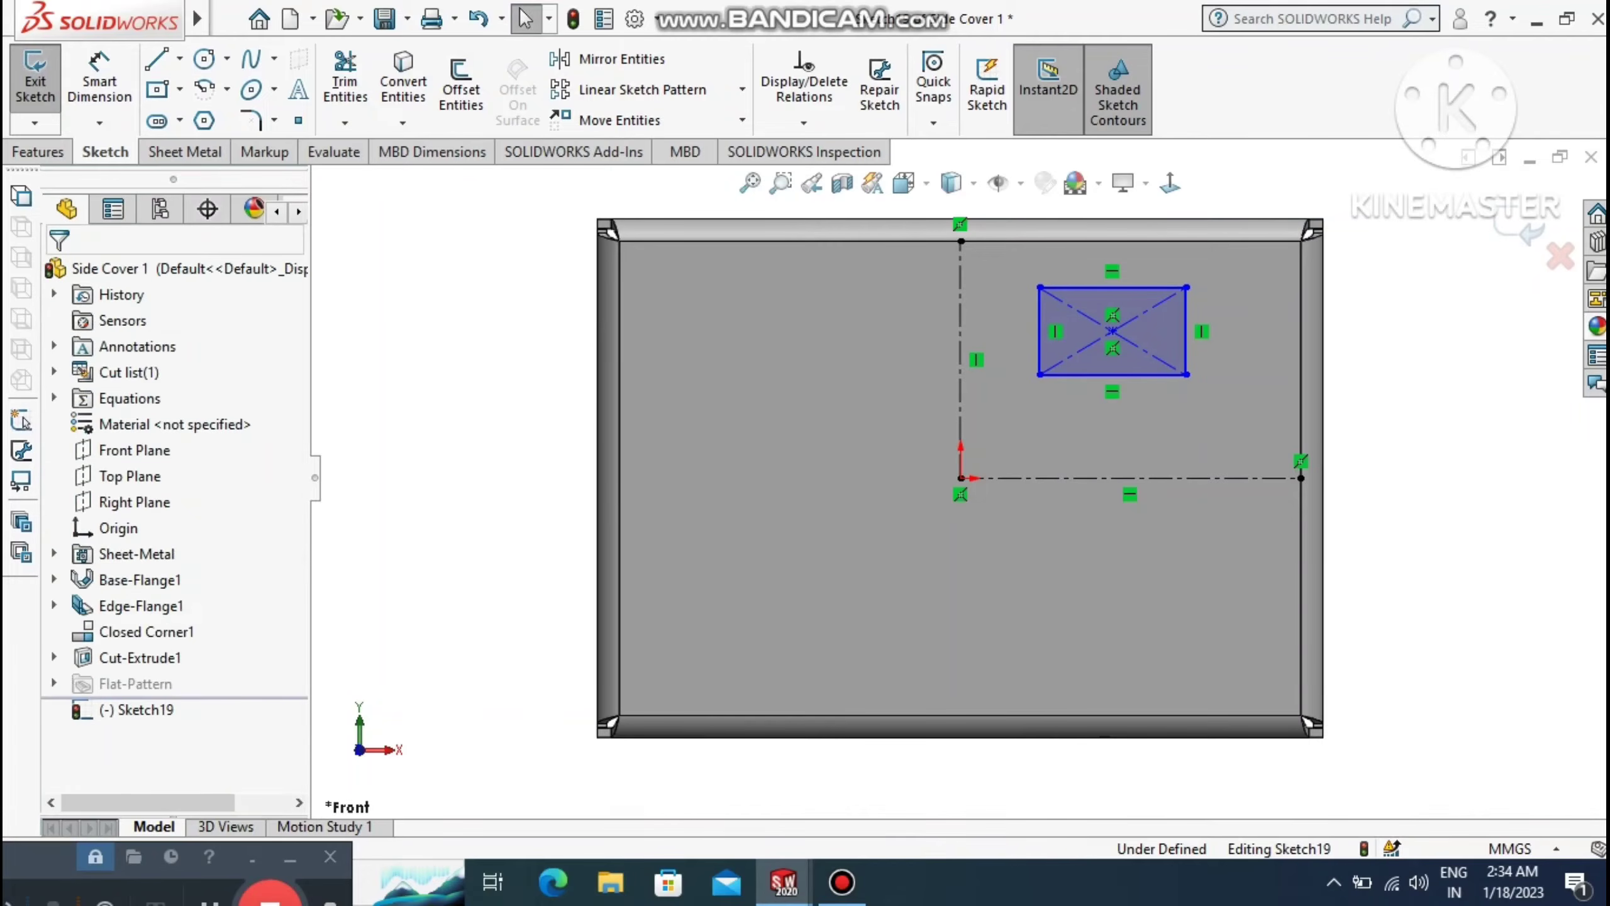
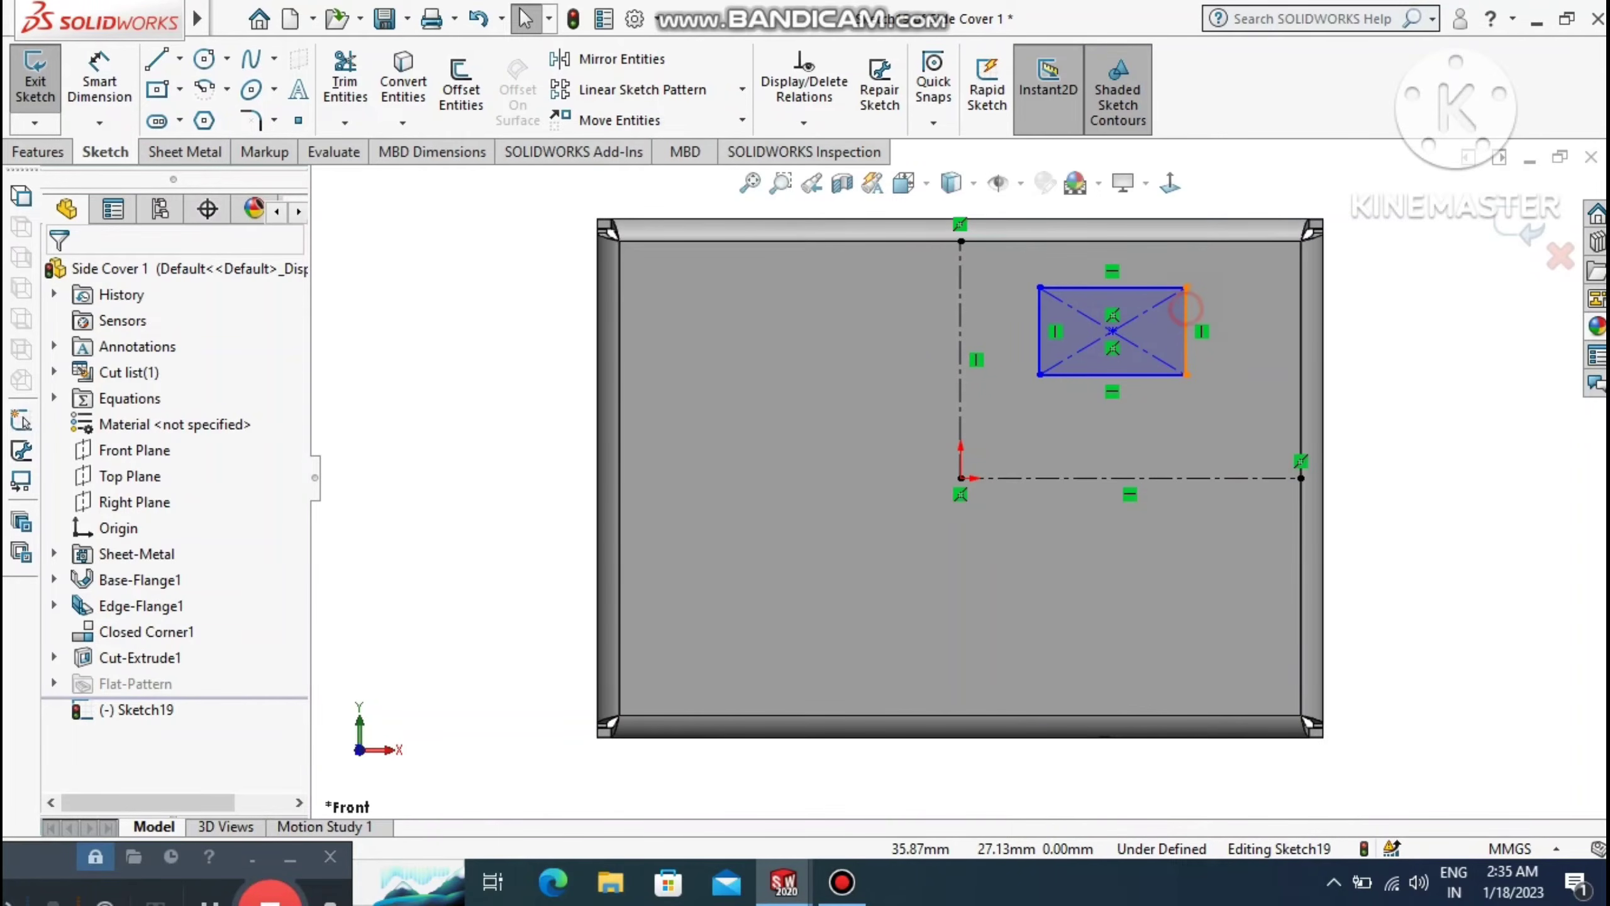
Dimension the rectangle's height and set it to 20 mm.
left_click(1186, 311)
left_click(99, 81)
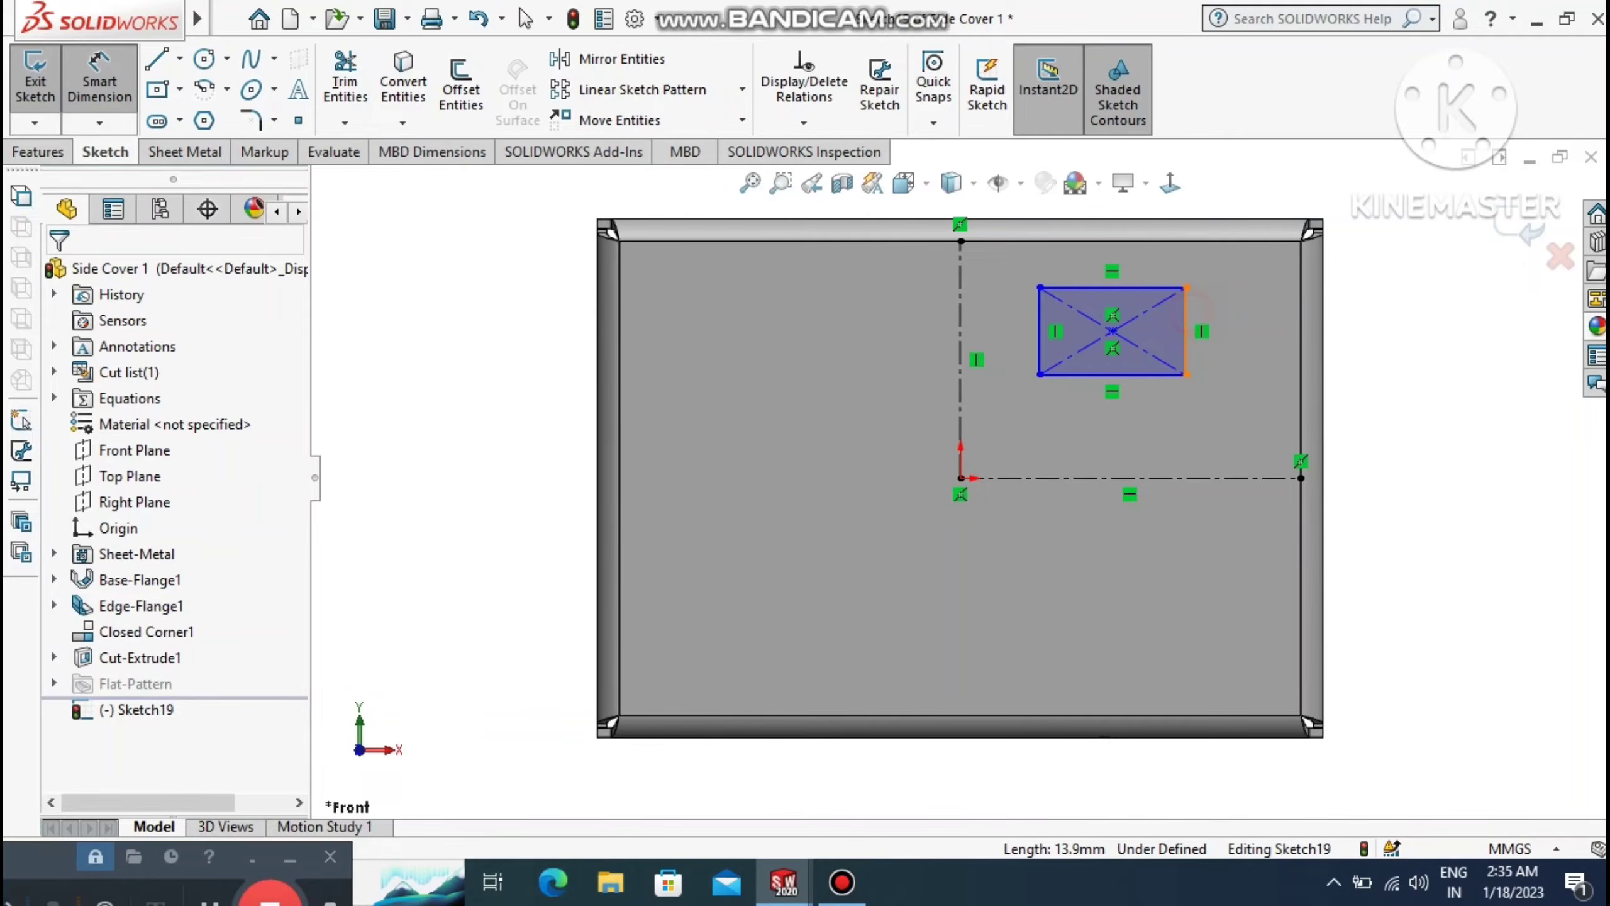
left_click(1186, 330)
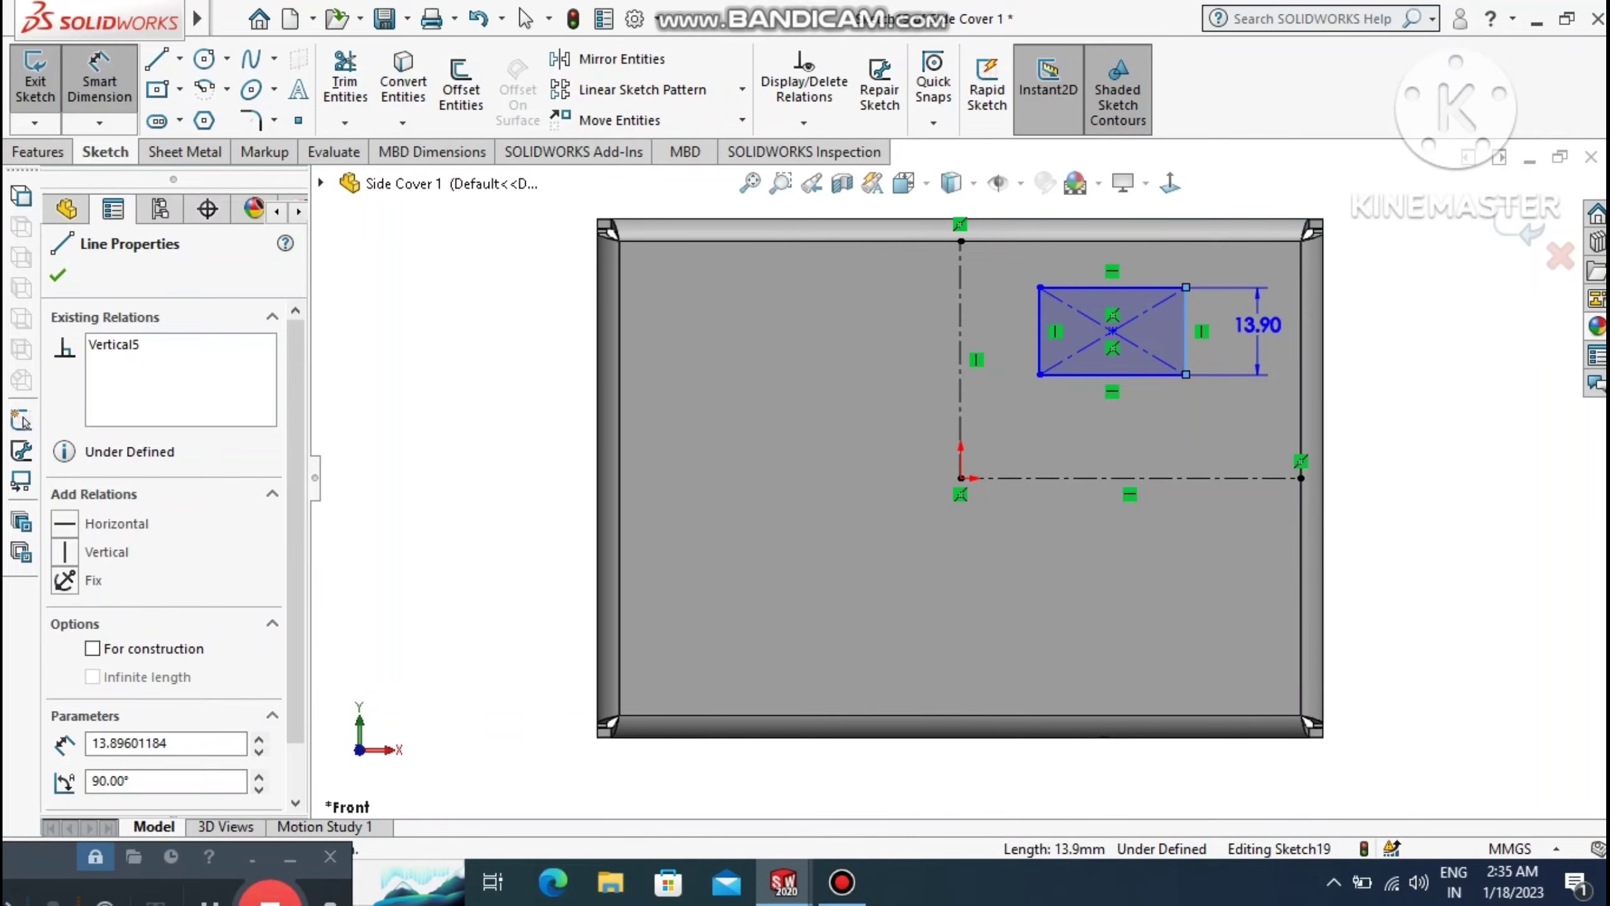
left_click(1258, 324)
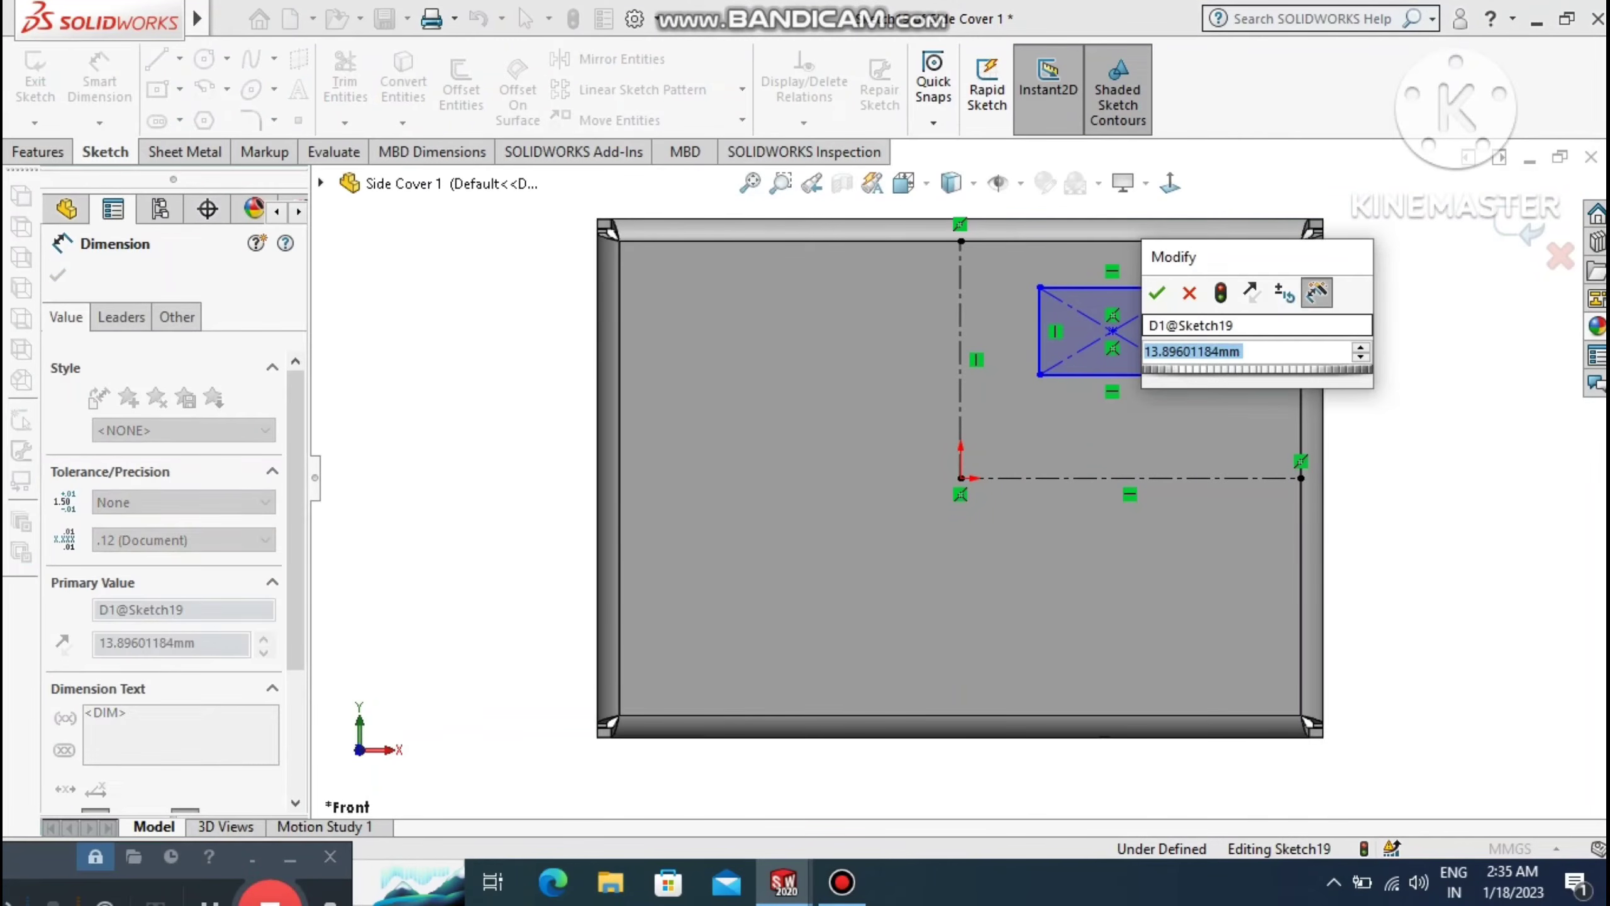
type("20")
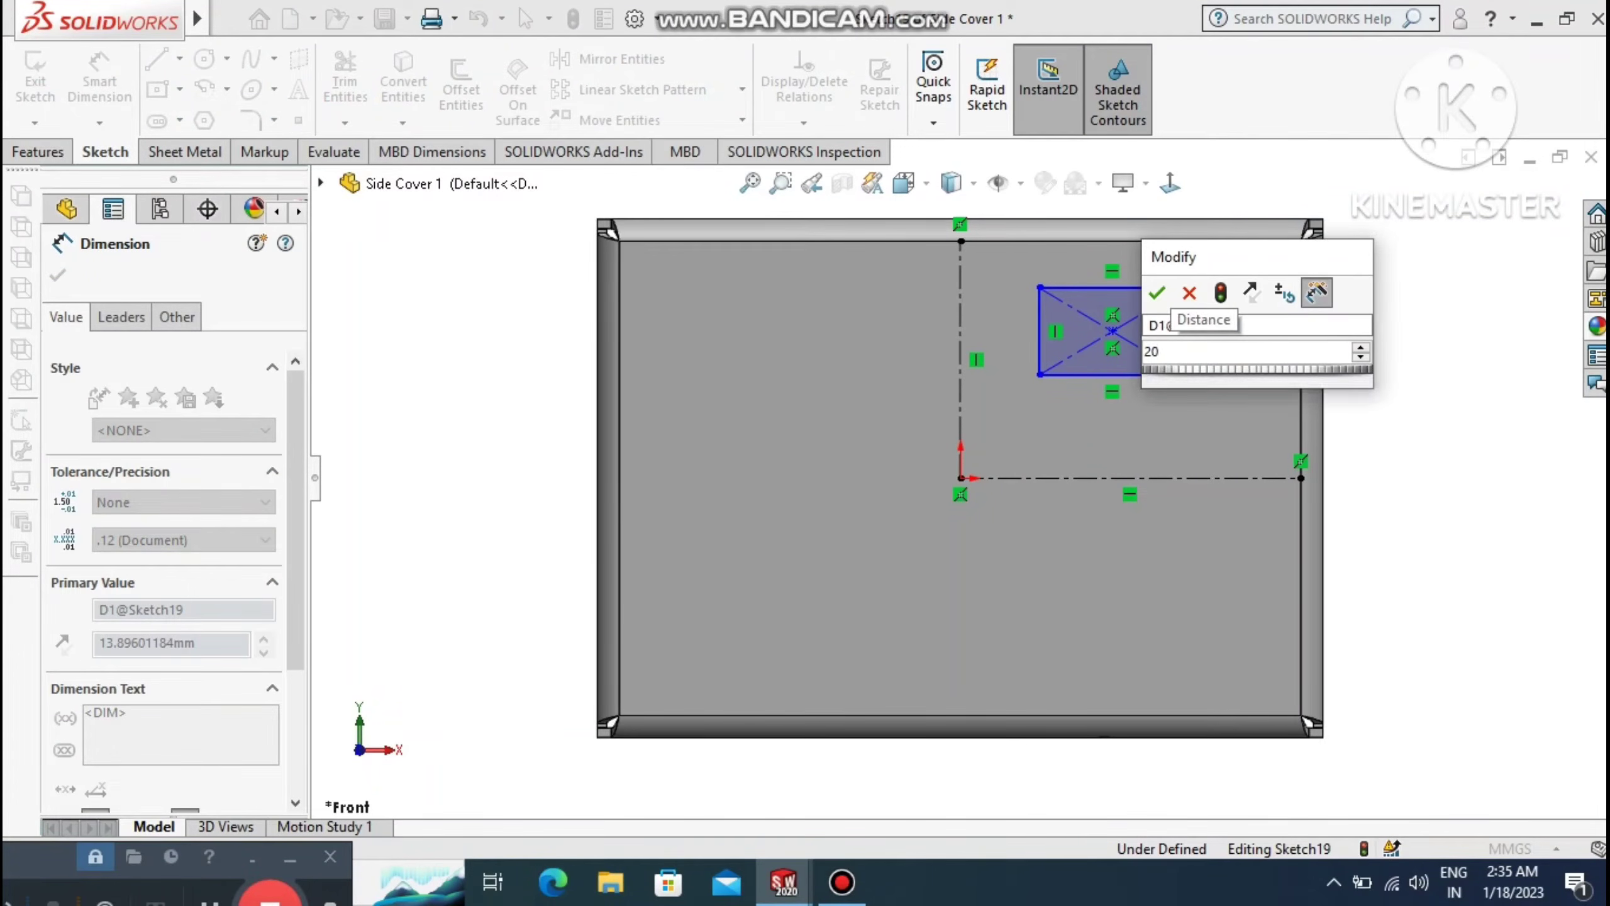
key("Return")
left_click(1447, 341)
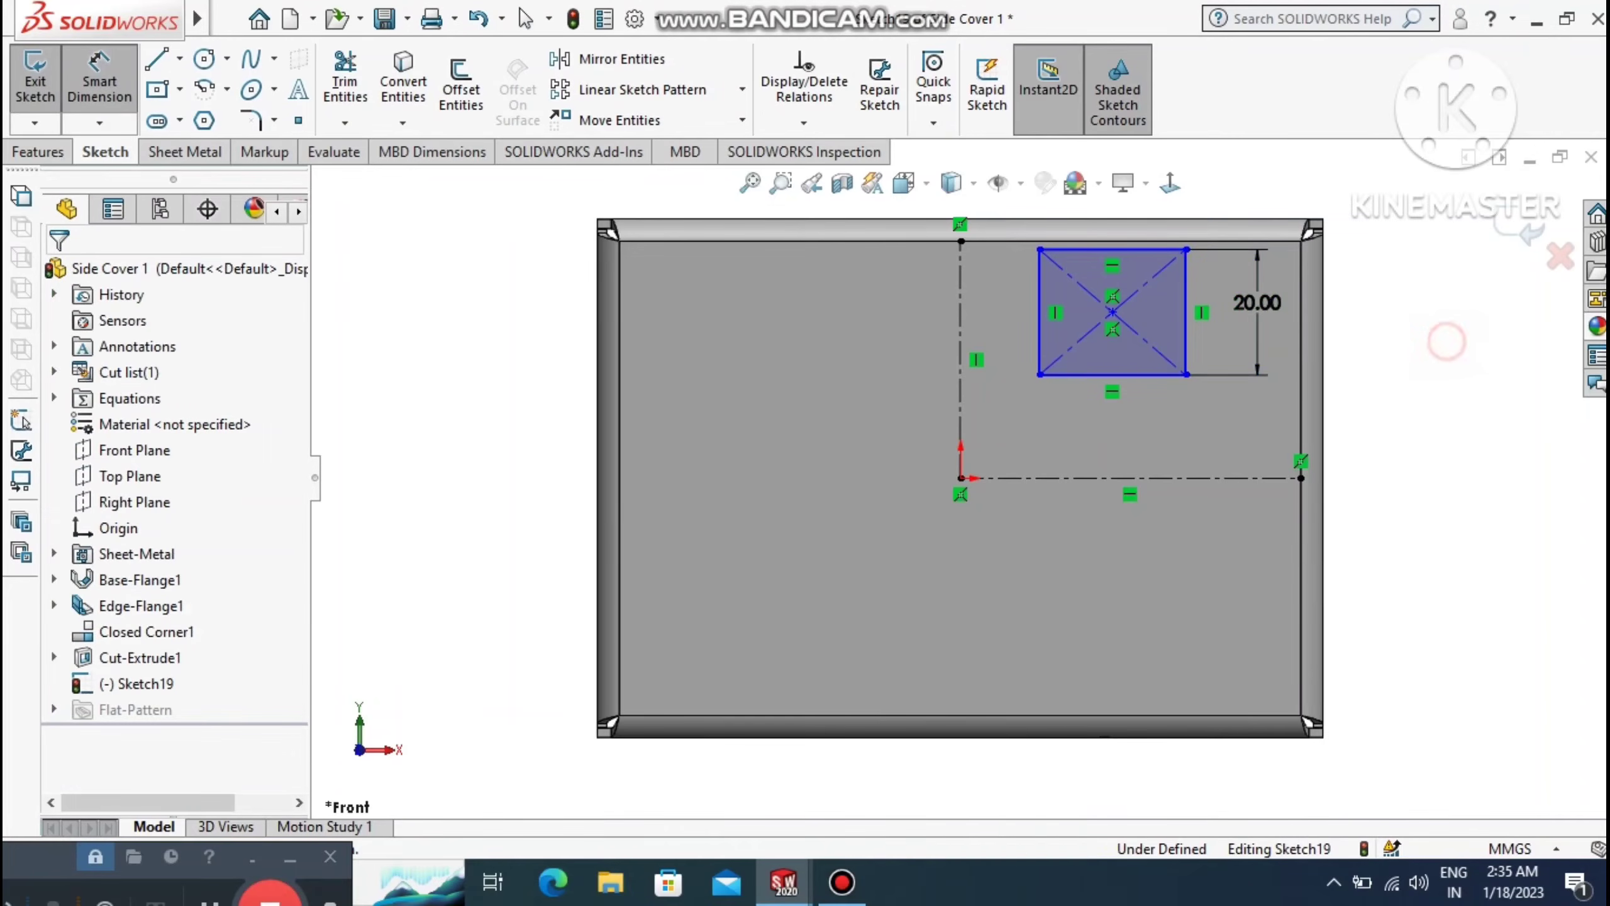
Dimension the rectangle's width and set it to 25 mm.
left_click(1111, 249)
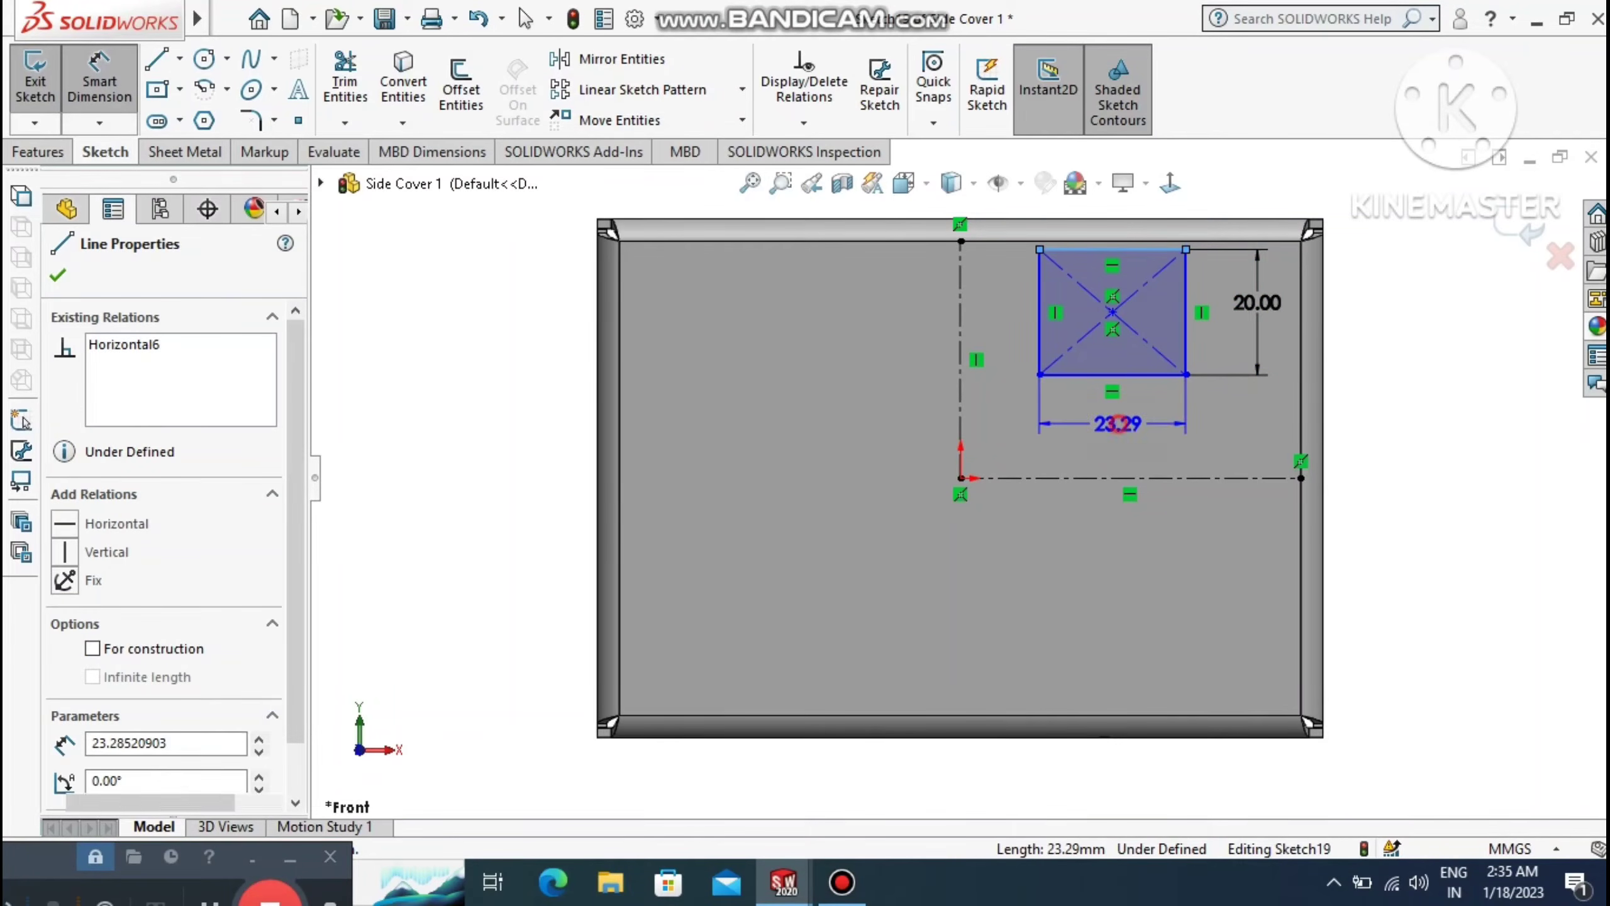
left_click(1117, 424)
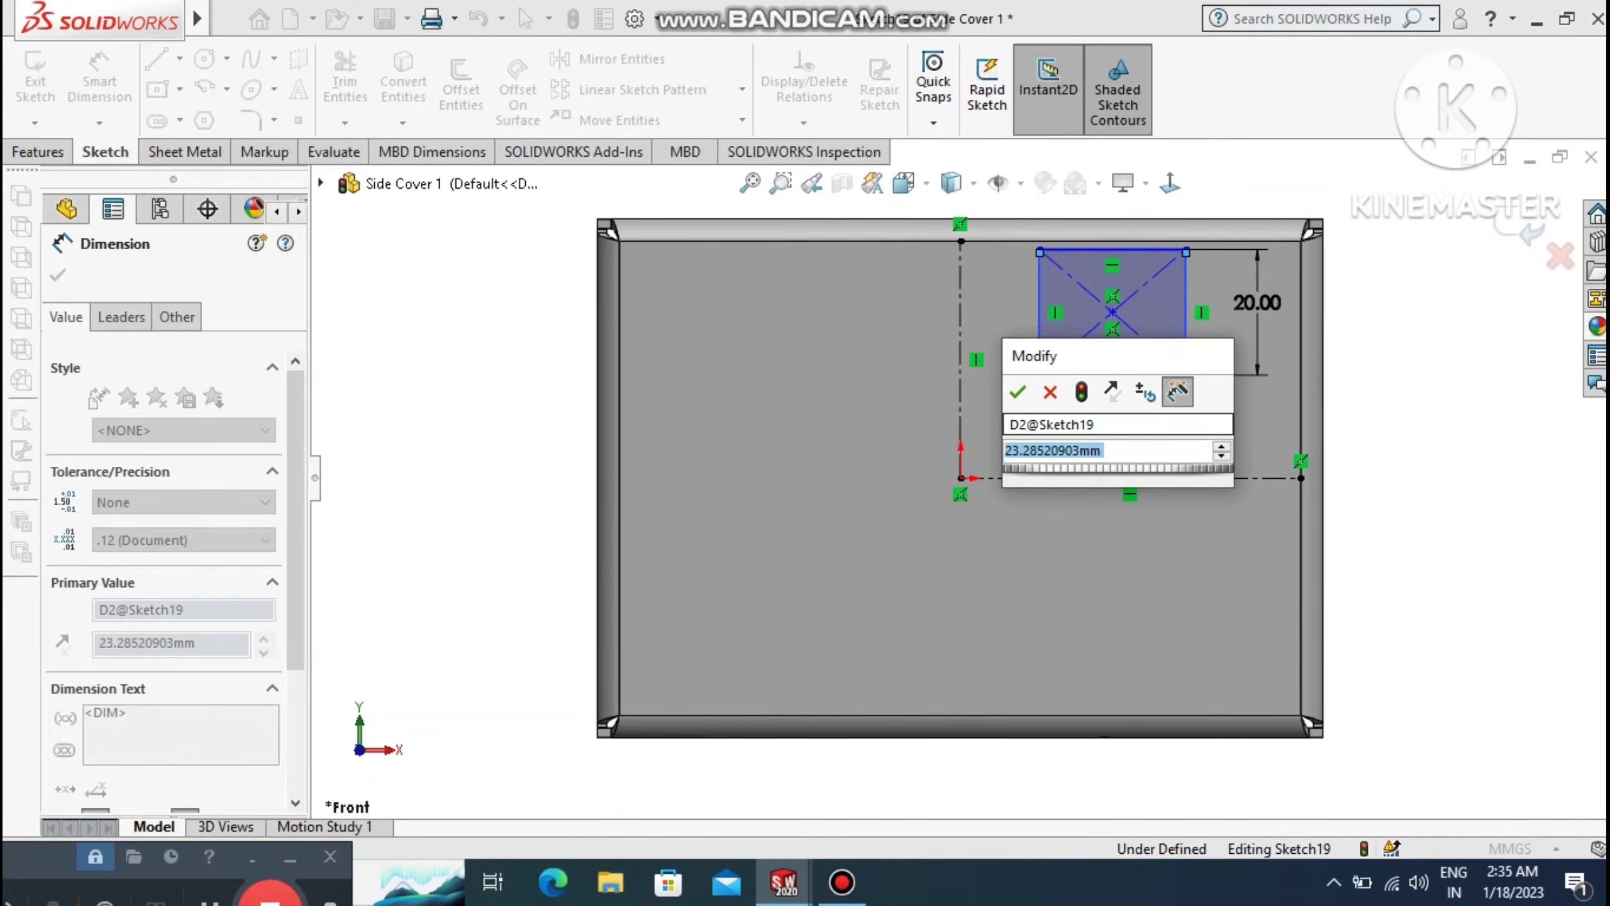
type("40")
key("Return")
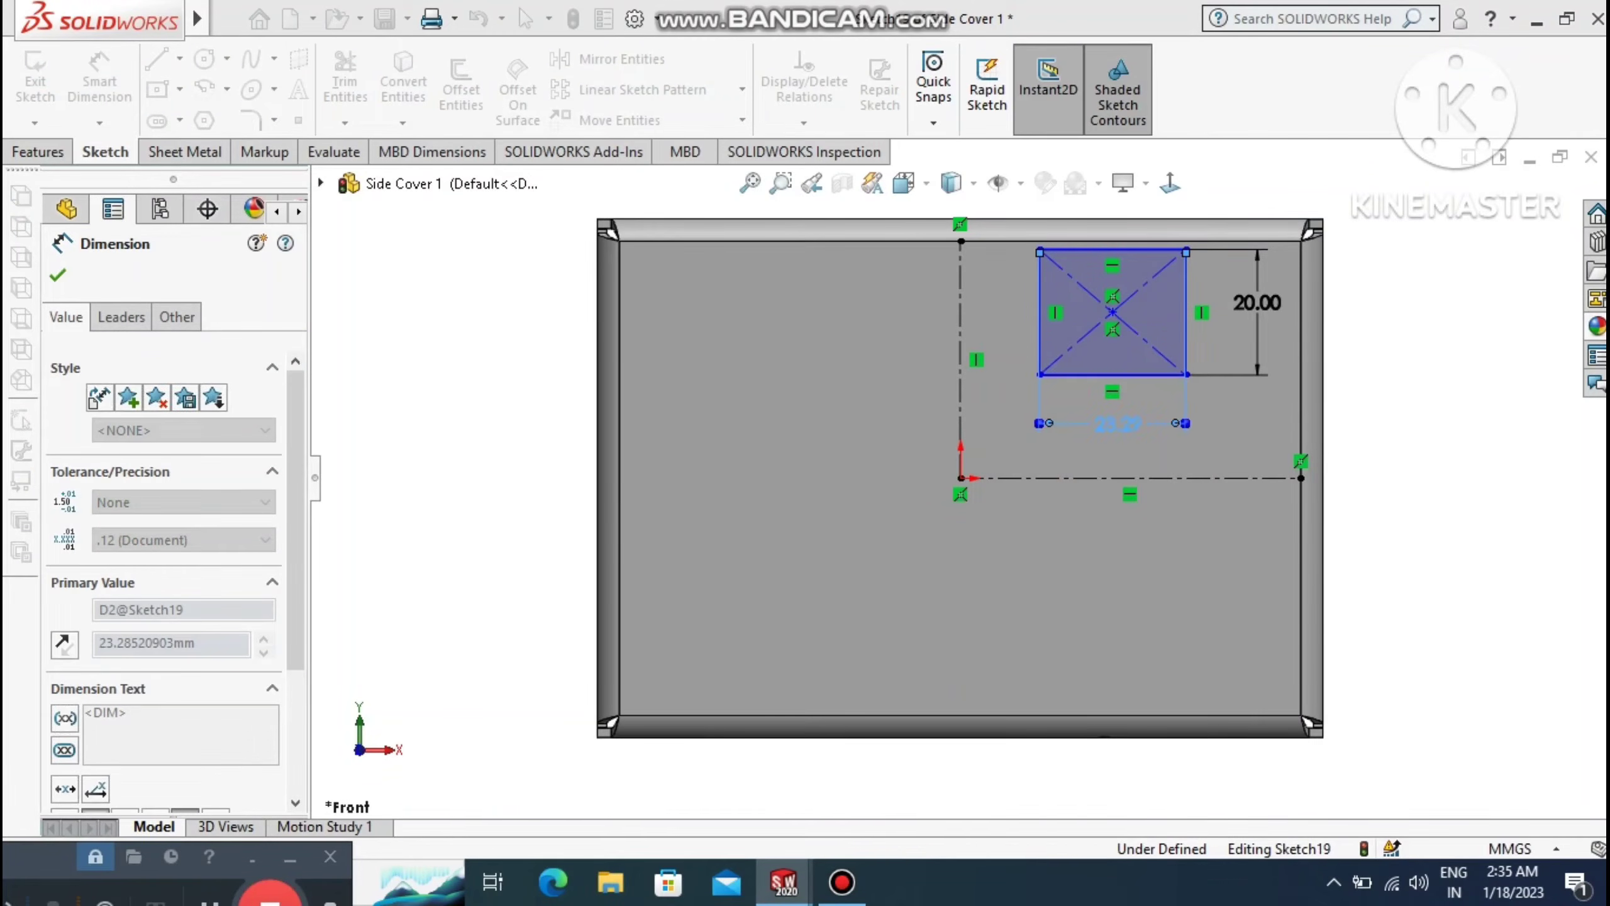
left_click(1488, 407)
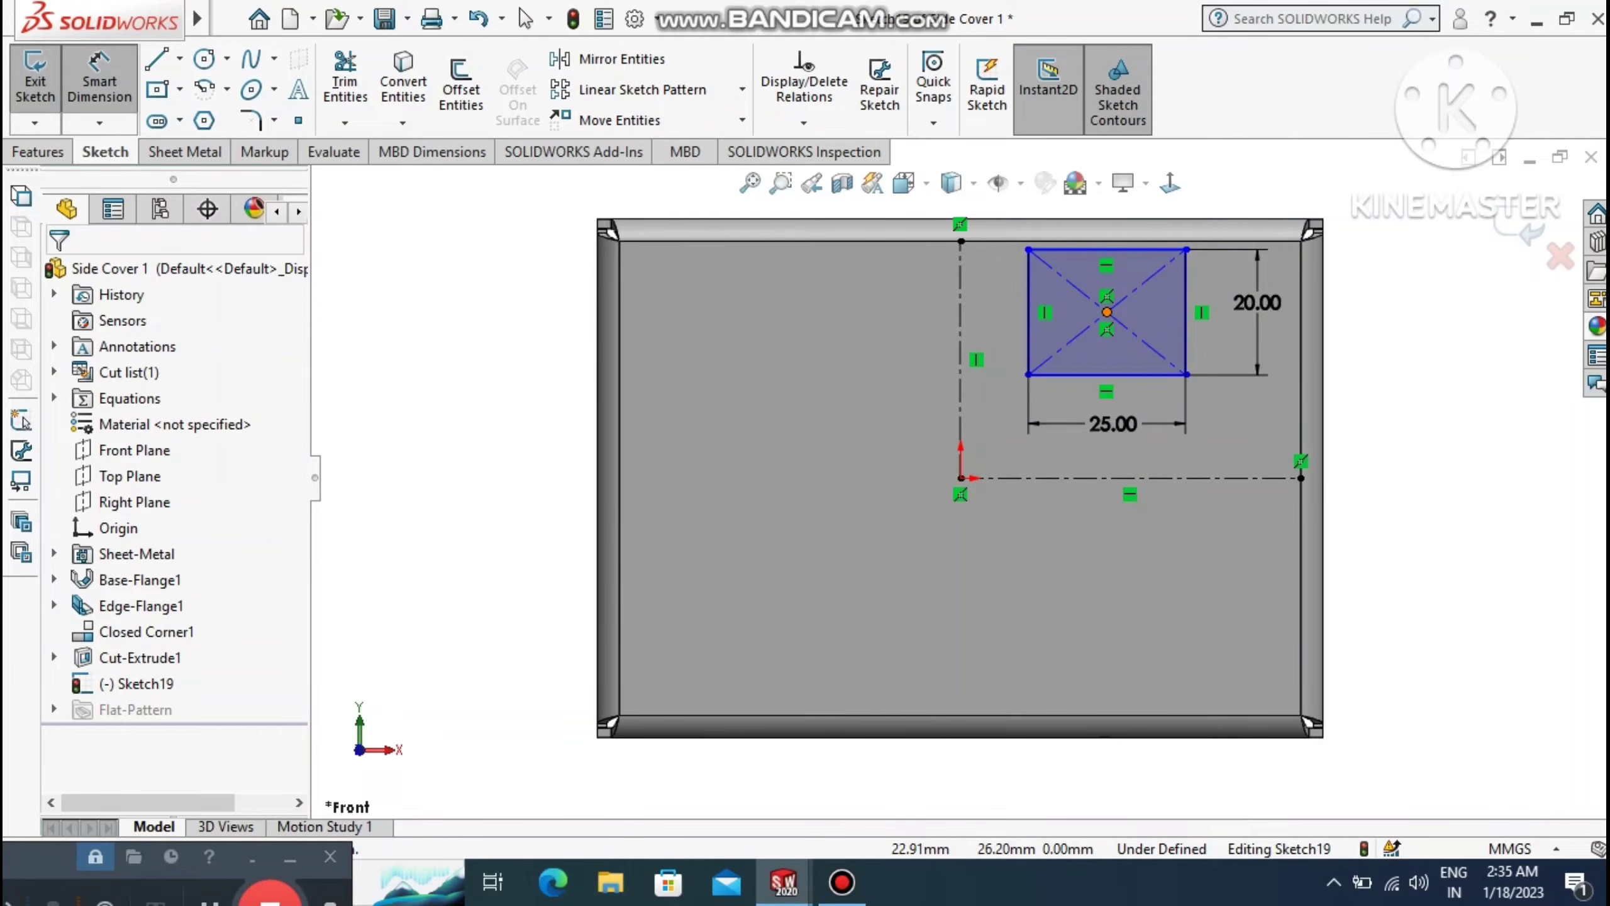
Dimension the rectangle's center from the vertical centerline and set the horizontal distance to 30 mm.
left_click(1106, 312)
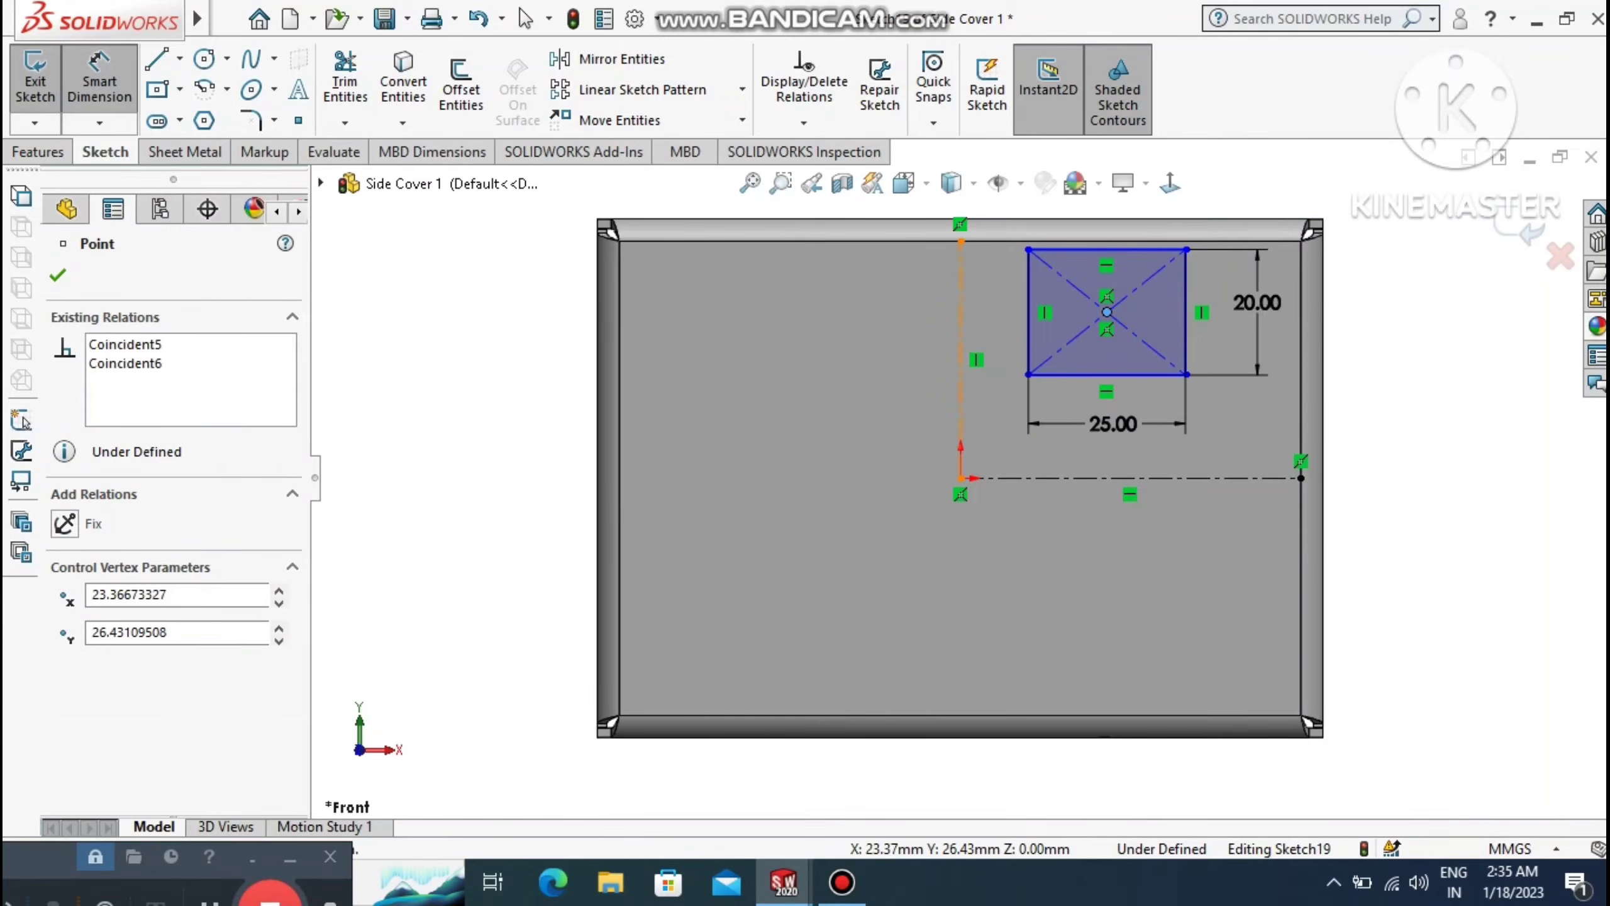
left_click(961, 321)
left_click(1036, 582)
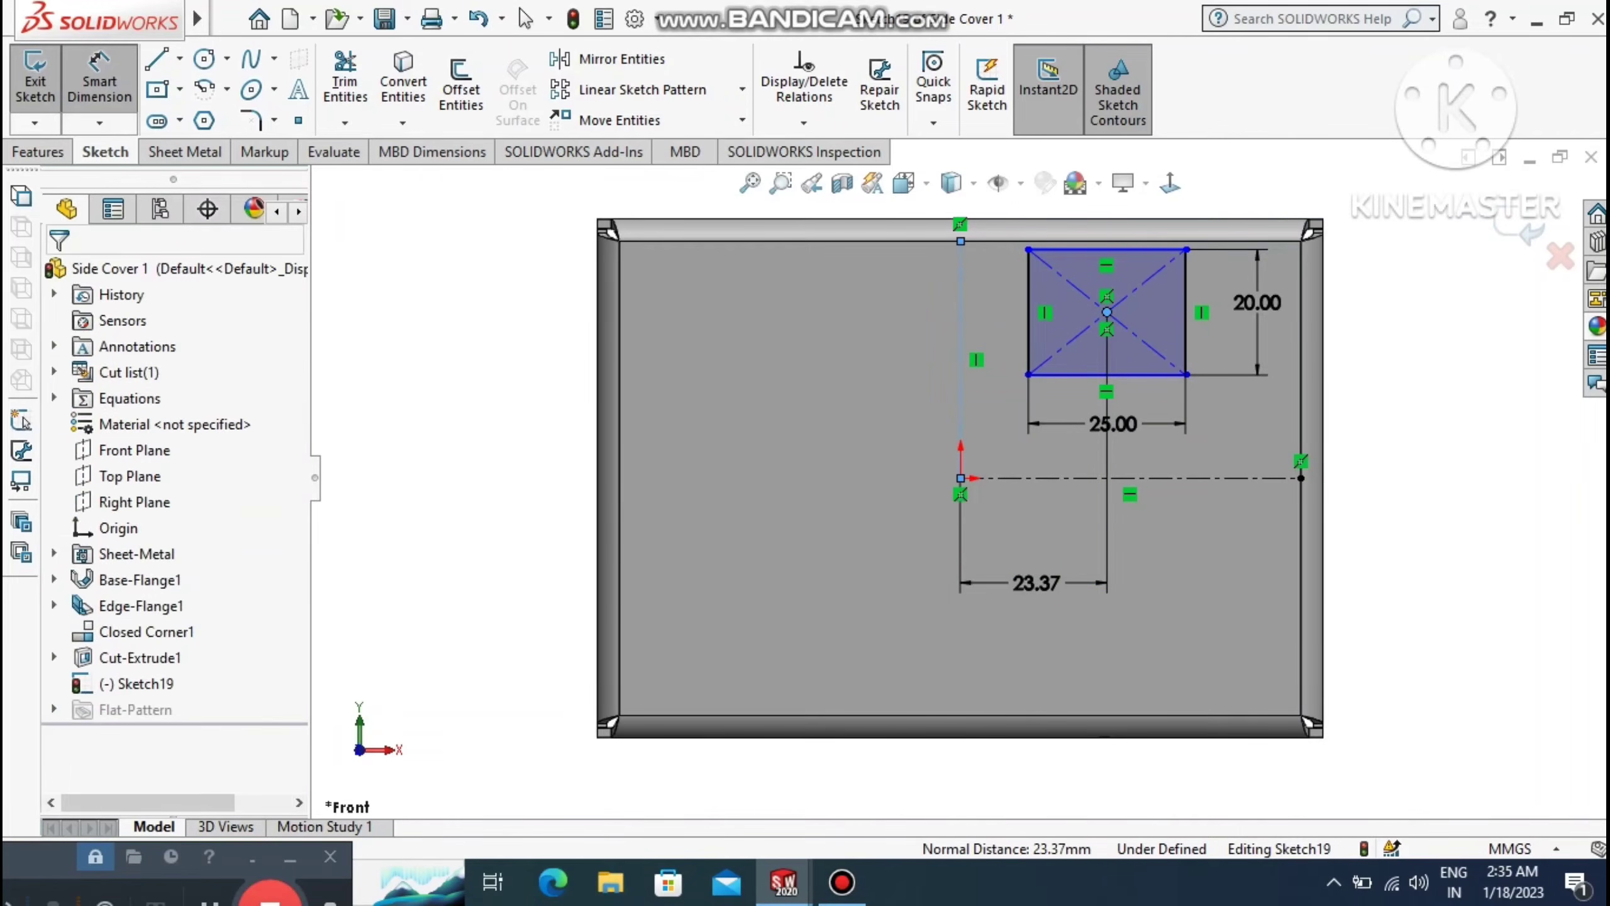
type("30")
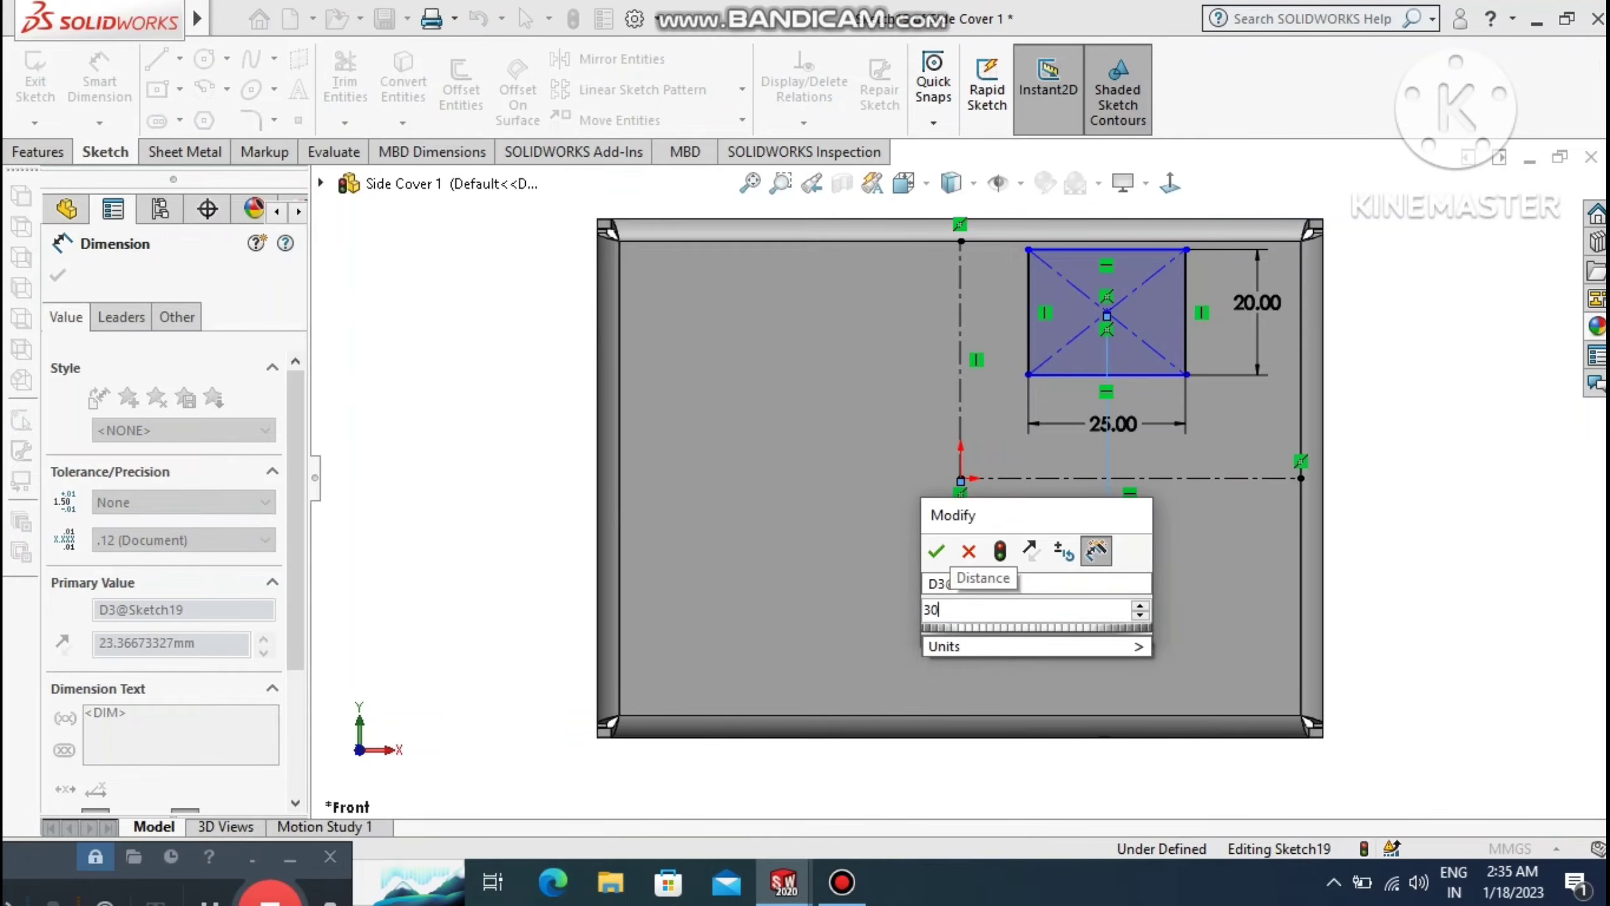
key("Return")
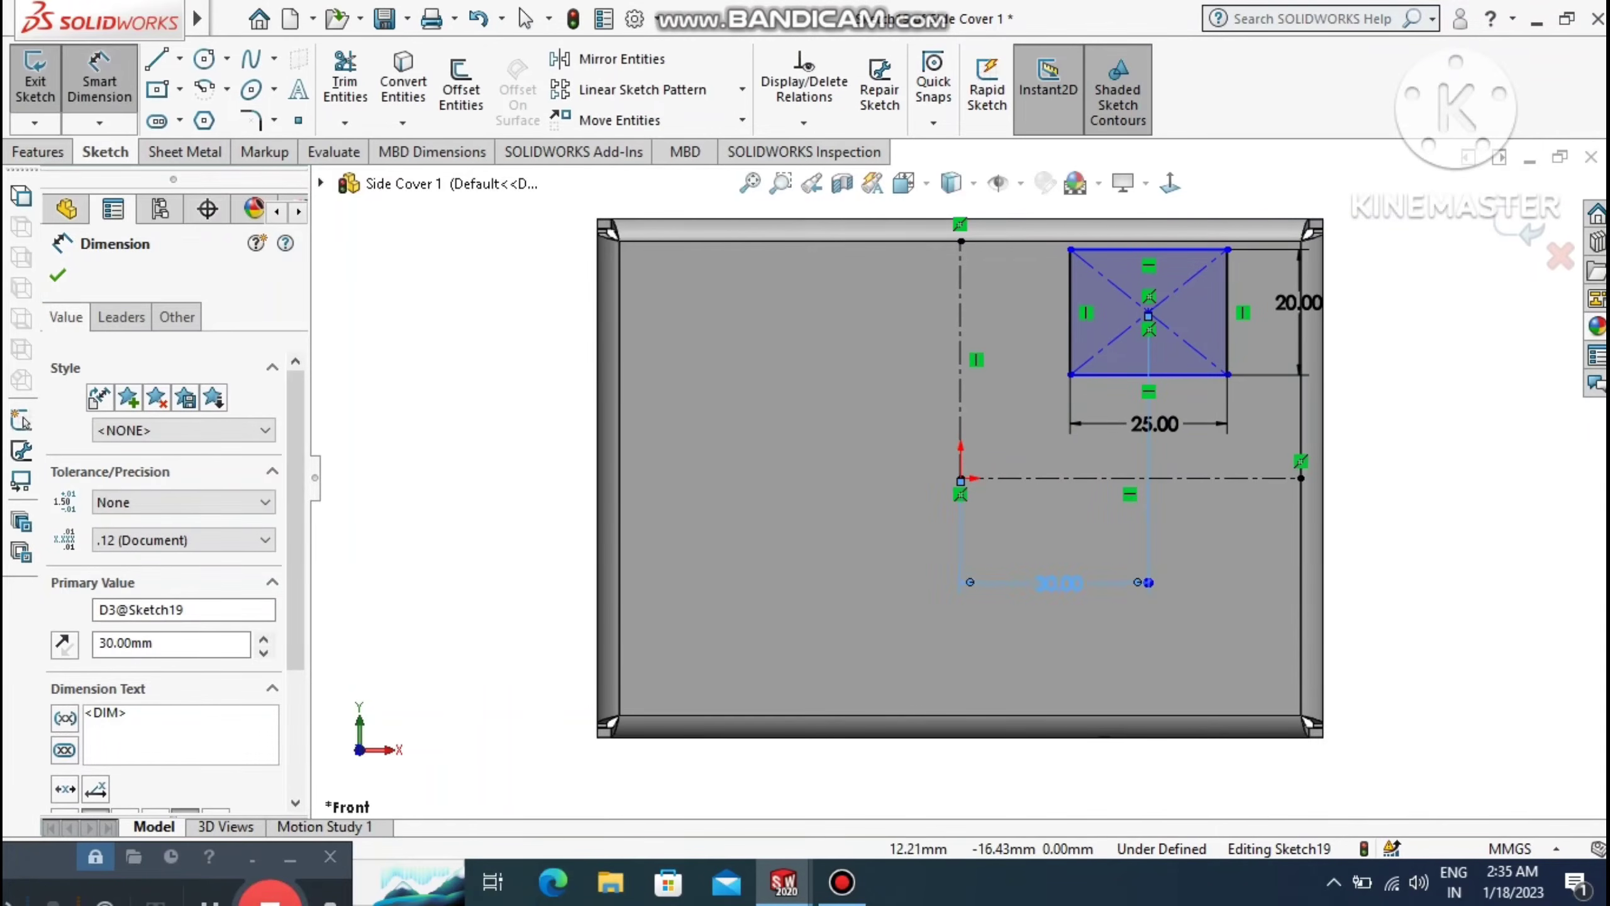
left_click(1403, 446)
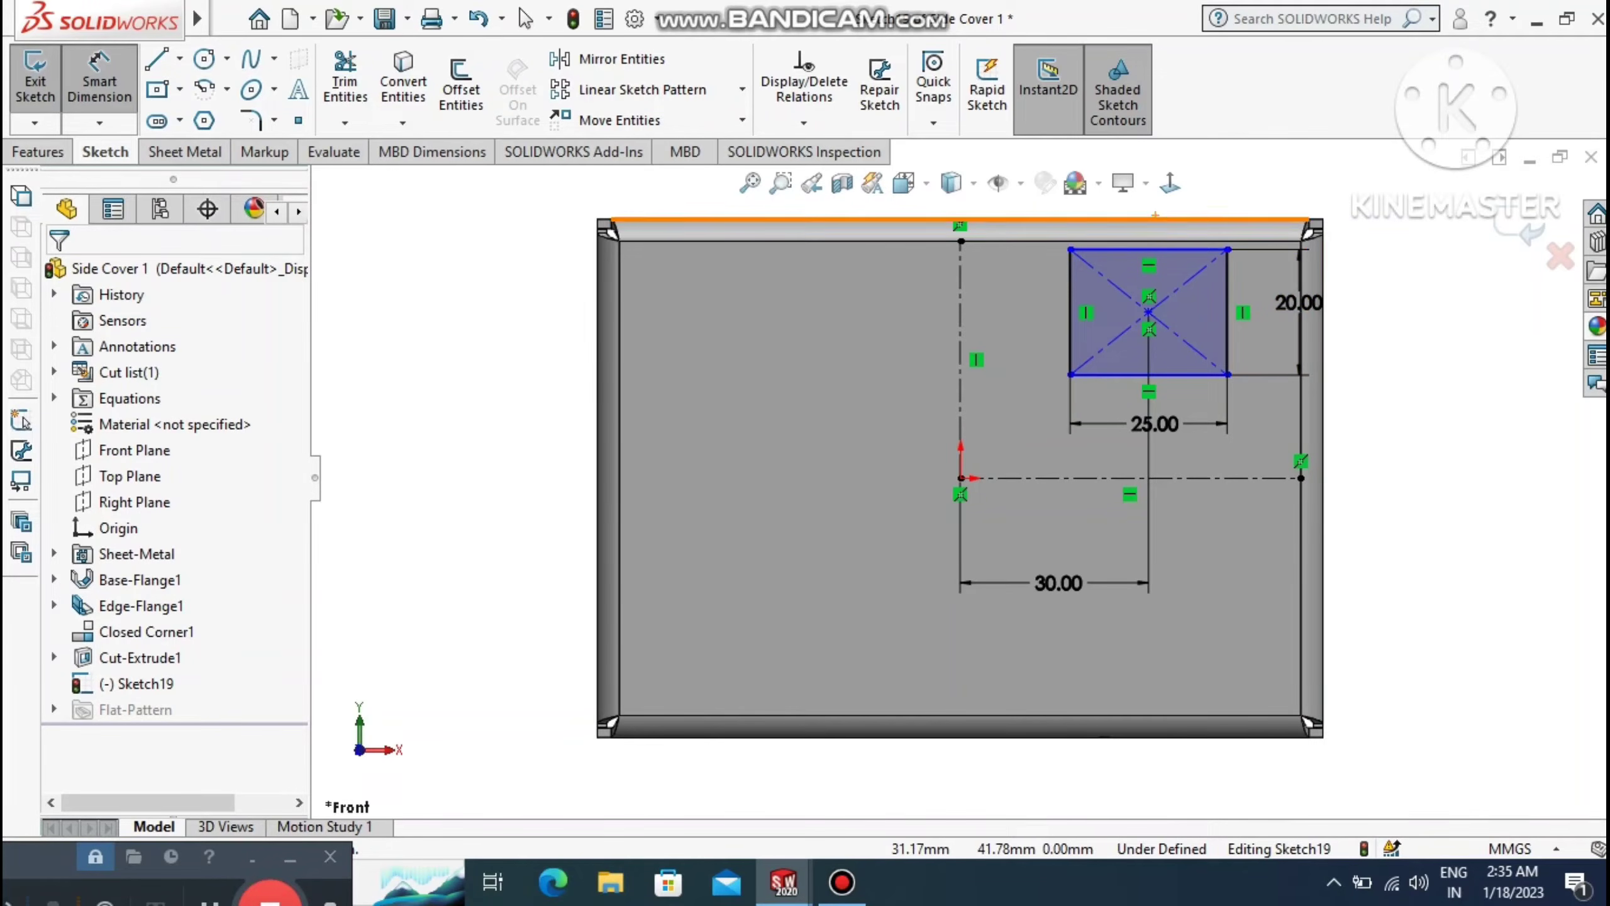
Dimension the rectangle's center from the side cover's outer upper edge and set the distance to 23.78 mm.
left_click(1156, 219)
left_click(1148, 311)
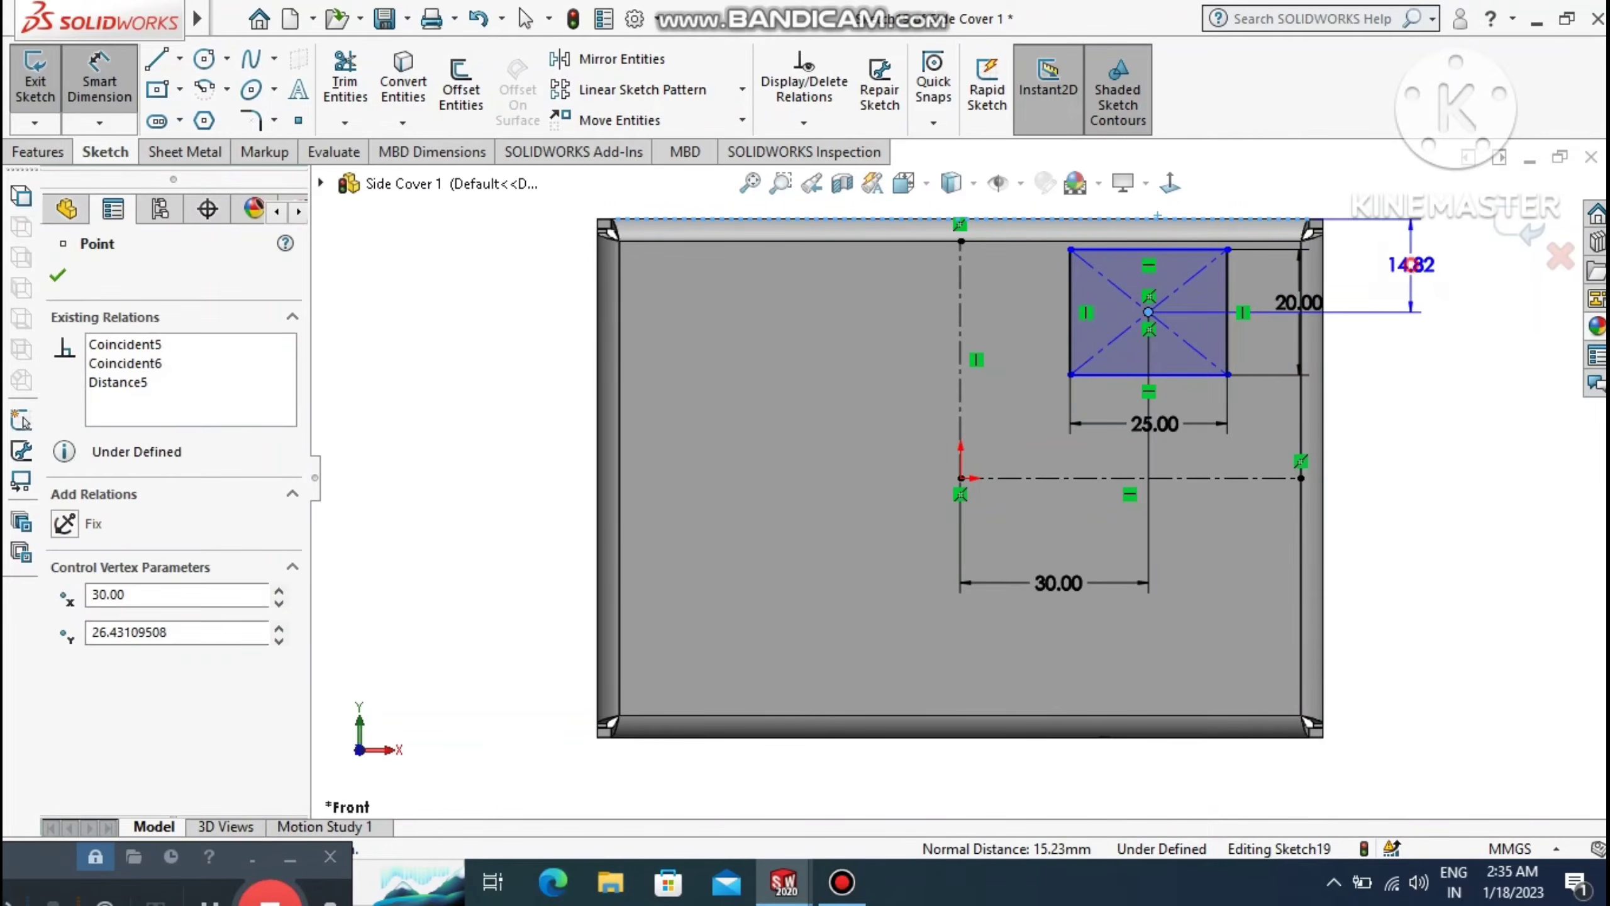
left_click(1411, 265)
type("2")
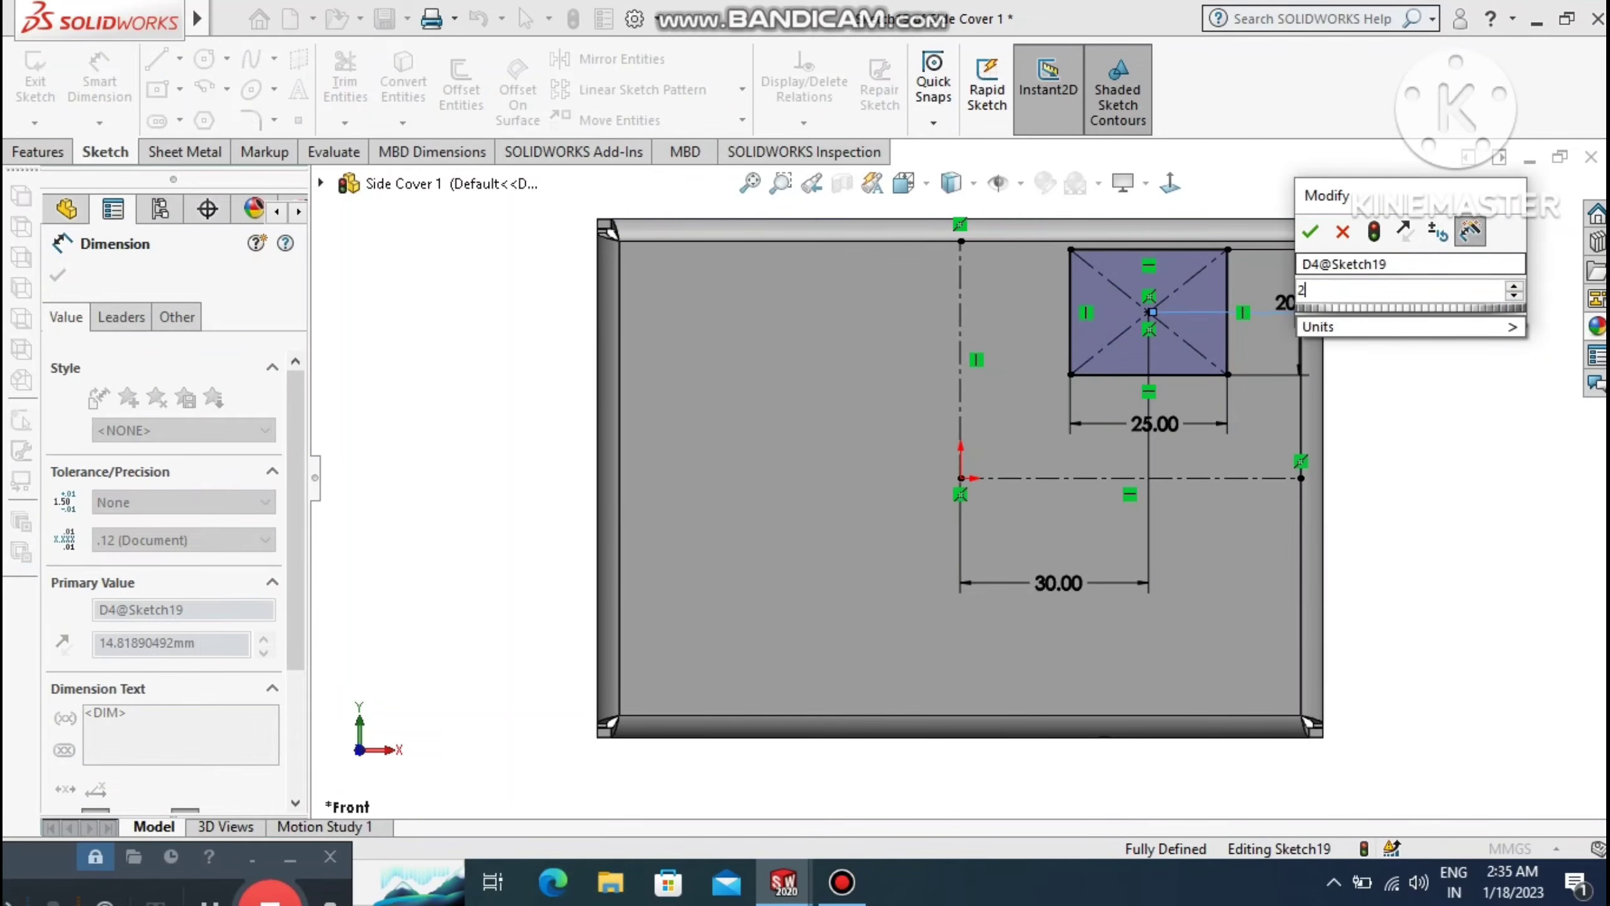
type("3.78")
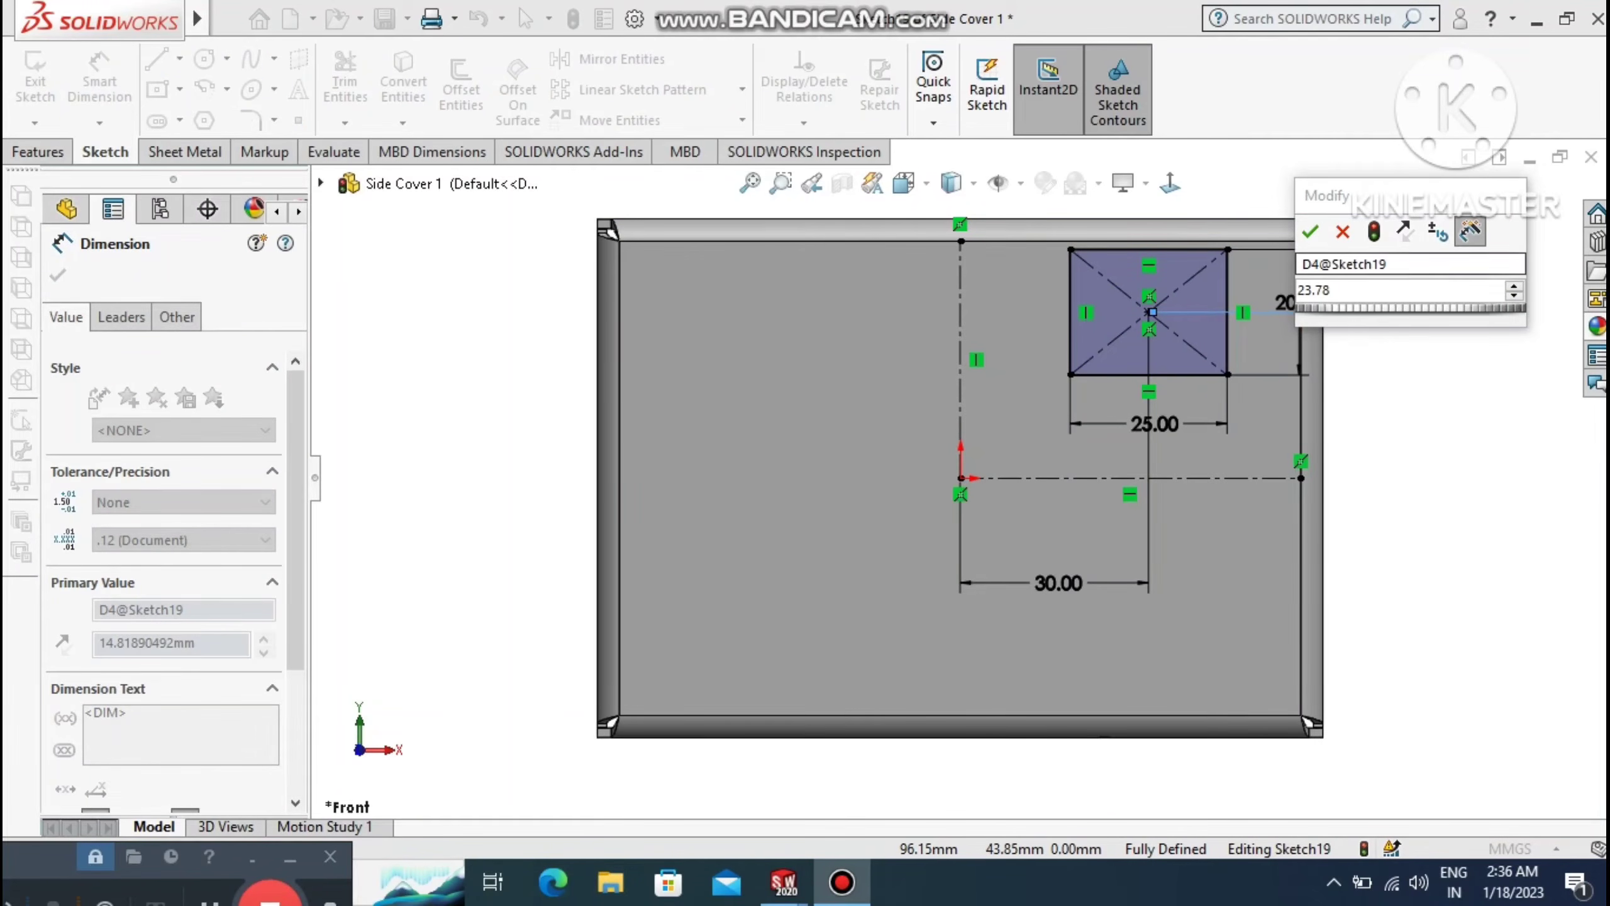
key("Return")
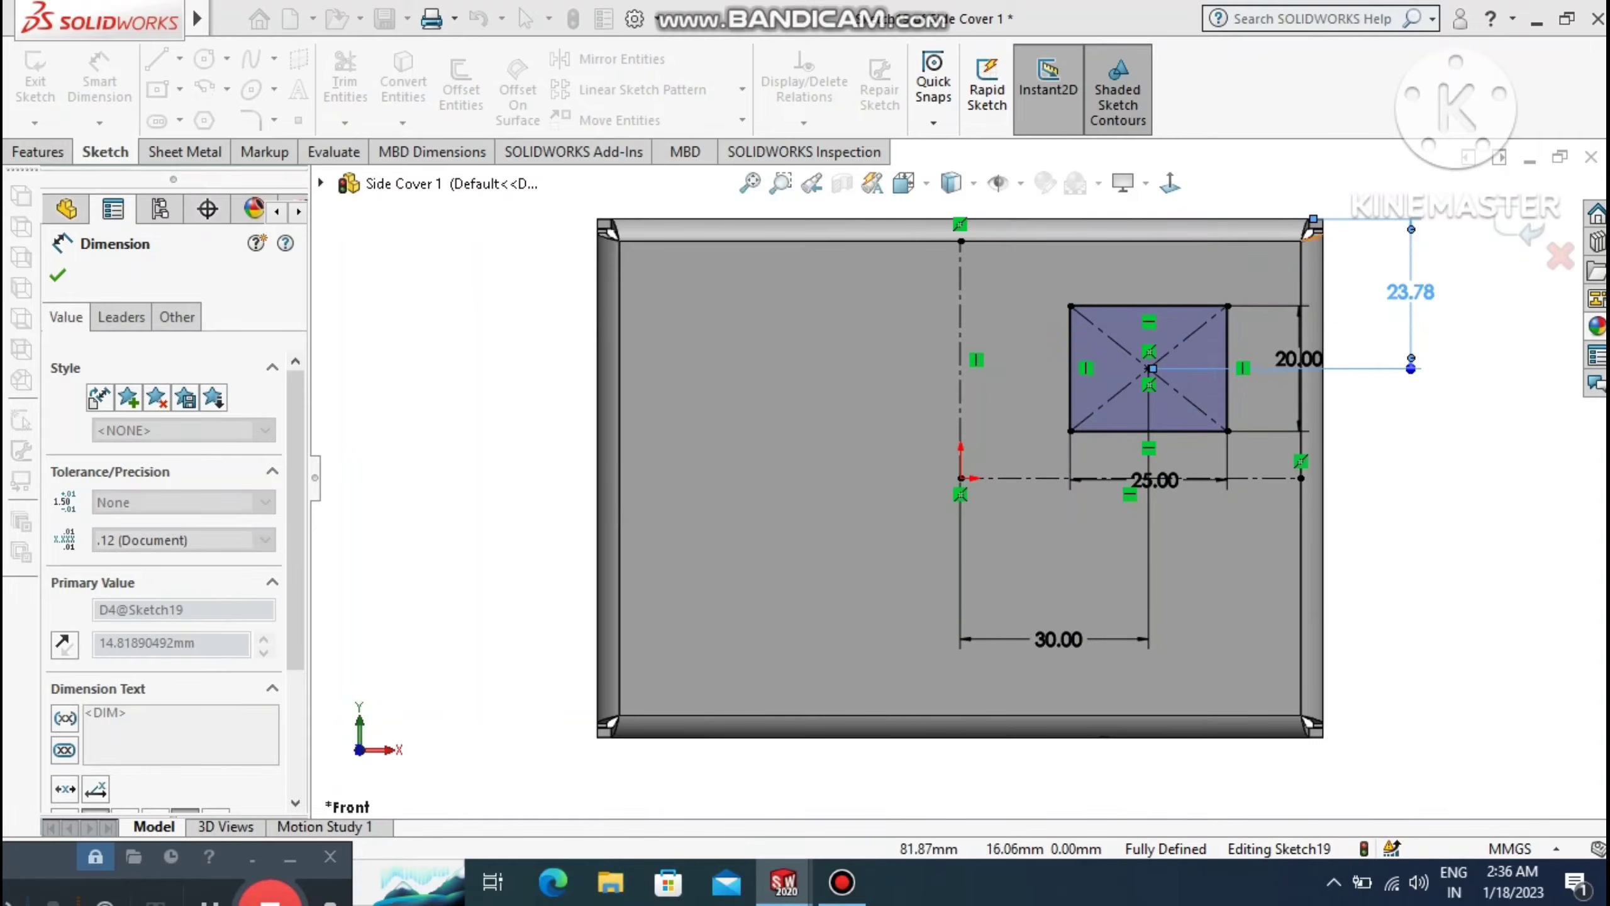
key("Escape")
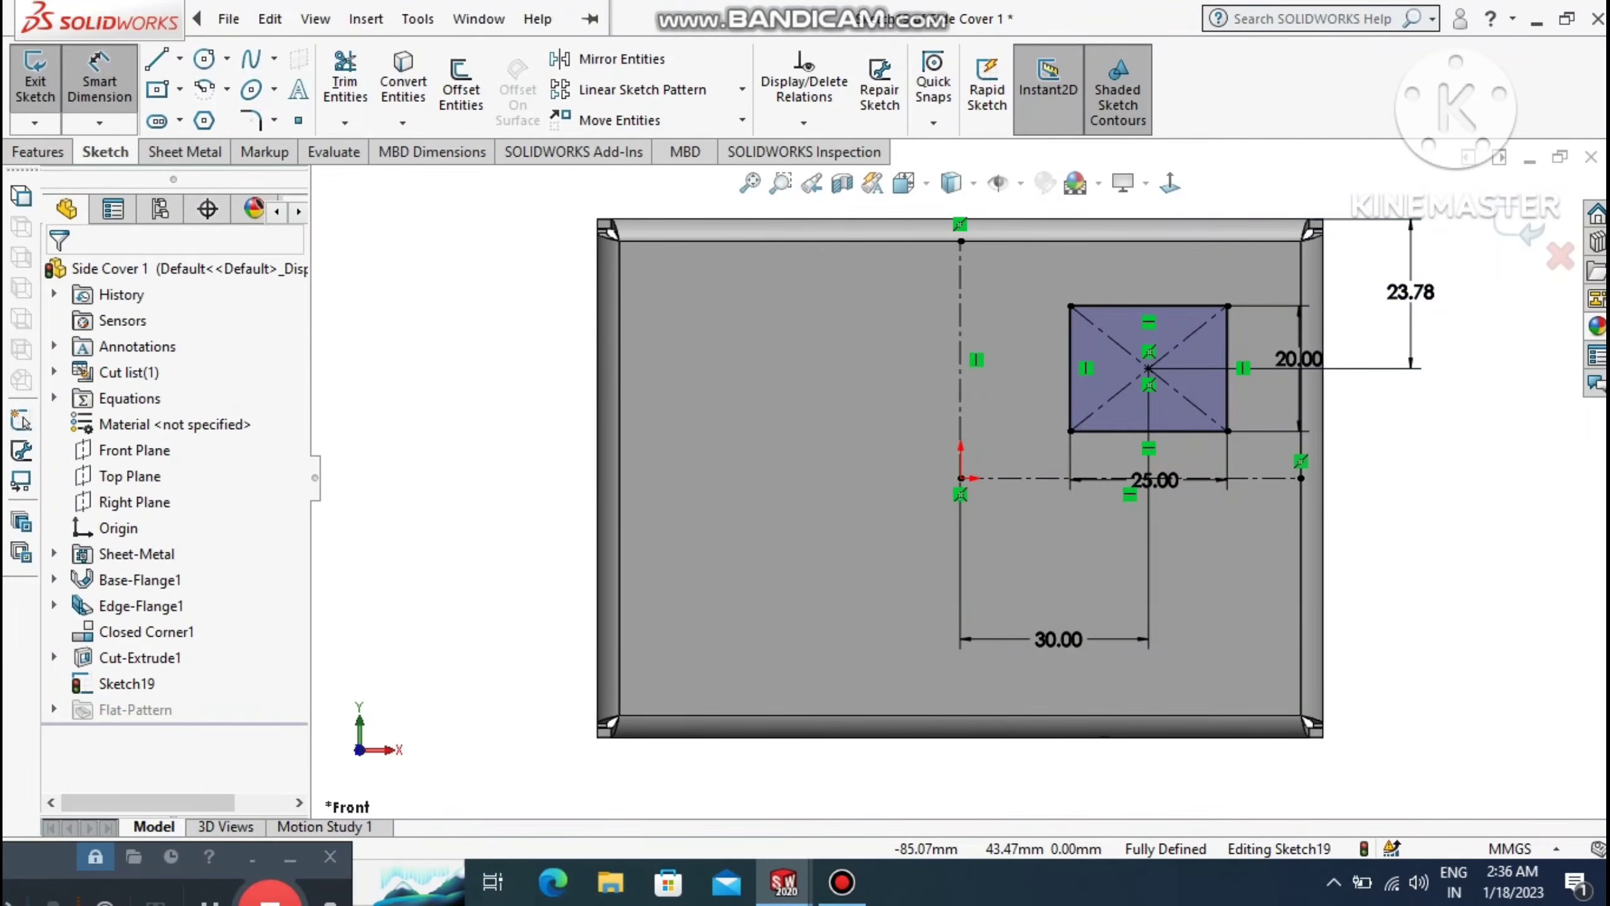
Sketch two circles level with the rectangle's center, one about 7 mm in diameter on its left and one about 6 mm on its right.
left_click(204, 59)
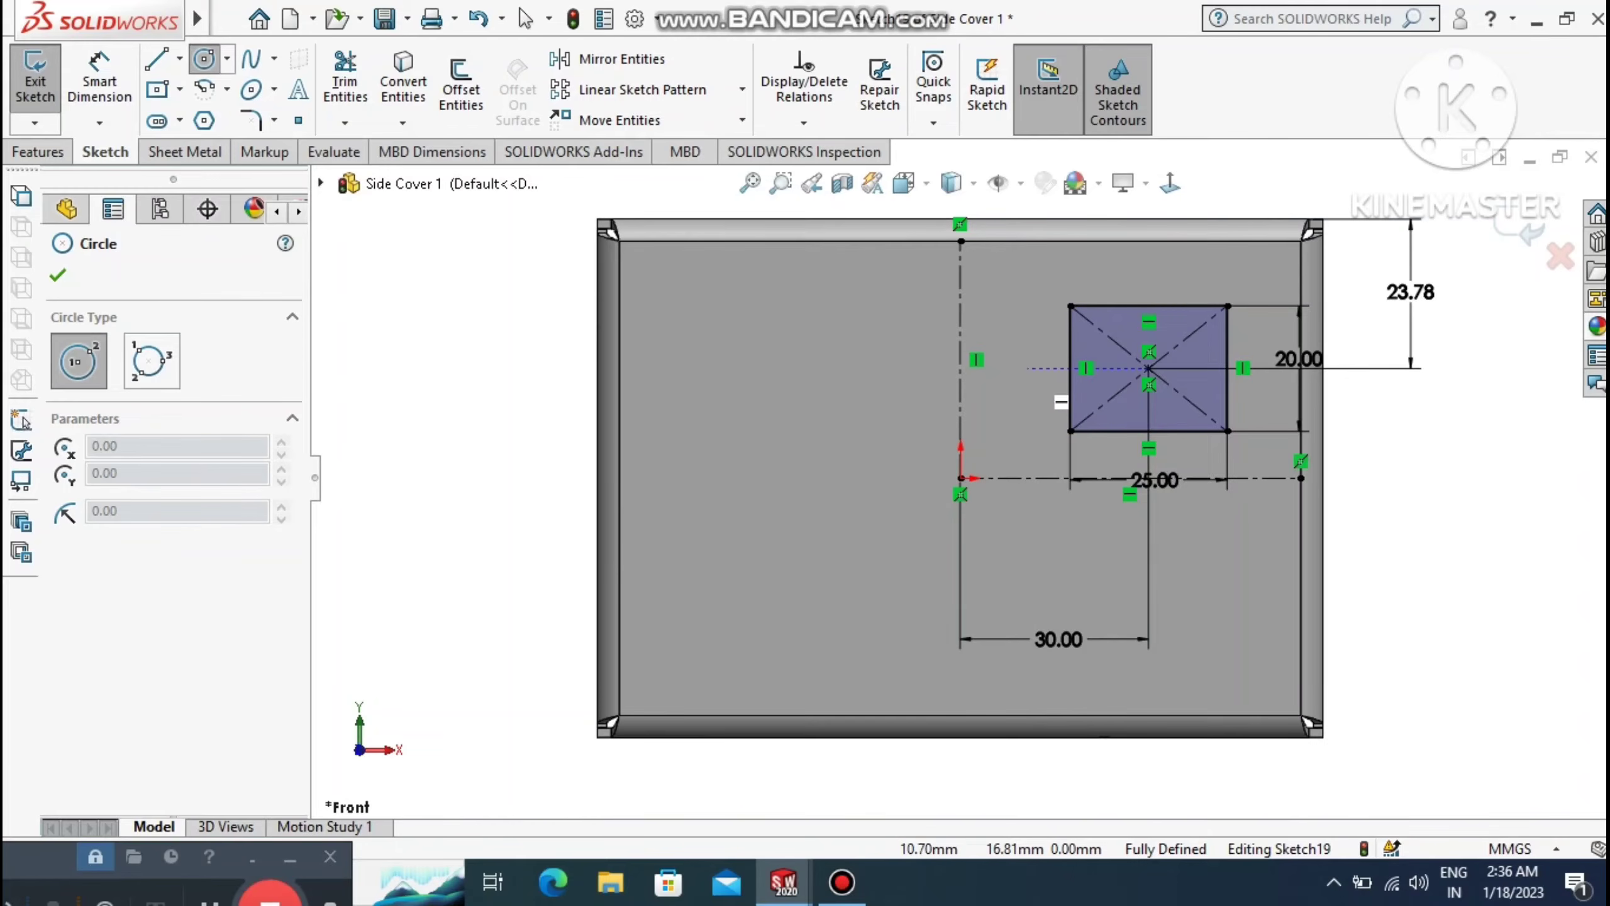
left_click(1028, 370)
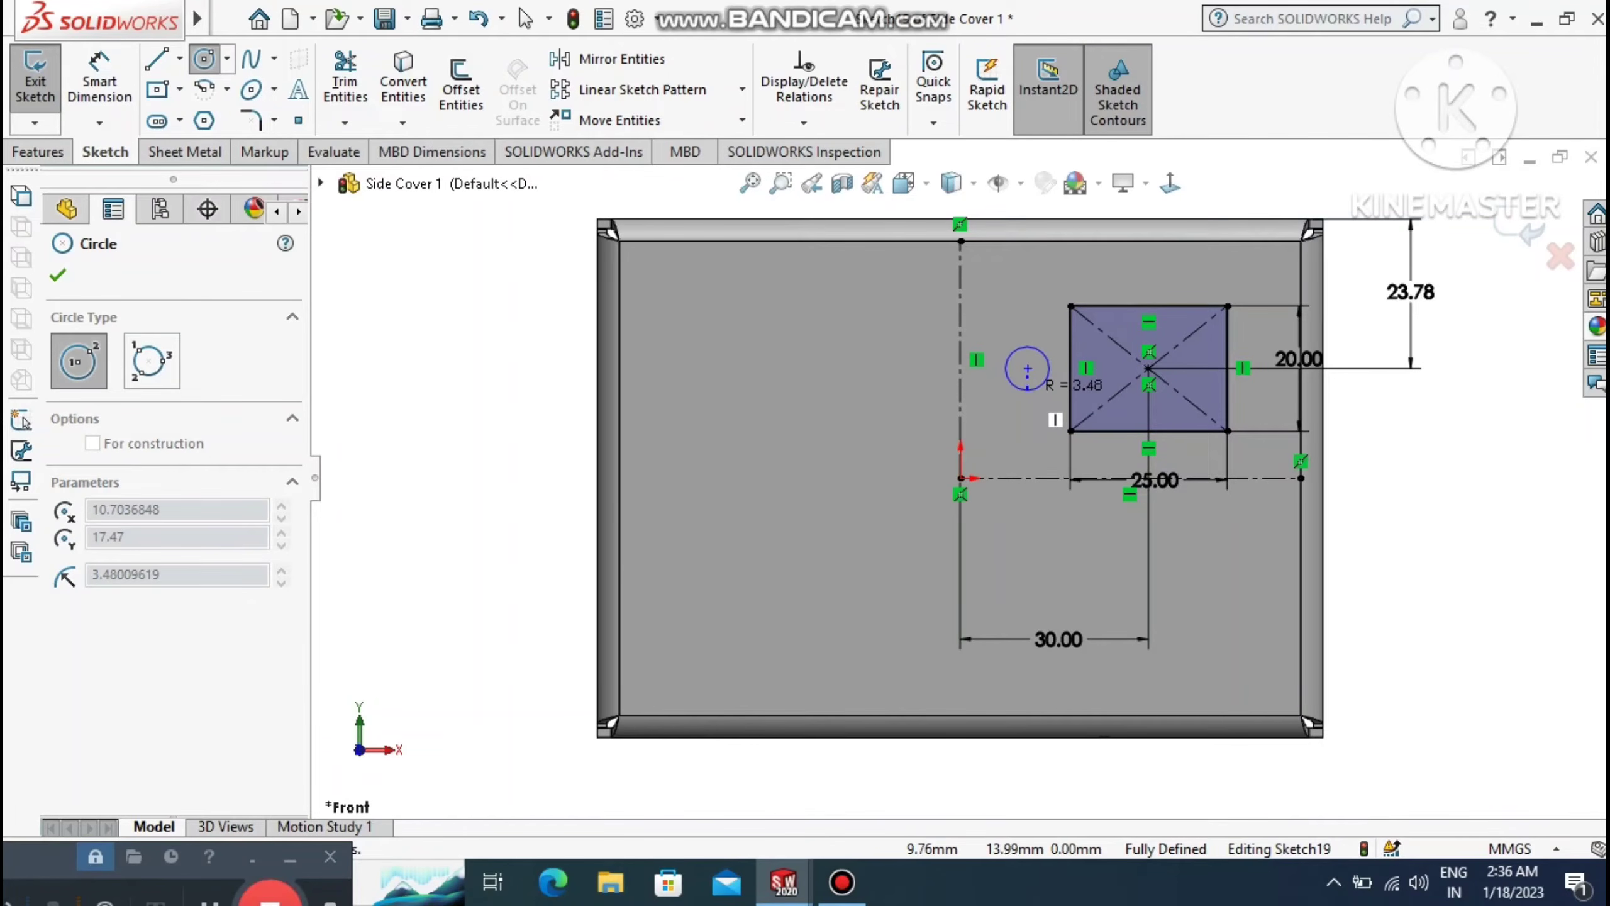
left_click(1021, 390)
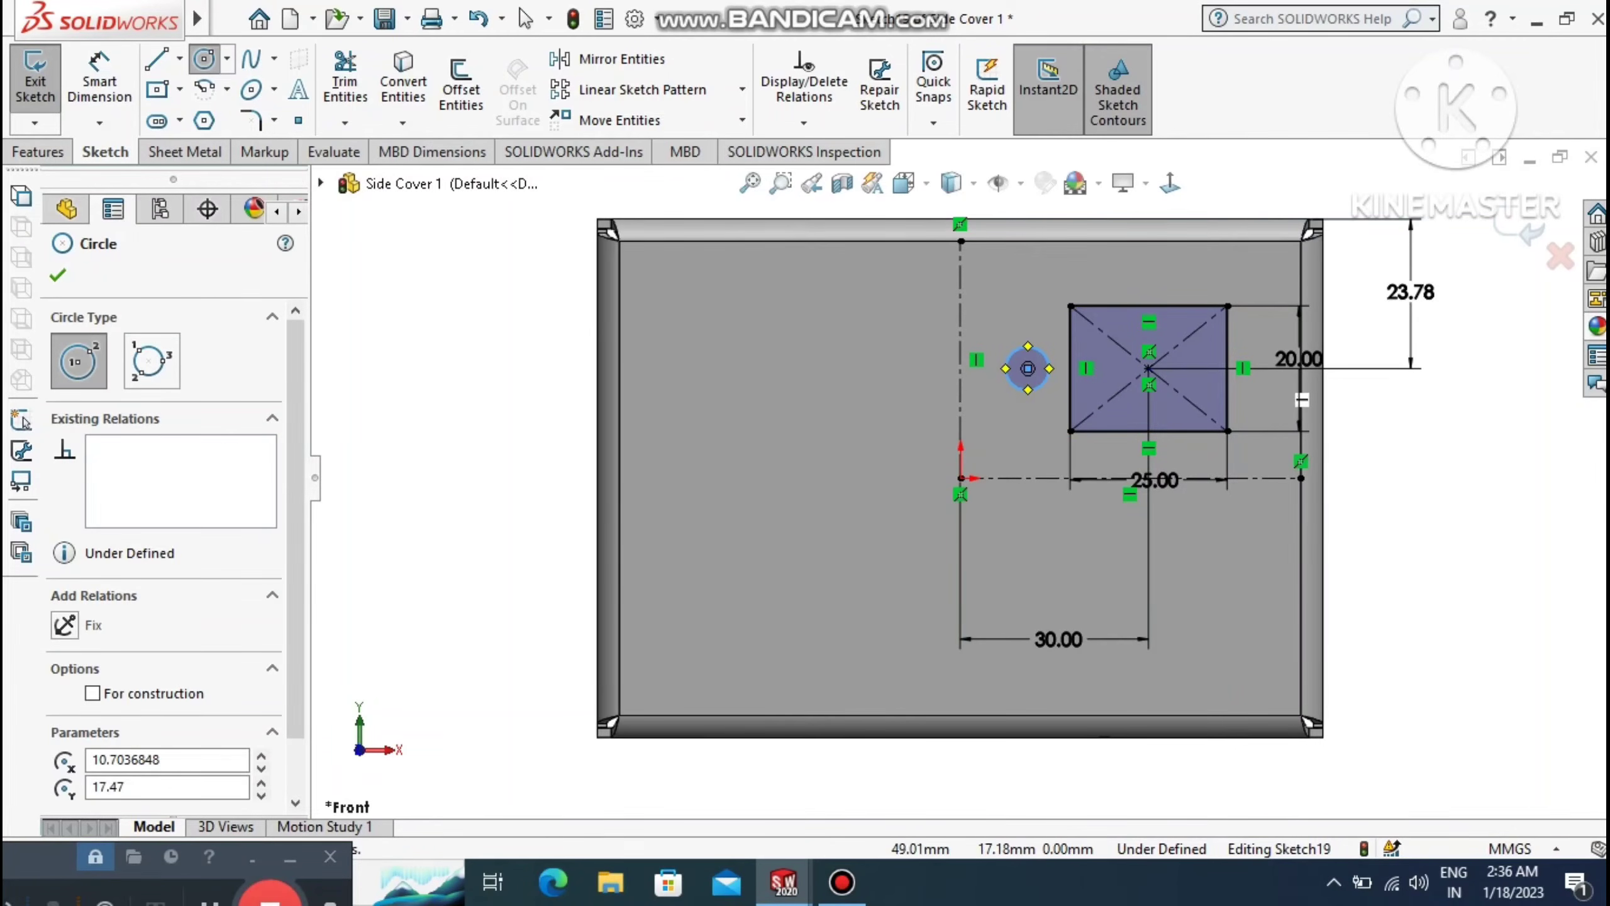
left_click(1268, 368)
left_click(1267, 389)
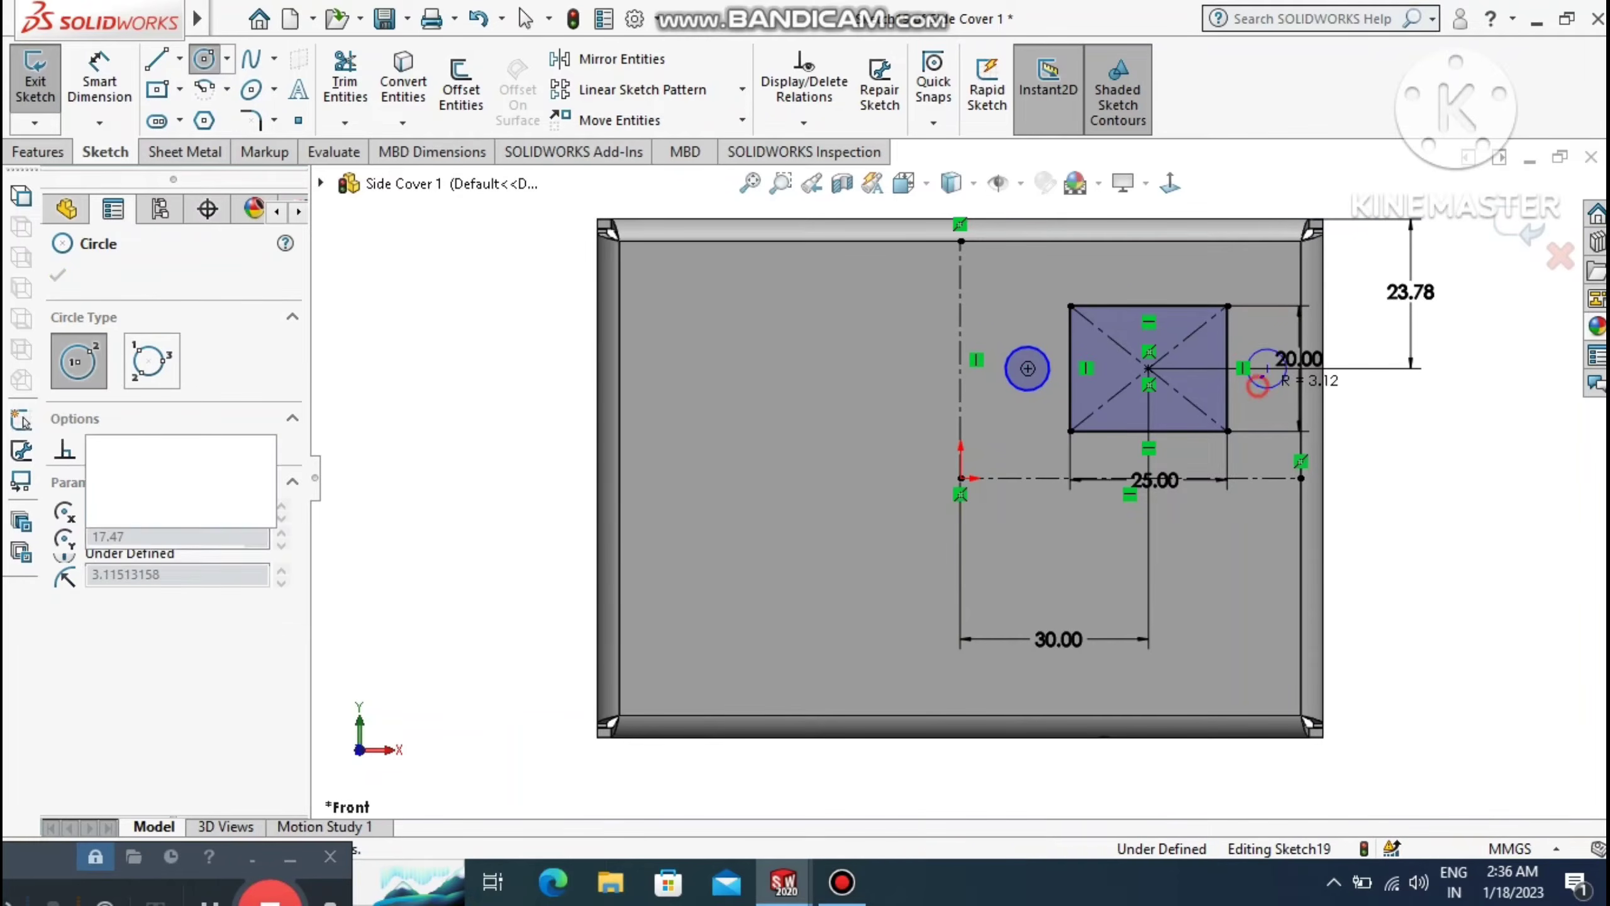
key("Escape")
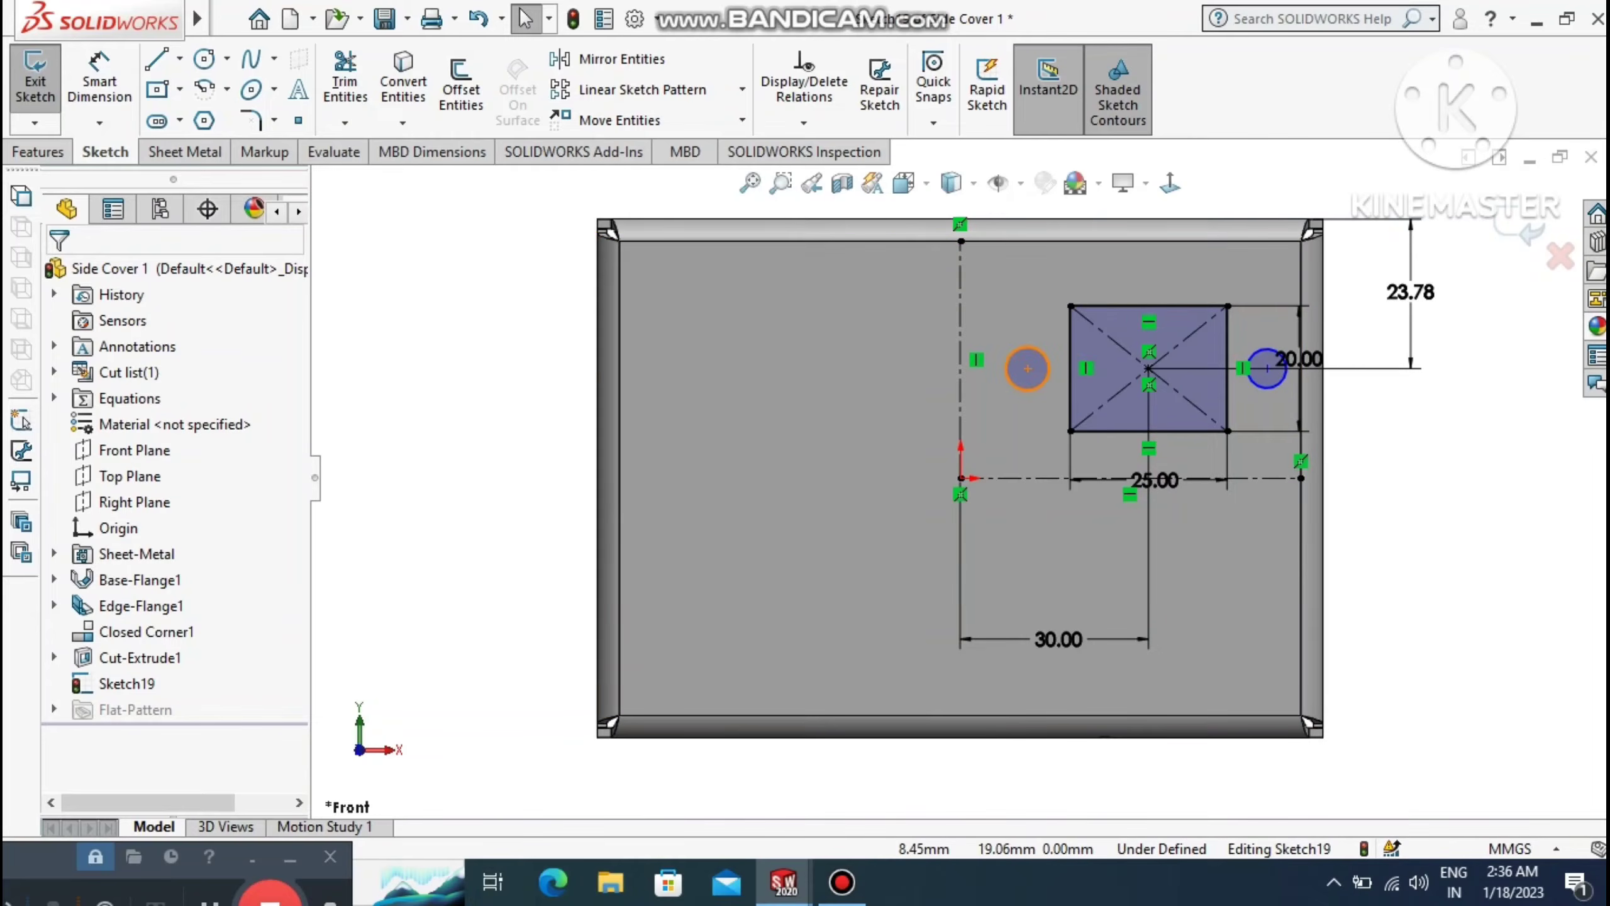
Dimension the circle left of the rectangle and set its diameter to 5 mm.
left_click(100, 81)
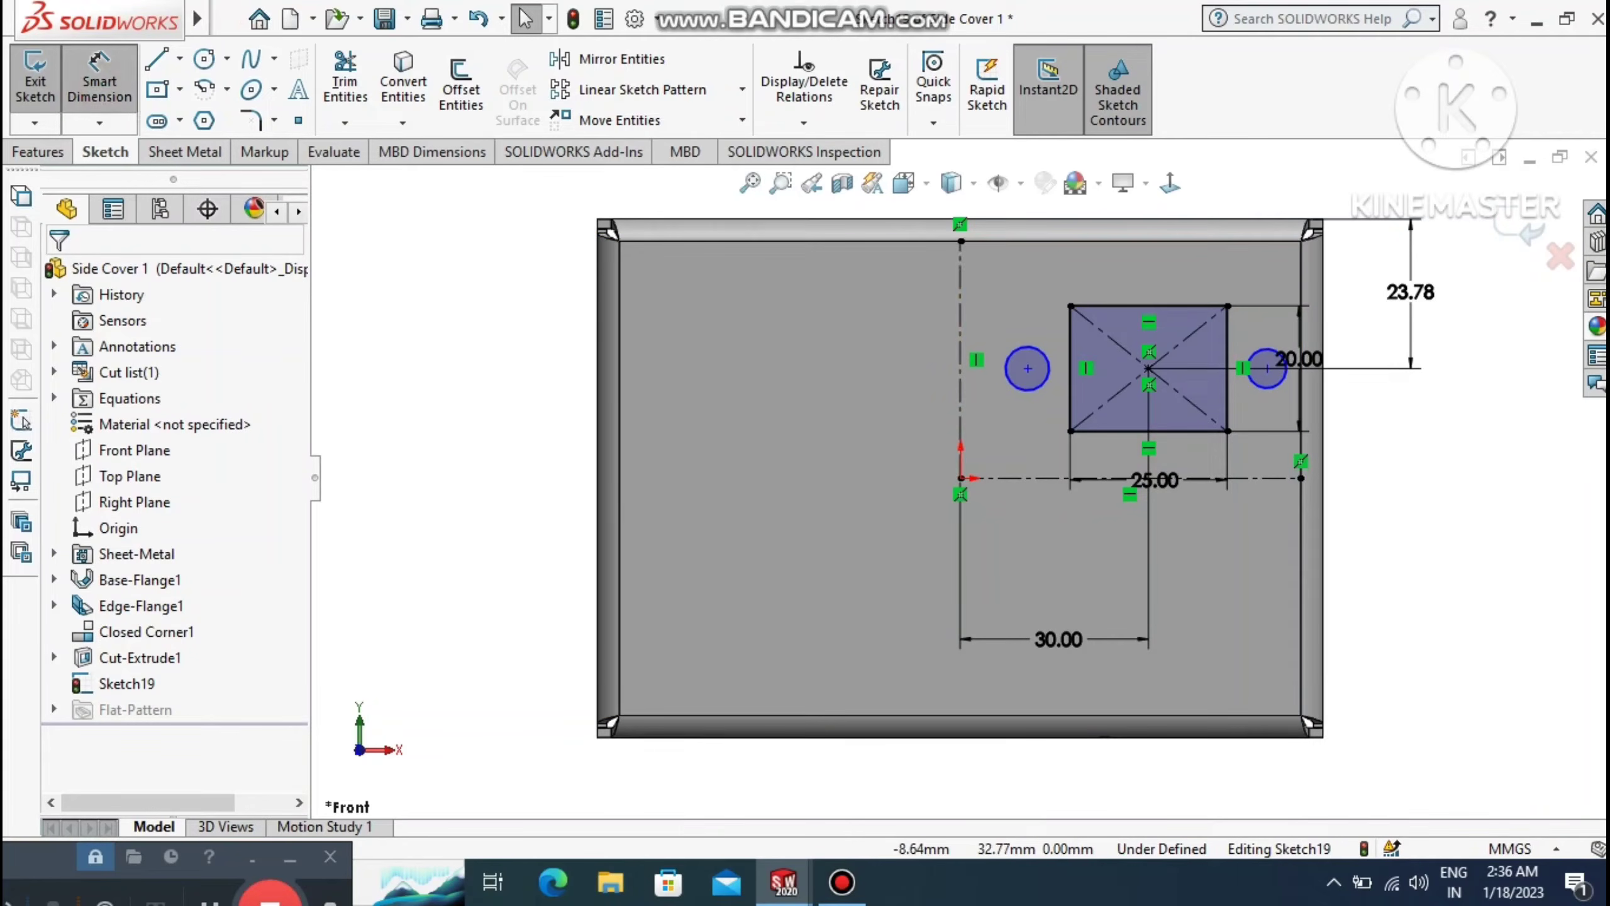
left_click(1012, 353)
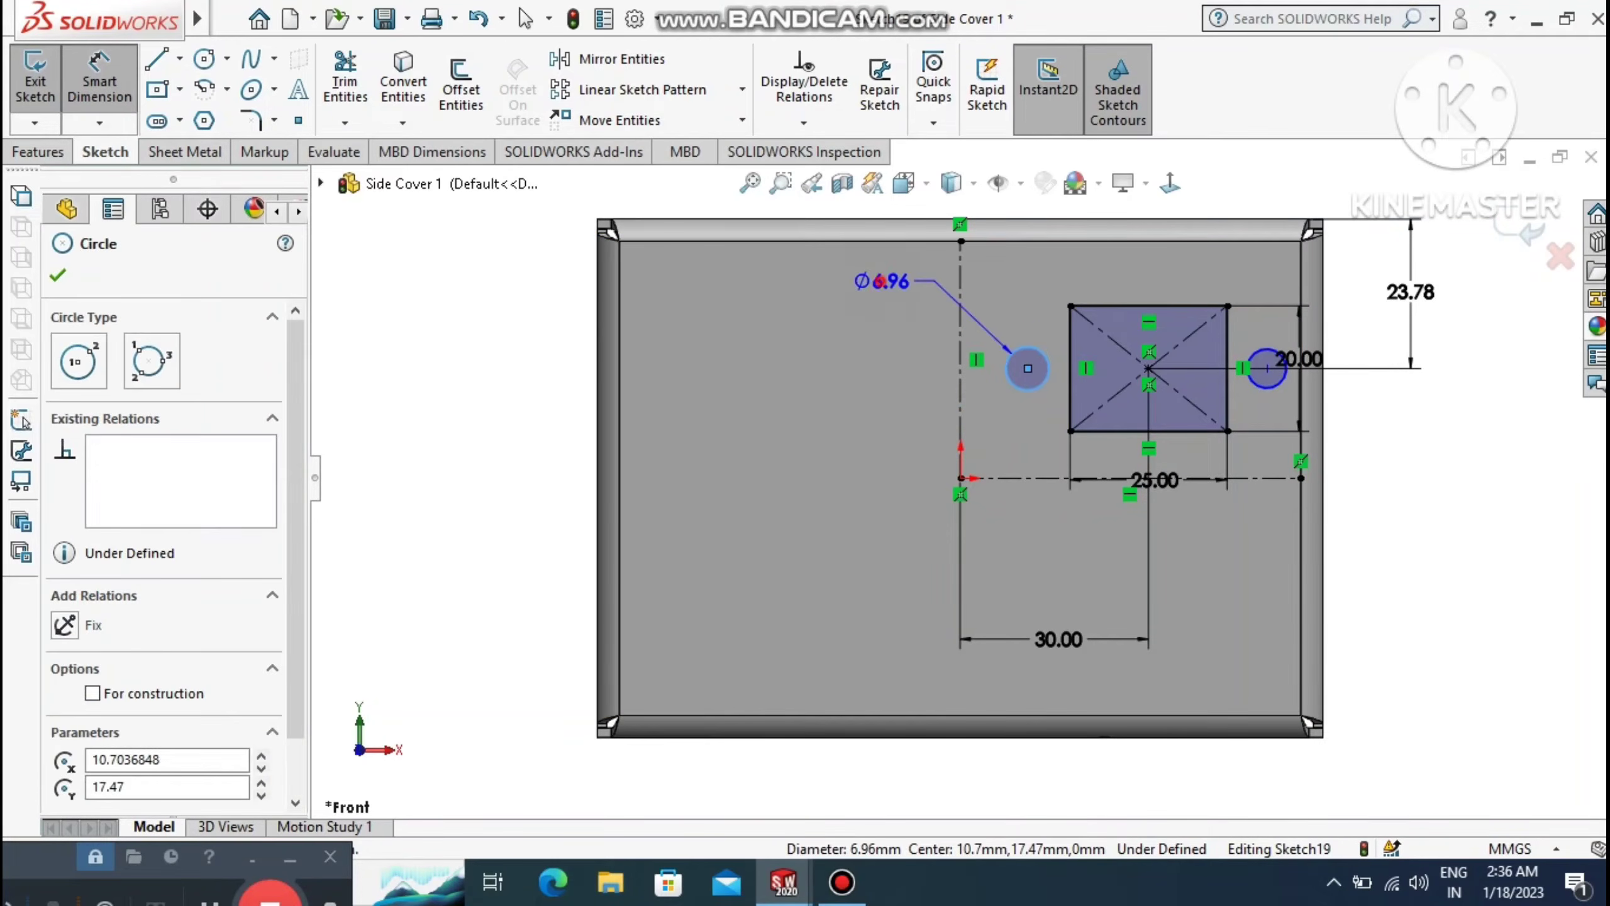
left_click(882, 281)
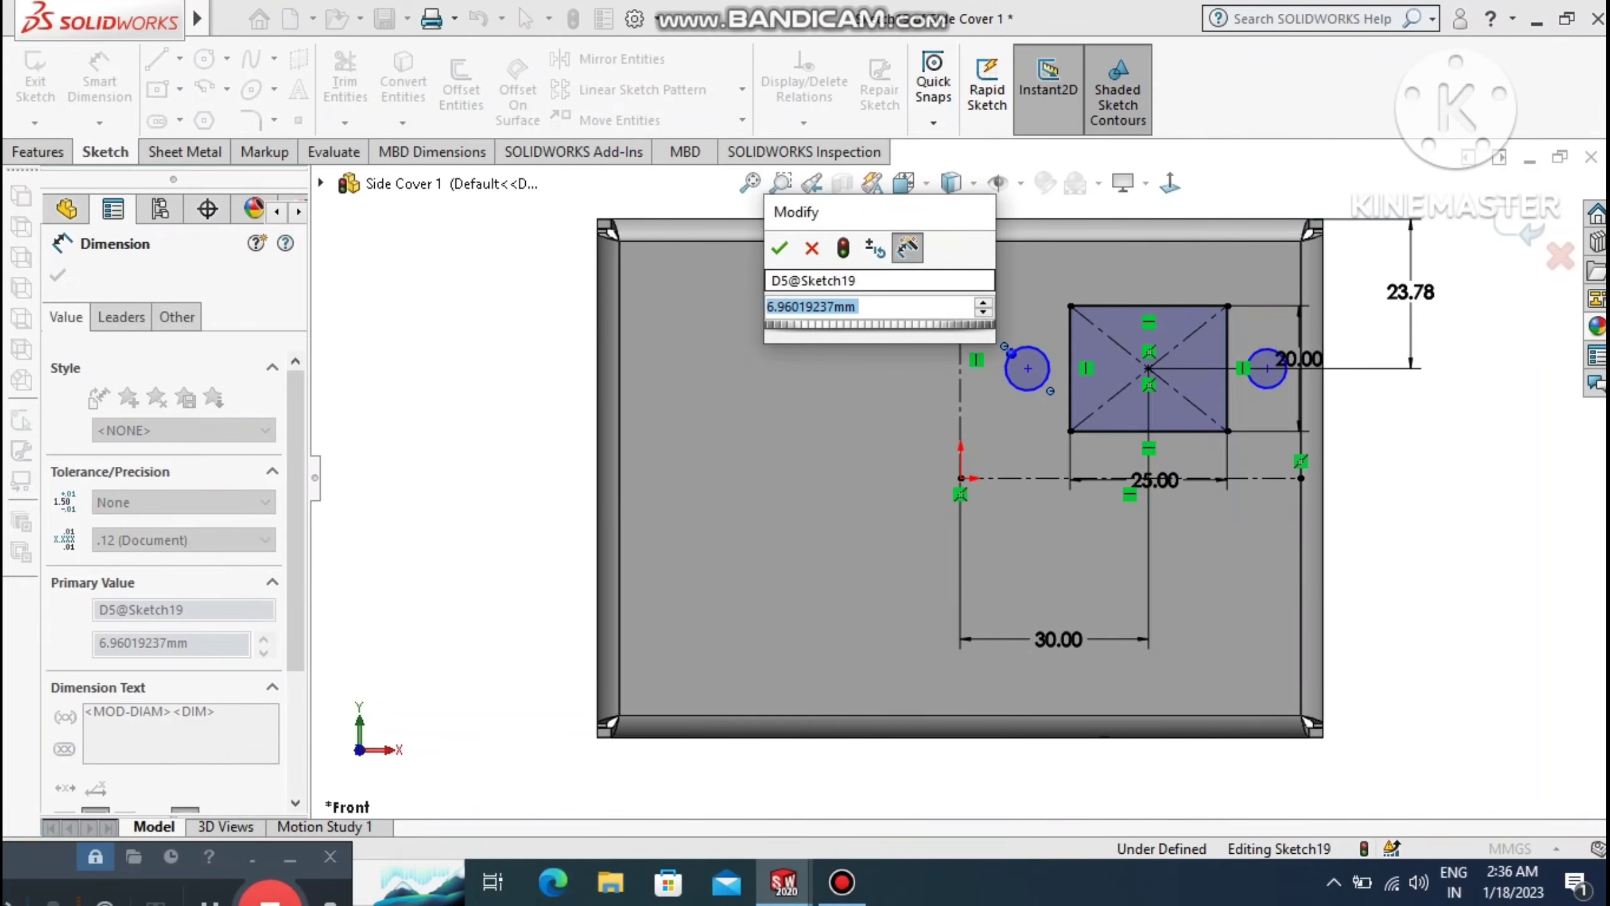
type("5")
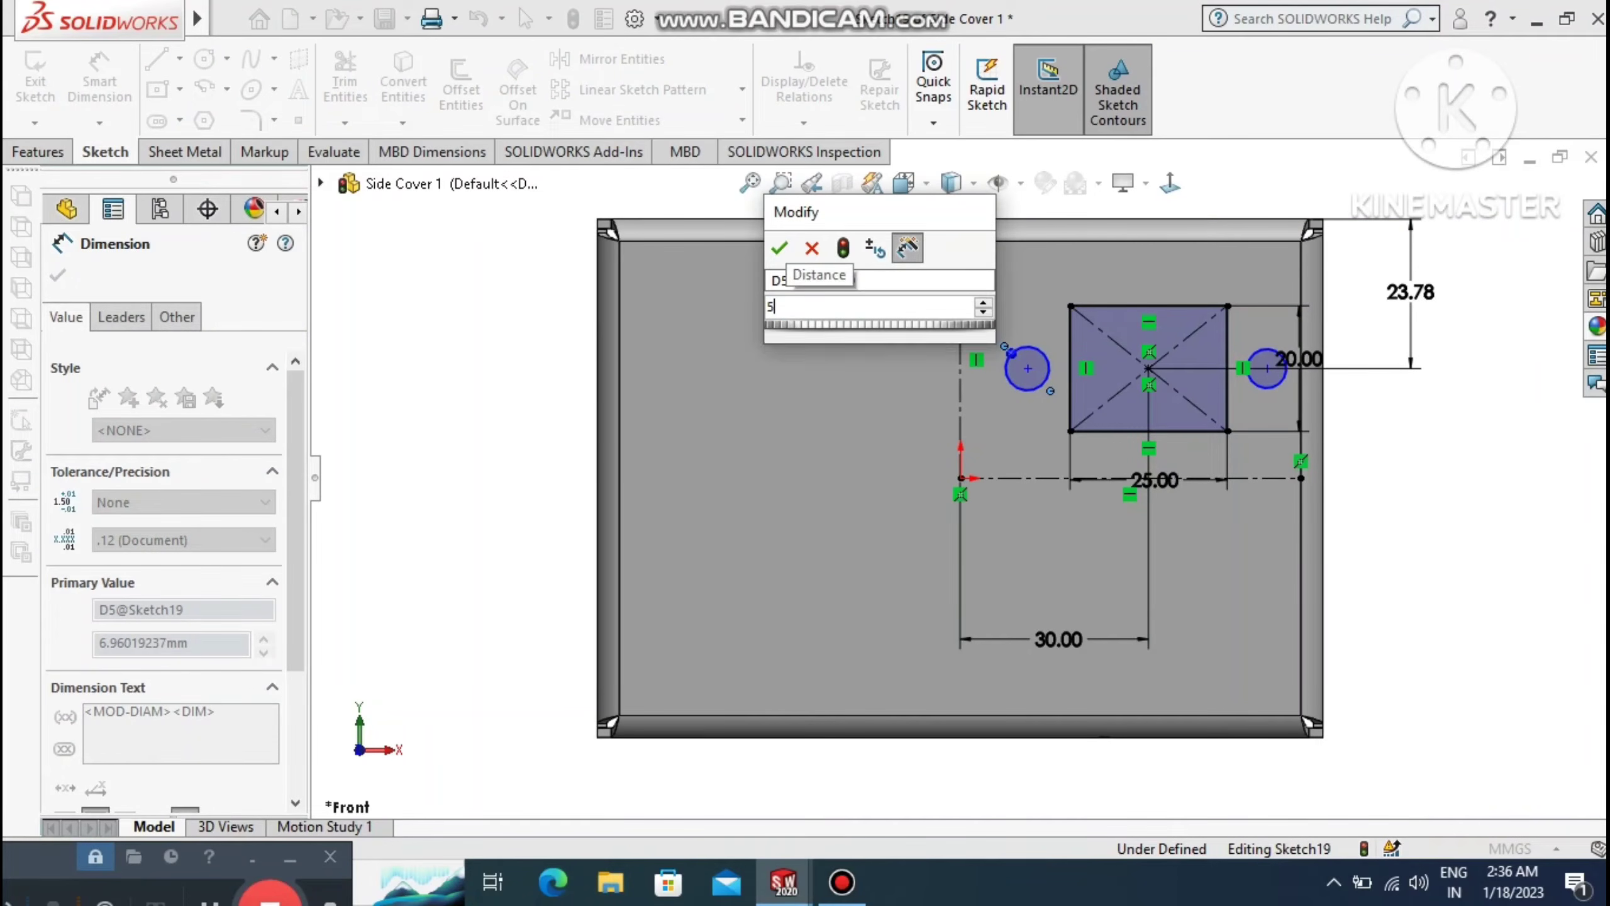
key("Return")
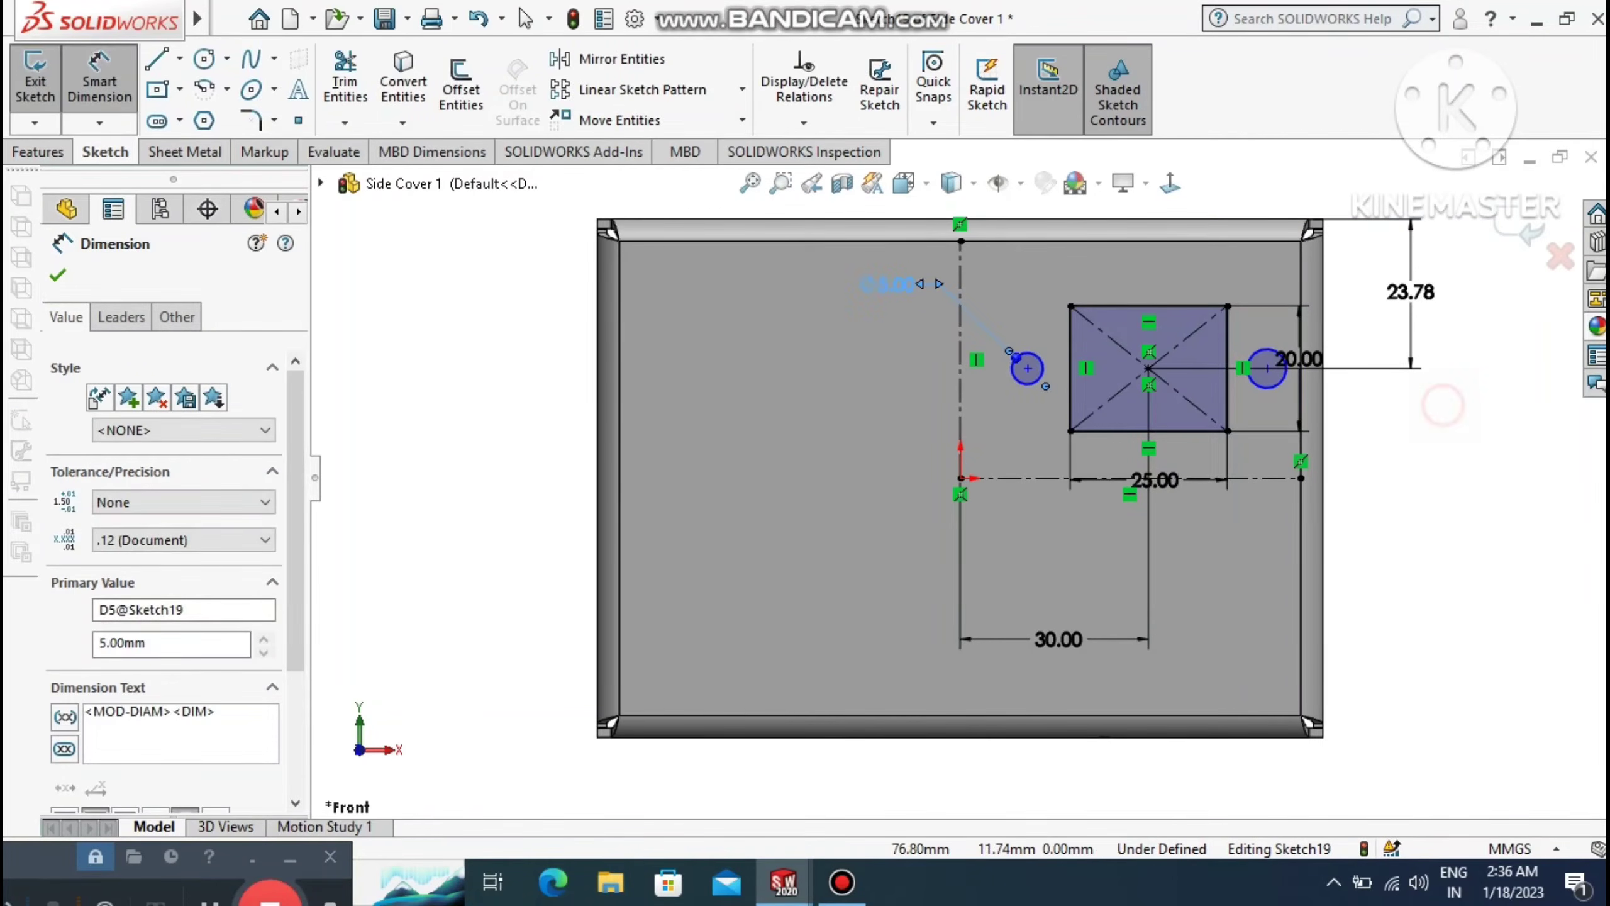
key("Escape")
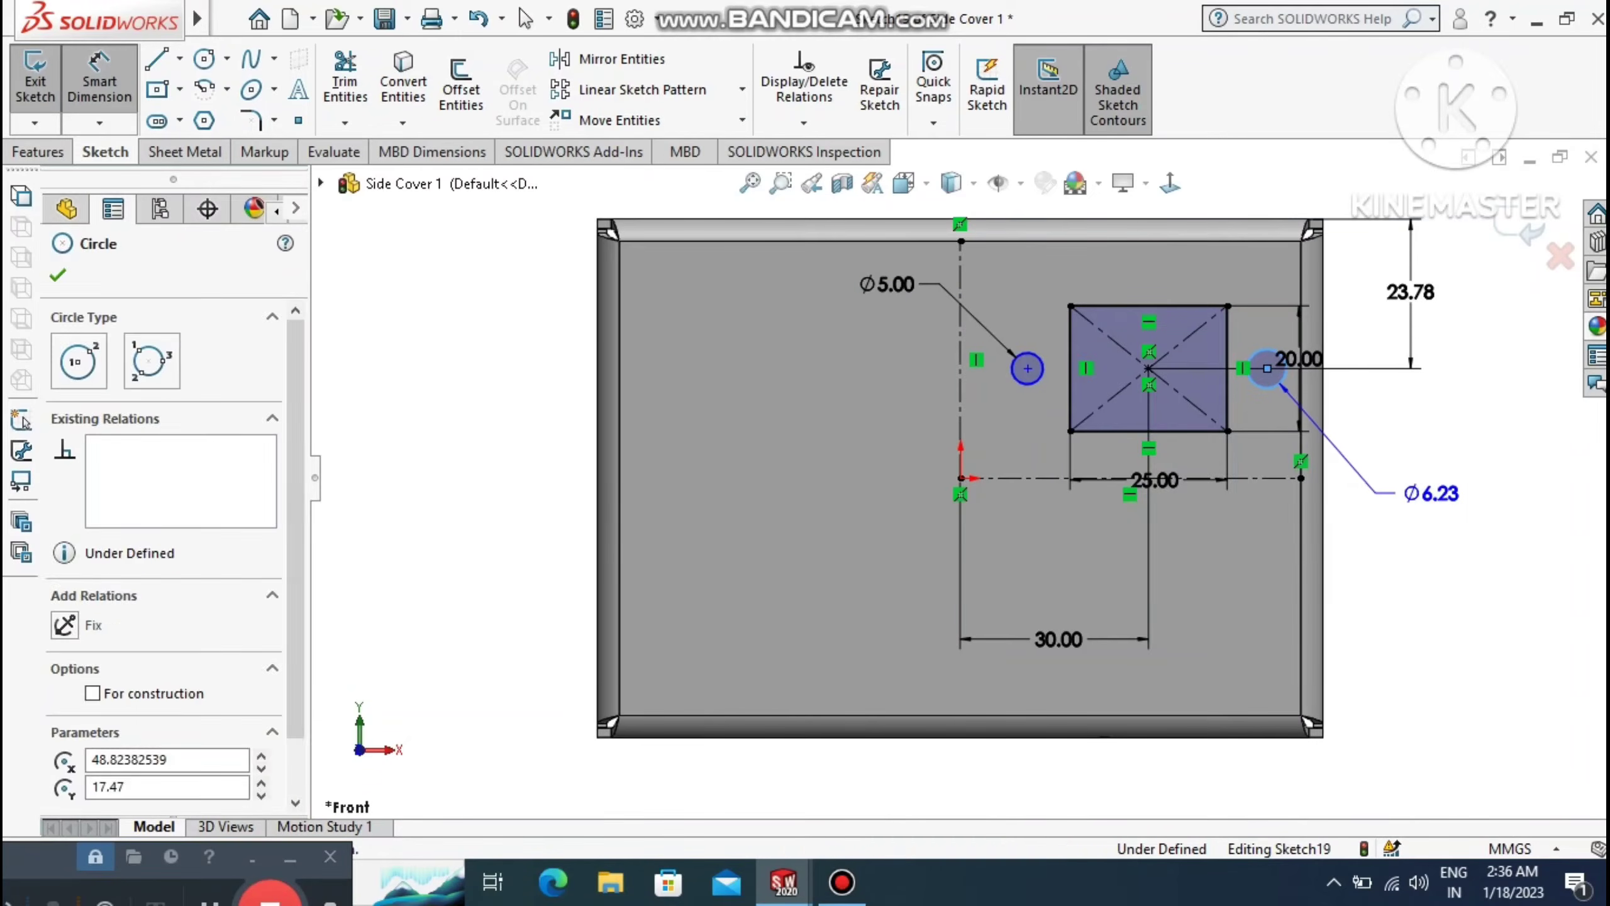
Dimension the circle right of the rectangle and set its diameter to 5 mm.
left_click(1427, 494)
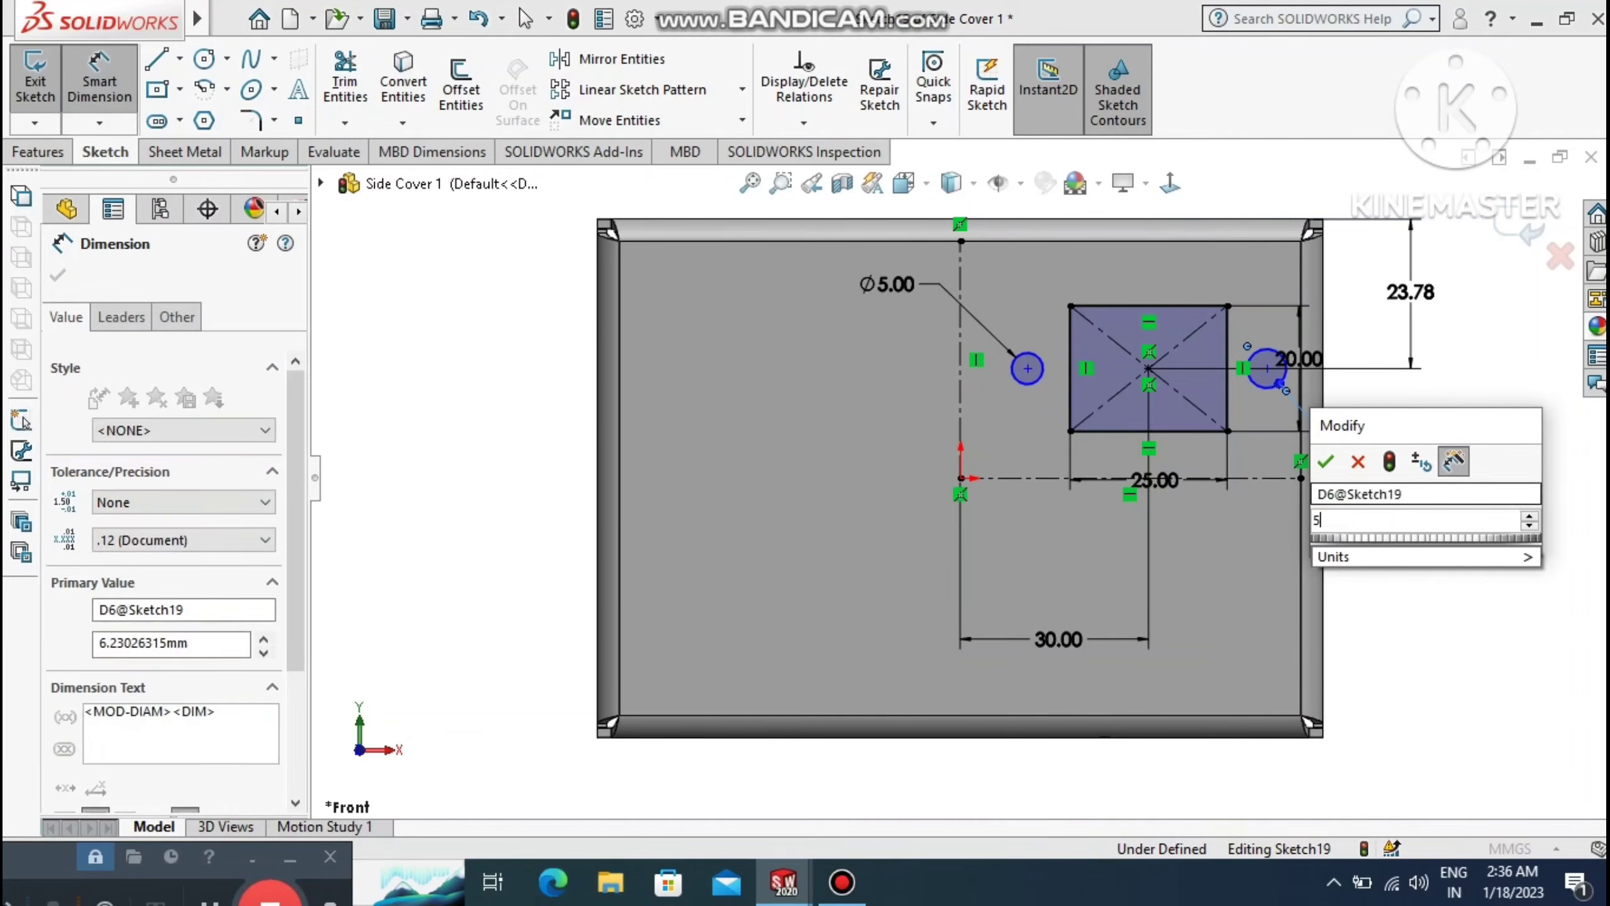
type("5")
key("Return")
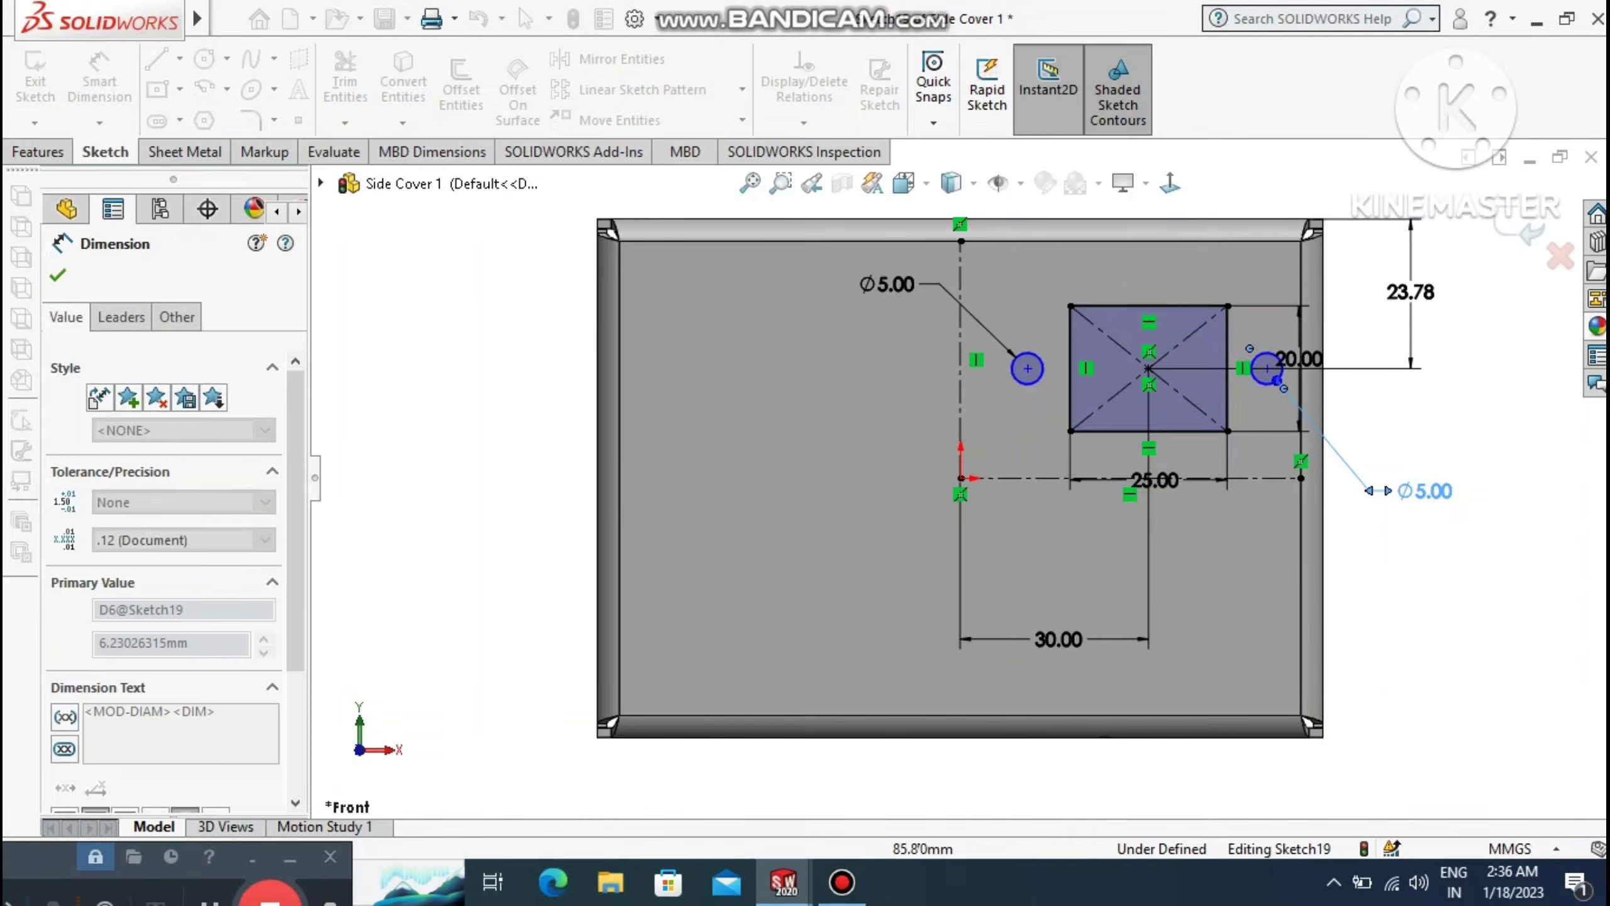
left_click(1465, 448)
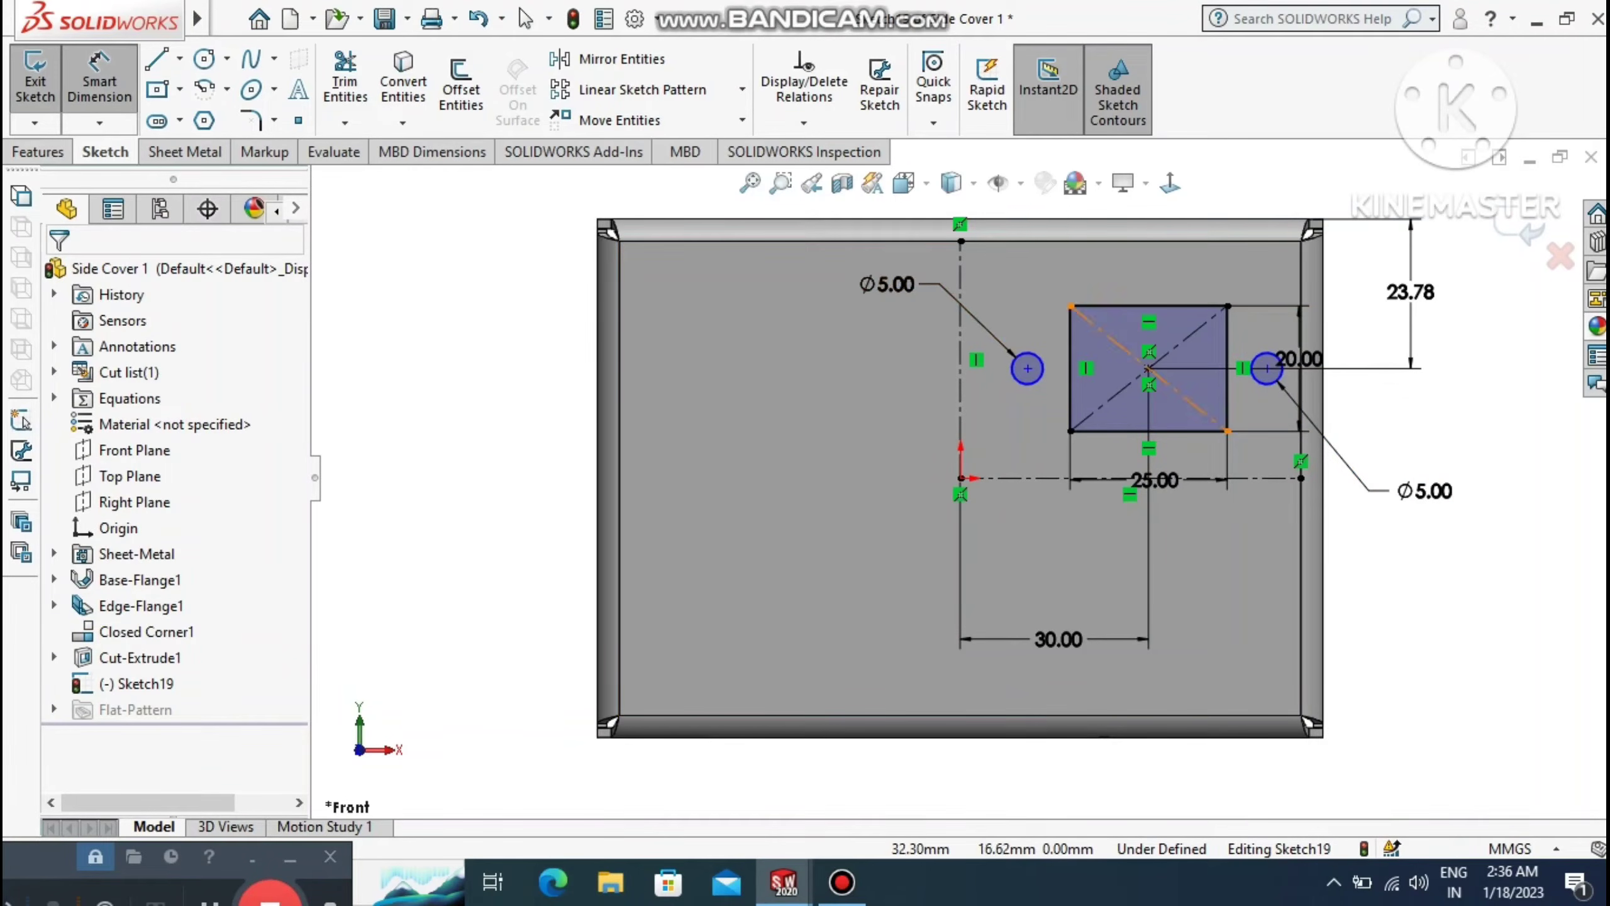
Dimension the horizontal distance between the rectangle's center and the left circle's center and set it to 17 mm.
left_click(1147, 368)
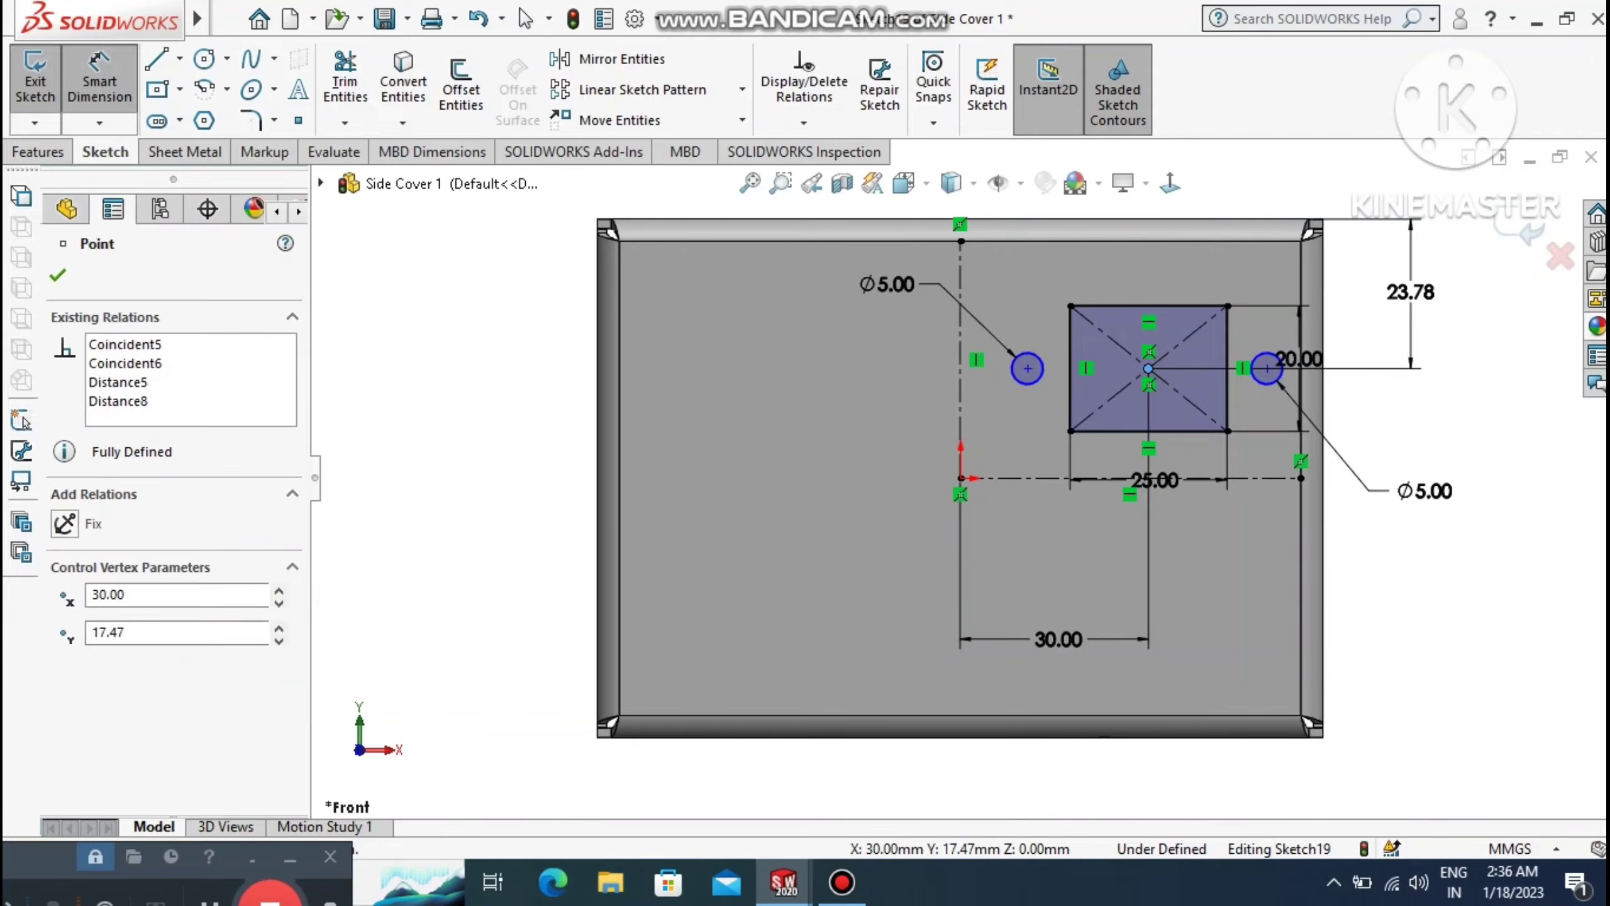
left_click(1027, 368)
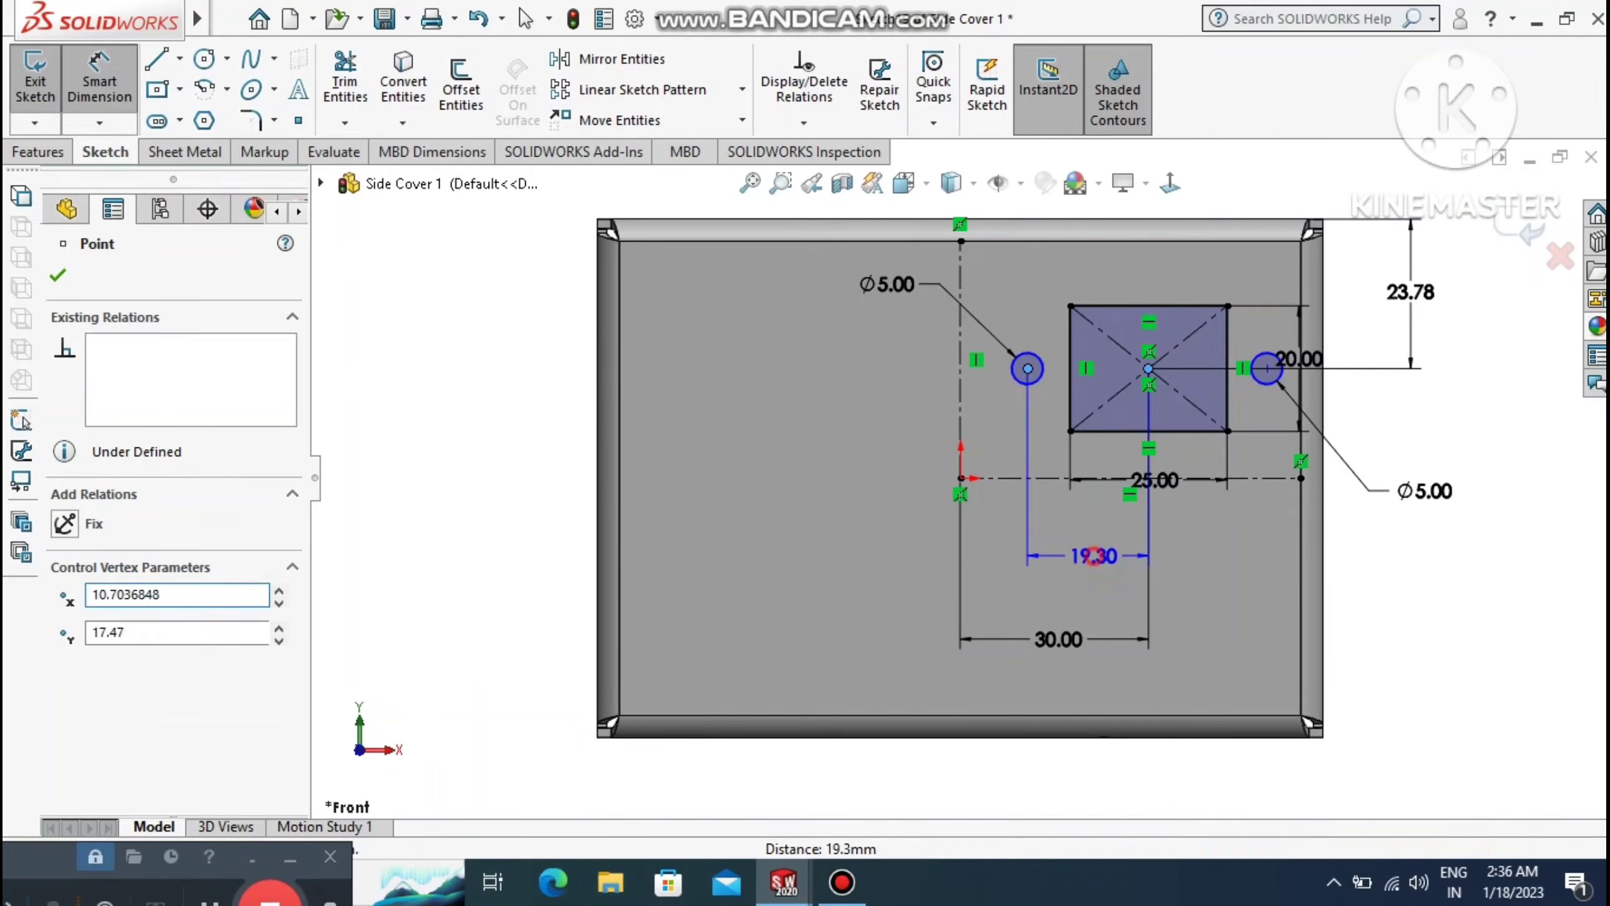
left_click(1093, 555)
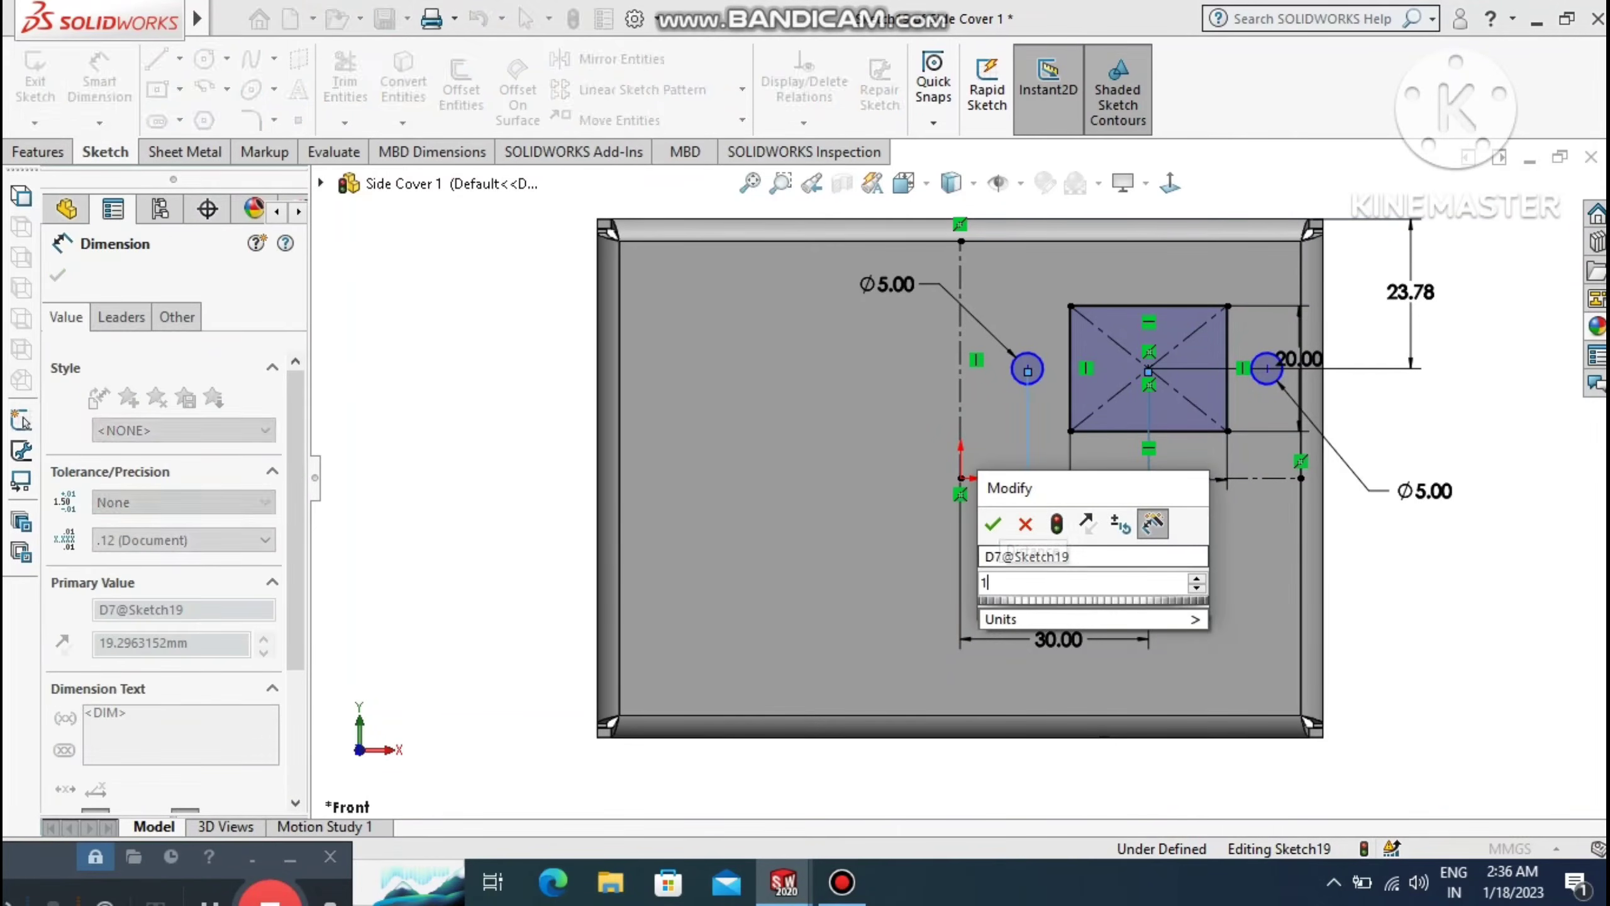
type("17")
key("Return")
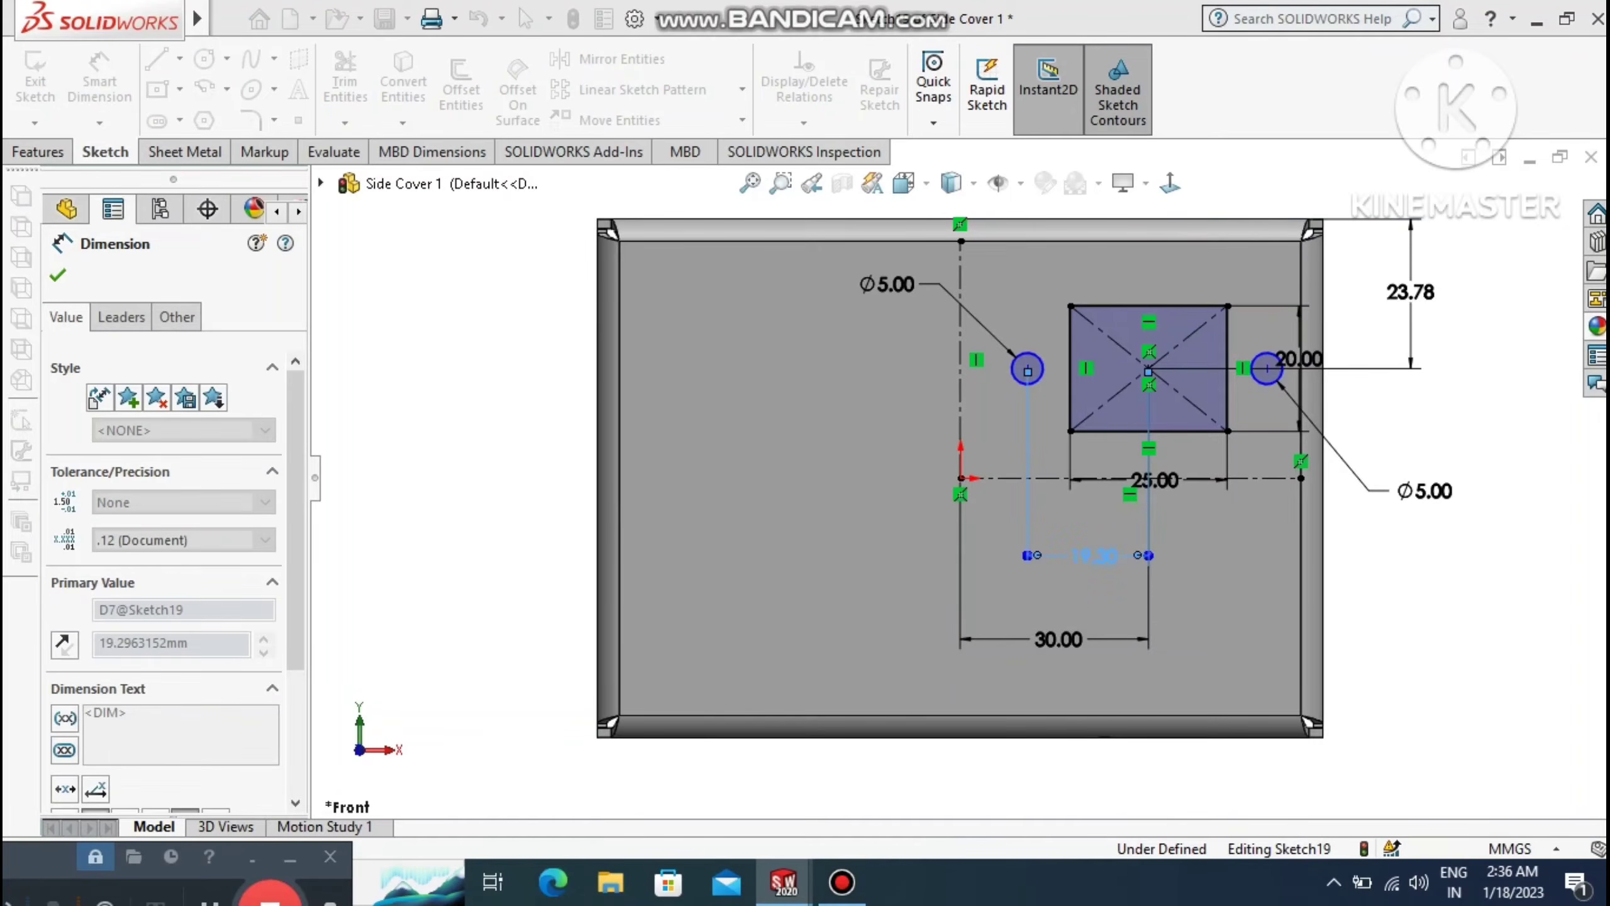
left_click(1395, 640)
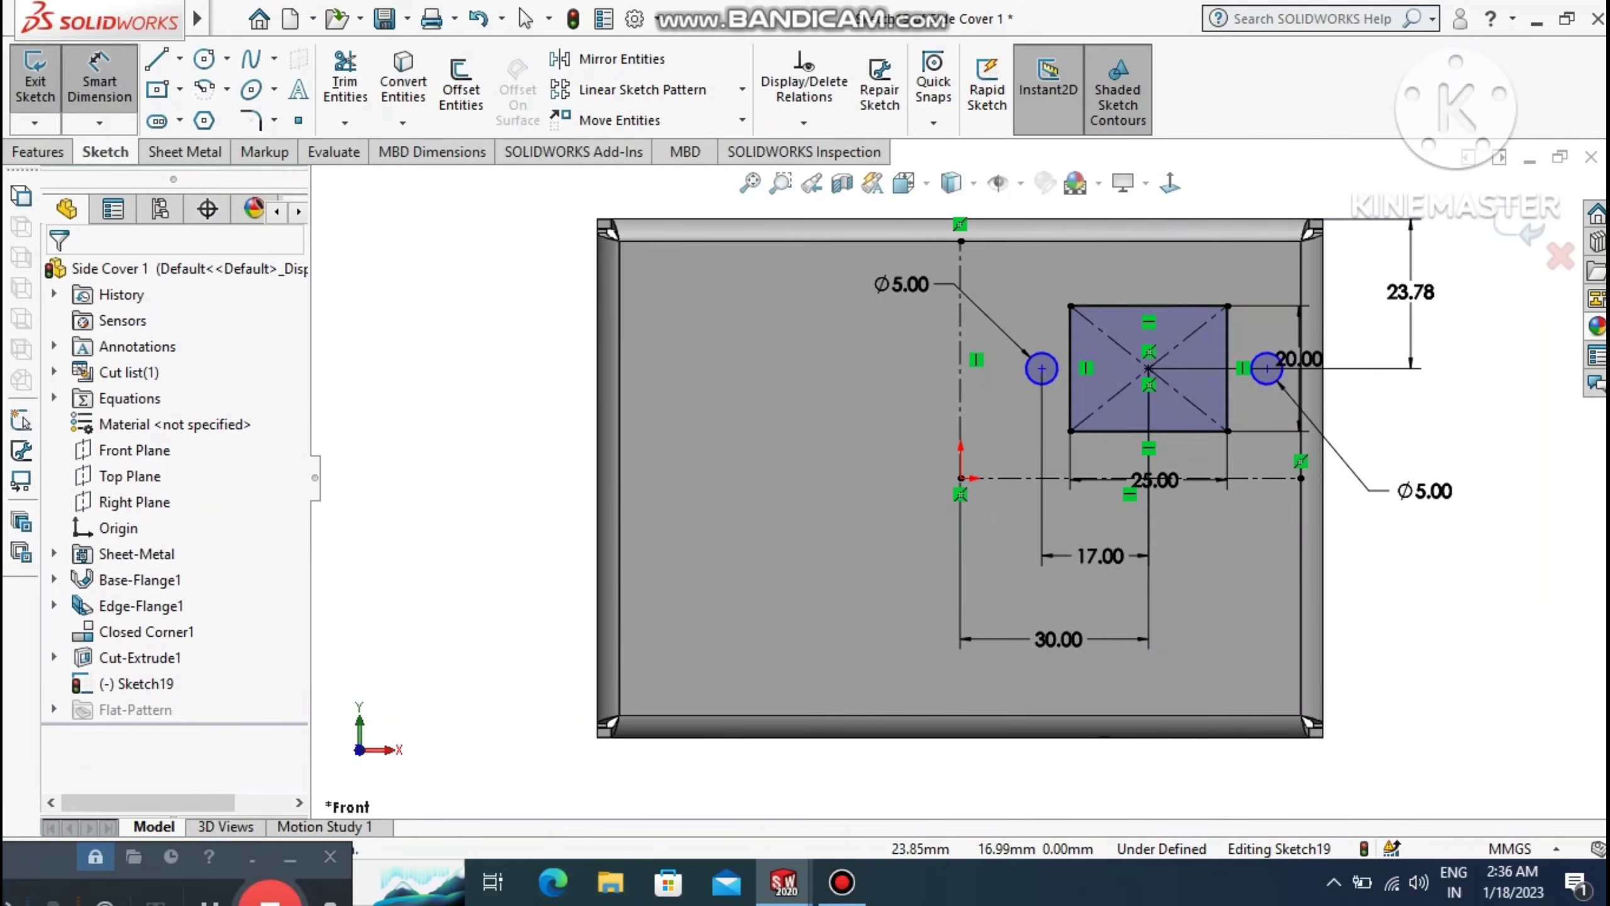
Dimension the horizontal distance between the rectangle's center and the right circle's center and set it to 17 mm.
left_click(1149, 369)
left_click(1267, 368)
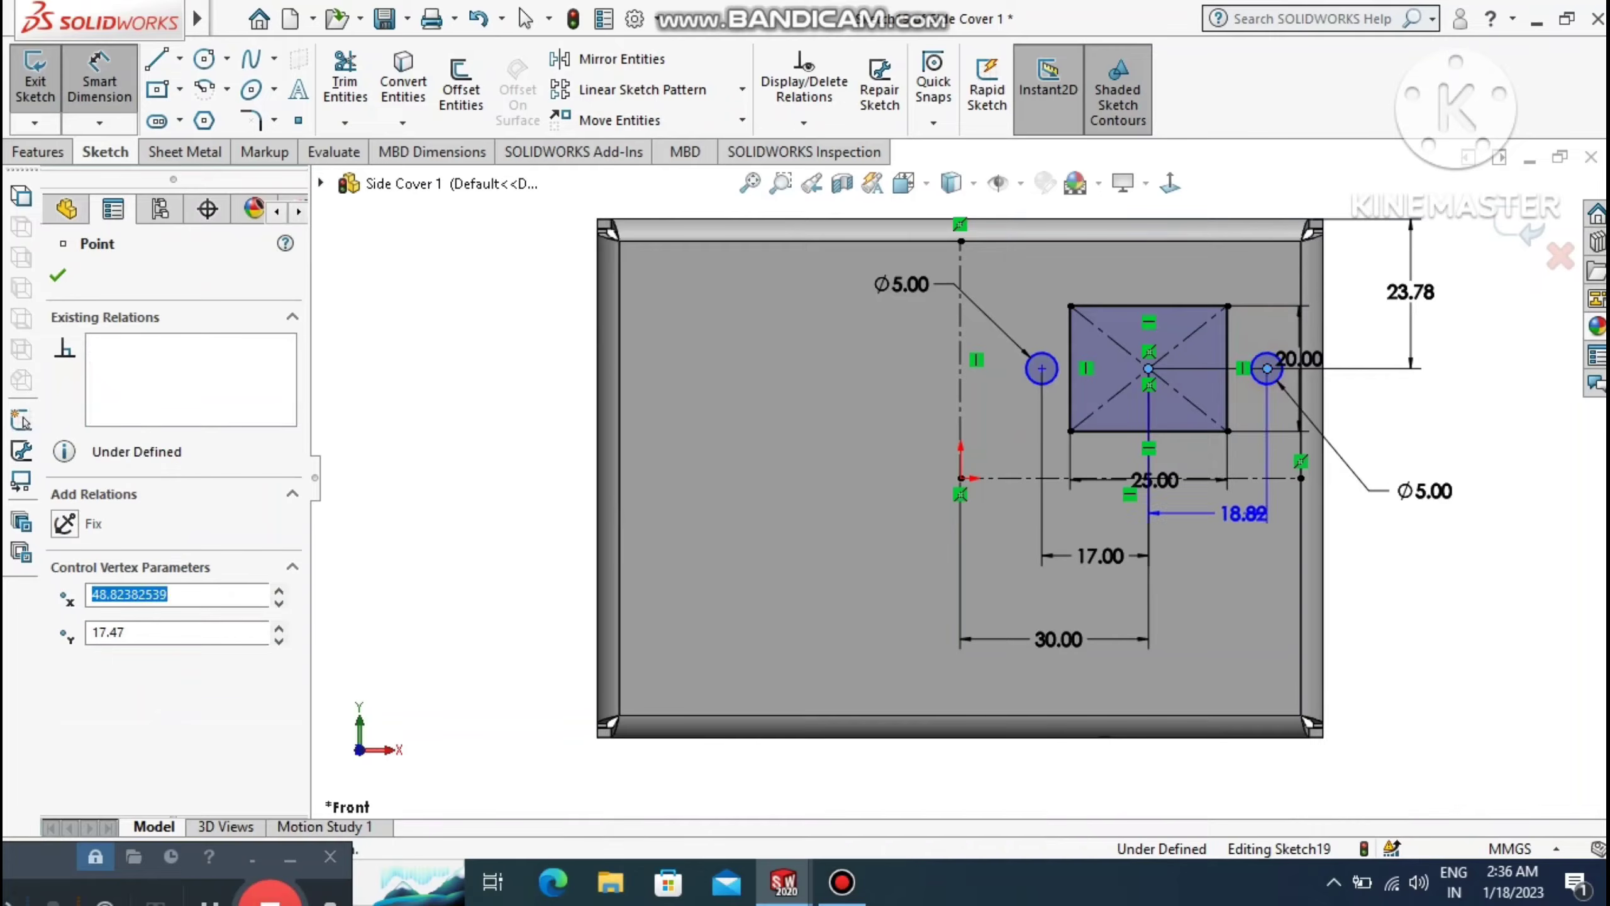
left_click(1213, 537)
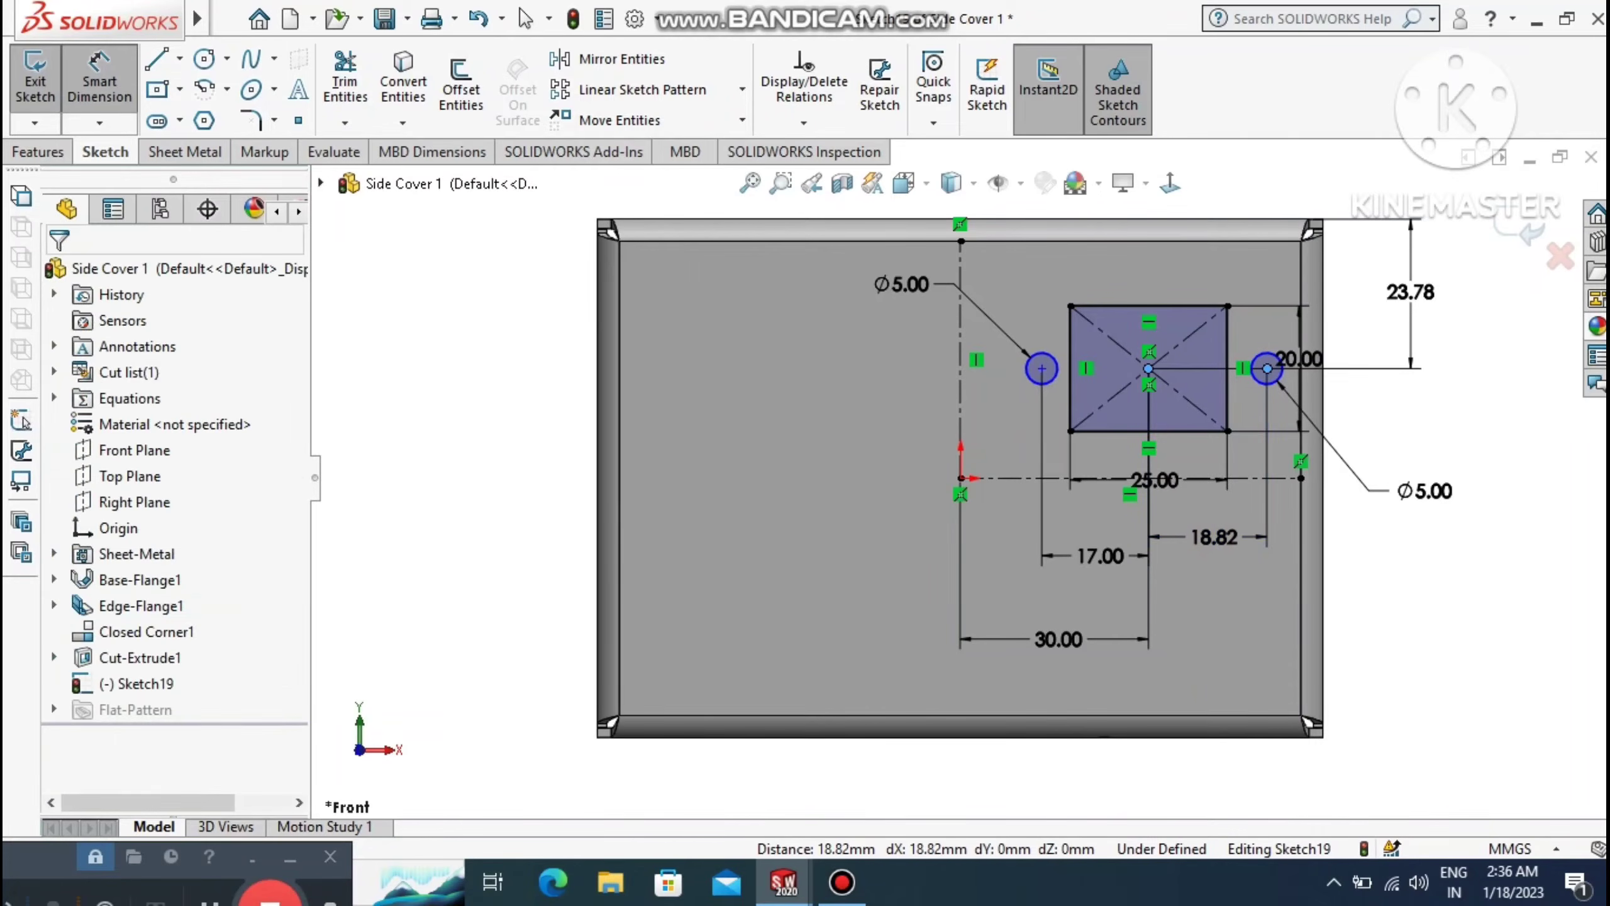
type("17")
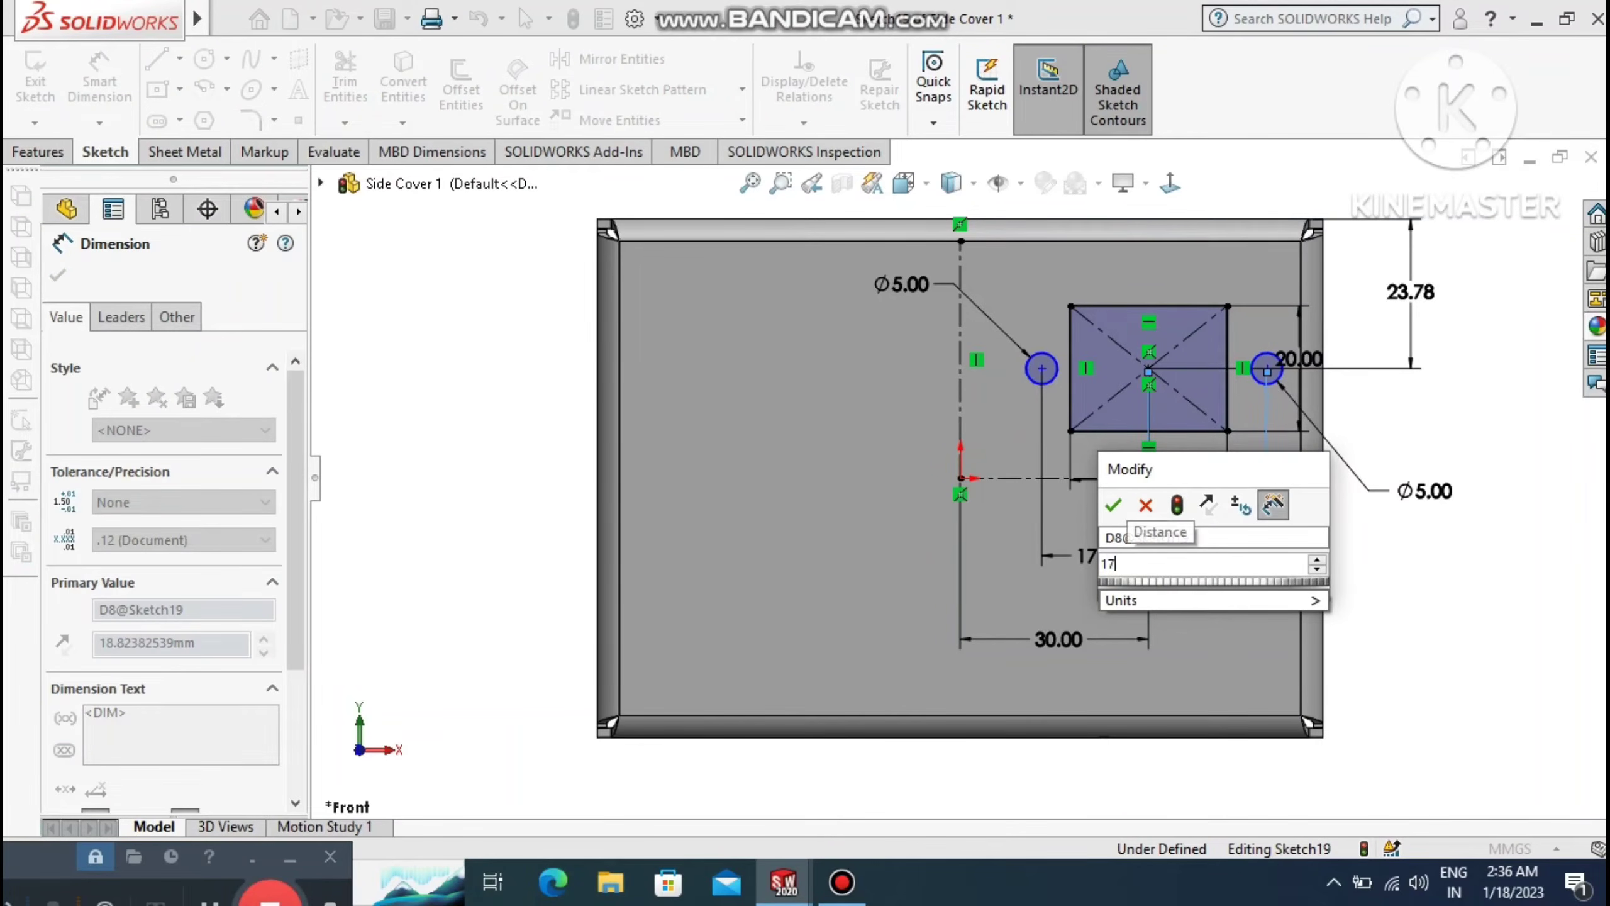
key("Return")
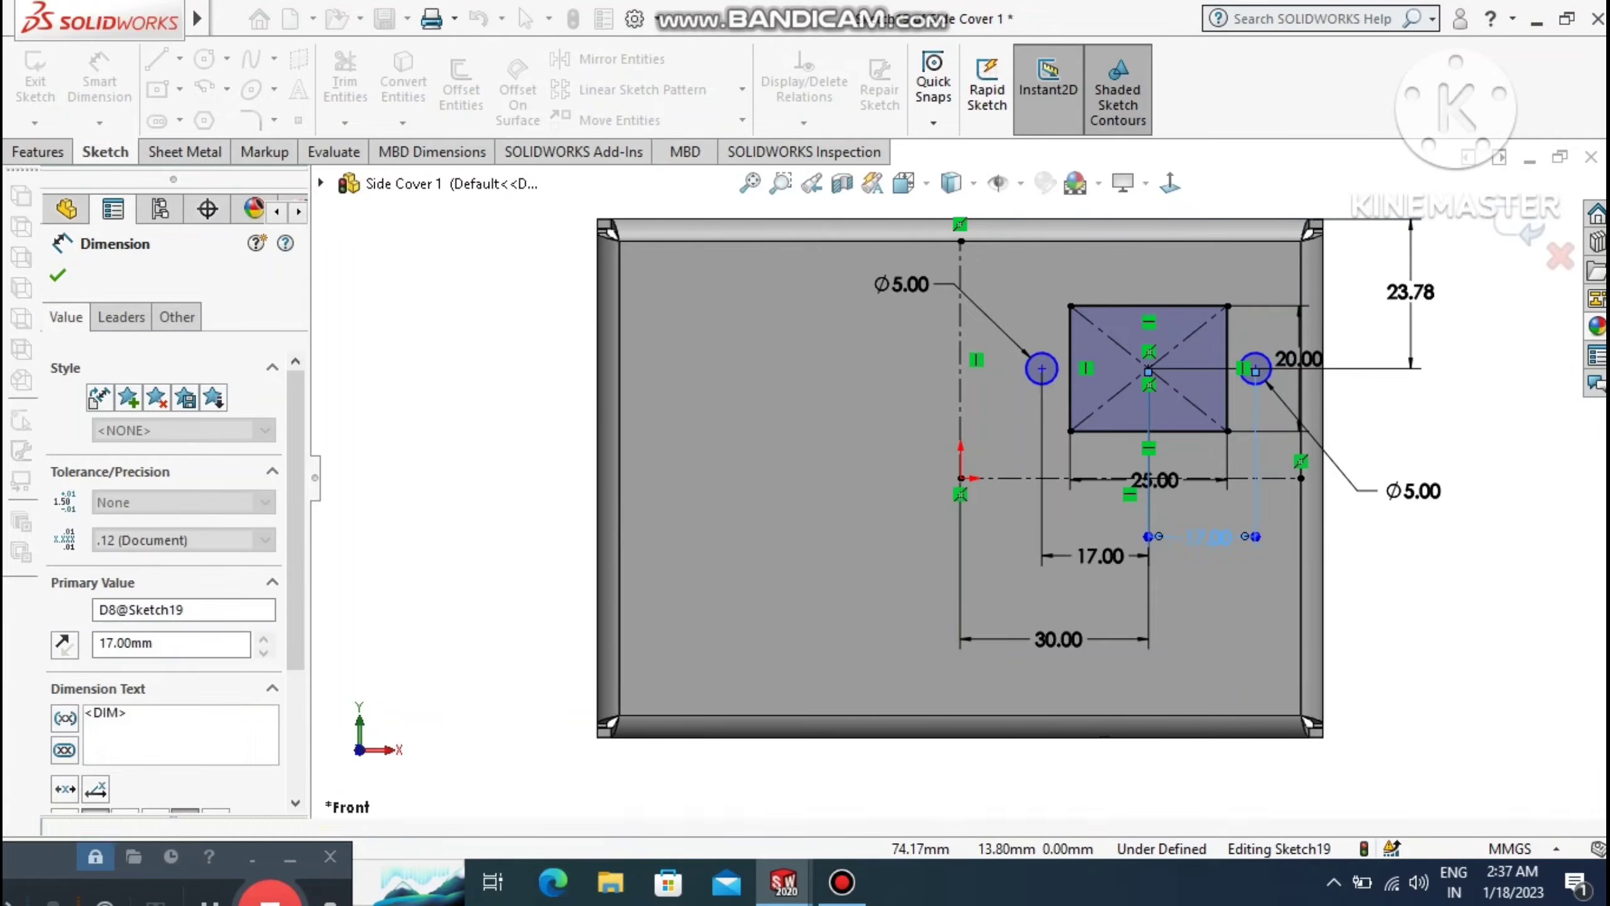
key("Escape")
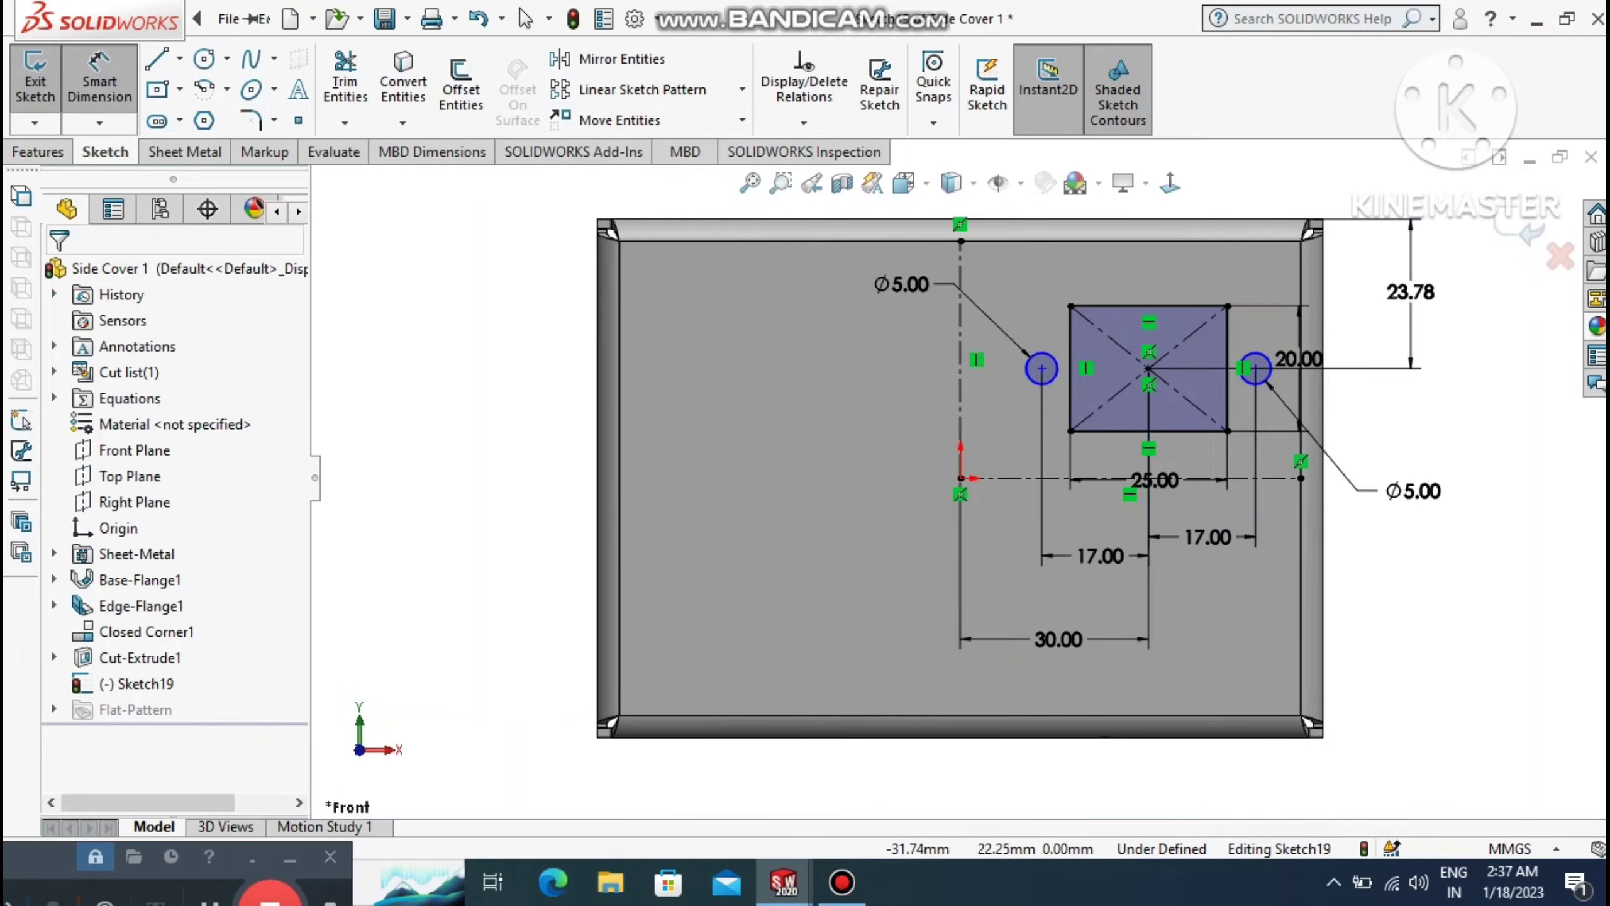
Mirror the rectangle and its two flanking circles about the vertical centerline, keeping the originals.
left_click(609, 58)
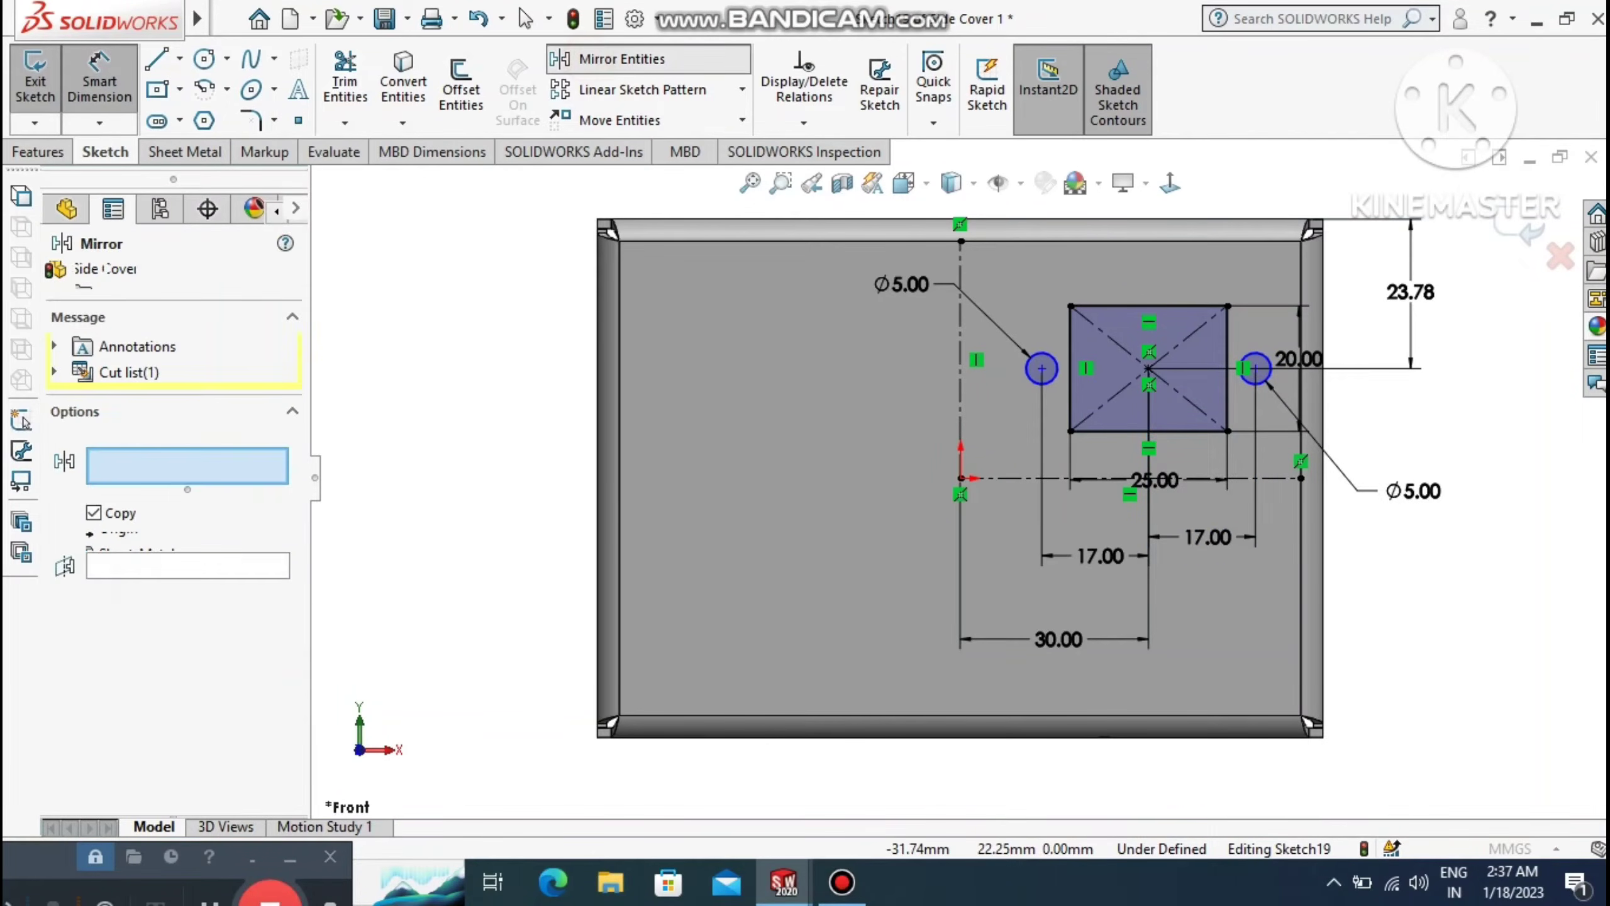
mouse_move(1007, 267)
left_mouse_down()
mouse_move(1098, 400)
mouse_move(1189, 477)
mouse_move(1271, 486)
mouse_move(1298, 458)
left_mouse_up()
left_click(120, 710)
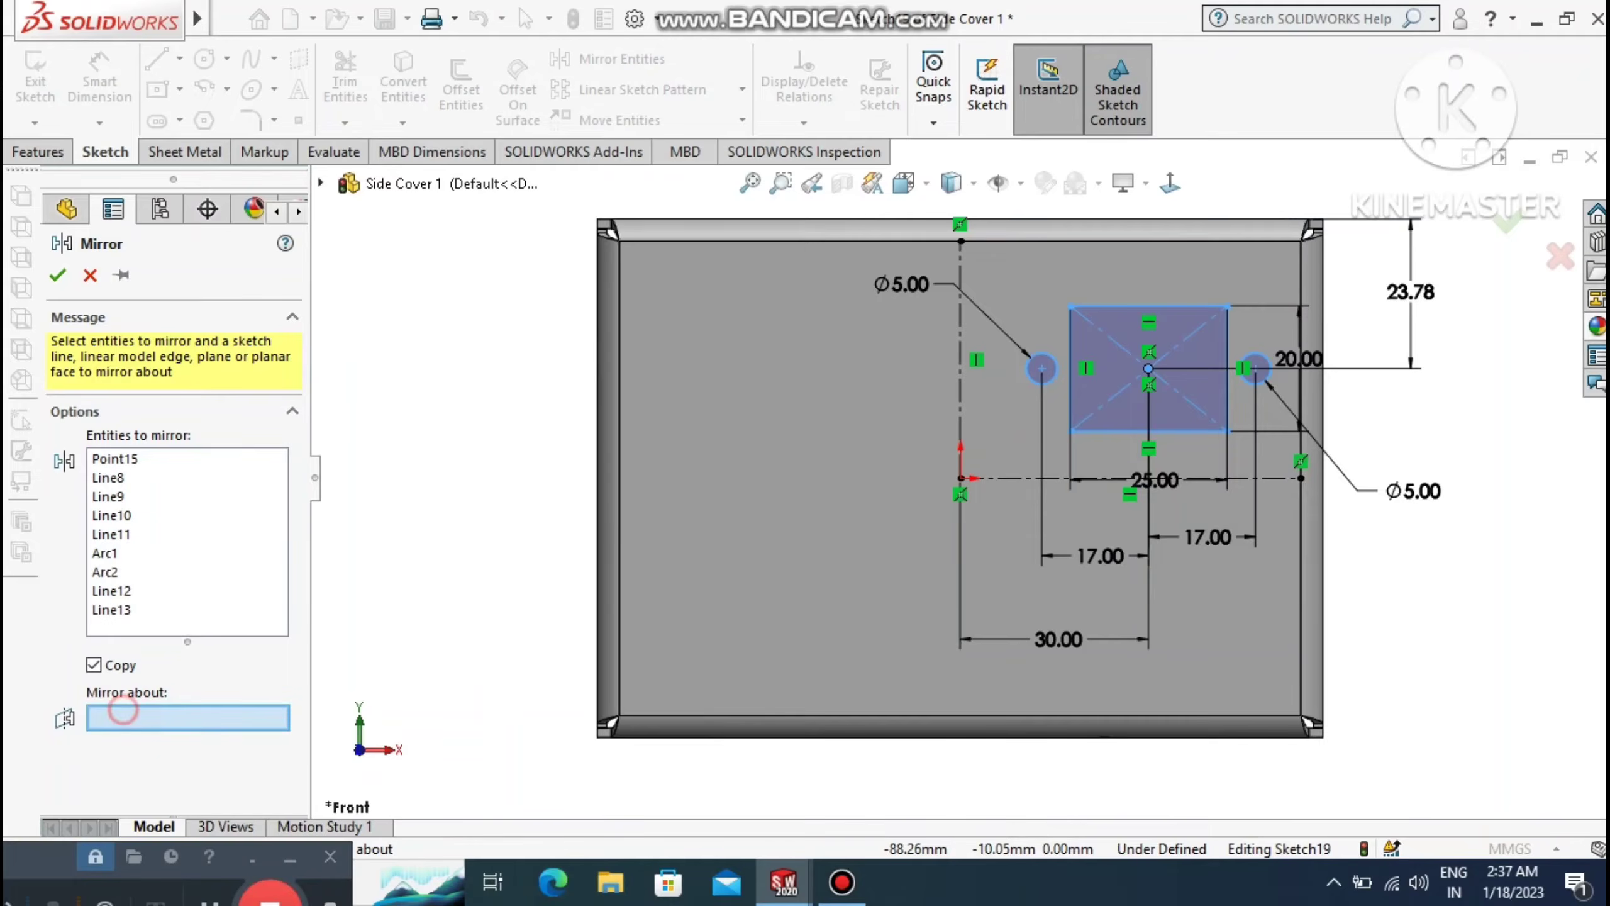
left_click(960, 359)
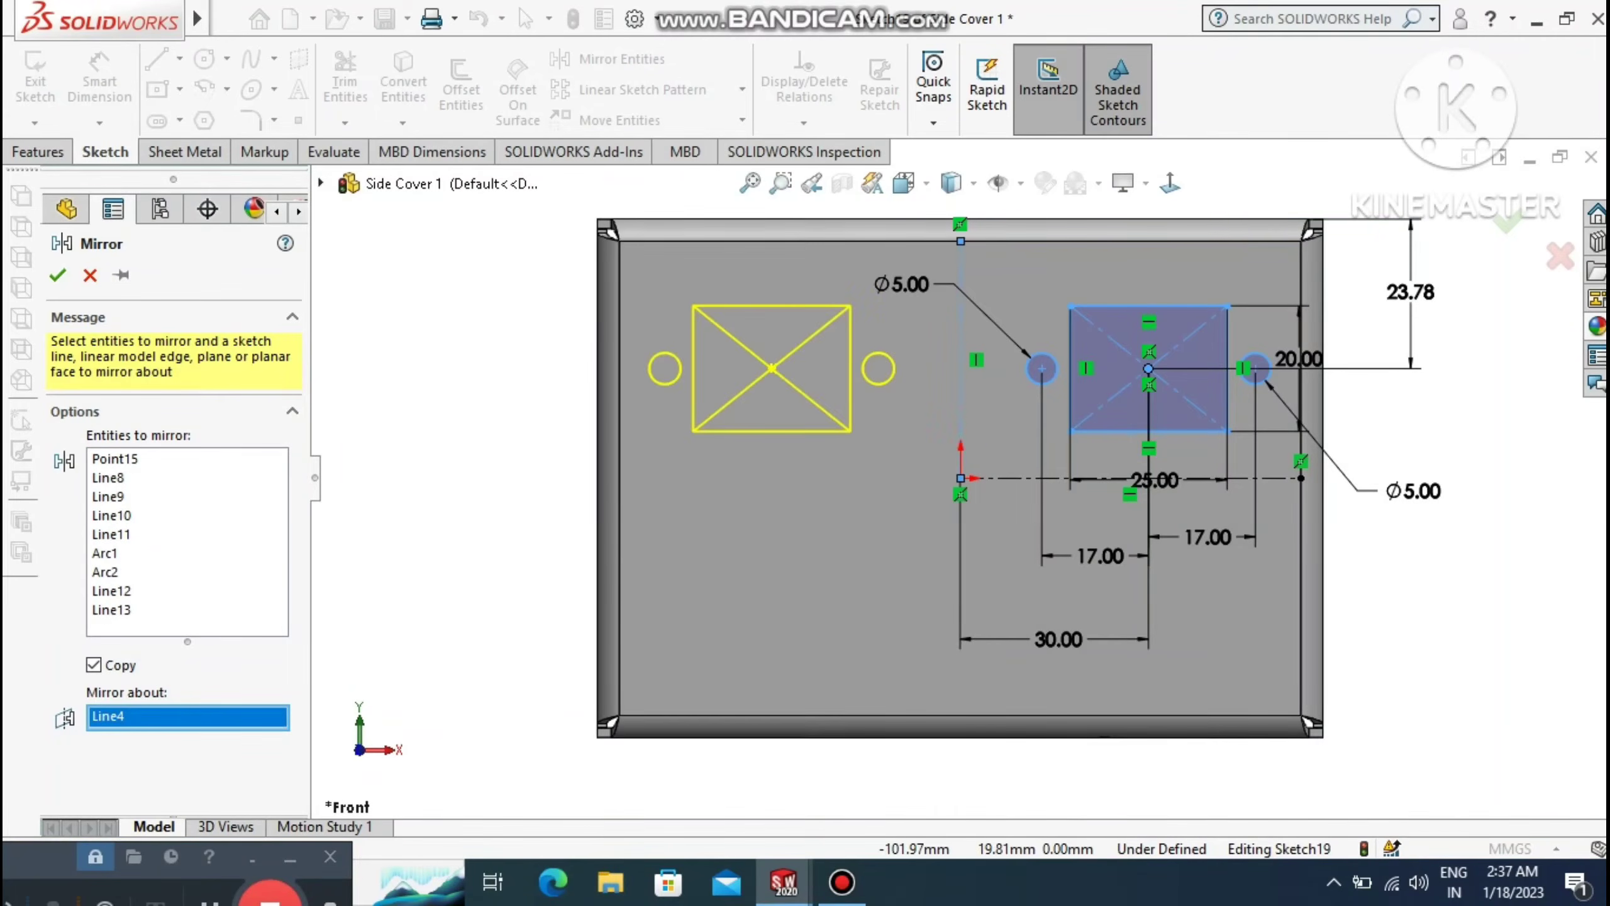
left_click(56, 276)
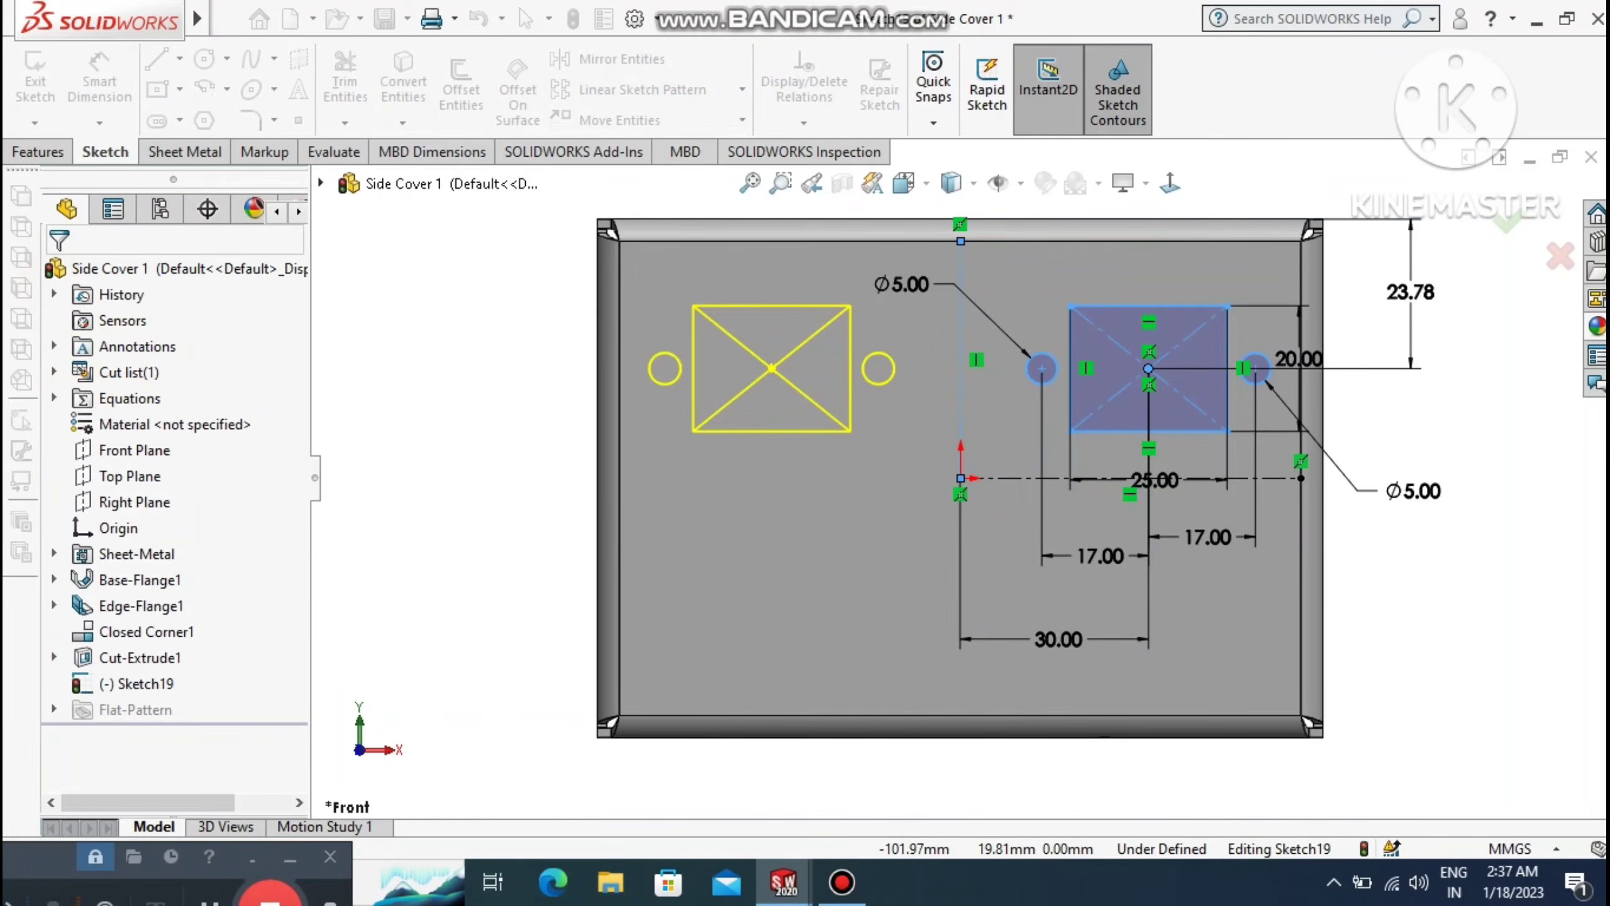
left_click(522, 409)
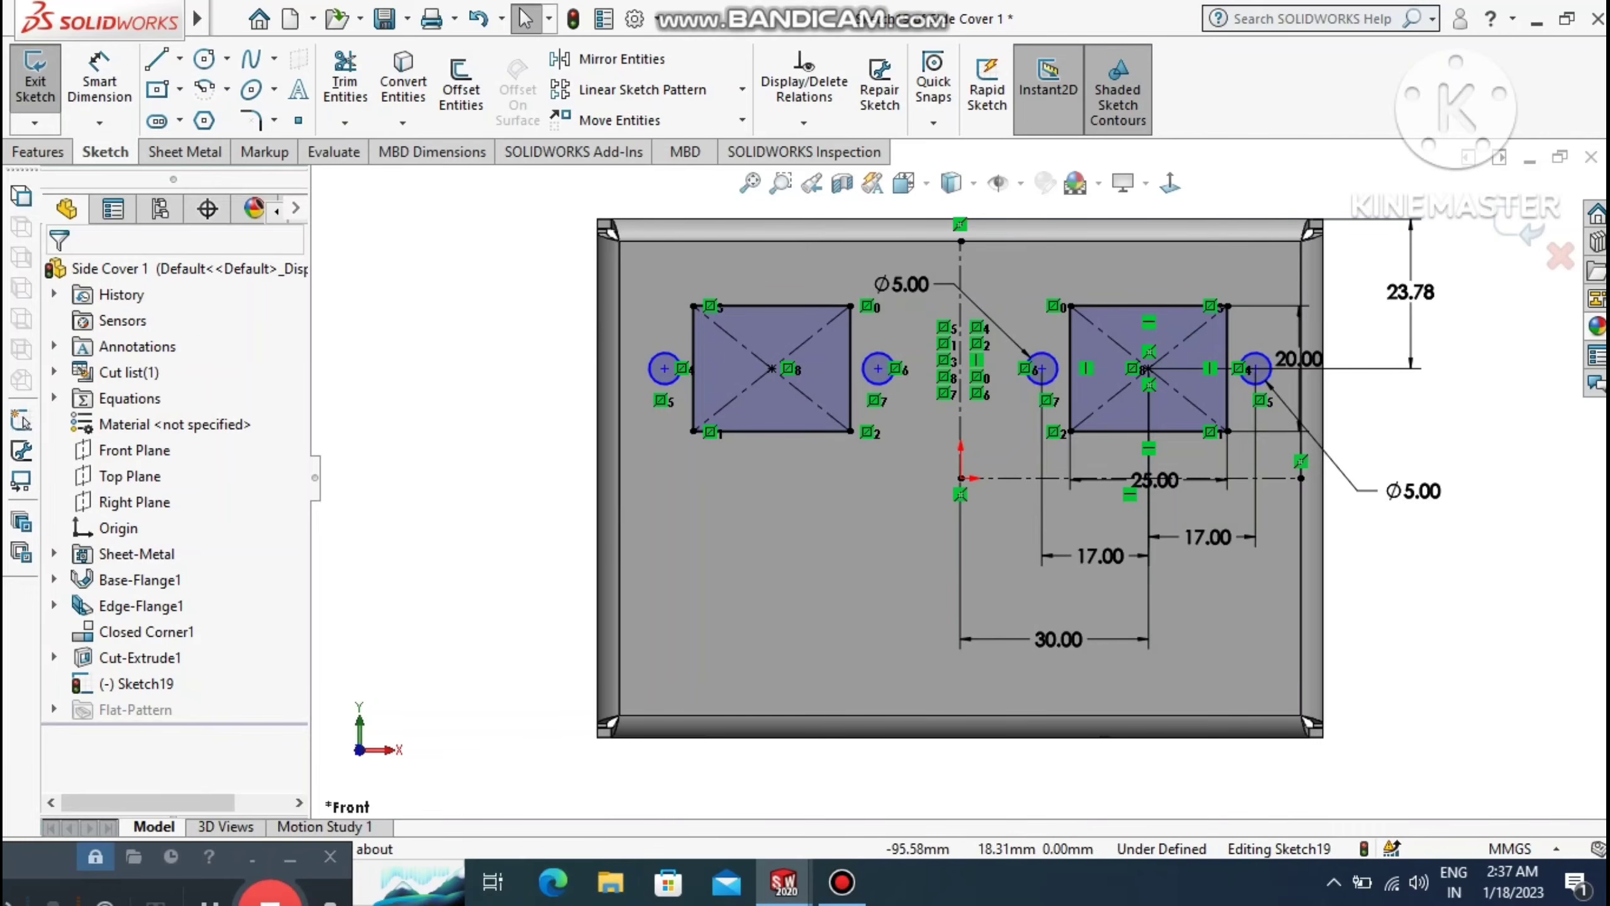
Cut-extrude the sketched rectangles and circles with depth linked to the sheet thickness, and save and close the side cover.
left_click(39, 152)
left_click(329, 74)
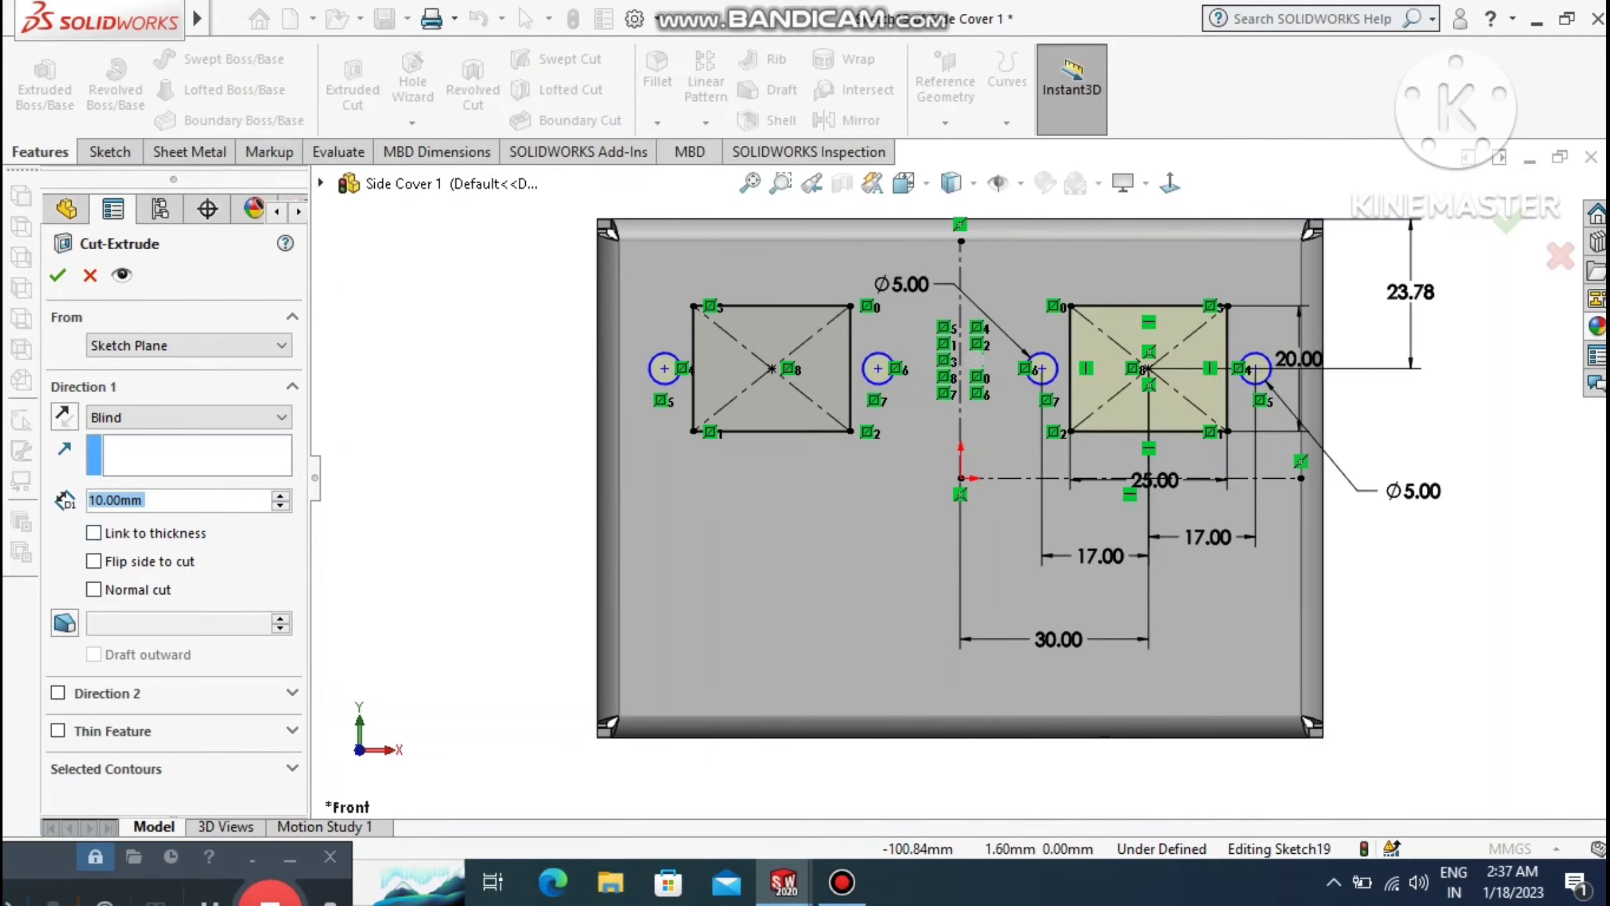
left_click(94, 532)
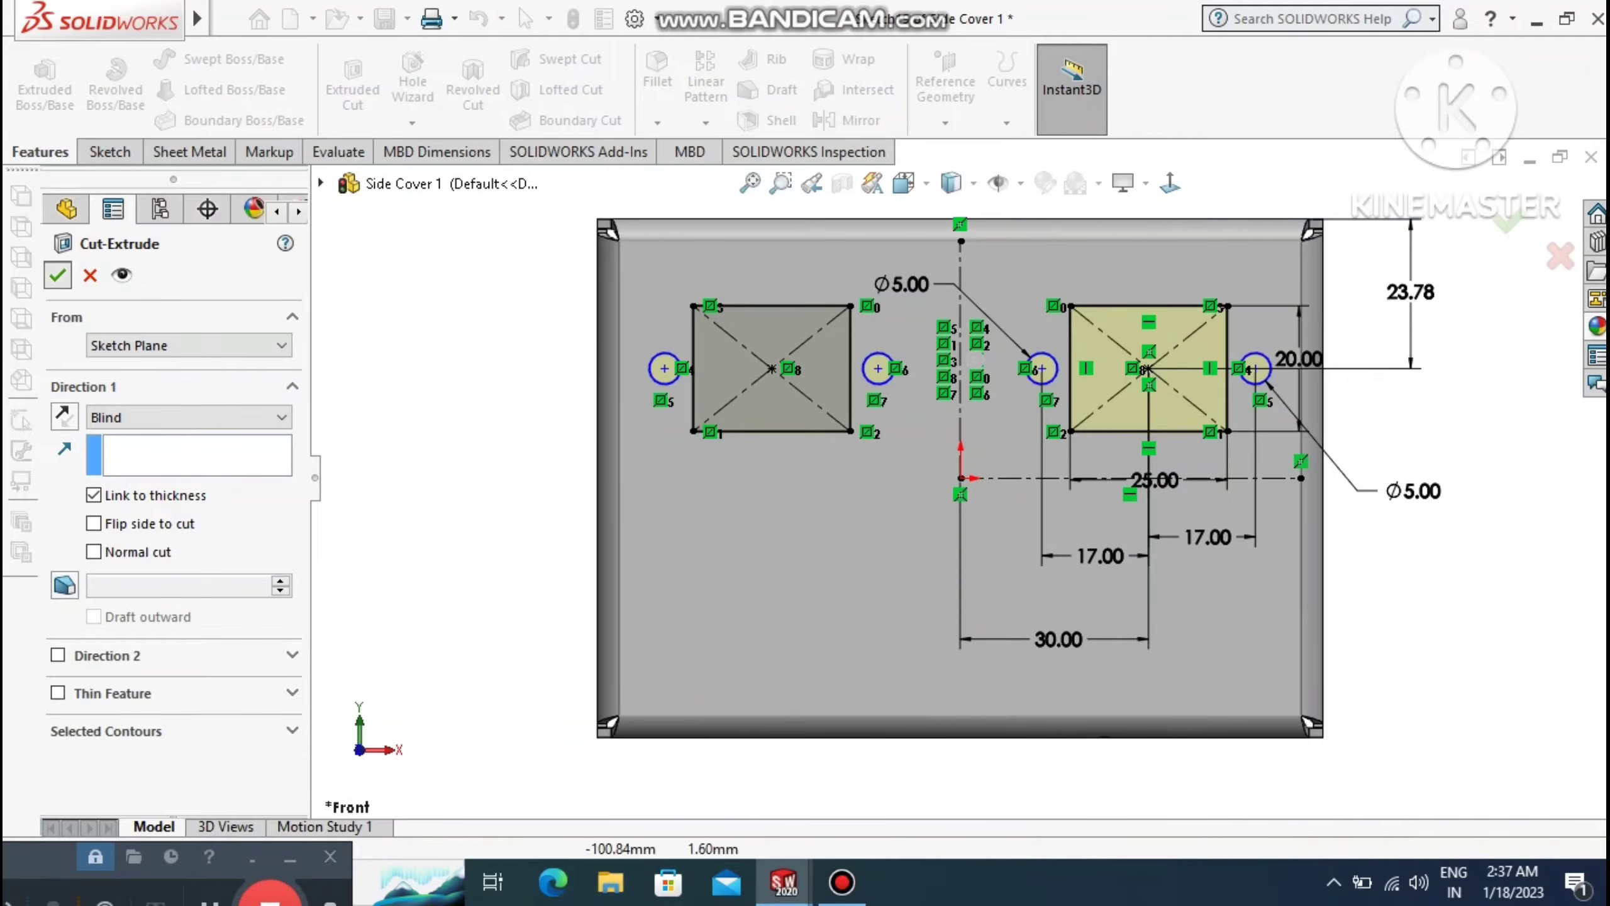
left_click(413, 414)
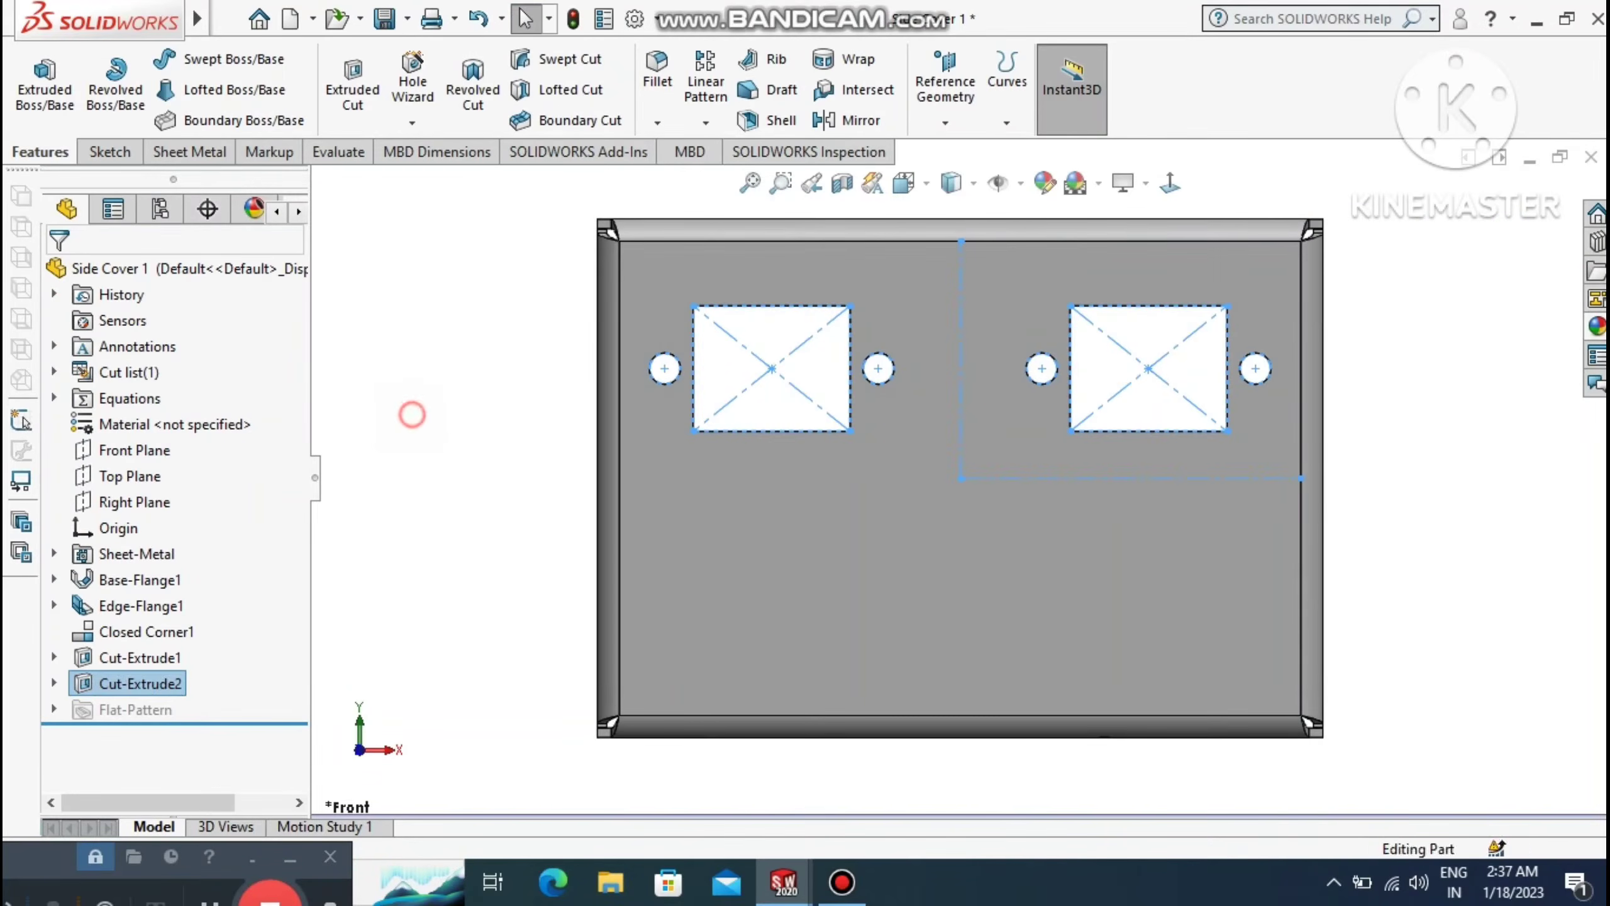
left_click(1591, 158)
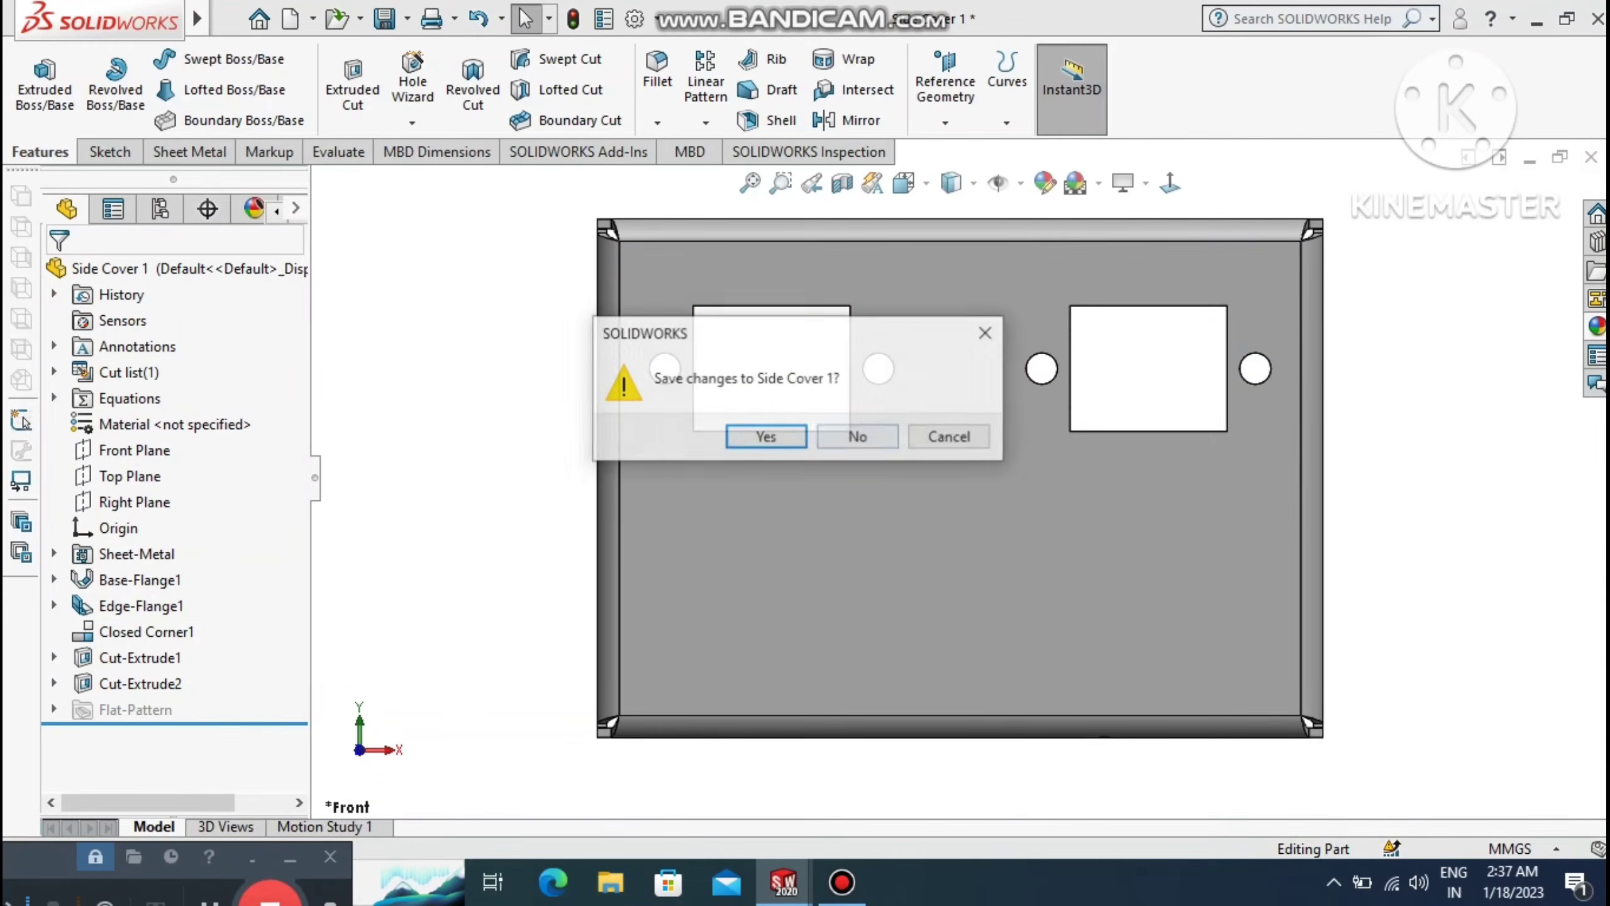
left_click(783, 436)
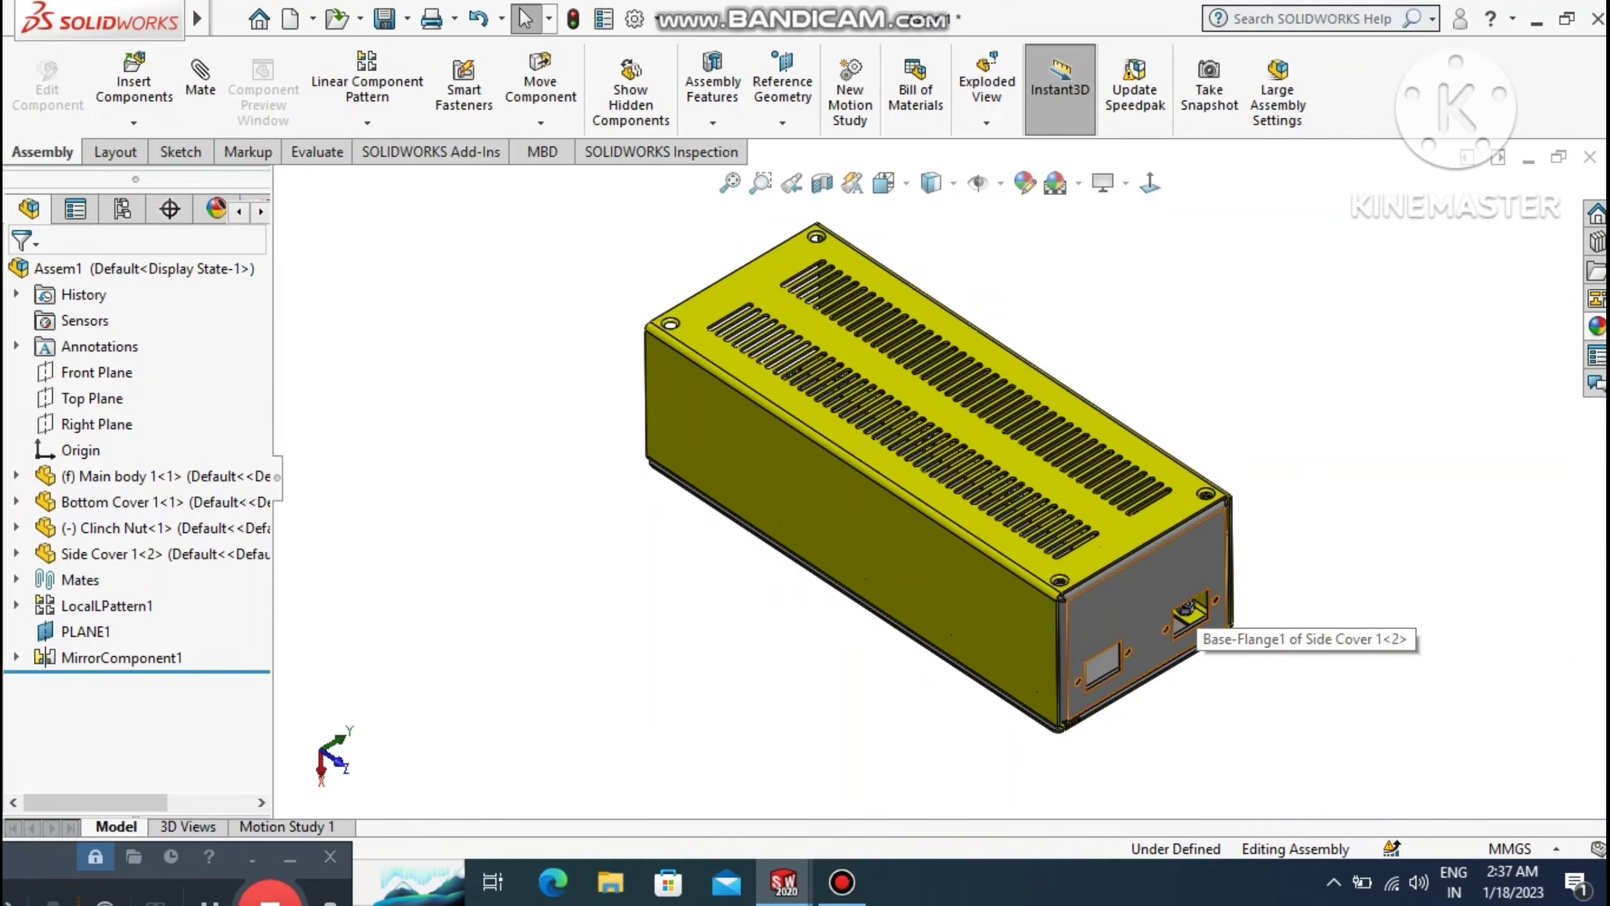
Reopen the side cover part from the assembly and edit the sketch of its rectangle-and-circle cut.
right_click(1192, 625)
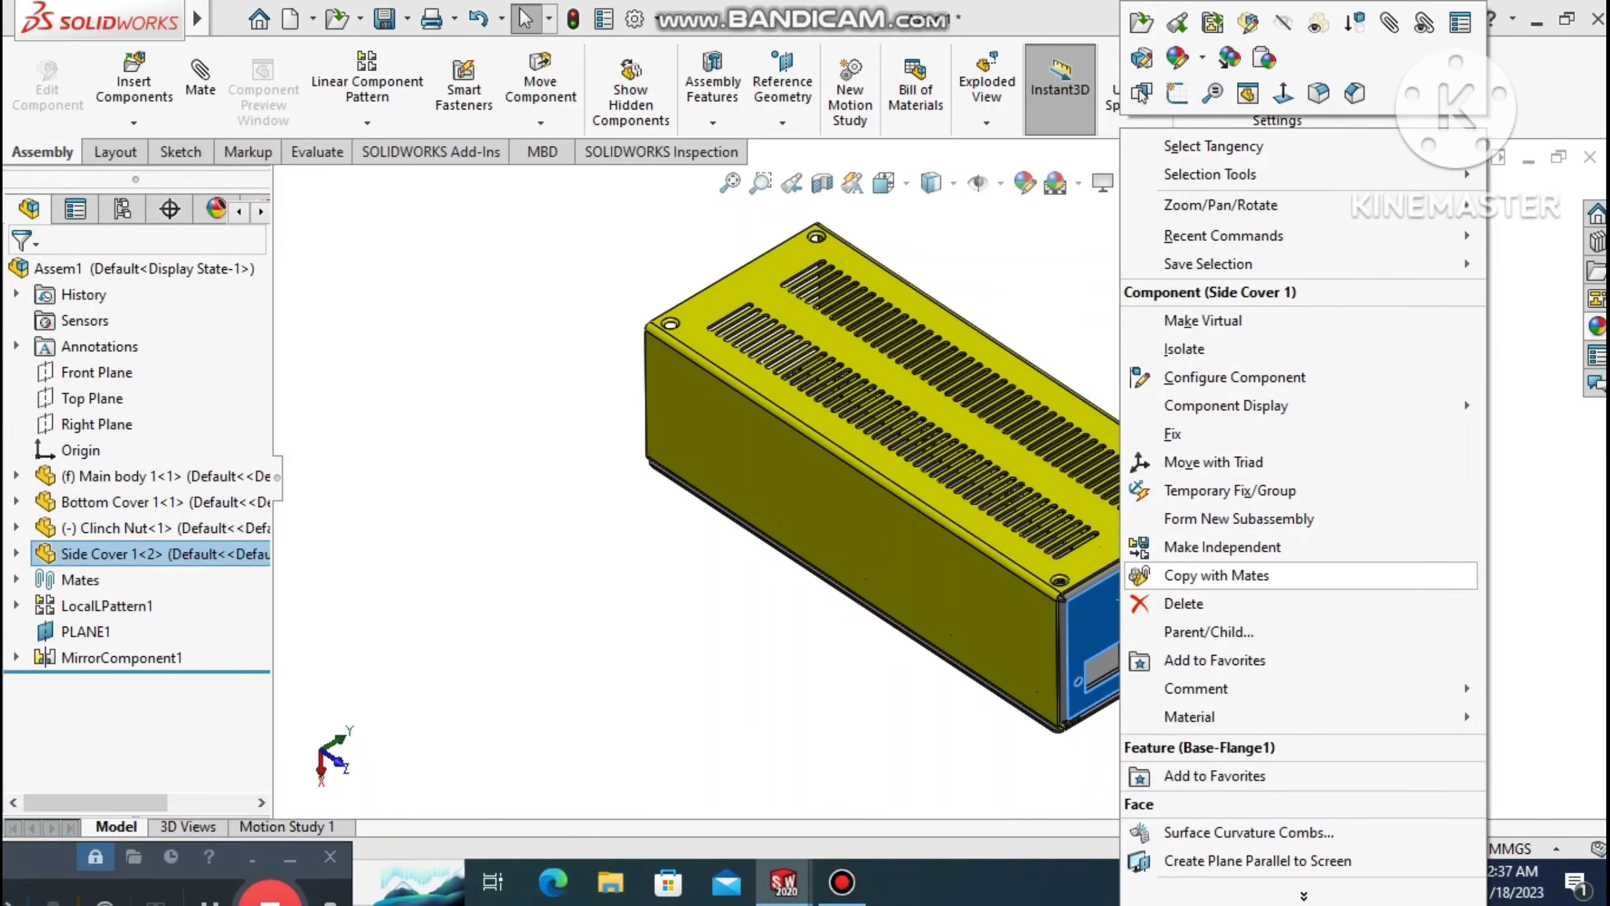
left_click(1216, 576)
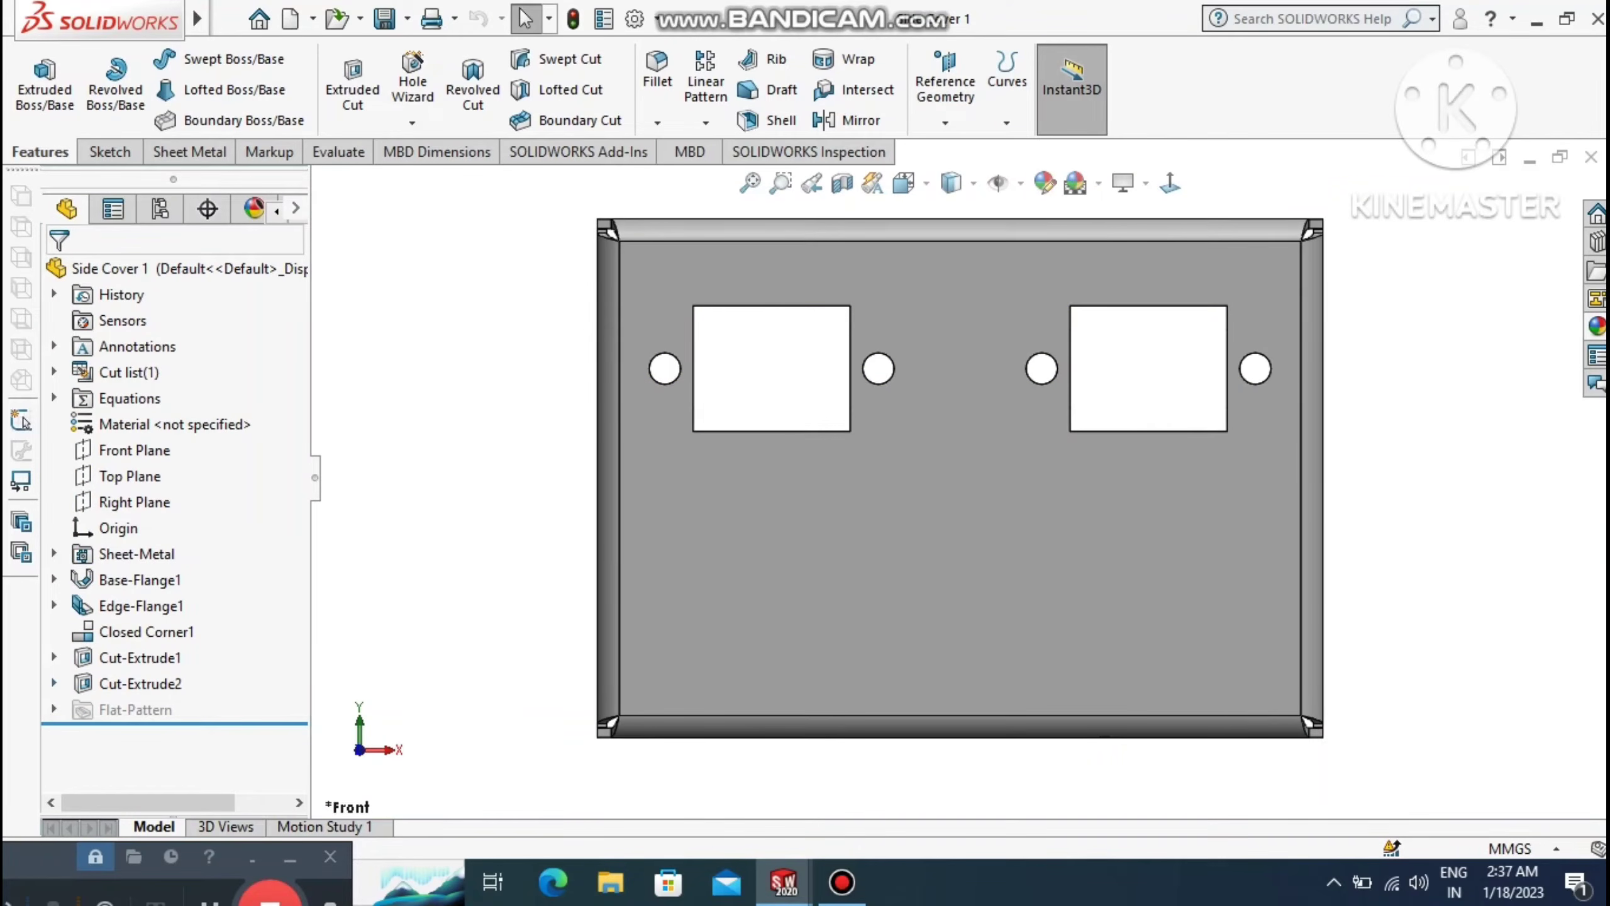
left_click(54, 683)
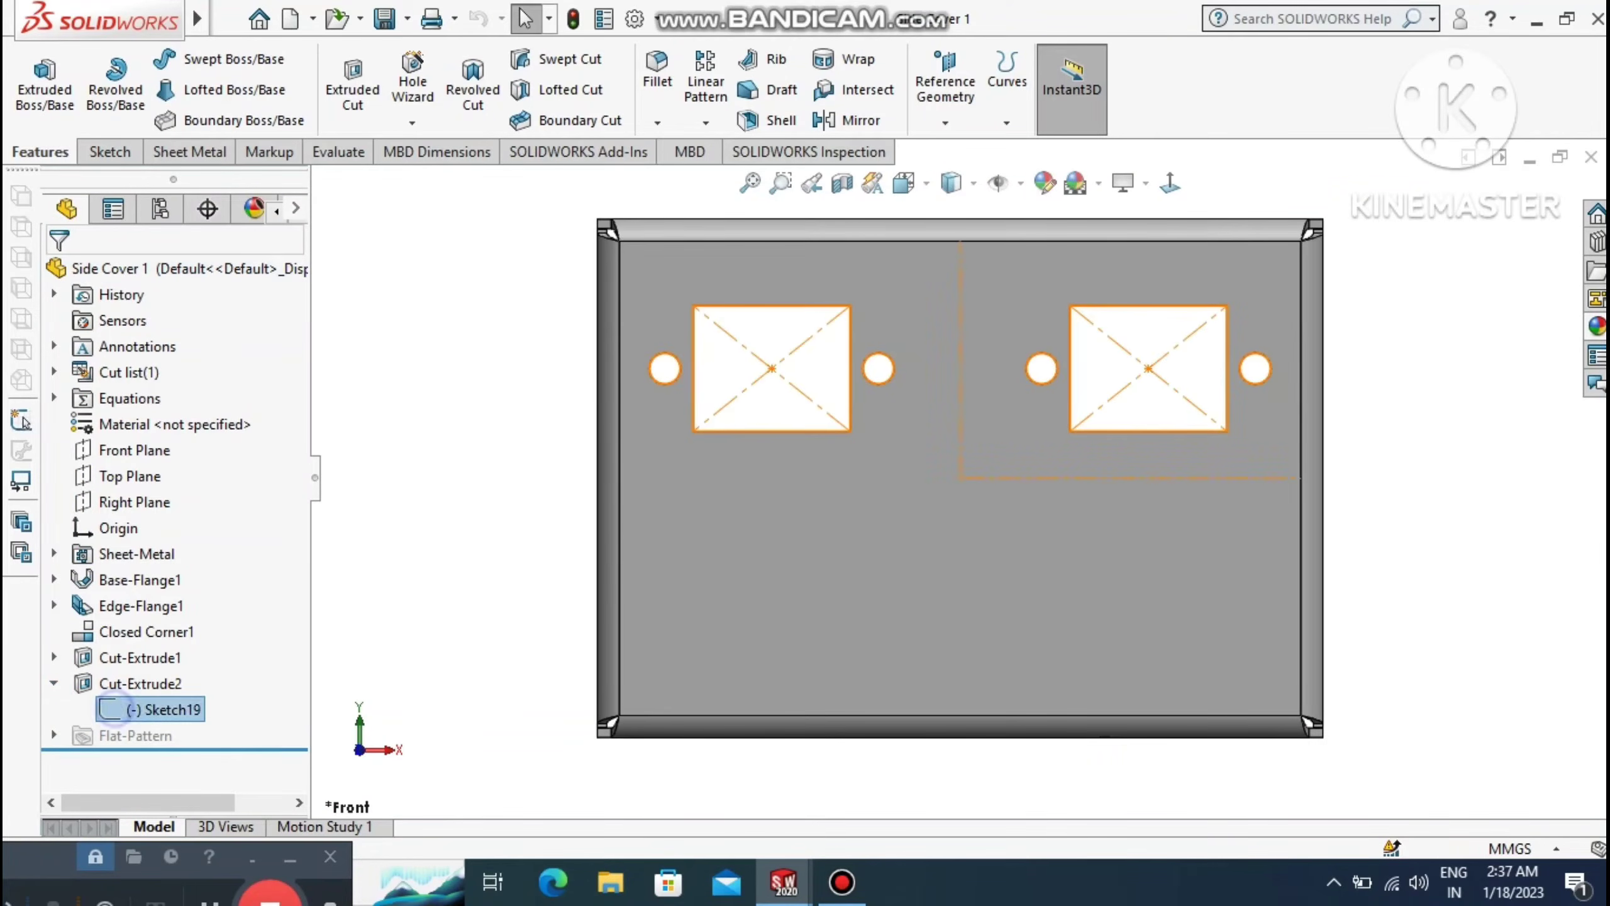
right_click(127, 709)
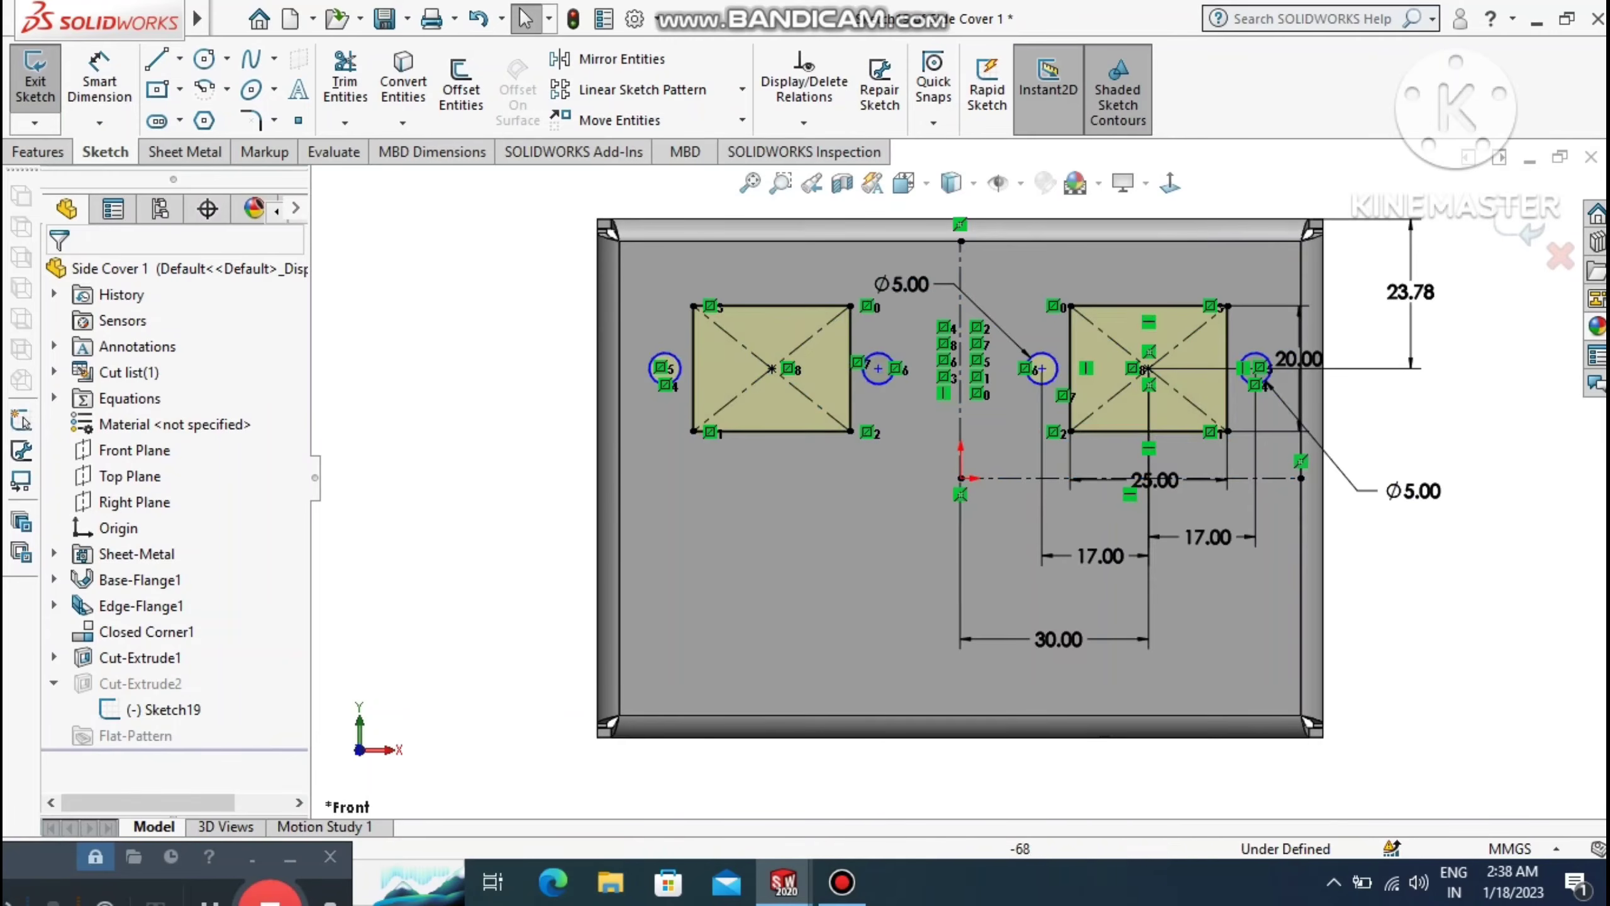
Mirror both rectangles and all four circles about the horizontal centerline, keeping the originals.
left_click(577, 66)
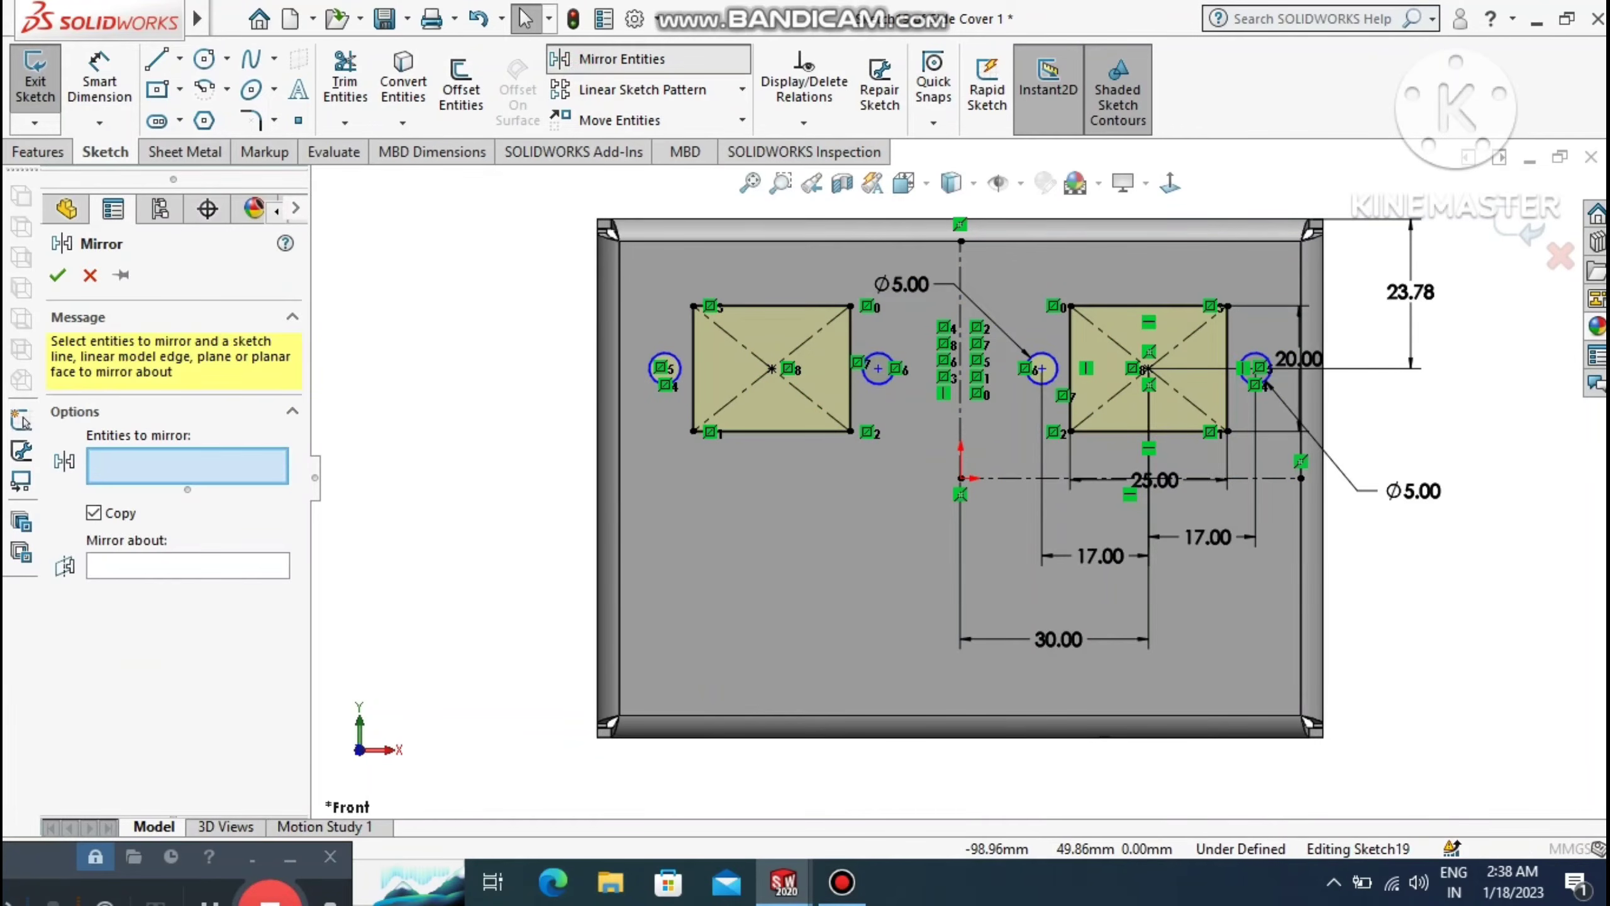
mouse_move(538, 234)
left_mouse_down()
mouse_move(756, 396)
mouse_move(1133, 457)
mouse_move(1301, 454)
mouse_move(1280, 455)
left_mouse_up()
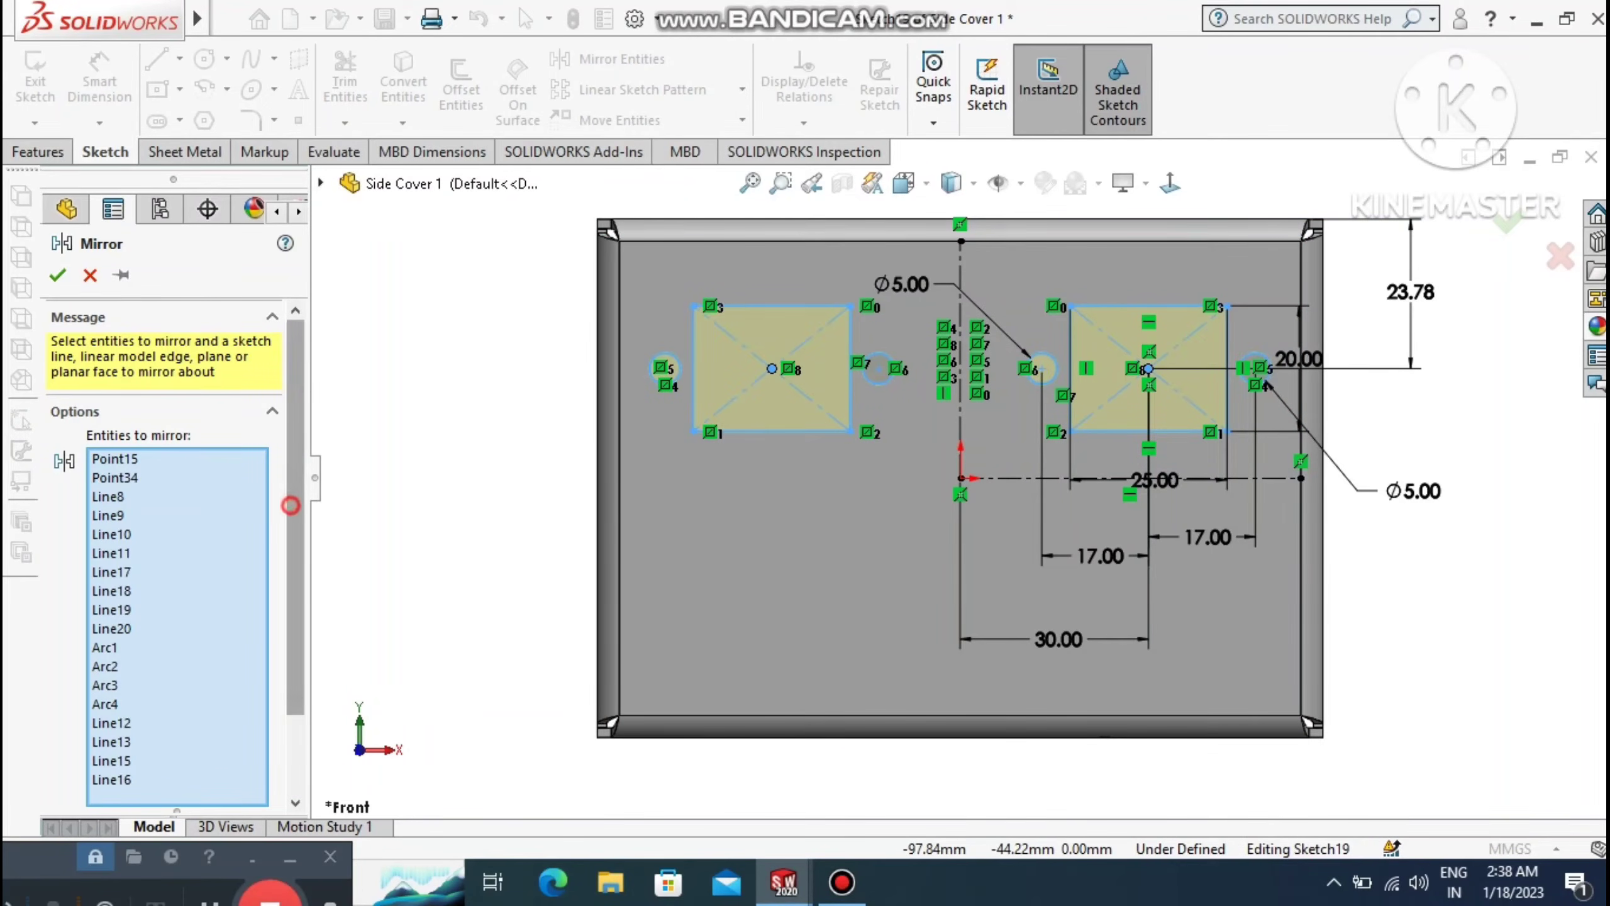
scroll(282, 506, "down", 3)
left_click(186, 792)
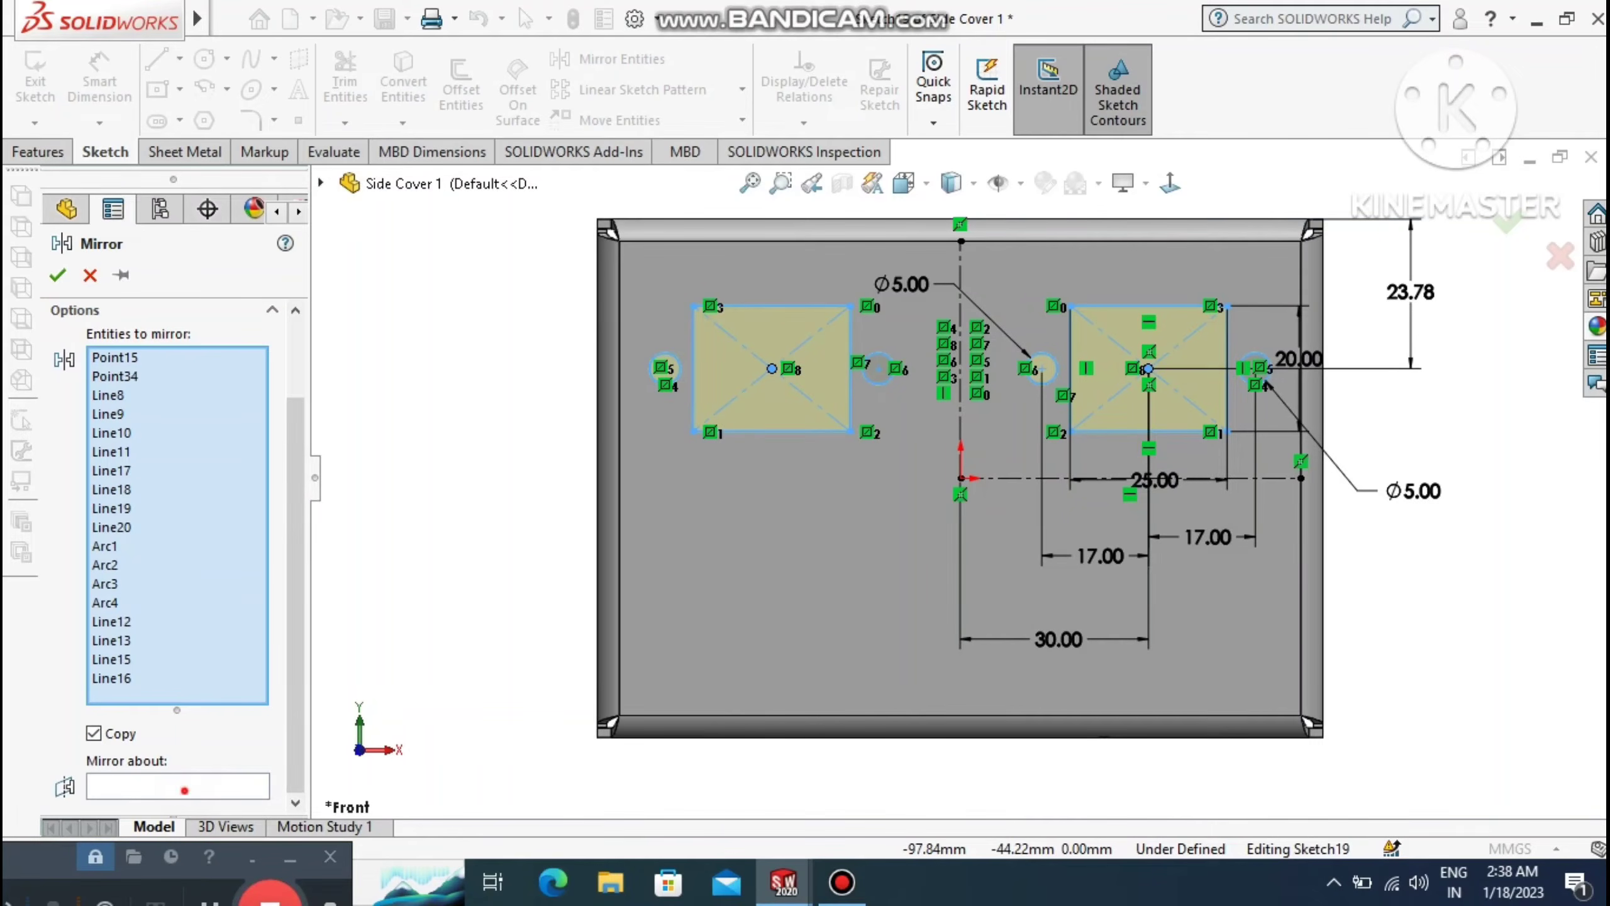
left_click(186, 787)
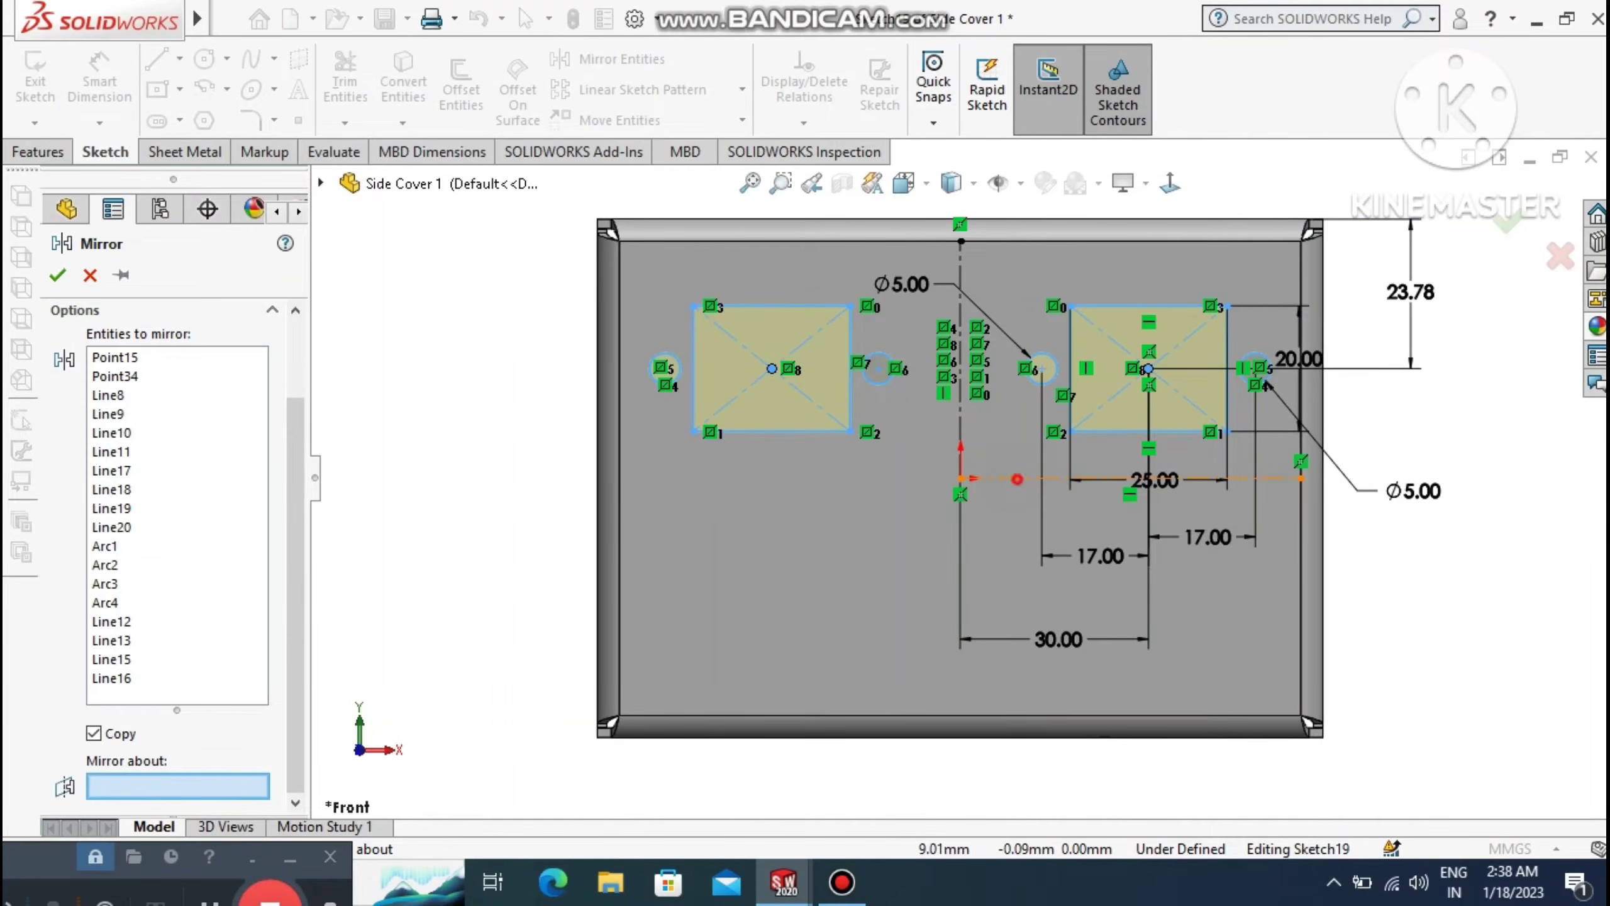
left_click(1010, 478)
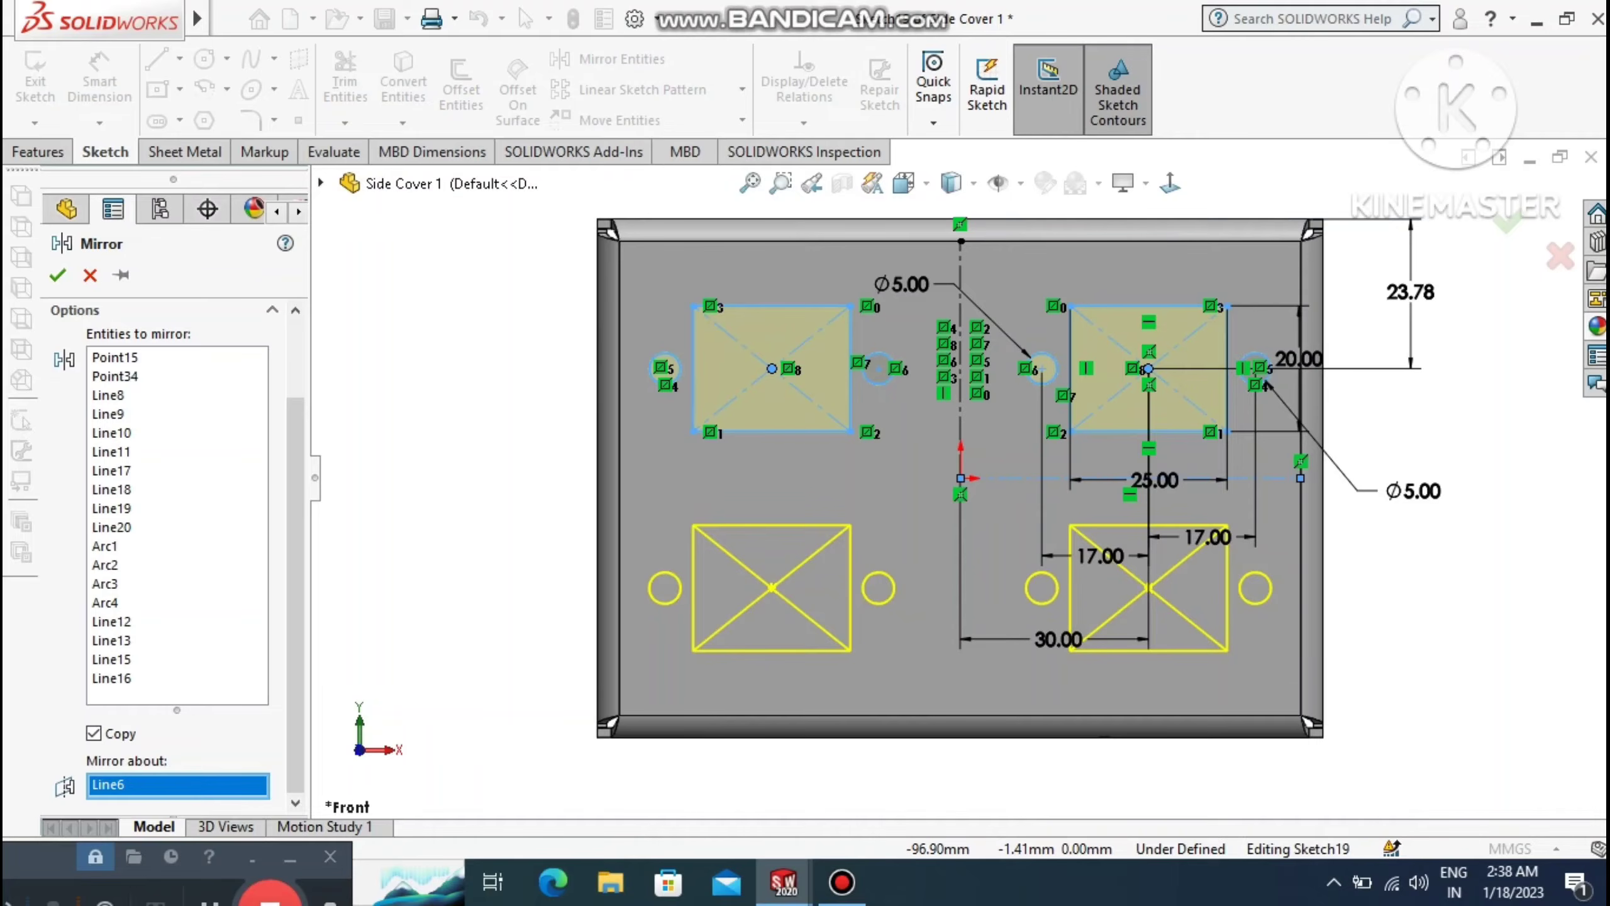
left_click(58, 275)
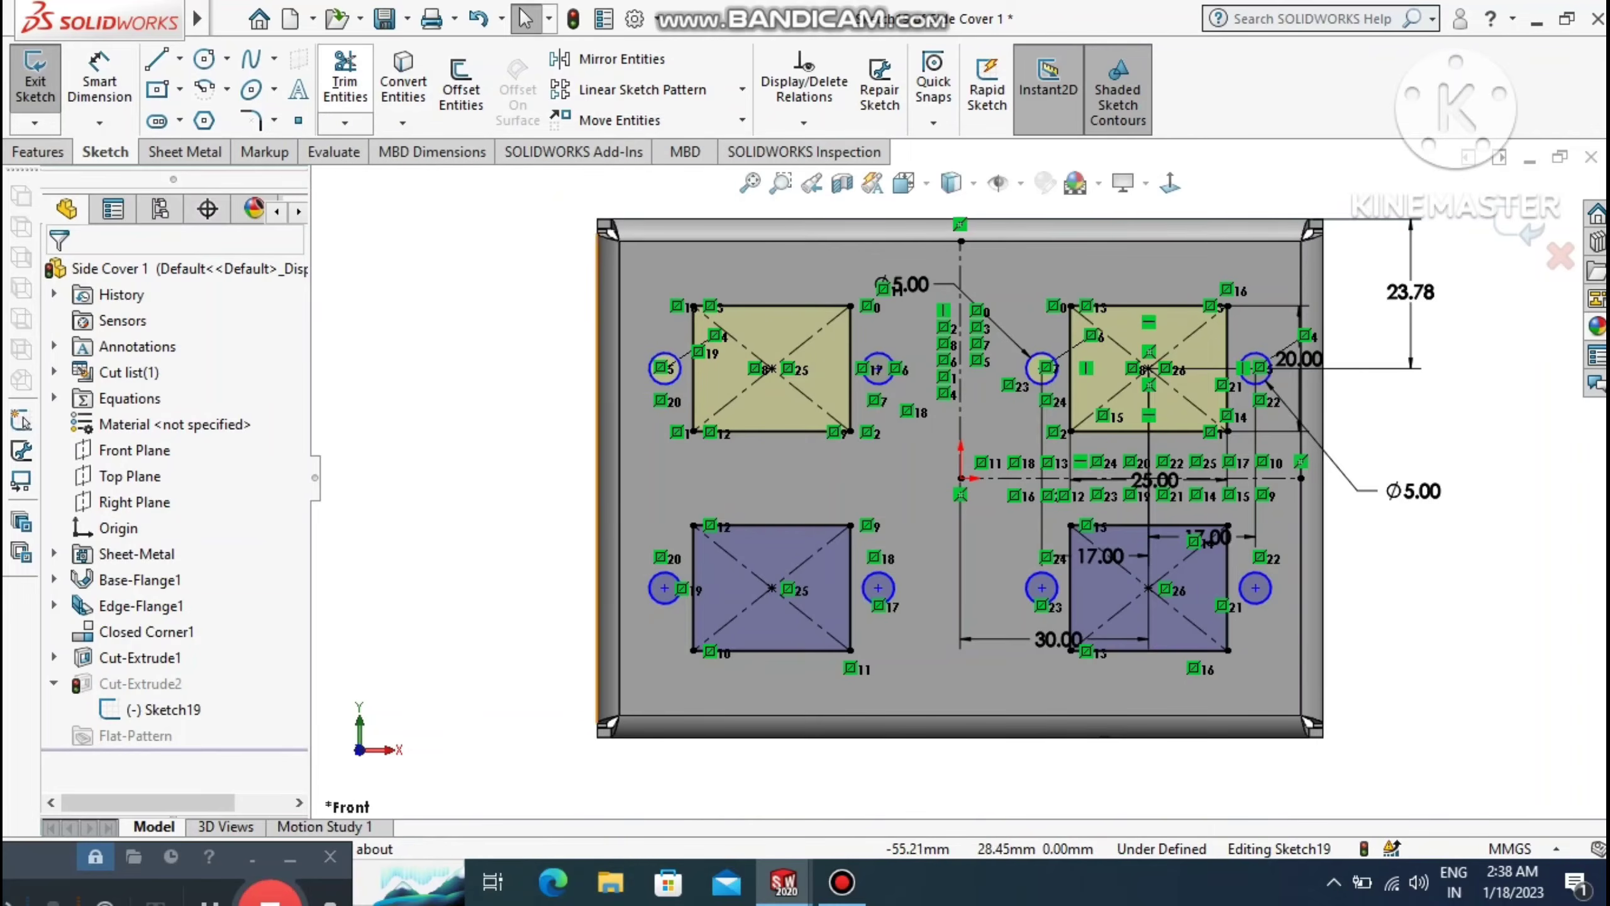
Power-trim away the two upper rectangles with their diagonals and flanking circles, leaving only the mirrored lower set.
mouse_move(516, 278)
left_mouse_down()
mouse_move(685, 380)
mouse_move(479, 312)
mouse_move(664, 368)
mouse_move(786, 305)
mouse_move(877, 343)
mouse_move(884, 387)
mouse_move(748, 458)
mouse_move(699, 426)
left_mouse_up()
left_click(345, 79)
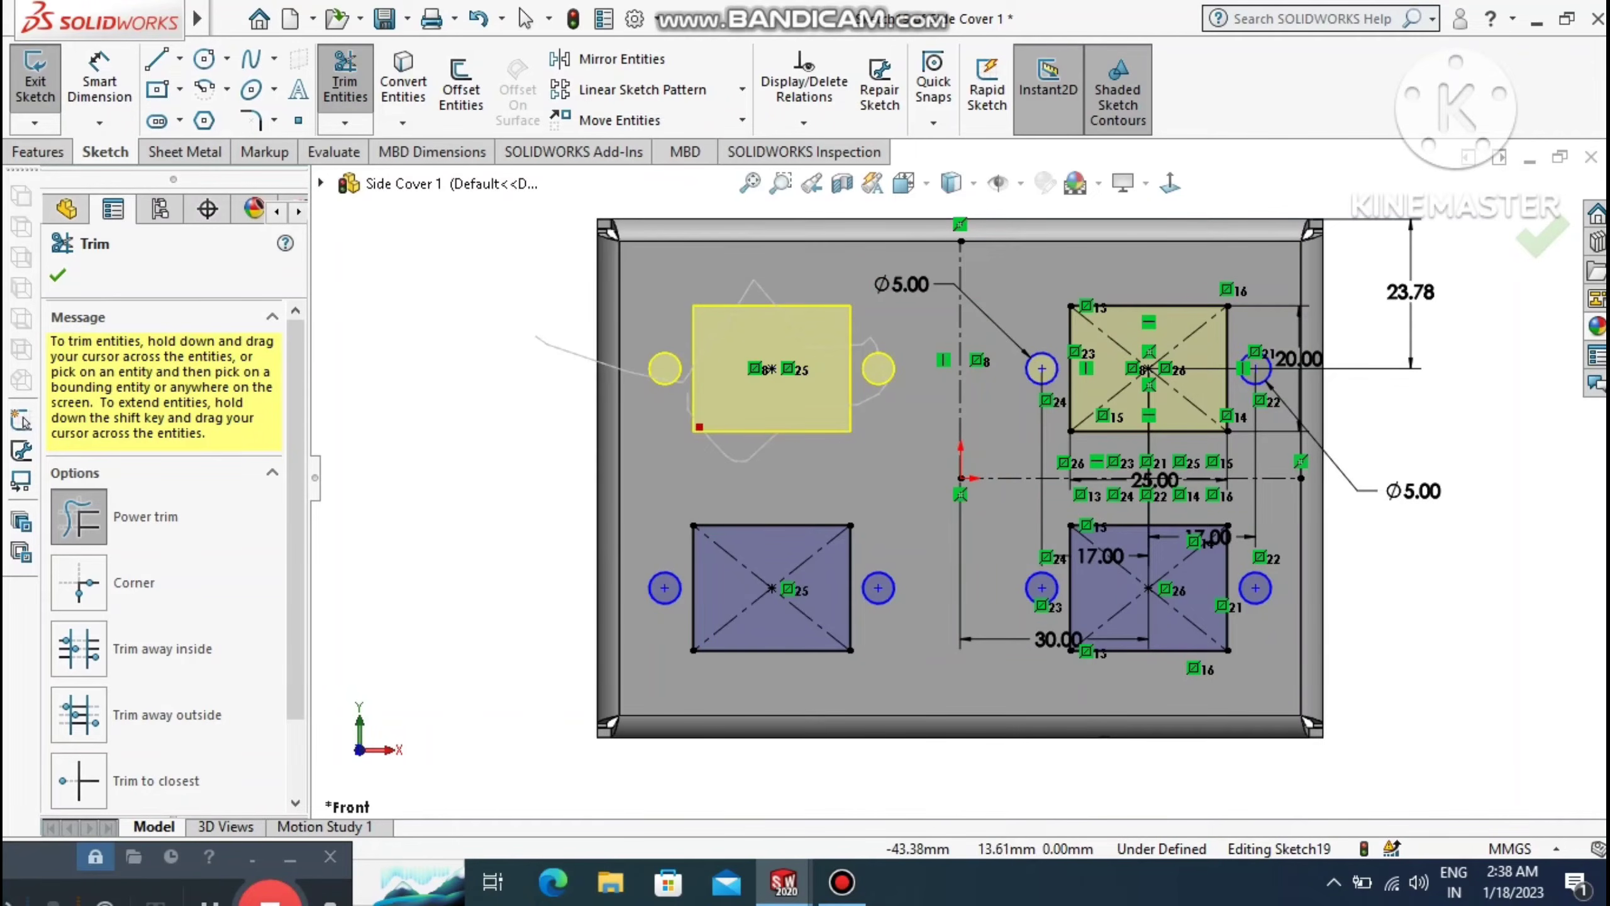
mouse_move(1129, 256)
left_mouse_down()
mouse_move(1108, 335)
mouse_move(1054, 361)
mouse_move(1060, 395)
mouse_move(1125, 436)
mouse_move(1192, 437)
mouse_move(1241, 378)
mouse_move(1127, 323)
left_mouse_up()
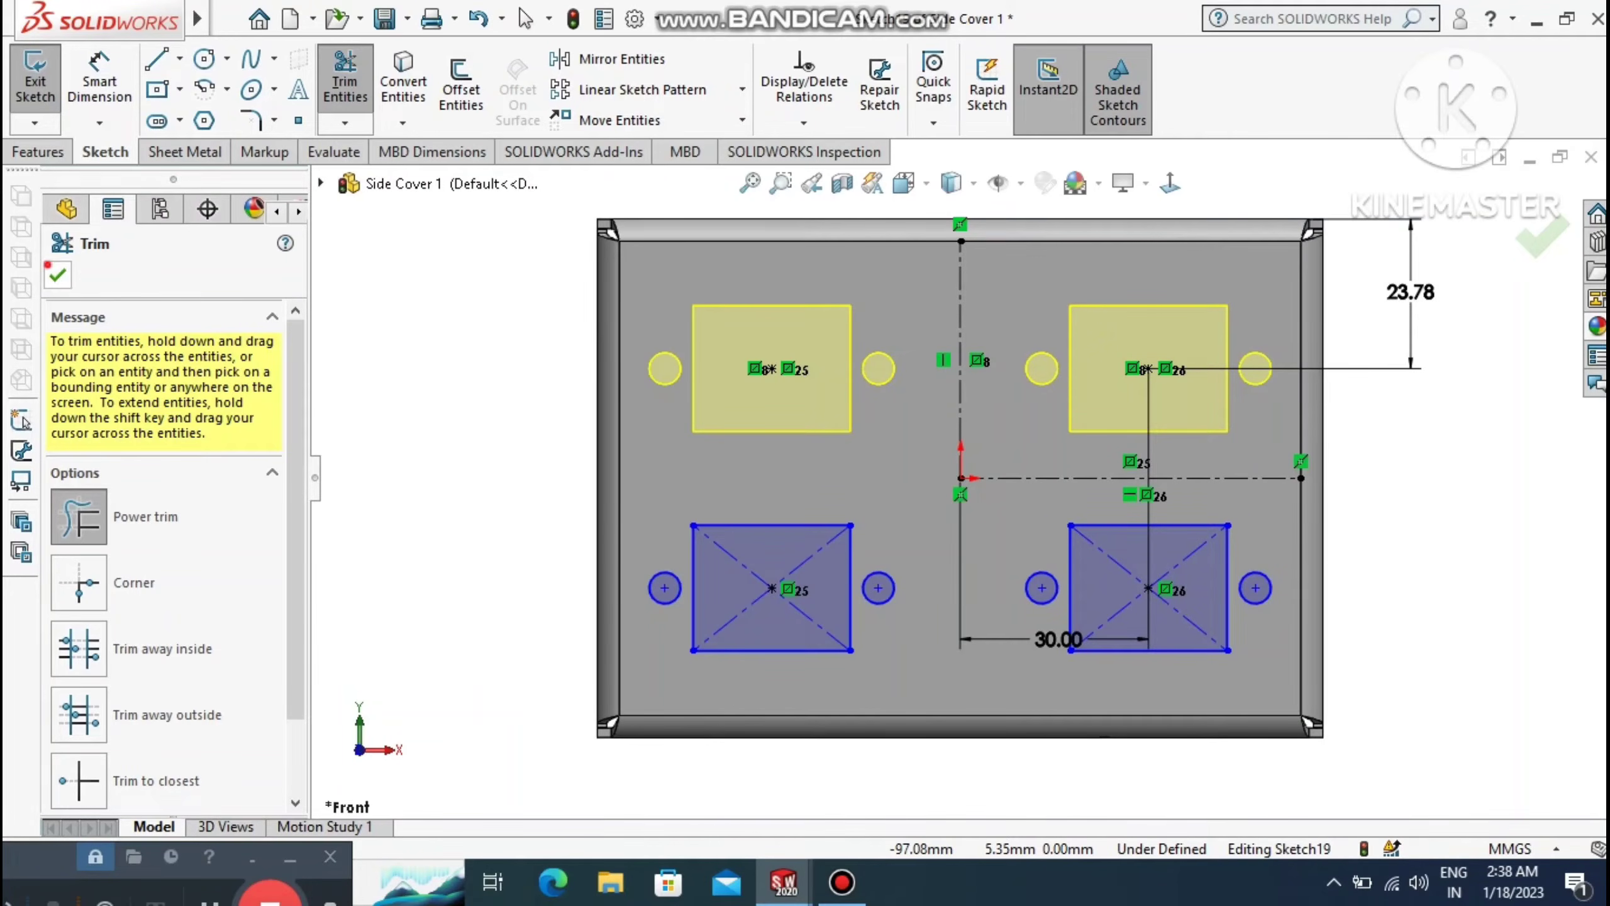
left_click(58, 275)
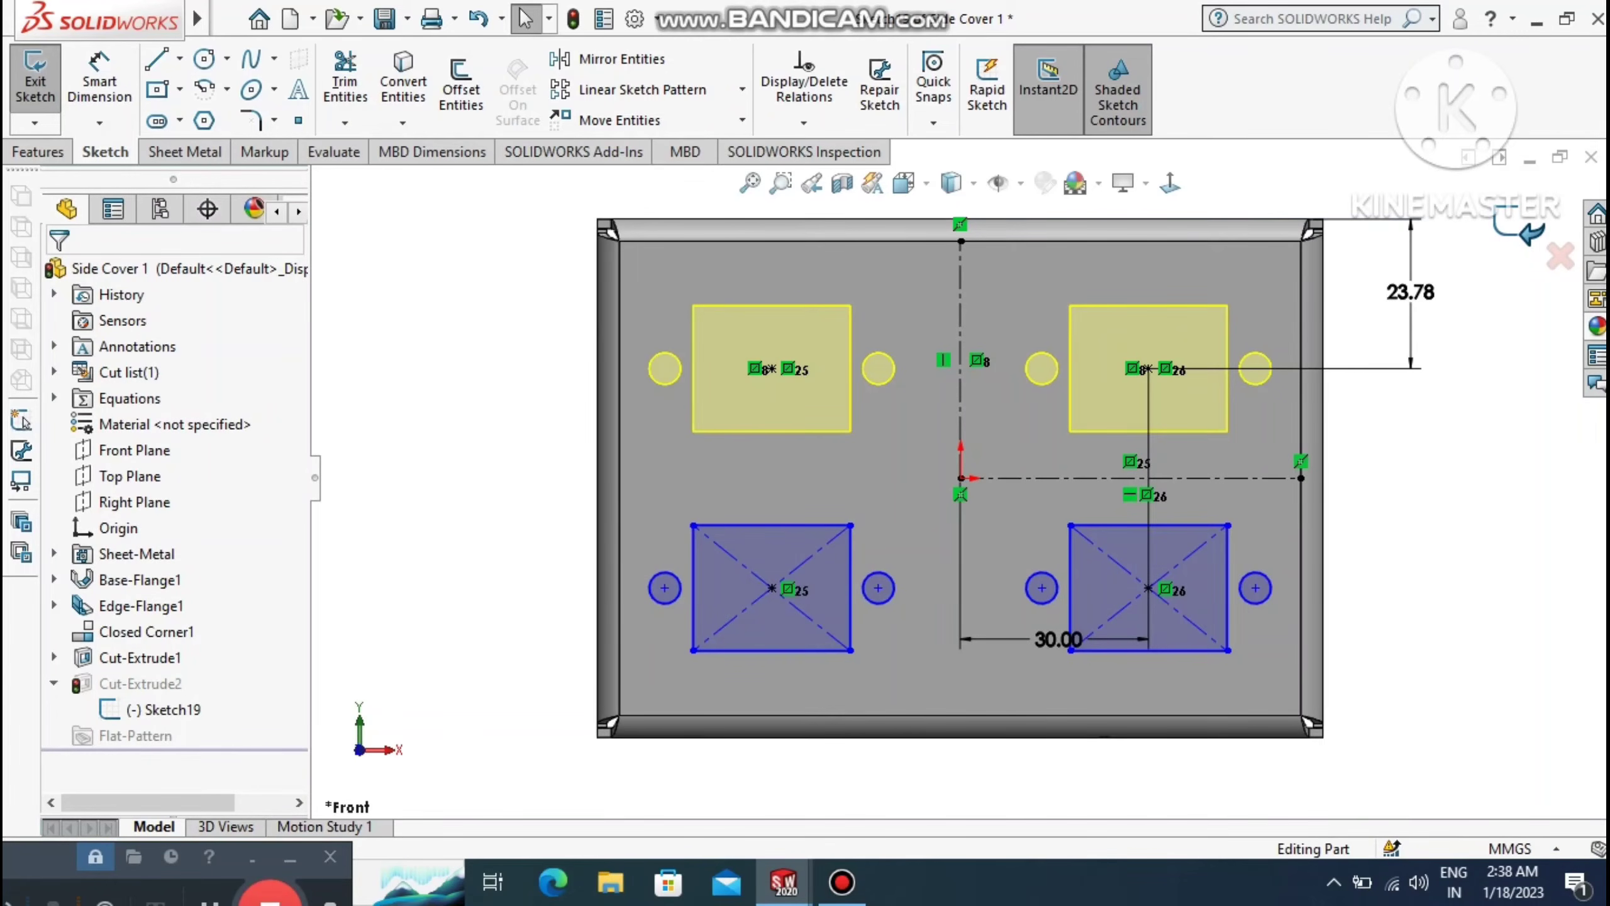
Exit the sketch to rebuild the cut, and save and close the side cover to return to the assembly.
left_click(1519, 230)
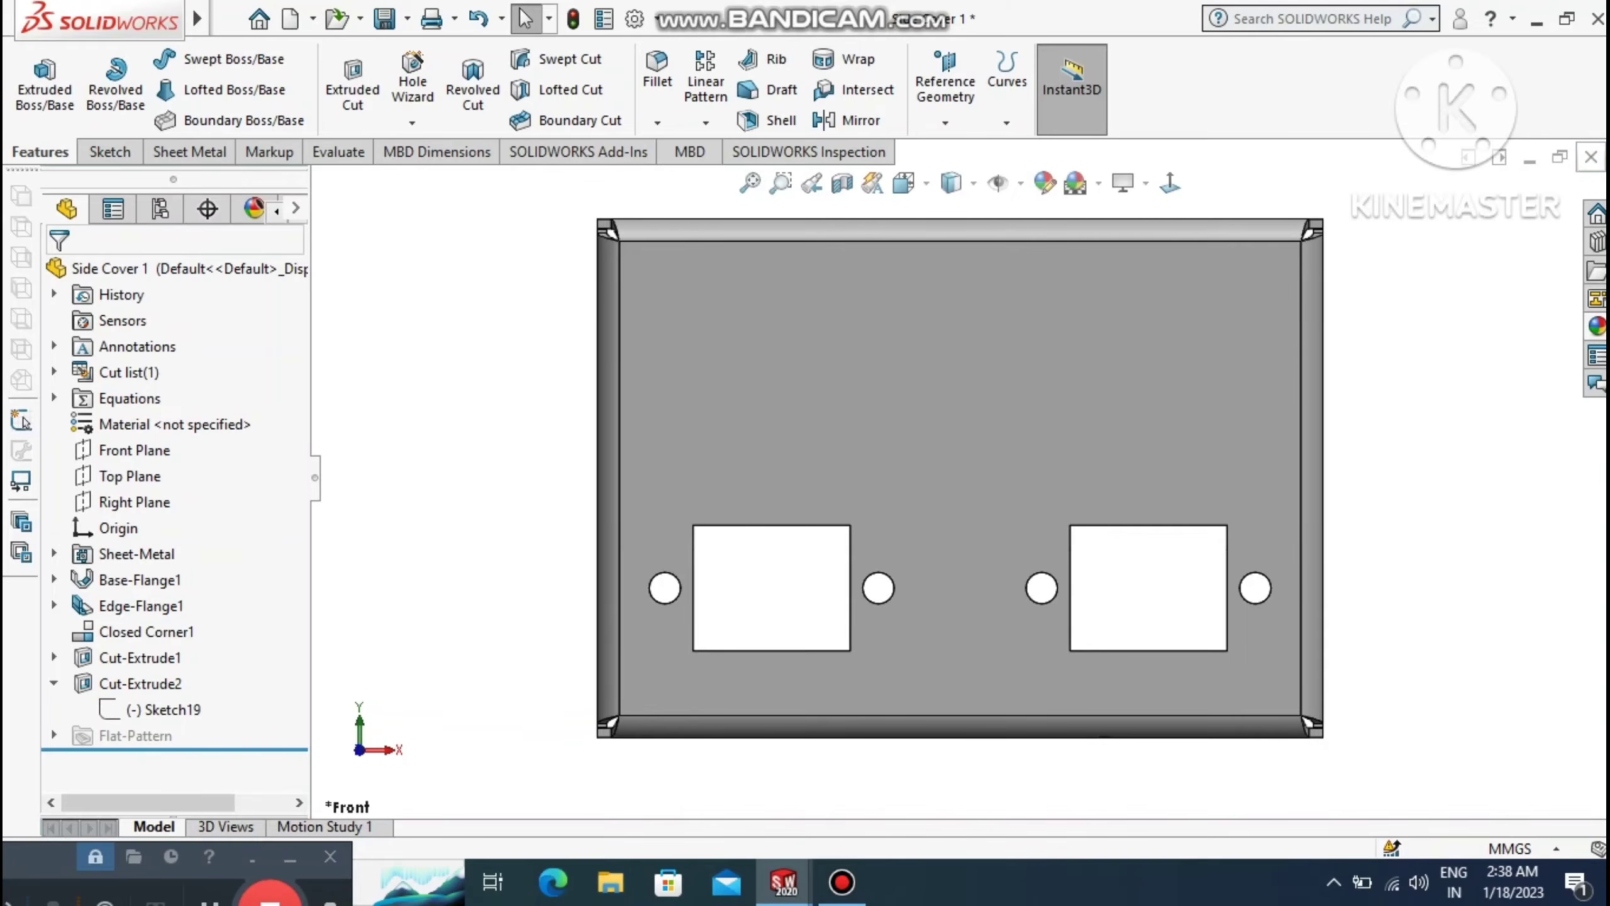
left_click(1591, 157)
left_click(750, 437)
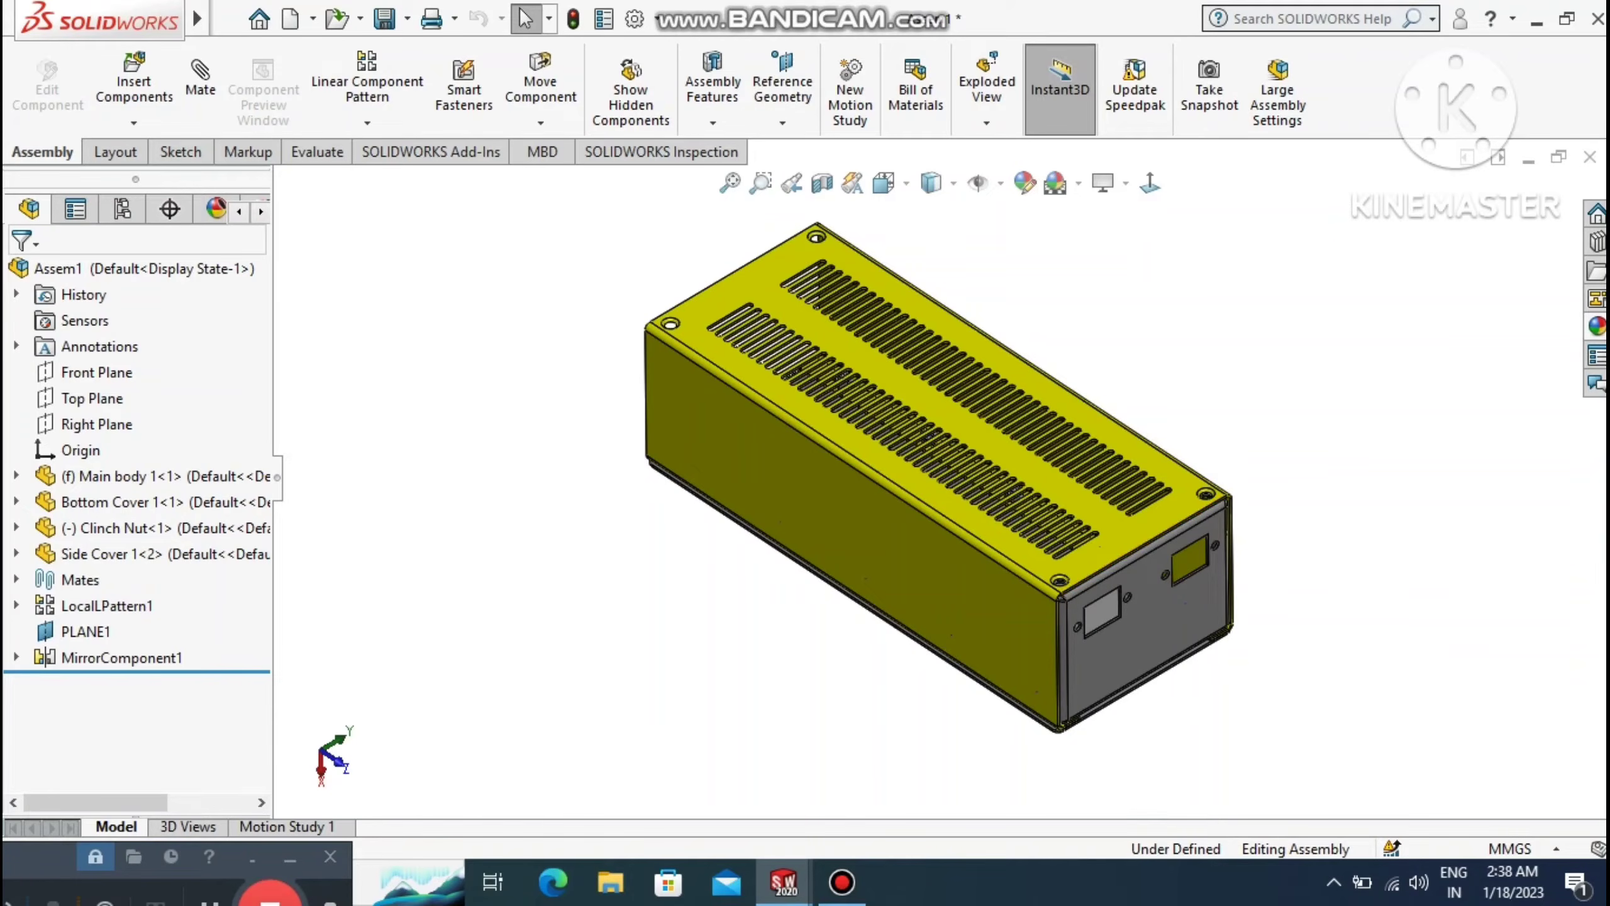
Compare the assembly's shaded display without edges and with edges, and view the side cover's cutouts up close.
left_click(932, 187)
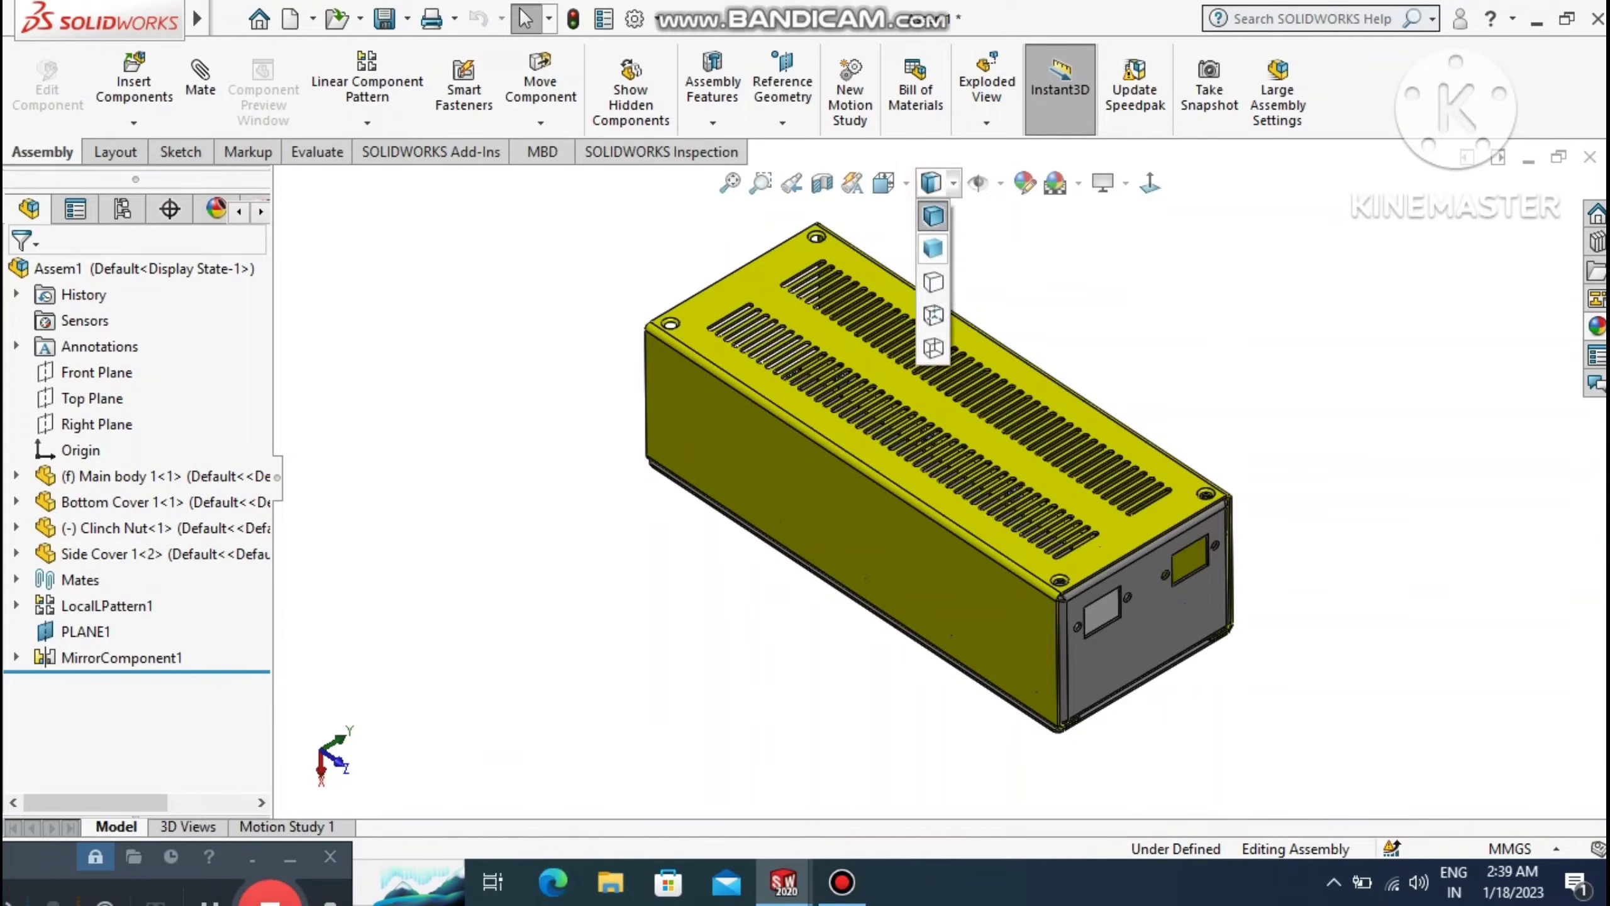
left_click(934, 243)
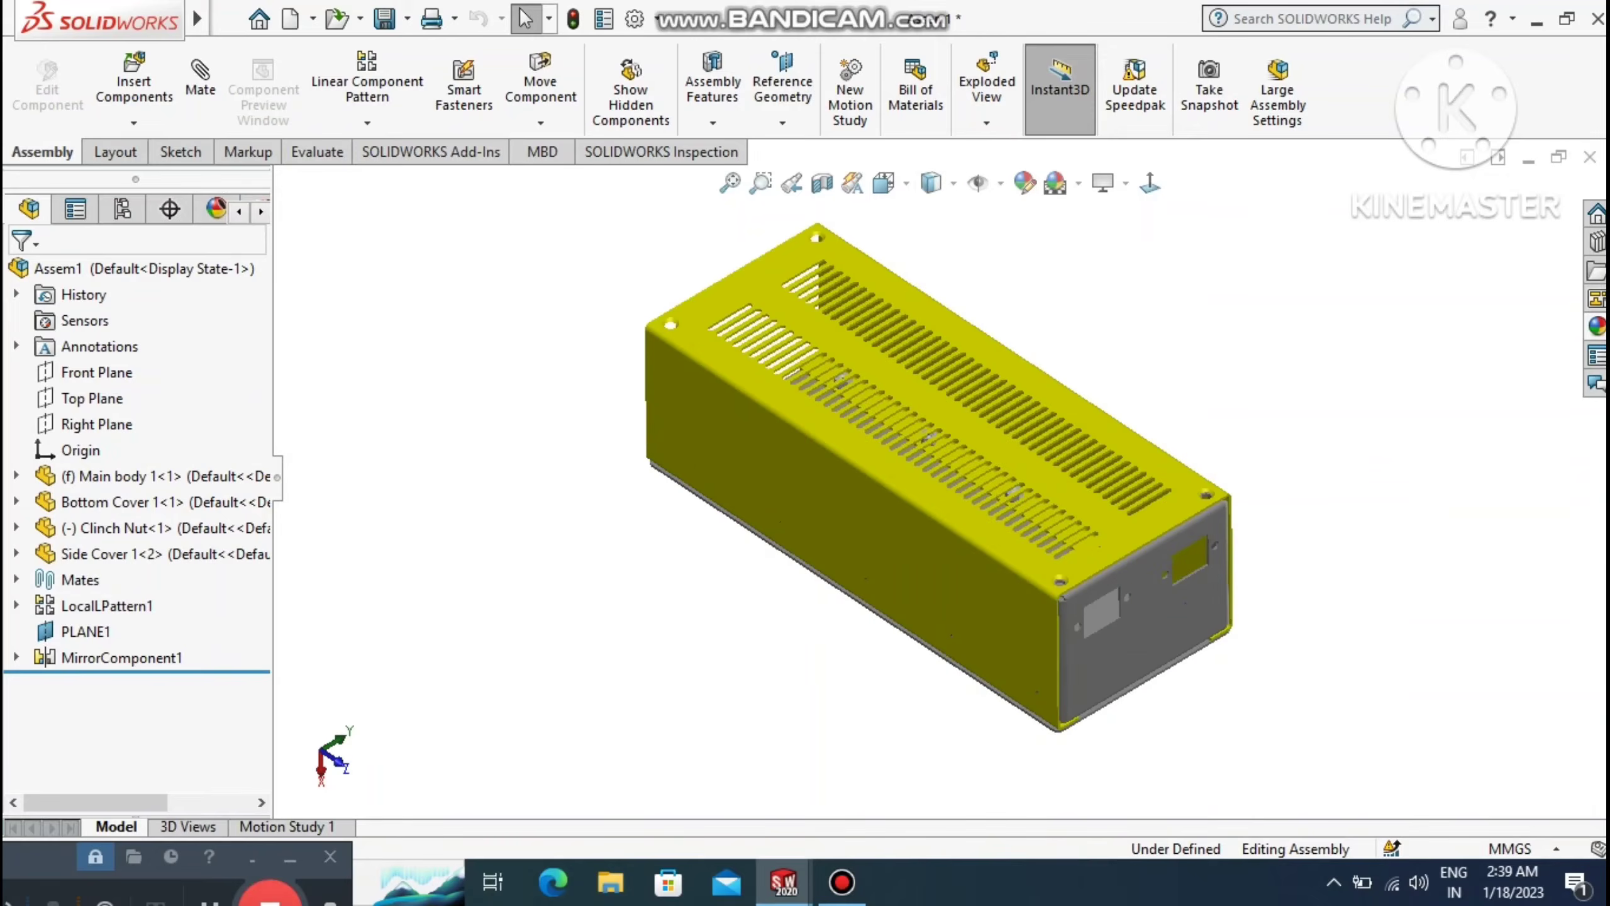
left_click(933, 184)
left_click(1381, 412)
left_click(932, 184)
left_click(937, 200)
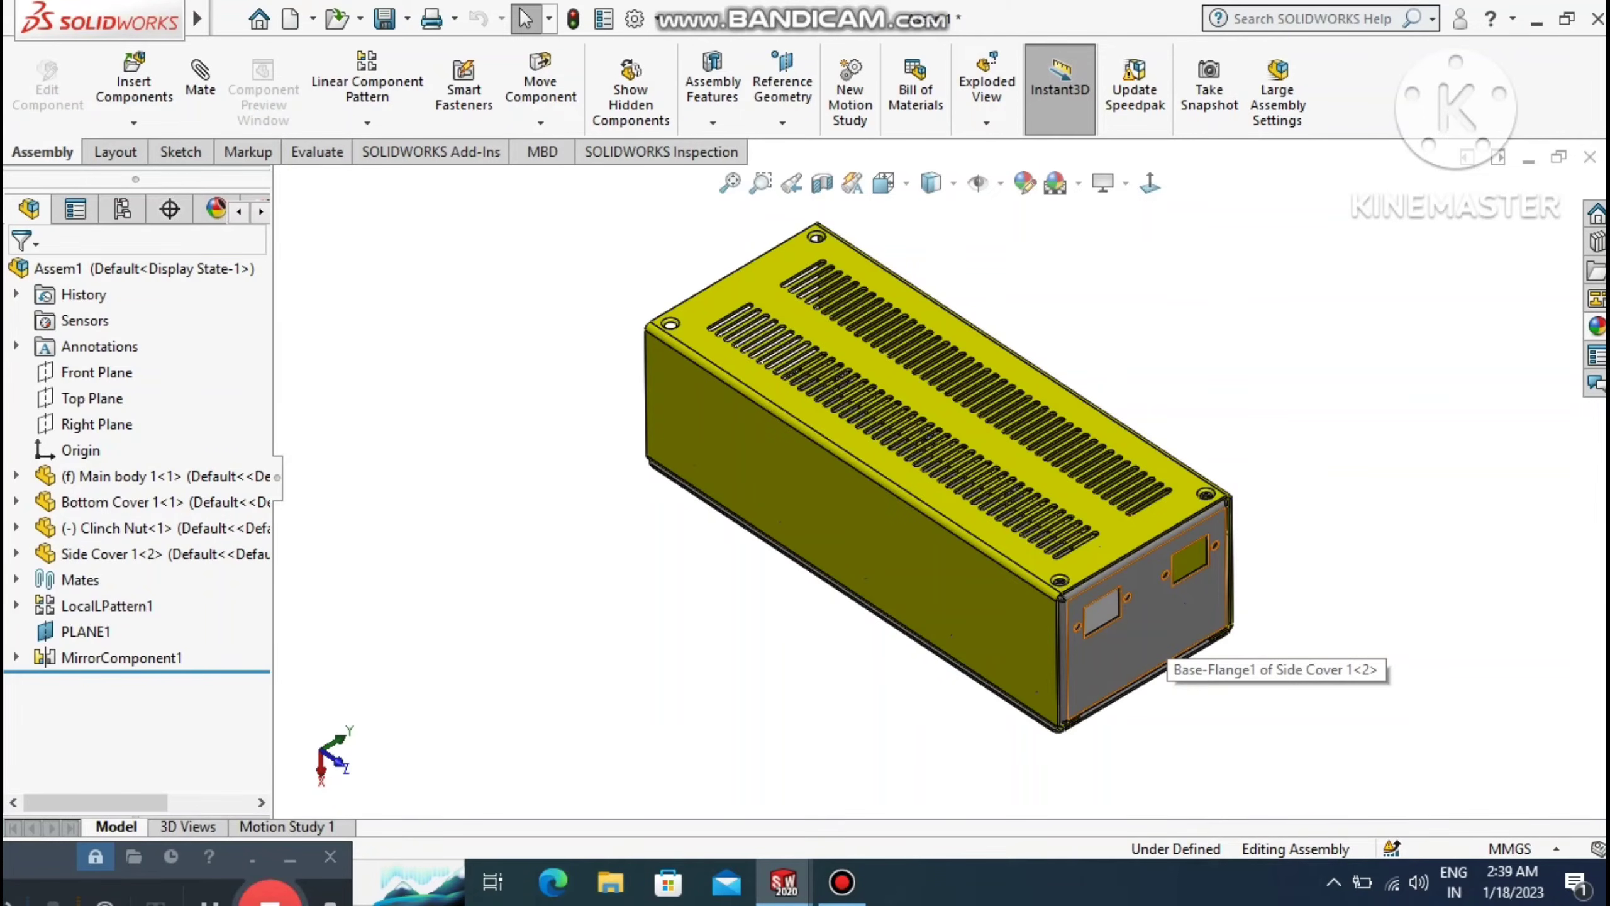
scroll(1165, 644, "down", 1)
scroll(1173, 654, "down", 1)
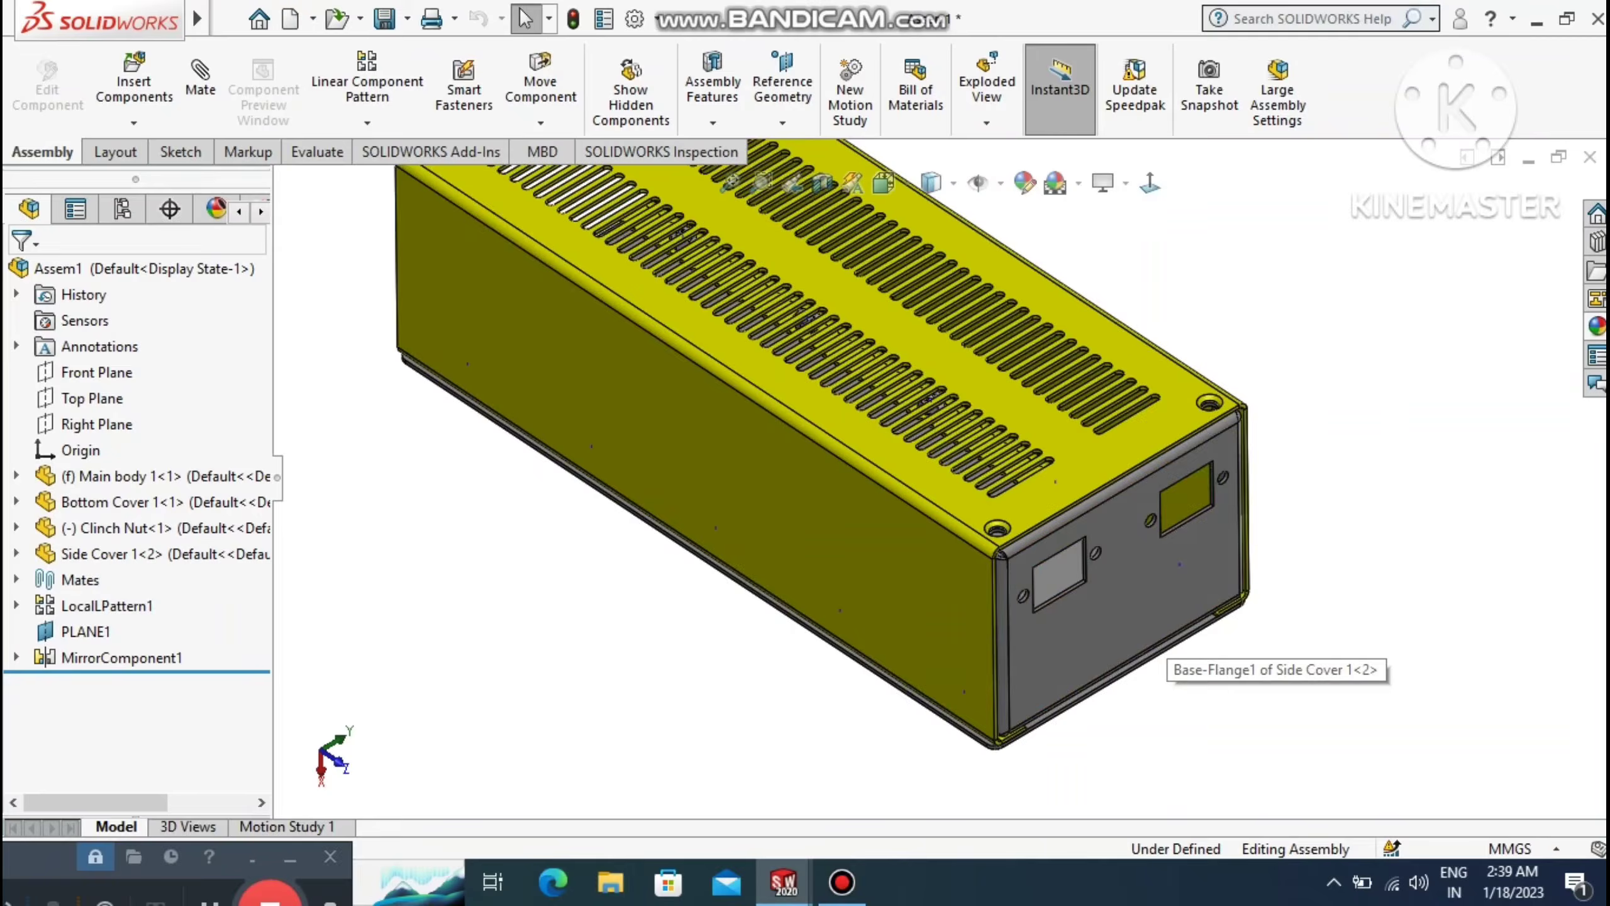
scroll(1185, 666, "down", 1)
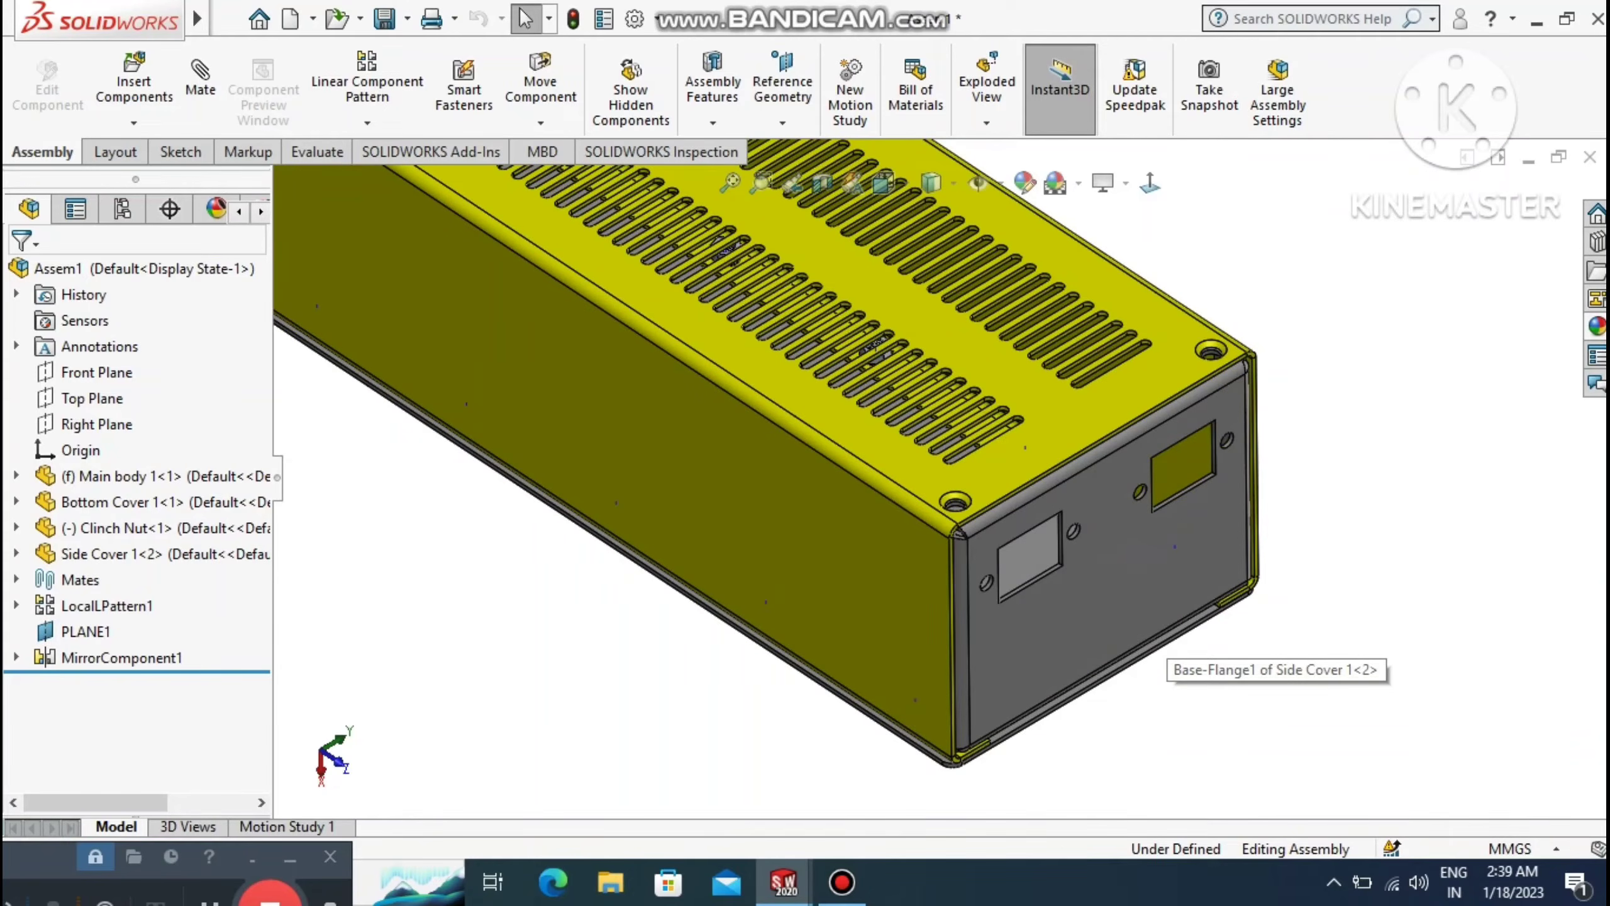
Start editing the side cover in place, saving the assembly as Assem22 together with all its modified components.
right_click(1144, 654)
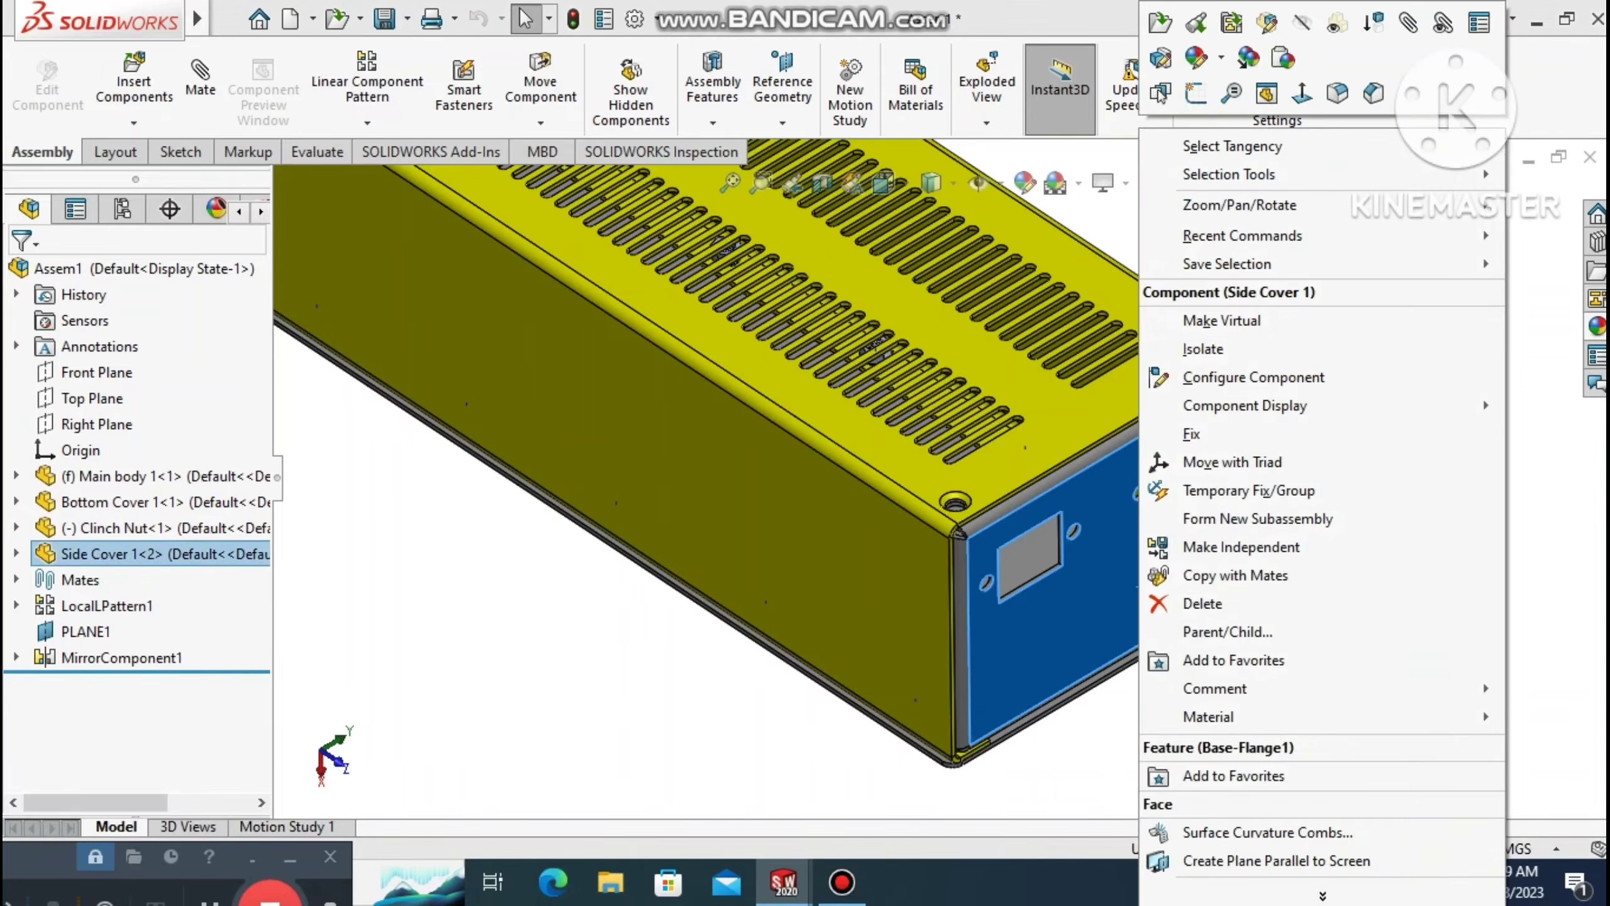
key("Escape")
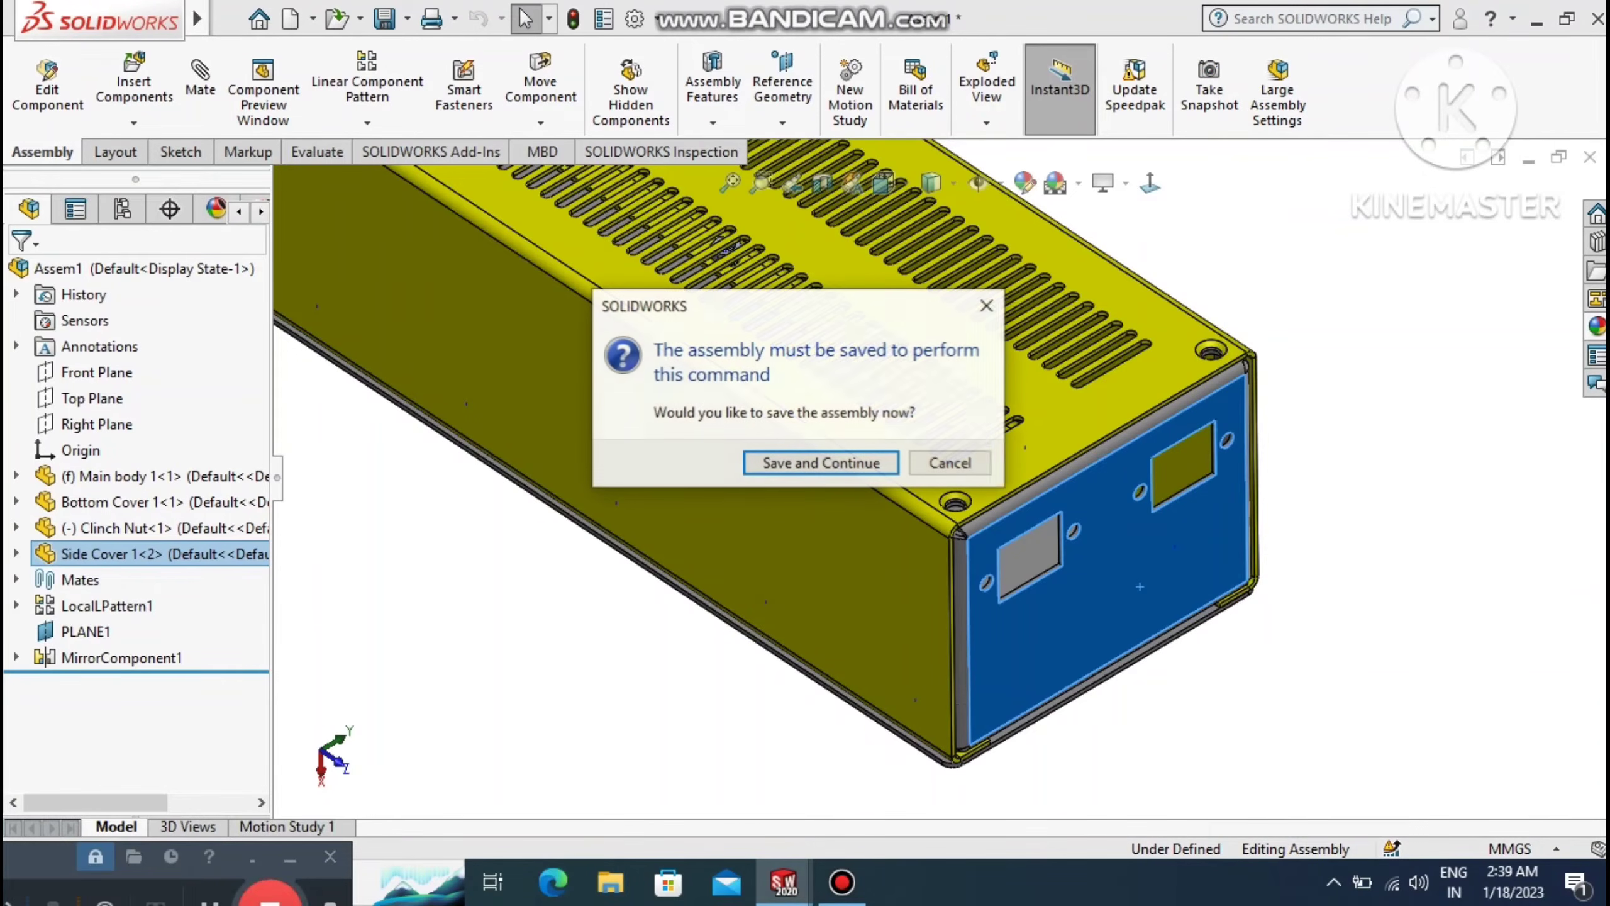
left_click(825, 462)
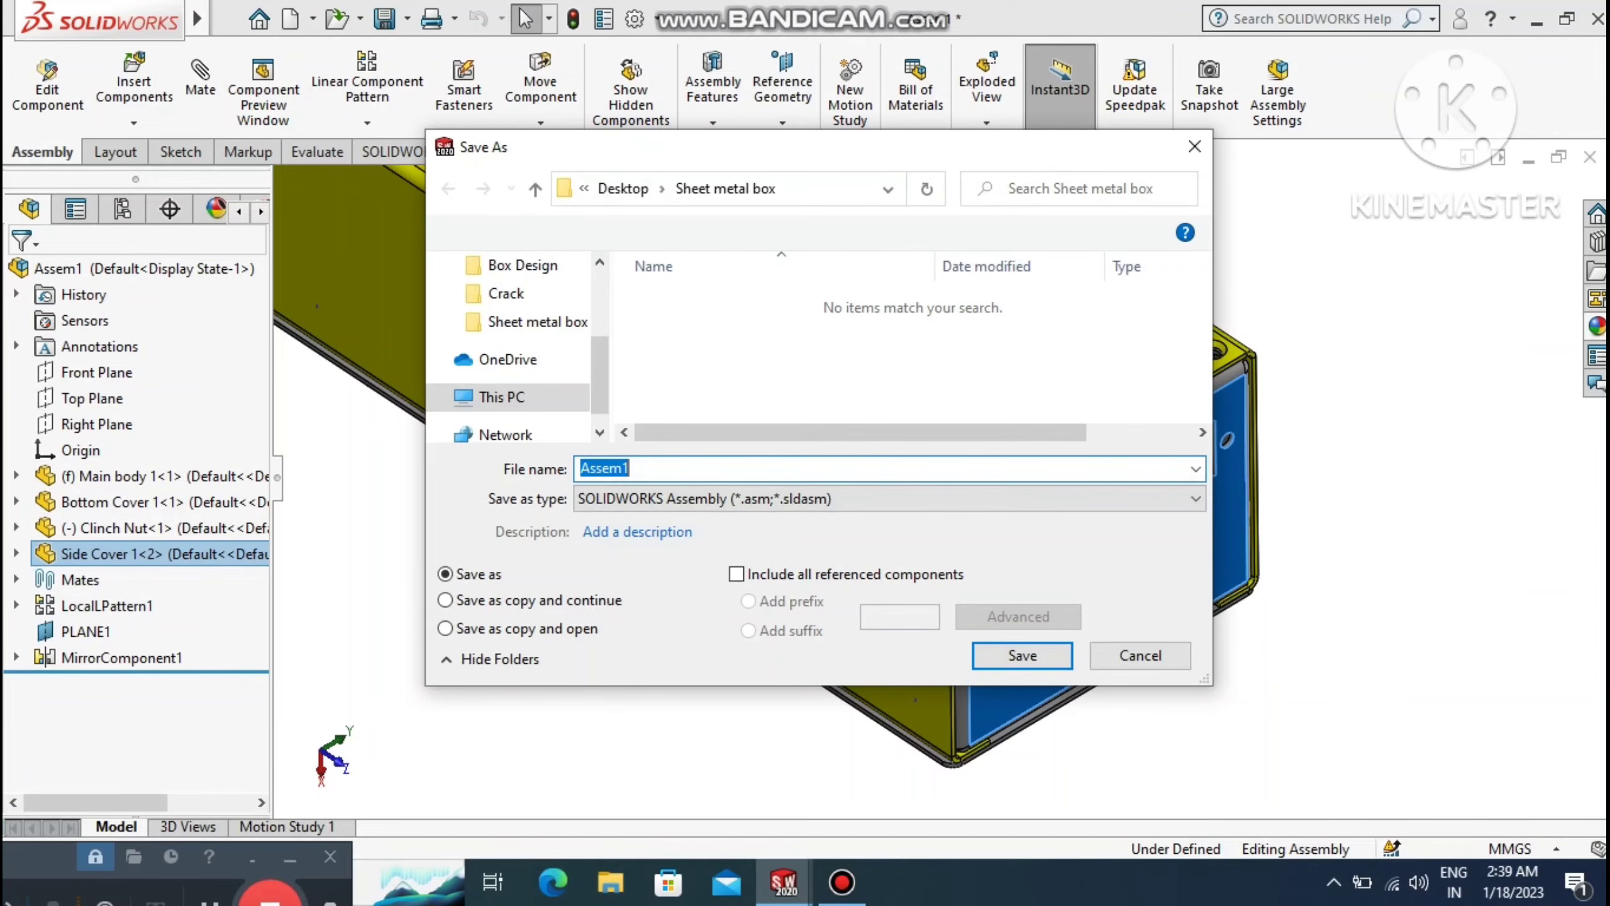
left_click(643, 473)
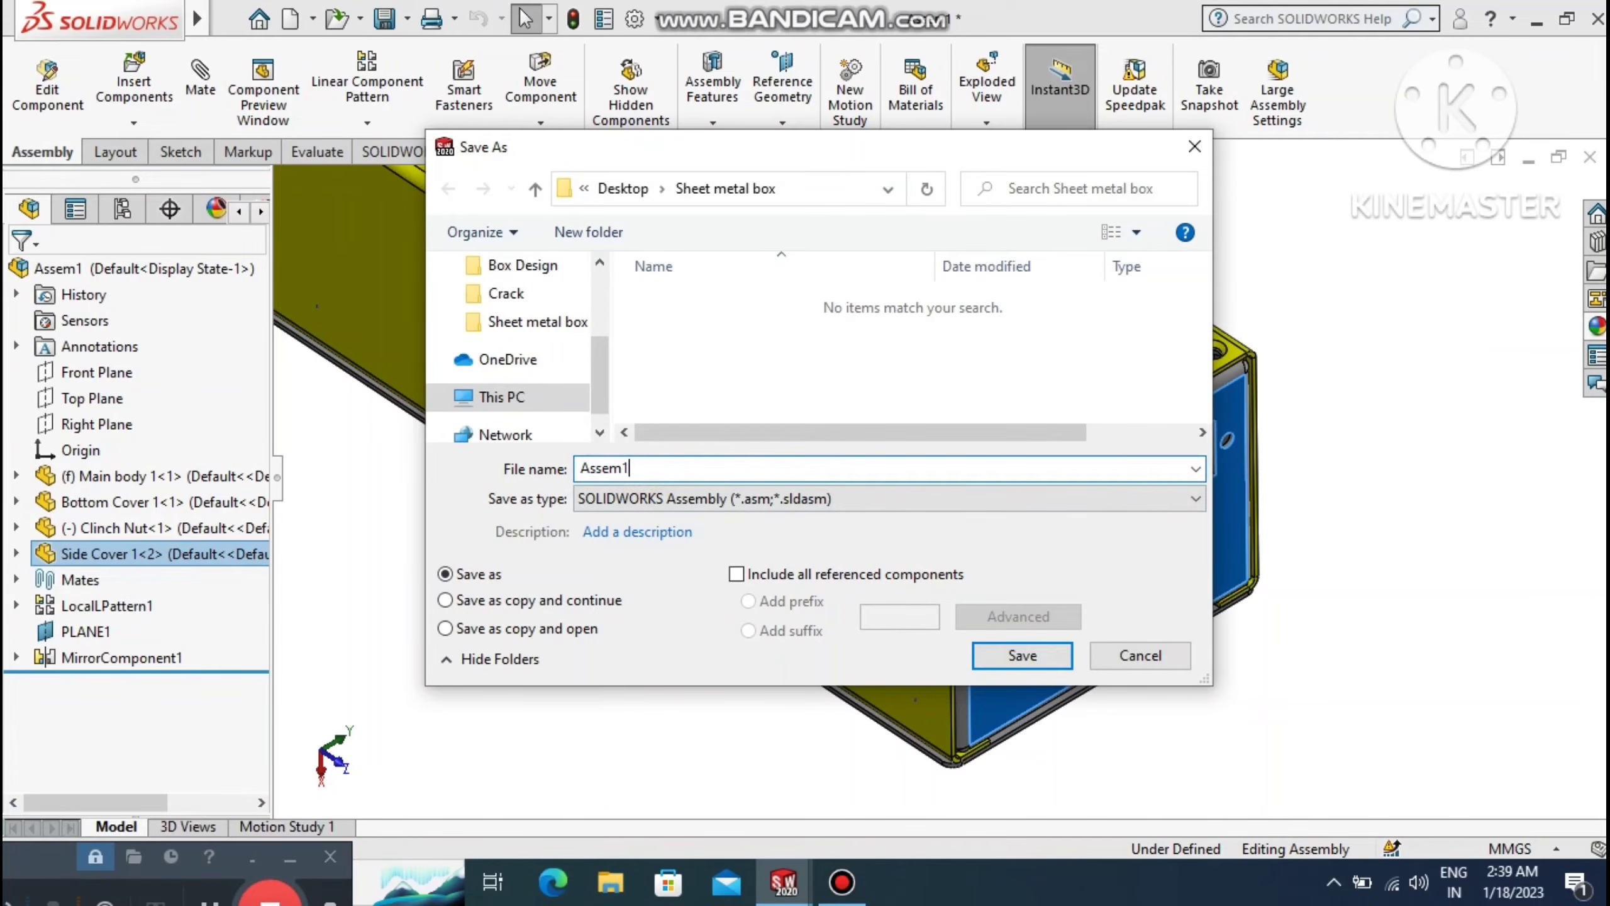
type("22")
left_click(1000, 658)
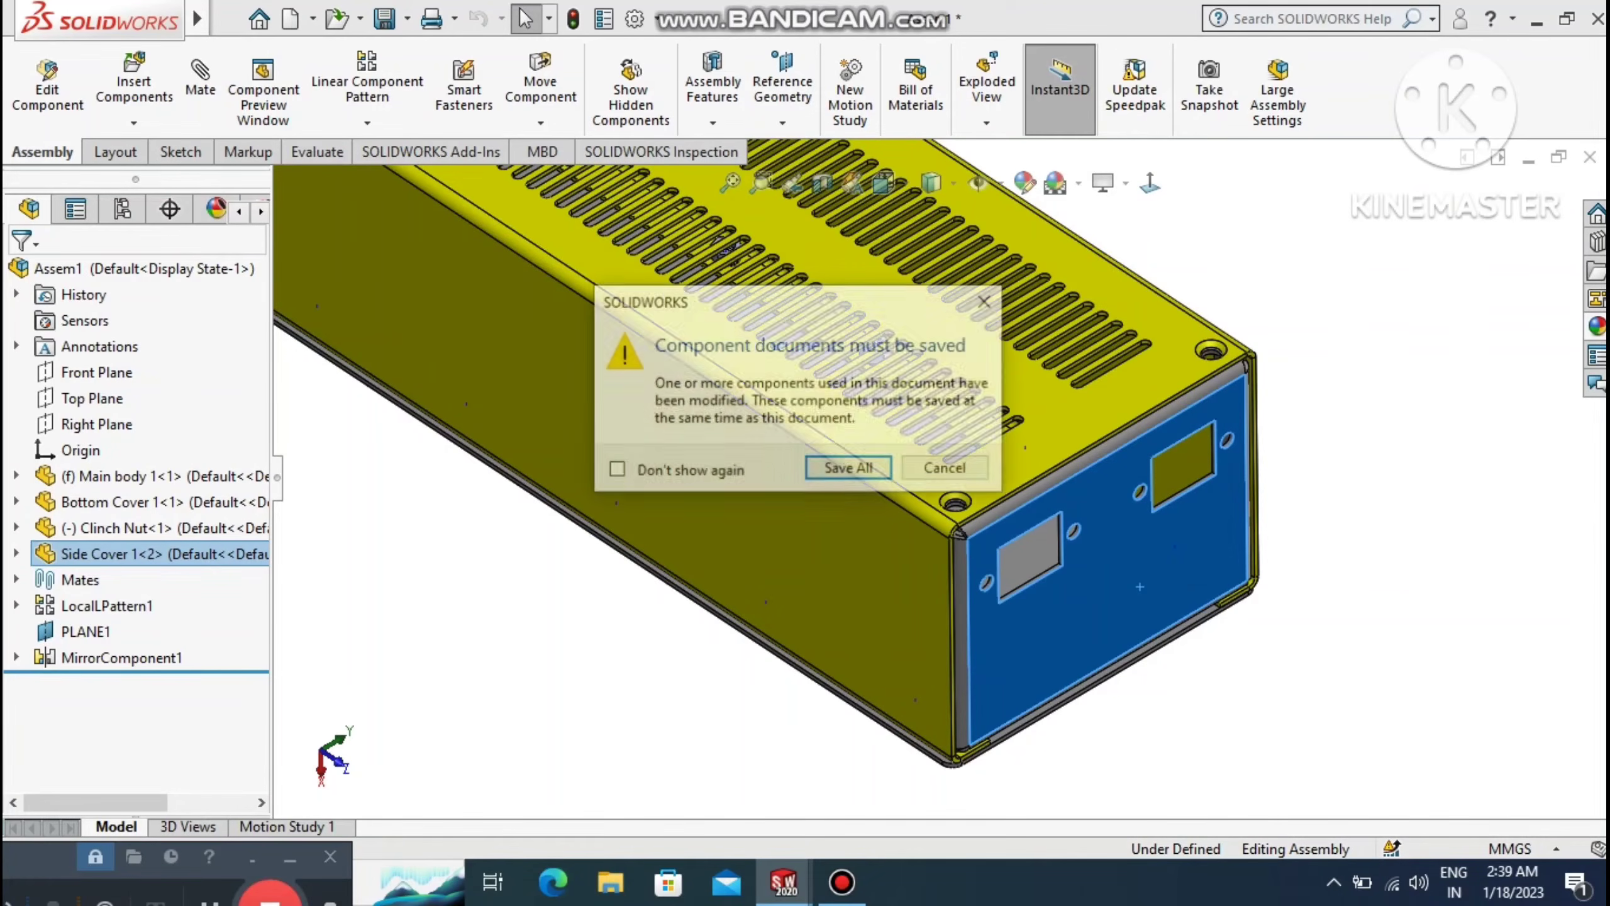
left_click(849, 468)
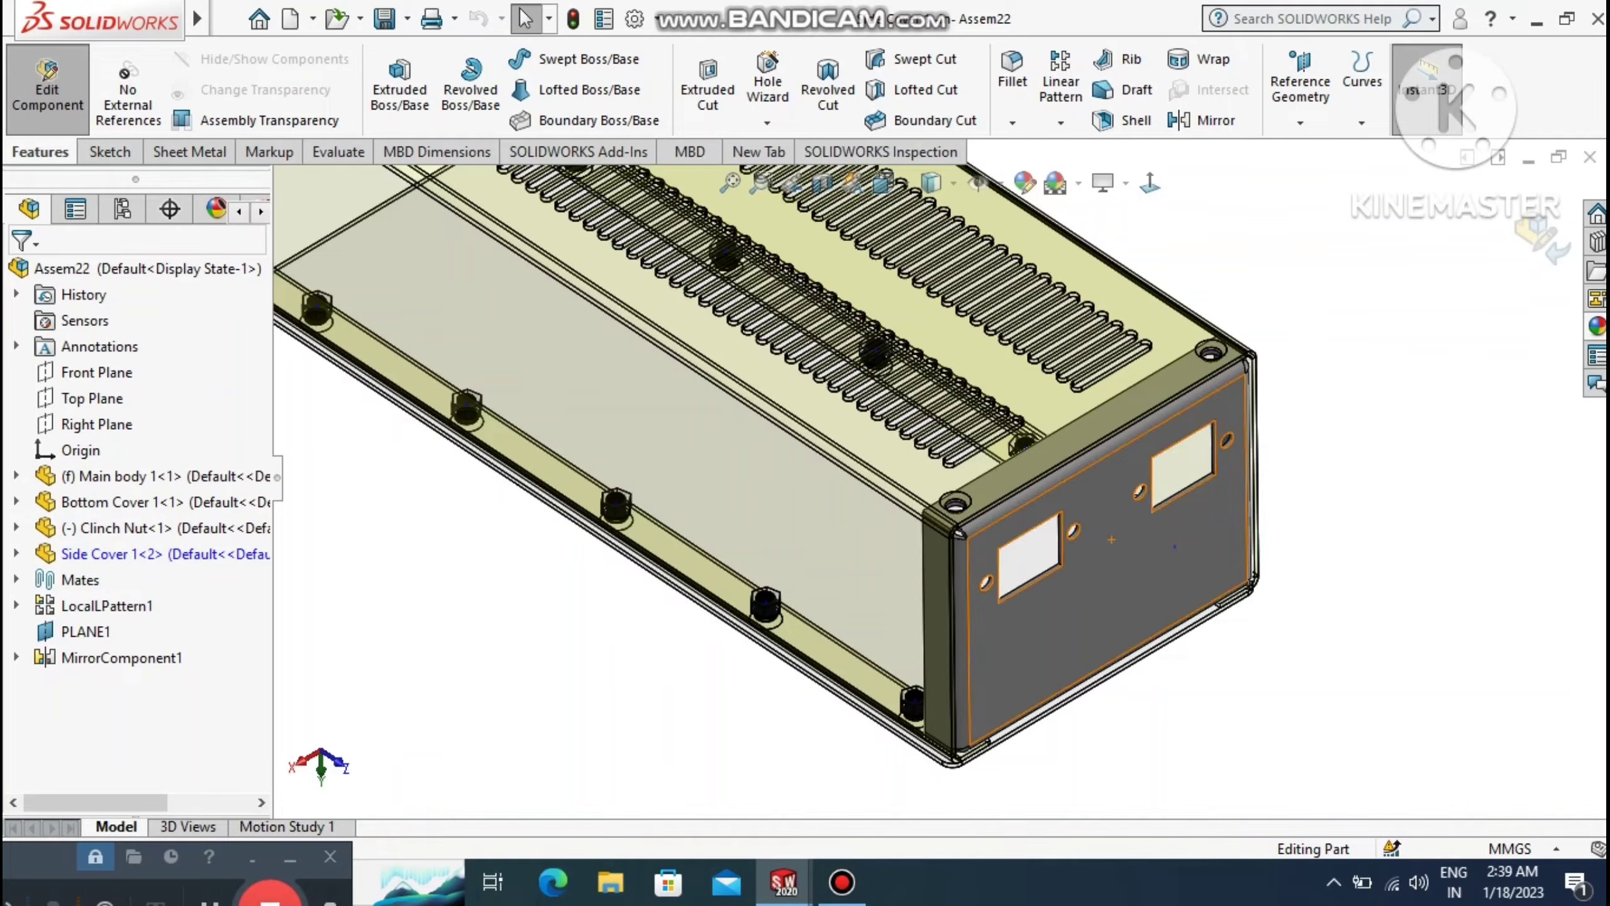
Open a new sketch on the side cover's outer face and orient the view normal to it.
right_click(1125, 527)
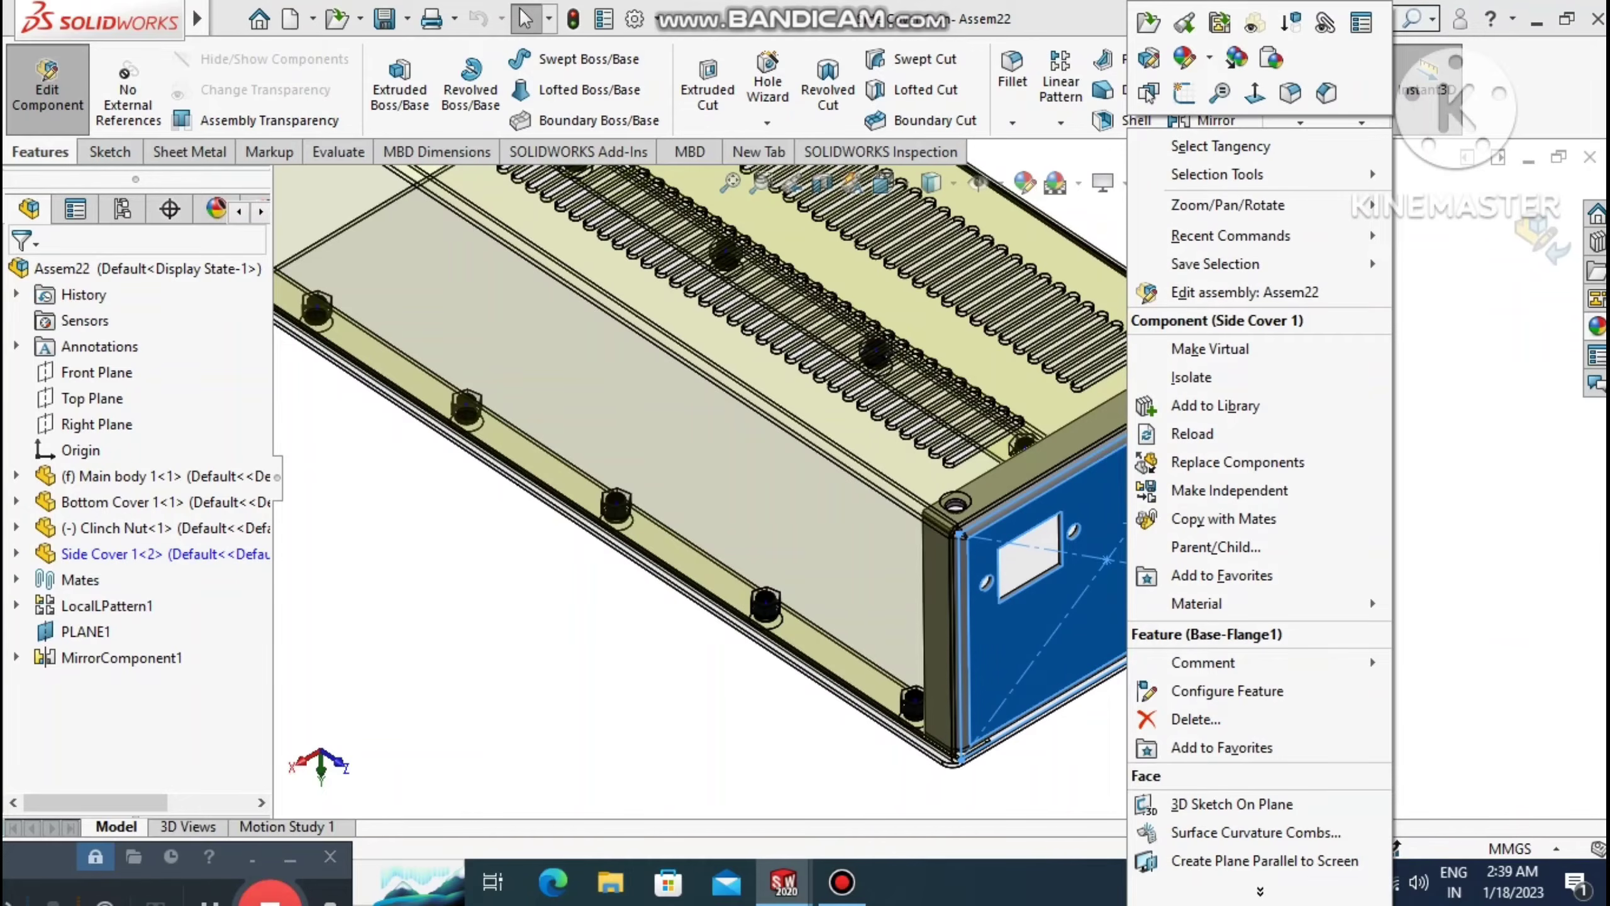
left_click(1183, 95)
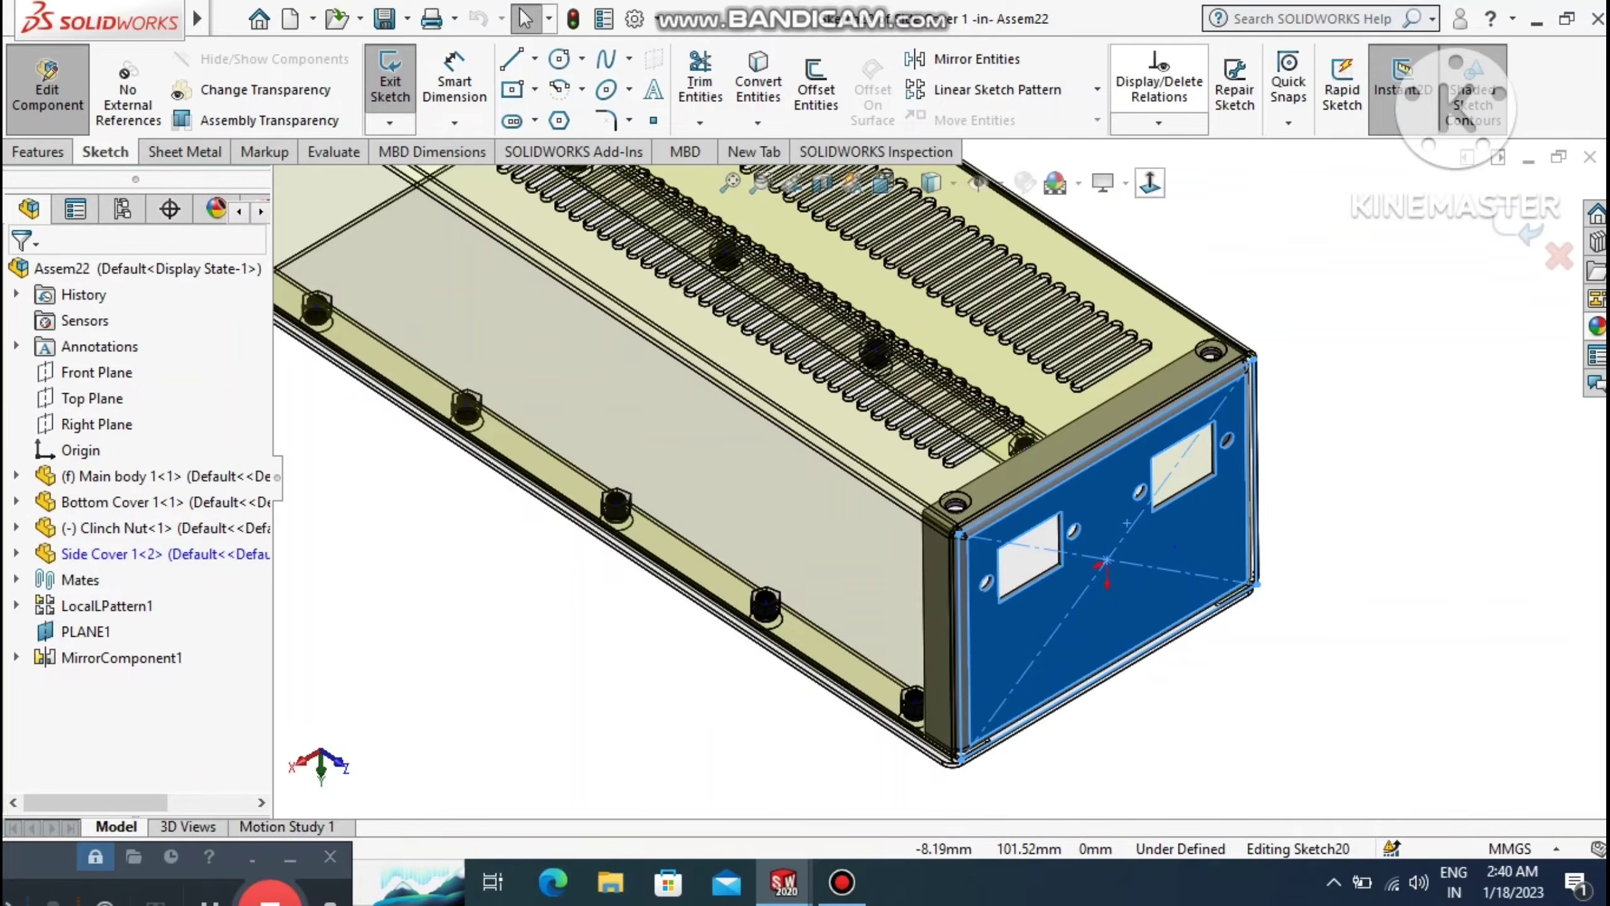
key("ctrl+8")
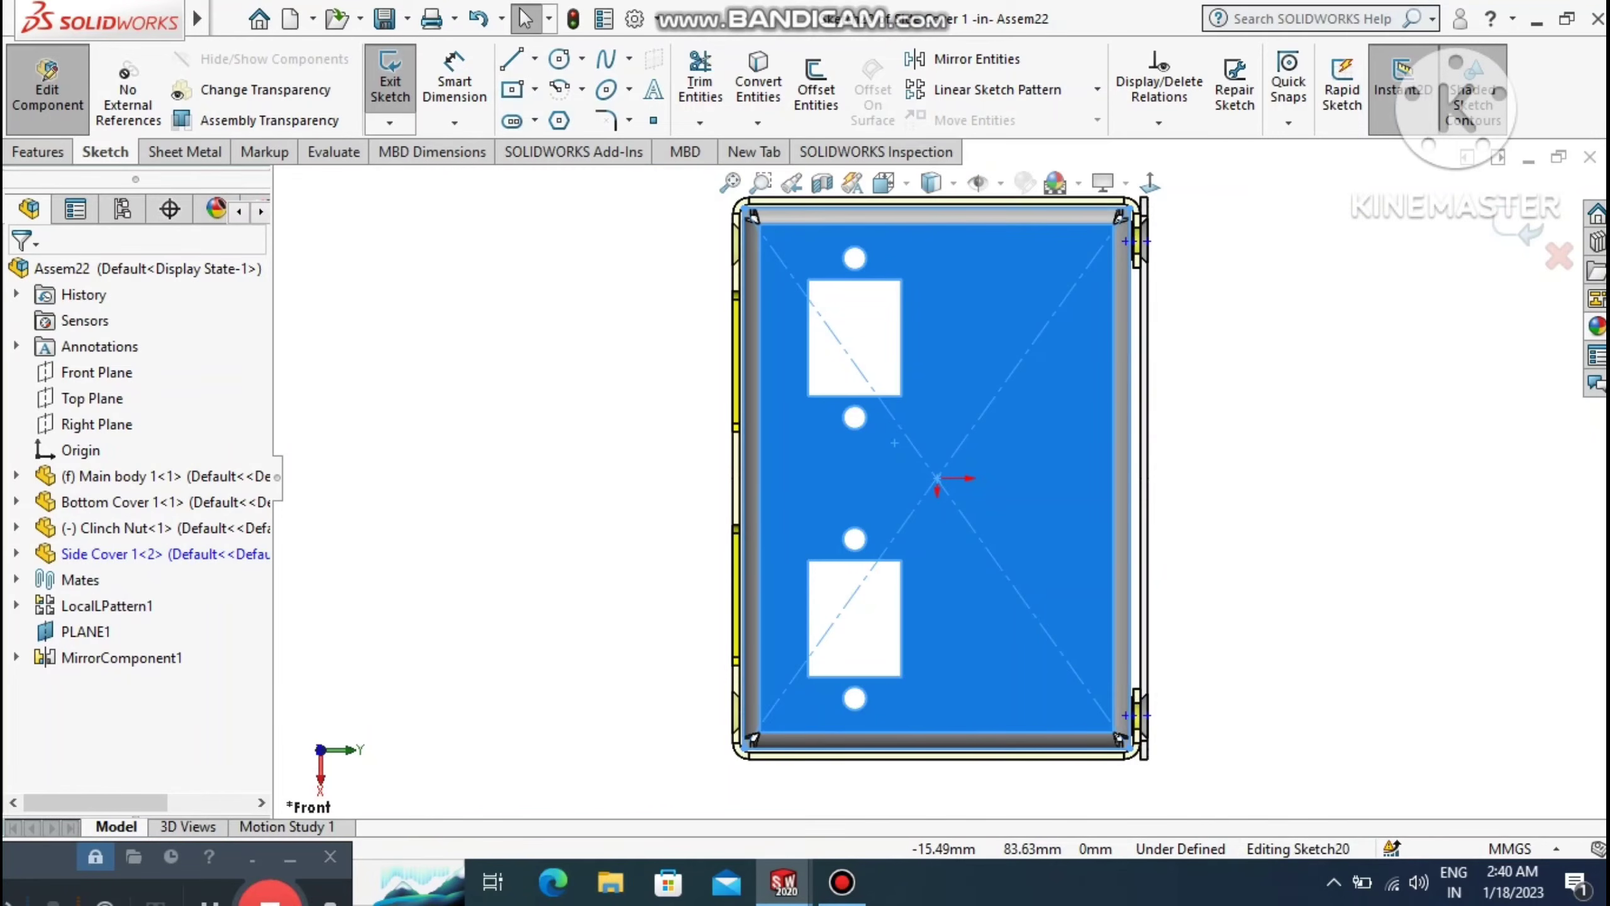
left_click(1330, 405)
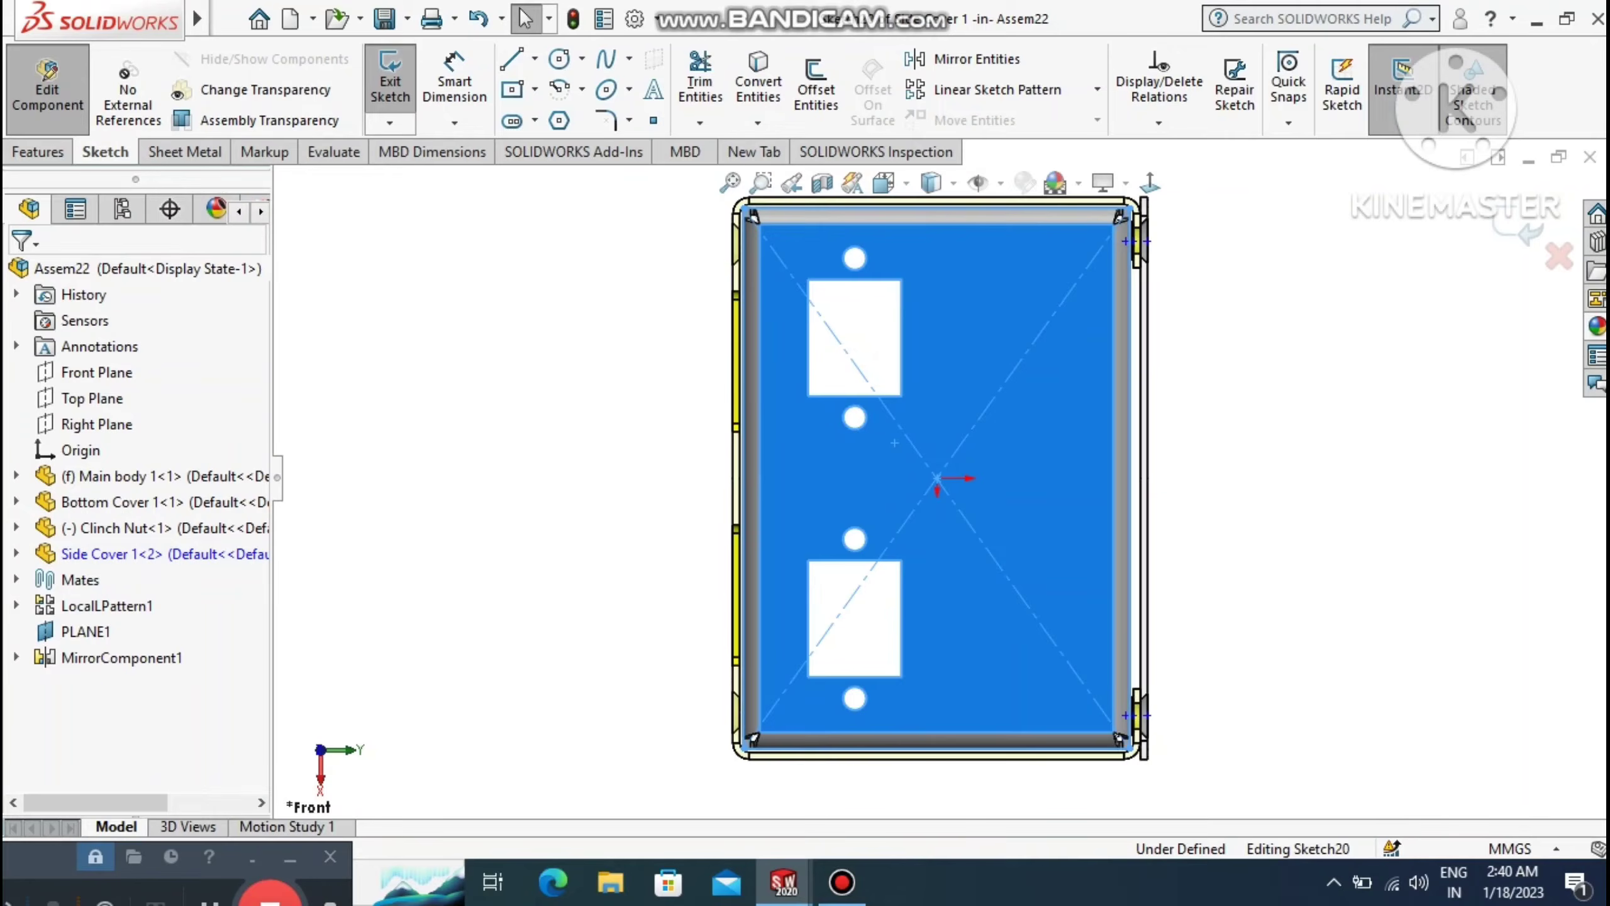
key("Escape")
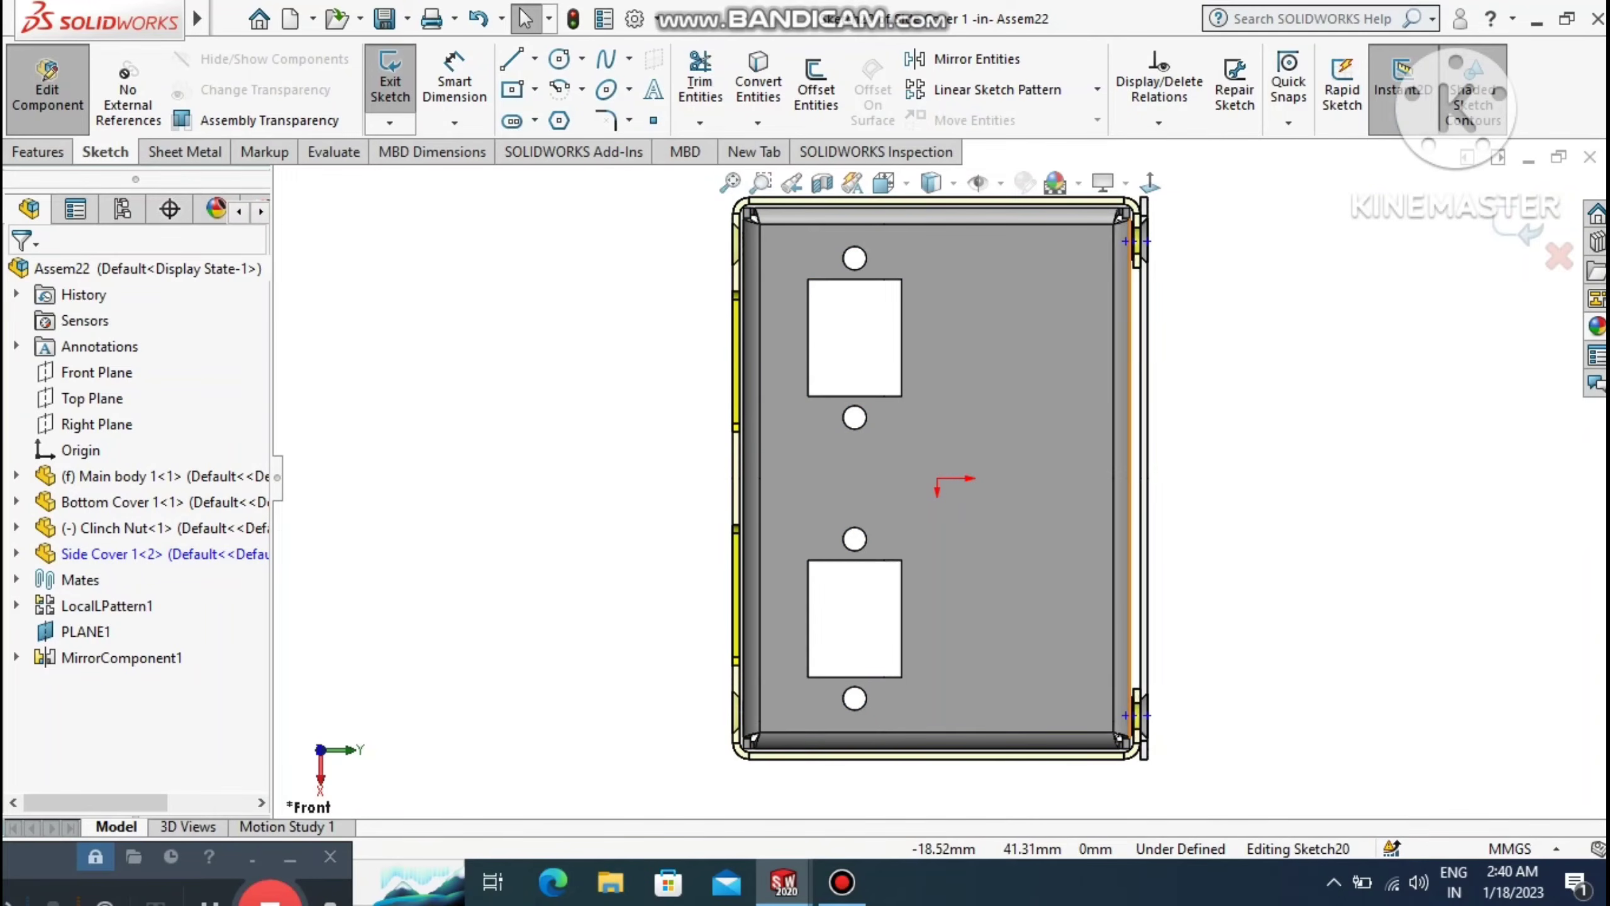
Draw a horizontal centerline about 17 mm long from the sketch origin toward the face's uncut side.
left_click(535, 58)
left_click(569, 117)
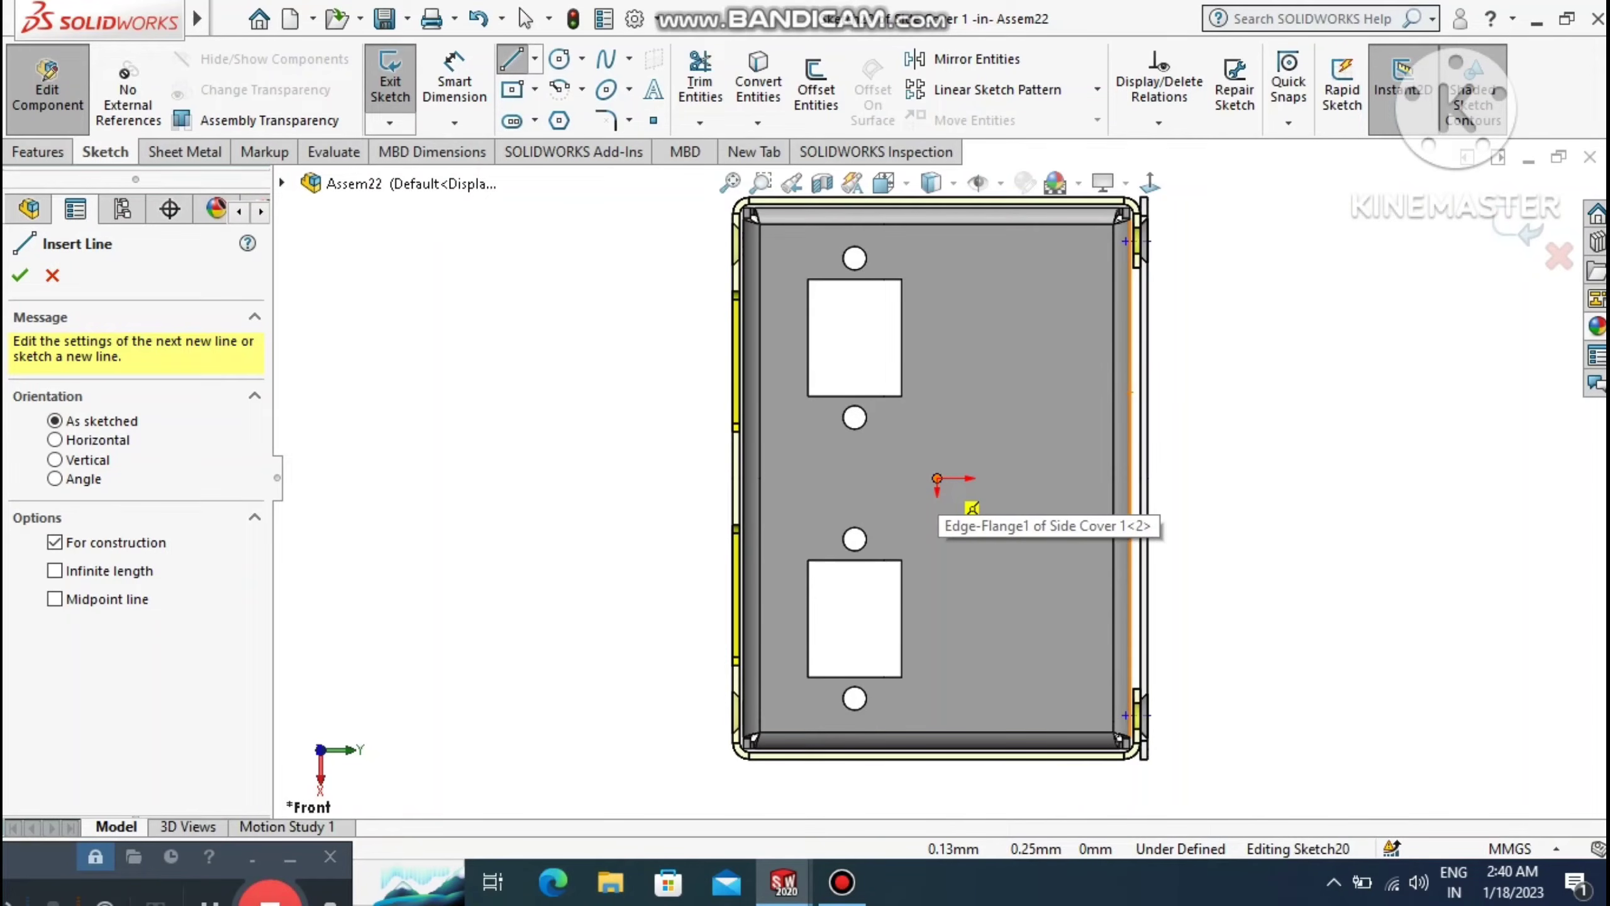
left_click(938, 478)
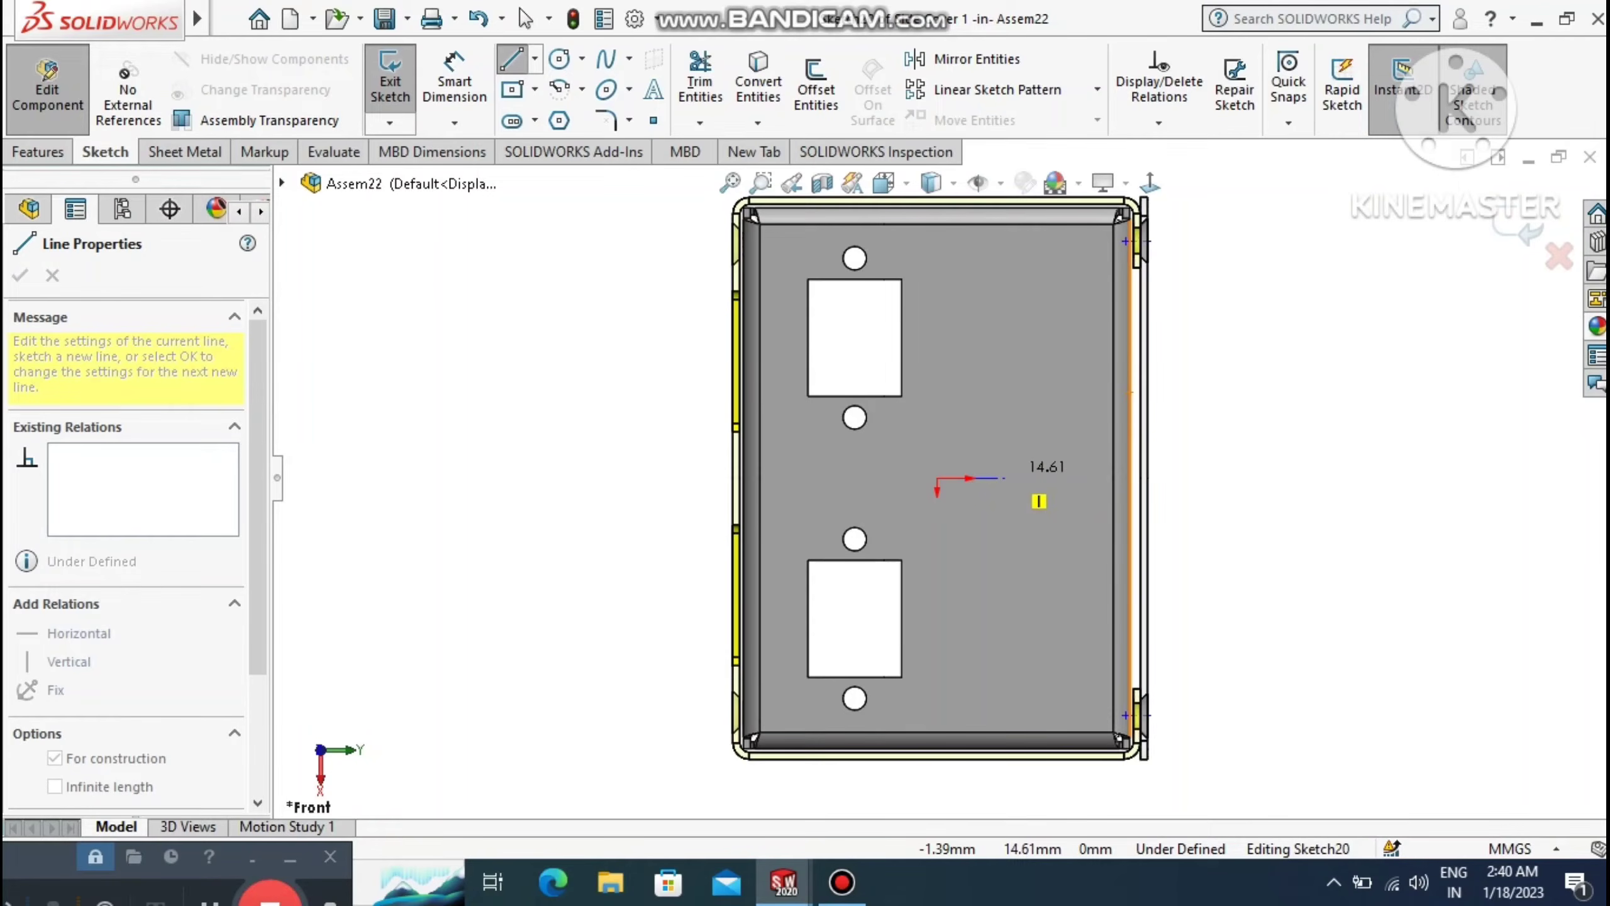
left_click(1003, 480)
key("Escape")
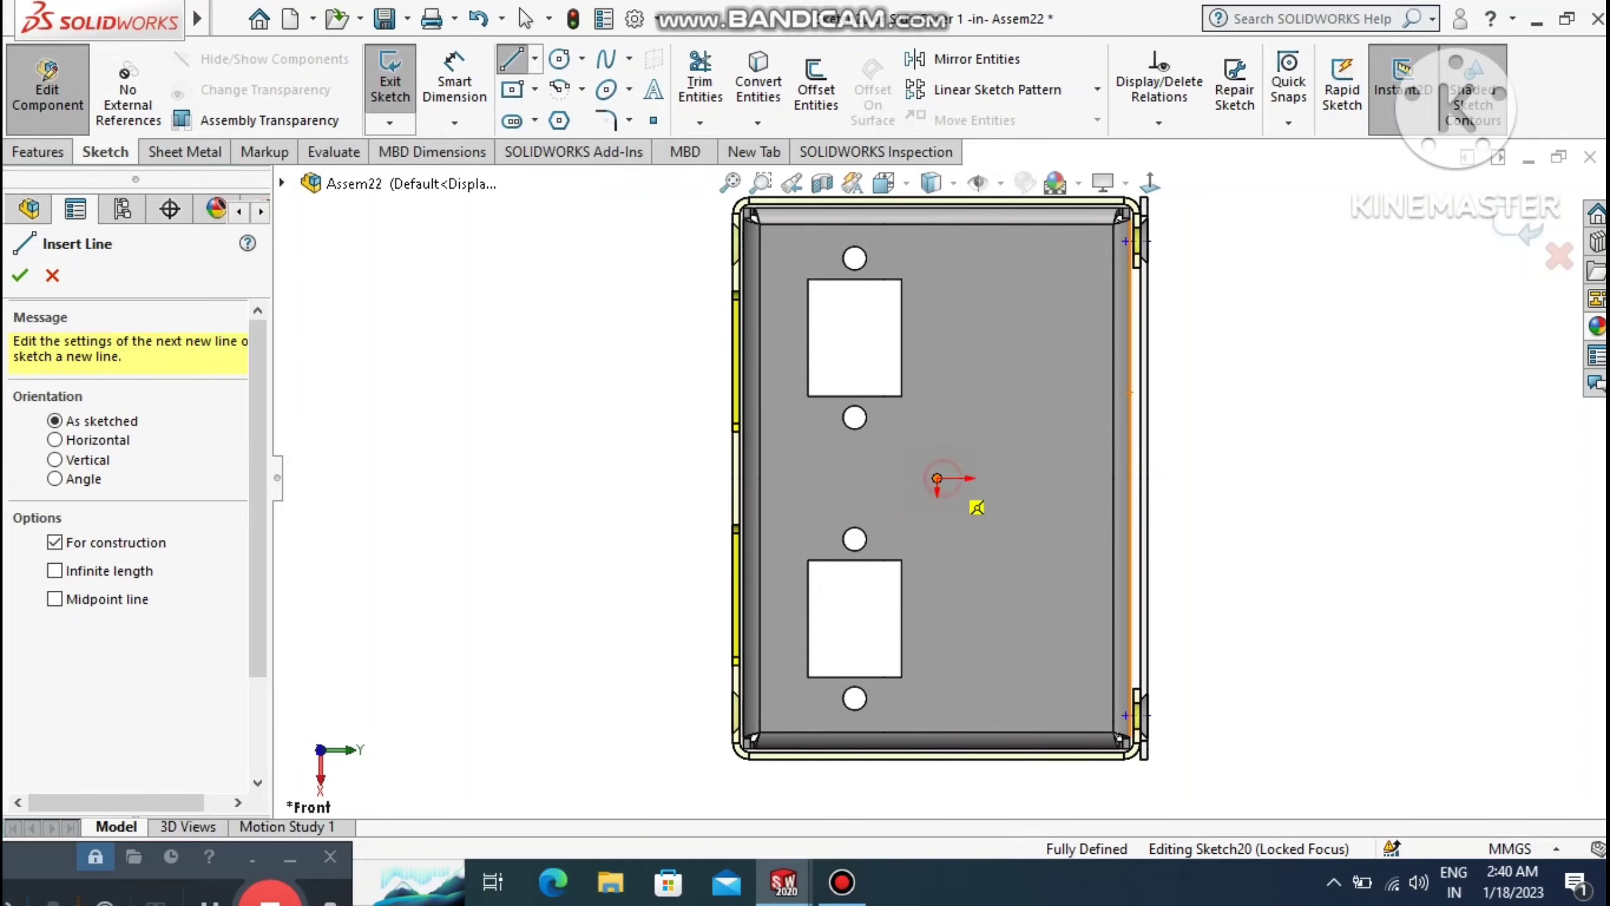
left_click(938, 479)
left_click(1015, 478)
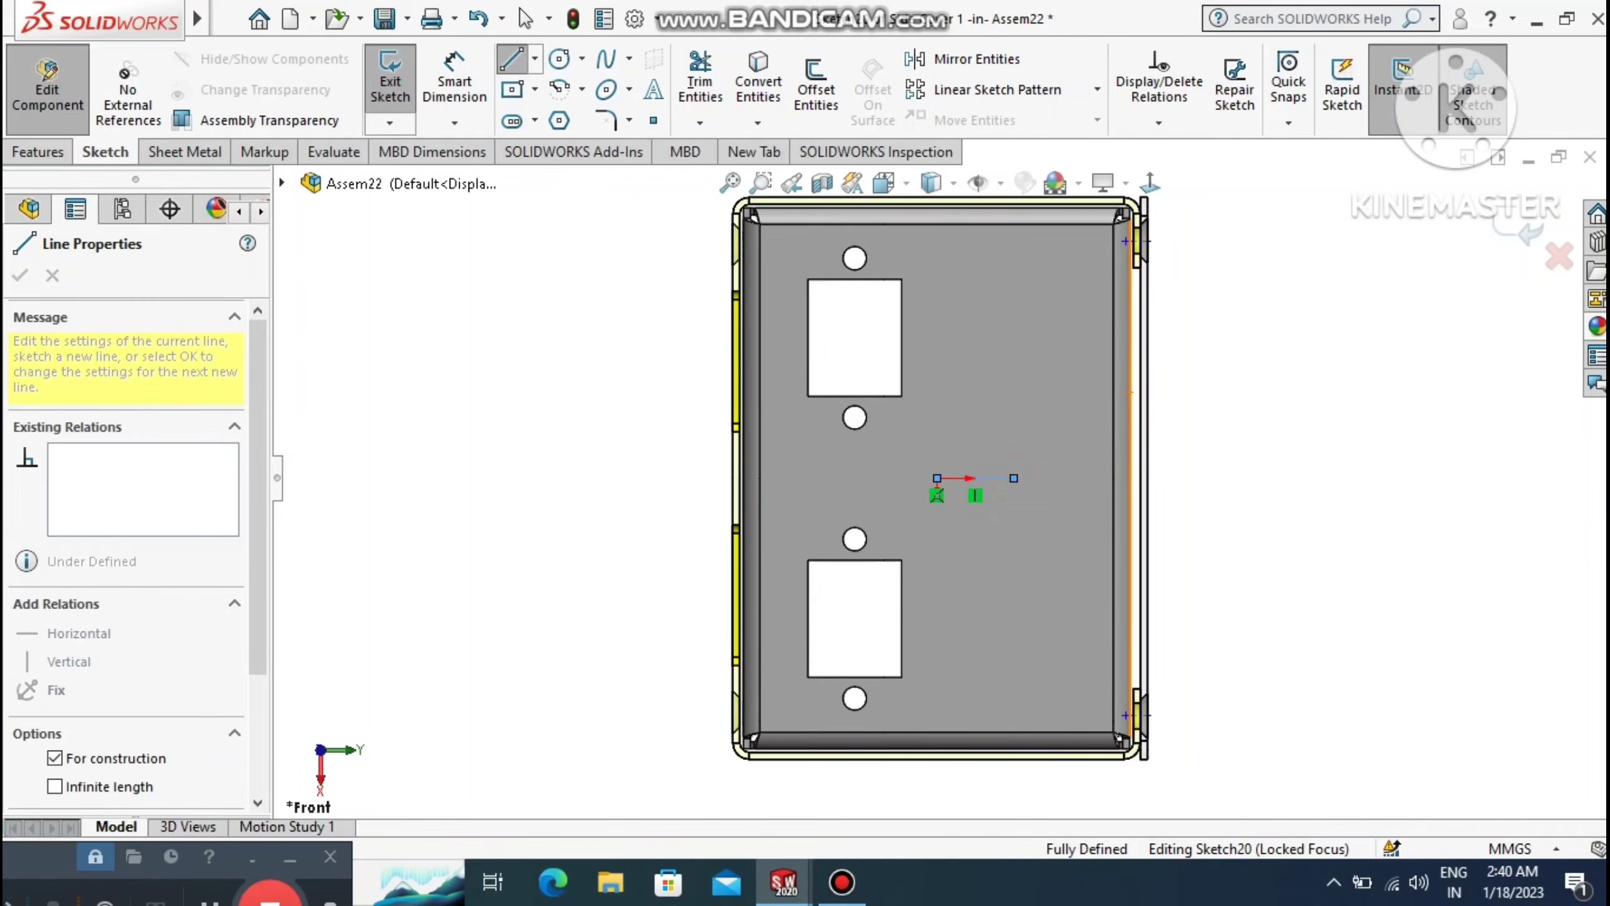
key("Escape")
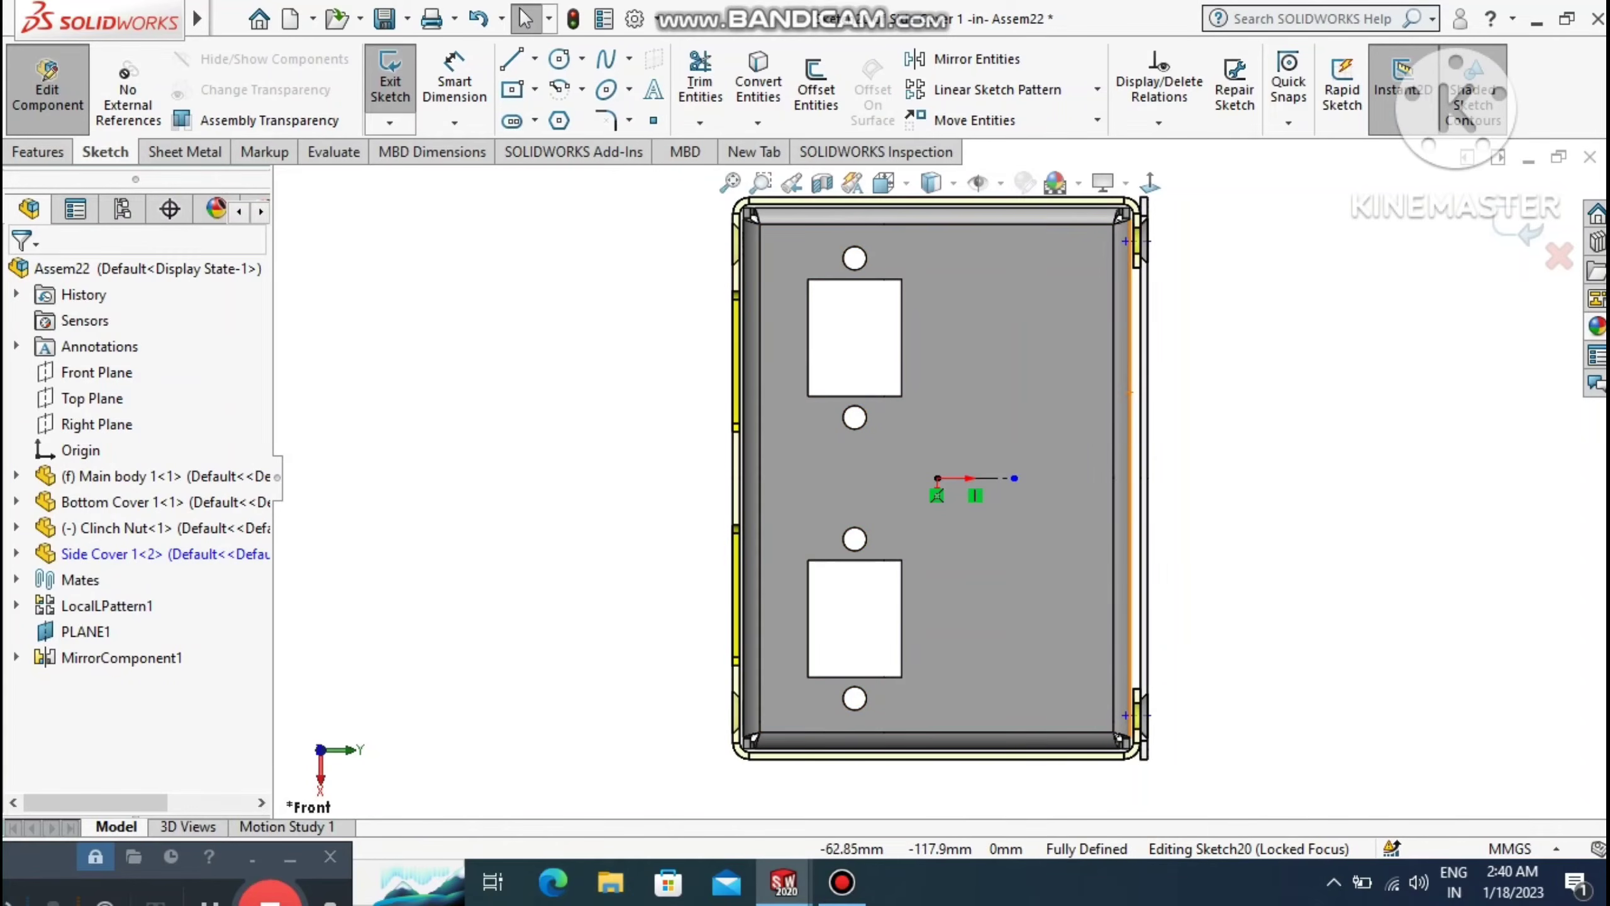
Draw a horizontal centerline about 24 mm long from the inner edge midpoint of the upper rectangular cutout, ending in line with the origin centerline's endpoint.
left_click(537, 58)
left_click(564, 118)
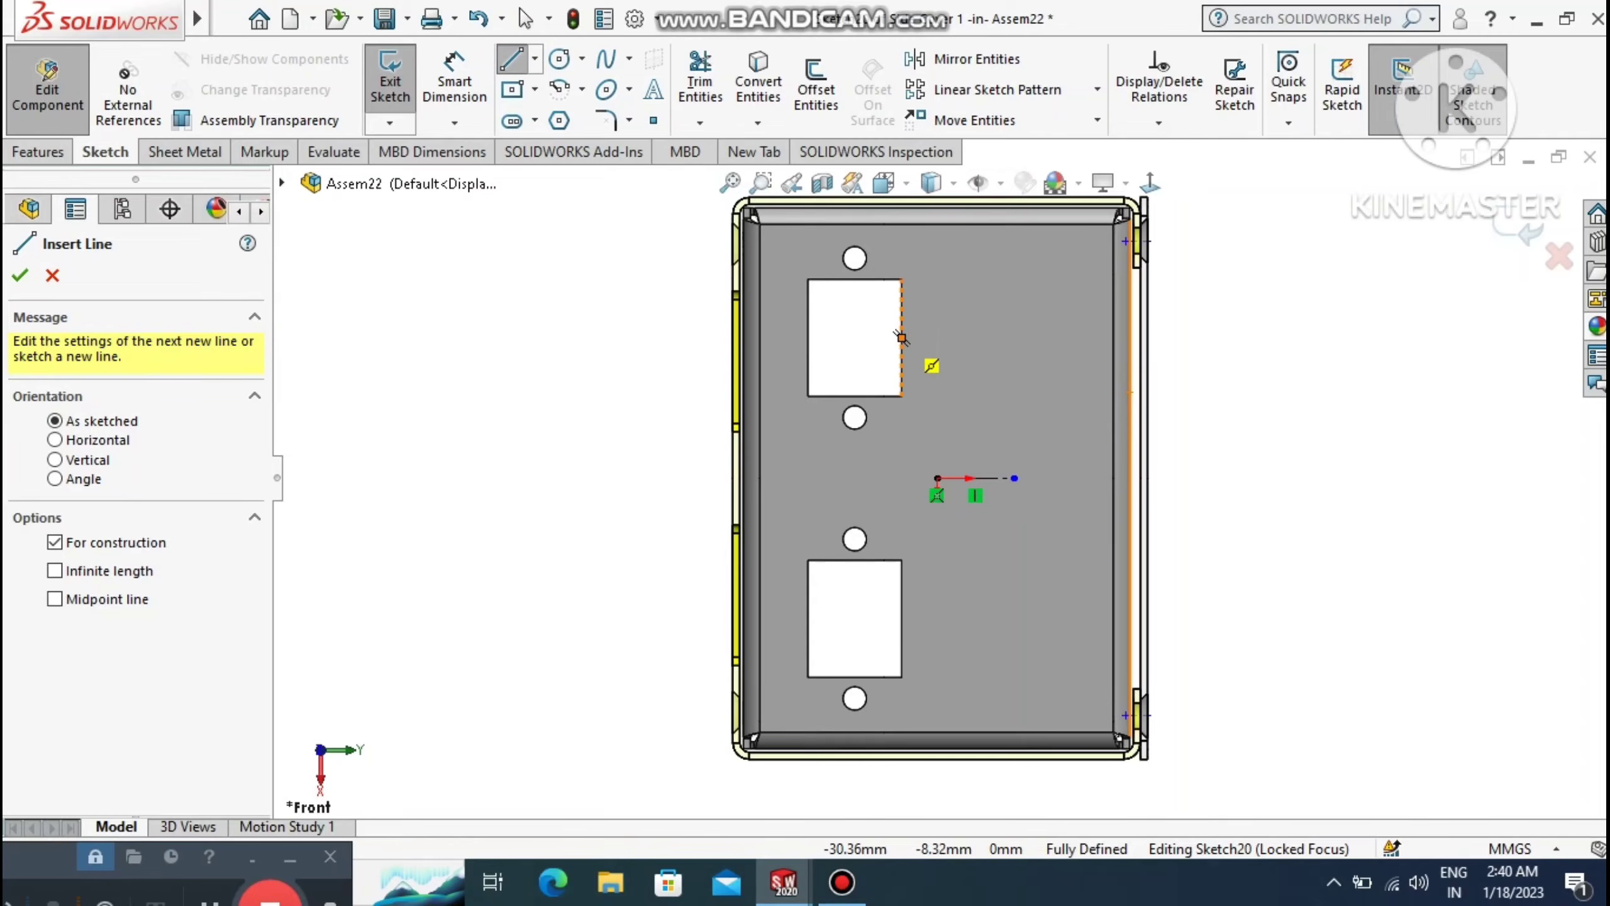
left_click(902, 338)
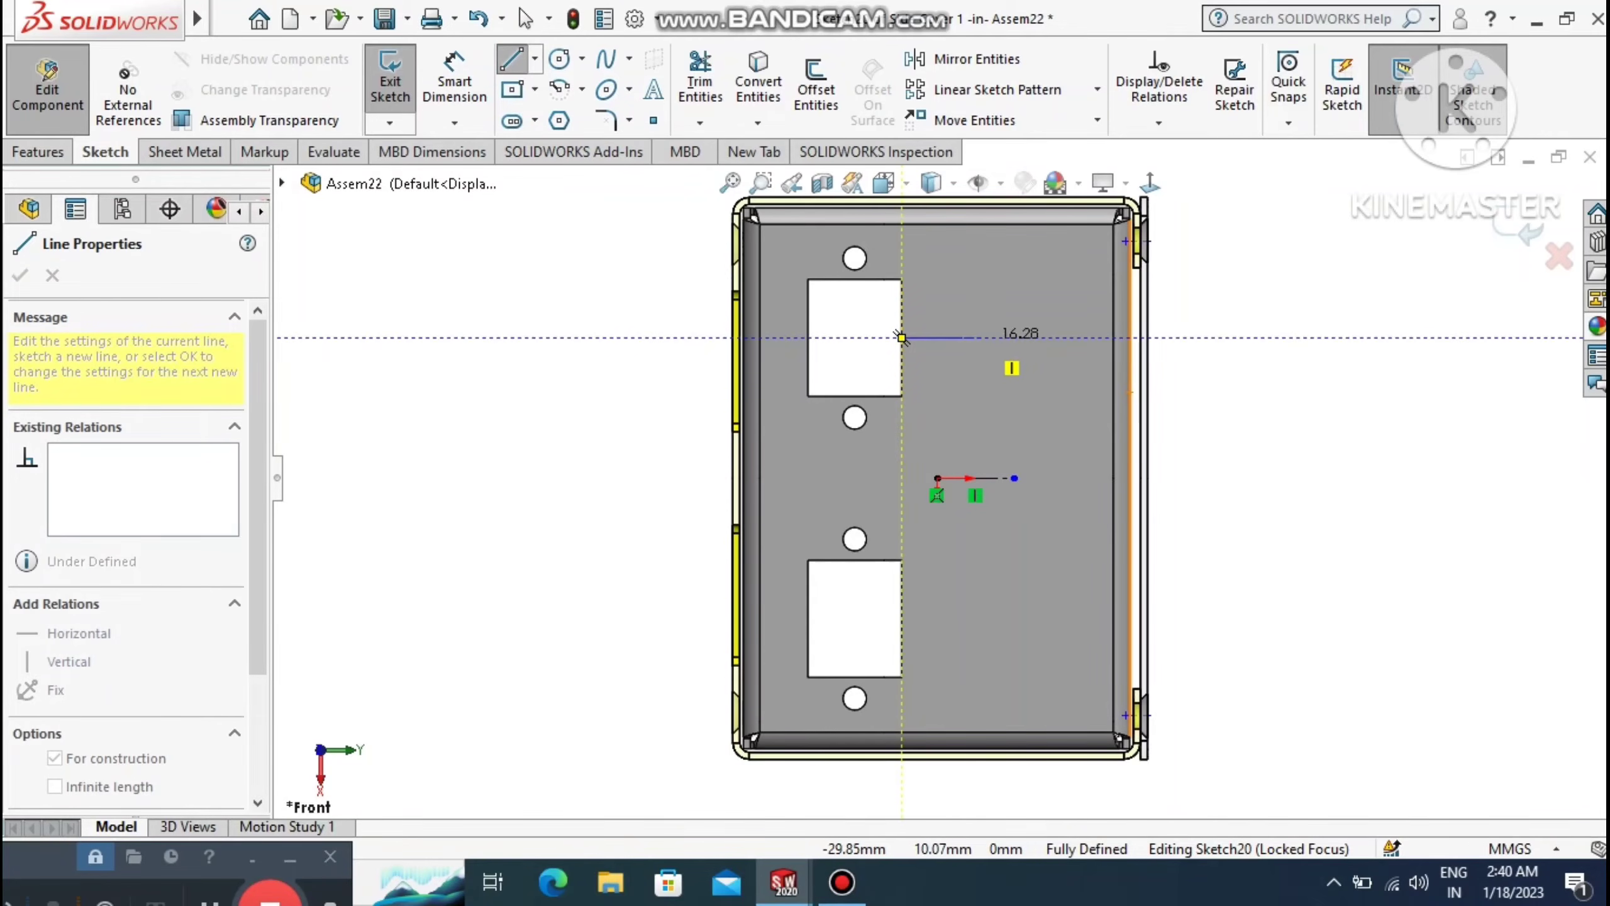
left_click(1015, 337)
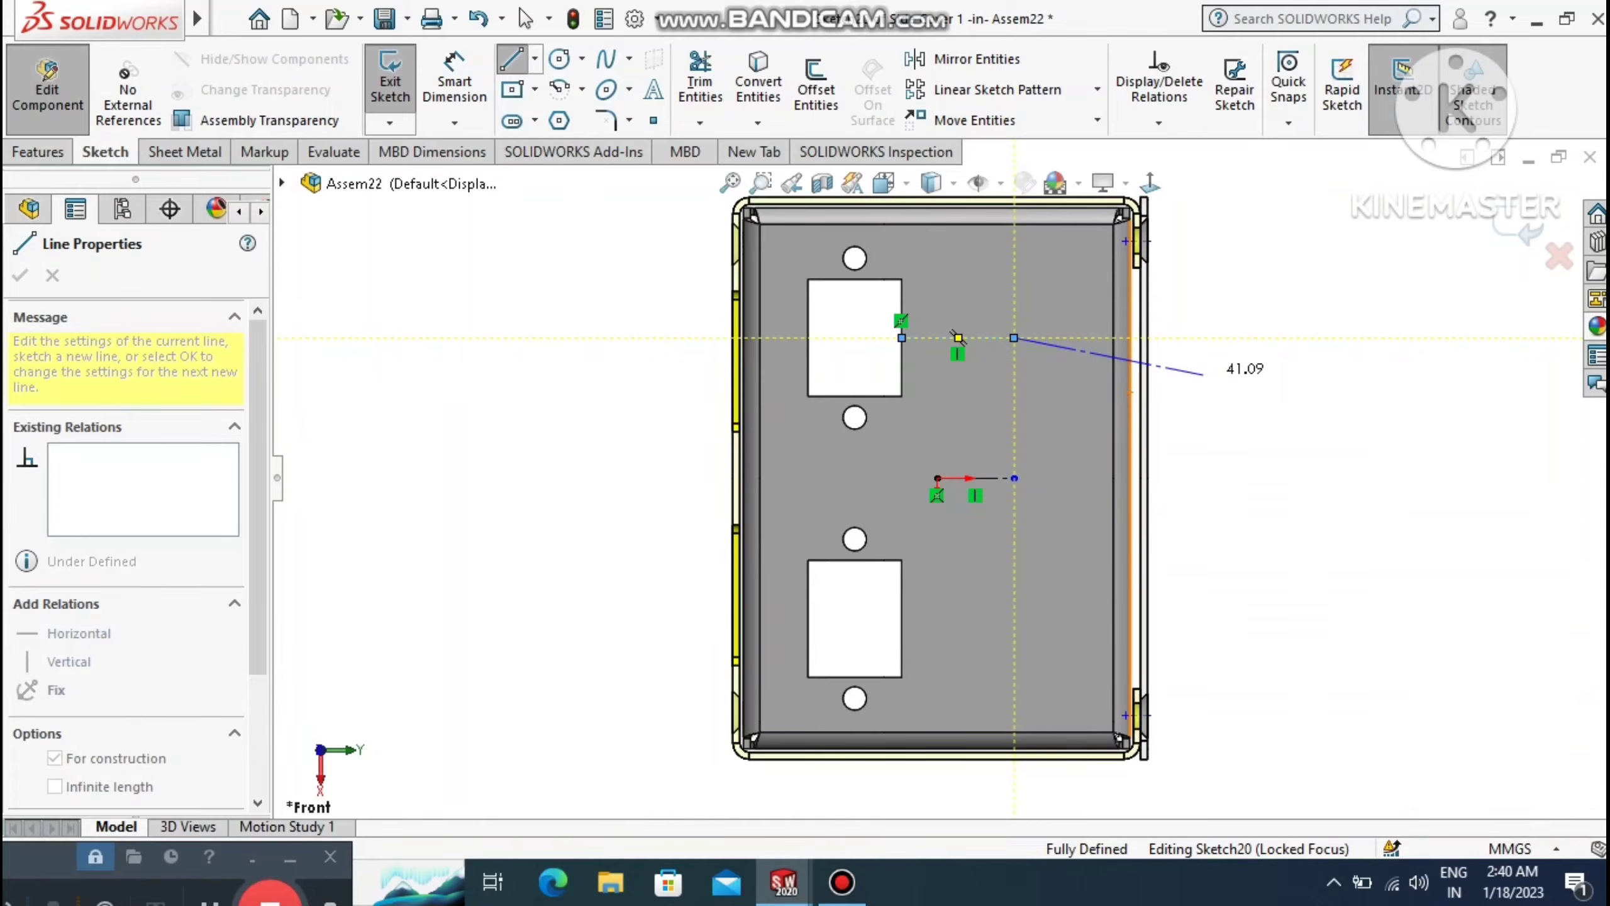
key("Escape")
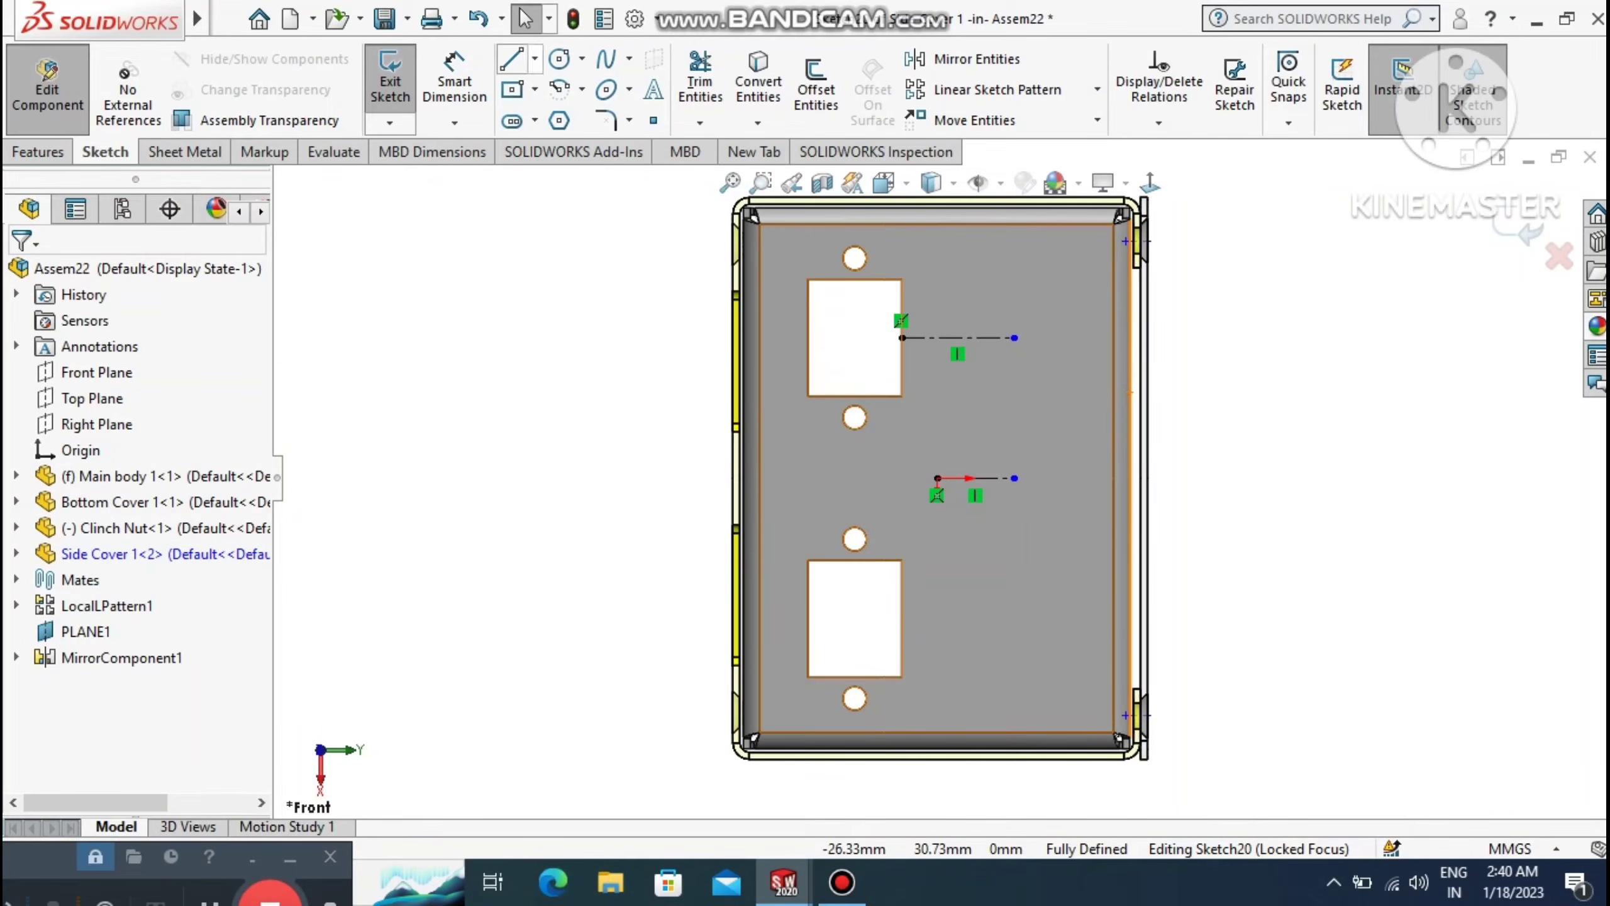
left_click(536, 60)
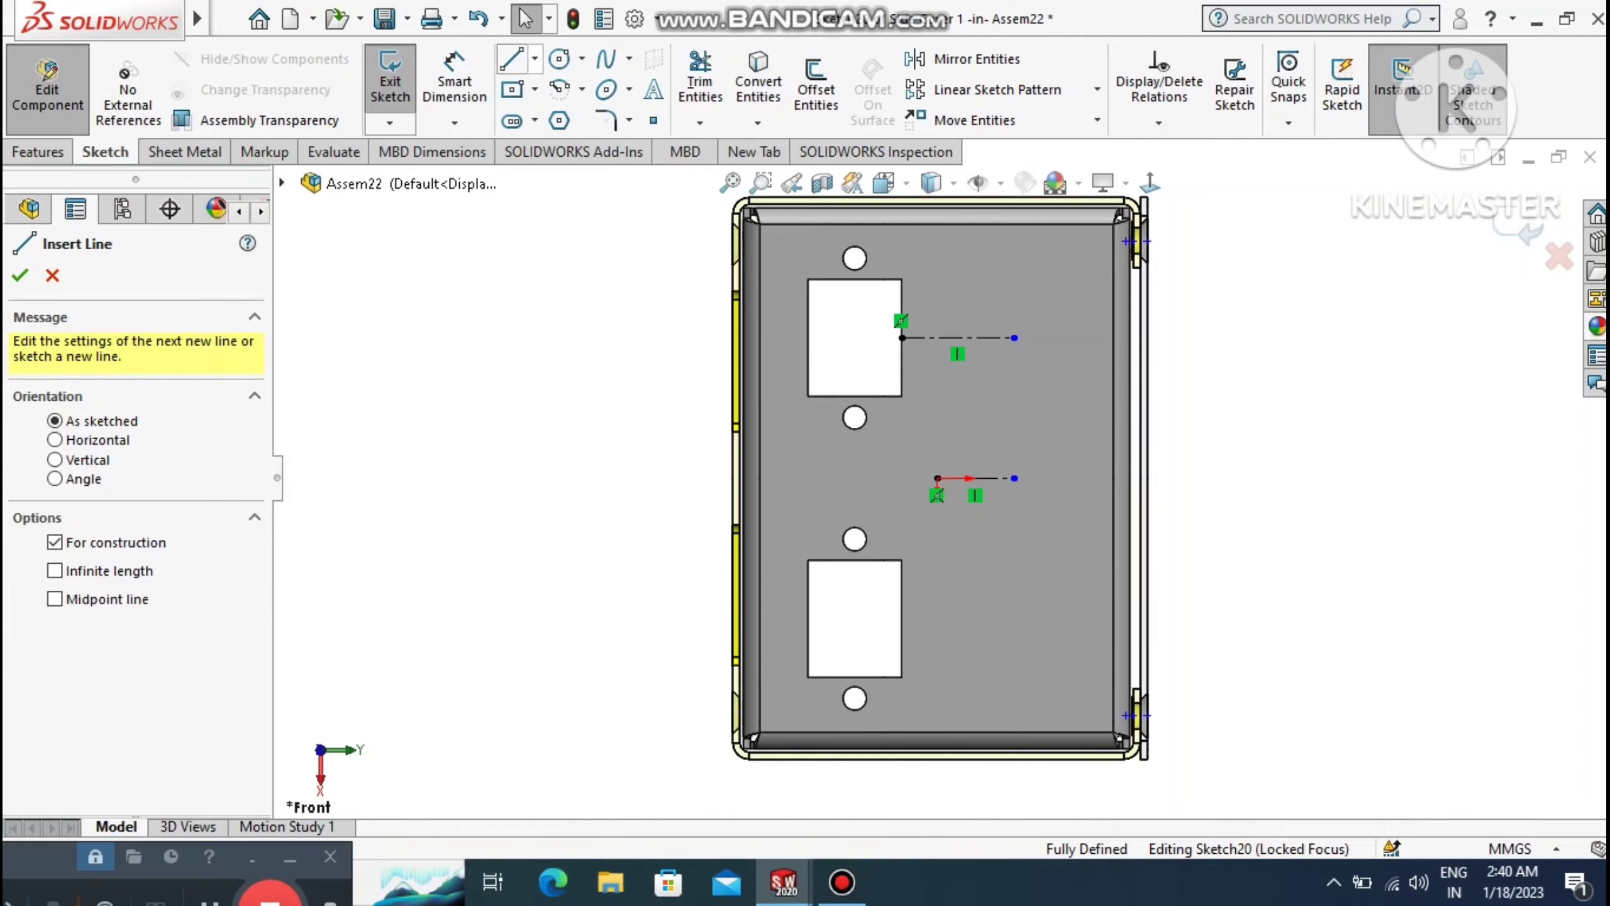
left_click(534, 59)
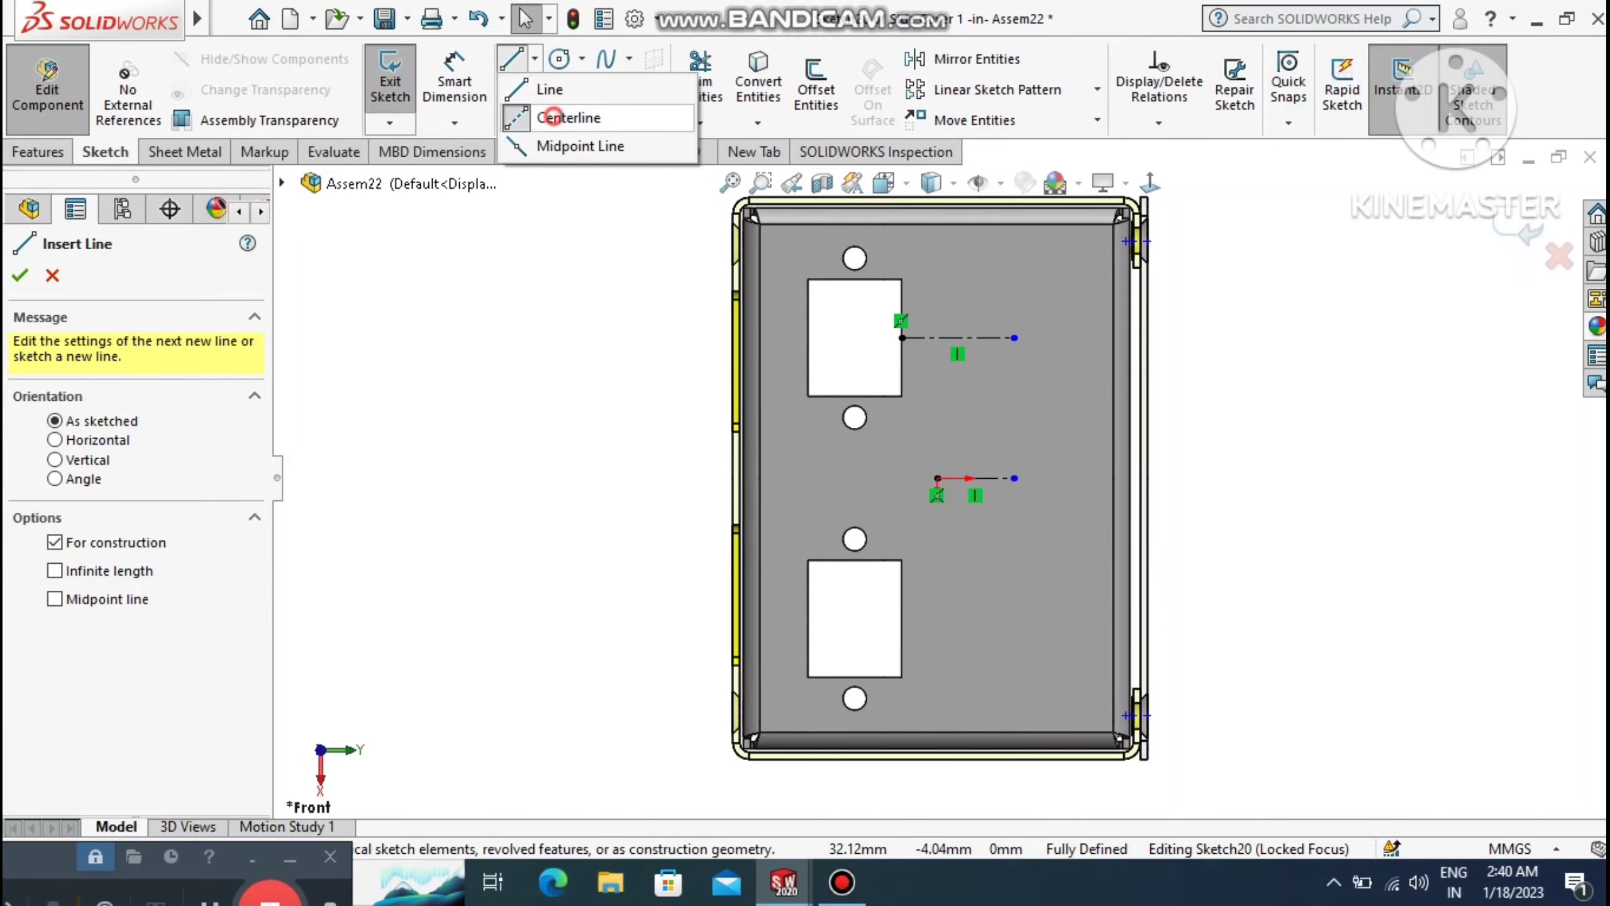
left_click(552, 118)
key("Escape")
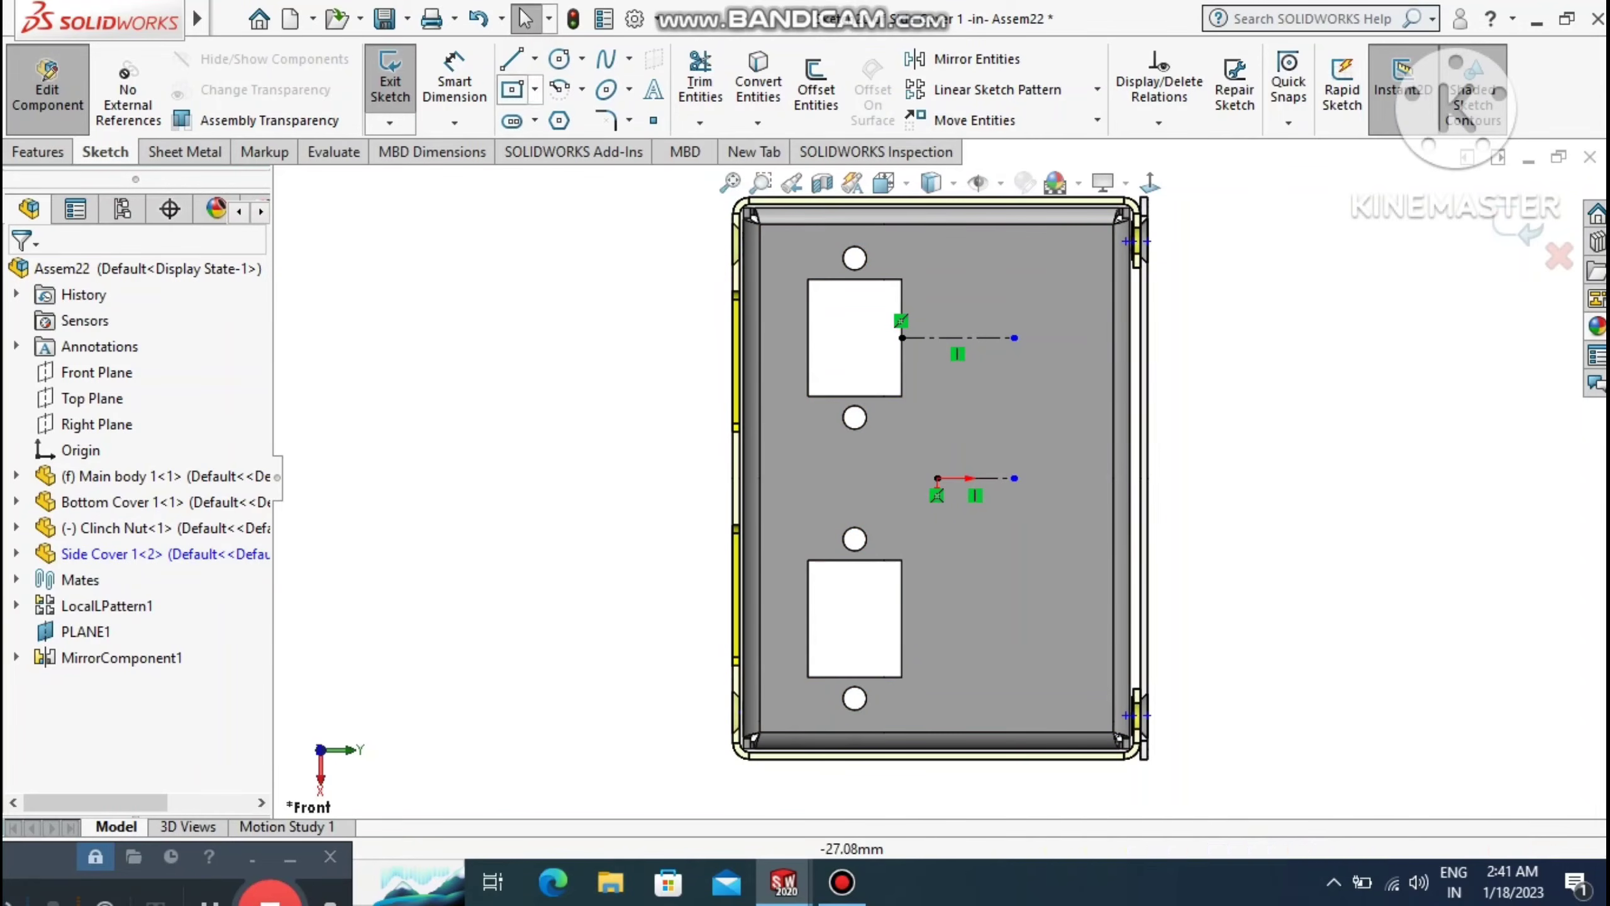
Draw a matching horizontal centerline about 24 mm long from the inner edge midpoint of the lower rectangular cutout.
left_click(535, 58)
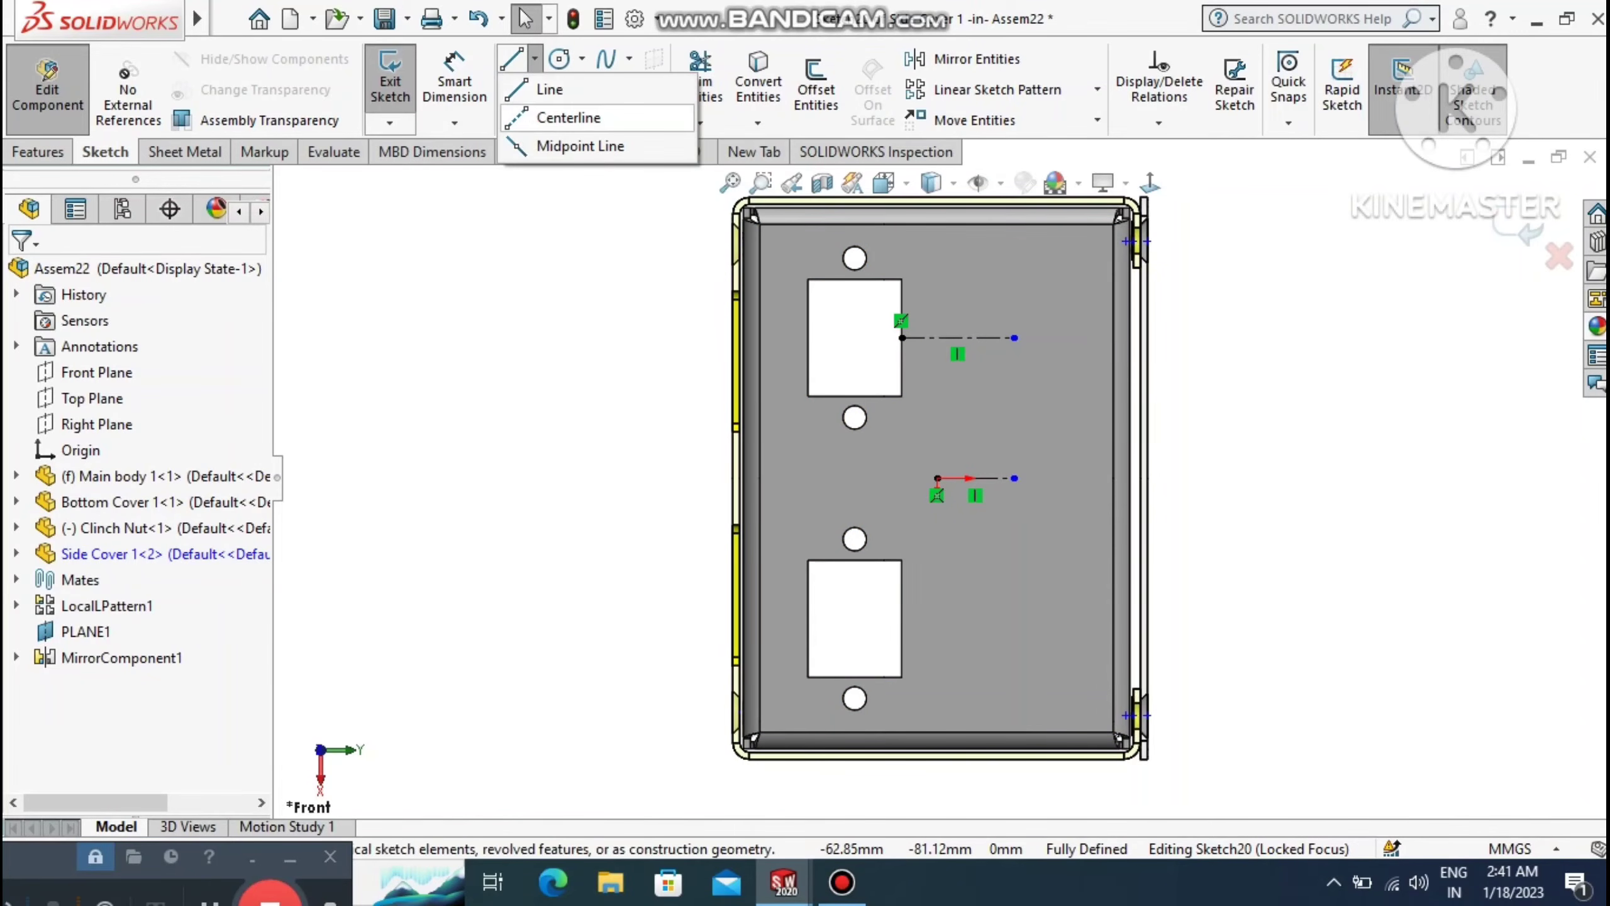
left_click(558, 115)
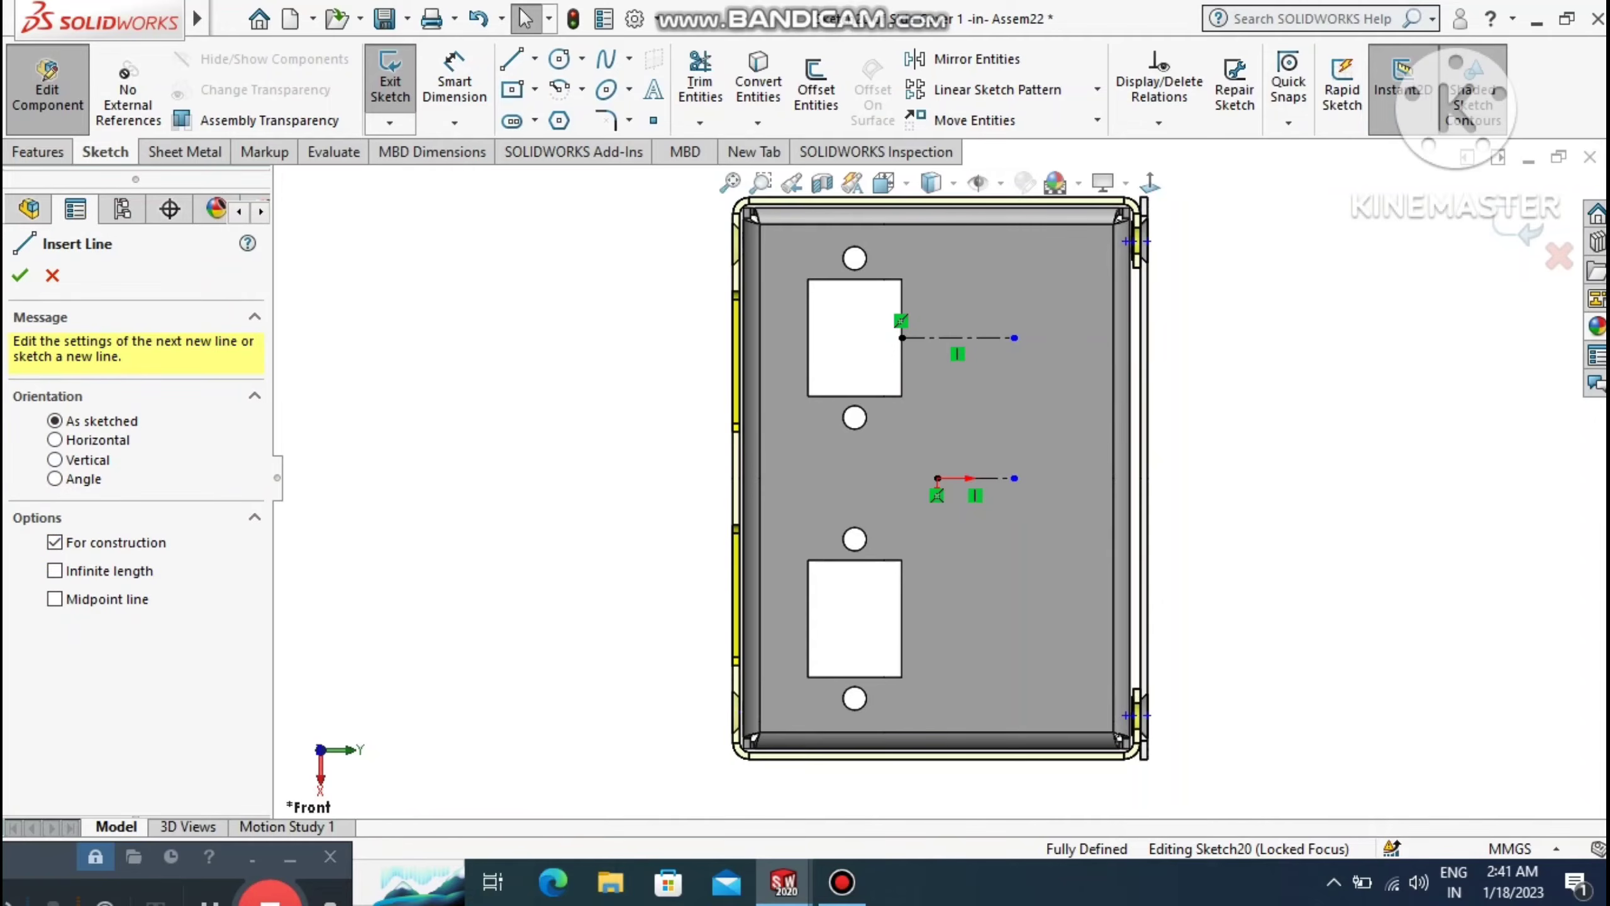
left_click(902, 618)
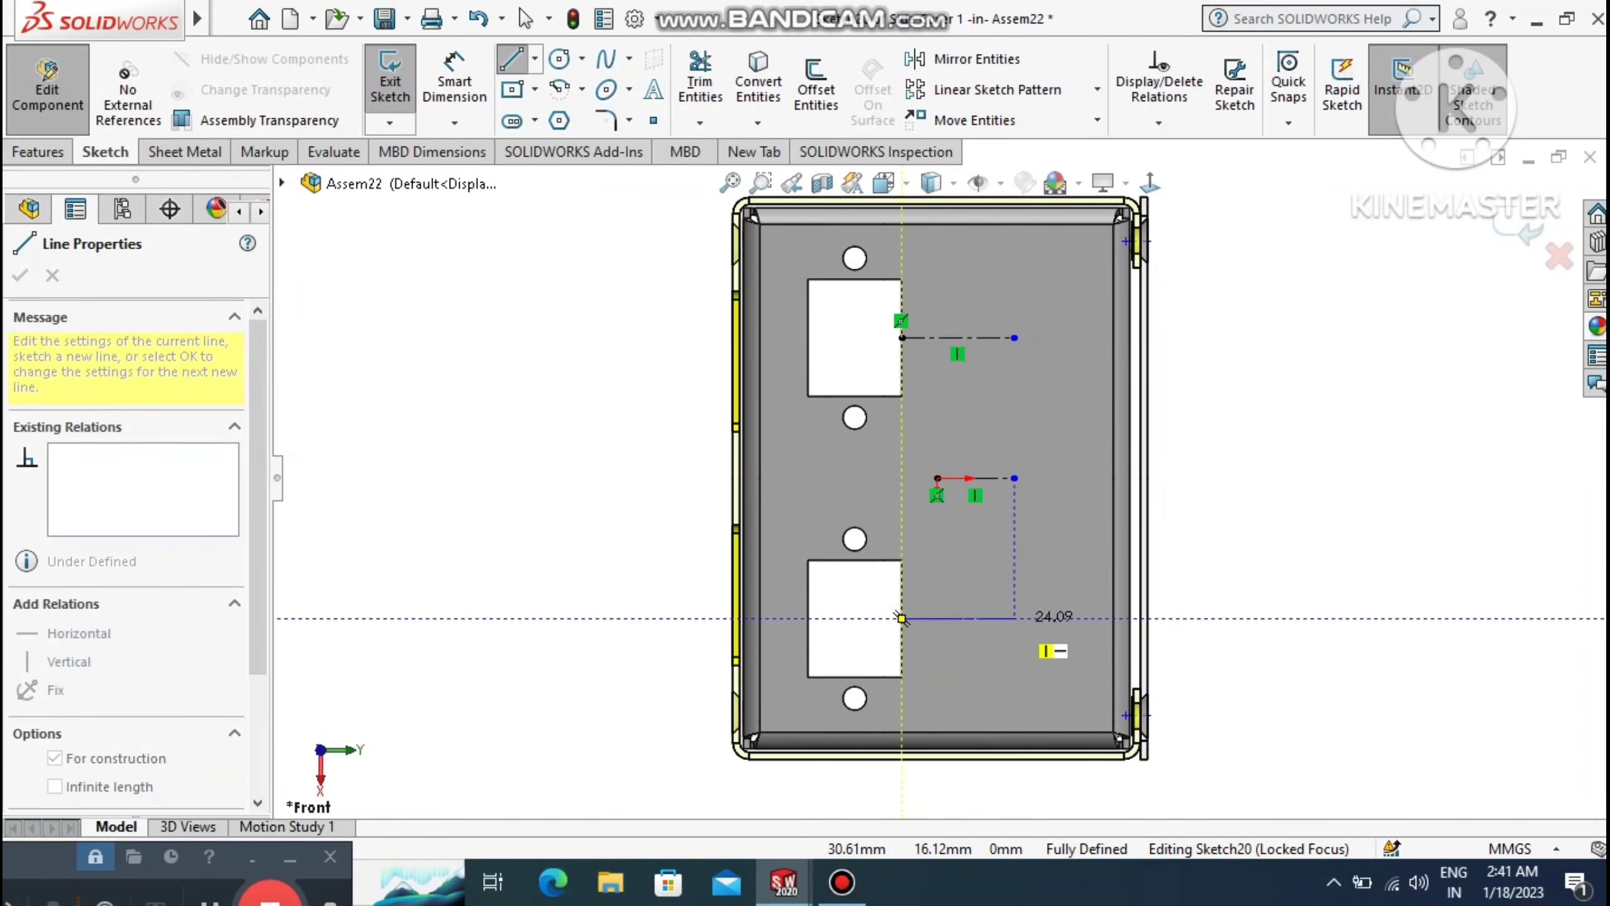
left_click(1014, 618)
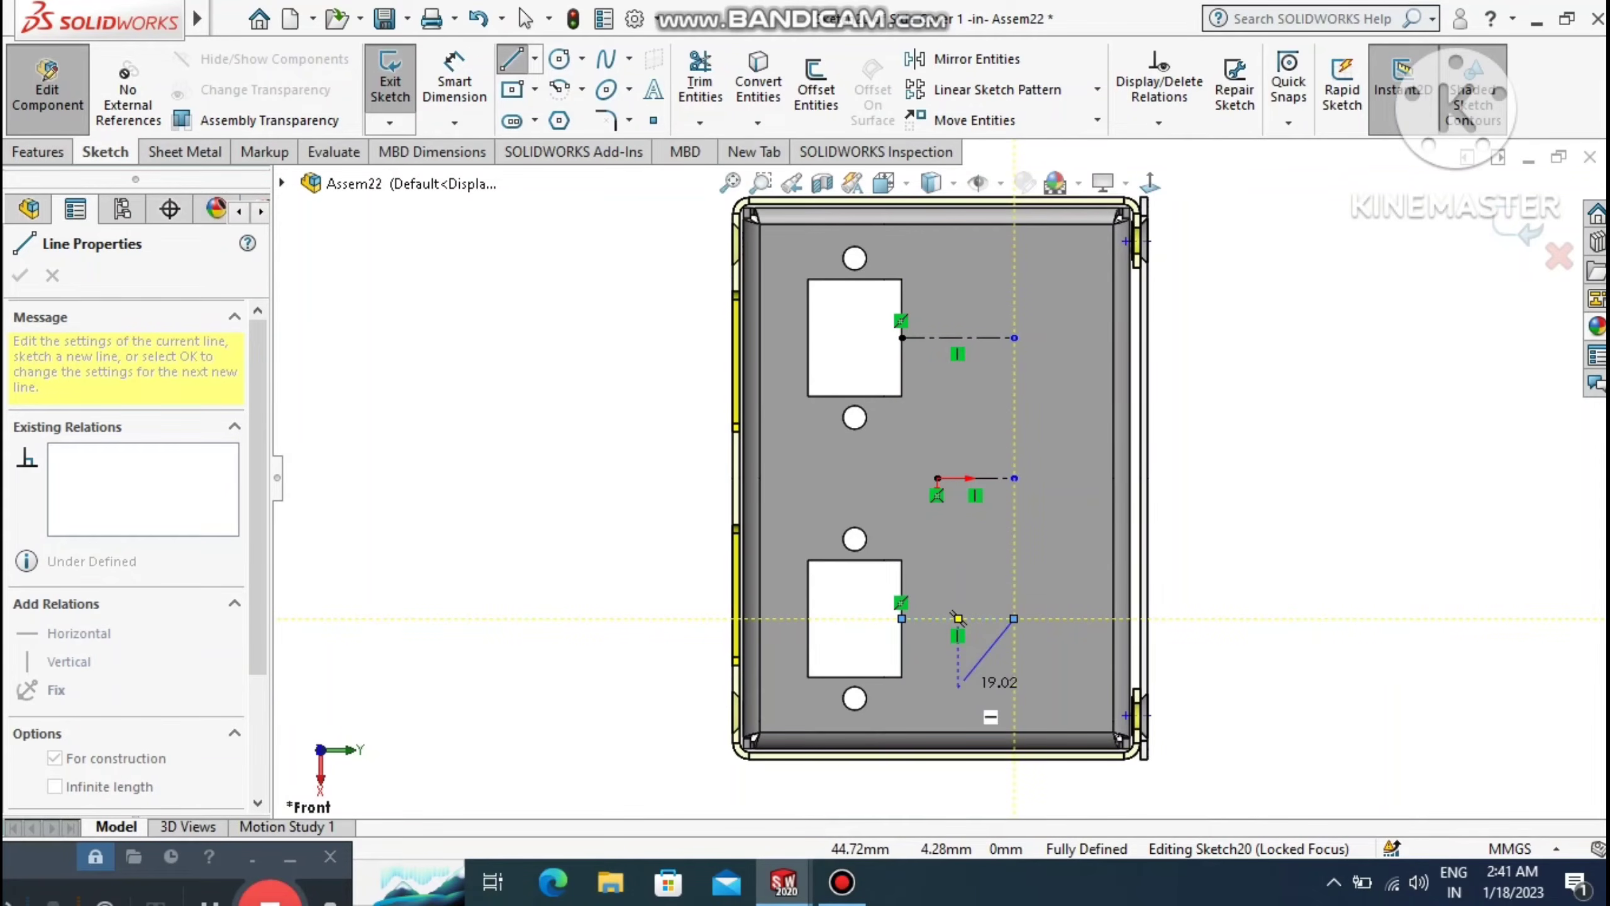
key("Escape")
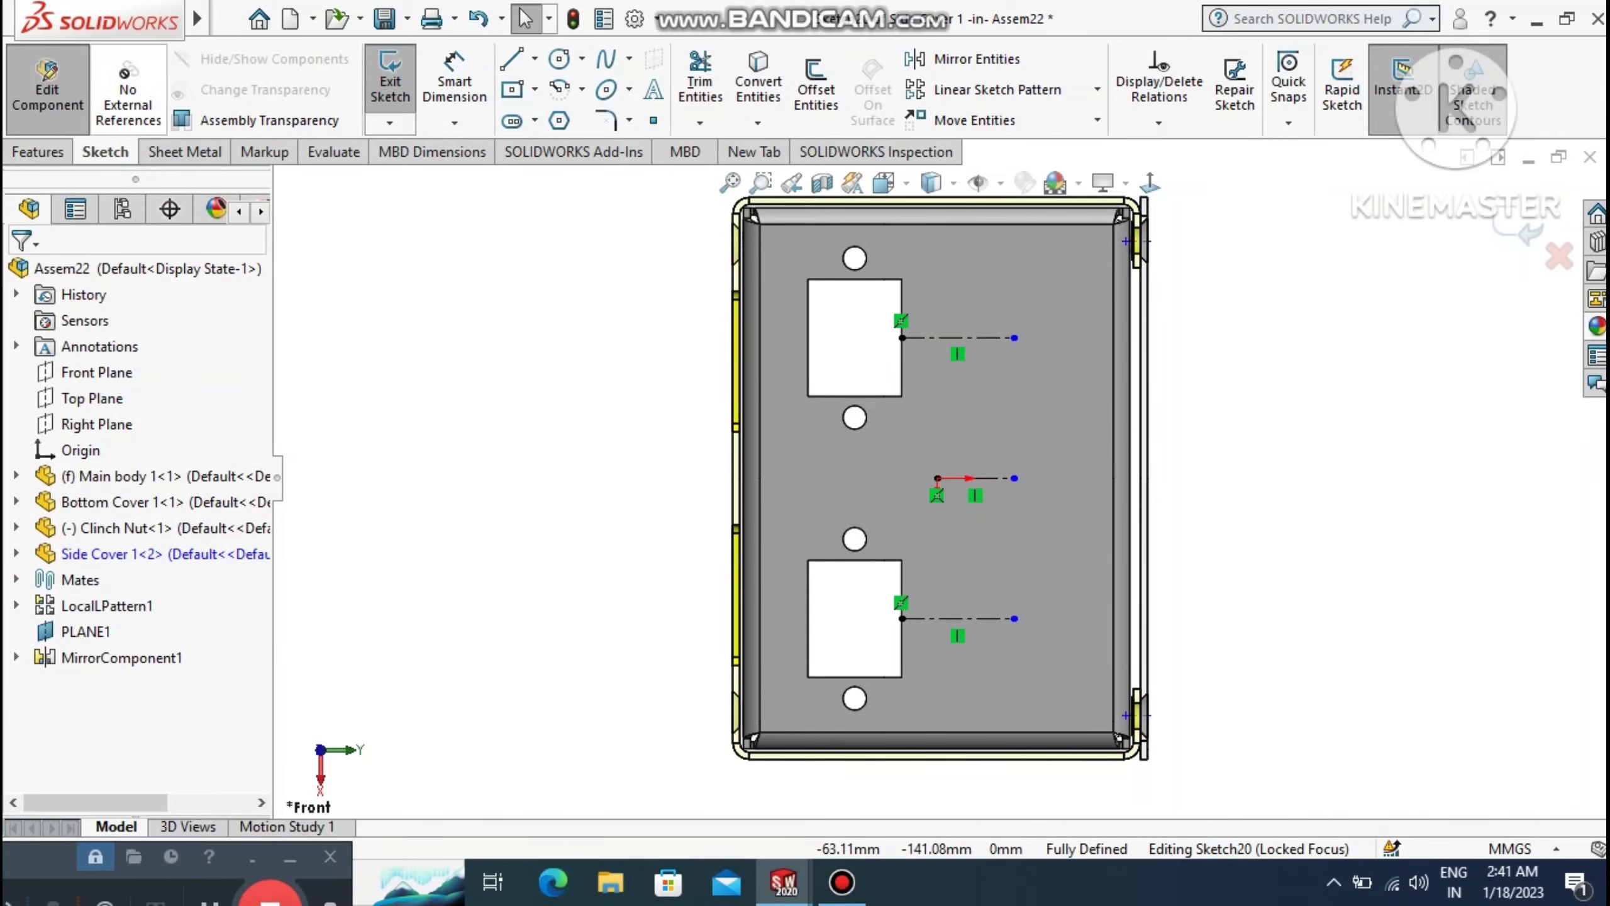
Dimension the origin centerline's free endpoint at 47.75 mm from the side cover's long edge on the cutout side.
left_click(454, 83)
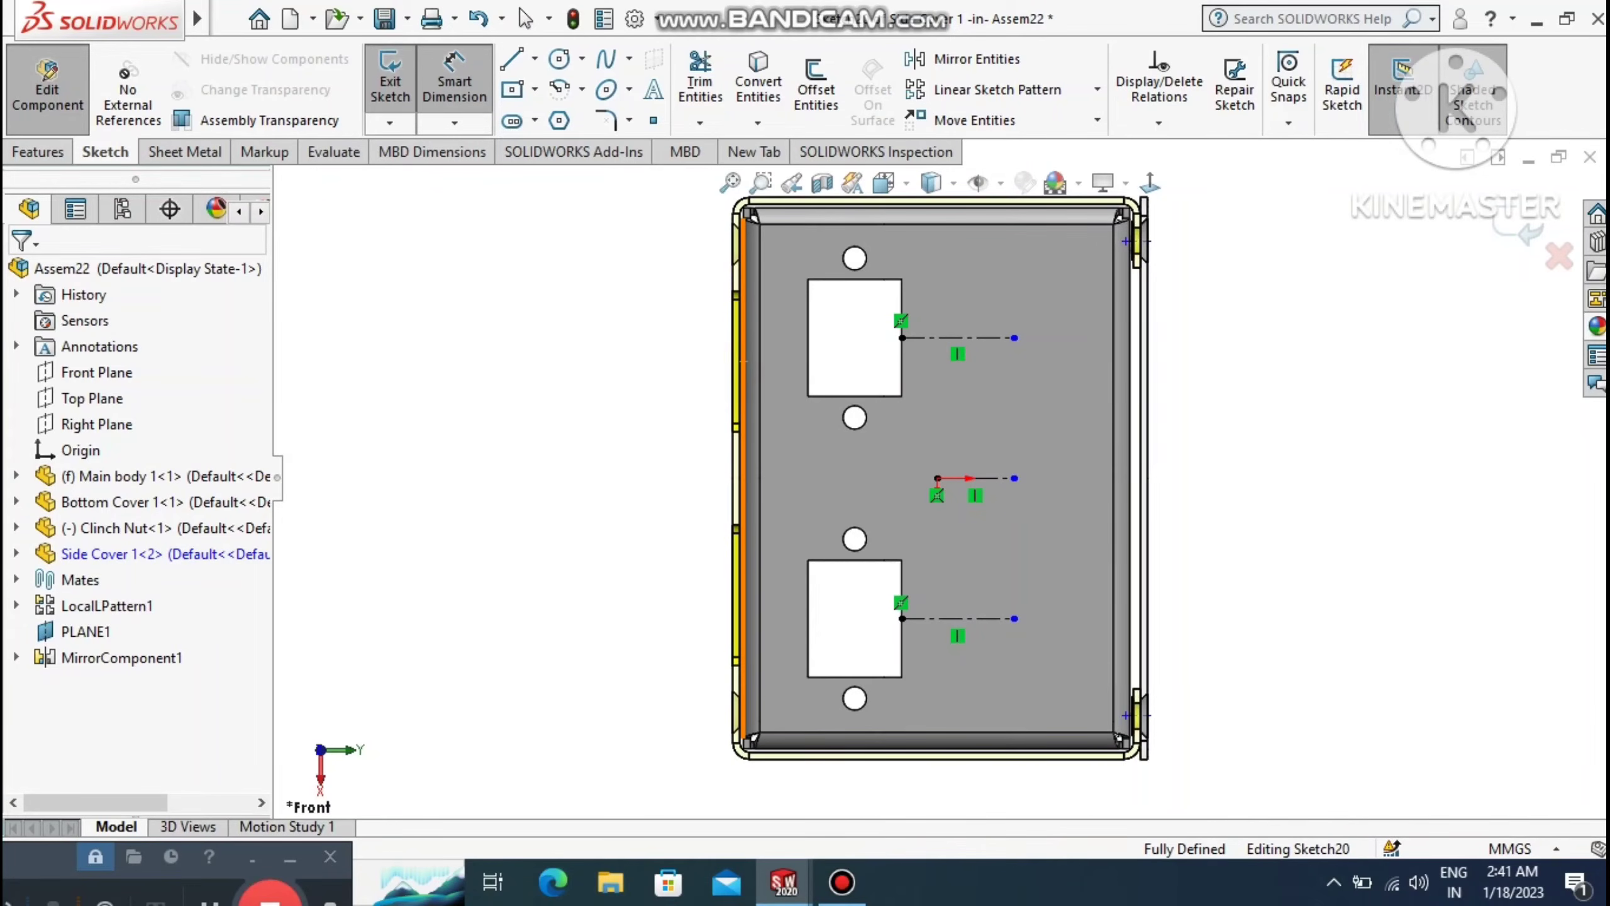
left_click(743, 365)
left_click(1015, 478)
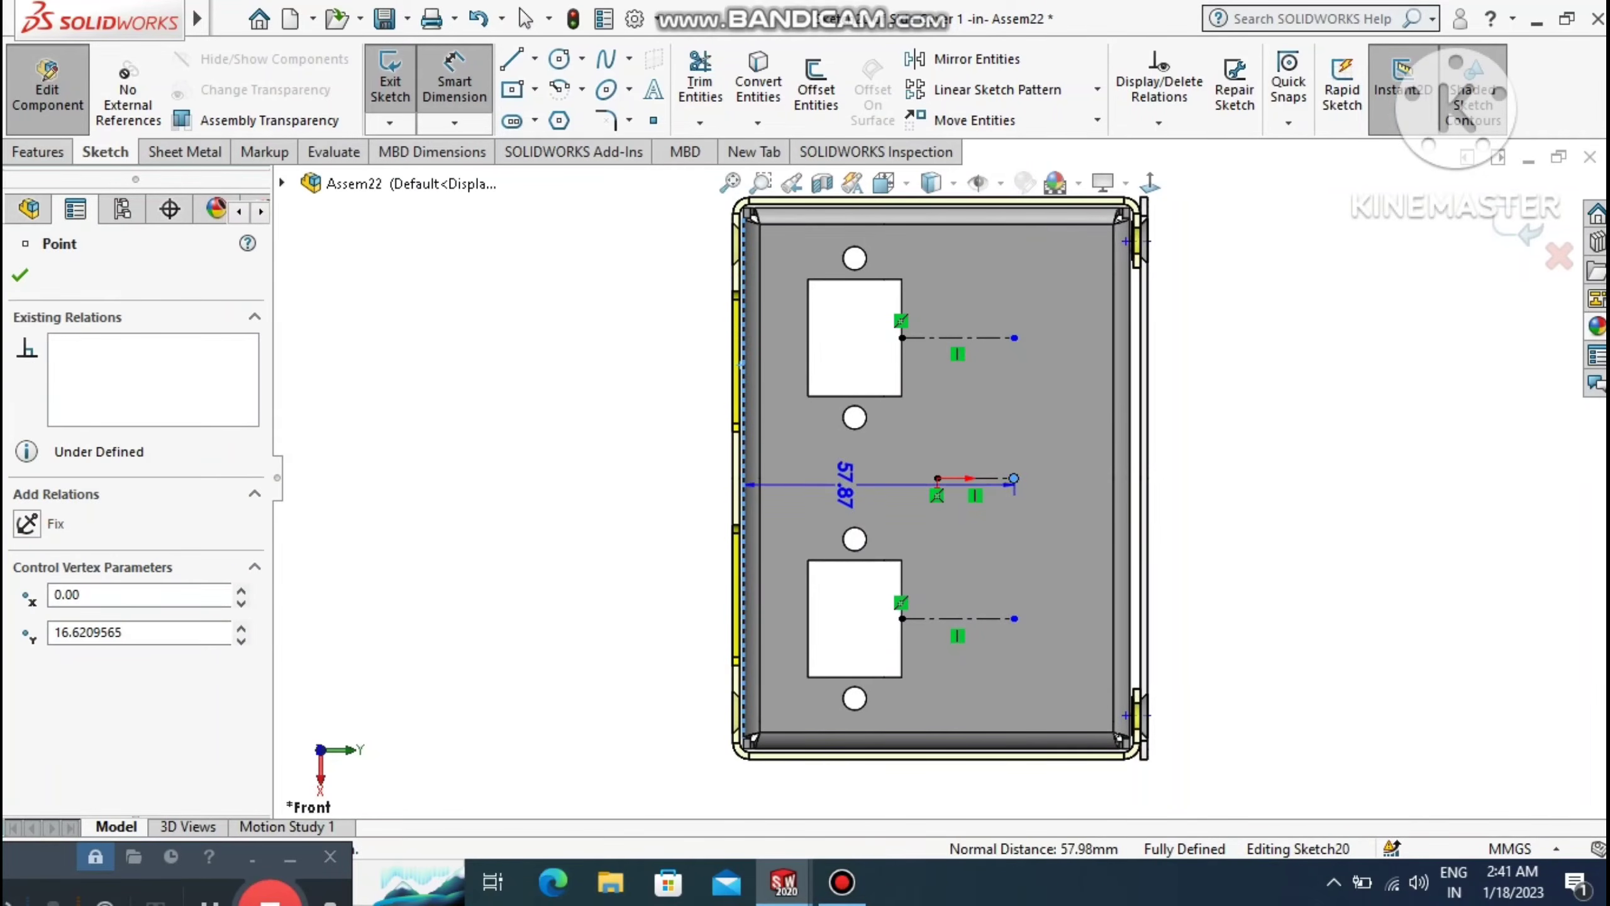
left_click(855, 454)
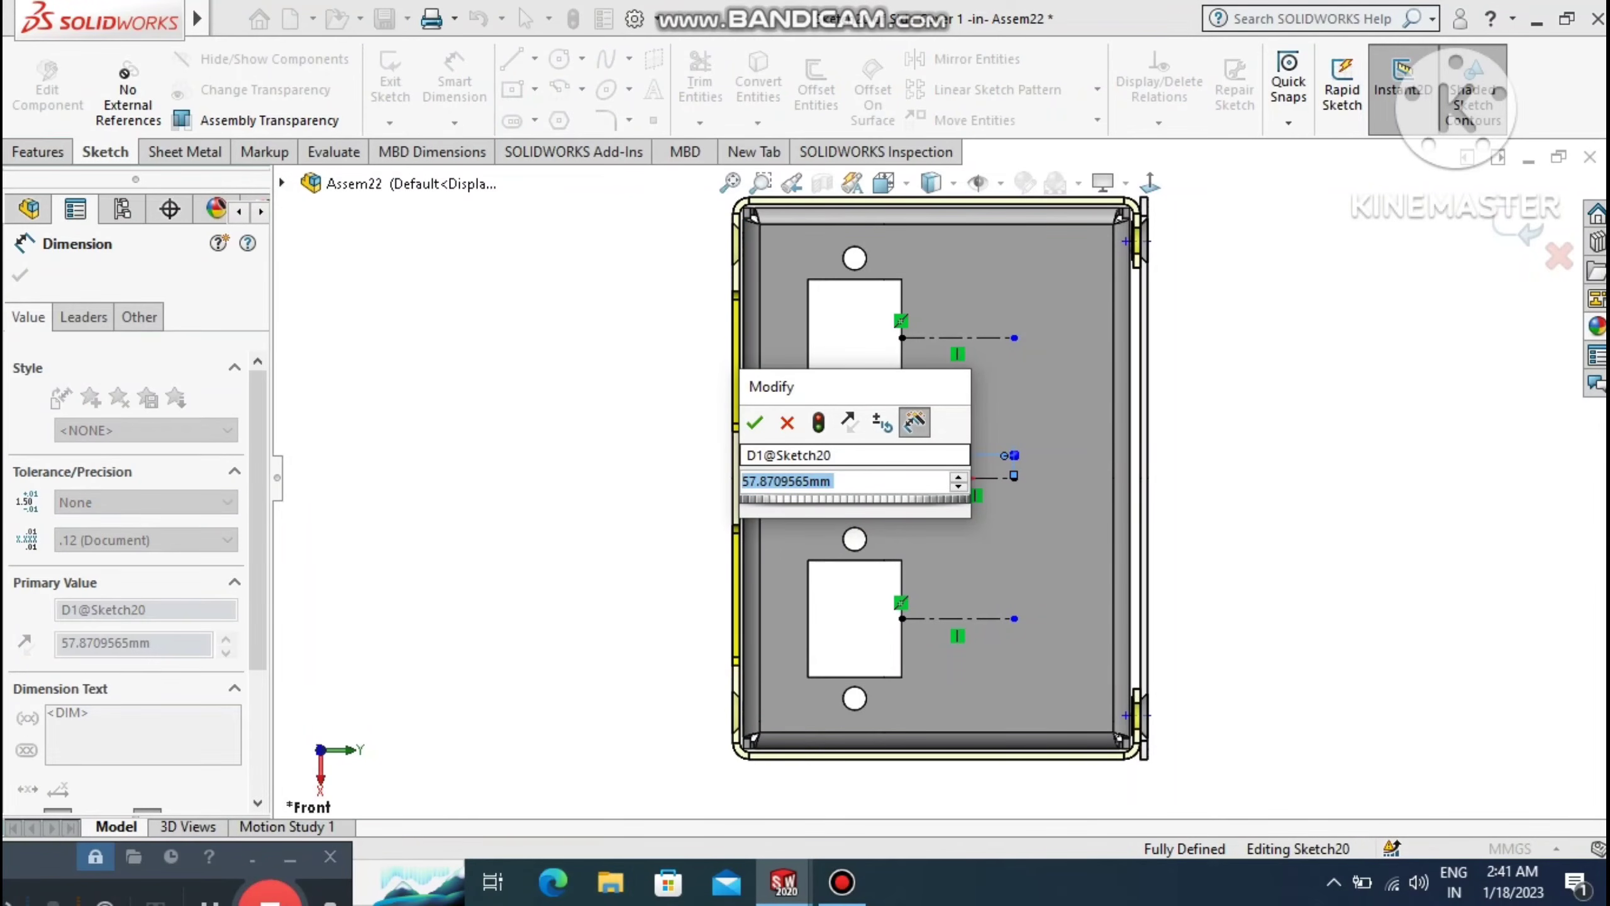
type("47.7")
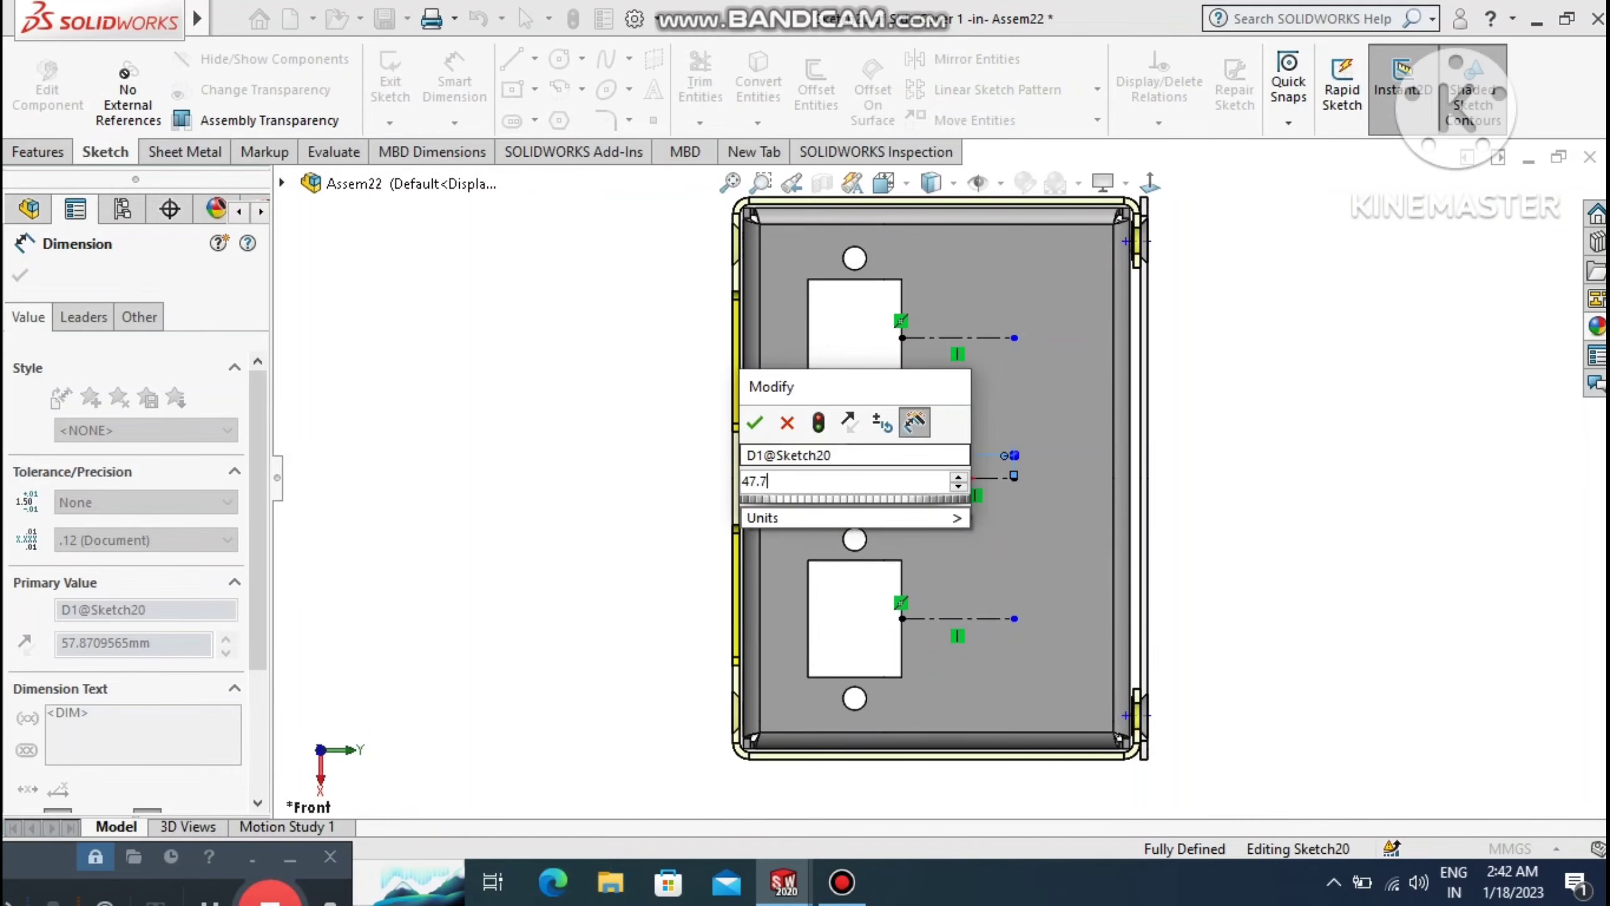
type(".5")
key("Return")
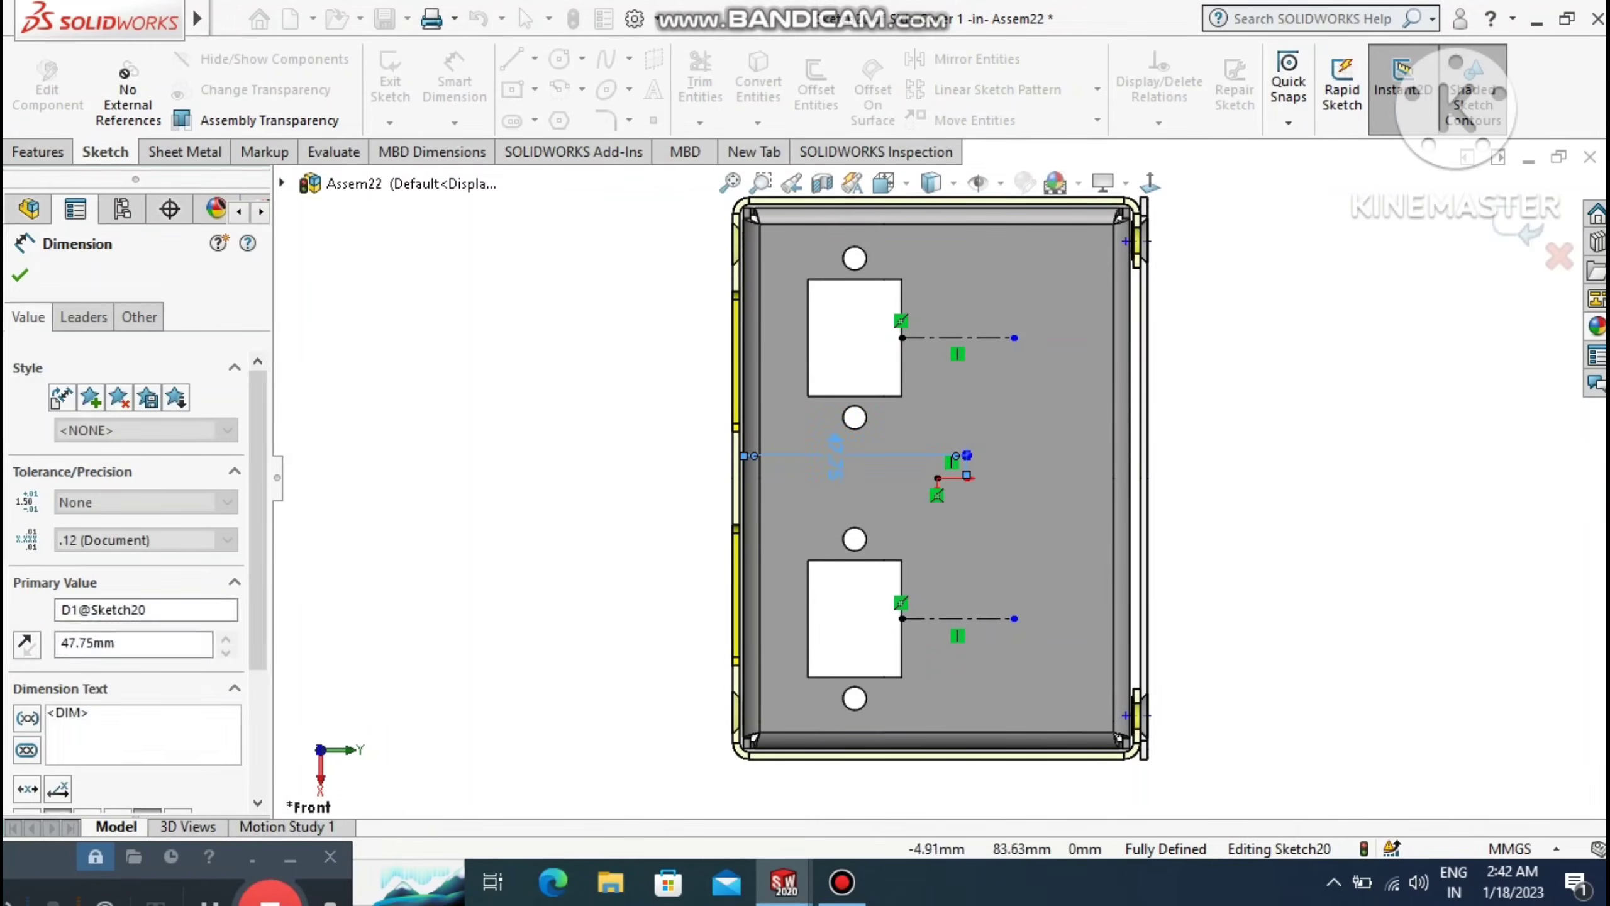
left_click(1328, 456)
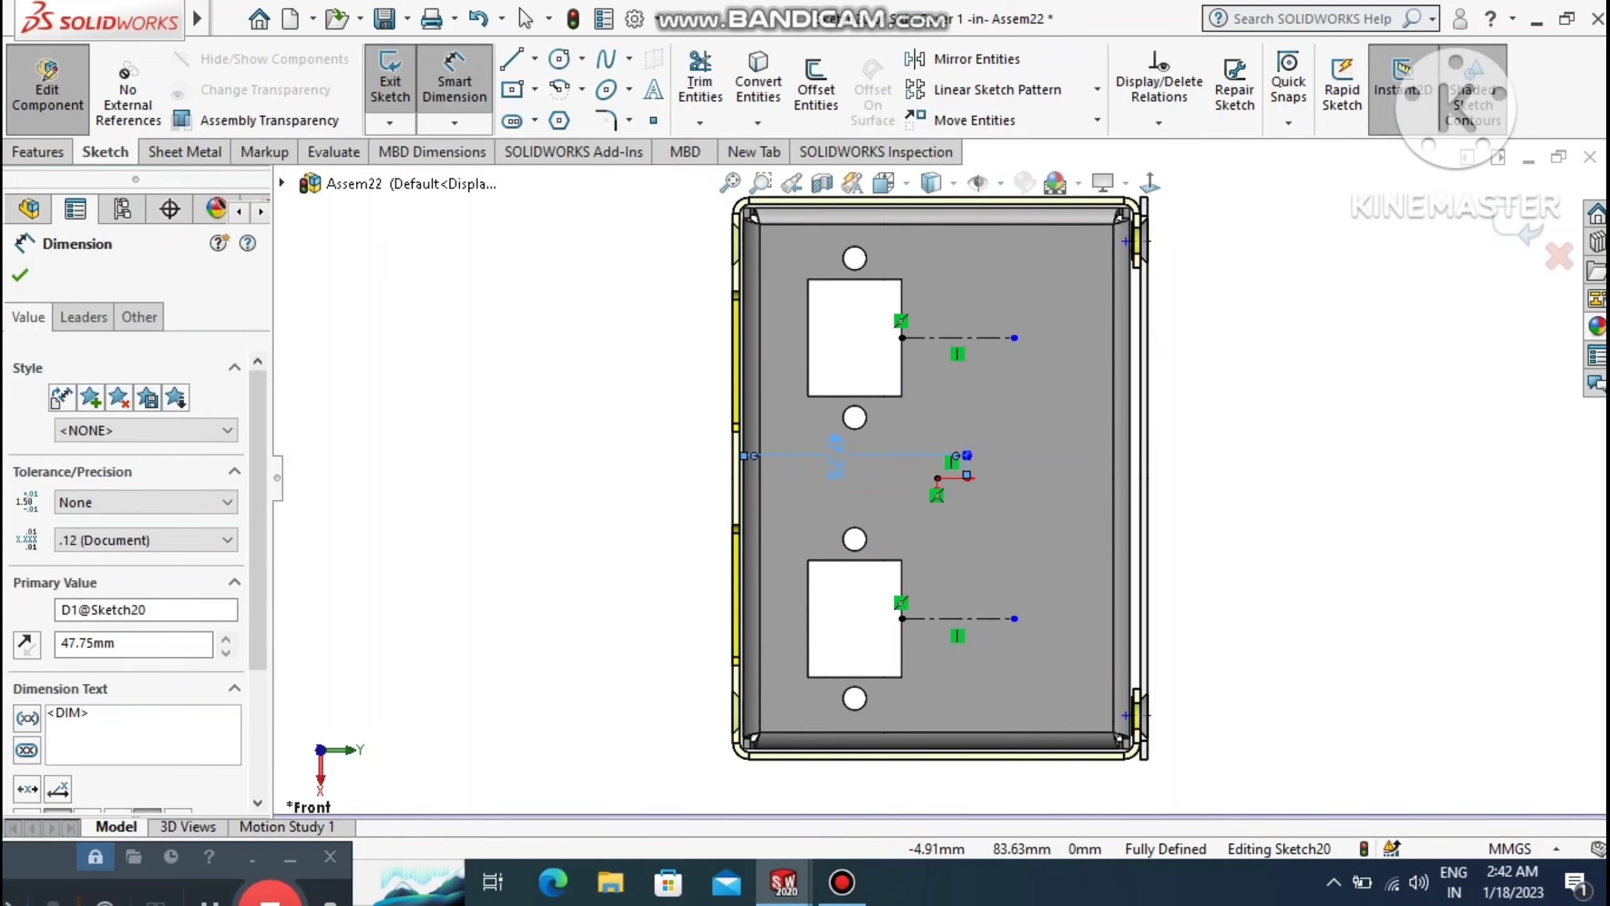
key("Escape")
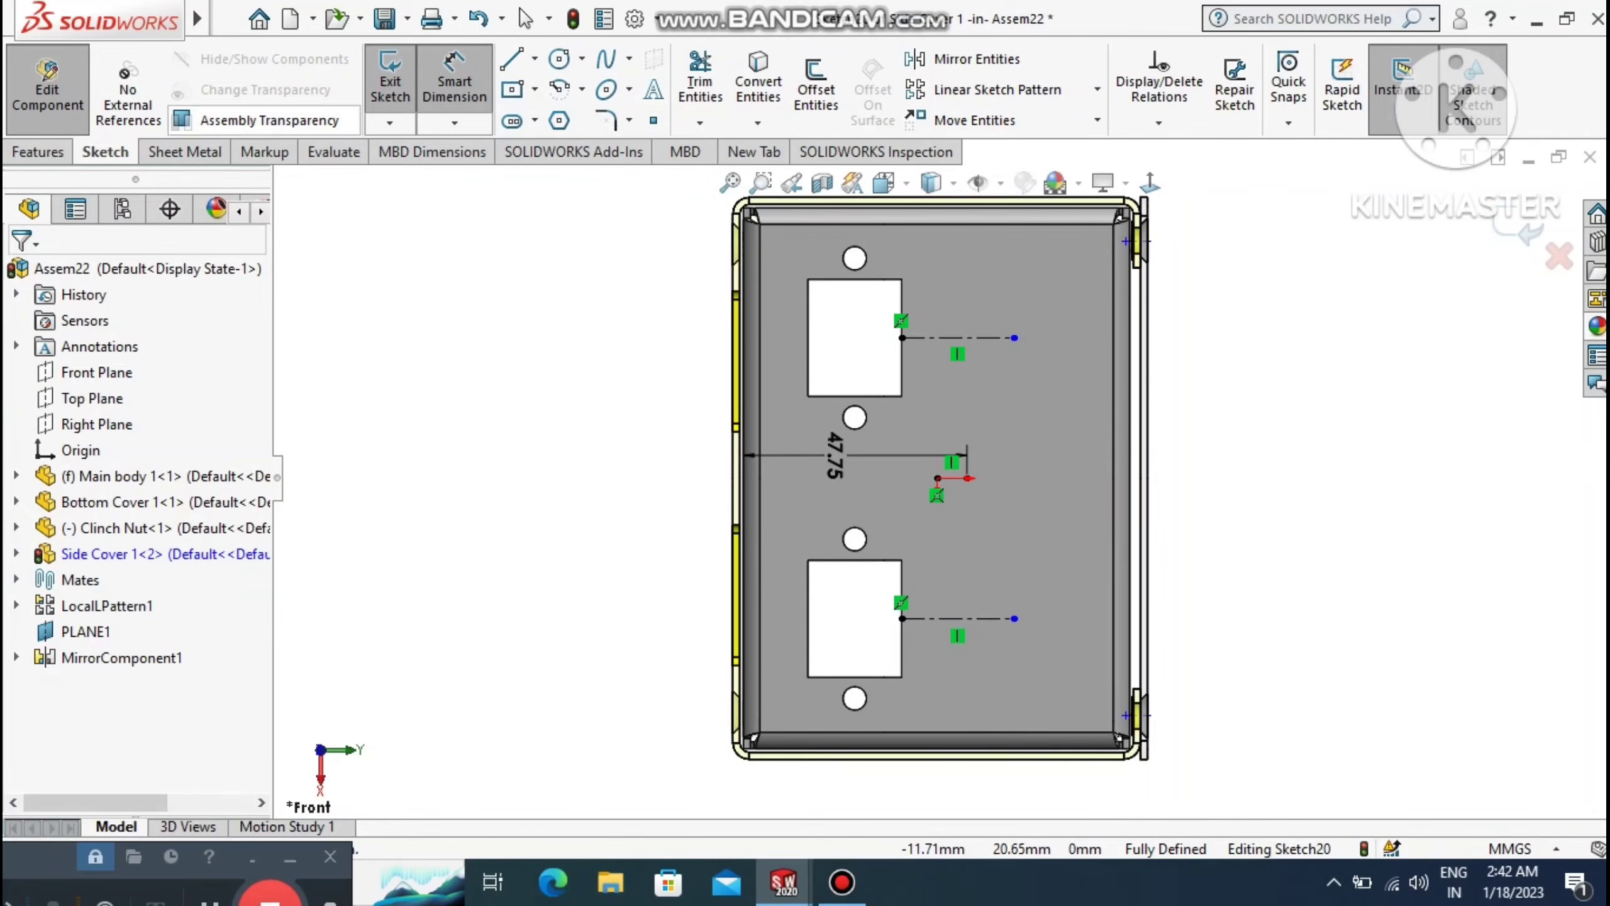
Draw a vertical centerline about 73 mm long through the origin centerline's free endpoint, crossing both cutout centerlines.
left_click(510, 59)
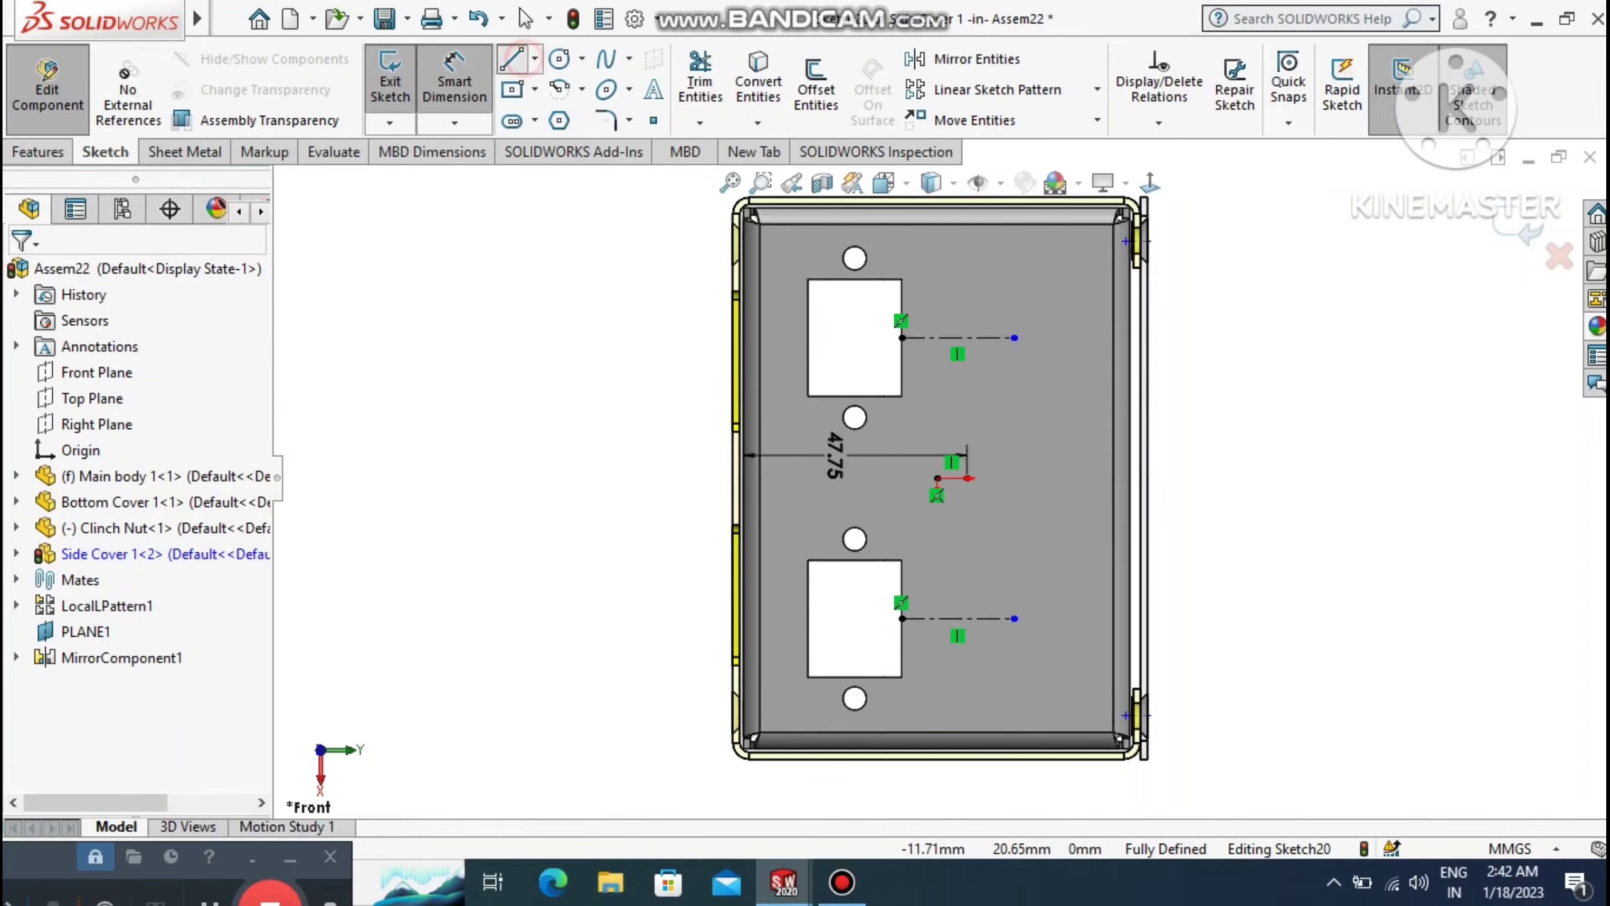
left_click(535, 59)
left_click(573, 119)
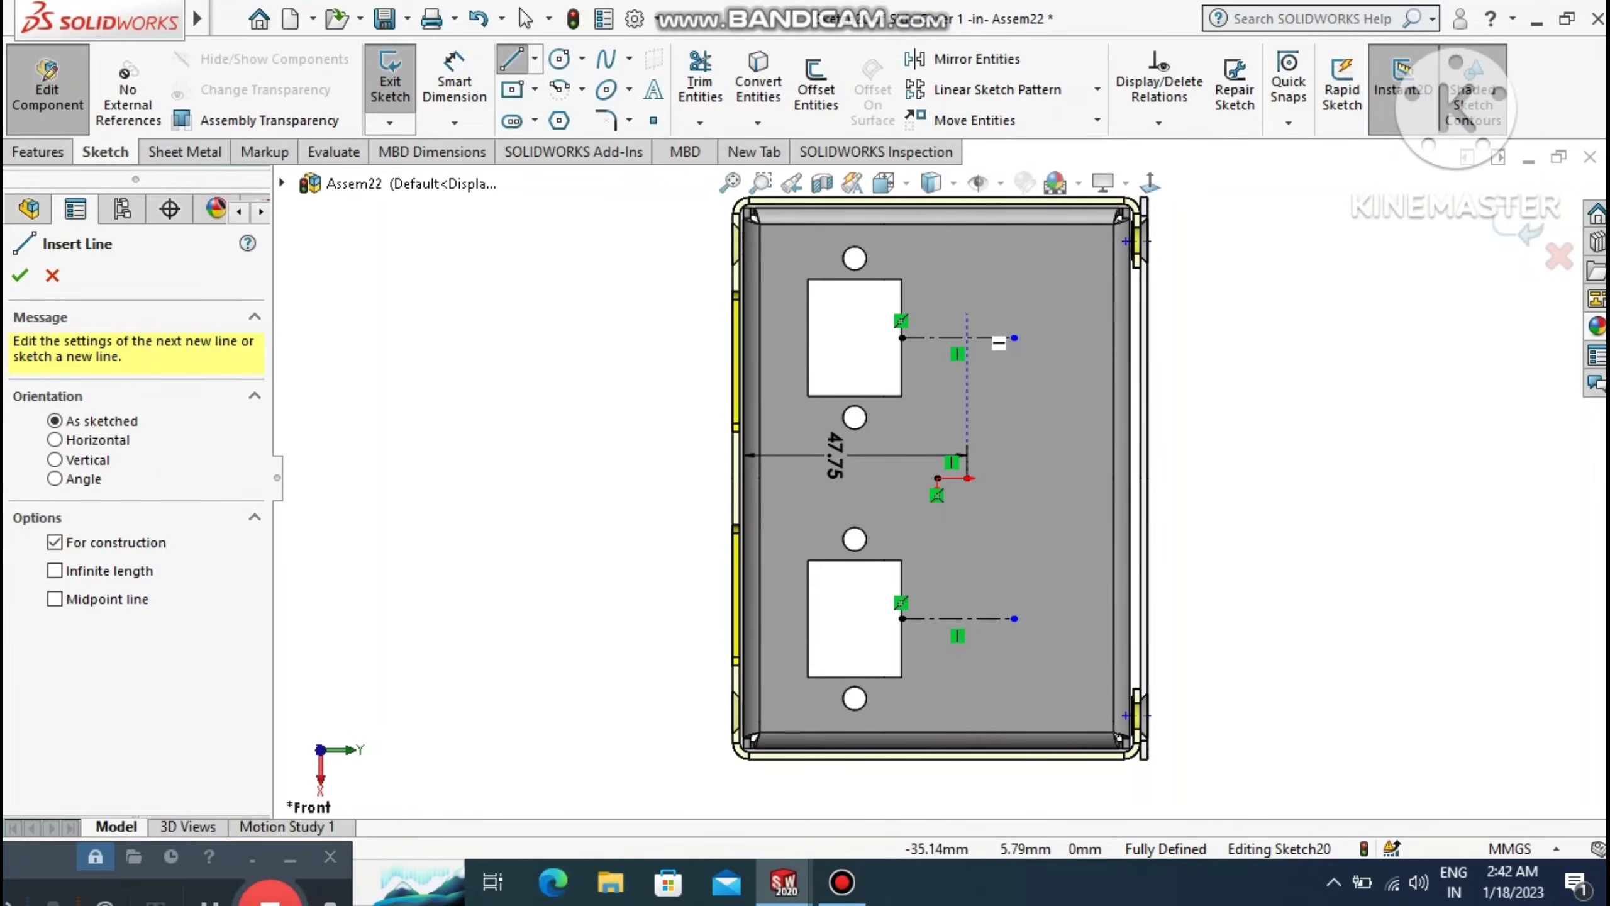
left_click(967, 314)
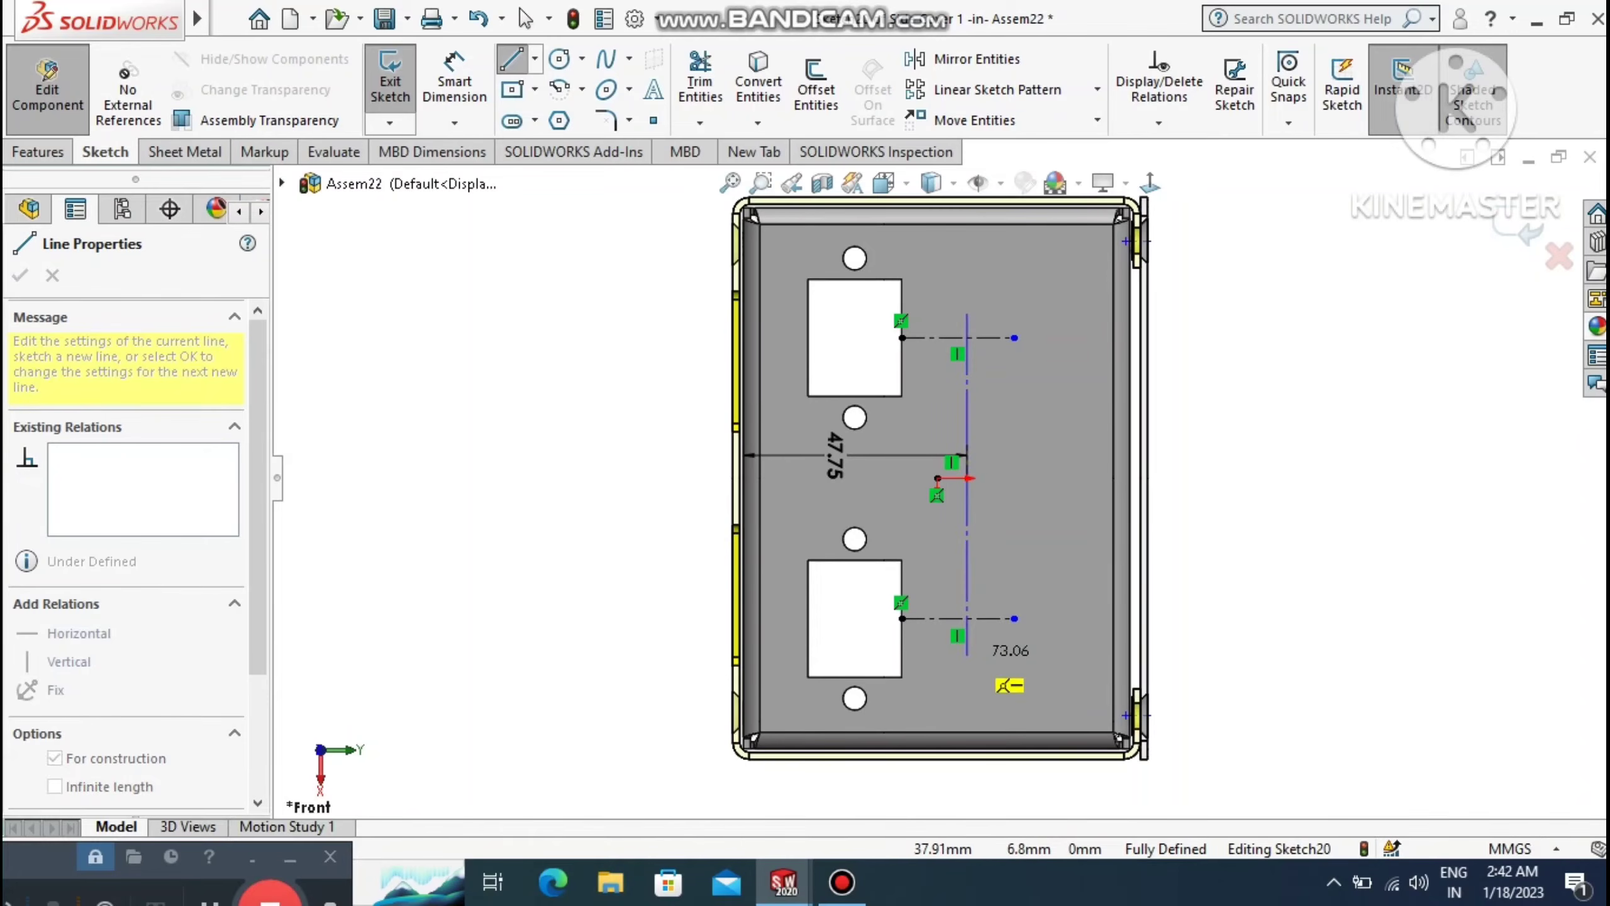
left_click(968, 656)
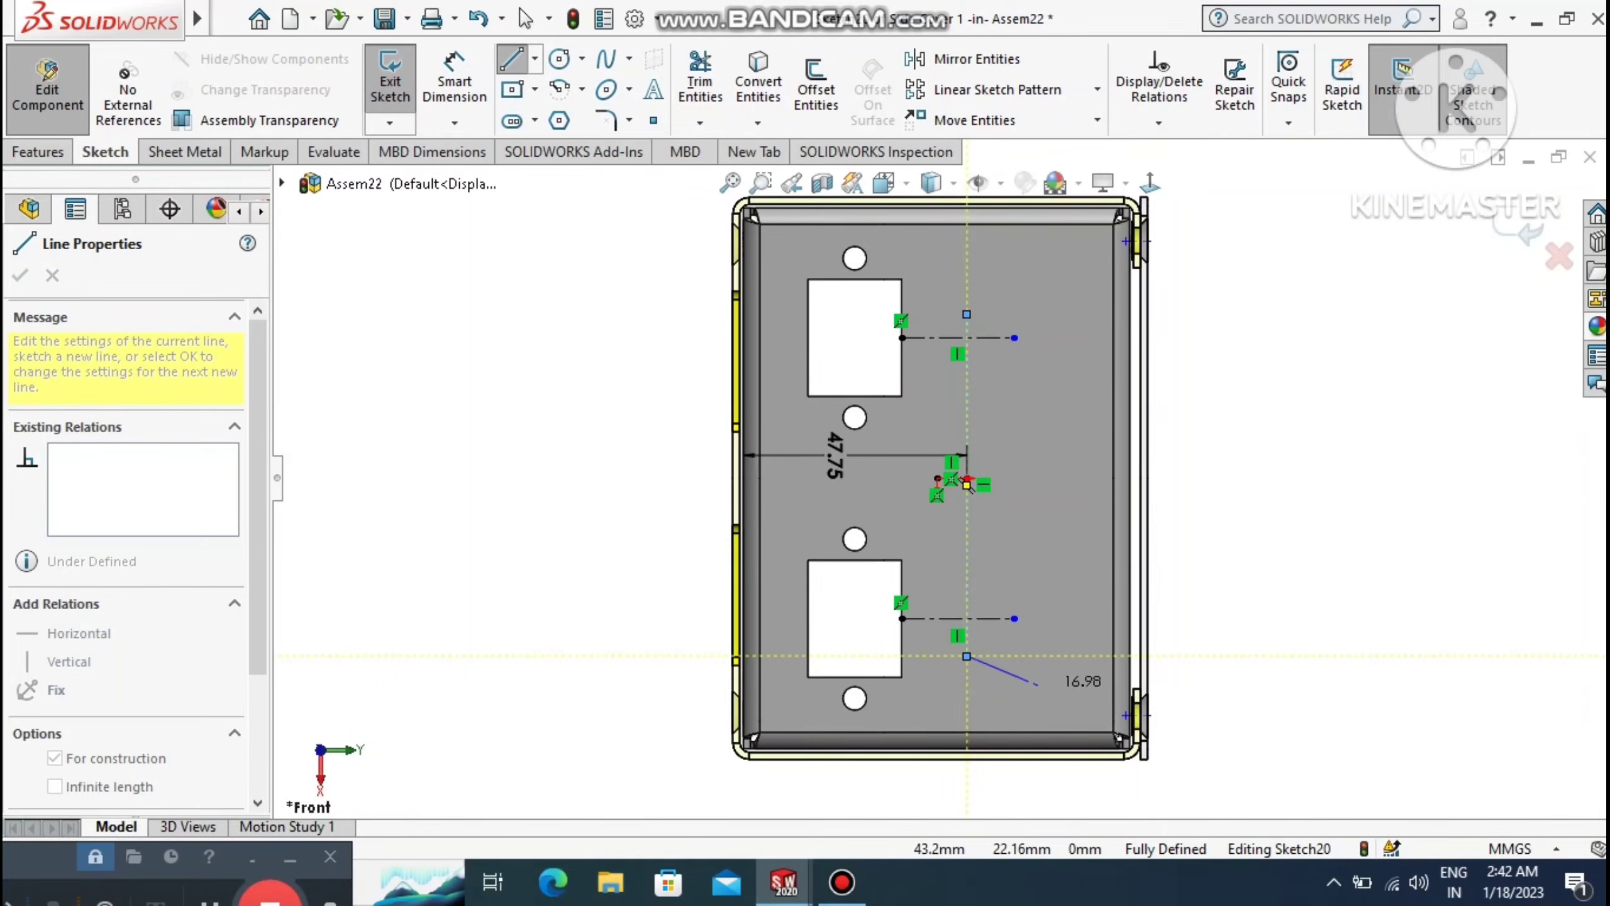
key("Escape")
key("Escape")
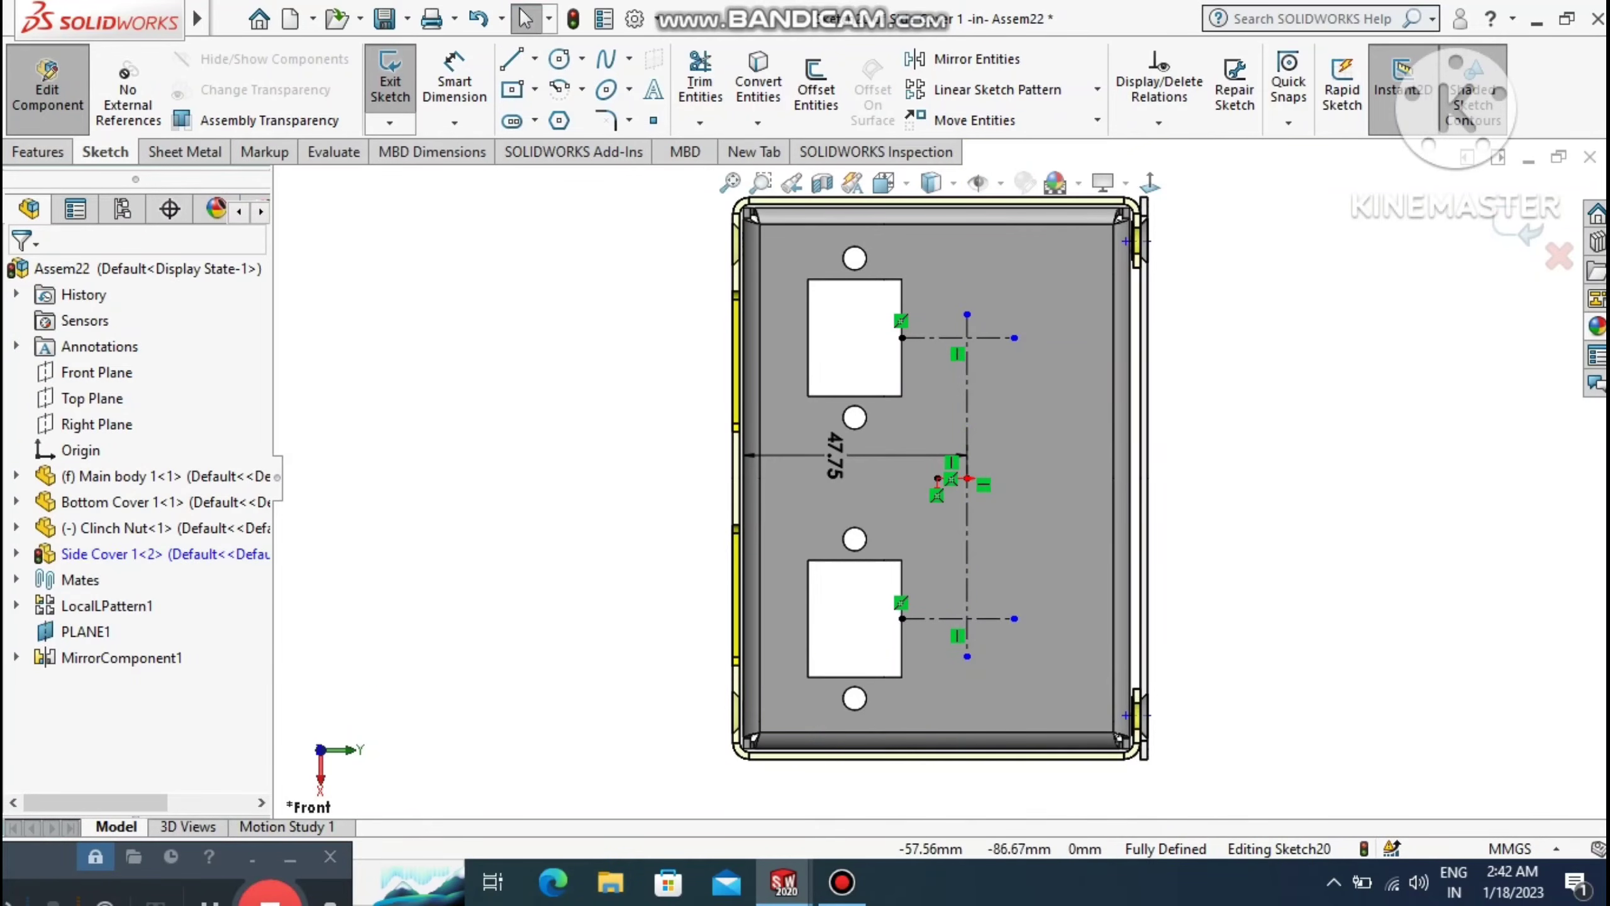
Draw a center rectangle about 22 mm by 6 mm, centred on the origin centerline's free endpoint.
left_click(535, 88)
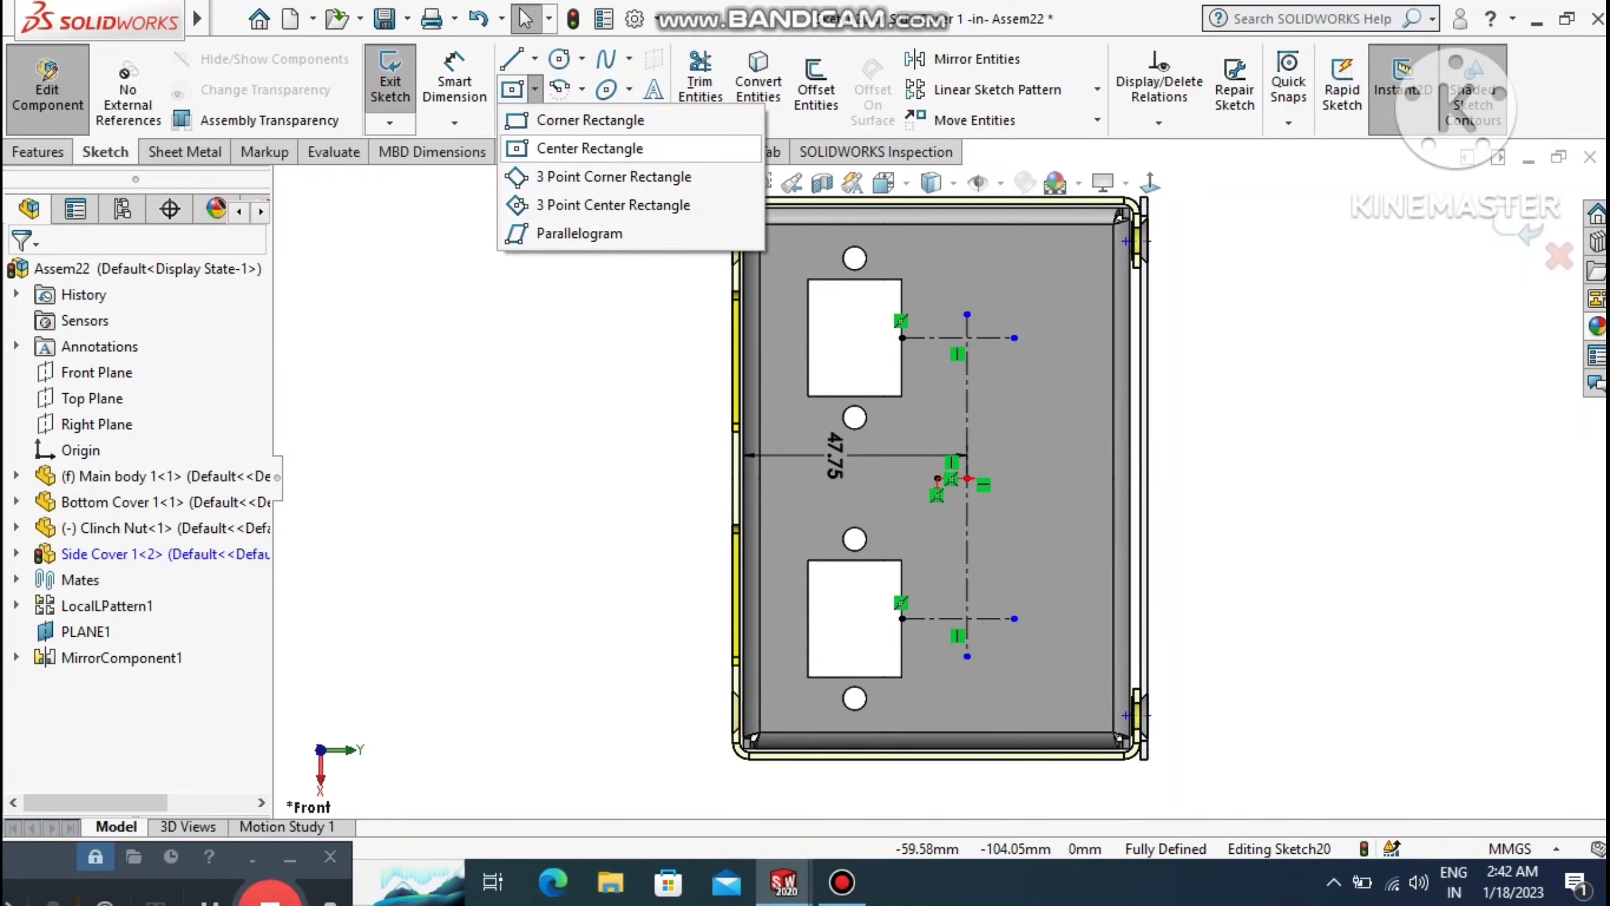
left_click(537, 148)
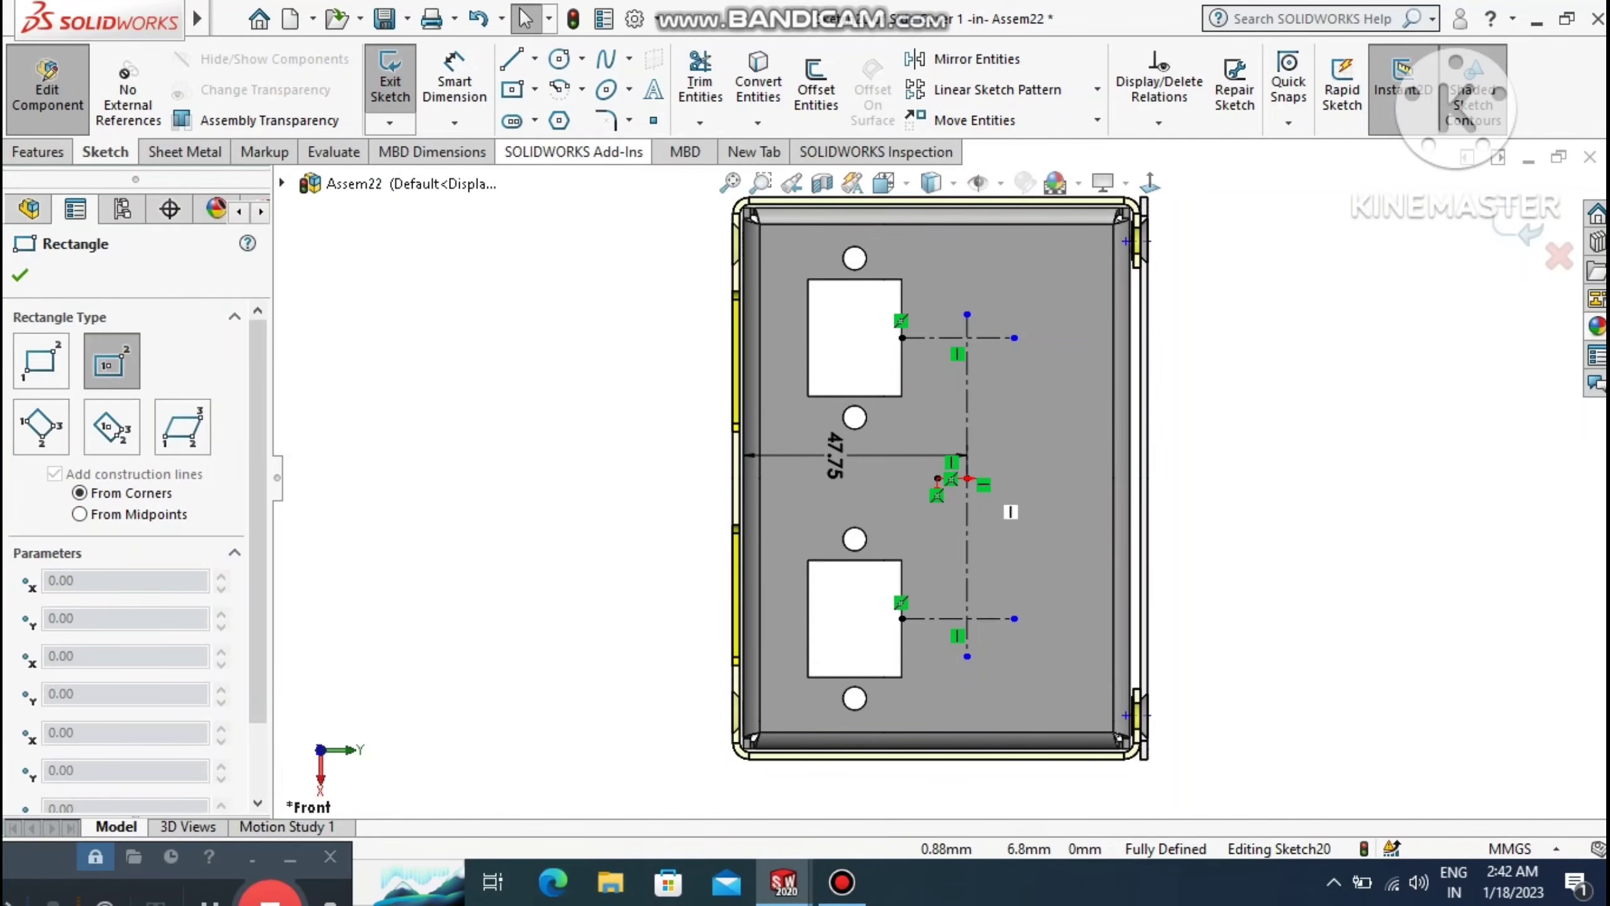
left_click(966, 478)
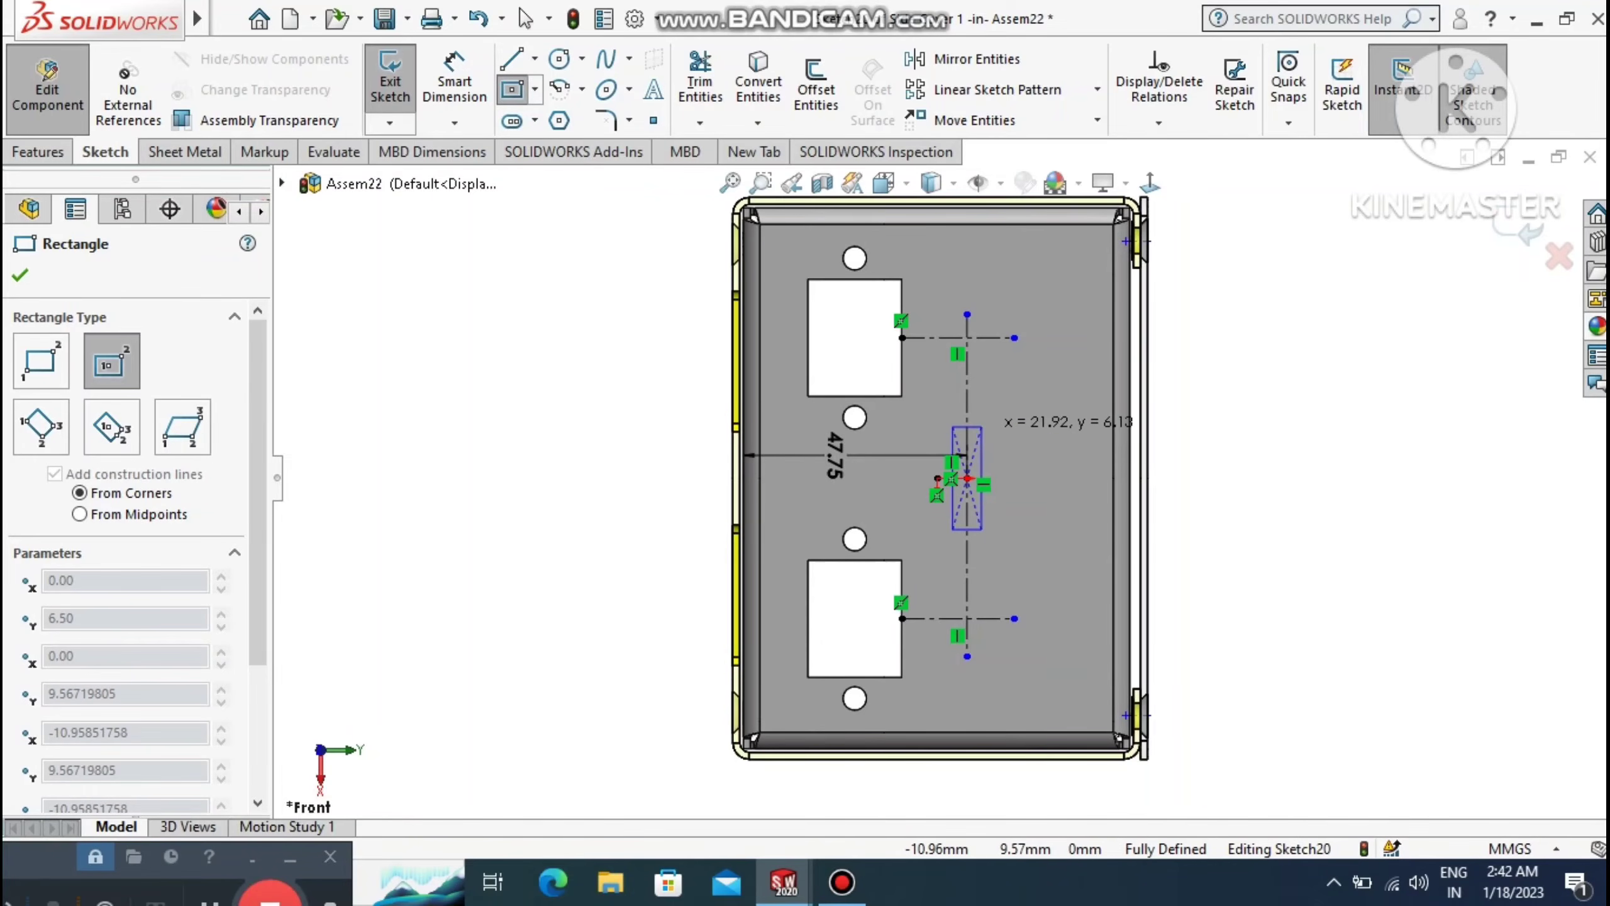
left_click(982, 427)
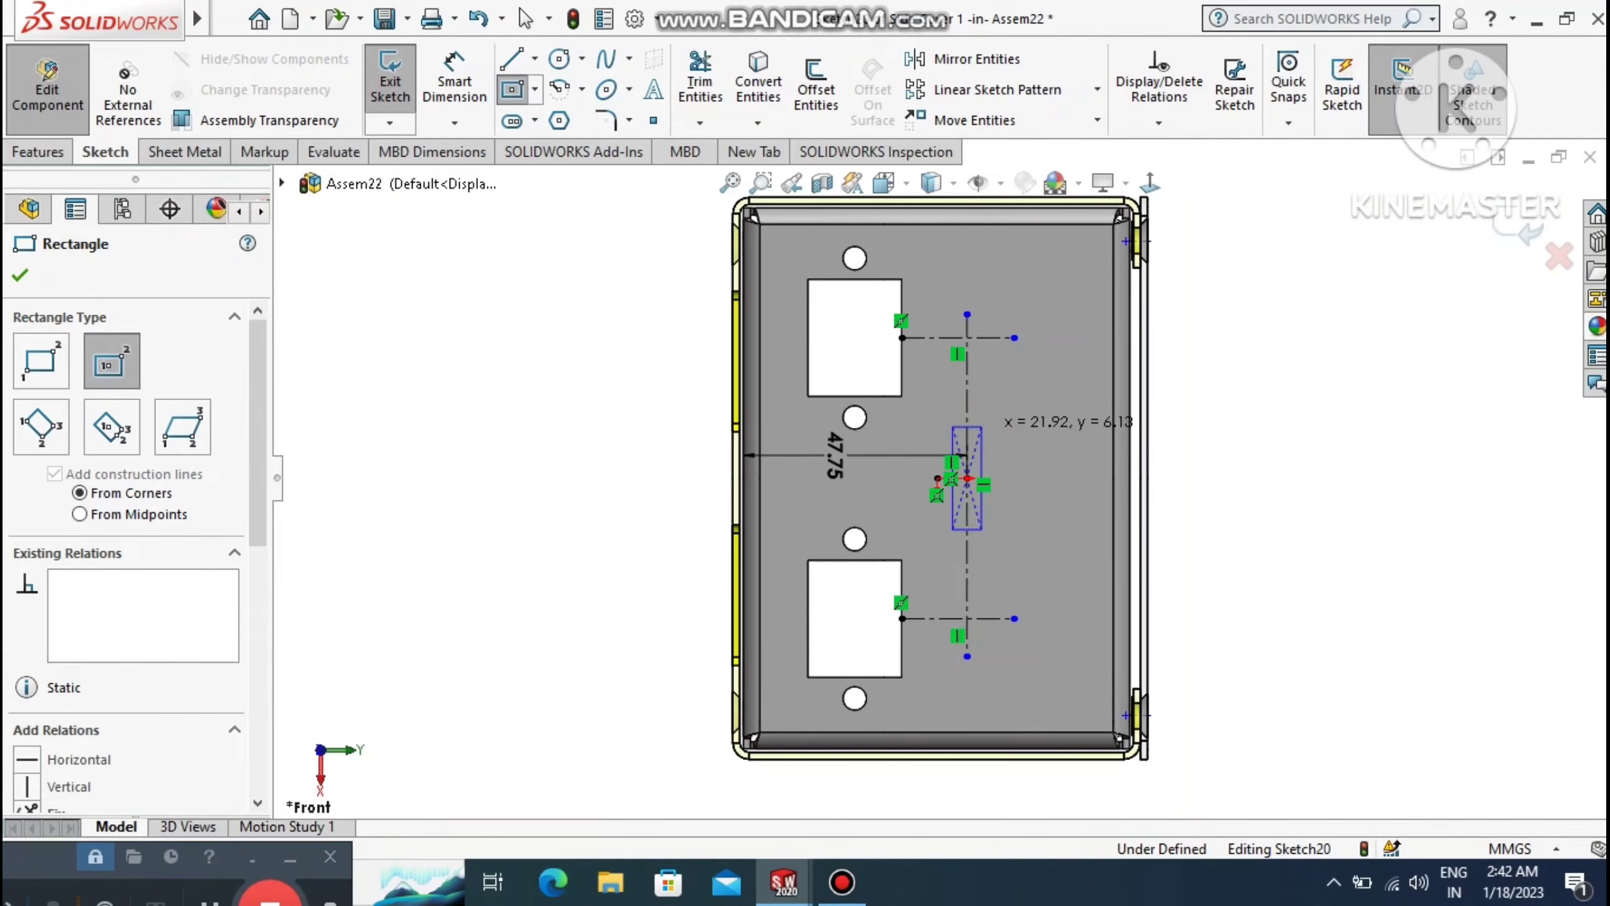
key("Escape")
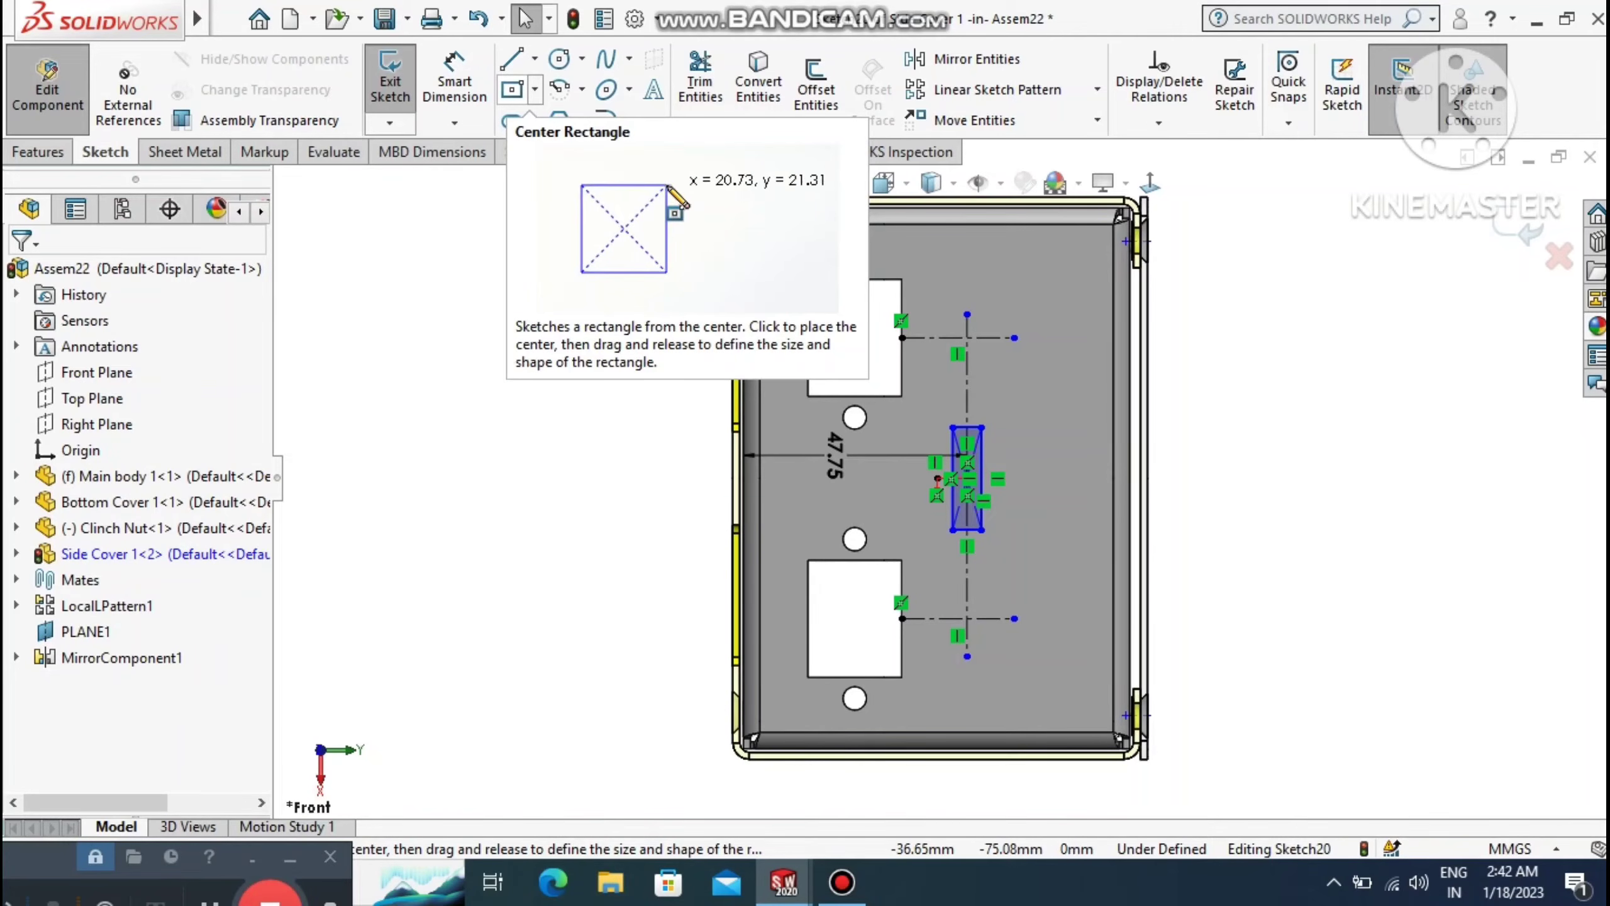
Draw a second center rectangle about 20 mm by 6 mm where the vertical centerline crosses the upper cutout's centerline.
left_click(514, 91)
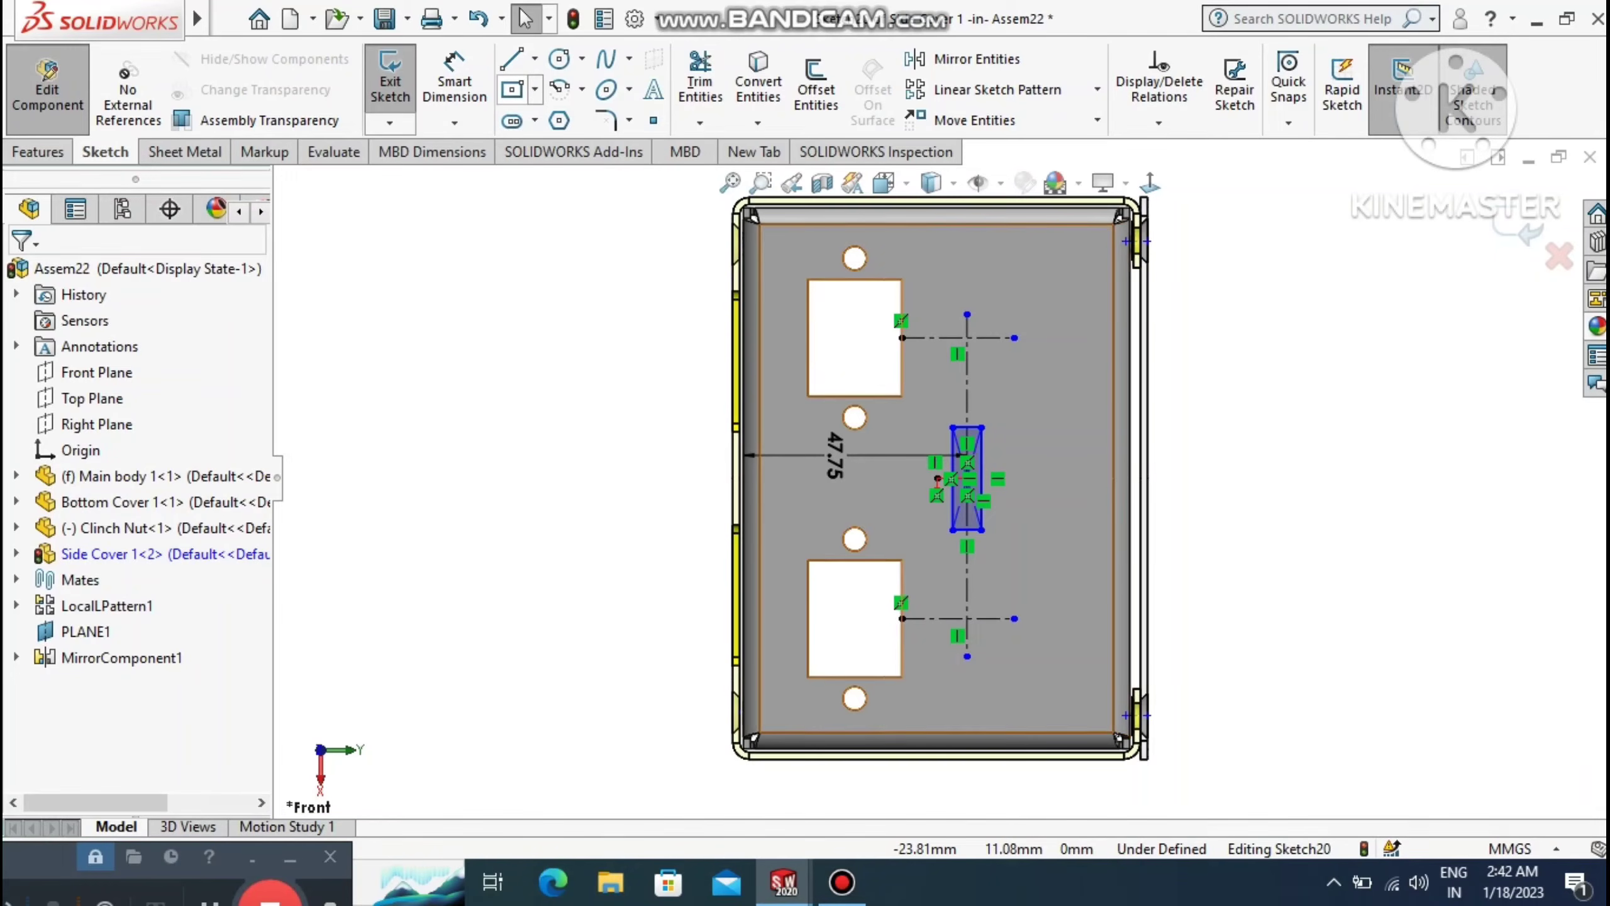
left_click(513, 90)
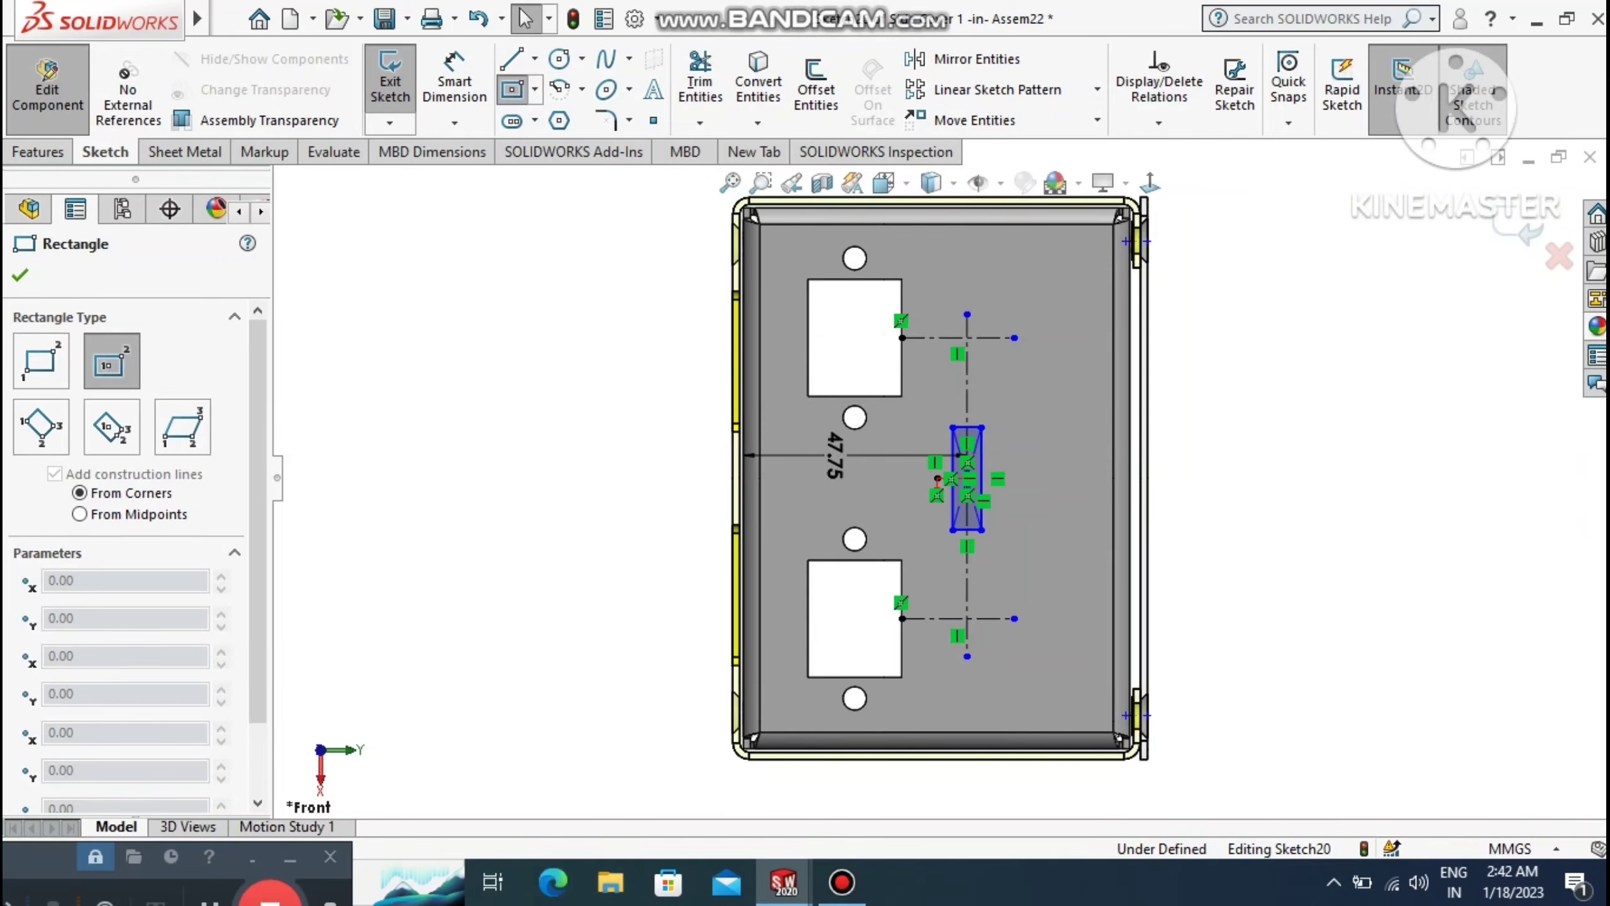
left_click(967, 337)
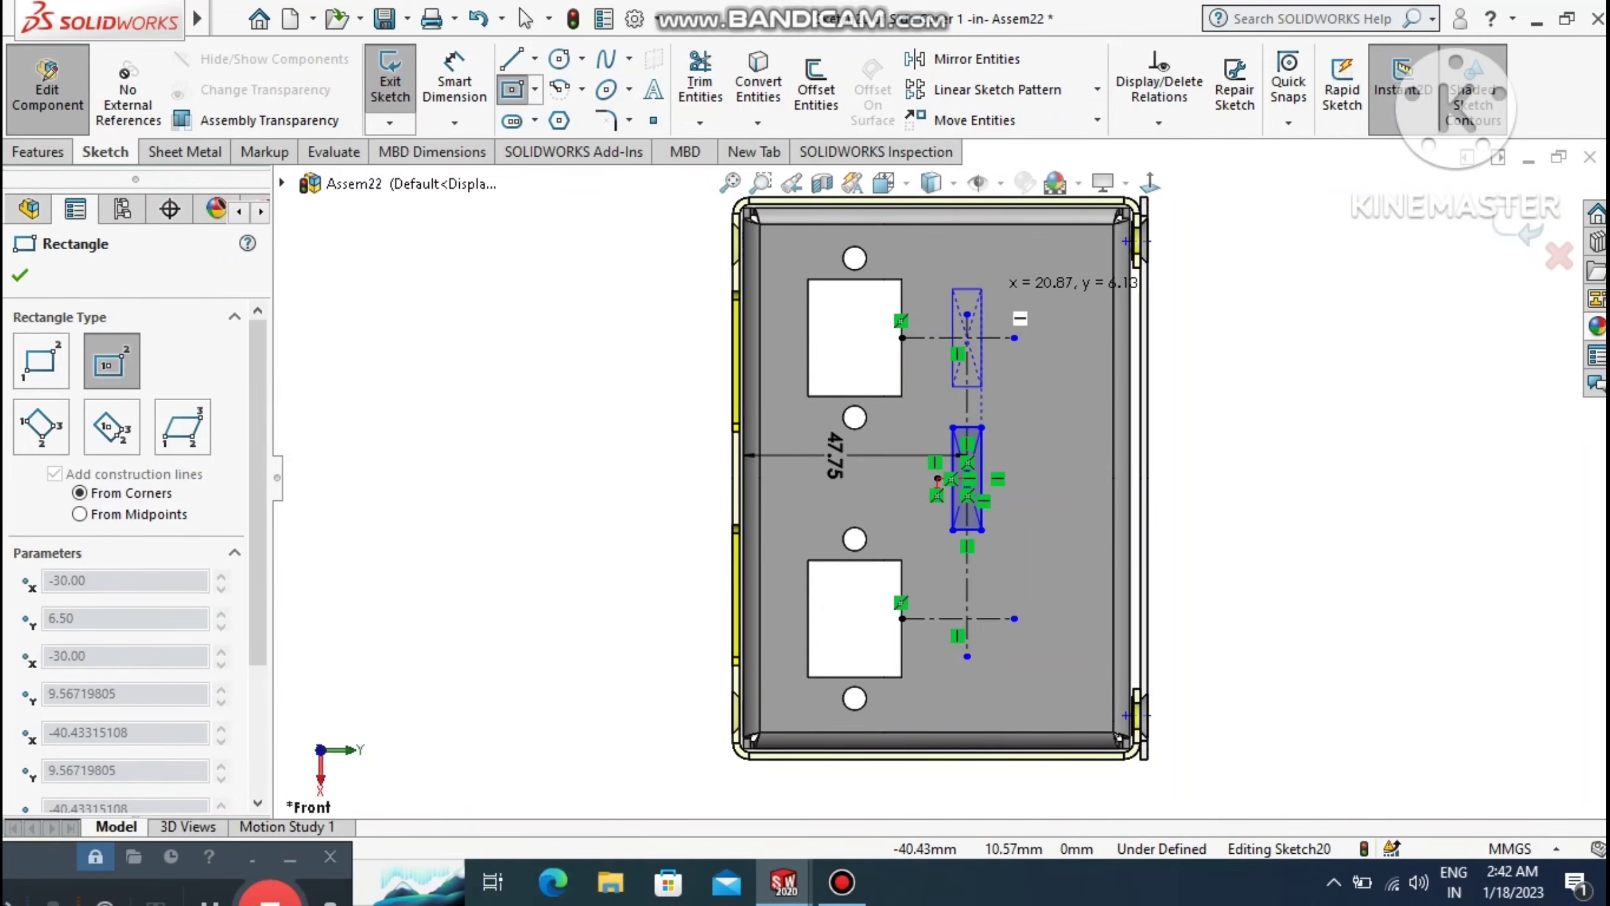
left_click(981, 292)
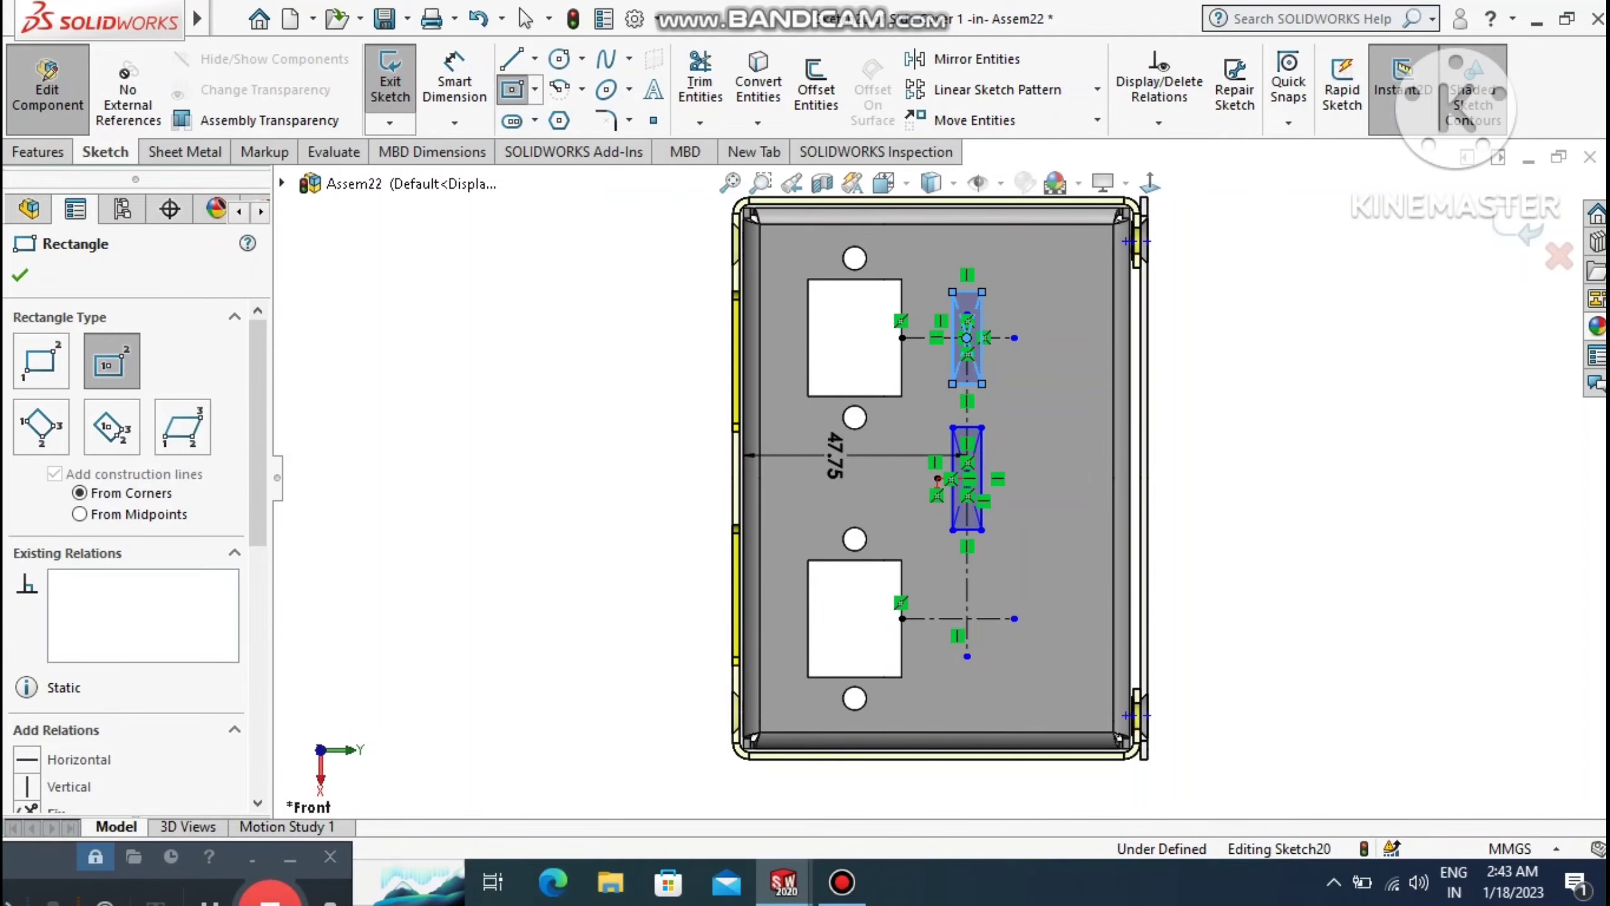
key("Escape")
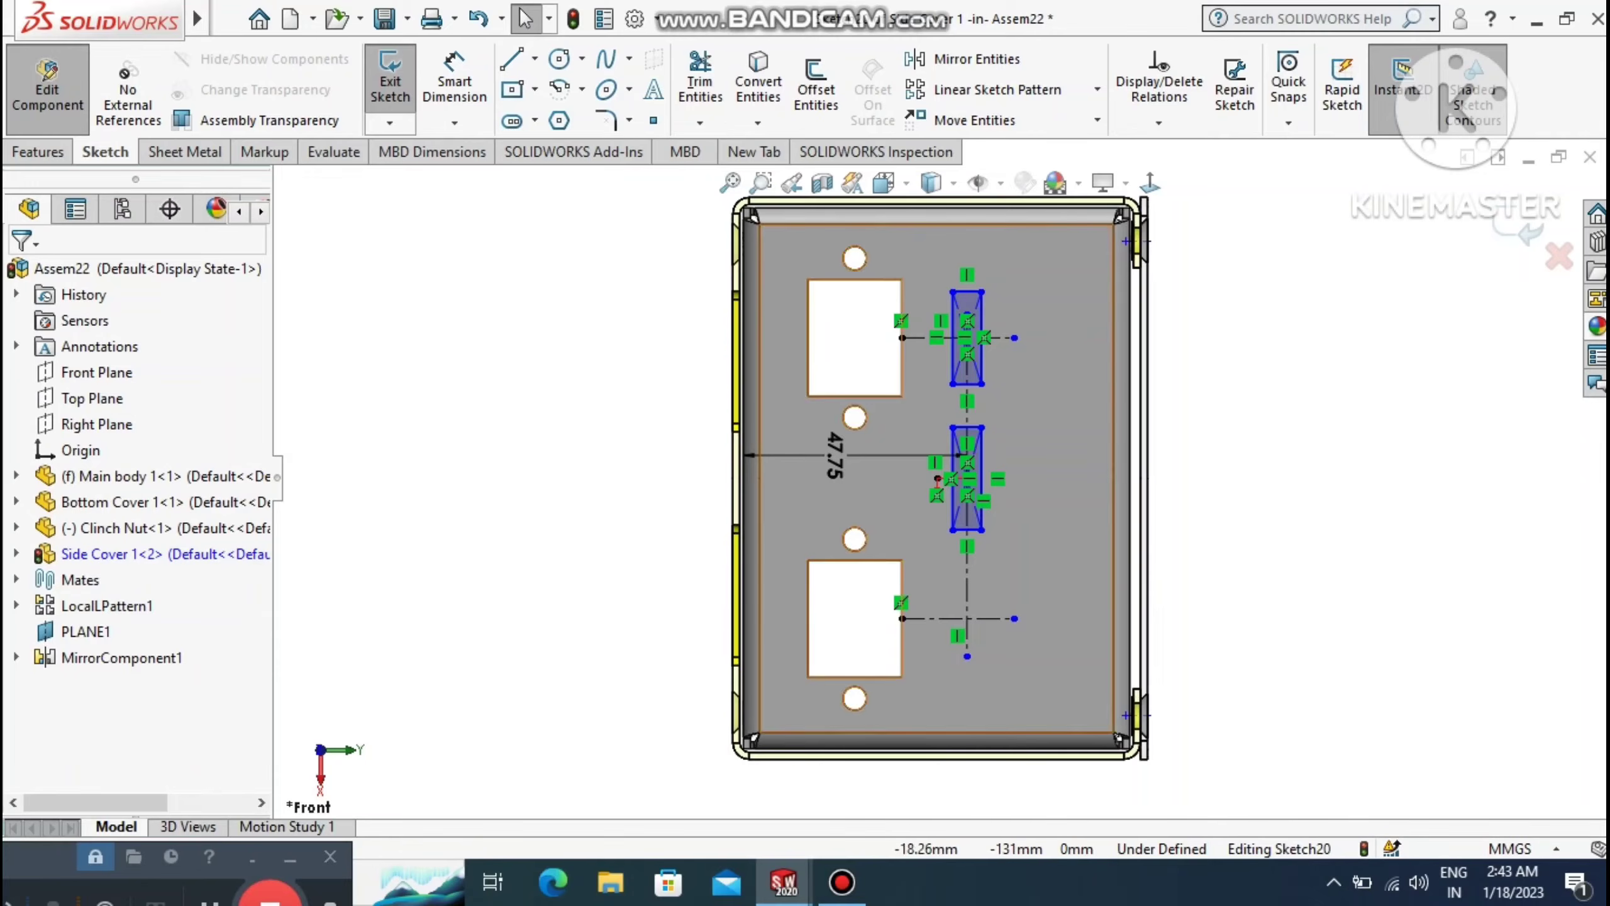
Draw a third center rectangle about 6 mm wide where the vertical centerline crosses the lower cutout's centerline.
left_click(512, 90)
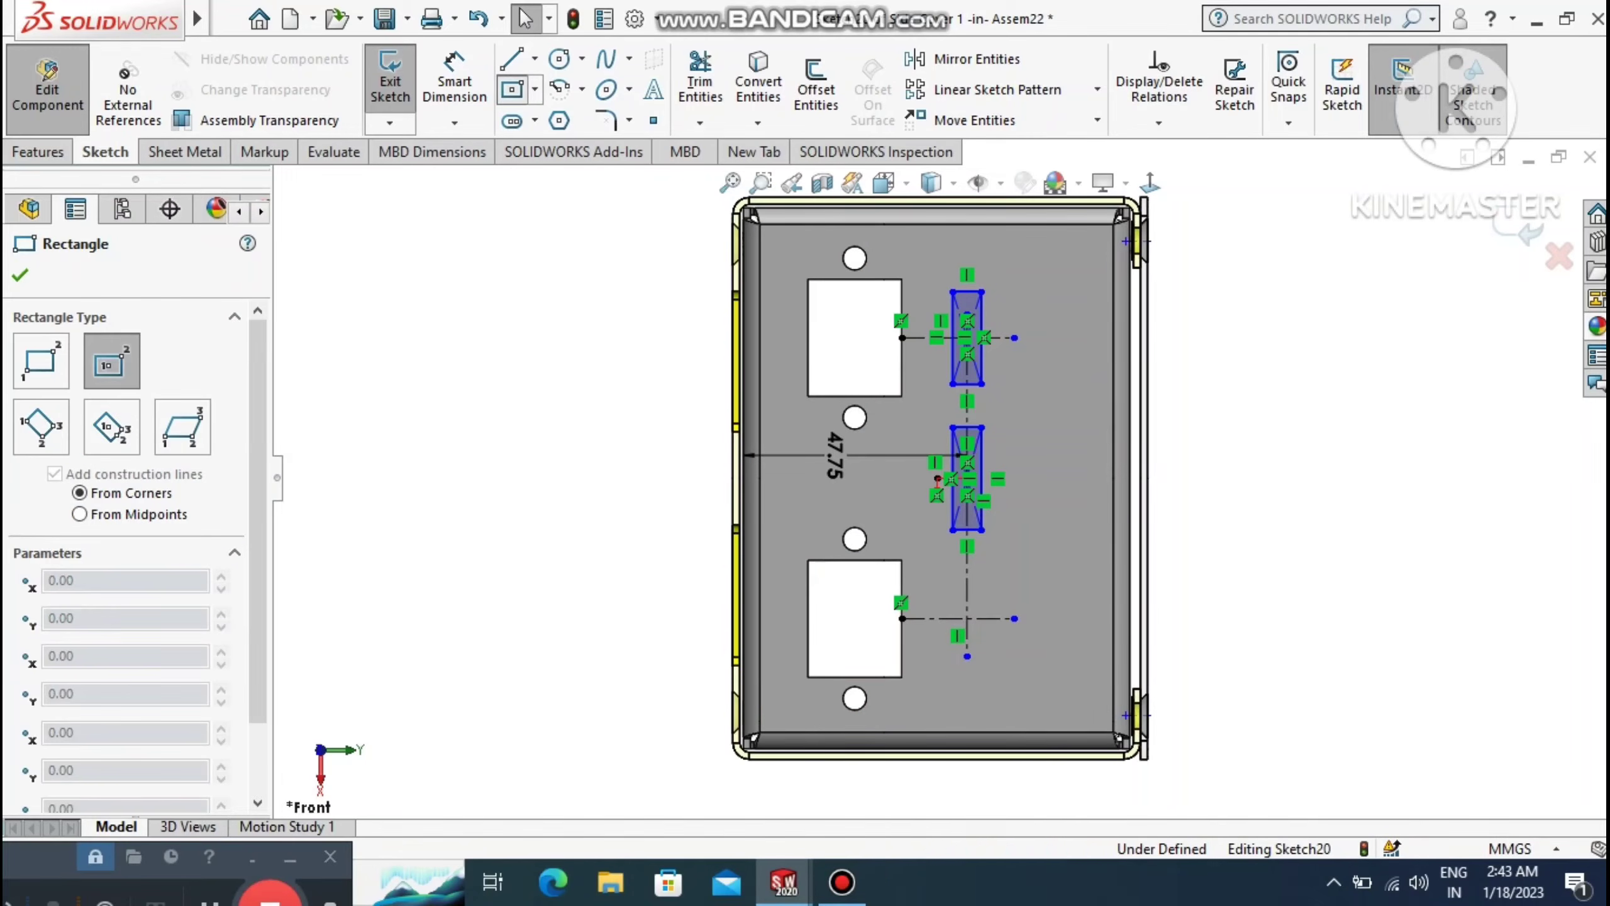
left_click(967, 619)
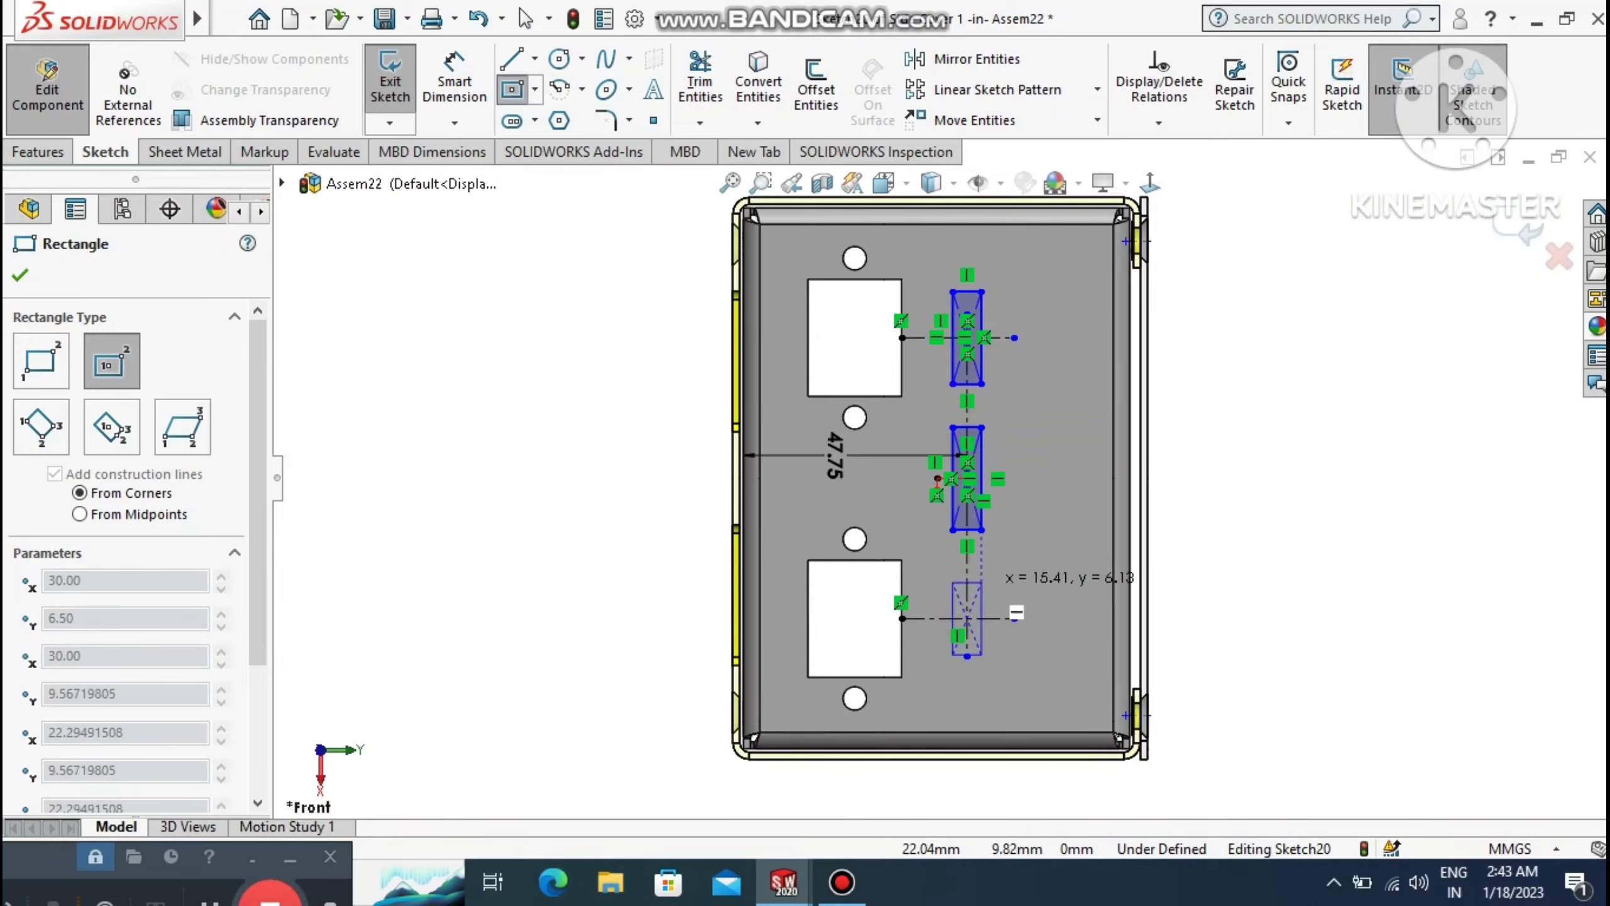
left_click(983, 578)
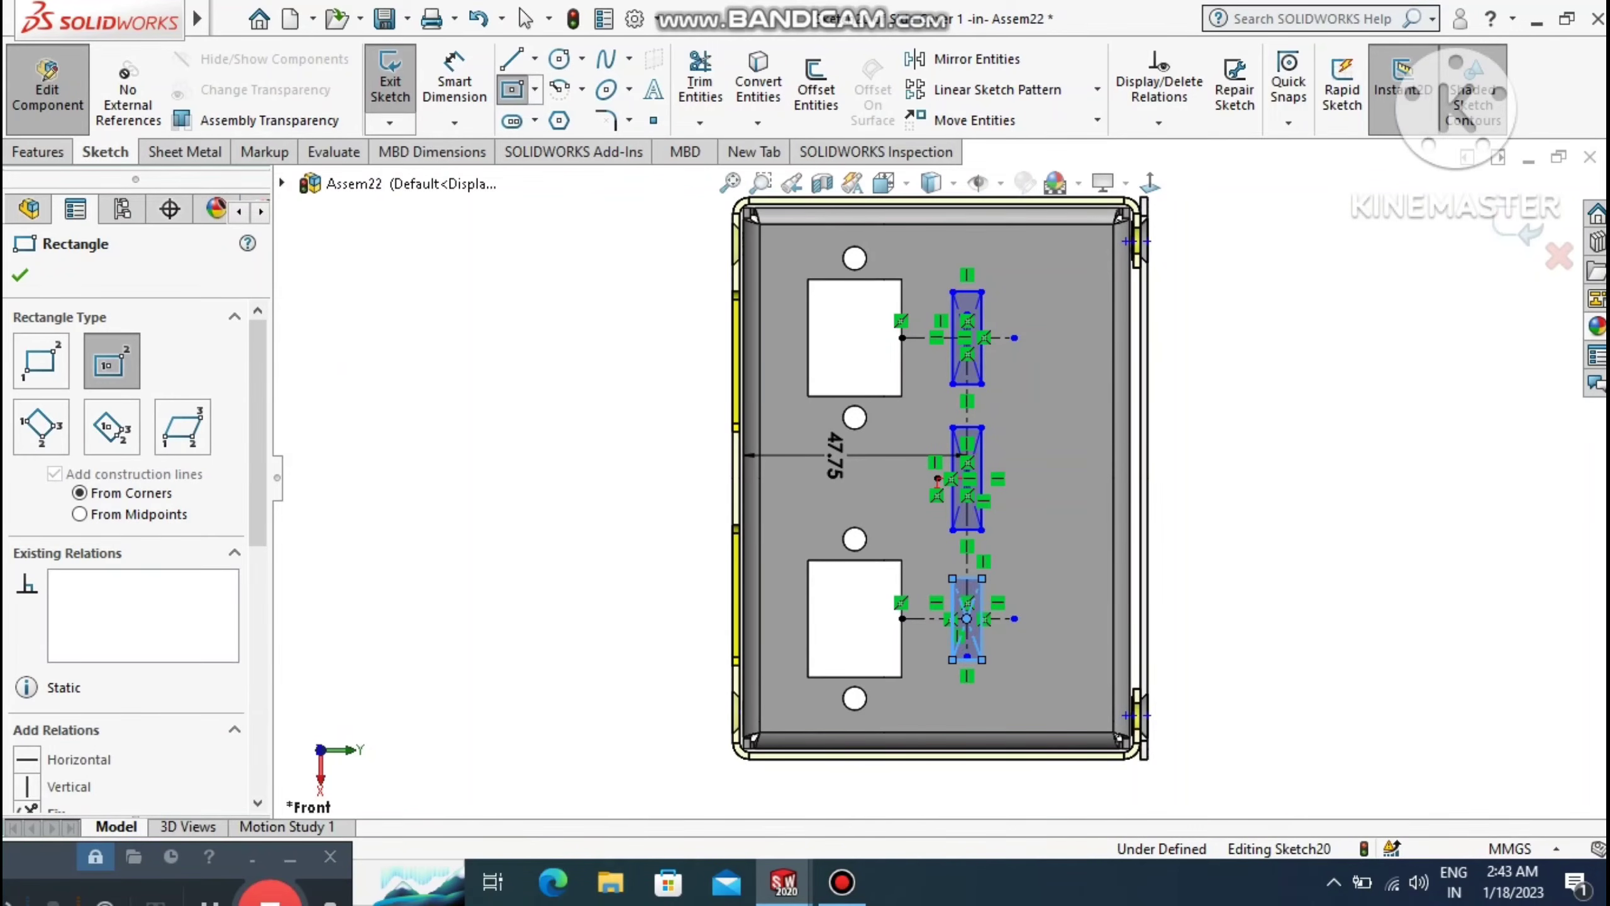
key("Escape")
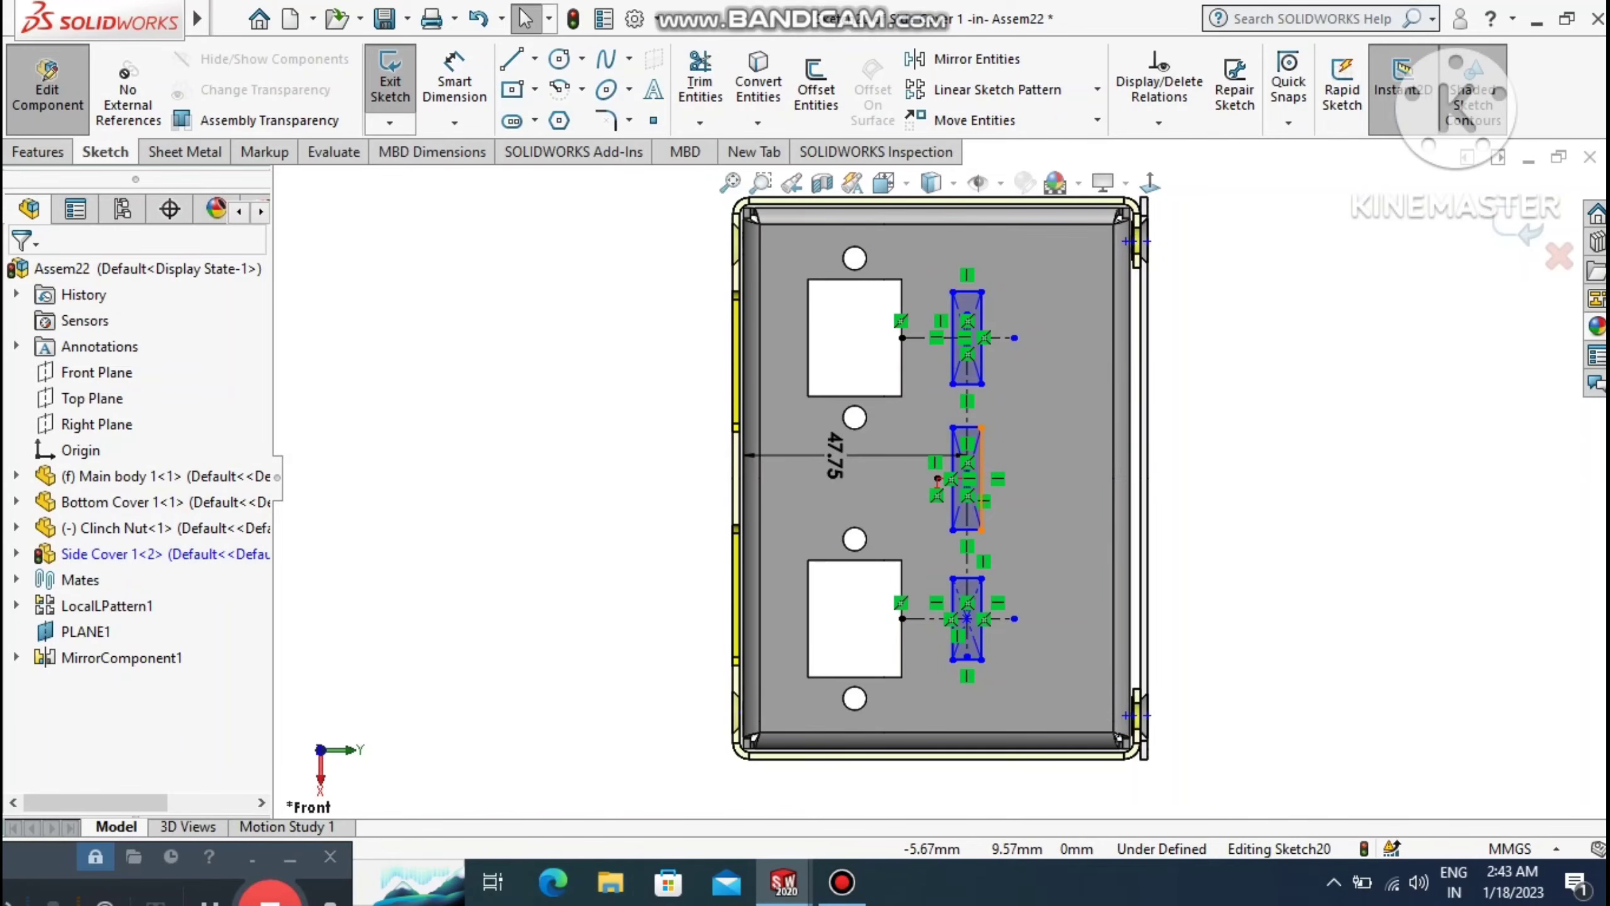
left_click(981, 482)
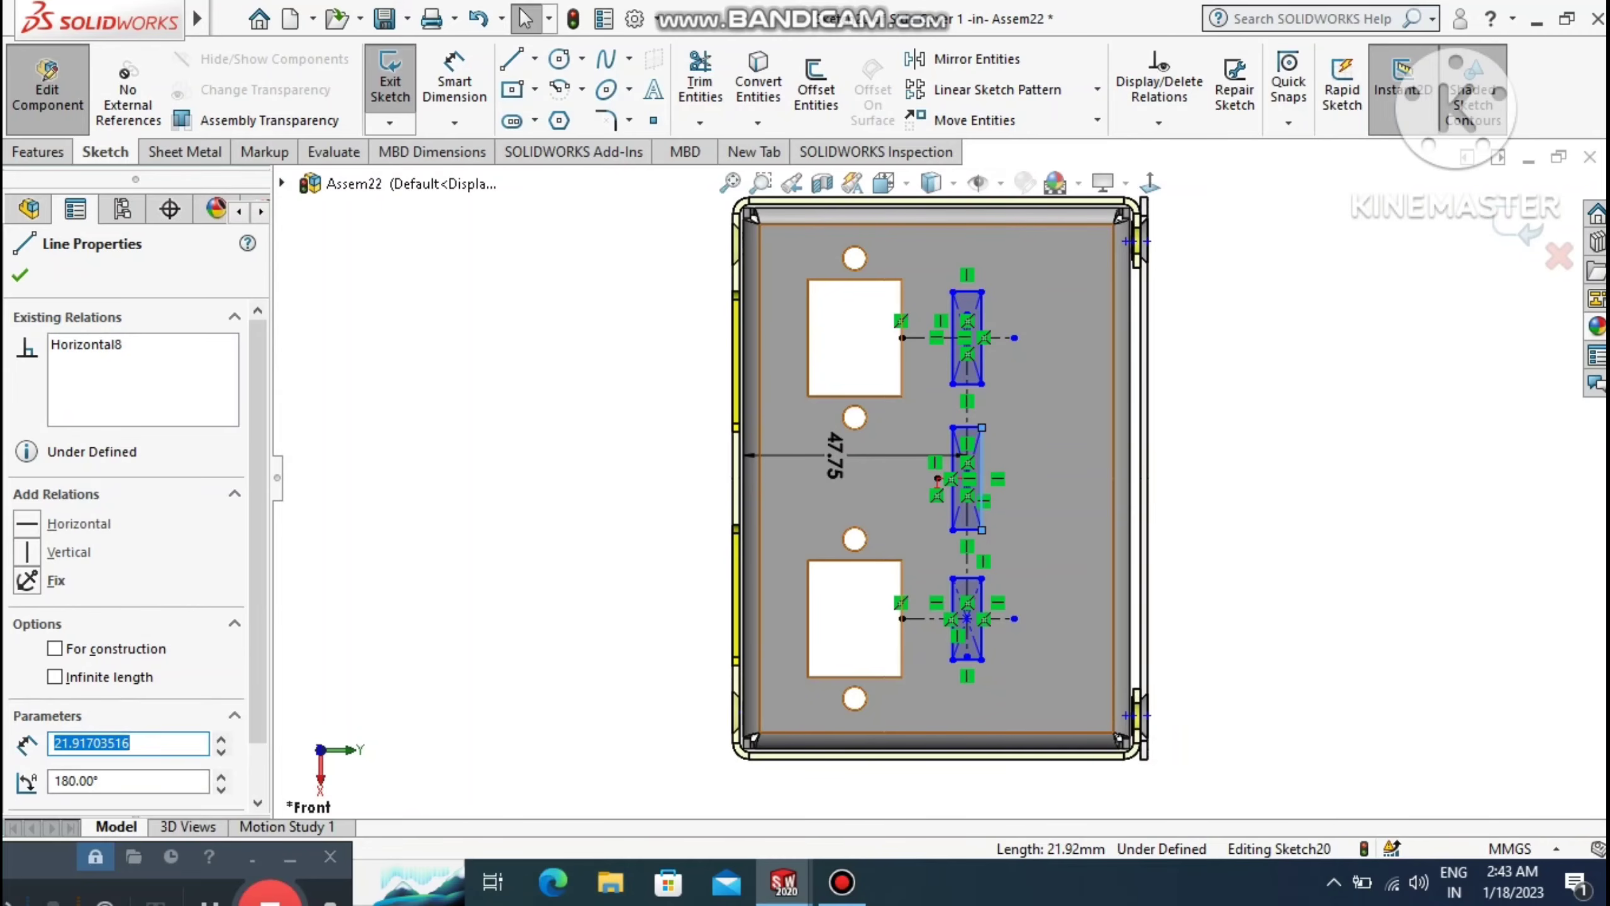
key("Escape")
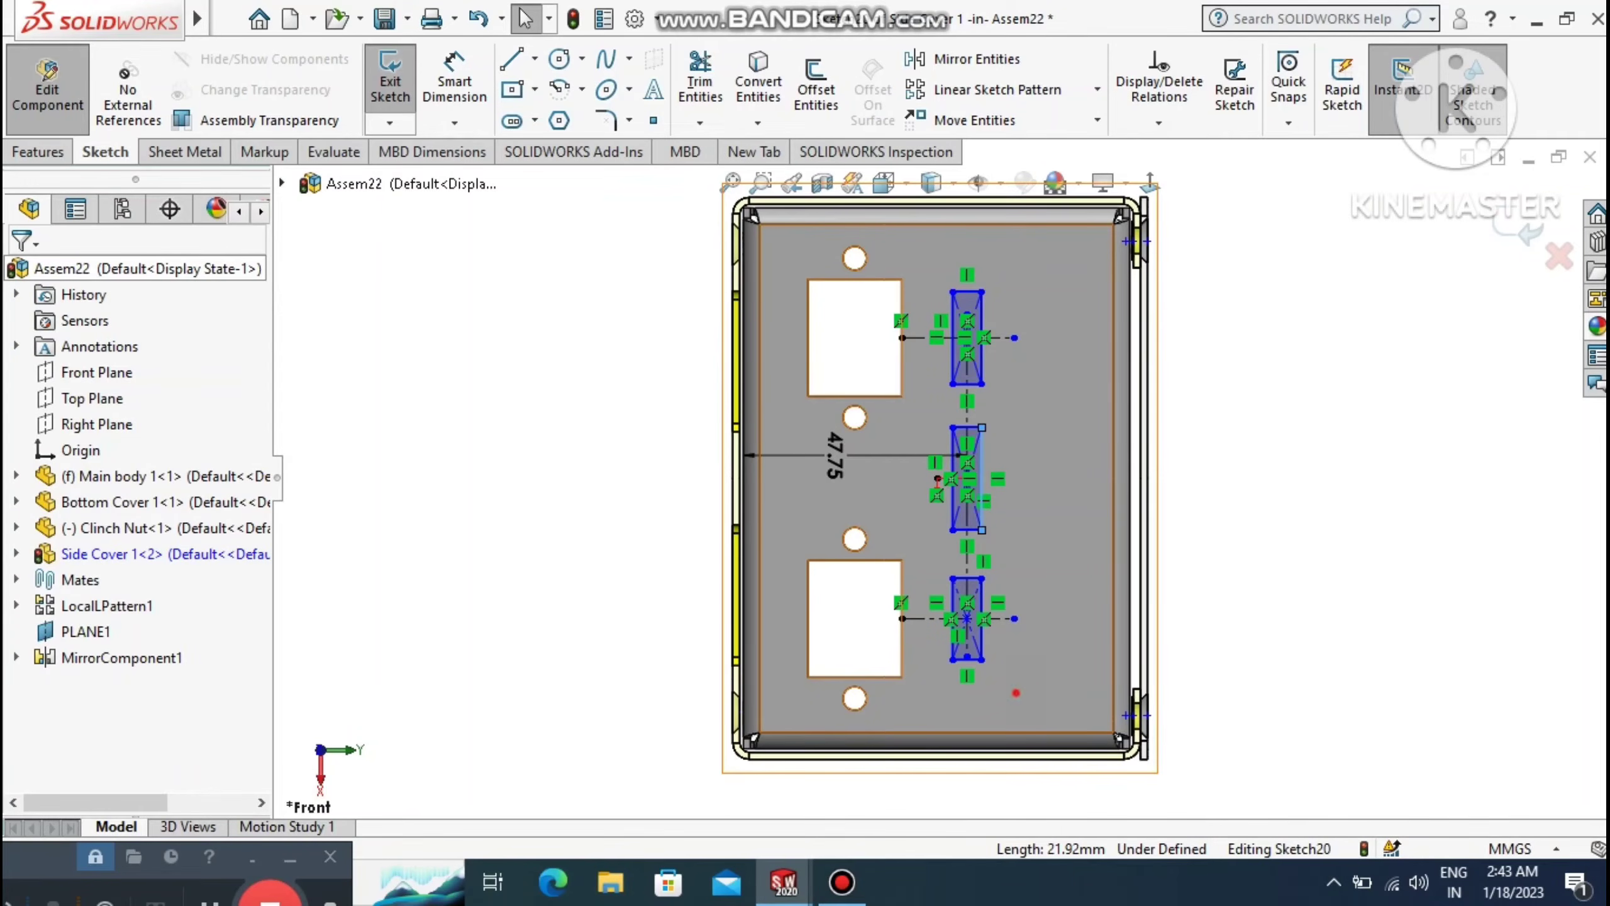
key("Escape")
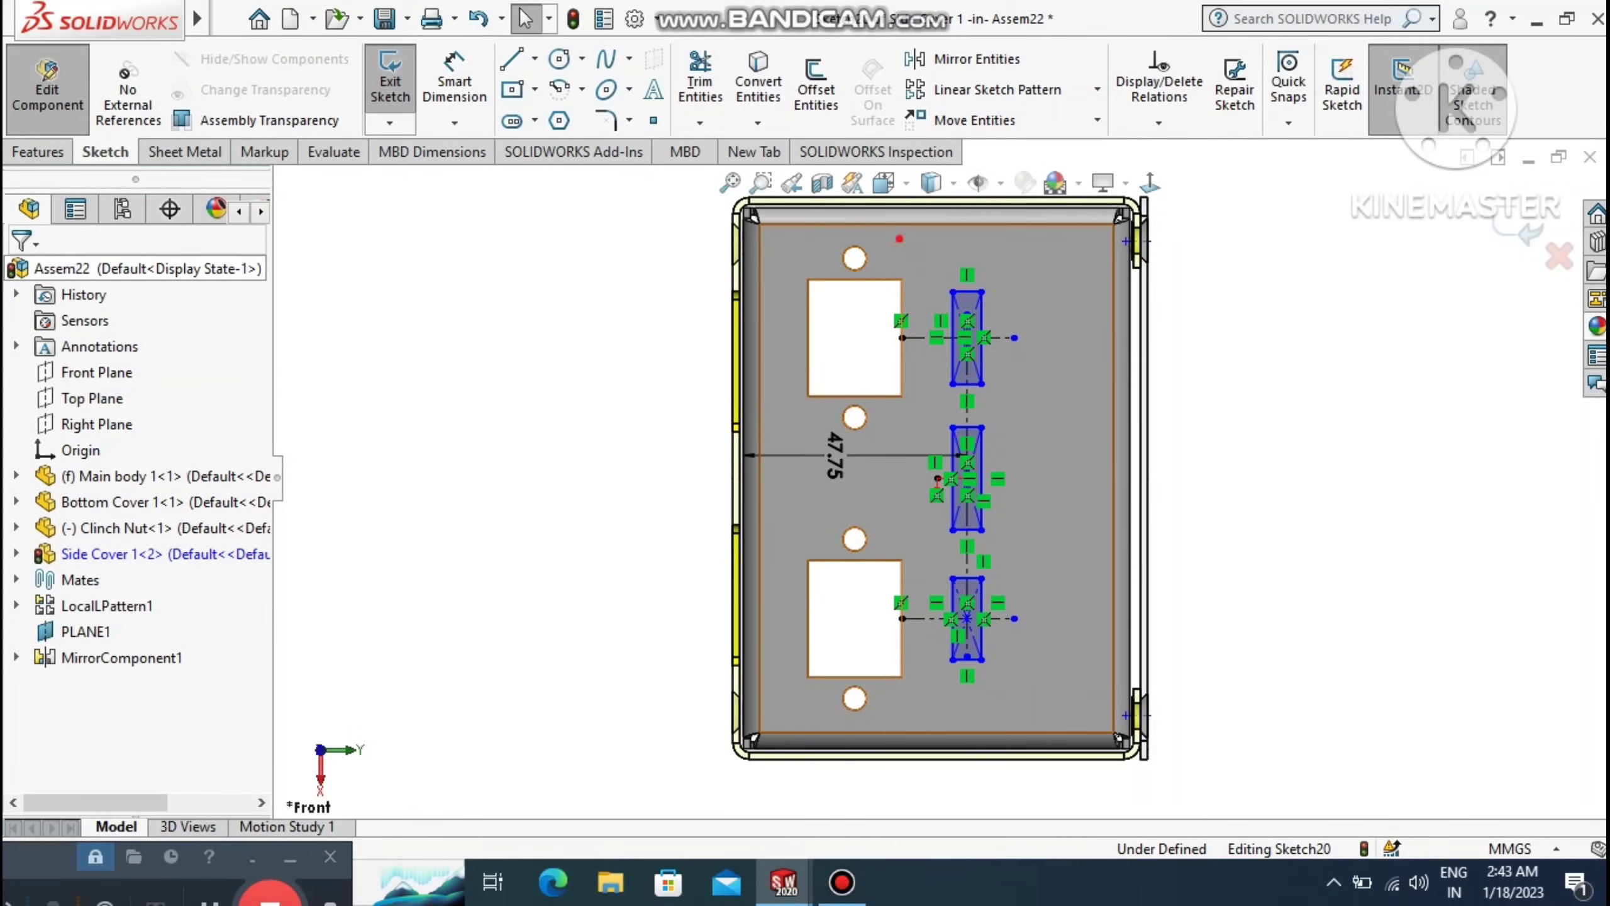
left_click(899, 239)
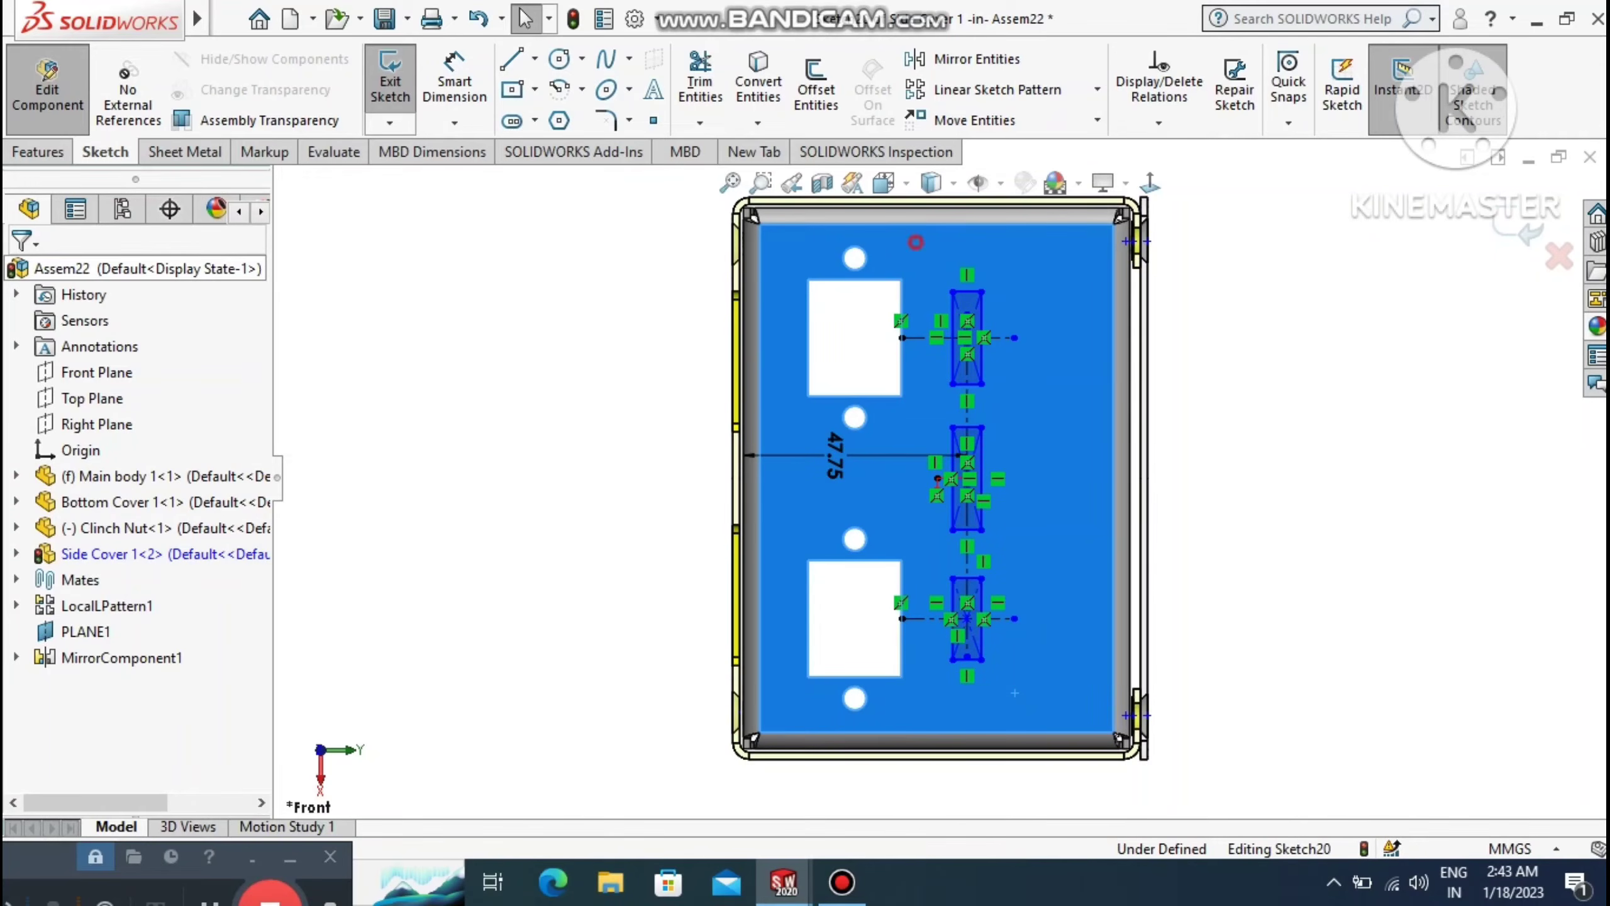
left_click(1349, 433)
key("Escape")
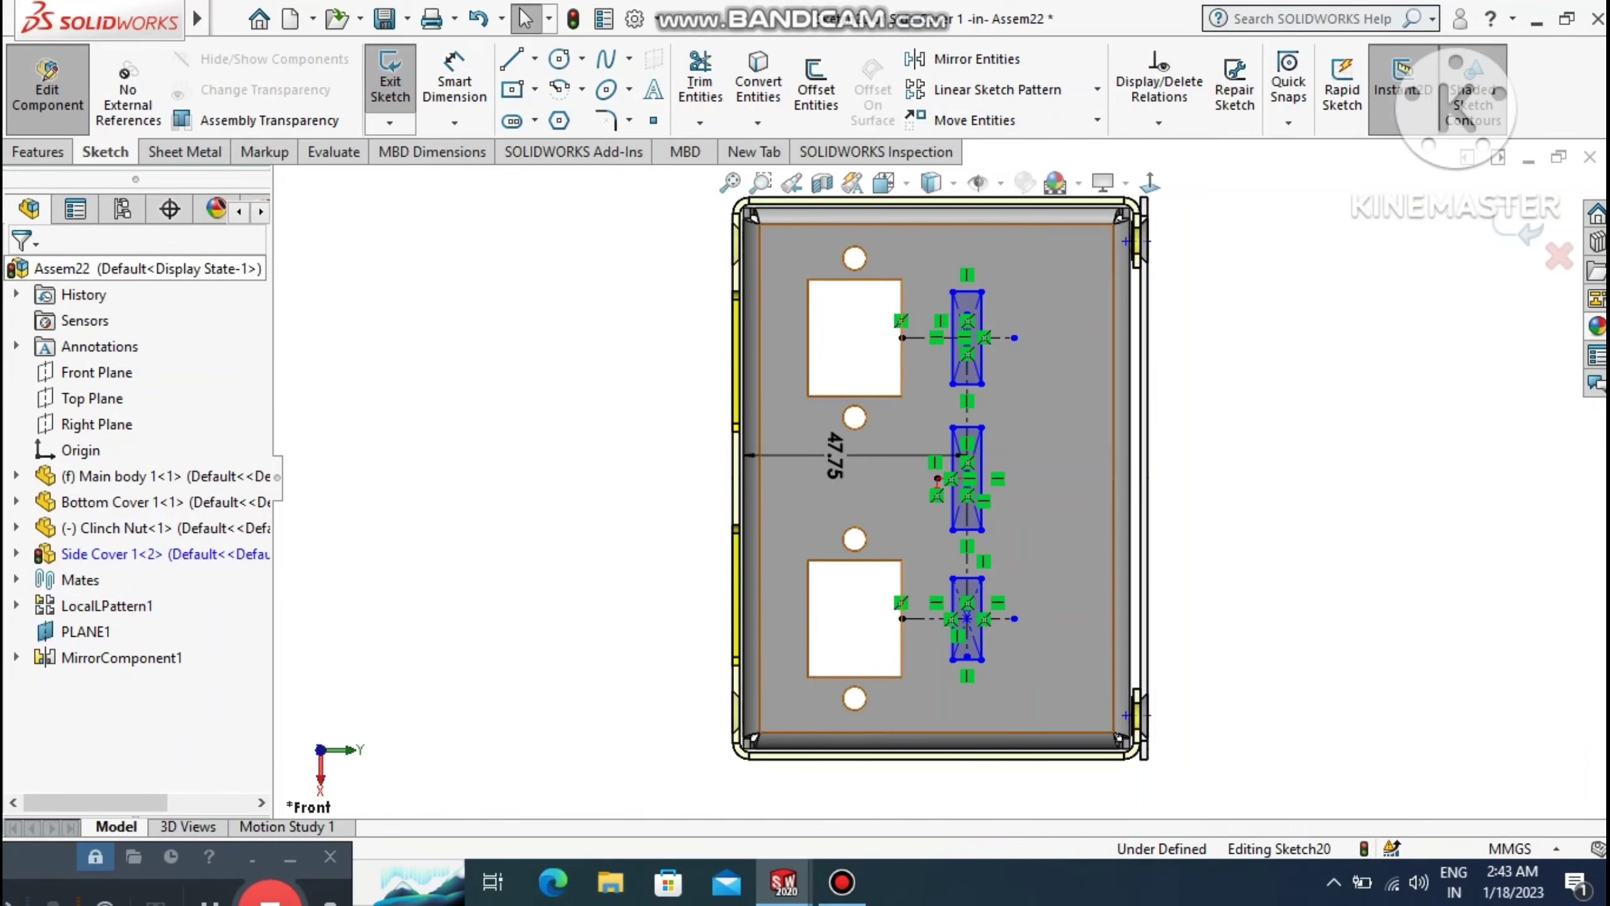
left_click(1055, 535)
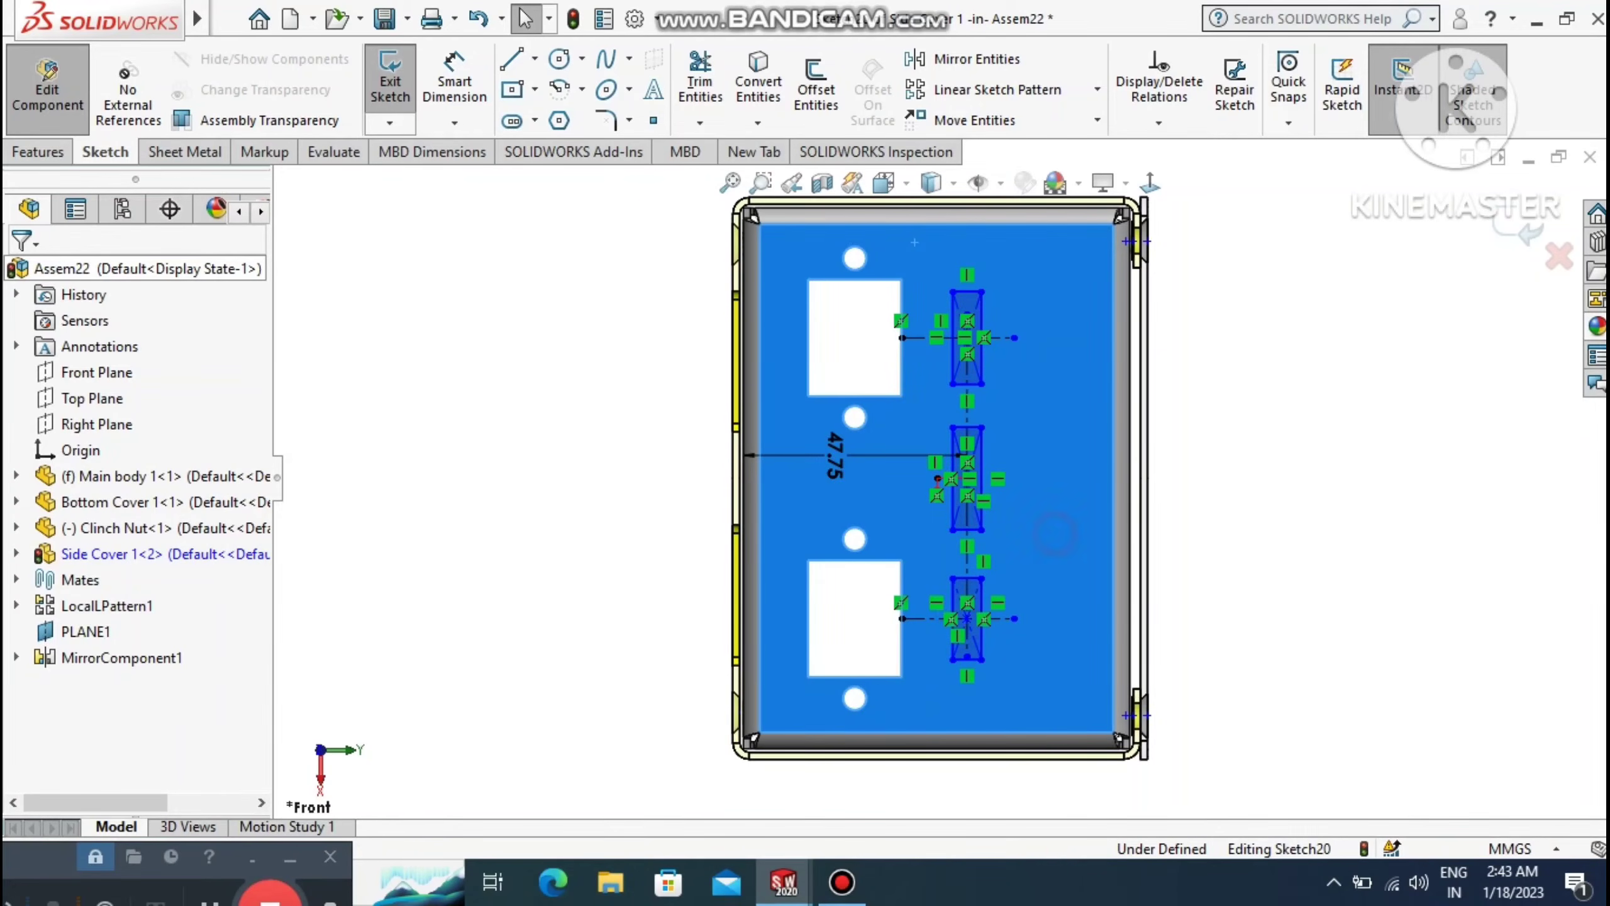
left_click(1343, 463)
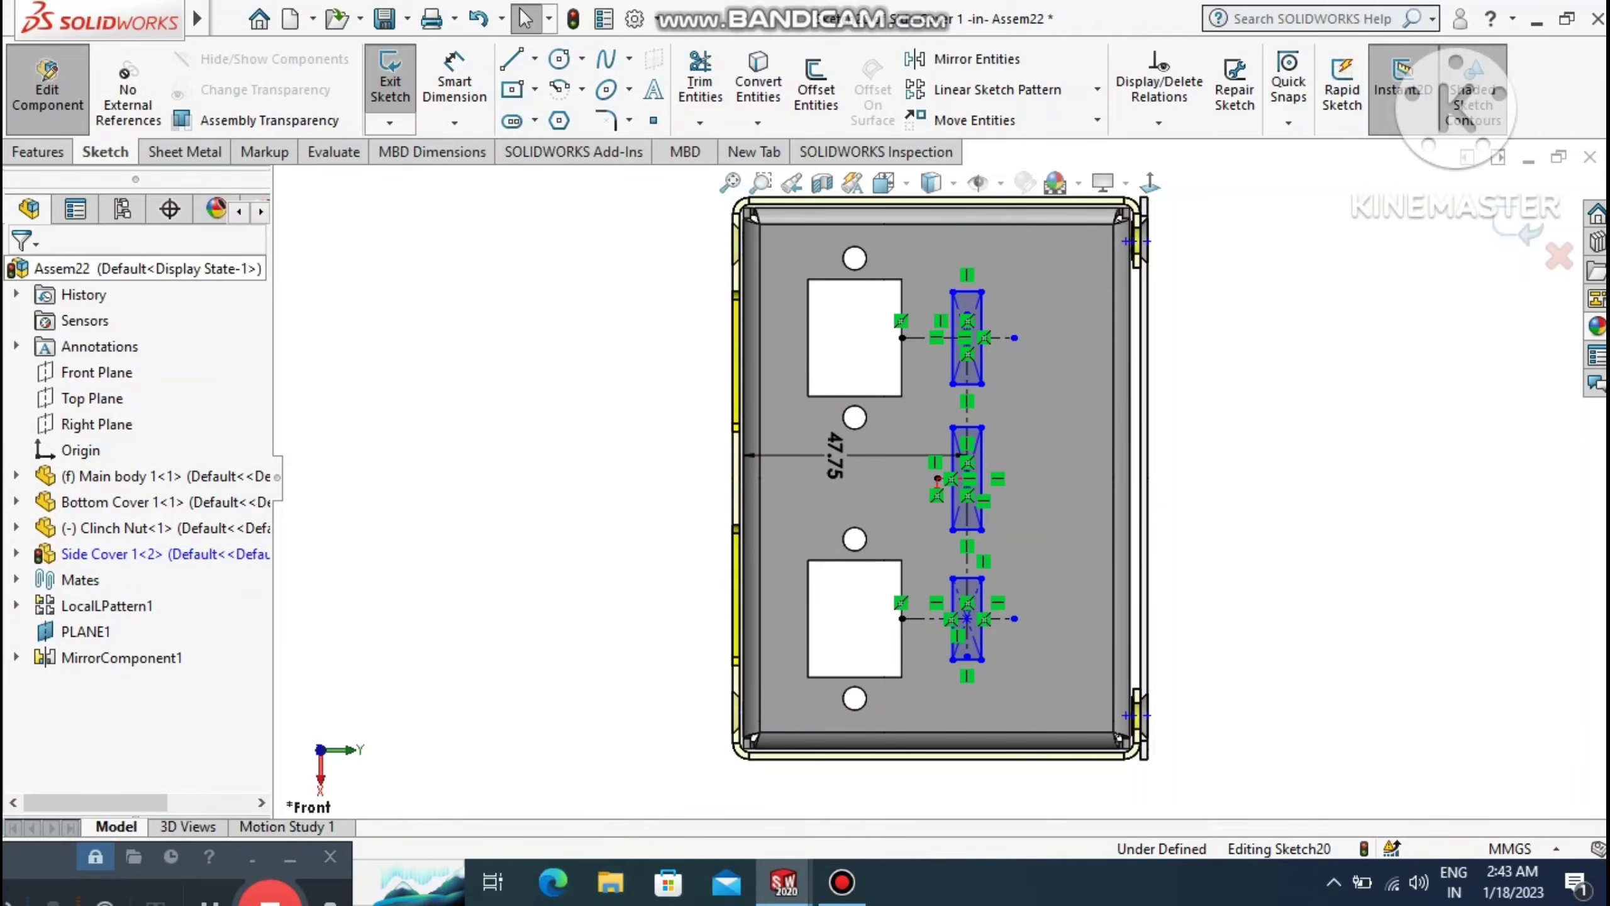
Try to box-select the sketched rectangles together with their centerlines.
left_click_drag(920, 249, 994, 380)
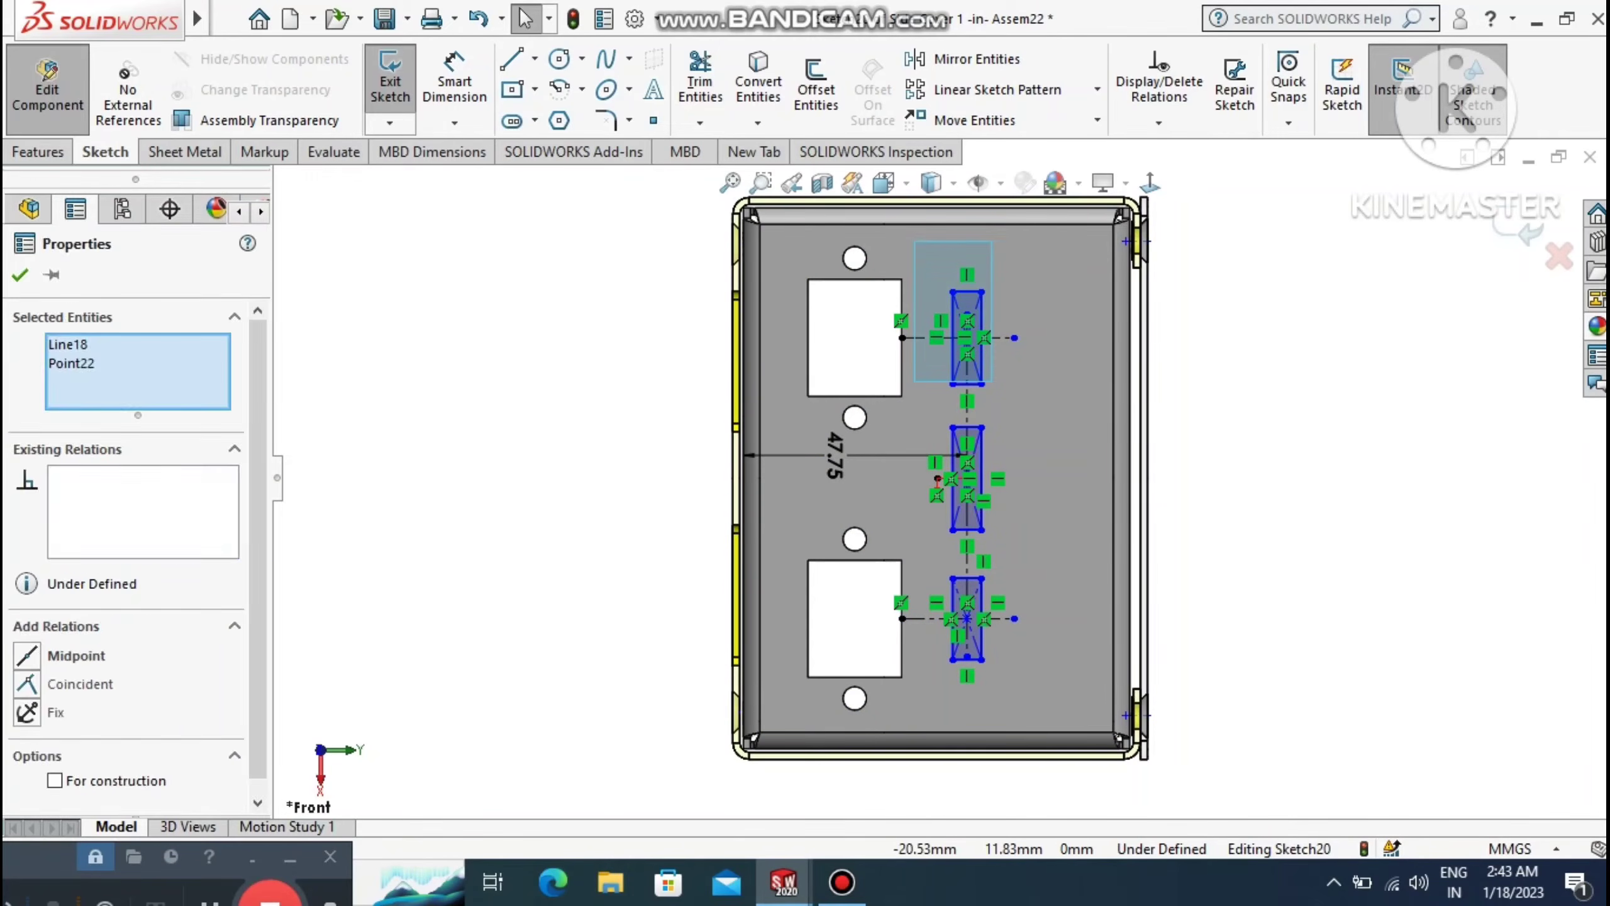
key("Escape")
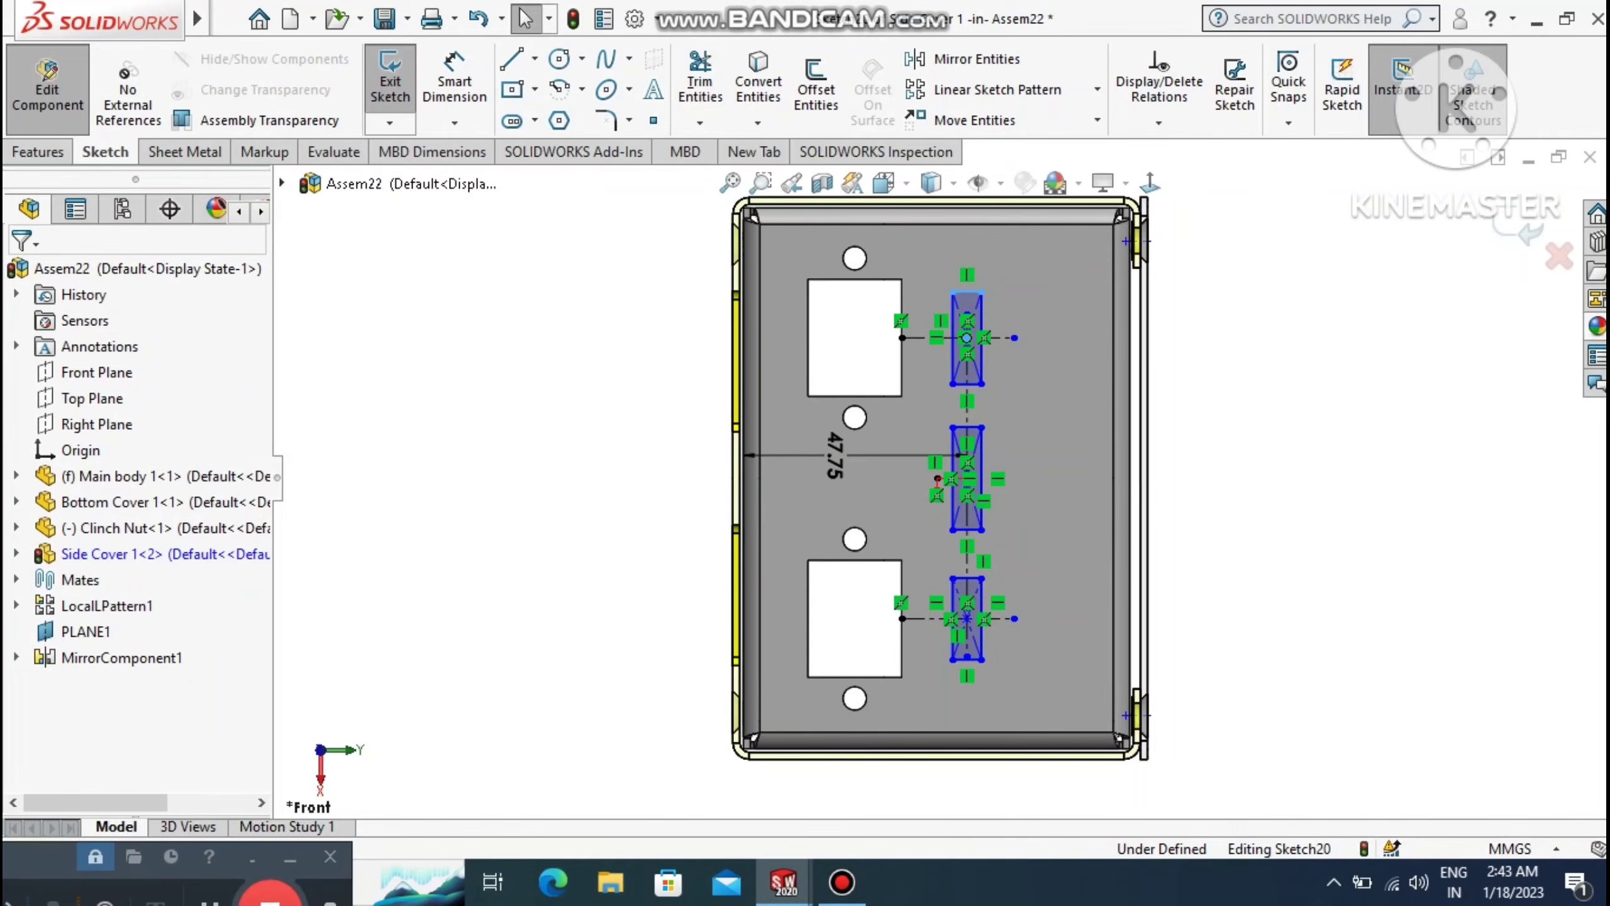
left_click(886, 240)
key("Escape")
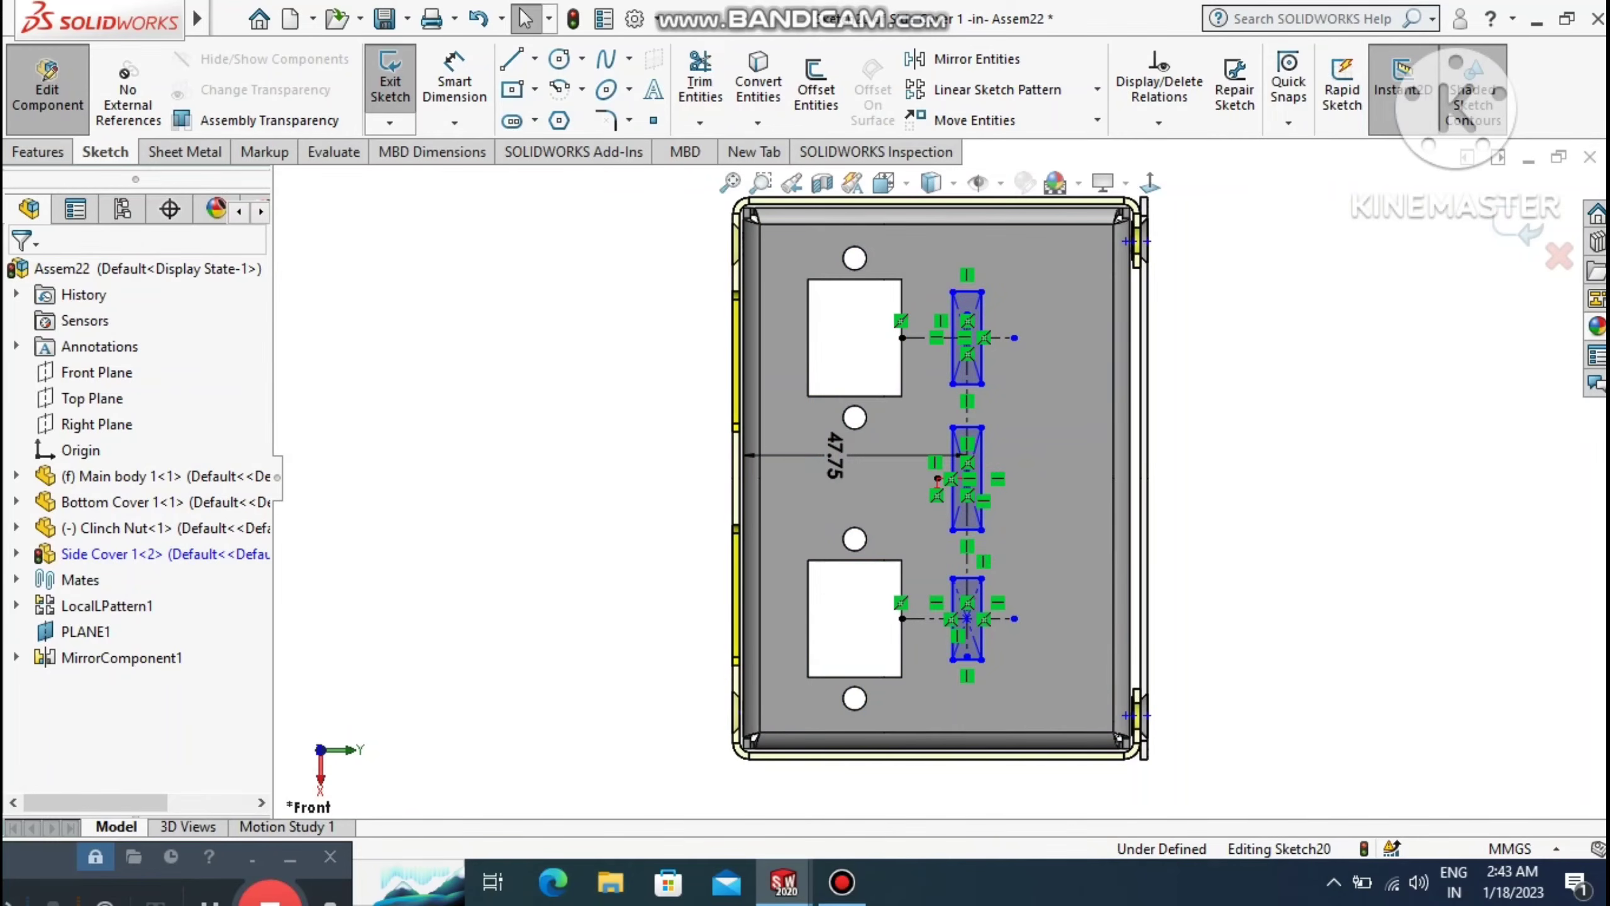
left_click_drag(886, 242, 1078, 667)
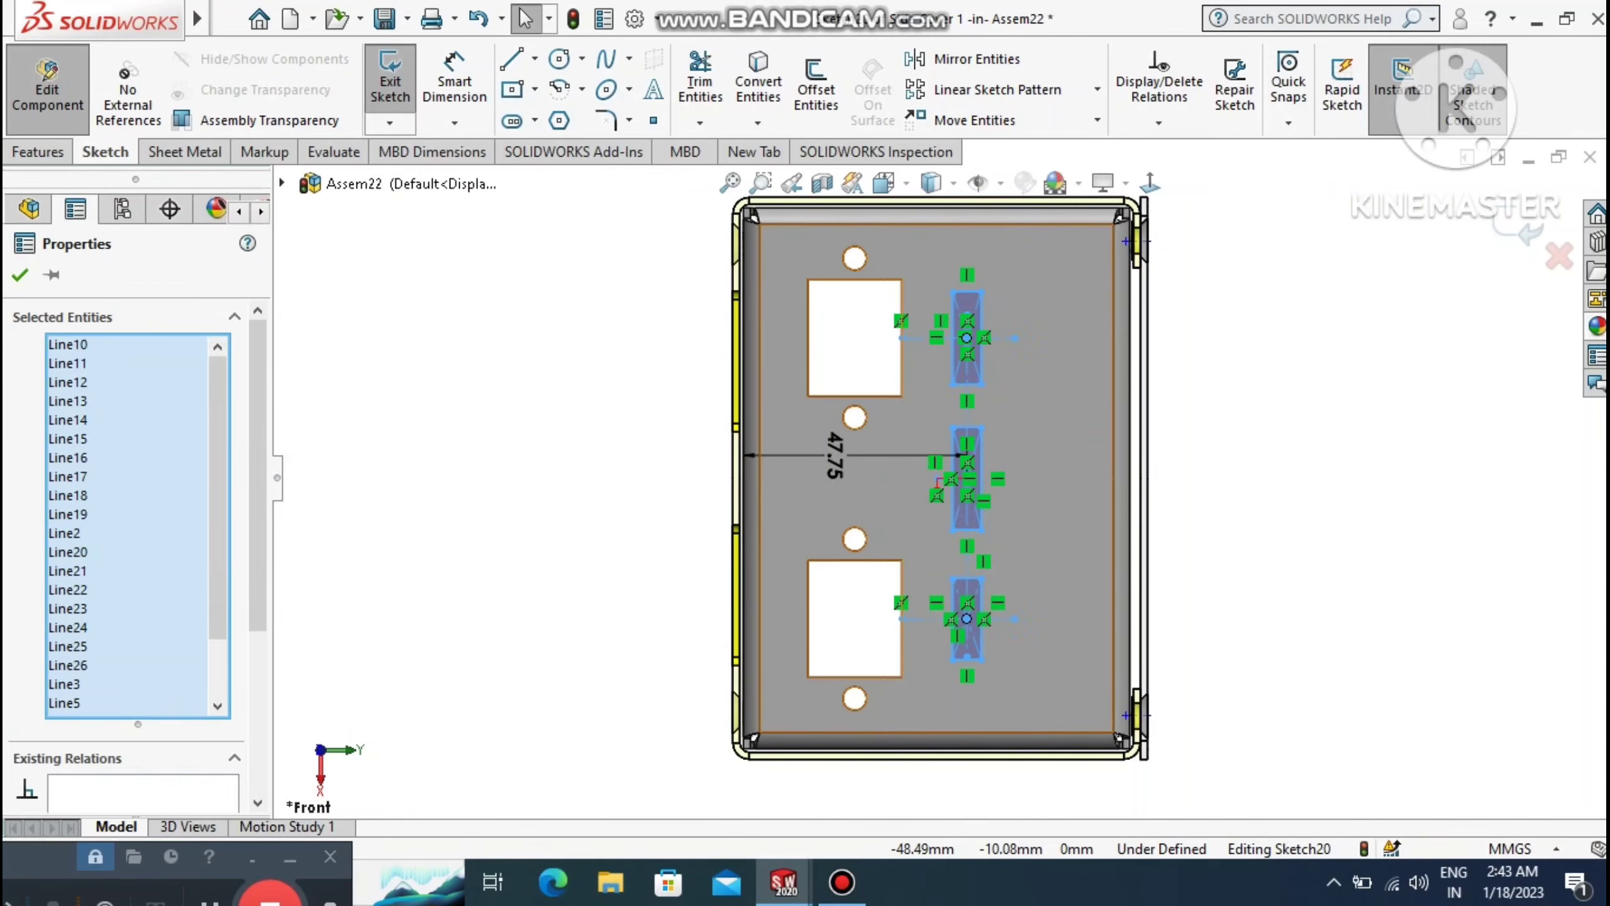
left_click(889, 252)
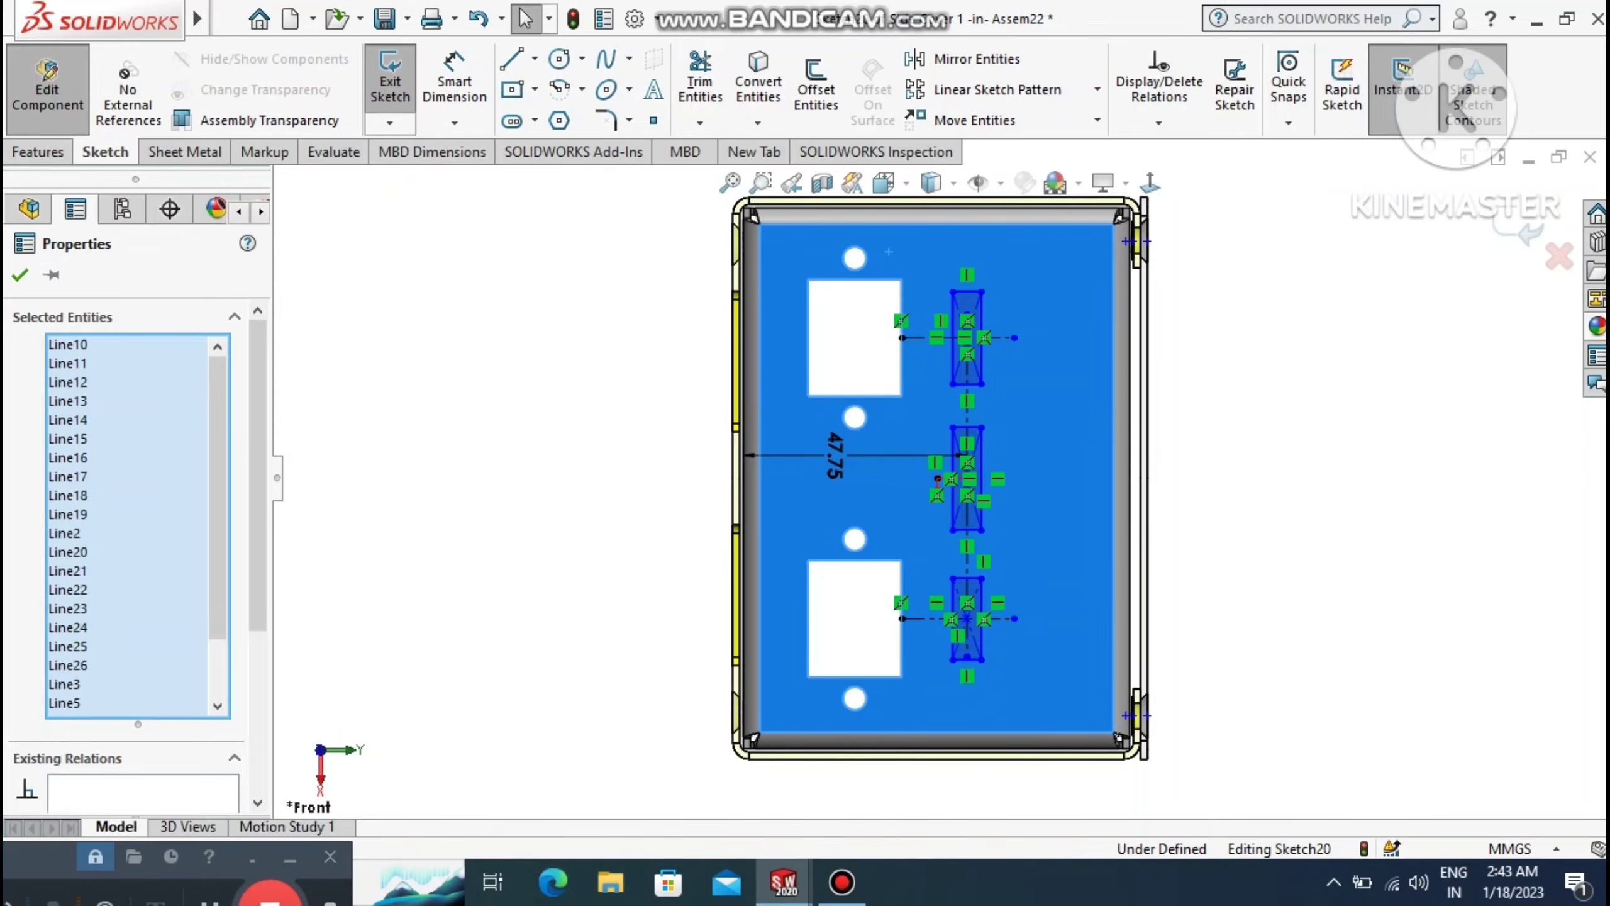
left_click(888, 251, "ctrl")
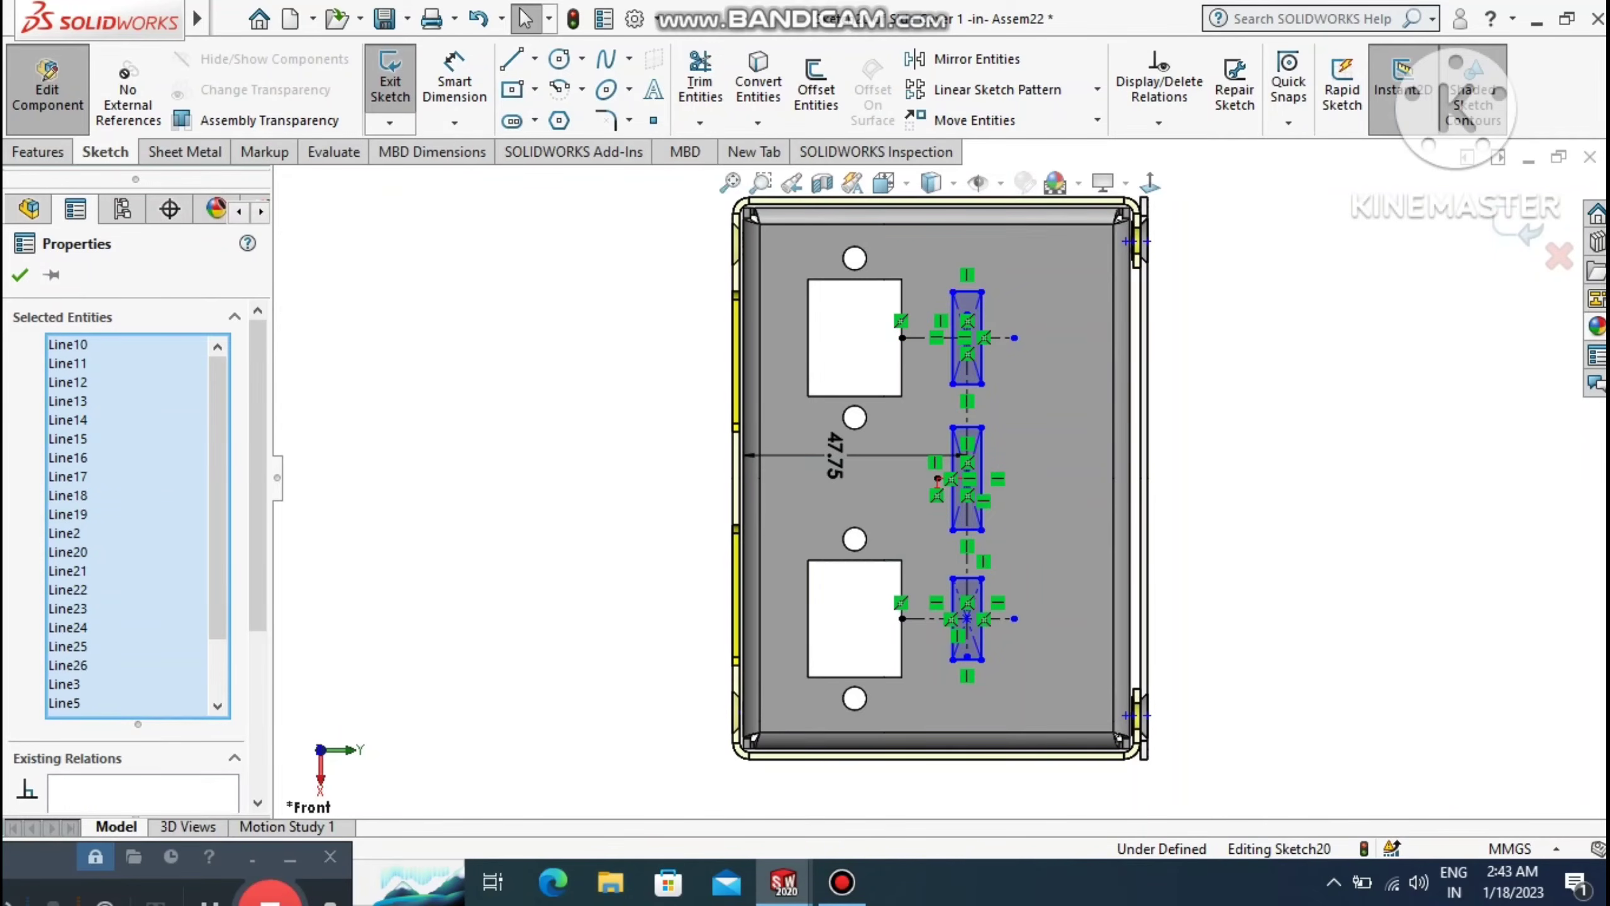
left_click_drag(889, 252, 1049, 531)
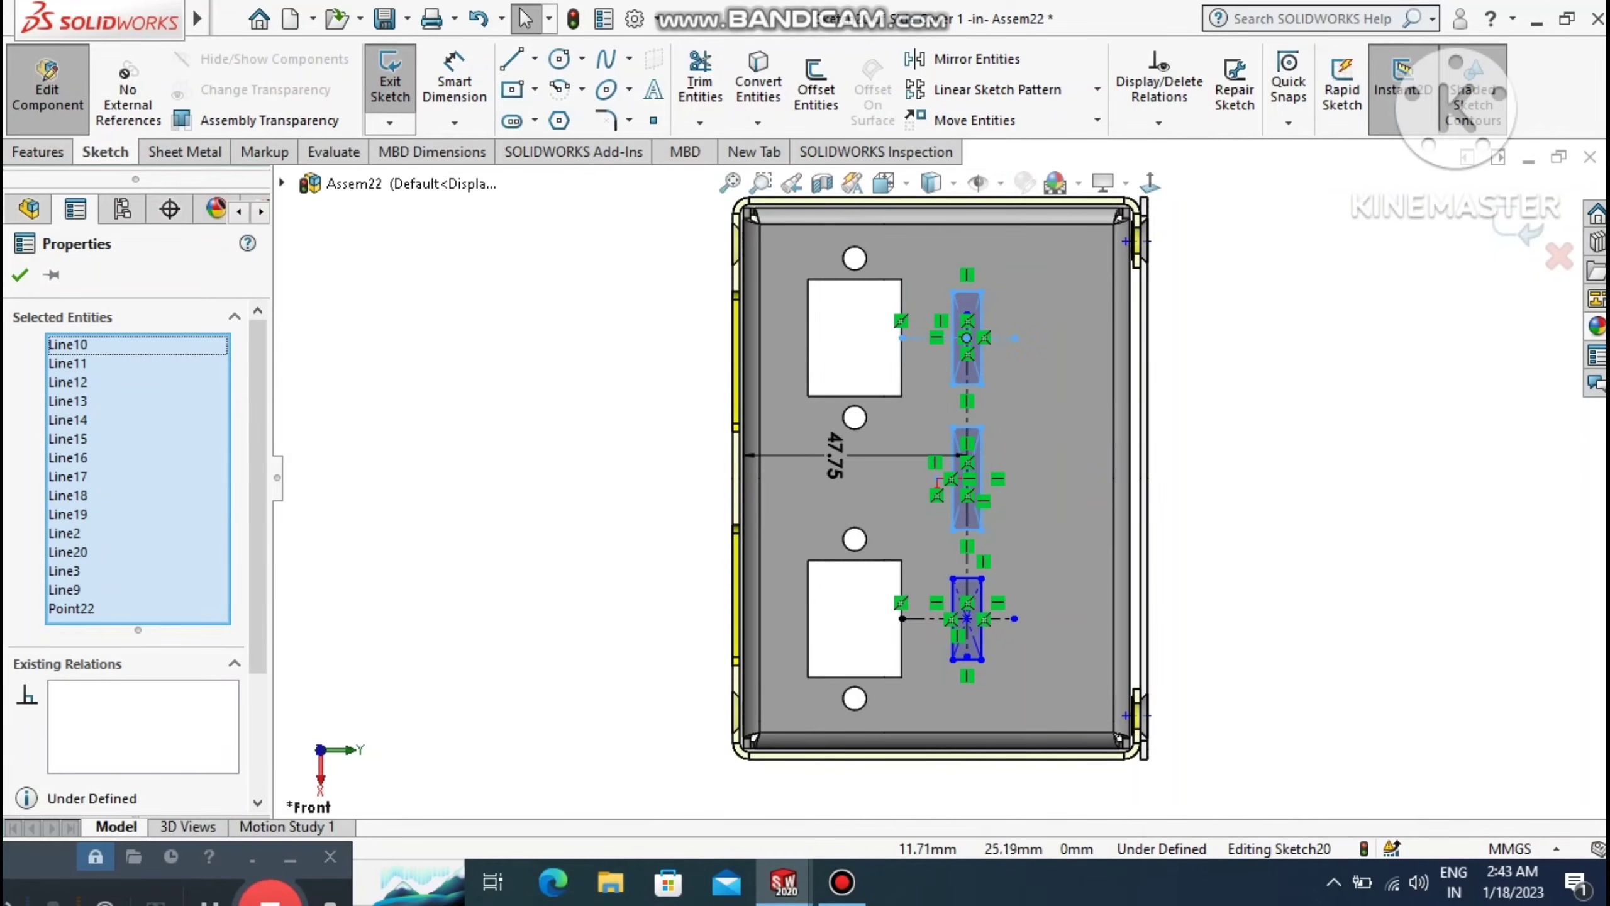
left_click(1054, 533, "ctrl")
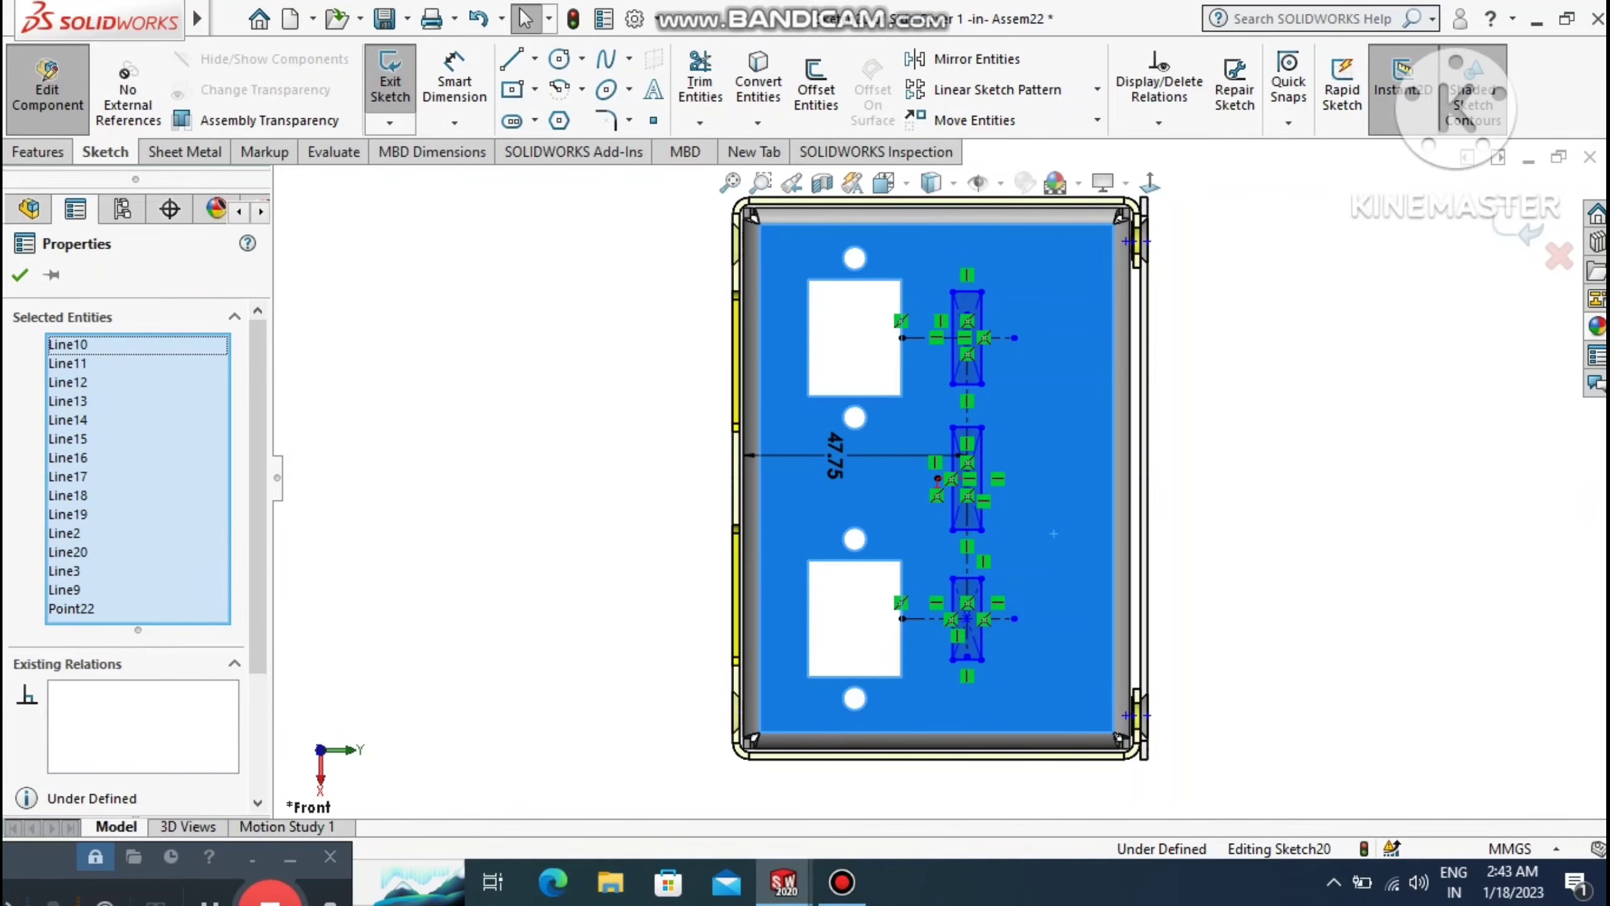
left_click(1054, 534, "ctrl")
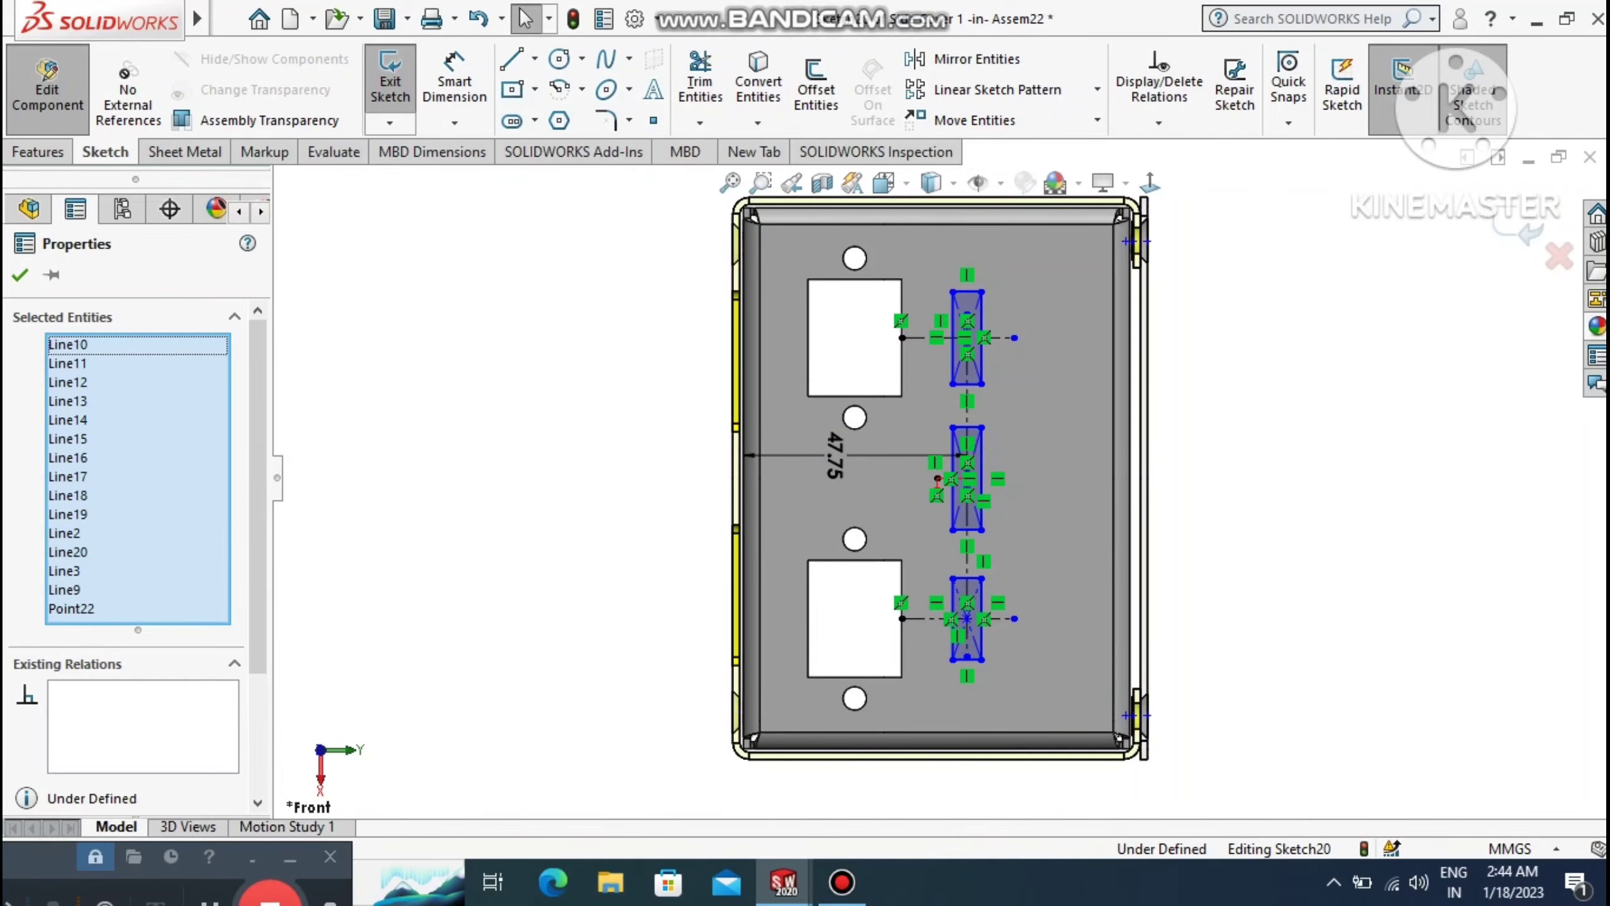
Clear the selection and dimension the long side of the middle rectangle to 15 mm.
left_click(1347, 454)
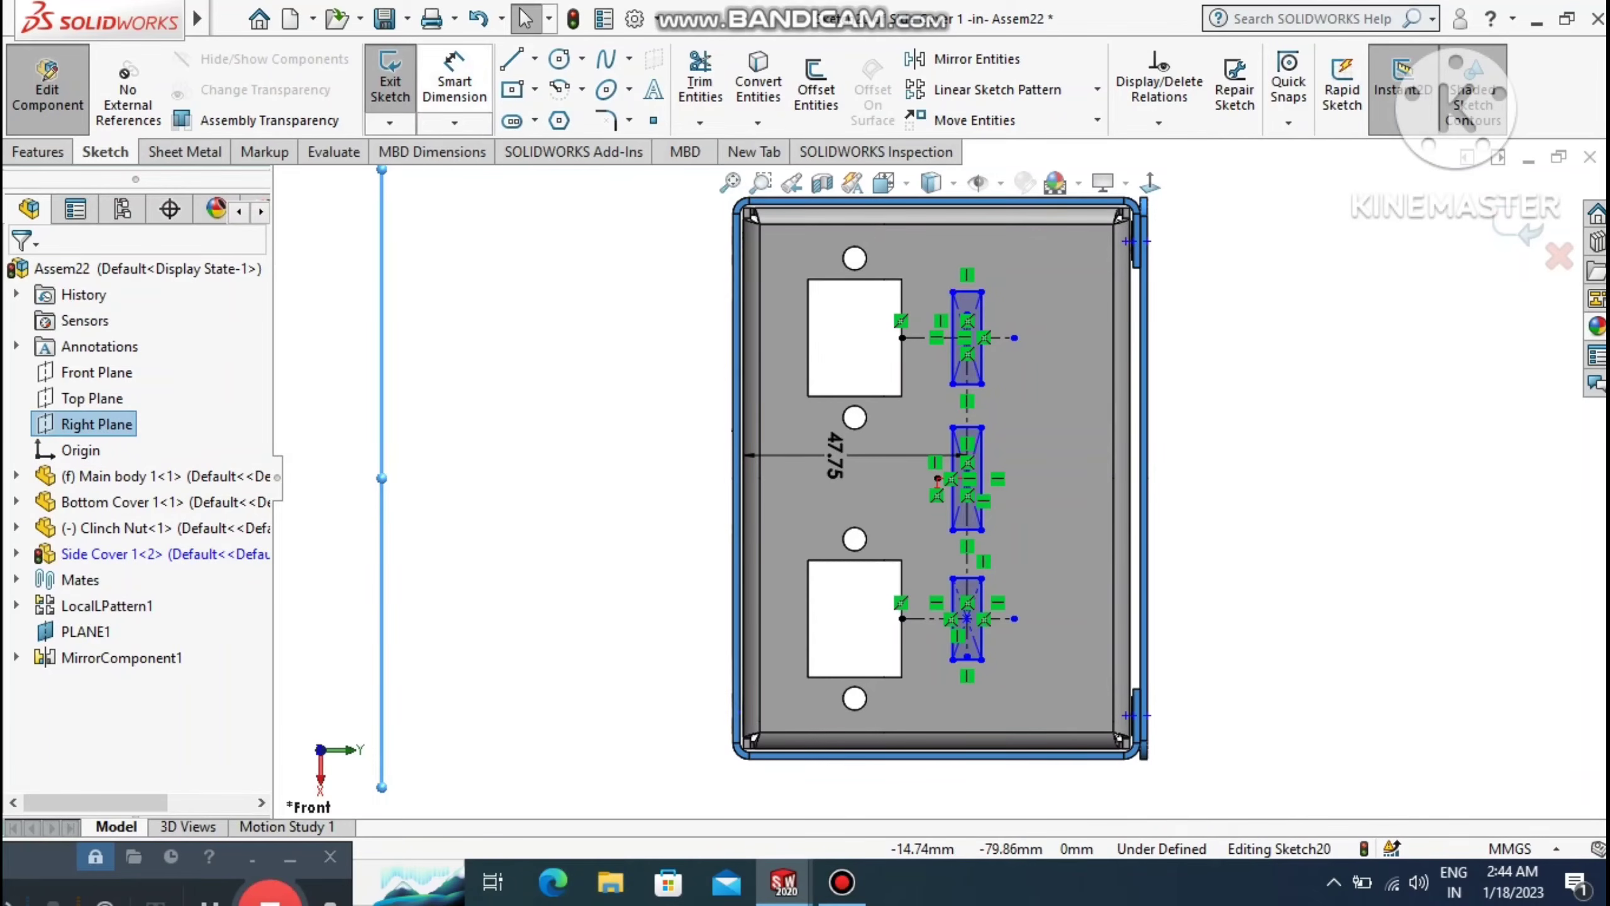
left_click(454, 122)
left_click(455, 62)
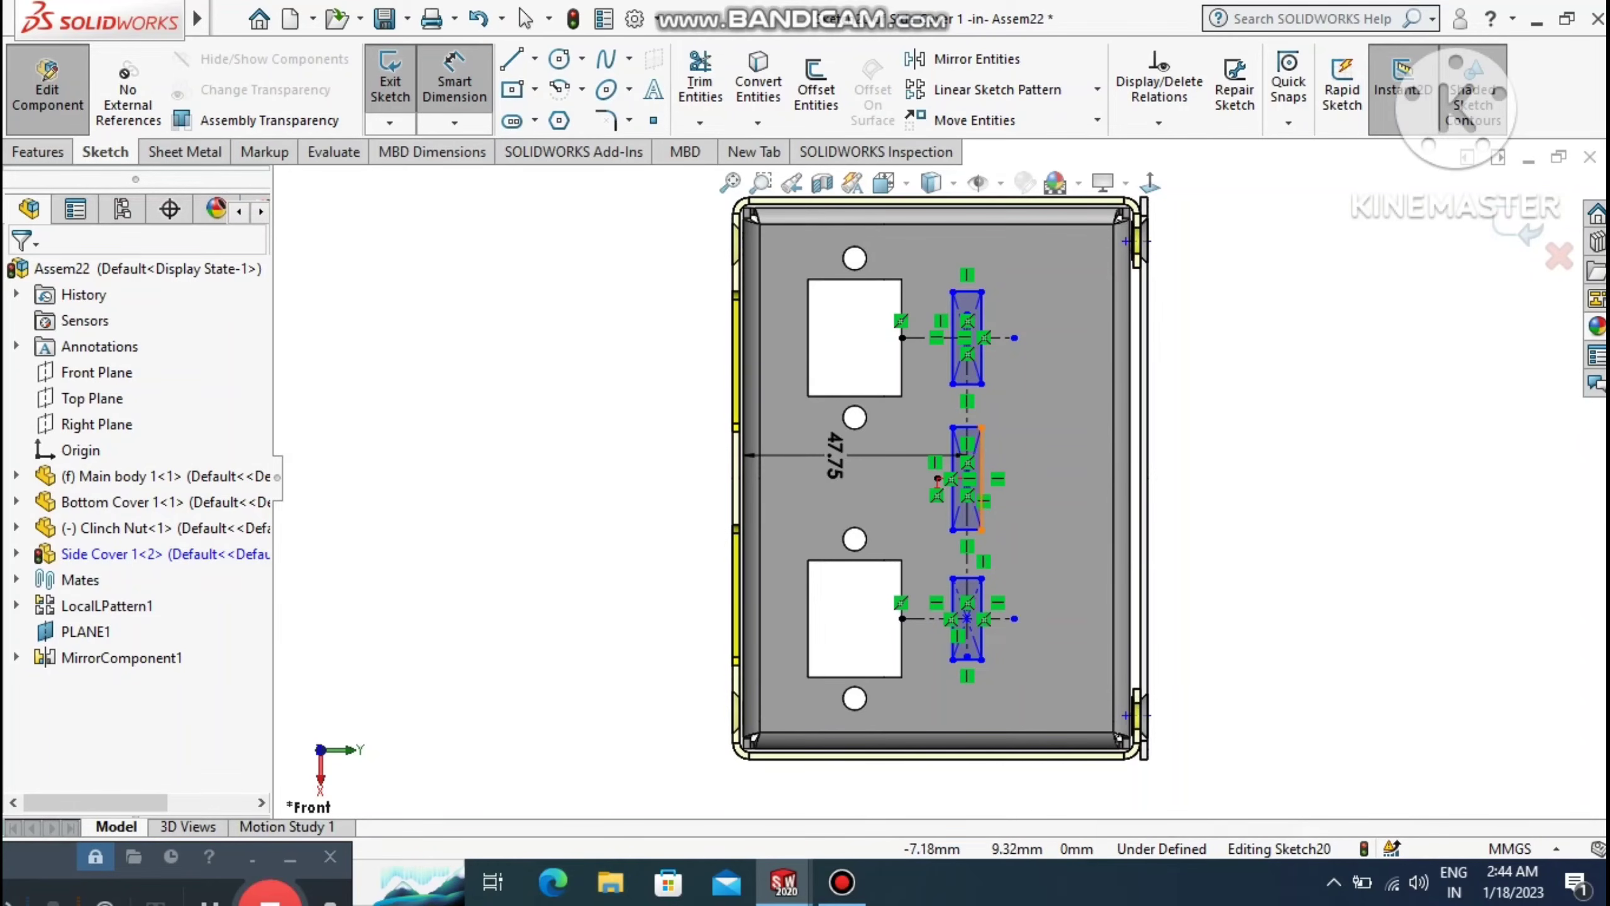
left_click(981, 448)
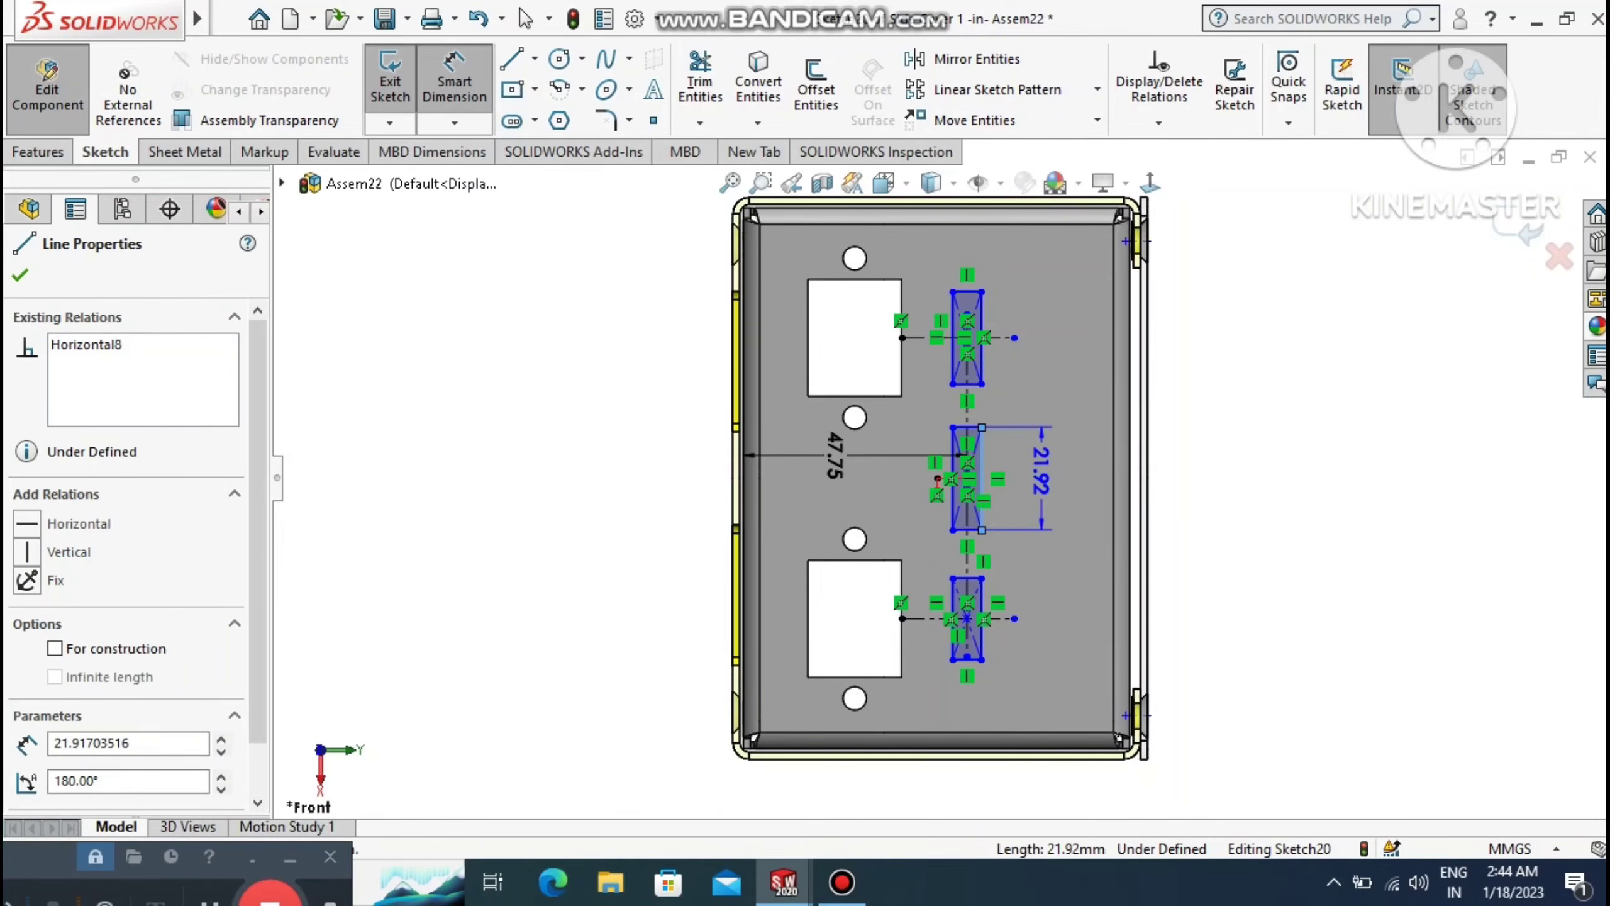
left_click(1039, 476)
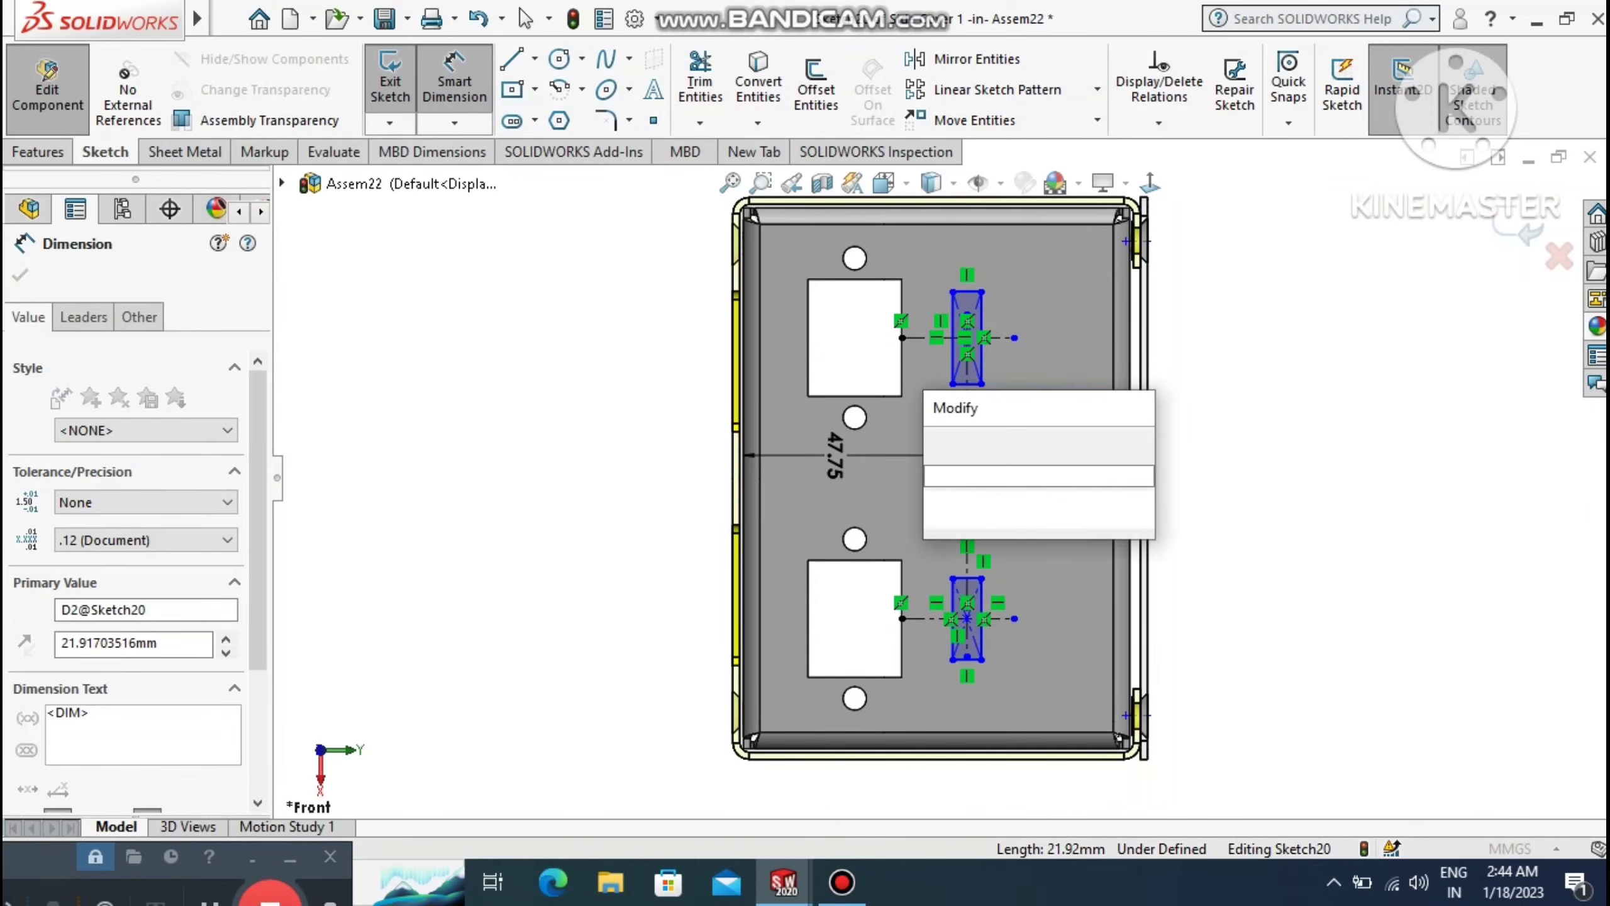
type("15")
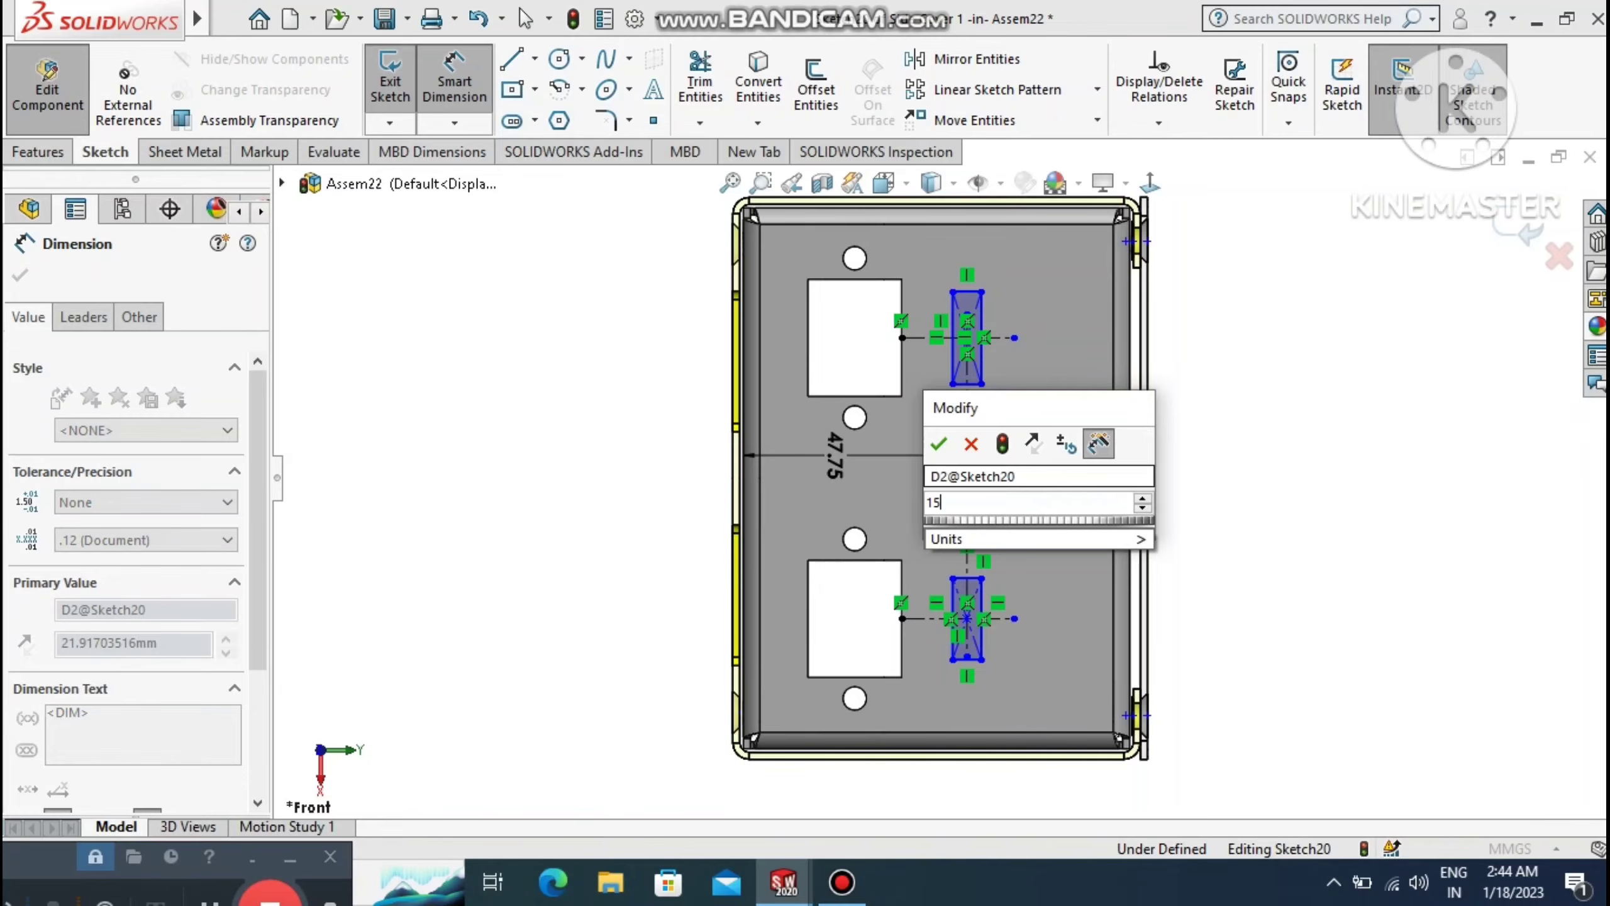
key("Escape")
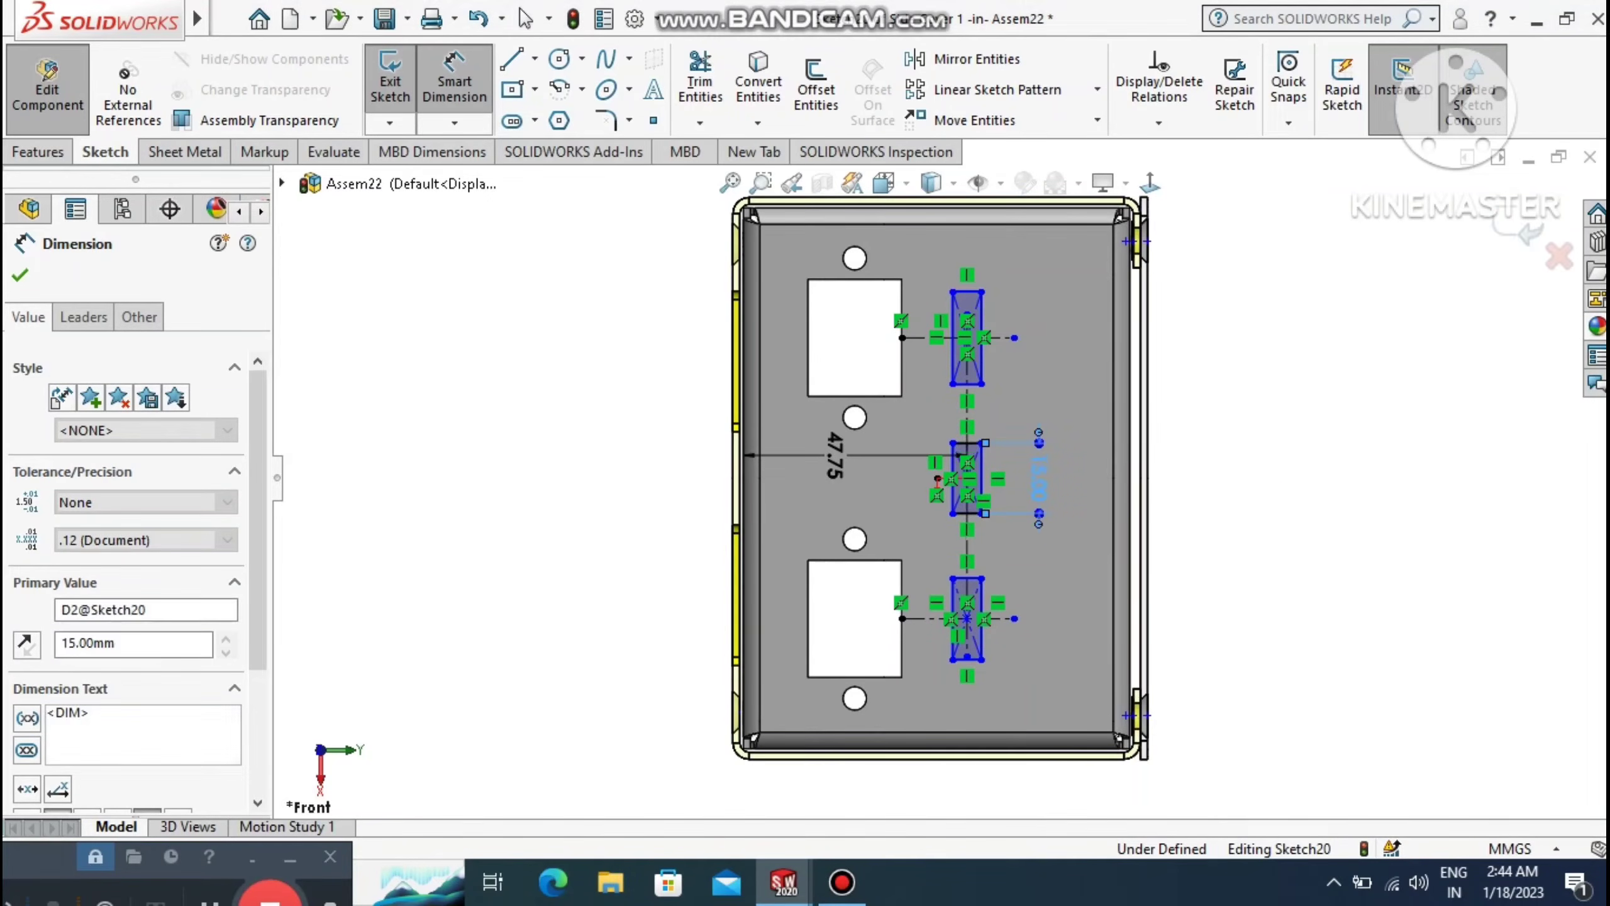
key("Escape")
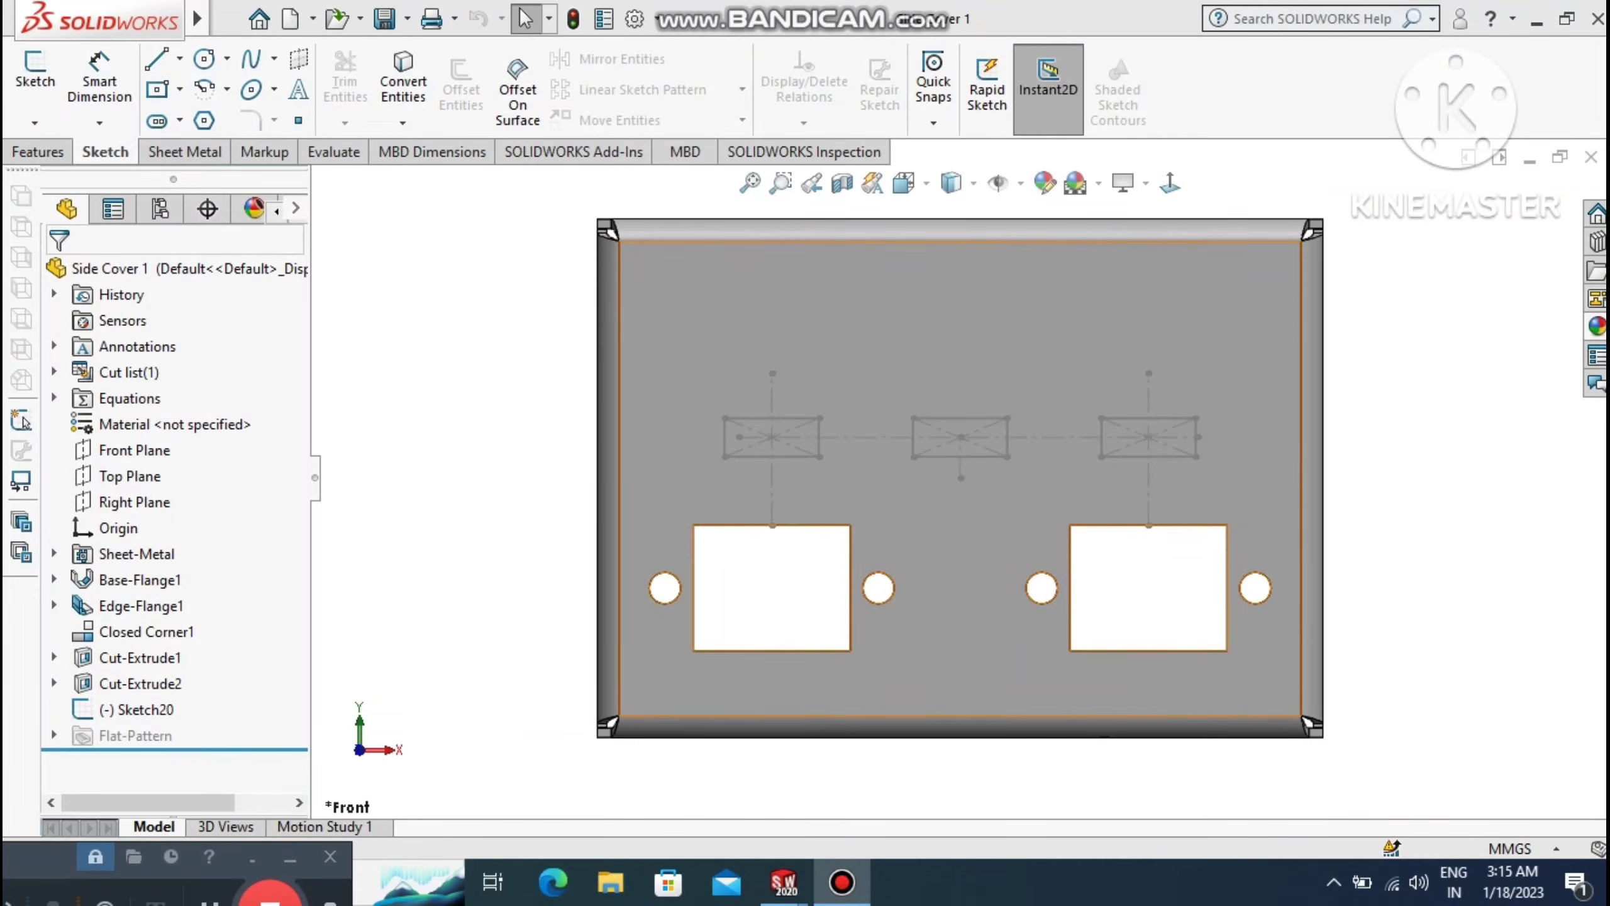
Open the three-rectangle sketch of the Side Cover 1 part for editing, viewed normal to its sketch plane.
right_click(122, 710)
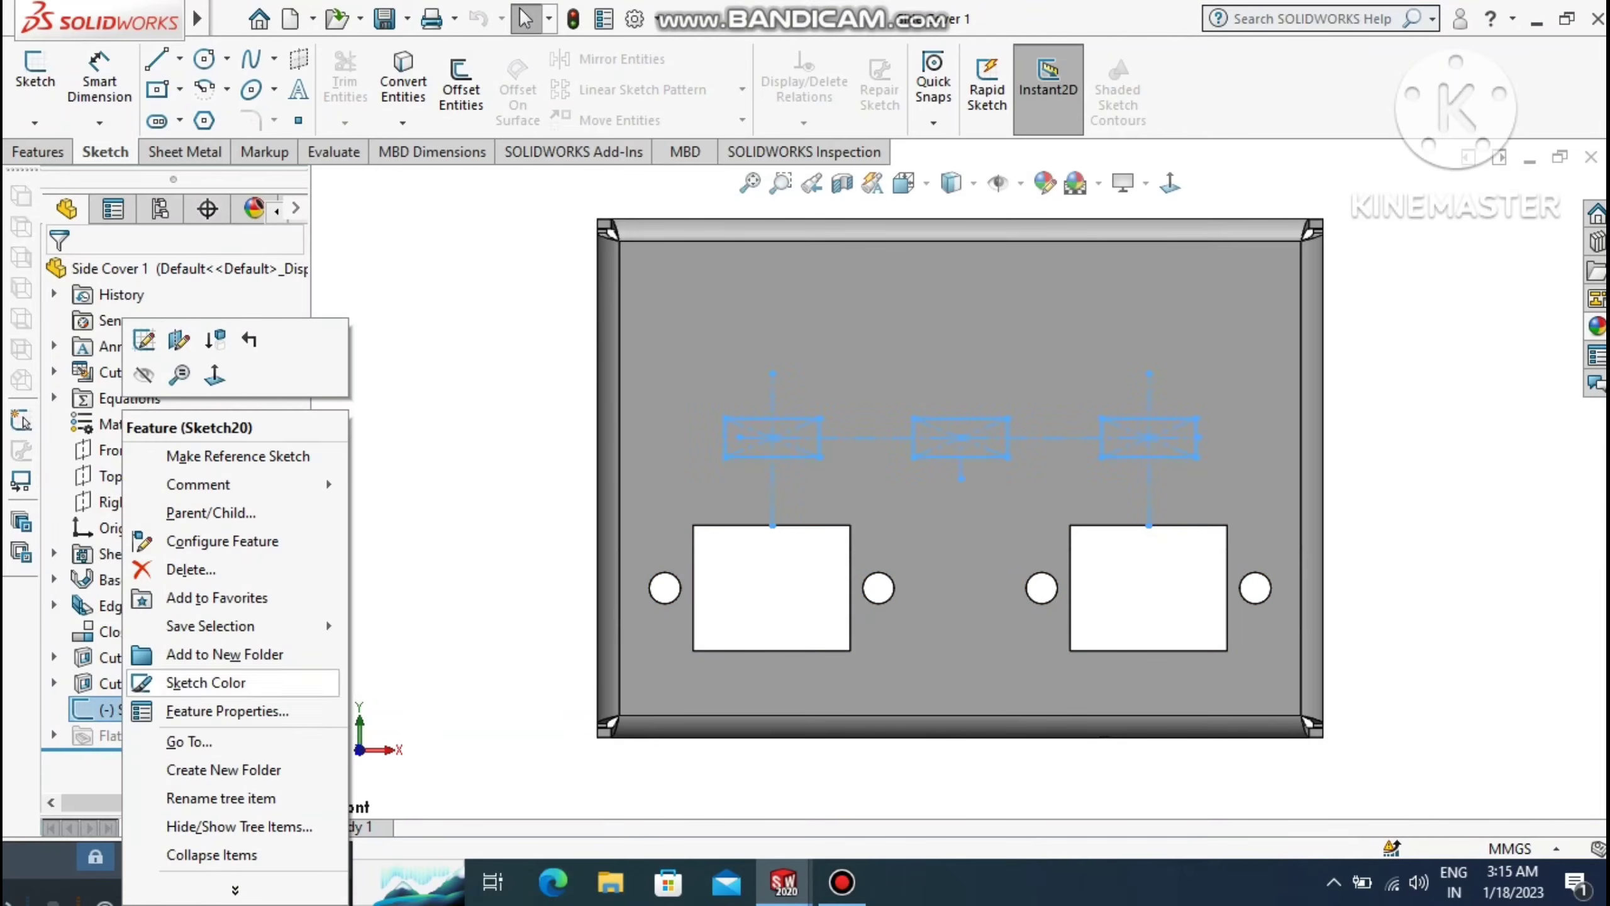
left_click(179, 341)
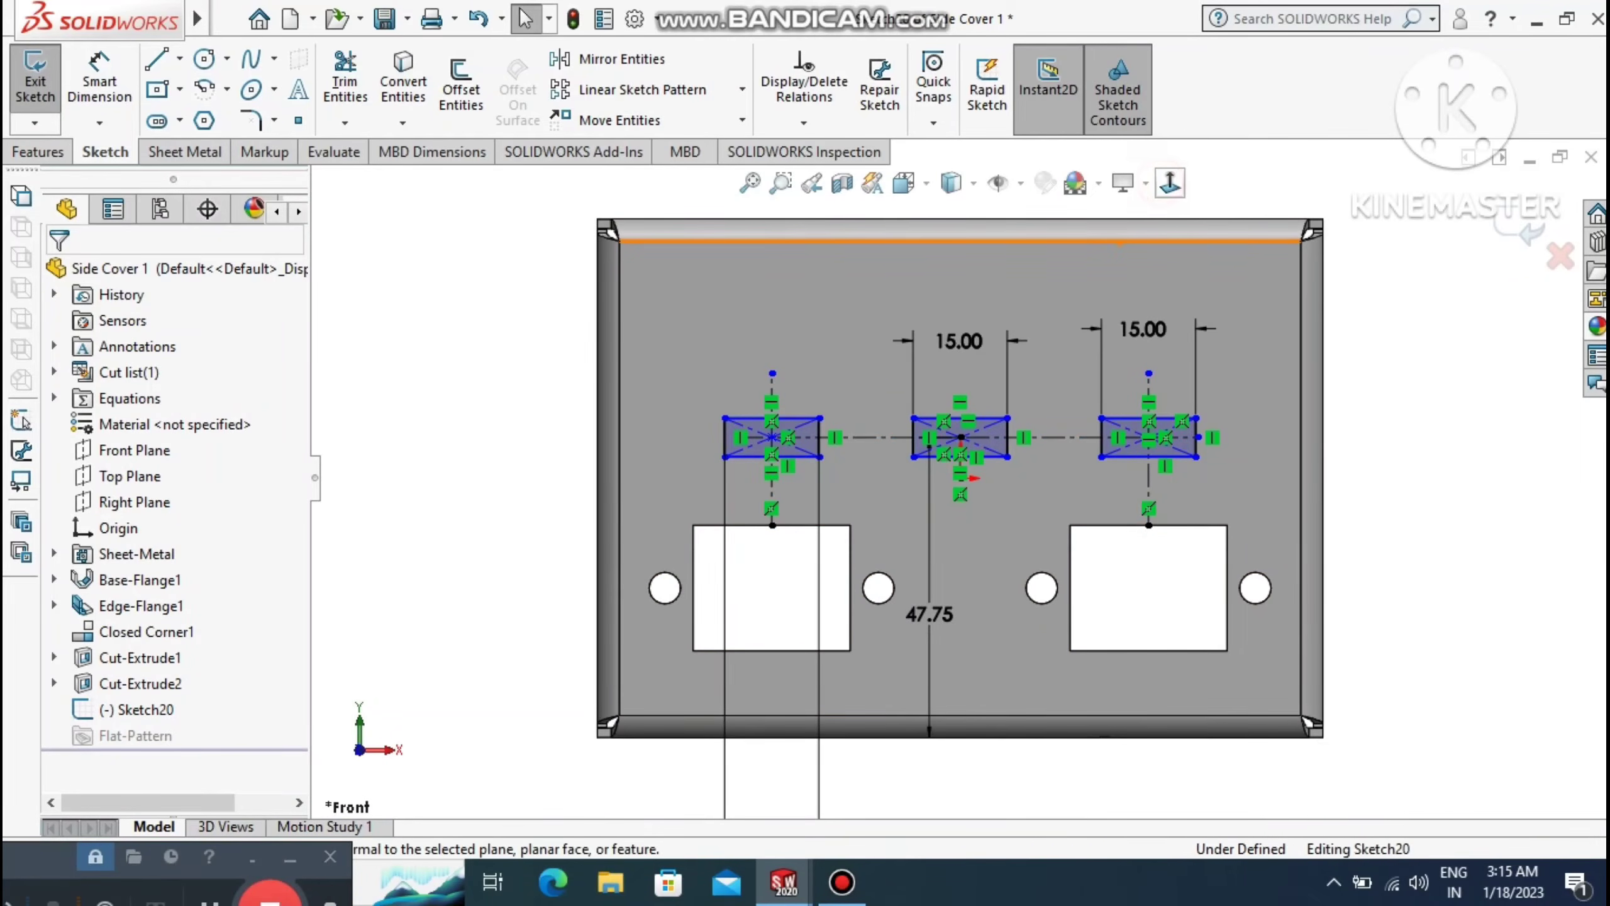
left_click(1170, 182)
left_click(1169, 183)
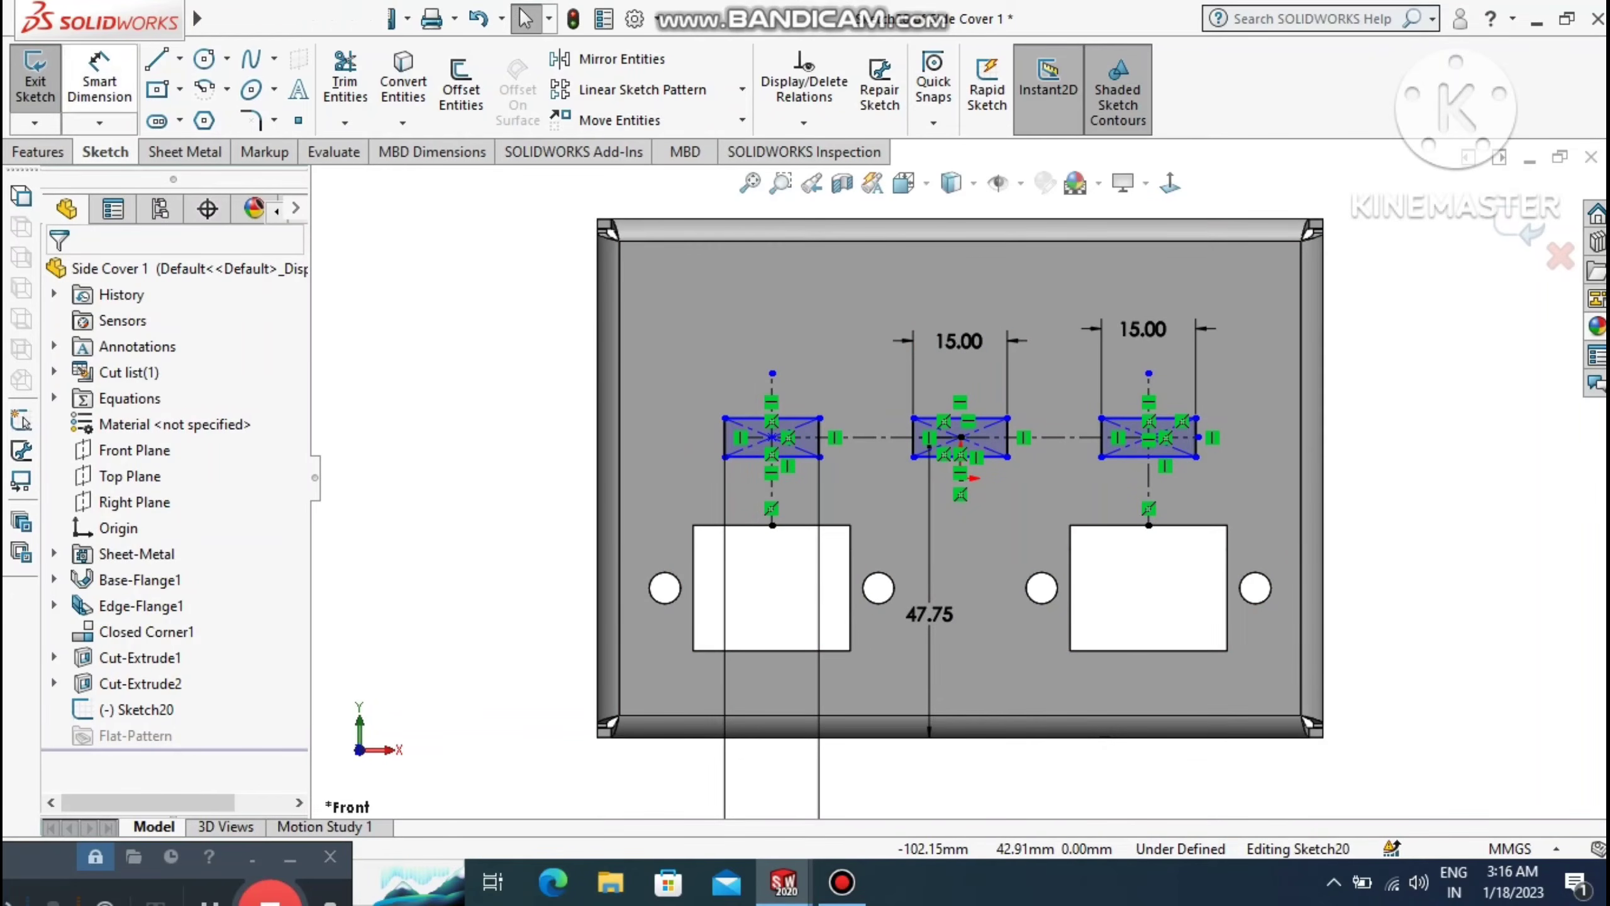
Dimension the short side of the rectangle above the left cutout between its two left corner points.
left_click(100, 79)
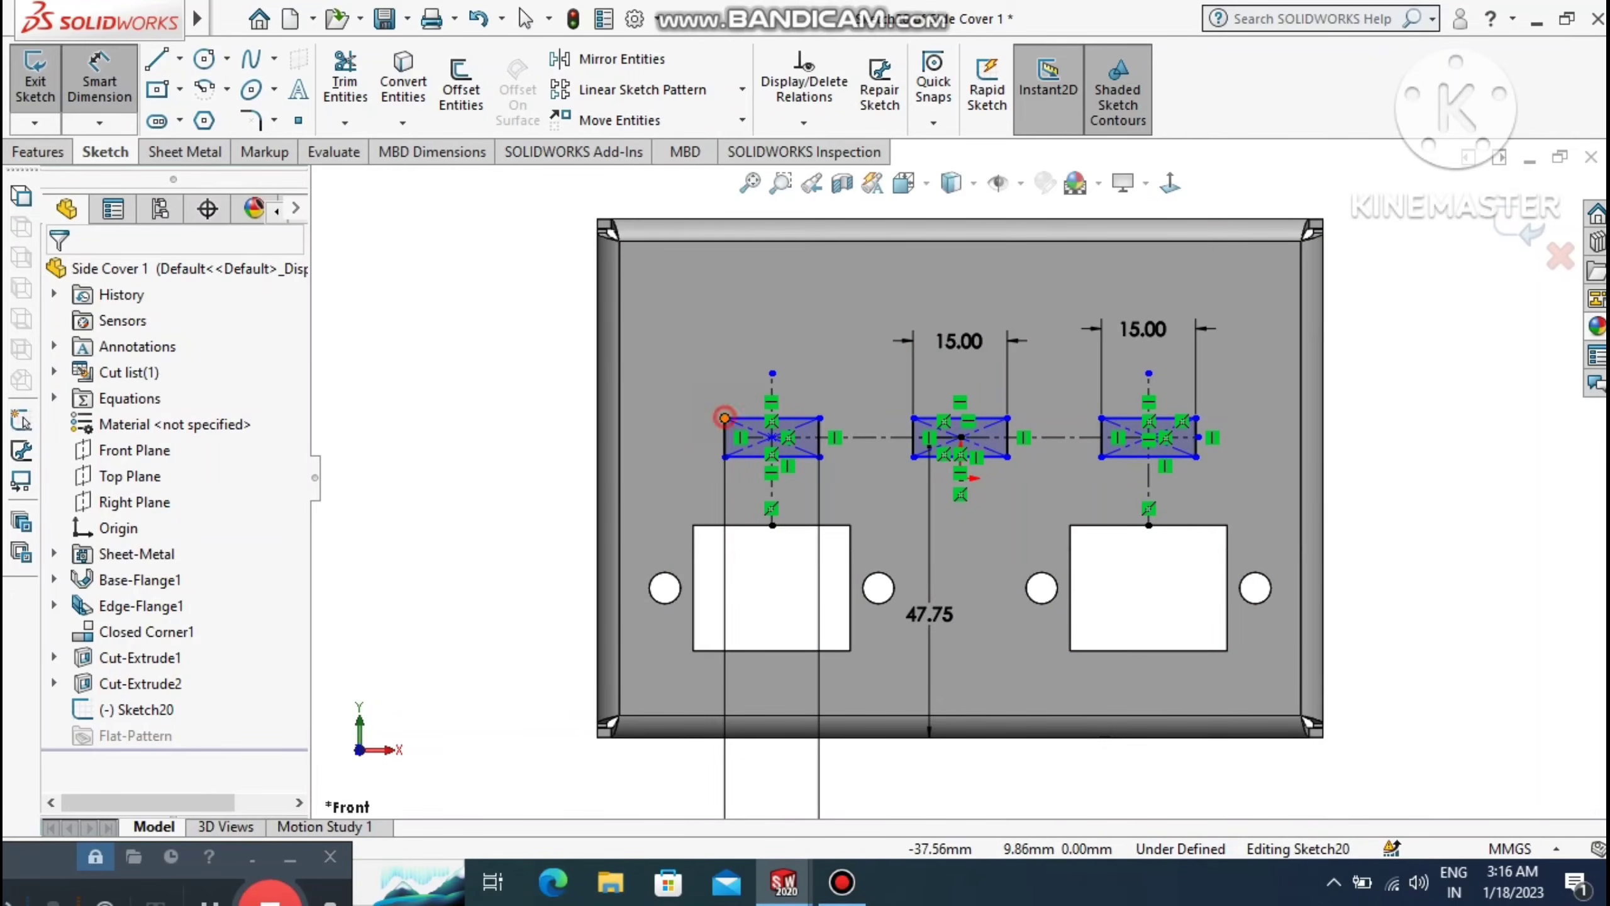
left_click(724, 418)
left_click(725, 457)
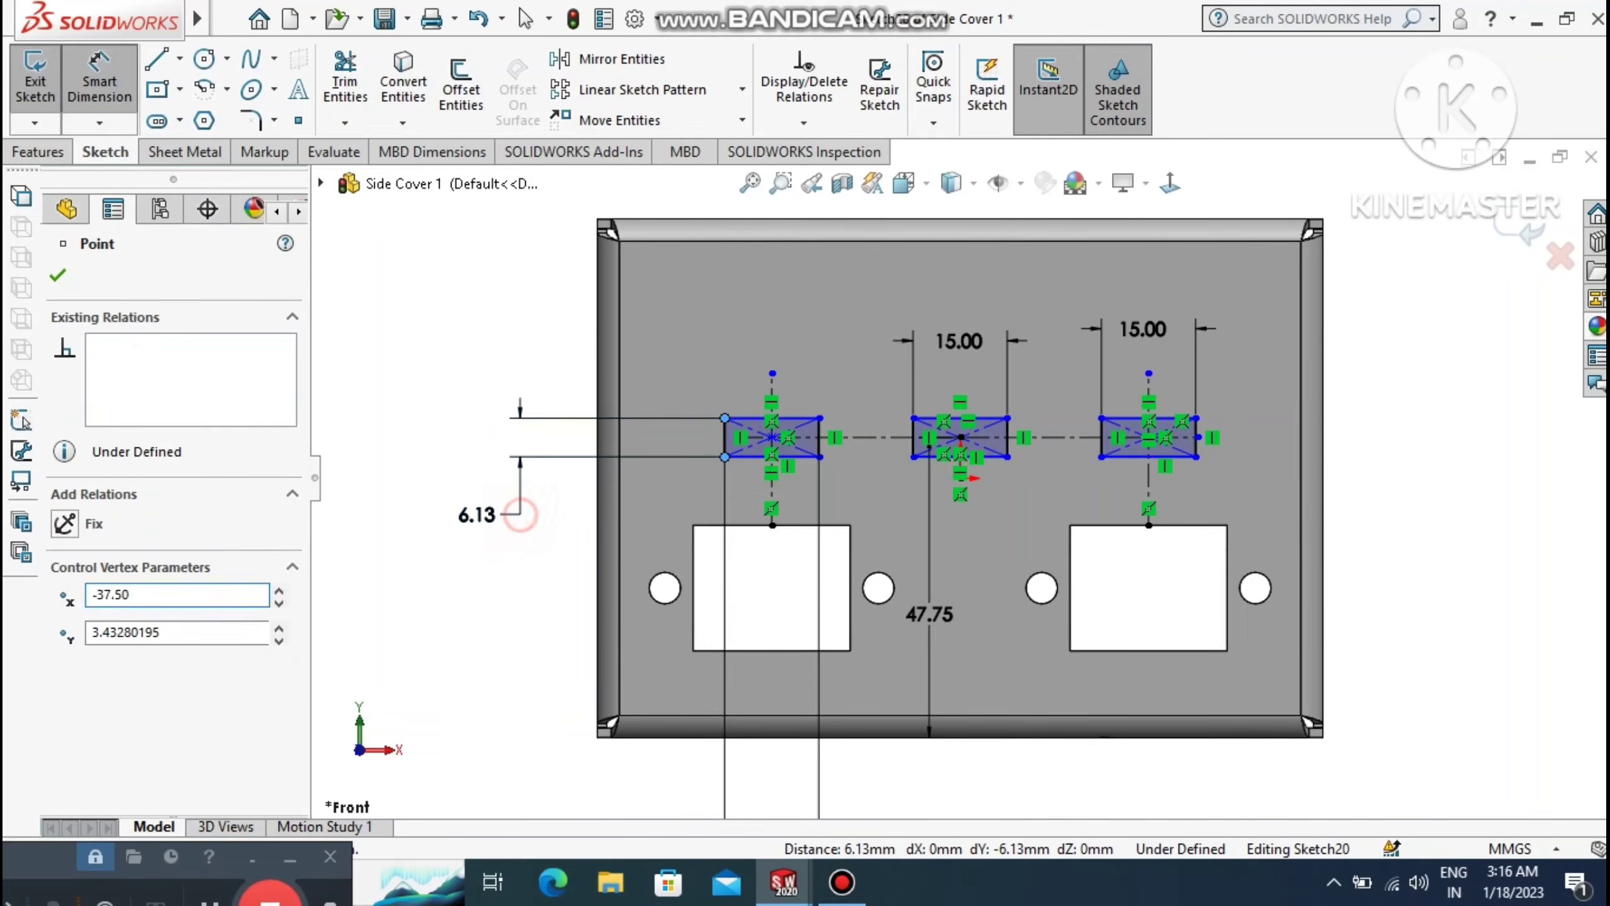
Dimension the height of the left small rectangle as 6 mm.
left_click(519, 513)
type("6")
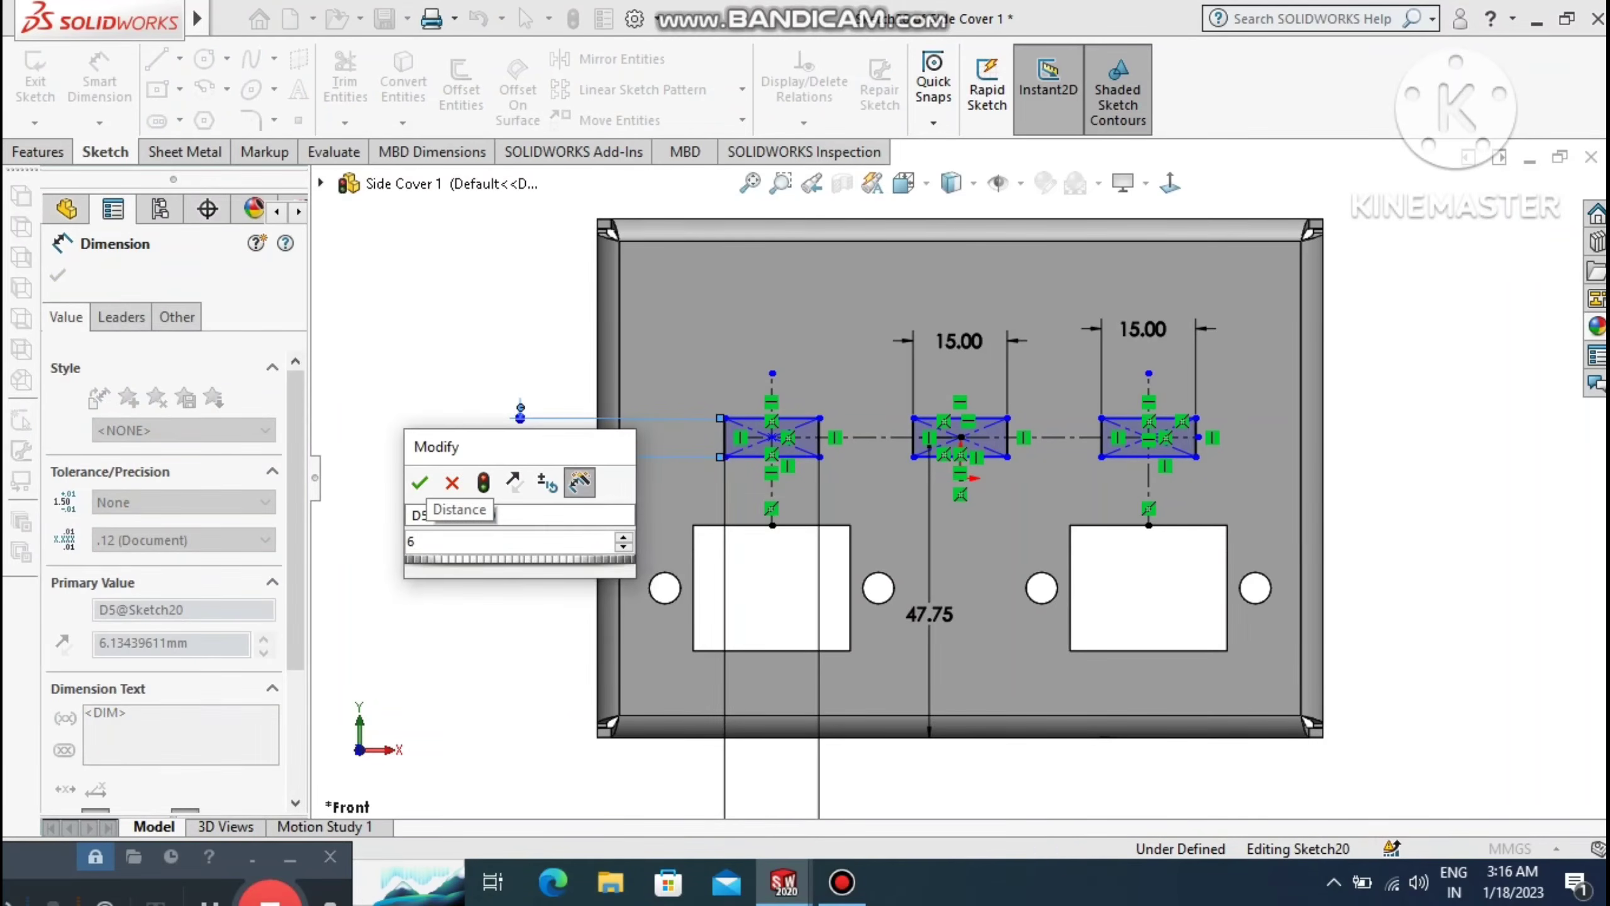
key("Return")
left_click(394, 358)
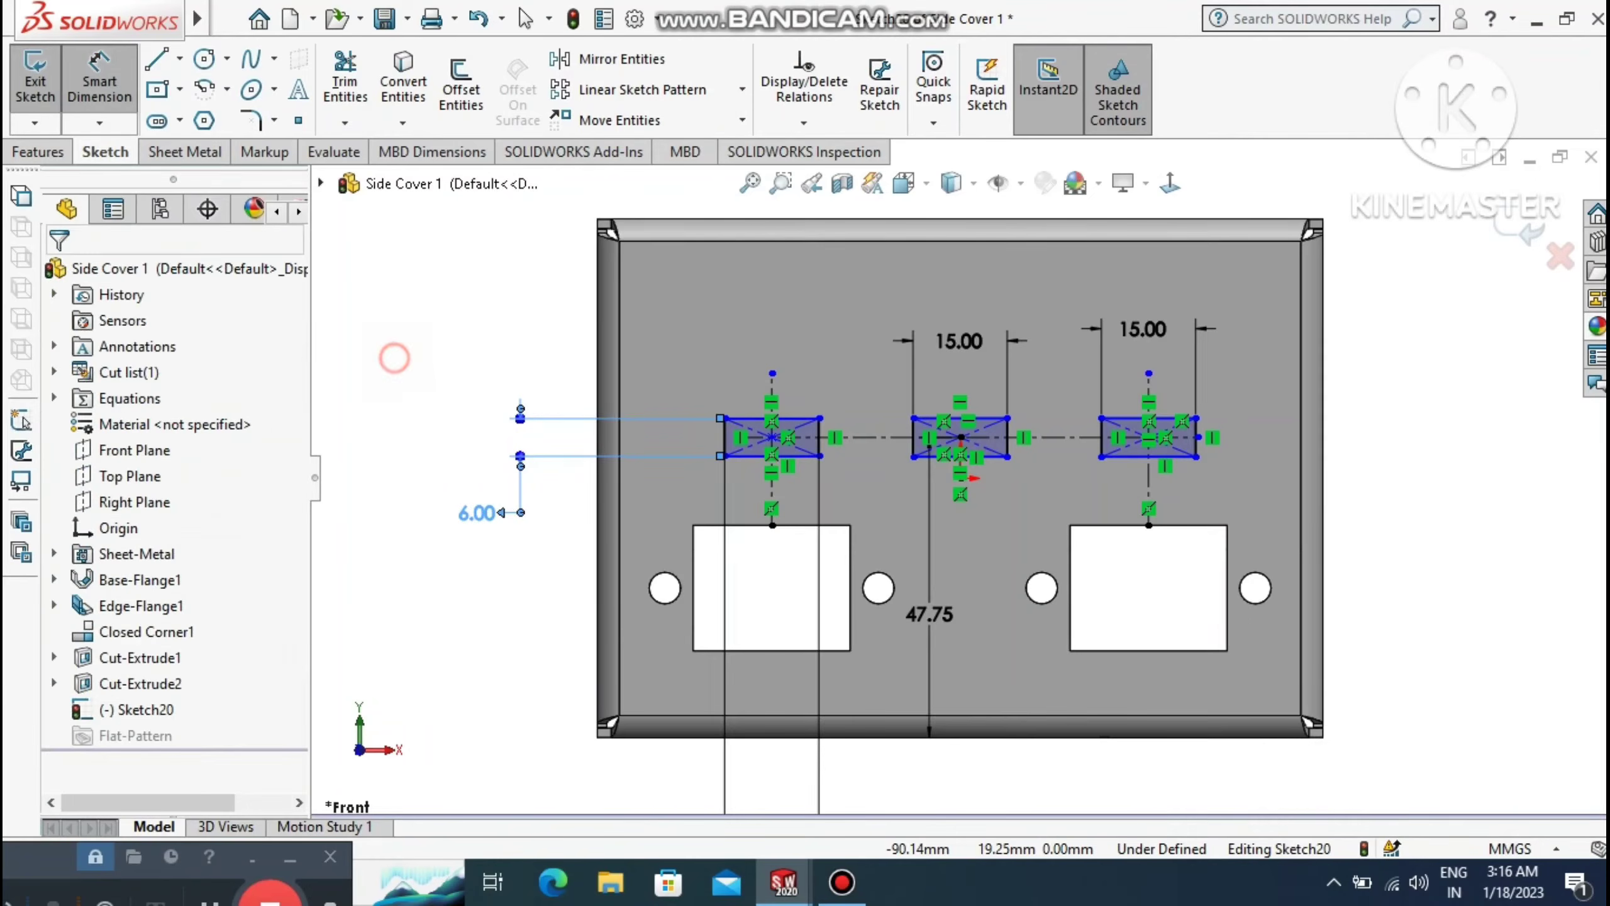
Dimension the height of the middle small rectangle as 6 mm.
left_click(913, 418)
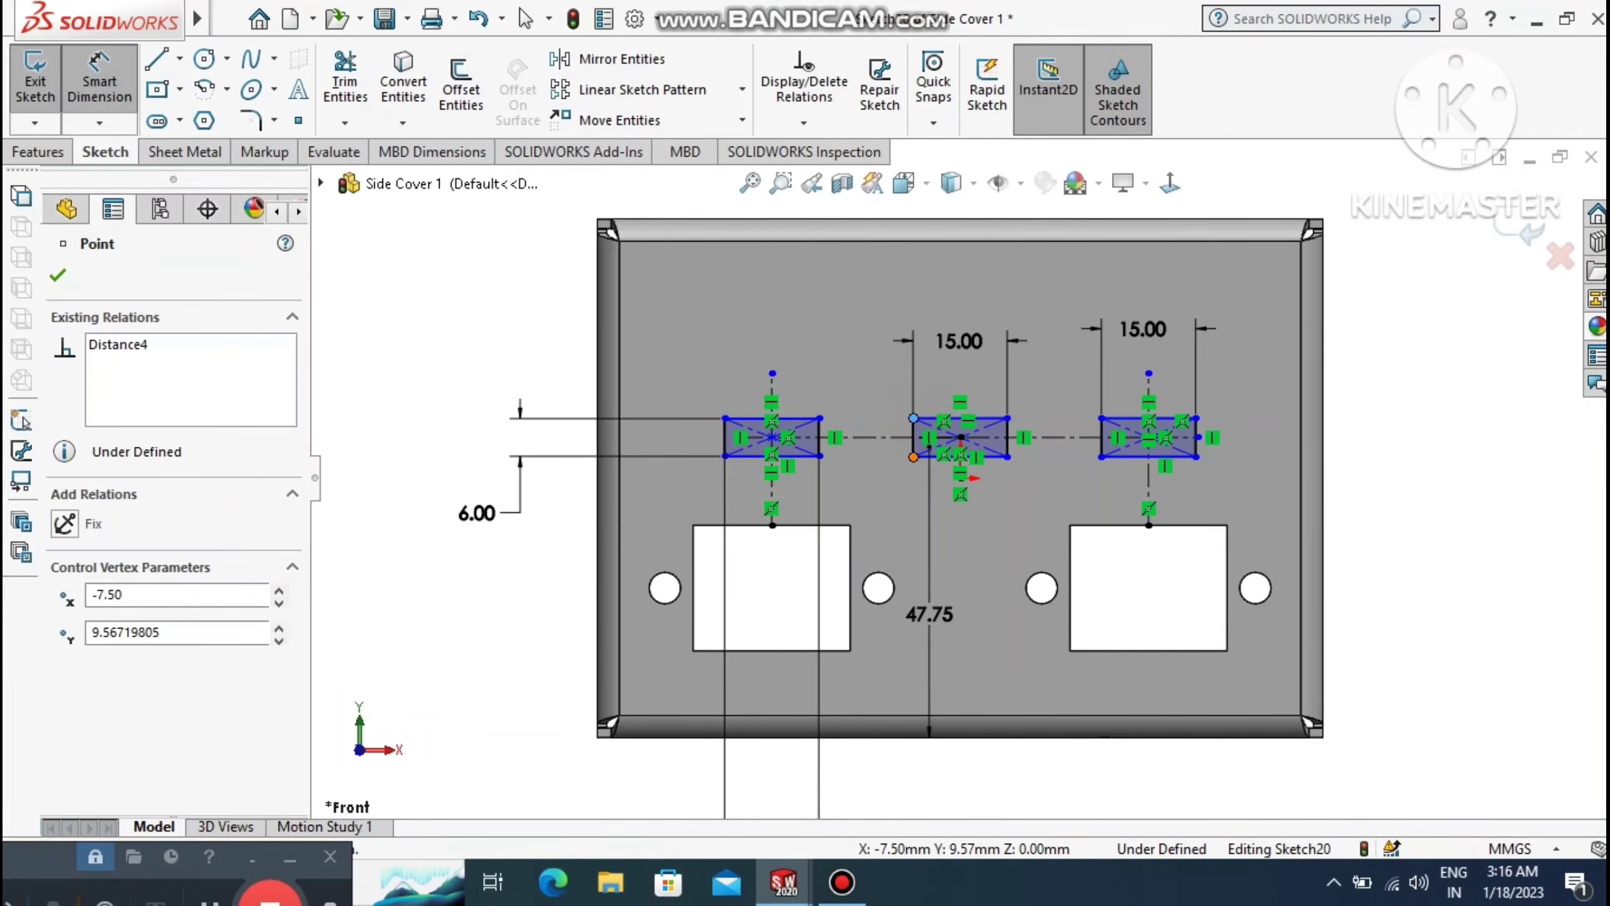
left_click(913, 457)
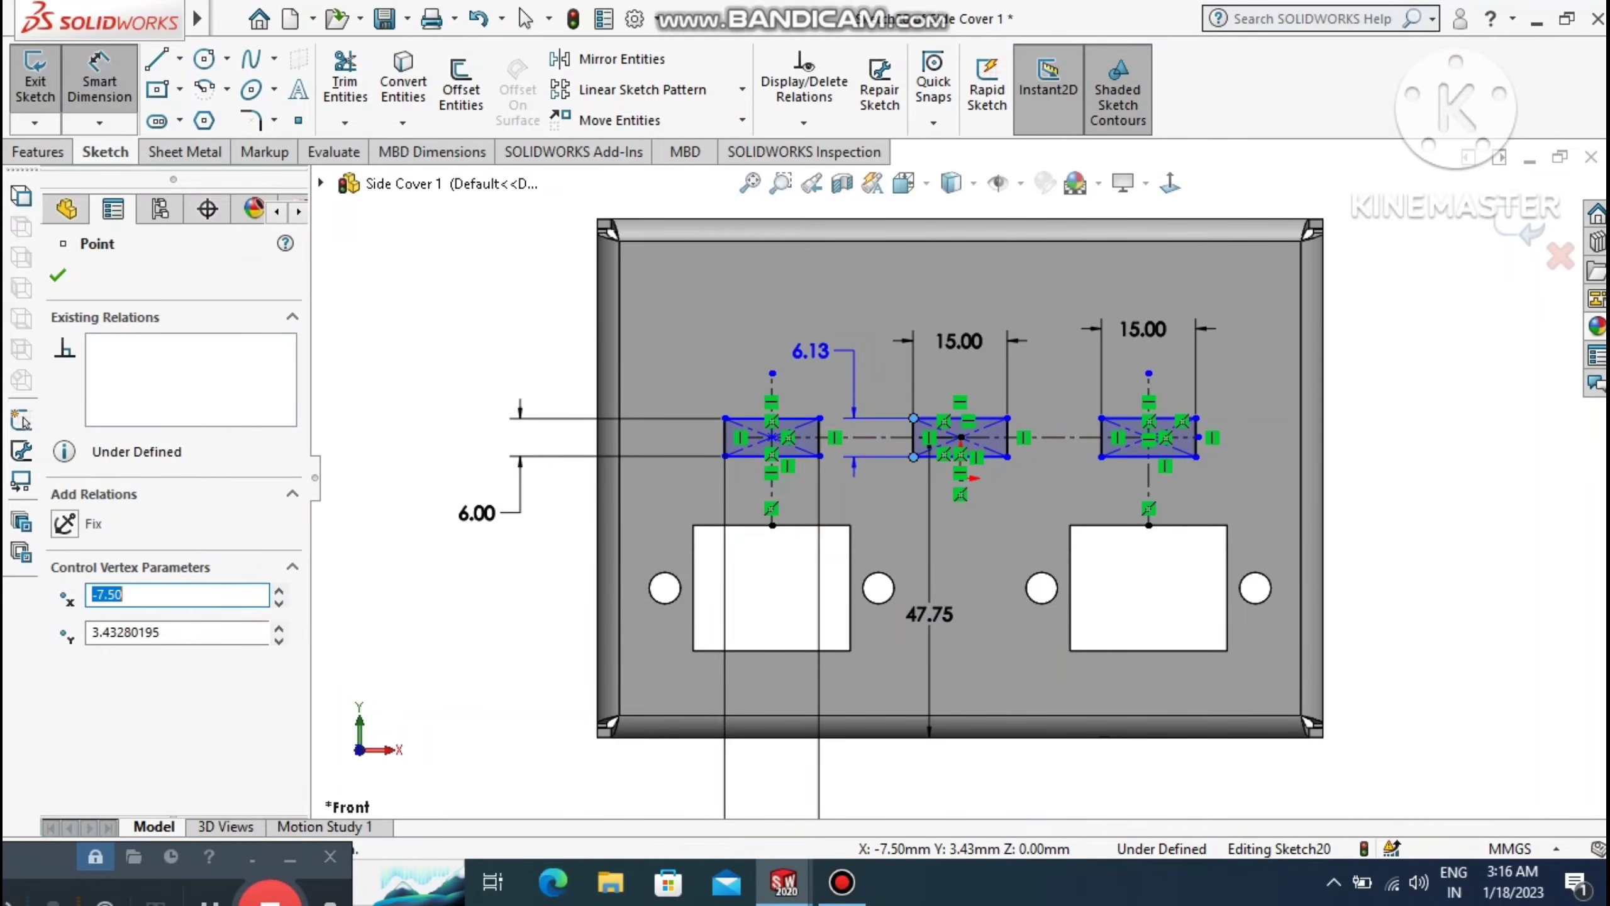
left_click(854, 351)
type("6")
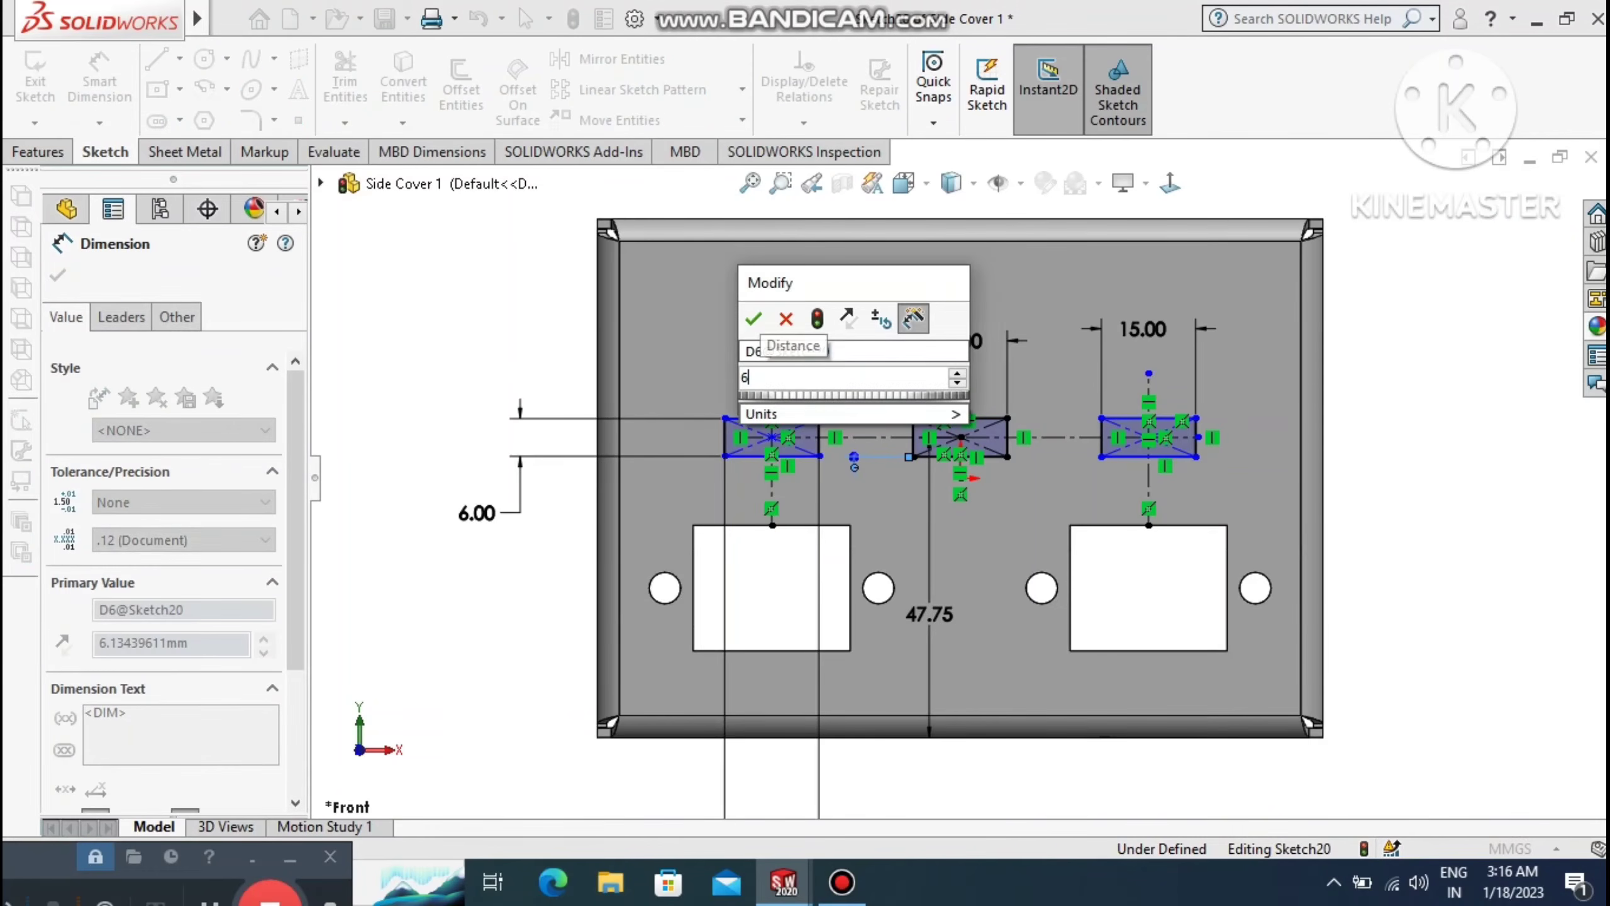
key("Return")
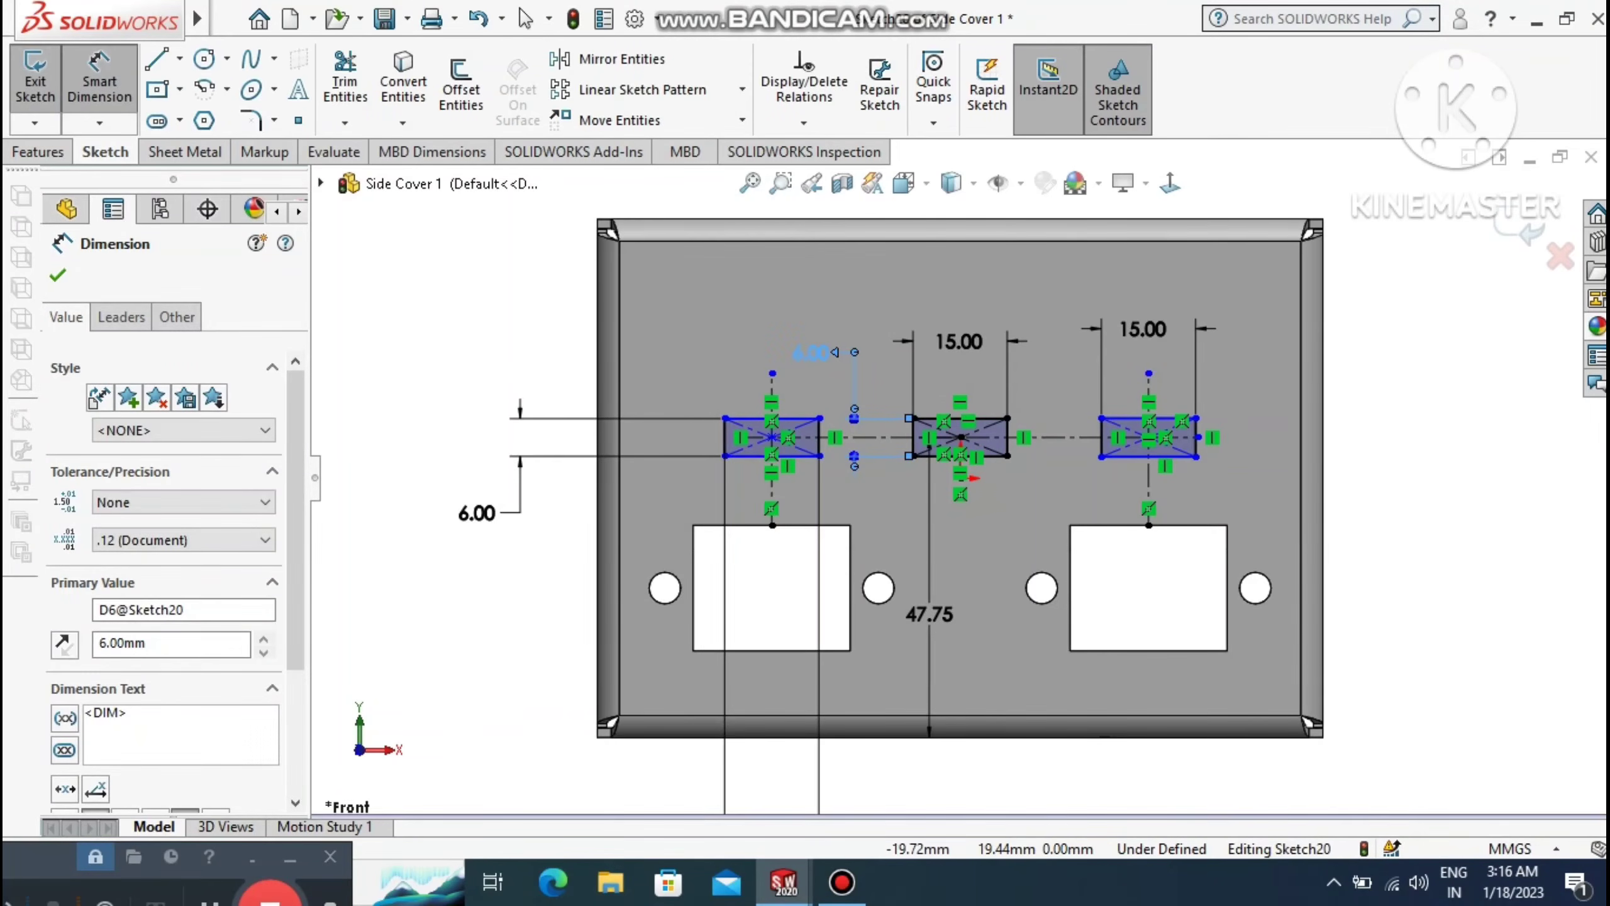
left_click(1473, 482)
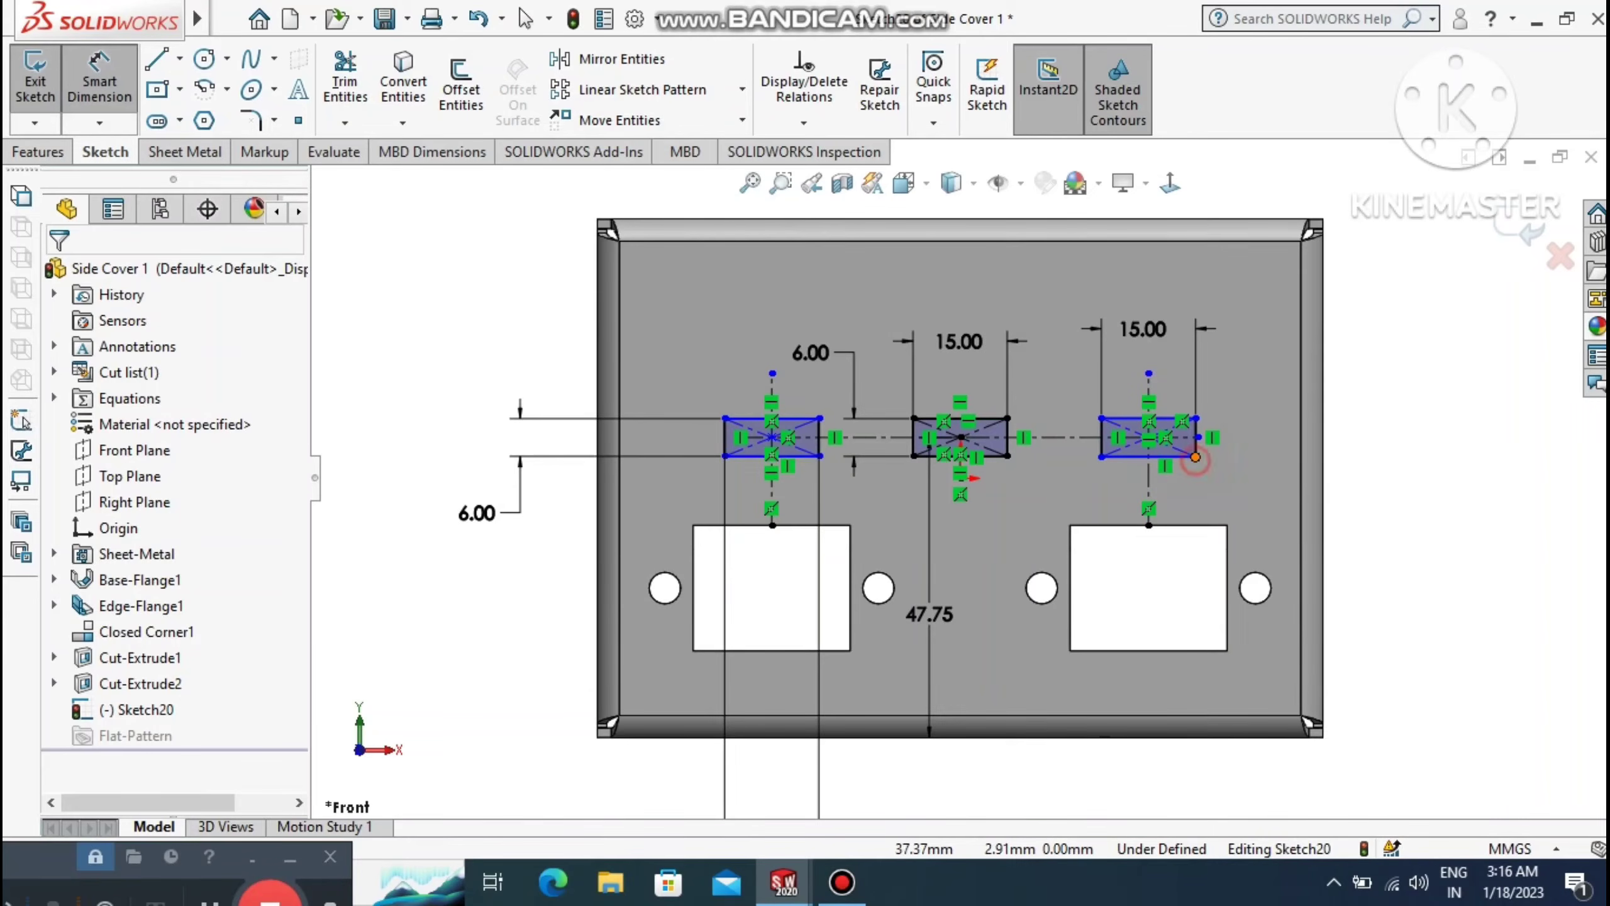
Dimension the height of the right small rectangle as 6 mm and finish dimensioning.
left_click(1195, 457)
left_click(1195, 418)
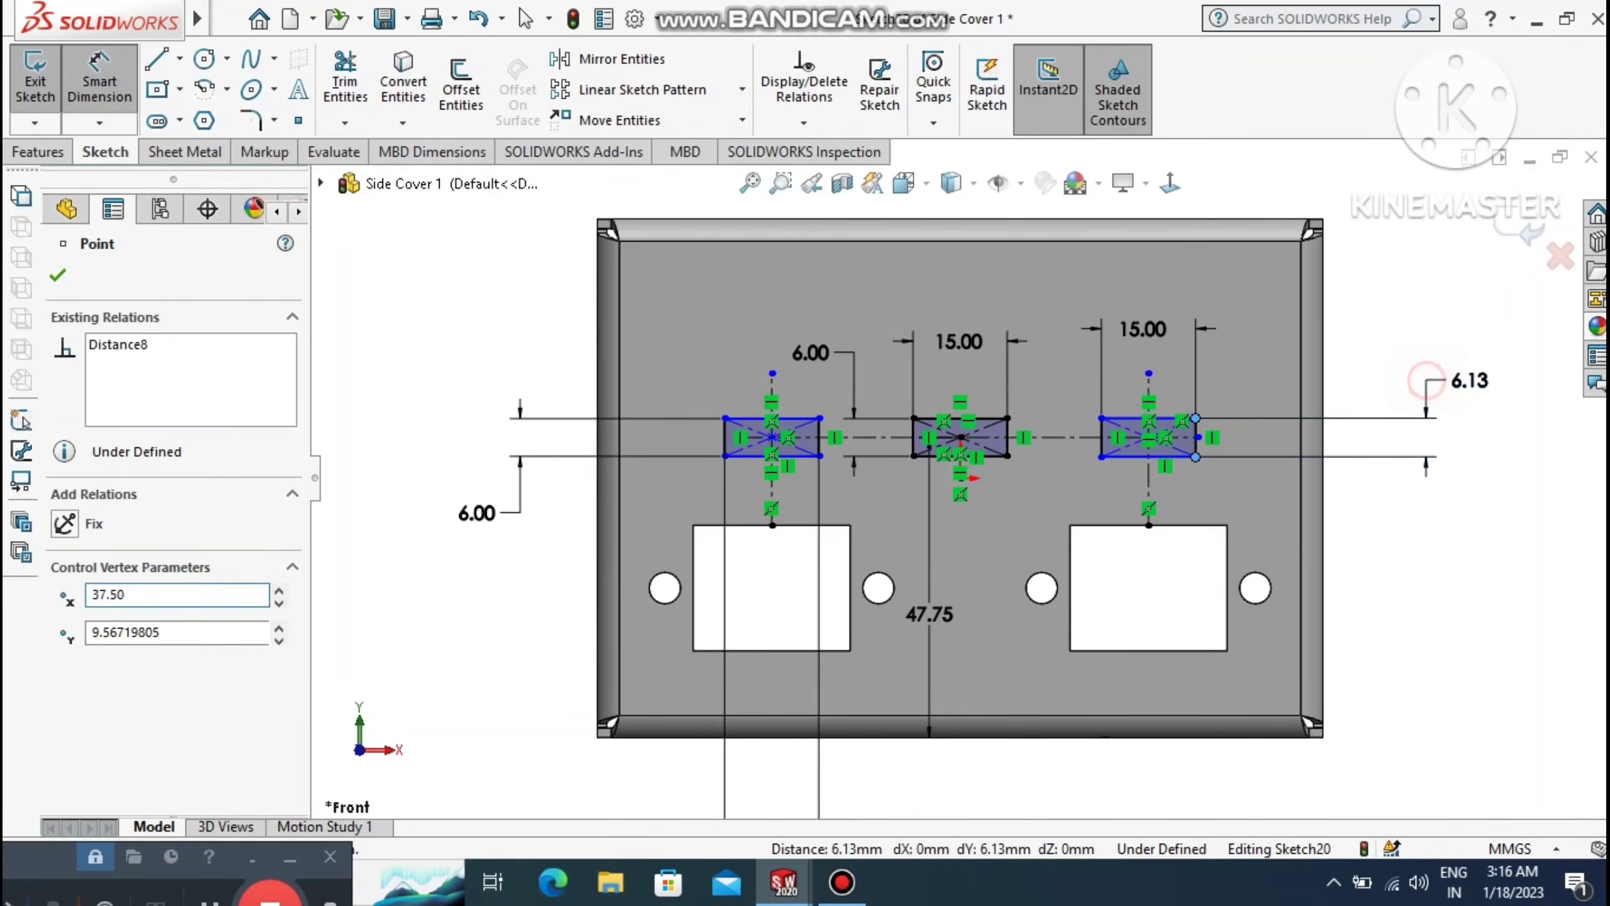
left_click(1427, 380)
key("Return")
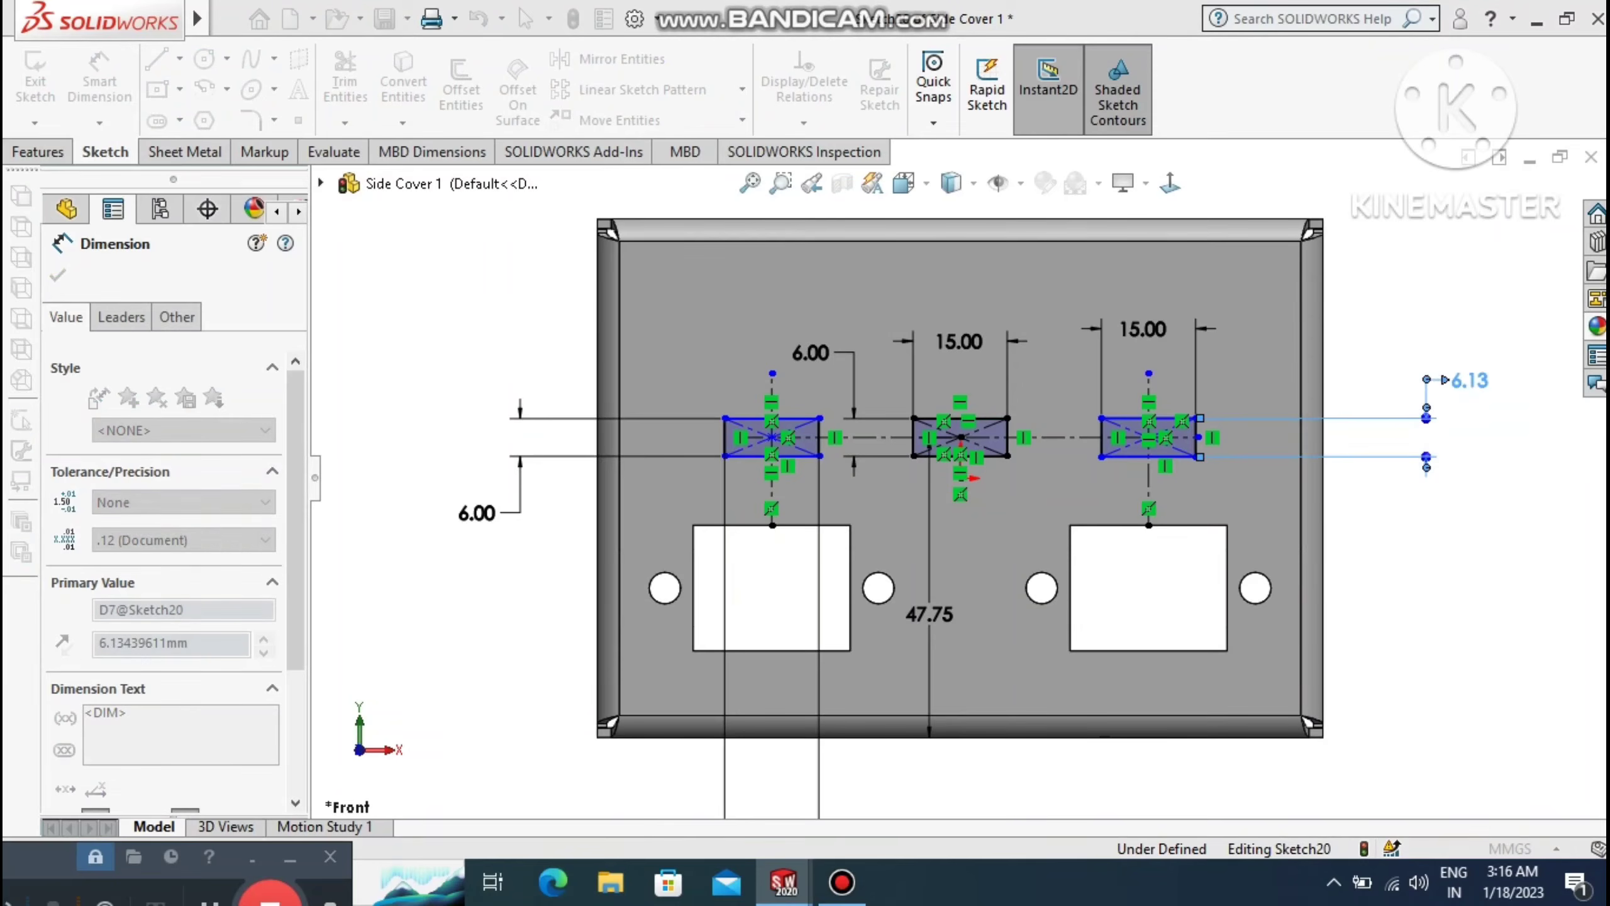
type("6")
key("Return")
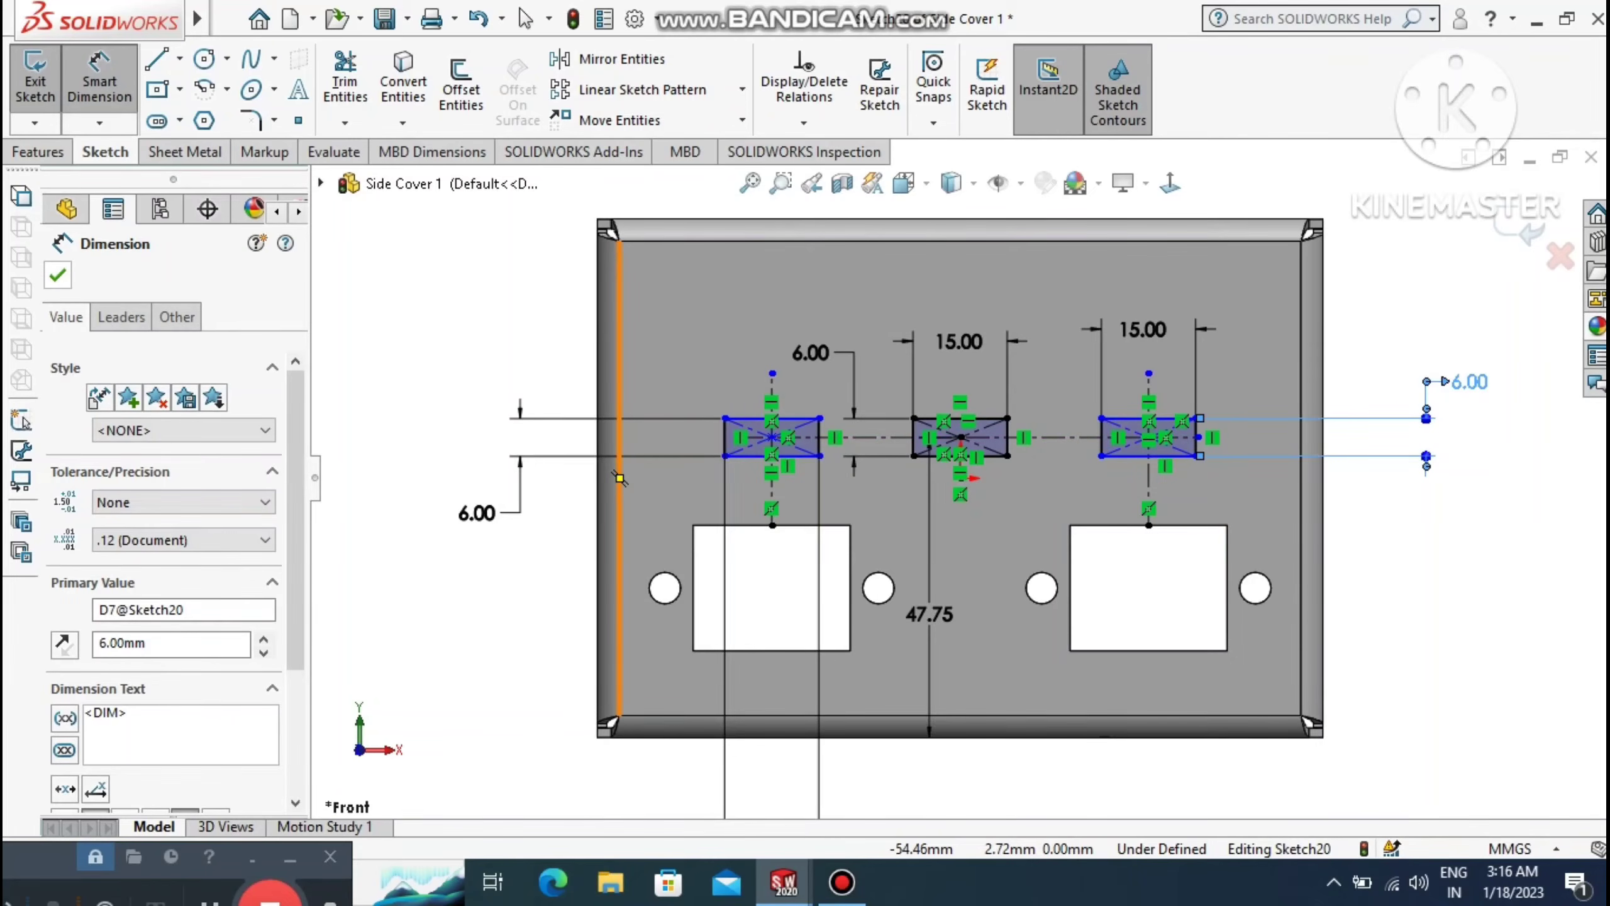
key("Escape")
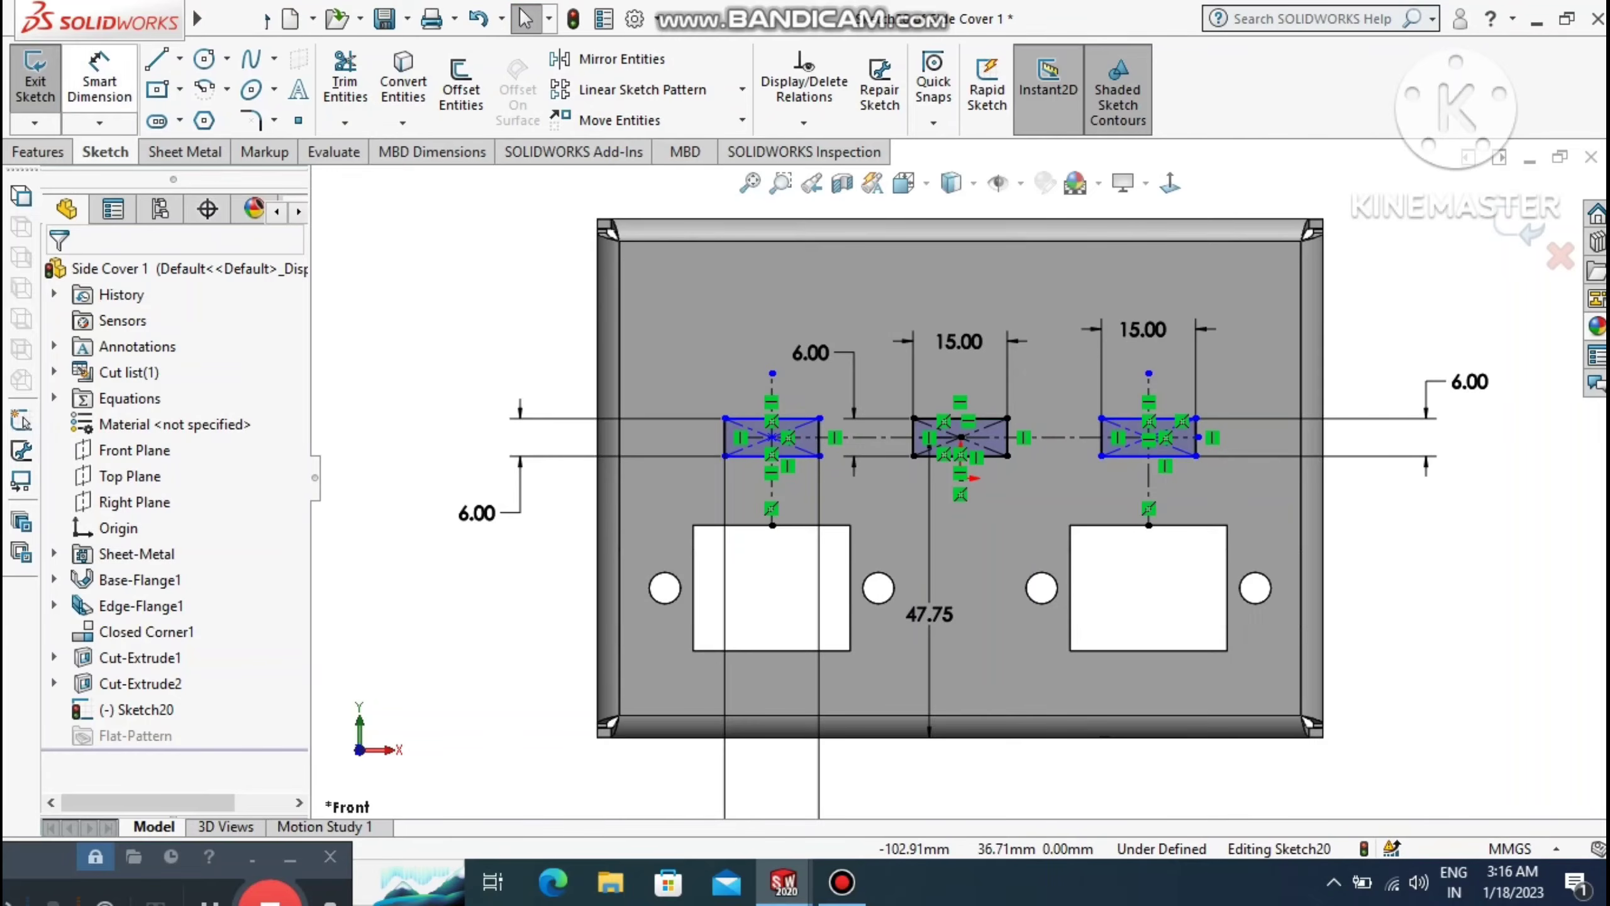
Cut the three small rectangles through the sheet with a blind Extruded Cut linked to the thickness.
left_click(203, 151)
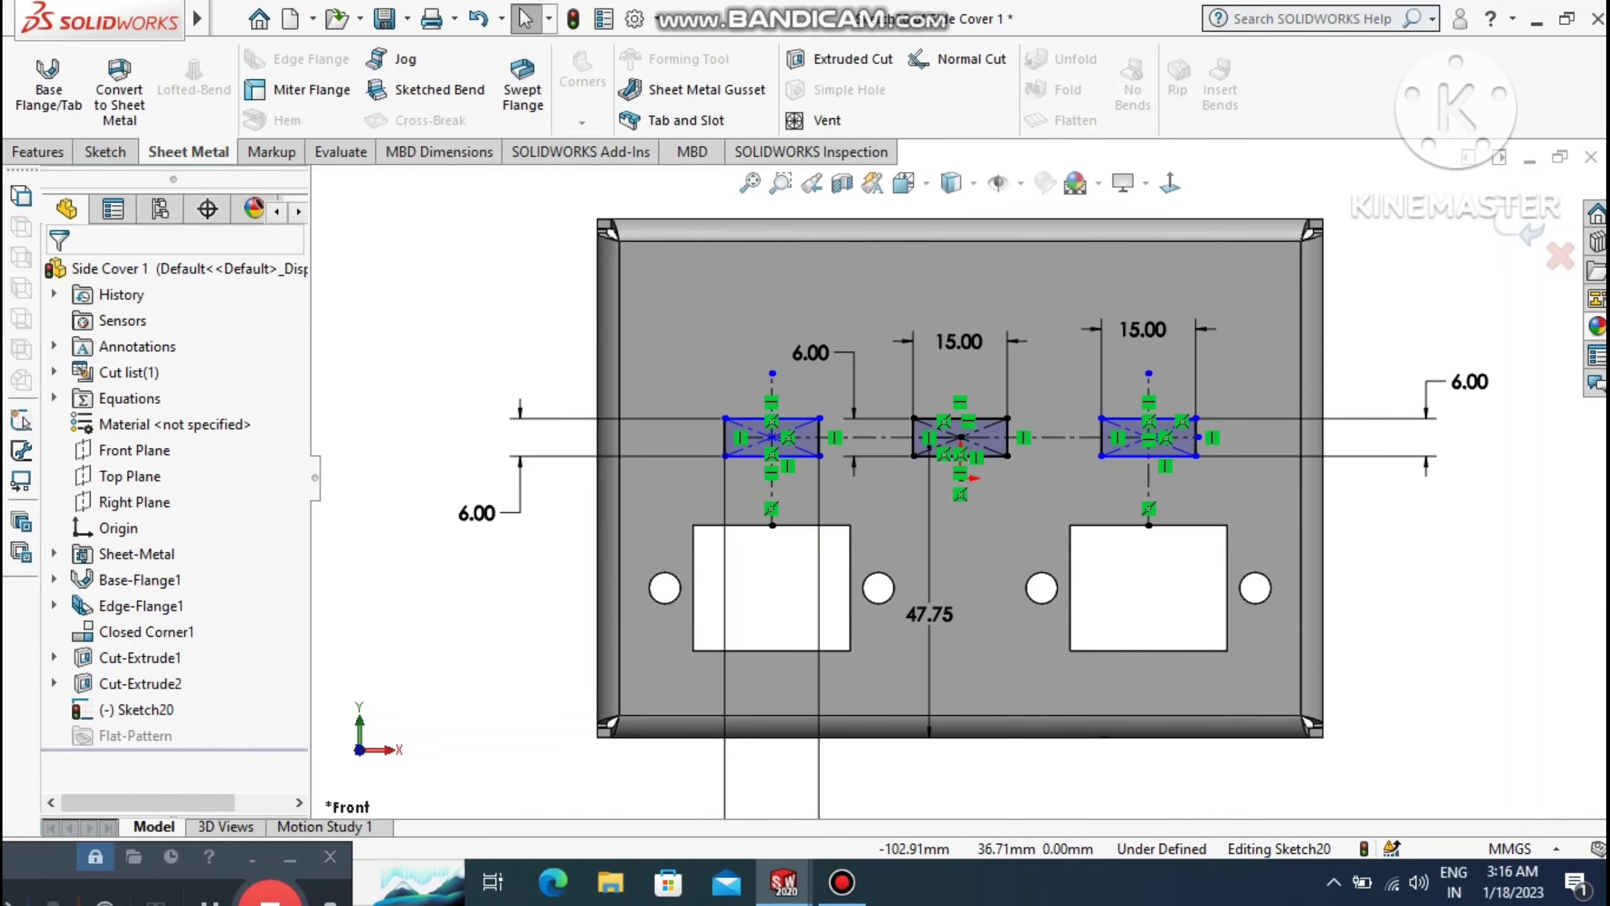
left_click(843, 59)
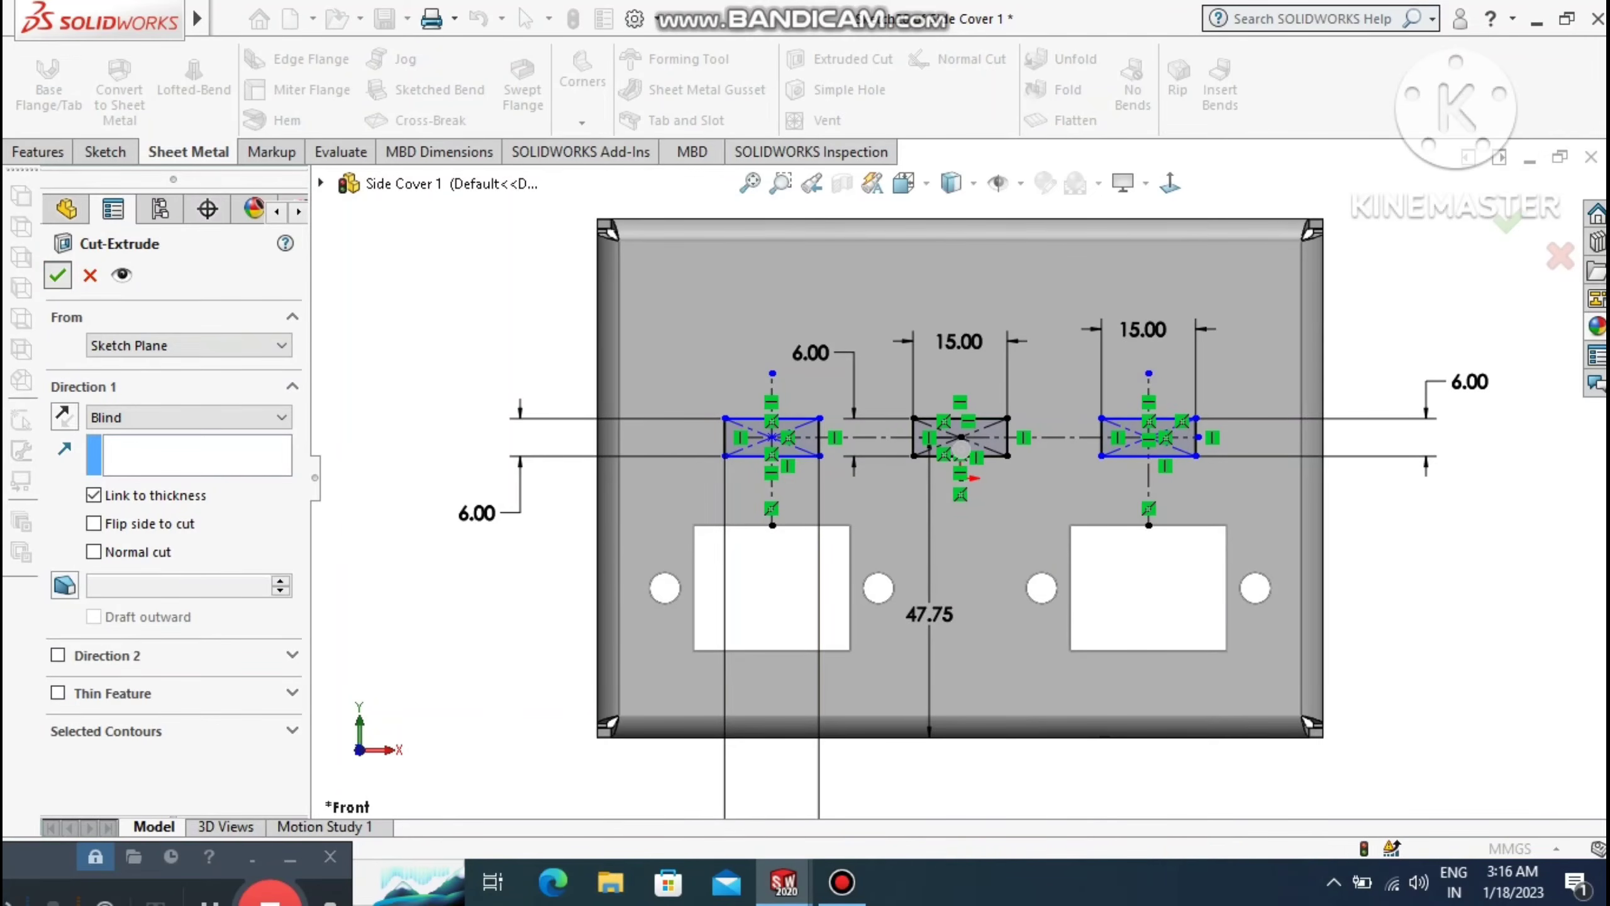
right_click(407, 571)
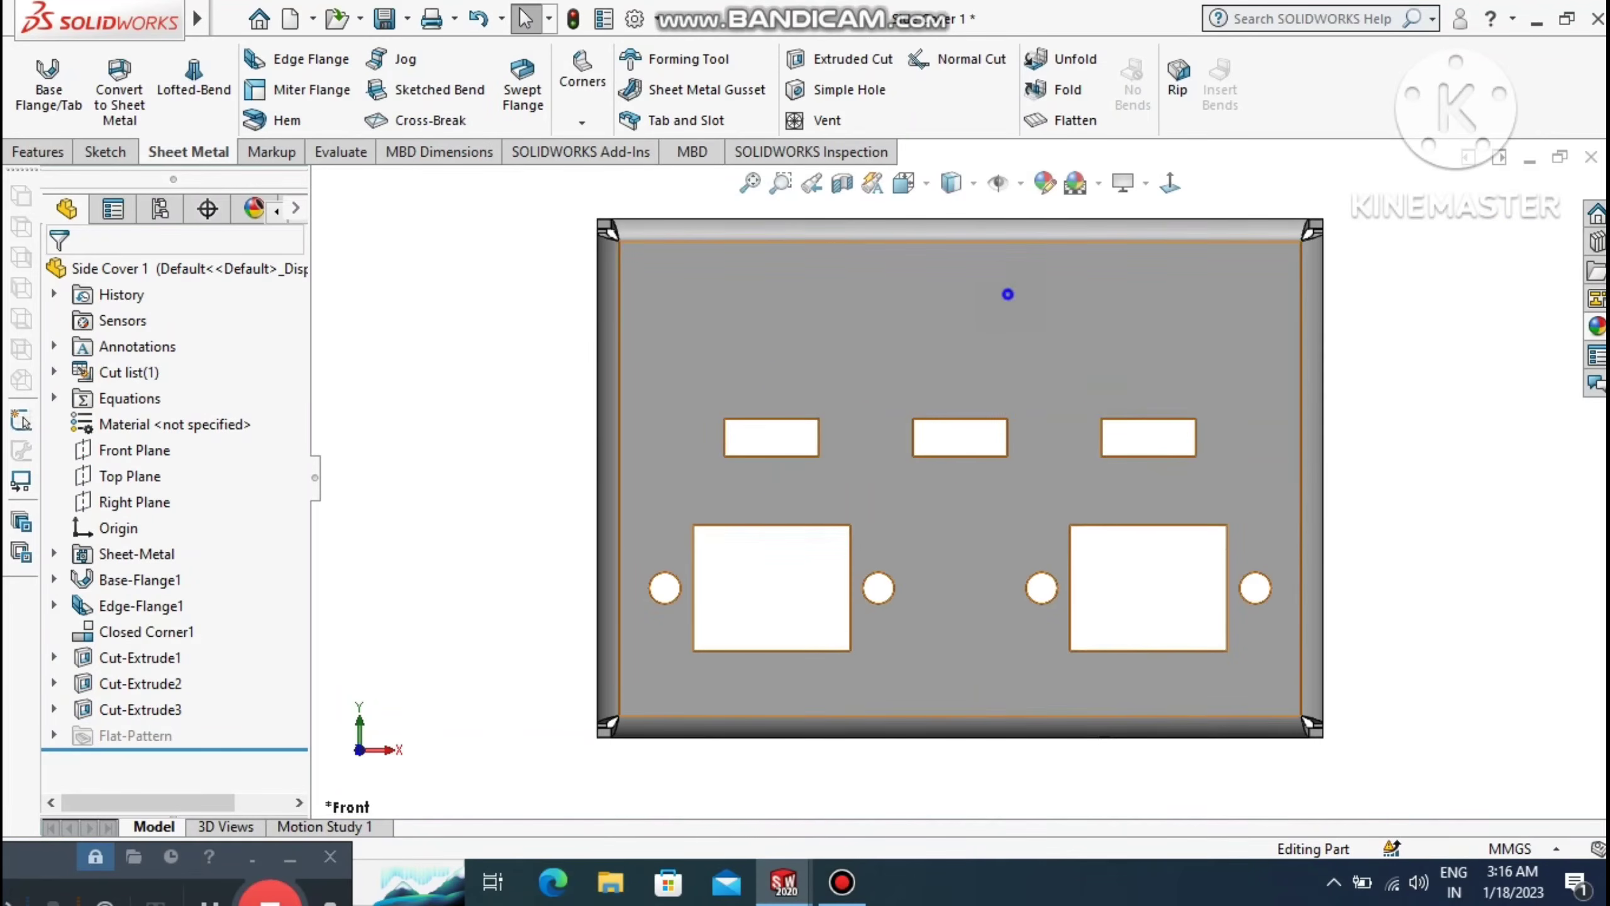
Start a sketch on the cover's front face and draw a vertical centerline from the origin to the cover's upper edge.
right_click(1008, 295)
left_click(1065, 253)
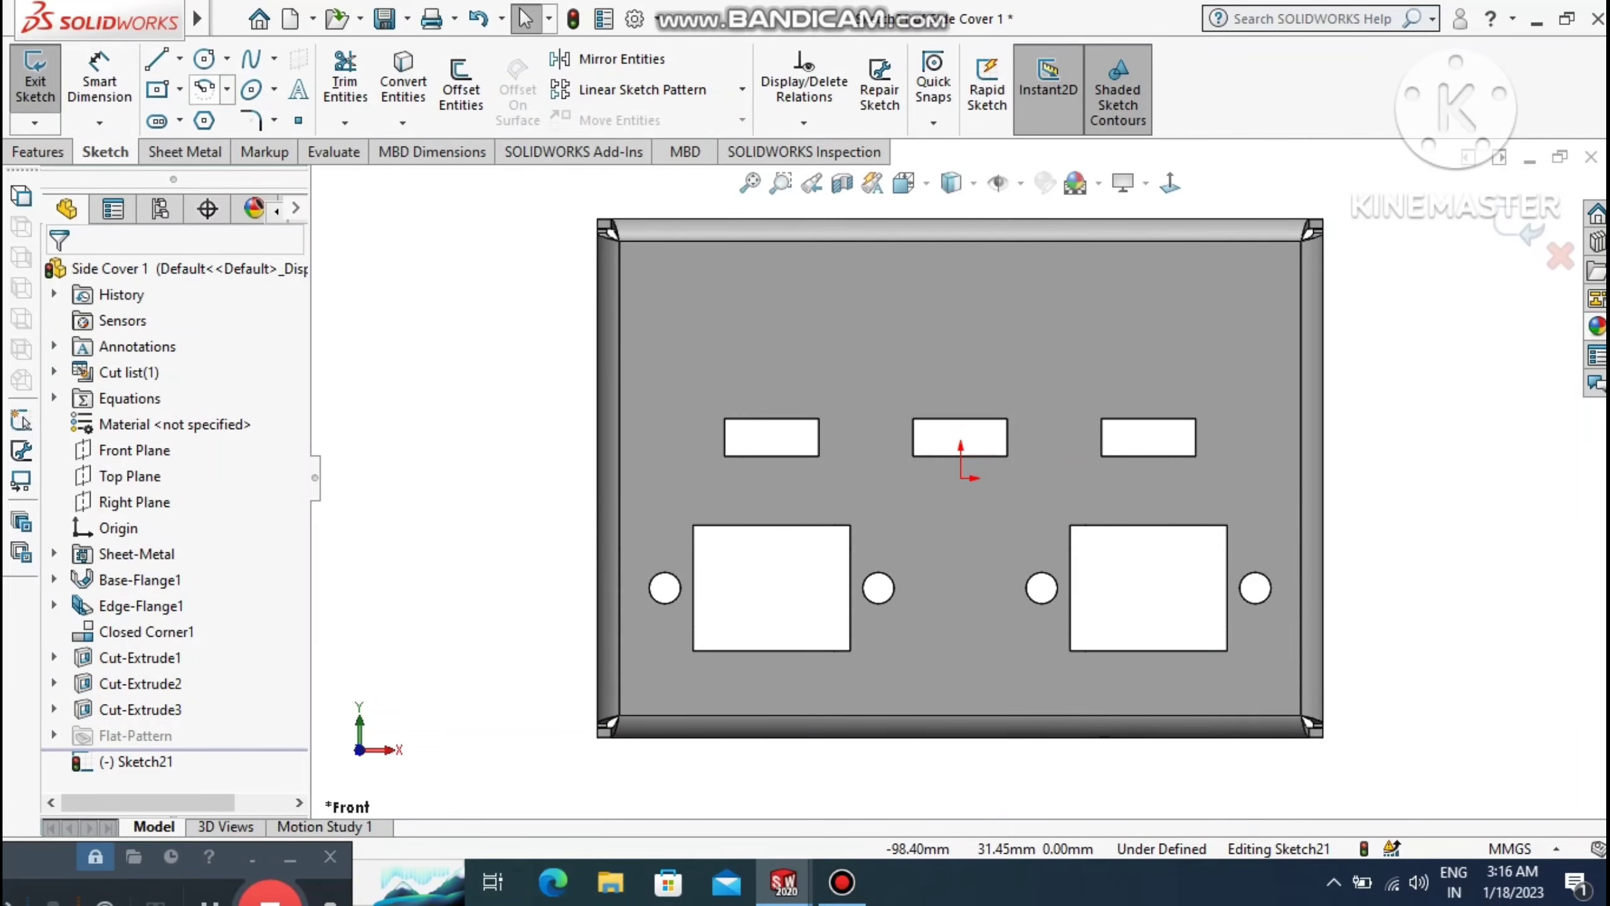
left_click(179, 58)
left_click(272, 119)
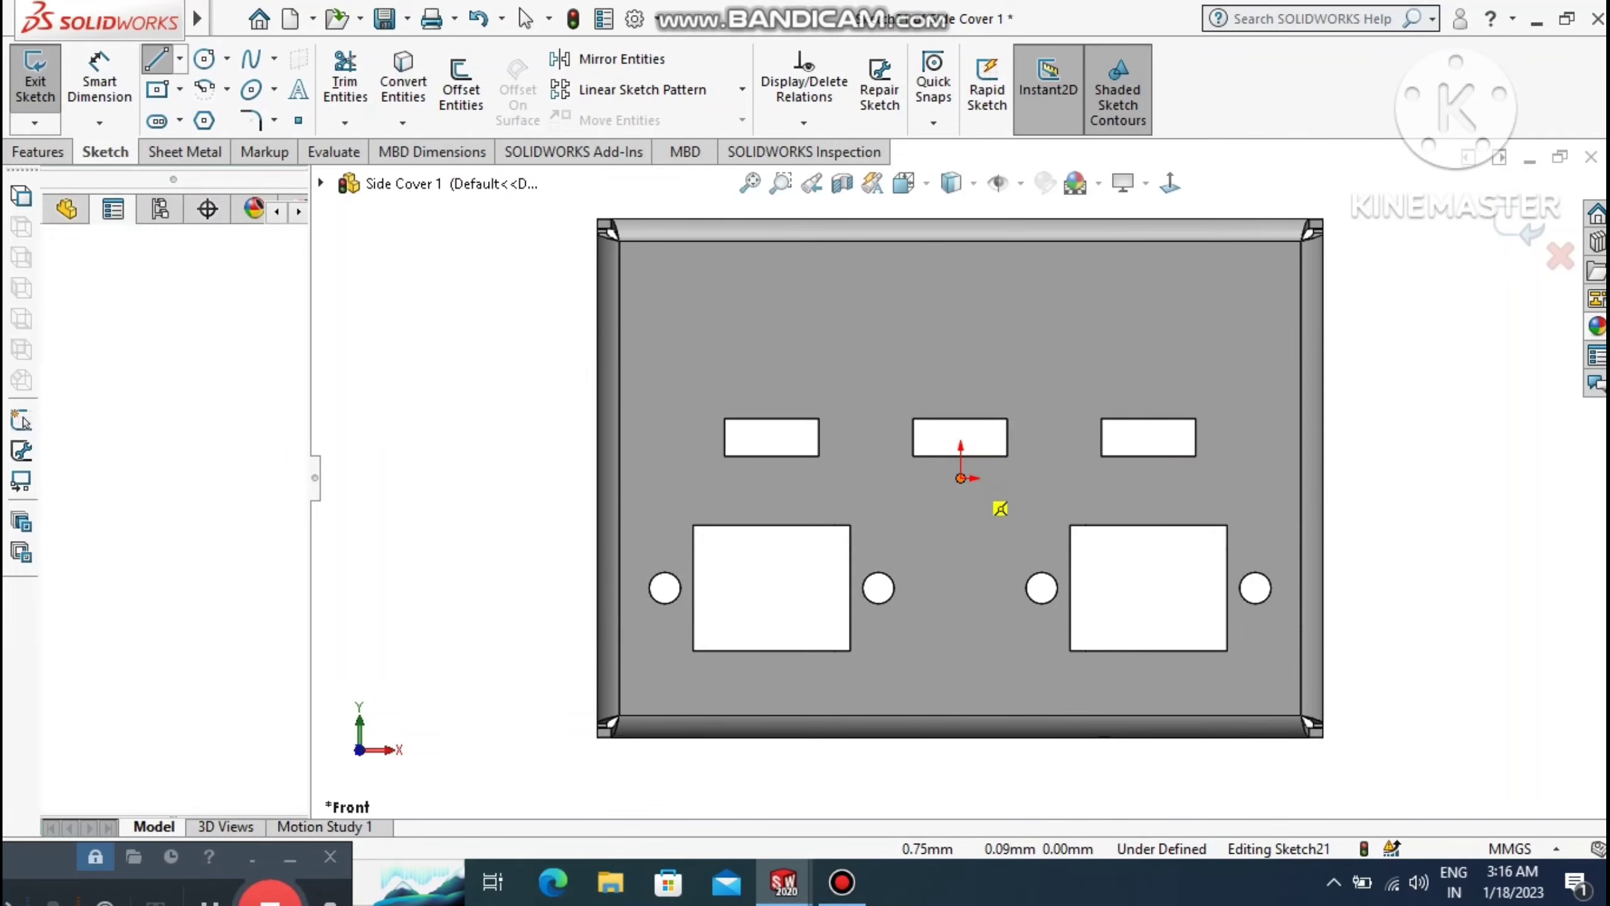
left_click(962, 478)
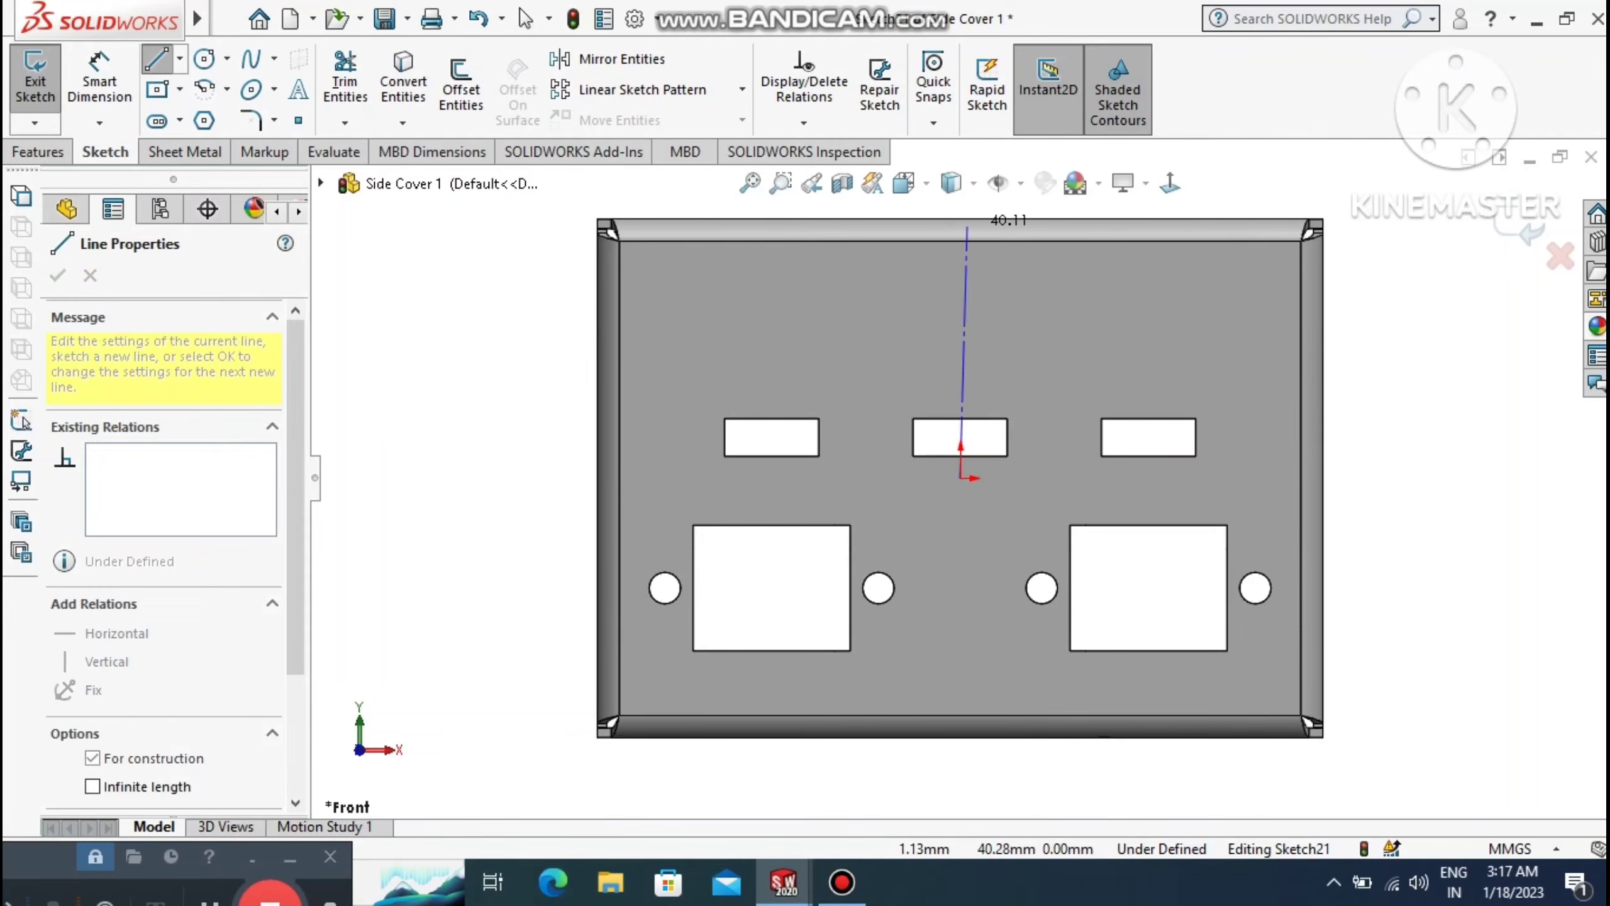
left_click(960, 219)
key("Escape")
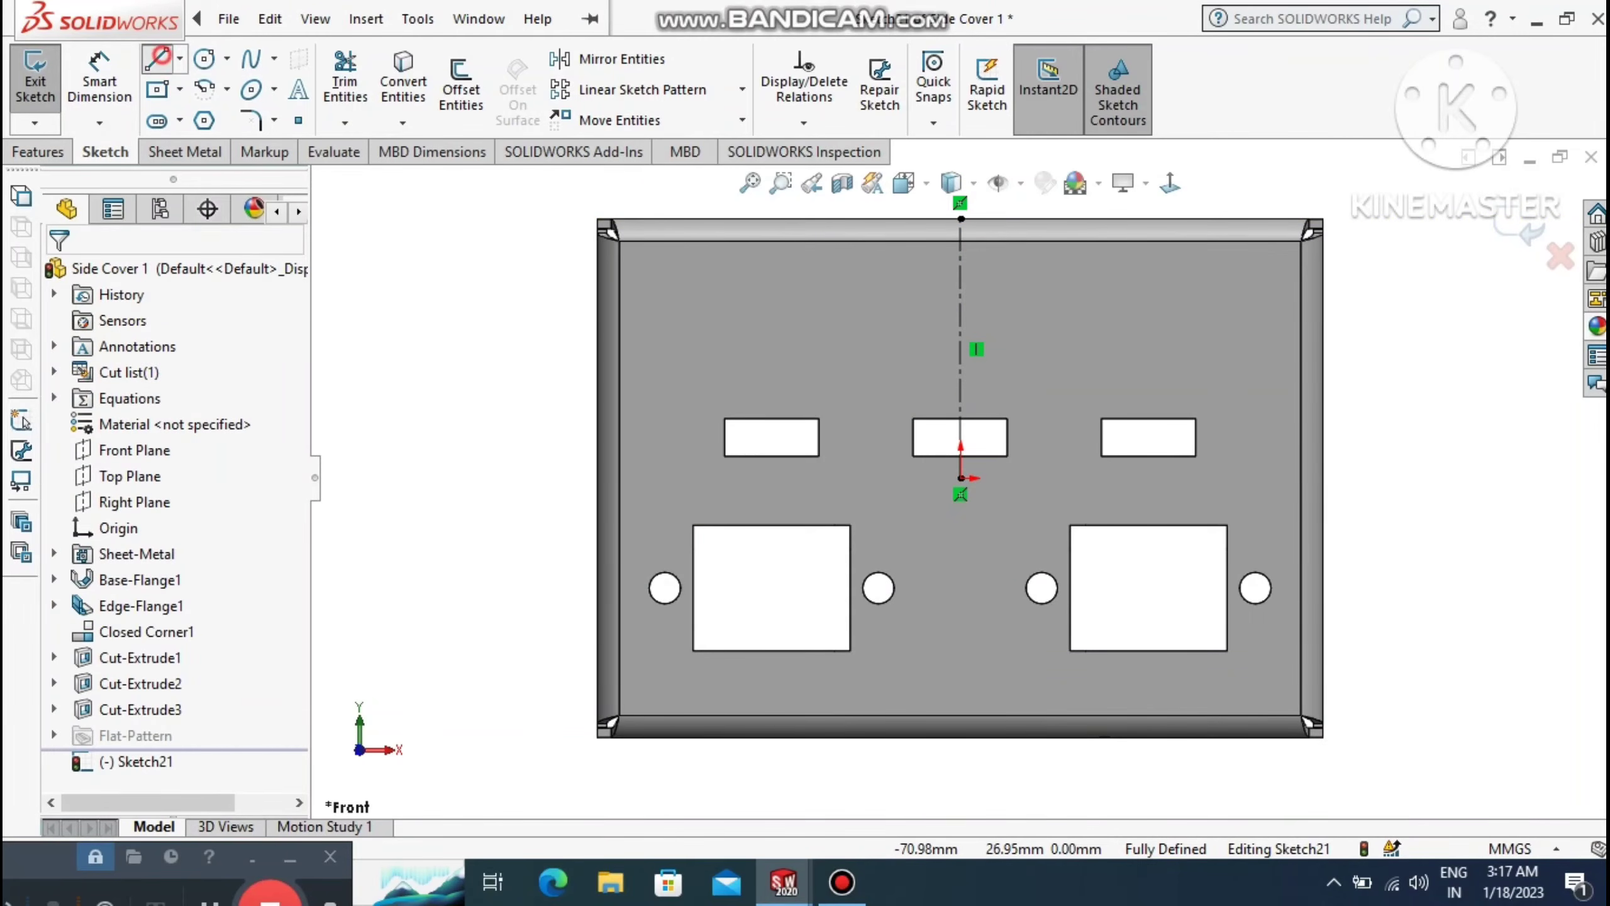
Sketch a stepped half profile left of the centerline above the slots, with an upper line about 17 mm long and both ends on the centerline.
left_click(157, 59)
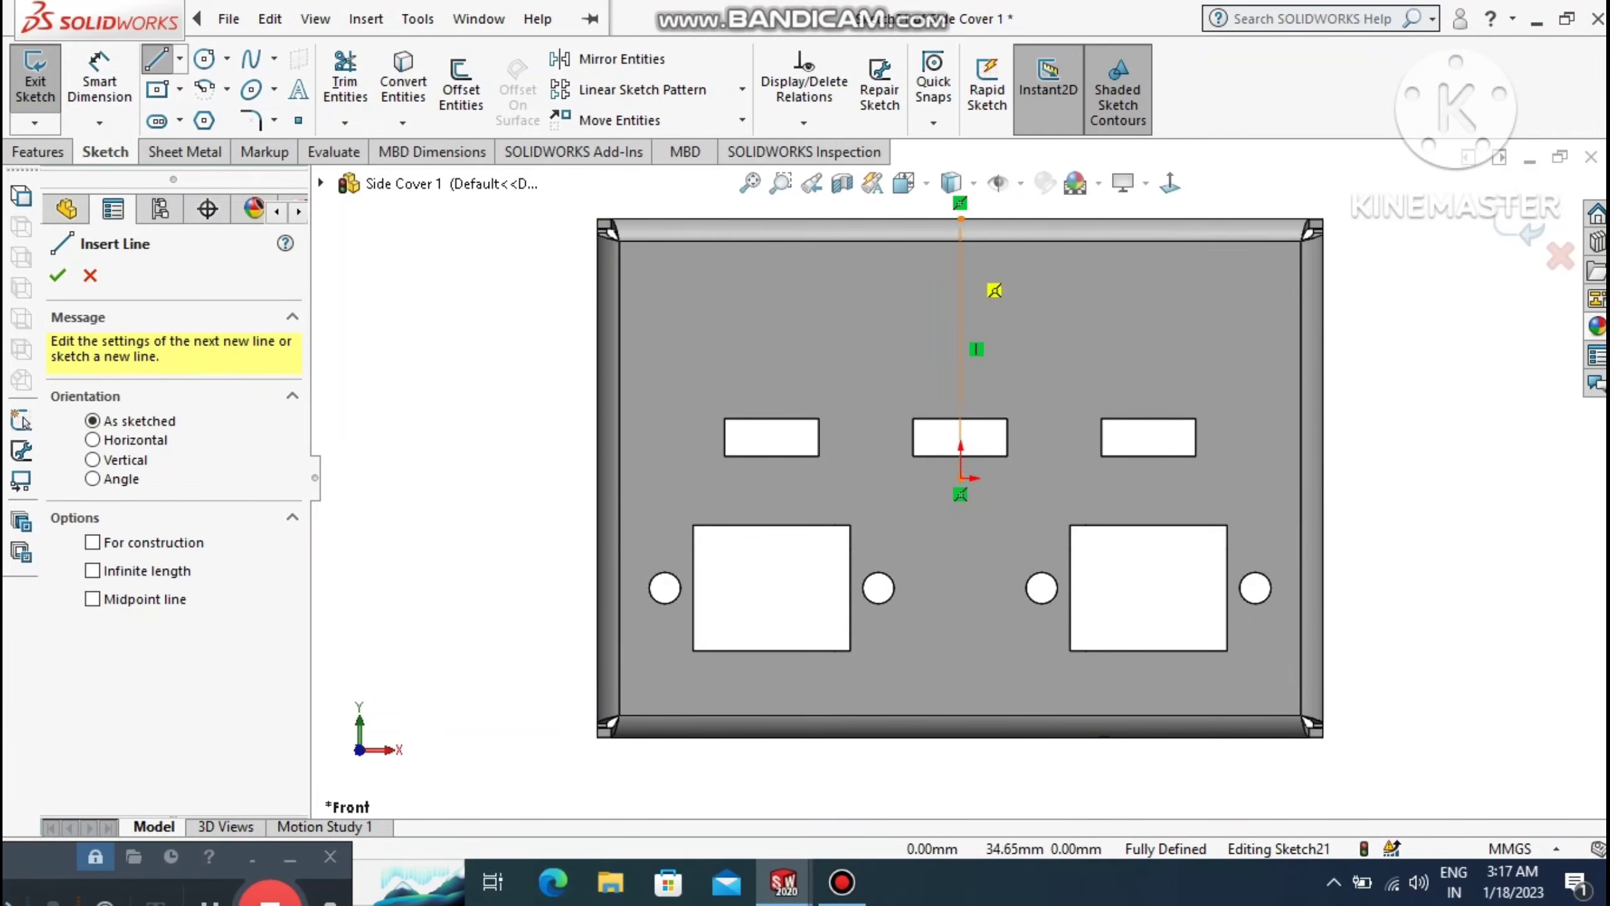
left_click(960, 349)
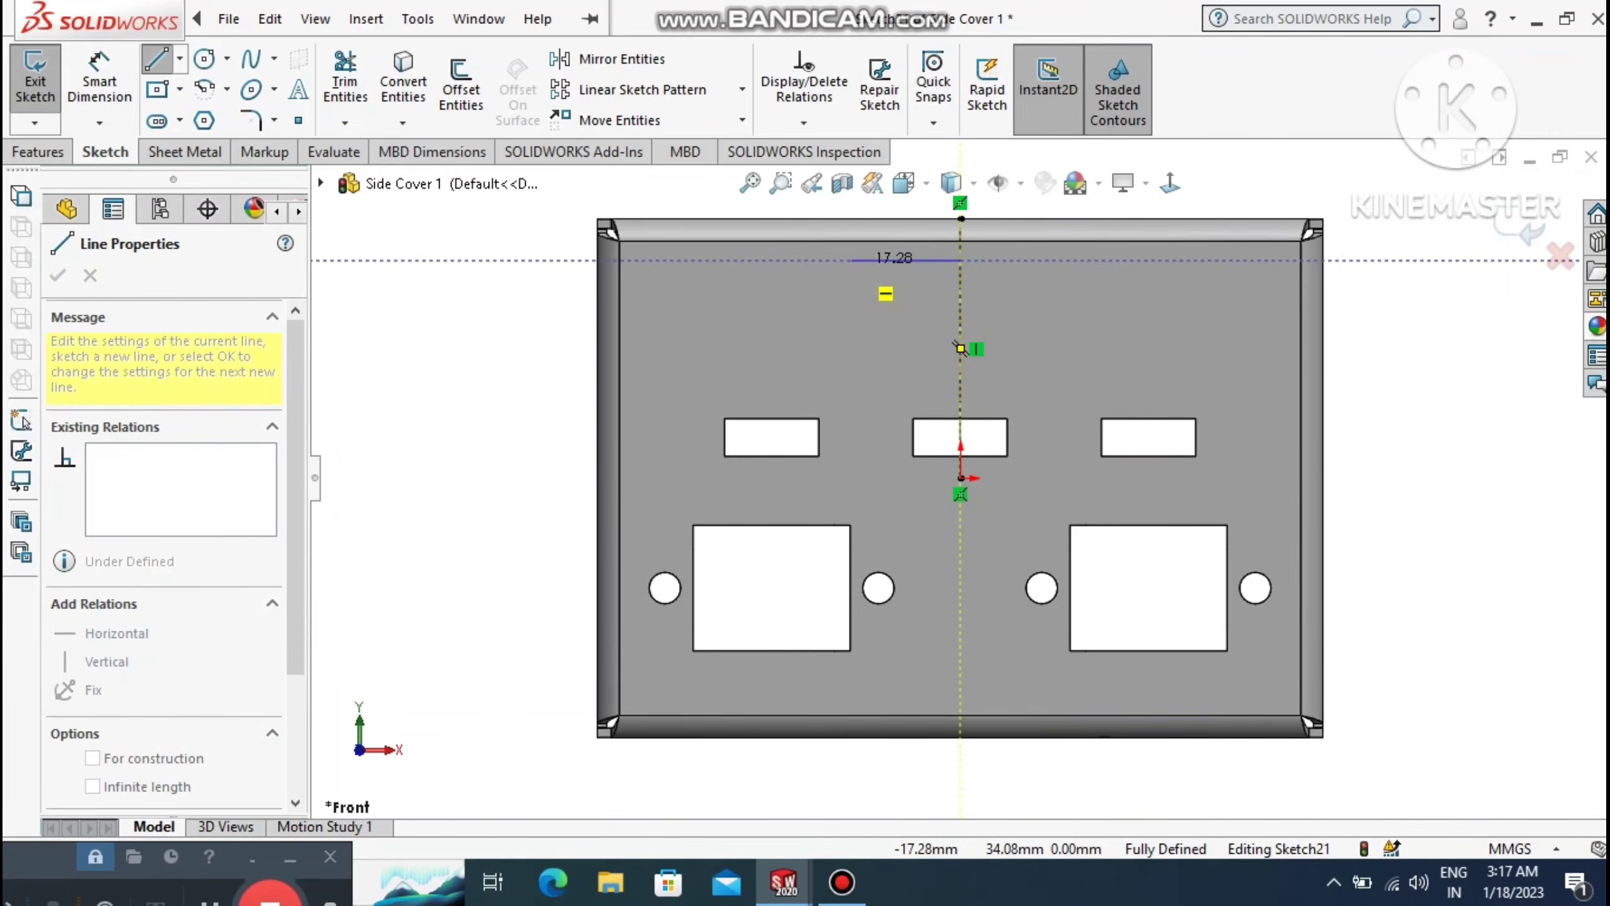
left_click(852, 259)
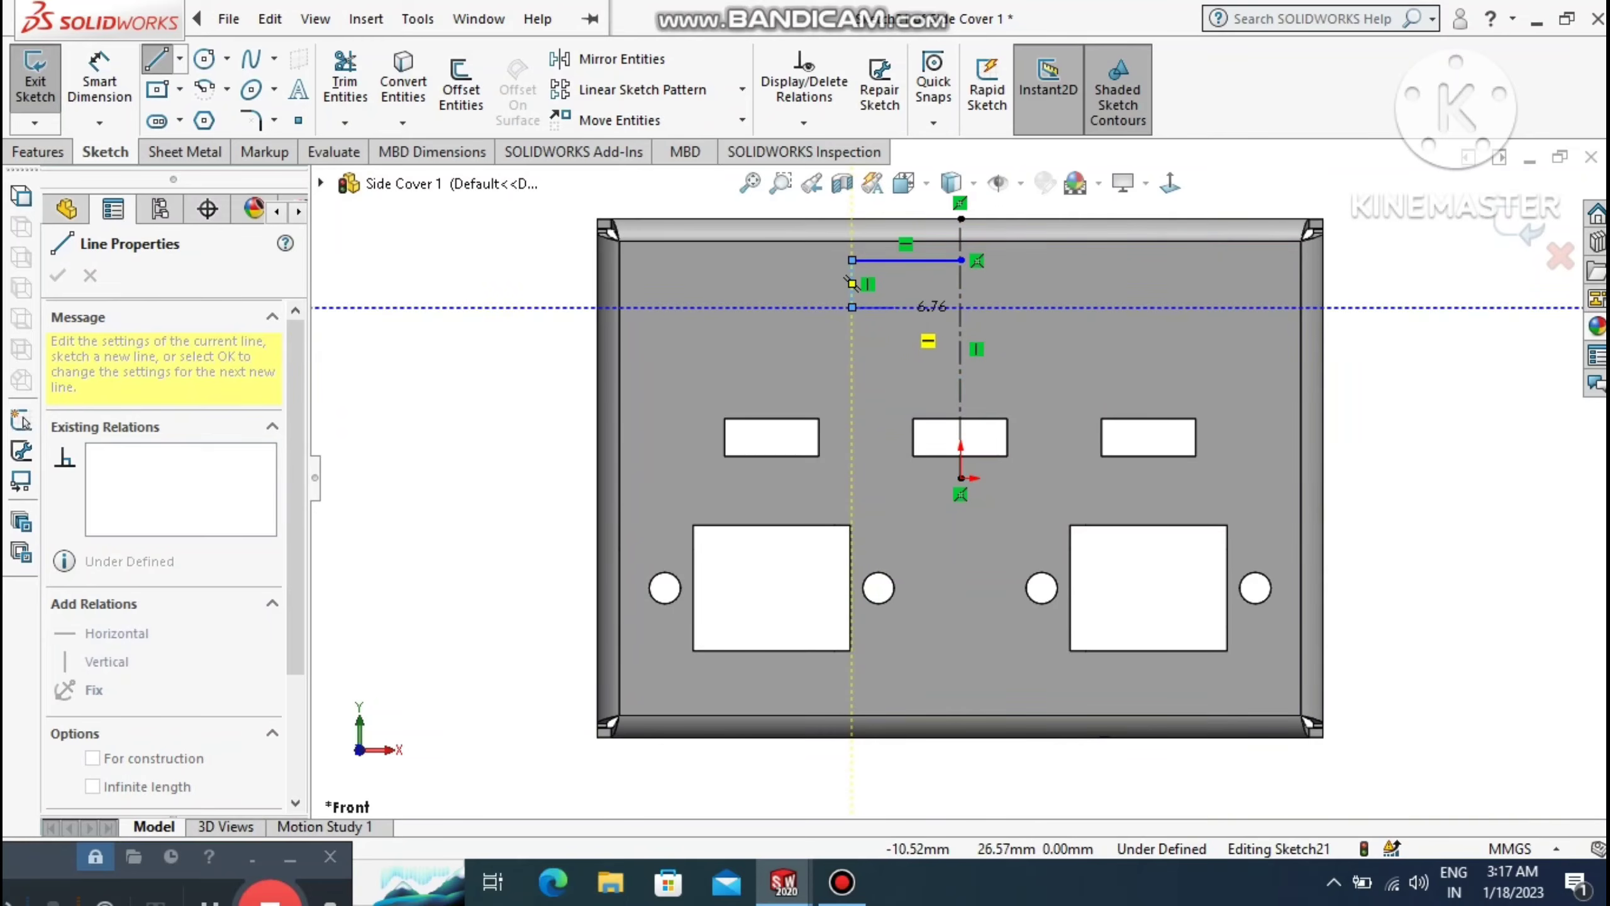
left_click(852, 307)
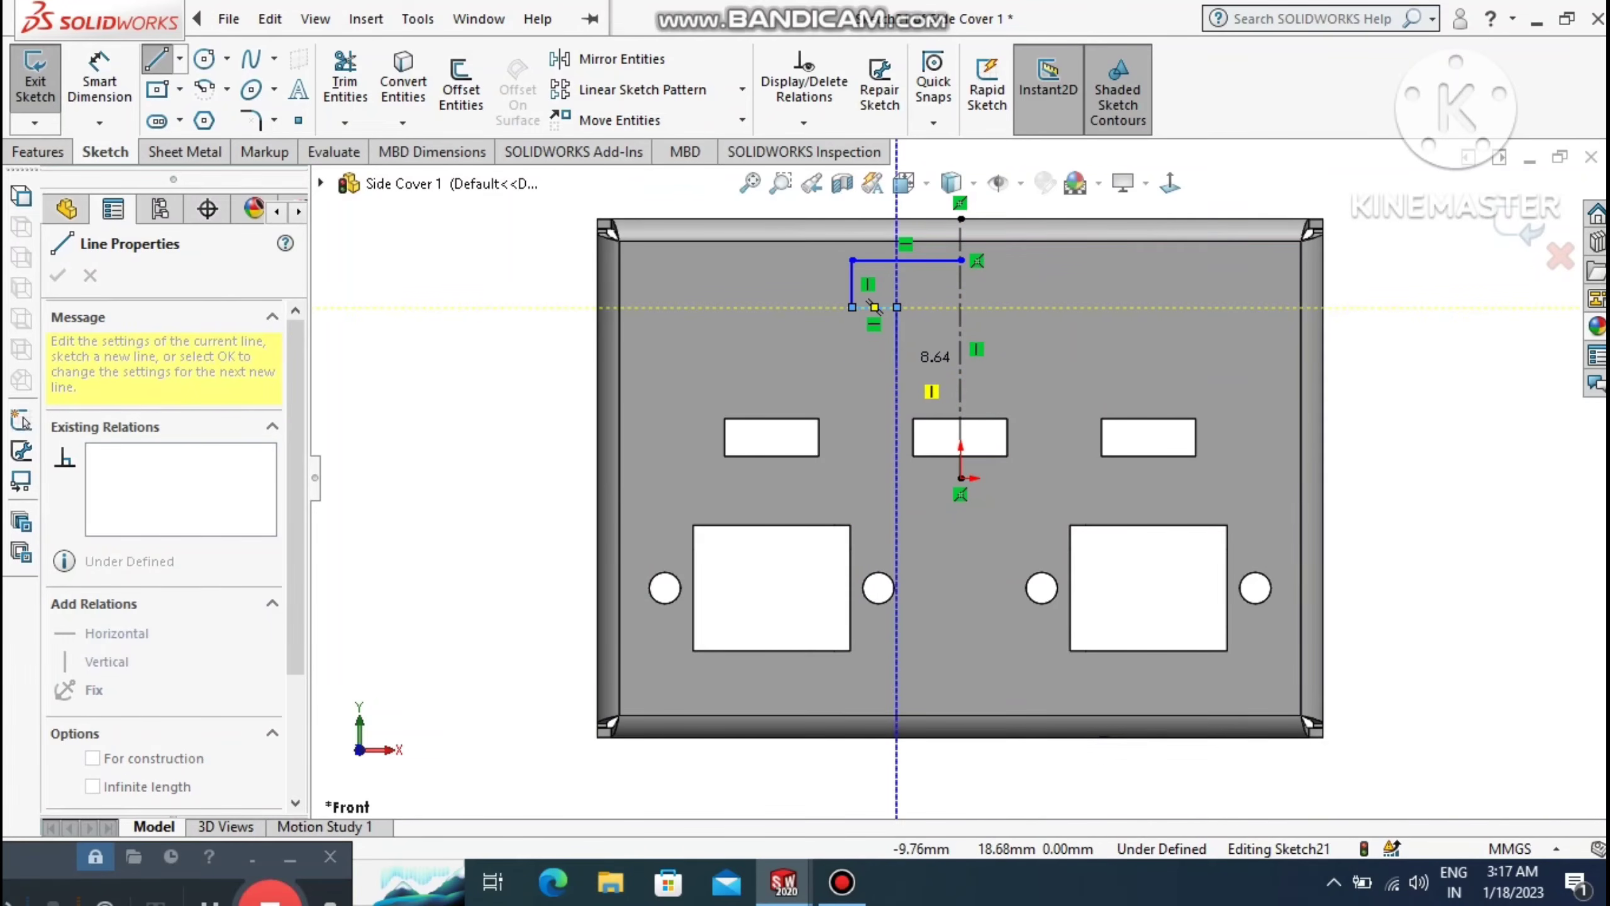
left_click(896, 307)
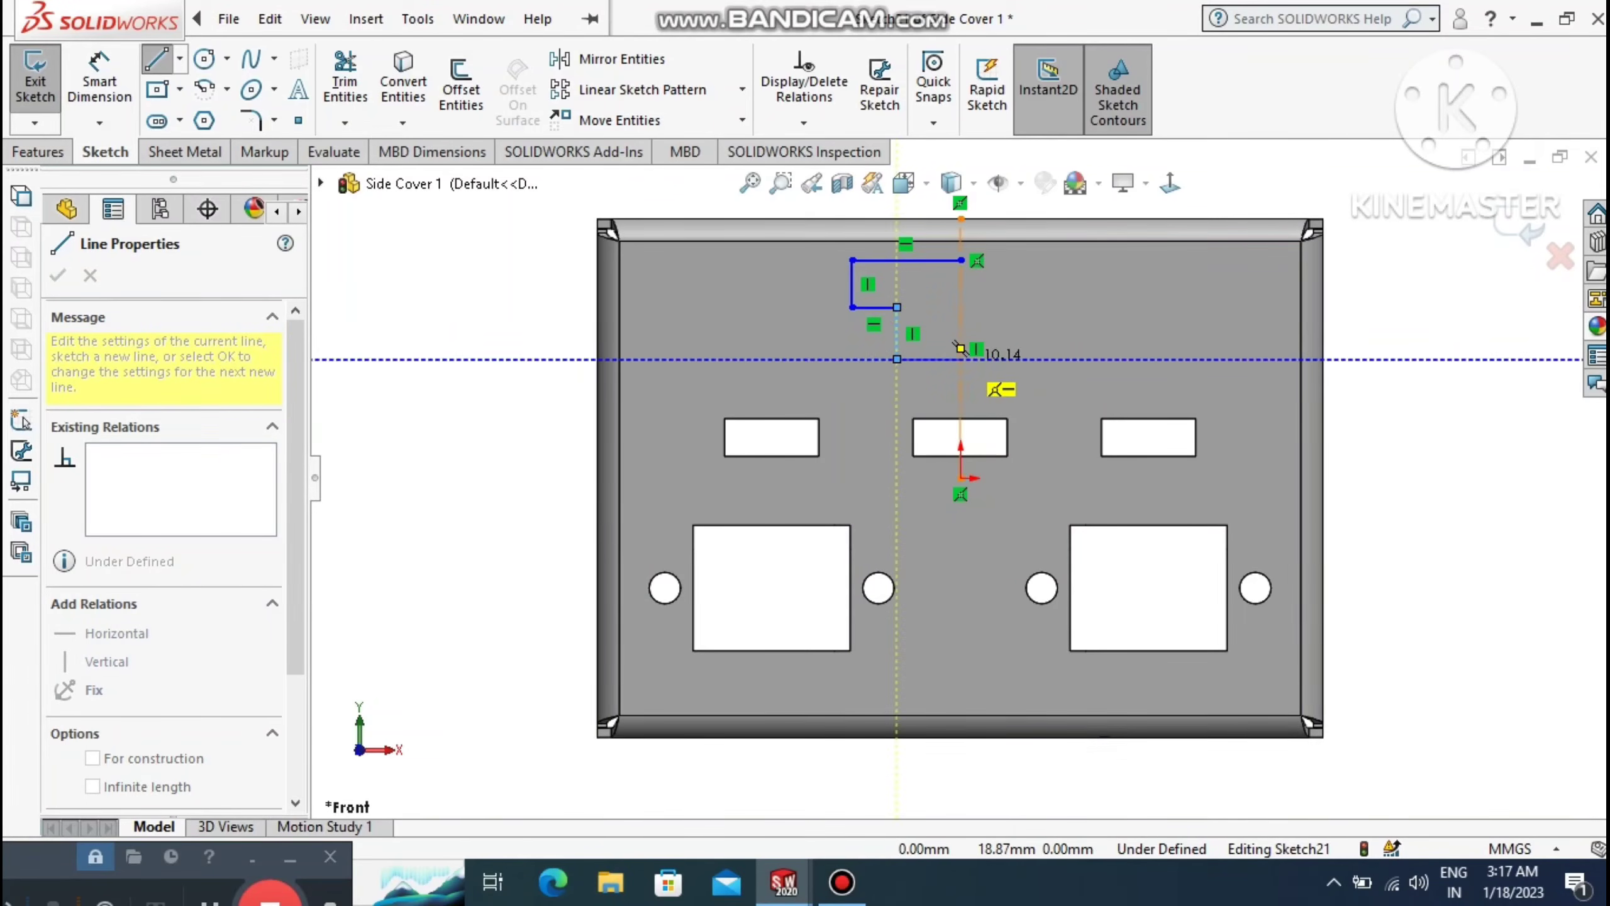
left_click(896, 359)
left_click(961, 359)
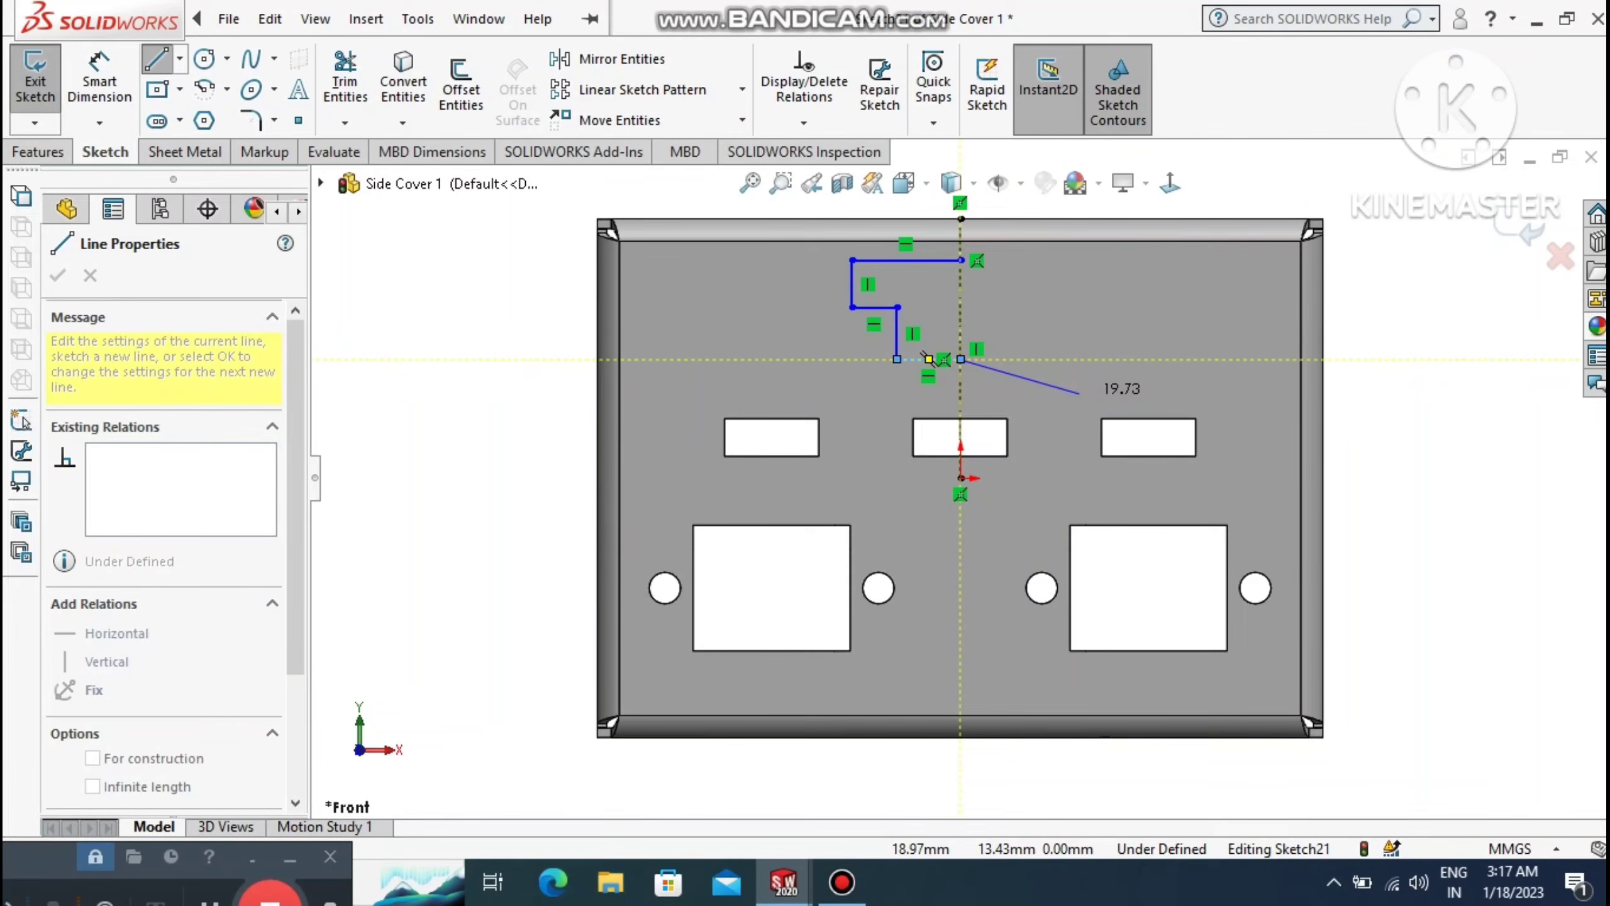
key("Escape")
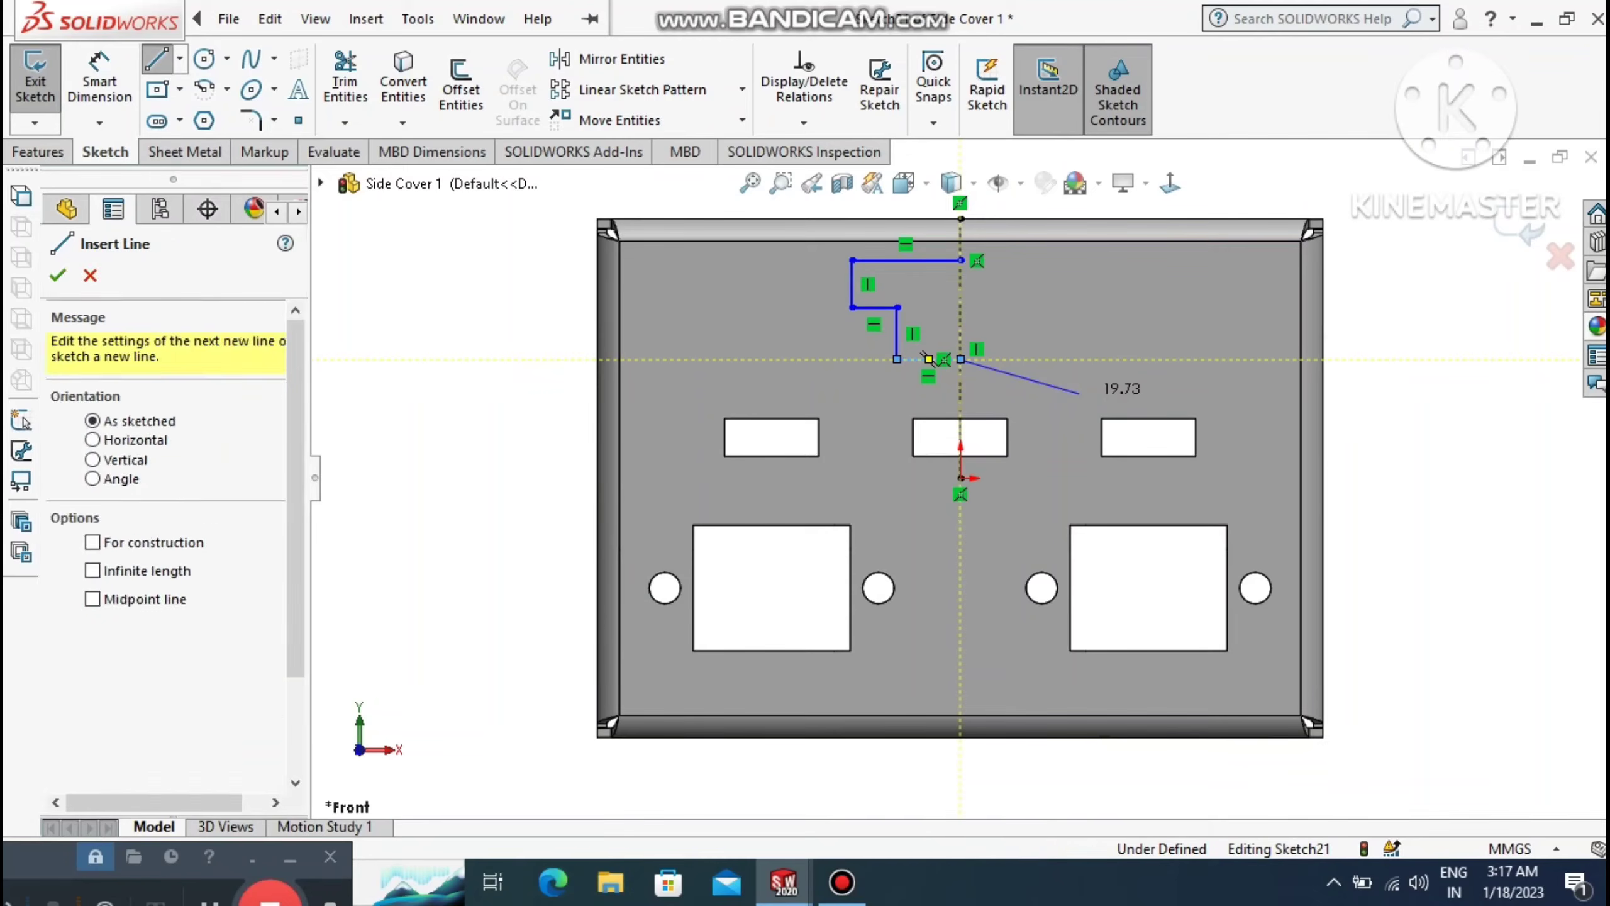
key("Escape")
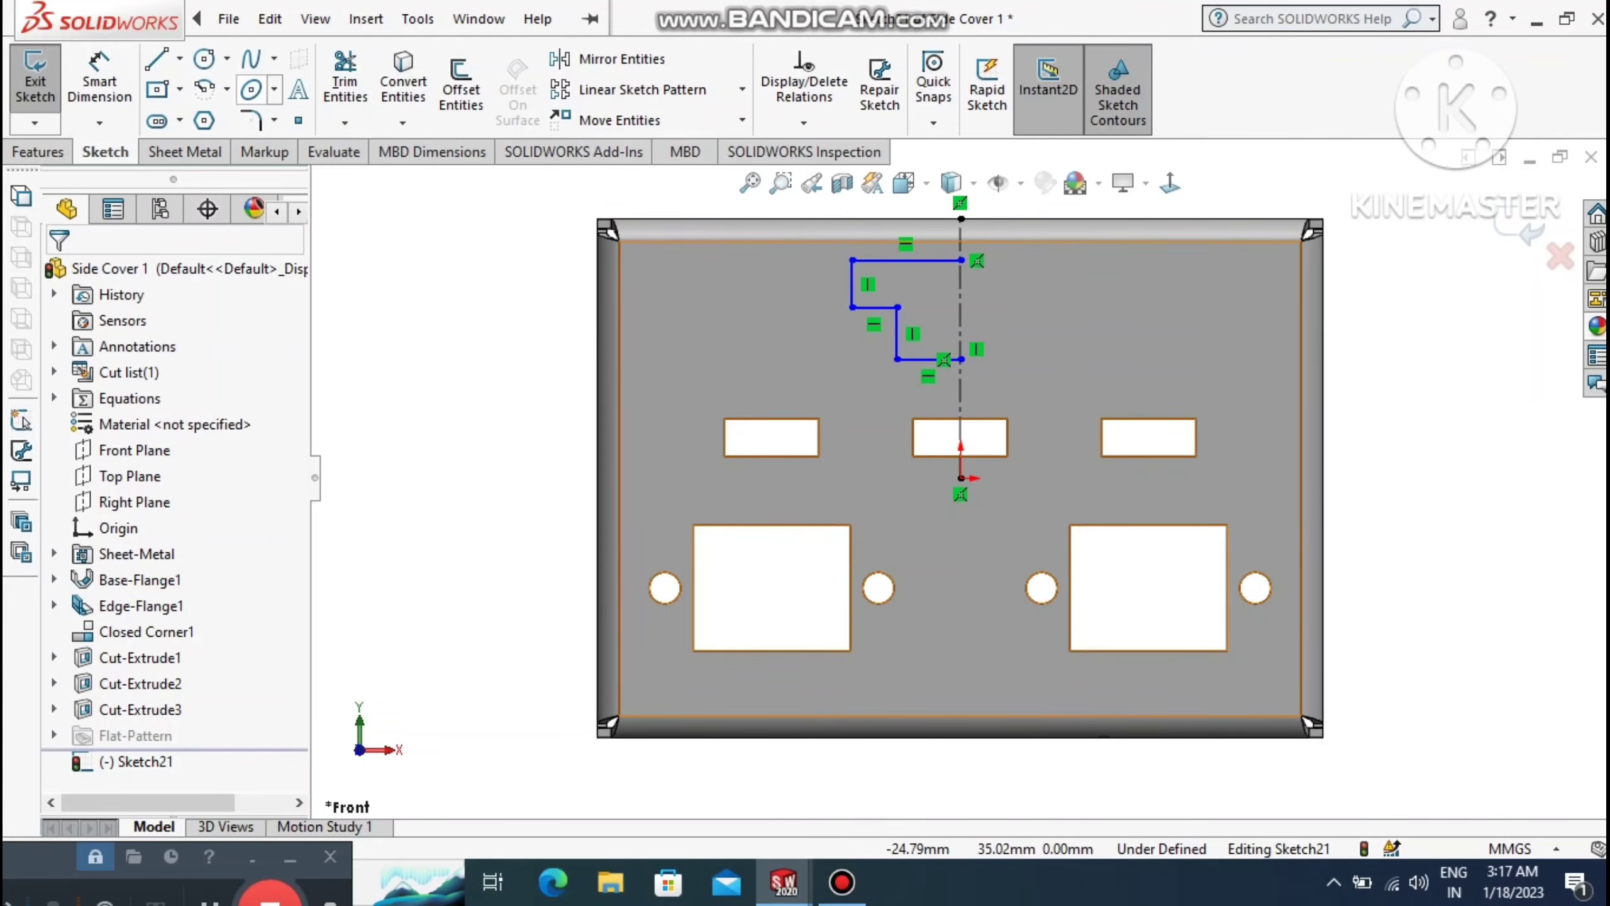
Dimension the upper horizontal line of the stepped profile as 15 mm.
left_click(100, 76)
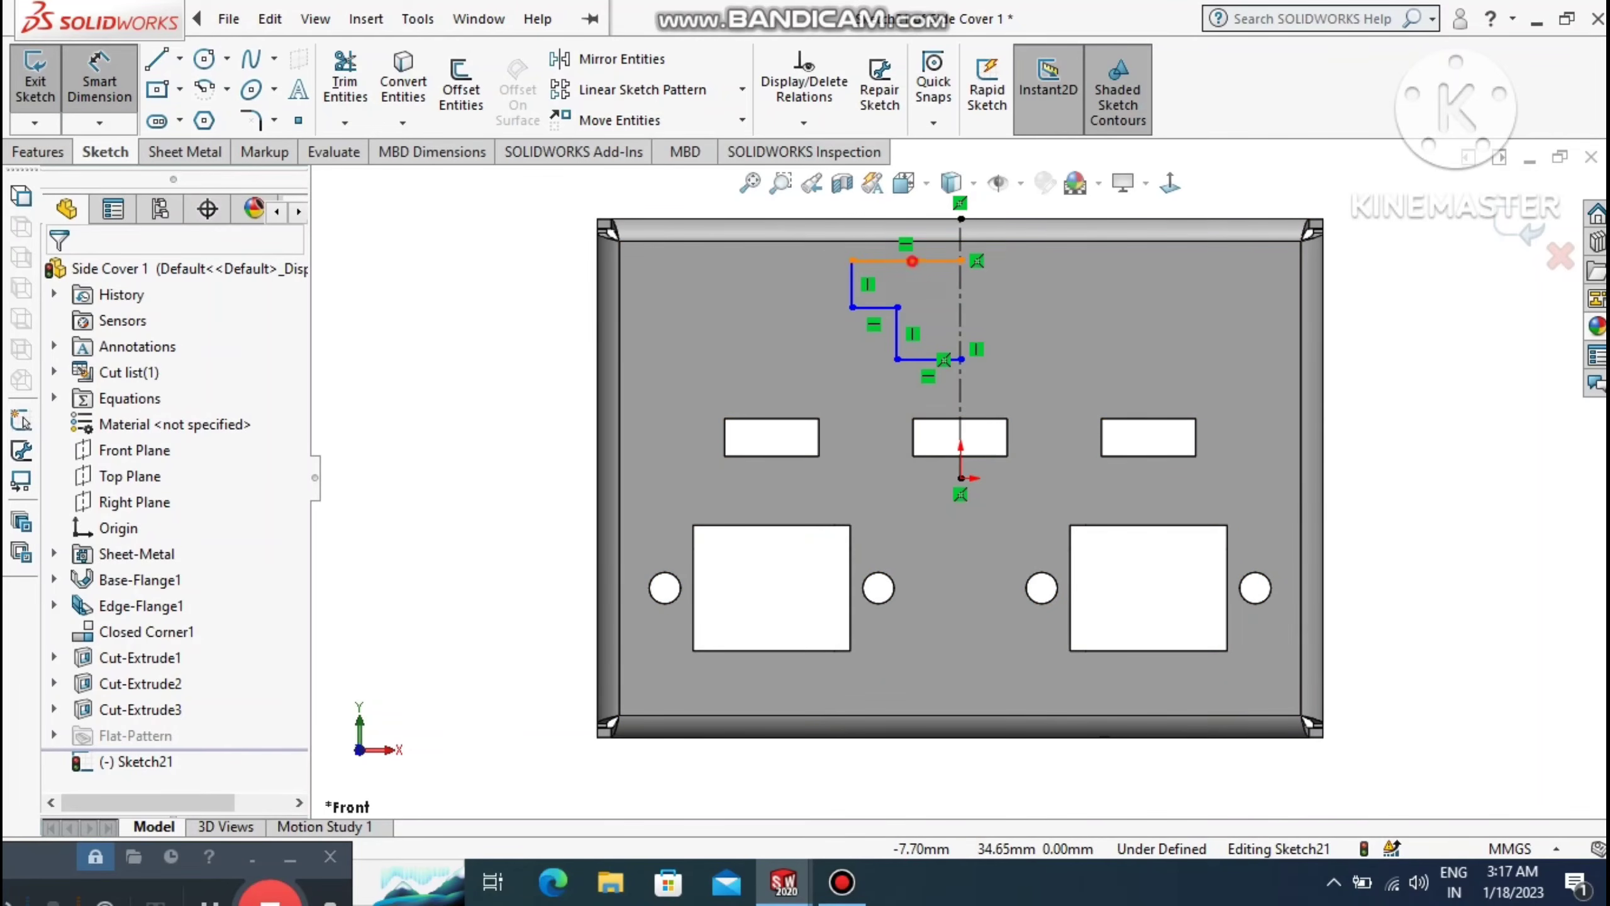
left_click(912, 260)
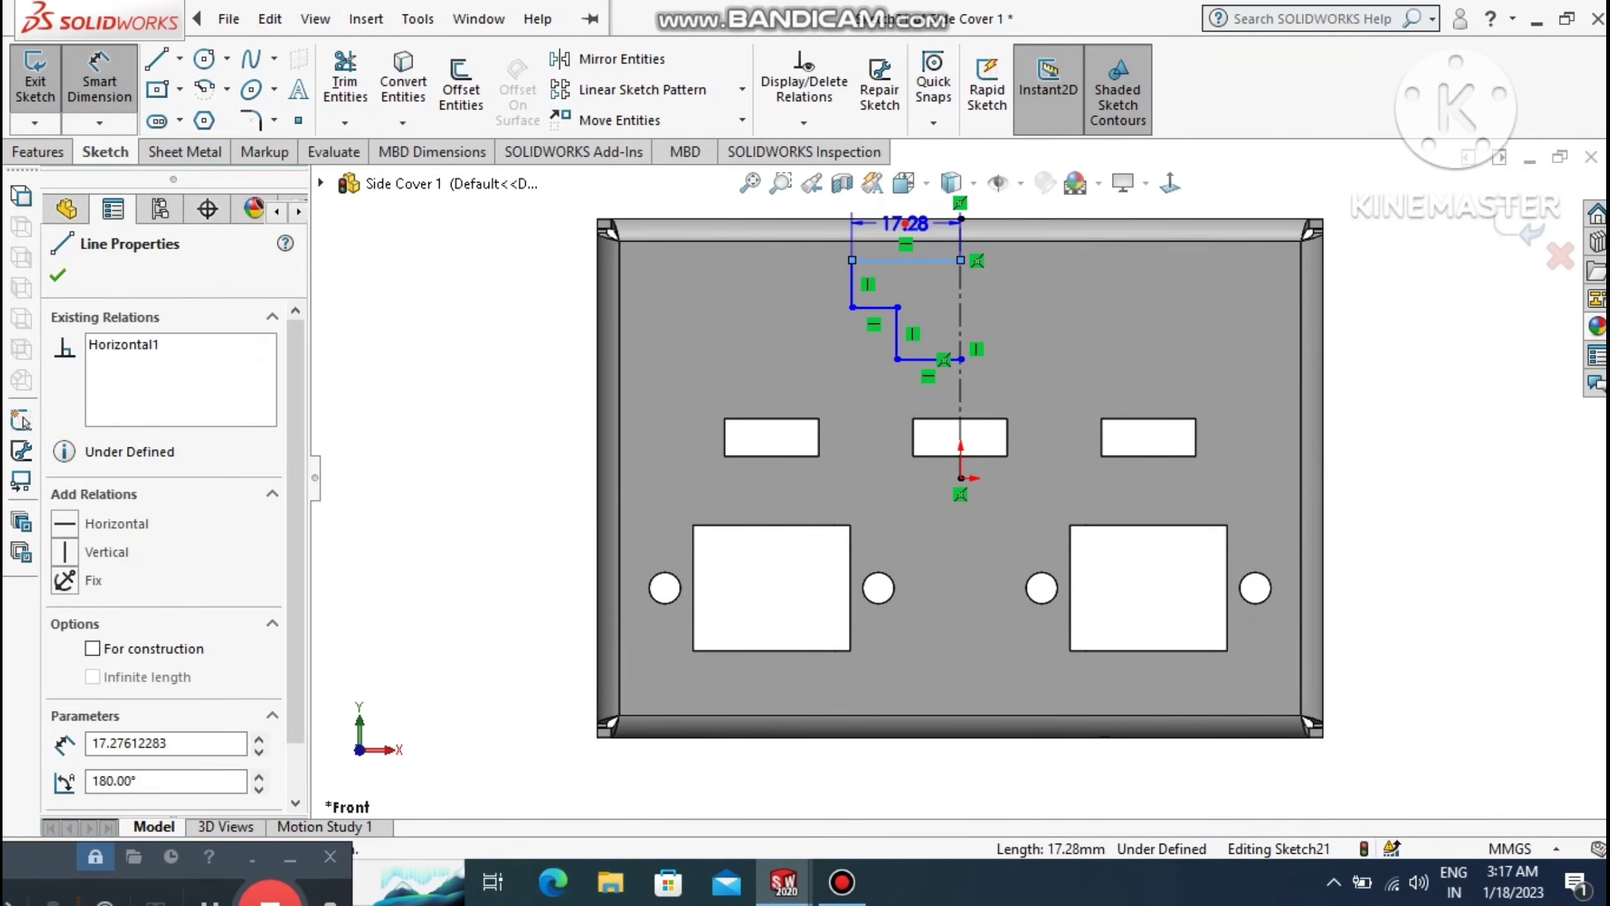
left_click(905, 223)
type("1")
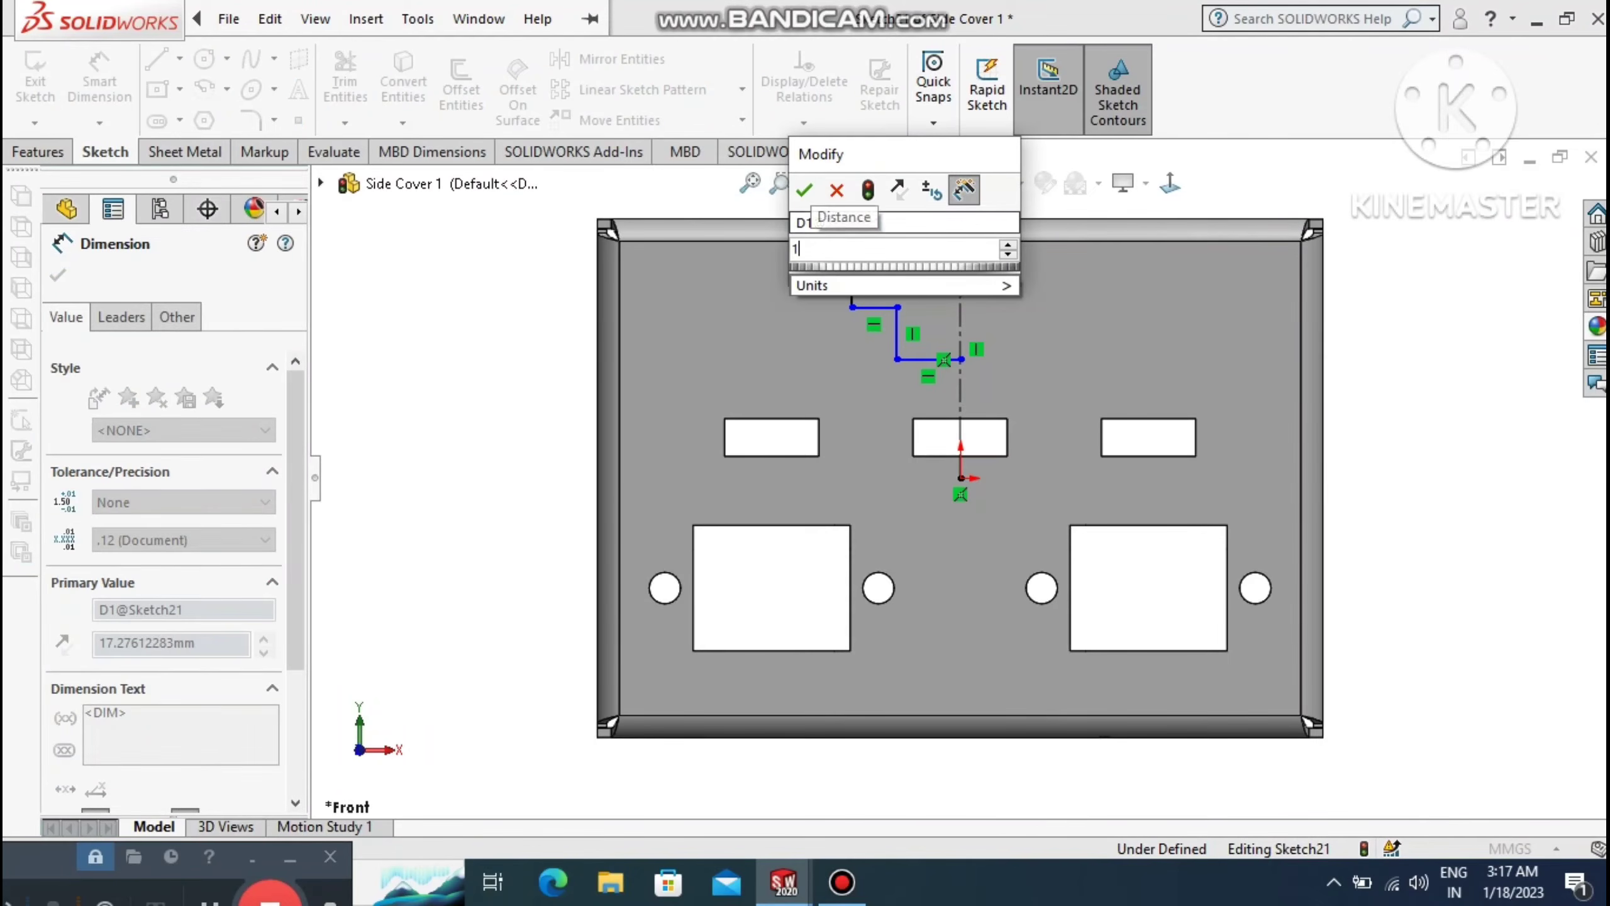
type("5")
key("Return")
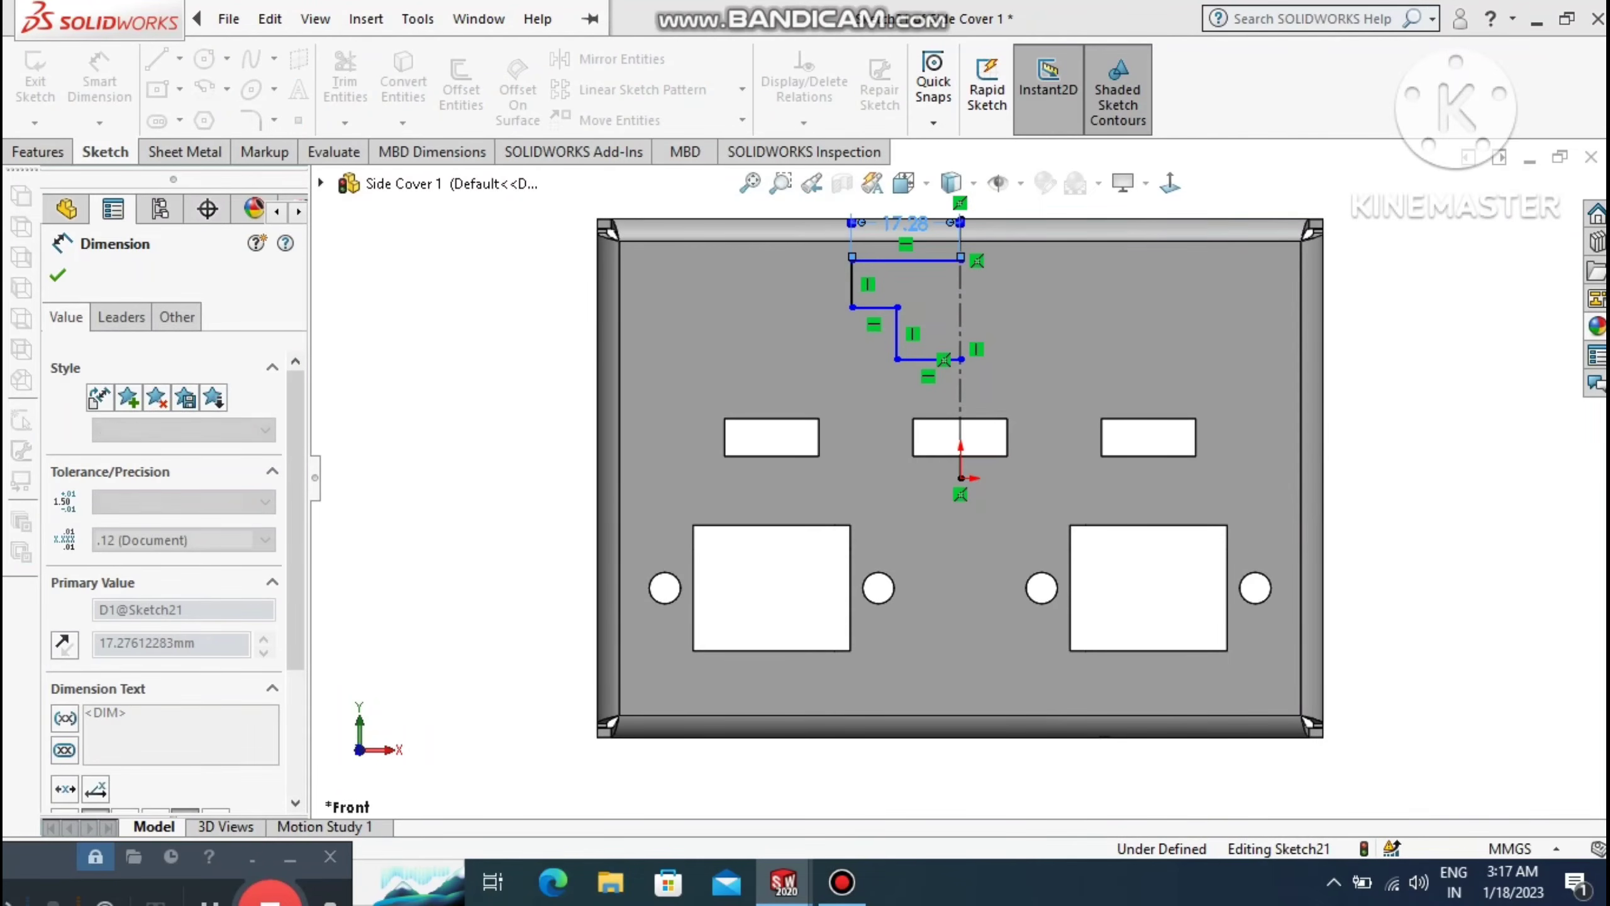
left_click(419, 348)
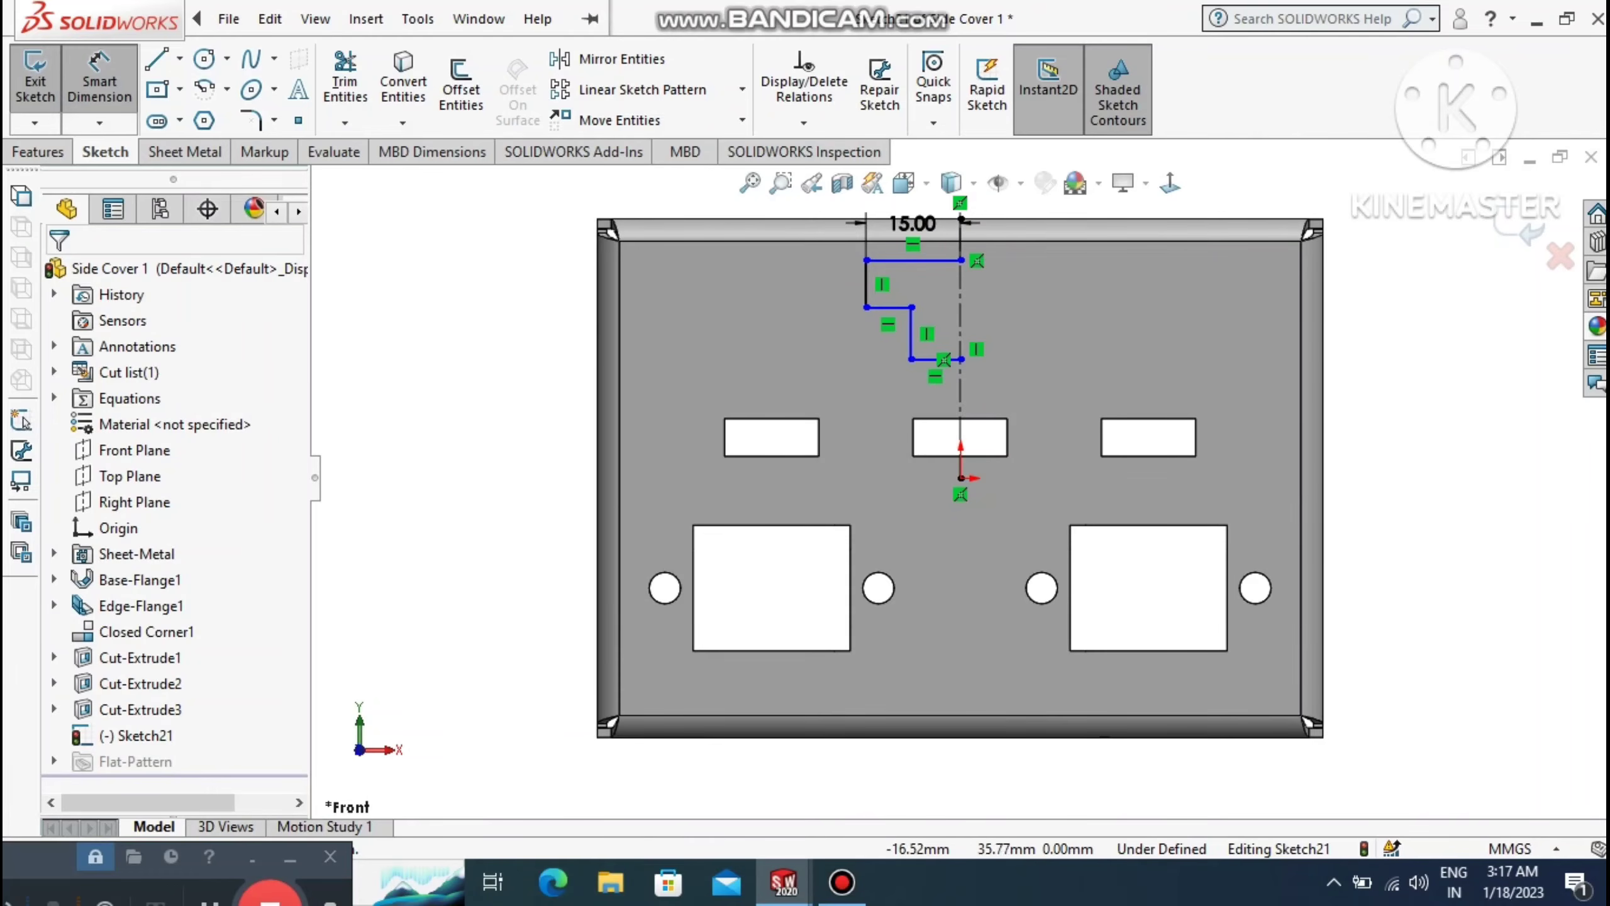
Dimension the outer vertical side of the stepped profile as 7 mm.
left_click(863, 260)
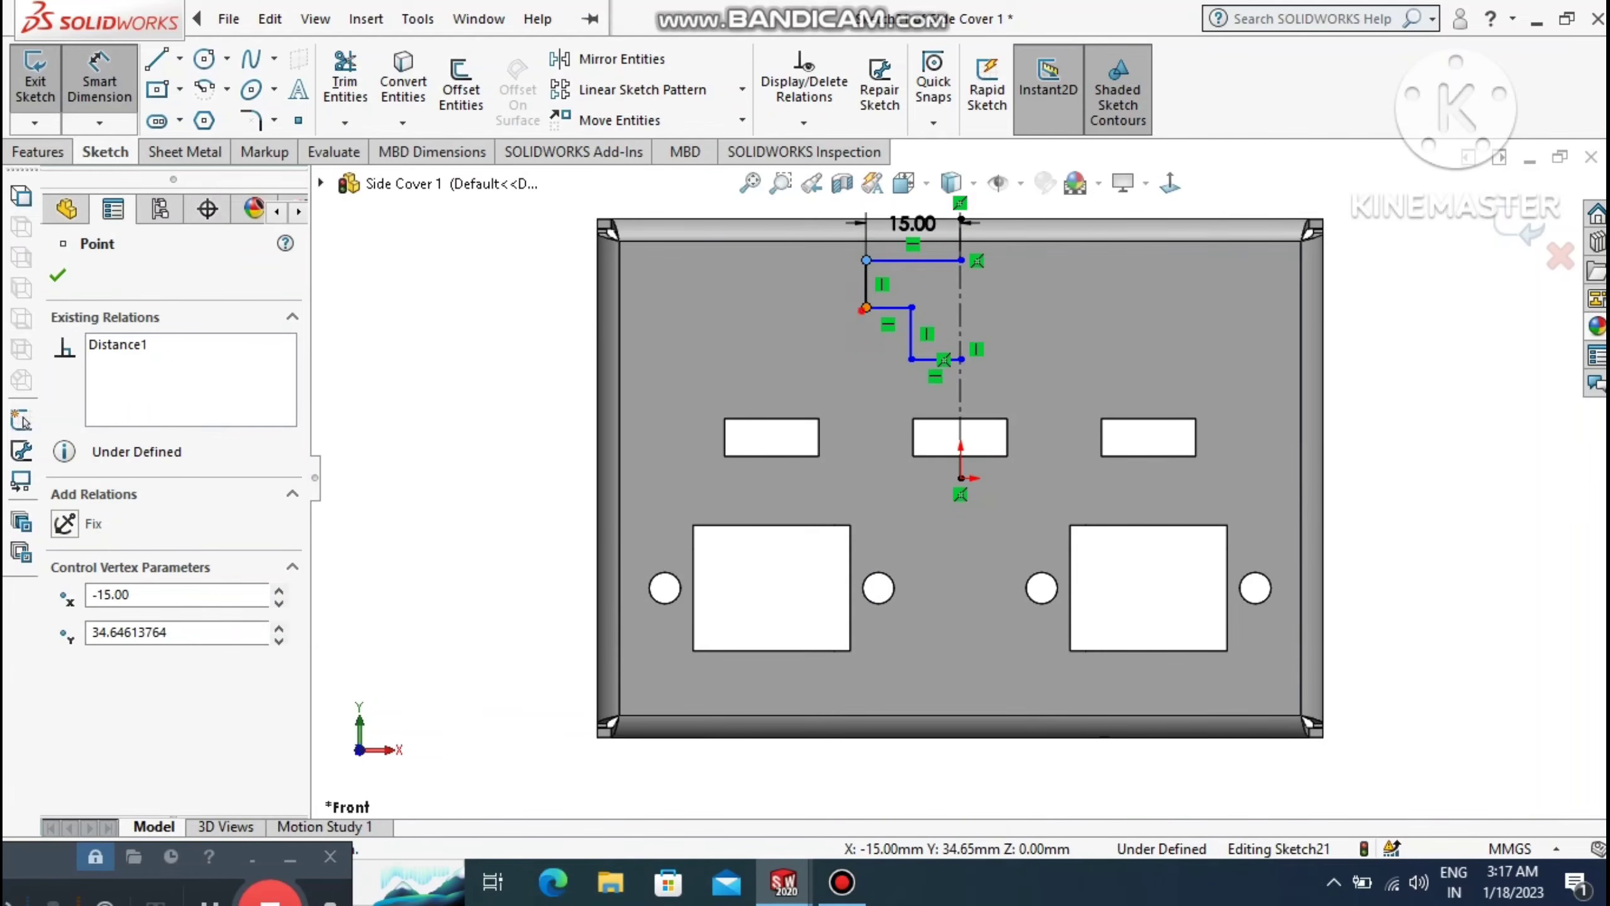
left_click(864, 309)
left_click(697, 325)
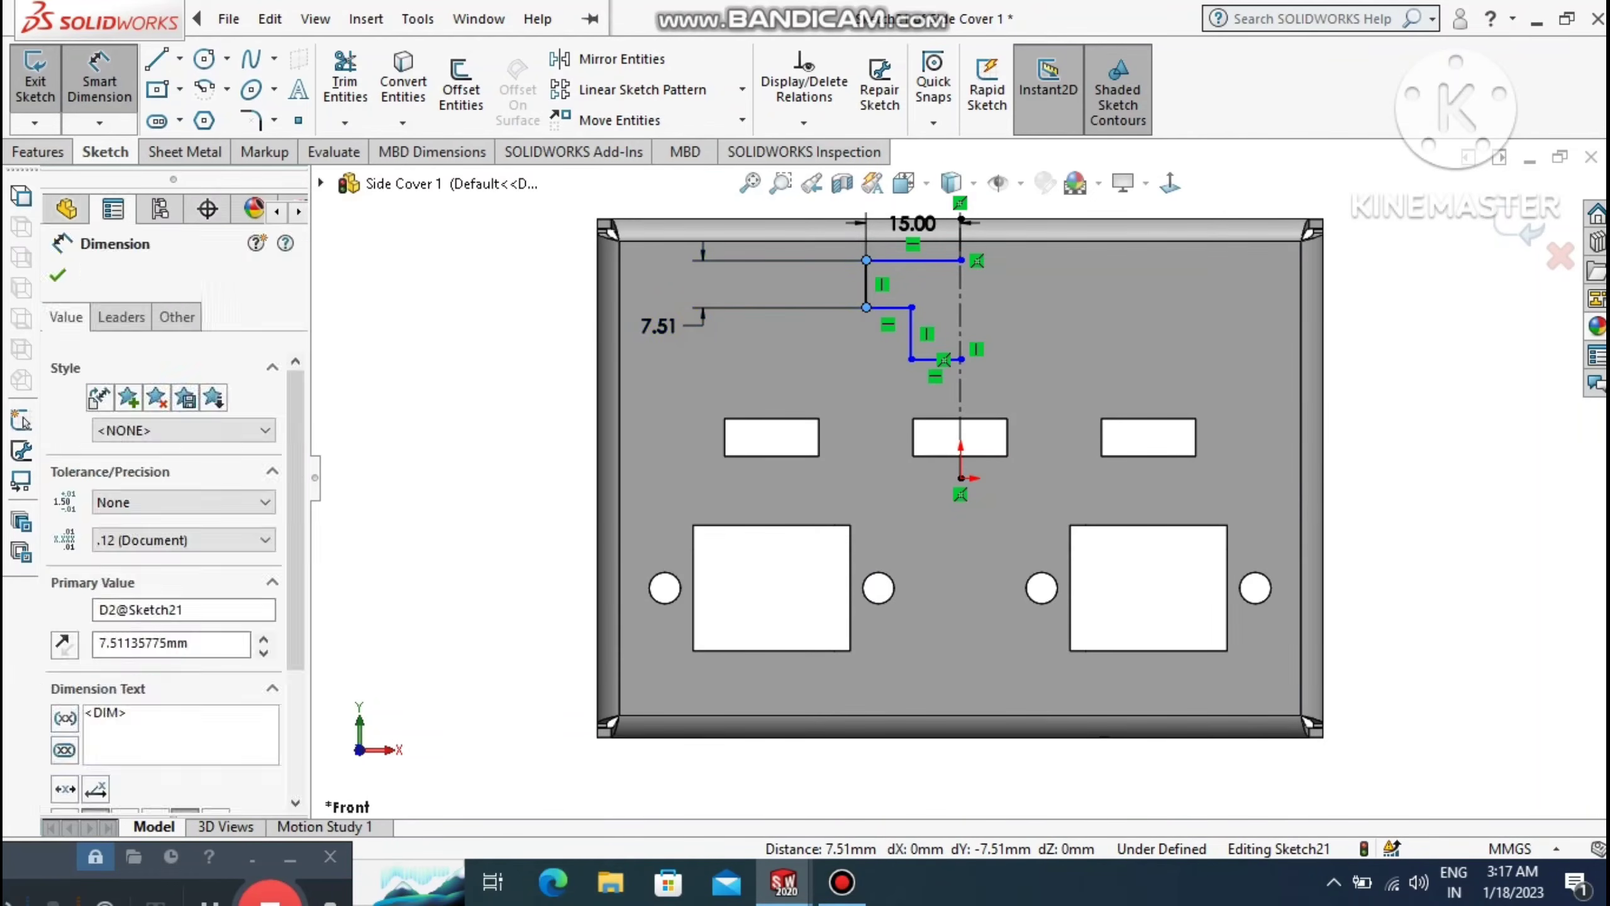
type("7")
key("Return")
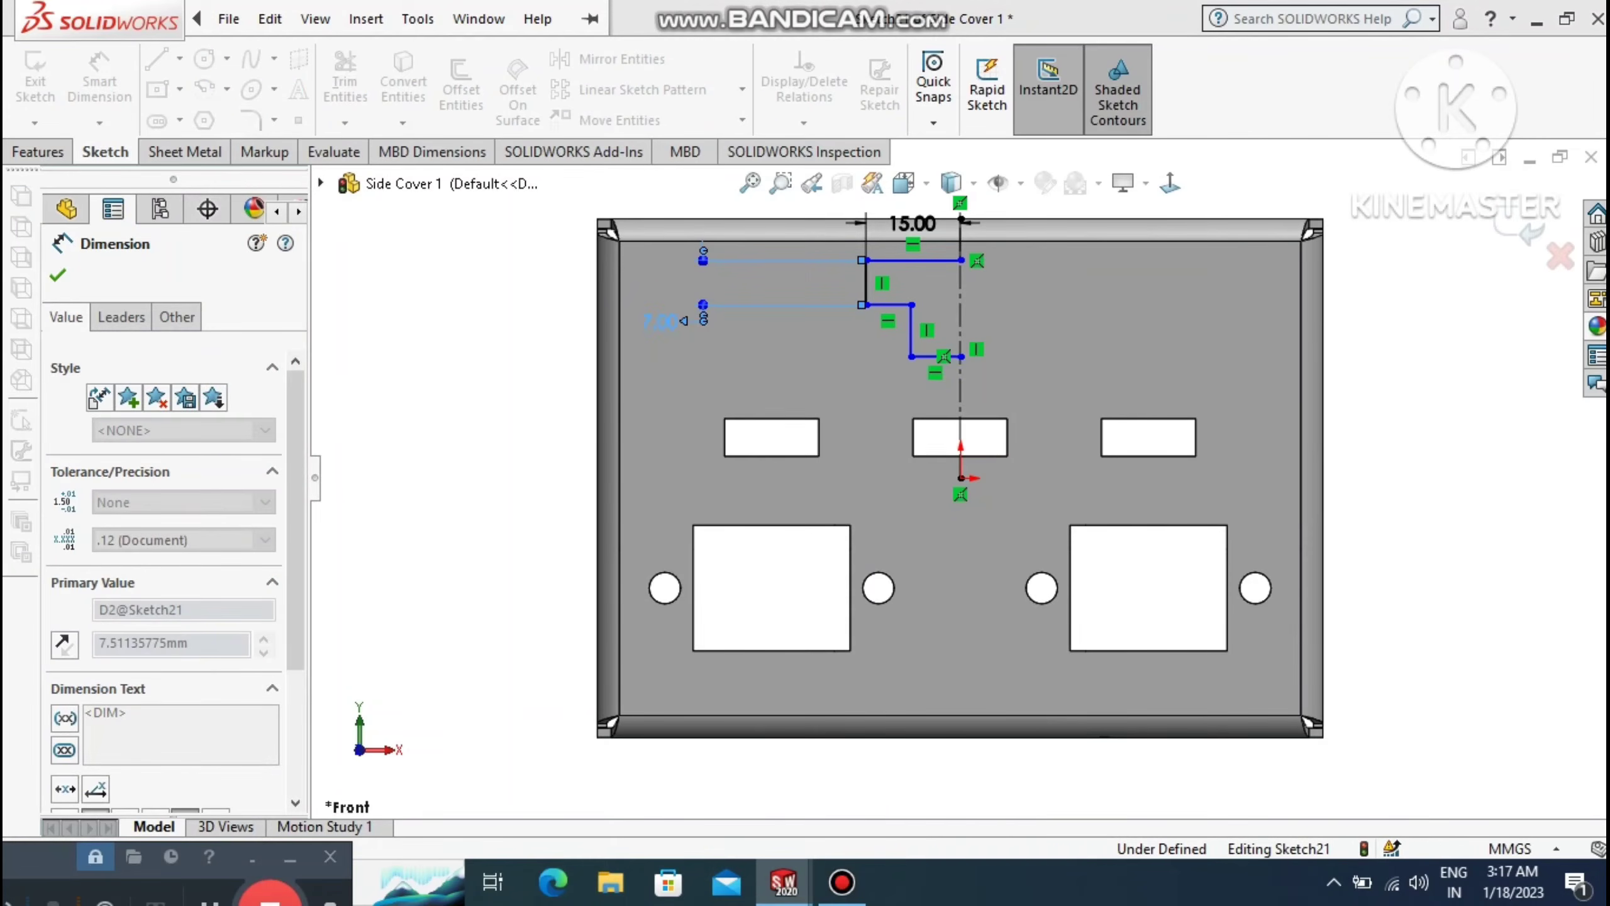
key("Escape")
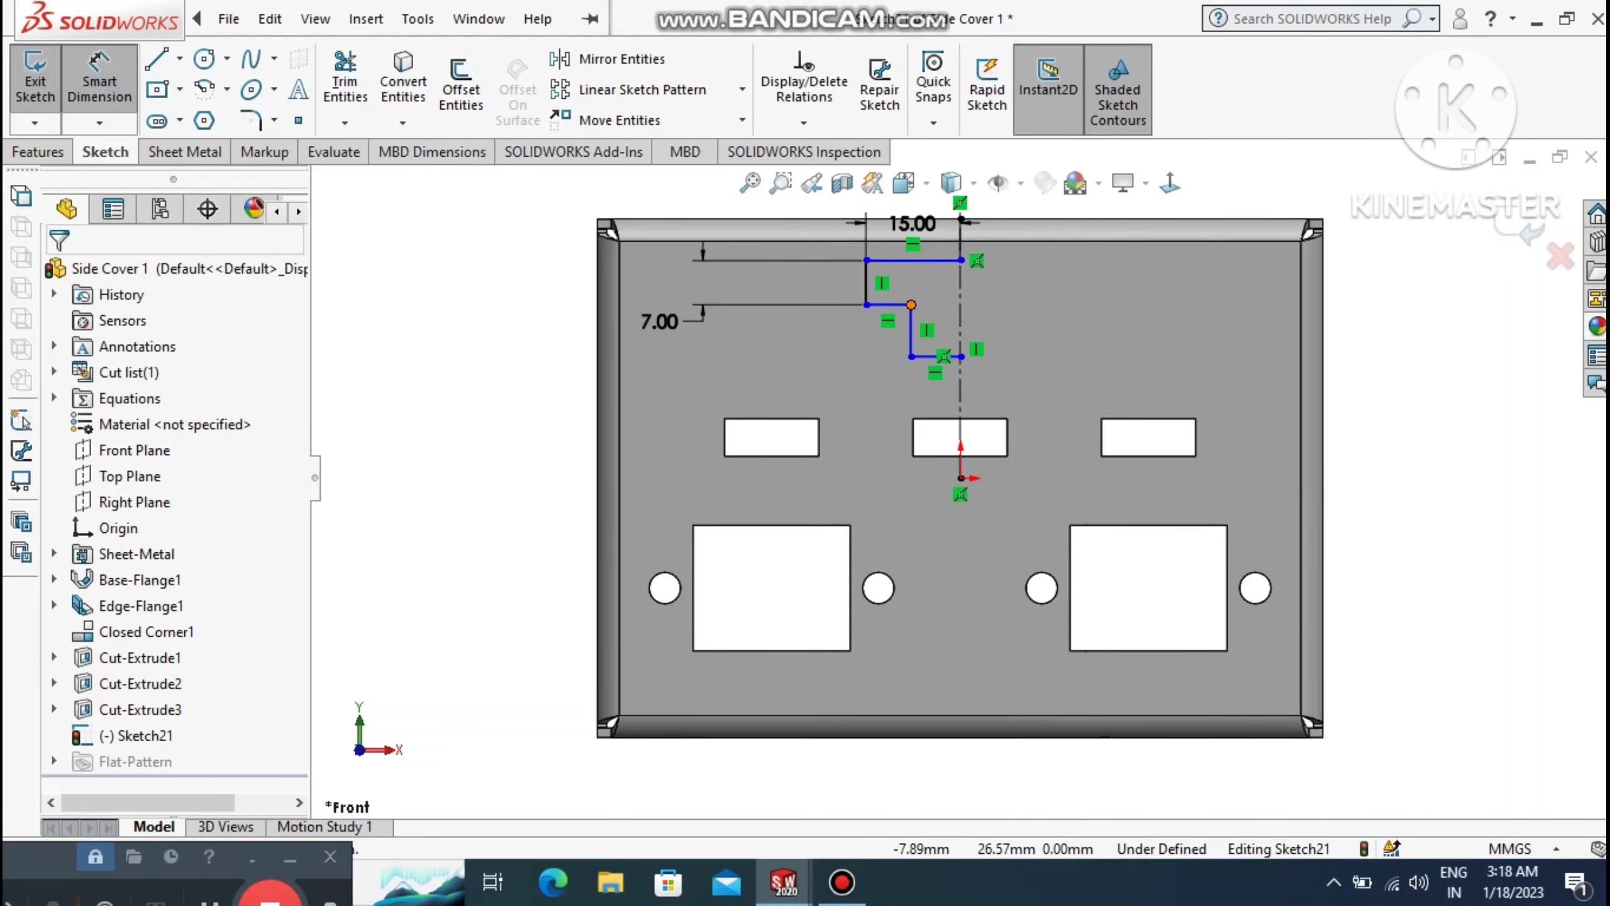
Dimension the inner vertical side of the stepped profile as 9 mm.
left_click(866, 304)
left_click(911, 357)
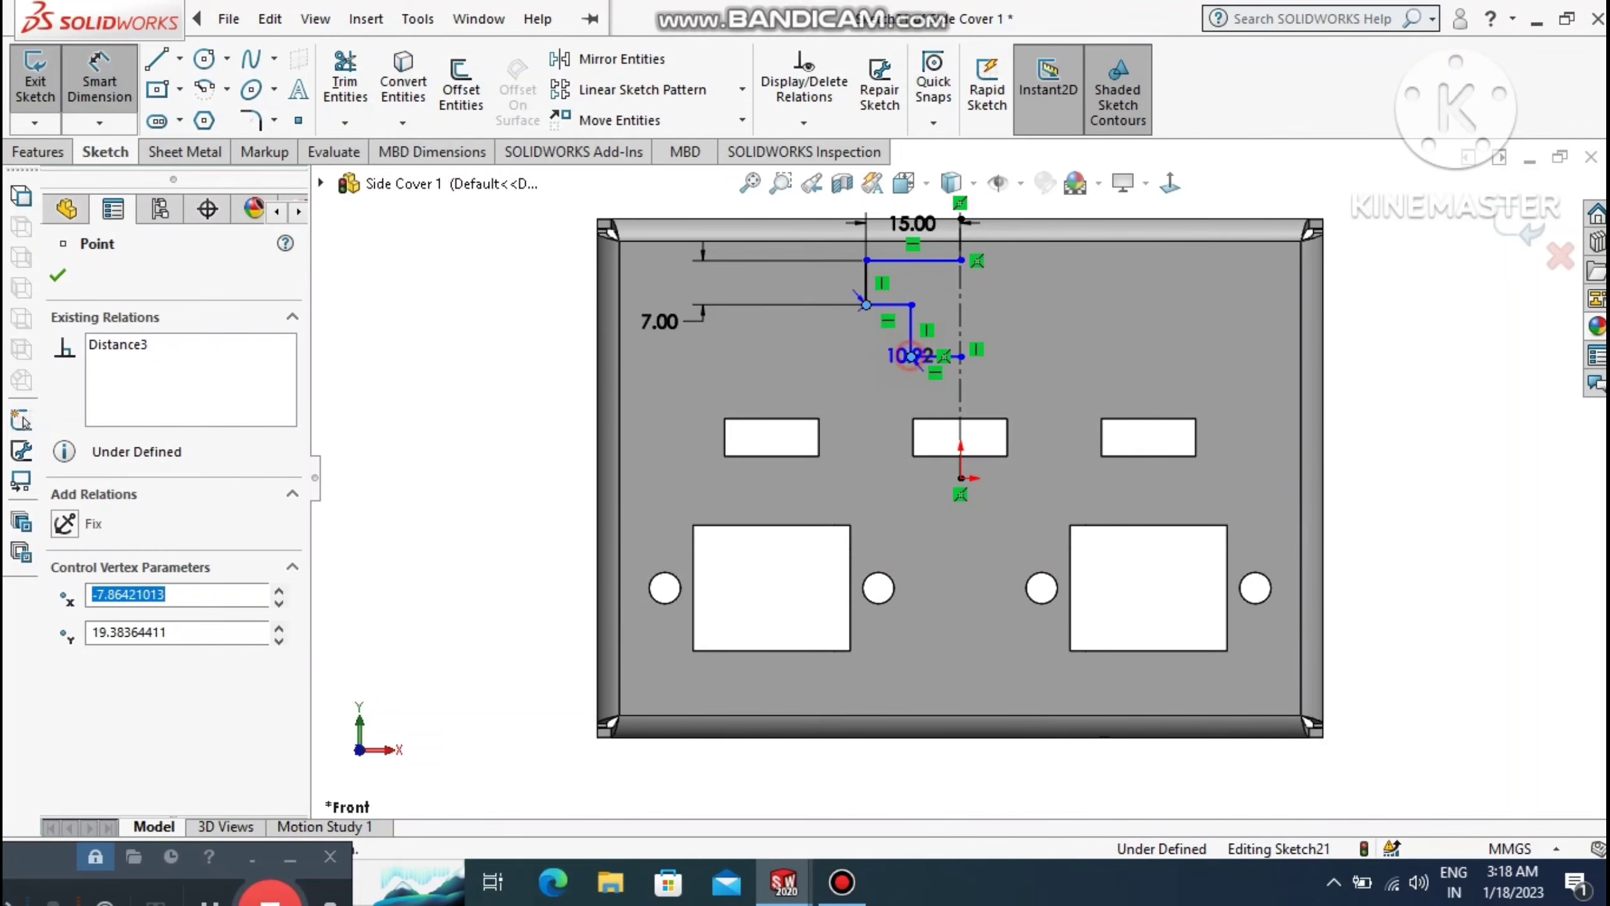
left_click(500, 327)
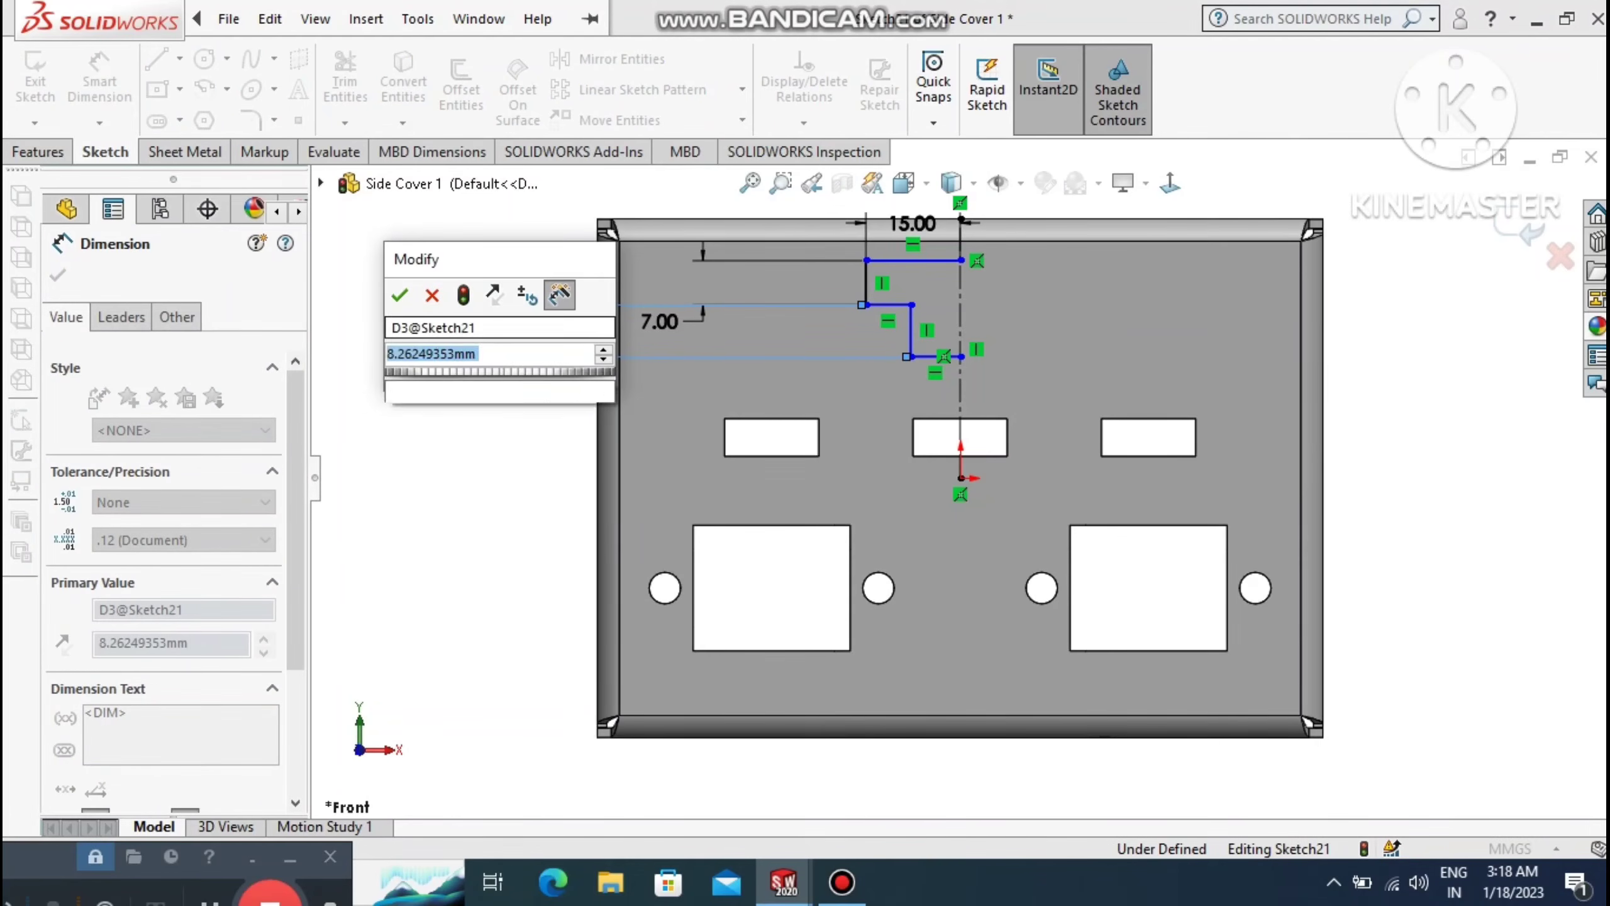
key("Return")
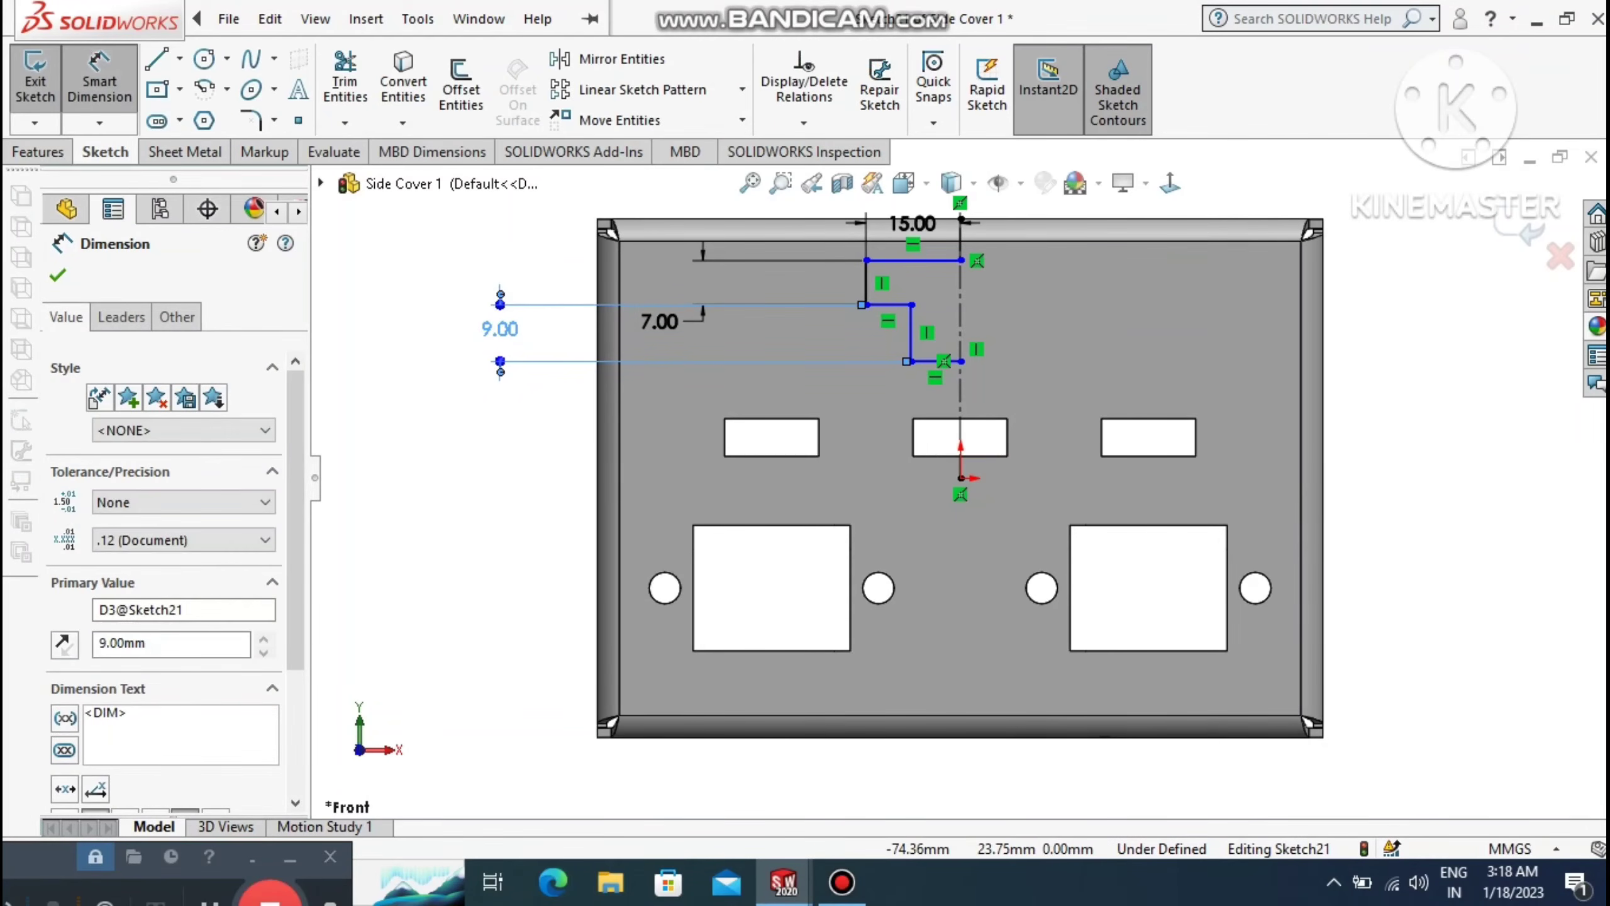
key("Escape")
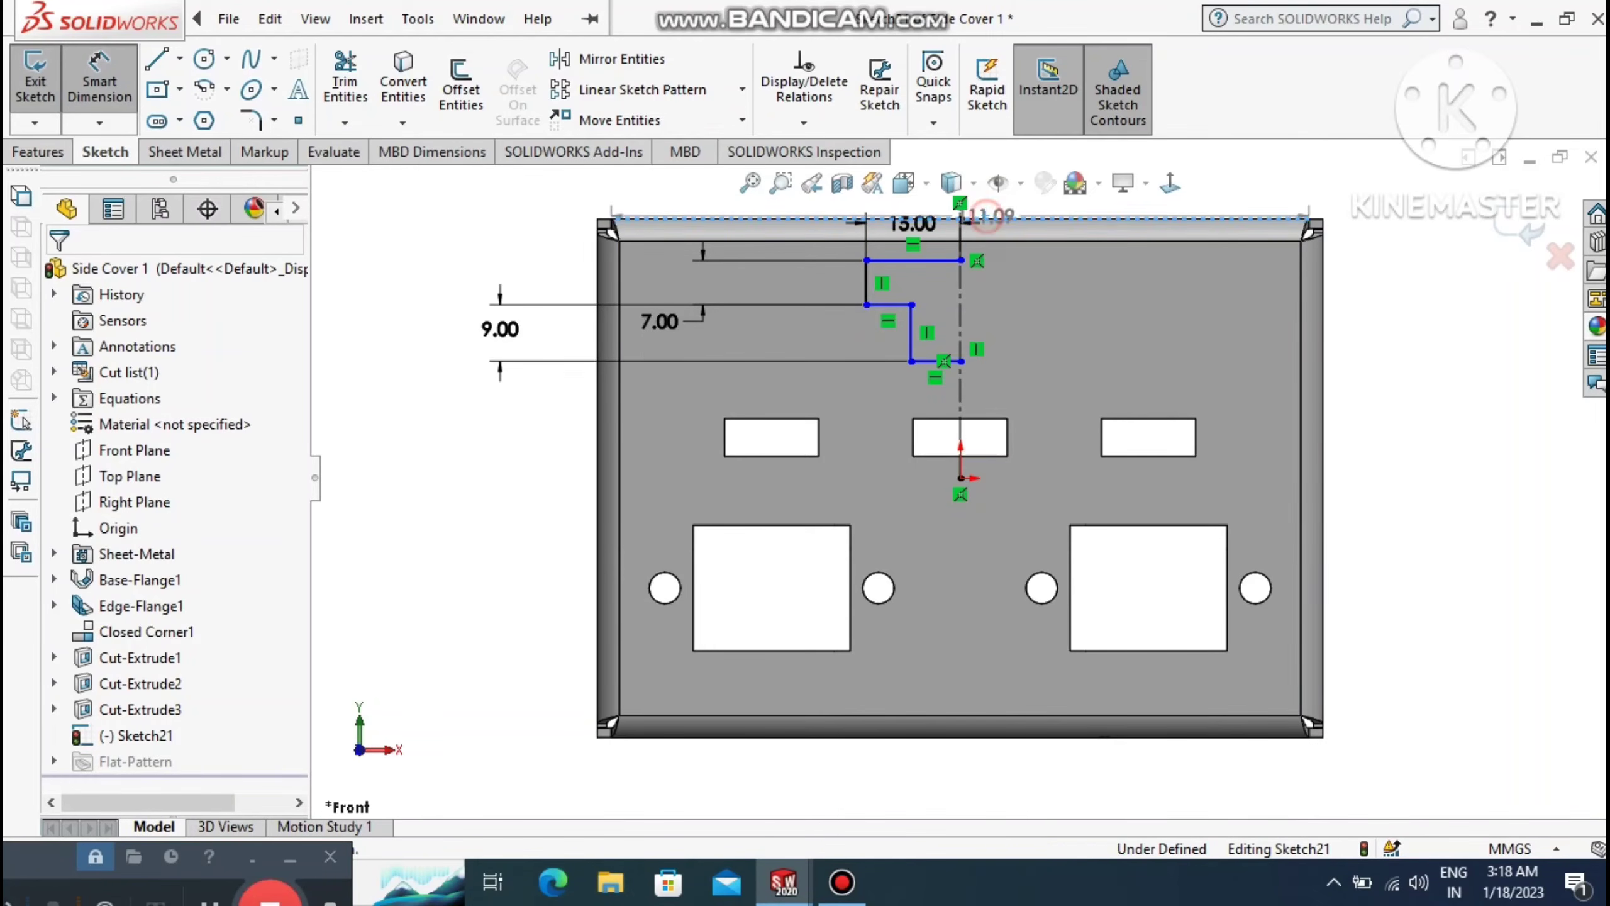
Dimension the distance from the cover's upper edge to the top line of the stepped profile as 8.88 mm.
left_click(960, 260)
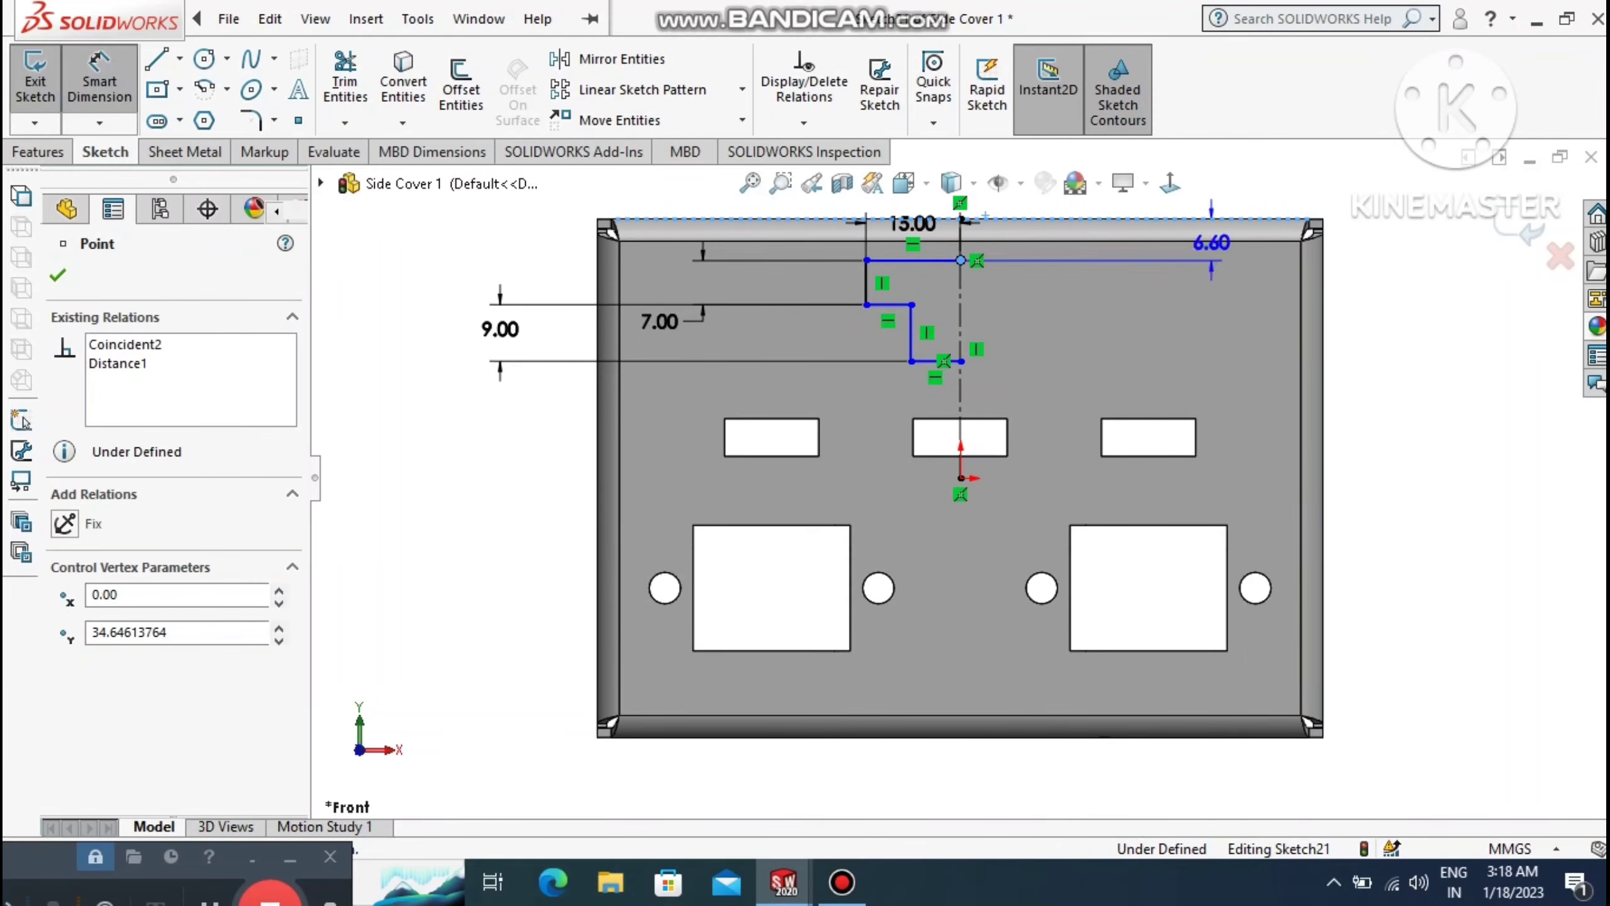
left_click(1391, 241)
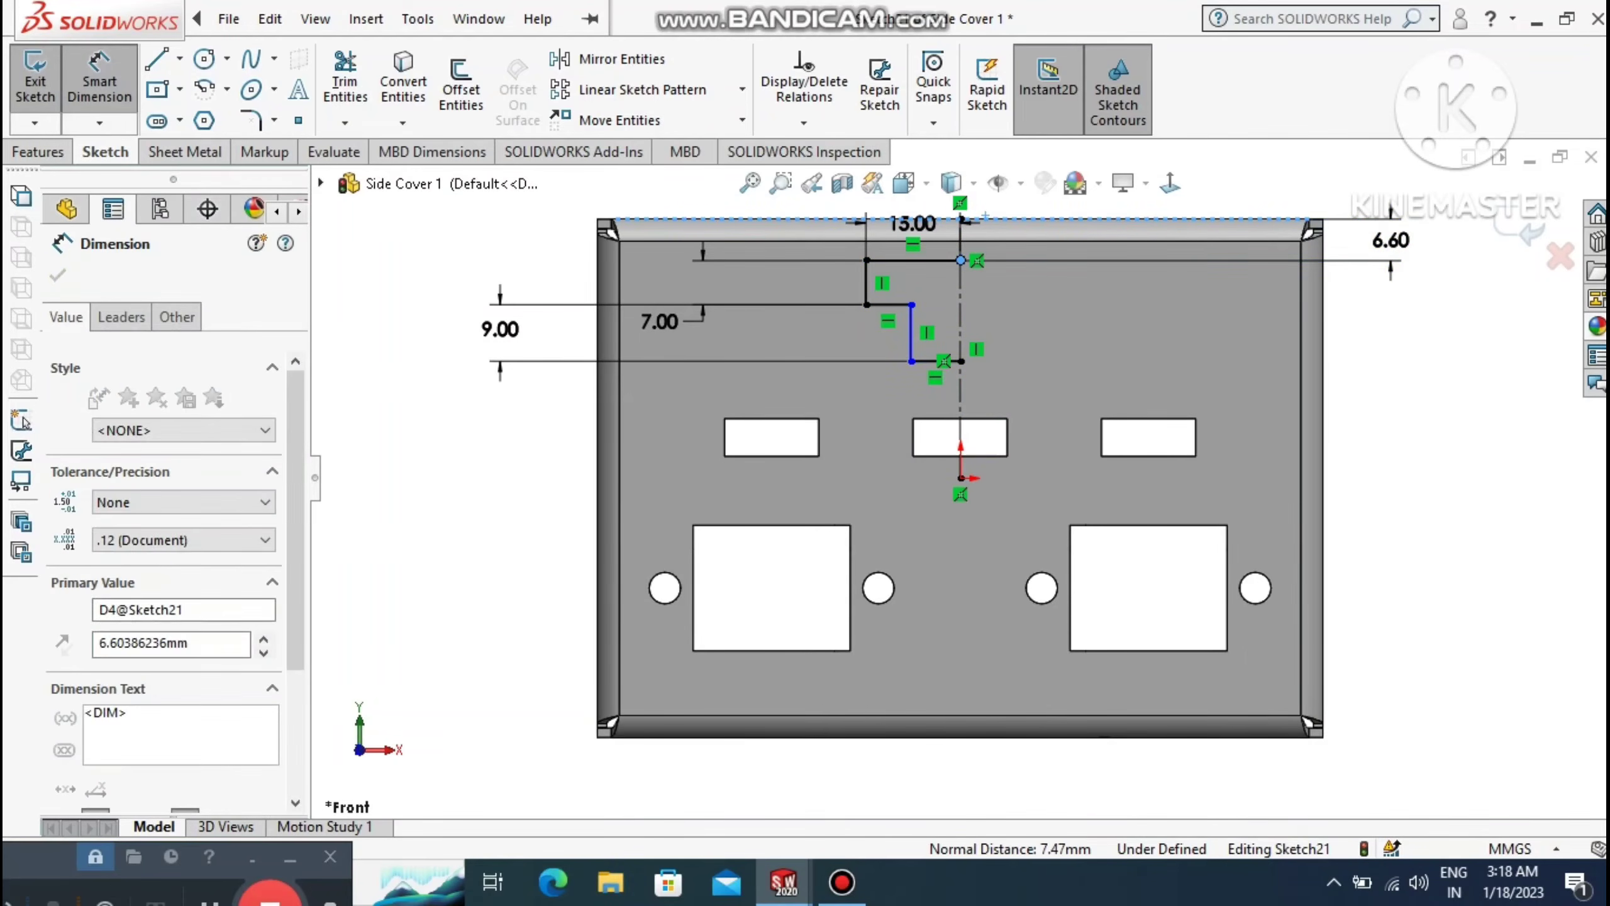
type("8")
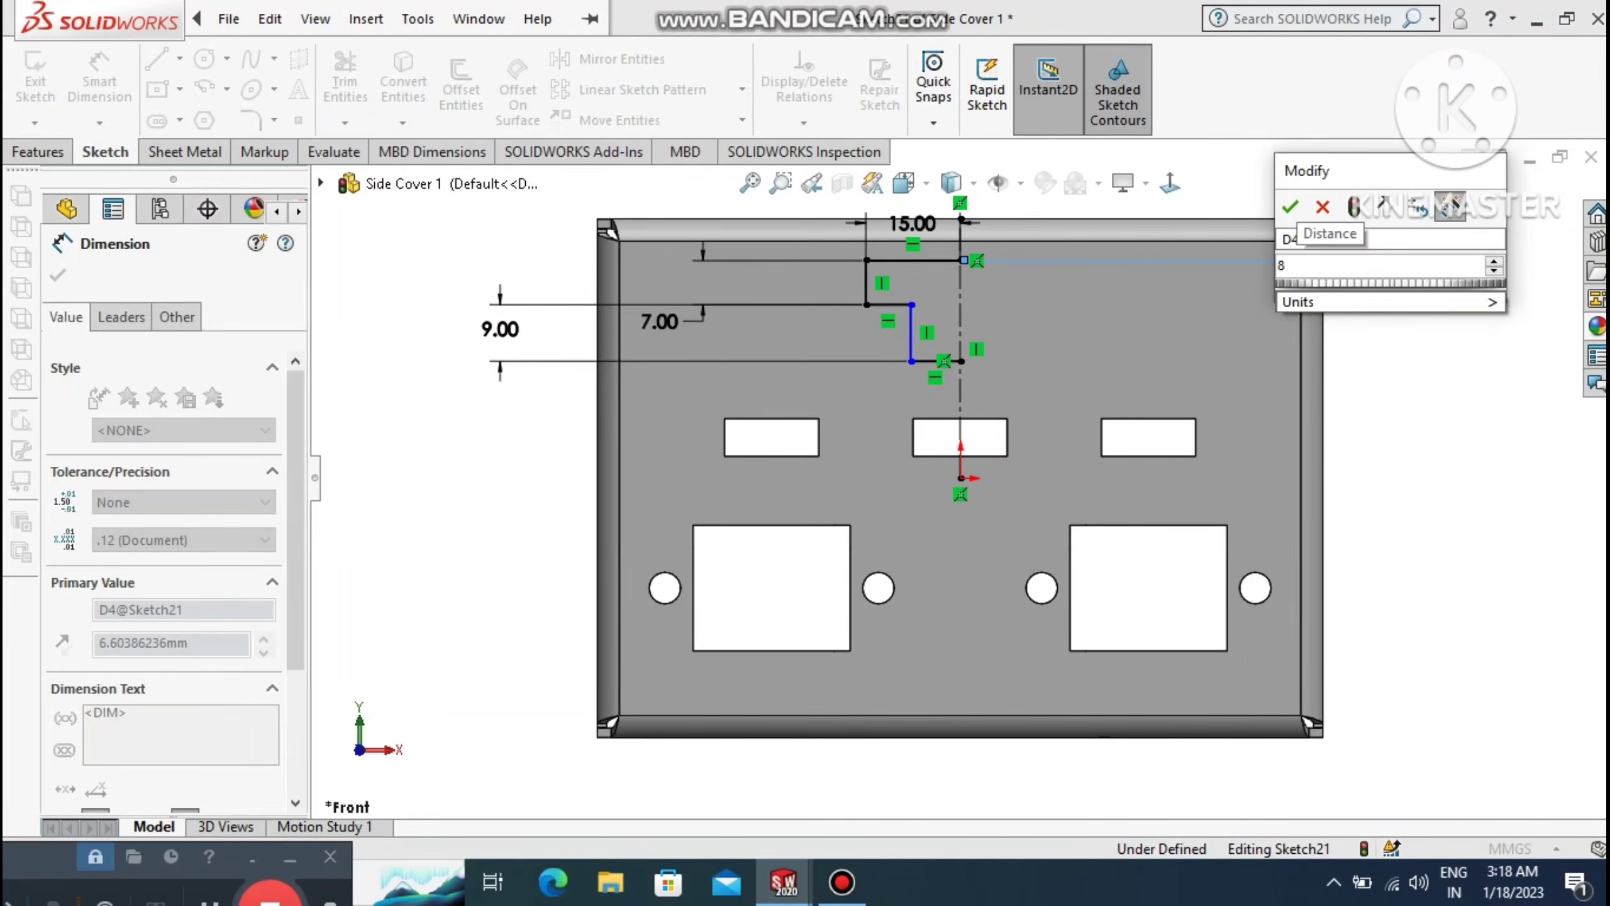
type(".88")
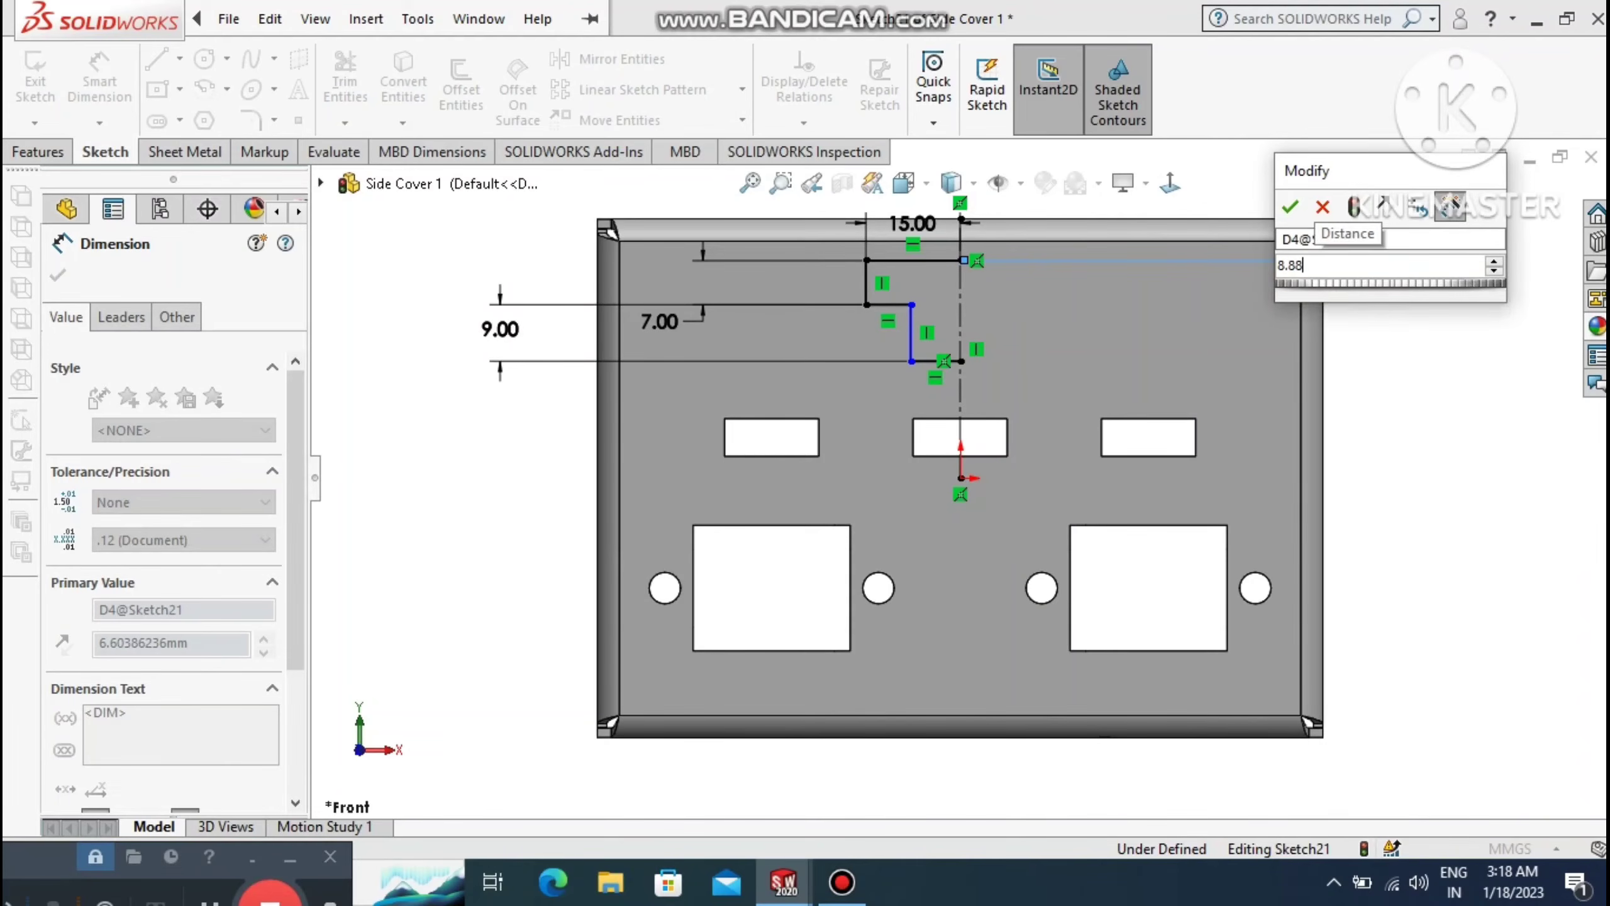
key("Return")
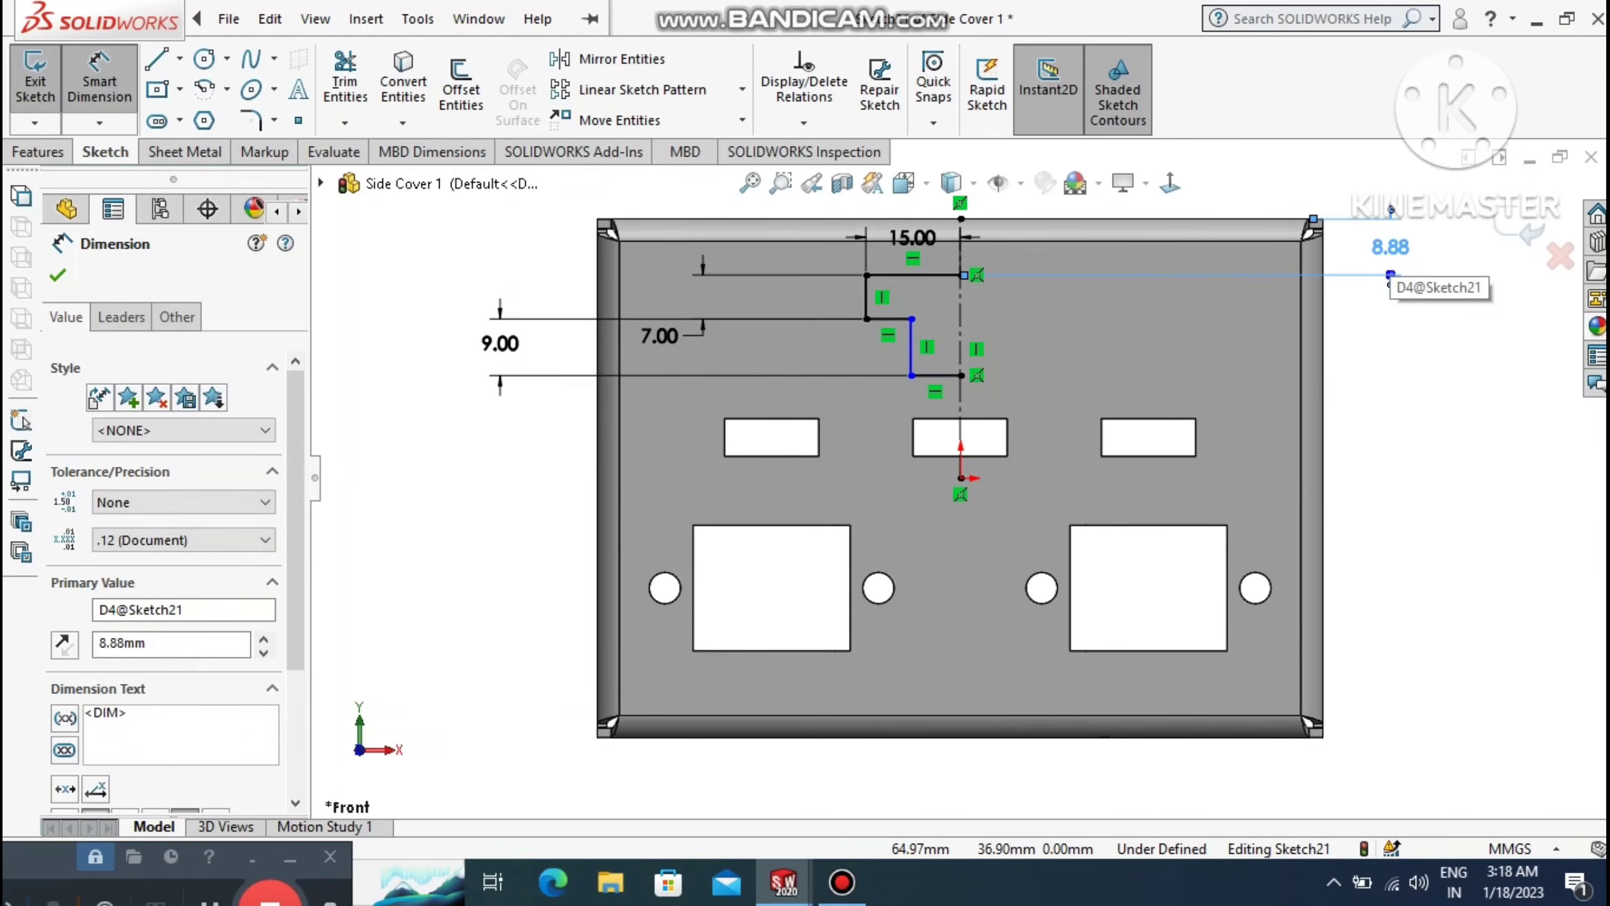
left_click(1462, 403)
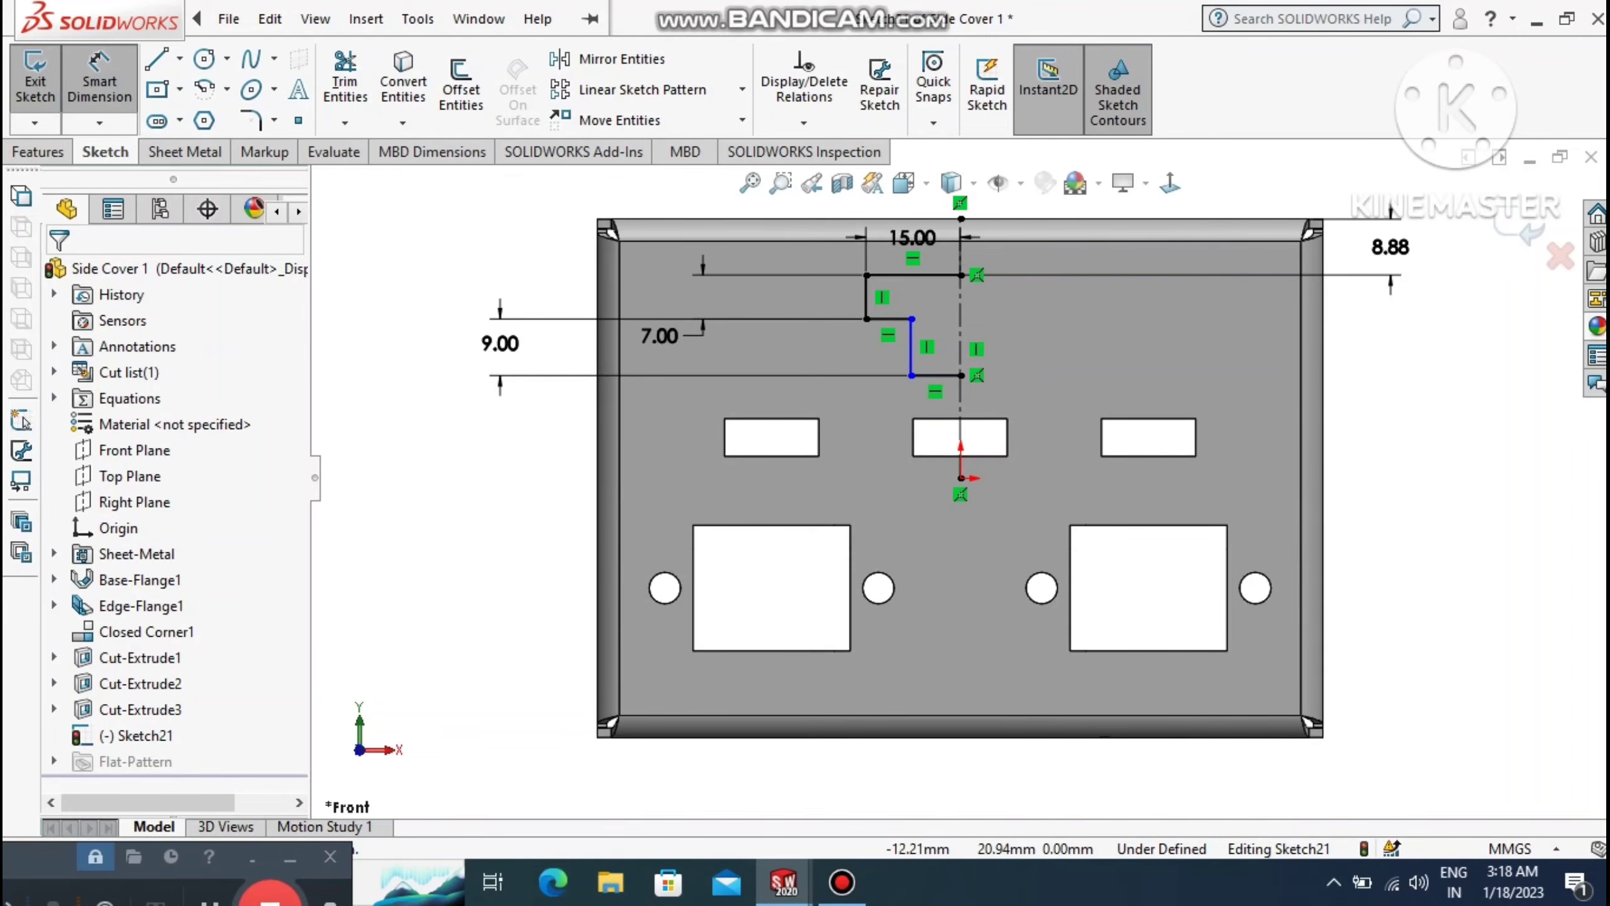
Dimension the horizontal ledge between the two vertical sides of the stepped profile as 7 mm.
left_click(866, 318)
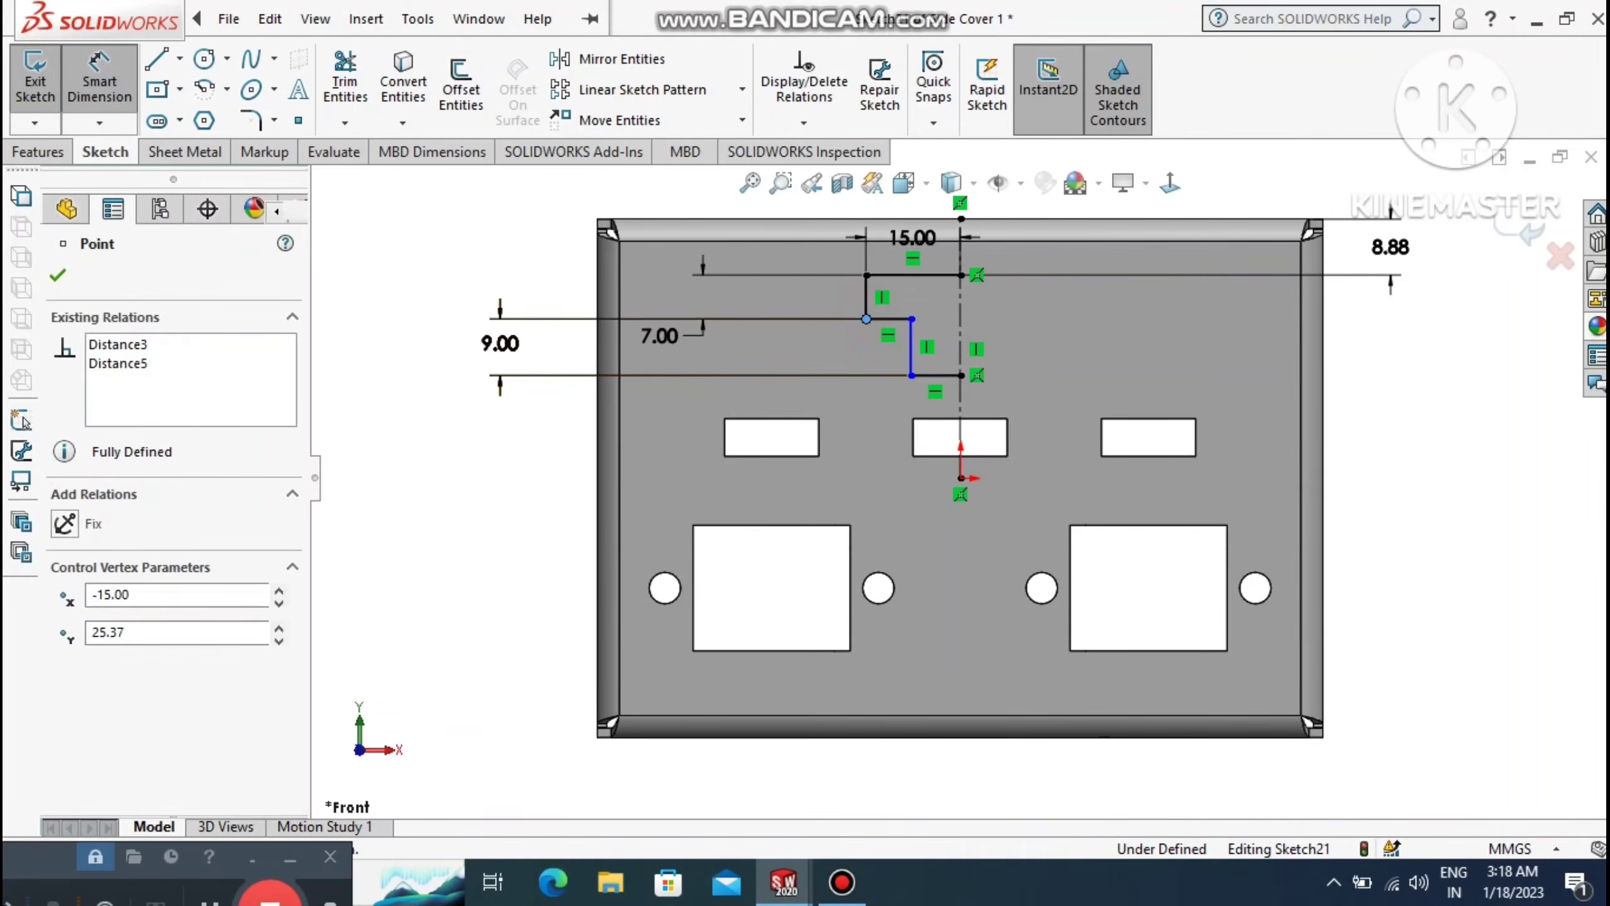
left_click(911, 319)
left_click(883, 480)
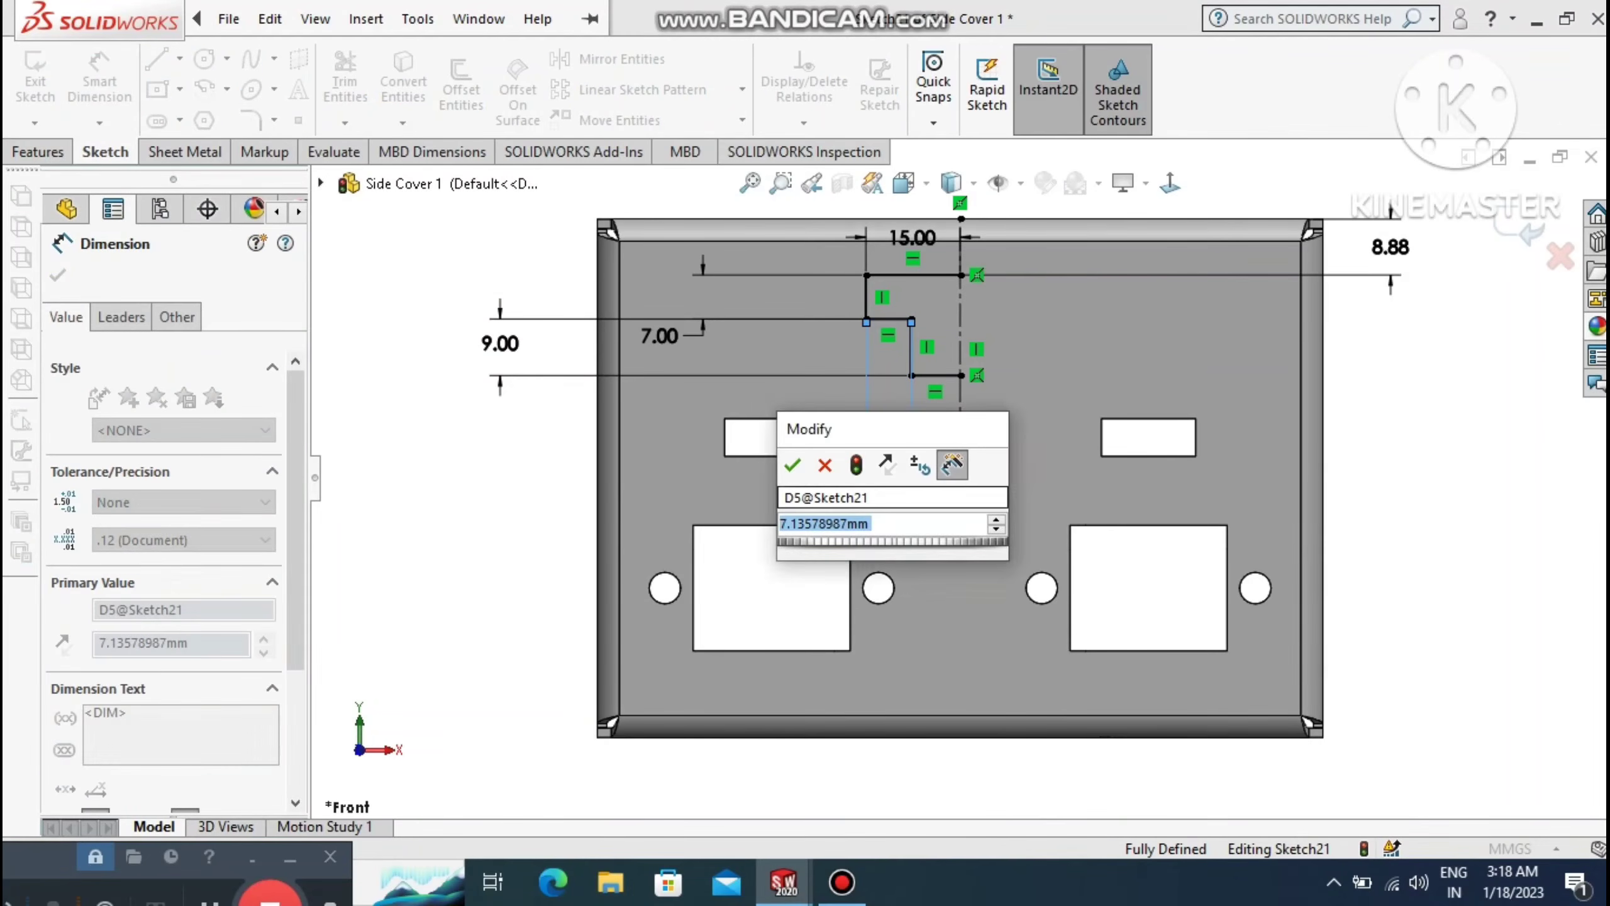
type("5")
key("Return")
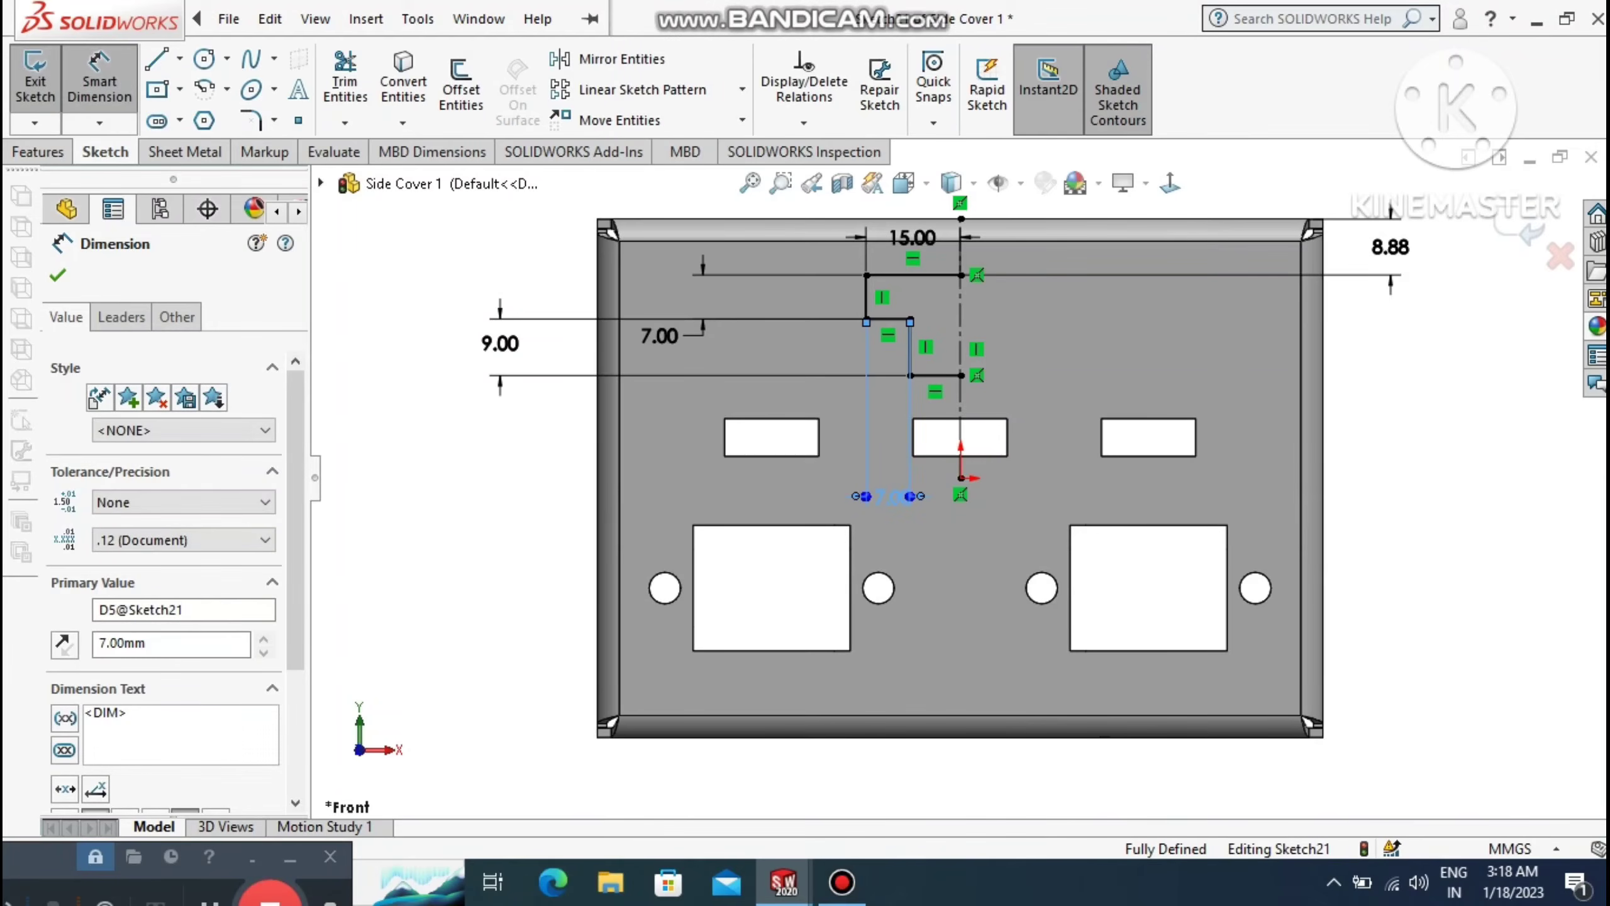
left_click(429, 531)
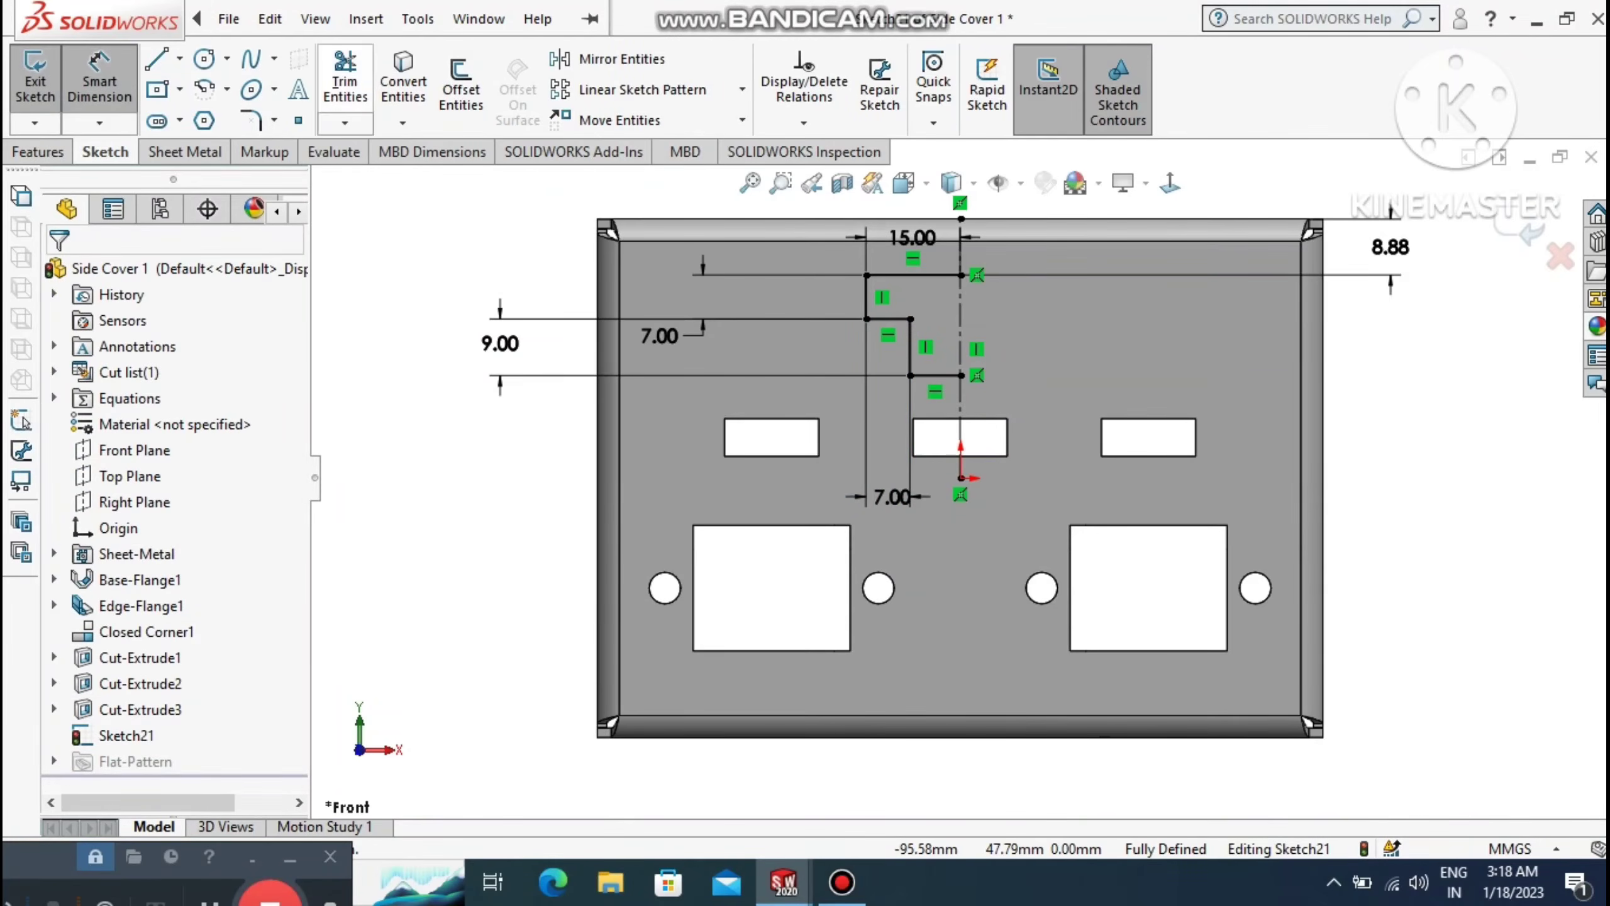
Mirror all five lines of the stepped half profile about the vertical centerline.
left_click(581, 61)
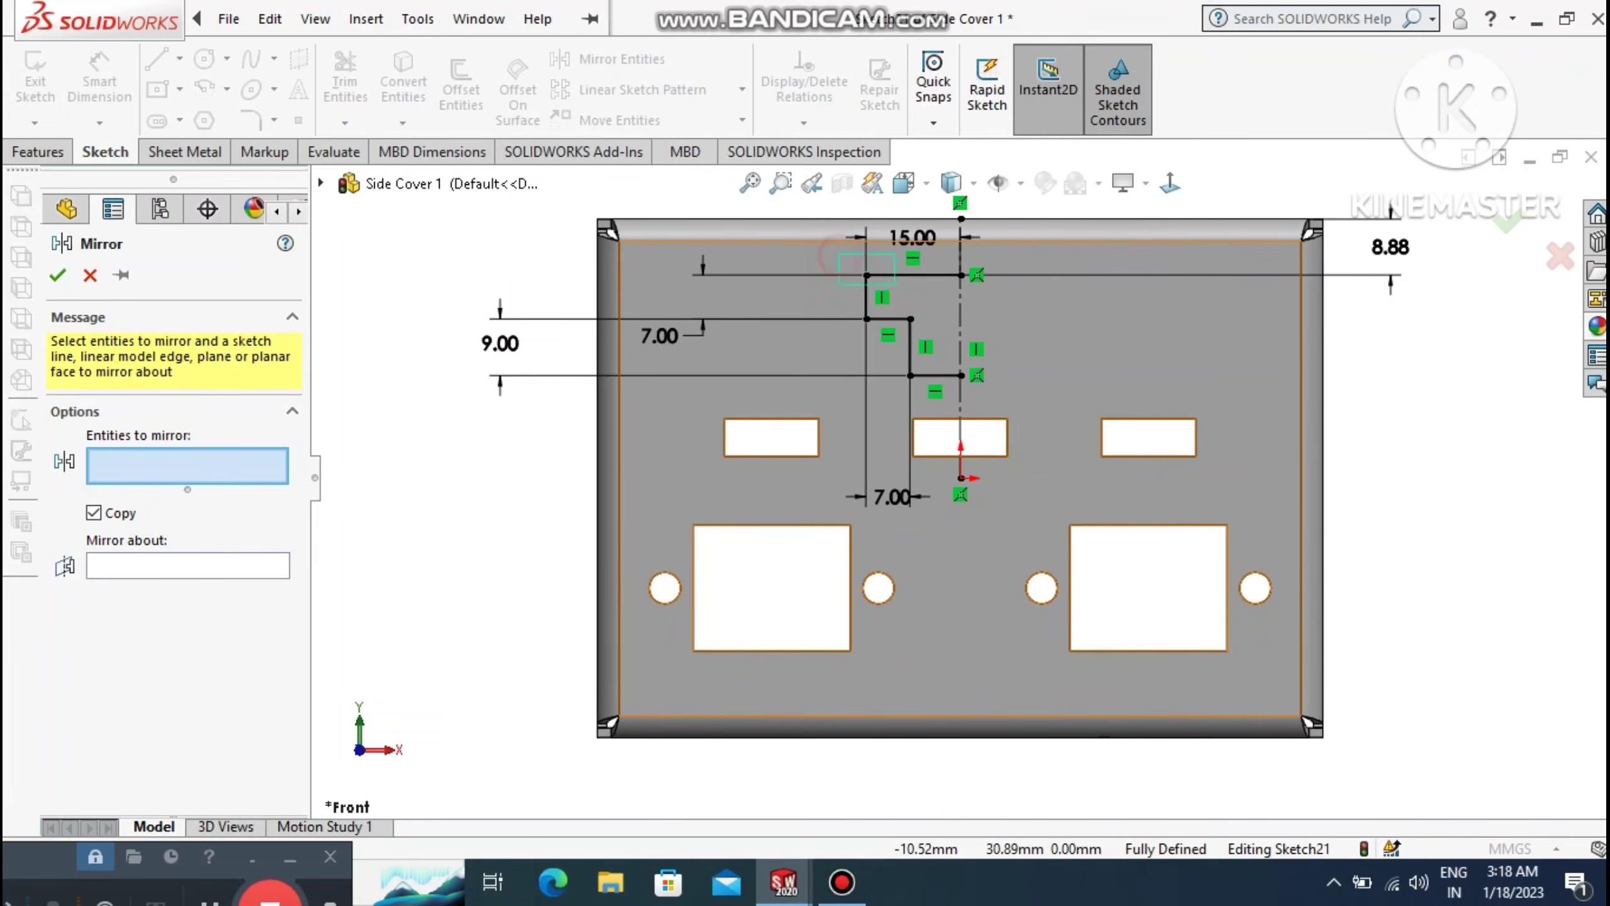
left_click_drag(941, 394, 940, 394)
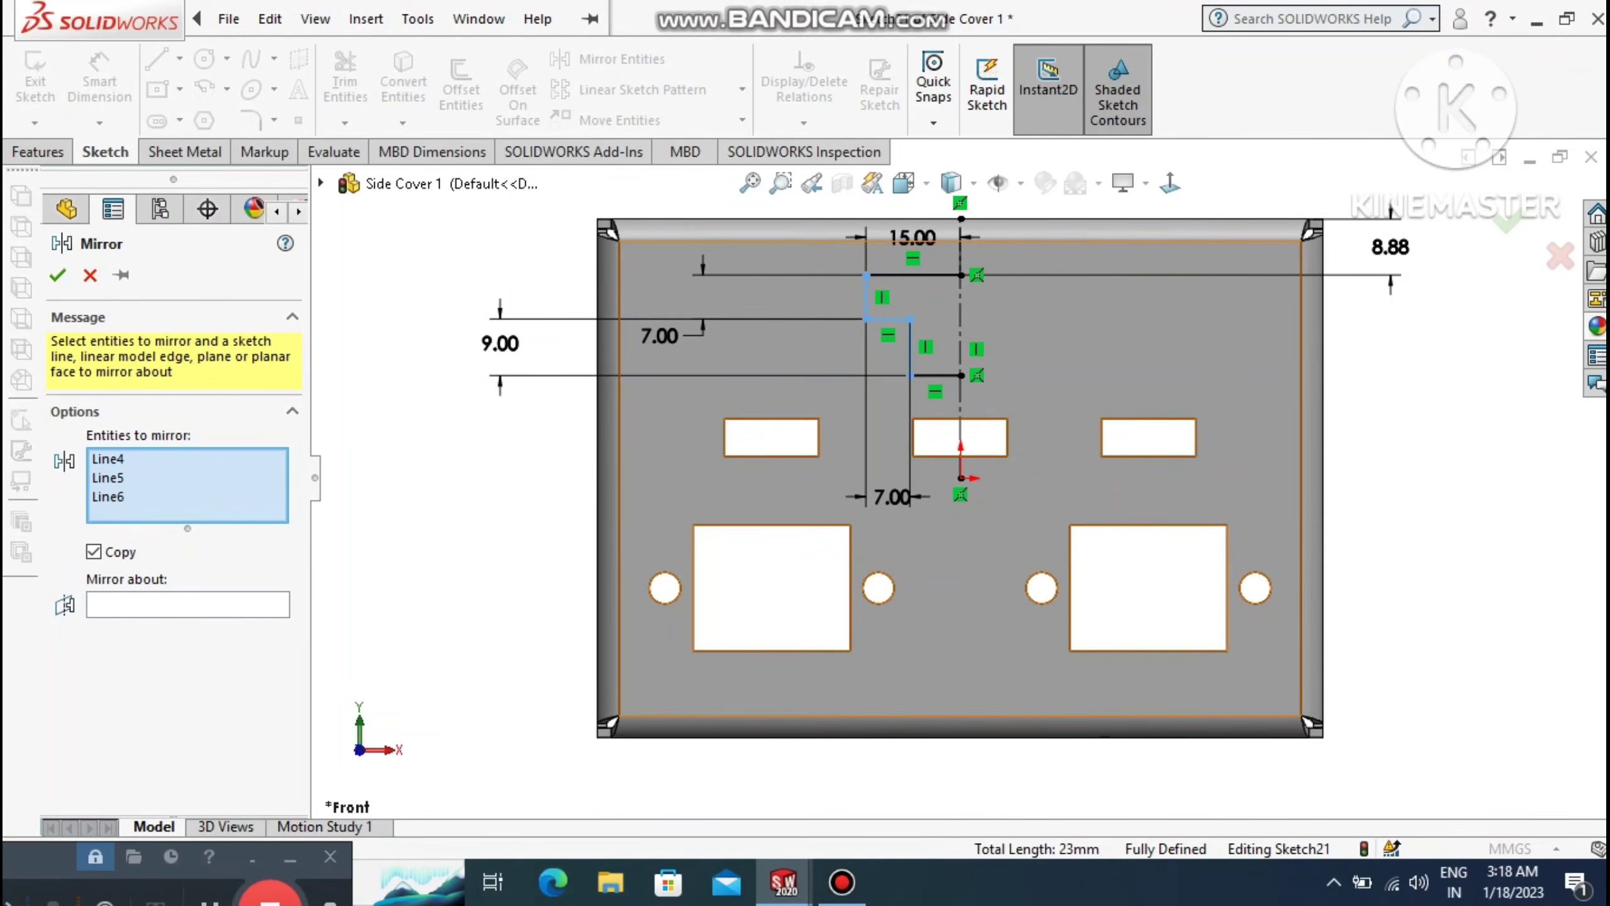
left_click(919, 275)
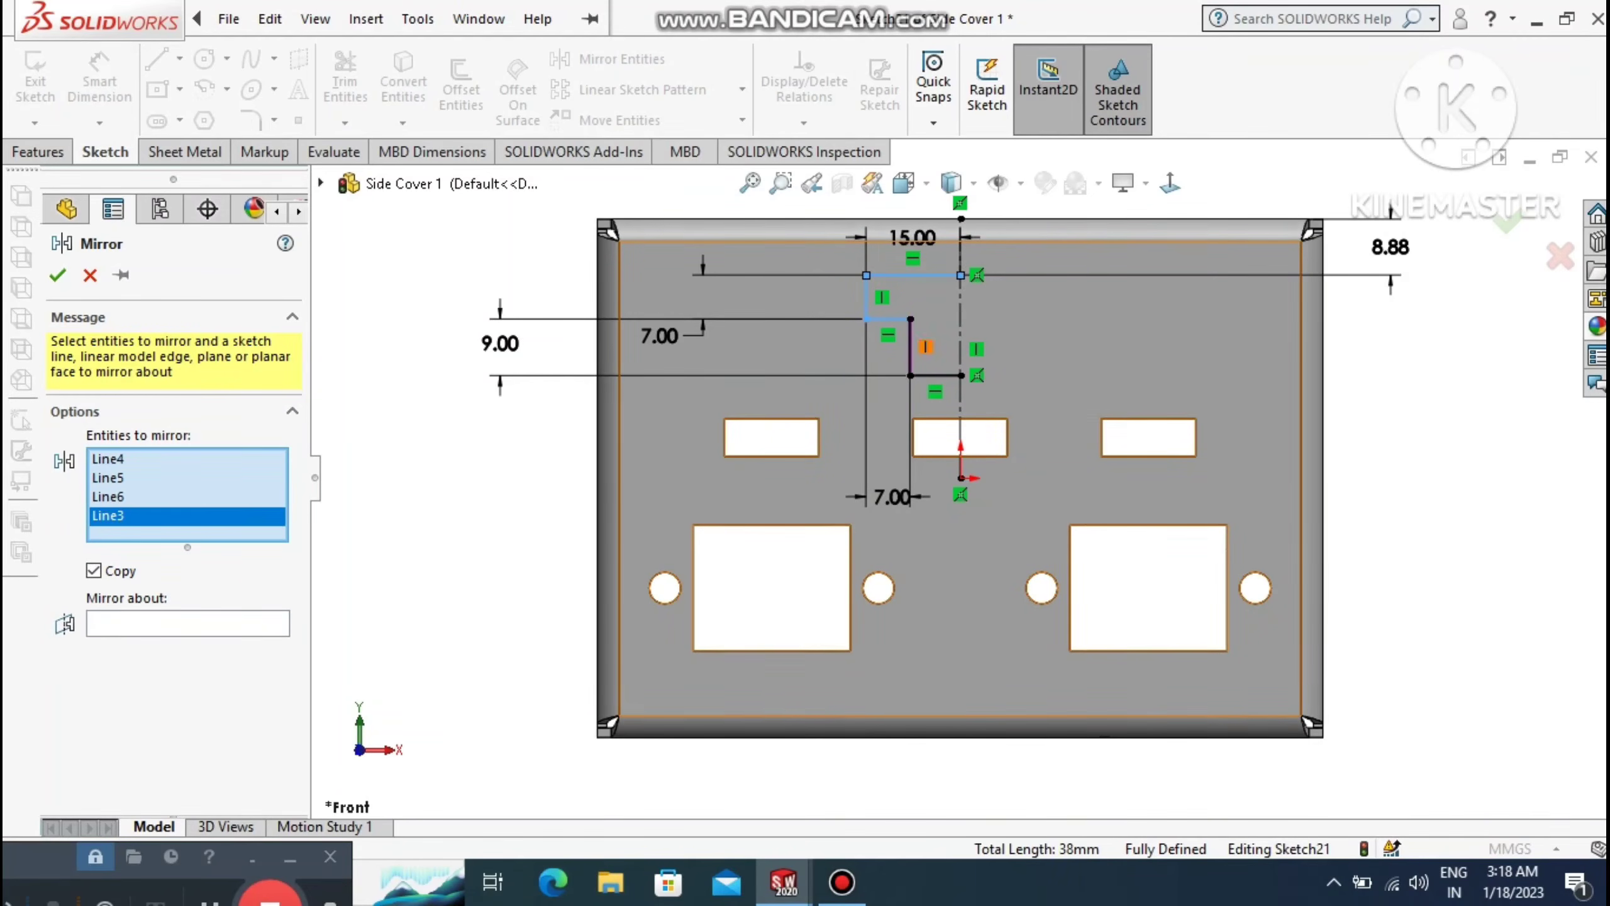
left_click(934, 374)
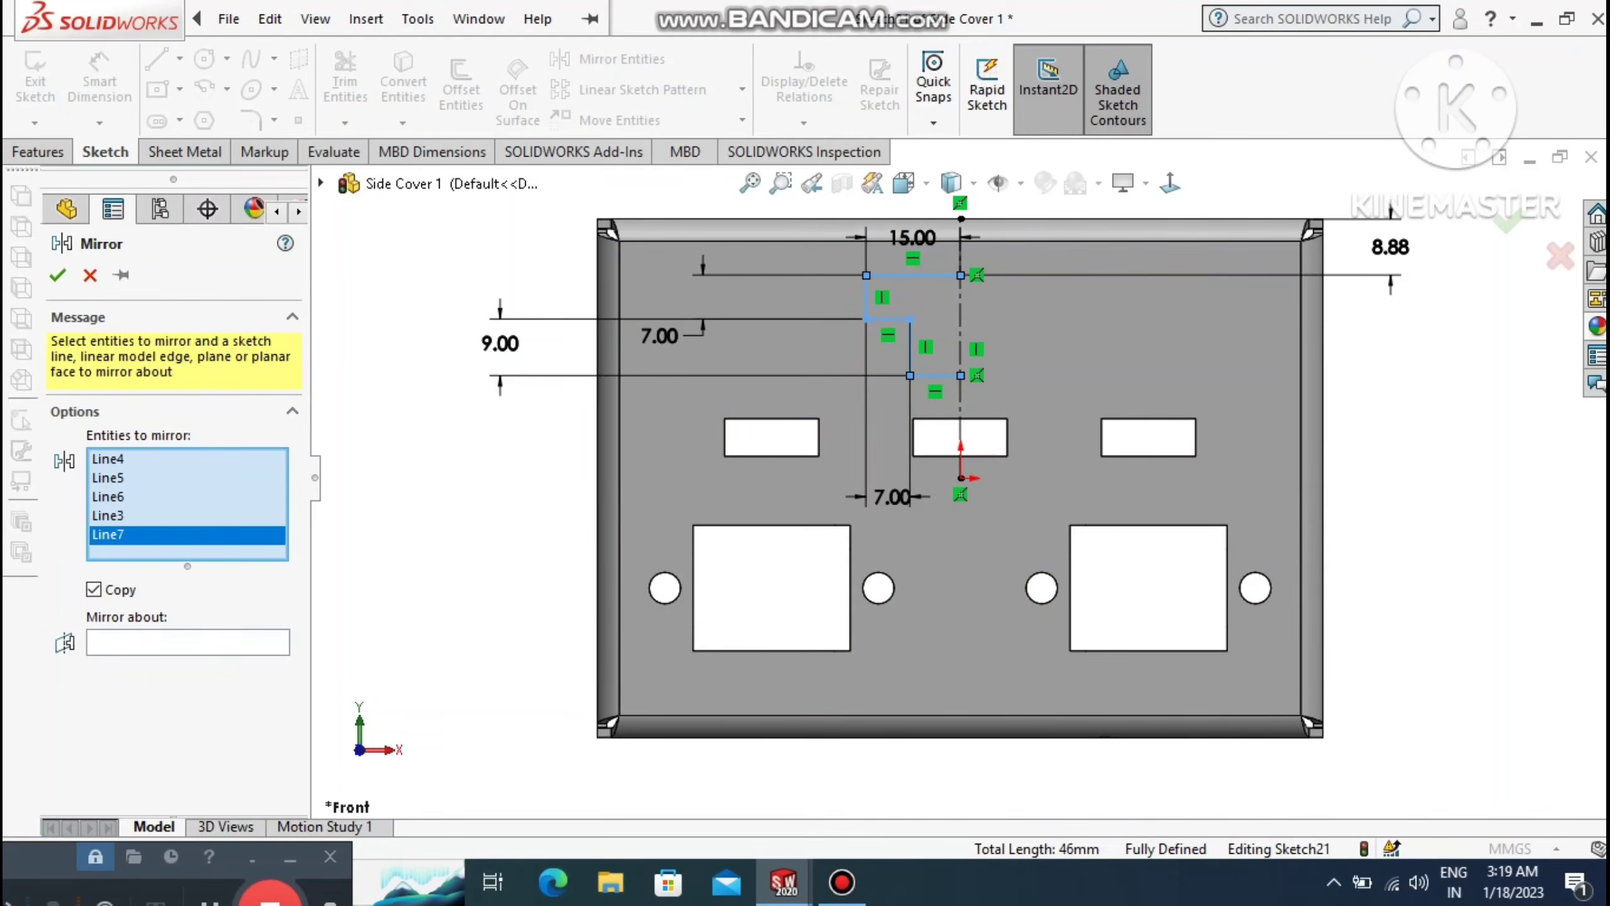
left_click(187, 642)
left_click(960, 299)
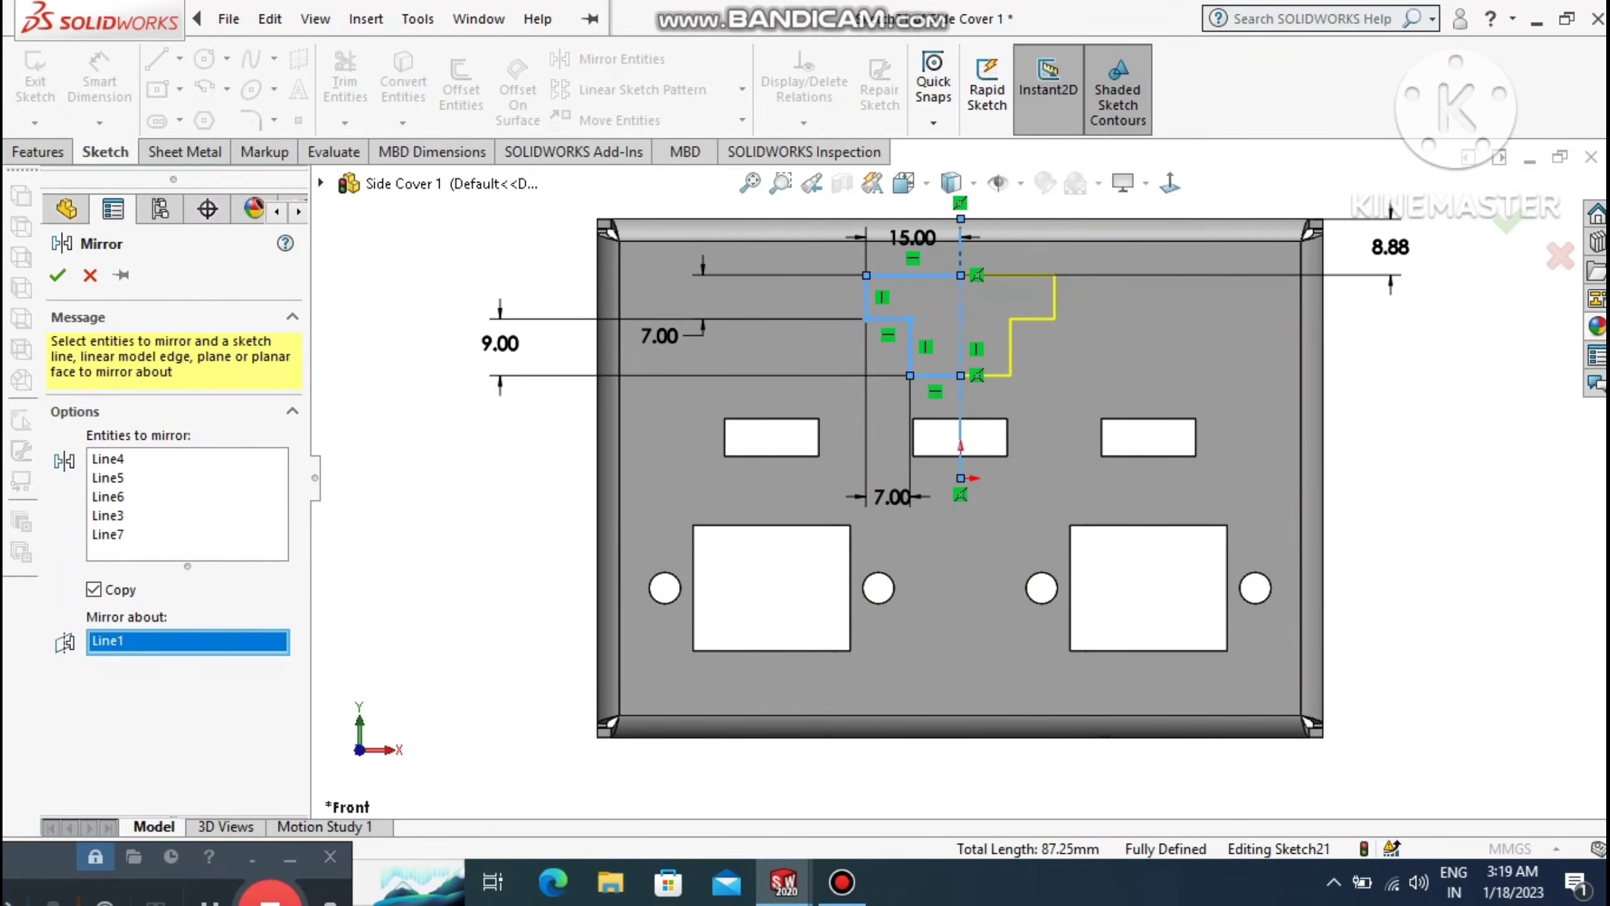
left_click(56, 275)
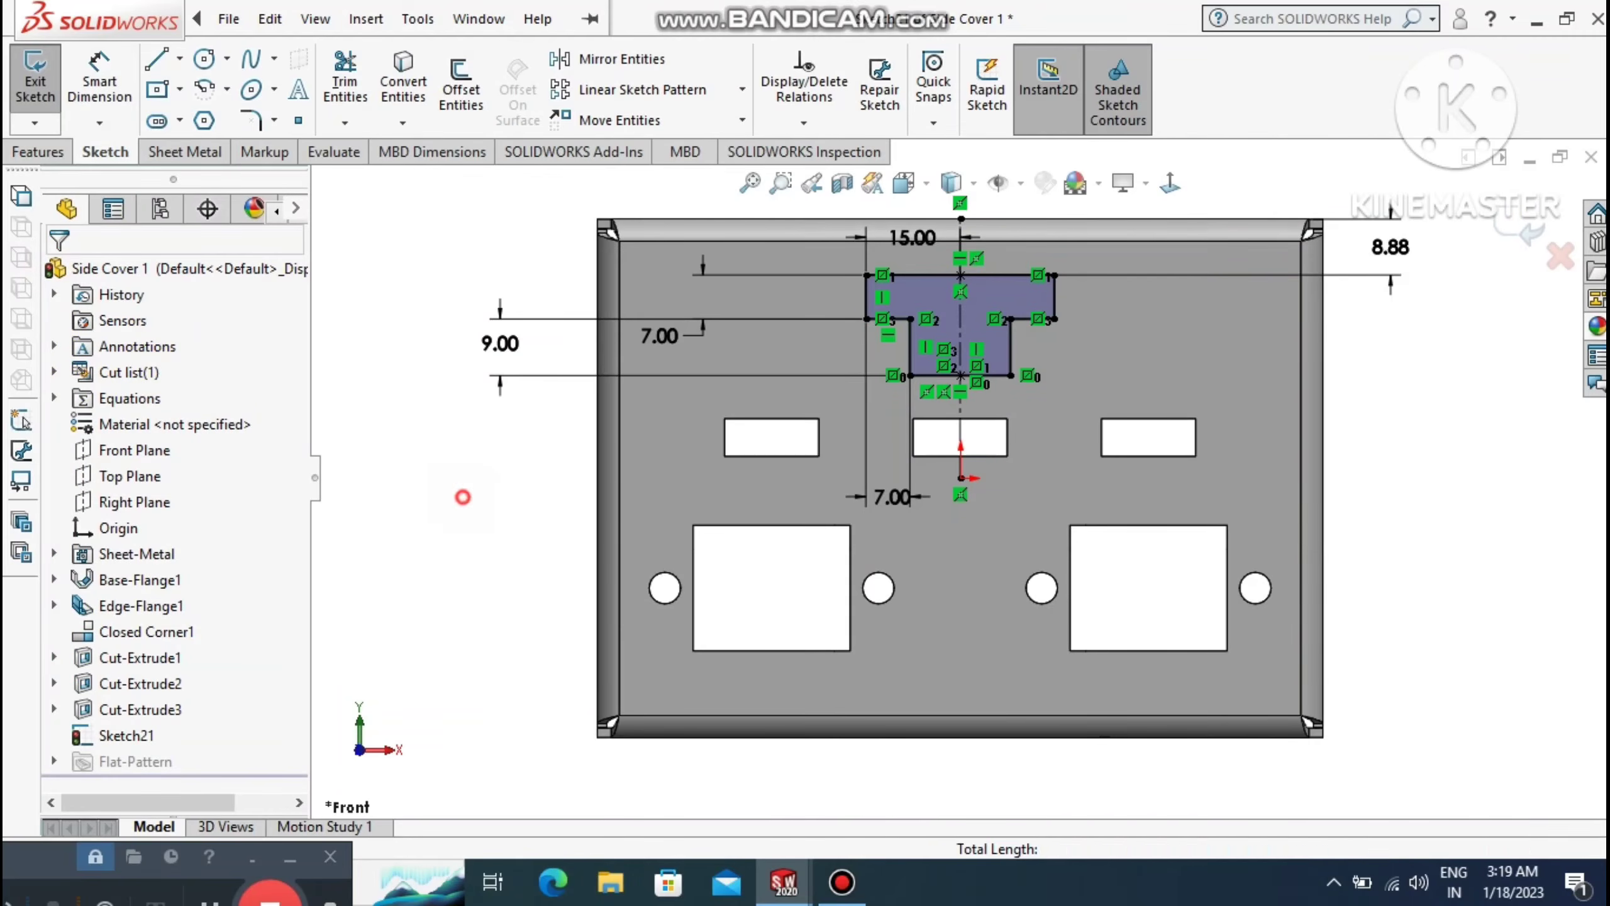
Extrude-cut the closed stepped profile through the sheet with a blind depth linked to the sheet thickness.
left_click(38, 151)
left_click(351, 89)
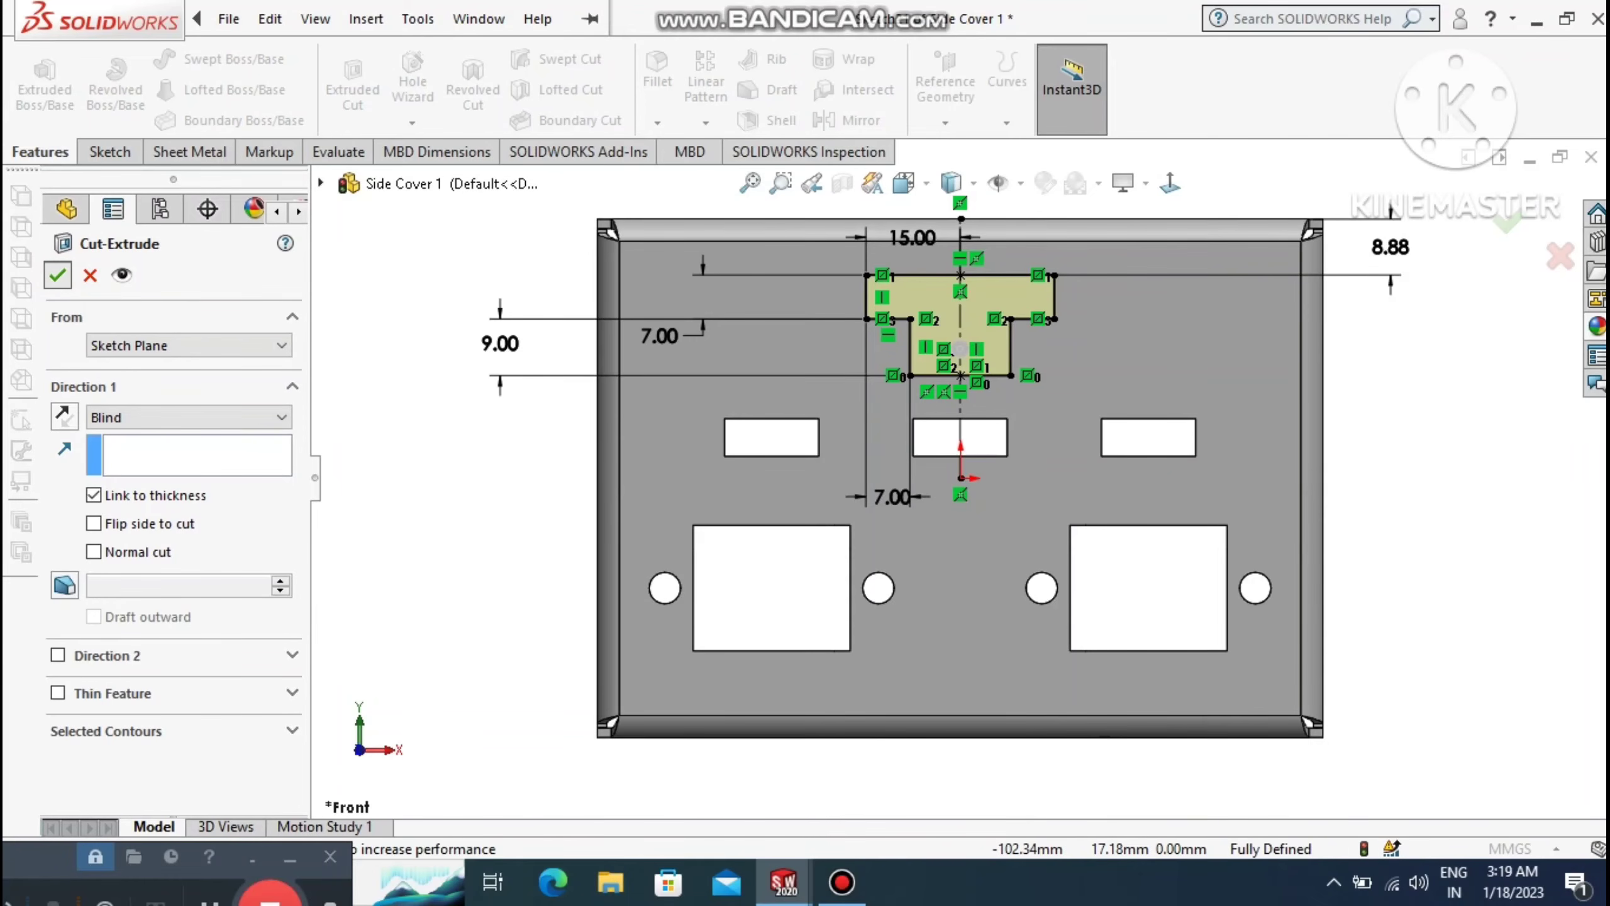
left_click(58, 275)
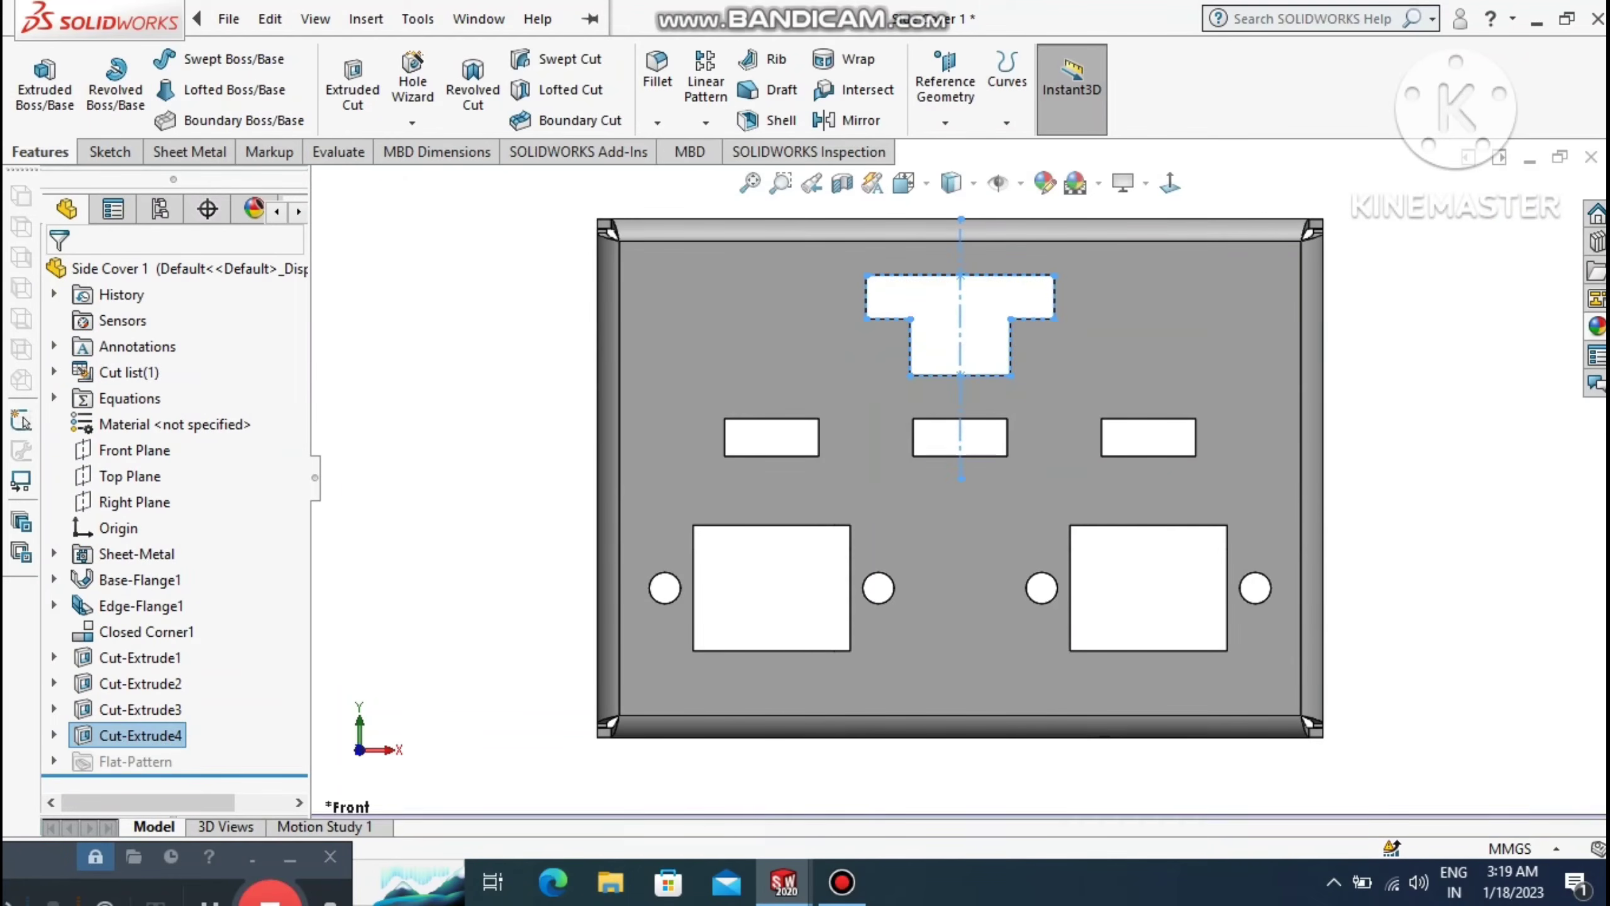
left_click(474, 469)
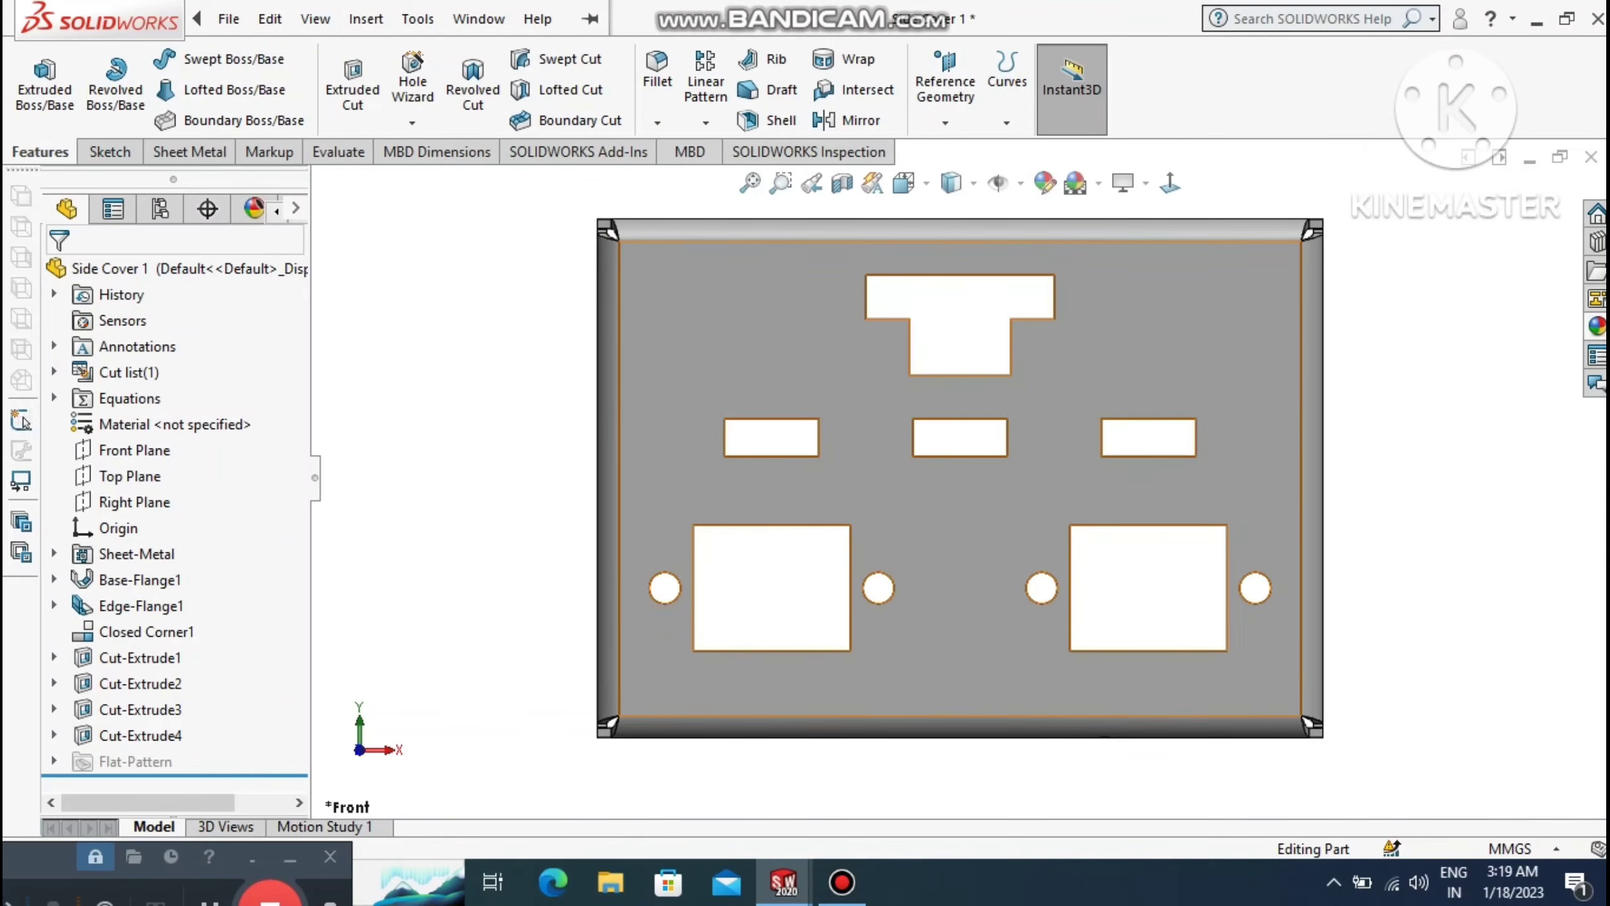
Roll the front view by 180 degrees and enlarge the area around one rectangular opening and the slots.
scroll(939, 437, "up", 3)
scroll(748, 329, "down", 2)
left_click(746, 191)
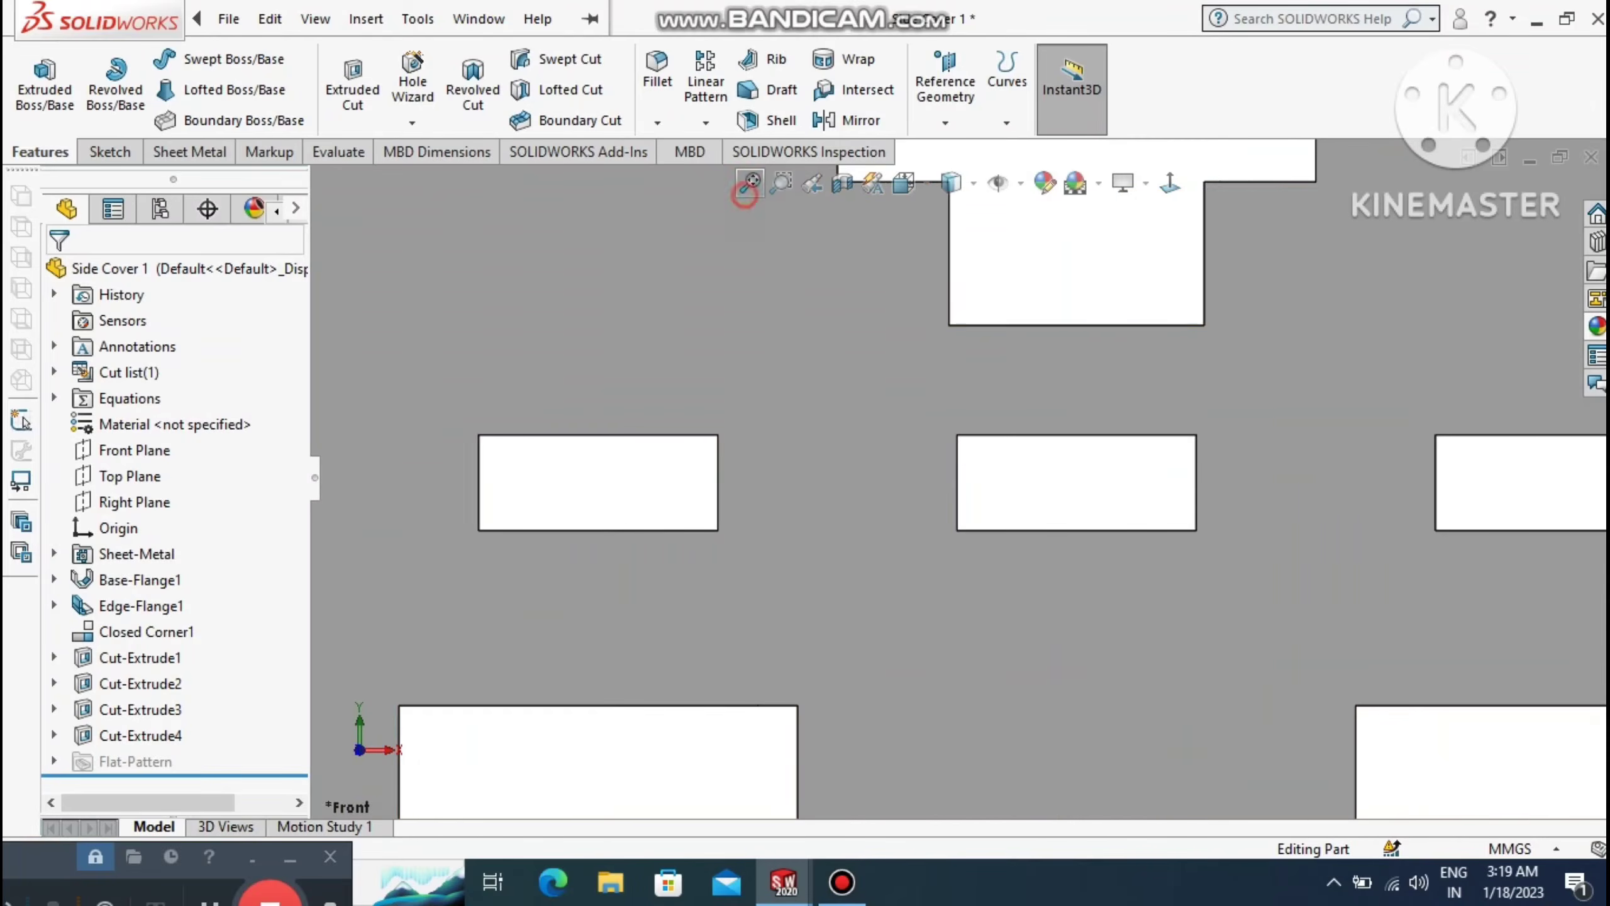
scroll(919, 495, "down", 3)
scroll(938, 498, "up", 3)
middle_click_drag(947, 502, 1008, 508)
key("alt+Right")
key("alt+Right")
key("alt+Right")
key("alt+Right")
key("alt+Right")
key("alt+Right")
key("alt+Right")
key("alt+Right")
key("alt+Right")
key("alt+Right")
key("alt+Right")
key("alt+Right")
key("alt+Right")
key("alt+Right")
key("alt+Right")
key("alt+Right")
key("alt+Right")
key("alt+Right")
key("alt+Right")
key("alt+Right")
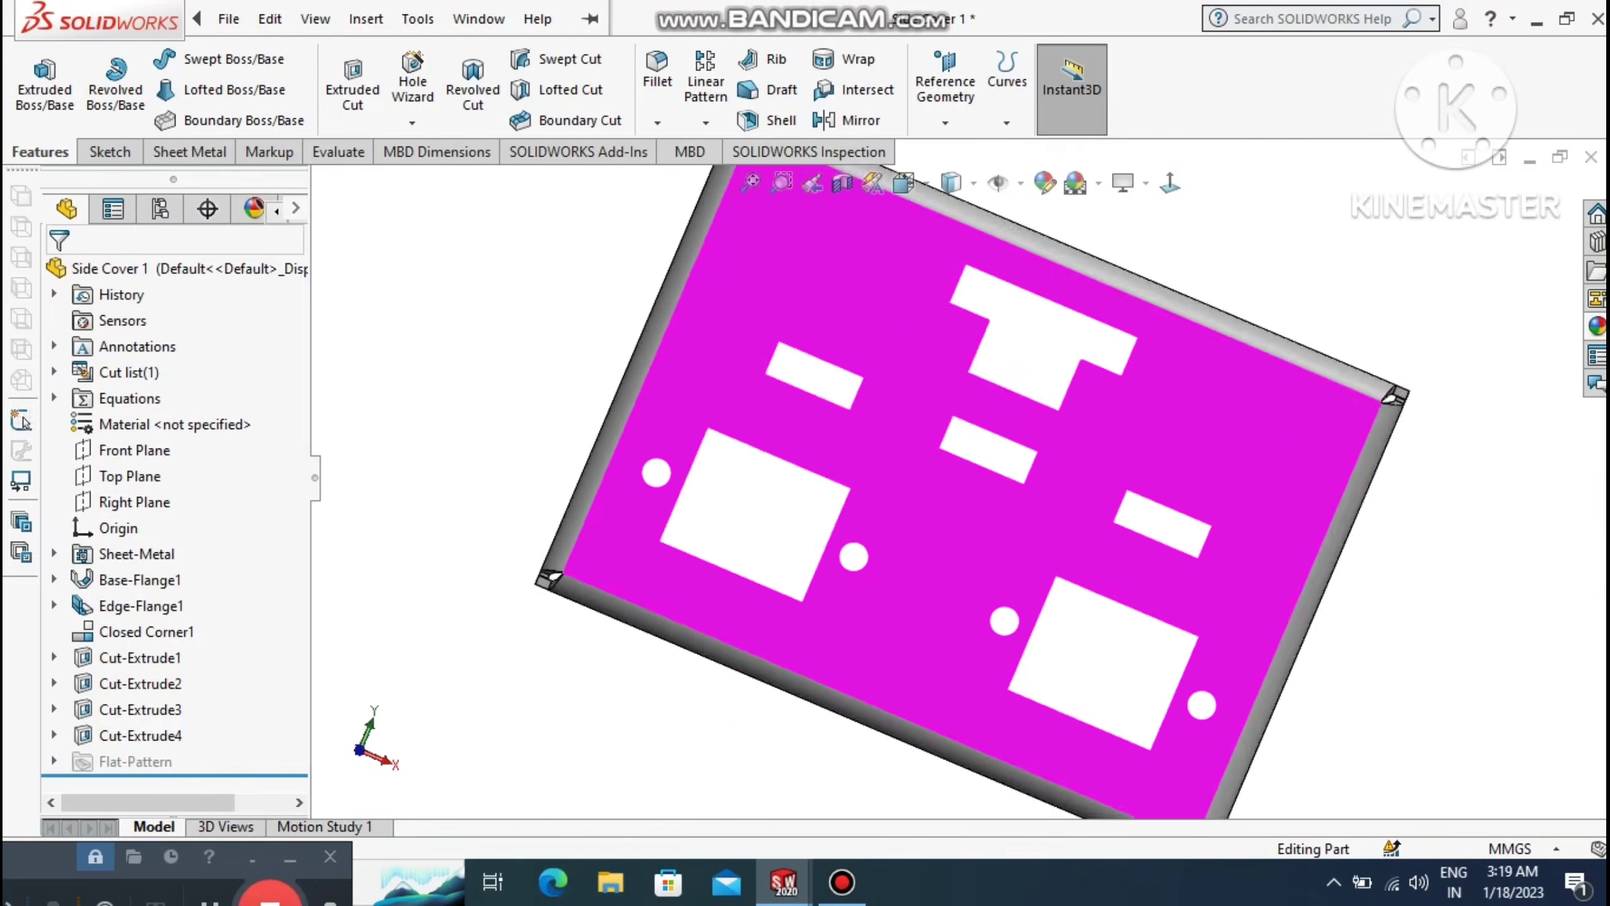
key("alt+Right")
key("alt+Right")
key("alt+Right")
key("alt+Right")
key("alt+Right")
key("alt+Right")
key("alt+Right")
key("alt+Right")
key("alt+Right")
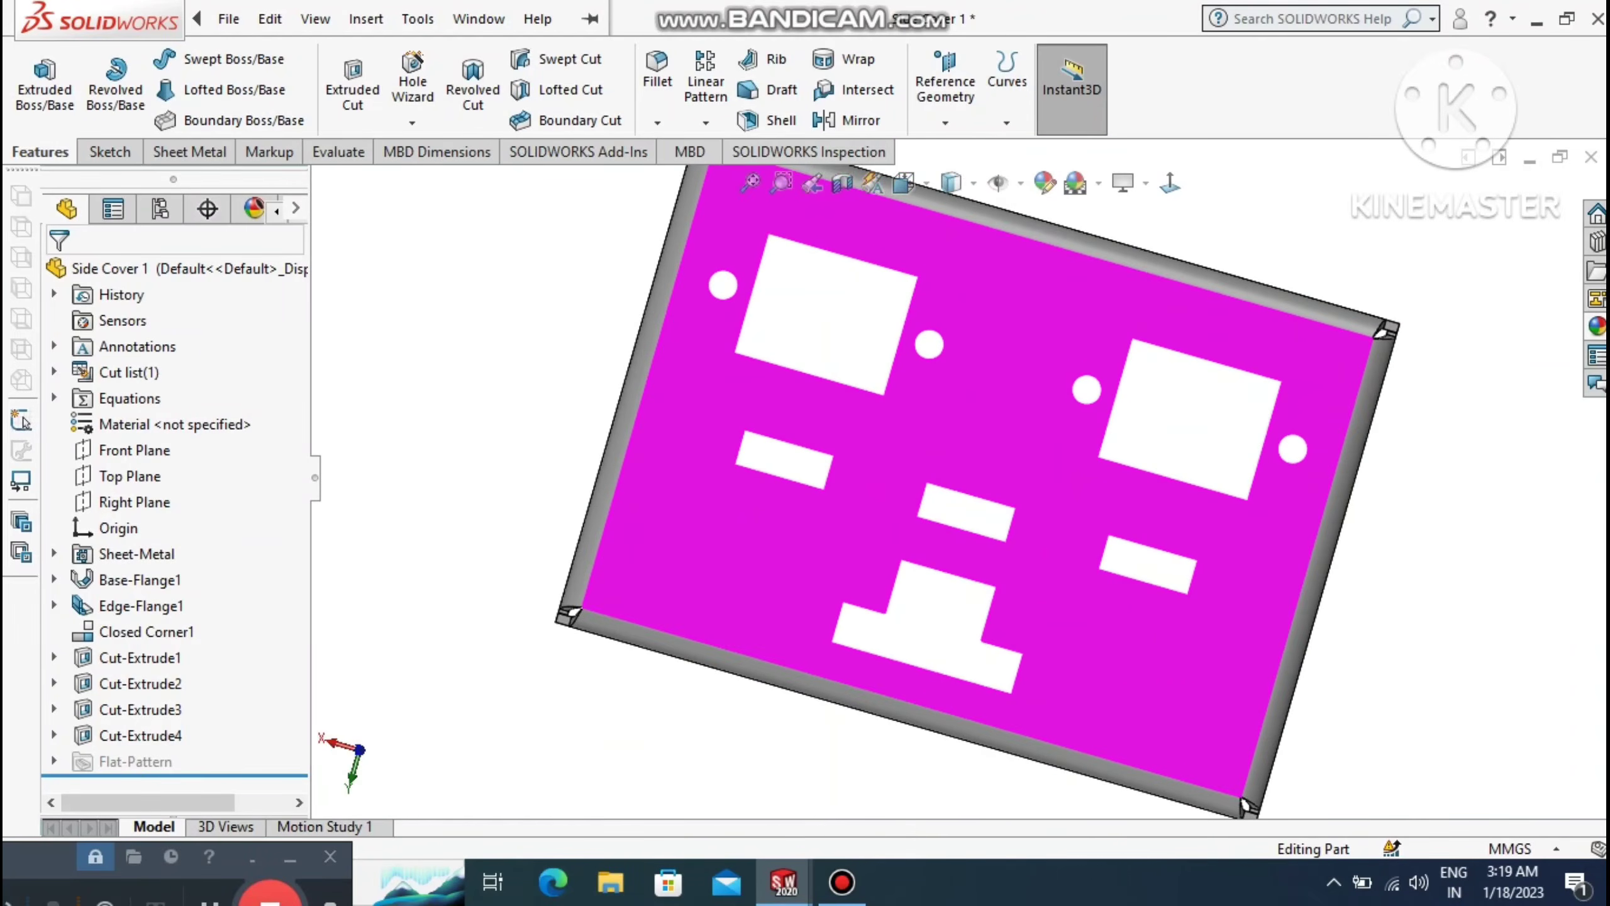
middle_click_drag(431, 364, 450, 364)
scroll(450, 364, "down", 1)
scroll(465, 395, "down", 1)
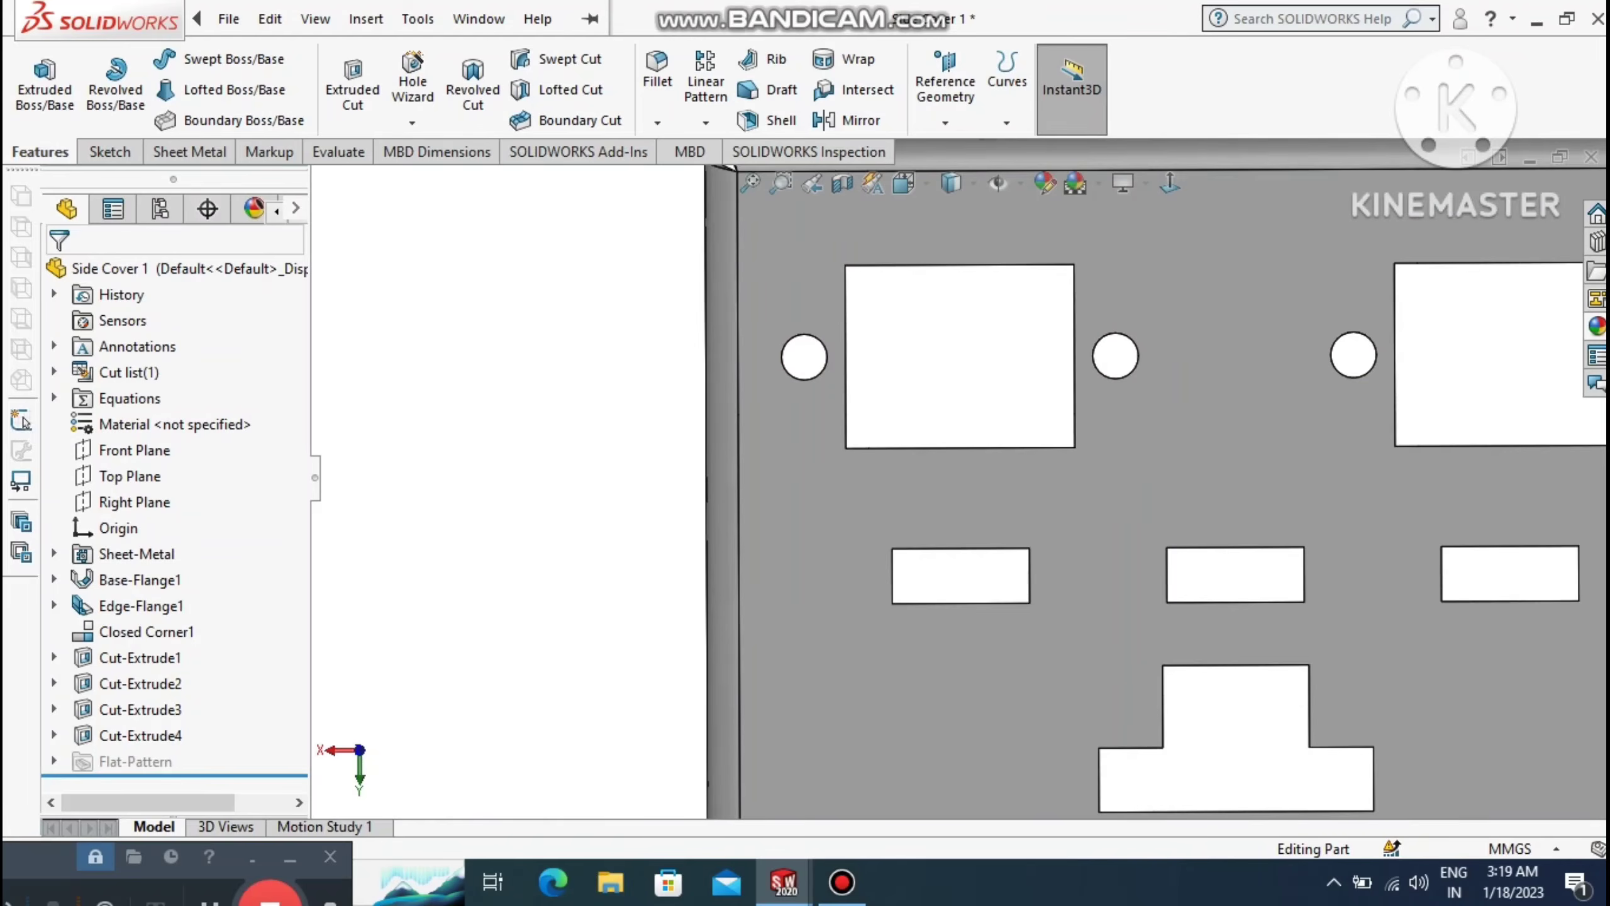
Start a sketch on the front face and draw a vertical centerline about 5 mm long from the midpoint of the left rectangular opening's slot-side edge.
right_click(1146, 289)
left_click(1201, 220)
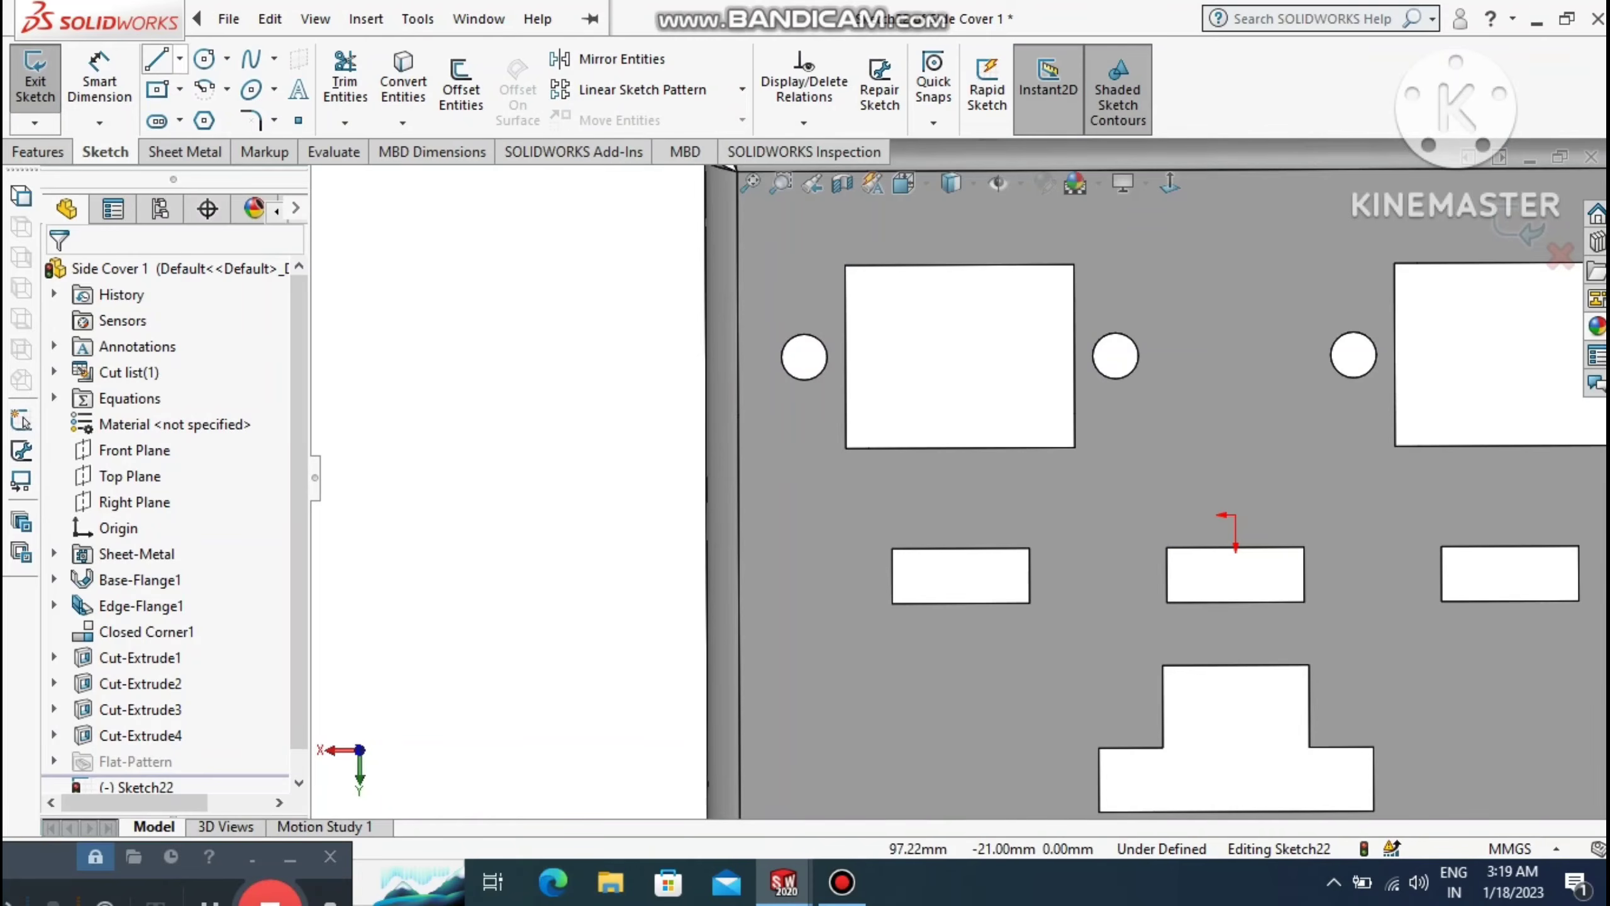
left_click(179, 59)
left_click(210, 118)
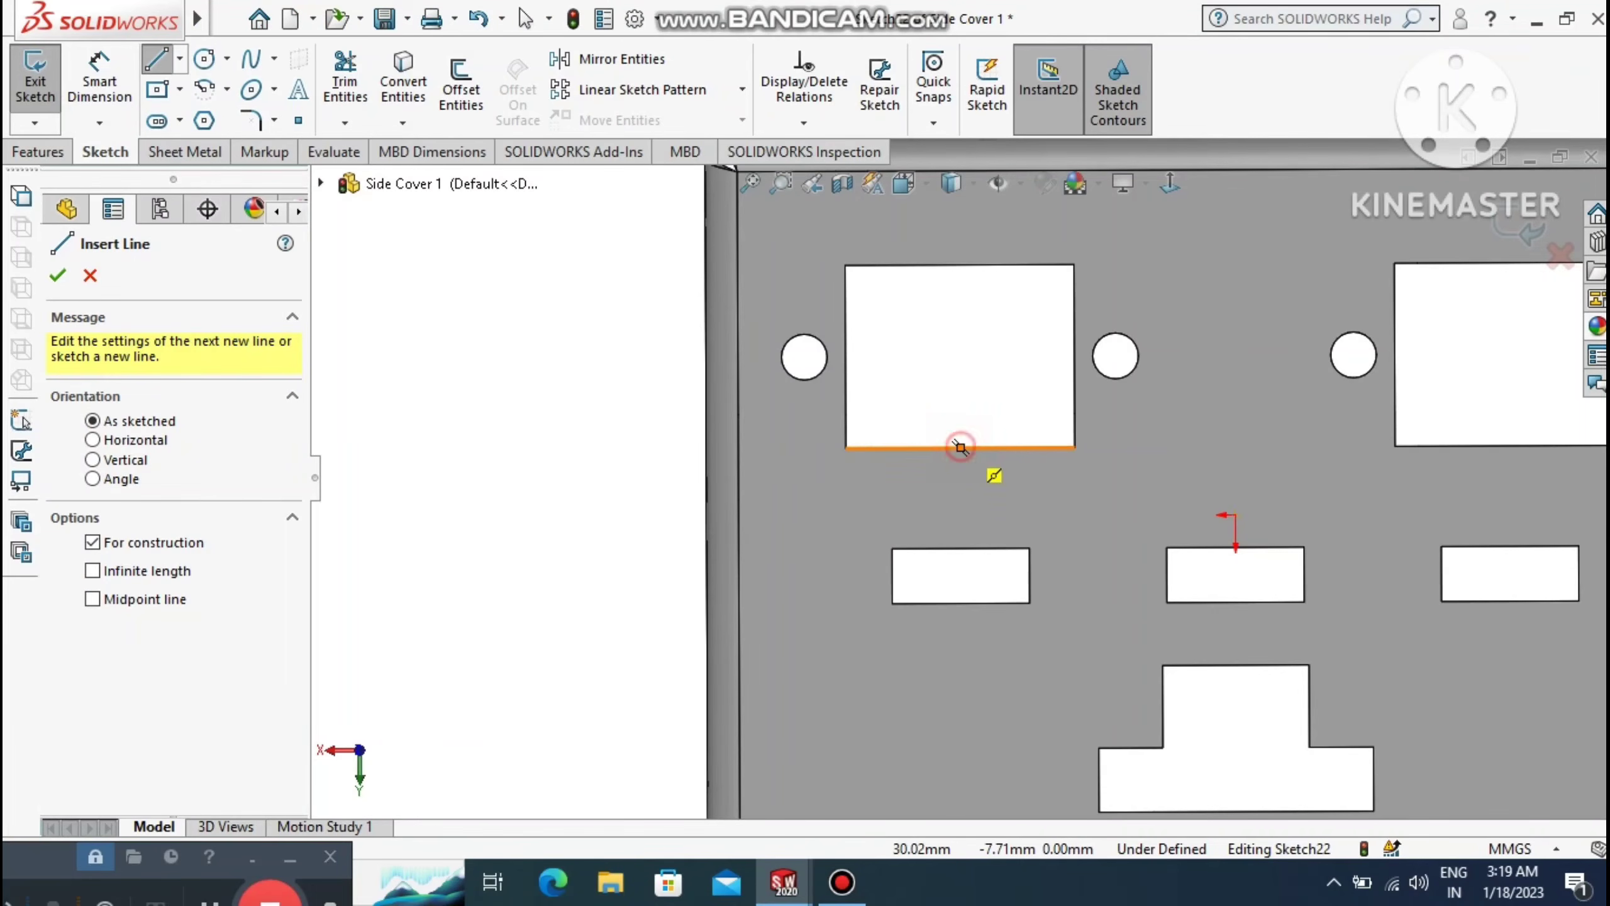
left_click(960, 448)
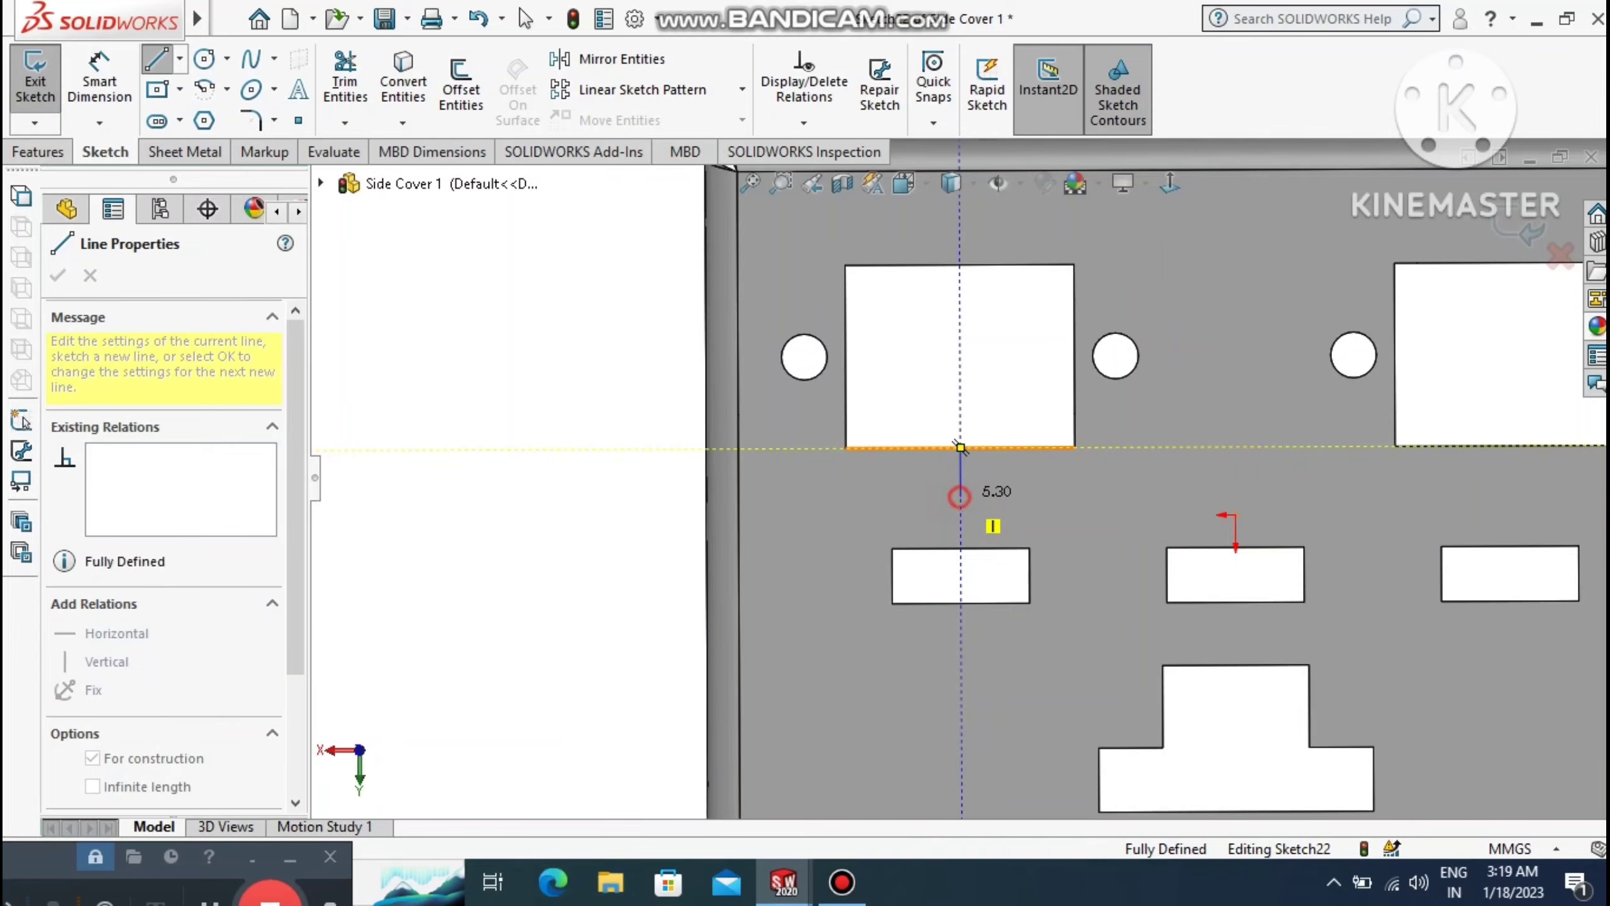
left_click(961, 496)
key("Escape")
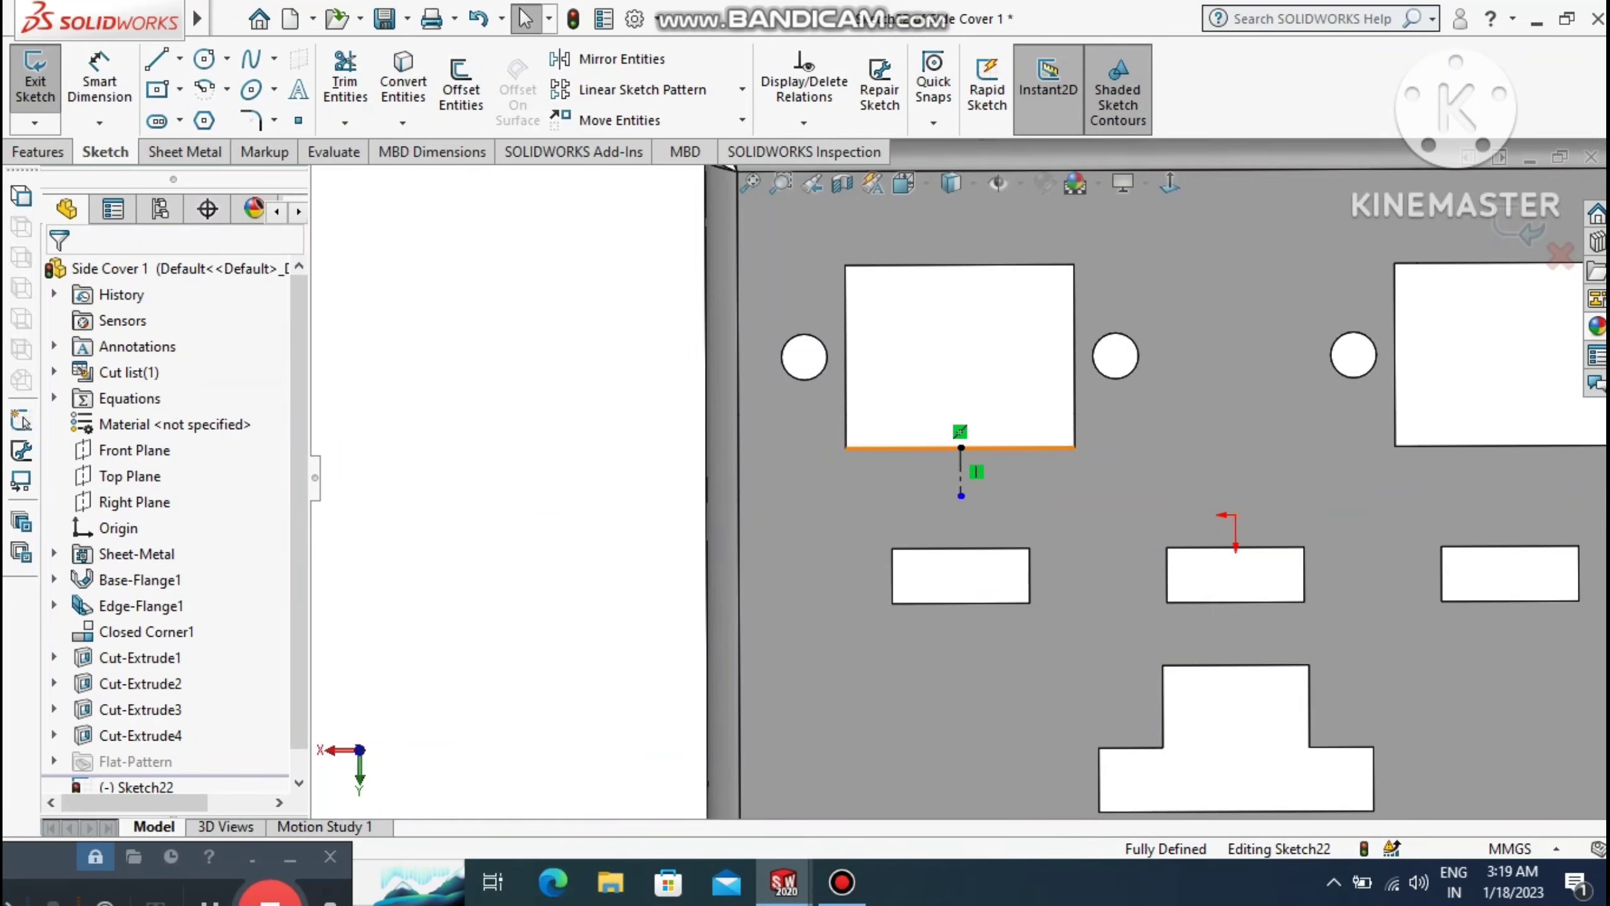
Draw a horizontal construction line about 27.3 mm long passing through the free end of the short vertical centerline.
mouse_move(196, 19)
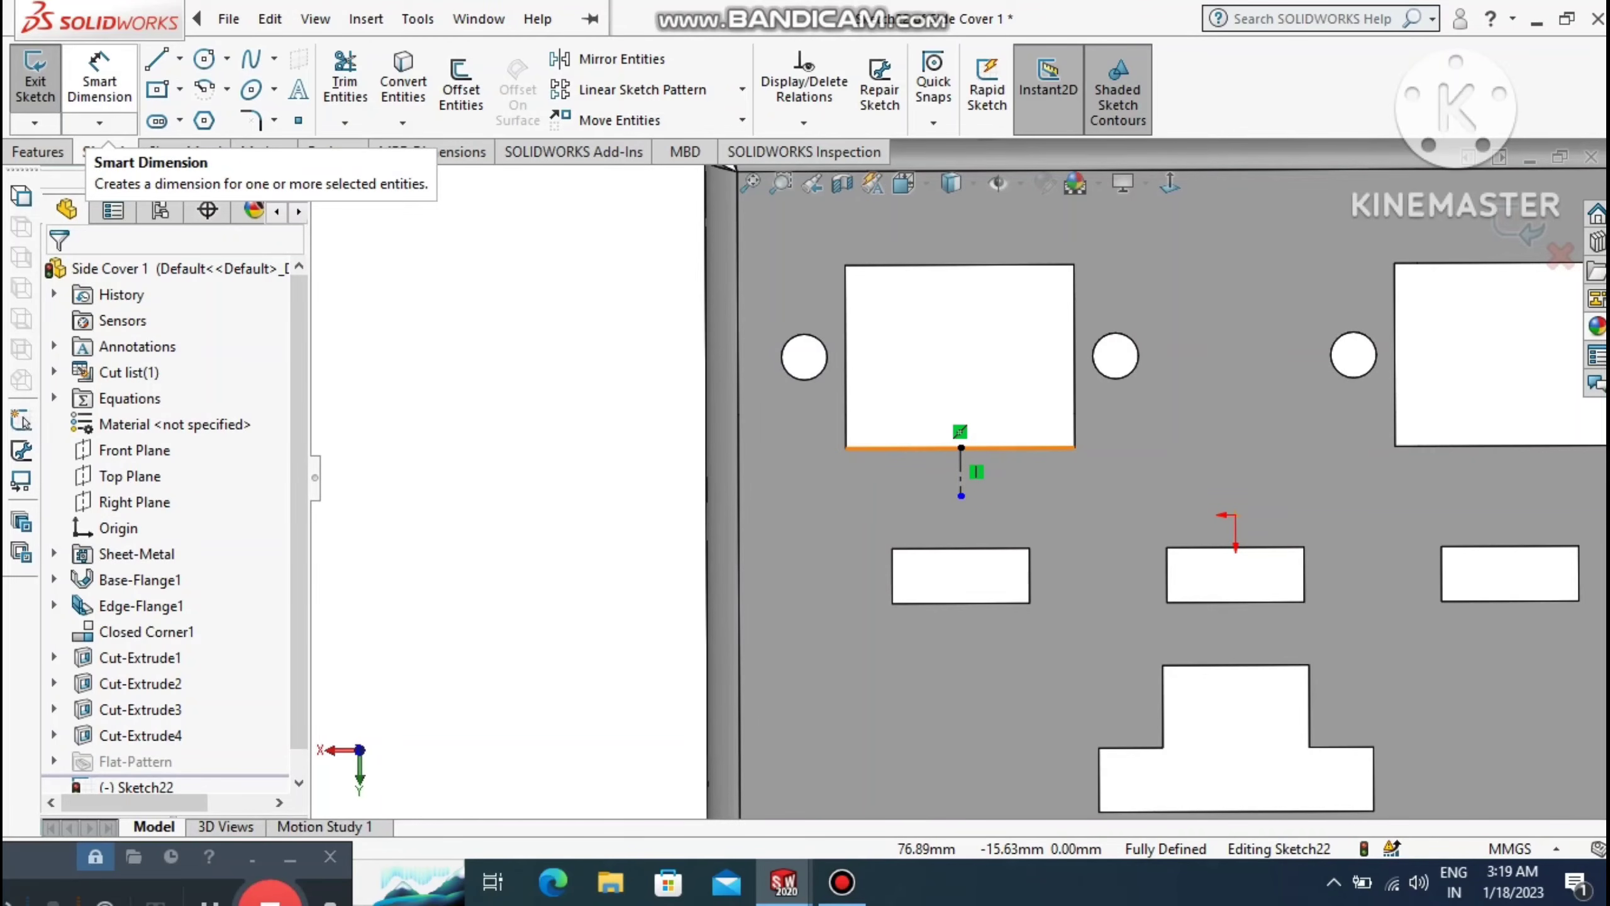
left_click(229, 18)
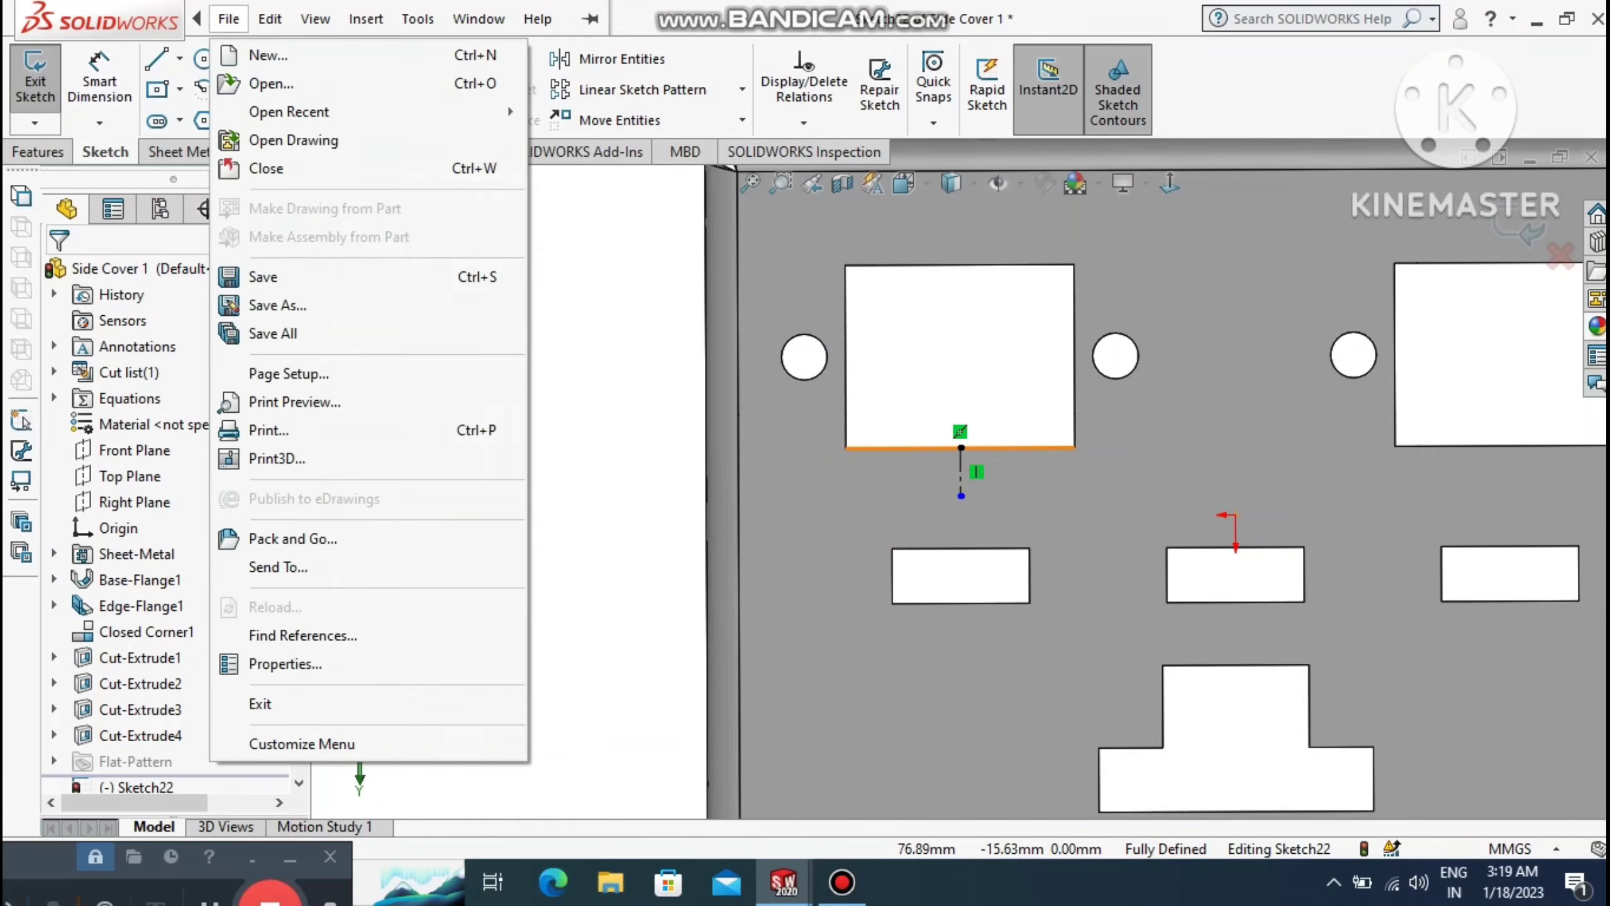
left_click(179, 57)
left_click(187, 119)
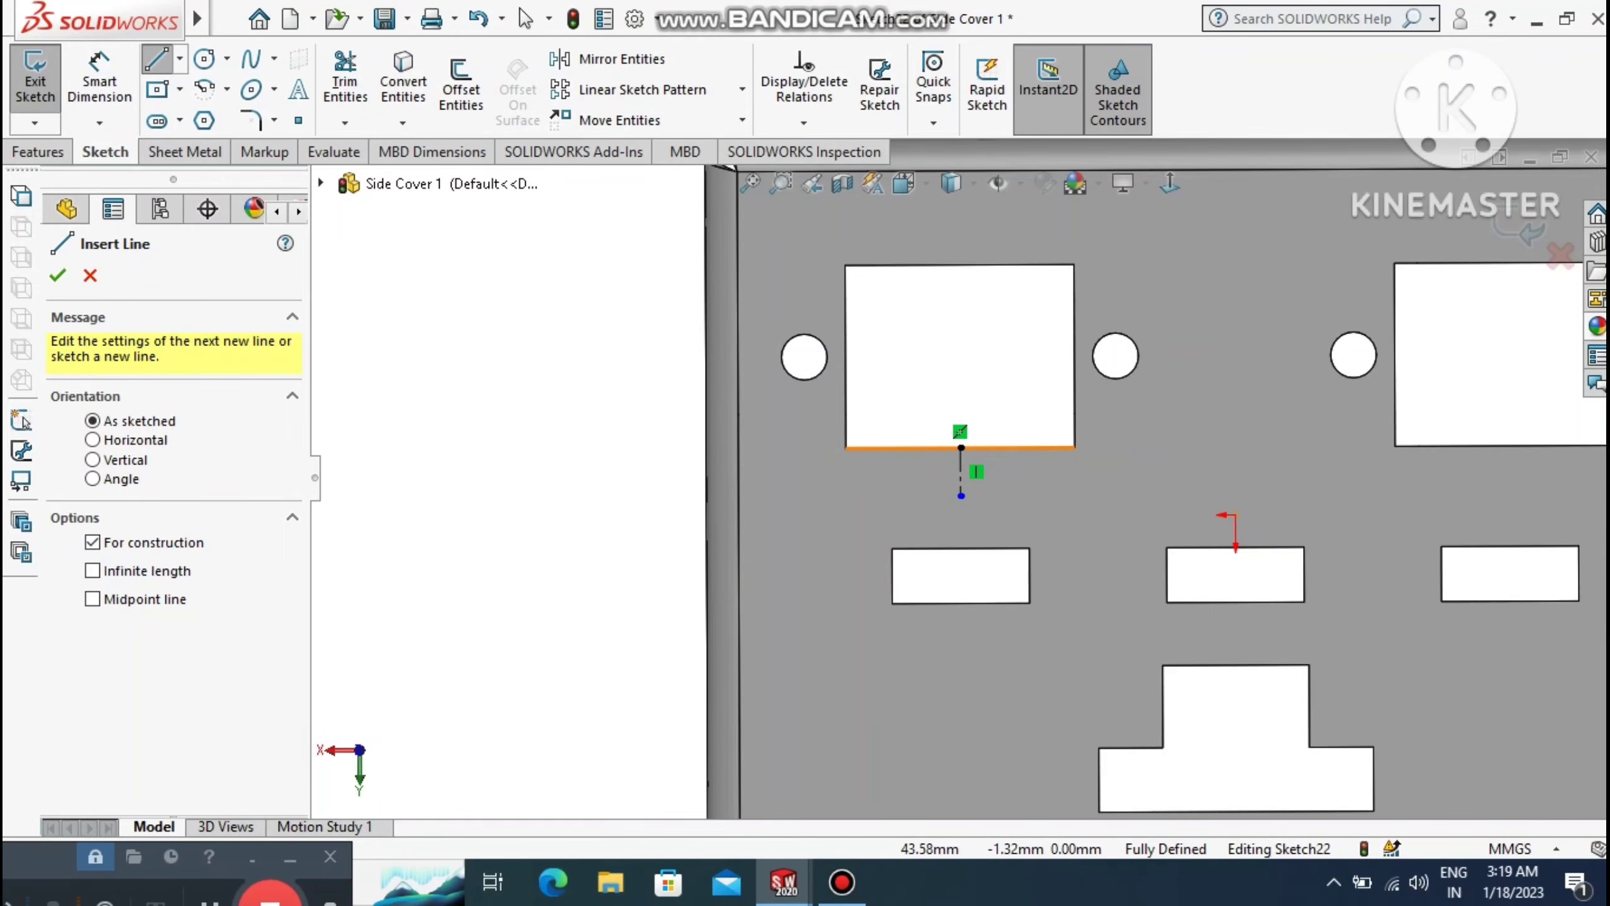
left_click(840, 500)
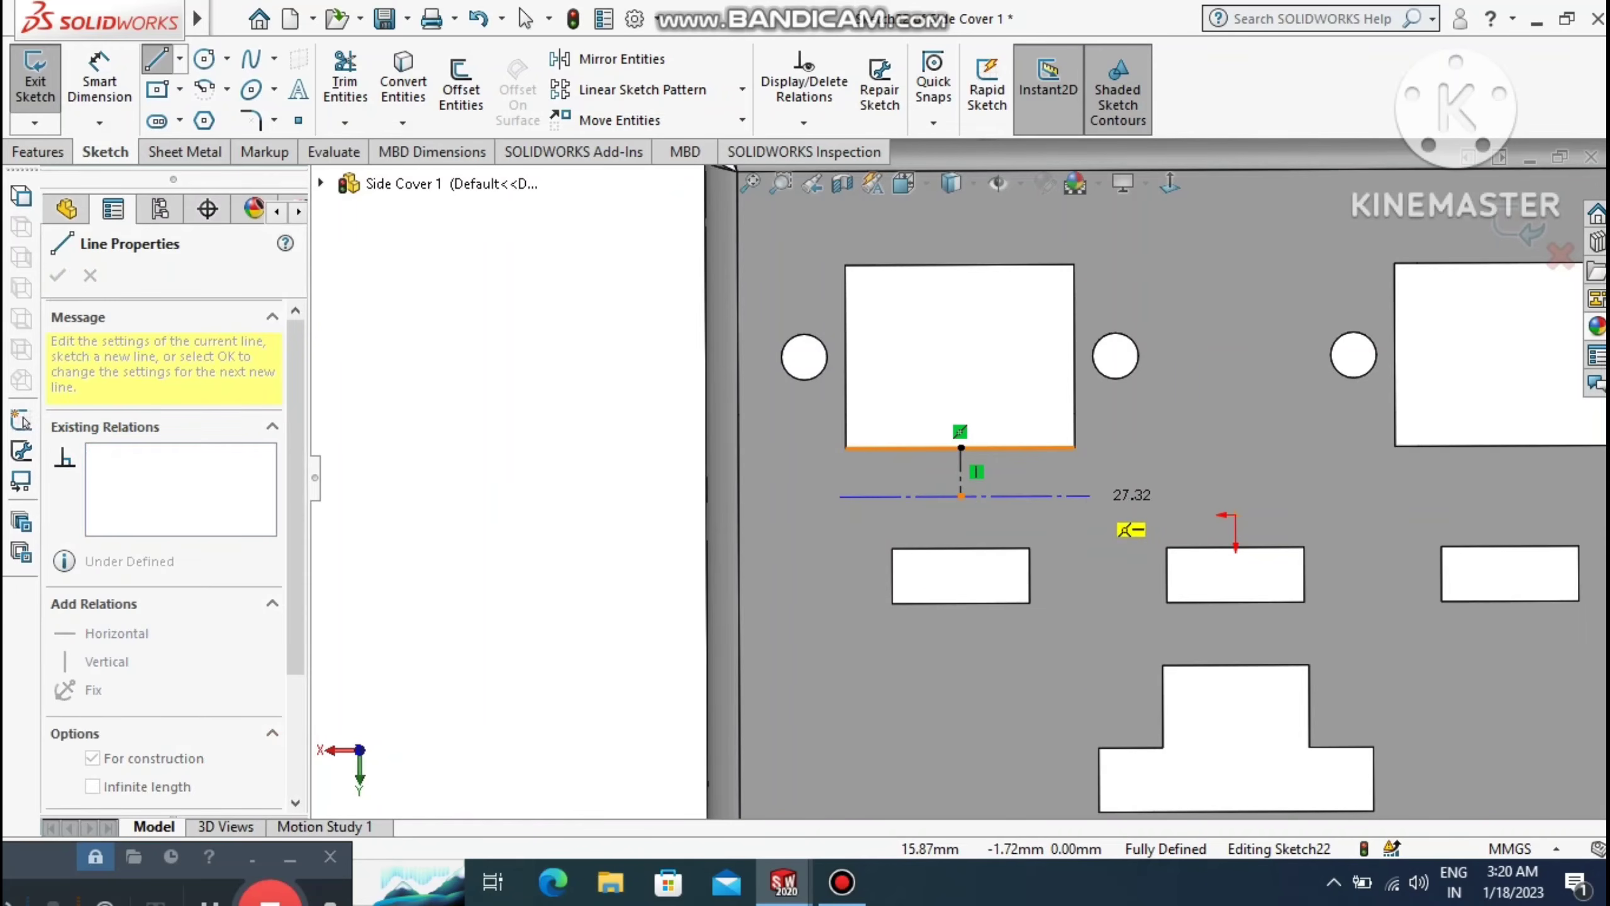
left_click(1089, 495)
key("Escape")
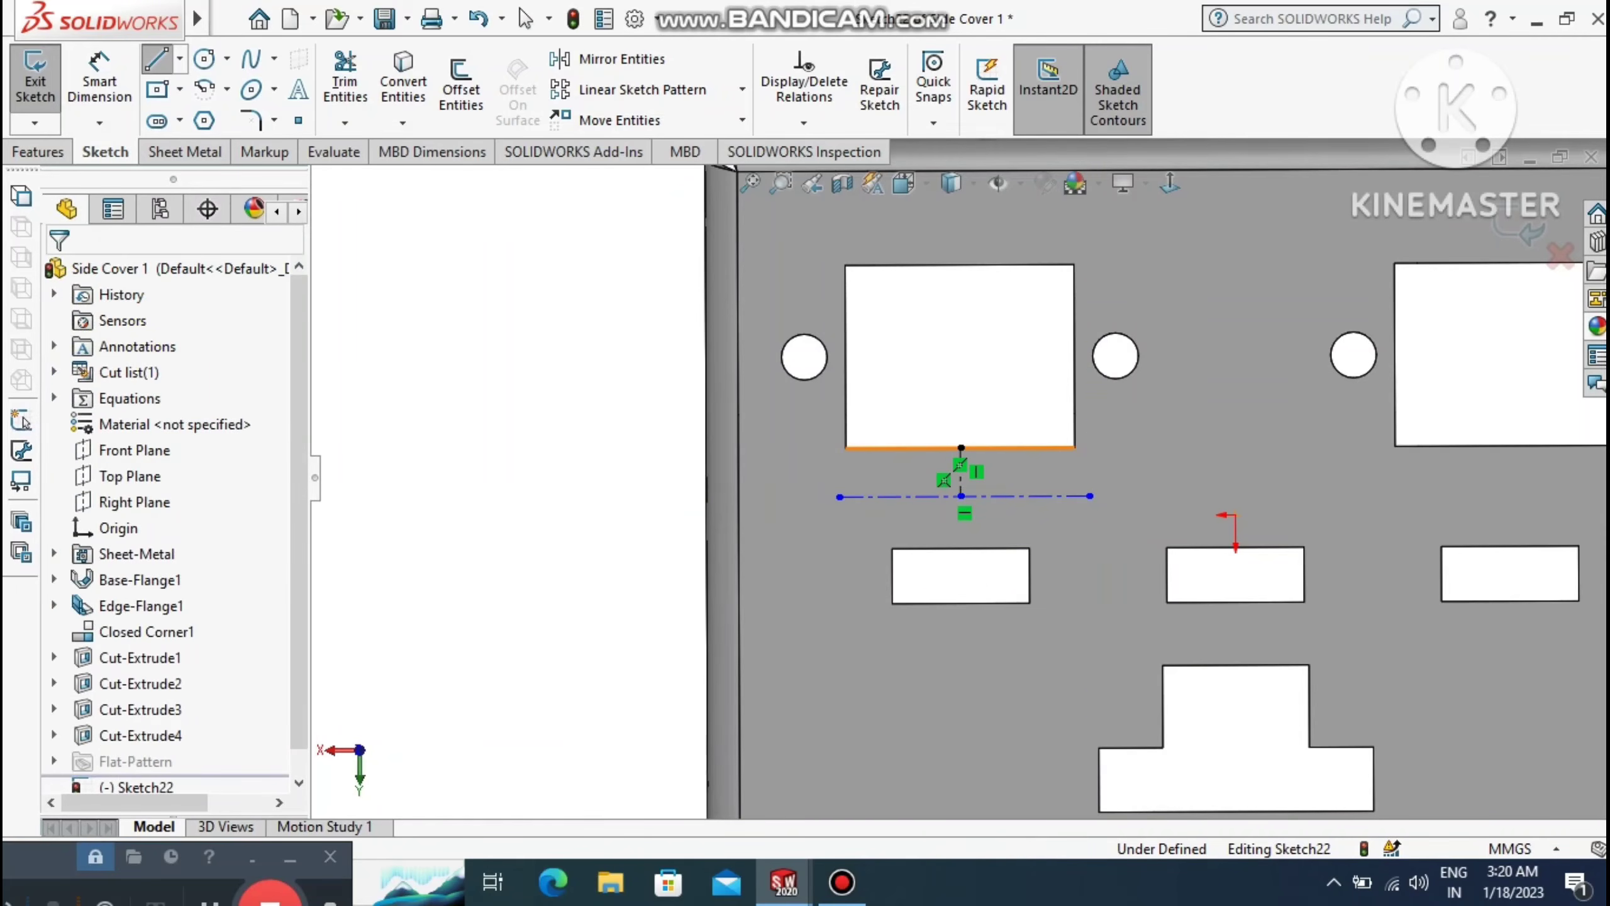
Dimension the horizontal construction line's length as 25 mm.
left_click(99, 79)
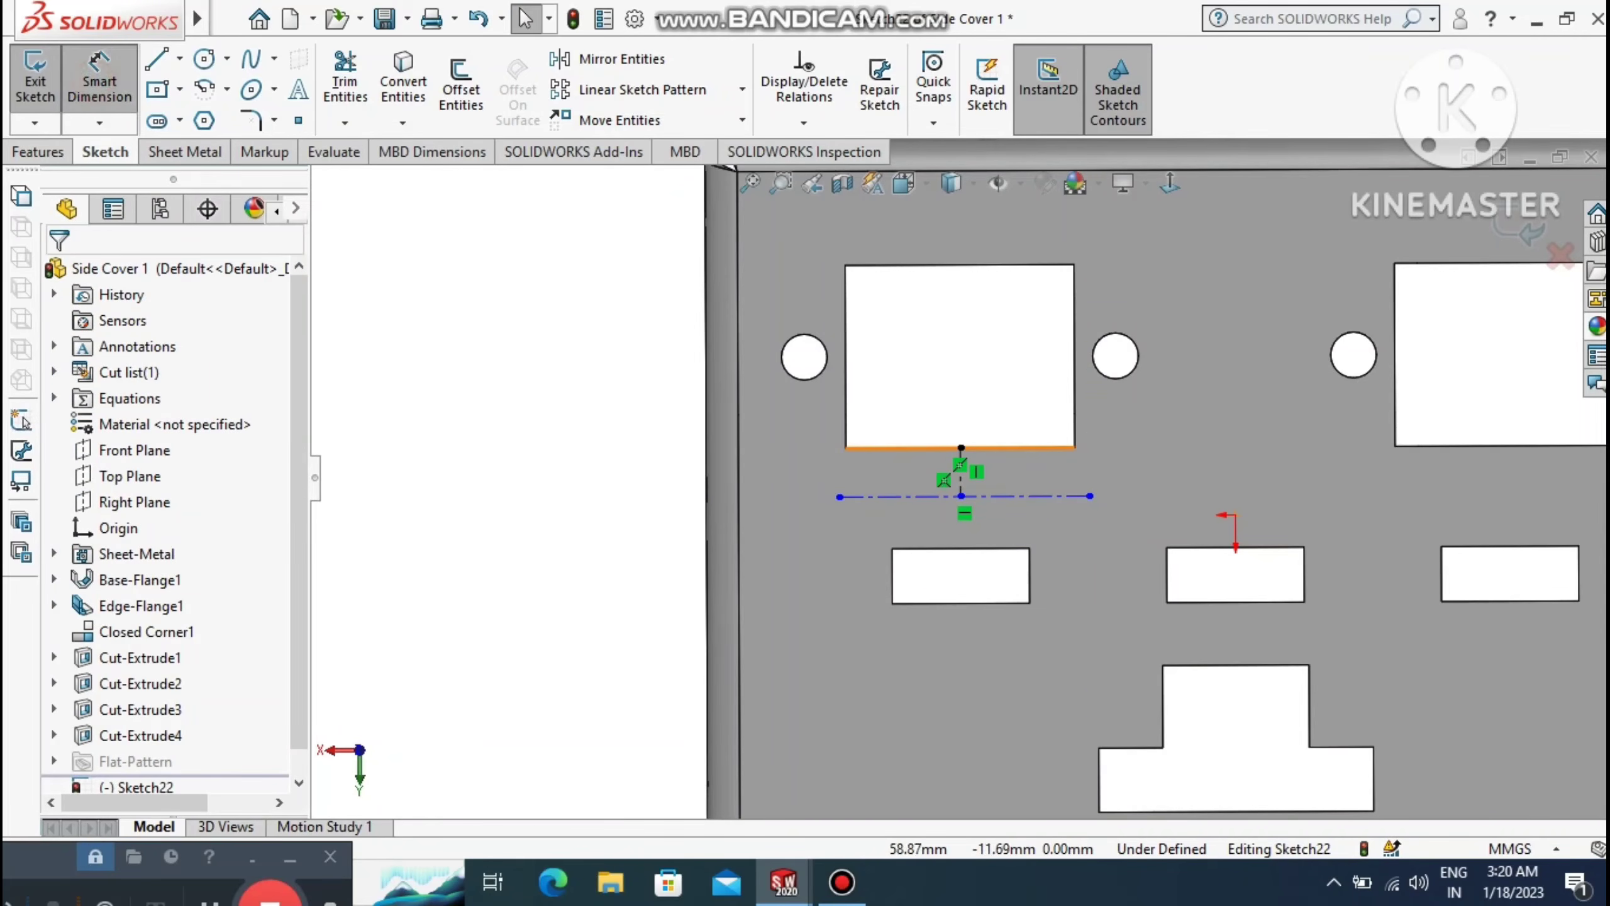
left_click(895, 500)
left_click(895, 501)
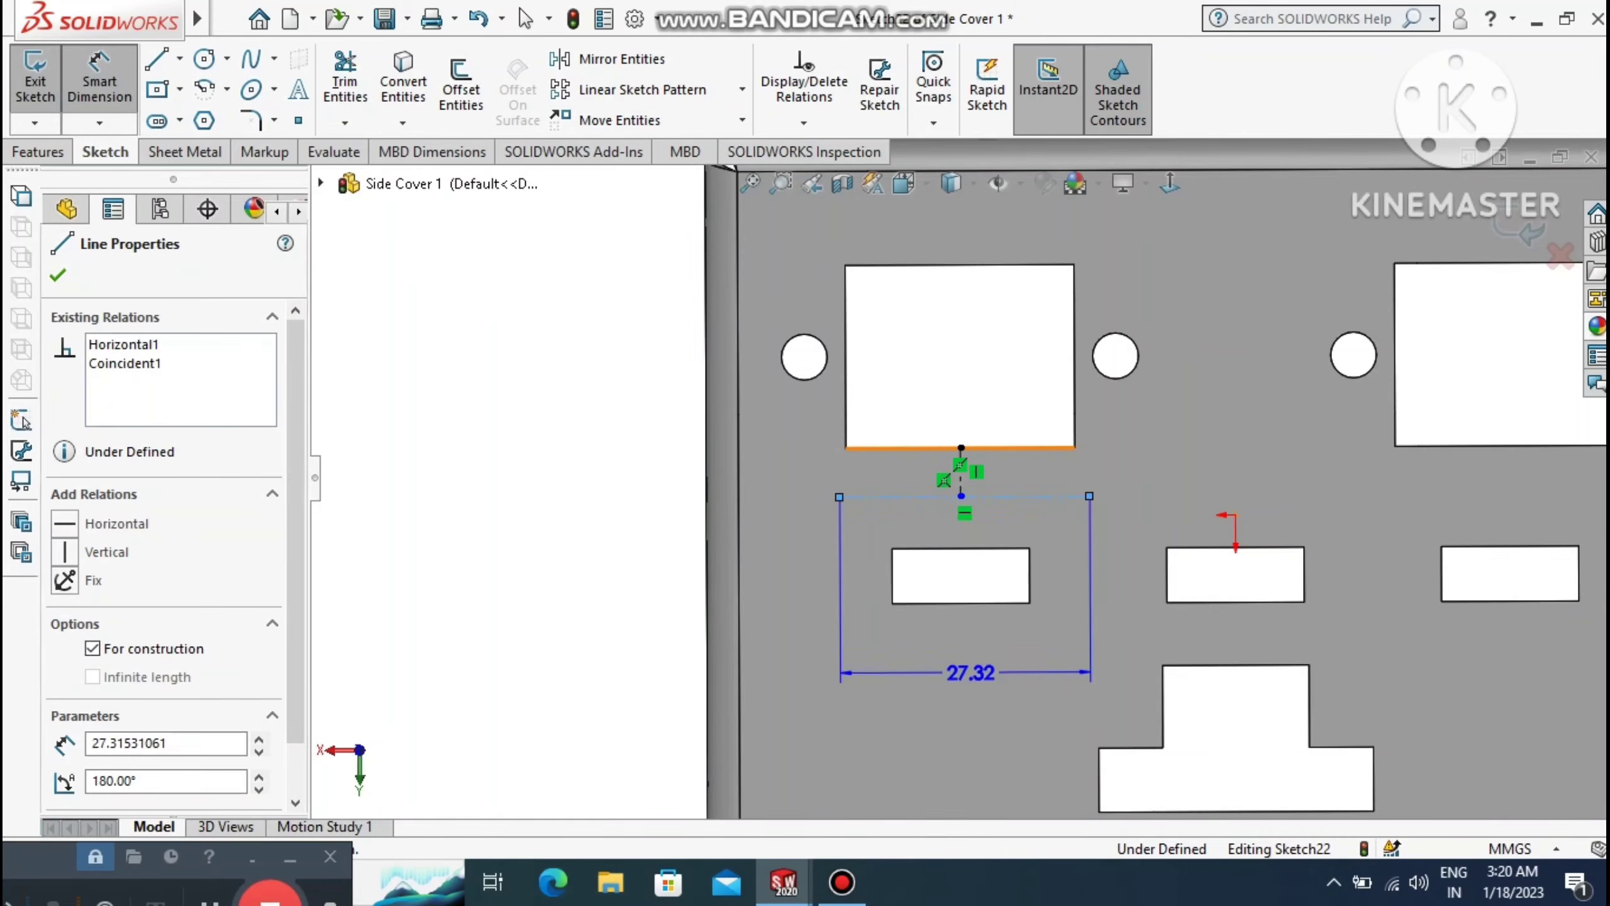
left_click(970, 671)
type("25")
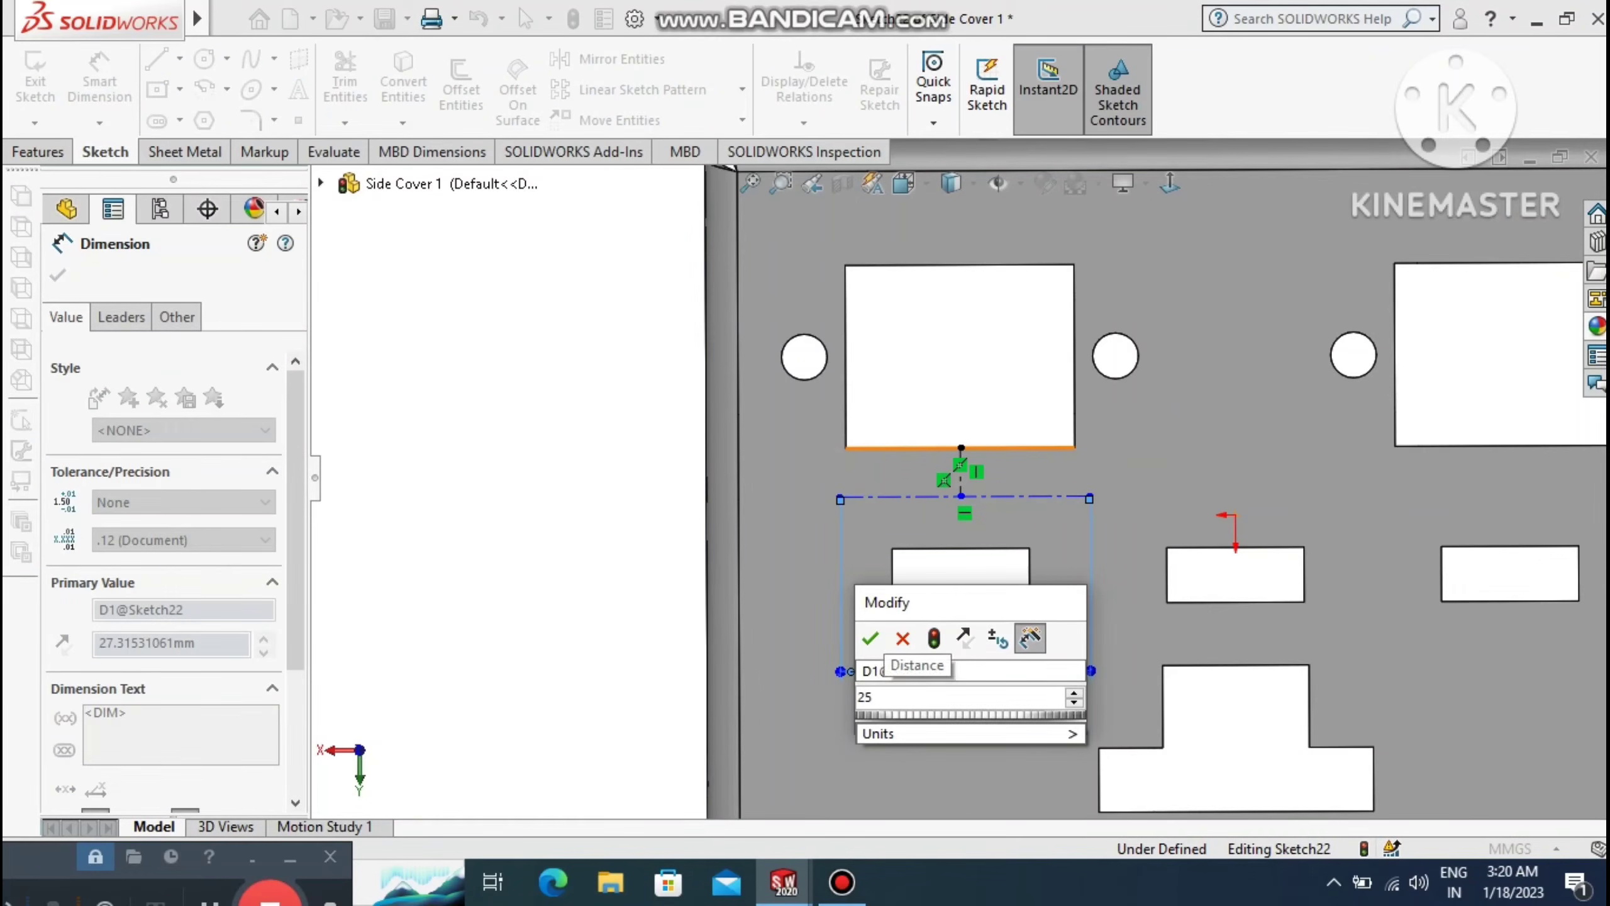
key("Return")
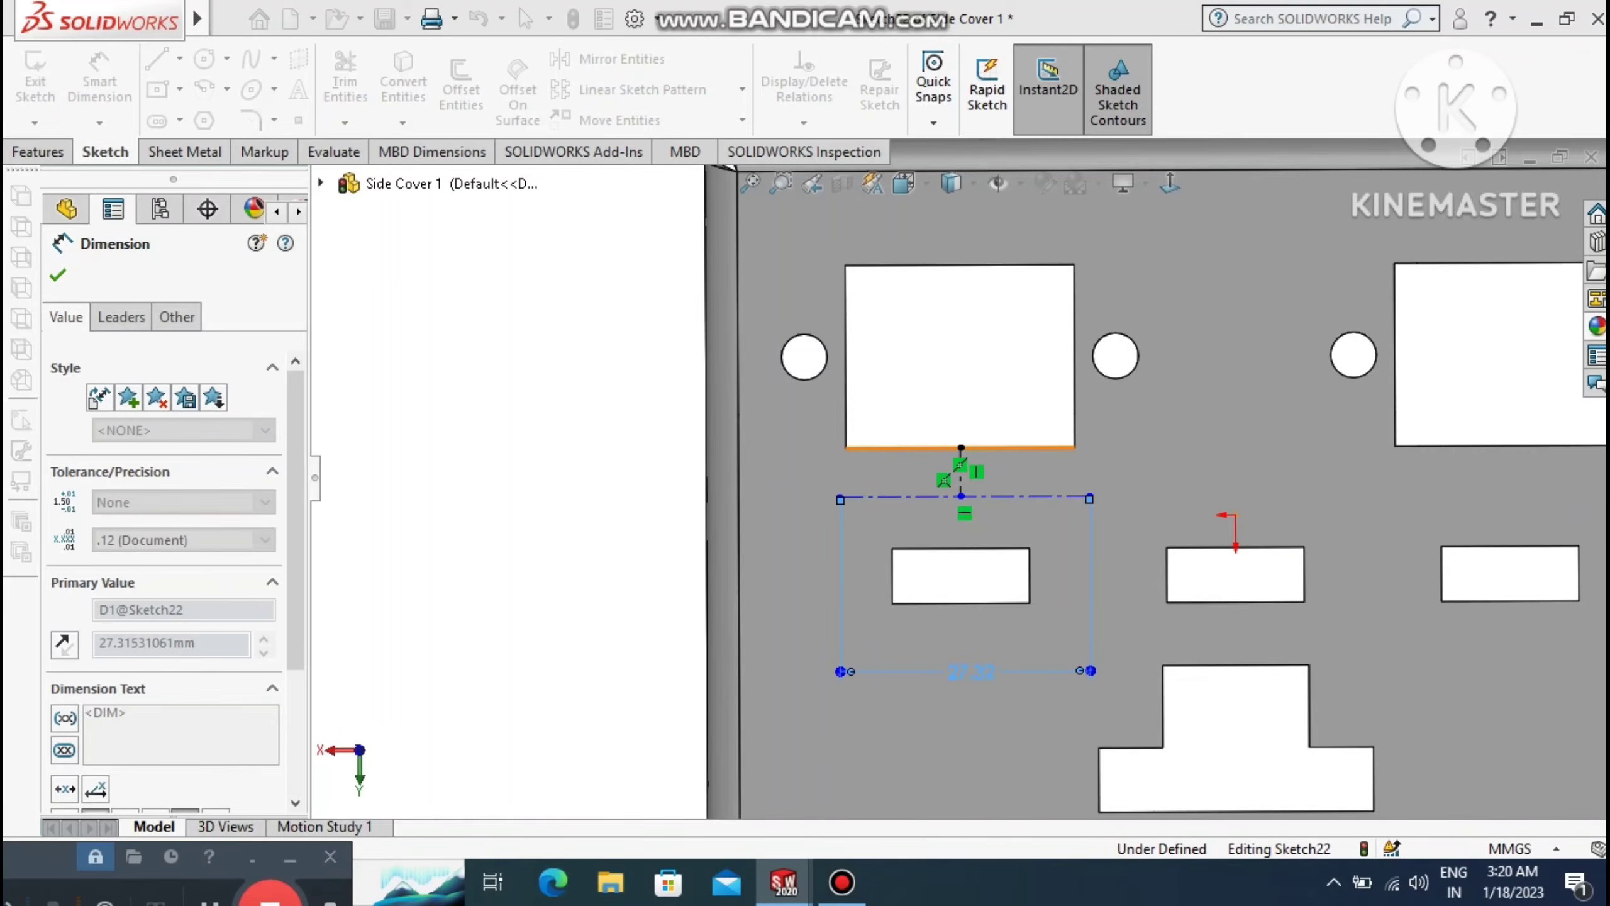
left_click(546, 513)
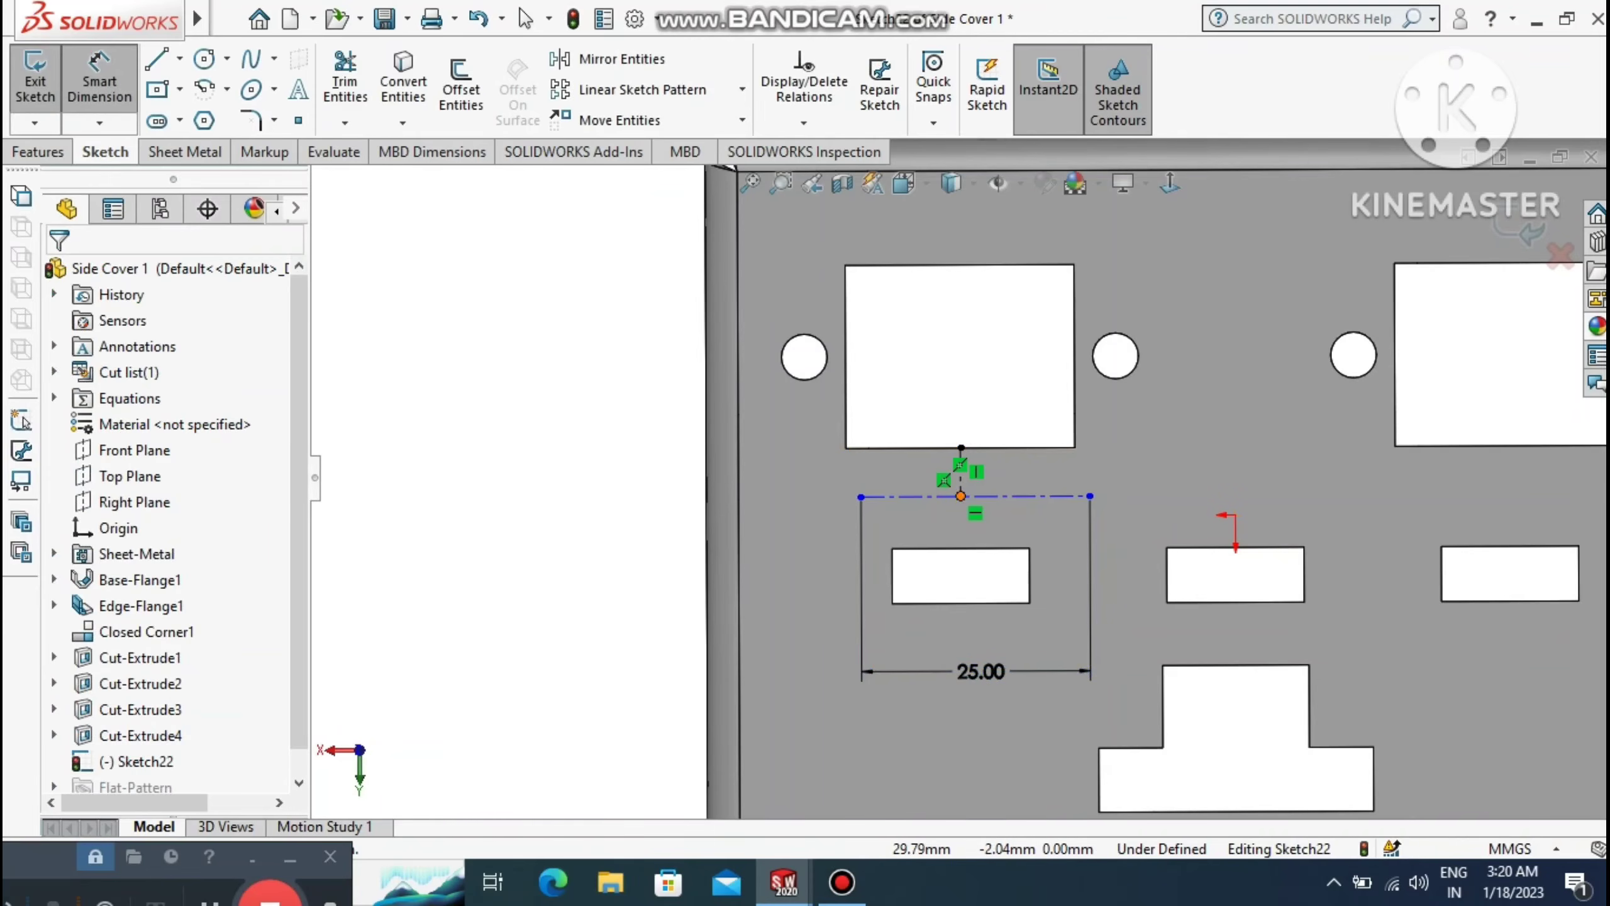
Dimension the distance from the horizontal construction line's left endpoint to the short vertical centerline's end as 12.5 mm.
left_click(961, 496)
left_click(860, 500)
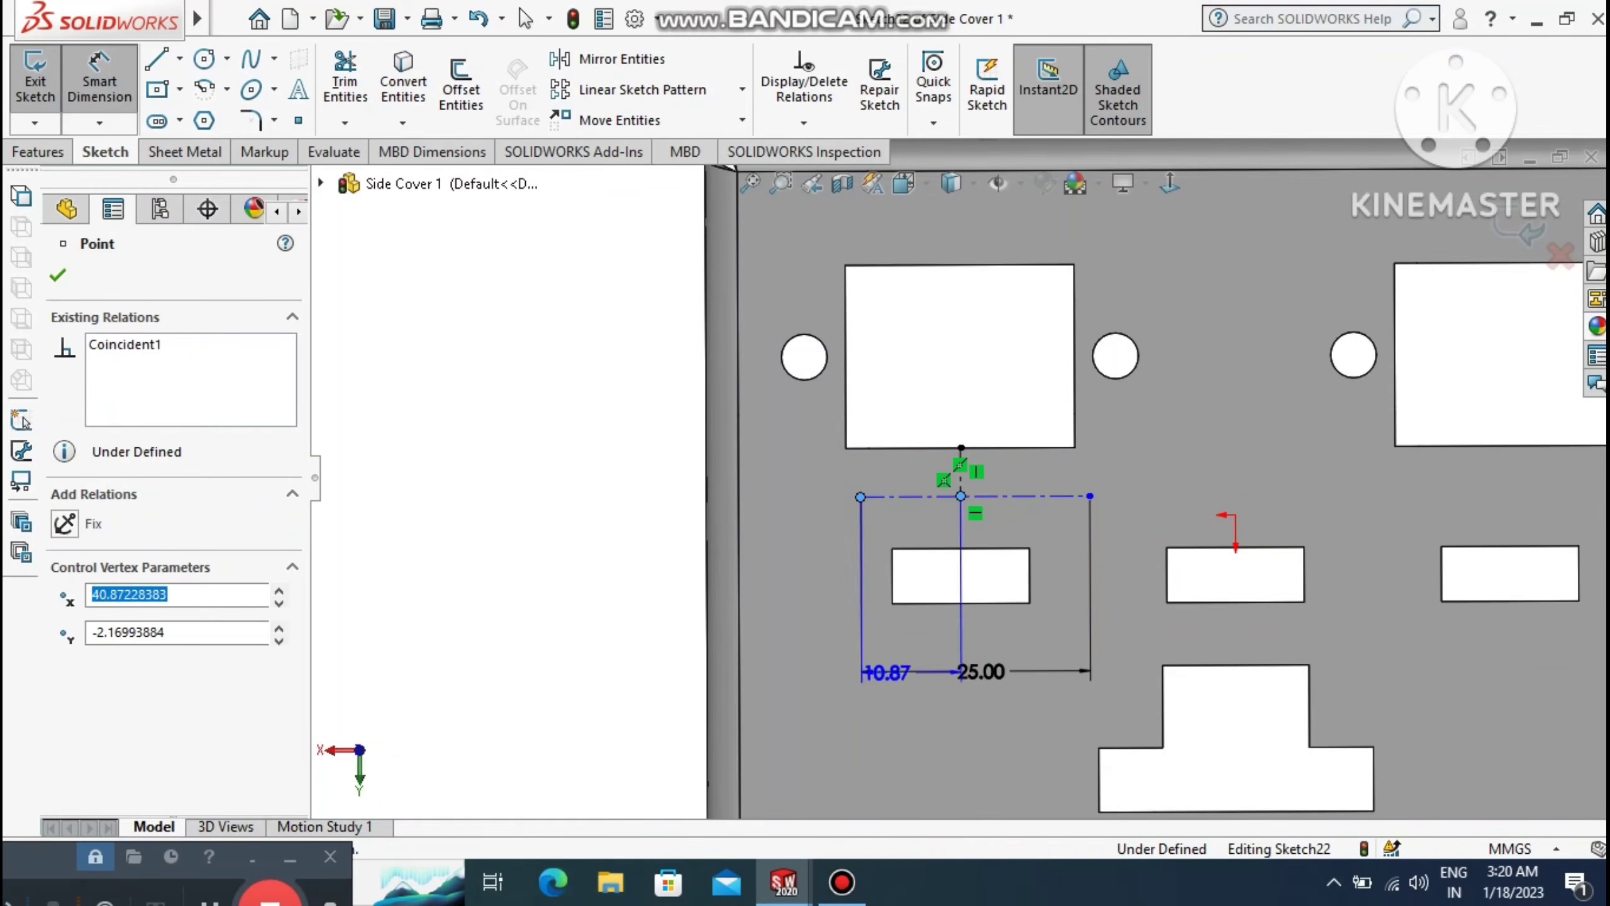
left_click(912, 746)
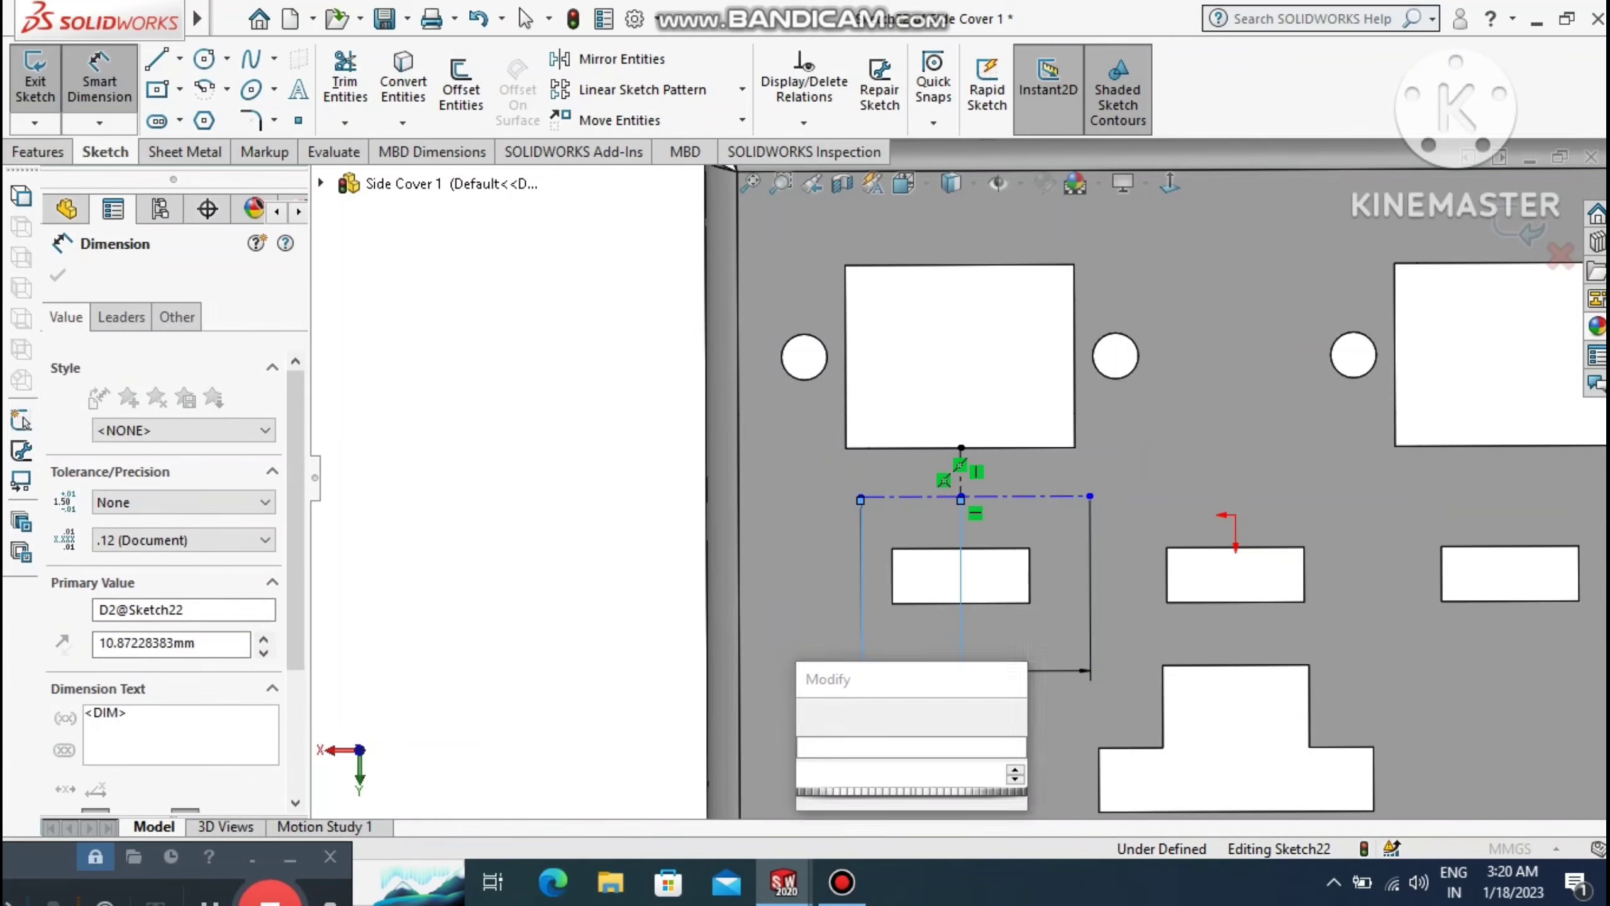
type("12.5")
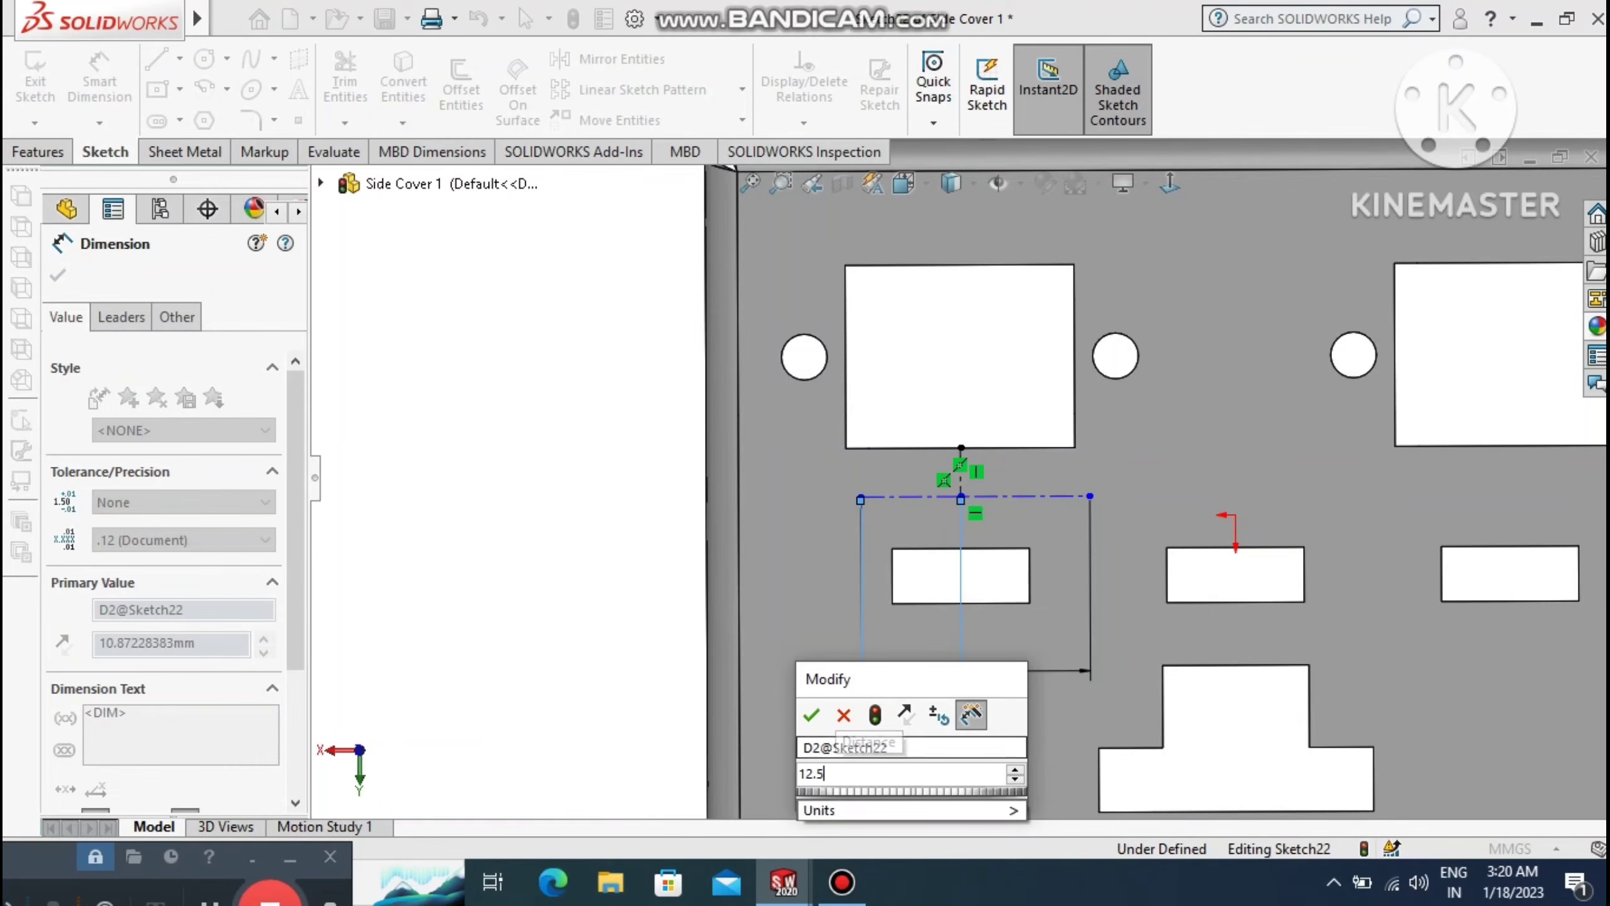
key("Return")
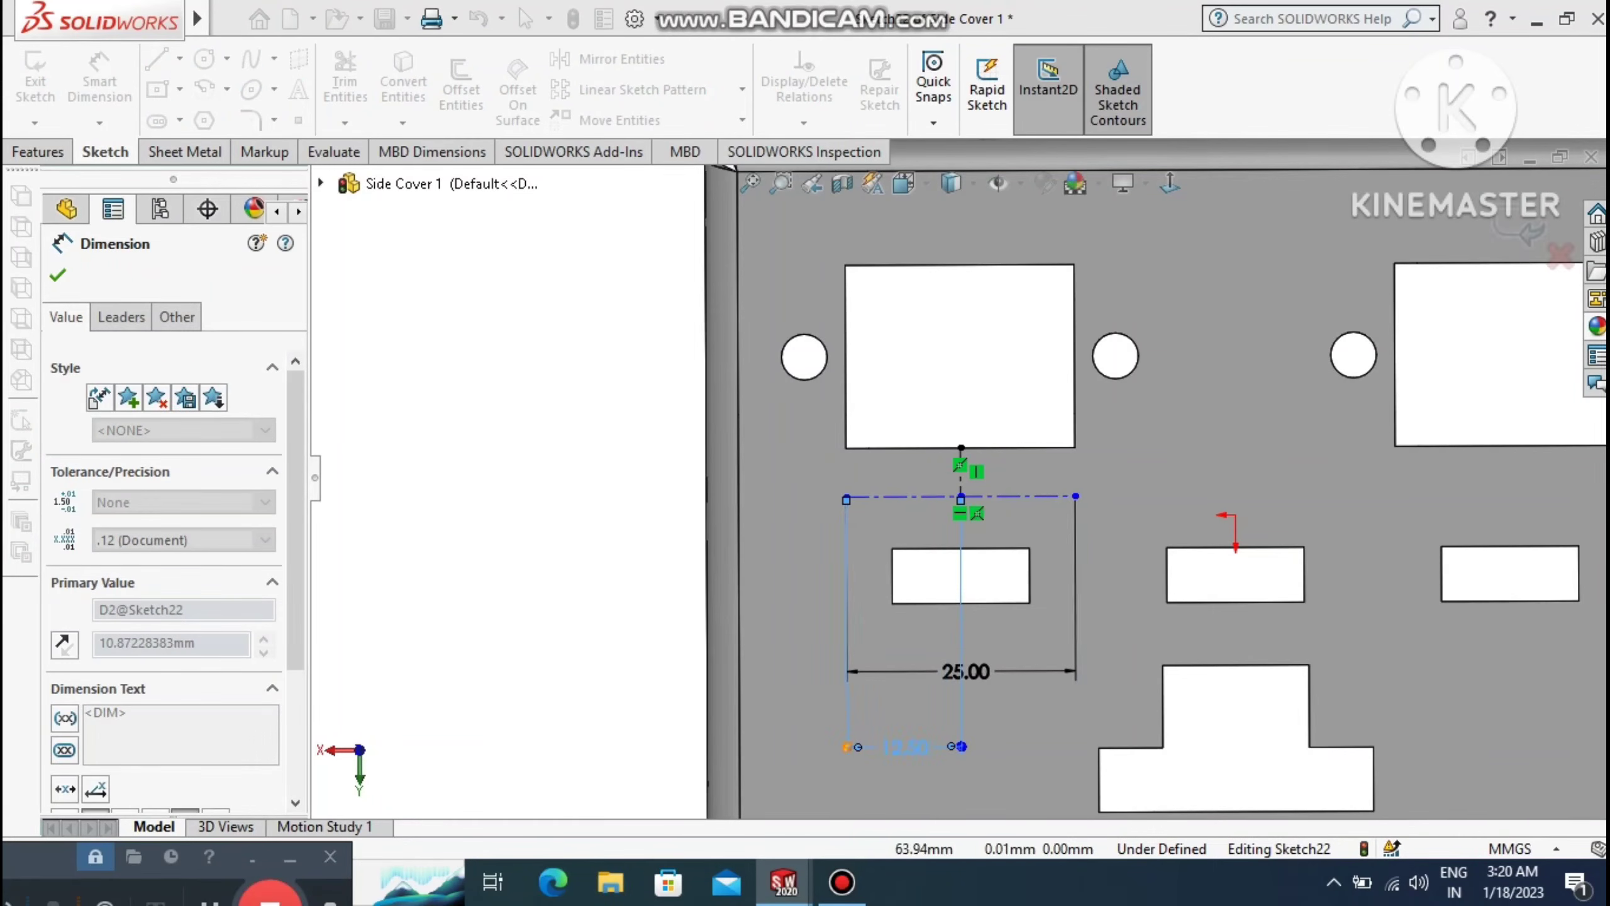
left_click(568, 533)
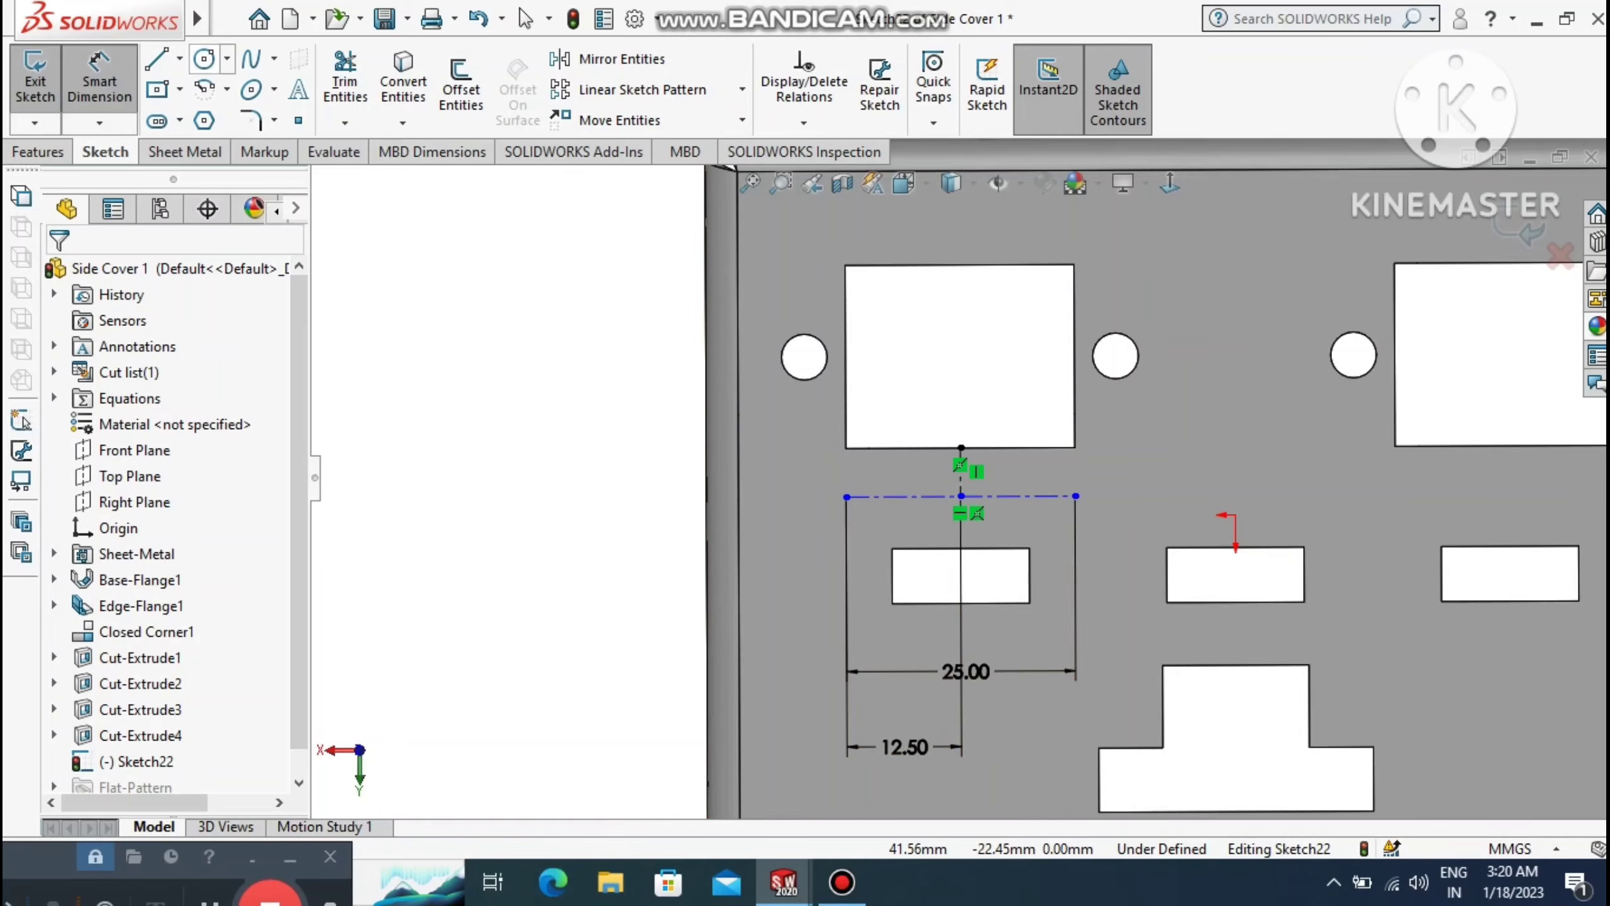
Draw a vertical centerline from the sketch origin up between the two rectangular openings, ending beyond their upper edges.
left_click(179, 58)
left_click(196, 115)
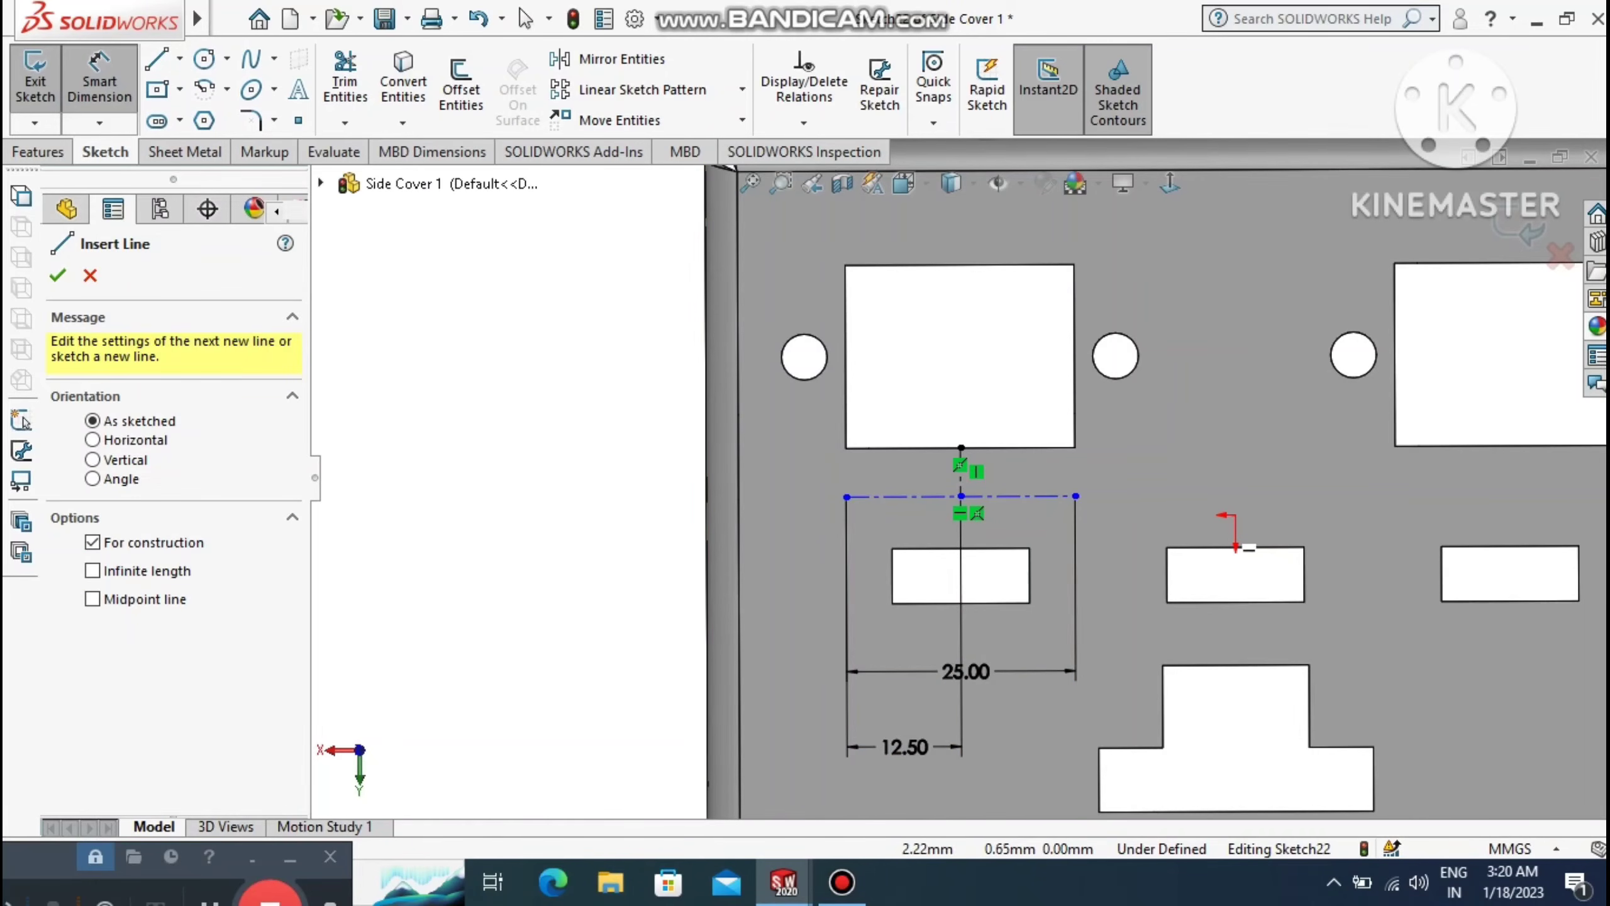
left_click(1235, 515)
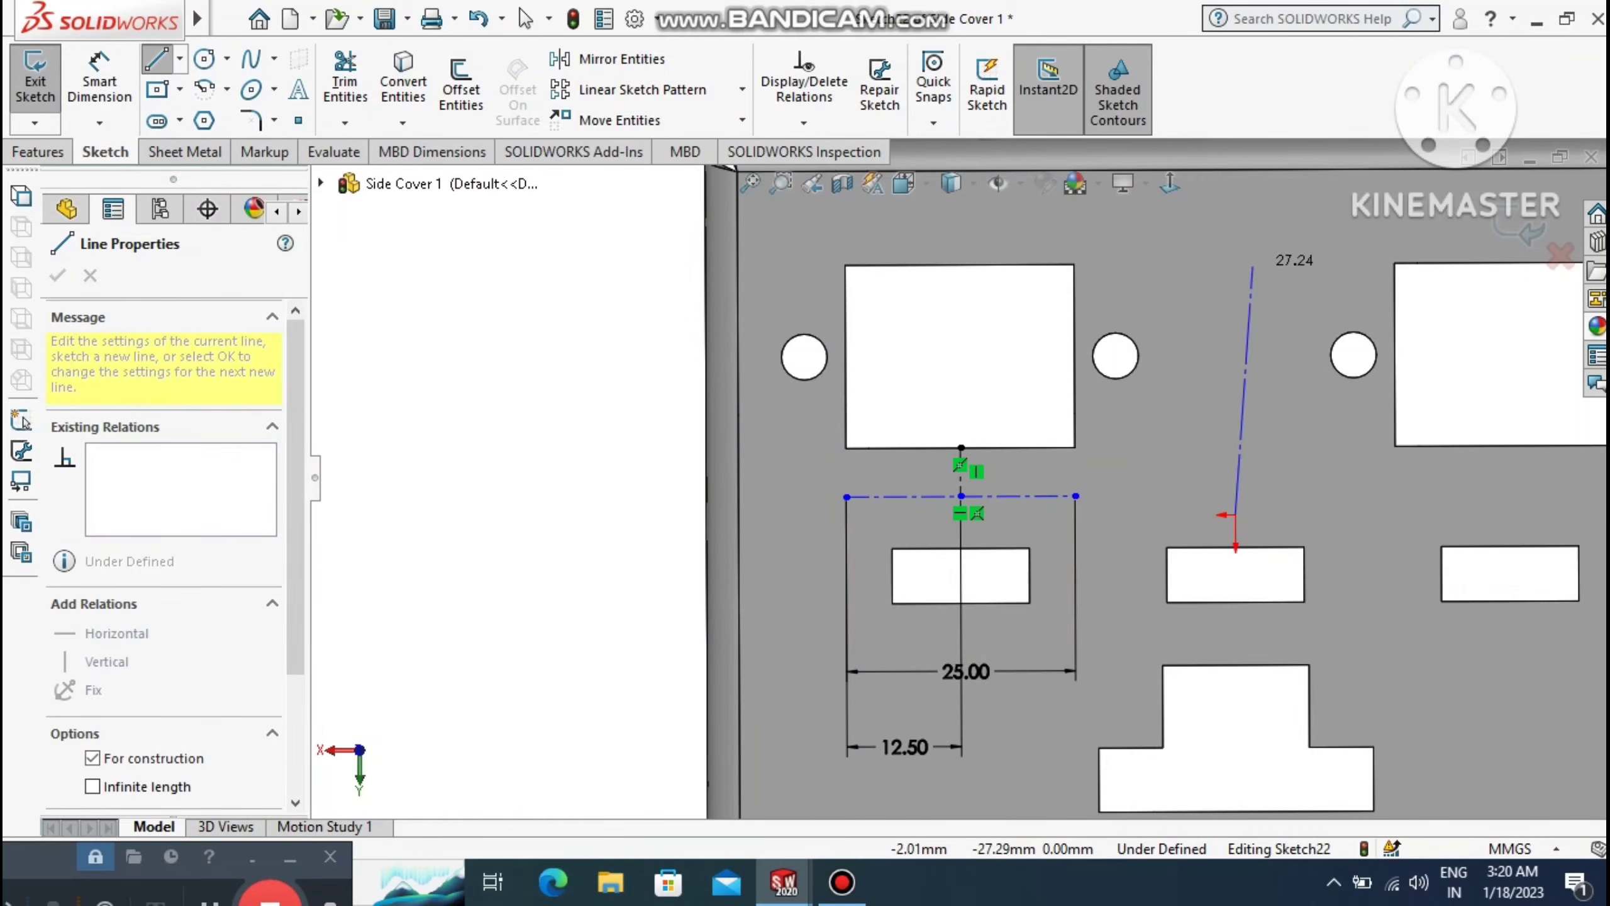
left_click(1234, 226)
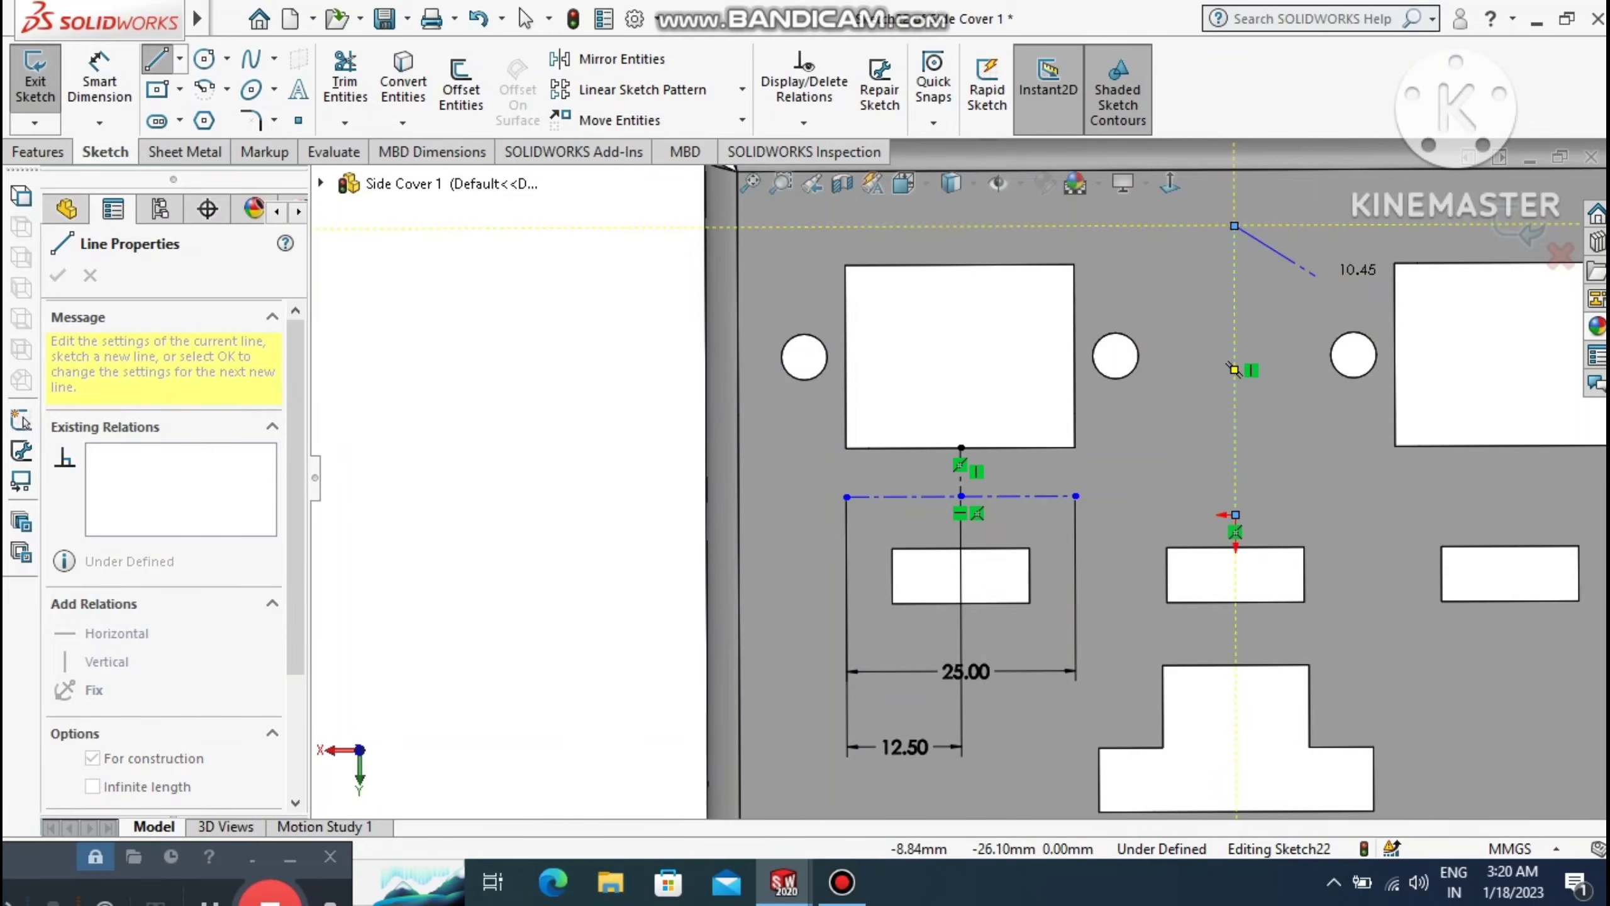
key("Escape")
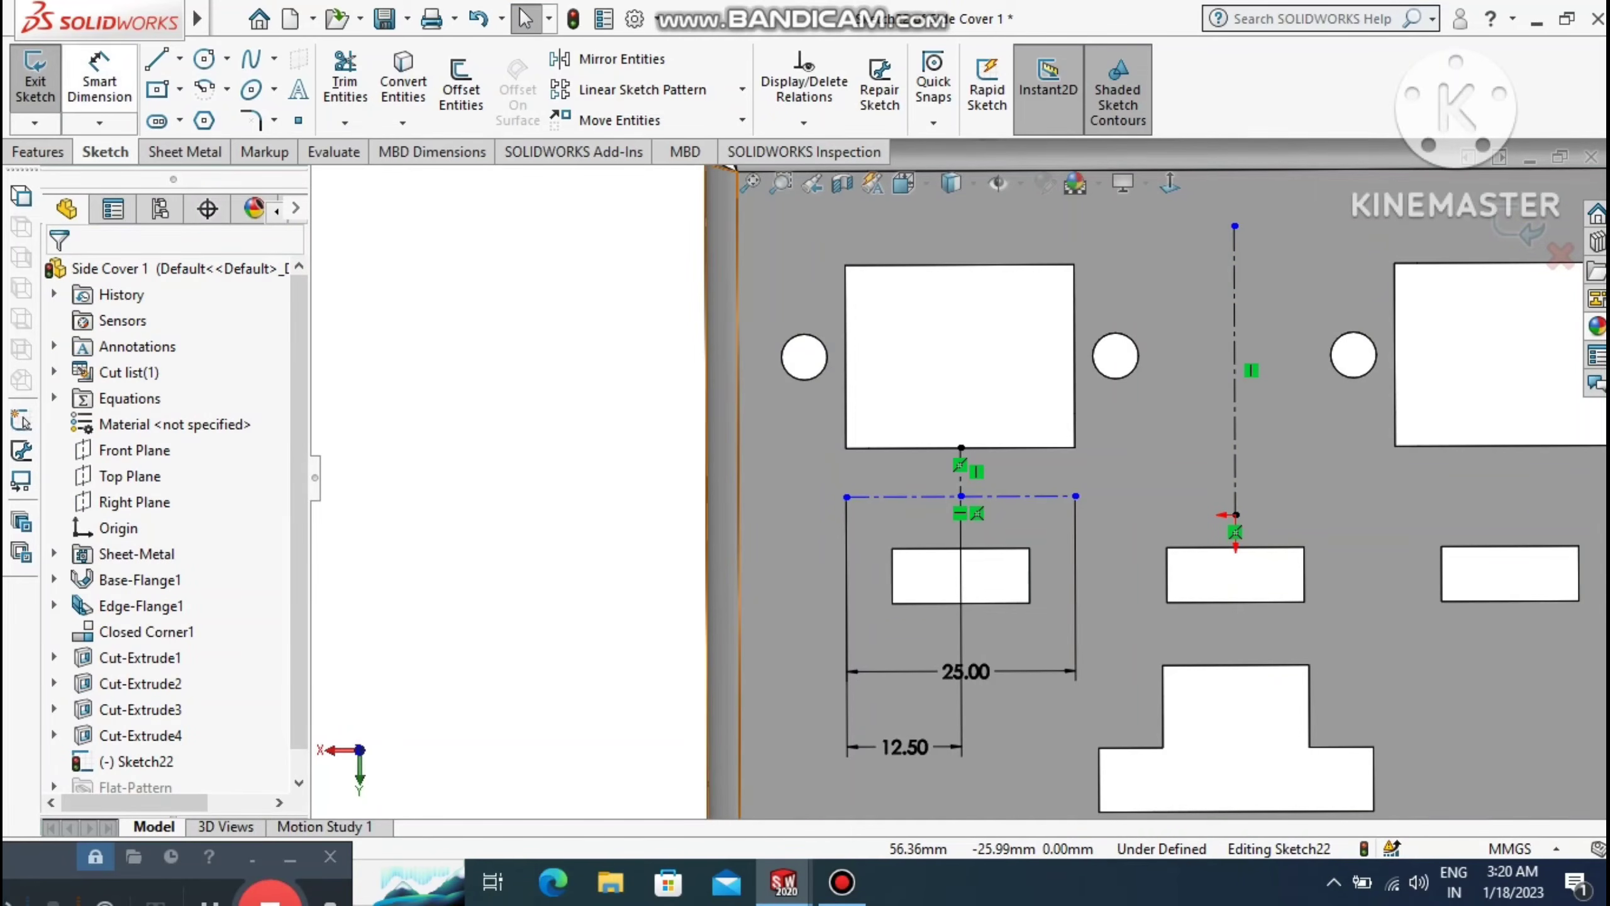
Add the sketch text "SWITCH 1" along the 25 mm construction line and try bold formatting on it.
left_click(298, 89)
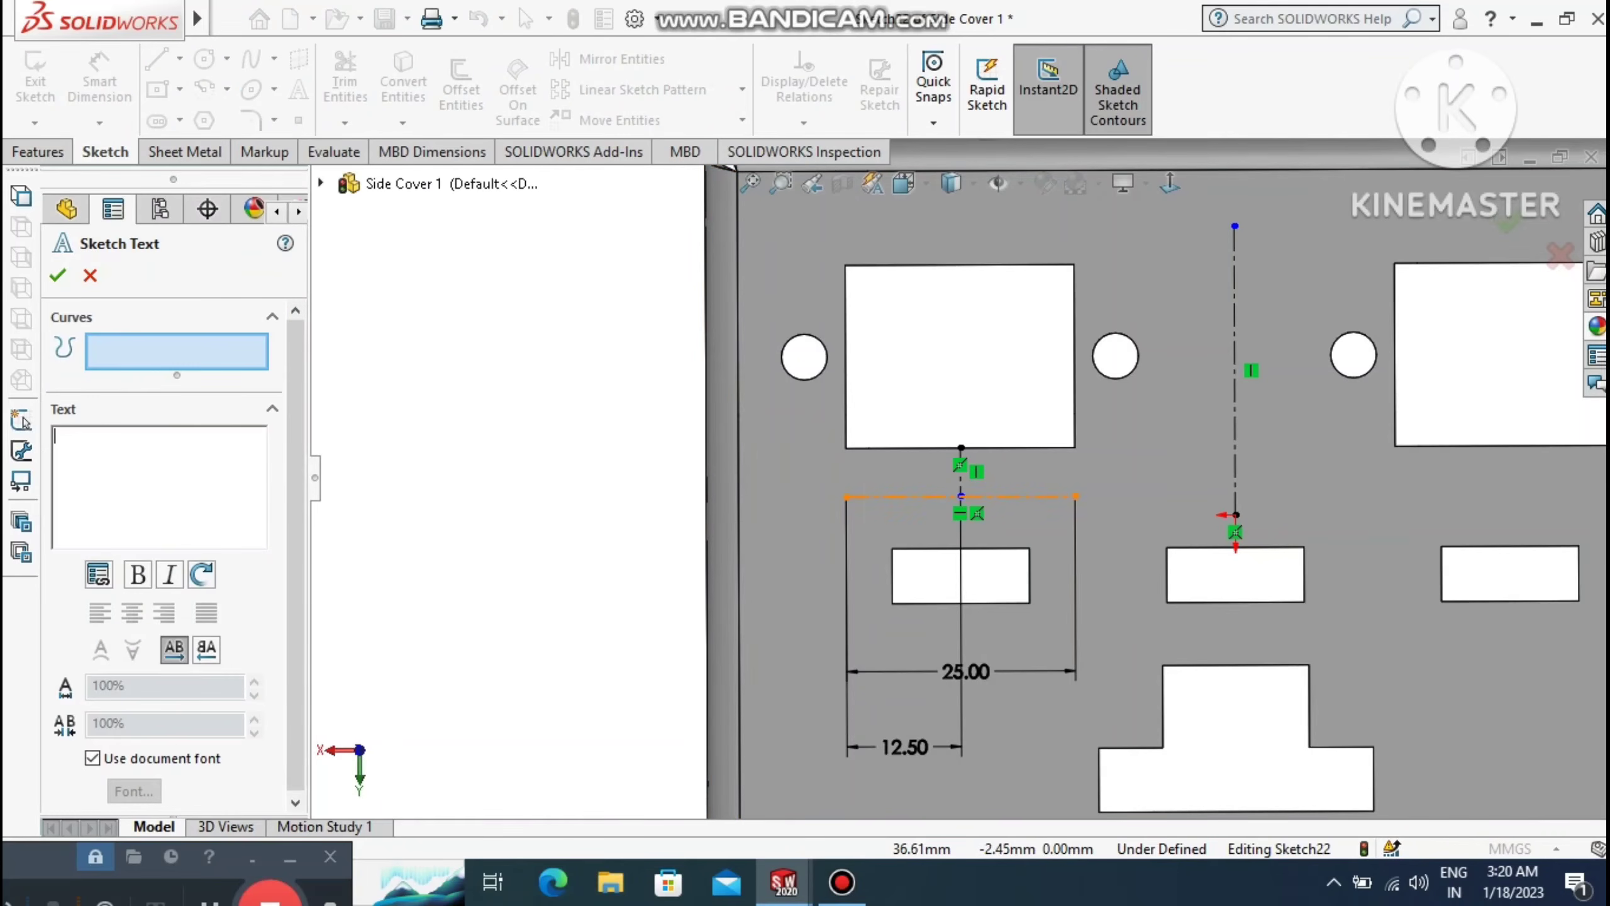
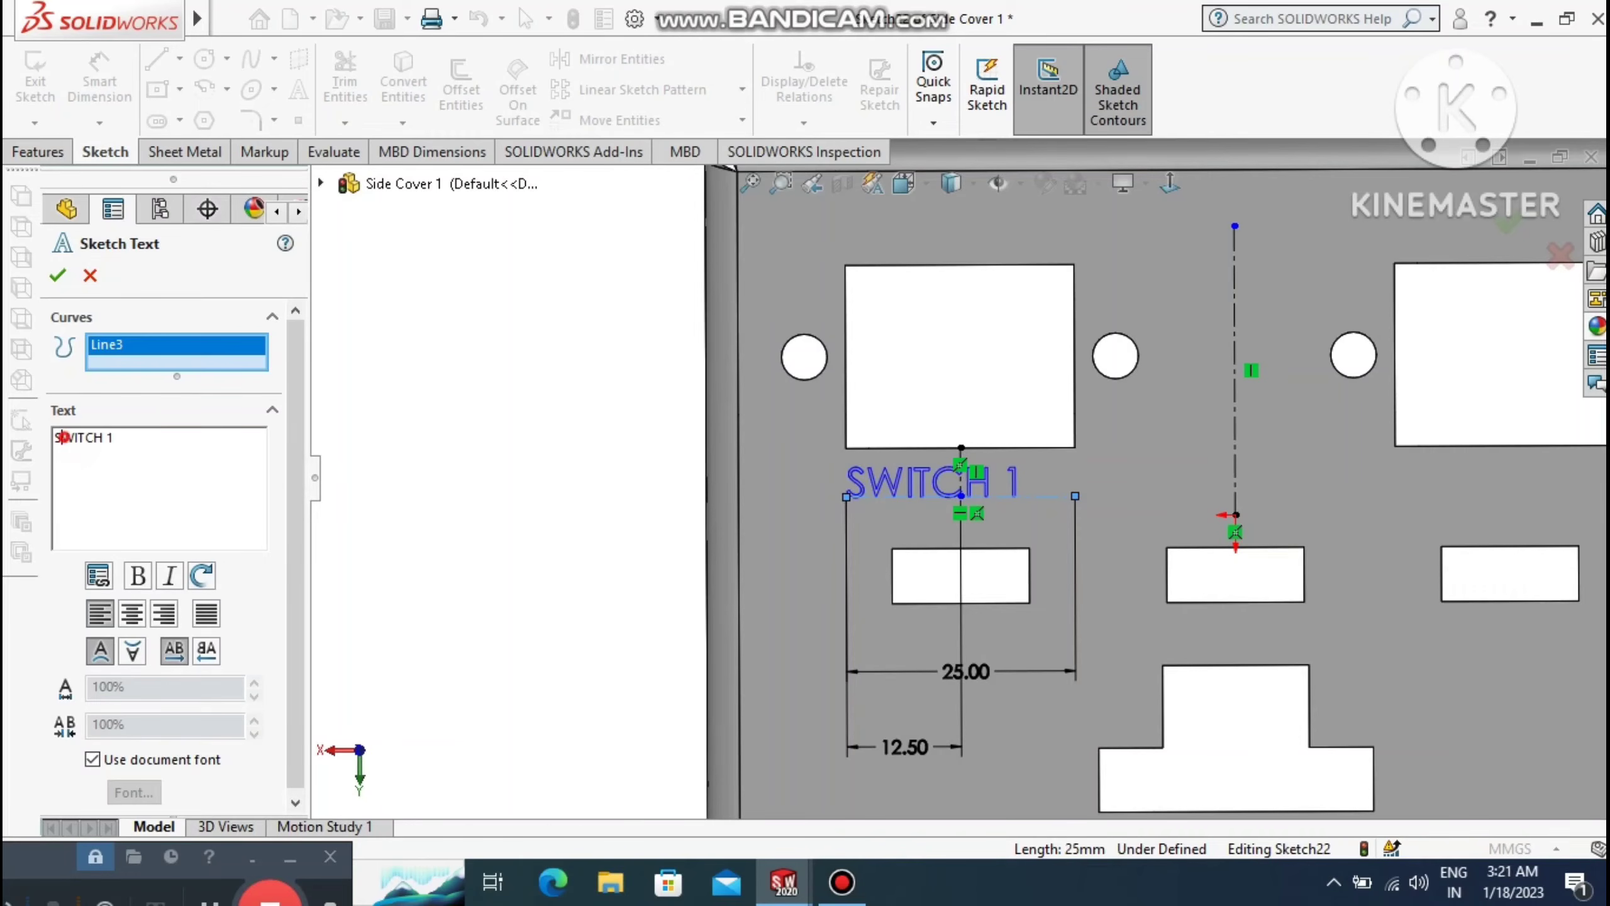
left_click(69, 439)
key("ctrl+a")
left_click(138, 576)
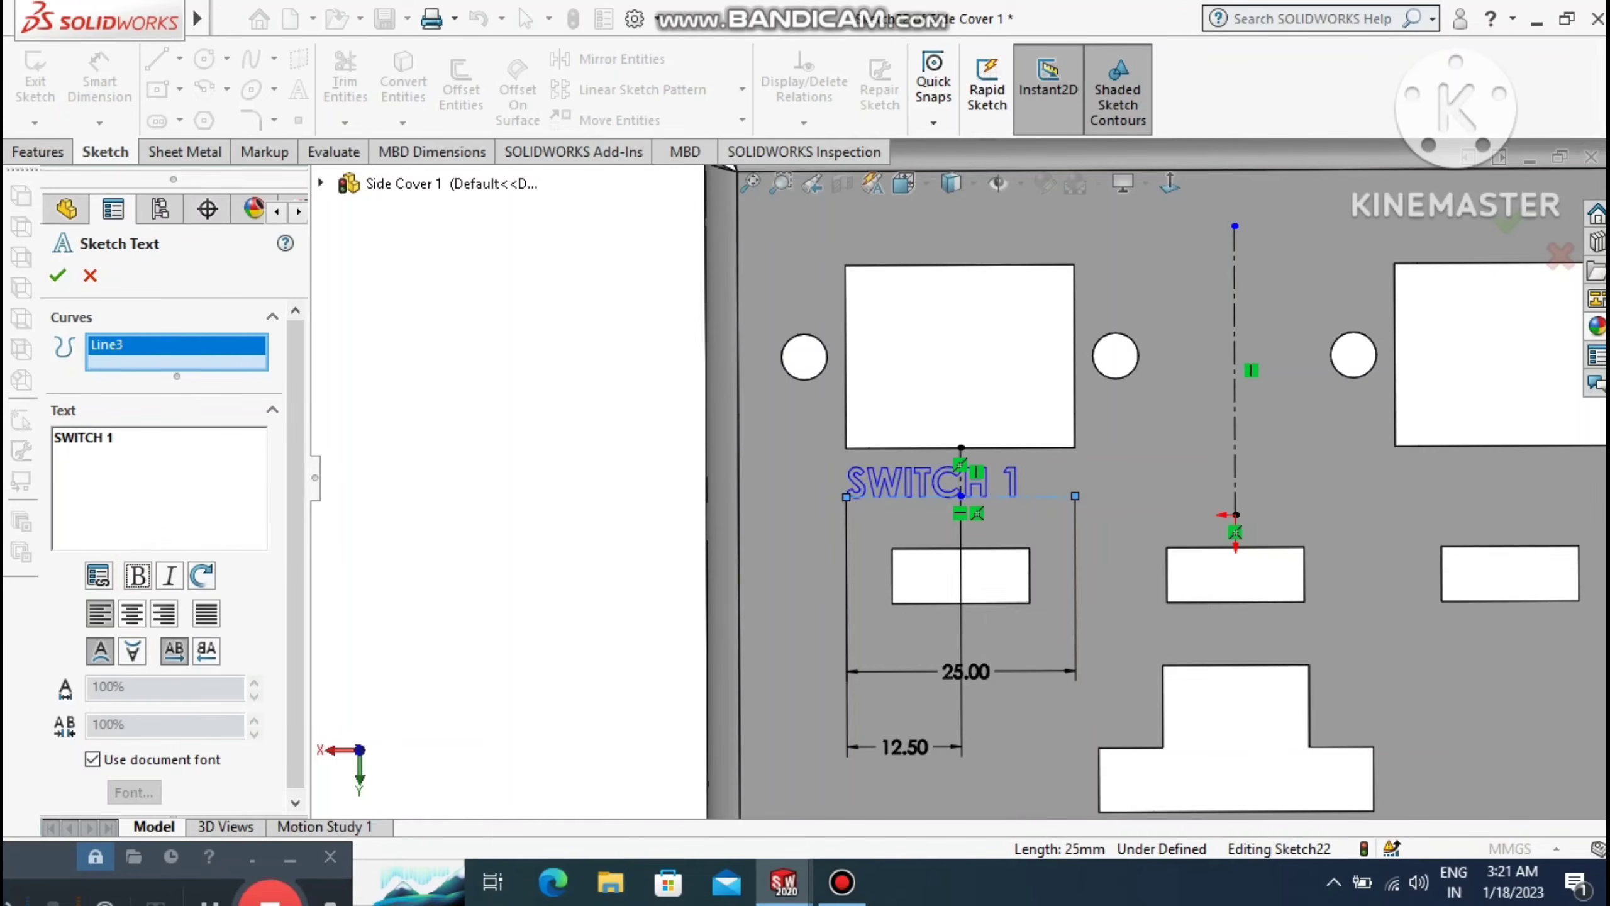
scroll(296, 582, "down", 1)
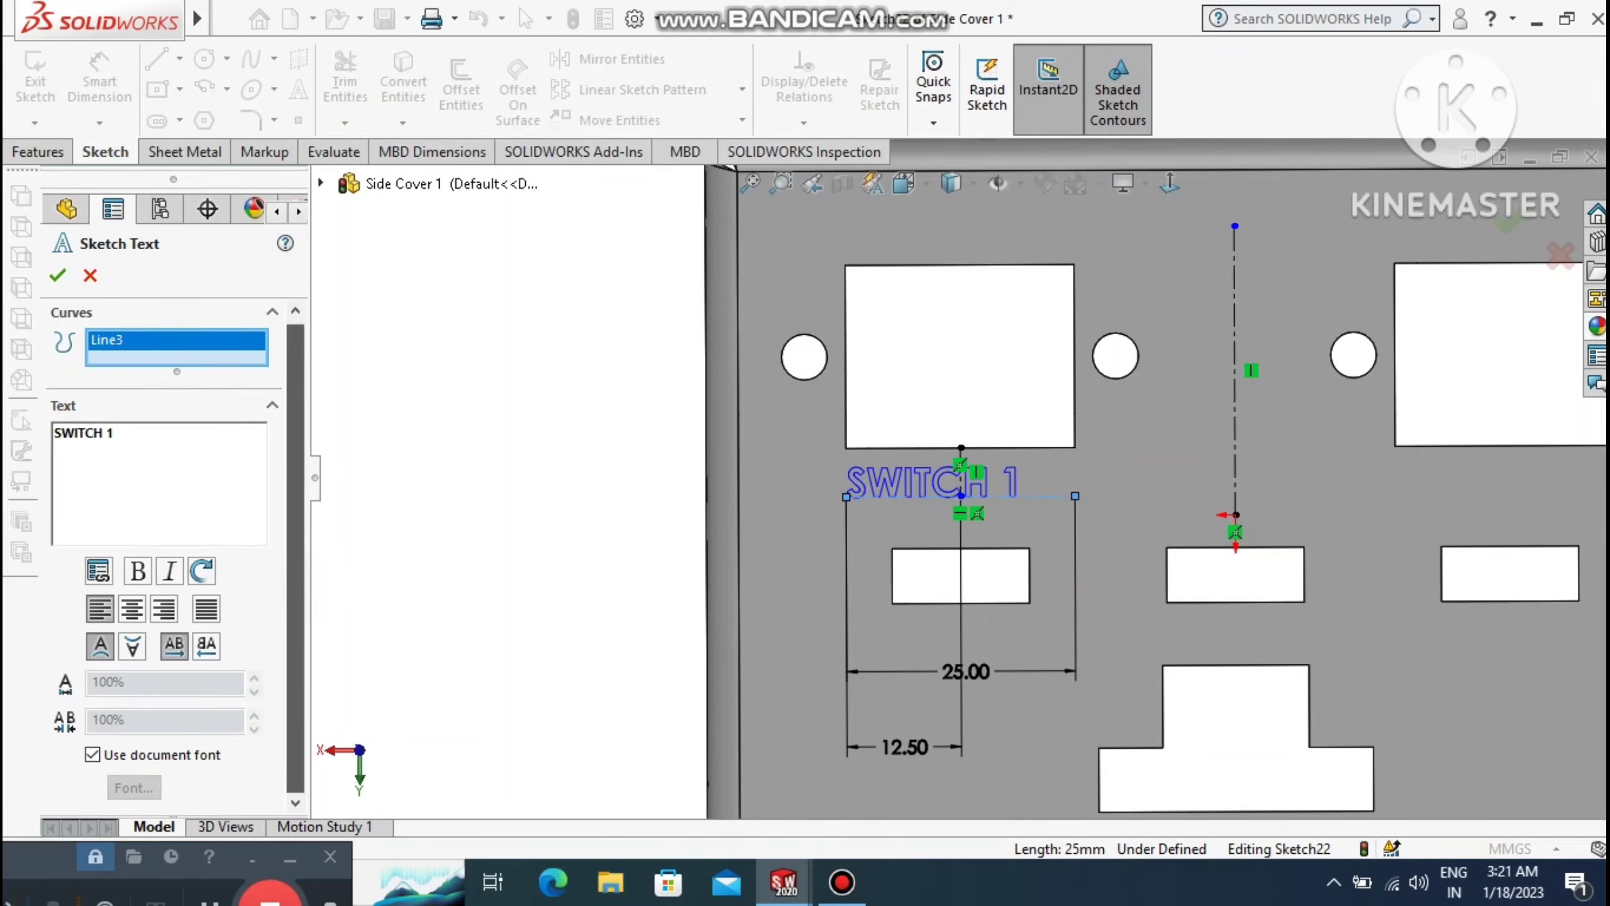
Give the "SWITCH 1" text its own Century Gothic font in Bold style instead of the document font, and center it along its line.
left_click(92, 754)
left_click(132, 788)
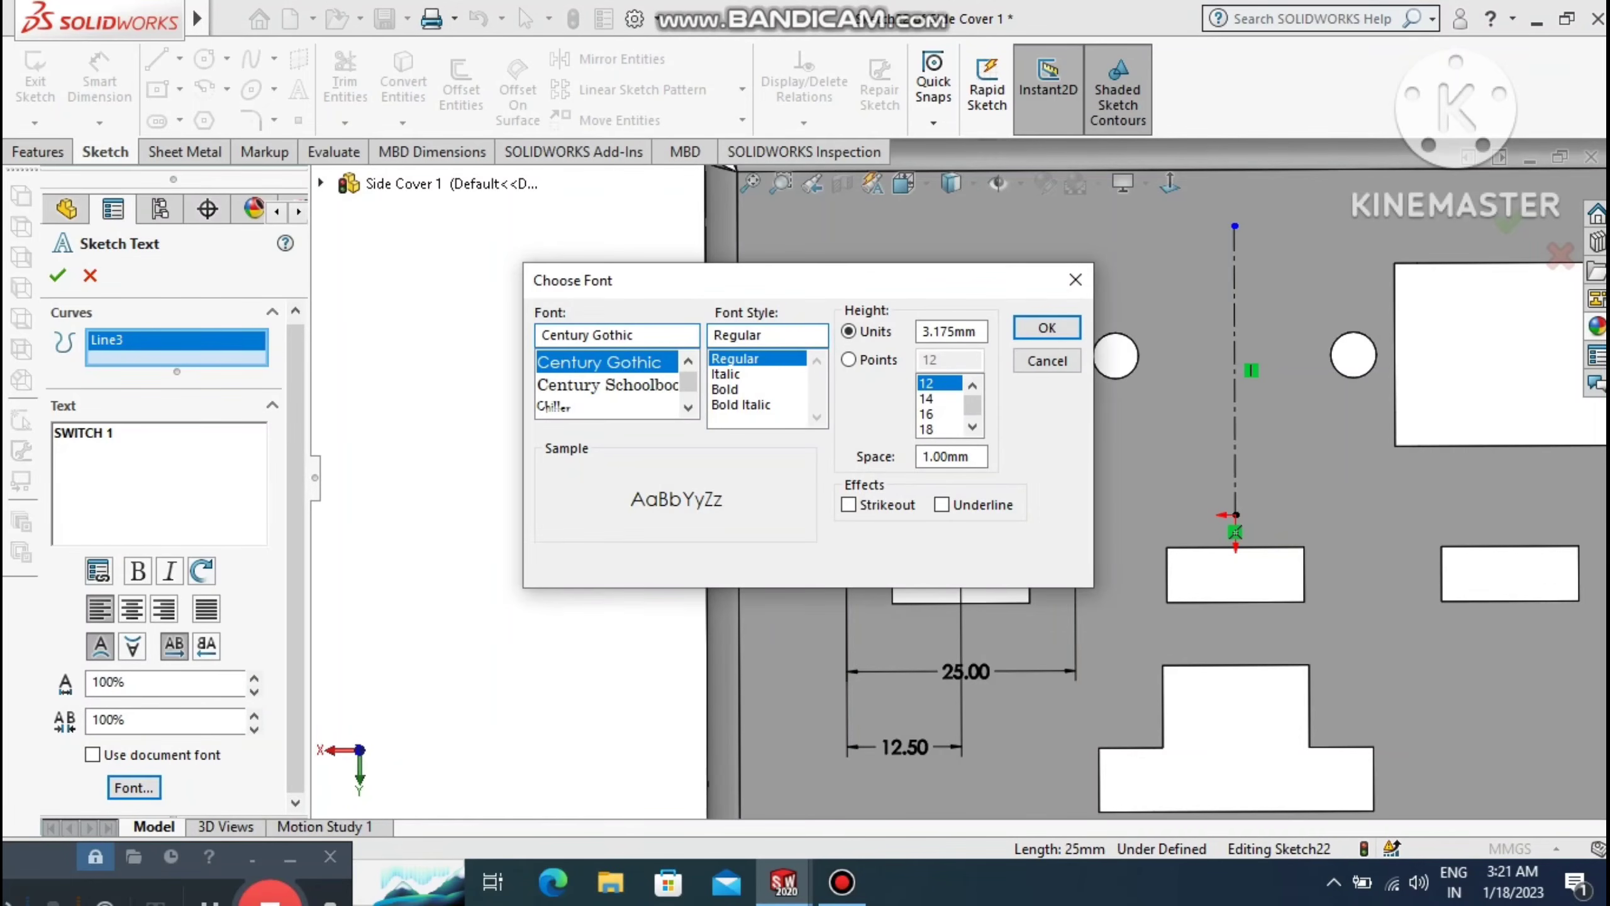
left_click(725, 389)
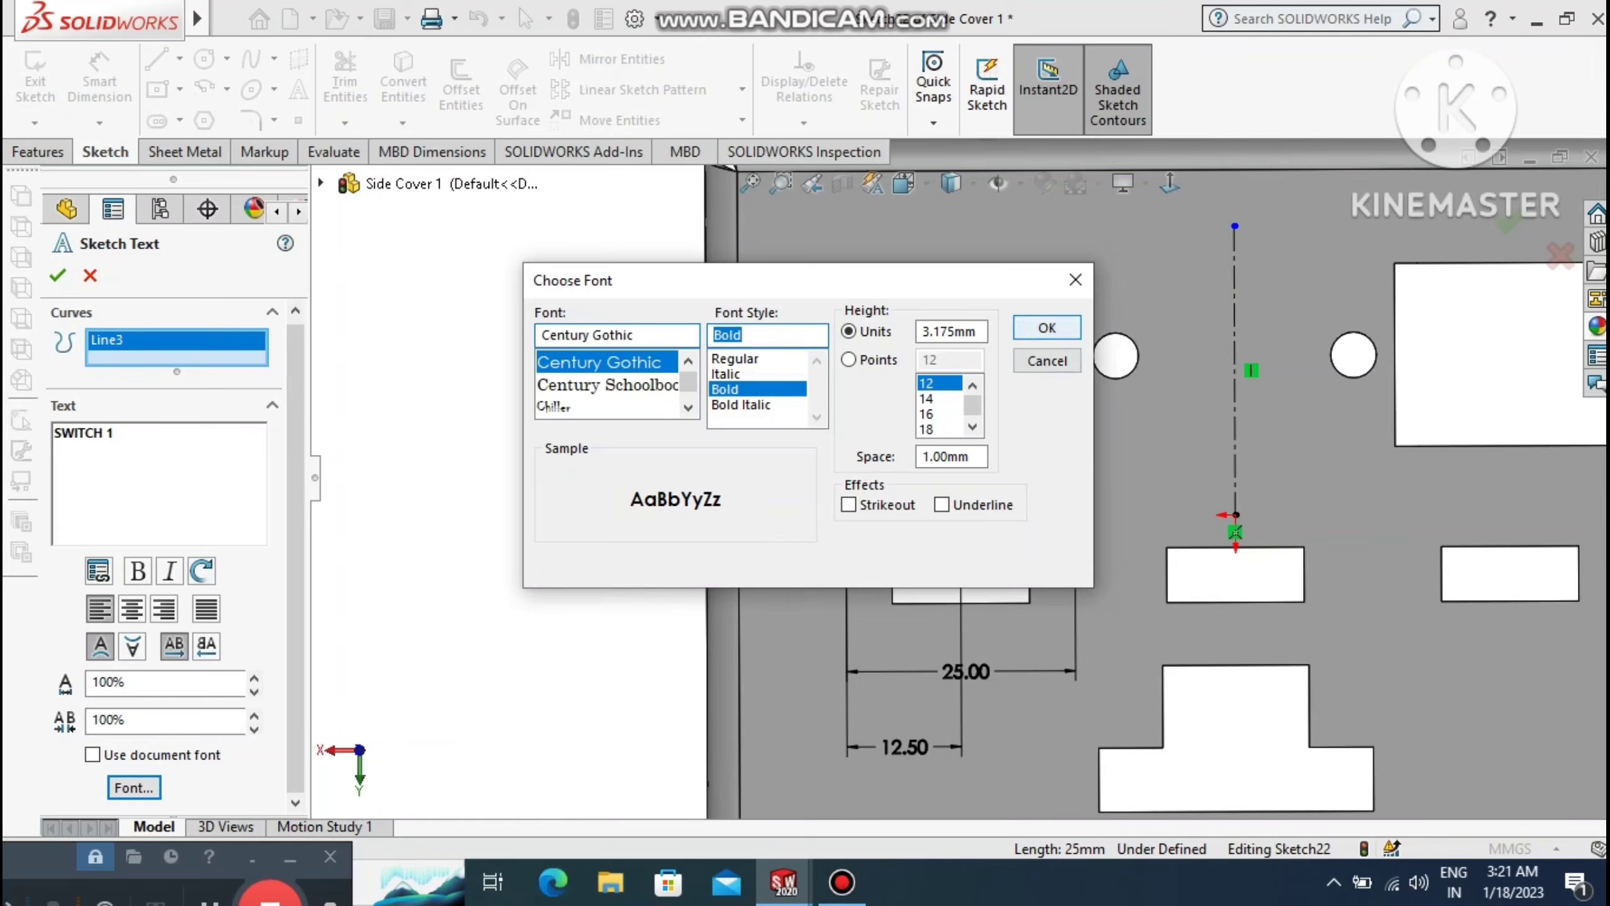
left_click(1046, 327)
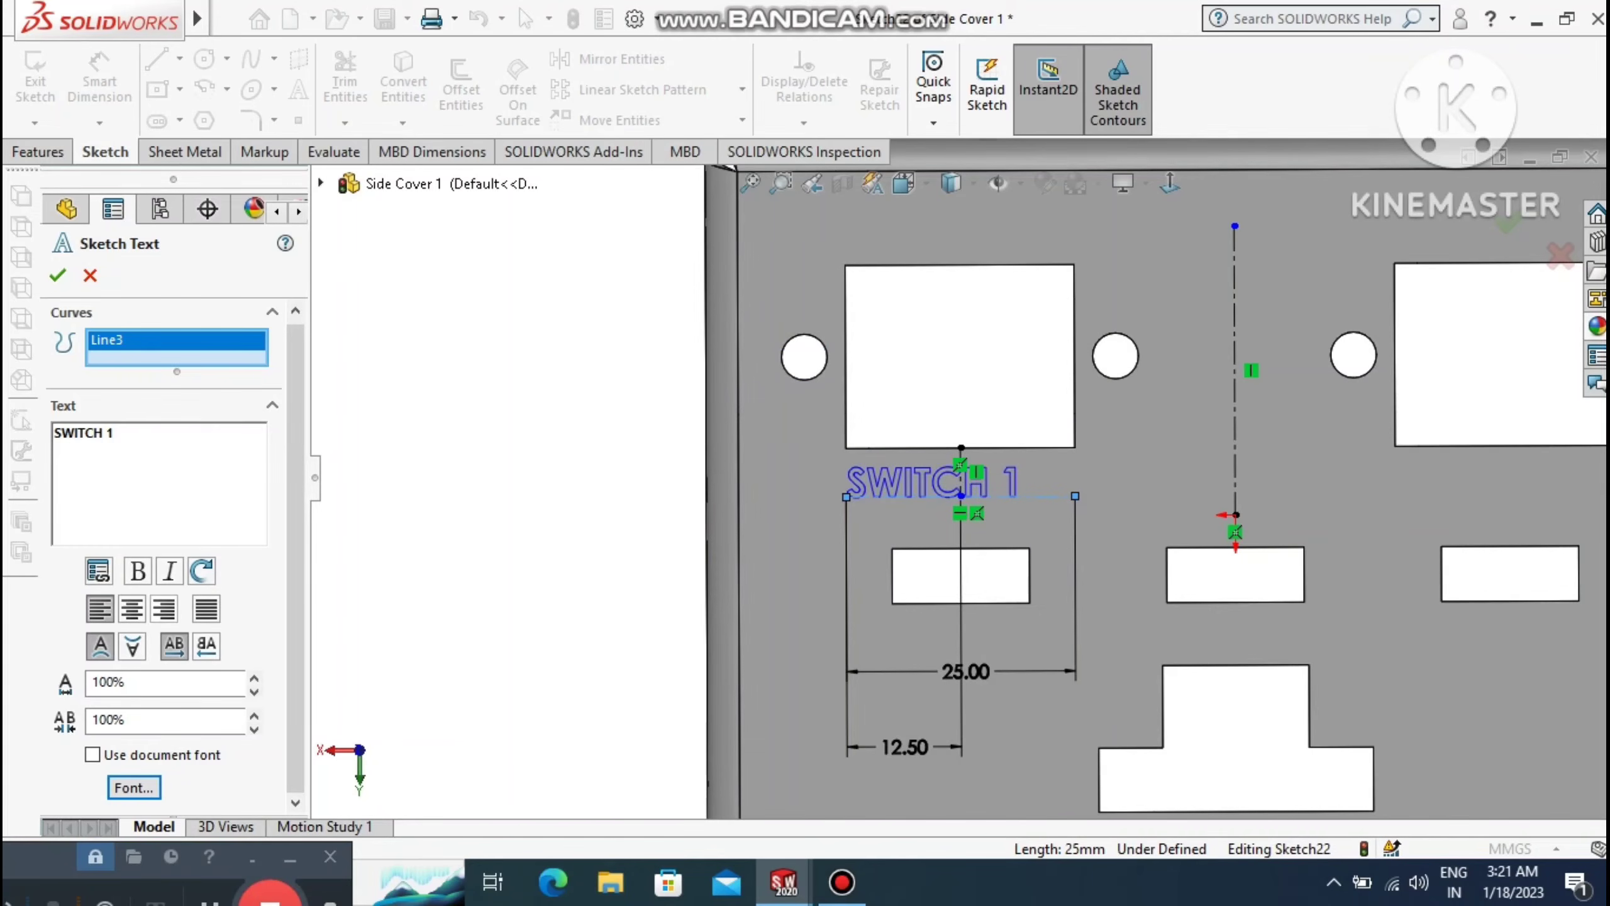
left_click(132, 608)
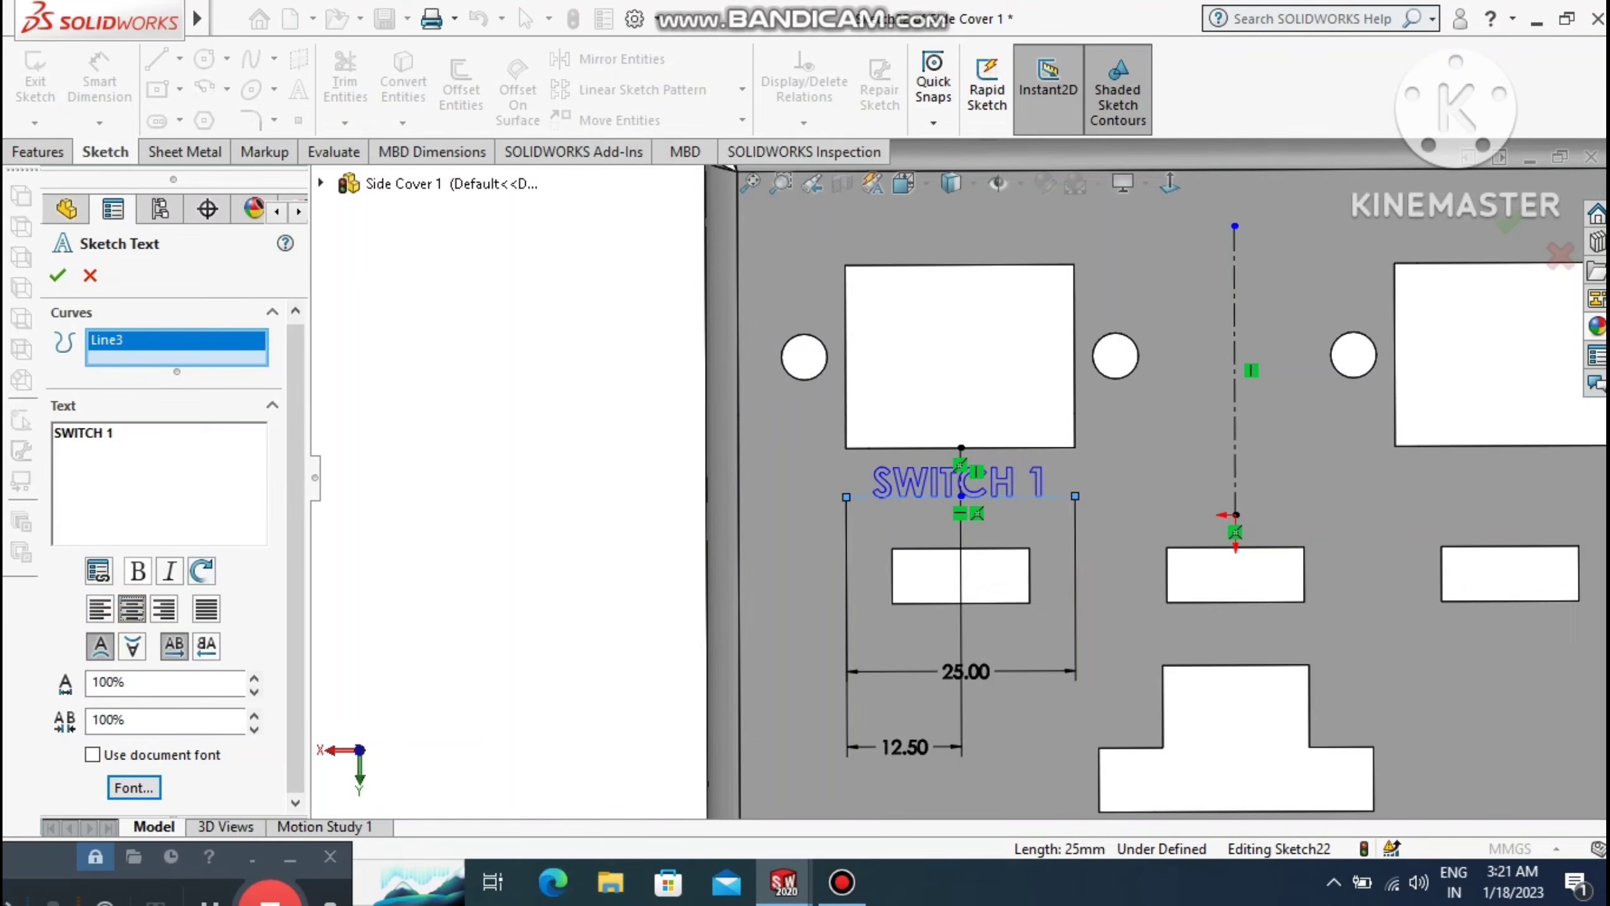
left_click(58, 275)
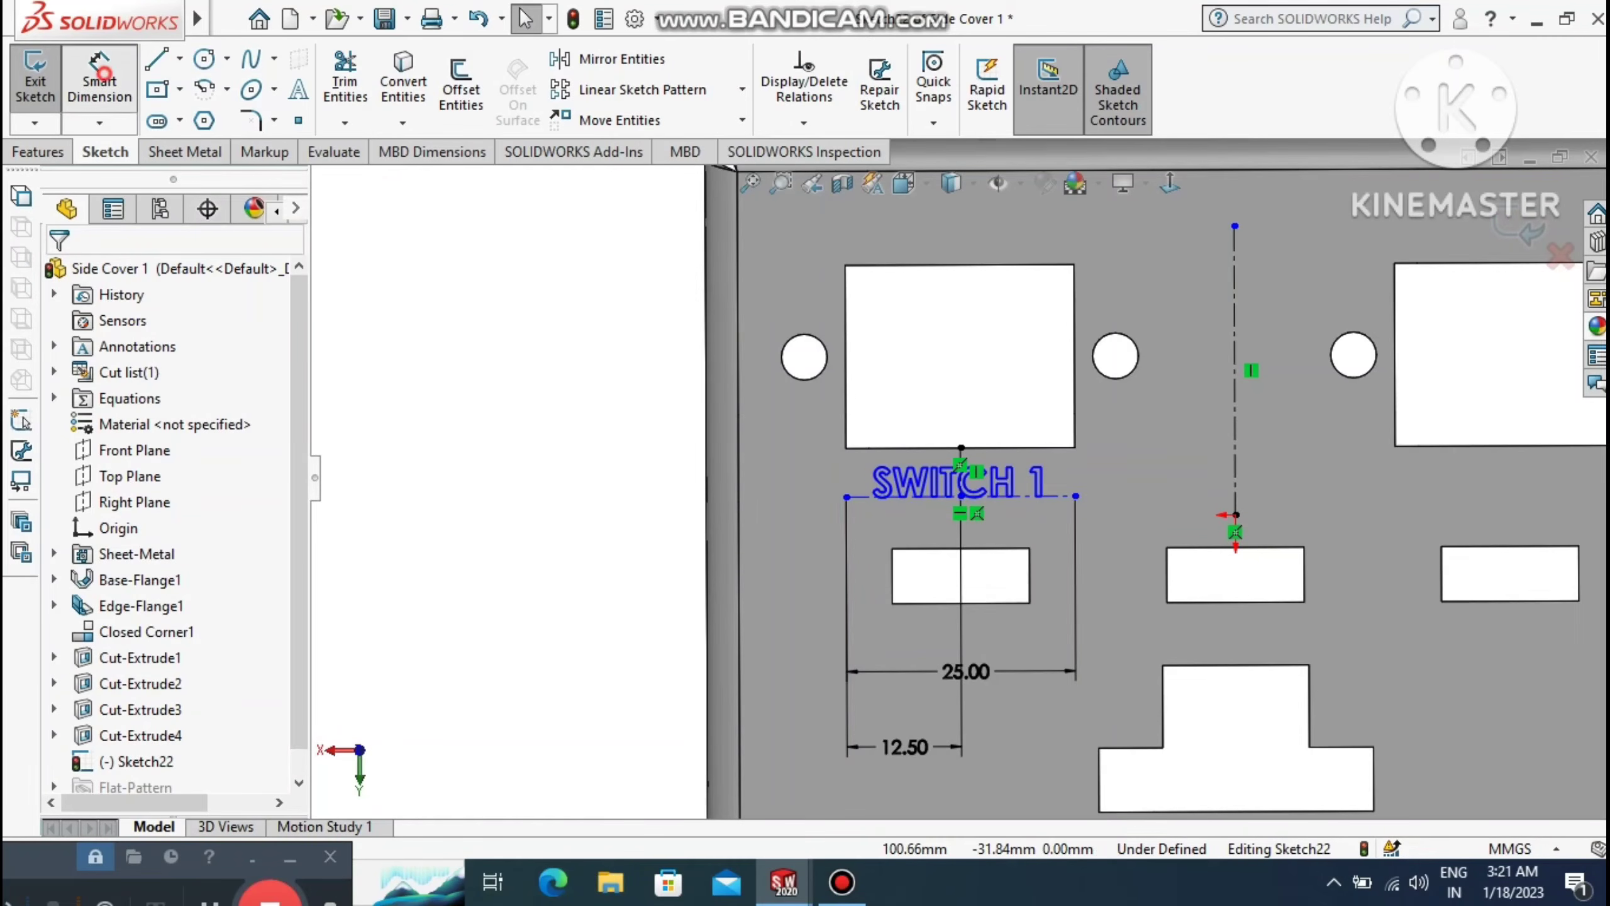
Dimension the vertical distance between the rectangular opening's lower edge midpoint and the text's construction line as 6 mm.
left_click(99, 83)
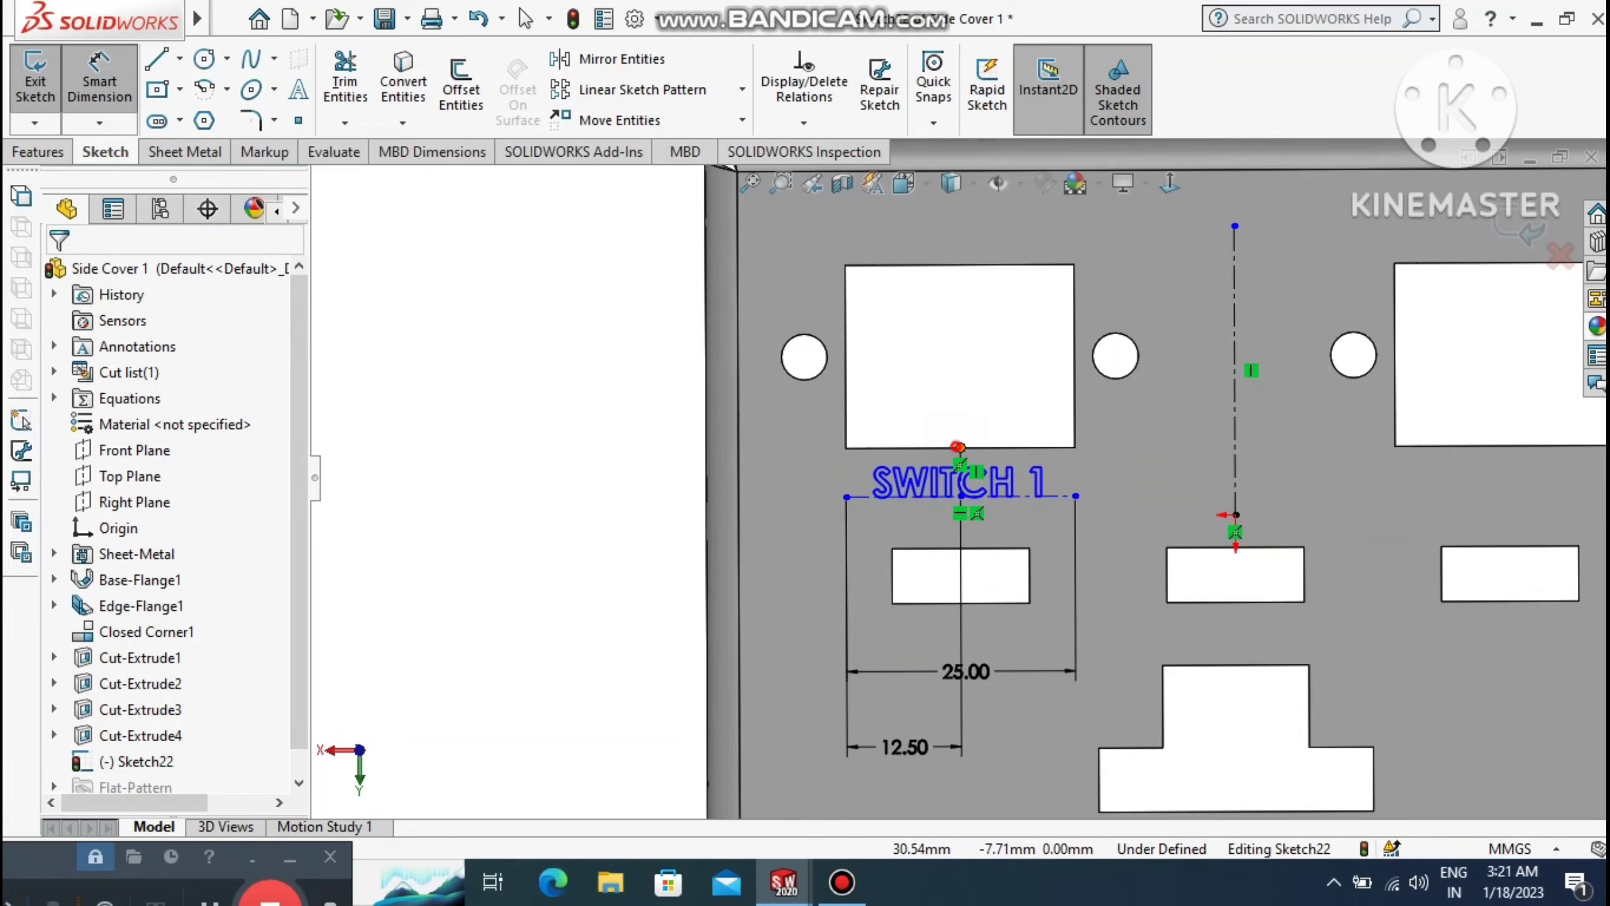
left_click(959, 447)
left_click(1076, 496)
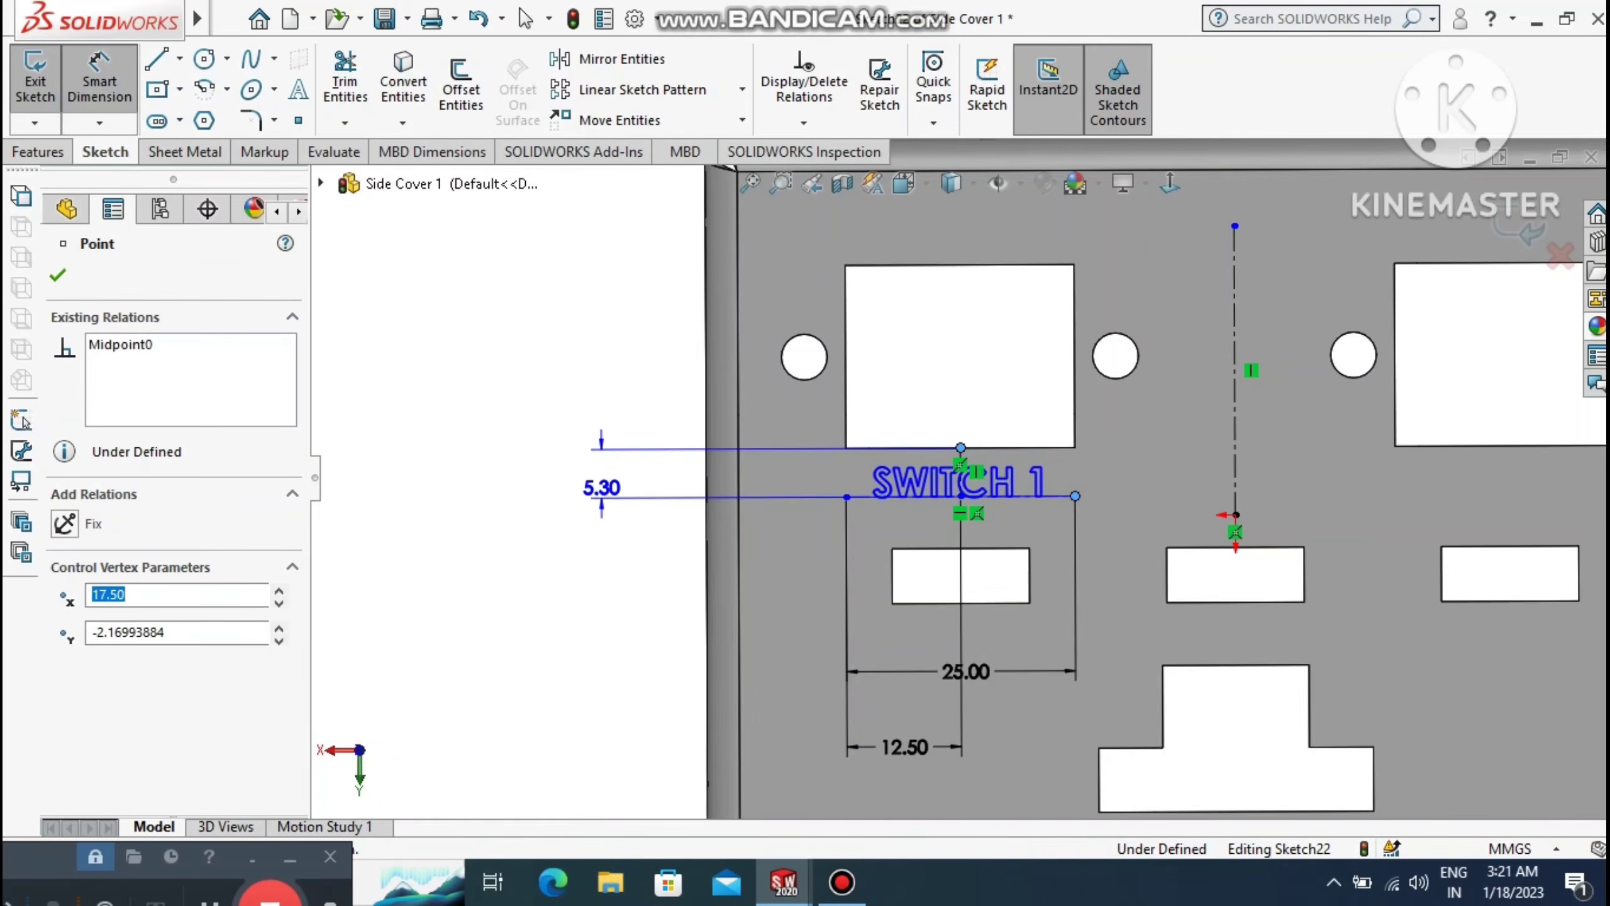
left_click(589, 479)
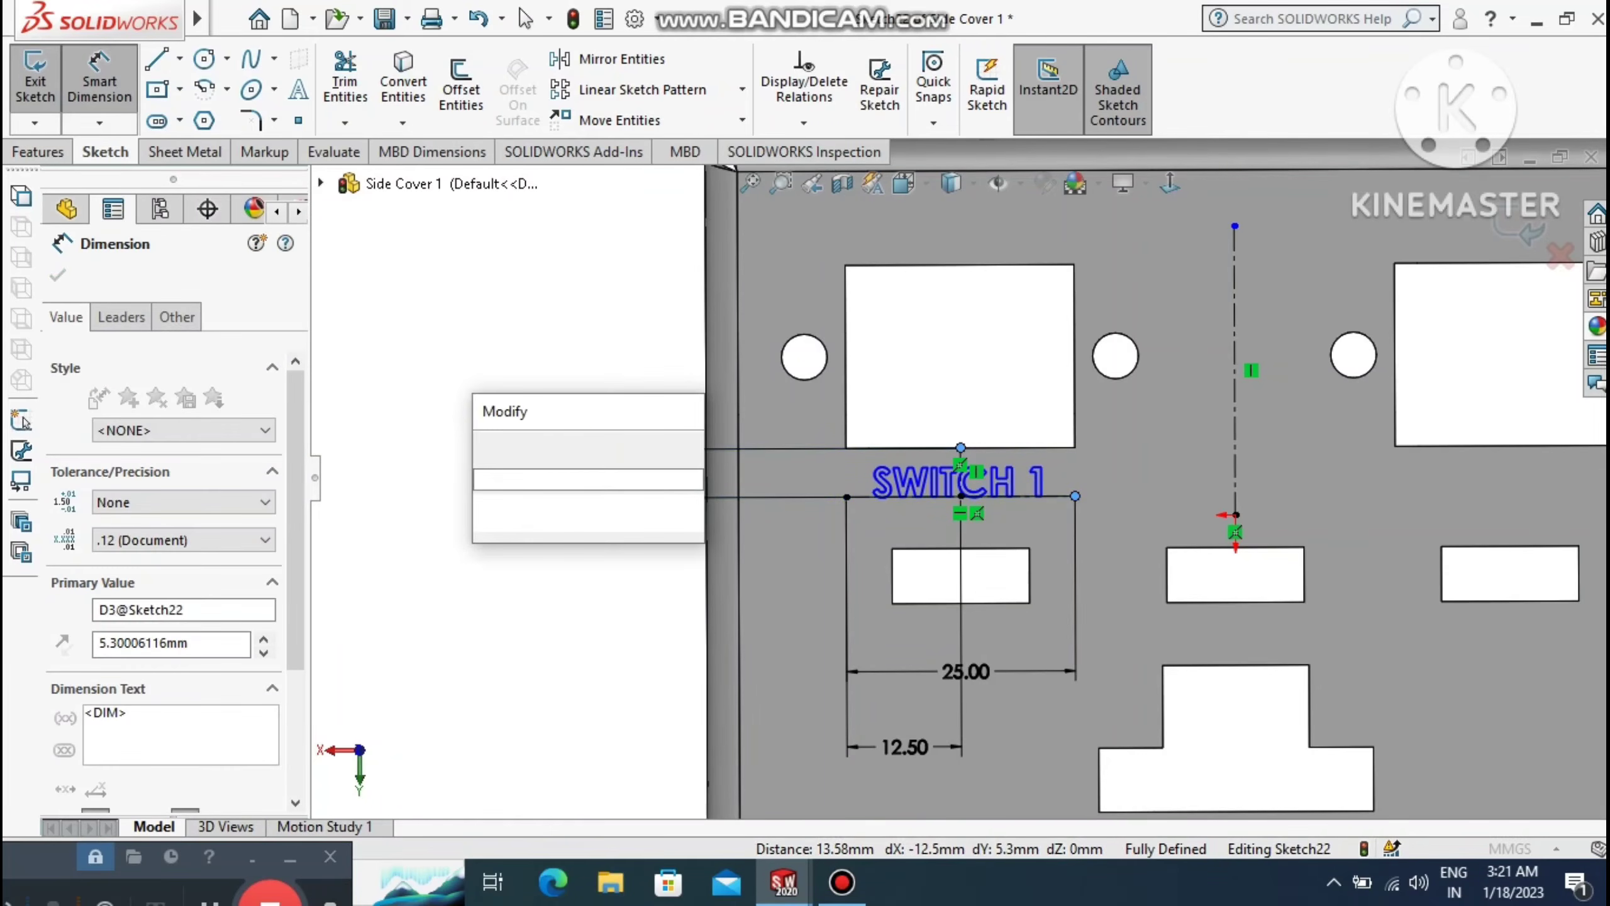
left_click(492, 446)
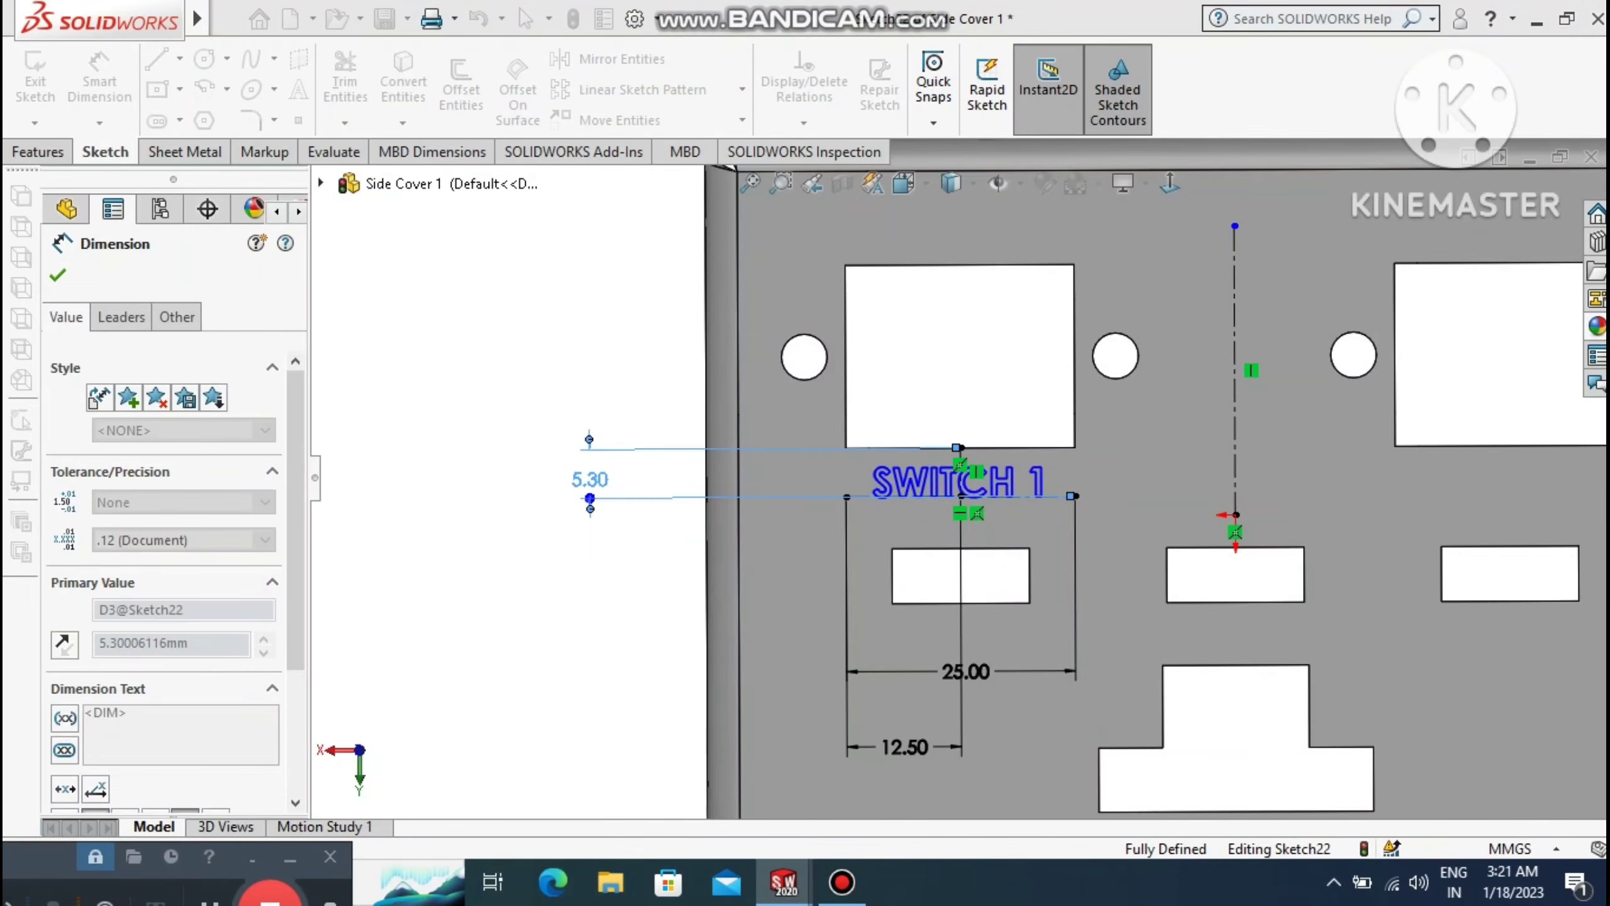
left_click(544, 592)
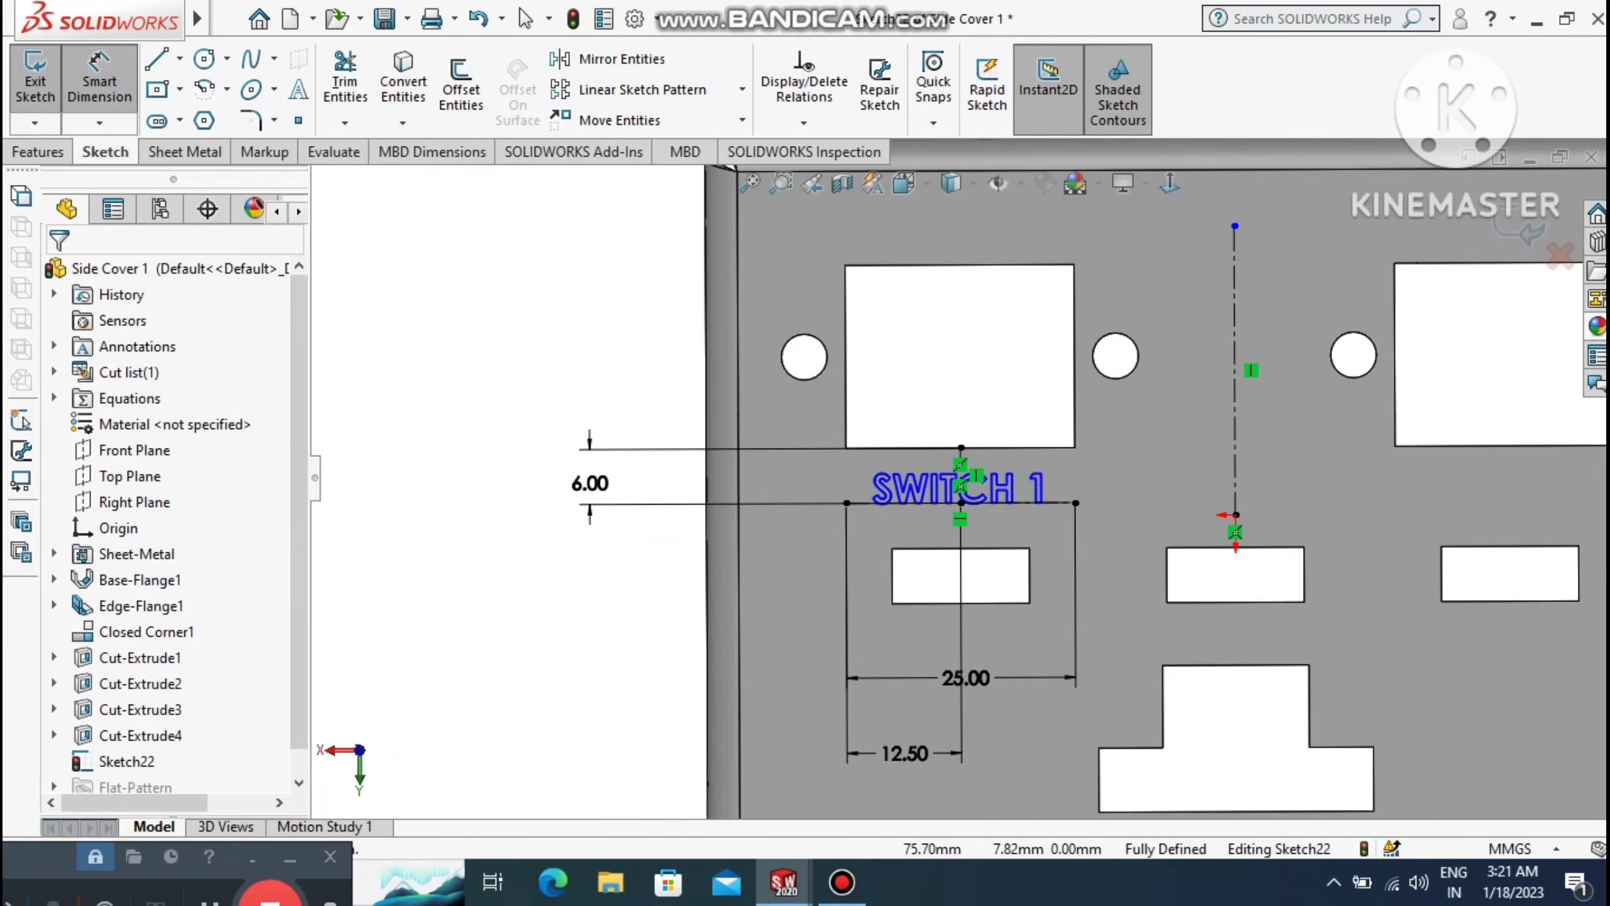
Draw a vertical centerline about 6 mm long downward from the midpoint of the right-hand large rectangular opening's lower edge.
scroll(961, 481, "up", 1)
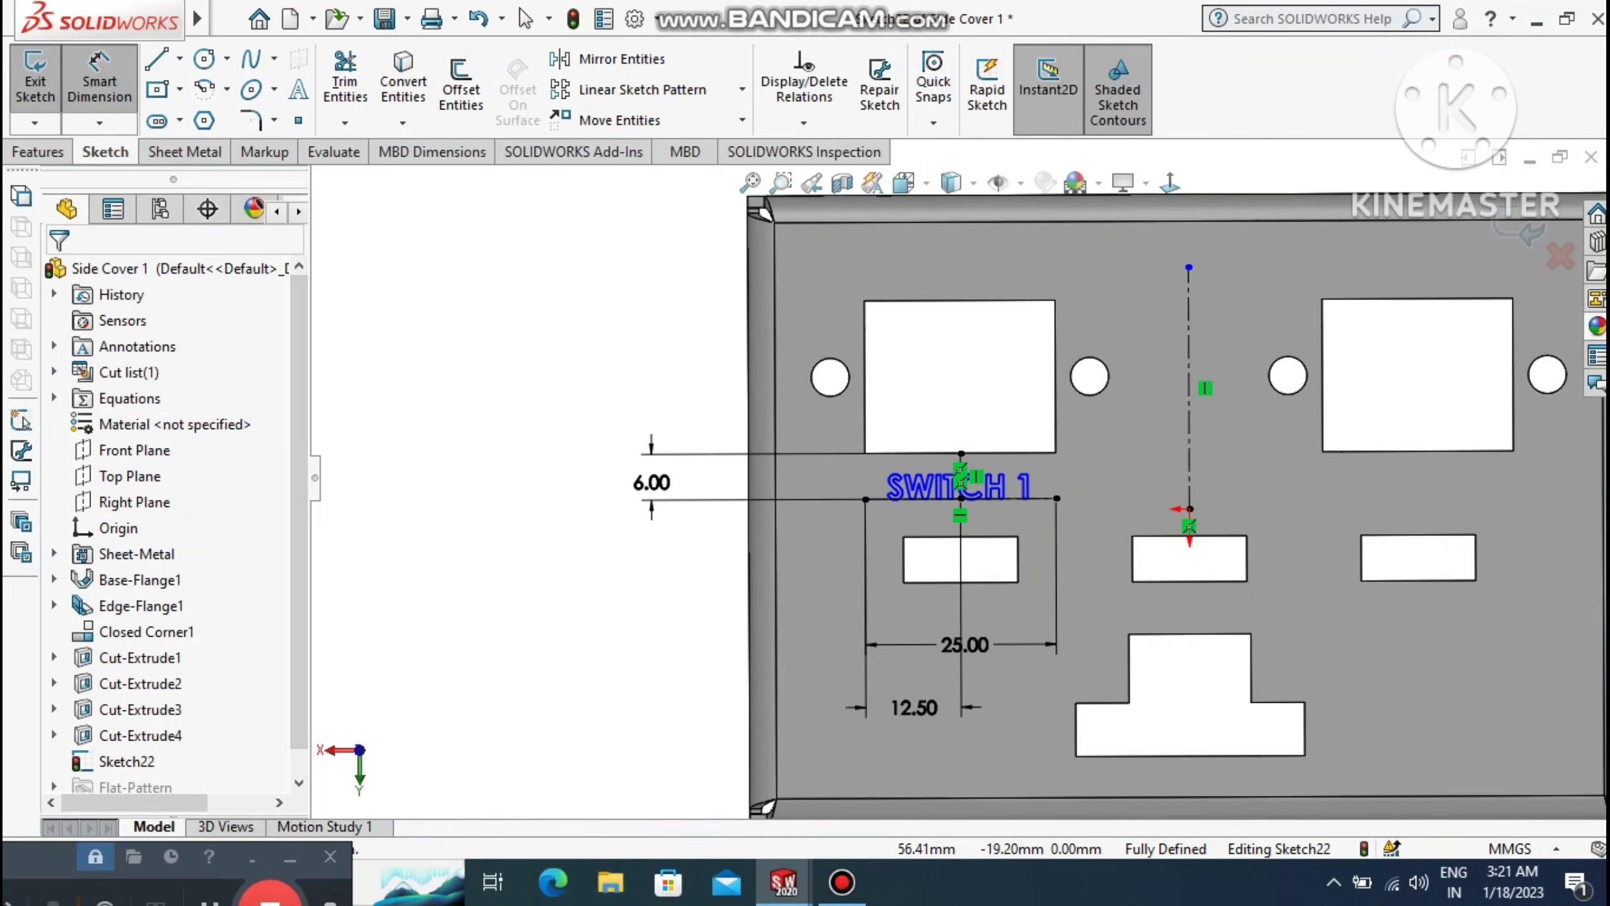
left_click(179, 59)
left_click(222, 86)
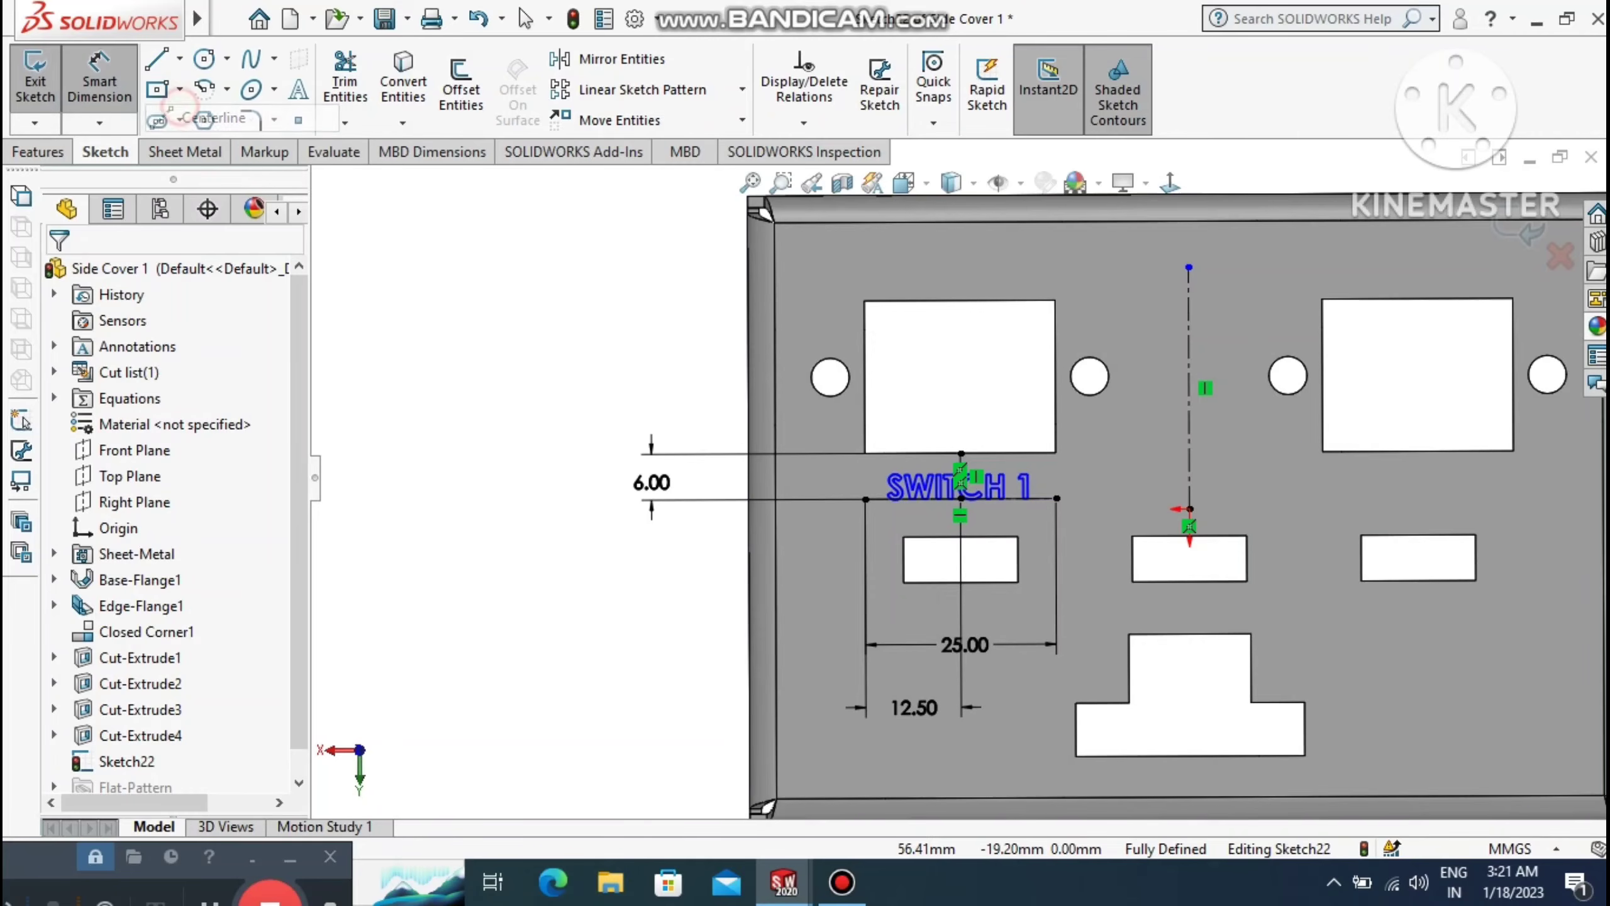
left_click(1418, 450)
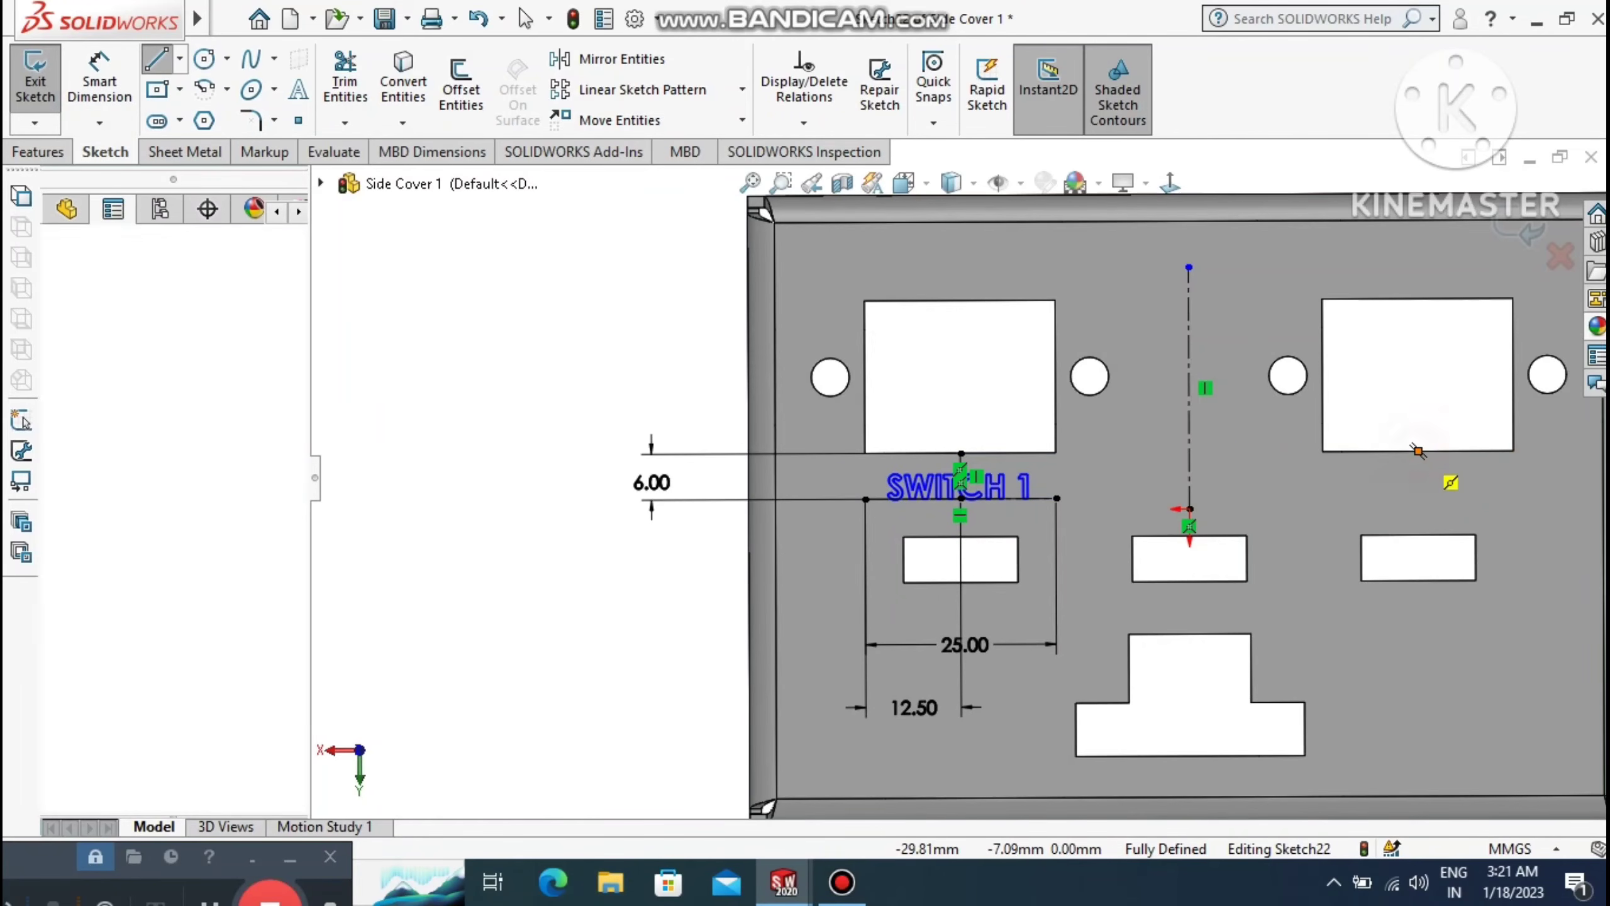
left_click(1419, 497)
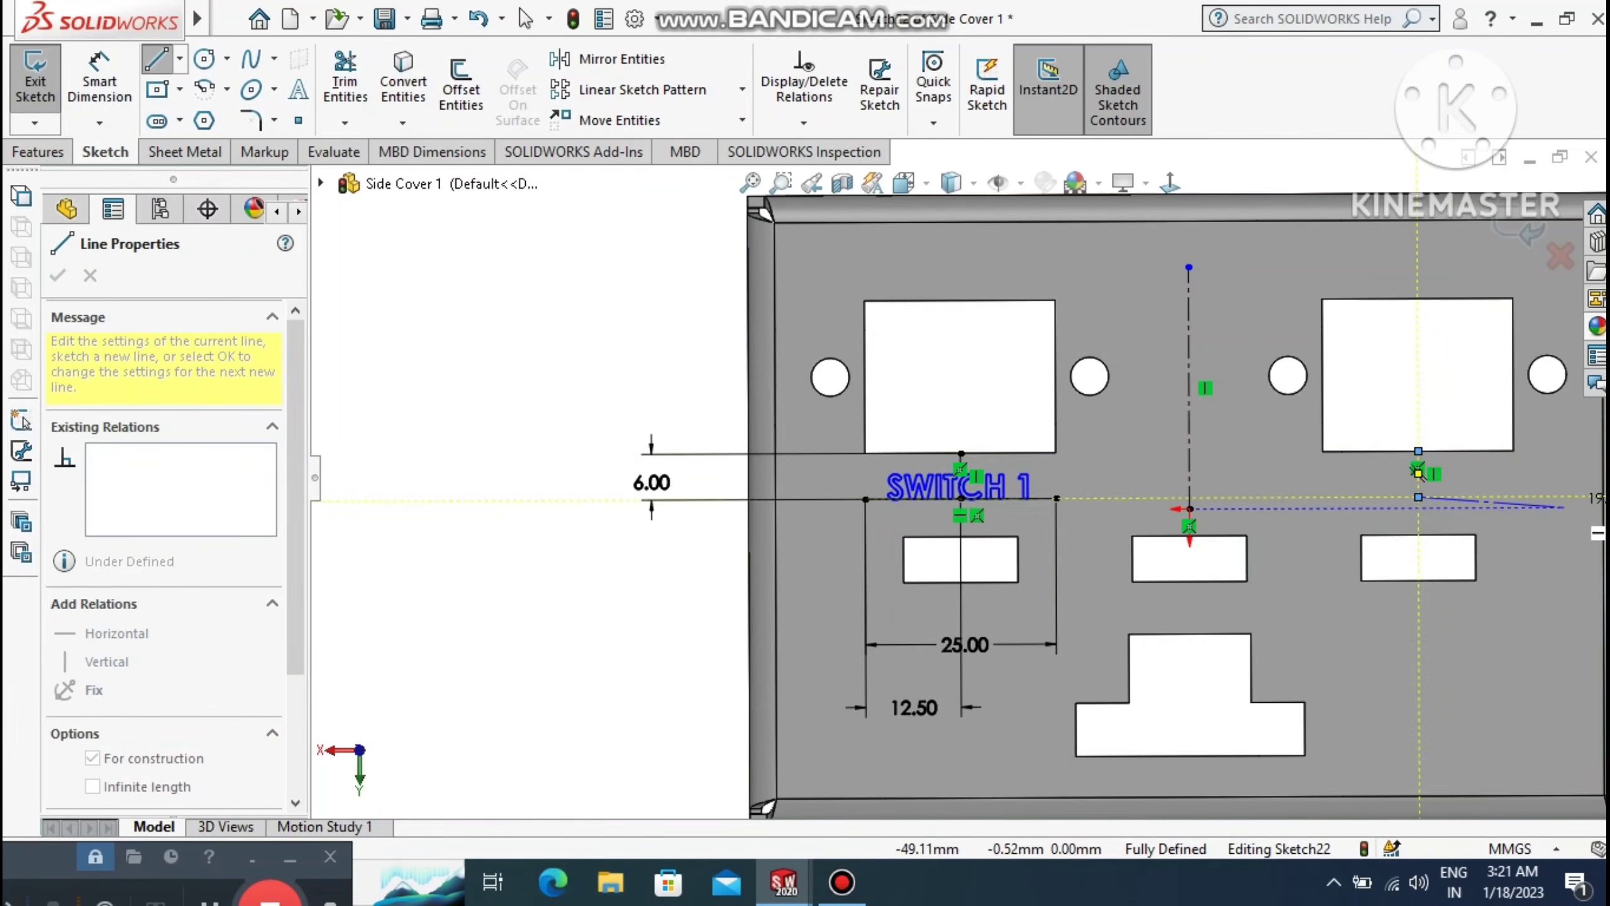
key("Escape")
key("Escape")
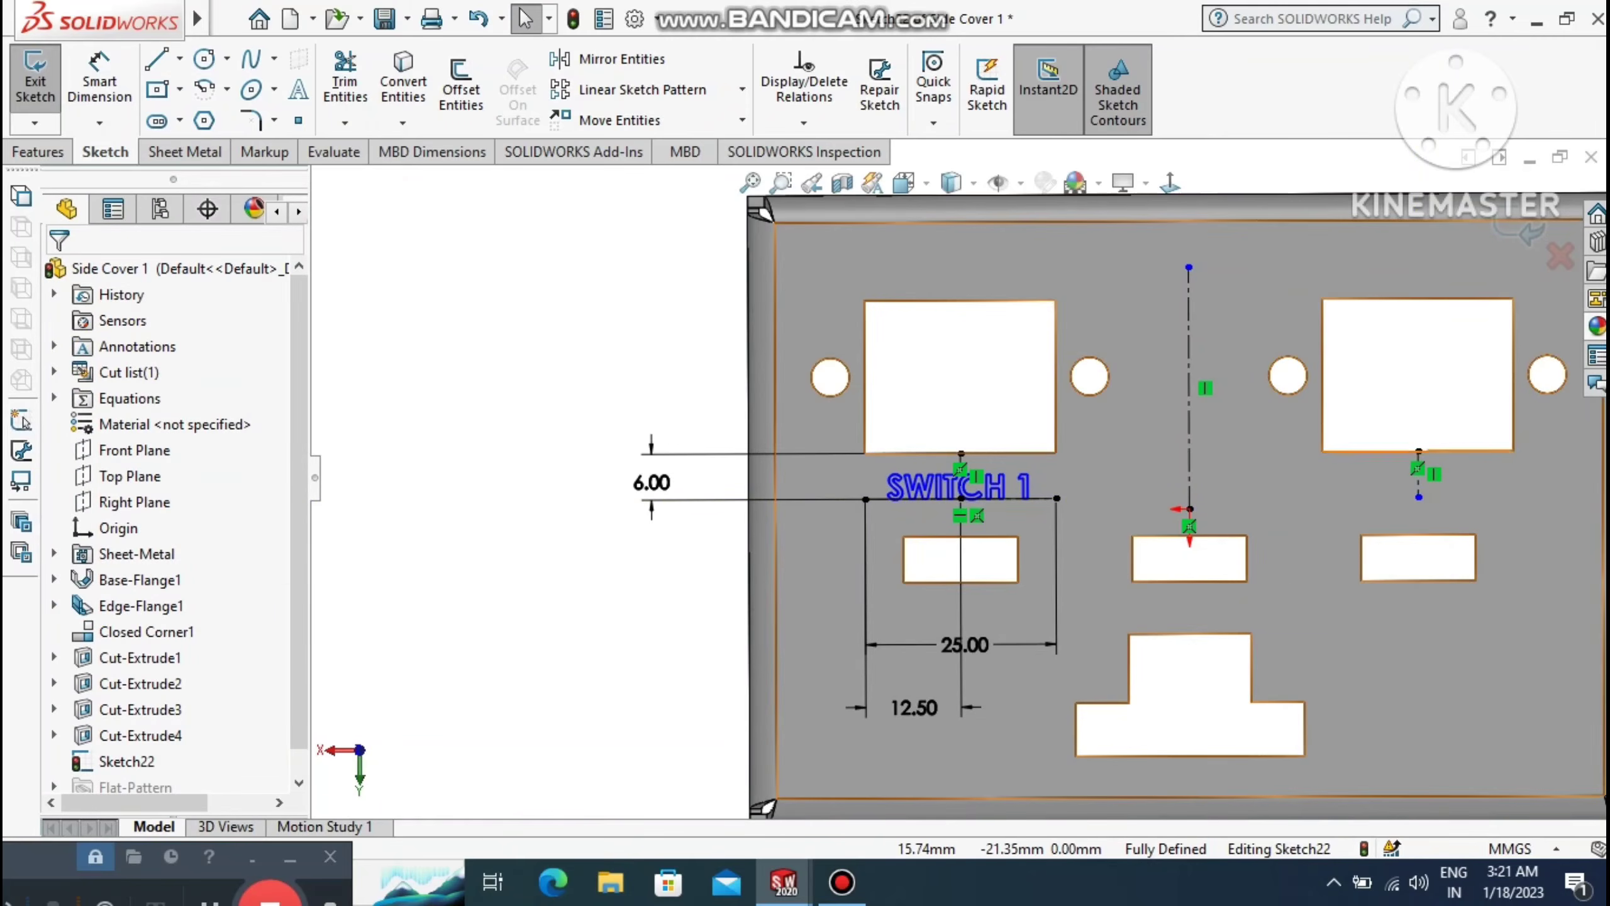
Dimension the vertical distance from the right-hand opening's lower edge midpoint to the short centerline's lower endpoint as 6 mm.
left_click(100, 79)
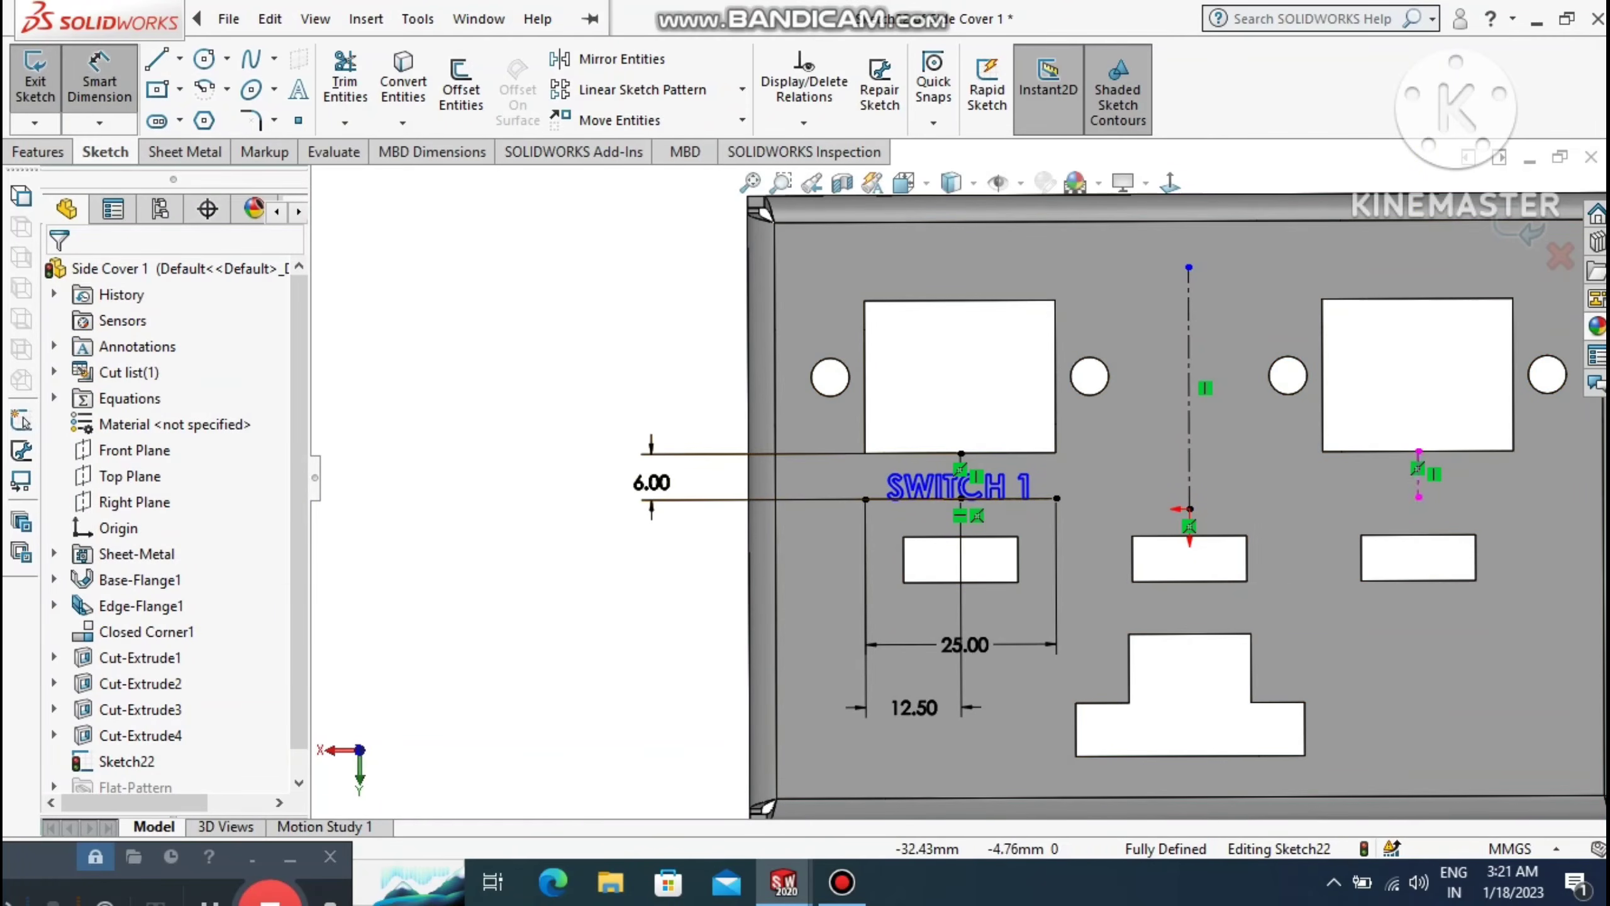
left_click(1418, 497)
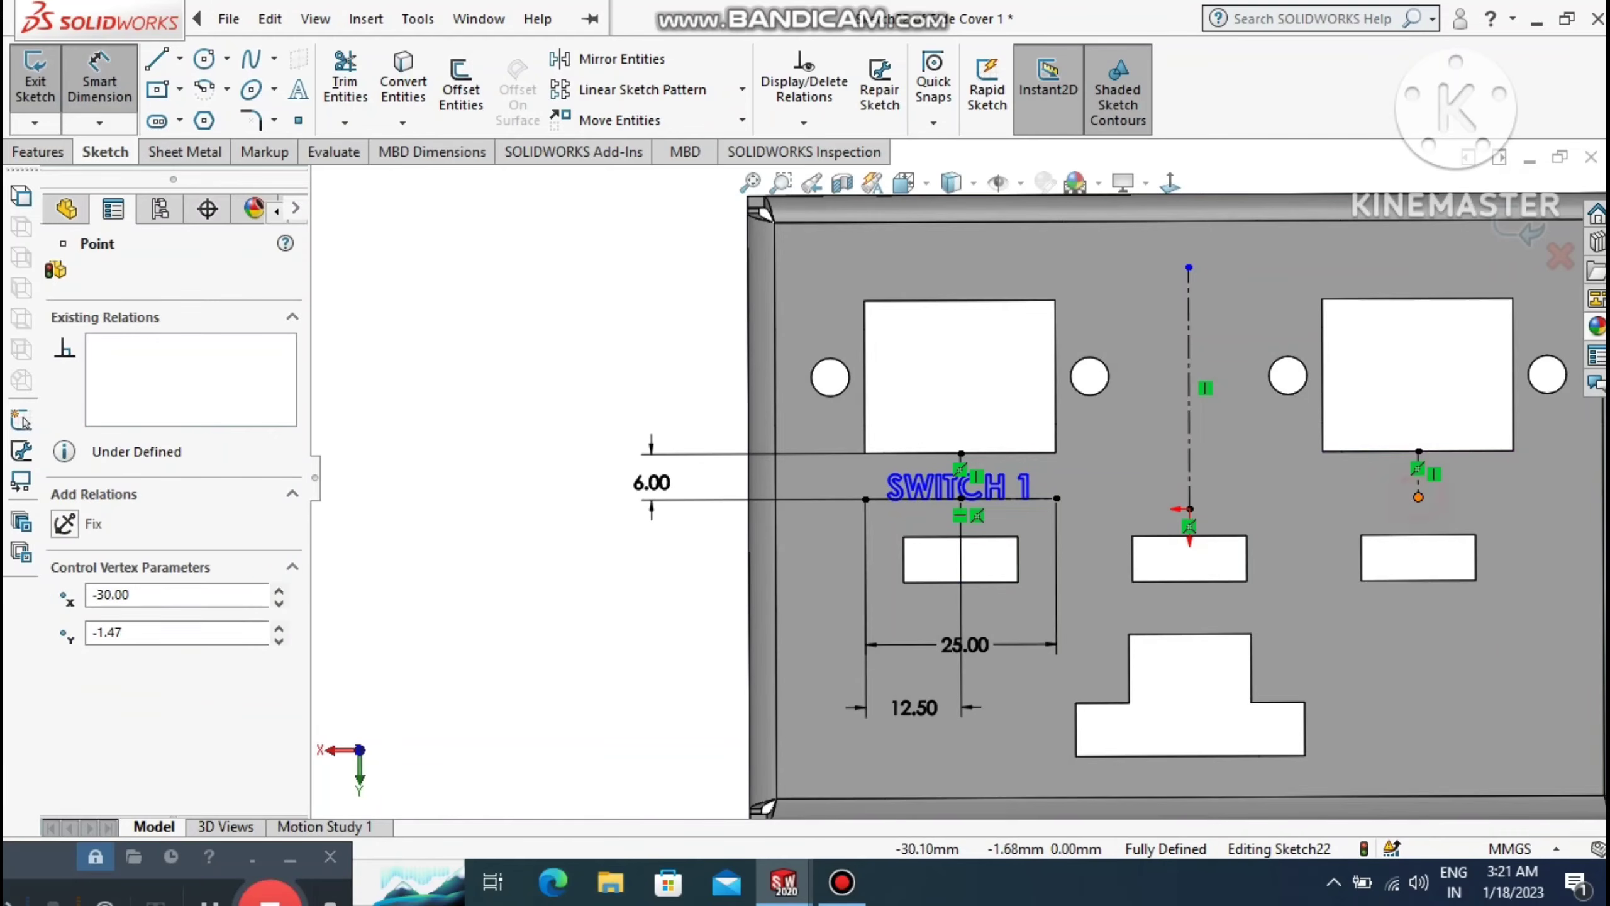
left_click(1426, 451)
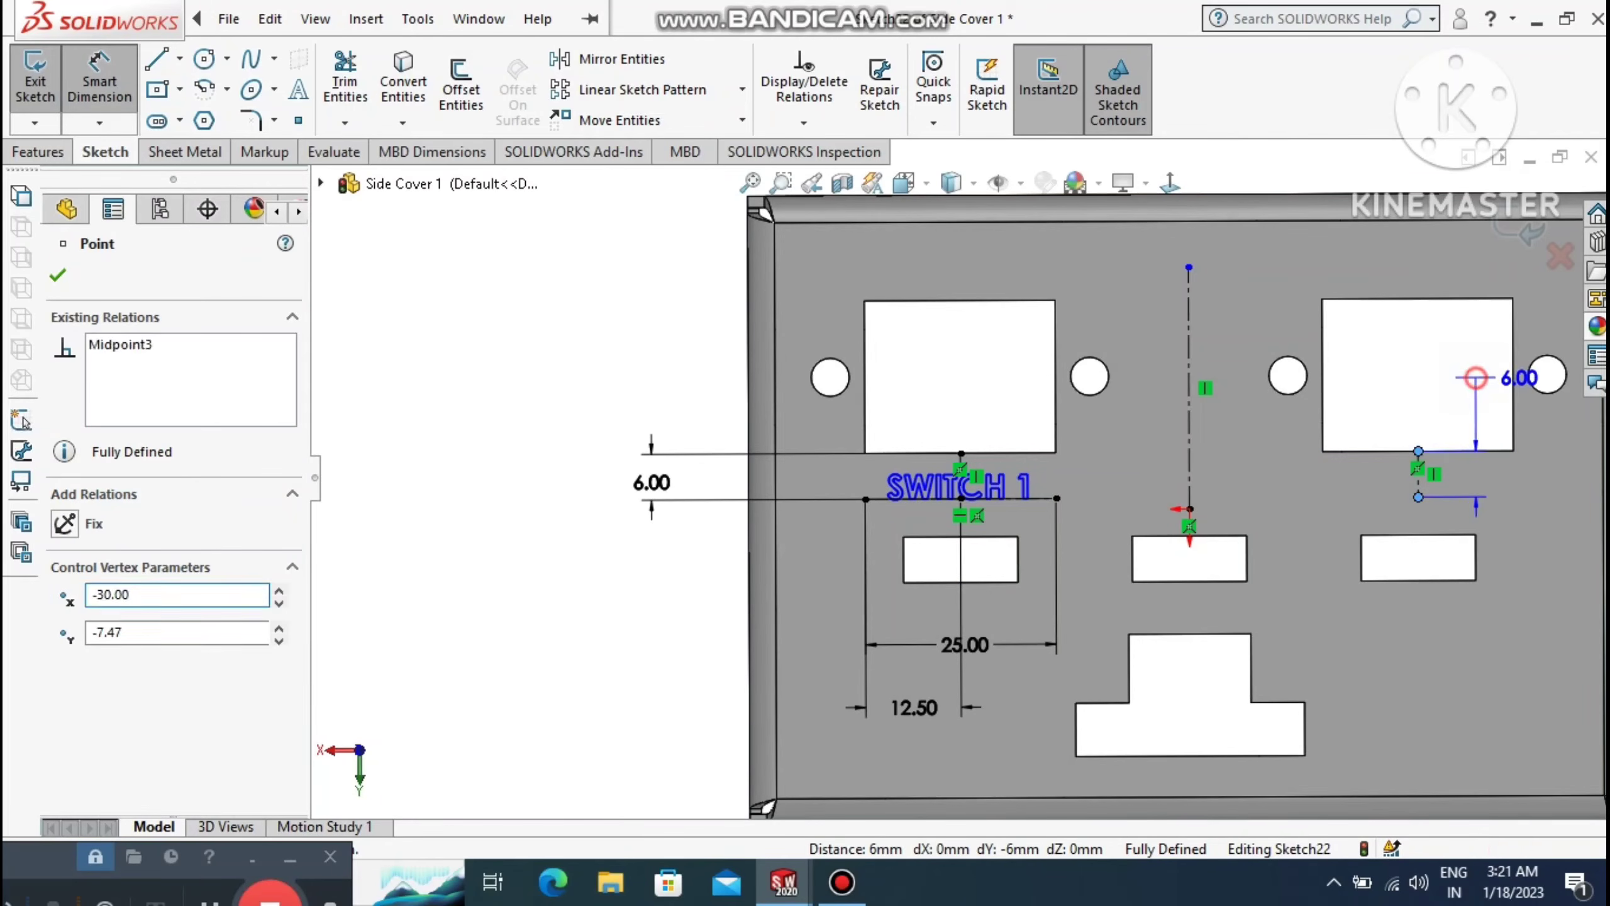
left_click(1518, 374)
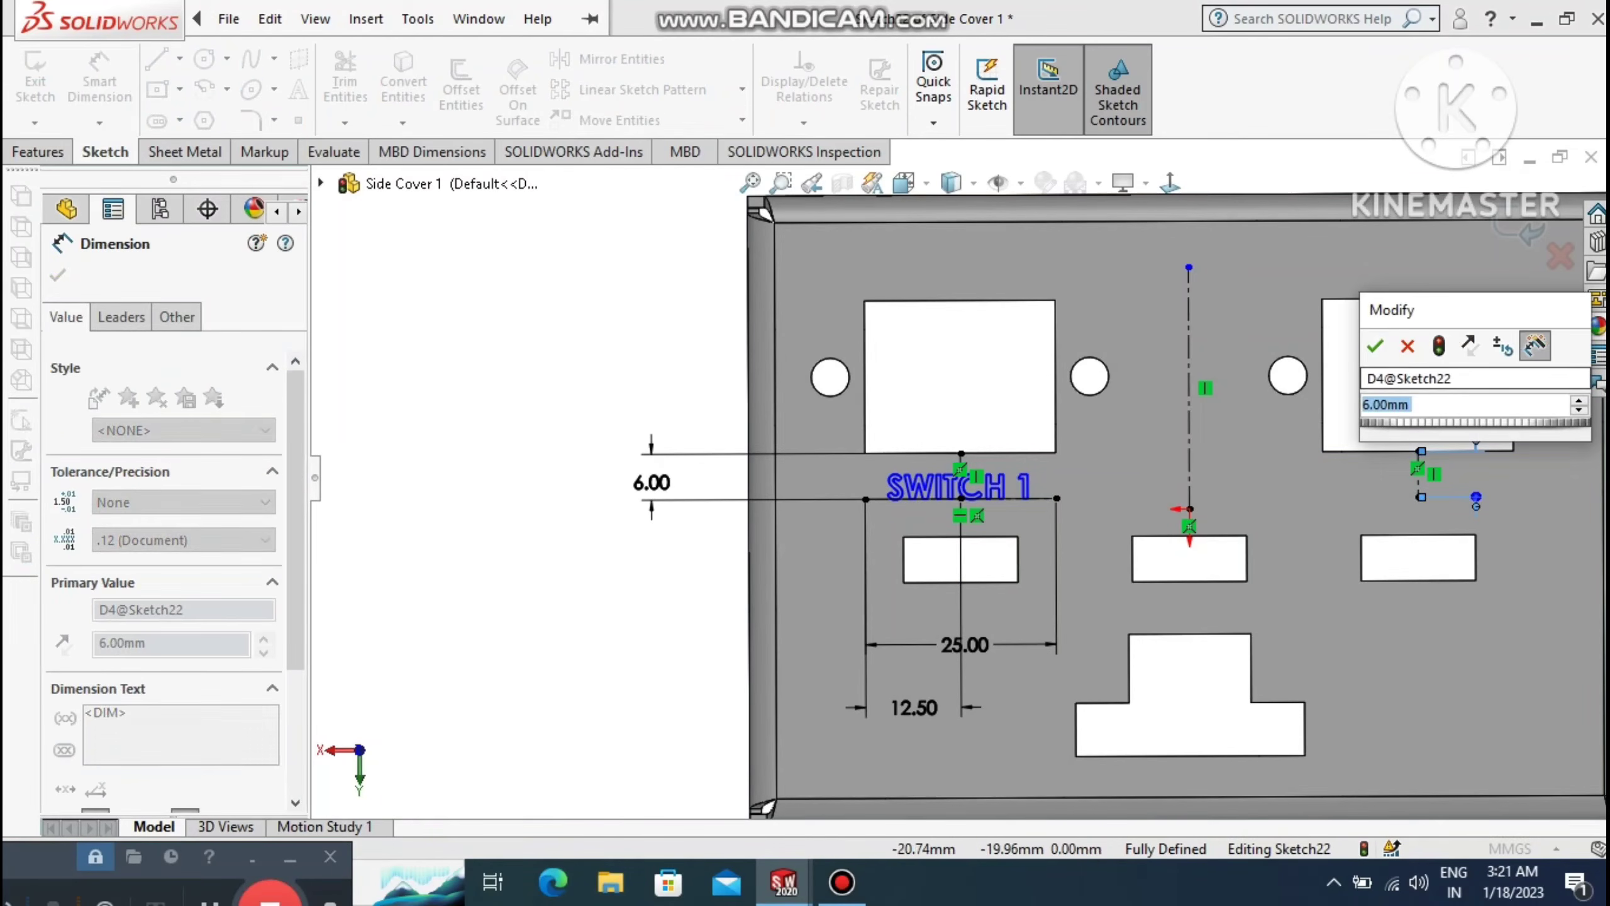
left_click(1374, 346)
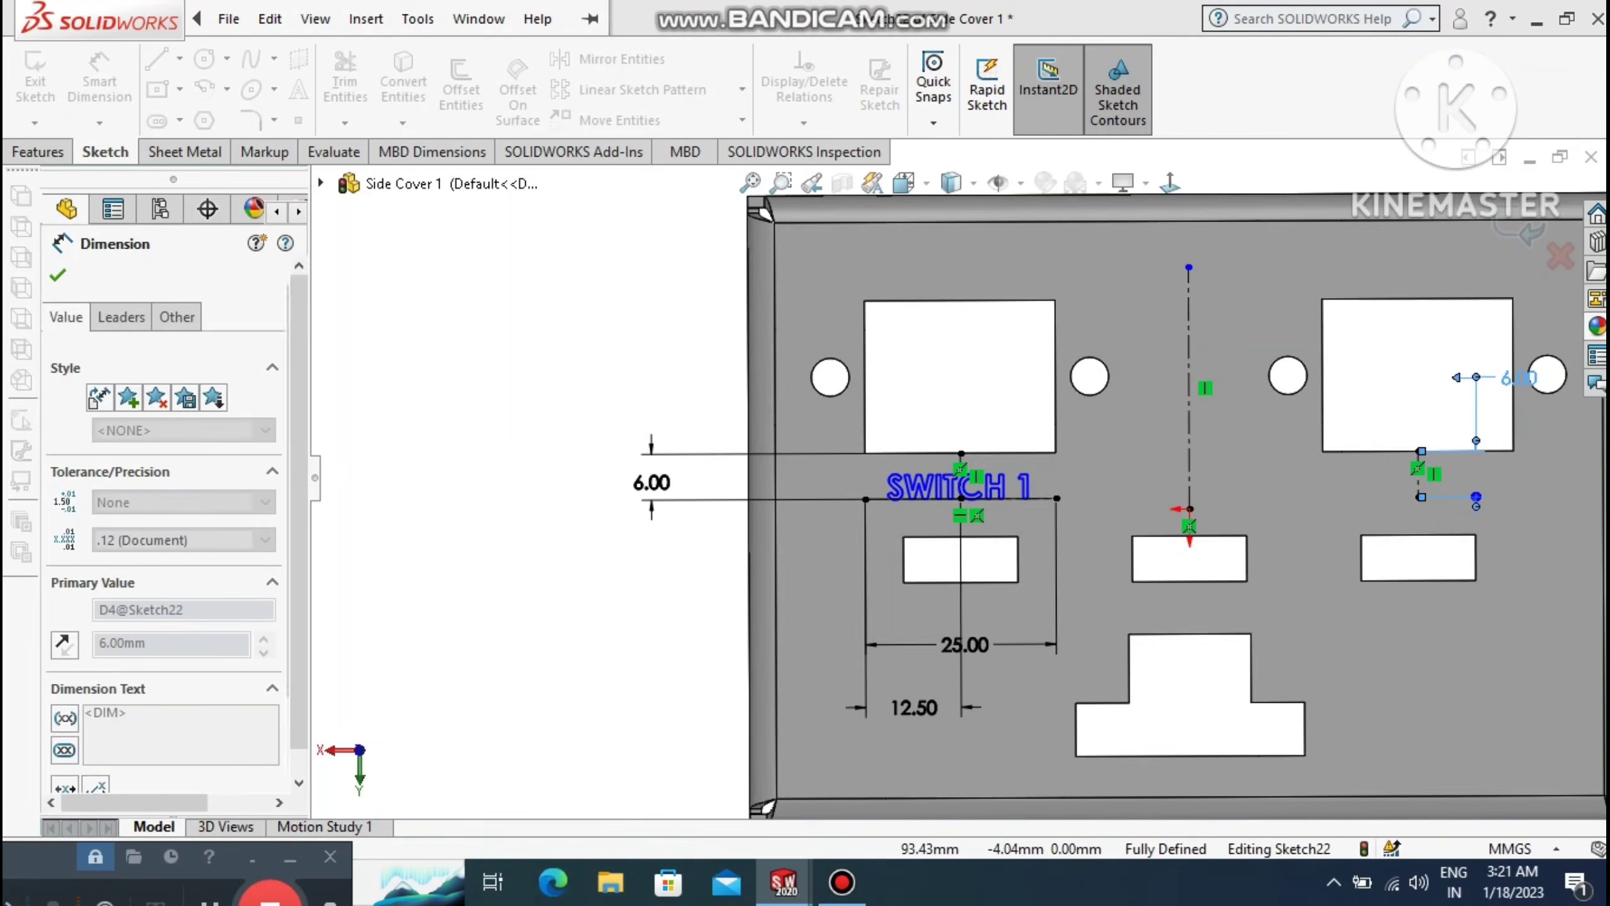
key("Escape")
Draw a horizontal centerline about 23.66 mm long beneath the right-hand opening, passing through the short vertical centerline's lower endpoint.
left_click(180, 59)
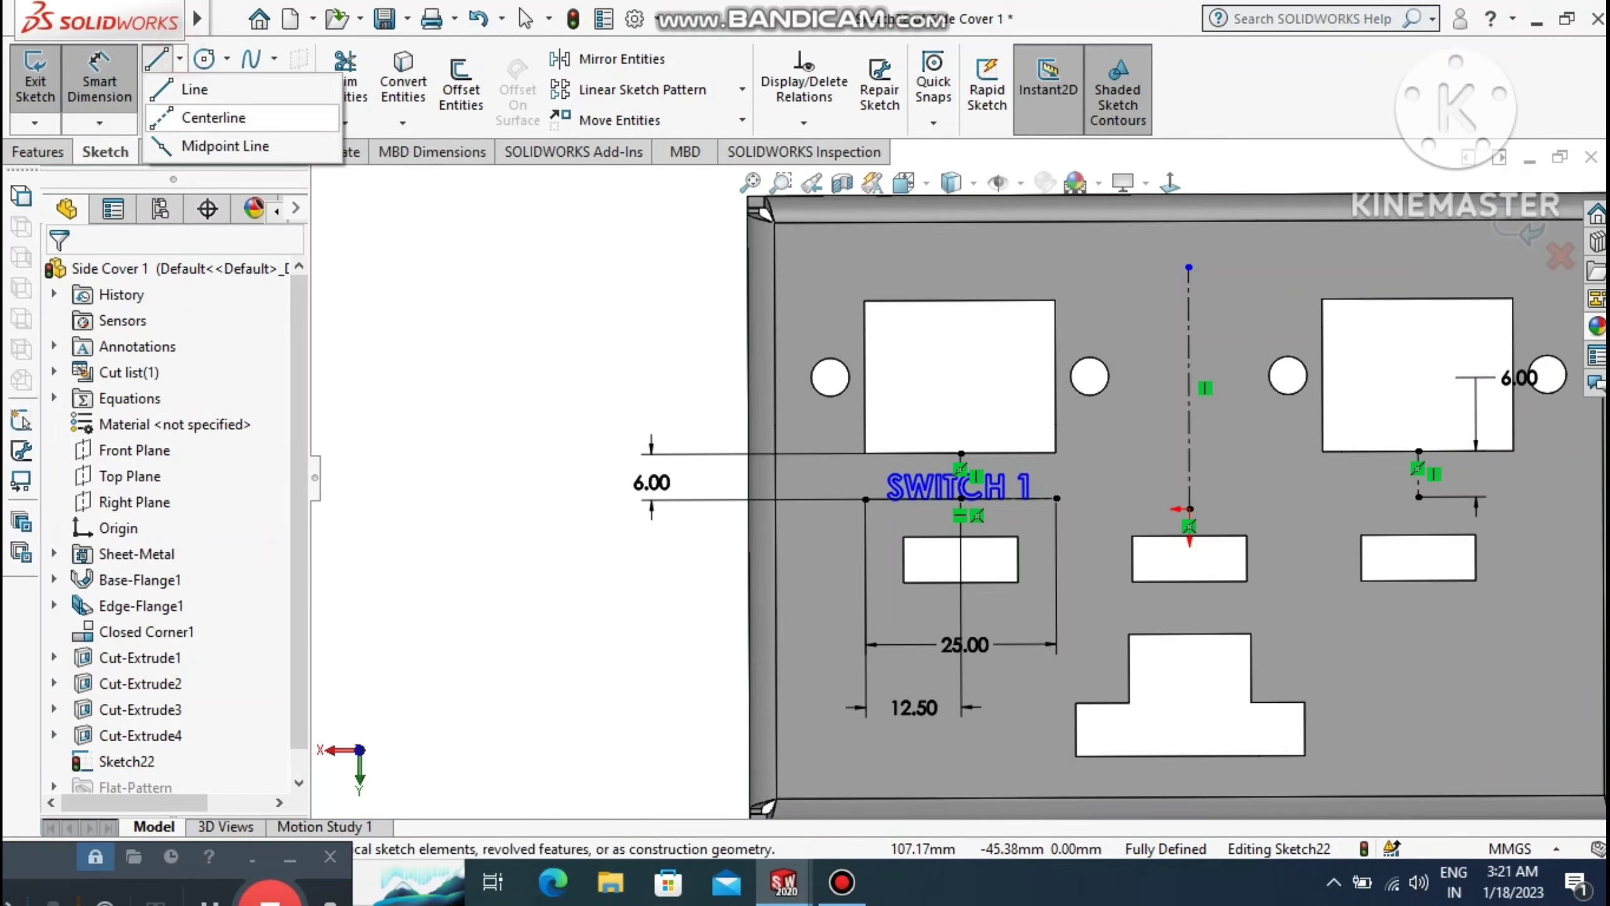
left_click(210, 115)
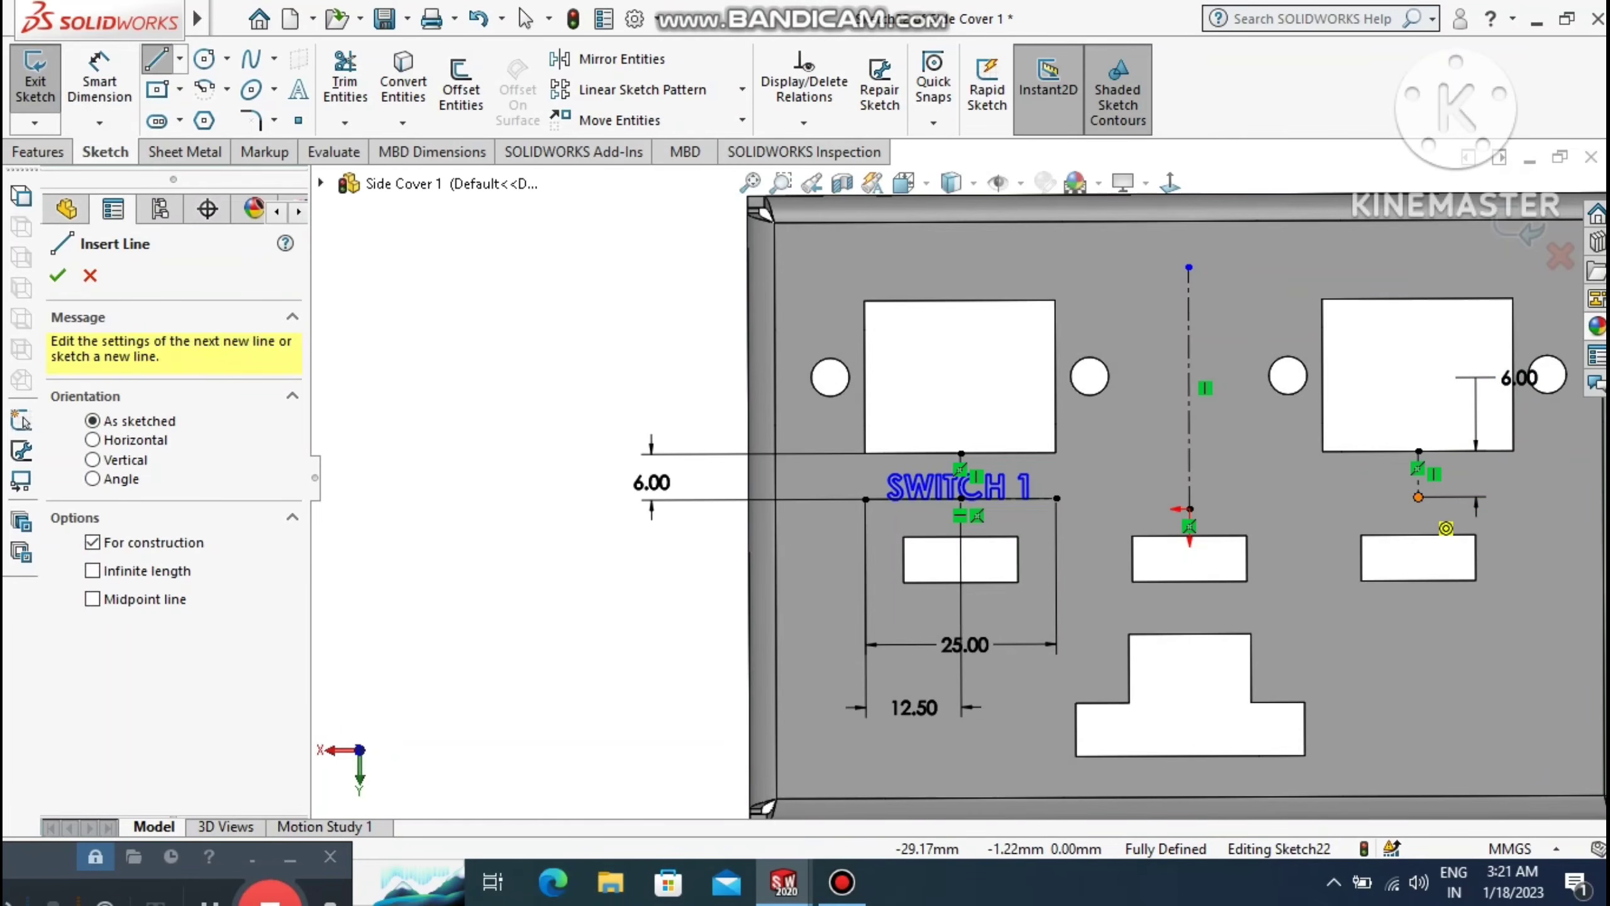
left_click(1333, 499)
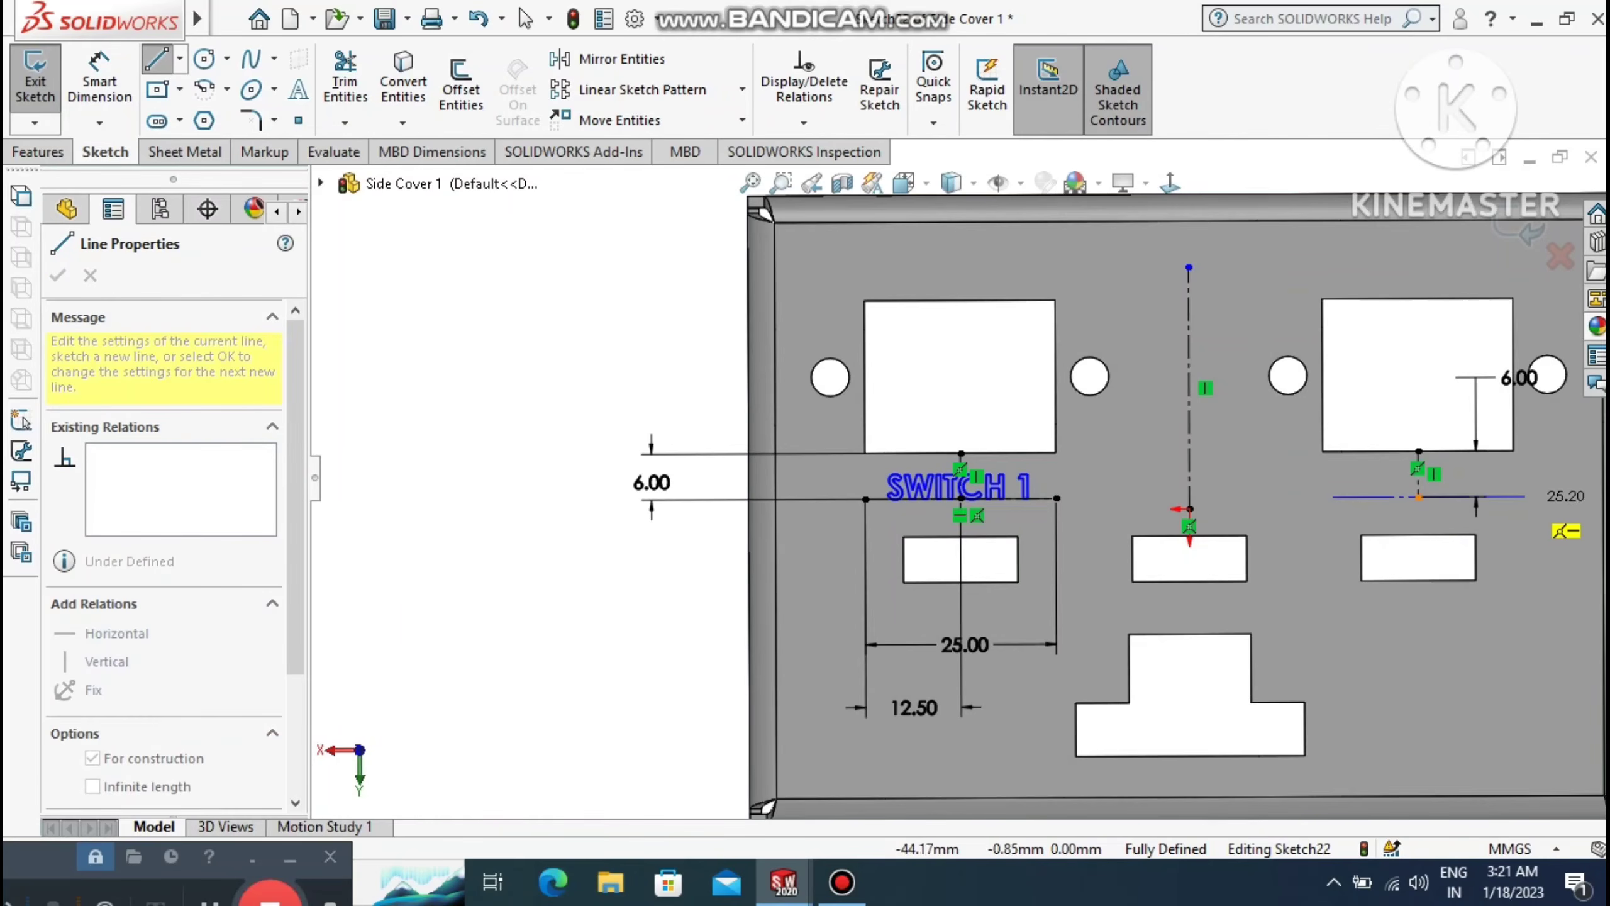
left_click(1513, 497)
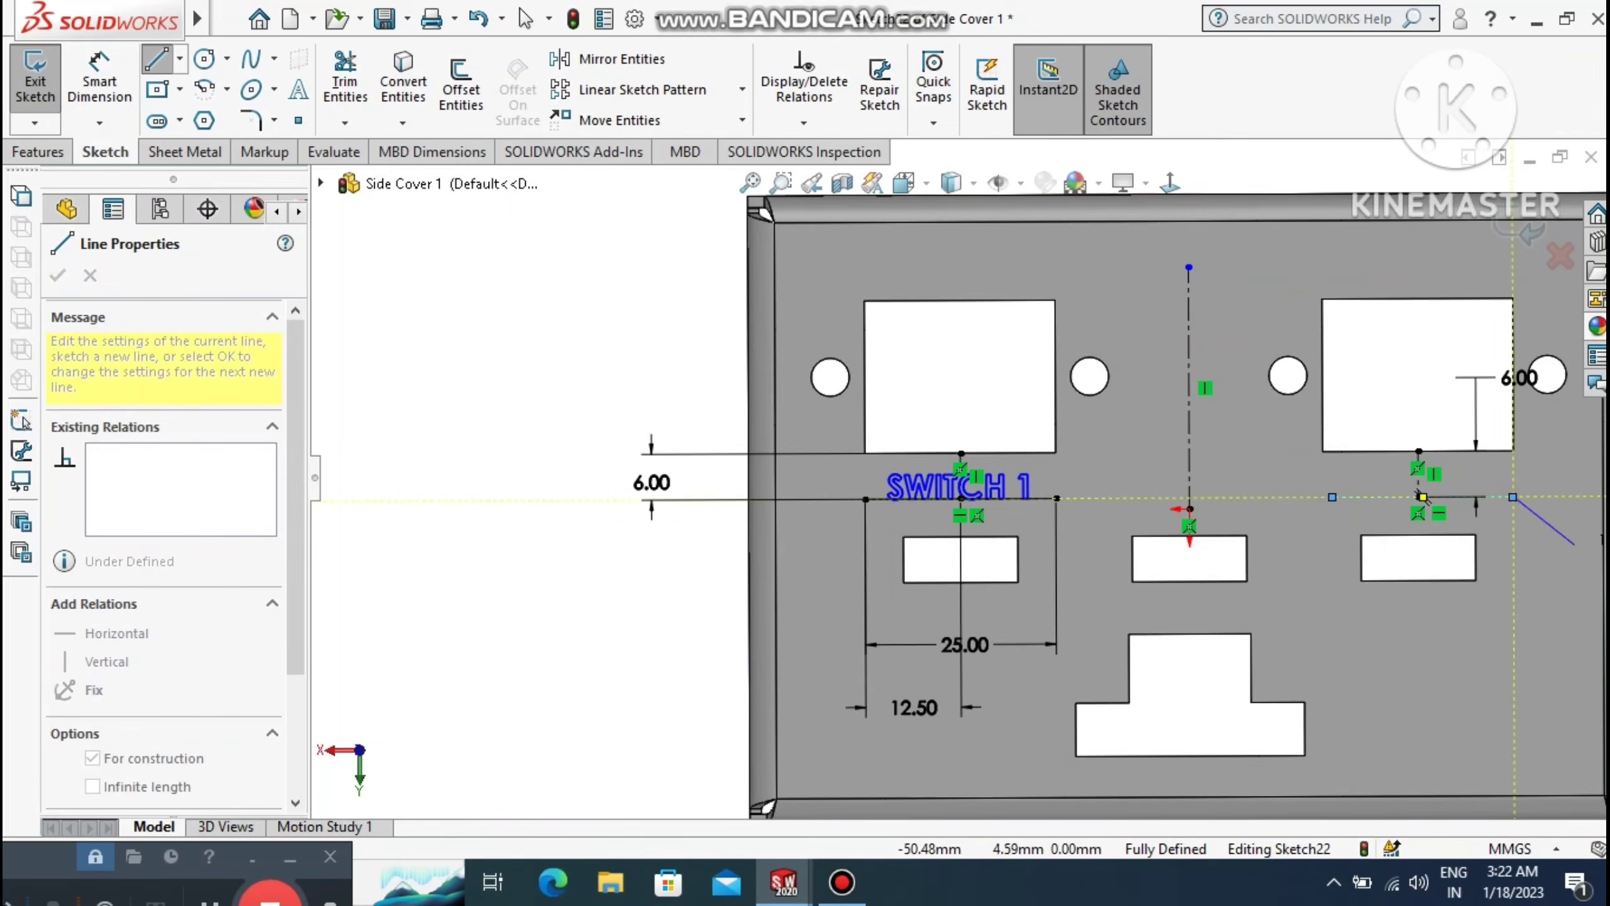
key("Escape")
key("Escape")
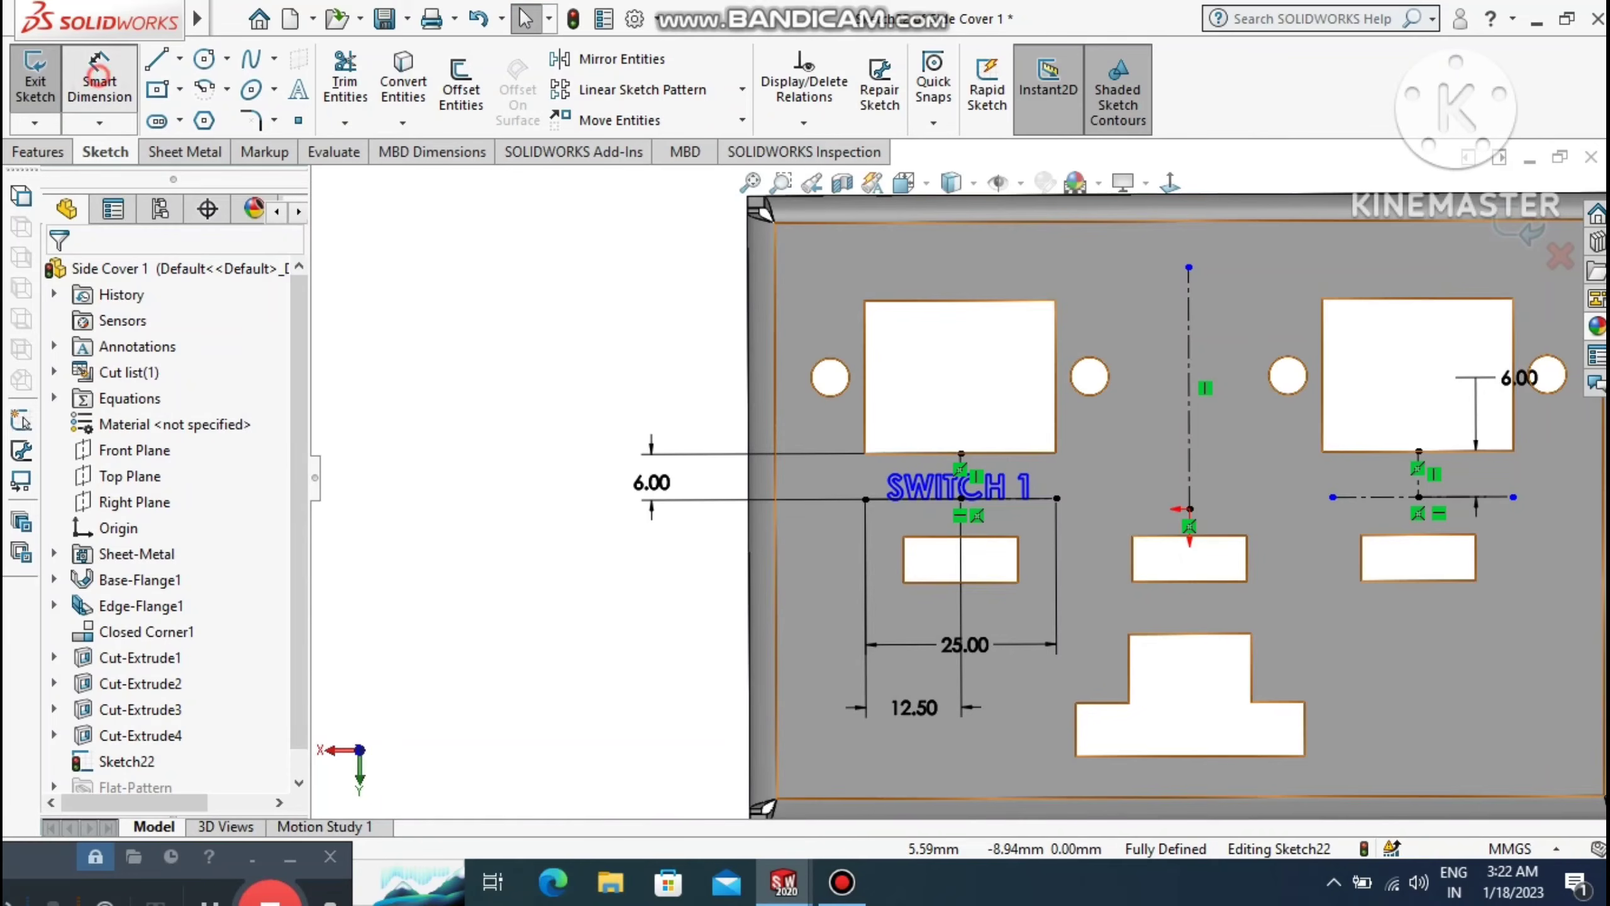
Dimension the horizontal centerline beneath the right-hand opening to a length of 25 mm.
left_click(100, 67)
left_click(1332, 496)
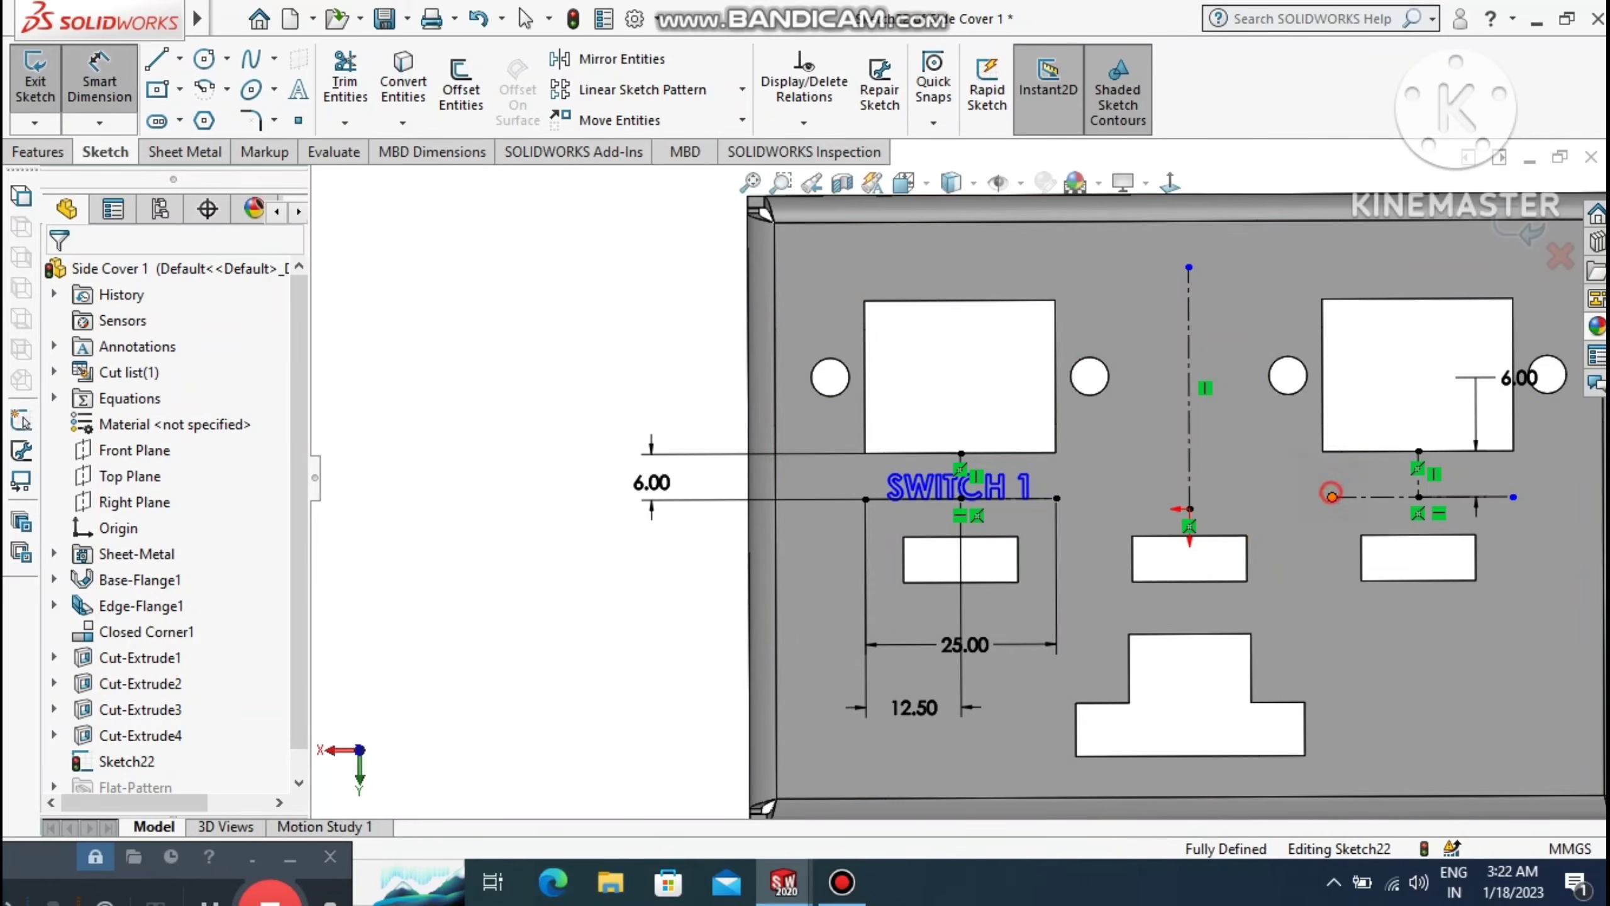
left_click(1513, 497)
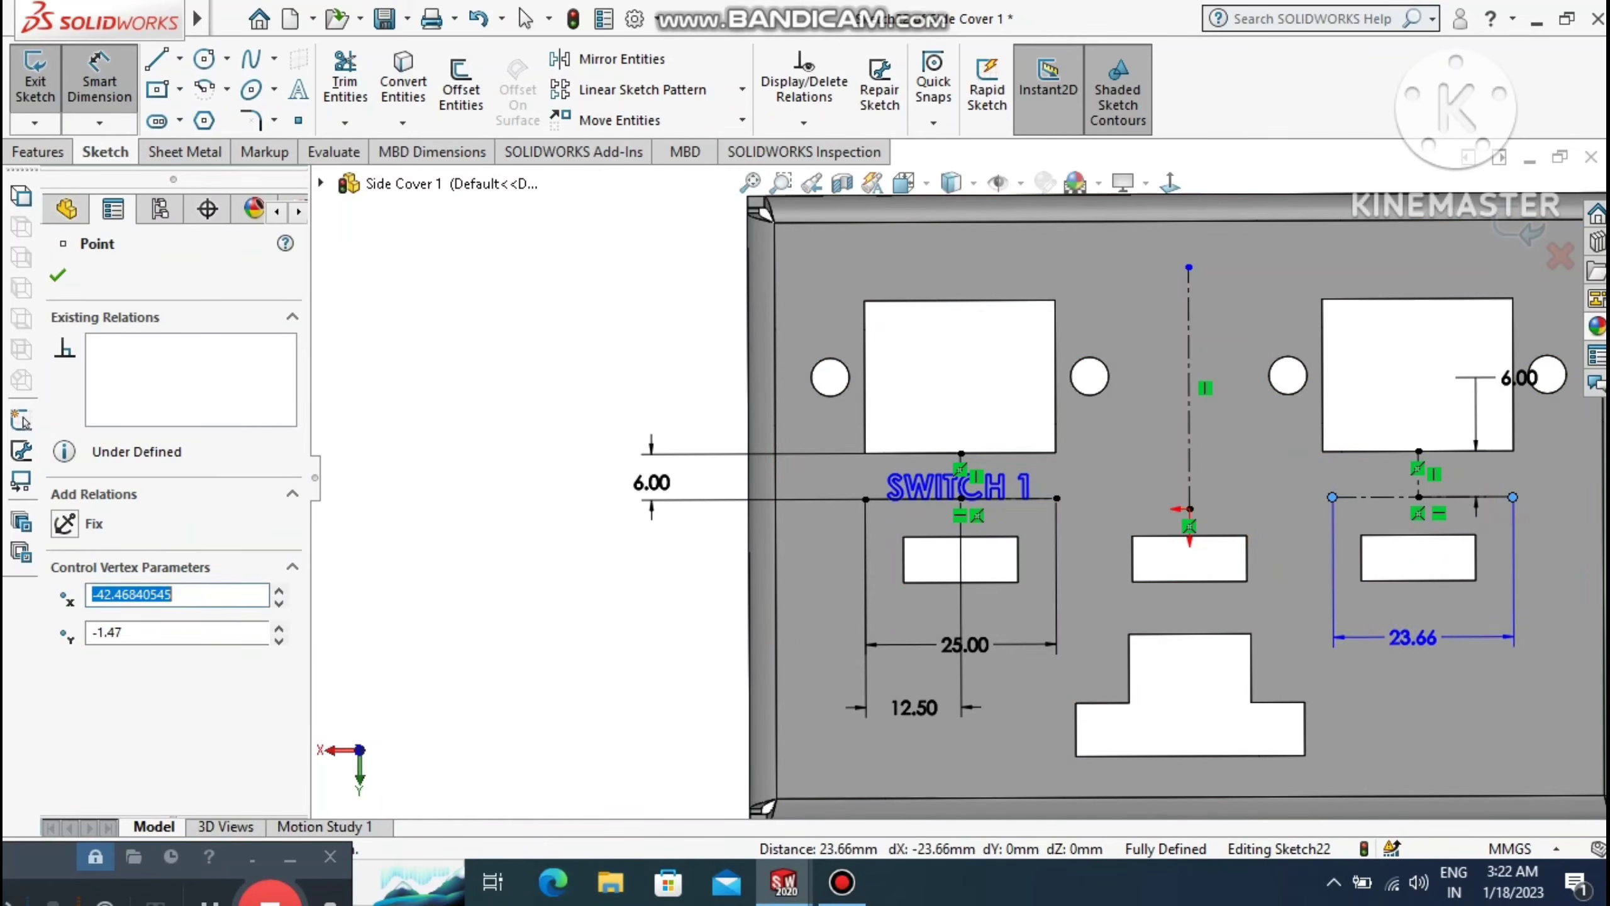
left_click(1412, 638)
type("25")
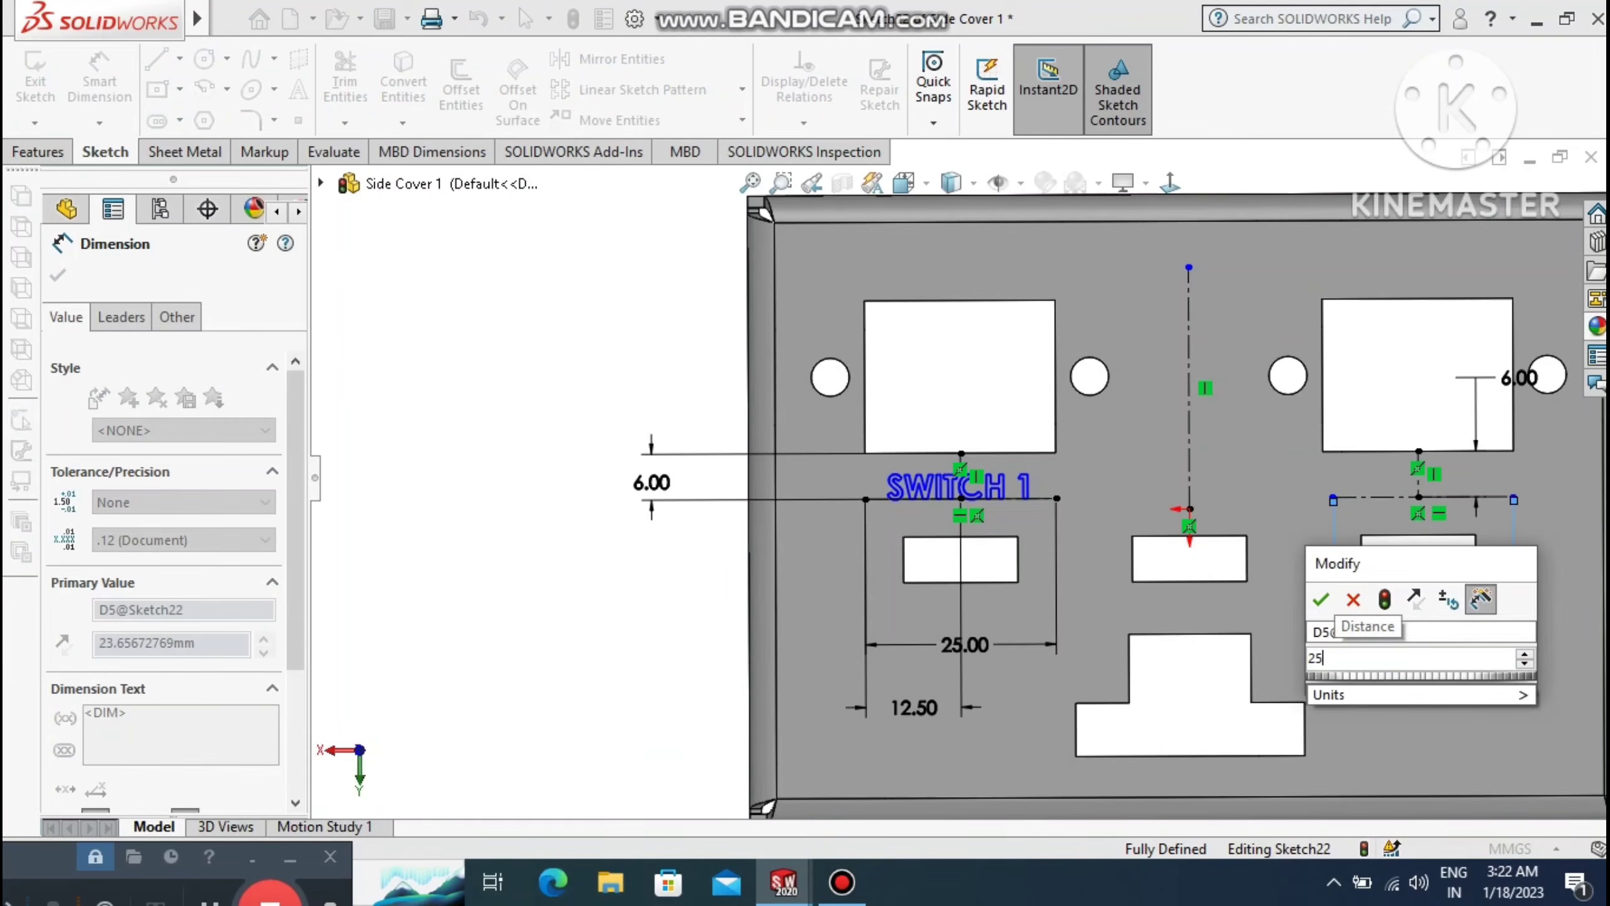
key("Escape")
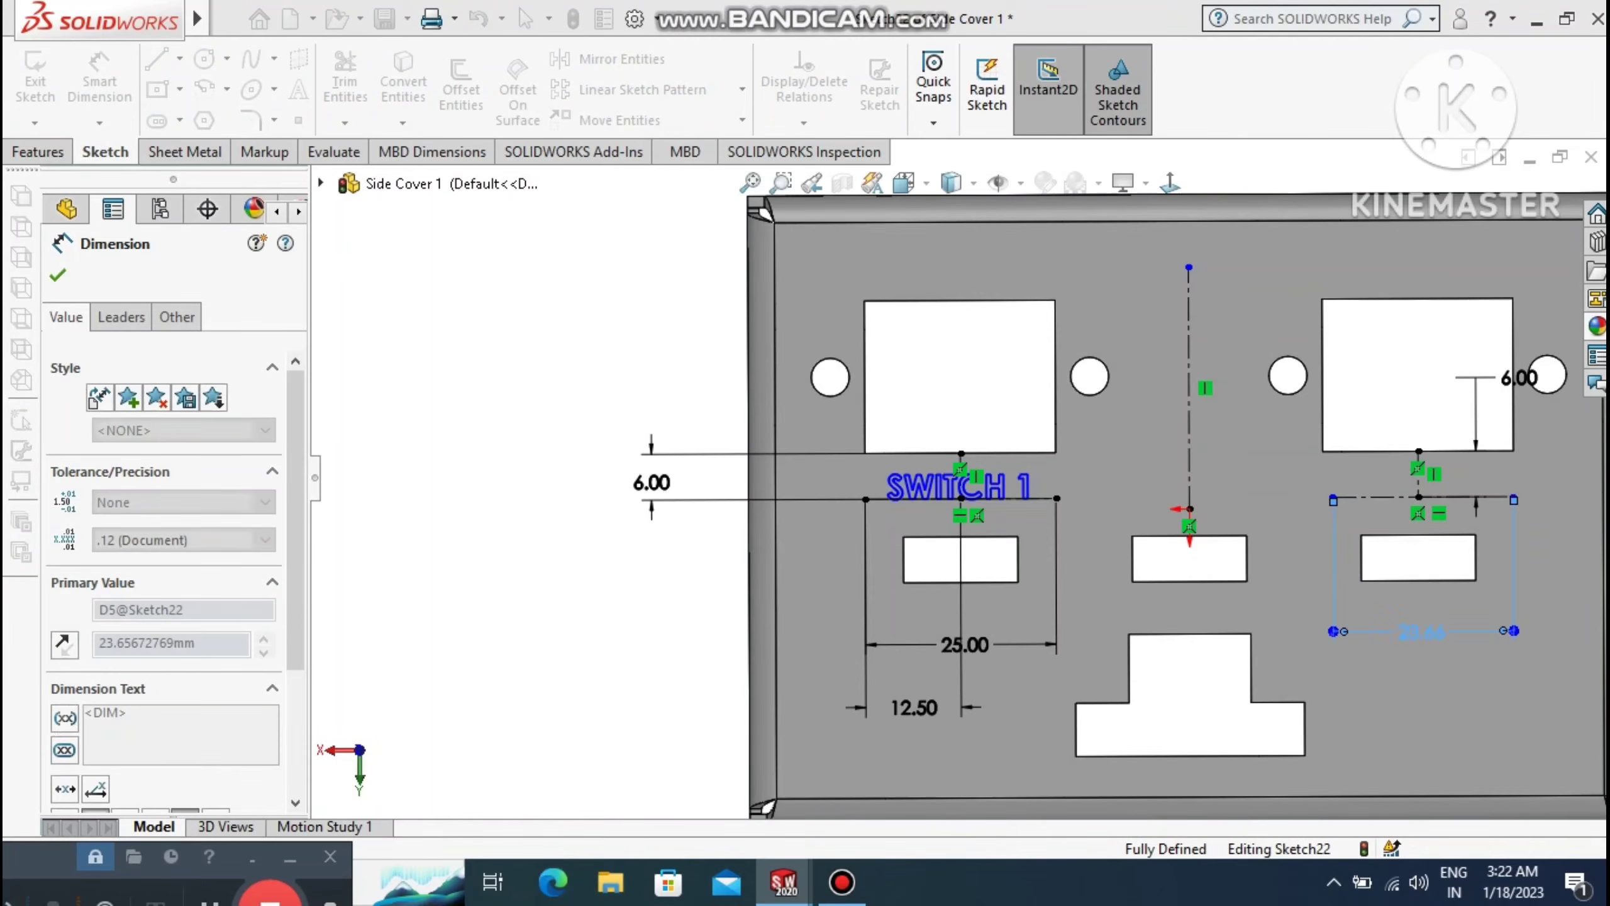
key("Escape")
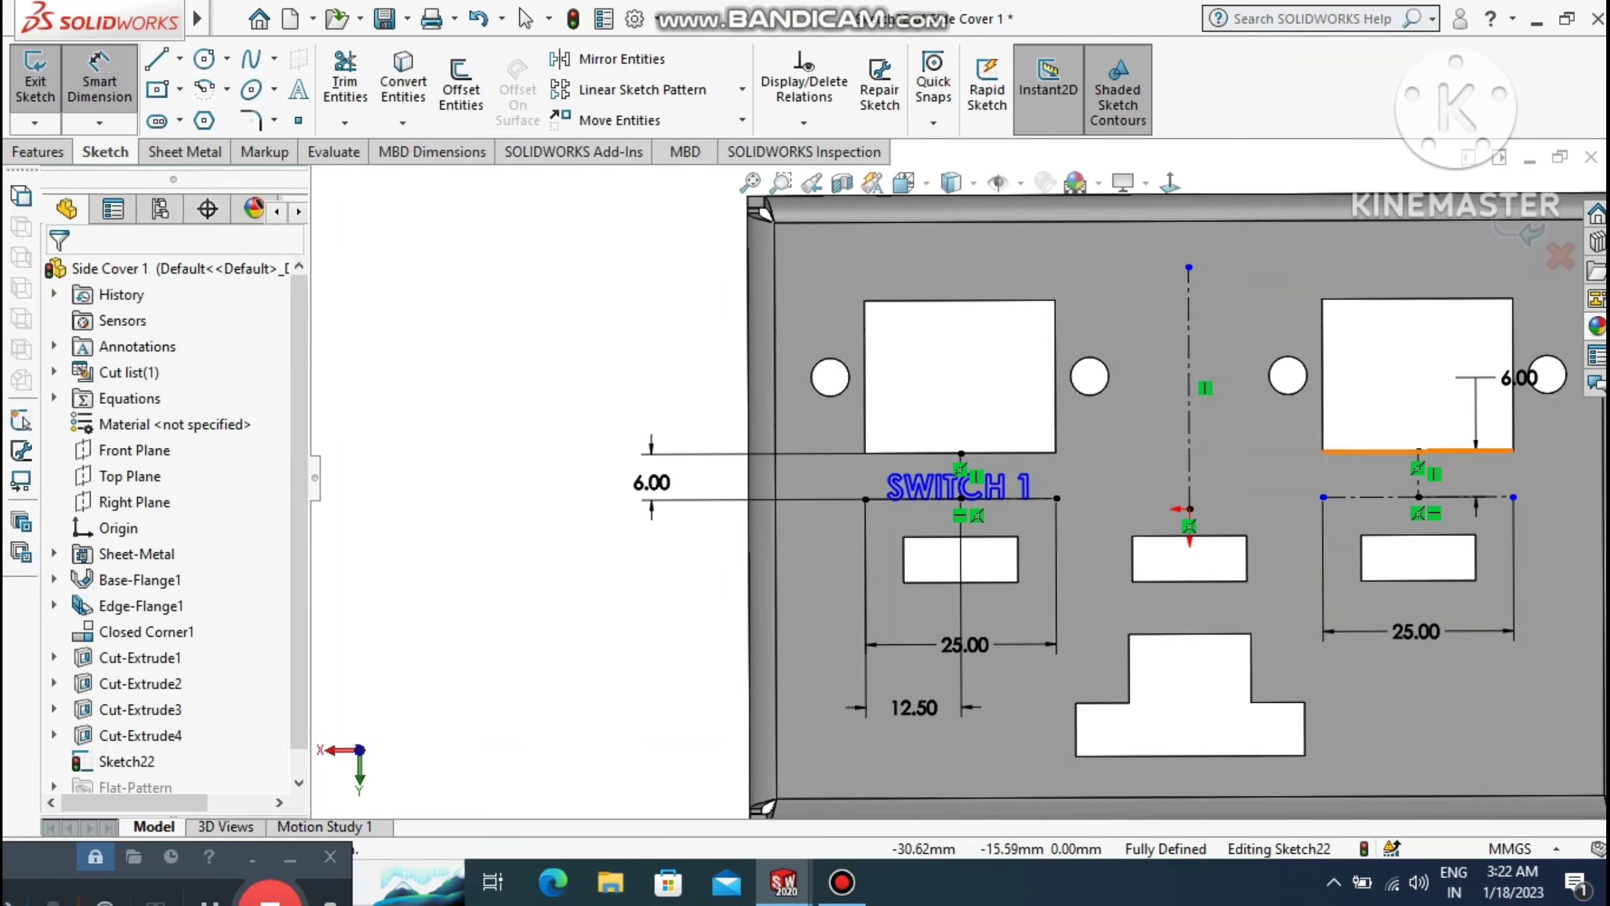
Dimension the distance from the vertical centerline's lower endpoint to the 25 mm line's left endpoint as 12.5 mm.
left_click(1418, 497)
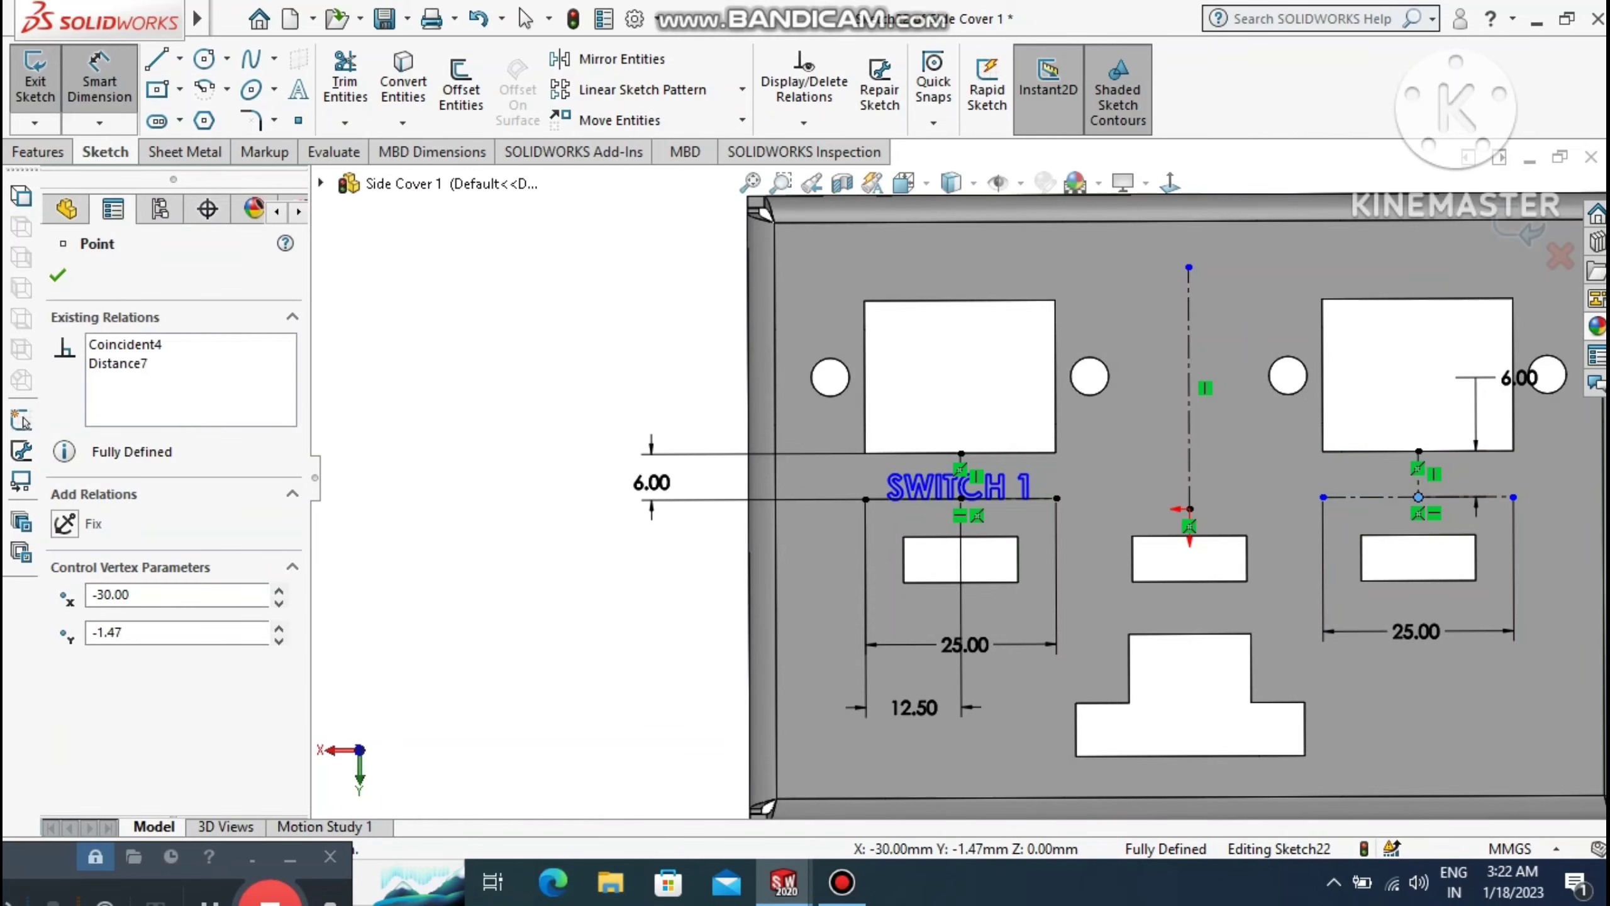
left_click(1323, 497)
left_click(1366, 394)
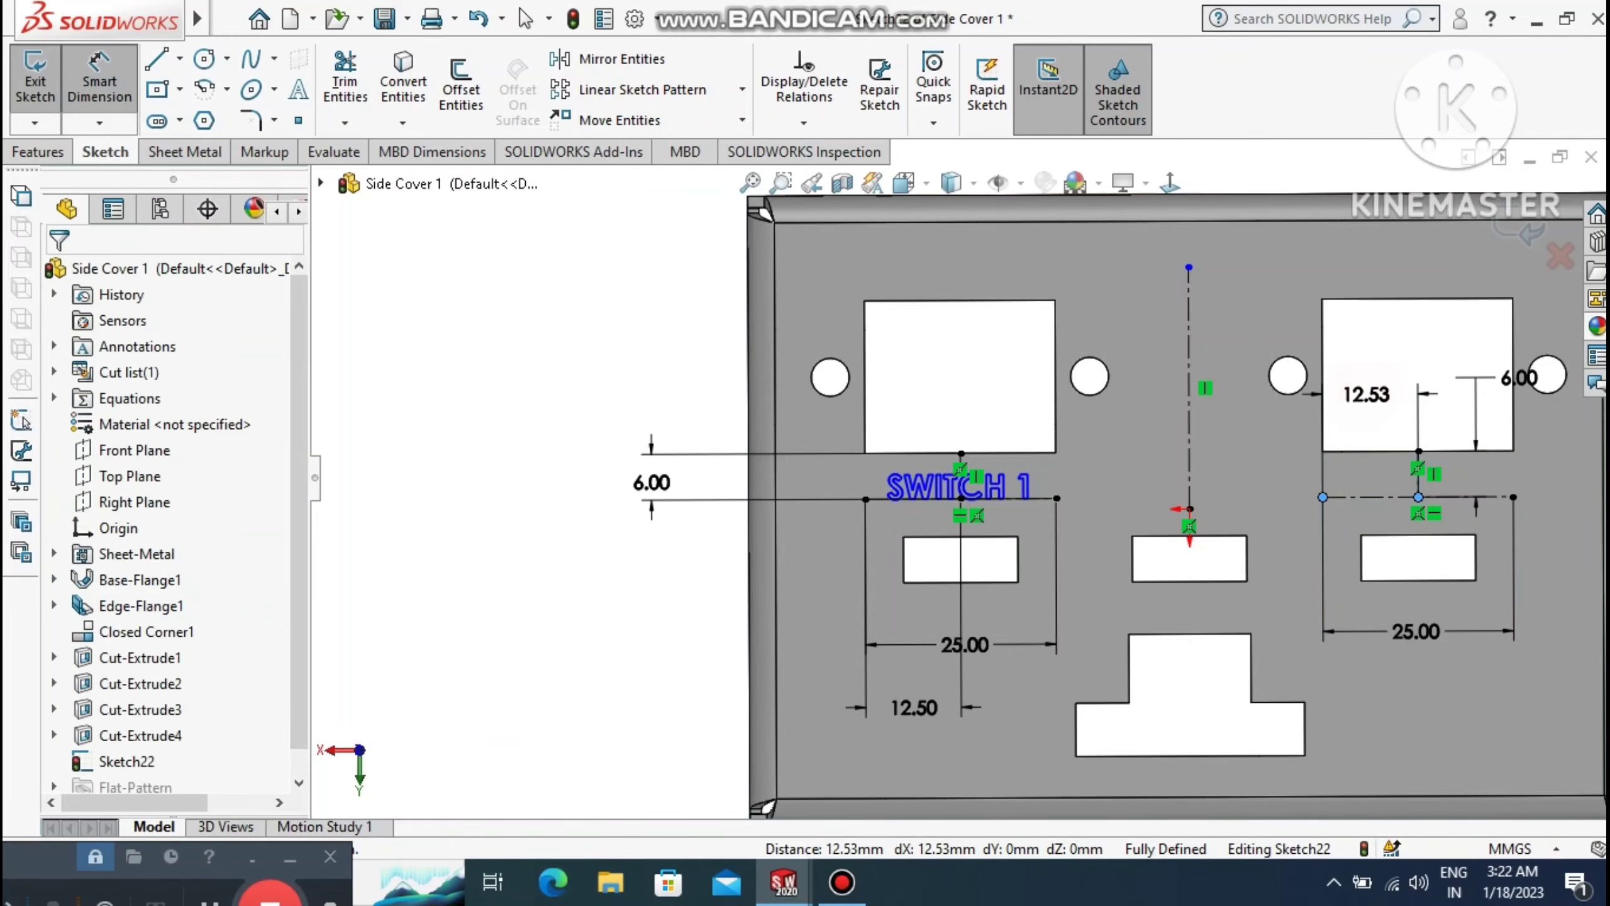
type("12")
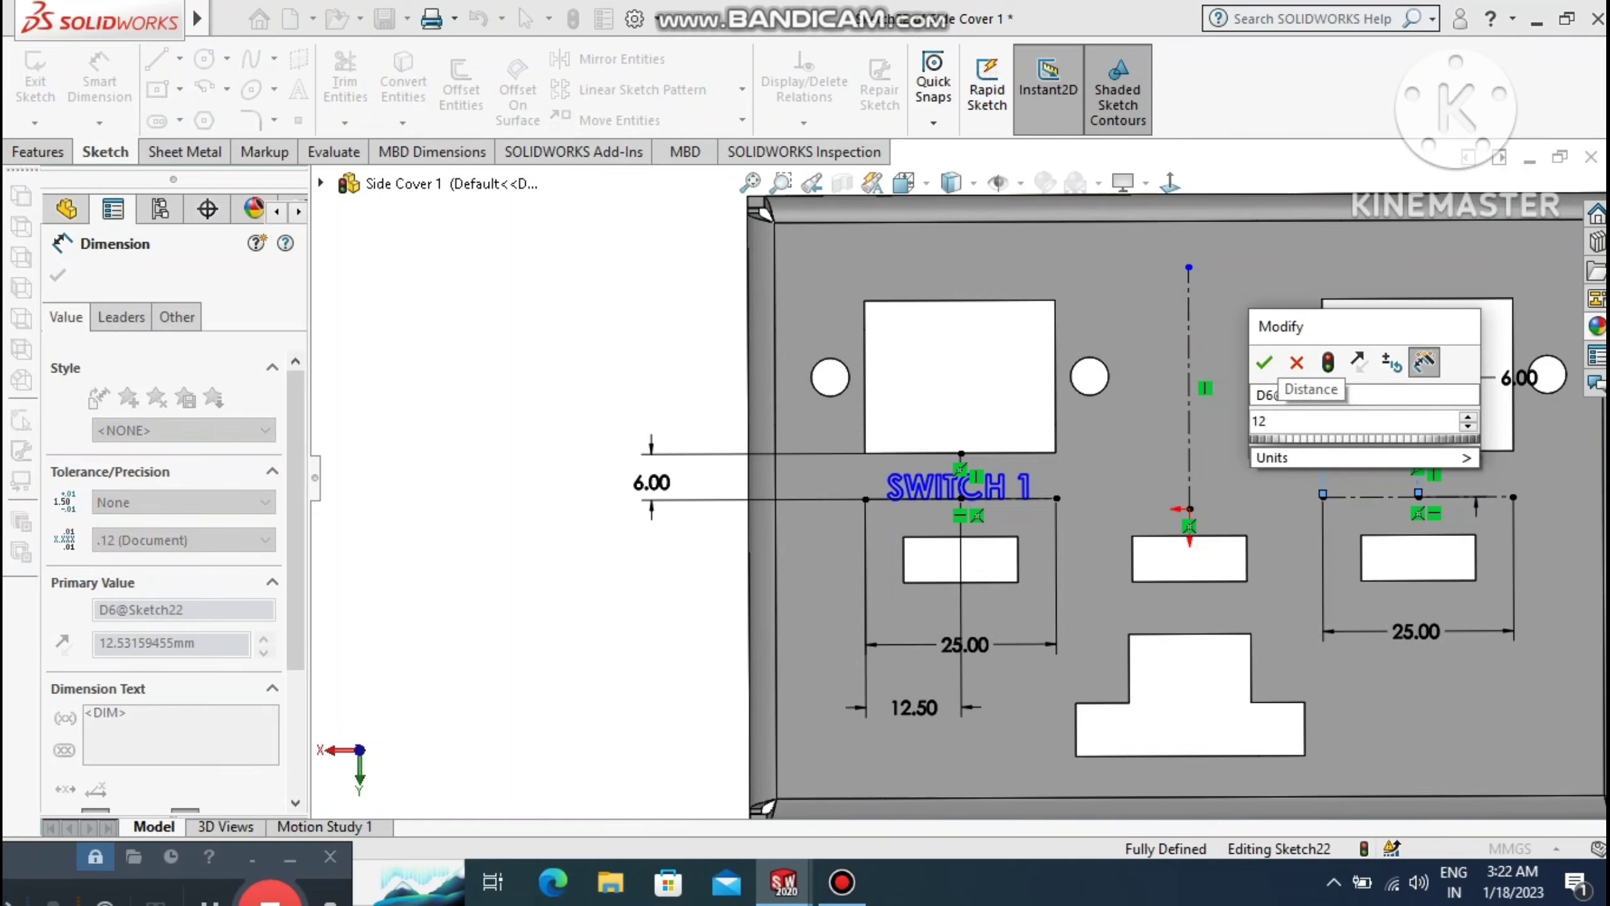
type(".5")
key("Return")
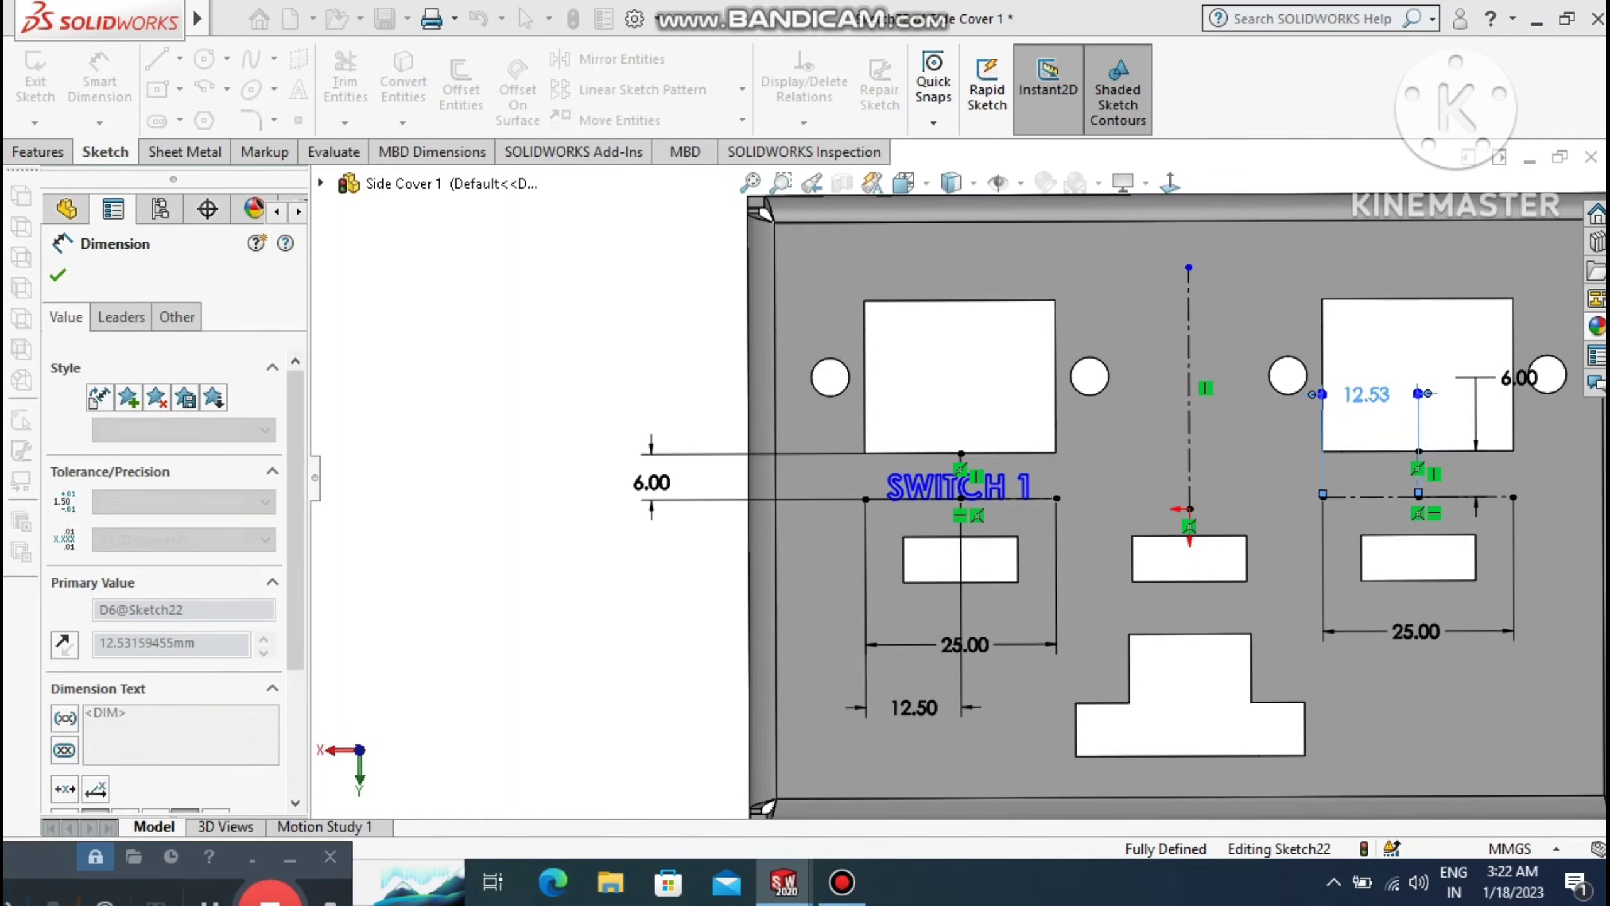
key("Escape")
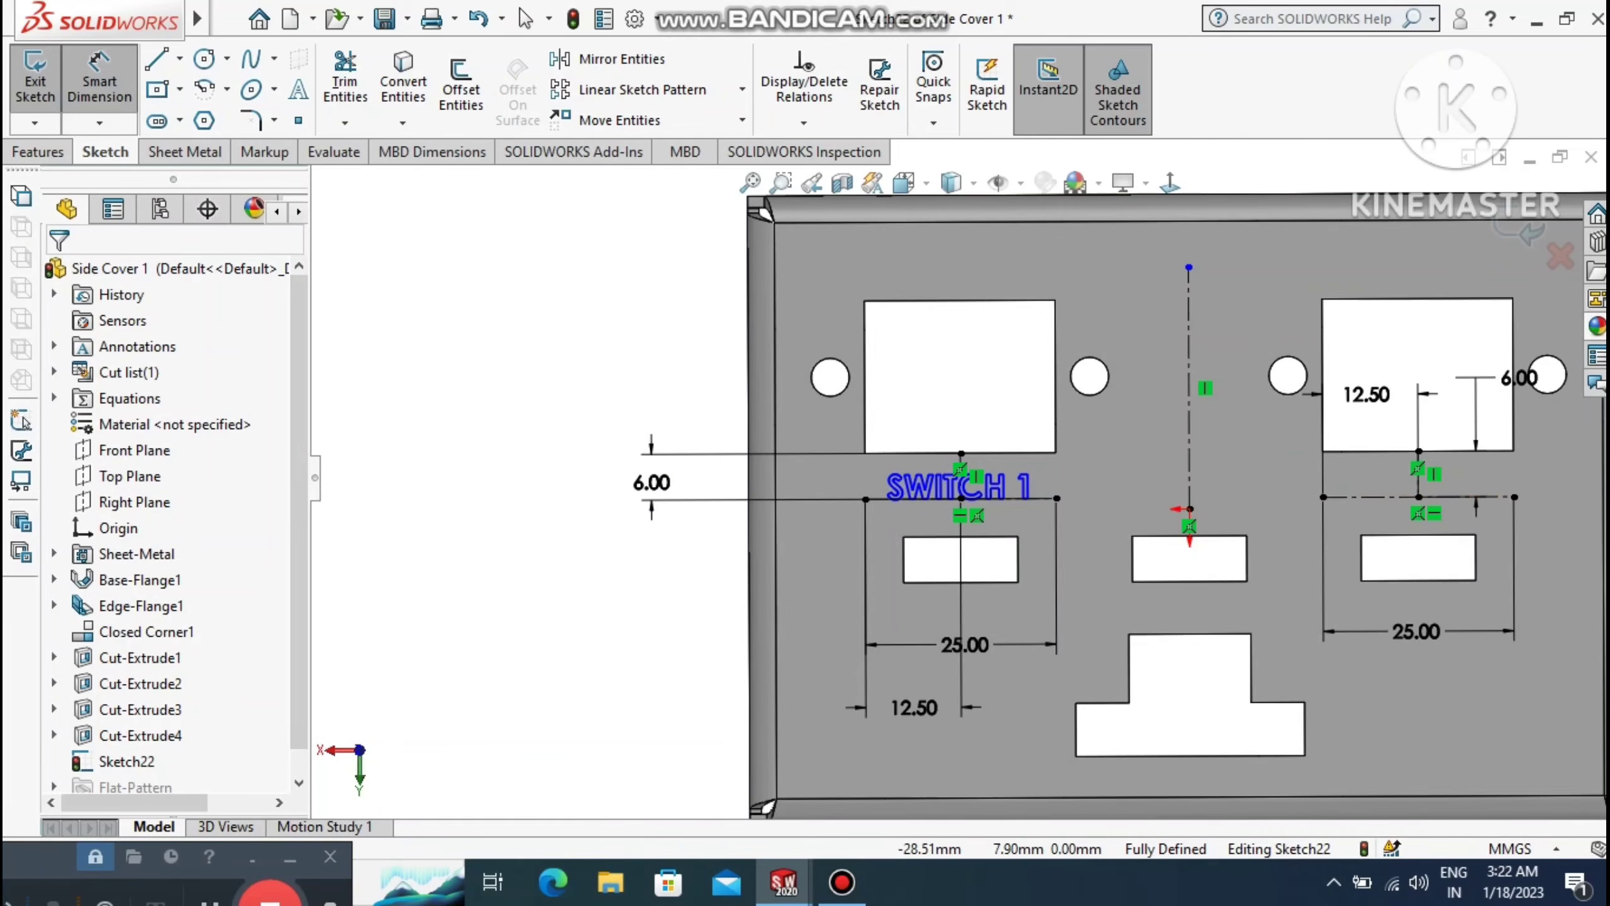
Enter the sketch text "SWITCH 2" along the 25 mm construction line beneath the right-hand opening.
left_click(294, 83)
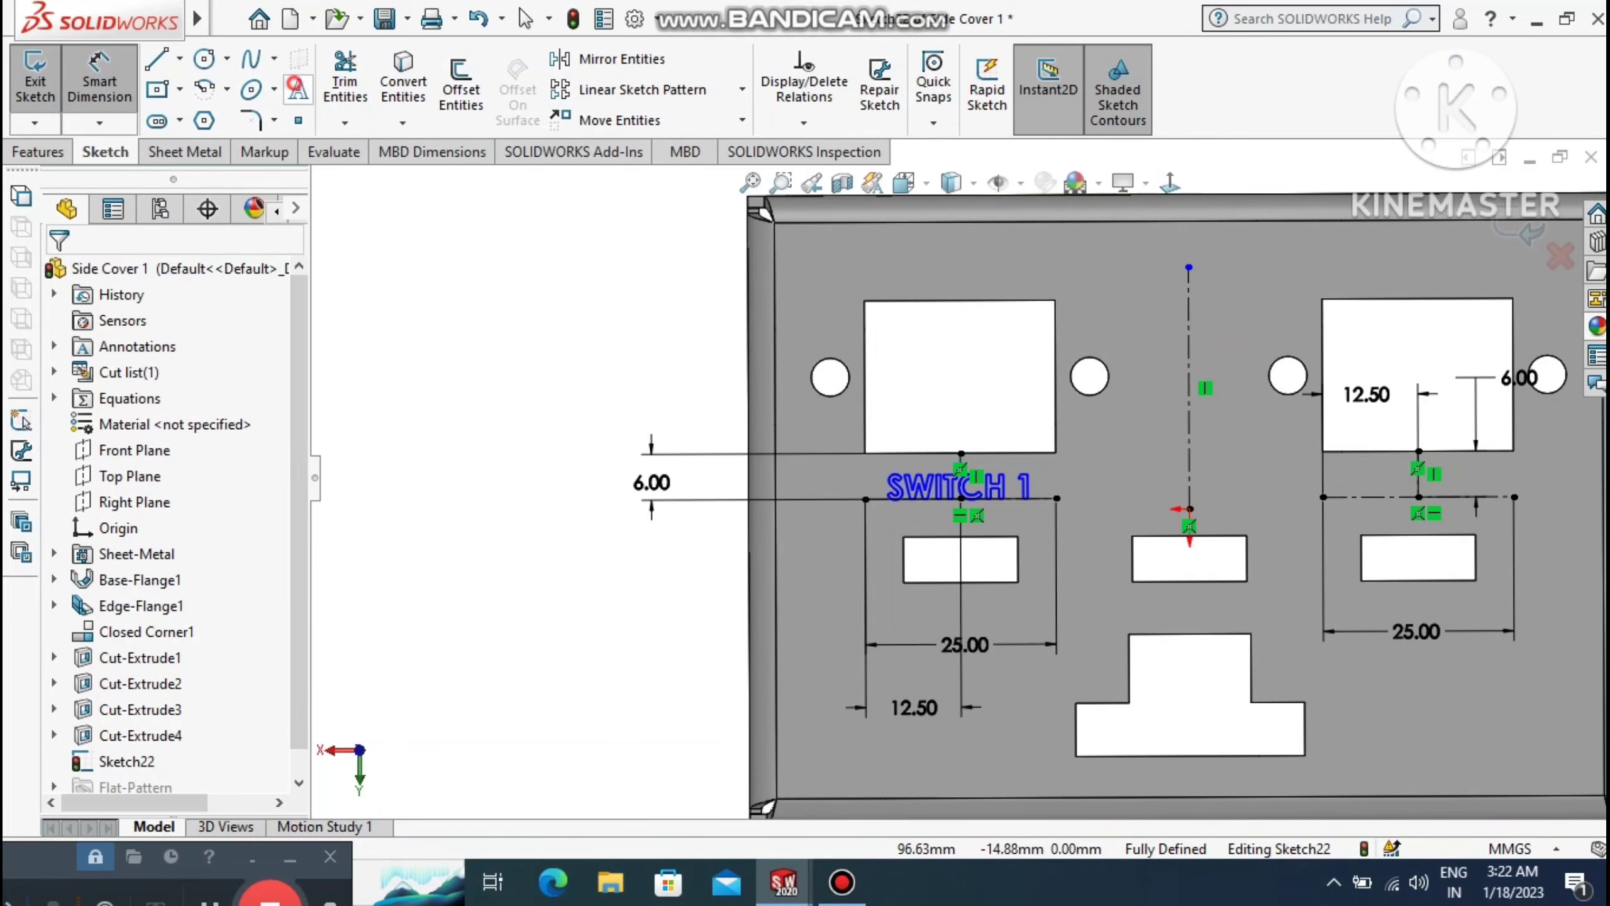
left_click(1370, 498)
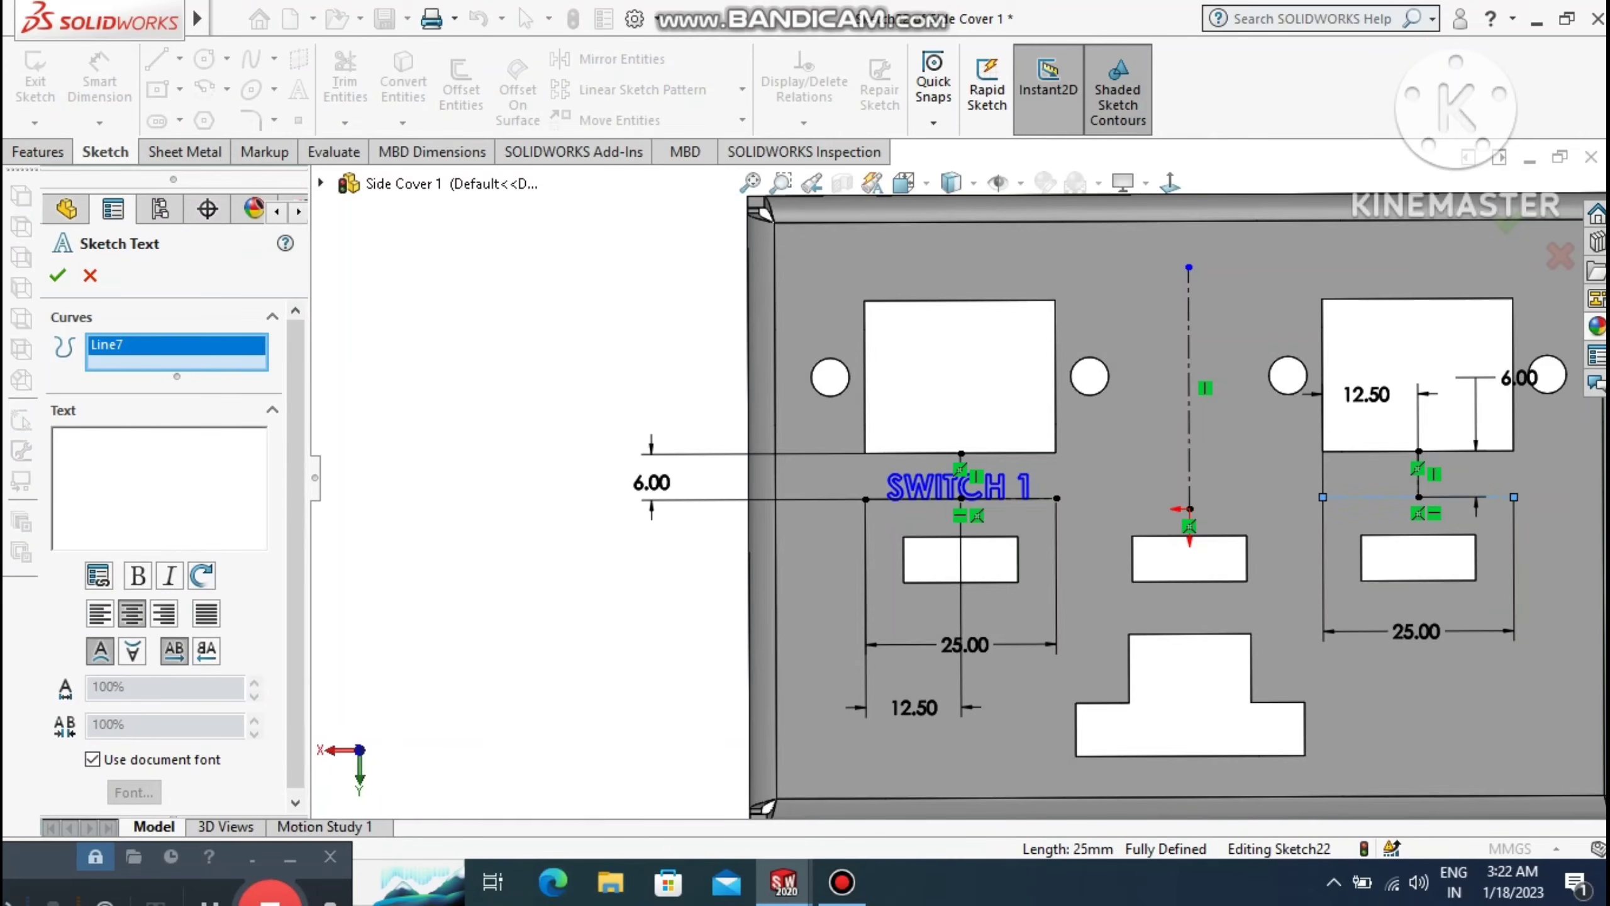
type("SWITCH")
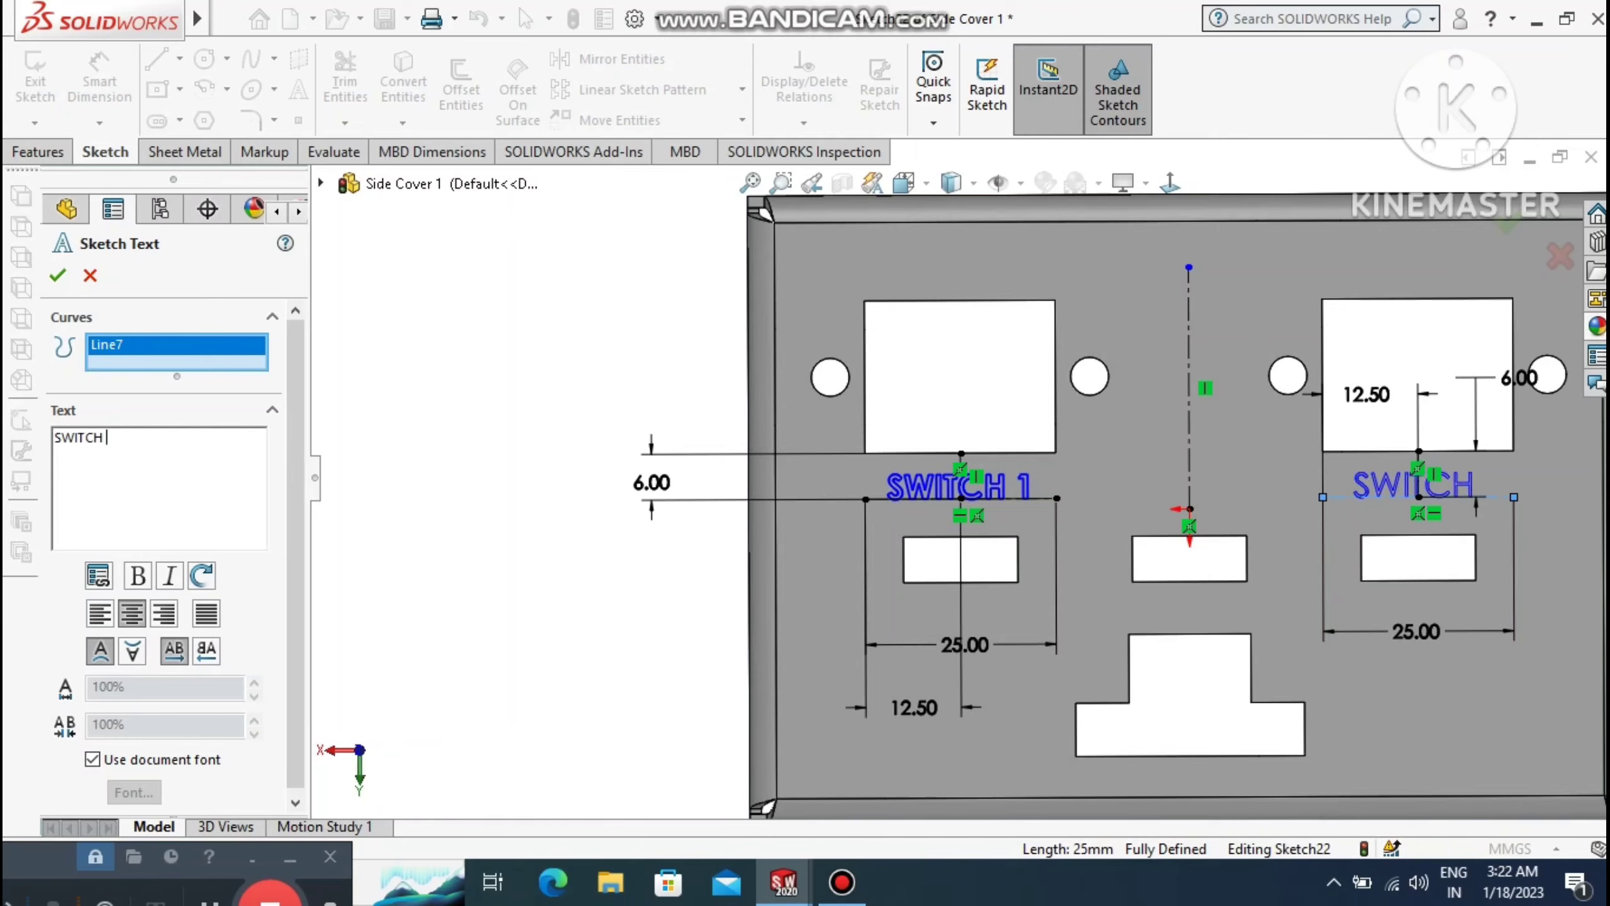
type("2")
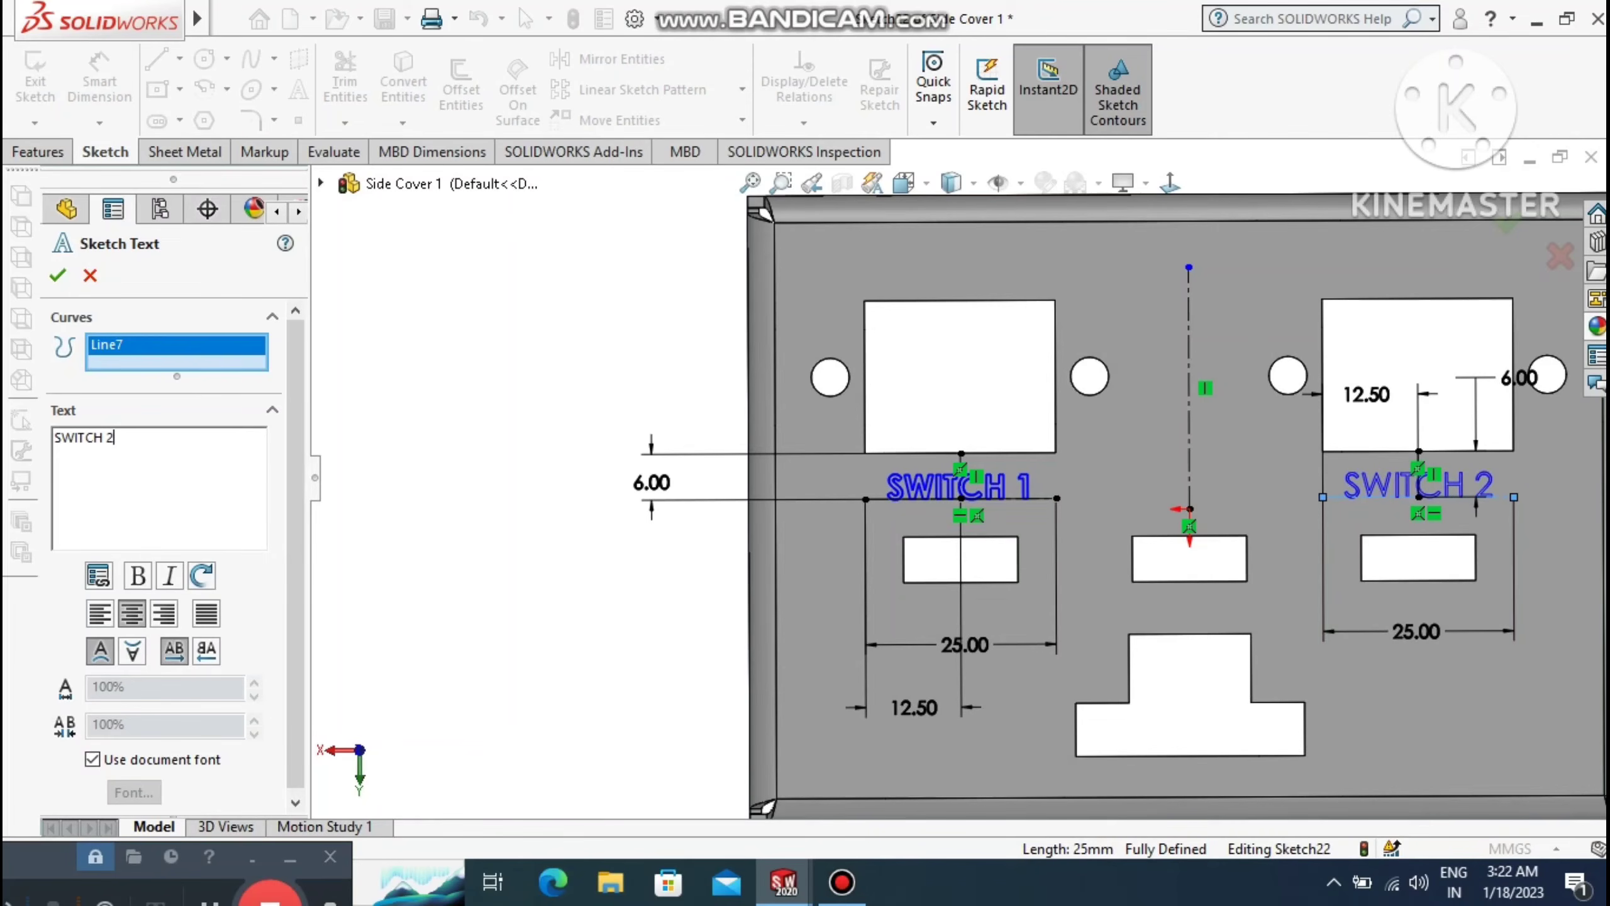
Apply bold formatting to the whole "SWITCH 2" sketch text.
left_click(72, 437)
left_click(139, 448)
key("shift+Left")
key("shift+Left")
key("shift+Left")
key("shift+Left")
key("shift+Left")
left_click(138, 576)
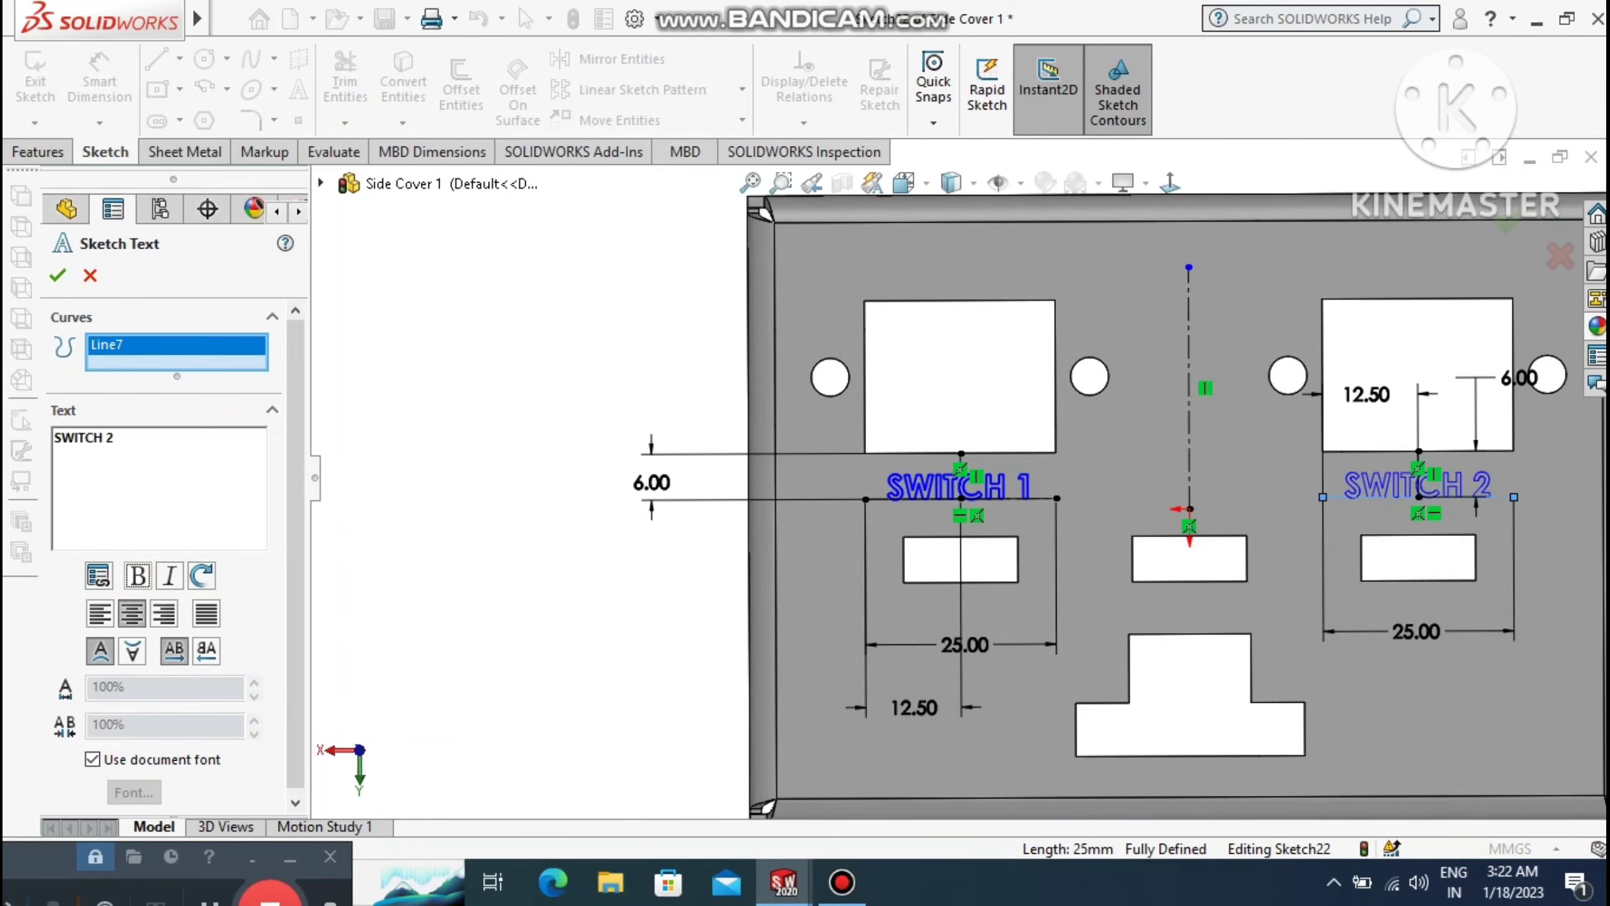
Give the "SWITCH 2" text its own Century Gothic font in Bold style instead of the document font, and accept the sketch text.
left_click(92, 759)
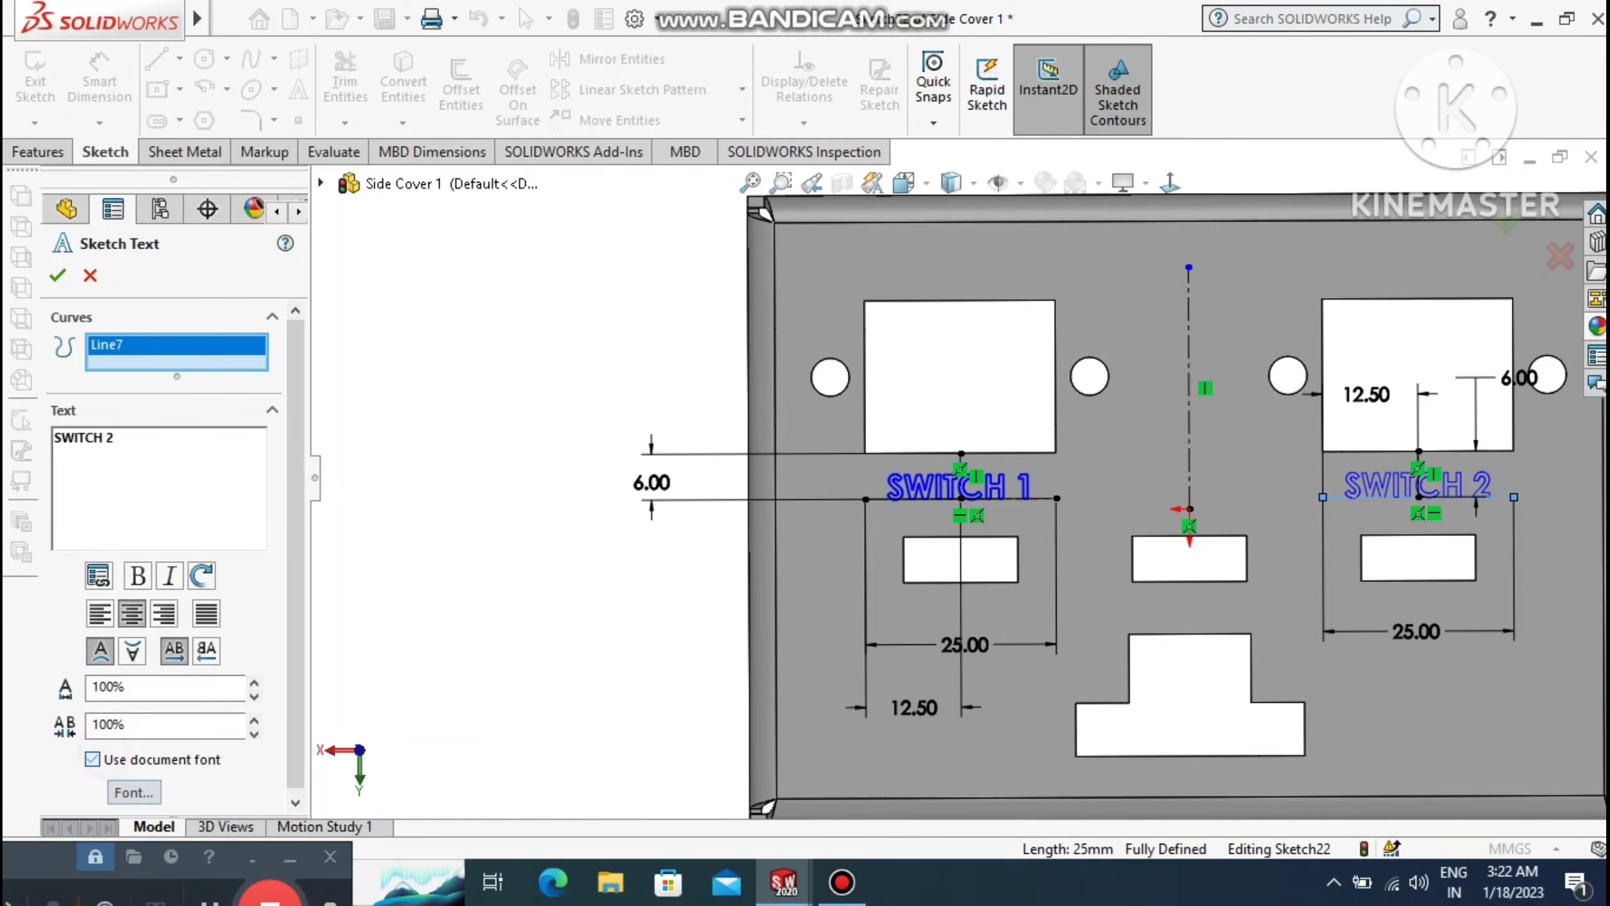
left_click(134, 791)
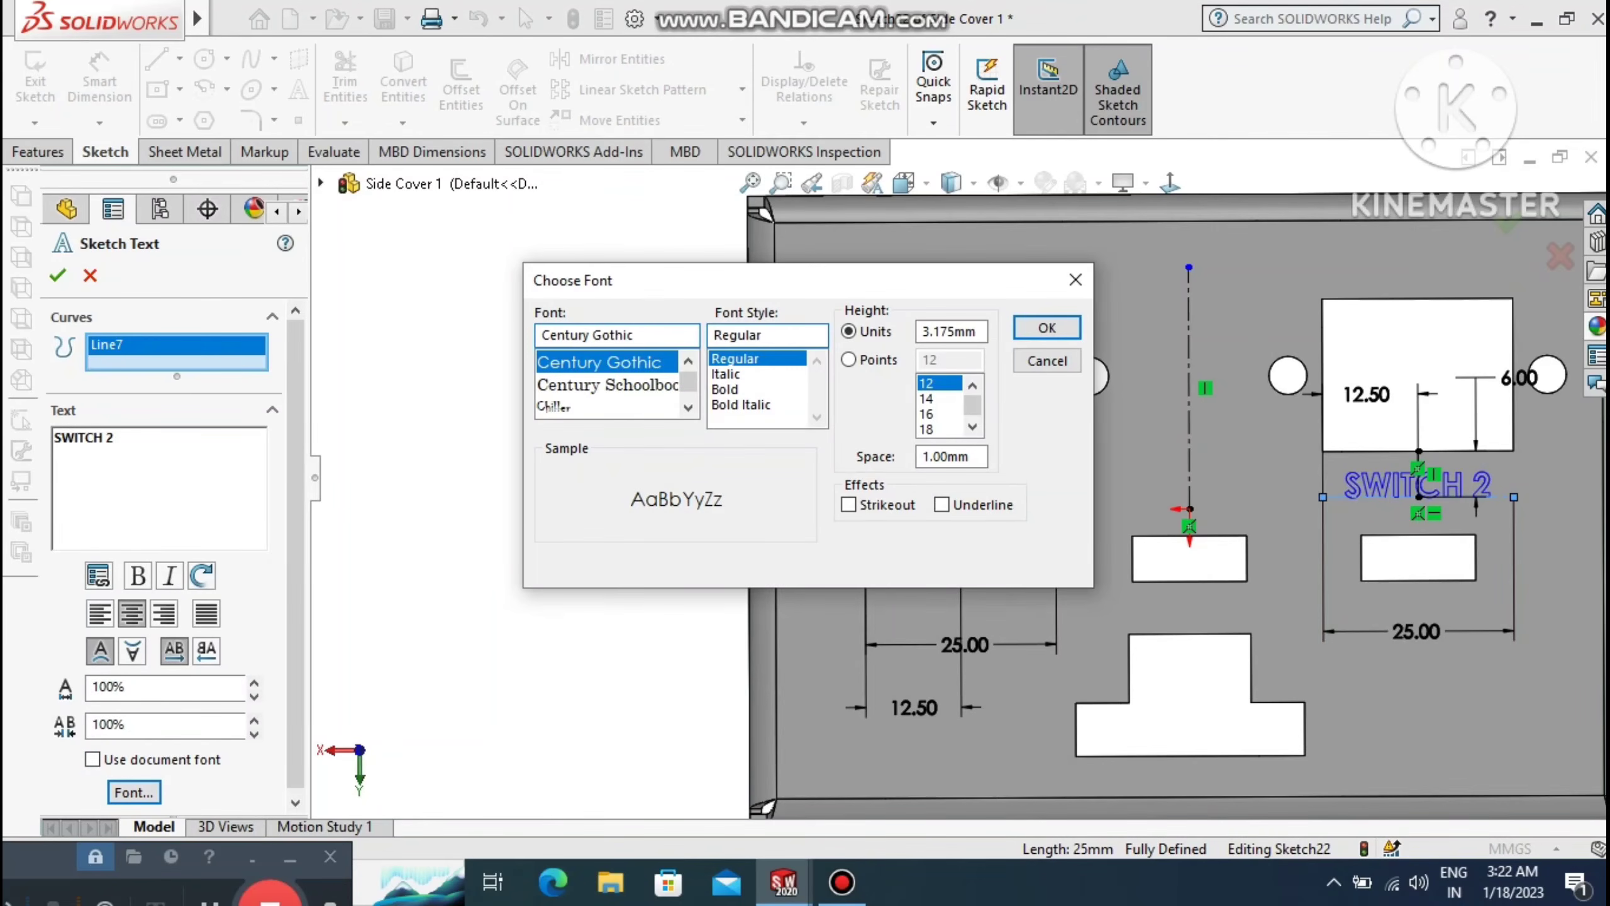
left_click(726, 389)
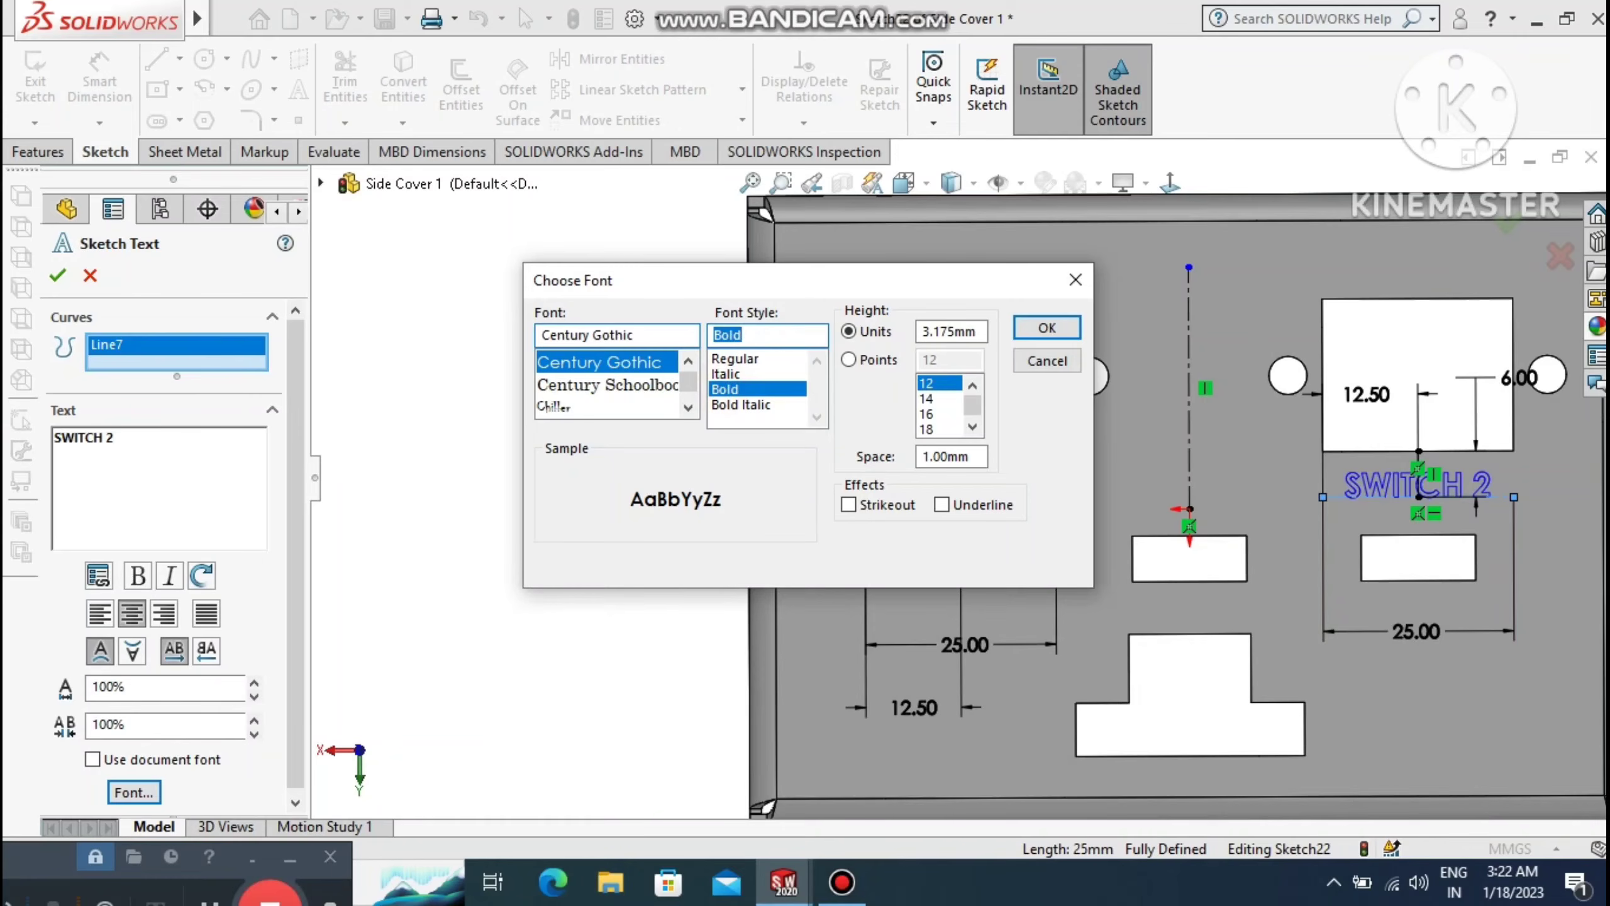
left_click(1046, 328)
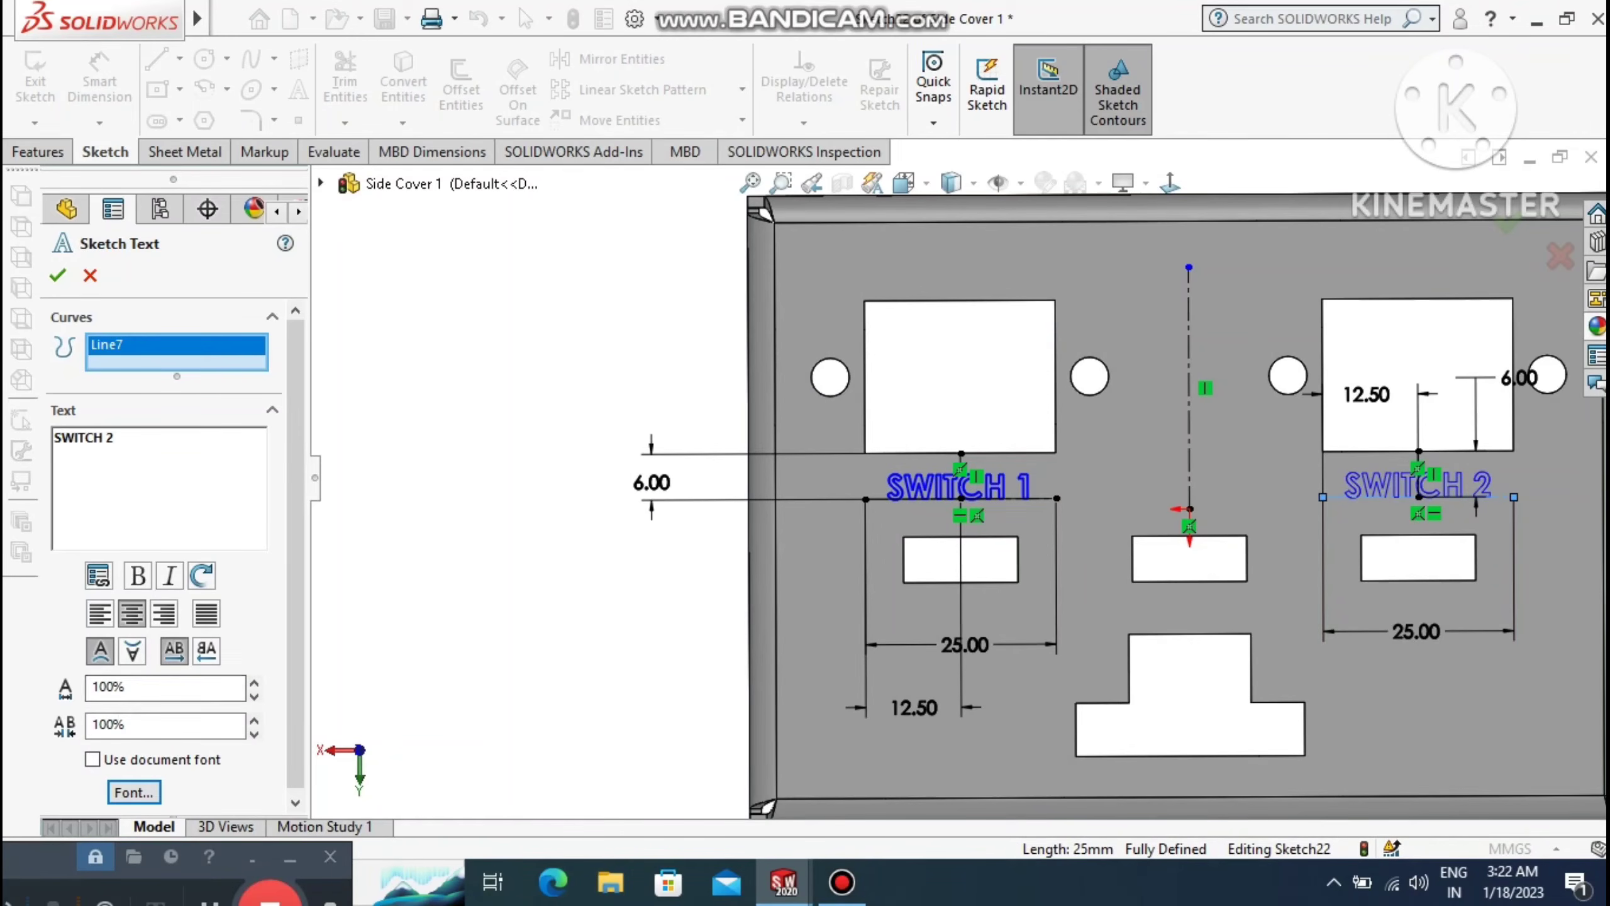
left_click(58, 275)
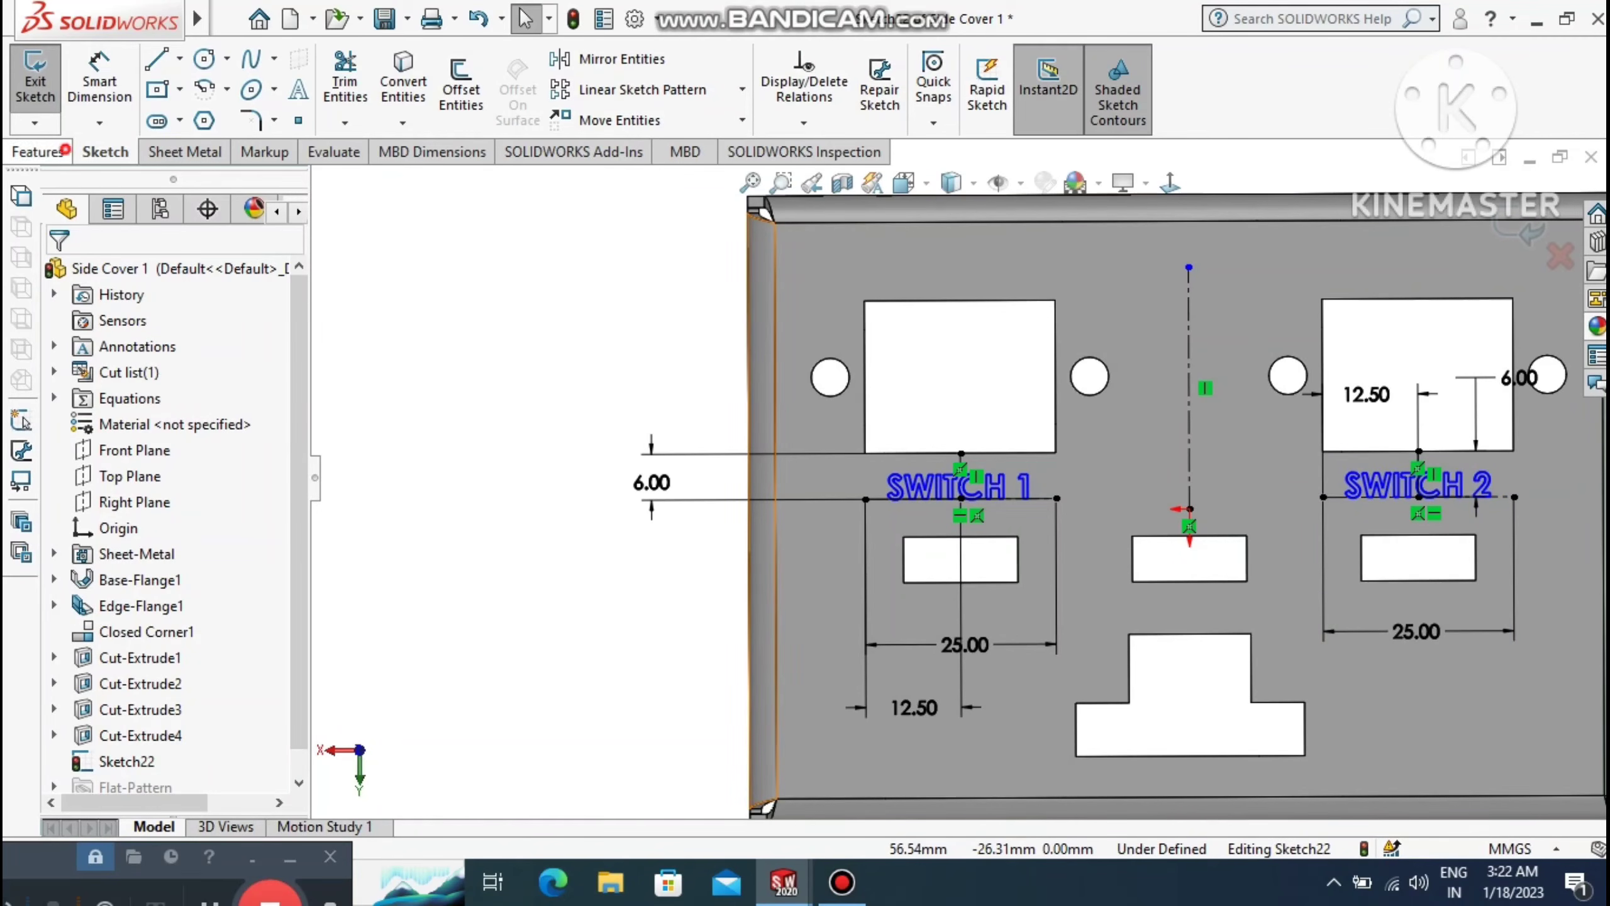
Project the current "SWITCH 1" and "SWITCH 2" text sketch onto the cover's front face as a Projection split line.
left_click(39, 151)
left_click(1005, 121)
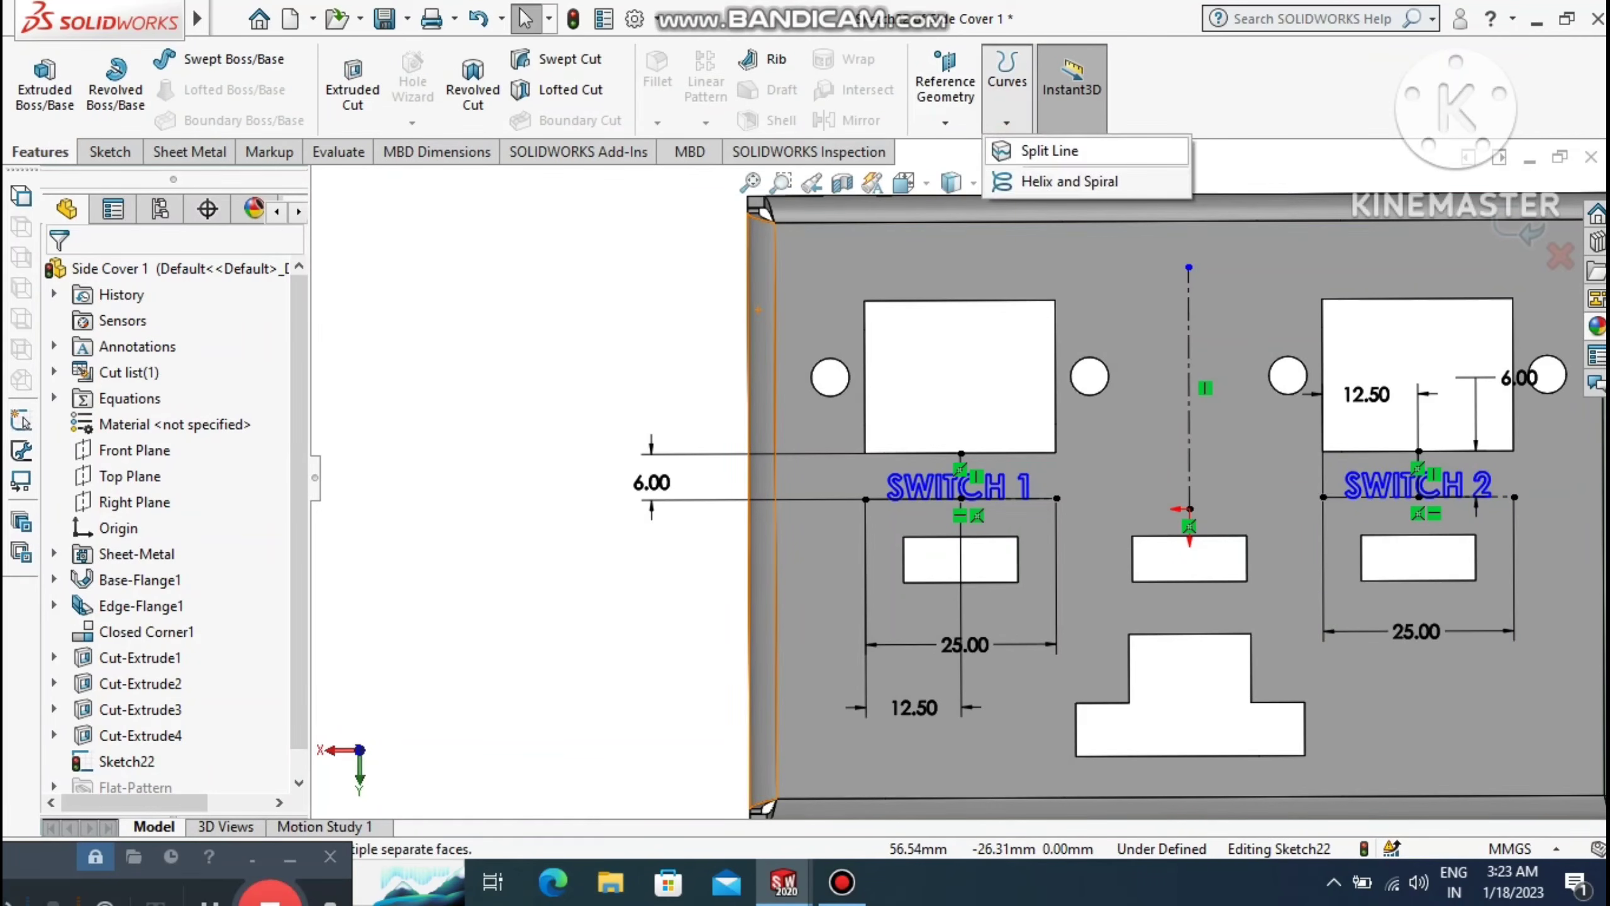
left_click(1039, 153)
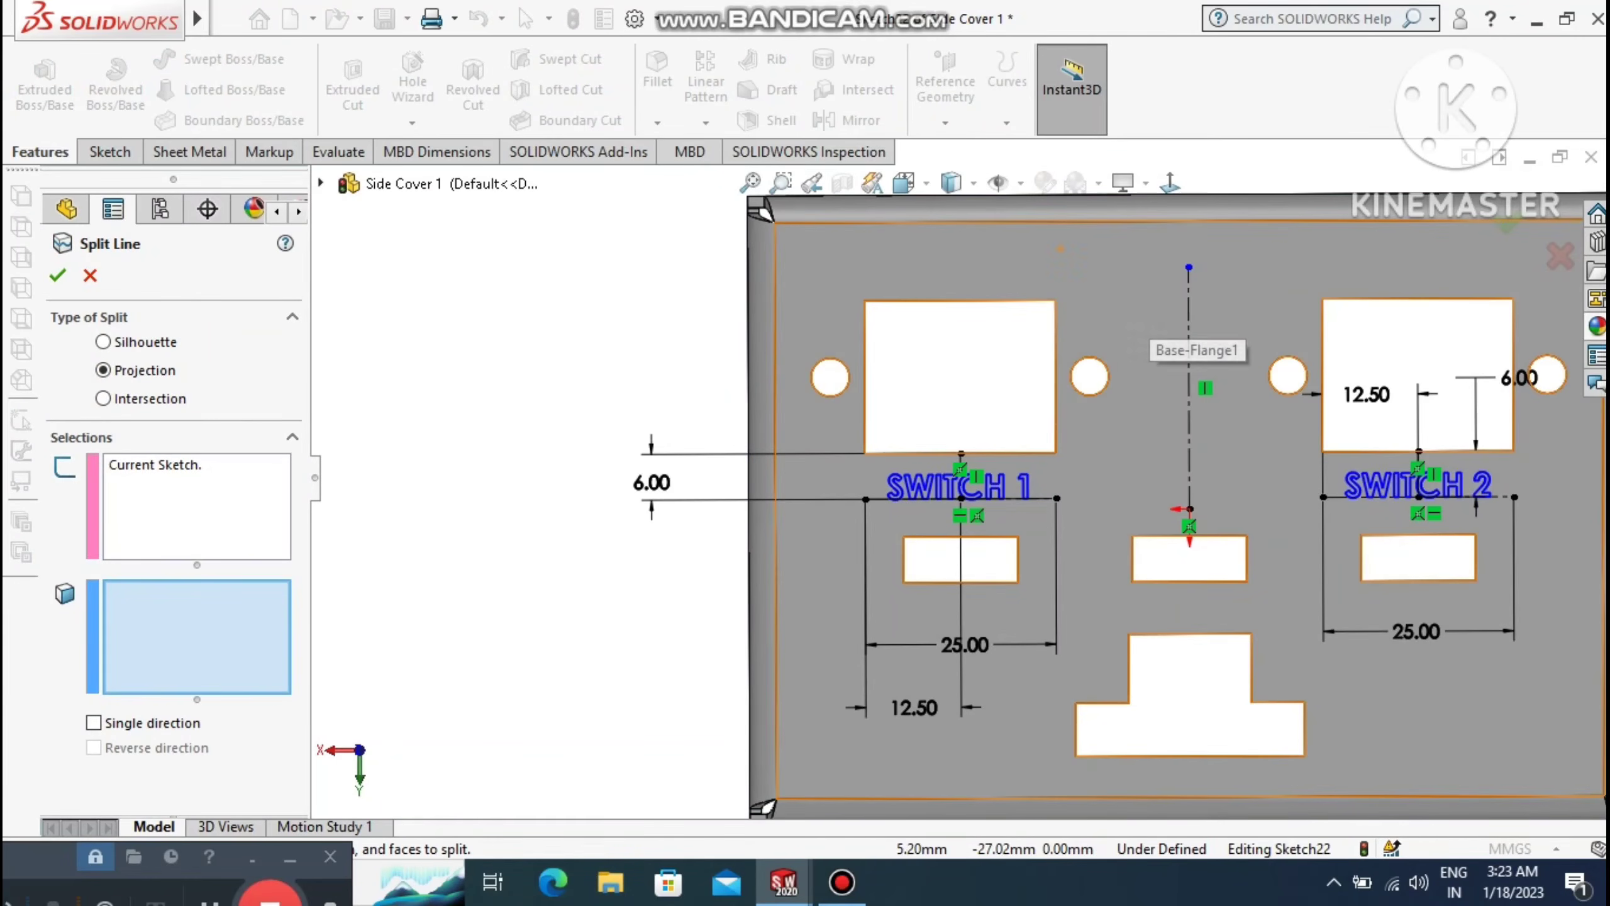
left_click(1095, 278)
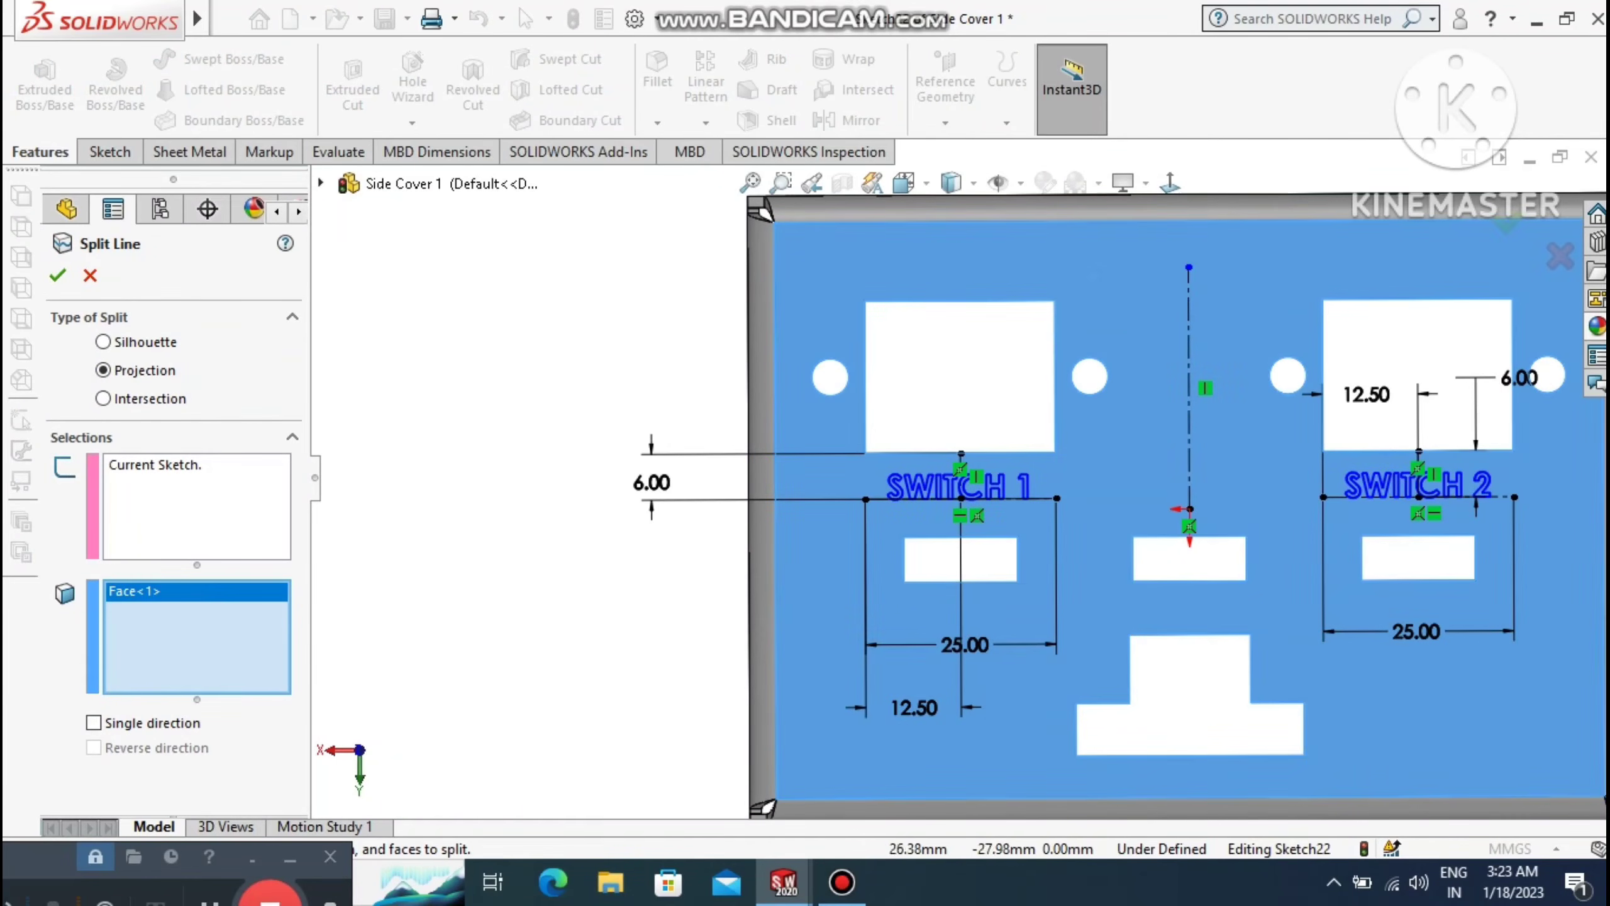
left_click(57, 275)
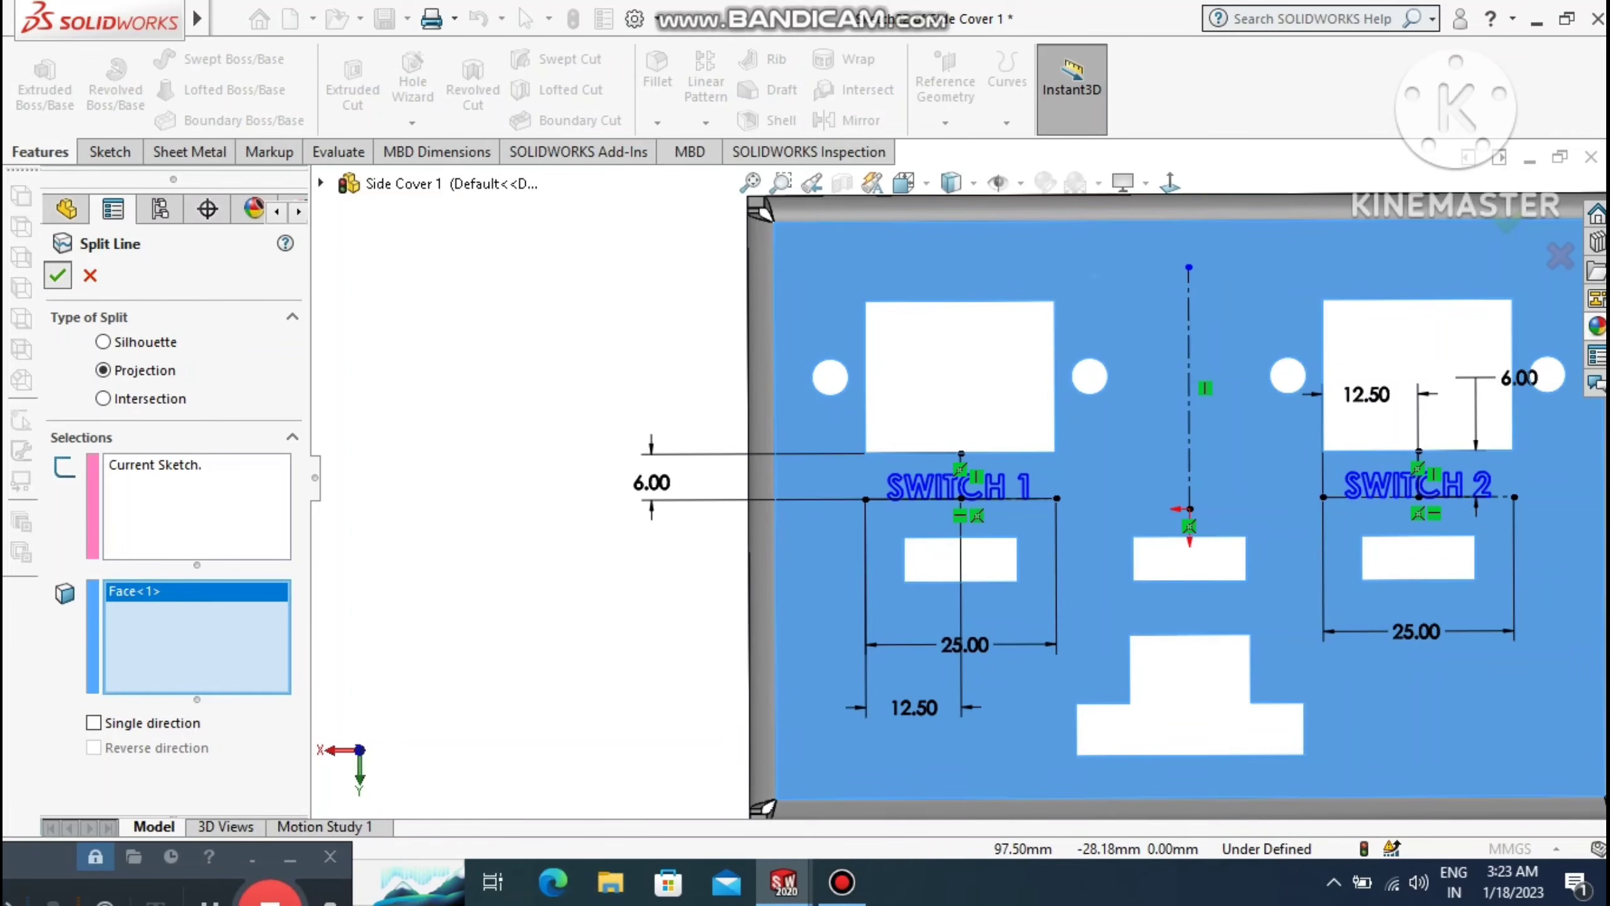
left_click(568, 534)
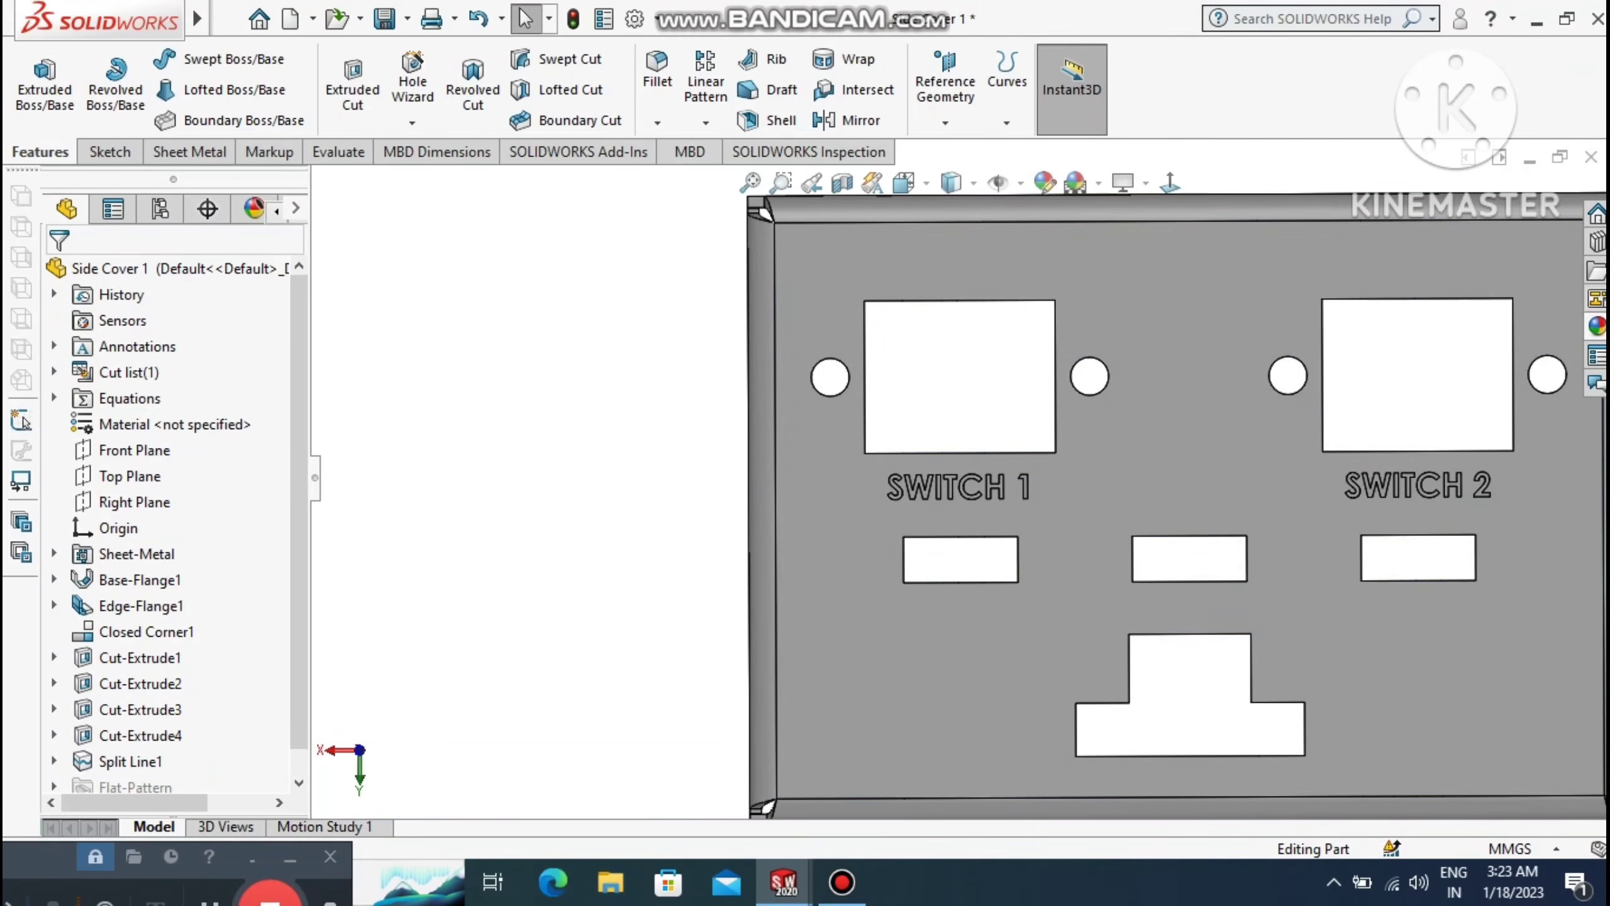
Start a sketch on the front face and draw a vertical centerline about 8.4 mm down from the left small slot's bottom-edge midpoint.
right_click(1011, 632)
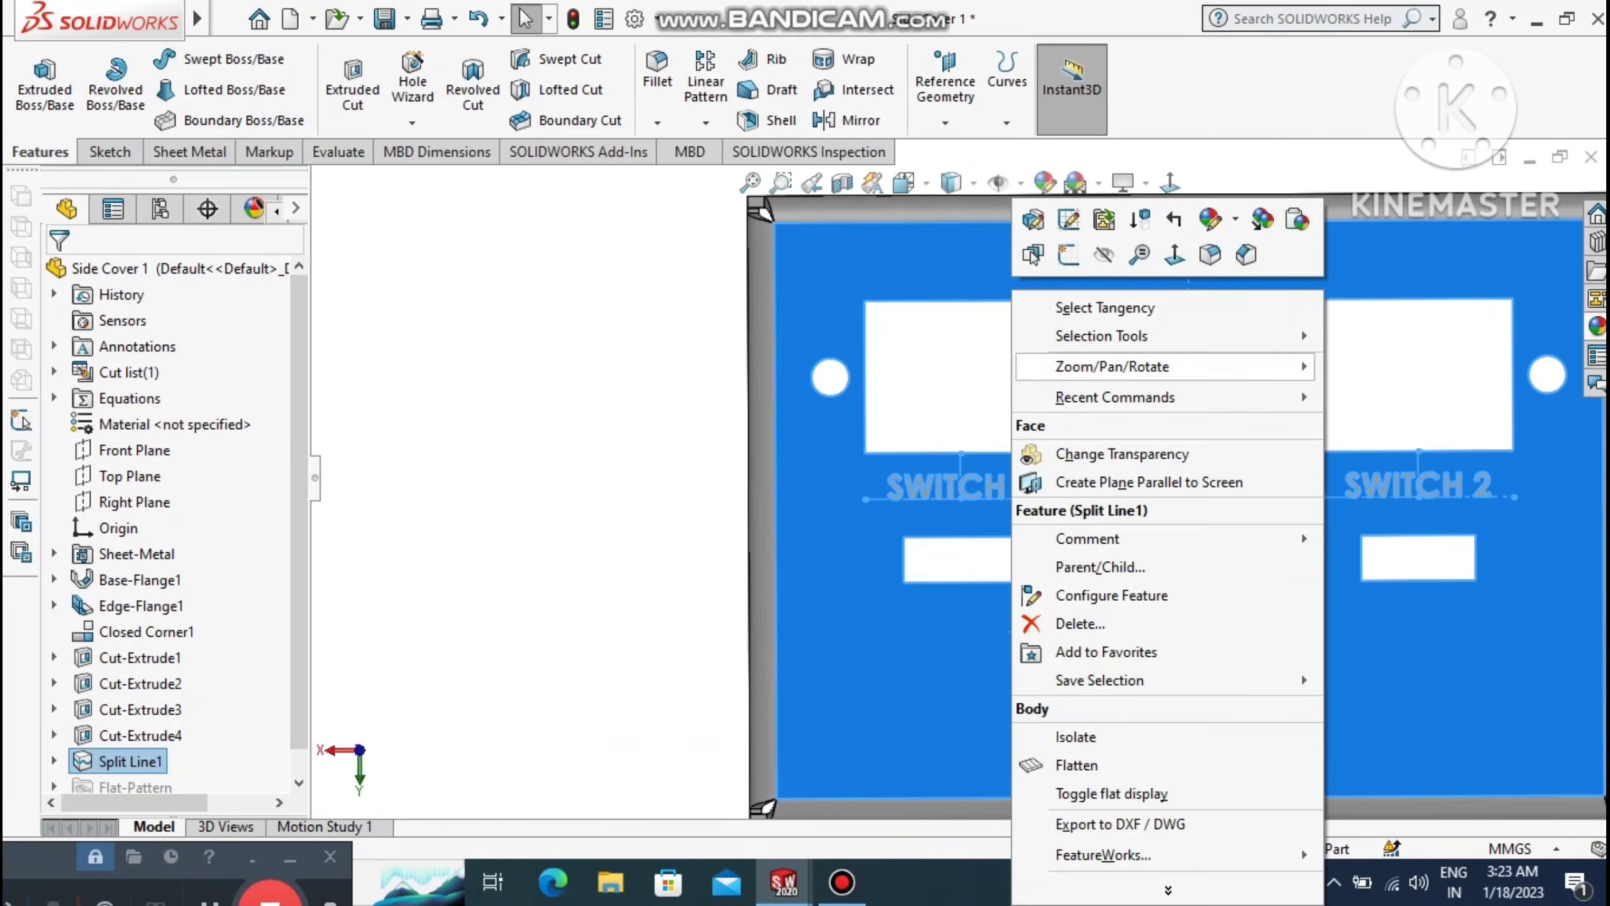
left_click(1037, 256)
left_click(575, 426)
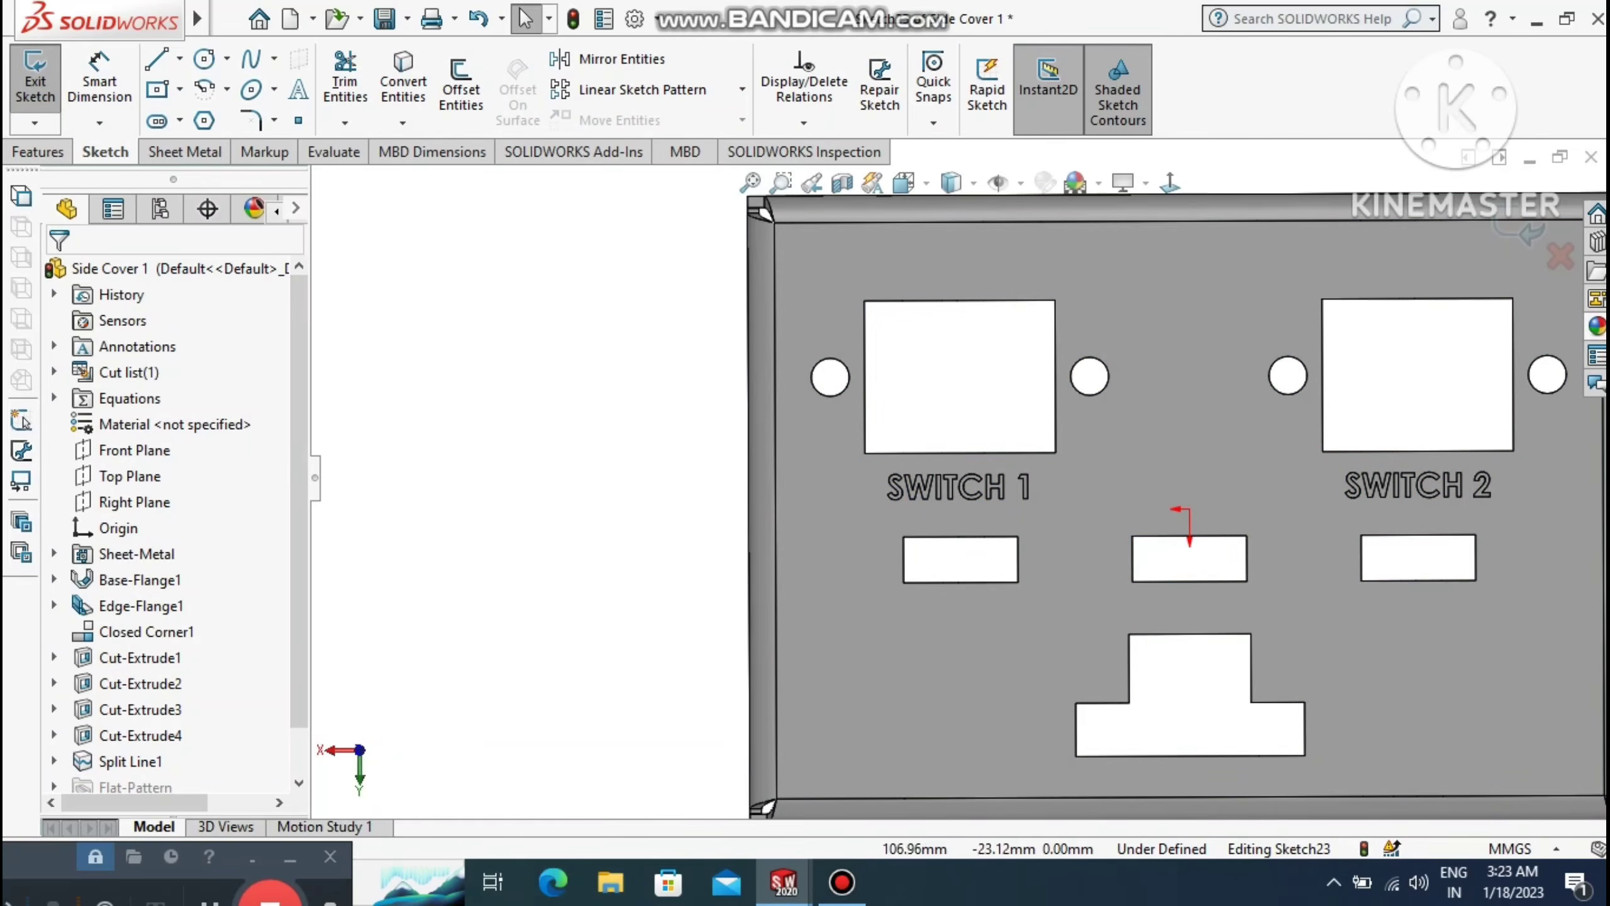
left_click(180, 59)
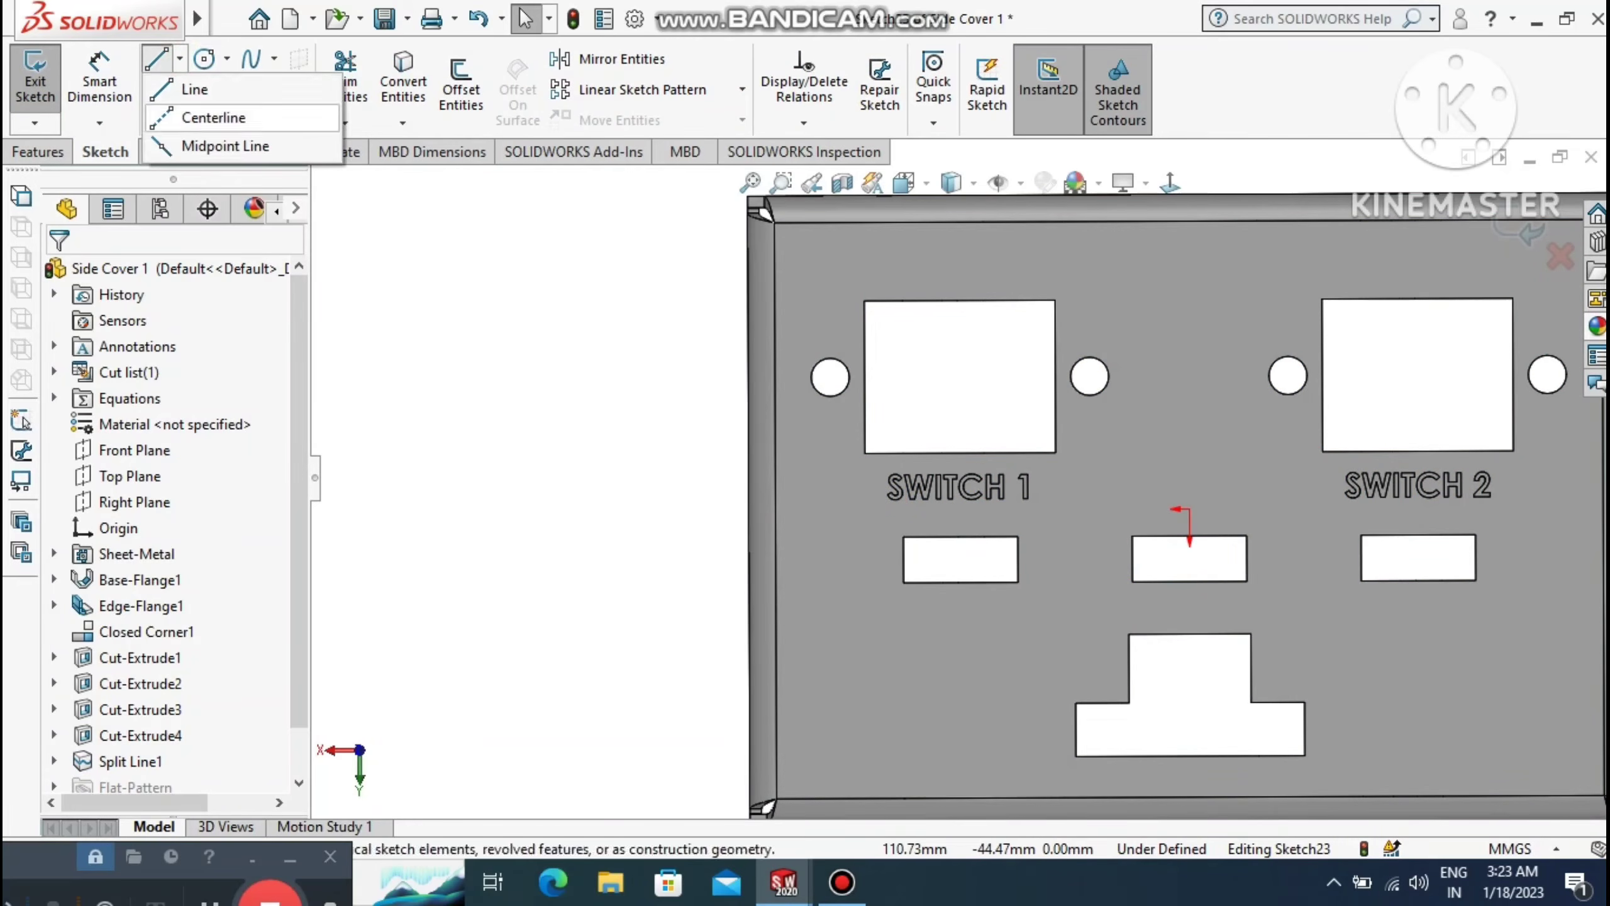
left_click(213, 118)
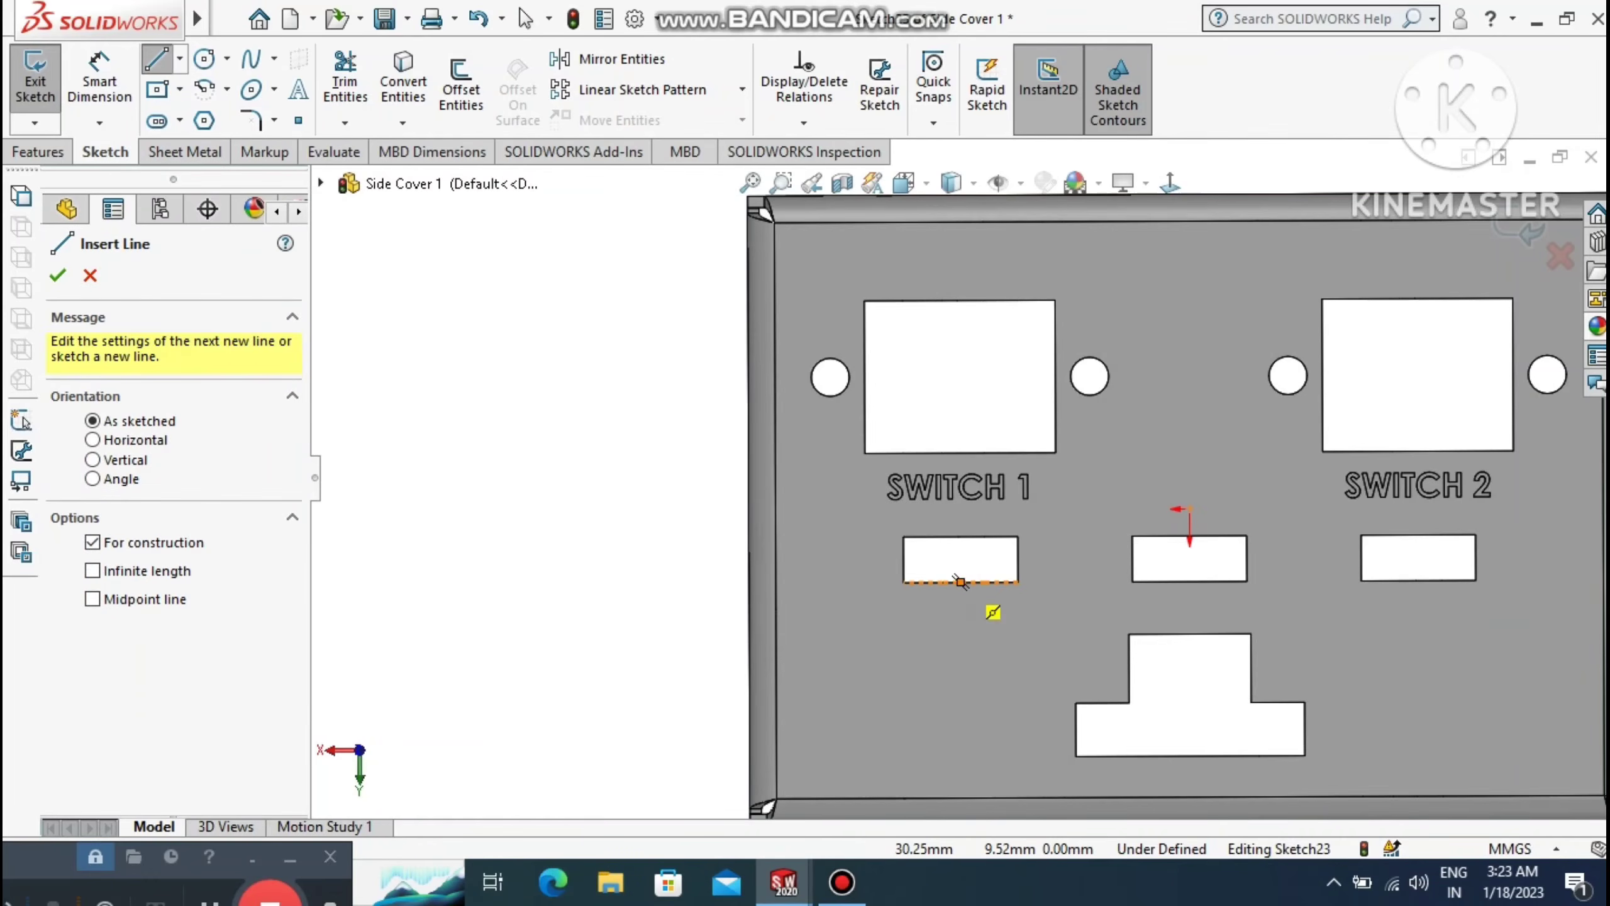
left_click(960, 582)
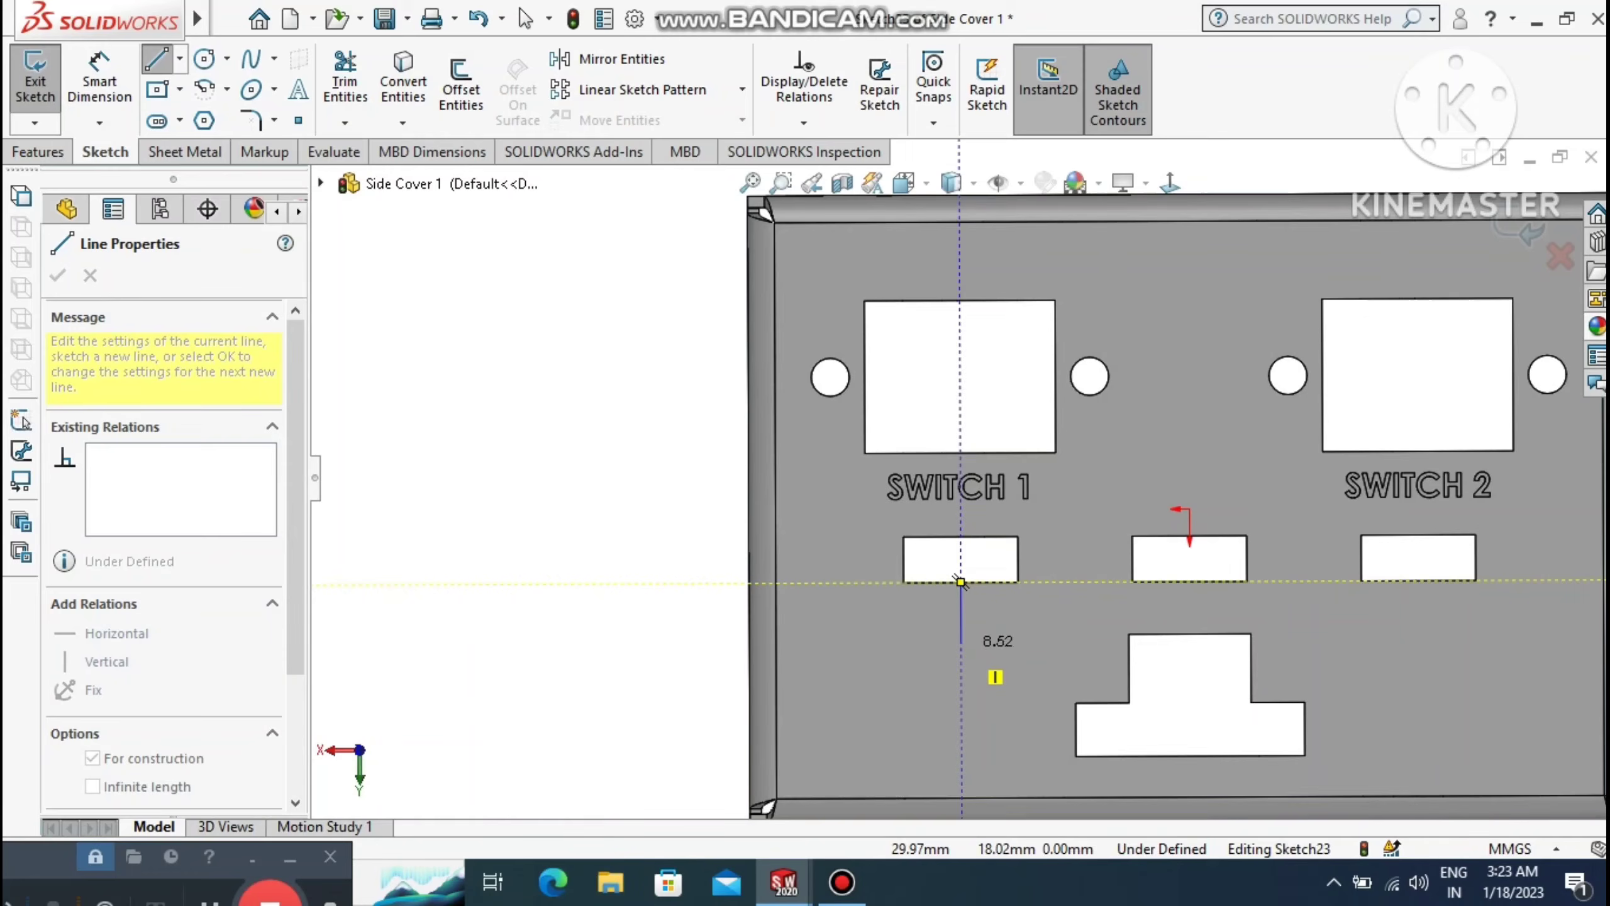
left_click(960, 646)
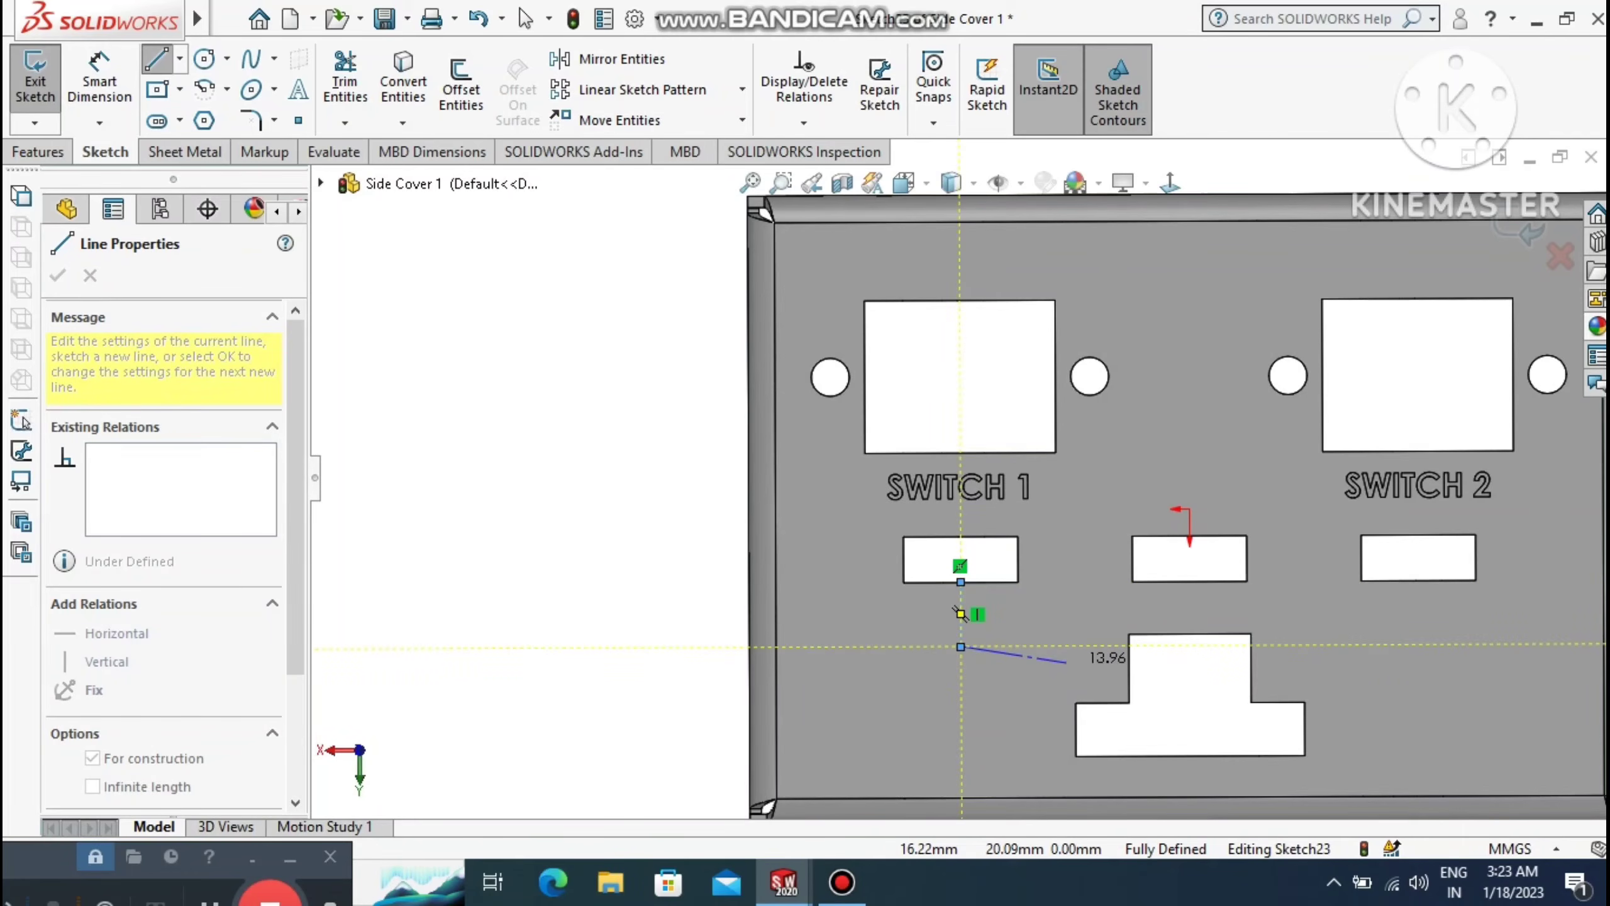
key("Escape")
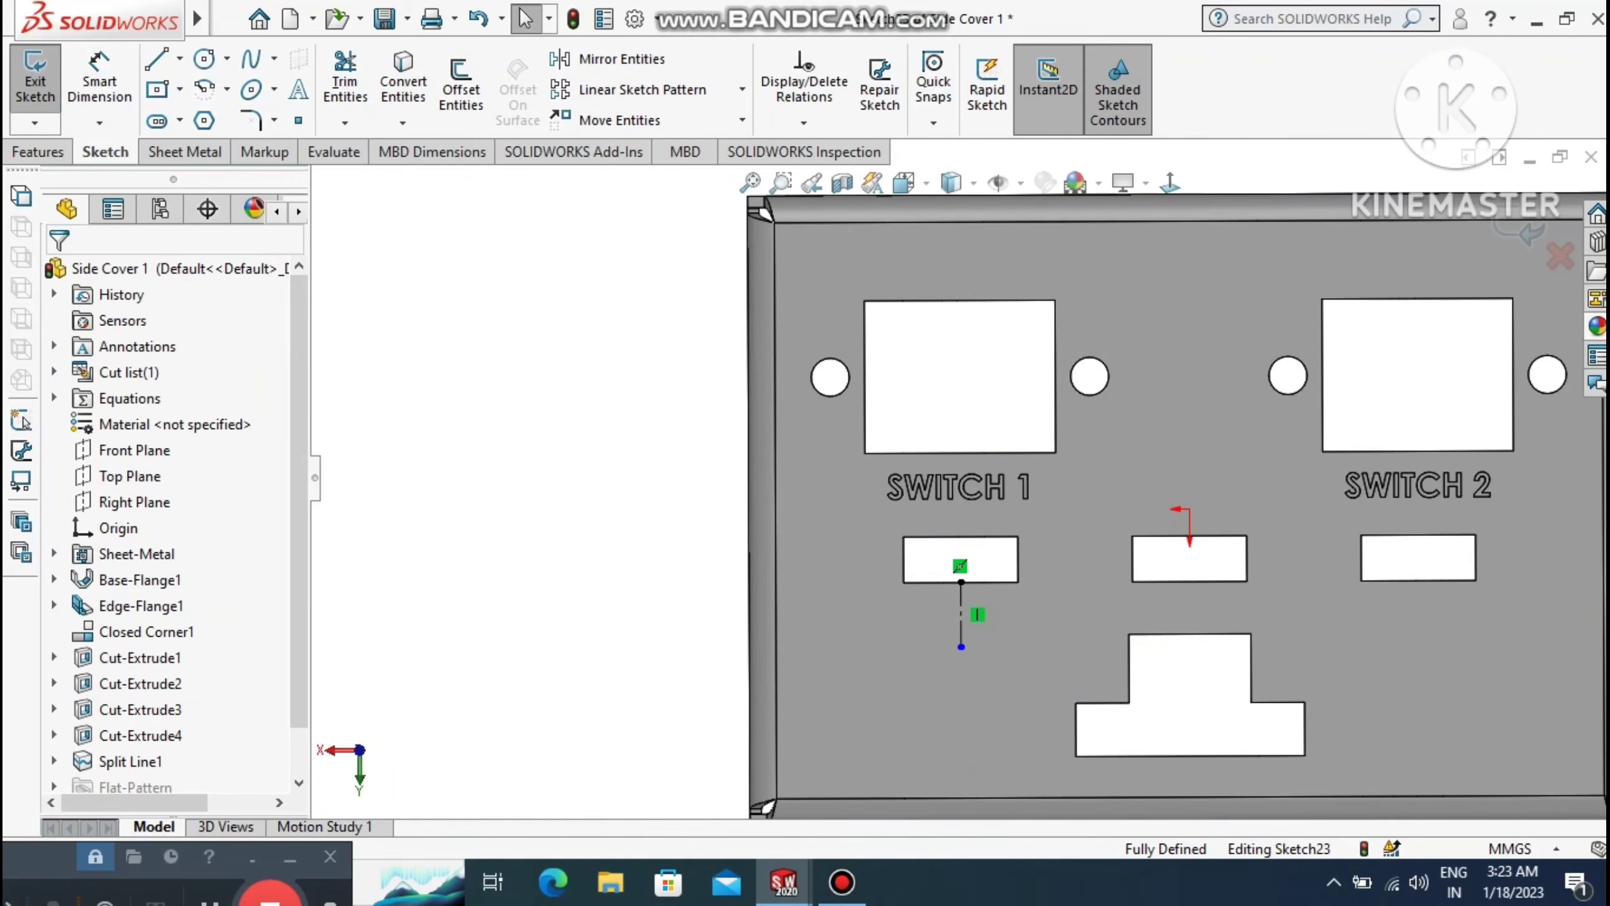
Dimension the vertical centerline below the left small slot to 6 mm between its endpoints.
left_click(99, 81)
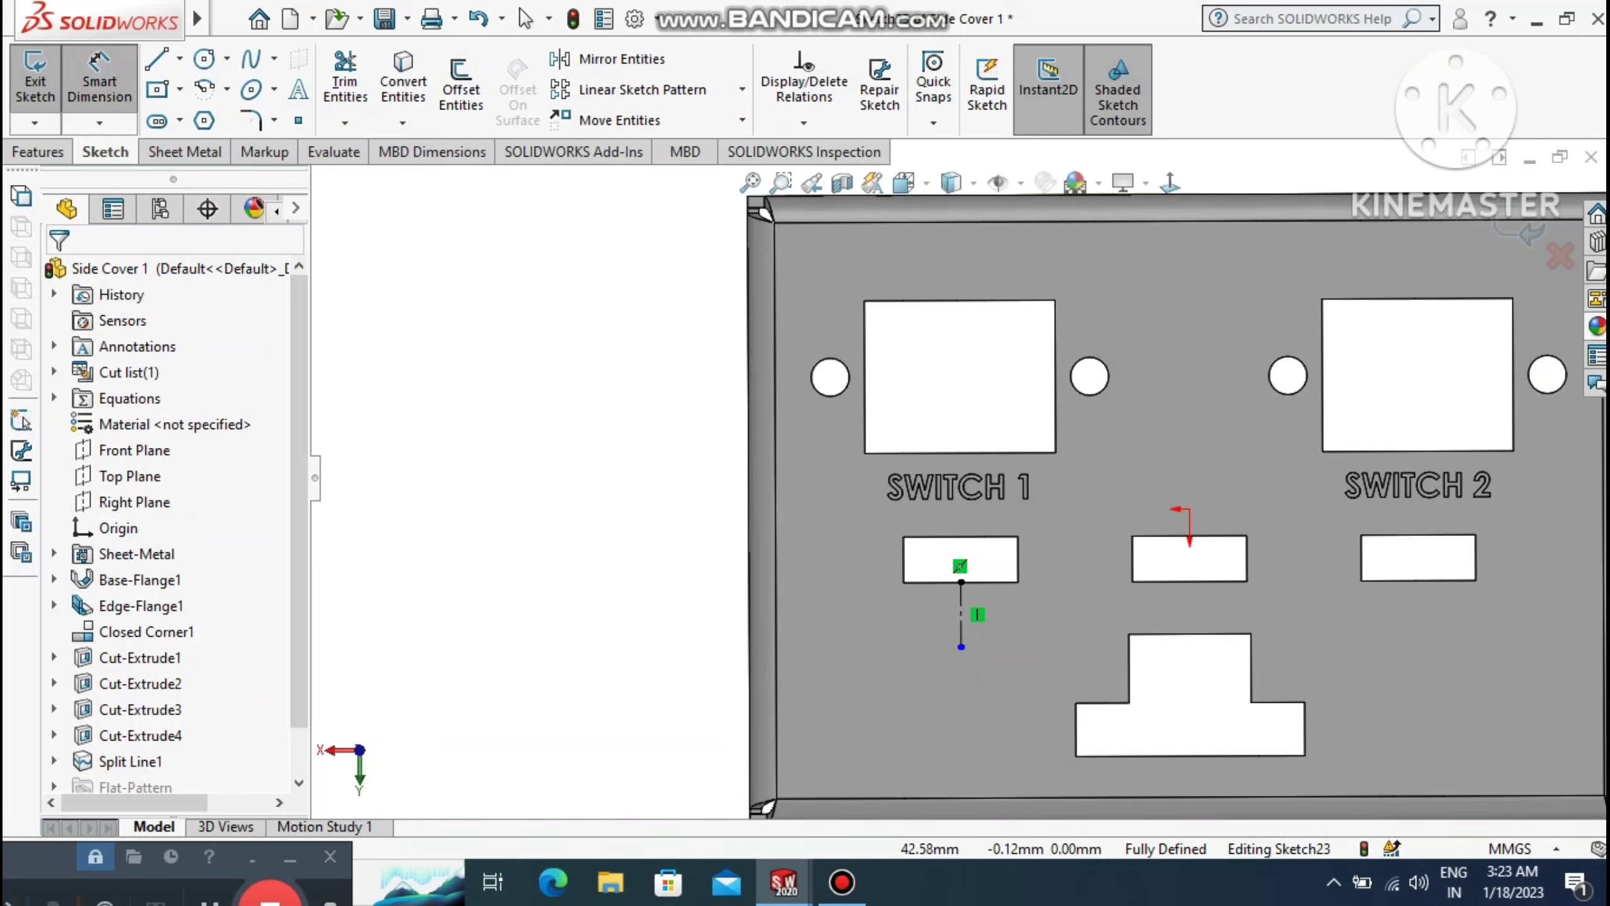
left_click(961, 648)
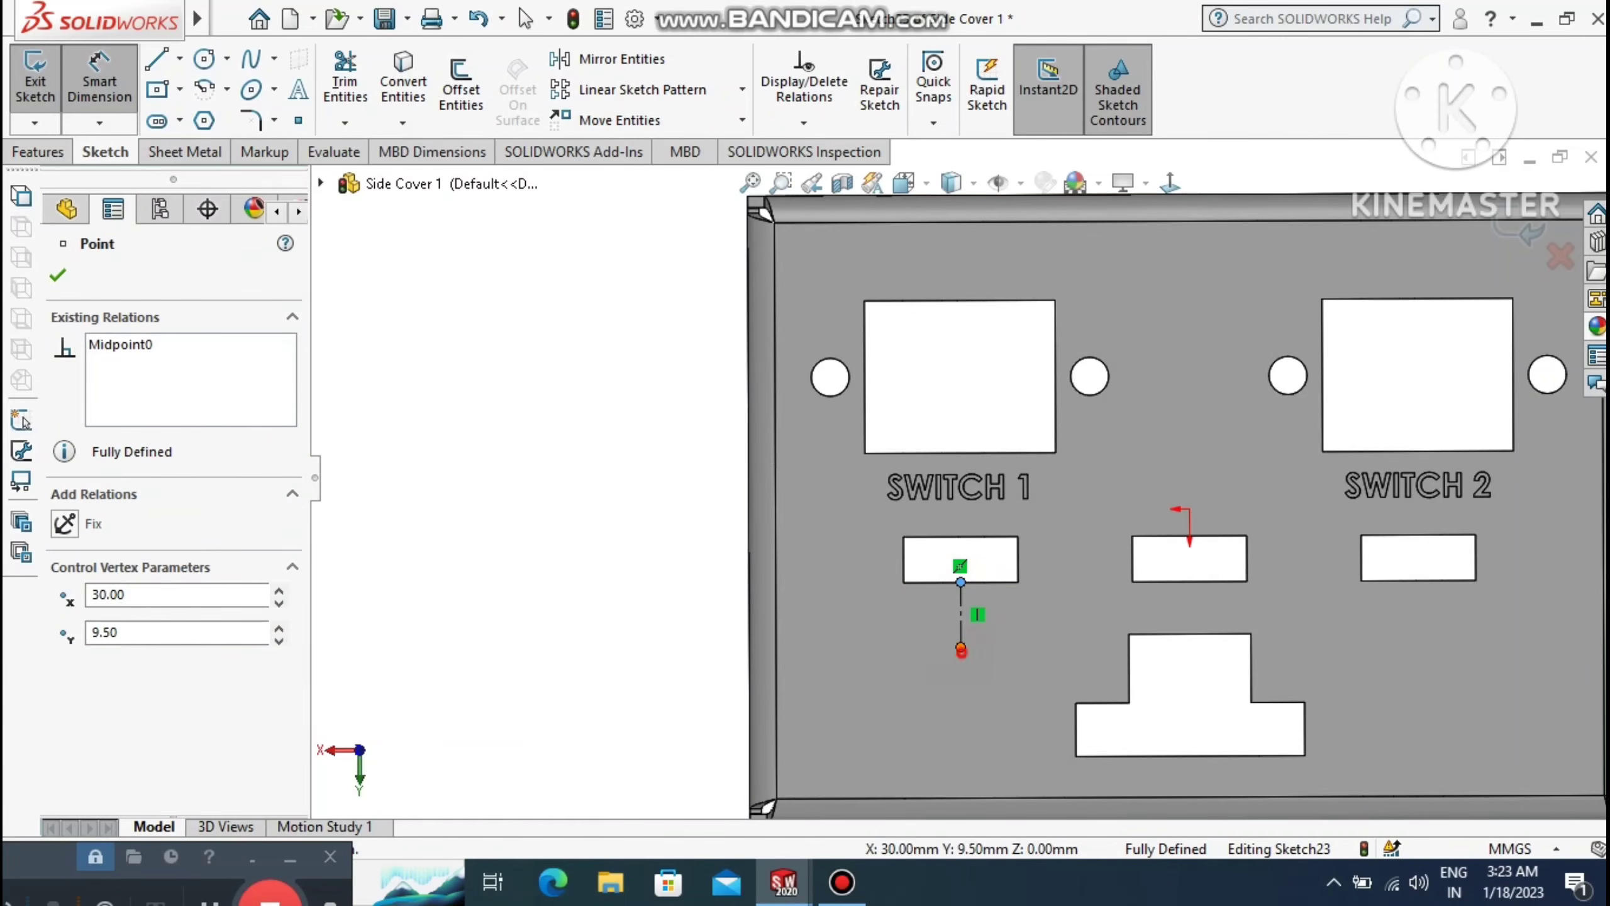
left_click(961, 649)
left_click(596, 651)
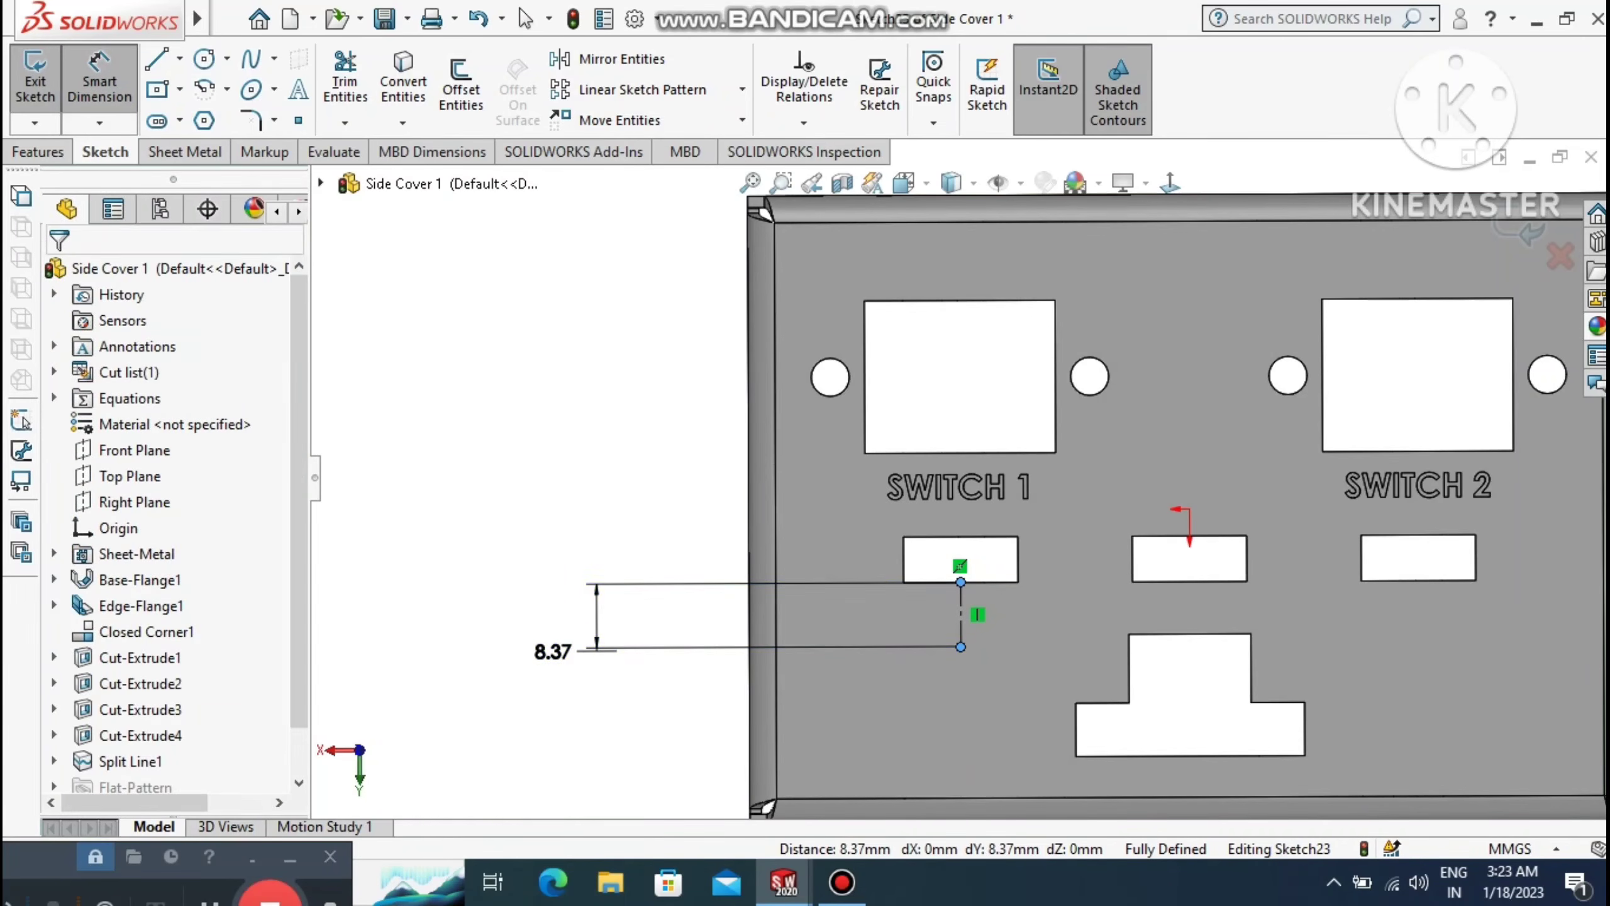
type("6")
key("Return")
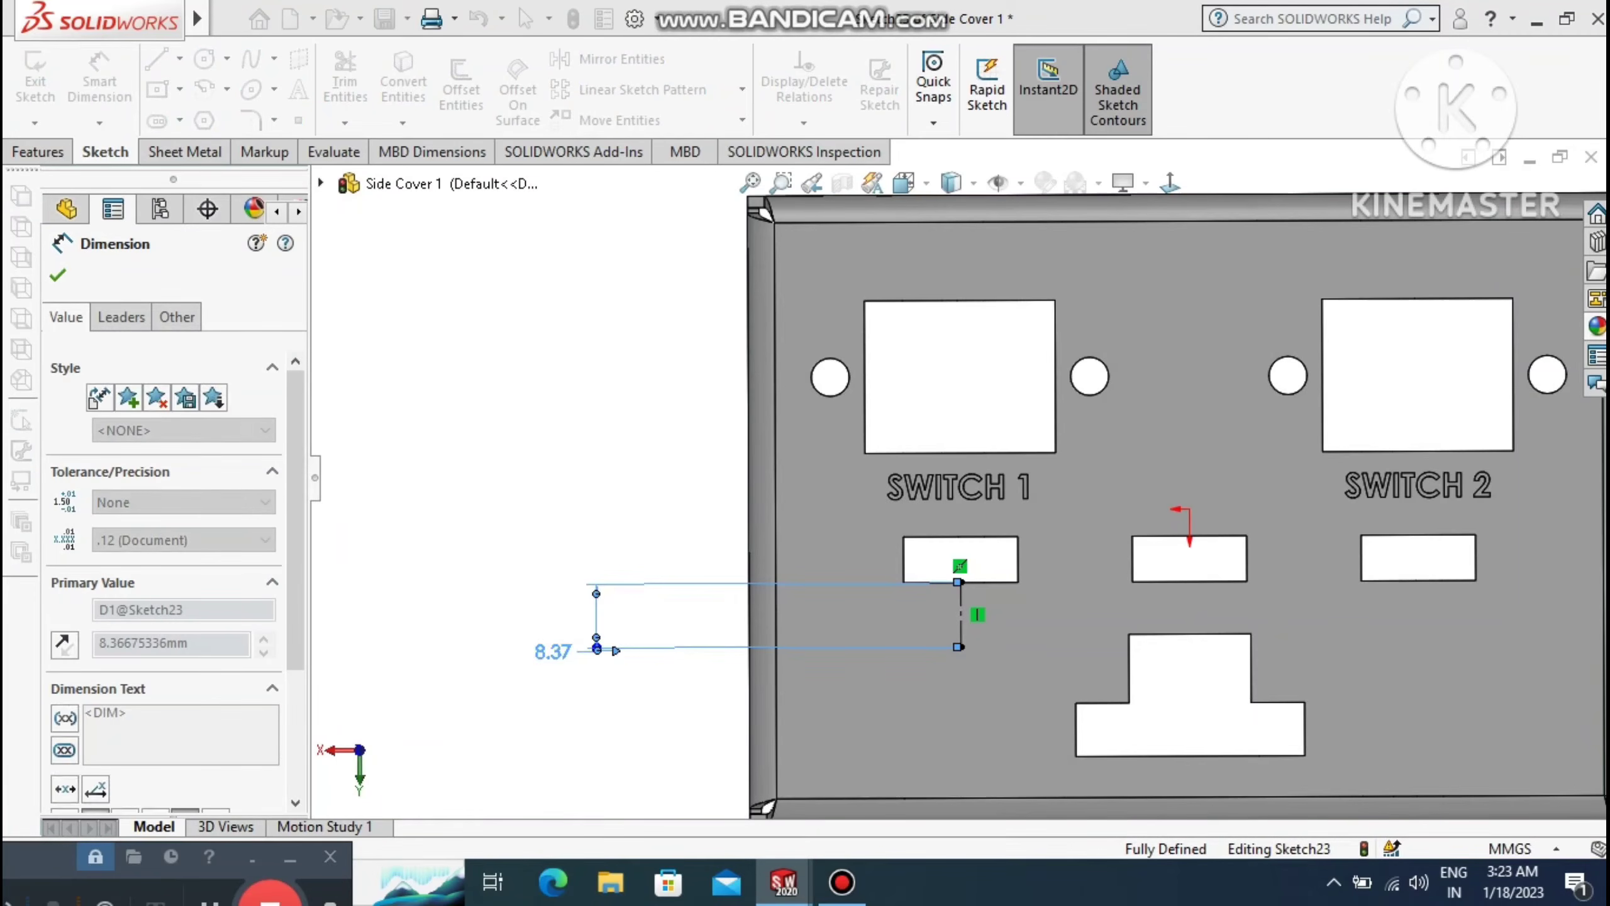
key("Escape")
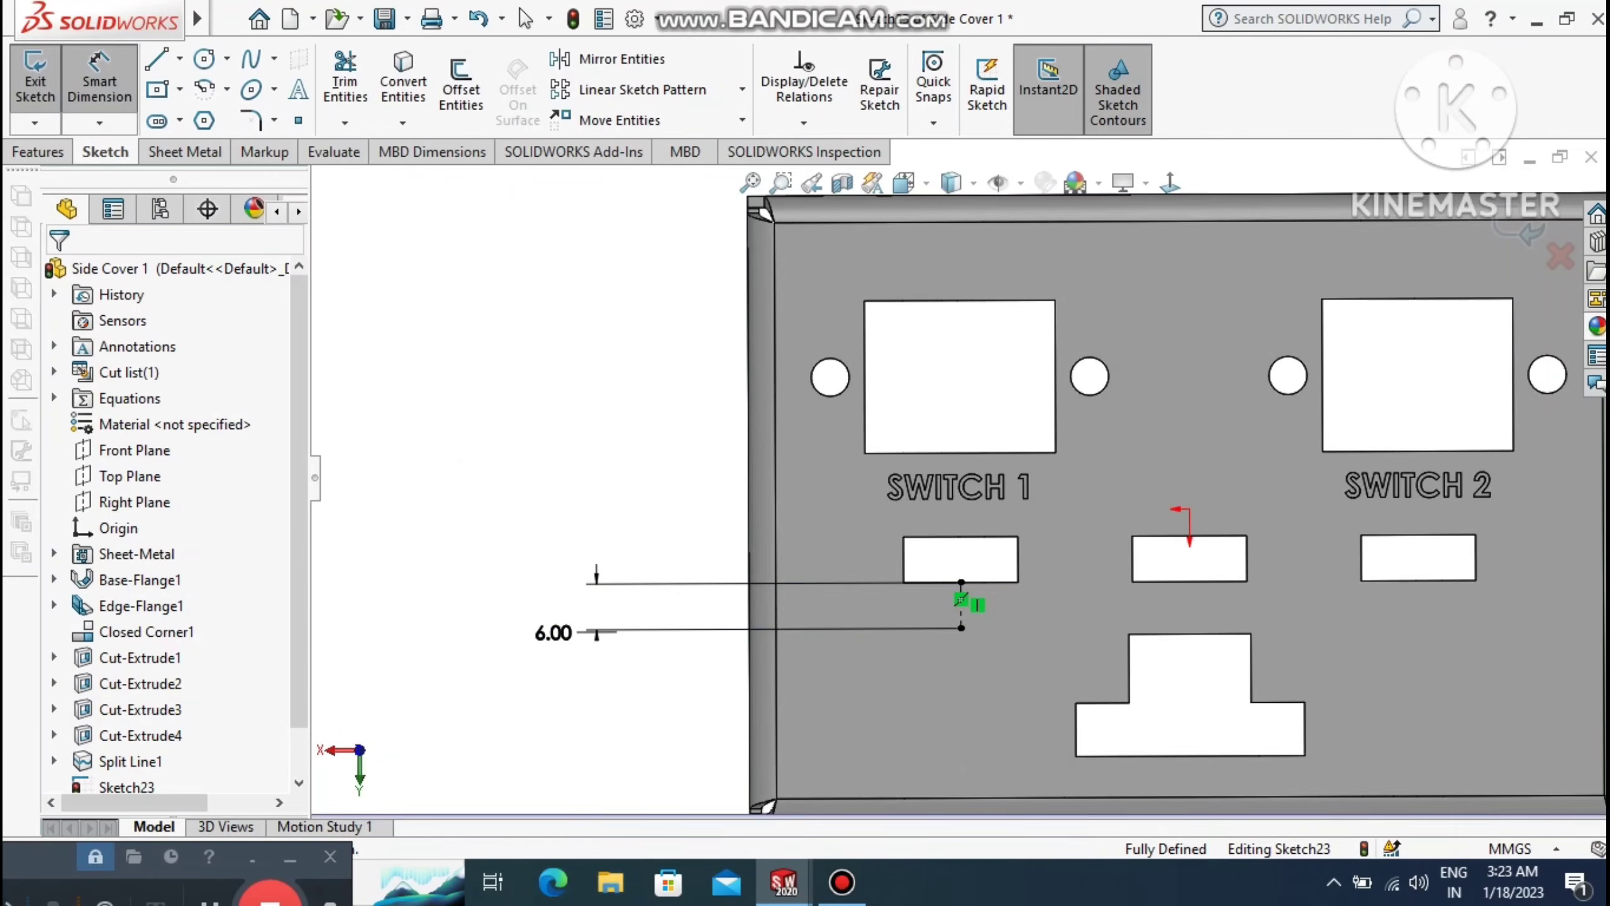
Draw a vertical centerline down from the middle small slot's bottom-edge midpoint, ending level with the 6 mm centerline.
left_click(180, 59)
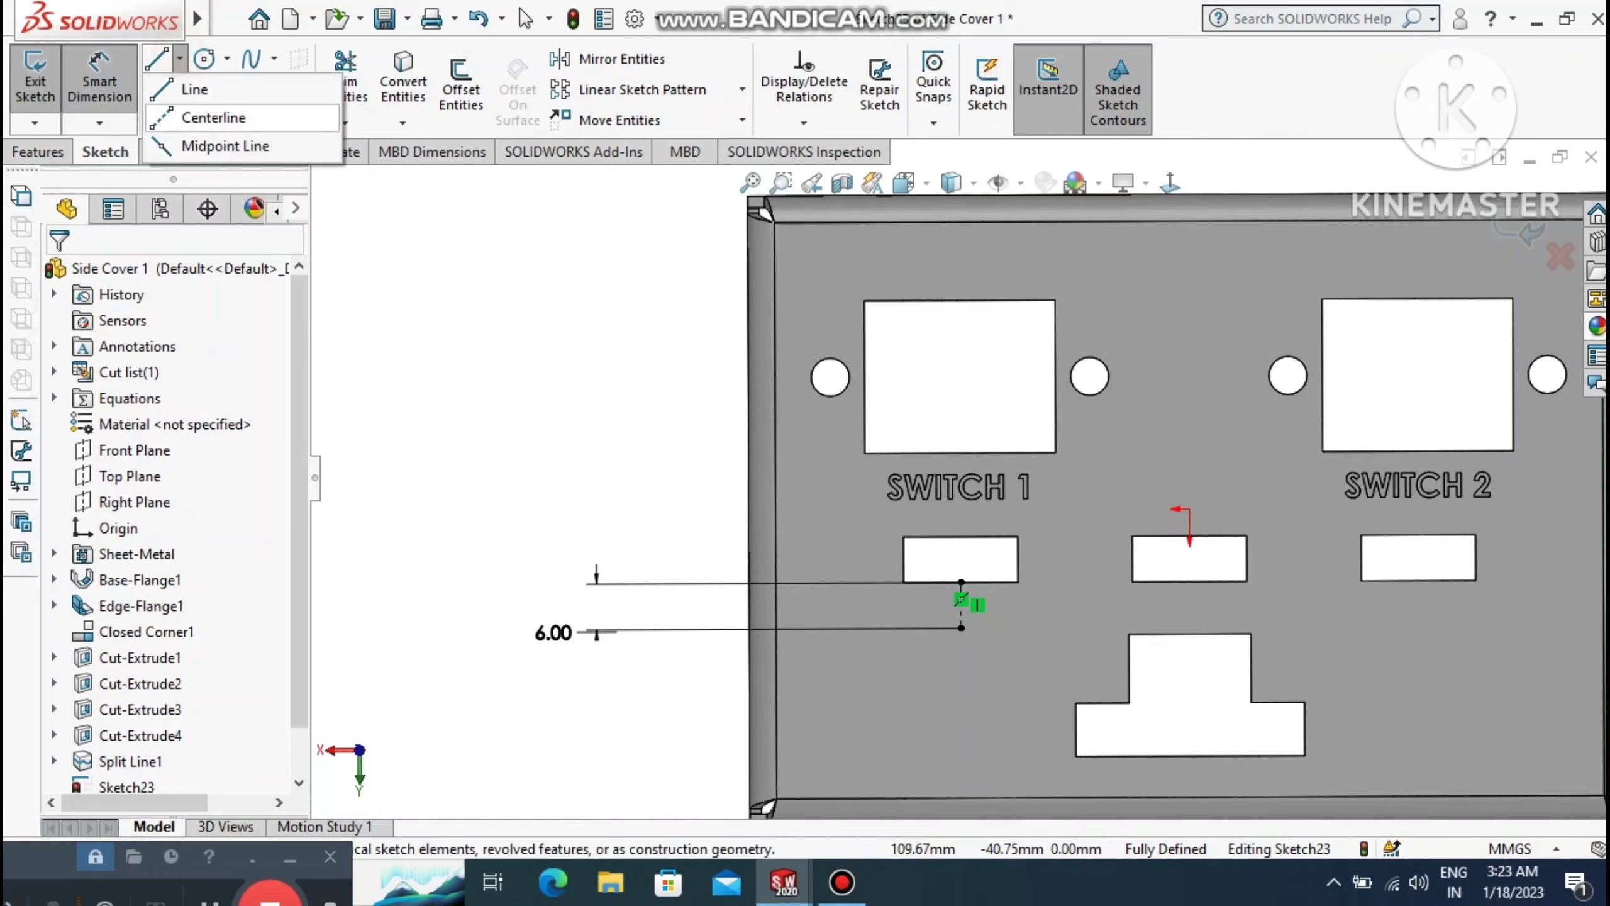
left_click(175, 121)
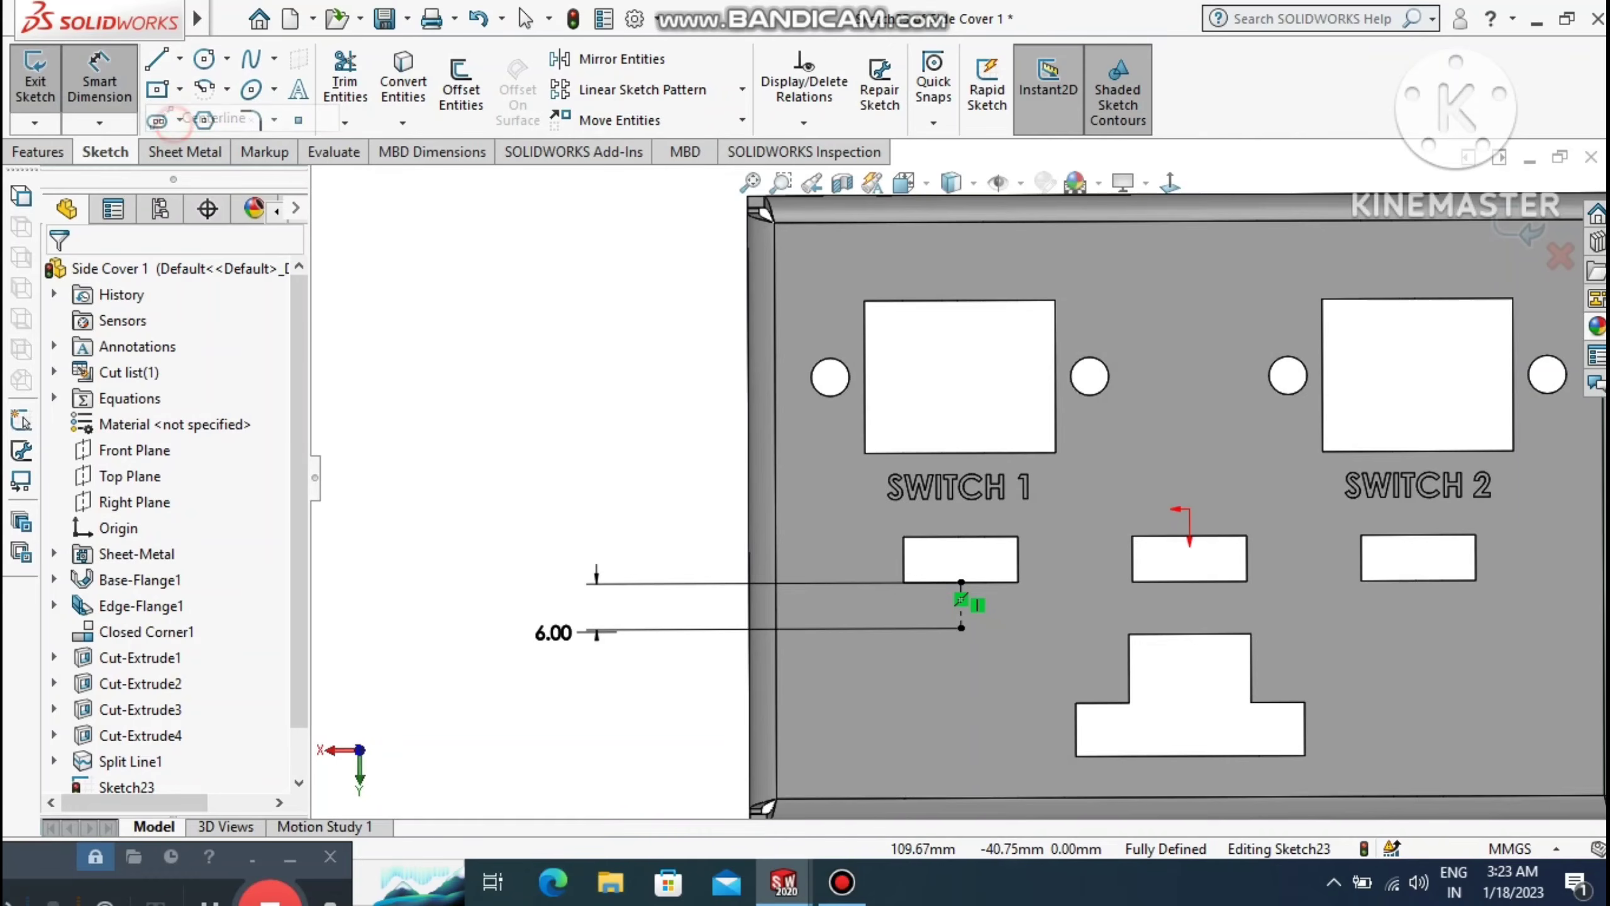
left_click(1190, 582)
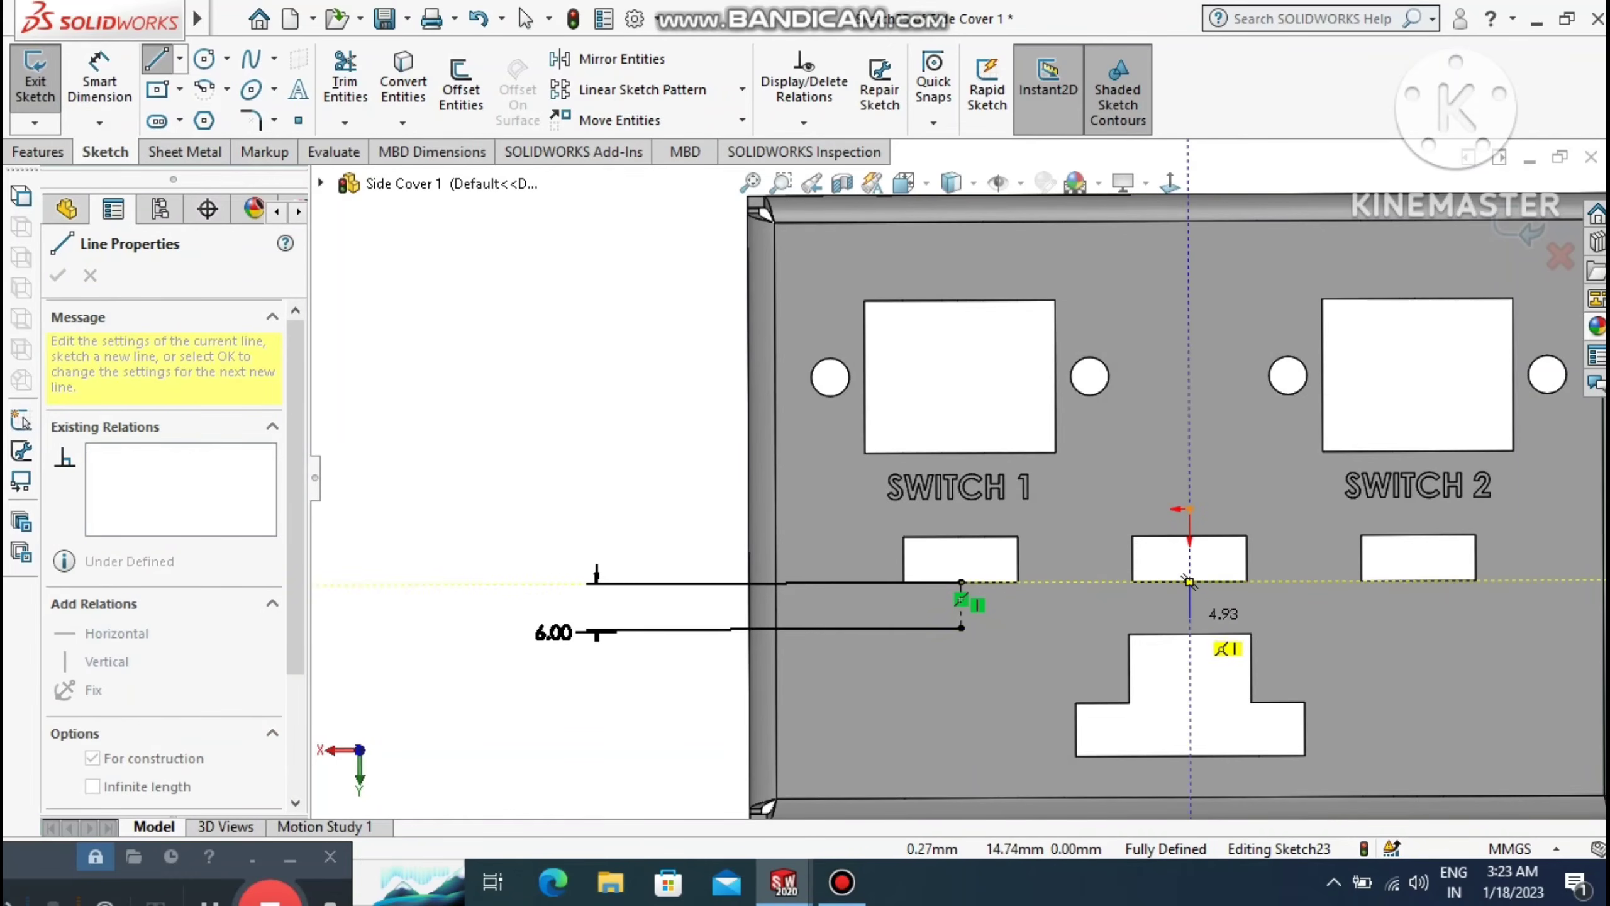
left_click(1189, 627)
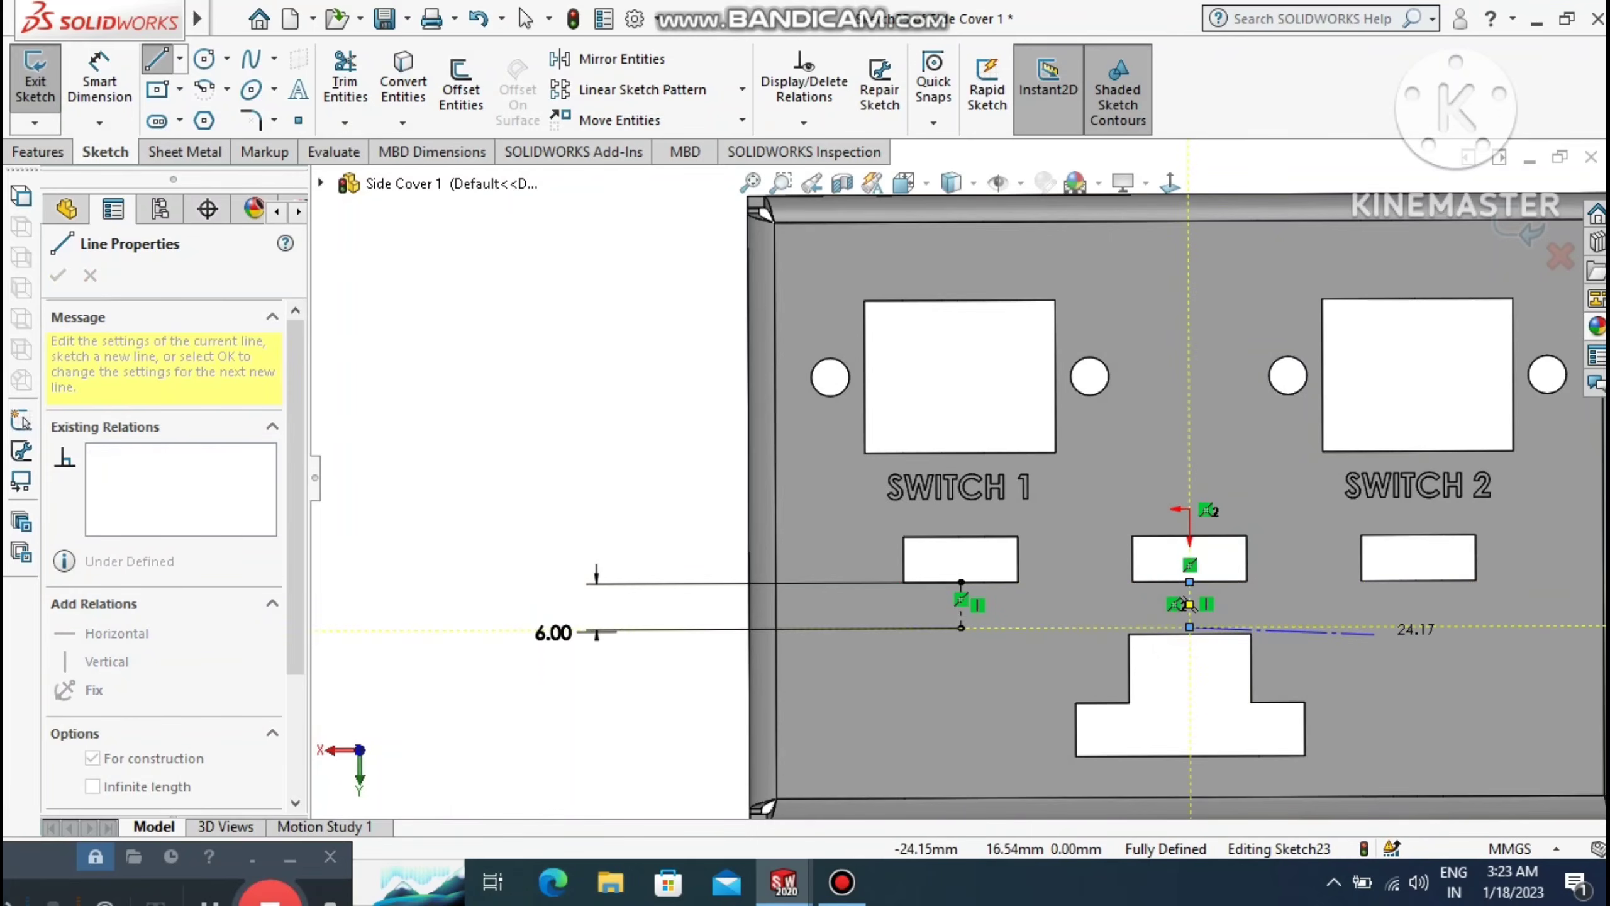
key("Escape")
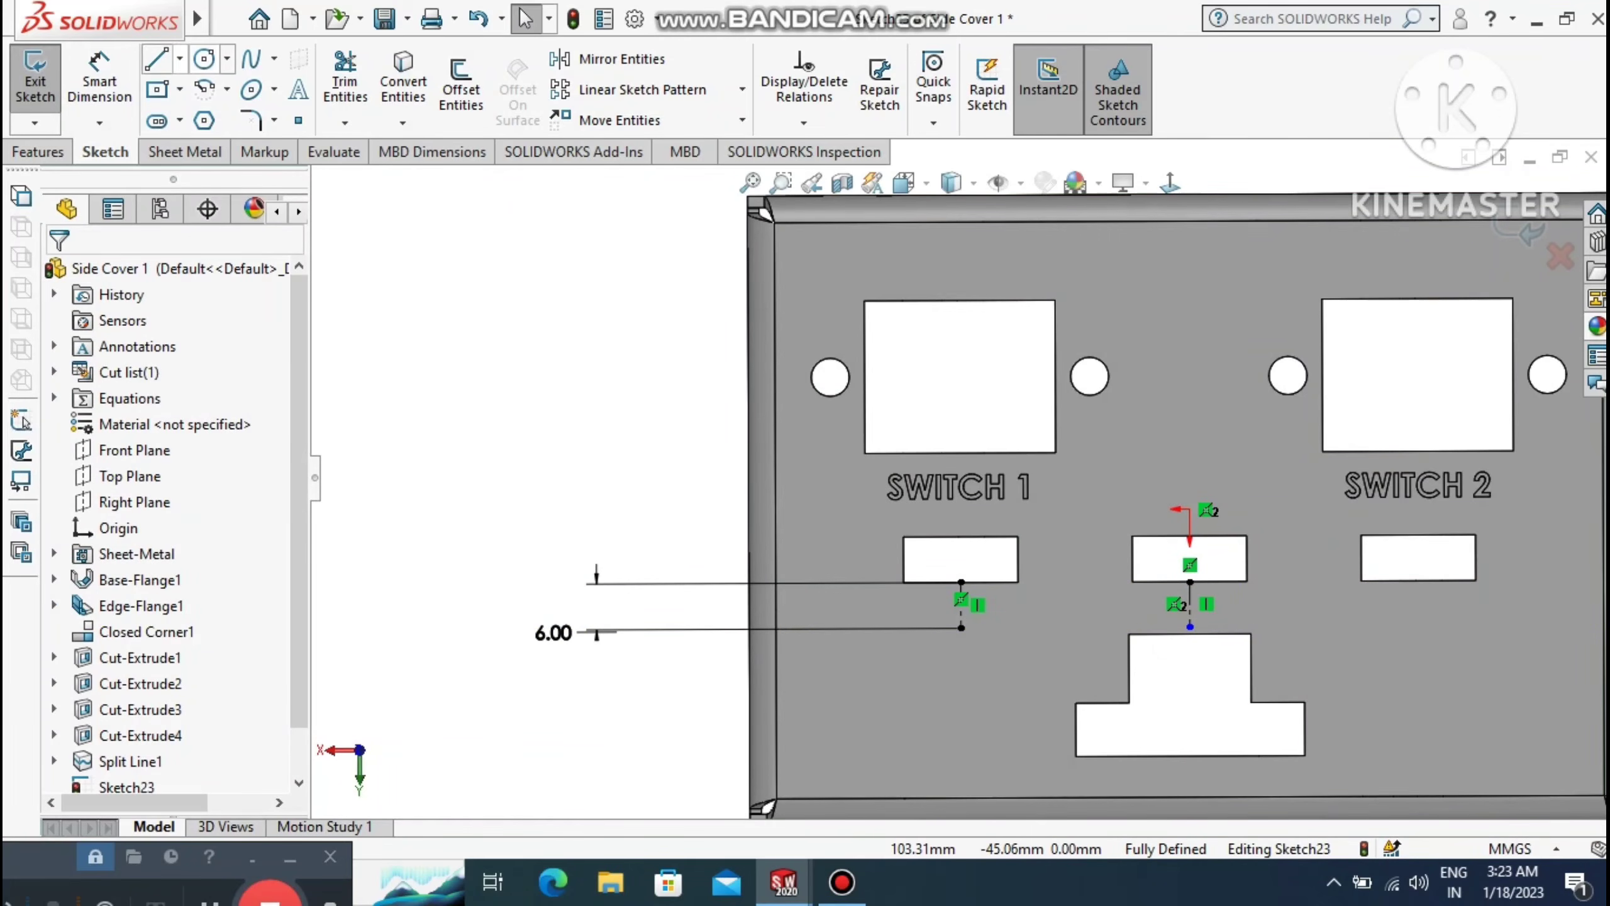
Draw a vertical centerline about 6 mm long down from the right small slot's bottom-edge midpoint, level with the other two.
left_click(180, 58)
left_click(210, 119)
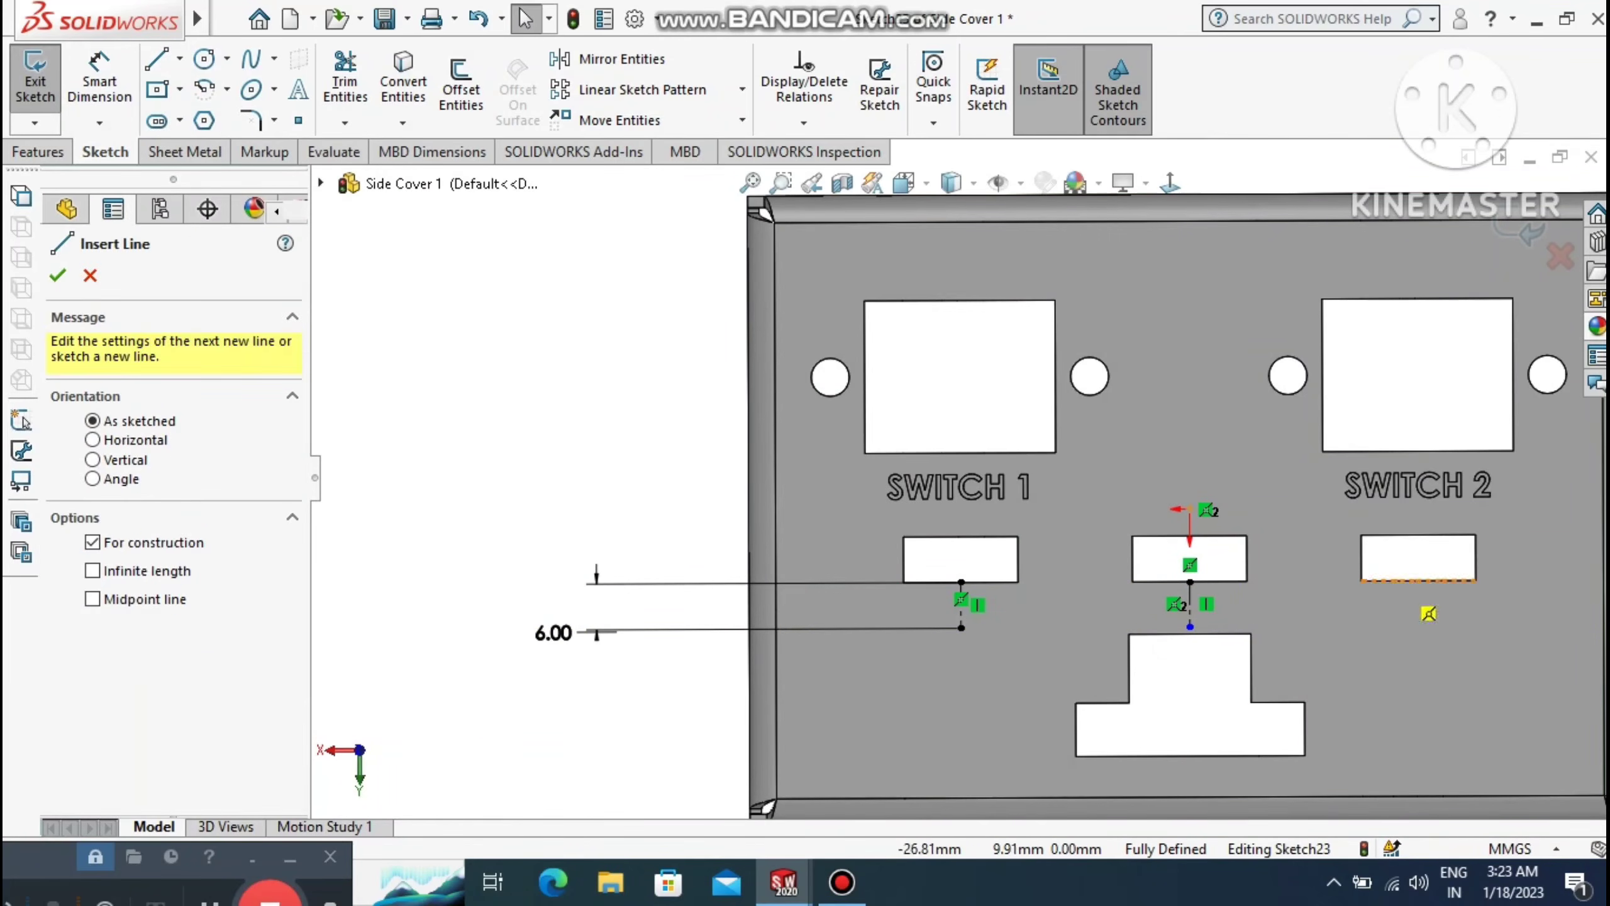
left_click(1418, 580)
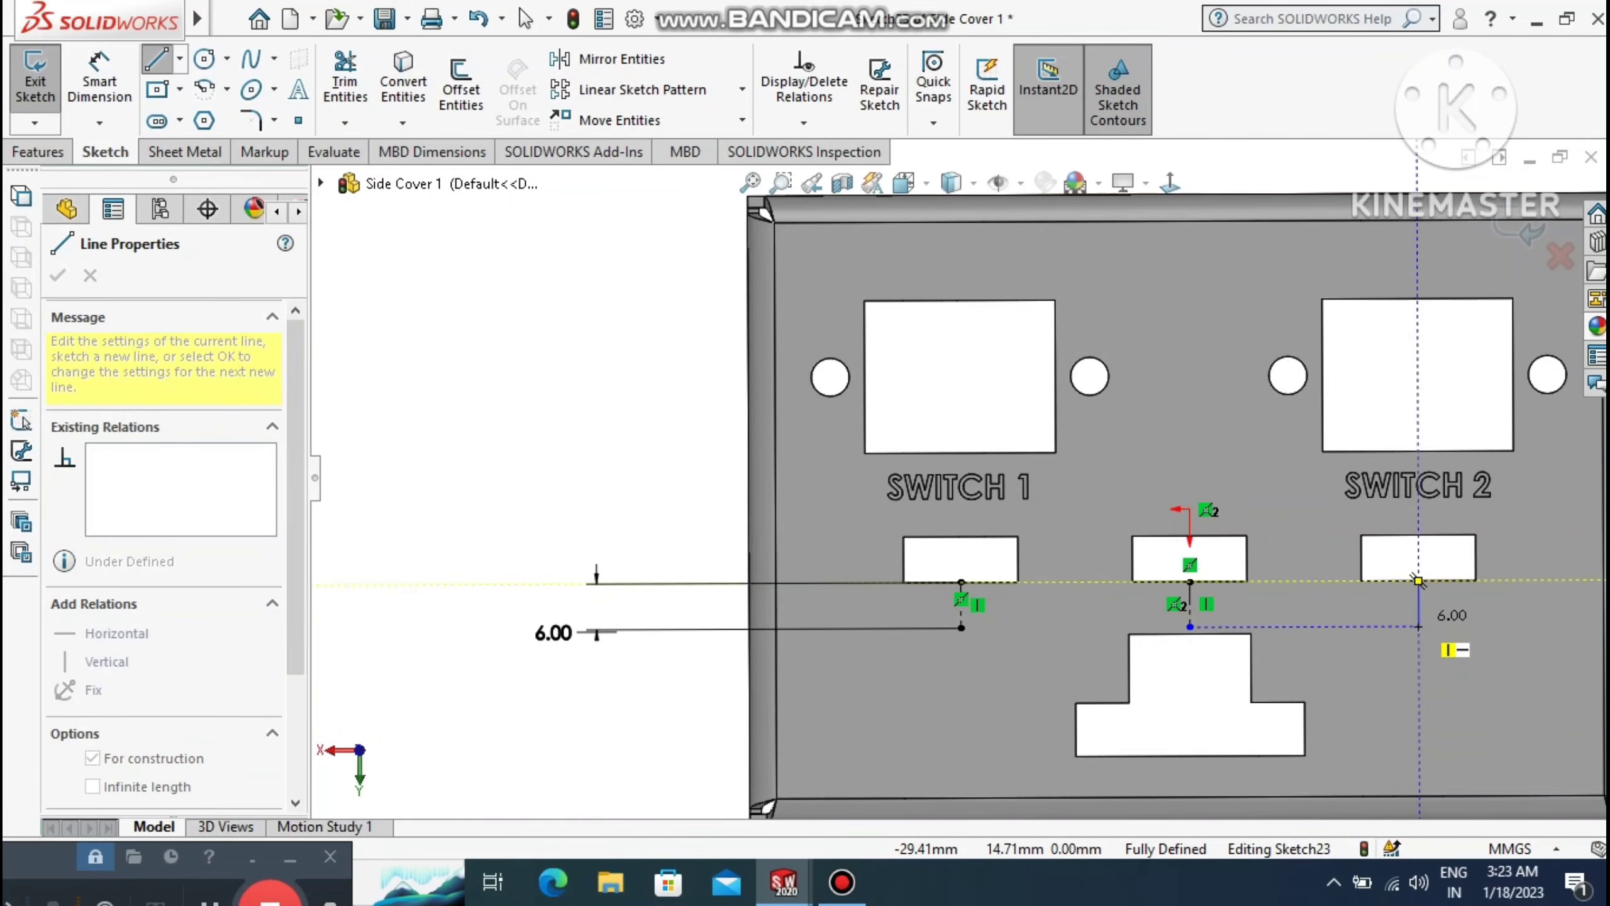
left_click(1419, 627)
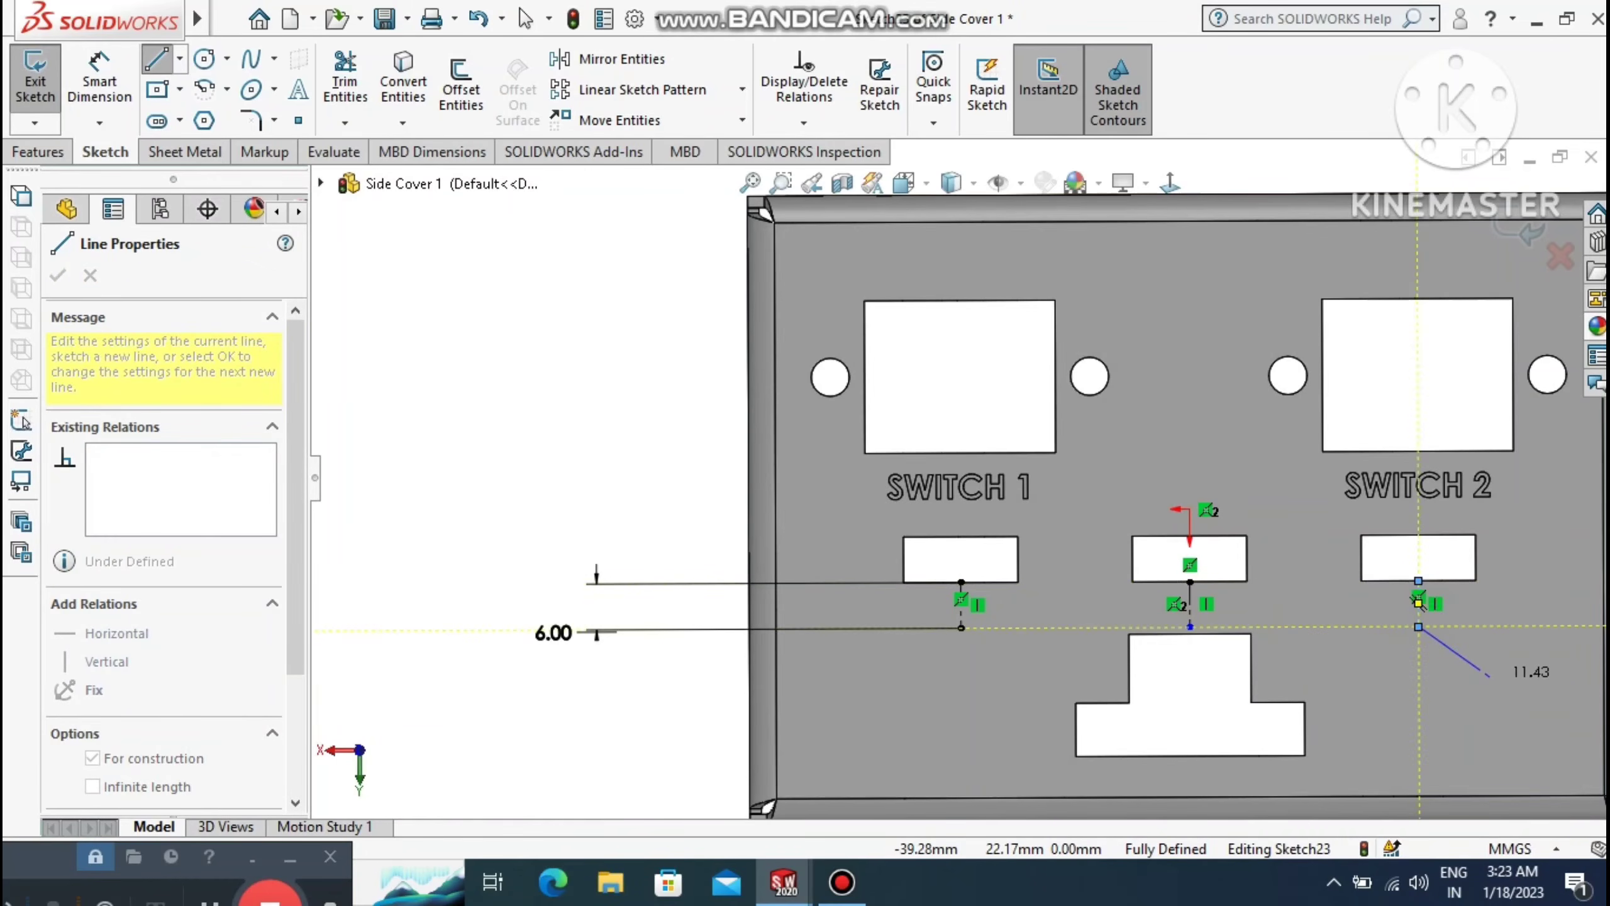
key("Escape")
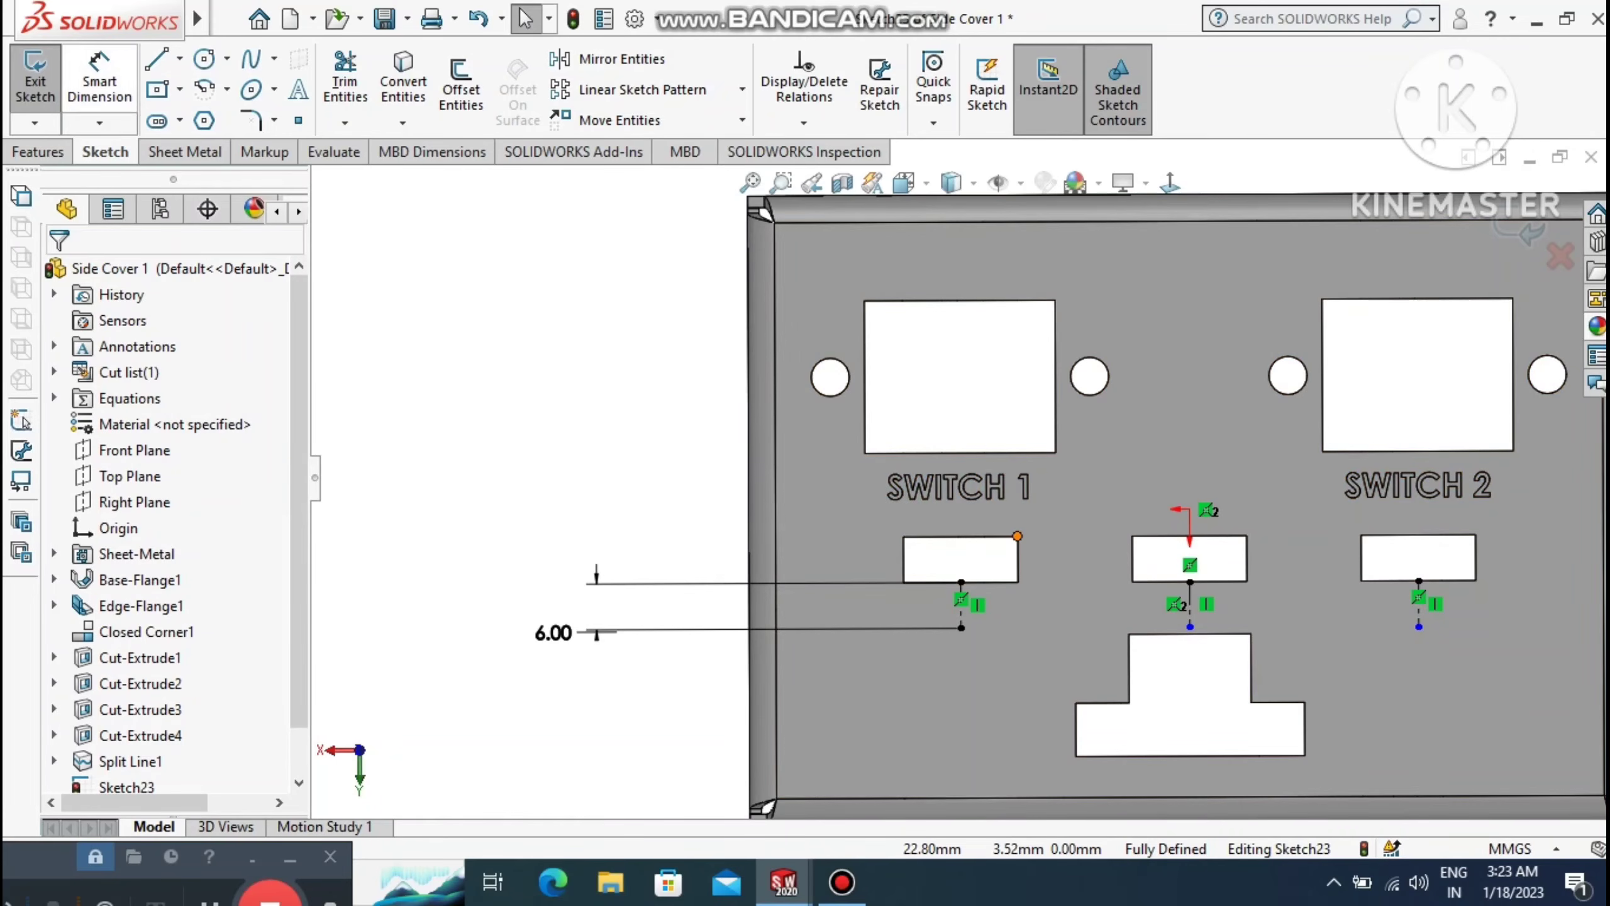
Draw a horizontal line about 21 mm long through the left centerline's lower endpoint and convert it to construction geometry.
left_click(100, 81)
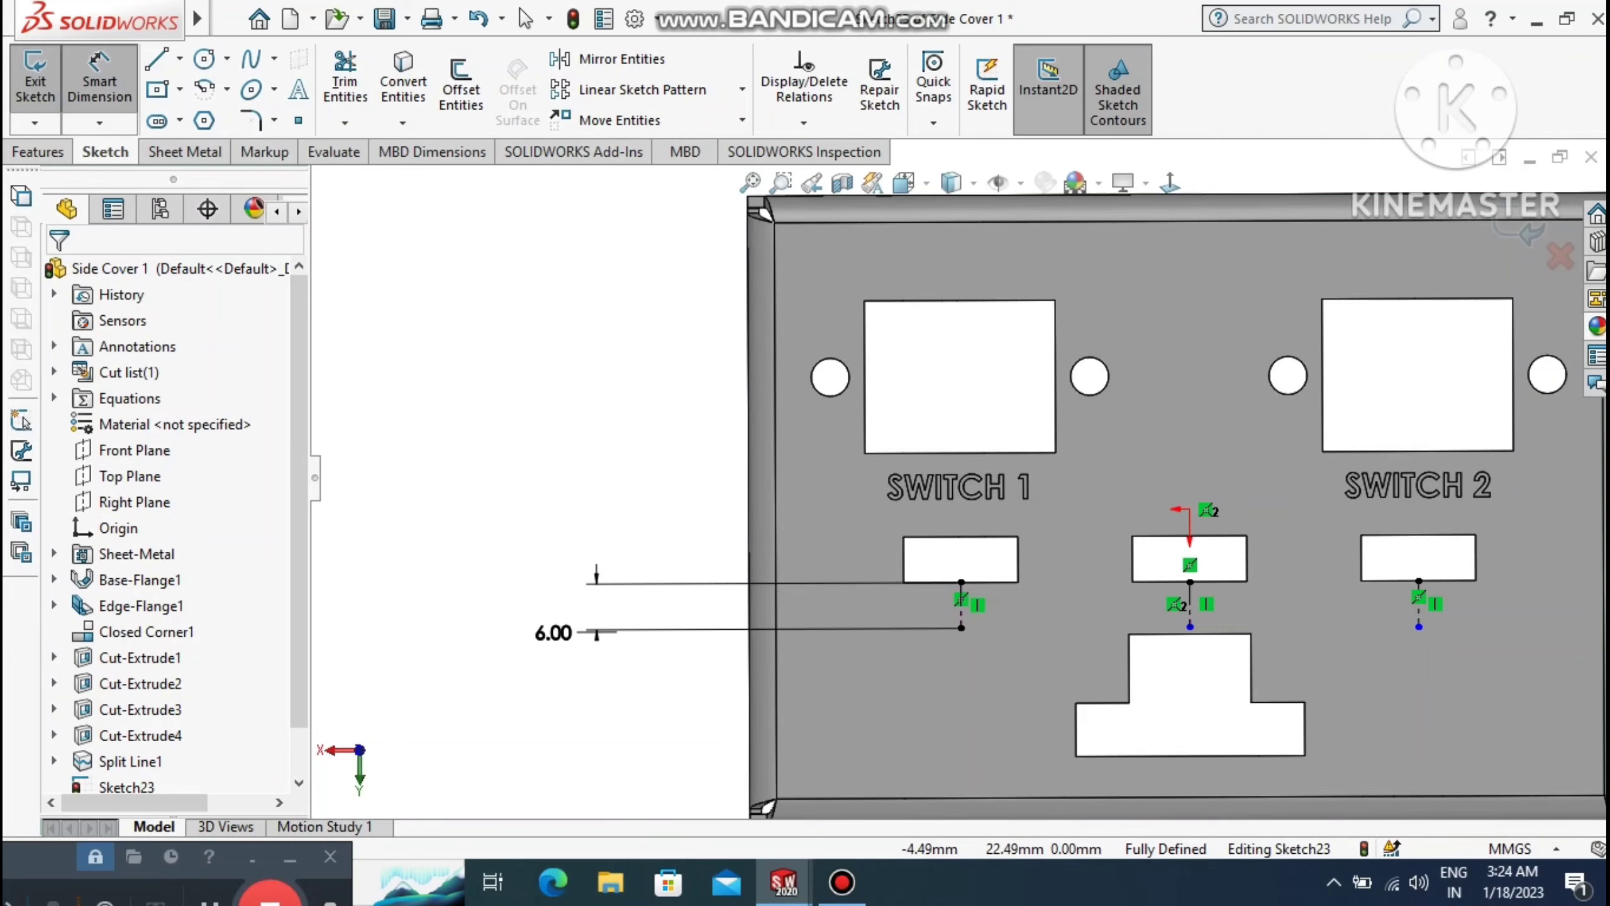
left_click(156, 60)
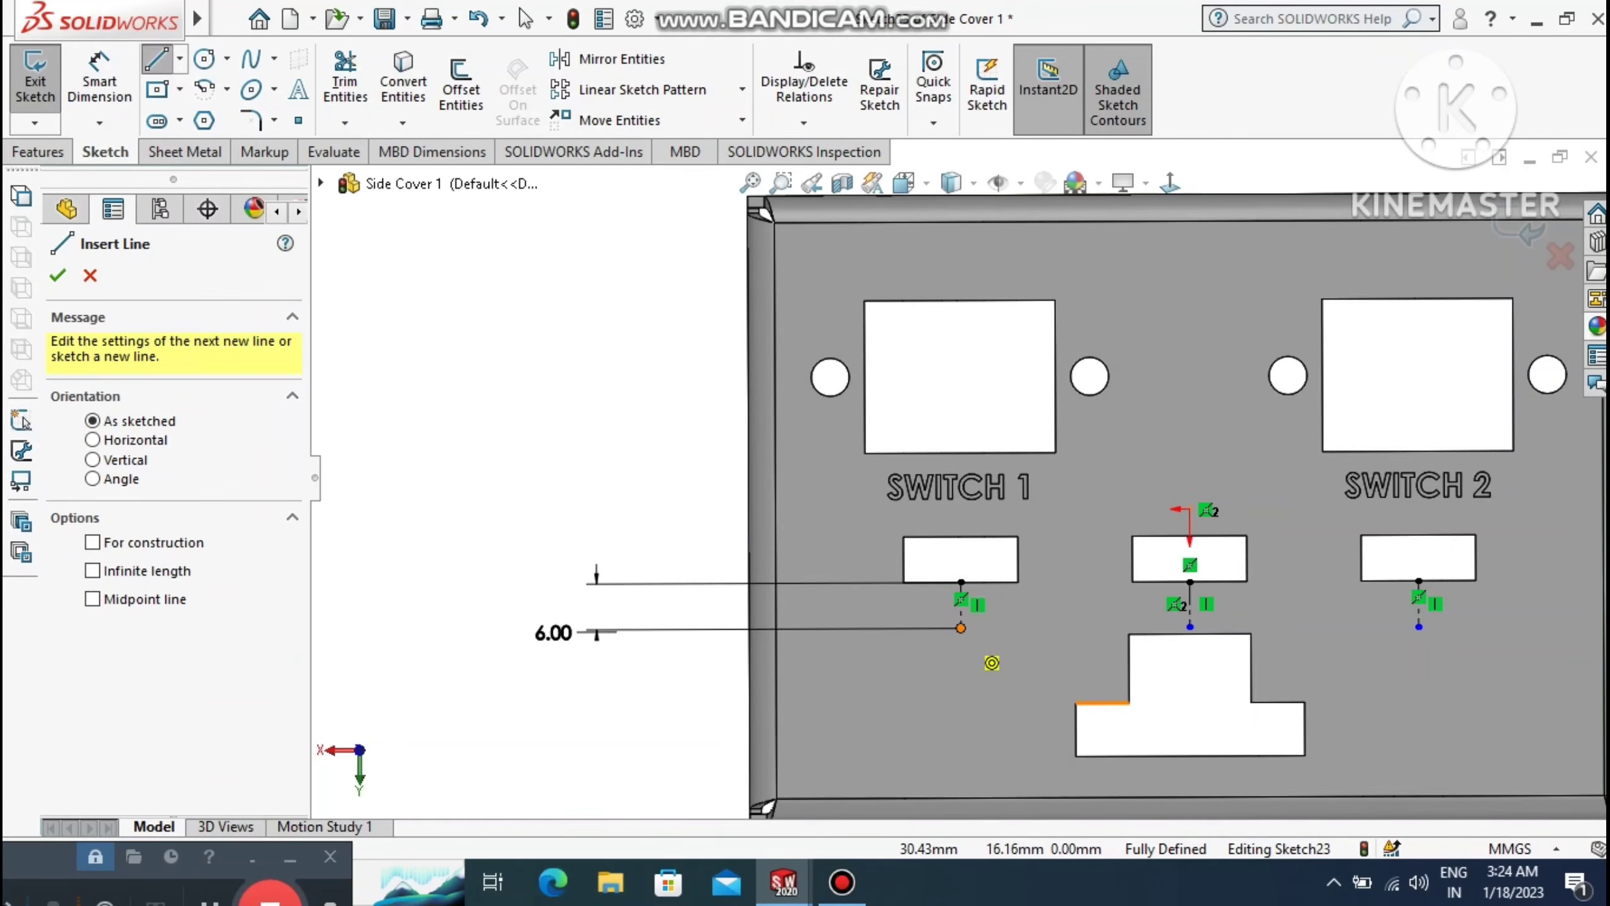
left_click(877, 629)
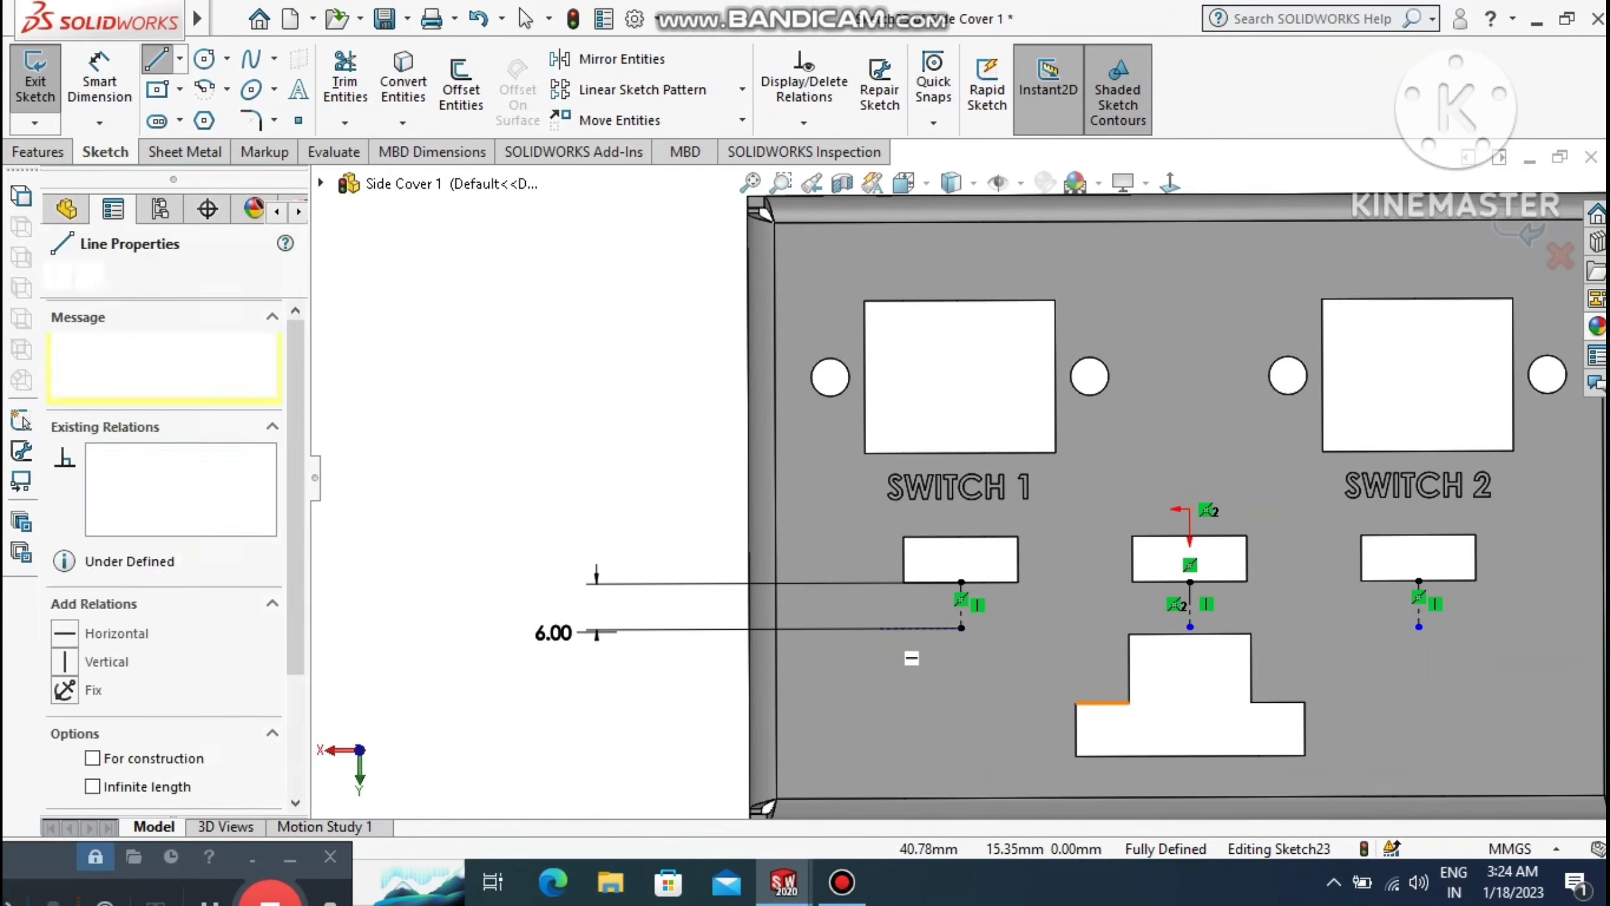
left_click(1036, 628)
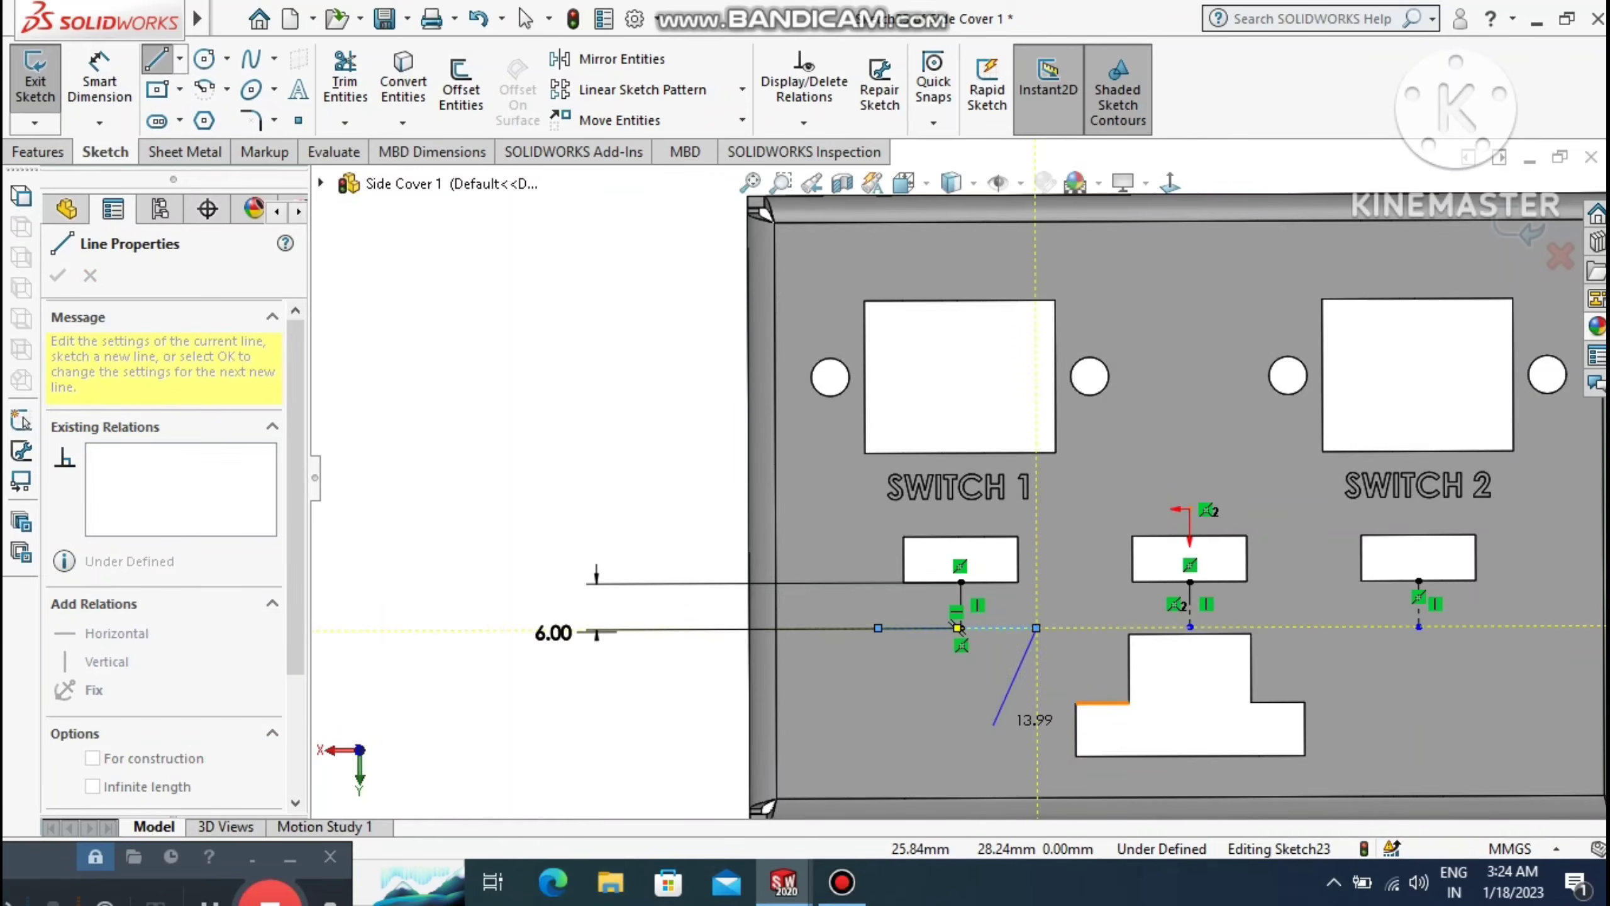
key("Escape")
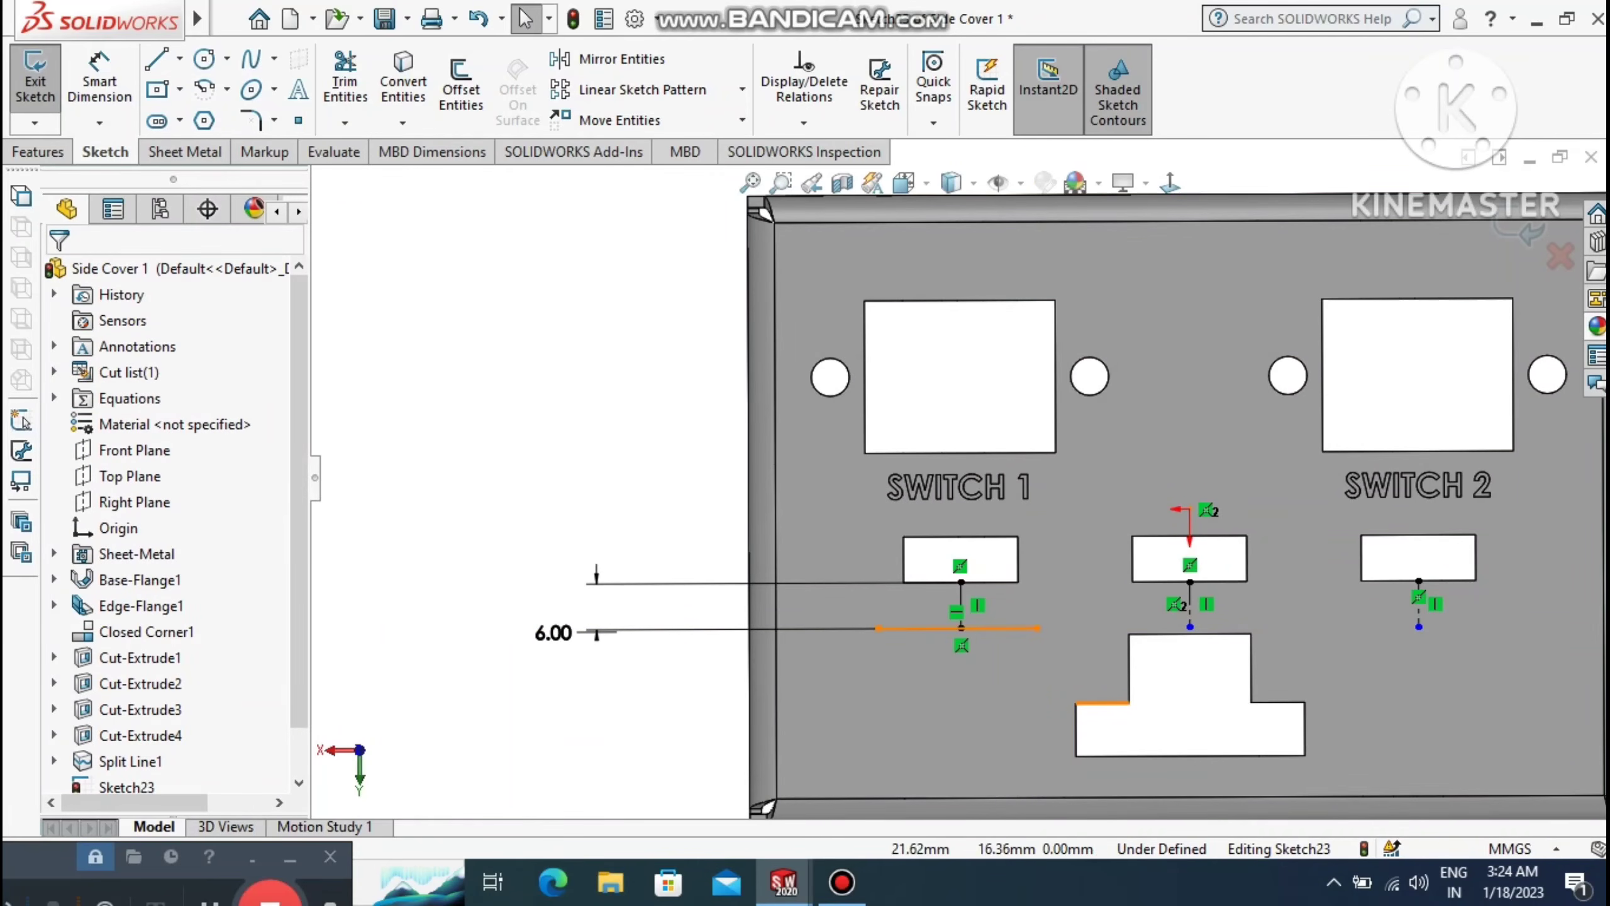
left_click(1004, 628)
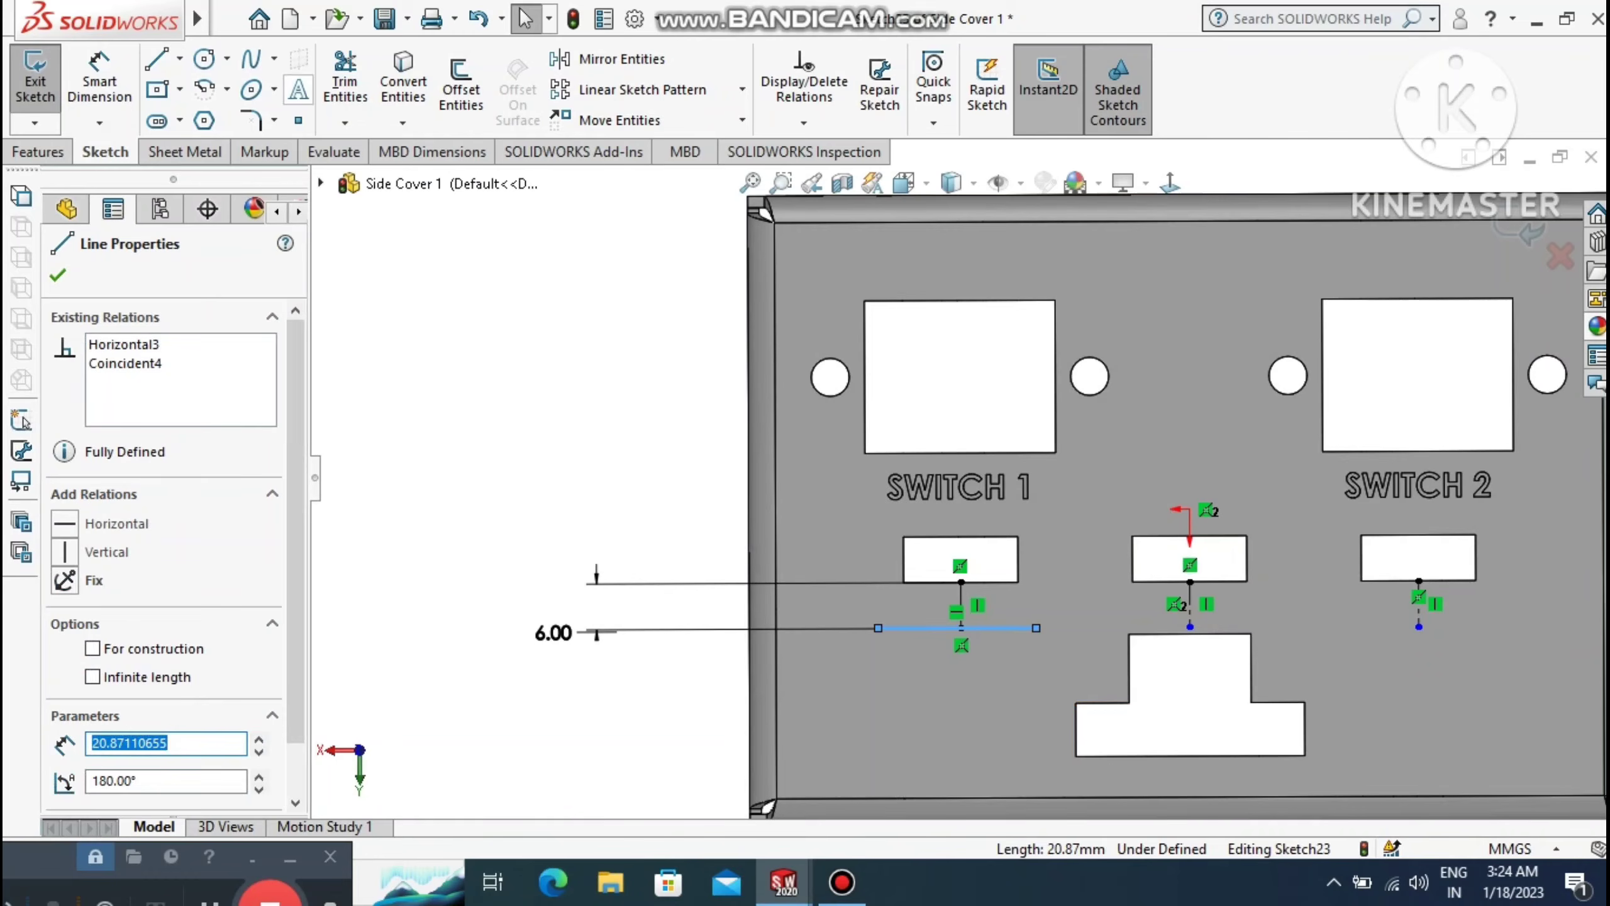
left_click(92, 648)
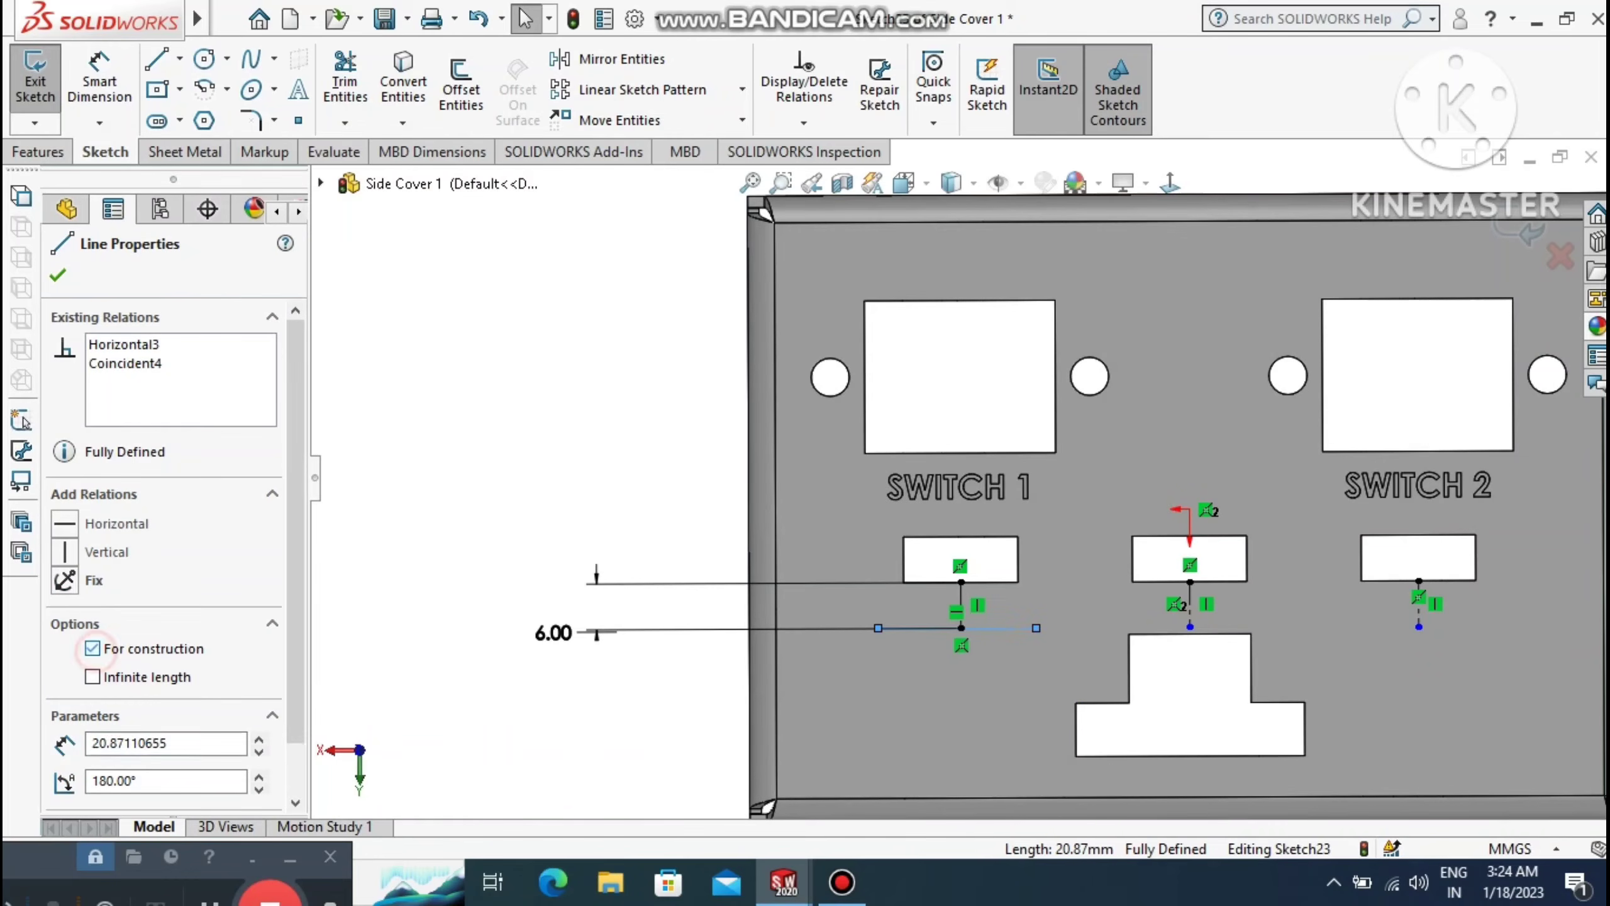
key("Escape")
Dimension the horizontal construction line below the left small slot to 20 mm.
left_click(100, 81)
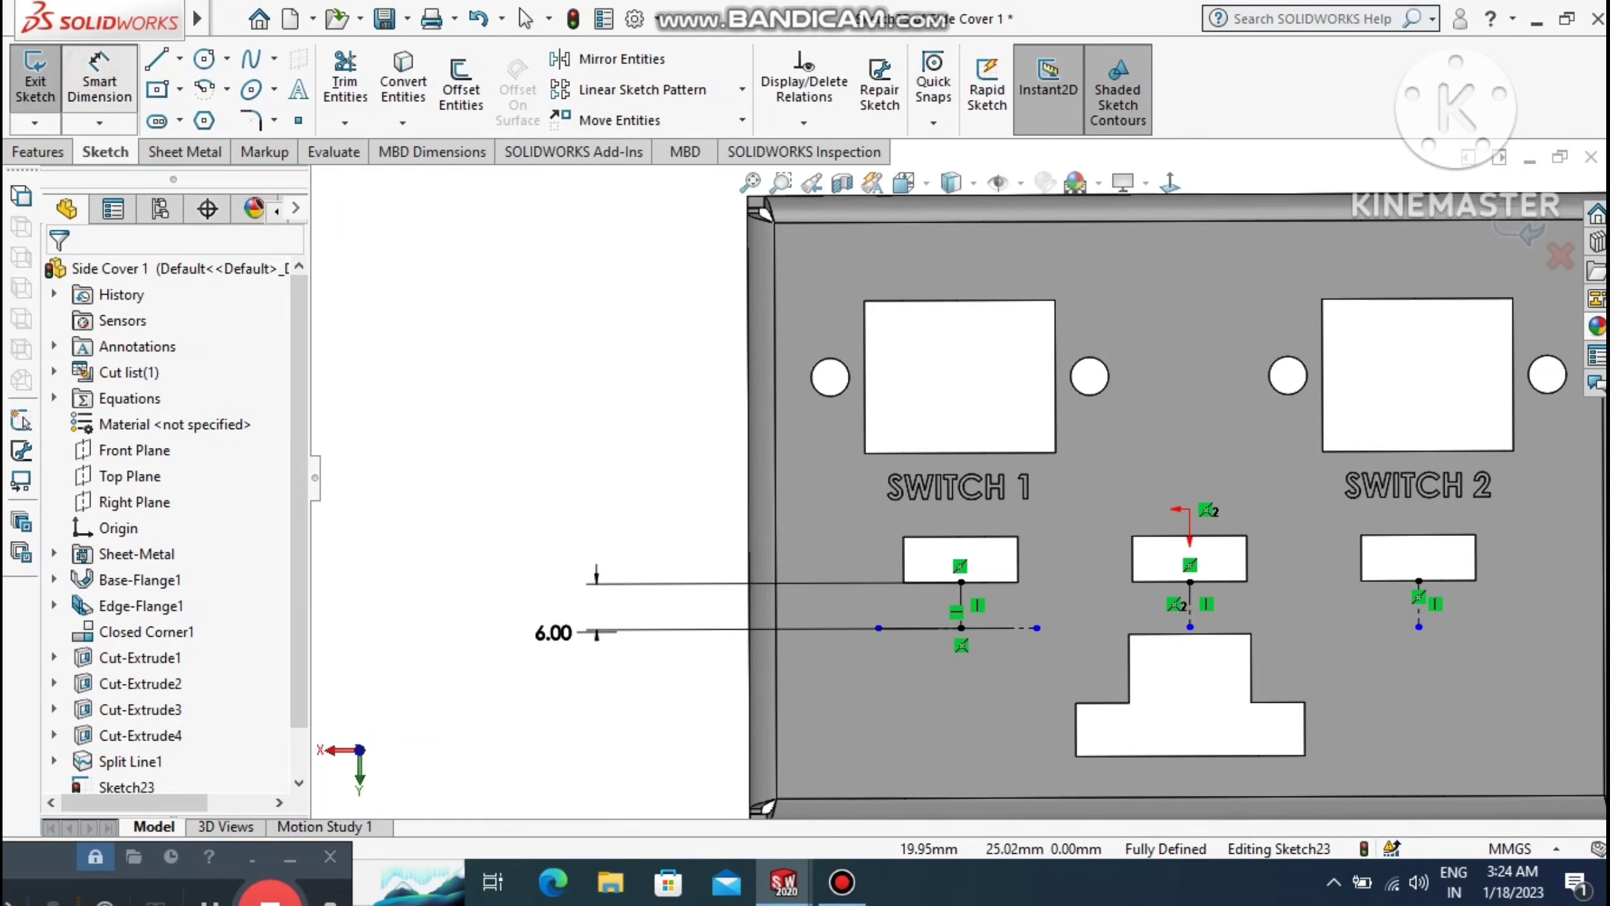
left_click(996, 628)
left_click(970, 705)
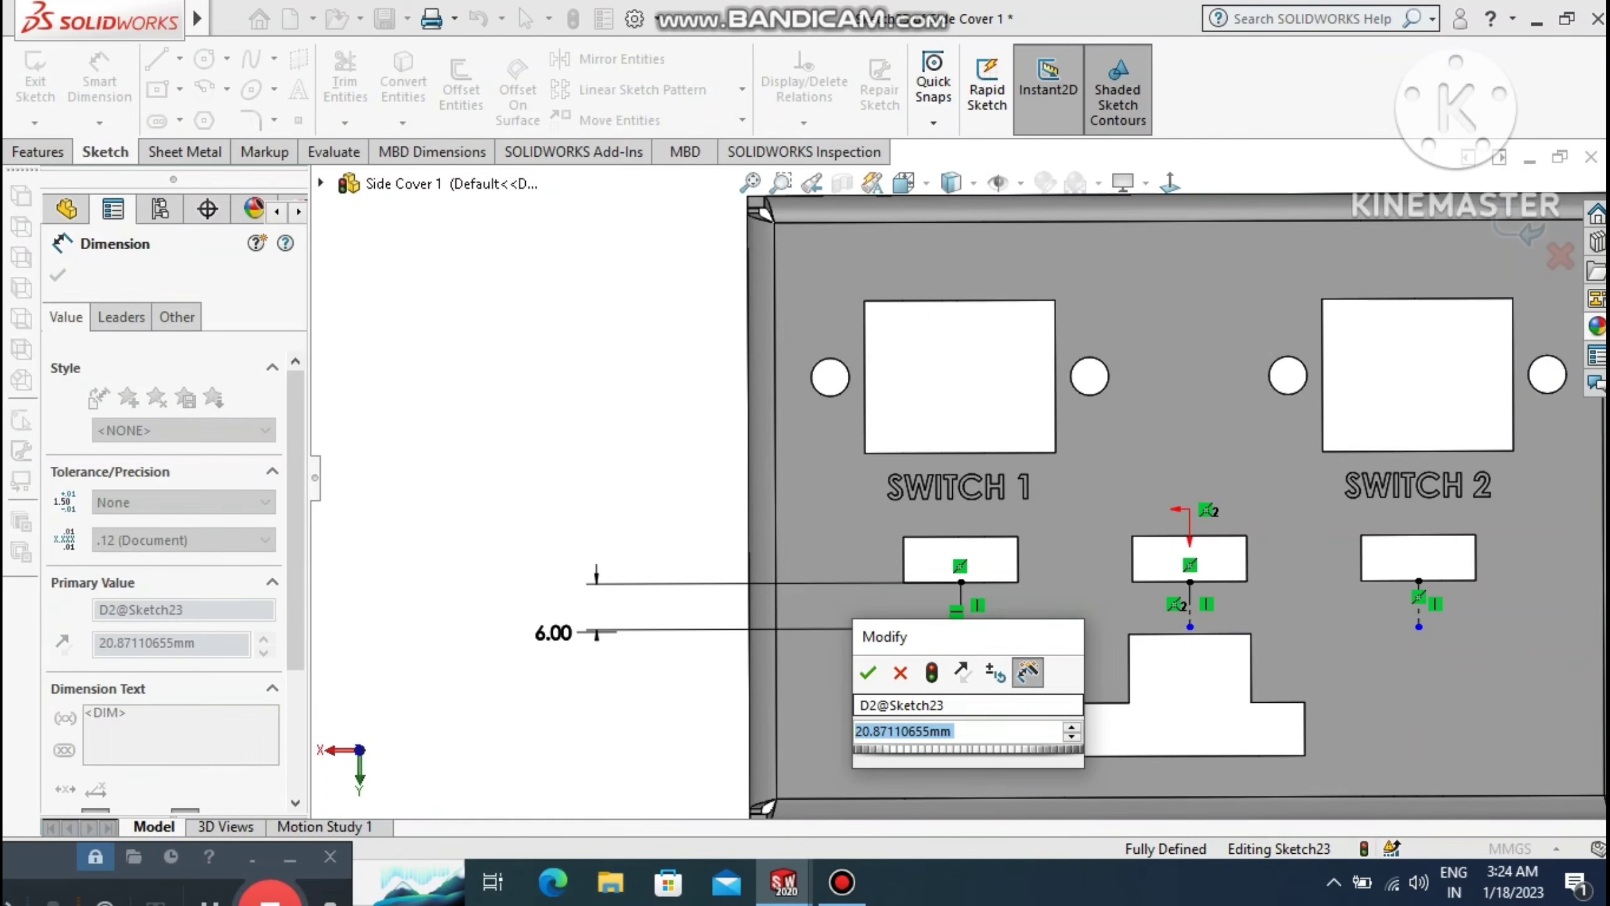
type("20")
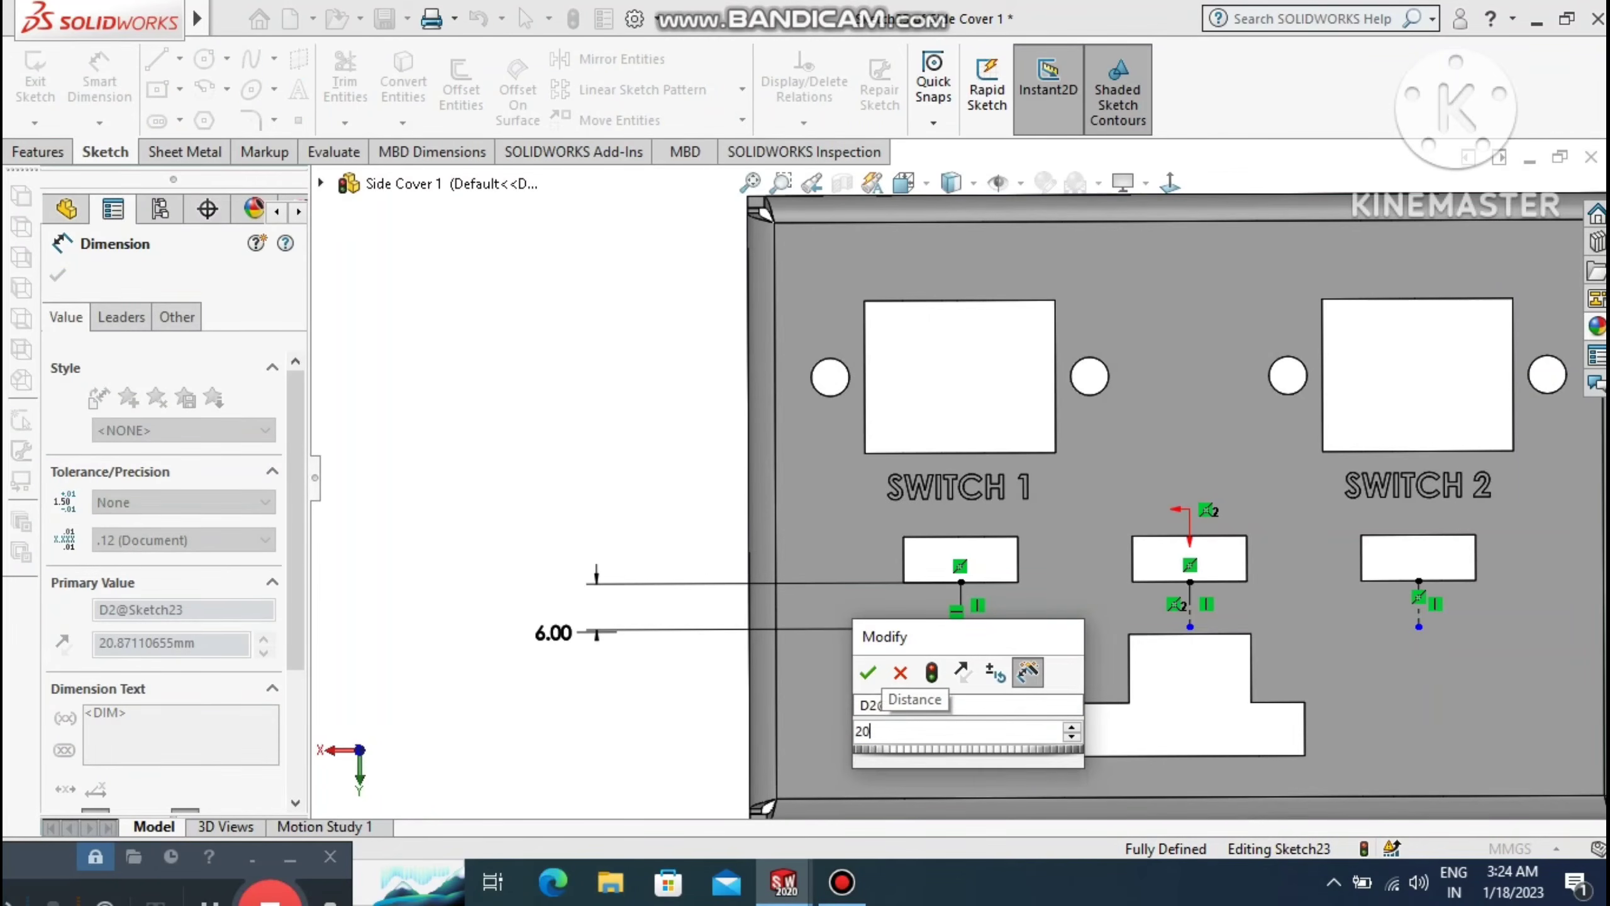
key("Return")
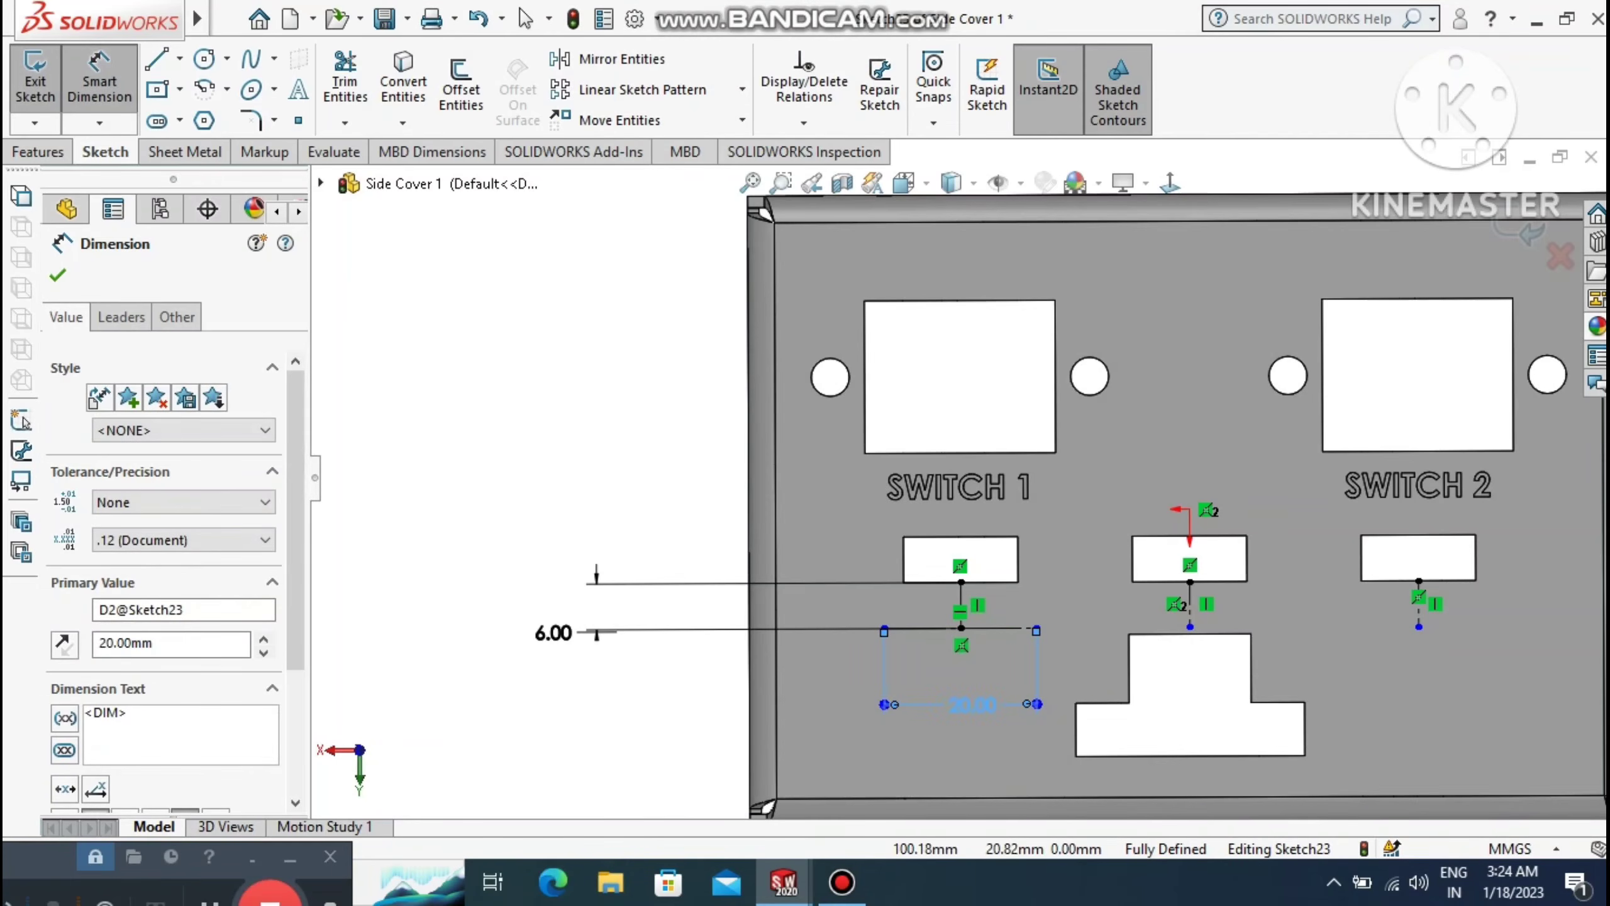
left_click(424, 671)
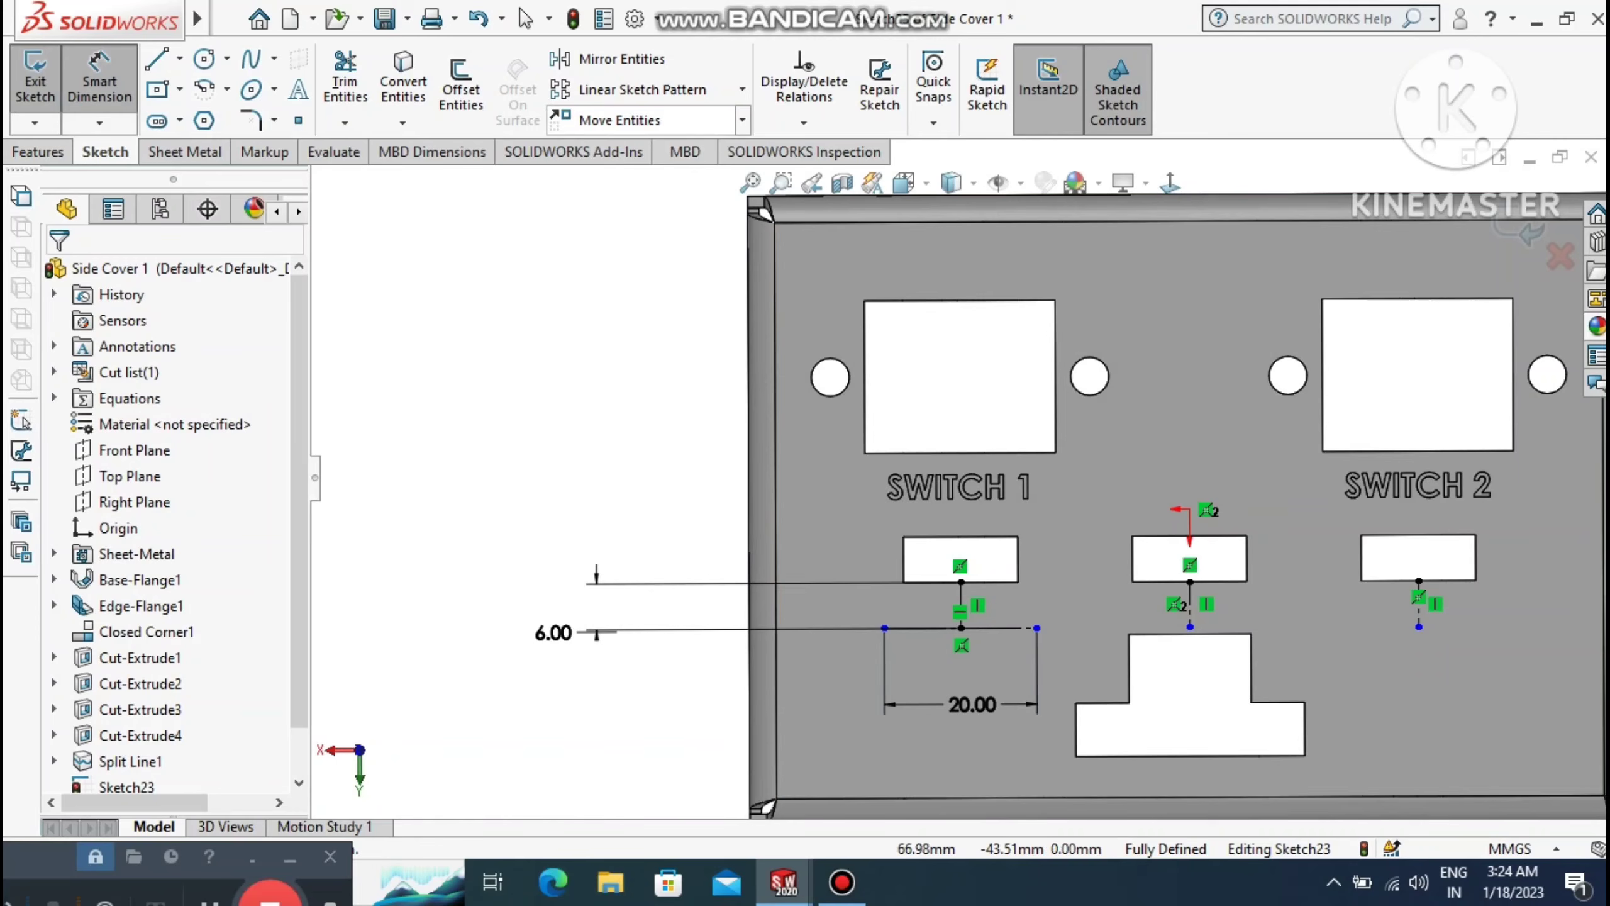
Copy the 20 mm construction line from the left centerline's lower endpoint to the middle centerline's lower endpoint, keeping relations.
left_click(742, 120)
left_click(741, 121)
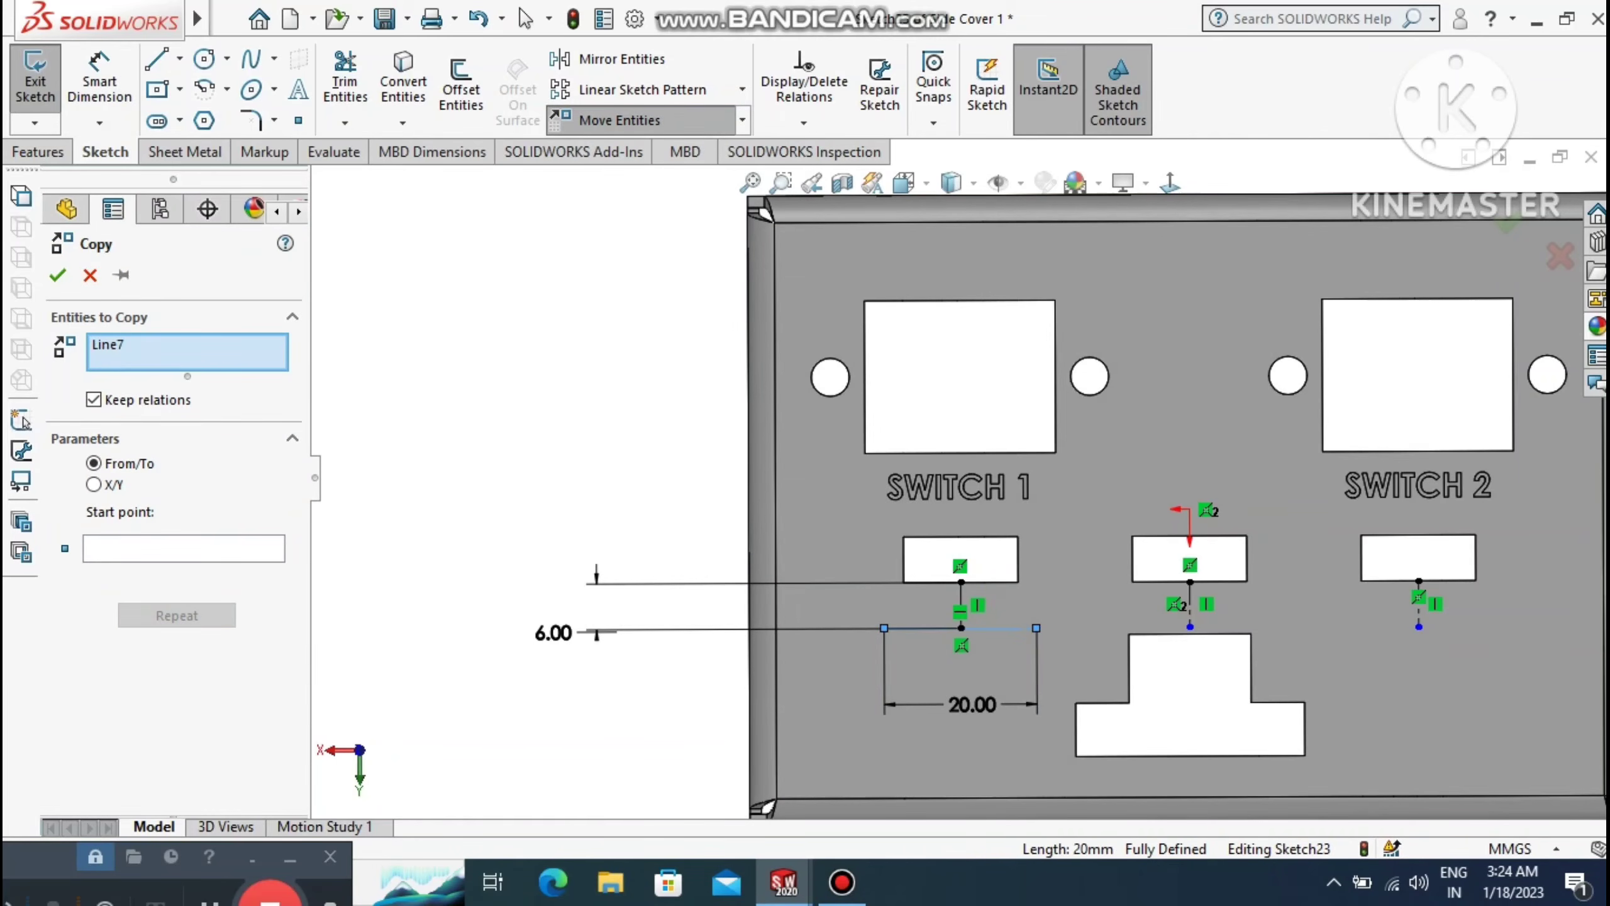
left_click(165, 554)
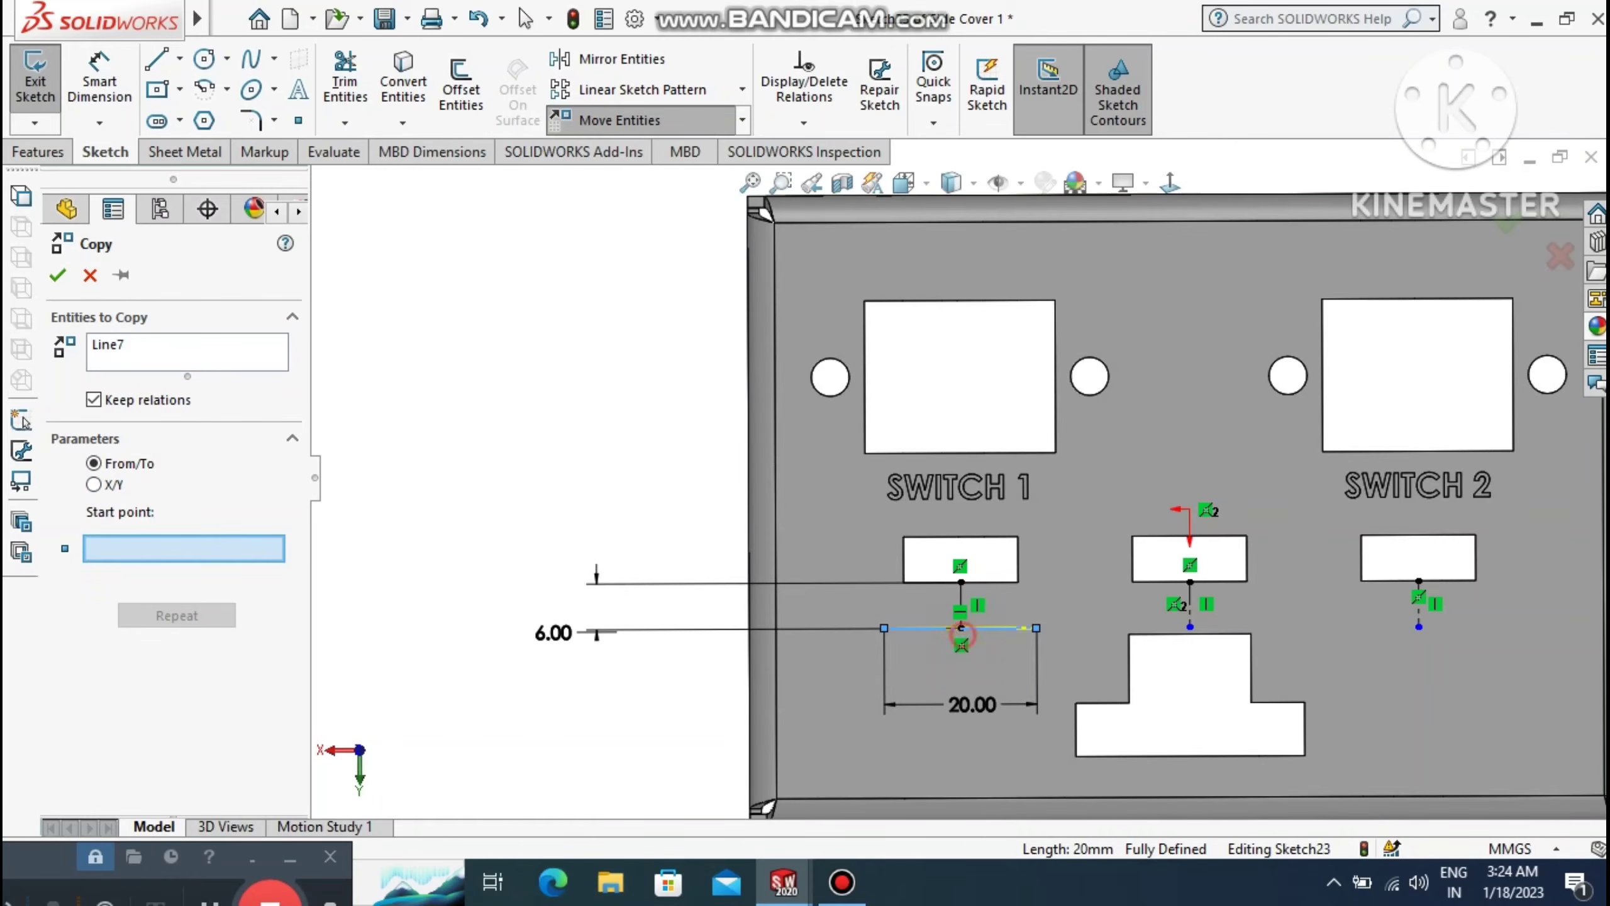
left_click(962, 628)
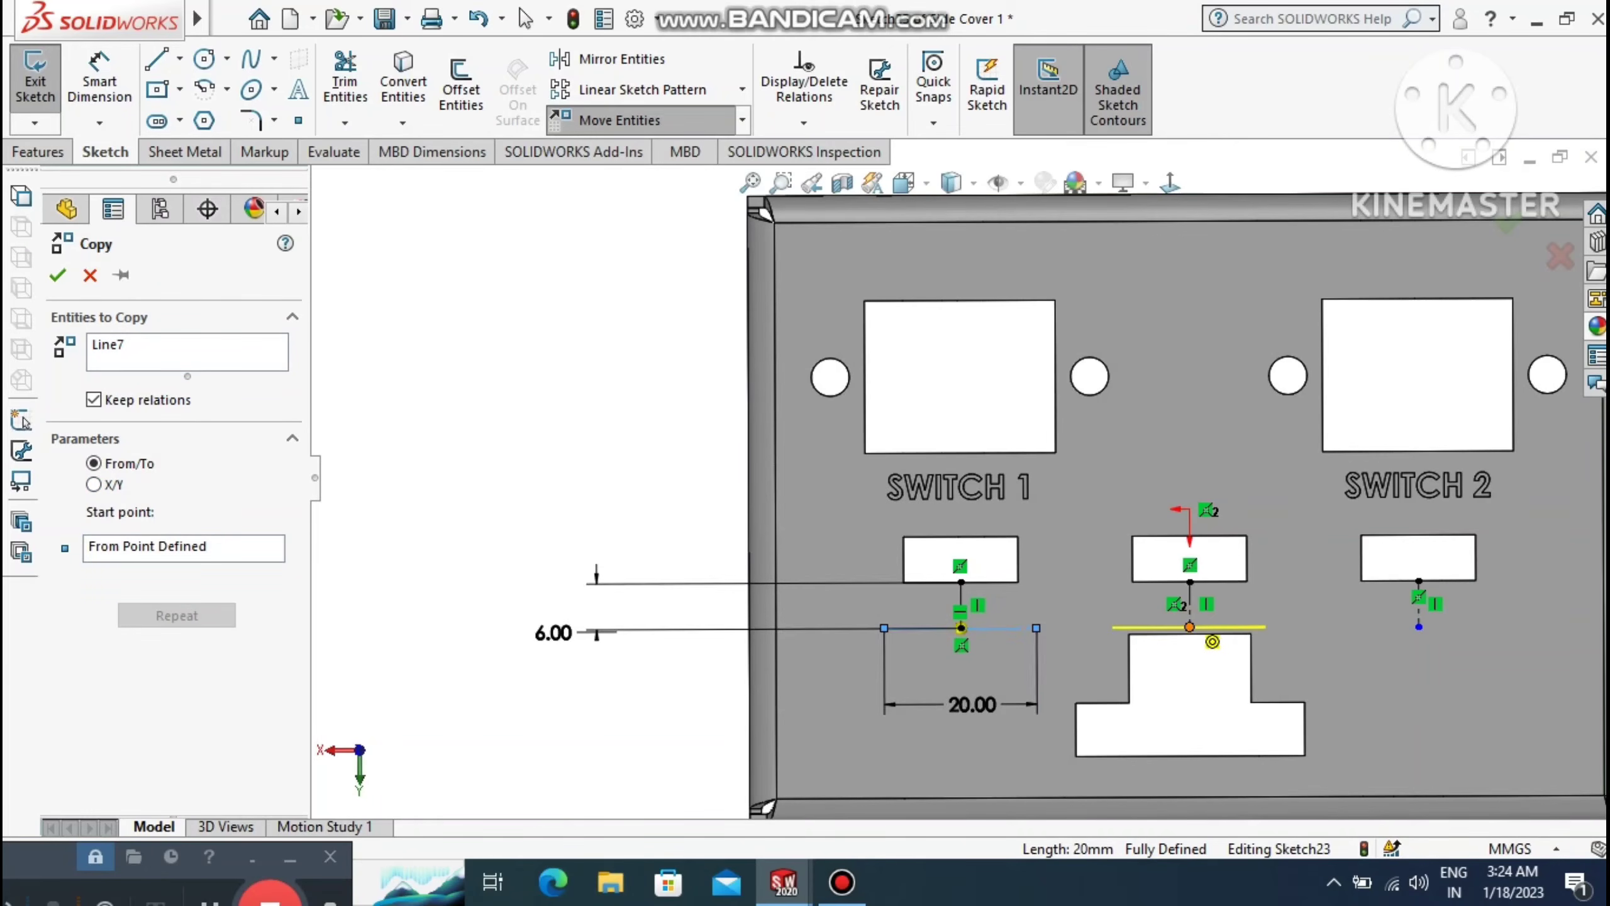
left_click(1190, 627)
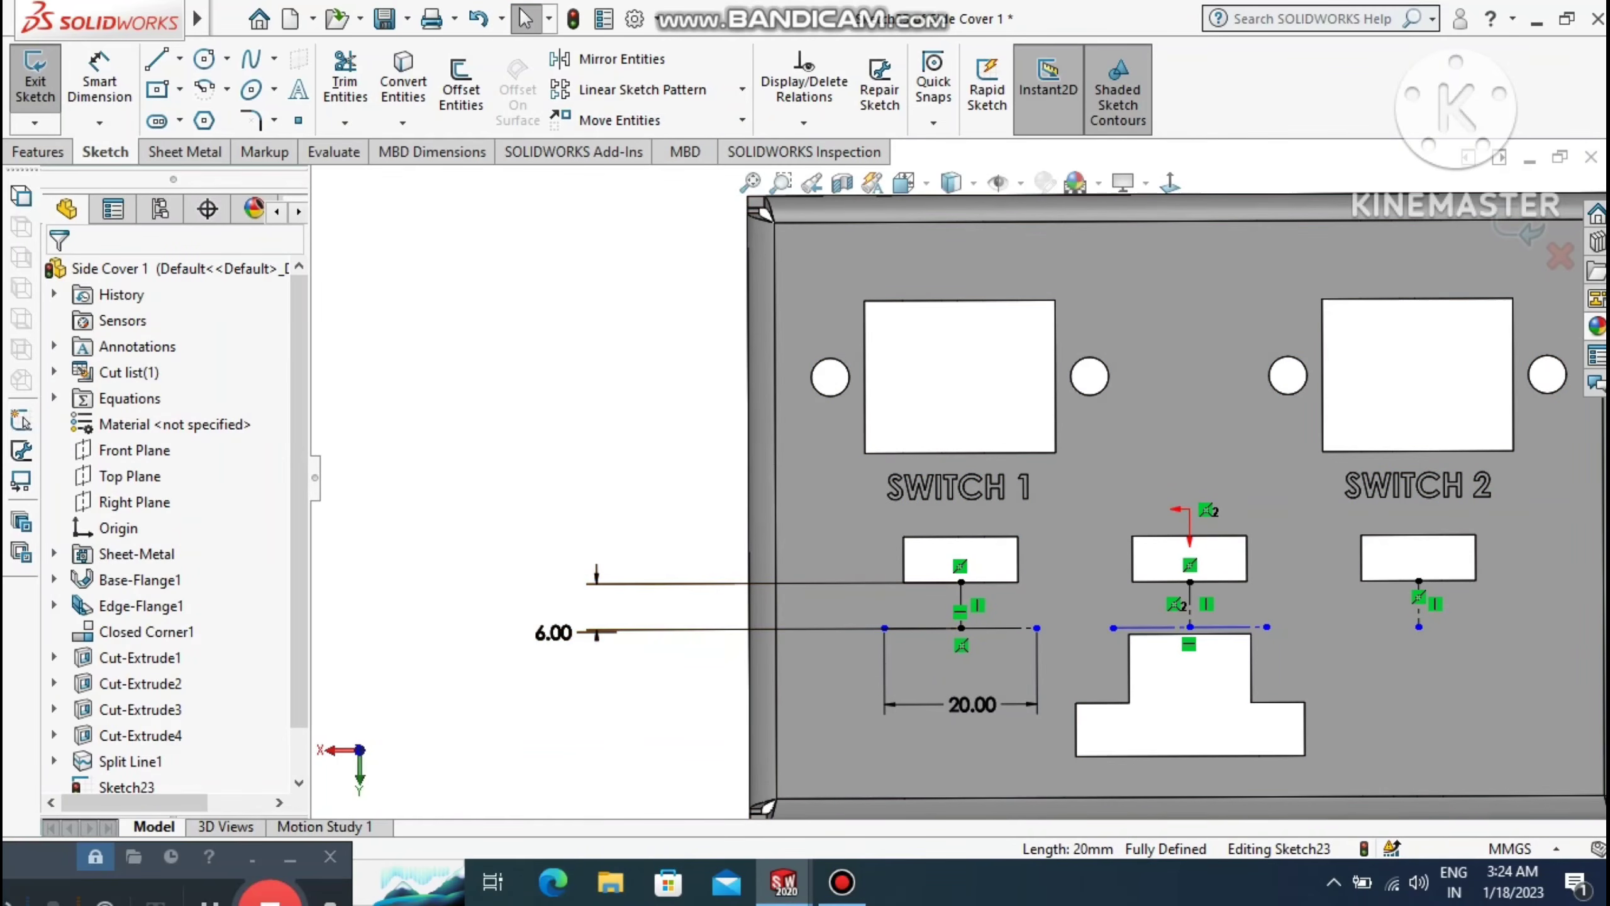
Copy the middle horizontal construction line from its midpoint to the lower endpoint of the right centerline, keeping relations.
left_click(741, 120)
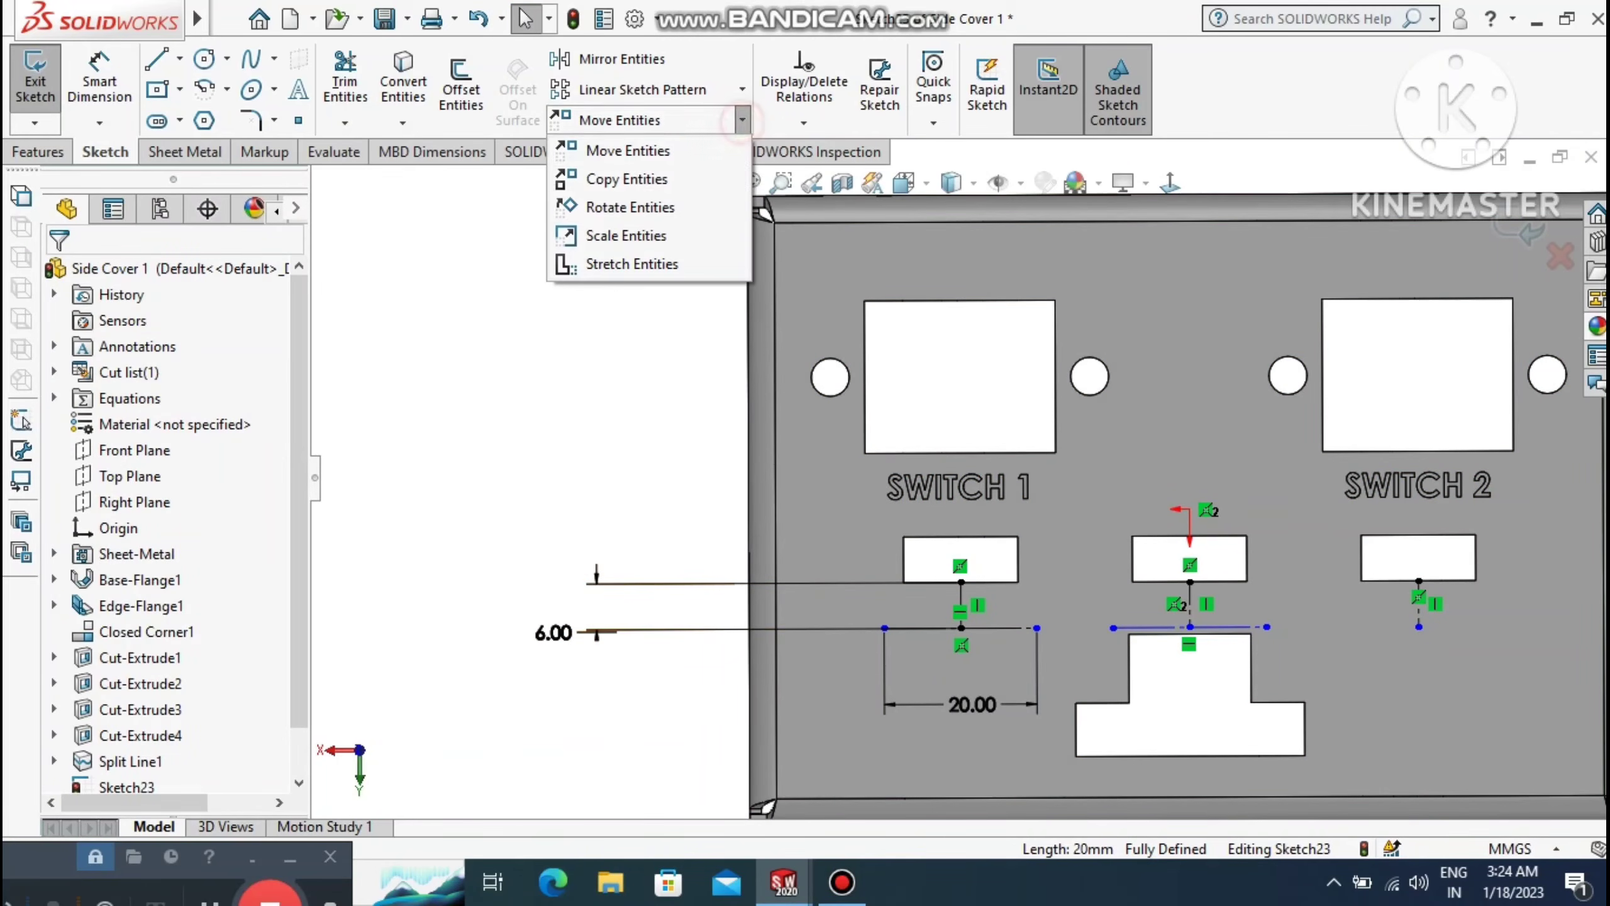
left_click(627, 179)
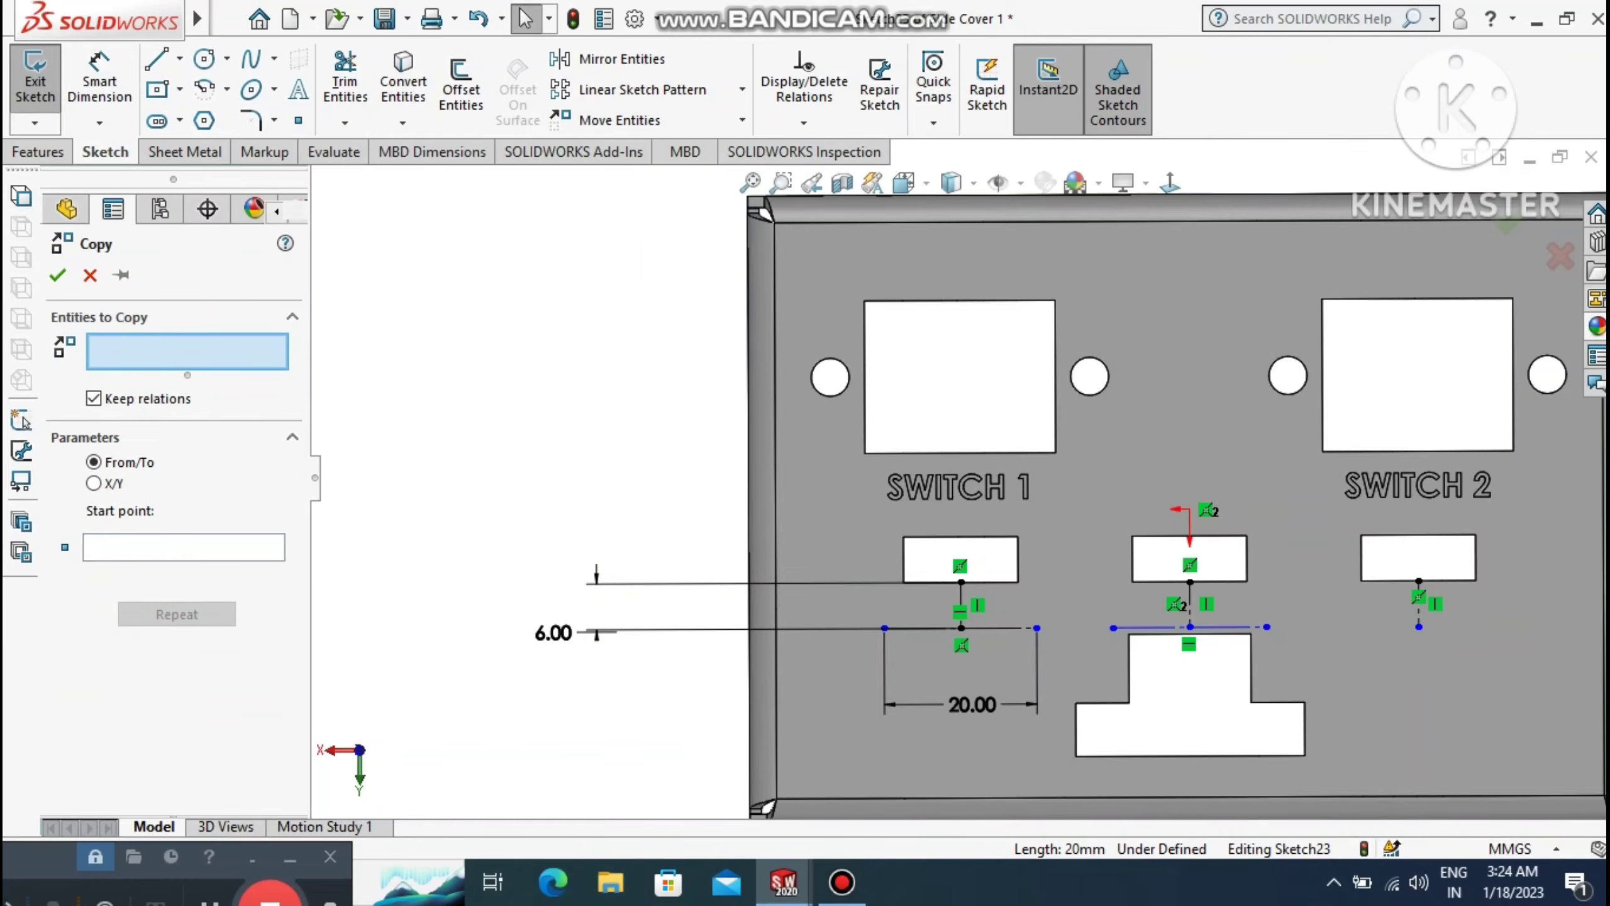
left_click(1122, 627)
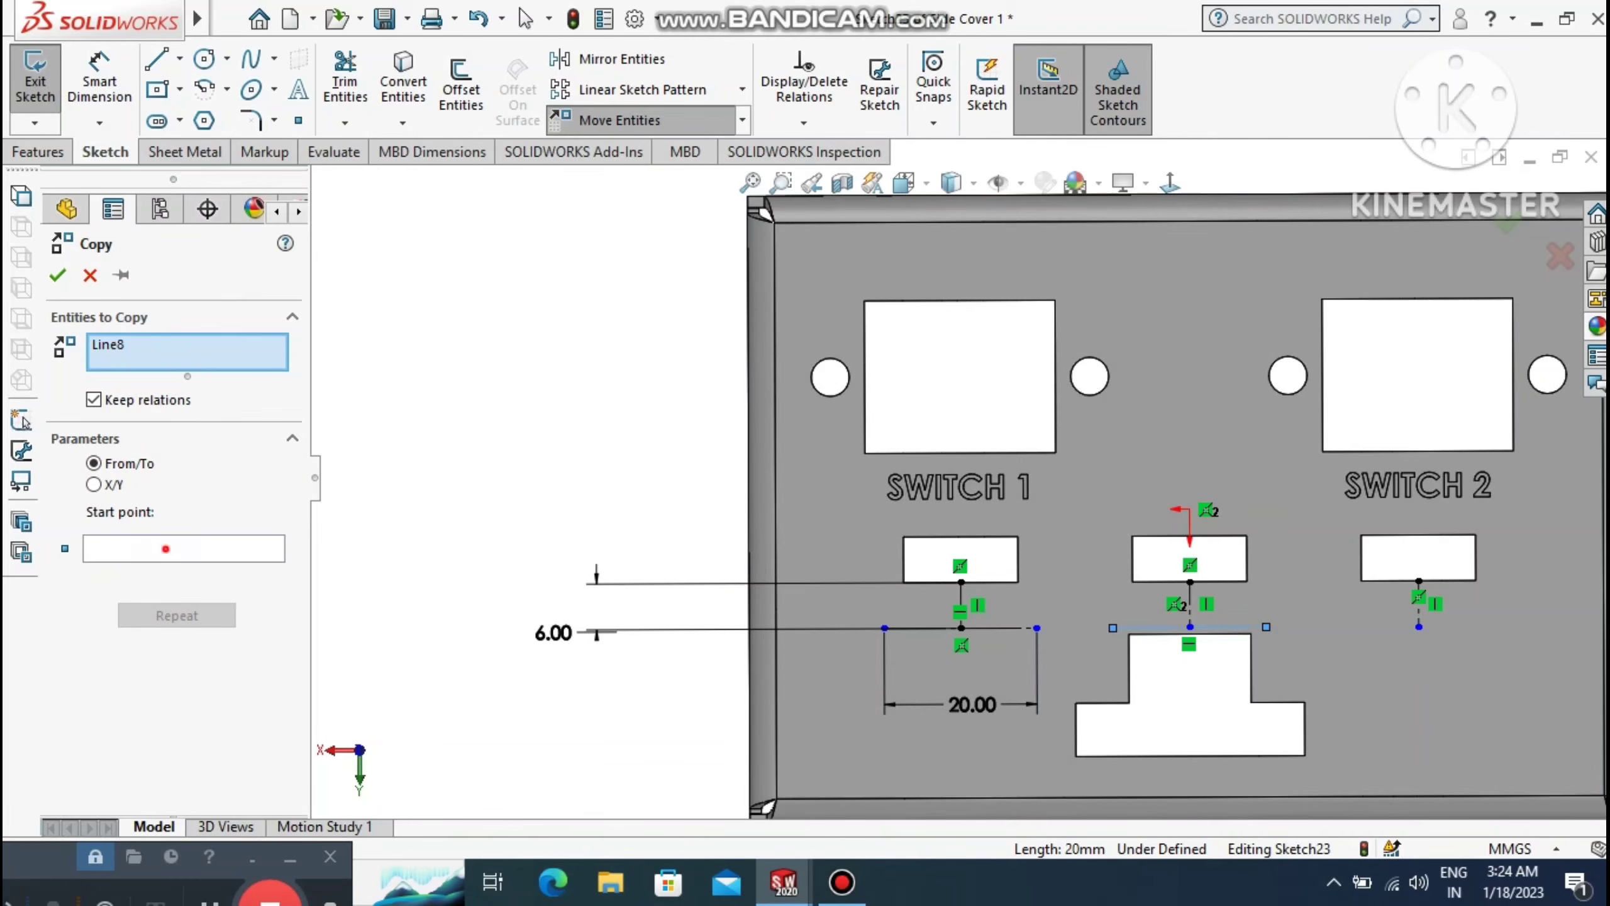
left_click(166, 549)
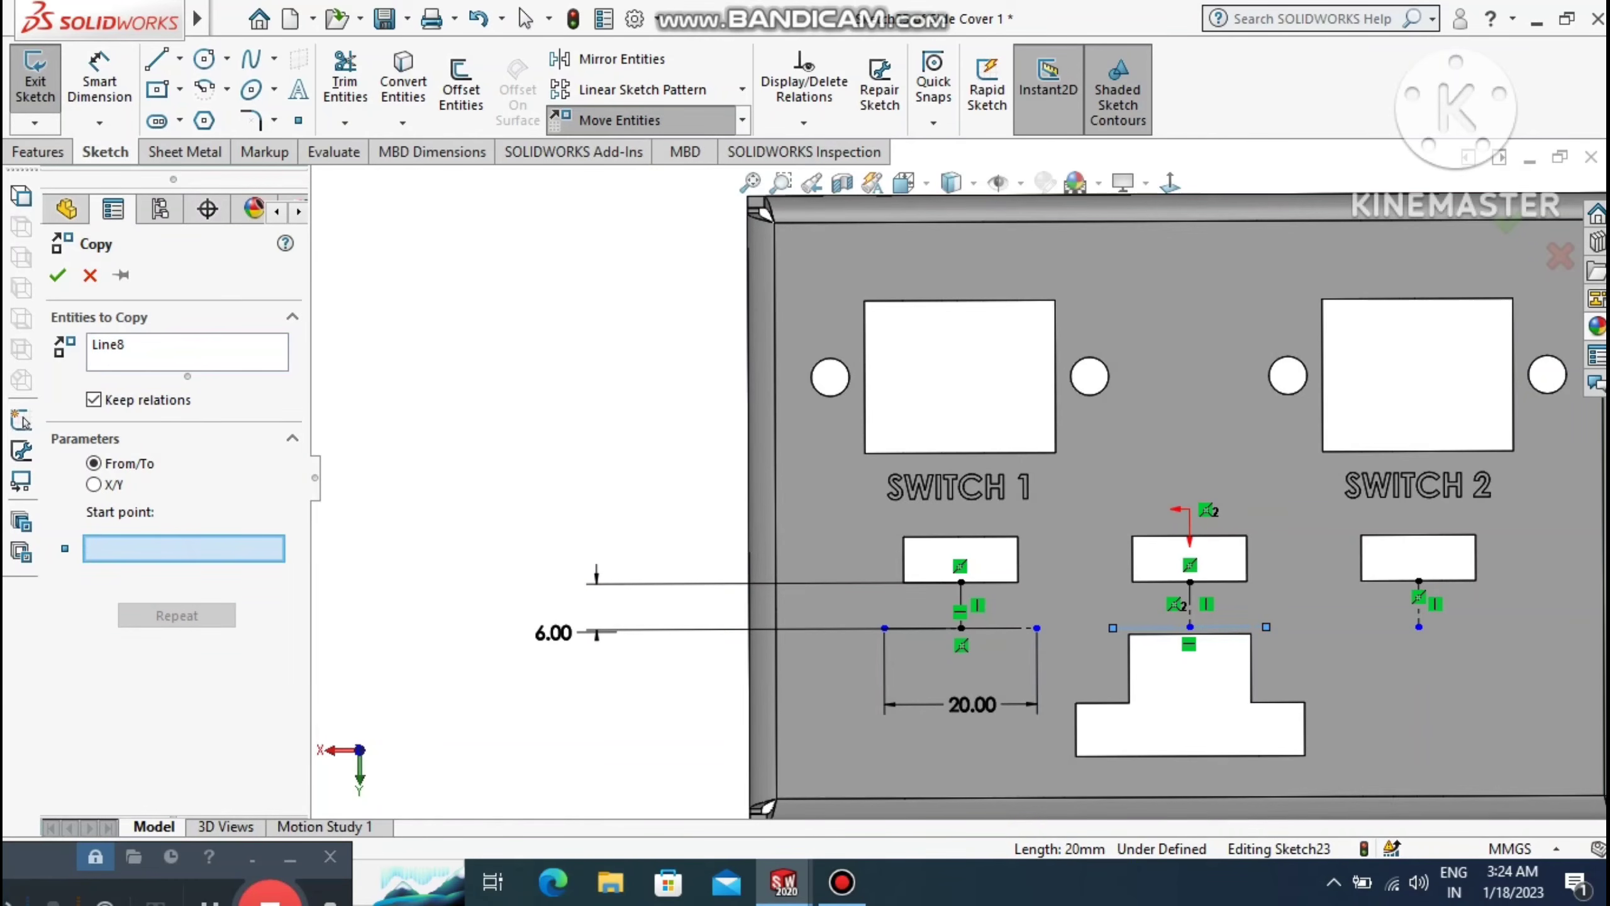
left_click(1190, 627)
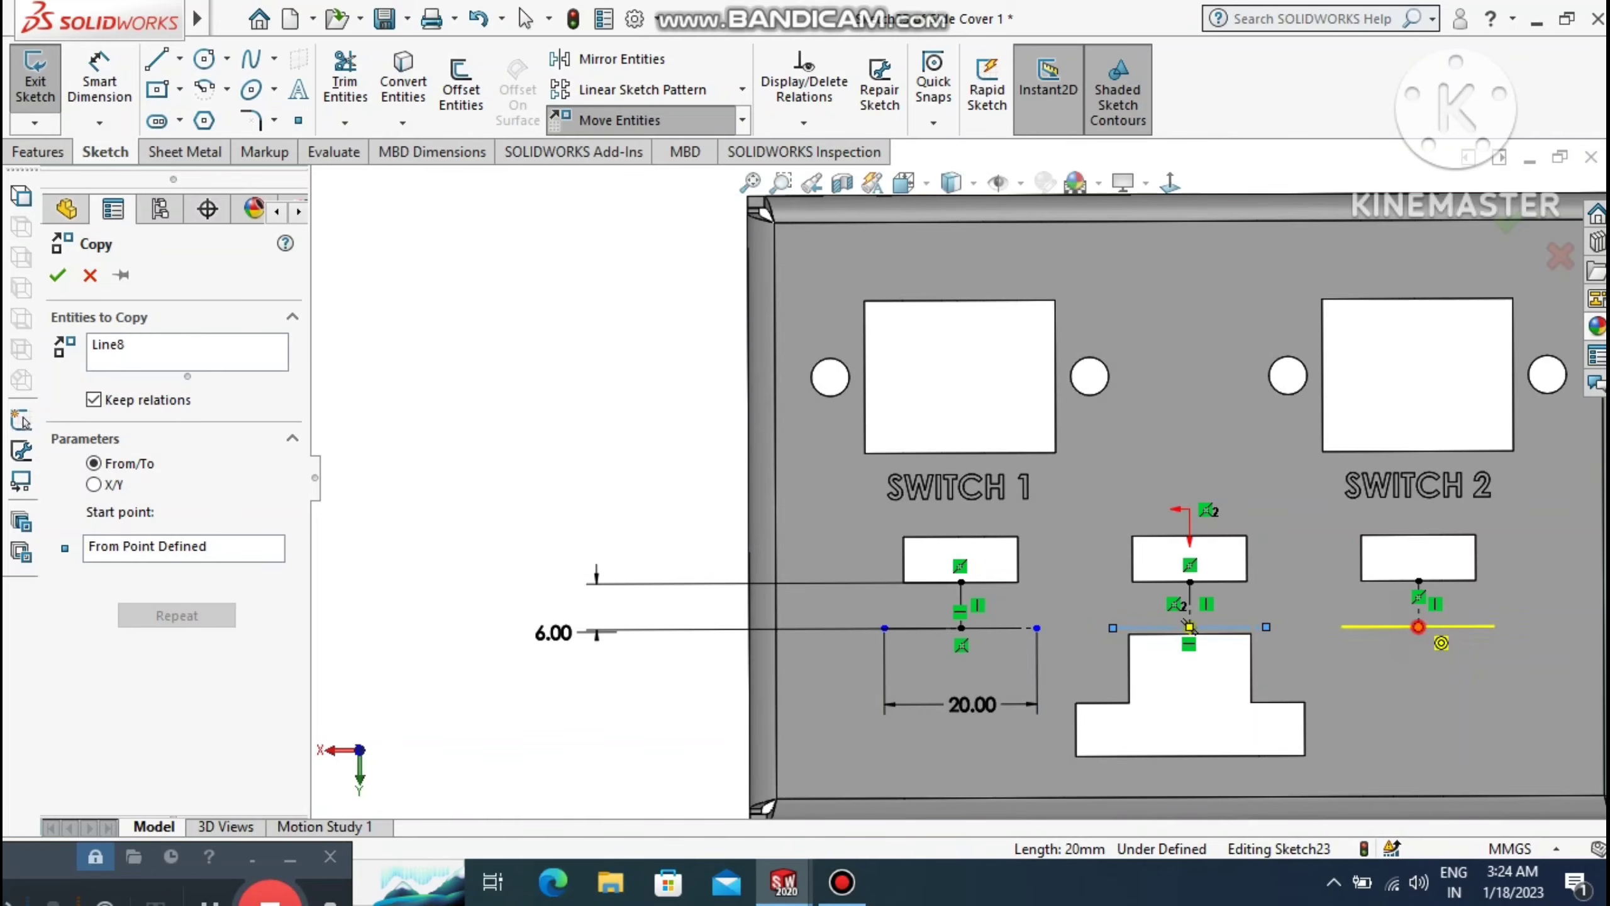
left_click(1418, 627)
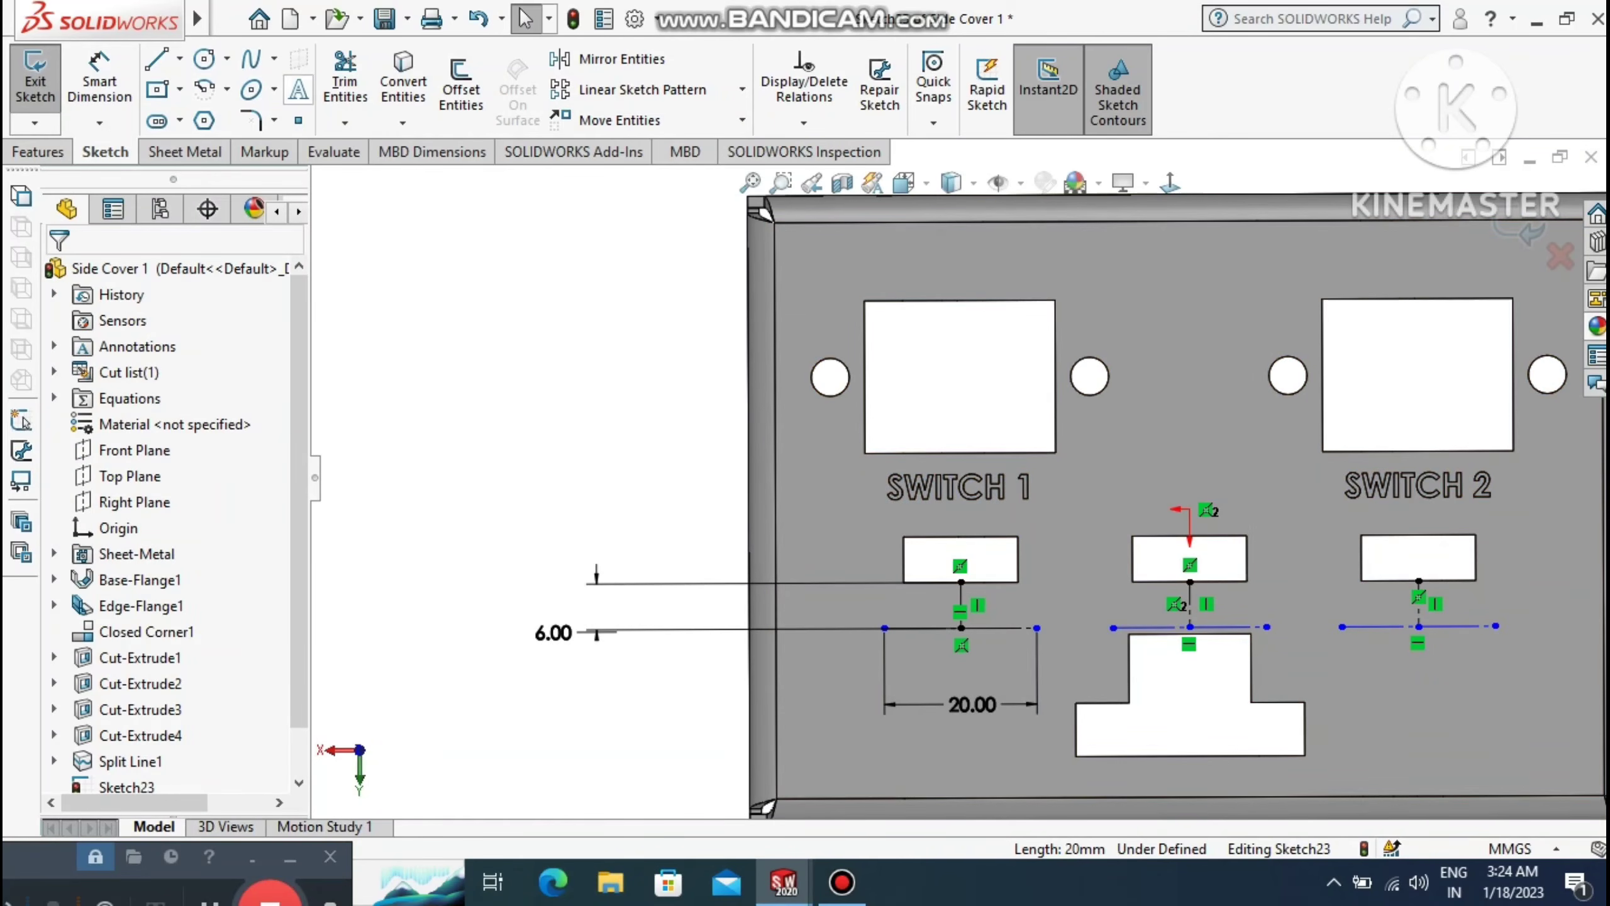
Create the sketch text "USB 1" along the horizontal construction line below the left small slot.
left_click(298, 89)
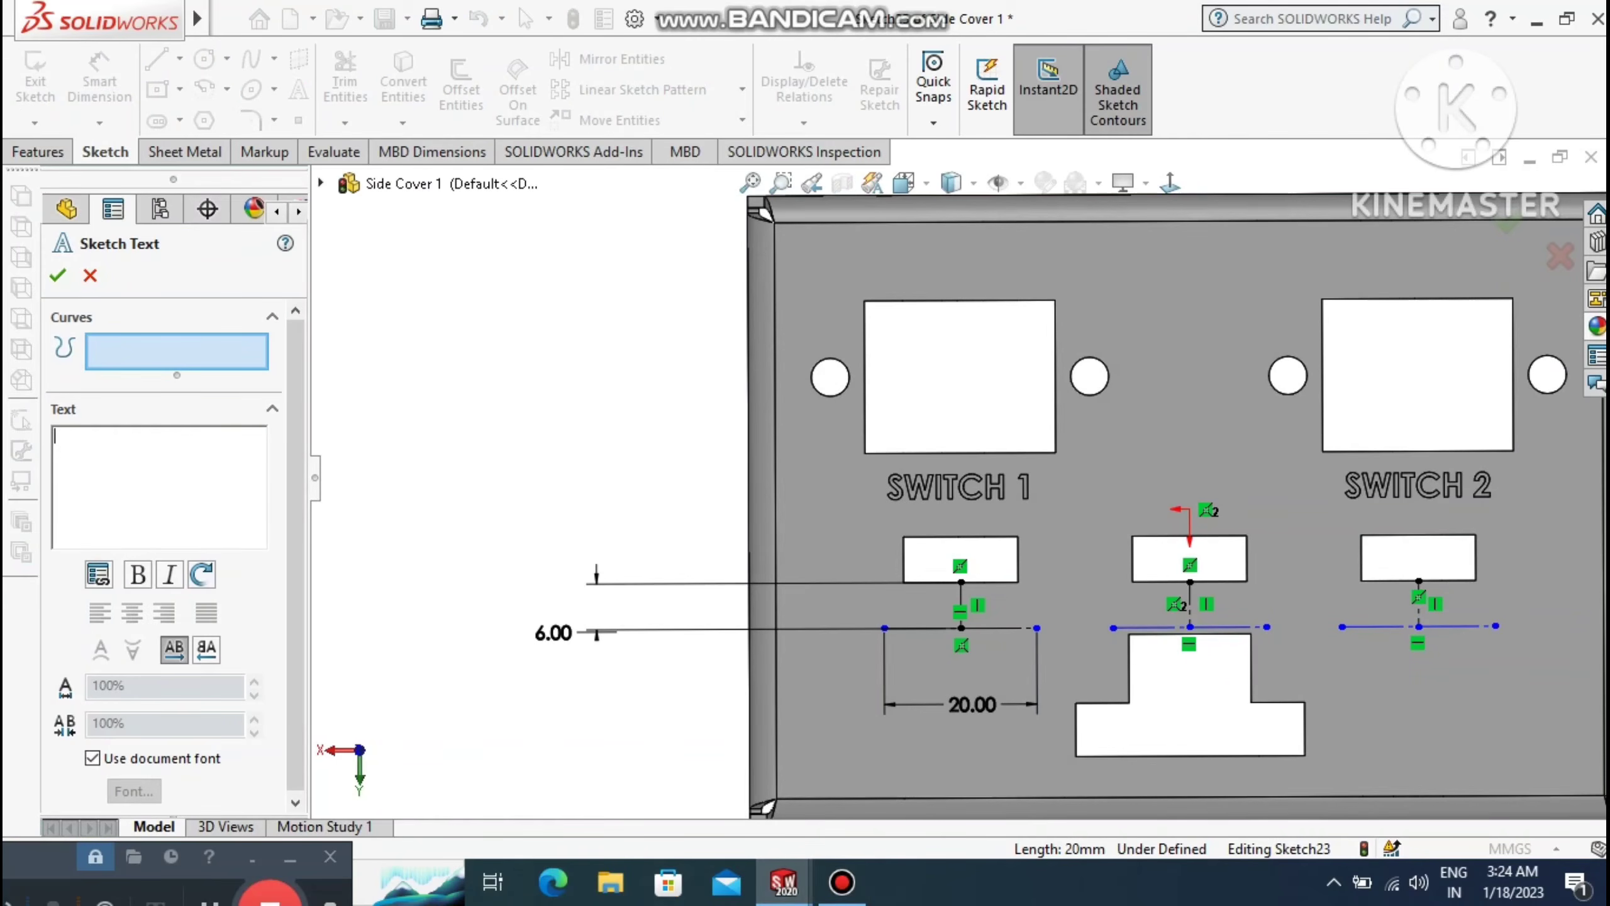
left_click(932, 628)
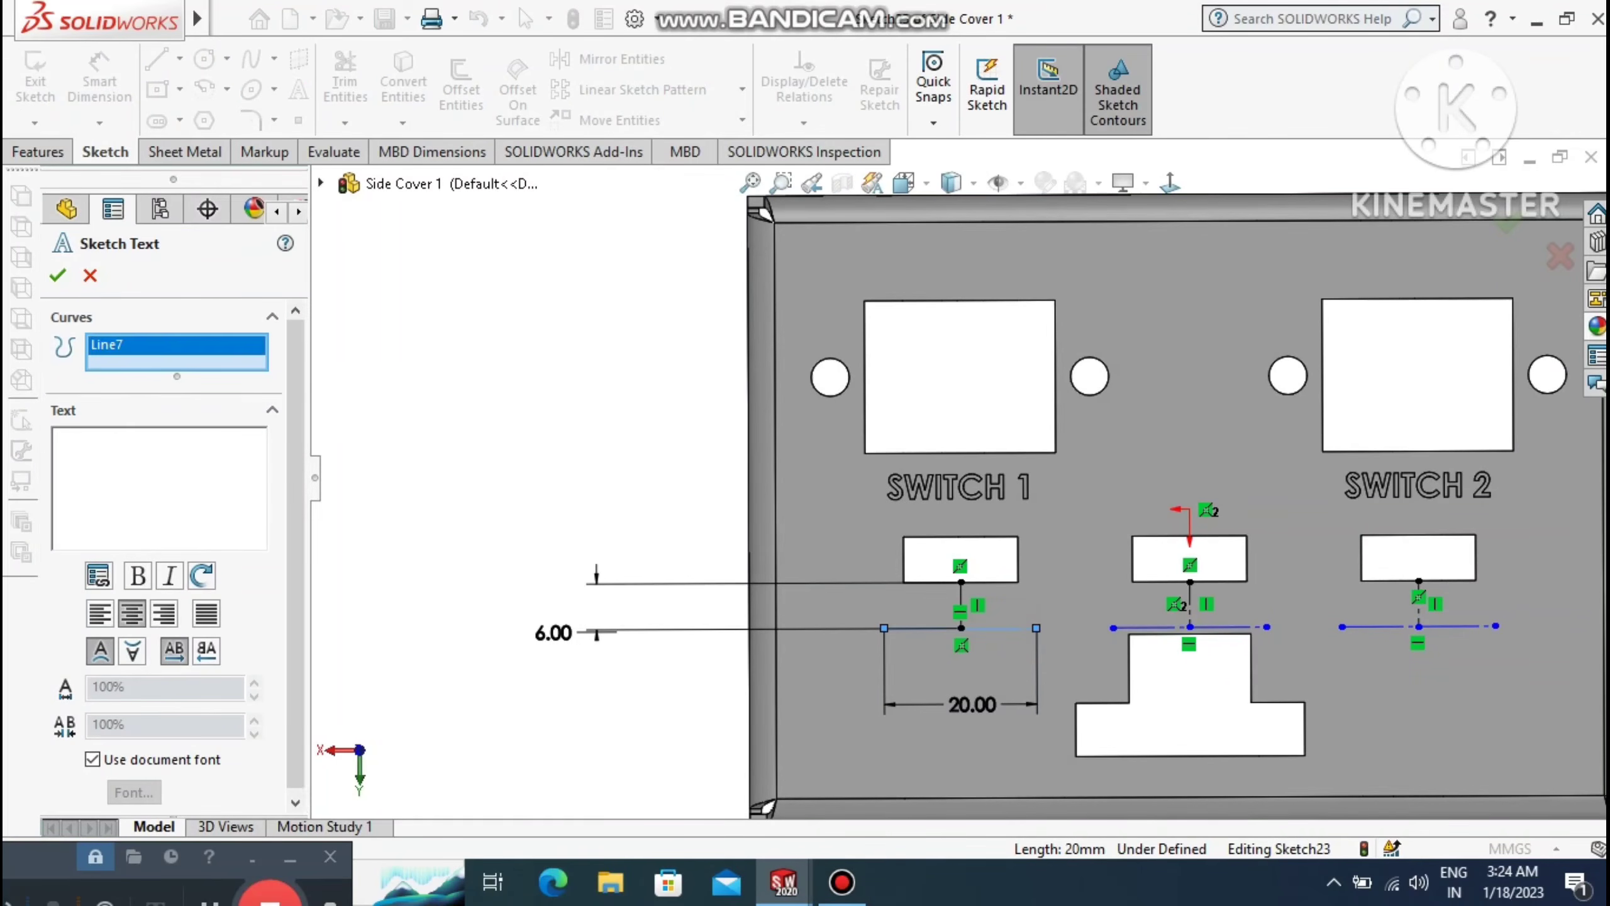
left_click(95, 456)
type("USB 1")
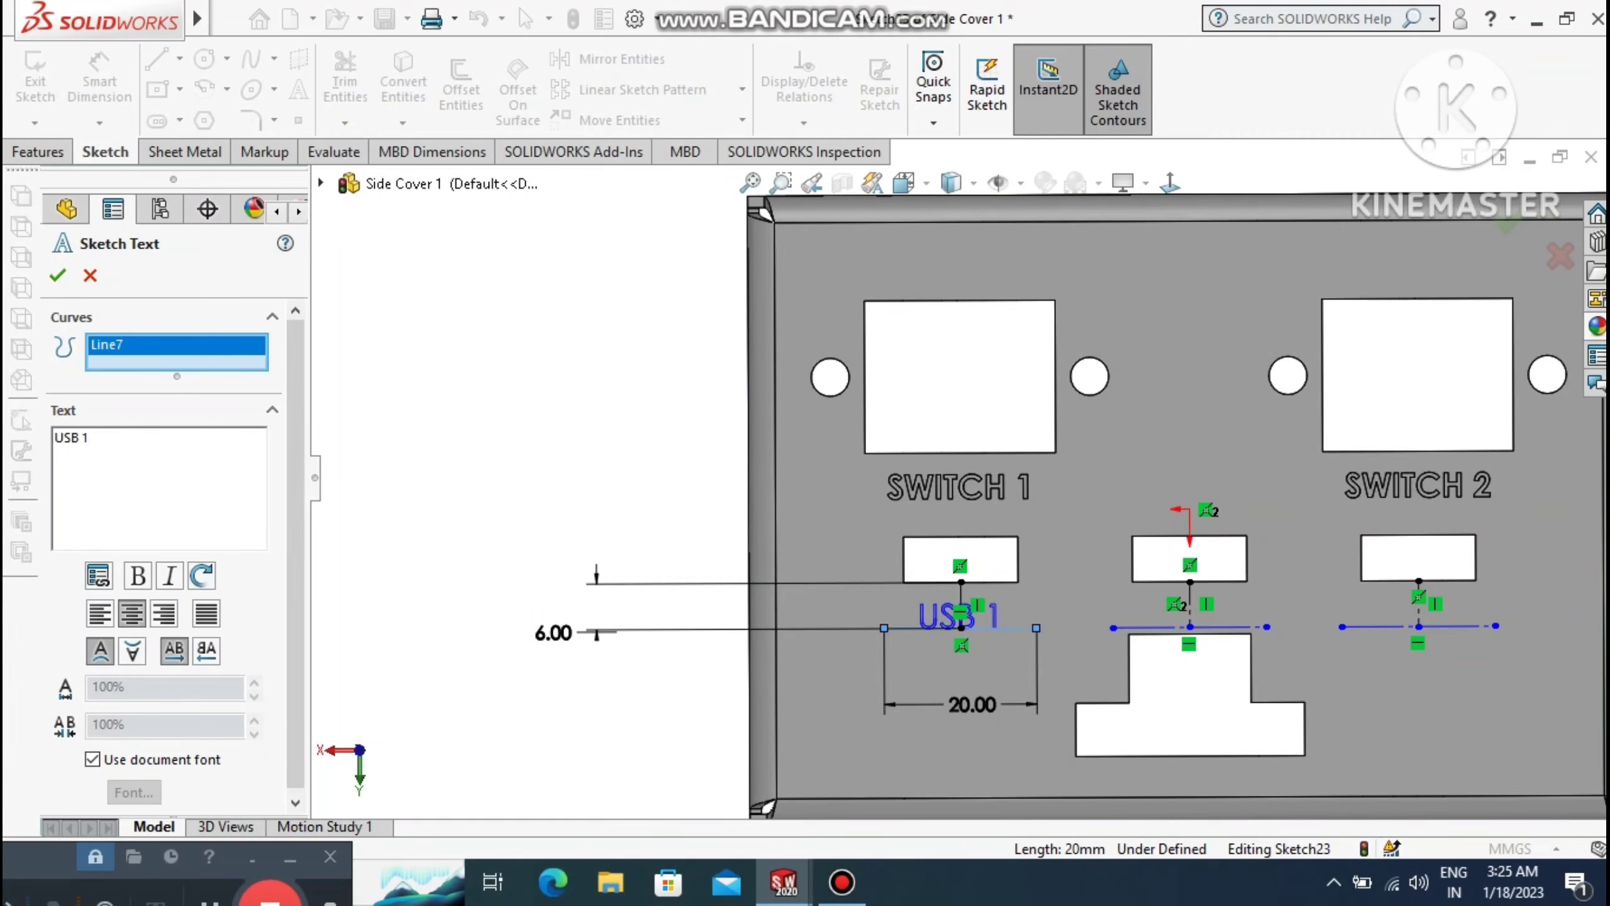
left_click_drag(100, 438, 83, 443)
type("1")
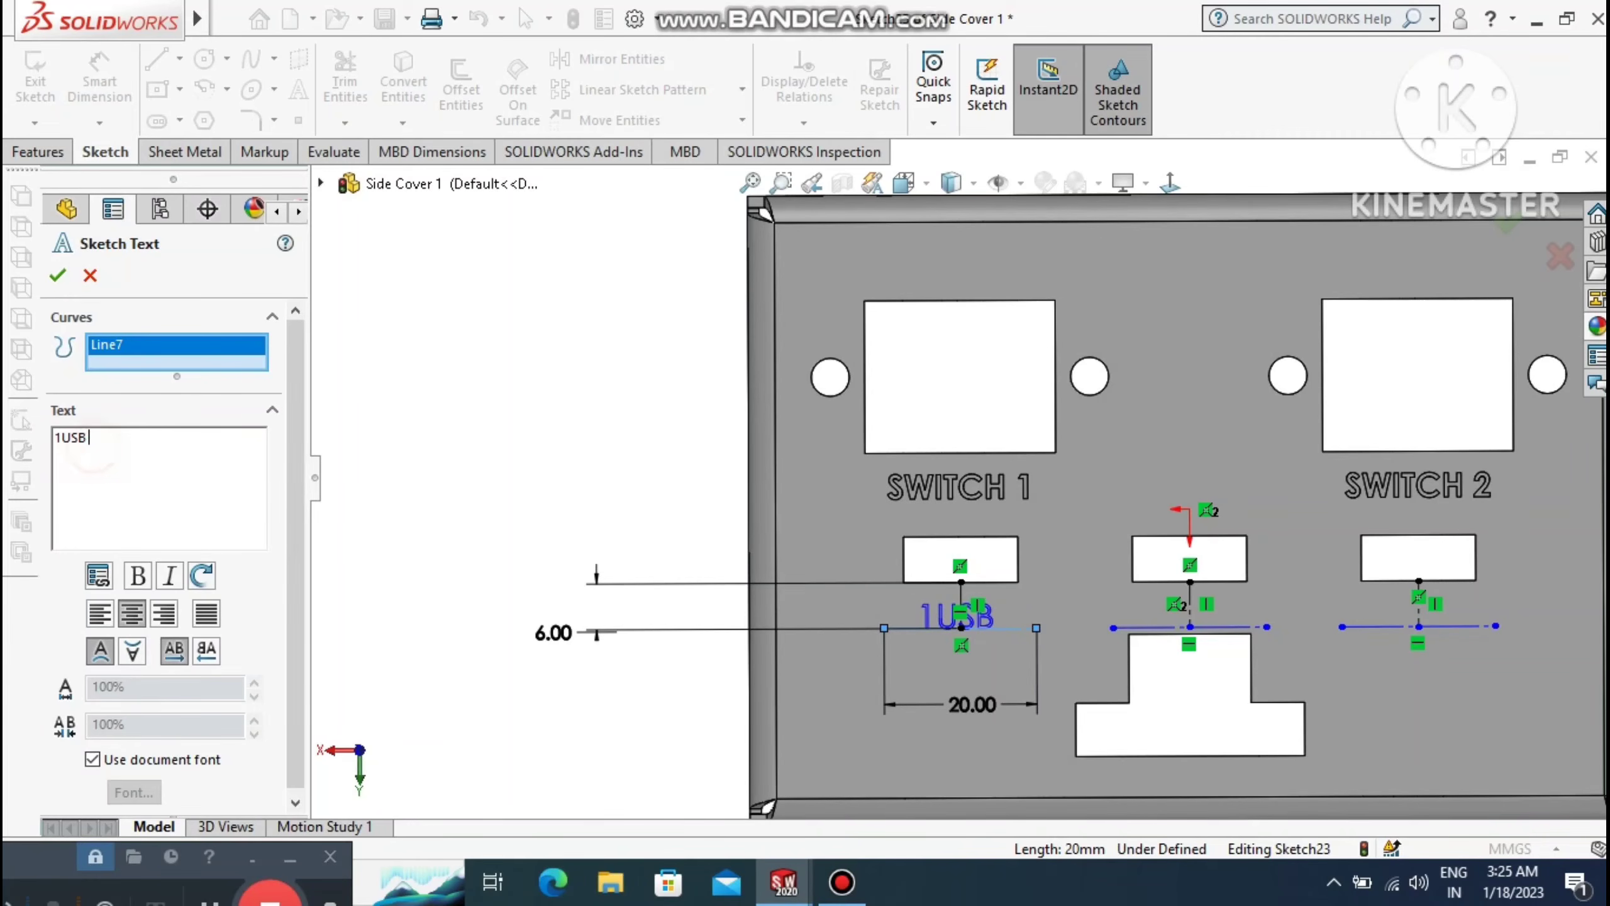
key("BackSpace")
key("BackSpace")
key("BackSpace")
key("BackSpace")
type("USB 1")
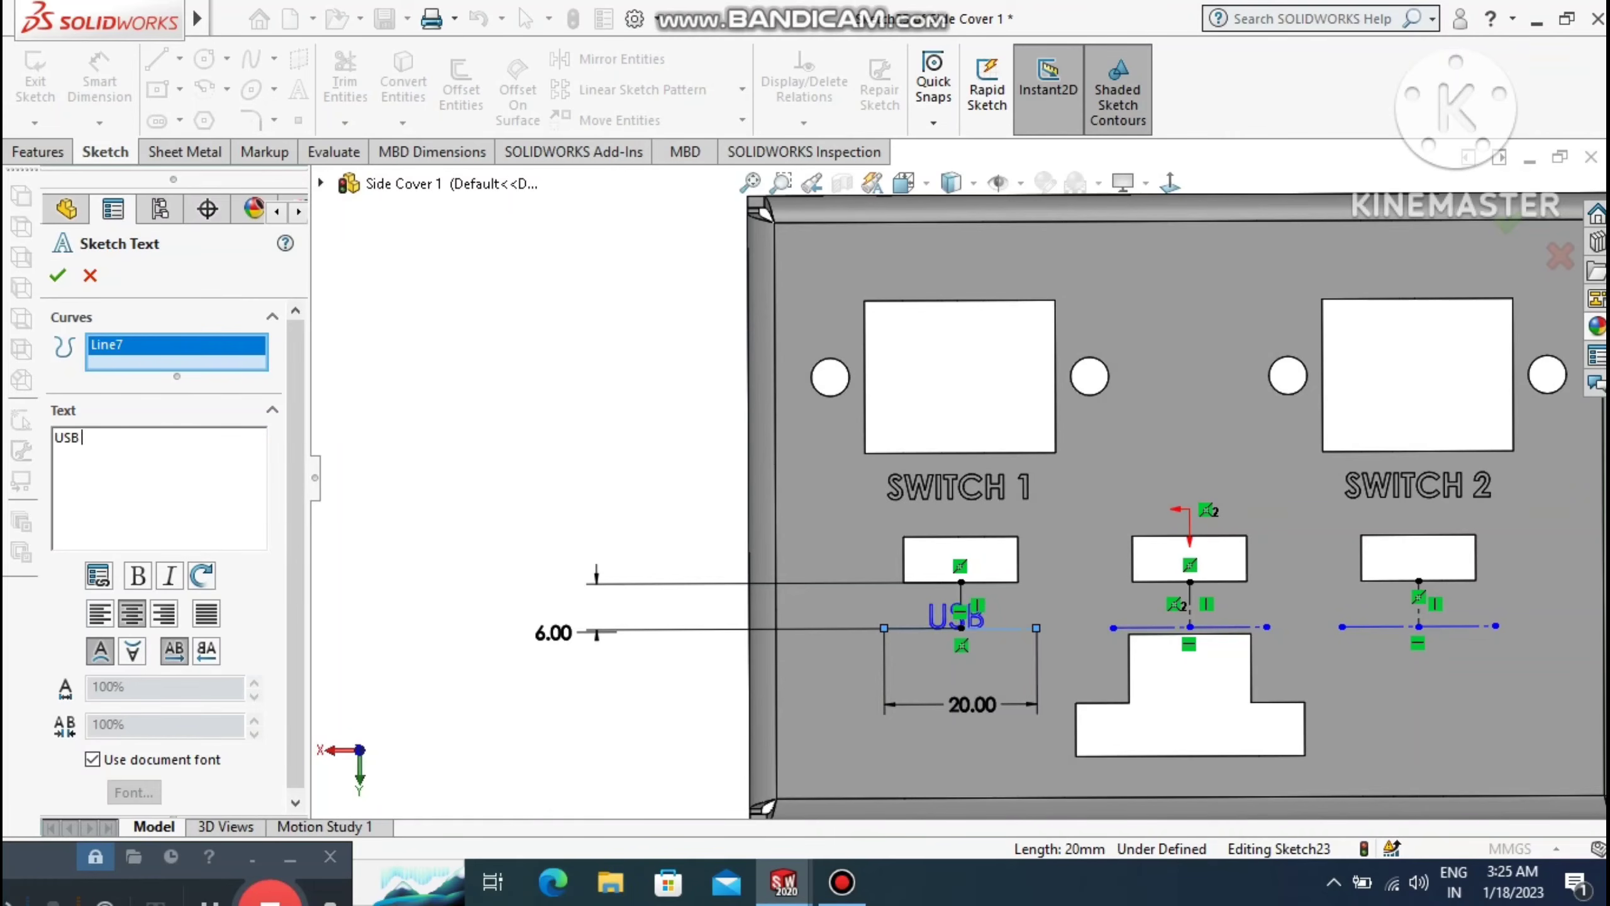
Make the whole "USB 1" text bold and accept the sketch text.
left_click(104, 439)
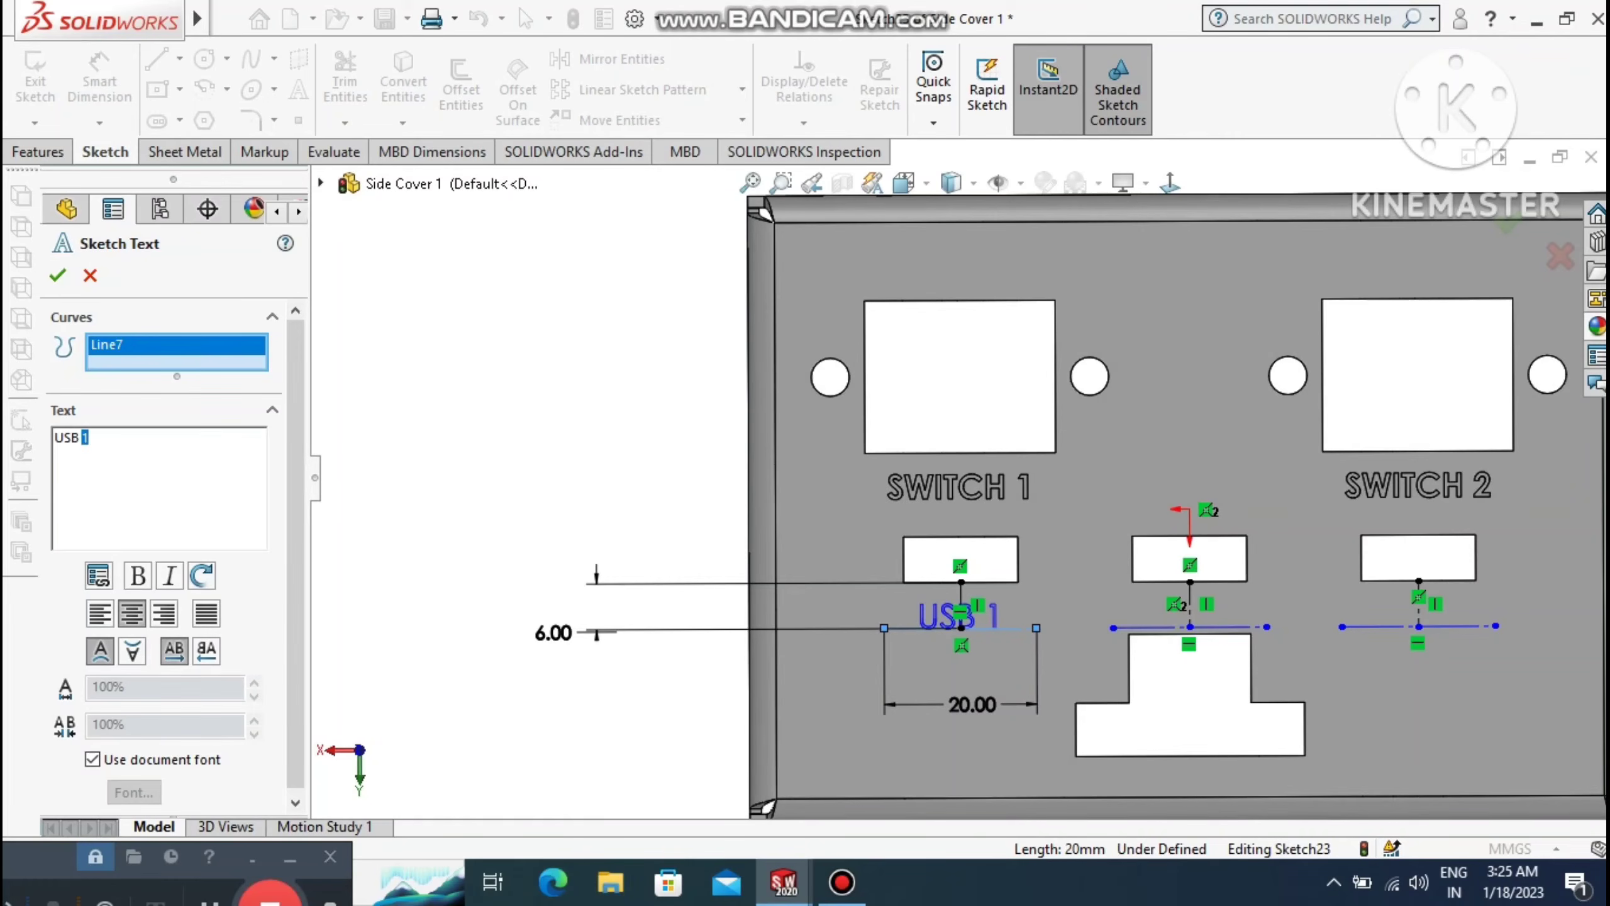
key("shift+Home")
left_click(137, 575)
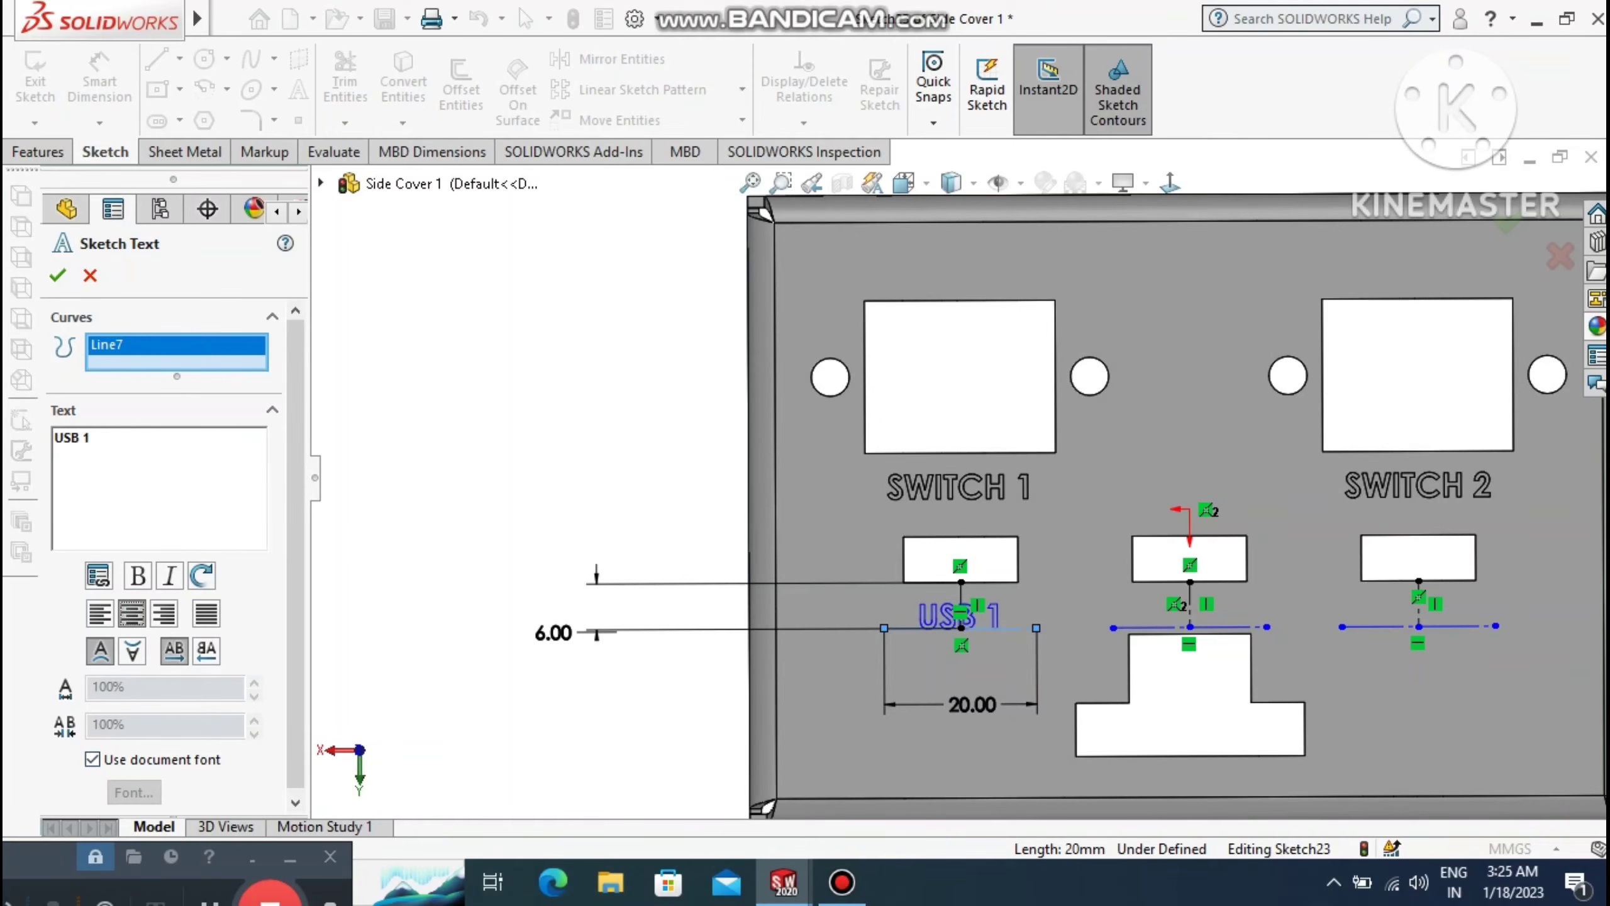
left_click(57, 275)
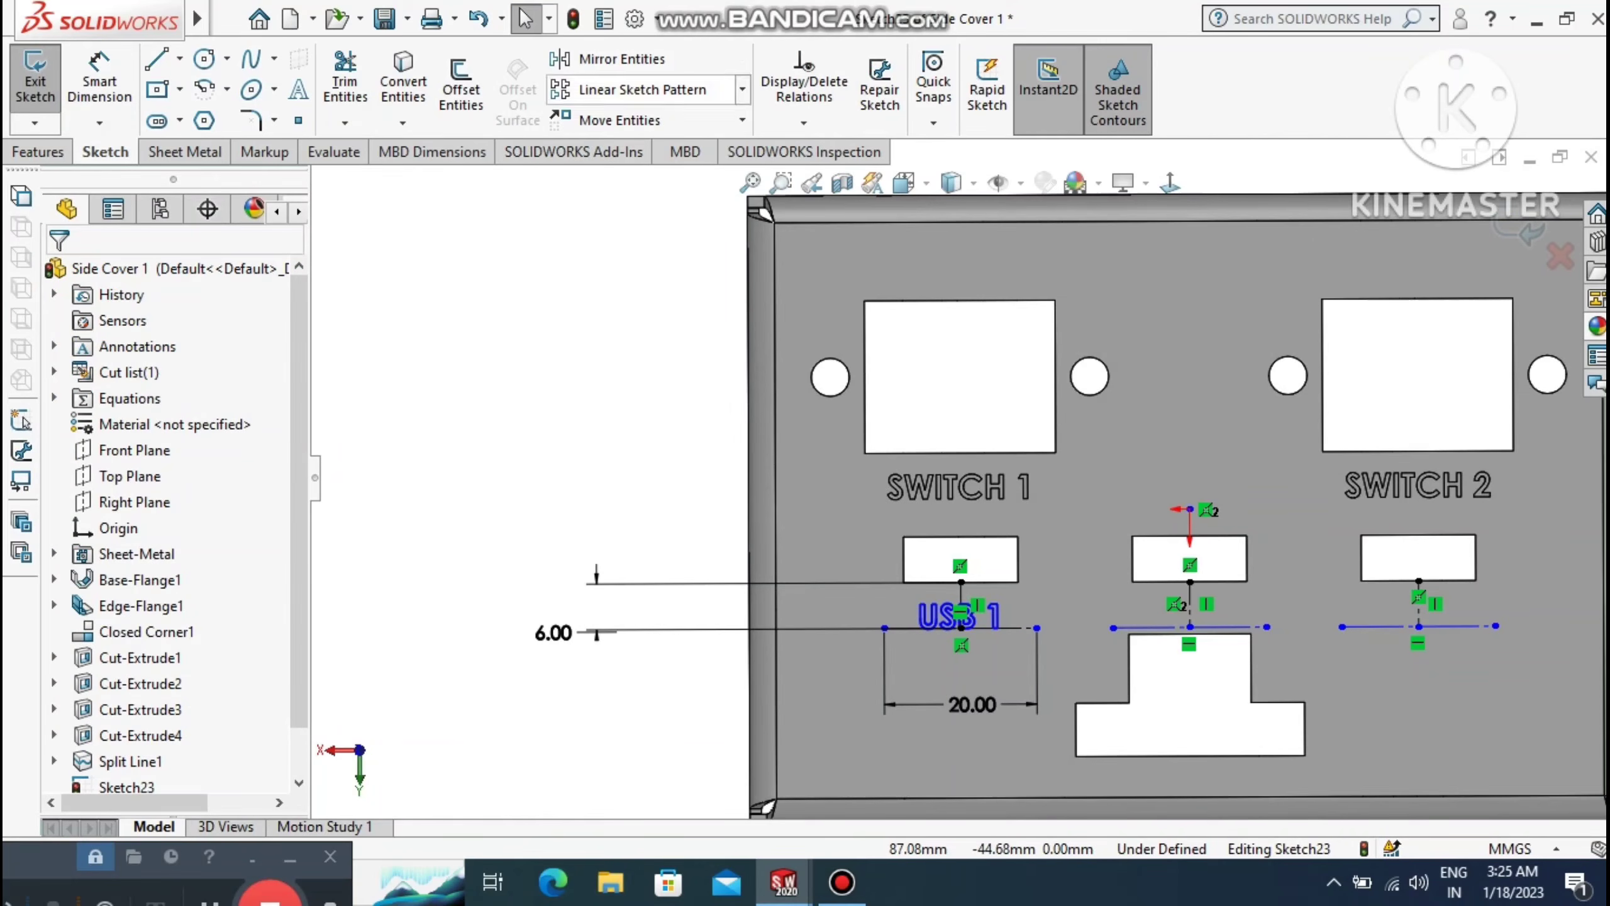
Add bold, centered sketch text "USB 2" along the horizontal construction line below the middle small slot.
left_click(298, 89)
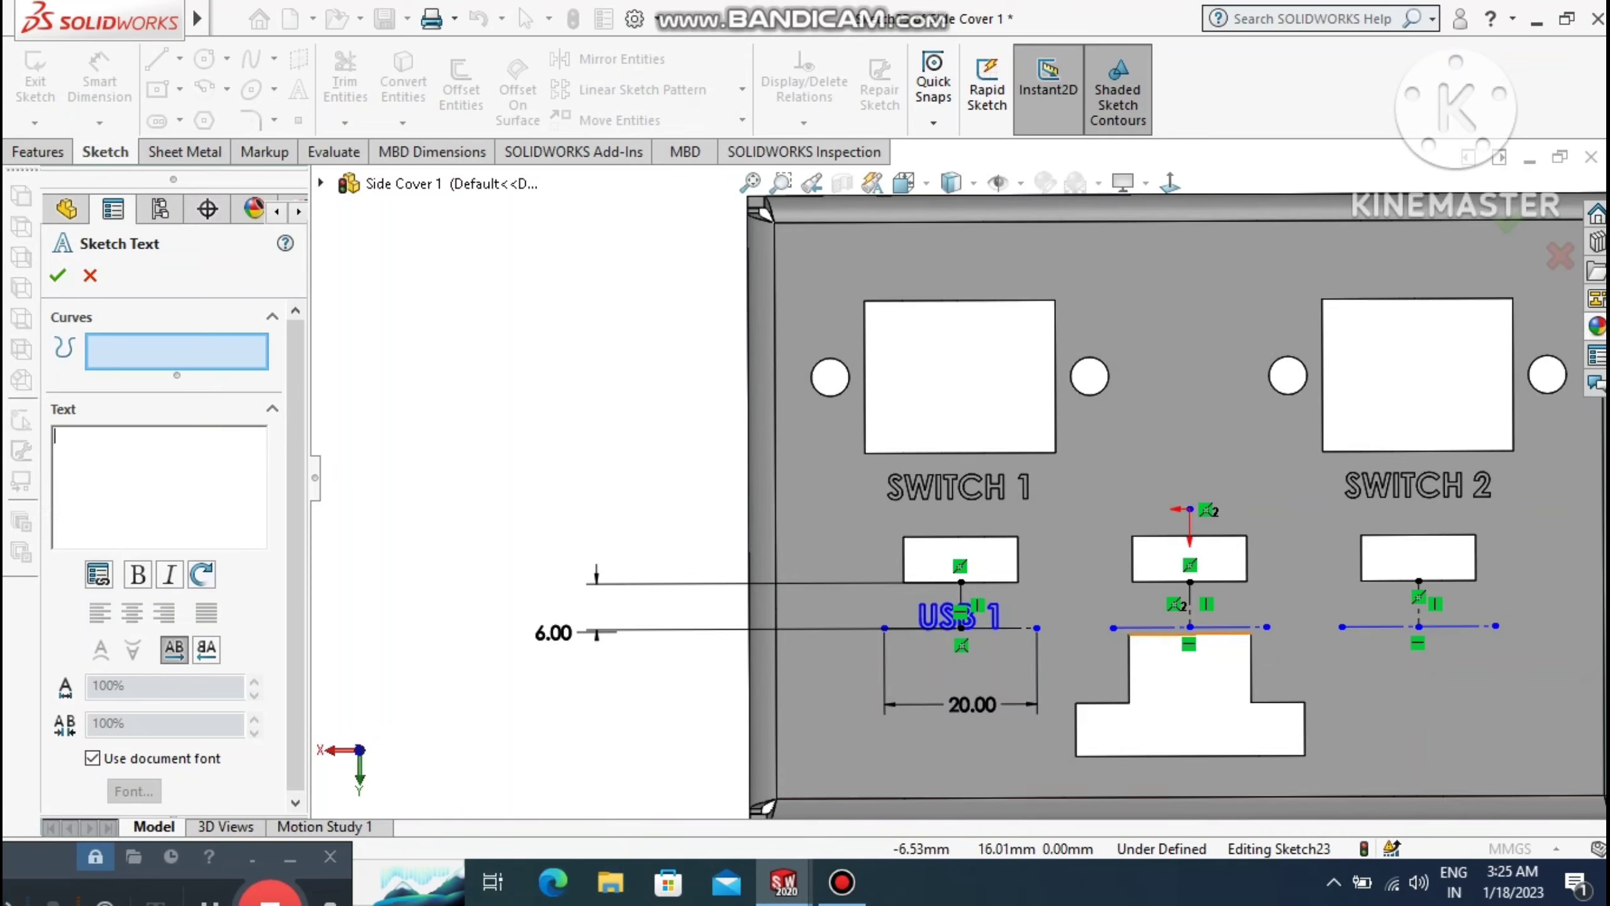
left_click(1240, 625)
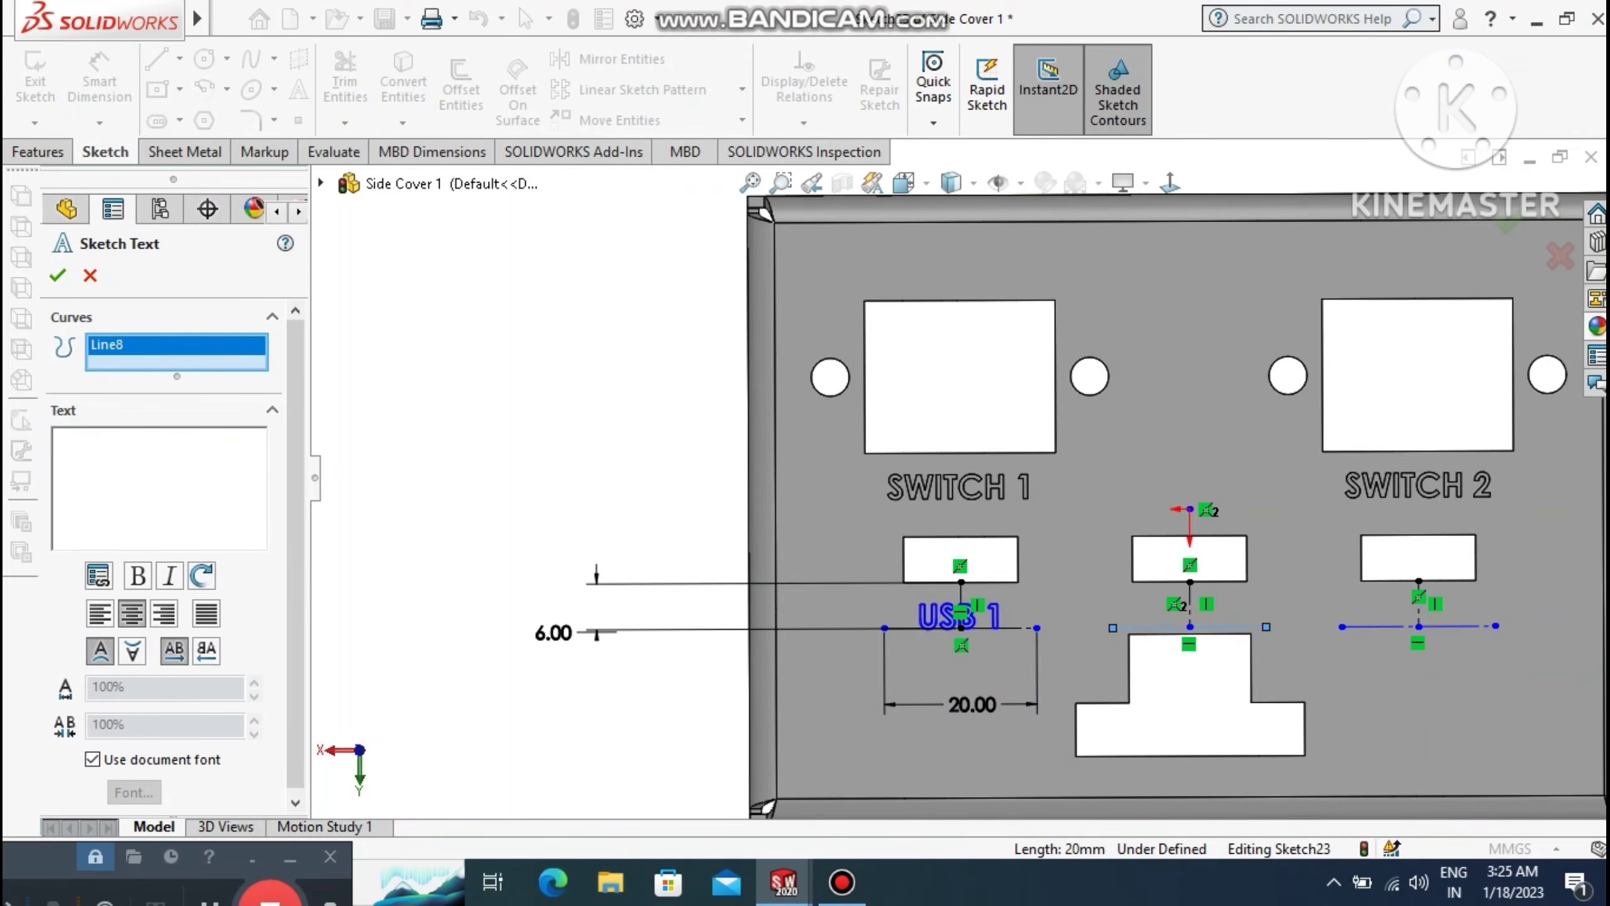
left_click(128, 452)
type("USB 2")
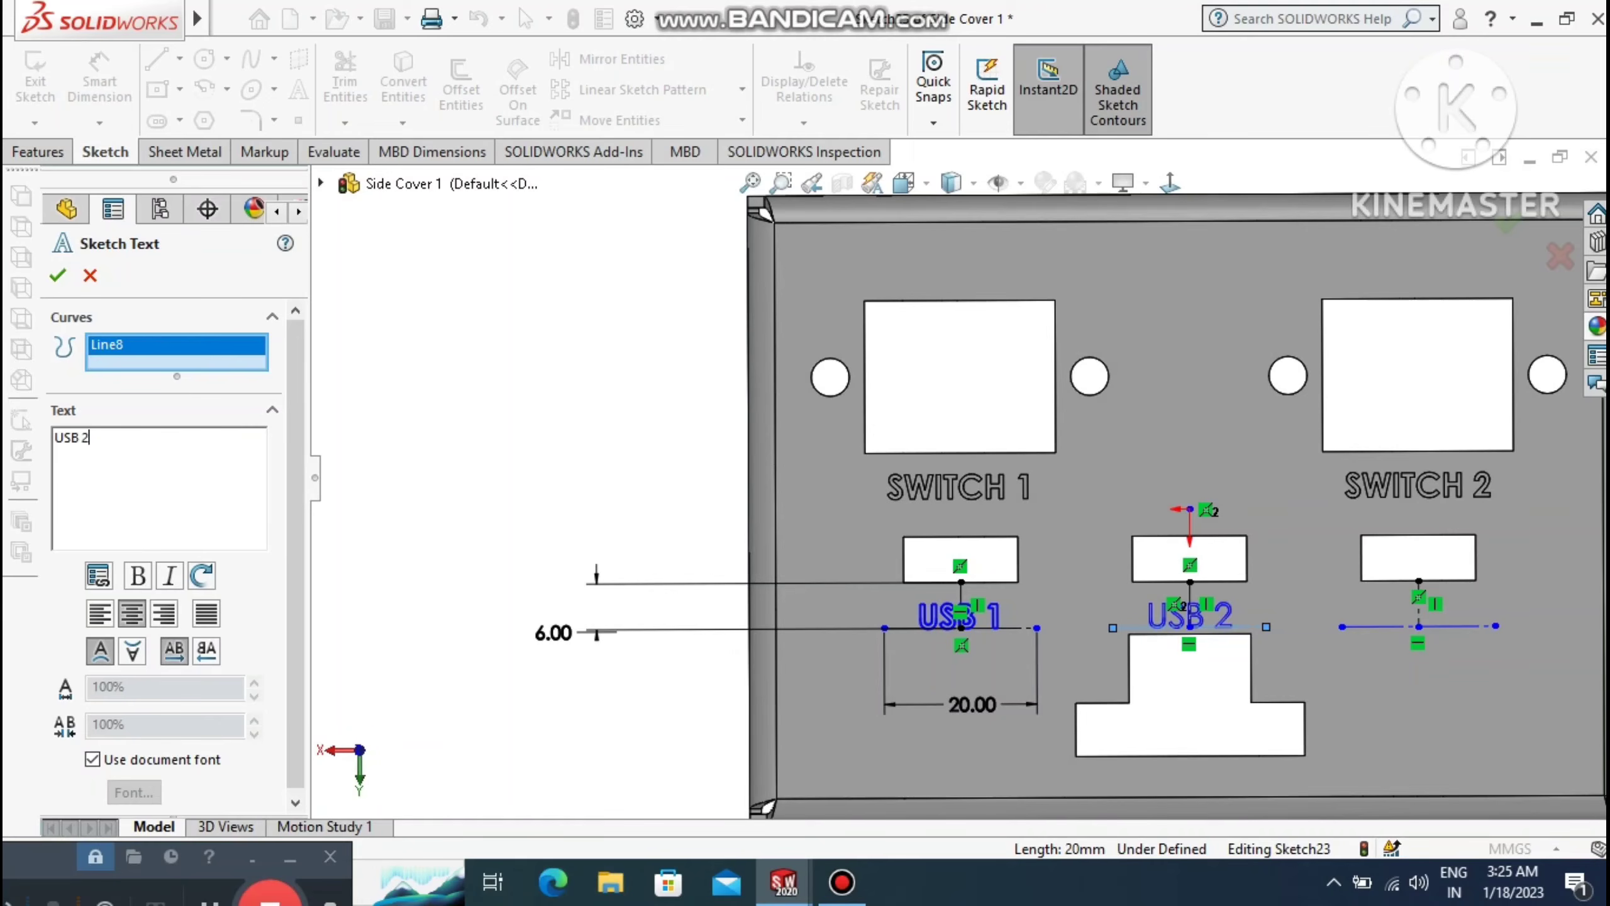
left_click_drag(151, 449, 54, 444)
left_click(130, 614)
left_click(134, 575)
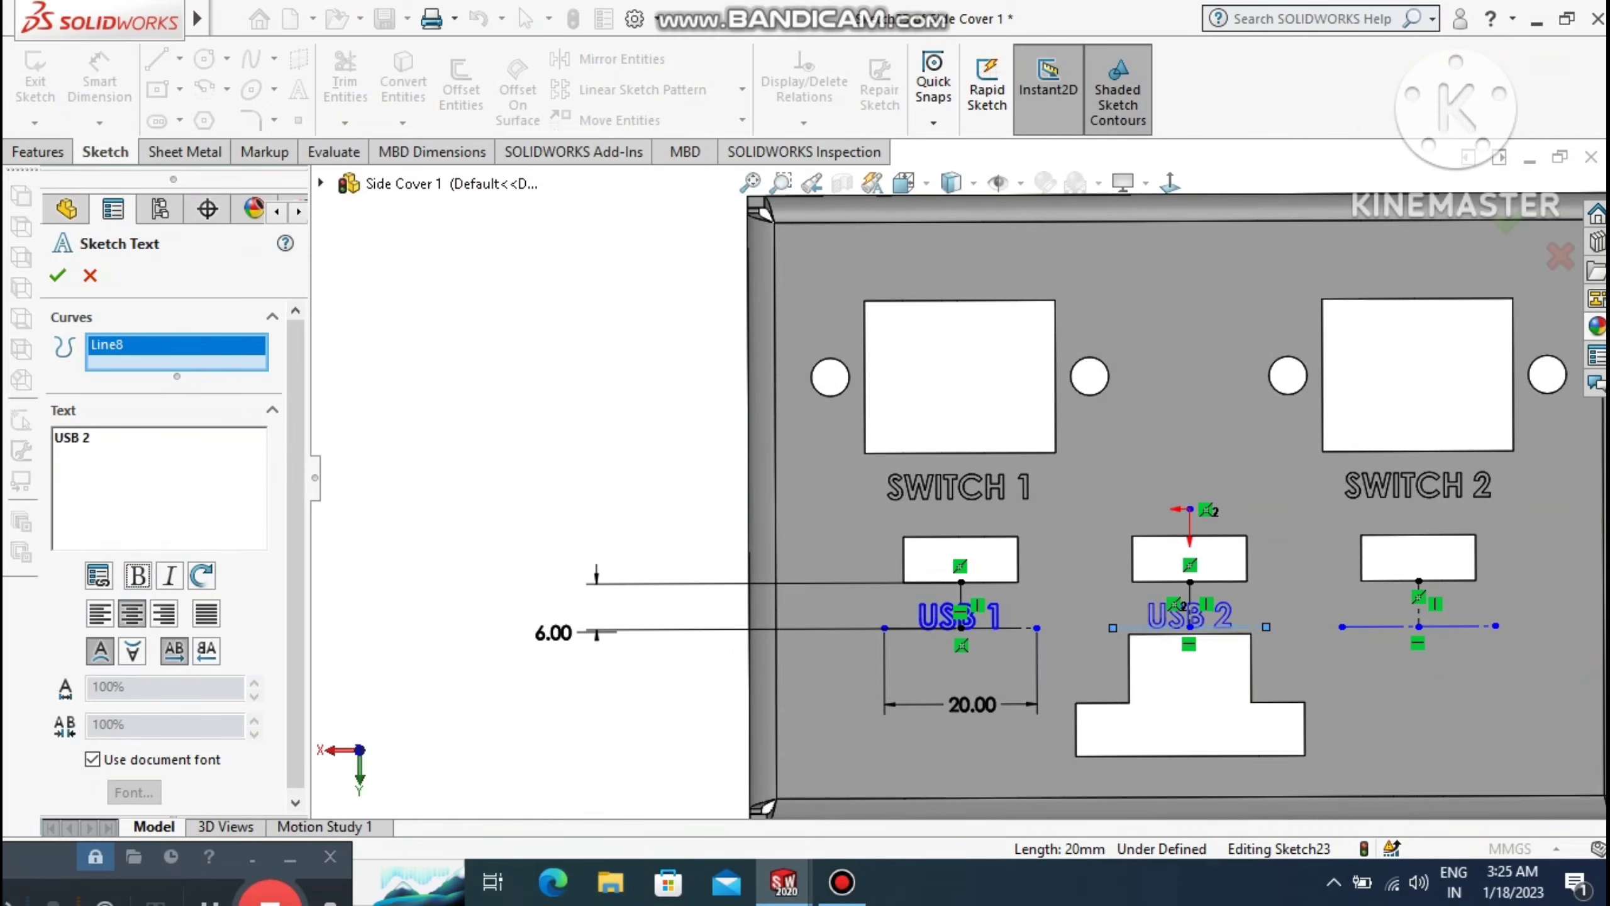
left_click(461, 662)
left_click(58, 275)
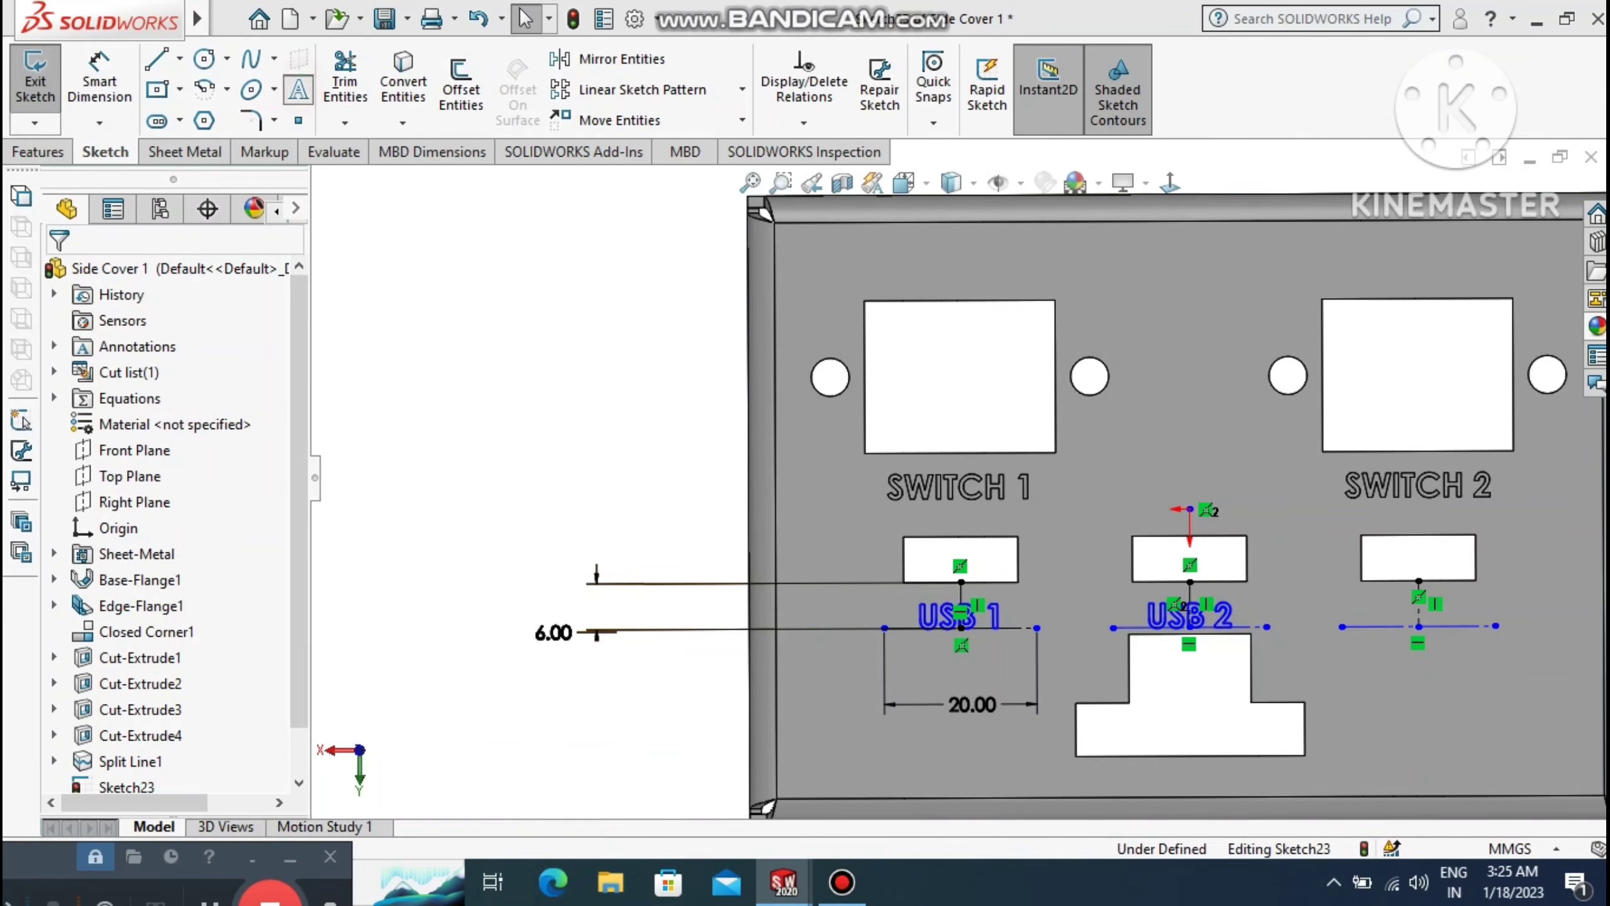
Add bold, centered sketch text "USB 3" along the horizontal construction line below the right small slot.
left_click(298, 88)
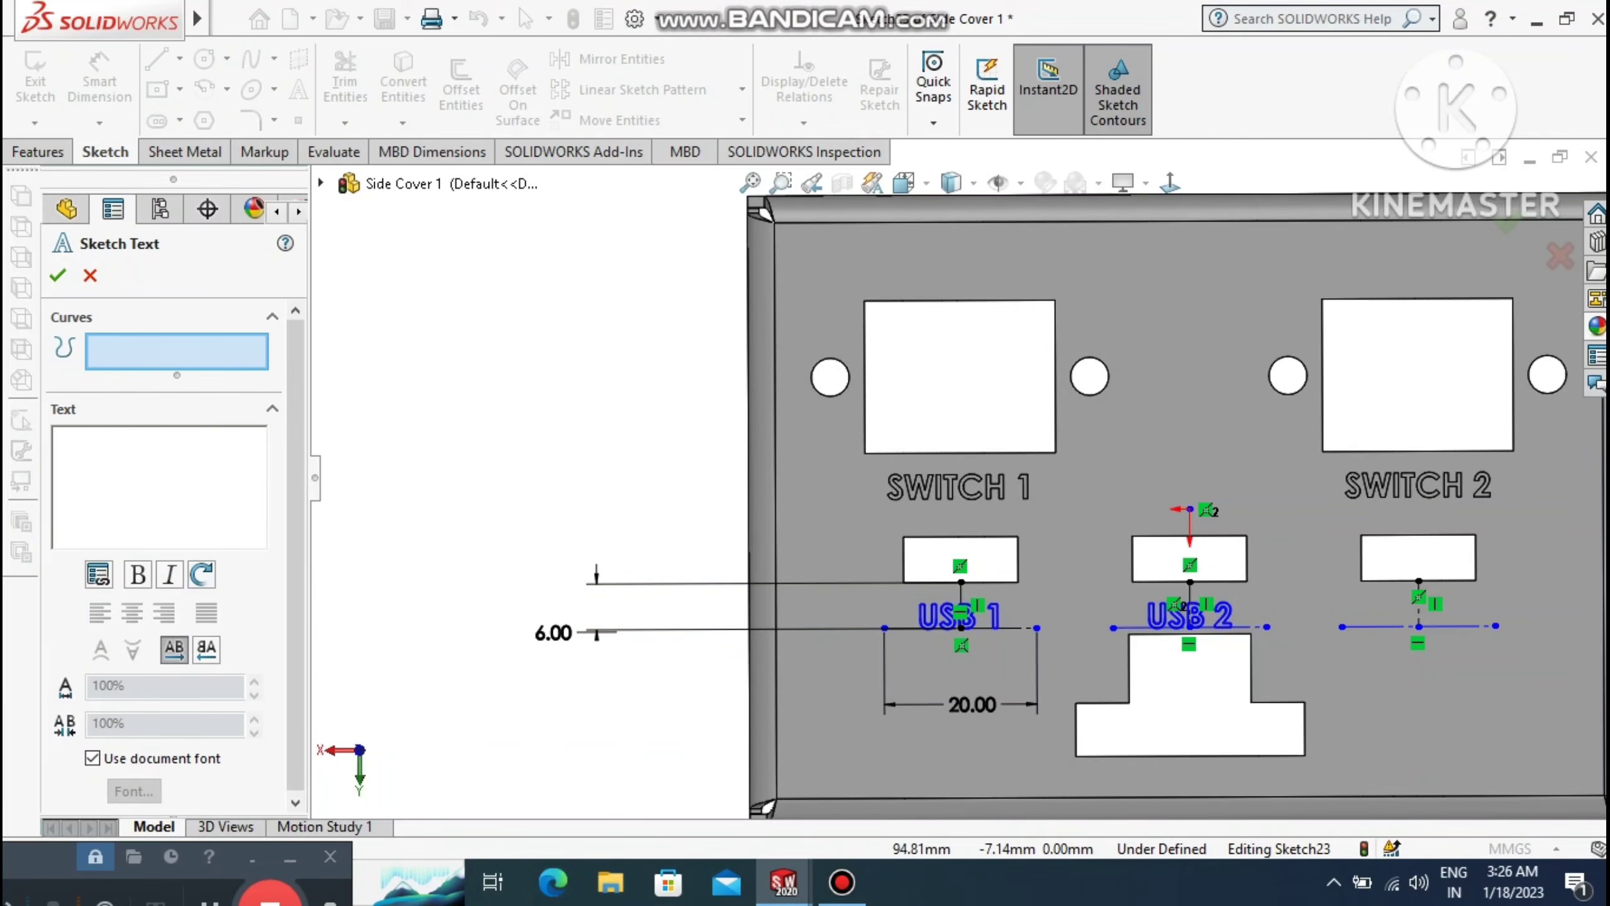
type("USB3")
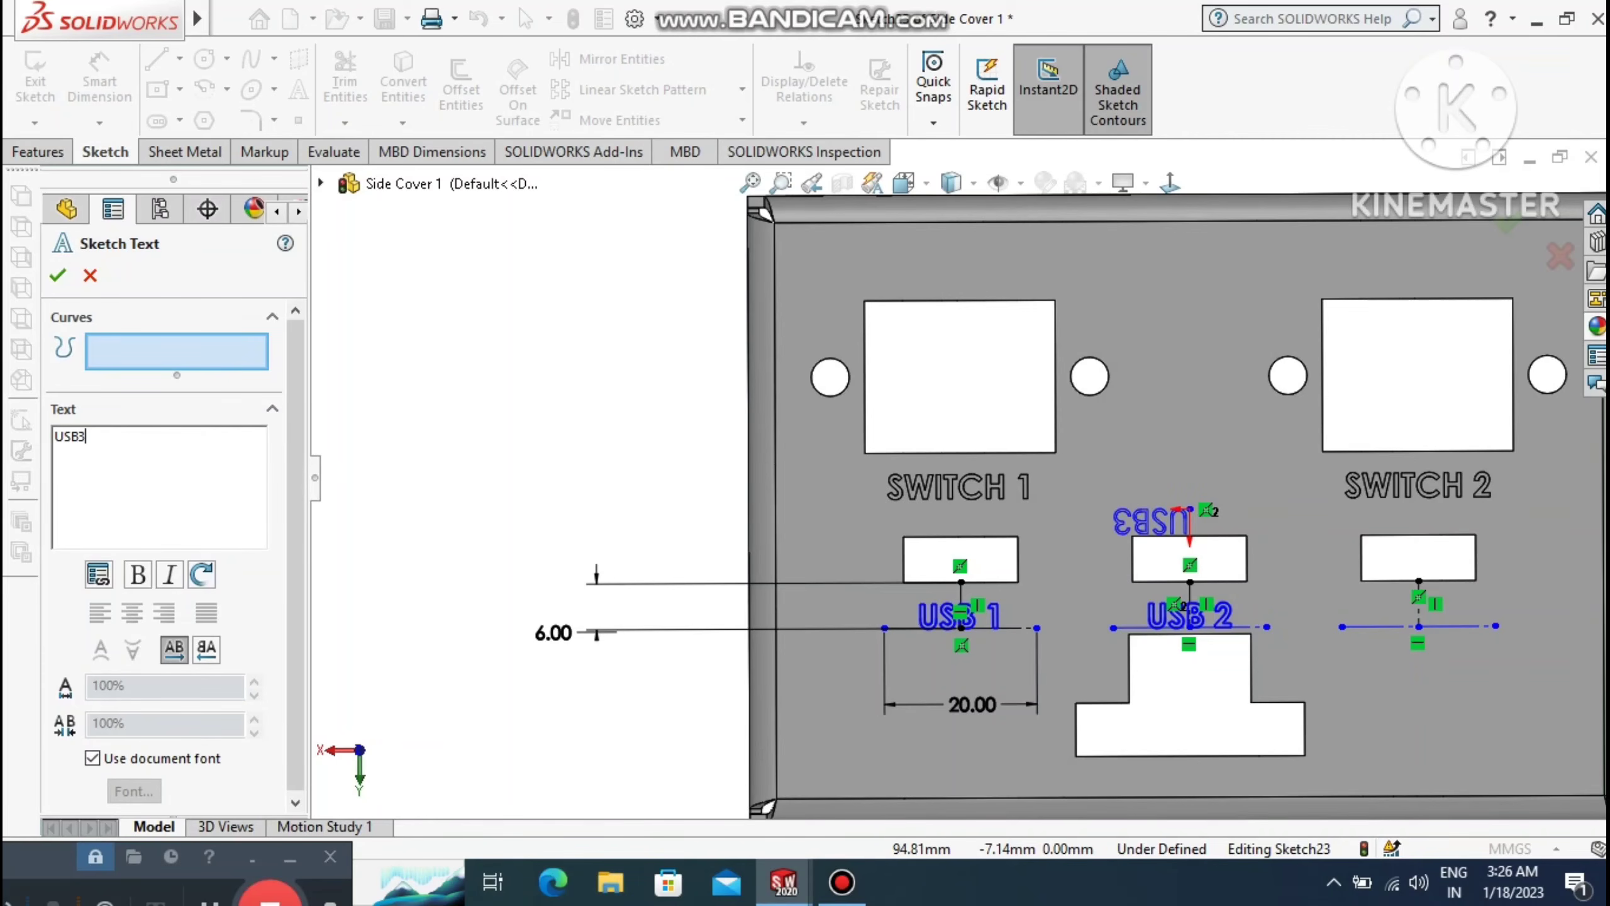
key("BackSpace")
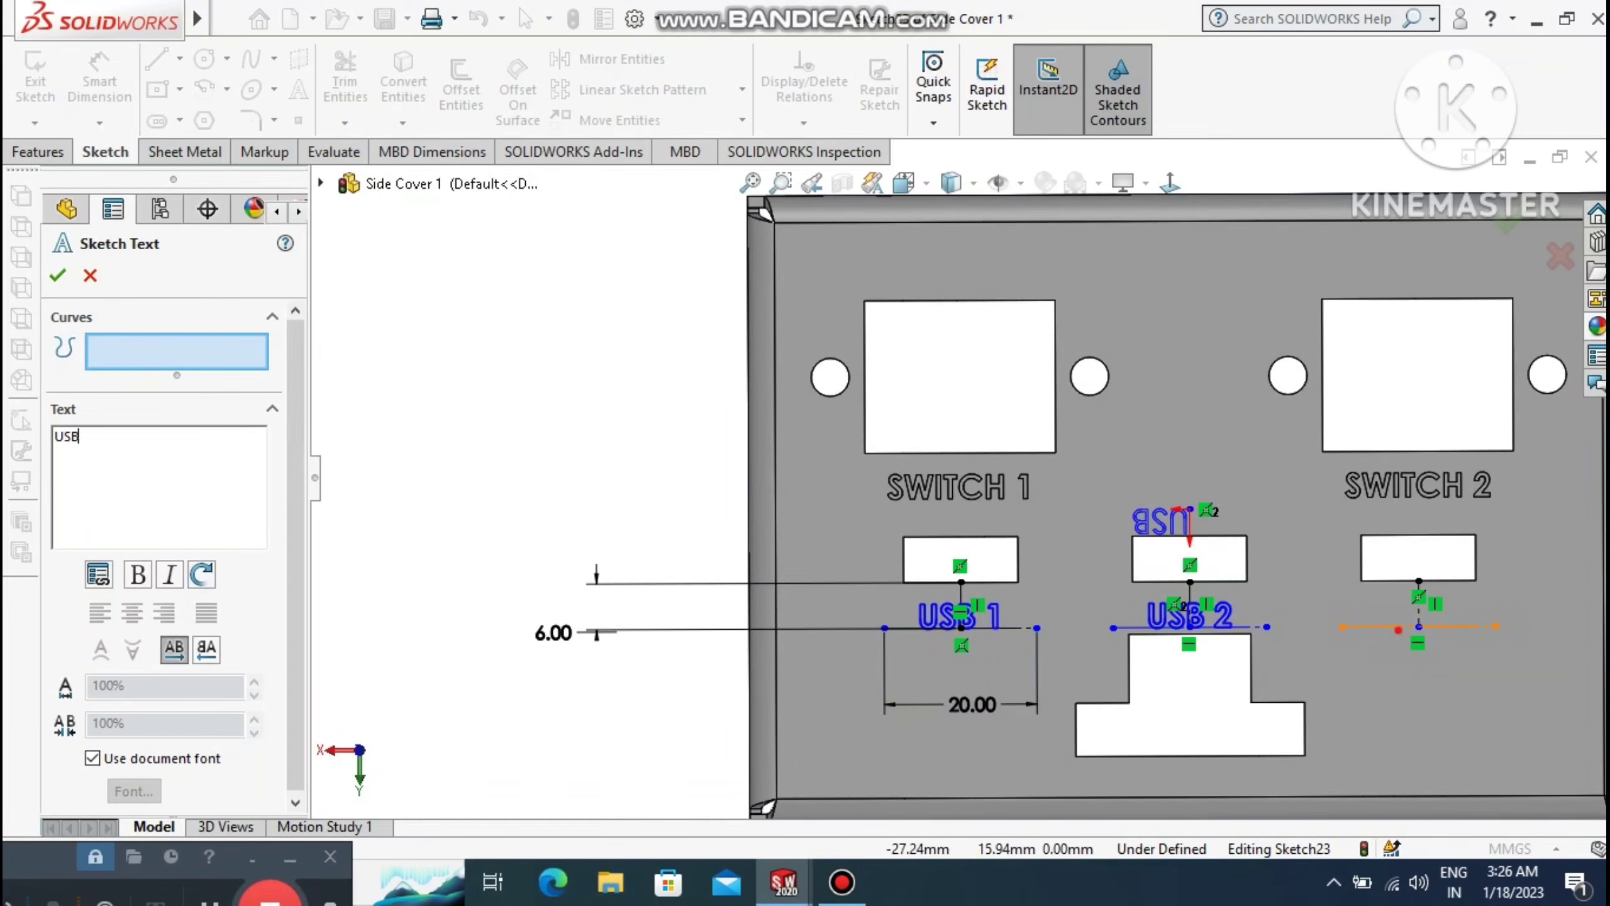
left_click(1397, 628)
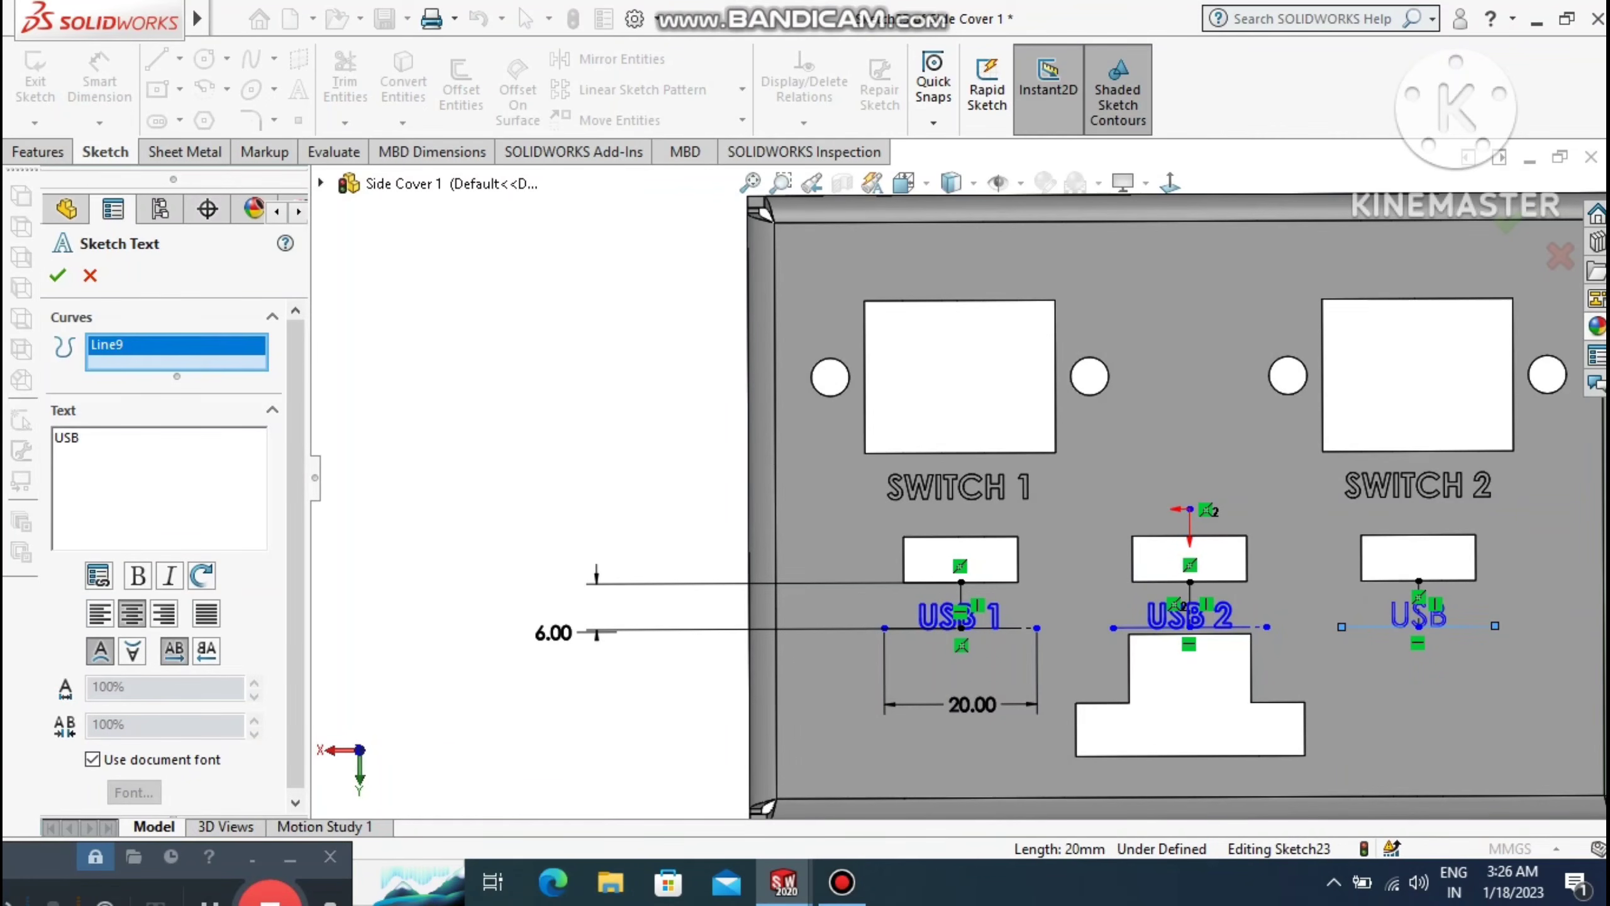
type("3")
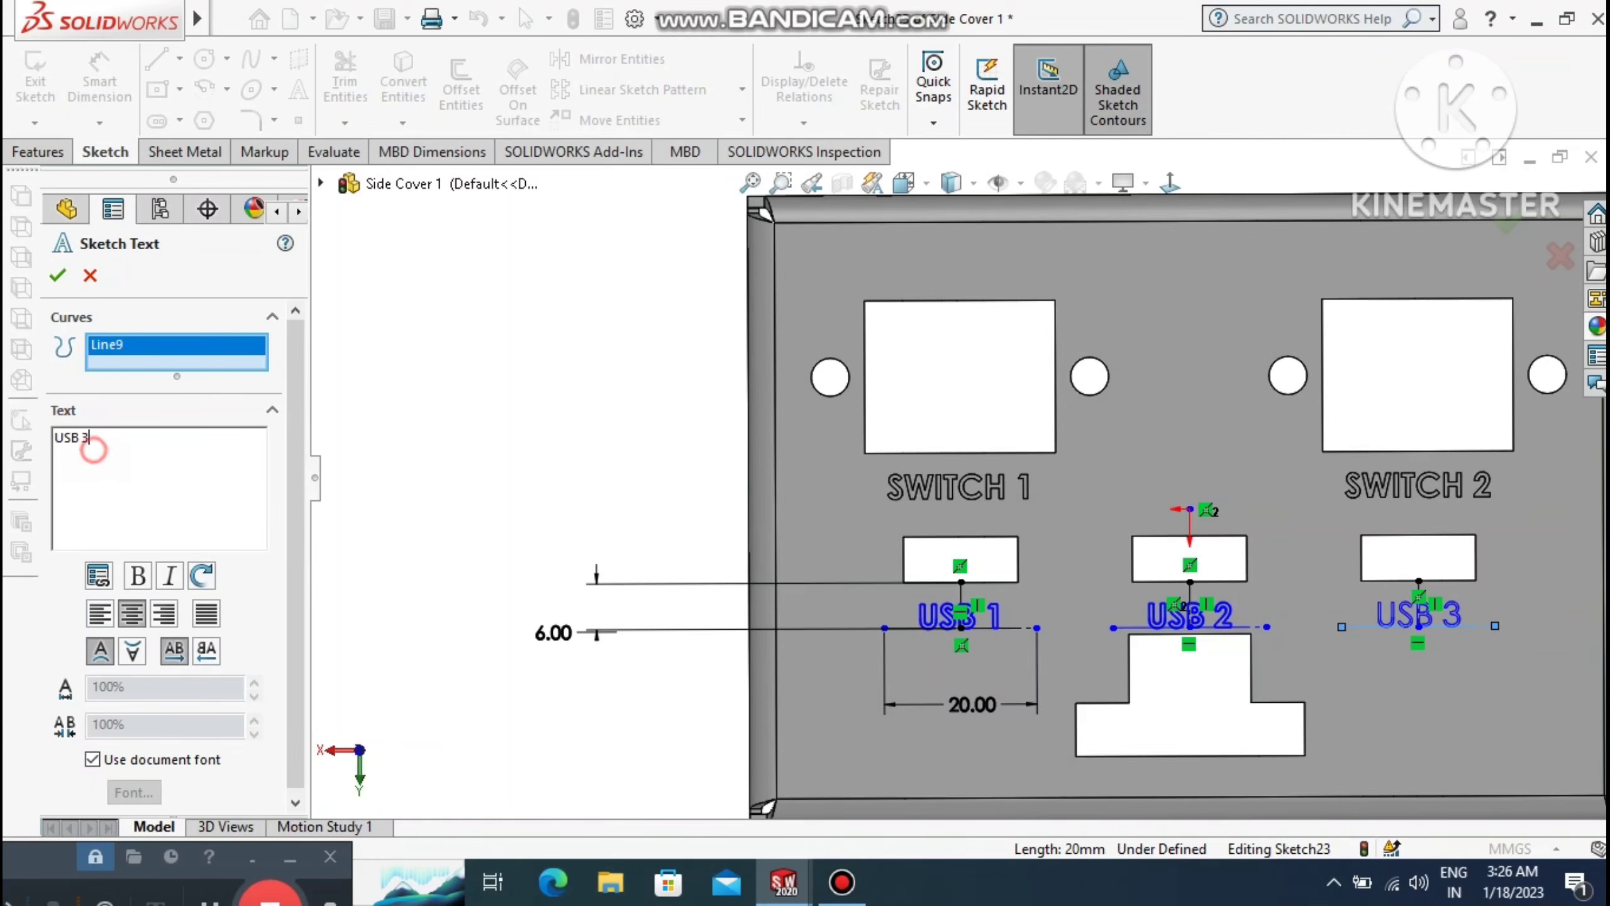
left_click_drag(90, 438, 54, 438)
left_click(138, 576)
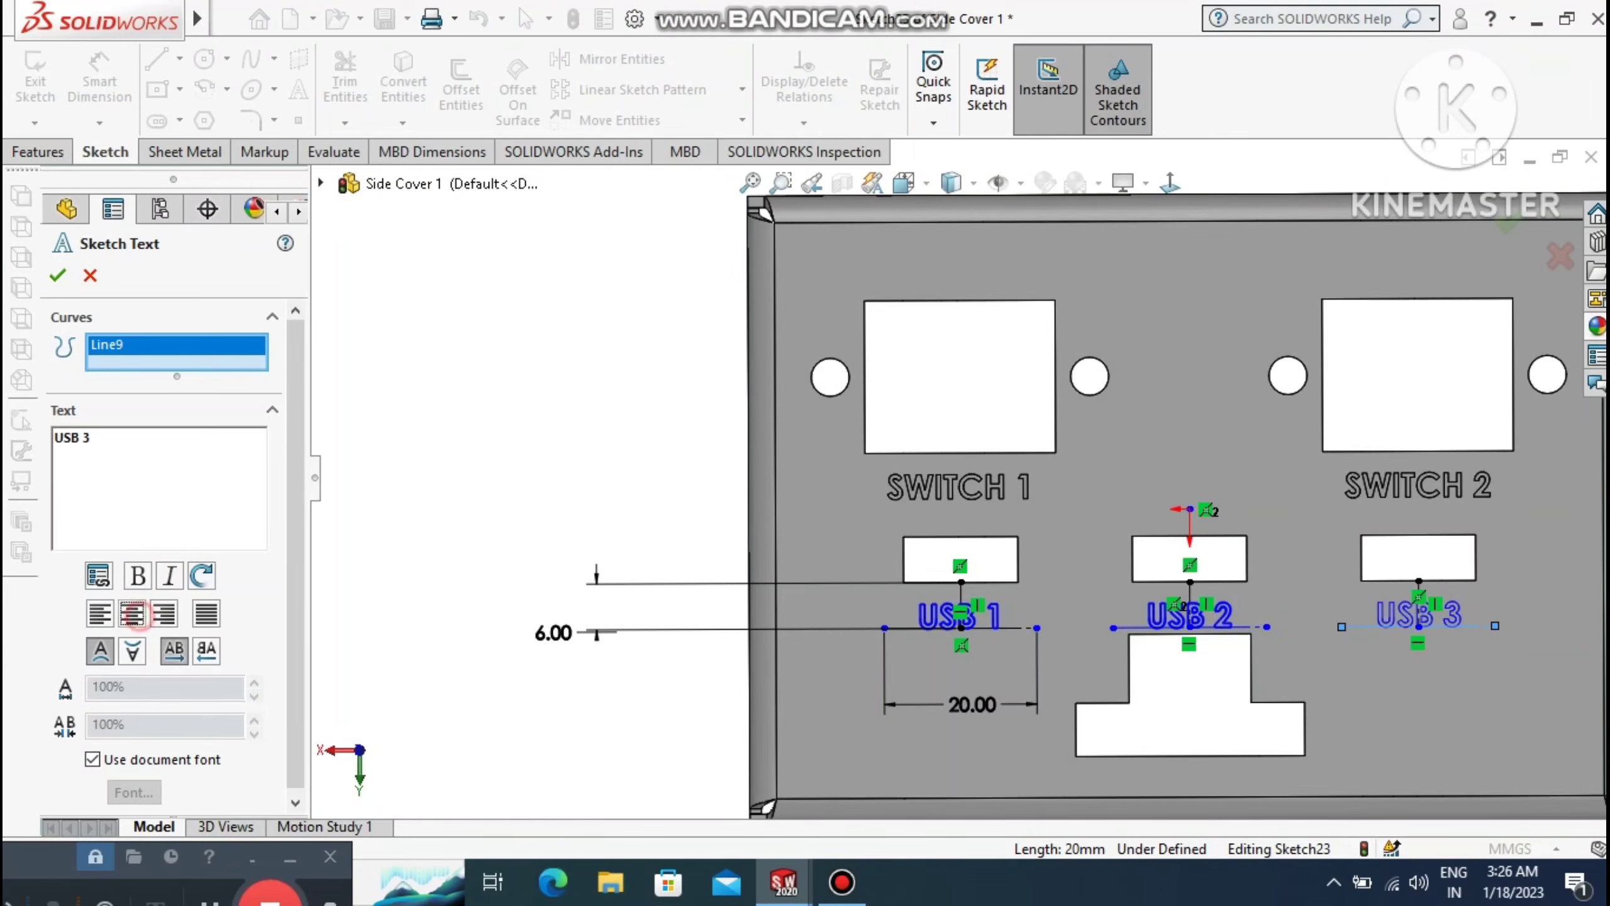
left_click(132, 613)
left_click(57, 276)
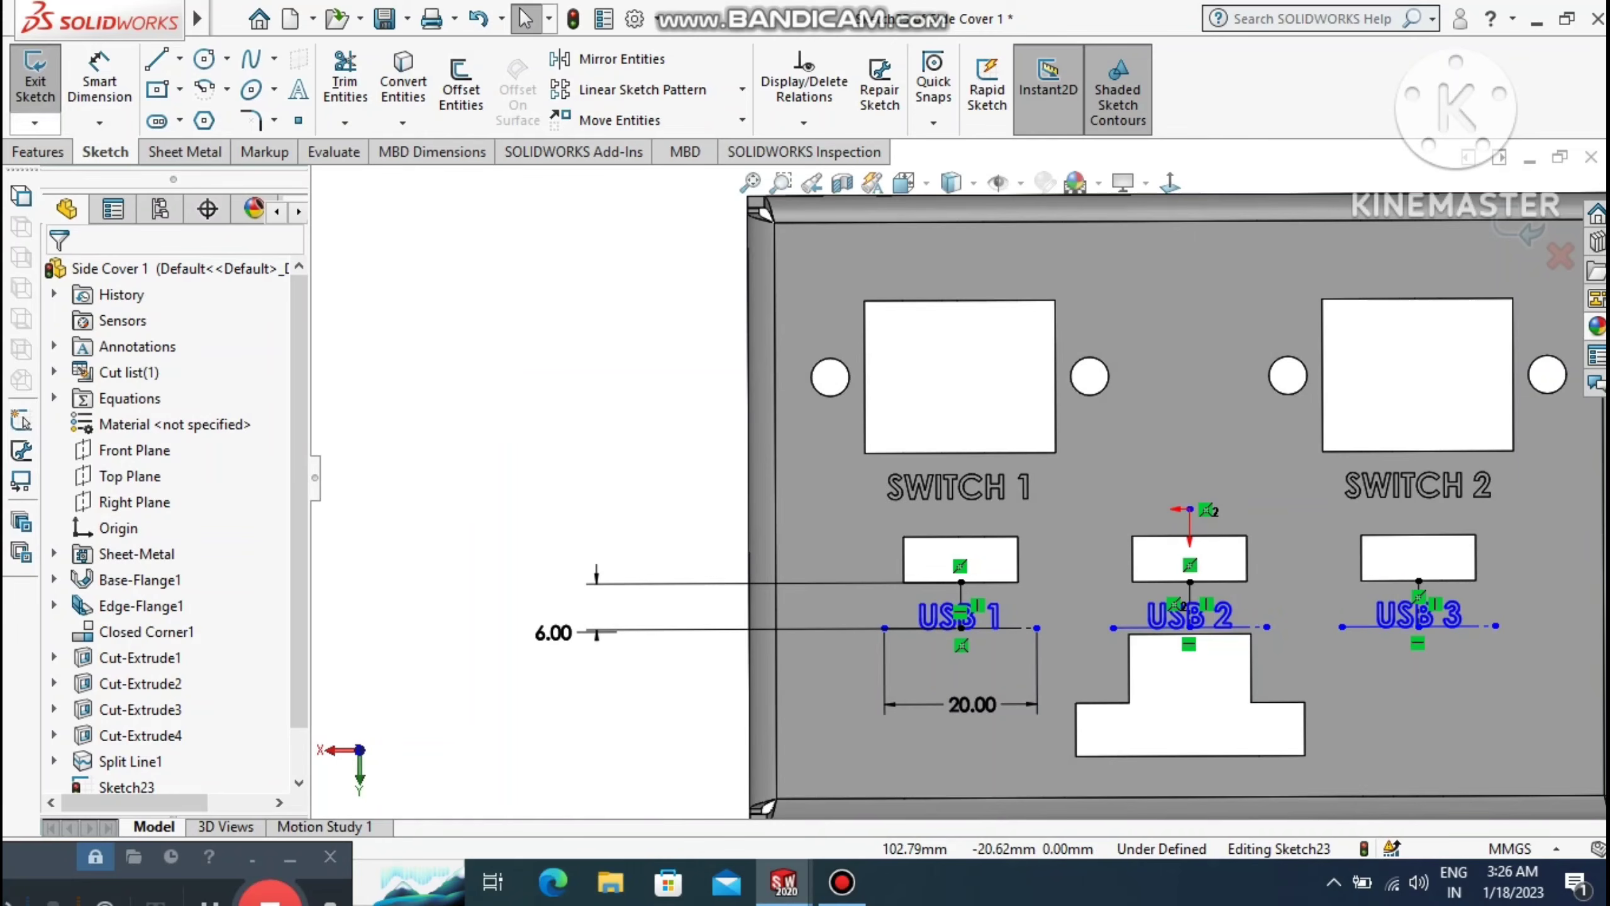
Create a projection split line from the USB 1–3 text sketch on the cover's front face.
left_click(37, 152)
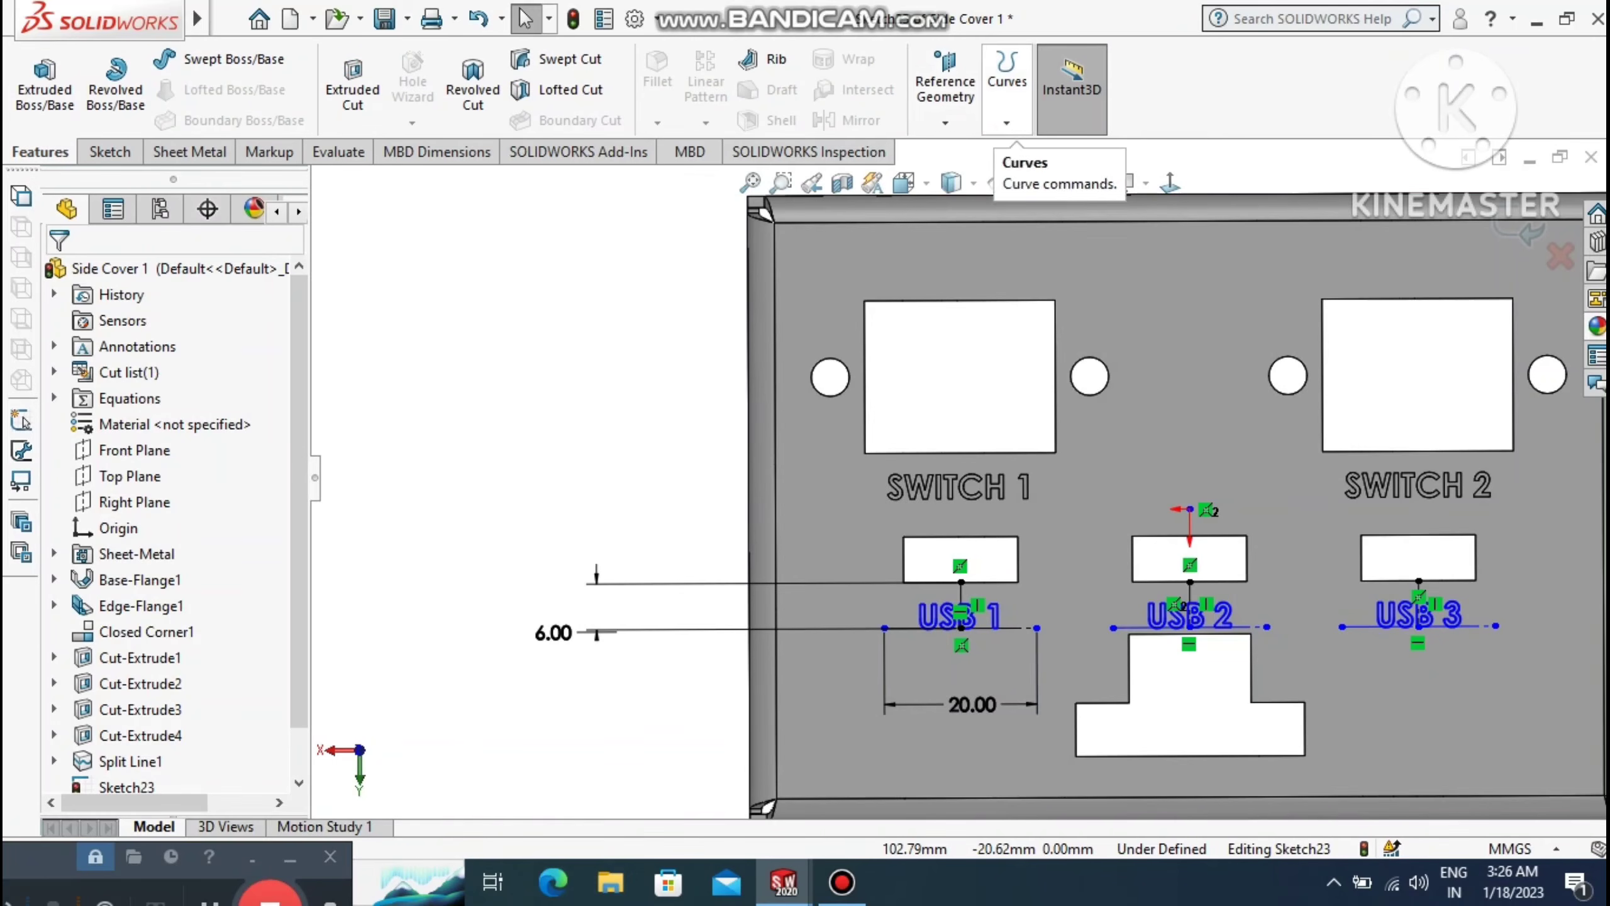
left_click(945, 82)
left_click(1007, 82)
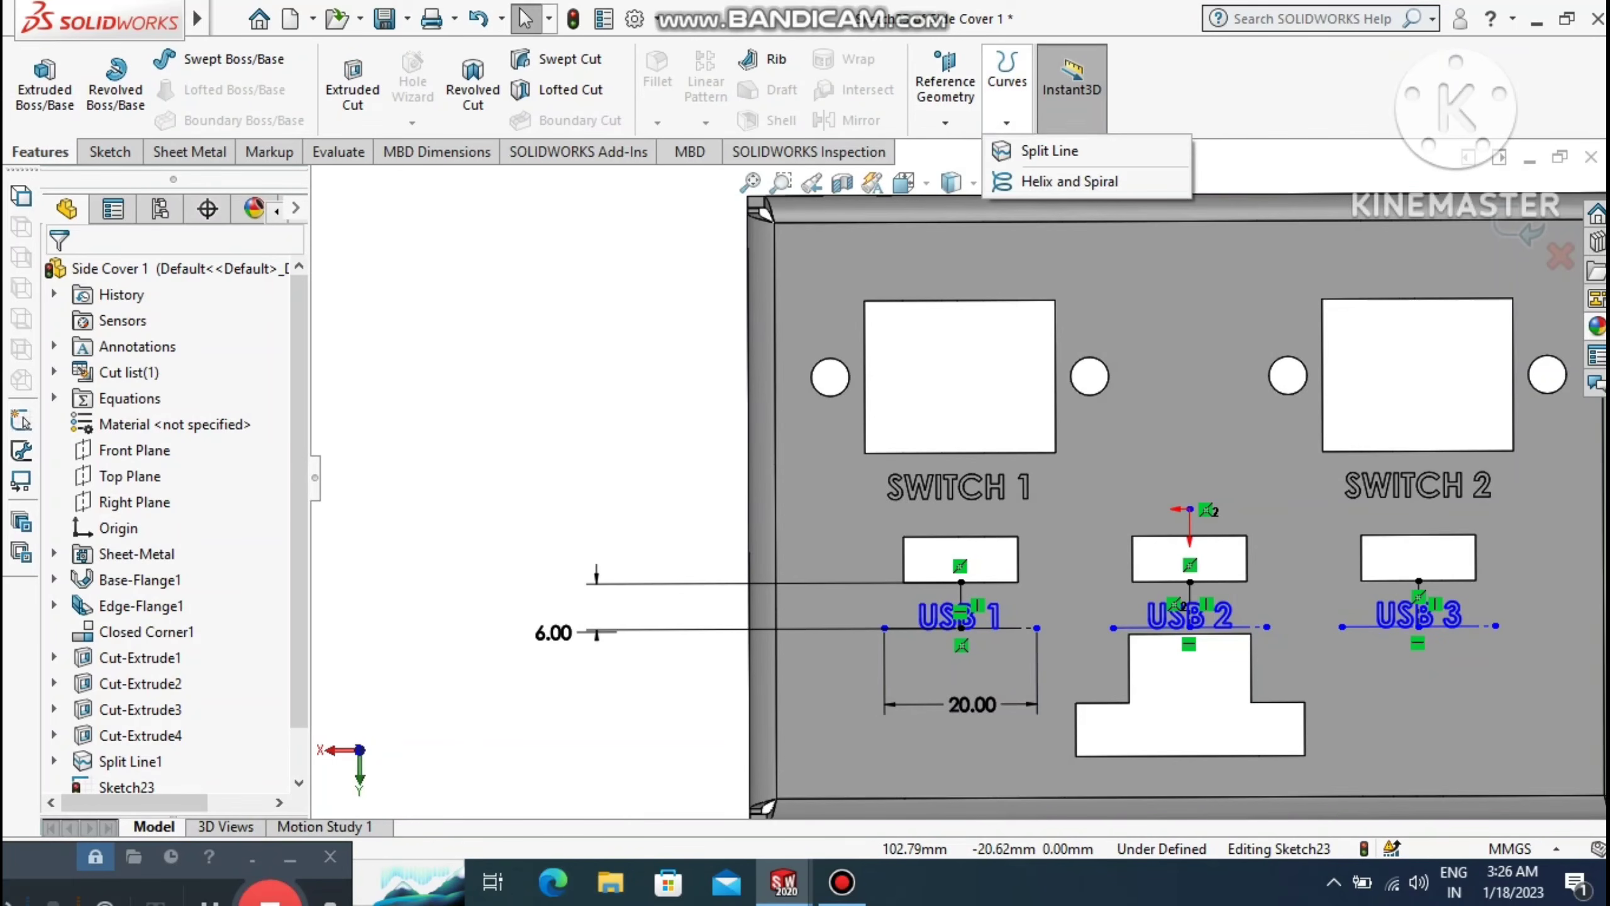
left_click(1049, 150)
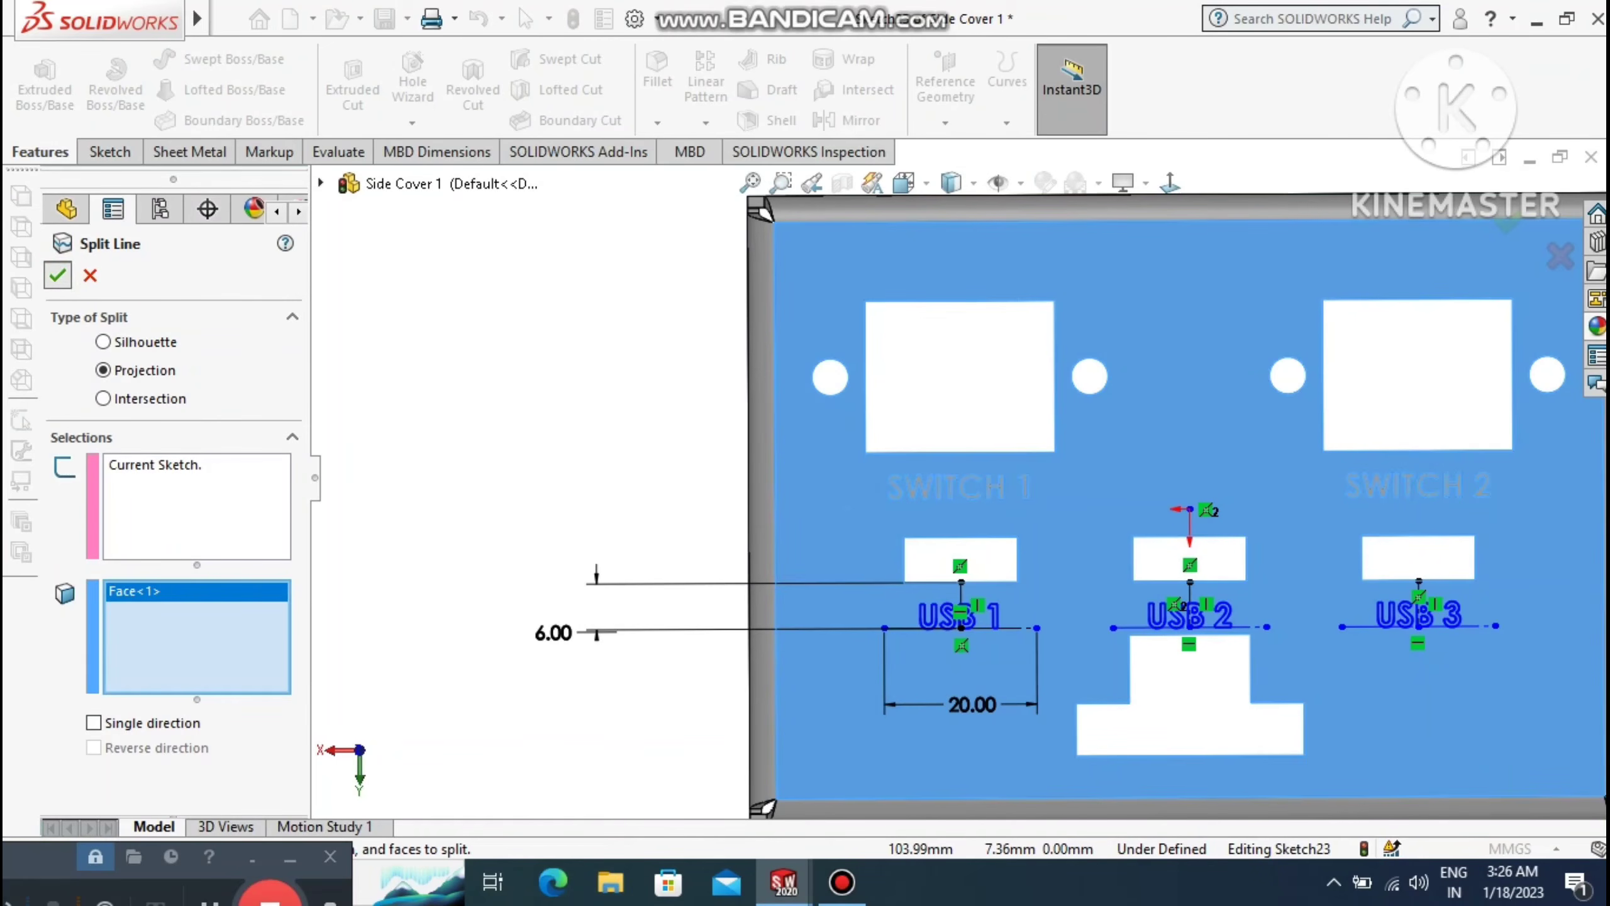
left_click(58, 276)
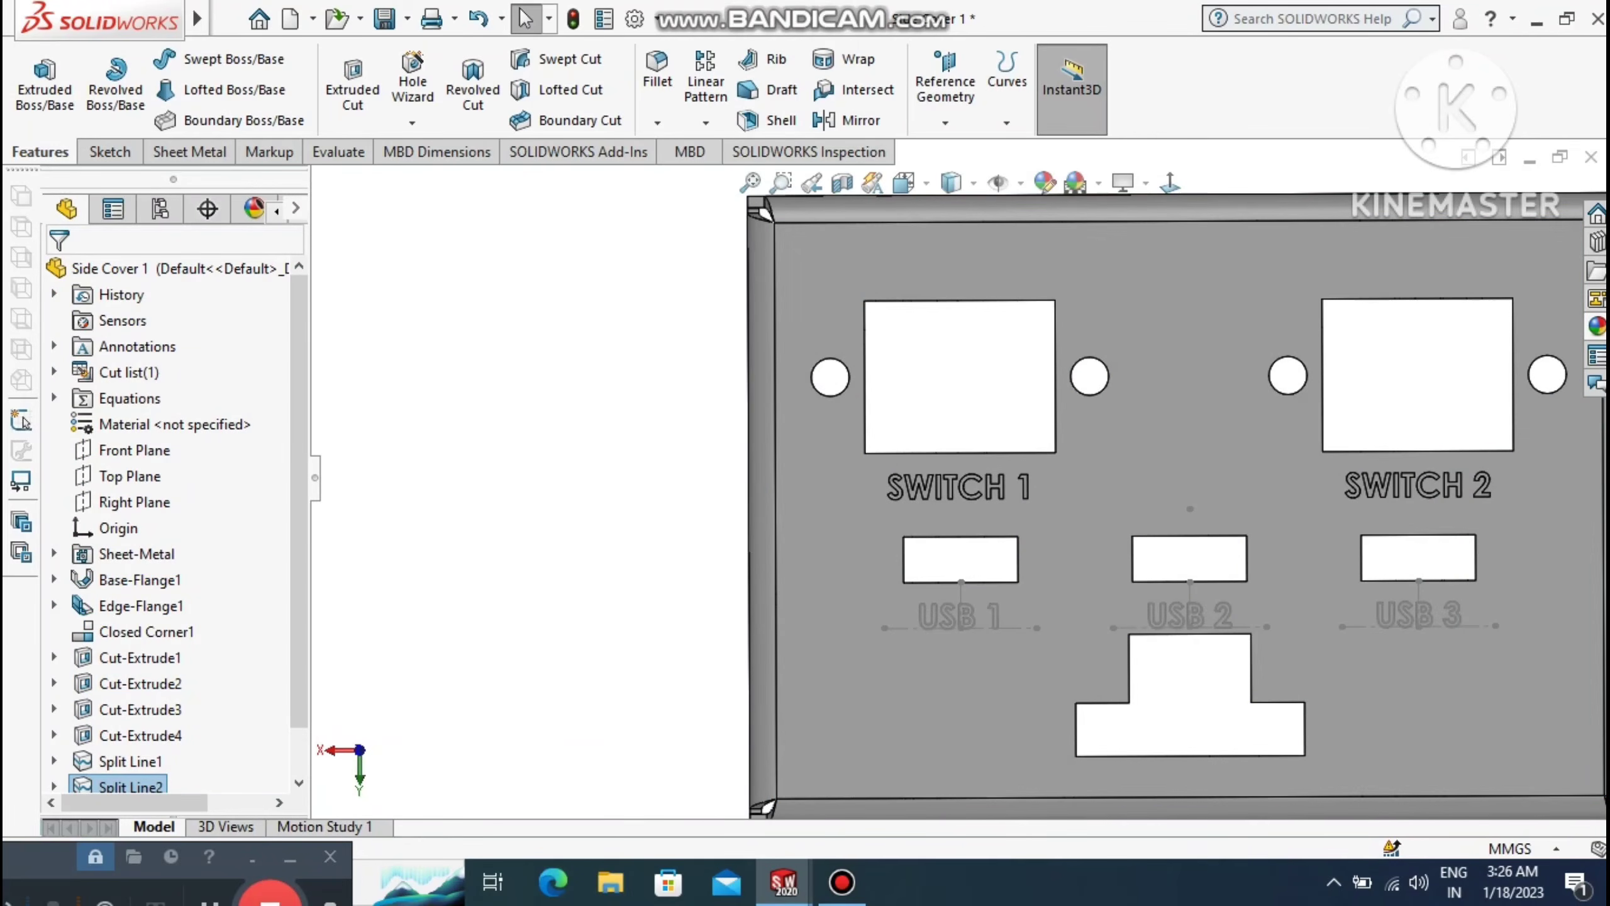
left_click(709, 575)
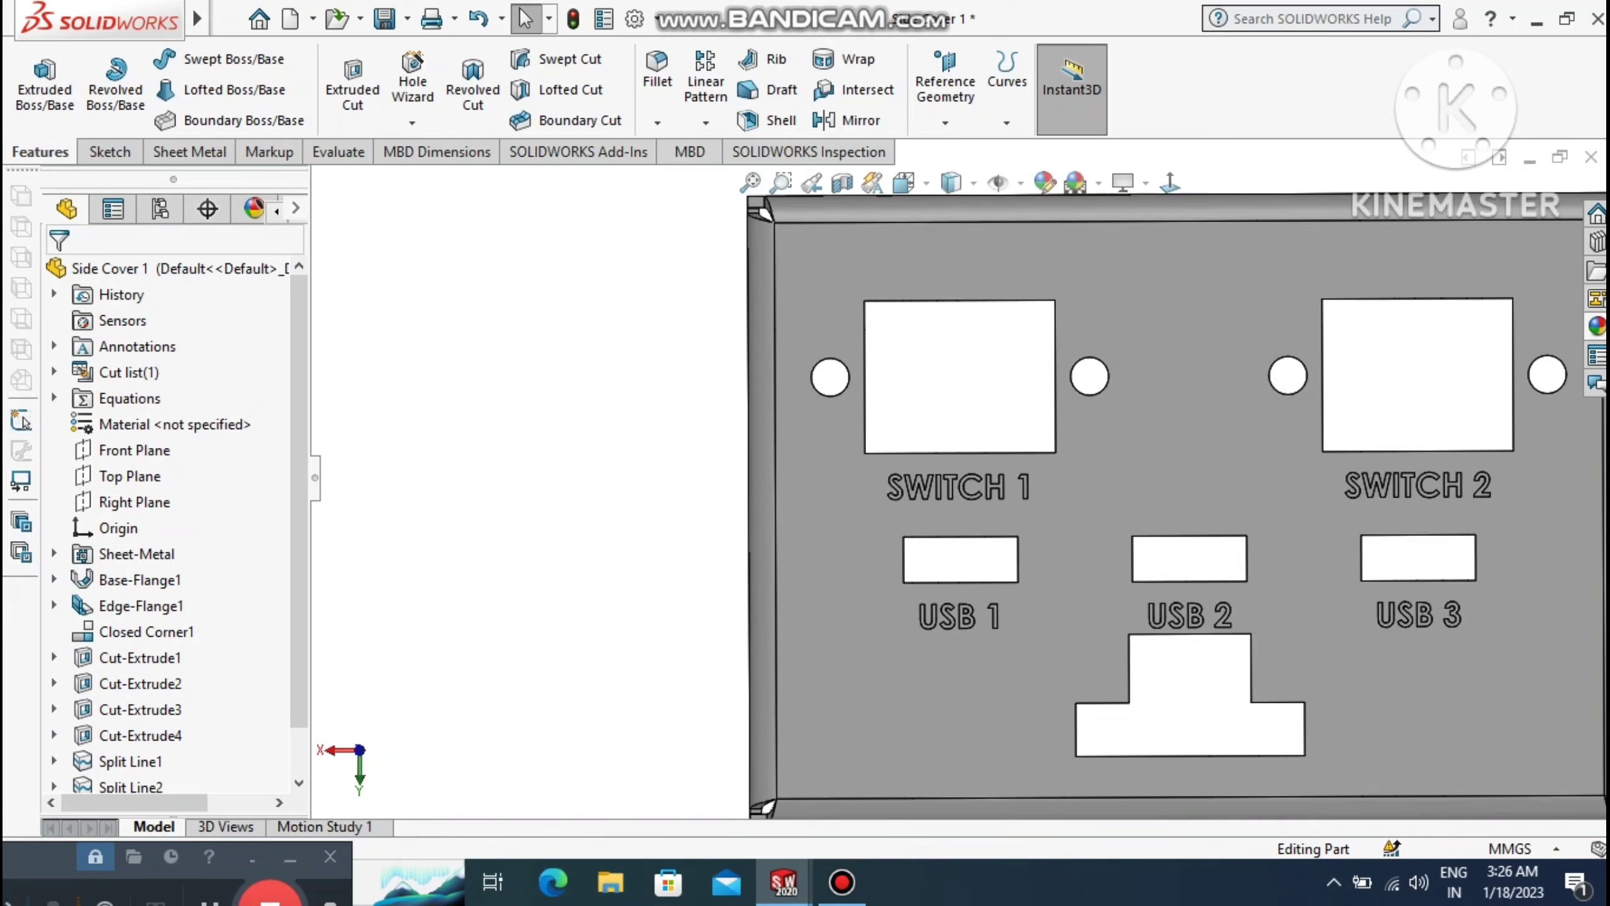
Start a face-level appearance on the letter W of the SWITCH 1 label and set its color to black.
scroll(955, 507, "down", 3)
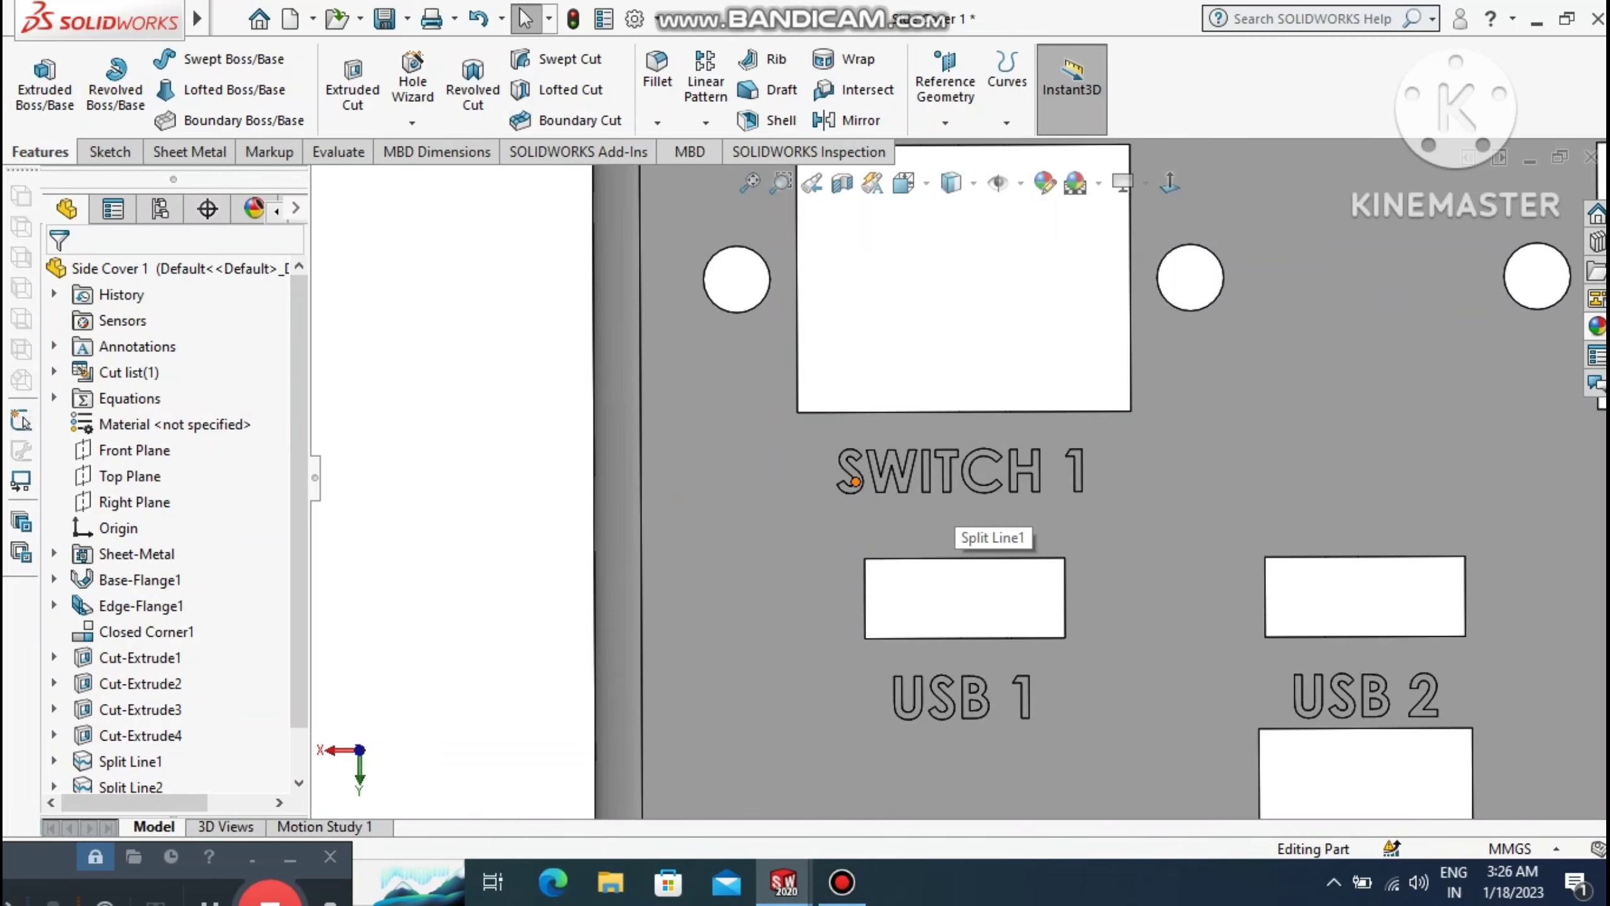
scroll(779, 492, "down", 2)
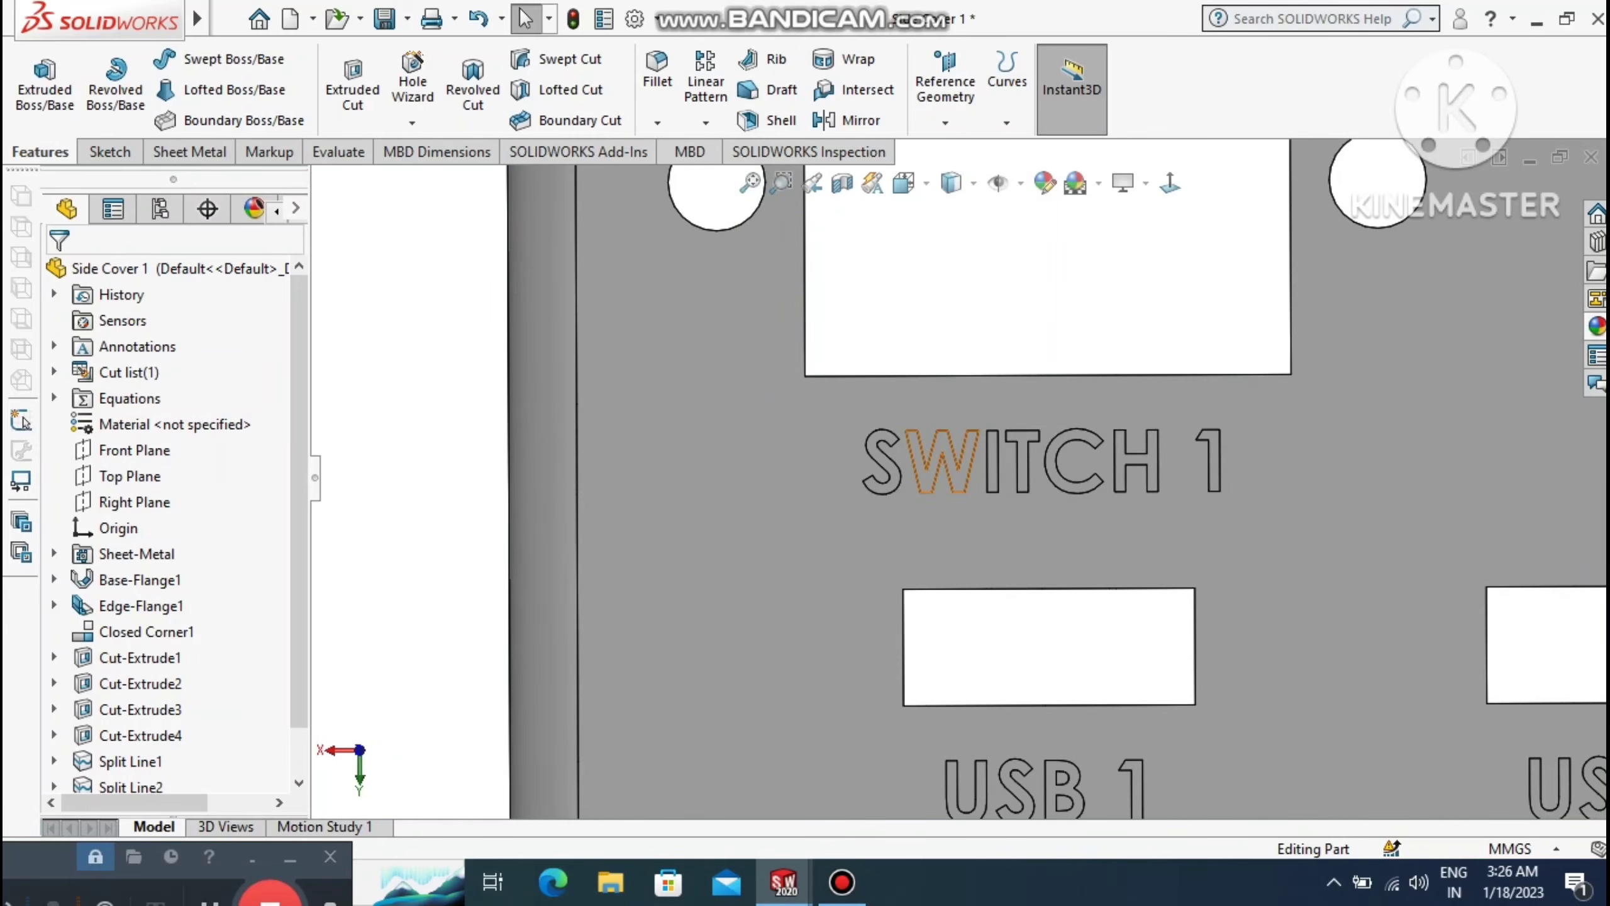
right_click(929, 462)
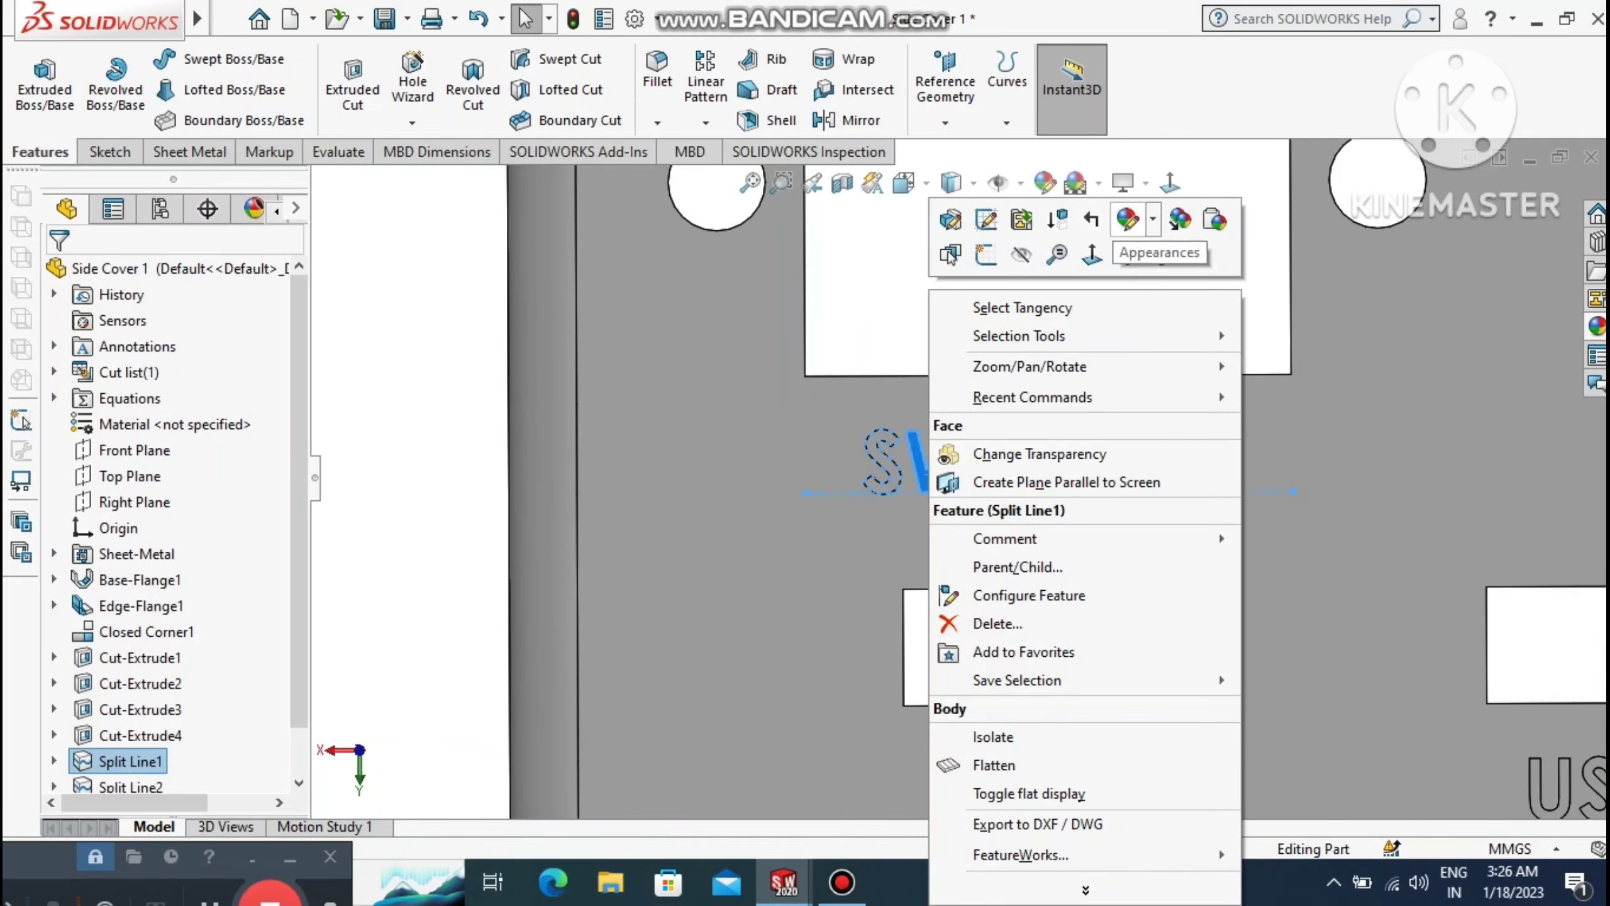
left_click(1130, 221)
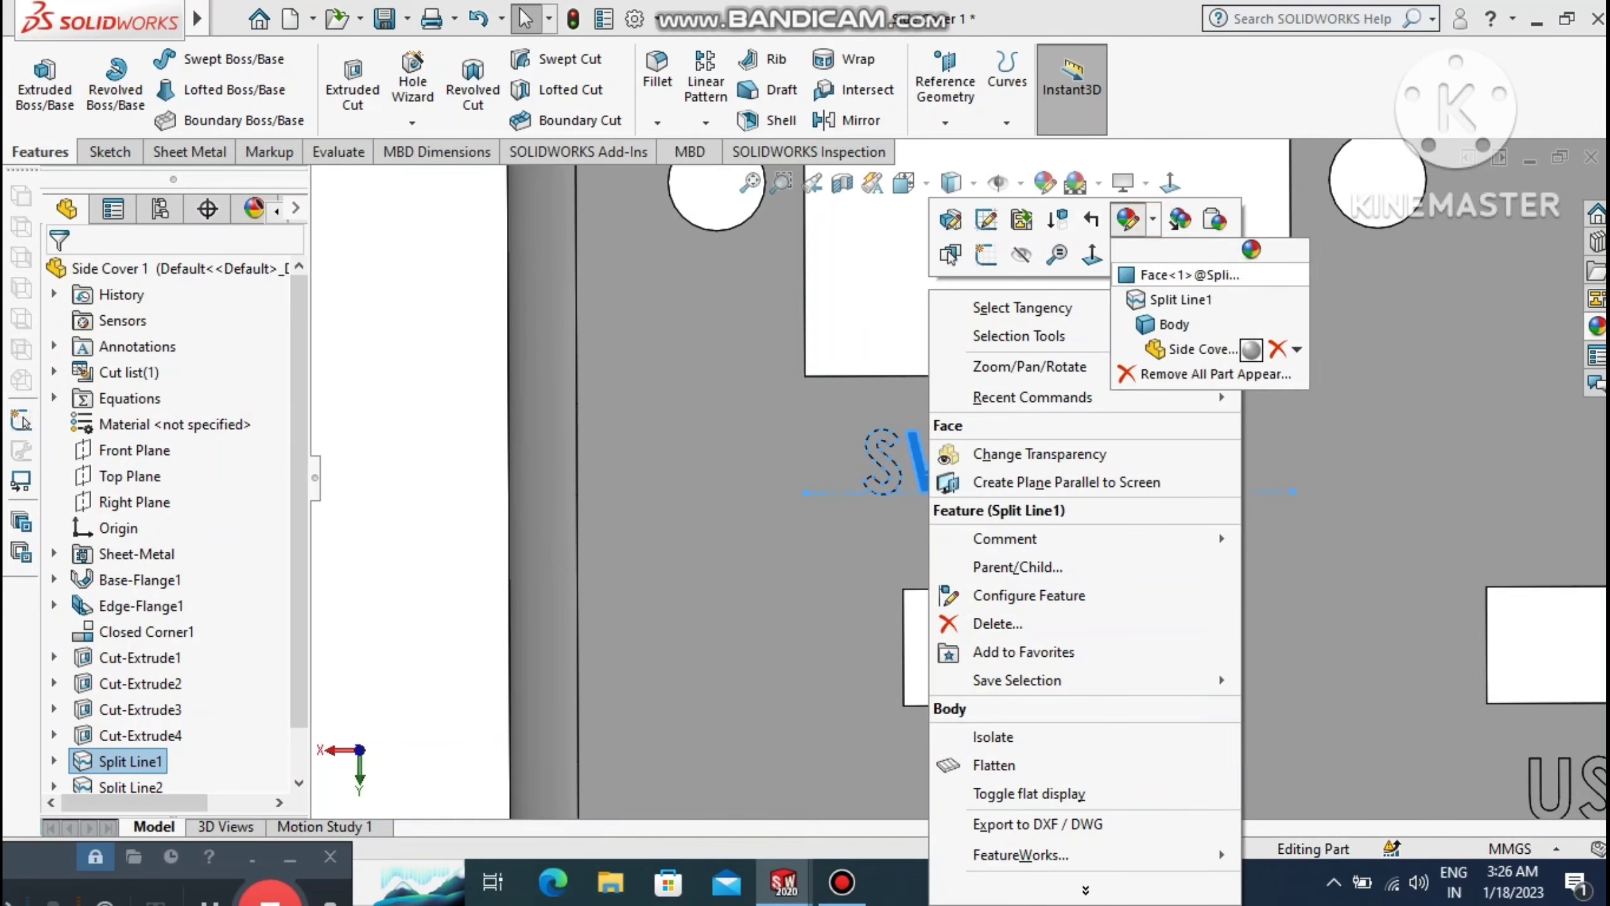
left_click(1160, 277)
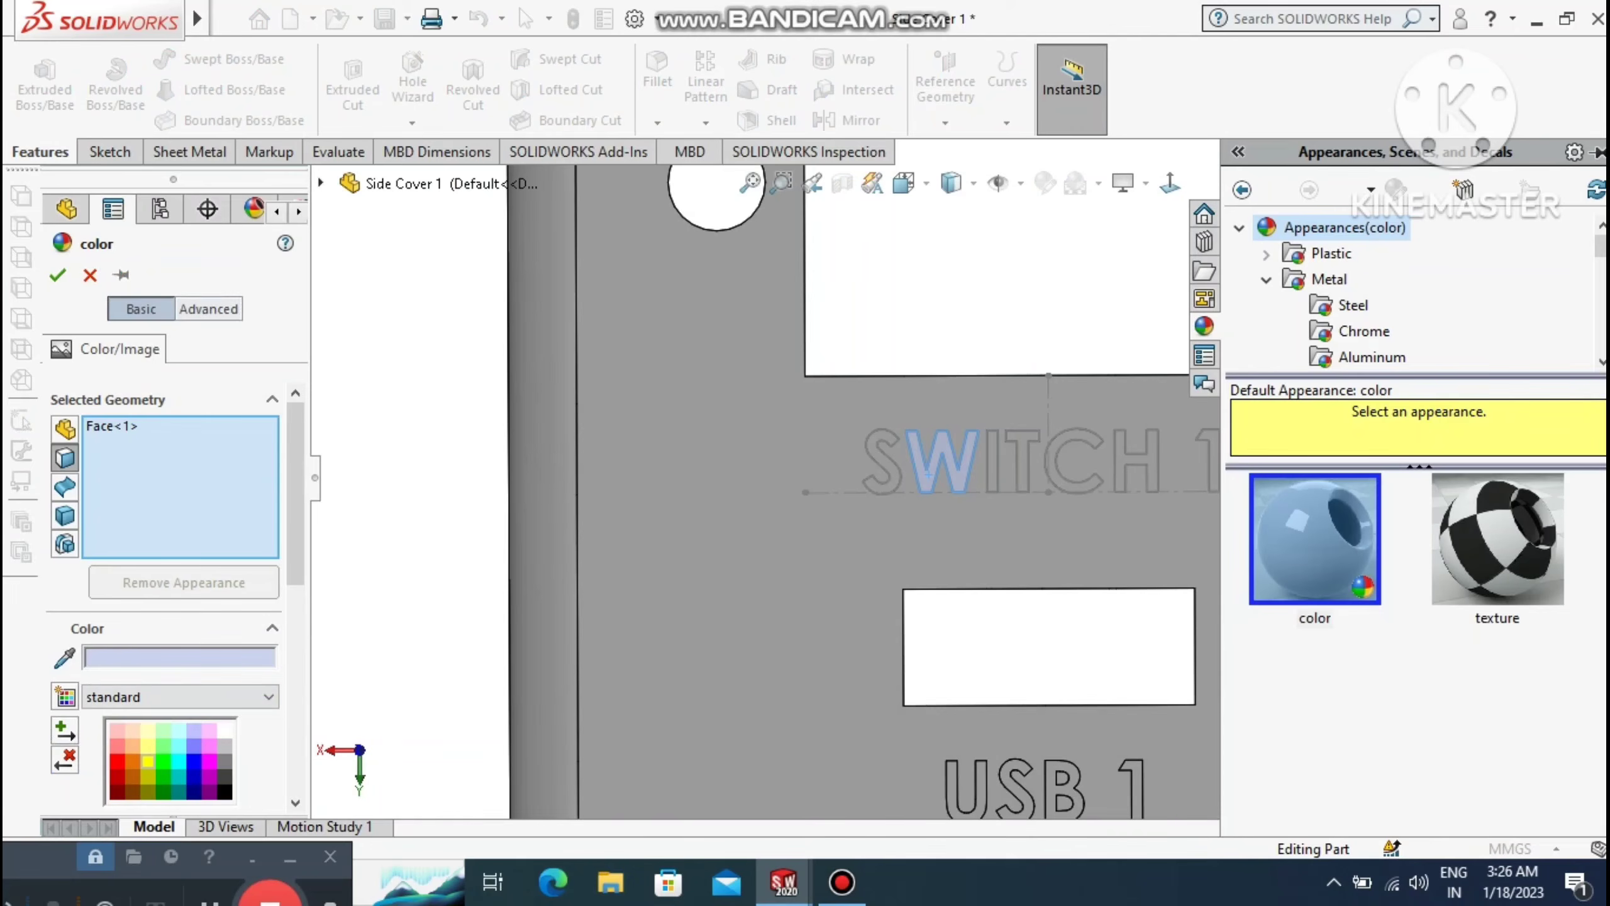
left_click(225, 791)
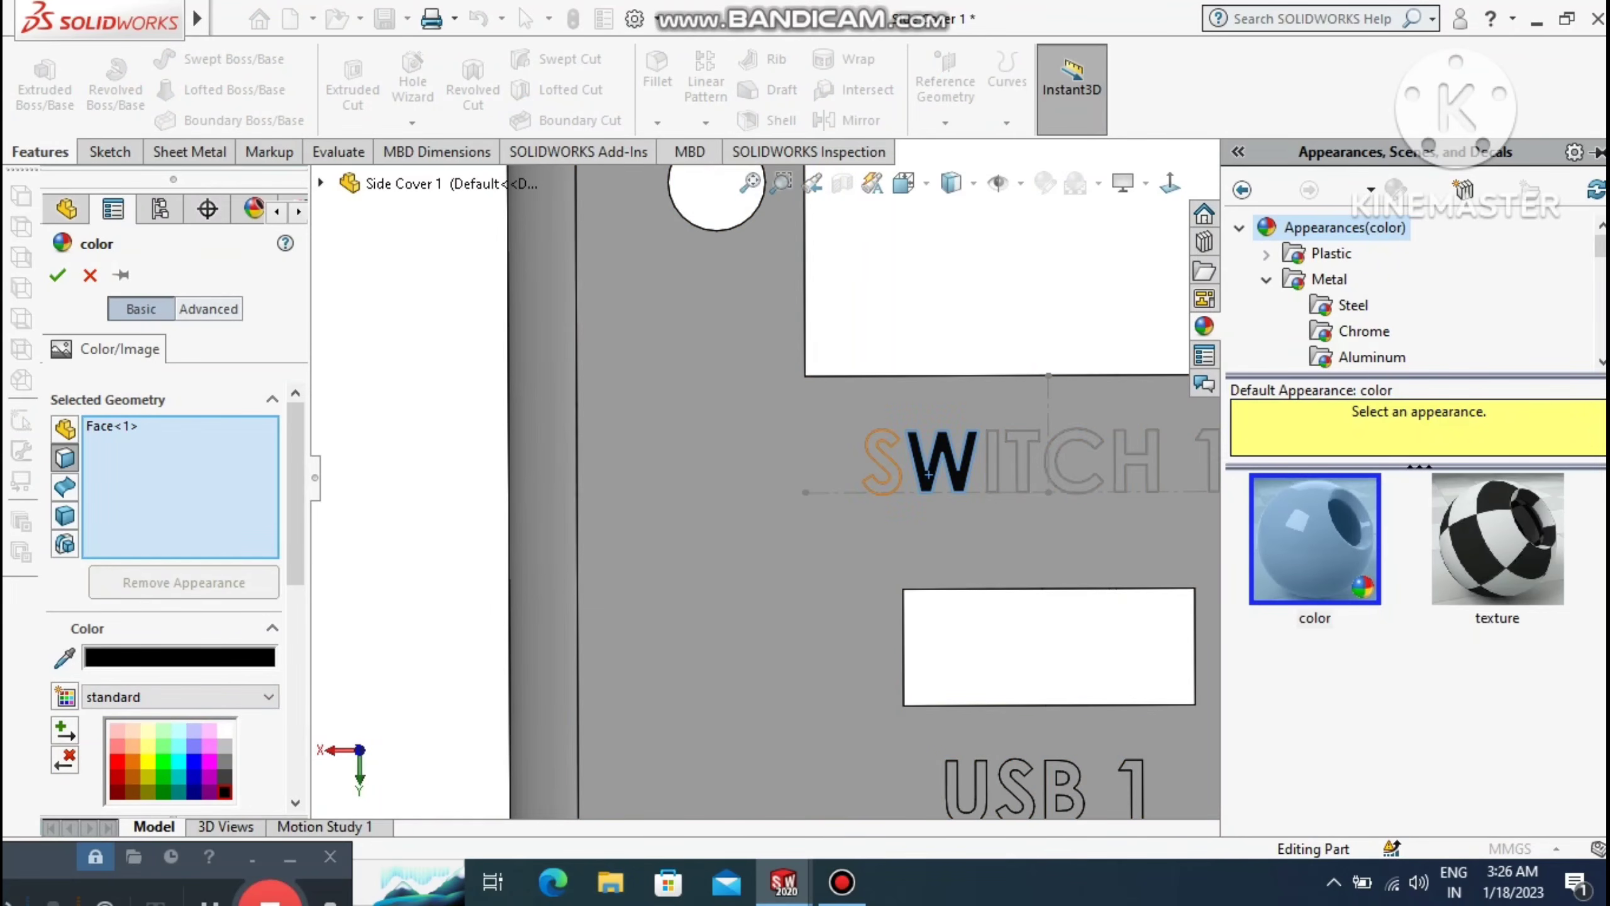
Add the remaining letter faces and the digit of the SWITCH 1 label to the black appearance.
left_click(886, 468)
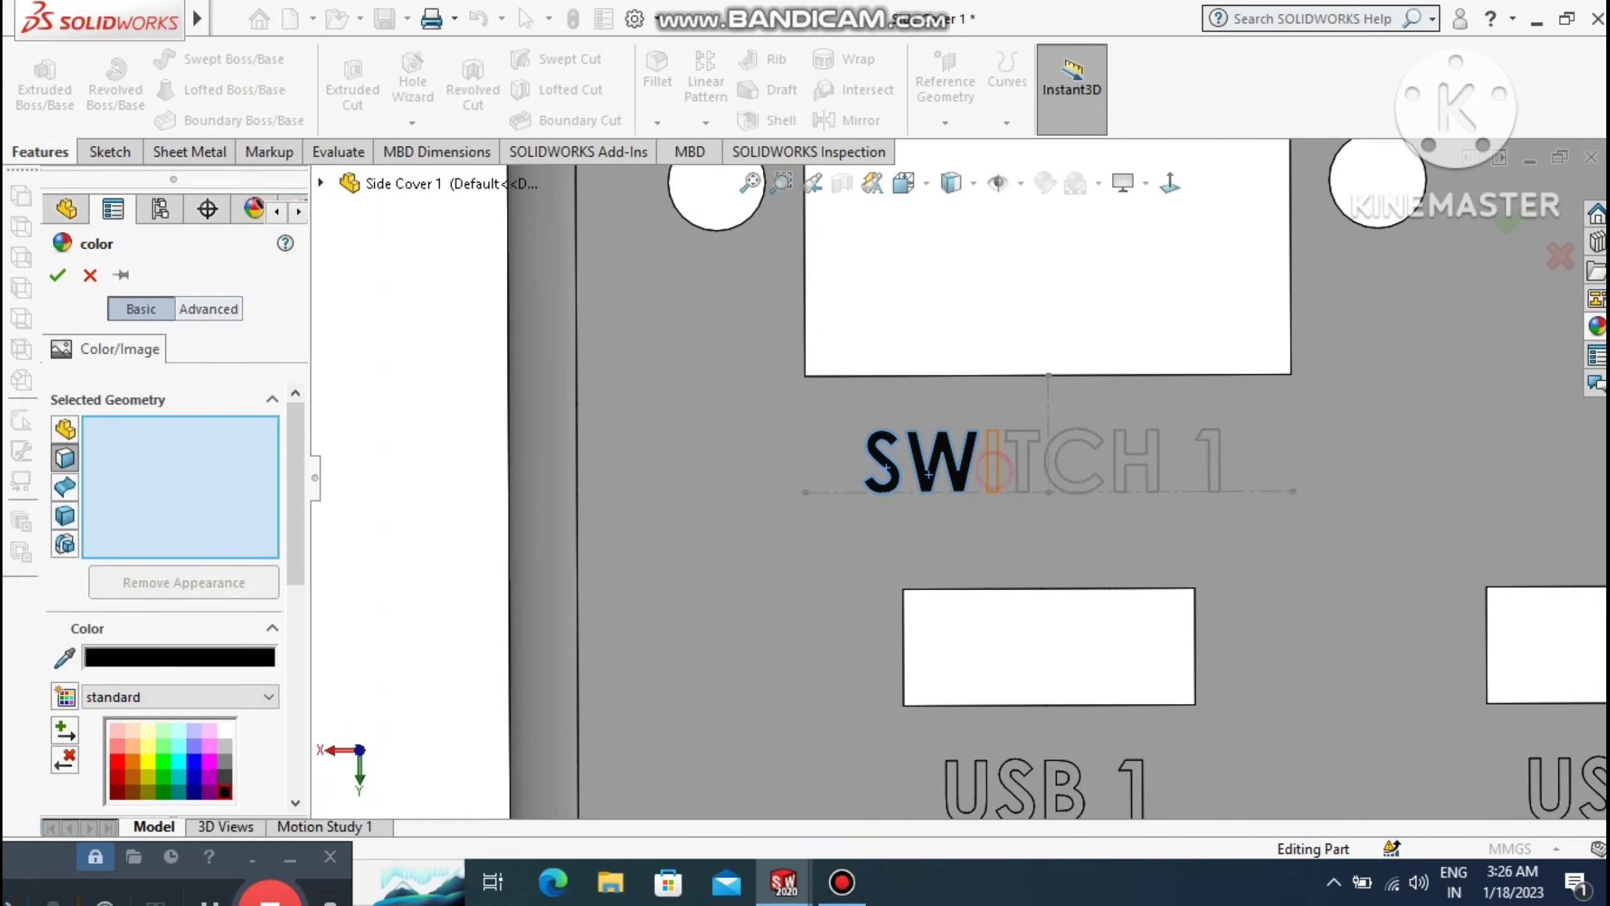
left_click(994, 469)
left_click(1026, 466)
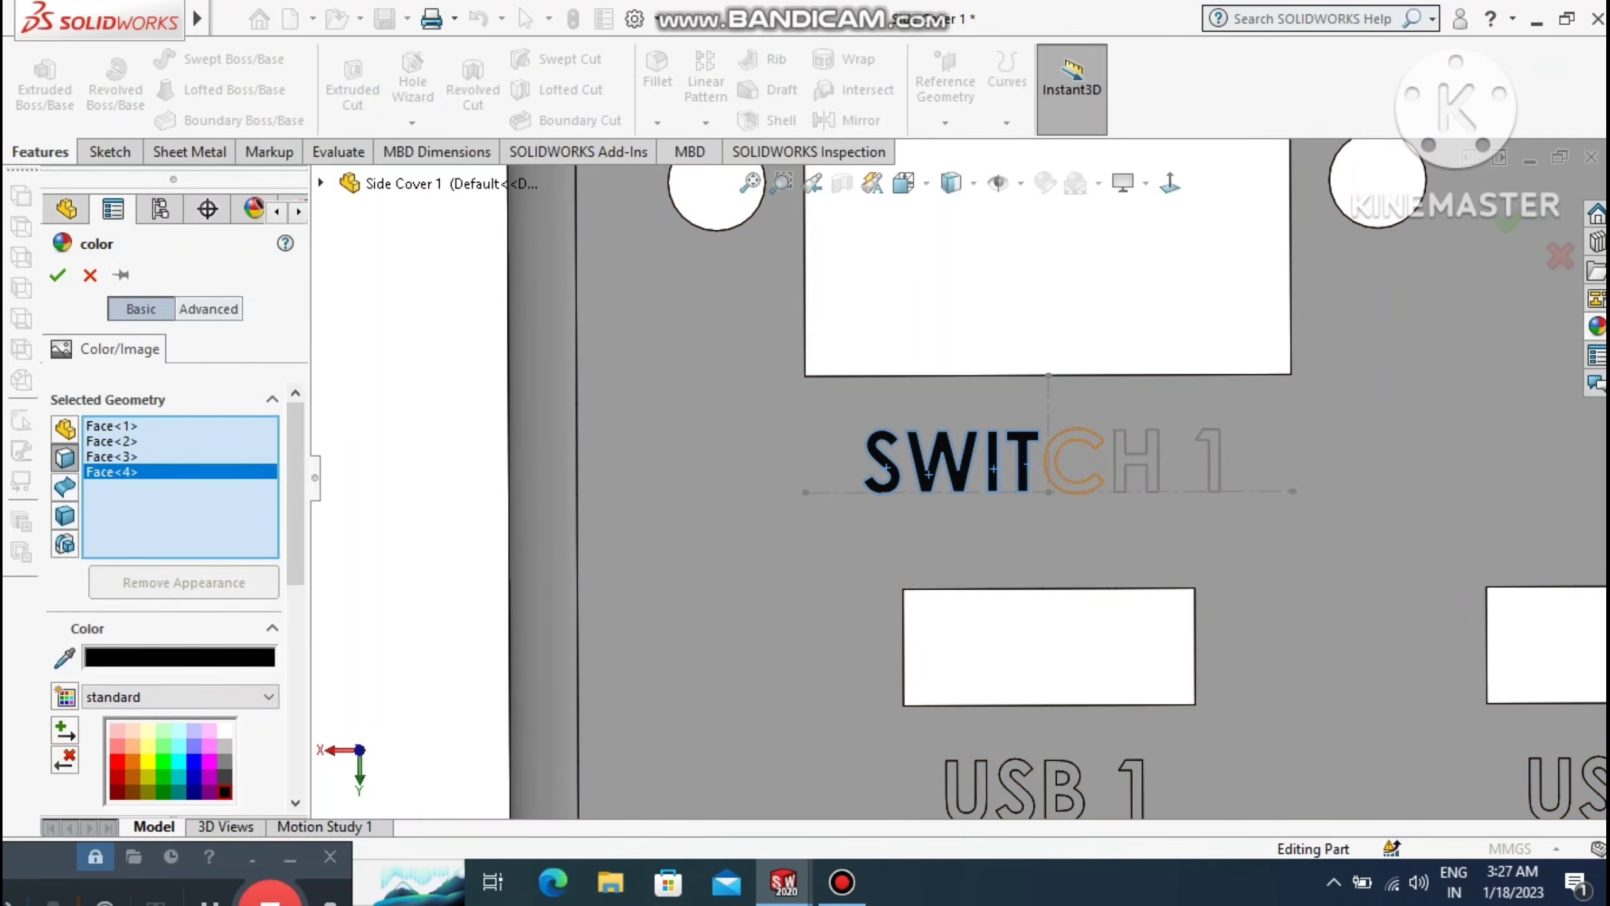
left_click(1068, 481)
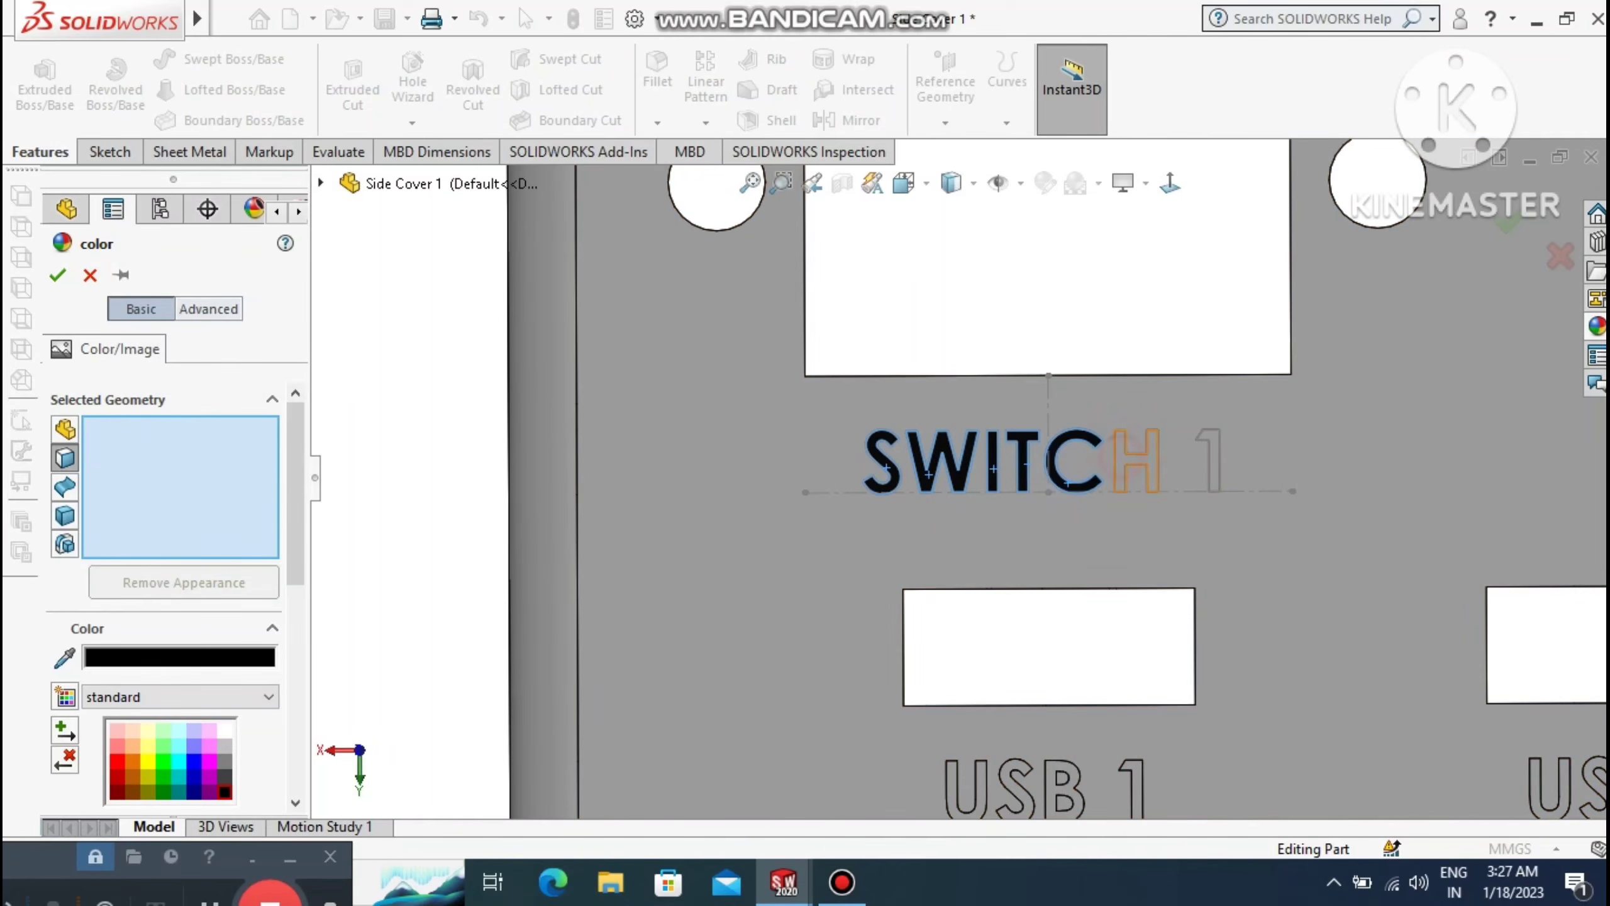
left_click(1122, 454)
left_click(1213, 459)
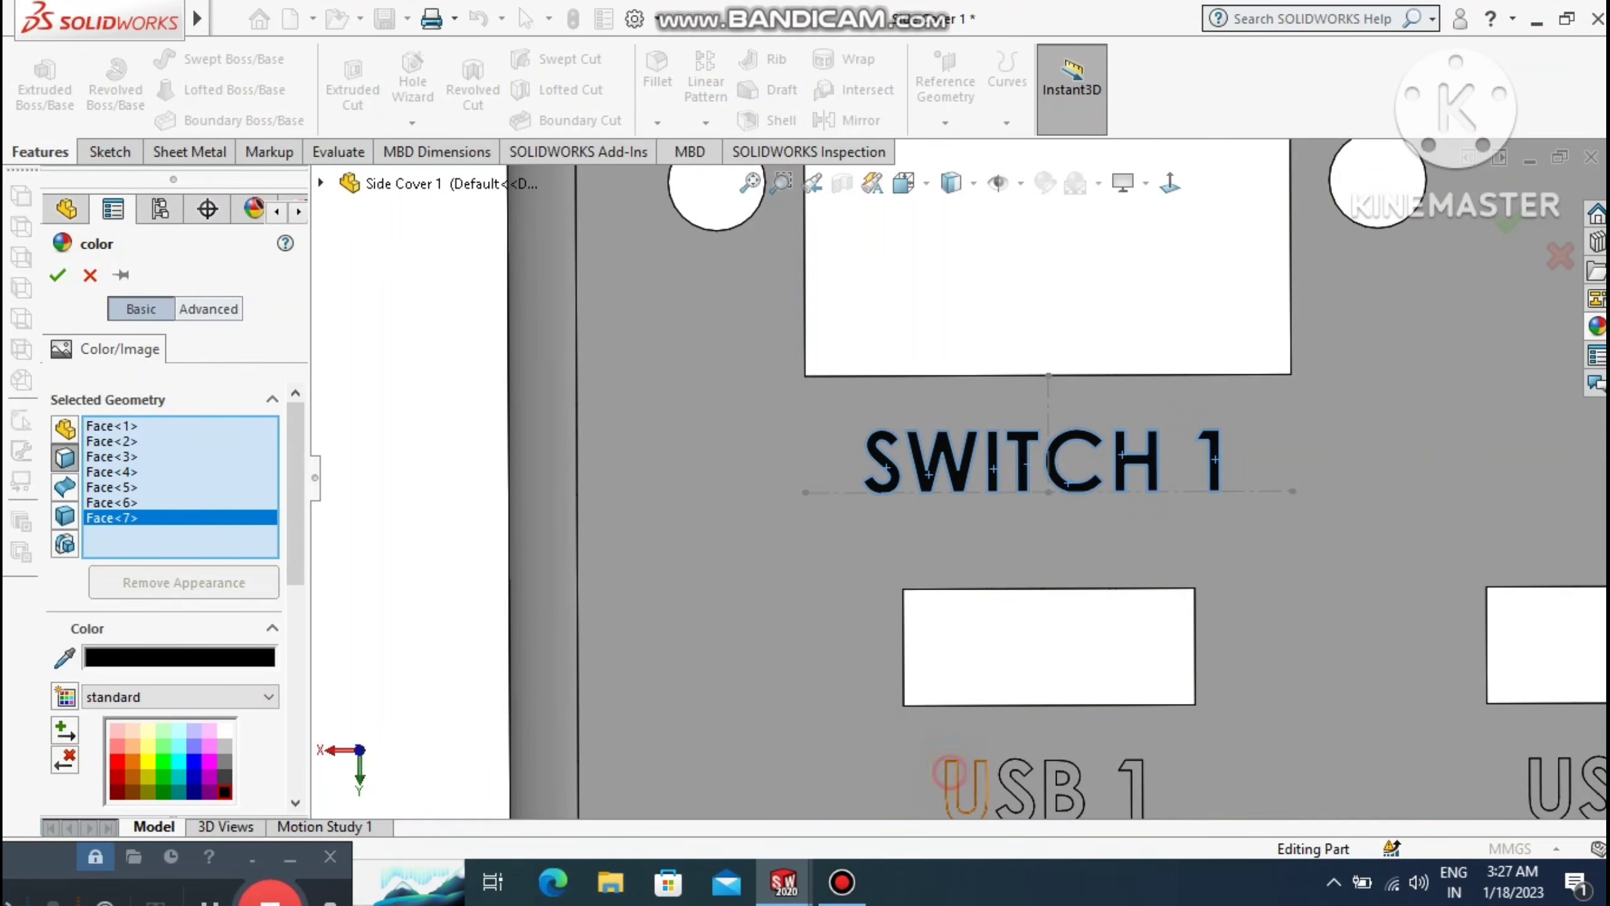
Add all character faces of the USB 1 label to the black appearance selection.
left_click(950, 770)
left_click(1017, 792)
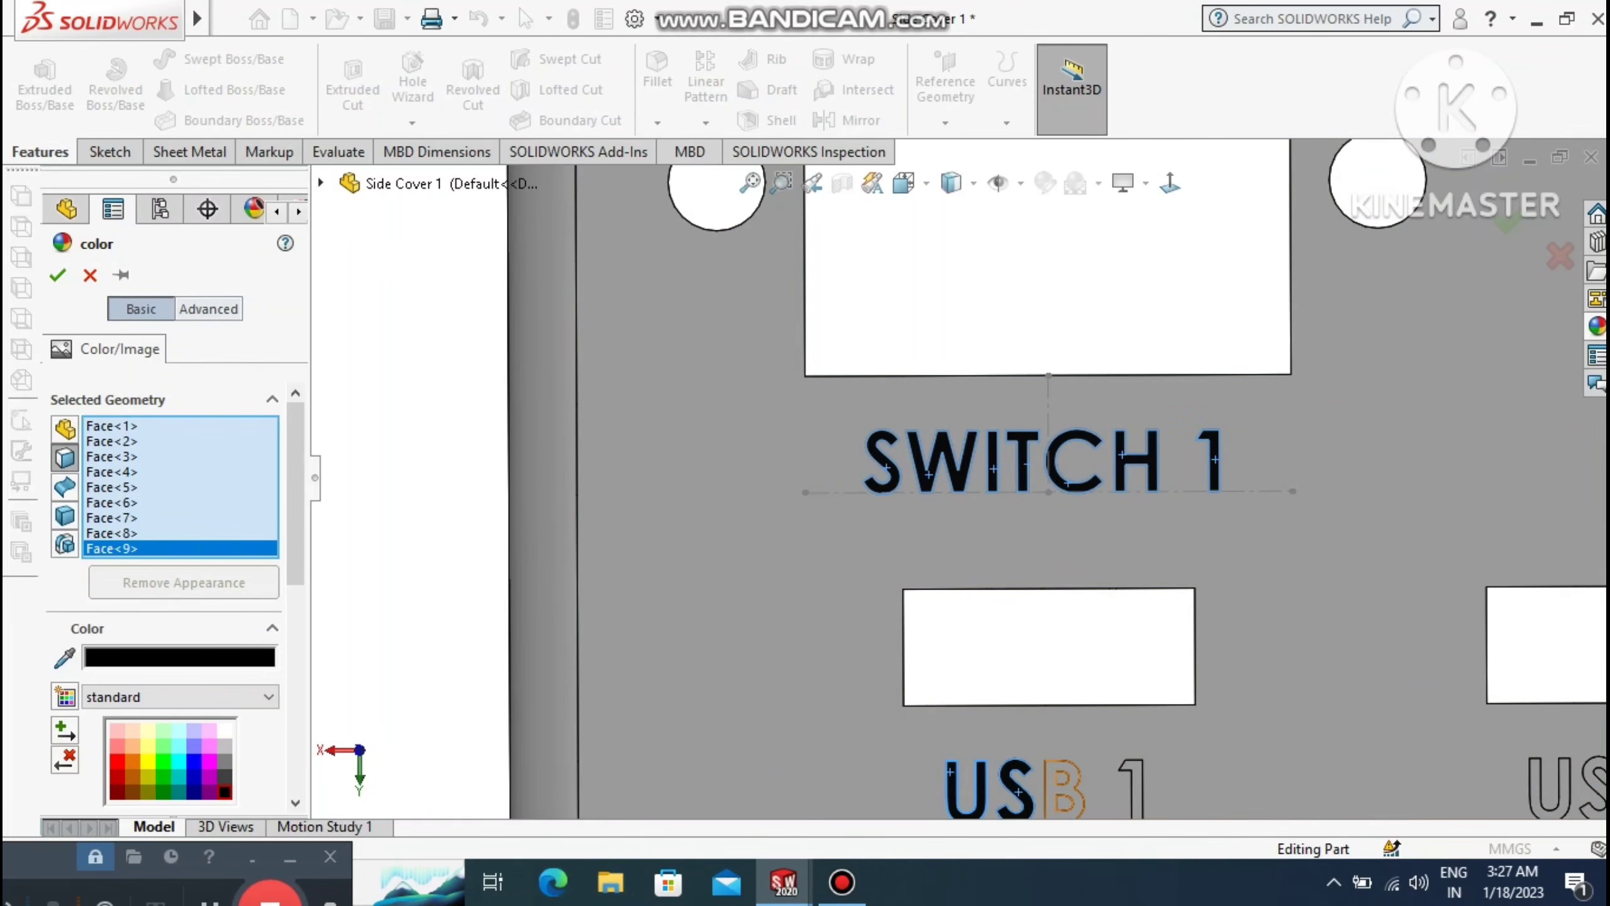
left_click(1052, 778)
left_click(1136, 789)
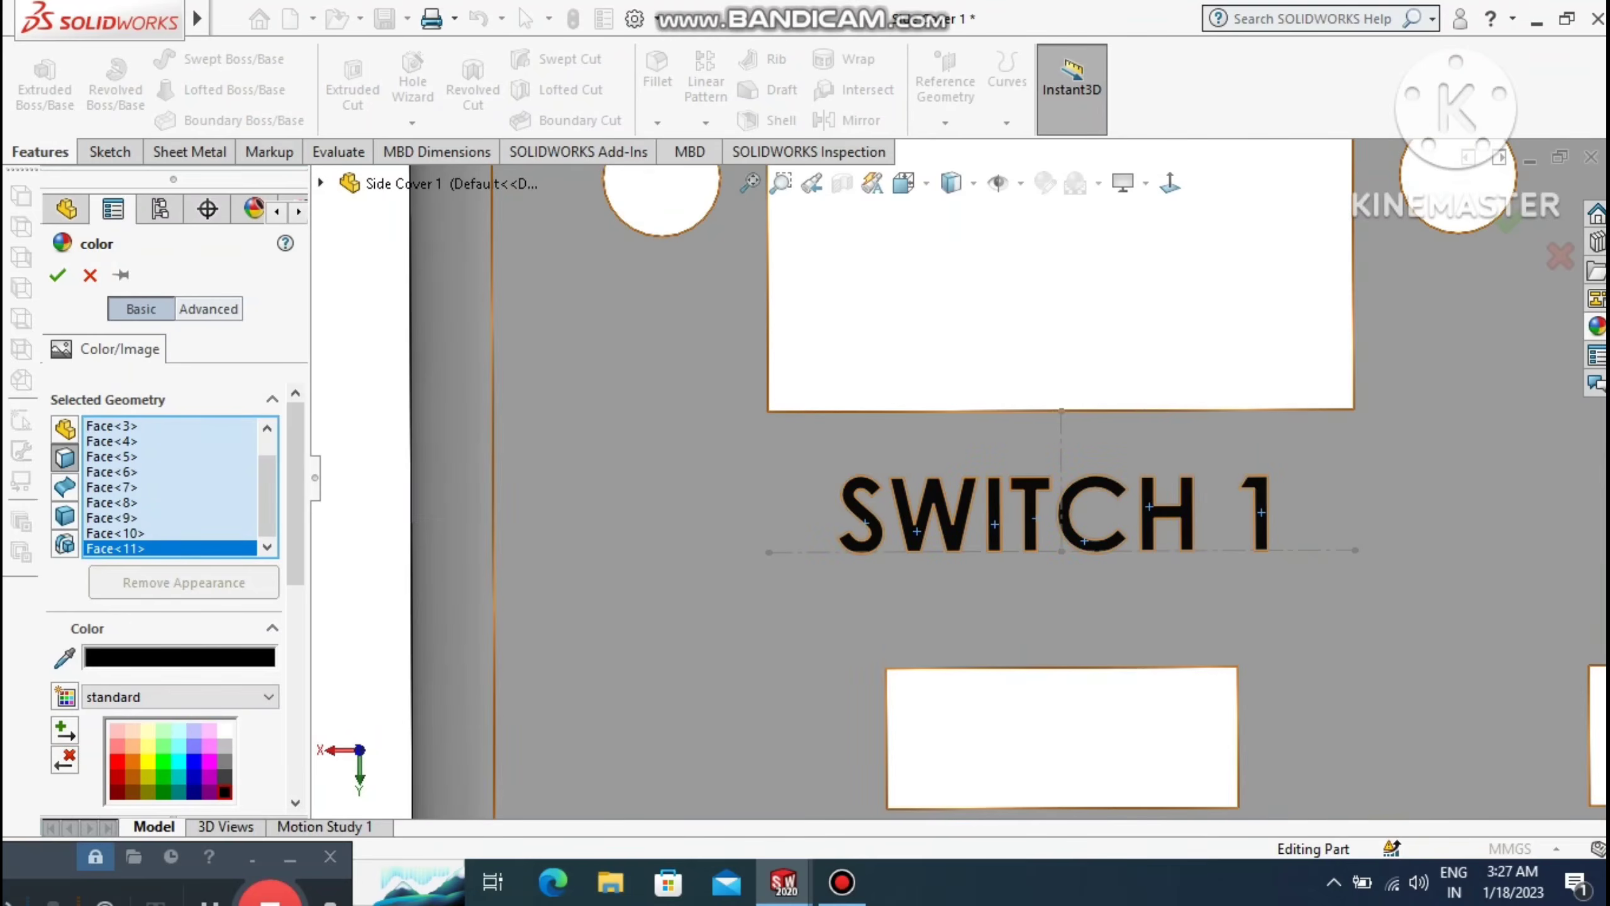
Add the U and S faces of the USB 2 label to the black appearance selection.
left_click(749, 183)
scroll(965, 653, "down", 2)
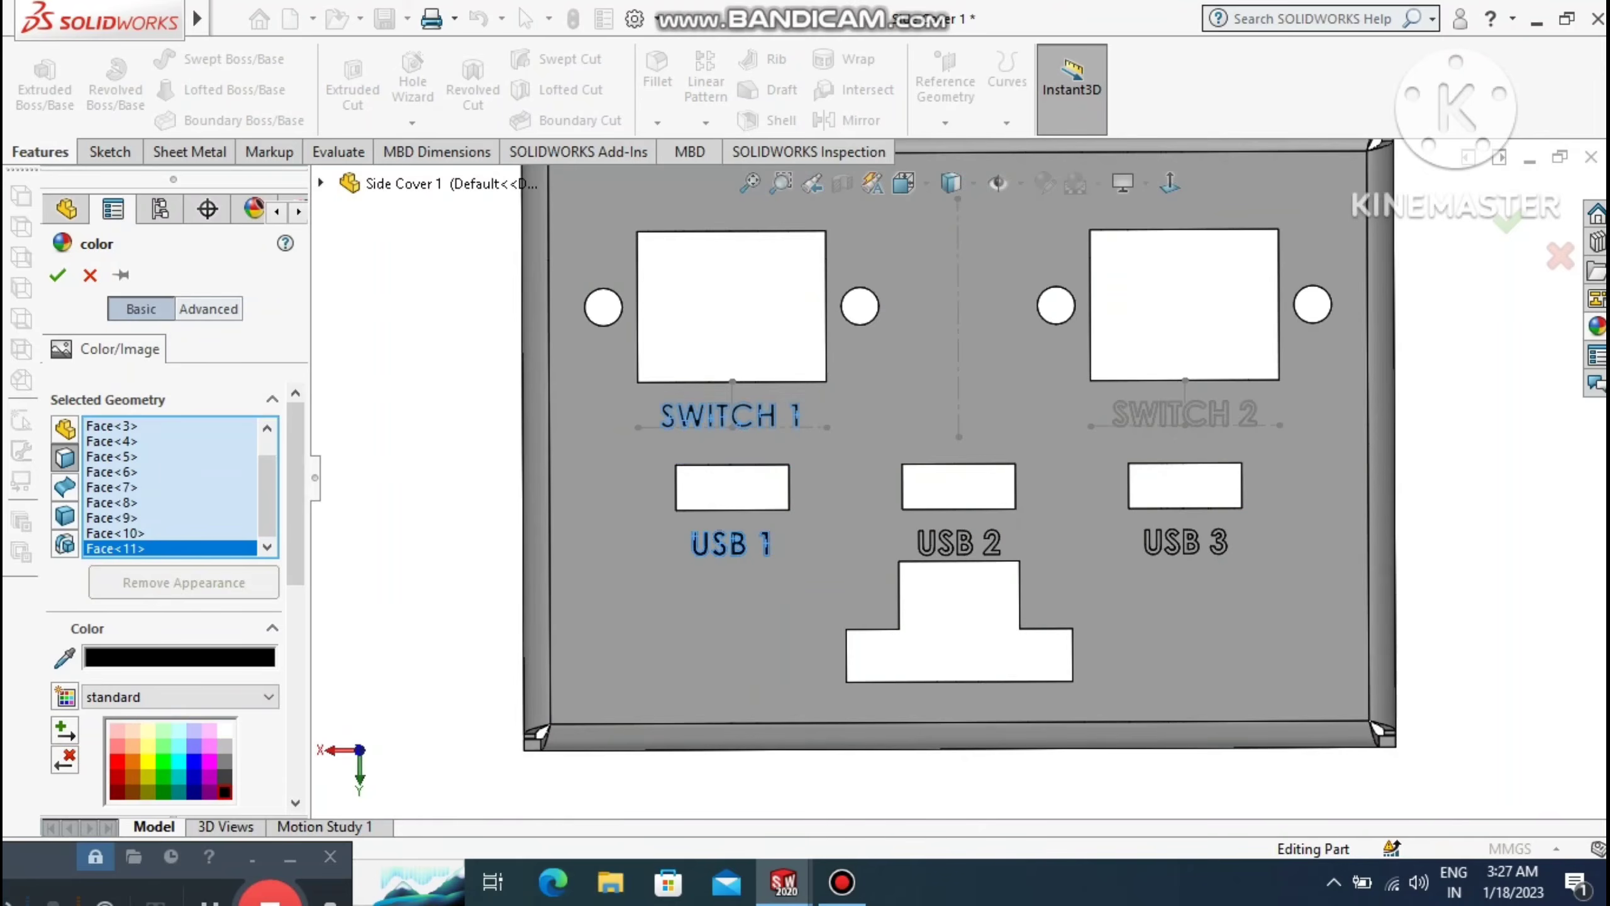
scroll(960, 471, "up", 3)
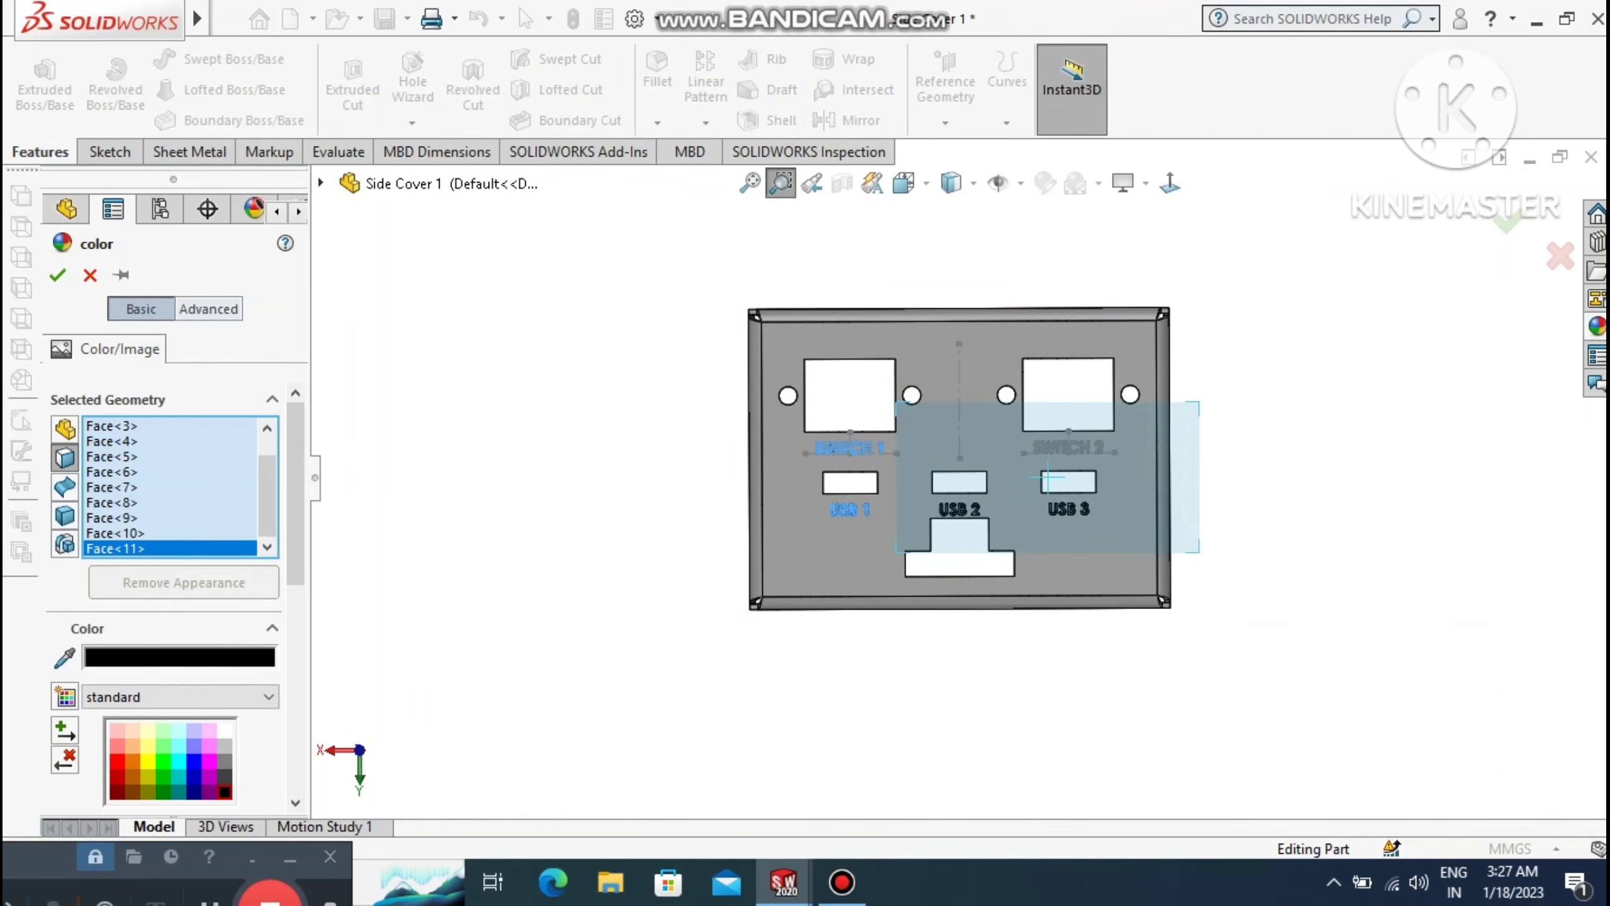
scroll(1073, 477, "down", 5)
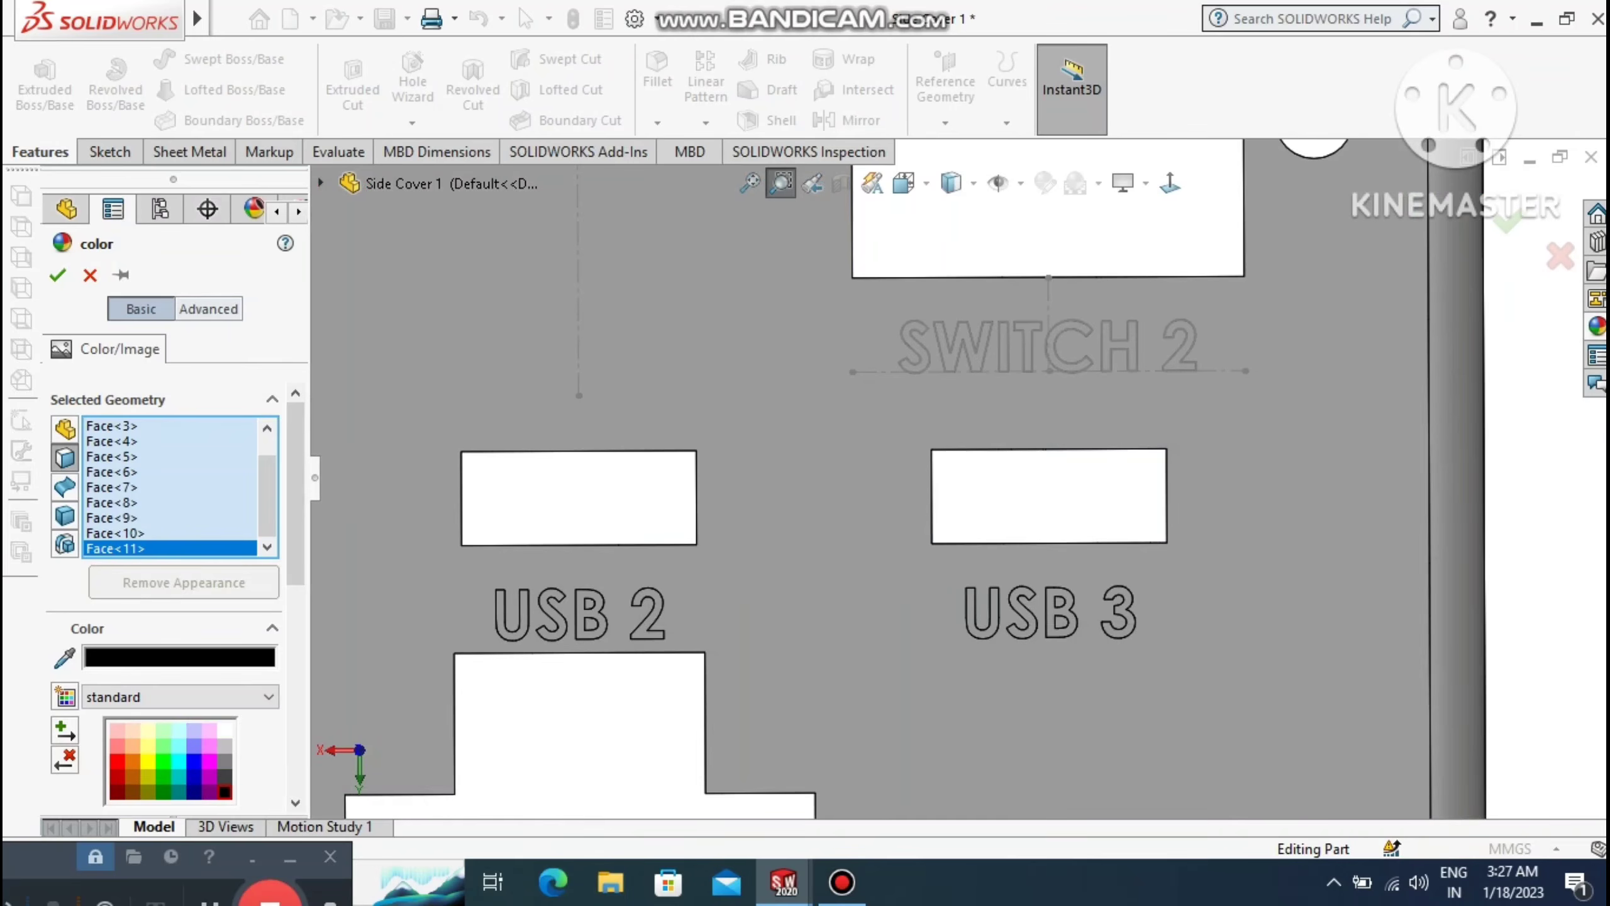
right_click(592, 685)
left_click(632, 442)
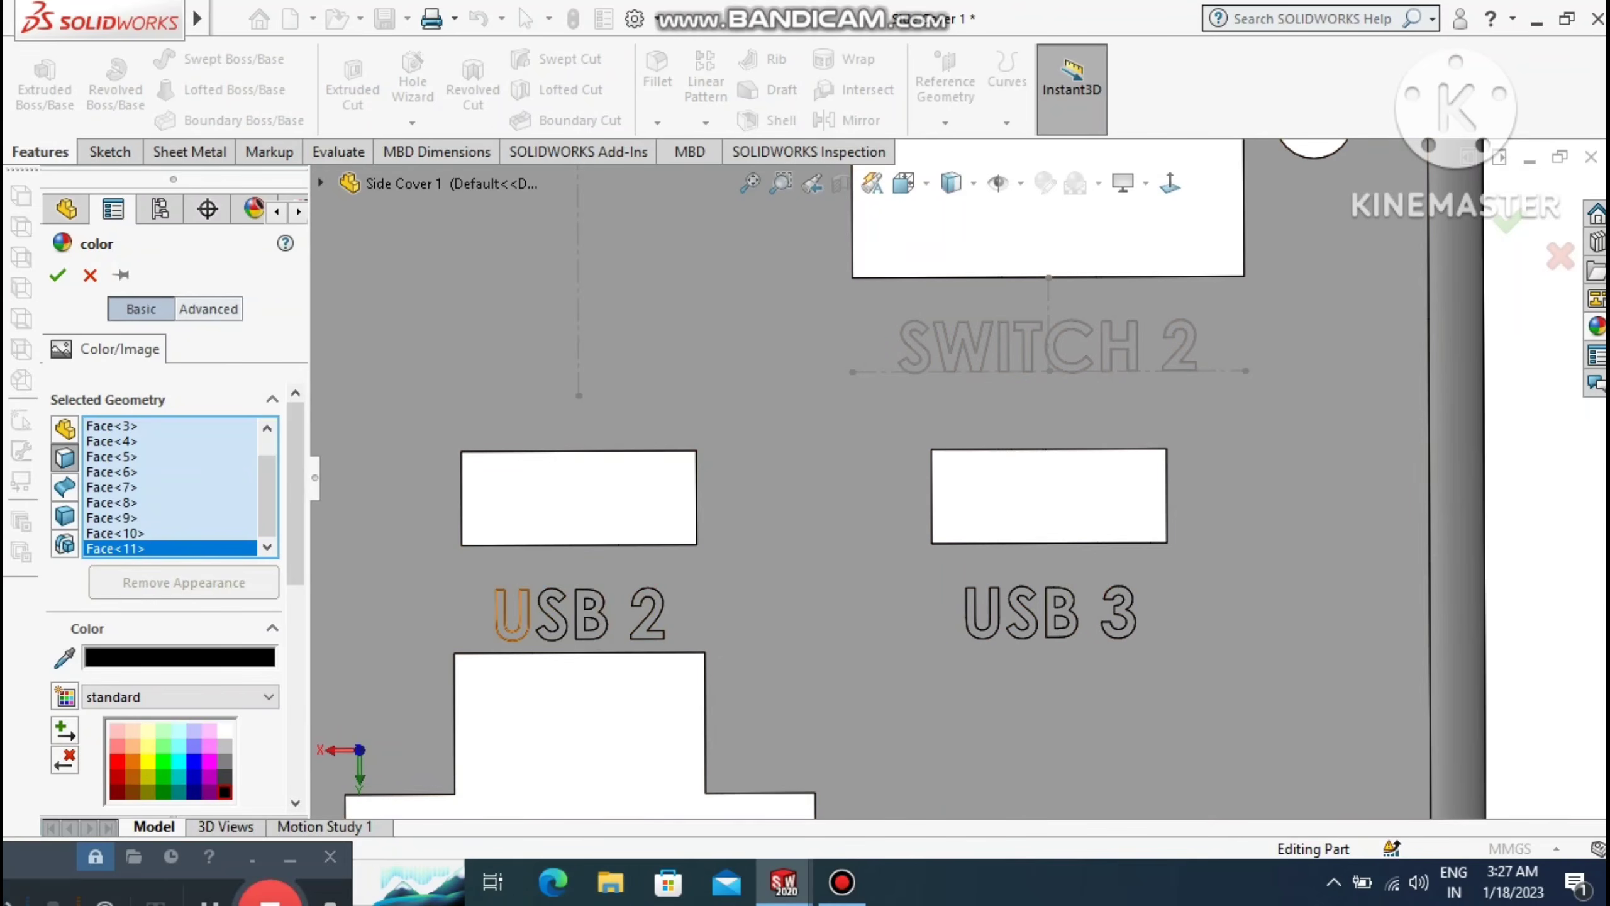
left_click(511, 630)
left_click(555, 620)
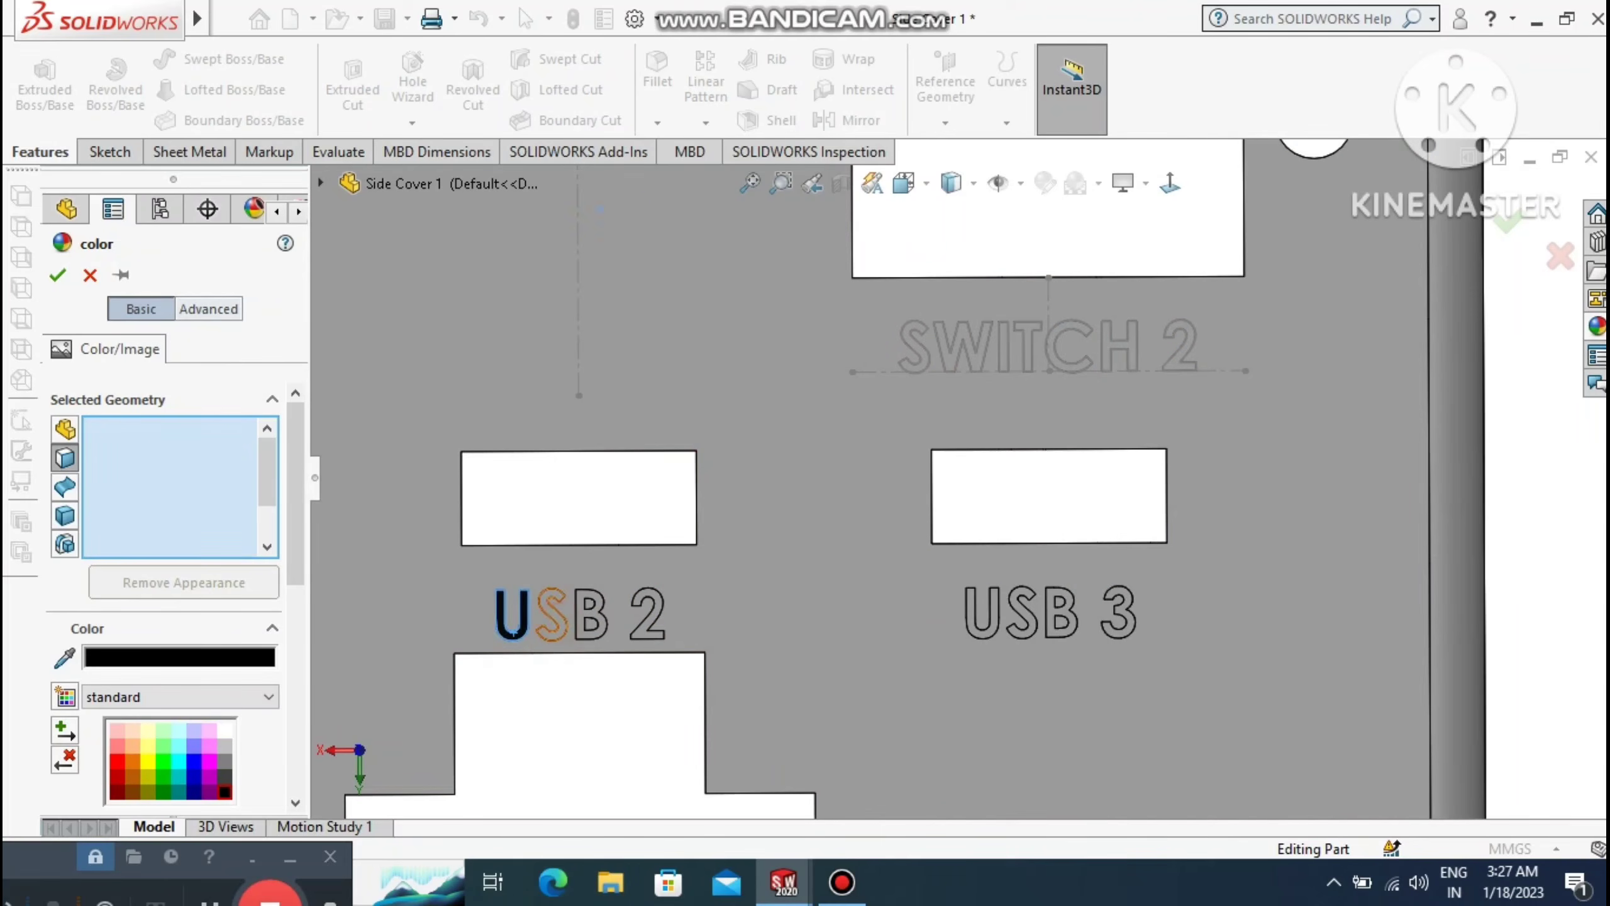
left_click(573, 610)
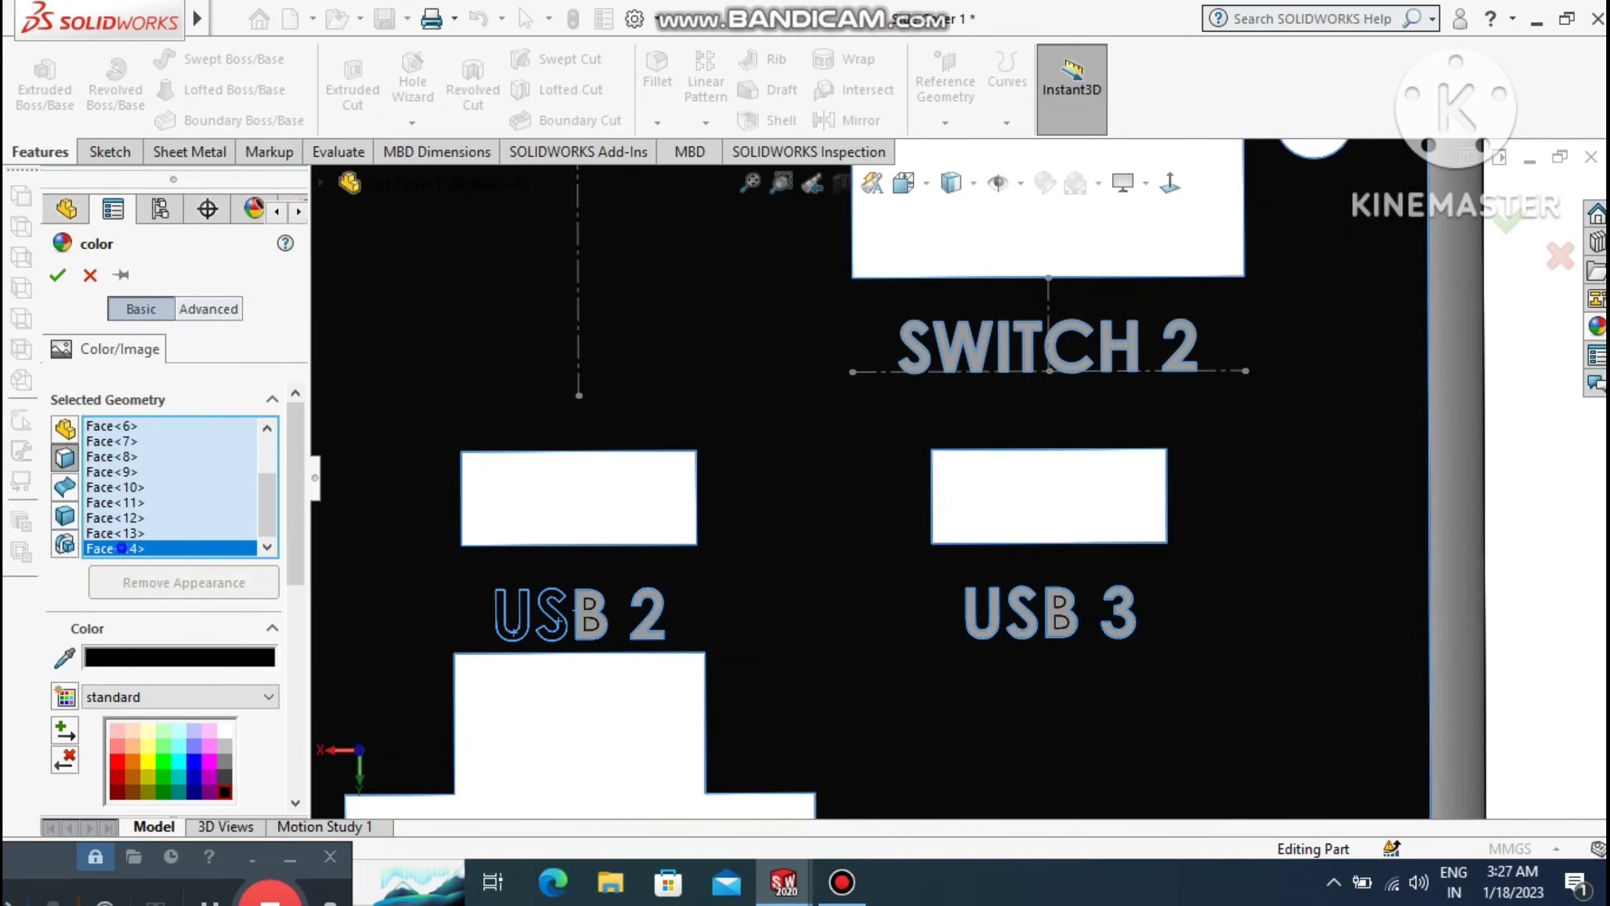
right_click(120, 548)
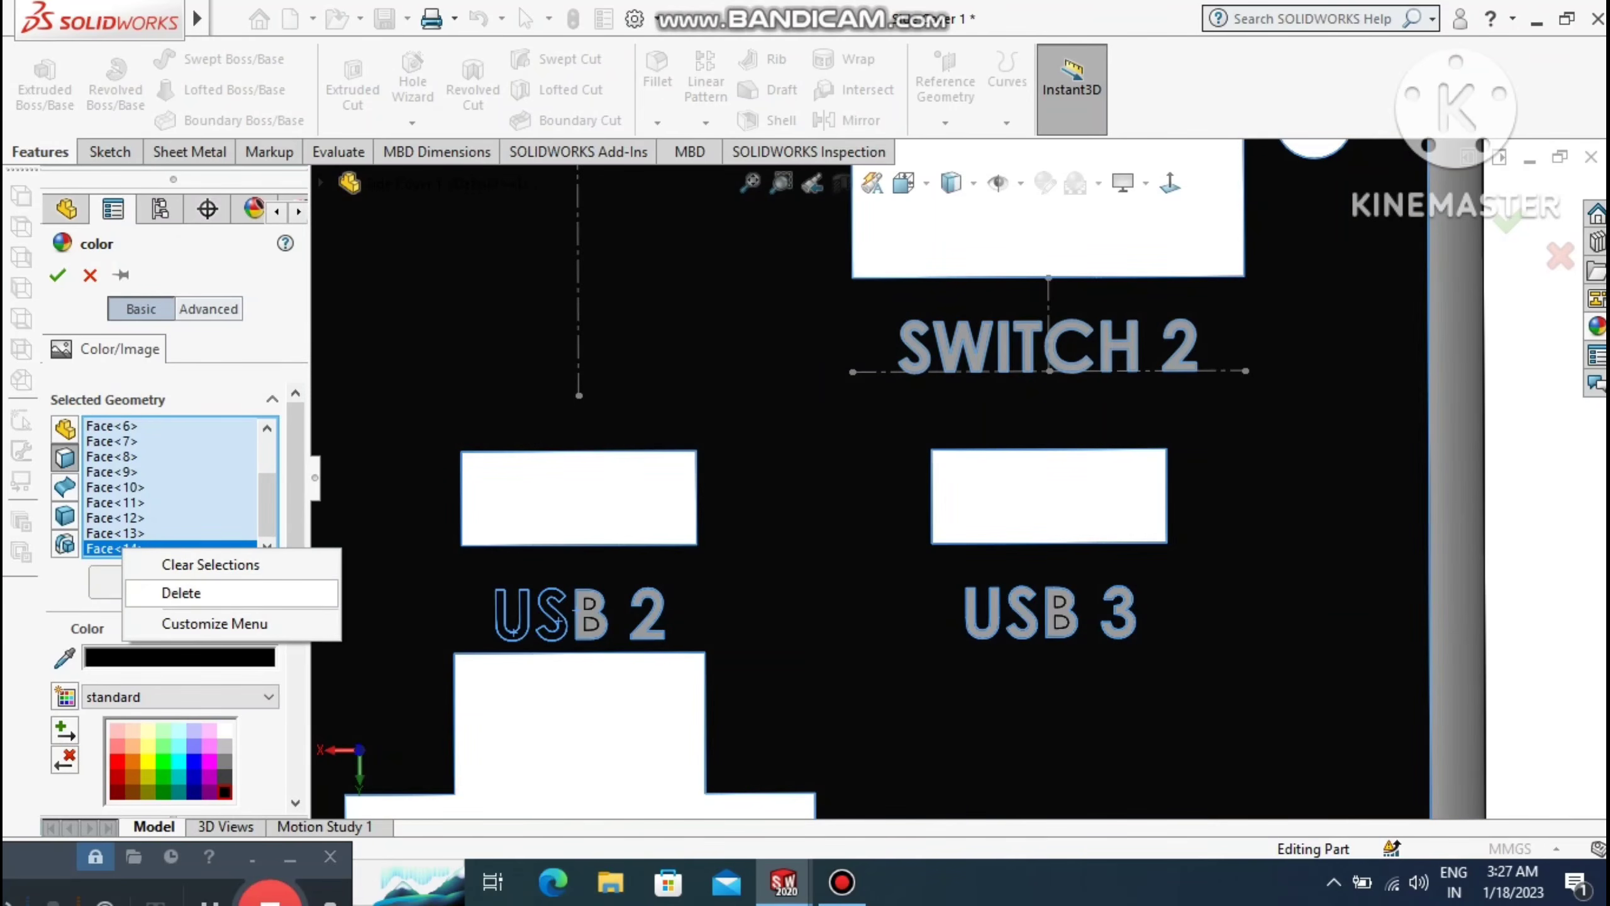
left_click(180, 592)
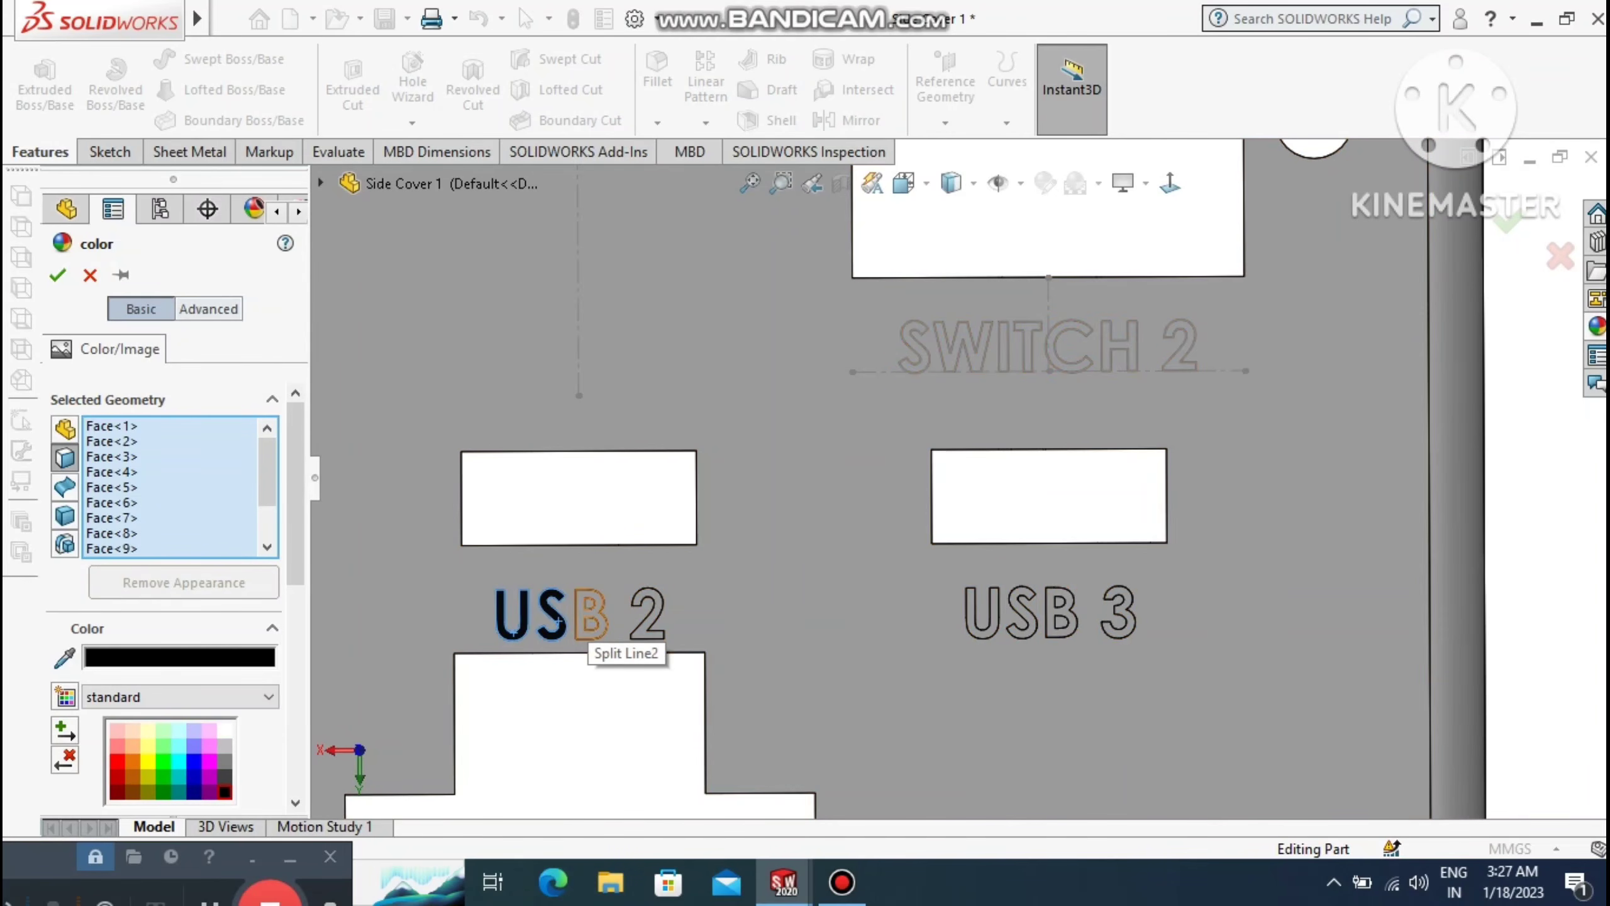
Add the B and 2 faces of the USB 2 label and all USB 3 characters to the black appearance.
left_click(590, 612)
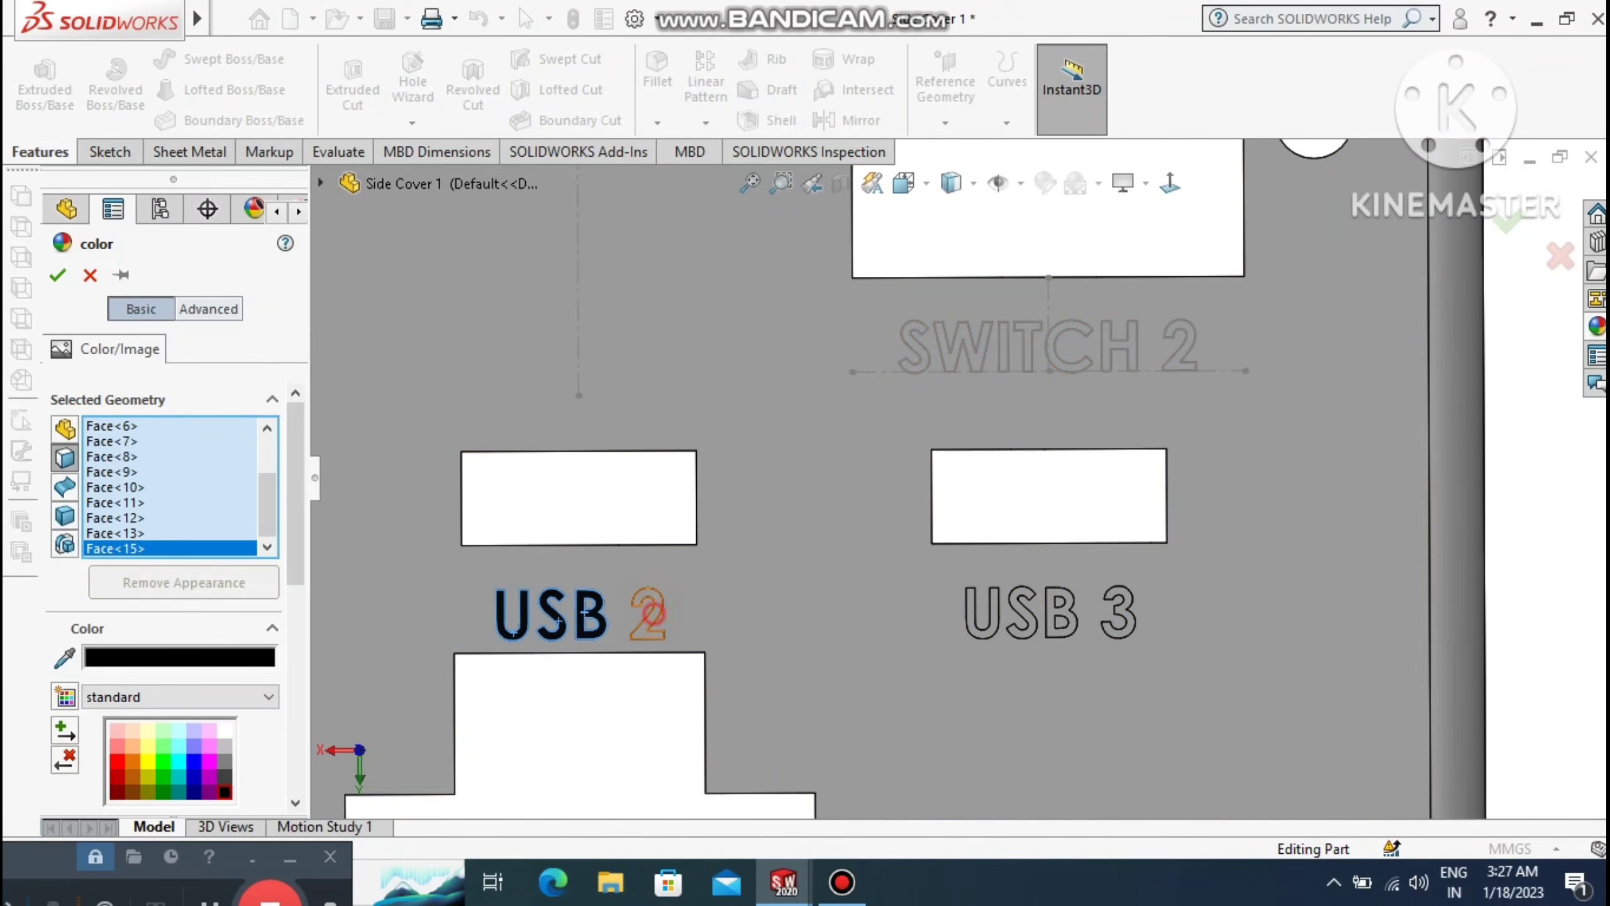
left_click(652, 613)
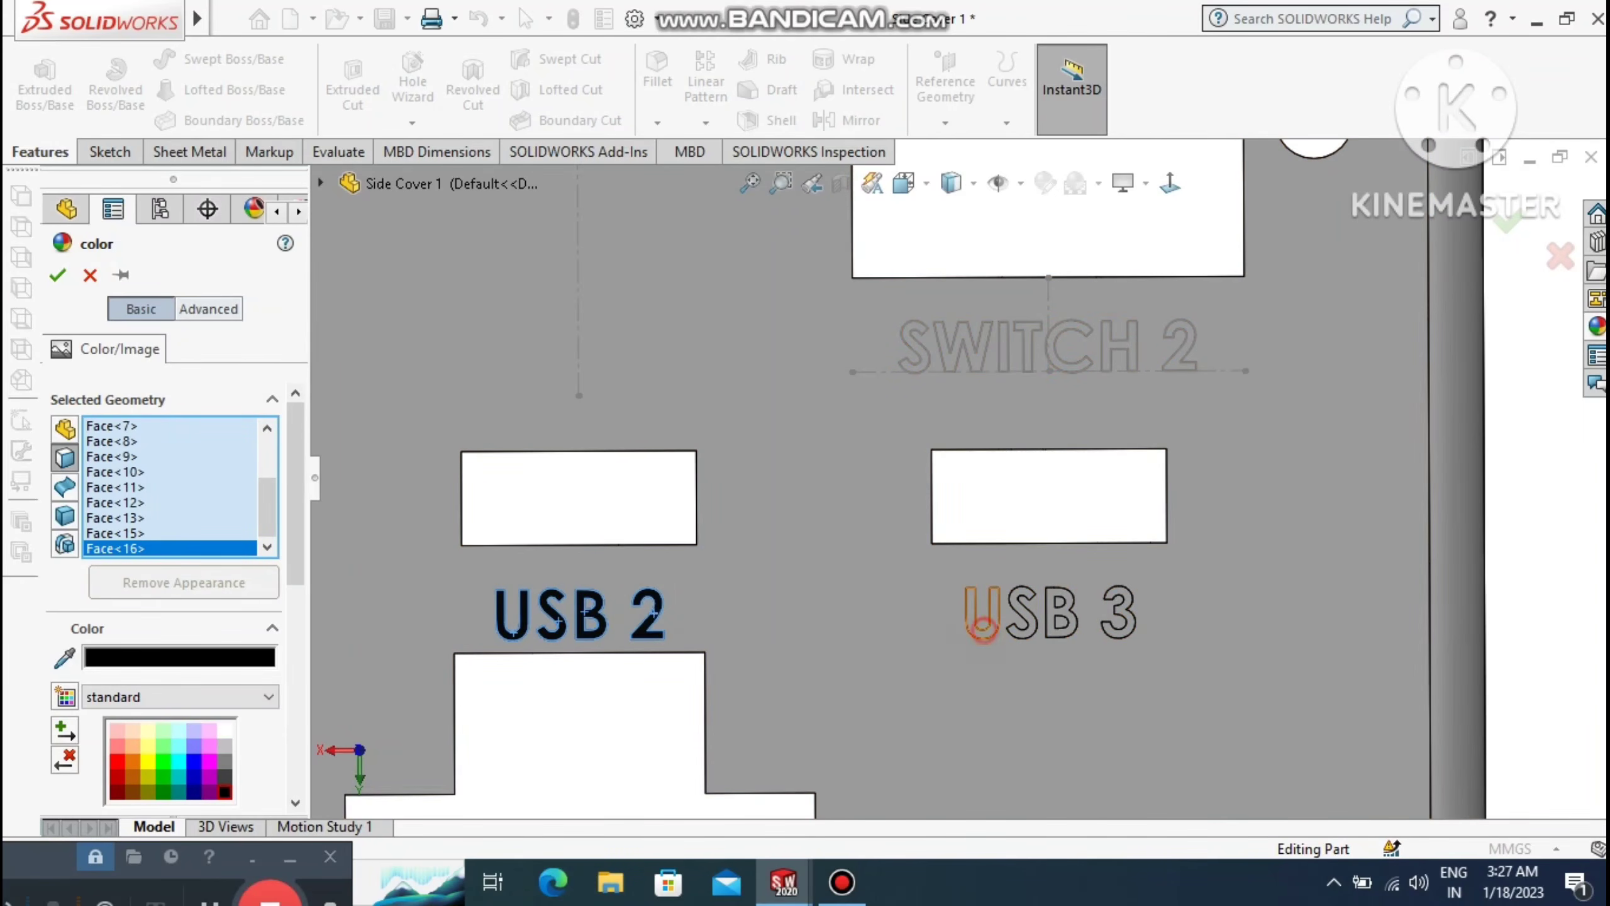
left_click(982, 626)
left_click(1027, 621)
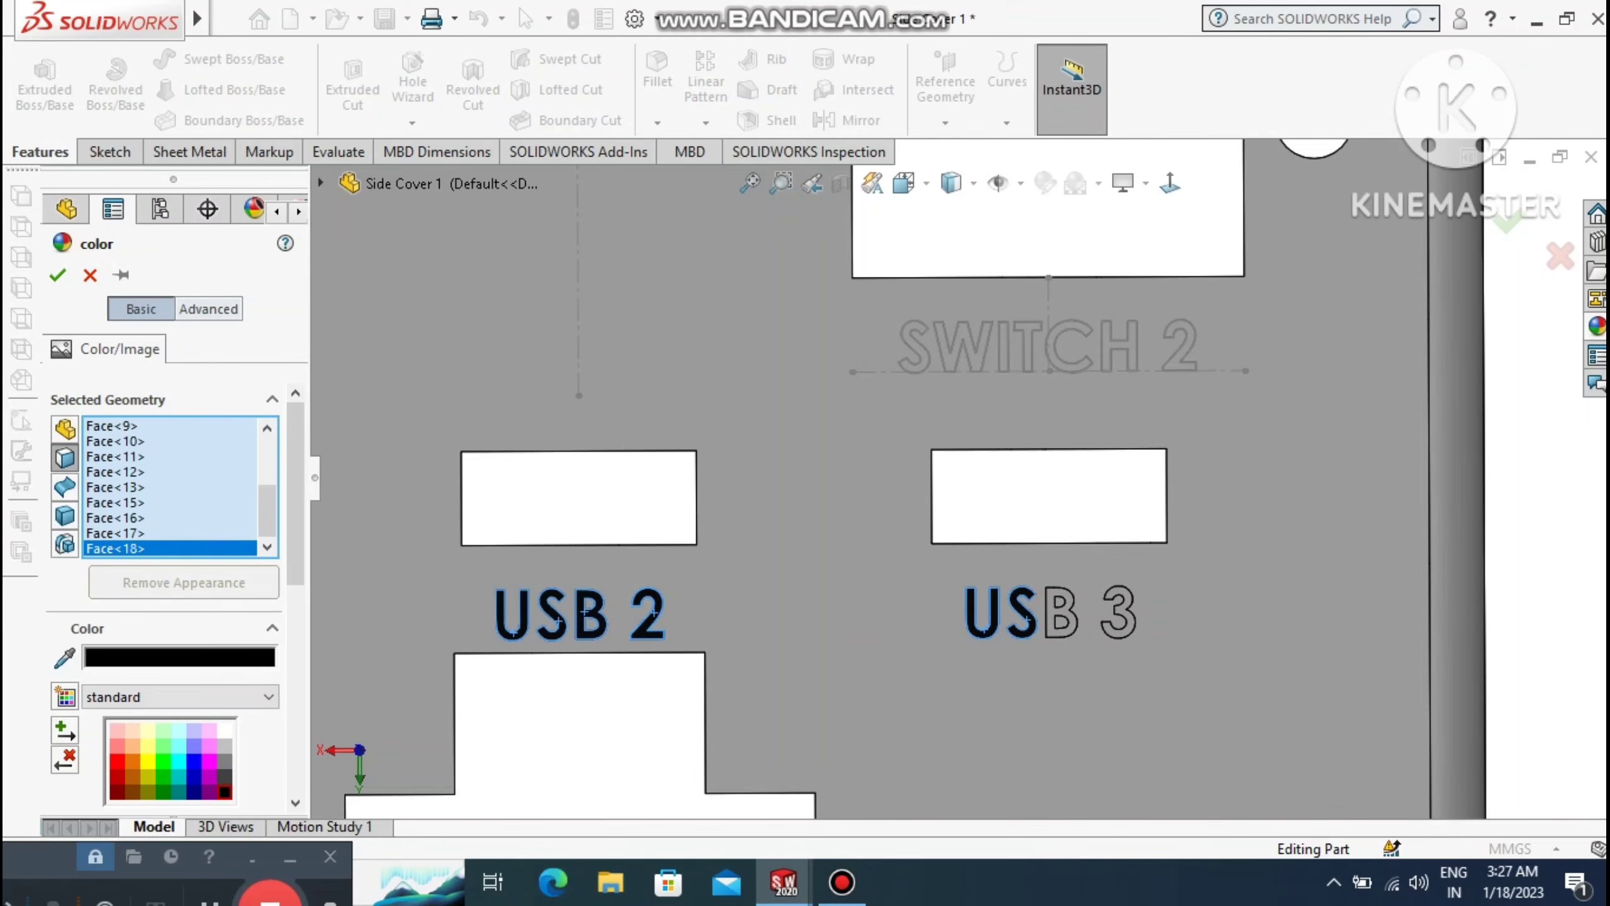
left_click(1060, 614)
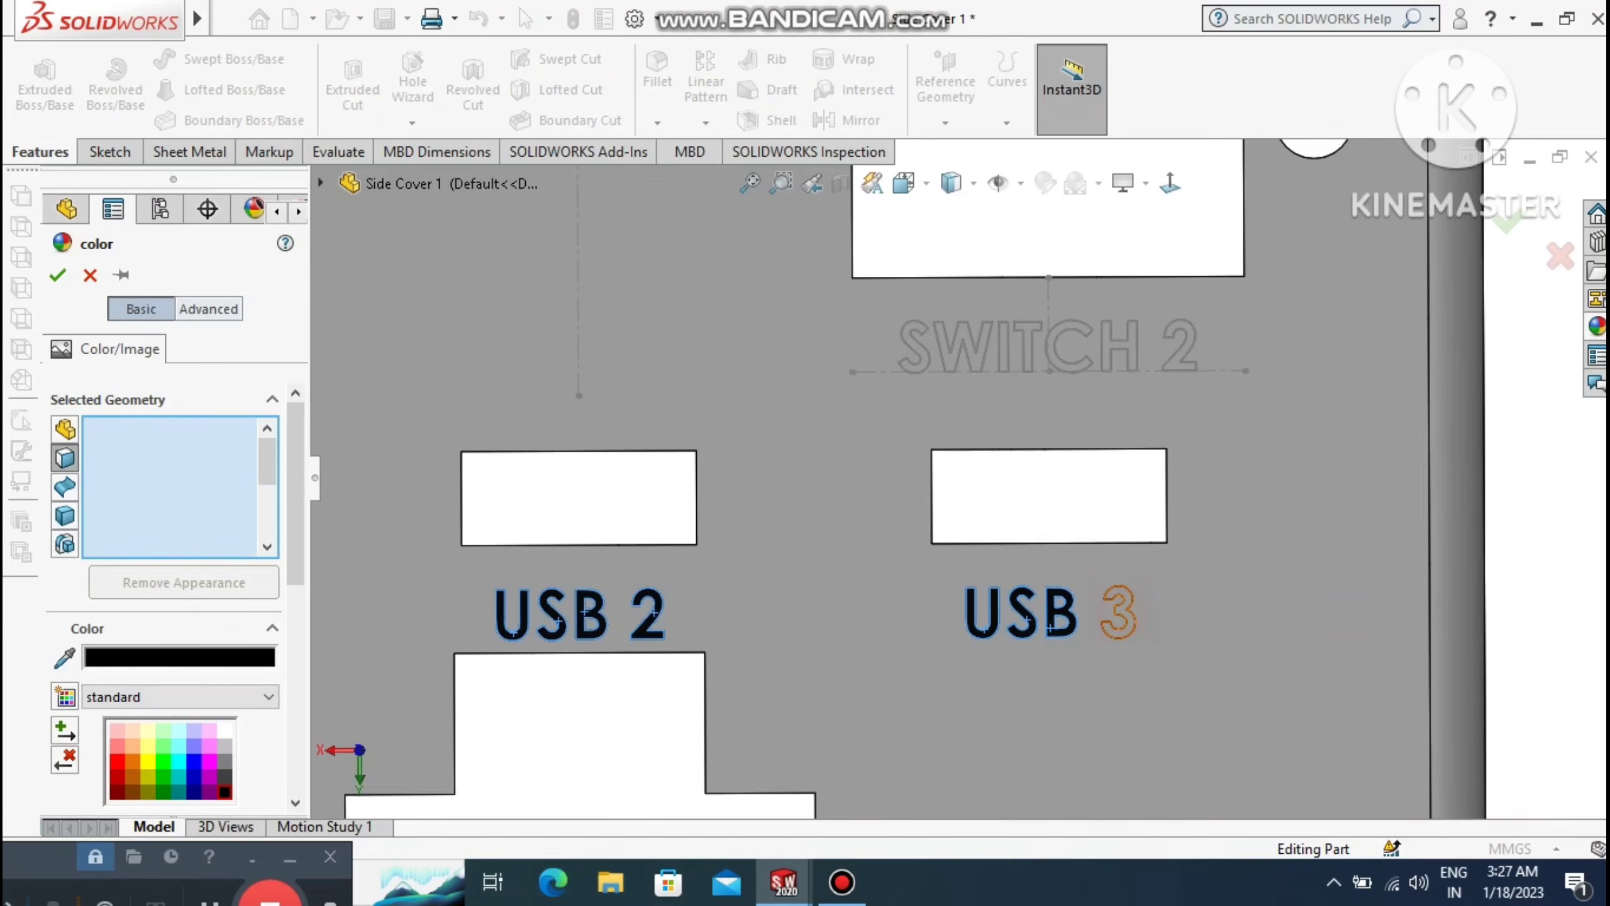
left_click(1119, 612)
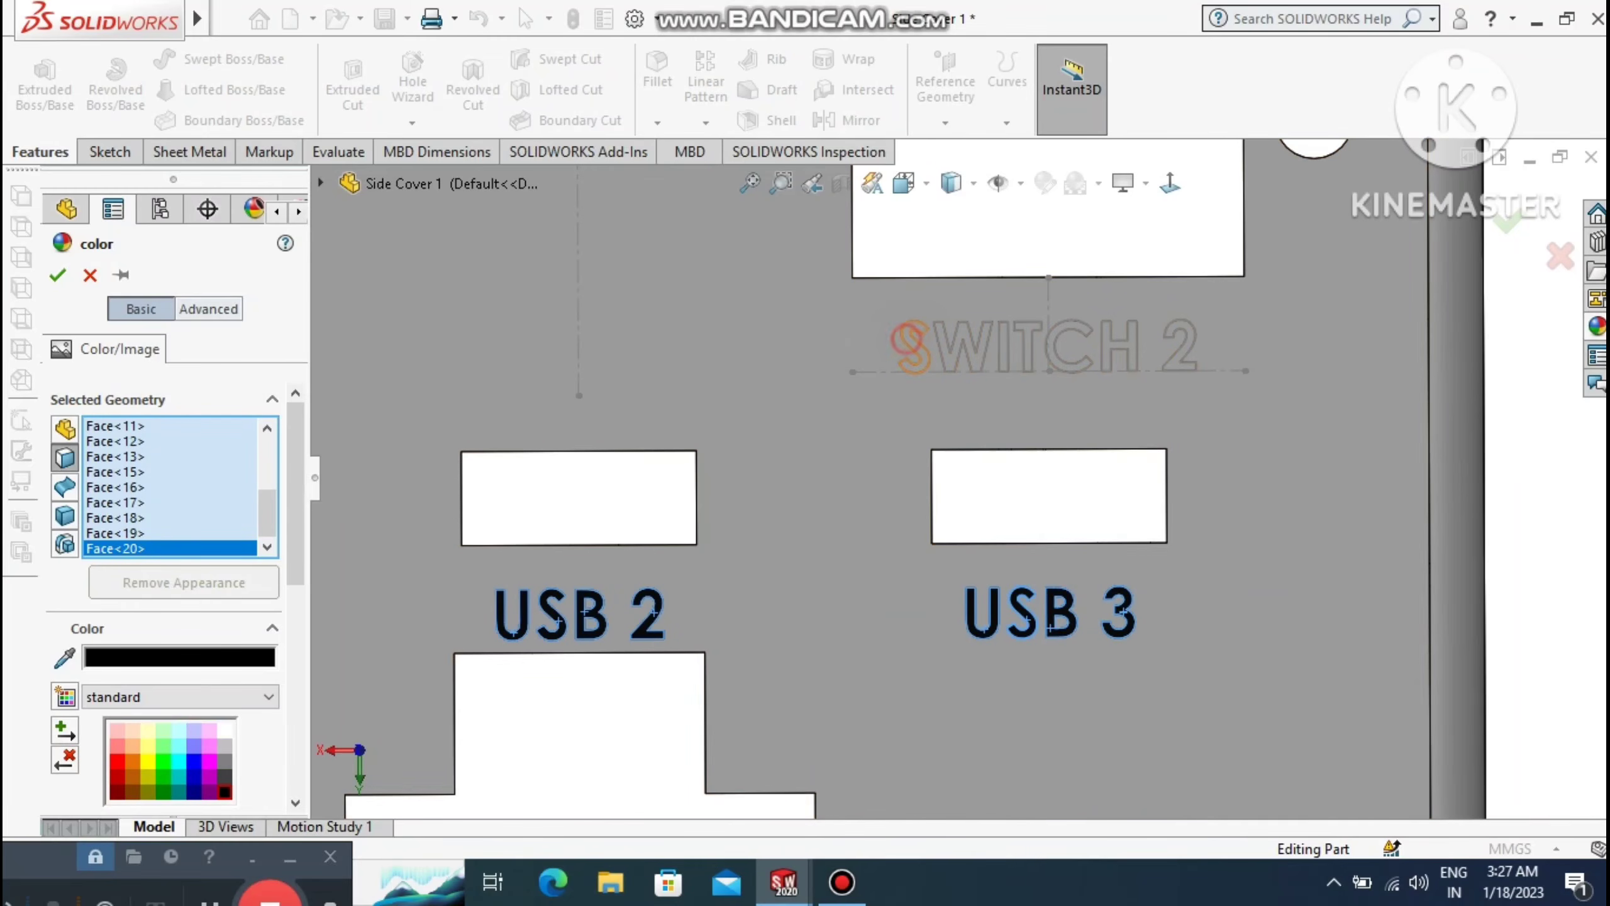
Add every letter face and the digit of the SWITCH 2 label to the black appearance.
left_click(912, 349)
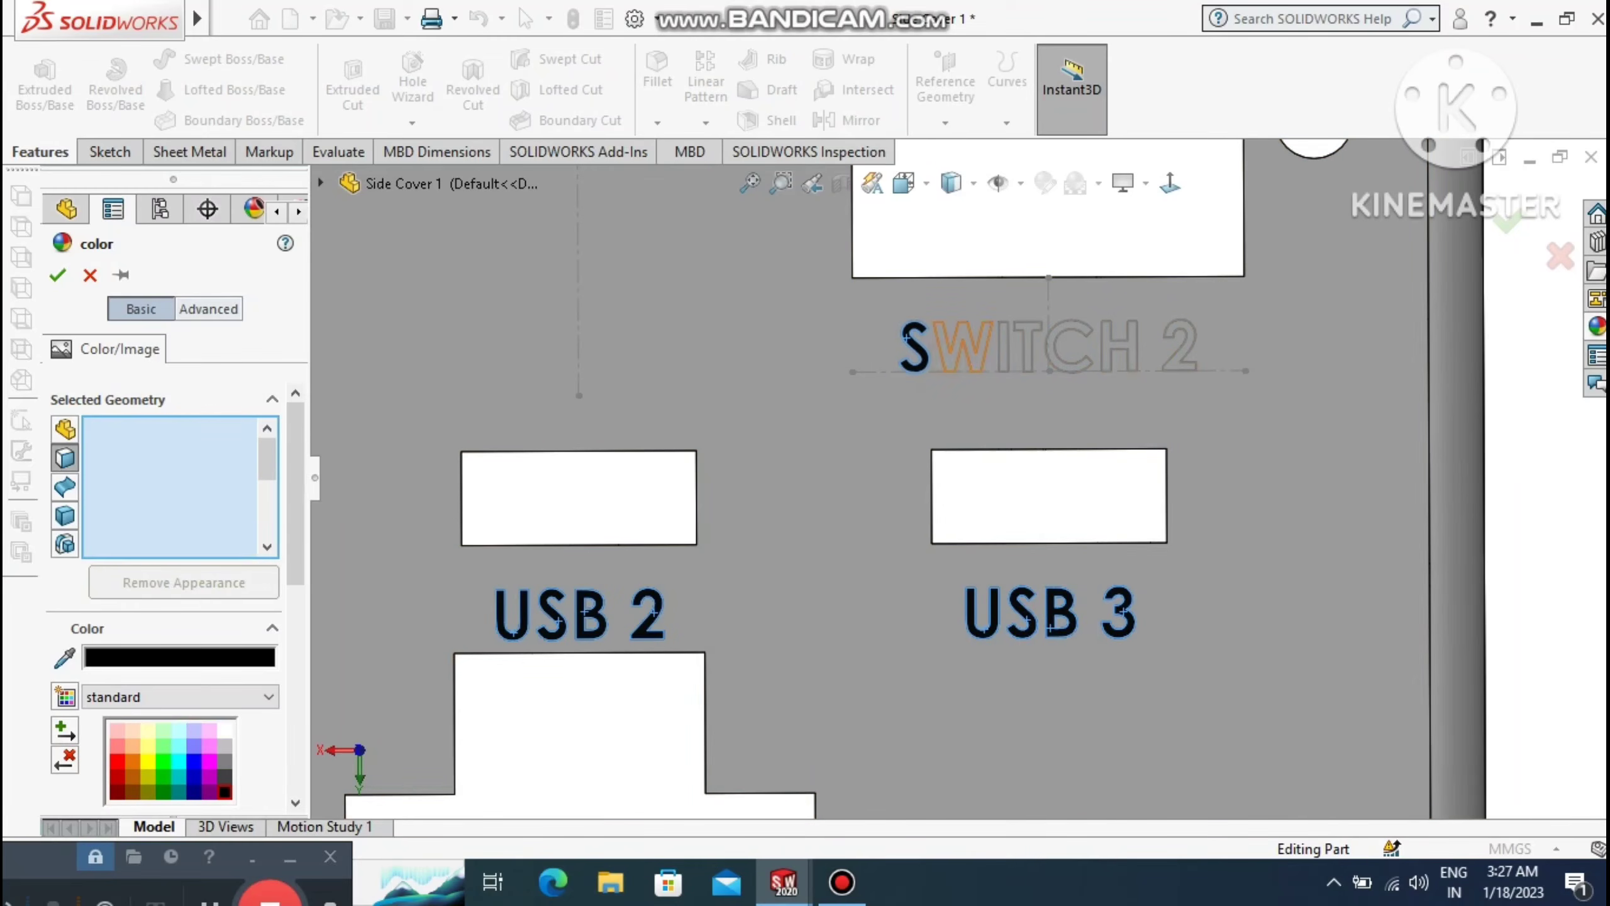
left_click(951, 353)
left_click(1005, 349)
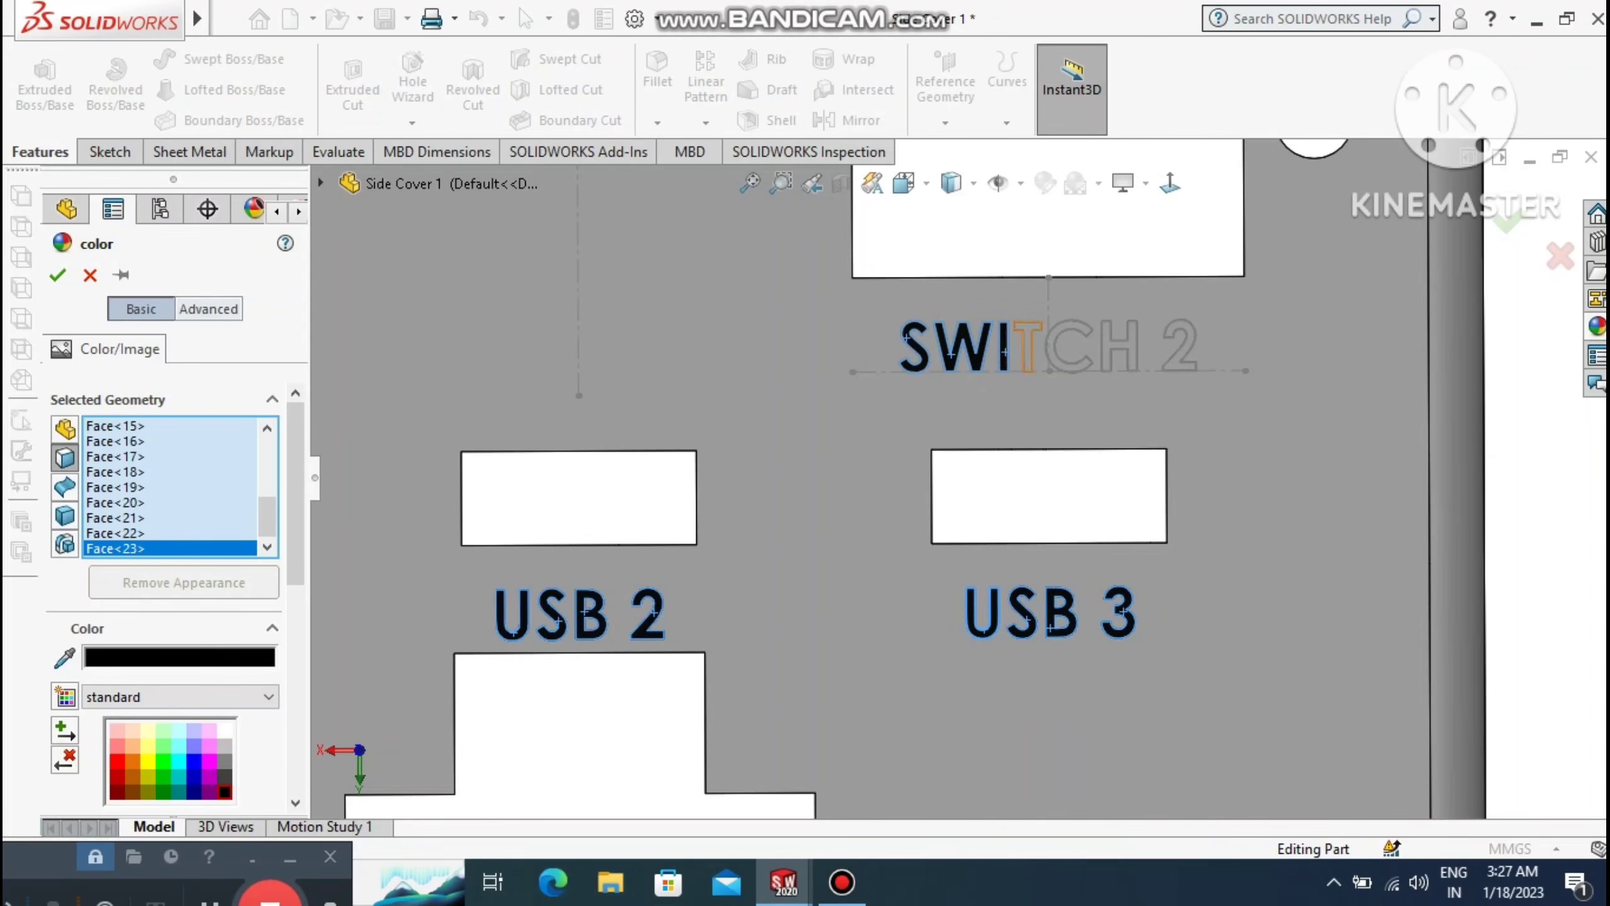
left_click(1027, 353)
left_click(1070, 348)
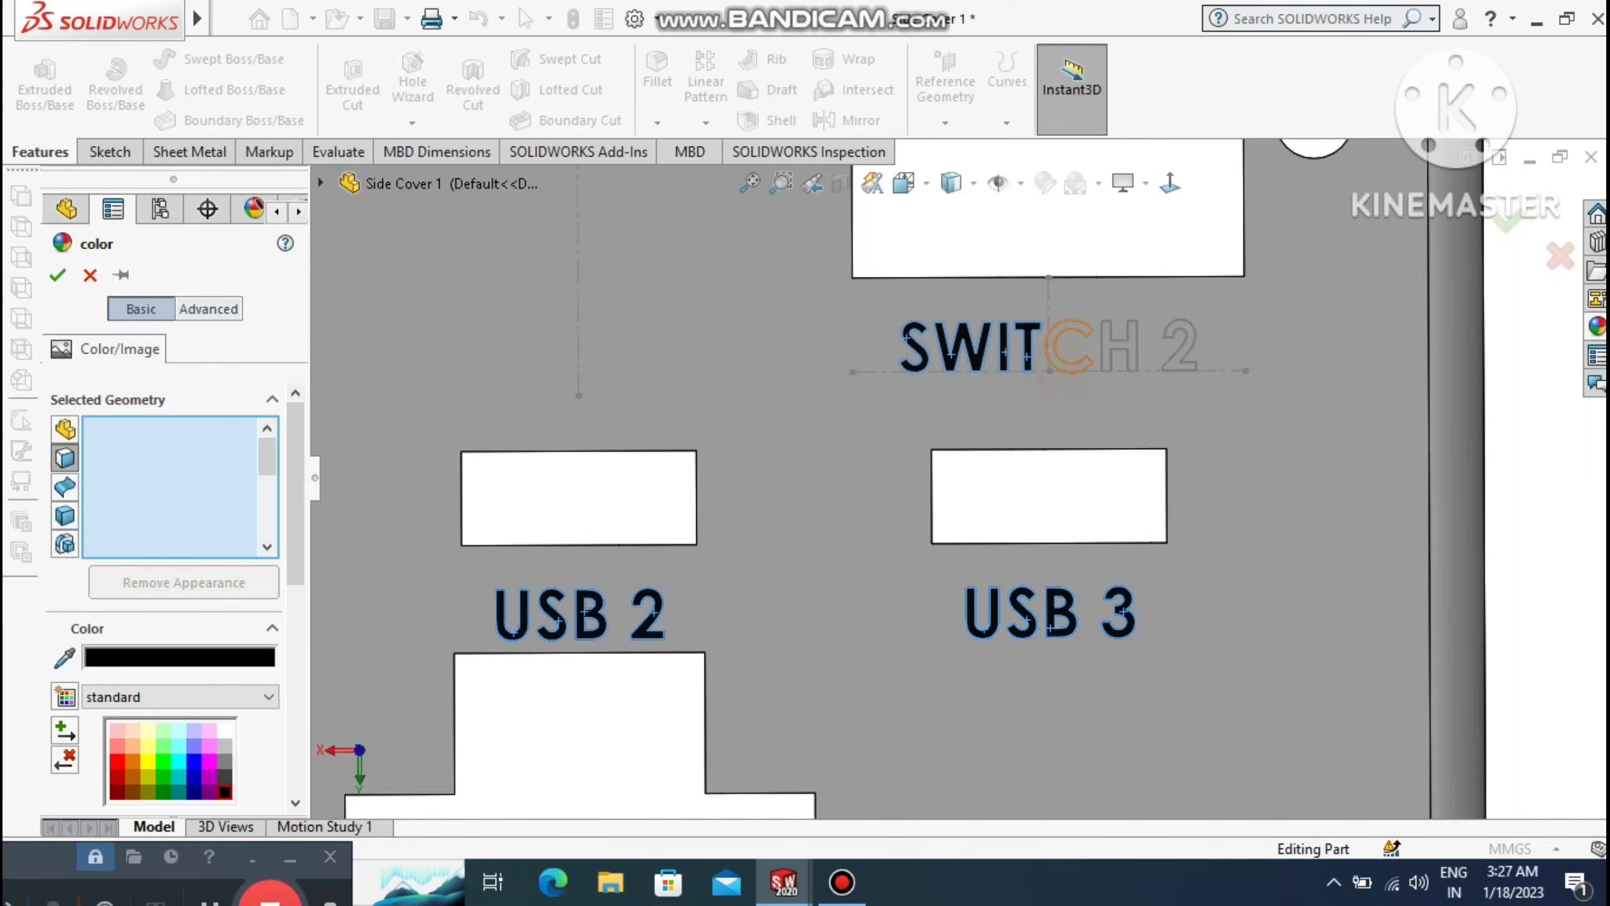
left_click(1107, 360)
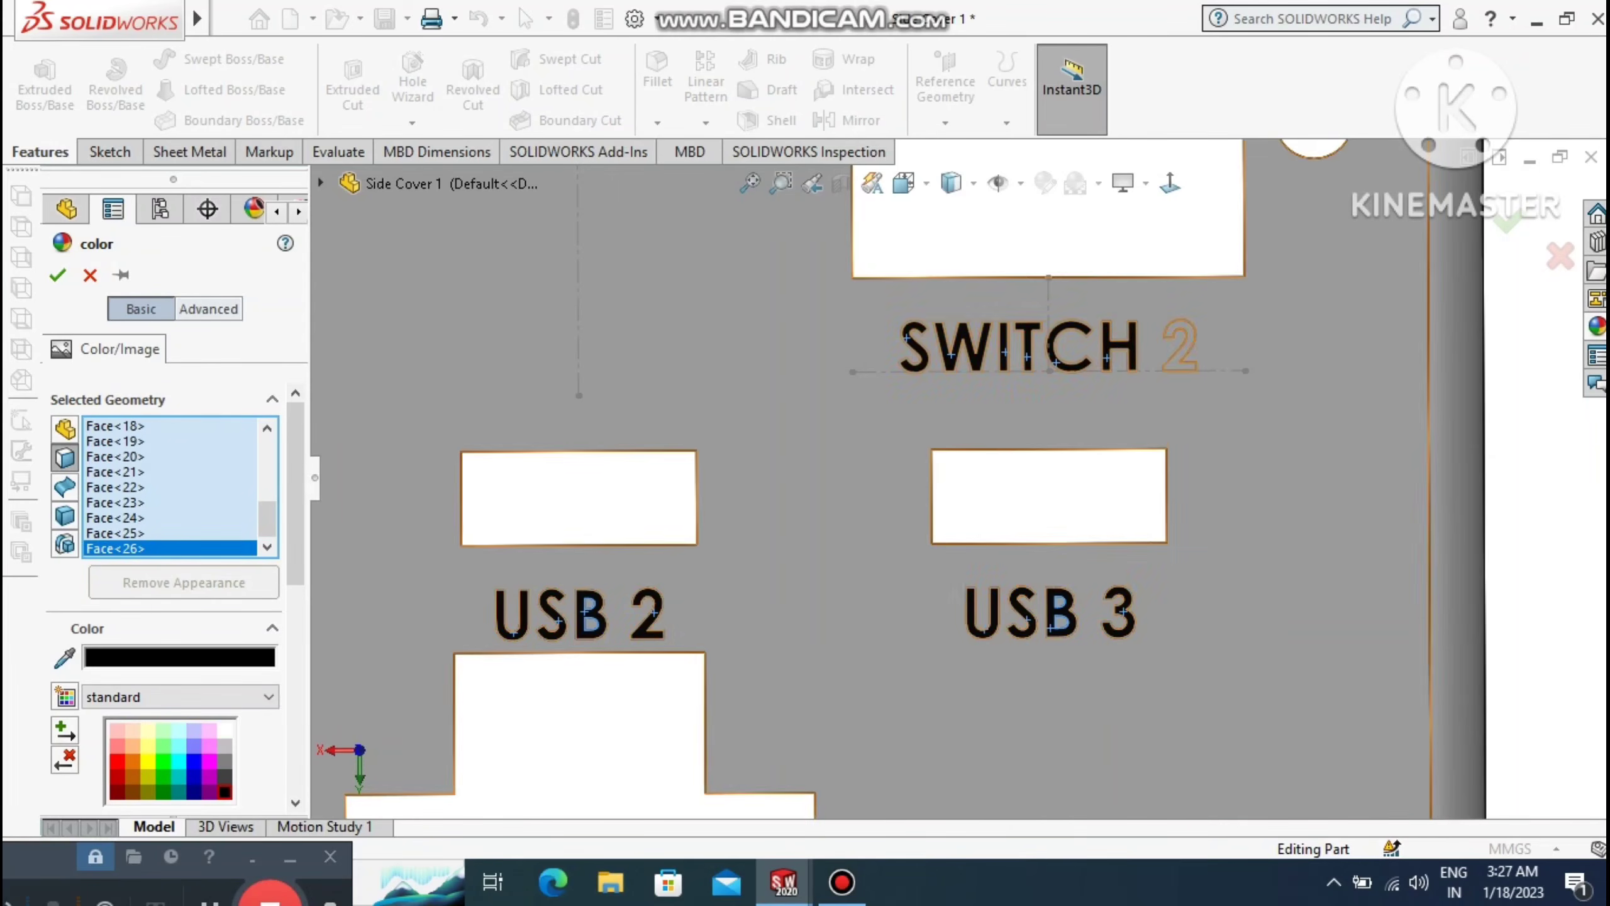
left_click(1180, 356)
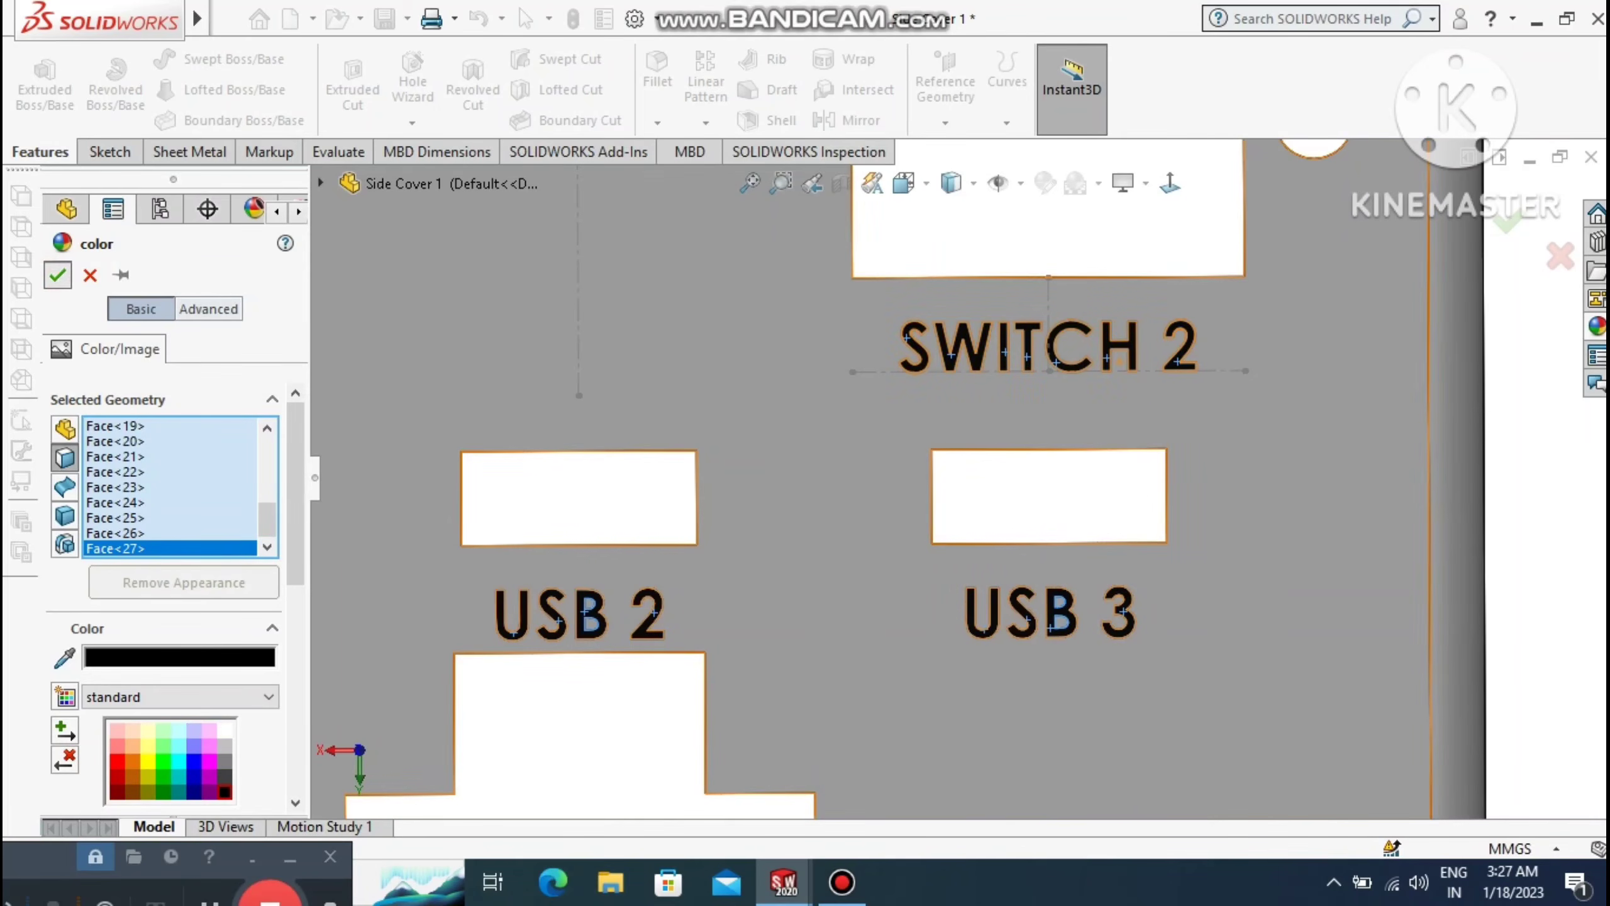
Apply the black appearance to the selected label faces and display the side cover shaded without edges in isometric view.
left_click(58, 275)
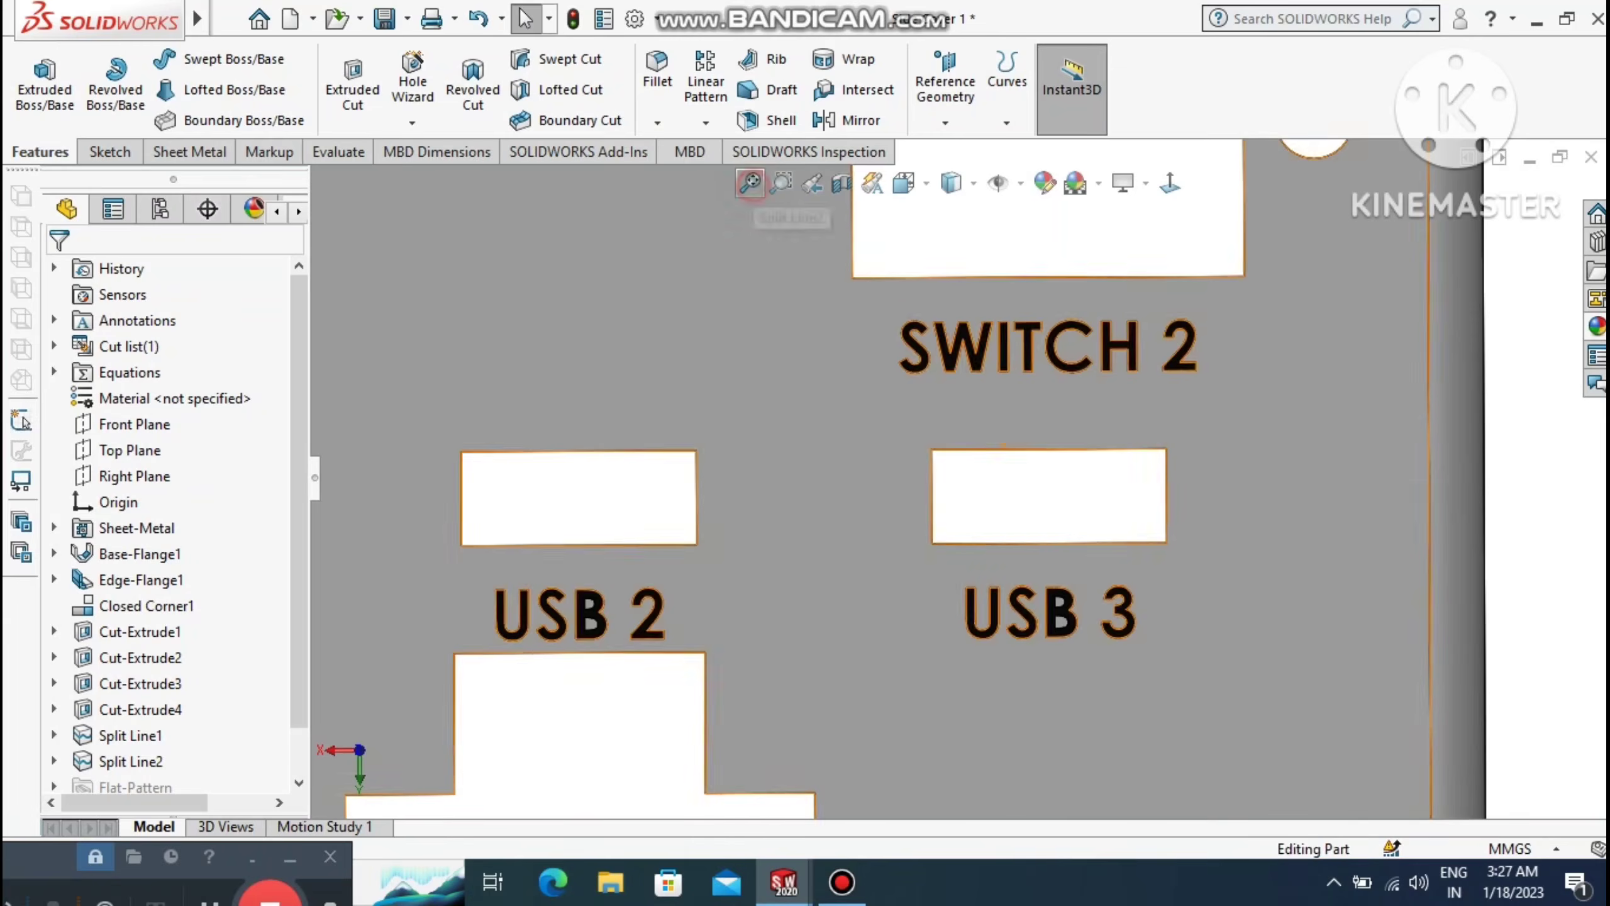
key("f")
left_click(954, 182)
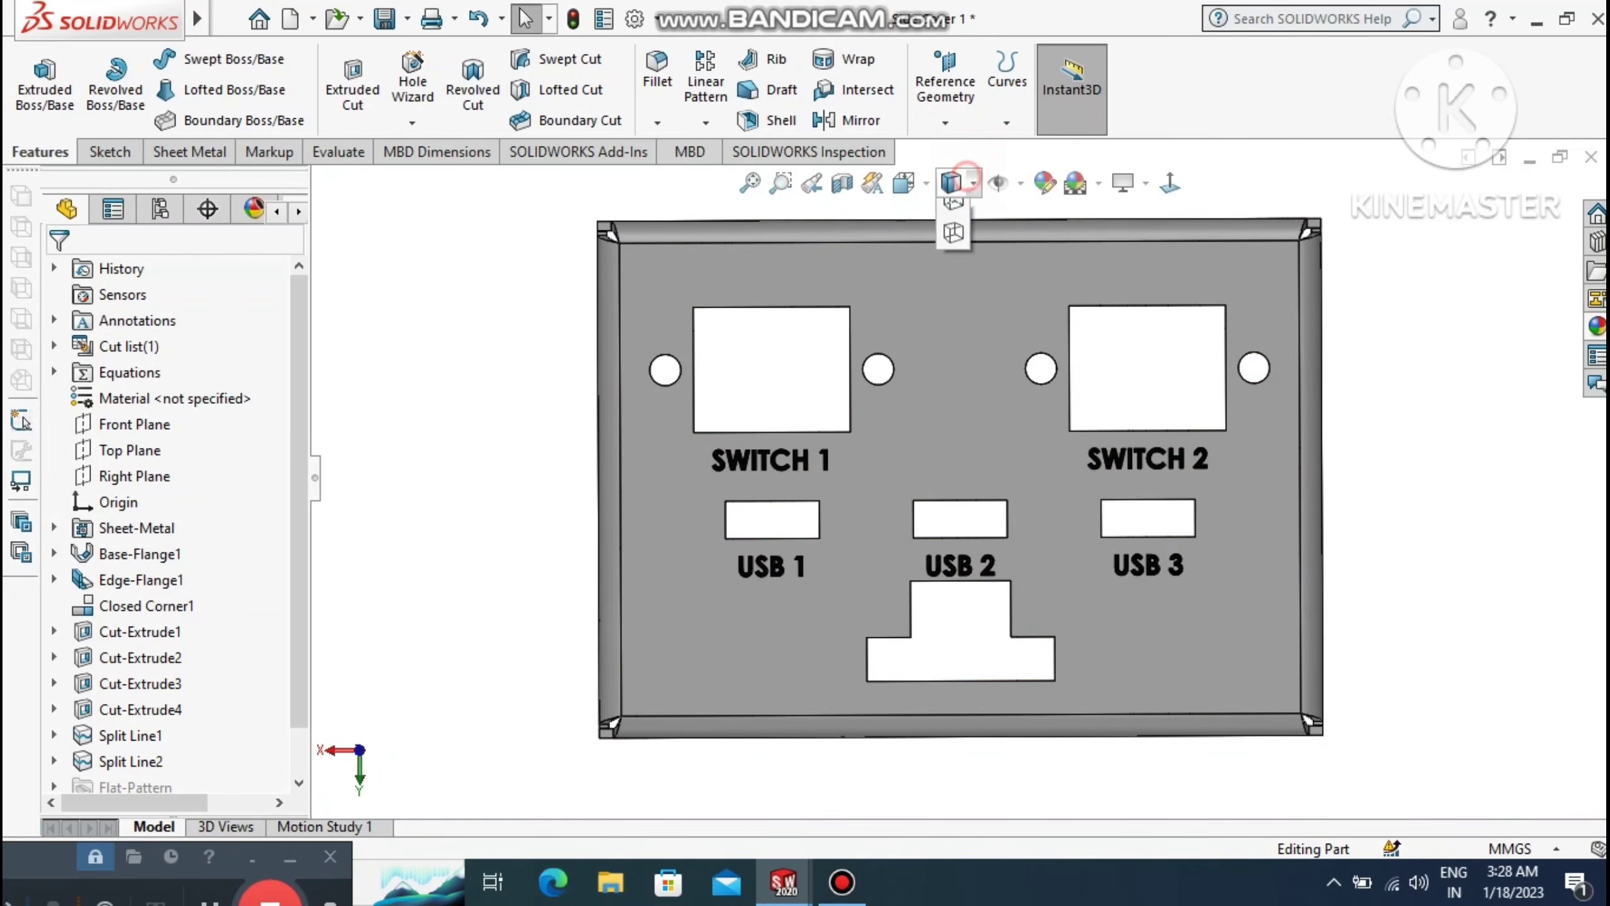
left_click(952, 248)
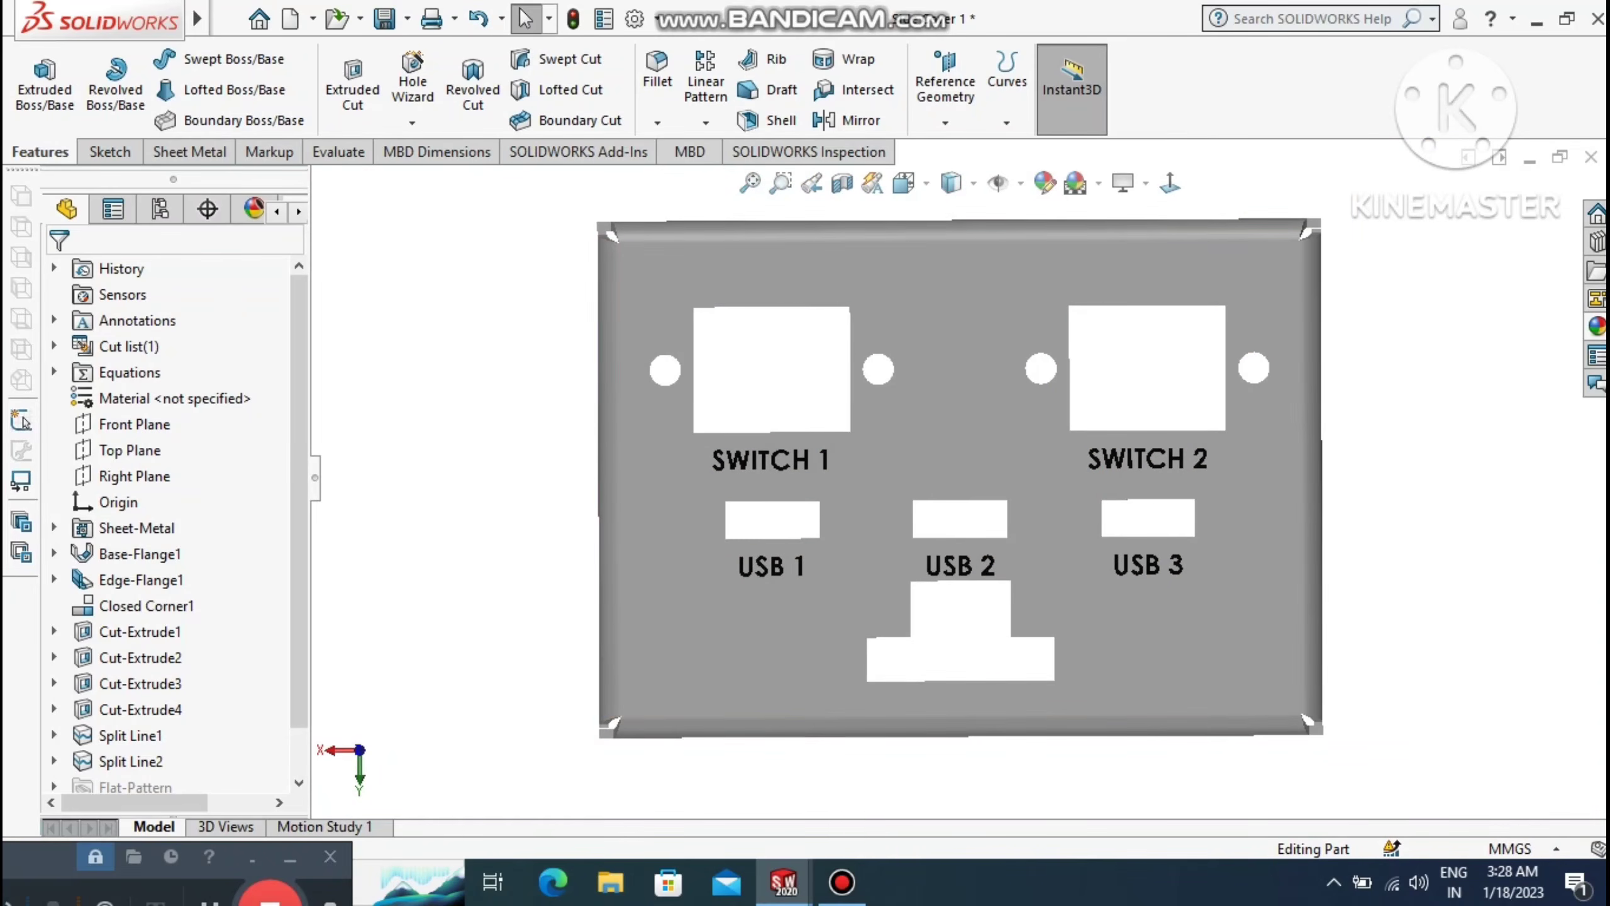
key("ctrl+7")
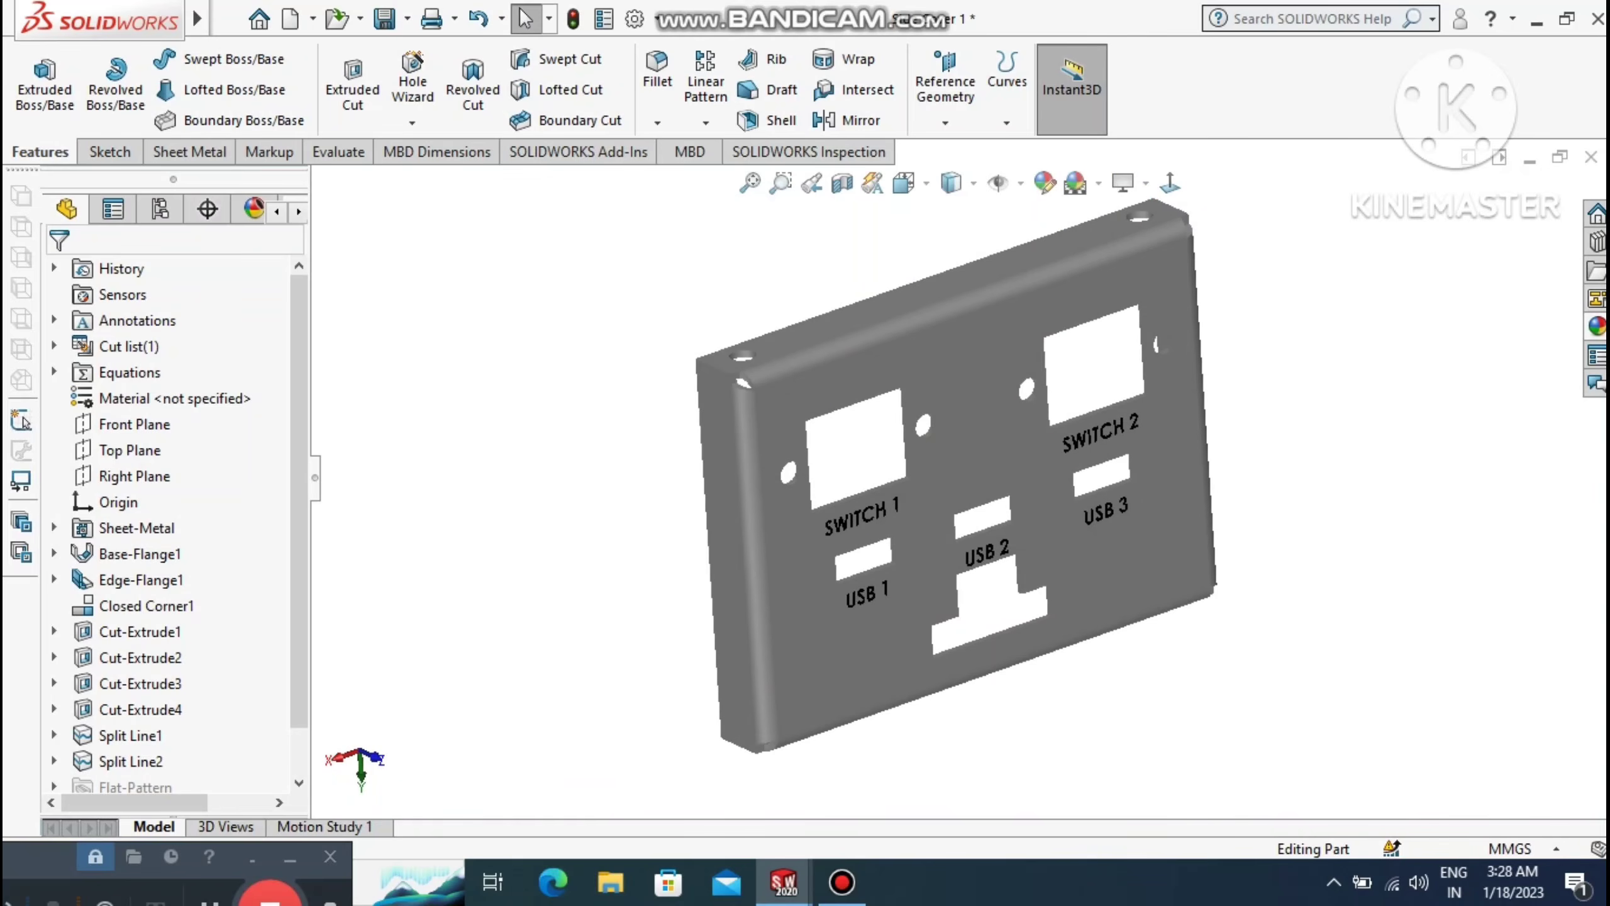
Close the side cover part to return to the assembly and check the labelled cover on the enclosure.
left_click(1591, 157)
left_click(754, 436)
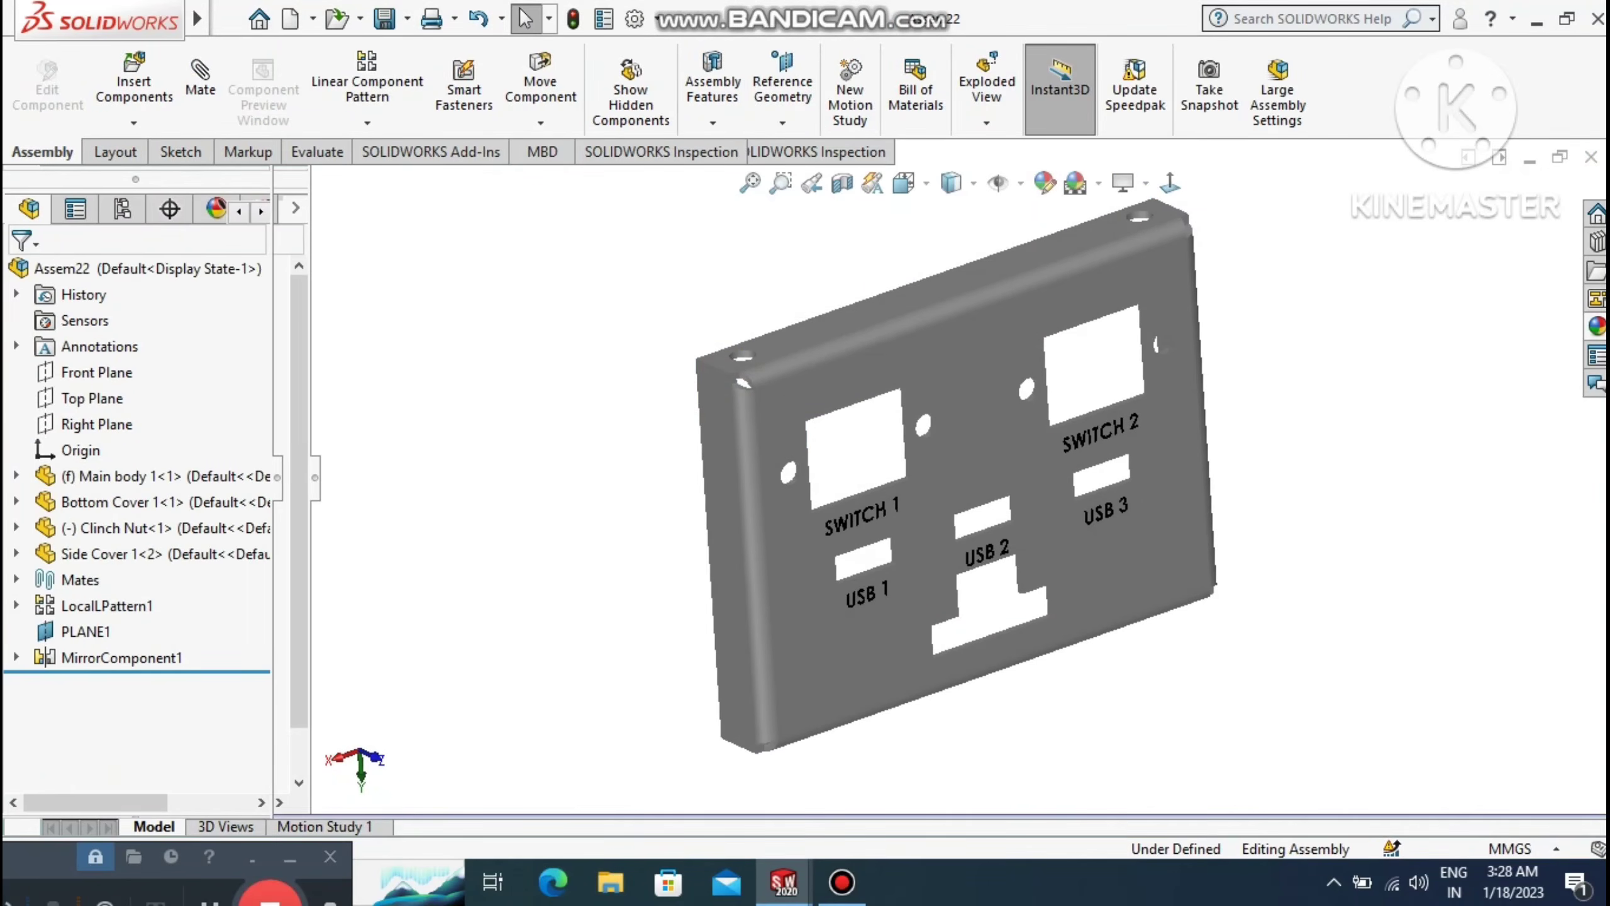
key("ctrl+1")
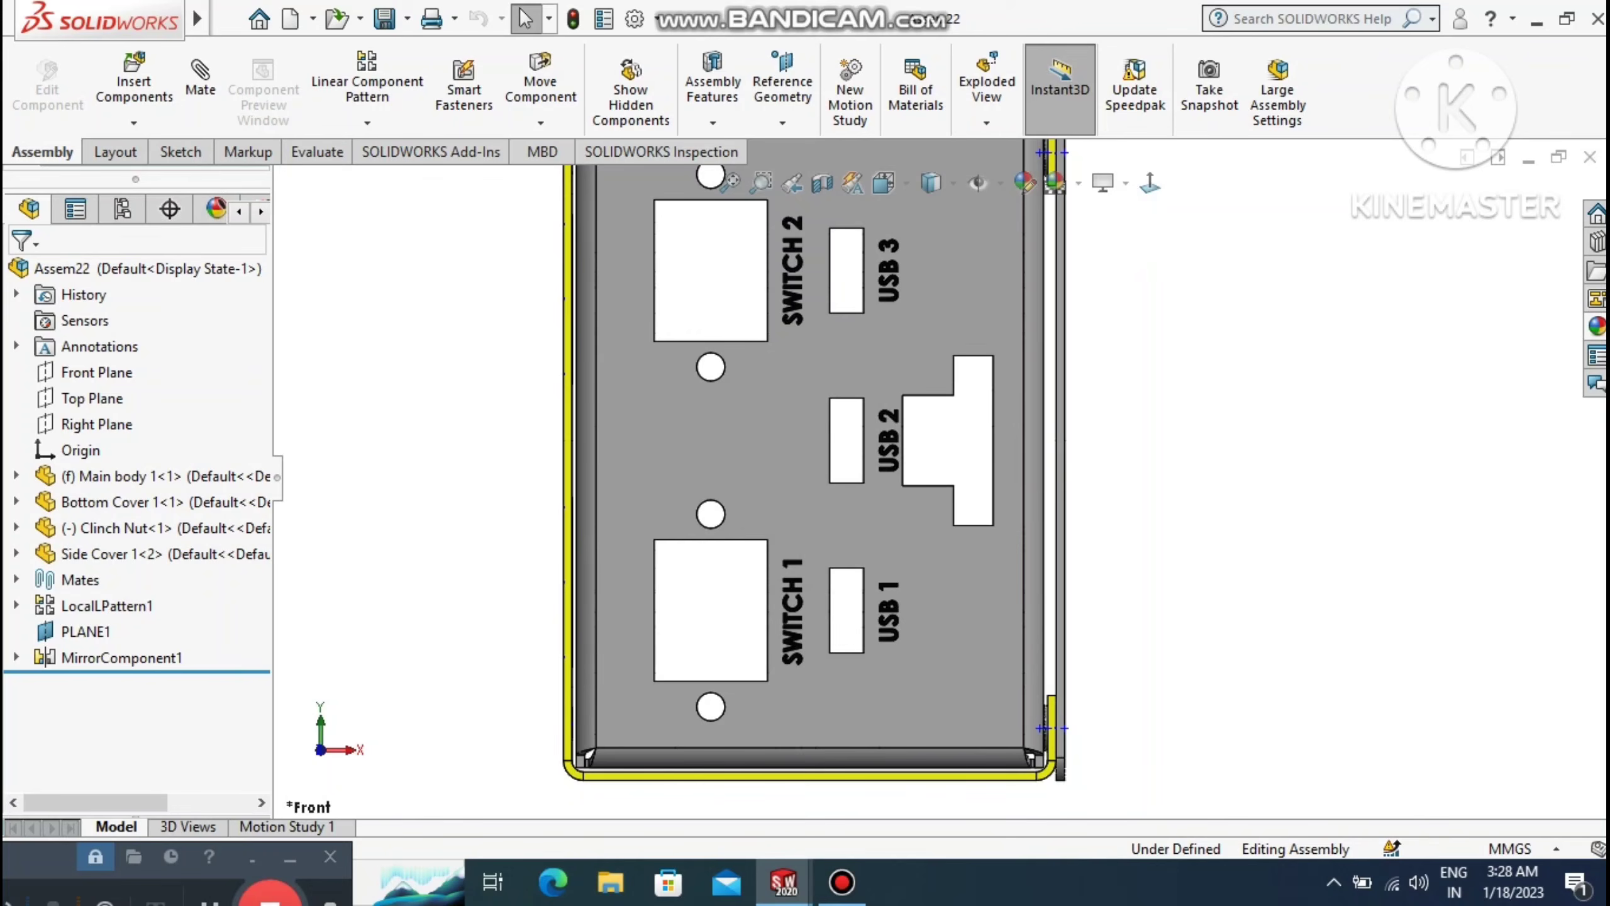
key("f")
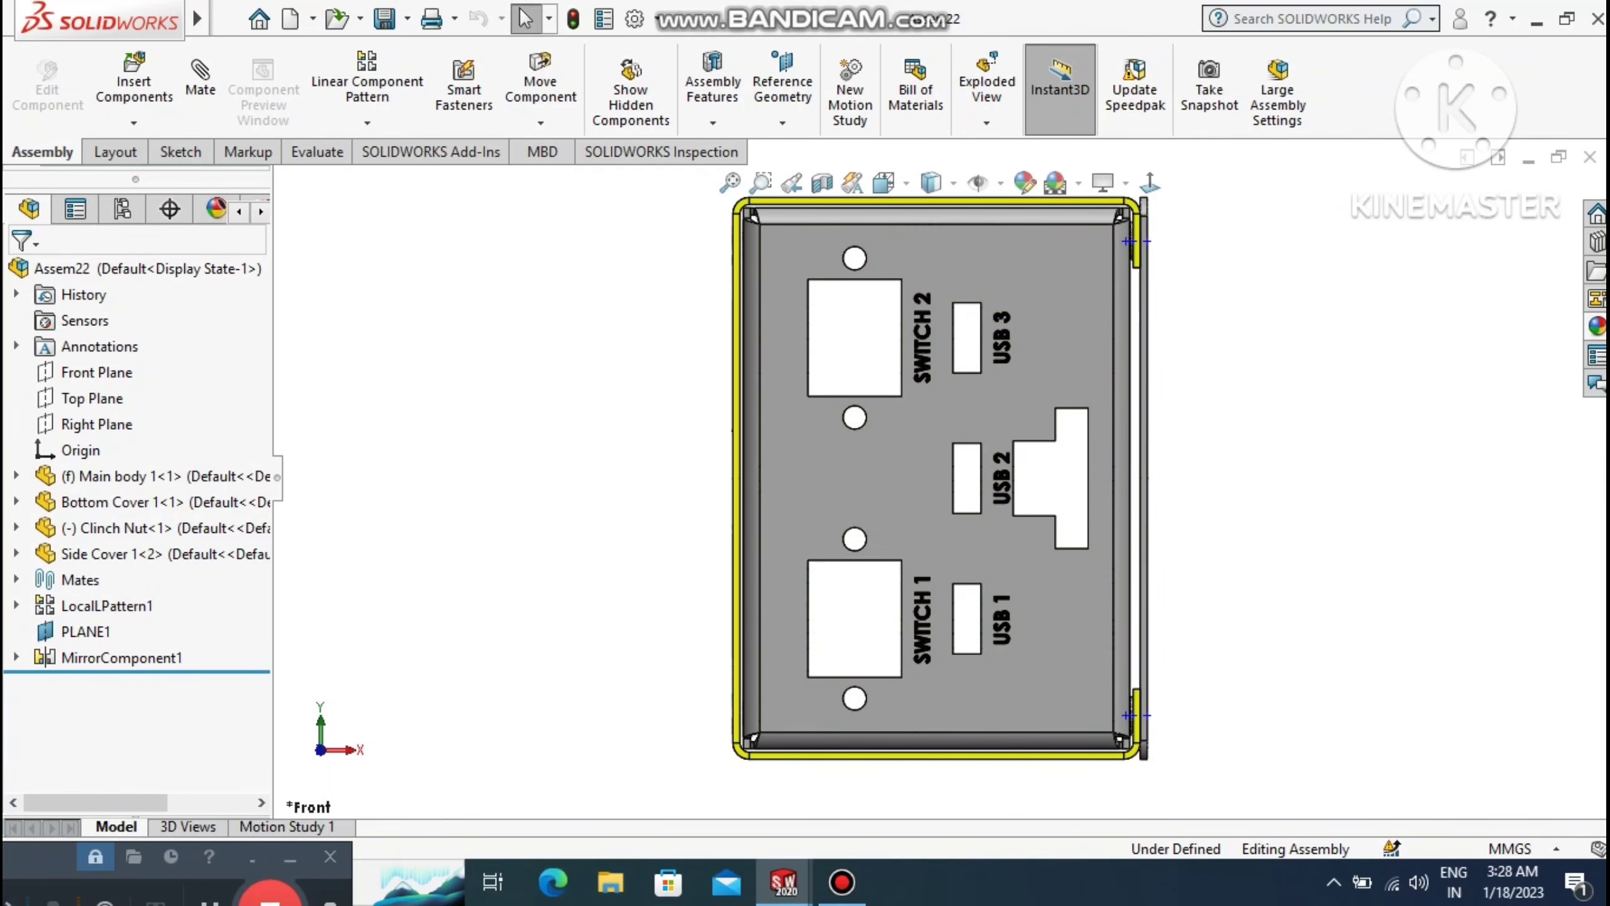
middle_click_drag(941, 495, 922, 452)
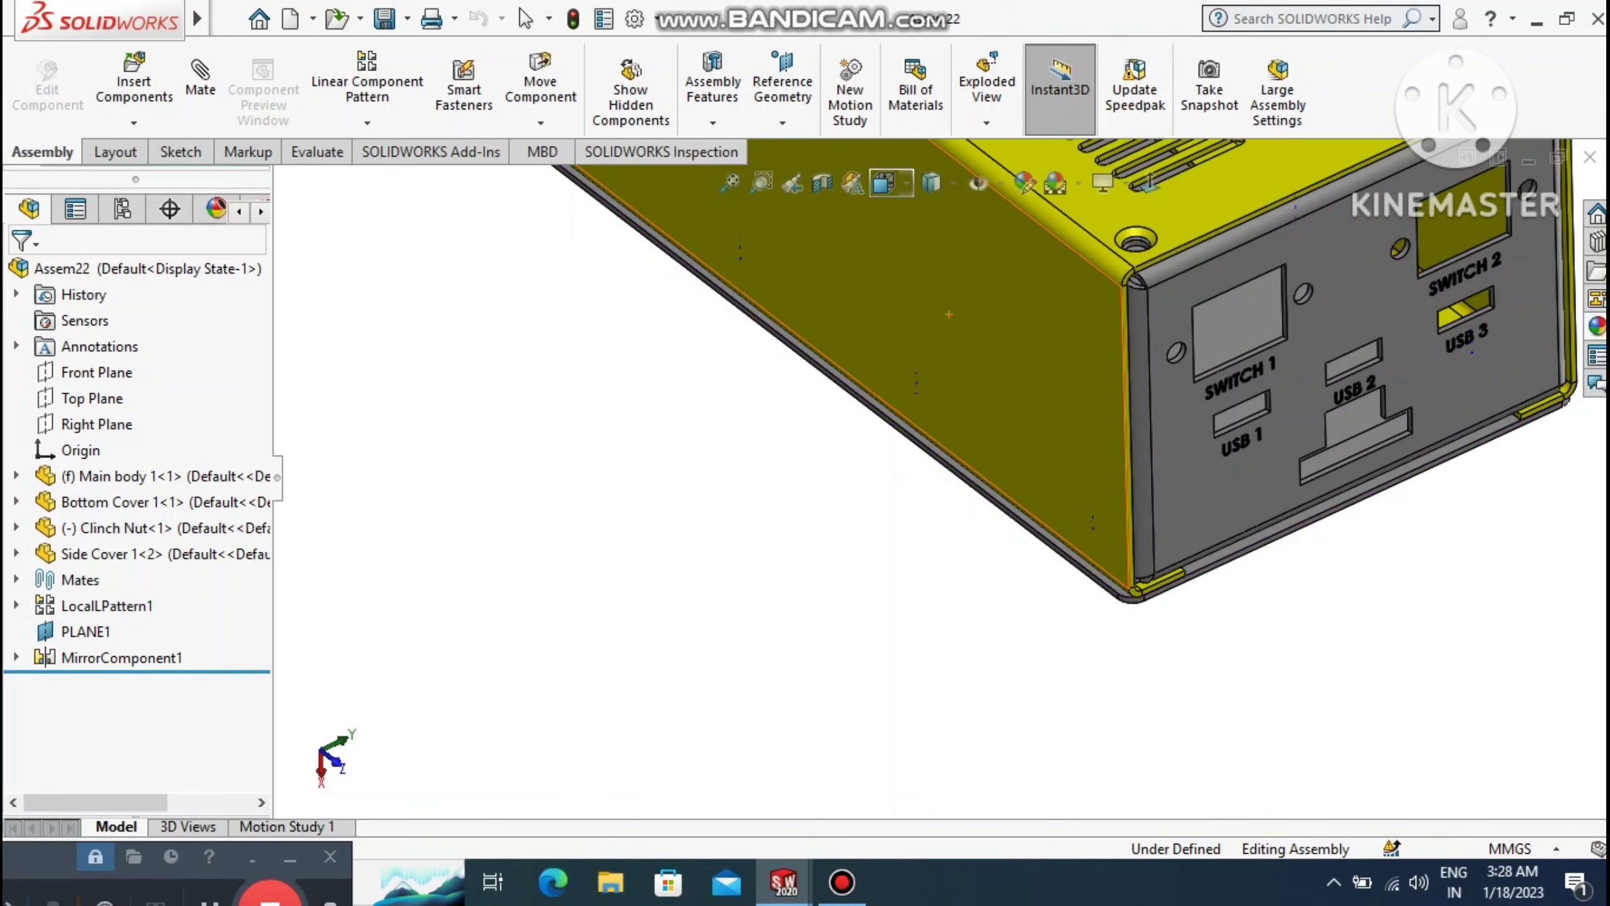
key("ctrl+7")
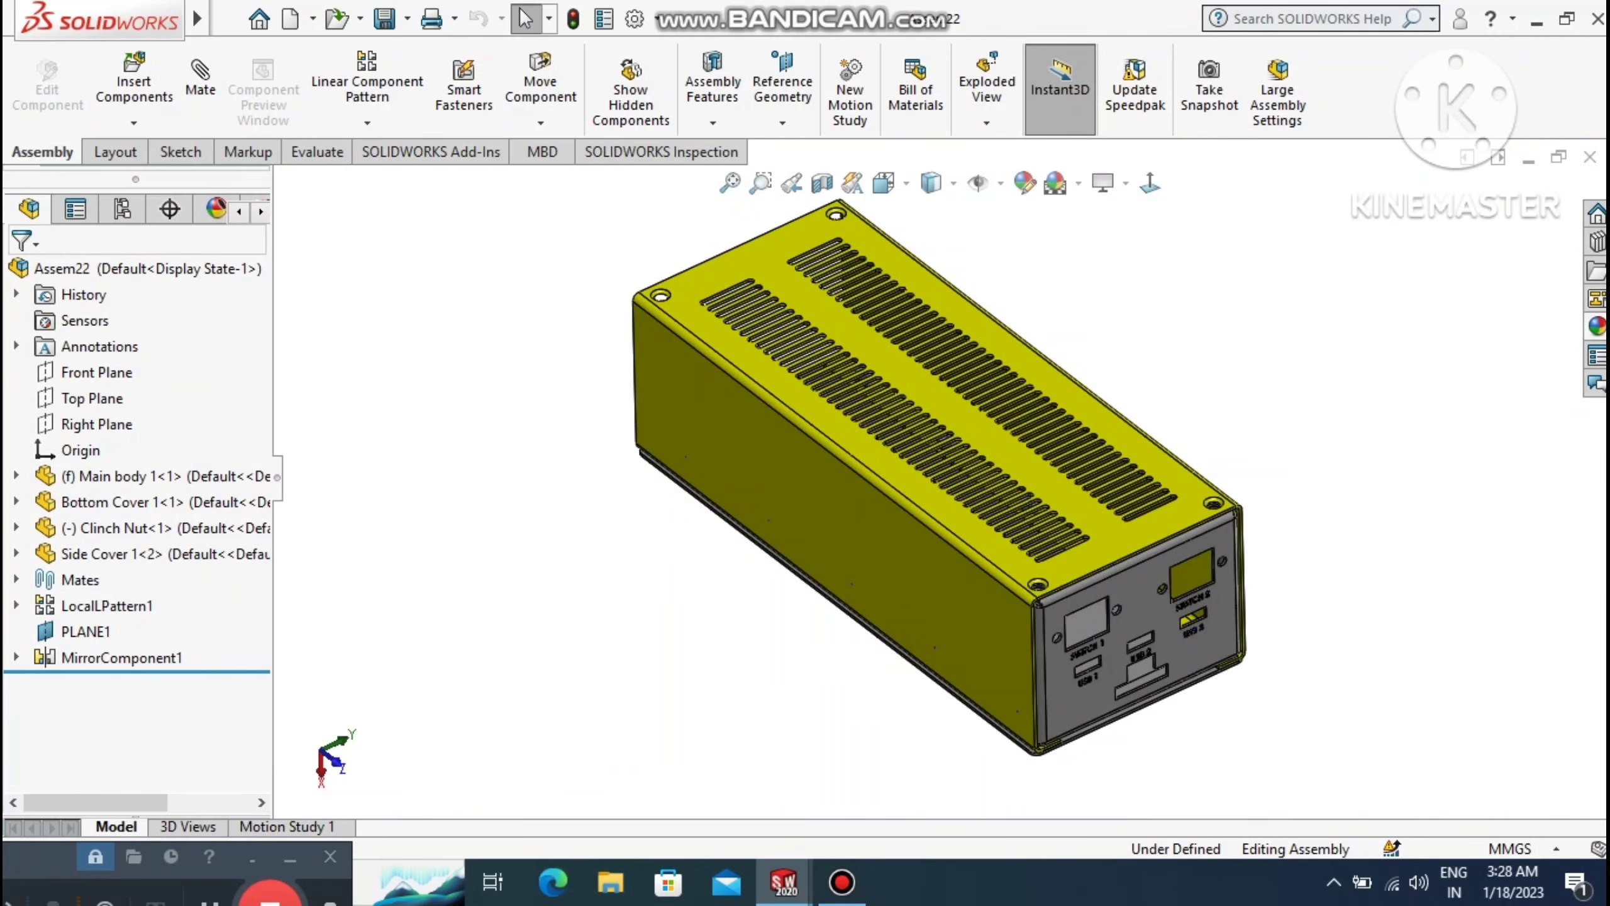
middle_click_drag(939, 482, 973, 468)
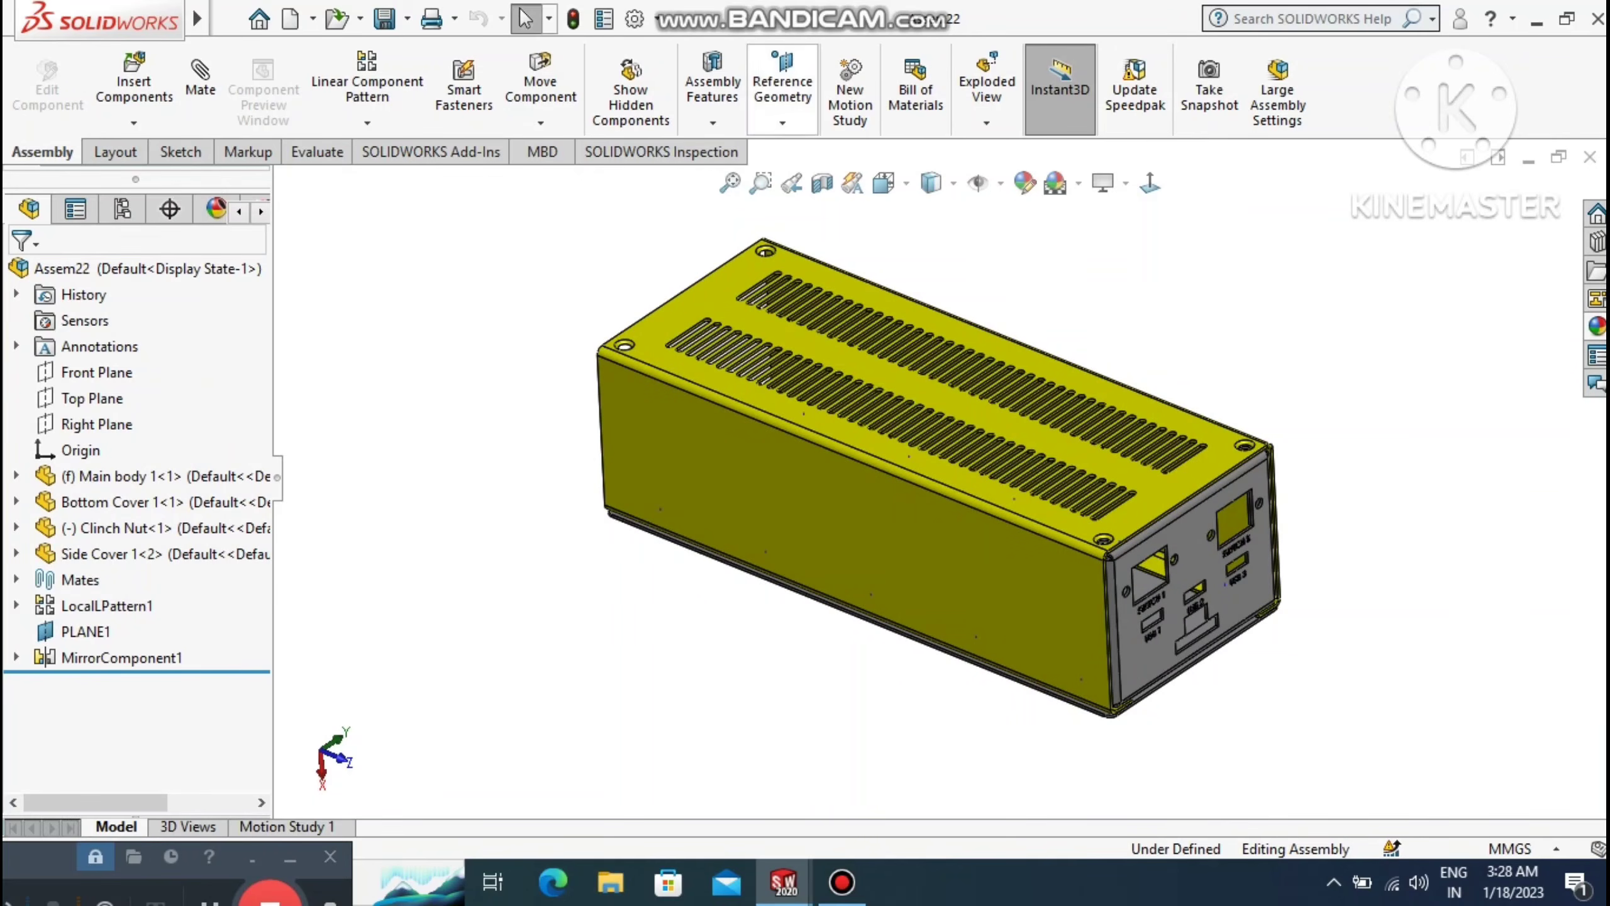
left_click(780, 105)
left_click(793, 154)
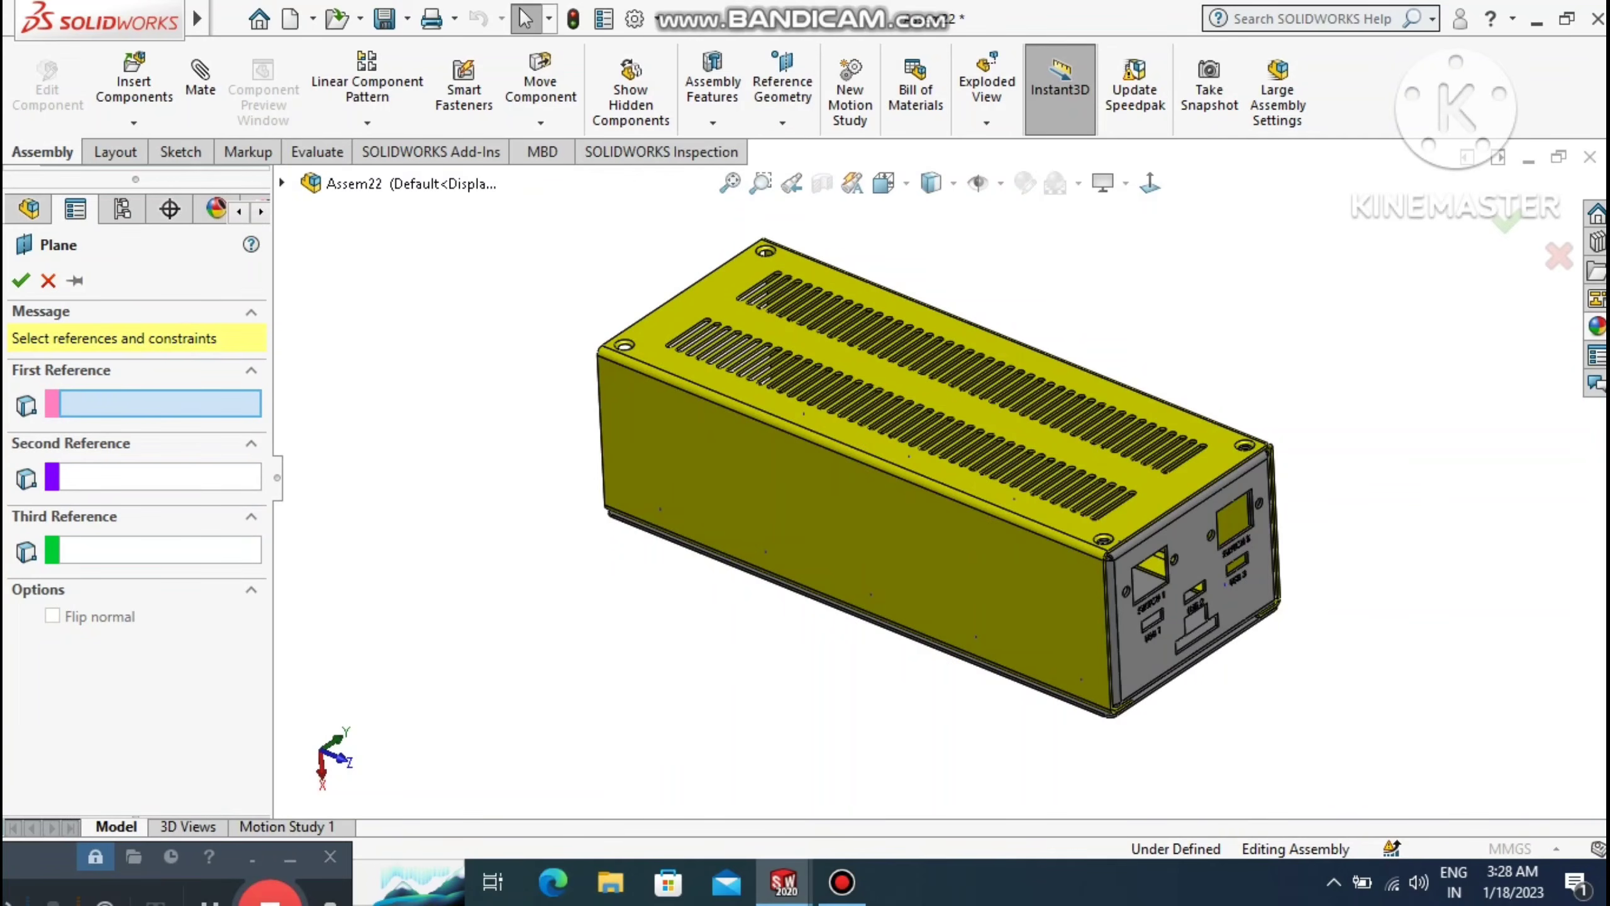
scroll(940, 478, "up", 1)
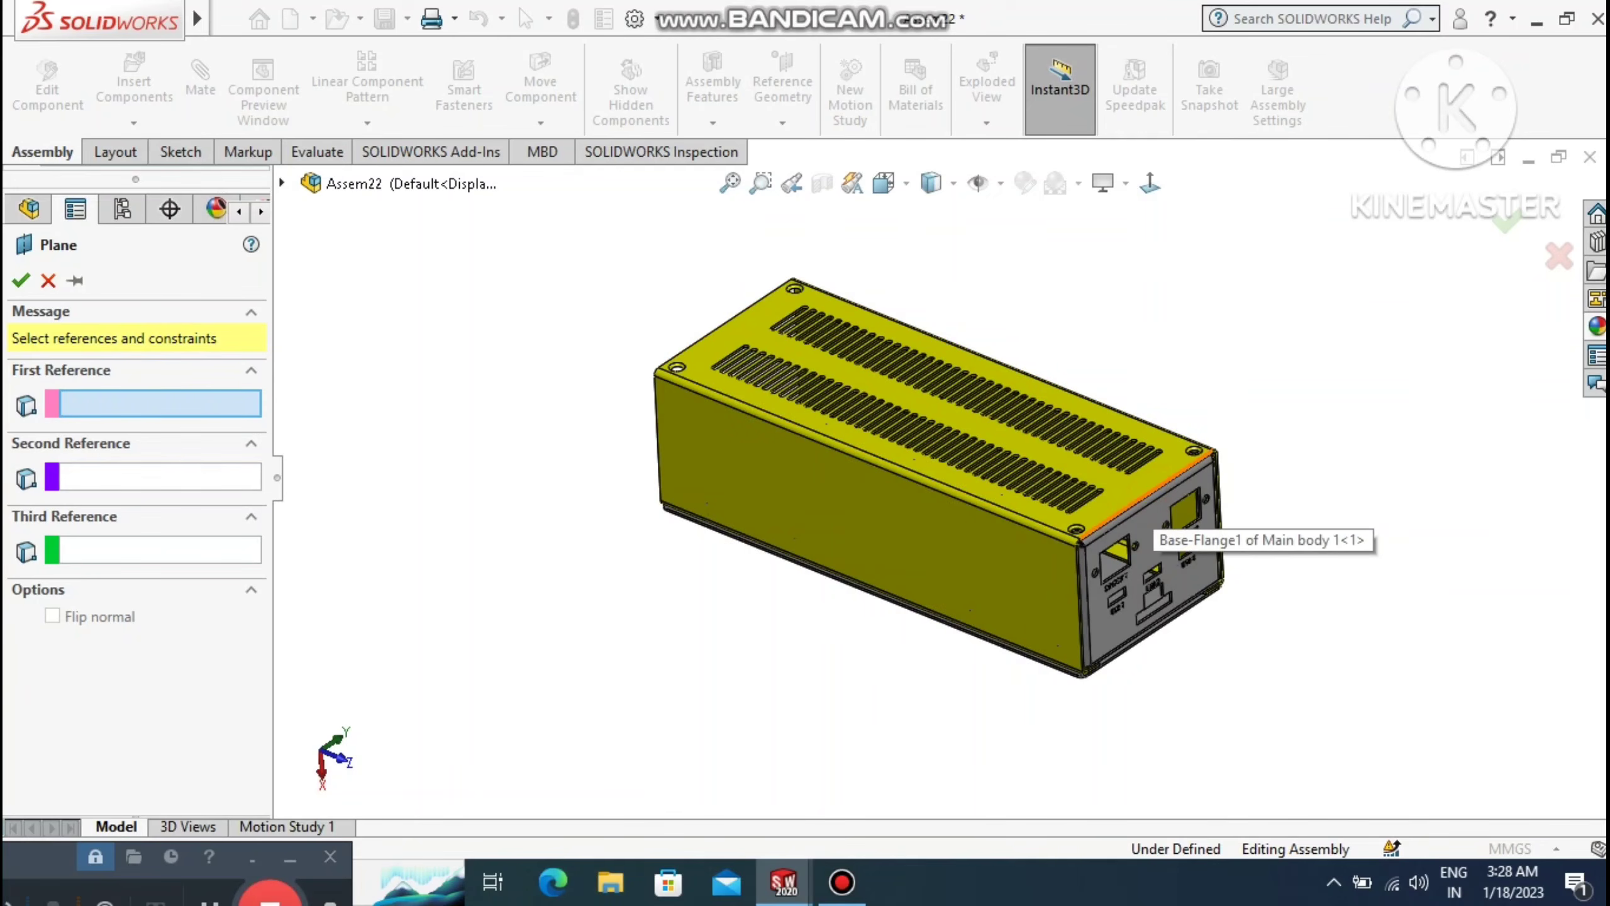
left_click(1140, 500)
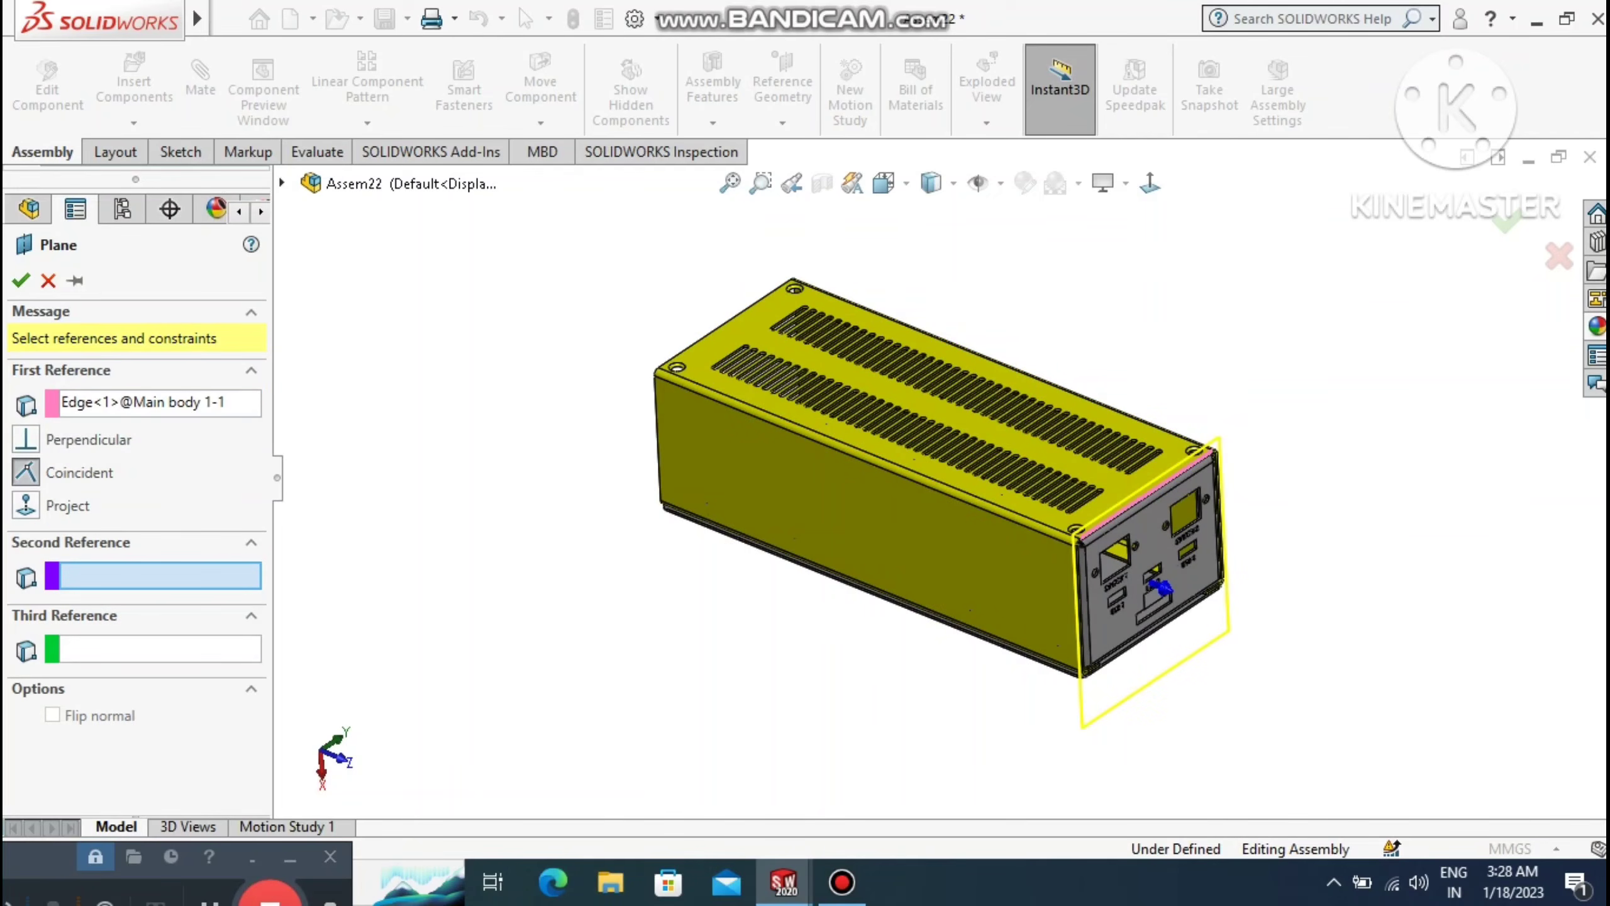
middle_click_drag(938, 469, 1036, 520)
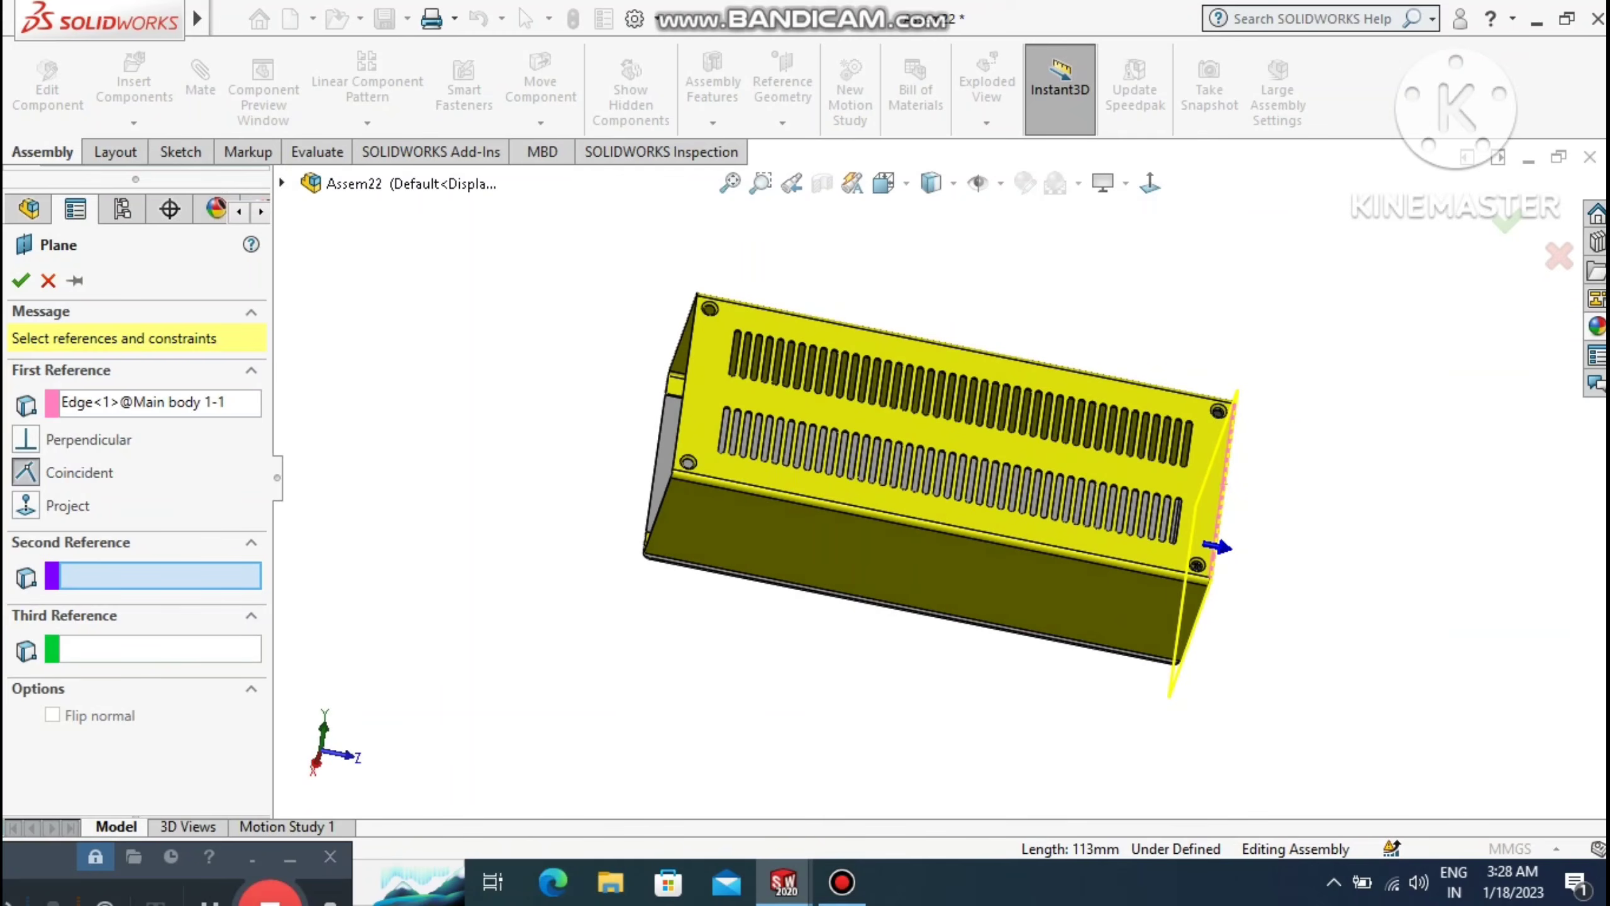
scroll(845, 471, "down", 2)
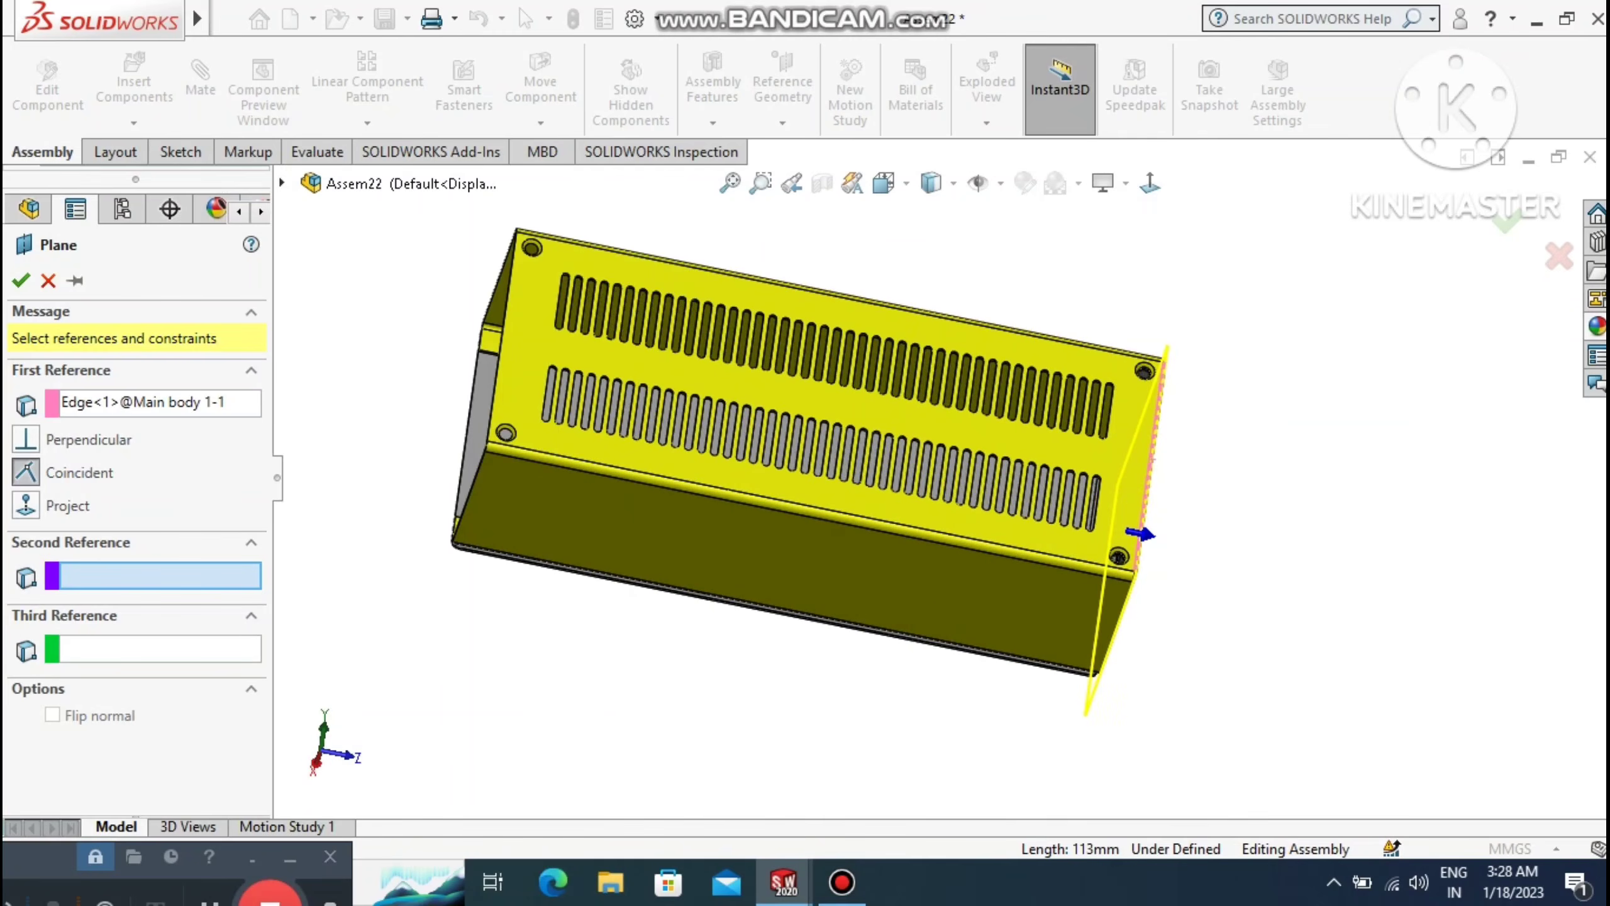
scroll(937, 482, "up", 1)
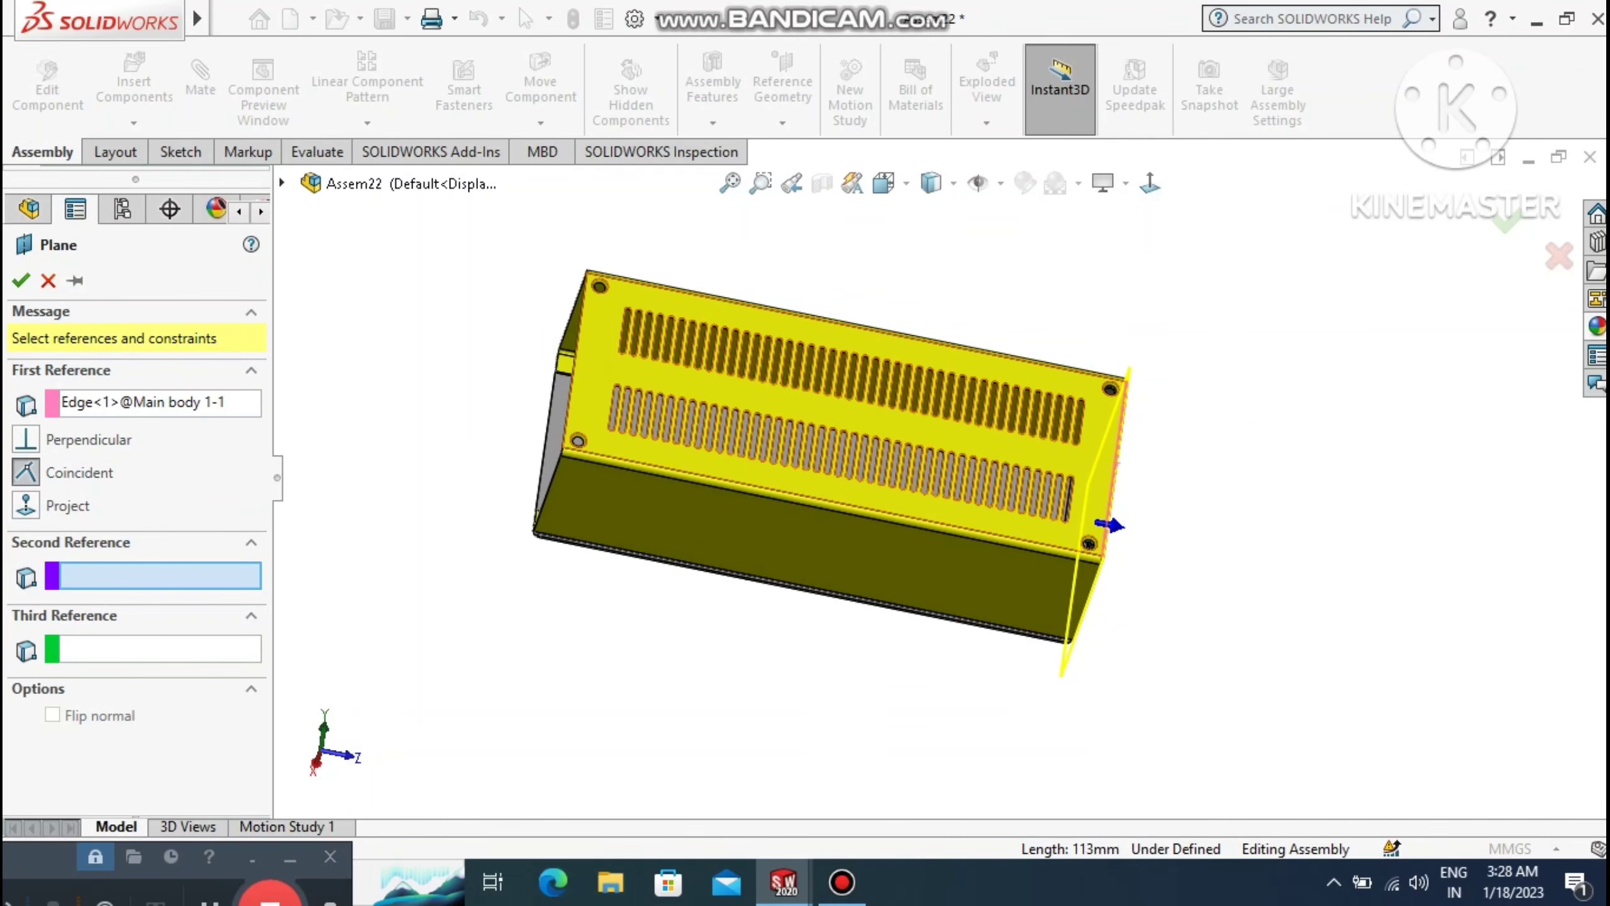
left_click(573, 352)
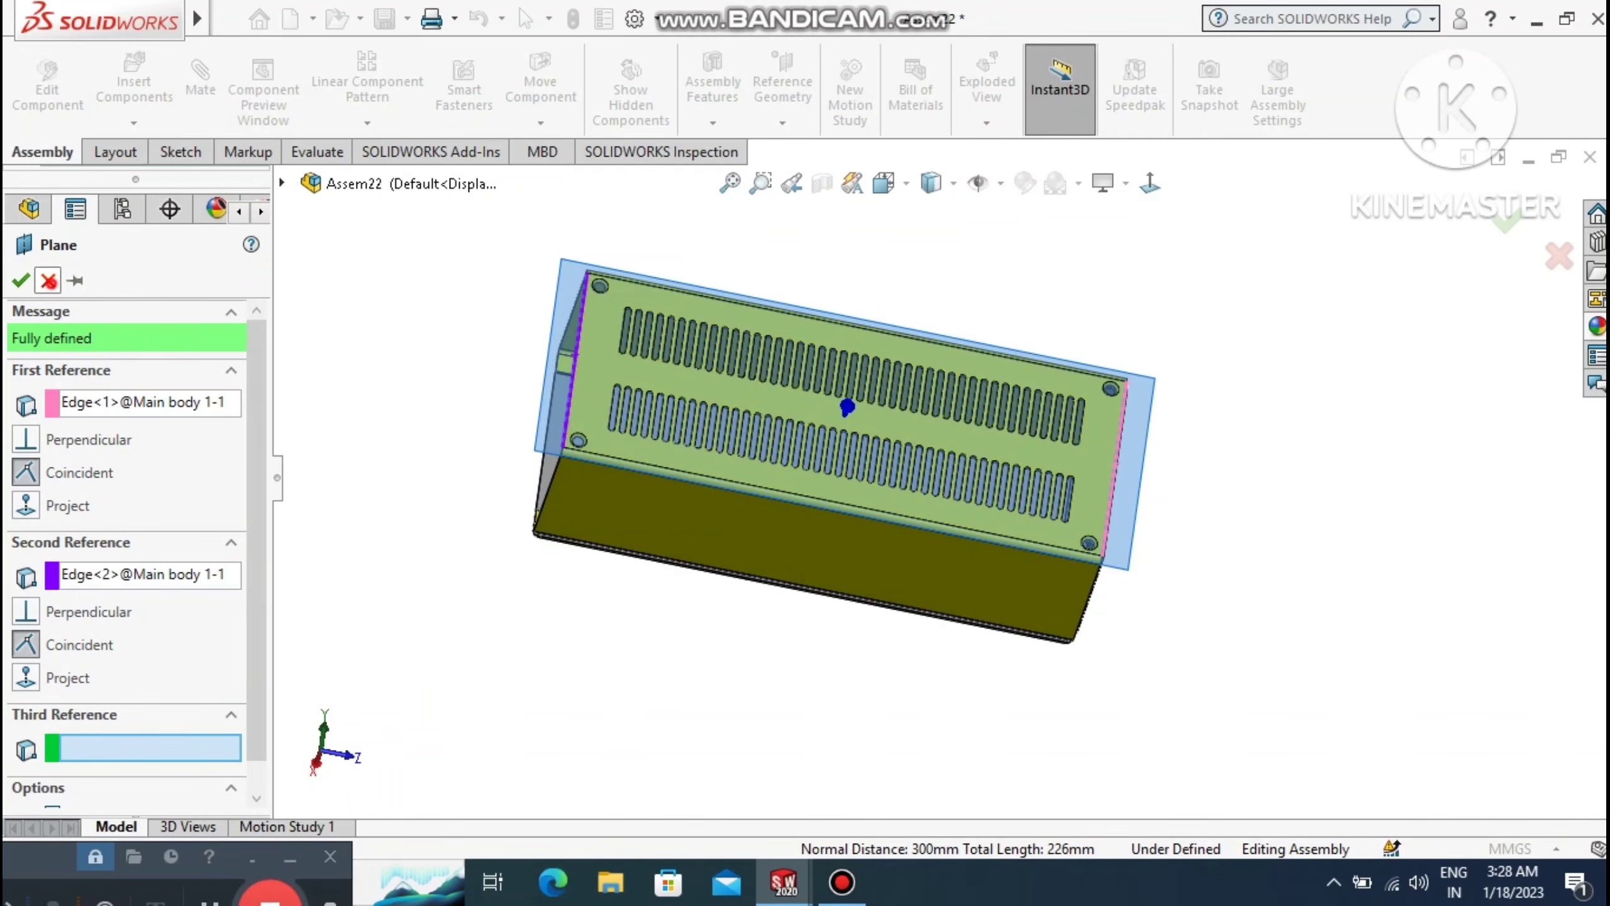
left_click(21, 279)
key("Escape")
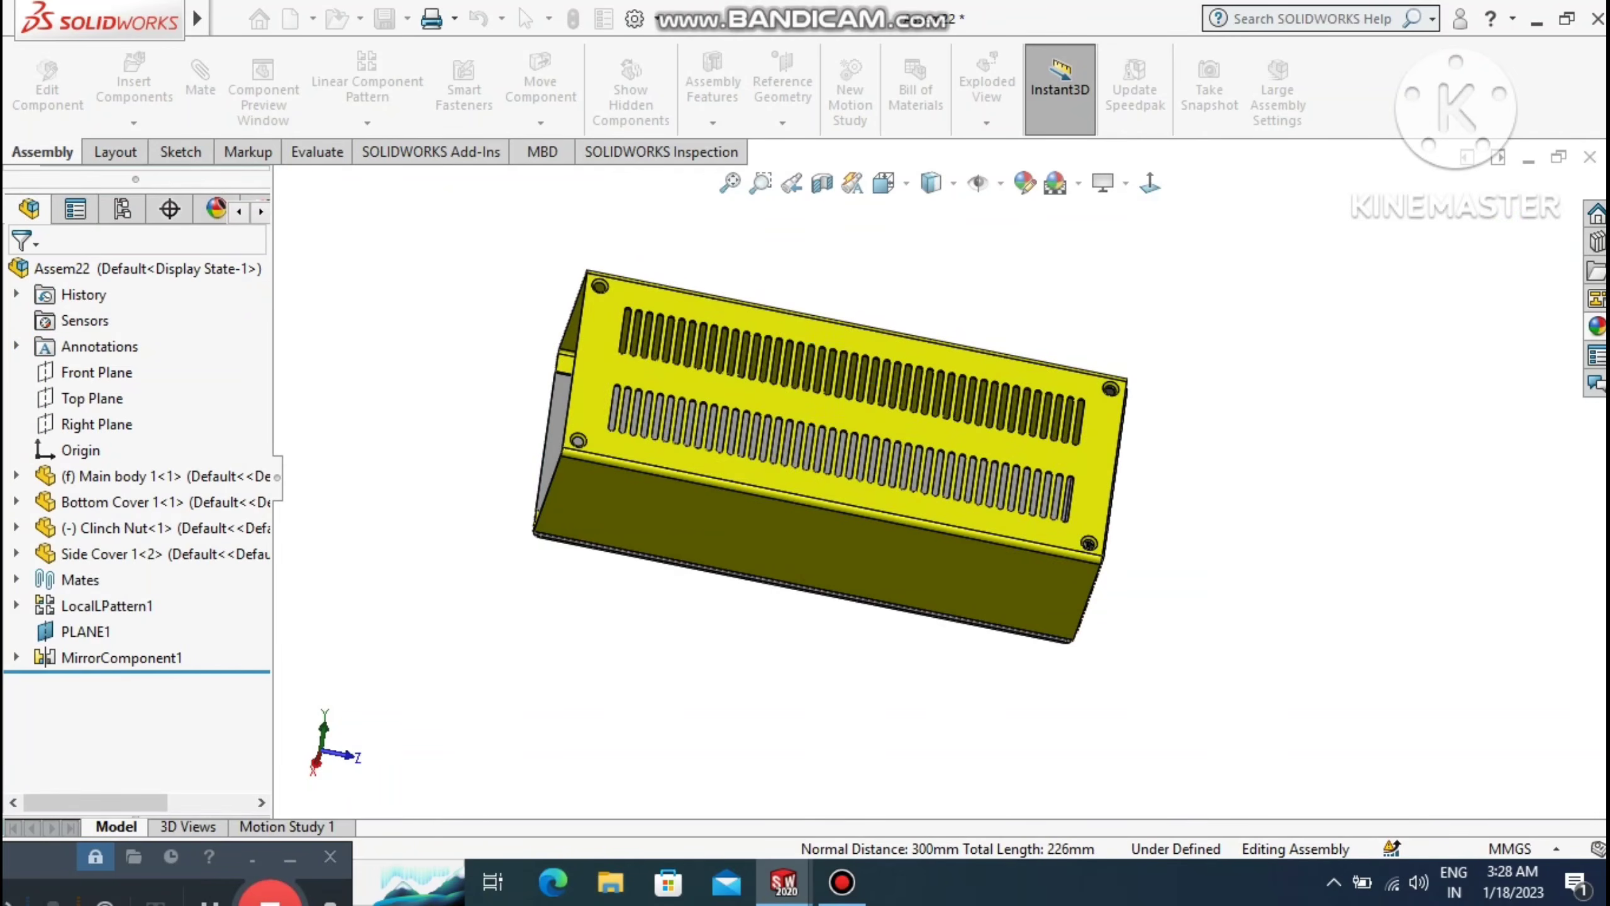
middle_click_drag(843, 456, 744, 371)
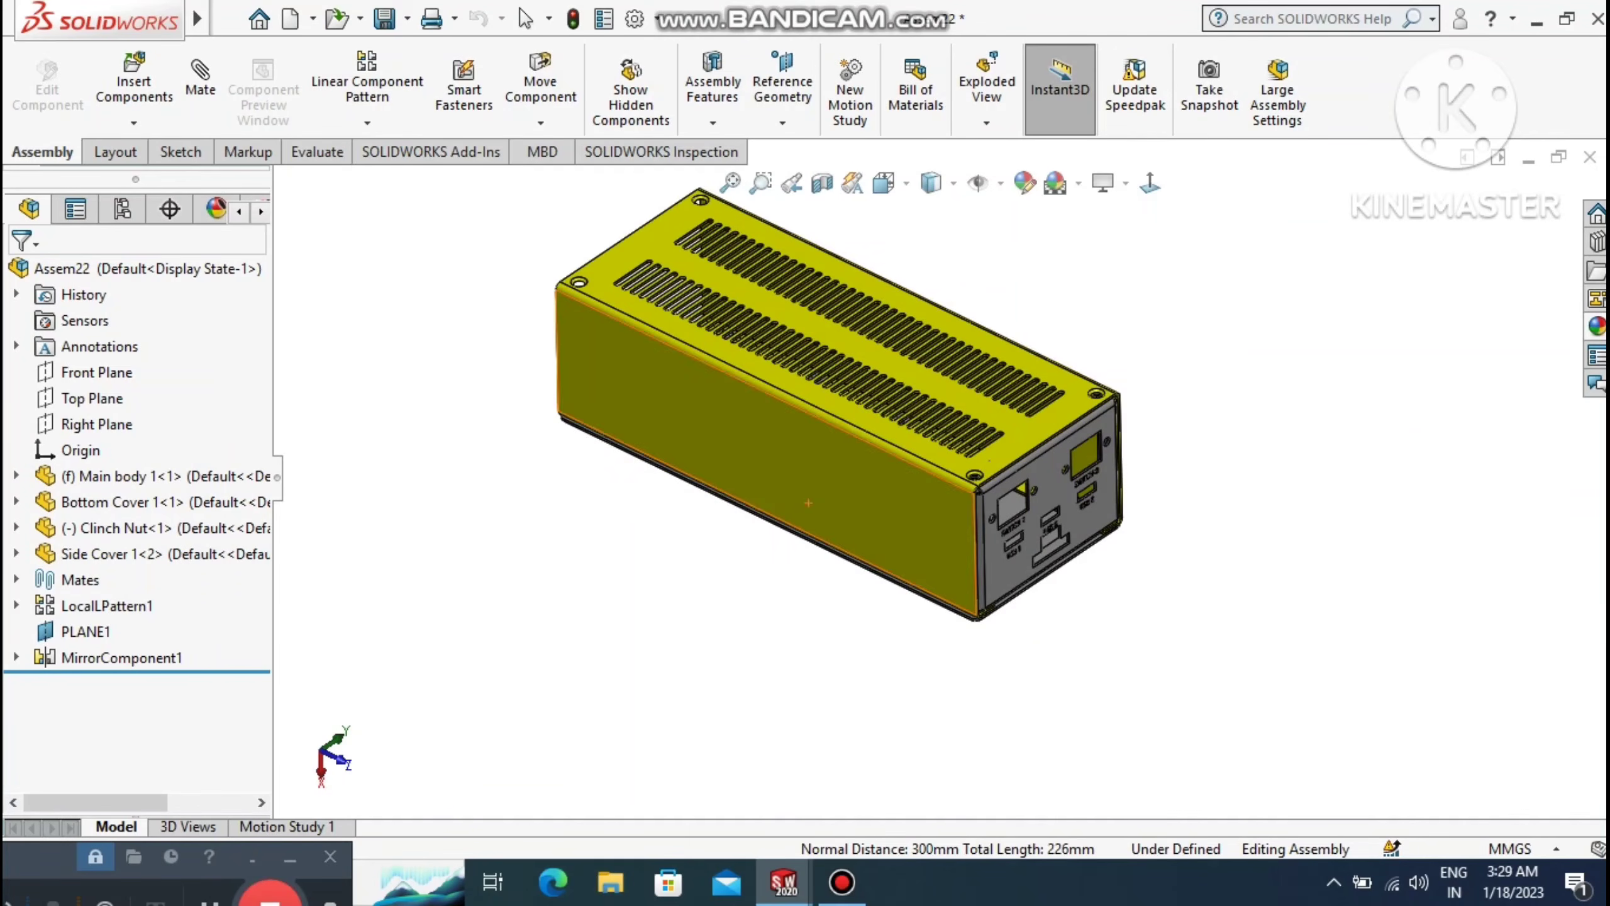
scroll(888, 571, "down", 2)
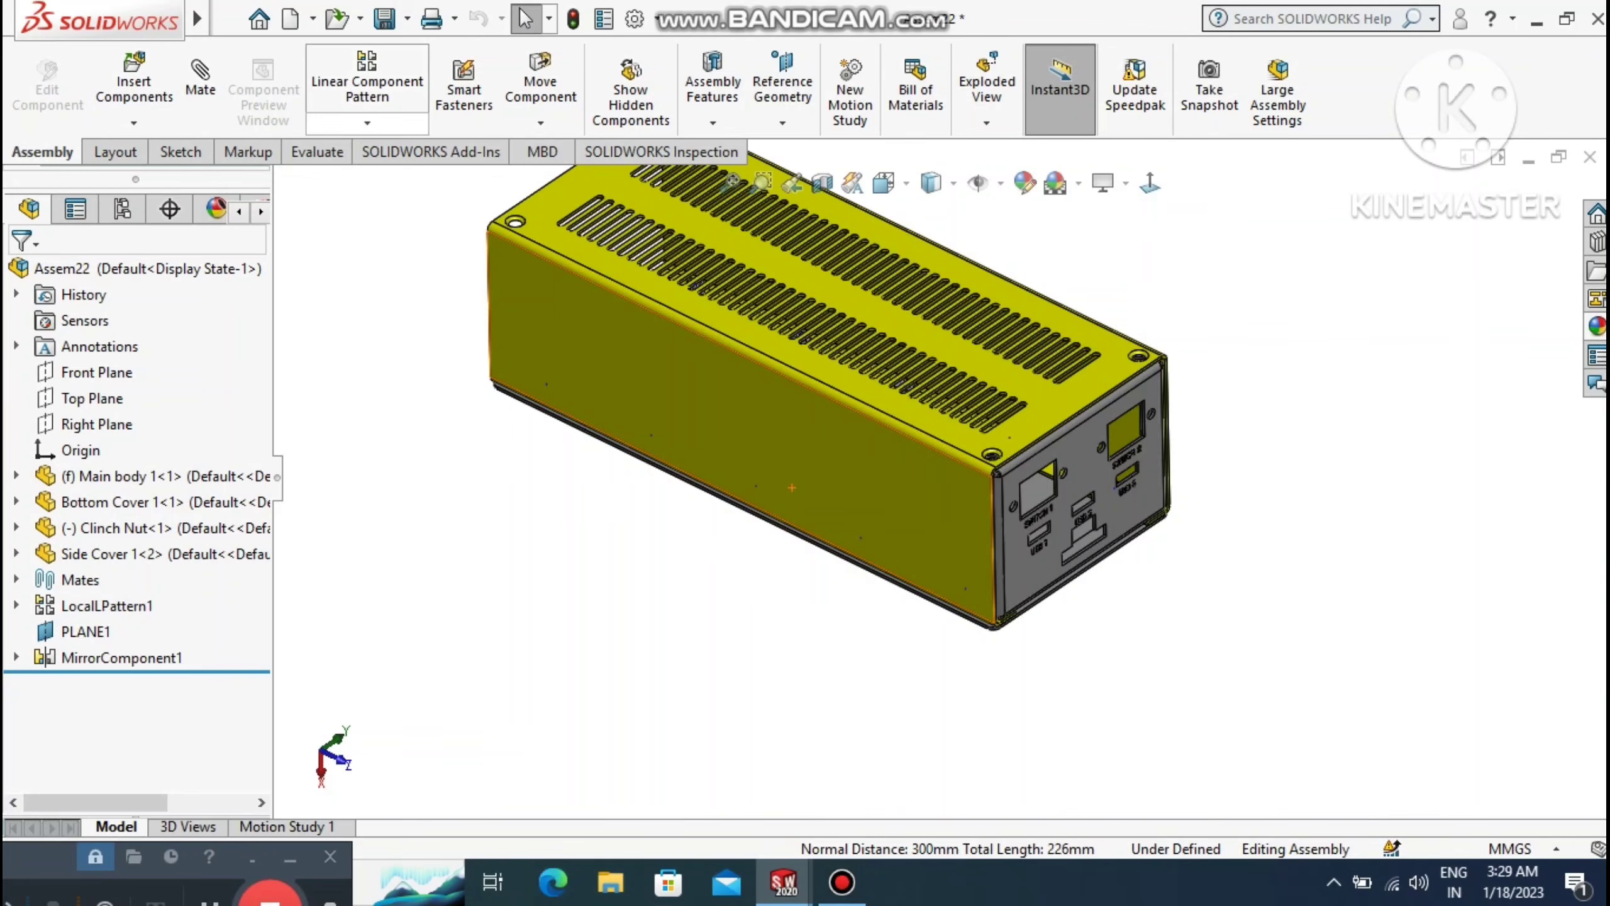
left_click(367, 122)
left_click(370, 320)
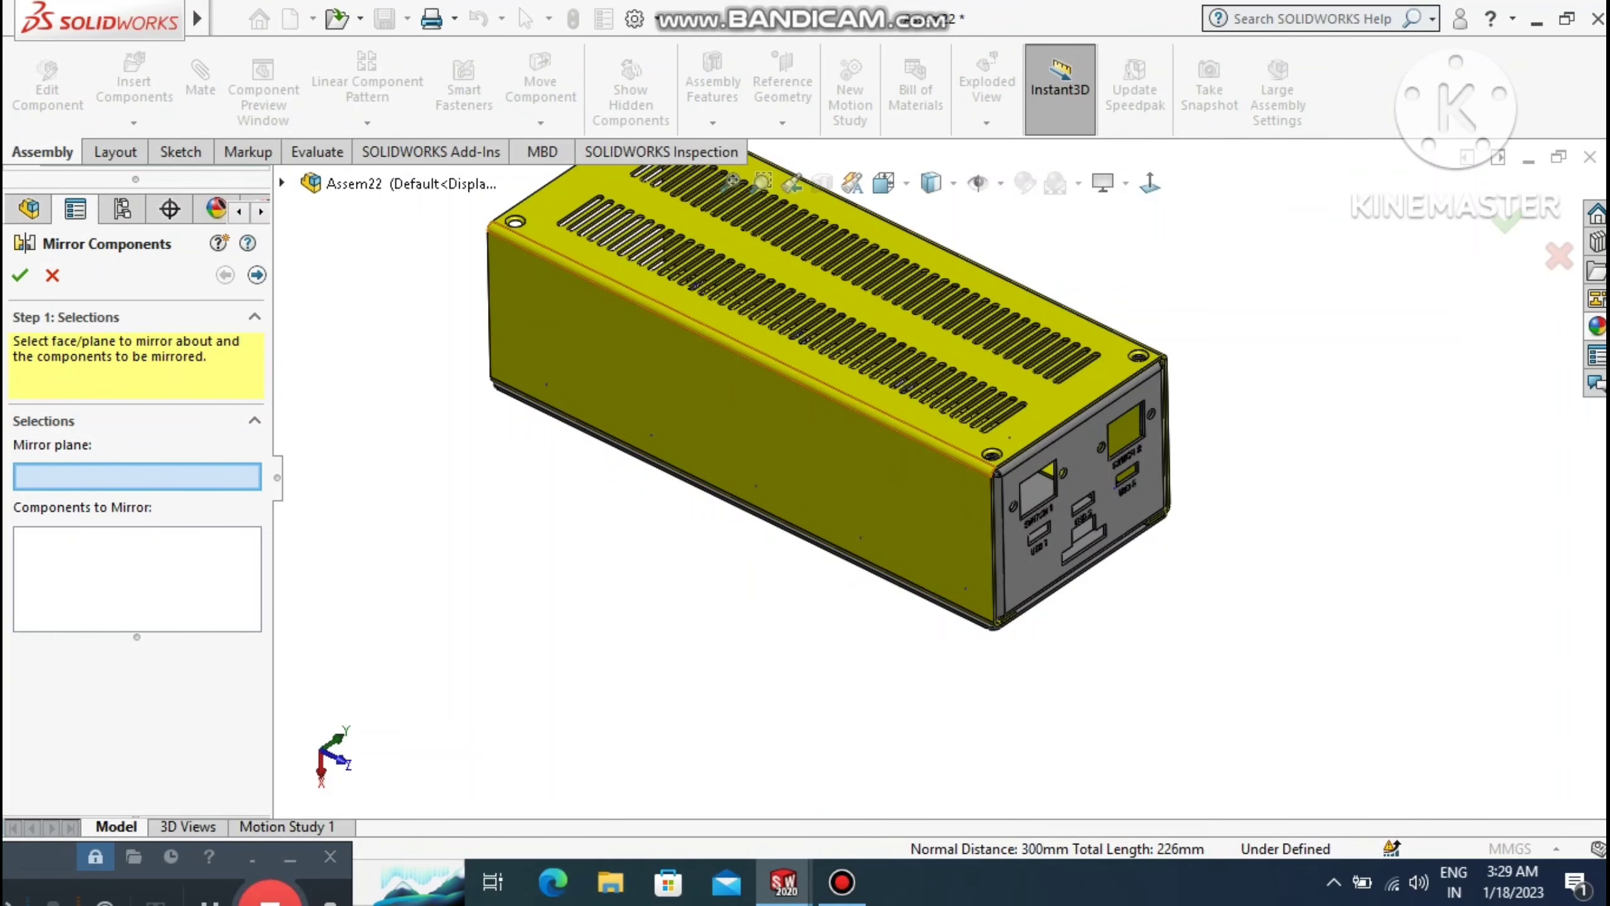
left_click(281, 182)
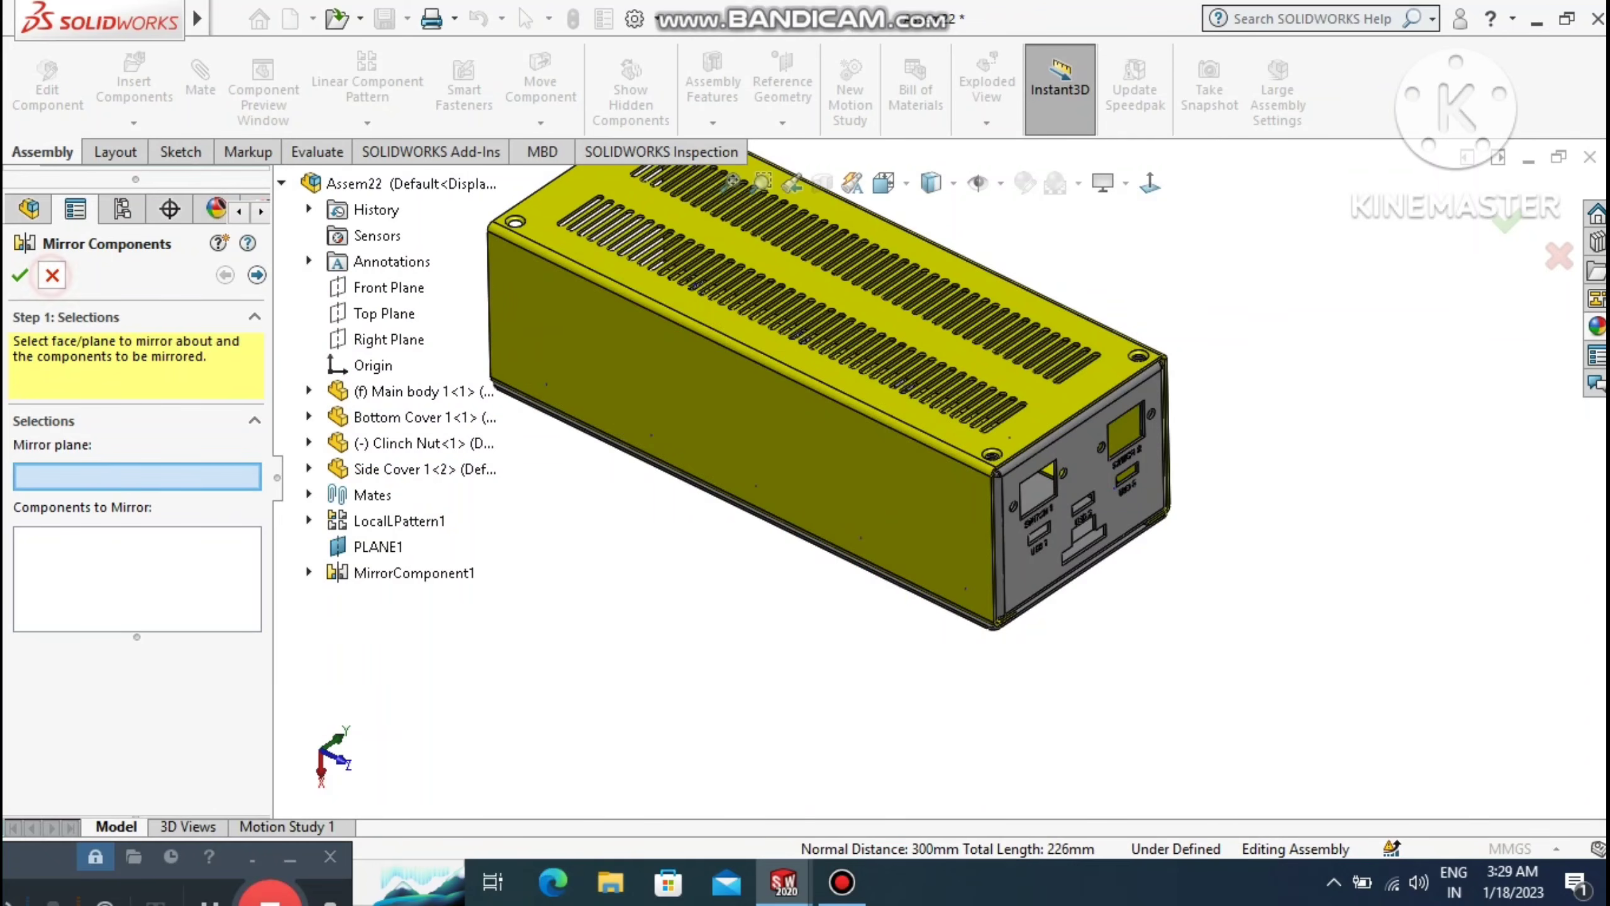
left_click(53, 276)
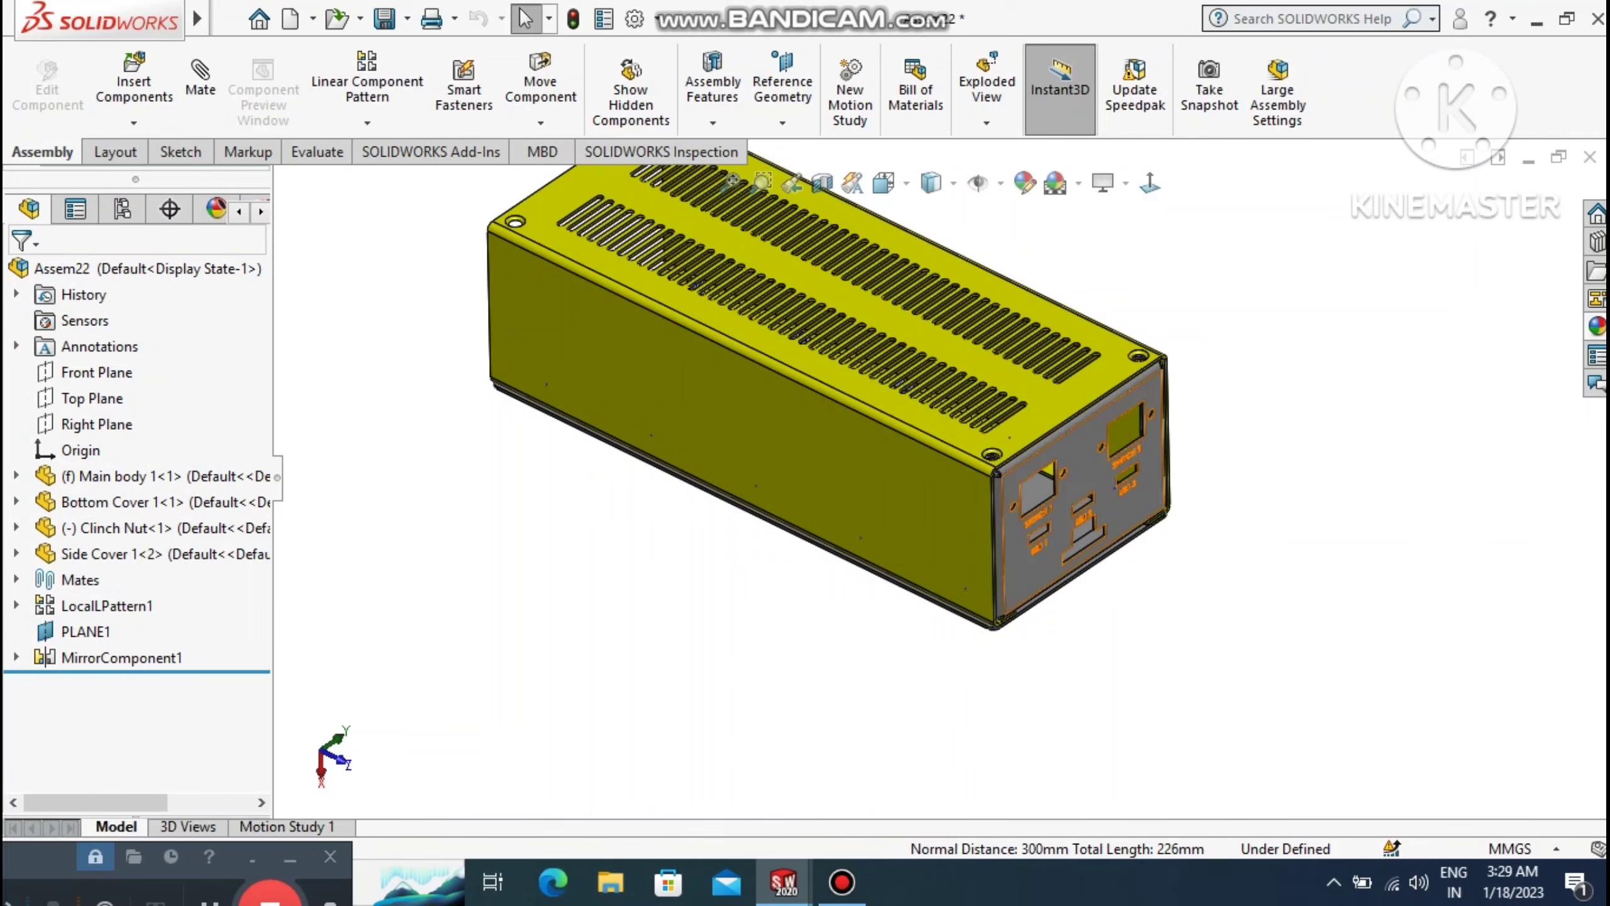
Place a copy of the side cover beside the enclosure and select the front faces of both covers.
left_click(1085, 474)
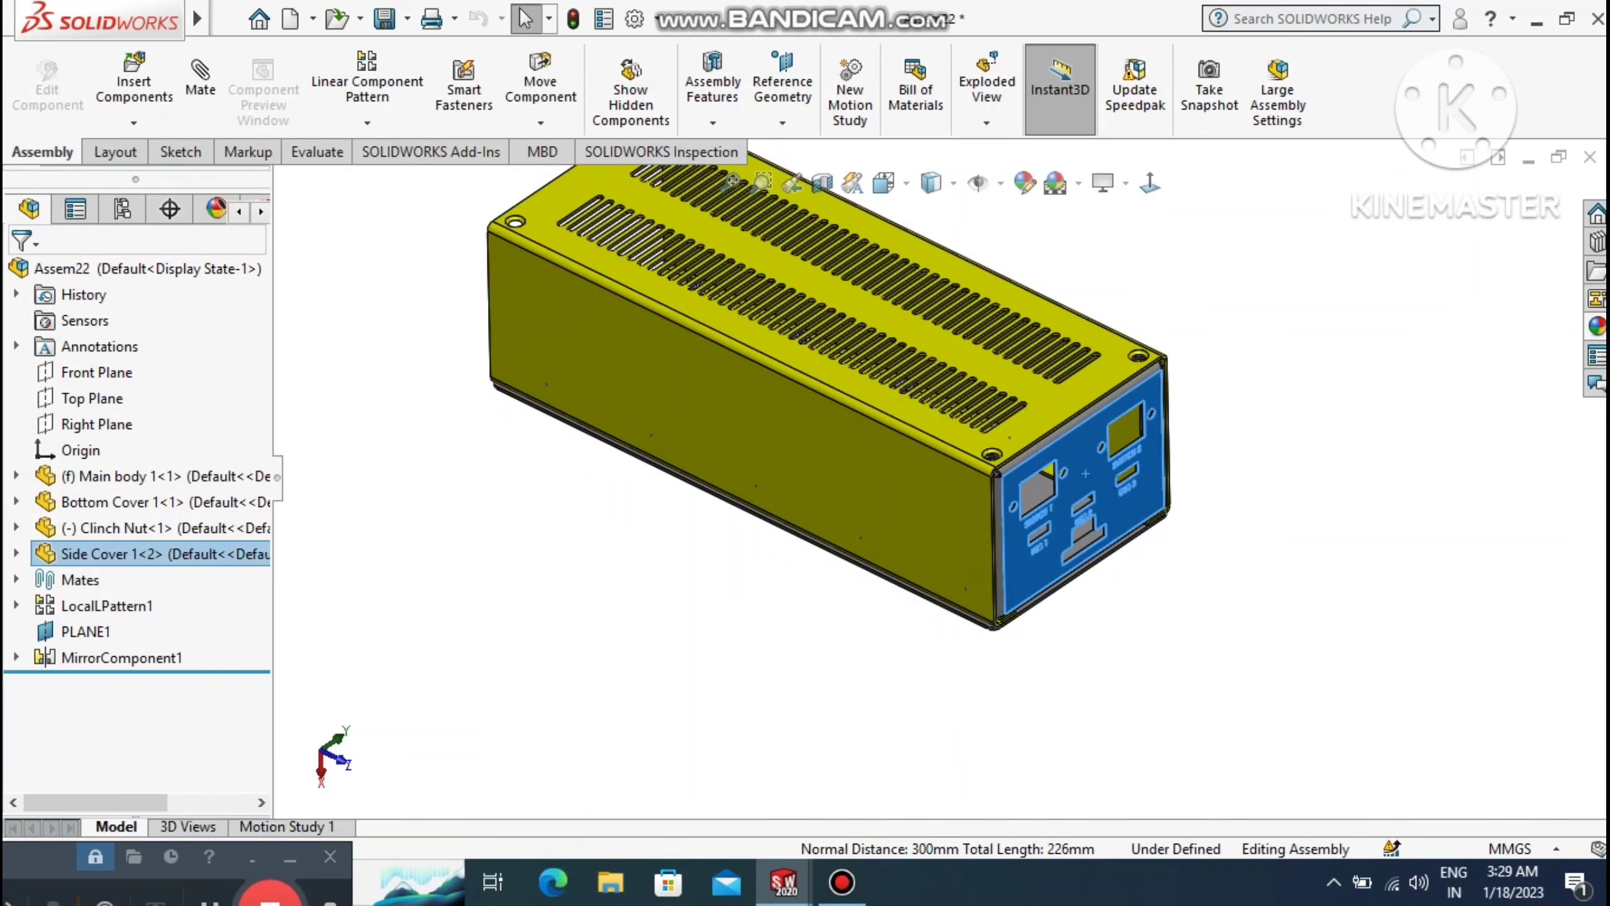
key("ctrl+v")
left_click_drag(531, 499, 499, 583, "ctrl")
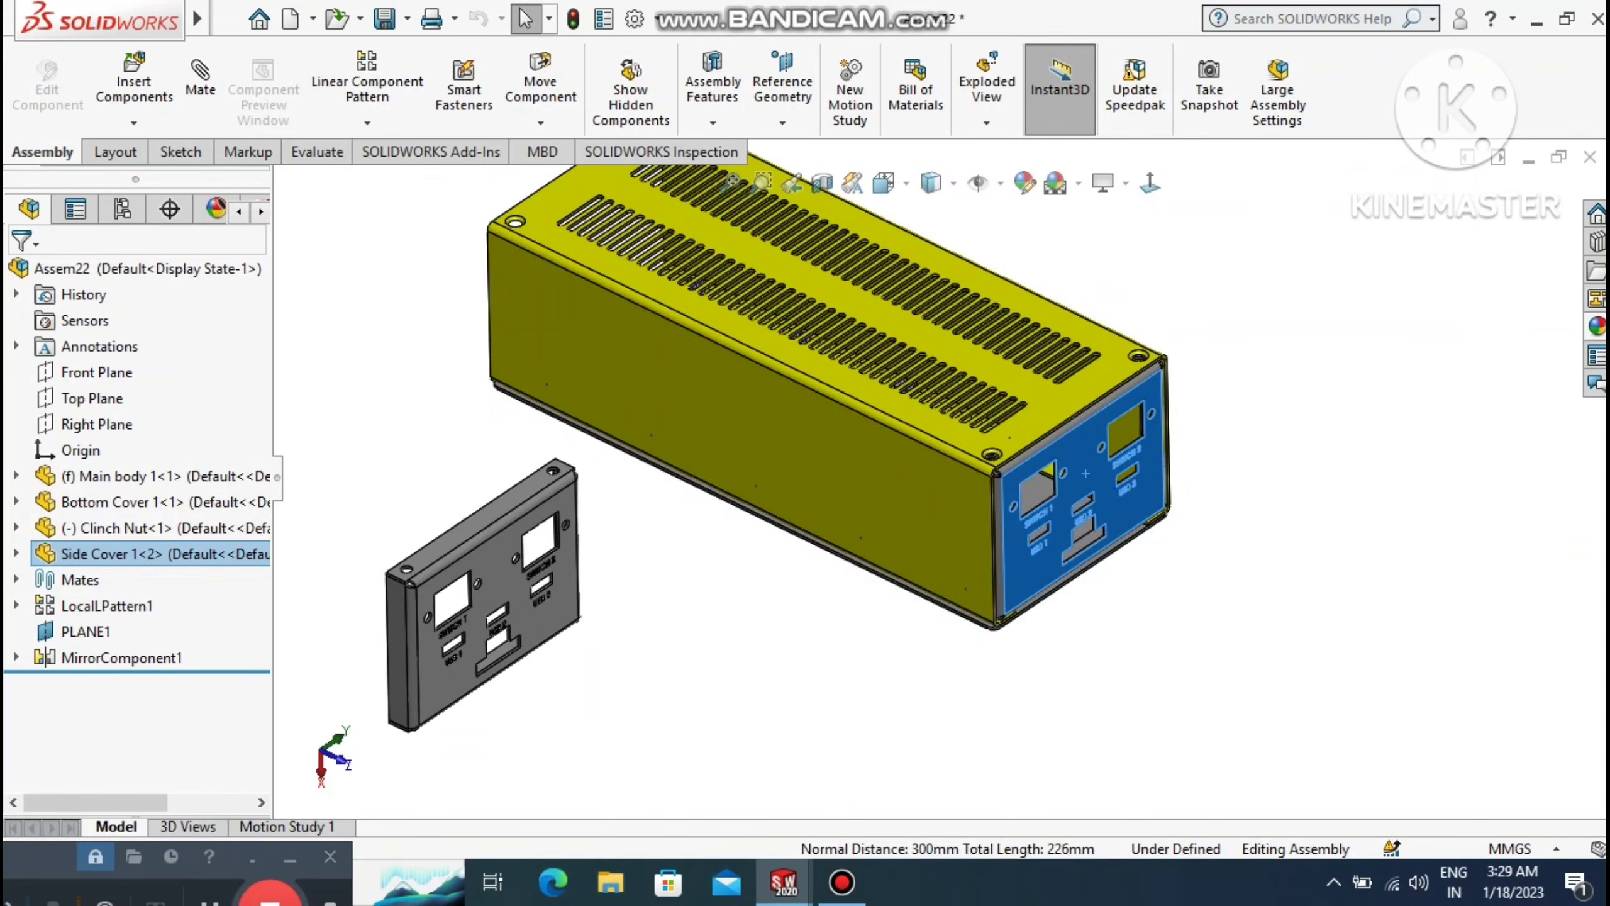
left_click_drag(676, 594, 675, 609, "ctrl")
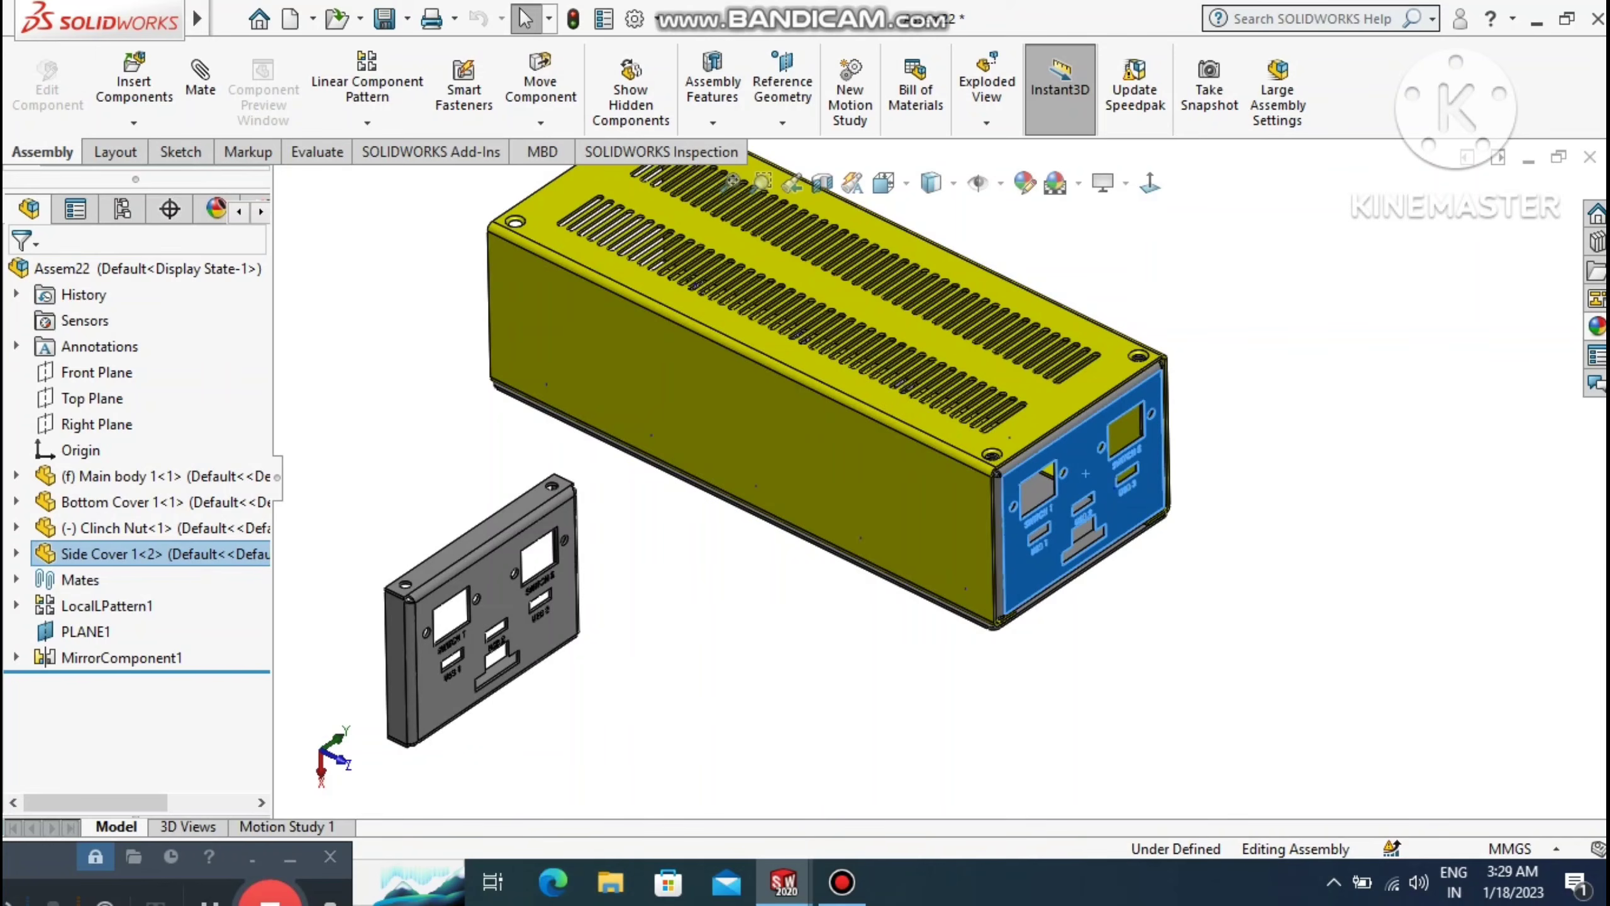
left_click(485, 612, "ctrl")
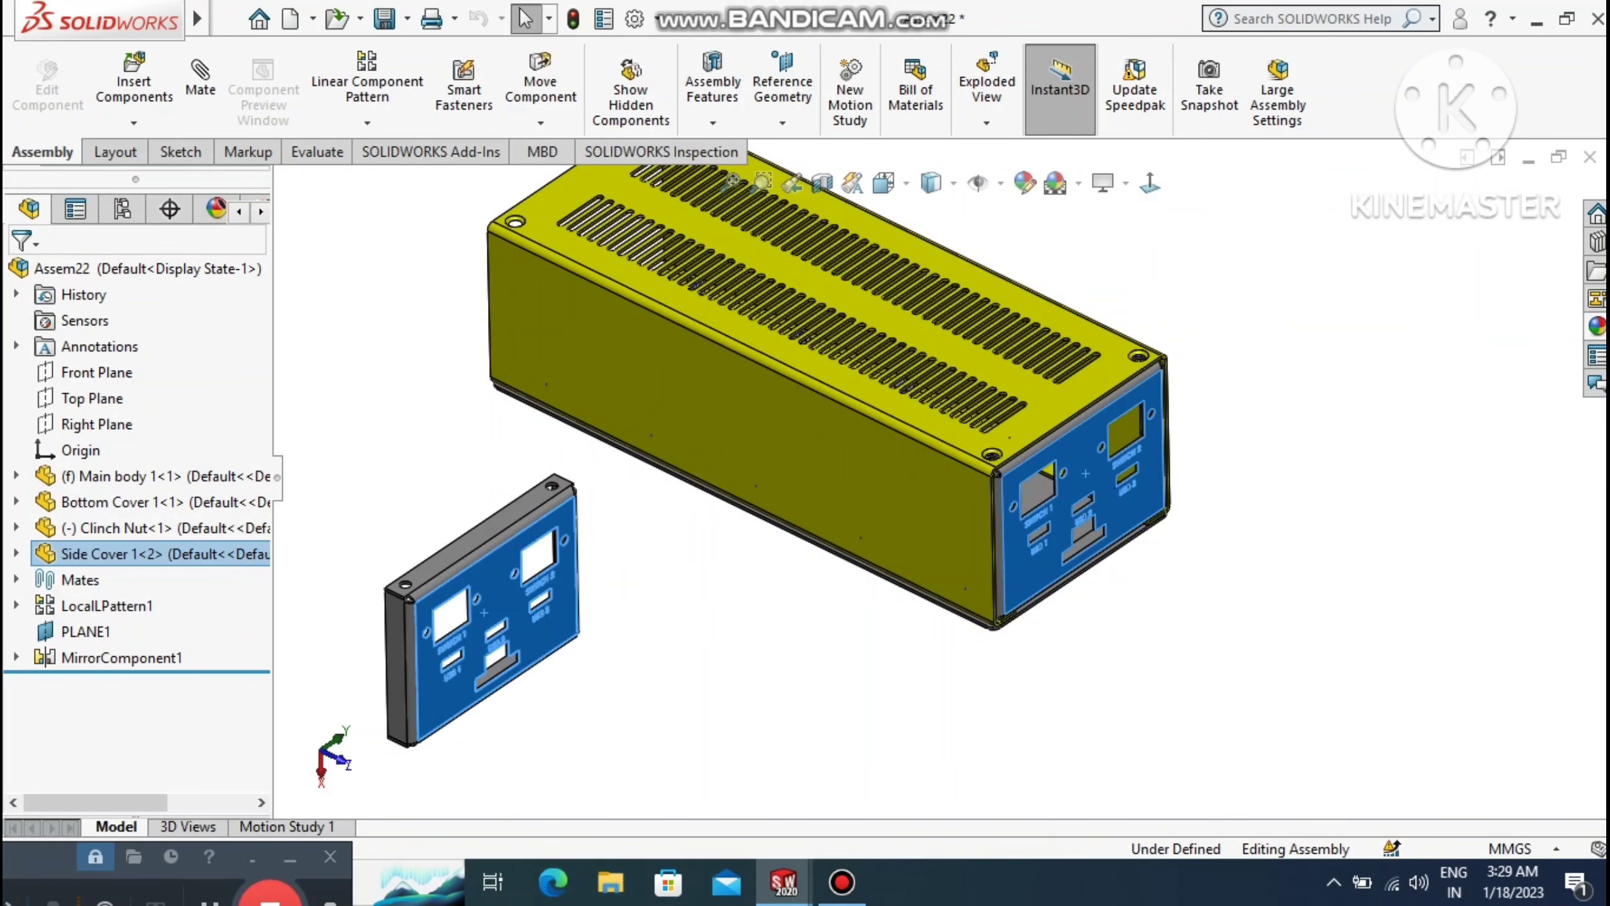
Turn off shadows in shaded mode for the assembly display.
middle_click_drag(491, 606, 791, 391)
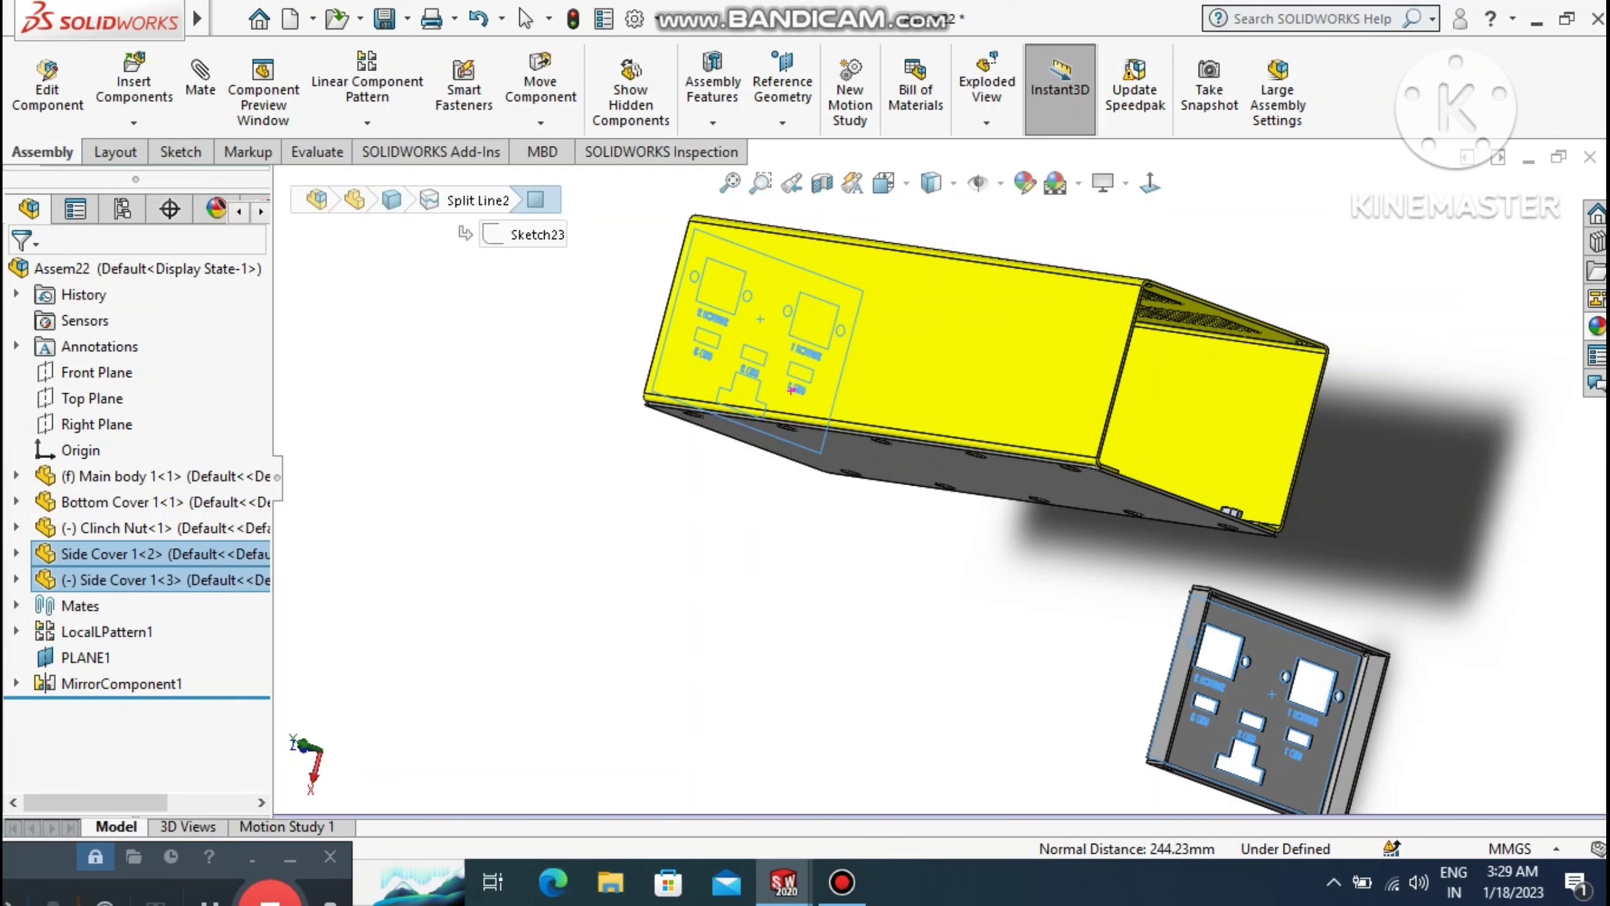
middle_click_drag(791, 391, 659, 545)
scroll(1071, 502, "down", 2)
middle_click_drag(888, 444, 1014, 501)
scroll(1189, 574, "down", 1)
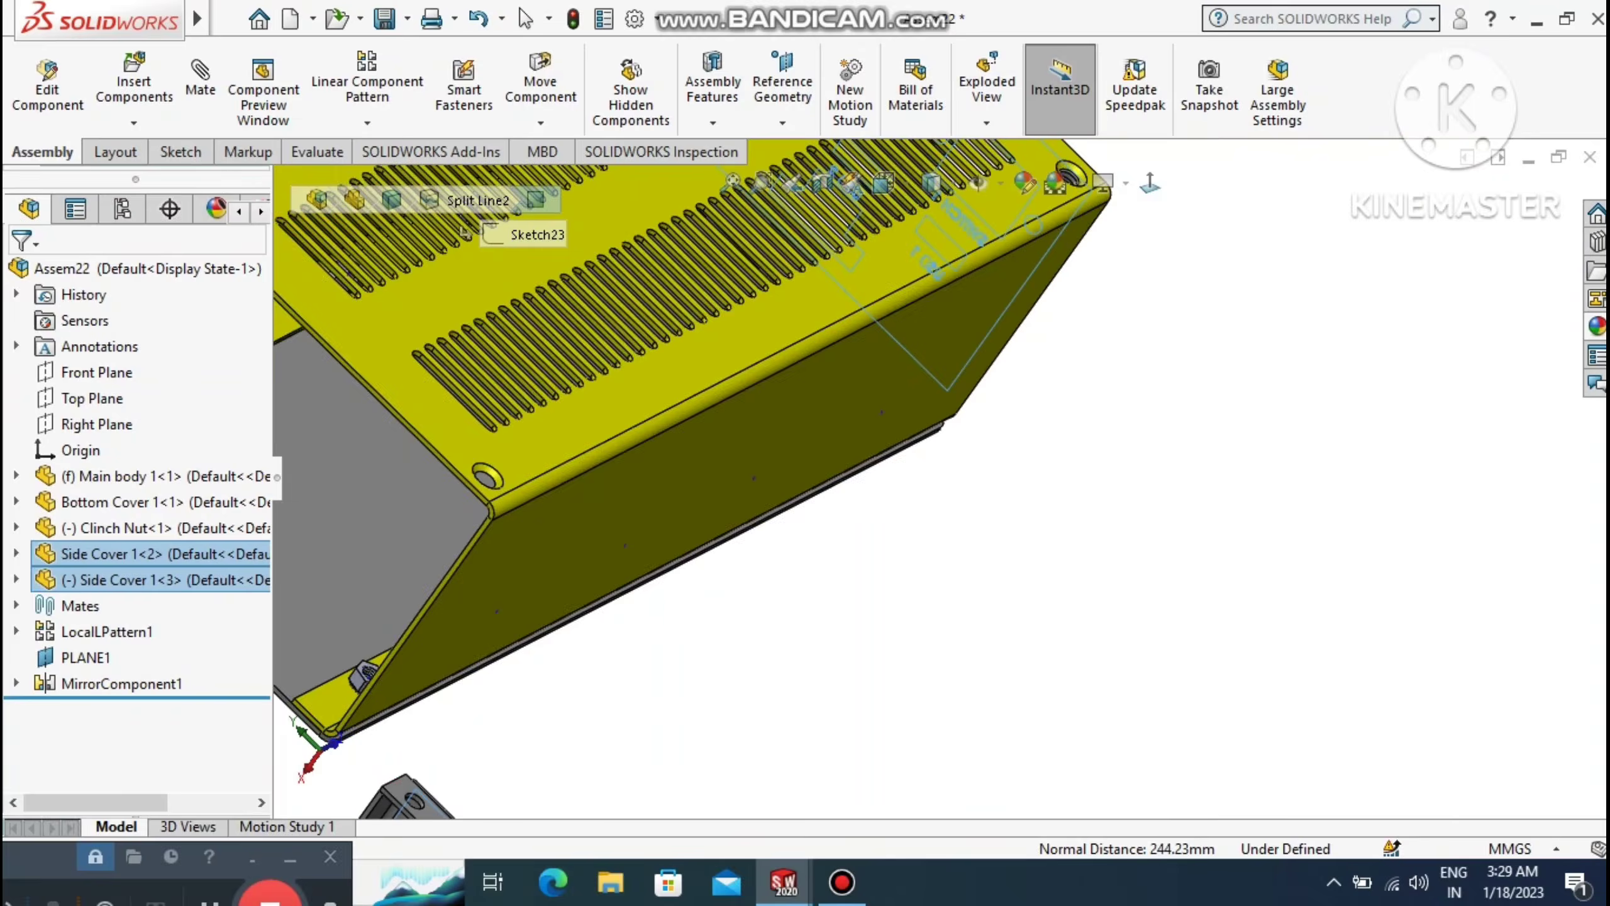
scroll(1178, 540, "down", 1)
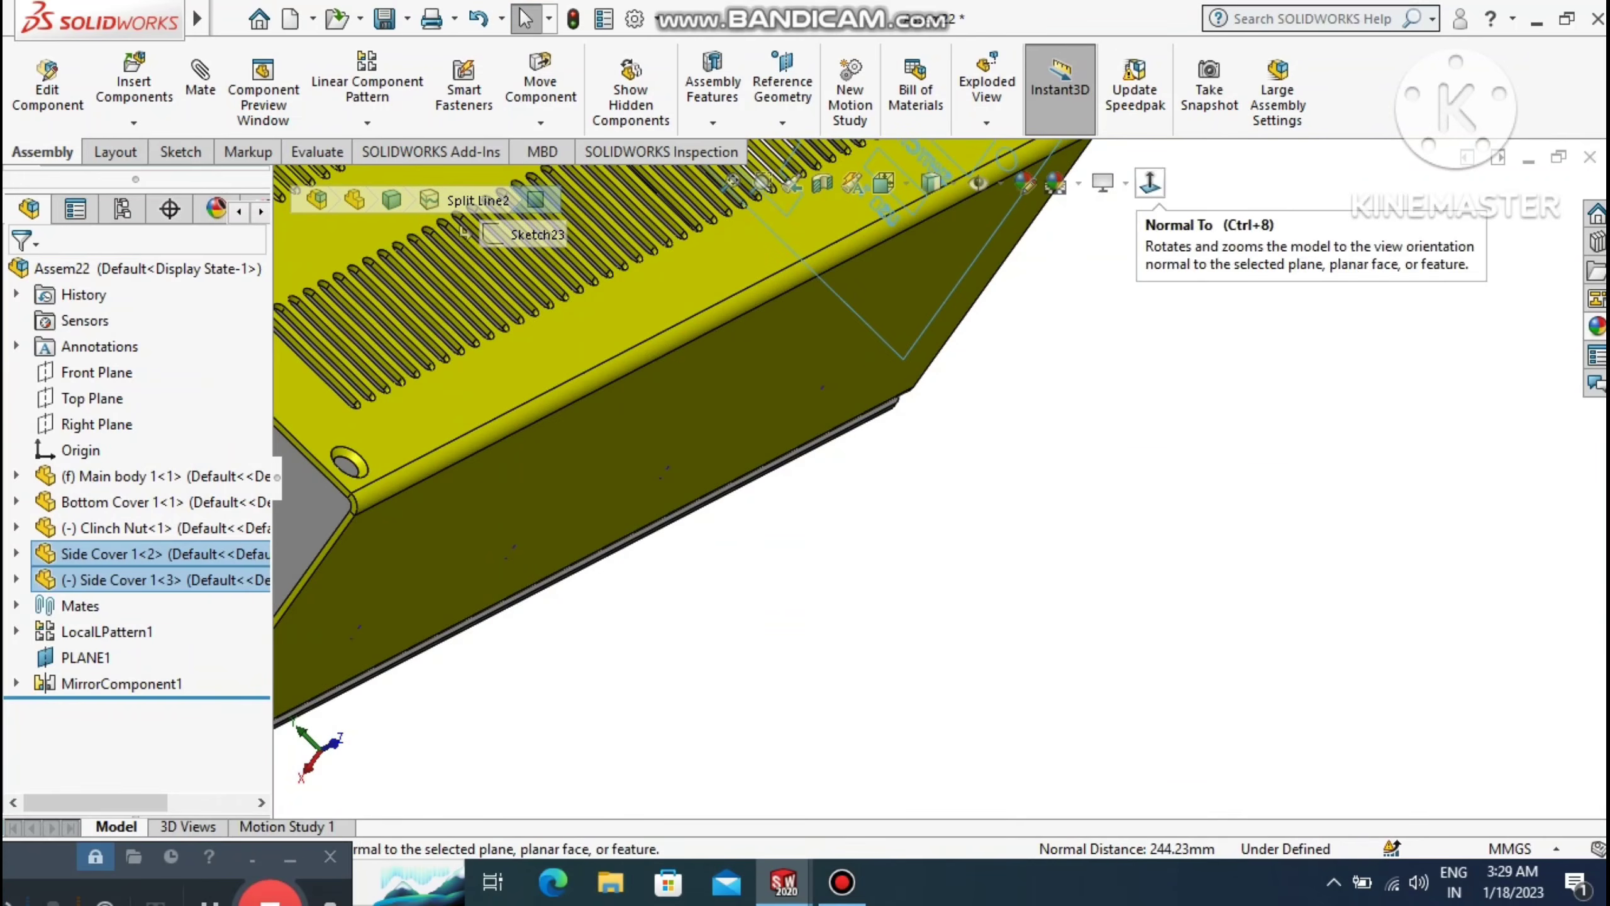
left_click(1125, 183)
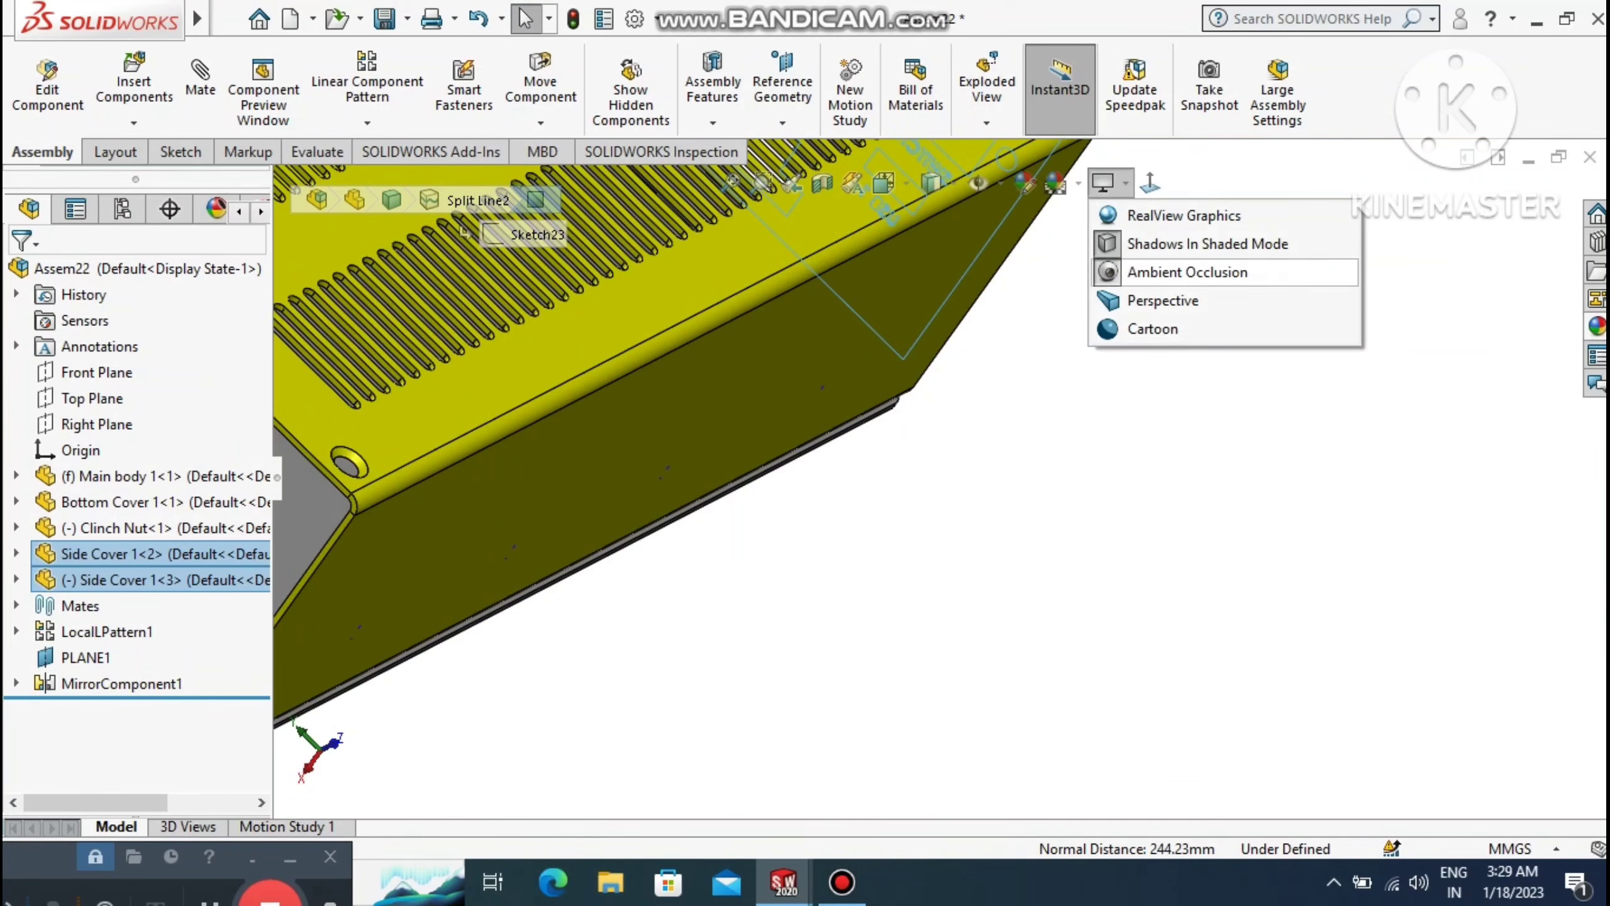
left_click(1146, 242)
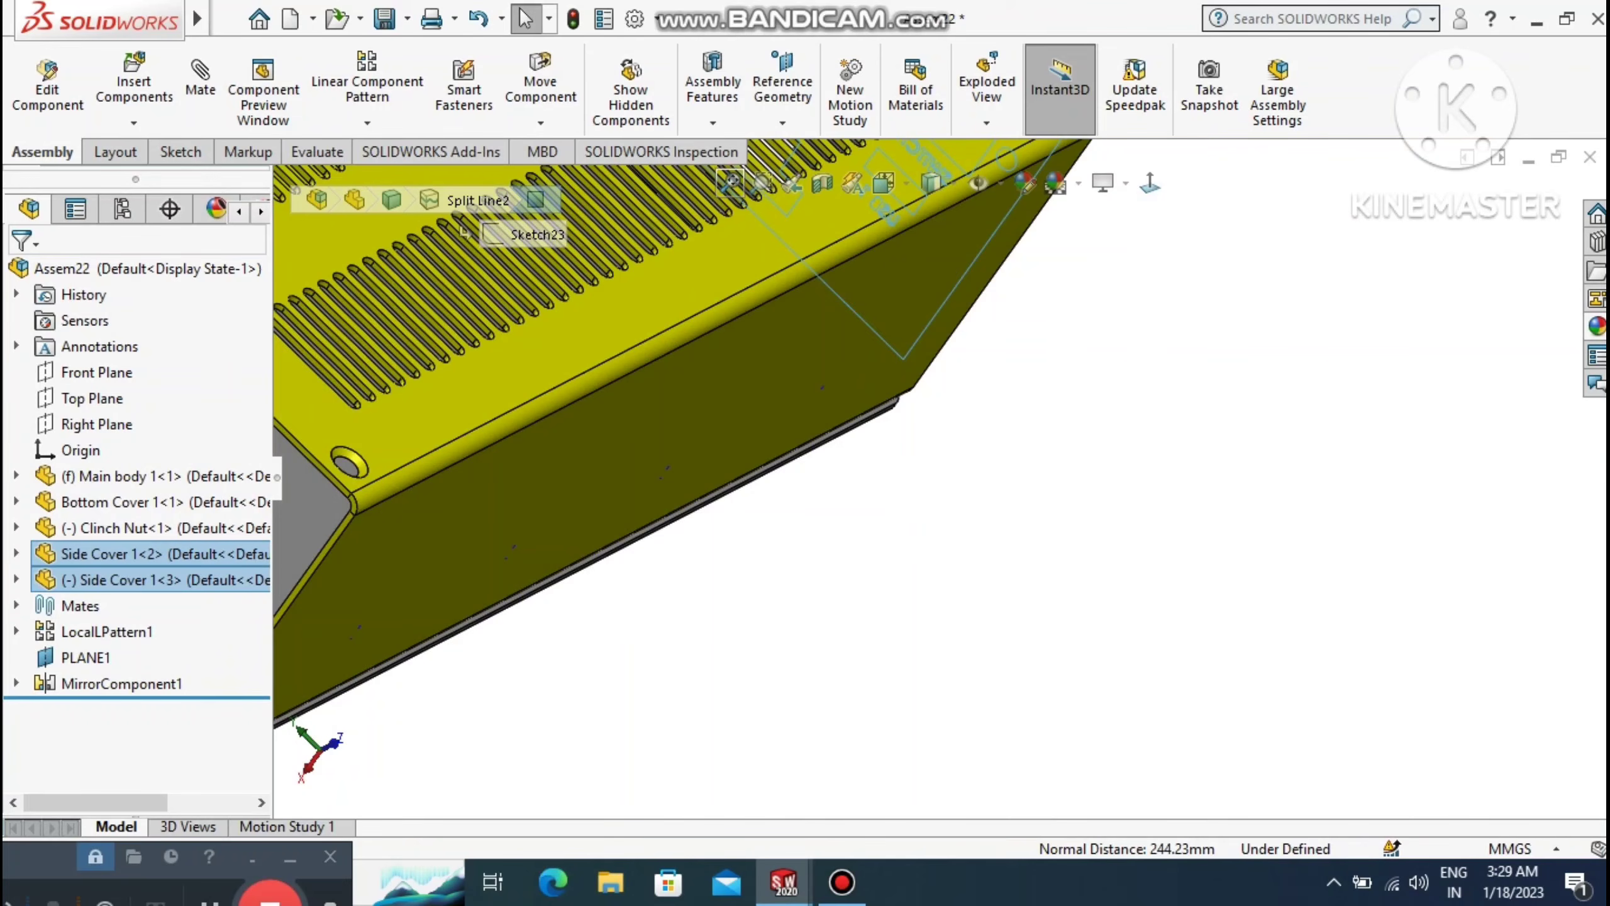
left_click(730, 182)
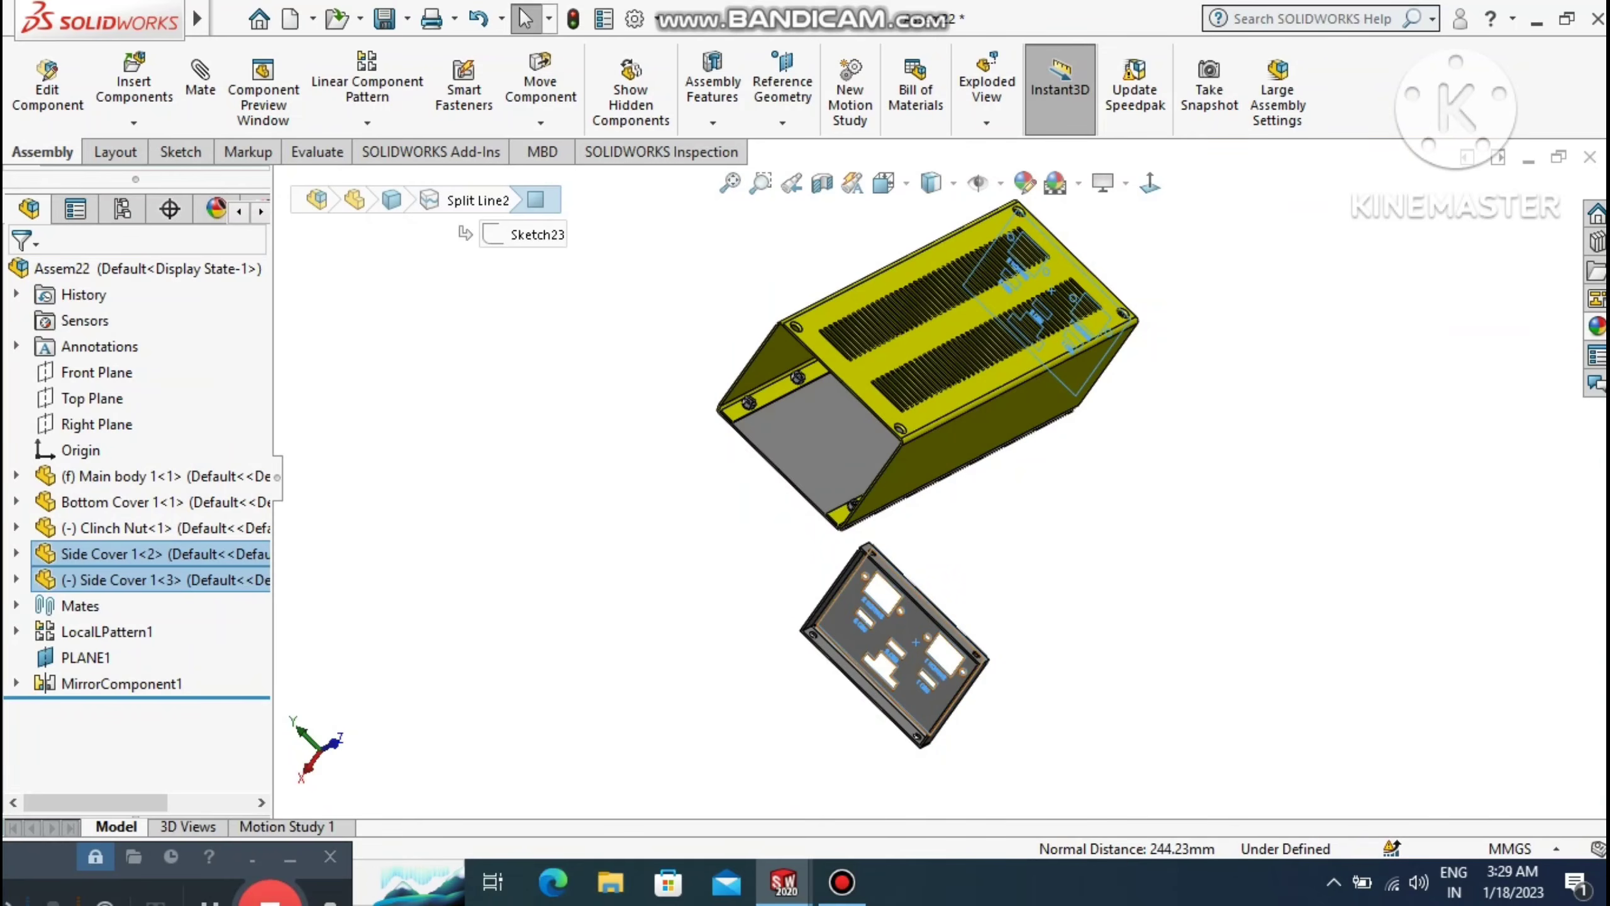
middle_click_drag(887, 641, 1020, 634)
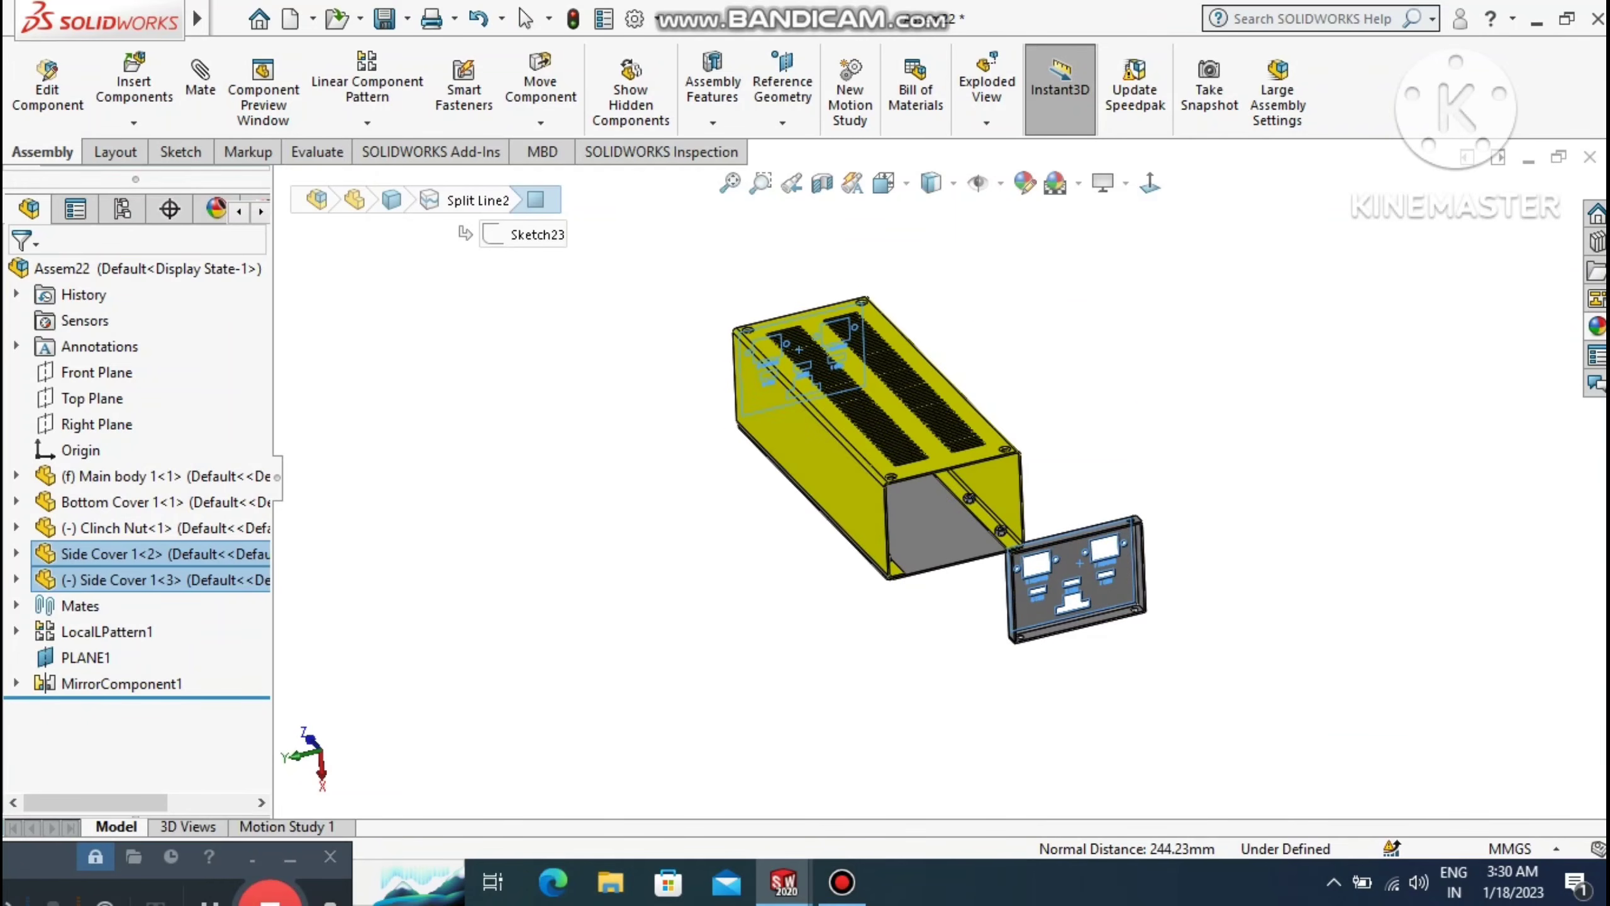
scroll(1109, 572, "up", 1)
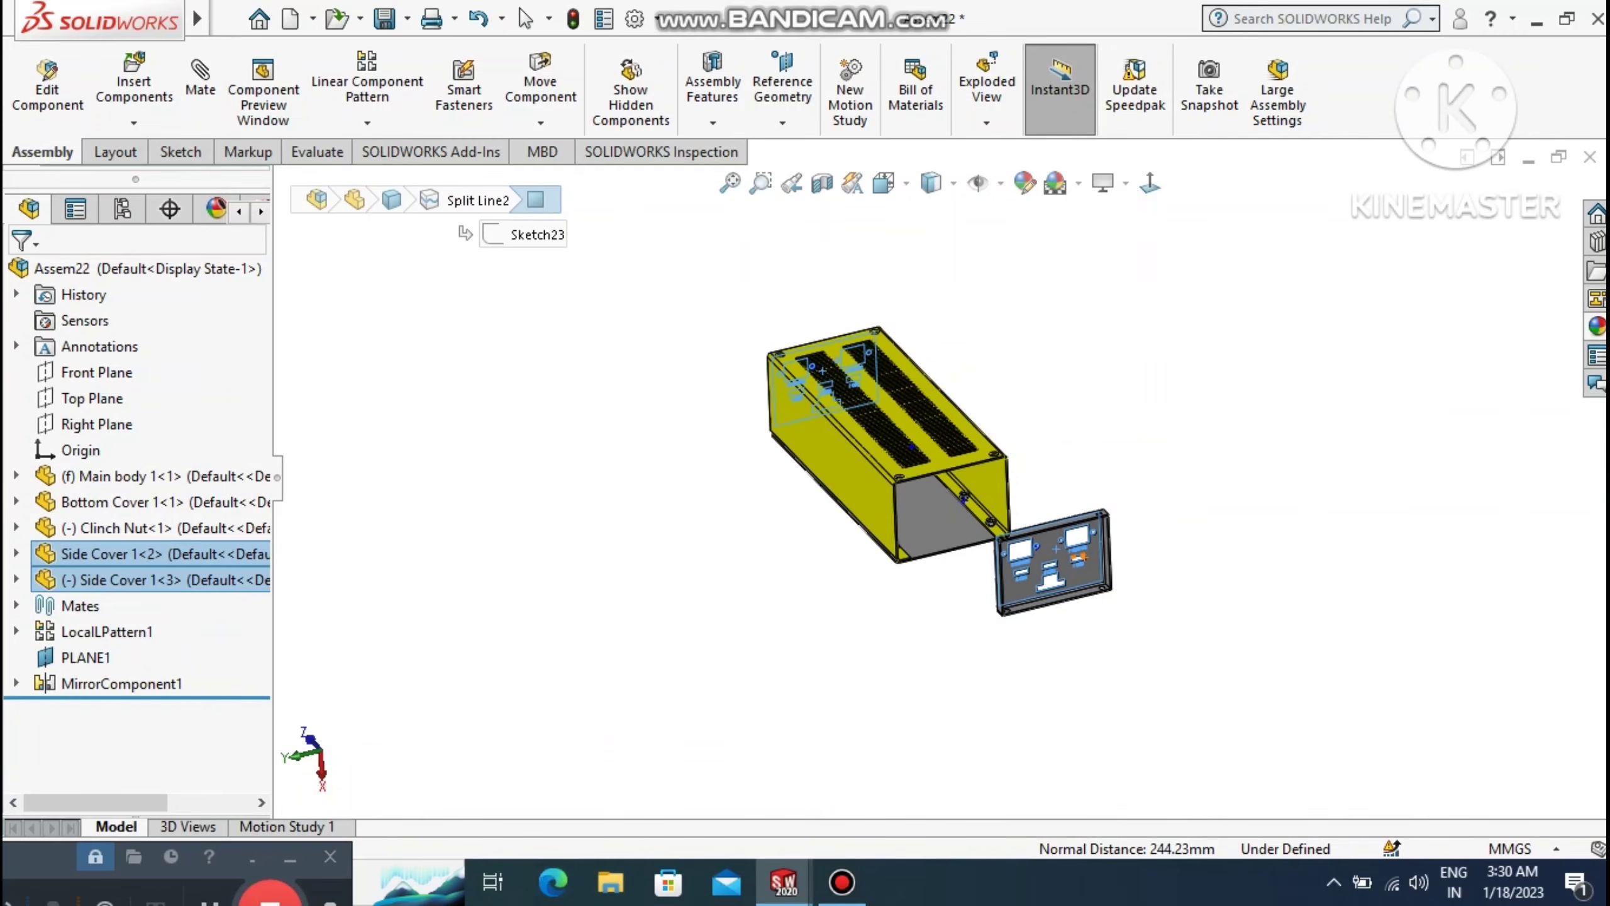
Clear the face selection and freely rotate the loose second side cover to tilt it beside the enclosure's open end.
scroll(945, 558, "down", 1)
scroll(973, 544, "down", 1)
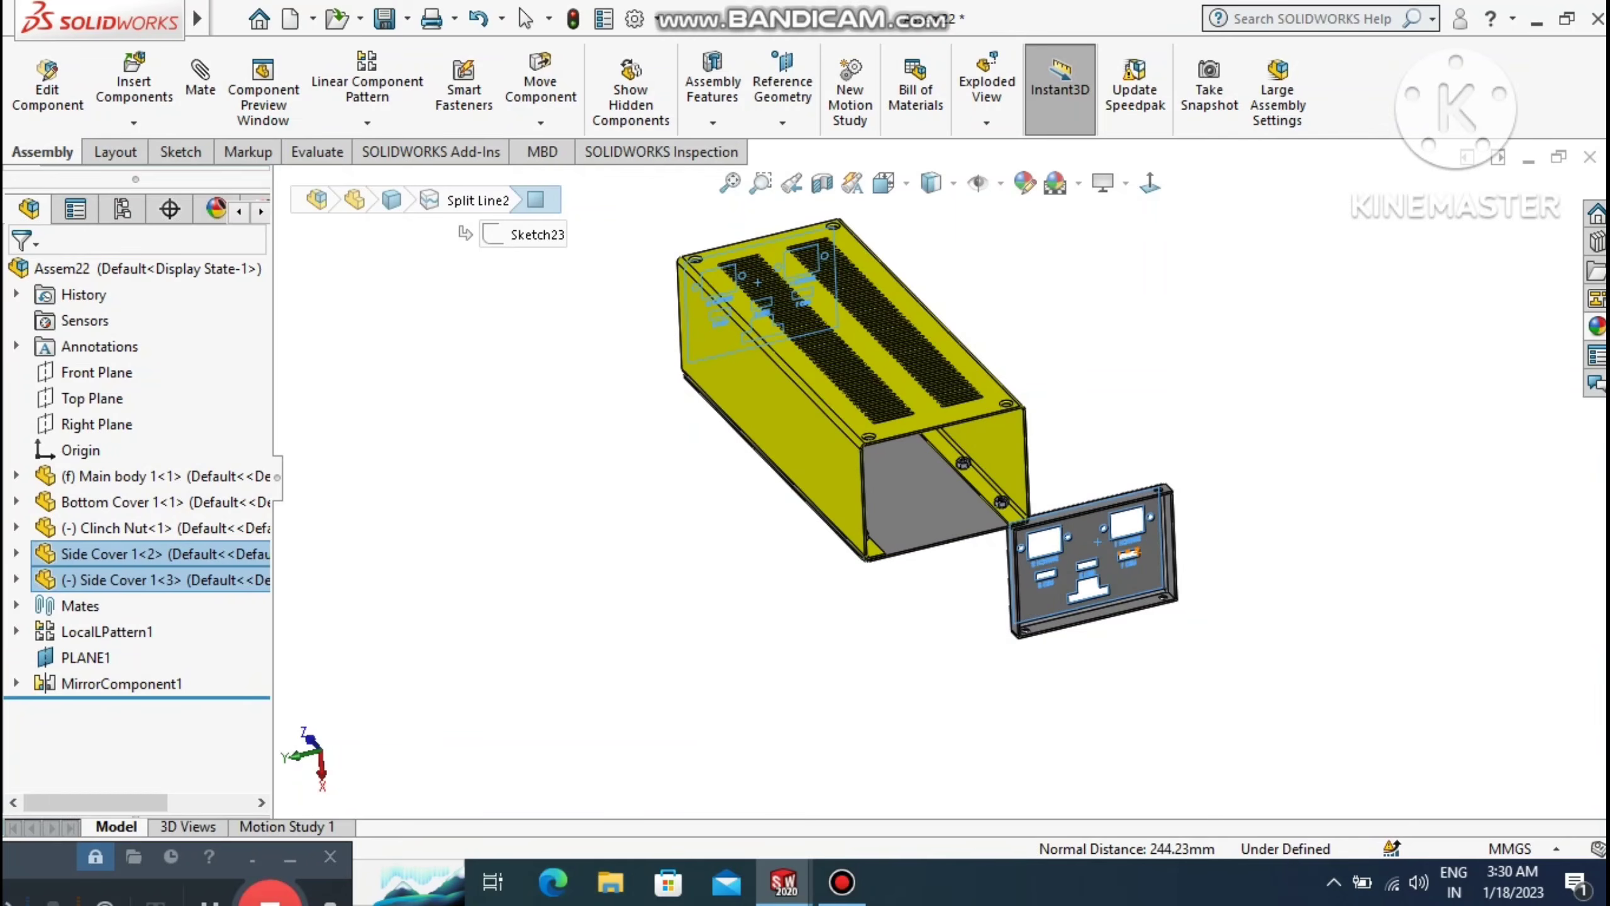
scroll(1109, 390, "down", 1)
scroll(1089, 381, "up", 1)
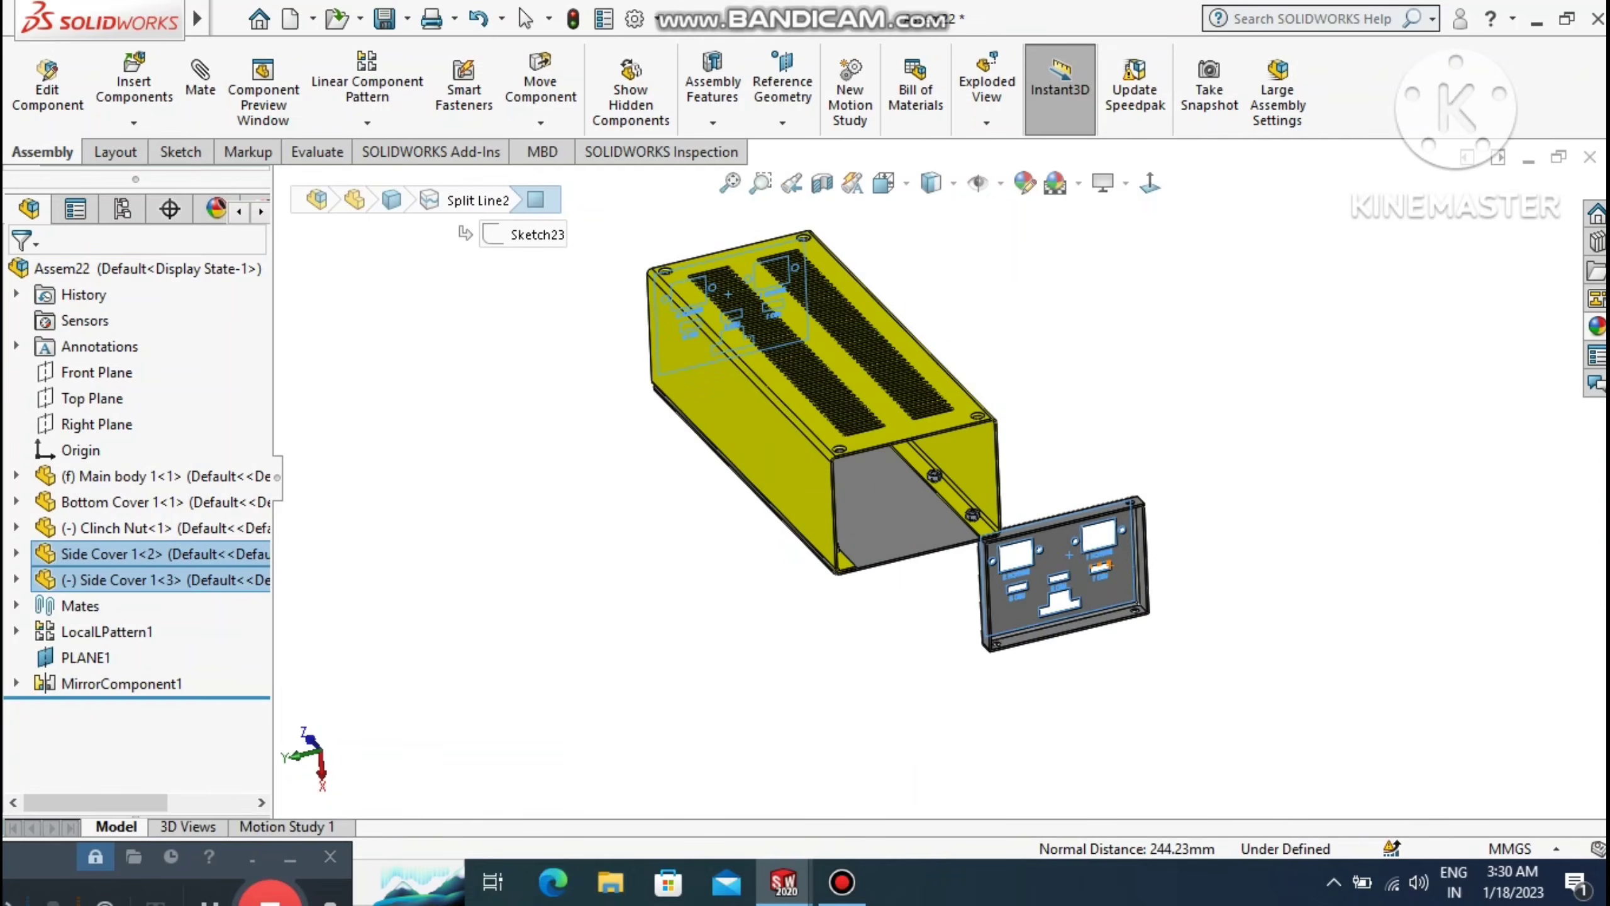
scroll(1090, 387, "down", 1)
key("Escape")
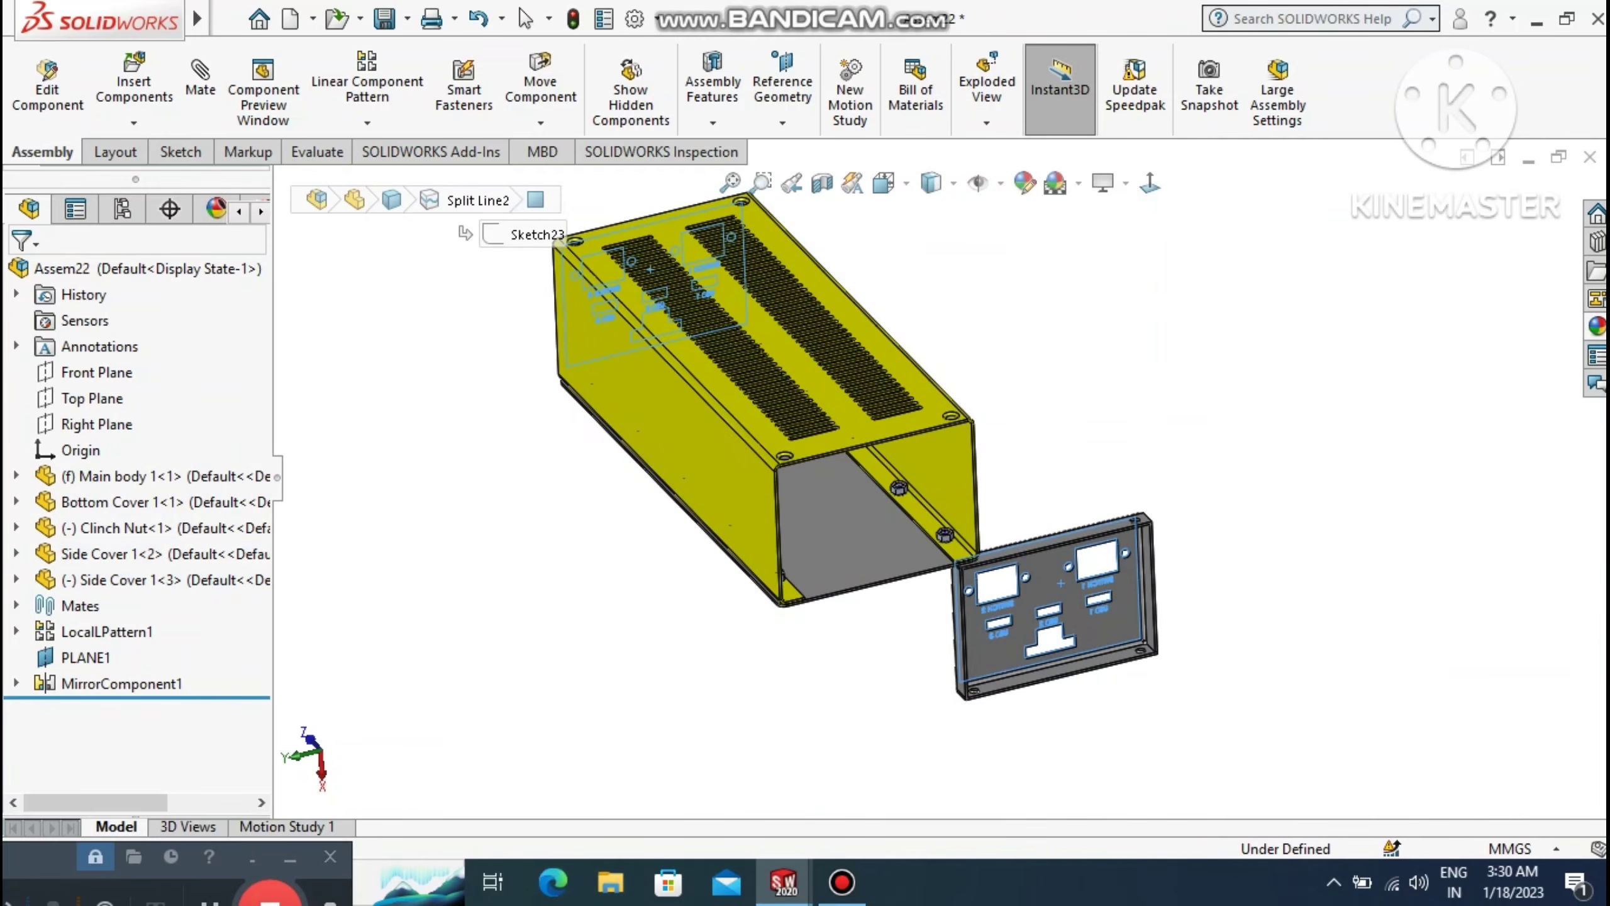
key("Escape")
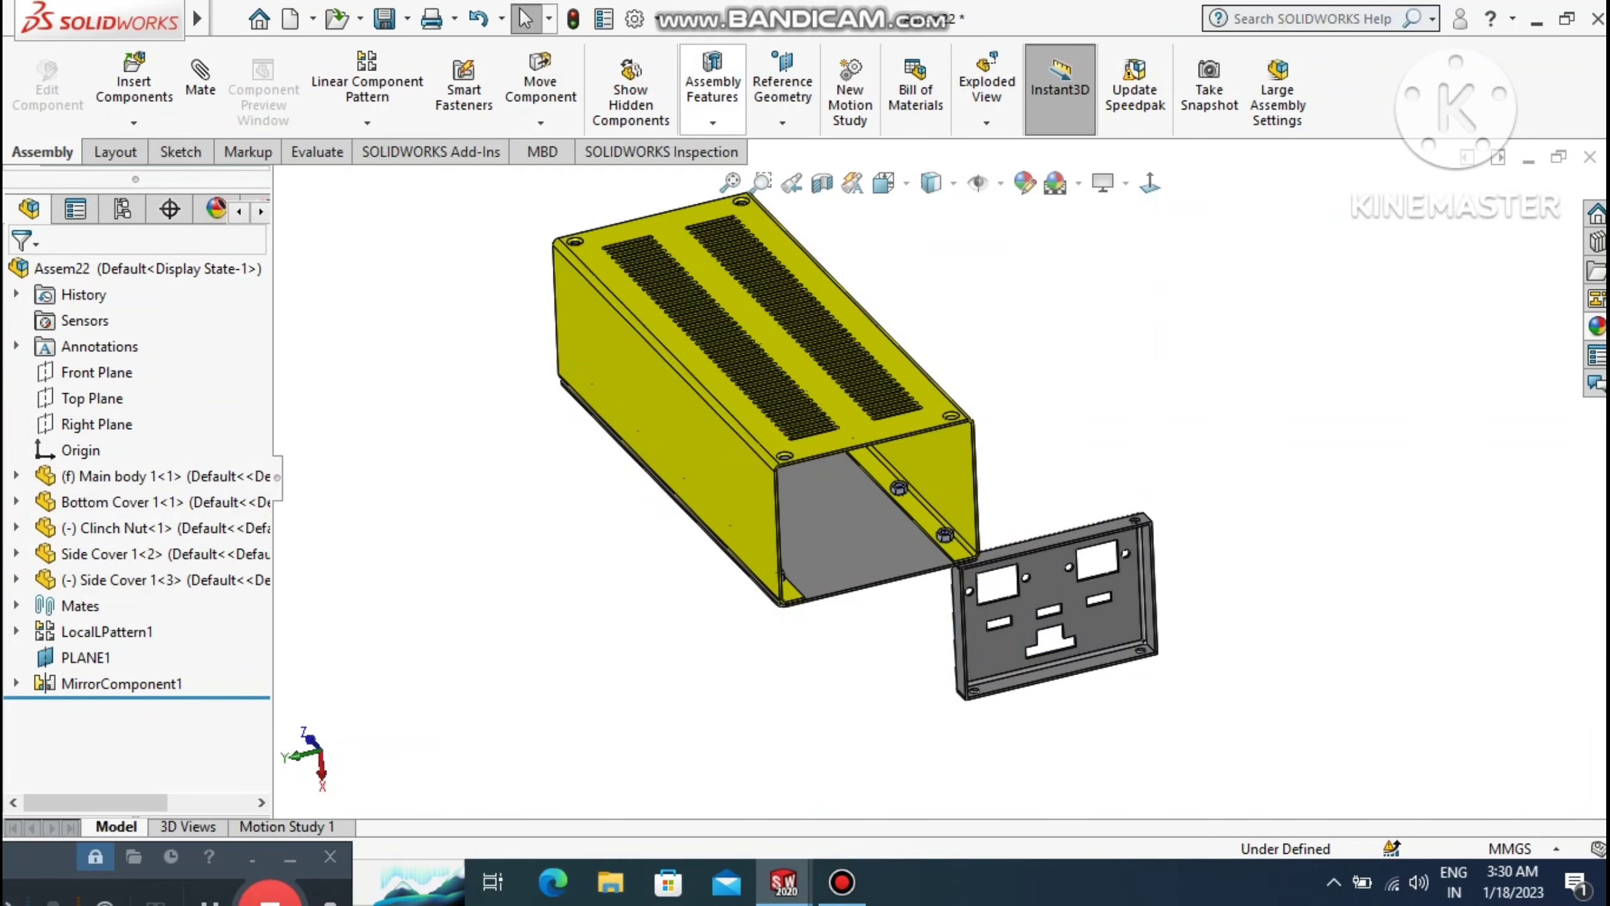
left_click(540, 123)
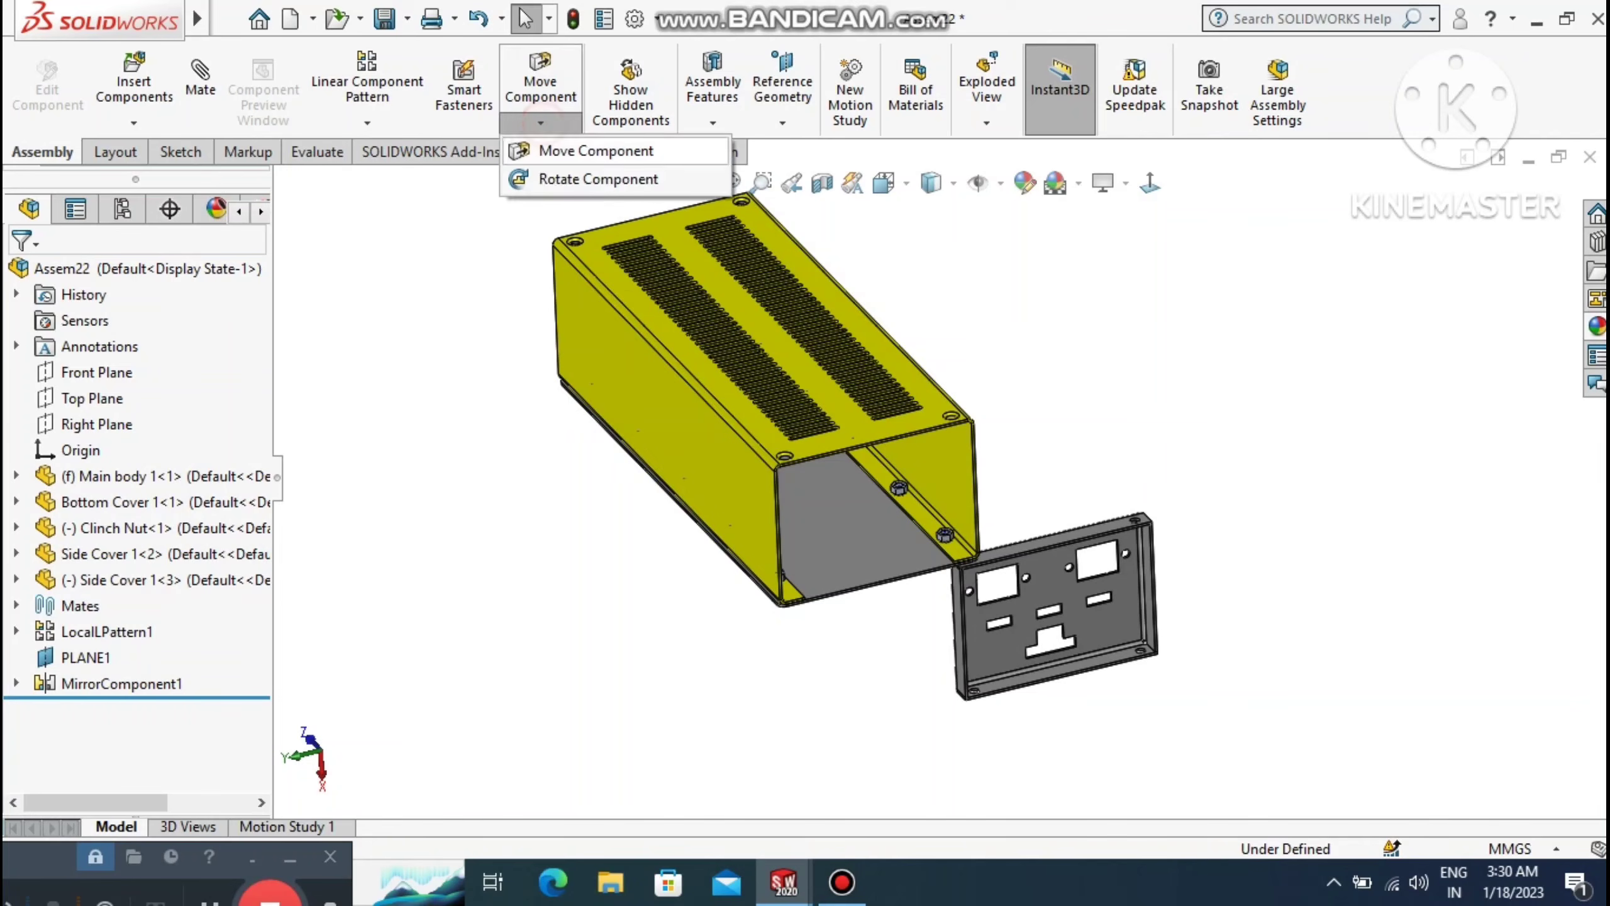
left_click(609, 177)
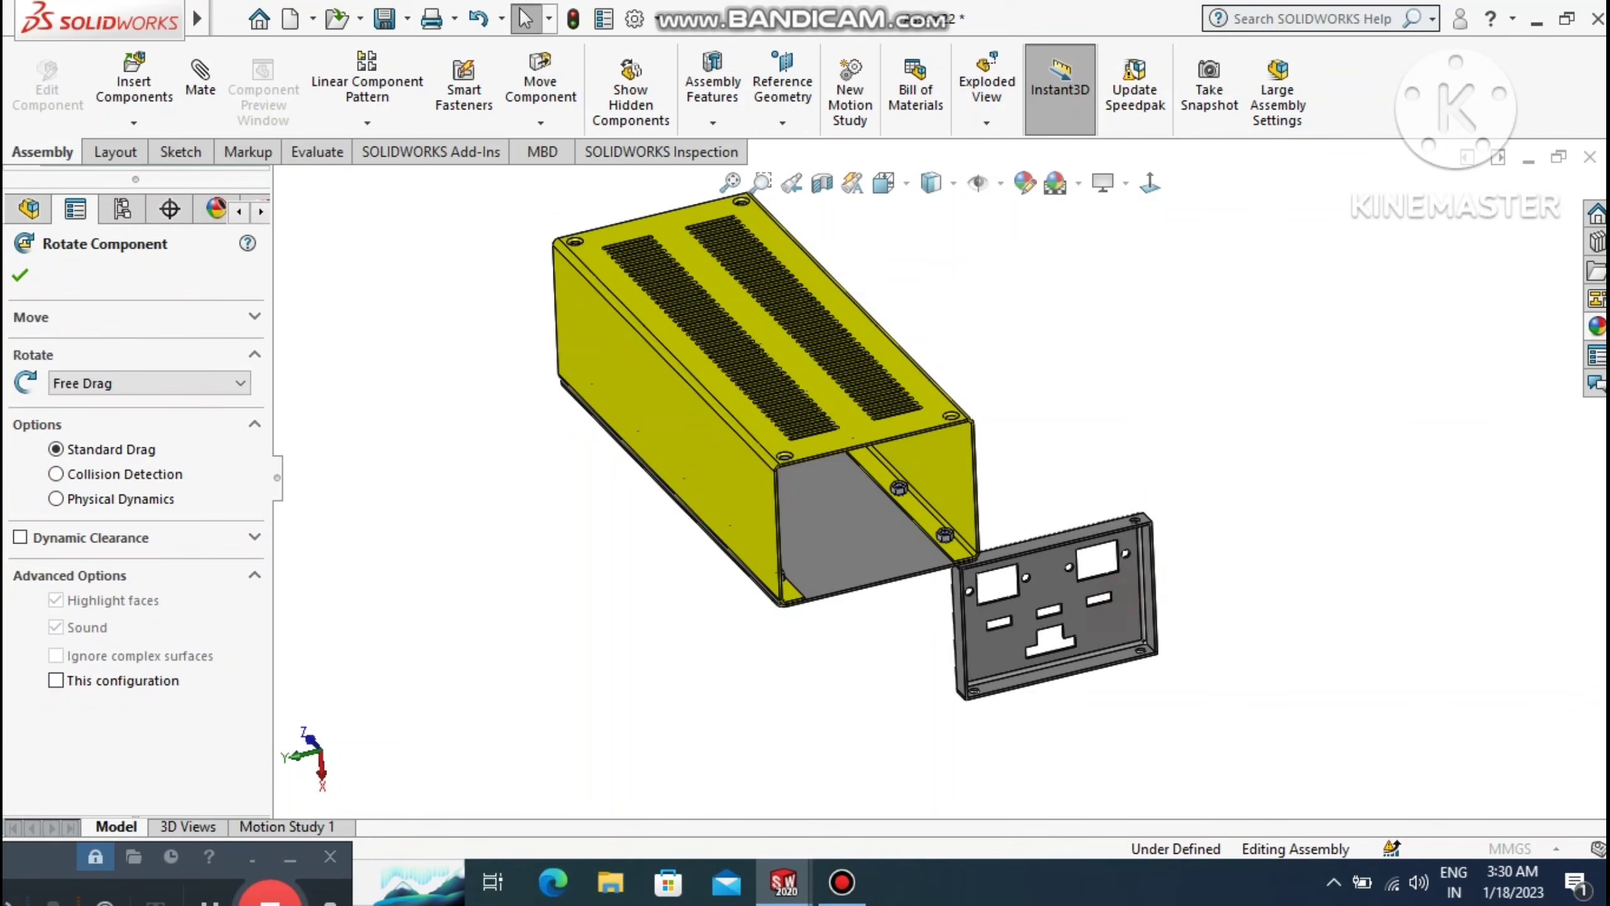
mouse_move(1125, 597)
left_mouse_down()
mouse_move(1078, 609)
mouse_move(1123, 597)
left_mouse_up()
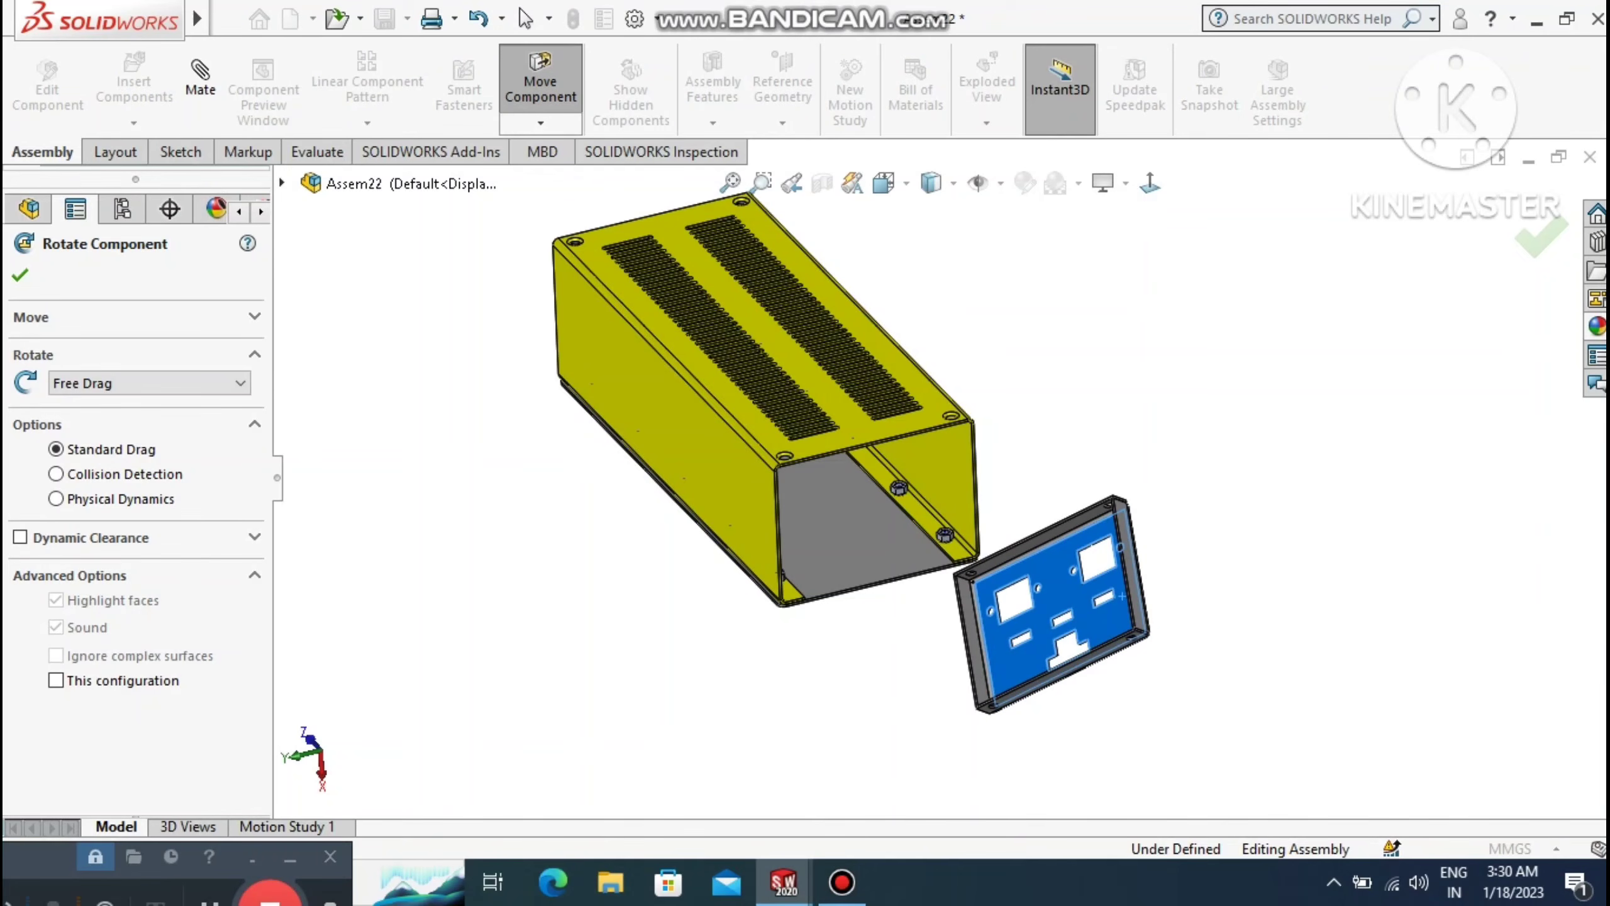
left_click(20, 274)
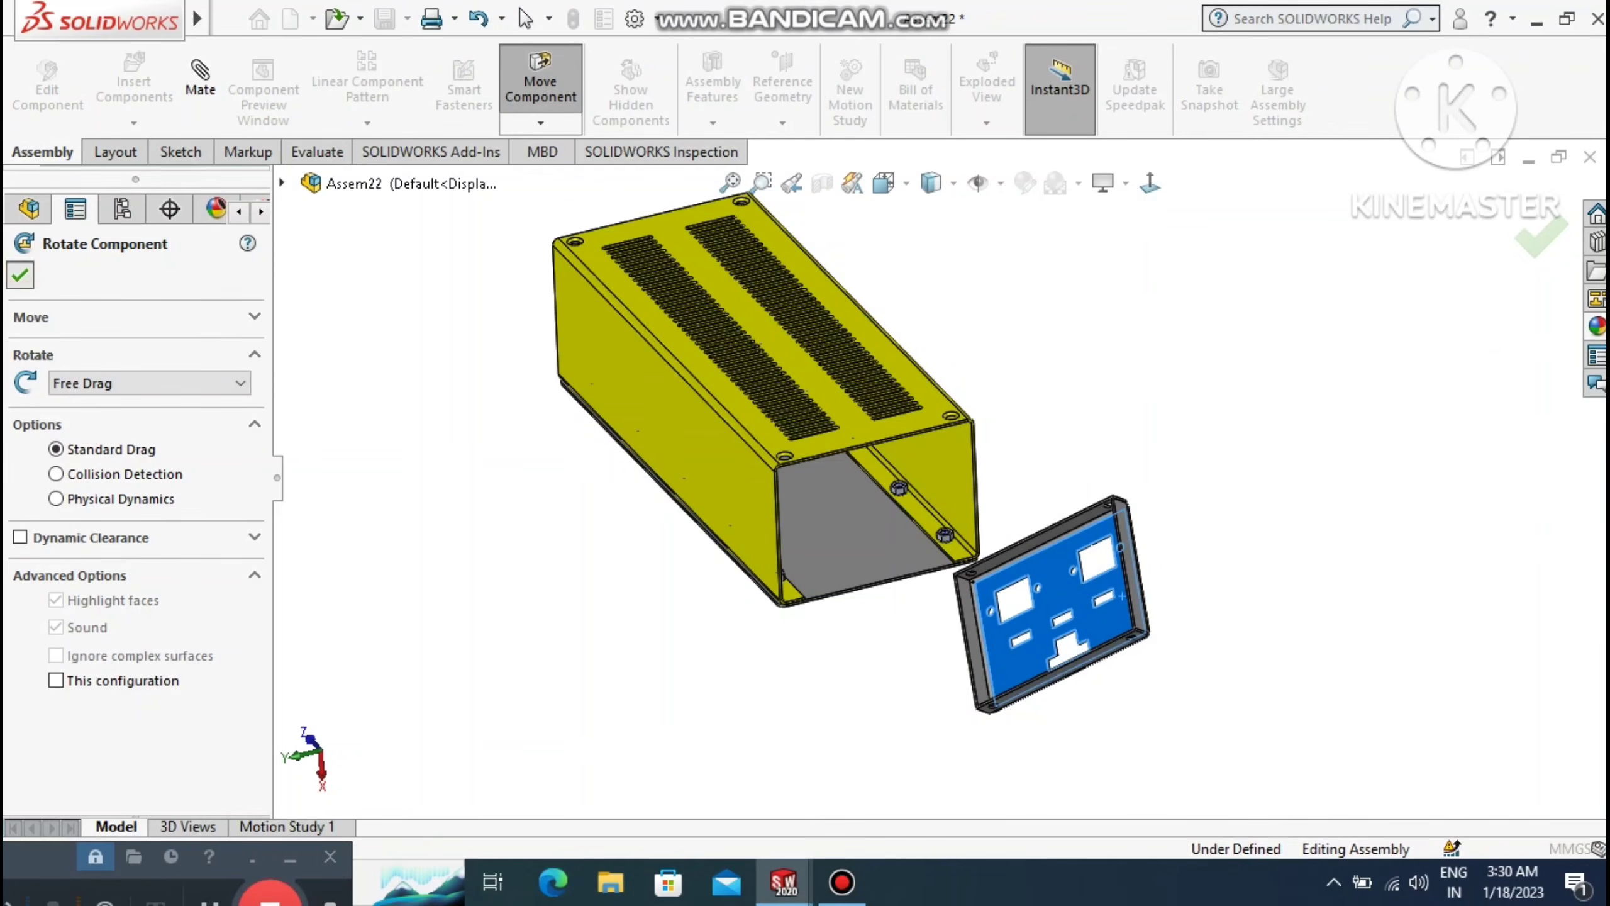
Examine the rotated side cover's flanges and holes beside the enclosure's open end.
scroll(1181, 593, "down", 3)
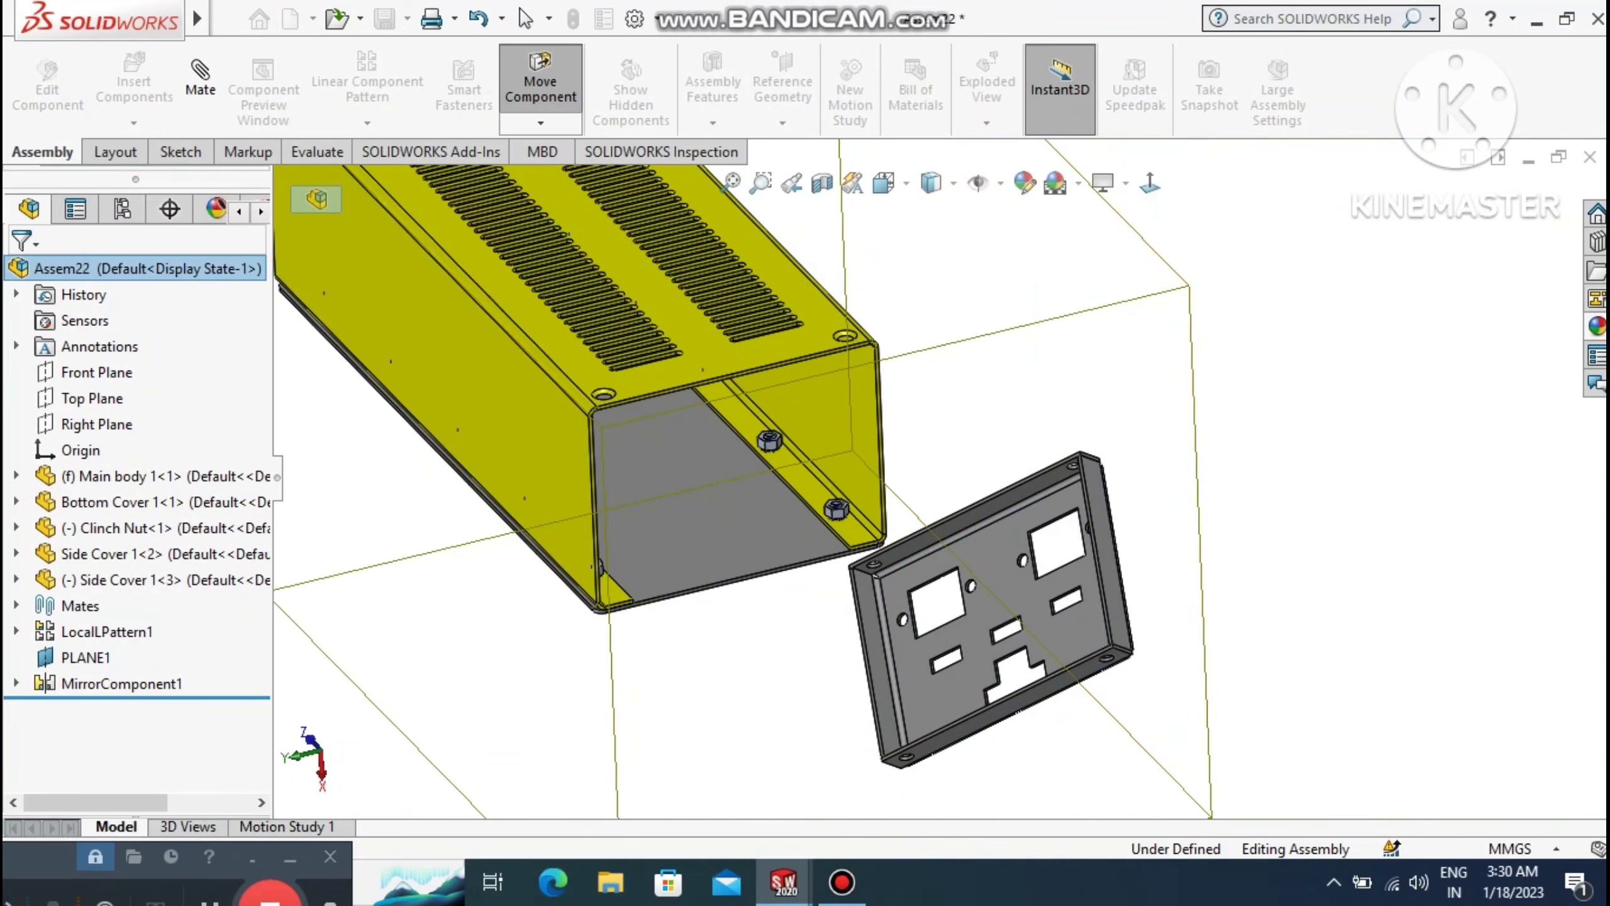
scroll(1180, 609, "down", 1)
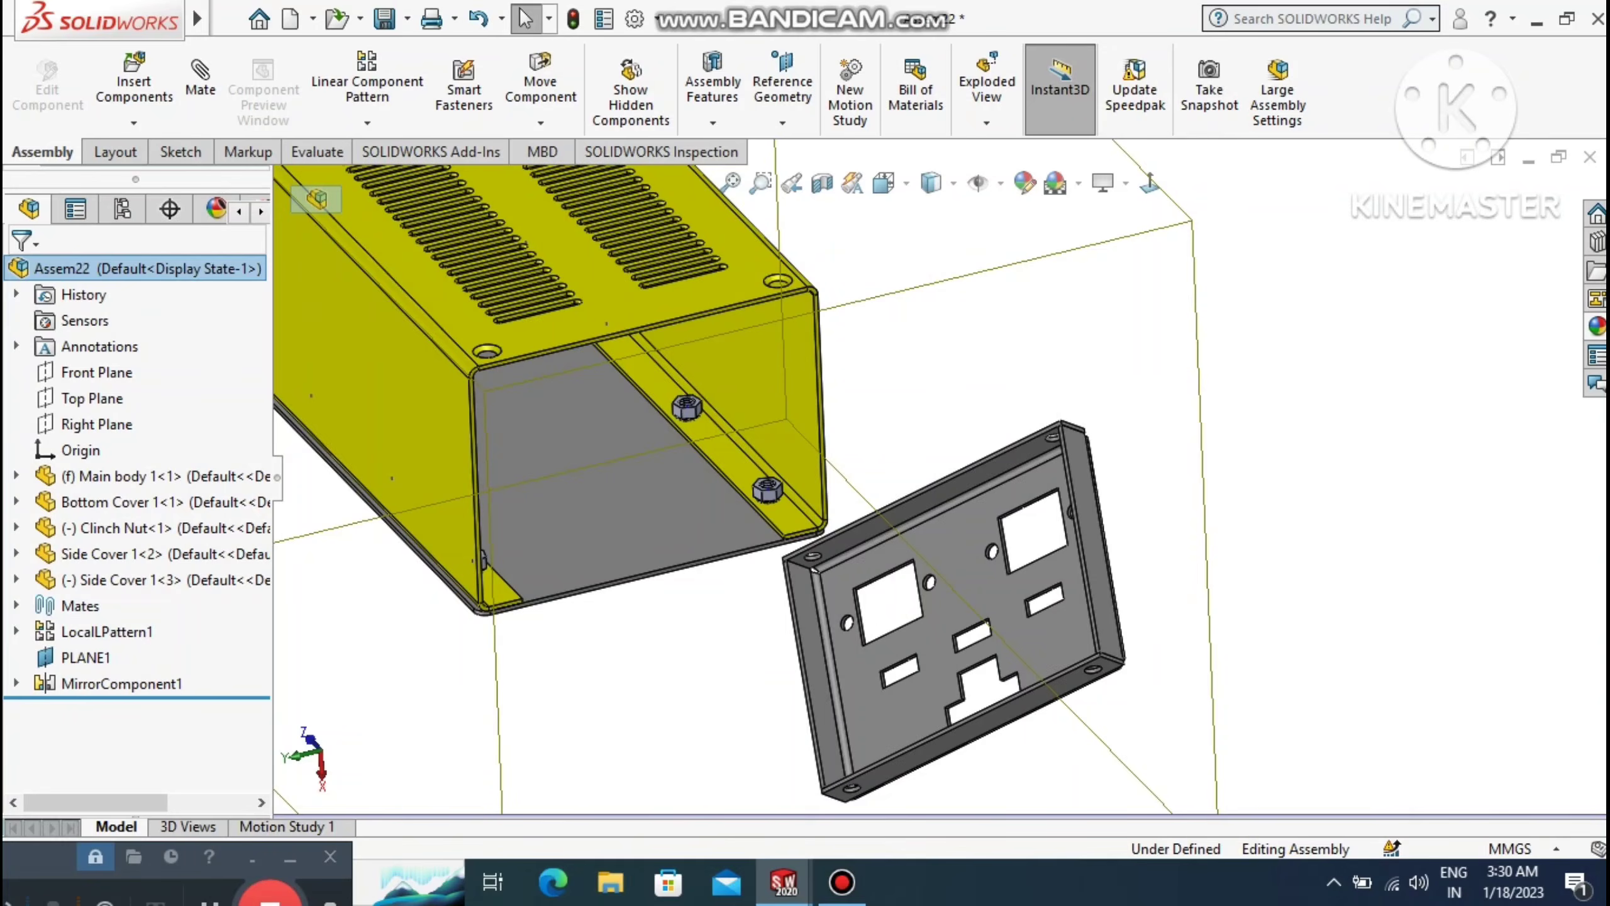
scroll(1385, 580, "down", 1)
scroll(932, 478, "up", 1)
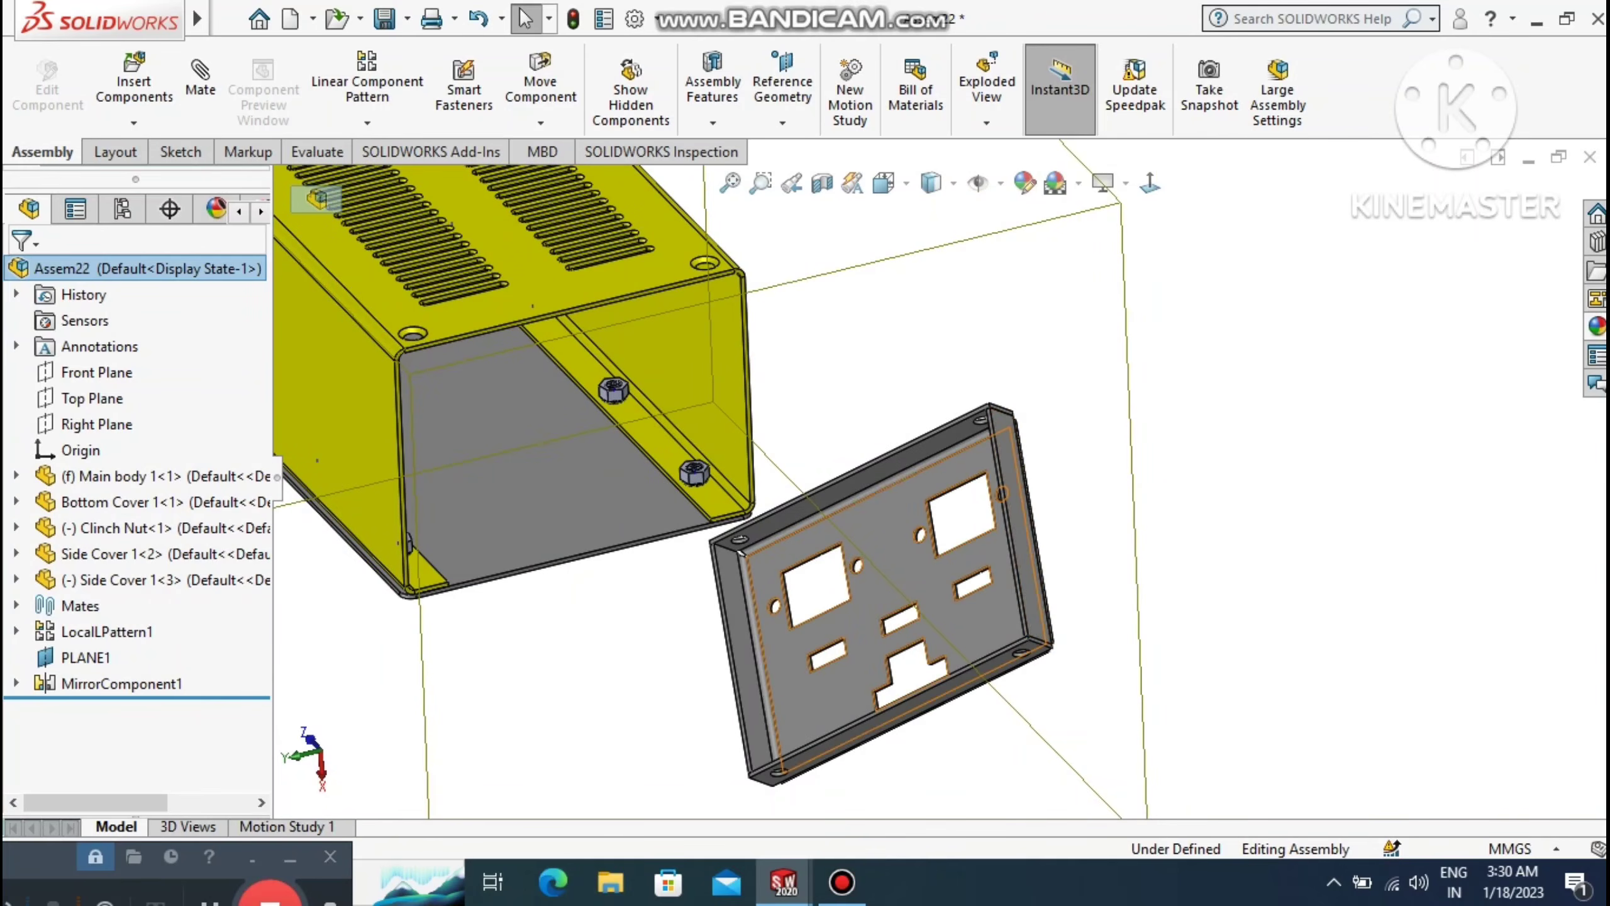
scroll(1344, 535, "down", 2)
scroll(678, 544, "up", 1)
middle_click_drag(783, 561, 609, 536)
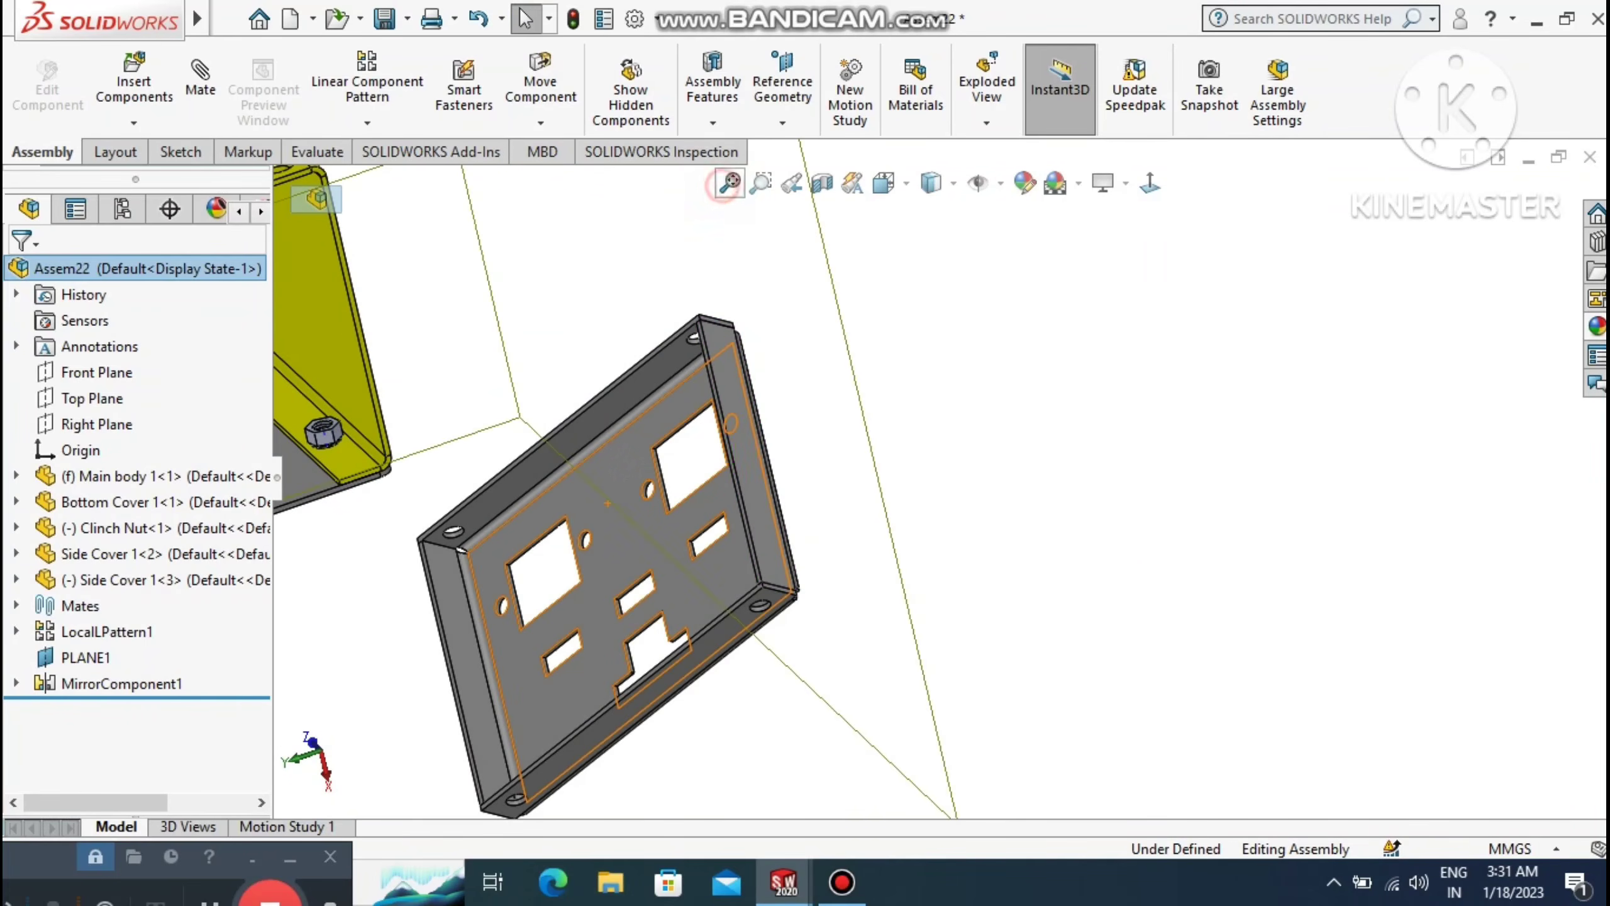
left_click(729, 183)
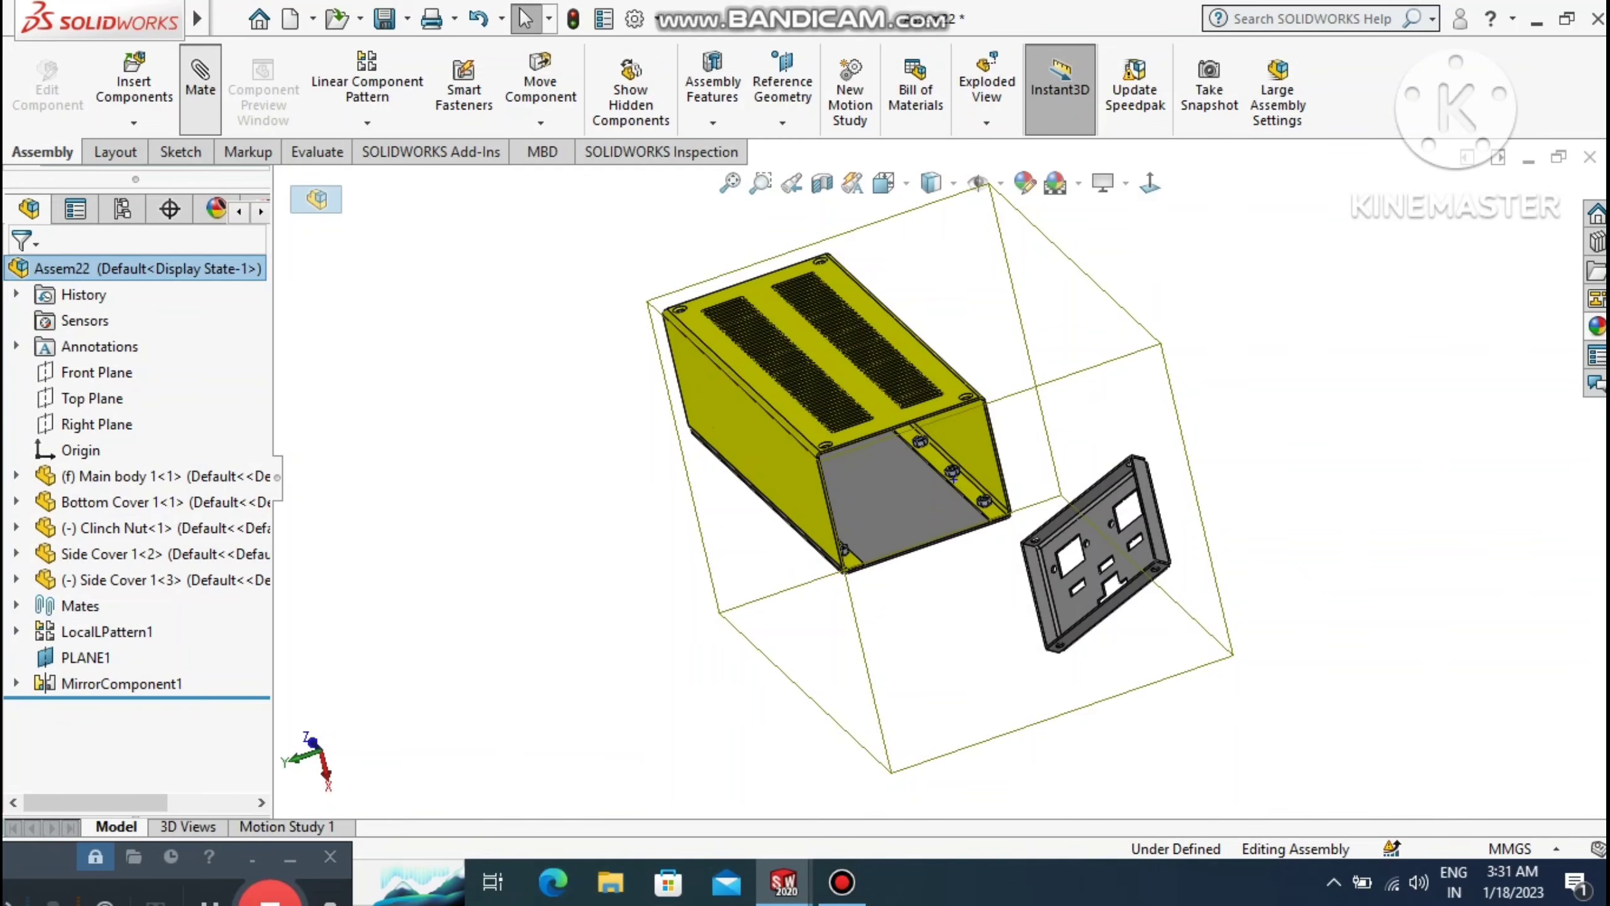
middle_click_drag(953, 478, 963, 323)
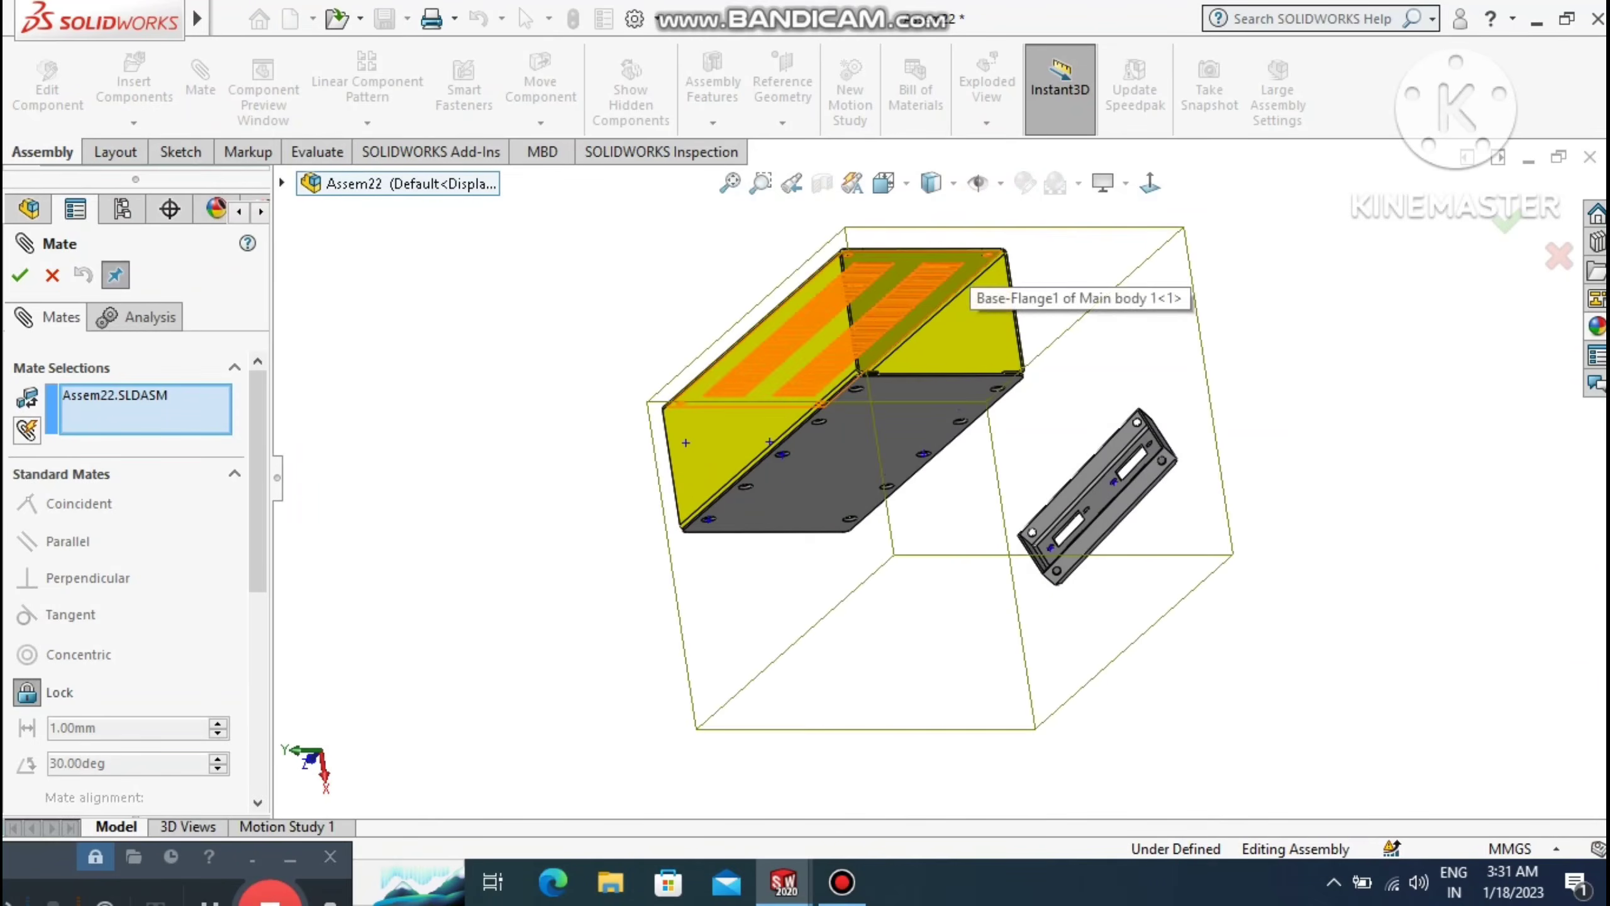
left_click(971, 255)
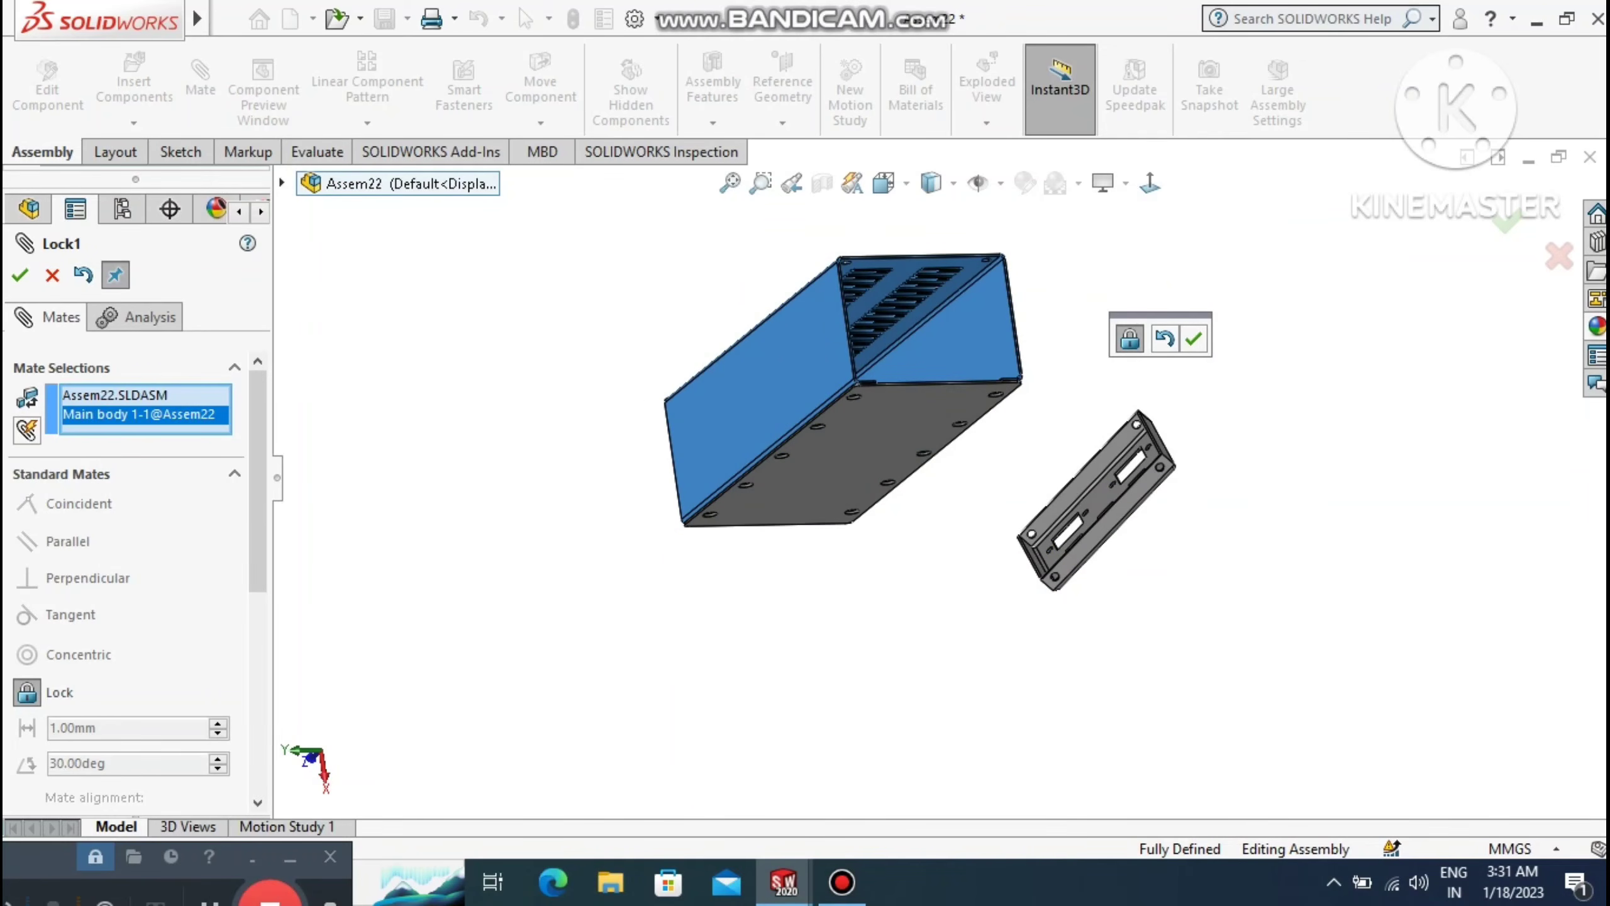
left_click(51, 275)
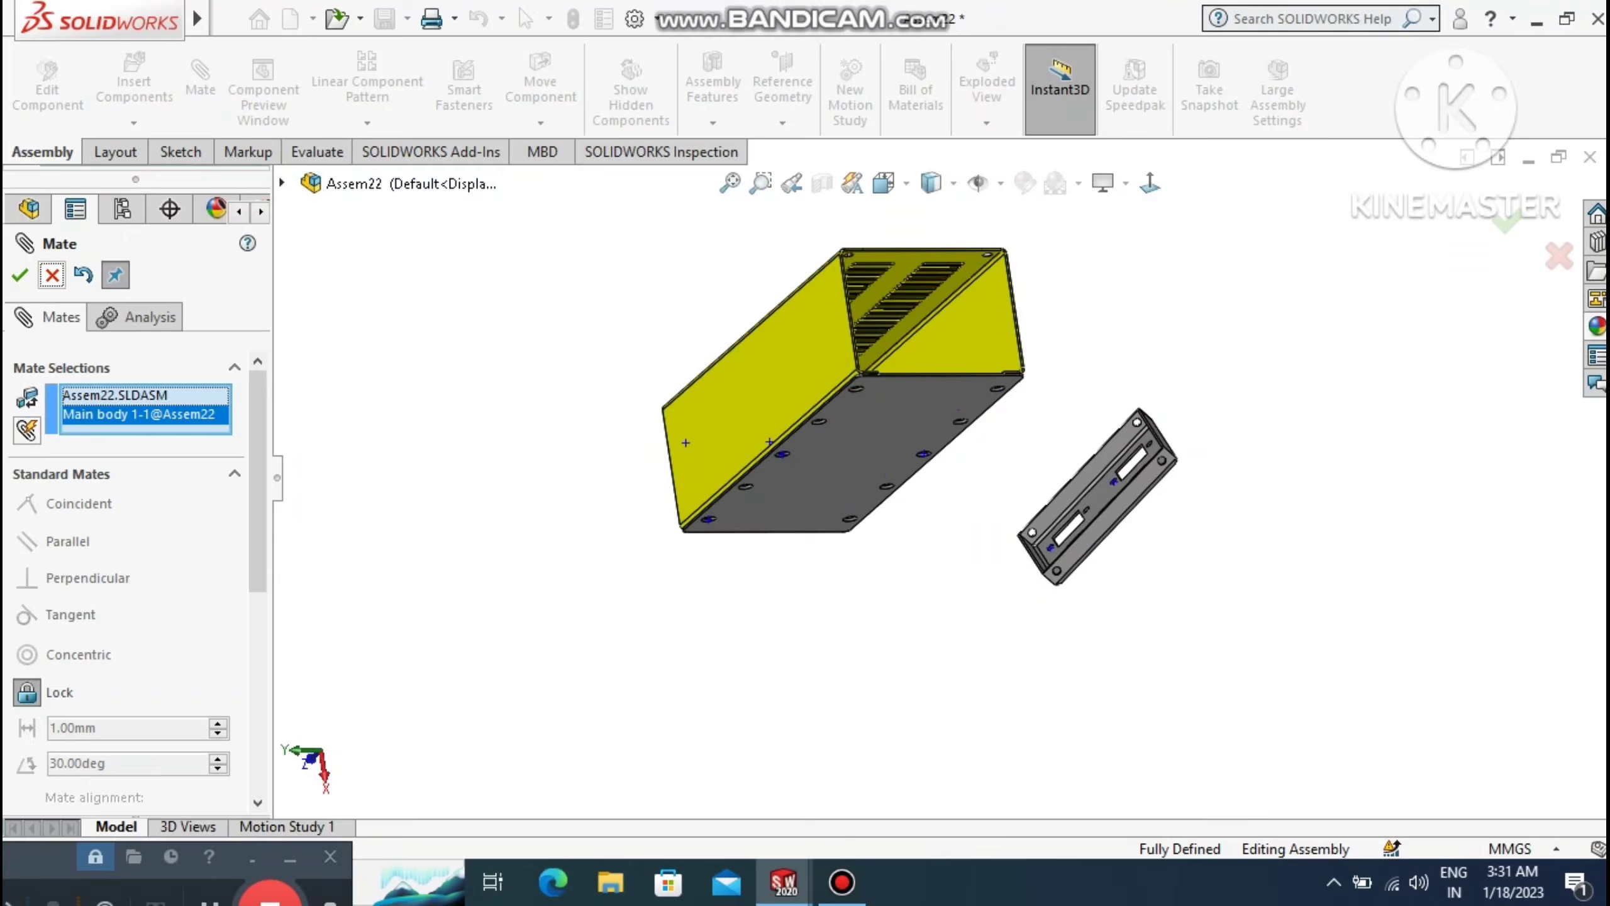
Add a coincident mate between the inner face of the main body's slotted wall and the loose side cover's outer flange face.
left_click(200, 72)
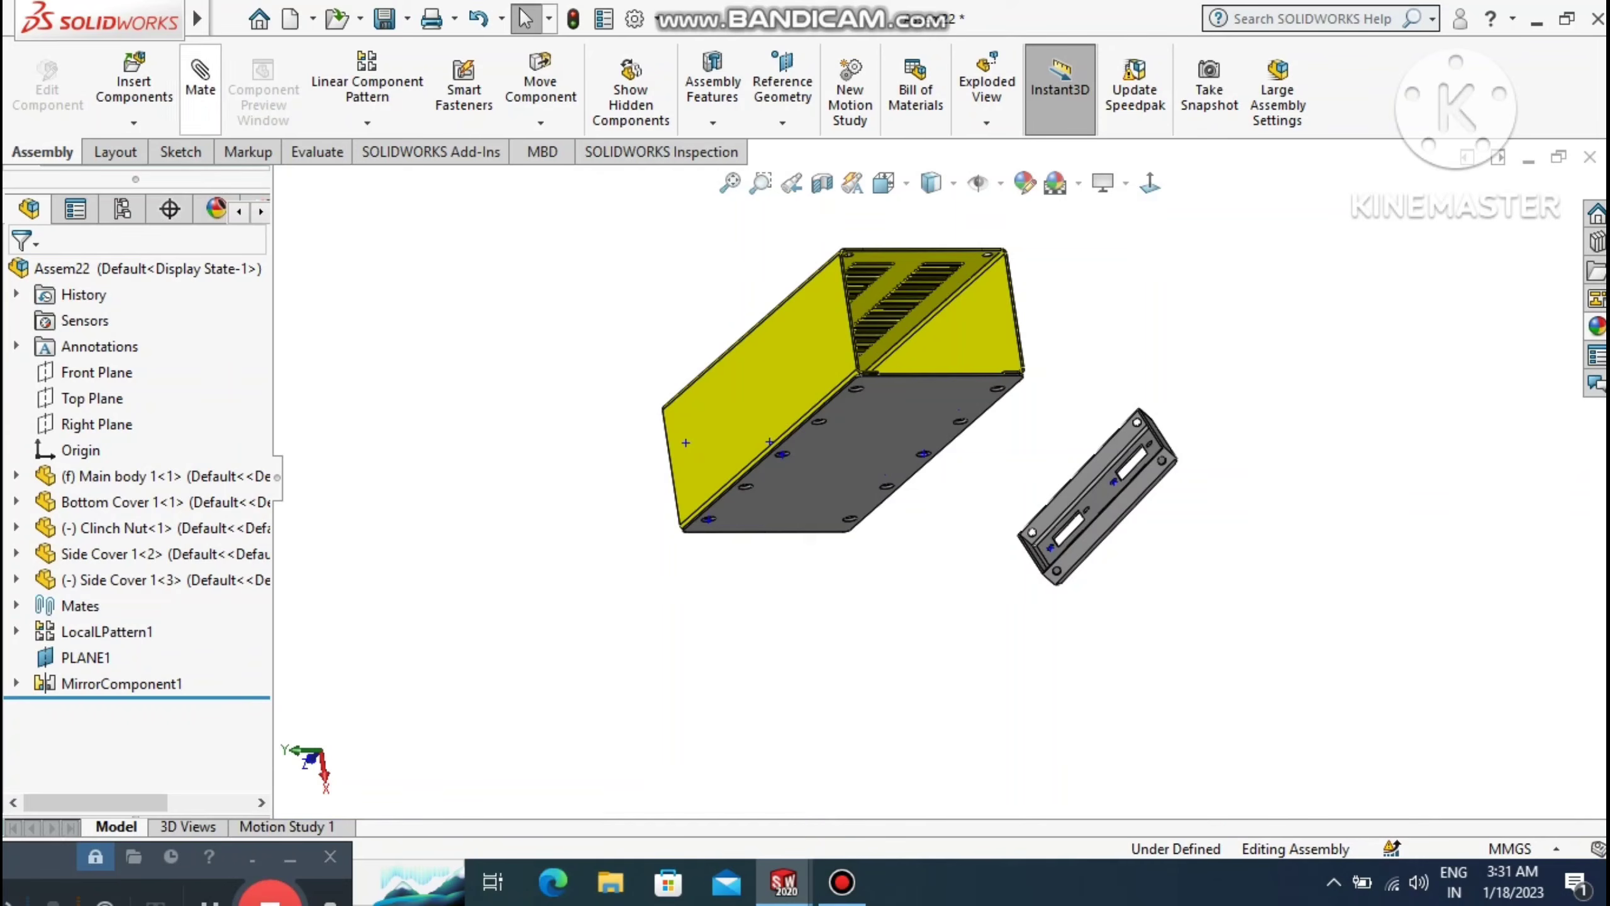
left_click(200, 80)
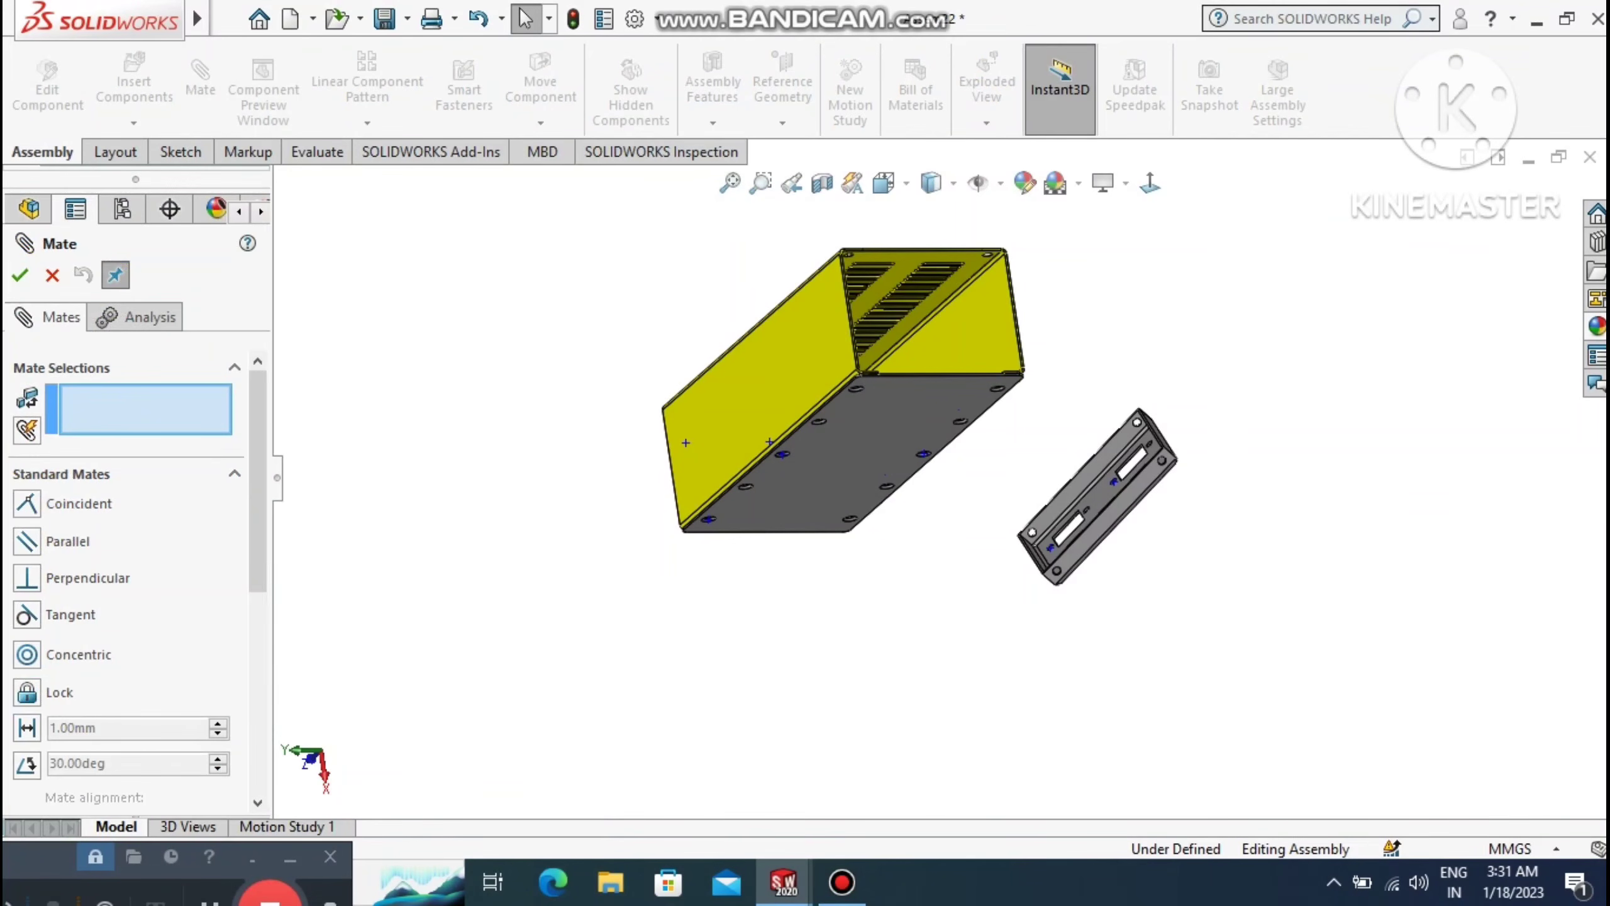
left_click(913, 327)
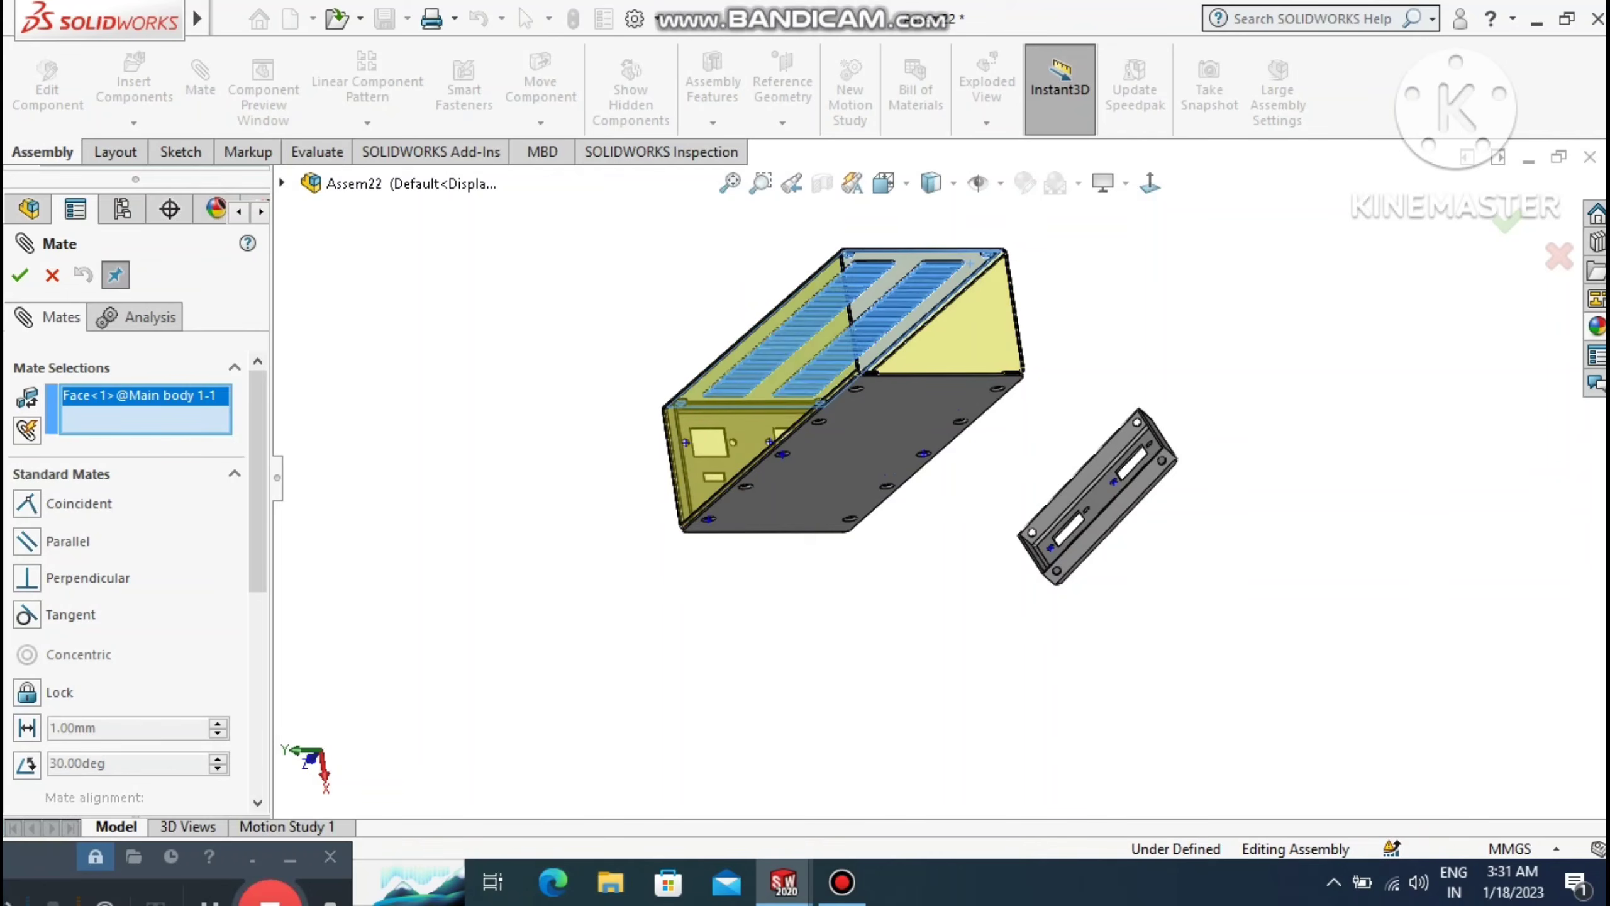
middle_click_drag(912, 329, 783, 538)
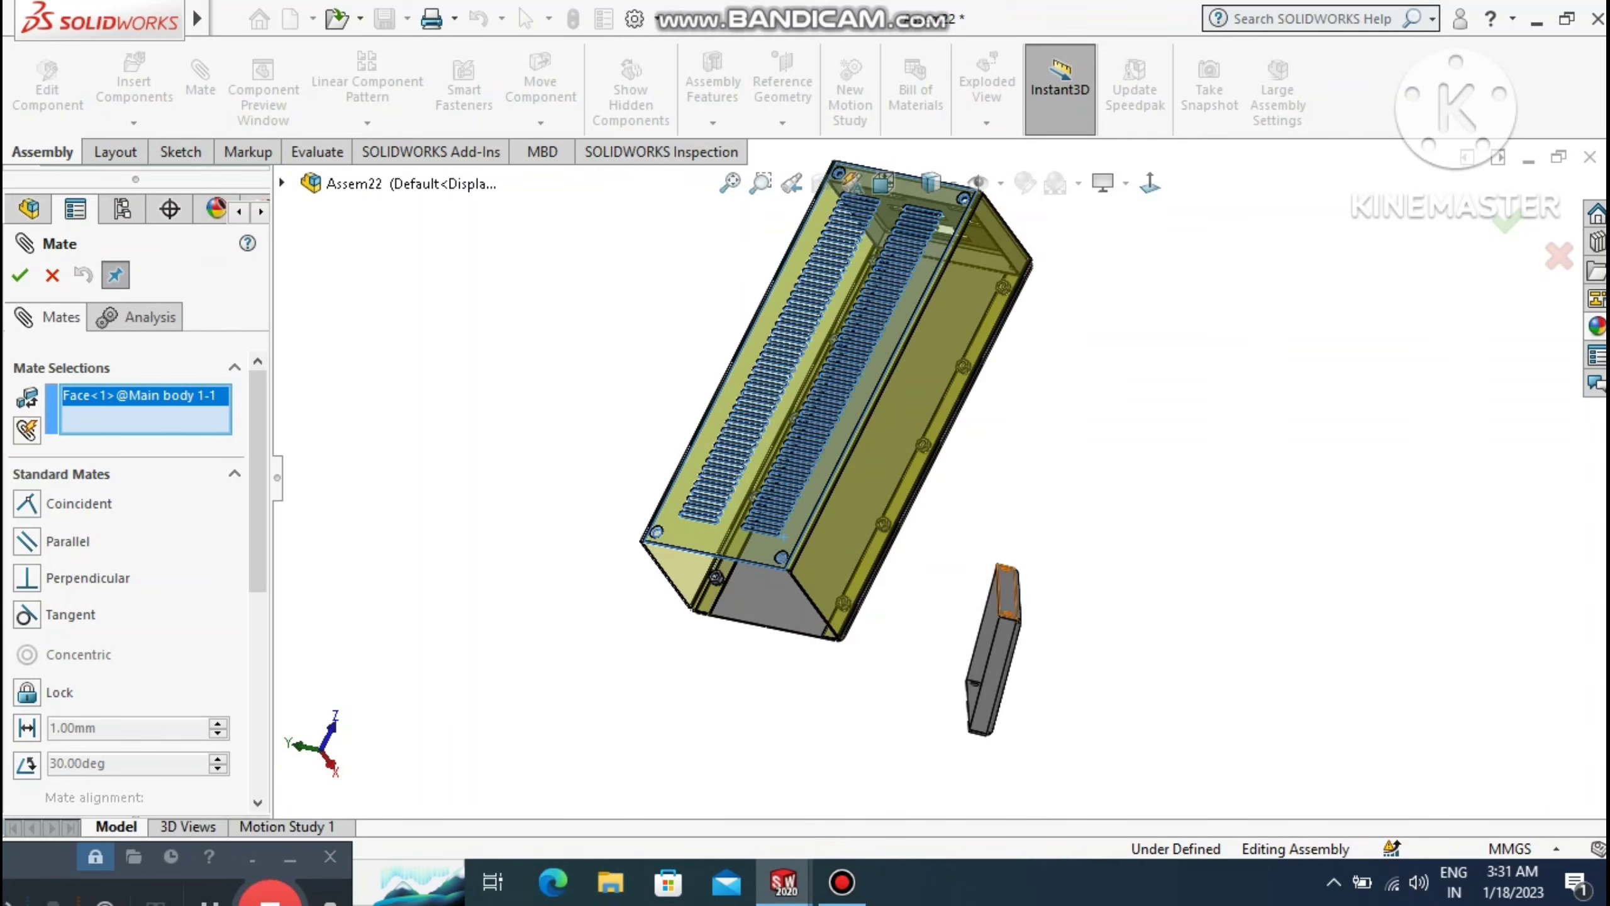
left_click(1008, 590)
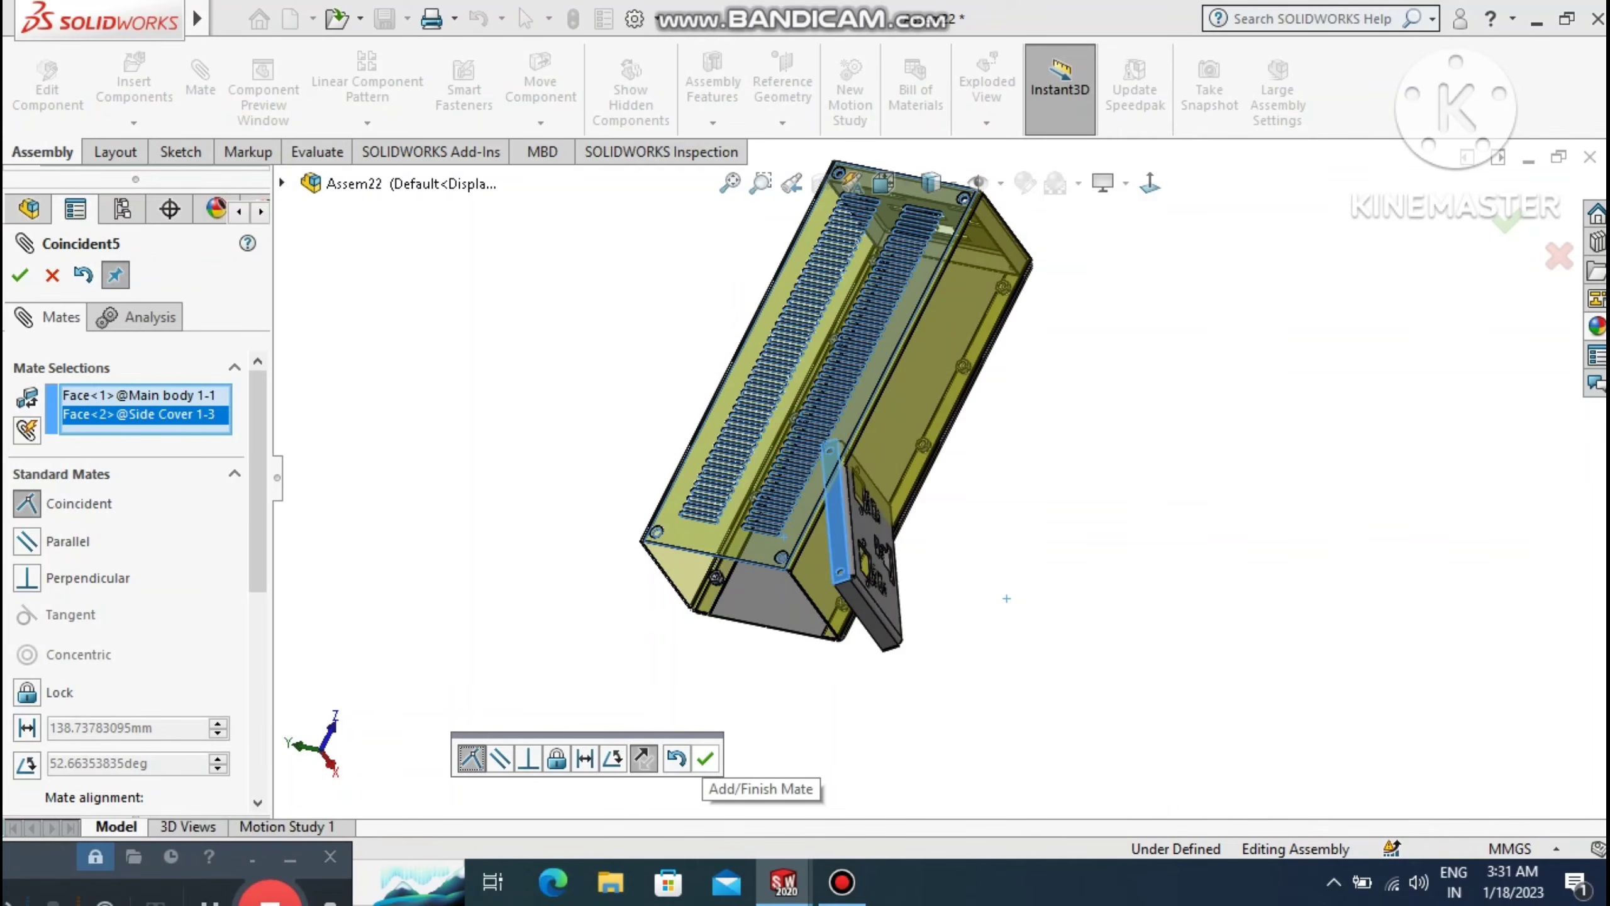
left_click(705, 757)
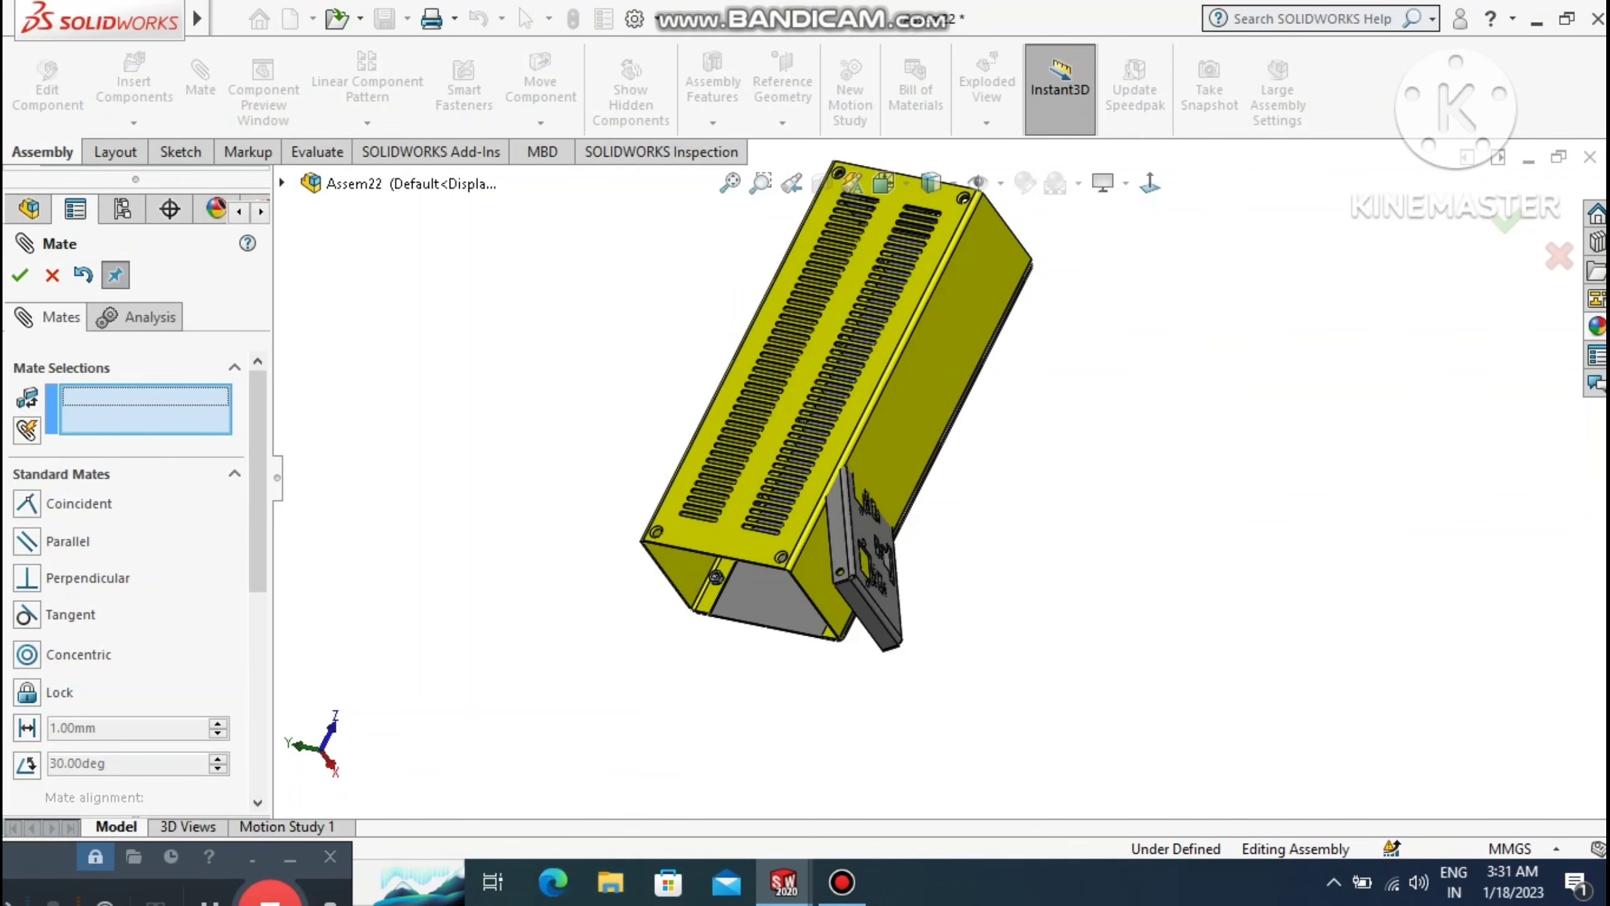
left_click(20, 275)
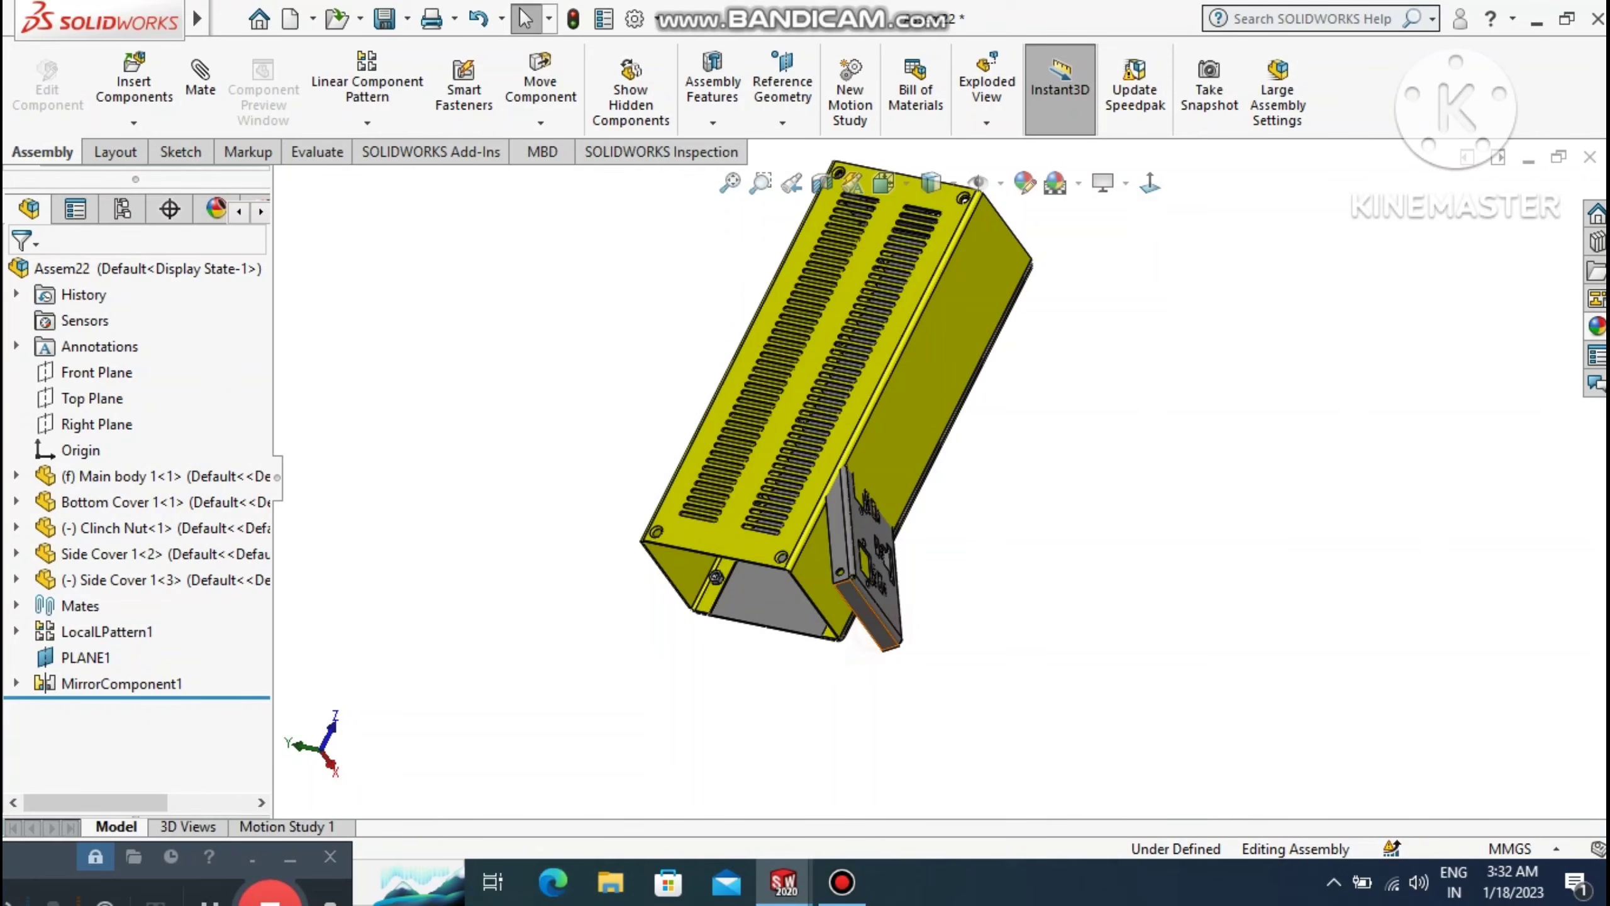
Move the loose side cover along the slotted wall to the enclosure's open end and deselect it.
left_click(877, 627)
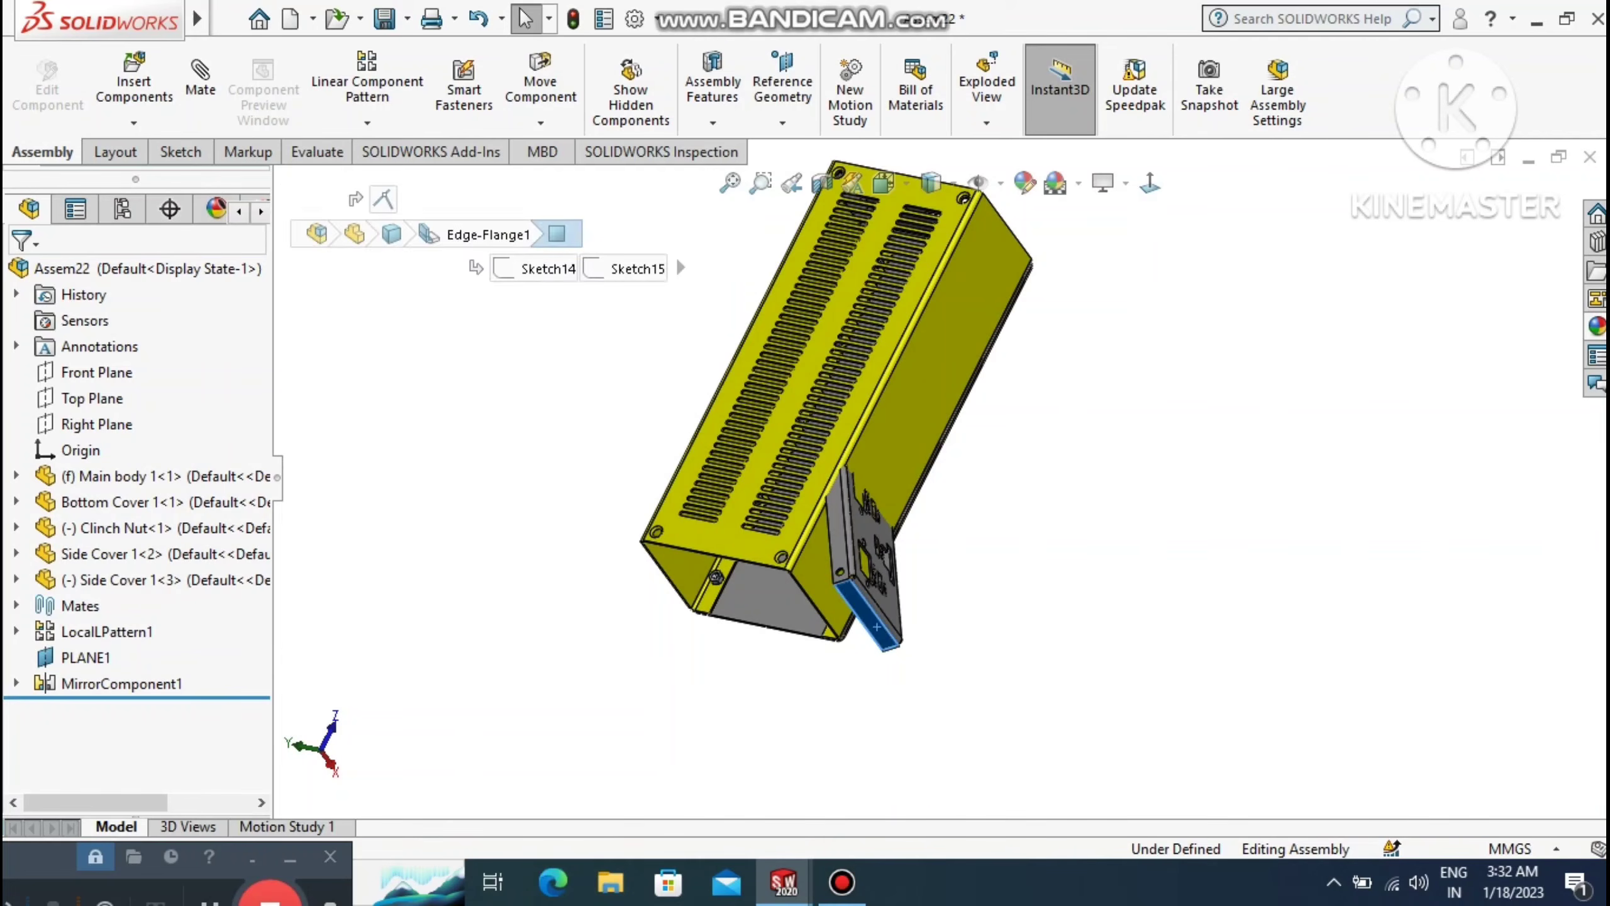
left_click_drag(877, 627, 688, 677)
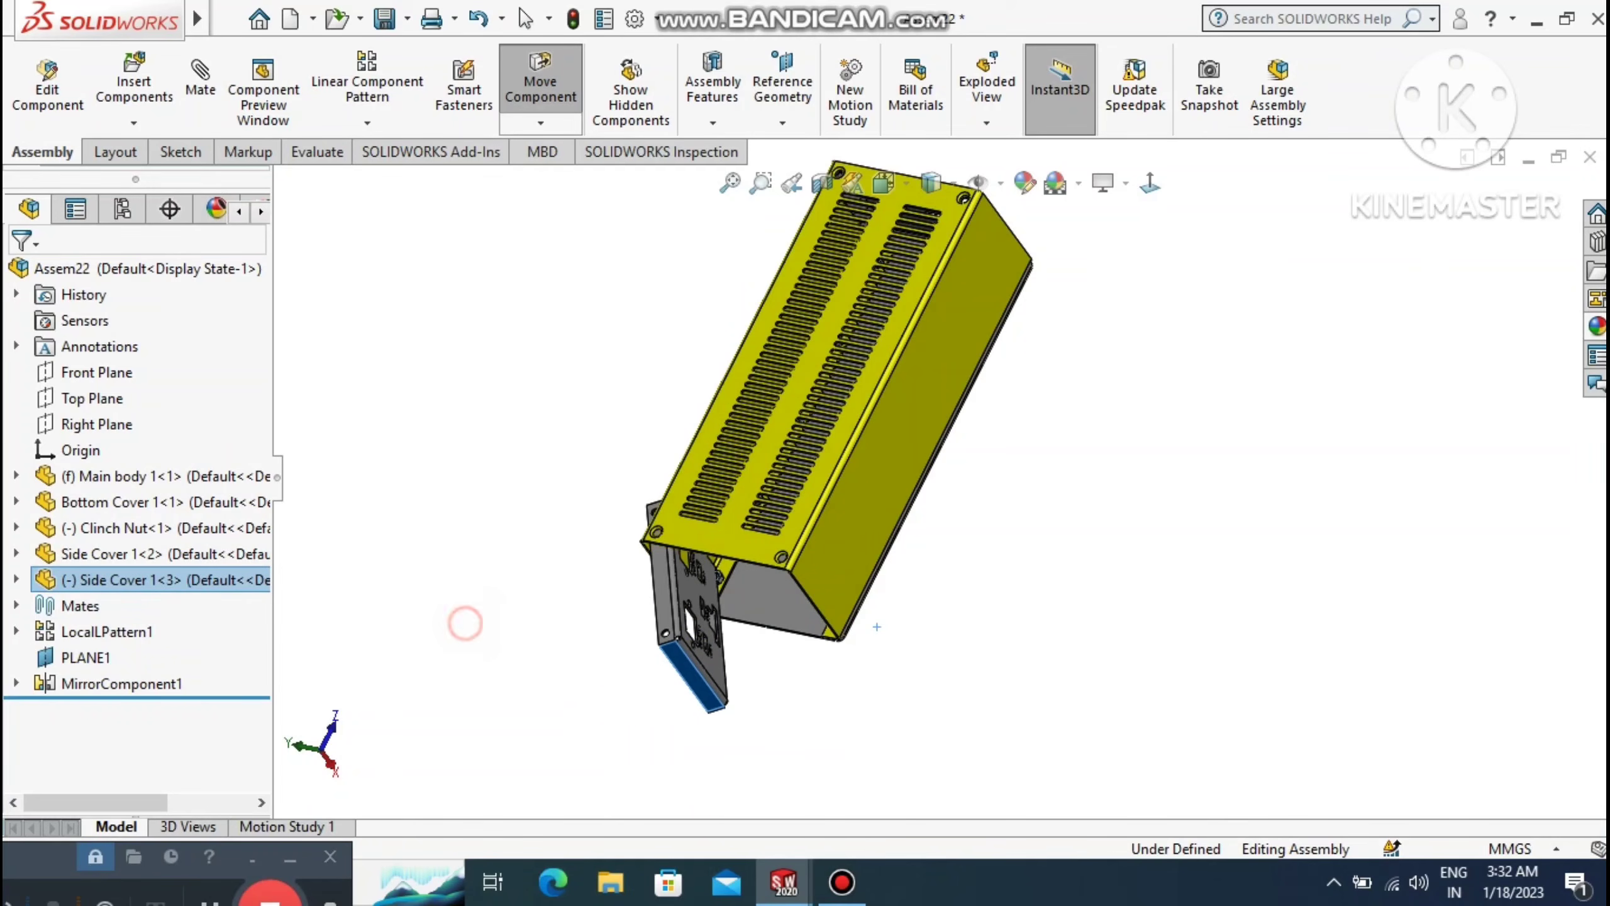
left_click(503, 620)
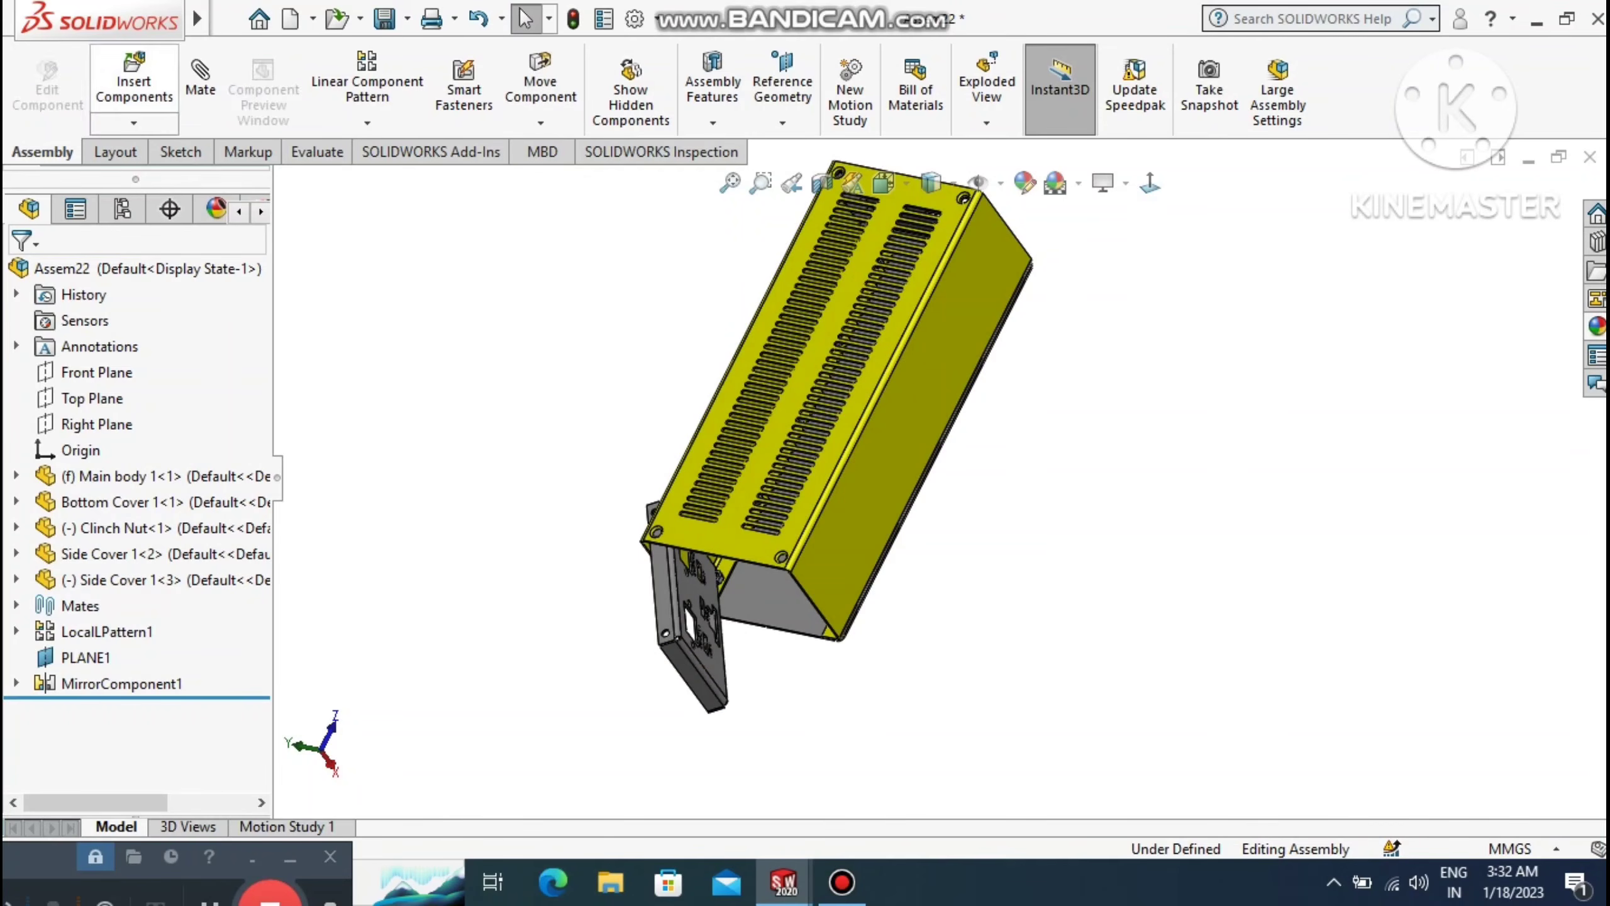
Add a concentric mate between the loose side cover's flange hole and the corner hole in the main body's slotted wall.
left_click(211, 79)
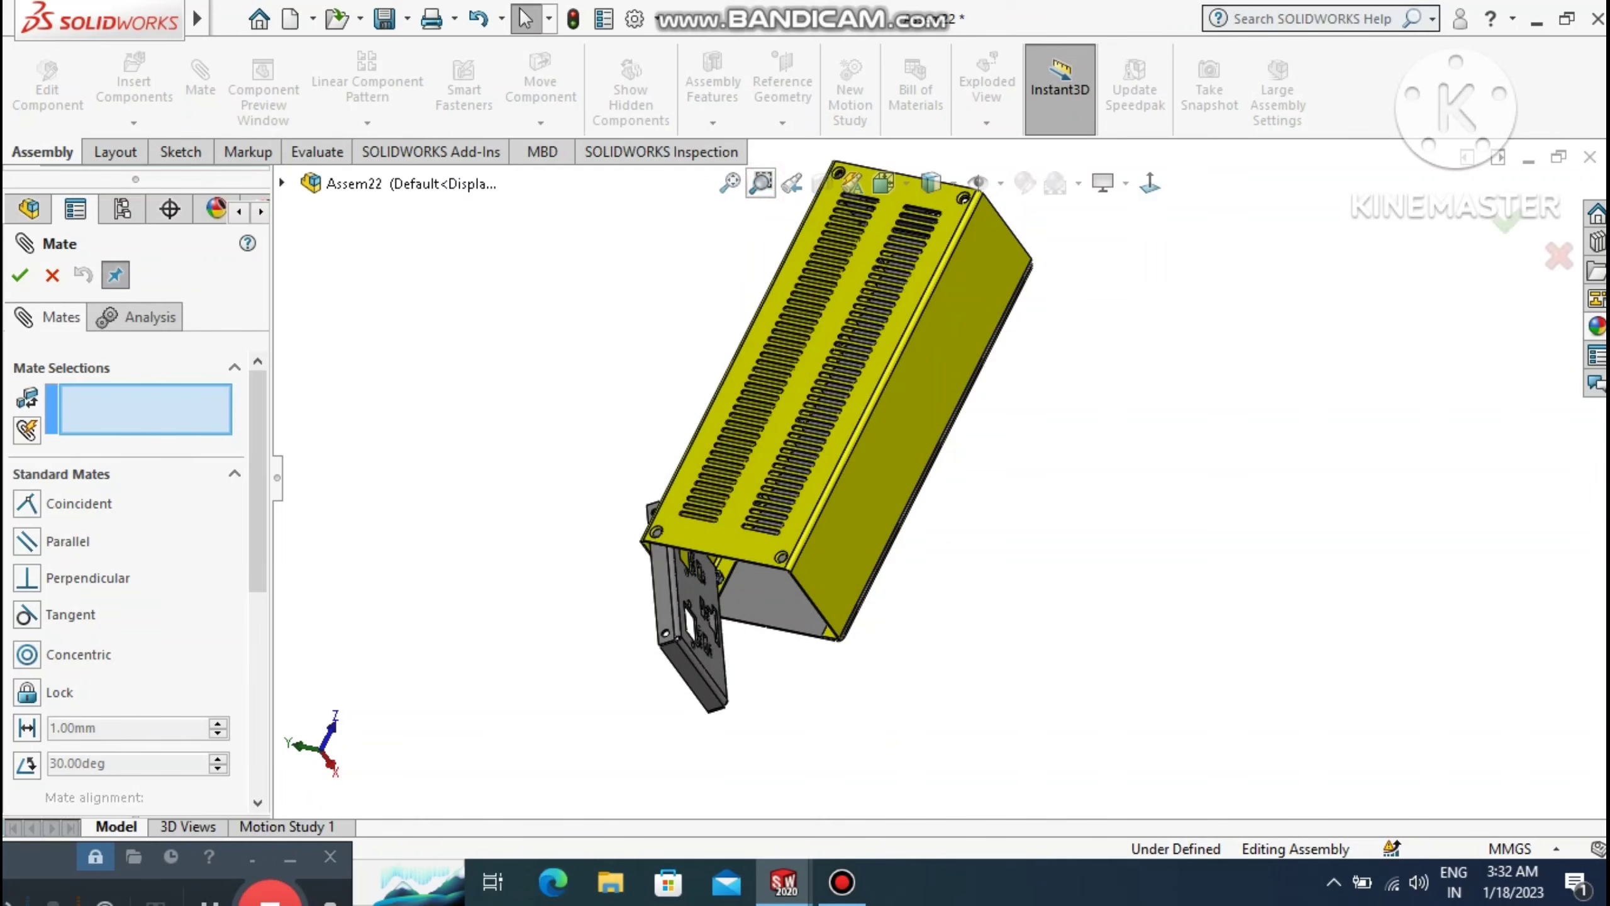
left_click_drag(489, 411, 894, 647)
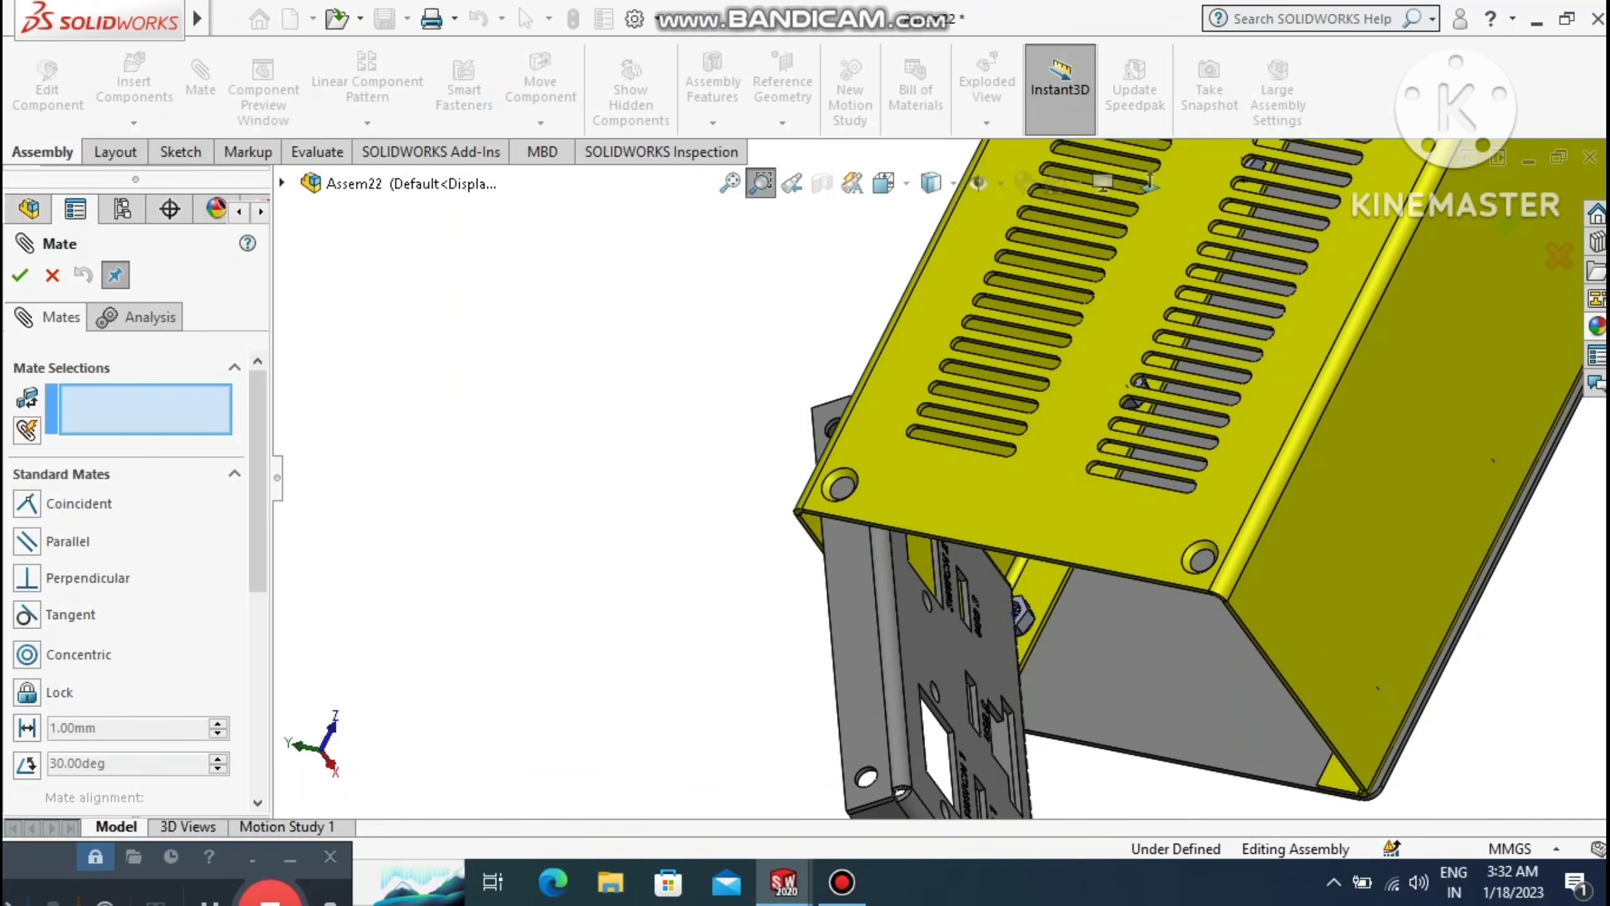
left_click_drag(537, 421, 619, 560)
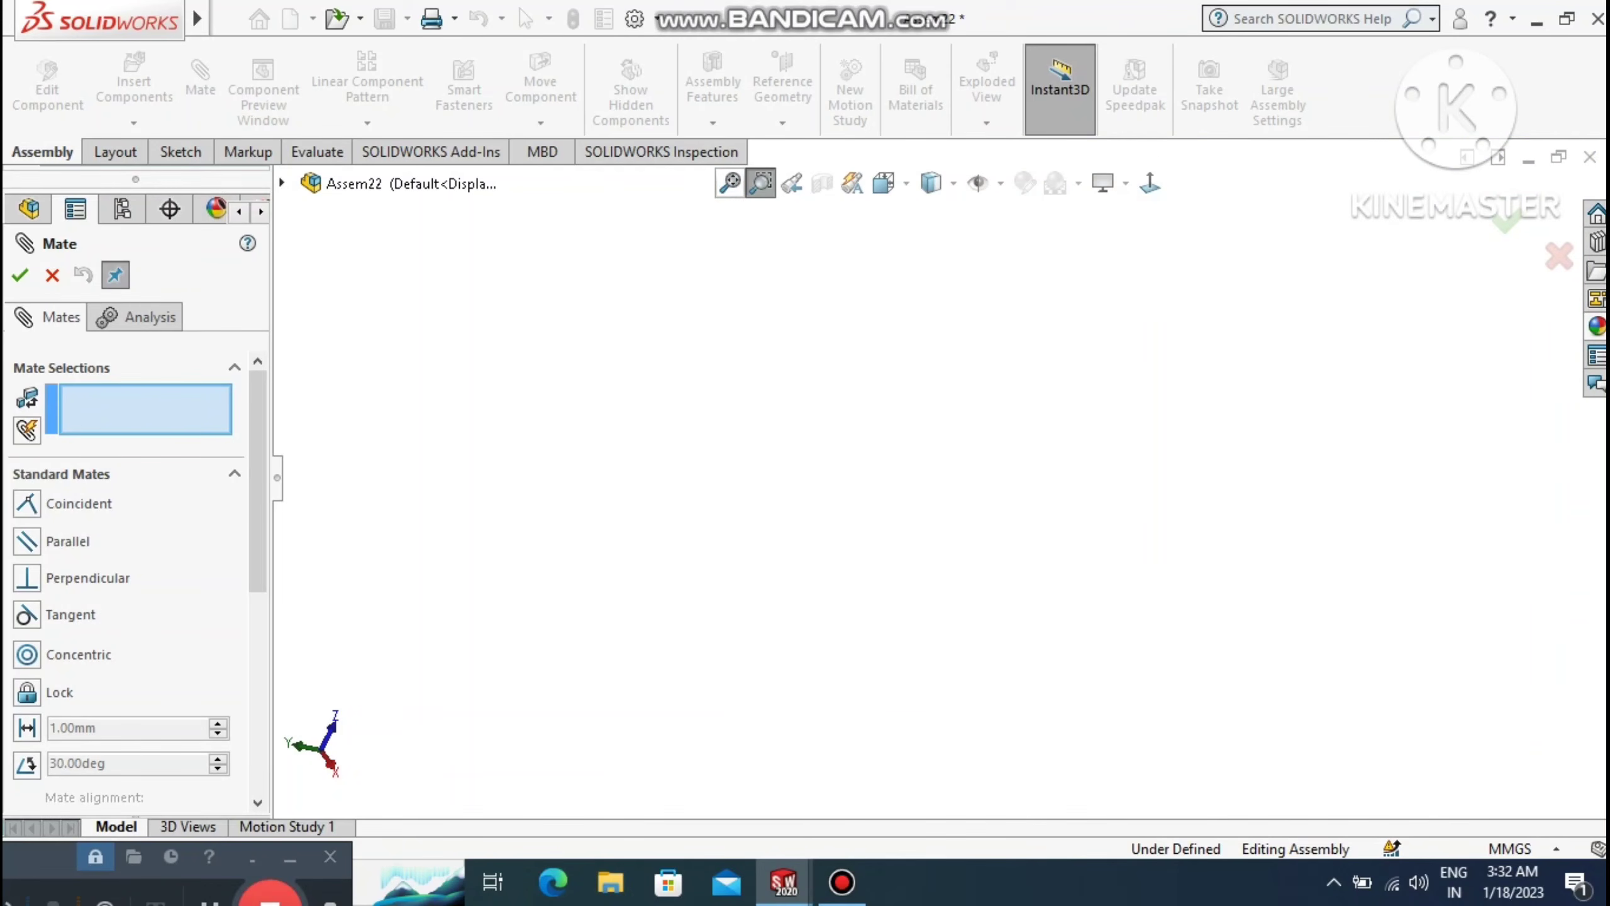
left_click(729, 183)
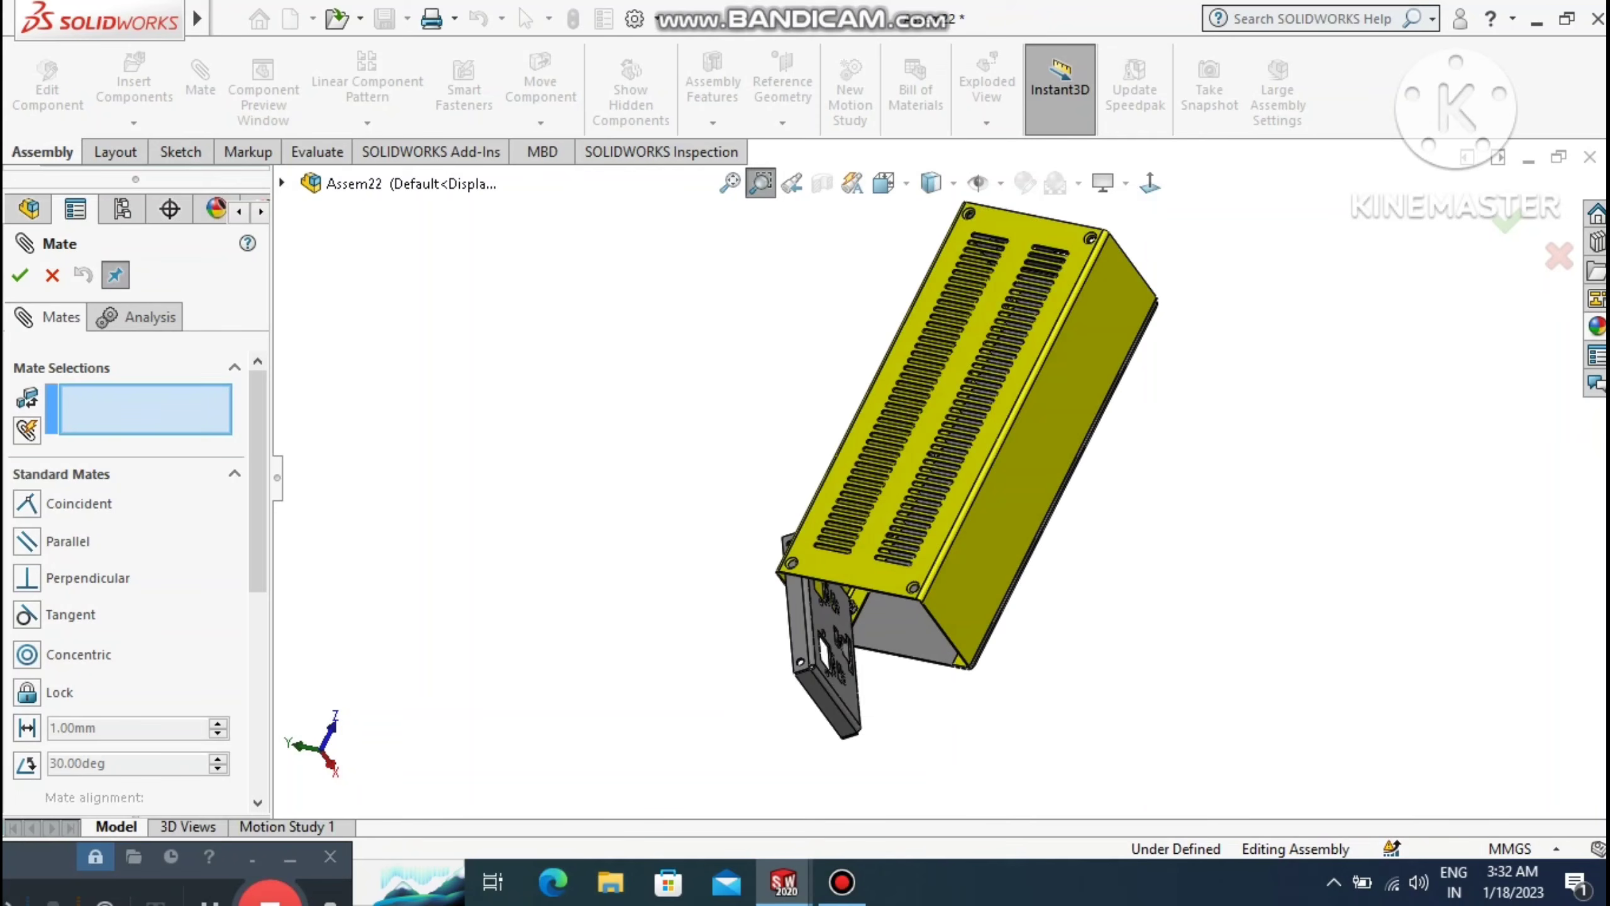
left_click(709, 482)
left_click_drag(704, 478, 883, 667)
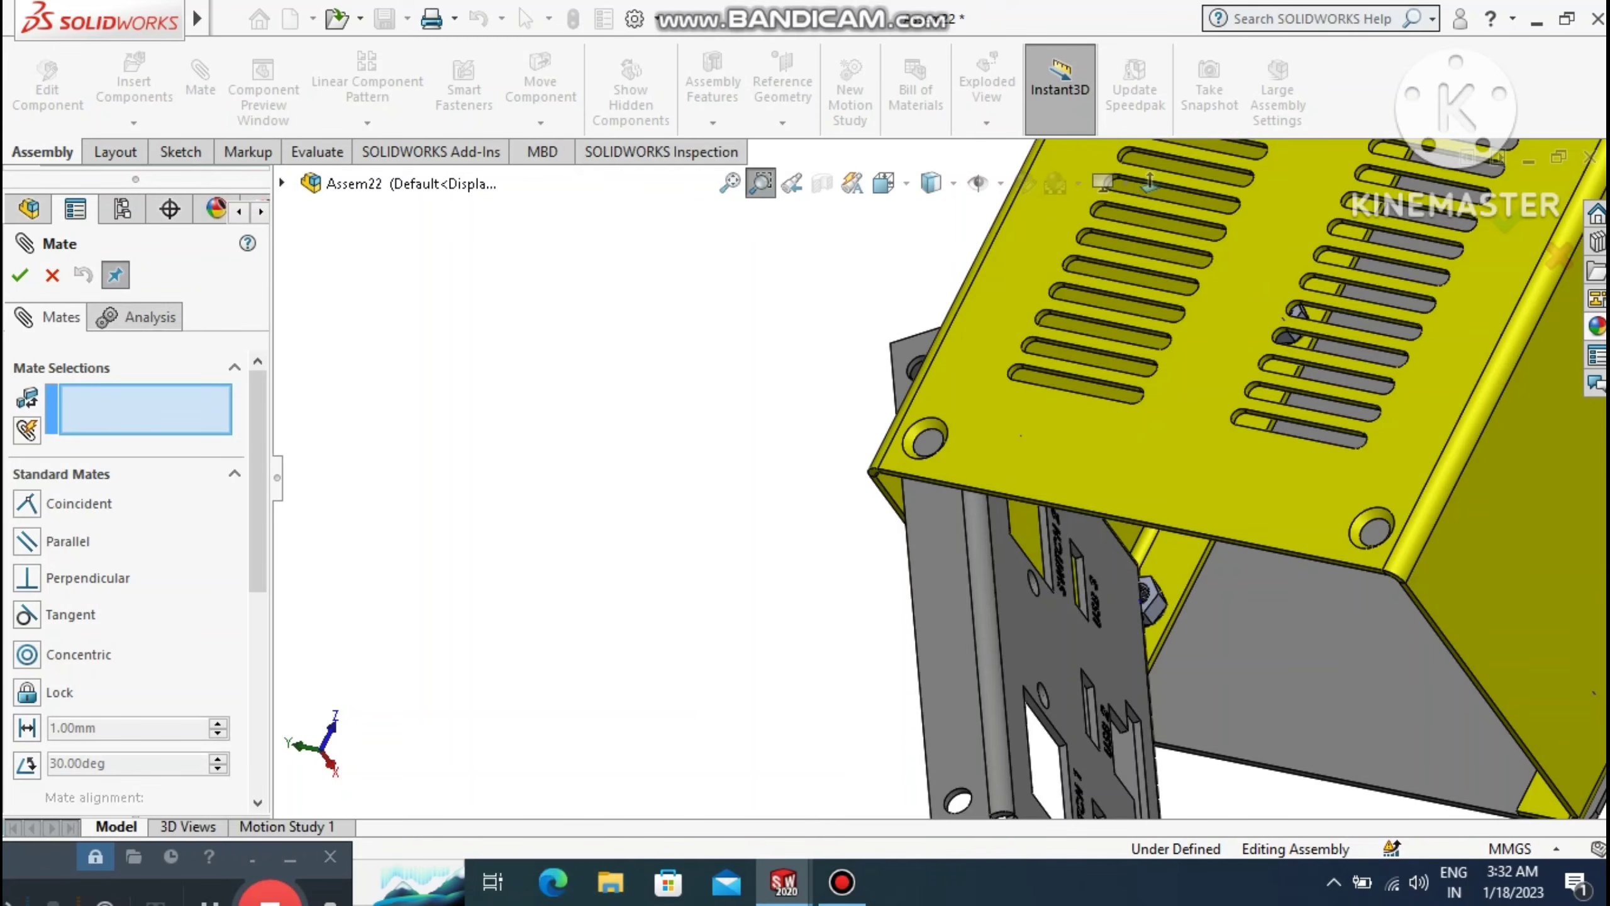
right_click(471, 286)
left_click(524, 334)
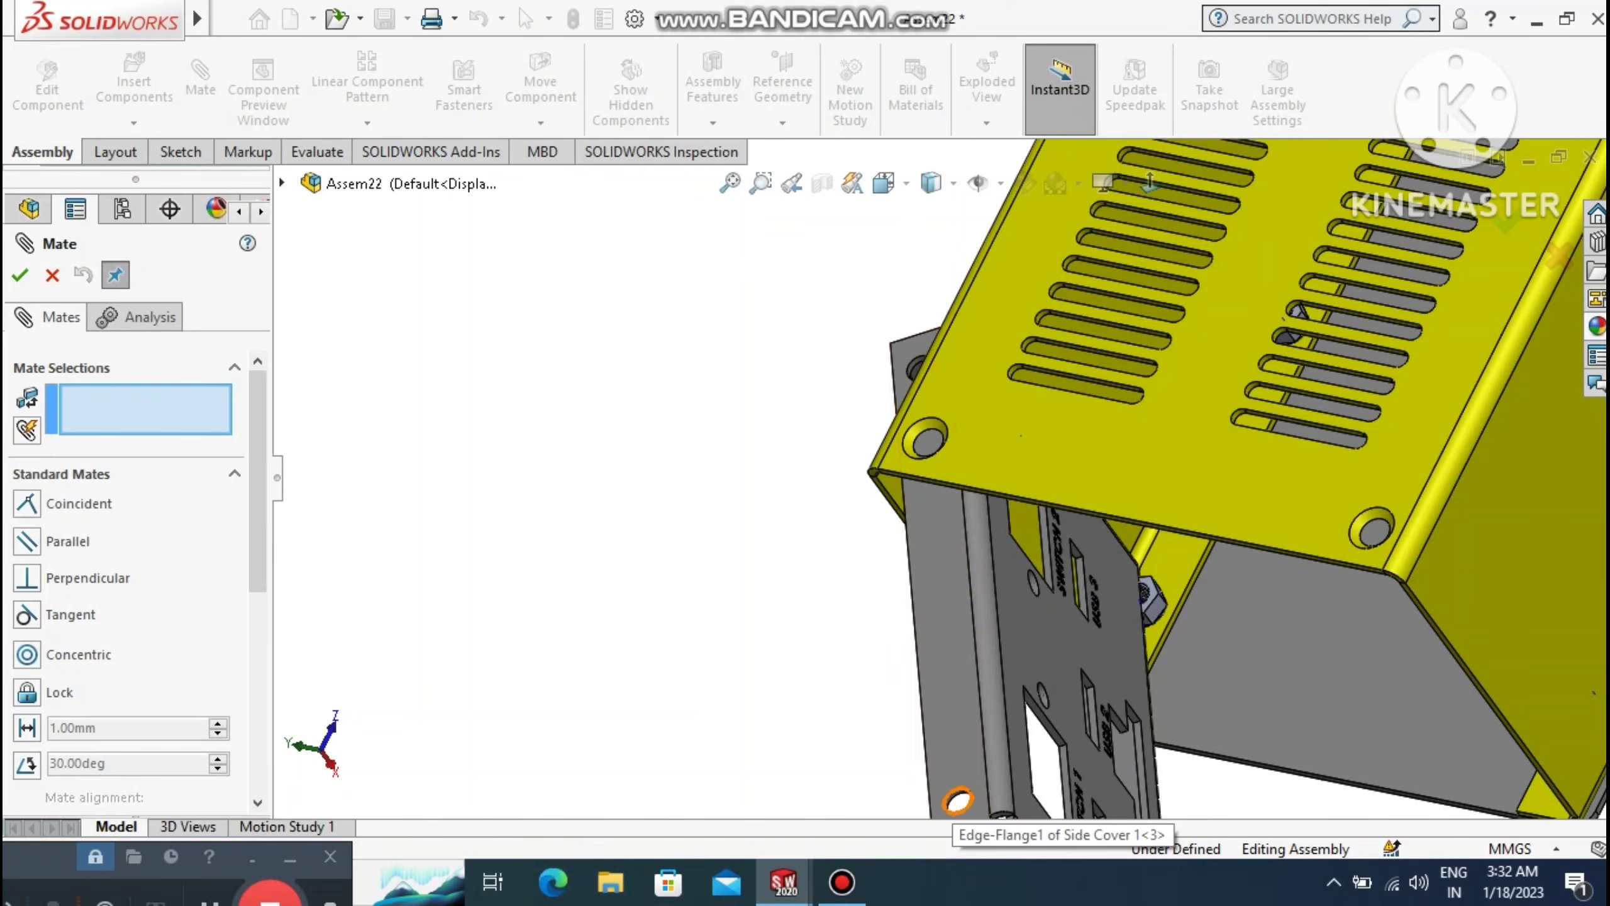
left_click(958, 800)
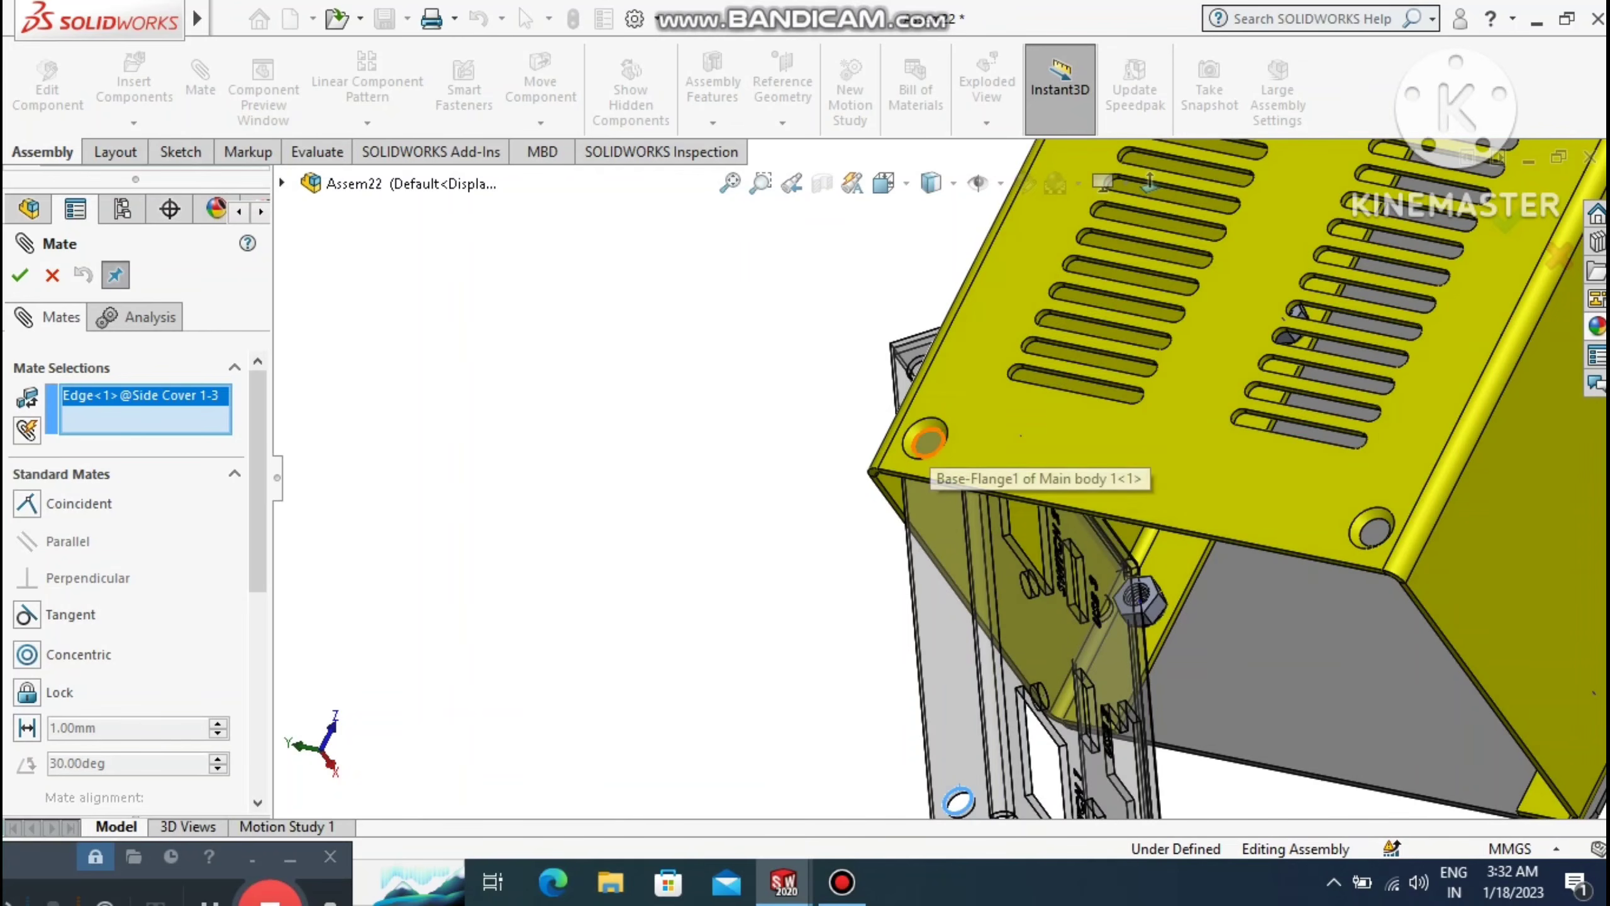
left_click(927, 439)
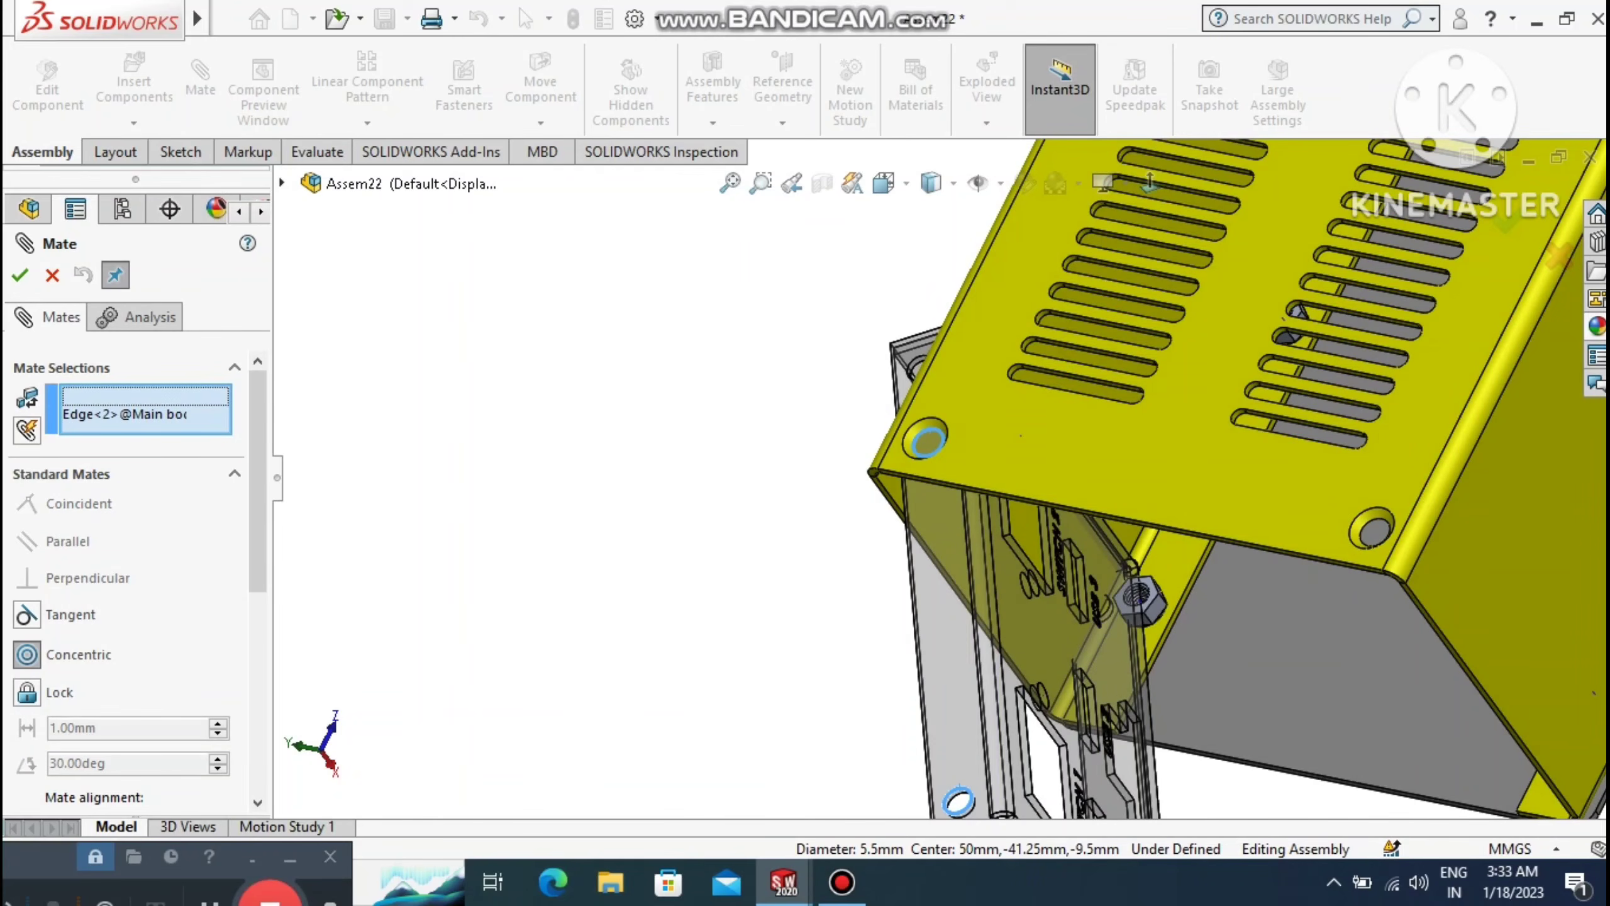
left_click(958, 800)
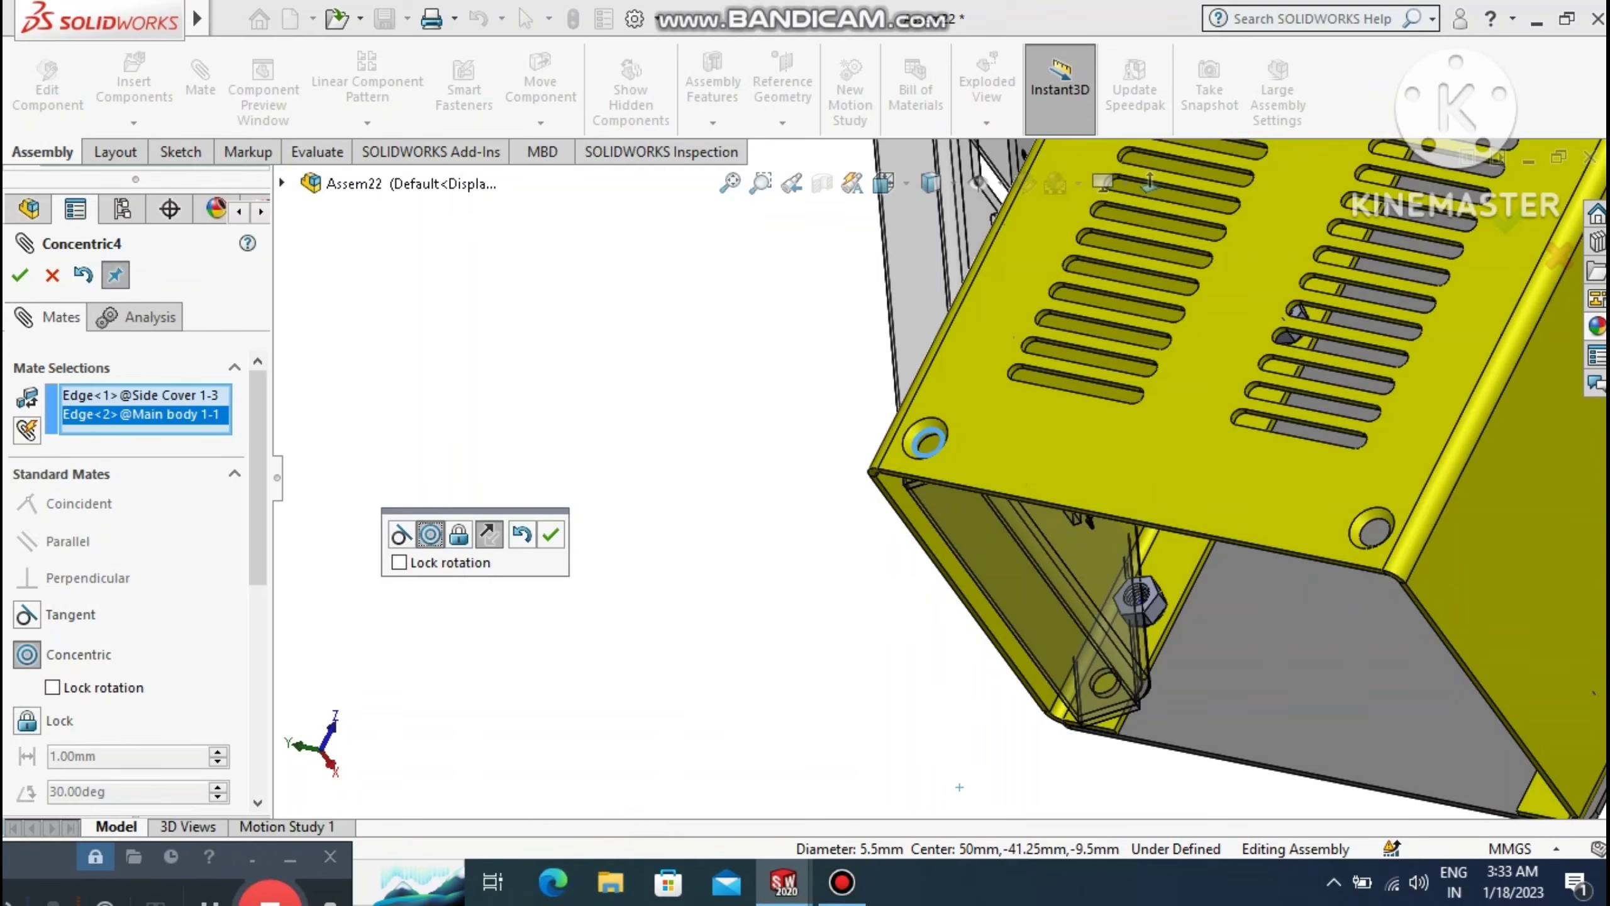
left_click(550, 534)
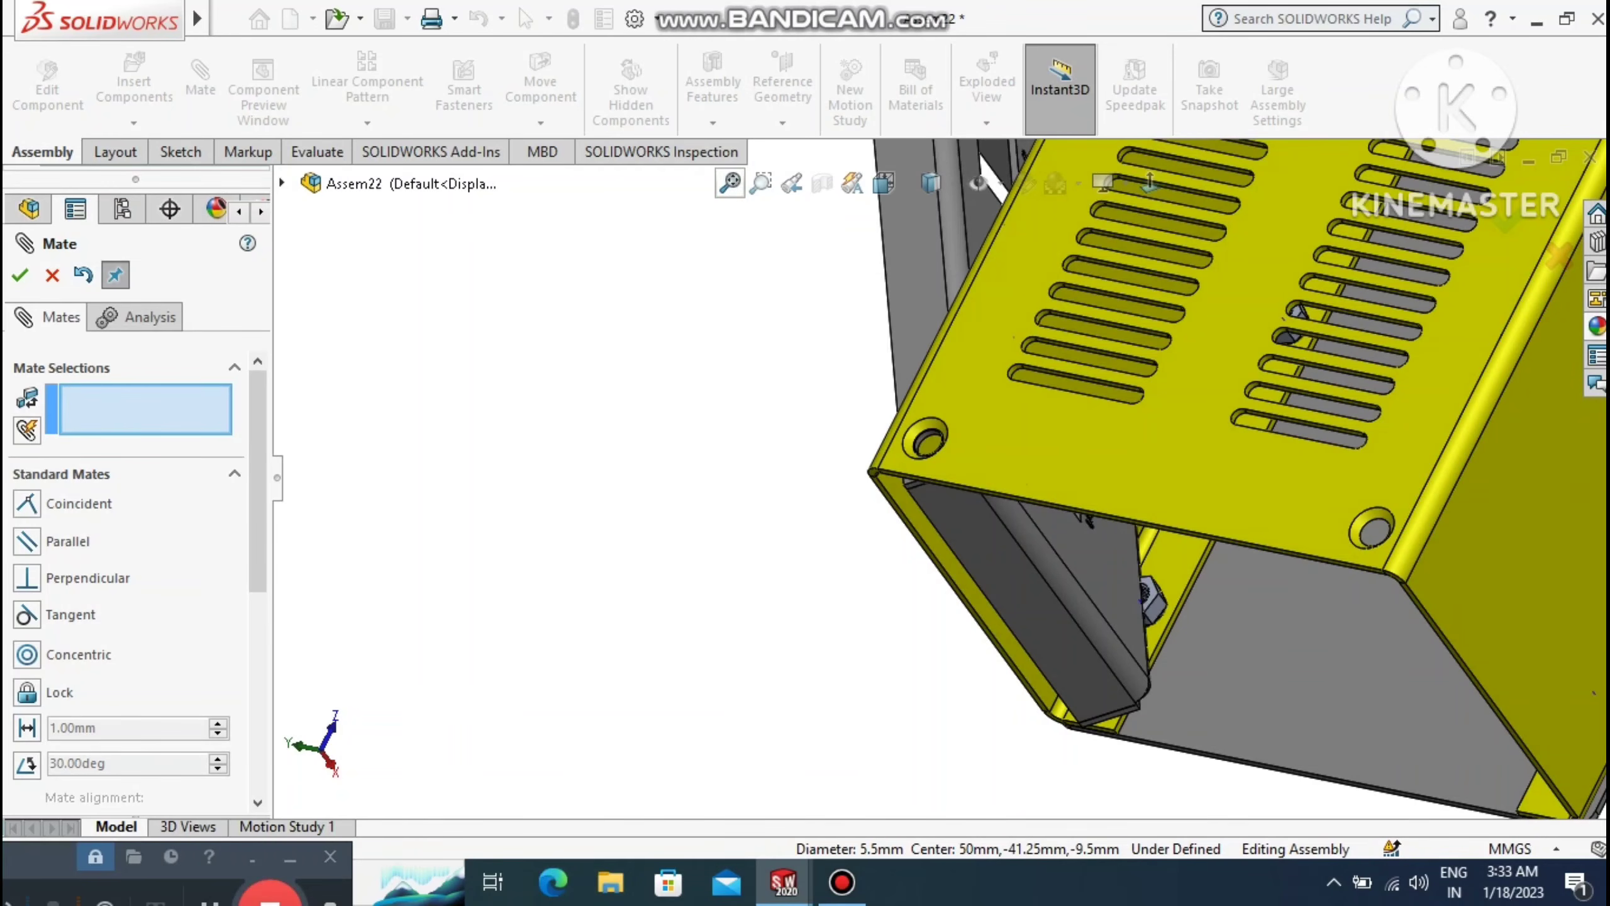
left_click(730, 183)
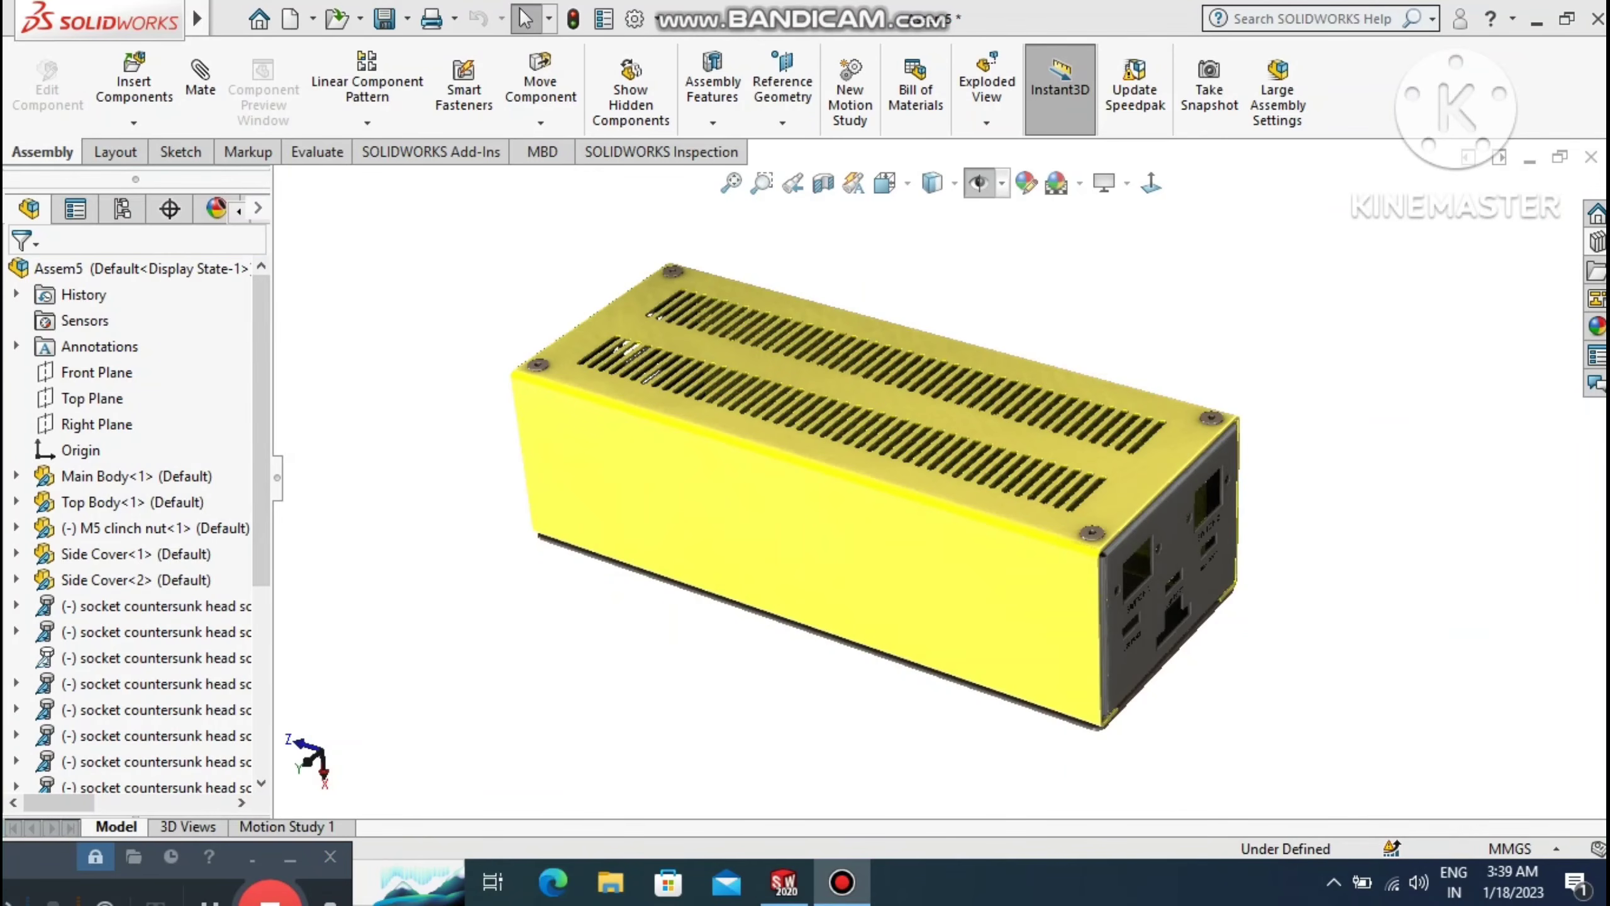
Play the Motion Study 1 animation of the finished enclosure assembly Assem5.
left_click(762, 182)
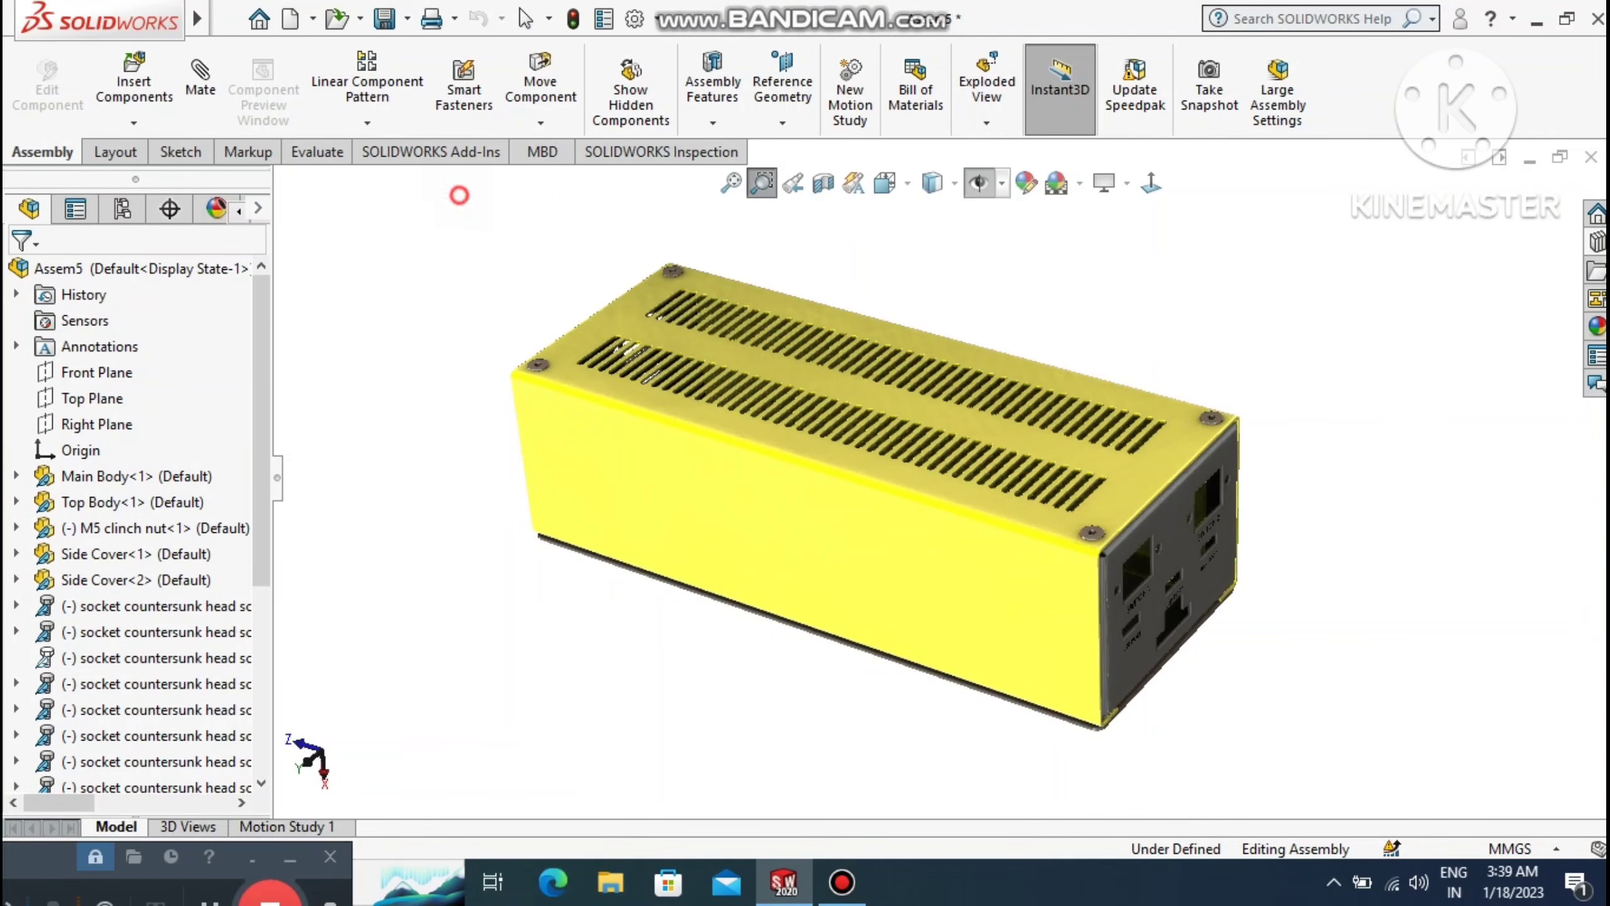
left_click_drag(459, 193, 1337, 736)
left_click_drag(452, 202, 1458, 818)
left_click_drag(468, 224, 1281, 610)
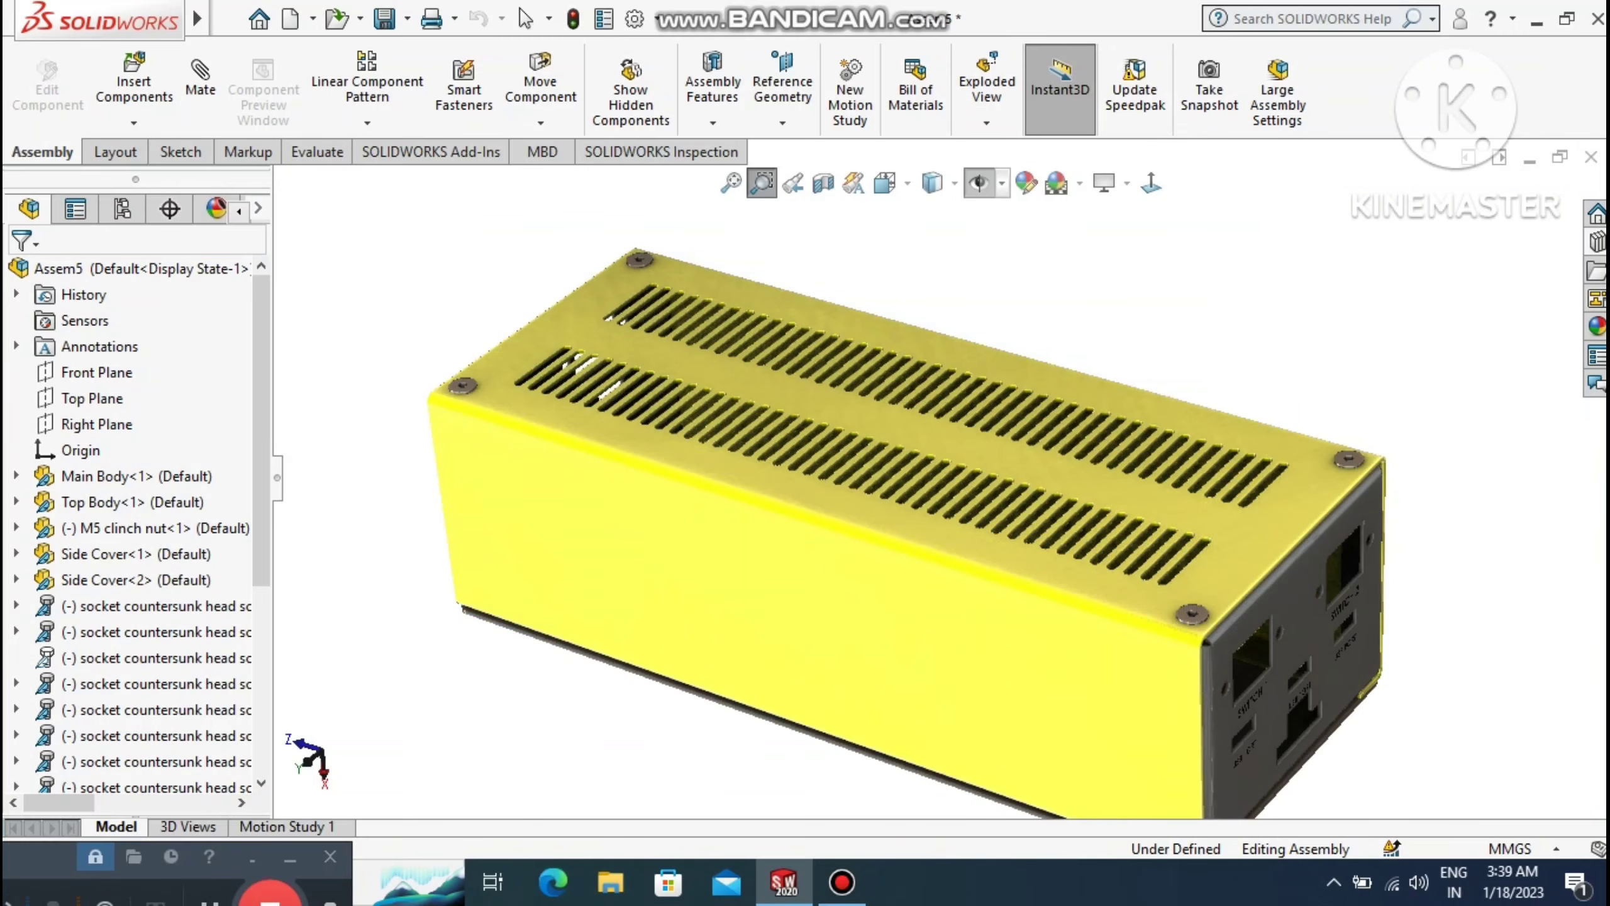
right_click(1268, 285)
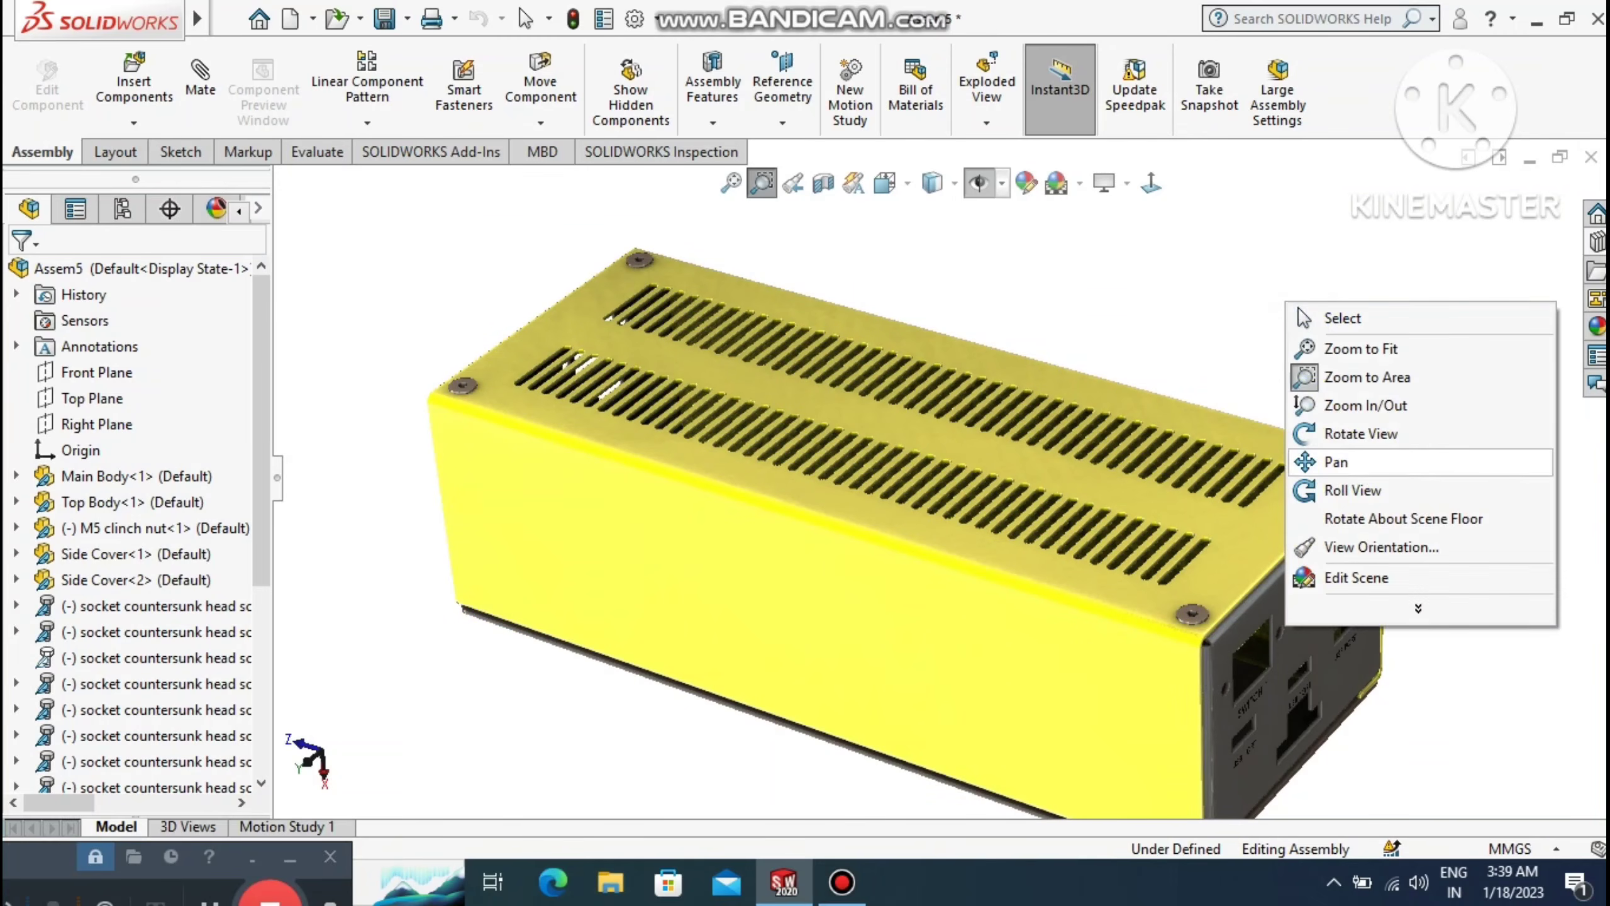
left_click(1327, 460)
left_click_drag(1330, 457, 1312, 394)
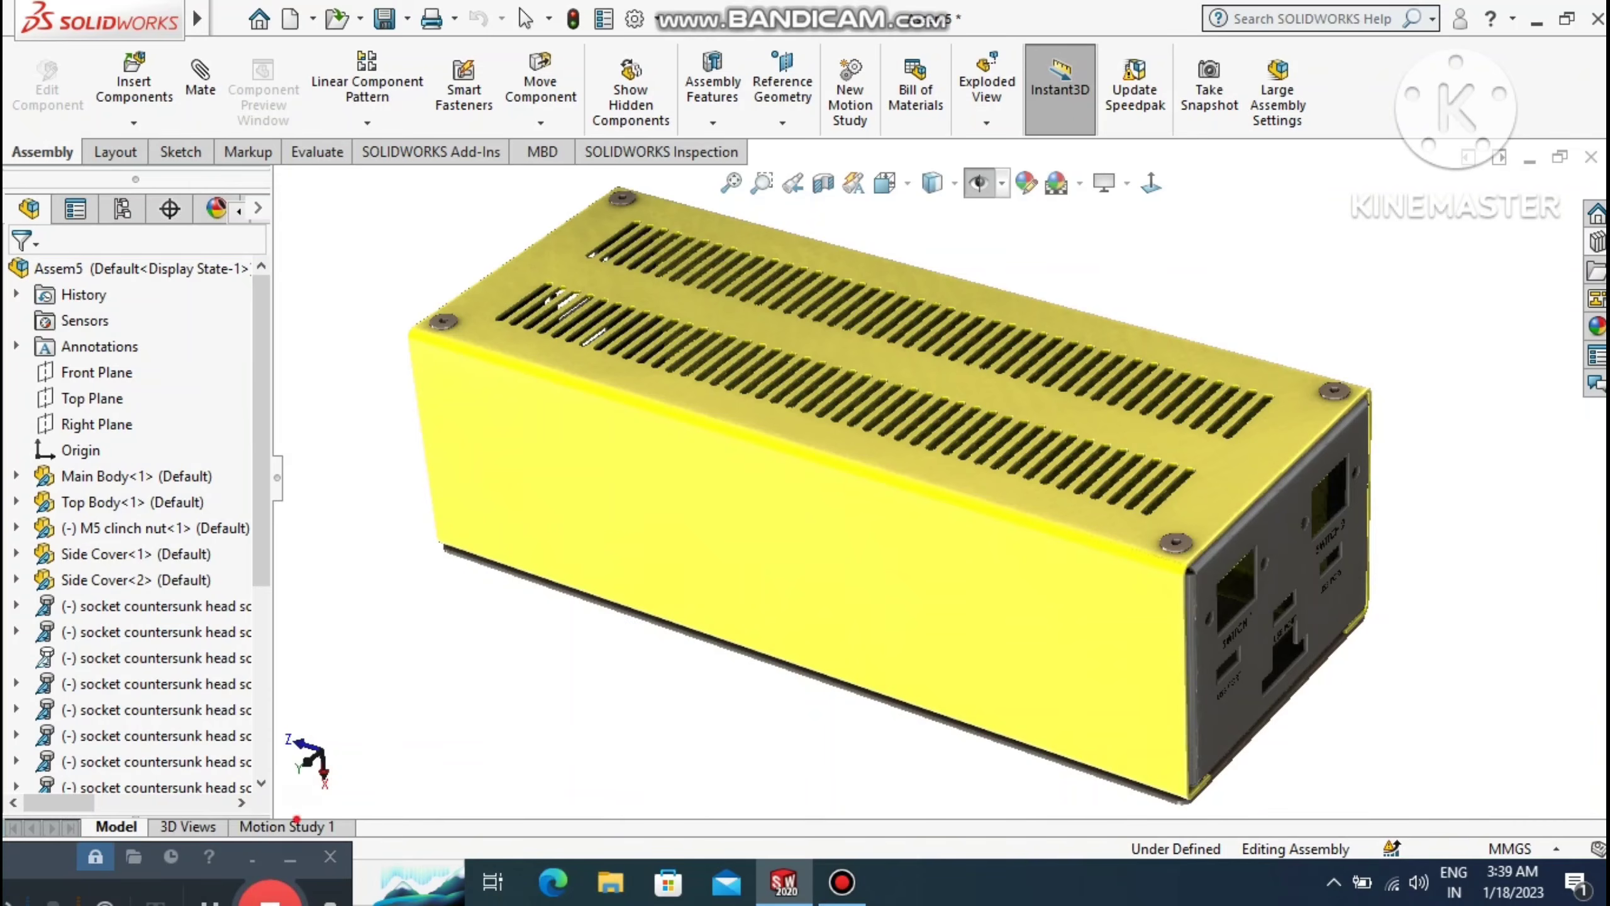
left_click(293, 825)
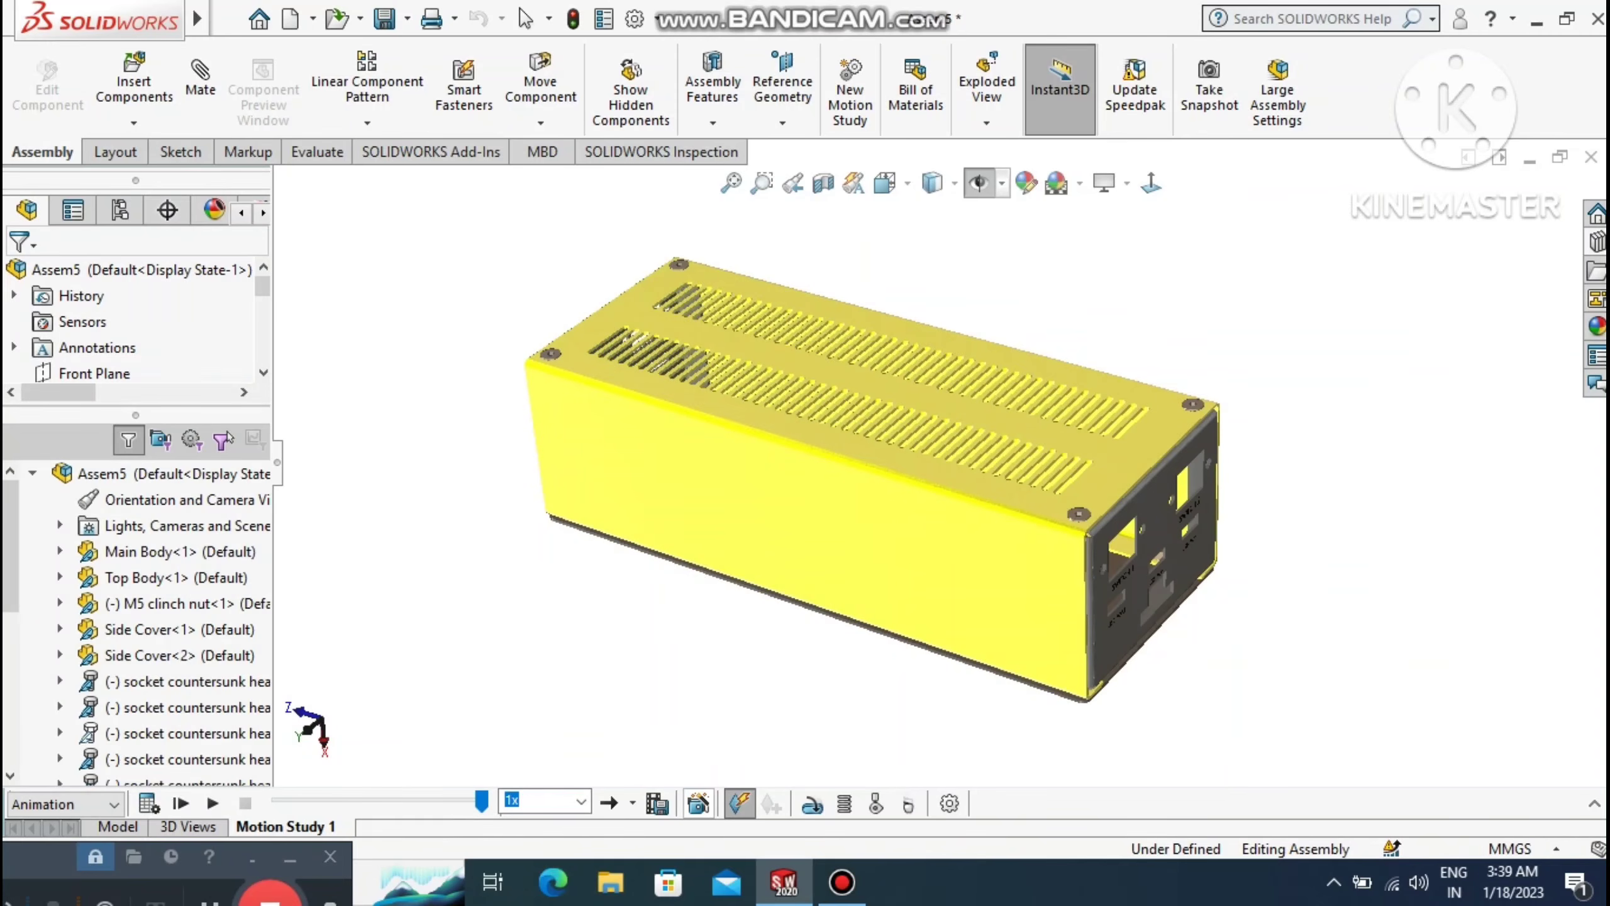
left_click(213, 804)
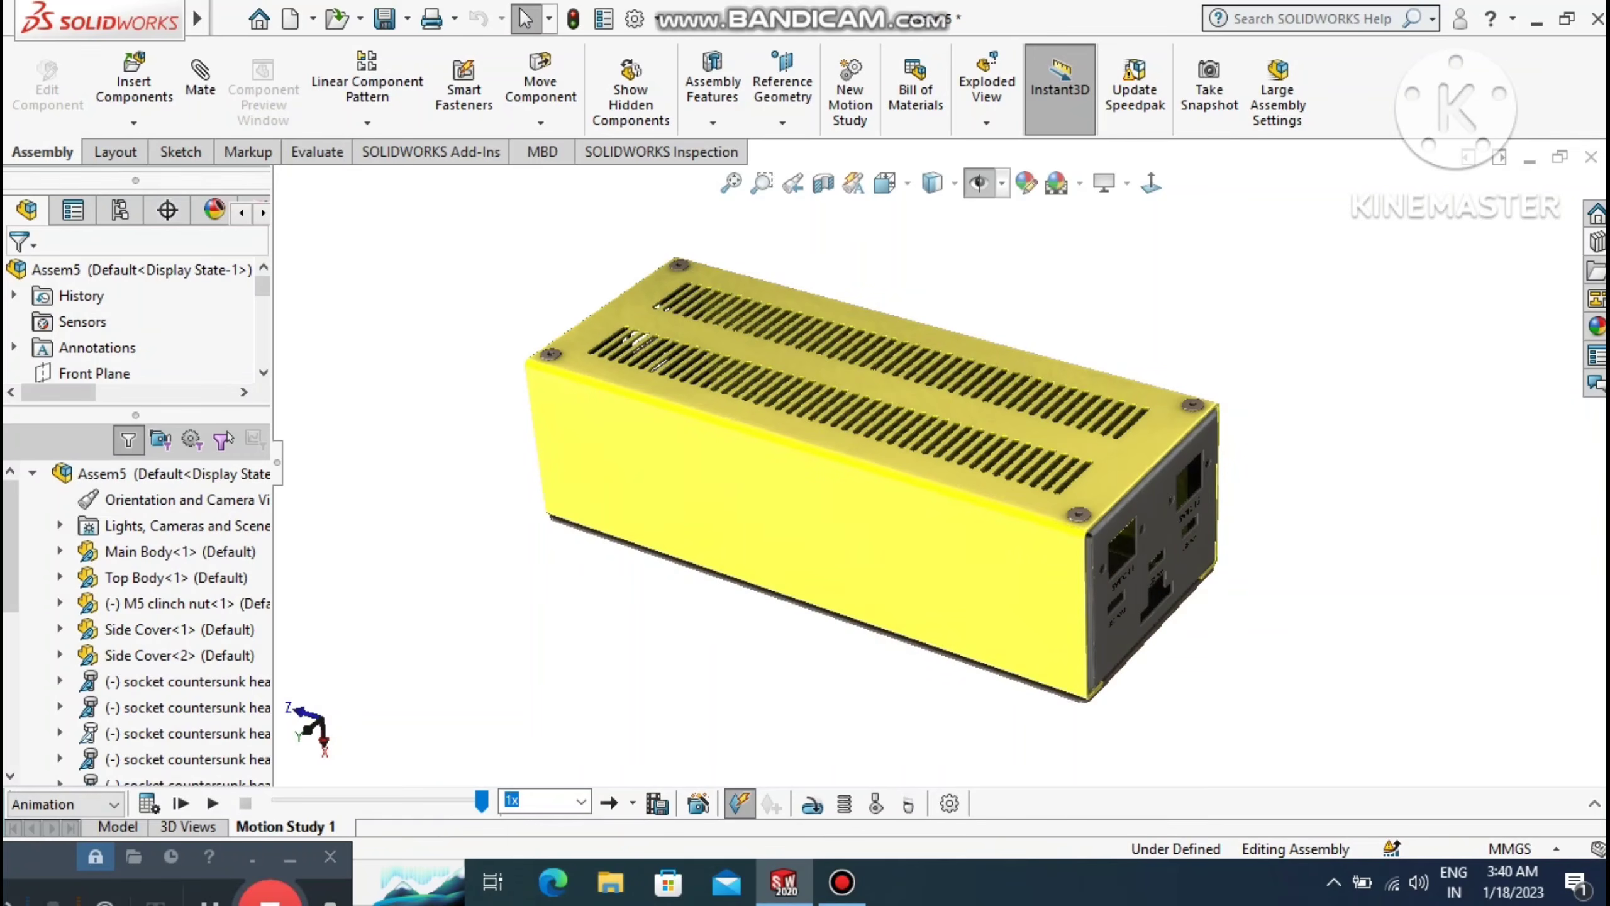
Examine the finished enclosure's slotted top, corner screws and side cover up close.
right_click(1013, 214)
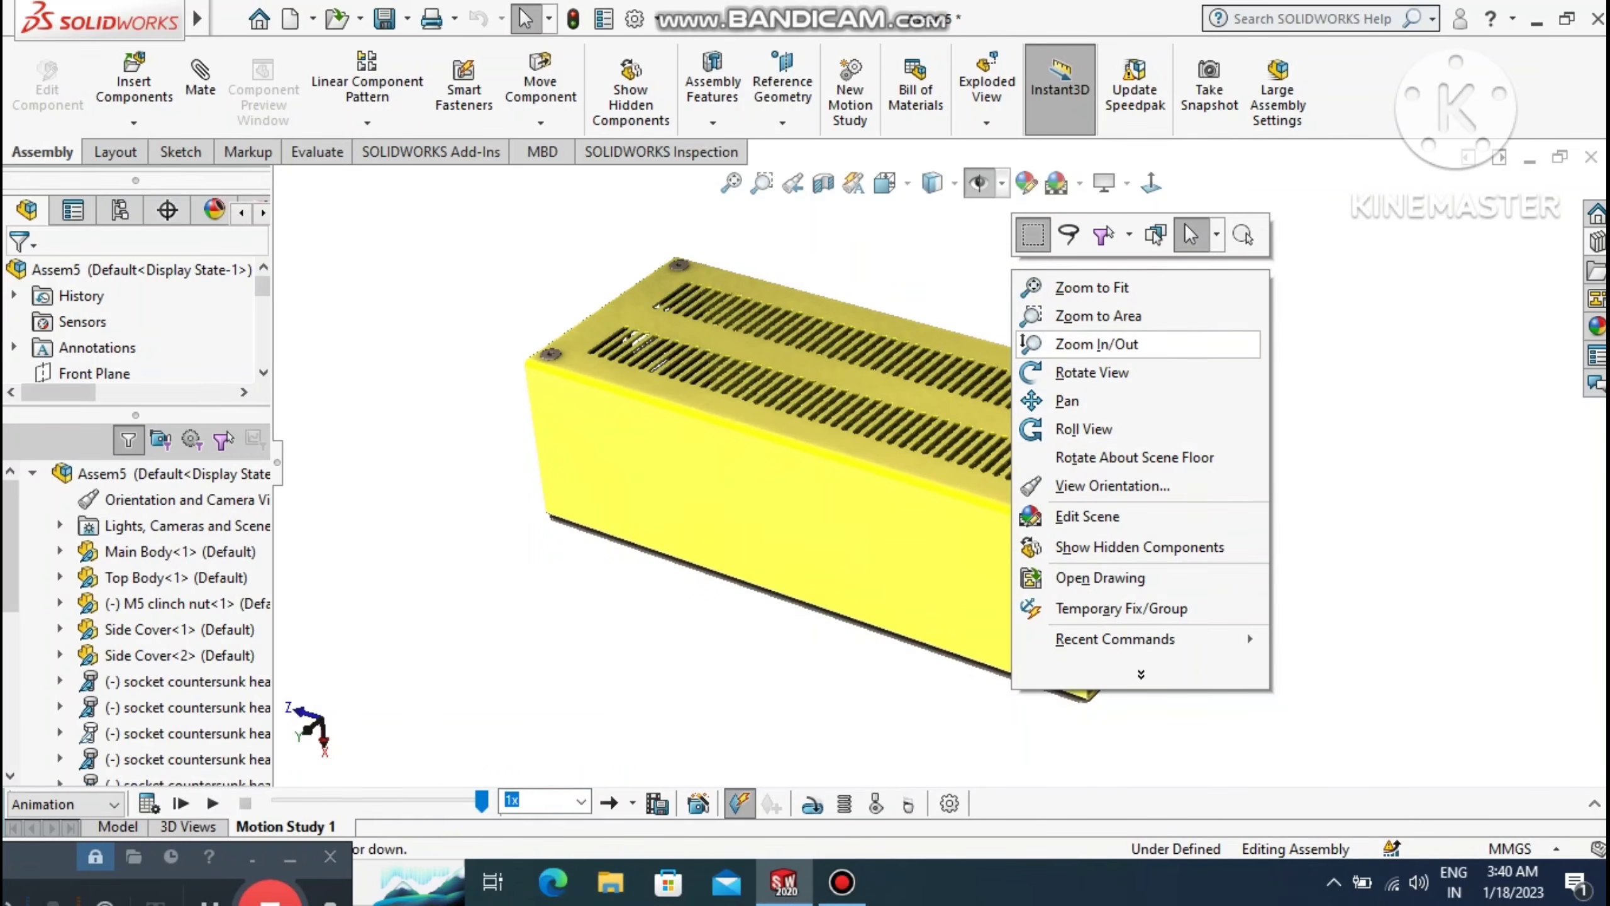
left_click(1078, 344)
left_click_drag(854, 485, 849, 434)
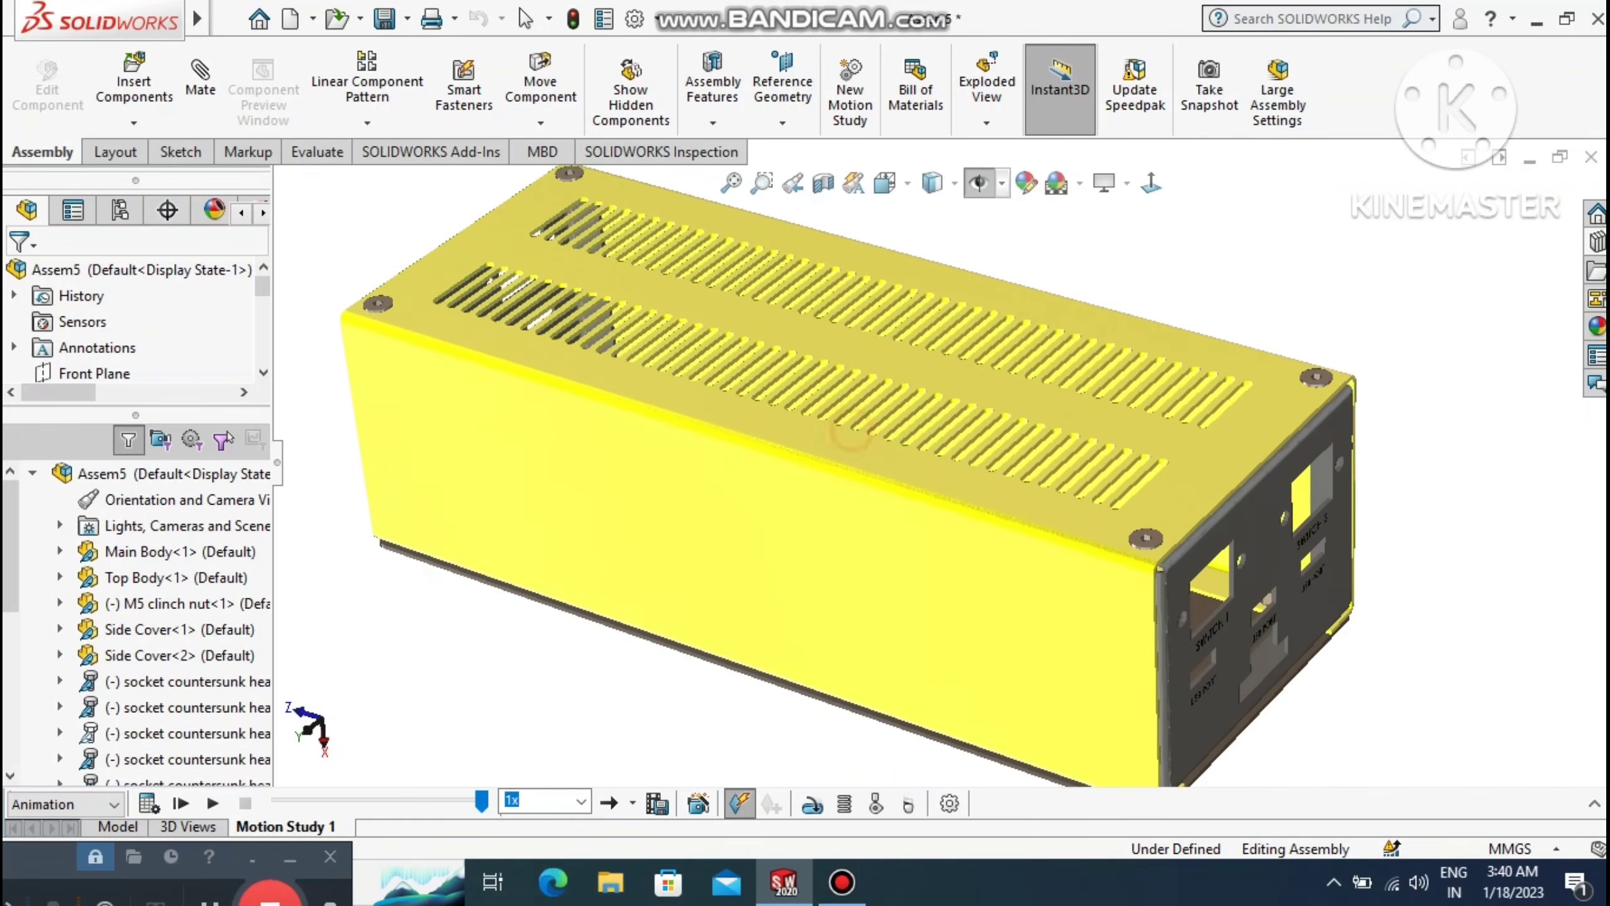
right_click(1208, 228)
left_click(1228, 388)
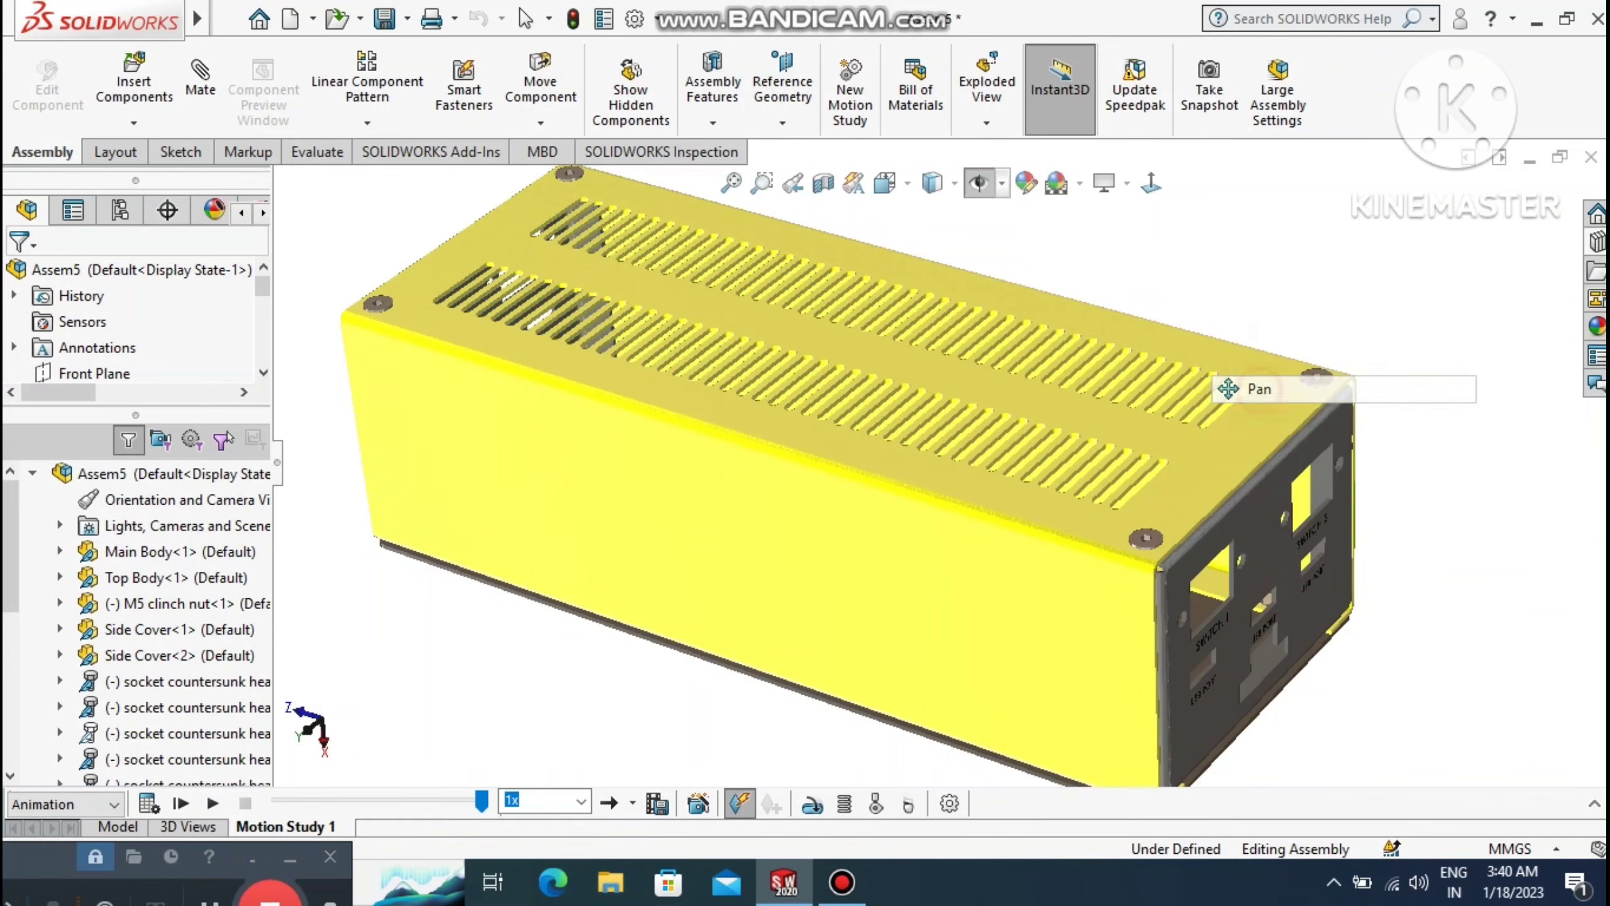
left_click_drag(1312, 377, 1407, 390)
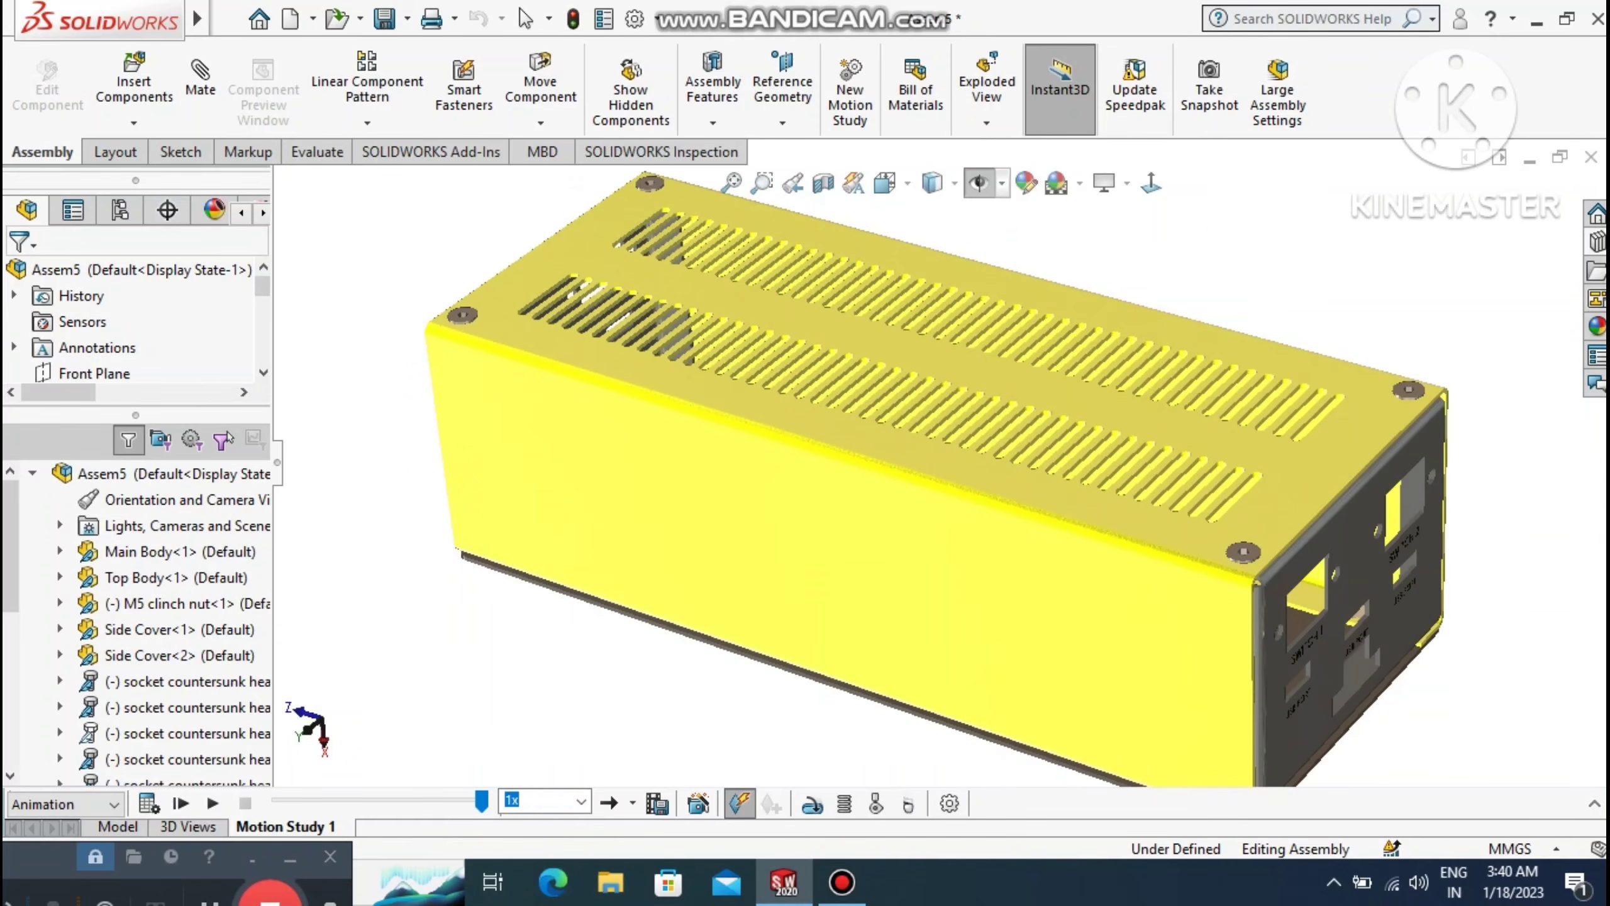
left_click_drag(1176, 283, 1222, 309)
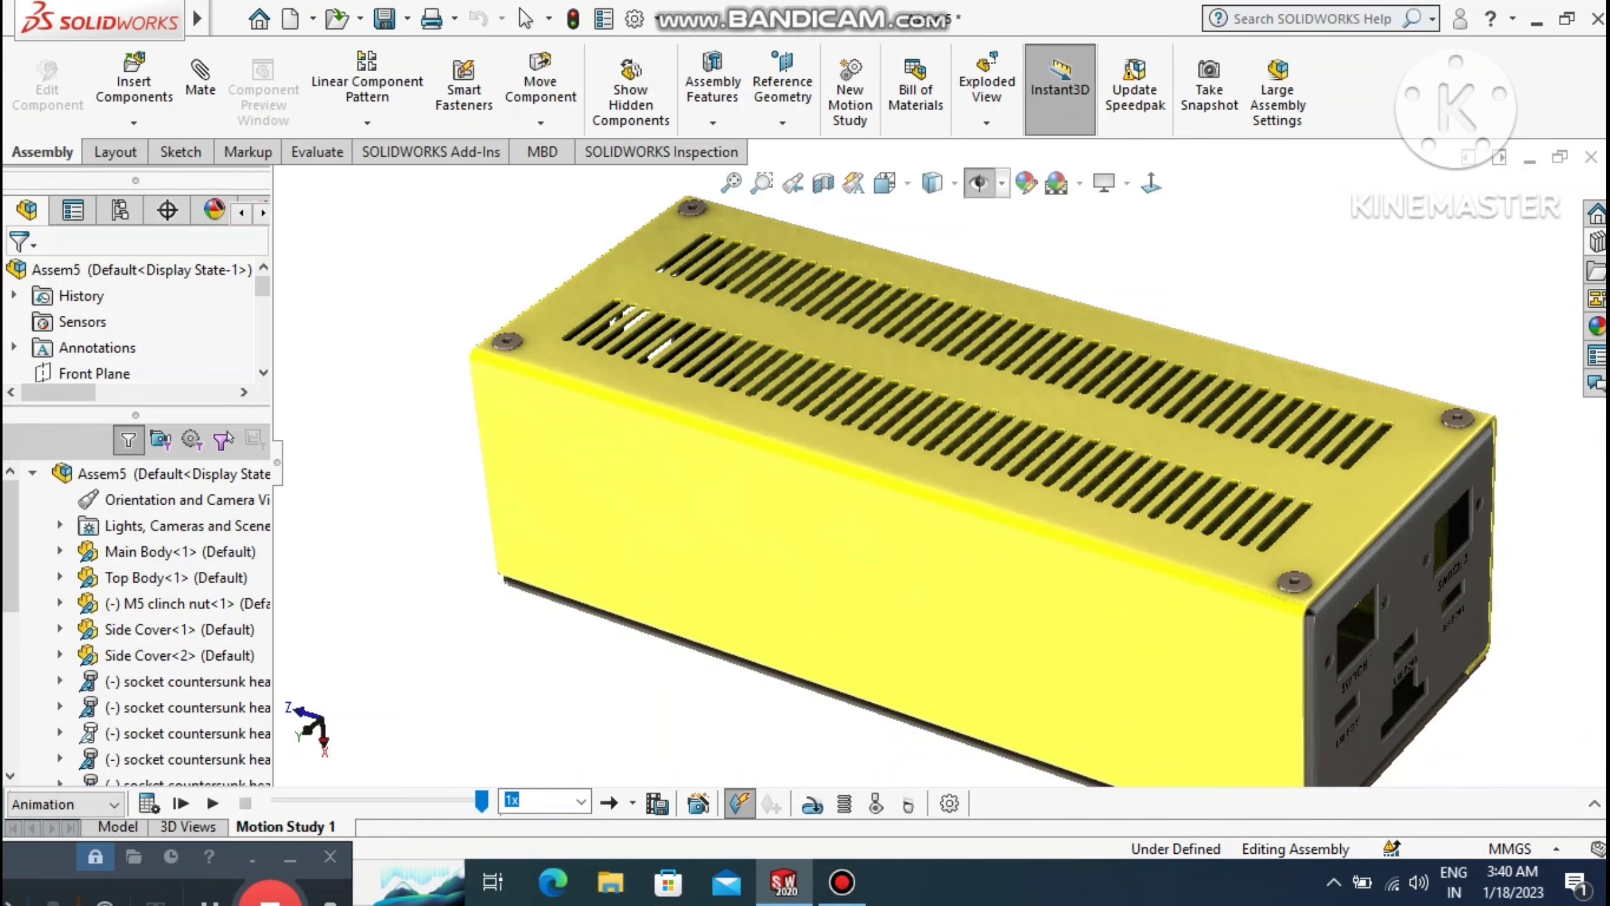